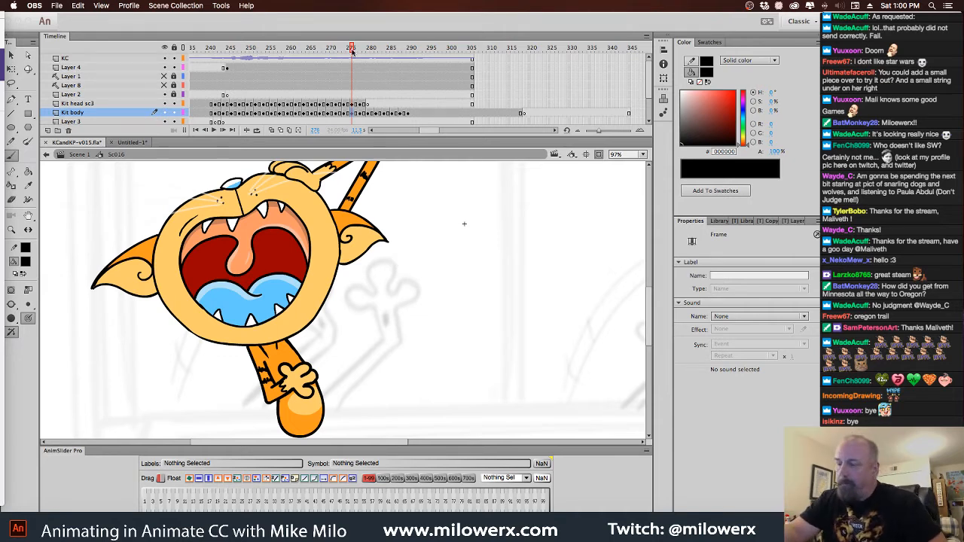
# Remove the surplus frames beyond frame 305 from the Kit body layer
pyautogui.click(483, 114)
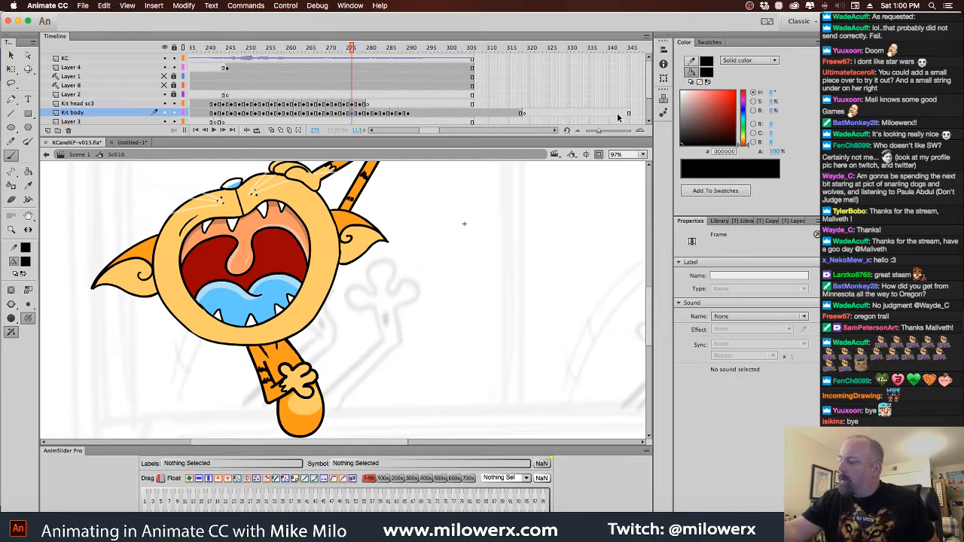
pyautogui.moveTo(629, 113); pyautogui.dragTo(475, 115)
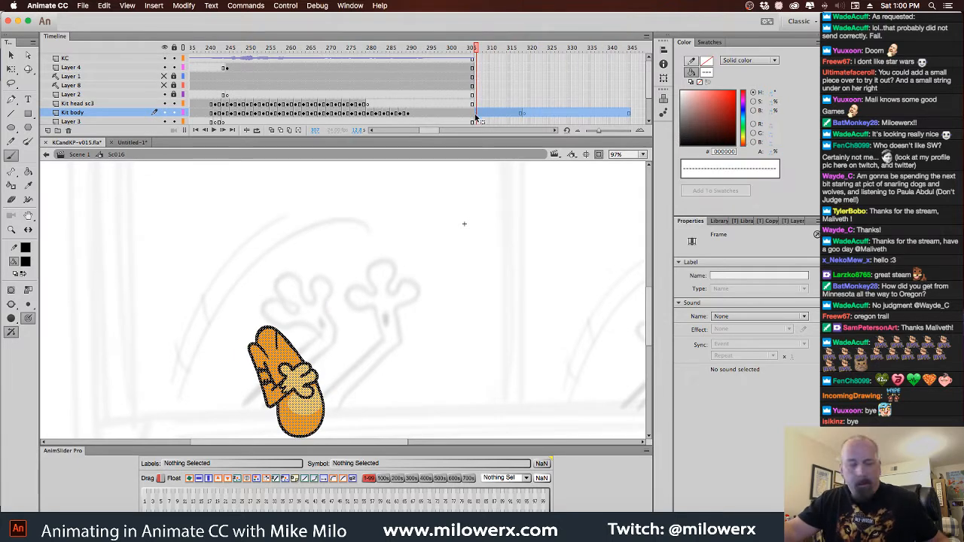
pyautogui.hotkey('shift', 'F5')
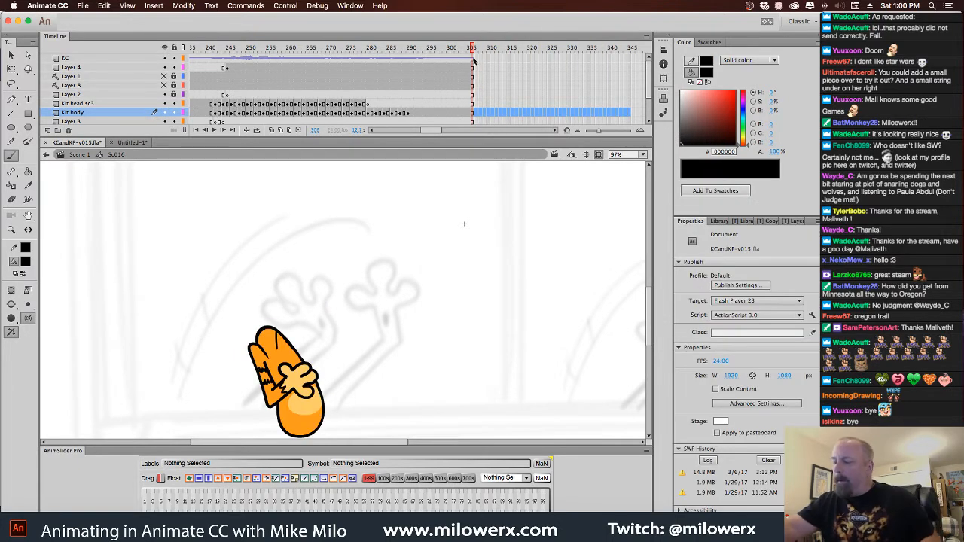
# Play the Sc016 animation through from frame 1 to review both cats' performance
pyautogui.moveTo(472, 64); pyautogui.dragTo(276, 75)
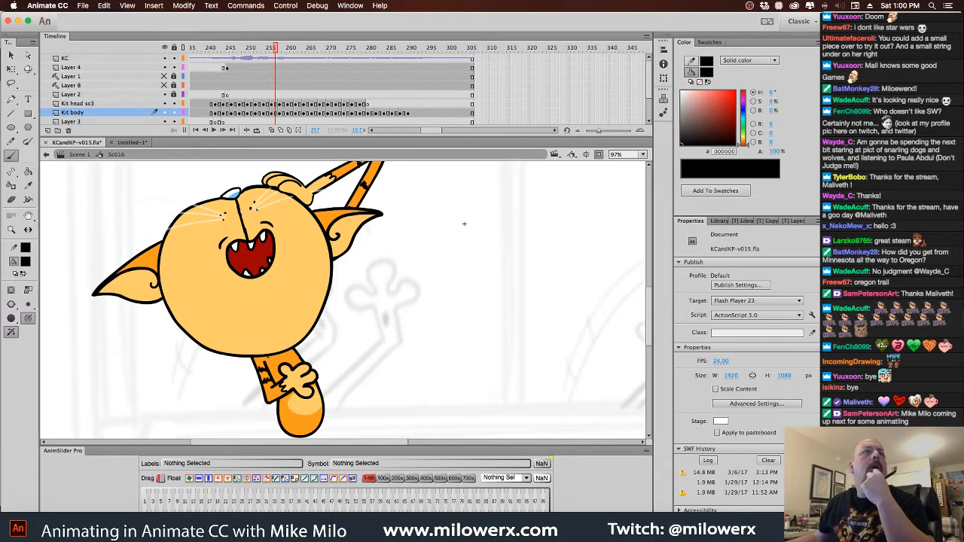
pyautogui.press('super+Tab')
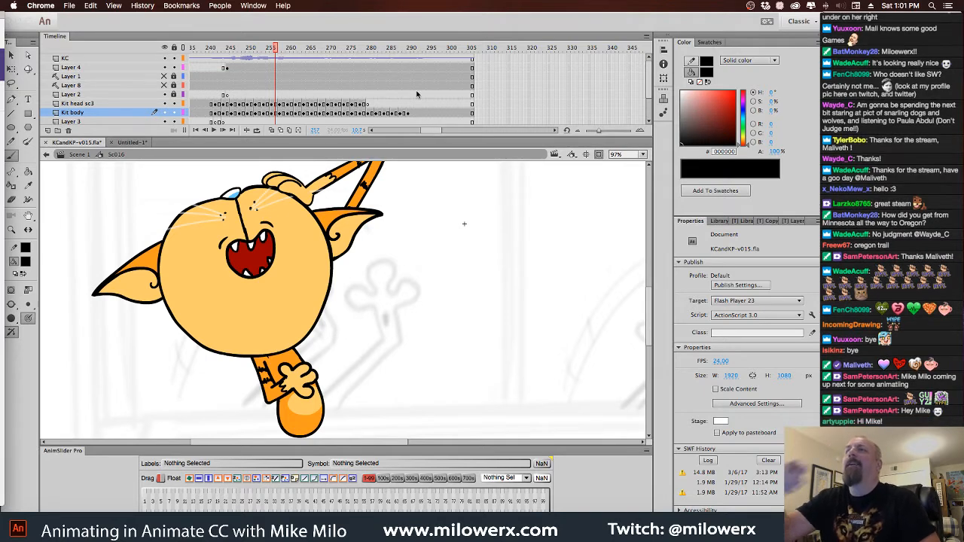
pyautogui.click(430, 133)
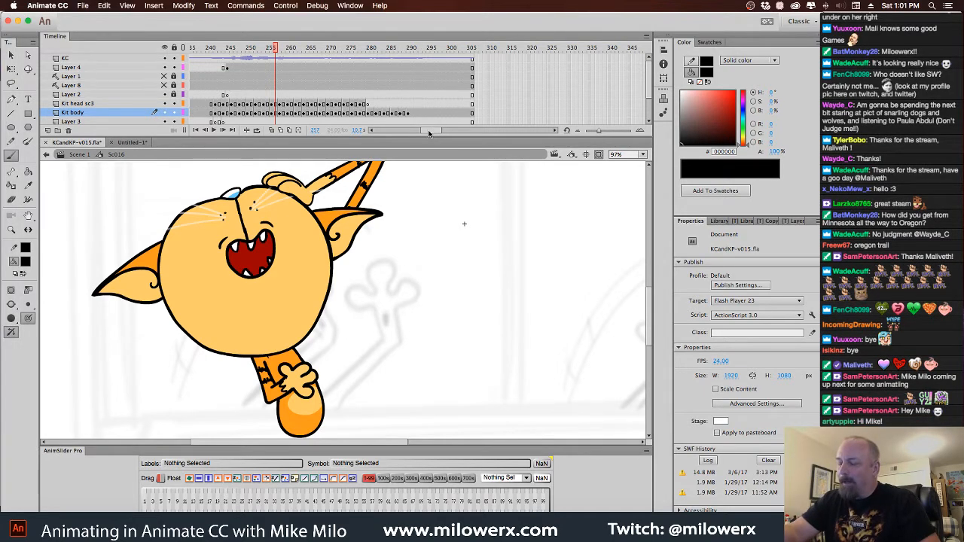
pyautogui.moveTo(431, 132); pyautogui.dragTo(384, 131)
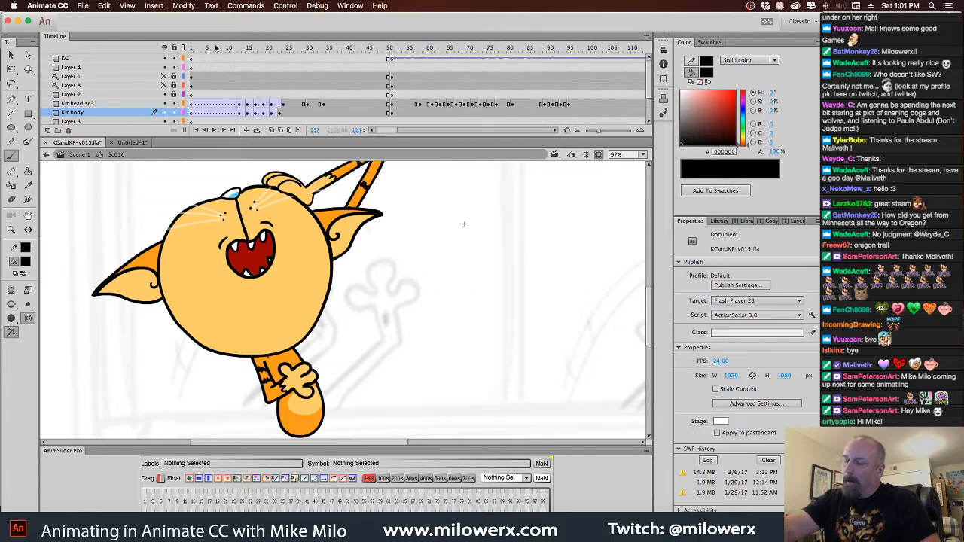
pyautogui.click(194, 48)
pyautogui.moveTo(195, 48)
pyautogui.mouseDown()
pyautogui.moveTo(321, 48)
pyautogui.moveTo(192, 47)
pyautogui.mouseUp()
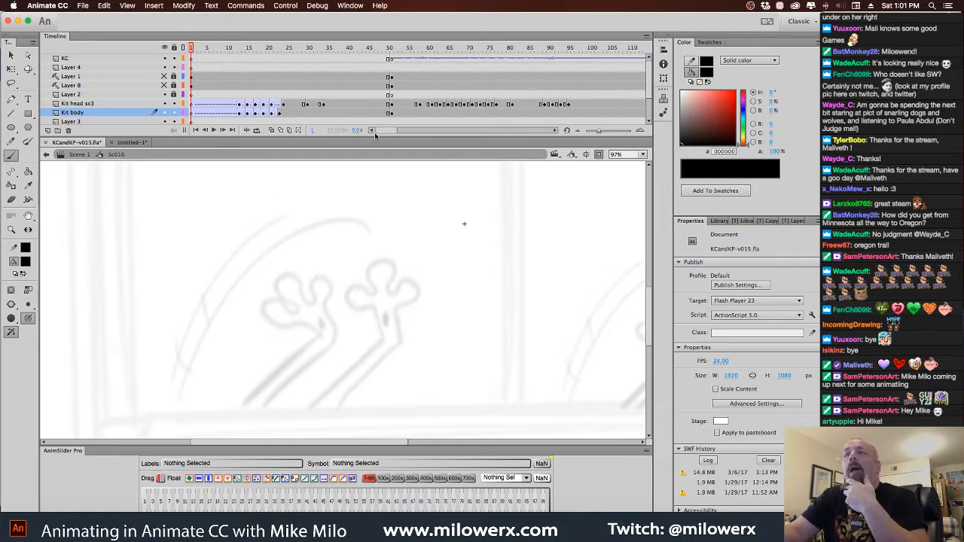
pyautogui.moveTo(389, 132); pyautogui.dragTo(428, 132)
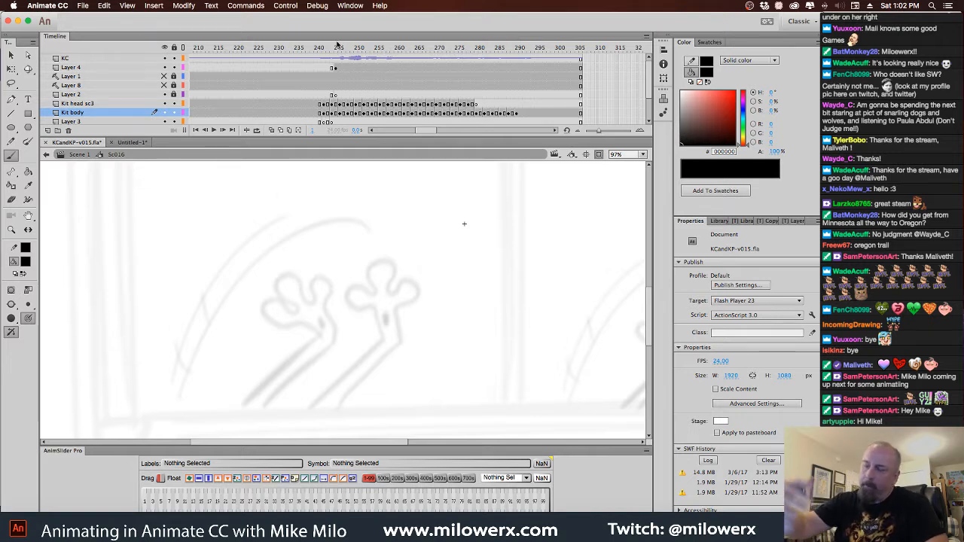
pyautogui.moveTo(424, 129); pyautogui.dragTo(372, 130)
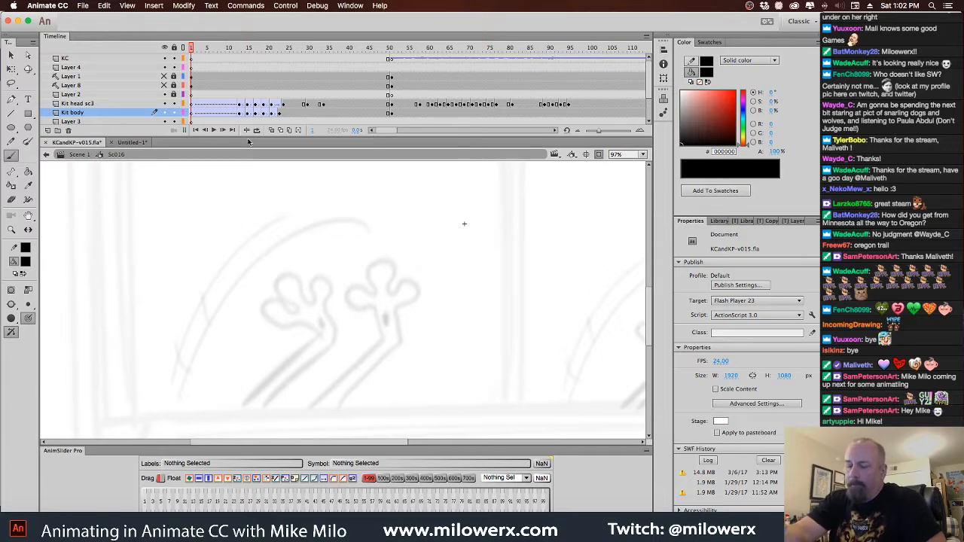
pyautogui.moveTo(201, 50); pyautogui.dragTo(564, 107)
pyautogui.press('super+minus')
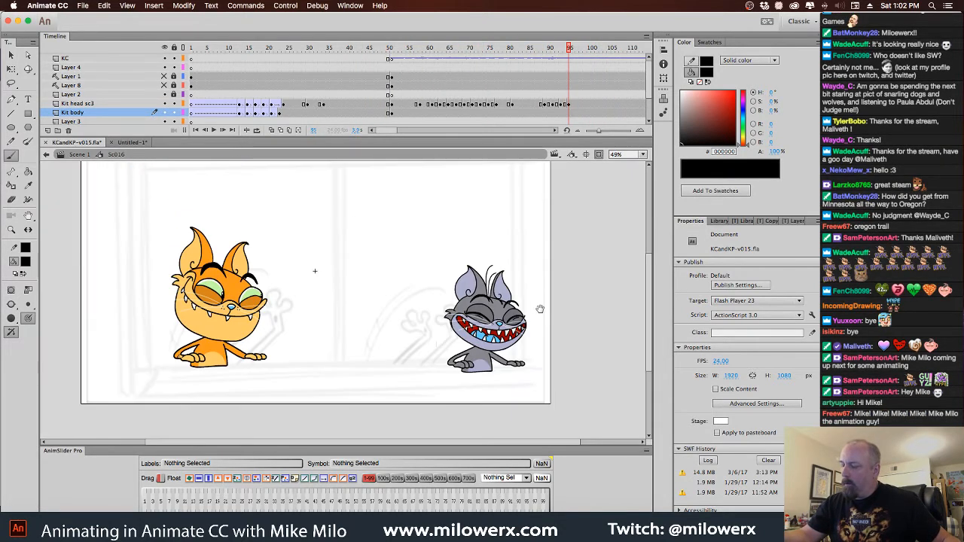
pyautogui.moveTo(552, 50); pyautogui.dragTo(180, 78)
pyautogui.press('Return')
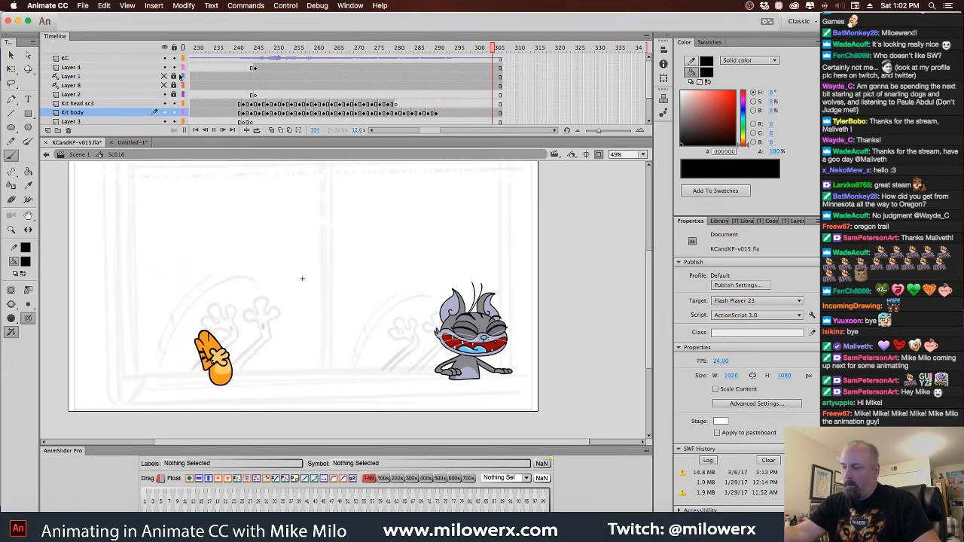
# Examine the orange cat's laughing poses from about frame 249 up to frame 280
pyautogui.moveTo(496, 48); pyautogui.dragTo(272, 53)
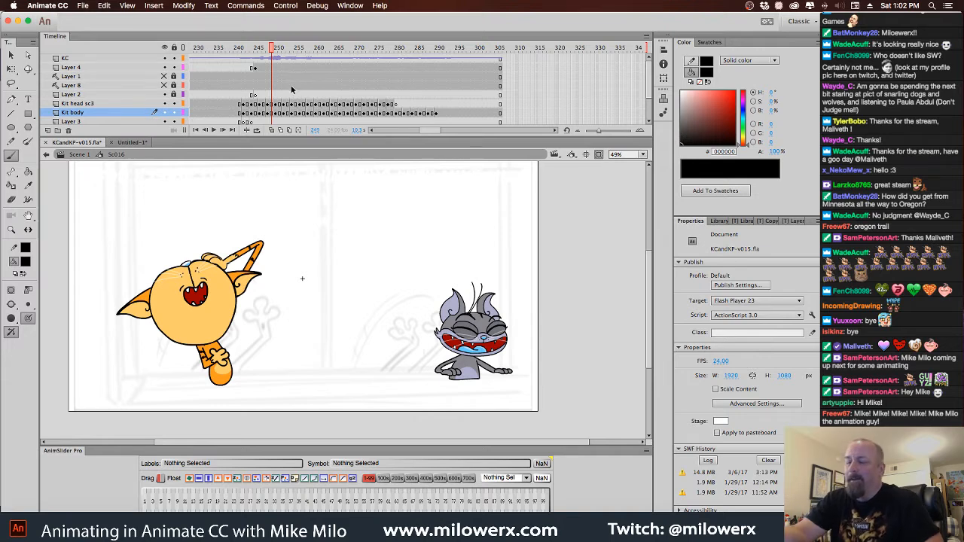
pyautogui.moveTo(274, 52); pyautogui.dragTo(315, 49)
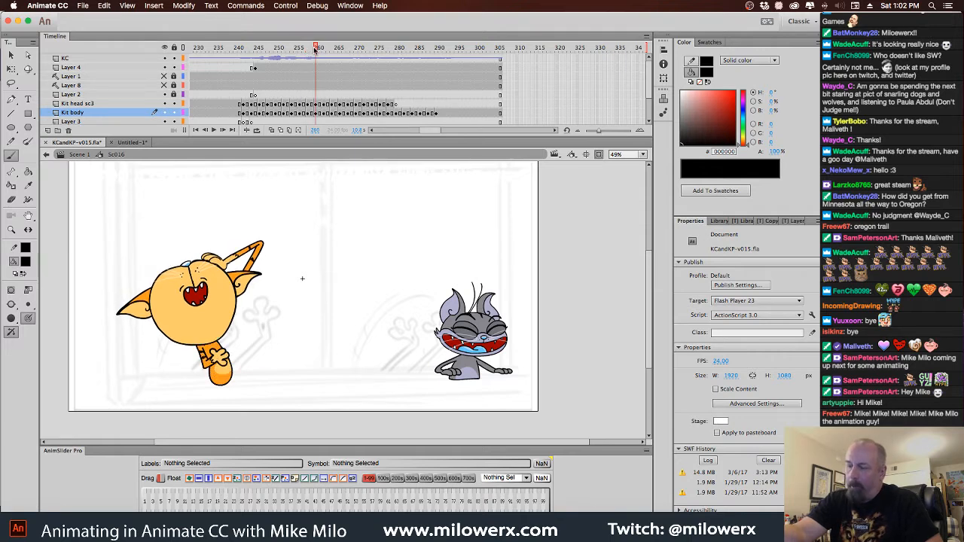
pyautogui.click(309, 67)
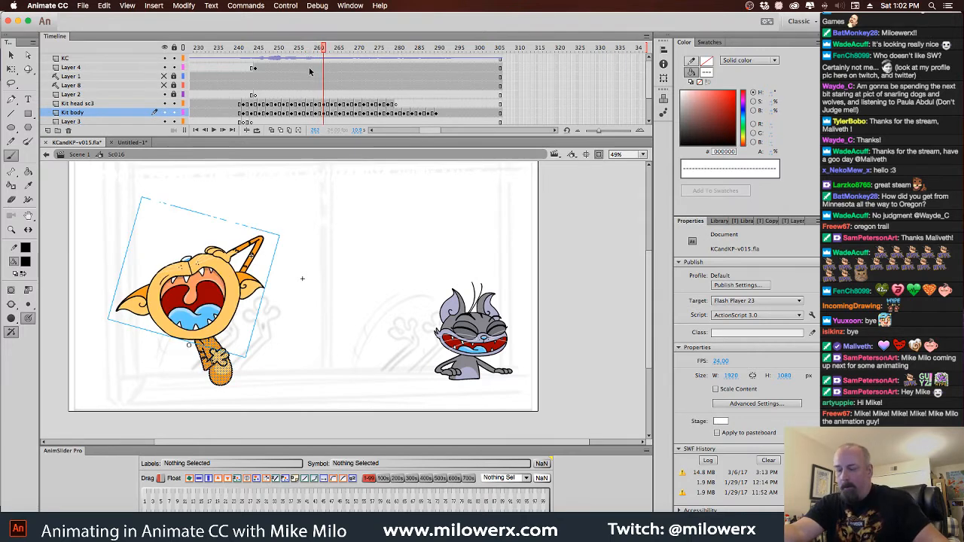
pyautogui.click(325, 49)
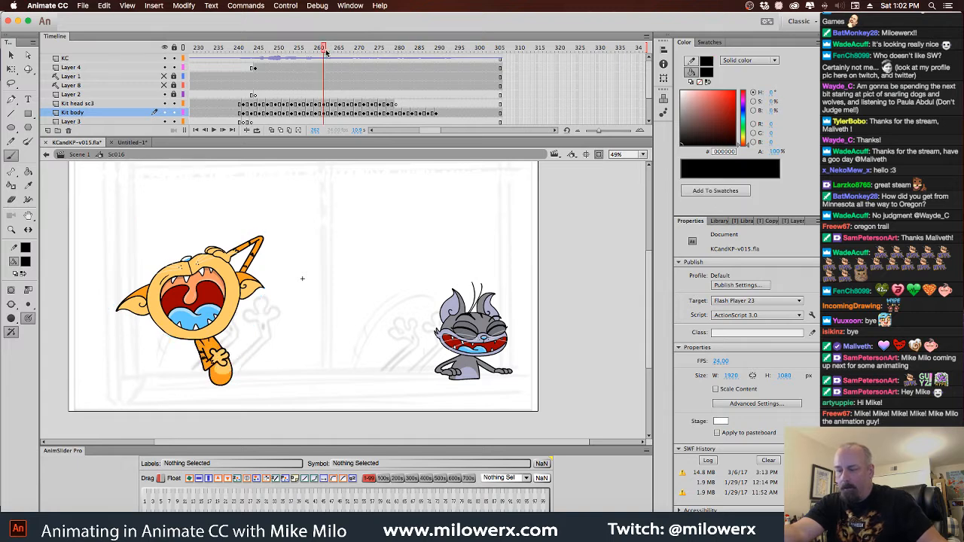
pyautogui.moveTo(326, 50); pyautogui.dragTo(399, 50)
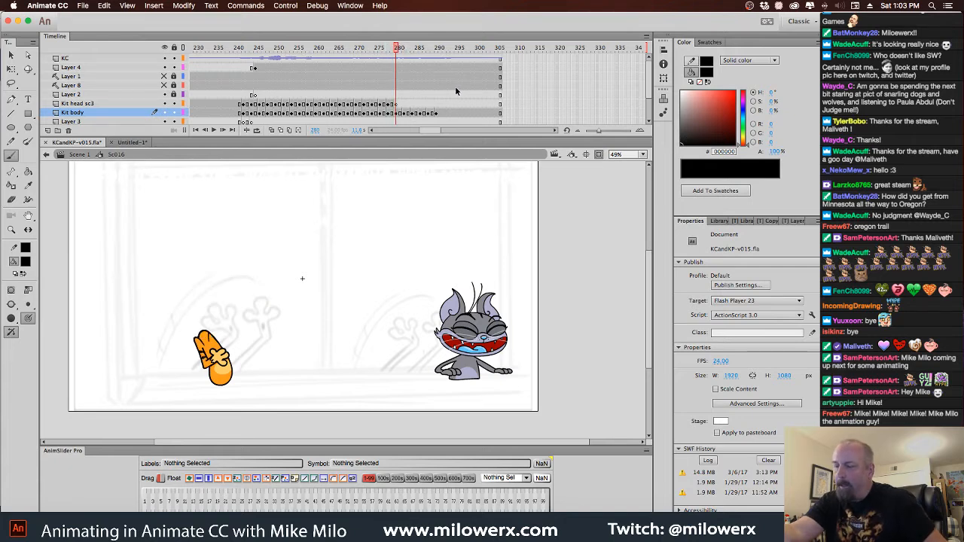
# Delete the orange cat's body artwork from the Kit body keyframes between frames 280 and 290
pyautogui.click(399, 104)
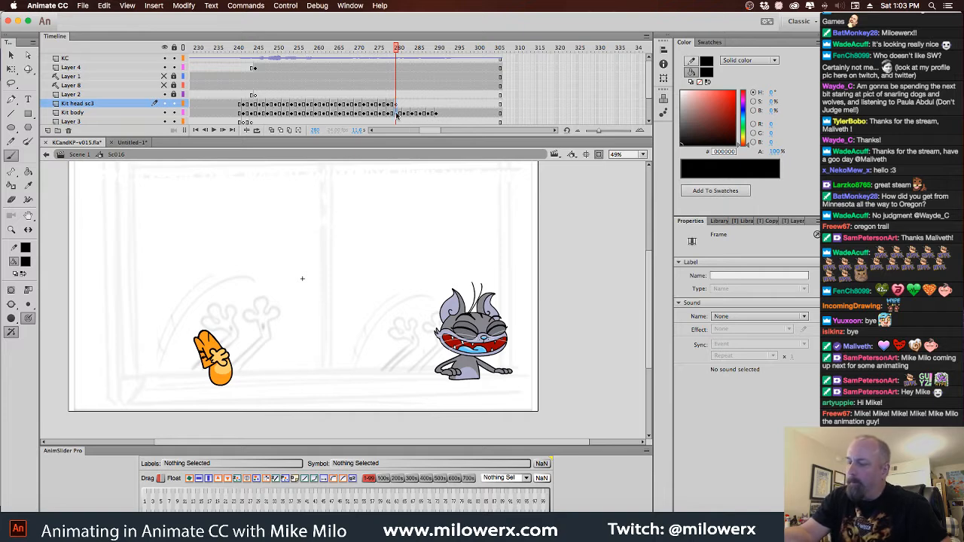
pyautogui.click(402, 114)
pyautogui.click(407, 113)
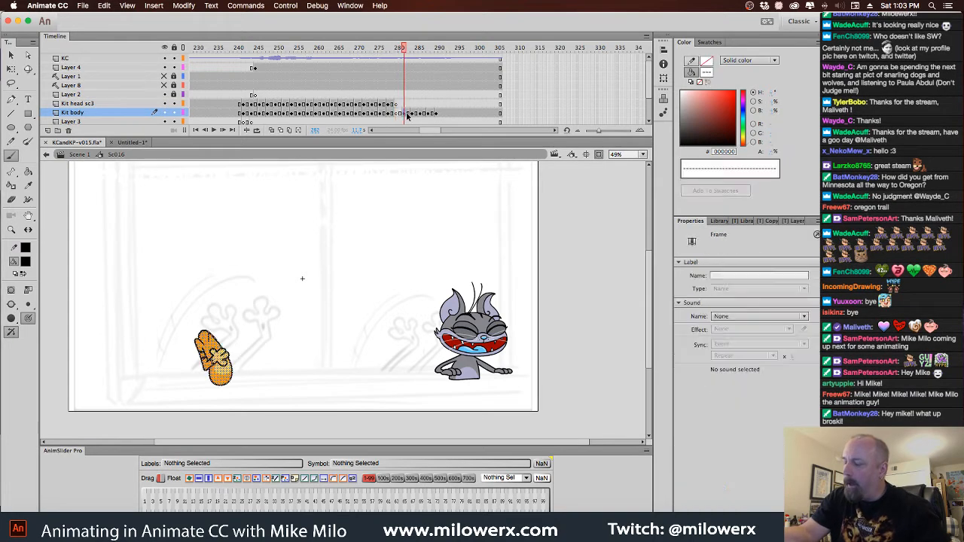
pyautogui.press('Delete')
pyautogui.click(415, 113)
pyautogui.press('Delete')
pyautogui.click(426, 114)
pyautogui.press('Delete')
pyautogui.click(438, 116)
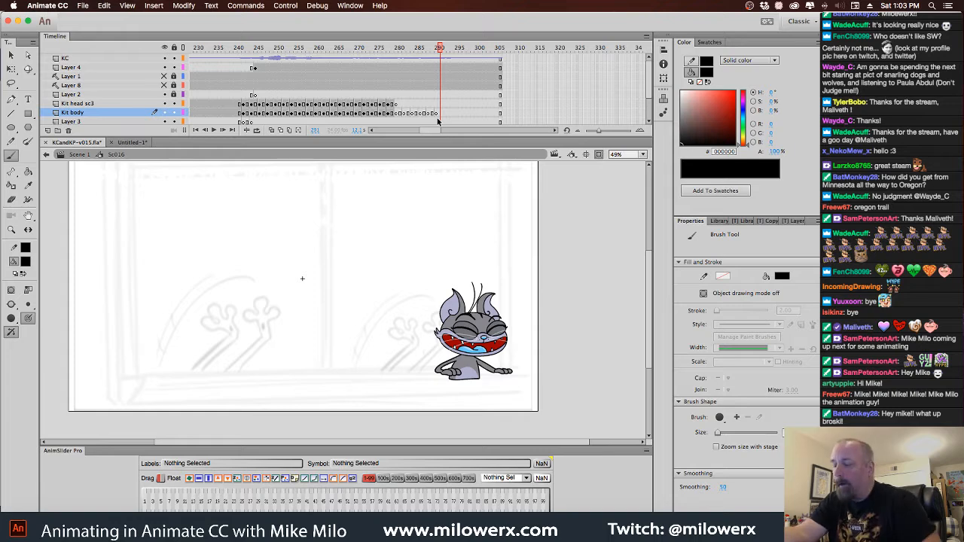
# Clear the empty keyframes from frame 282 to 290 on the Kit body layer
pyautogui.moveTo(436, 114); pyautogui.dragTo(405, 113)
pyautogui.rightClick(413, 113)
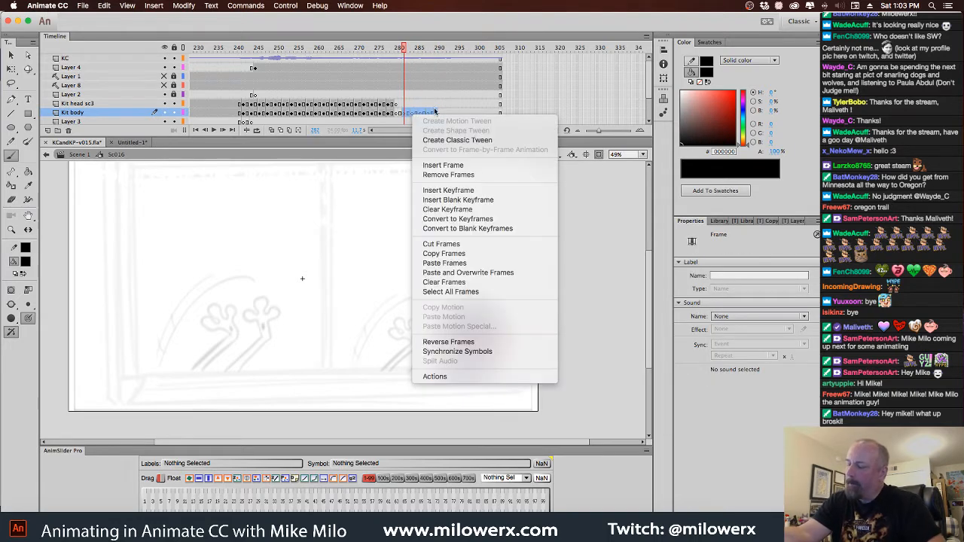
pyautogui.click(470, 211)
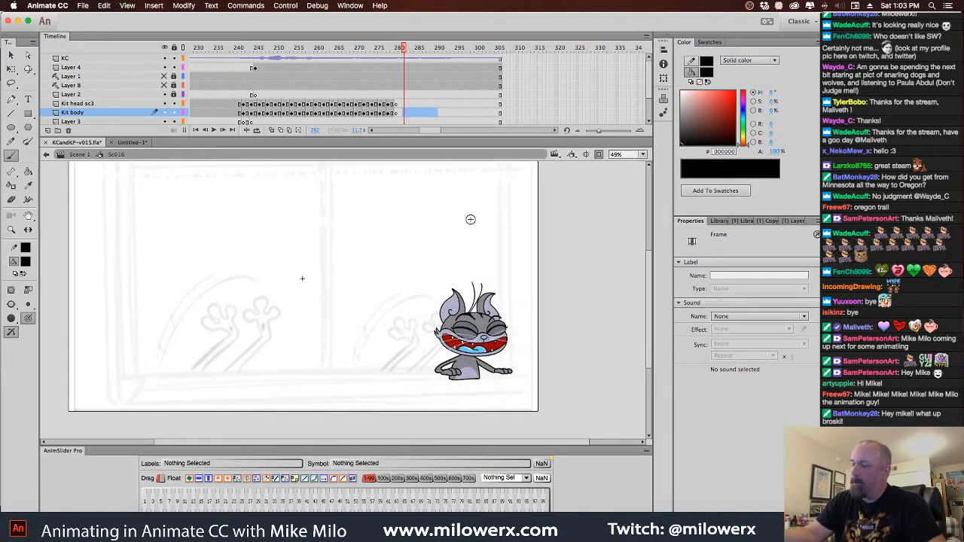
pyautogui.click(471, 219)
# Onion-skin the frames preceding frame 280 and set the brush fill color to red (FF0000)
pyautogui.click(395, 50)
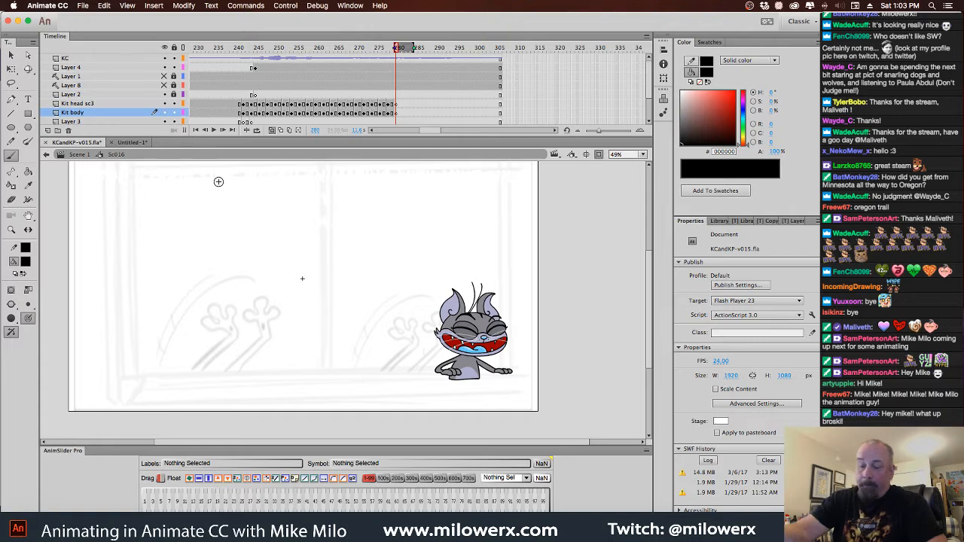
pyautogui.click(26, 262)
pyautogui.click(64, 337)
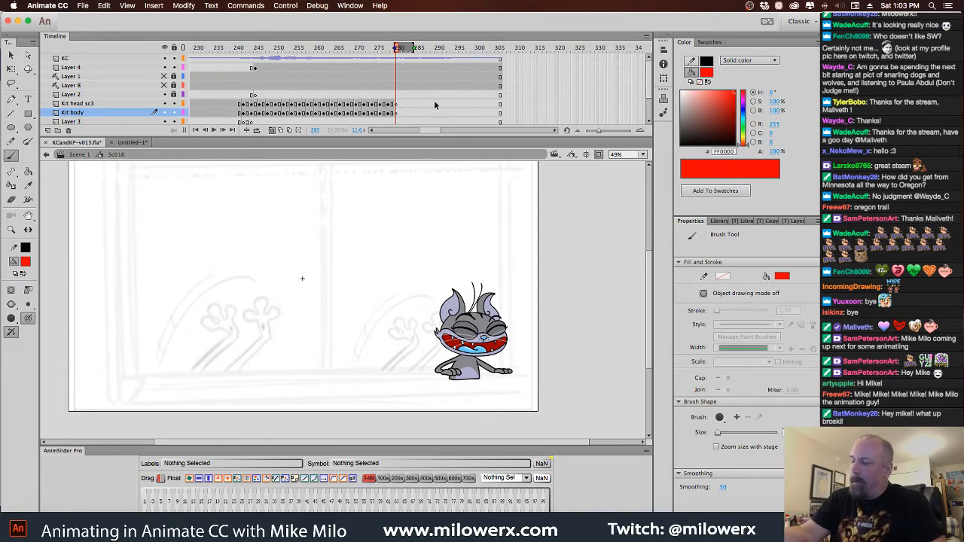
pyautogui.click(395, 48)
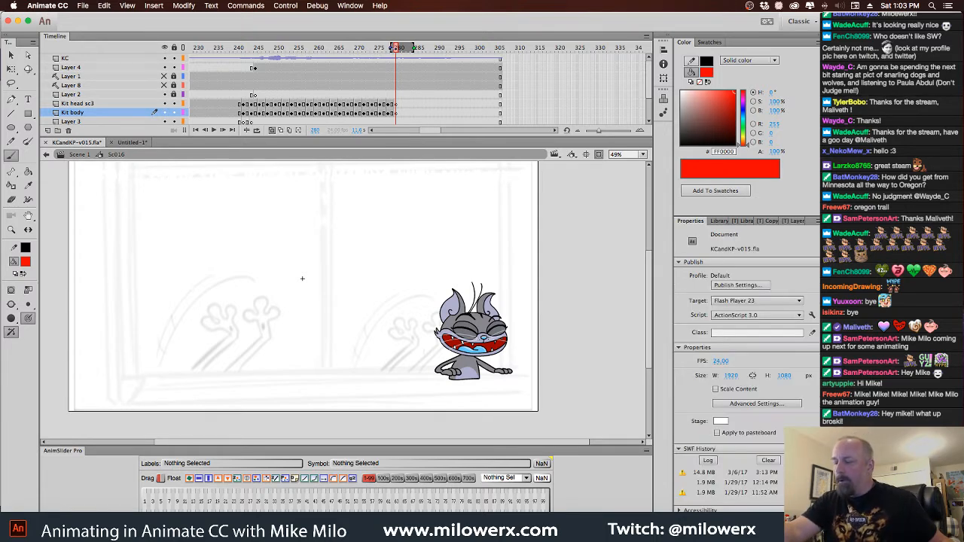
pyautogui.keyDown('super'); pyautogui.click(275, 280); pyautogui.keyUp('super')
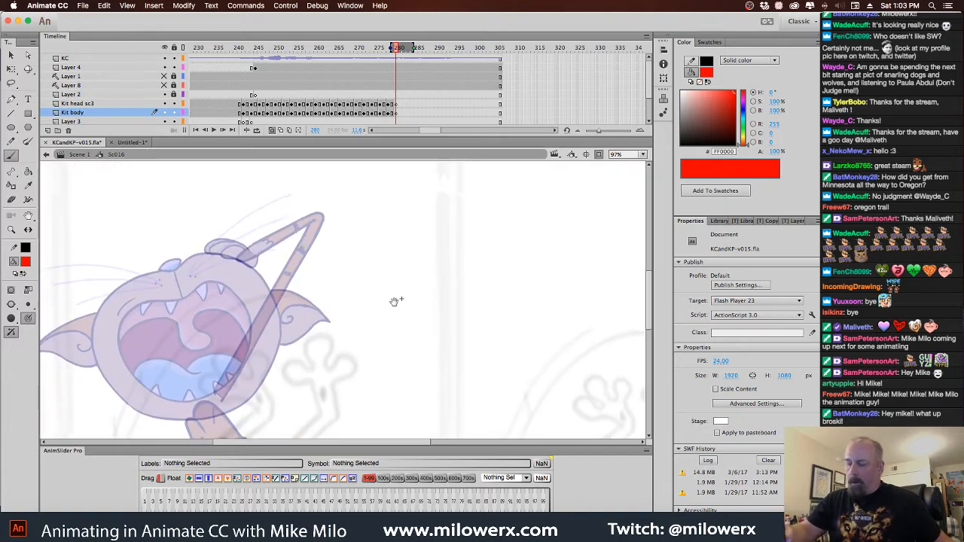
pyautogui.moveTo(394, 302)
pyautogui.mouseDown()
pyautogui.moveTo(437, 218)
pyautogui.moveTo(515, 221)
pyautogui.mouseUp()
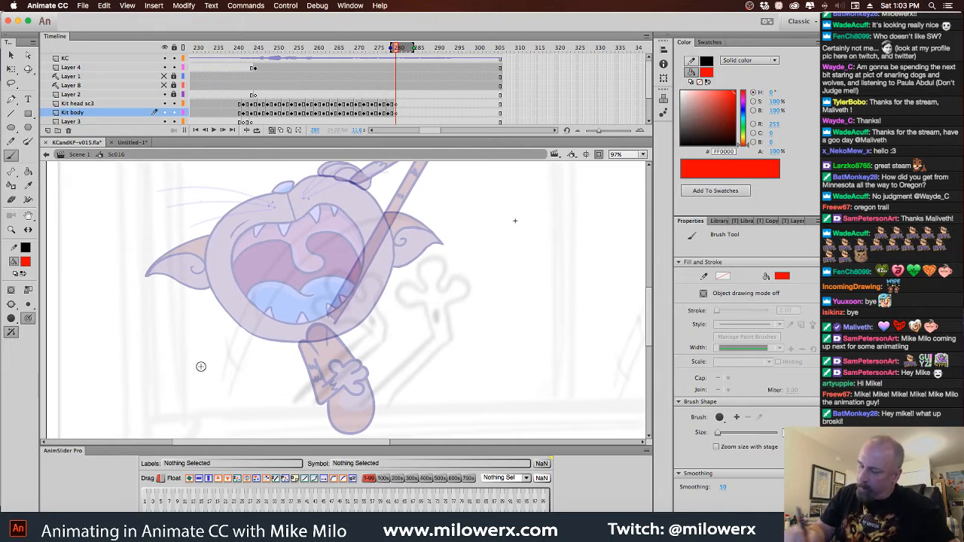
# Rough in the orange cat's new head at frame 280 as a lowered red circle with curved guidelines, eyes, nose and cheeks
pyautogui.moveTo(226, 255)
pyautogui.mouseDown()
pyautogui.moveTo(169, 369)
pyautogui.moveTo(158, 331)
pyautogui.mouseUp()
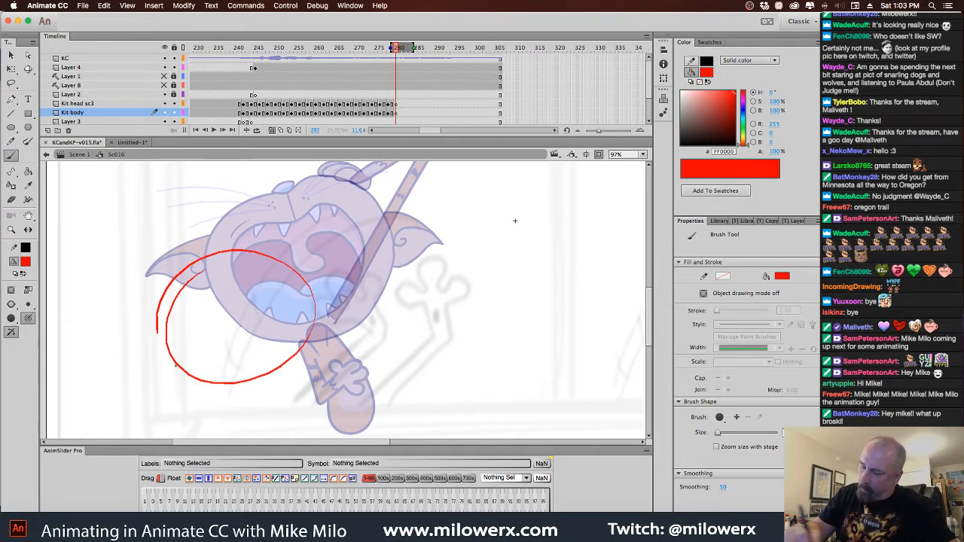
pyautogui.moveTo(217, 254)
pyautogui.mouseDown()
pyautogui.moveTo(279, 339)
pyautogui.moveTo(279, 366)
pyautogui.mouseUp()
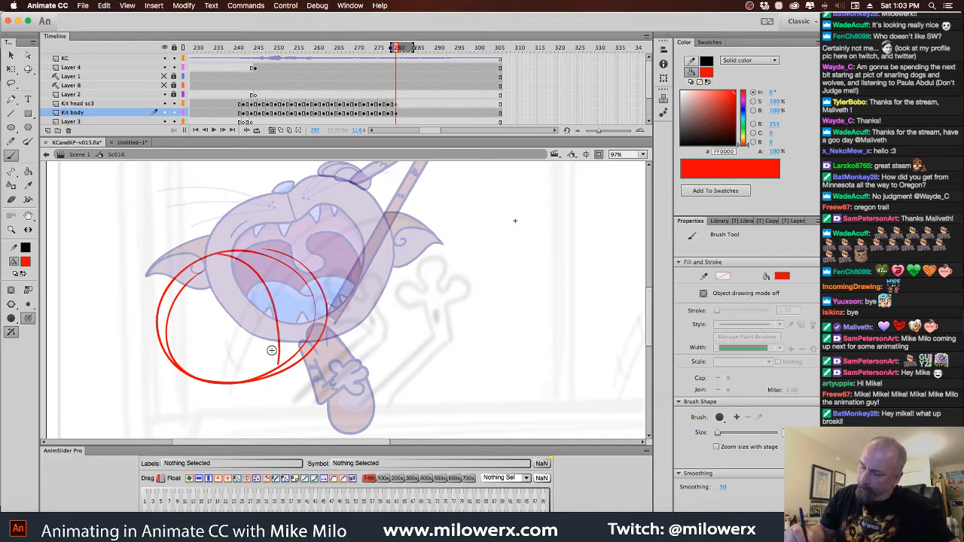
pyautogui.moveTo(174, 338); pyautogui.dragTo(308, 285)
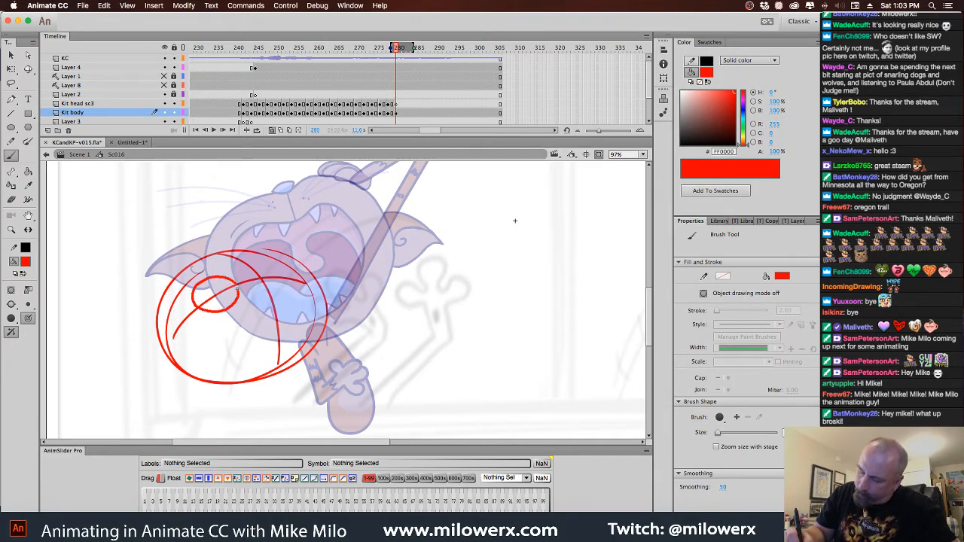
pyautogui.moveTo(262, 273)
pyautogui.mouseDown()
pyautogui.moveTo(288, 263)
pyautogui.moveTo(273, 286)
pyautogui.mouseUp()
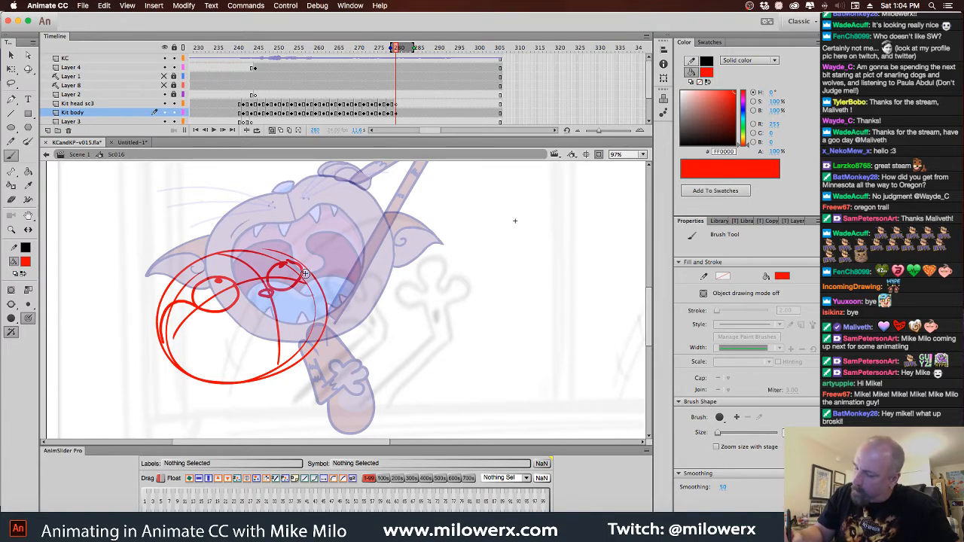
pyautogui.moveTo(311, 264); pyautogui.dragTo(320, 286)
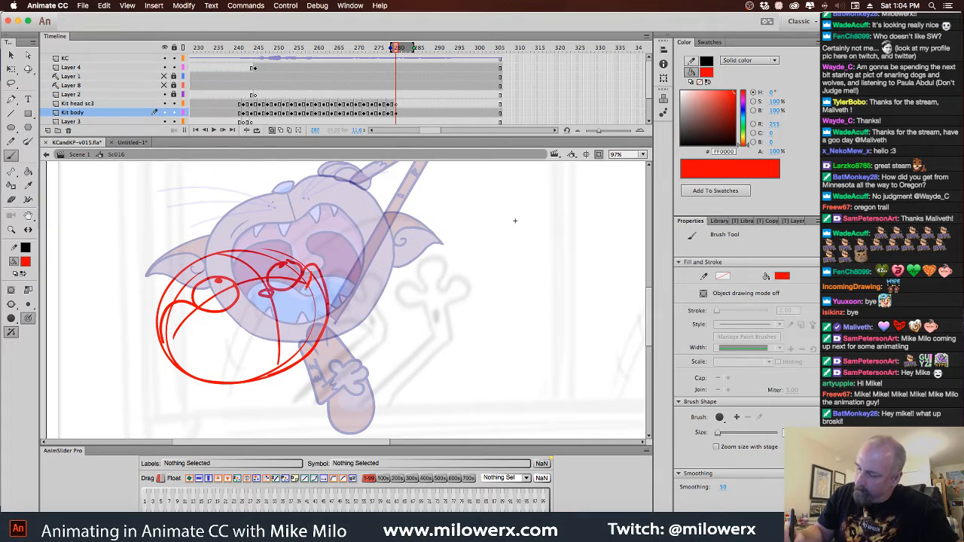
# Sketch a wide open mouth across the lower part of the red head, with small pointed teeth along its upper edge
pyautogui.moveTo(286, 304); pyautogui.dragTo(217, 322)
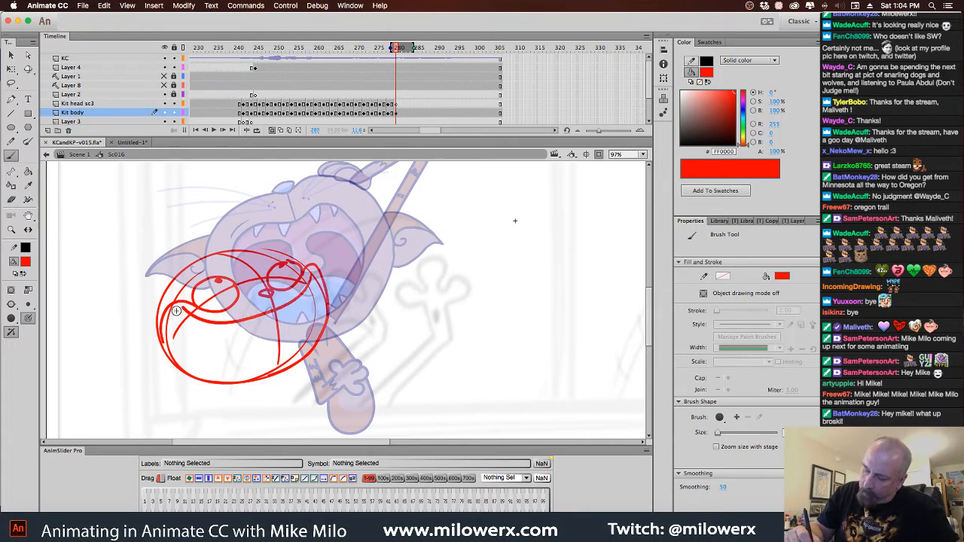
pyautogui.moveTo(199, 366)
pyautogui.mouseDown()
pyautogui.moveTo(275, 363)
pyautogui.moveTo(309, 338)
pyautogui.moveTo(320, 296)
pyautogui.moveTo(298, 285)
pyautogui.mouseUp()
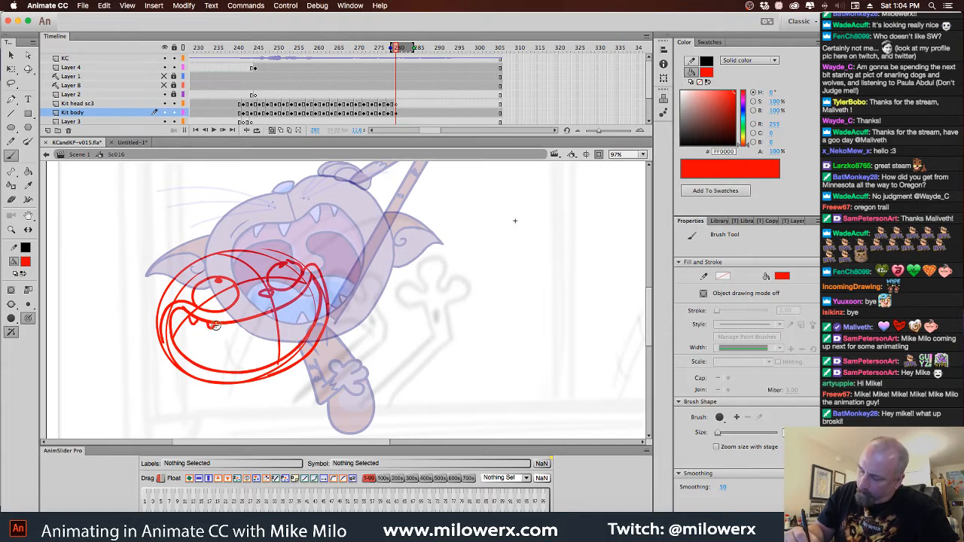
pyautogui.moveTo(216, 324); pyautogui.dragTo(244, 326)
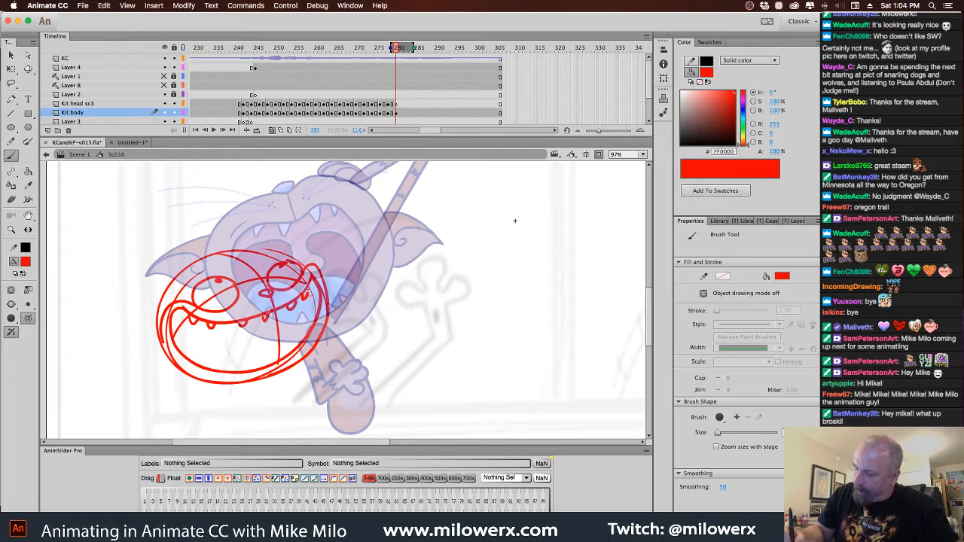
# Add pointed lower teeth and a tongue inside the open mouth, plus raised eyebrow strokes above both eyes
pyautogui.moveTo(230, 374); pyautogui.dragTo(242, 374)
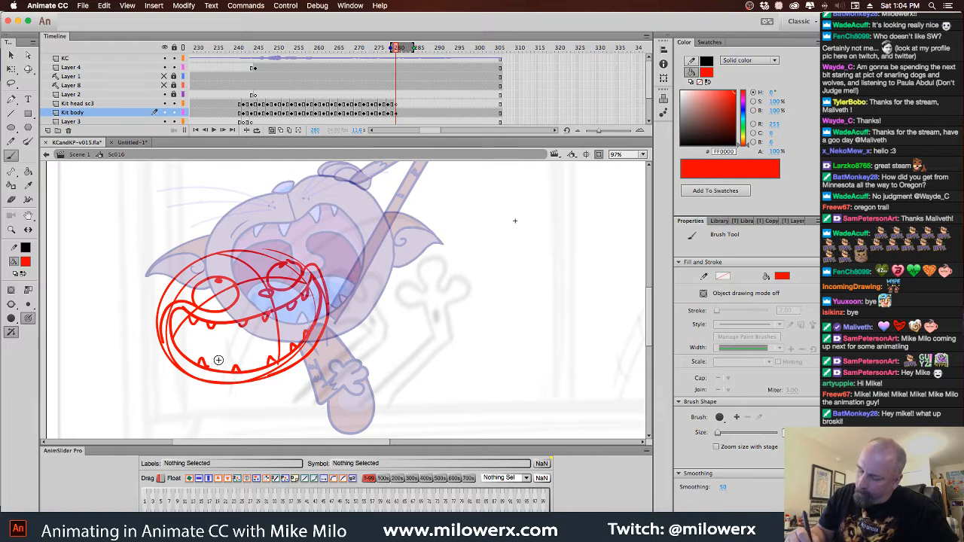
pyautogui.moveTo(189, 355)
pyautogui.mouseDown()
pyautogui.moveTo(229, 340)
pyautogui.moveTo(260, 347)
pyautogui.mouseUp()
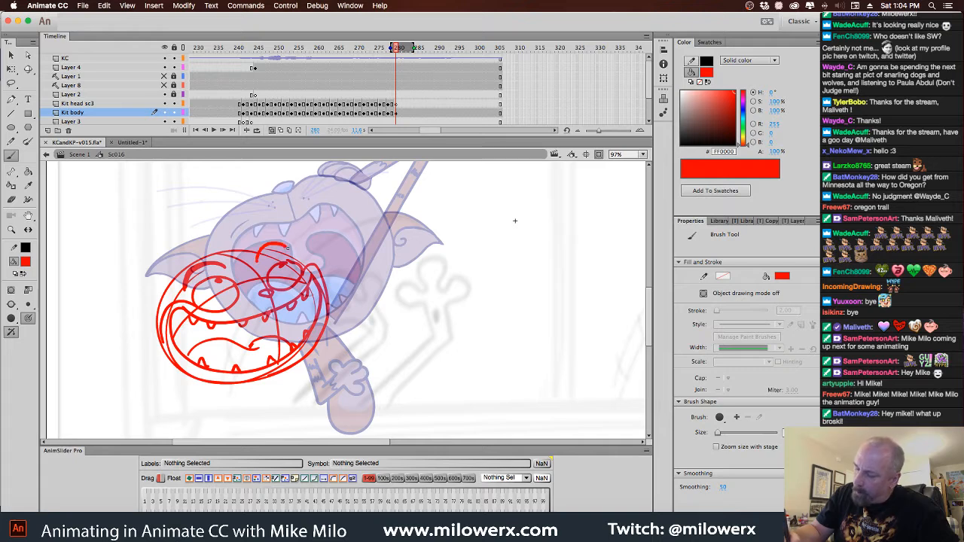
pyautogui.moveTo(291, 258); pyautogui.dragTo(260, 262)
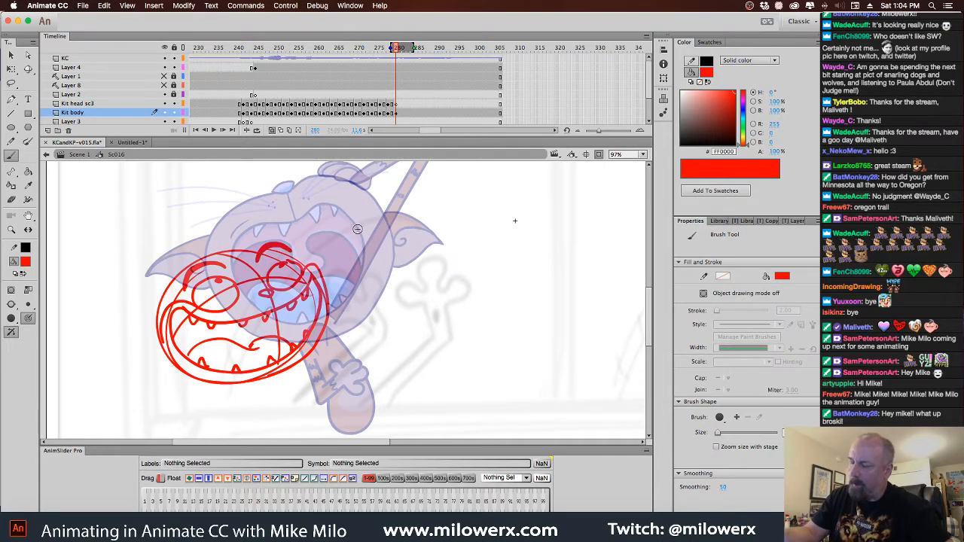
# Sketch a tall pointed ear on the right side of the red head, with an inner ear line
pyautogui.moveTo(463, 286); pyautogui.dragTo(482, 325)
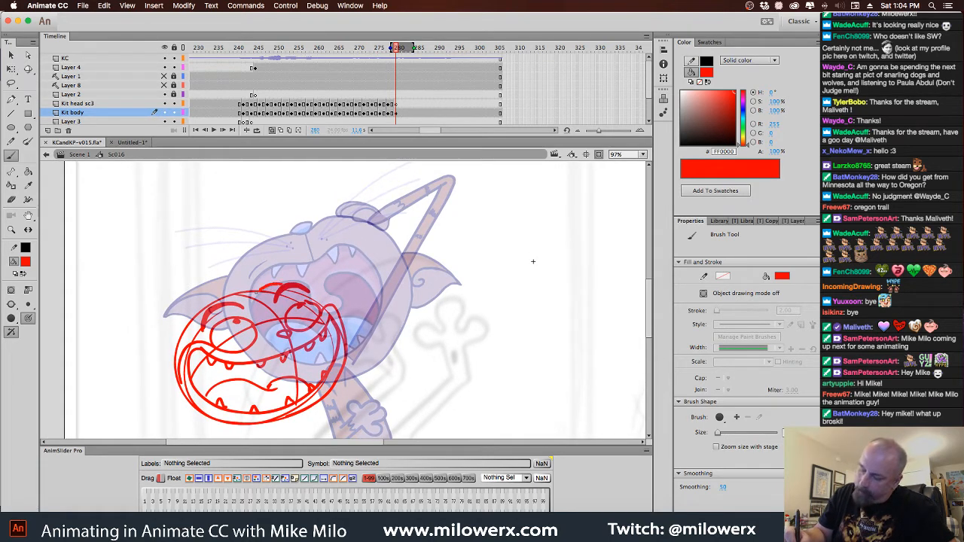
pyautogui.moveTo(256, 292)
pyautogui.mouseDown()
pyautogui.moveTo(282, 294)
pyautogui.moveTo(250, 298)
pyautogui.moveTo(336, 235)
pyautogui.moveTo(351, 343)
pyautogui.mouseUp()
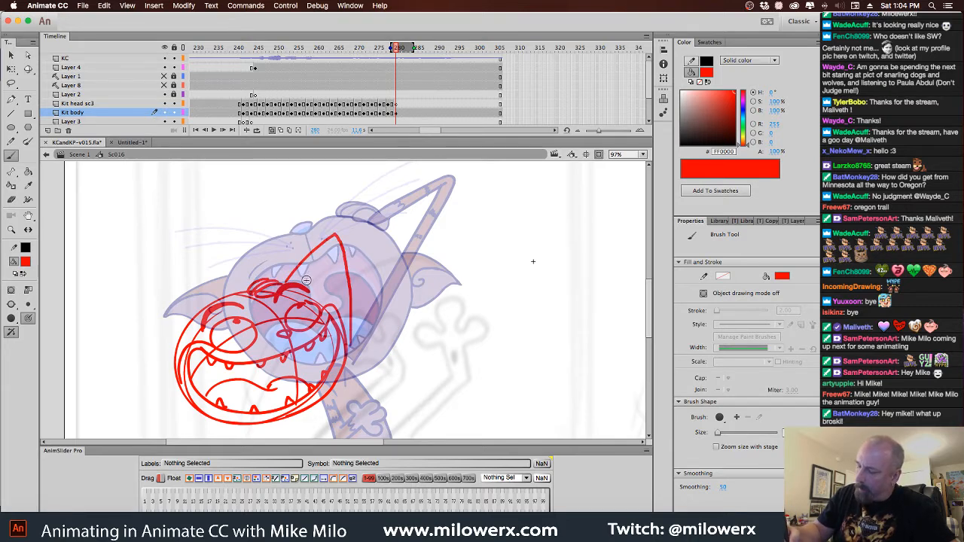
pyautogui.moveTo(303, 285)
pyautogui.mouseDown()
pyautogui.moveTo(327, 255)
pyautogui.moveTo(339, 329)
pyautogui.mouseUp()
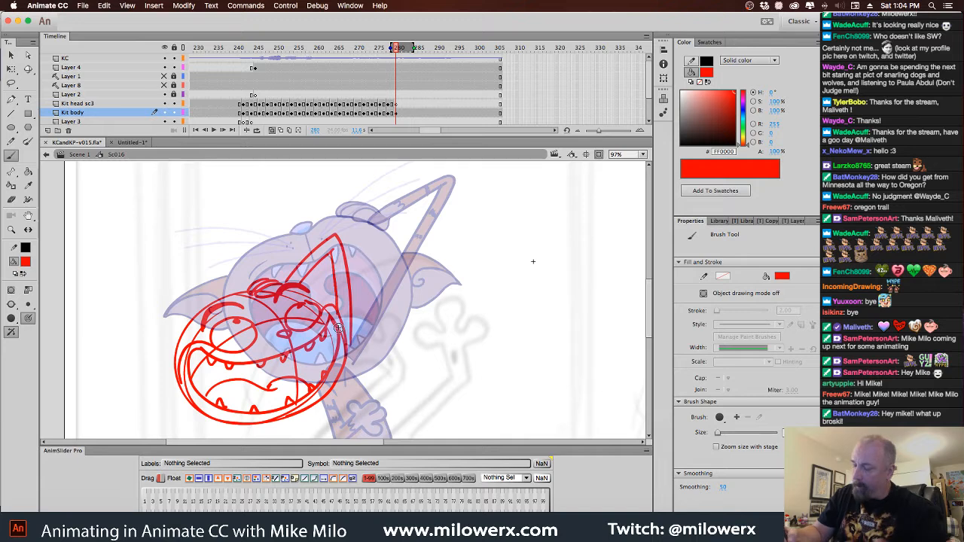
# Sketch a bent arm with a spread-fingered hand coming out from under the red head's lower right edge
pyautogui.scroll(-5, 324, 309)
pyautogui.hscroll(2, 324, 309)
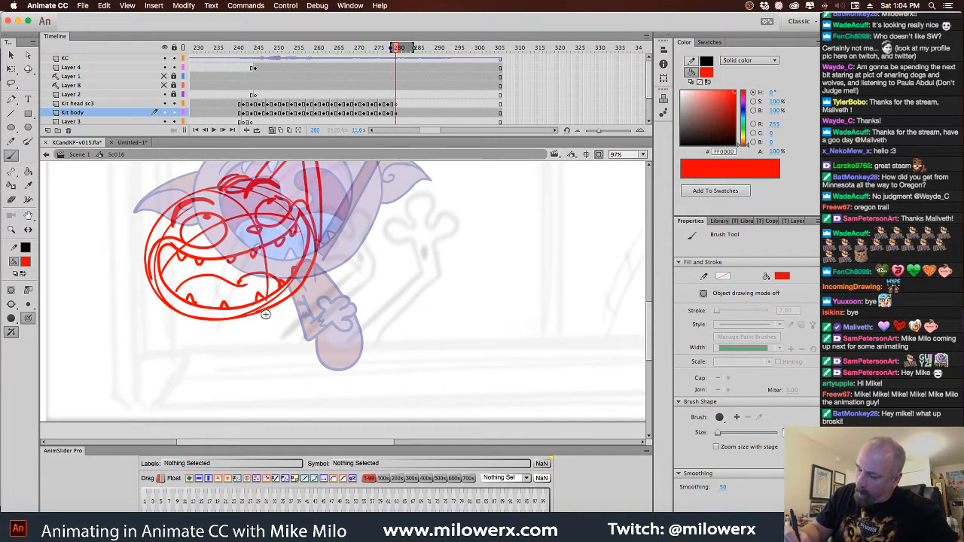
pyautogui.moveTo(272, 340); pyautogui.dragTo(272, 344)
pyautogui.moveTo(269, 318)
pyautogui.mouseDown()
pyautogui.moveTo(285, 339)
pyautogui.moveTo(272, 343)
pyautogui.moveTo(280, 352)
pyautogui.moveTo(306, 320)
pyautogui.mouseUp()
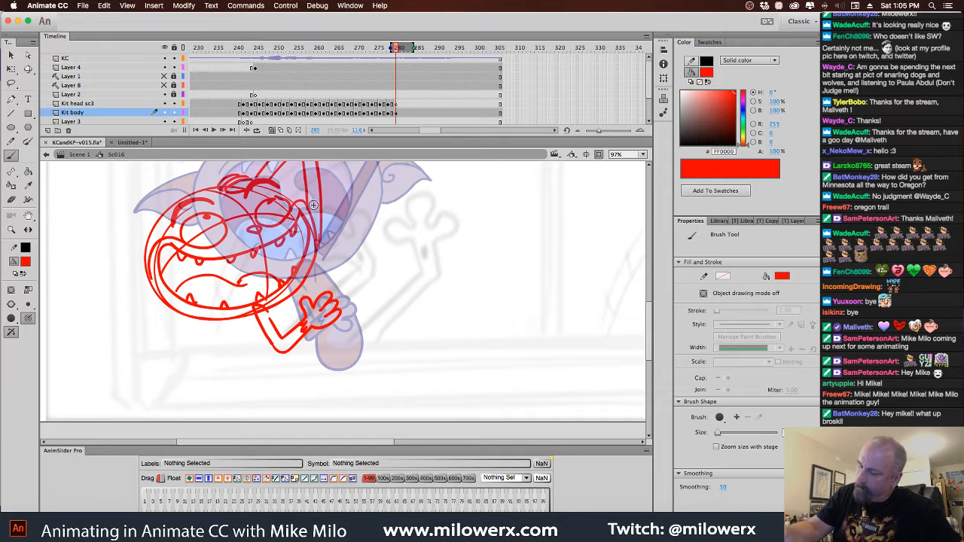
# Redraw the right ear's outer edge as a straighter stroke and delete the old curved edge line
pyautogui.moveTo(420, 264); pyautogui.dragTo(426, 314)
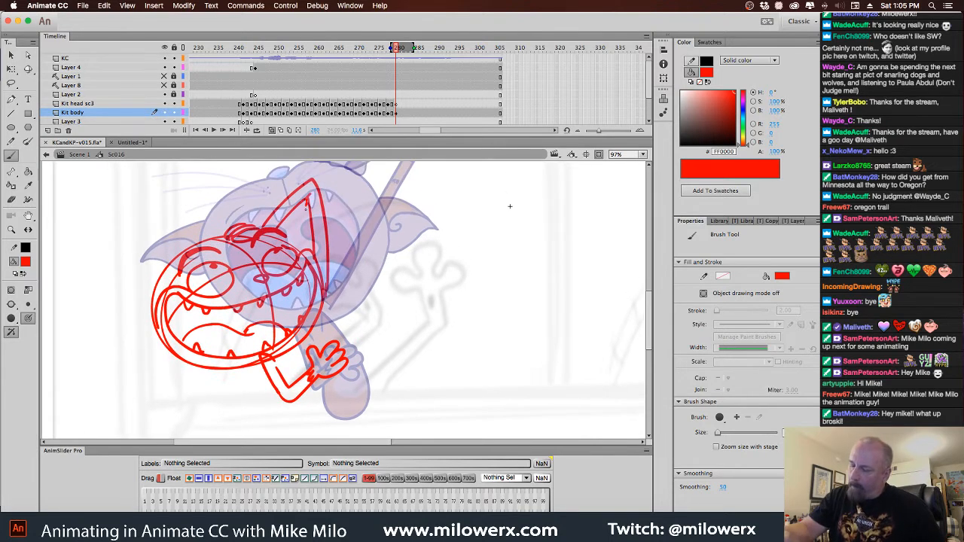
pyautogui.moveTo(316, 179); pyautogui.dragTo(318, 246)
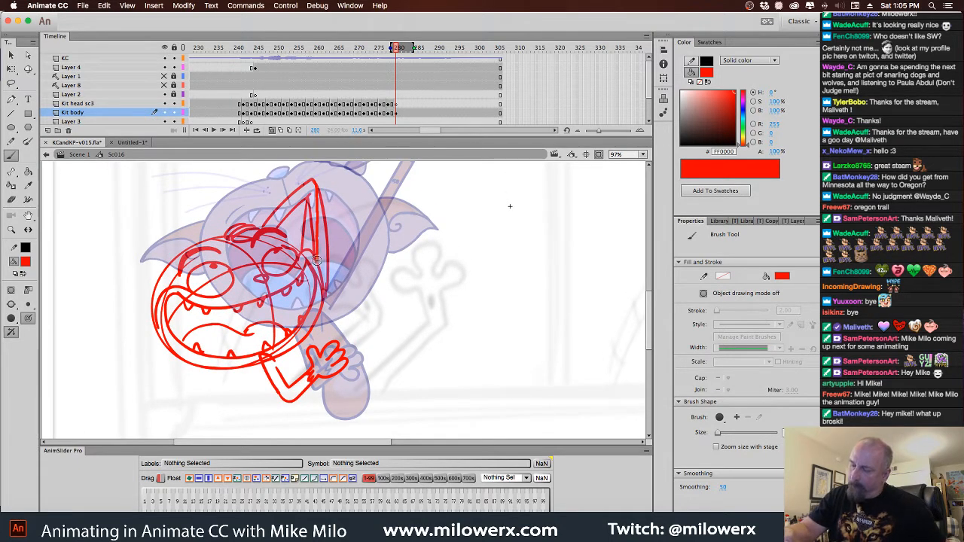
pyautogui.moveTo(321, 196); pyautogui.dragTo(317, 204)
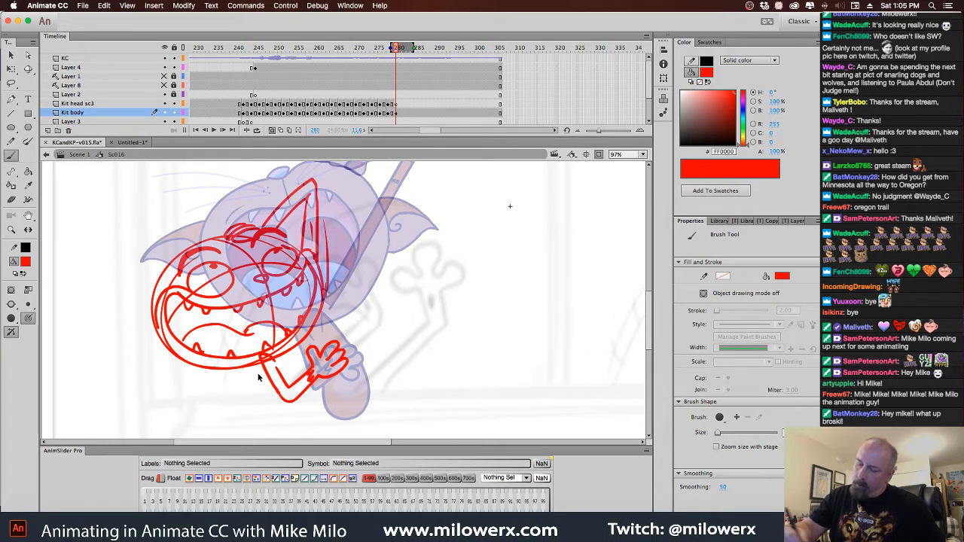
pyautogui.keyDown('super'); pyautogui.click(316, 236); pyautogui.keyUp('super')
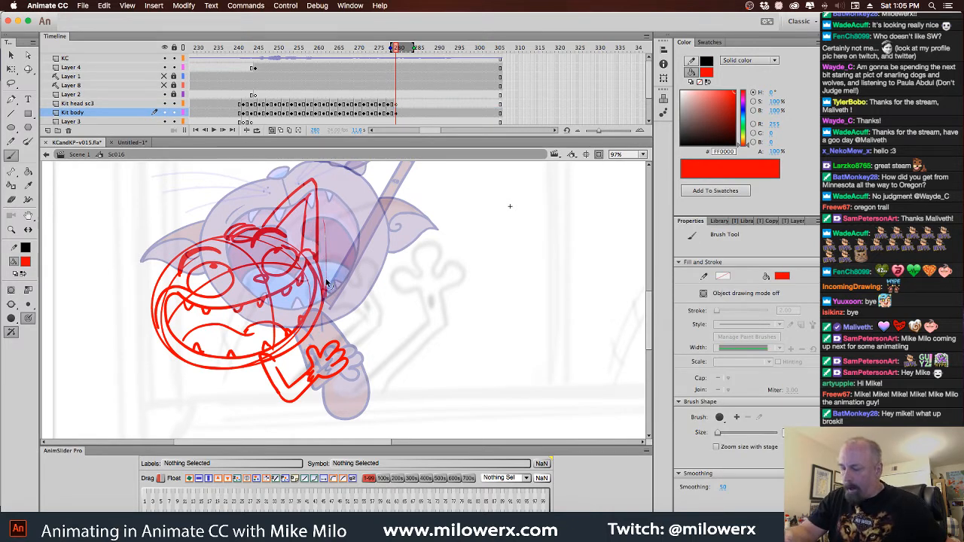
pyautogui.keyDown('super'); pyautogui.click(330, 280); pyautogui.keyUp('super')
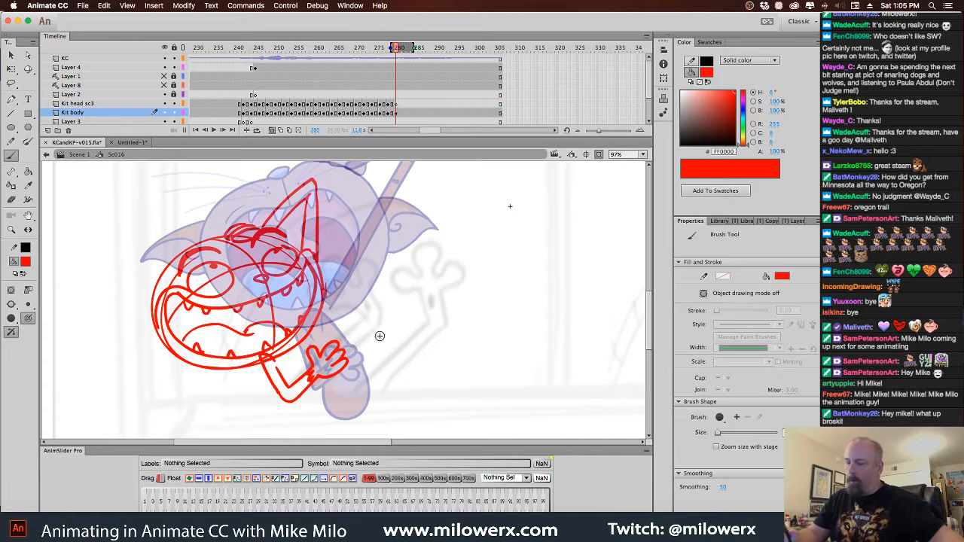
# Sketch a pointed ear on the left side of the red head and a pointed tuft on its crown
pyautogui.scroll(-2, 400, 316)
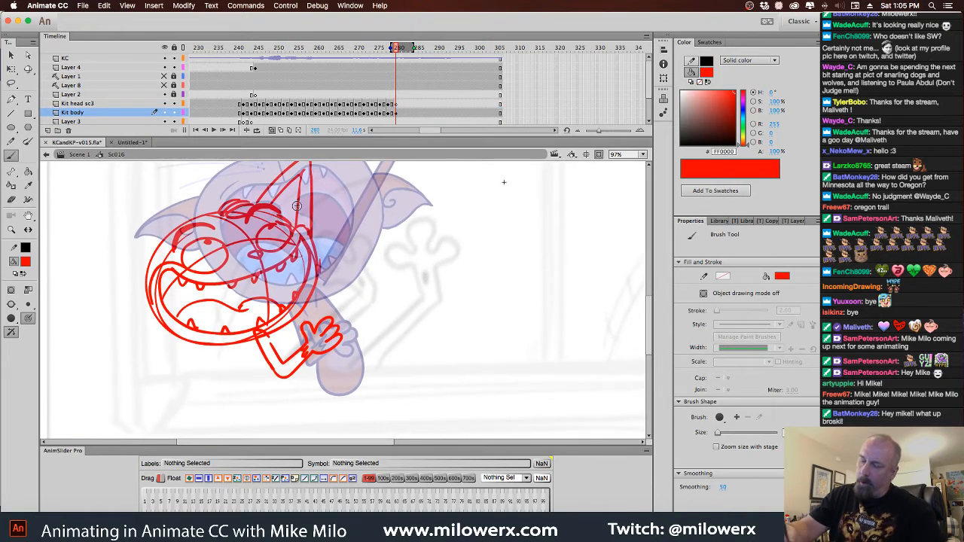
pyautogui.hscroll(-3, 459, 256)
pyautogui.scroll(2, 459, 257)
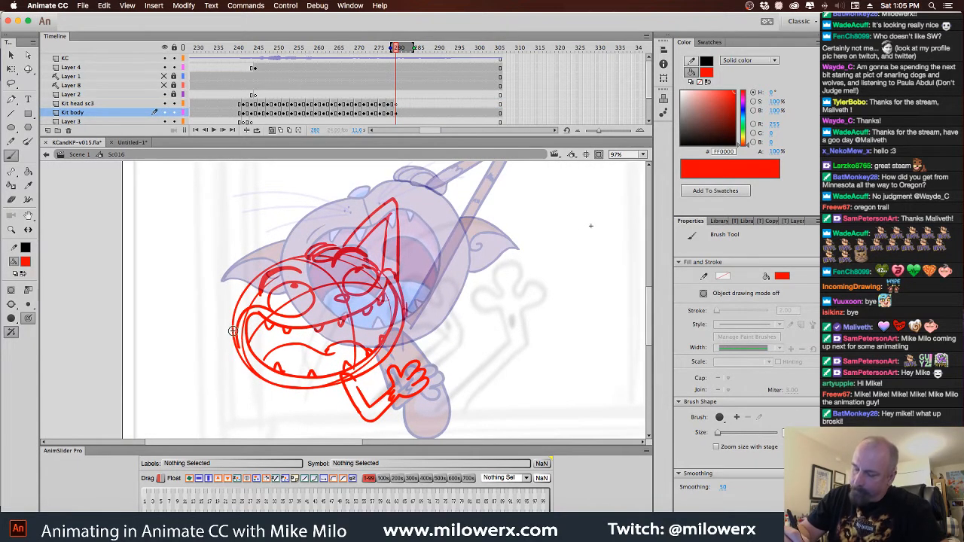
pyautogui.moveTo(231, 332)
pyautogui.mouseDown()
pyautogui.moveTo(229, 304)
pyautogui.moveTo(266, 232)
pyautogui.moveTo(269, 265)
pyautogui.mouseUp()
pyautogui.moveTo(236, 310)
pyautogui.mouseDown()
pyautogui.moveTo(244, 265)
pyautogui.moveTo(342, 218)
pyautogui.moveTo(336, 238)
pyautogui.moveTo(308, 246)
pyautogui.moveTo(343, 210)
pyautogui.mouseUp()
# Lasso the red bent arm and hand, try skewing them, undo the skew, and delete them with the leftover fragment
pyautogui.moveTo(528, 322); pyautogui.dragTo(493, 224)
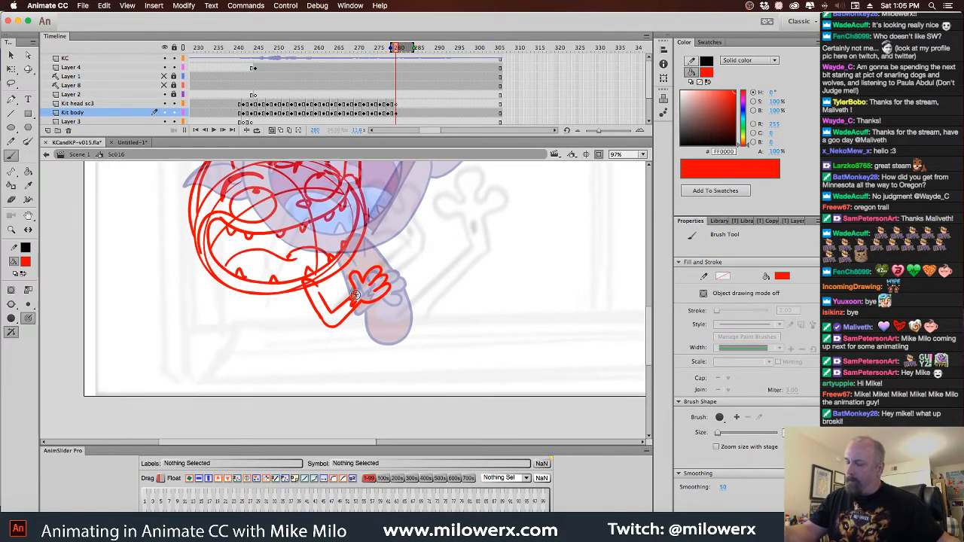
pyautogui.click(12, 82)
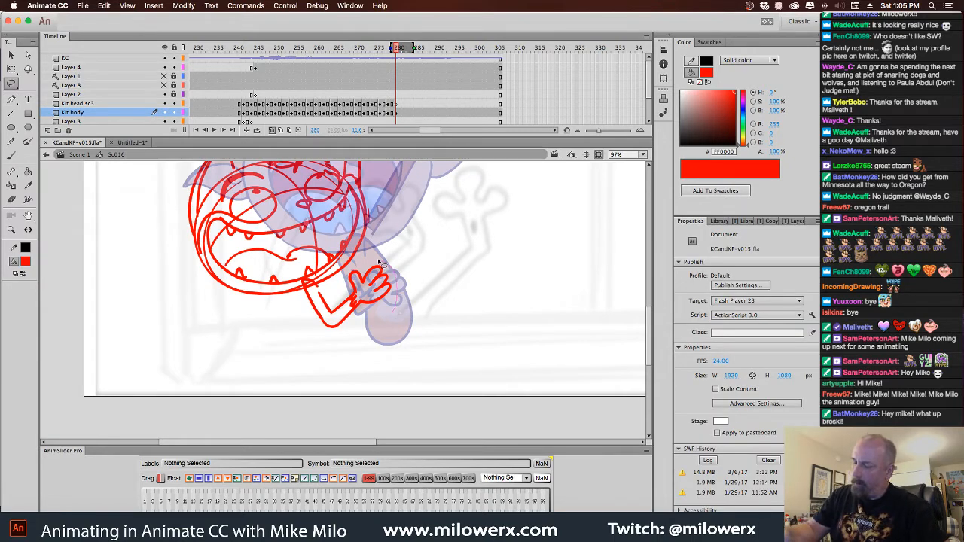
pyautogui.moveTo(383, 264)
pyautogui.mouseDown()
pyautogui.moveTo(324, 294)
pyautogui.moveTo(335, 343)
pyautogui.moveTo(392, 322)
pyautogui.moveTo(324, 329)
pyautogui.mouseUp()
pyautogui.press('q')
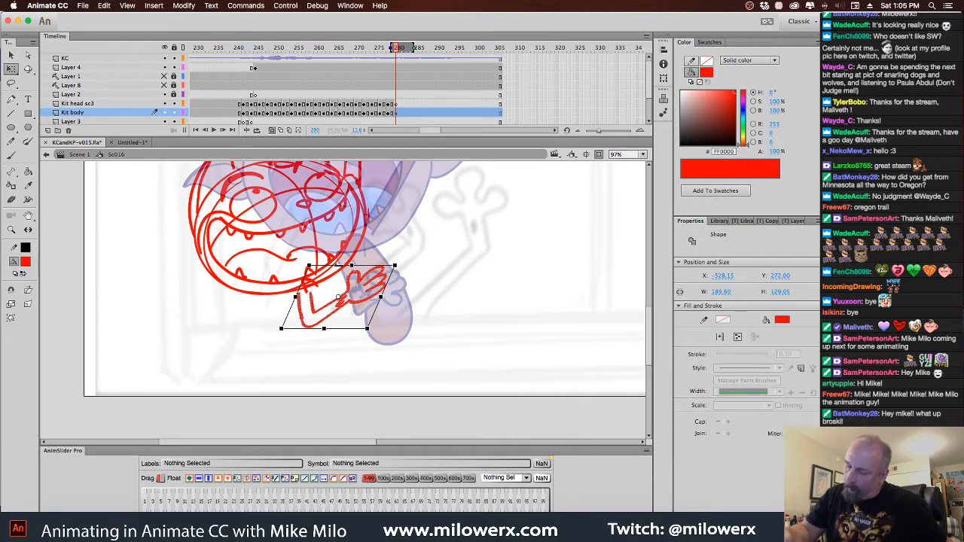
pyautogui.moveTo(351, 265); pyautogui.dragTo(362, 265)
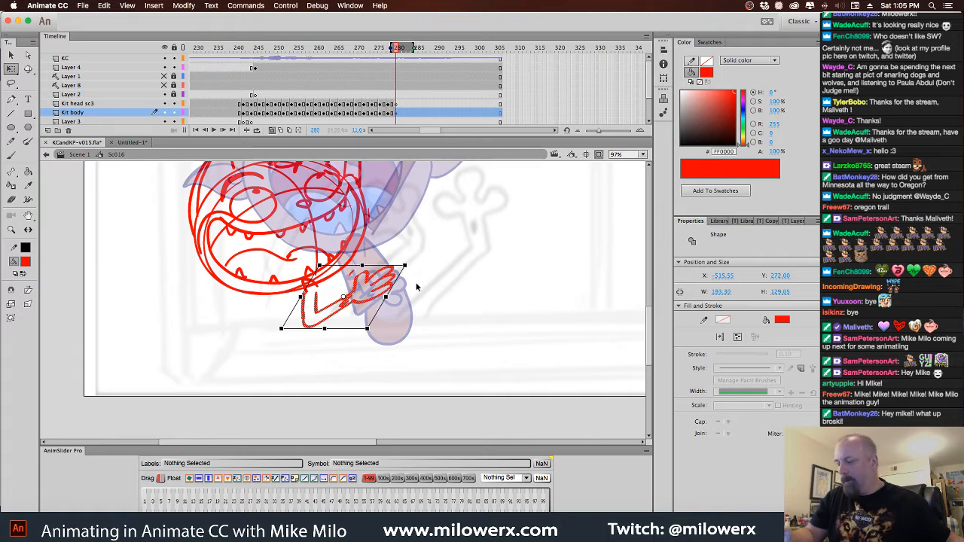
pyautogui.press('super+z')
pyautogui.press('Delete')
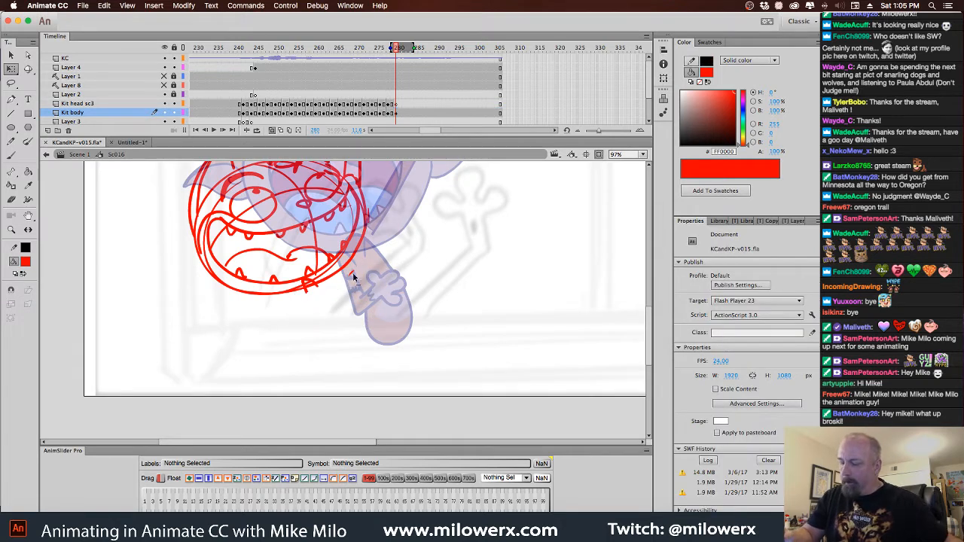
pyautogui.click(352, 274)
pyautogui.press('Delete')
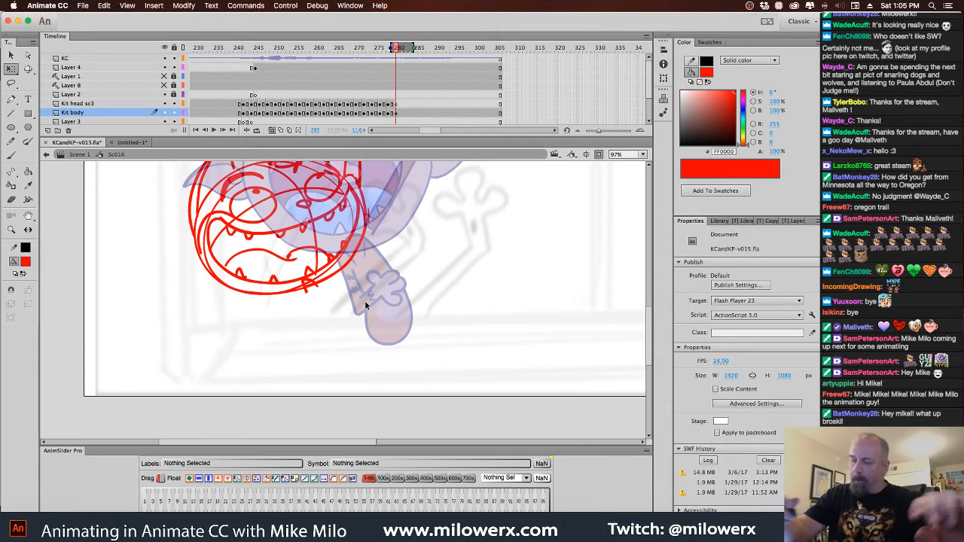
# Brush in a small curved body below the red head, with raised bent knees and rounded toed feet
pyautogui.press('b')
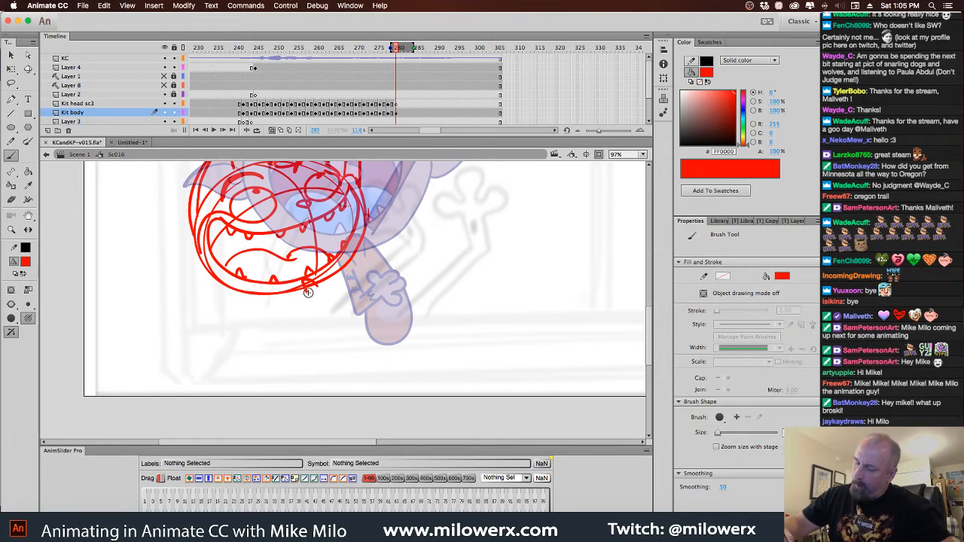
pyautogui.moveTo(313, 303); pyautogui.dragTo(365, 331)
pyautogui.moveTo(354, 277); pyautogui.dragTo(384, 287)
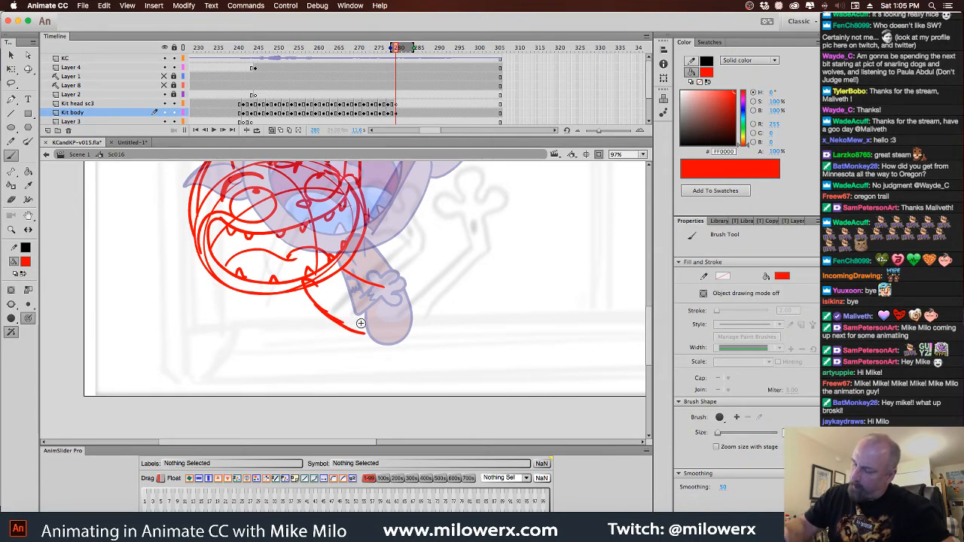
pyautogui.moveTo(361, 325)
pyautogui.mouseDown()
pyautogui.moveTo(374, 276)
pyautogui.moveTo(394, 301)
pyautogui.moveTo(382, 294)
pyautogui.mouseUp()
pyautogui.moveTo(382, 295)
pyautogui.mouseDown()
pyautogui.moveTo(393, 321)
pyautogui.moveTo(400, 284)
pyautogui.moveTo(425, 303)
pyautogui.moveTo(415, 297)
pyautogui.moveTo(419, 314)
pyautogui.moveTo(449, 323)
pyautogui.mouseUp()
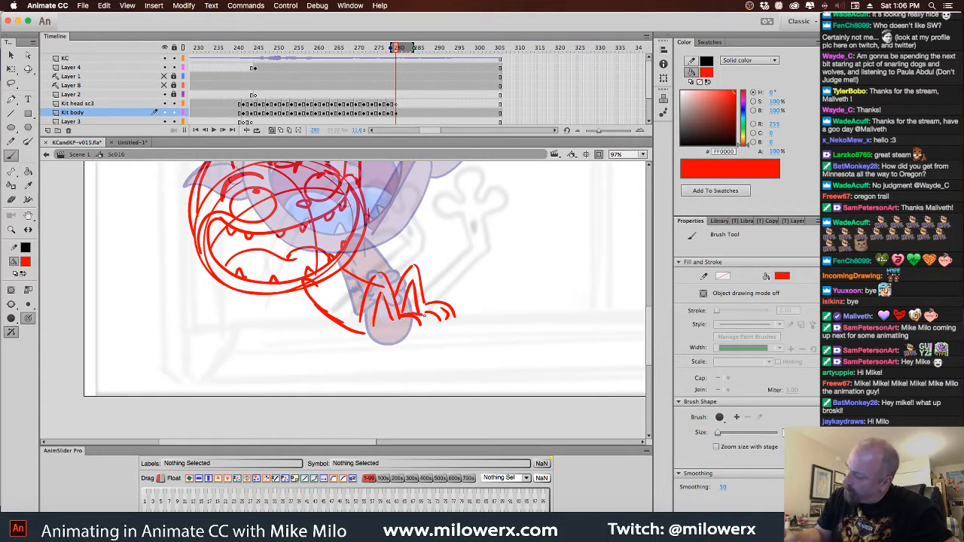
pyautogui.moveTo(431, 315)
pyautogui.mouseDown()
pyautogui.moveTo(396, 334)
pyautogui.moveTo(414, 330)
pyautogui.mouseUp()
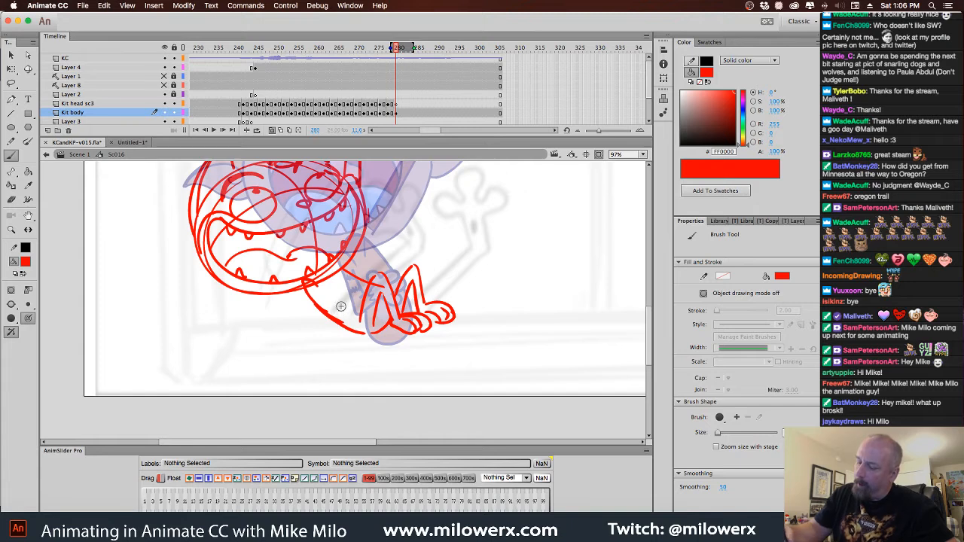
# Sketch the bent arms on the small red body, with the hands held against the belly
pyautogui.moveTo(355, 278); pyautogui.dragTo(363, 275)
pyautogui.moveTo(306, 286)
pyautogui.mouseDown()
pyautogui.moveTo(338, 334)
pyautogui.moveTo(338, 297)
pyautogui.mouseUp()
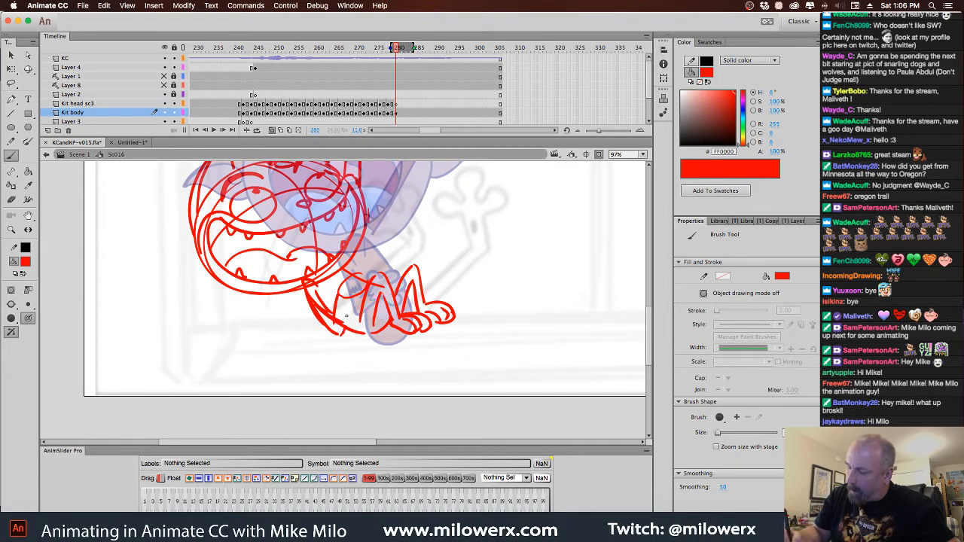
pyautogui.moveTo(341, 333)
pyautogui.mouseDown()
pyautogui.moveTo(361, 284)
pyautogui.moveTo(340, 292)
pyautogui.moveTo(369, 283)
pyautogui.mouseUp()
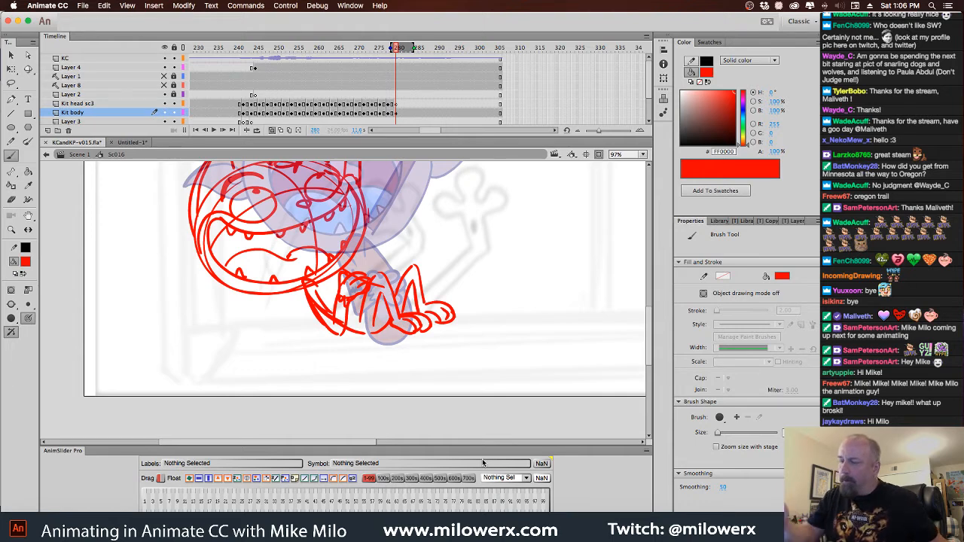
# Select frame 280 on the Kit head sc3 layer and set the brush fill color to black (000000)
pyautogui.click(397, 104)
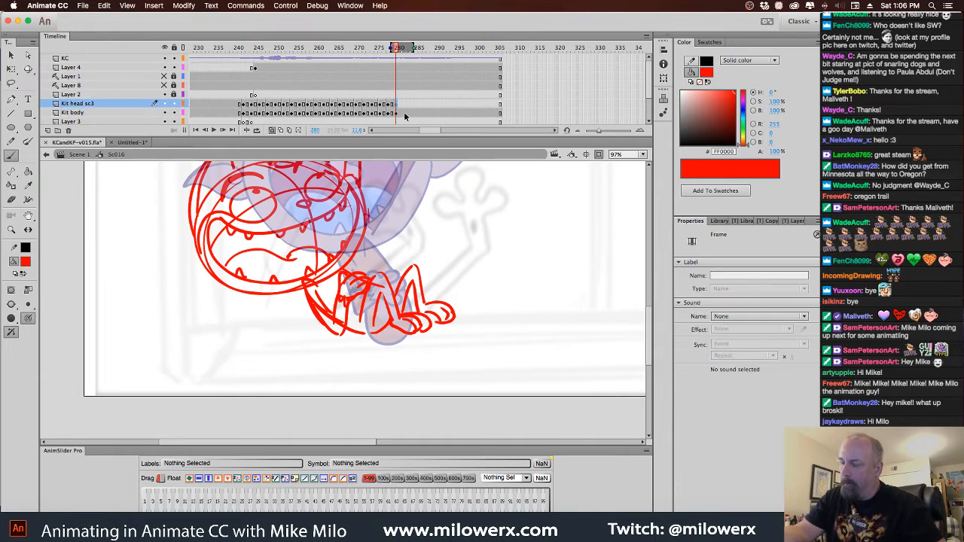
pyautogui.click(27, 263)
pyautogui.click(61, 300)
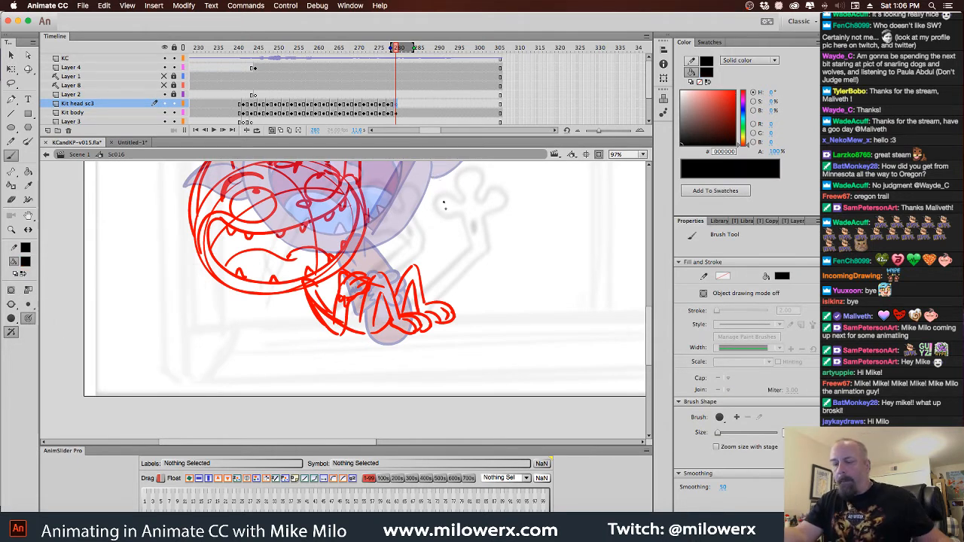
pyautogui.moveTo(444, 202)
pyautogui.mouseDown()
pyautogui.moveTo(450, 236)
pyautogui.moveTo(468, 213)
pyautogui.moveTo(471, 236)
pyautogui.moveTo(443, 268)
pyautogui.moveTo(407, 281)
pyautogui.mouseUp()
pyautogui.press('super+z')
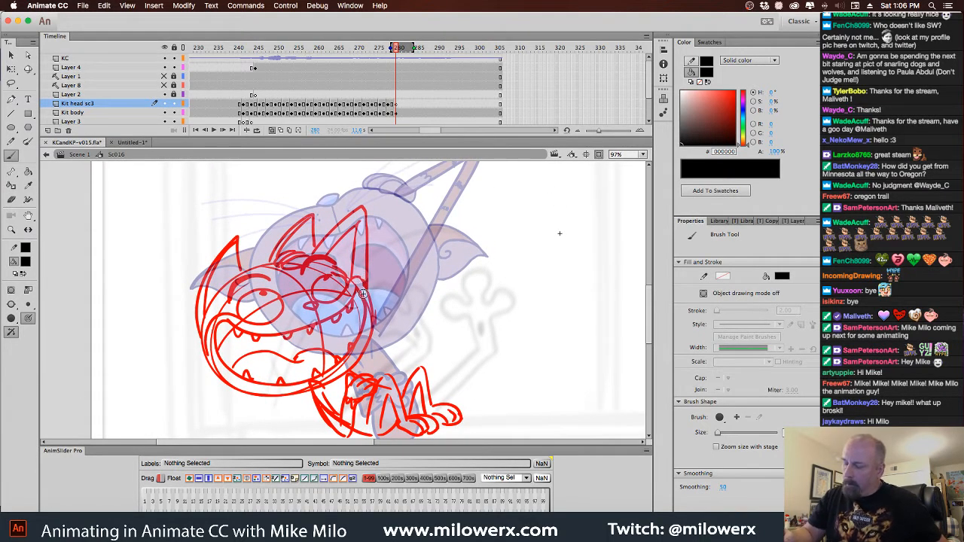
pyautogui.moveTo(444, 255); pyautogui.dragTo(425, 309)
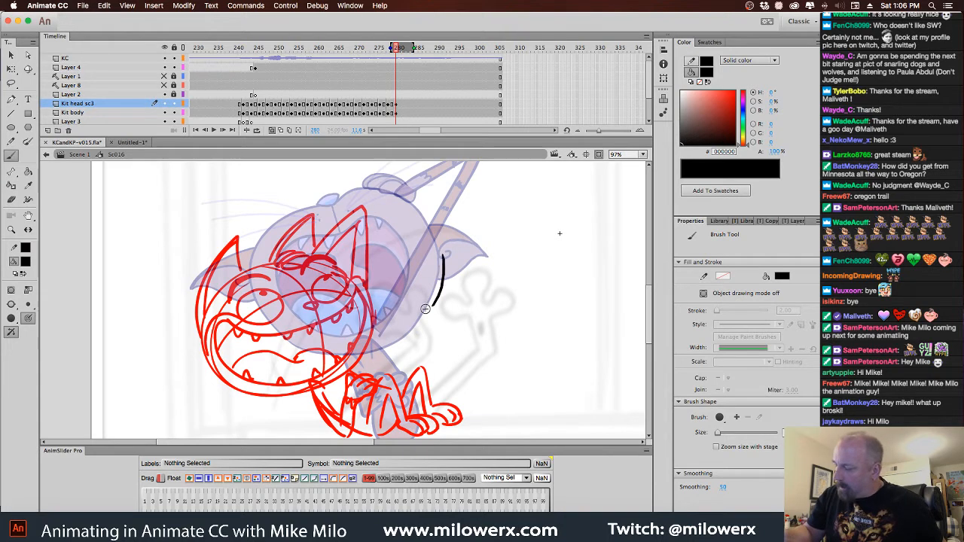
pyautogui.press('super+z')
pyautogui.press('super+equal')
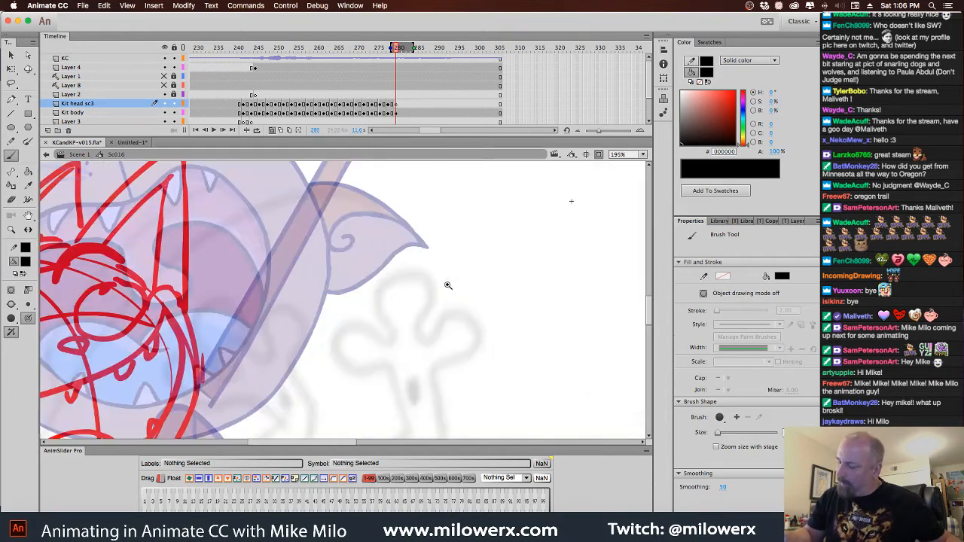
pyautogui.moveTo(348, 248); pyautogui.dragTo(322, 350)
pyautogui.press('super+z')
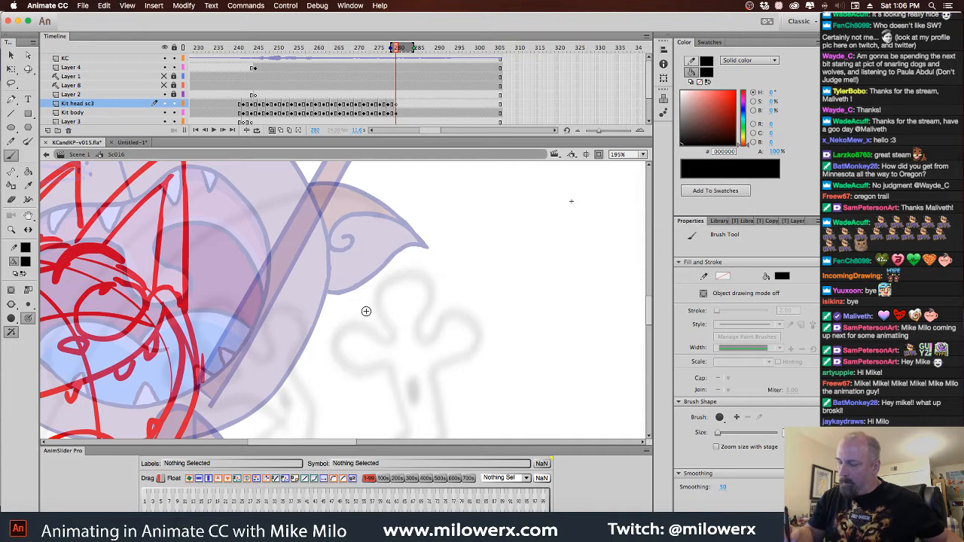
# Ink the cat's near ear with its inner curl, the forehead line, first brow and hair tuft in black over the red sketch
pyautogui.press('super+minus')
pyautogui.moveTo(405, 311); pyautogui.dragTo(476, 250)
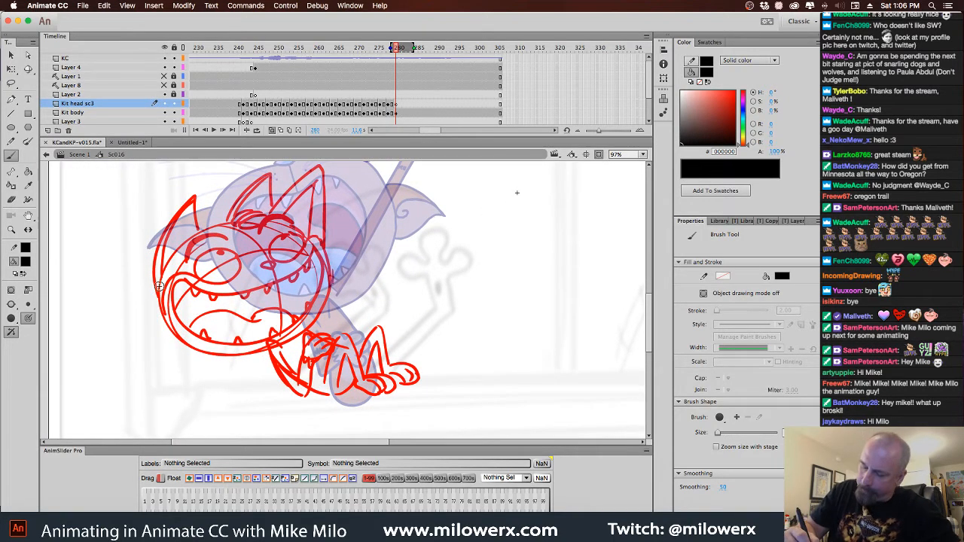
pyautogui.moveTo(158, 277)
pyautogui.mouseDown()
pyautogui.moveTo(179, 208)
pyautogui.moveTo(193, 197)
pyautogui.moveTo(198, 229)
pyautogui.mouseUp()
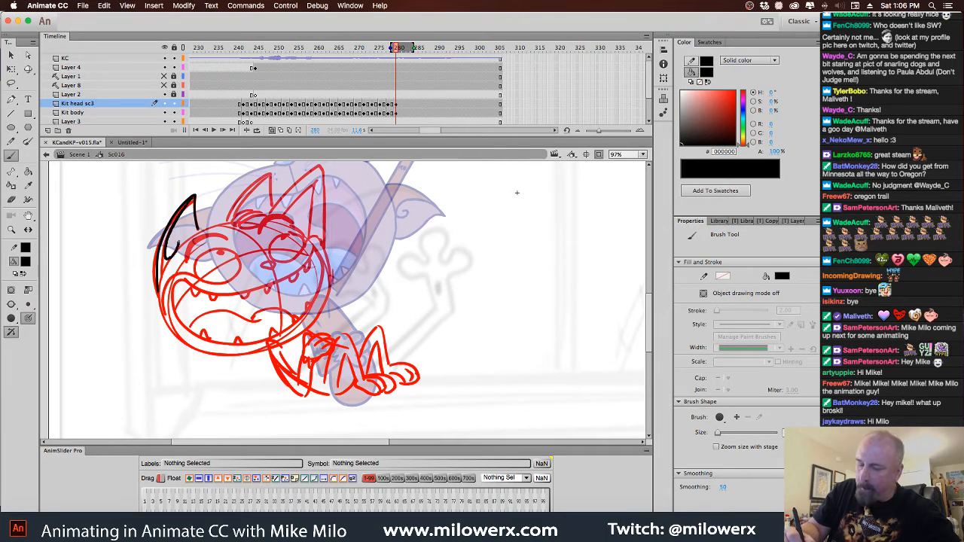
pyautogui.moveTo(174, 245); pyautogui.dragTo(174, 254)
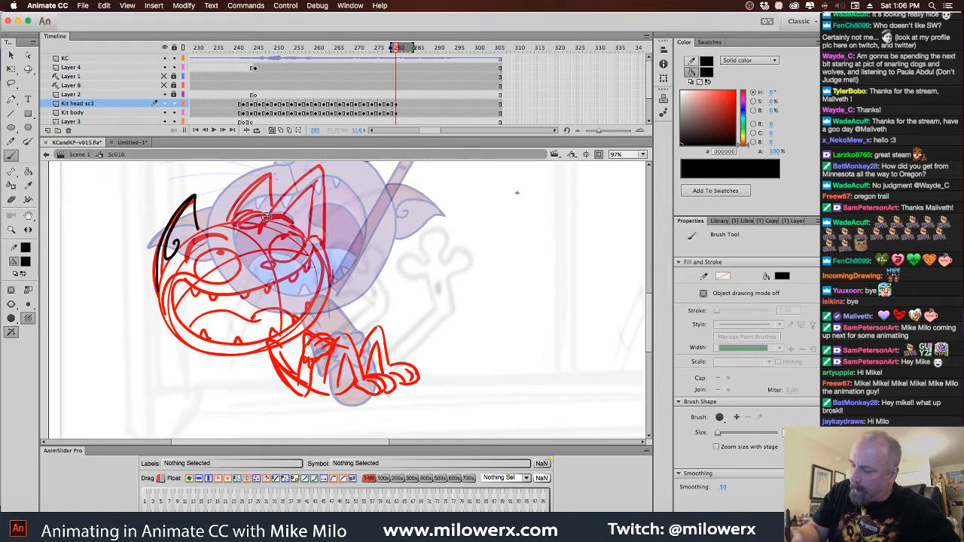
pyautogui.moveTo(265, 217); pyautogui.dragTo(244, 222)
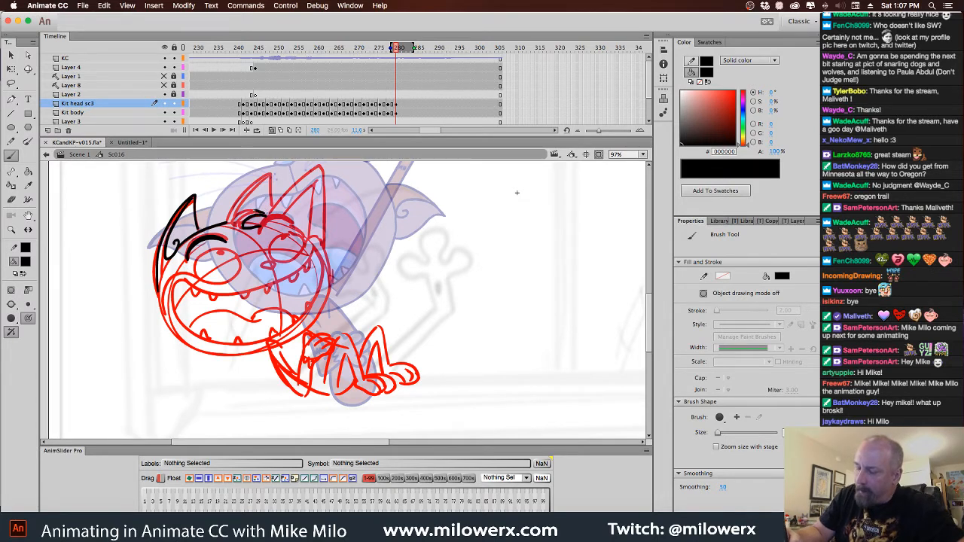
pyautogui.moveTo(239, 227)
pyautogui.mouseDown()
pyautogui.moveTo(259, 212)
pyautogui.moveTo(242, 216)
pyautogui.mouseUp()
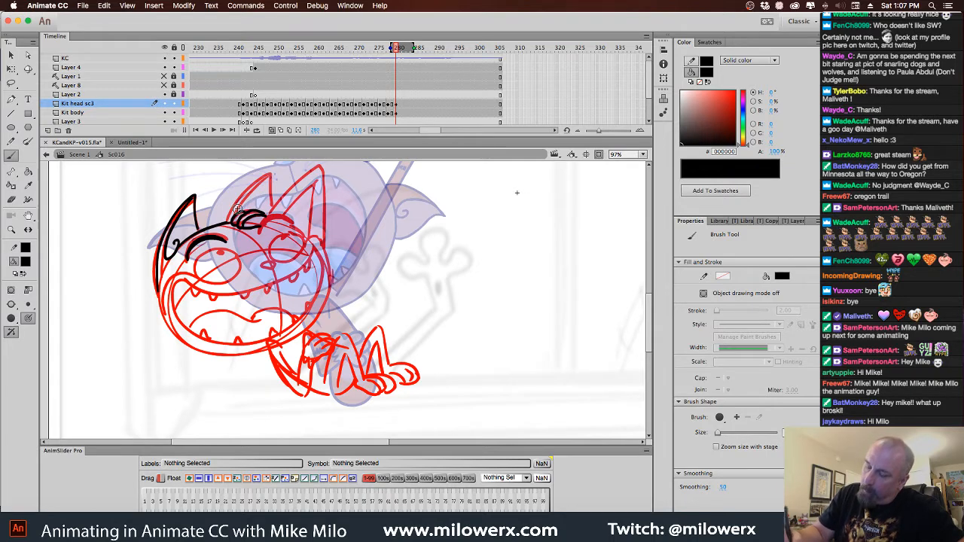
# Ink the middle pointed spike, the tall far ear with its inner line, and the second brow
pyautogui.moveTo(226, 222); pyautogui.dragTo(271, 174)
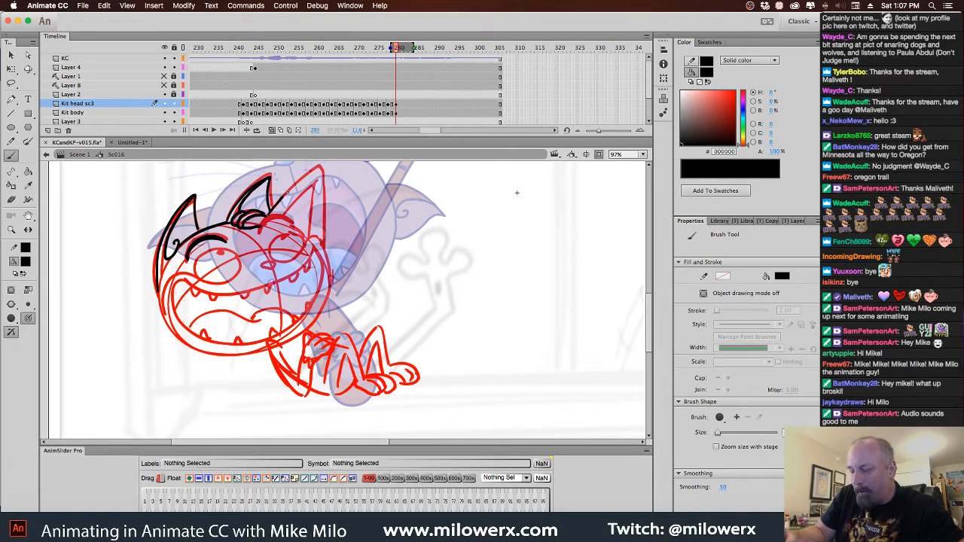
pyautogui.moveTo(324, 196); pyautogui.dragTo(323, 241)
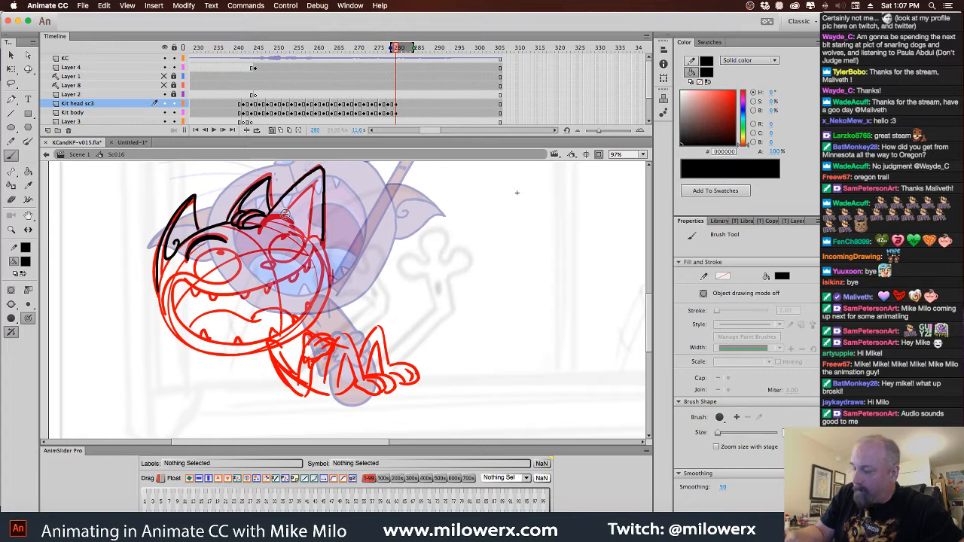
pyautogui.moveTo(283, 217)
pyautogui.mouseDown()
pyautogui.moveTo(318, 181)
pyautogui.moveTo(309, 239)
pyautogui.mouseUp()
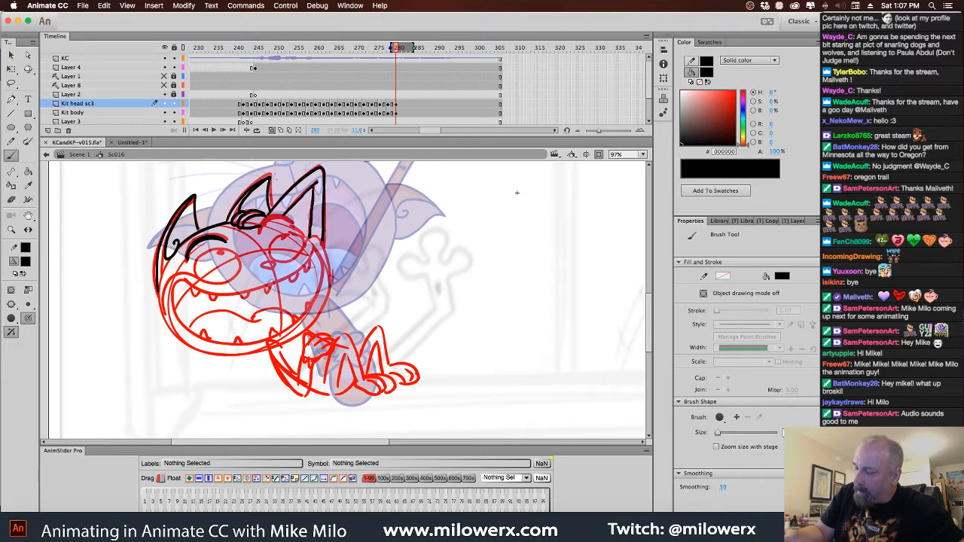
pyautogui.moveTo(263, 218)
pyautogui.mouseDown()
pyautogui.moveTo(294, 227)
pyautogui.moveTo(319, 239)
pyautogui.mouseUp()
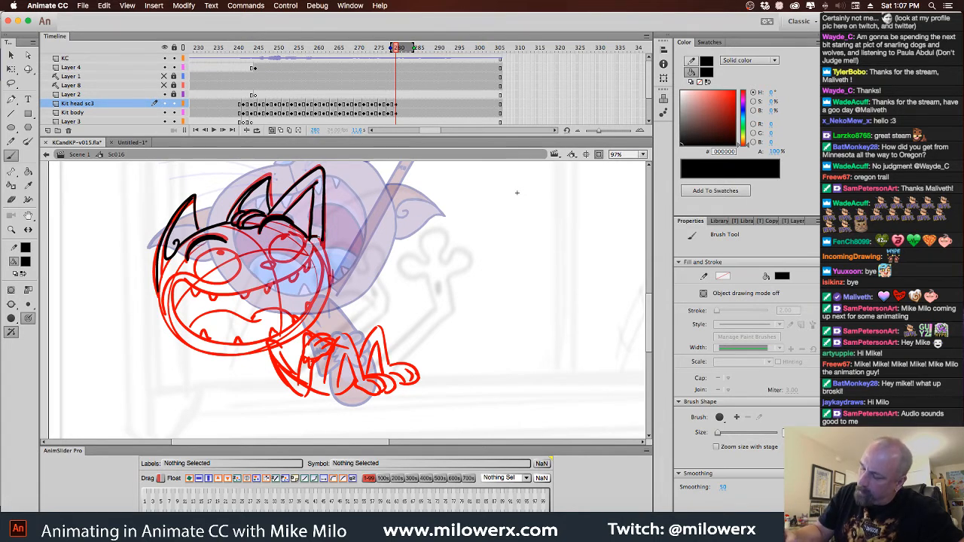
# Ink the half-lidded eyes, the nose, the far cheek and the wide open mouth with its upper teeth
pyautogui.moveTo(327, 305); pyautogui.dragTo(295, 340)
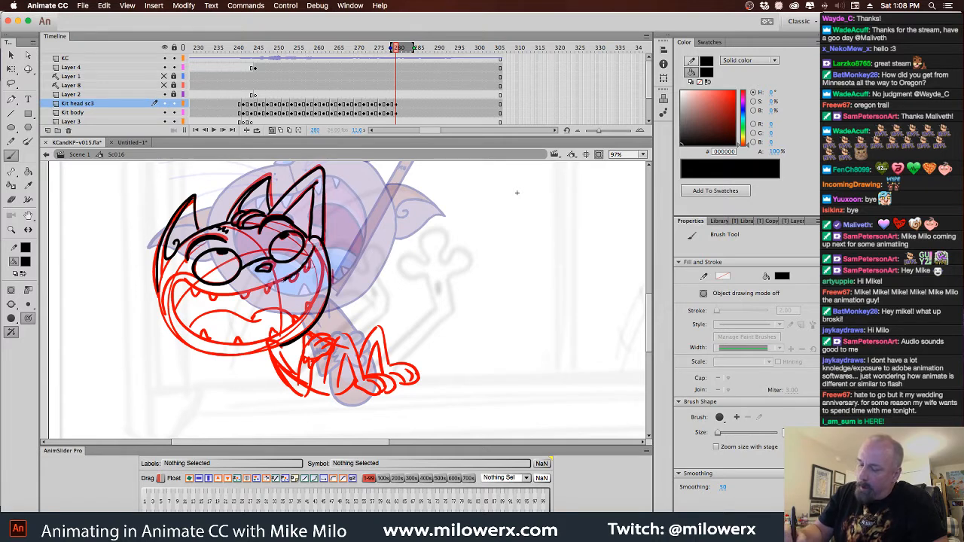
pyautogui.moveTo(221, 294)
pyautogui.mouseDown()
pyautogui.moveTo(190, 281)
pyautogui.moveTo(203, 336)
pyautogui.moveTo(277, 336)
pyautogui.moveTo(306, 317)
pyautogui.moveTo(324, 281)
pyautogui.moveTo(312, 244)
pyautogui.mouseUp()
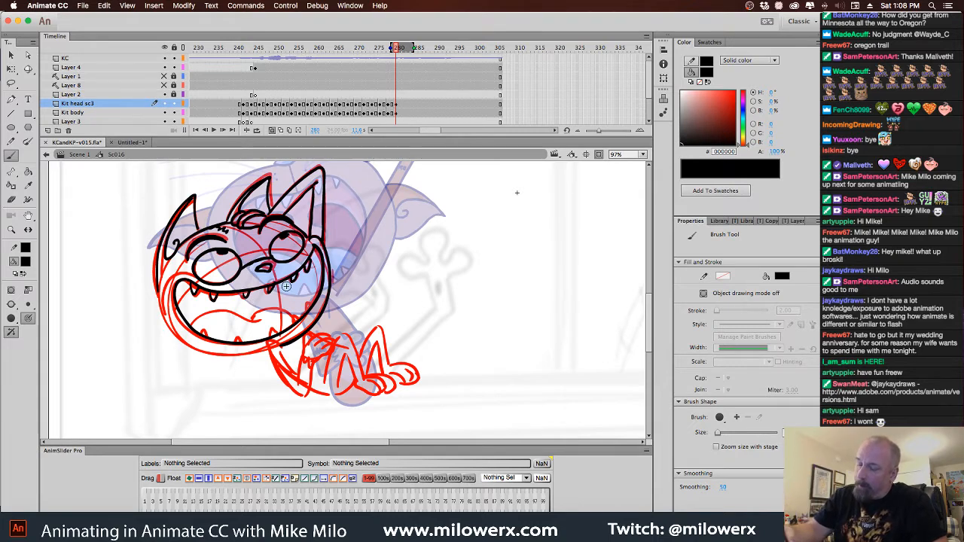
pyautogui.moveTo(270, 273); pyautogui.dragTo(267, 270)
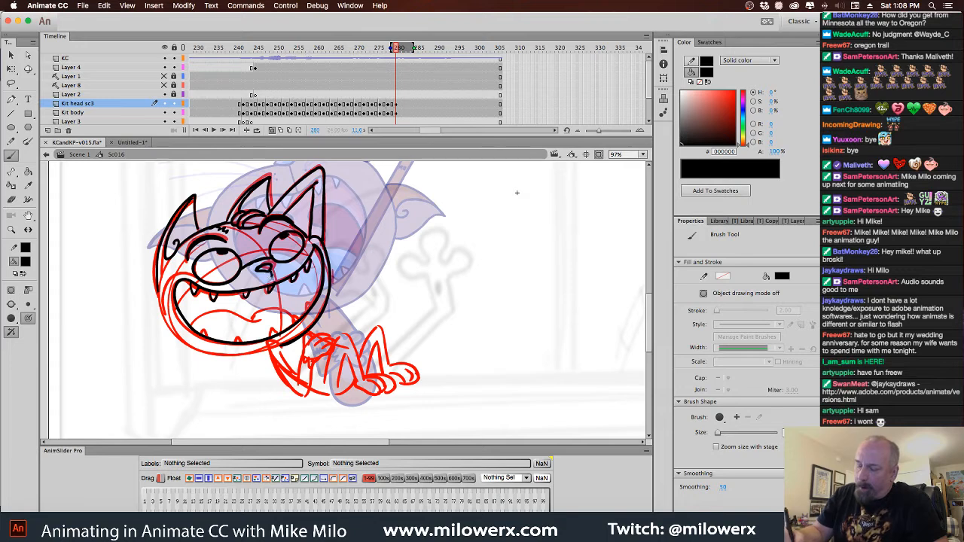
# Add small whisker dots on both sides of the cat's nose
pyautogui.click(255, 279)
pyautogui.click(258, 276)
pyautogui.click(276, 277)
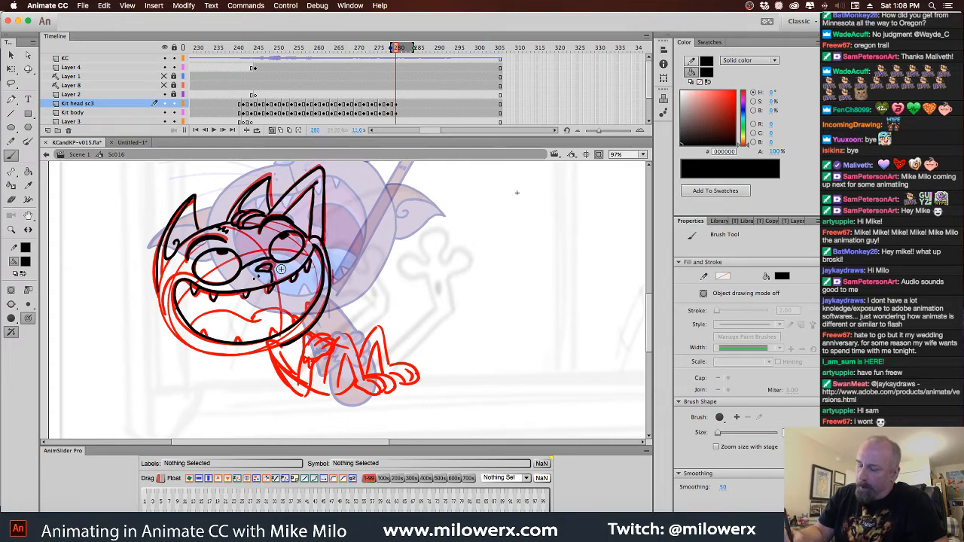
pyautogui.click(283, 268)
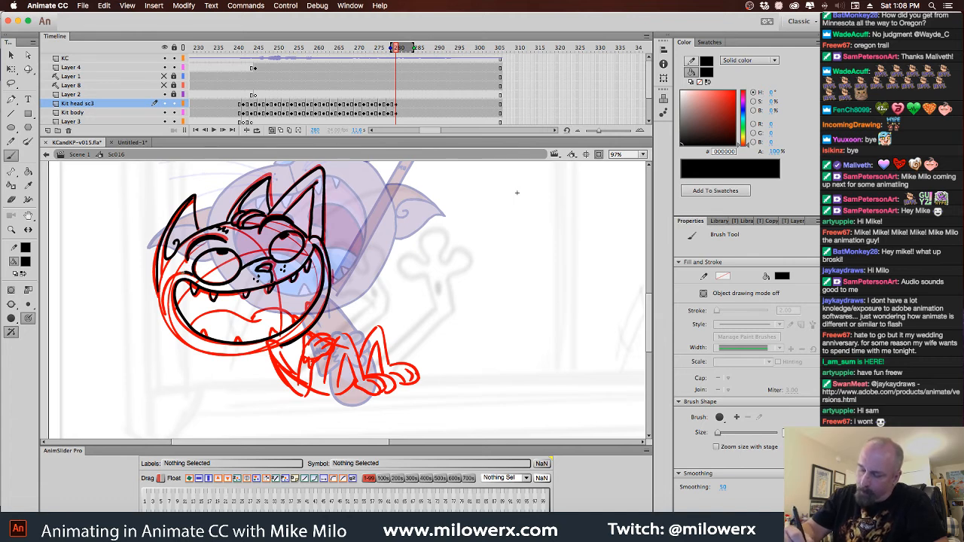
# Ink the outer jaw line around the mouth and start the arm with its fingers below the head
pyautogui.moveTo(165, 283)
pyautogui.mouseDown()
pyautogui.moveTo(164, 317)
pyautogui.moveTo(197, 345)
pyautogui.moveTo(240, 350)
pyautogui.mouseUp()
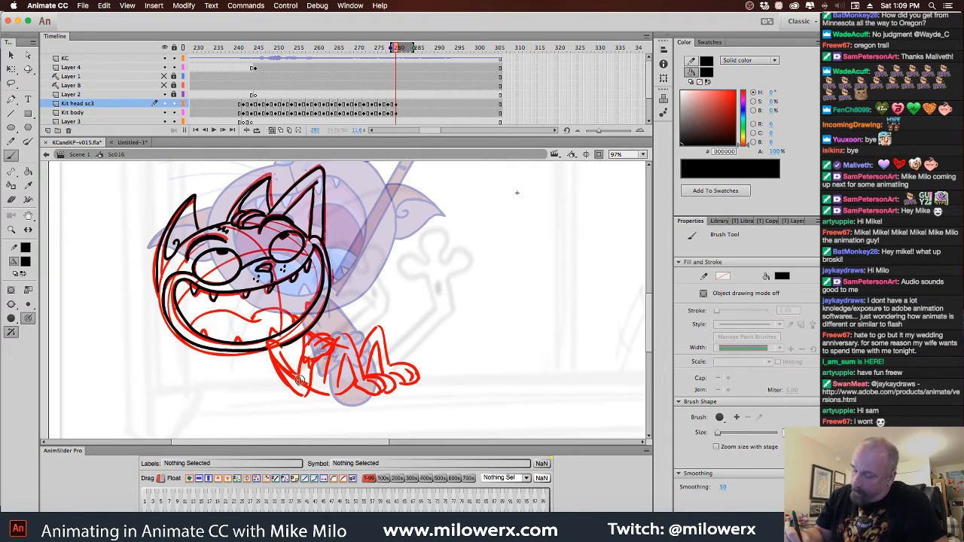
pyautogui.moveTo(307, 338)
pyautogui.mouseDown()
pyautogui.moveTo(318, 349)
pyautogui.moveTo(327, 336)
pyautogui.moveTo(323, 347)
pyautogui.mouseUp()
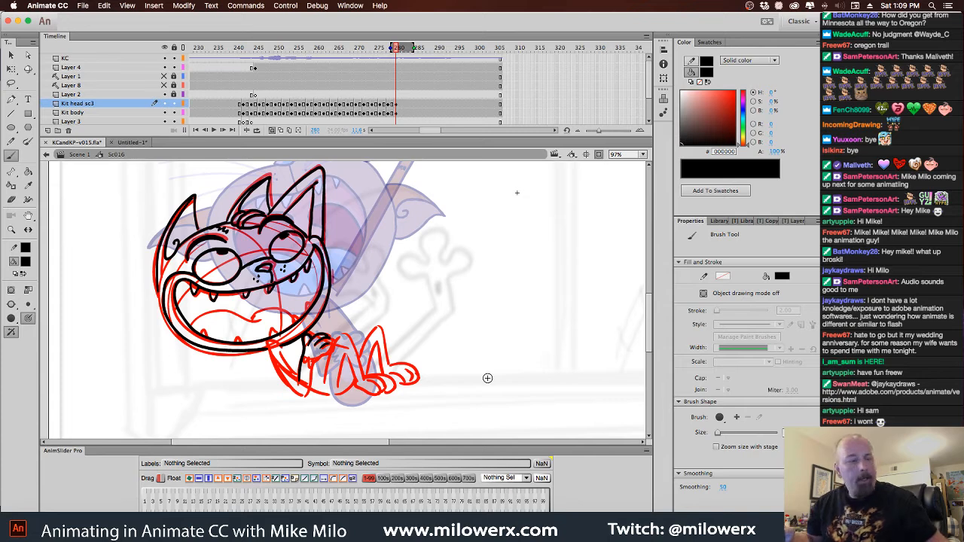
# Flip between frame 280 and the preceding frames to compare the new pose with the earlier drawings
pyautogui.press(',')
pyautogui.press(',')
pyautogui.press('.')
pyautogui.press('.')
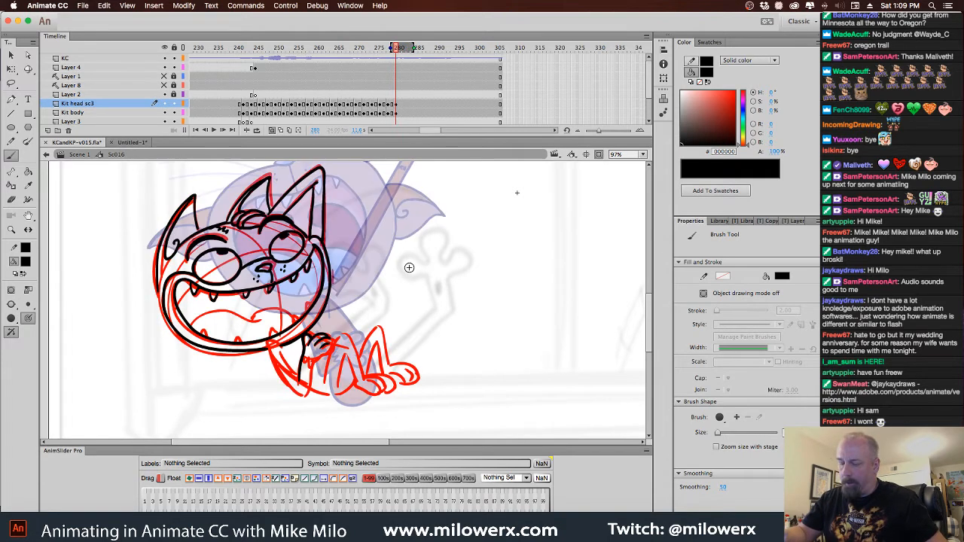
pyautogui.press(',')
pyautogui.press(',')
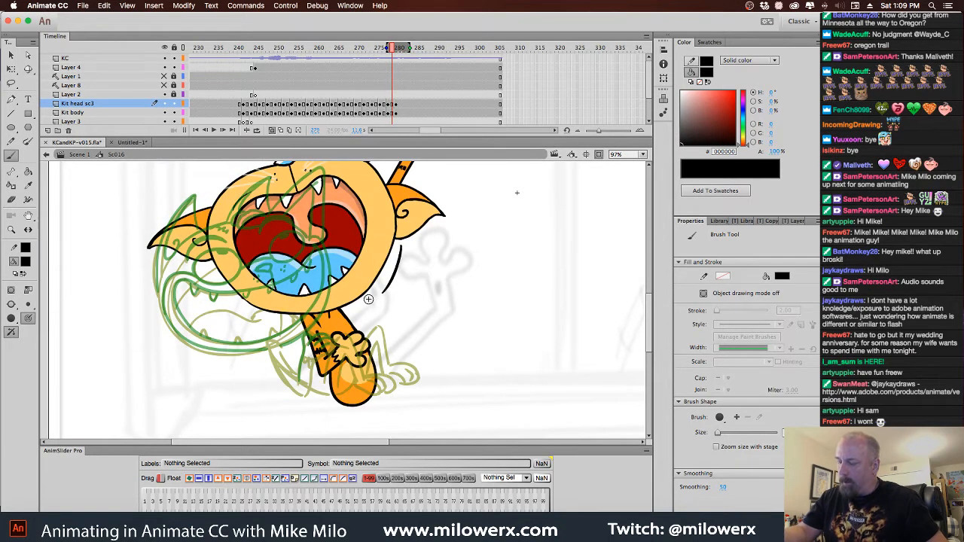
pyautogui.press('.')
pyautogui.press('.')
pyautogui.press(',')
pyautogui.press(',')
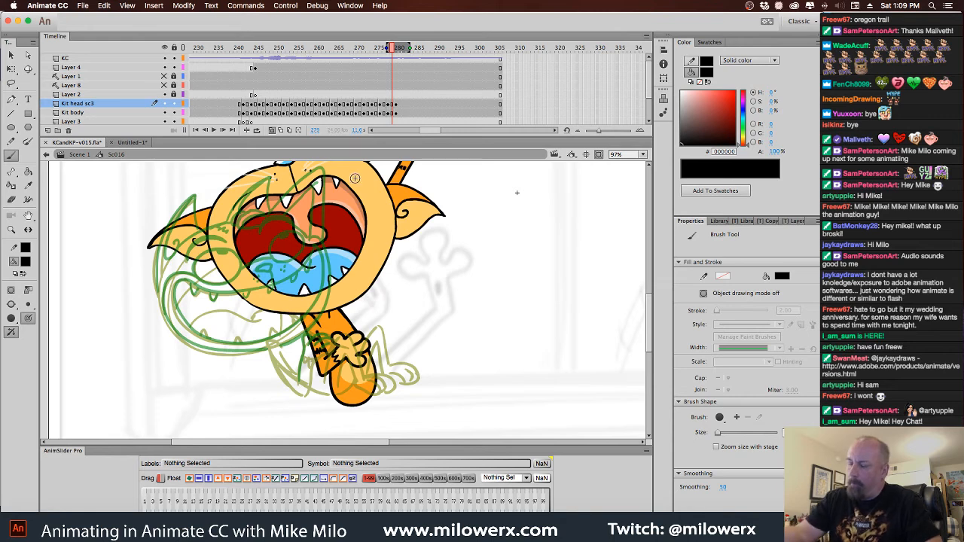
pyautogui.click(28, 317)
pyautogui.click(58, 329)
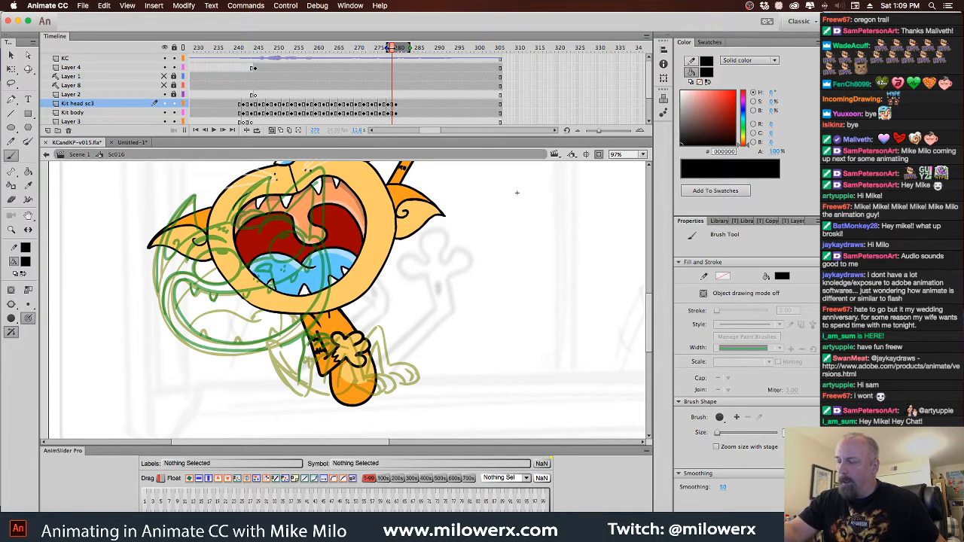
pyautogui.press(',')
pyautogui.press(',')
pyautogui.press(',')
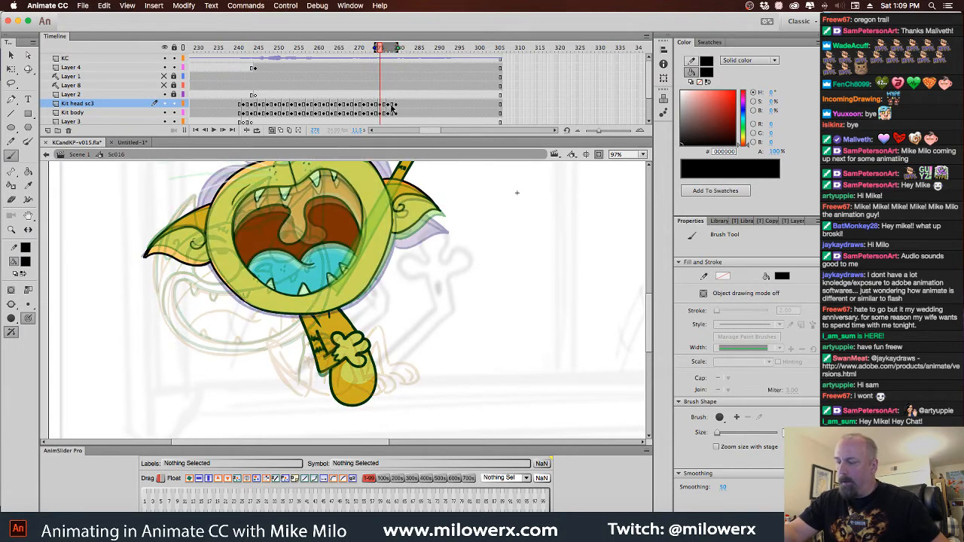
pyautogui.press('.')
pyautogui.press('.')
pyautogui.press('.')
pyautogui.press('.')
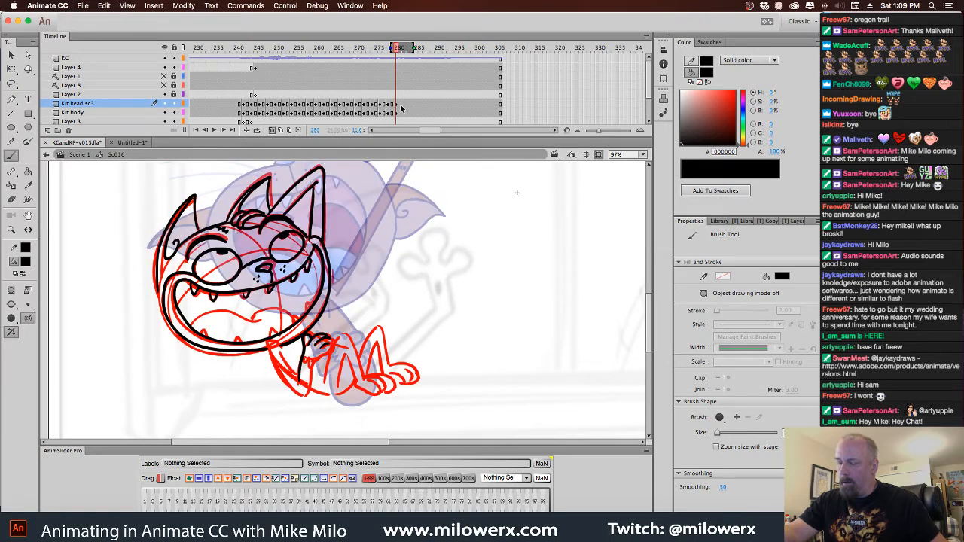
# Ink the bent arms, belly, raised knees and toed feet in black on frame 280 of Kit head sc3
pyautogui.click(397, 103)
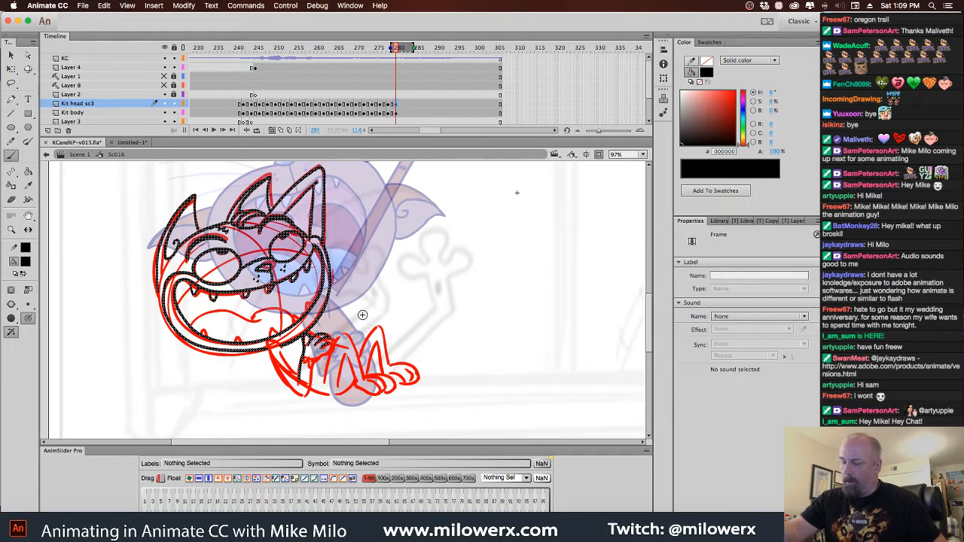
pyautogui.moveTo(274, 342); pyautogui.dragTo(276, 346)
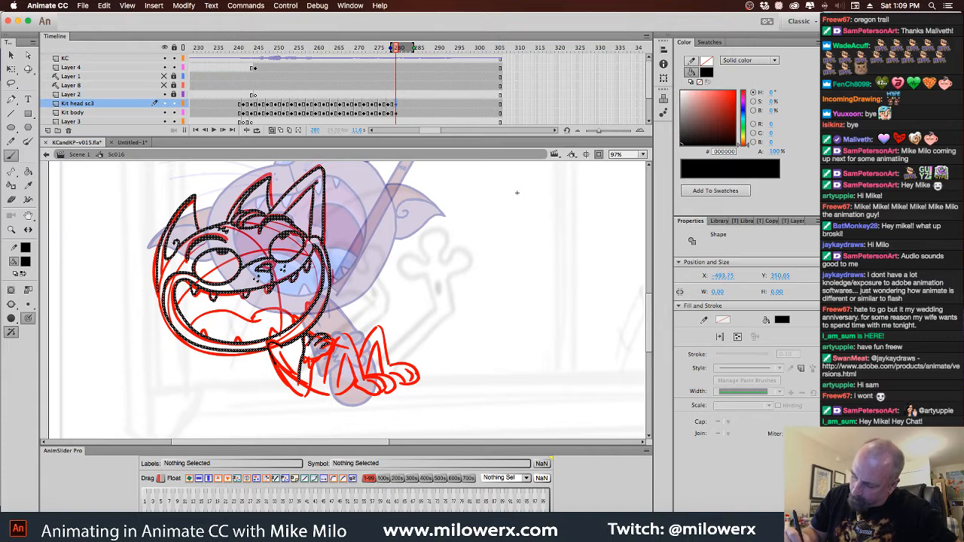
pyautogui.press('Escape')
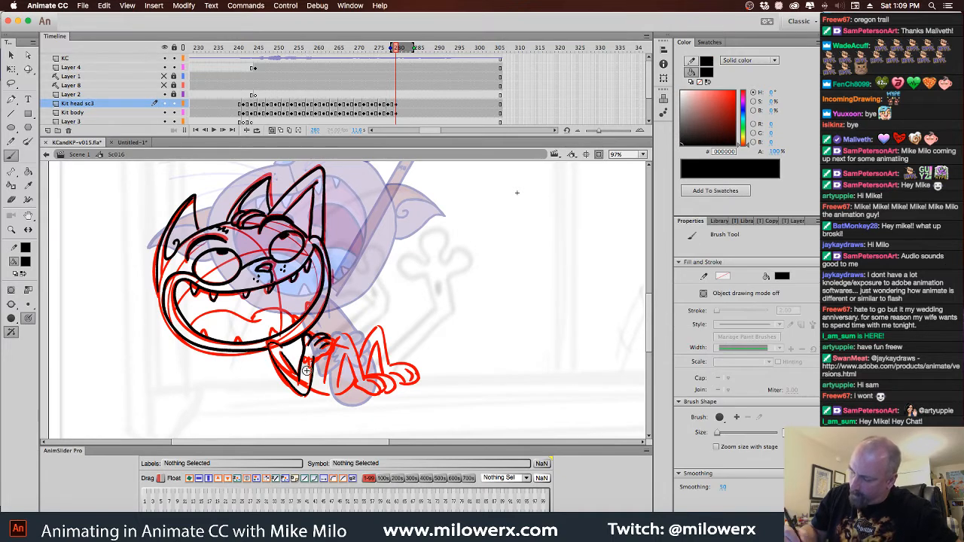
pyautogui.moveTo(334, 352)
pyautogui.mouseDown()
pyautogui.moveTo(330, 372)
pyautogui.moveTo(345, 339)
pyautogui.moveTo(354, 392)
pyautogui.moveTo(377, 374)
pyautogui.moveTo(385, 392)
pyautogui.mouseUp()
pyautogui.moveTo(368, 378)
pyautogui.mouseDown()
pyautogui.moveTo(388, 398)
pyautogui.moveTo(356, 368)
pyautogui.moveTo(343, 381)
pyautogui.moveTo(353, 343)
pyautogui.moveTo(343, 351)
pyautogui.mouseUp()
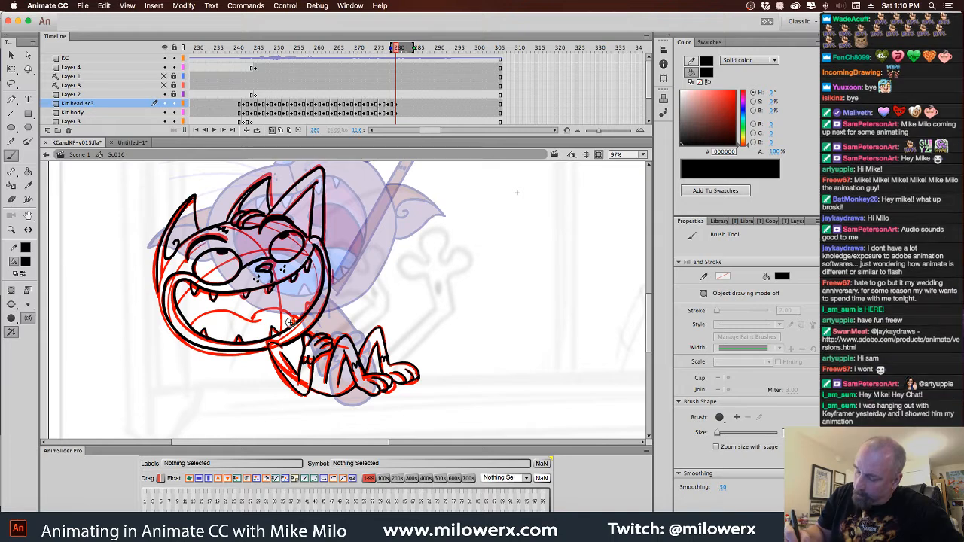
# Ink the lower teeth and the curved tongue inside the open mouth
pyautogui.moveTo(305, 313); pyautogui.dragTo(314, 307)
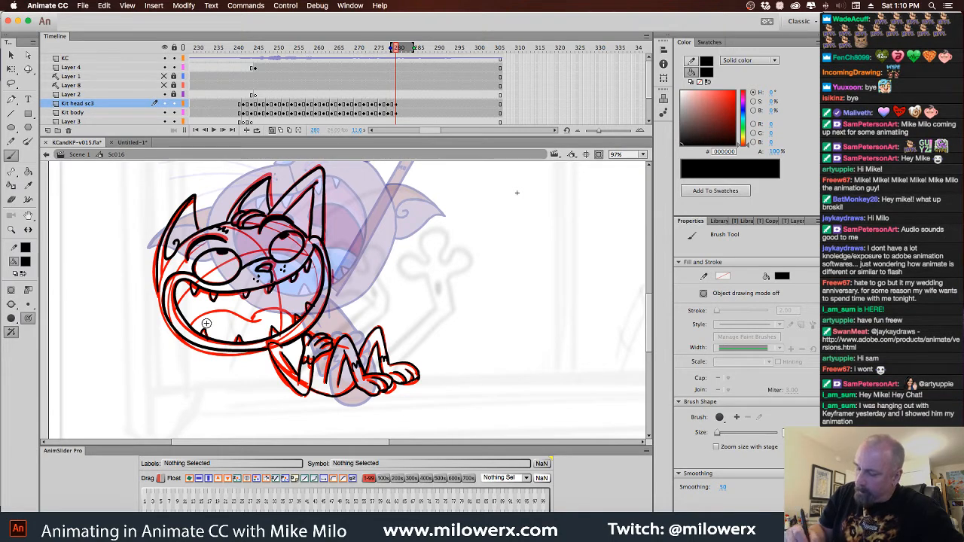
pyautogui.moveTo(196, 326)
pyautogui.mouseDown()
pyautogui.moveTo(239, 315)
pyautogui.moveTo(291, 316)
pyautogui.moveTo(295, 325)
pyautogui.mouseUp()
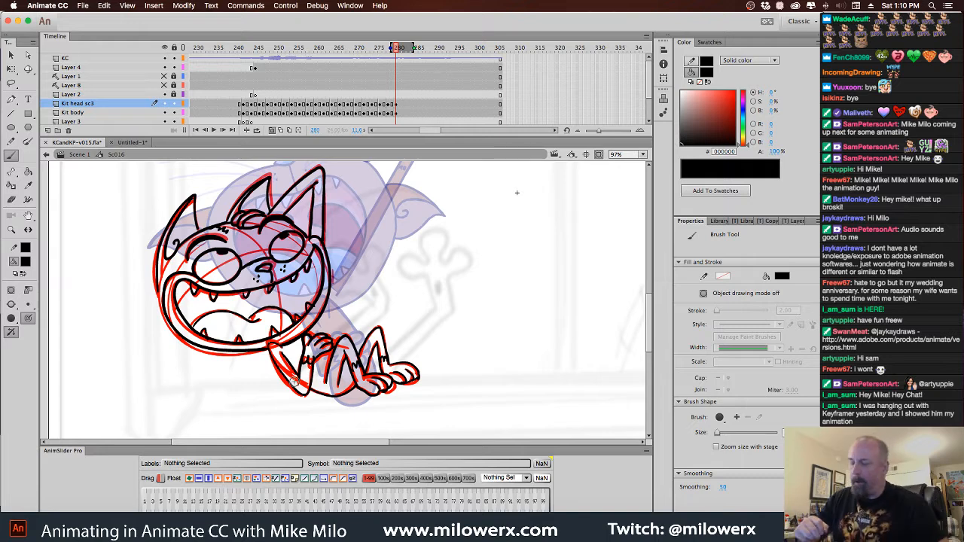
# Delete the red sketch from frame 280 of Kit body and move the black drawing from Kit head sc3 onto that layer
pyautogui.click(398, 113)
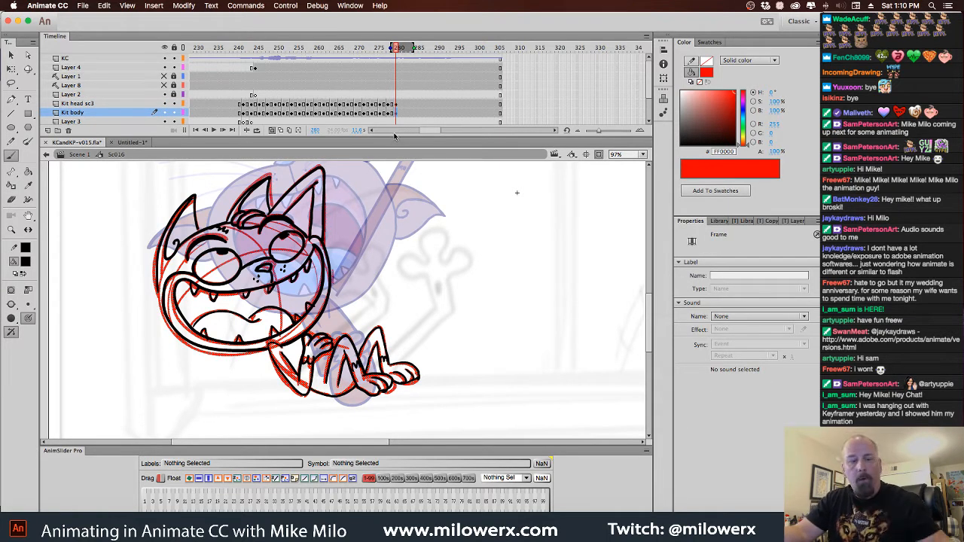
pyautogui.click(397, 104)
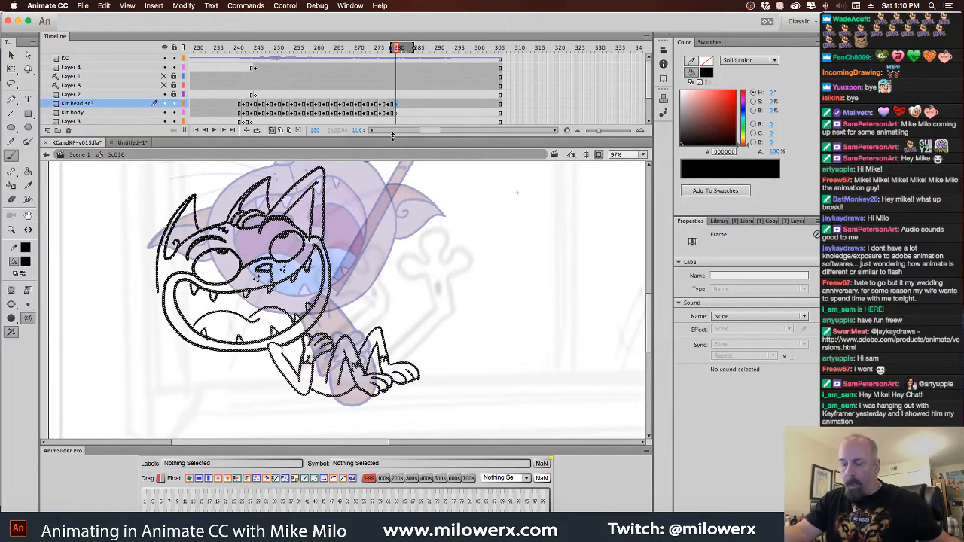
pyautogui.click(398, 113)
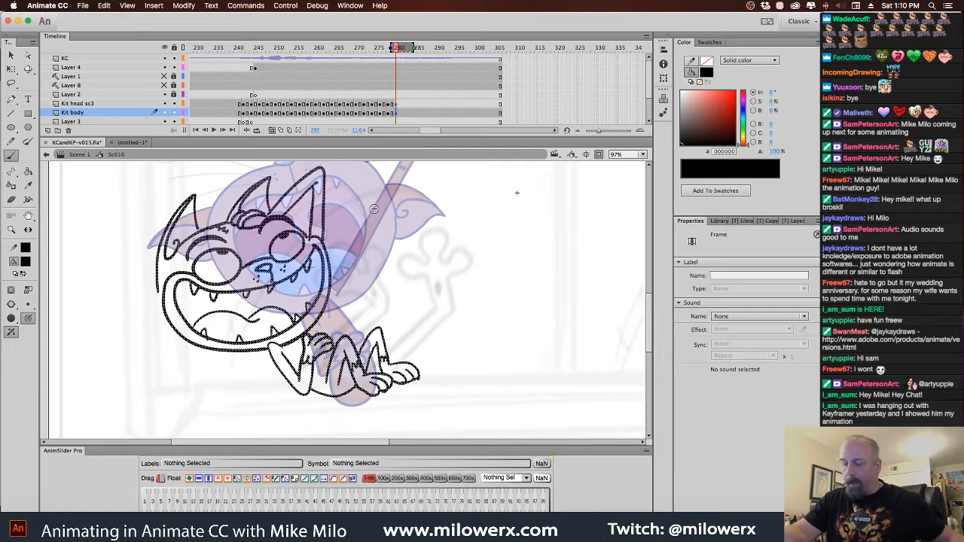
# Brush pointed fur onto the near cheek outline and select the whole drawing on frame 280 of Kit body
pyautogui.press('b')
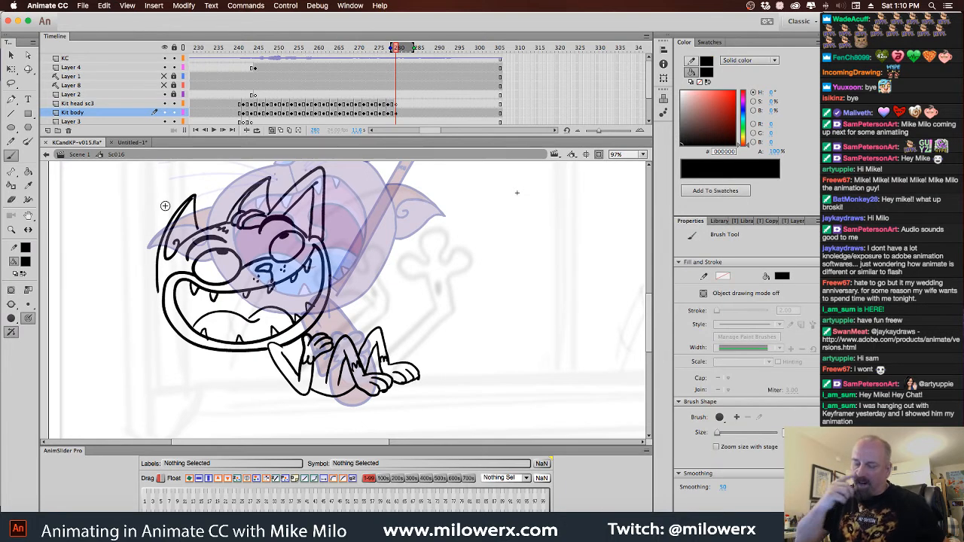
pyautogui.click(398, 115)
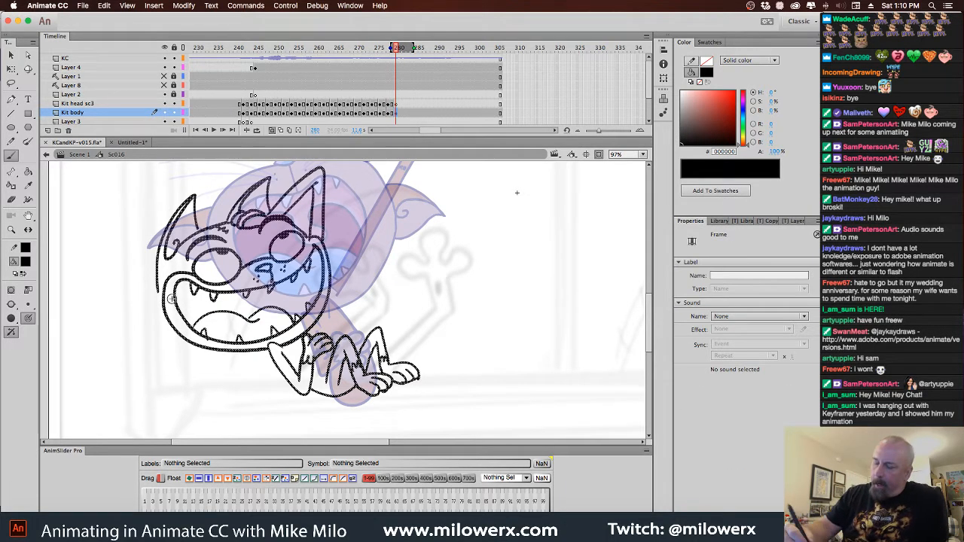
pyautogui.moveTo(164, 314); pyautogui.dragTo(155, 269)
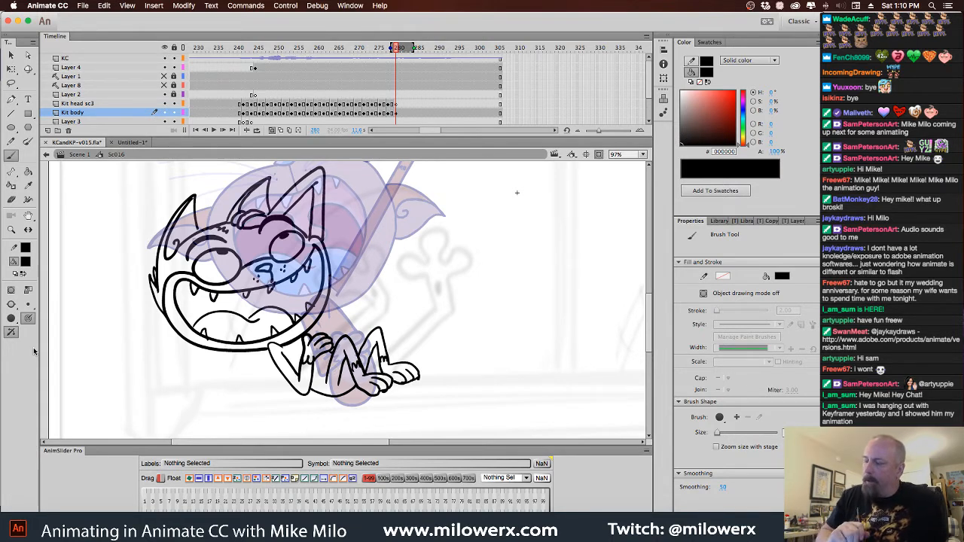
pyautogui.click(396, 113)
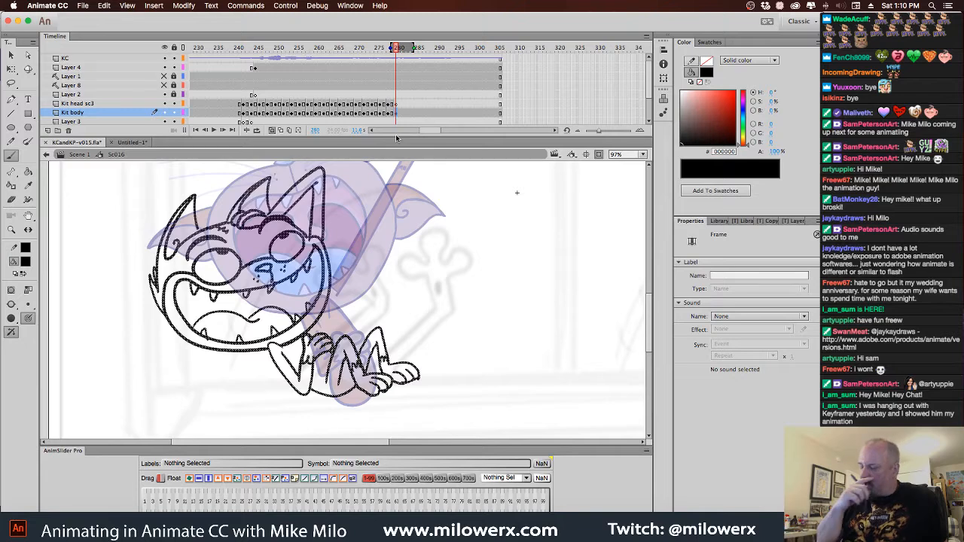
# Recolor the frame 280 drawing on Kit body red (FF0000) and set the brush fill to black (000000) on Kit head sc3's frame 280
pyautogui.click(25, 262)
pyautogui.click(63, 349)
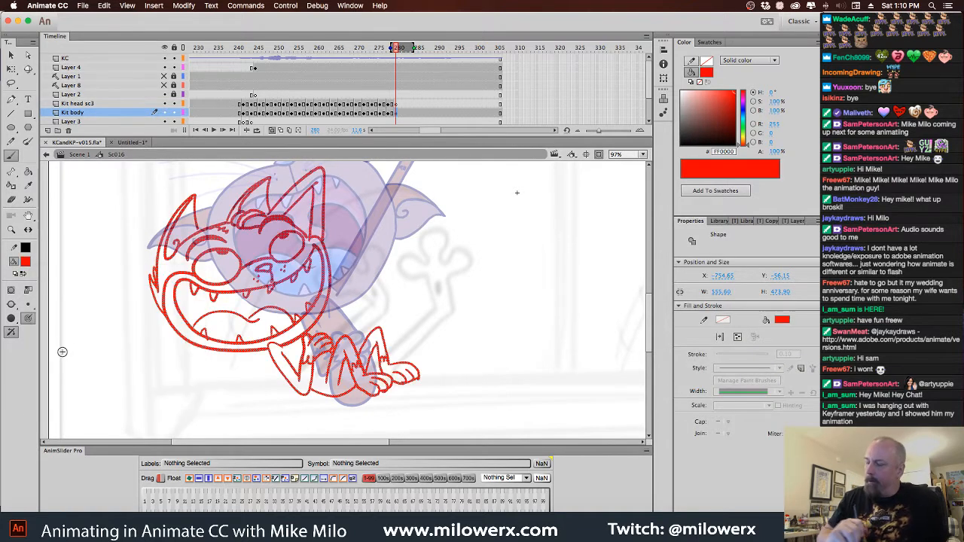
pyautogui.click(397, 105)
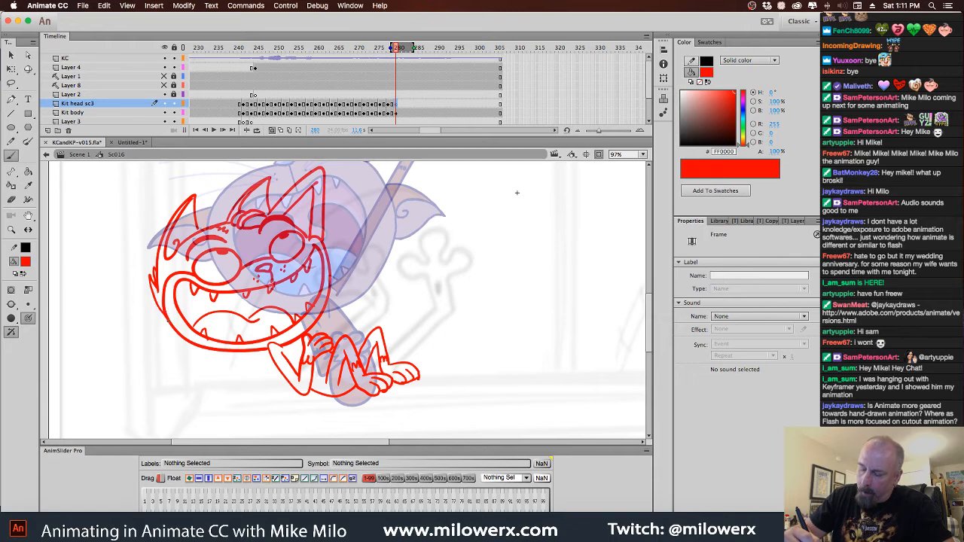
pyautogui.click(25, 262)
pyautogui.click(68, 297)
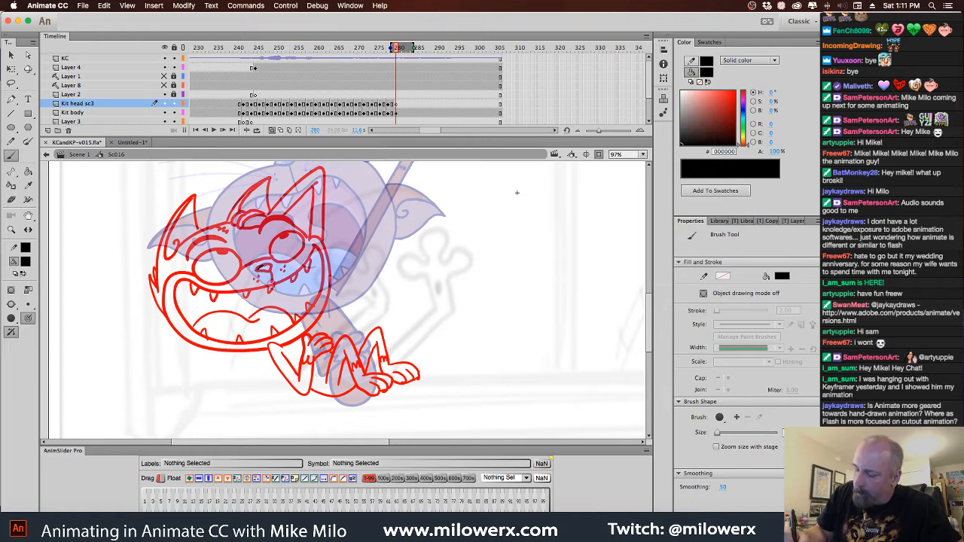
pyautogui.moveTo(262, 269); pyautogui.dragTo(268, 265)
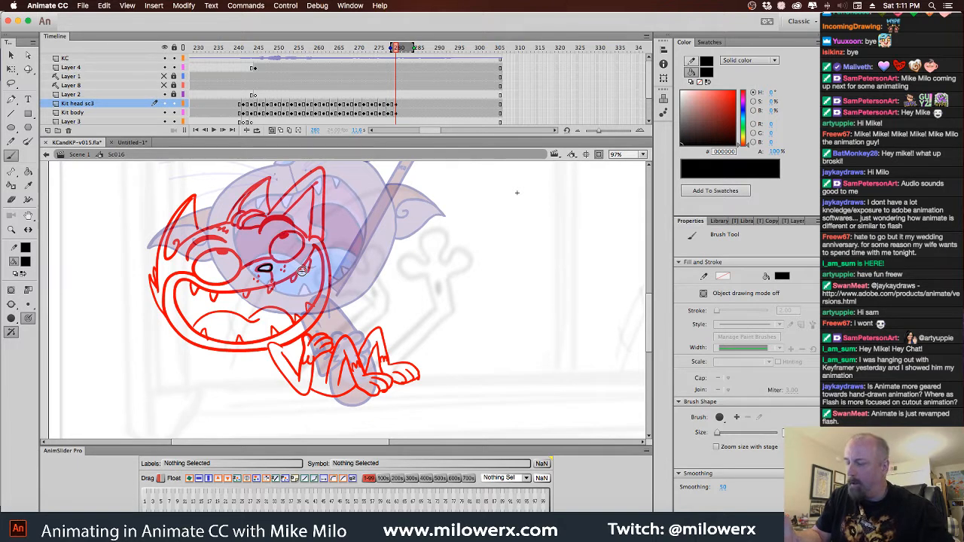
pyautogui.press('super+z')
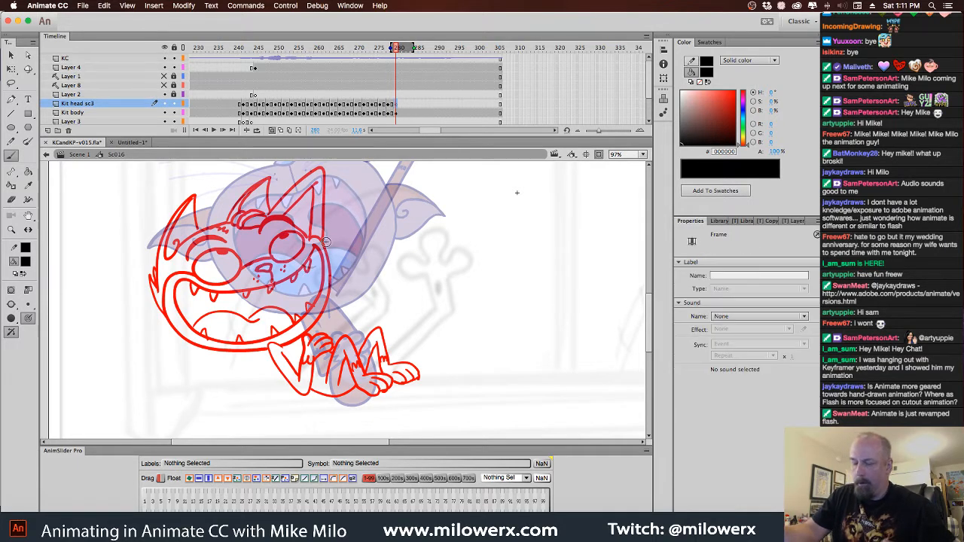
pyautogui.moveTo(344, 234); pyautogui.dragTo(336, 322)
pyautogui.press('super+z')
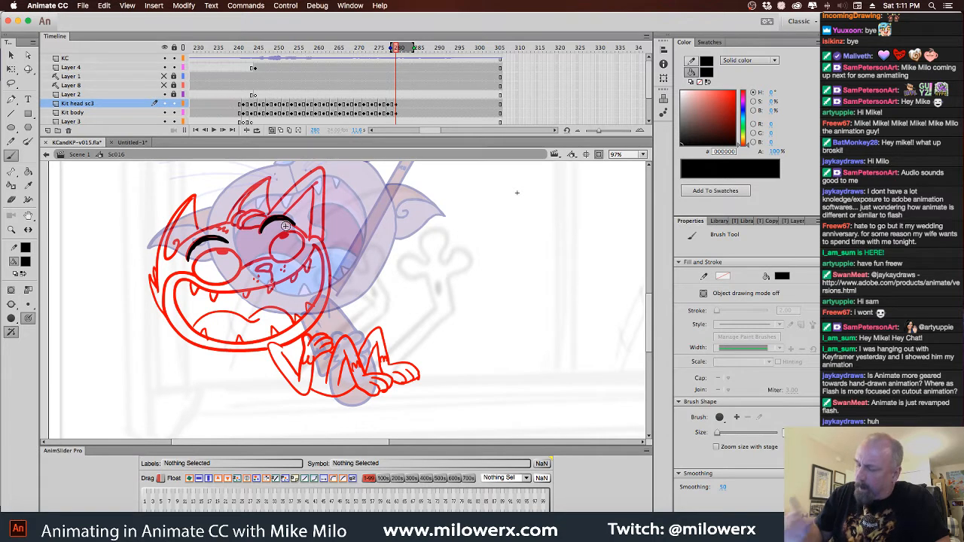
# Ink the brows, hair tuft, pointed ears and furry cheek edge in black over the red drawing on Kit head sc3
pyautogui.moveTo(270, 219)
pyautogui.mouseDown()
pyautogui.moveTo(261, 215)
pyautogui.moveTo(261, 226)
pyautogui.moveTo(259, 211)
pyautogui.moveTo(241, 227)
pyautogui.moveTo(235, 214)
pyautogui.mouseUp()
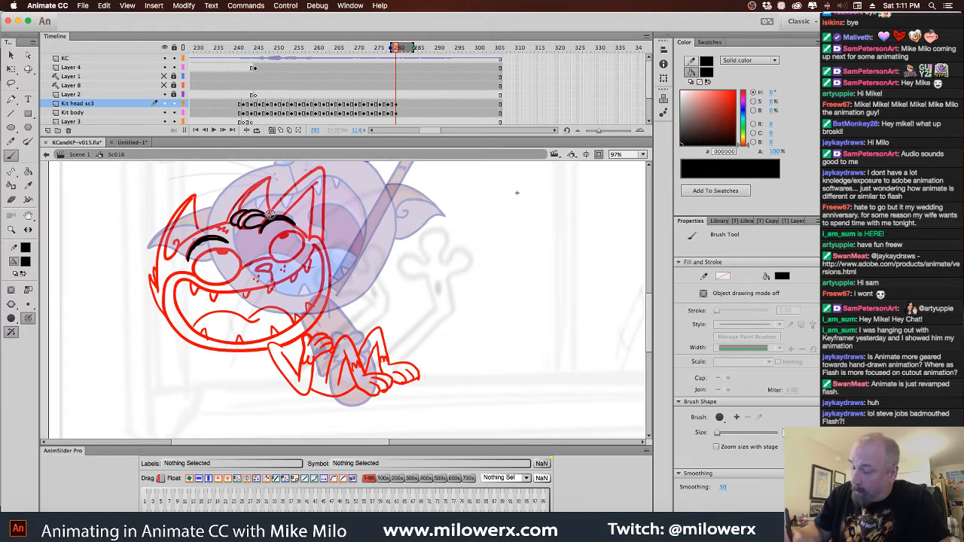
pyautogui.moveTo(272, 214)
pyautogui.mouseDown()
pyautogui.moveTo(314, 170)
pyautogui.moveTo(320, 195)
pyautogui.moveTo(288, 213)
pyautogui.moveTo(318, 181)
pyautogui.mouseUp()
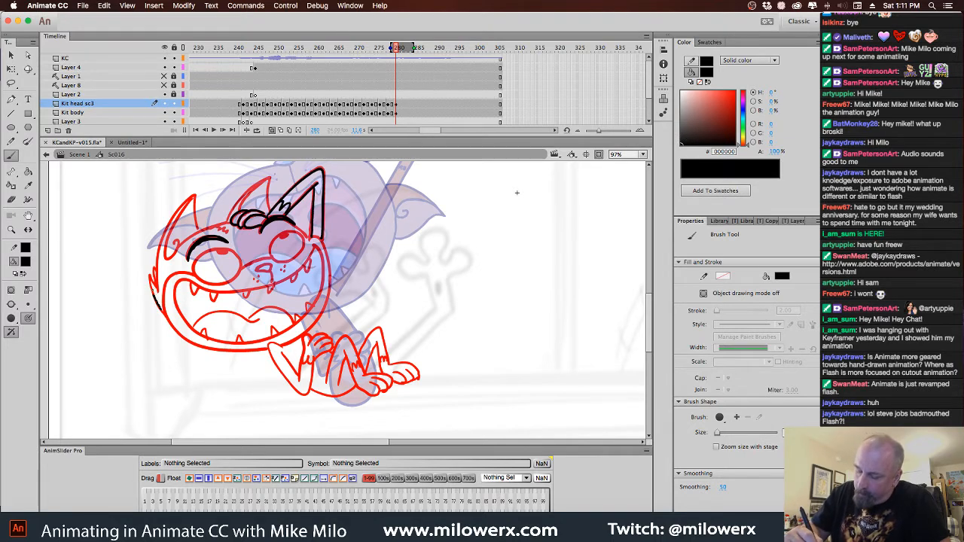
pyautogui.moveTo(153, 291)
pyautogui.mouseDown()
pyautogui.moveTo(171, 225)
pyautogui.moveTo(195, 195)
pyautogui.moveTo(199, 229)
pyautogui.moveTo(184, 198)
pyautogui.moveTo(165, 254)
pyautogui.moveTo(181, 234)
pyautogui.moveTo(174, 249)
pyautogui.moveTo(234, 217)
pyautogui.moveTo(229, 233)
pyautogui.moveTo(228, 211)
pyautogui.moveTo(261, 180)
pyautogui.moveTo(268, 211)
pyautogui.moveTo(249, 197)
pyautogui.moveTo(242, 211)
pyautogui.mouseUp()
# Ink the nose, the eye outlines with their pupils, and the whisker dots on the muzzle
pyautogui.moveTo(258, 270)
pyautogui.mouseDown()
pyautogui.moveTo(268, 265)
pyautogui.moveTo(272, 284)
pyautogui.mouseUp()
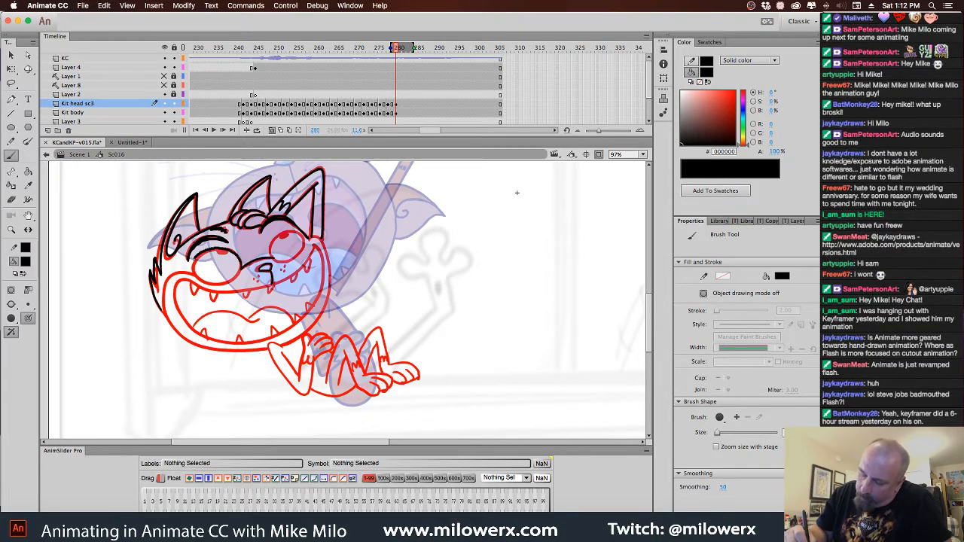
pyautogui.moveTo(188, 256)
pyautogui.mouseDown()
pyautogui.moveTo(198, 279)
pyautogui.moveTo(217, 285)
pyautogui.moveTo(241, 259)
pyautogui.moveTo(229, 253)
pyautogui.moveTo(270, 261)
pyautogui.moveTo(286, 238)
pyautogui.mouseUp()
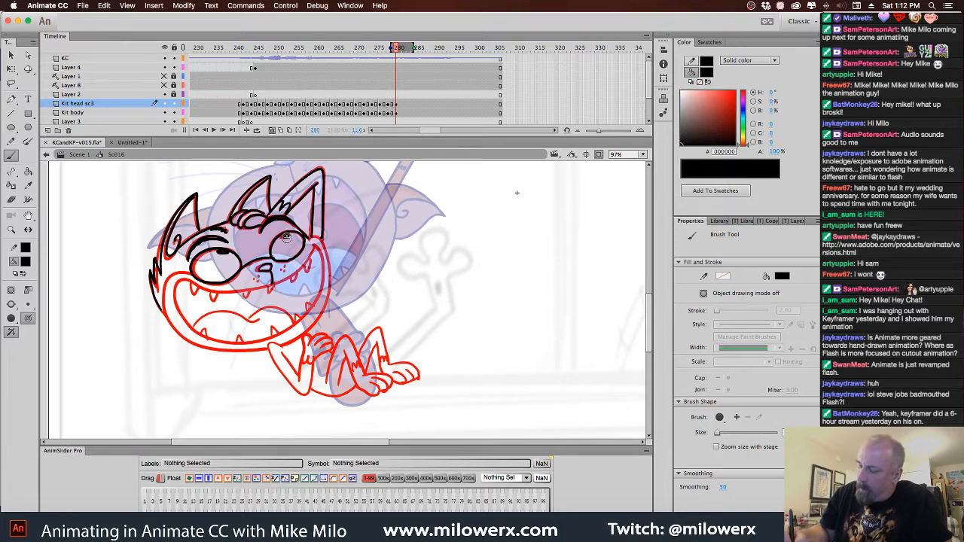
pyautogui.click(256, 279)
pyautogui.click(259, 276)
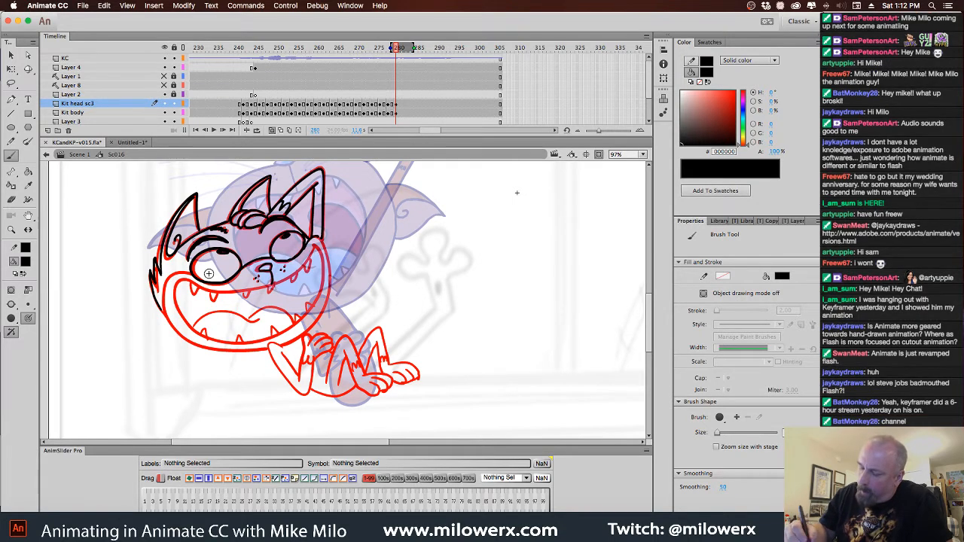
# Ink the outer jaw outline and the inner edge of the wide open mouth in black
pyautogui.moveTo(195, 274)
pyautogui.mouseDown()
pyautogui.moveTo(166, 286)
pyautogui.moveTo(186, 337)
pyautogui.moveTo(237, 352)
pyautogui.moveTo(284, 347)
pyautogui.moveTo(326, 284)
pyautogui.moveTo(330, 253)
pyautogui.mouseUp()
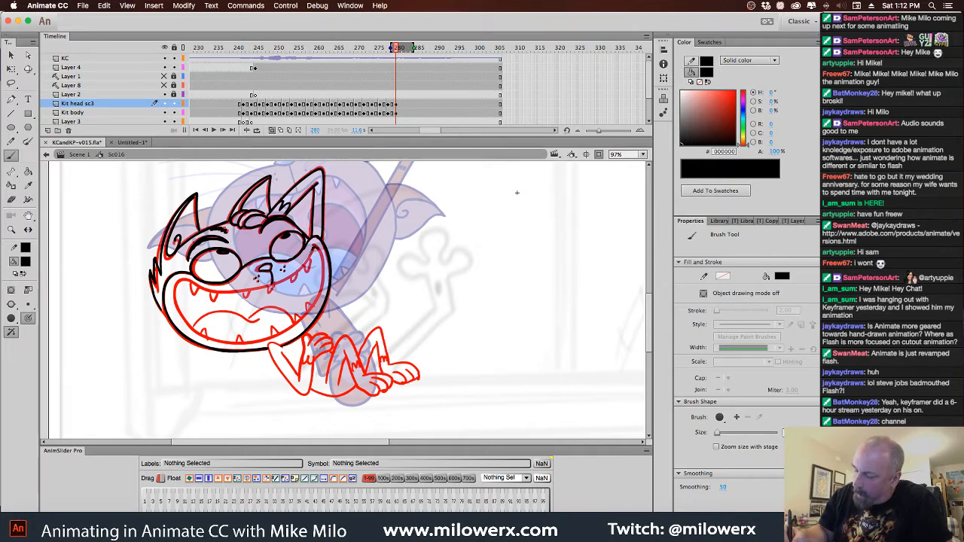
pyautogui.moveTo(268, 287); pyautogui.dragTo(231, 293)
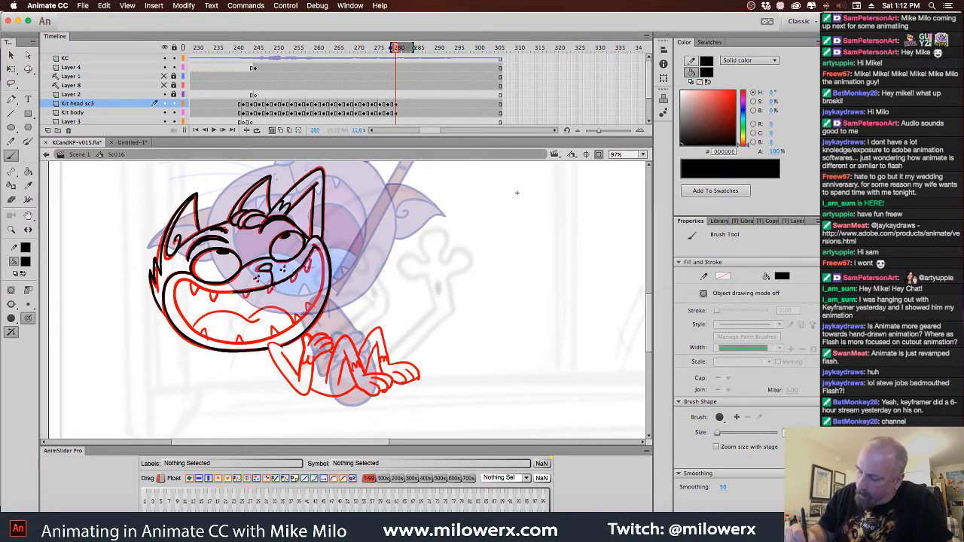
pyautogui.moveTo(173, 290); pyautogui.dragTo(192, 329)
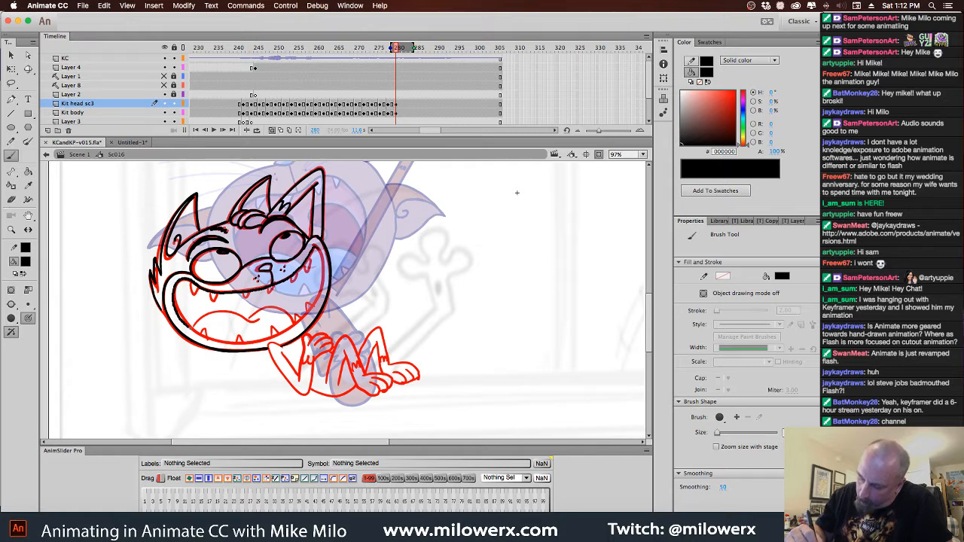
pyautogui.moveTo(247, 341)
pyautogui.mouseDown()
pyautogui.moveTo(304, 317)
pyautogui.moveTo(324, 273)
pyautogui.mouseUp()
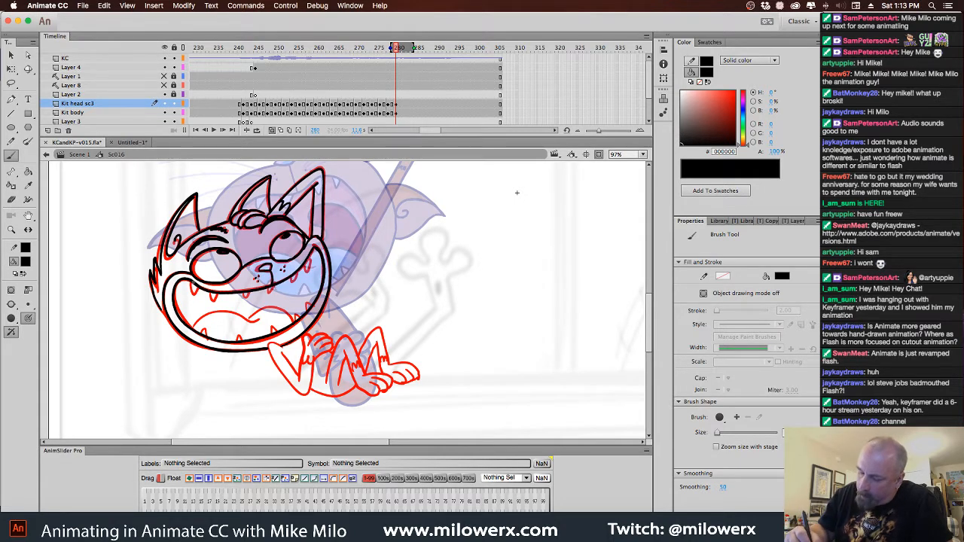
# Ink the upper and lower pointed teeth and the curved tongue inside the open mouth
pyautogui.moveTo(196, 294)
pyautogui.mouseDown()
pyautogui.moveTo(249, 293)
pyautogui.moveTo(308, 263)
pyautogui.mouseUp()
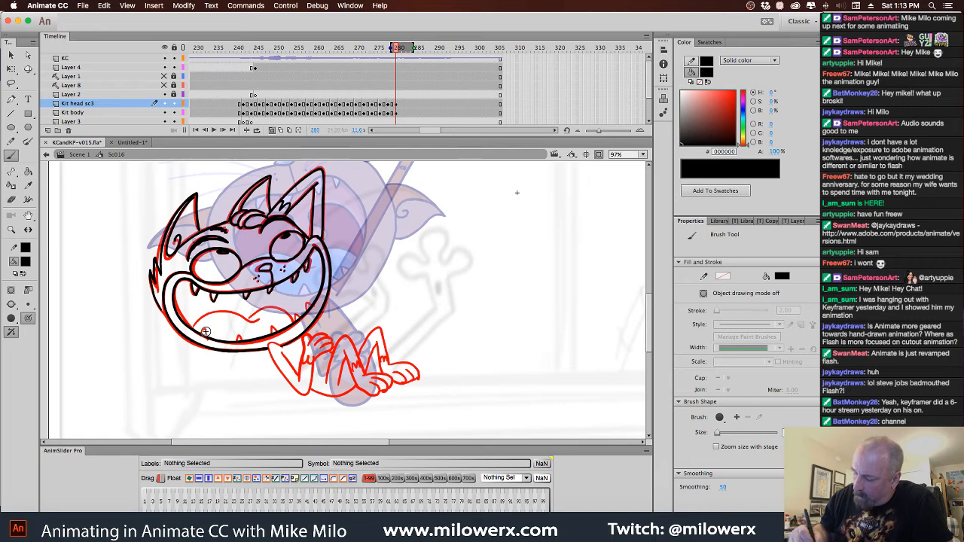
pyautogui.moveTo(205, 340); pyautogui.dragTo(209, 328)
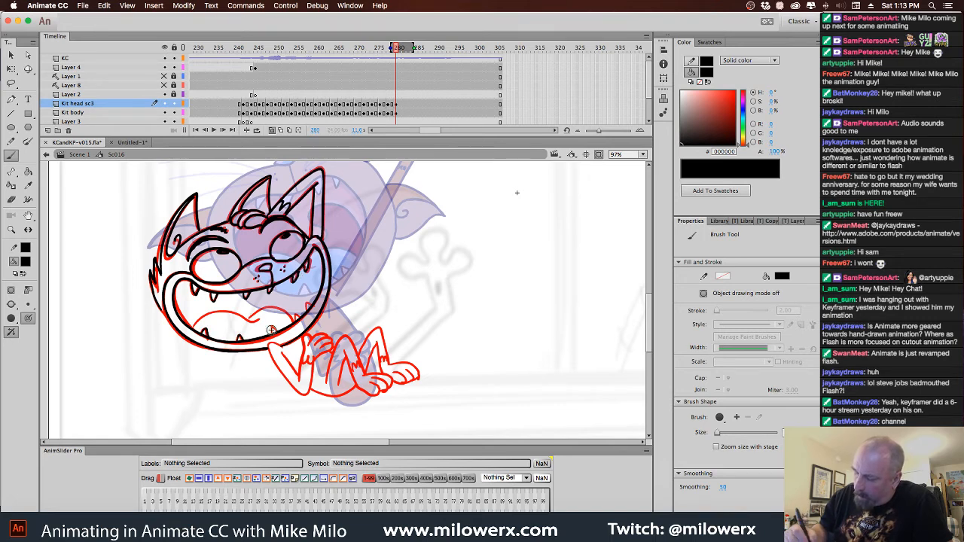
pyautogui.moveTo(271, 339); pyautogui.dragTo(310, 302)
pyautogui.moveTo(197, 323)
pyautogui.mouseDown()
pyautogui.moveTo(277, 308)
pyautogui.moveTo(294, 323)
pyautogui.mouseUp()
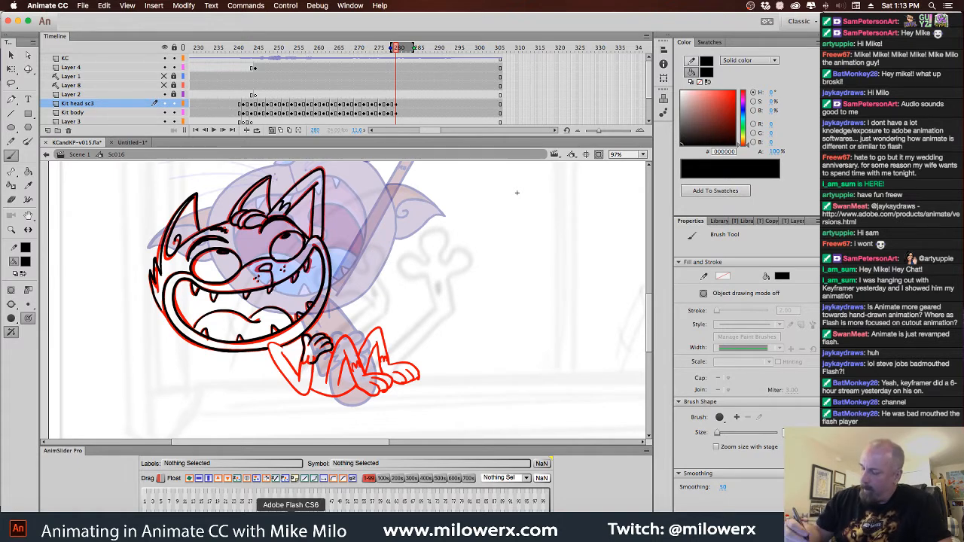
# Ink the bent arm, raised knees, belly curve and both toed feet in black over the red body
pyautogui.moveTo(306, 367)
pyautogui.mouseDown()
pyautogui.moveTo(316, 362)
pyautogui.moveTo(274, 344)
pyautogui.moveTo(280, 368)
pyautogui.moveTo(305, 393)
pyautogui.moveTo(306, 362)
pyautogui.moveTo(293, 366)
pyautogui.moveTo(301, 377)
pyautogui.moveTo(302, 365)
pyautogui.mouseUp()
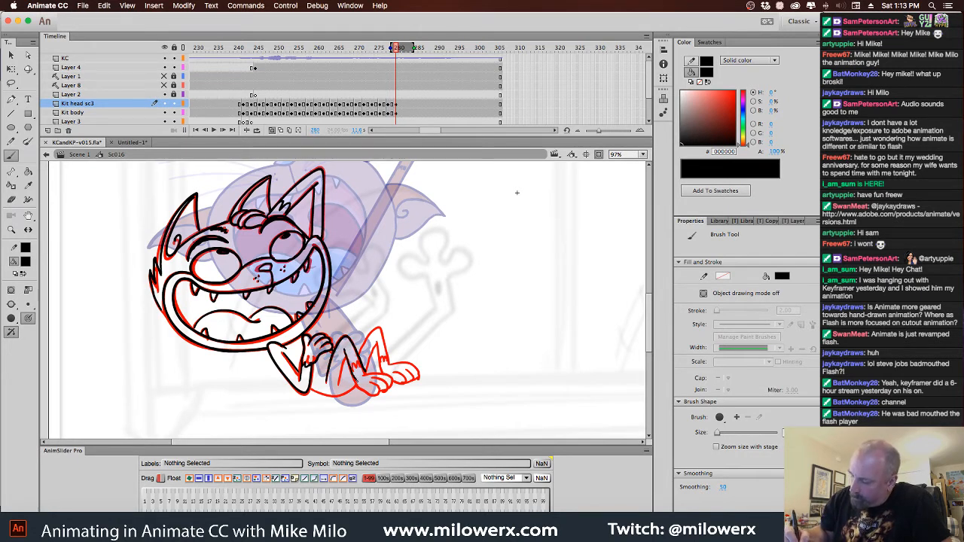
pyautogui.moveTo(351, 357)
pyautogui.mouseDown()
pyautogui.moveTo(339, 380)
pyautogui.moveTo(373, 332)
pyautogui.moveTo(388, 368)
pyautogui.moveTo(380, 370)
pyautogui.mouseUp()
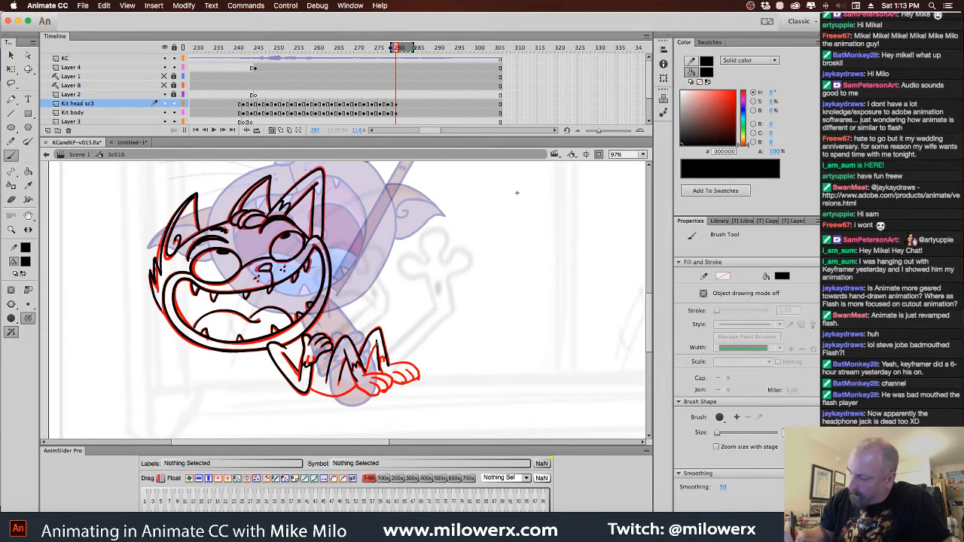
pyautogui.moveTo(311, 388); pyautogui.dragTo(339, 397)
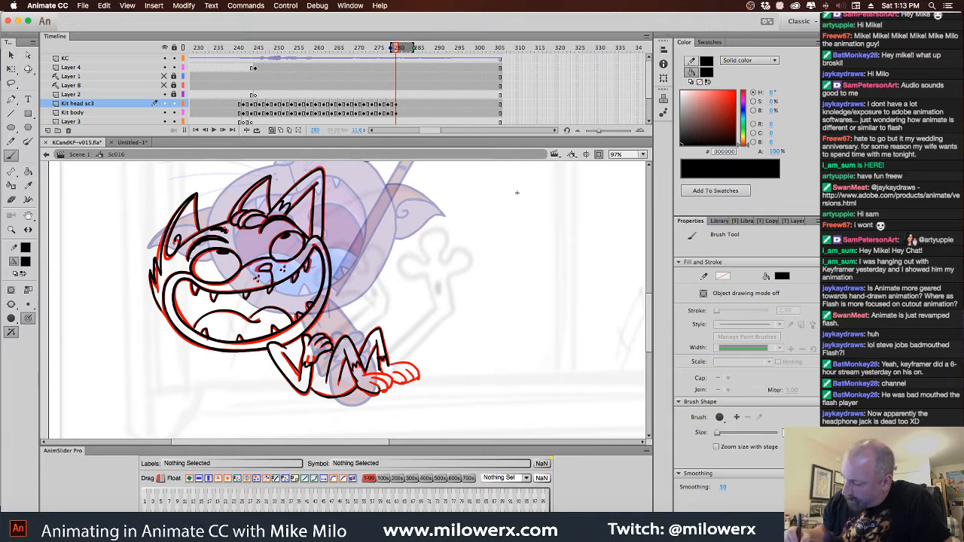
pyautogui.moveTo(371, 382); pyautogui.dragTo(380, 392)
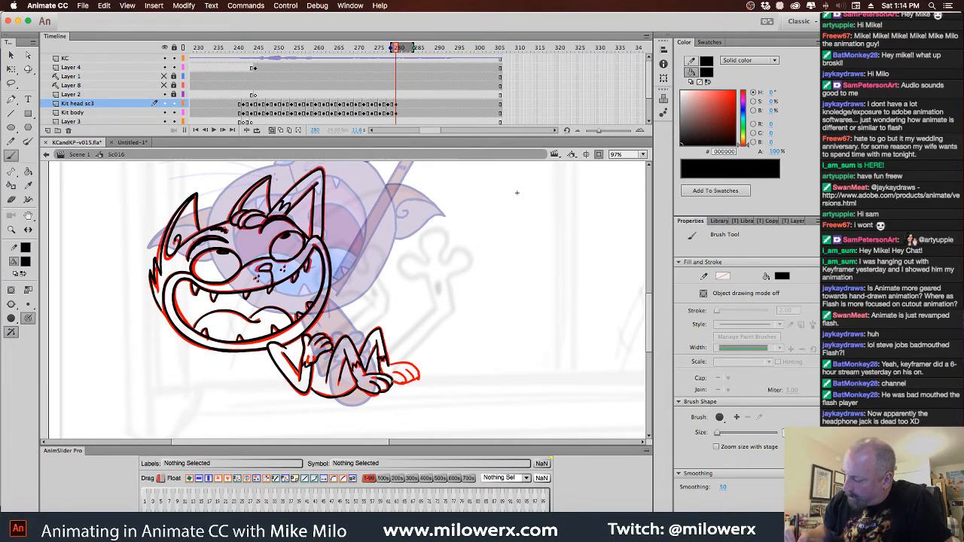
pyautogui.moveTo(397, 373); pyautogui.dragTo(401, 391)
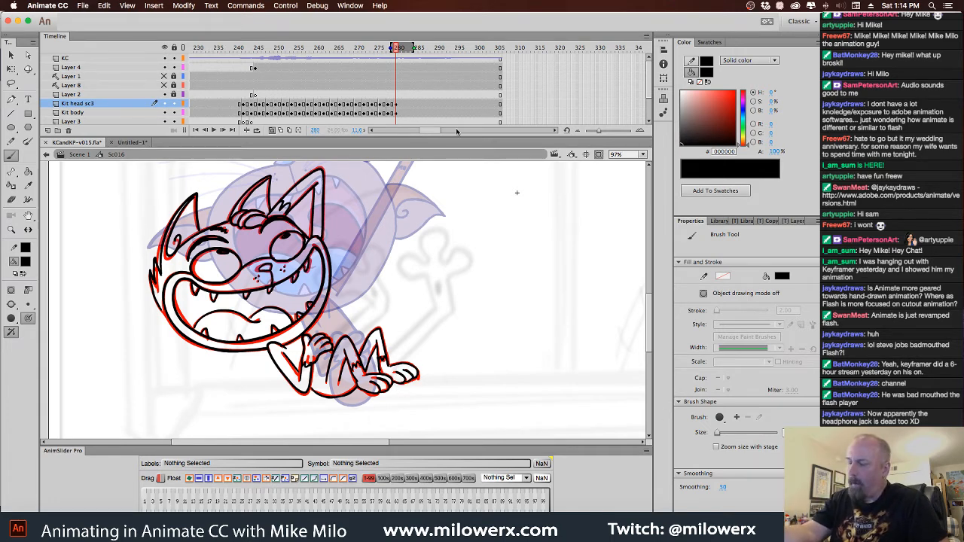
# Browse the Kit-head-front poses in the Frame Picker for the head on frame 278 of Kit head sc3
pyautogui.click(388, 104)
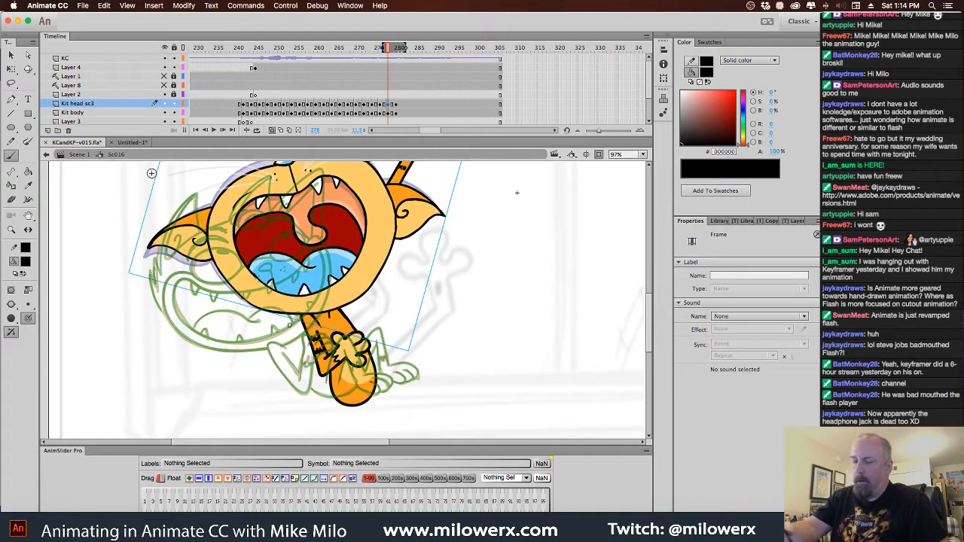
pyautogui.press('v')
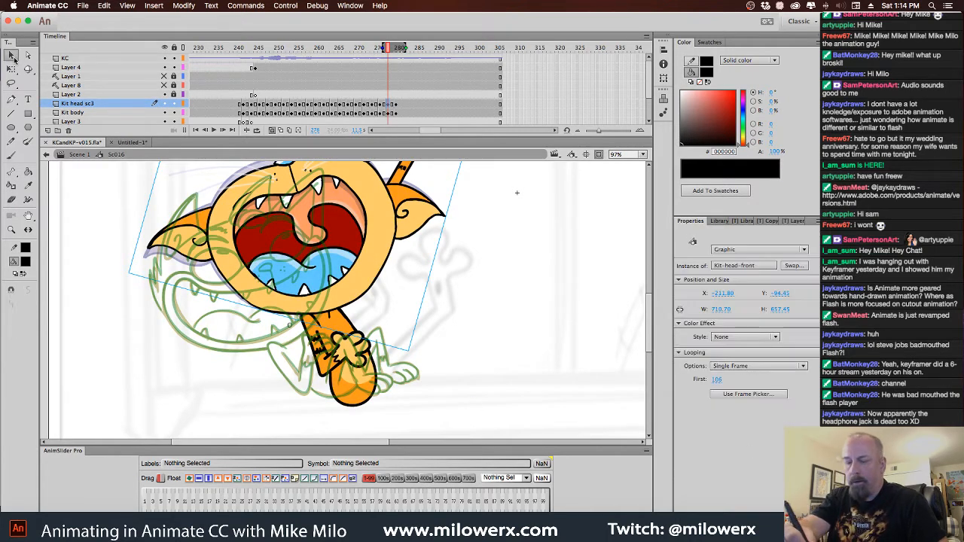
pyautogui.click(773, 395)
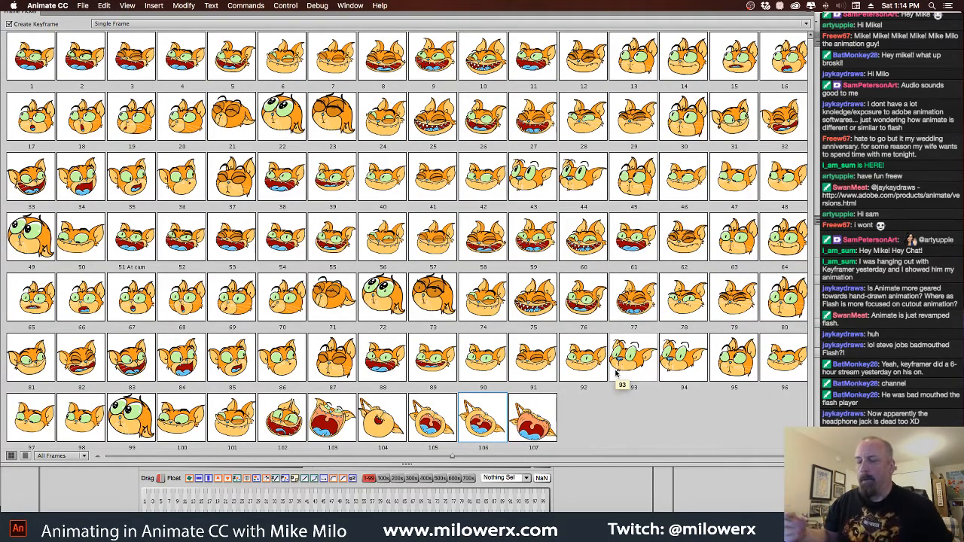
pyautogui.moveTo(33, 15); pyautogui.dragTo(29, 28)
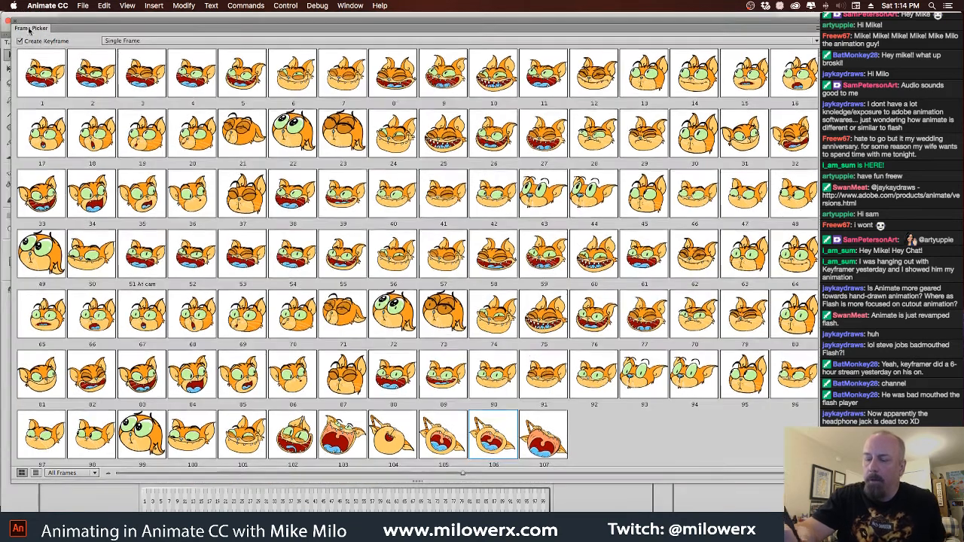
pyautogui.click(8, 20)
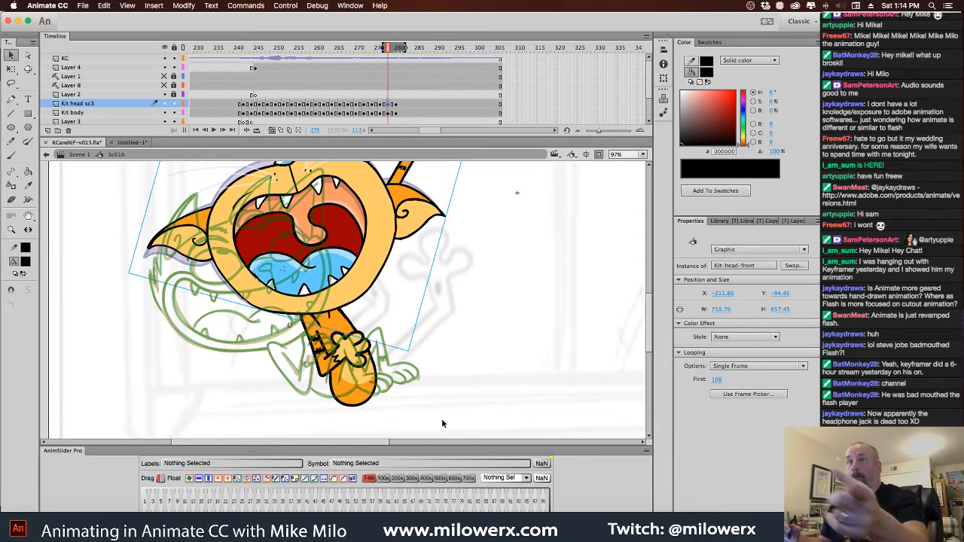
# Delete the red drawing from frame 280 of Kit body and select the black drawing on Kit head sc3
pyautogui.click(395, 113)
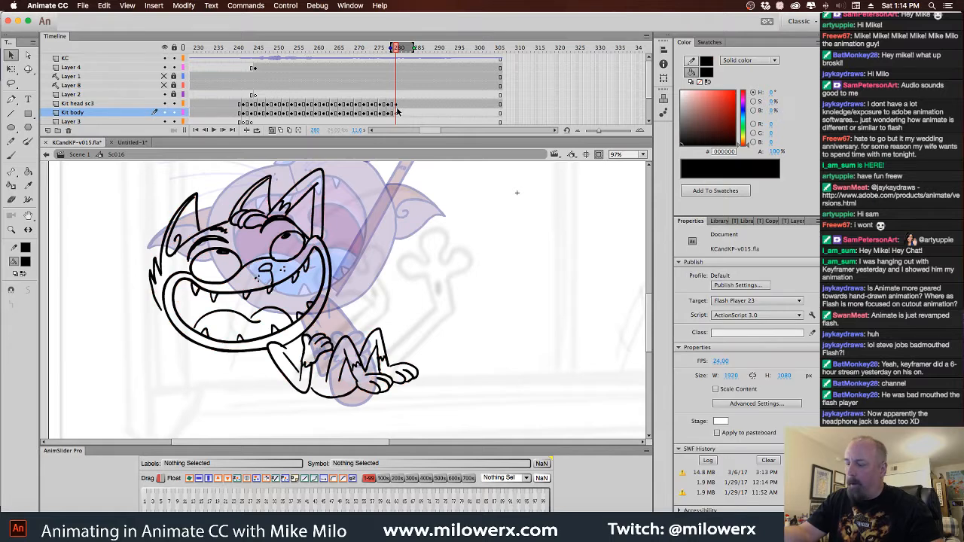
pyautogui.click(397, 105)
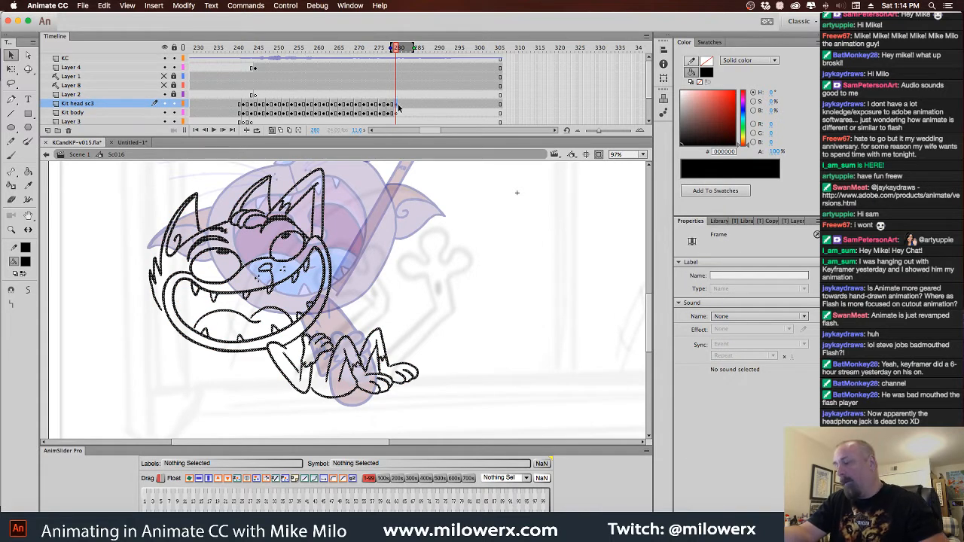
# Try to move the black drawing from frame 280 of Kit head sc3 onto Kit body
pyautogui.keyDown('shift'); pyautogui.click(397, 114); pyautogui.keyUp('shift')
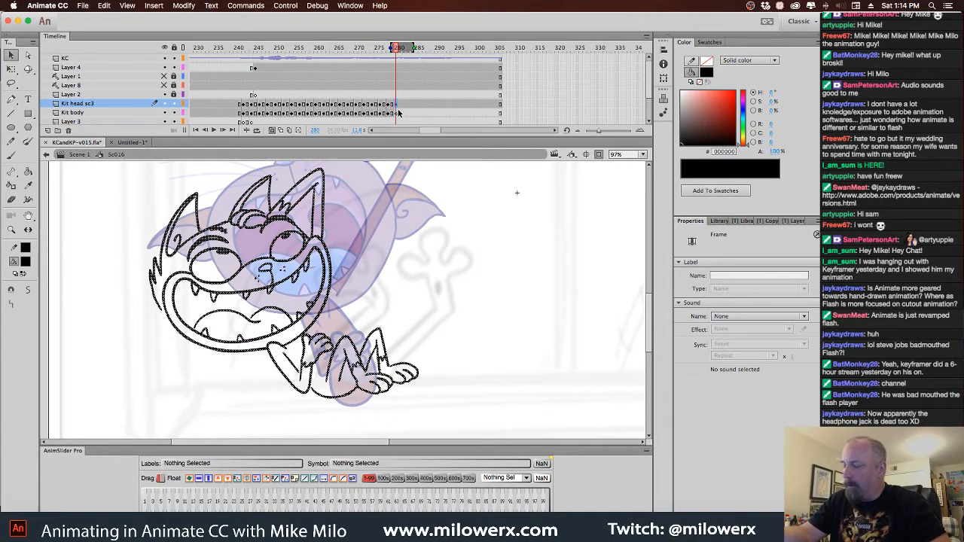
pyautogui.click(397, 114)
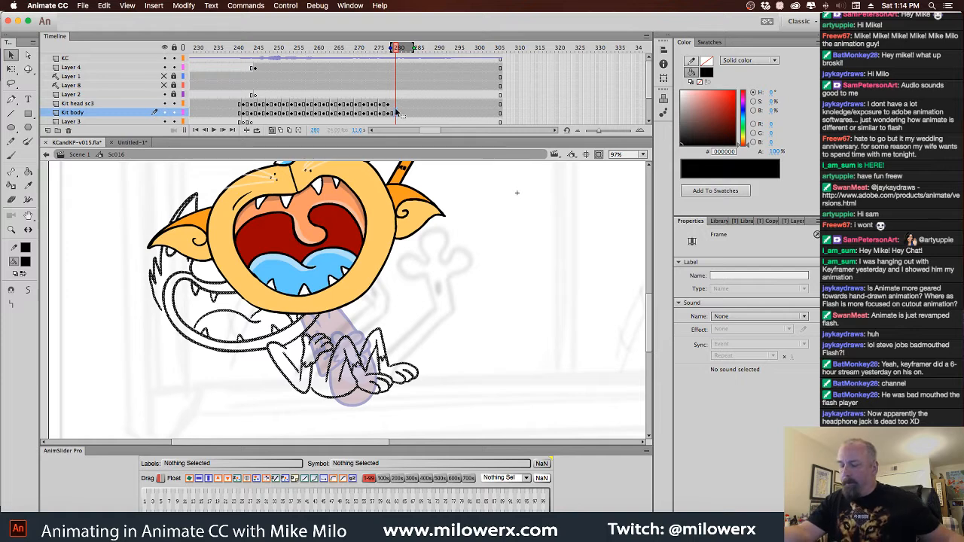
pyautogui.click(398, 106)
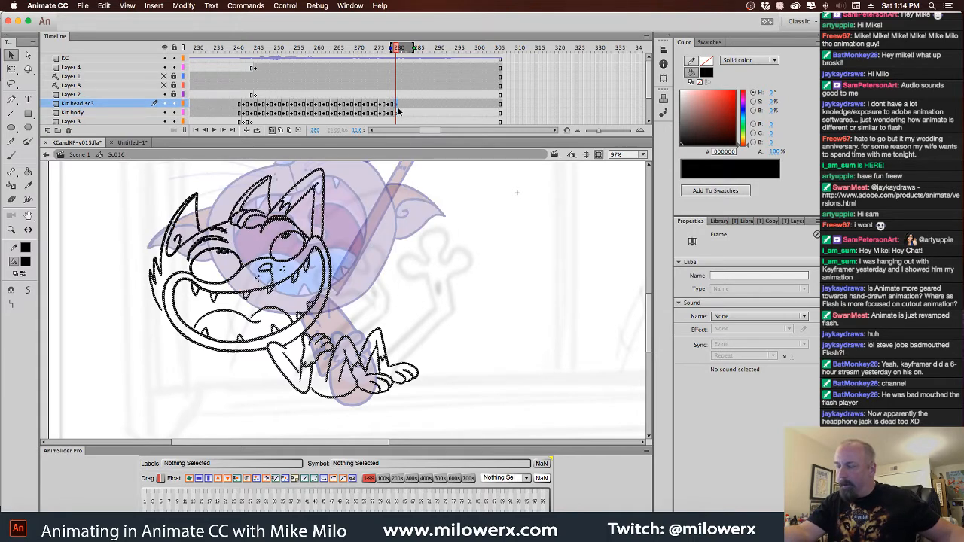
# Brush a short stroke below the near cheek's pointed fur to join it to the jaw outline on Kit head sc3
pyautogui.press('b')
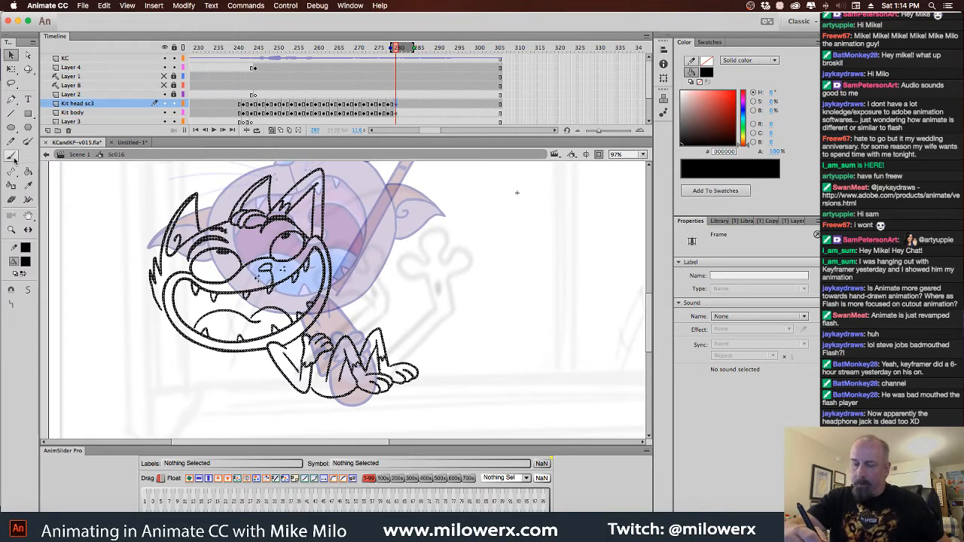
pyautogui.moveTo(158, 302); pyautogui.dragTo(164, 317)
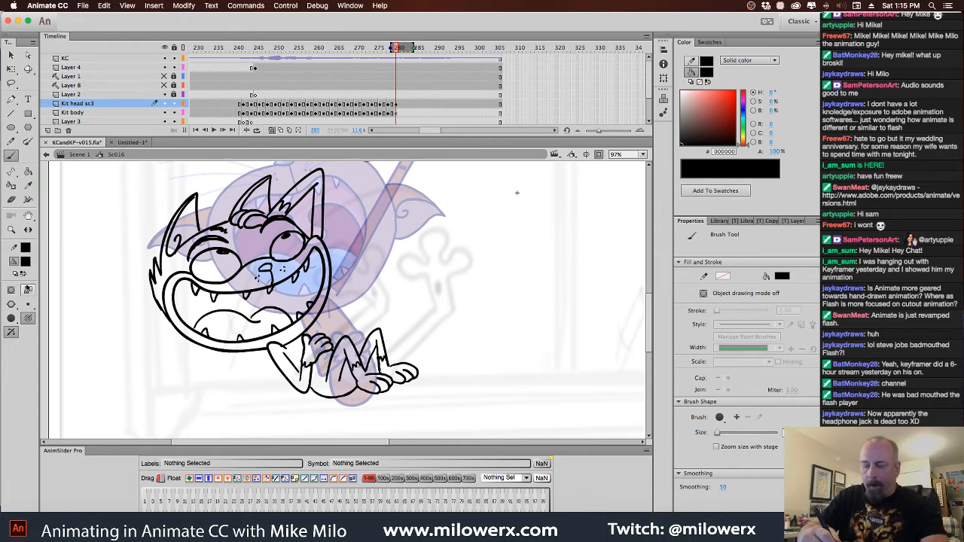
# Fill the cat's face with orange FF9900 on Kit head sc3, leaving the hand on the forehead unfilled
pyautogui.click(25, 261)
pyautogui.click(160, 360)
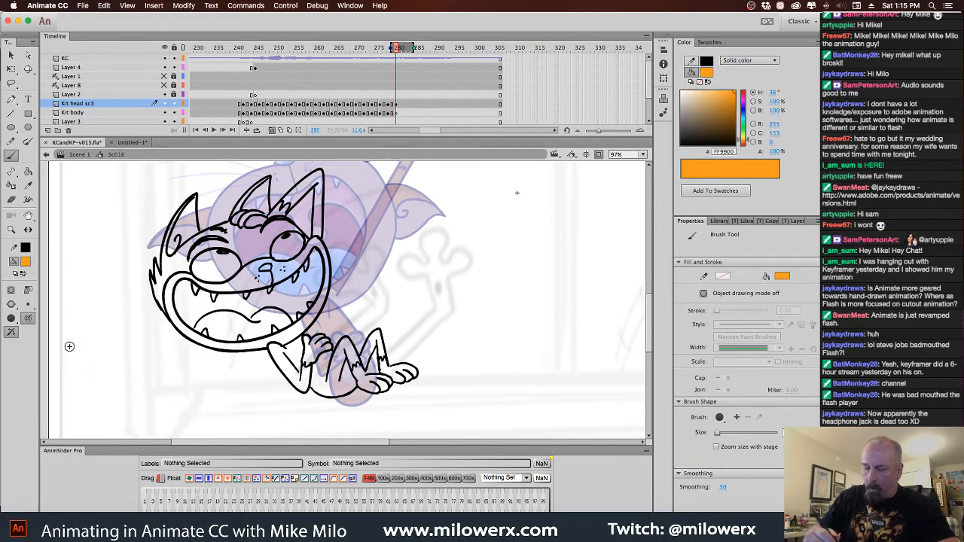
pyautogui.click(28, 173)
pyautogui.click(246, 249)
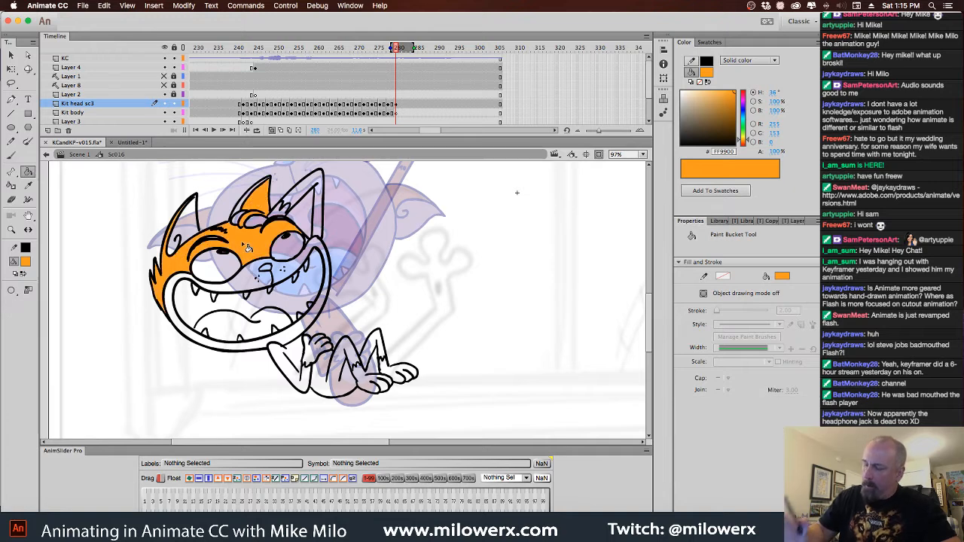
pyautogui.hotkey('ctrl', 'z')
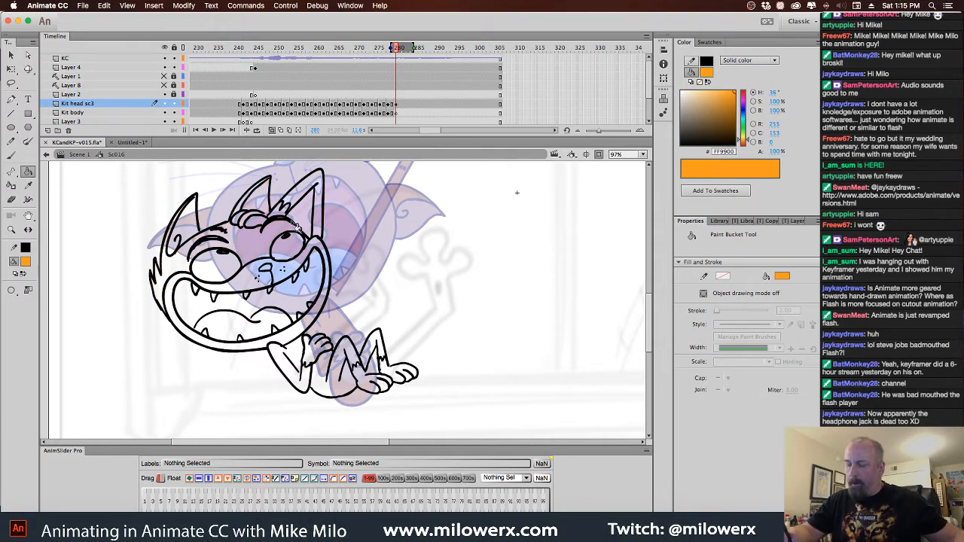
pyautogui.click(269, 216)
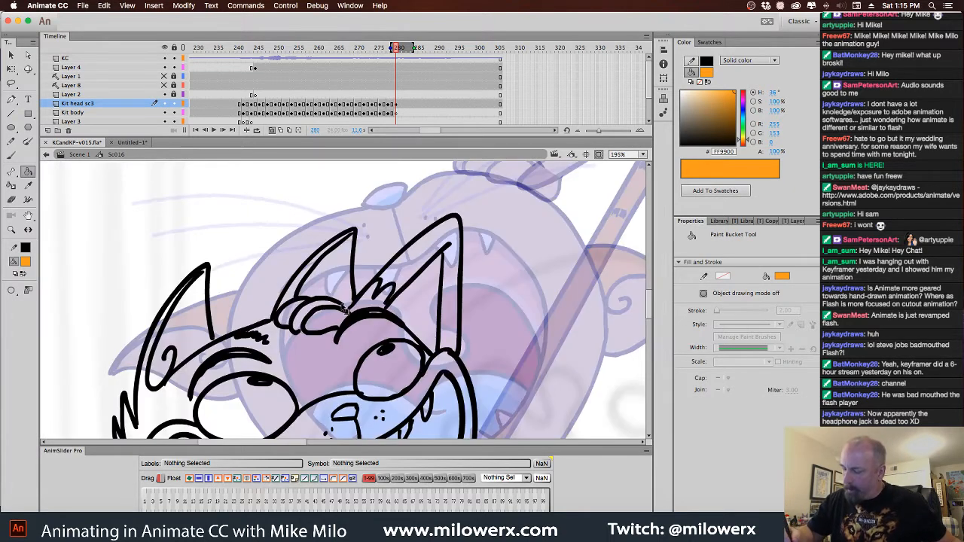
pyautogui.click(345, 364)
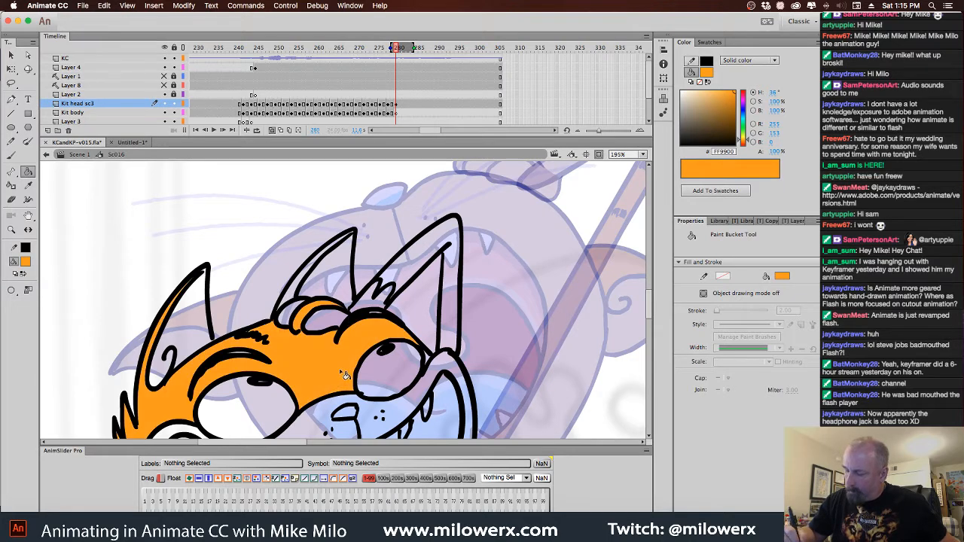
pyautogui.hotkey('ctrl', 'z')
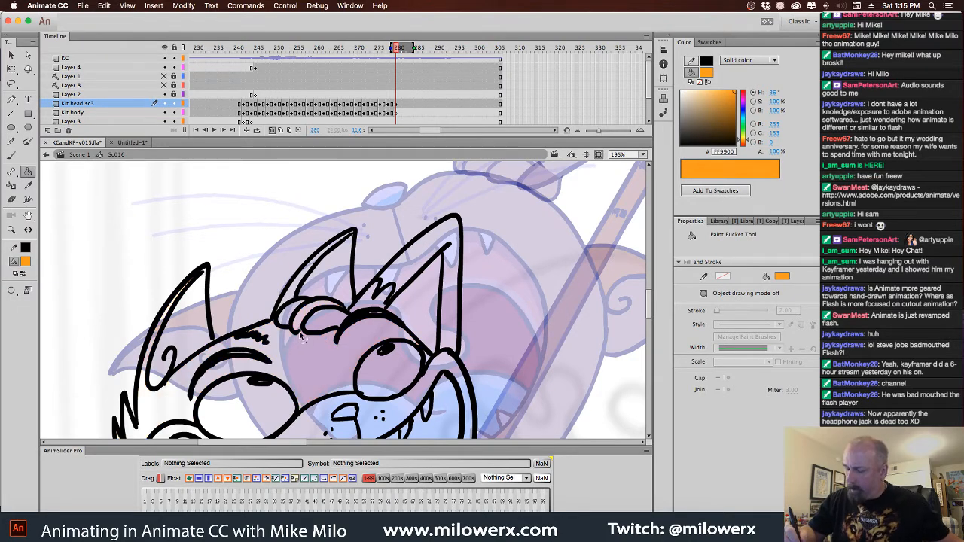
pyautogui.click(322, 371)
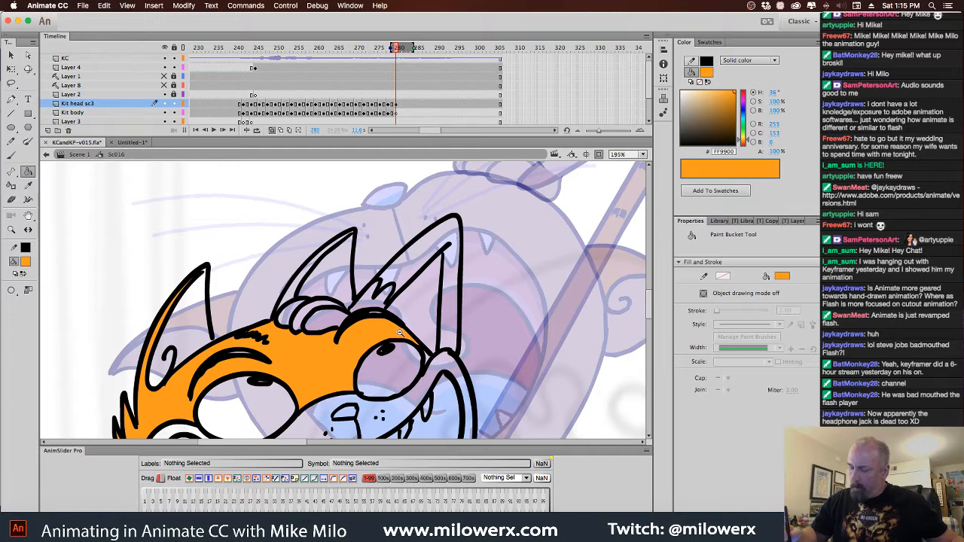
# Fill the raised arm and the bent near arm with the same orange
pyautogui.hotkey('ctrl', '-')
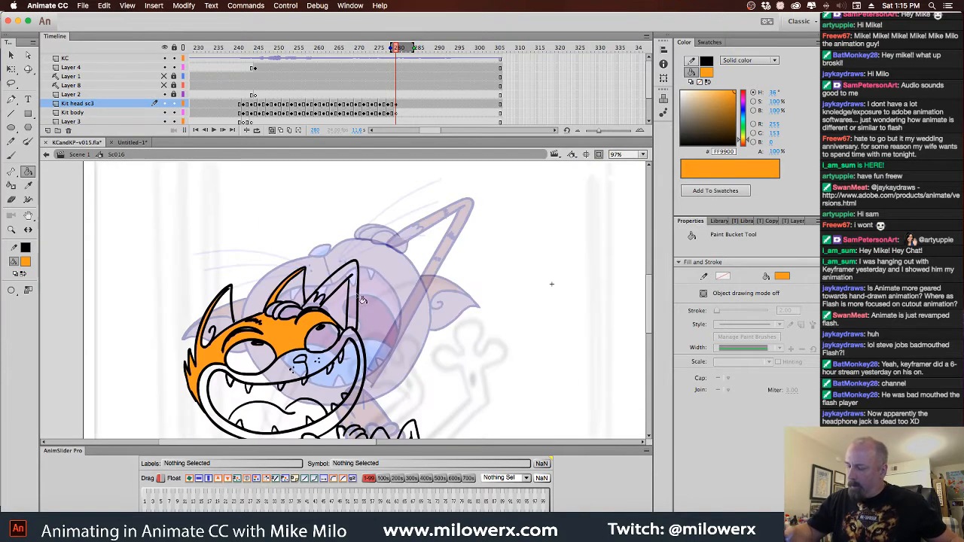
pyautogui.scroll(-5, 381, 307)
pyautogui.click(327, 342)
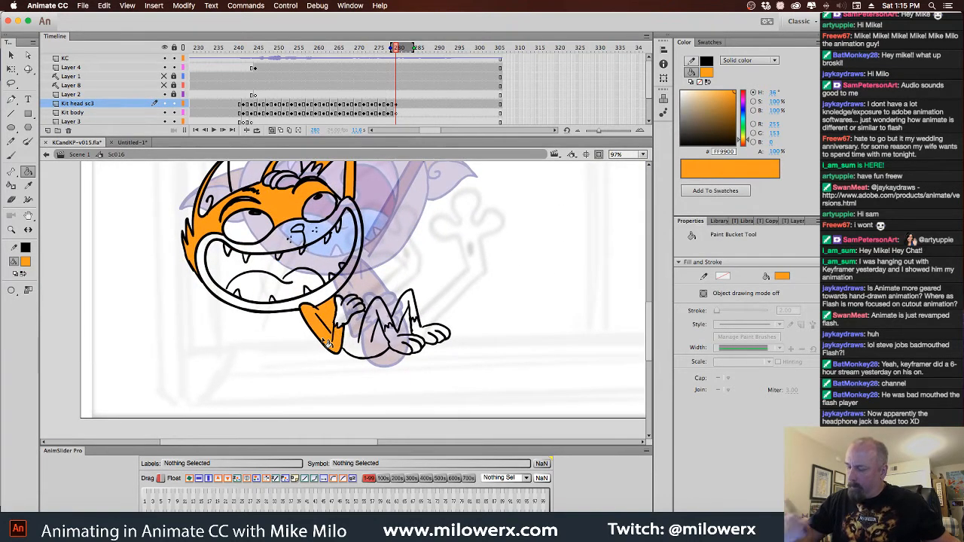
pyautogui.click(359, 353)
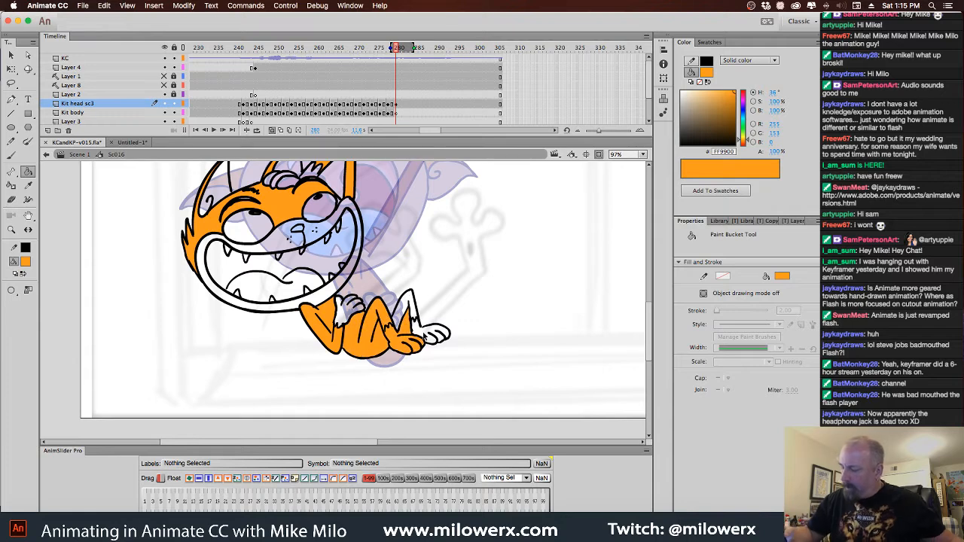
pyautogui.press('super+z')
# Touch up the lower leg outlines around the ankle fur with the black brush to close the gaps
pyautogui.press('super+equal')
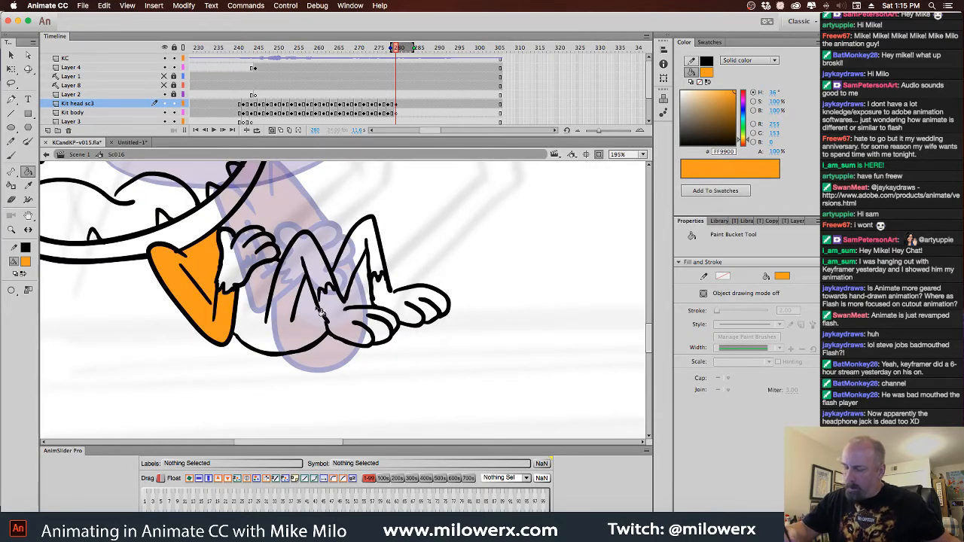
pyautogui.click(25, 261)
pyautogui.click(64, 291)
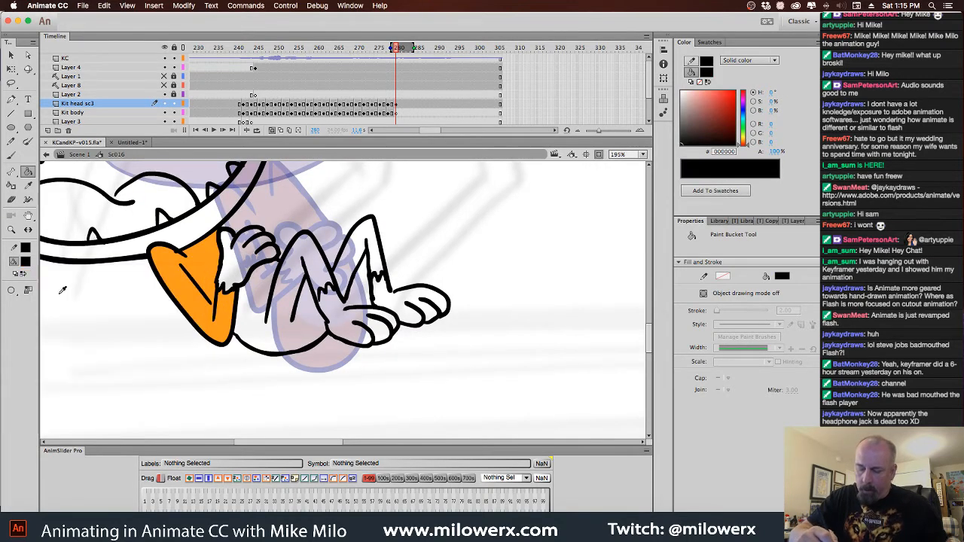
pyautogui.click(12, 155)
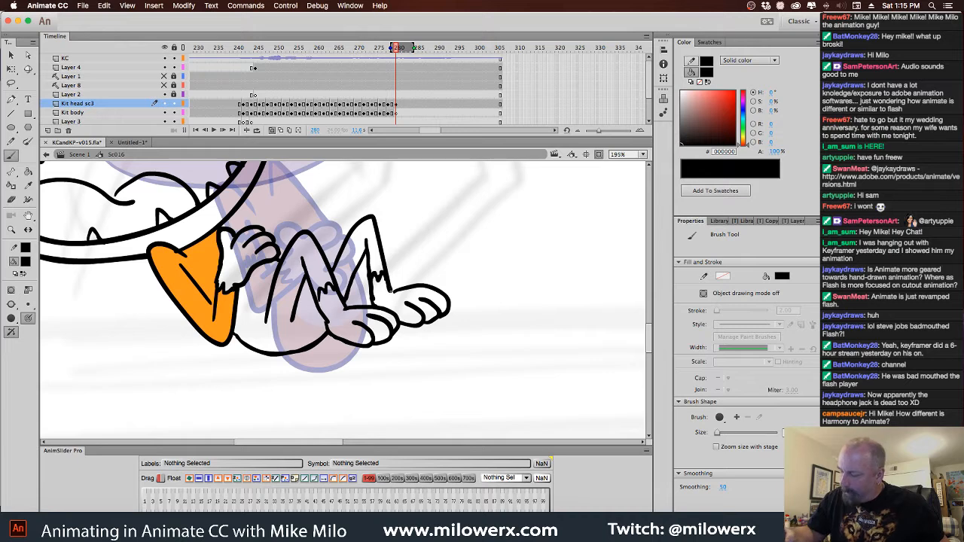
pyautogui.scroll(2, 312, 218)
pyautogui.hscroll(-2, 312, 218)
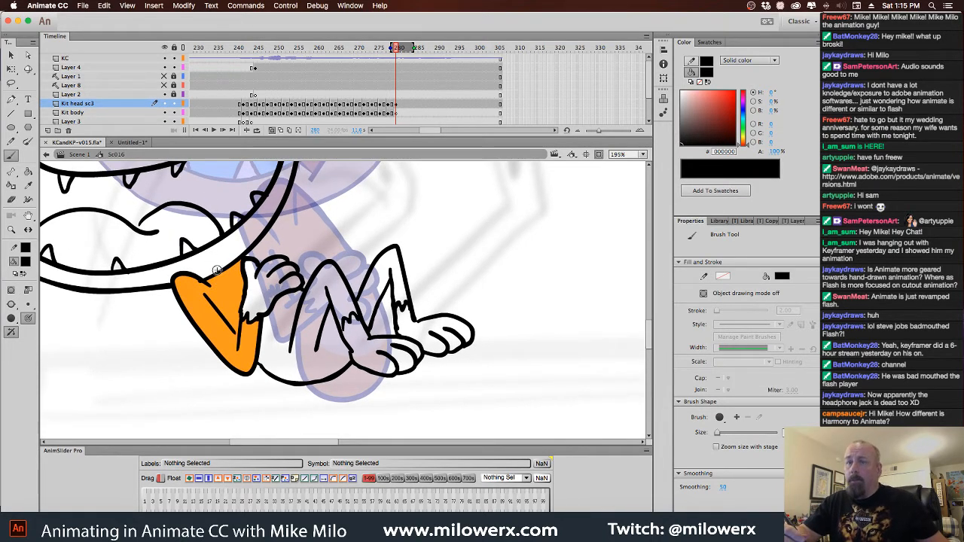
# Fill the torso and both legs with orange FF9900, leaving the feet and hand unfilled
pyautogui.click(25, 261)
pyautogui.click(217, 318)
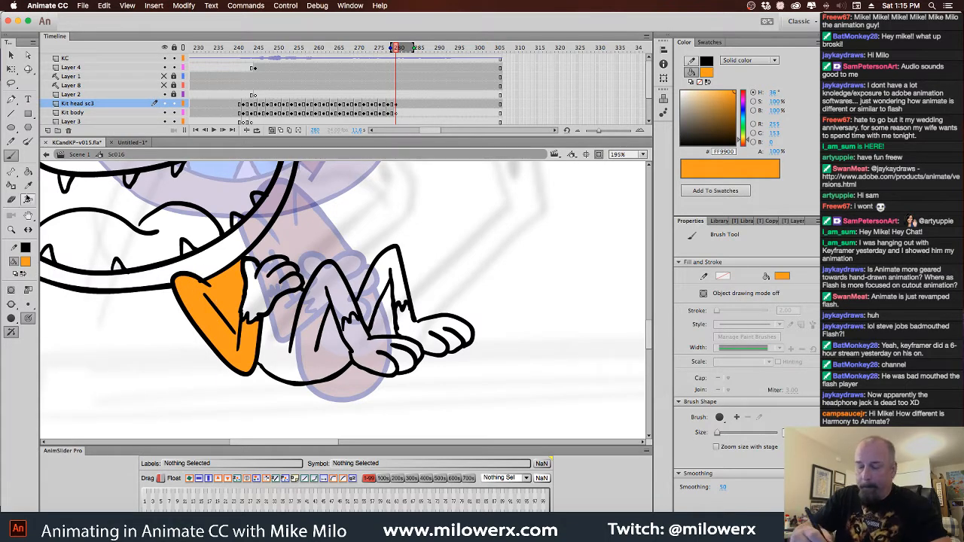
pyautogui.click(28, 172)
pyautogui.click(314, 362)
pyautogui.click(381, 294)
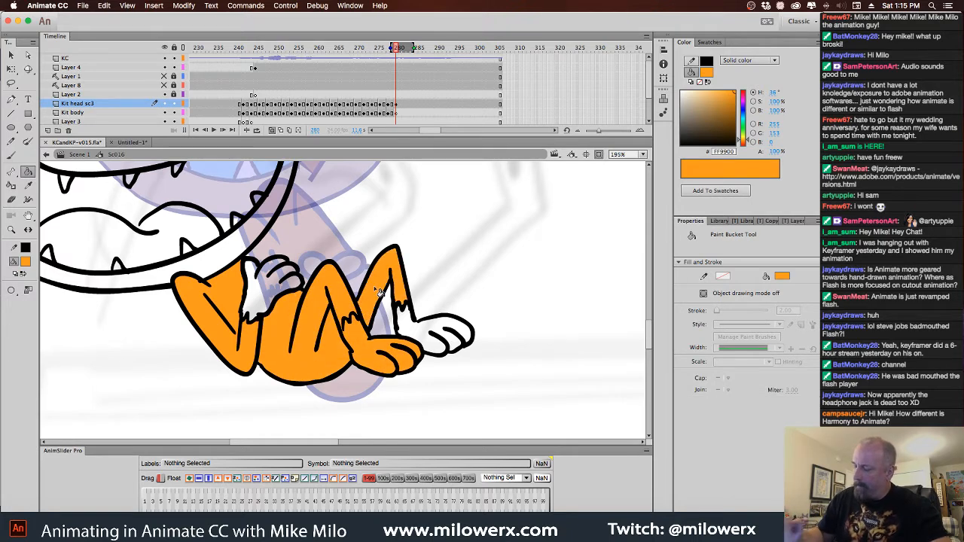
pyautogui.press('super+z')
pyautogui.press('super+z')
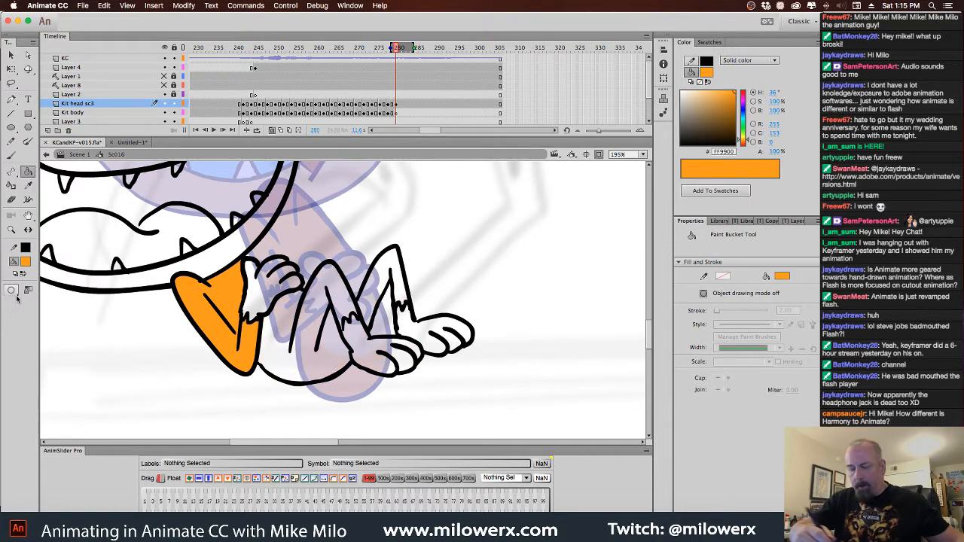
pyautogui.click(327, 363)
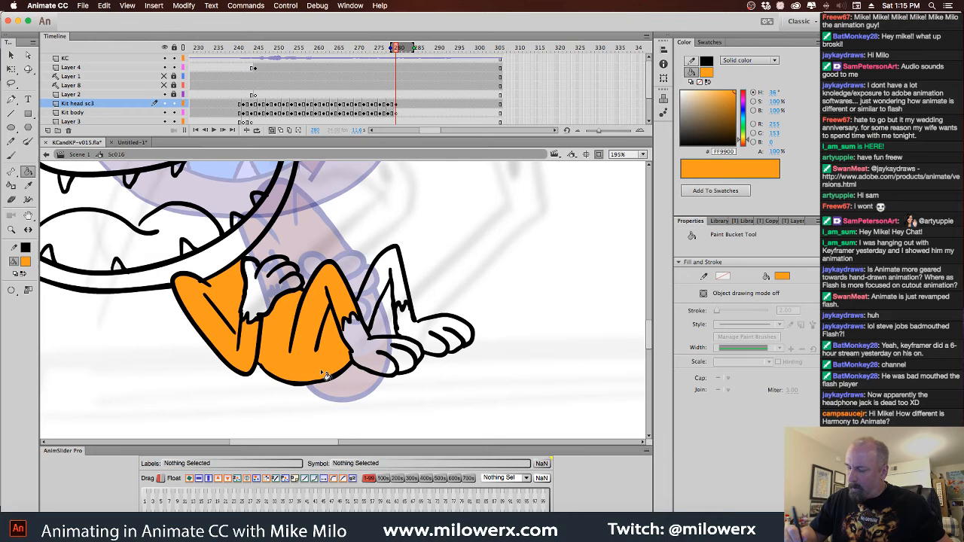
pyautogui.click(383, 291)
pyautogui.moveTo(257, 245); pyautogui.dragTo(285, 340)
pyautogui.press('super+minus')
pyautogui.moveTo(392, 318)
pyautogui.mouseDown()
pyautogui.moveTo(371, 309)
pyautogui.moveTo(373, 338)
pyautogui.mouseUp()
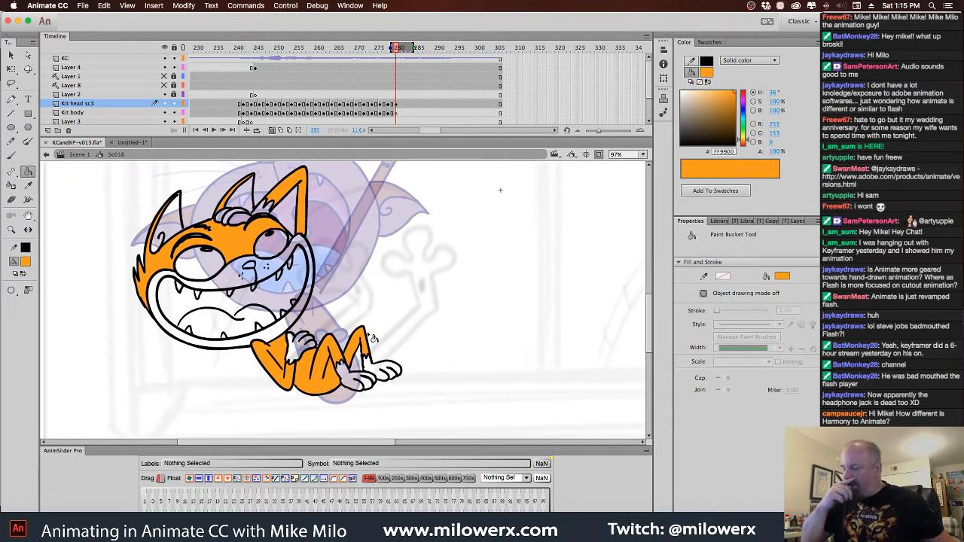
# Fill the fingers and furry wrist of the hand on the forehead with light orange FFCC66
pyautogui.click(26, 263)
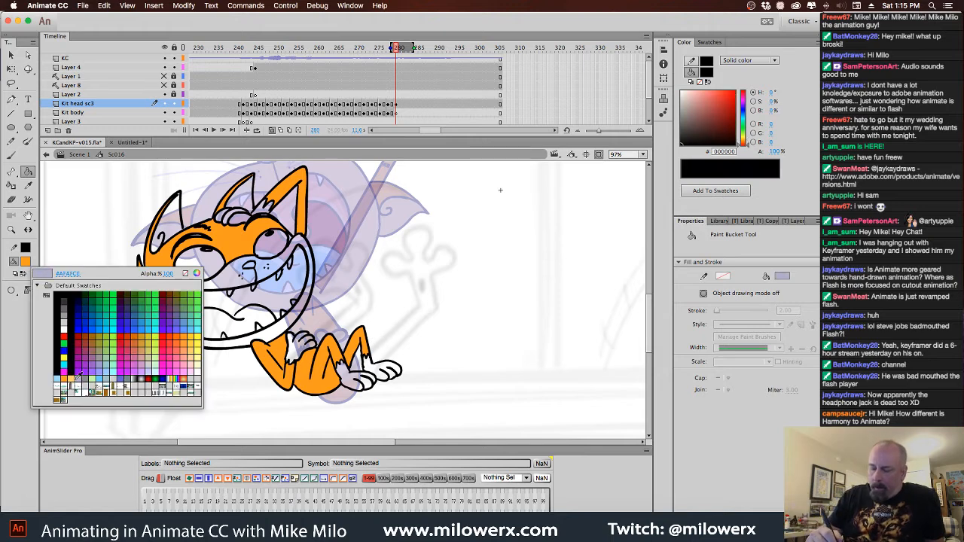
pyautogui.click(74, 390)
pyautogui.click(242, 221)
pyautogui.click(235, 214)
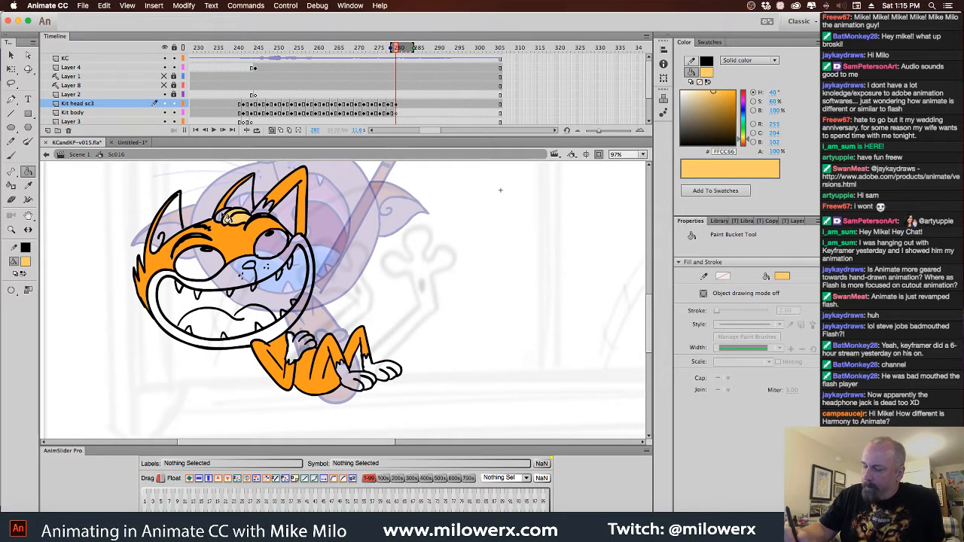
pyautogui.click(221, 216)
pyautogui.click(257, 214)
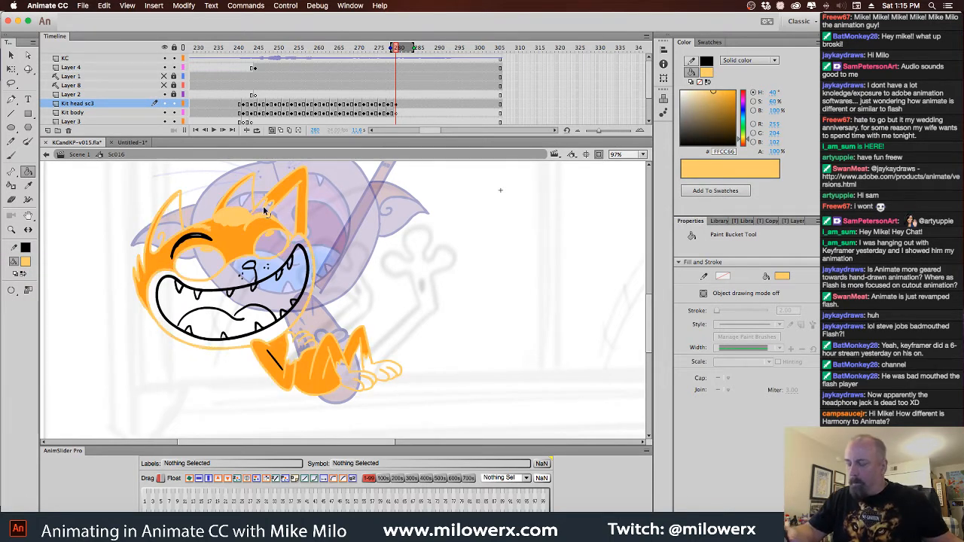
pyautogui.press('super+z')
pyautogui.click(265, 211)
pyautogui.press('super+z')
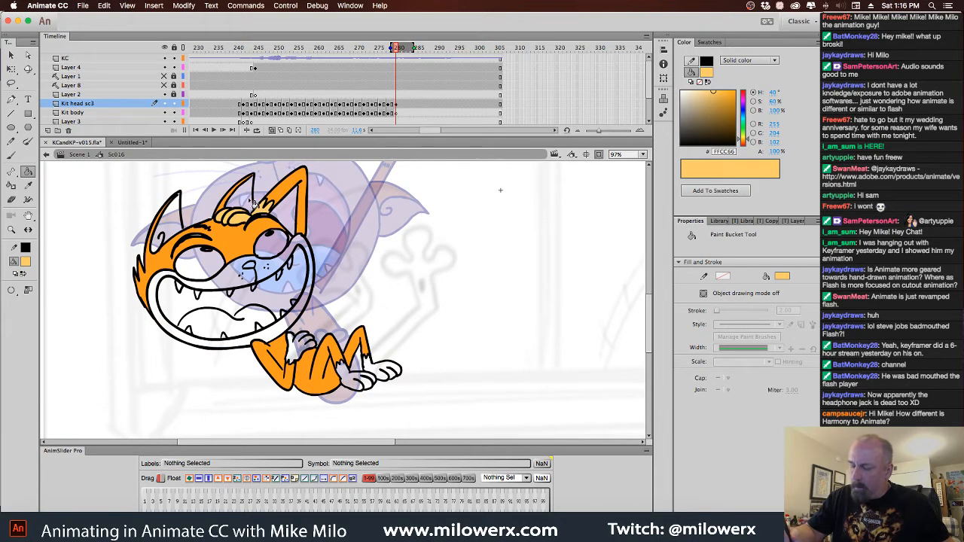
# Fill the inner ears, the feet and lower hand, and the muzzle and jaw with the same light orange
pyautogui.click(181, 229)
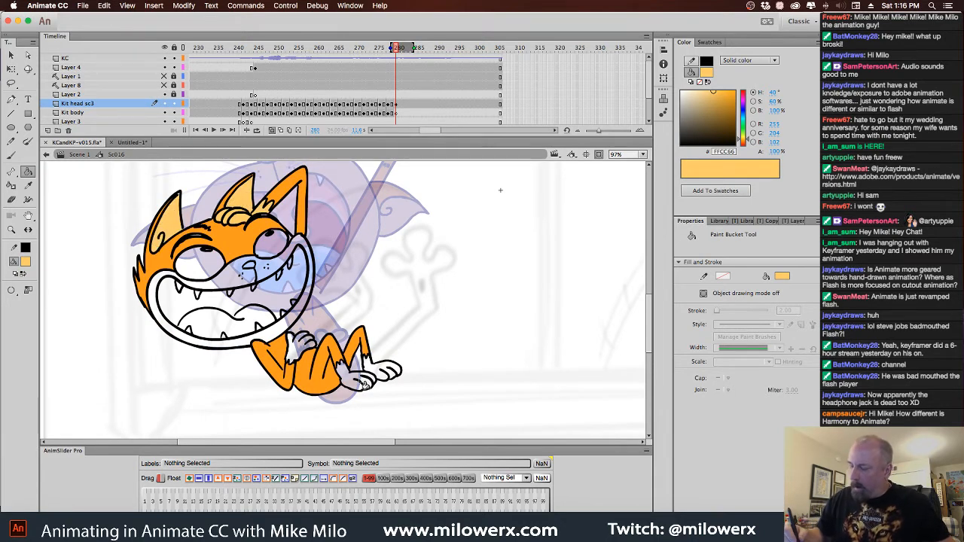
pyautogui.click(385, 376)
pyautogui.click(304, 348)
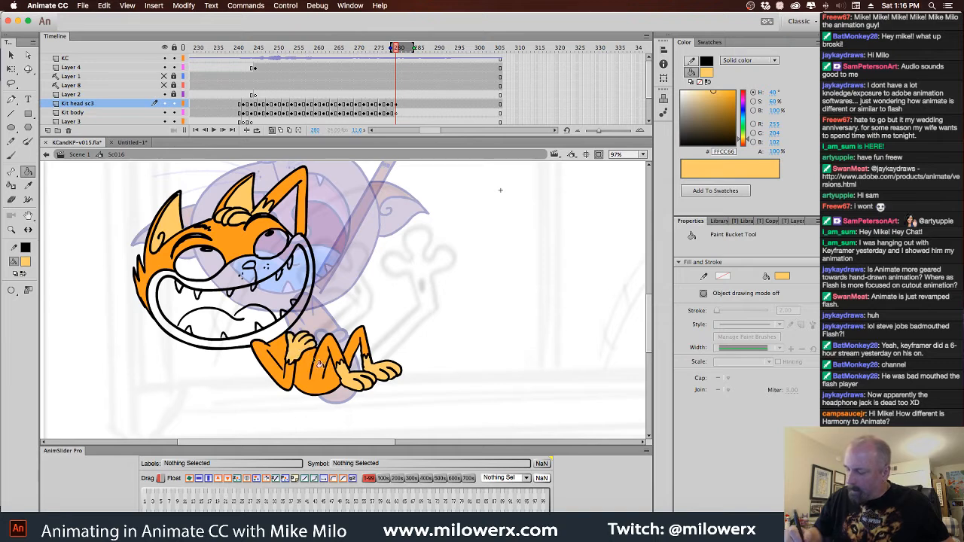
pyautogui.click(286, 284)
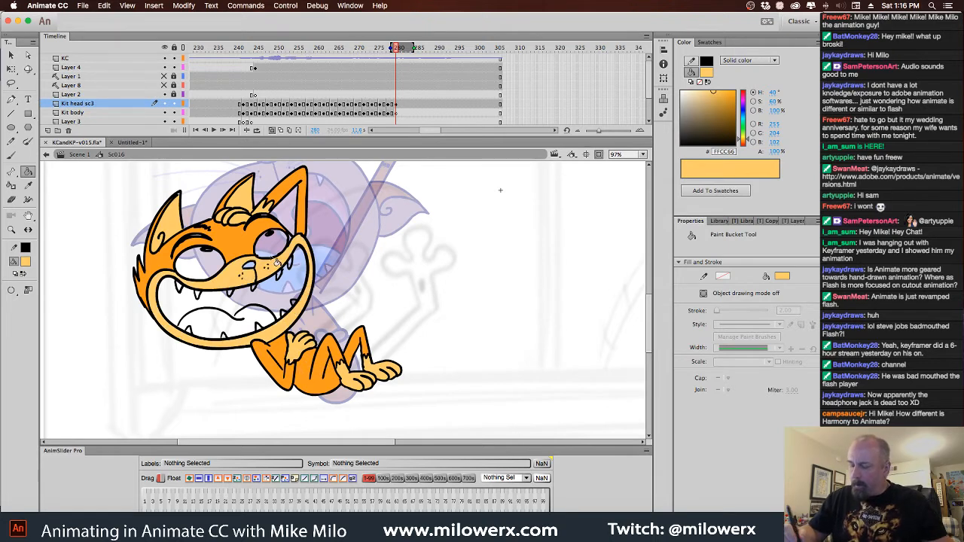
# Fill the nose and the tongue with light blue 66CCFF, leaving the rest of the mouth unfilled
pyautogui.click(25, 261)
pyautogui.click(105, 377)
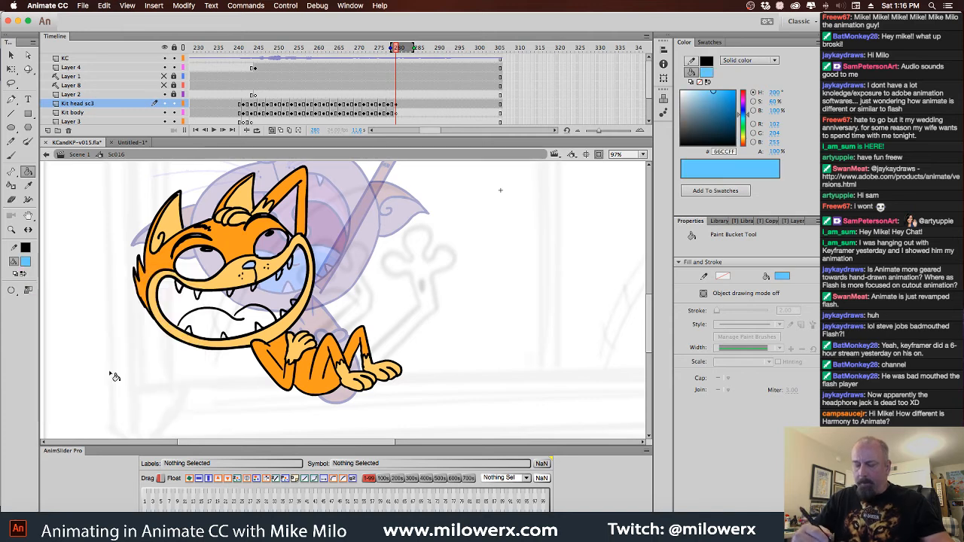
pyautogui.click(251, 266)
pyautogui.click(260, 326)
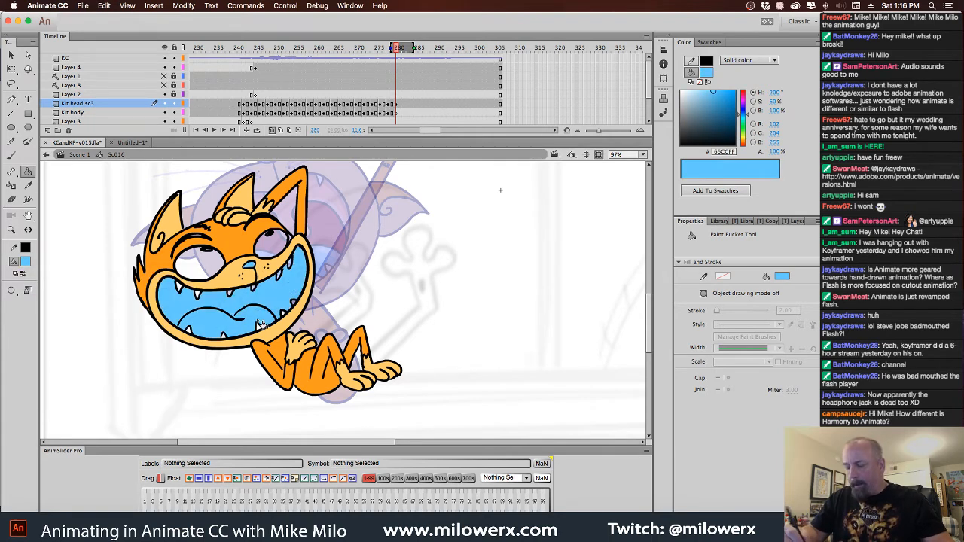
pyautogui.press('super+z')
pyautogui.scroll(2, 246, 318)
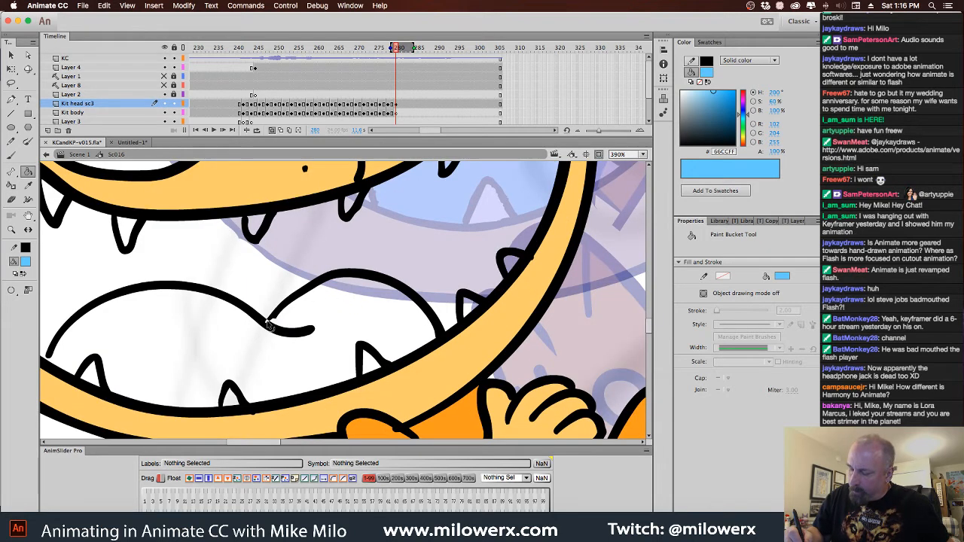
pyautogui.click(347, 333)
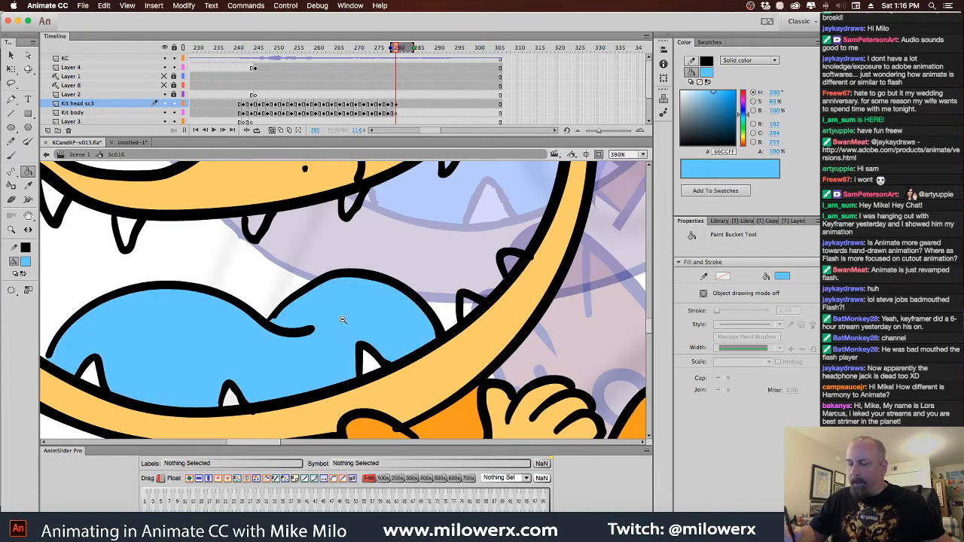
pyautogui.scroll(-1, 342, 320)
pyautogui.scroll(-2, 367, 320)
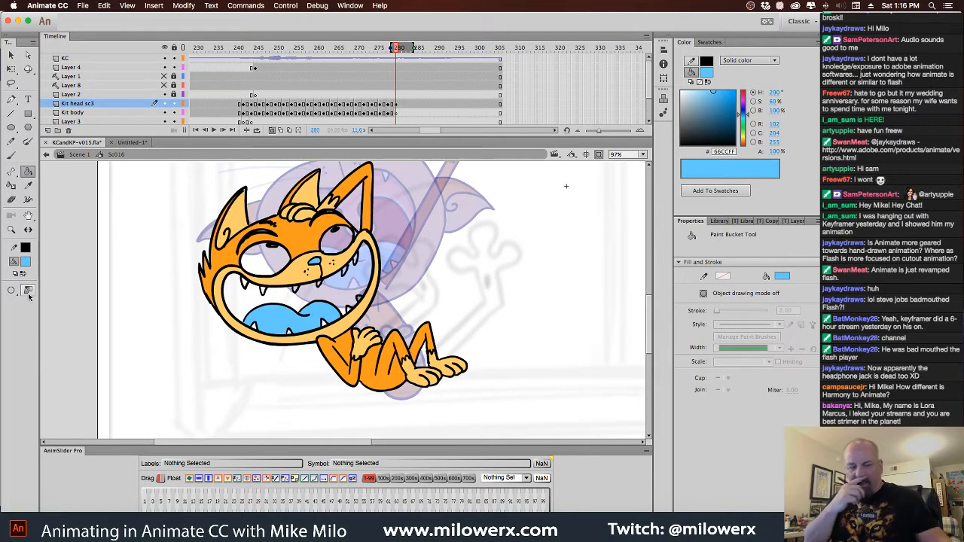
# Fill the inside of the mouth behind the tongue and teeth with dark red 990000
pyautogui.press(',')
pyautogui.press(',')
pyautogui.press('.')
pyautogui.press('.')
pyautogui.click(26, 262)
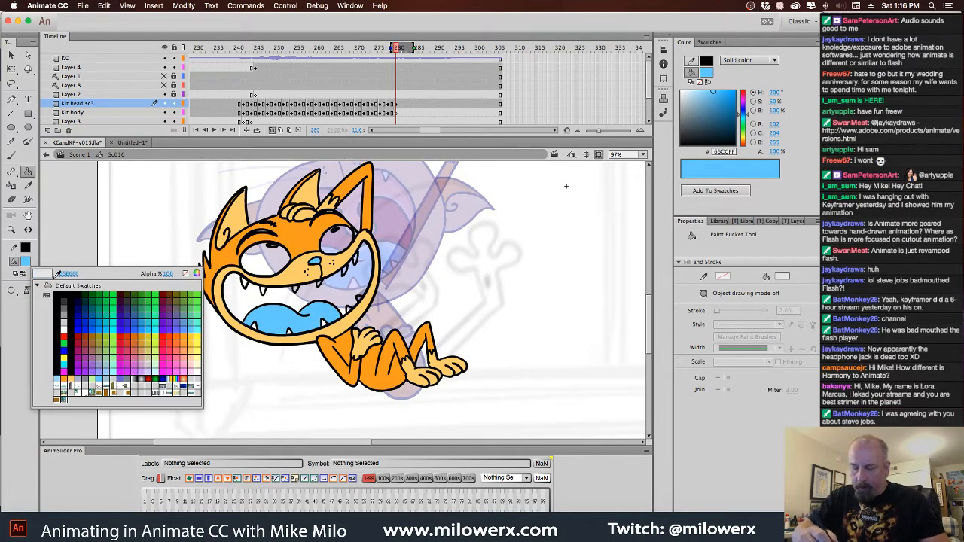
pyautogui.click(83, 330)
pyautogui.click(323, 295)
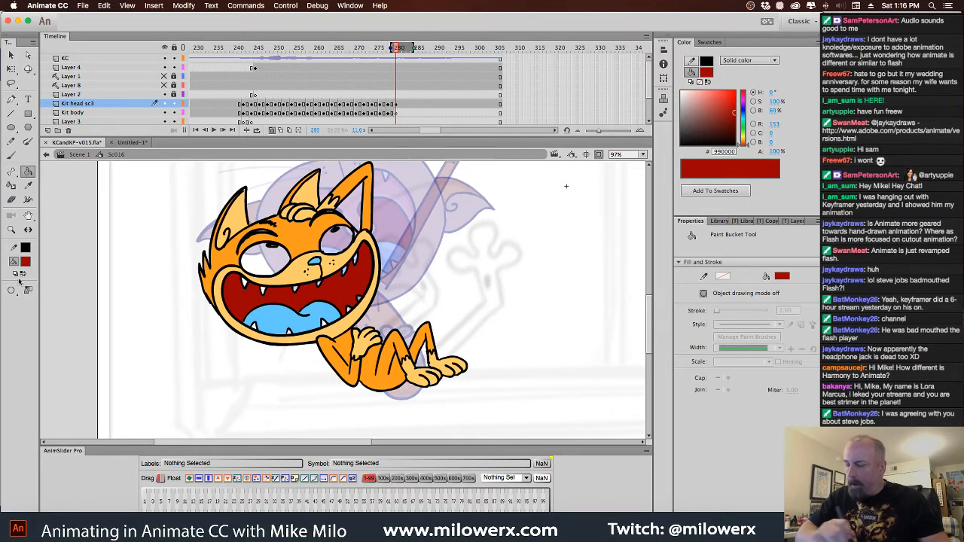
# Go back through the earlier frames to frame 237 and examine how the cat's face is coloured
pyautogui.press(',')
pyautogui.press(',')
pyautogui.press(',')
pyautogui.press(',')
pyautogui.press(',')
pyautogui.press(',')
pyautogui.press(',')
pyautogui.press(',')
pyautogui.press(',')
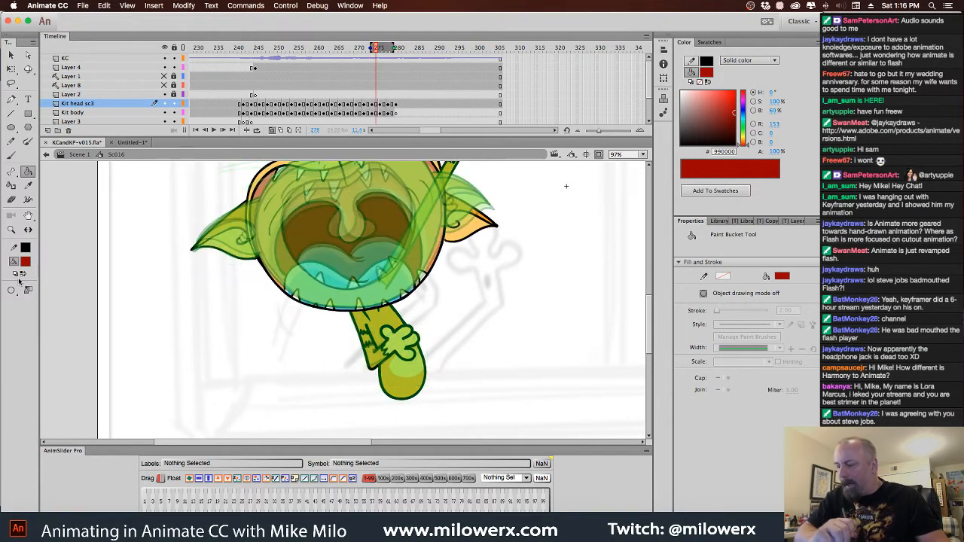
pyautogui.moveTo(363, 51); pyautogui.dragTo(224, 57)
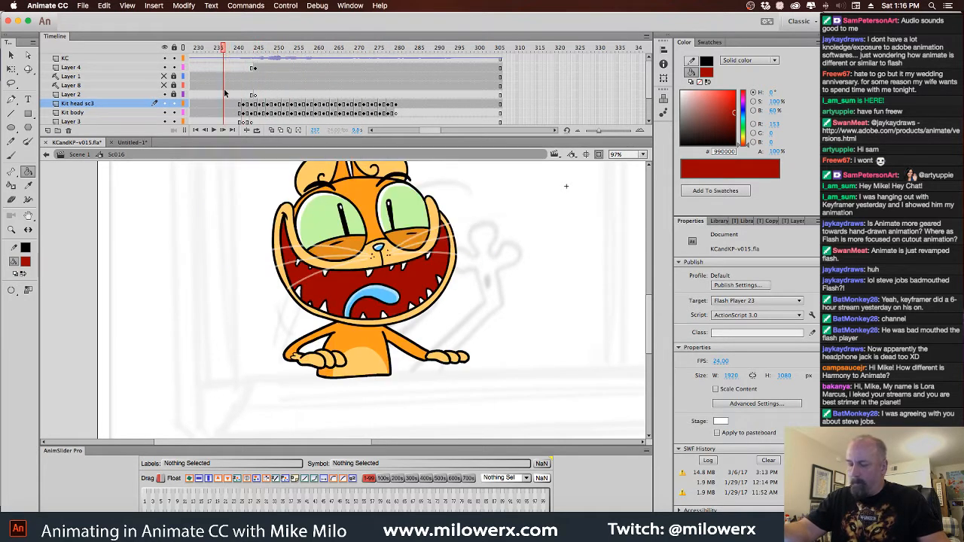
# Sample the light green C3F99E from the cat's eye at frame 237 and fill both eyes at frame 280 with it
pyautogui.click(25, 263)
pyautogui.click(403, 215)
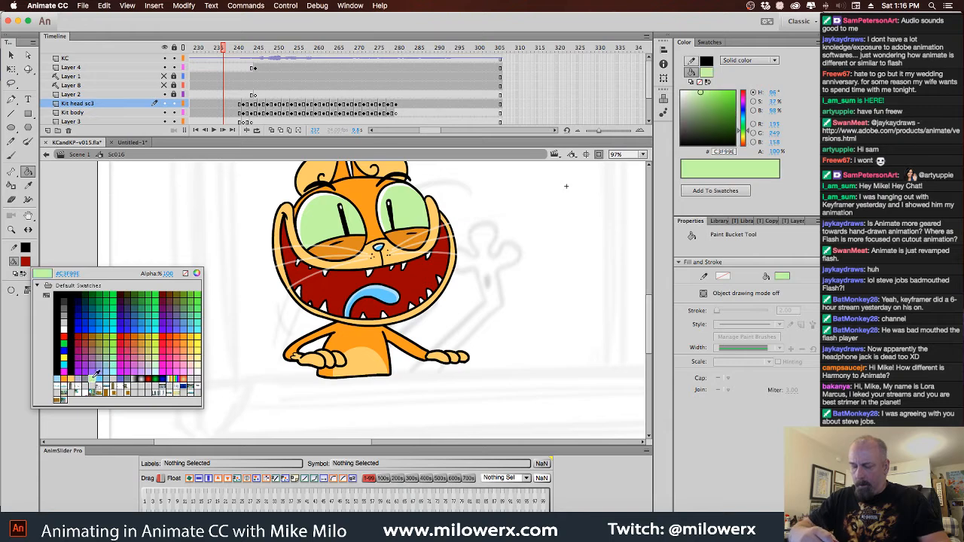
pyautogui.click(395, 80)
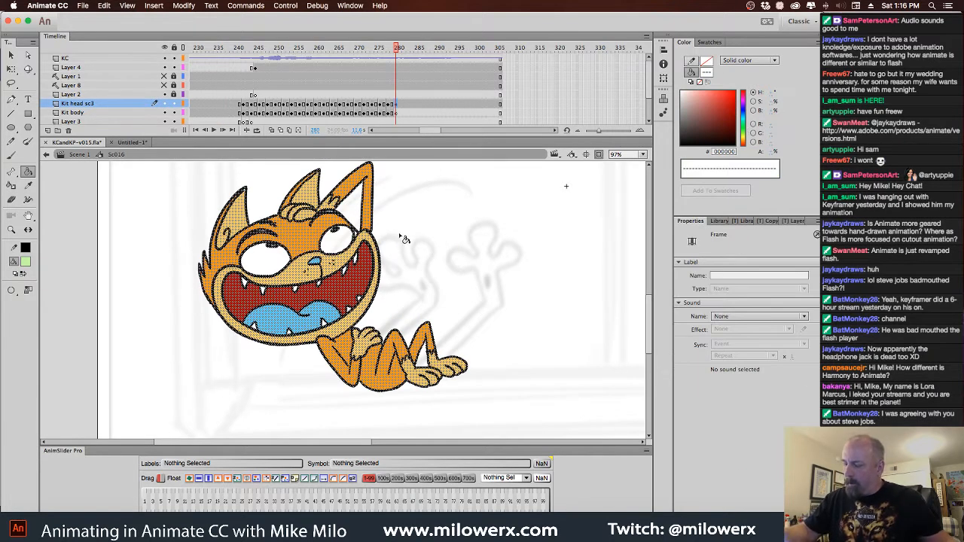
pyautogui.click(348, 247)
pyautogui.click(290, 263)
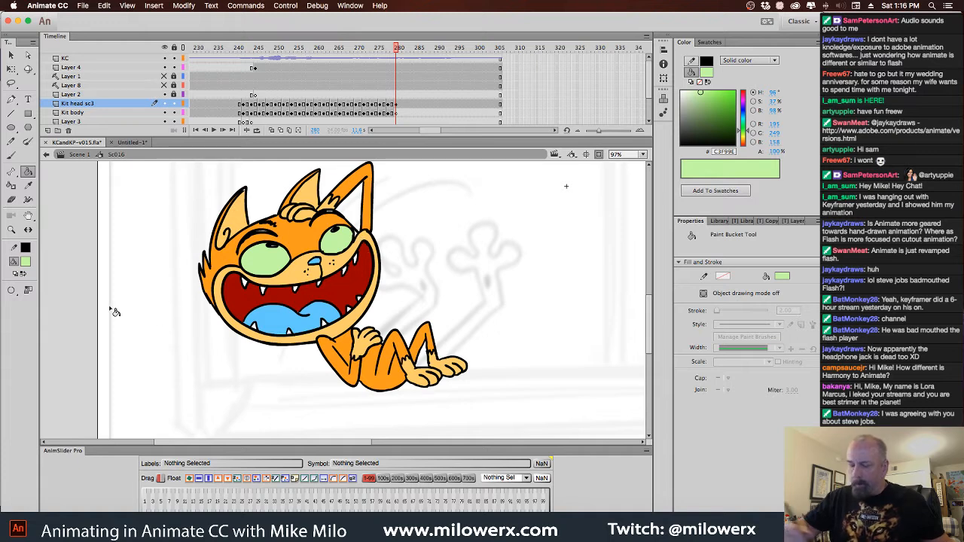
# Fill the small unpainted gap between the far eye and the corner of the muzzle with orange FF9900
pyautogui.click(26, 261)
pyautogui.click(160, 375)
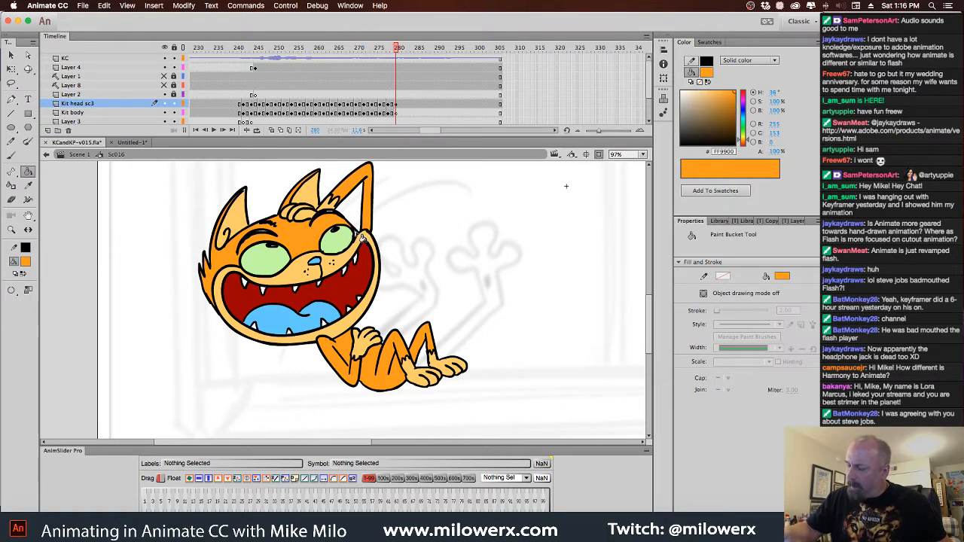
pyautogui.click(362, 239)
pyautogui.press('super+z')
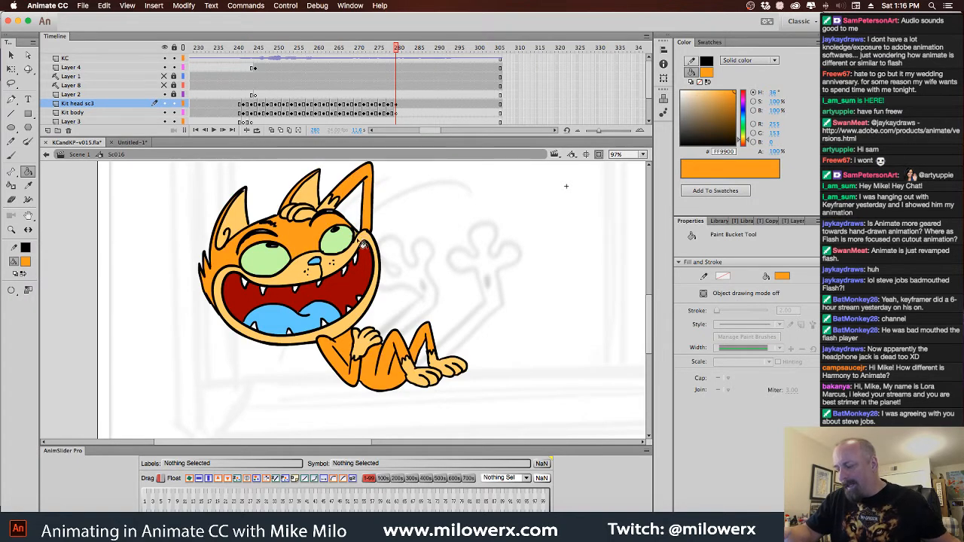
pyautogui.keyDown('super'); pyautogui.click(358, 231); pyautogui.keyUp('super')
pyautogui.keyDown('super'); pyautogui.click(357, 289); pyautogui.keyUp('super')
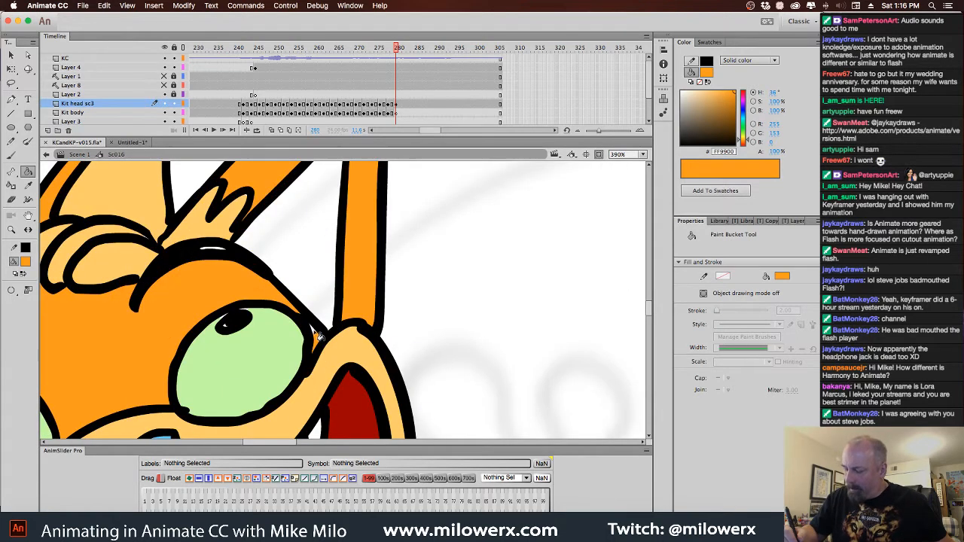
# Brush black 000000 over the white gaps inside the cat's eyebrows and both pupils
pyautogui.hscroll(-10, 329, 320)
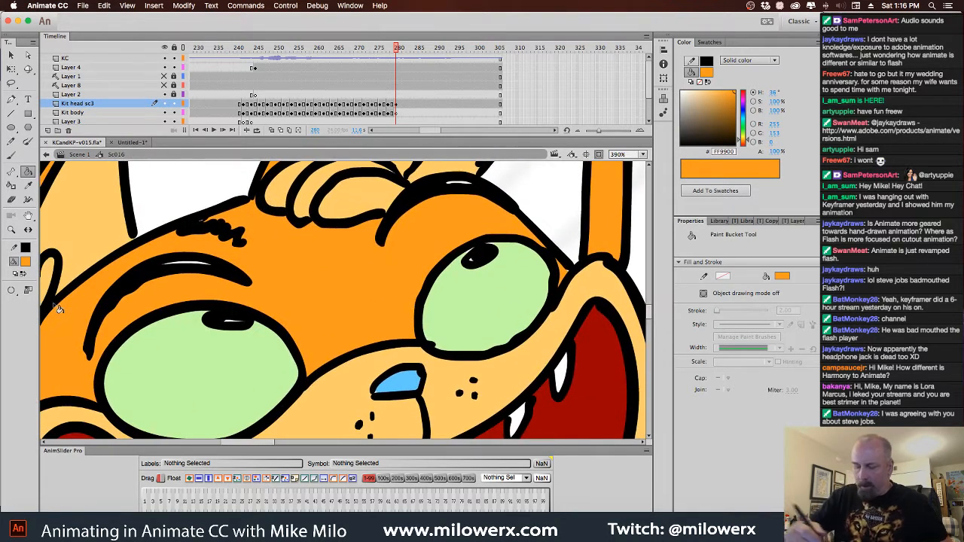
pyautogui.click(25, 262)
pyautogui.click(59, 290)
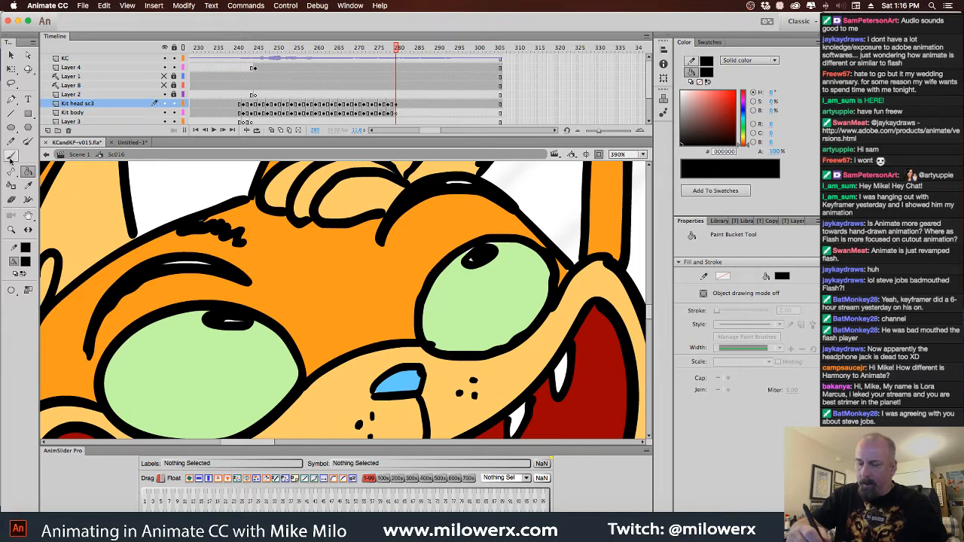
pyautogui.press('b')
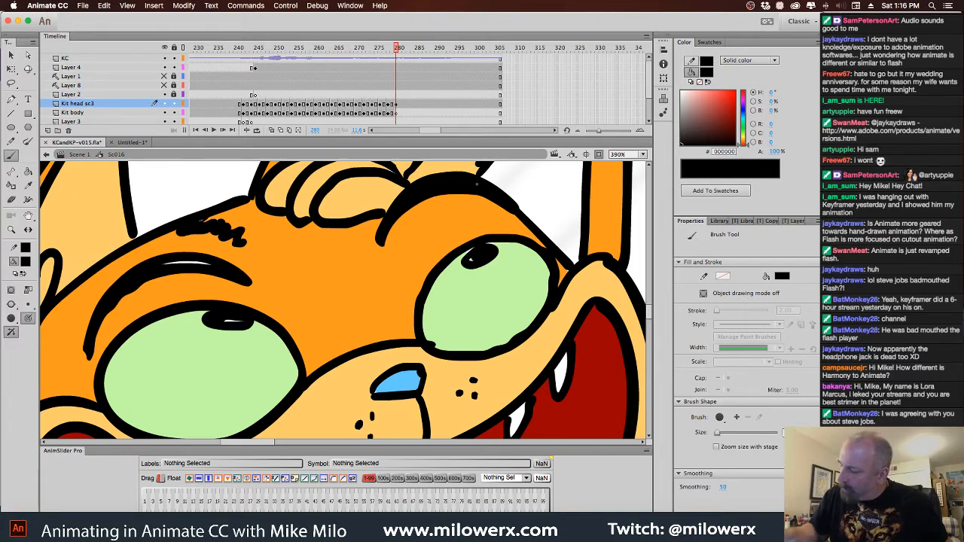
pyautogui.moveTo(217, 263); pyautogui.dragTo(163, 262)
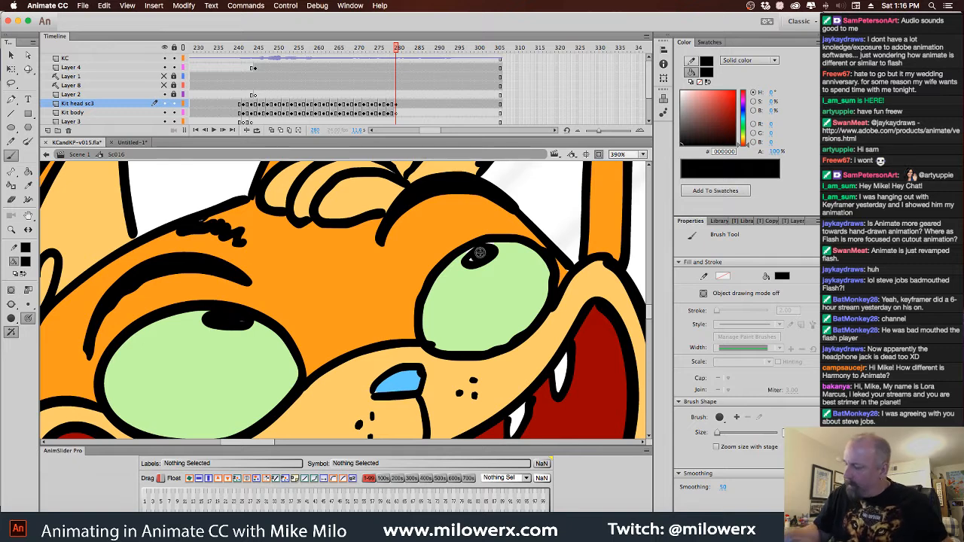
pyautogui.moveTo(489, 246); pyautogui.dragTo(467, 254)
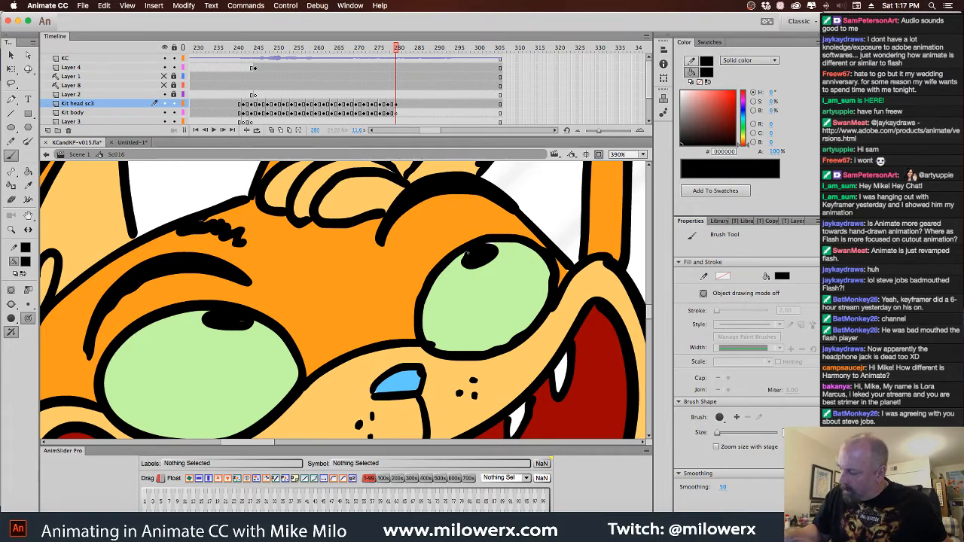
# Take the brush out of Paint Behind mode and clean up the outer edge of the near eyebrow with orange FF9900
pyautogui.click(27, 262)
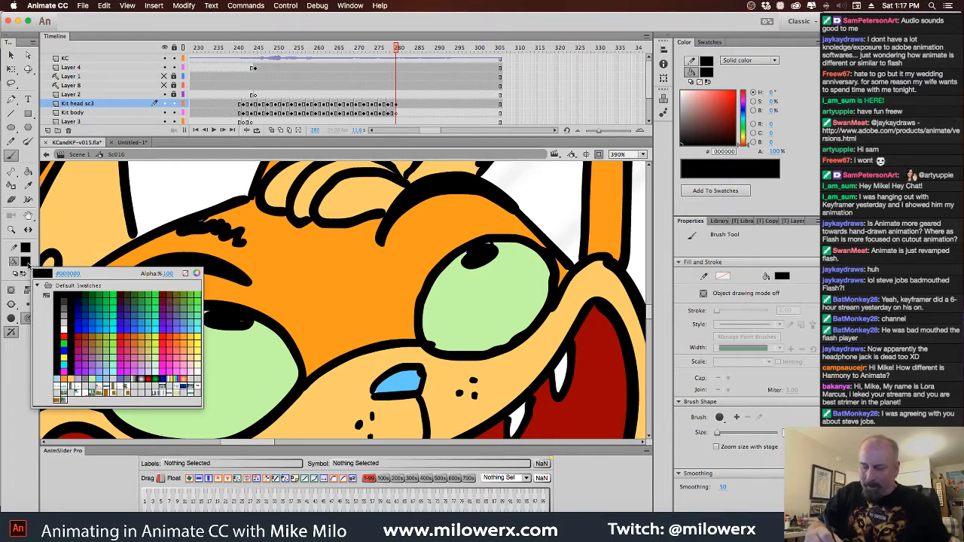
pyautogui.click(481, 326)
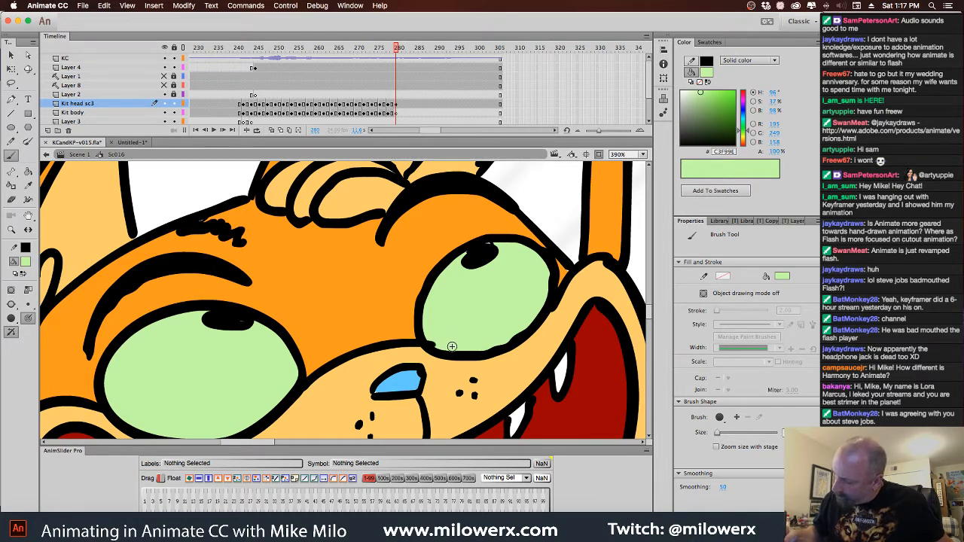
pyautogui.click(28, 318)
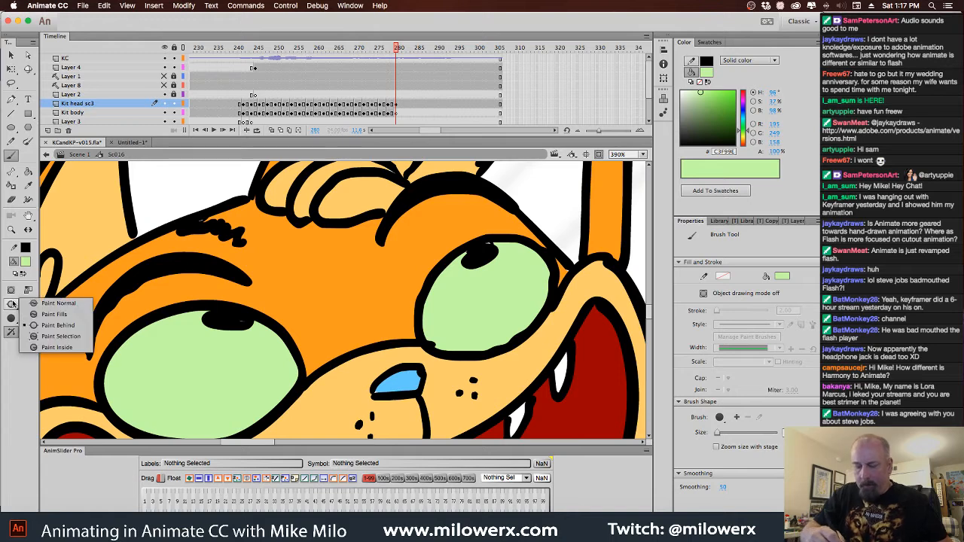
pyautogui.click(66, 309)
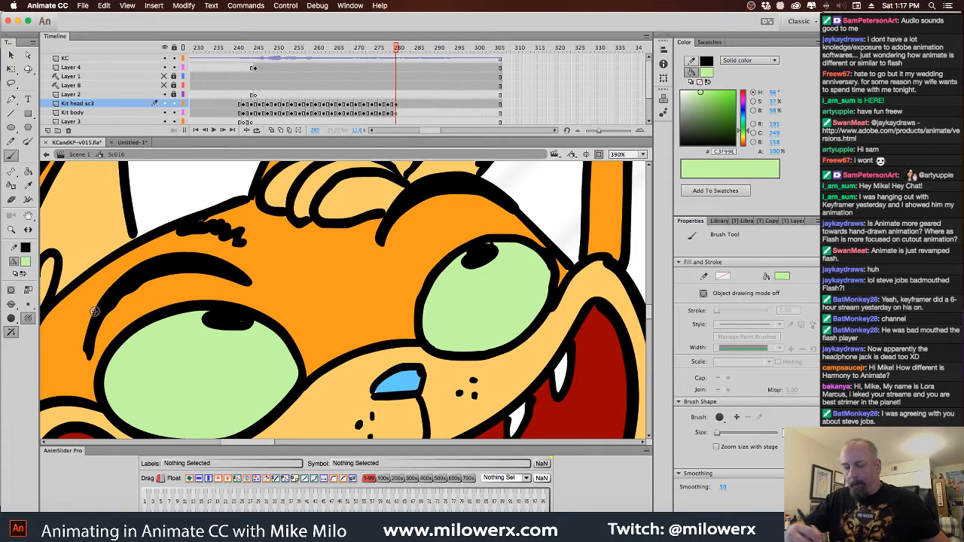
pyautogui.click(26, 262)
pyautogui.click(272, 306)
pyautogui.moveTo(91, 363); pyautogui.dragTo(91, 353)
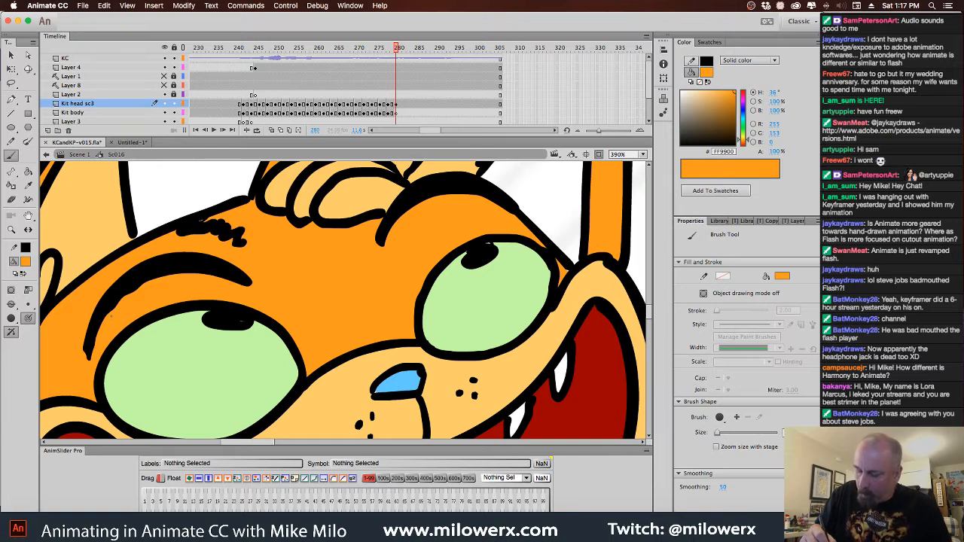
pyautogui.moveTo(111, 311); pyautogui.dragTo(134, 290)
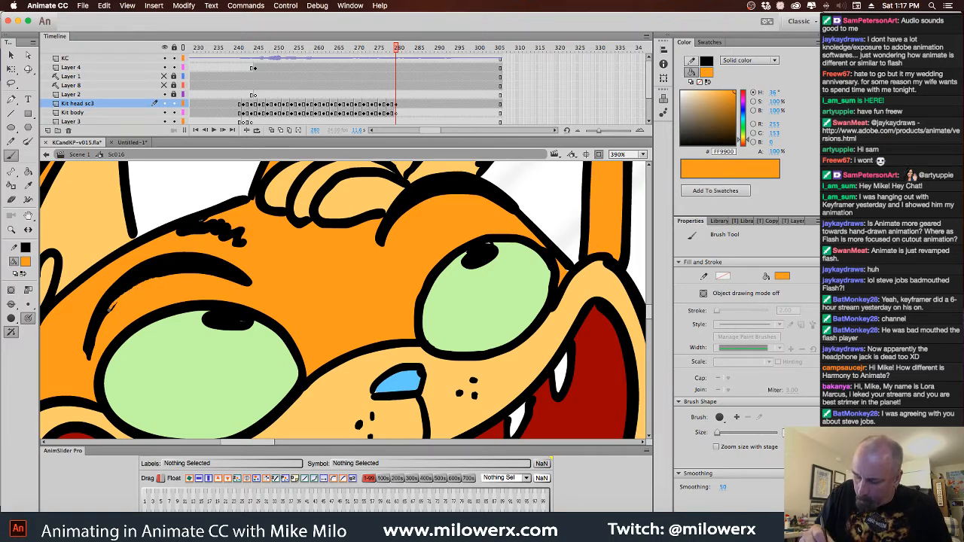
pyautogui.moveTo(119, 296); pyautogui.dragTo(96, 352)
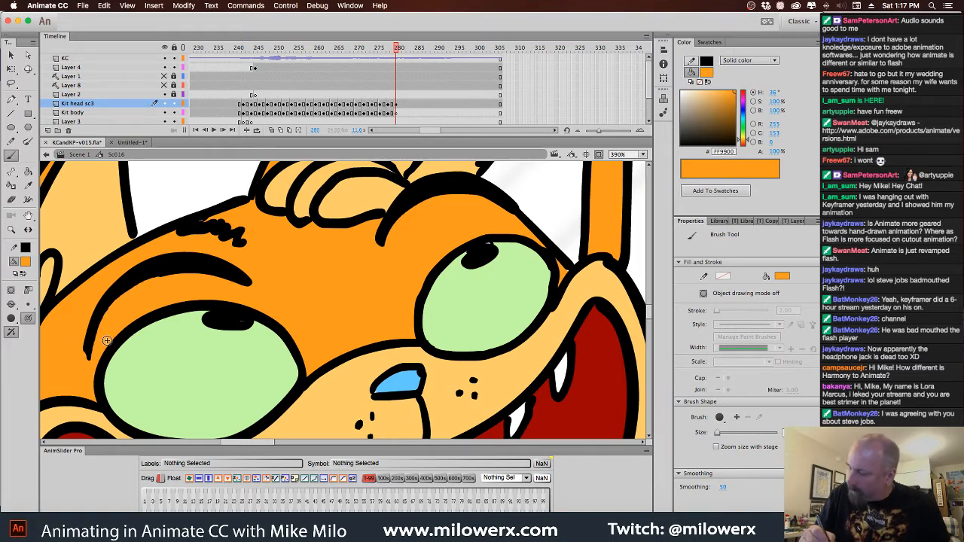
# Insert a keyframe at frame 282 on the Kit head sc3 layer
pyautogui.keyDown('alt'); pyautogui.keyDown('super'); pyautogui.click(506, 314); pyautogui.keyUp('super'); pyautogui.keyUp('alt')
pyautogui.keyDown('alt'); pyautogui.keyDown('super'); pyautogui.click(498, 340); pyautogui.keyUp('super'); pyautogui.keyUp('alt')
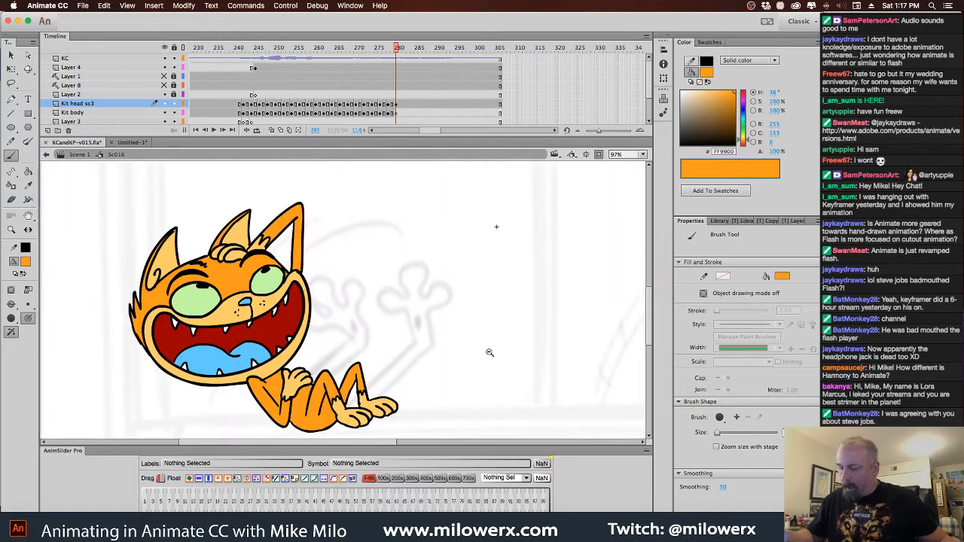
pyautogui.keyDown('alt'); pyautogui.keyDown('super'); pyautogui.click(483, 361); pyautogui.keyUp('super'); pyautogui.keyUp('alt')
pyautogui.moveTo(400, 69)
pyautogui.mouseDown()
pyautogui.moveTo(381, 66)
pyautogui.moveTo(406, 60)
pyautogui.mouseUp()
pyautogui.moveTo(407, 105); pyautogui.dragTo(408, 115)
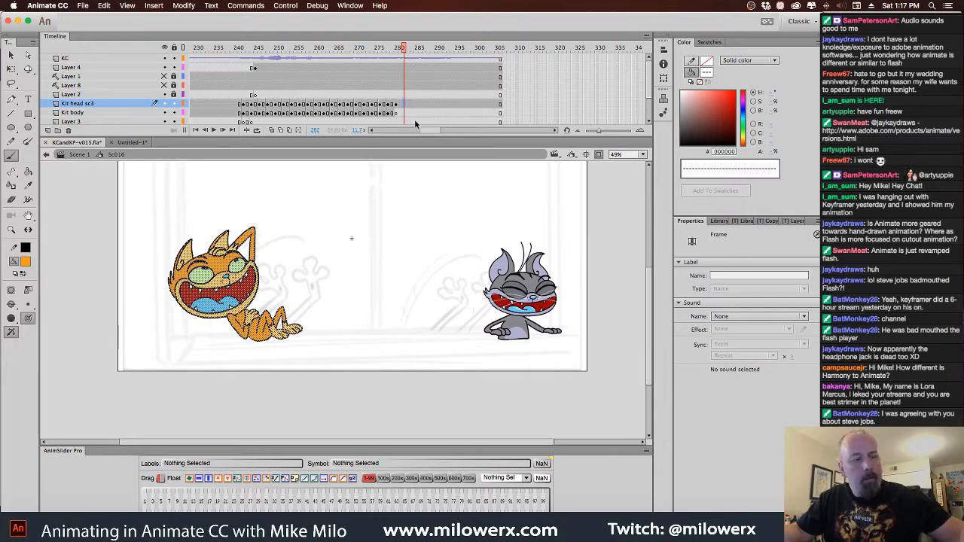
# Rotate the cat at frame 282 counterclockwise and move it down until it drops past the stage's lower edge
pyautogui.press('q')
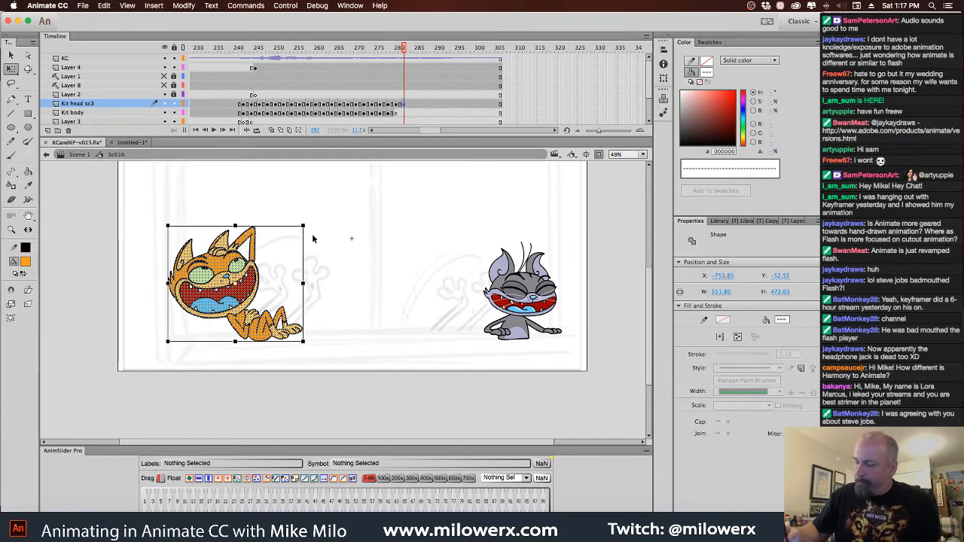
pyautogui.moveTo(319, 231); pyautogui.dragTo(324, 303)
pyautogui.moveTo(249, 258); pyautogui.dragTo(247, 257)
pyautogui.moveTo(283, 303); pyautogui.dragTo(260, 372)
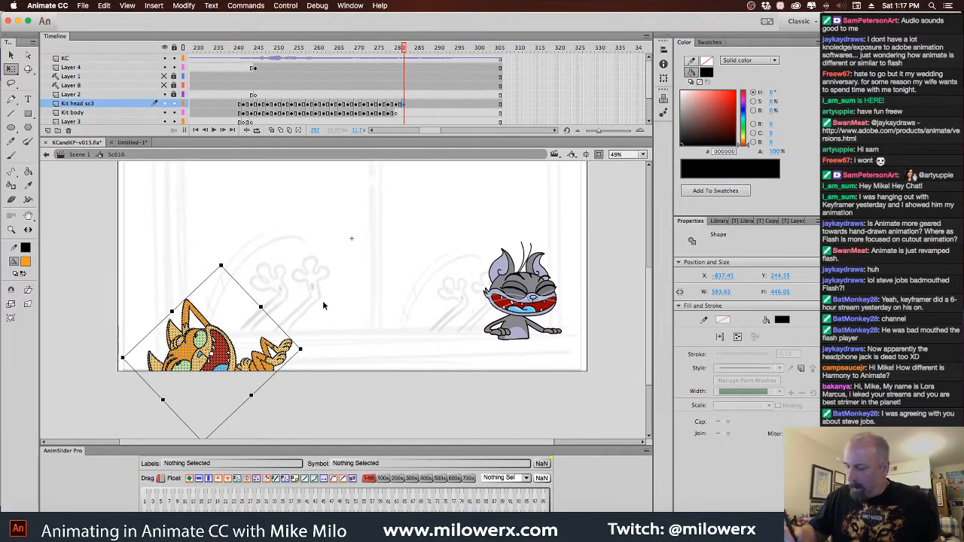
pyautogui.click(404, 103)
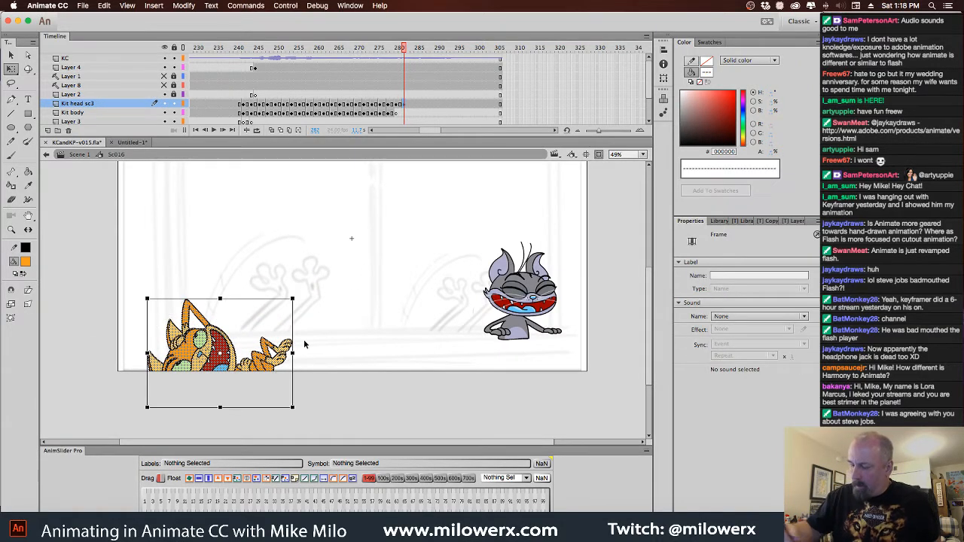
# Set the brush colour to black 000000, try a first stroke along the sketched limb and undo it
pyautogui.press('b')
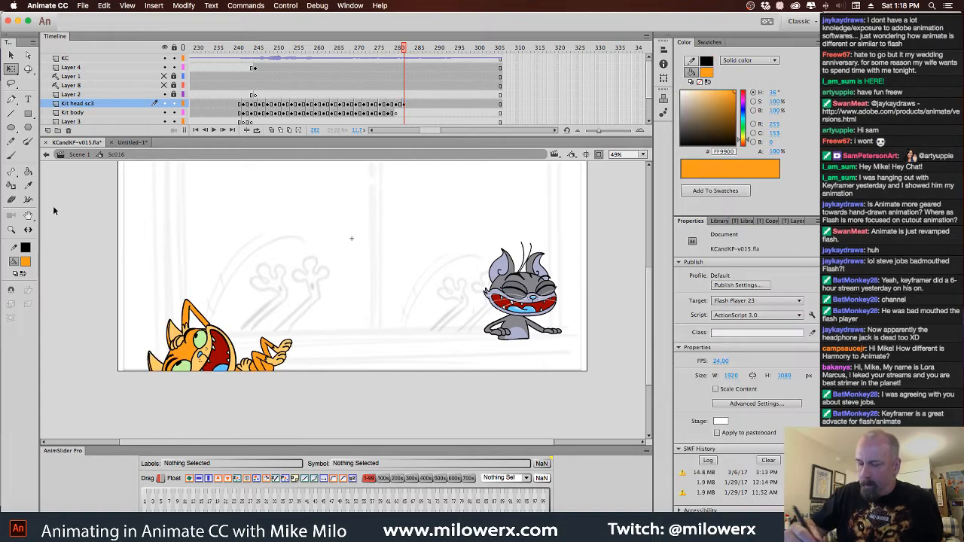
pyautogui.click(26, 262)
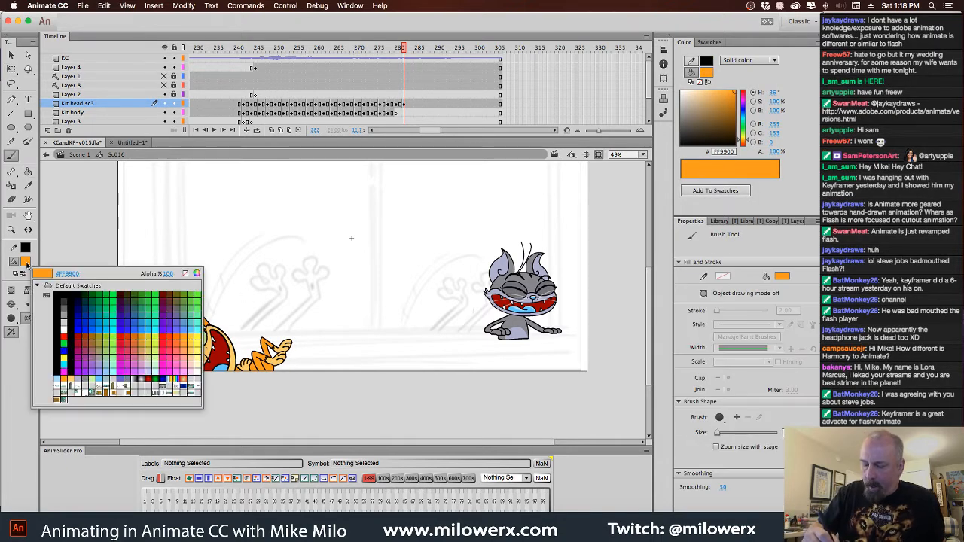
pyautogui.click(64, 294)
pyautogui.moveTo(239, 332); pyautogui.dragTo(281, 294)
pyautogui.press('super+z')
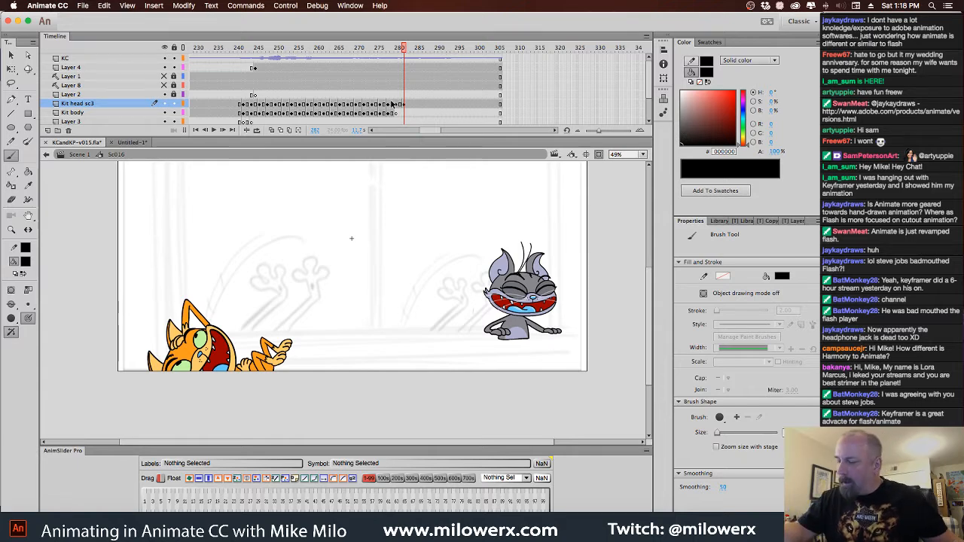
# Add a layer above Kit head sc3 with a keyframe at frame 282, and delete the cat drawing from Kit head sc3 at that frame
pyautogui.click(48, 130)
pyautogui.click(406, 103)
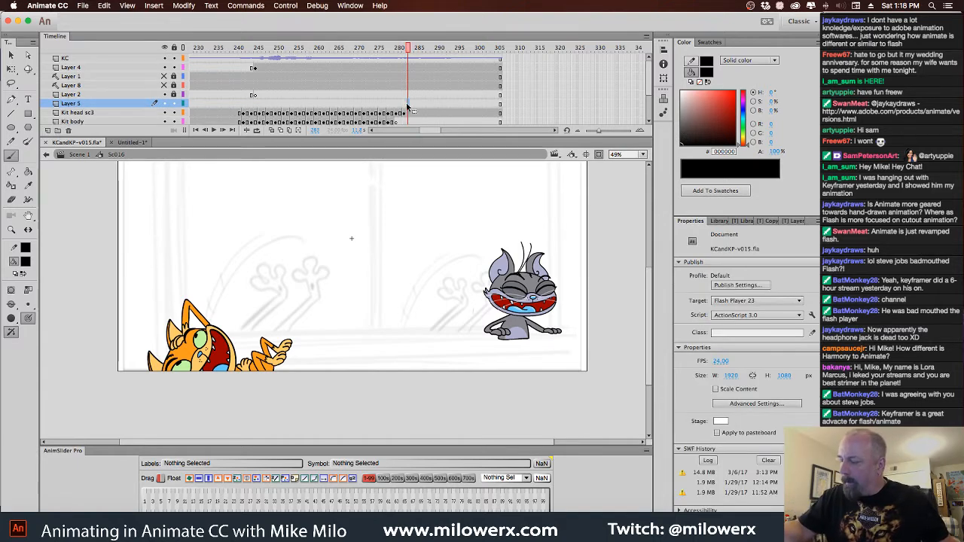
pyautogui.click(404, 103)
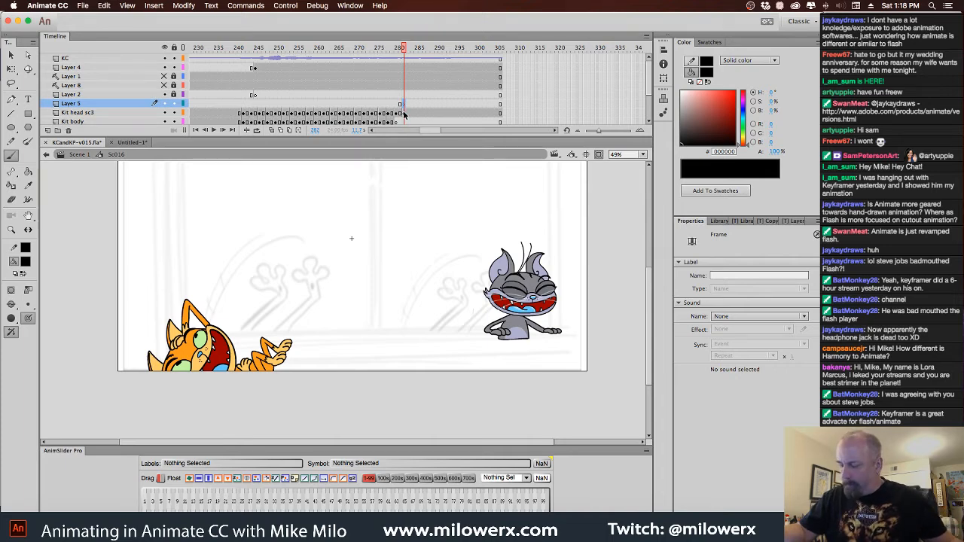
pyautogui.click(405, 113)
pyautogui.press('Delete')
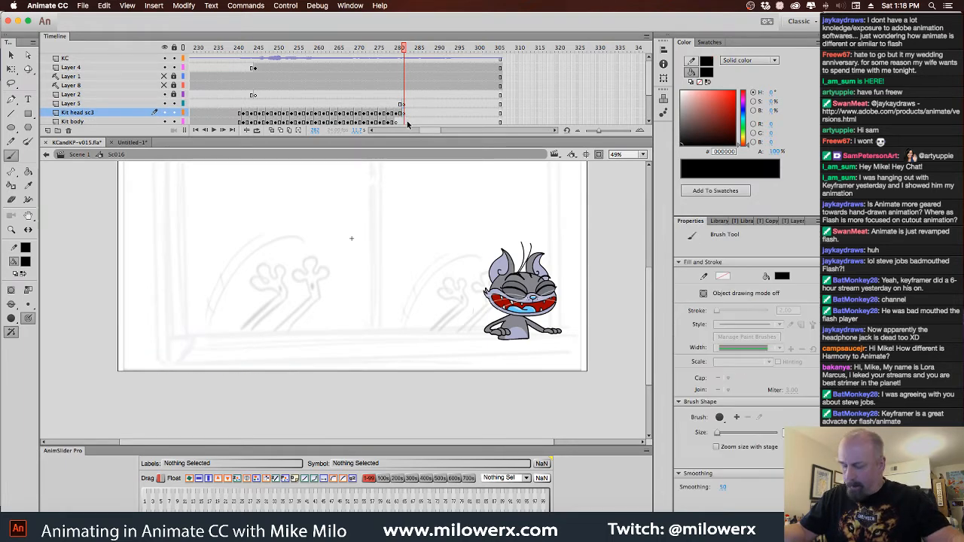
# Ink the first raised limb and its paw in black over the rough sketch at frame 282 on Layer 5
pyautogui.click(406, 104)
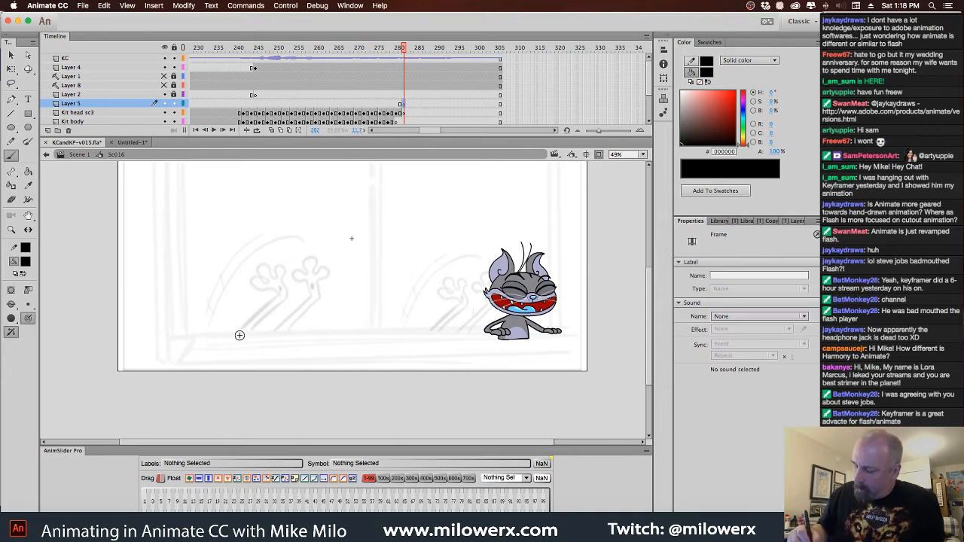
pyautogui.moveTo(230, 339)
pyautogui.mouseDown()
pyautogui.moveTo(278, 291)
pyautogui.moveTo(264, 280)
pyautogui.moveTo(278, 277)
pyautogui.moveTo(274, 268)
pyautogui.moveTo(242, 339)
pyautogui.moveTo(241, 330)
pyautogui.mouseUp()
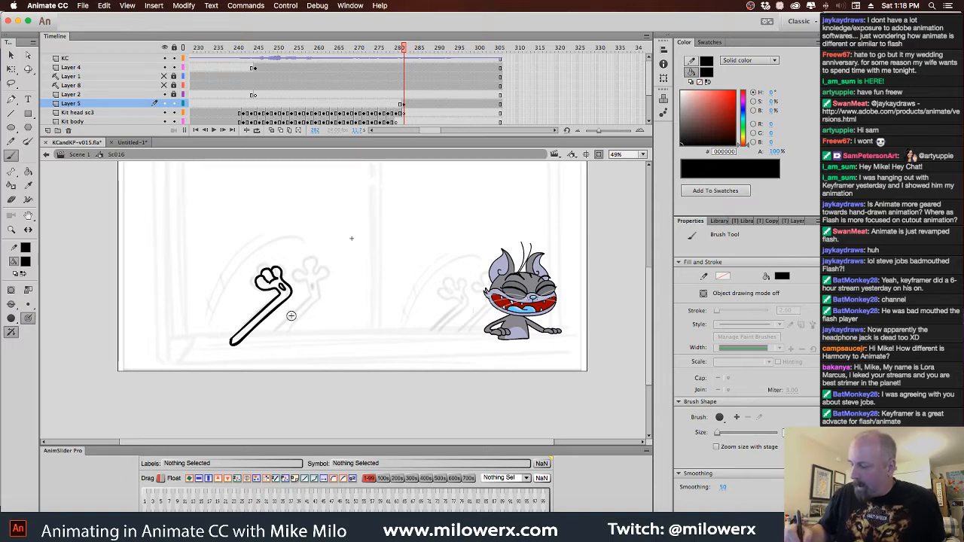
# Try to ink the second raised limb and paw over the rough sketch, and undo all its strokes
pyautogui.moveTo(270, 335)
pyautogui.mouseDown()
pyautogui.moveTo(310, 297)
pyautogui.moveTo(306, 288)
pyautogui.moveTo(313, 296)
pyautogui.moveTo(296, 283)
pyautogui.moveTo(308, 279)
pyautogui.moveTo(303, 264)
pyautogui.moveTo(308, 289)
pyautogui.moveTo(298, 266)
pyautogui.moveTo(308, 272)
pyautogui.moveTo(313, 262)
pyautogui.moveTo(315, 273)
pyautogui.moveTo(318, 261)
pyautogui.moveTo(319, 274)
pyautogui.moveTo(308, 275)
pyautogui.moveTo(320, 280)
pyautogui.moveTo(320, 300)
pyautogui.moveTo(271, 337)
pyautogui.mouseUp()
pyautogui.press('super+z')
pyautogui.press('super+z')
pyautogui.moveTo(315, 284); pyautogui.dragTo(315, 291)
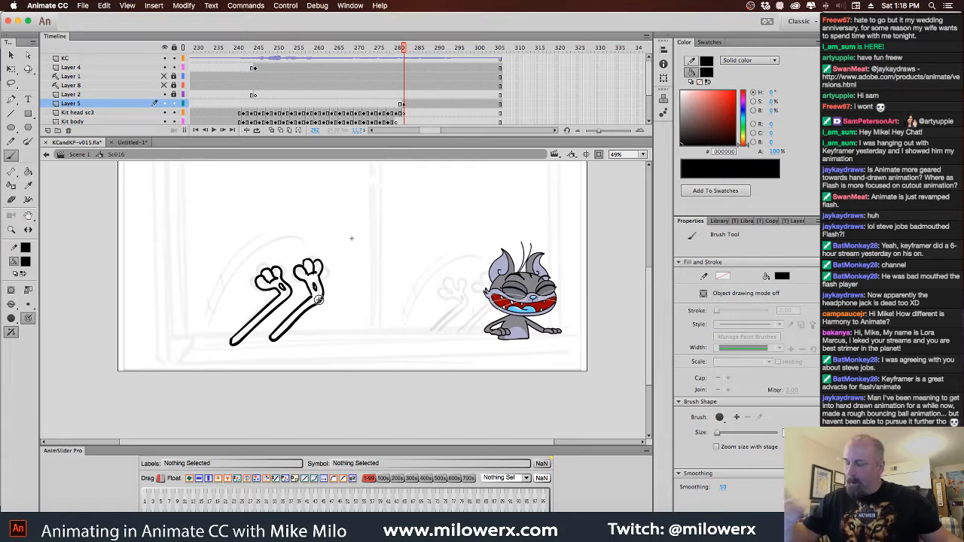
pyautogui.press('super+z')
pyautogui.press('super+z')
pyautogui.press('super+z')
pyautogui.press('super+z')
pyautogui.press('super+z')
pyautogui.press('super+z')
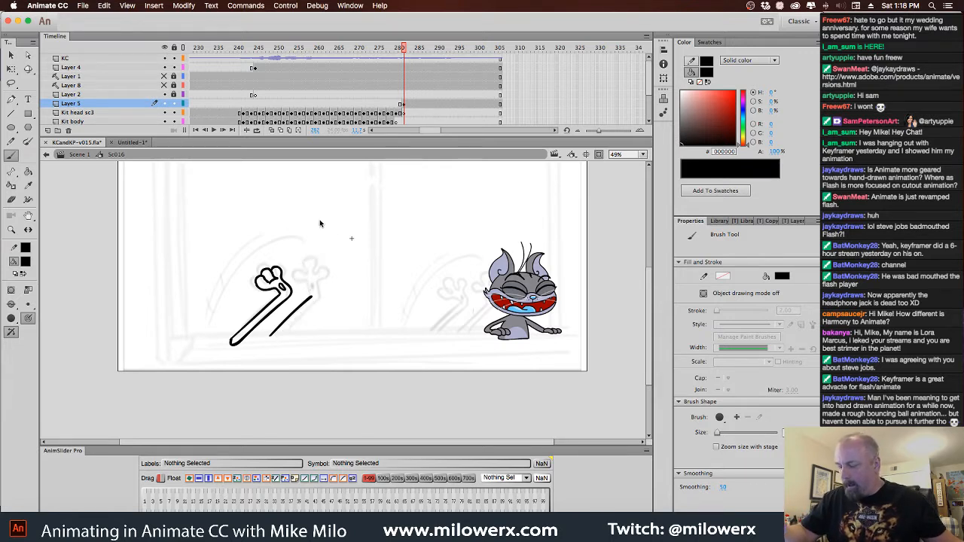
pyautogui.press('super+z')
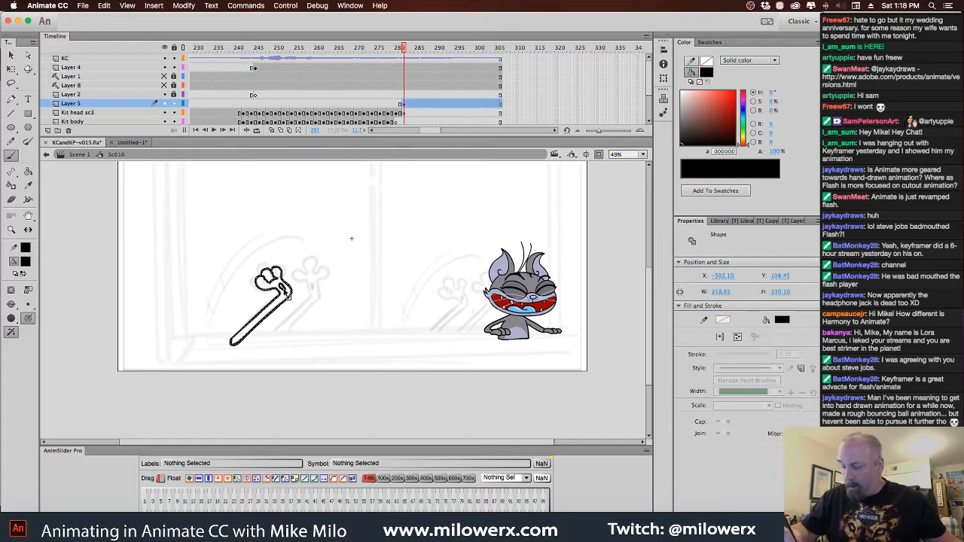
# Duplicate the inked limb beside itself as the second raised limb, and brush a jagged fur-edge line across each wrist
pyautogui.moveTo(293, 295); pyautogui.dragTo(314, 295)
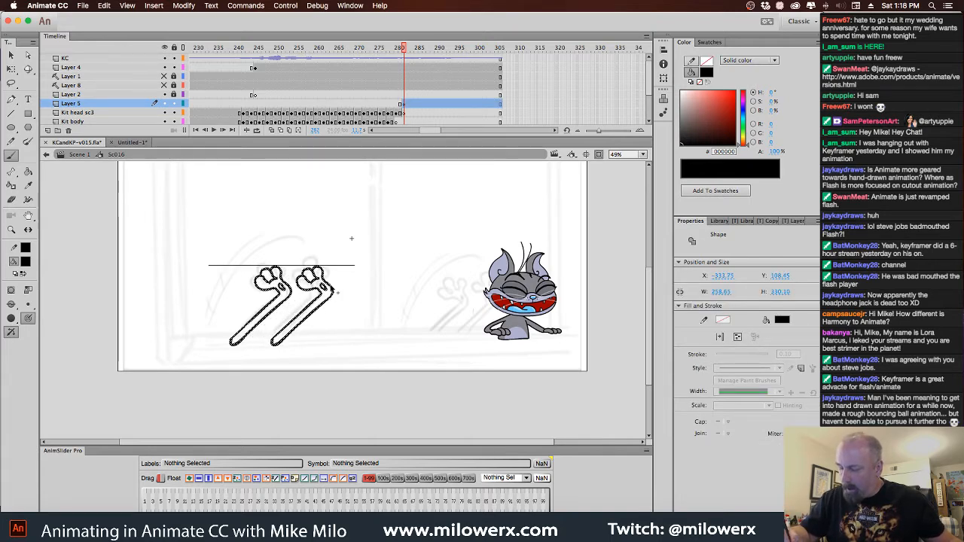
pyautogui.press('b')
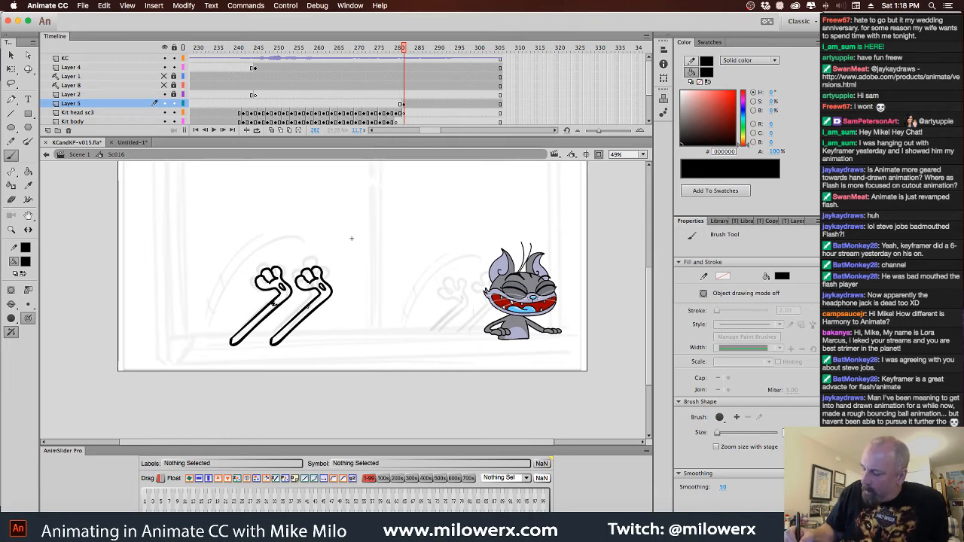
# Fill the lower part of both raised limbs with orange FF9900
pyautogui.click(25, 261)
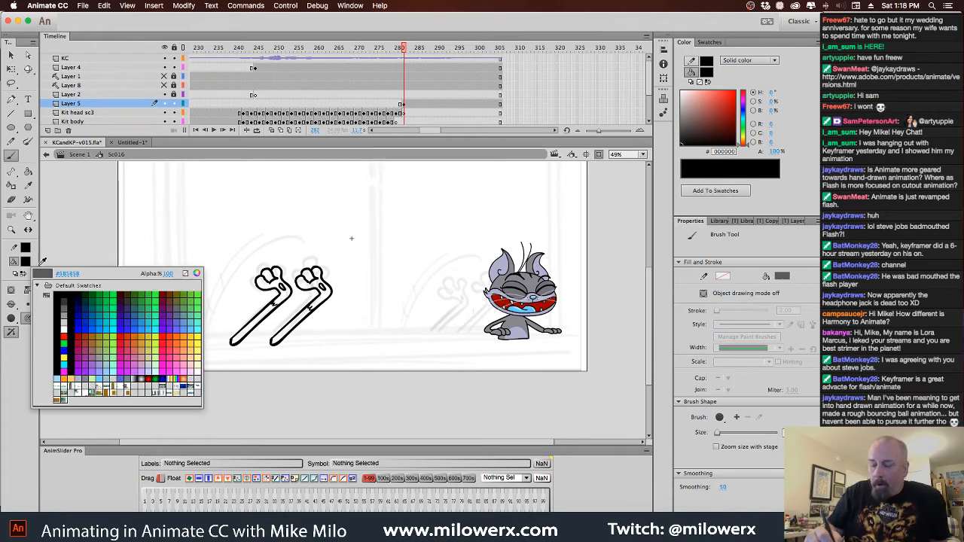
pyautogui.click(64, 373)
pyautogui.click(28, 172)
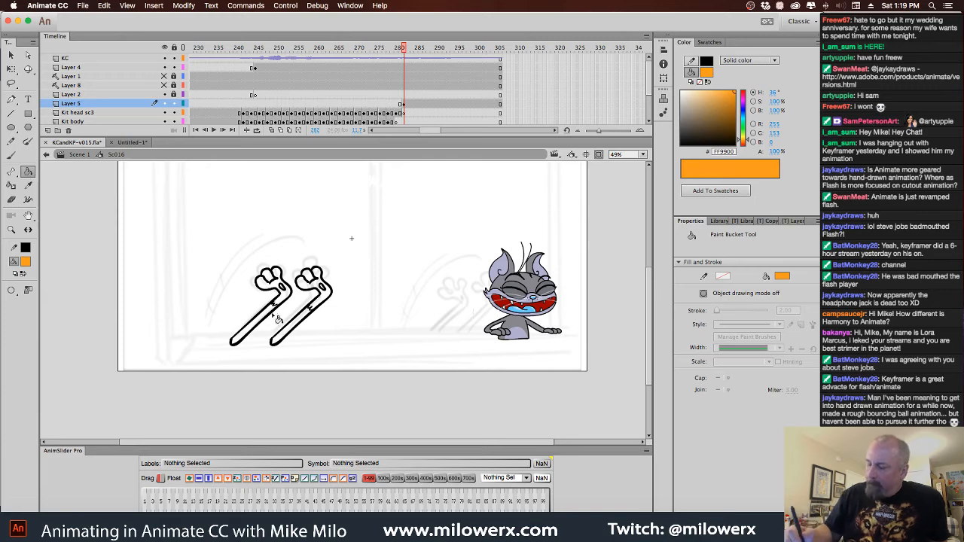
pyautogui.click(277, 319)
pyautogui.click(312, 323)
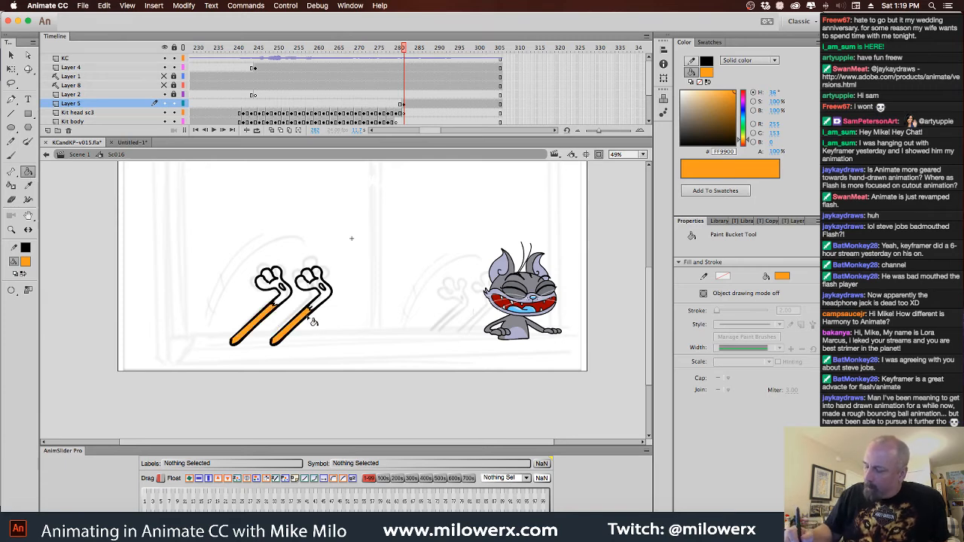
# Fill both paws, including their fingers and wrists, with light orange FFCC66
pyautogui.click(26, 262)
pyautogui.click(83, 374)
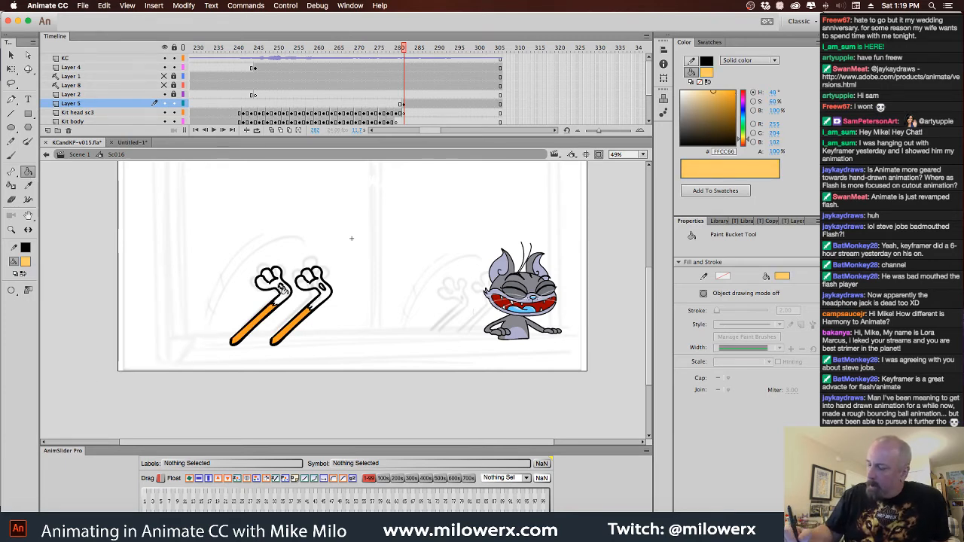
pyautogui.click(285, 289)
pyautogui.click(273, 285)
pyautogui.click(311, 290)
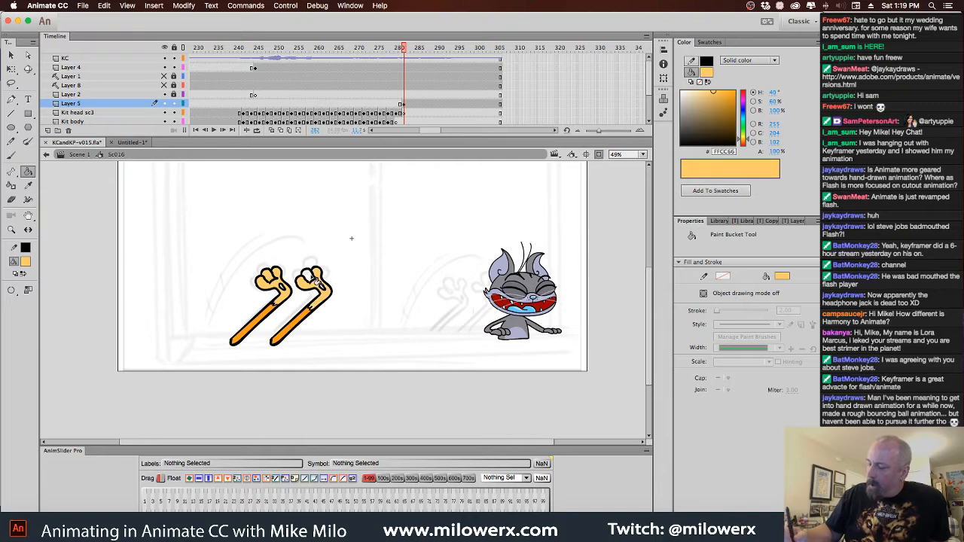
pyautogui.click(315, 282)
# Colour the small oval pad on each paw with FF9966
pyautogui.click(330, 283)
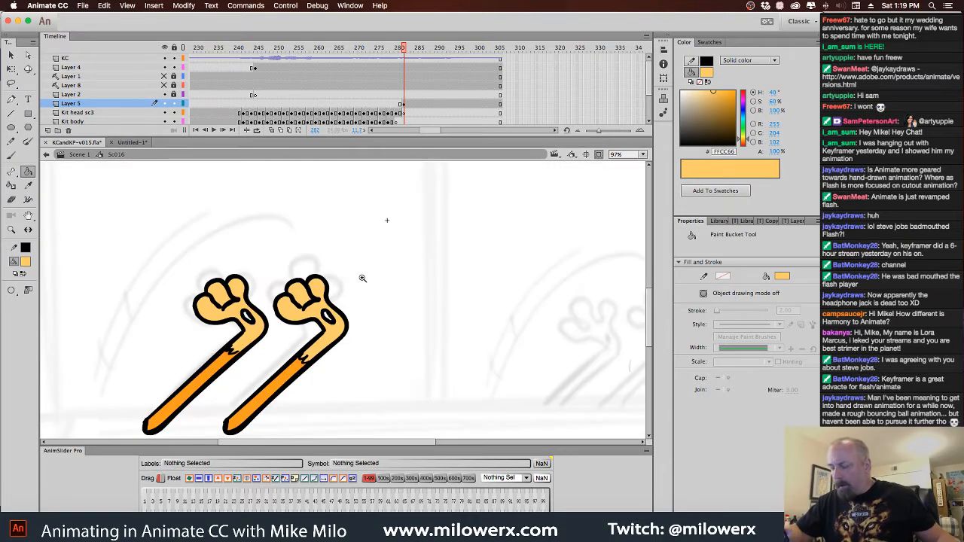
pyautogui.moveTo(361, 282); pyautogui.dragTo(360, 248)
pyautogui.click(25, 261)
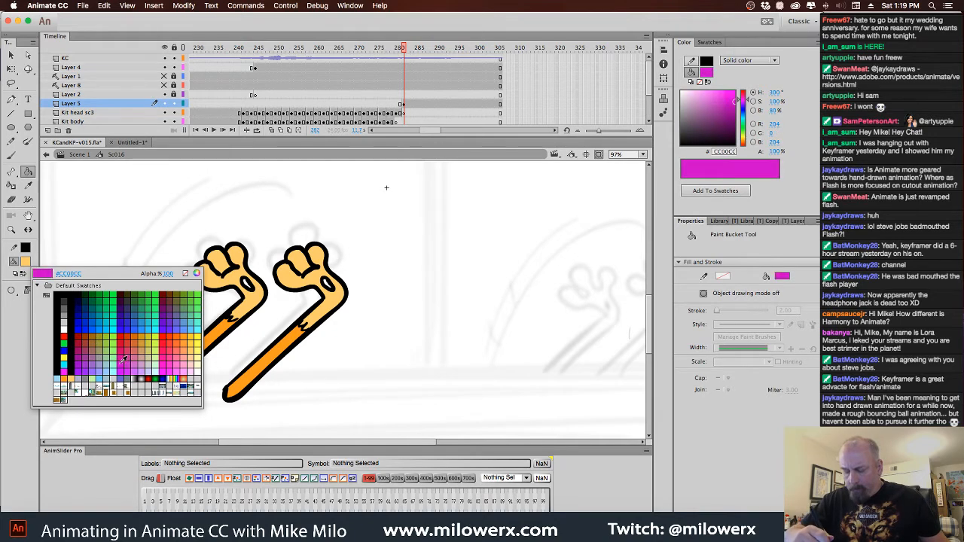
pyautogui.click(187, 351)
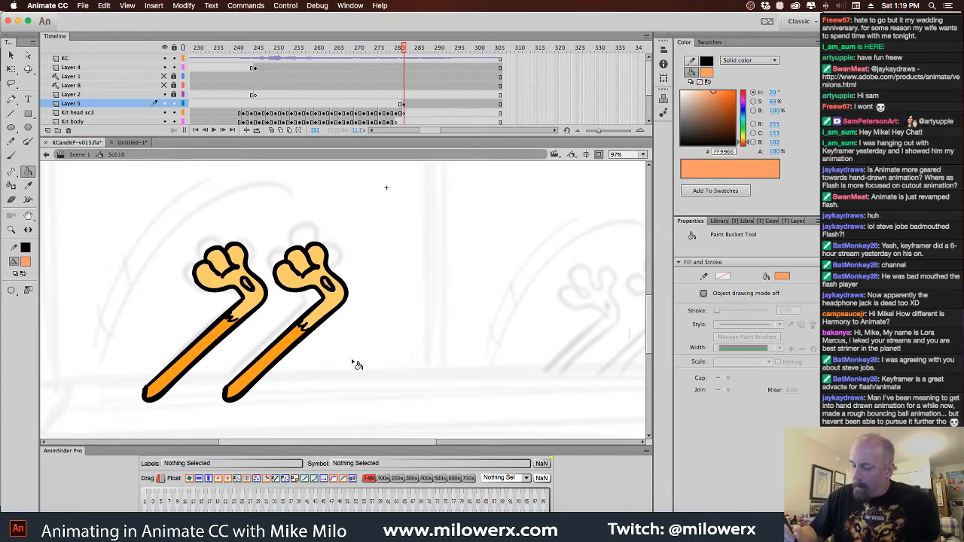
pyautogui.press('b')
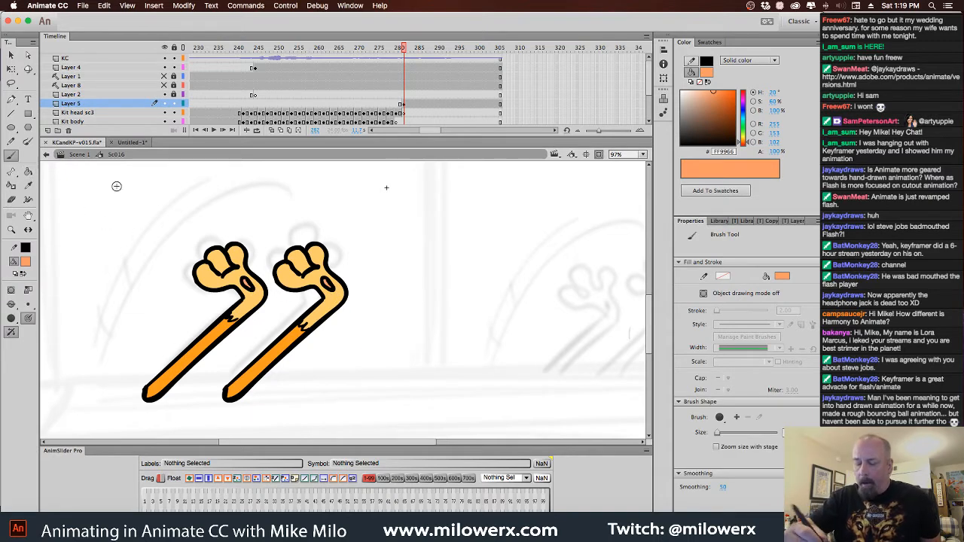
pyautogui.keyDown('super'); pyautogui.click(253, 278); pyautogui.keyUp('super')
pyautogui.moveTo(330, 308); pyautogui.dragTo(295, 280)
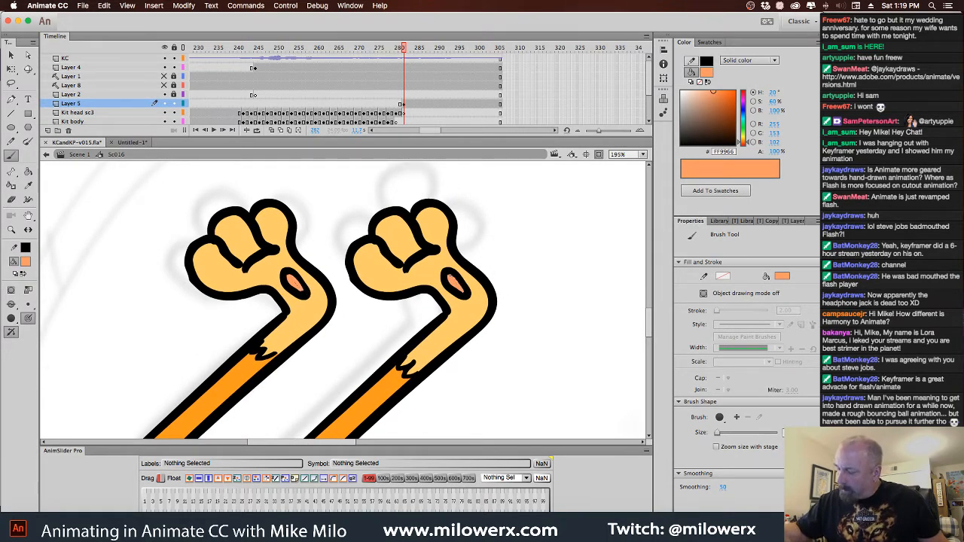
# Set the brush colour back to black 000000
pyautogui.click(26, 263)
pyautogui.click(67, 299)
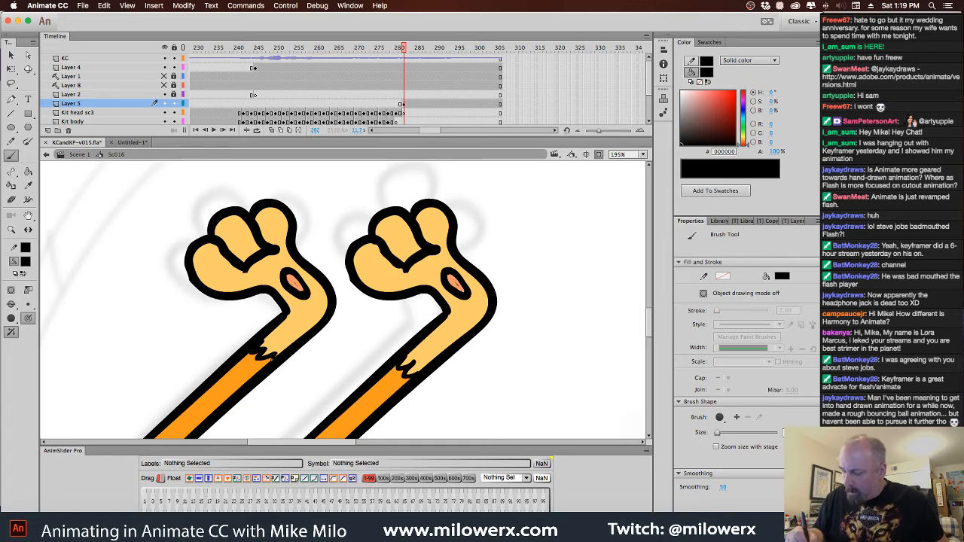
pyautogui.press('super+minus')
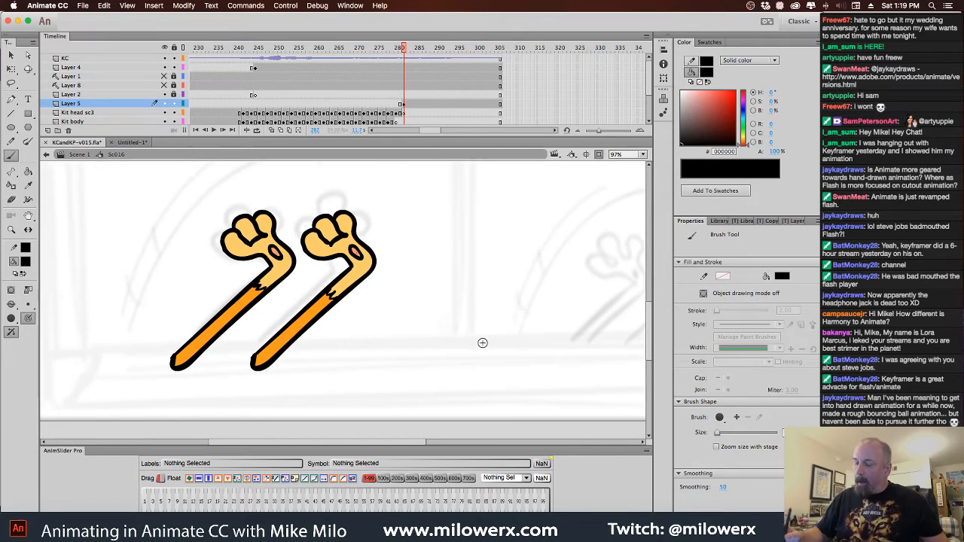
# Compare the raised limbs drawing at frame 282 with the full cat on the previous frame and scrub just past it
pyautogui.press(',')
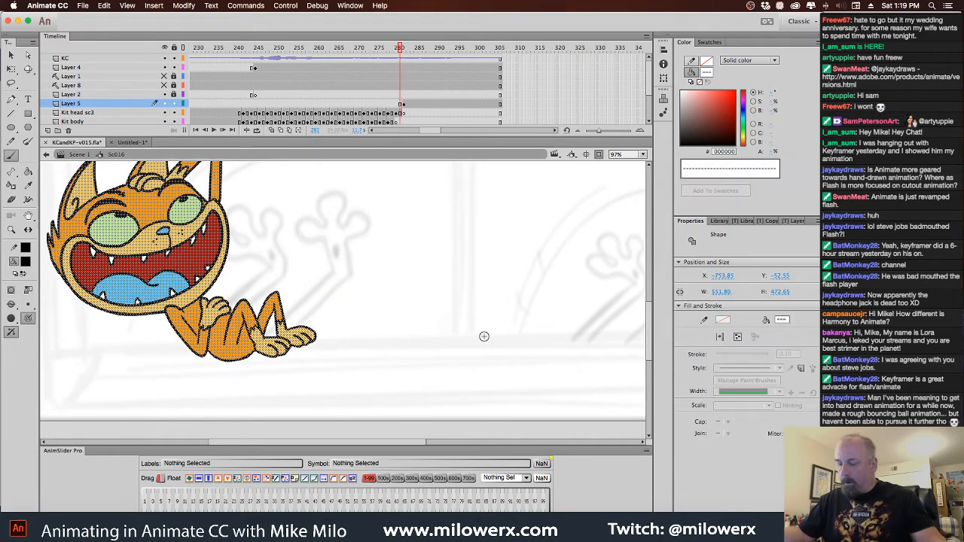
pyautogui.press('.')
pyautogui.press(',')
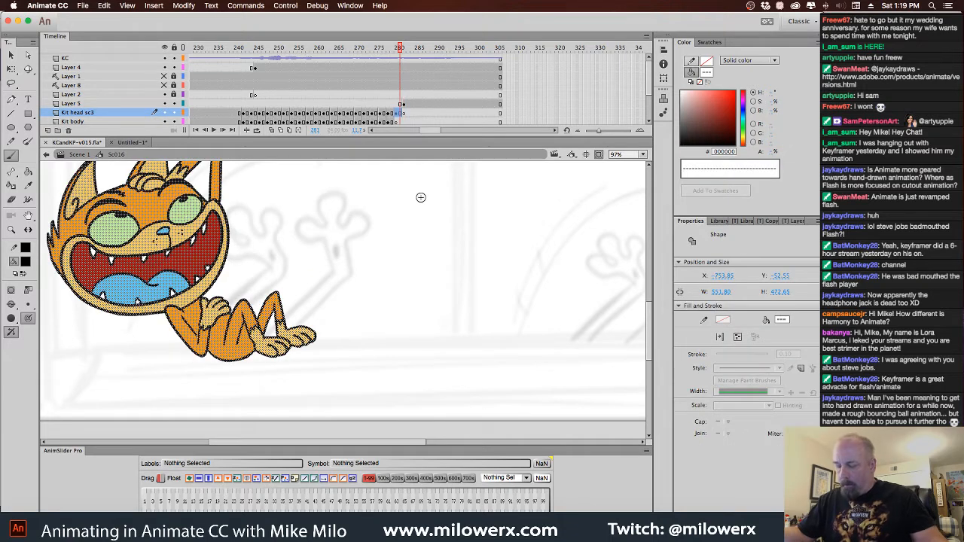
pyautogui.press('.')
pyautogui.moveTo(404, 55)
pyautogui.mouseDown()
pyautogui.moveTo(382, 53)
pyautogui.moveTo(413, 53)
pyautogui.mouseUp()
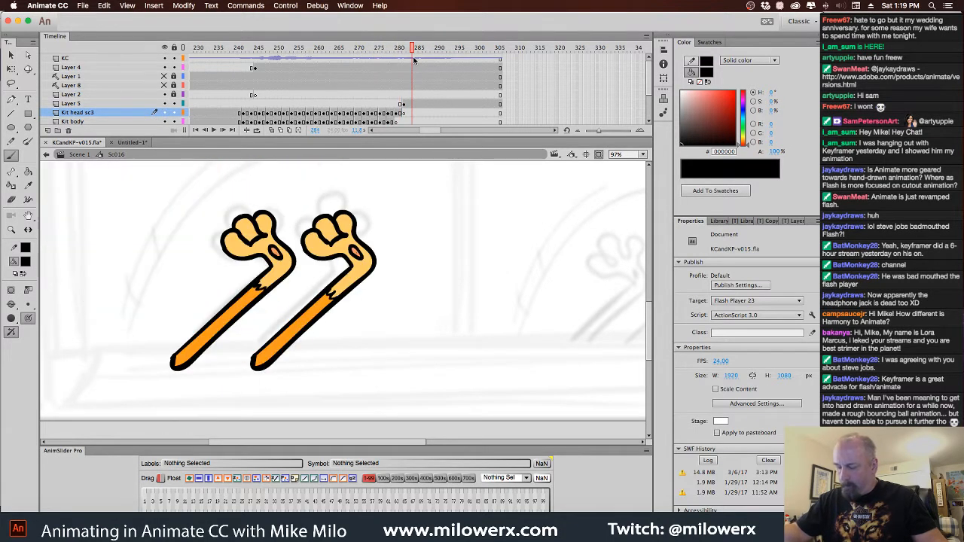
# Make Layer 2 active at frame 282 and switch to the Selection tool
pyautogui.click(403, 105)
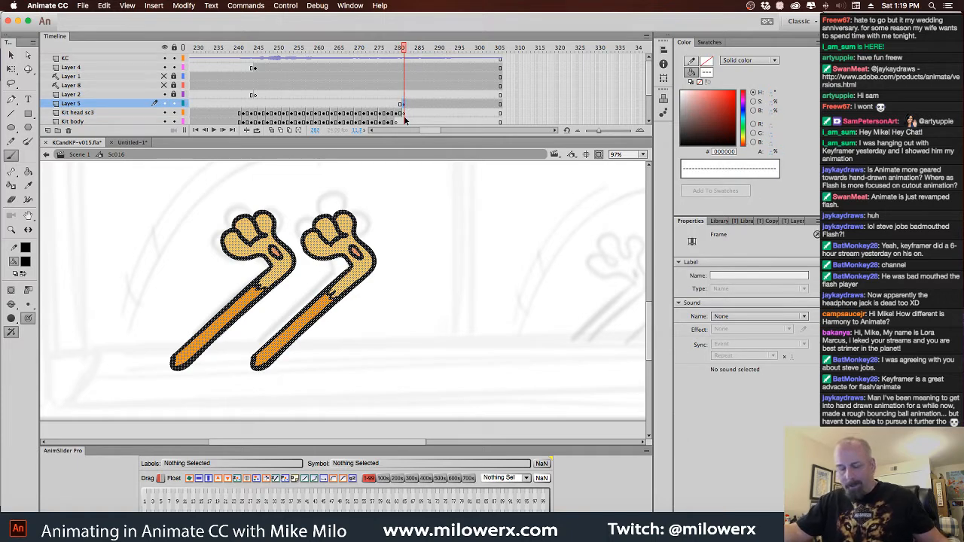
pyautogui.click(29, 304)
pyautogui.click(60, 318)
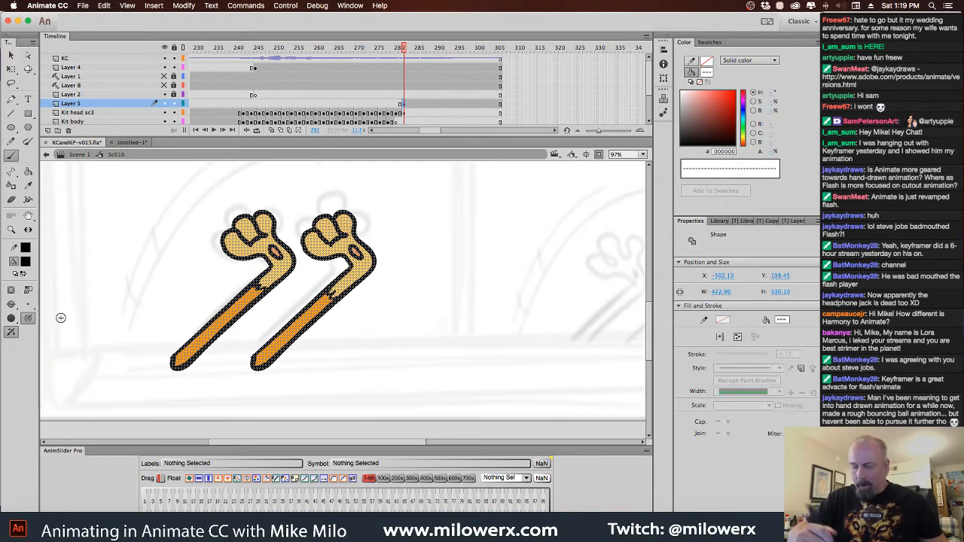
pyautogui.click(404, 104)
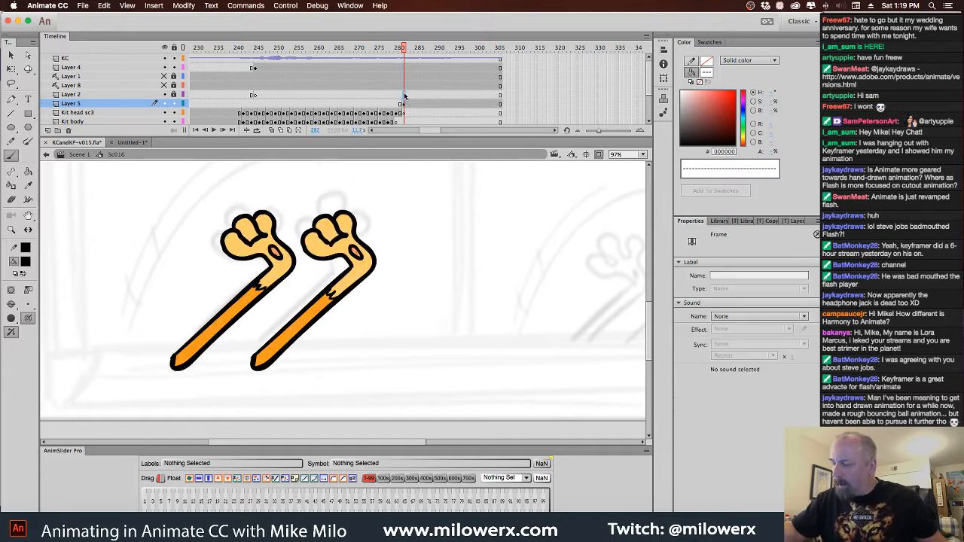
pyautogui.click(404, 95)
pyautogui.press('v')
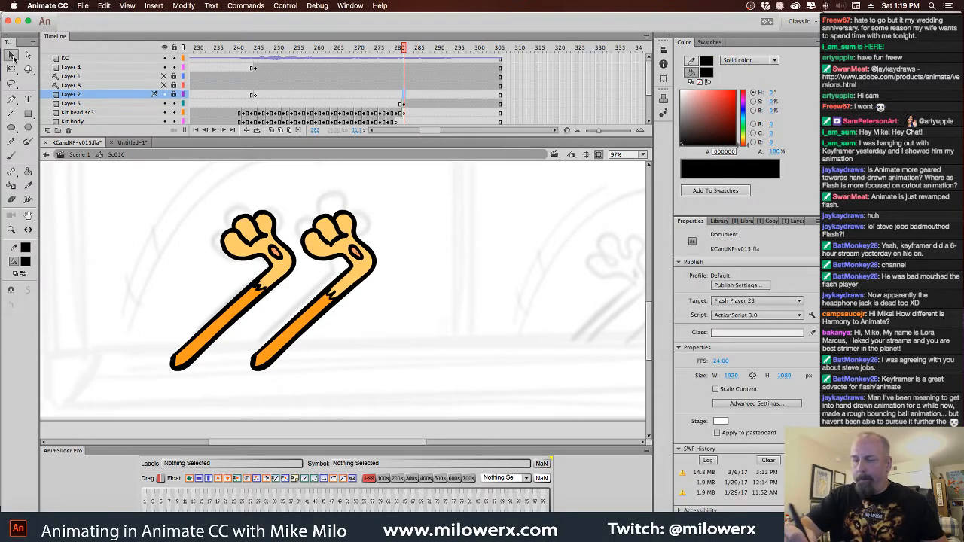
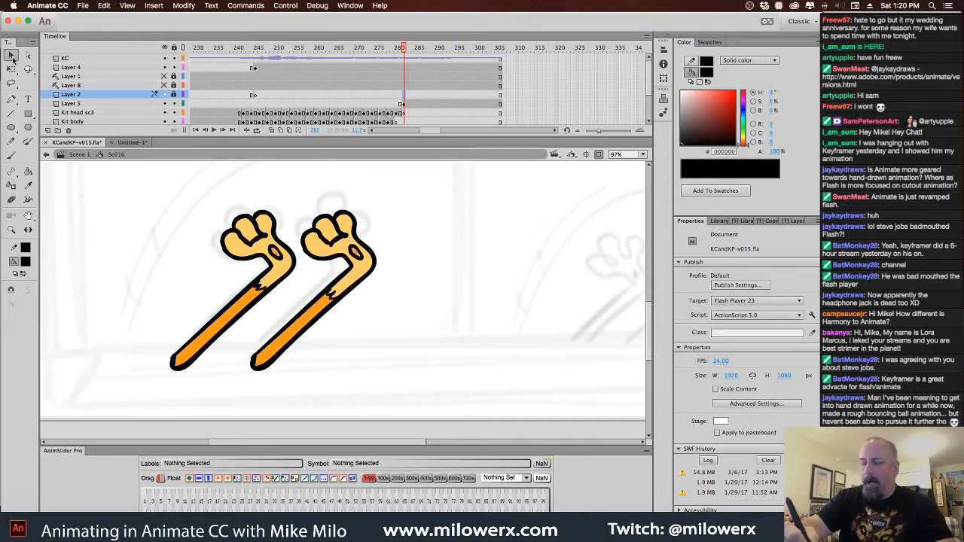
# Delete the second raised limb and remove all colour fills from the remaining one, keeping only its black outline
pyautogui.doubleClick(365, 252)
pyautogui.press('Delete')
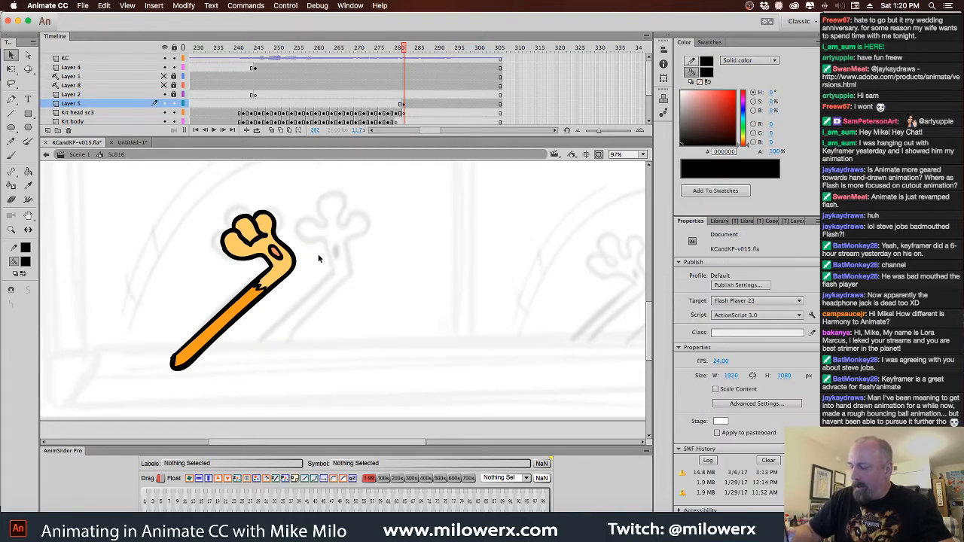
pyautogui.click(295, 263)
pyautogui.click(308, 249)
pyautogui.click(282, 261)
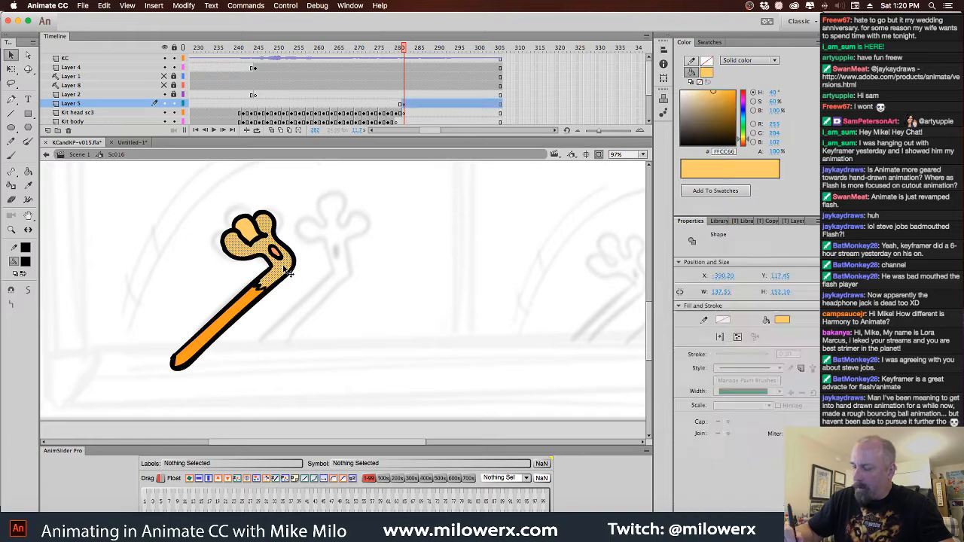
pyautogui.press('Delete')
pyautogui.click(256, 235)
pyautogui.press('Delete')
pyautogui.click(259, 304)
pyautogui.press('Delete')
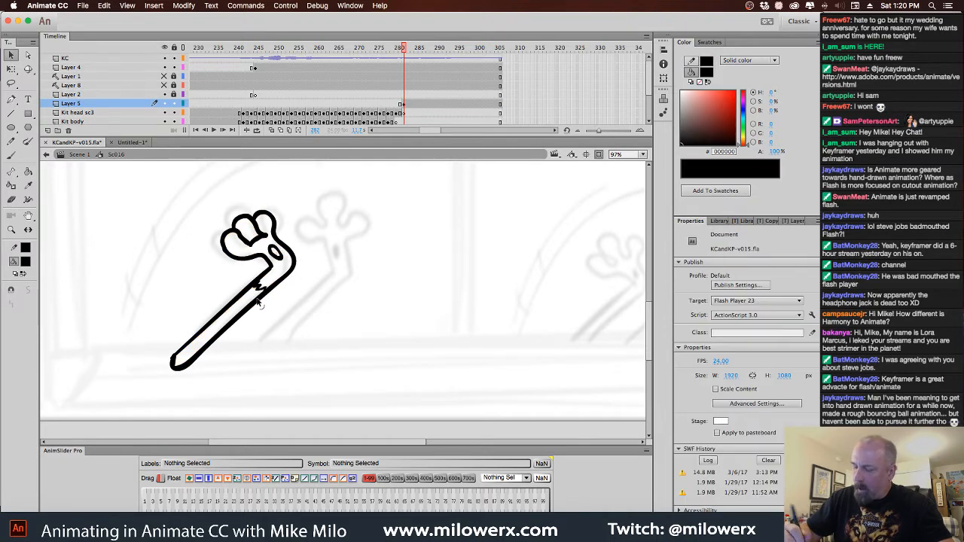
# Recolour the limb's outline red FF0000 and move it at frame 282 from Layer 5 to the Kit head sc3 layer
pyautogui.click(286, 253)
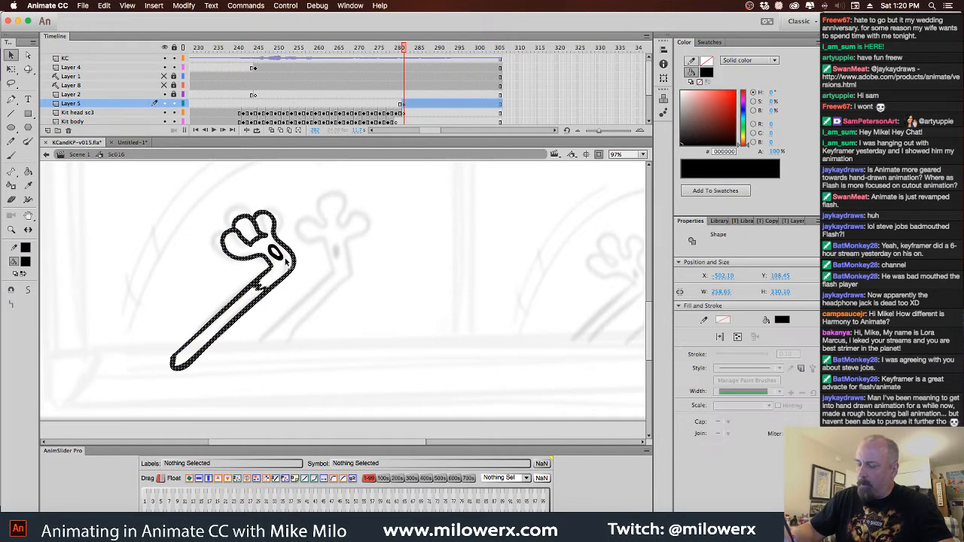
pyautogui.click(24, 262)
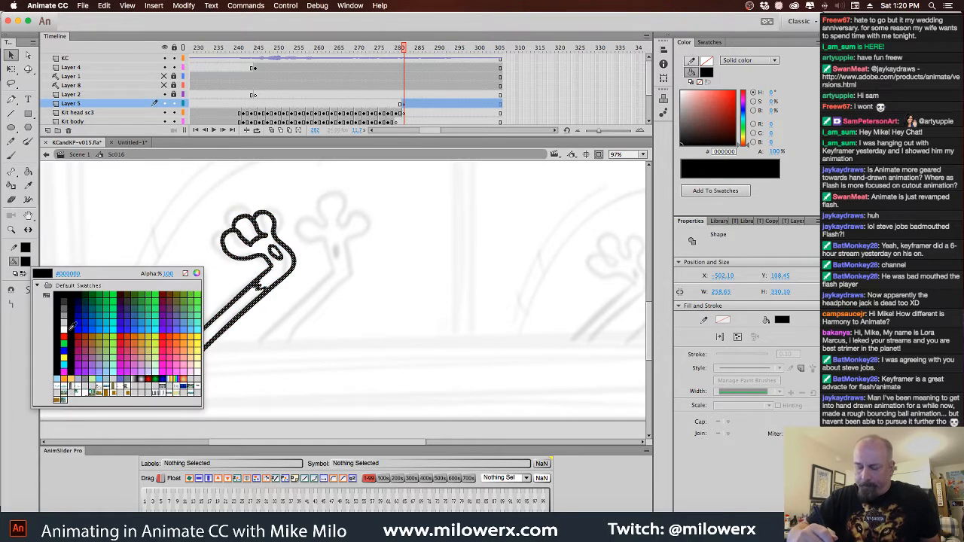
pyautogui.click(39, 347)
pyautogui.click(405, 103)
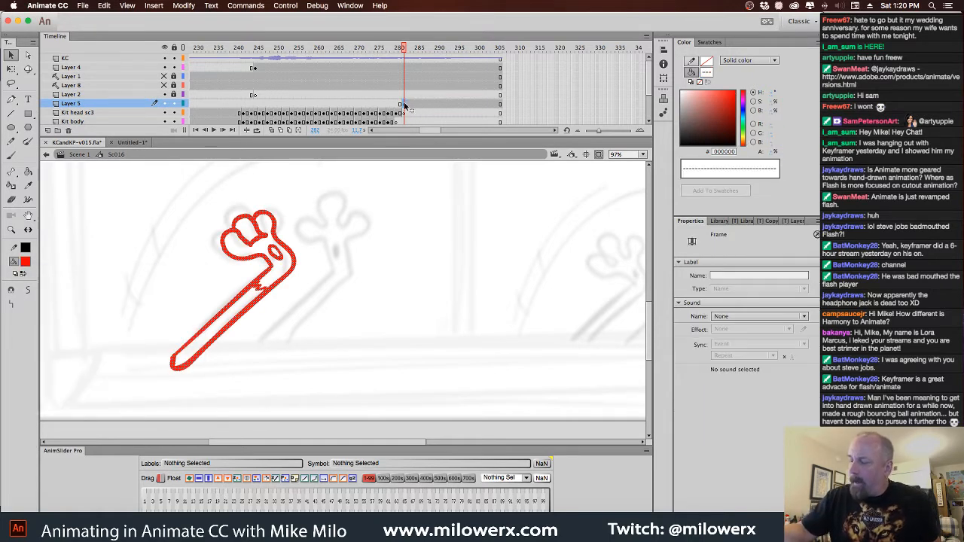
pyautogui.moveTo(406, 105); pyautogui.dragTo(407, 113)
pyautogui.click(405, 103)
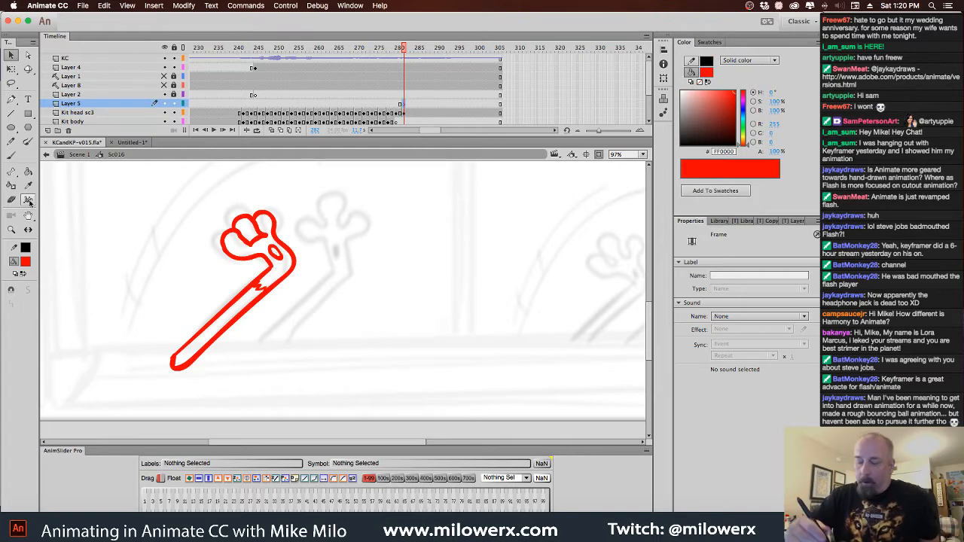
# Set the brush to black 000000 and ink the lower finger and palm curve over the red outline on Layer 5
pyautogui.click(12, 154)
pyautogui.click(25, 261)
pyautogui.click(60, 294)
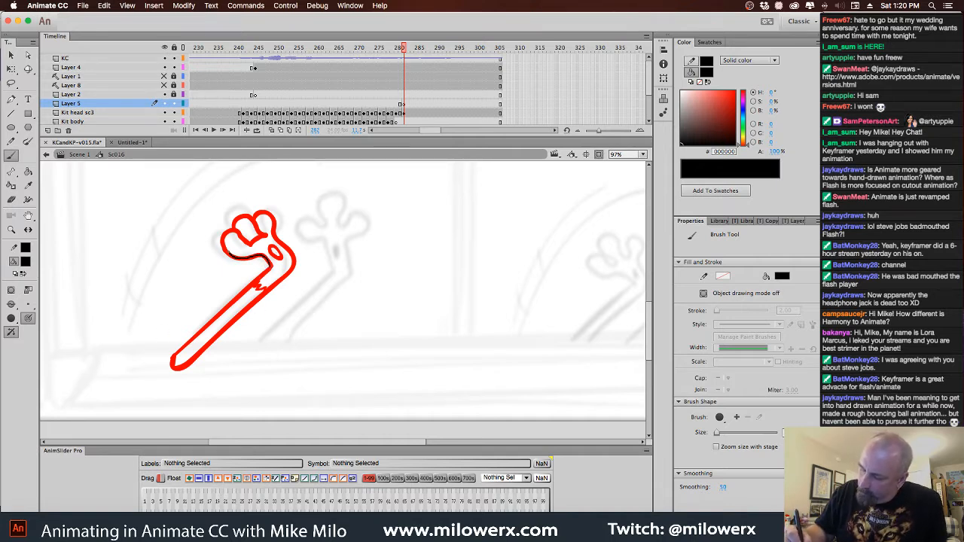
pyautogui.moveTo(235, 237); pyautogui.dragTo(240, 238)
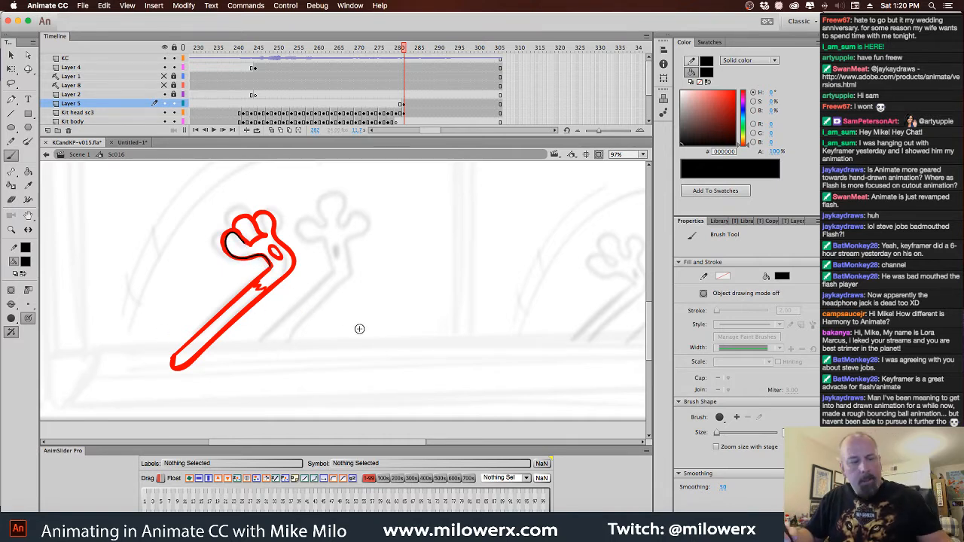
# Draw test strokes beside the cat's foot on the previous frame, enable Zoom size with stage for the brush, and undo the strokes
pyautogui.moveTo(292, 291); pyautogui.dragTo(291, 314)
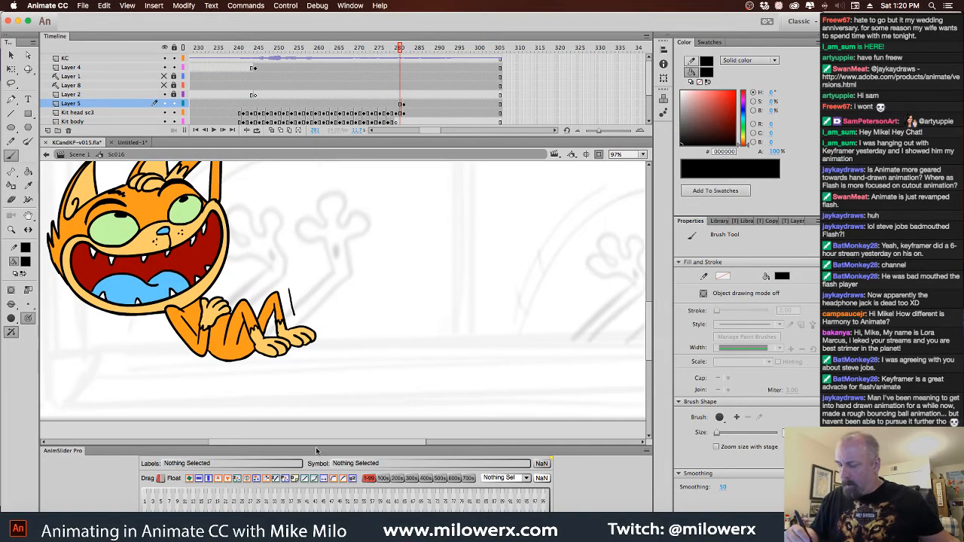
pyautogui.hotkey('ctrl', 'z')
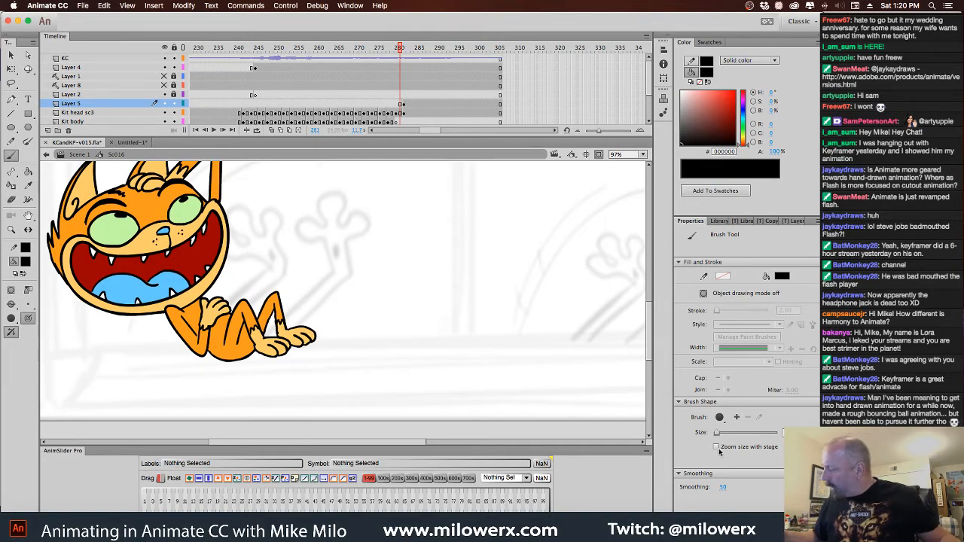
pyautogui.moveTo(287, 290); pyautogui.dragTo(293, 310)
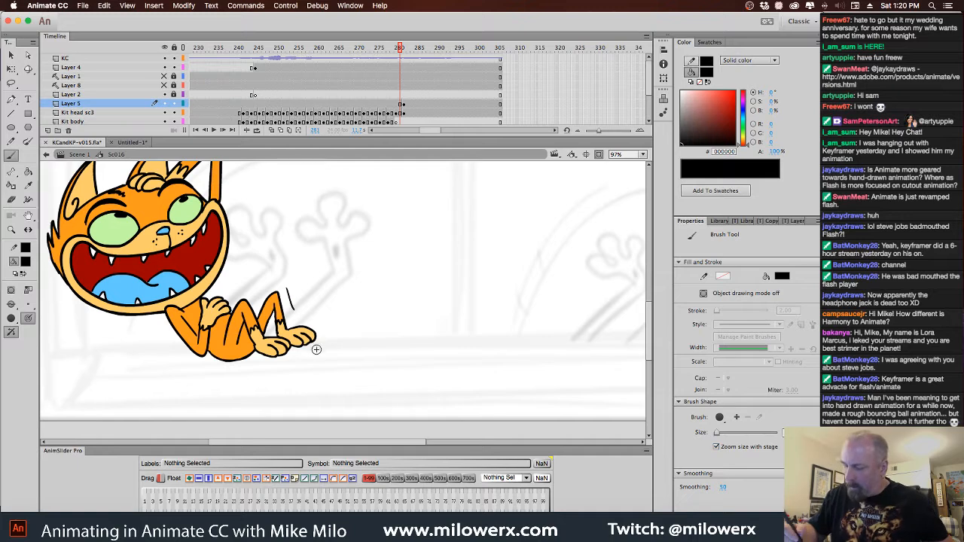
pyautogui.press('super+z')
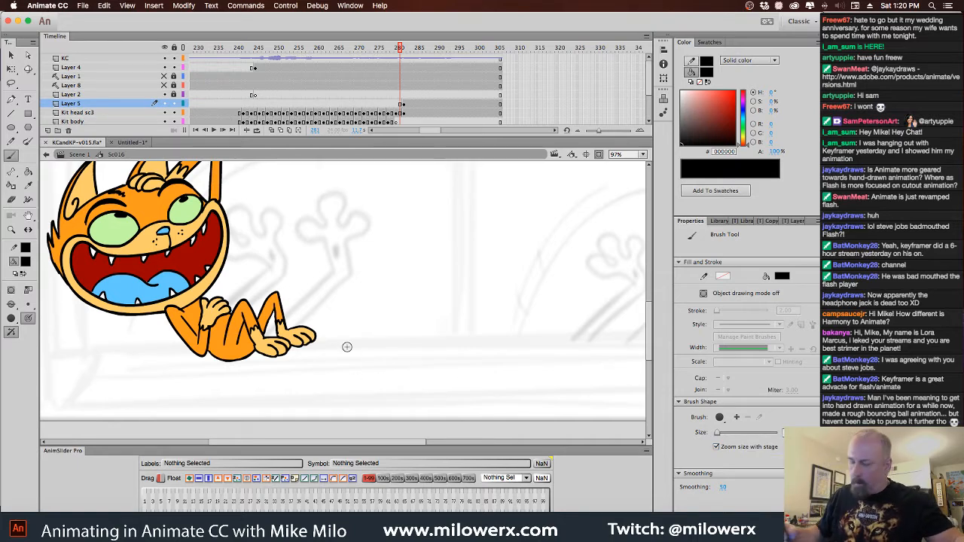
pyautogui.moveTo(287, 288); pyautogui.dragTo(291, 310)
pyautogui.press('super+z')
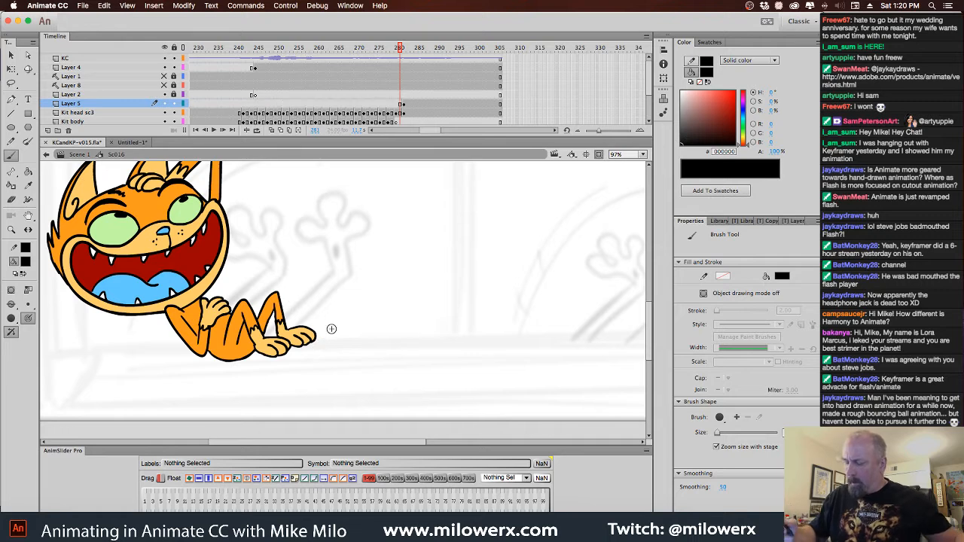
# Replace the black strokes on Layer 5 at frame 282 with a complete thin inked limb traced over the red outline, and delete the outline
pyautogui.click(404, 114)
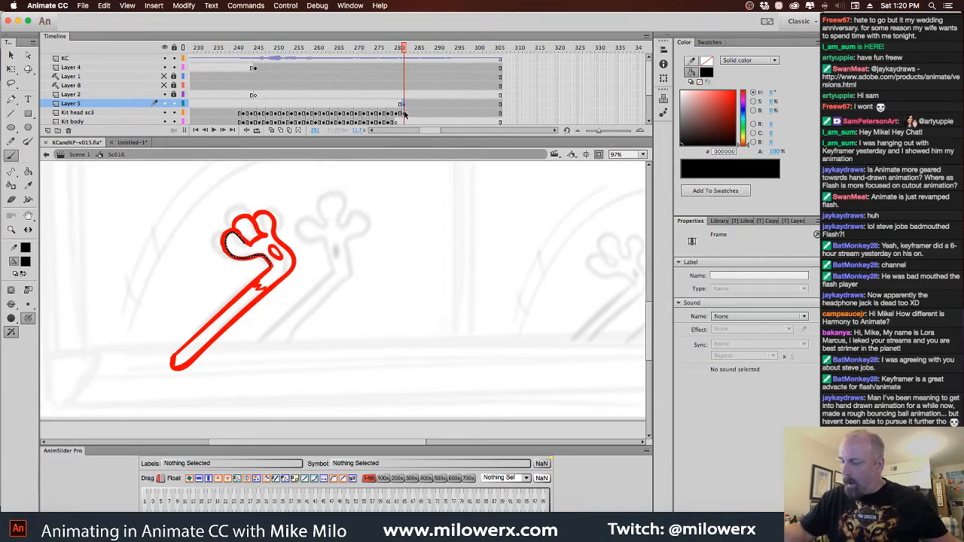
pyautogui.press('Delete')
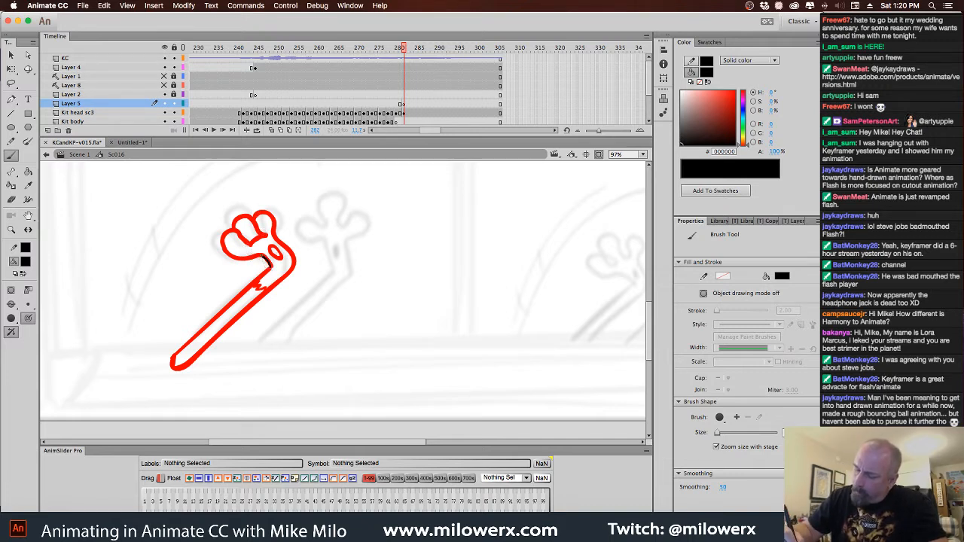
pyautogui.moveTo(239, 255)
pyautogui.mouseDown()
pyautogui.moveTo(229, 237)
pyautogui.moveTo(252, 245)
pyautogui.moveTo(267, 234)
pyautogui.moveTo(234, 224)
pyautogui.mouseUp()
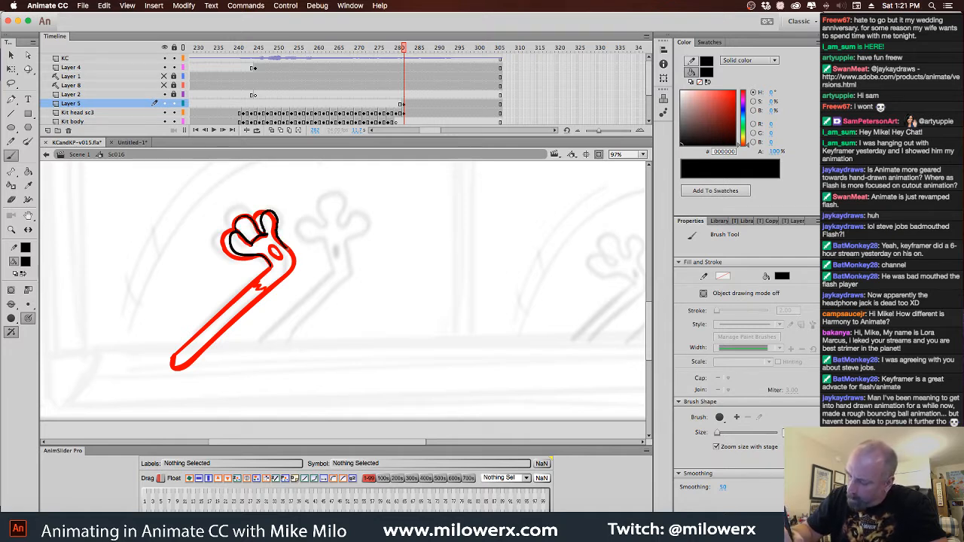
pyautogui.moveTo(287, 248); pyautogui.dragTo(292, 262)
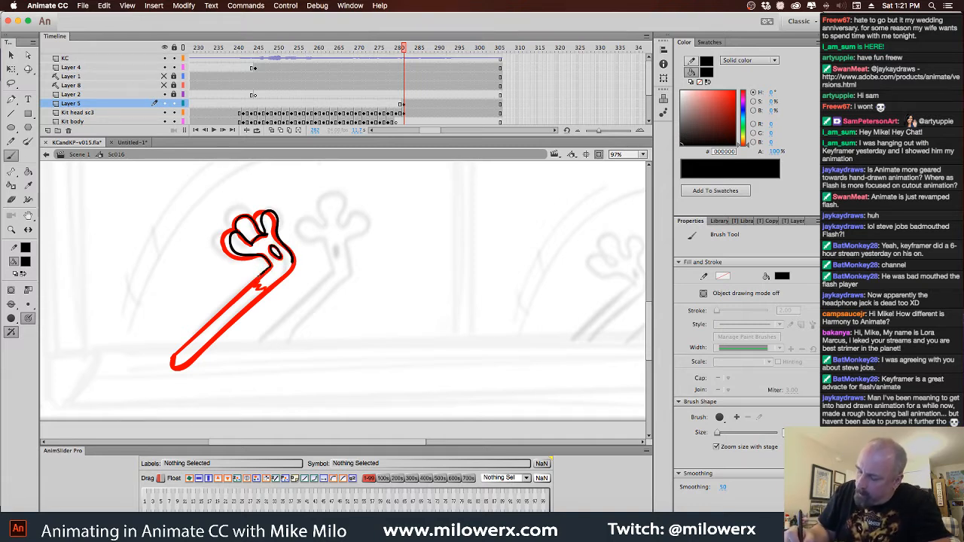
pyautogui.moveTo(259, 280)
pyautogui.mouseDown()
pyautogui.moveTo(175, 357)
pyautogui.moveTo(197, 352)
pyautogui.moveTo(255, 296)
pyautogui.mouseUp()
pyautogui.moveTo(290, 266); pyautogui.dragTo(293, 263)
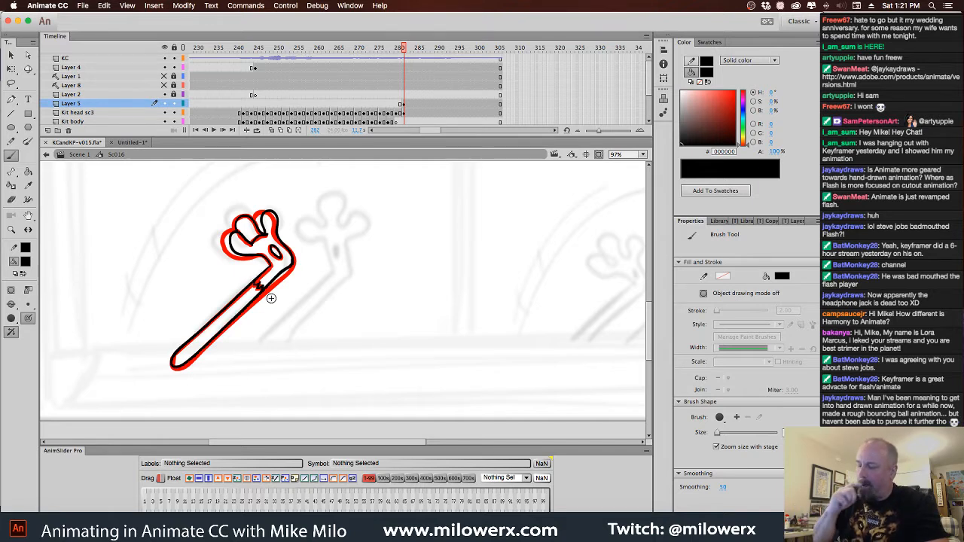
pyautogui.click(406, 113)
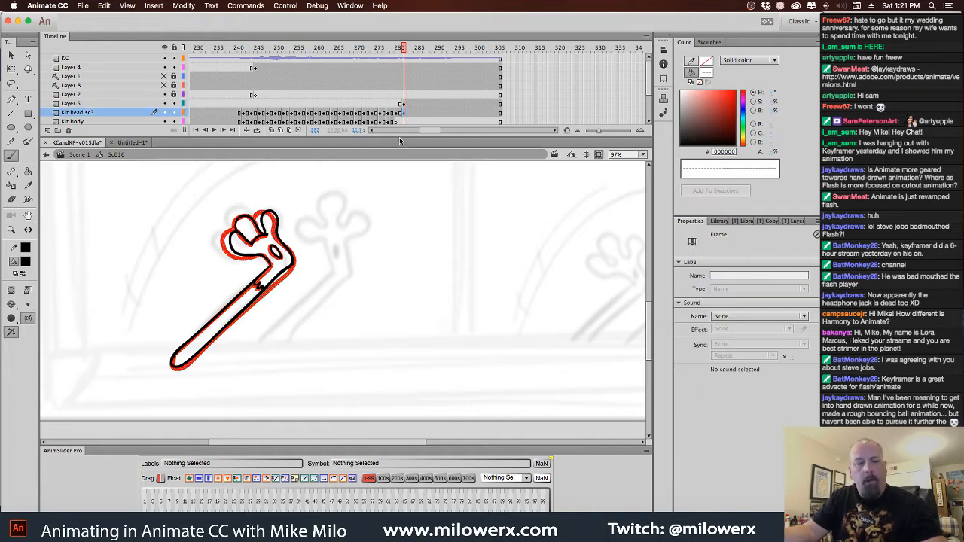
# Fill the limb's long arm section with orange FF9900 and the oval paw pad with pink FF9999
pyautogui.click(25, 262)
pyautogui.click(70, 378)
pyautogui.click(27, 172)
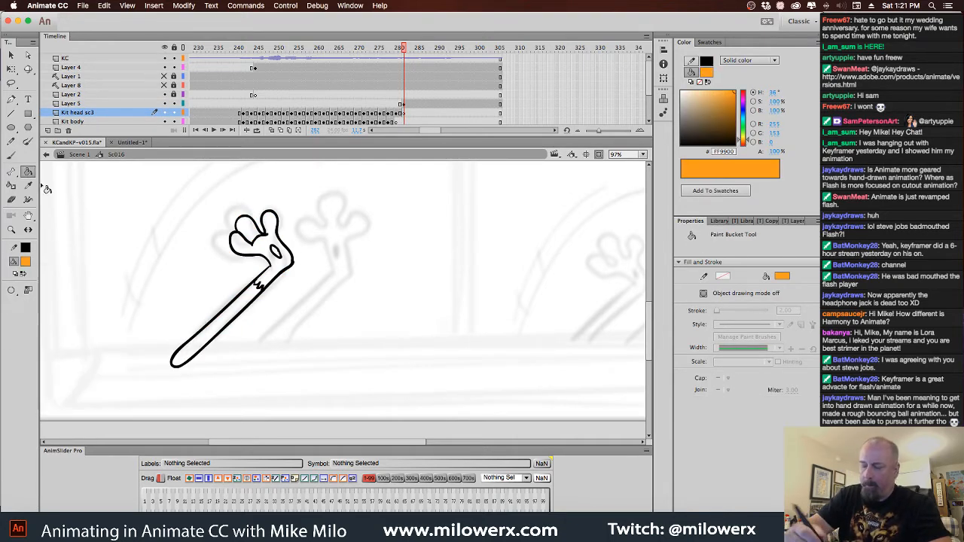
pyautogui.click(247, 308)
pyautogui.click(25, 261)
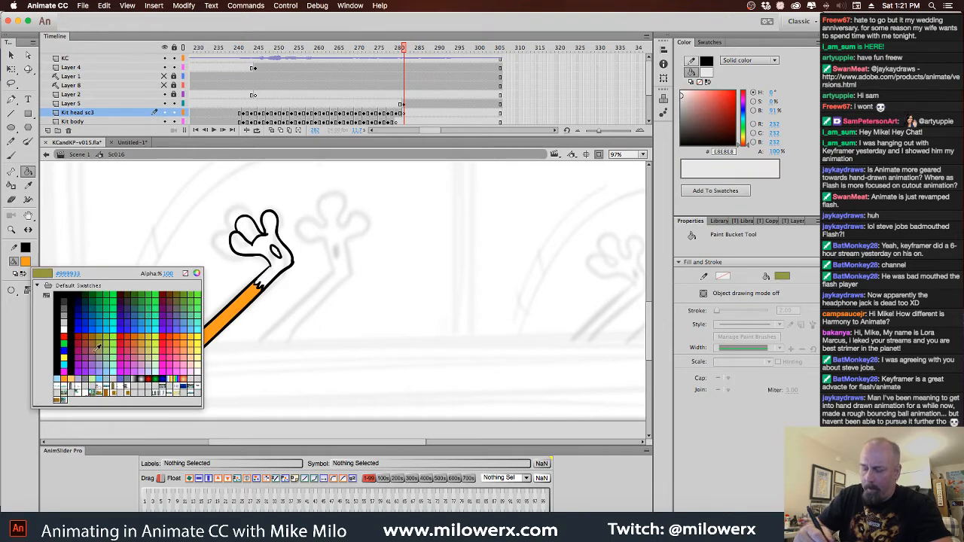
pyautogui.click(187, 356)
pyautogui.click(277, 252)
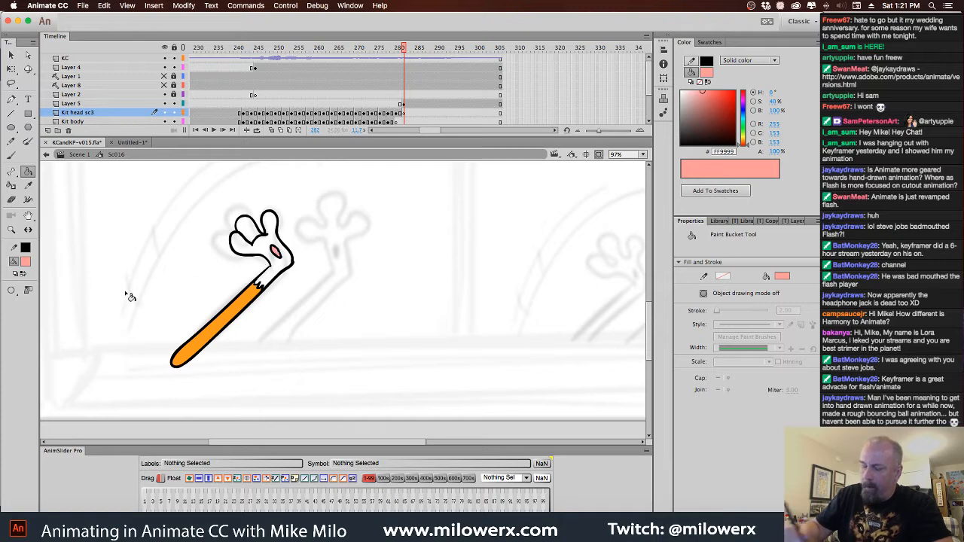
# Fill the paw and all of its fingers with light orange FFCC66
pyautogui.click(27, 265)
pyautogui.click(179, 364)
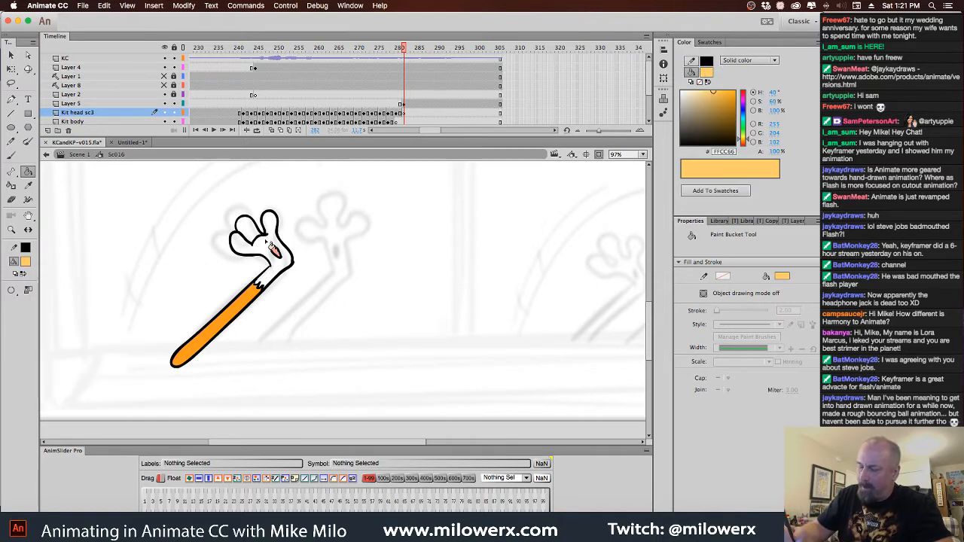
pyautogui.click(257, 234)
pyautogui.click(255, 236)
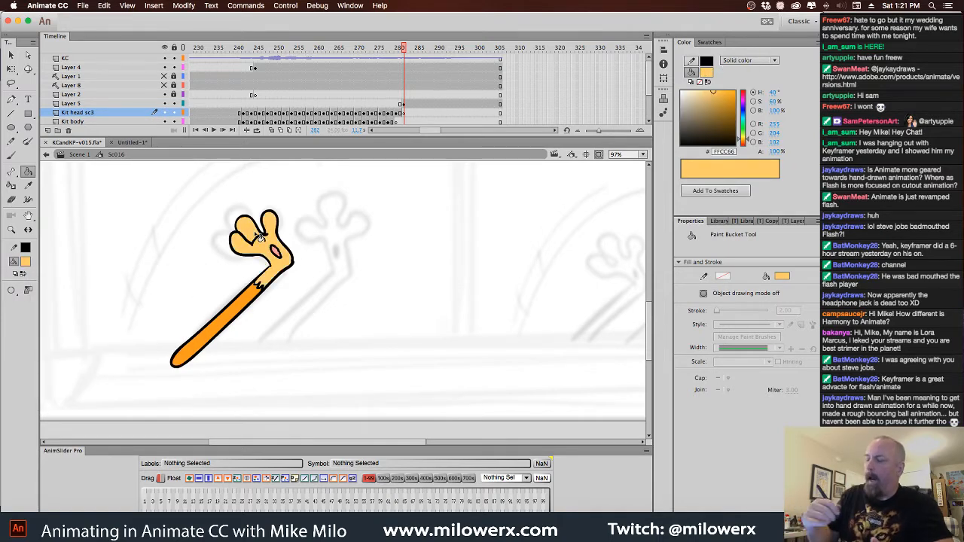
# Move the coloured limb at frame 282 from Layer 5 to the Kit head sc3 layer and switch to the Selection tool
pyautogui.click(402, 104)
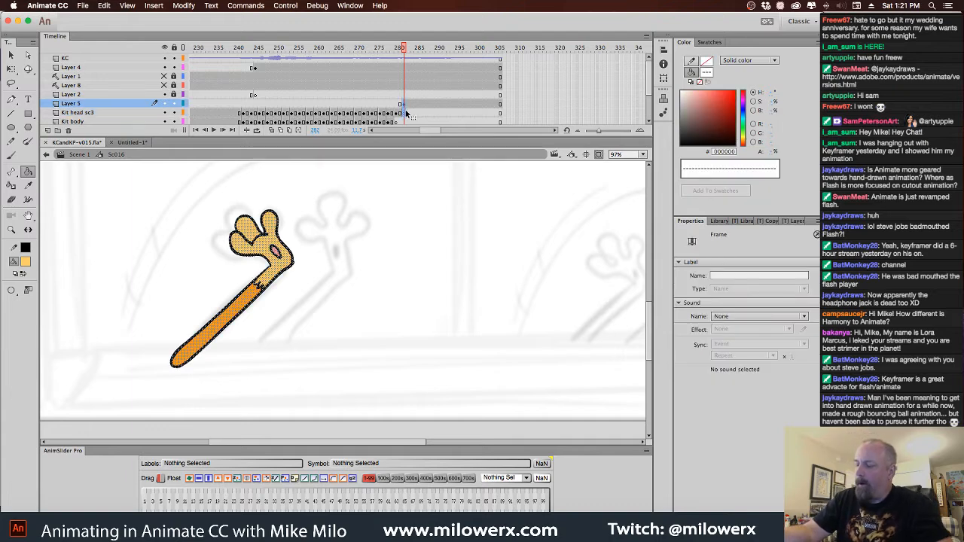
pyautogui.click(405, 113)
pyautogui.press('v')
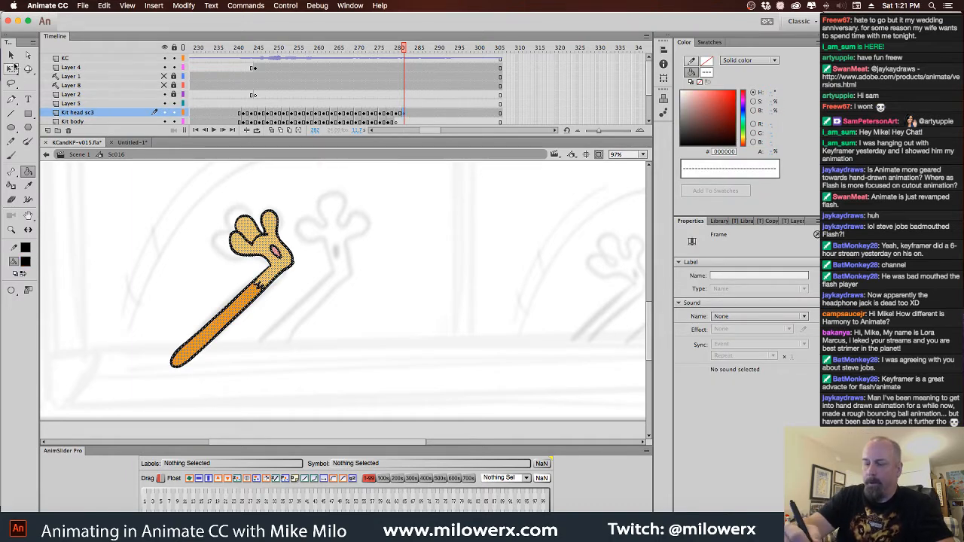
# Copy the coloured limb, paste it in place on Layer 5 at frame 282, and nudge the copy right as the second limb
pyautogui.click(405, 113)
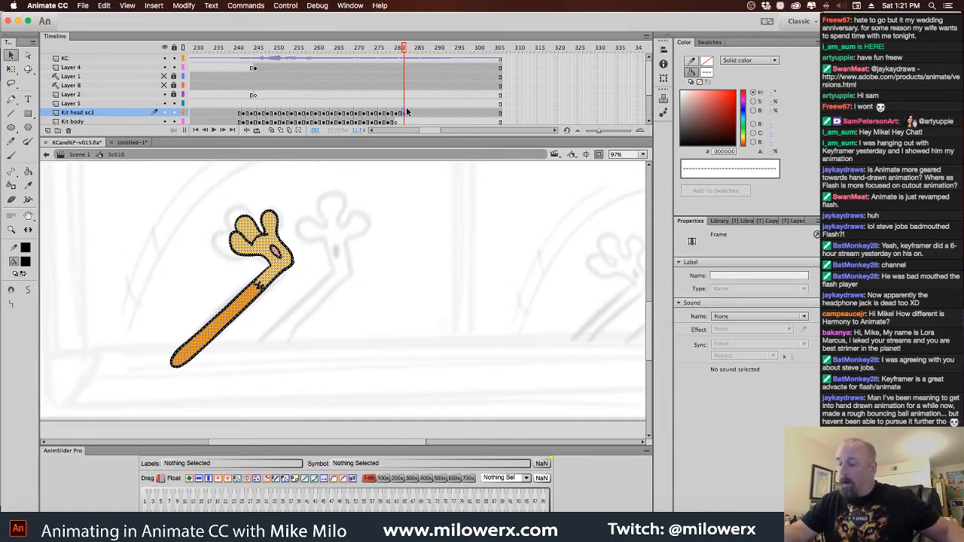
pyautogui.click(403, 104)
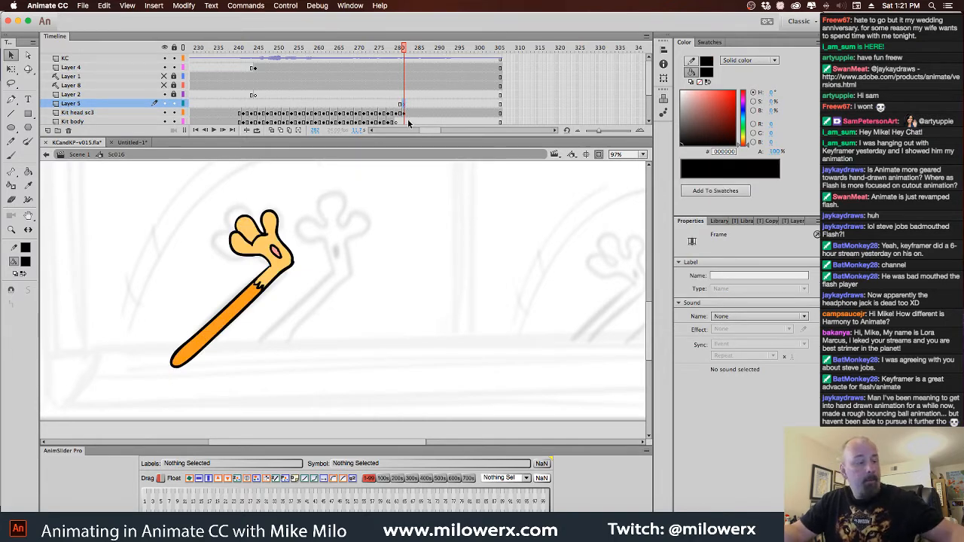
pyautogui.press('super+shift+v')
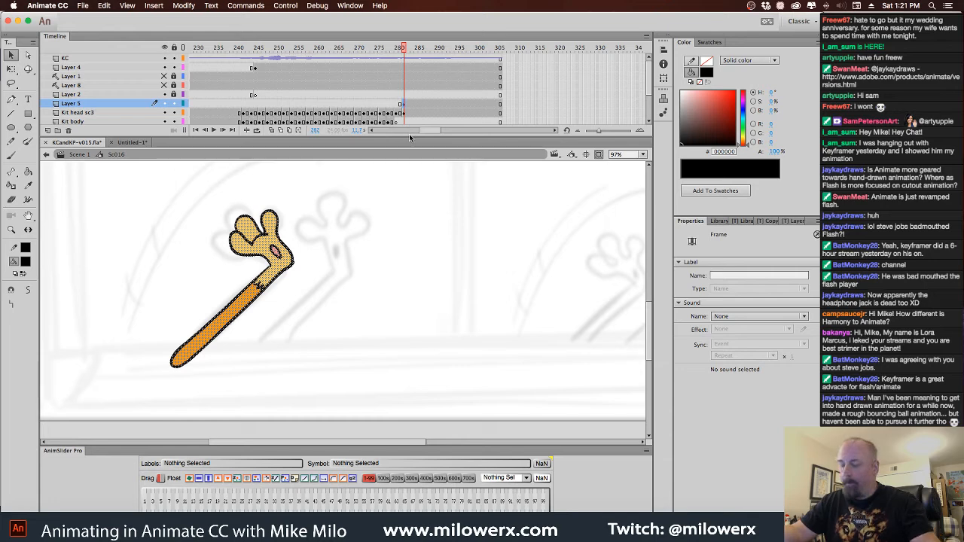
pyautogui.press('Right')
pyautogui.press('Right')
pyautogui.press('Right')
pyautogui.press('Right')
pyautogui.press('Right')
pyautogui.press('Right')
pyautogui.press('Right')
pyautogui.press('Right')
pyautogui.press('Right')
pyautogui.press('Right')
pyautogui.press('Right')
pyautogui.press('Right')
pyautogui.press('Right')
pyautogui.press('Right')
pyautogui.press('Right')
pyautogui.press('Right')
pyautogui.press('Right')
pyautogui.press('Right')
pyautogui.press('Right')
pyautogui.press('Right')
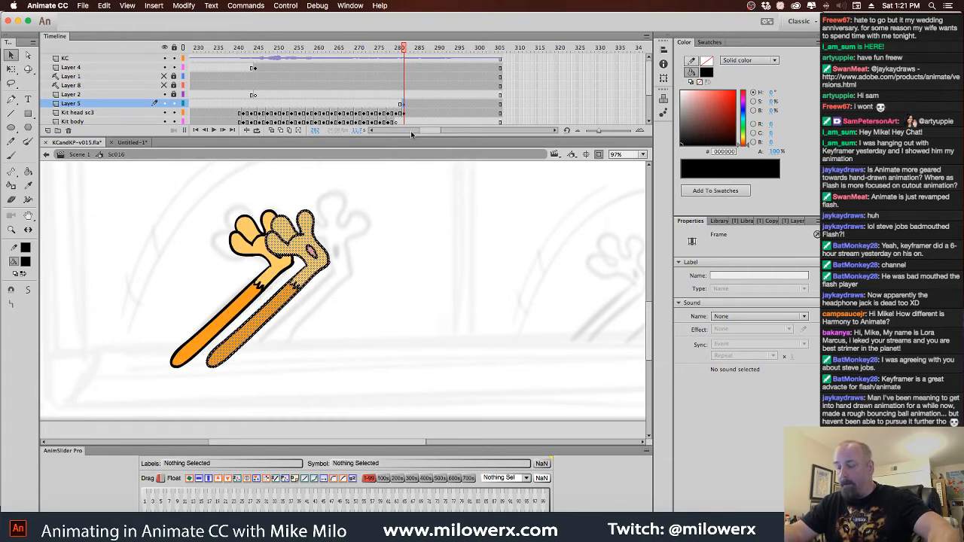
pyautogui.press('Right')
pyautogui.press('Right')
pyautogui.press('Right')
pyautogui.press('Right')
pyautogui.press('Right')
pyautogui.press('Right')
pyautogui.press('Right')
pyautogui.press('Right')
pyautogui.press('Right')
pyautogui.press('Right')
pyautogui.press('Right')
pyautogui.press('Right')
pyautogui.press('Right')
pyautogui.press('Right')
pyautogui.press('Right')
pyautogui.press('Right')
pyautogui.press('Right')
pyautogui.press('Right')
pyautogui.press('Right')
pyautogui.press('Right')
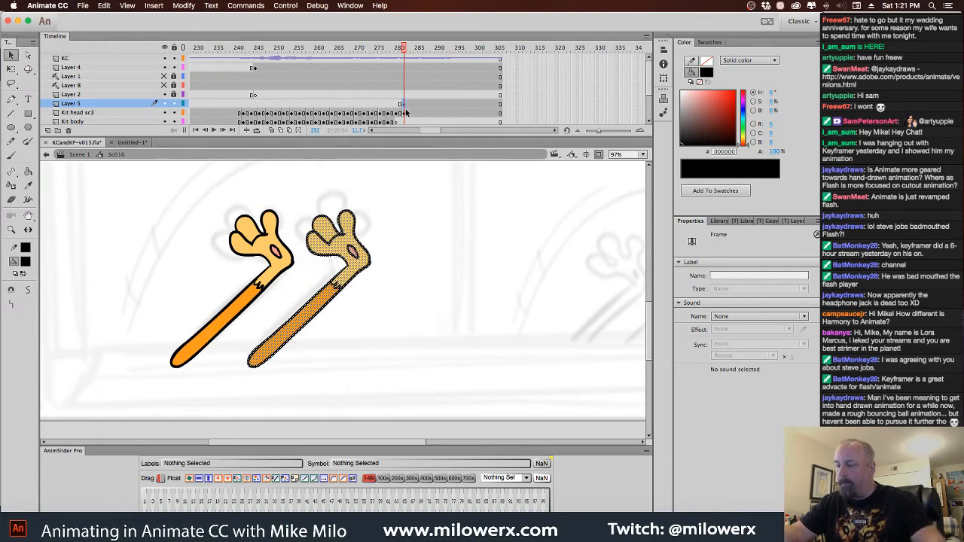
# Move Layer 5 below Kit head sc3 and select the Kit head sc3 frame two frames past the limb drawing
pyautogui.moveTo(100, 106); pyautogui.dragTo(100, 117)
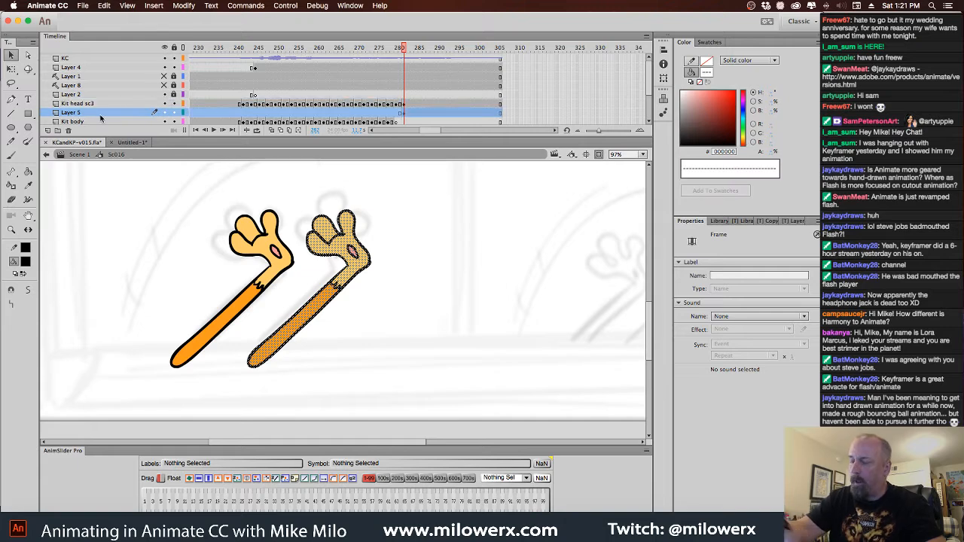
pyautogui.click(409, 107)
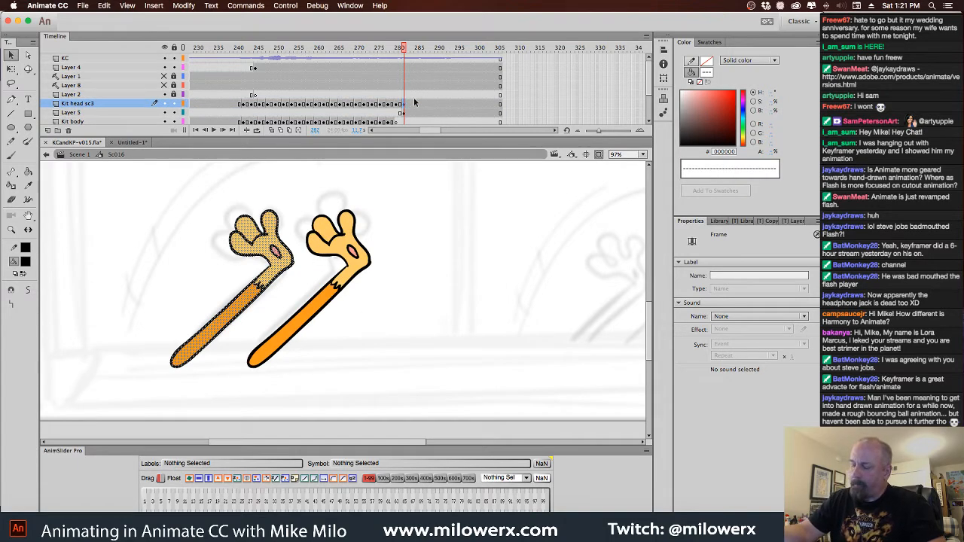
pyautogui.moveTo(405, 54)
pyautogui.mouseDown()
pyautogui.moveTo(394, 57)
pyautogui.moveTo(409, 64)
pyautogui.mouseUp()
pyautogui.click(410, 105)
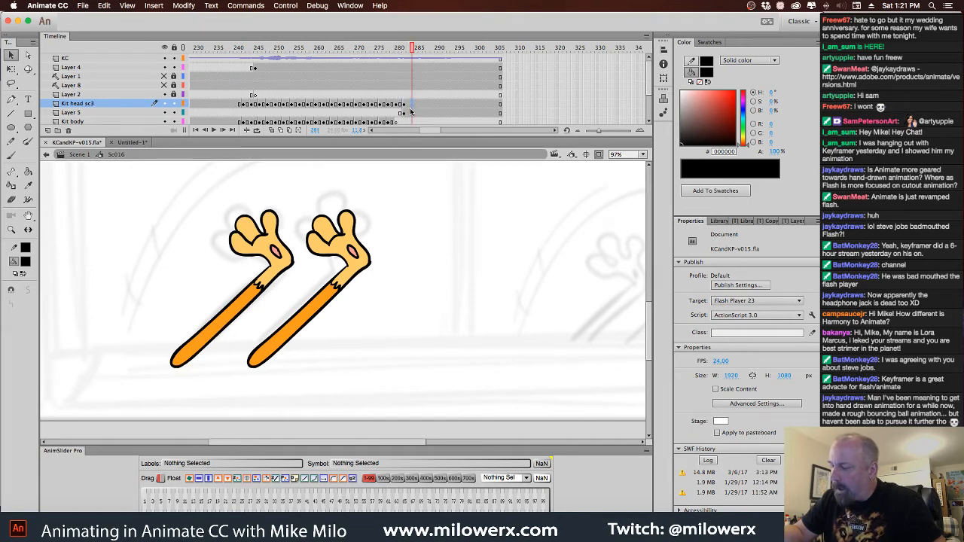
# Add keyframes at frame 284 on Kit head sc3 and Layer 5 and rotate both limbs counter-clockwise to upright, shifted left
pyautogui.click(410, 114)
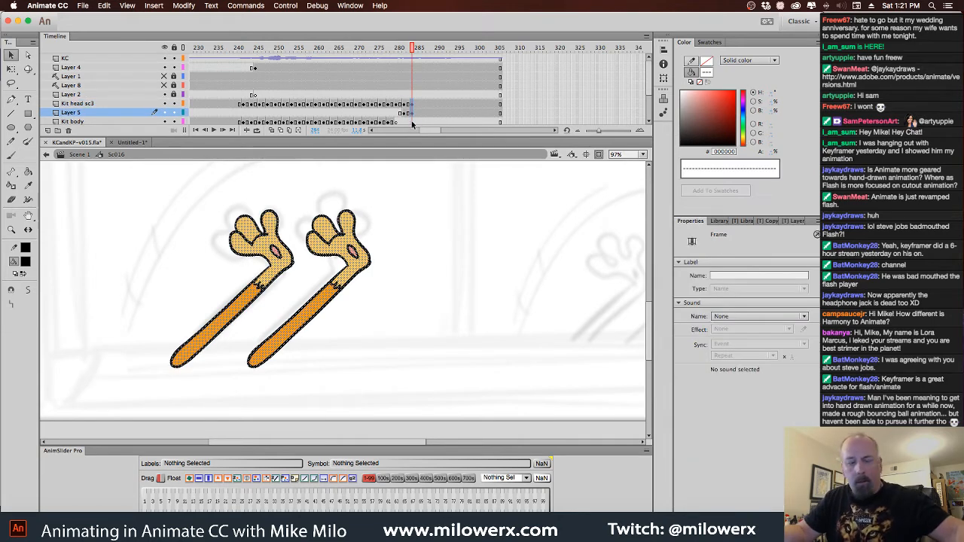
pyautogui.press('q')
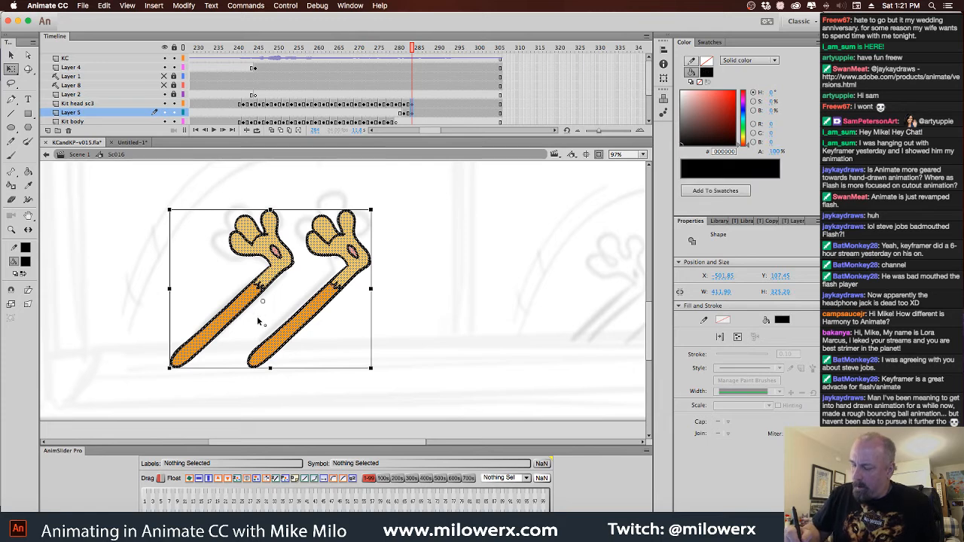
pyautogui.moveTo(381, 219); pyautogui.dragTo(299, 160)
pyautogui.click(301, 281)
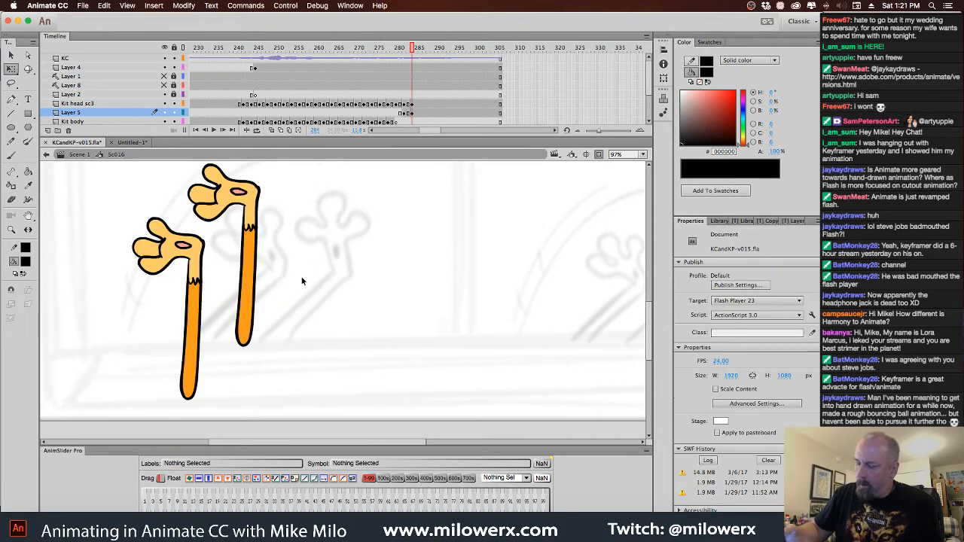
# Adjust the limbs separately at frame 284, tilting and lowering the Layer 5 limb and slightly reshaping and tilting the Kit head sc3 limb
pyautogui.click(412, 113)
pyautogui.moveTo(244, 196); pyautogui.dragTo(276, 234)
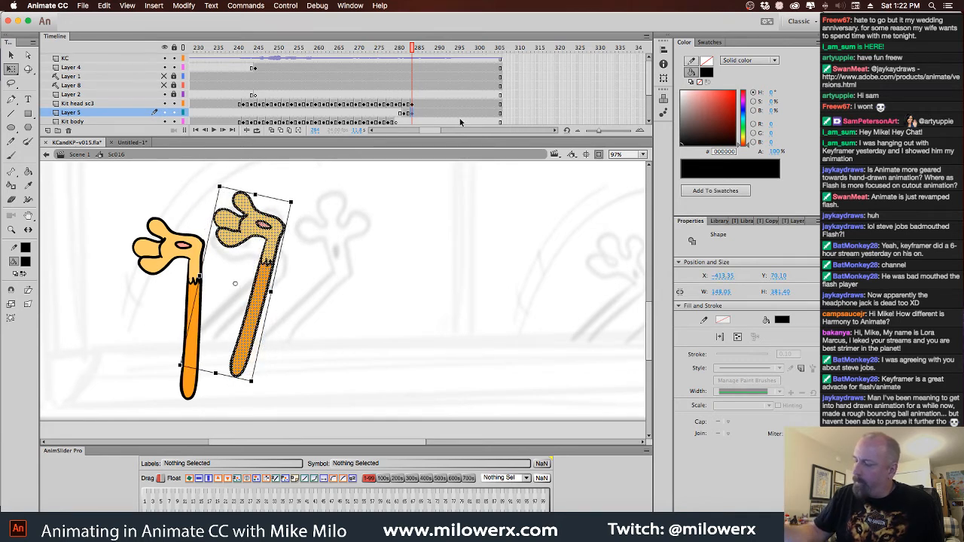
pyautogui.click(416, 113)
pyautogui.click(413, 104)
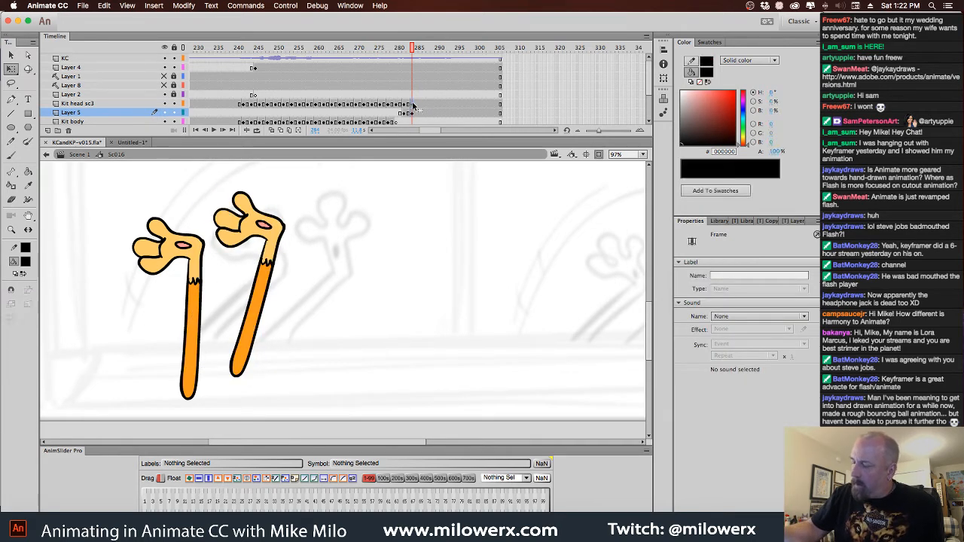
pyautogui.moveTo(133, 245); pyautogui.dragTo(132, 236)
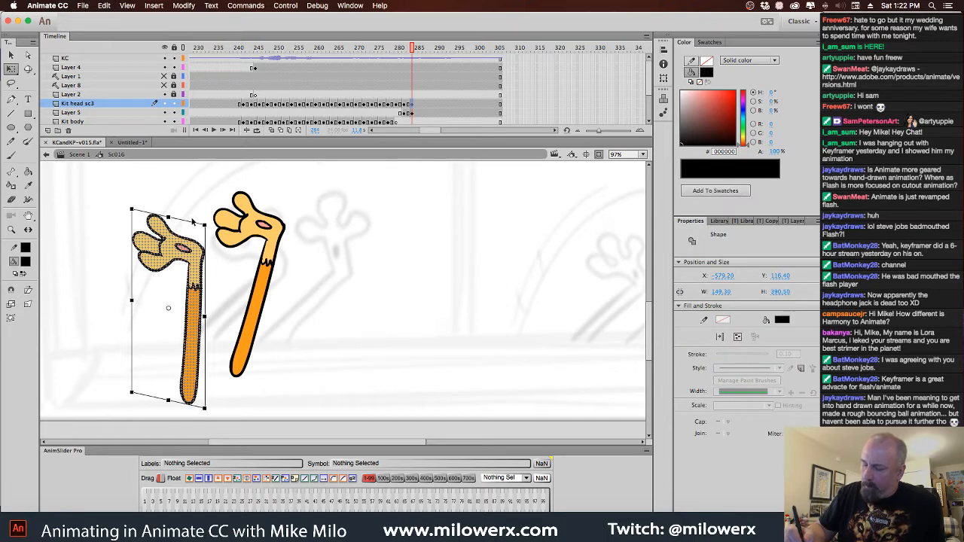
pyautogui.moveTo(193, 221); pyautogui.dragTo(200, 223)
pyautogui.click(313, 238)
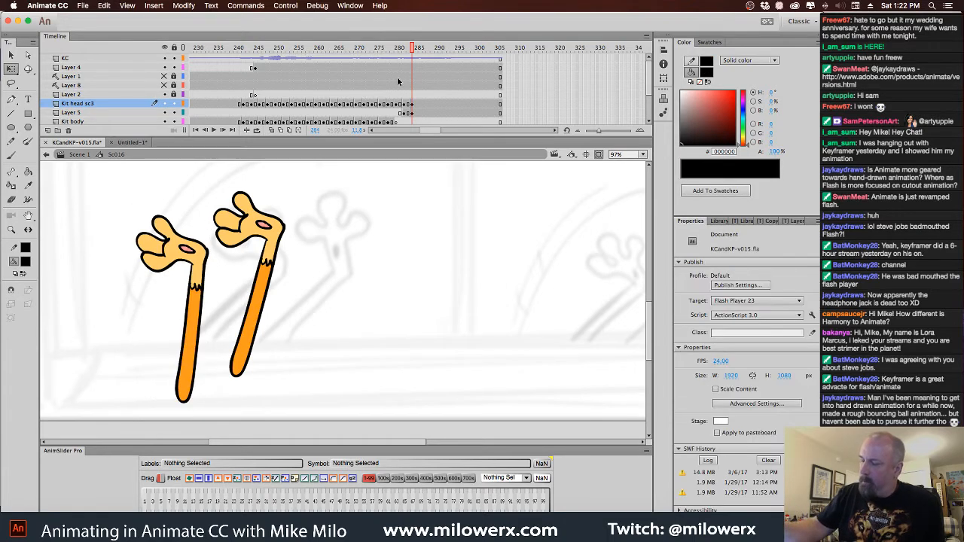
# Add keyframes at frame 285 on both limb layers, rotate the limbs further counter-clockwise and move them down-left, partly below the stage
pyautogui.moveTo(411, 53); pyautogui.dragTo(421, 77)
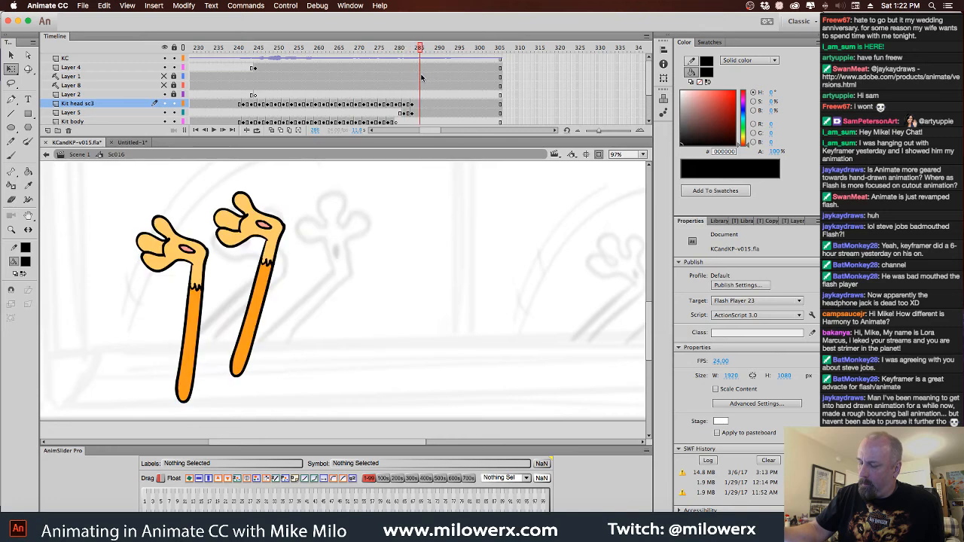
pyautogui.click(418, 107)
pyautogui.moveTo(418, 114); pyautogui.dragTo(418, 106)
pyautogui.click(418, 114)
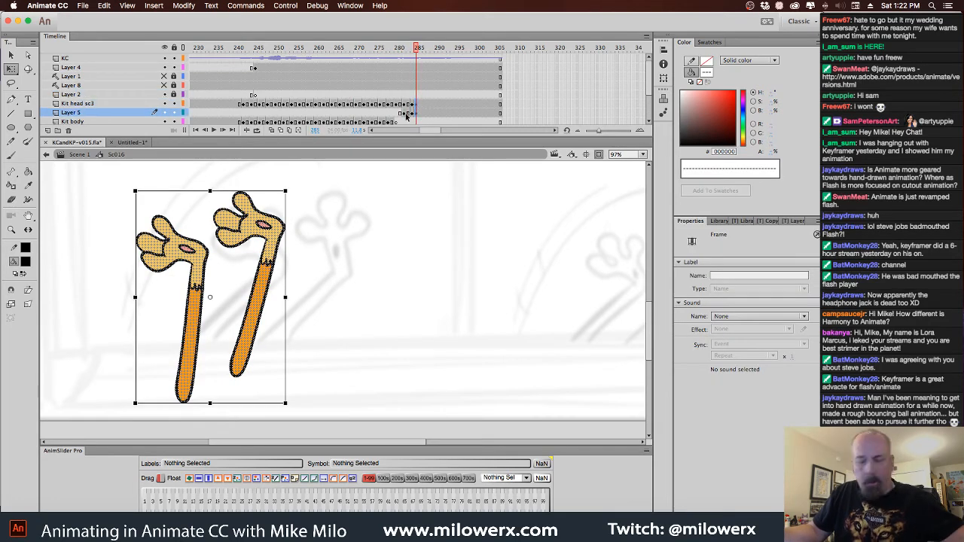
pyautogui.moveTo(262, 232); pyautogui.dragTo(300, 255)
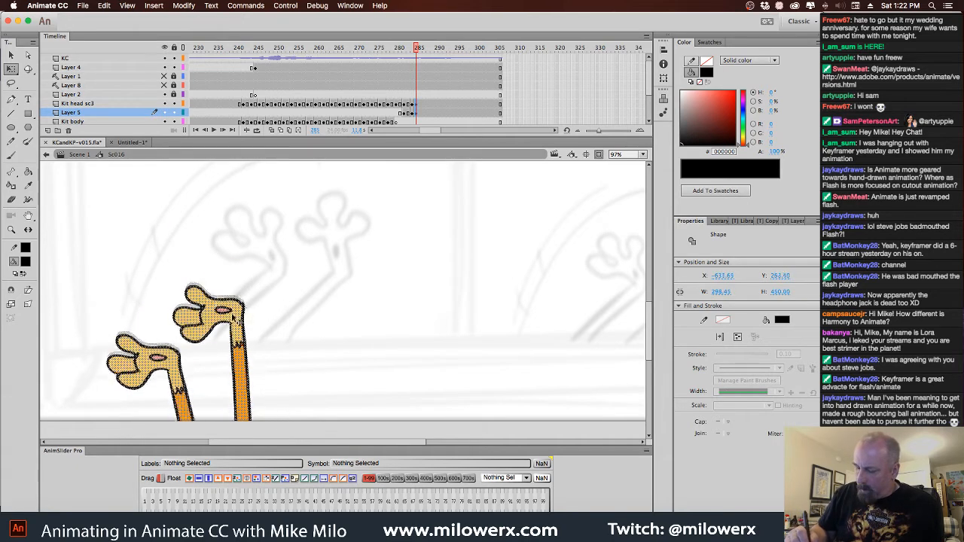
# Insert blank keyframes after the lowered limbs on both layers and extend the last two limb drawings to two frames each
pyautogui.click(421, 113)
pyautogui.press('F7')
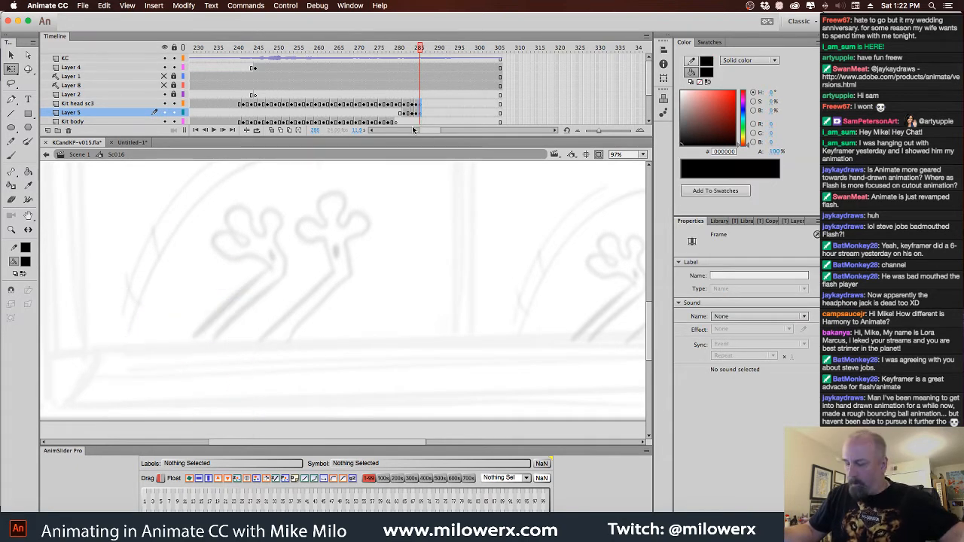
pyautogui.moveTo(419, 51); pyautogui.dragTo(427, 113)
pyautogui.click(421, 113)
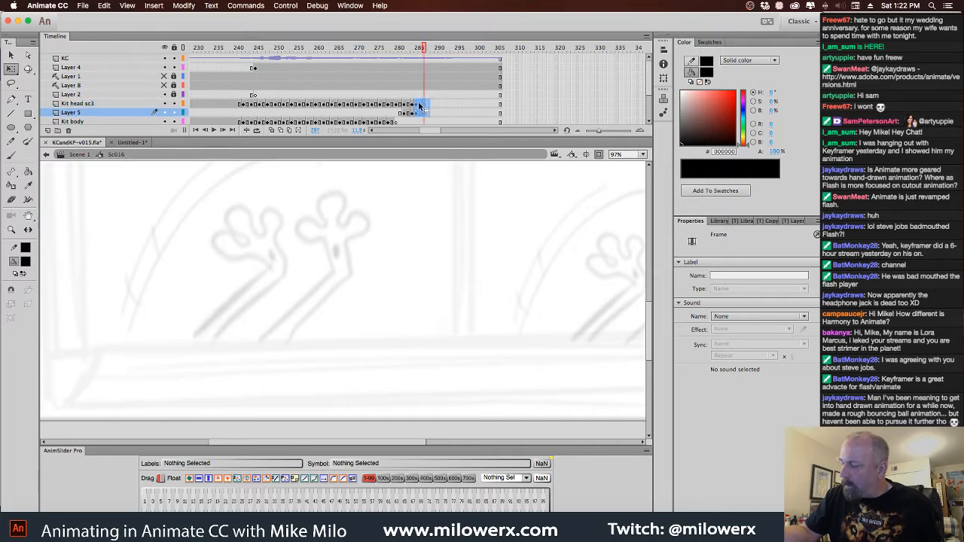
pyautogui.click(419, 106)
pyautogui.moveTo(420, 47)
pyautogui.mouseDown()
pyautogui.moveTo(388, 60)
pyautogui.moveTo(440, 76)
pyautogui.mouseUp()
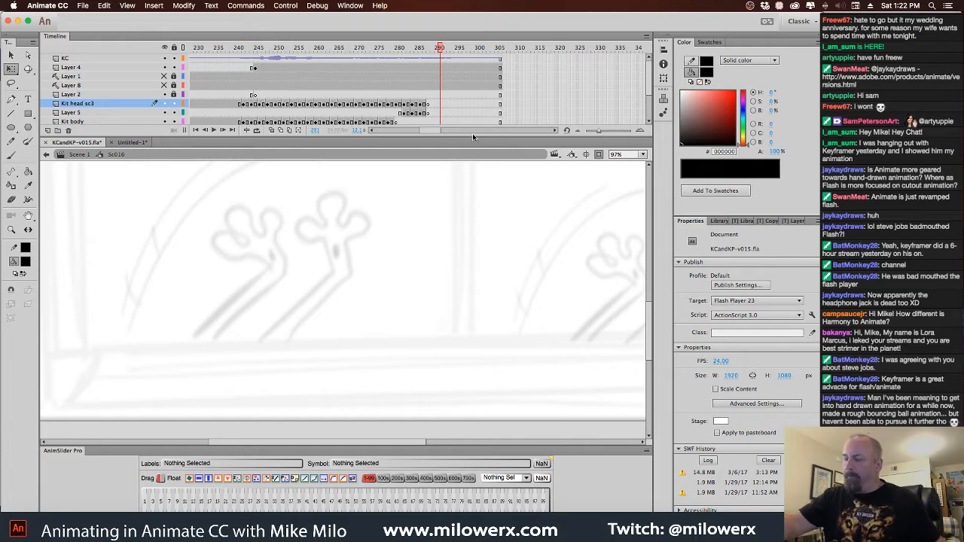
# Scrub through the limbs' drop out of view in Scene 1 and reopen the Sc016 symbol
pyautogui.moveTo(432, 133); pyautogui.dragTo(333, 160)
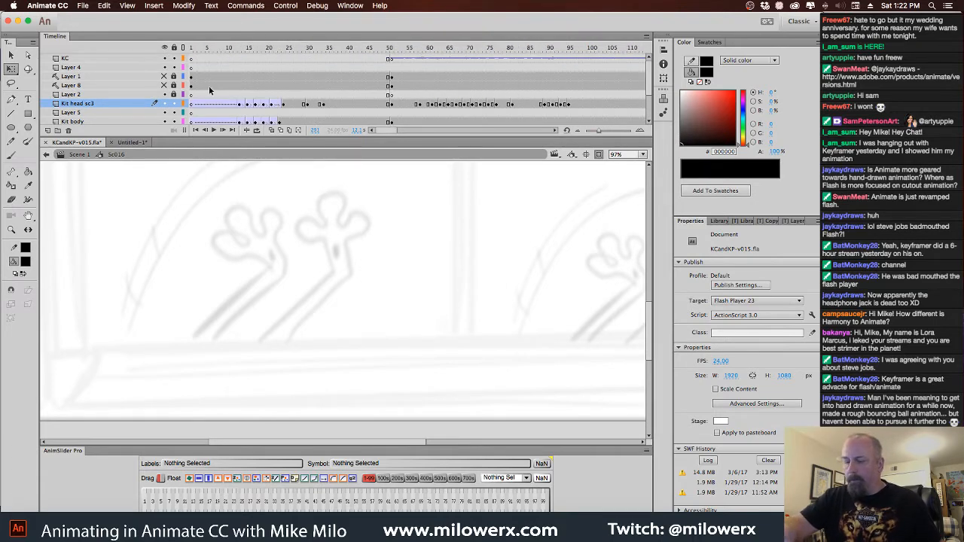
pyautogui.click(84, 155)
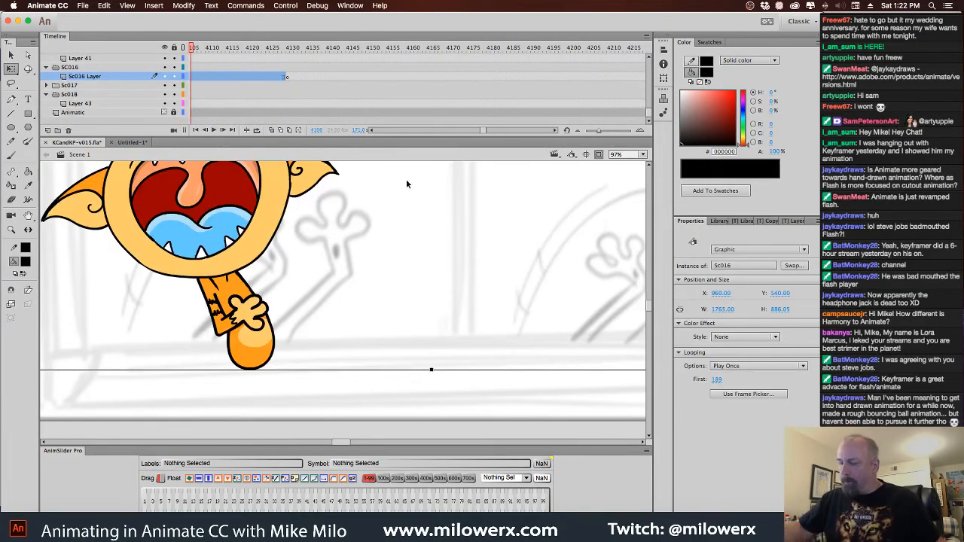
pyautogui.moveTo(193, 46); pyautogui.dragTo(241, 62)
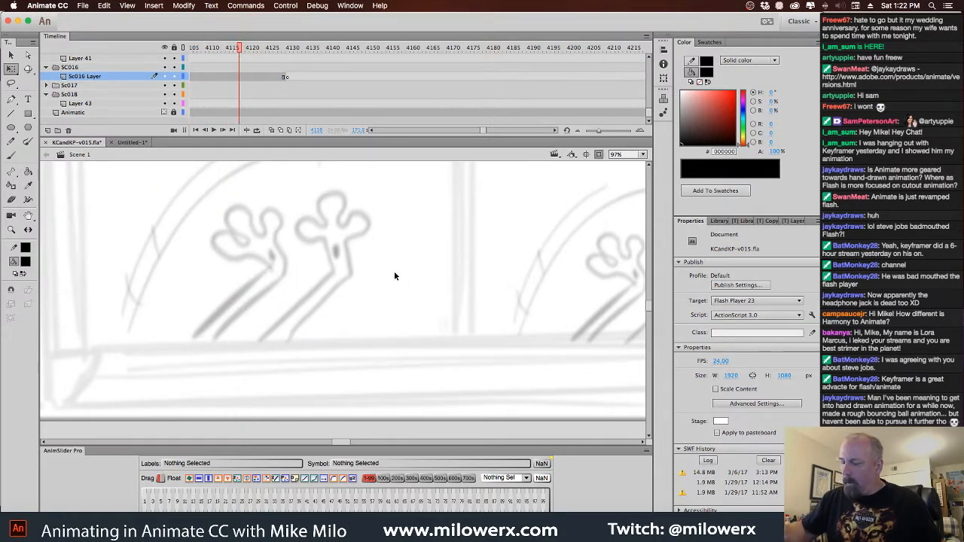
pyautogui.click(244, 76)
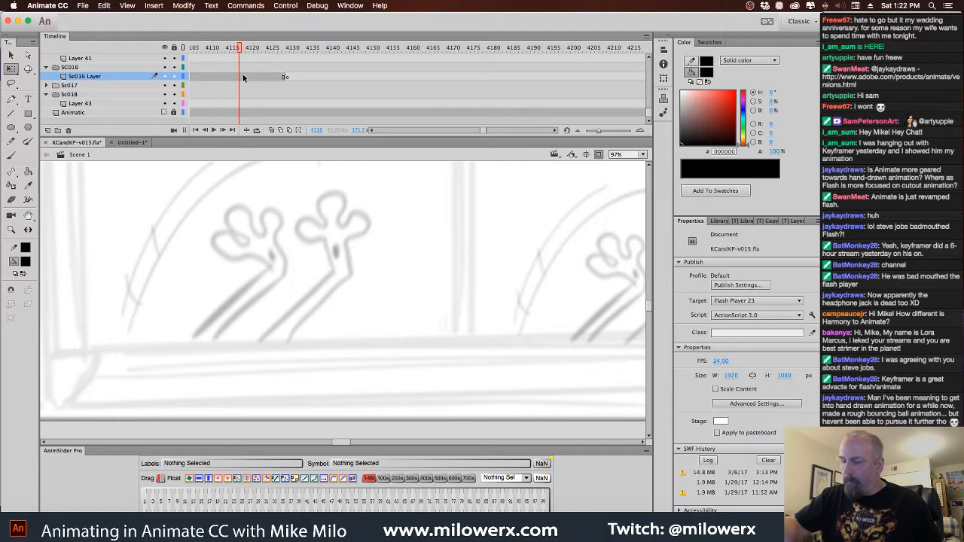
pyautogui.moveTo(244, 49); pyautogui.dragTo(219, 62)
pyautogui.doubleClick(227, 261)
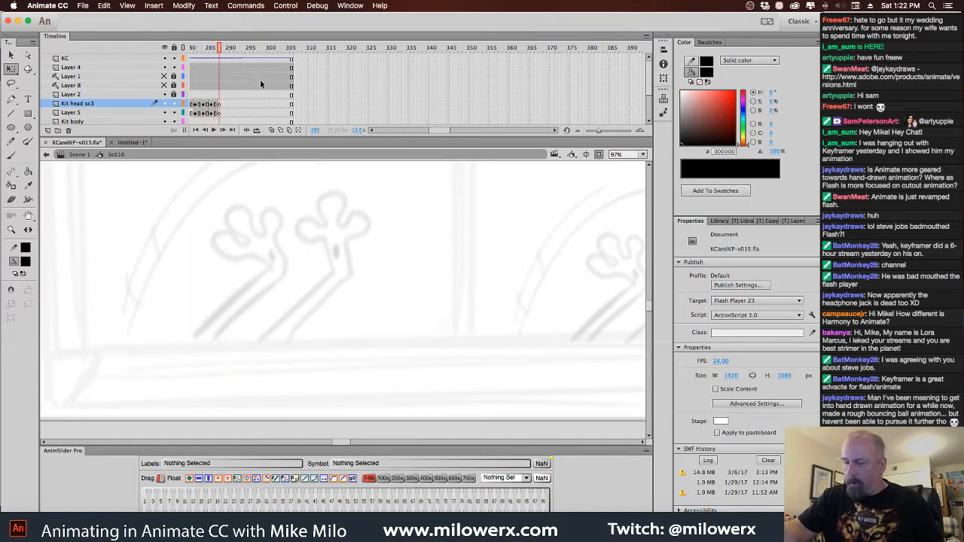
# Turn off the Guide setting for Layer 1 and Layer 8 and make both layers visible
pyautogui.moveTo(103, 80); pyautogui.dragTo(102, 87)
pyautogui.rightClick(103, 86)
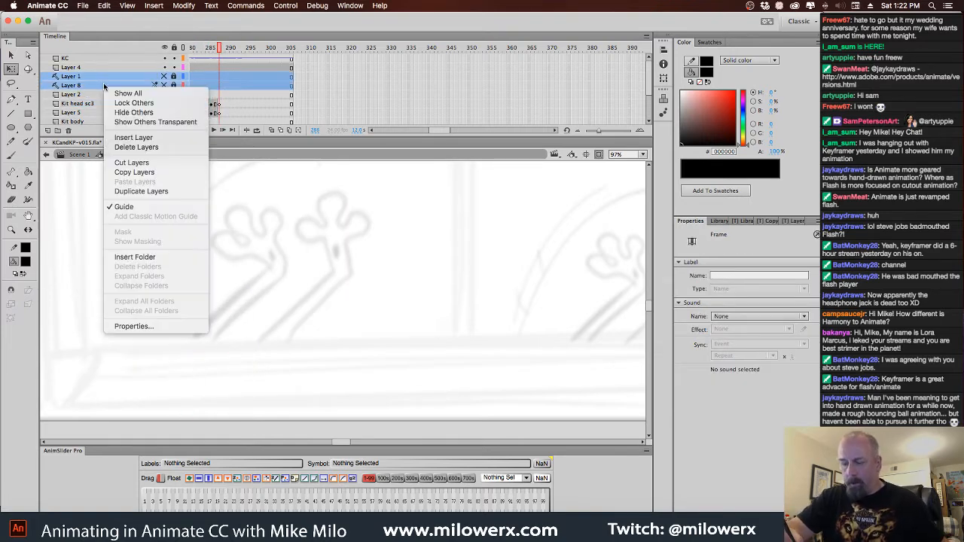
pyautogui.click(172, 94)
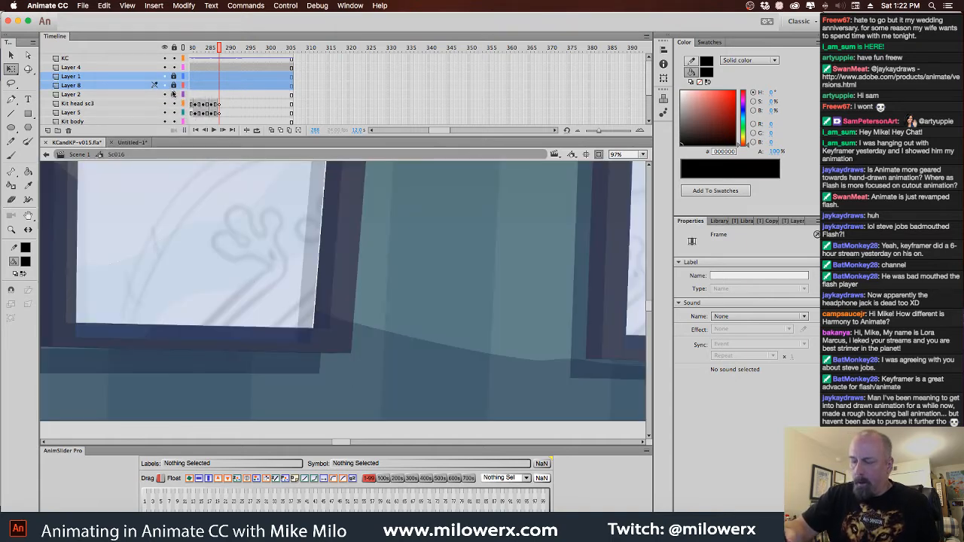
# Show Layer 7 and turn off its Guide setting
pyautogui.moveTo(650, 97); pyautogui.dragTo(650, 120)
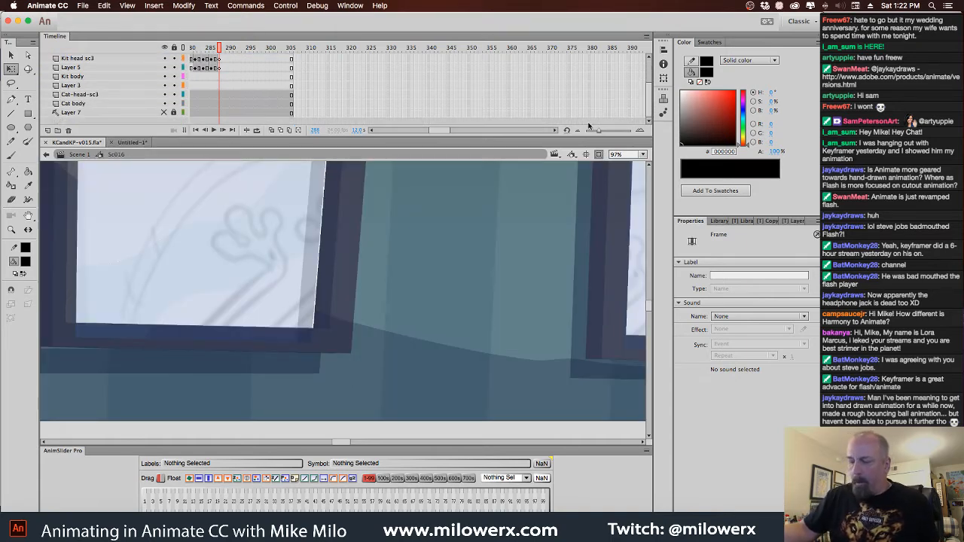
pyautogui.click(164, 113)
pyautogui.rightClick(133, 114)
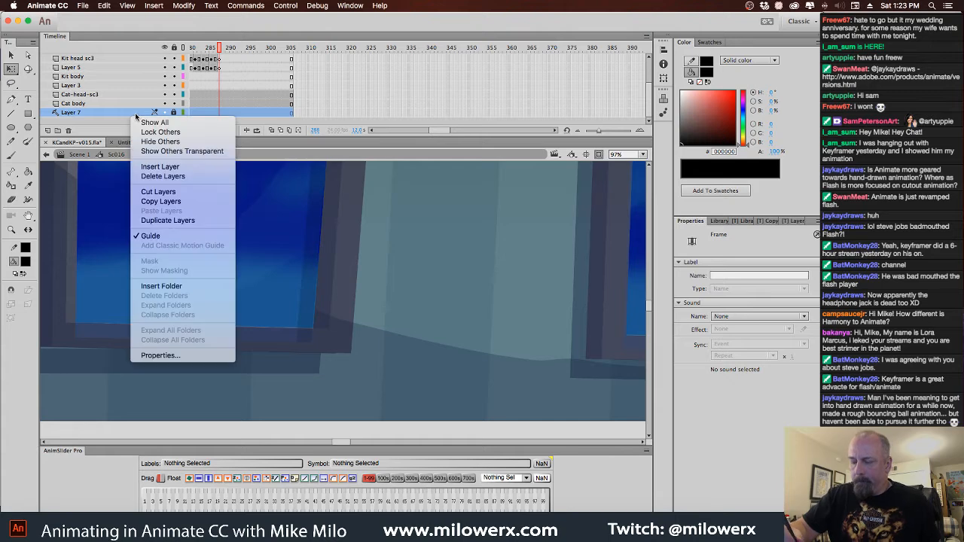
pyautogui.click(184, 238)
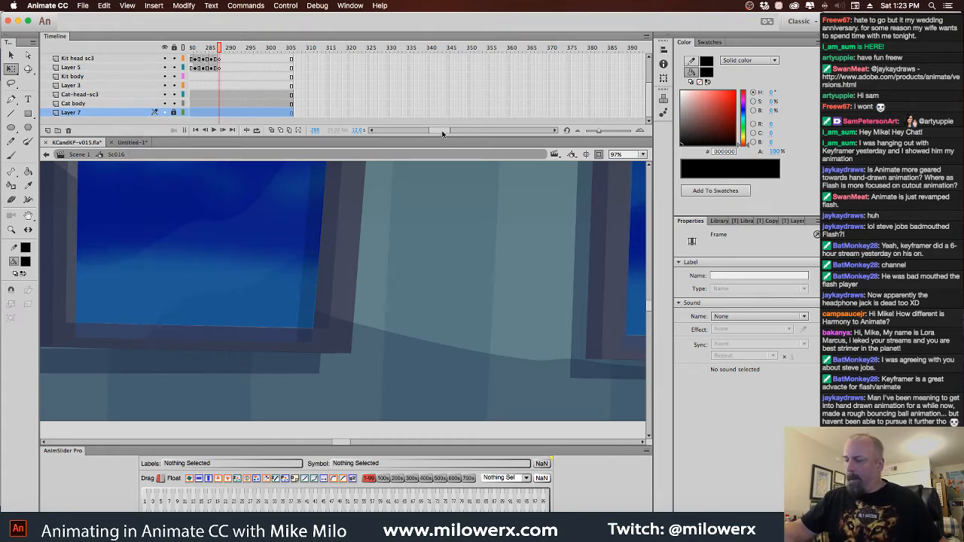
# Try Layer 7 as a guide layer again, toggle its visibility, and turn the Guide setting back off
pyautogui.moveTo(443, 133); pyautogui.dragTo(399, 132)
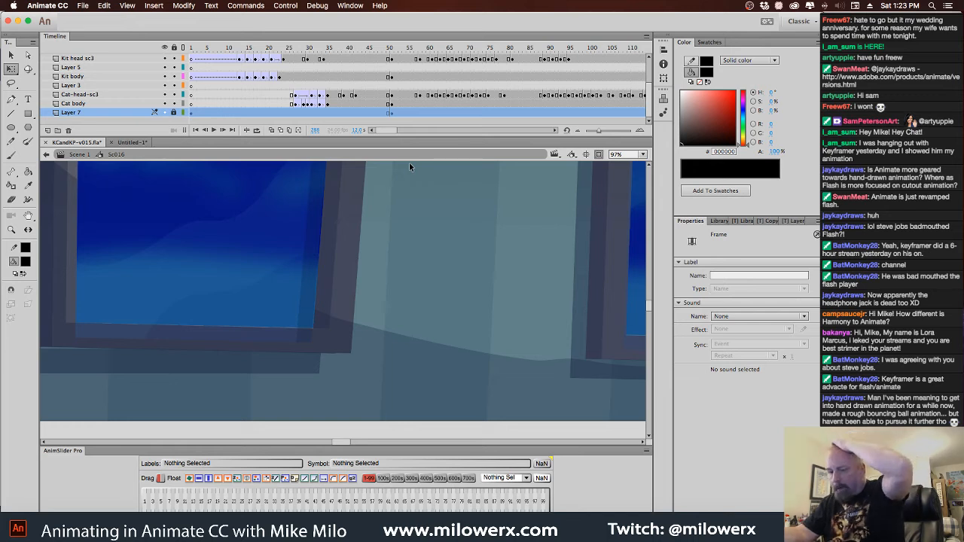
pyautogui.rightClick(118, 115)
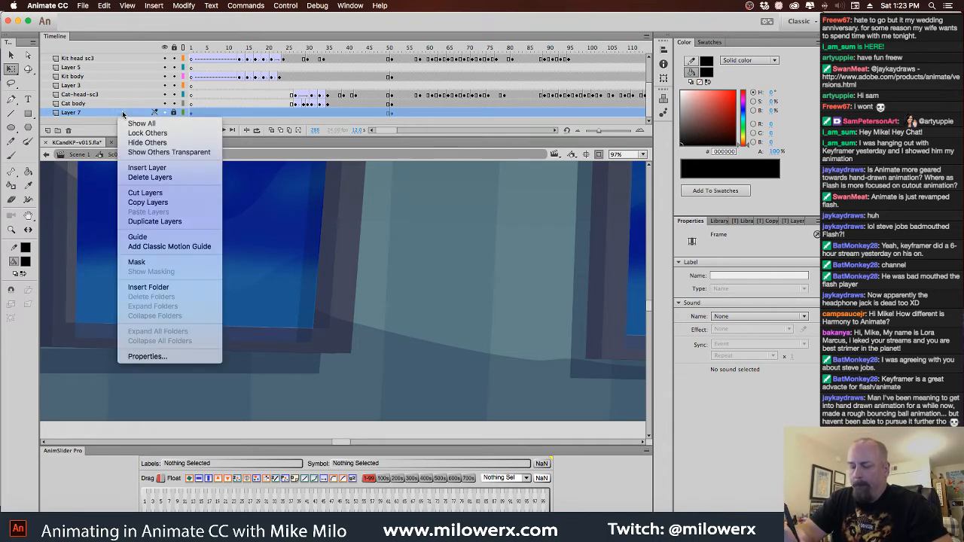
pyautogui.click(160, 241)
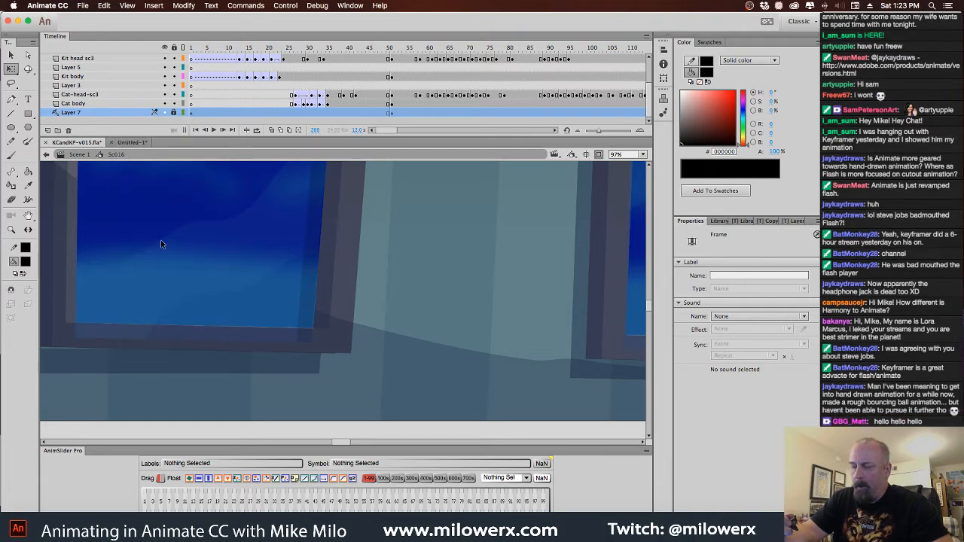
pyautogui.click(166, 112)
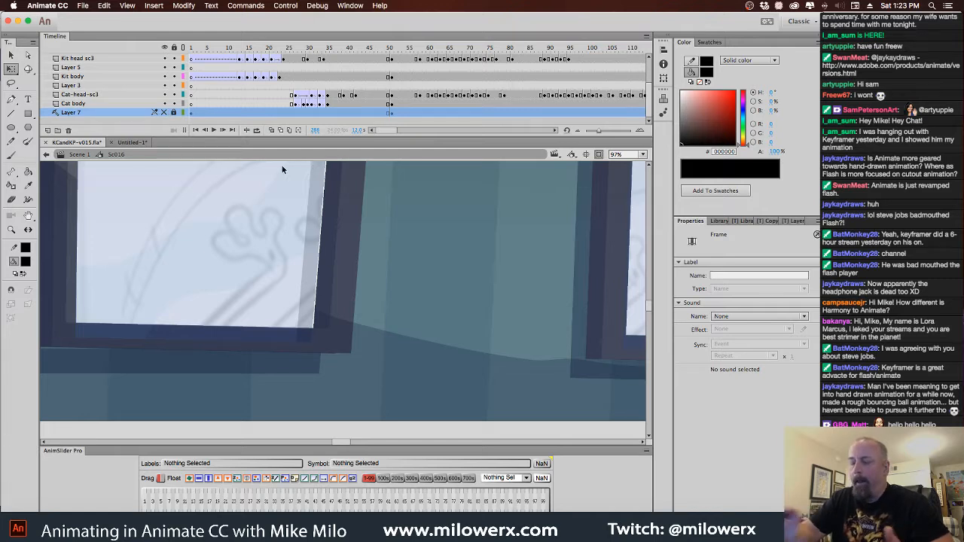
pyautogui.click(164, 112)
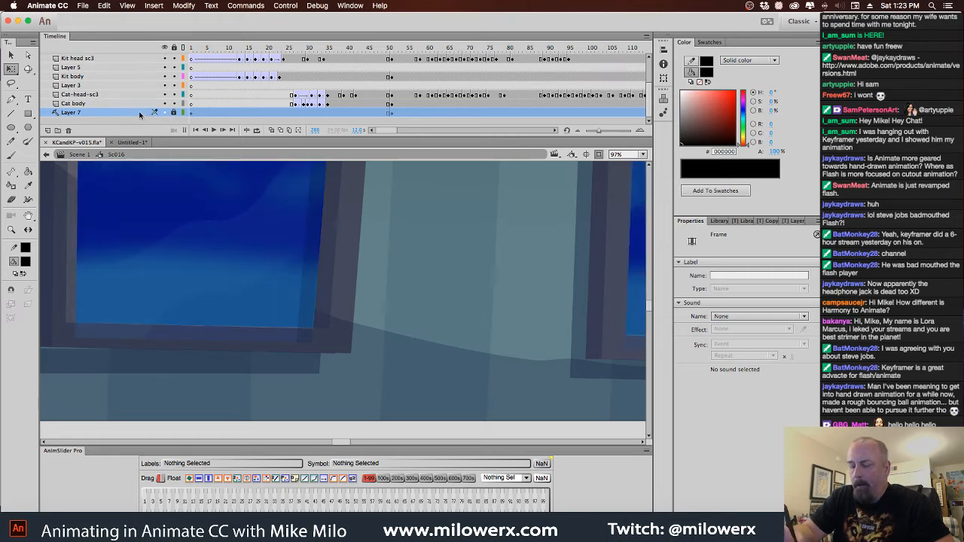
pyautogui.rightClick(138, 113)
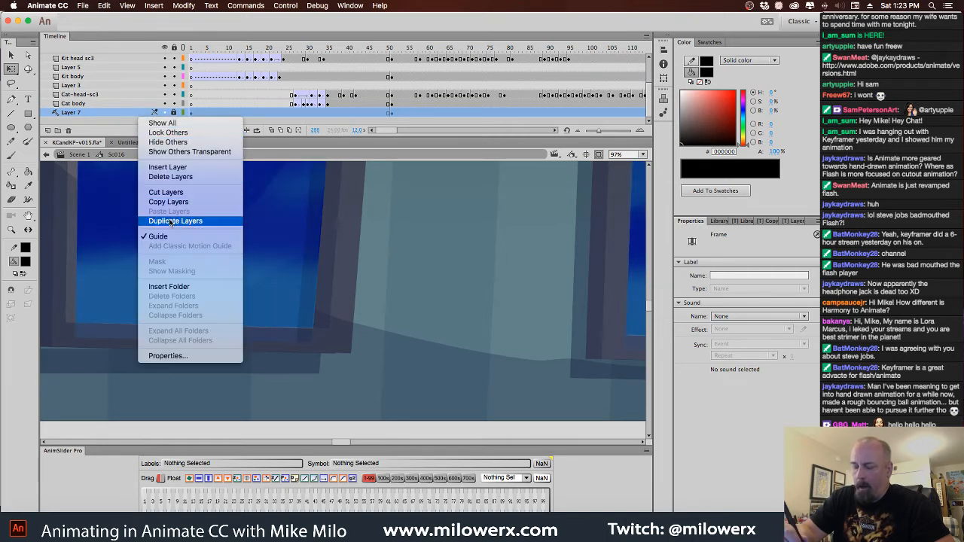
pyautogui.click(173, 236)
# Unlock Layer 7 and hide Layer 7, Layer 1 and Layer 8
pyautogui.click(174, 112)
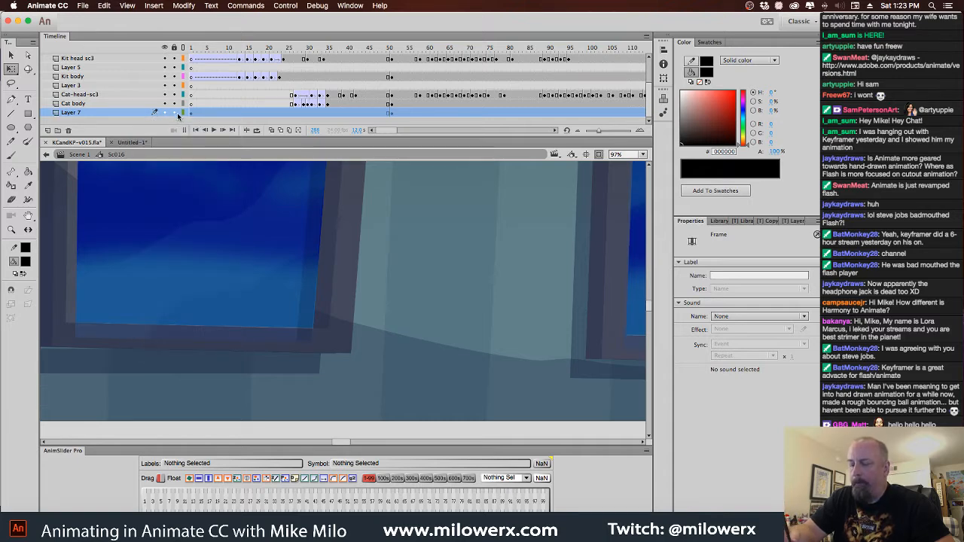
pyautogui.click(164, 113)
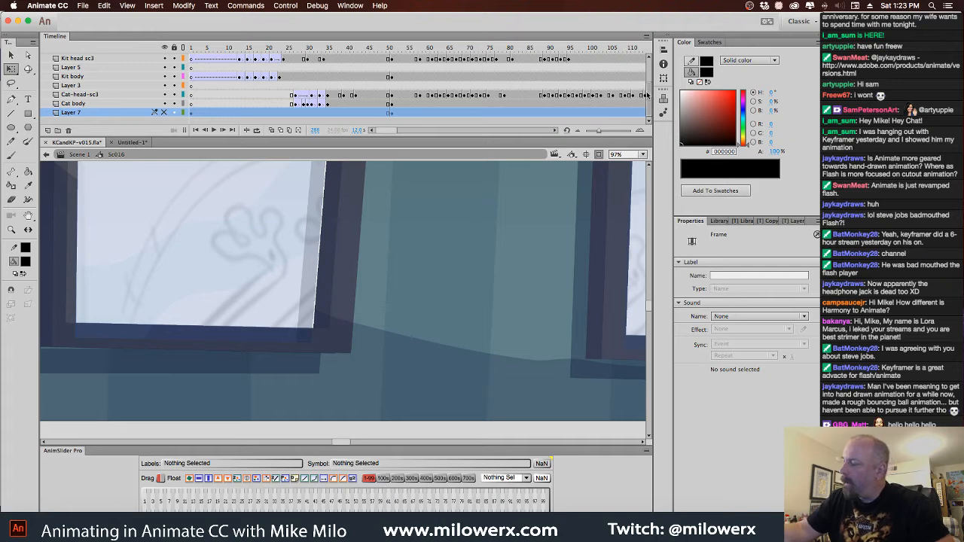
pyautogui.scroll(3, 624, 52)
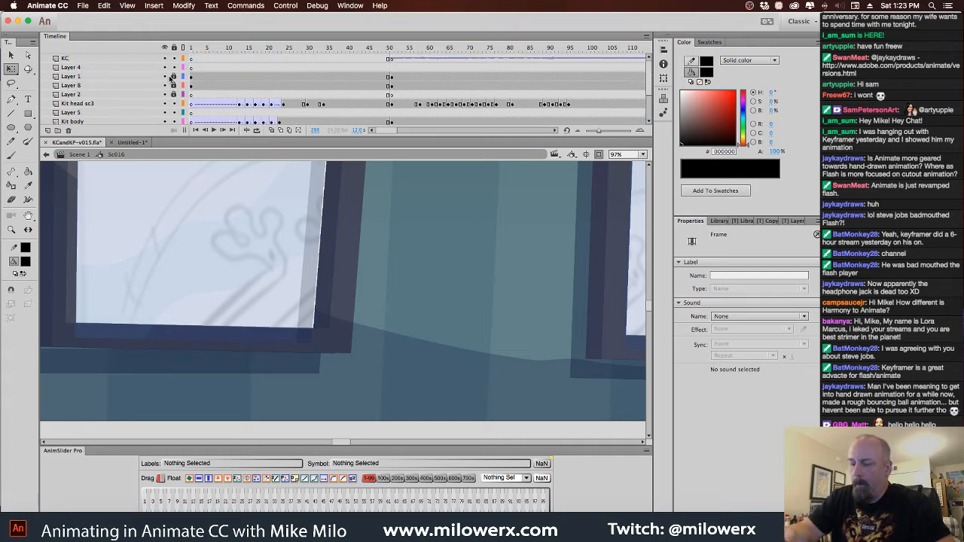
pyautogui.click(165, 76)
pyautogui.click(165, 85)
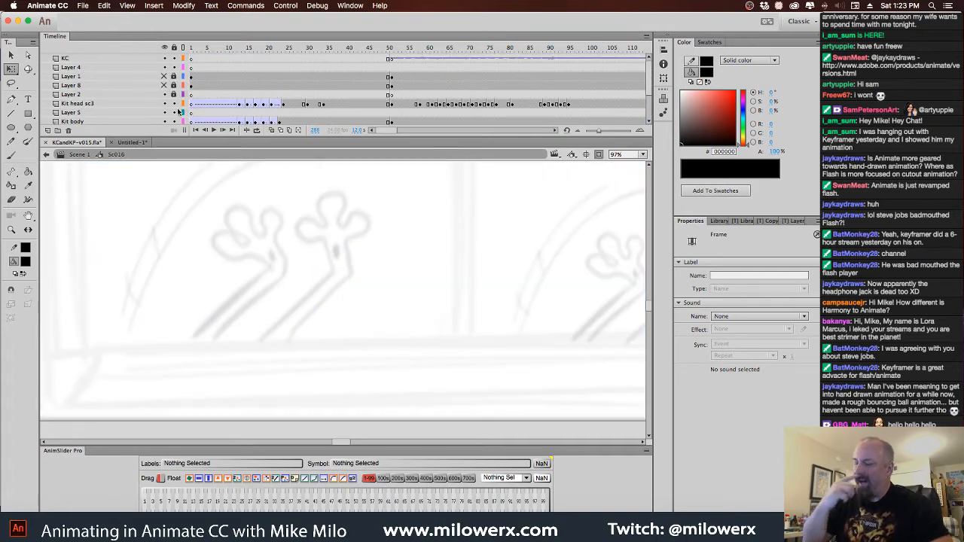
# Return to Scene 1 with the whole stage in view to check the complete shot
pyautogui.keyDown('alt'); pyautogui.keyDown('super'); pyautogui.click(427, 285); pyautogui.keyUp('super'); pyautogui.keyUp('alt')
pyautogui.moveTo(442, 293); pyautogui.dragTo(402, 367)
pyautogui.click(80, 154)
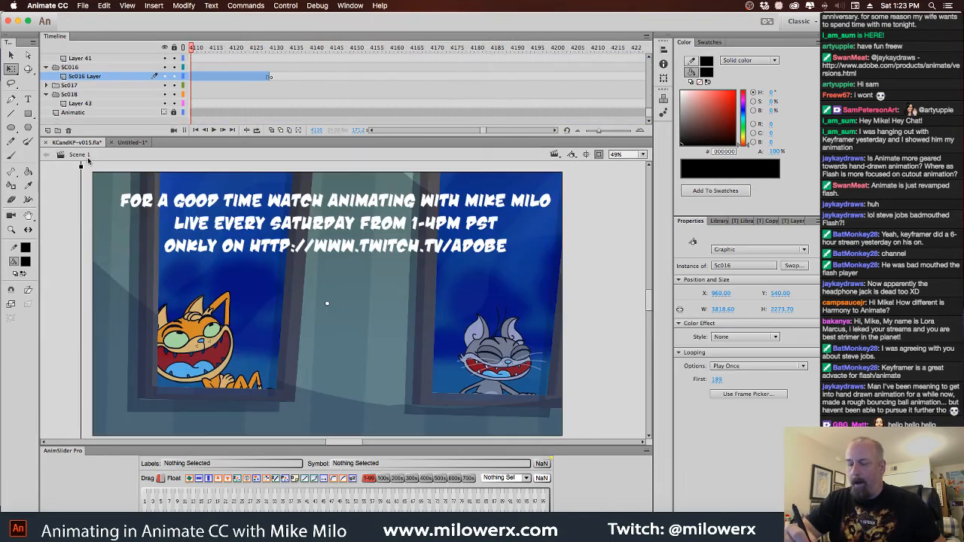
# Reopen Sc016 and delete the white promotional text about the live show from Layer 4
pyautogui.doubleClick(342, 207)
pyautogui.moveTo(446, 134); pyautogui.dragTo(438, 131)
pyautogui.click(435, 214)
pyautogui.press('Delete')
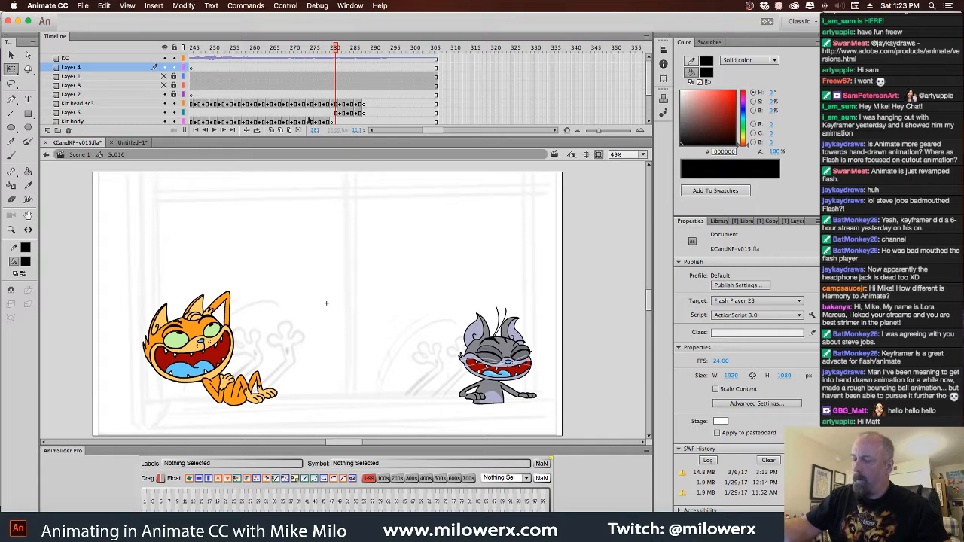
# Return to Scene 1 and scrub through the Sc016 shot around frame 4124 to check the gray cat in the window
pyautogui.click(85, 156)
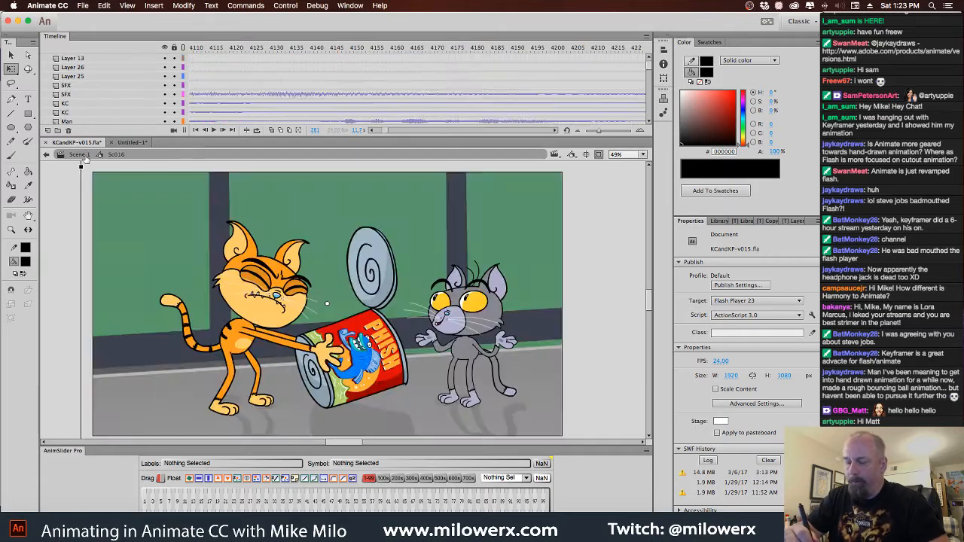
pyautogui.moveTo(192, 52); pyautogui.dragTo(349, 75)
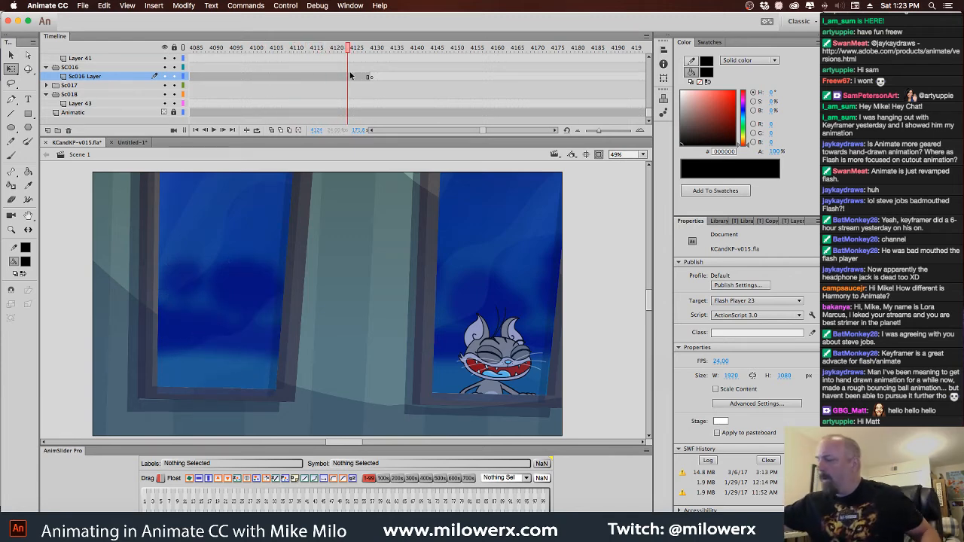
pyautogui.moveTo(349, 53)
pyautogui.mouseDown()
pyautogui.moveTo(197, 68)
pyautogui.moveTo(348, 88)
pyautogui.moveTo(254, 92)
pyautogui.moveTo(438, 95)
pyautogui.moveTo(341, 94)
pyautogui.mouseUp()
pyautogui.moveTo(482, 135); pyautogui.dragTo(370, 131)
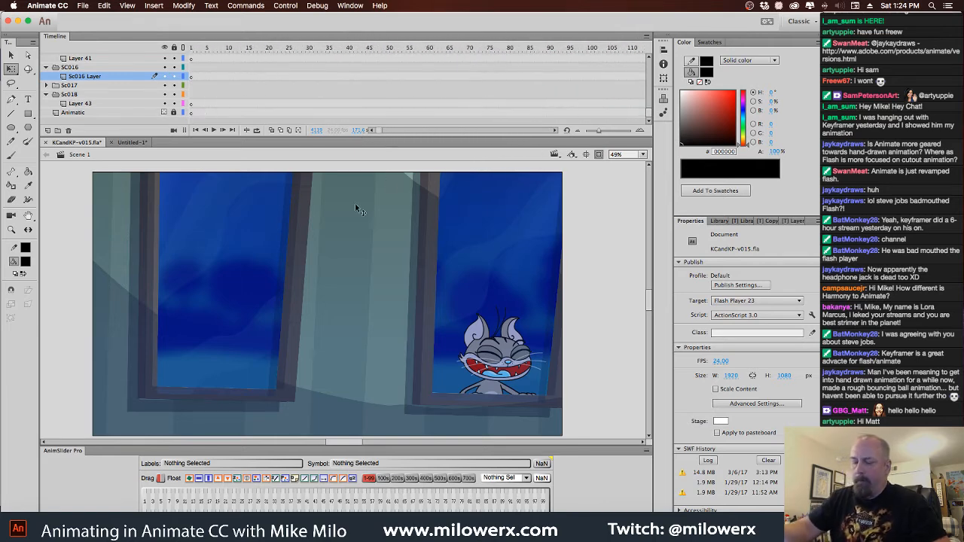
# Check the opening and the doorway shots of Scene 1 between frames 634 and 830
pyautogui.click(193, 49)
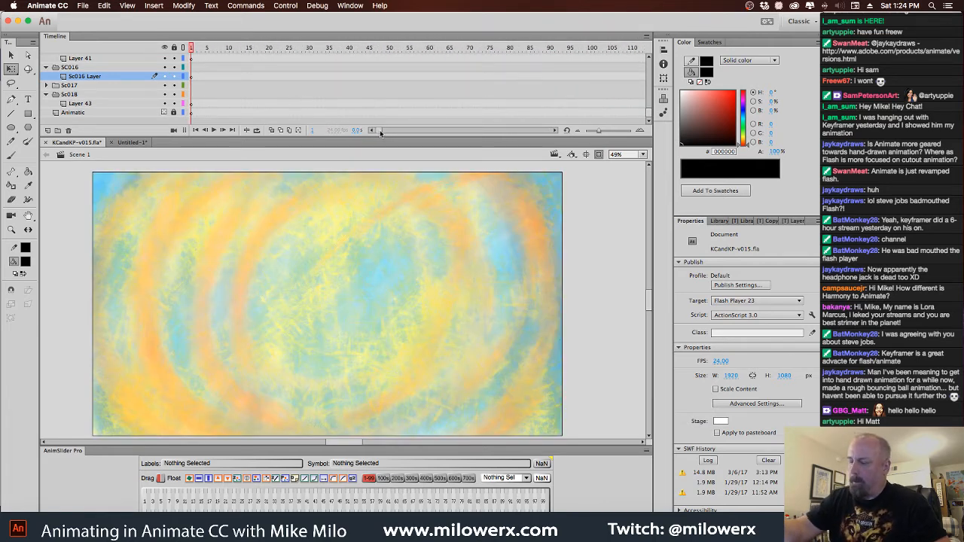
pyautogui.moveTo(381, 133); pyautogui.dragTo(400, 130)
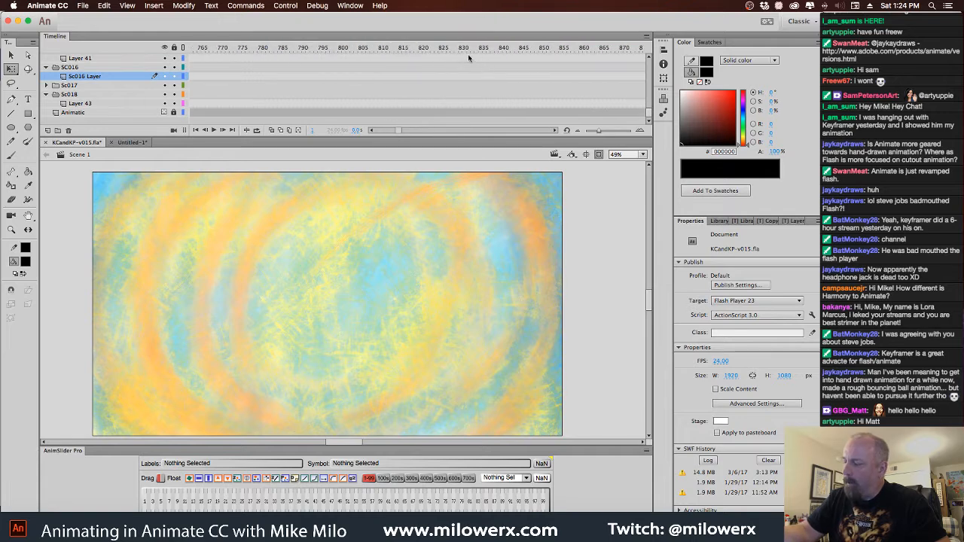
pyautogui.click(463, 48)
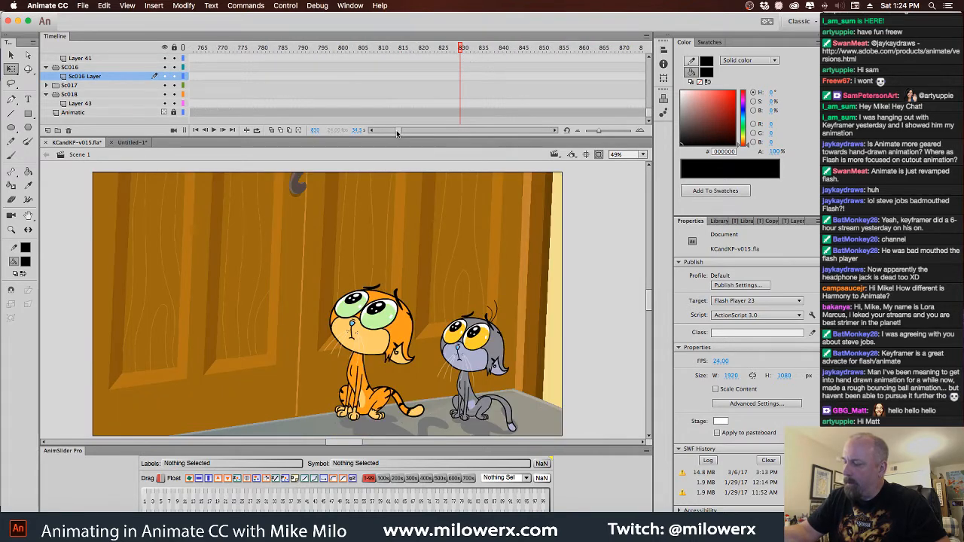
pyautogui.moveTo(397, 132); pyautogui.dragTo(394, 133)
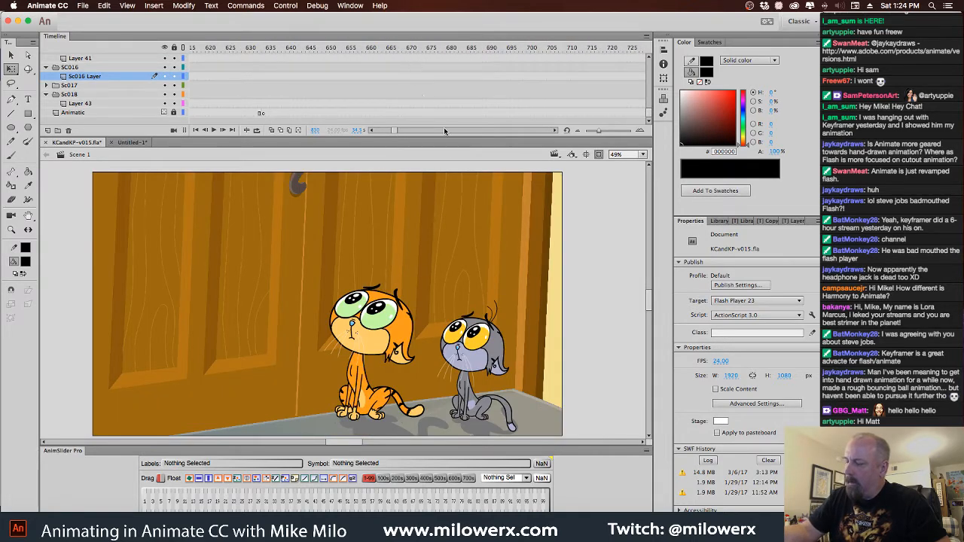
pyautogui.click(408, 48)
pyautogui.moveTo(408, 56); pyautogui.dragTo(336, 56)
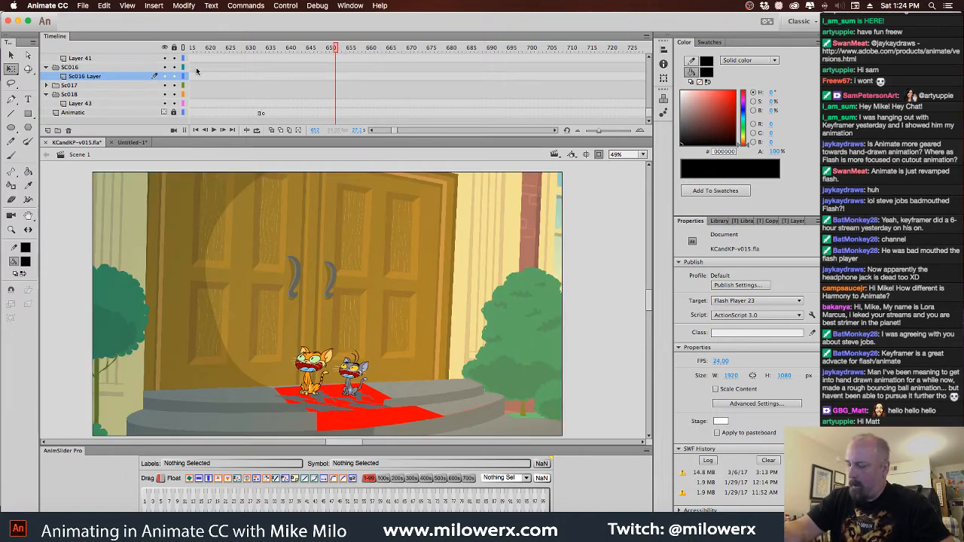
pyautogui.click(307, 48)
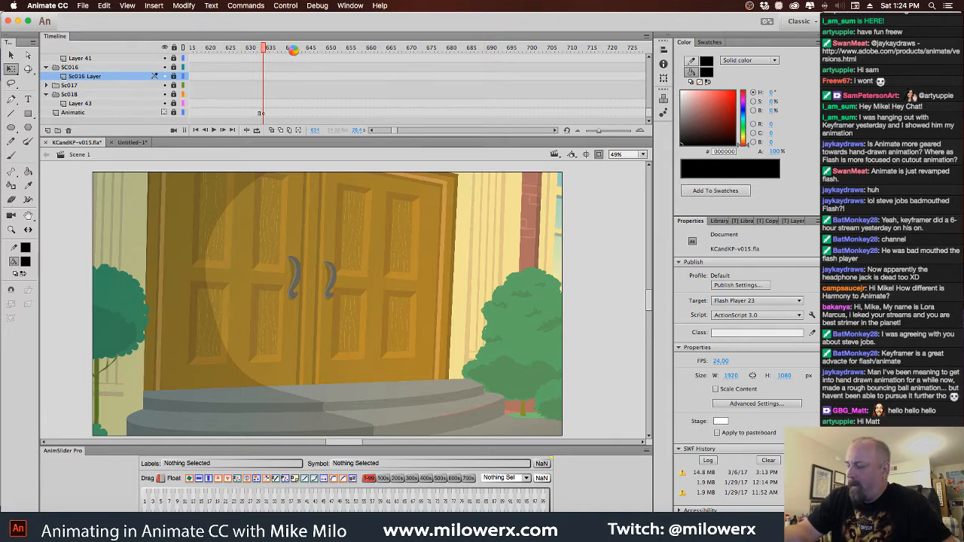
pyautogui.moveTo(363, 49); pyautogui.dragTo(466, 50)
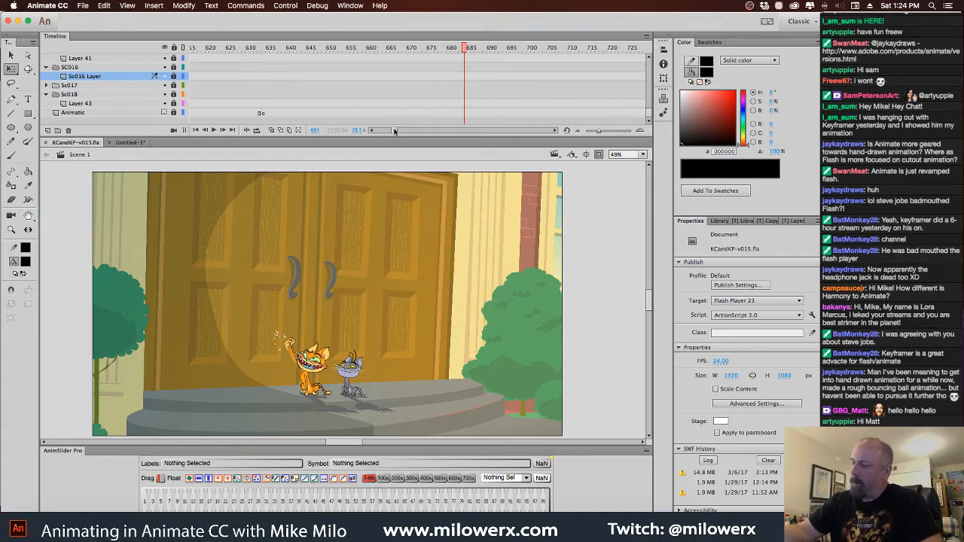
# Check the kitchen shot around frame 3157 where the gray cat pours out the box
pyautogui.moveTo(393, 130); pyautogui.dragTo(474, 52)
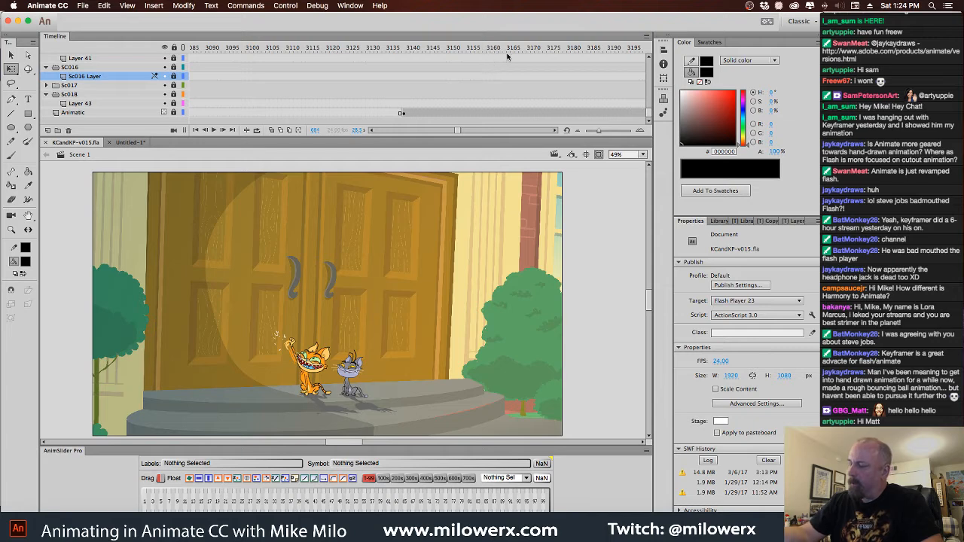
pyautogui.click(507, 52)
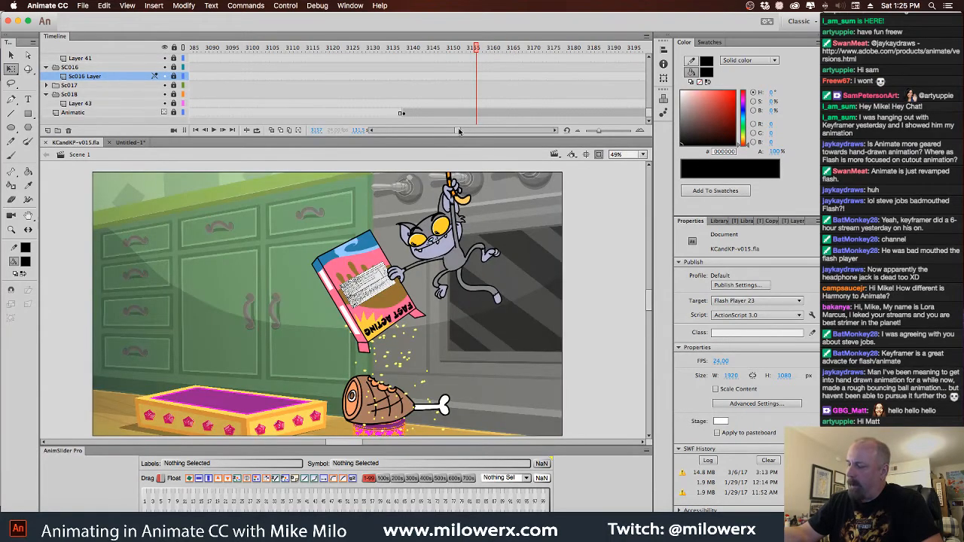
pyautogui.moveTo(455, 131); pyautogui.dragTo(369, 132)
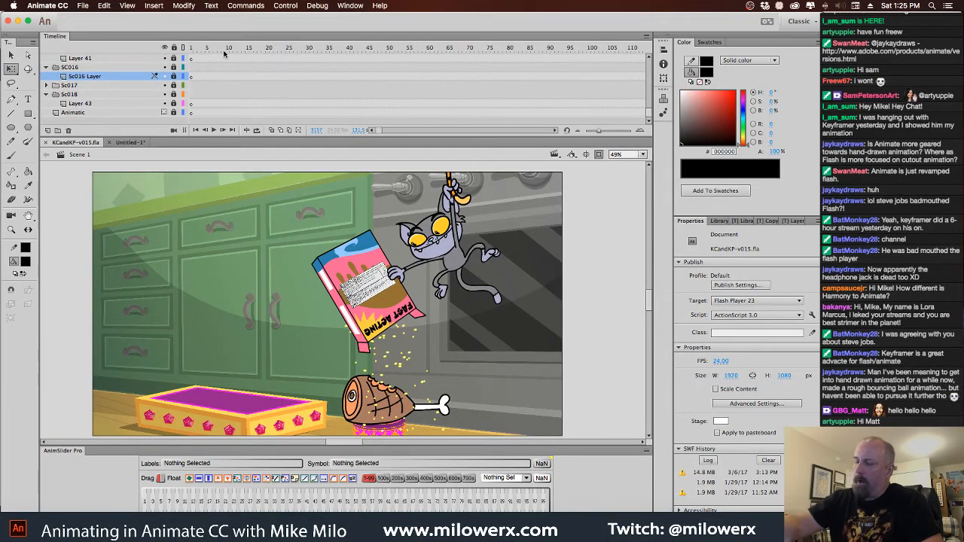
# Rewind Scene 1 to frame 1, make the timeline slightly shorter, and play the cartoon from the start
pyautogui.moveTo(217, 51); pyautogui.dragTo(190, 50)
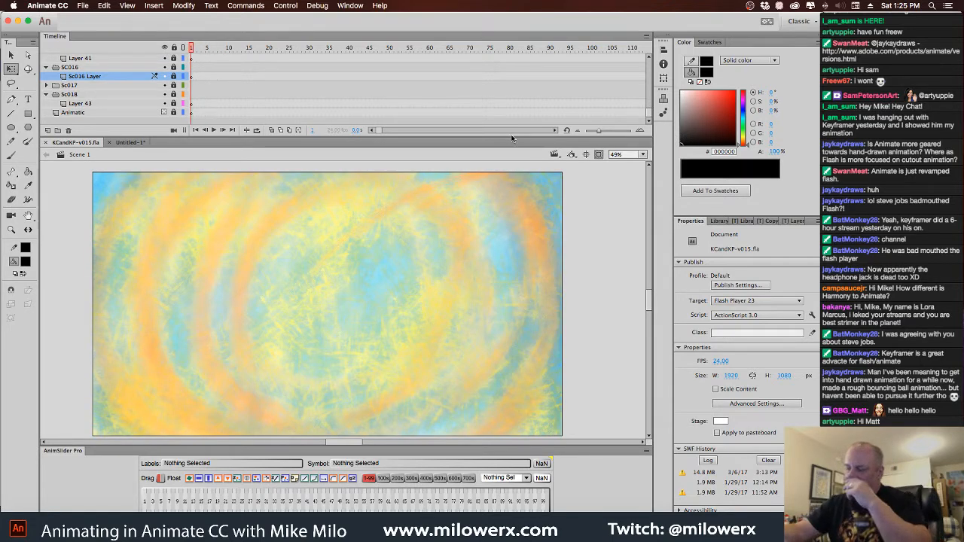
pyautogui.moveTo(512, 137); pyautogui.dragTo(516, 127)
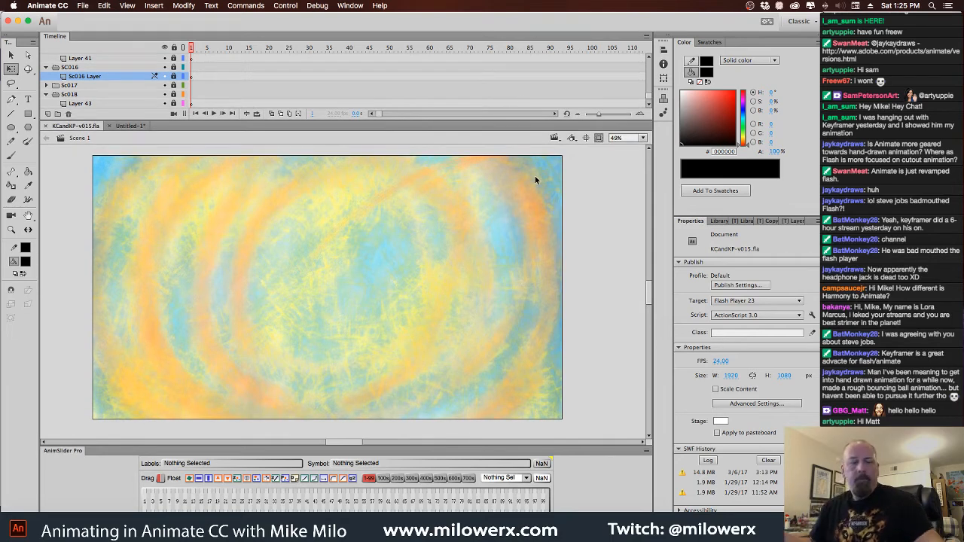
pyautogui.press('Return')
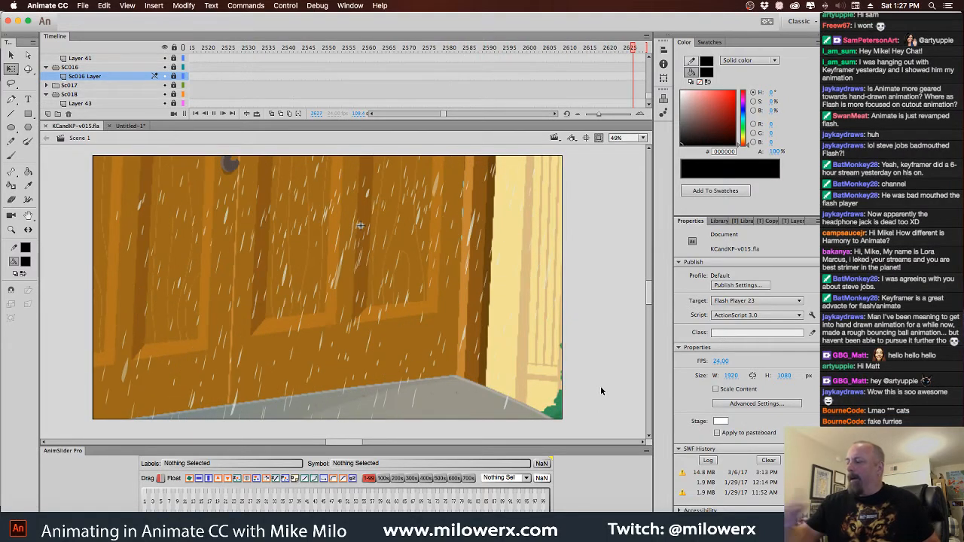
# Move back to the rainy door shot at frame 2600 and replay the cartoon from there, scrubbing back over the kitchen shot
pyautogui.click(590, 50)
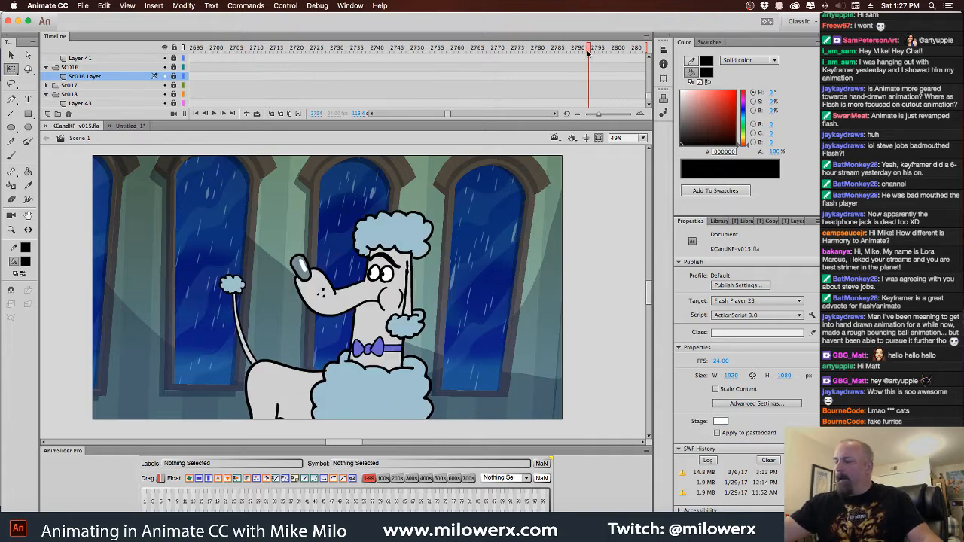
pyautogui.moveTo(588, 53); pyautogui.dragTo(160, 49)
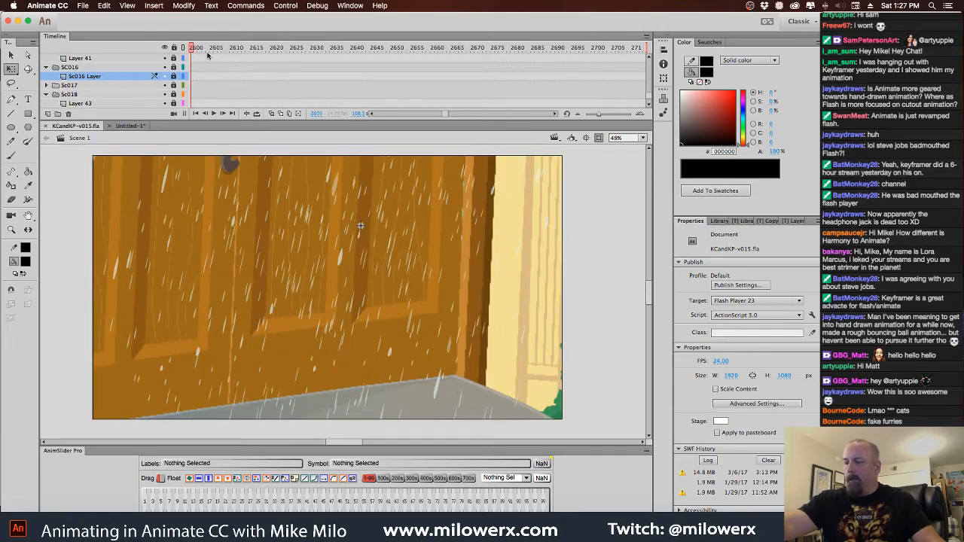
pyautogui.press('Return')
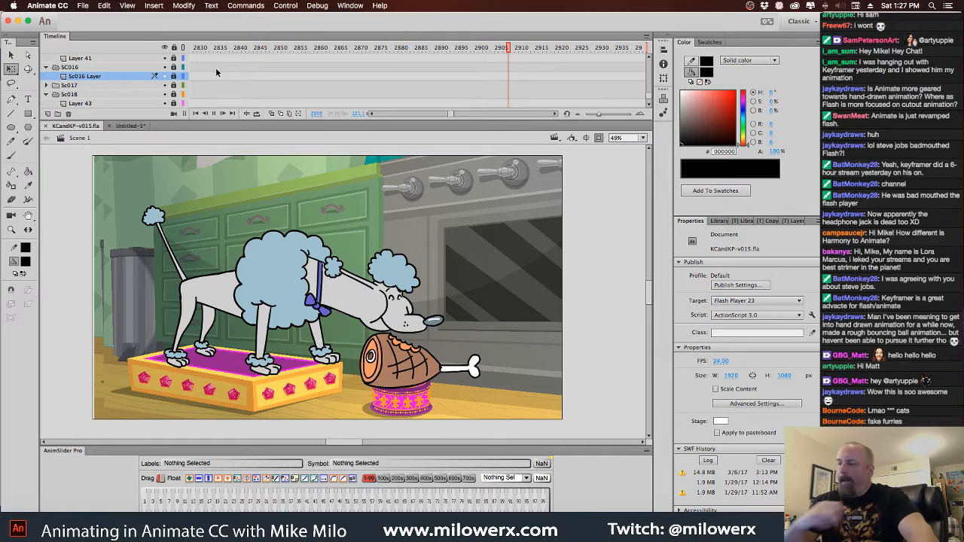
pyautogui.press('Return')
pyautogui.moveTo(514, 51); pyautogui.dragTo(281, 60)
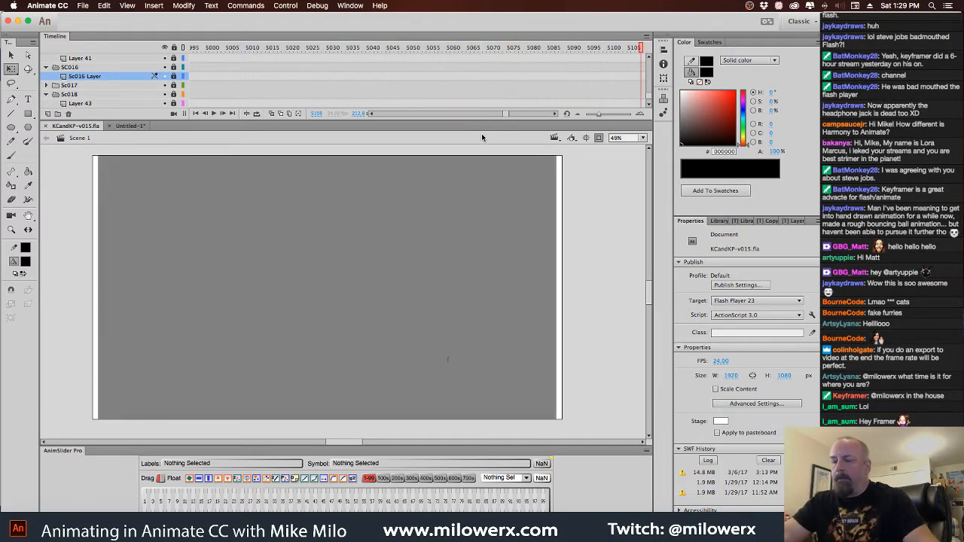
# Scrub the beginning of Sc016 in Scene 1, around frames 4018 to 4063, to examine both laughing cats
pyautogui.moveTo(503, 113); pyautogui.dragTo(475, 119)
pyautogui.moveTo(558, 49); pyautogui.dragTo(528, 83)
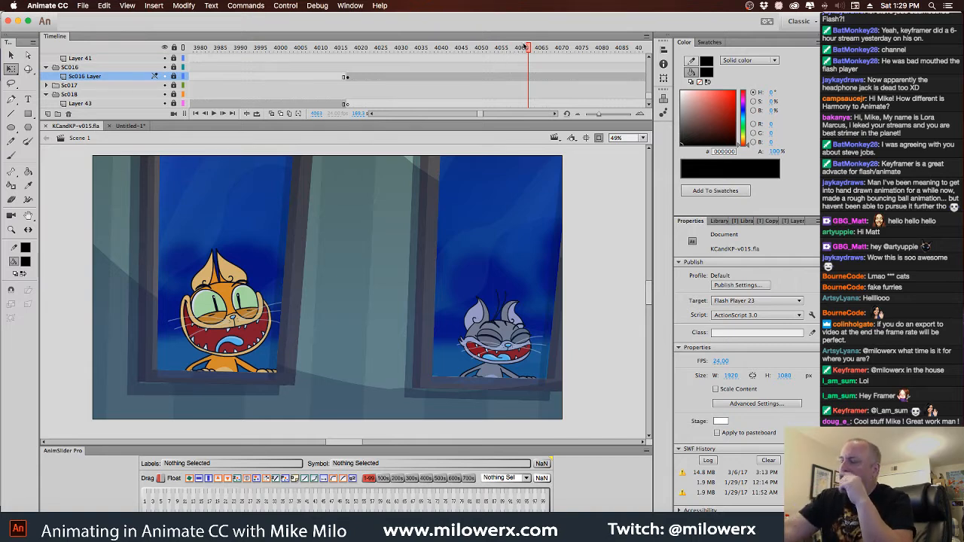
pyautogui.moveTo(525, 46); pyautogui.dragTo(347, 48)
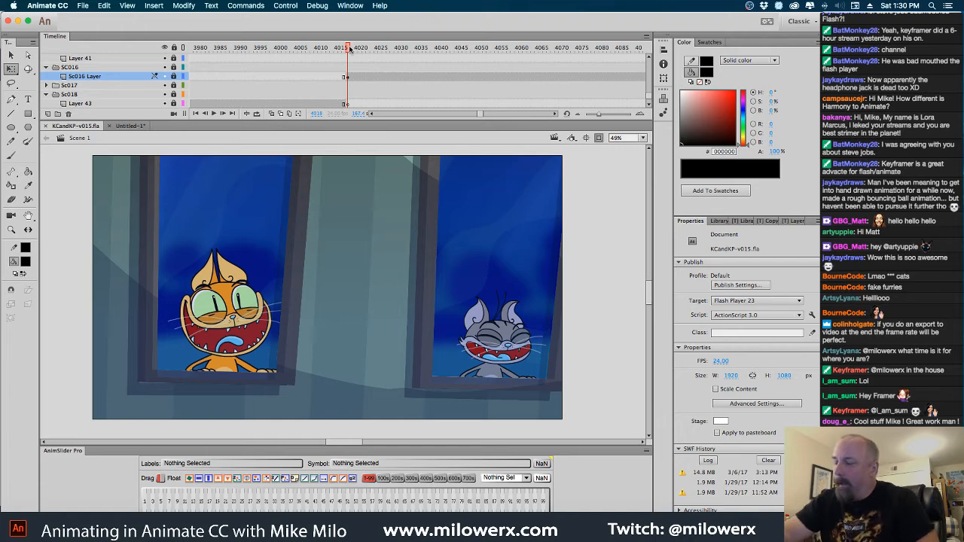
pyautogui.moveTo(349, 48); pyautogui.dragTo(500, 85)
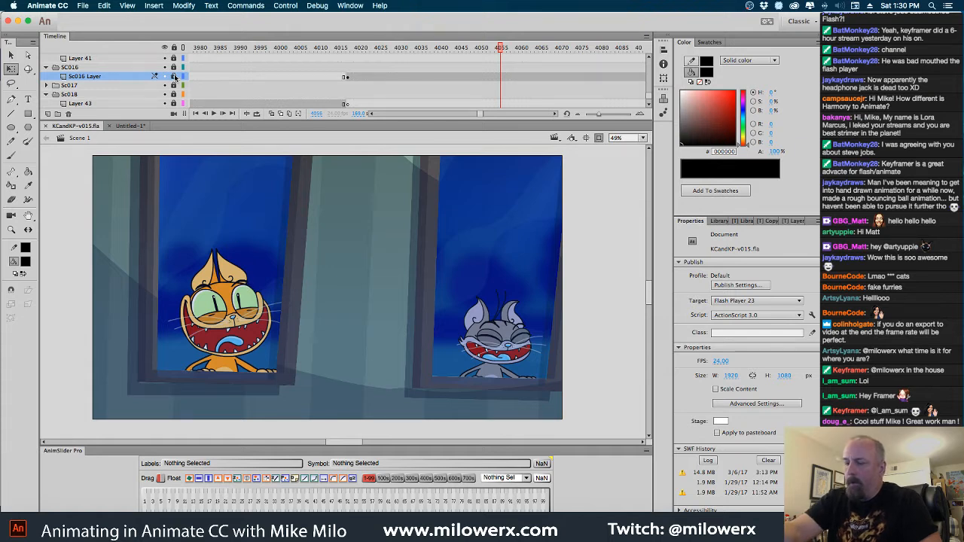
# Unlock all layers, reopen Sc016 for editing, and move to about frame 195 in its timeline
pyautogui.click(174, 48)
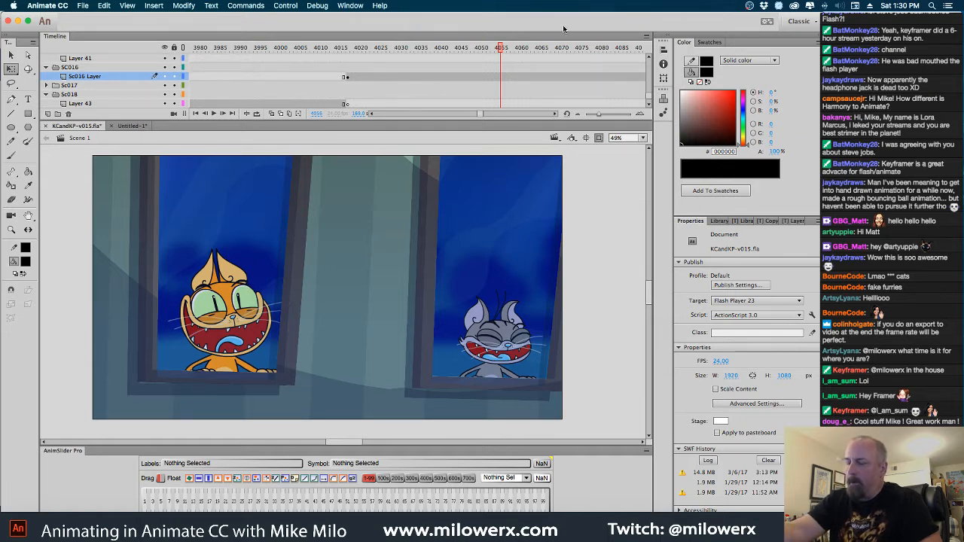
pyautogui.click(650, 103)
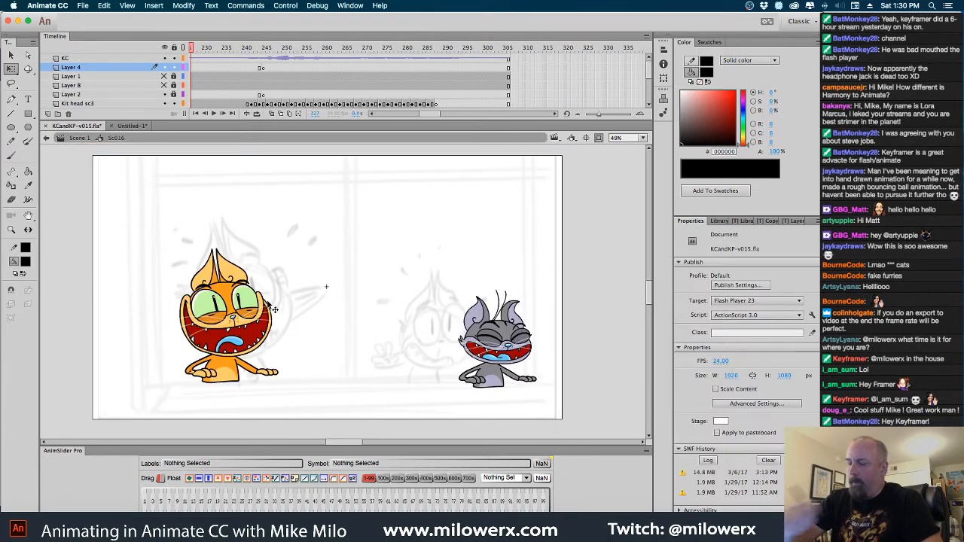
pyautogui.moveTo(433, 115); pyautogui.dragTo(427, 113)
pyautogui.moveTo(303, 50); pyautogui.dragTo(474, 109)
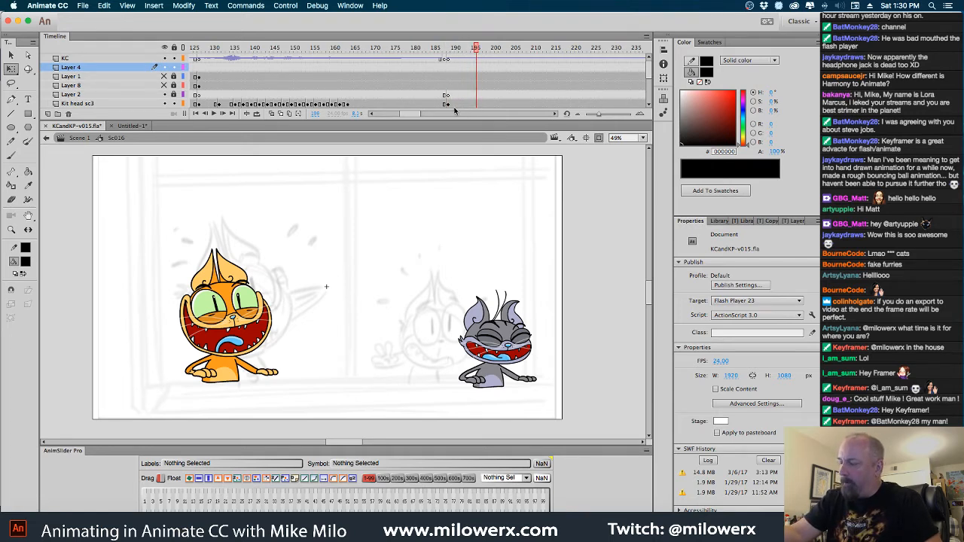
# Switch the orange cat's head on the Kit head sc3 keyframe at frame 188 to pose 101 with the Frame Picker
pyautogui.click(448, 103)
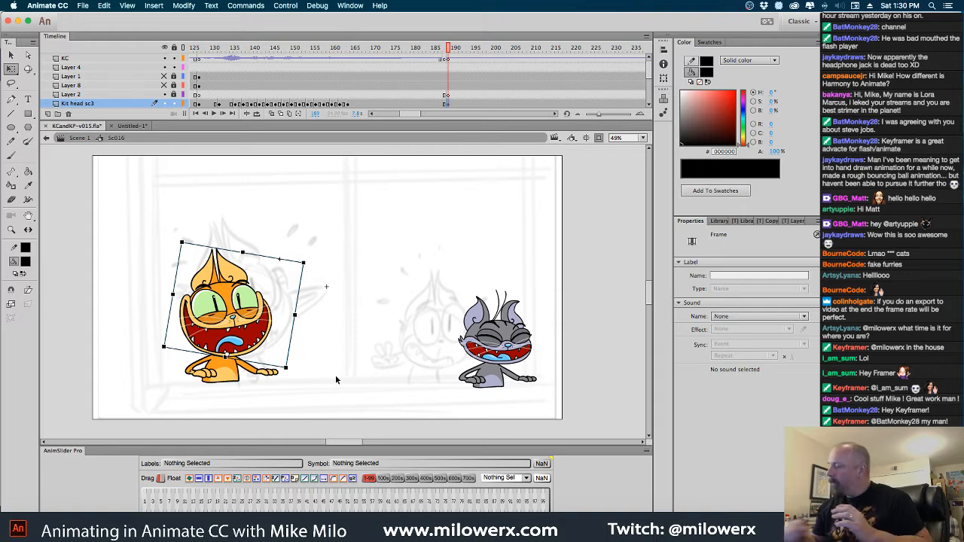
pyautogui.click(243, 301)
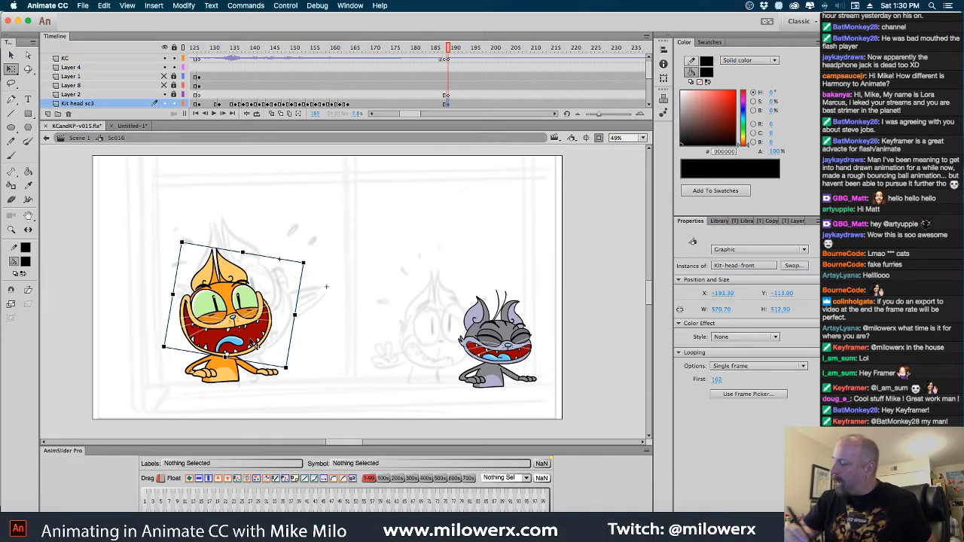
pyautogui.click(749, 395)
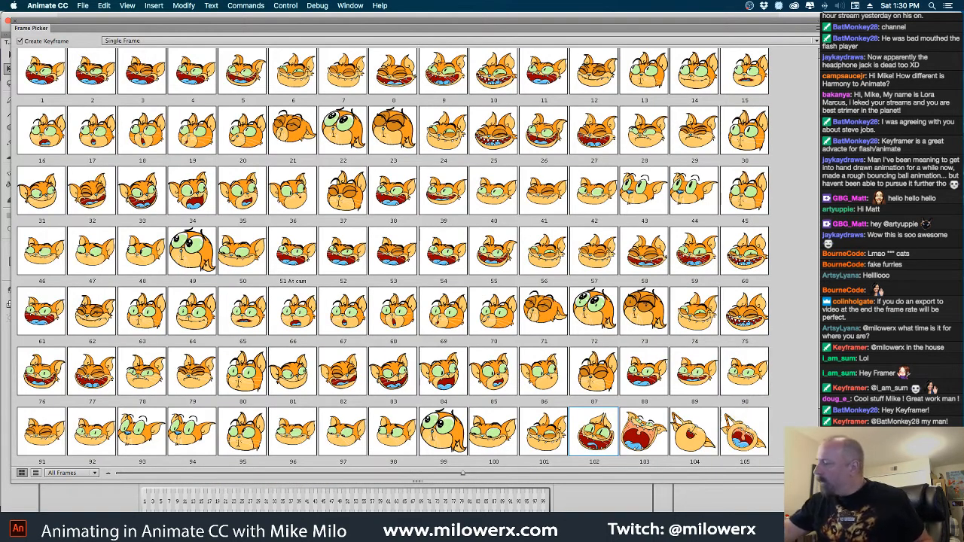
pyautogui.scroll(-2, 813, 380)
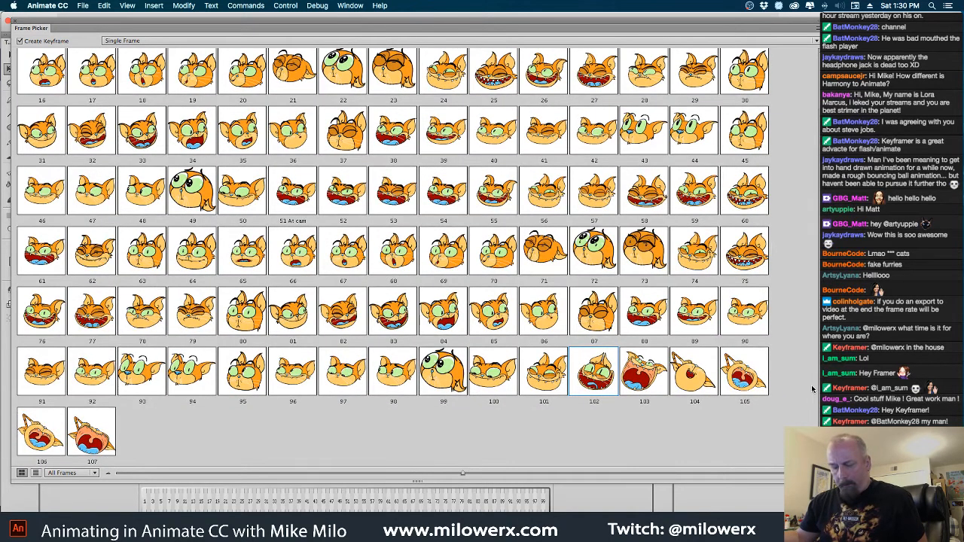
pyautogui.scroll(1, 813, 342)
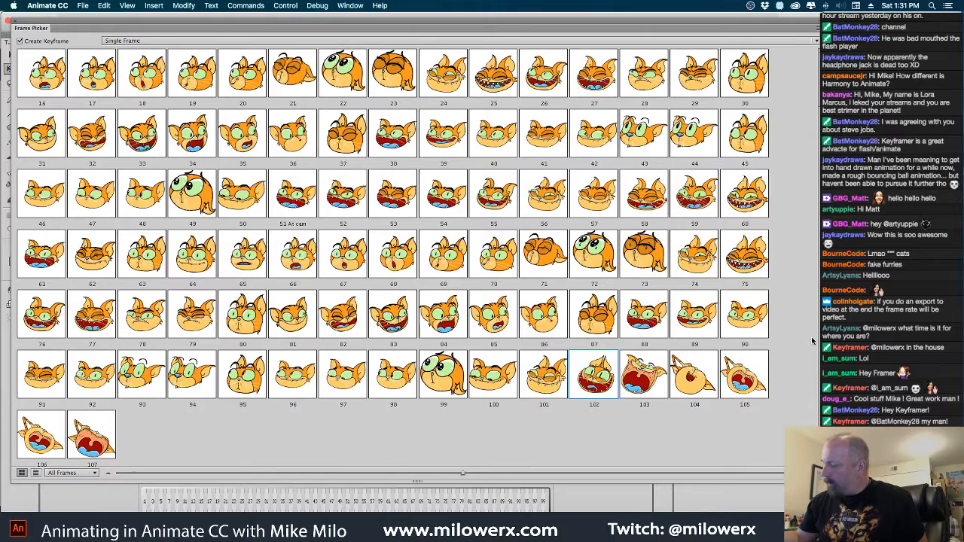
pyautogui.scroll(2, 392, 257)
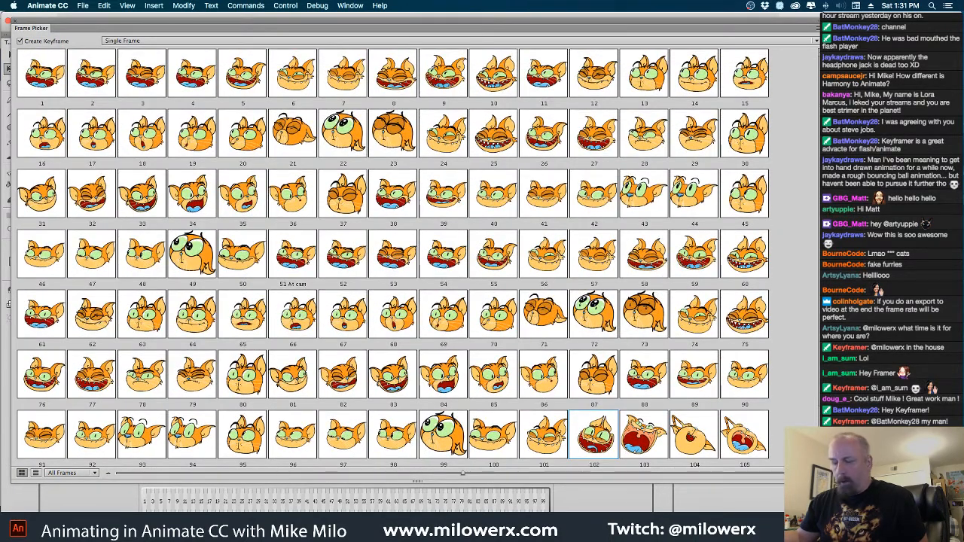
pyautogui.scroll(-2, 813, 345)
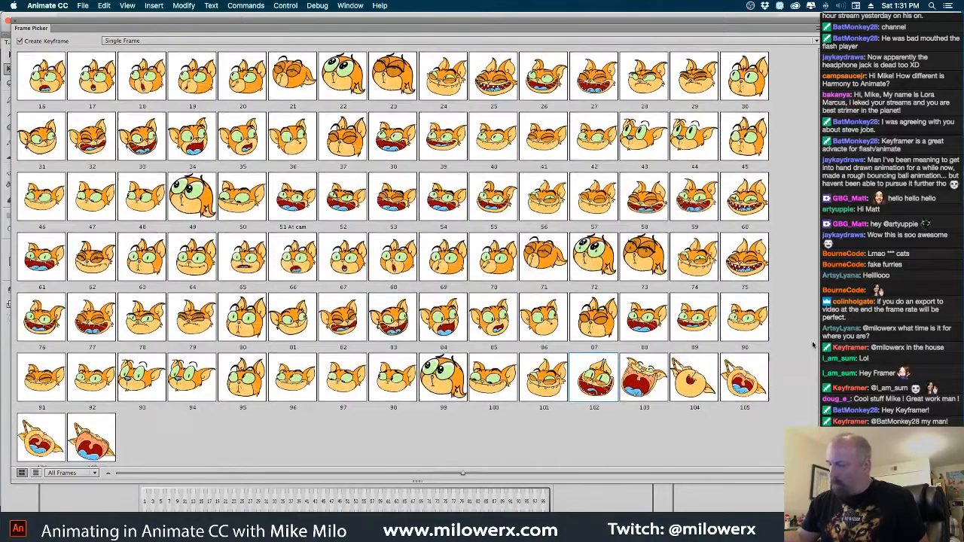
pyautogui.scroll(-1, 813, 345)
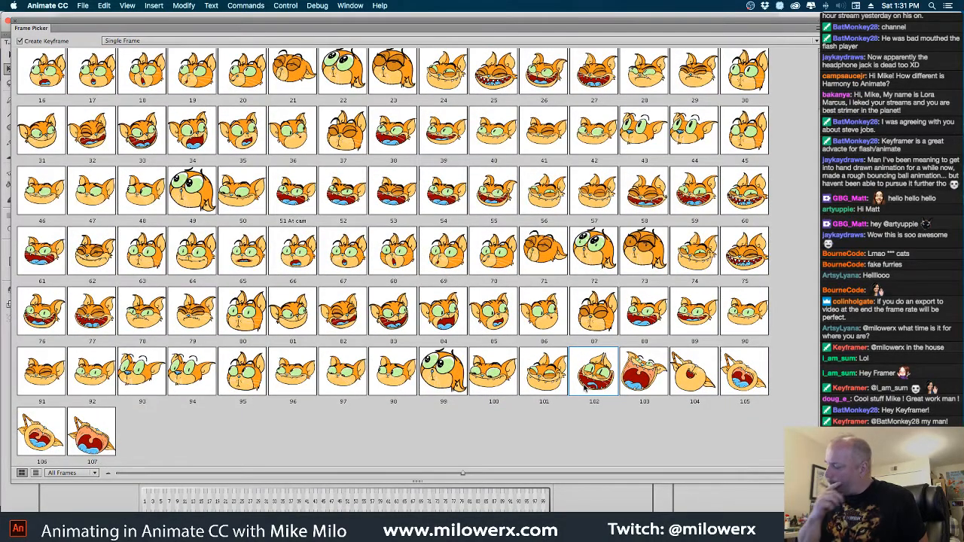
pyautogui.click(549, 391)
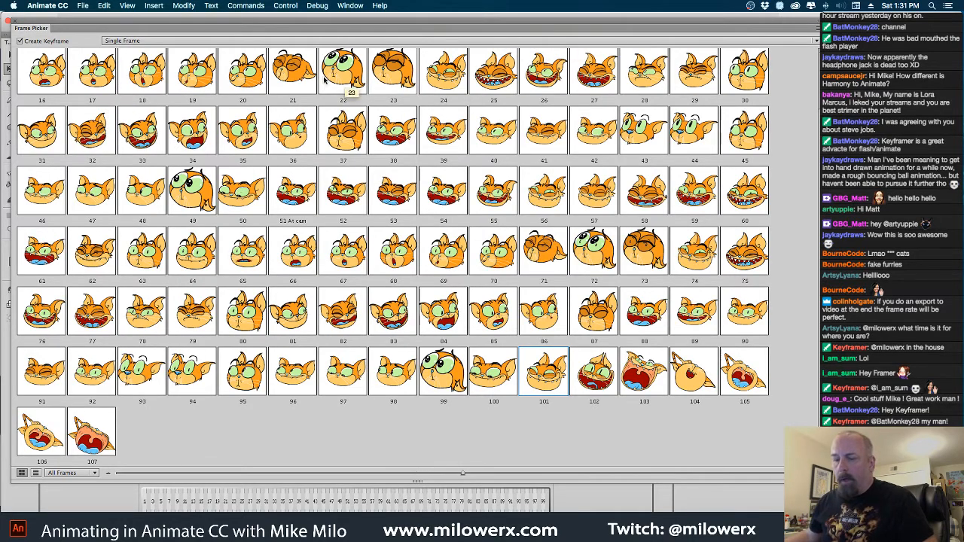
# Dock the Frame Picker back in the side panels and switch the orange cat's head to pose 102 at frame 188
pyautogui.moveTo(39, 32); pyautogui.dragTo(754, 218)
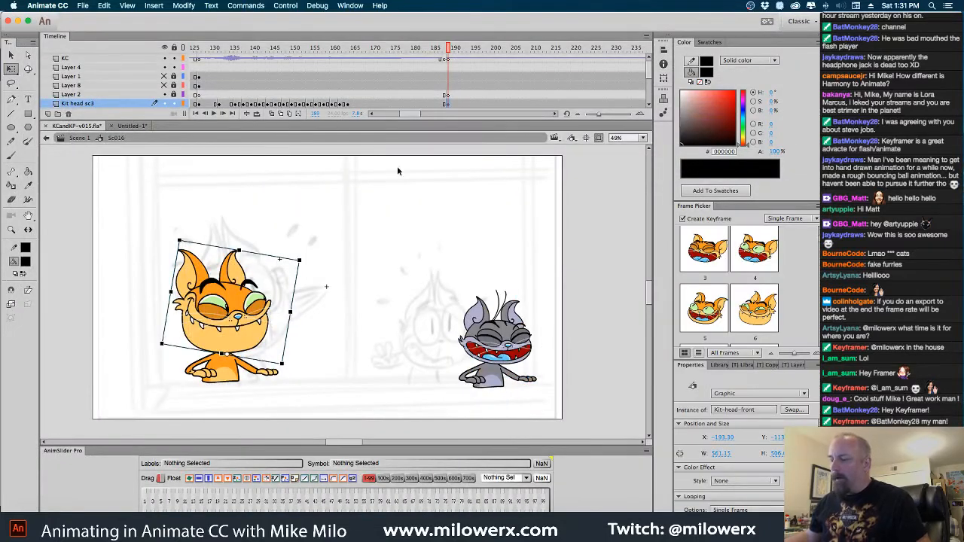
pyautogui.scroll(-15, 756, 276)
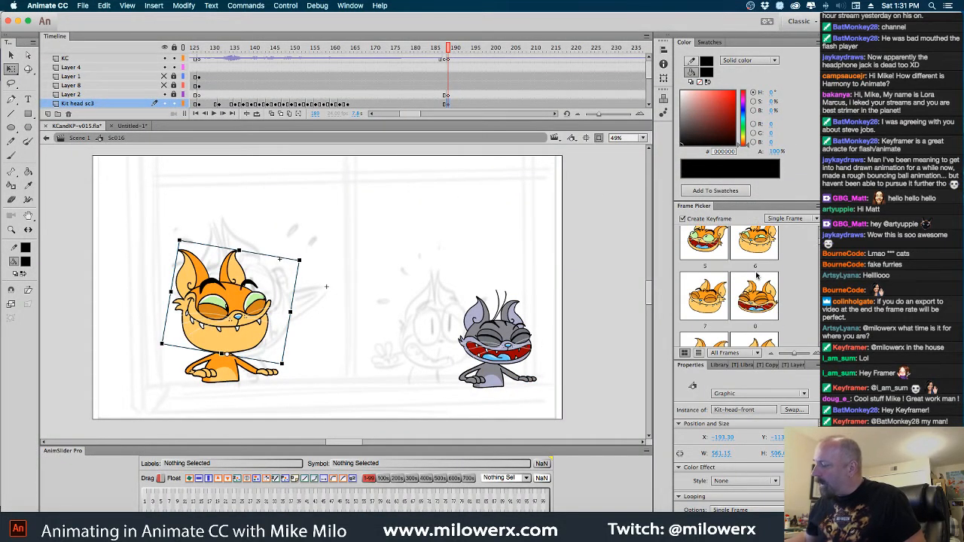
pyautogui.scroll(-15, 756, 275)
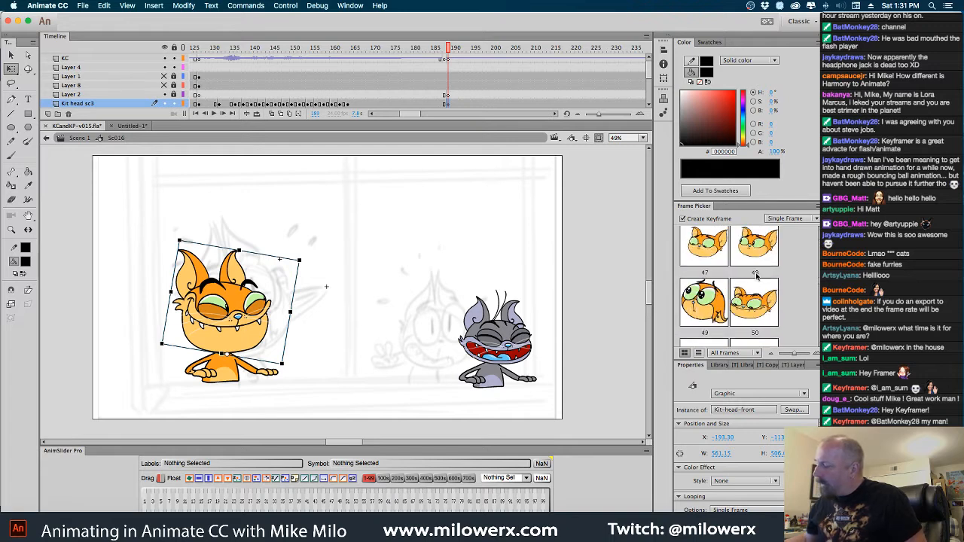
pyautogui.scroll(-15, 757, 275)
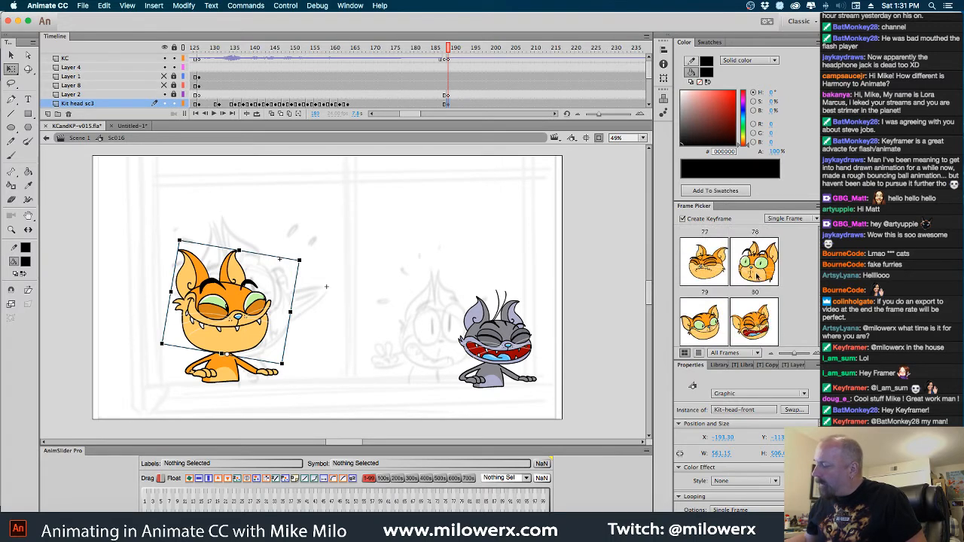
pyautogui.scroll(4, 757, 280)
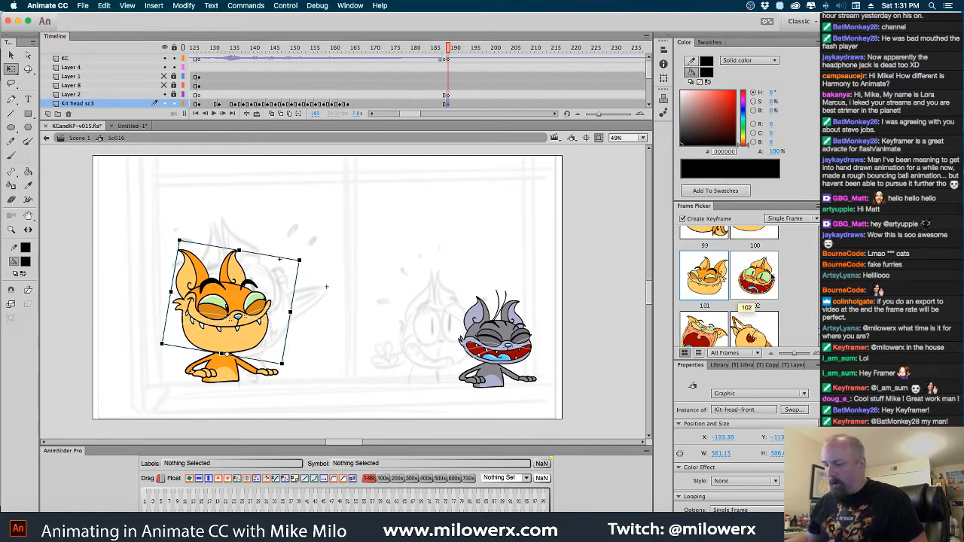
pyautogui.click(767, 280)
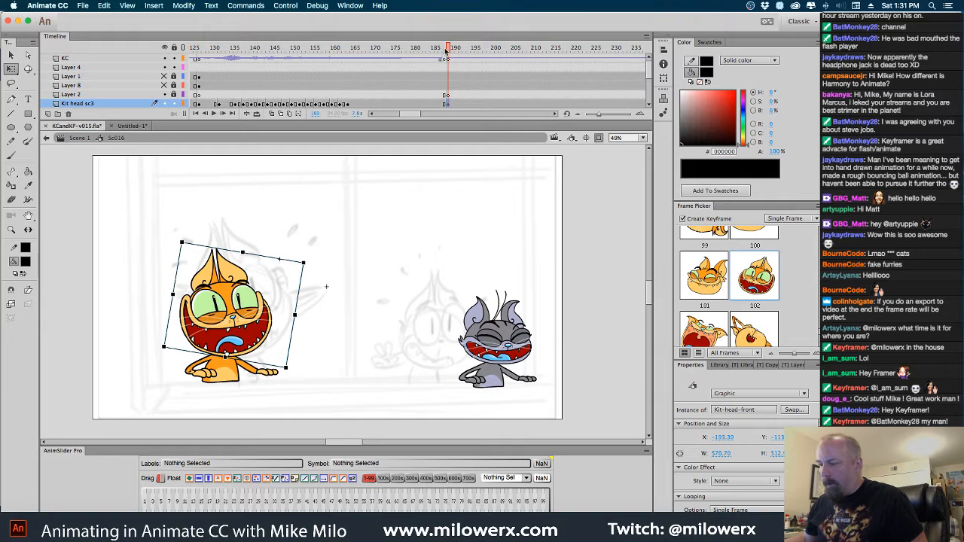
# Add a keyframe at frame 197 on the Kit head sc3 layer and open the Kit-head-front symbol for editing
pyautogui.moveTo(448, 51); pyautogui.dragTo(480, 64)
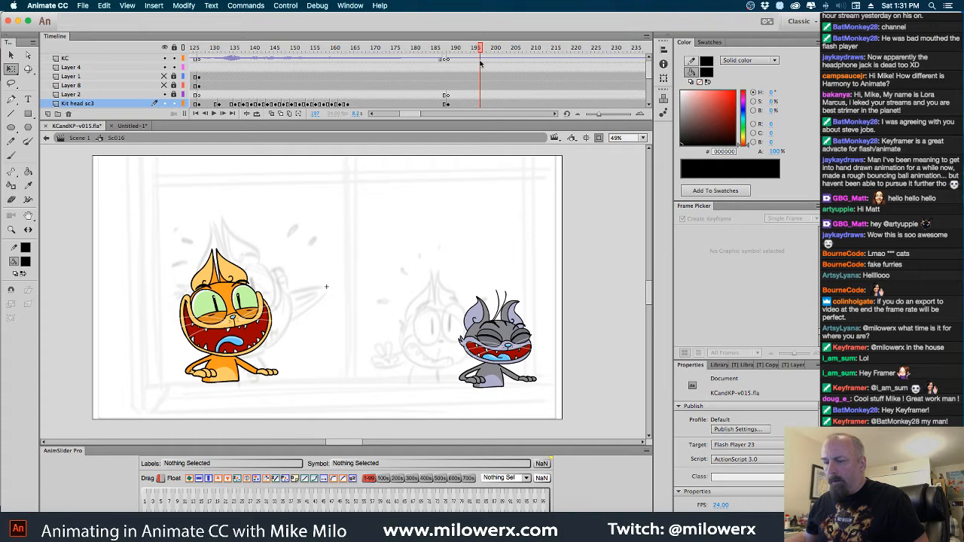
pyautogui.click(481, 103)
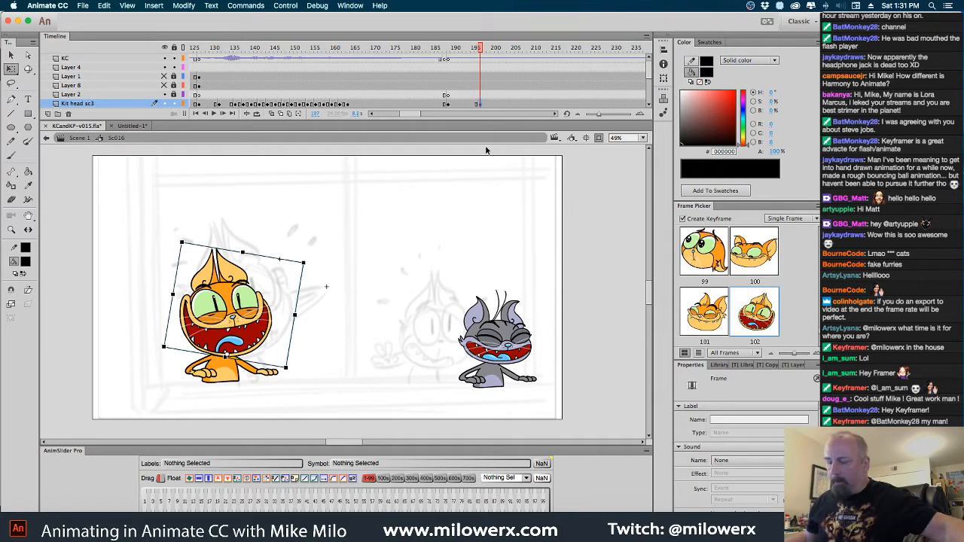
pyautogui.doubleClick(270, 315)
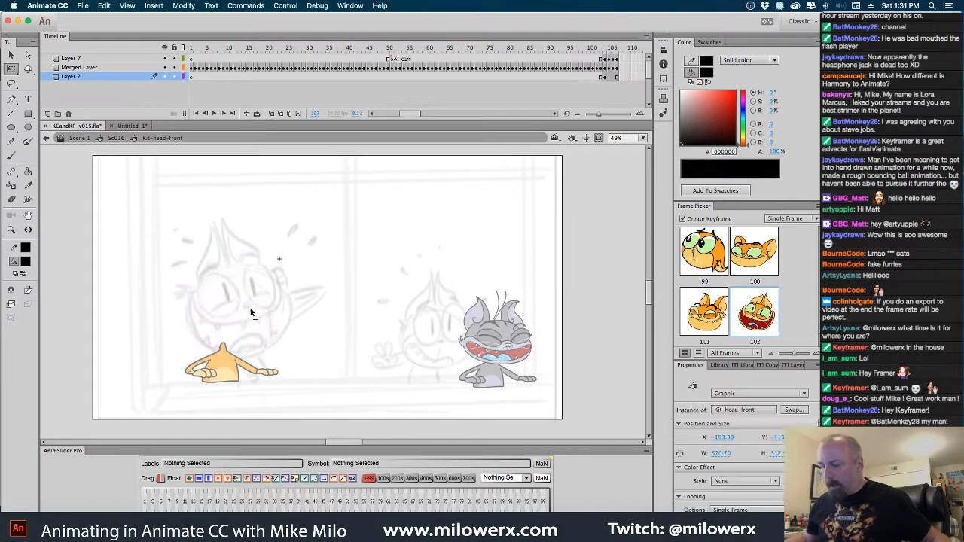
# Duplicate the frame 102 head drawing into a new keyframe at frame 108 on Merged Layer
pyautogui.click(599, 68)
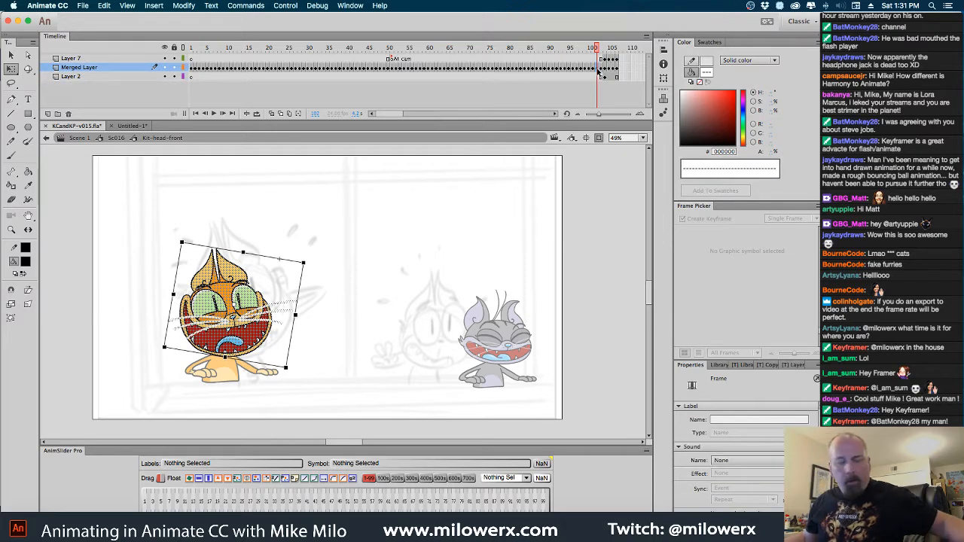
pyautogui.click(617, 69)
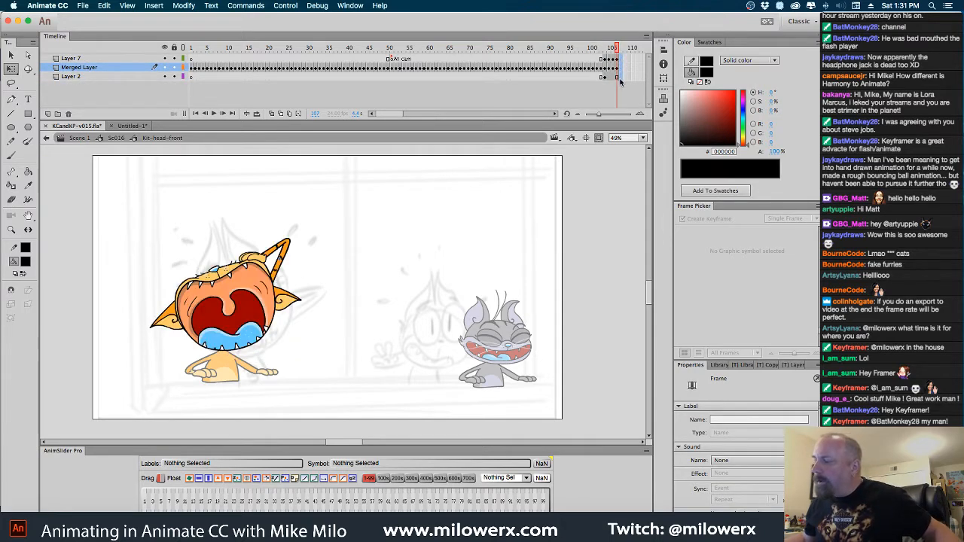
pyautogui.click(621, 77)
pyautogui.click(620, 69)
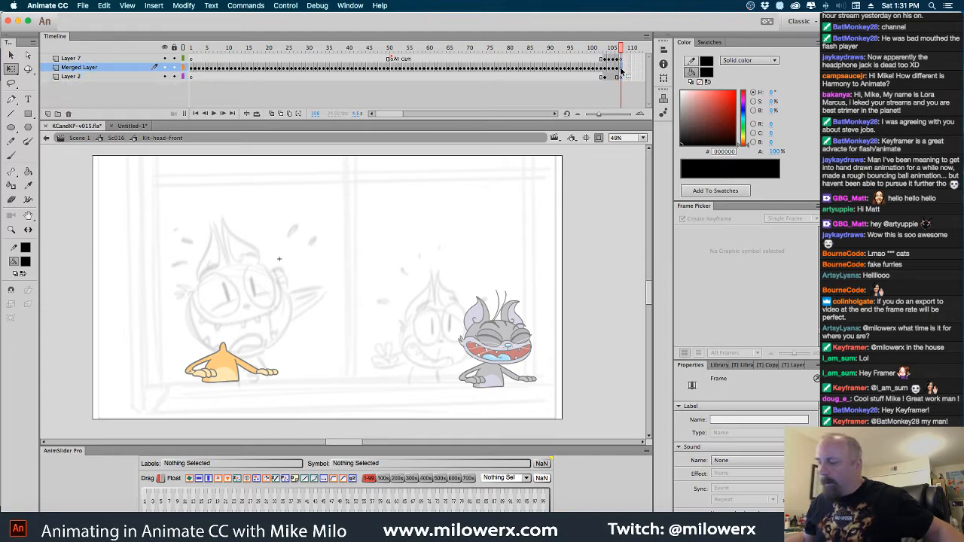
pyautogui.press('F6')
pyautogui.click(346, 258)
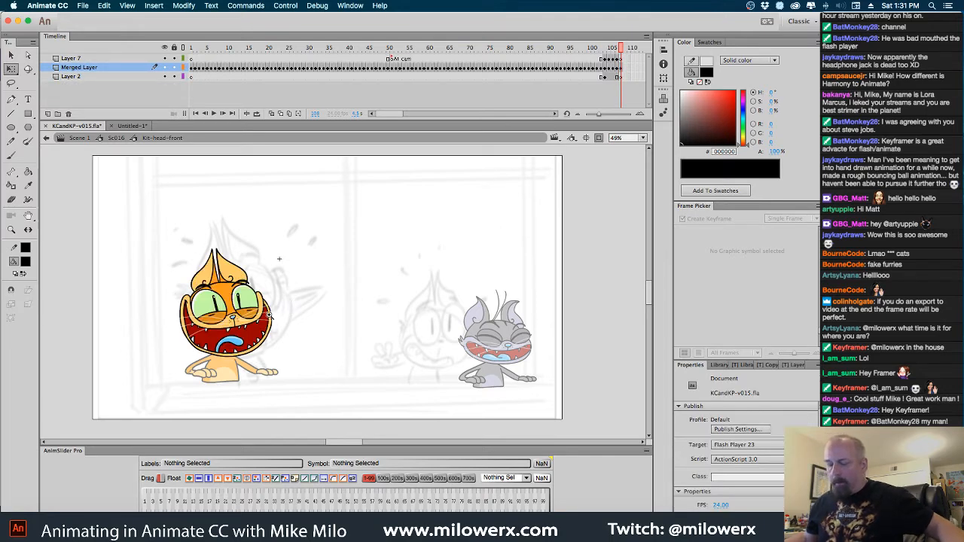
# Fill the pupils and green irises of both eyes with the darker eyelid orange DE890A using the Paint Bucket
pyautogui.keyDown('super'); pyautogui.click(269, 314); pyautogui.keyUp('super')
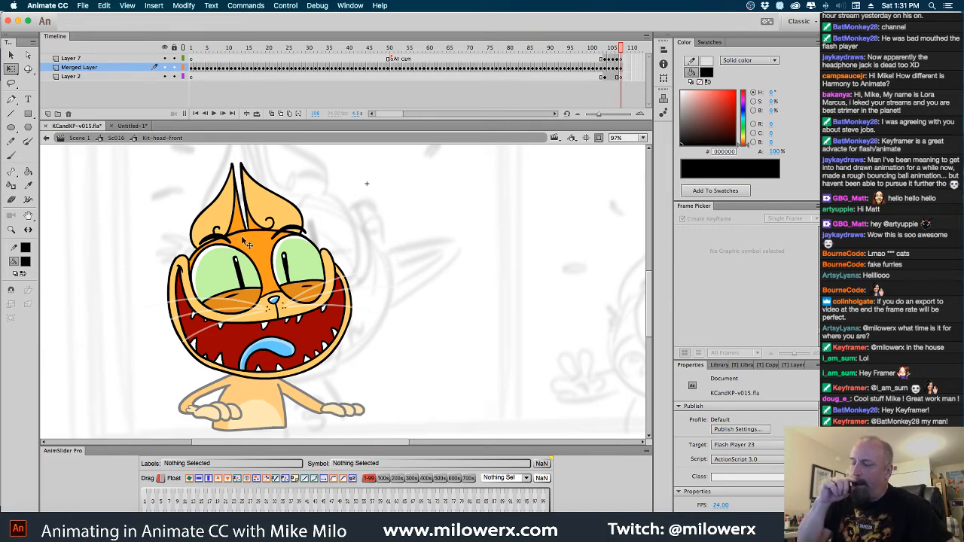
pyautogui.click(28, 264)
pyautogui.click(241, 293)
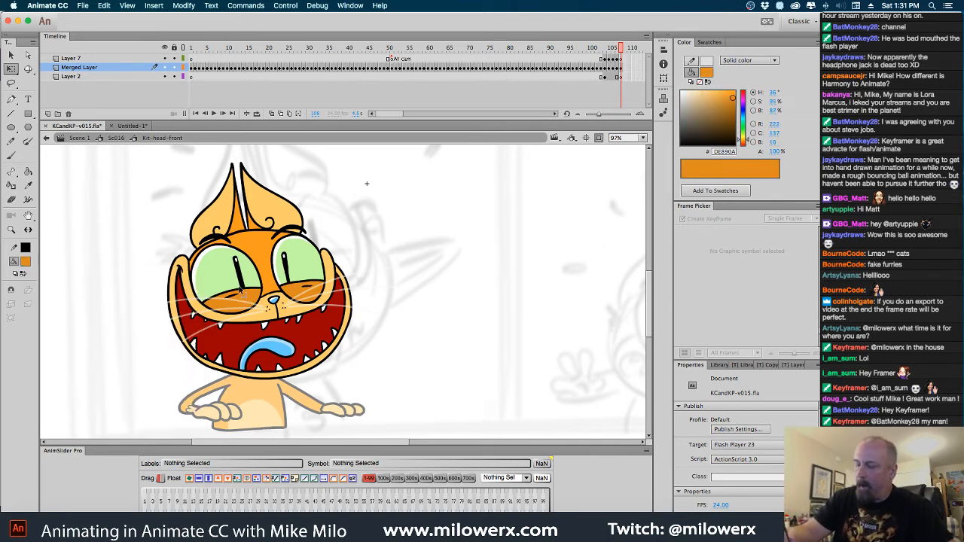
pyautogui.click(28, 171)
pyautogui.click(241, 277)
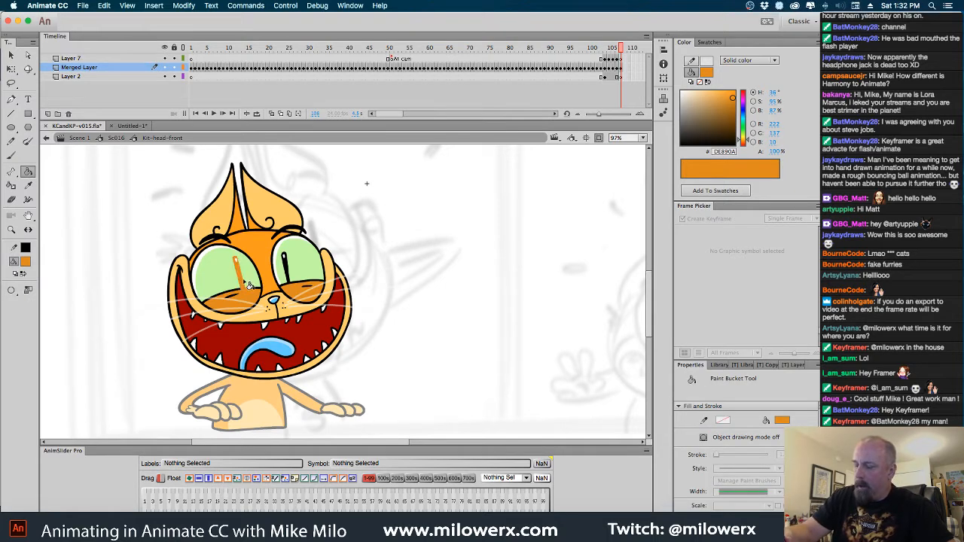
pyautogui.click(249, 276)
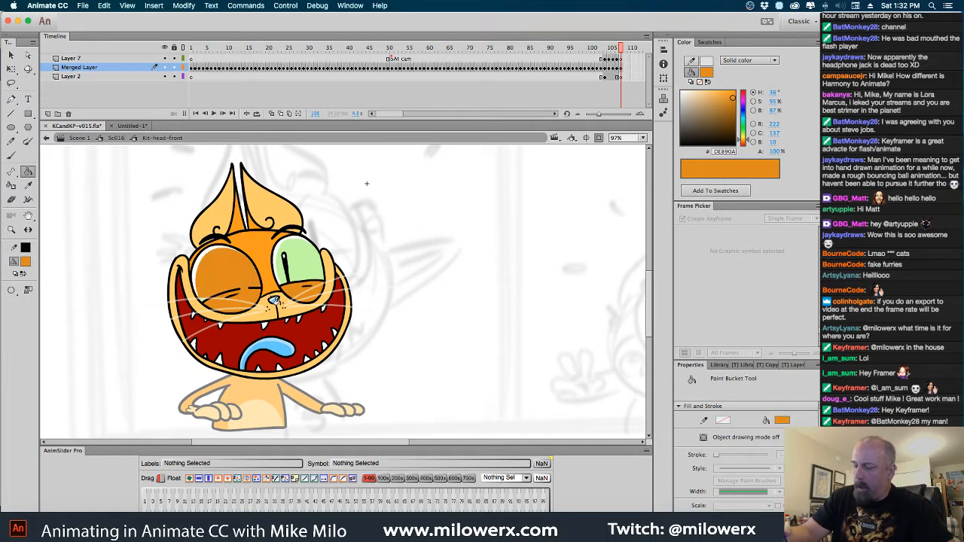
pyautogui.click(301, 275)
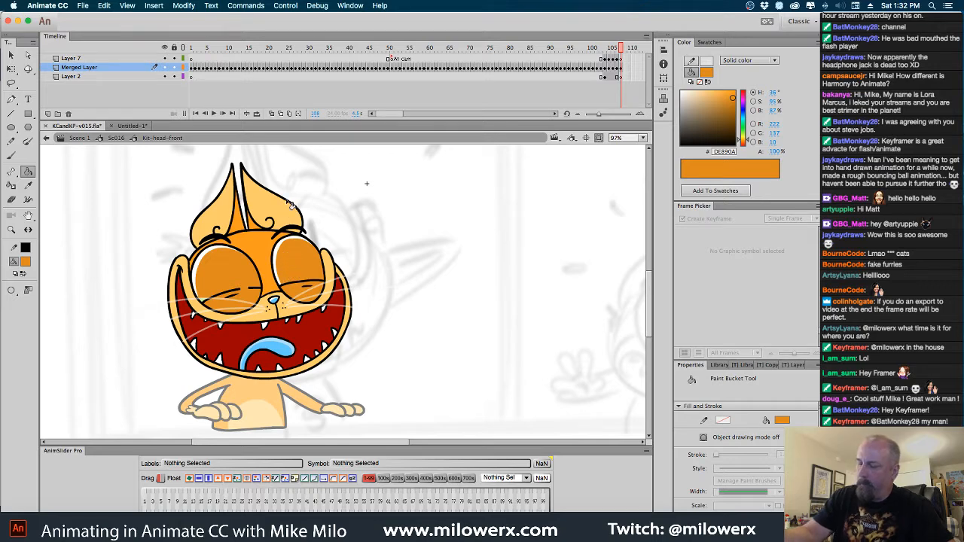
# Fill the white crescents at the edges of both eyes with the darker orange DE890A
pyautogui.click(27, 264)
pyautogui.click(232, 254)
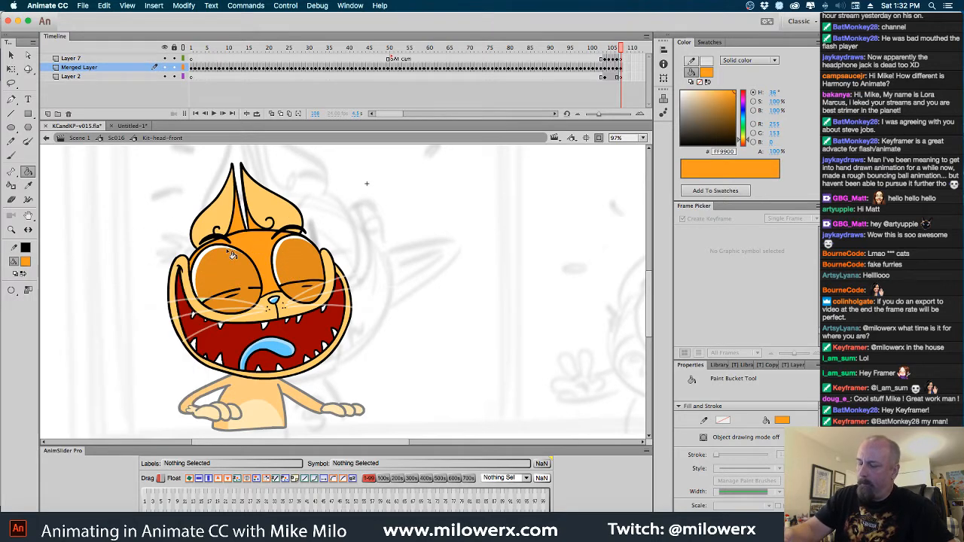
pyautogui.click(27, 262)
pyautogui.click(225, 269)
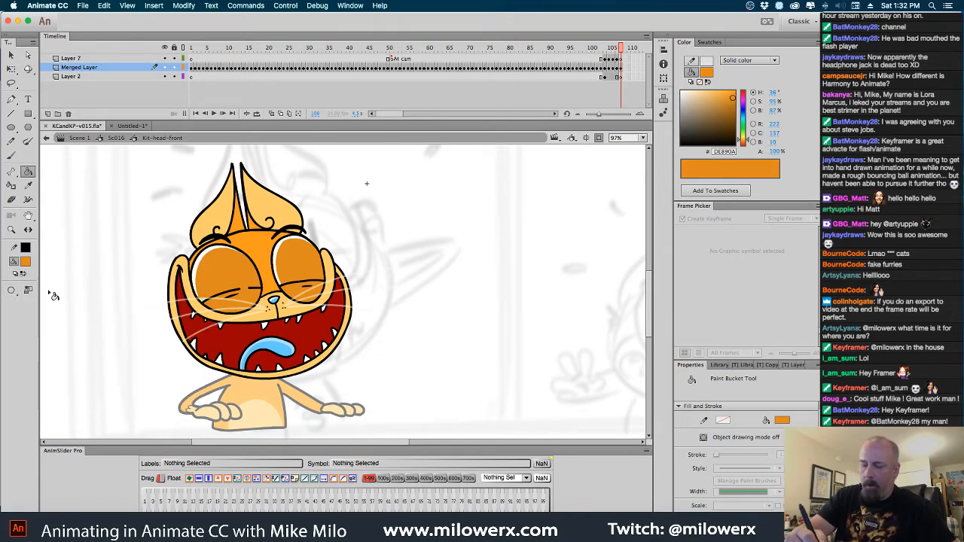
pyautogui.click(214, 263)
pyautogui.click(287, 253)
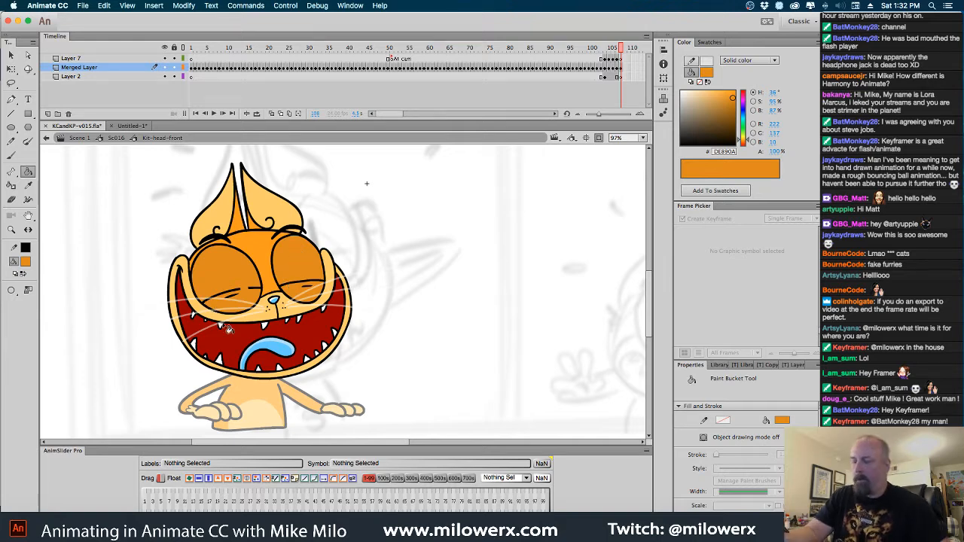
# Fill the leftover green slivers around the eyelid line gap of the left eye with the same darker orange
pyautogui.click(202, 292)
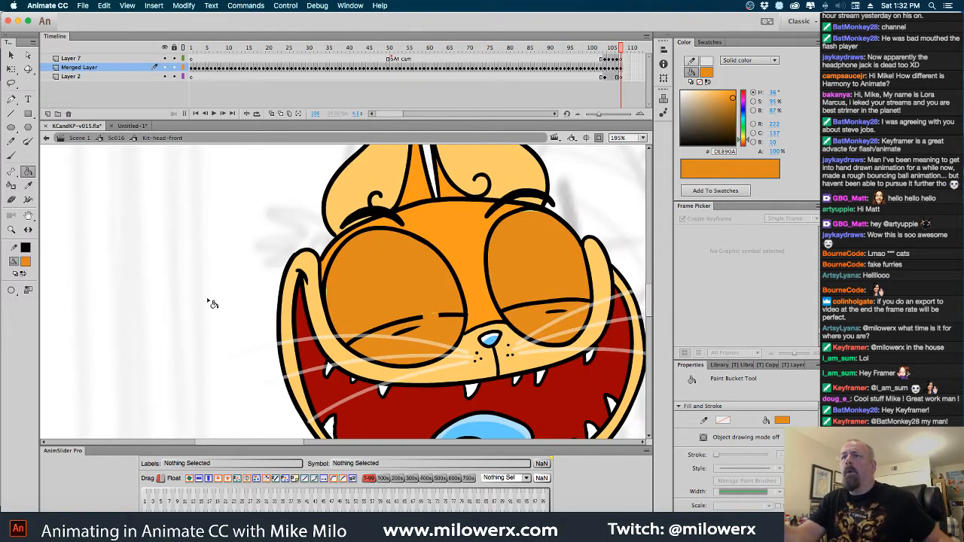
pyautogui.click(398, 269)
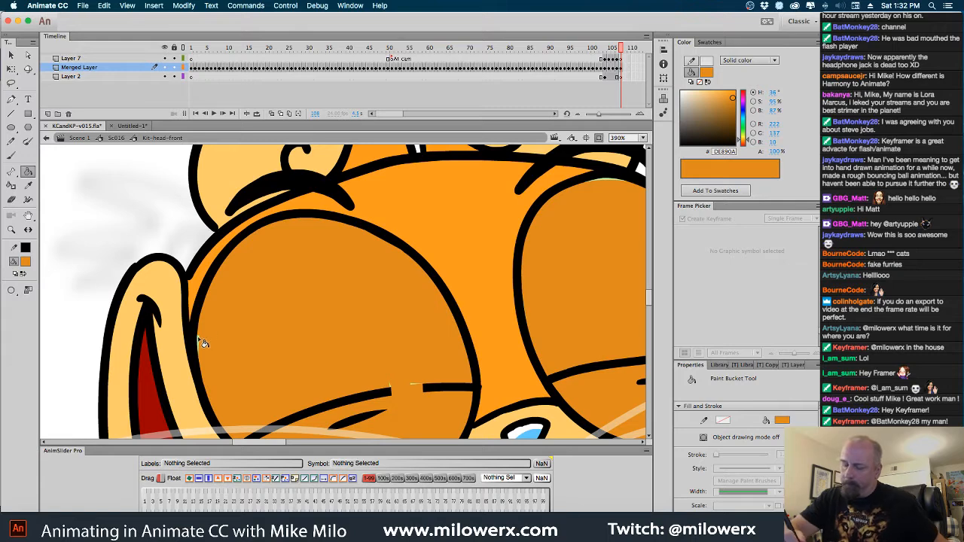
pyautogui.click(394, 373)
pyautogui.click(399, 360)
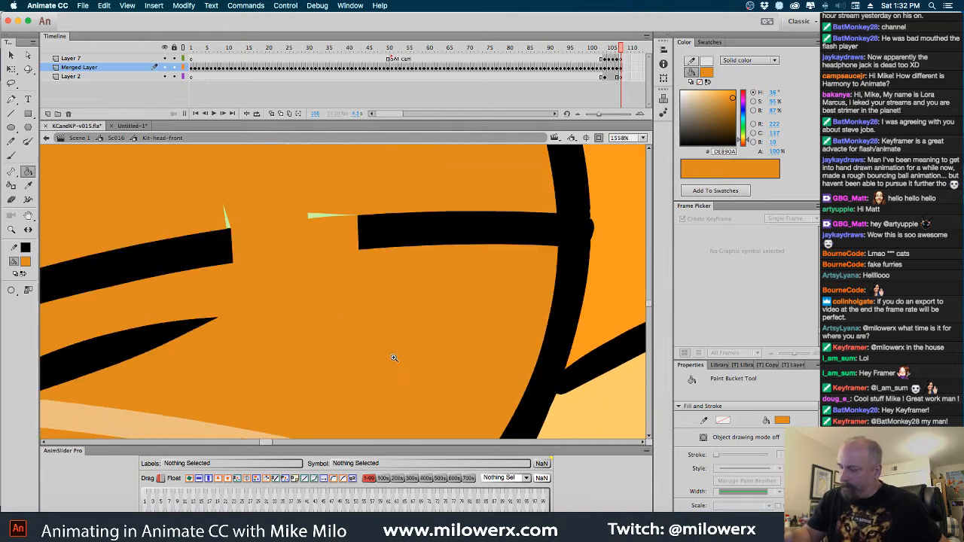
pyautogui.click(228, 225)
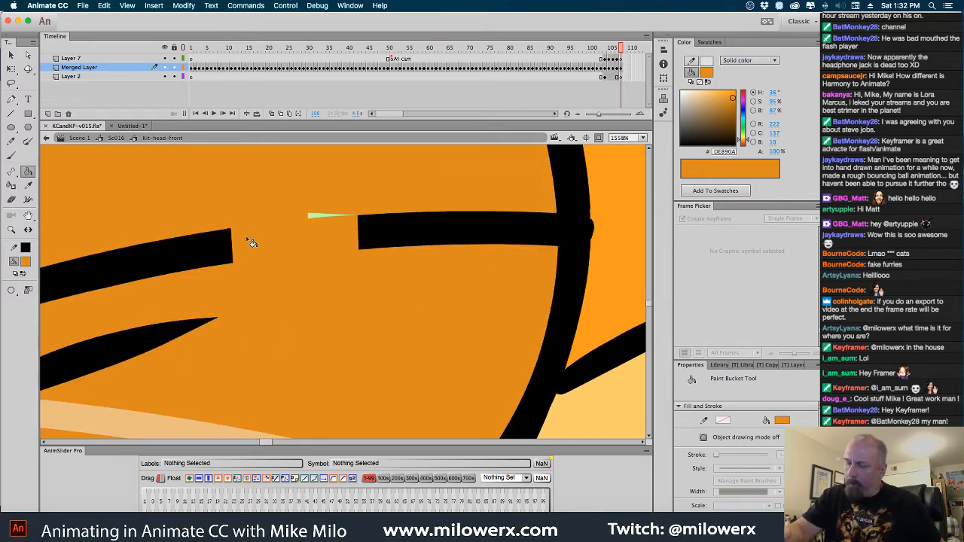
pyautogui.click(496, 283)
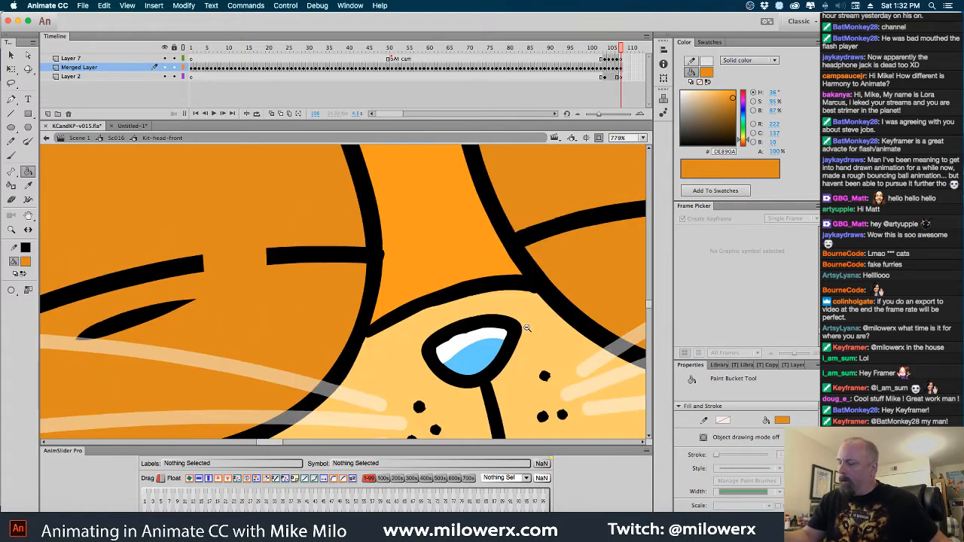
pyautogui.click(520, 318)
pyautogui.moveTo(437, 348); pyautogui.dragTo(529, 384)
pyautogui.click(516, 367)
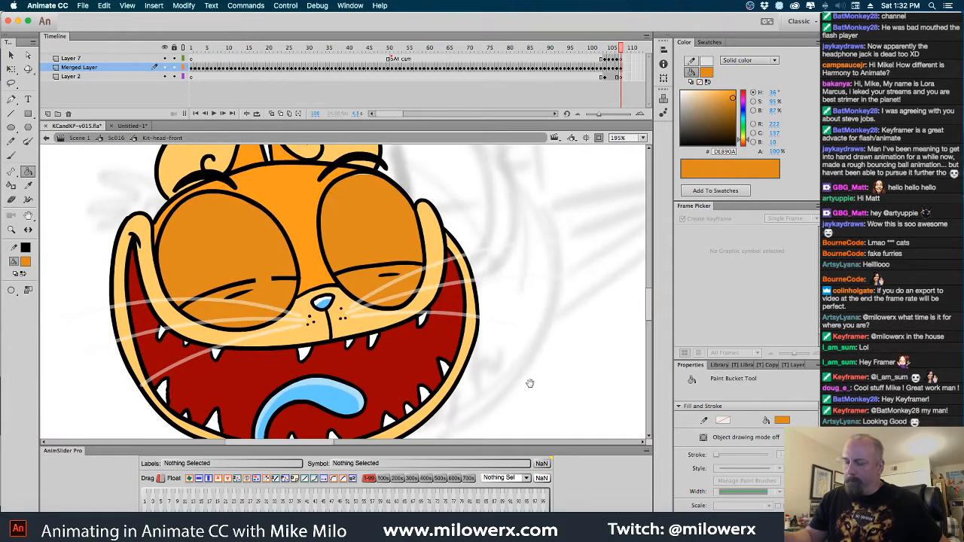
# Select the three whiskers on each side of the orange cat's face and delete them
pyautogui.press('b')
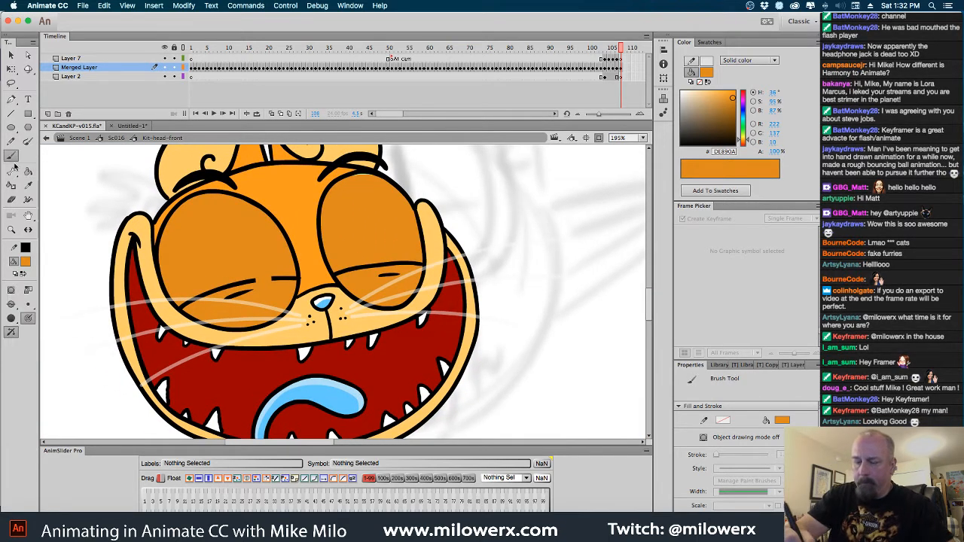
pyautogui.click(200, 300)
pyautogui.click(257, 281)
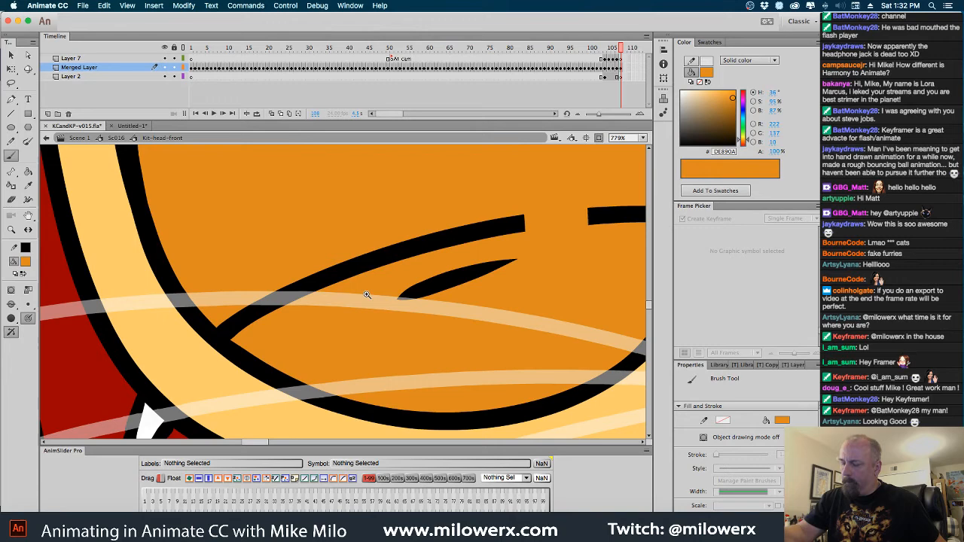
pyautogui.keyDown('alt'); pyautogui.click(503, 329); pyautogui.keyUp('alt')
pyautogui.keyDown('alt'); pyautogui.click(513, 334); pyautogui.keyUp('alt')
pyautogui.press('v')
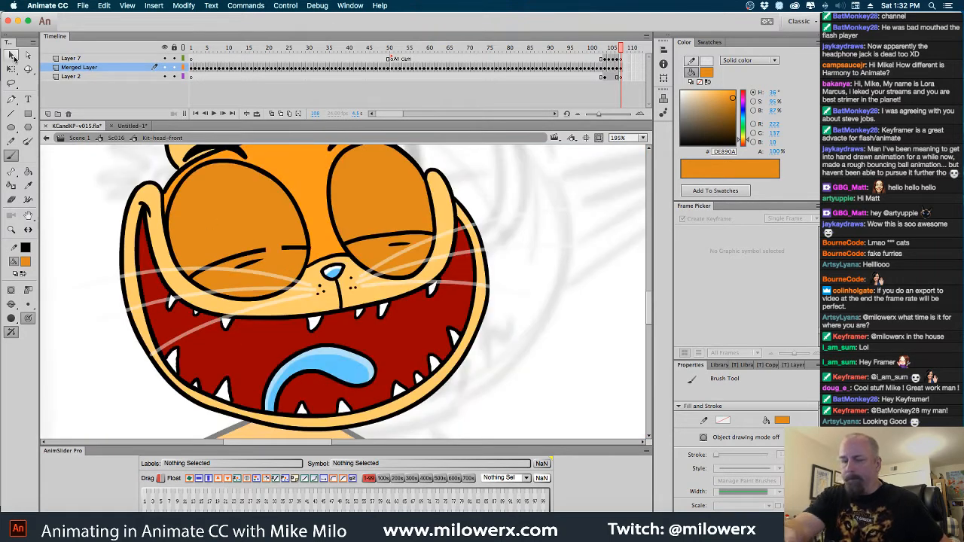
pyautogui.click(289, 288)
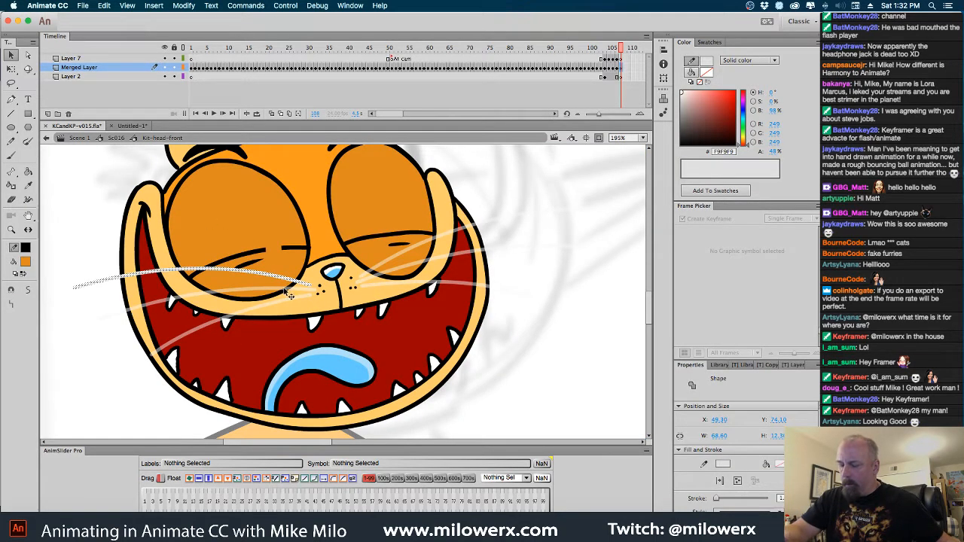
pyautogui.keyDown('shift'); pyautogui.click(287, 294); pyautogui.keyUp('shift')
pyautogui.keyDown('shift'); pyautogui.click(288, 303); pyautogui.keyUp('shift')
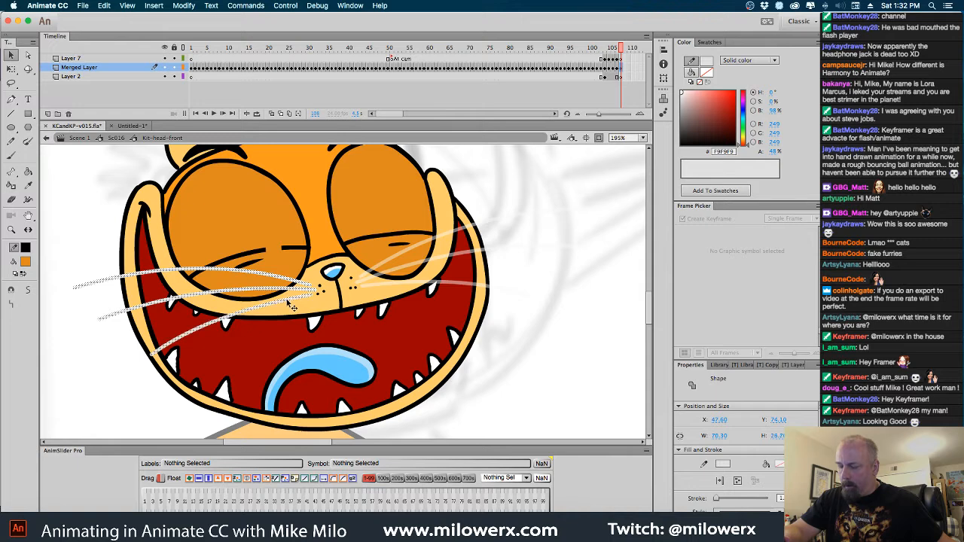
pyautogui.keyDown('shift'); pyautogui.click(413, 251); pyautogui.keyUp('shift')
pyautogui.keyDown('shift'); pyautogui.click(437, 260); pyautogui.keyUp('shift')
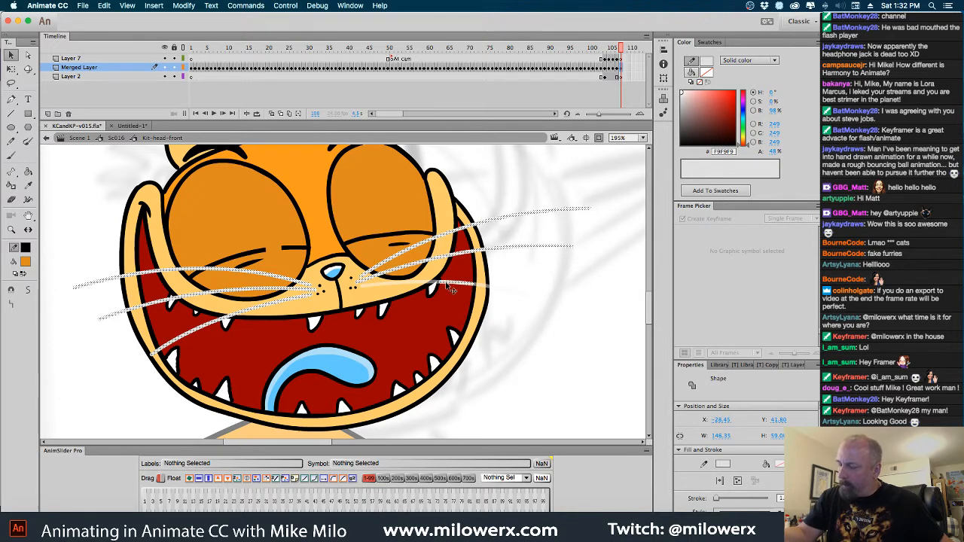
pyautogui.keyDown('shift'); pyautogui.click(451, 290); pyautogui.keyUp('shift')
pyautogui.press('Delete')
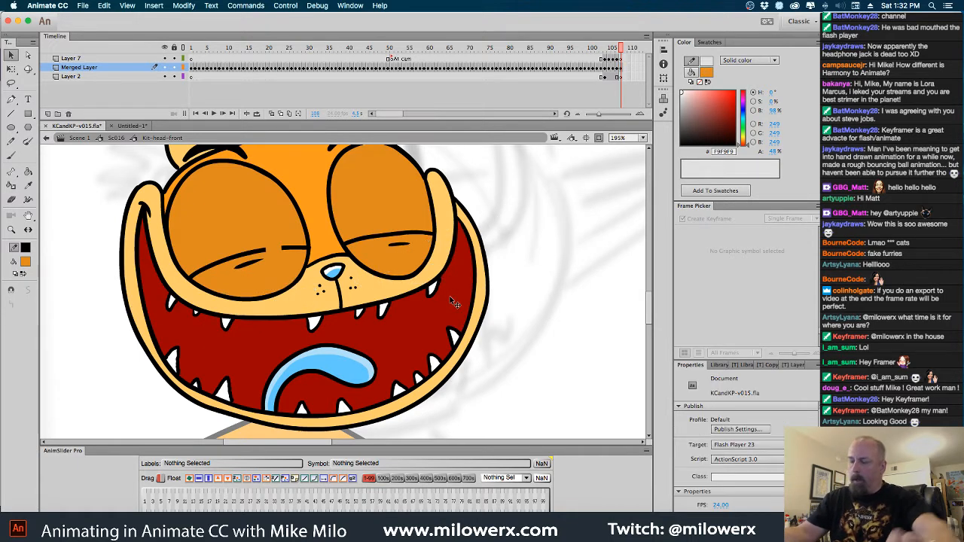
# Paint over the eyelid line ends beside the eye outlines with orange, and fill the eyelid lines and small crease marks orange
pyautogui.click(12, 156)
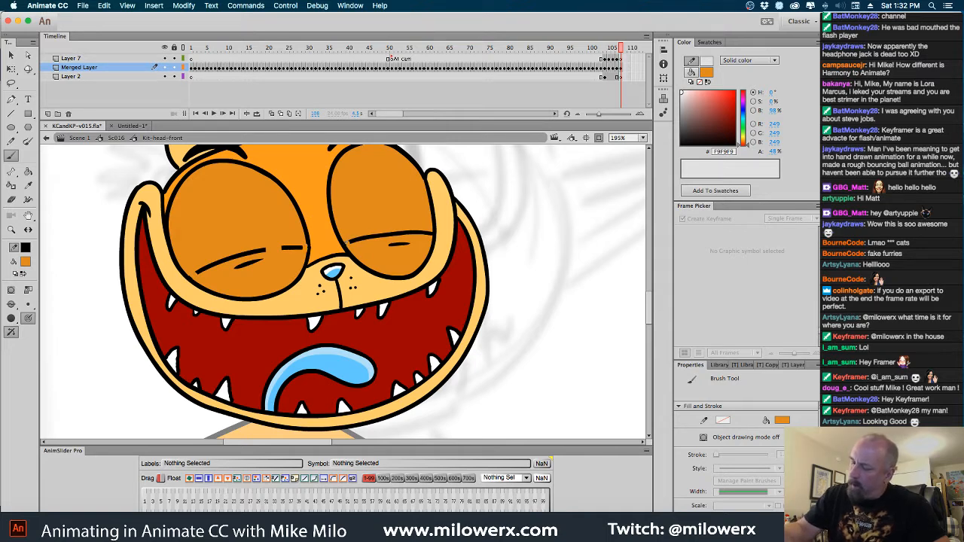
pyautogui.moveTo(353, 246); pyautogui.dragTo(428, 233)
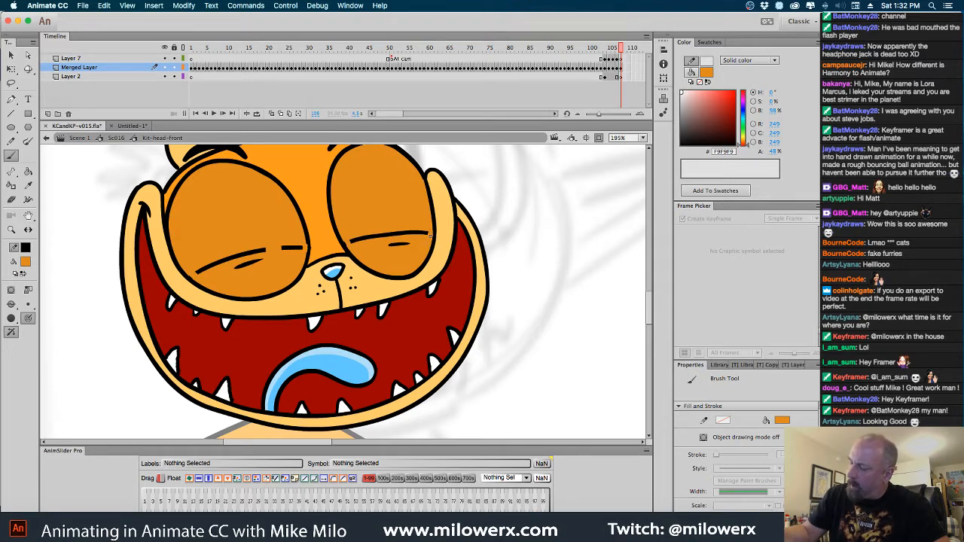
pyautogui.click(28, 172)
pyautogui.click(225, 265)
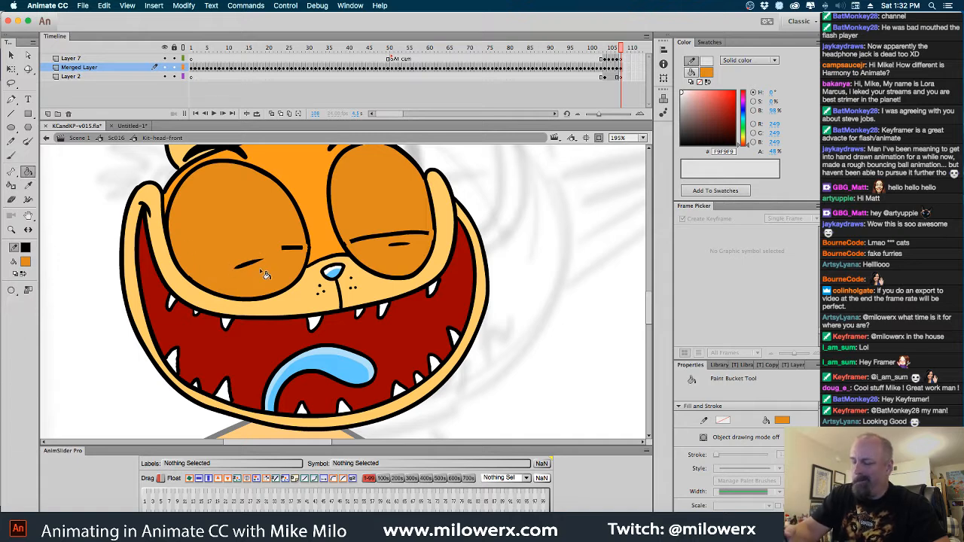
pyautogui.click(261, 264)
pyautogui.click(296, 250)
pyautogui.click(401, 244)
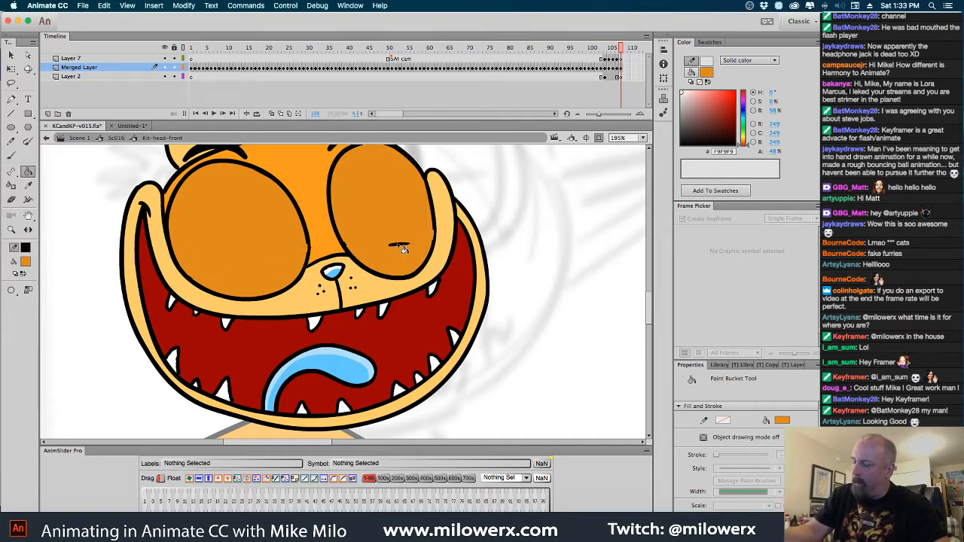
pyautogui.click(402, 247)
# Paint thick black upward-arching closed-eyelid lines across both eyes with the Brush, using 000000 as the fill color
pyautogui.click(11, 156)
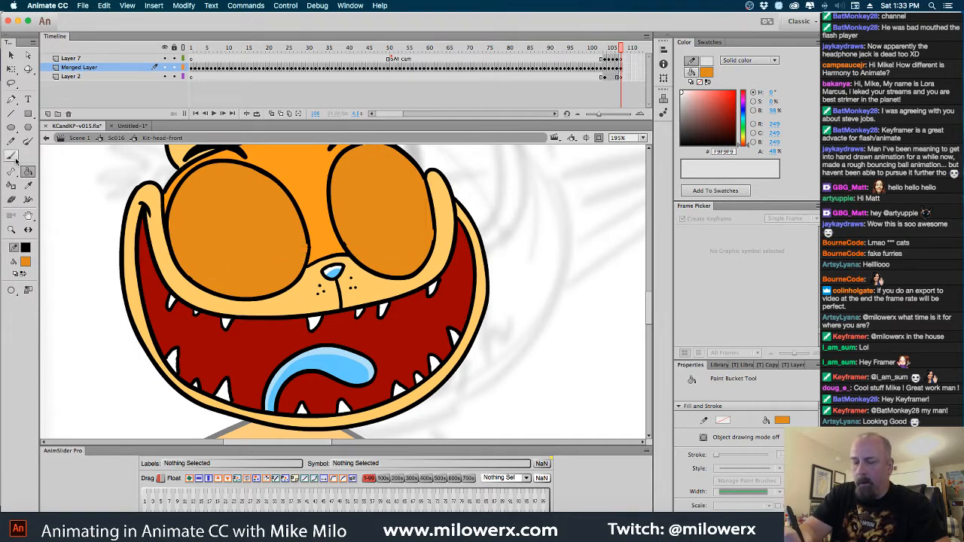
pyautogui.click(24, 261)
pyautogui.click(57, 294)
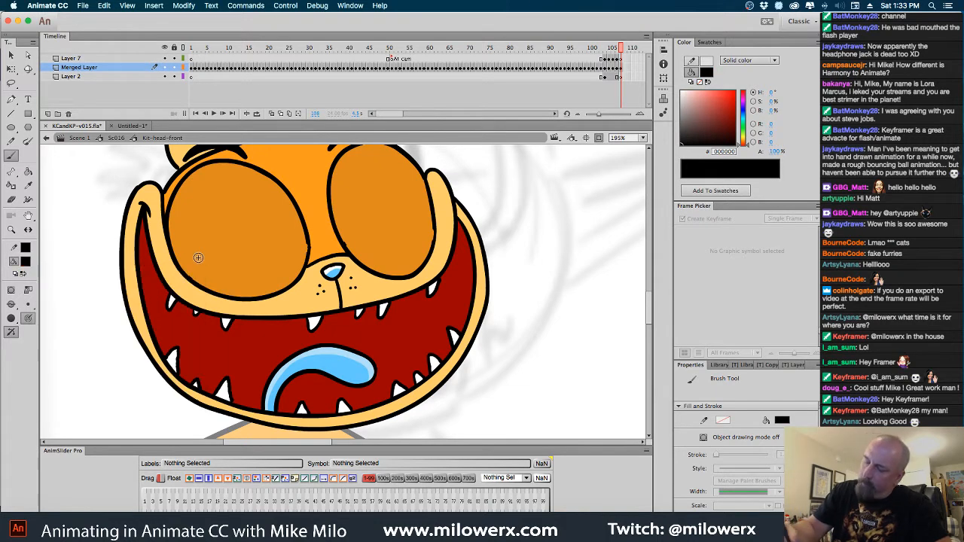
pyautogui.moveTo(179, 257)
pyautogui.mouseDown()
pyautogui.moveTo(192, 230)
pyautogui.moveTo(214, 218)
pyautogui.moveTo(265, 221)
pyautogui.moveTo(305, 257)
pyautogui.mouseUp()
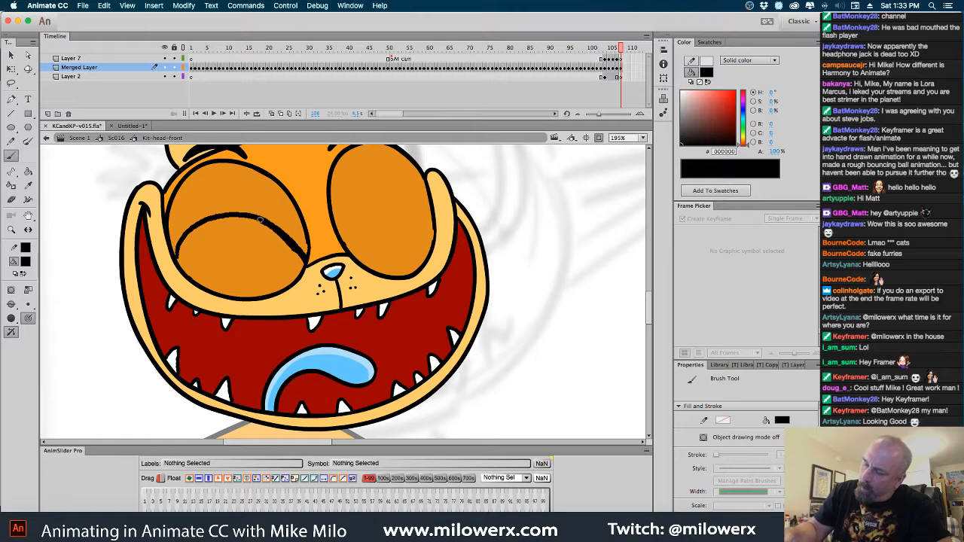
pyautogui.moveTo(260, 220)
pyautogui.mouseDown()
pyautogui.moveTo(203, 224)
pyautogui.moveTo(179, 256)
pyautogui.mouseUp()
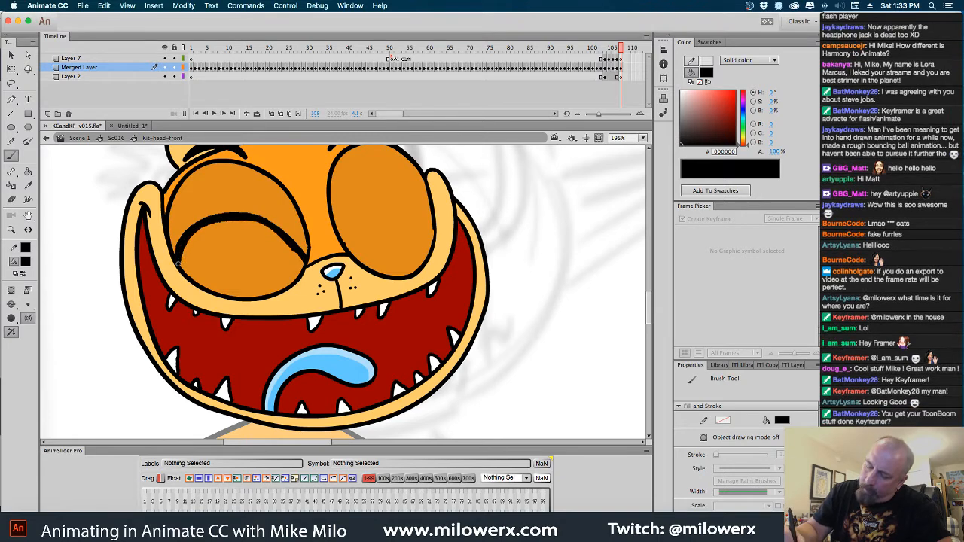
pyautogui.moveTo(348, 239)
pyautogui.mouseDown()
pyautogui.moveTo(382, 194)
pyautogui.moveTo(408, 188)
pyautogui.moveTo(434, 219)
pyautogui.moveTo(420, 199)
pyautogui.moveTo(401, 194)
pyautogui.moveTo(365, 210)
pyautogui.mouseUp()
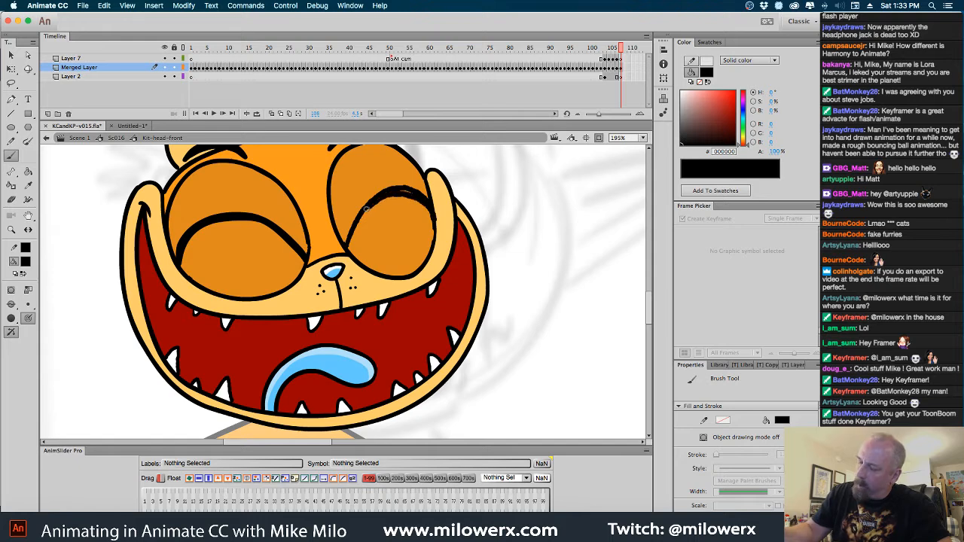
pyautogui.moveTo(348, 243)
pyautogui.mouseDown()
pyautogui.moveTo(433, 214)
pyautogui.moveTo(409, 192)
pyautogui.moveTo(437, 226)
pyautogui.mouseUp()
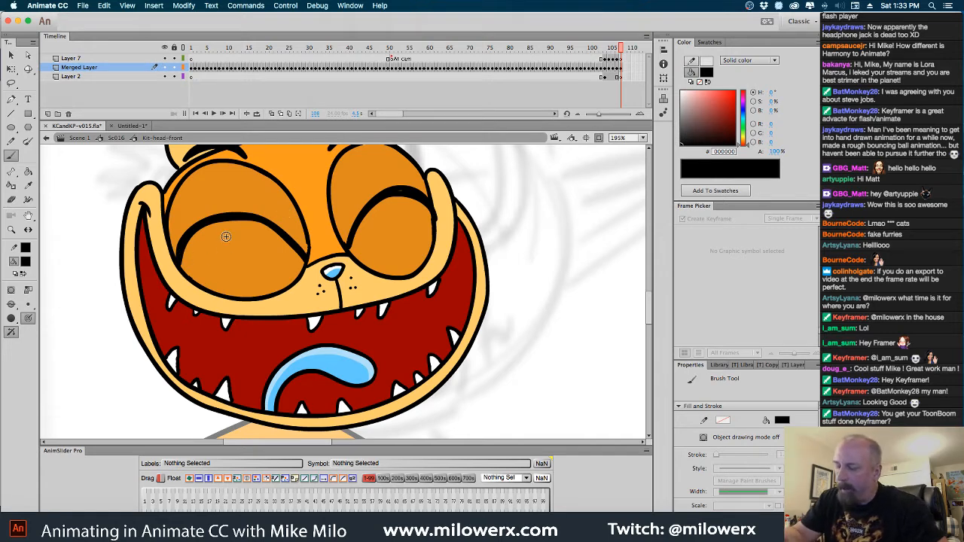
# Brush short black crease strokes above and below each closed-eyelid arch and compare the drawing with the previous frame
pyautogui.moveTo(214, 235)
pyautogui.mouseDown()
pyautogui.moveTo(273, 236)
pyautogui.moveTo(219, 207)
pyautogui.mouseUp()
pyautogui.moveTo(370, 188)
pyautogui.mouseDown()
pyautogui.moveTo(391, 182)
pyautogui.moveTo(403, 205)
pyautogui.mouseUp()
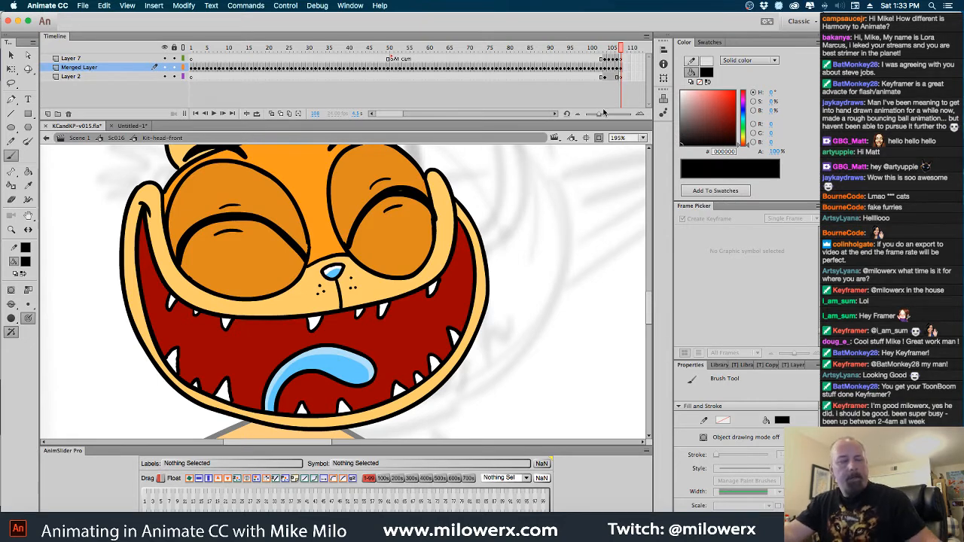
pyautogui.press(',')
pyautogui.press('.')
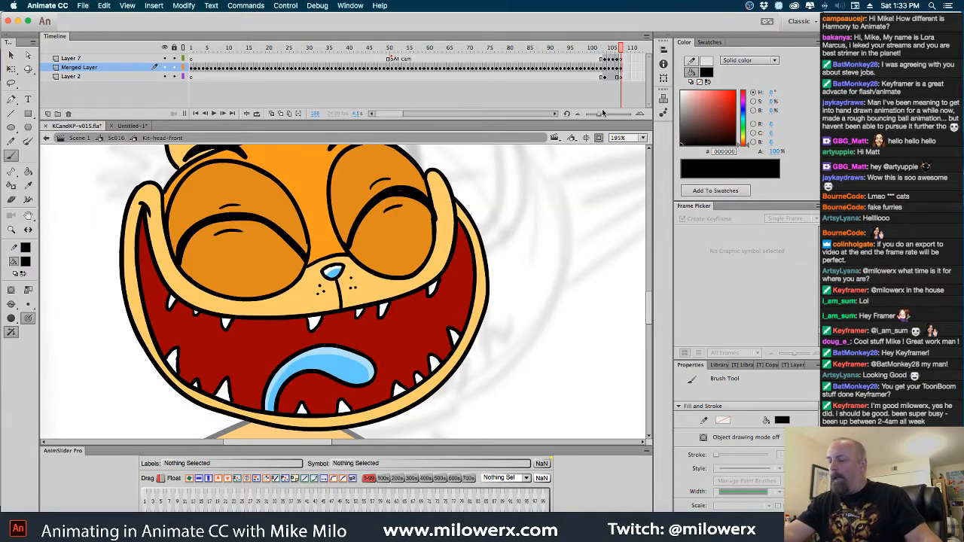
# Paste the cut whiskers back in place over the face at frame 108 of the Merged Layer
pyautogui.moveTo(533, 236)
pyautogui.mouseDown()
pyautogui.moveTo(532, 293)
pyautogui.moveTo(550, 243)
pyautogui.mouseUp()
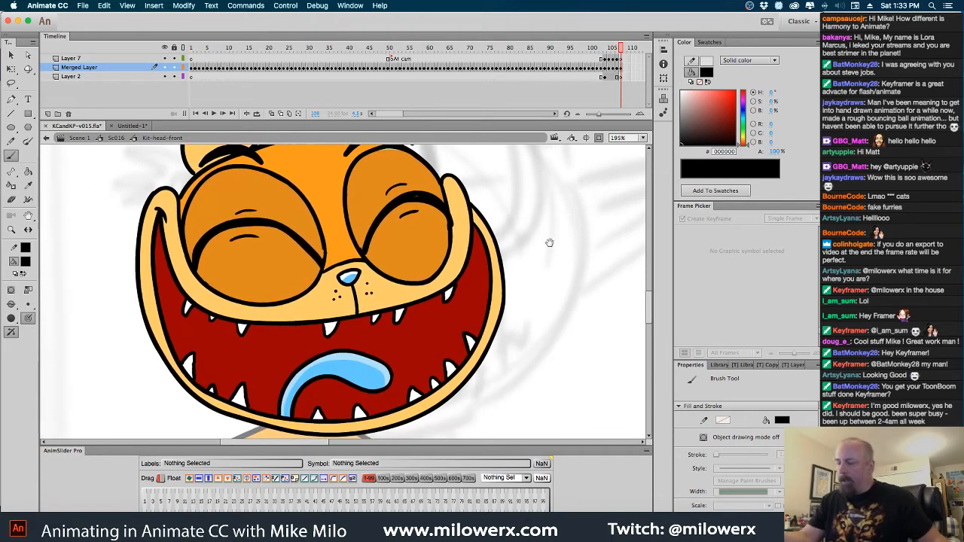
pyautogui.click(621, 68)
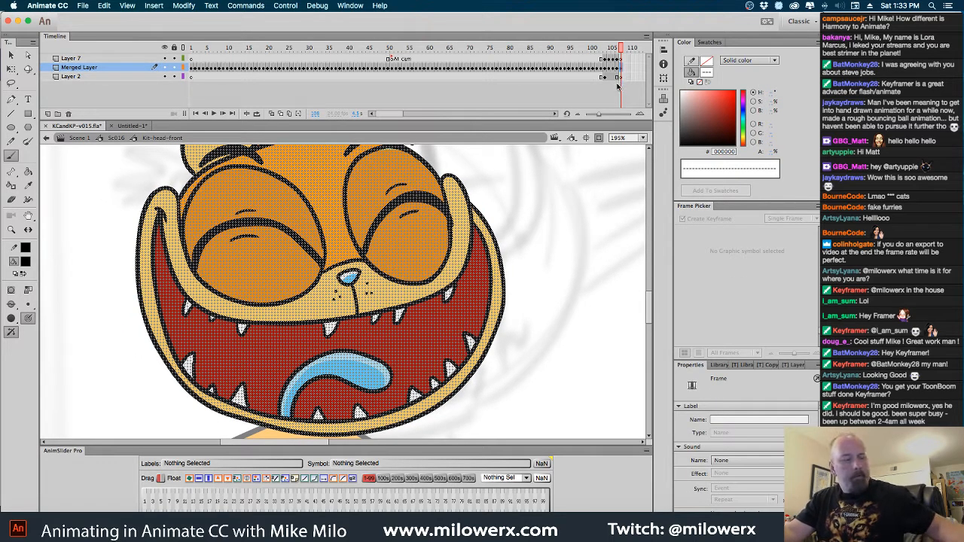
pyautogui.press('super+shift+v')
pyautogui.press('super+shift+a')
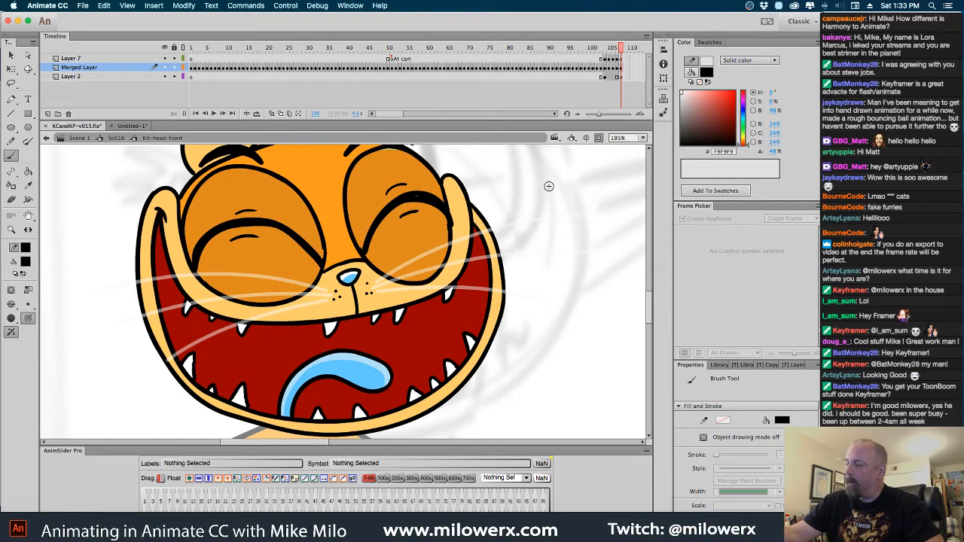
# Select the whole head drawing at frame 108 and warp it slightly with Free Transform's Envelope and Distort, raising the chin side
pyautogui.click(620, 69)
pyautogui.press('q')
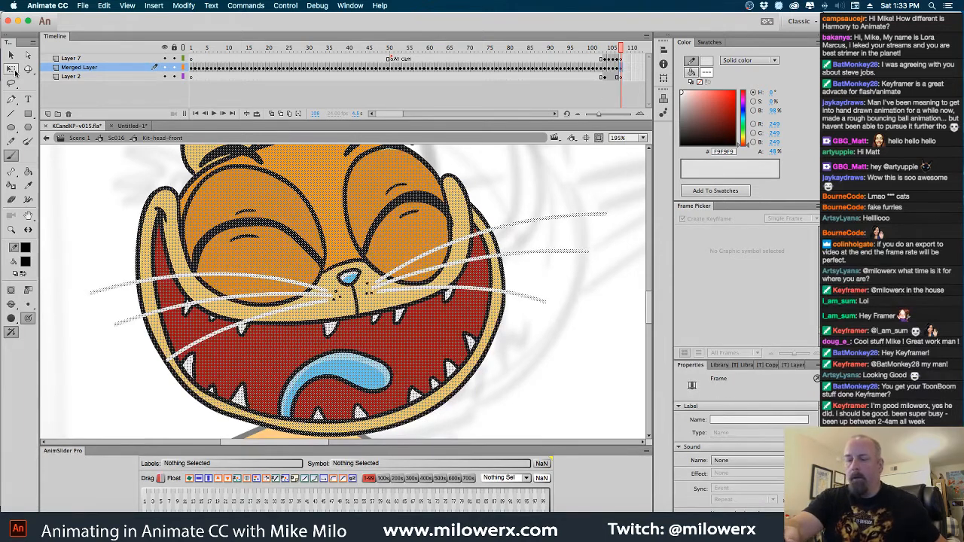
pyautogui.press('super+minus')
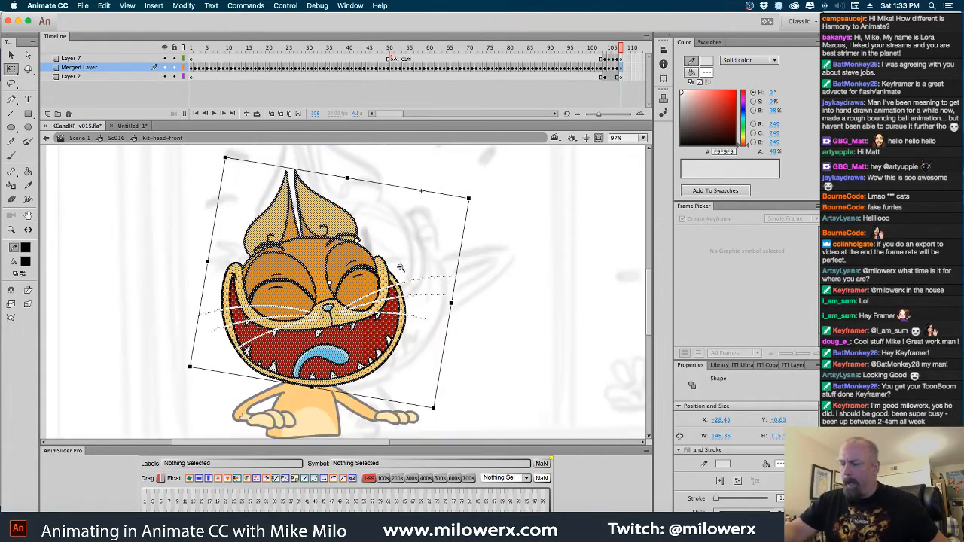
pyautogui.click(11, 318)
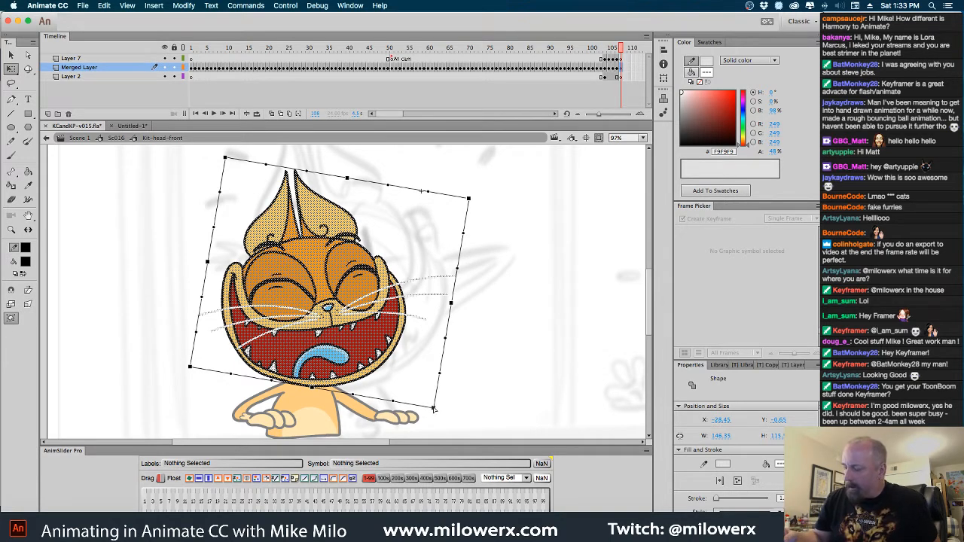
pyautogui.moveTo(433, 407); pyautogui.dragTo(391, 396)
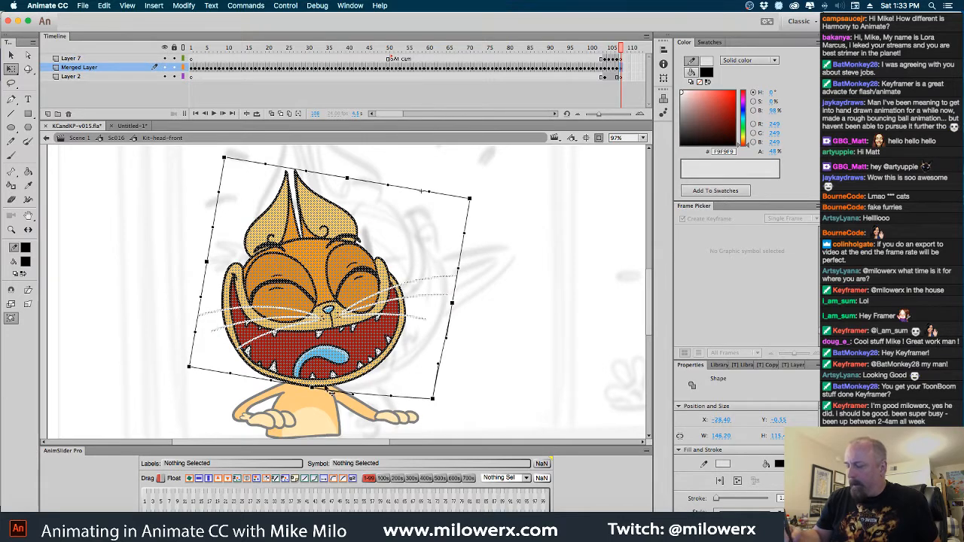
pyautogui.moveTo(312, 389); pyautogui.dragTo(312, 385)
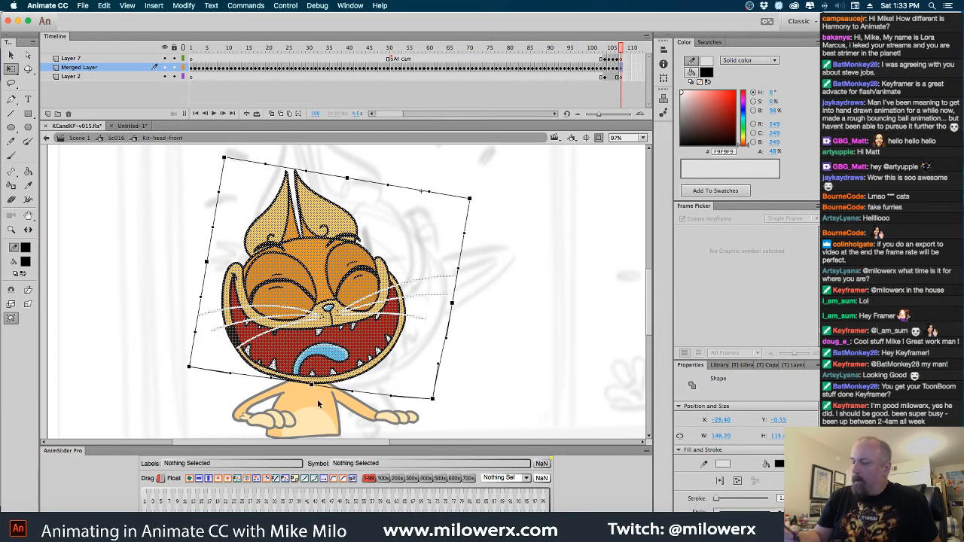
pyautogui.click(474, 302)
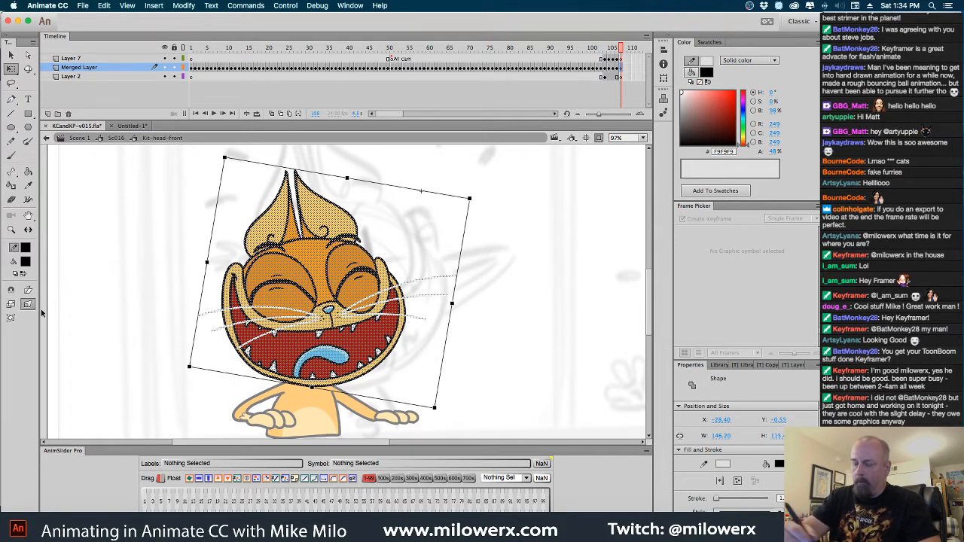
pyautogui.moveTo(435, 407); pyautogui.dragTo(434, 402)
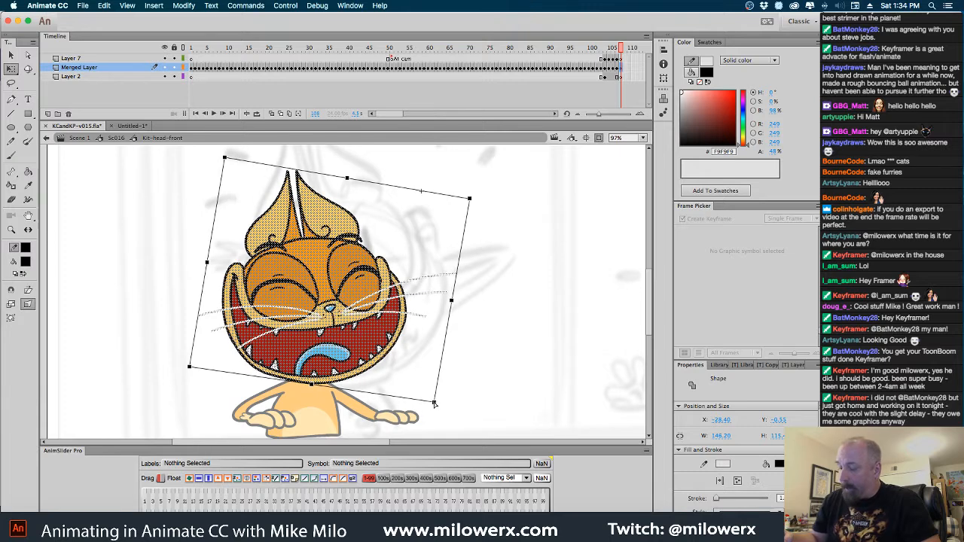
pyautogui.moveTo(226, 159); pyautogui.dragTo(220, 155)
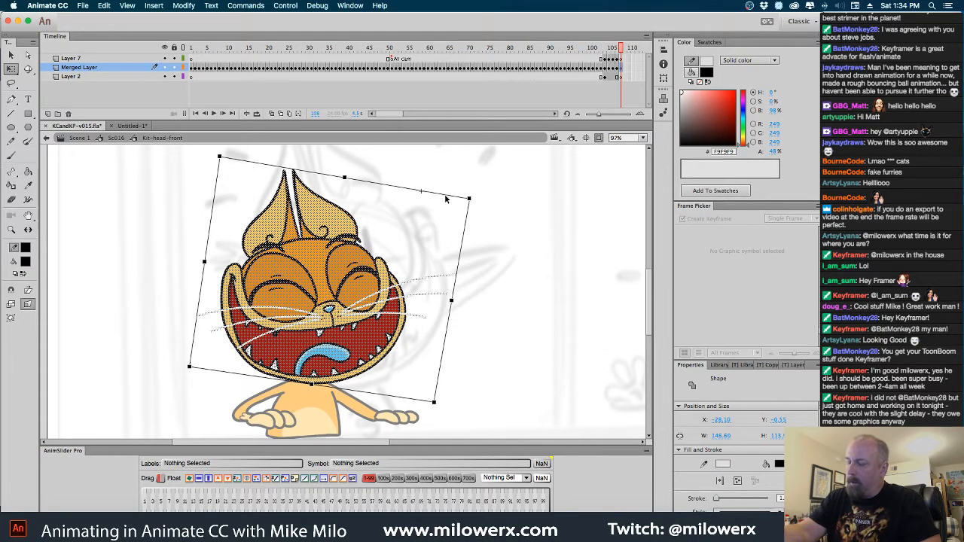
pyautogui.click(519, 273)
# Return to Sc016 and insert a keyframe at frame 202 of the Kit head sc3 layer
pyautogui.moveTo(622, 57); pyautogui.dragTo(622, 51)
pyautogui.click(116, 138)
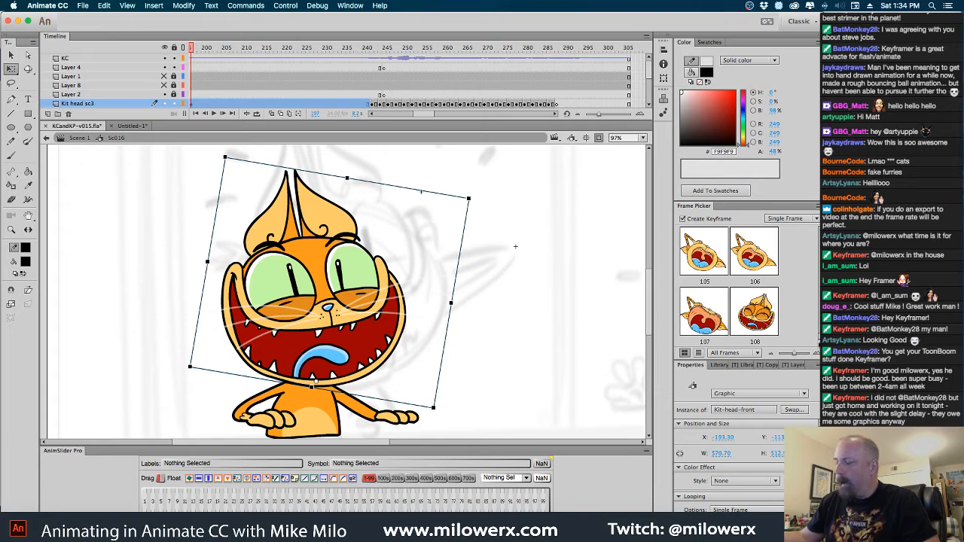
pyautogui.click(372, 117)
pyautogui.click(373, 116)
pyautogui.moveTo(324, 51); pyautogui.dragTo(344, 65)
pyautogui.click(344, 103)
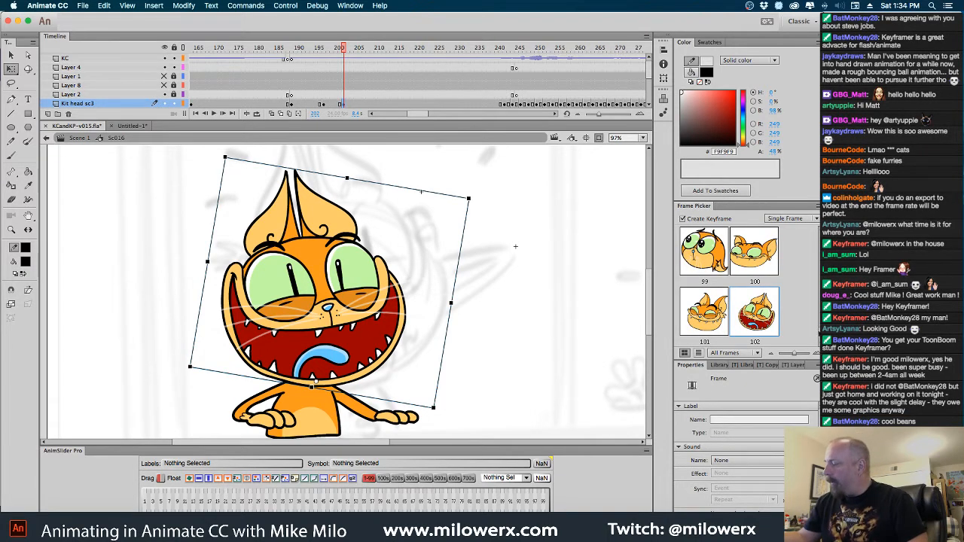
pyautogui.press('F6')
pyautogui.scroll(-2, 773, 298)
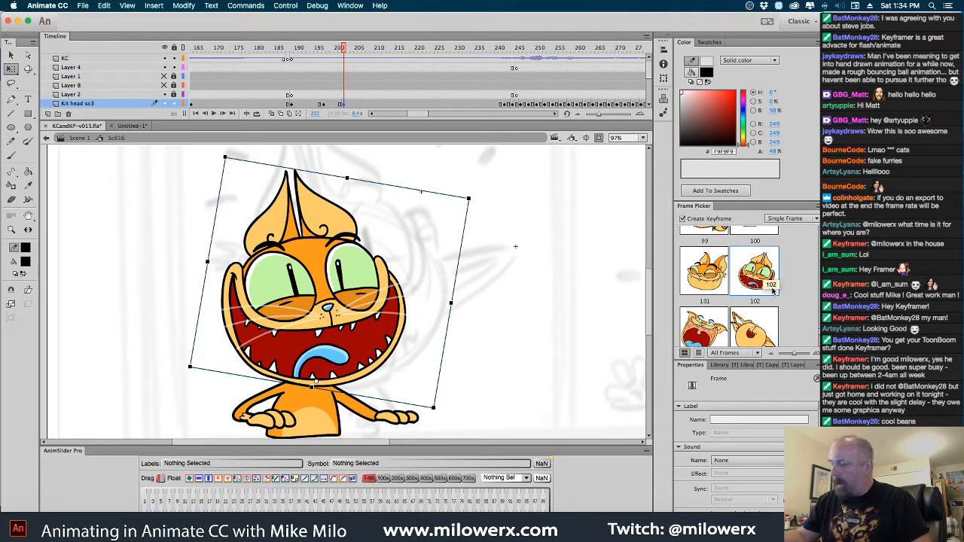
# Set the head at frame 197 to pose 108 with the Frame Picker and scrub to frame 202 to compare
pyautogui.click(324, 105)
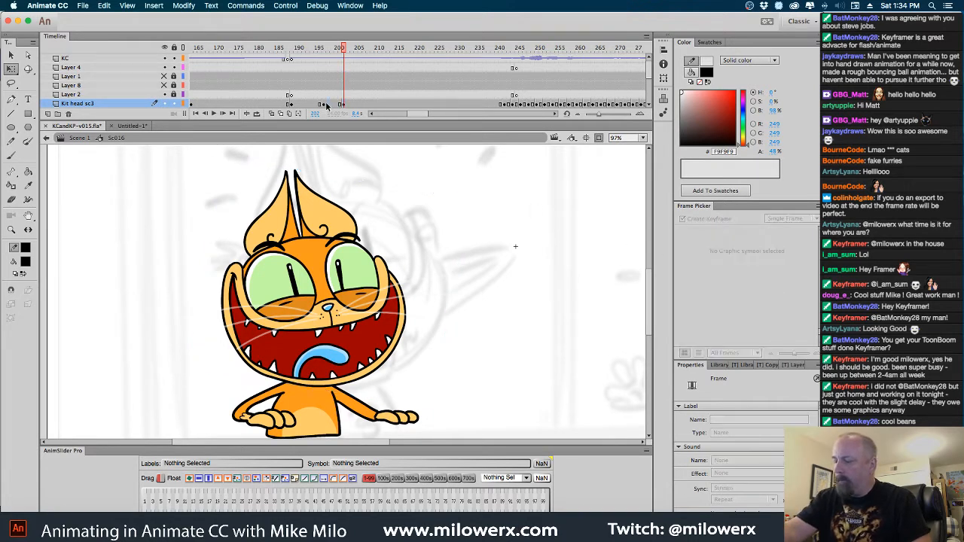
pyautogui.scroll(-3, 729, 279)
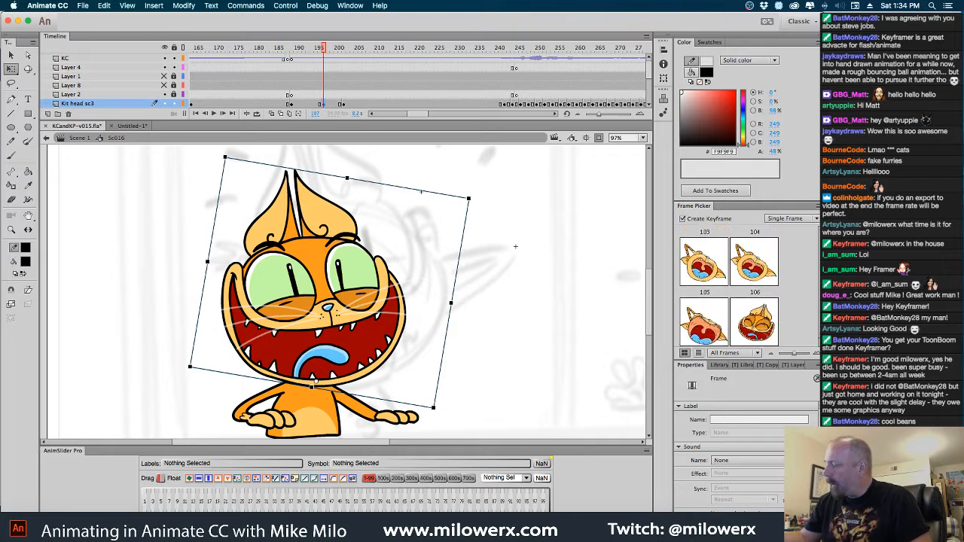
pyautogui.click(754, 311)
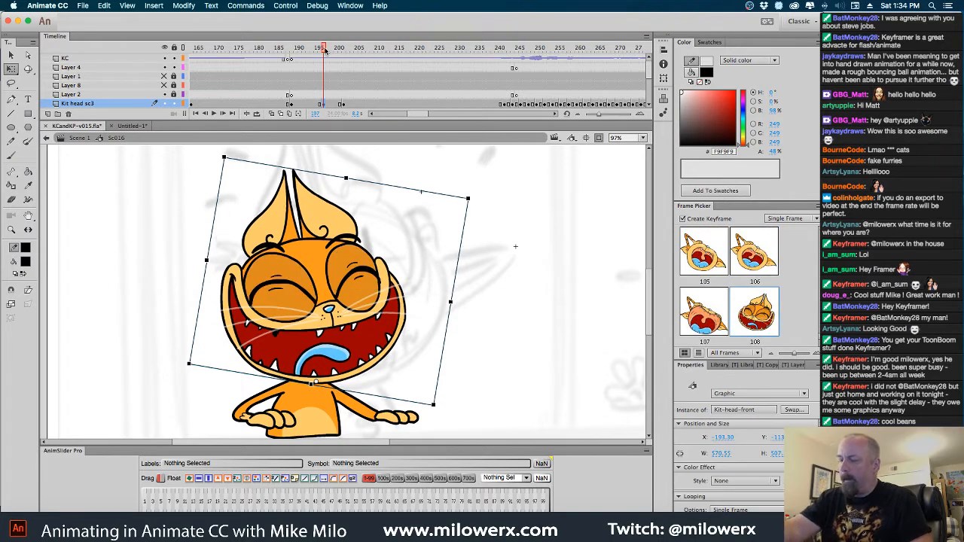
pyautogui.moveTo(324, 50)
pyautogui.mouseDown()
pyautogui.moveTo(290, 49)
pyautogui.moveTo(341, 50)
pyautogui.mouseUp()
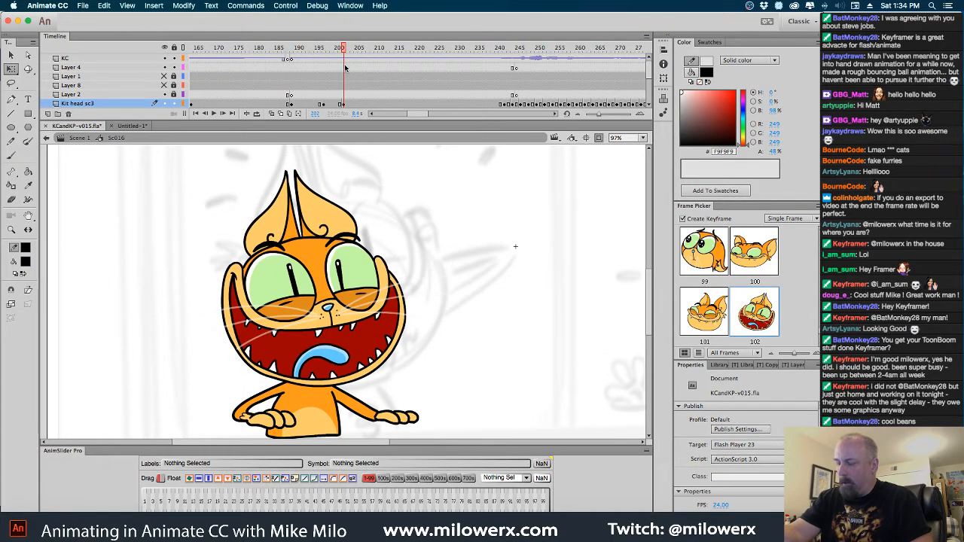
# Rotate the head at frame 197 slightly clockwise and skew its upper edge a little toward the right
pyautogui.click(321, 104)
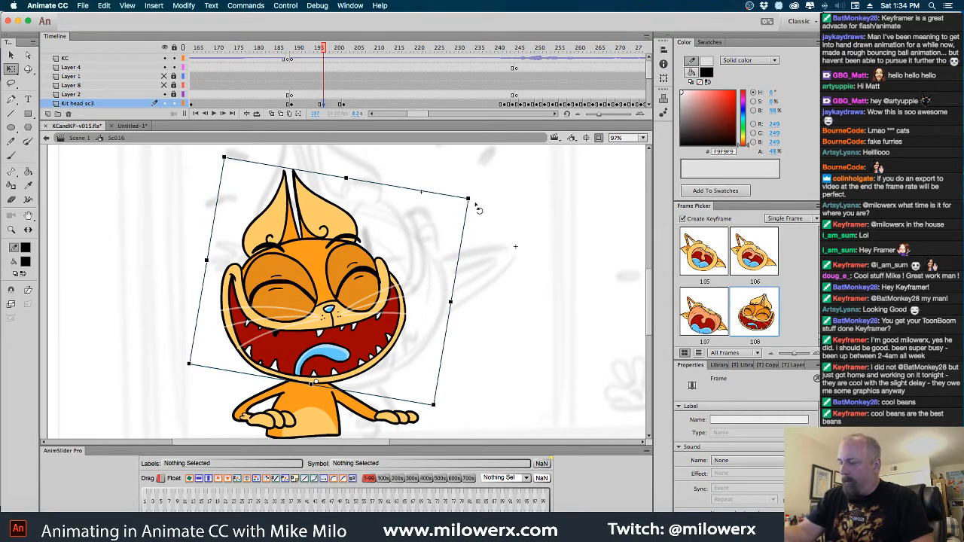
pyautogui.moveTo(478, 209); pyautogui.dragTo(484, 215)
pyautogui.moveTo(420, 195); pyautogui.dragTo(428, 198)
pyautogui.moveTo(324, 52); pyautogui.dragTo(324, 52)
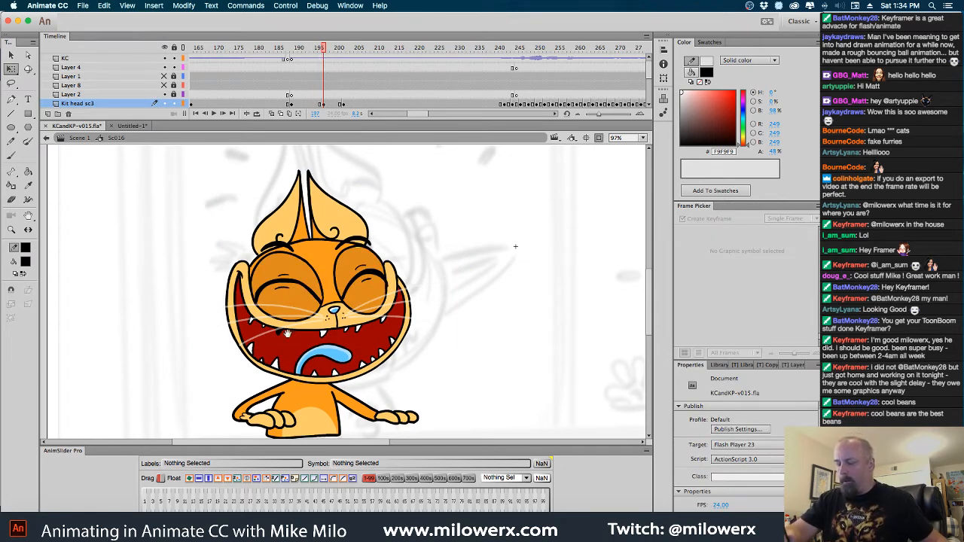
# Open the Kit-head-front symbol at frame 108 and set the fill colour to white (#FFFFFF) for the blackened upper tooth
pyautogui.scroll(2, 287, 344)
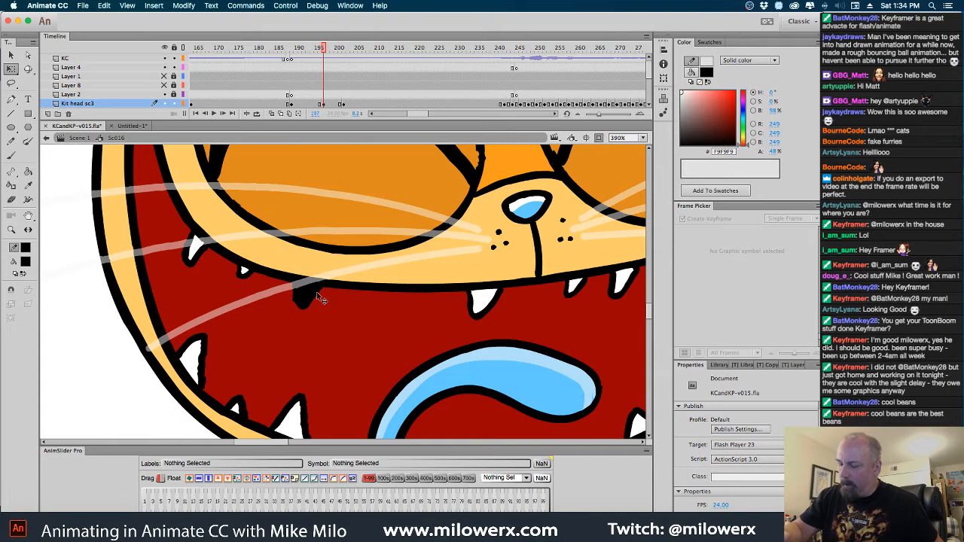
pyautogui.doubleClick(316, 292)
pyautogui.click(317, 305)
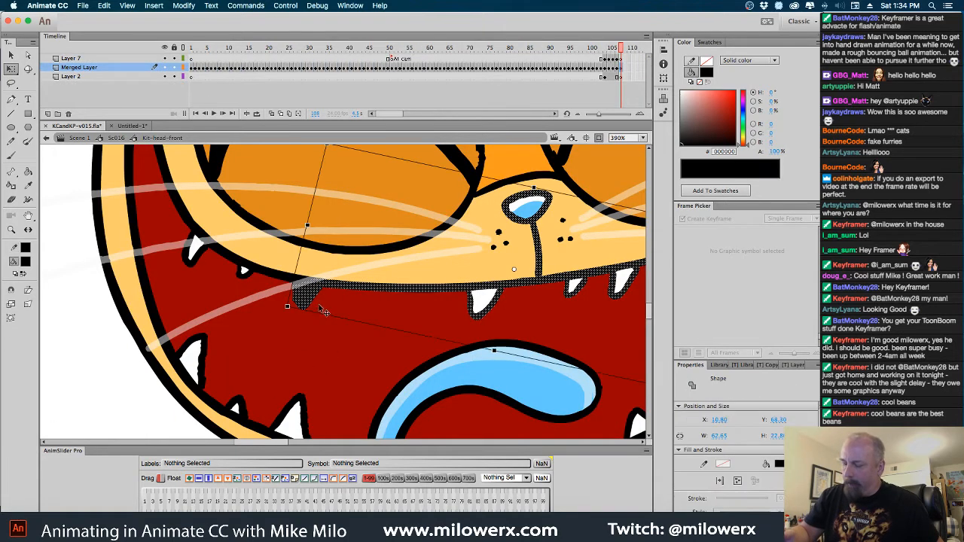
pyautogui.click(140, 415)
pyautogui.click(25, 262)
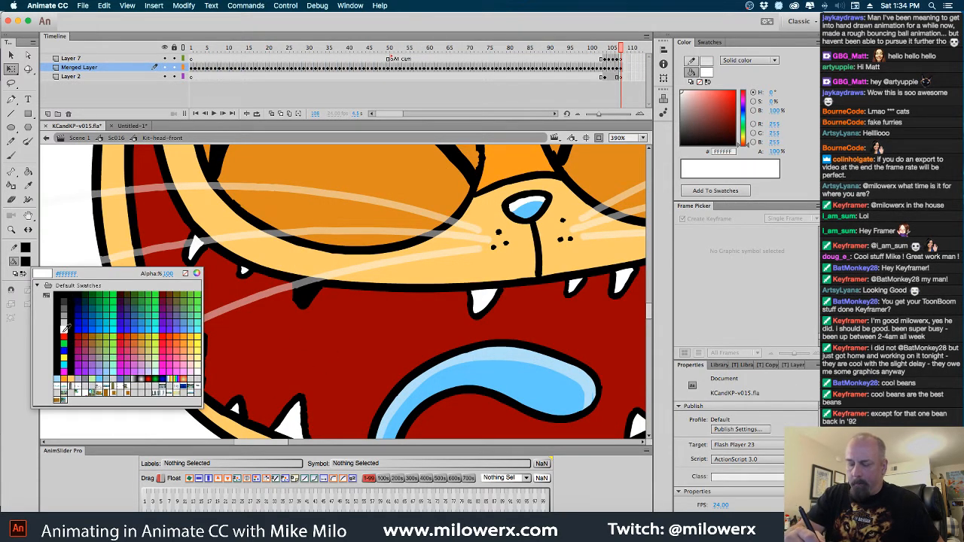
pyautogui.click(65, 330)
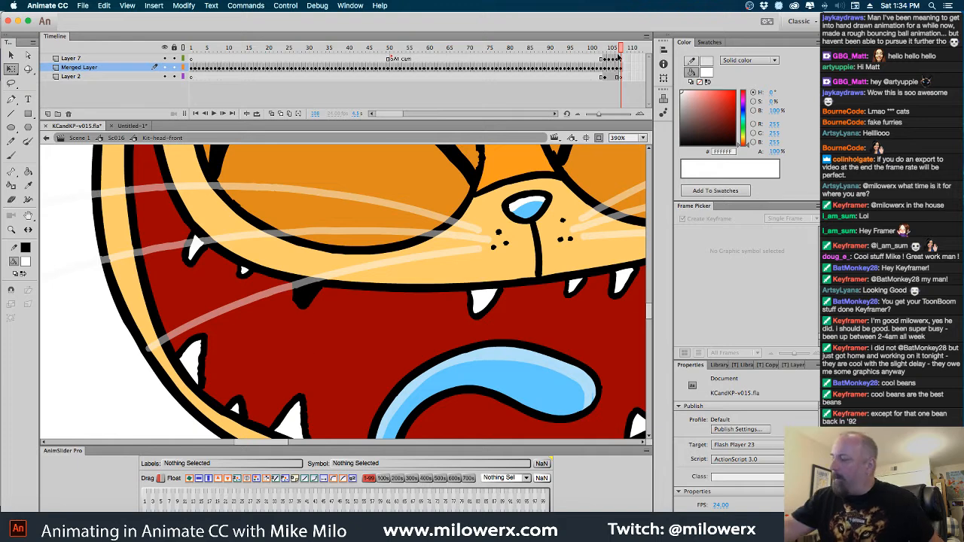
# Lasso the intact tooth at frame 102 and paste a copy in place over the blackened tooth at frame 108
pyautogui.moveTo(621, 51); pyautogui.dragTo(596, 52)
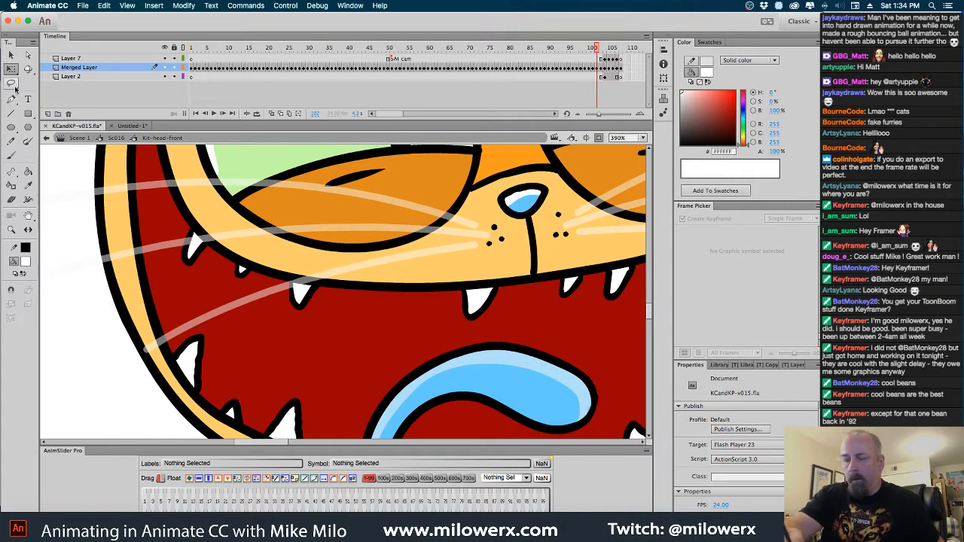
pyautogui.click(11, 83)
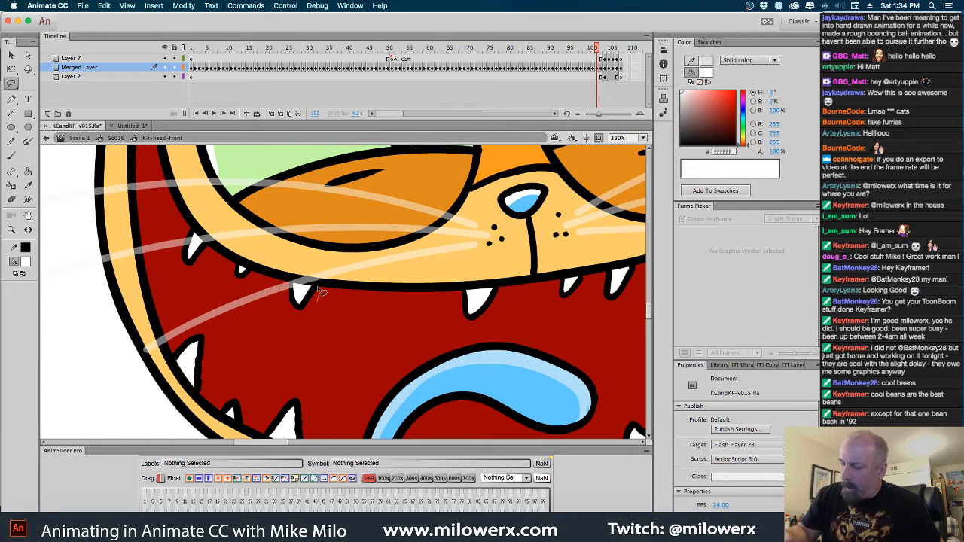
pyautogui.moveTo(321, 292)
pyautogui.mouseDown()
pyautogui.moveTo(295, 314)
pyautogui.moveTo(325, 321)
pyautogui.mouseUp()
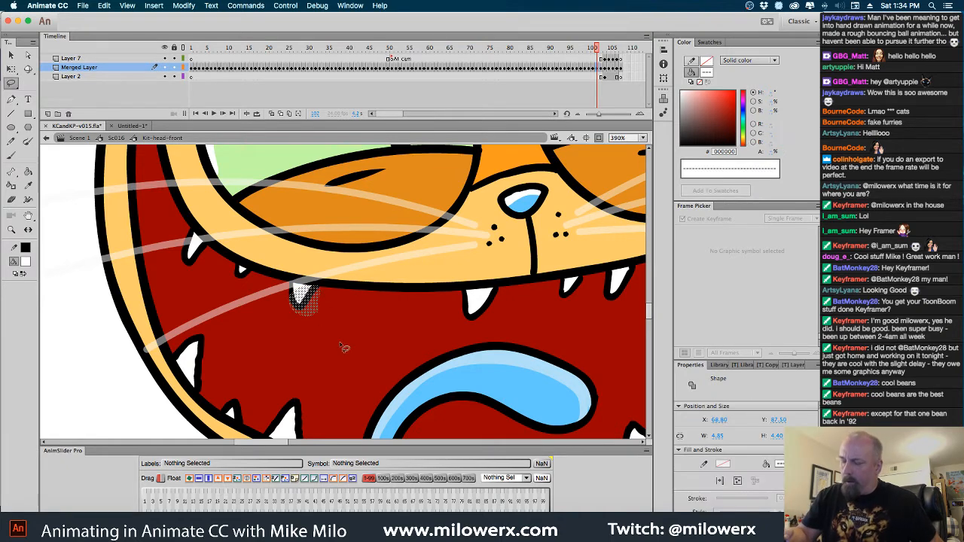
pyautogui.click(624, 60)
pyautogui.click(619, 77)
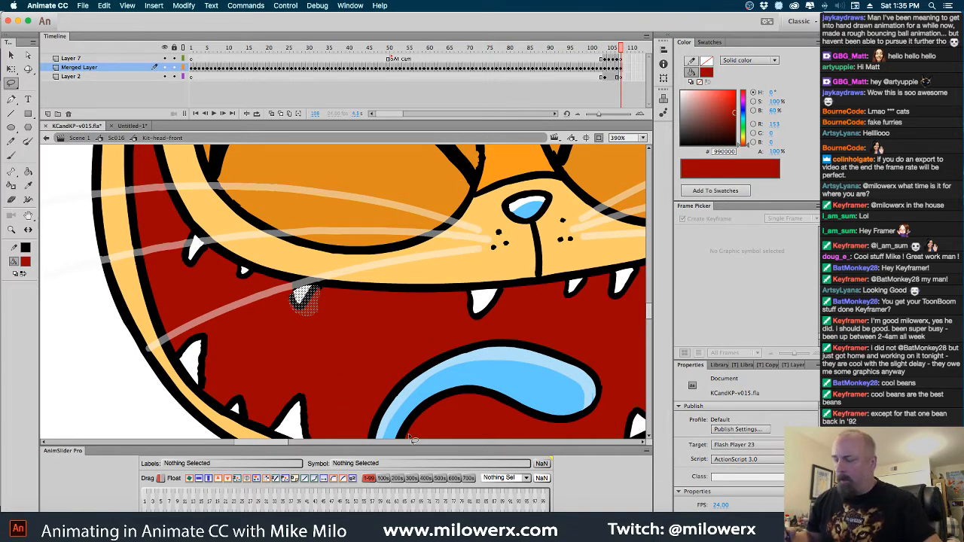
pyautogui.click(321, 311)
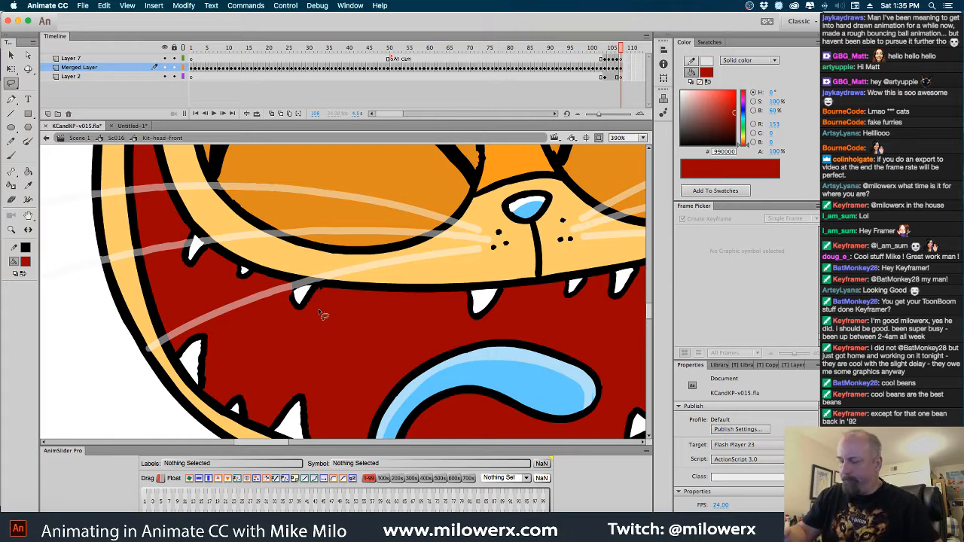
pyautogui.press('super+shift+v')
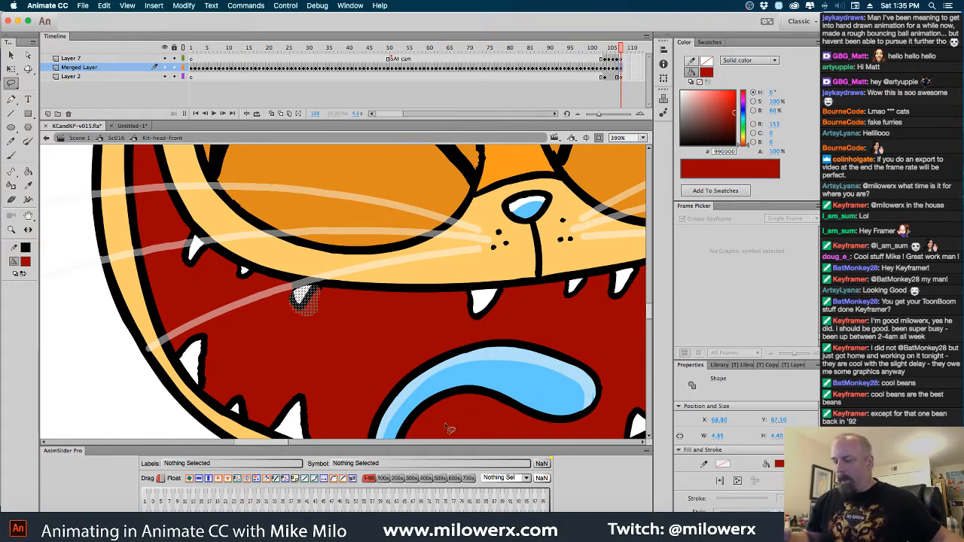
# Nudge the pasted tooth slightly up and to the right to fit the lip line, and deselect it
pyautogui.press('Up')
pyautogui.press('Right')
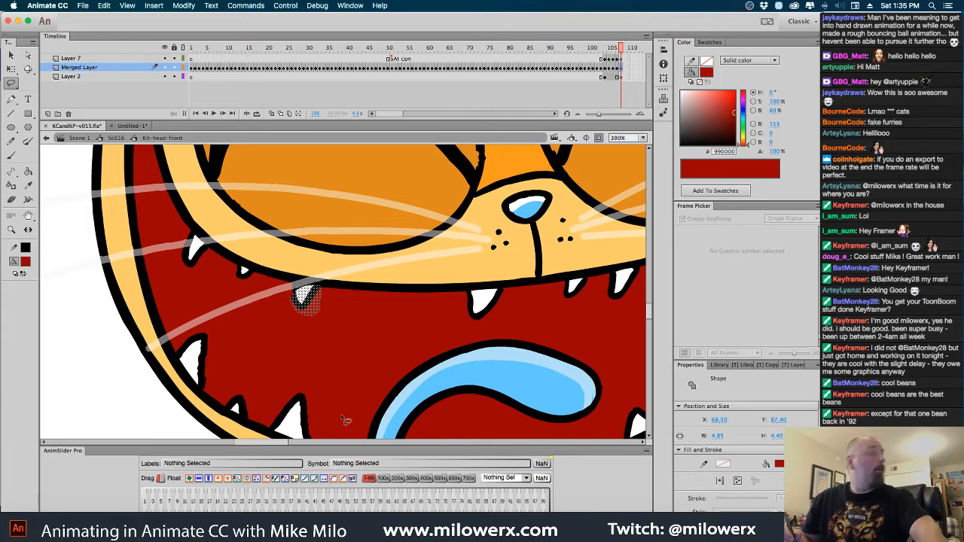
pyautogui.click(13, 56)
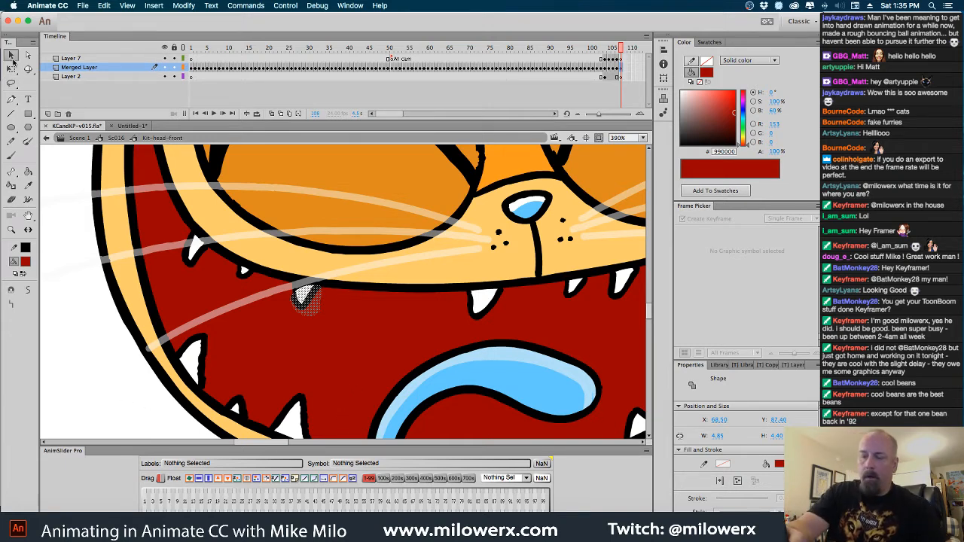
pyautogui.click(107, 389)
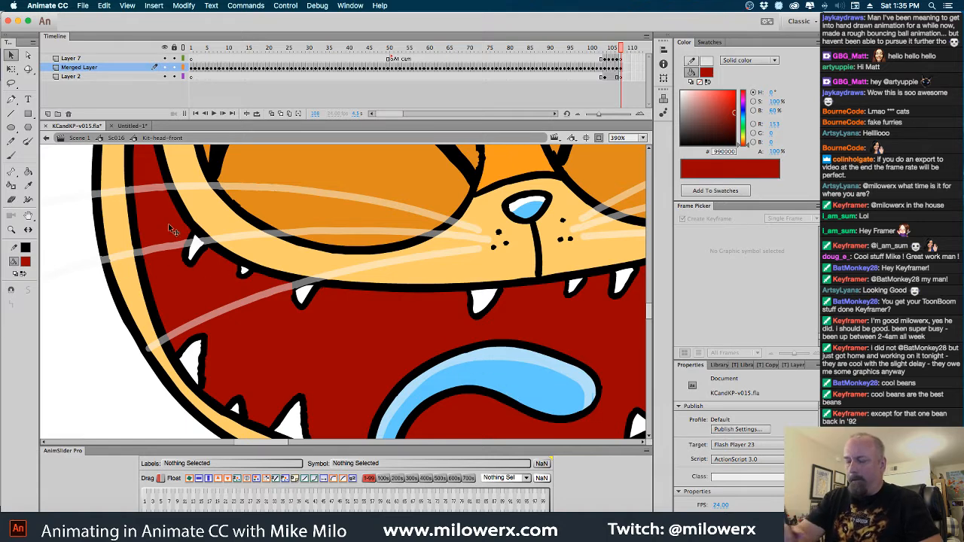
# Return to Sc016 and bring the playhead to frame 196 with the cat's whole face in view
pyautogui.click(117, 138)
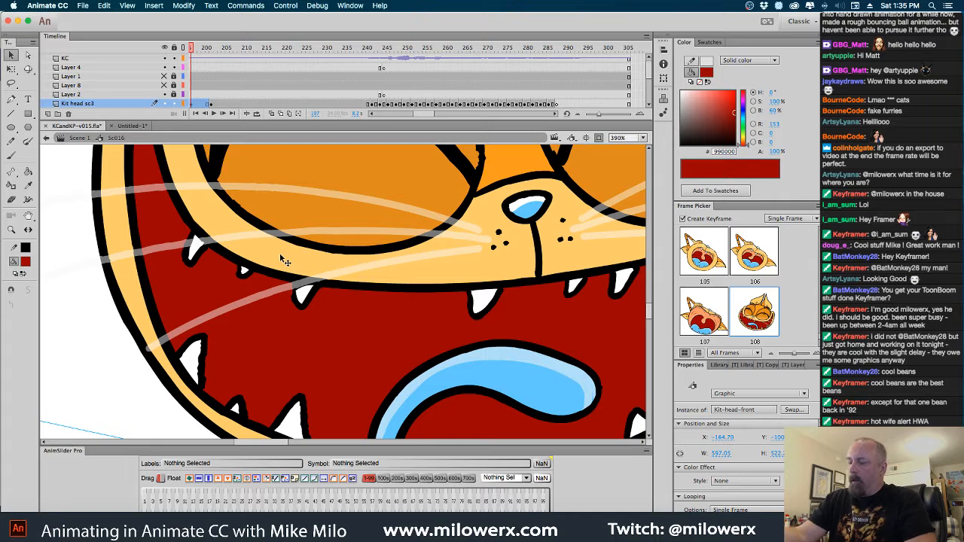
pyautogui.click(372, 115)
pyautogui.click(371, 115)
pyautogui.moveTo(324, 50)
pyautogui.mouseDown()
pyautogui.moveTo(288, 47)
pyautogui.moveTo(320, 48)
pyautogui.mouseUp()
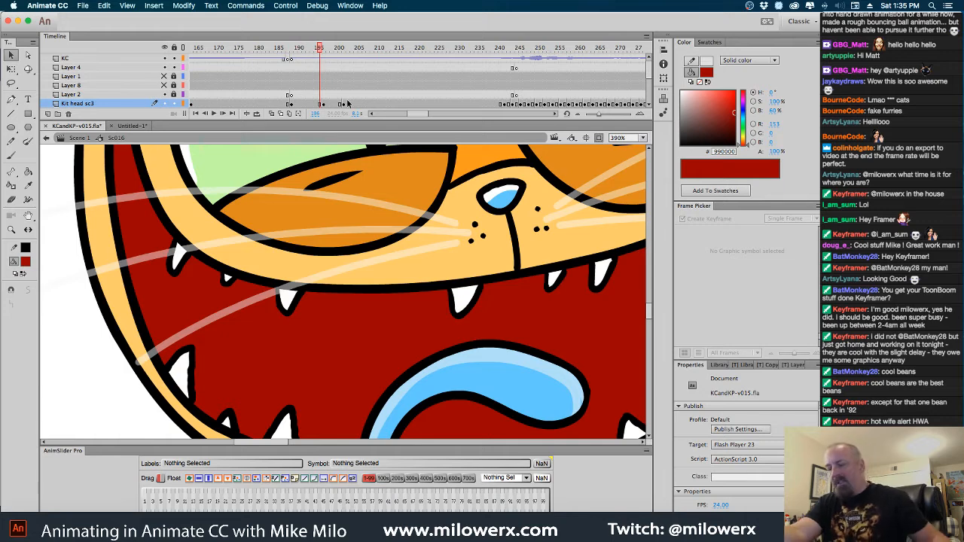
pyautogui.keyDown('alt'); pyautogui.keyDown('super'); pyautogui.click(375, 173); pyautogui.keyUp('super'); pyautogui.keyUp('alt')
pyautogui.moveTo(390, 190); pyautogui.dragTo(365, 184)
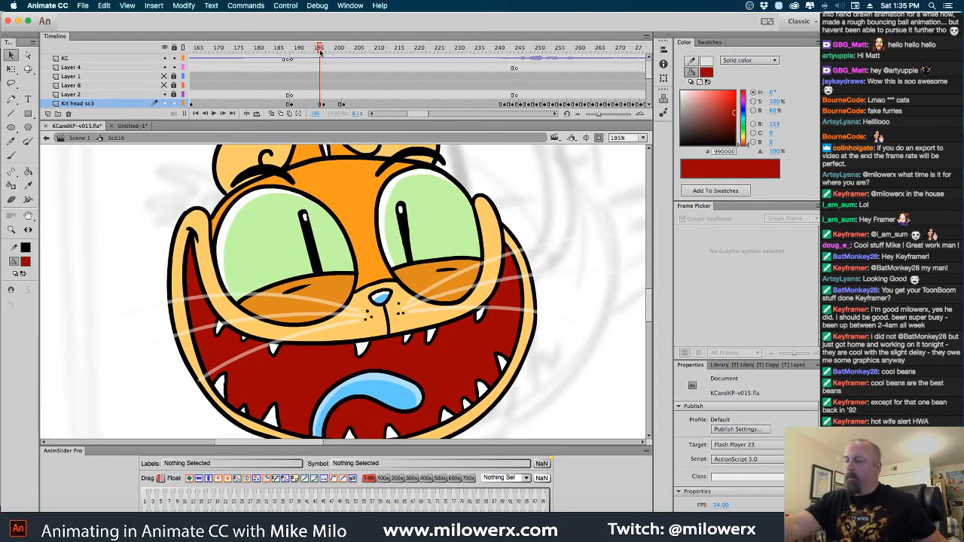
# Add a Kit head sc3 keyframe following frame 202 and set its head to pose 101 with the Frame Picker
pyautogui.moveTo(322, 49); pyautogui.dragTo(363, 106)
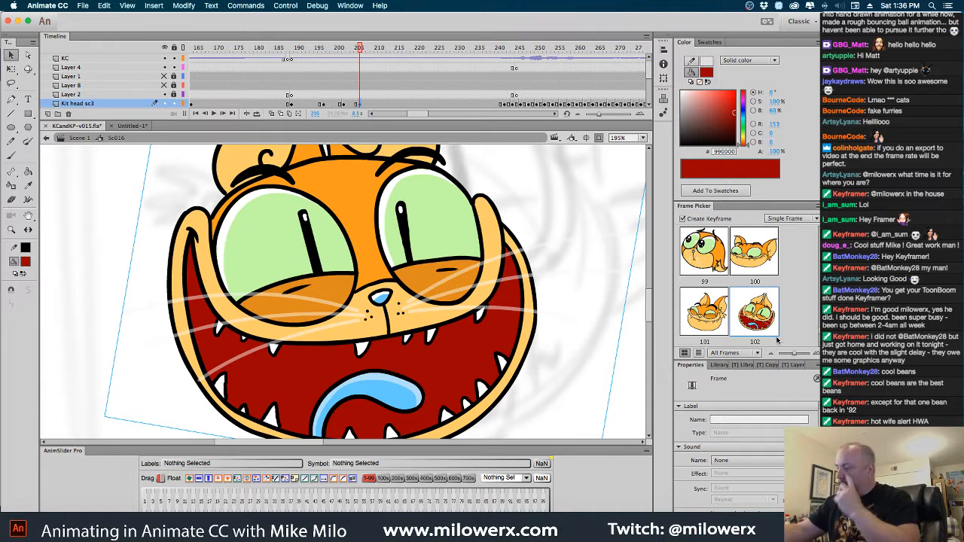
pyautogui.click(709, 326)
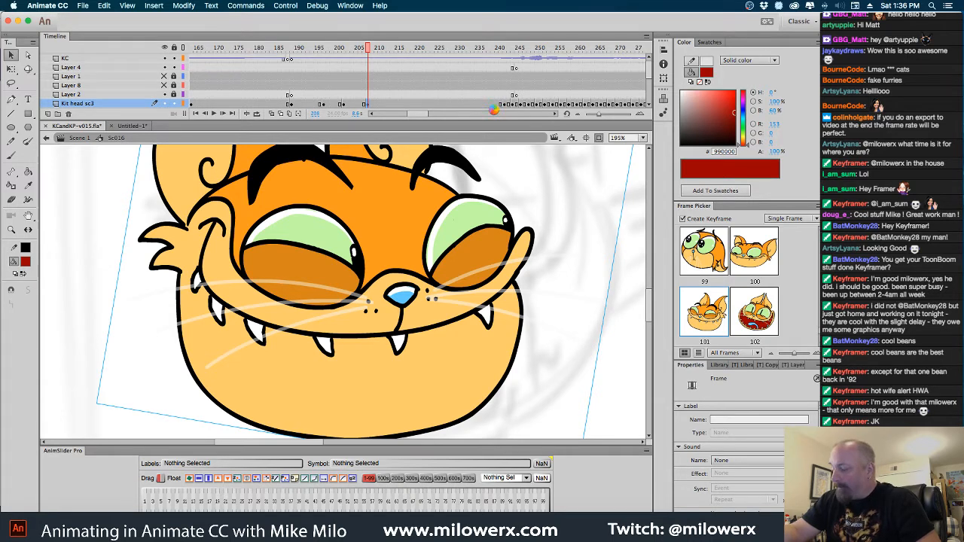
pyautogui.press('super+z')
# Keyframe Kit head sc3 at frame 213 and set its head to the closed-eye grin, pose 91
pyautogui.click(389, 104)
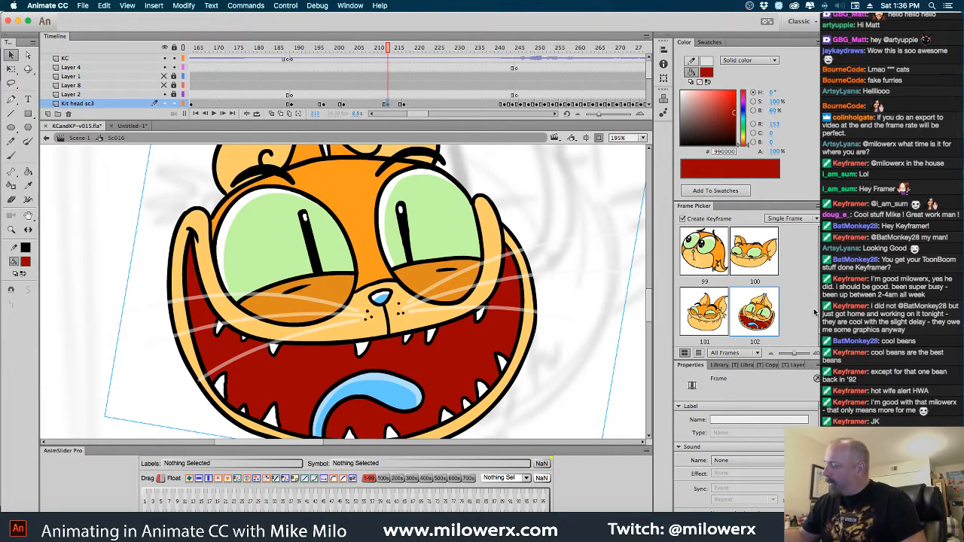
pyautogui.scroll(6, 730, 289)
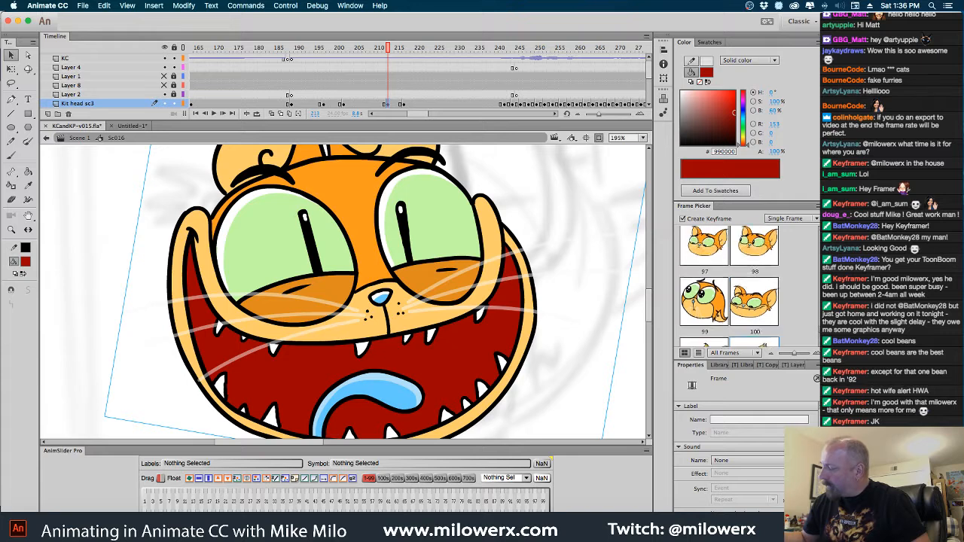
pyautogui.scroll(3, 728, 291)
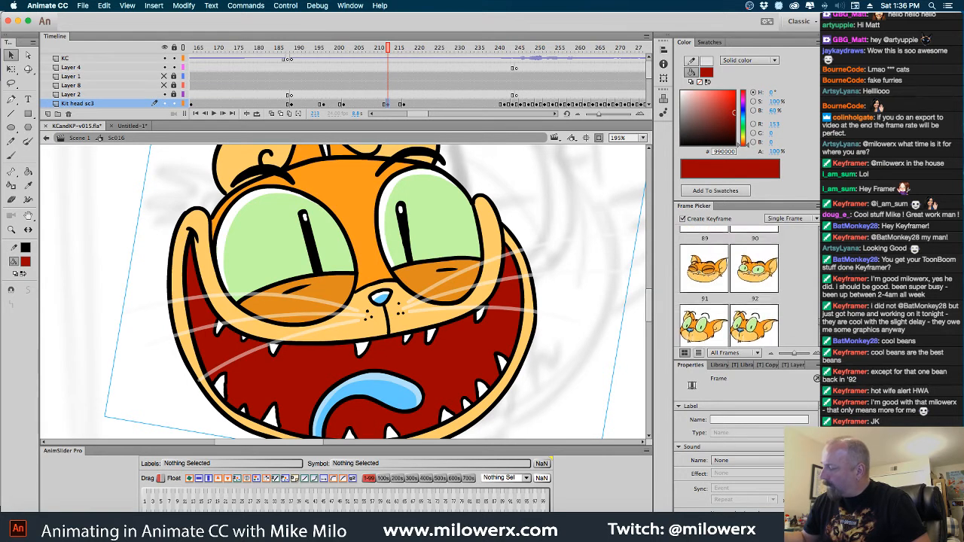
pyautogui.click(719, 292)
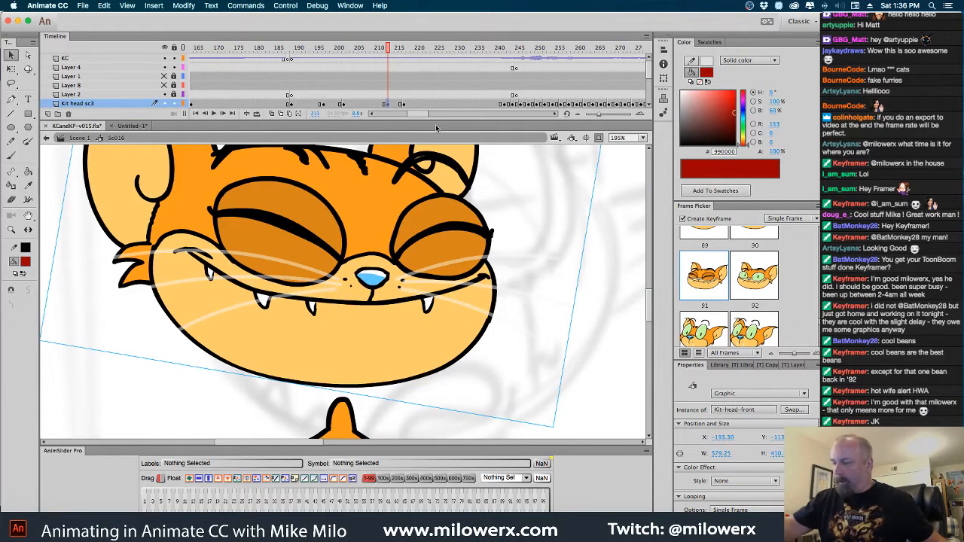
# Using Onion Skin as a guide, move the frame 213 head down and right onto the neck, and turn Onion Skin off
pyautogui.click(271, 113)
pyautogui.keyDown('alt'); pyautogui.keyDown('super'); pyautogui.click(448, 277); pyautogui.keyUp('super'); pyautogui.keyUp('alt')
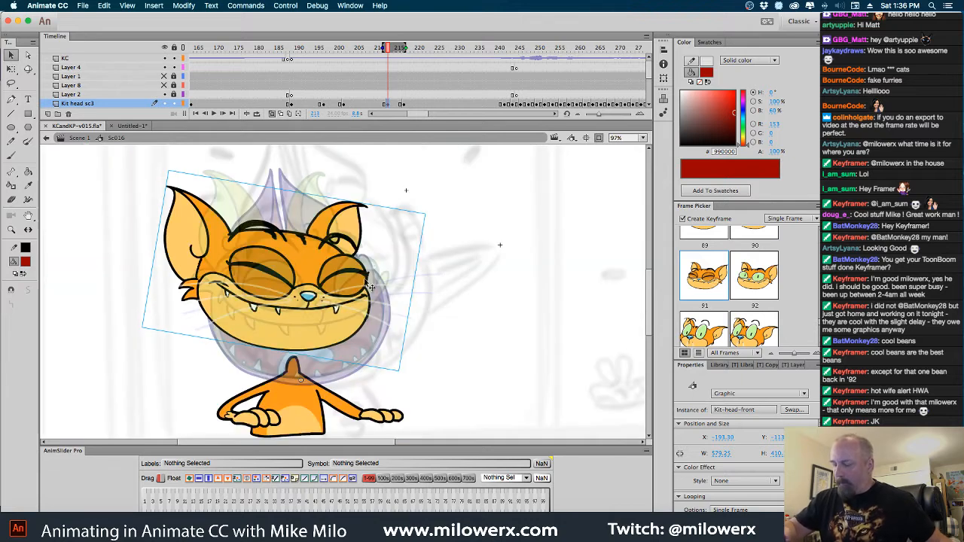
pyautogui.moveTo(356, 272); pyautogui.dragTo(373, 301)
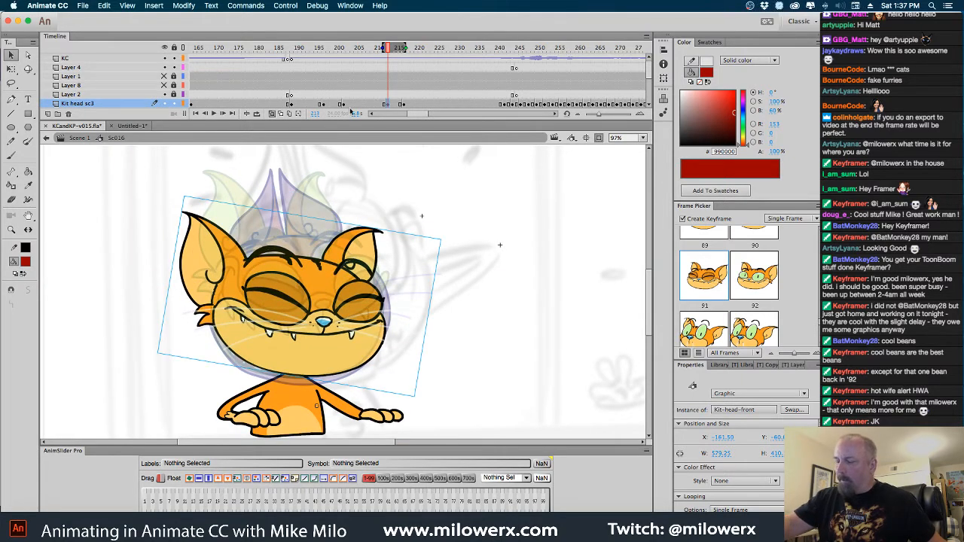
pyautogui.click(287, 113)
# Scrub back to frame 189 and forward to frame 215 to check the head poses in motion
pyautogui.moveTo(389, 48); pyautogui.dragTo(315, 91)
pyautogui.moveTo(322, 93); pyautogui.dragTo(294, 92)
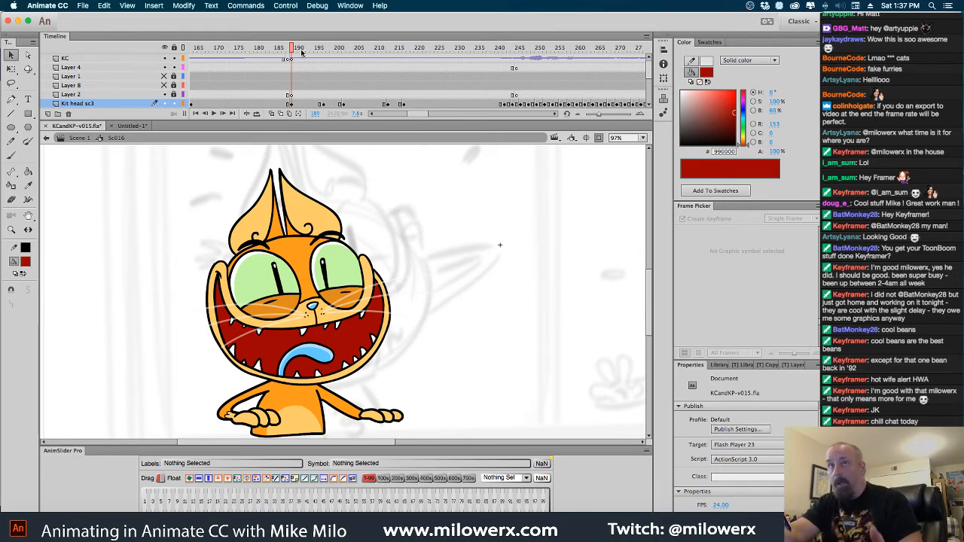
pyautogui.moveTo(295, 53); pyautogui.dragTo(405, 118)
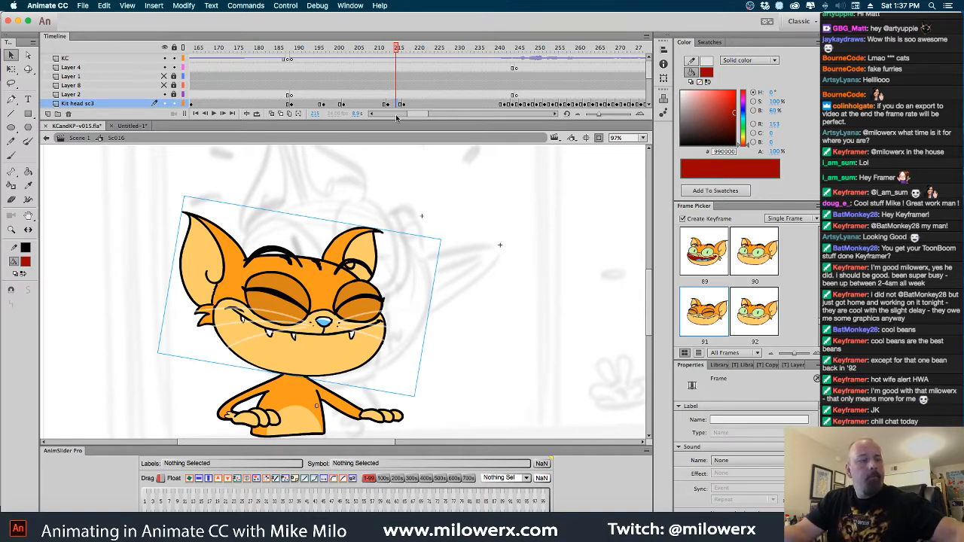
# Delete the head at frame 215 of Kit head sc3 and turn on Onion Skin for drawing with the Brush tool
pyautogui.press('Delete')
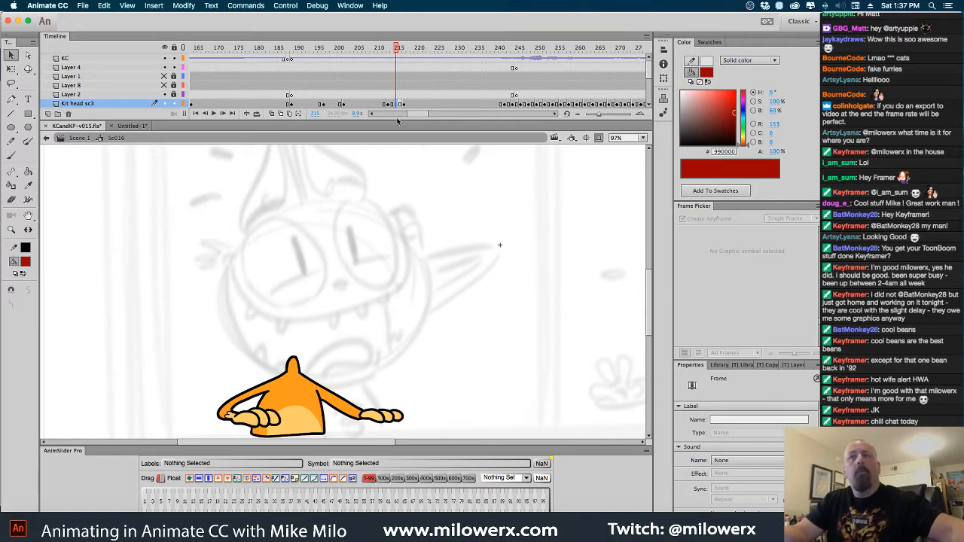
pyautogui.click(272, 113)
pyautogui.click(11, 156)
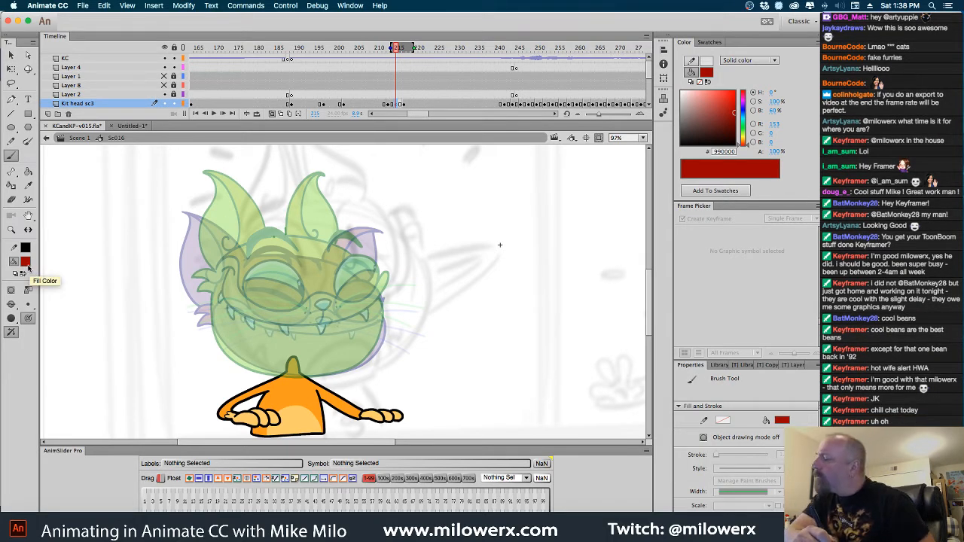
# Pause Dropbox file syncing
pyautogui.click(766, 7)
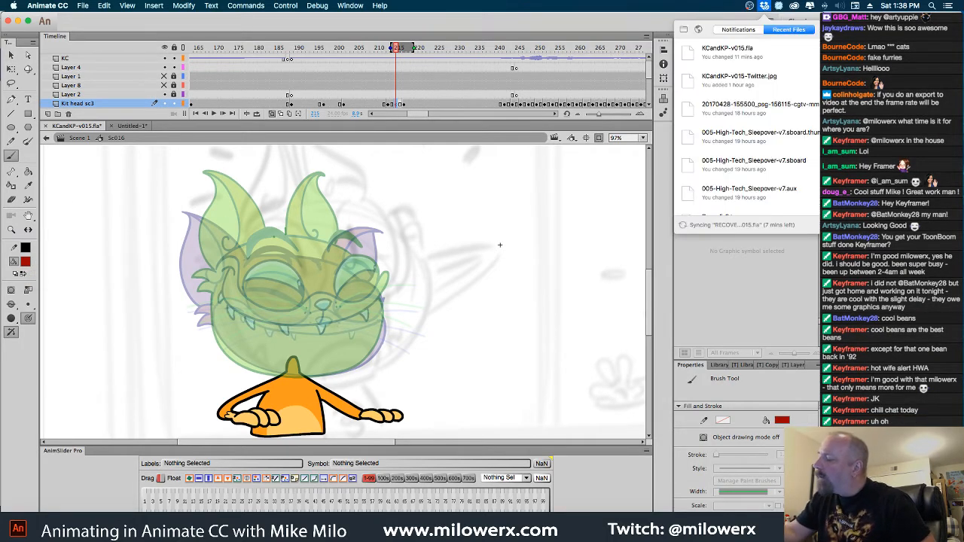
pyautogui.click(849, 30)
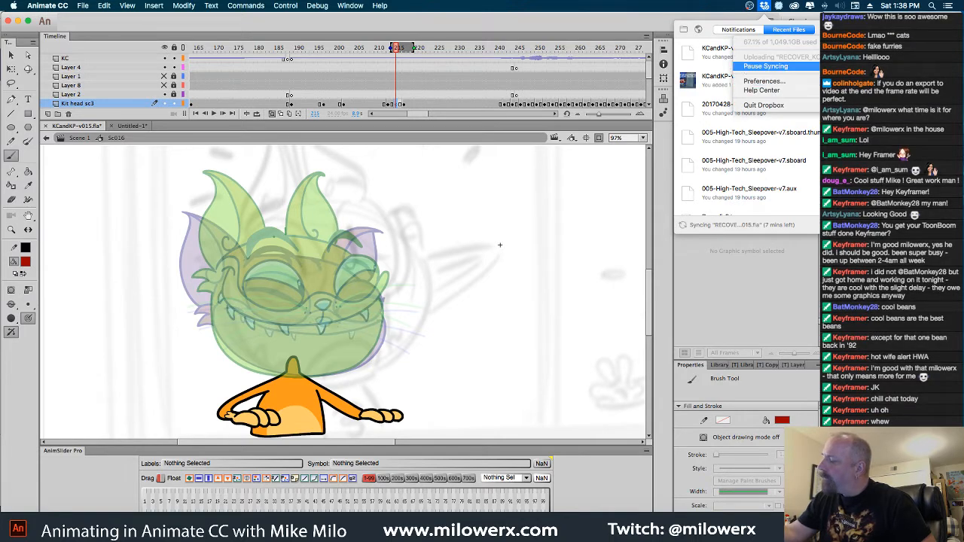
pyautogui.click(766, 66)
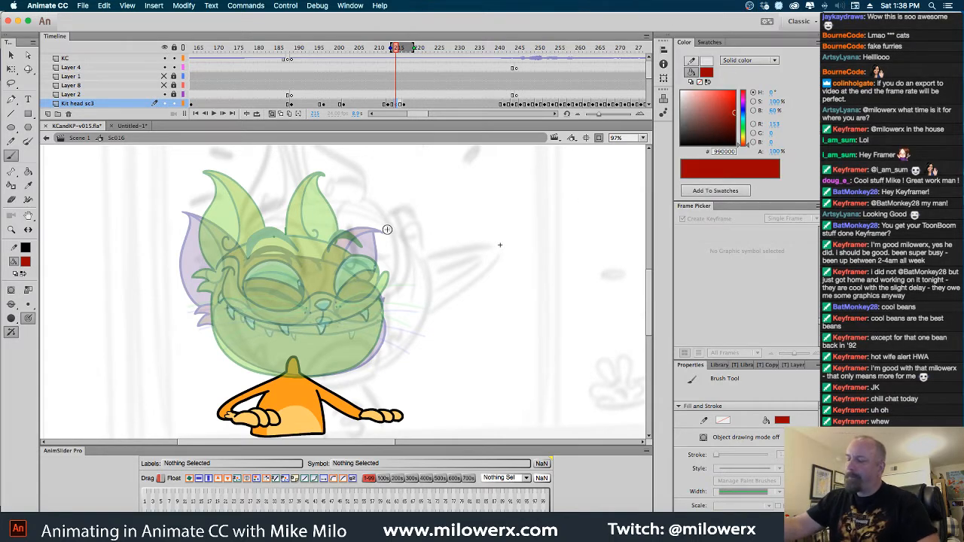
# Add blank keyframes at frames 215 and 217 of Layer 5 and set the brush fill to red #FF0000 at frame 215
pyautogui.click(25, 261)
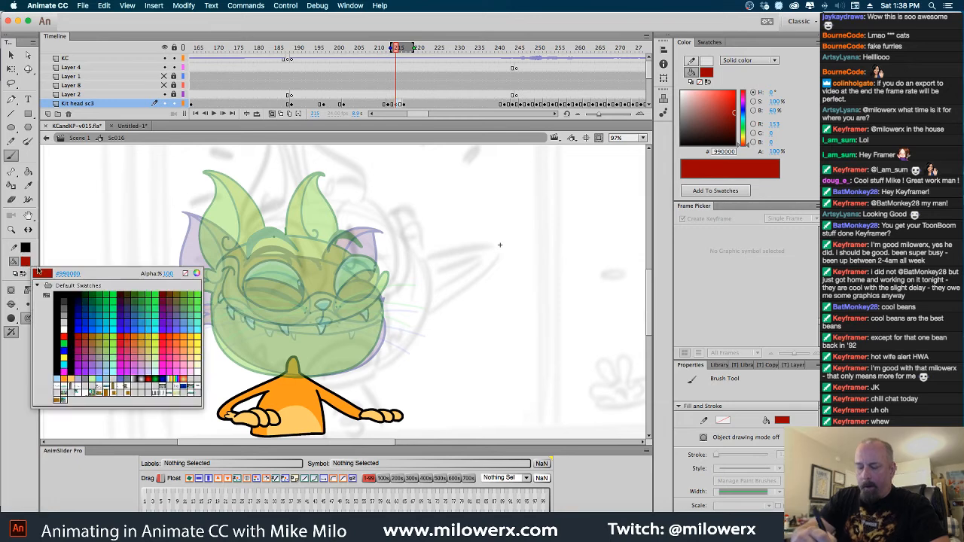
pyautogui.click(62, 303)
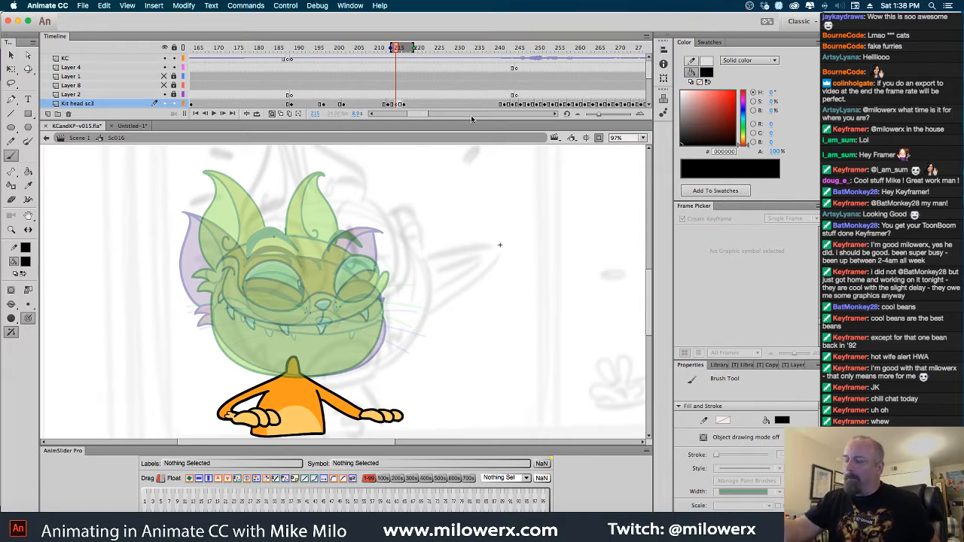
pyautogui.click(397, 104)
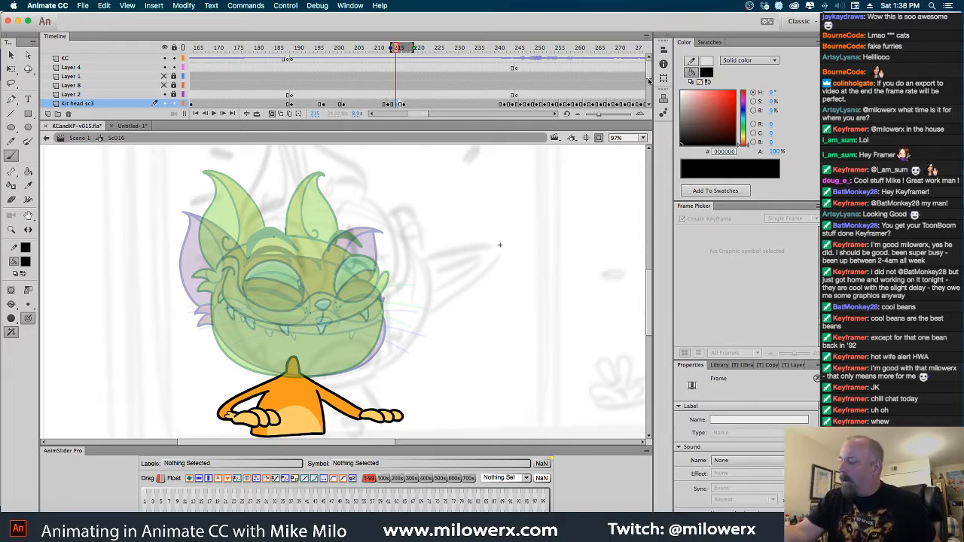
pyautogui.scroll(-2, 650, 80)
pyautogui.click(397, 95)
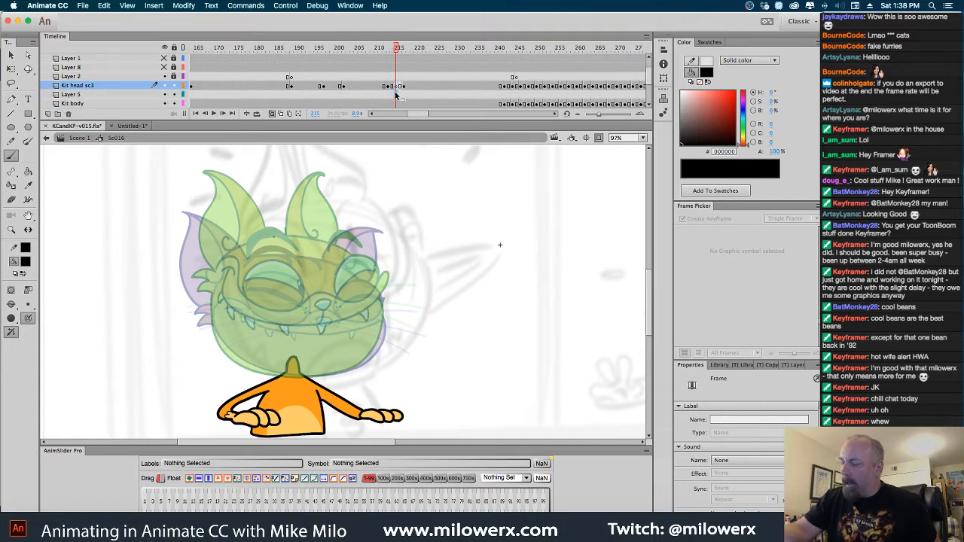
pyautogui.click(404, 96)
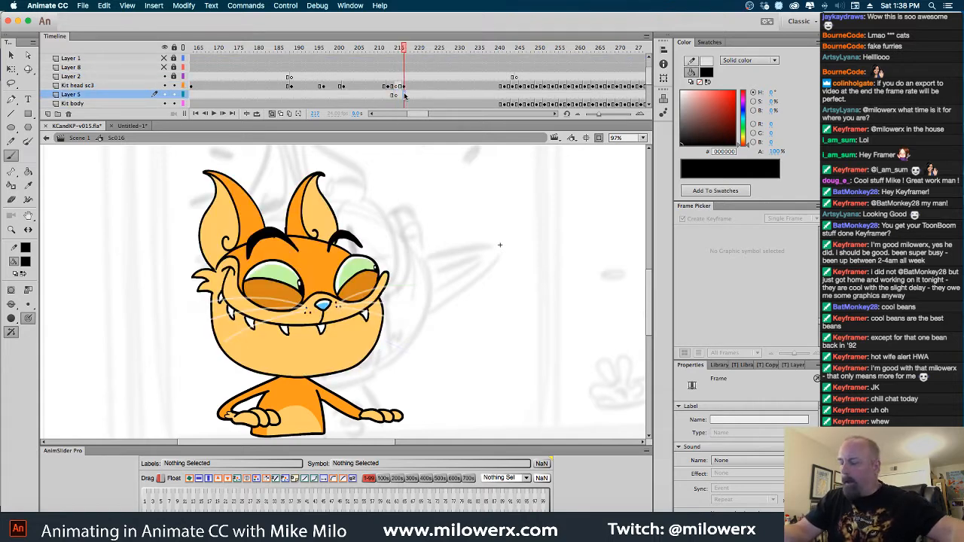
pyautogui.press('F7')
pyautogui.click(397, 95)
pyautogui.click(25, 261)
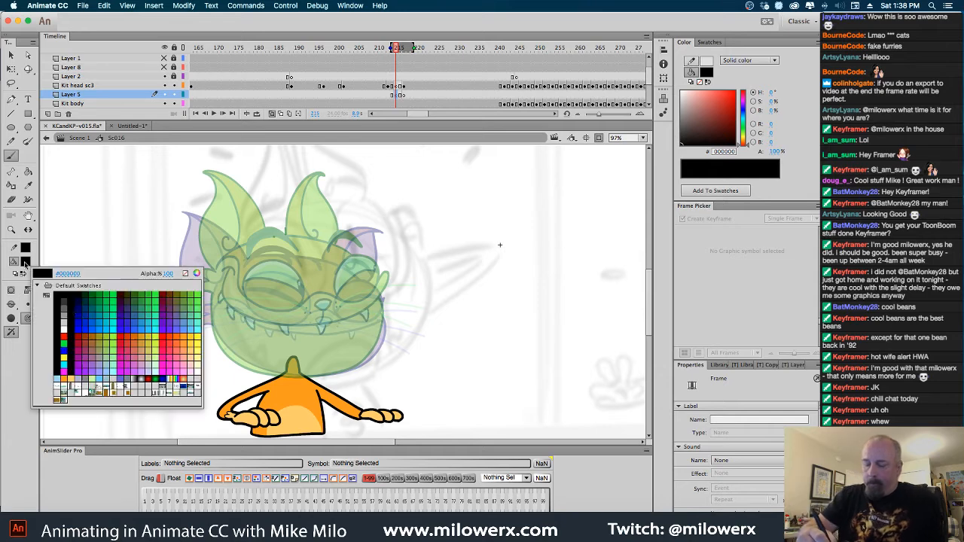
pyautogui.click(30, 349)
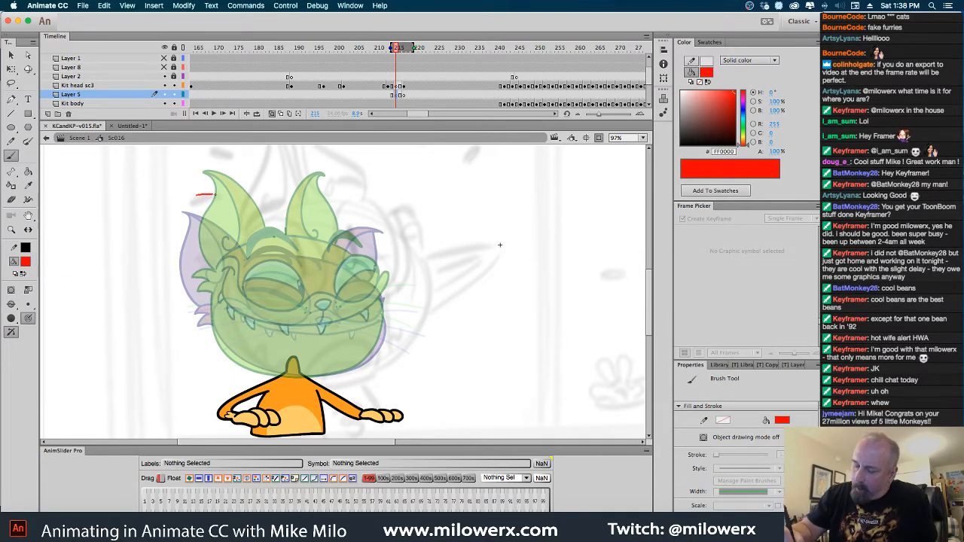
# Sketch the cat's near ear in red at frame 215, positioned between the two onion-skinned poses
pyautogui.moveTo(239, 216); pyautogui.dragTo(249, 239)
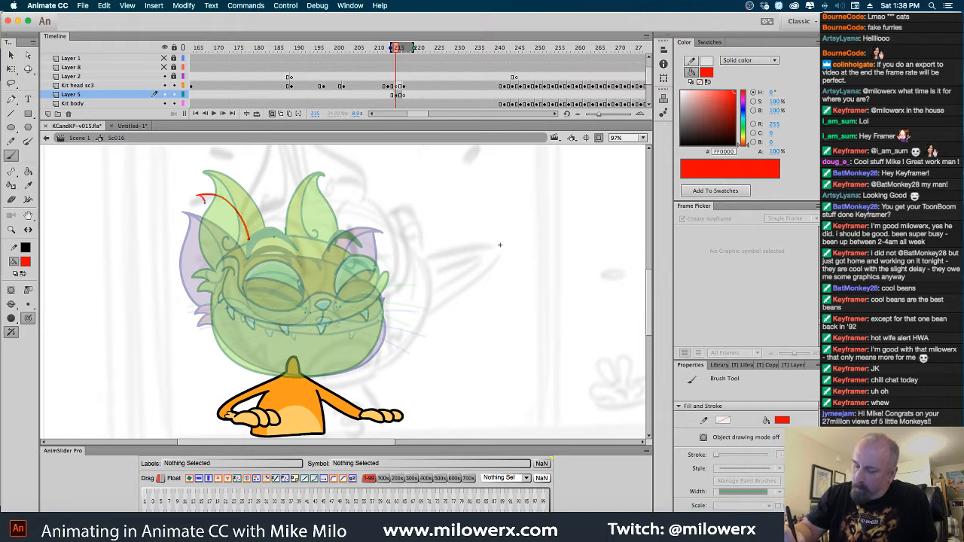
pyautogui.moveTo(203, 197); pyautogui.dragTo(208, 279)
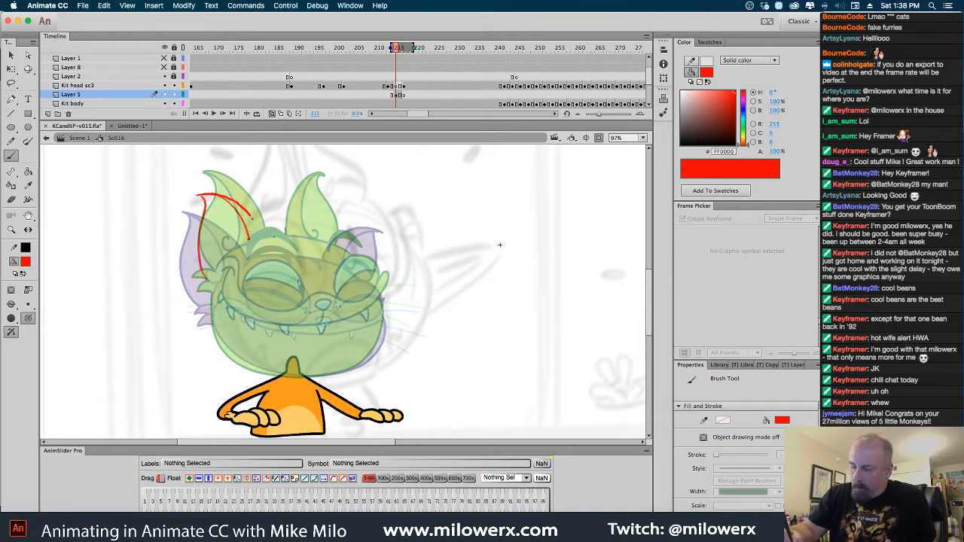
pyautogui.moveTo(214, 195); pyautogui.dragTo(262, 234)
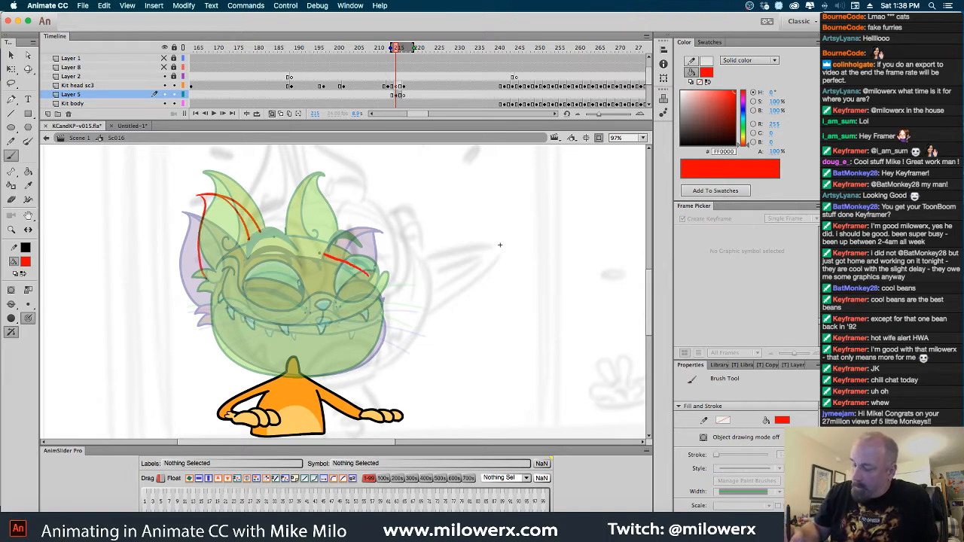
# Sketch the head outline and the wide smile with its curled cheek lines between the onion-skinned heads
pyautogui.moveTo(323, 254); pyautogui.dragTo(256, 252)
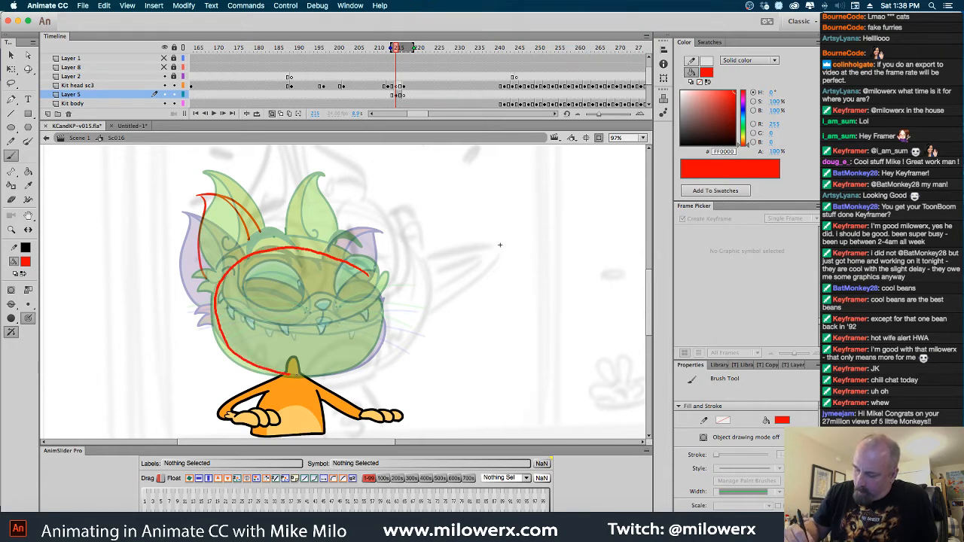
pyautogui.moveTo(372, 283); pyautogui.dragTo(368, 277)
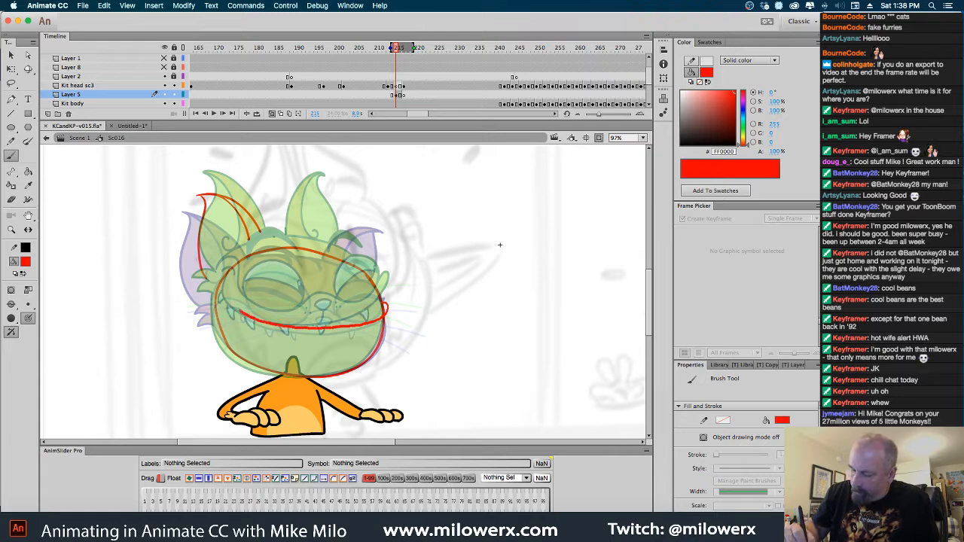
pyautogui.moveTo(226, 284); pyautogui.dragTo(226, 282)
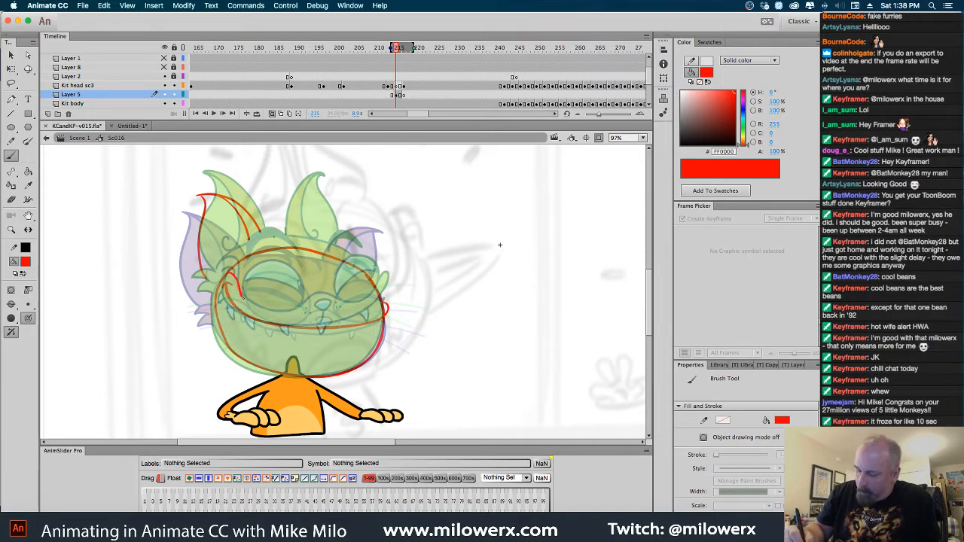
pyautogui.moveTo(242, 297); pyautogui.dragTo(281, 321)
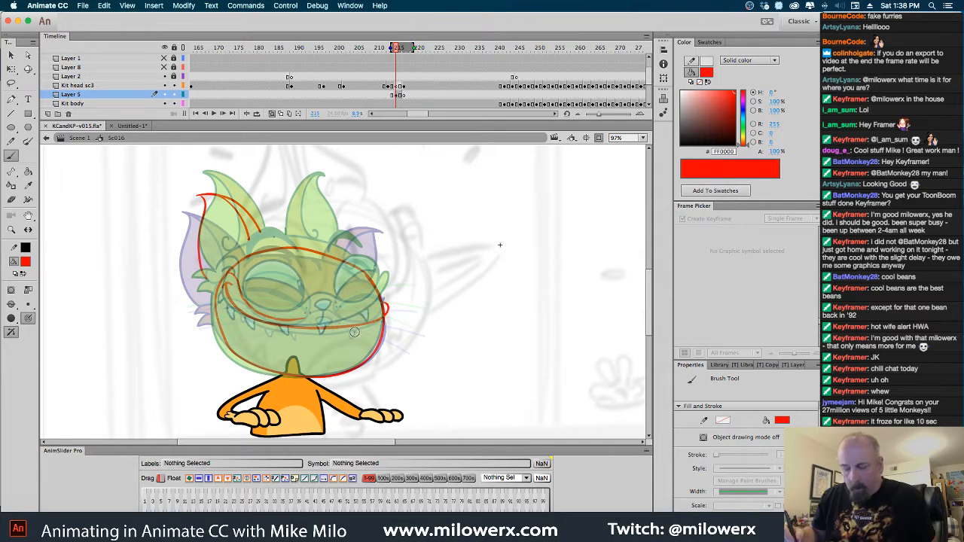
# Sketch the nose with whisker dots and the outlines of both eyes on the in-between head
pyautogui.click(332, 314)
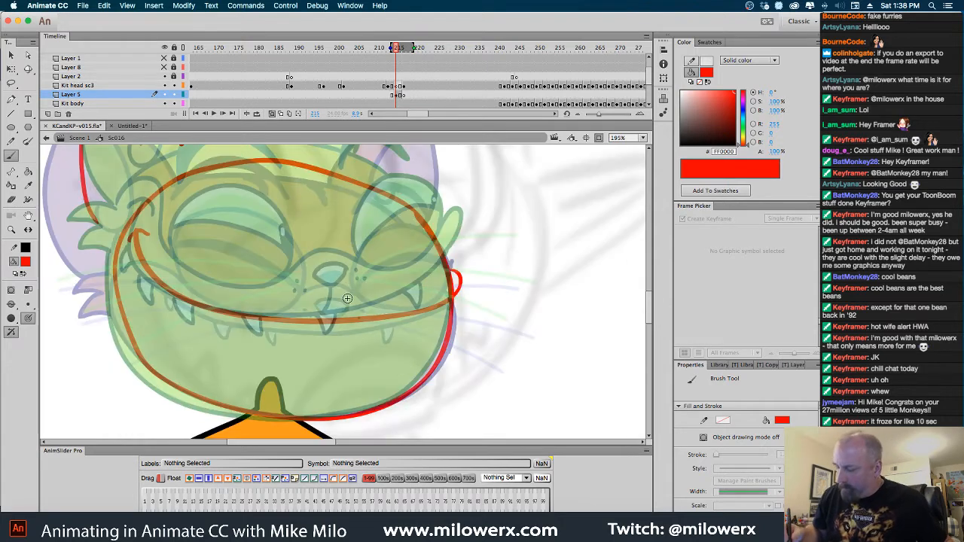
pyautogui.moveTo(316, 290)
pyautogui.mouseDown()
pyautogui.moveTo(344, 287)
pyautogui.moveTo(337, 301)
pyautogui.moveTo(322, 296)
pyautogui.mouseUp()
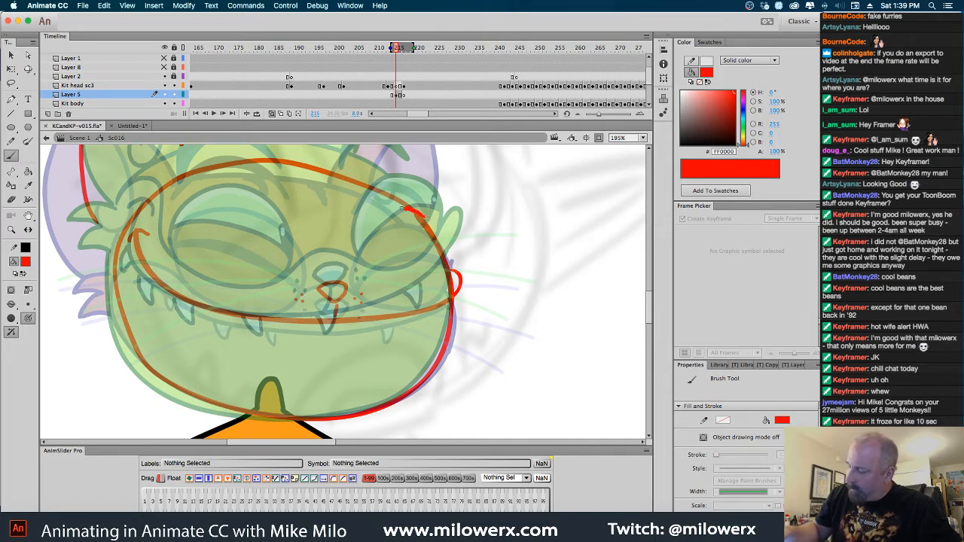
pyautogui.moveTo(402, 208)
pyautogui.mouseDown()
pyautogui.moveTo(355, 249)
pyautogui.moveTo(357, 275)
pyautogui.moveTo(382, 290)
pyautogui.moveTo(434, 267)
pyautogui.mouseUp()
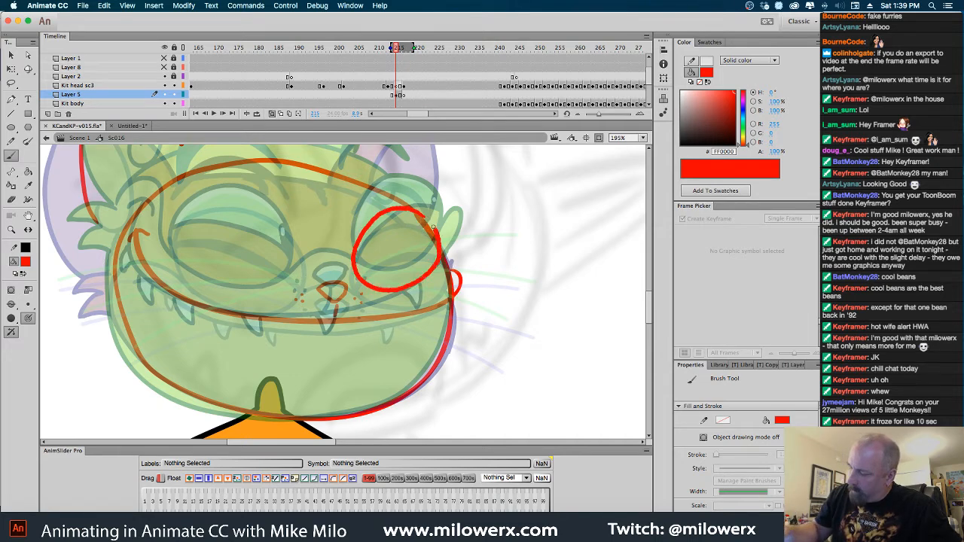
pyautogui.moveTo(433, 227); pyautogui.dragTo(435, 228)
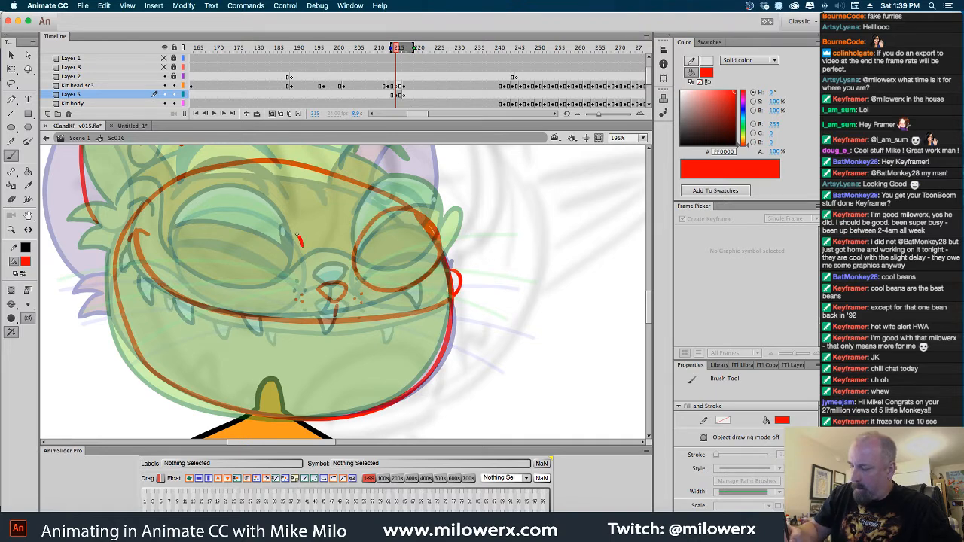
pyautogui.moveTo(297, 236)
pyautogui.mouseDown()
pyautogui.moveTo(231, 201)
pyautogui.moveTo(193, 205)
pyautogui.moveTo(175, 234)
pyautogui.moveTo(185, 264)
pyautogui.moveTo(225, 295)
pyautogui.moveTo(260, 300)
pyautogui.moveTo(301, 268)
pyautogui.moveTo(302, 236)
pyautogui.mouseUp()
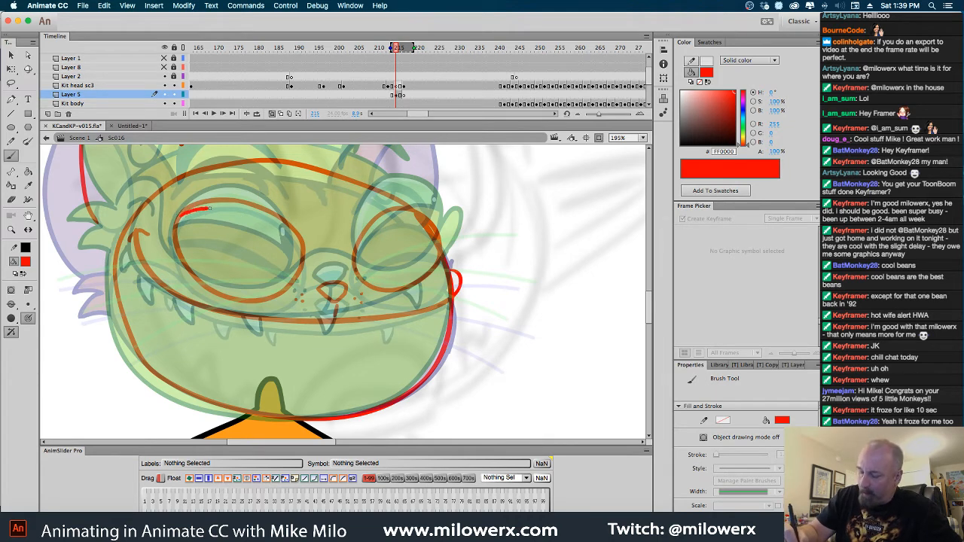
pyautogui.hotkey('ctrl', 'z')
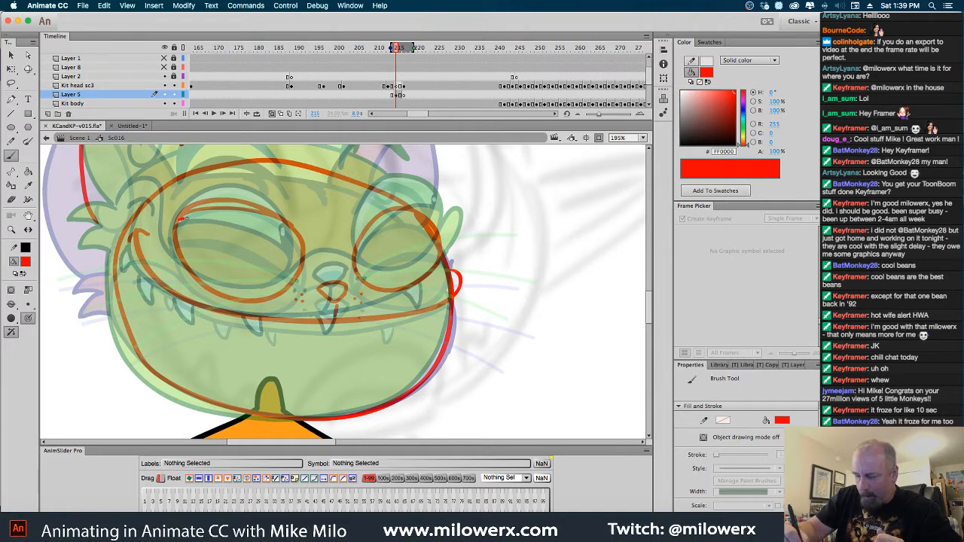
pyautogui.moveTo(217, 219)
pyautogui.mouseDown()
pyautogui.moveTo(184, 218)
pyautogui.moveTo(235, 214)
pyautogui.moveTo(282, 237)
pyautogui.moveTo(300, 260)
pyautogui.mouseUp()
pyautogui.press('cmd+z')
pyautogui.press('cmd+z')
pyautogui.press('cmd+z')
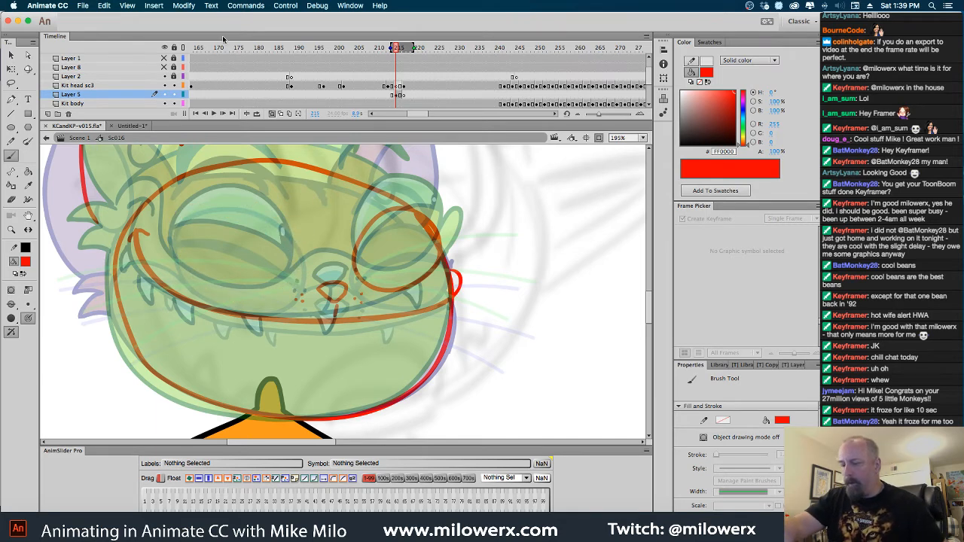
pyautogui.press('super+y')
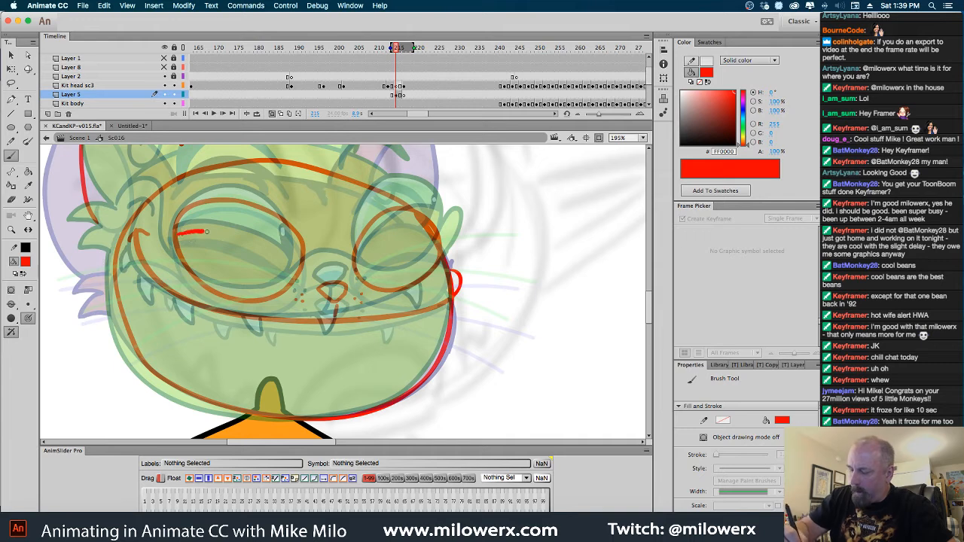
# Sketch the drooping eyelid lines inside both eyes of the in-between head
pyautogui.moveTo(206, 231); pyautogui.dragTo(286, 268)
pyautogui.press('super+z')
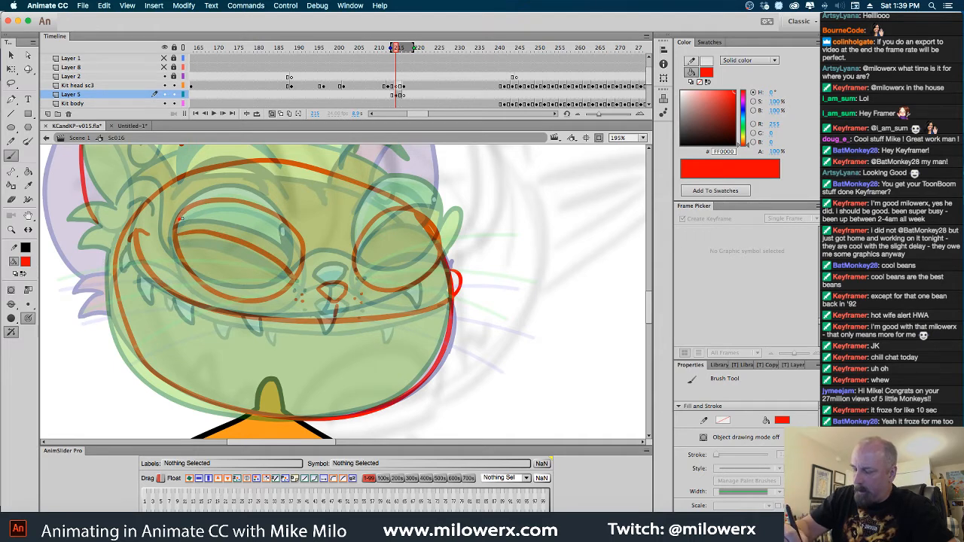
pyautogui.moveTo(180, 218)
pyautogui.mouseDown()
pyautogui.moveTo(262, 225)
pyautogui.moveTo(300, 269)
pyautogui.mouseUp()
pyautogui.press('super+z')
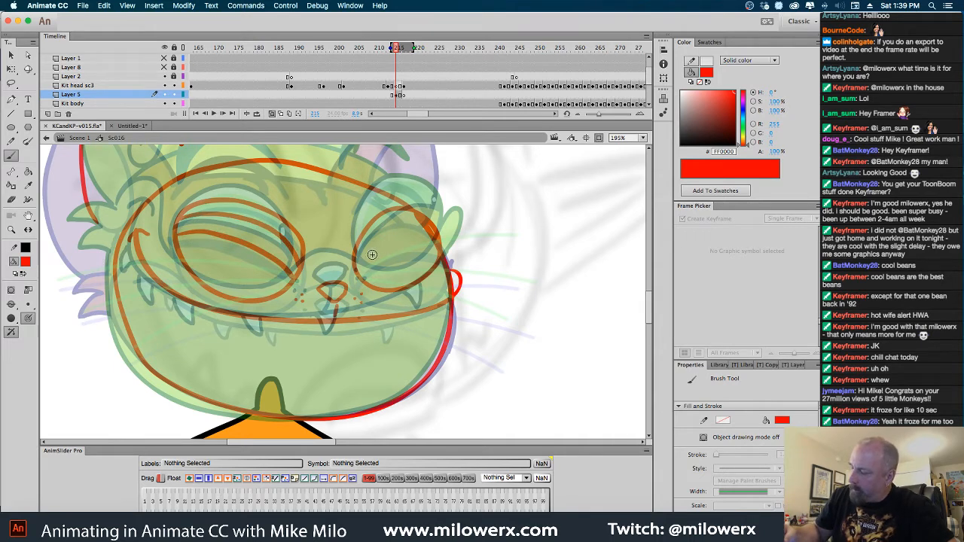
pyautogui.moveTo(363, 277)
pyautogui.mouseDown()
pyautogui.moveTo(384, 247)
pyautogui.moveTo(427, 228)
pyautogui.mouseUp()
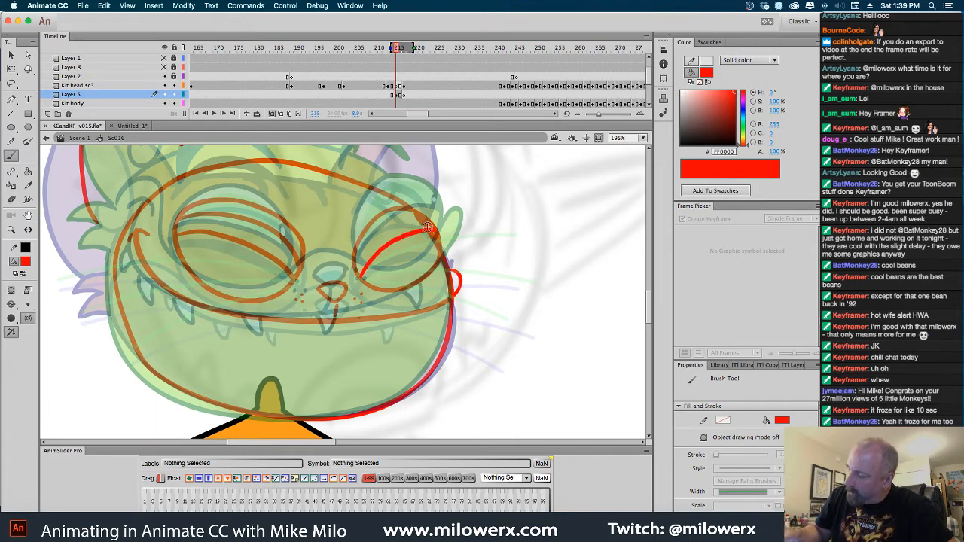
pyautogui.press('super+z')
pyautogui.moveTo(369, 239); pyautogui.dragTo(419, 213)
pyautogui.press('super+z')
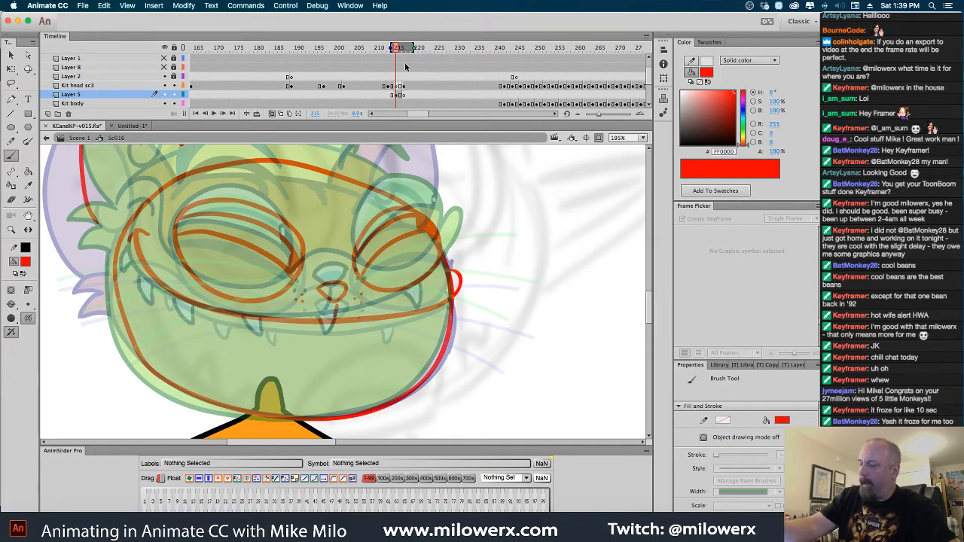
# Compare with the frame 217 head, then sketch the eyebrows and the far ear at frame 215 of Kit head sc3
pyautogui.click(406, 88)
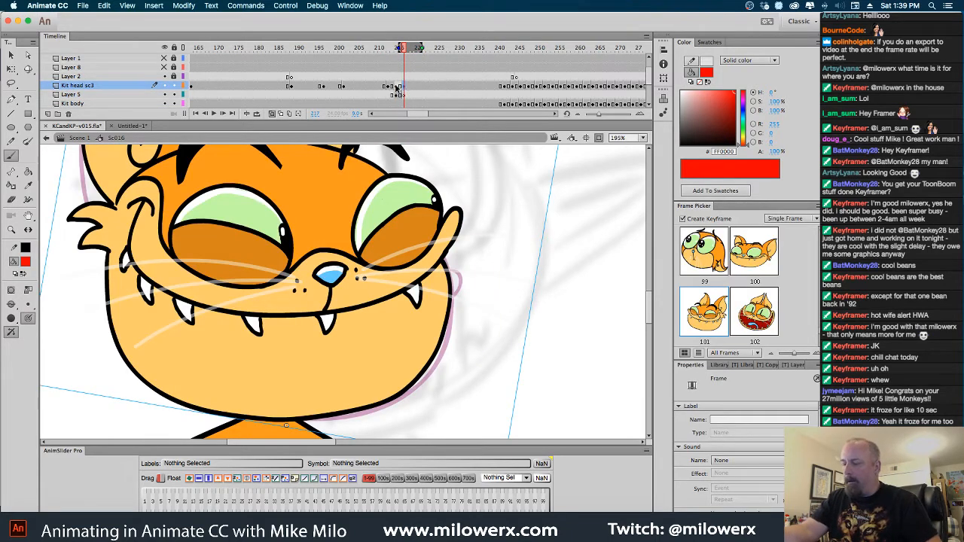
pyautogui.click(396, 87)
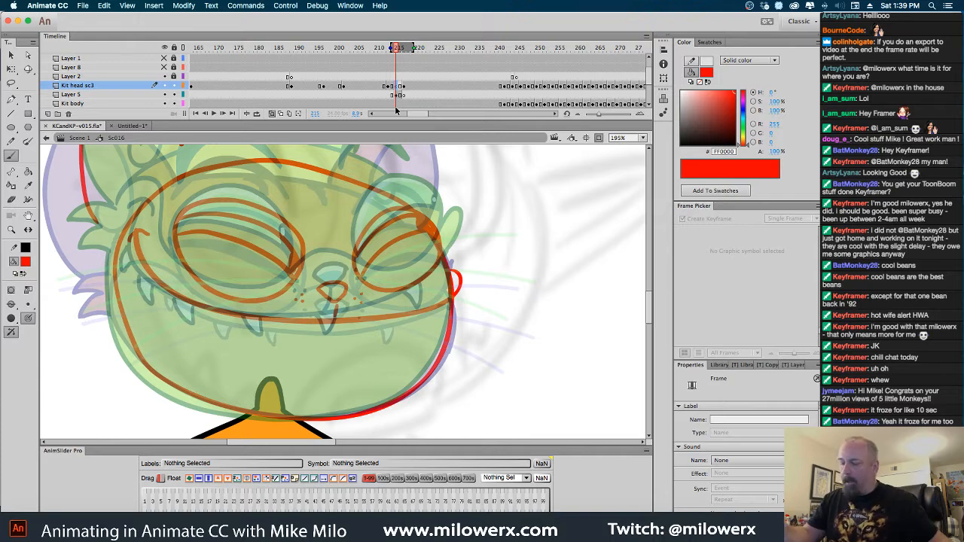
pyautogui.moveTo(483, 242); pyautogui.dragTo(549, 348)
pyautogui.moveTo(462, 257); pyautogui.dragTo(430, 263)
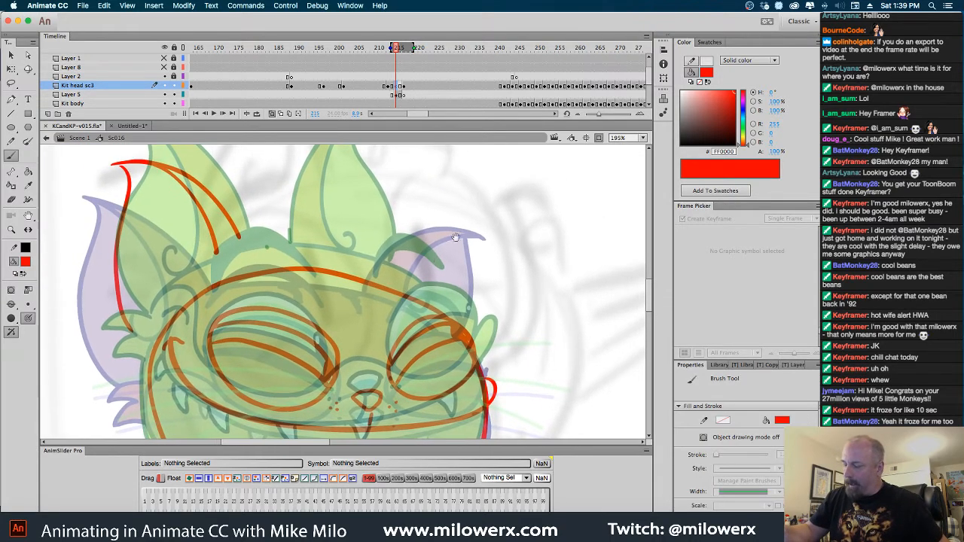
pyautogui.moveTo(351, 271)
pyautogui.mouseDown()
pyautogui.moveTo(443, 208)
pyautogui.moveTo(473, 206)
pyautogui.moveTo(461, 217)
pyautogui.moveTo(463, 326)
pyautogui.mouseUp()
pyautogui.moveTo(450, 216)
pyautogui.mouseDown()
pyautogui.moveTo(420, 235)
pyautogui.moveTo(401, 271)
pyautogui.moveTo(422, 290)
pyautogui.mouseUp()
pyautogui.moveTo(357, 302)
pyautogui.mouseDown()
pyautogui.moveTo(348, 263)
pyautogui.moveTo(362, 254)
pyautogui.moveTo(315, 264)
pyautogui.moveTo(315, 221)
pyautogui.moveTo(366, 262)
pyautogui.moveTo(324, 237)
pyautogui.moveTo(265, 265)
pyautogui.moveTo(226, 263)
pyautogui.moveTo(235, 247)
pyautogui.mouseUp()
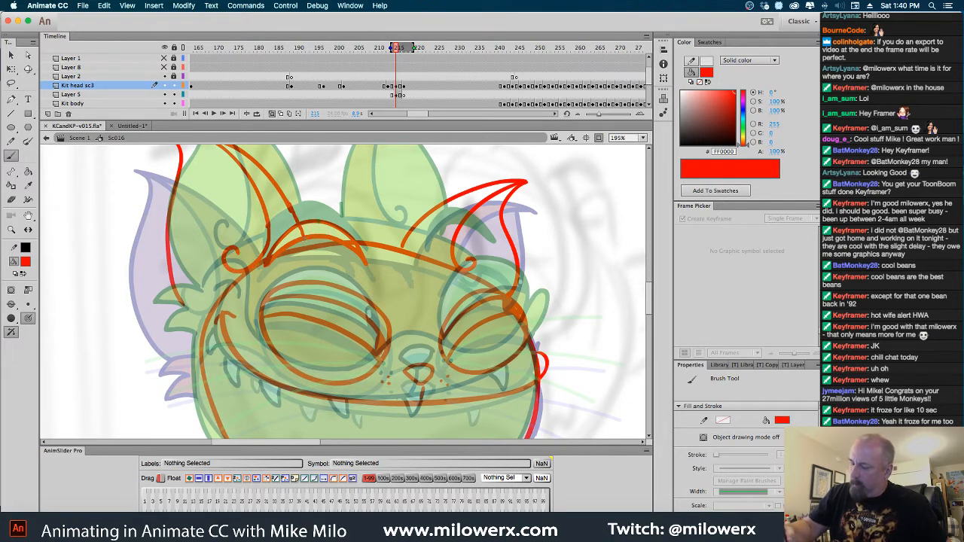
# Sketch the row of pointed teeth hanging along the smile of the in-between head
pyautogui.scroll(-5, 443, 231)
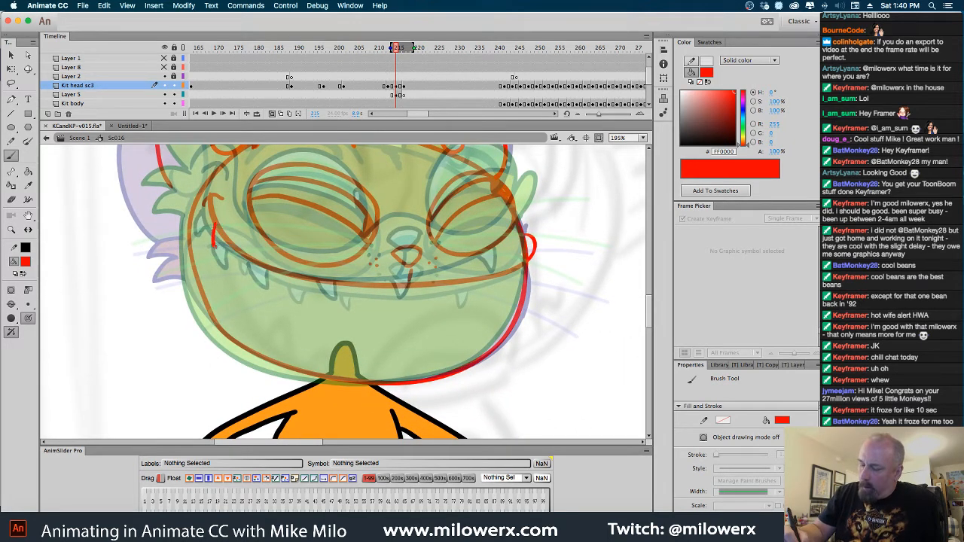
pyautogui.moveTo(215, 245)
pyautogui.mouseDown()
pyautogui.moveTo(224, 236)
pyautogui.moveTo(242, 269)
pyautogui.mouseUp()
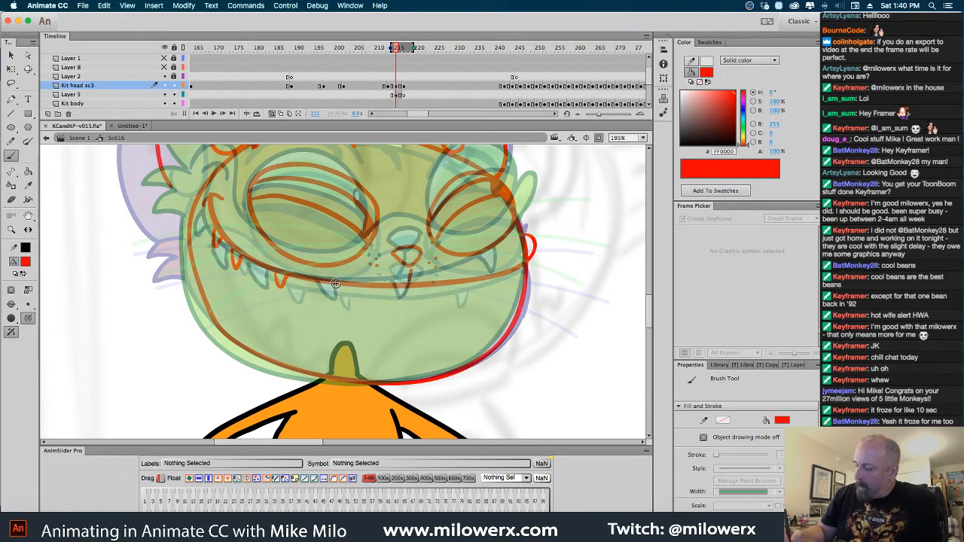
pyautogui.moveTo(335, 283)
pyautogui.mouseDown()
pyautogui.moveTo(336, 298)
pyautogui.moveTo(344, 285)
pyautogui.mouseUp()
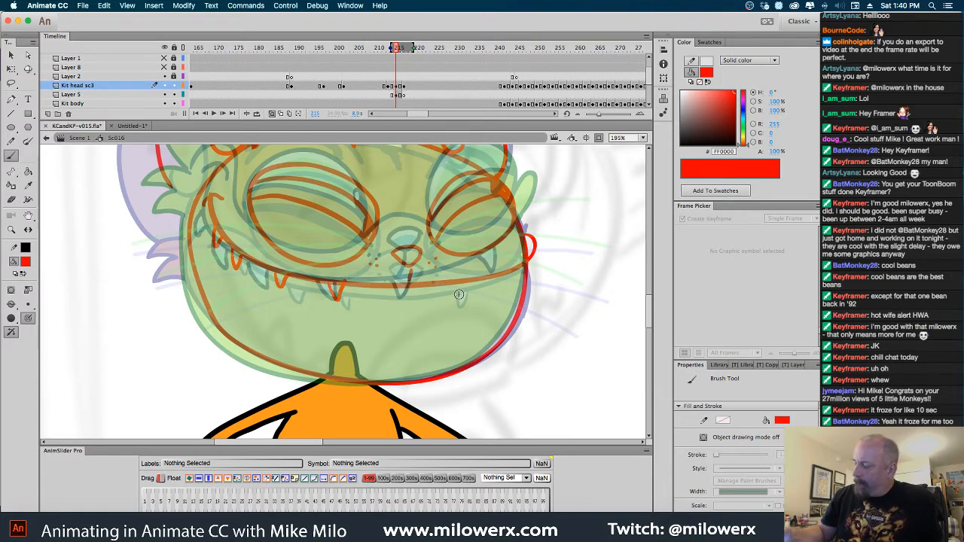
pyautogui.moveTo(453, 284); pyautogui.dragTo(456, 302)
pyautogui.moveTo(505, 273); pyautogui.dragTo(503, 291)
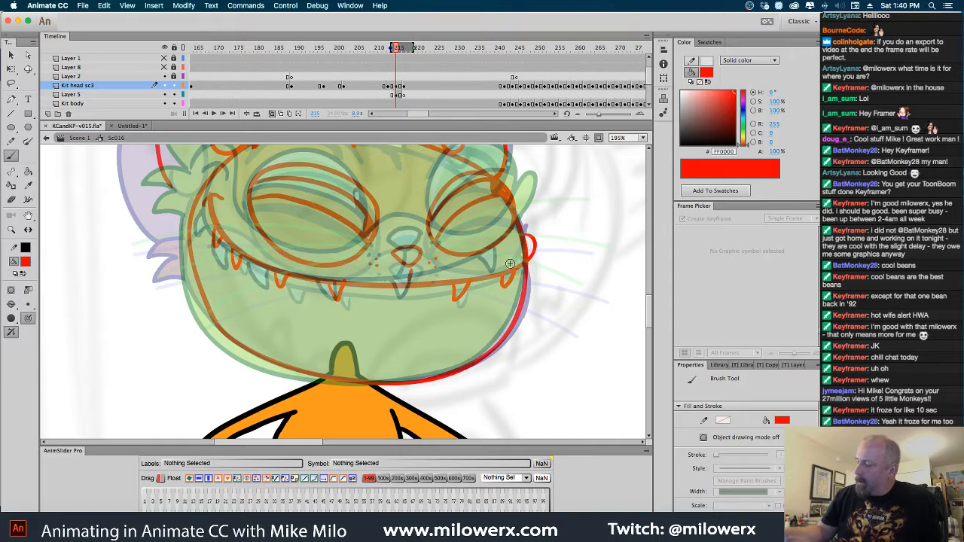
pyautogui.moveTo(437, 242); pyautogui.dragTo(375, 243)
pyautogui.hotkey('ctrl', 'z')
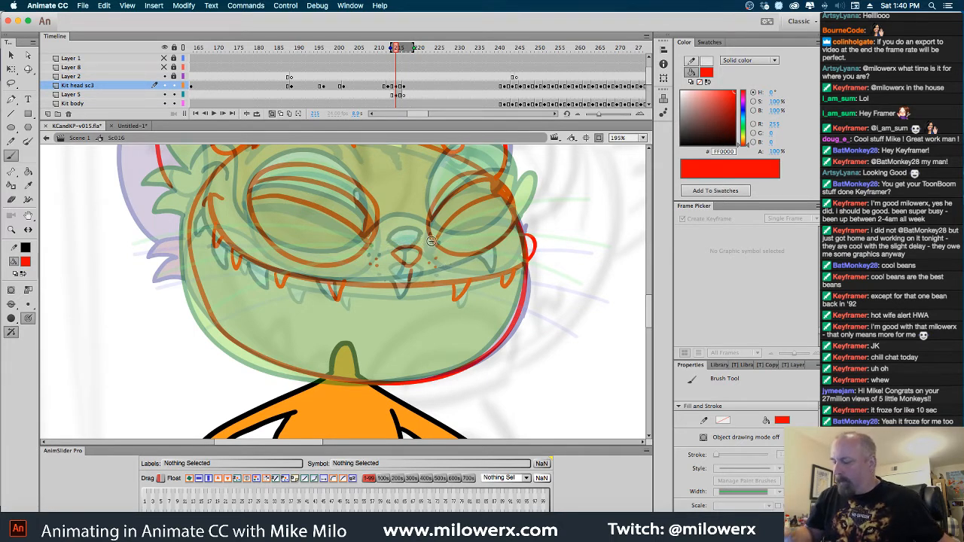
# Sketch the line over the nose, the cheek line around the near eye and the far eyebrow arcs on the in-between head
pyautogui.moveTo(435, 243); pyautogui.dragTo(412, 235)
pyautogui.hotkey('ctrl', 'z')
pyautogui.scroll(3, 301, 279)
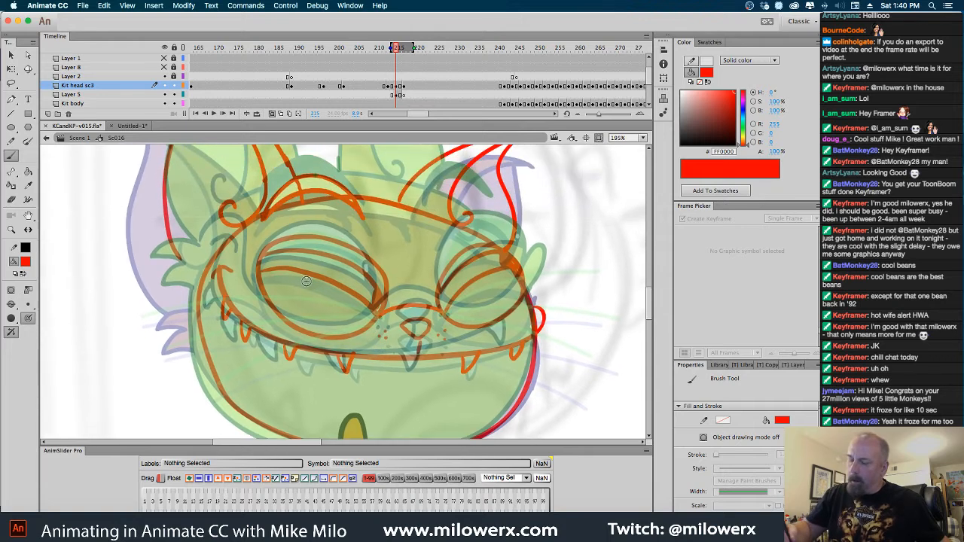
pyautogui.hotkey('ctrl', 'z')
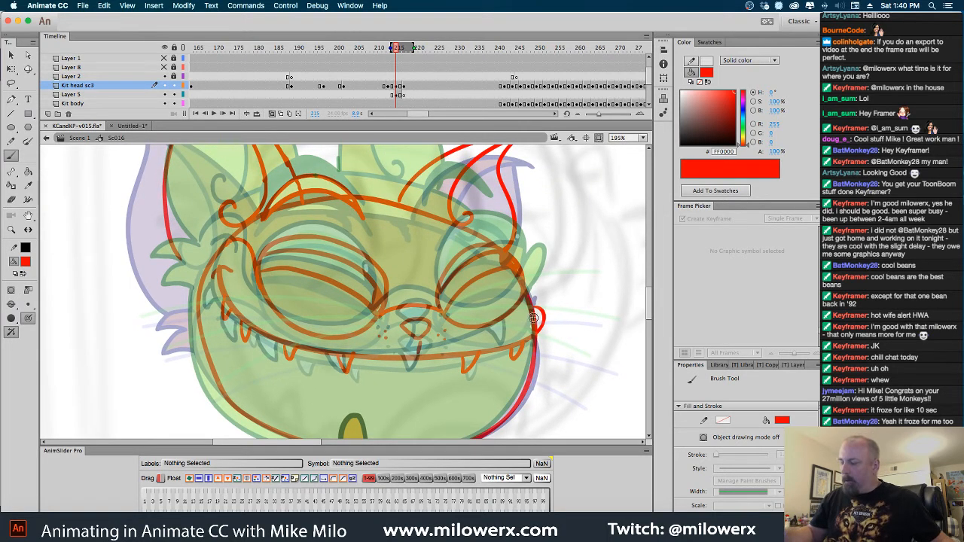
pyautogui.moveTo(476, 242)
pyautogui.mouseDown()
pyautogui.moveTo(436, 218)
pyautogui.moveTo(455, 206)
pyautogui.moveTo(484, 213)
pyautogui.moveTo(496, 241)
pyautogui.moveTo(475, 216)
pyautogui.moveTo(451, 216)
pyautogui.moveTo(426, 240)
pyautogui.mouseUp()
pyautogui.keyDown('alt'); pyautogui.keyDown('super'); pyautogui.click(499, 256); pyautogui.keyUp('super'); pyautogui.keyUp('alt')
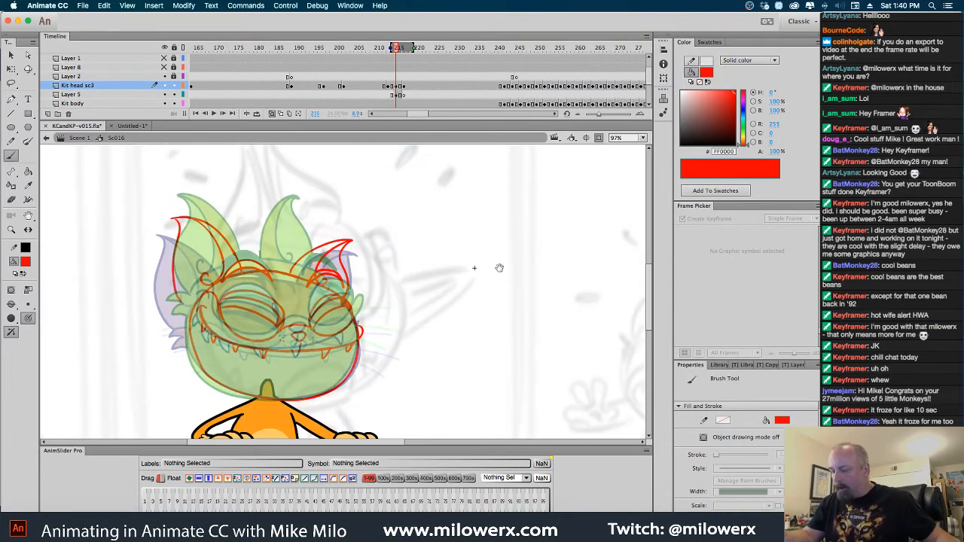
pyautogui.moveTo(465, 319); pyautogui.dragTo(498, 338)
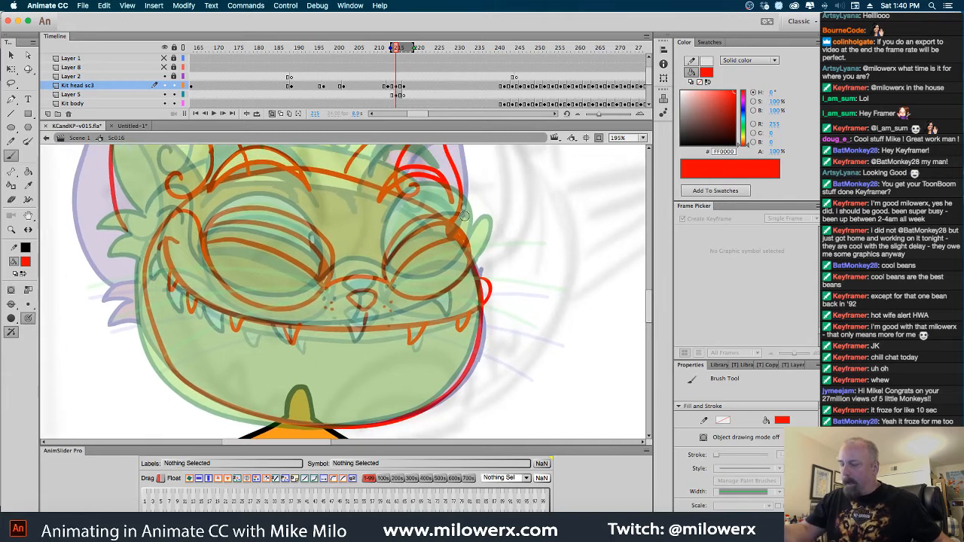
# Move the red lines at frame 215 of Kit head sc3 onto Layer 5 in place, and turn off onion skinning
pyautogui.click(397, 95)
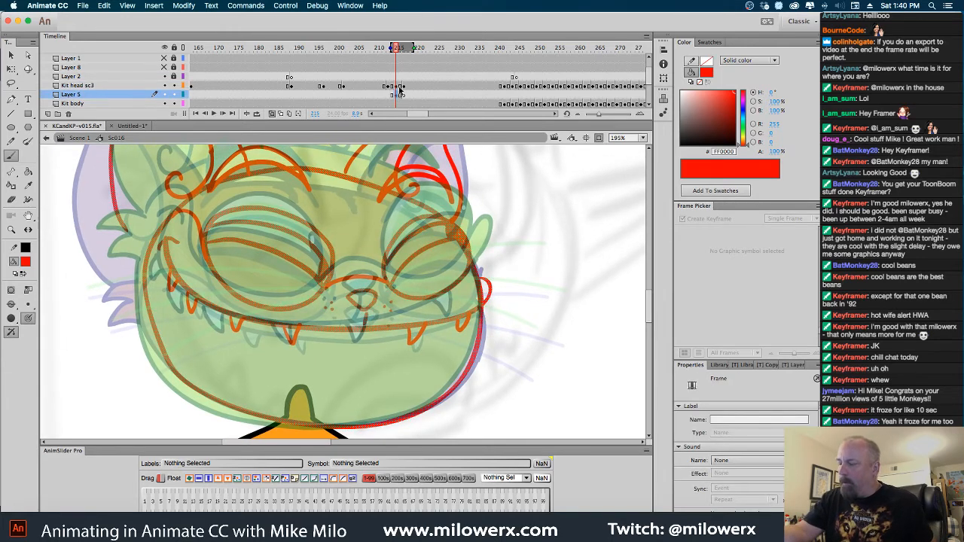
pyautogui.click(400, 88)
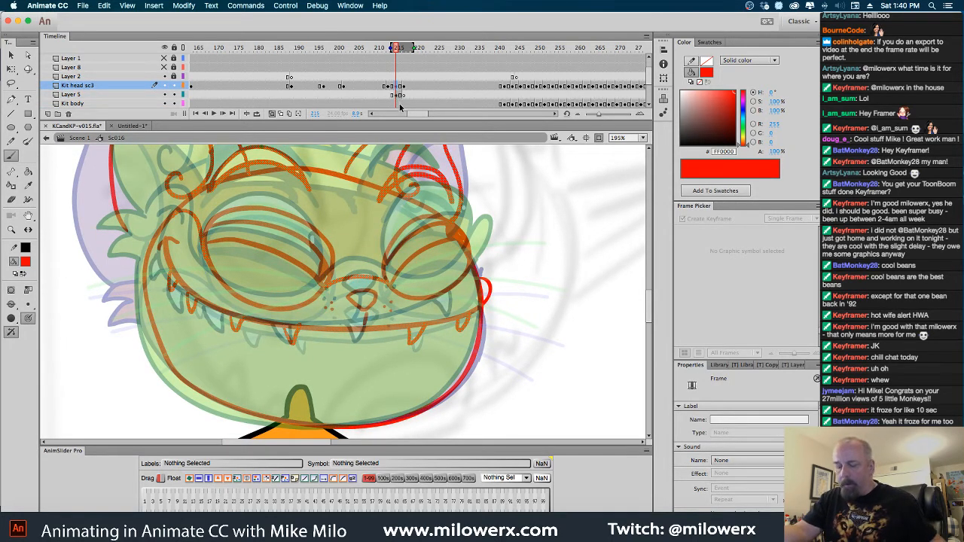
pyautogui.press('Delete')
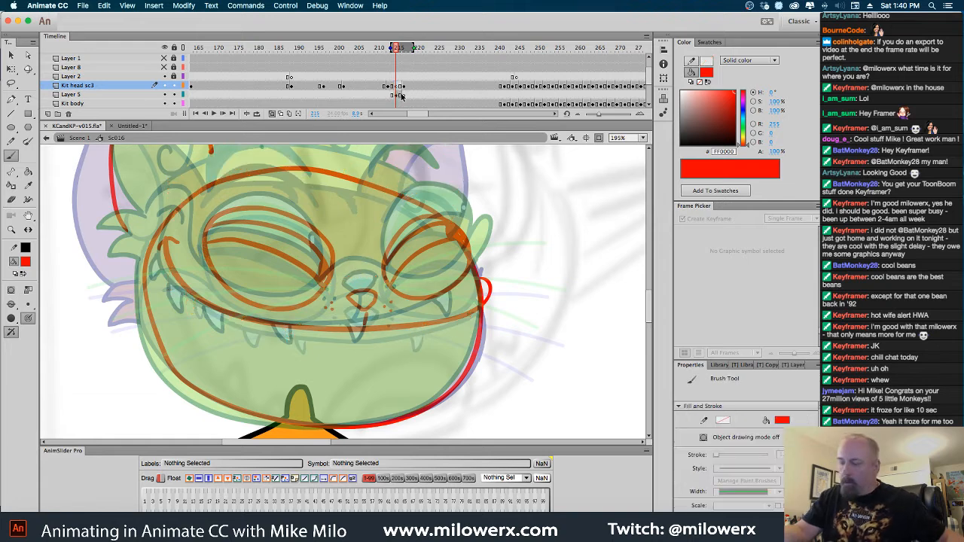
pyautogui.click(397, 95)
pyautogui.press('super+z')
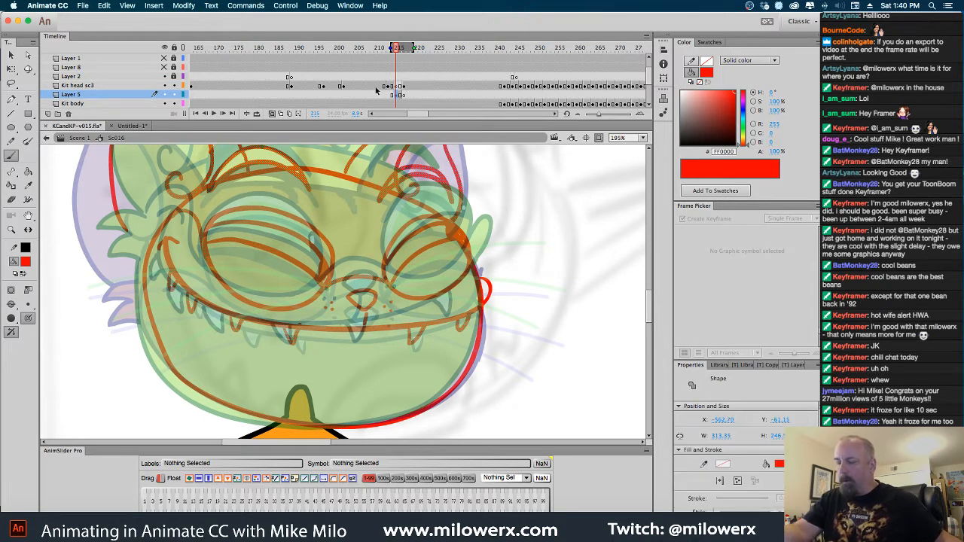
pyautogui.click(272, 114)
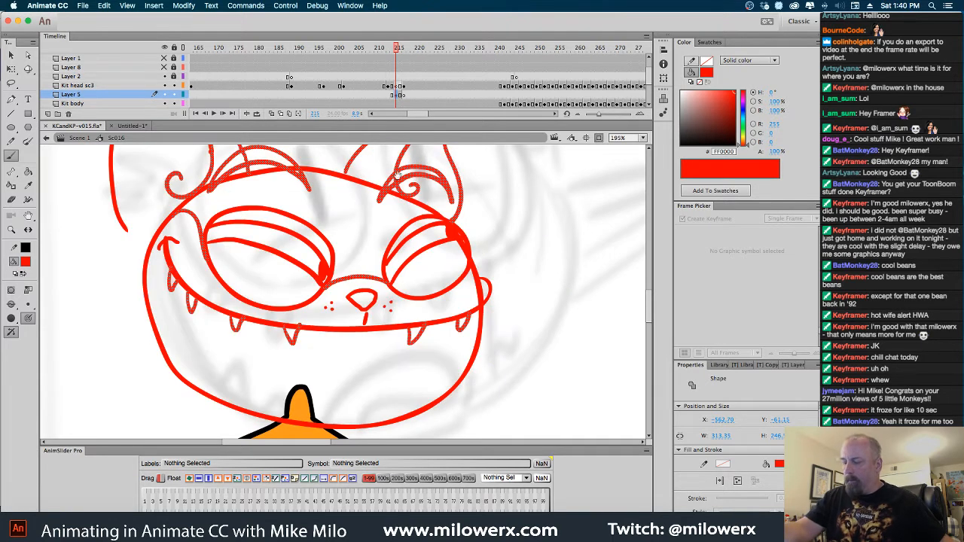
# Extend the near ear's outer line down to the head outline on Layer 5 at frame 215
pyautogui.click(397, 86)
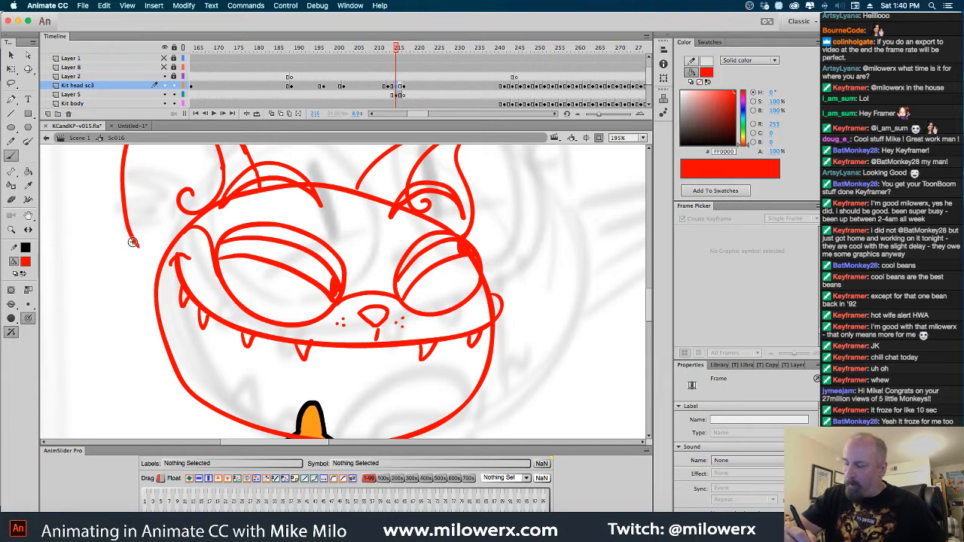
pyautogui.click(394, 96)
pyautogui.moveTo(137, 241); pyautogui.dragTo(159, 265)
pyautogui.scroll(-2, 564, 261)
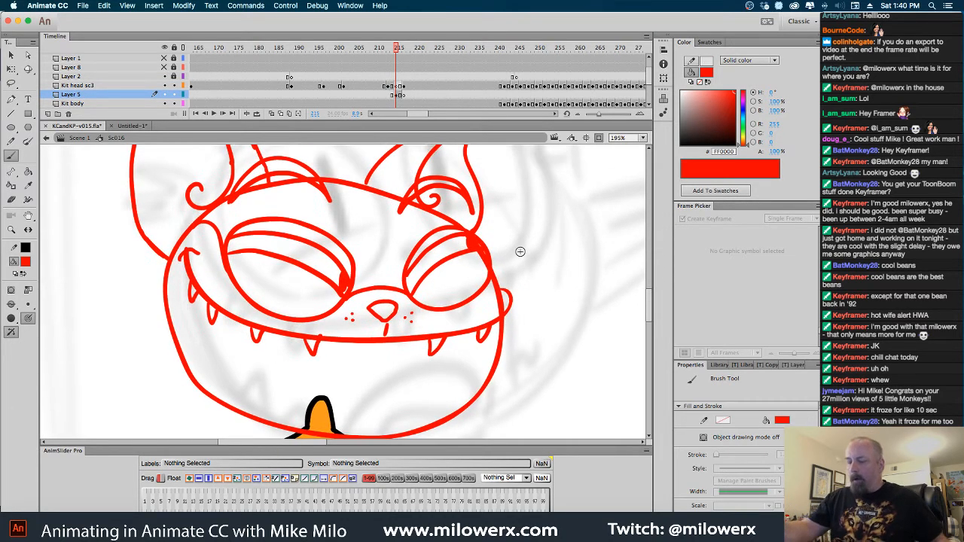
# Set the brush fill to black and ink both eyebrows at frame 215 of Kit head sc3, undoing and redrawing the near one
pyautogui.click(24, 261)
pyautogui.click(60, 297)
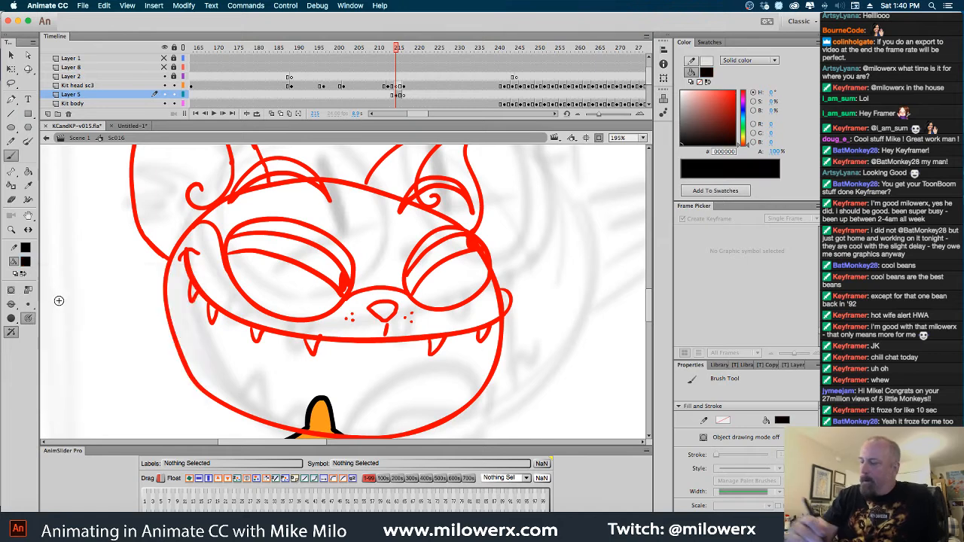
pyautogui.click(399, 88)
pyautogui.moveTo(537, 261); pyautogui.dragTo(553, 337)
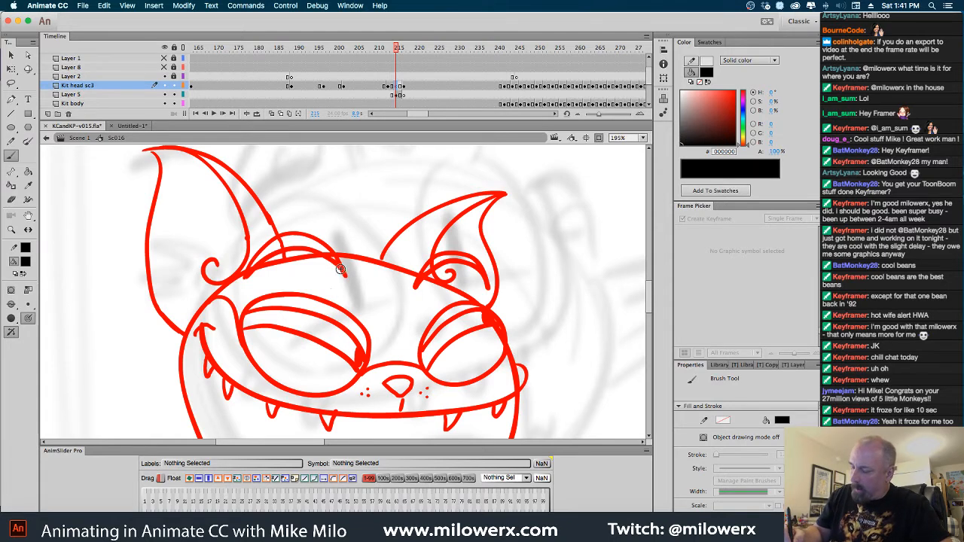
pyautogui.moveTo(346, 276)
pyautogui.mouseDown()
pyautogui.moveTo(296, 235)
pyautogui.moveTo(264, 248)
pyautogui.moveTo(243, 281)
pyautogui.moveTo(299, 253)
pyautogui.mouseUp()
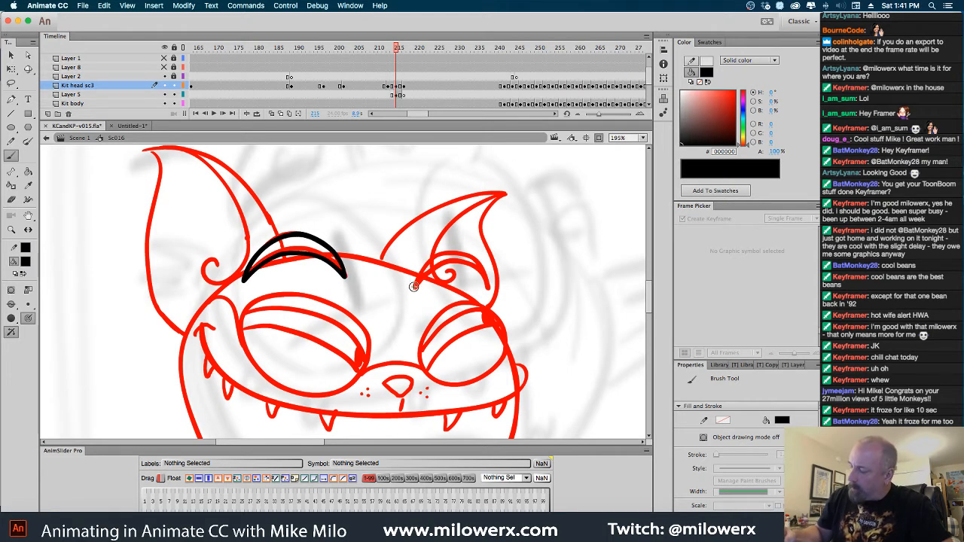
pyautogui.press(',')
pyautogui.press('.')
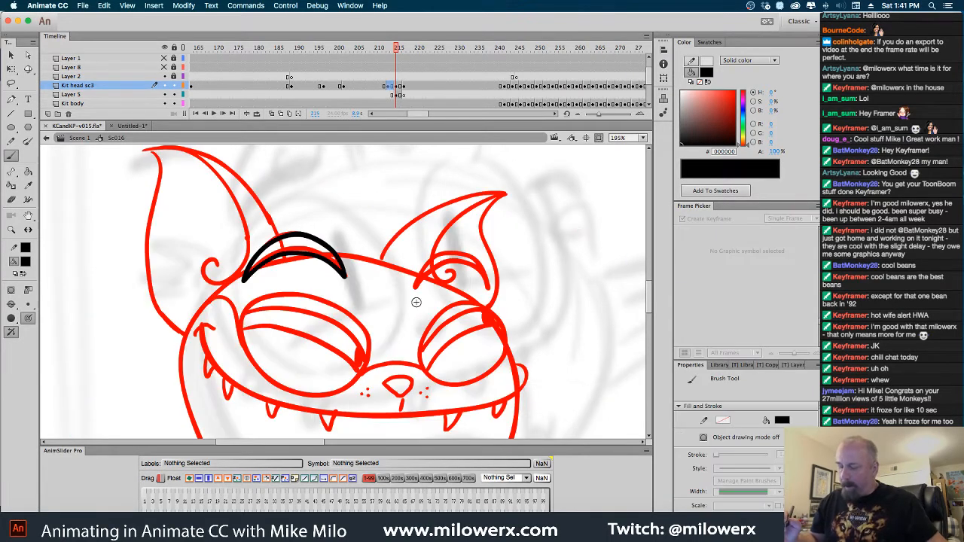
pyautogui.press('super+z')
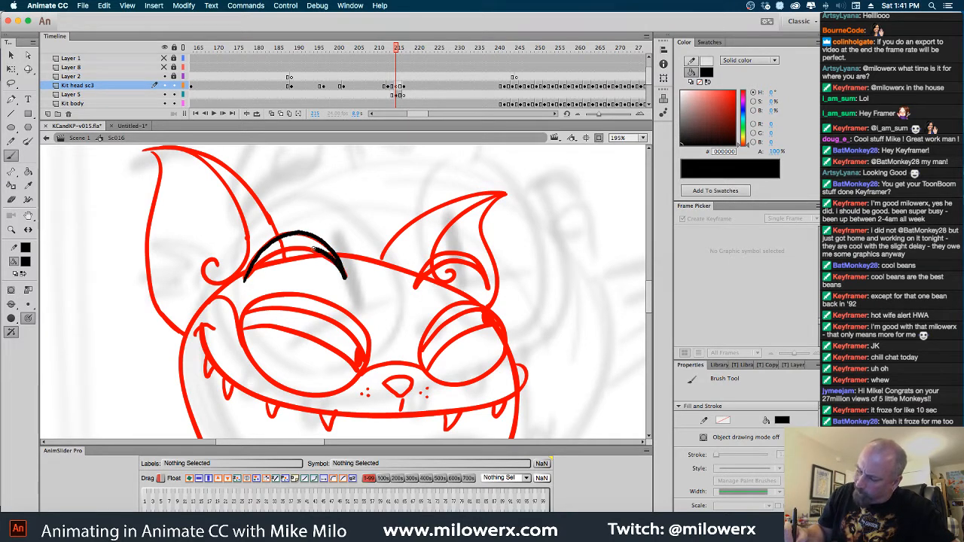
pyautogui.moveTo(315, 248); pyautogui.dragTo(289, 243)
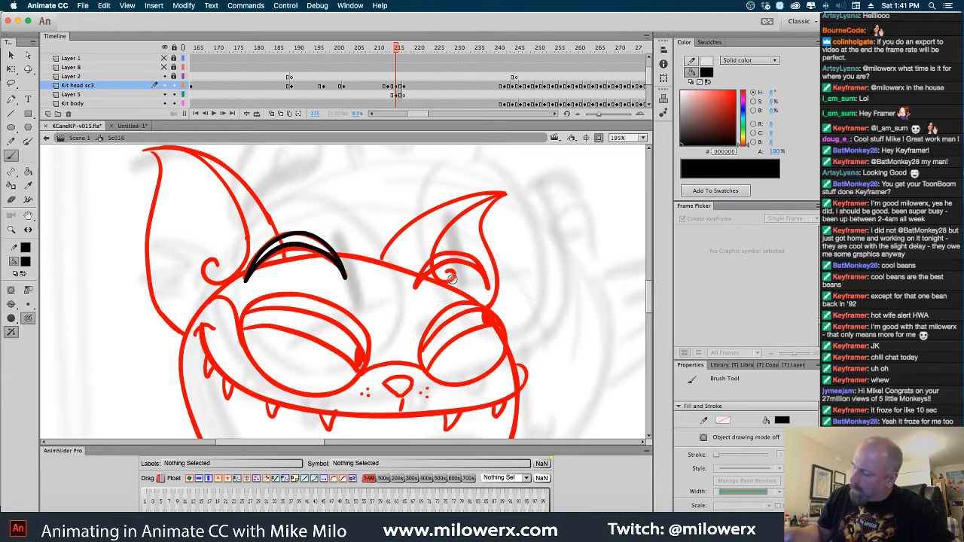
pyautogui.moveTo(415, 287)
pyautogui.mouseDown()
pyautogui.moveTo(440, 256)
pyautogui.moveTo(477, 260)
pyautogui.moveTo(489, 285)
pyautogui.mouseUp()
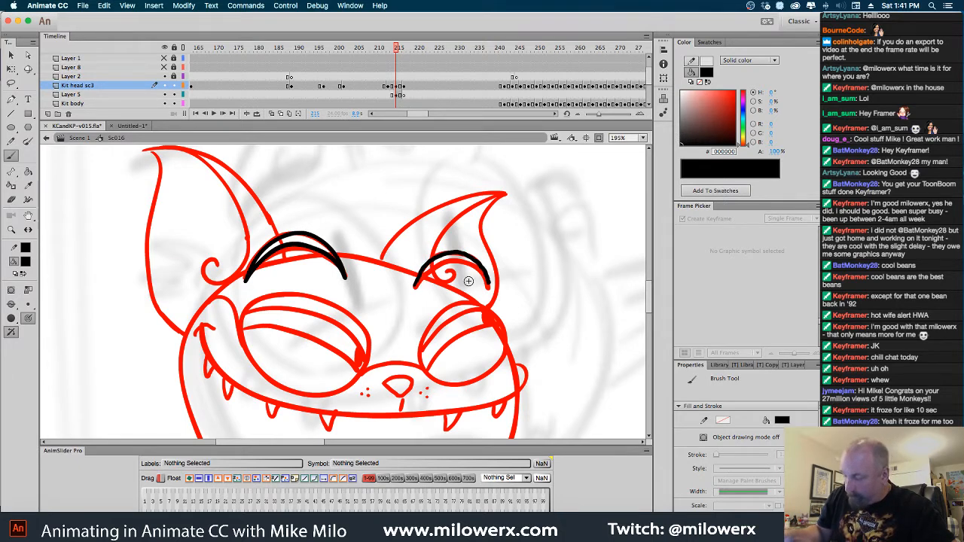
pyautogui.moveTo(428, 269); pyautogui.dragTo(475, 268)
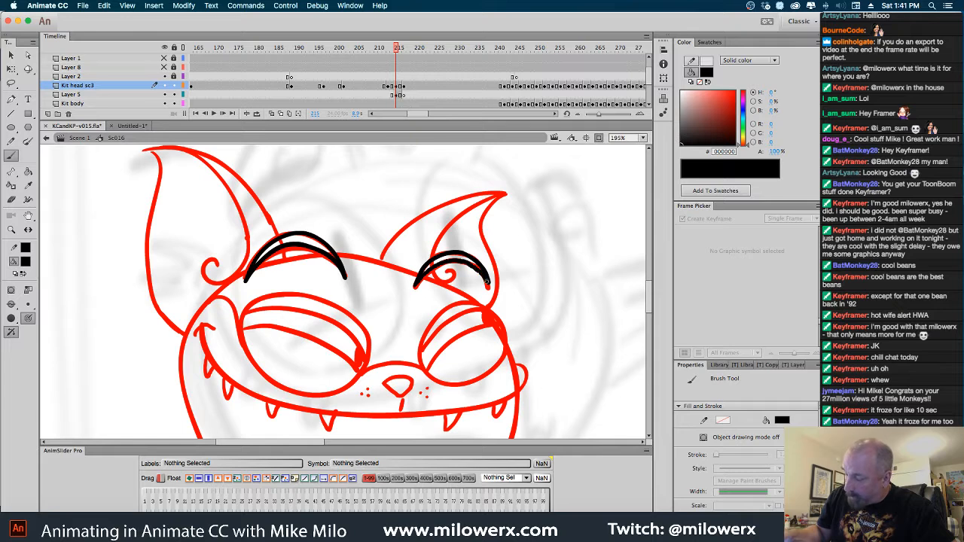
# Ink both ears in black over the red sketch, including their inner lines and spiral curls
pyautogui.moveTo(381, 259)
pyautogui.mouseDown()
pyautogui.moveTo(423, 213)
pyautogui.moveTo(505, 195)
pyautogui.moveTo(449, 225)
pyautogui.moveTo(432, 266)
pyautogui.mouseUp()
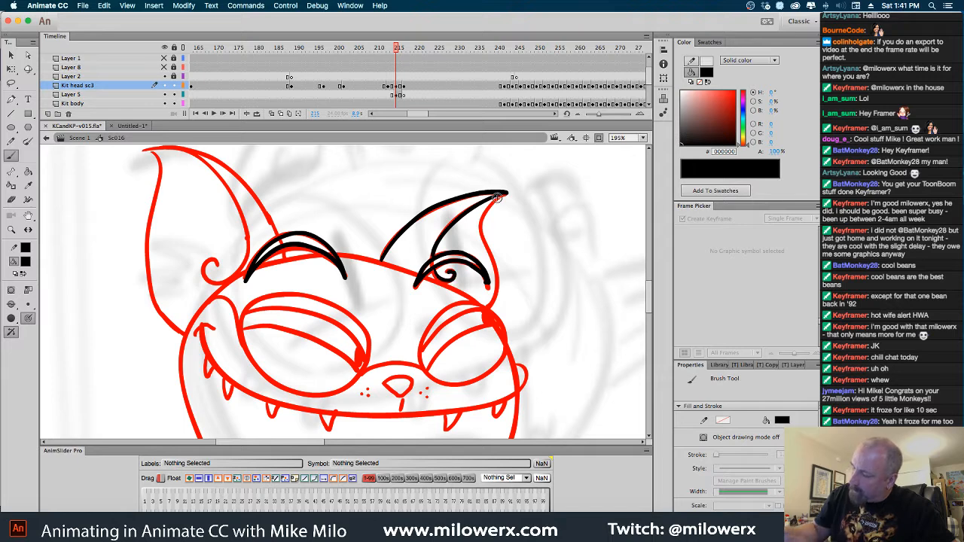
pyautogui.moveTo(492, 249)
pyautogui.mouseDown()
pyautogui.moveTo(489, 309)
pyautogui.moveTo(551, 320)
pyautogui.moveTo(572, 344)
pyautogui.mouseUp()
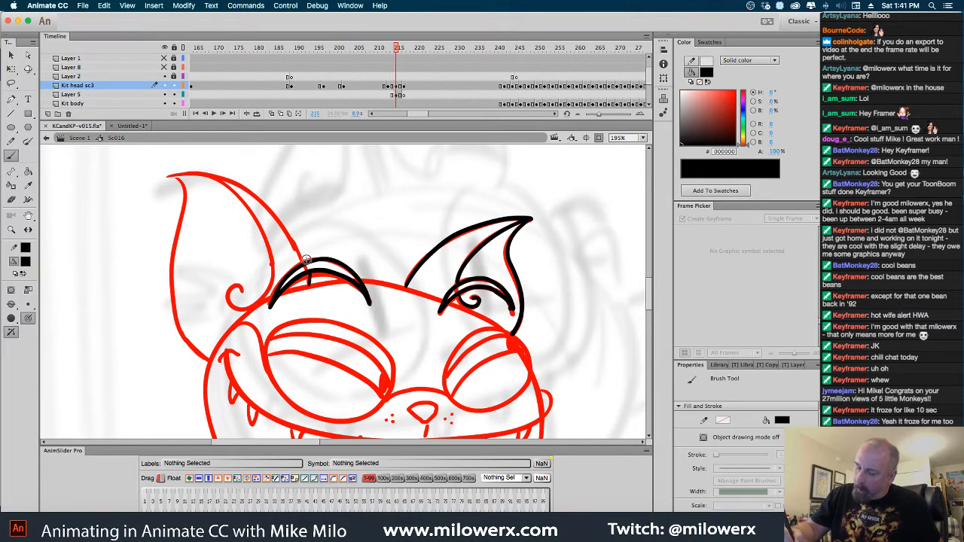
pyautogui.moveTo(302, 246)
pyautogui.mouseDown()
pyautogui.moveTo(269, 200)
pyautogui.moveTo(235, 182)
pyautogui.moveTo(171, 179)
pyautogui.moveTo(186, 203)
pyautogui.moveTo(170, 279)
pyautogui.moveTo(175, 325)
pyautogui.moveTo(208, 359)
pyautogui.mouseUp()
pyautogui.moveTo(179, 178)
pyautogui.mouseDown()
pyautogui.moveTo(230, 195)
pyautogui.moveTo(262, 250)
pyautogui.moveTo(257, 306)
pyautogui.moveTo(232, 290)
pyautogui.moveTo(241, 298)
pyautogui.mouseUp()
# Ink the nose outline in black over the red sketch on Kit head sc3
pyautogui.scroll(-5, 361, 342)
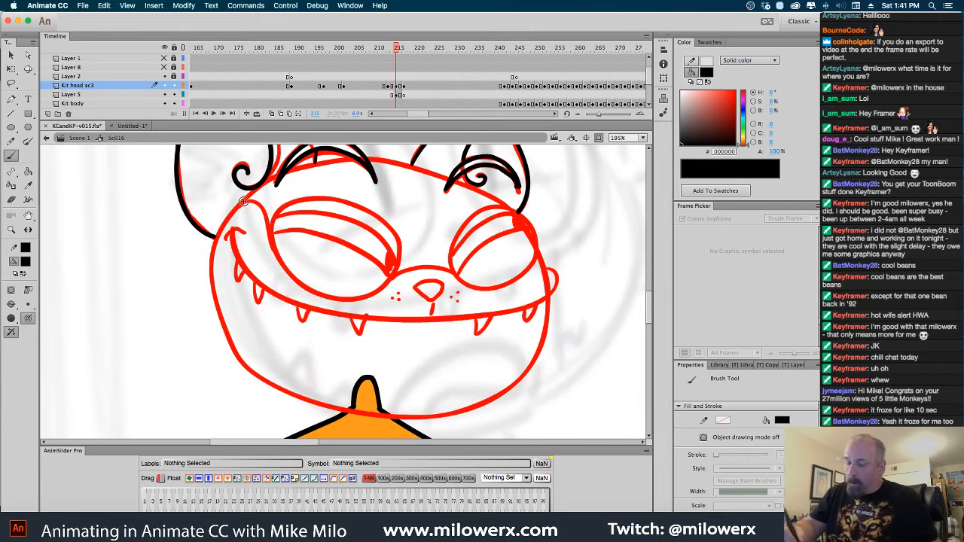
pyautogui.scroll(2, 441, 294)
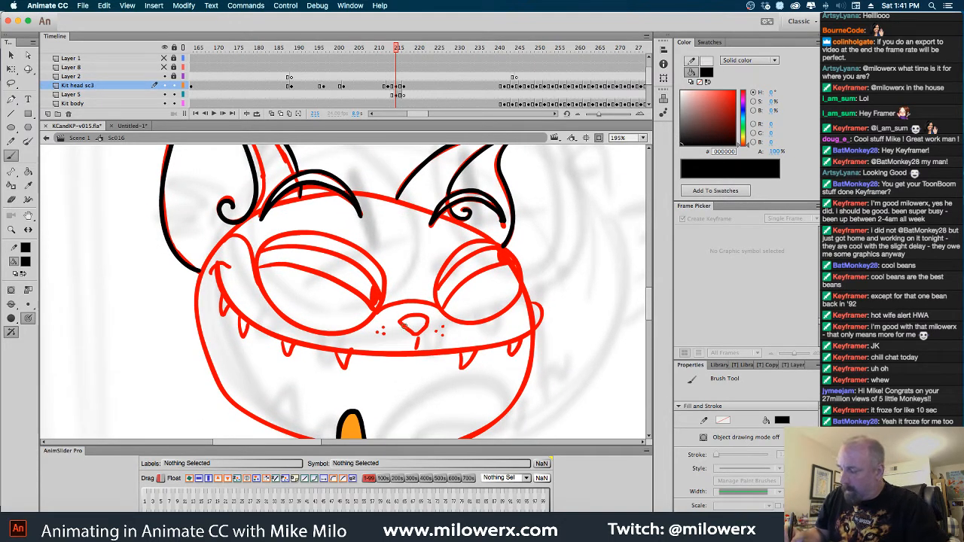
pyautogui.moveTo(403, 318); pyautogui.dragTo(428, 322)
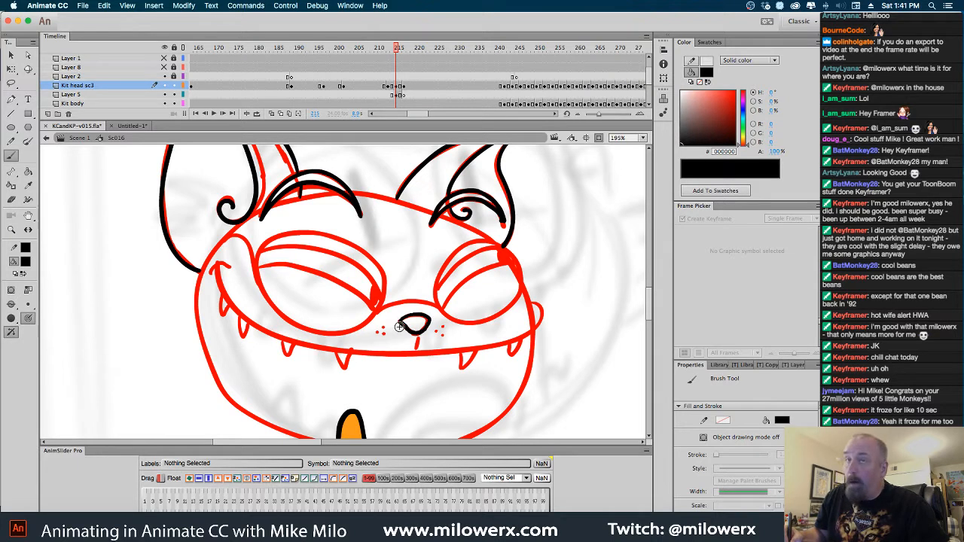
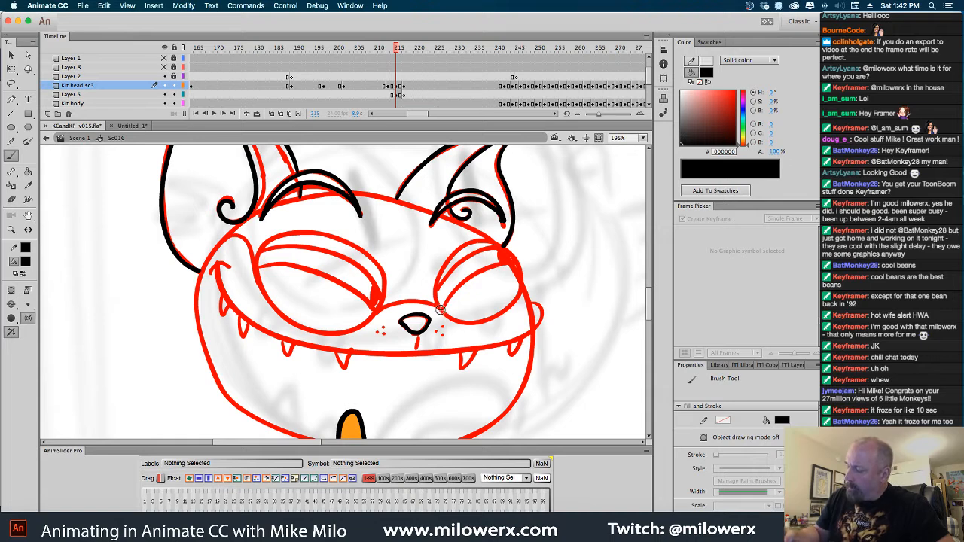
# Ink the far eye's outline and both eyelid lines in black on Kit head sc3, undoing and redrawing the first outline stroke
pyautogui.moveTo(434, 299)
pyautogui.mouseDown()
pyautogui.moveTo(446, 255)
pyautogui.moveTo(484, 242)
pyautogui.mouseUp()
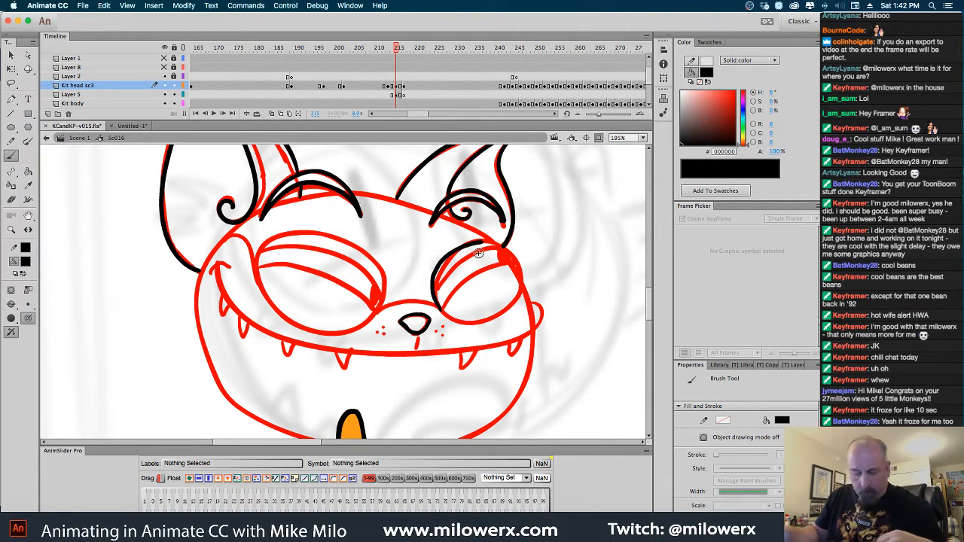
pyautogui.press('super+z')
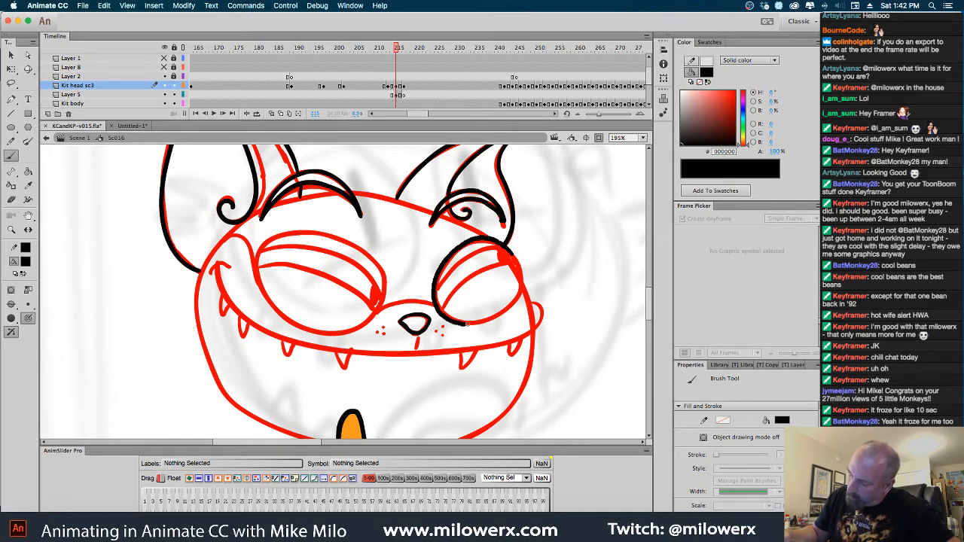
pyautogui.moveTo(467, 324); pyautogui.dragTo(503, 310)
pyautogui.moveTo(512, 254); pyautogui.dragTo(506, 247)
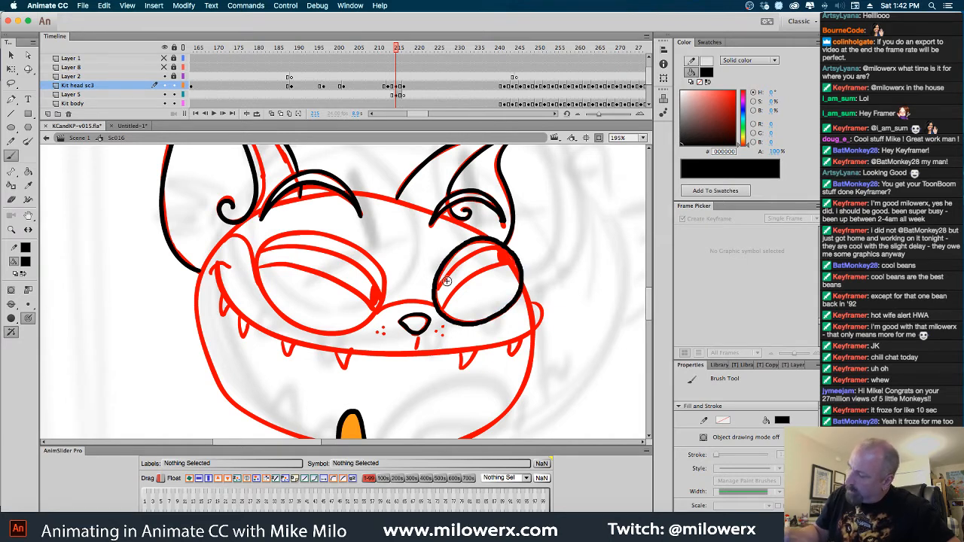
pyautogui.moveTo(437, 293); pyautogui.dragTo(505, 247)
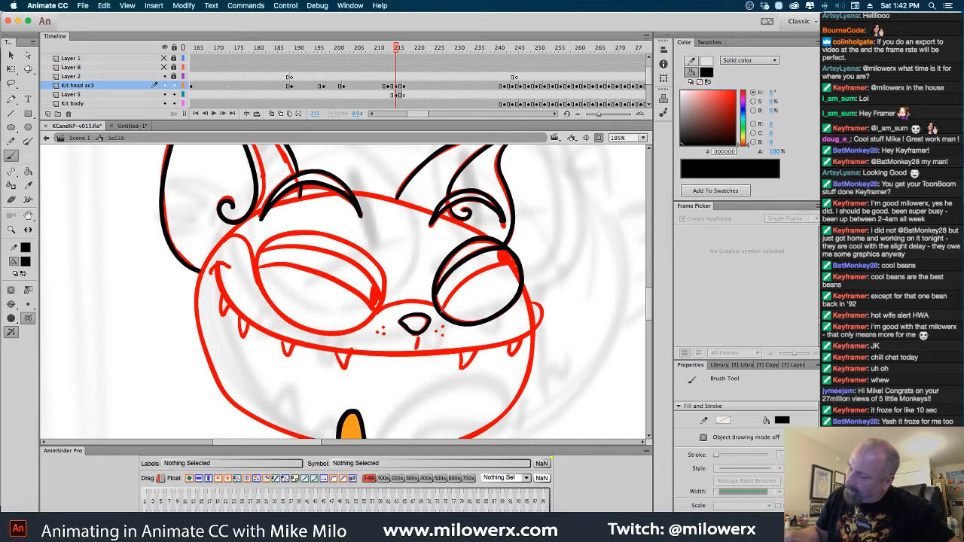
pyautogui.moveTo(444, 305); pyautogui.dragTo(515, 262)
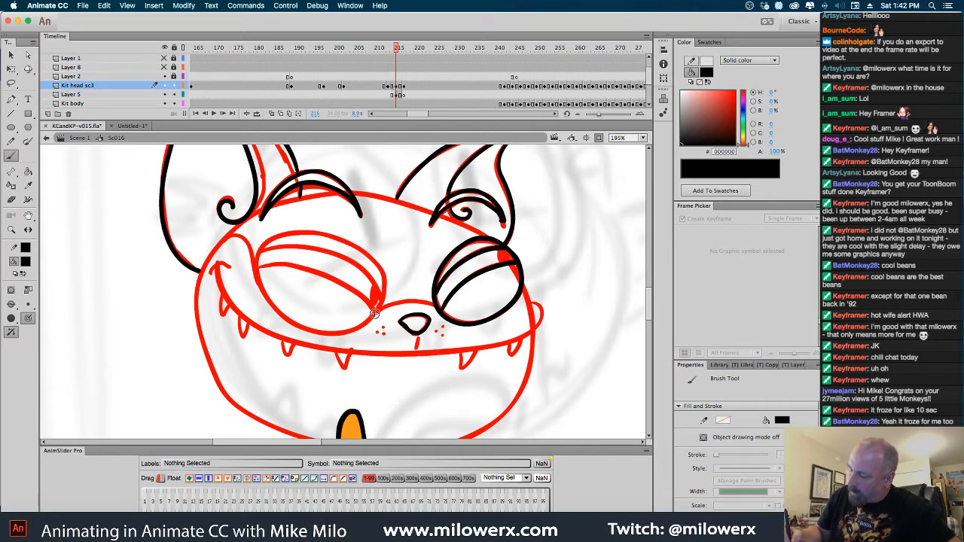
# Ink the near eye with its eyelid lines, the muzzle bridge, the whisker dots and the line below the nose in black
pyautogui.moveTo(381, 302)
pyautogui.mouseDown()
pyautogui.moveTo(377, 259)
pyautogui.moveTo(322, 234)
pyautogui.moveTo(266, 243)
pyautogui.moveTo(255, 278)
pyautogui.moveTo(265, 297)
pyautogui.moveTo(316, 331)
pyautogui.moveTo(353, 331)
pyautogui.moveTo(382, 291)
pyautogui.moveTo(339, 257)
pyautogui.moveTo(262, 251)
pyautogui.mouseUp()
pyautogui.moveTo(377, 310)
pyautogui.mouseDown()
pyautogui.moveTo(321, 276)
pyautogui.moveTo(257, 266)
pyautogui.mouseUp()
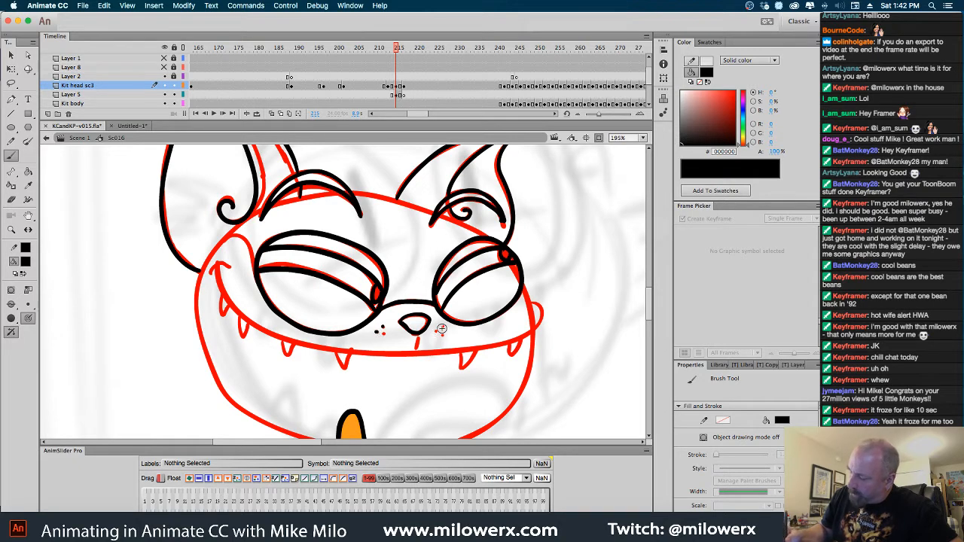
pyautogui.moveTo(417, 335); pyautogui.dragTo(416, 350)
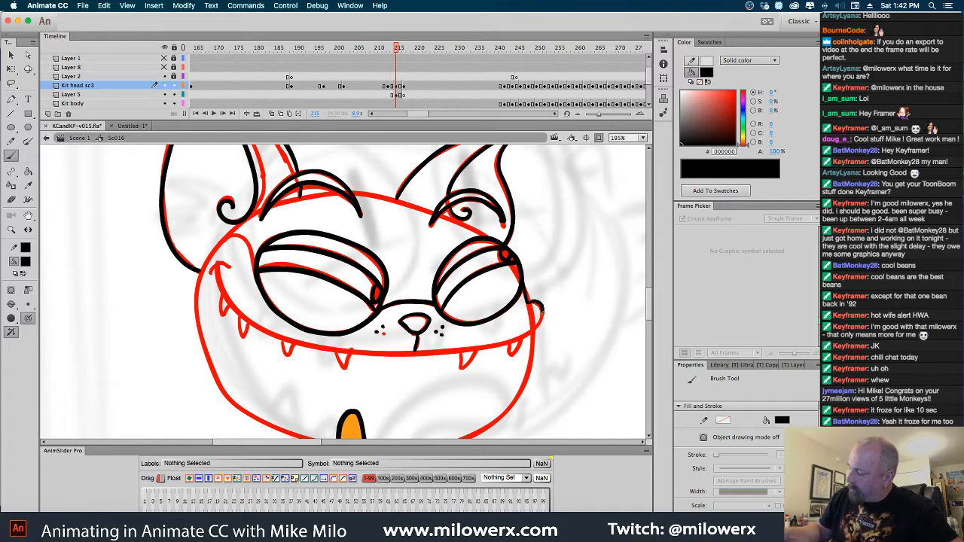
# Ink the long smile line from the far cheek to the near mouth corner and the top outline of the head
pyautogui.moveTo(537, 309)
pyautogui.mouseDown()
pyautogui.moveTo(497, 337)
pyautogui.moveTo(356, 351)
pyautogui.moveTo(291, 339)
pyautogui.moveTo(247, 315)
pyautogui.moveTo(218, 268)
pyautogui.mouseUp()
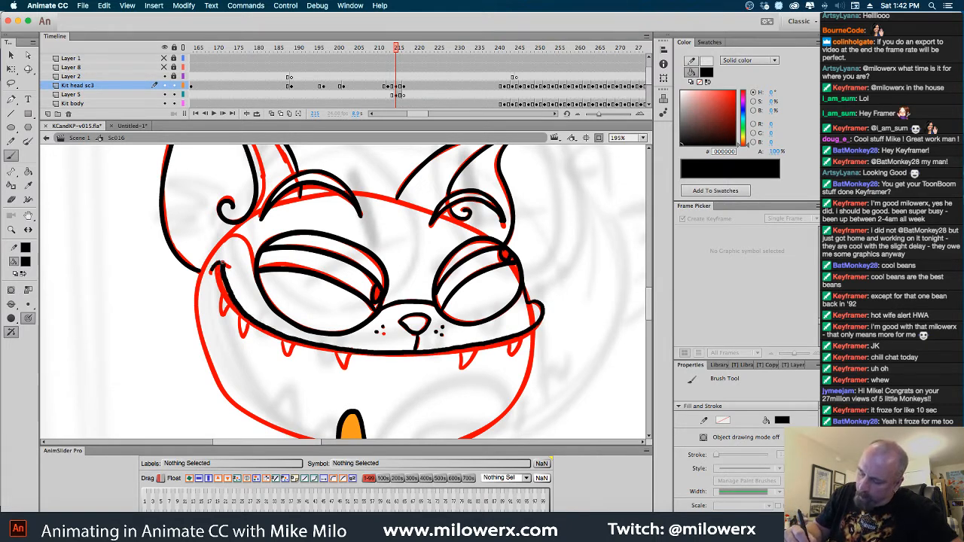
pyautogui.moveTo(579, 325); pyautogui.dragTo(588, 320)
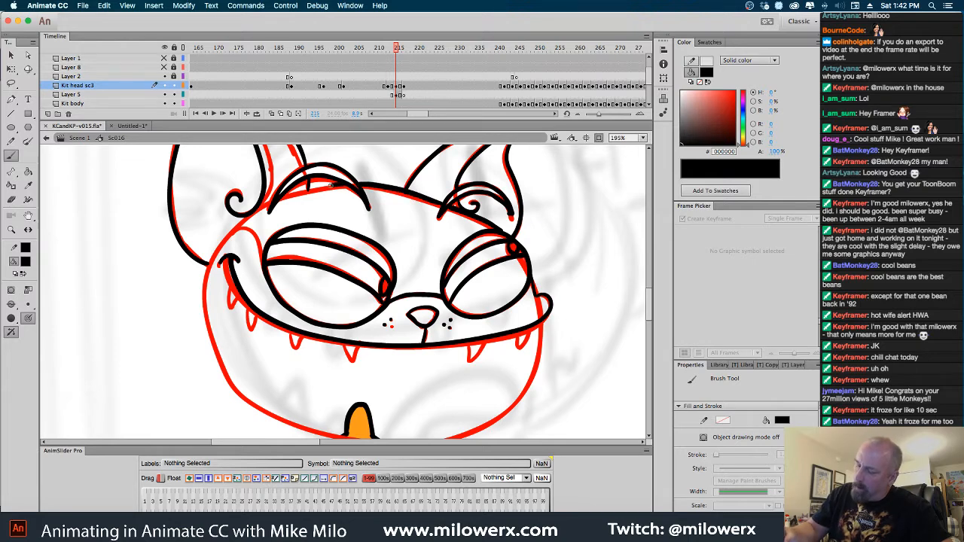
pyautogui.moveTo(308, 189); pyautogui.dragTo(330, 187)
# Ink the six teeth along the smile line and the head outline around the jaw in black over the red sketch
pyautogui.moveTo(587, 338); pyautogui.dragTo(592, 310)
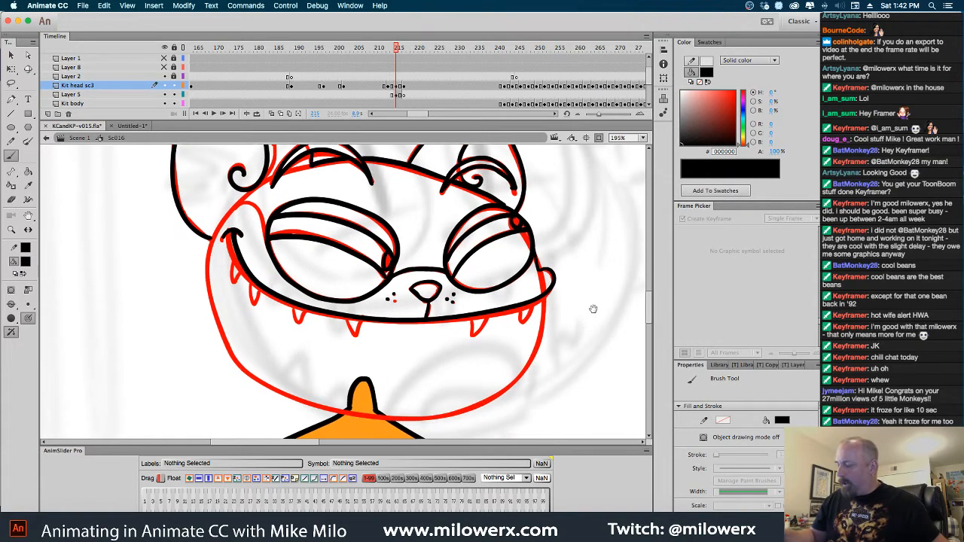
pyautogui.moveTo(235, 258)
pyautogui.mouseDown()
pyautogui.moveTo(303, 320)
pyautogui.moveTo(365, 329)
pyautogui.mouseUp()
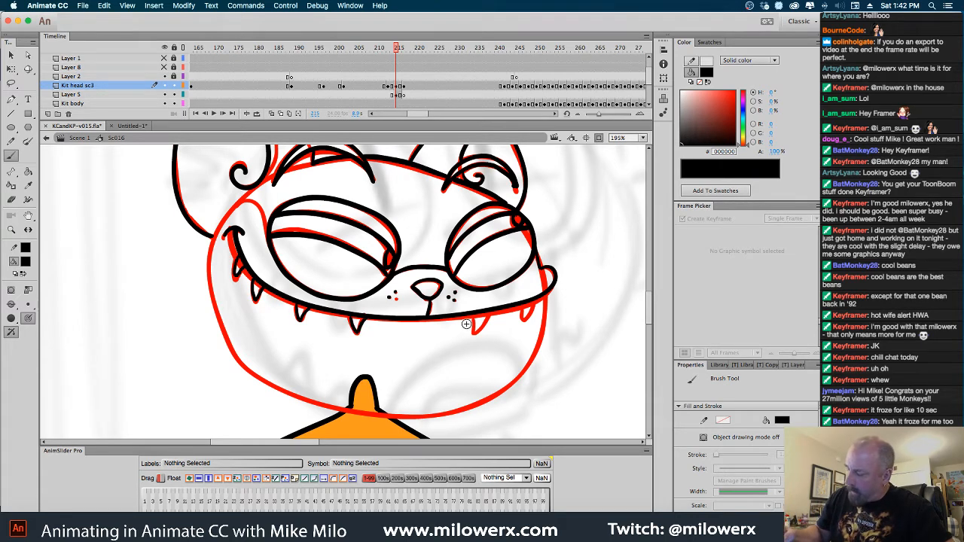
pyautogui.moveTo(486, 313); pyautogui.dragTo(474, 333)
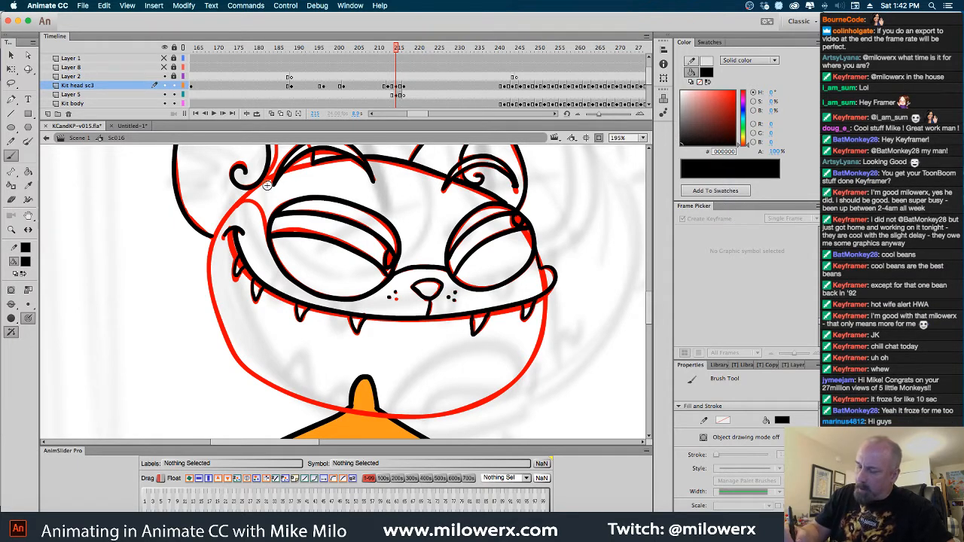
pyautogui.moveTo(250, 191)
pyautogui.mouseDown()
pyautogui.moveTo(217, 229)
pyautogui.moveTo(209, 278)
pyautogui.moveTo(227, 339)
pyautogui.moveTo(273, 384)
pyautogui.moveTo(336, 410)
pyautogui.moveTo(380, 414)
pyautogui.moveTo(485, 397)
pyautogui.moveTo(520, 375)
pyautogui.moveTo(550, 281)
pyautogui.mouseUp()
# Doodle a small round face with one eye, a smile and a long line above it beside the cat's head
pyautogui.moveTo(155, 284)
pyautogui.mouseDown()
pyautogui.moveTo(98, 339)
pyautogui.moveTo(146, 368)
pyautogui.moveTo(175, 317)
pyautogui.moveTo(132, 337)
pyautogui.moveTo(141, 341)
pyautogui.moveTo(134, 318)
pyautogui.moveTo(134, 335)
pyautogui.moveTo(110, 360)
pyautogui.moveTo(135, 354)
pyautogui.mouseUp()
pyautogui.moveTo(160, 278); pyautogui.dragTo(131, 181)
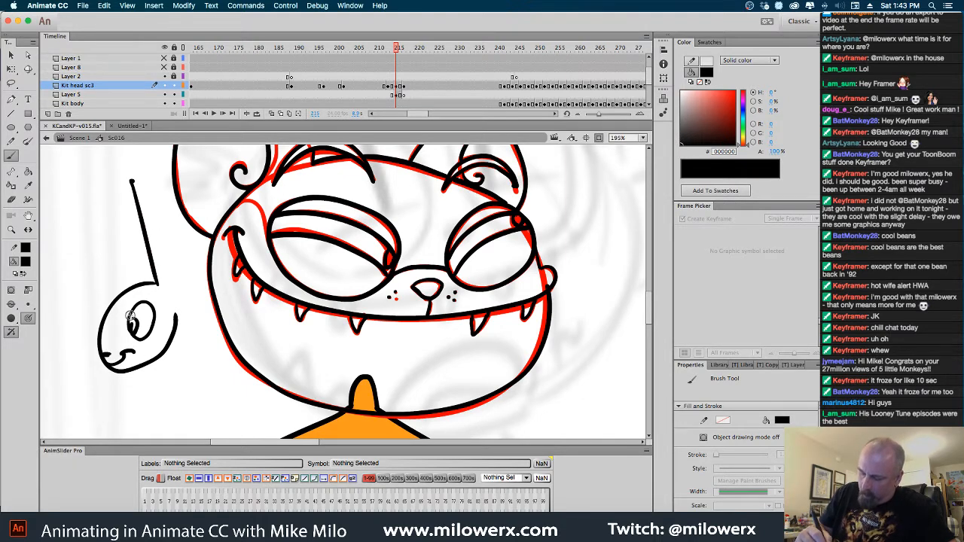
pyautogui.moveTo(126, 317); pyautogui.dragTo(150, 321)
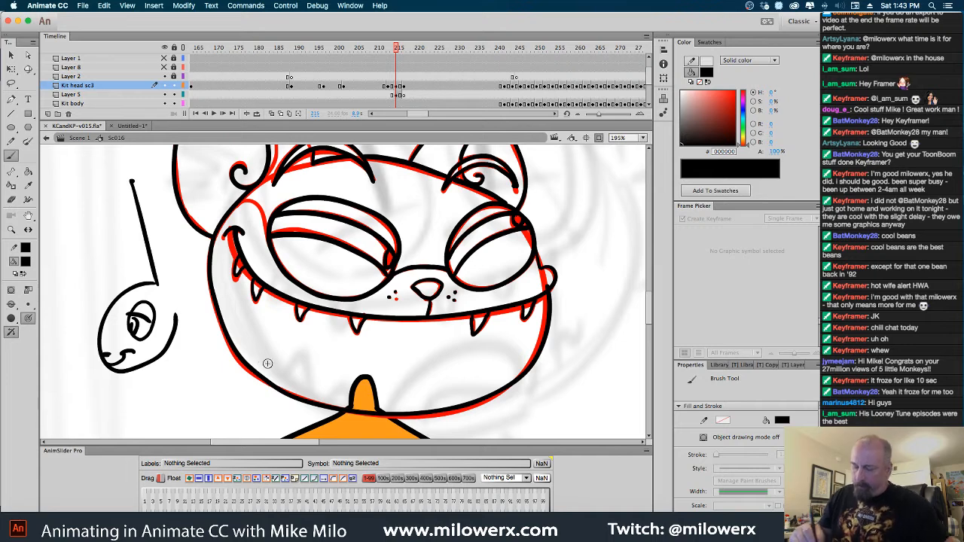
# Doodle a second cartoon face with tall eyes, a small nose and wide puffy cheeks in the empty area beside the first
pyautogui.moveTo(291, 354); pyautogui.dragTo(494, 327)
pyautogui.moveTo(142, 342)
pyautogui.mouseDown()
pyautogui.moveTo(183, 257)
pyautogui.moveTo(223, 317)
pyautogui.mouseUp()
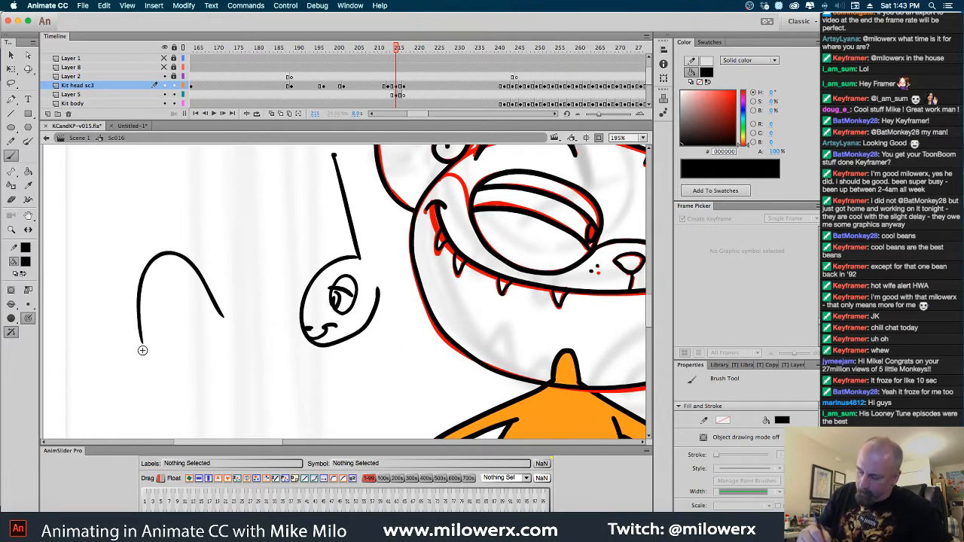
pyautogui.moveTo(170, 344)
pyautogui.mouseDown()
pyautogui.moveTo(142, 394)
pyautogui.moveTo(183, 391)
pyautogui.mouseUp()
pyautogui.moveTo(198, 337)
pyautogui.mouseDown()
pyautogui.moveTo(270, 331)
pyautogui.moveTo(192, 386)
pyautogui.moveTo(192, 343)
pyautogui.moveTo(181, 341)
pyautogui.moveTo(213, 315)
pyautogui.mouseUp()
pyautogui.moveTo(155, 336); pyautogui.dragTo(211, 314)
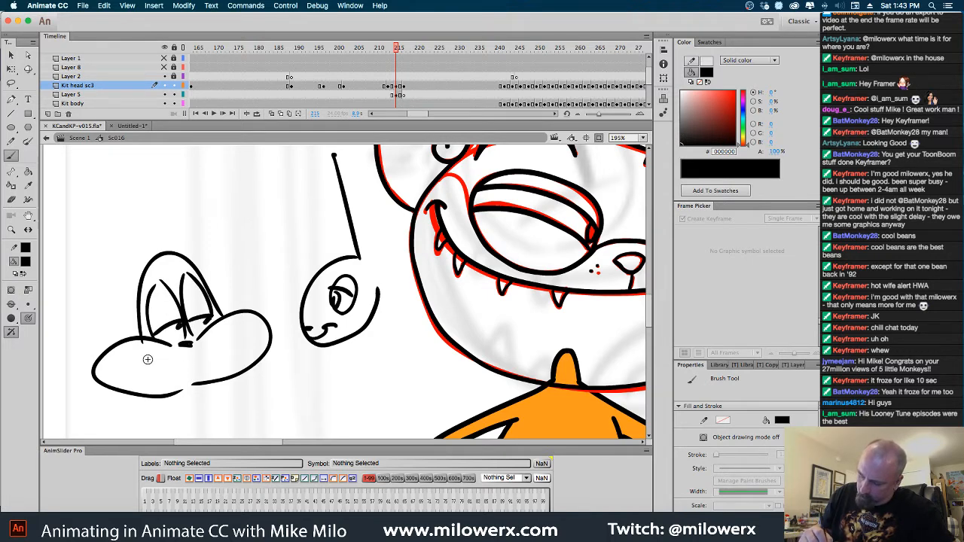
pyautogui.moveTo(143, 360); pyautogui.dragTo(232, 330)
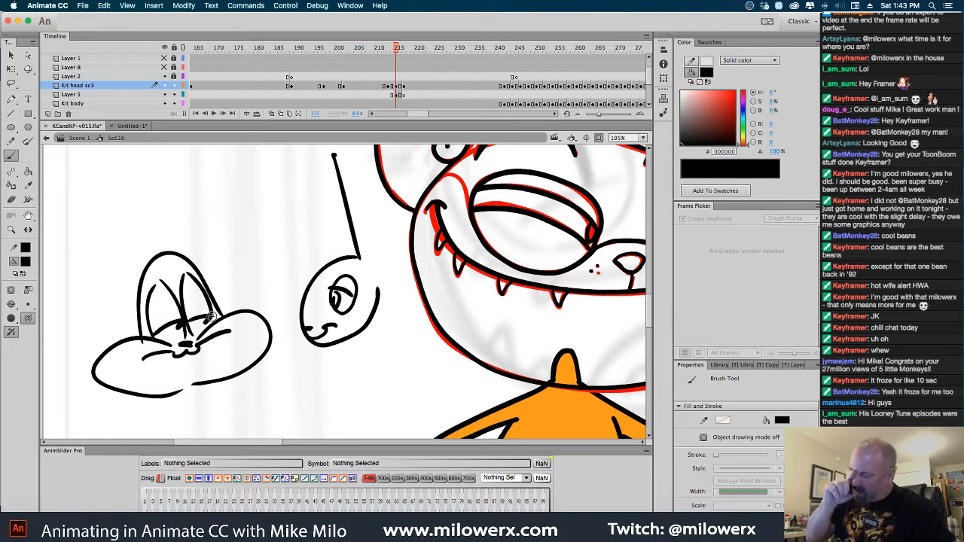
# Lasso both doodled faces beside the cat's head and delete them
pyautogui.click(11, 56)
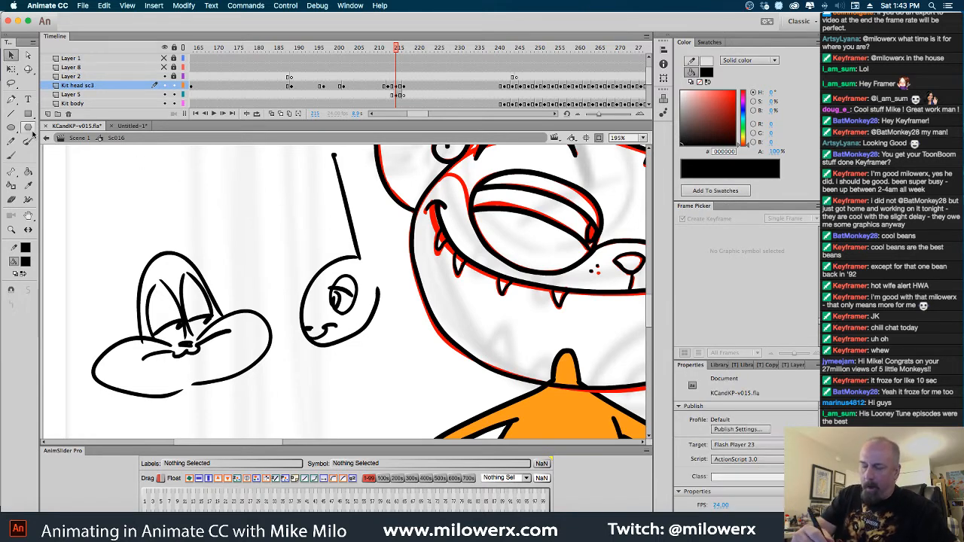
pyautogui.click(11, 84)
pyautogui.scroll(2, 384, 324)
pyautogui.moveTo(392, 381)
pyautogui.mouseDown()
pyautogui.moveTo(394, 309)
pyautogui.moveTo(363, 200)
pyautogui.moveTo(248, 157)
pyautogui.moveTo(94, 287)
pyautogui.moveTo(116, 427)
pyautogui.moveTo(328, 426)
pyautogui.moveTo(391, 390)
pyautogui.moveTo(370, 378)
pyautogui.moveTo(170, 365)
pyautogui.mouseUp()
pyautogui.press('Delete')
# Ink the cheek line between the near mouth corner and the near eye with the black brush
pyautogui.moveTo(249, 364); pyautogui.dragTo(253, 387)
pyautogui.press('b')
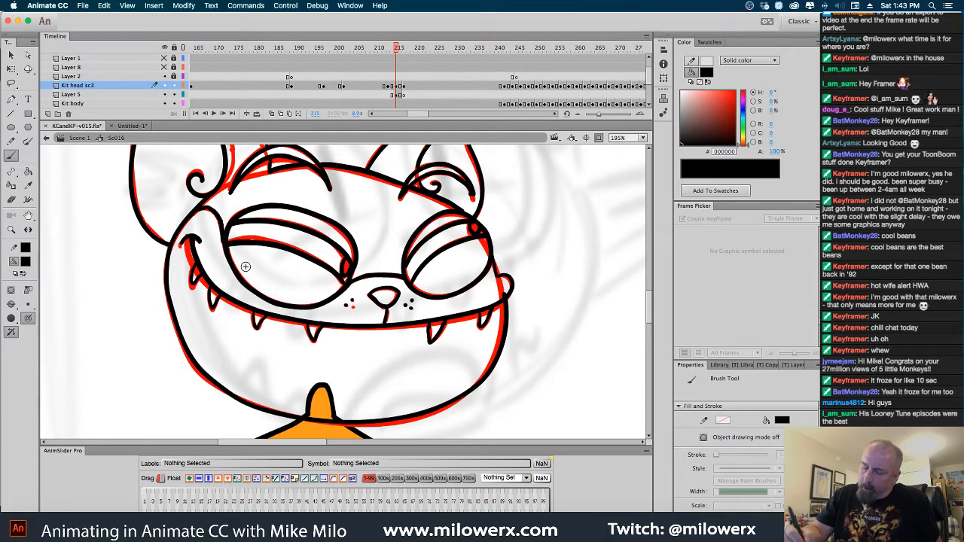
pyautogui.scroll(-4, 557, 286)
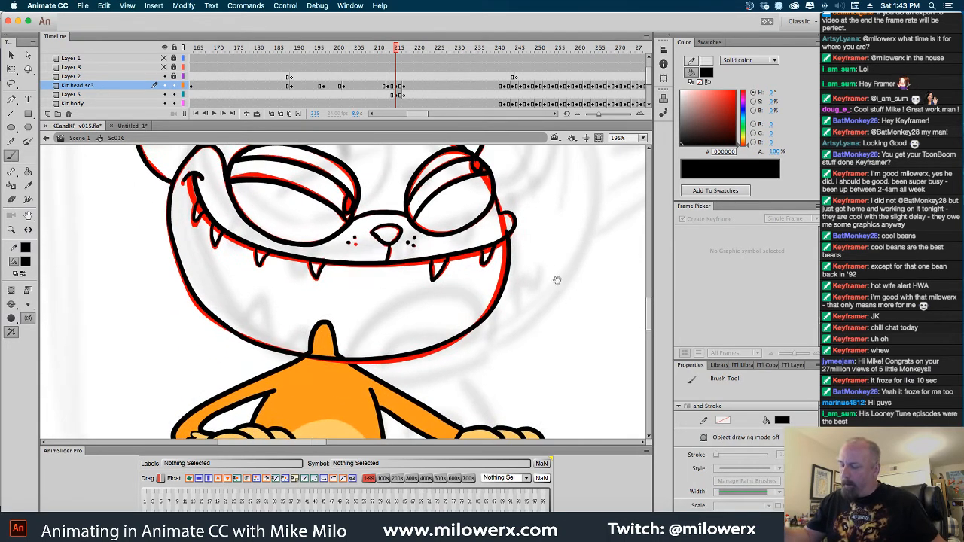
# Delete the red sketch of the head from Layer 5 at frame 215
pyautogui.click(395, 95)
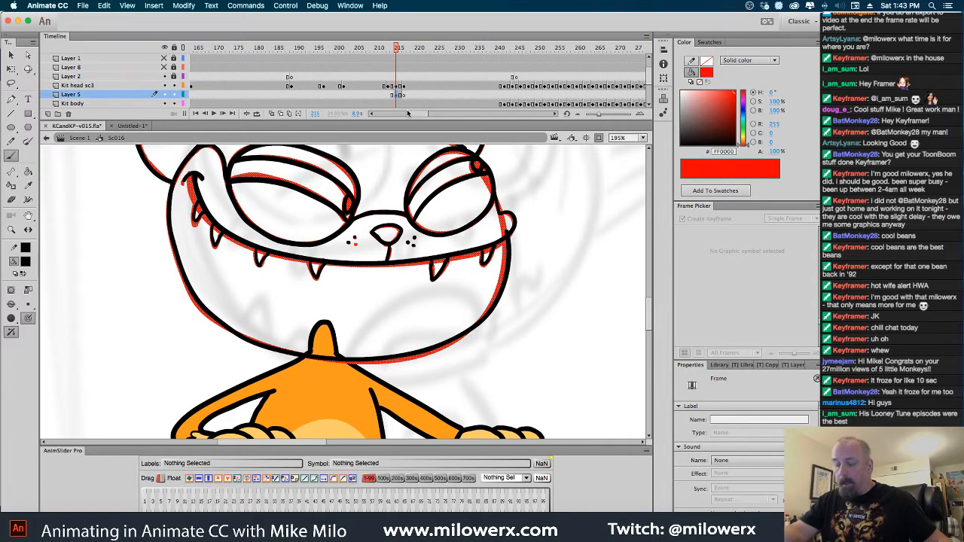
pyautogui.scroll(2, 513, 187)
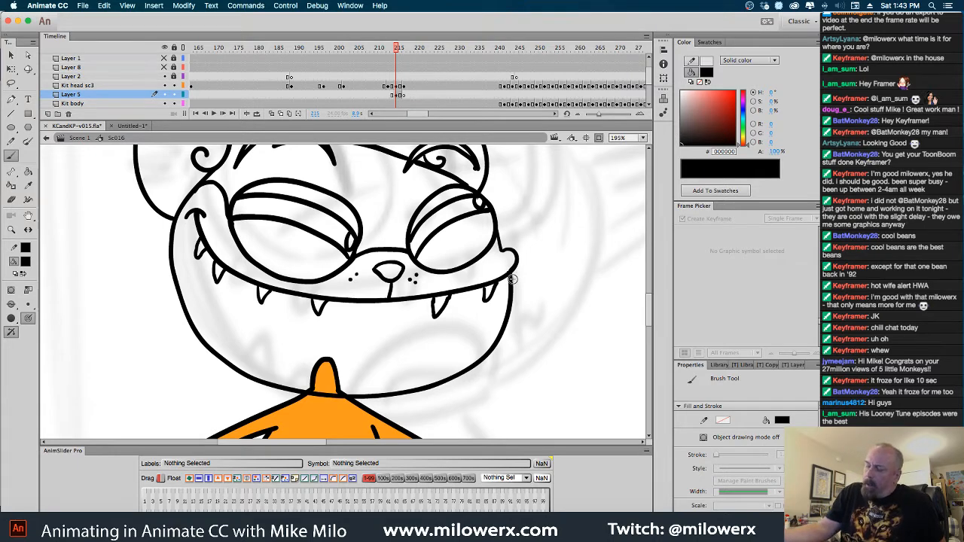
pyautogui.click(397, 96)
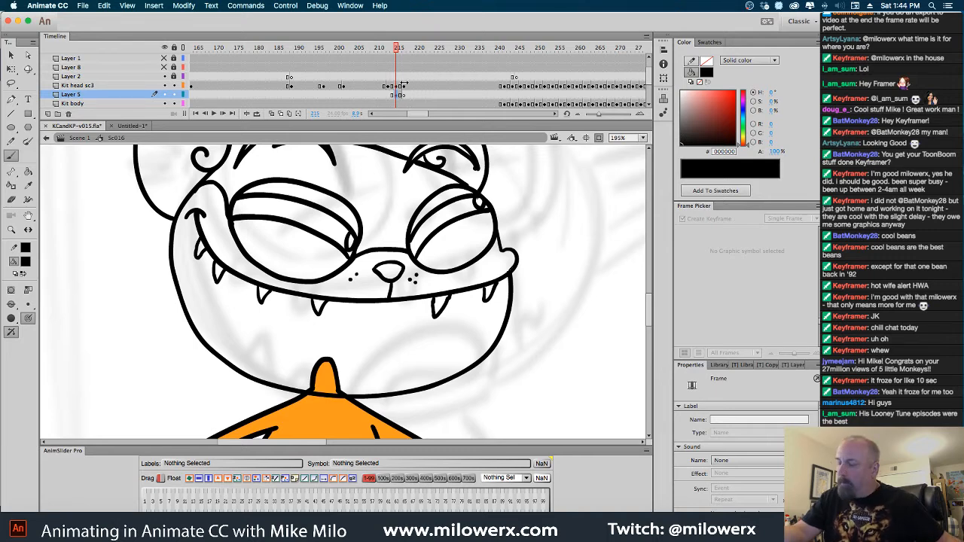
# Draw two short black stripes on the forehead between the eyebrows on Kit head sc3 at frame 215, comparing with frame 214
pyautogui.click(399, 86)
pyautogui.press('Escape')
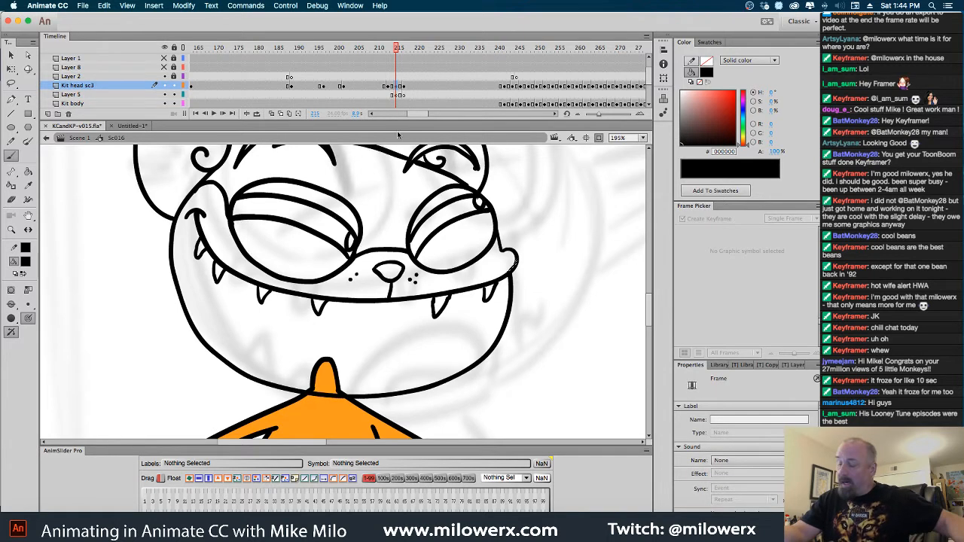
pyautogui.moveTo(523, 204); pyautogui.dragTo(537, 254)
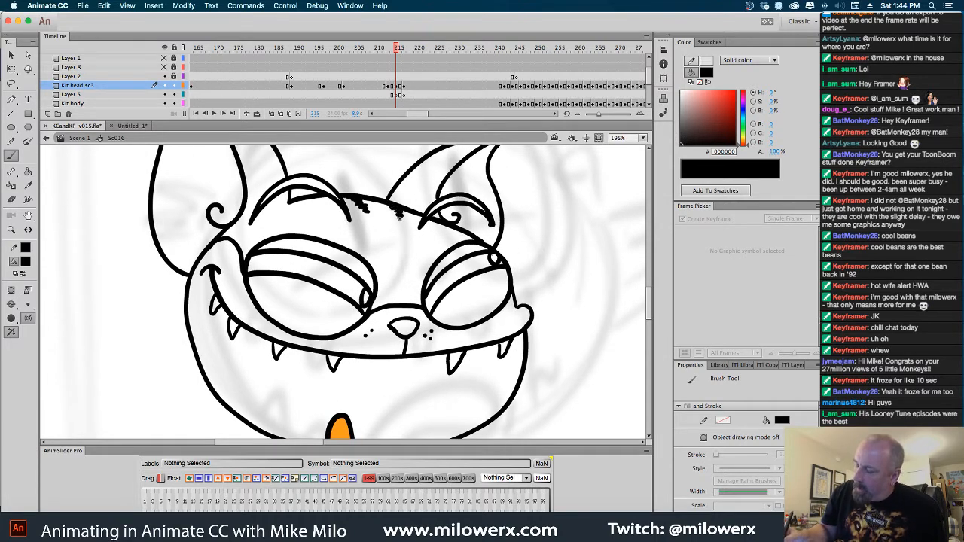
pyautogui.moveTo(550, 347); pyautogui.dragTo(529, 303)
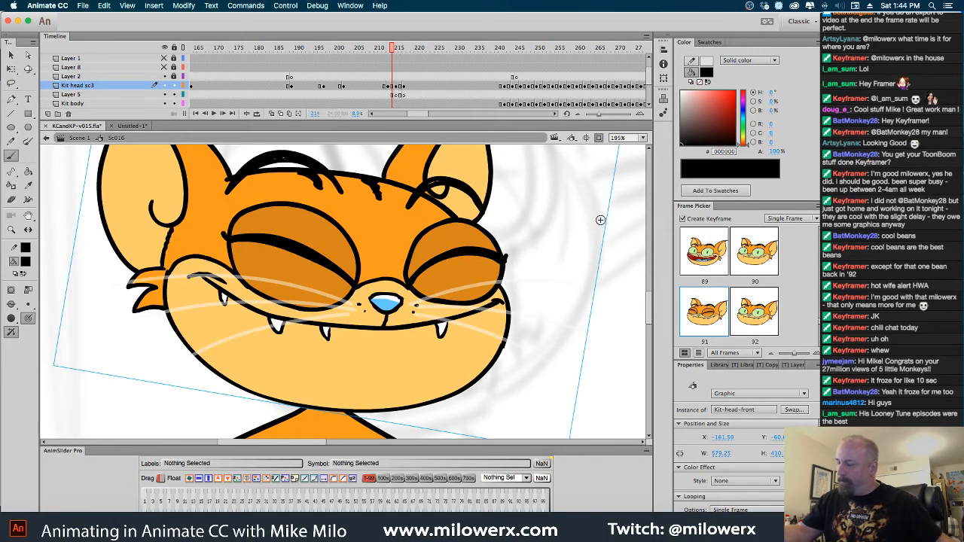
pyautogui.keyDown('super'); pyautogui.click(618, 247); pyautogui.keyUp('super')
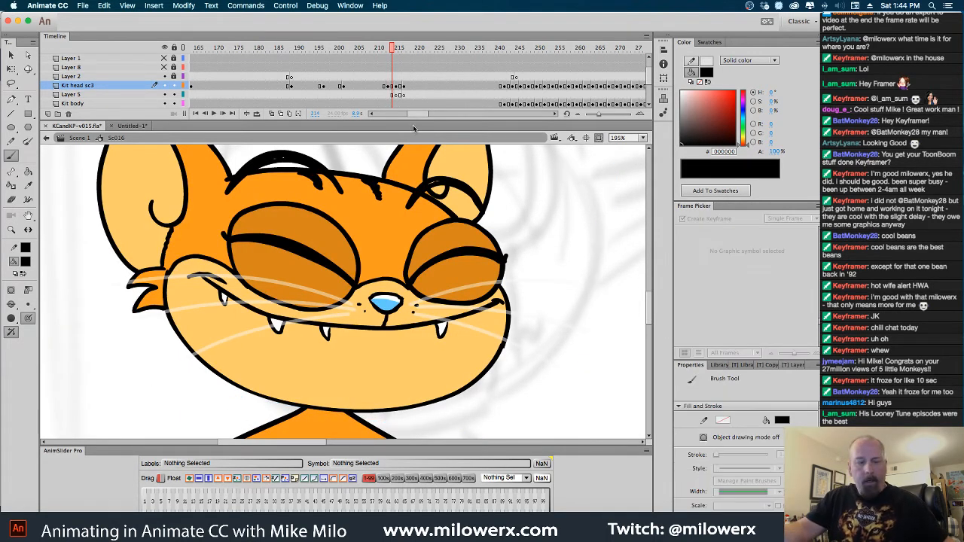
pyautogui.press('.')
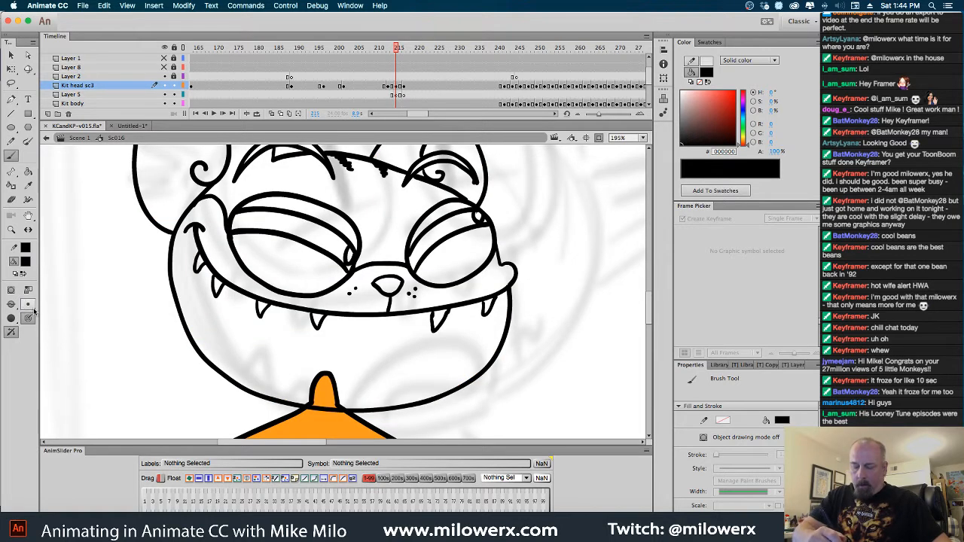
# Fill the forehead and the outer bands of both ears with orange #FF9900 using the Paint Bucket
pyautogui.click(27, 261)
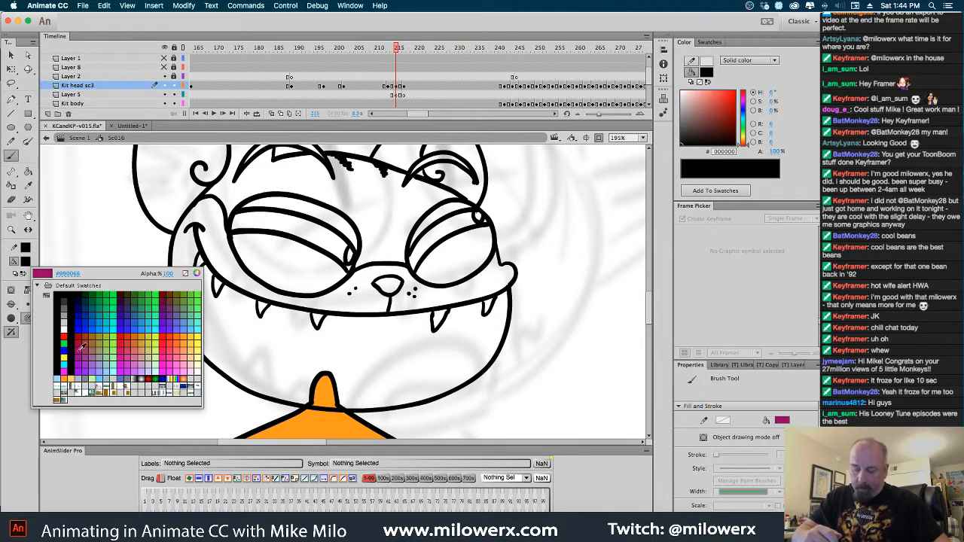
pyautogui.click(65, 374)
pyautogui.click(28, 172)
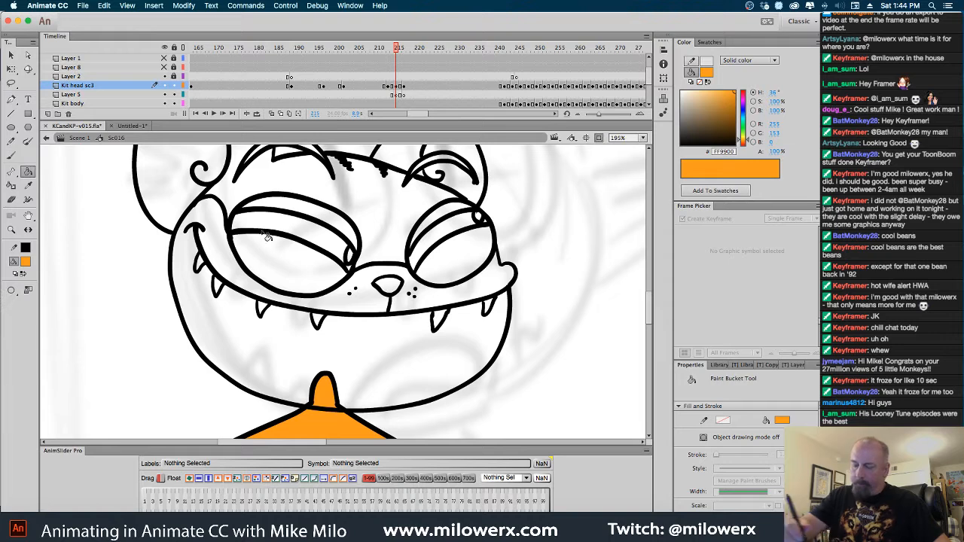
pyautogui.click(258, 188)
pyautogui.scroll(1, 435, 266)
pyautogui.scroll(5, 435, 266)
pyautogui.click(437, 225)
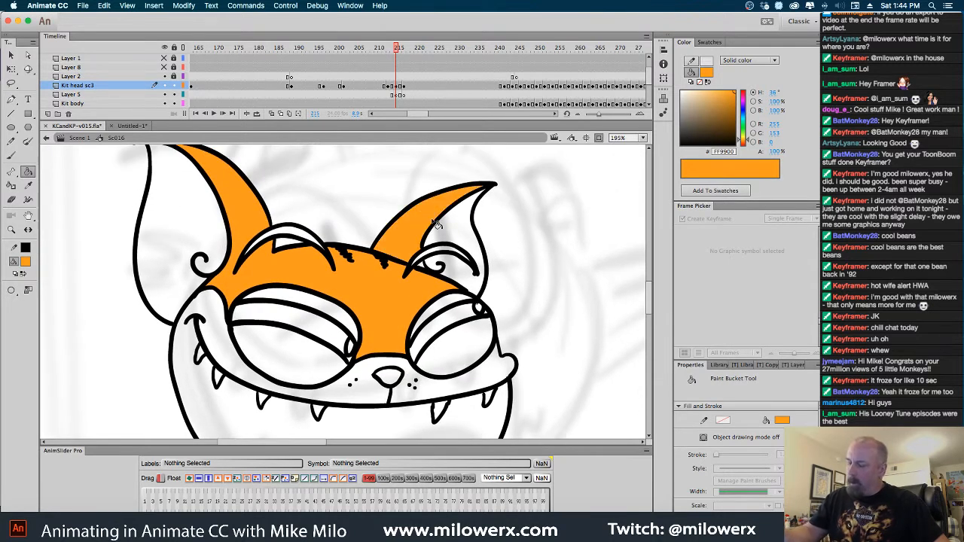
# Sample the dark orange eyelid colour #D78305 inside the Kit-head-front symbol at frame 214 and return to Sc016
pyautogui.scroll(-3, 437, 225)
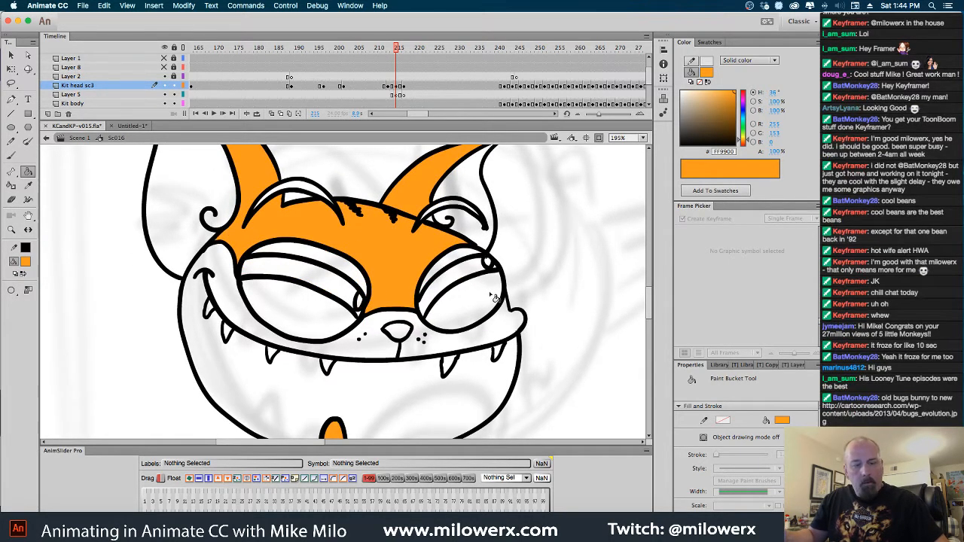
pyautogui.press(',')
pyautogui.click(25, 261)
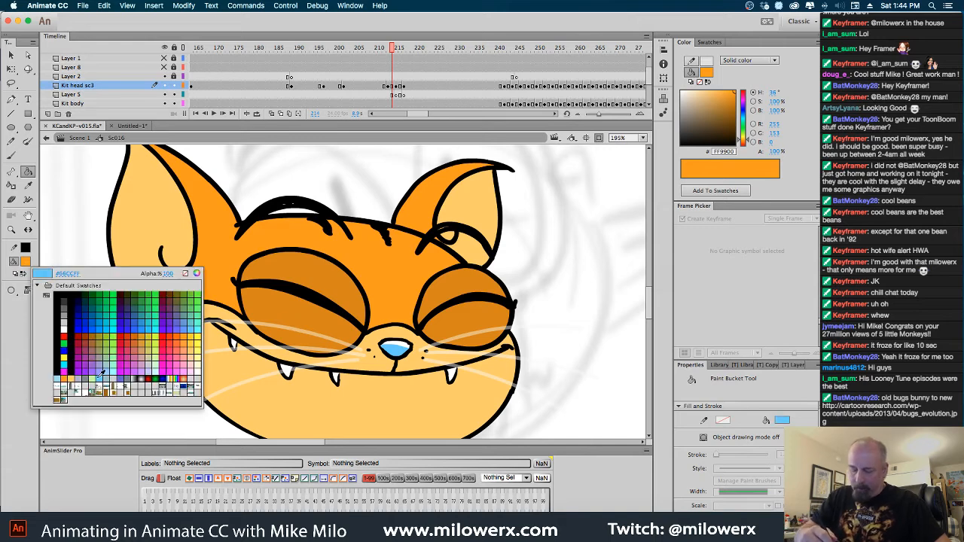
pyautogui.click(64, 380)
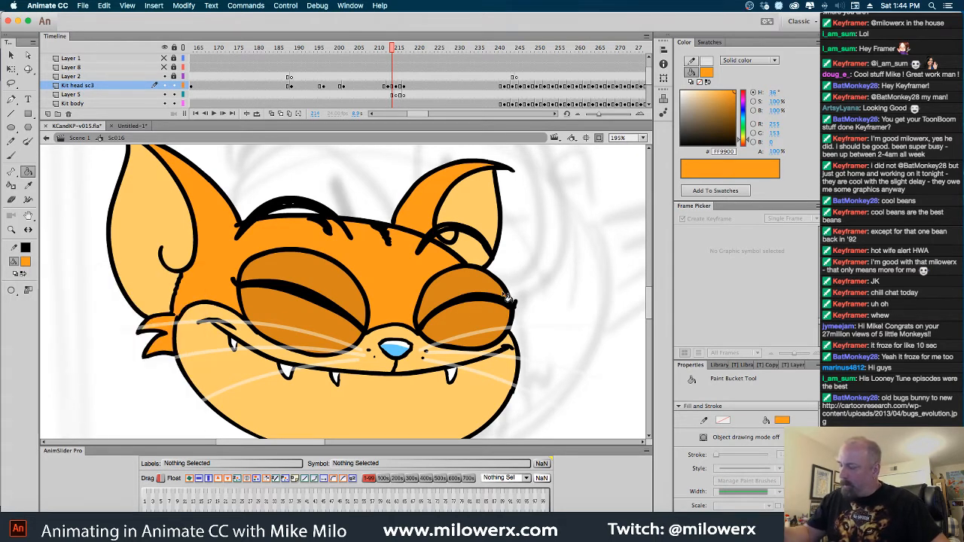
pyautogui.press('.')
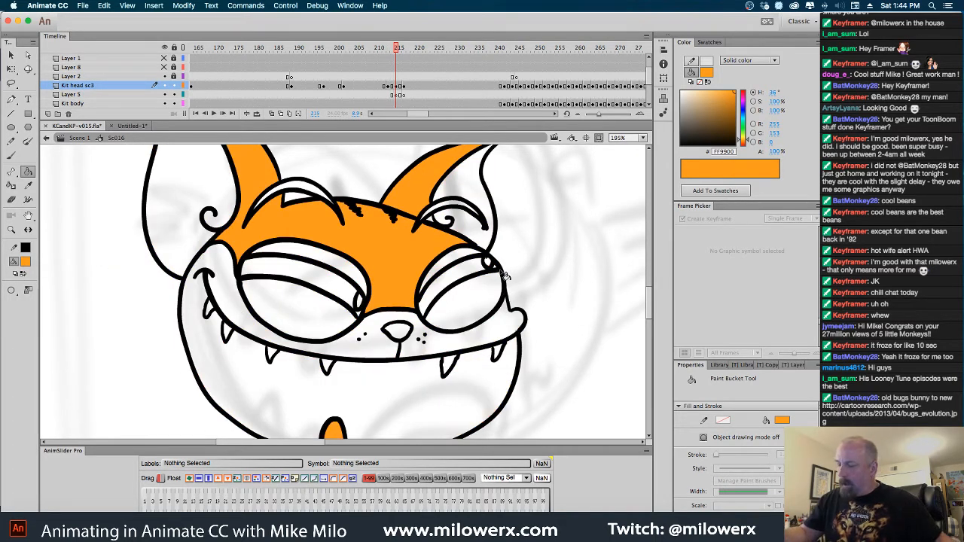
pyautogui.press(',')
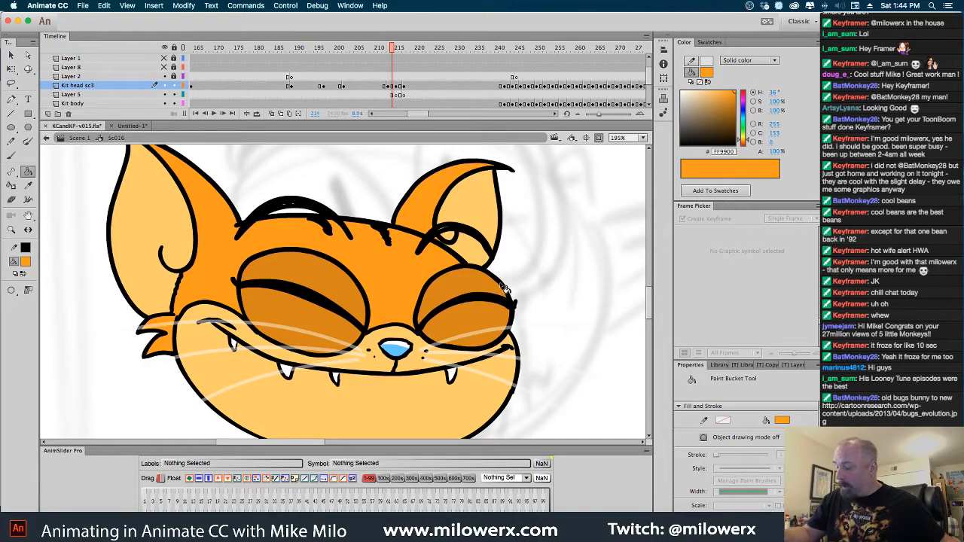
pyautogui.doubleClick(506, 293)
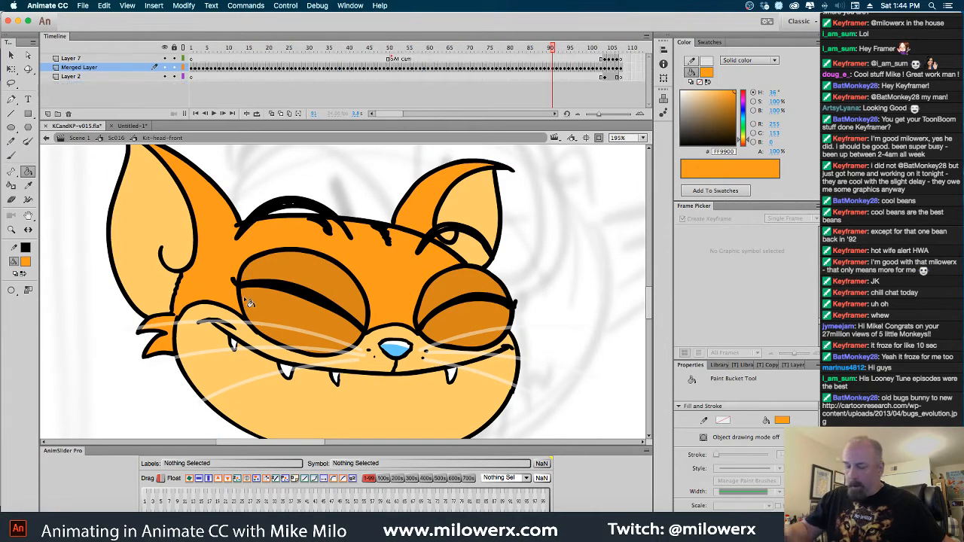
pyautogui.click(26, 262)
pyautogui.click(472, 305)
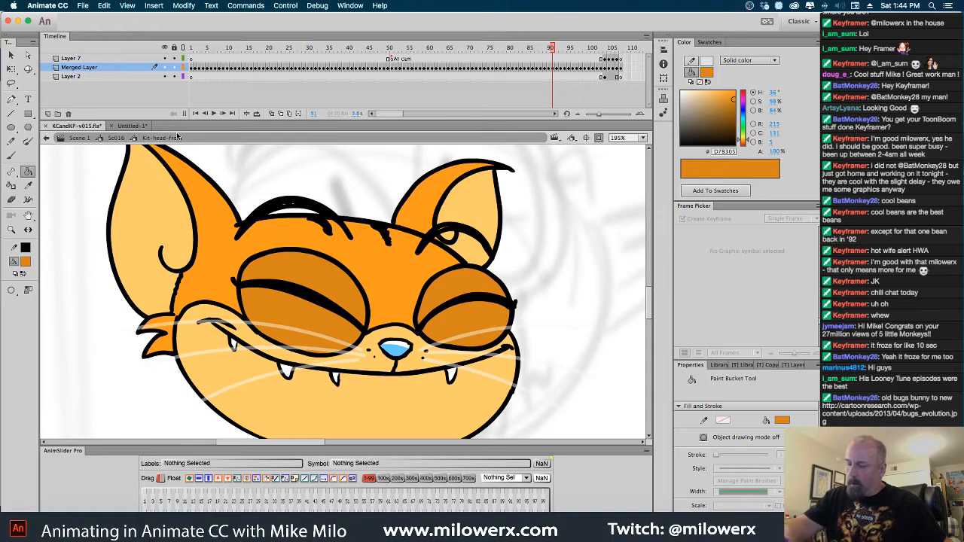
pyautogui.click(117, 138)
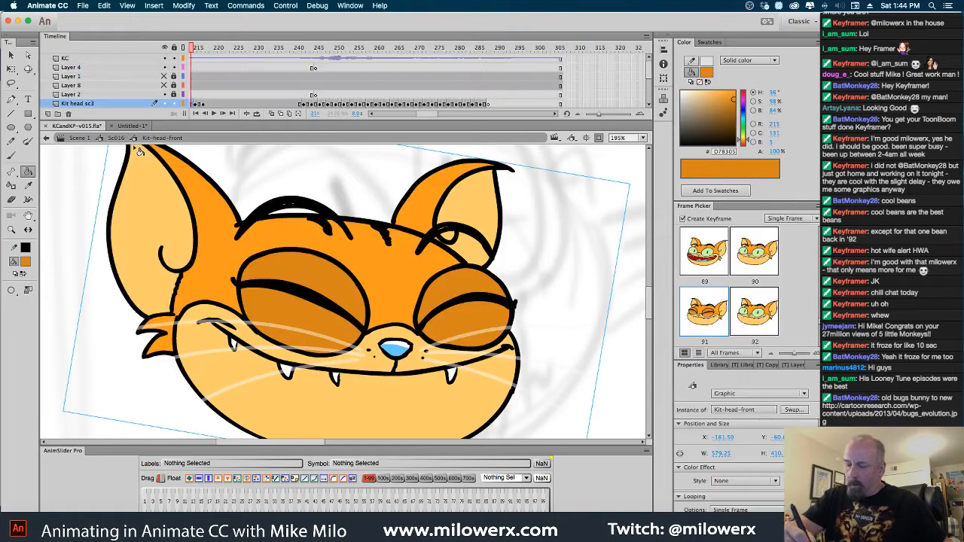
# Fill the upper and lower eyelids of both eyes with dark orange #D78305 at frame 215
pyautogui.press('.')
pyautogui.click(465, 258)
pyautogui.click(477, 292)
pyautogui.click(328, 311)
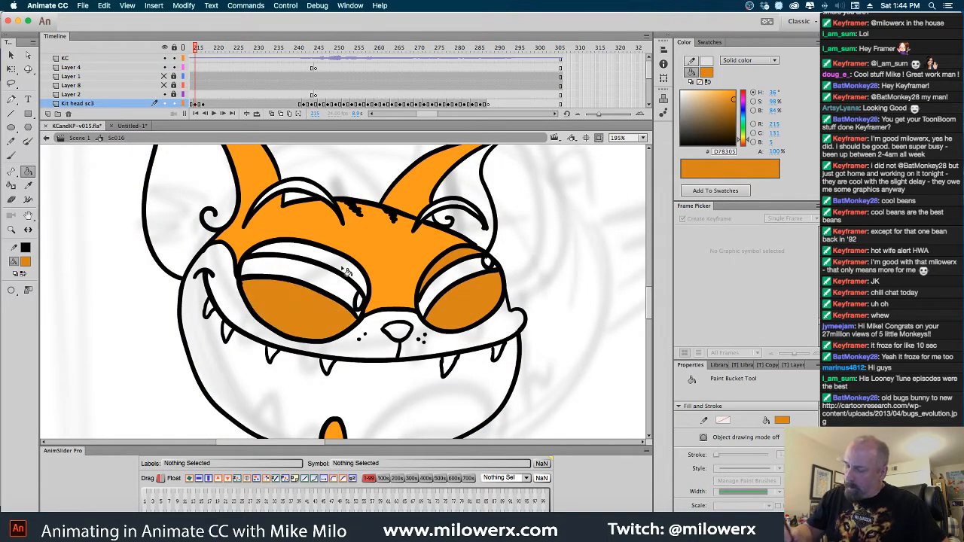
pyautogui.click(348, 272)
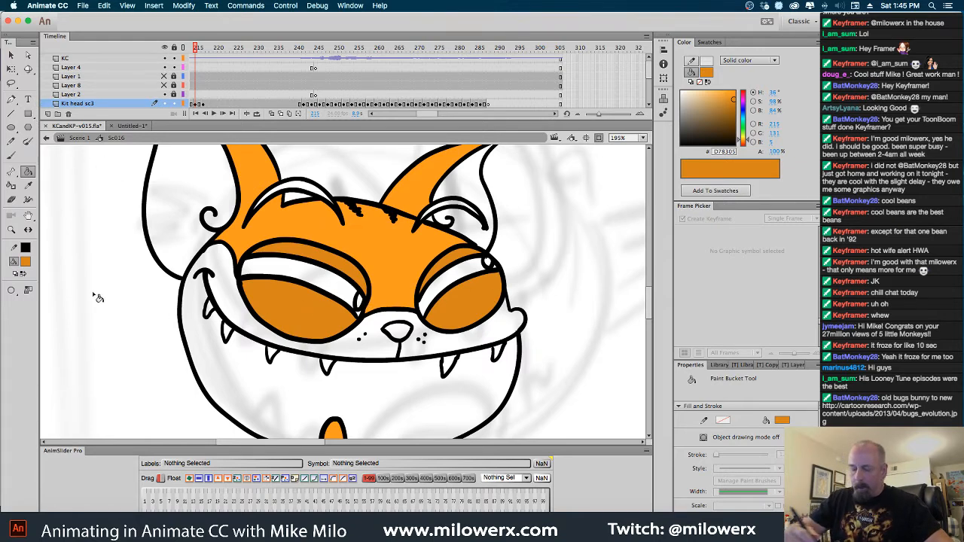
# Fill the open eye area between the lids of both eyes with light green #C3F99E
pyautogui.click(25, 262)
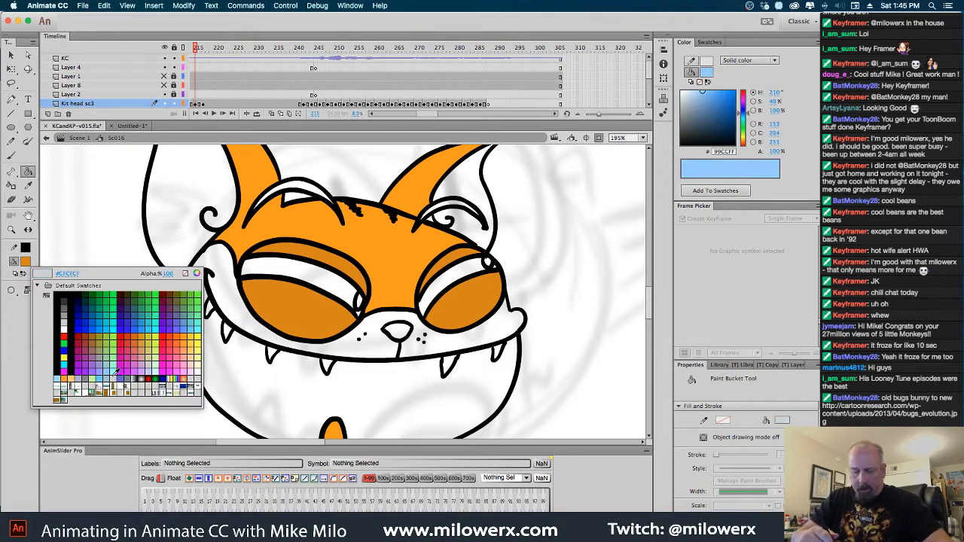
pyautogui.click(99, 377)
pyautogui.click(306, 280)
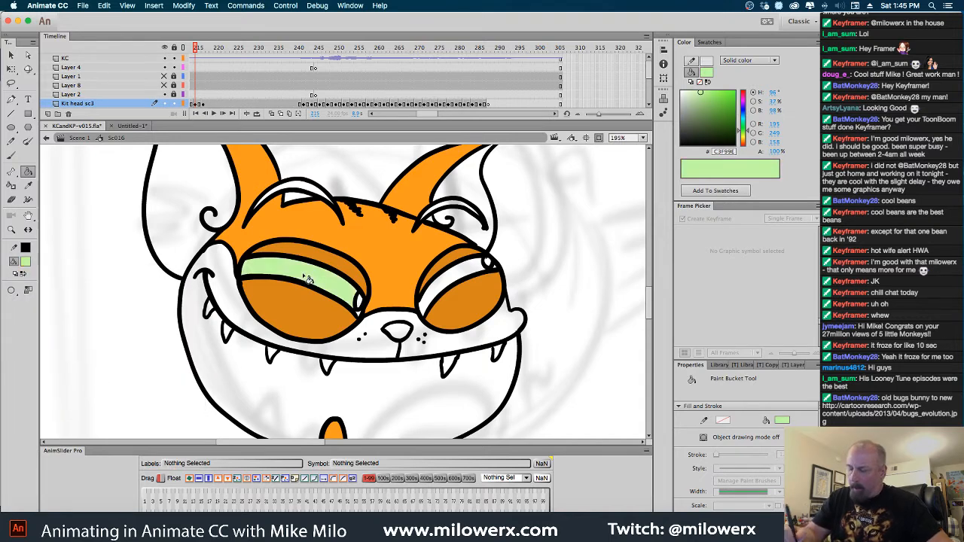
pyautogui.click(451, 287)
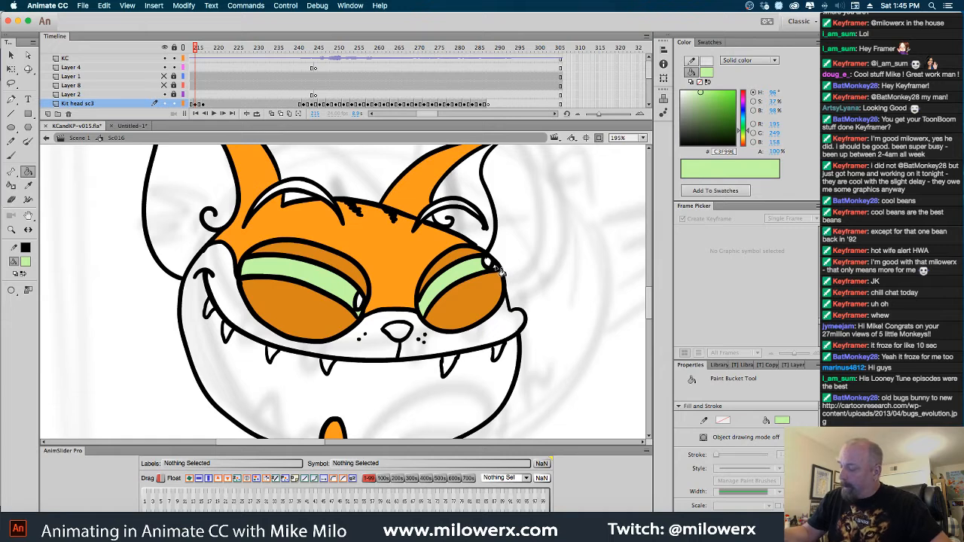
pyautogui.click(501, 277)
pyautogui.press('super+z')
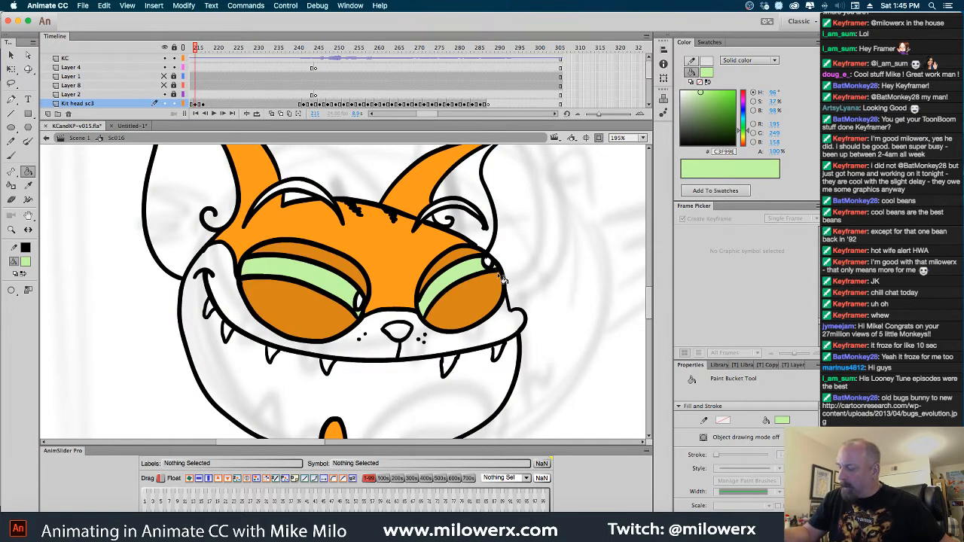
# Fill the nose with light blue #66CCFF
pyautogui.click(25, 261)
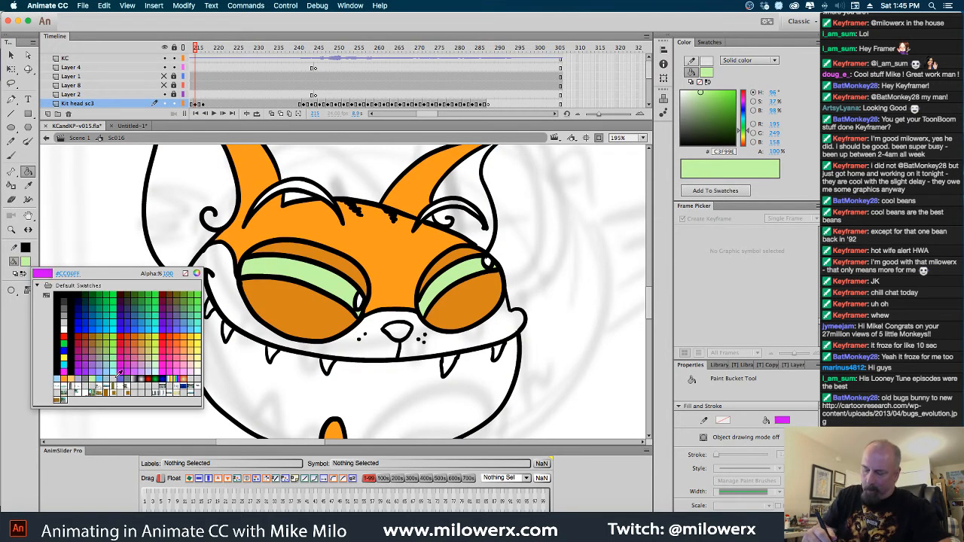
pyautogui.click(101, 379)
pyautogui.click(398, 332)
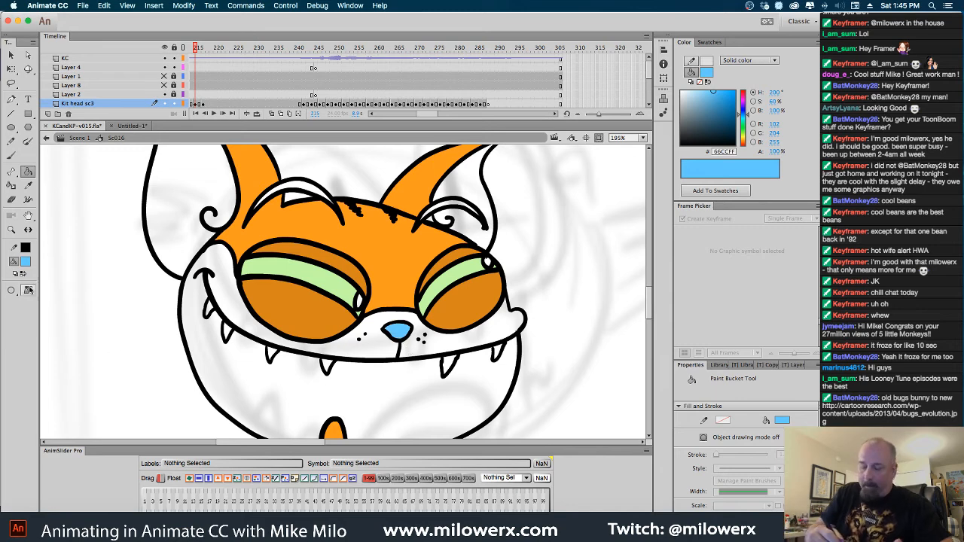
# Fill the muzzle and lower face and the inner areas of both ears with light orange #FFCC66
pyautogui.click(25, 262)
pyautogui.click(175, 364)
pyautogui.click(304, 418)
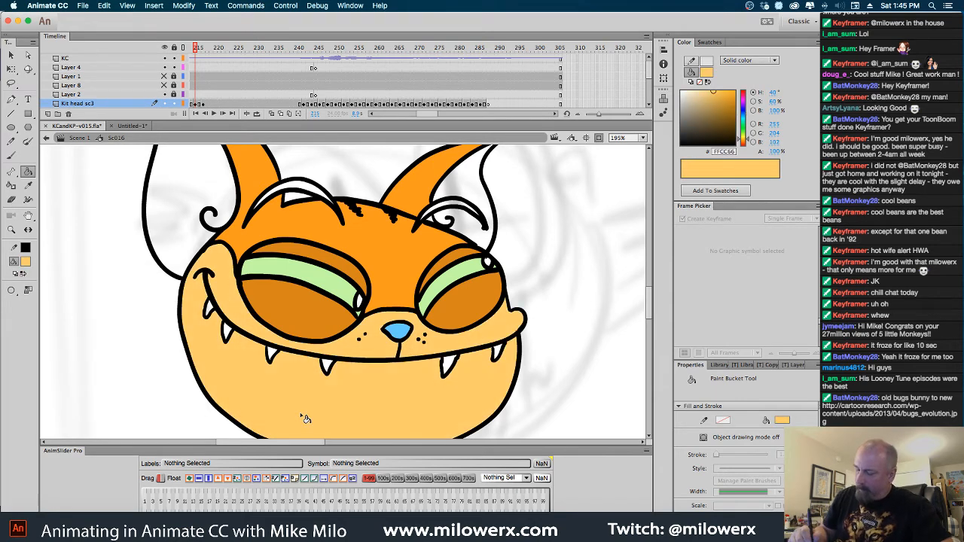
pyautogui.click(224, 194)
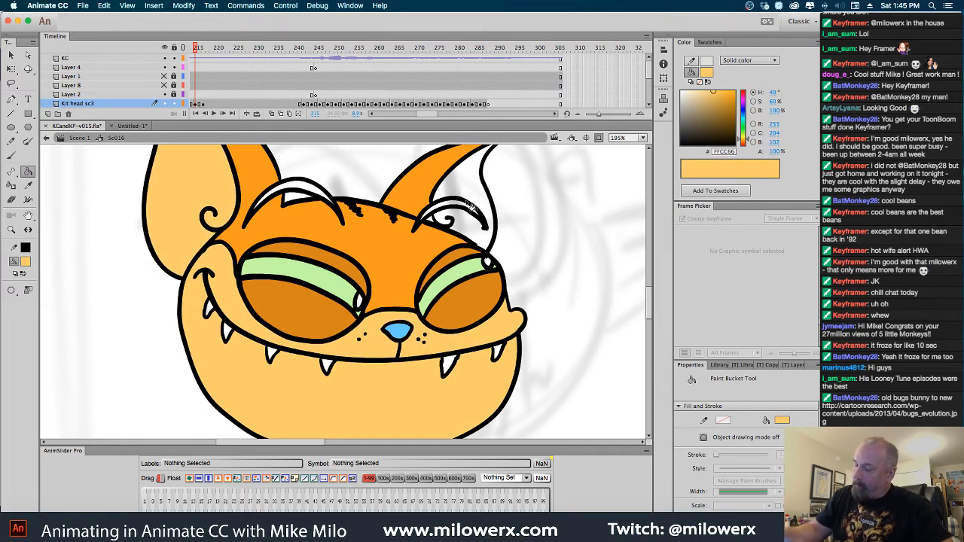
pyautogui.click(479, 193)
# Fill the white gaps inside both eyebrows with black #000000
pyautogui.click(26, 262)
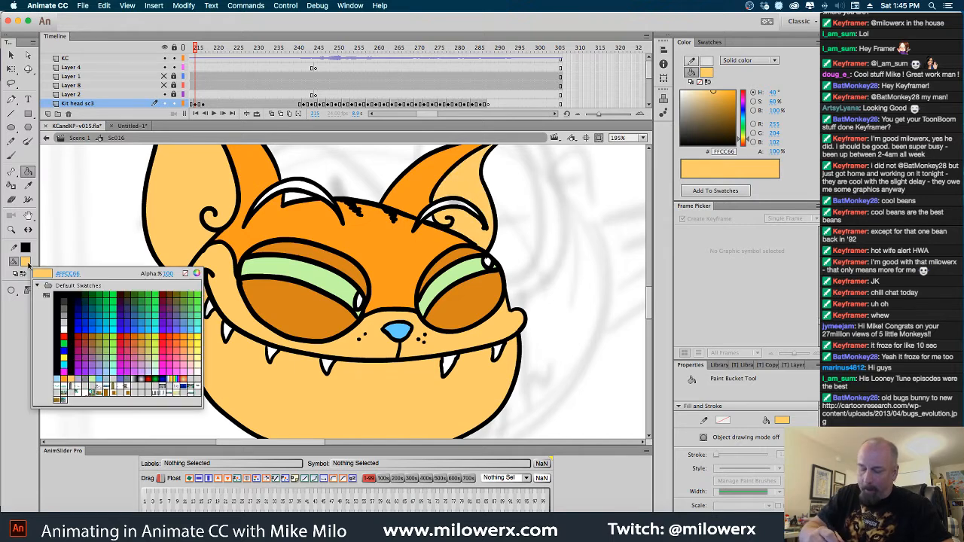
pyautogui.click(228, 174)
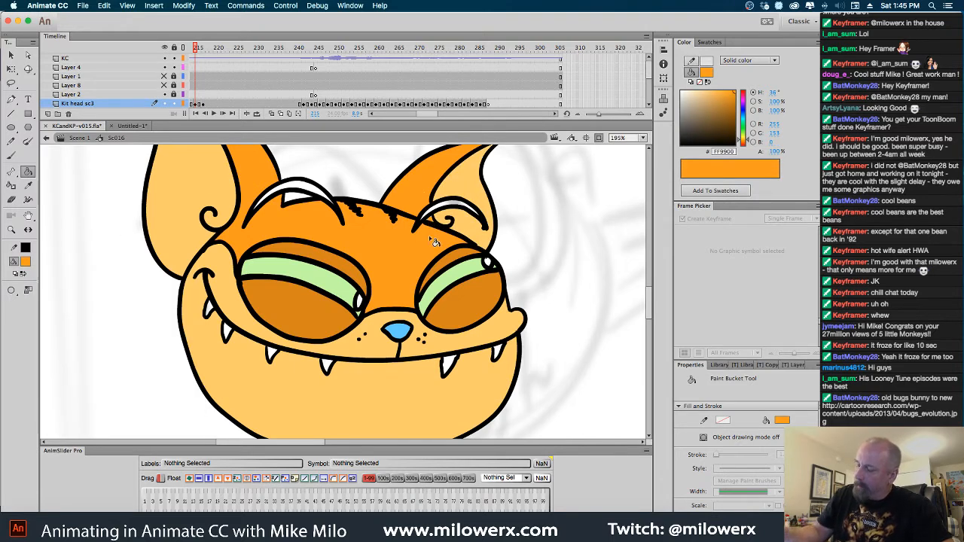
pyautogui.click(26, 262)
pyautogui.click(61, 295)
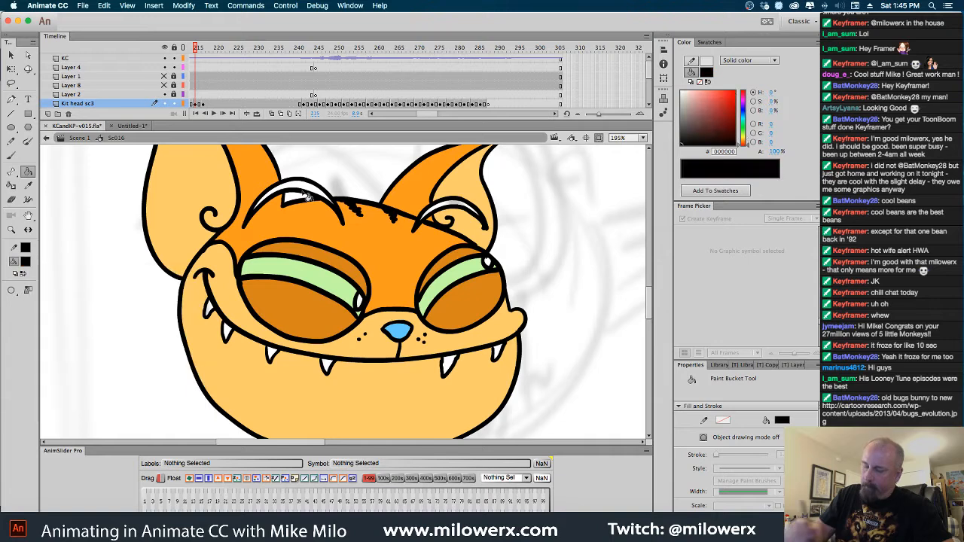
pyautogui.click(307, 197)
pyautogui.click(452, 209)
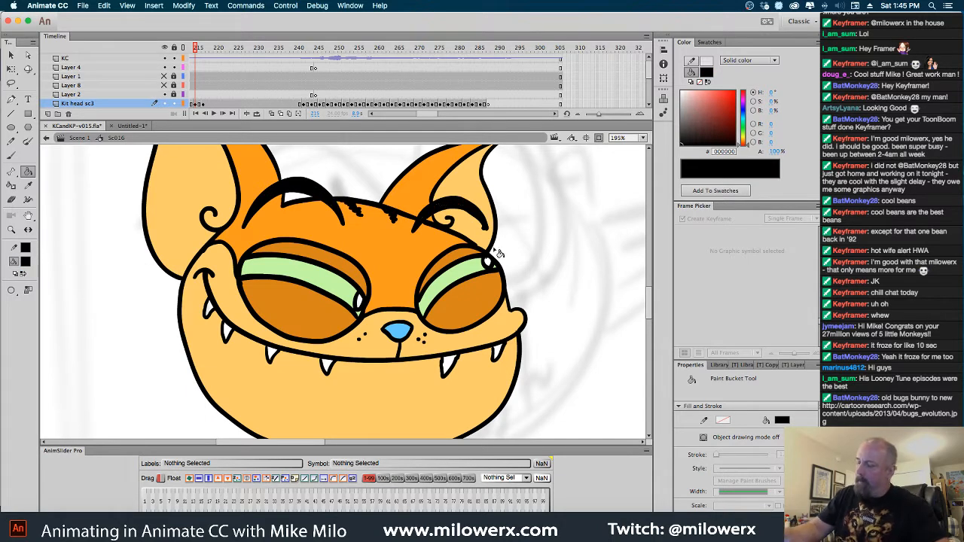
# Fill the pupils of both eyes with black #000000
pyautogui.click(26, 262)
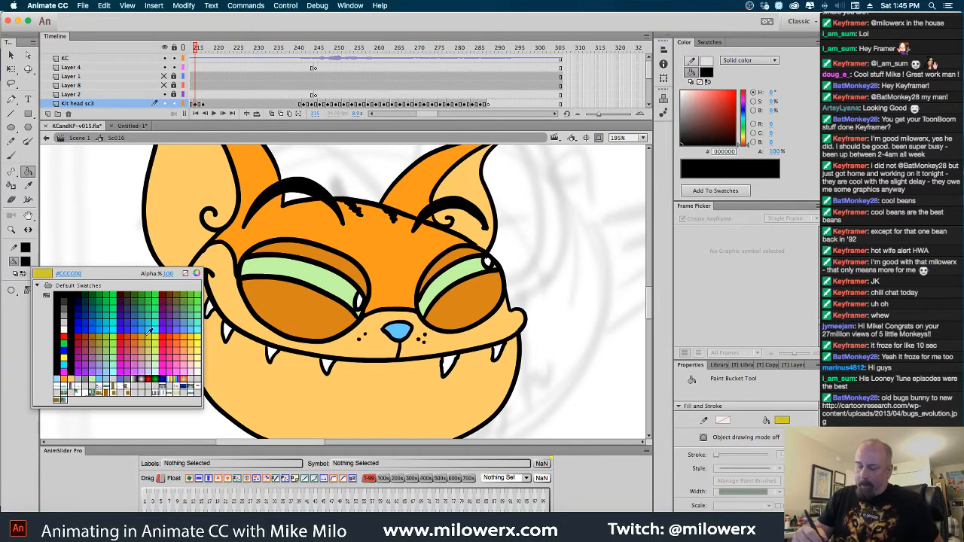
pyautogui.click(78, 375)
pyautogui.click(13, 157)
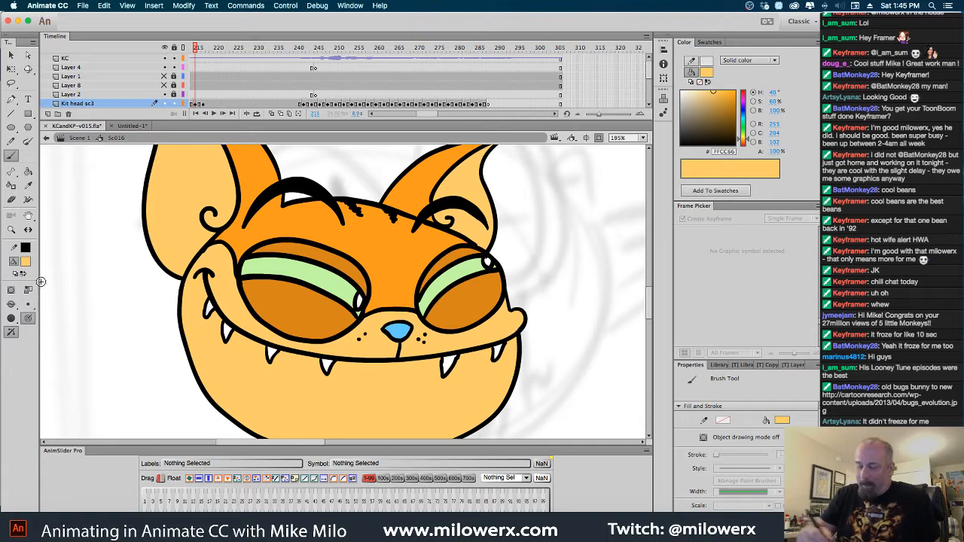
pyautogui.click(25, 263)
pyautogui.click(51, 287)
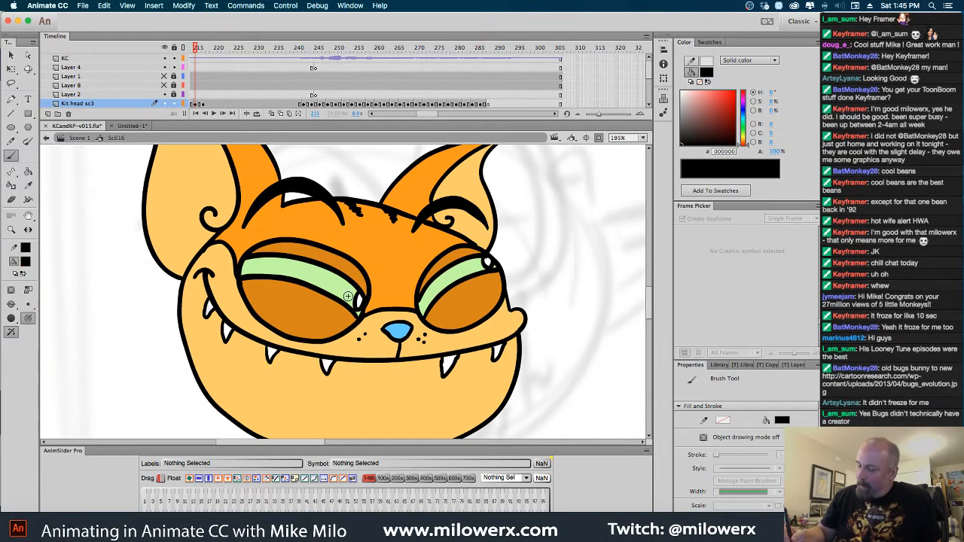
pyautogui.press('k')
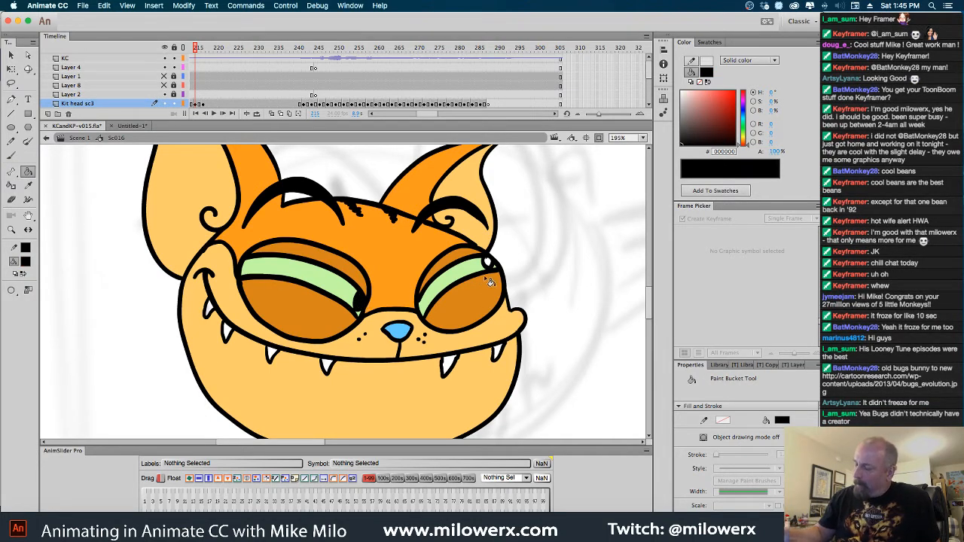
pyautogui.click(488, 263)
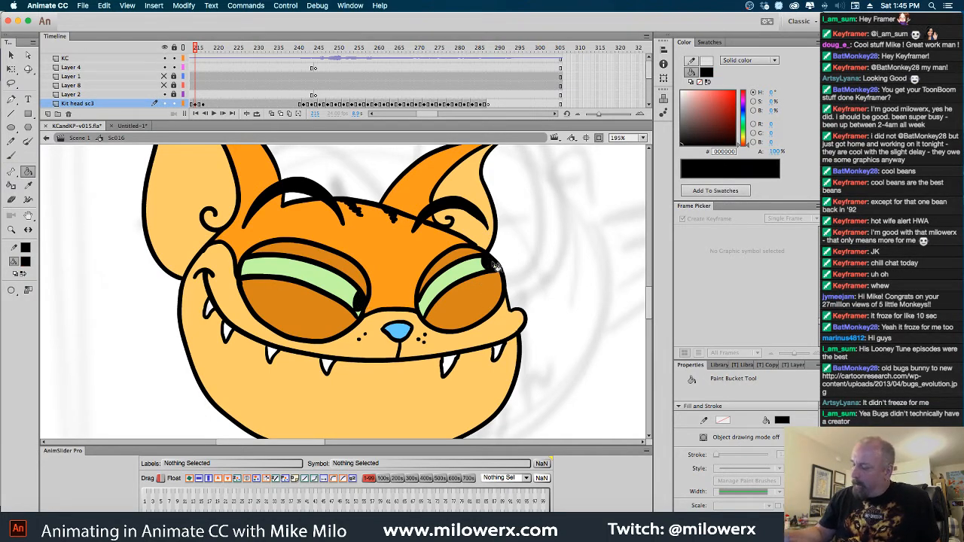
# Paint small white #FFFFFF highlights in the pupils of both eyes with the Brush tool
pyautogui.click(28, 263)
pyautogui.click(64, 337)
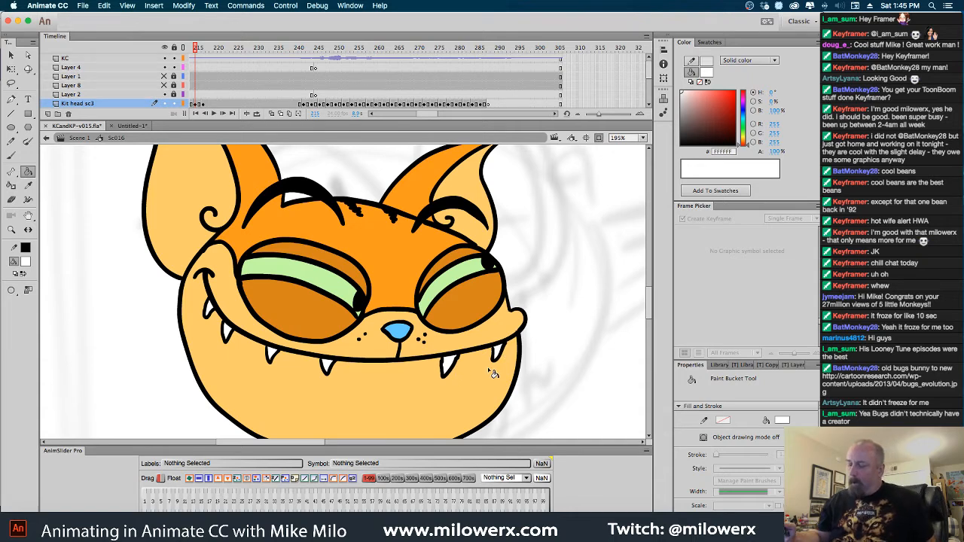
pyautogui.click(26, 262)
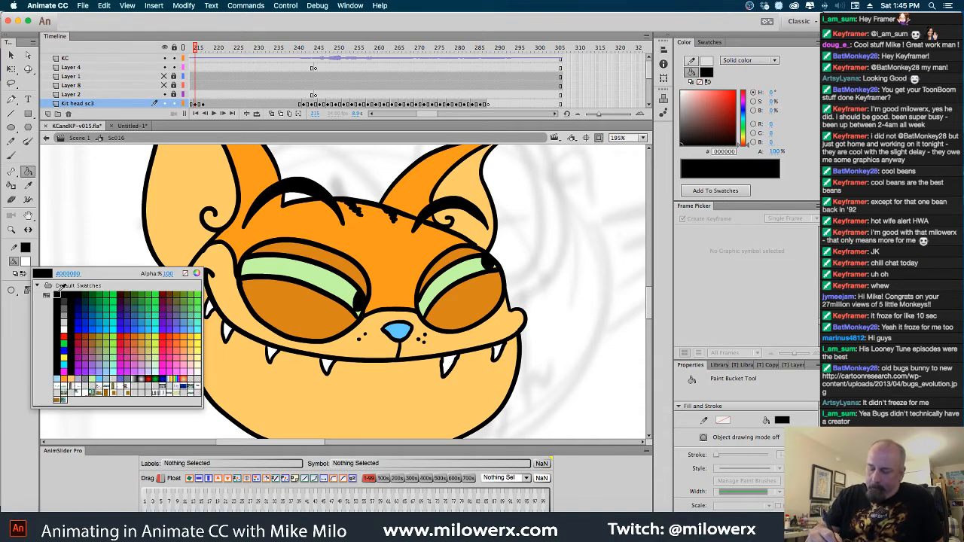
pyautogui.click(56, 294)
pyautogui.click(10, 155)
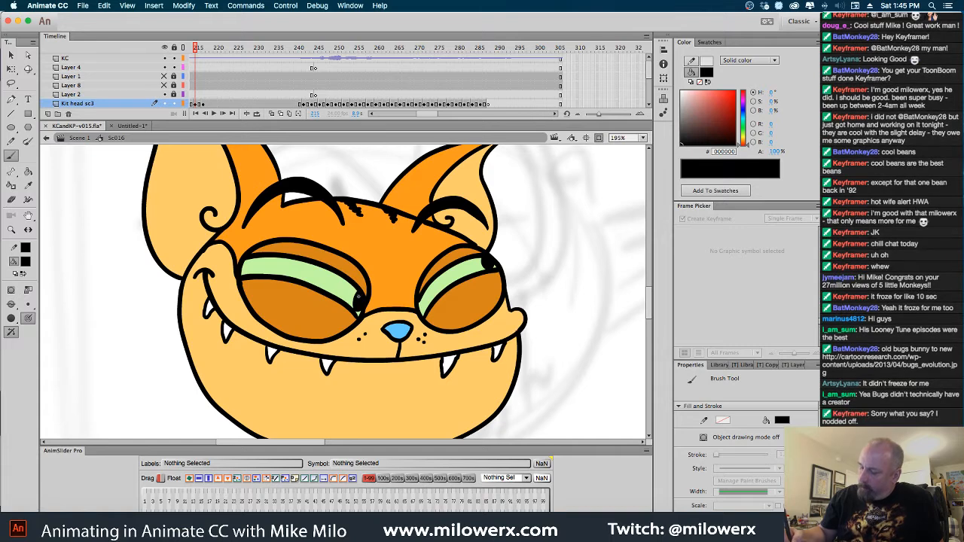
pyautogui.click(26, 262)
pyautogui.click(62, 333)
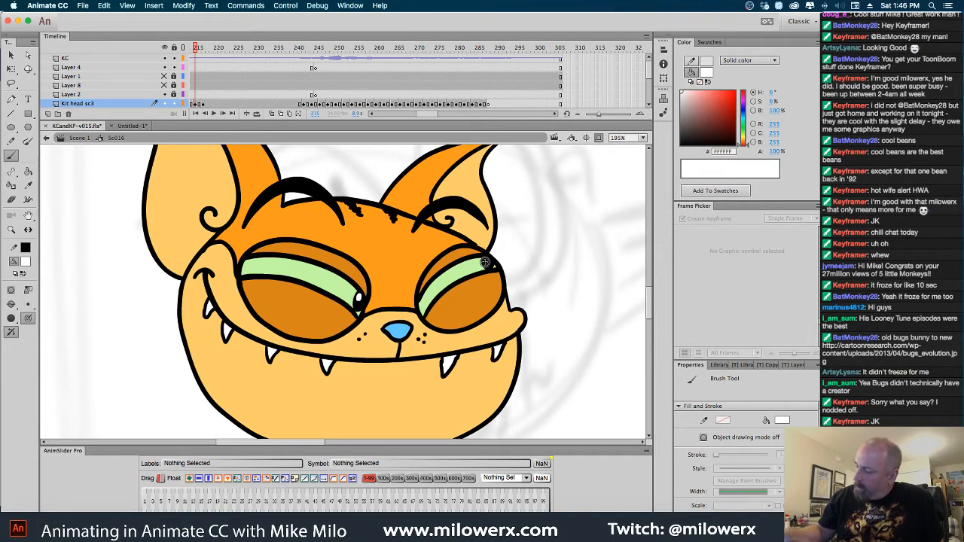
# Paint a small white highlight on the blue nose fill with the brush set to Paint Selection
pyautogui.press('v')
pyautogui.click(398, 332)
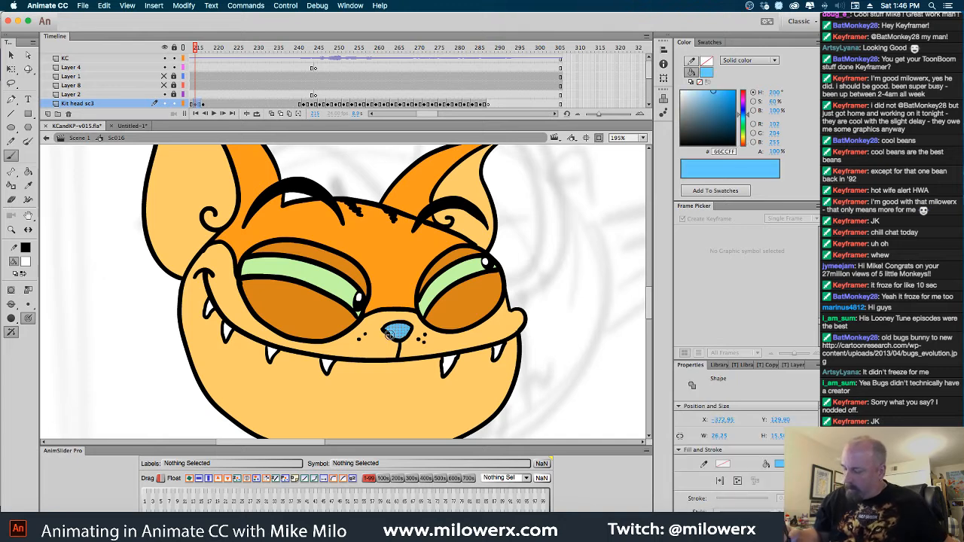
pyautogui.click(11, 304)
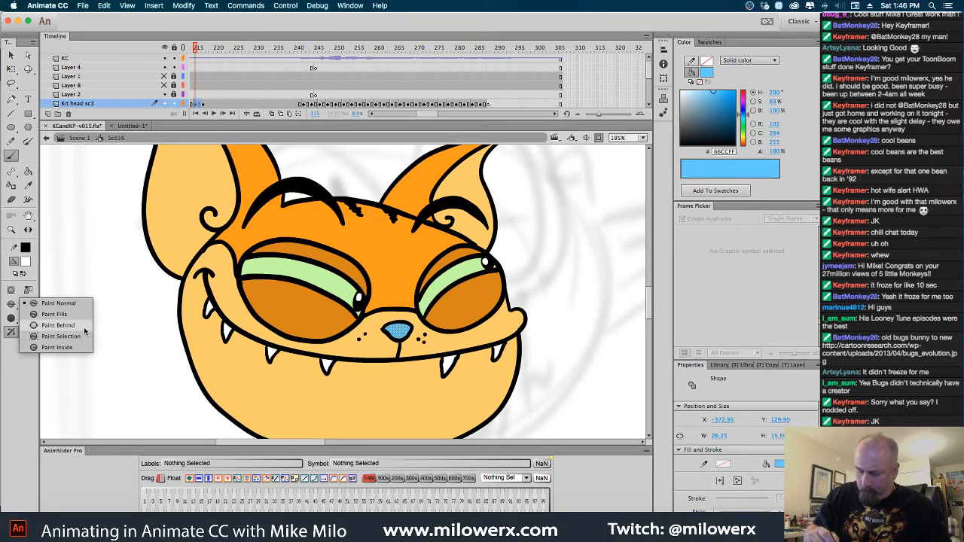
pyautogui.click(83, 337)
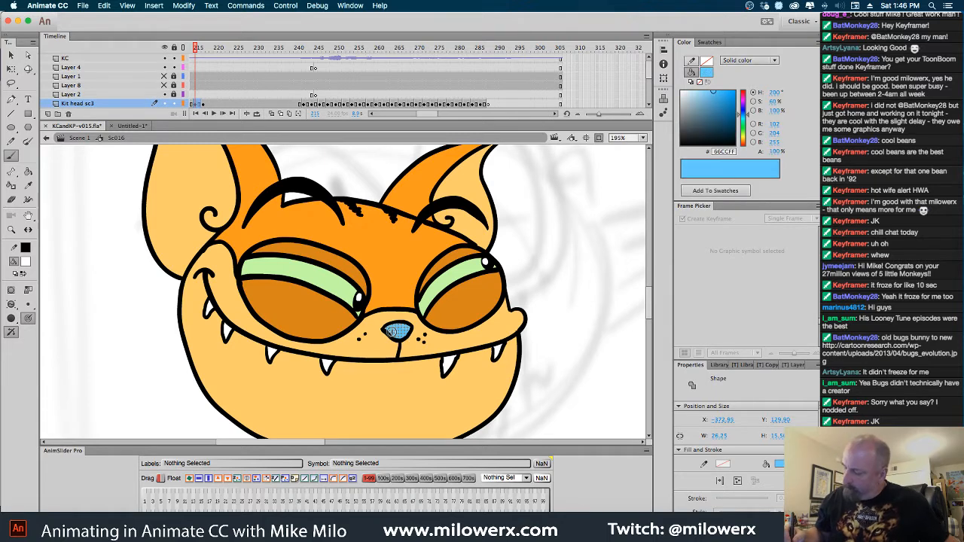
pyautogui.moveTo(387, 330)
pyautogui.mouseDown()
pyautogui.moveTo(412, 328)
pyautogui.moveTo(393, 326)
pyautogui.mouseUp()
pyautogui.press('super+shift+a')
pyautogui.press('super+minus')
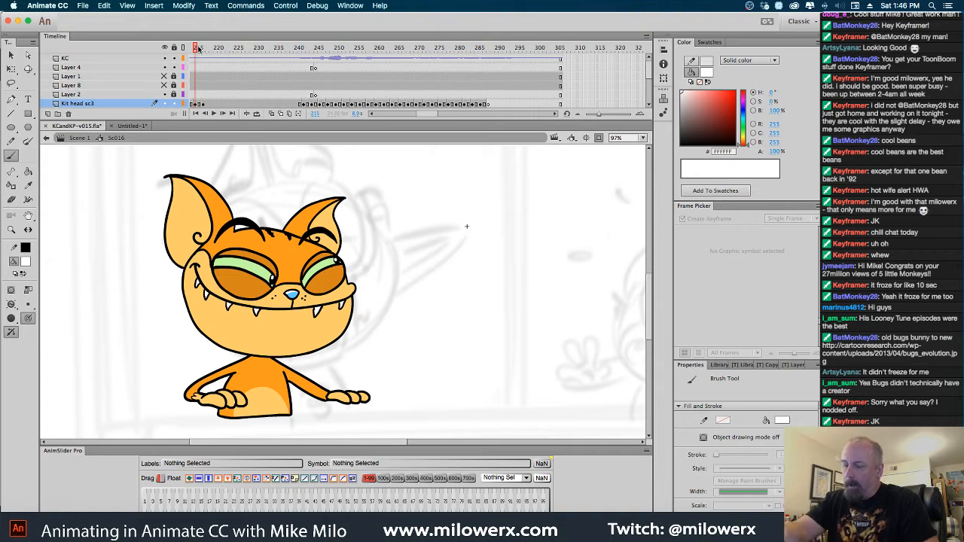
# Ink a spiky fur tuft on the cat's cheek below the larger ear on frame 216 with a black #000000 brush
pyautogui.moveTo(198, 48); pyautogui.dragTo(199, 50)
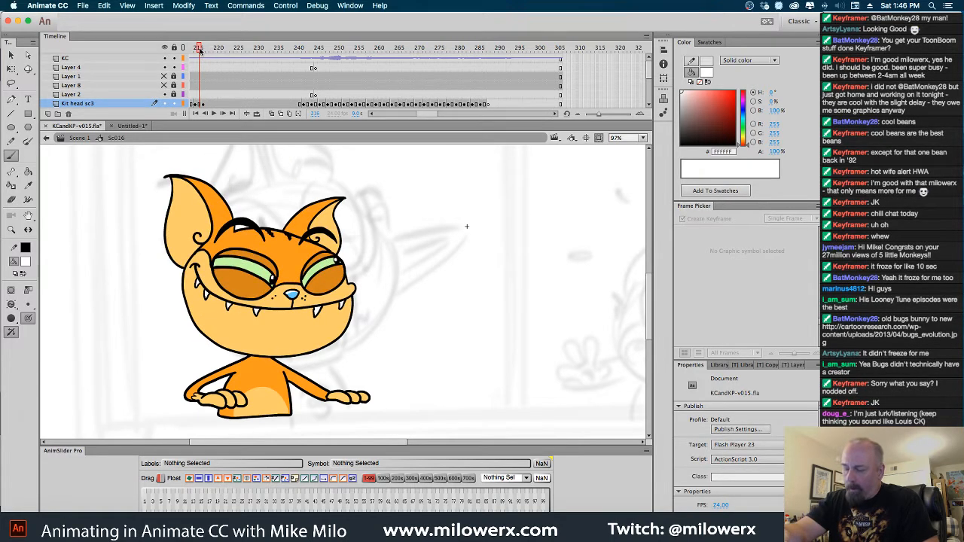
pyautogui.click(25, 250)
pyautogui.click(63, 298)
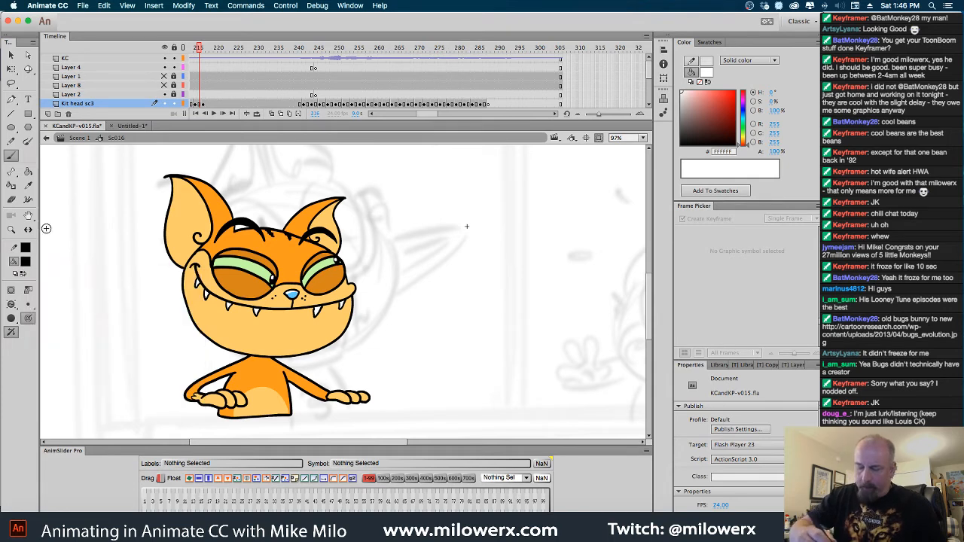
pyautogui.keyDown('super'); pyautogui.click(183, 329); pyautogui.keyUp('super')
pyautogui.moveTo(348, 399); pyautogui.dragTo(328, 495)
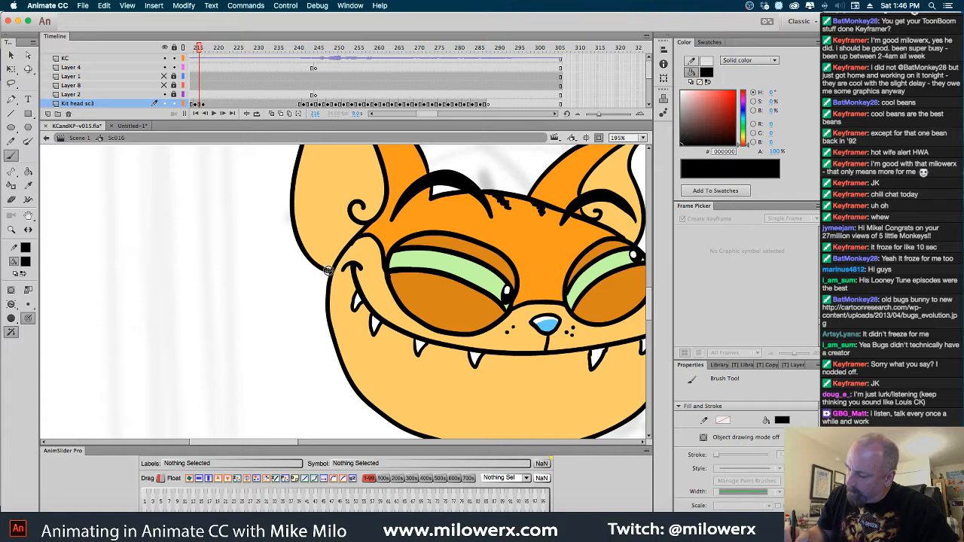
pyautogui.press('.')
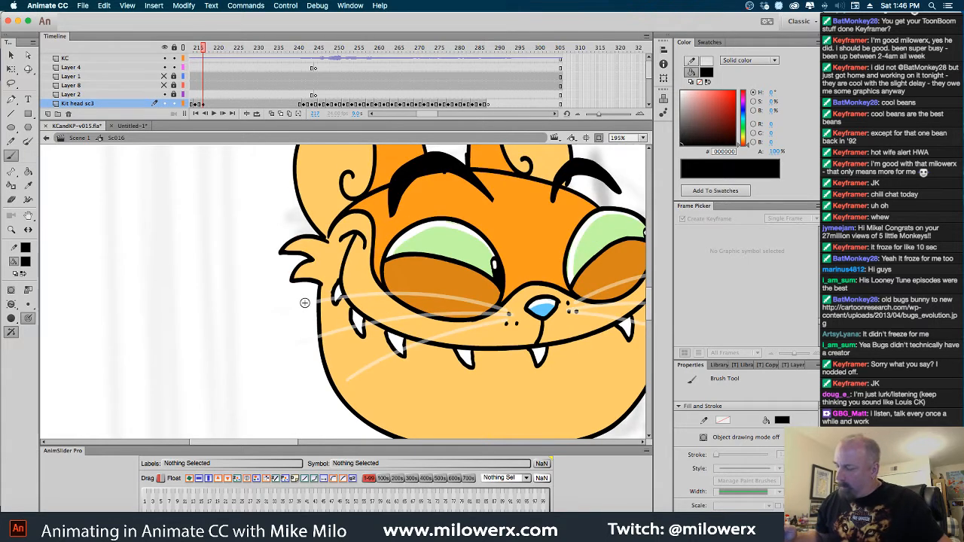
pyautogui.press(',')
pyautogui.moveTo(331, 253)
pyautogui.mouseDown()
pyautogui.moveTo(290, 270)
pyautogui.moveTo(320, 271)
pyautogui.moveTo(293, 292)
pyautogui.moveTo(329, 299)
pyautogui.mouseUp()
pyautogui.press('super+z')
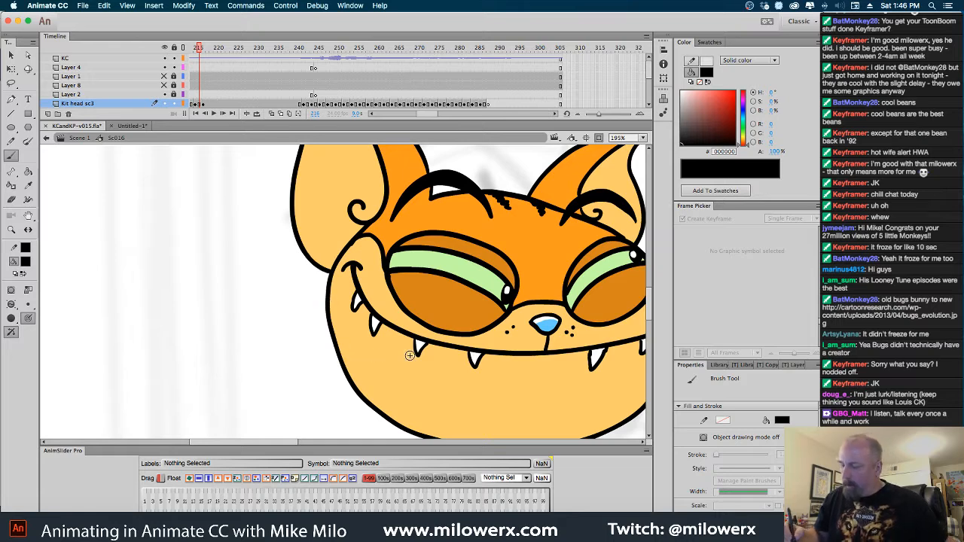
pyautogui.click(12, 305)
pyautogui.click(74, 305)
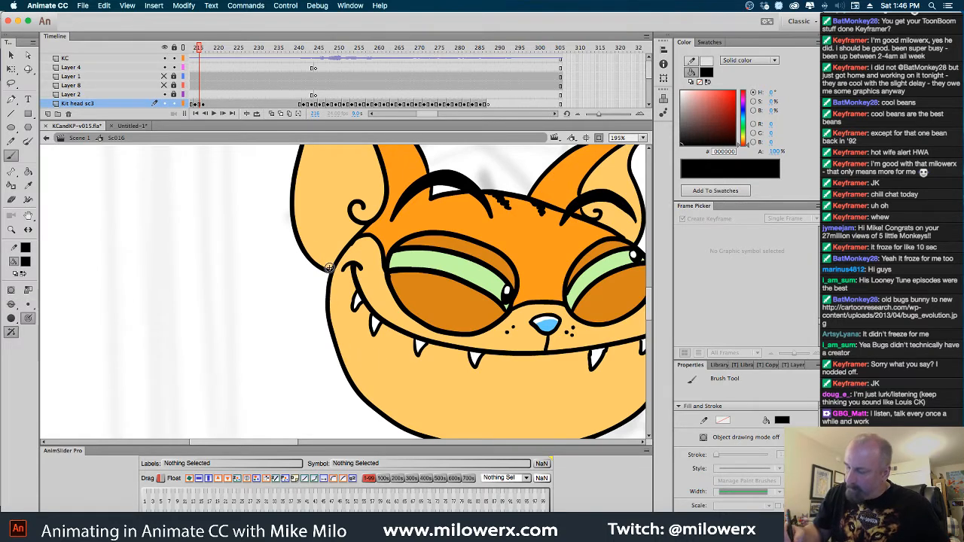
pyautogui.moveTo(329, 267)
pyautogui.mouseDown()
pyautogui.moveTo(294, 270)
pyautogui.moveTo(319, 274)
pyautogui.moveTo(296, 299)
pyautogui.moveTo(327, 303)
pyautogui.mouseUp()
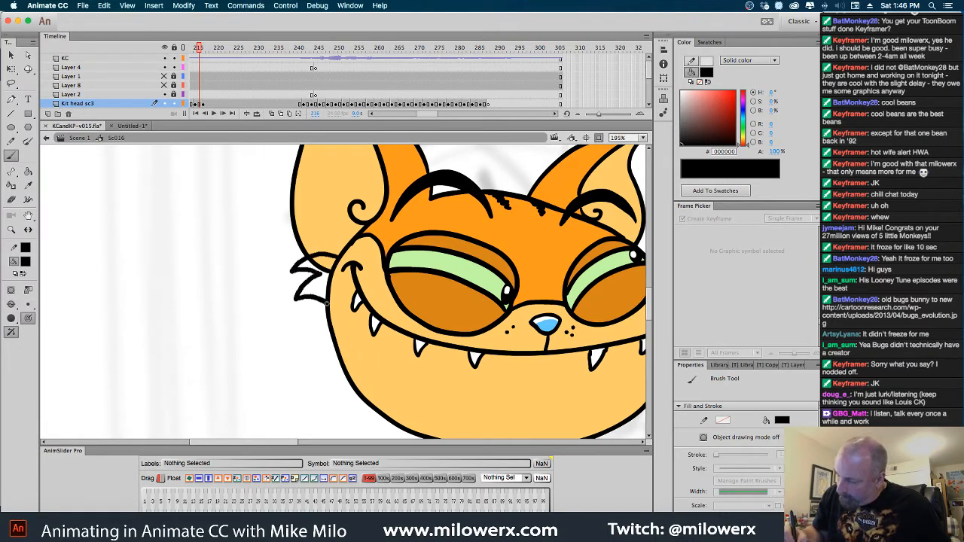
# Open the cheek outline behind the fur tuft and fill the tuft with the light orange face colour #FFCC66
pyautogui.click(26, 262)
pyautogui.click(337, 291)
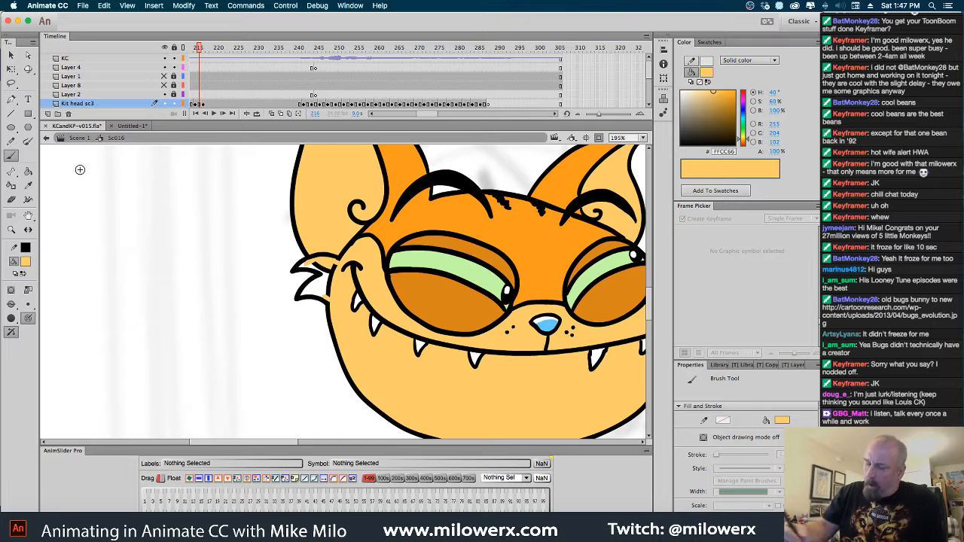
pyautogui.click(29, 171)
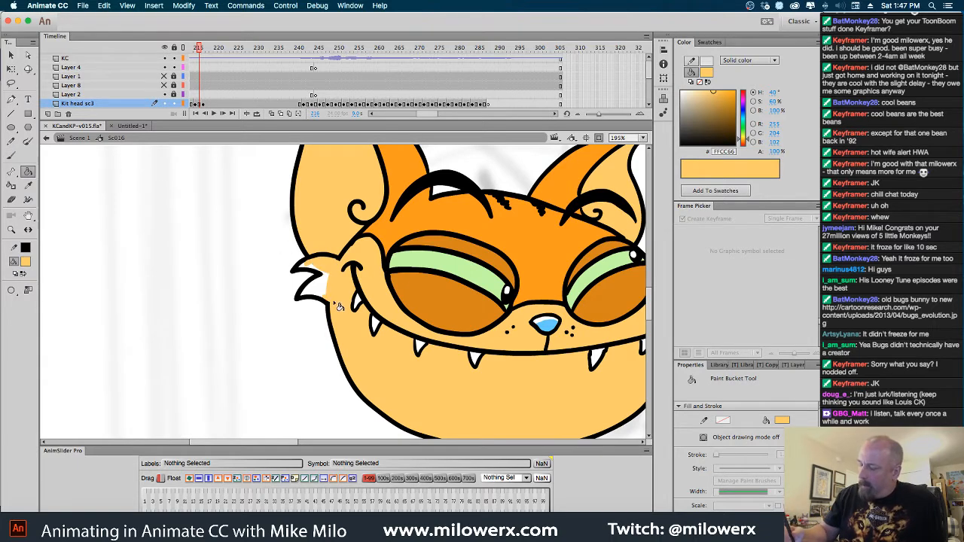
# Compare the frame 216 head drawing with the heads on the neighbouring frames
pyautogui.moveTo(589, 376); pyautogui.dragTo(443, 370)
pyautogui.press(',')
pyautogui.press('.')
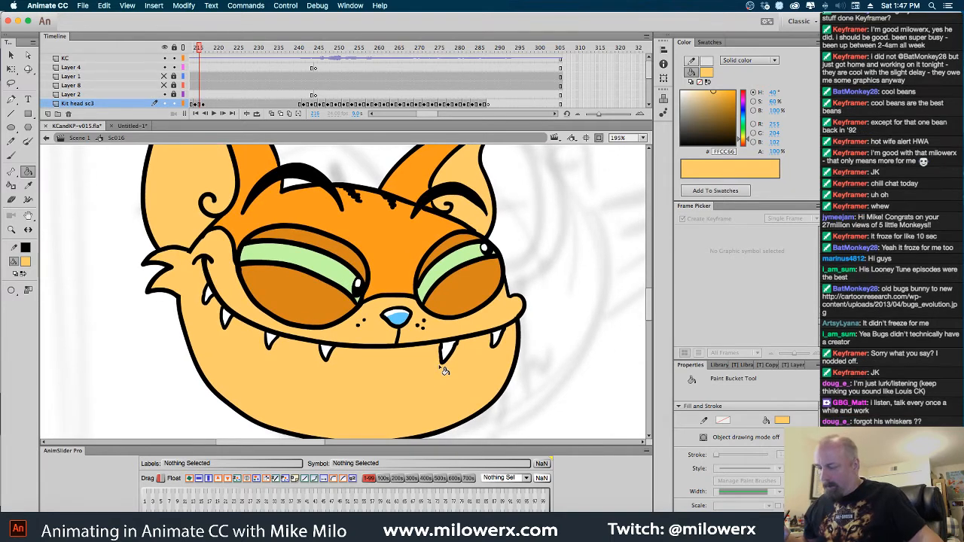
pyautogui.press('.')
pyautogui.press(',')
pyautogui.press(',')
pyautogui.press('.')
pyautogui.press('.')
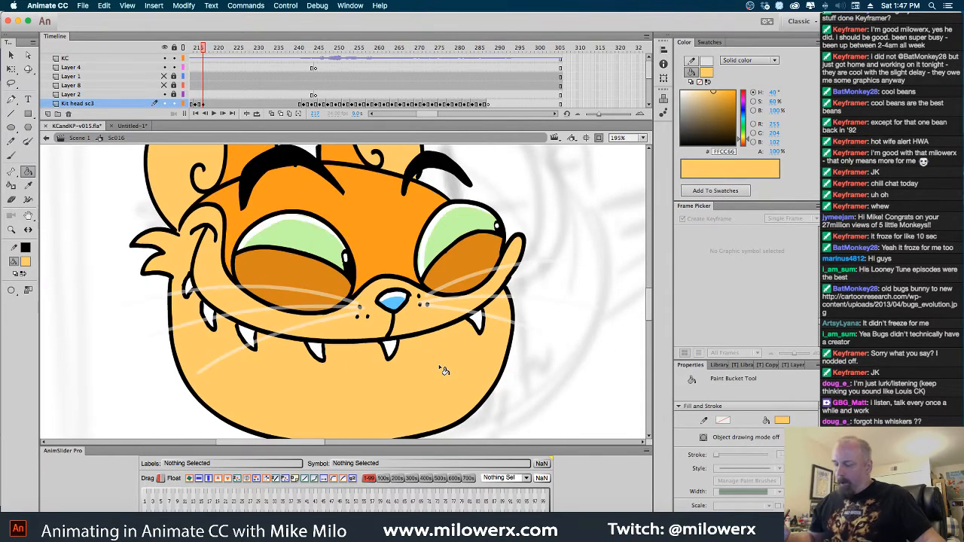
# Copy the six white whiskers from the frame 217 head artwork inside the Kit-head-front symbol
pyautogui.press('v')
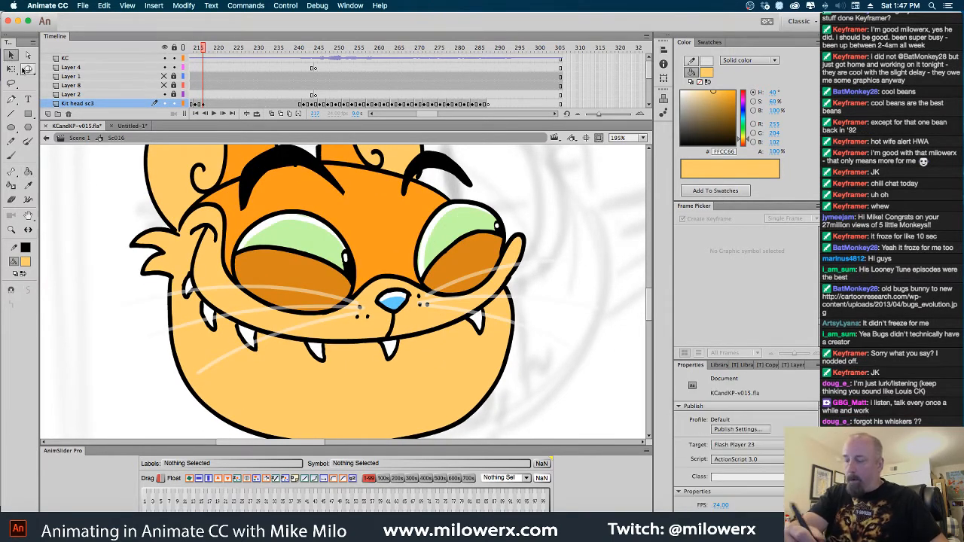
pyautogui.doubleClick(506, 274)
pyautogui.click(516, 276)
pyautogui.keyDown('shift'); pyautogui.click(529, 302); pyautogui.keyUp('shift')
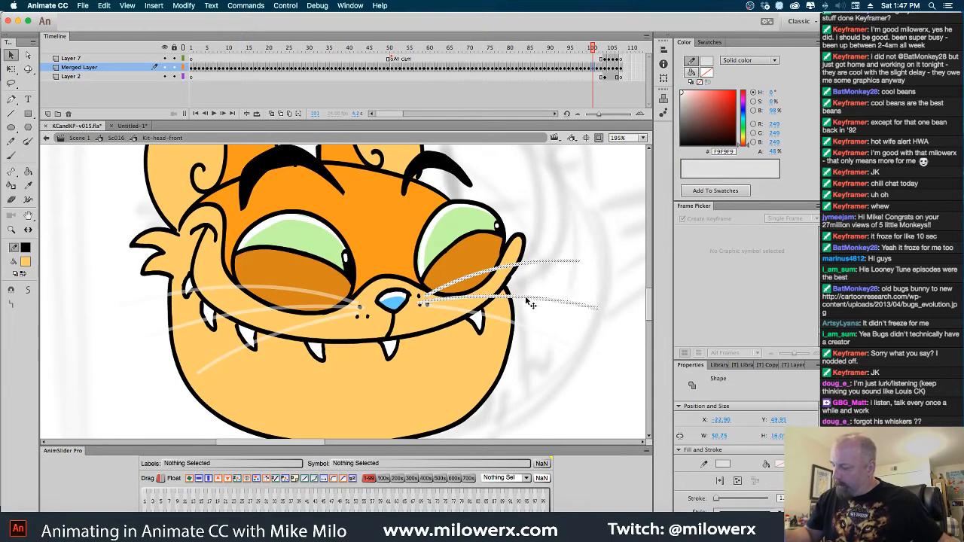
pyautogui.keyDown('shift'); pyautogui.click(508, 330); pyautogui.keyUp('shift')
pyautogui.keyDown('shift'); pyautogui.click(356, 306); pyautogui.keyUp('shift')
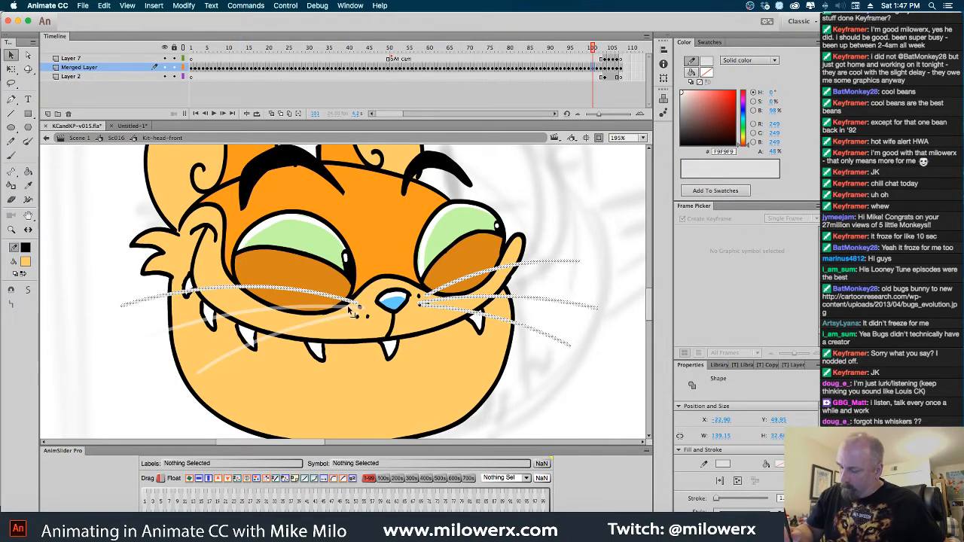
pyautogui.keyDown('shift'); pyautogui.click(351, 312); pyautogui.keyUp('shift')
pyautogui.keyDown('shift'); pyautogui.click(349, 320); pyautogui.keyUp('shift')
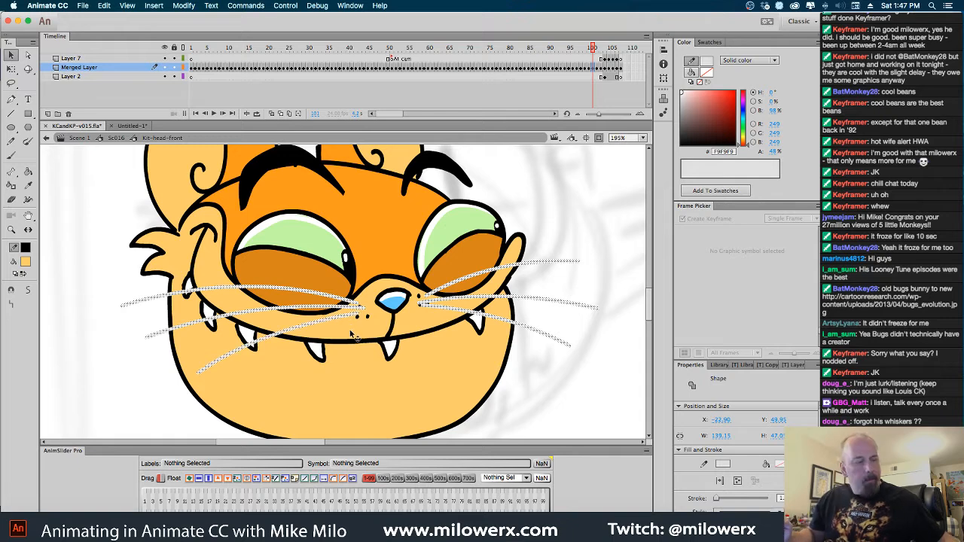
# Try to paste the copied whiskers onto the frame 216 head on Kit head sc3 in Sc016, and remove them
pyautogui.click(115, 138)
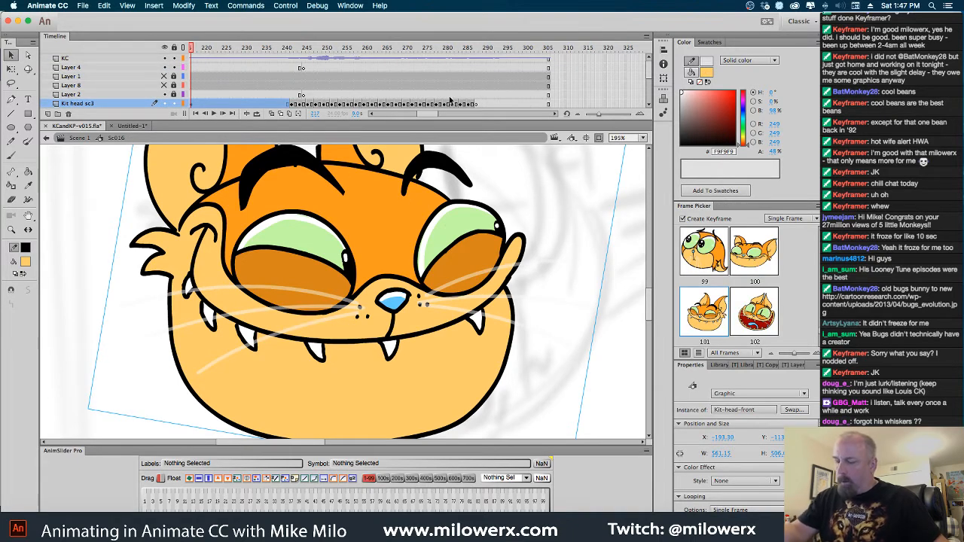
pyautogui.press(',')
pyautogui.press('.')
pyautogui.press(',')
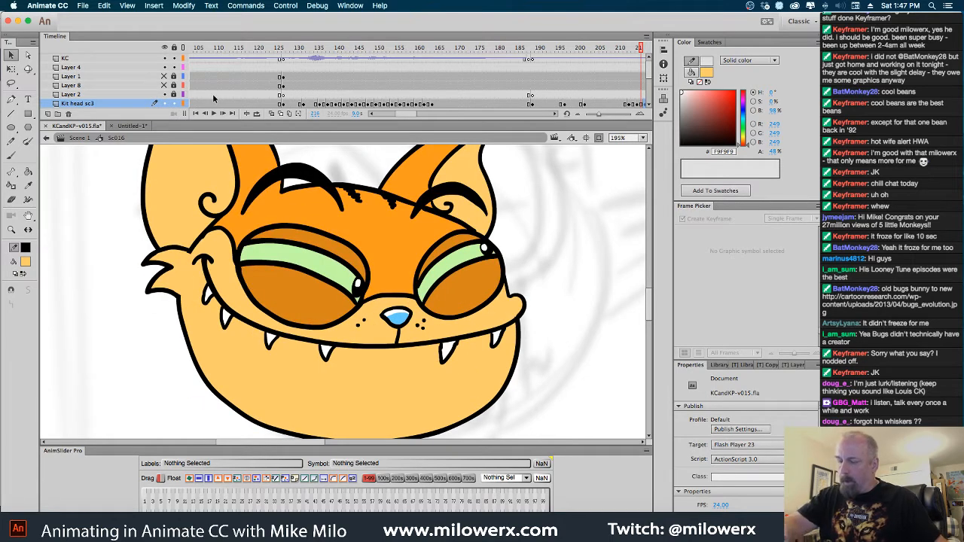
pyautogui.hscroll(5, 554, 115)
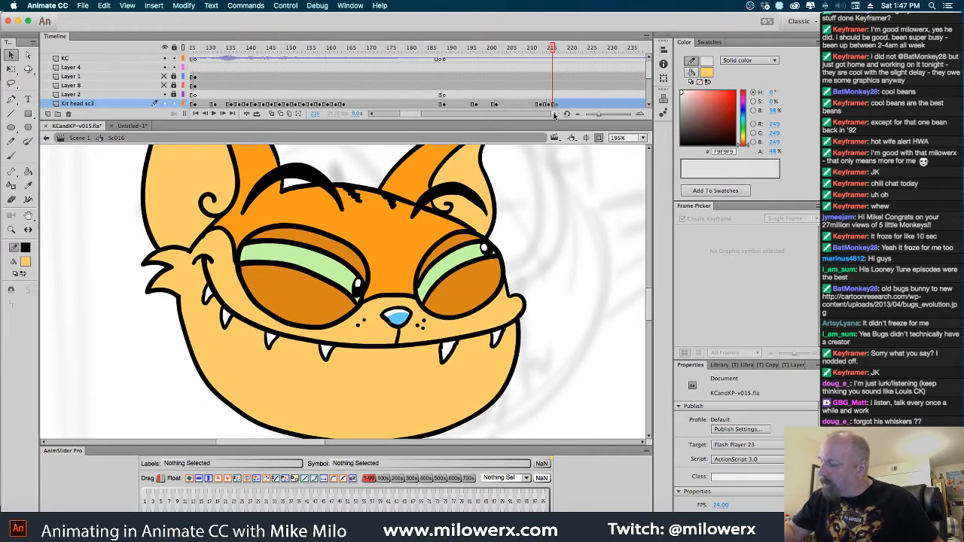
pyautogui.click(465, 103)
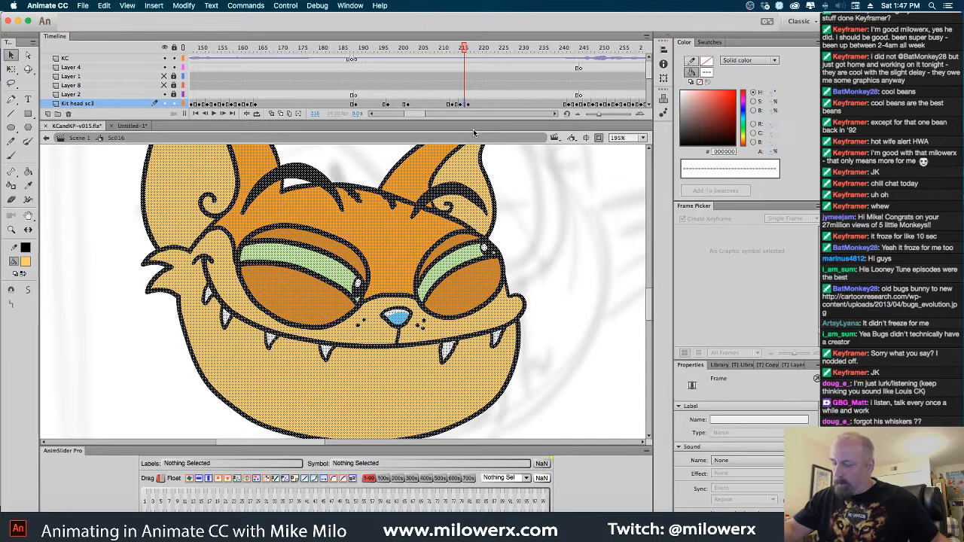
pyautogui.press('super+v')
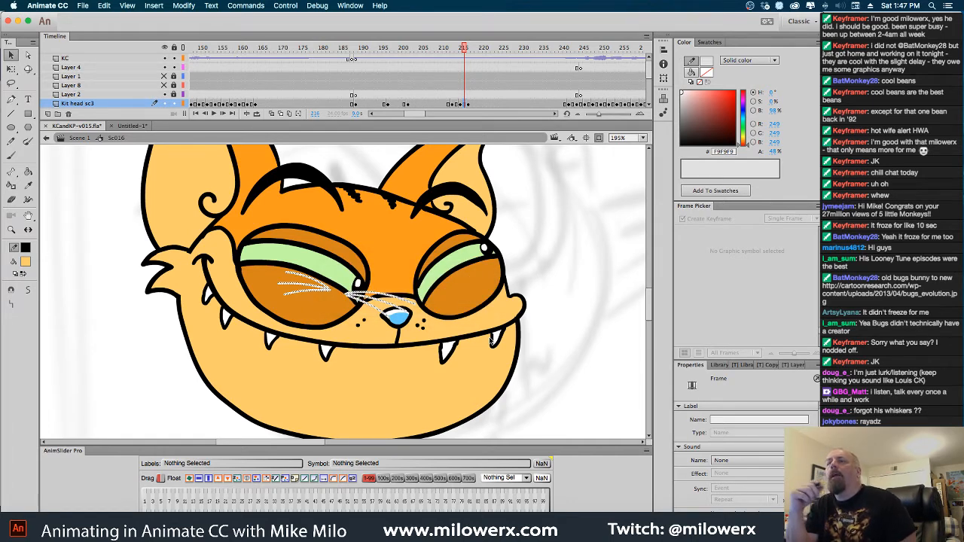
pyautogui.press('Delete')
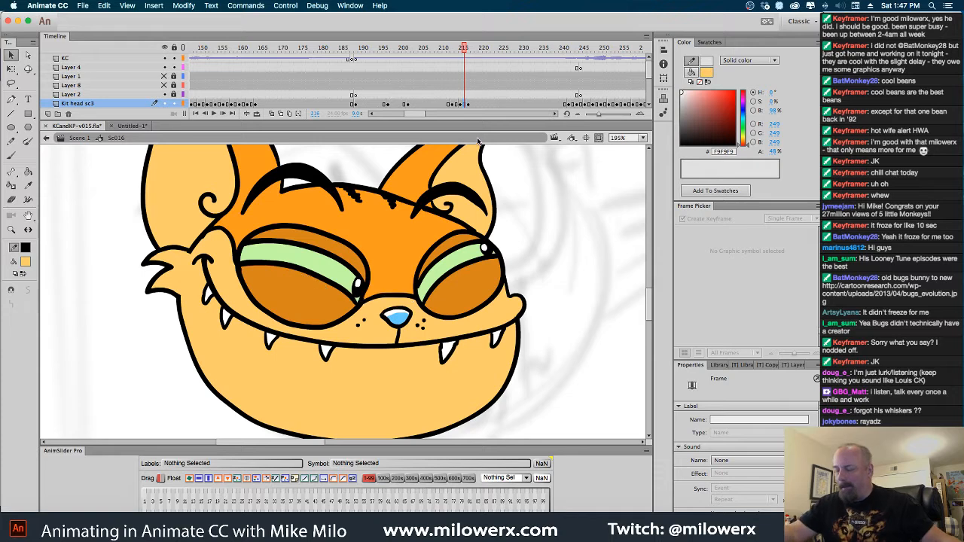
# Cut the head drawing out of frame 215 on Kit head sc3 and clear that frame's keyframe
pyautogui.click(461, 105)
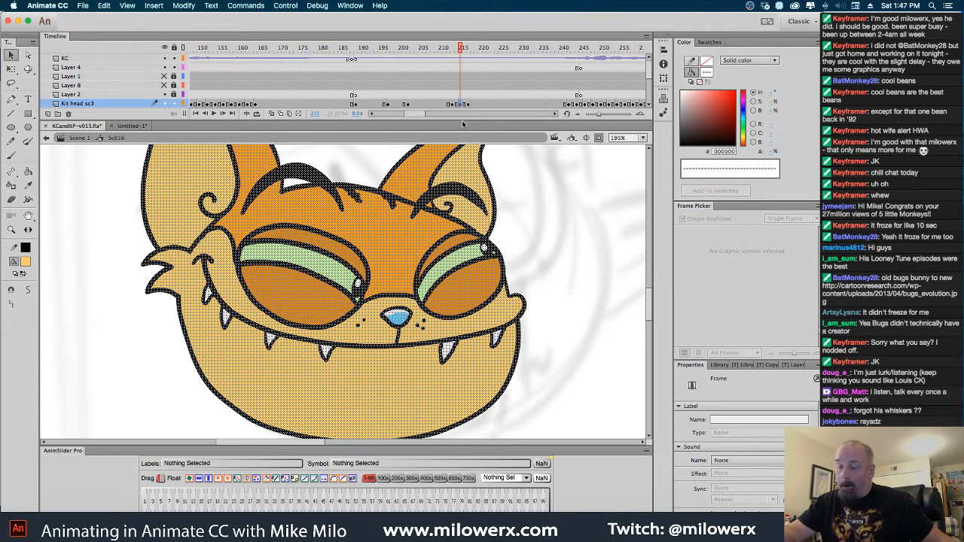
pyautogui.press('Delete')
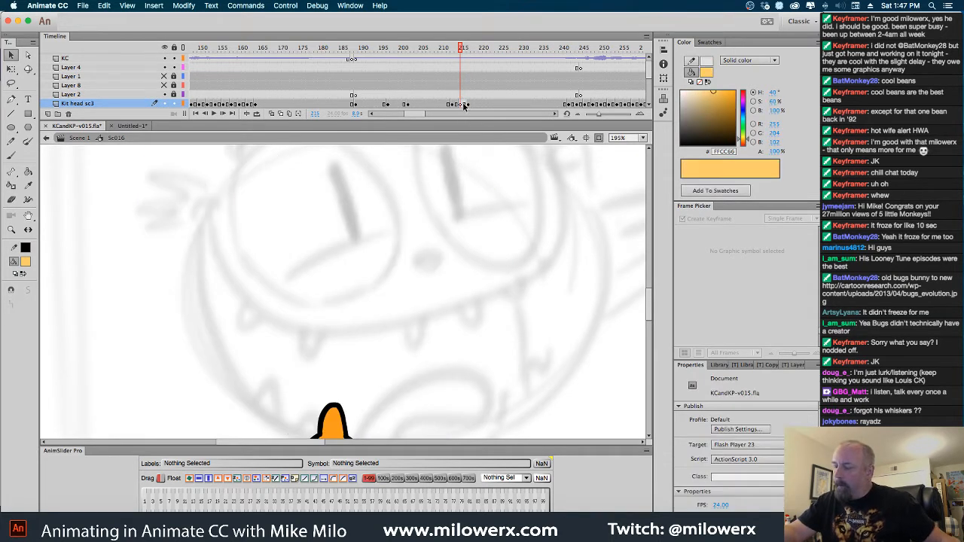
pyautogui.click(464, 104)
pyautogui.rightClick(462, 104)
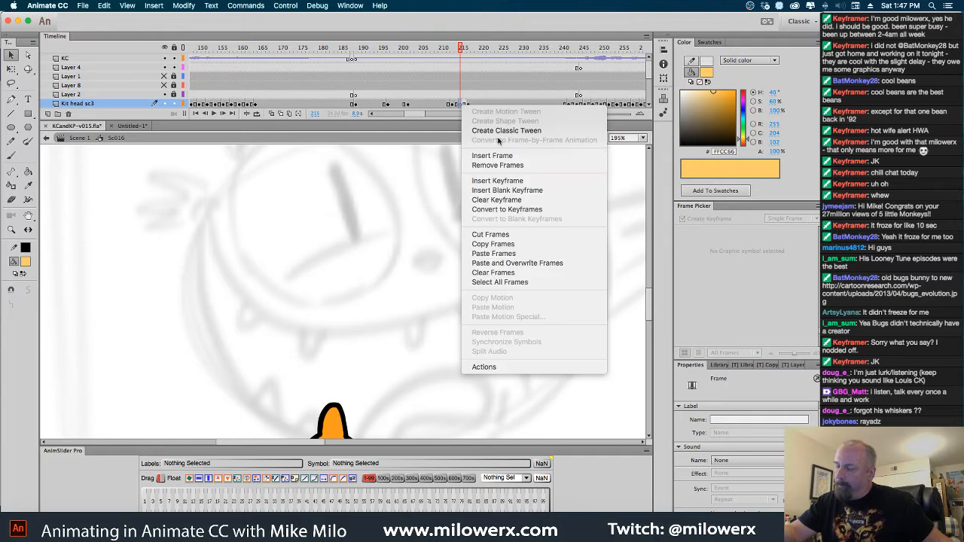
pyautogui.click(520, 200)
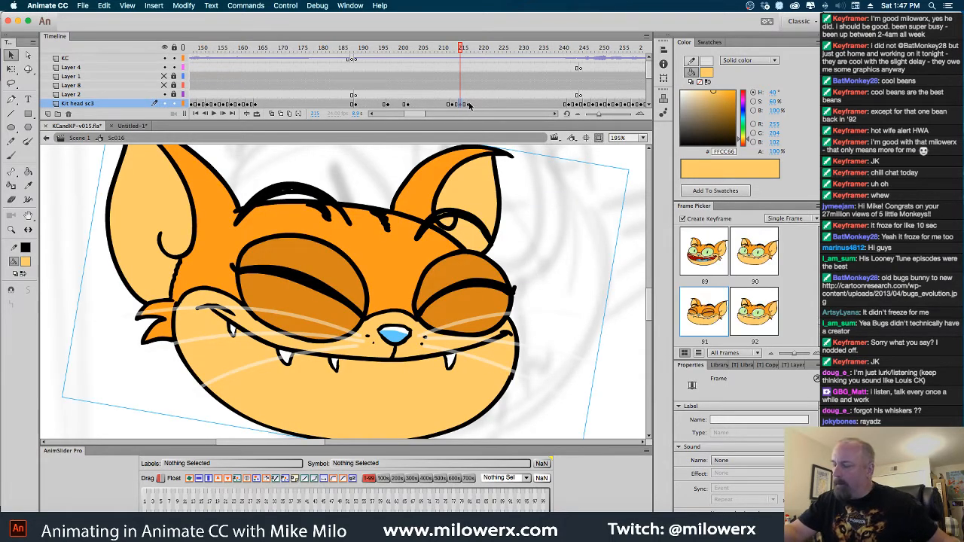
# Paste the cut head drawing in place on a blank keyframe at frame 109 of Merged Layer inside the Kit-head-front symbol
pyautogui.doubleClick(446, 212)
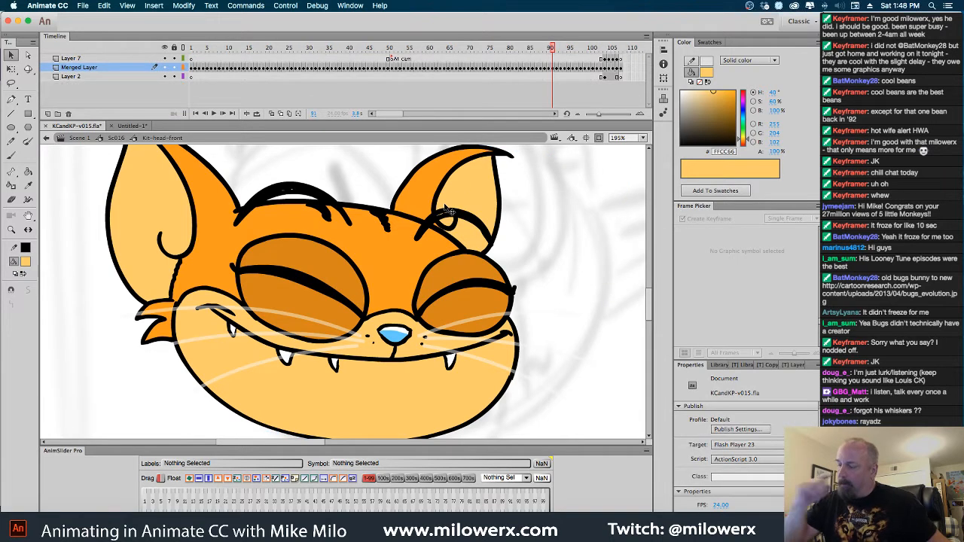
pyautogui.click(624, 68)
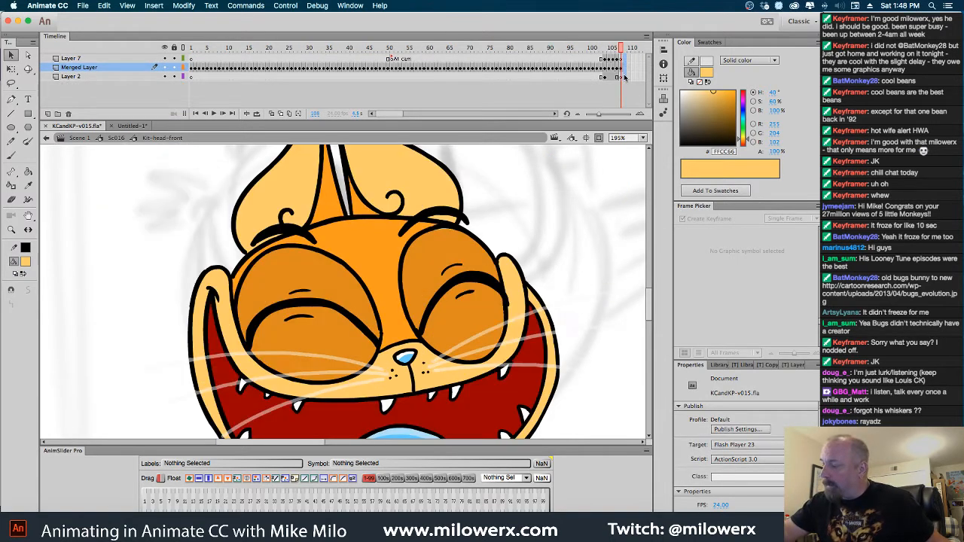
pyautogui.click(624, 76)
pyautogui.click(625, 67)
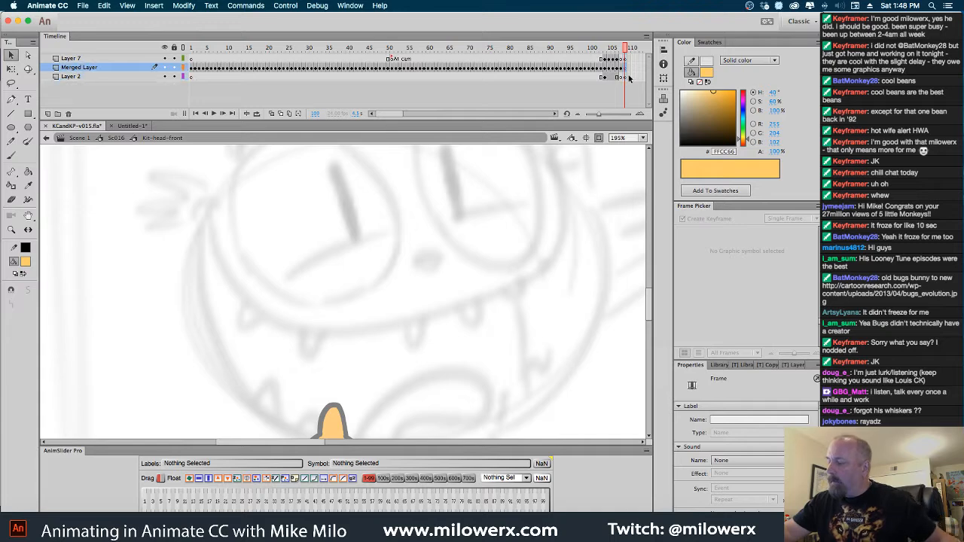
pyautogui.press('super+shift+v')
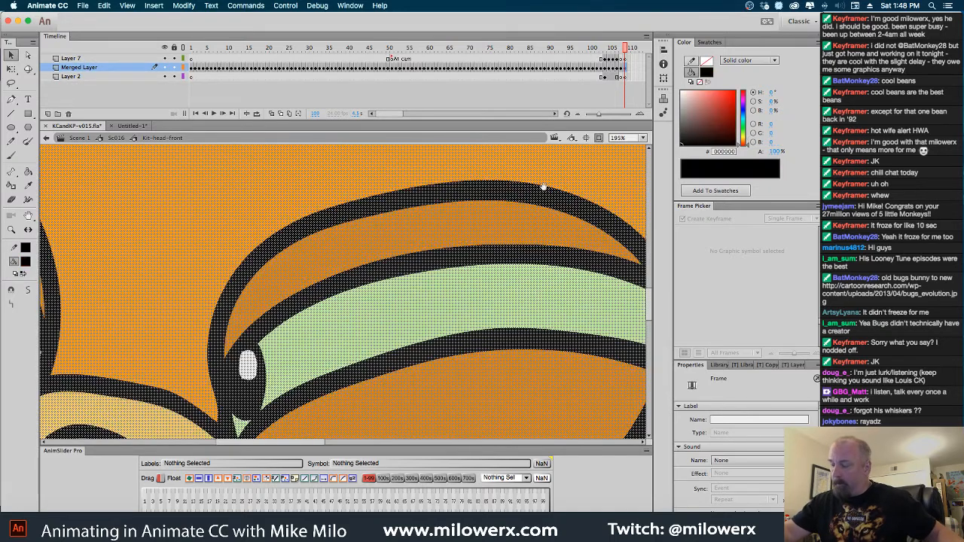
# Scale the pasted head down to about 169 px wide and 161 px high with the Free Transform tool
pyautogui.keyDown('alt'); pyautogui.keyDown('super'); pyautogui.click(545, 188); pyautogui.keyUp('super'); pyautogui.keyUp('alt')
pyautogui.keyDown('alt'); pyautogui.keyDown('super'); pyautogui.click(546, 193); pyautogui.keyUp('super'); pyautogui.keyUp('alt')
pyautogui.keyDown('alt'); pyautogui.keyDown('super'); pyautogui.click(545, 202); pyautogui.keyUp('super'); pyautogui.keyUp('alt')
pyautogui.moveTo(452, 282); pyautogui.dragTo(466, 231)
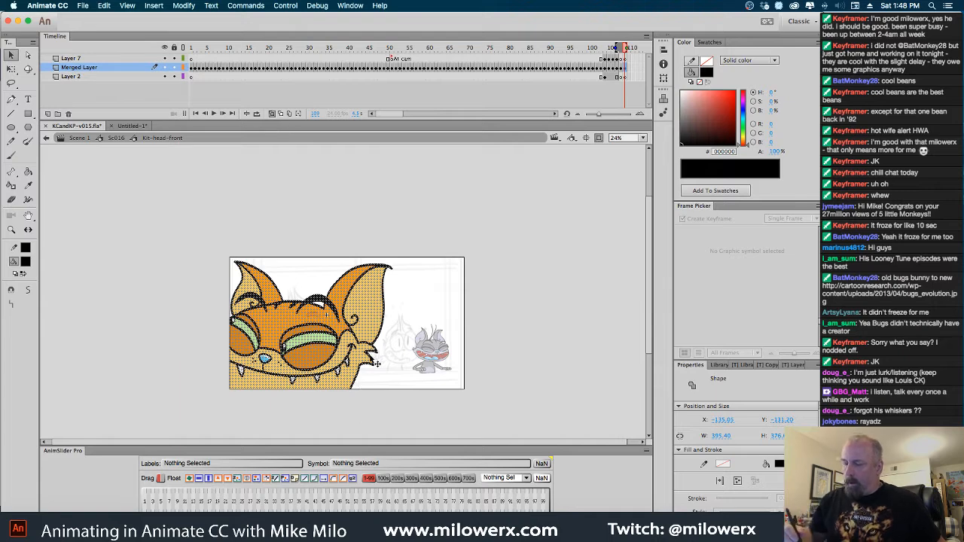
pyautogui.click(12, 68)
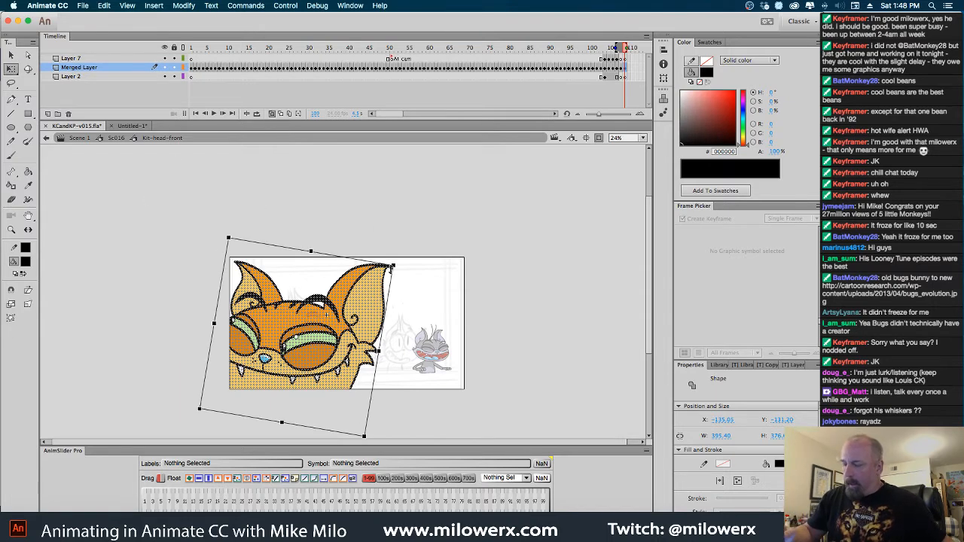
pyautogui.moveTo(391, 266); pyautogui.dragTo(339, 307)
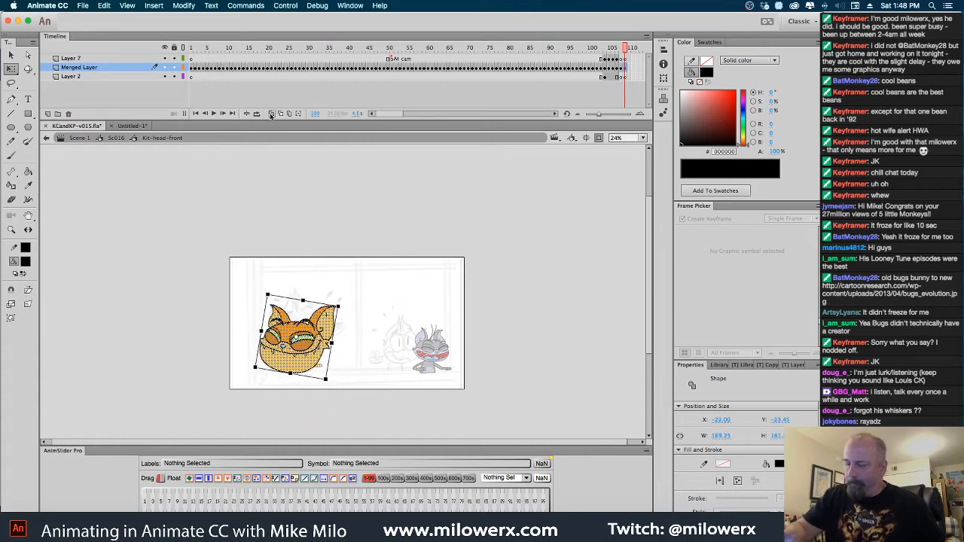
# Flip the head horizontally, fit it over the onion-skinned head at about 133 by 108 px, and return to Sc016
pyautogui.keyDown('super'); pyautogui.click(334, 335); pyautogui.keyUp('super')
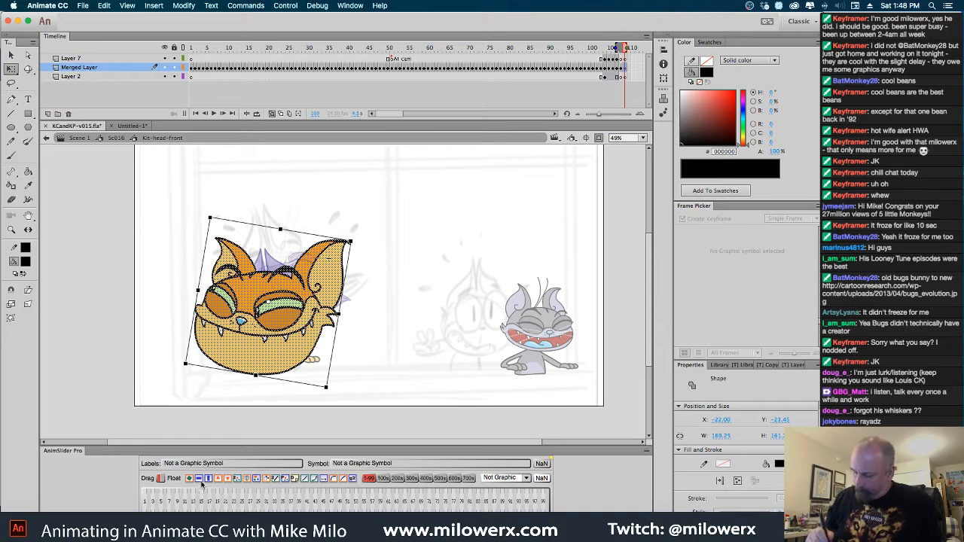
pyautogui.press('super+shift+h')
pyautogui.moveTo(351, 242); pyautogui.dragTo(320, 251)
pyautogui.moveTo(307, 317); pyautogui.dragTo(306, 309)
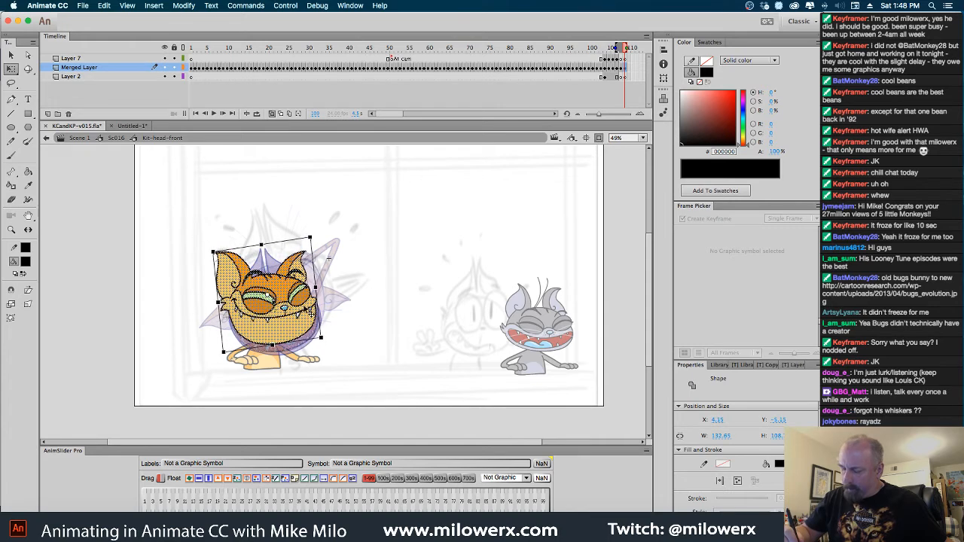
pyautogui.click(272, 113)
pyautogui.click(128, 141)
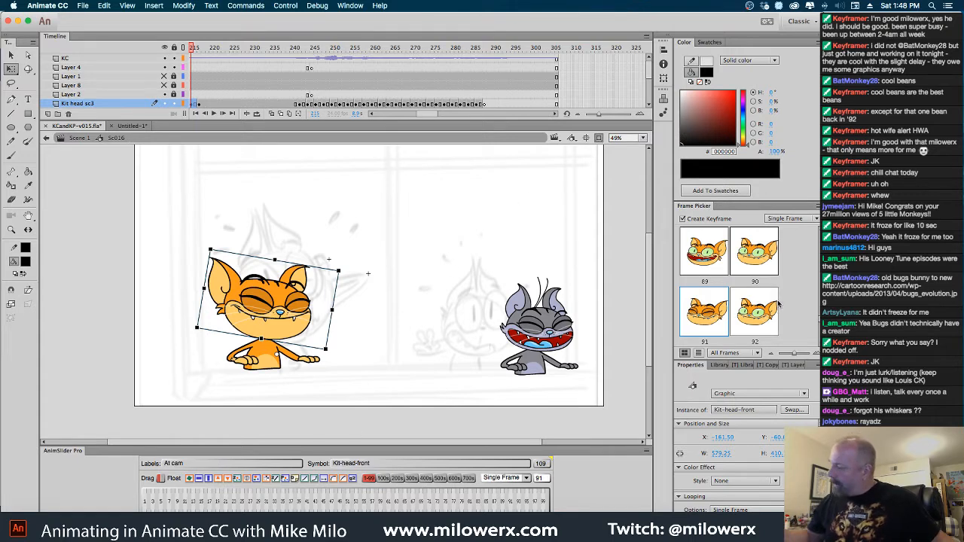
# Switch the orange cat's head on Kit head sc3 at frame 215 to Kit-head-front drawing 109 and check it against the adjacent frames
pyautogui.scroll(-10, 730, 289)
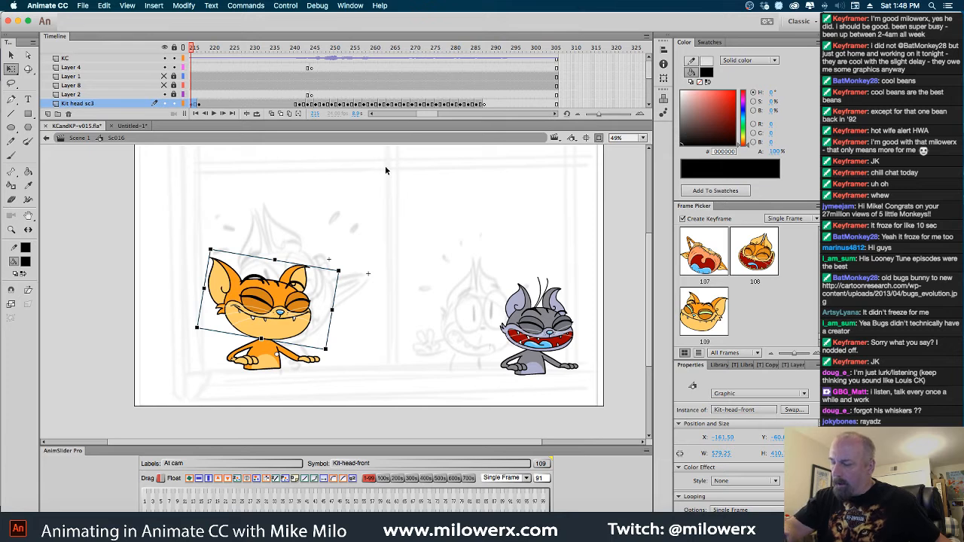
pyautogui.click(714, 319)
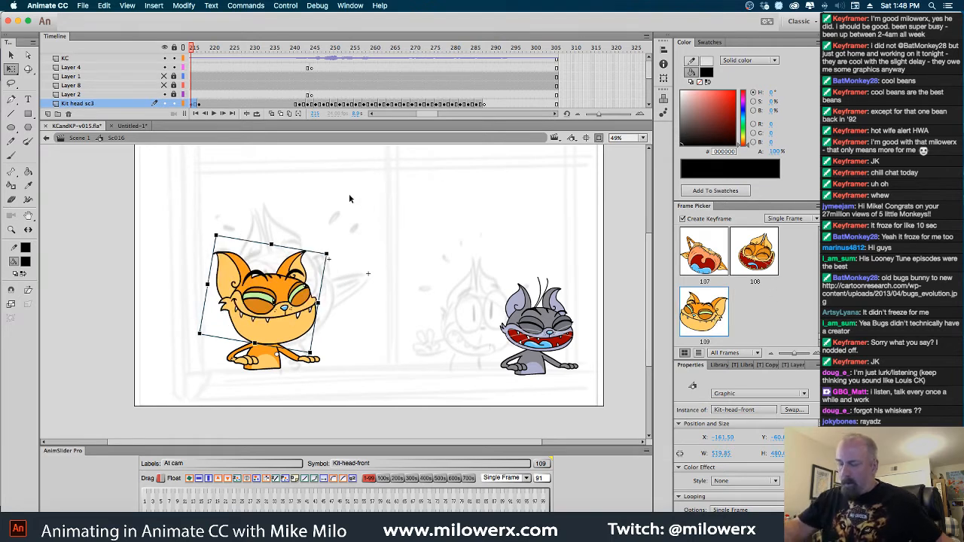
pyautogui.press(',')
pyautogui.press('.')
pyautogui.press('.')
pyautogui.press('.')
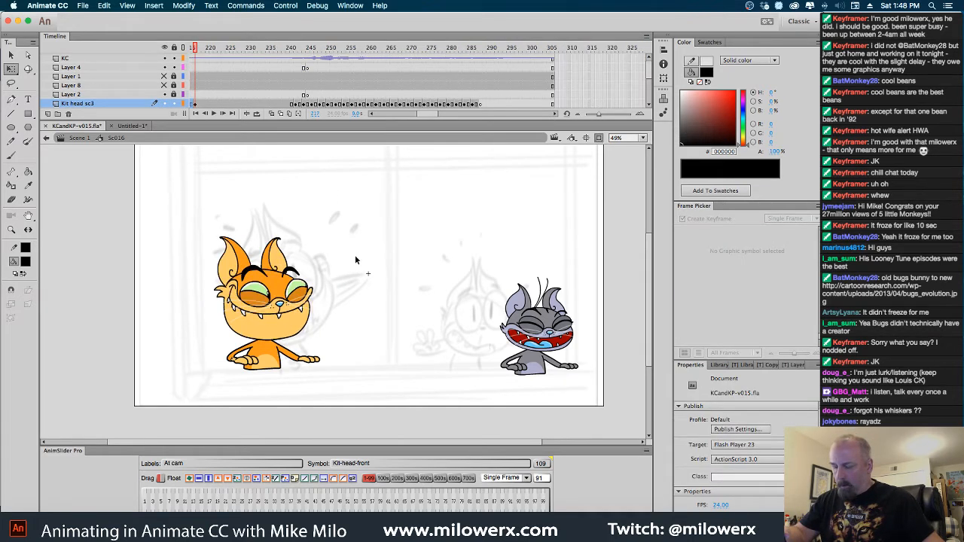
pyautogui.press(',')
# With onion skinning on, tilt the frame 216 head clockwise and move it onto the following head drawing, then disable onion skinning
pyautogui.click(274, 115)
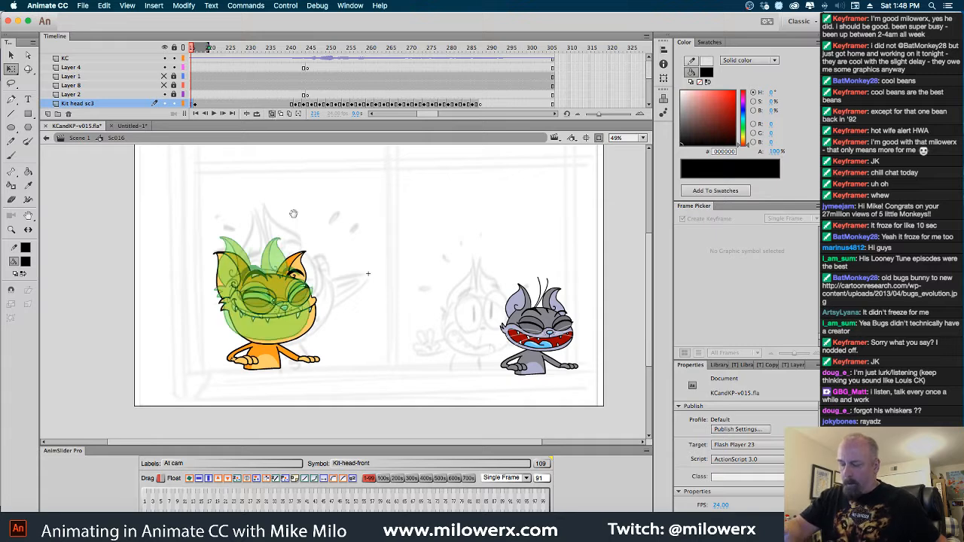
pyautogui.keyDown('super'); pyautogui.click(322, 289); pyautogui.keyUp('super')
pyautogui.moveTo(344, 297); pyautogui.dragTo(347, 281)
pyautogui.click(336, 319)
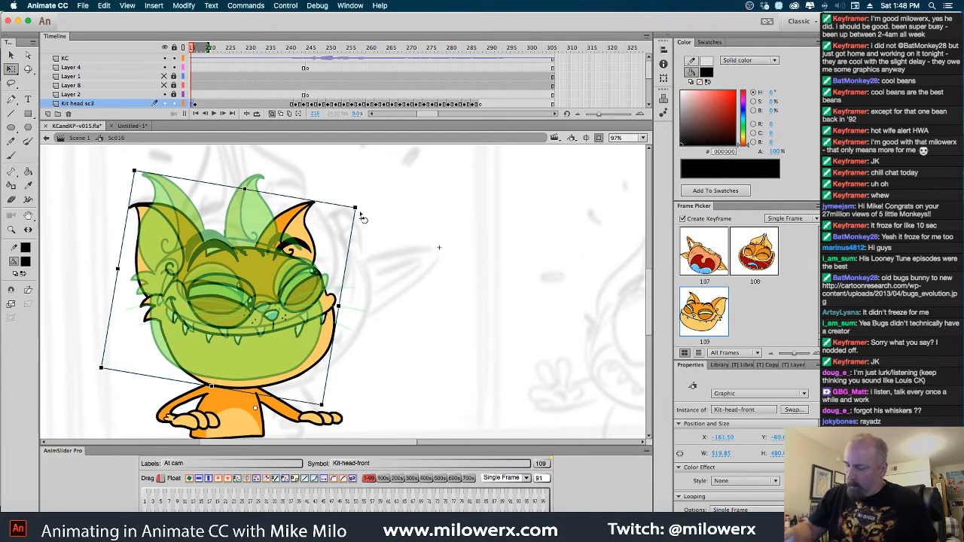
pyautogui.moveTo(360, 217); pyautogui.dragTo(370, 241)
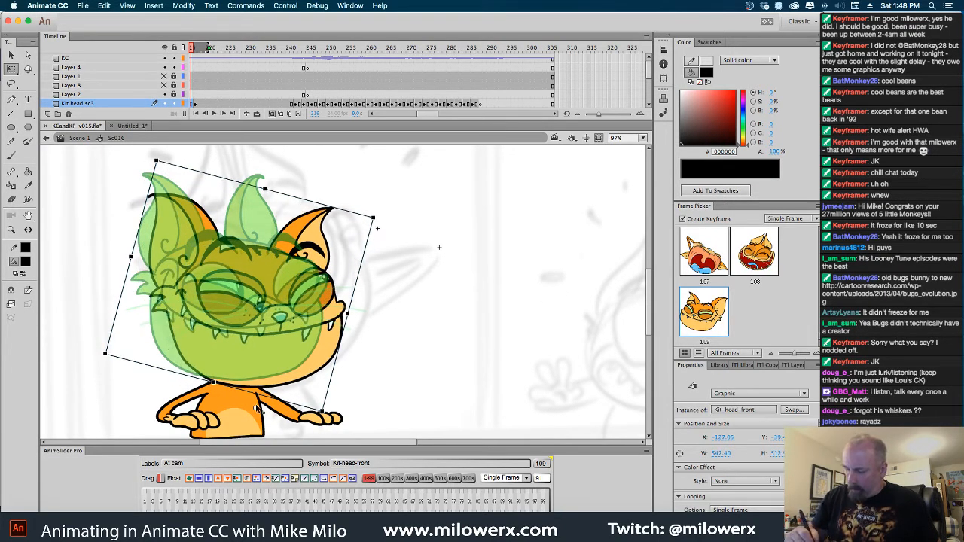
pyautogui.moveTo(302, 357); pyautogui.dragTo(285, 346)
pyautogui.click(358, 316)
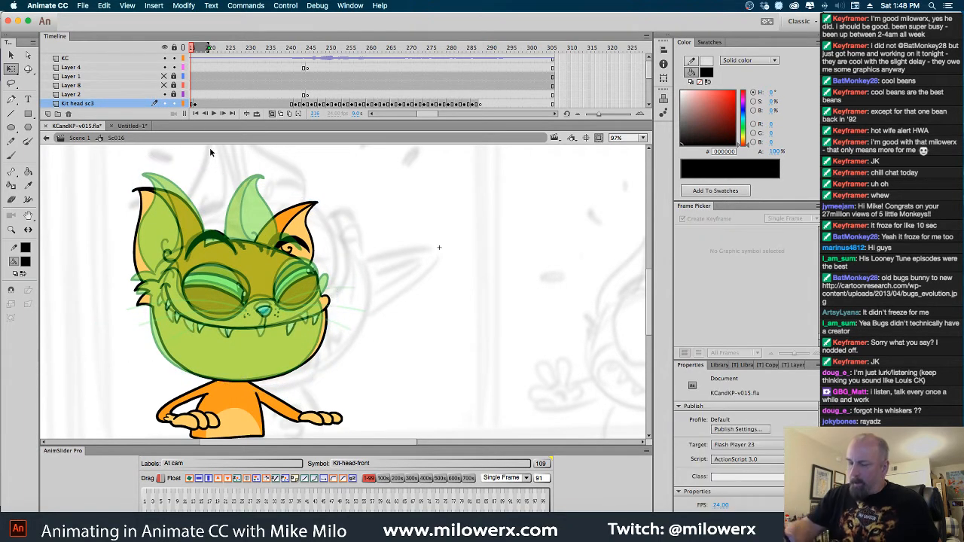
pyautogui.click(272, 114)
# Review the head motion and add a closed-eye blink using Kit-head-front drawing 57 at frame 228 of Kit head sc3
pyautogui.press('Return')
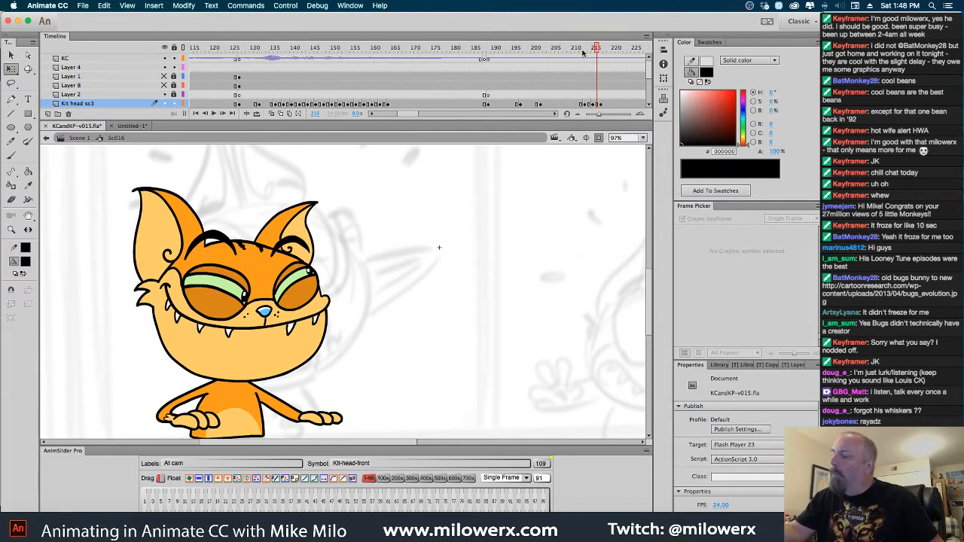
pyautogui.moveTo(595, 49); pyautogui.dragTo(627, 79)
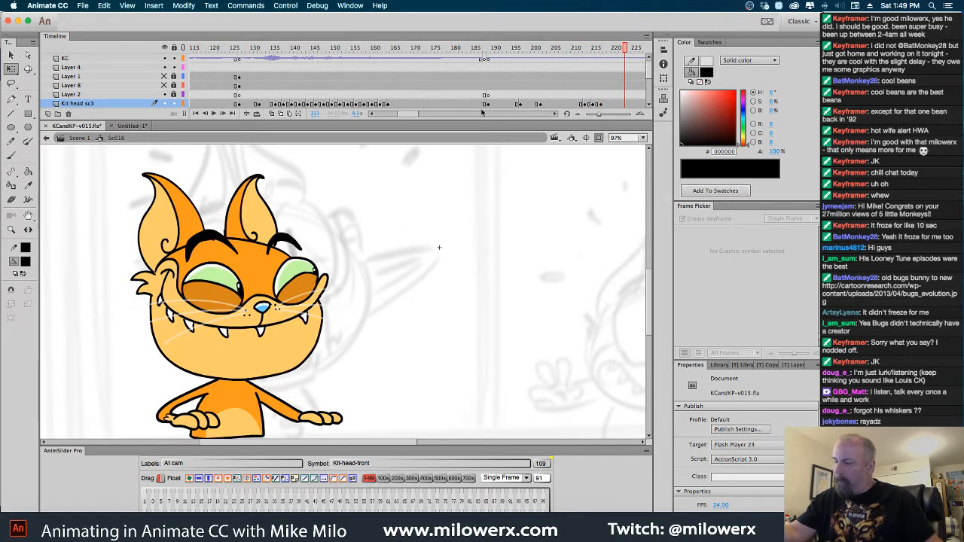
pyautogui.moveTo(412, 113); pyautogui.dragTo(415, 114)
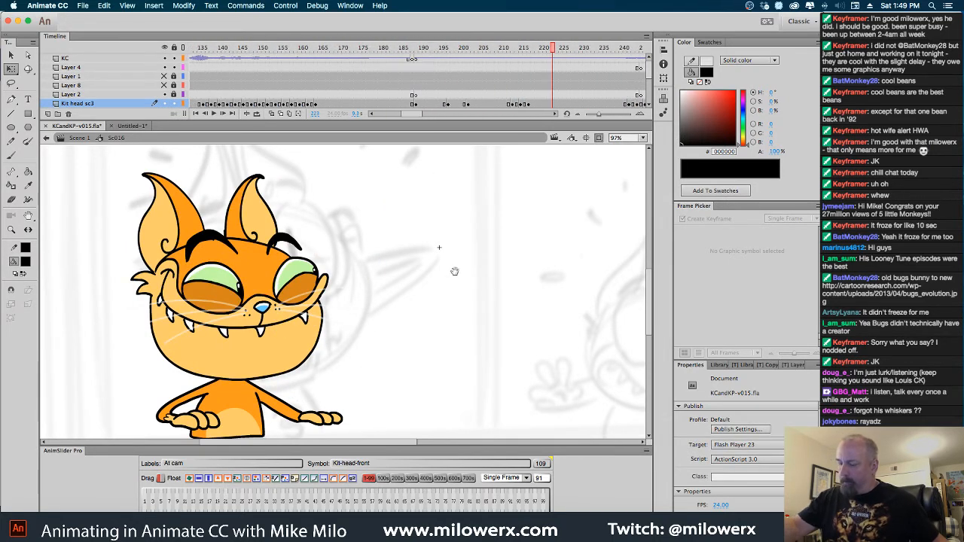
pyautogui.press('super+minus')
pyautogui.moveTo(494, 313); pyautogui.dragTo(460, 321)
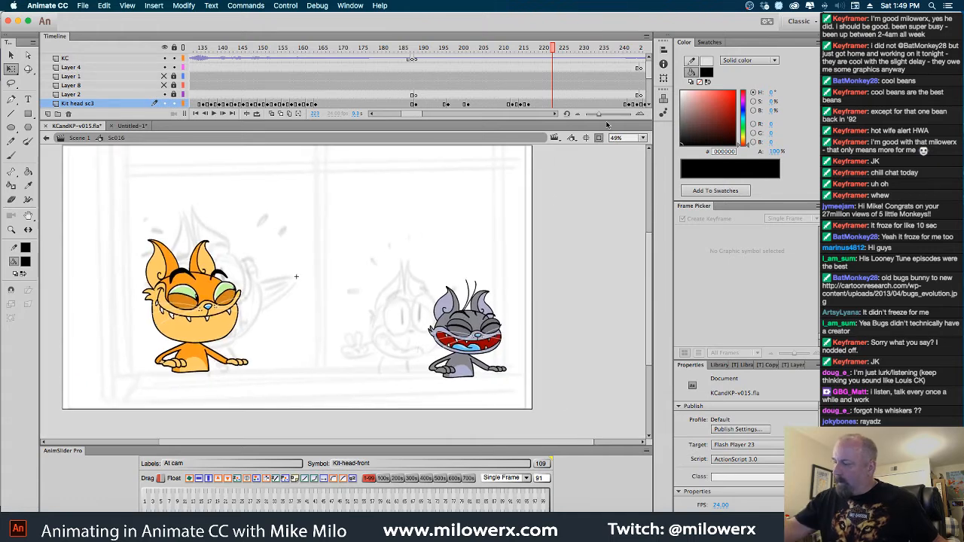
pyautogui.click(556, 115)
pyautogui.moveTo(423, 51); pyautogui.dragTo(440, 52)
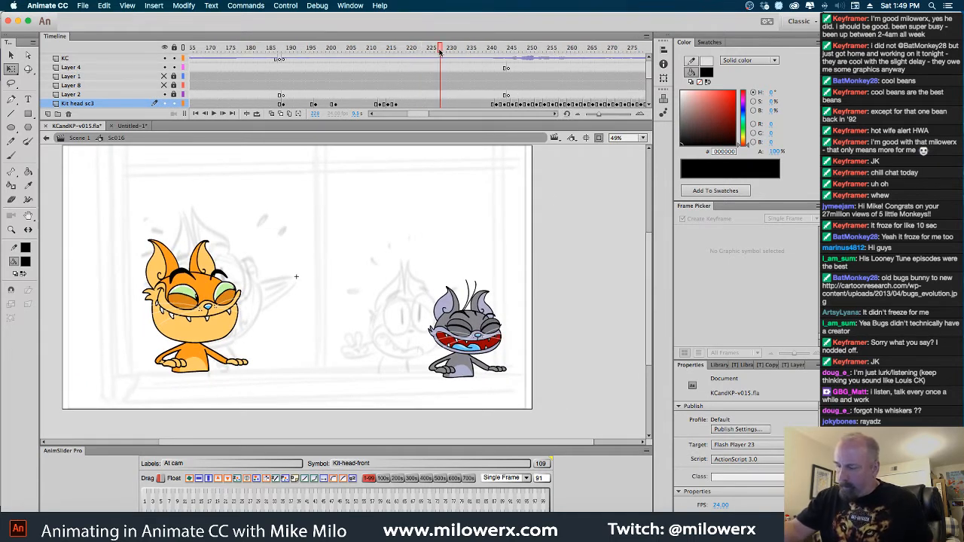
pyautogui.click(442, 106)
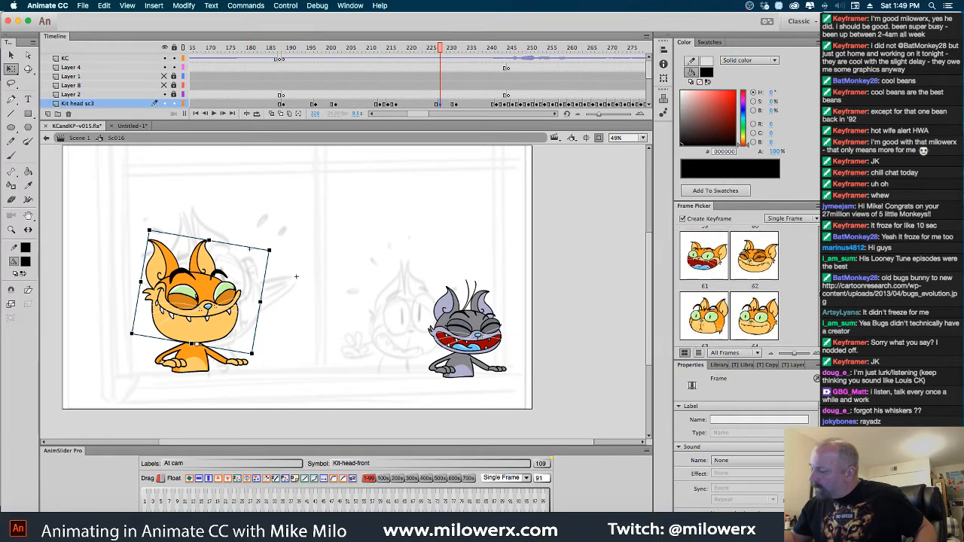
pyautogui.moveTo(820, 292); pyautogui.dragTo(820, 289)
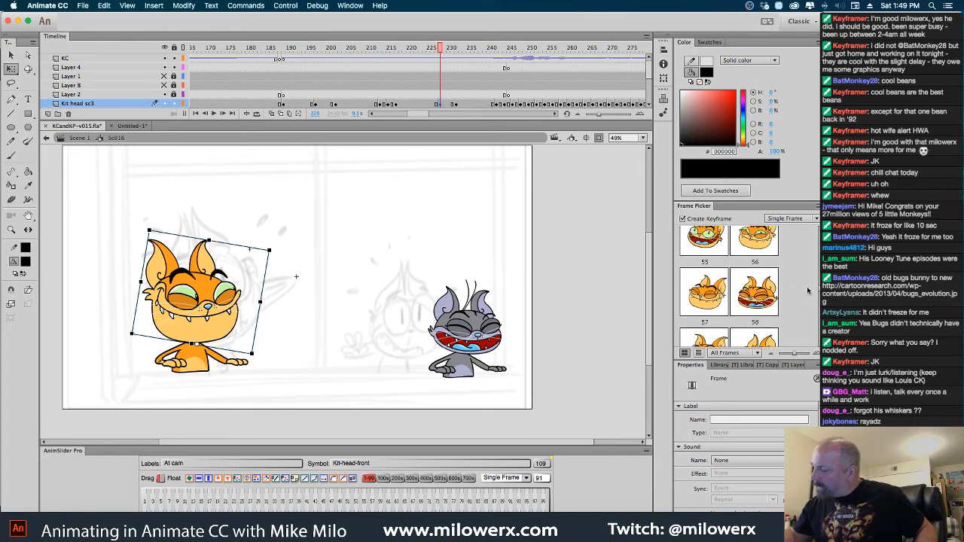
pyautogui.click(713, 302)
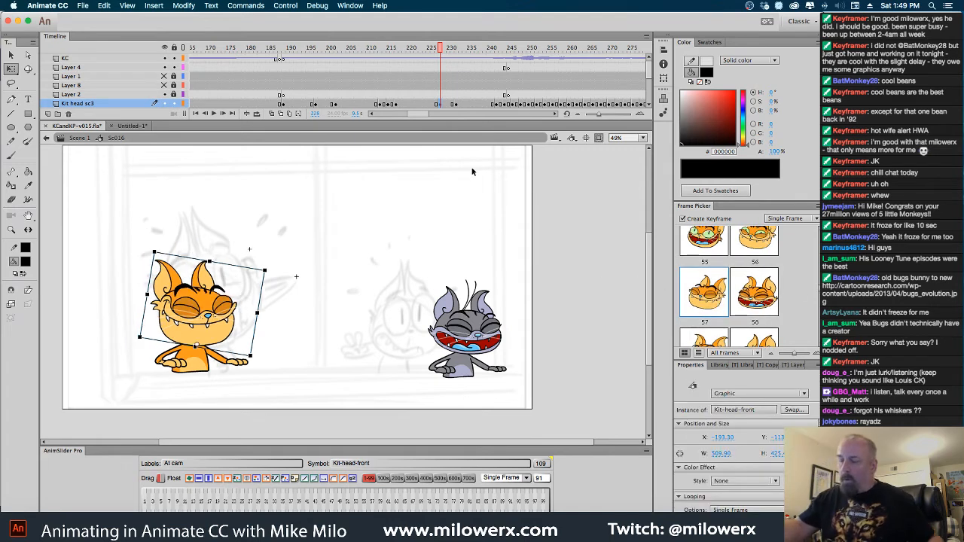
# Enlarge the blink head to about 594 px wide and 495 px high, fit it over the onion-skinned head, and review the blink
pyautogui.click(272, 116)
pyautogui.moveTo(264, 269); pyautogui.dragTo(275, 261)
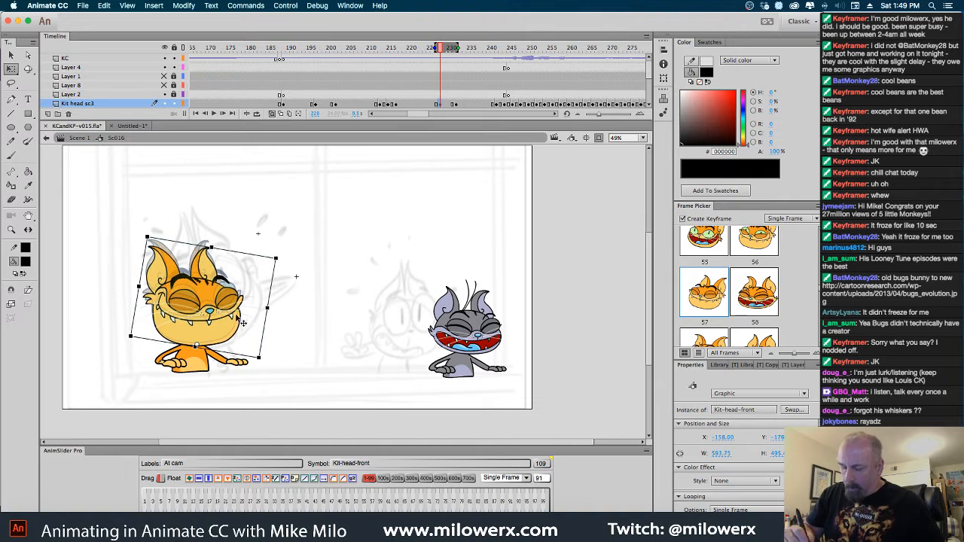
pyautogui.moveTo(237, 318); pyautogui.dragTo(239, 316)
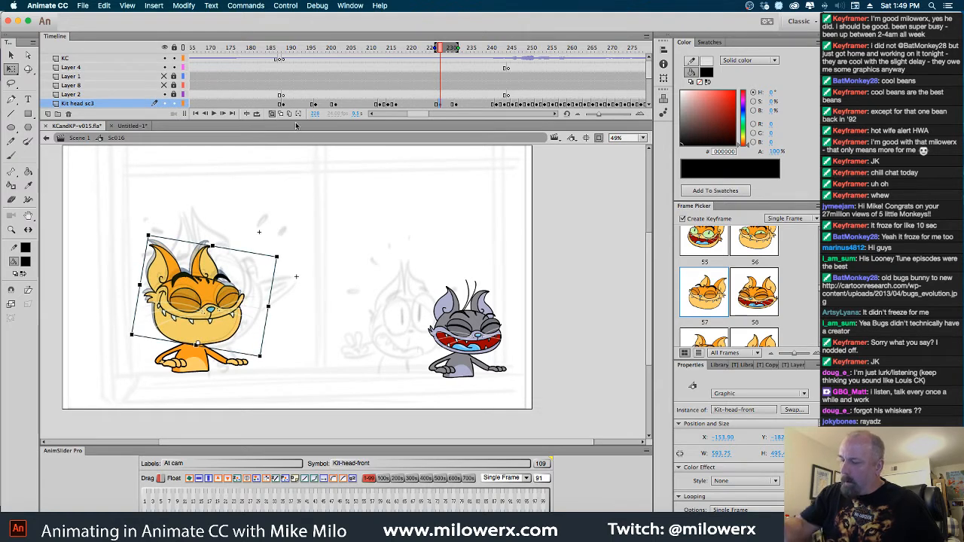
pyautogui.moveTo(452, 58); pyautogui.dragTo(481, 77)
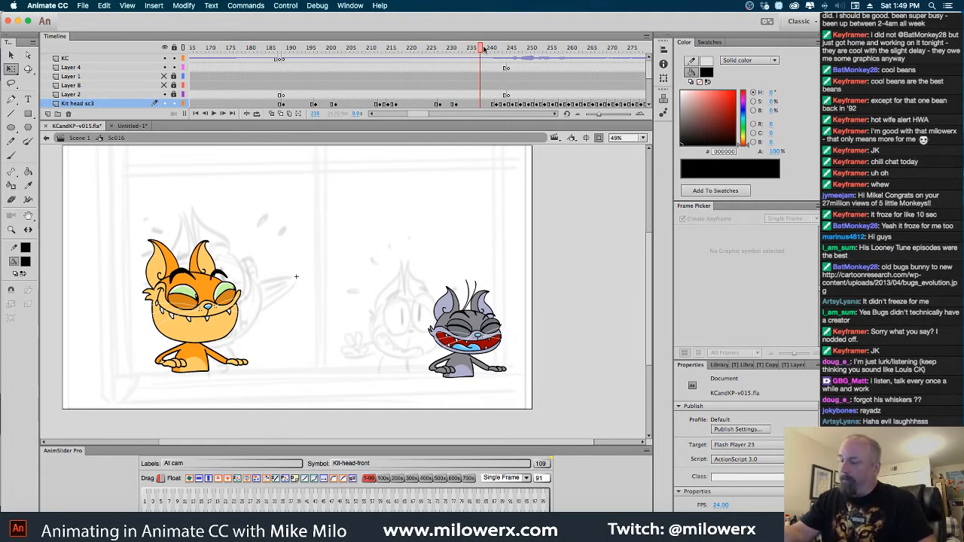
# Shift the gray cat's laughing-head keyframes on Cat-head-sc3 five frames later so the run starts at frame 141
pyautogui.click(527, 60)
pyautogui.moveTo(527, 60); pyautogui.dragTo(345, 105)
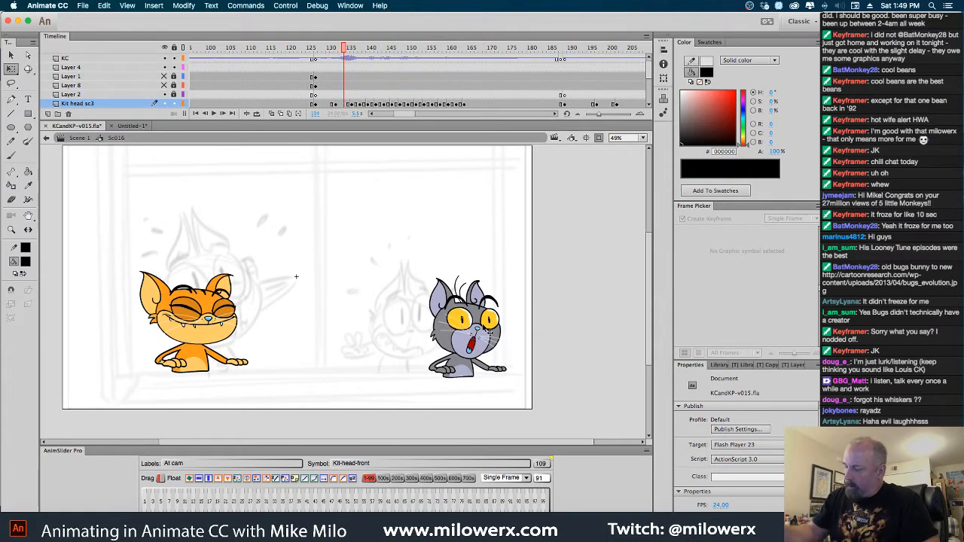
pyautogui.click(486, 331)
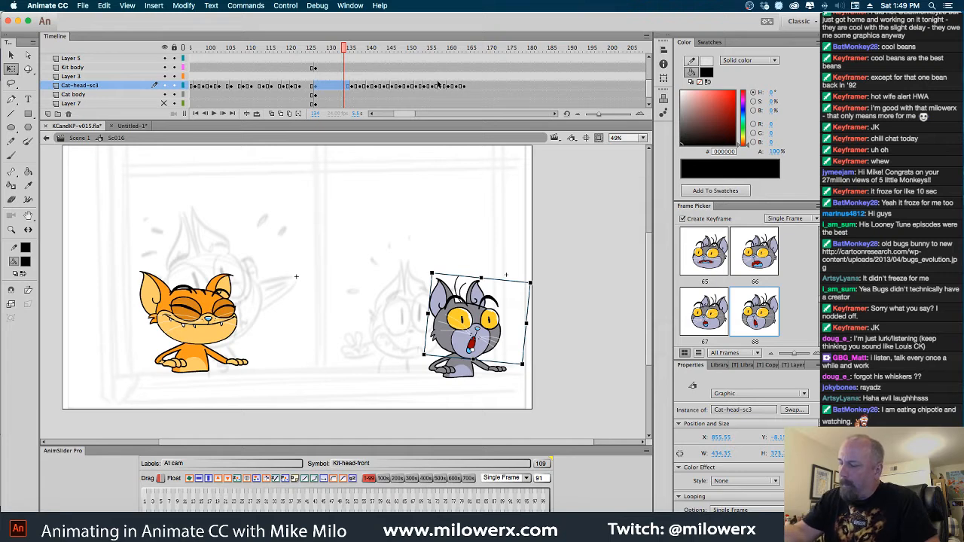
pyautogui.click(353, 87)
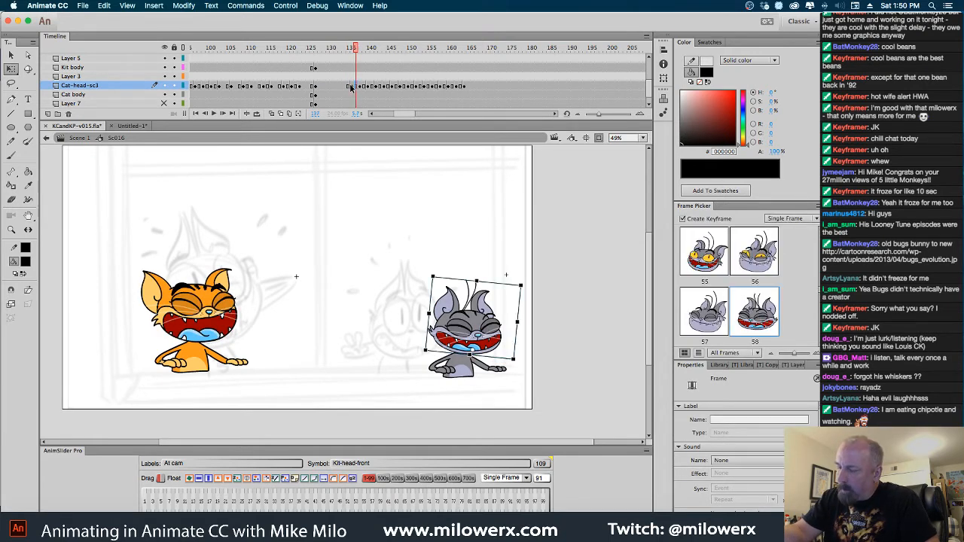
pyautogui.moveTo(355, 87); pyautogui.dragTo(472, 90)
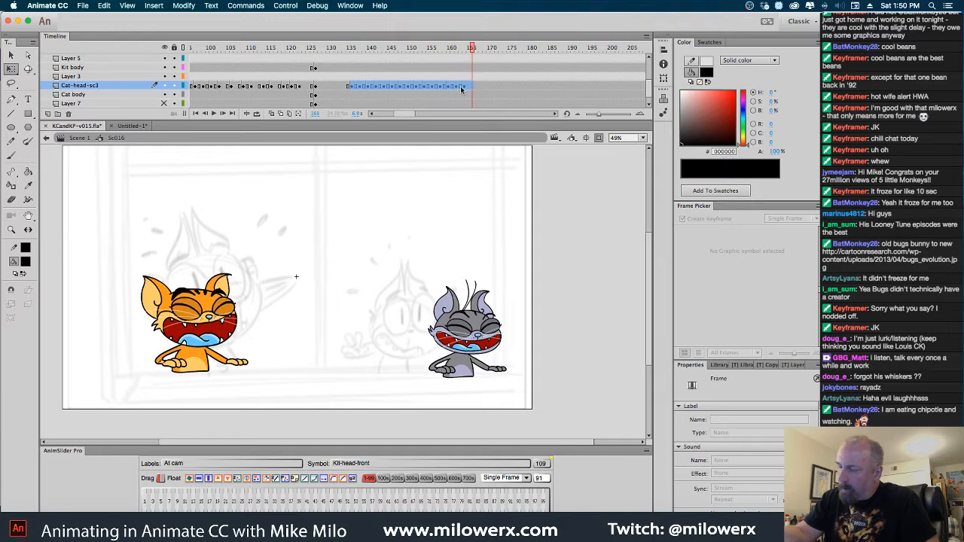
pyautogui.moveTo(353, 88); pyautogui.dragTo(405, 85)
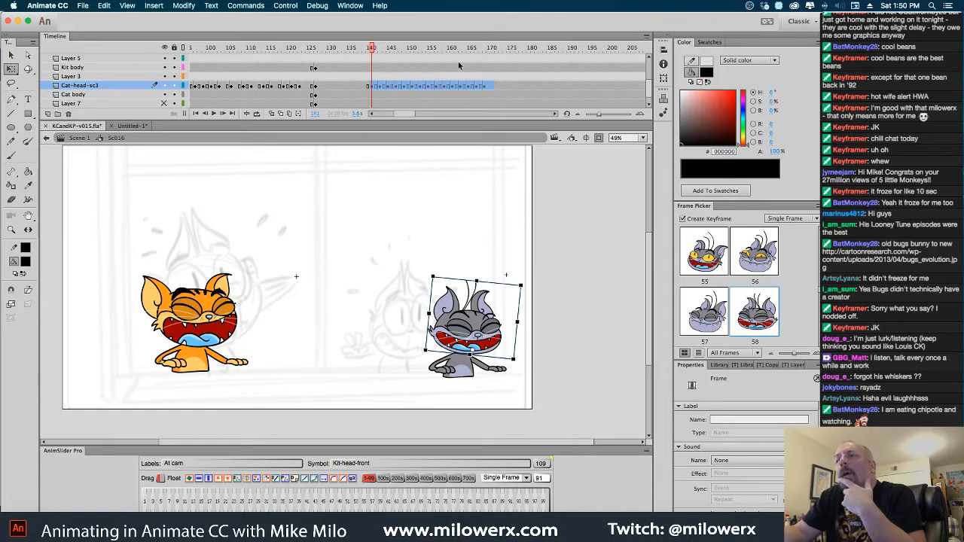
# Copy the whiskers from frame 101 of Merged Layer inside Kit-head-front and paste them in place on frame 109
pyautogui.moveTo(373, 49); pyautogui.dragTo(275, 98)
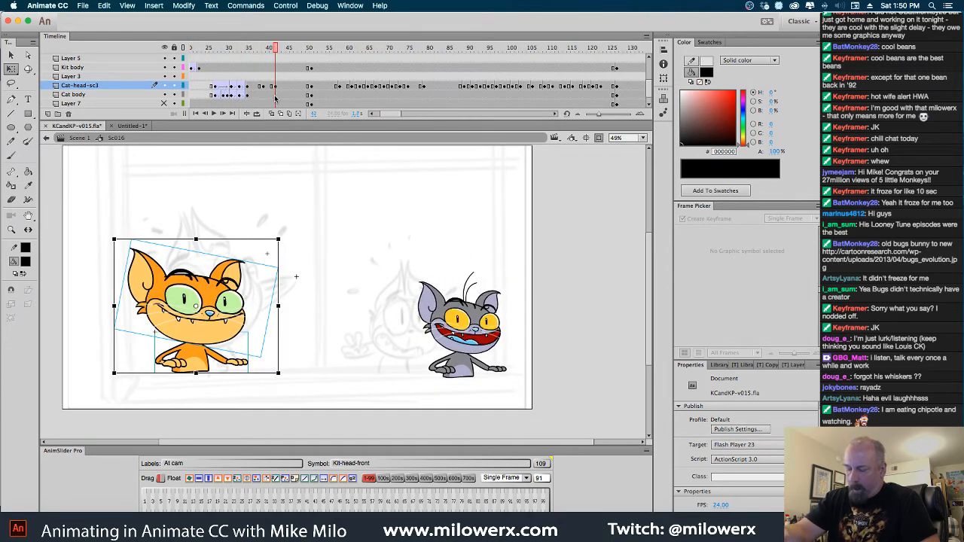
pyautogui.doubleClick(244, 291)
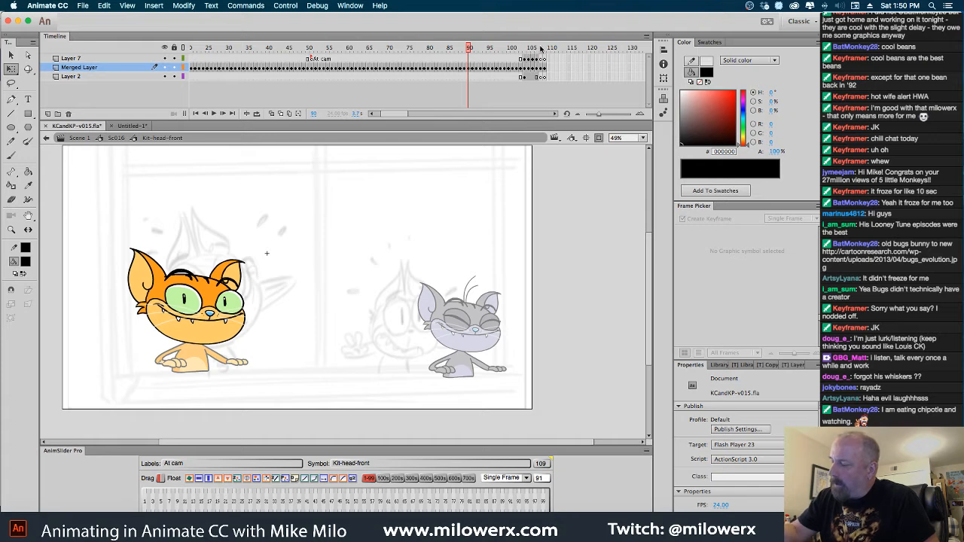
pyautogui.moveTo(540, 49); pyautogui.dragTo(546, 49)
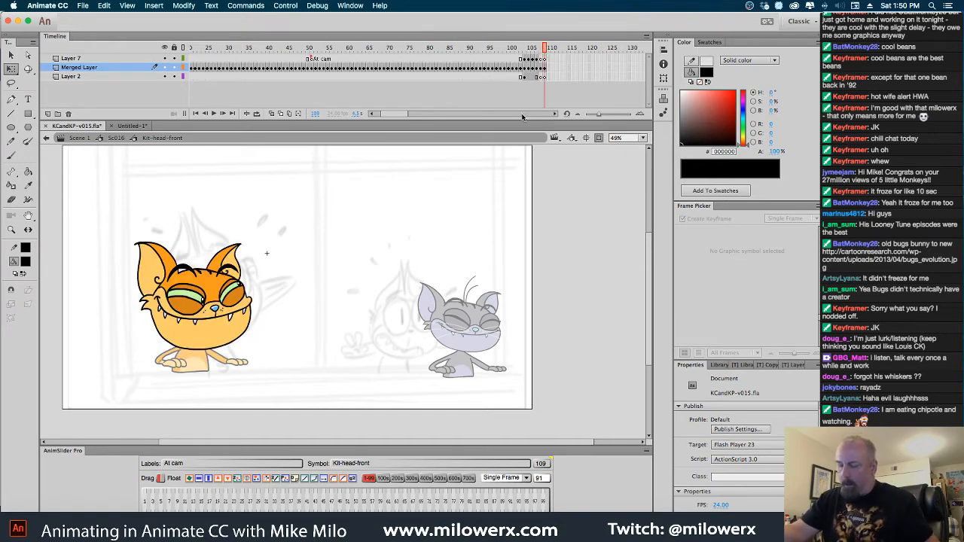
pyautogui.press(',')
pyautogui.press(',')
pyautogui.press(',')
pyautogui.press(',')
pyautogui.press(',')
pyautogui.press(',')
pyautogui.press(',')
pyautogui.press(',')
pyautogui.press(',')
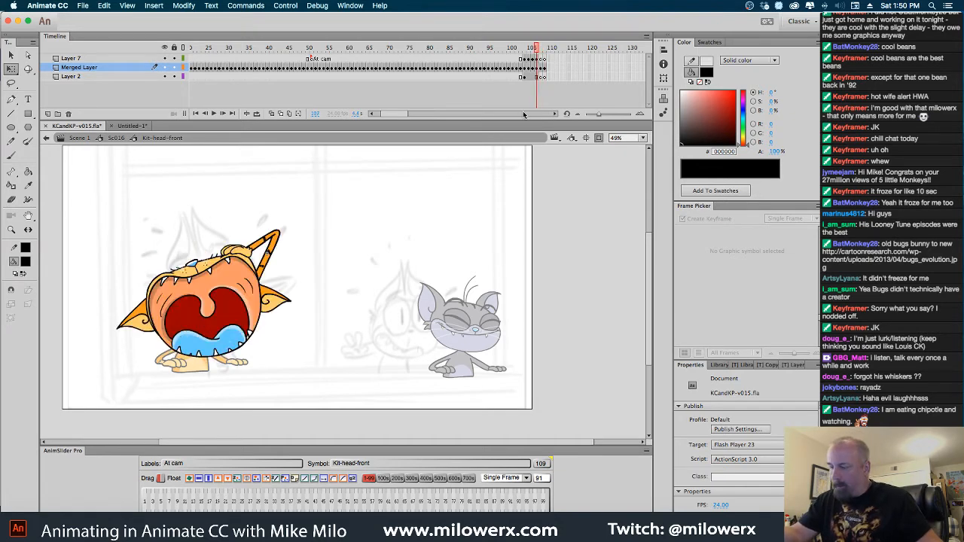
pyautogui.press('.')
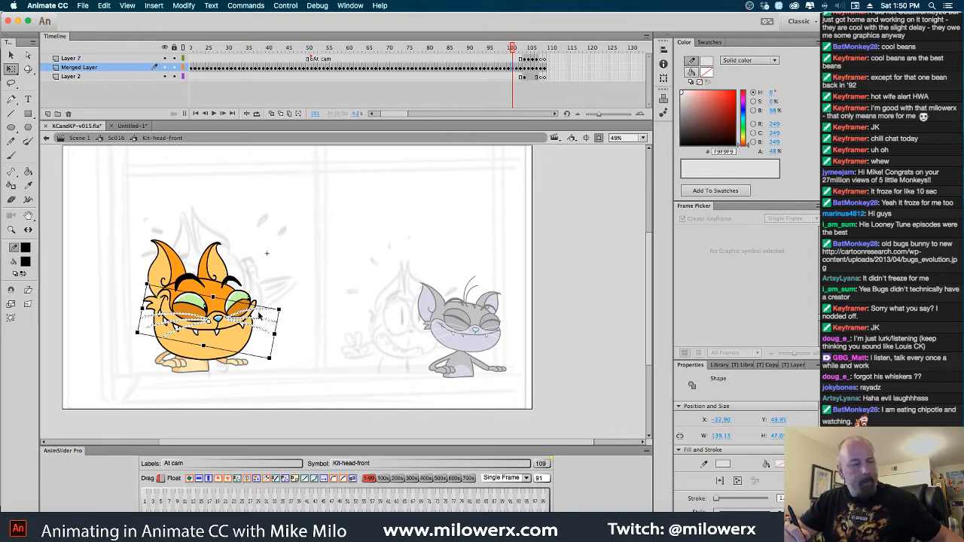
pyautogui.click(545, 68)
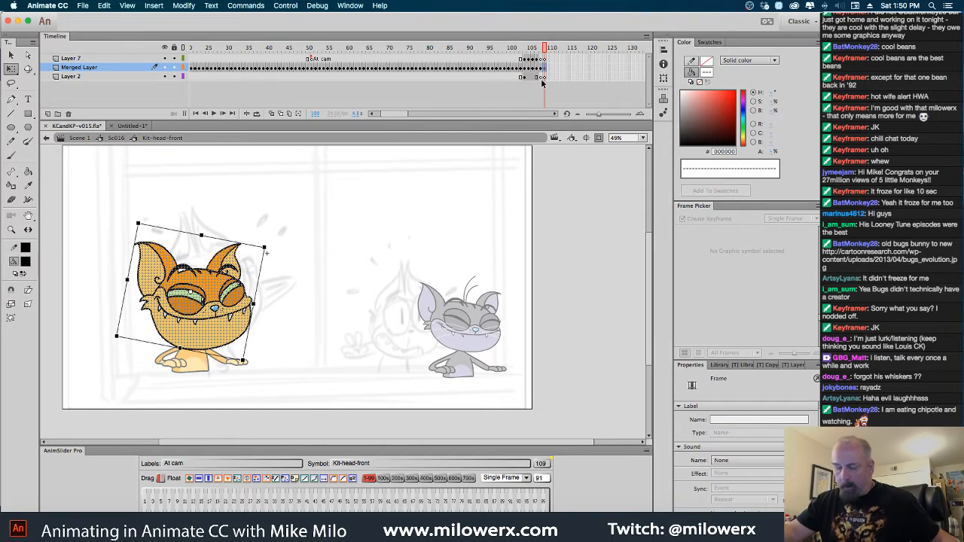
pyautogui.press('super+shift+v')
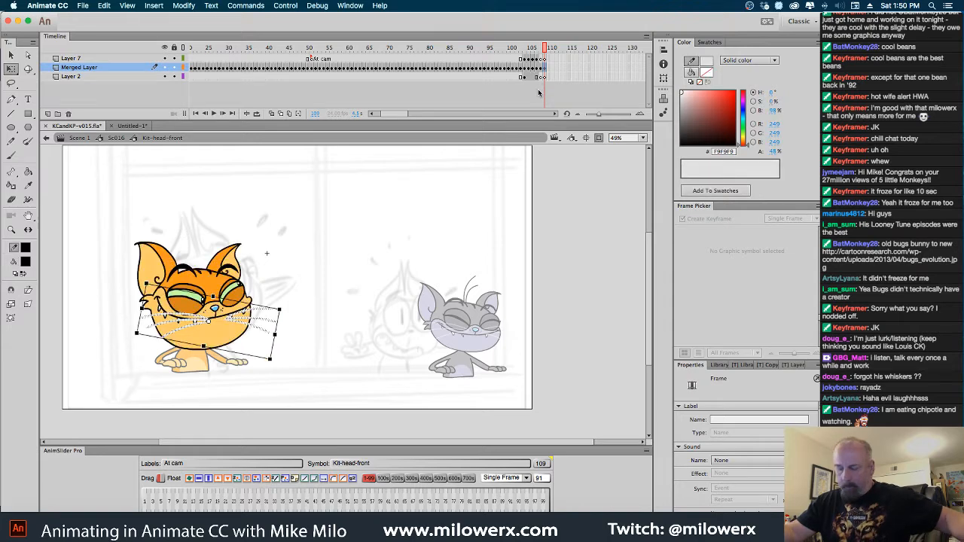
# Move the pasted whiskers onto the muzzle, skew them vertically to follow the face, and return to Sc016
pyautogui.keyDown('super'); pyautogui.click(262, 313); pyautogui.keyUp('super')
pyautogui.moveTo(322, 290); pyautogui.dragTo(314, 272)
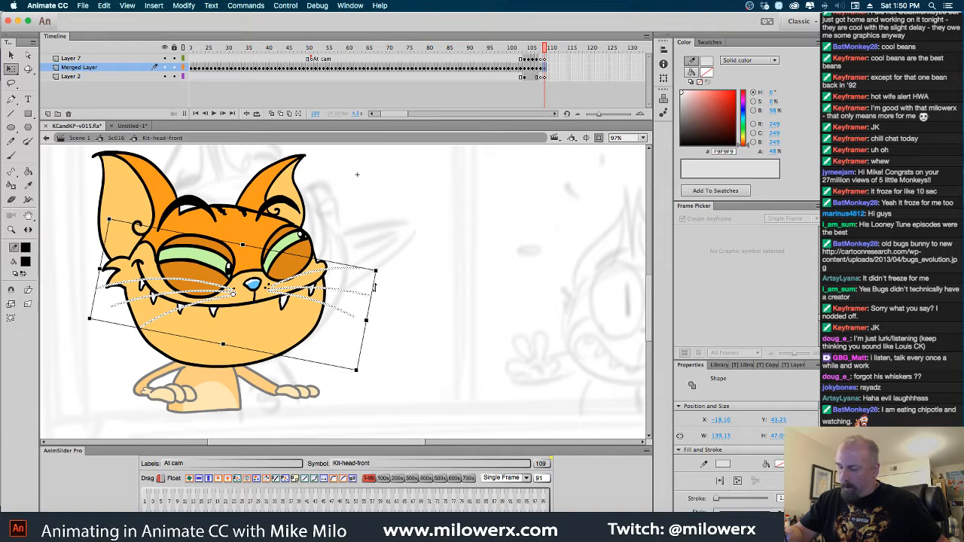
pyautogui.moveTo(374, 286); pyautogui.dragTo(374, 275)
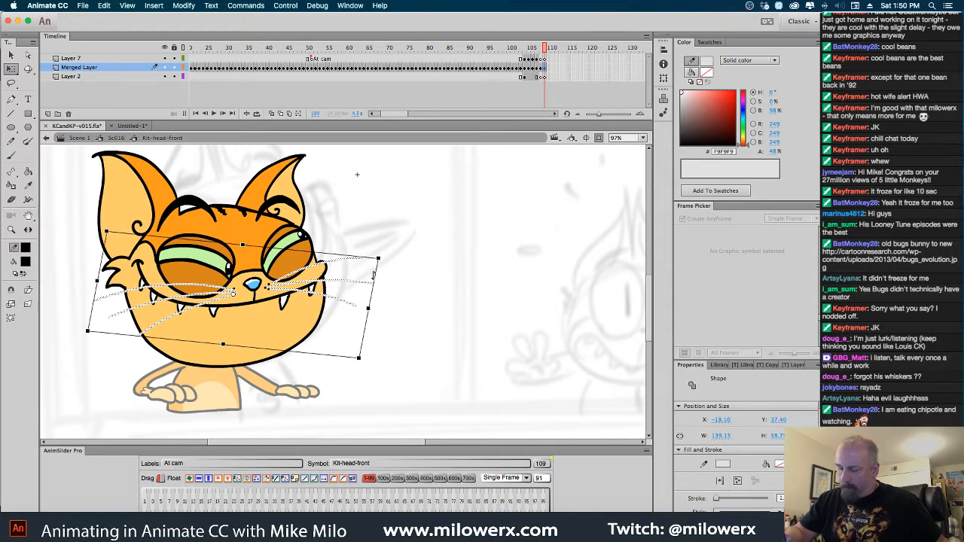
pyautogui.click(411, 226)
pyautogui.click(127, 139)
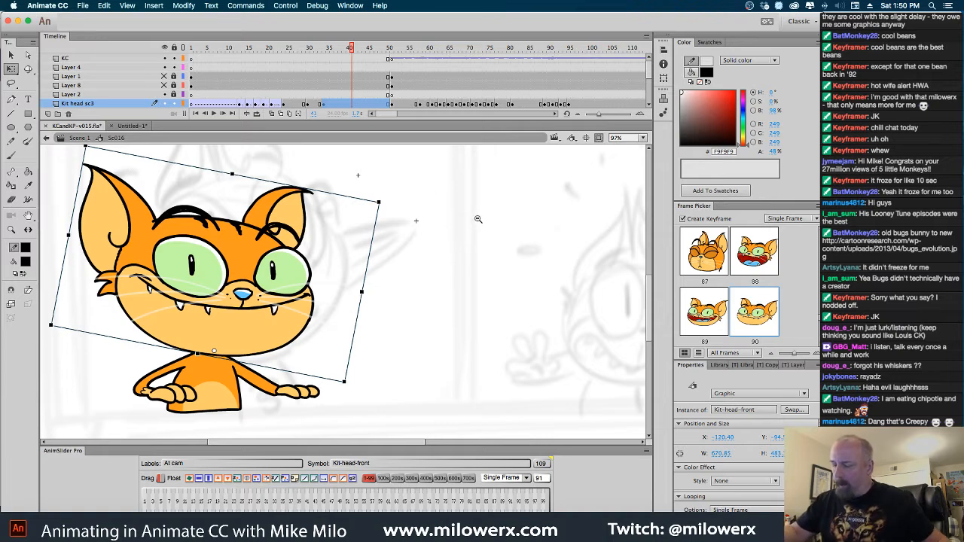
# Copy the run of Kit body keyframes from frame 242 through frame 280
pyautogui.press('super+minus')
pyautogui.click(345, 49)
pyautogui.moveTo(345, 50); pyautogui.dragTo(624, 77)
pyautogui.moveTo(390, 116); pyautogui.dragTo(416, 115)
pyautogui.moveTo(454, 49); pyautogui.dragTo(466, 101)
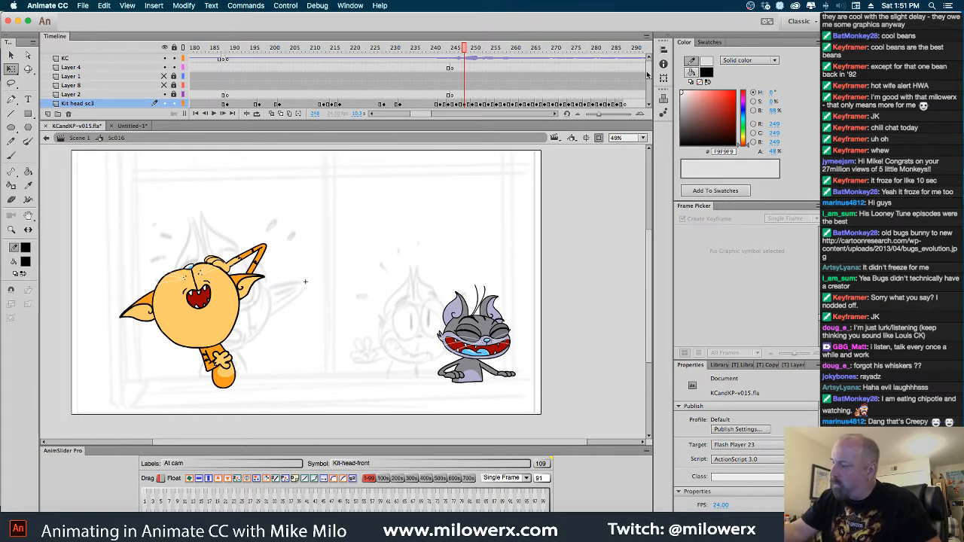
pyautogui.scroll(-3, 512, 79)
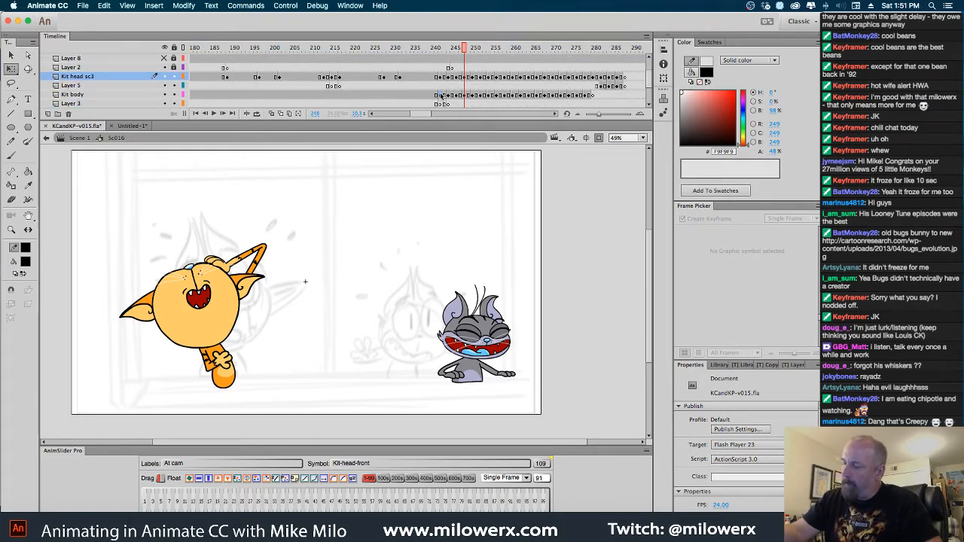
pyautogui.moveTo(442, 96); pyautogui.dragTo(595, 96)
pyautogui.rightClick(582, 96)
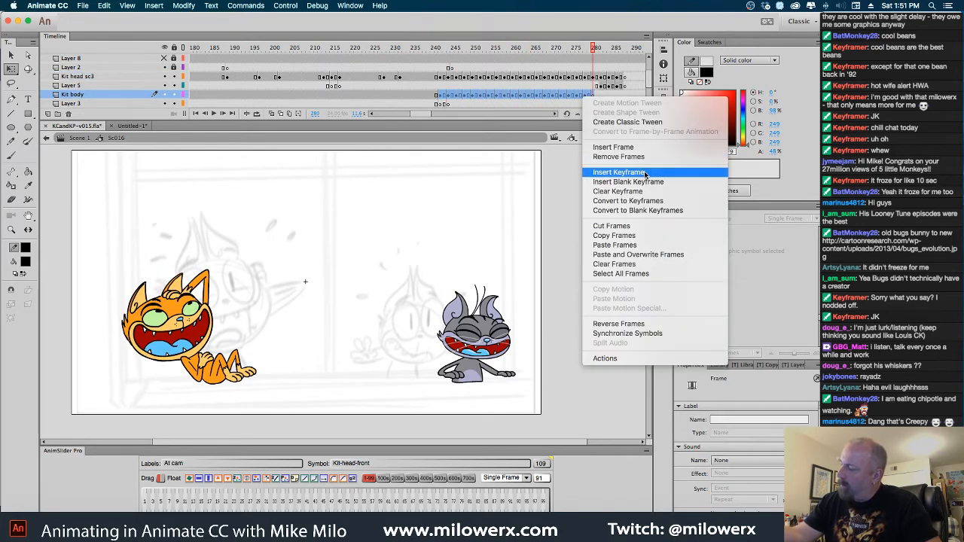
pyautogui.click(640, 236)
# Check the gray cat's head on Cat-head-sc3 and review the scene back to the orange cat's open-mouthed grin at frame 195
pyautogui.moveTo(599, 49); pyautogui.dragTo(443, 83)
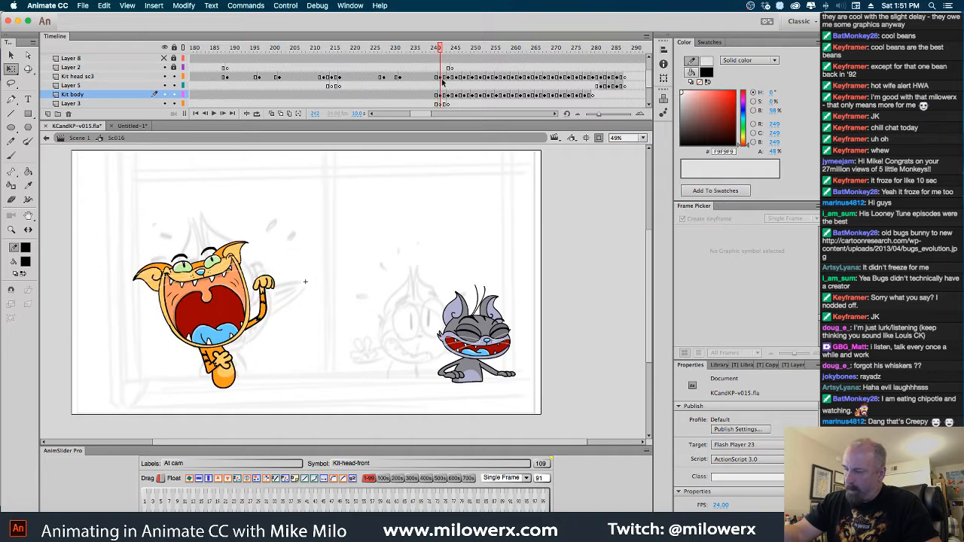
pyautogui.moveTo(650, 81)
pyautogui.mouseDown()
pyautogui.moveTo(649, 71)
pyautogui.moveTo(646, 94)
pyautogui.moveTo(646, 85)
pyautogui.mouseUp()
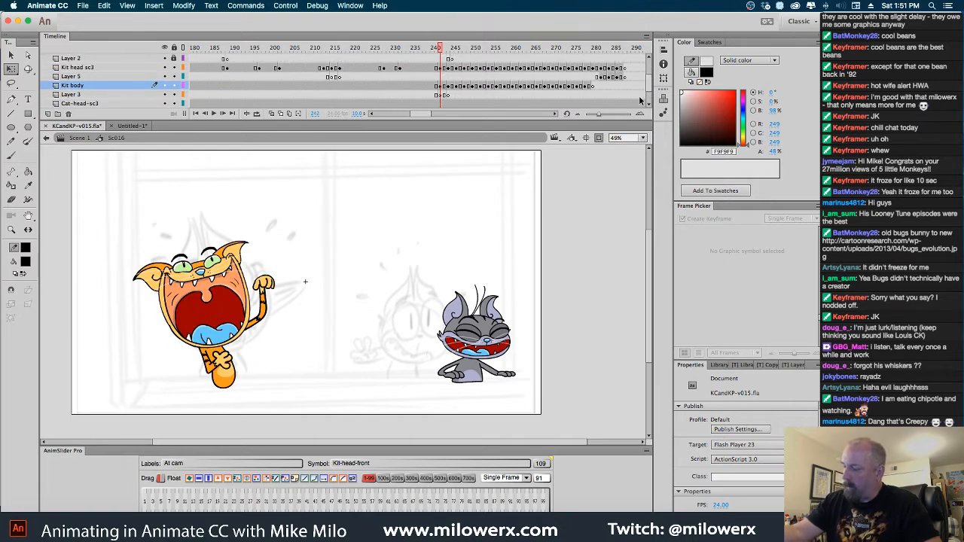
pyautogui.click(491, 342)
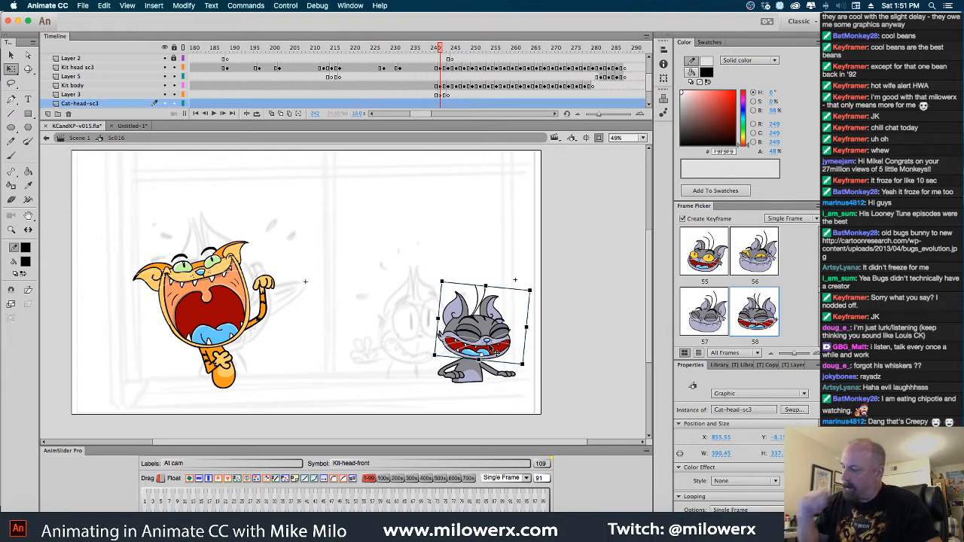
pyautogui.scroll(-2, 651, 98)
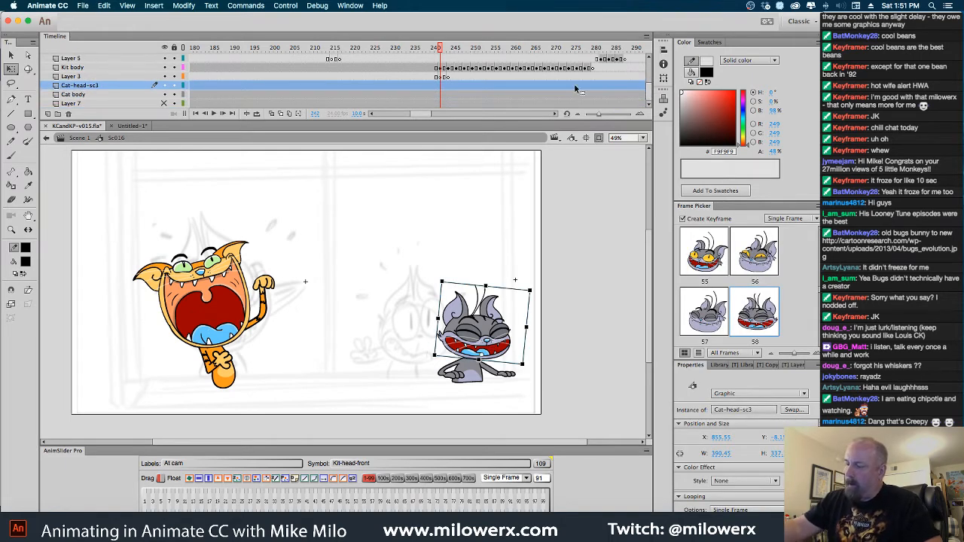
pyautogui.moveTo(441, 49); pyautogui.dragTo(407, 108)
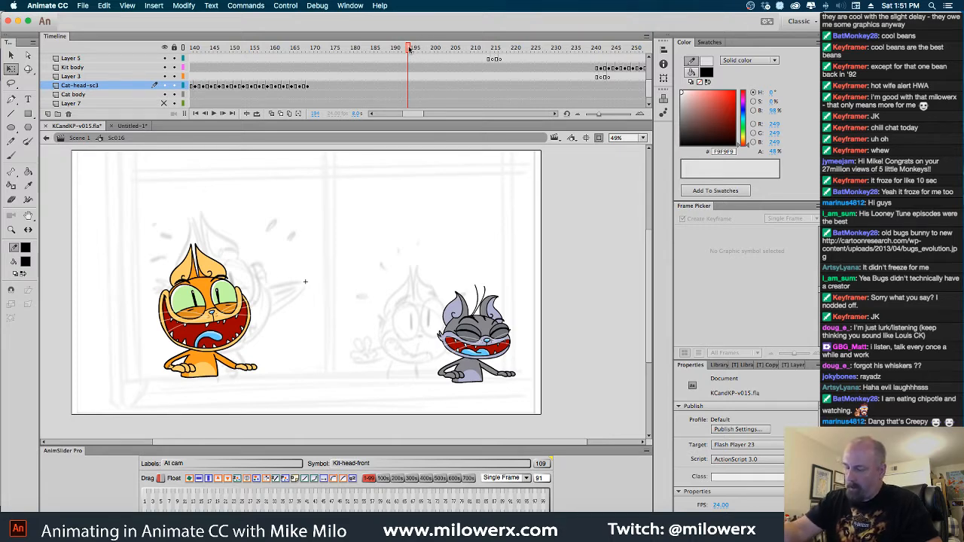
pyautogui.moveTo(409, 48); pyautogui.dragTo(412, 69)
# Copy the grinning head artwork on frame 102 of Merged Layer inside Kit-head-front and return to Sc016
pyautogui.click(239, 303)
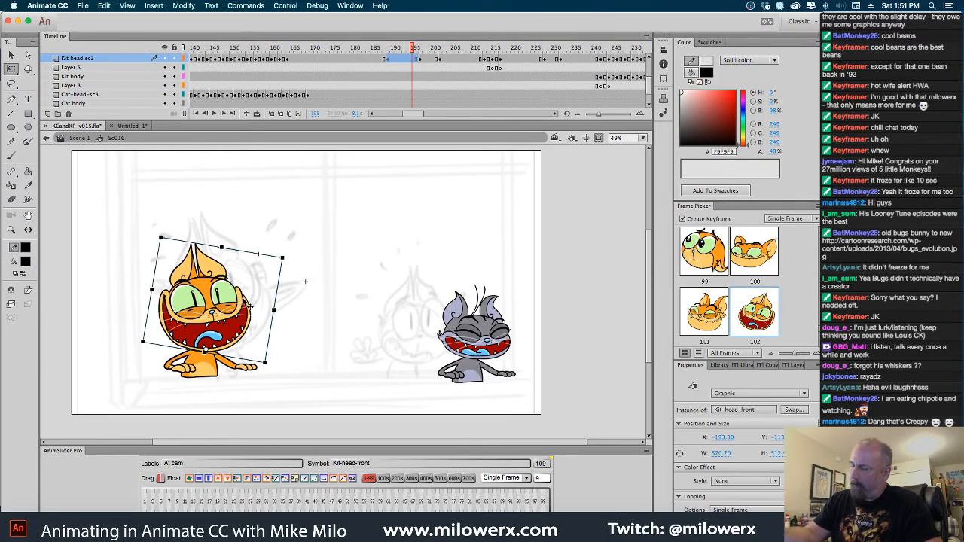
pyautogui.doubleClick(239, 301)
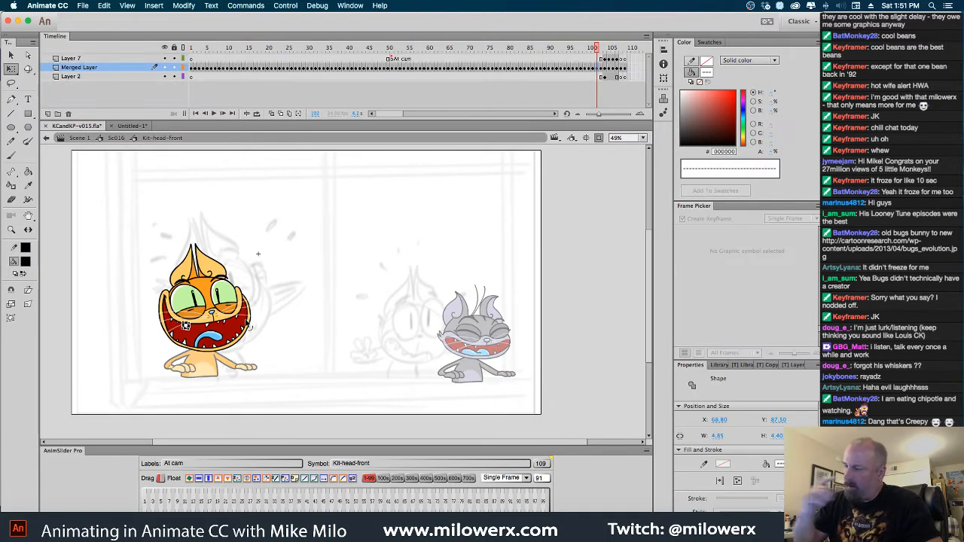
pyautogui.click(605, 69)
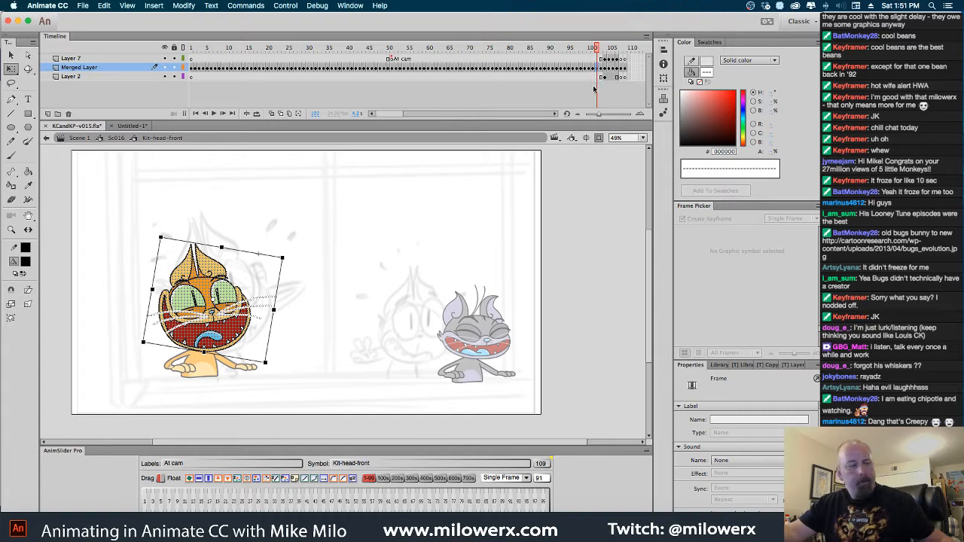
pyautogui.click(116, 138)
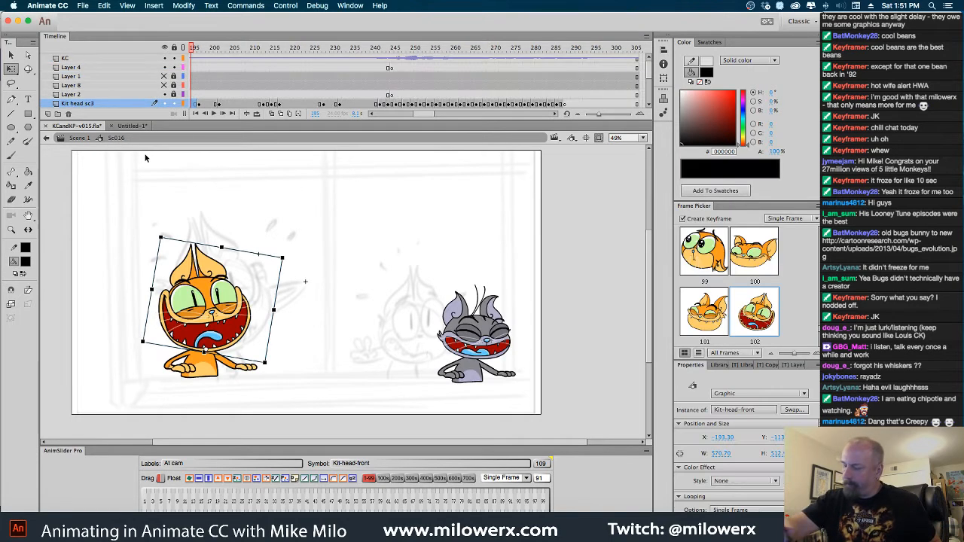
# Paste the grinning head in place on frame 106 of Merged Layer inside Cat-head-sc3, with matching blank frames on Layer 7 and Layer 2
pyautogui.doubleClick(493, 324)
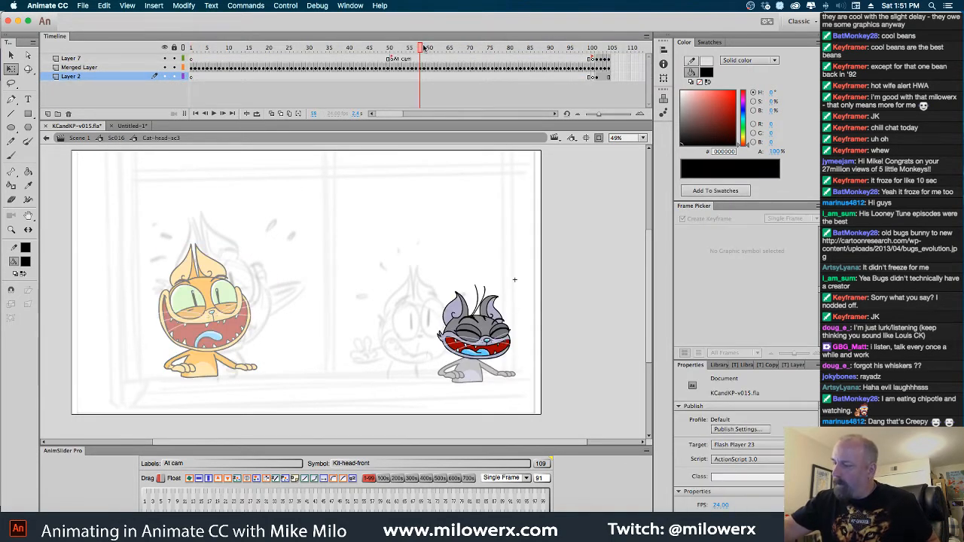
pyautogui.moveTo(424, 48); pyautogui.dragTo(589, 72)
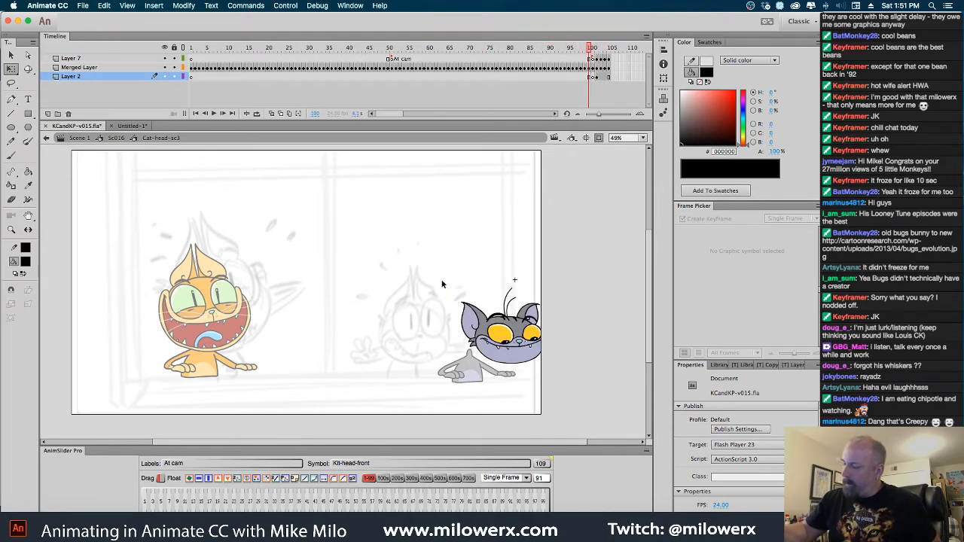
pyautogui.moveTo(438, 268); pyautogui.dragTo(577, 395)
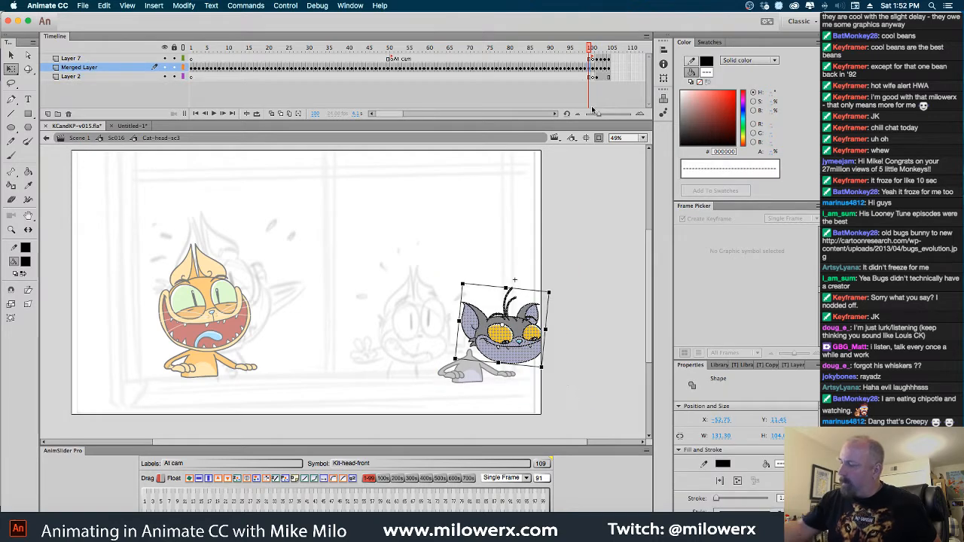
pyautogui.click(613, 67)
pyautogui.click(614, 69)
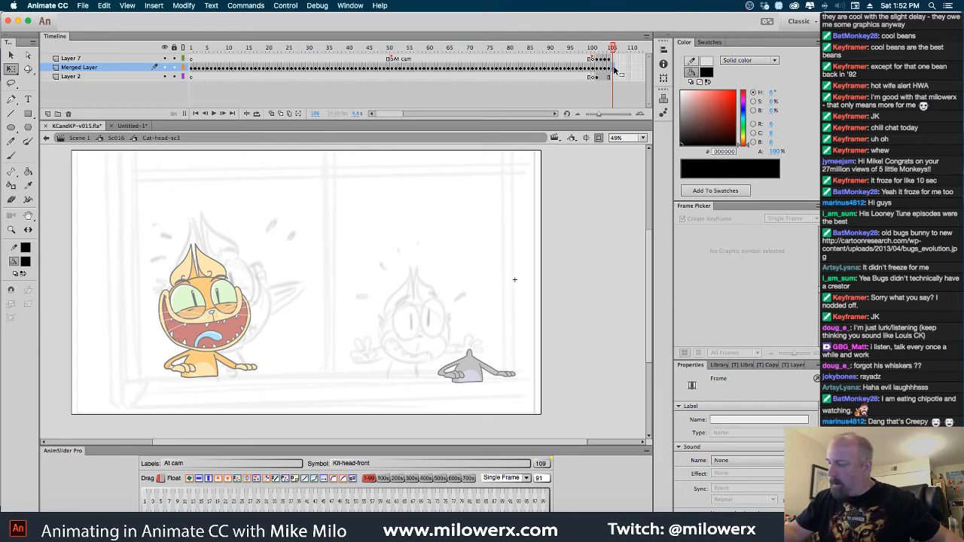
pyautogui.hotkey('ctrl', 'shift', 'v')
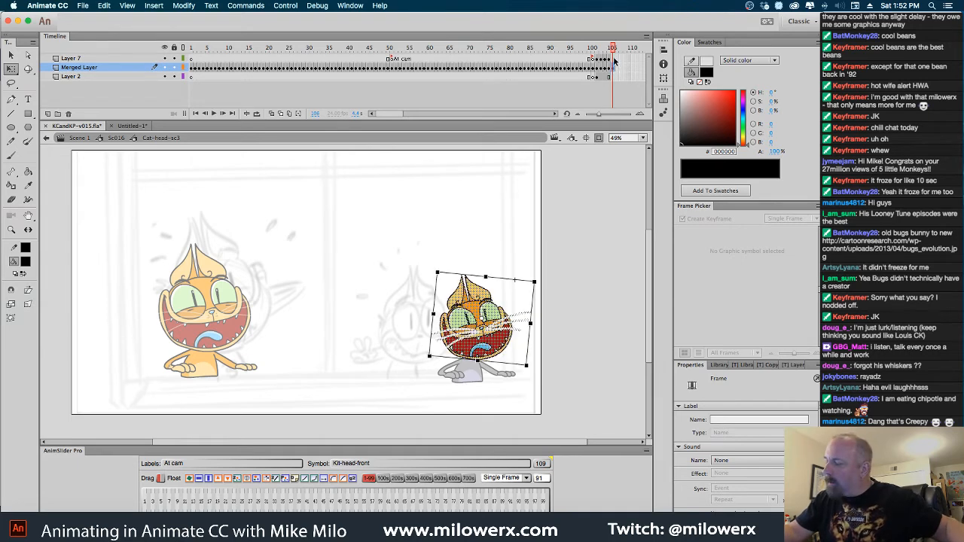
pyautogui.click(615, 60)
pyautogui.click(615, 77)
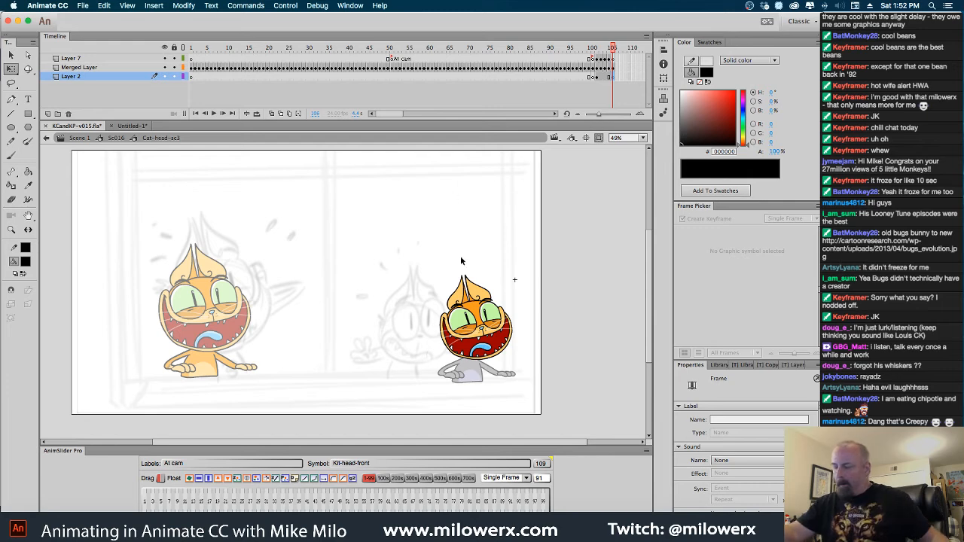
# Set the fill color to the gray cat's lavender #AFAFCE sampled from frame 105, and return to the grinning head on frame 106
pyautogui.keyDown('super'); pyautogui.click(483, 274); pyautogui.keyUp('super')
pyautogui.keyDown('super'); pyautogui.click(405, 315); pyautogui.keyUp('super')
pyautogui.moveTo(386, 355); pyautogui.dragTo(497, 192)
pyautogui.click(172, 298)
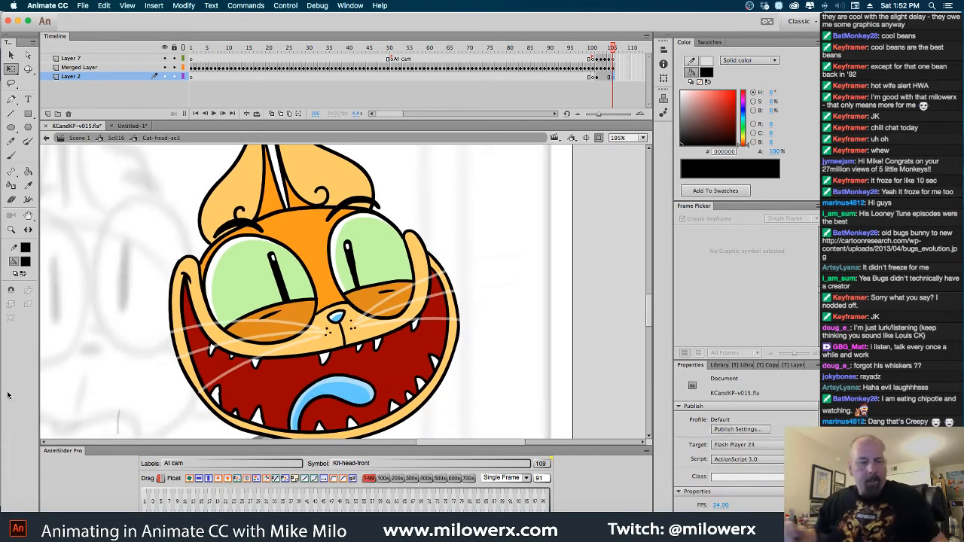
pyautogui.click(27, 263)
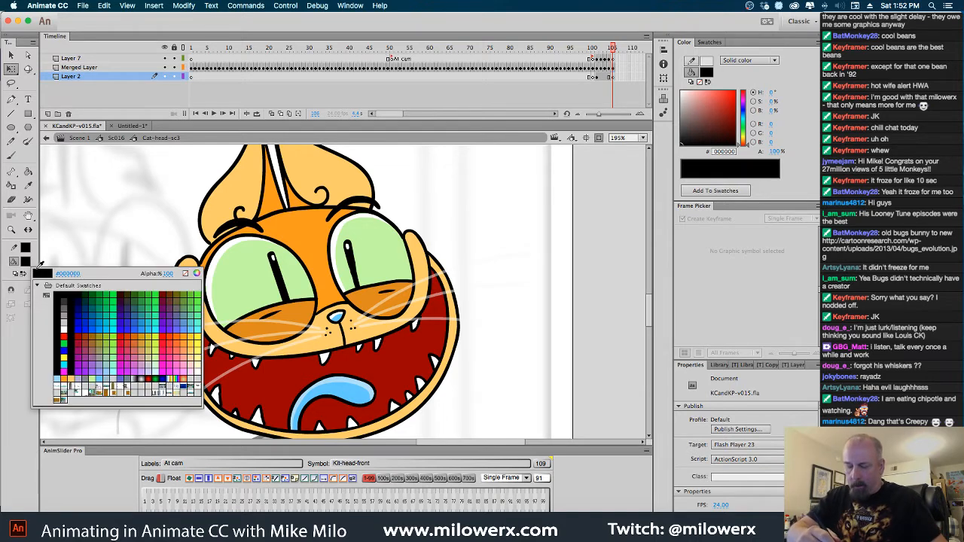
pyautogui.press('Escape')
pyautogui.press(',')
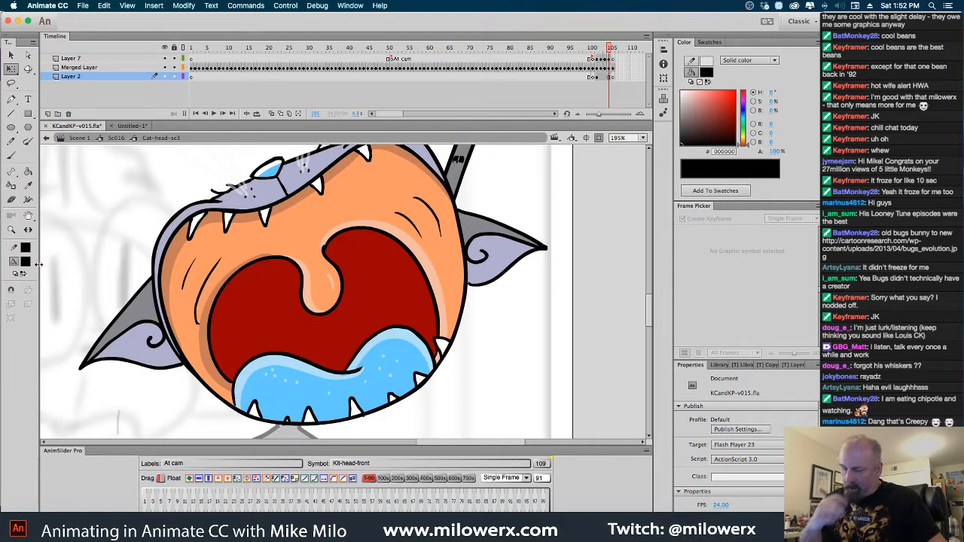
pyautogui.click(24, 263)
pyautogui.click(290, 181)
pyautogui.press('.')
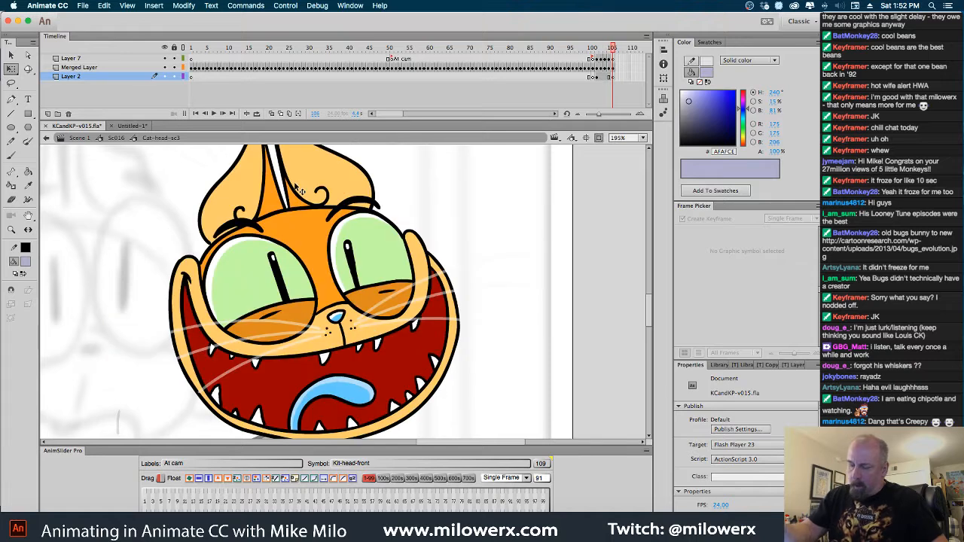
# Fill the muzzle, cheeks, jaw rim and both inner ears of the pasted head with lavender #AFAFCE using the Paint Bucket
pyautogui.click(30, 176)
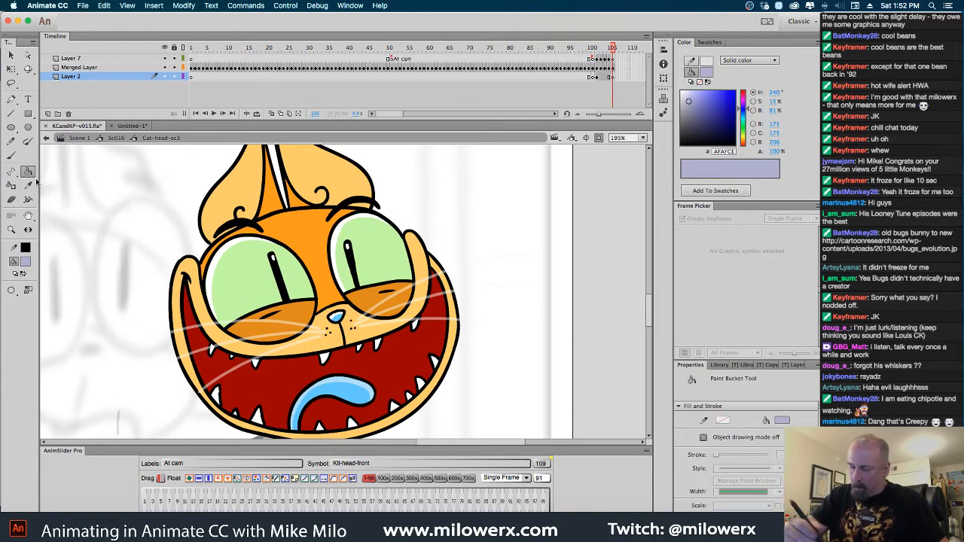
pyautogui.click(340, 348)
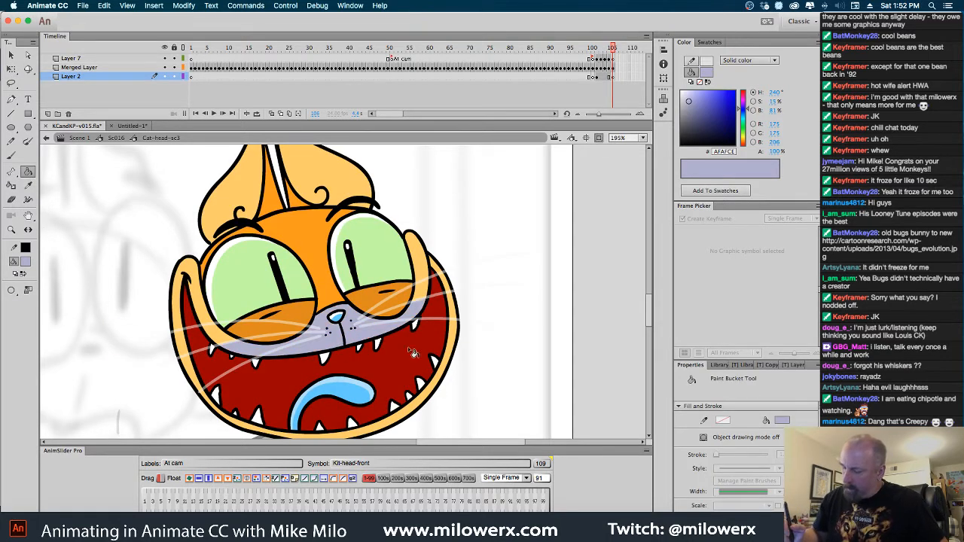
pyautogui.click(203, 314)
pyautogui.click(420, 260)
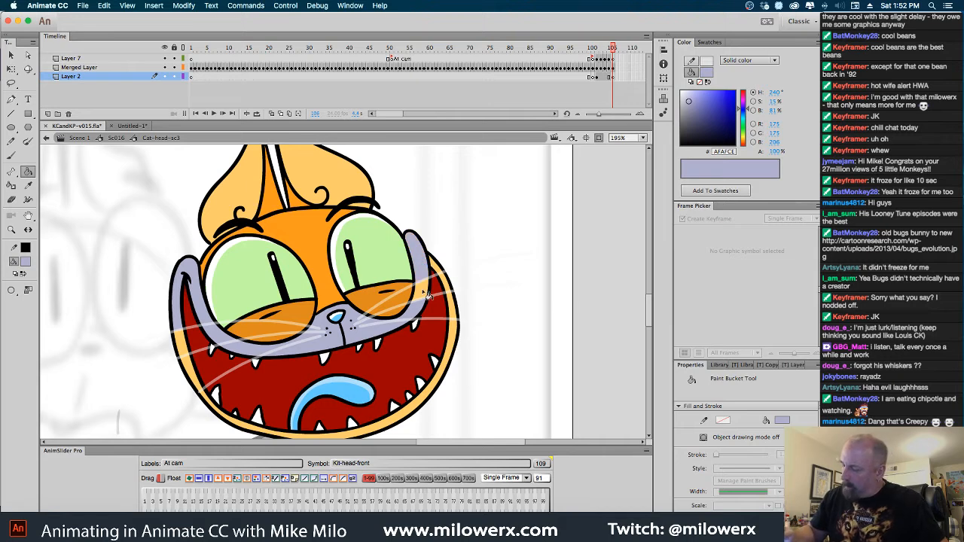
pyautogui.click(458, 341)
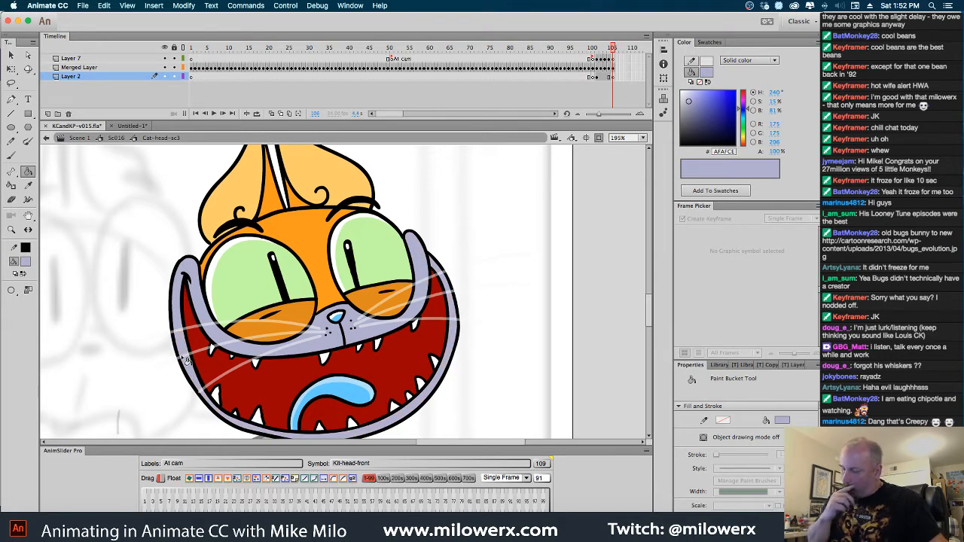
pyautogui.click(254, 191)
pyautogui.click(320, 171)
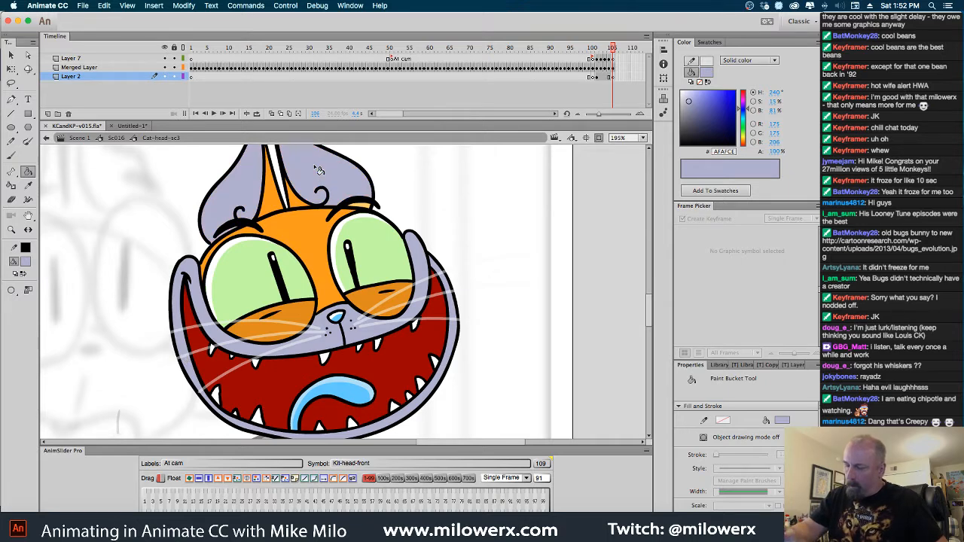
# Fill both green eyes of the pasted head with yellow #FFCC00
pyautogui.click(26, 262)
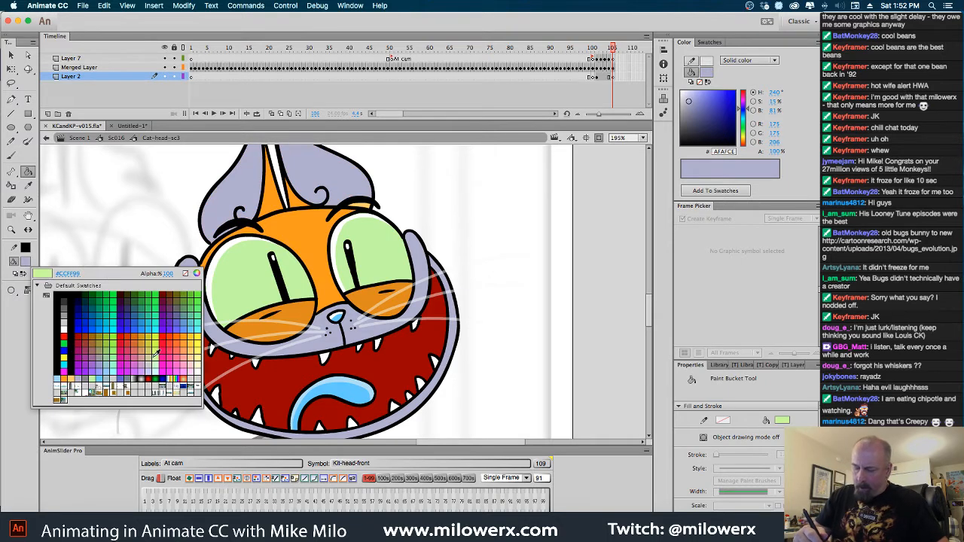
pyautogui.click(199, 336)
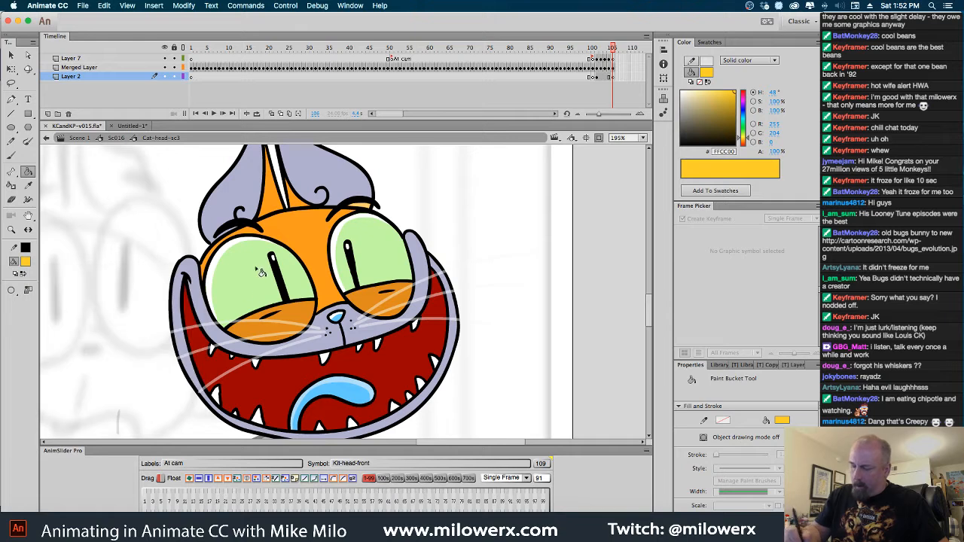
pyautogui.click(261, 272)
pyautogui.click(374, 247)
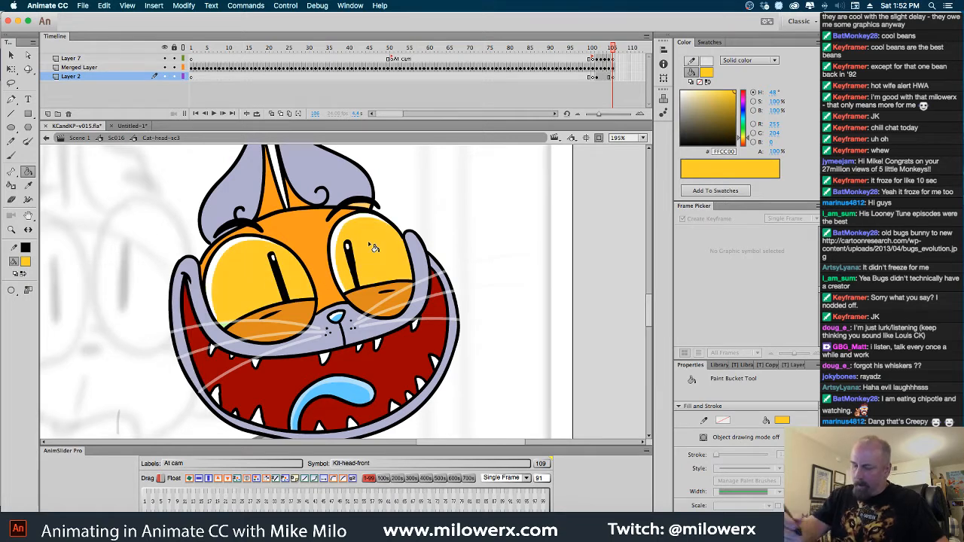
# Fill the orange forehead and the area between the ears with gray #87878D
pyautogui.click(25, 263)
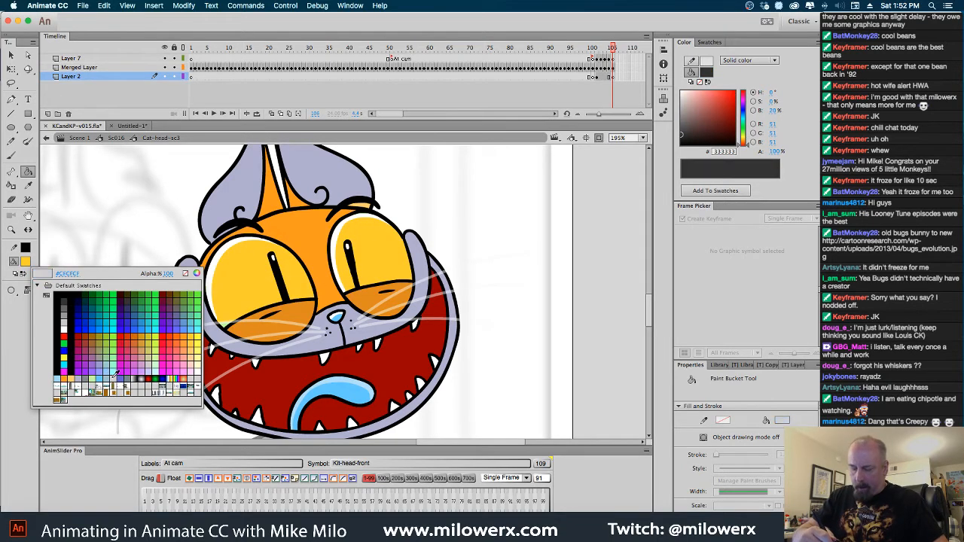
pyautogui.click(91, 383)
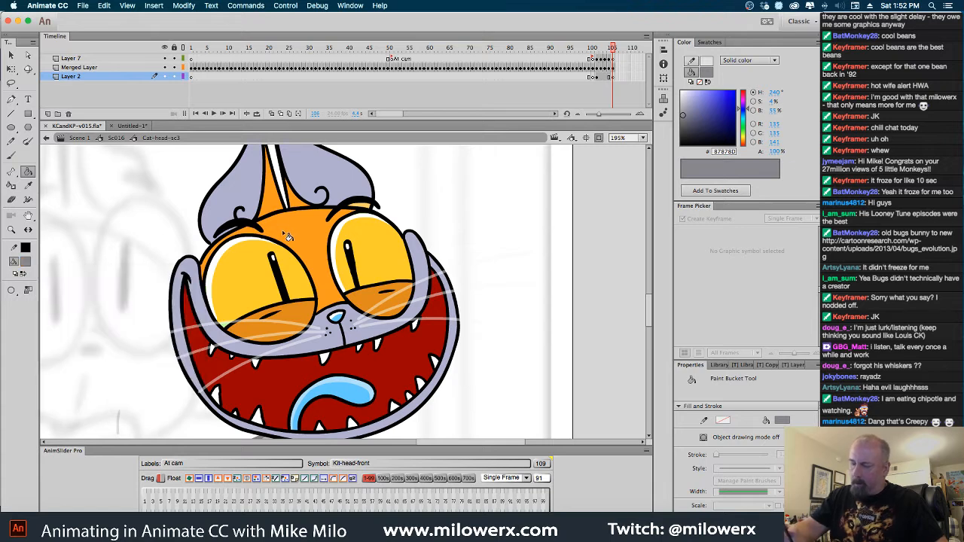
pyautogui.click(279, 208)
pyautogui.click(277, 205)
pyautogui.click(295, 208)
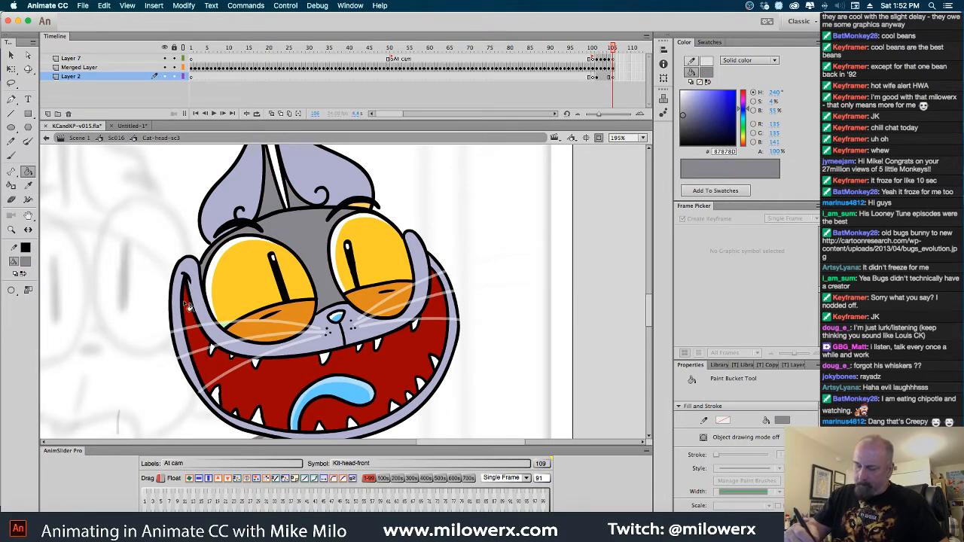
# Sample yellow #FFCC00 from the eye, and fill the orange patch under the right eyebrow with lavender #AFAFCE
pyautogui.click(26, 262)
pyautogui.click(247, 284)
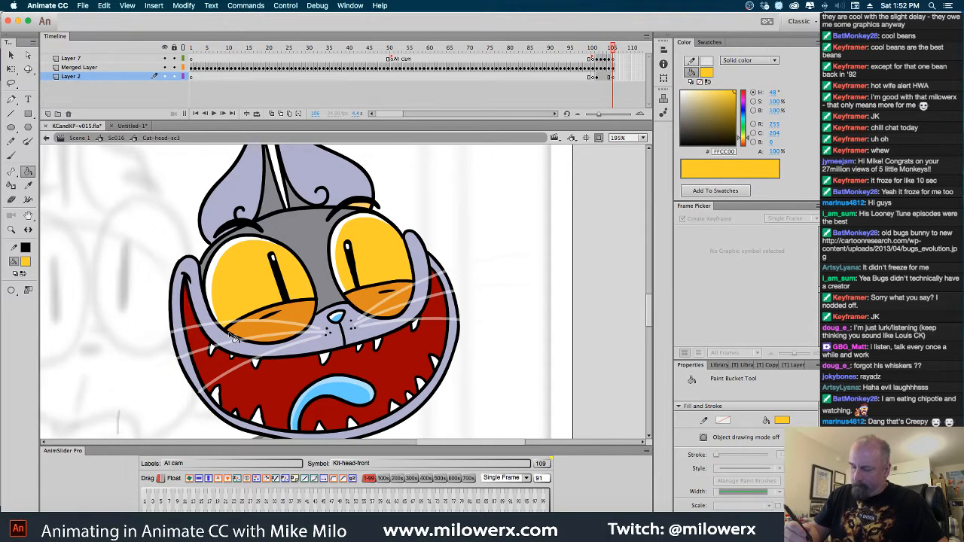
pyautogui.click(26, 262)
pyautogui.click(344, 184)
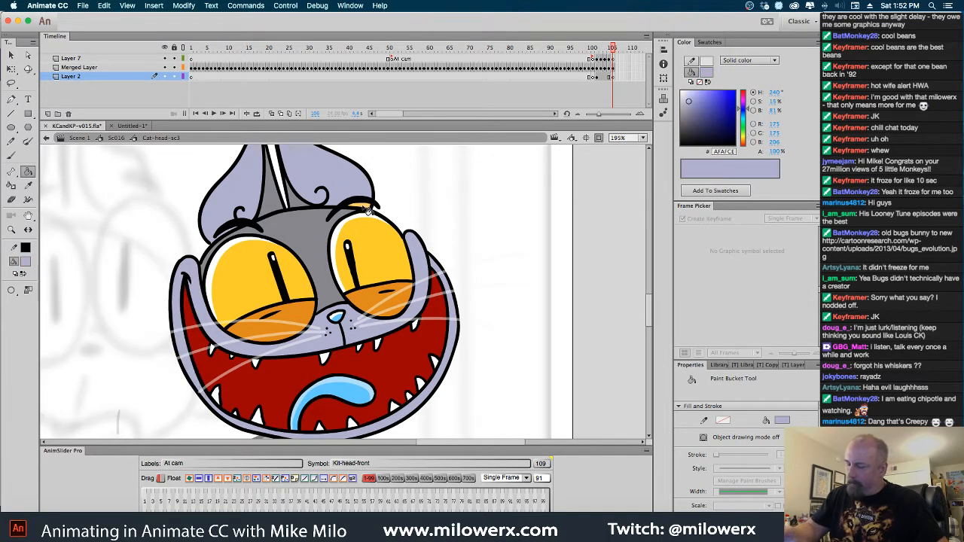
# Darken the forehead gray to #69696D, fill both orange lower eyelids with it, and compare the head with the previous frame
pyautogui.click(29, 264)
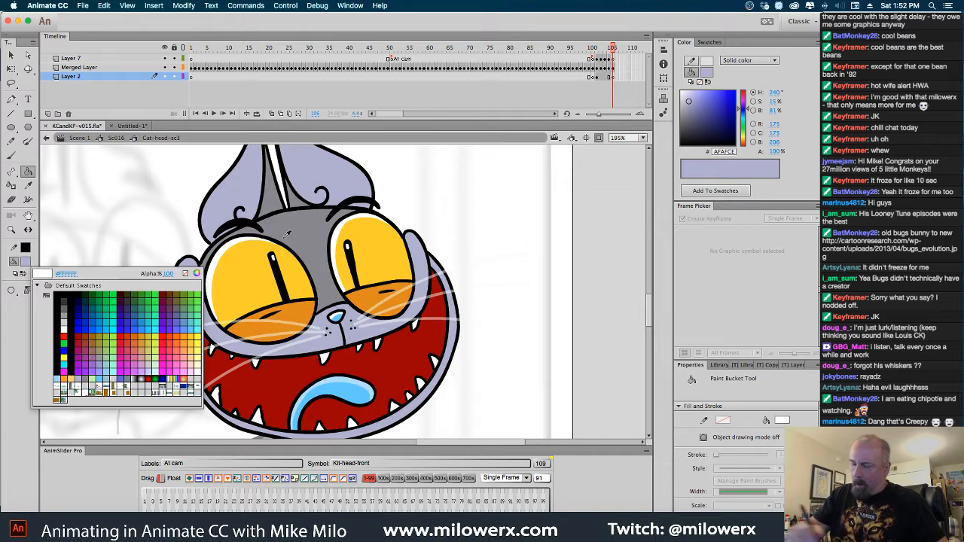
pyautogui.click(322, 252)
pyautogui.moveTo(684, 115); pyautogui.dragTo(683, 122)
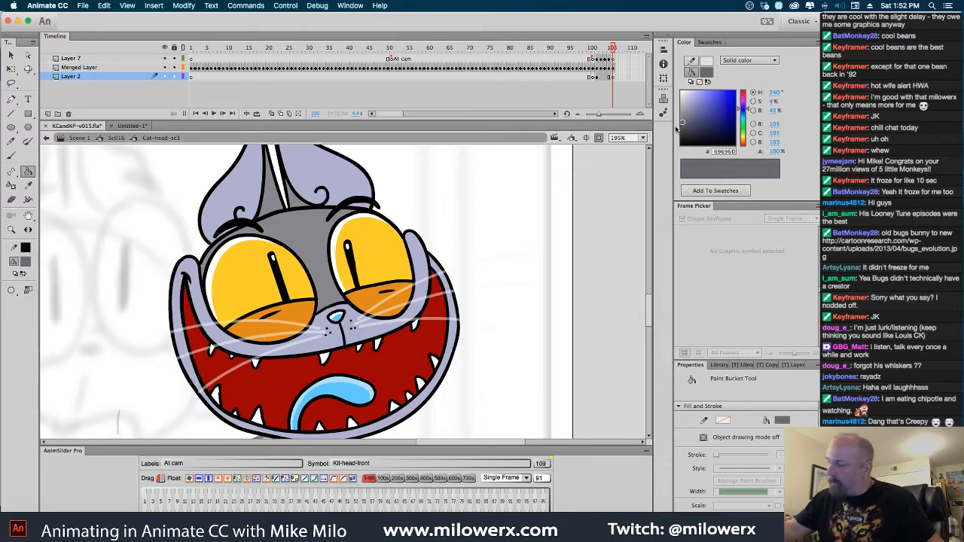
pyautogui.click(400, 315)
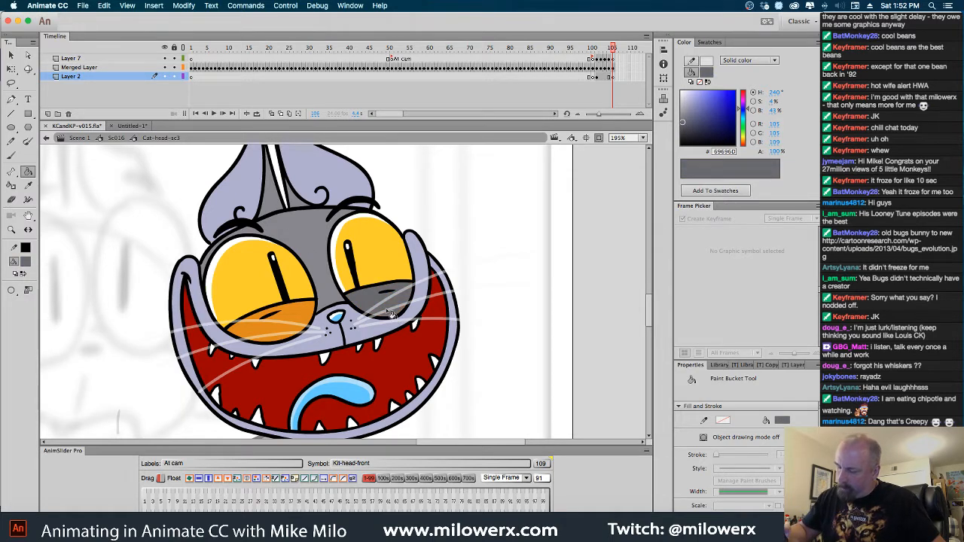
pyautogui.click(285, 330)
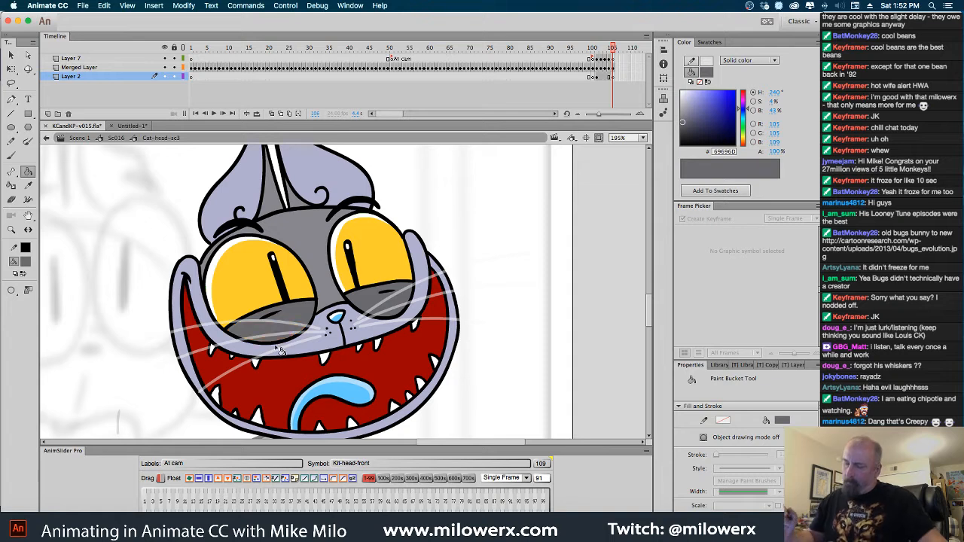
pyautogui.press(',')
pyautogui.press('.')
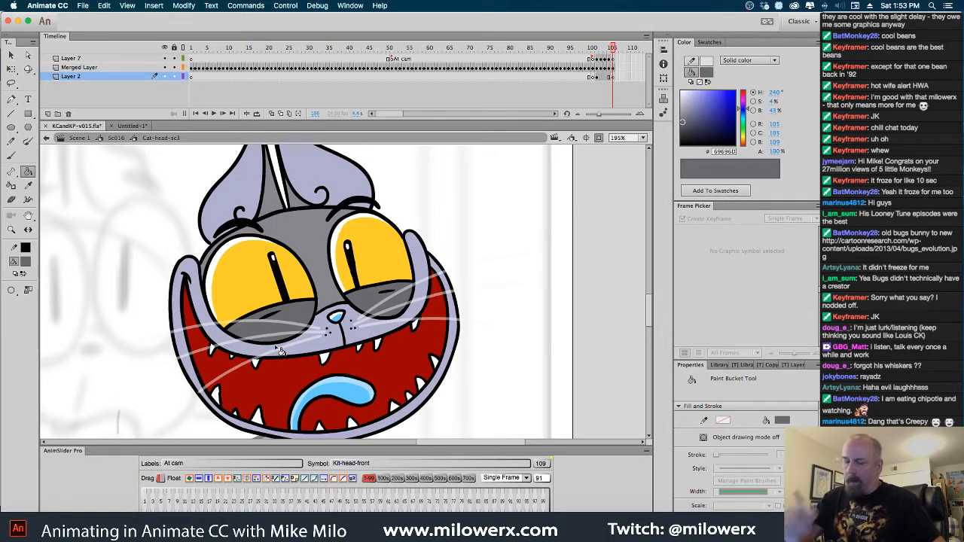
# Return to Sc016 and go to the orange cat's laughing pose around frame 200
pyautogui.click(119, 139)
pyautogui.keyDown('alt'); pyautogui.keyDown('super'); pyautogui.click(473, 297); pyautogui.keyUp('super'); pyautogui.keyUp('alt')
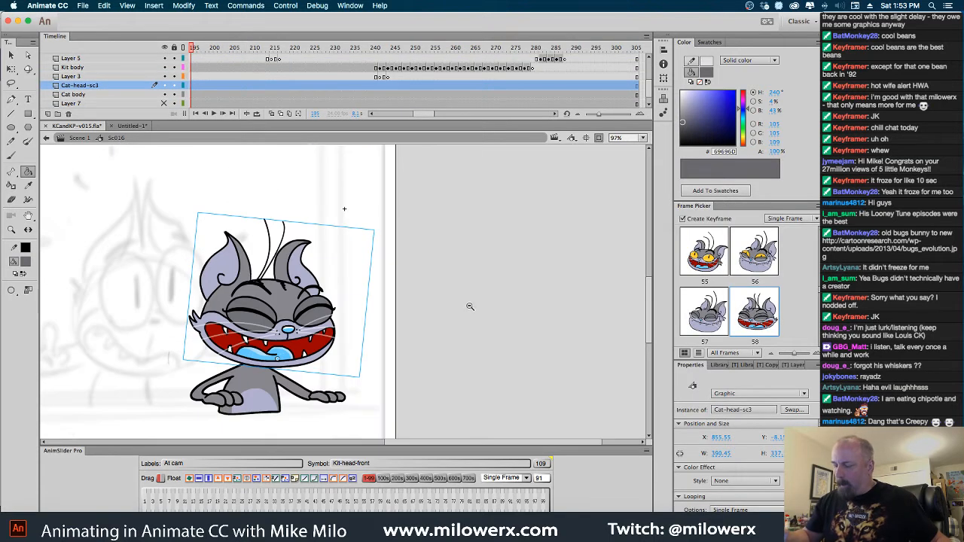
pyautogui.moveTo(438, 315); pyautogui.dragTo(481, 302)
pyautogui.hscroll(-5, 424, 111)
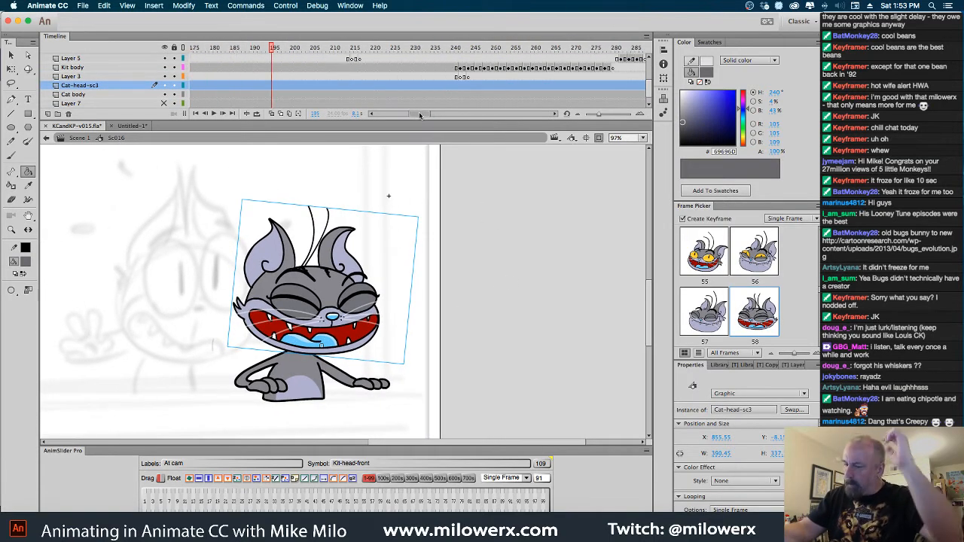
pyautogui.click(307, 49)
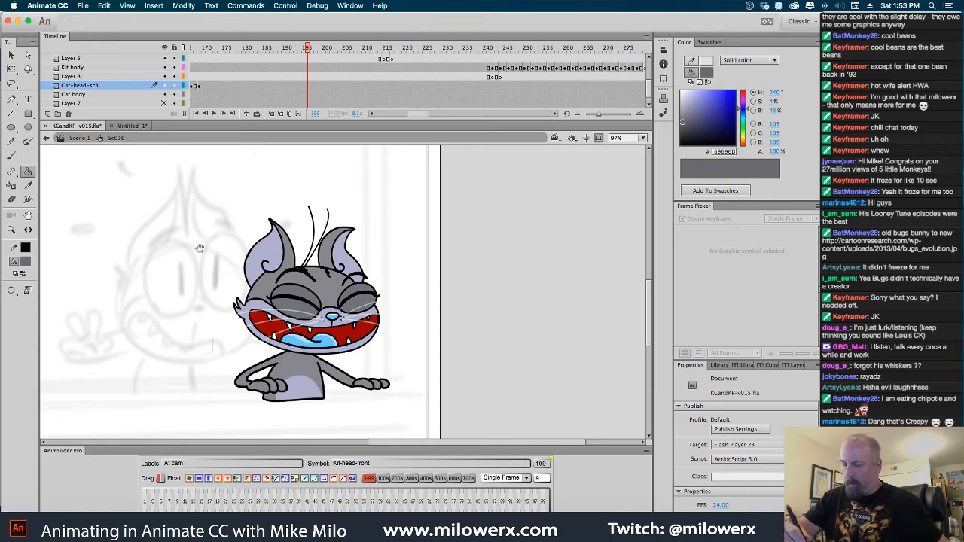
pyautogui.moveTo(200, 247); pyautogui.dragTo(610, 264)
pyautogui.moveTo(308, 49); pyautogui.dragTo(325, 72)
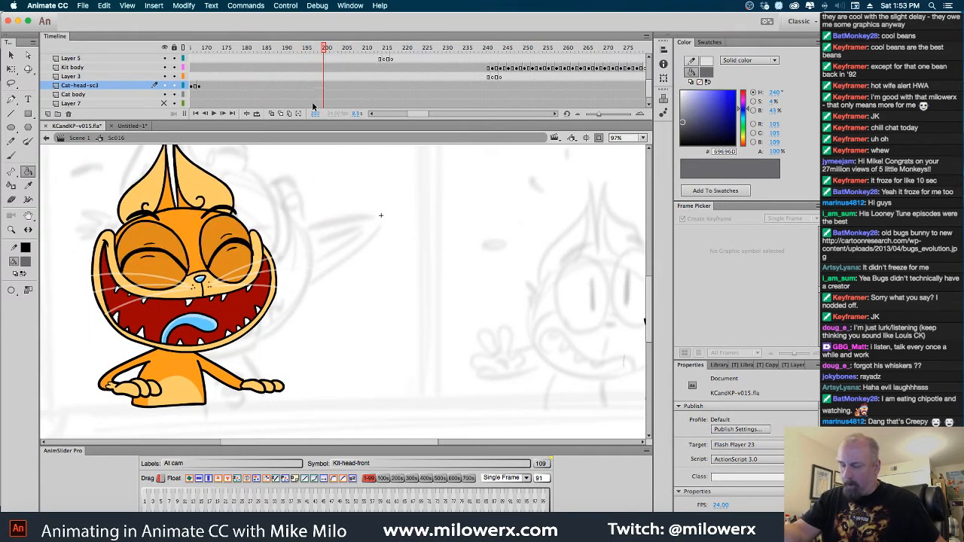
# Open the Kit-head-front symbol and copy frames 108 and 109 of Merged Layer
pyautogui.doubleClick(255, 241)
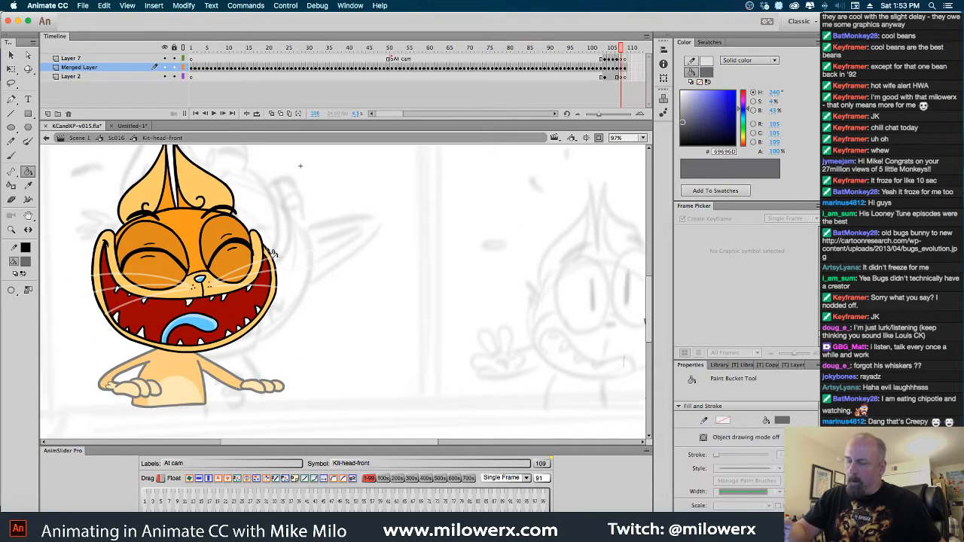
pyautogui.moveTo(621, 69); pyautogui.dragTo(629, 72)
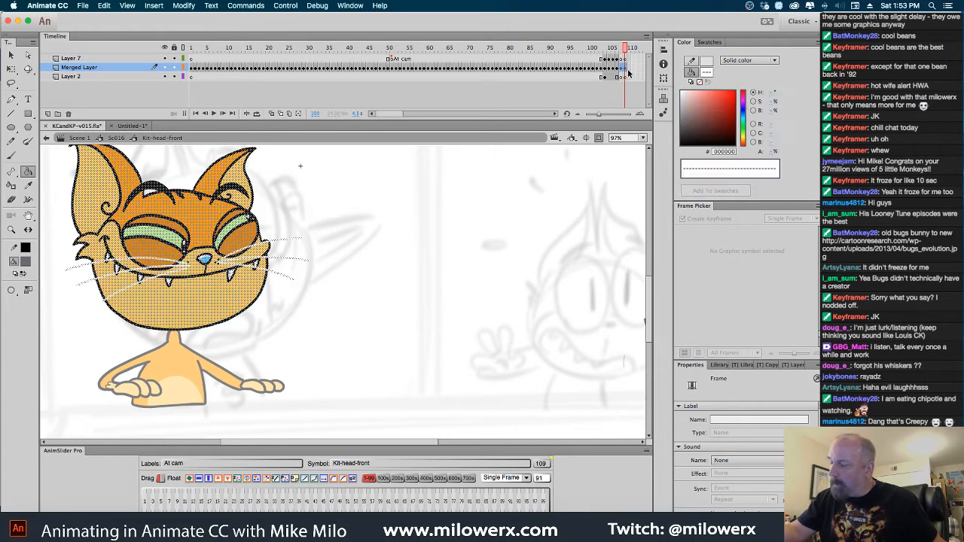
pyautogui.rightClick(622, 67)
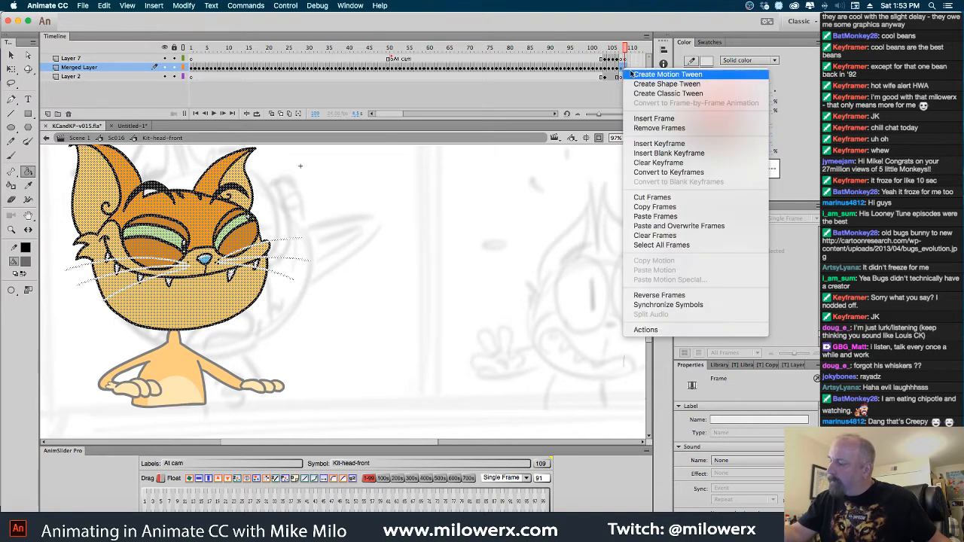
pyautogui.click(673, 207)
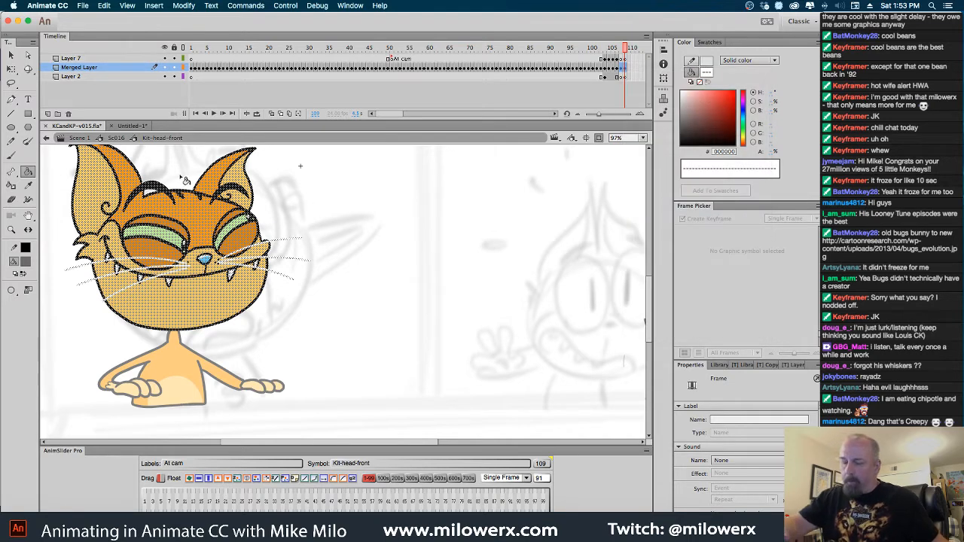
# Return to Sc016 and scrub between about frames 207 and 236 to compare both cats' expressions
pyautogui.click(117, 137)
pyautogui.moveTo(567, 307); pyautogui.dragTo(524, 312)
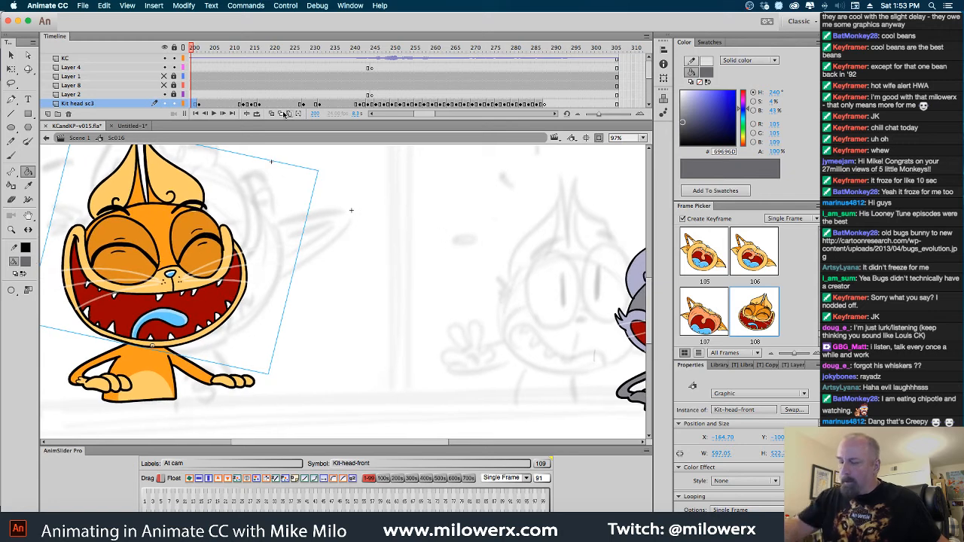
pyautogui.moveTo(191, 49); pyautogui.dragTo(336, 72)
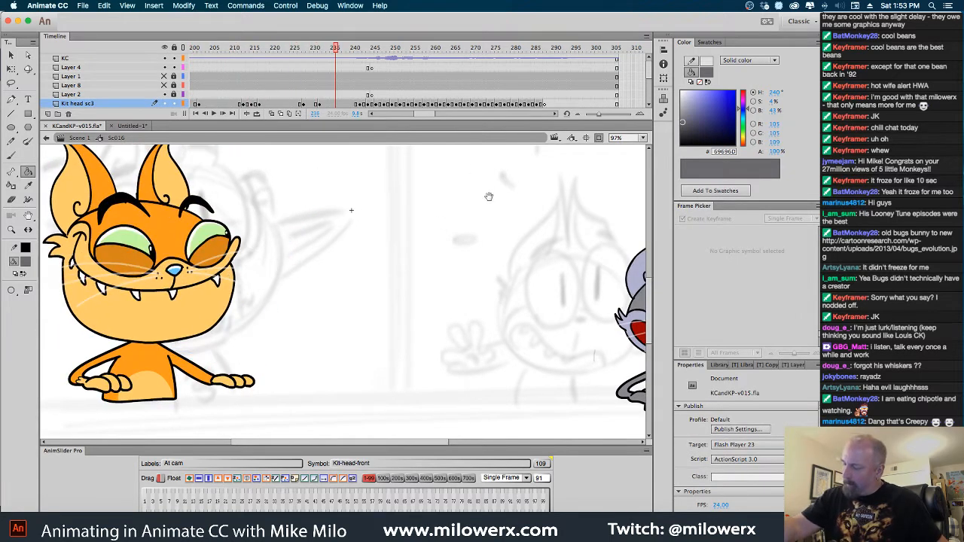
pyautogui.moveTo(510, 298)
pyautogui.mouseDown()
pyautogui.moveTo(292, 302)
pyautogui.moveTo(264, 286)
pyautogui.mouseUp()
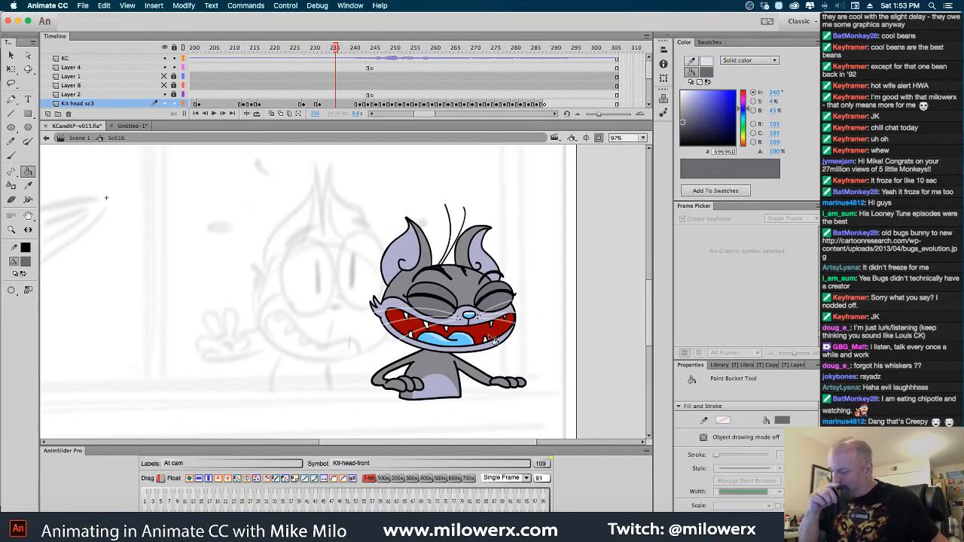
pyautogui.moveTo(338, 49)
pyautogui.mouseDown()
pyautogui.moveTo(399, 66)
pyautogui.moveTo(220, 75)
pyautogui.mouseUp()
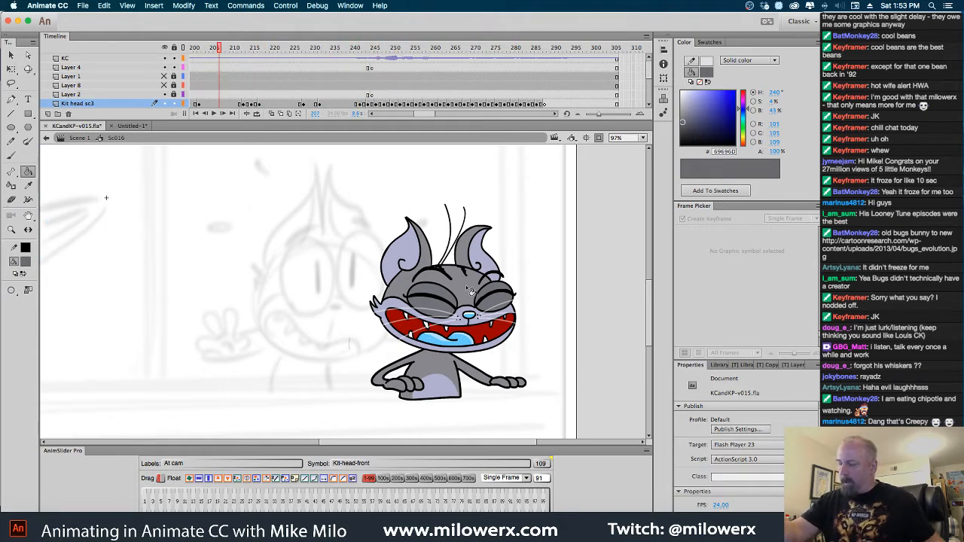
# Open the gray cat's Cat-head-sc3 symbol and paste the copied laughing head frames at frame 107
pyautogui.doubleClick(489, 299)
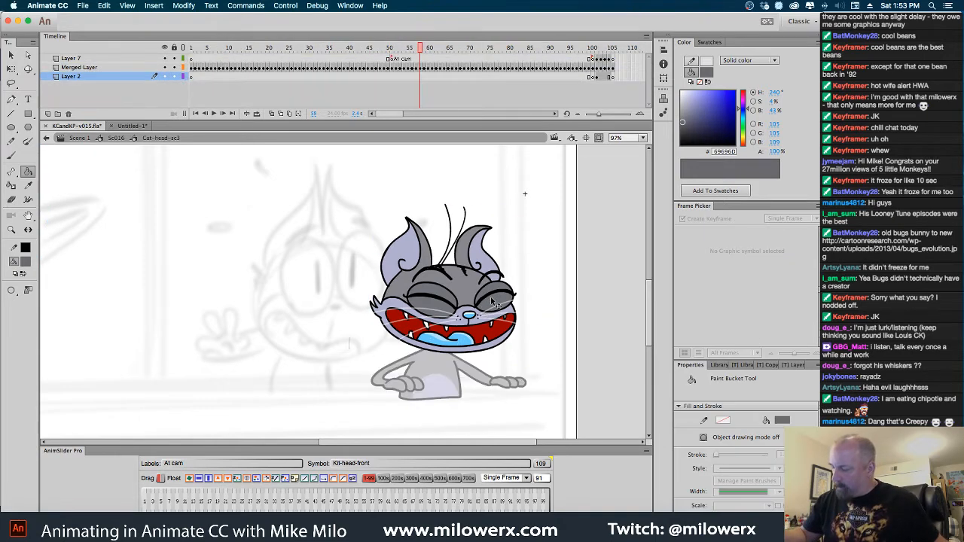
pyautogui.press('Return')
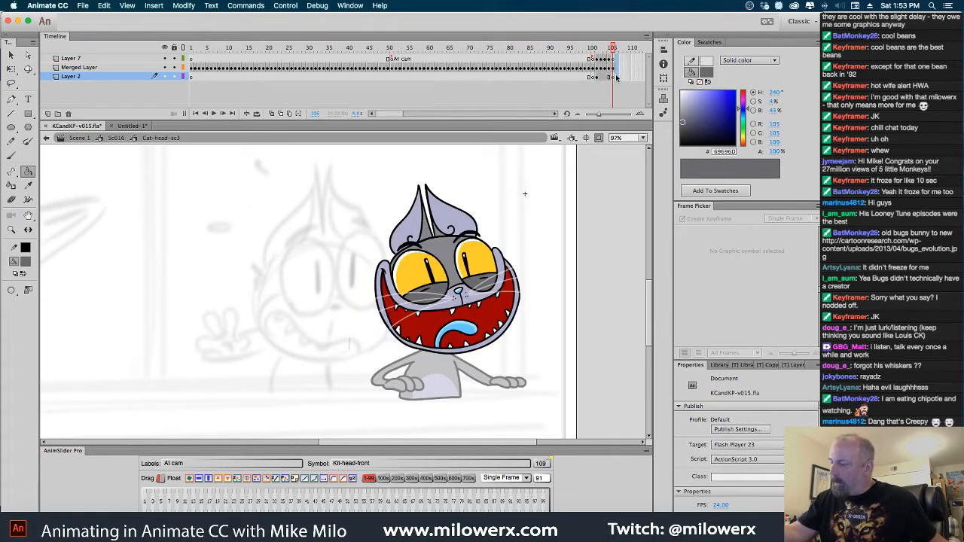
pyautogui.click(618, 68)
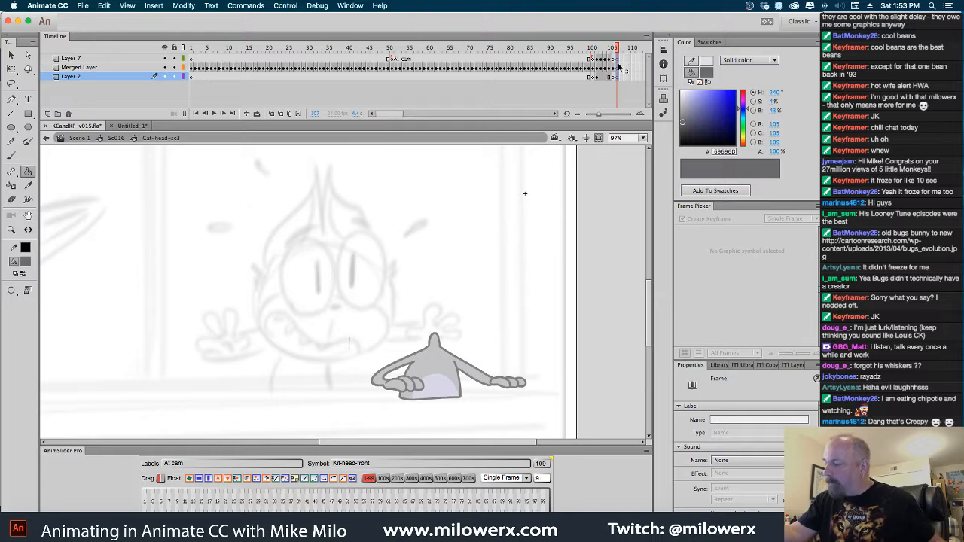
pyautogui.rightClick(619, 66)
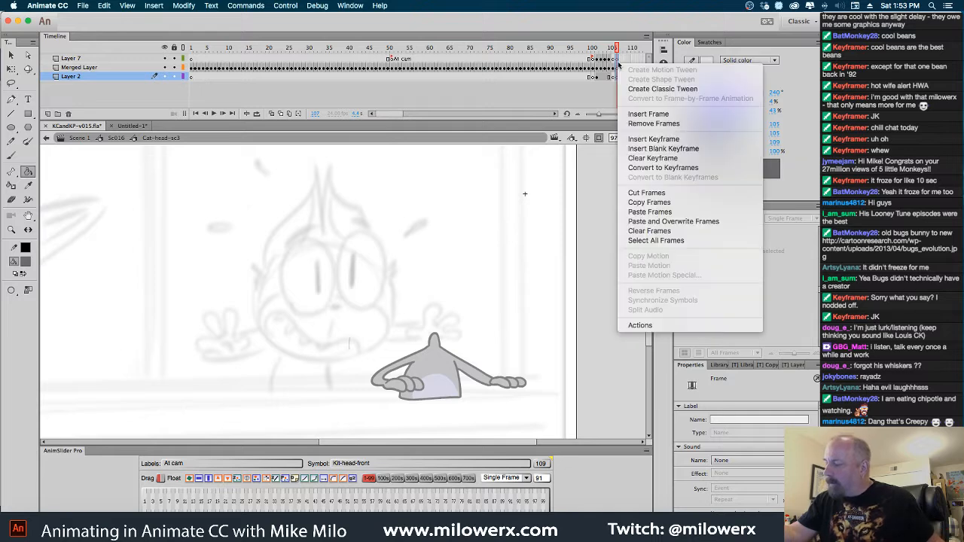
pyautogui.click(670, 213)
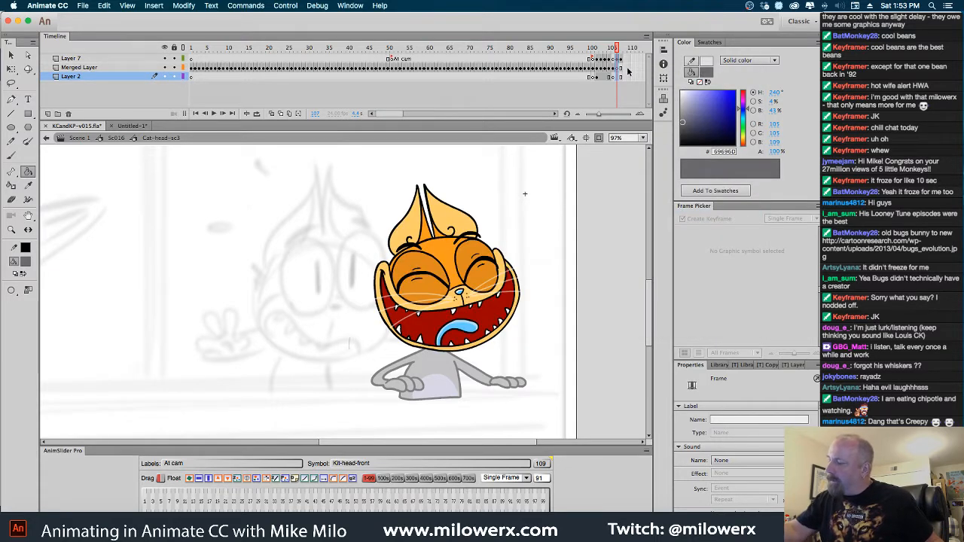
# Move the two pasted head frames from Layer 7 to Merged Layer at frame 107 and deselect the artwork
pyautogui.click(622, 66)
pyautogui.click(618, 61)
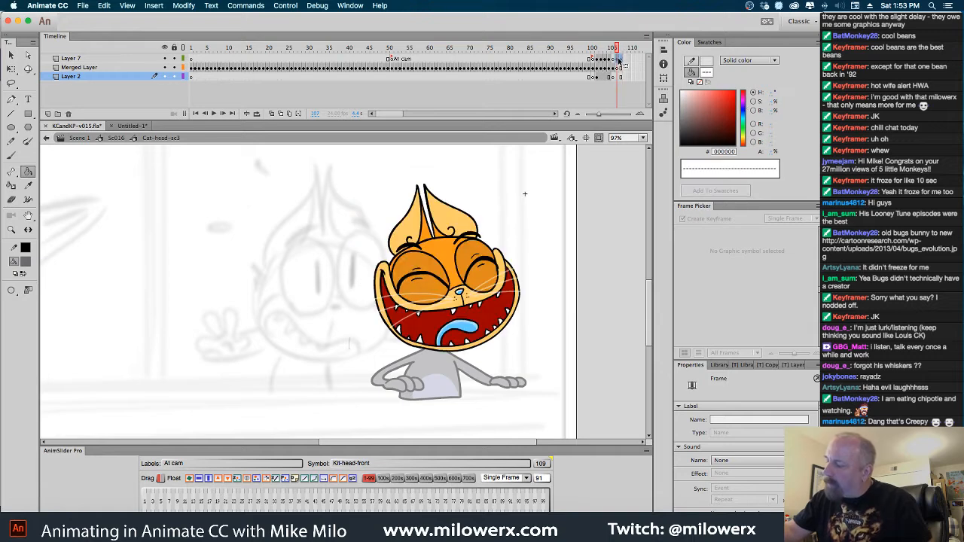
pyautogui.click(619, 68)
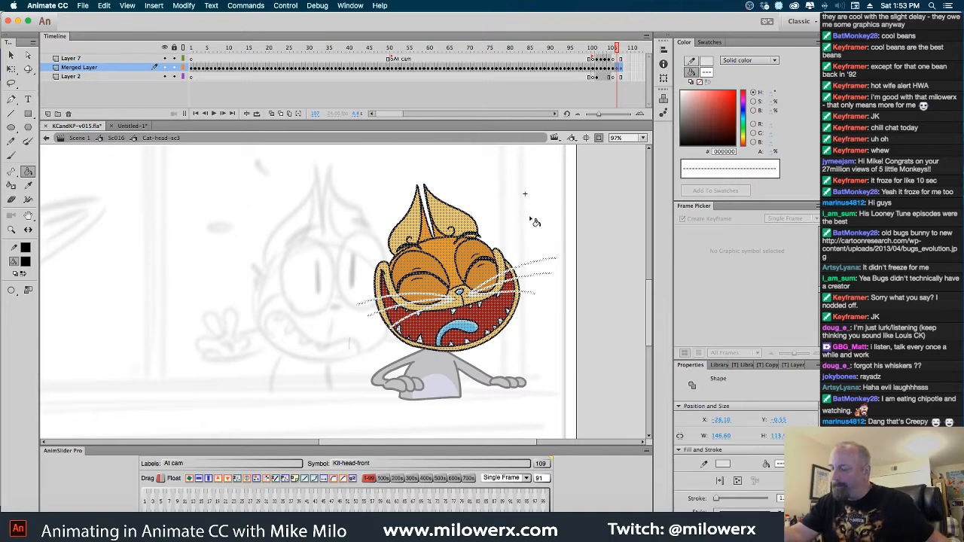
pyautogui.click(523, 219)
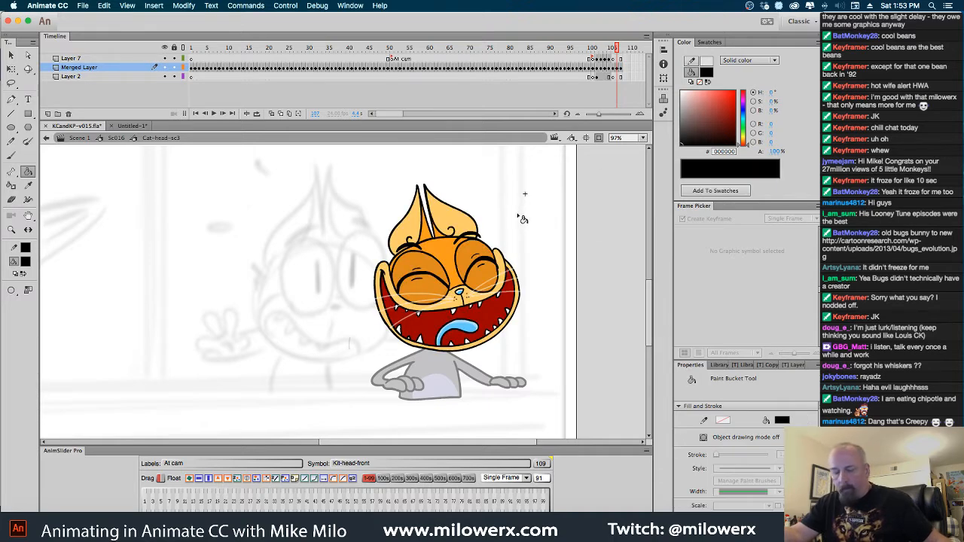
# Fill the laughing head's orange forehead and the area between the ears with gray #87878D
pyautogui.click(27, 261)
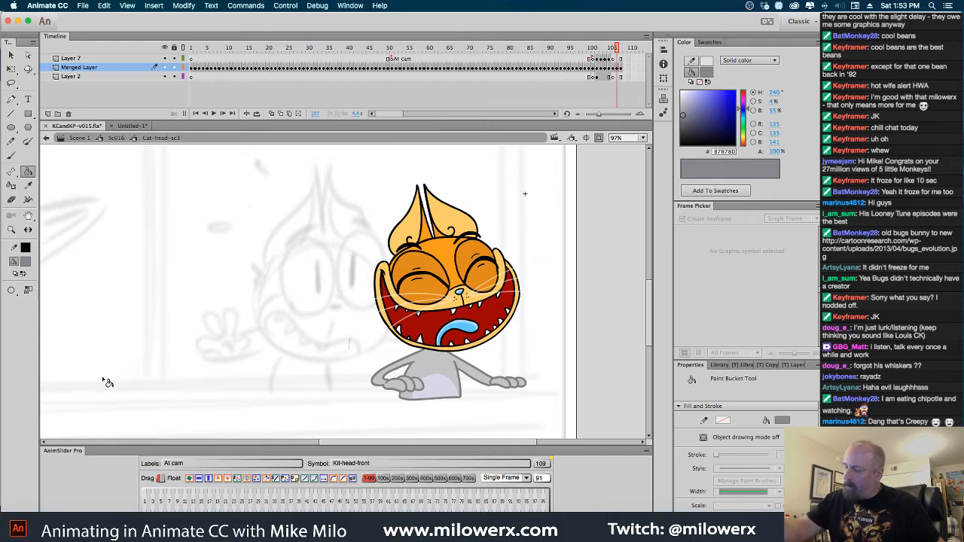
pyautogui.click(437, 235)
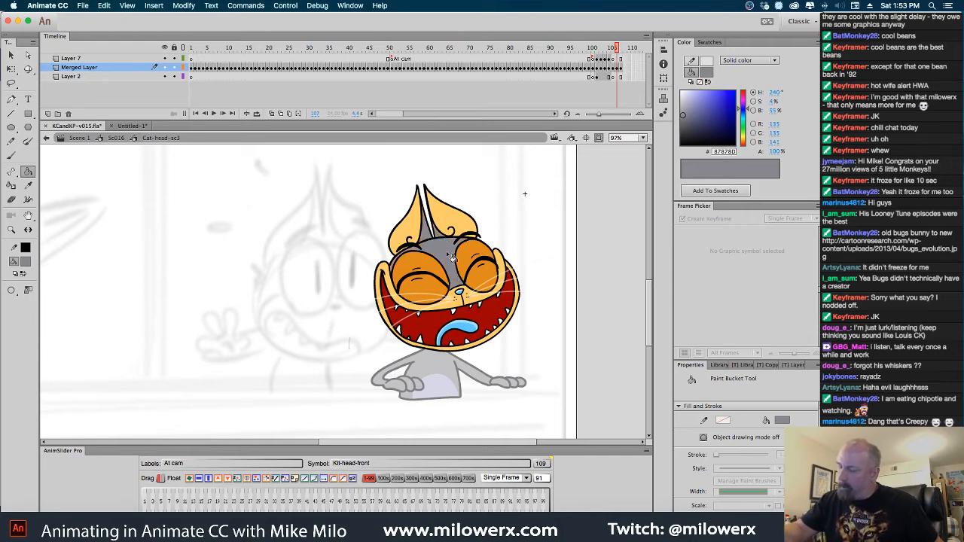
pyautogui.keyDown('super'); pyautogui.click(491, 263); pyautogui.keyUp('super')
pyautogui.moveTo(483, 274); pyautogui.dragTo(544, 207)
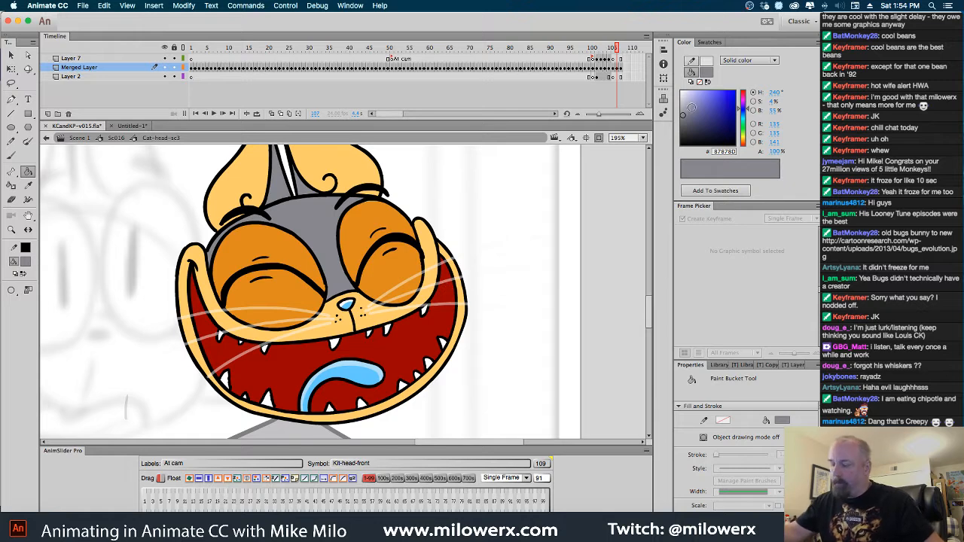
# Darken the fill color to #68686D and fill the closed right eye's upper lid, lower lid and remaining orange corner
pyautogui.press(',')
pyautogui.press('.')
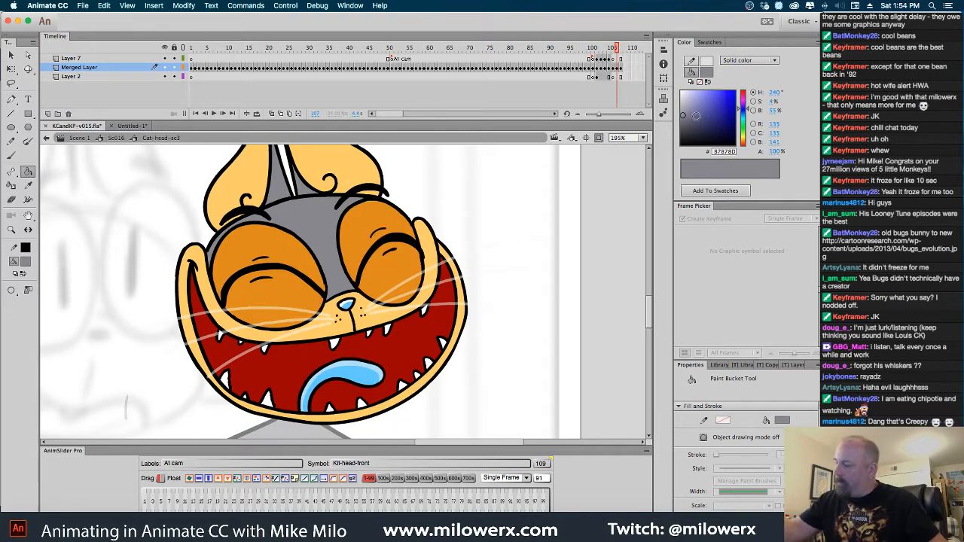
pyautogui.moveTo(683, 114); pyautogui.dragTo(683, 122)
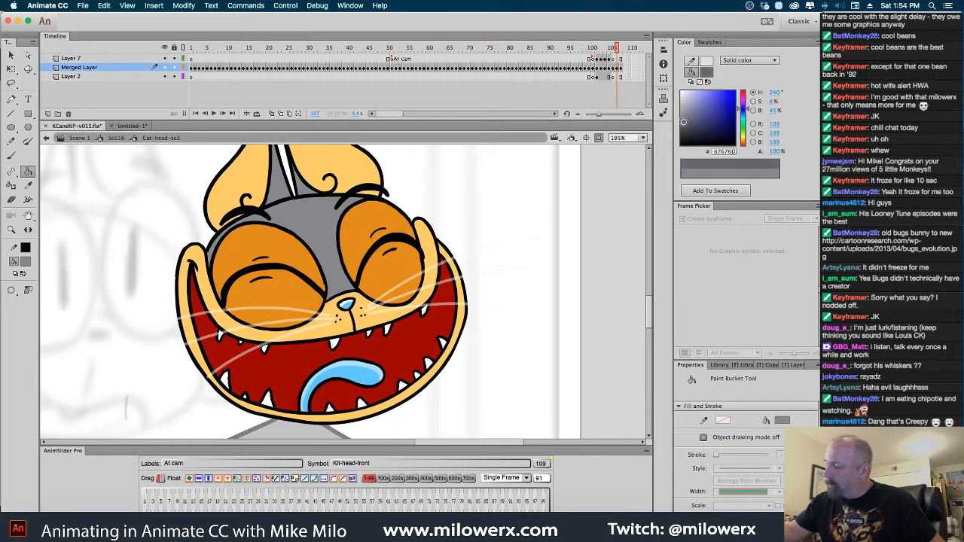
pyautogui.click(373, 216)
pyautogui.click(397, 270)
pyautogui.click(407, 292)
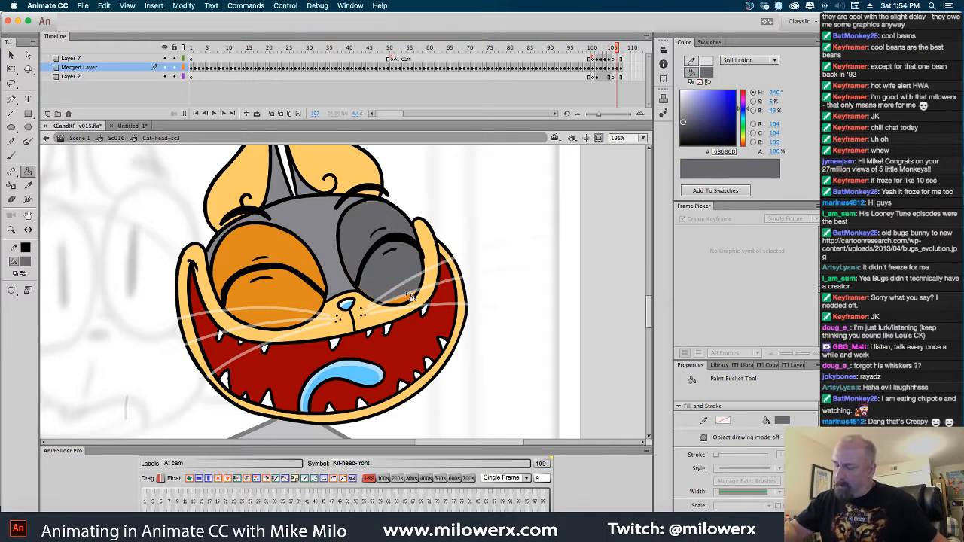
pyautogui.click(404, 300)
# Fill the leftover green sliver along the top edge of the right eyelid with dark gray #68686D
pyautogui.keyDown('super'); pyautogui.click(387, 229); pyautogui.keyUp('super')
pyautogui.keyDown('super'); pyautogui.click(386, 226); pyautogui.keyUp('super')
pyautogui.hscroll(-5, 275, 317)
pyautogui.scroll(-2, 275, 316)
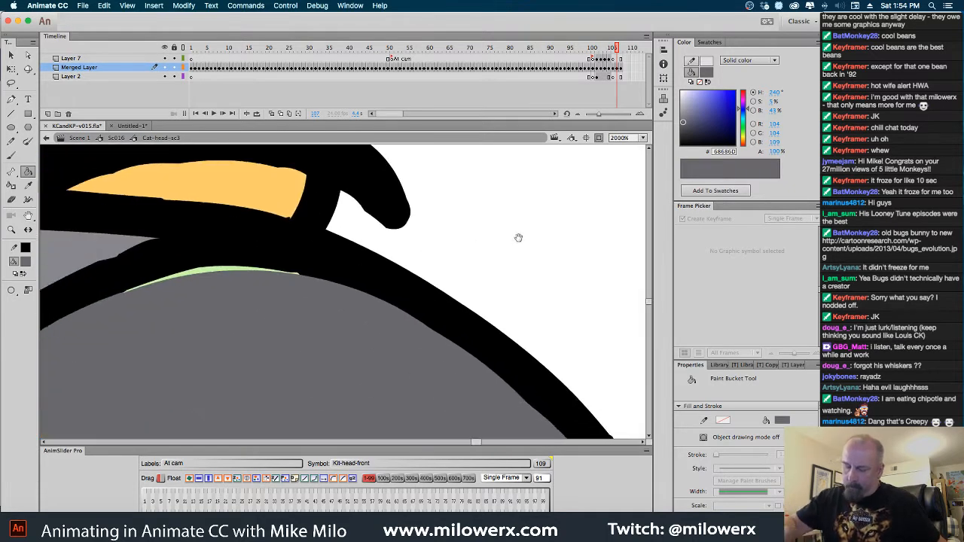
pyautogui.click(294, 270)
pyautogui.keyDown('alt'); pyautogui.keyDown('super'); pyautogui.click(332, 281); pyautogui.keyUp('super'); pyautogui.keyUp('alt')
pyautogui.keyDown('alt'); pyautogui.keyDown('super'); pyautogui.click(322, 284); pyautogui.keyUp('super'); pyautogui.keyUp('alt')
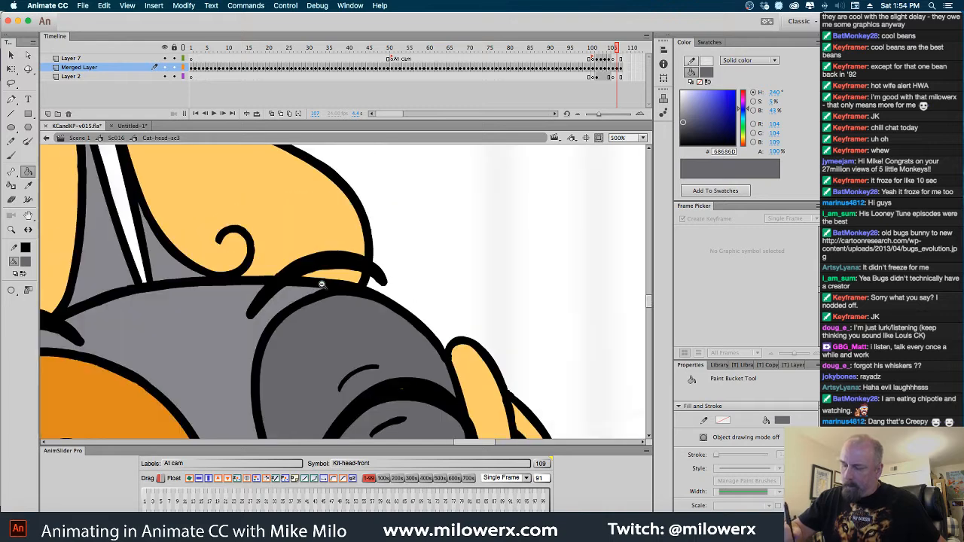
# Fill the laughing head's closed left eye, covering the upper lid, lower lid and remaining orange areas, with dark gray #68686D
pyautogui.keyDown('alt'); pyautogui.keyDown('super'); pyautogui.click(347, 312); pyautogui.keyUp('super'); pyautogui.keyUp('alt')
pyautogui.moveTo(367, 322); pyautogui.dragTo(379, 243)
pyautogui.click(263, 286)
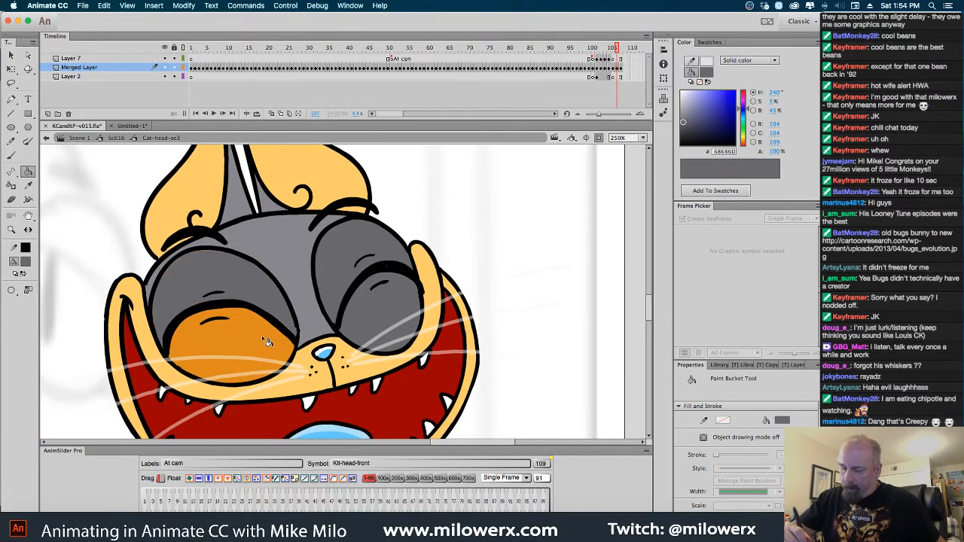
pyautogui.click(262, 335)
pyautogui.click(254, 373)
pyautogui.click(253, 382)
pyautogui.moveTo(299, 372); pyautogui.dragTo(328, 286)
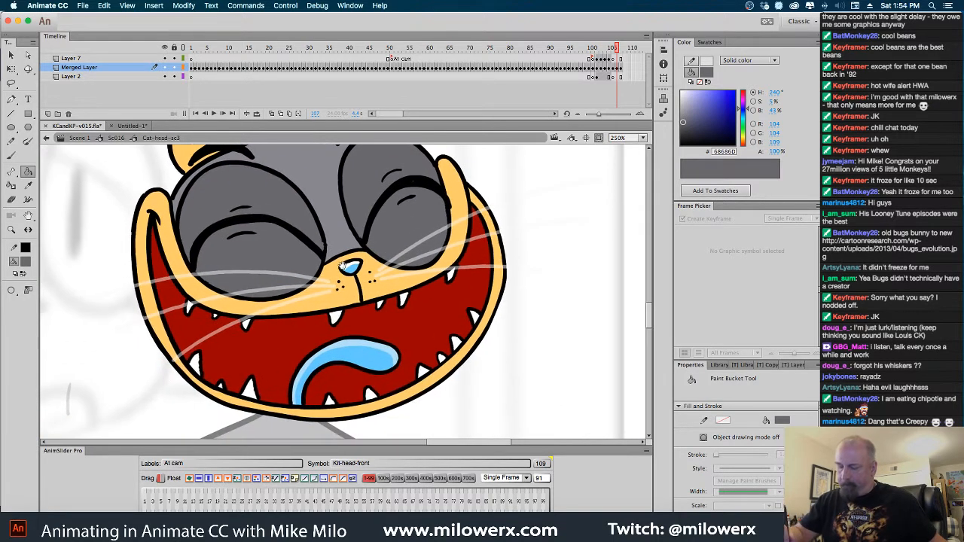
# Set the fill color to #AFAFCE and fill the laughing head's muzzle, both cheeks and the jaw around the mouth
pyautogui.click(27, 263)
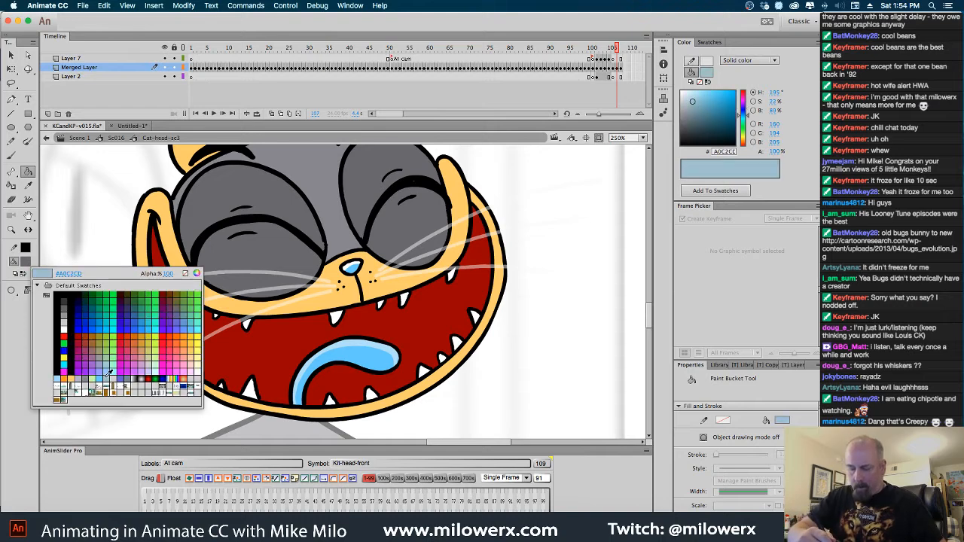
pyautogui.click(110, 374)
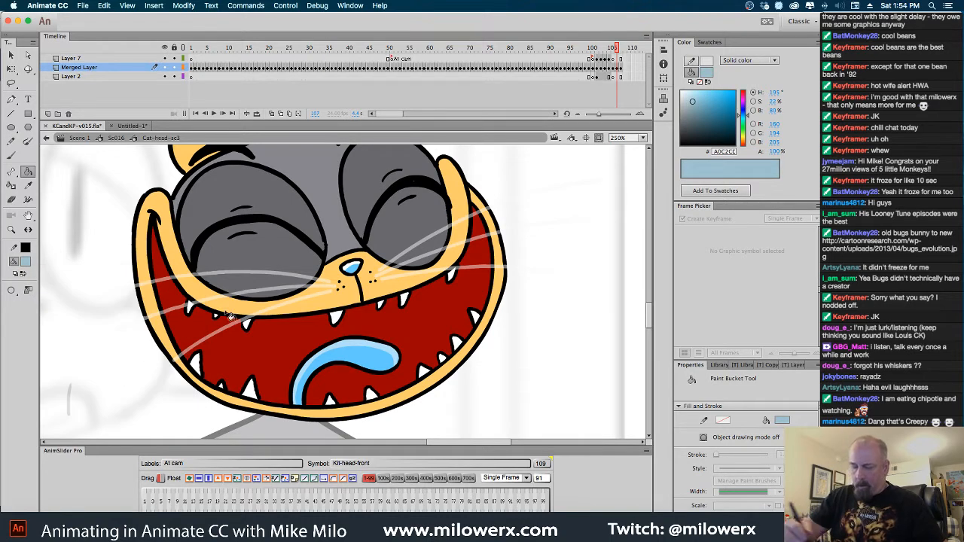
pyautogui.click(28, 263)
pyautogui.click(90, 373)
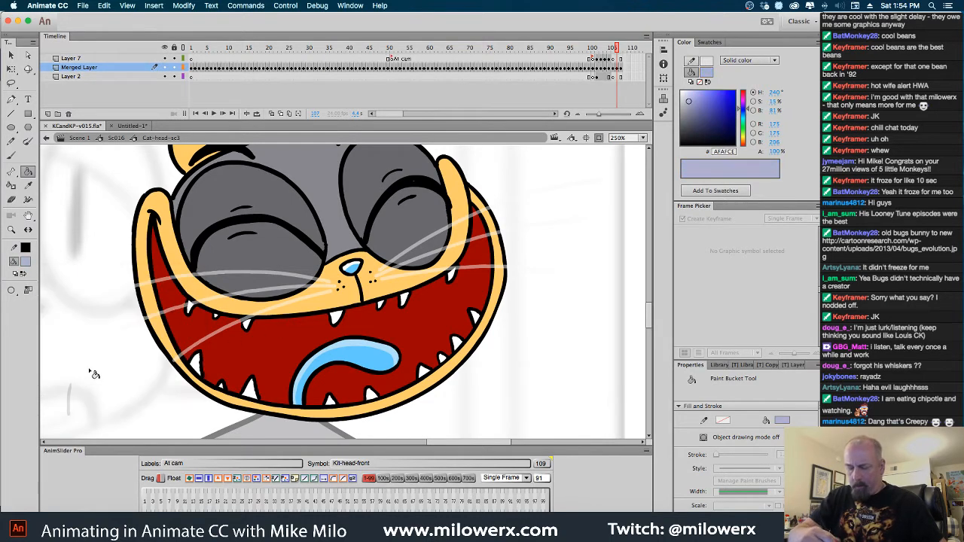
pyautogui.click(317, 309)
pyautogui.click(179, 260)
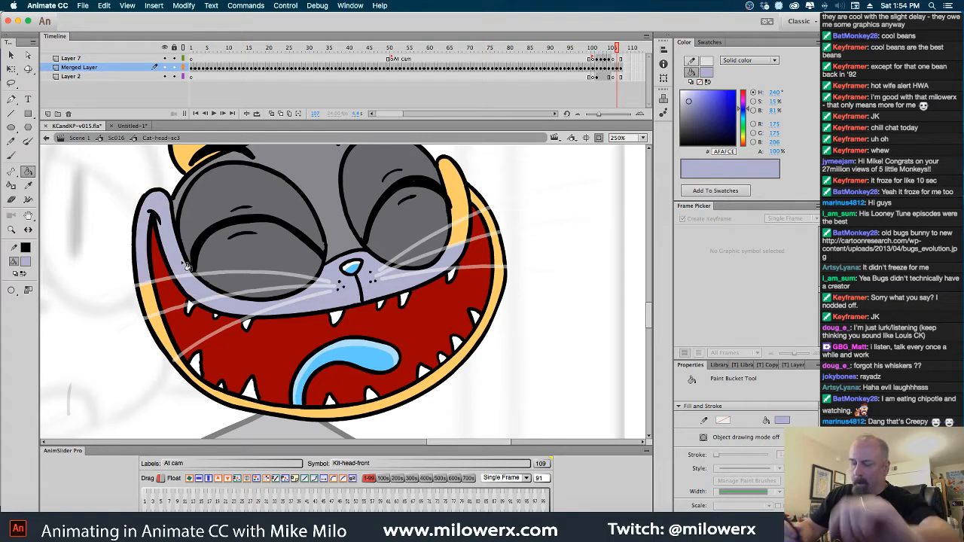
pyautogui.click(202, 388)
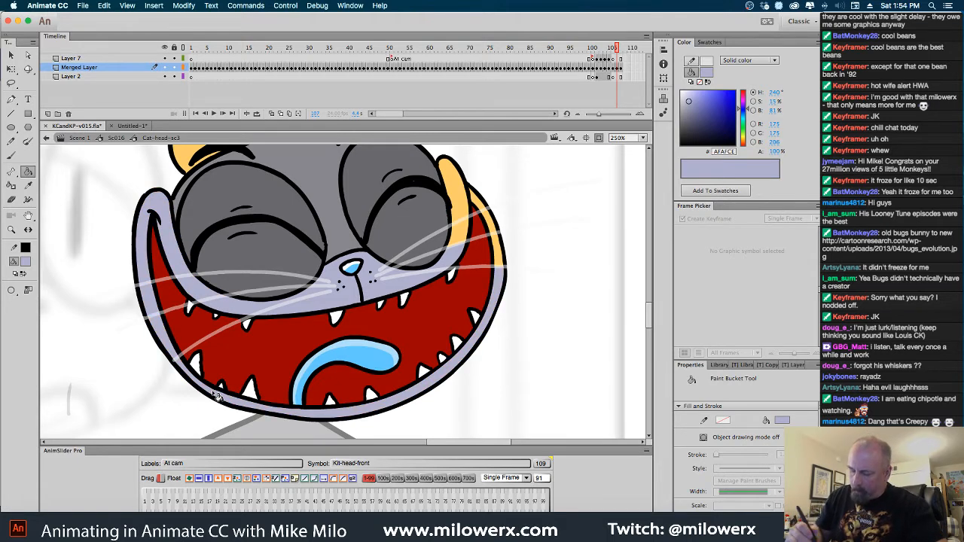
pyautogui.click(463, 197)
pyautogui.click(461, 236)
# Fill both of the laughing head's inner ears with lavender gray #AFAFCE
pyautogui.moveTo(412, 171); pyautogui.dragTo(452, 296)
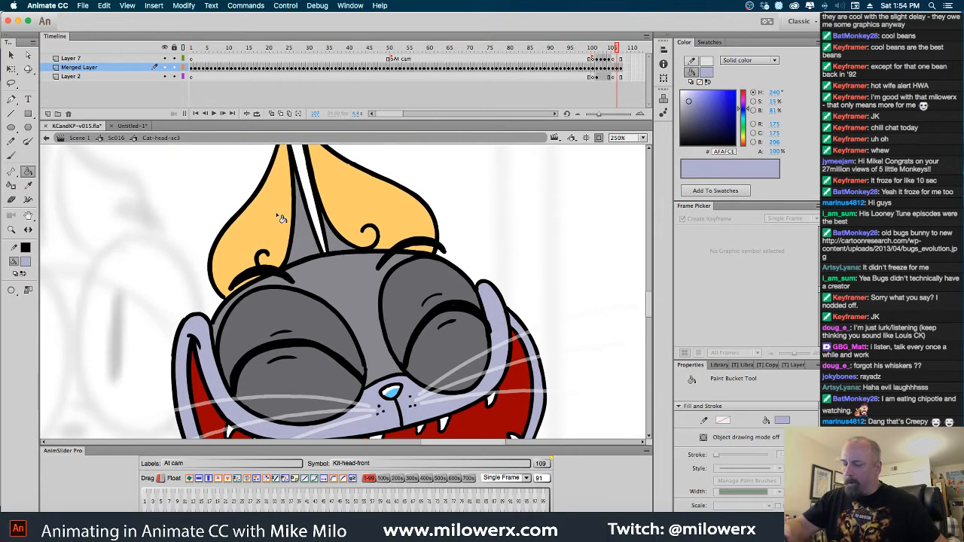
pyautogui.click(281, 219)
pyautogui.click(365, 206)
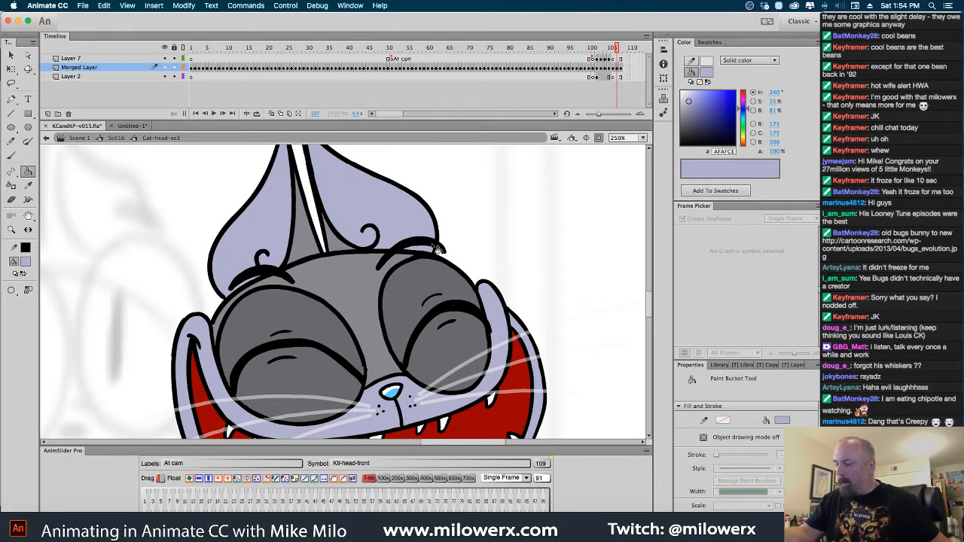
pyautogui.press('super+minus')
pyautogui.moveTo(432, 290)
pyautogui.mouseDown()
pyautogui.moveTo(445, 244)
pyautogui.moveTo(471, 235)
pyautogui.mouseUp()
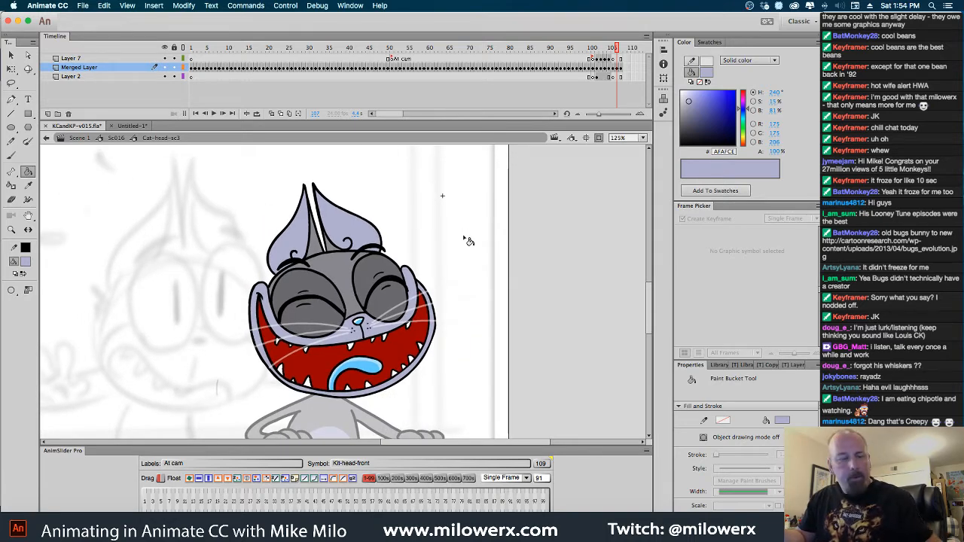
# On frame 108, deselect the grinning head and fill its inner ears, cheek, muzzle and chin with #AFAFCE
pyautogui.press('.')
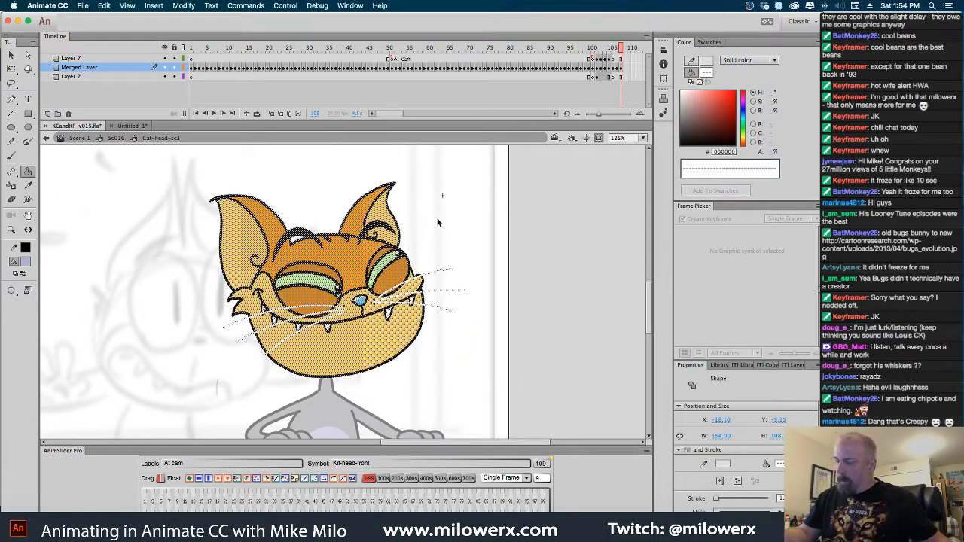
pyautogui.click(438, 223)
pyautogui.click(386, 215)
pyautogui.click(266, 258)
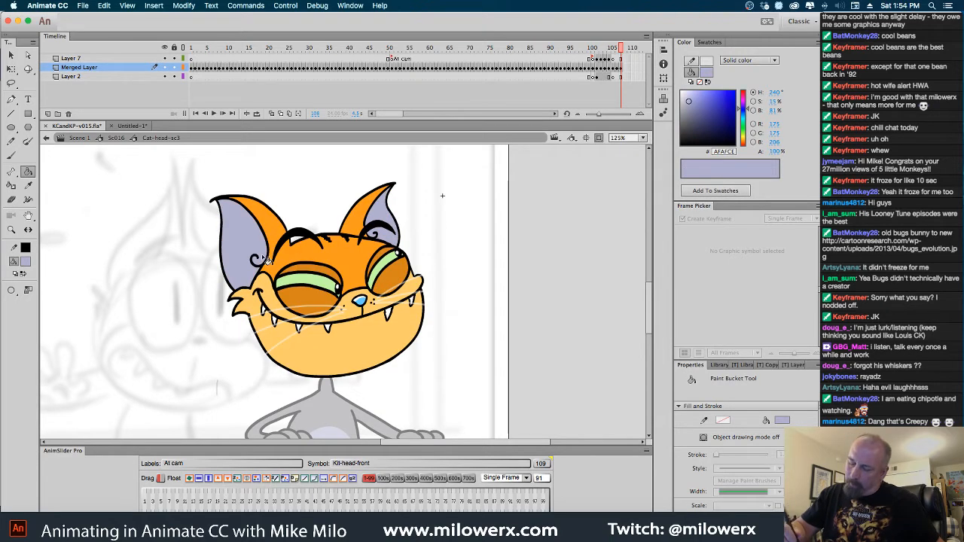
pyautogui.click(278, 312)
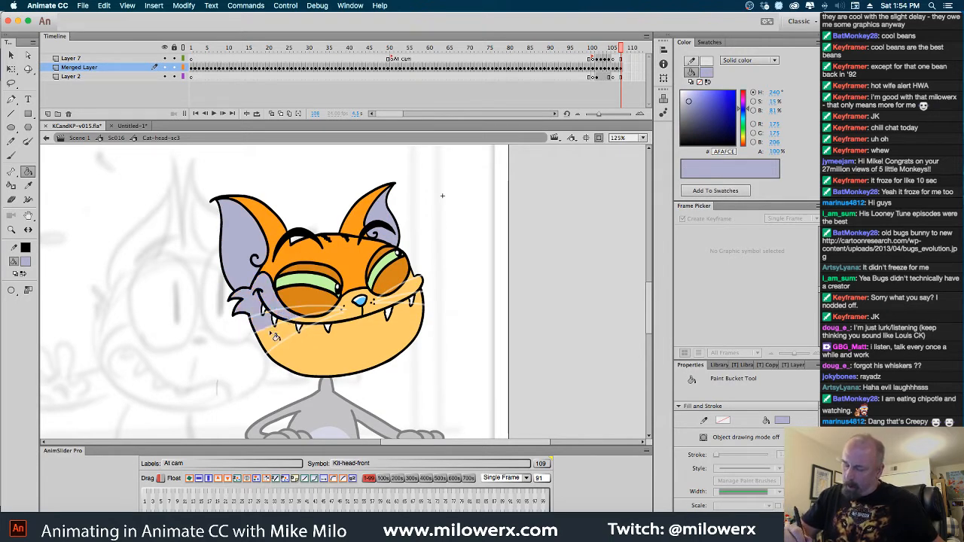
pyautogui.click(275, 337)
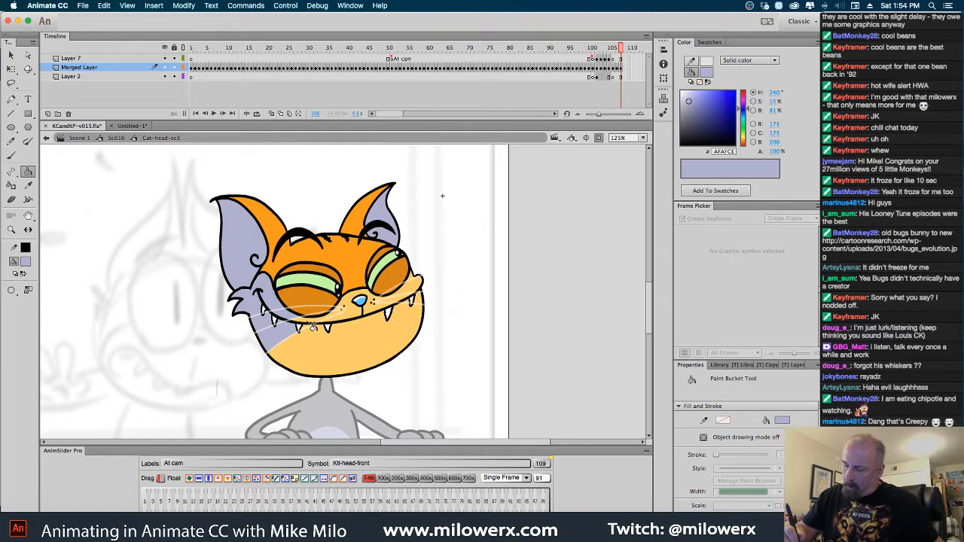
pyautogui.click(312, 326)
pyautogui.click(345, 364)
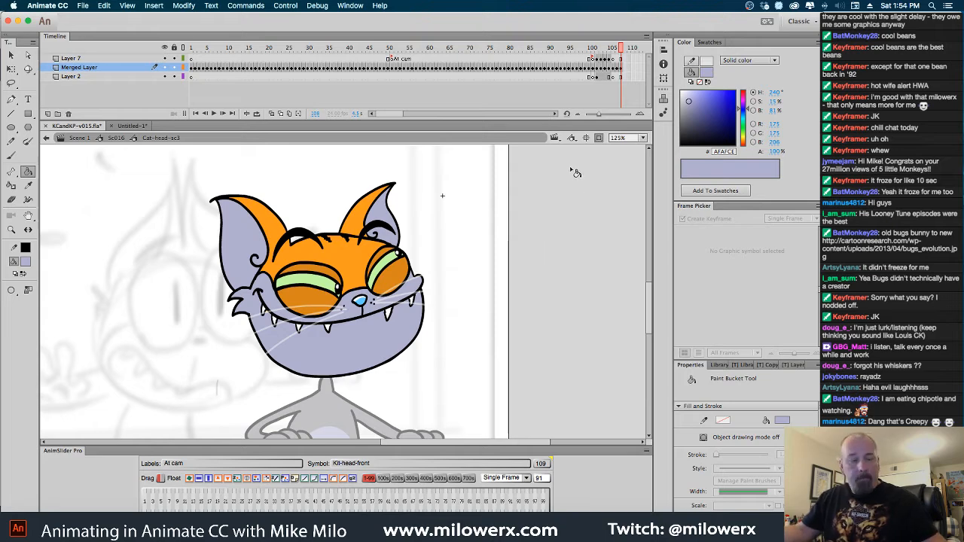
# Sample dark gray #68686D from the laughing head on frame 107 and fill the grinning head's upper and lower eyelids on frame 108
pyautogui.press(',')
pyautogui.click(25, 262)
pyautogui.click(327, 295)
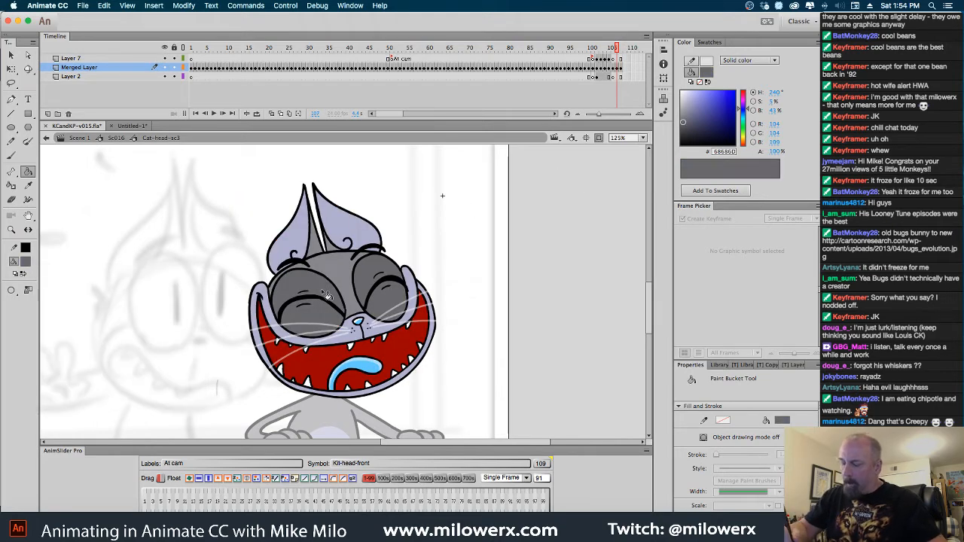
pyautogui.press('.')
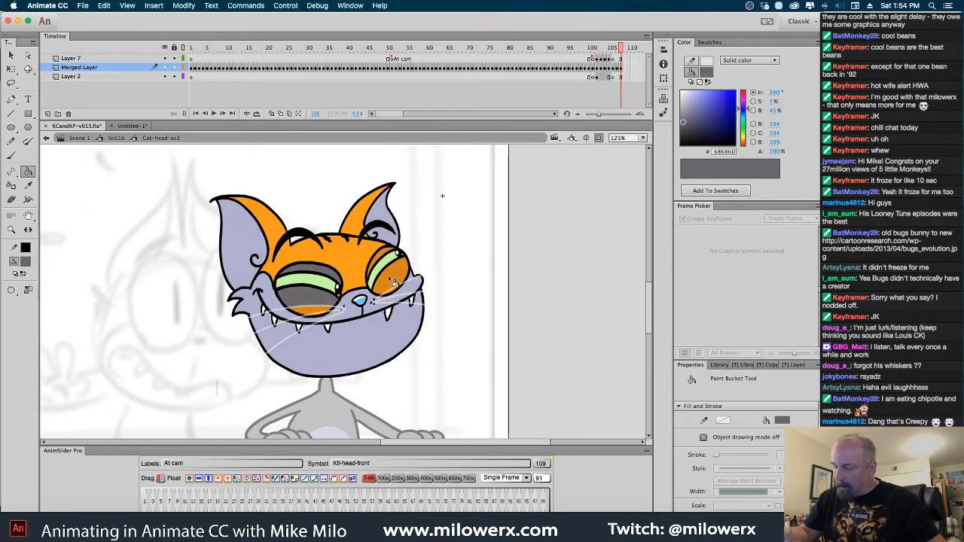
pyautogui.click(392, 281)
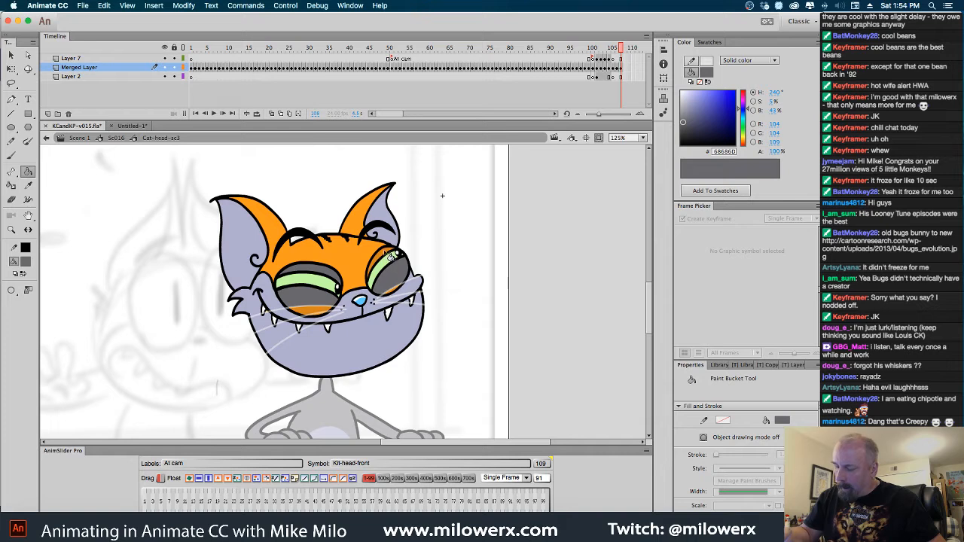
pyautogui.click(324, 312)
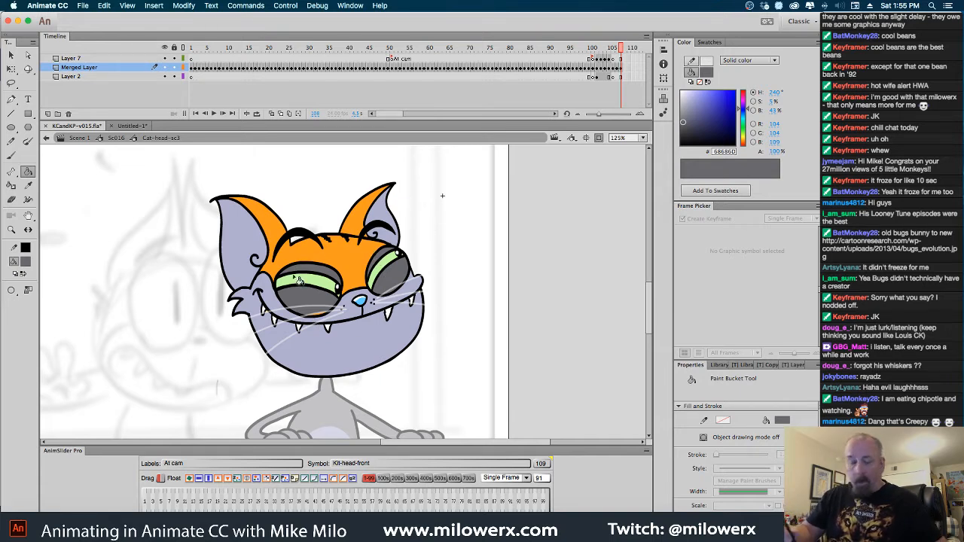
pyautogui.click(324, 312)
pyautogui.click(326, 312)
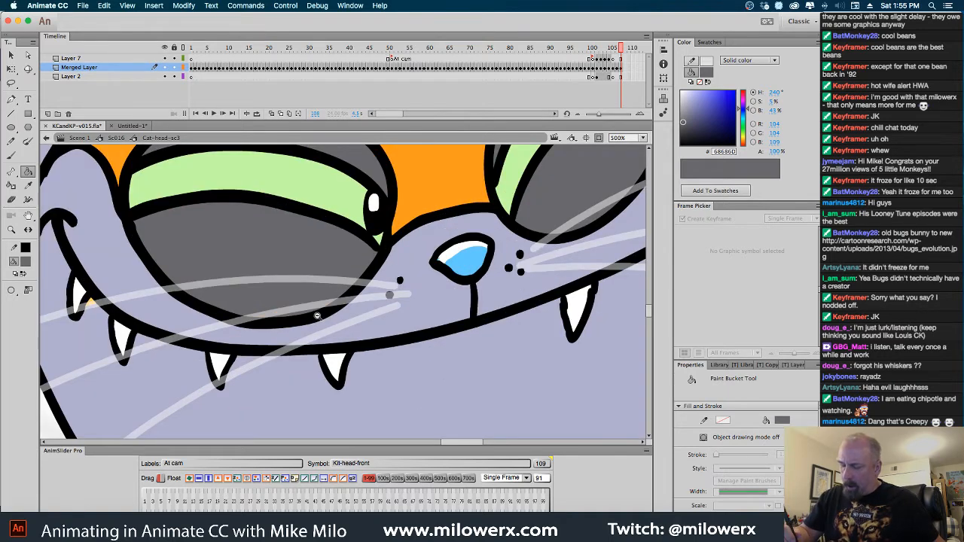
pyautogui.keyDown('alt'); pyautogui.click(317, 317); pyautogui.keyUp('alt')
pyautogui.keyDown('alt'); pyautogui.click(320, 313); pyautogui.keyUp('alt')
pyautogui.keyDown('alt'); pyautogui.click(323, 311); pyautogui.keyUp('alt')
pyautogui.click(387, 266)
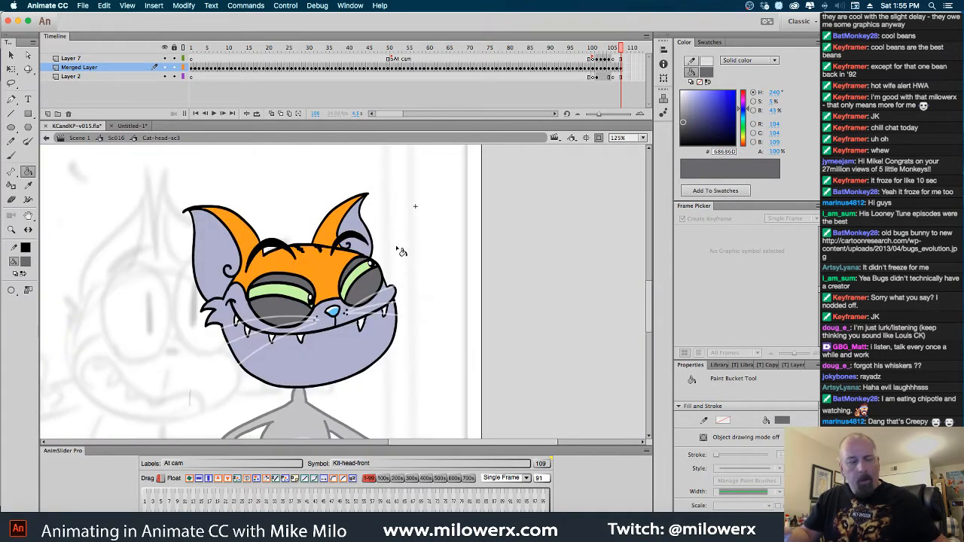
# Sample gray #87878D from the laughing head's forehead and fill the grinning head's orange forehead and outer ears
pyautogui.press(',')
pyautogui.click(29, 264)
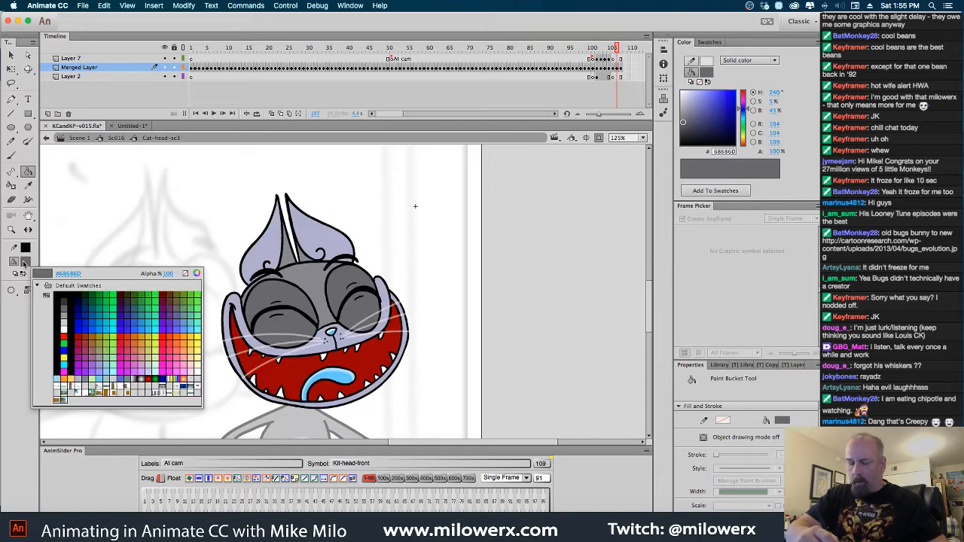
pyautogui.click(314, 287)
pyautogui.press('.')
pyautogui.click(314, 287)
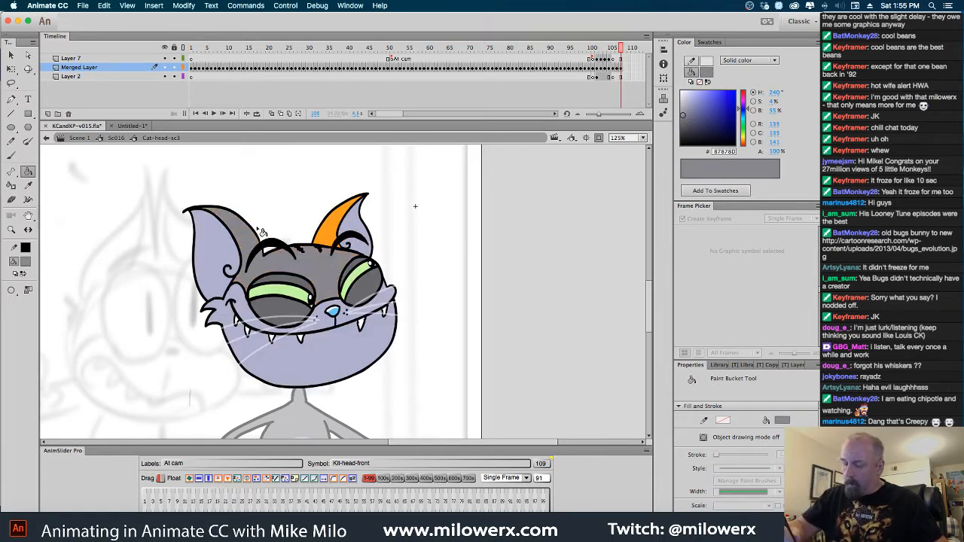
# Compare the recolored laughing and grinning heads by flipping between frames 107 and 108
pyautogui.press(',')
pyautogui.press('.')
pyautogui.press(',')
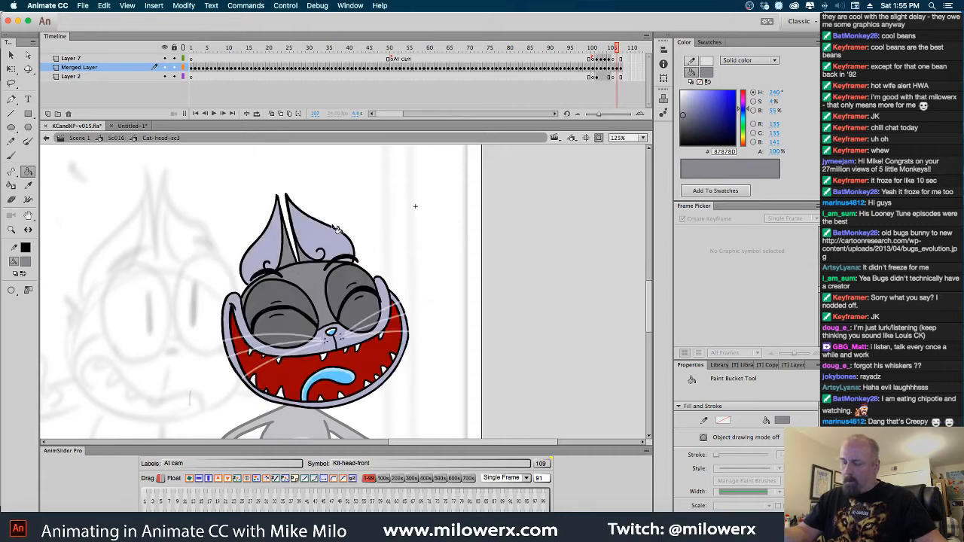
pyautogui.press('.')
pyautogui.press(',')
pyautogui.press('.')
pyautogui.press(',')
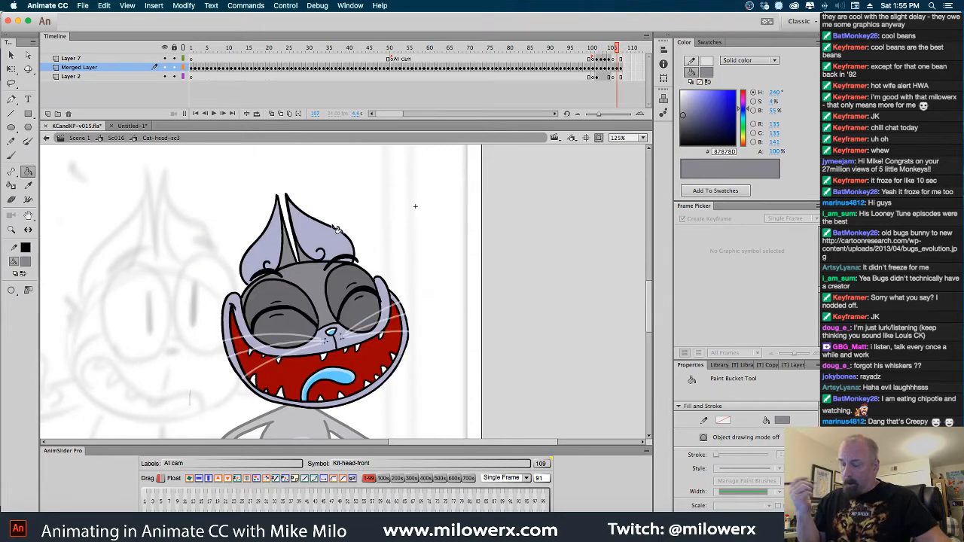
pyautogui.press('.')
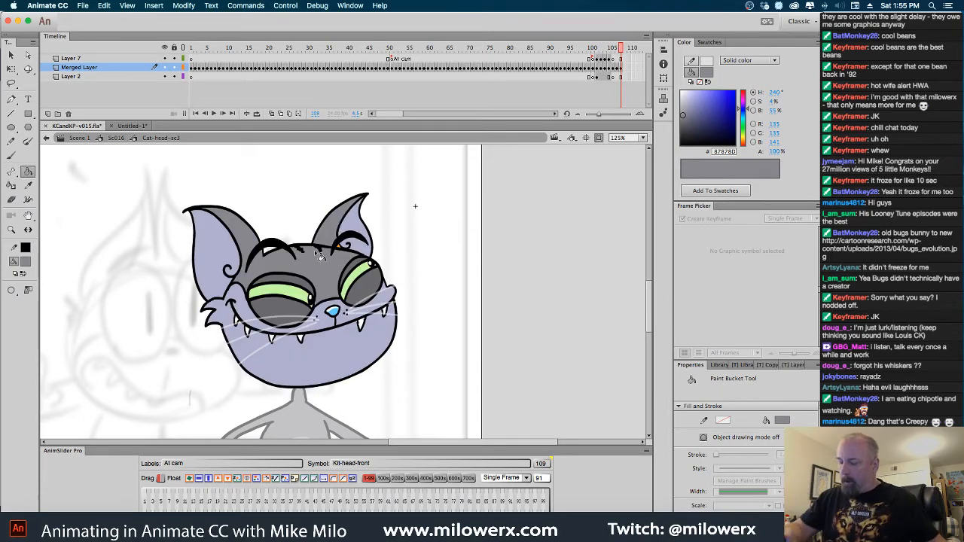
pyautogui.click(27, 262)
pyautogui.click(329, 235)
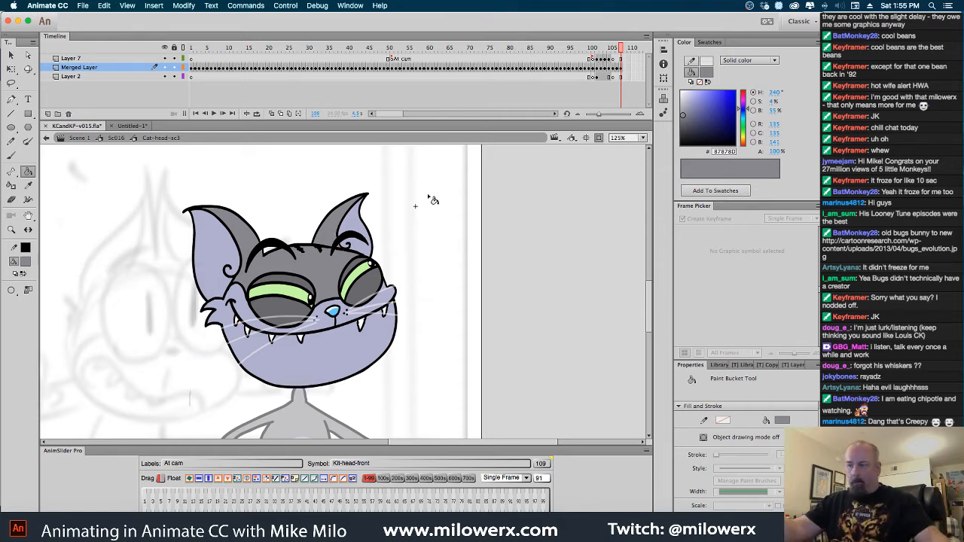
pyautogui.press(',')
pyautogui.press('.')
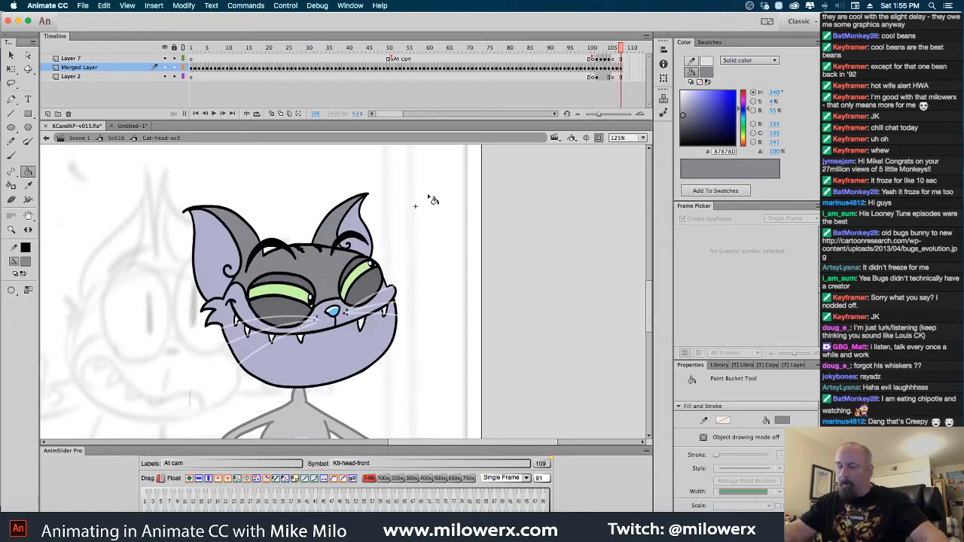
# Set the fill color to yellow #FFCC00 and fill the green areas of both of the grinning head's eyes
pyautogui.click(28, 262)
pyautogui.click(159, 369)
pyautogui.click(275, 296)
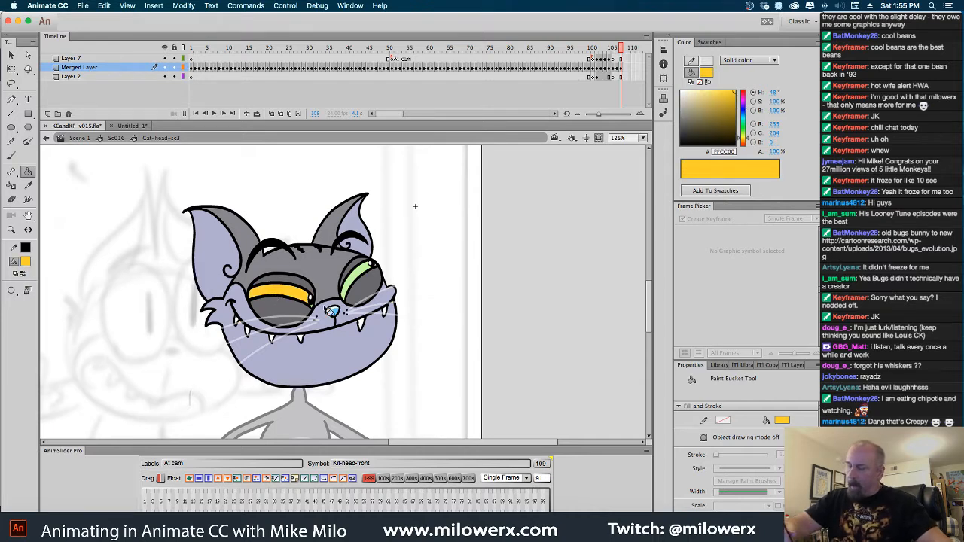
pyautogui.click(360, 282)
# Fill the remaining green corner slivers of both of the grinning head's eyes with yellow #FFCC00
pyautogui.press('super+equal')
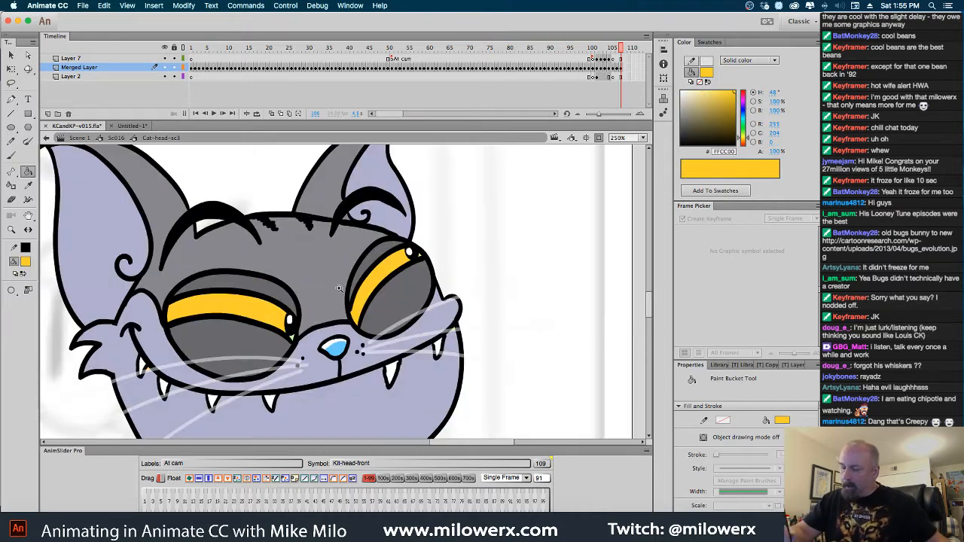
pyautogui.click(300, 332)
pyautogui.hscroll(5, 328, 307)
pyautogui.scroll(2, 329, 308)
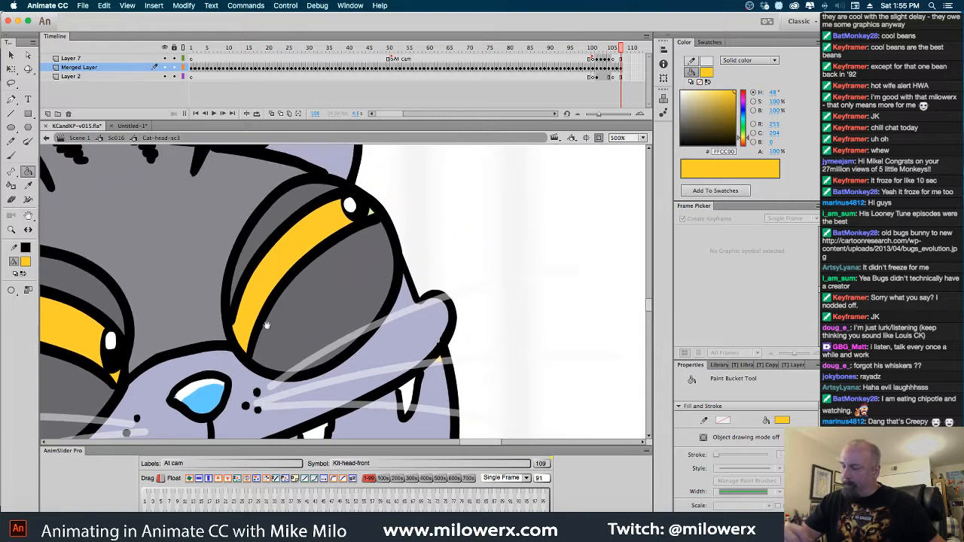
pyautogui.click(385, 221)
pyautogui.press('super+z')
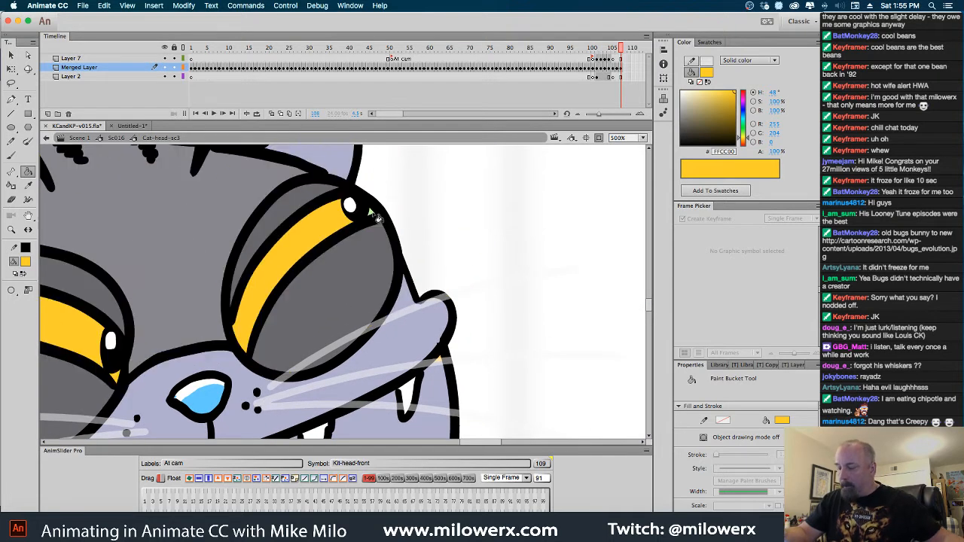
pyautogui.click(375, 218)
pyautogui.press('super+z')
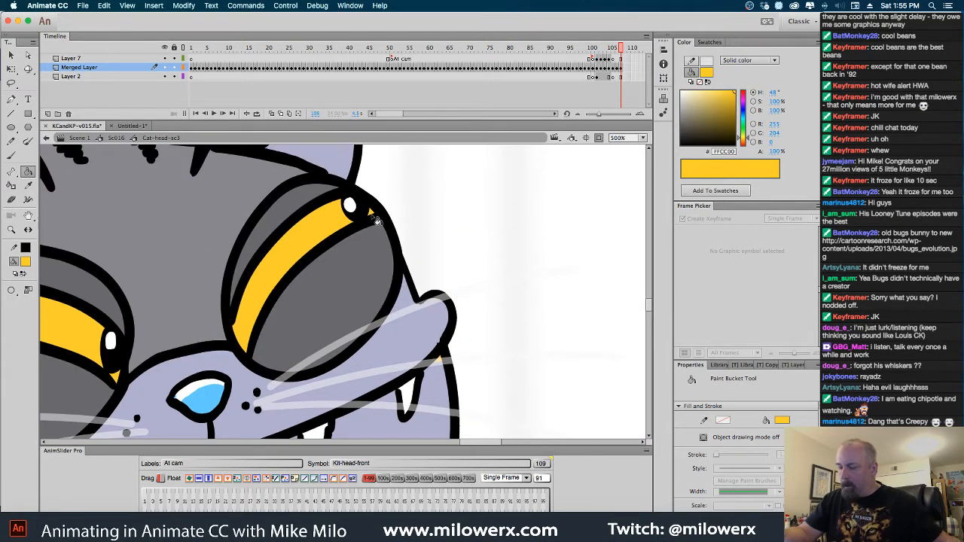
pyautogui.keyDown('alt'); pyautogui.click(403, 231); pyautogui.keyUp('alt')
pyautogui.keyDown('alt'); pyautogui.click(403, 231); pyautogui.keyUp('alt')
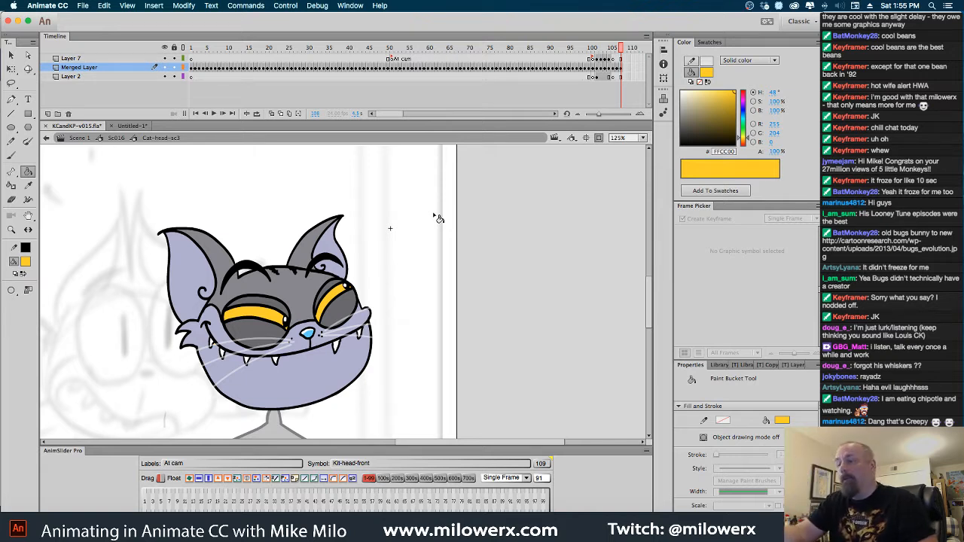
# Scrub the head symbol's timeline back to about frame 100 and return to the Sc016 symbol
pyautogui.moveTo(620, 49); pyautogui.dragTo(589, 52)
pyautogui.click(117, 138)
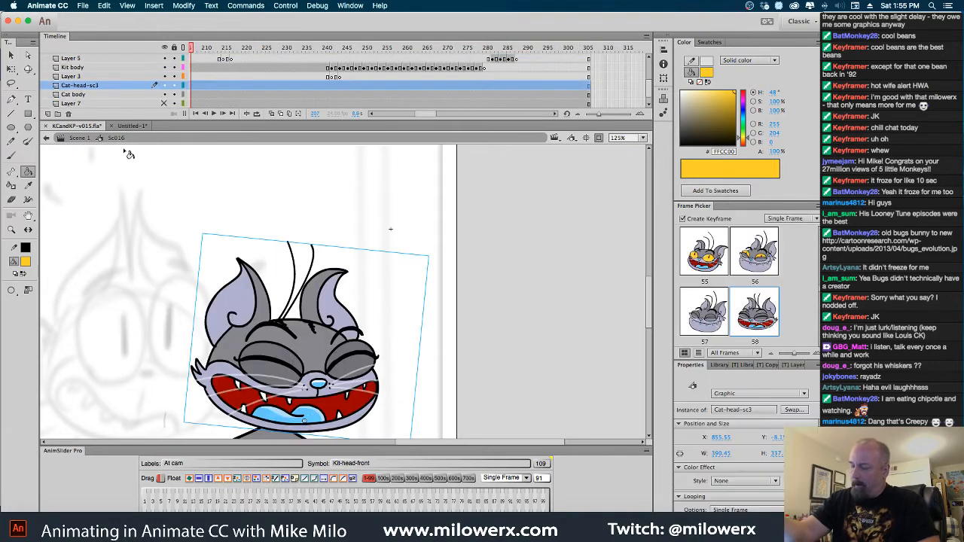
# Open the gray cat's head symbol for editing and insert a blank keyframe at frame 109 on Layer 2
pyautogui.moveTo(422, 112); pyautogui.dragTo(416, 113)
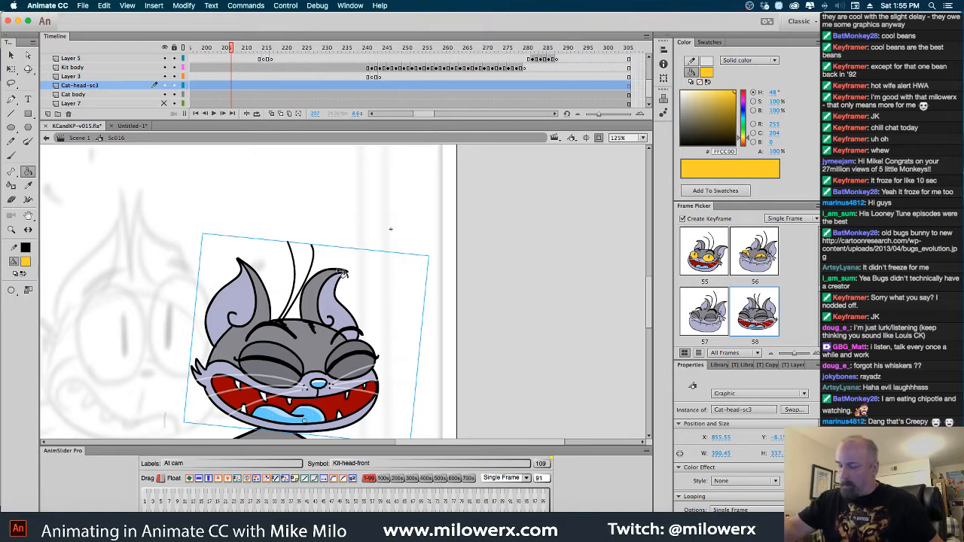
pyautogui.doubleClick(339, 292)
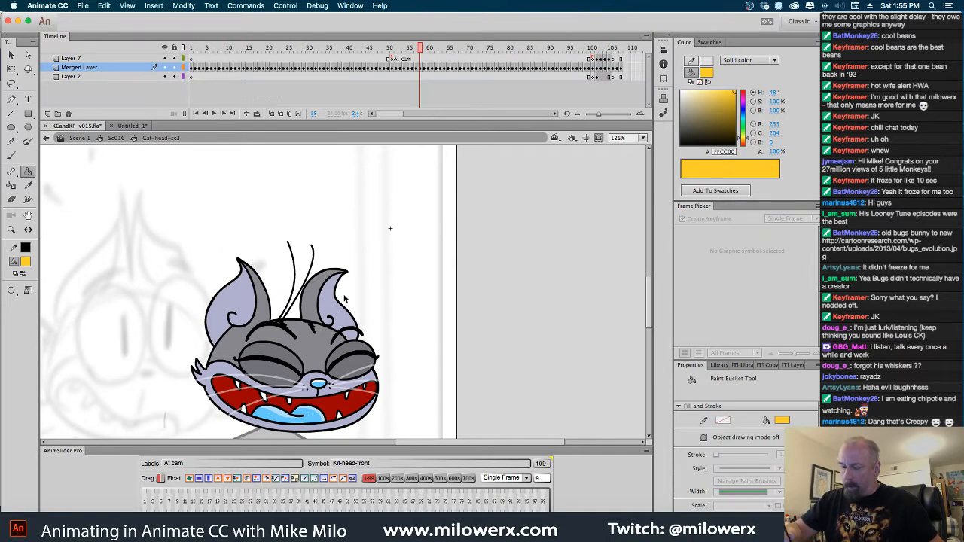
pyautogui.click(626, 66)
pyautogui.click(626, 76)
pyautogui.press('F7')
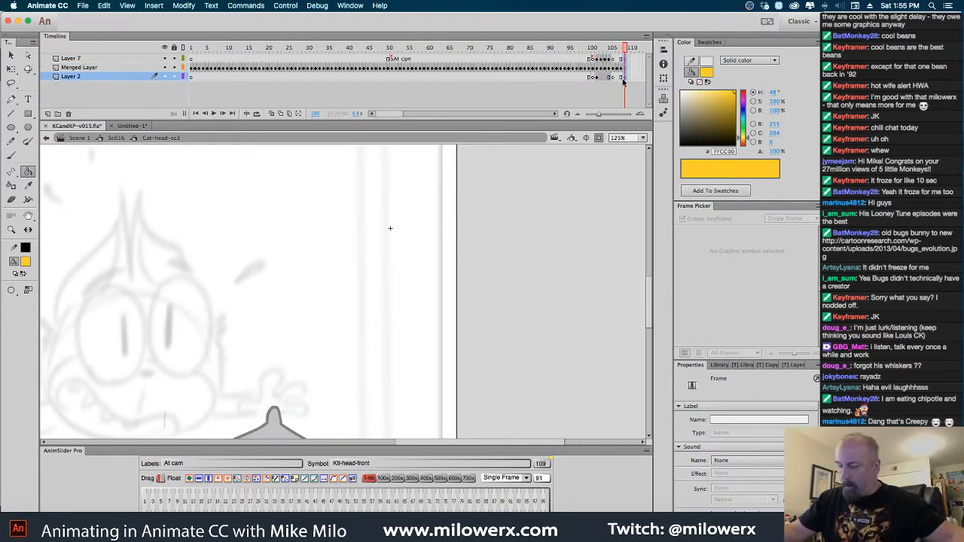
# Set the fill color to black #000000 and switch to the Brush tool for inking over the rough cat sketch
pyautogui.moveTo(327, 291); pyautogui.dragTo(448, 230)
pyautogui.press('k')
pyautogui.click(25, 261)
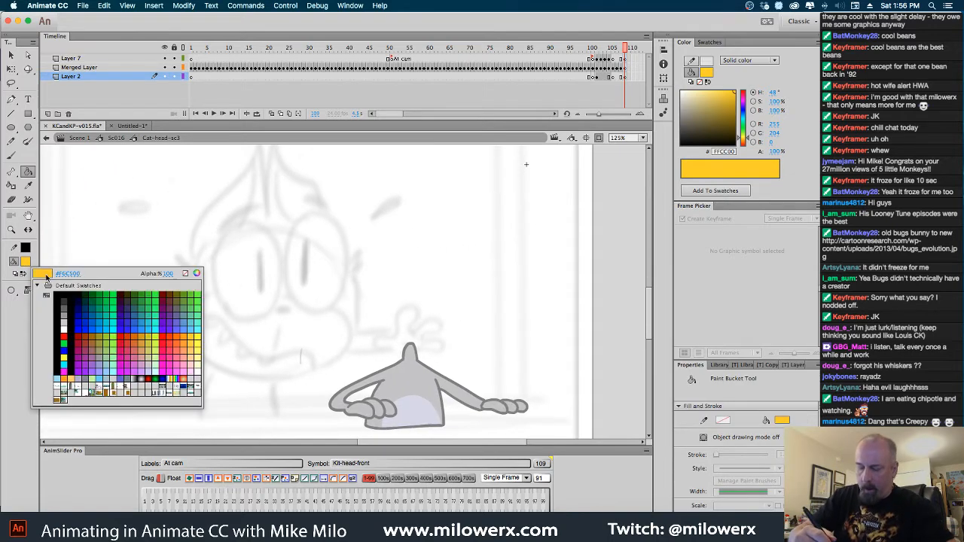
pyautogui.click(64, 336)
pyautogui.click(25, 262)
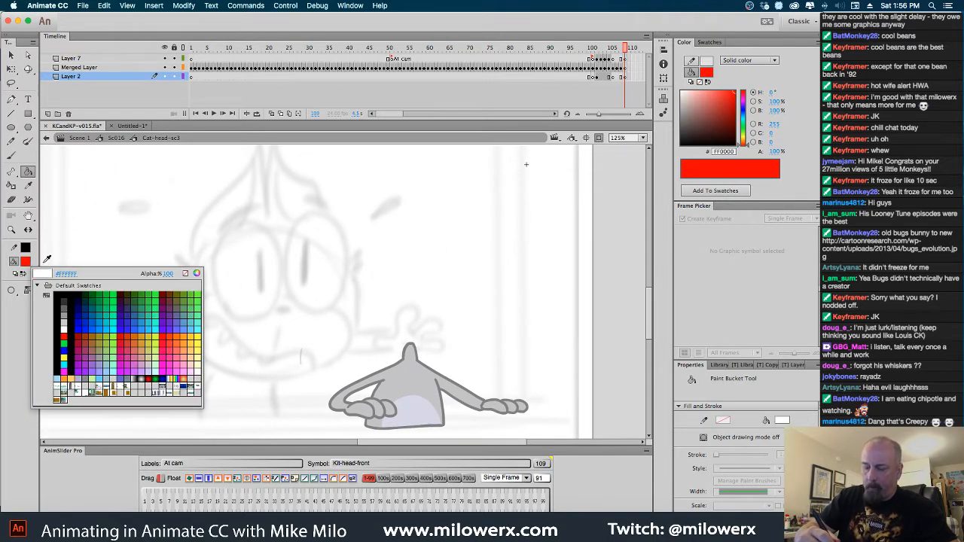
pyautogui.click(64, 296)
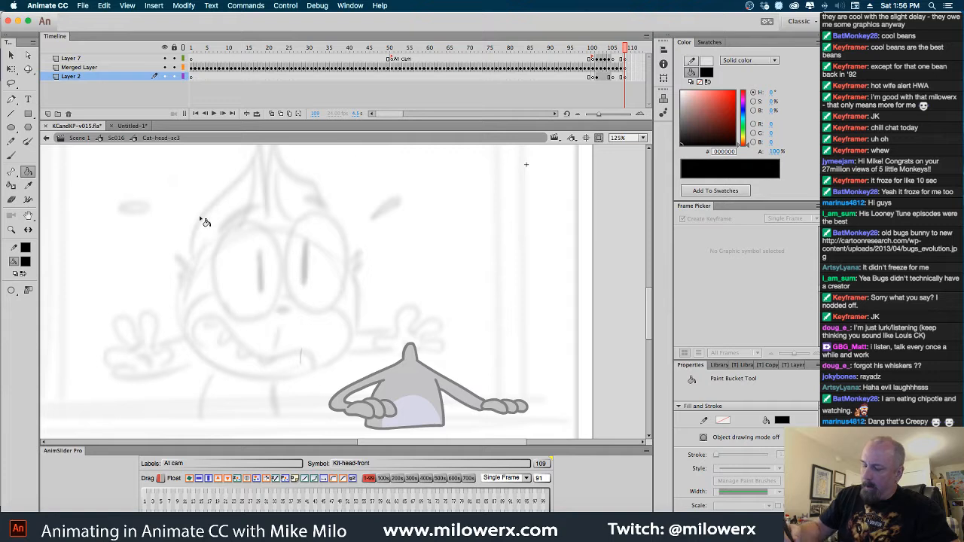
pyautogui.press('b')
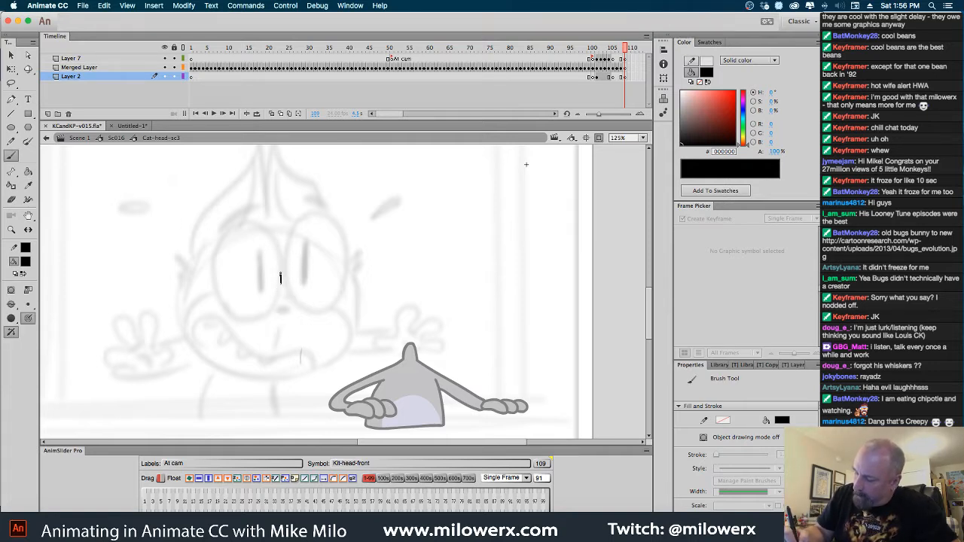
# Brush closed oval outlines for both of the cat's wide eyes over the rough sketch
pyautogui.moveTo(238, 228); pyautogui.dragTo(219, 258)
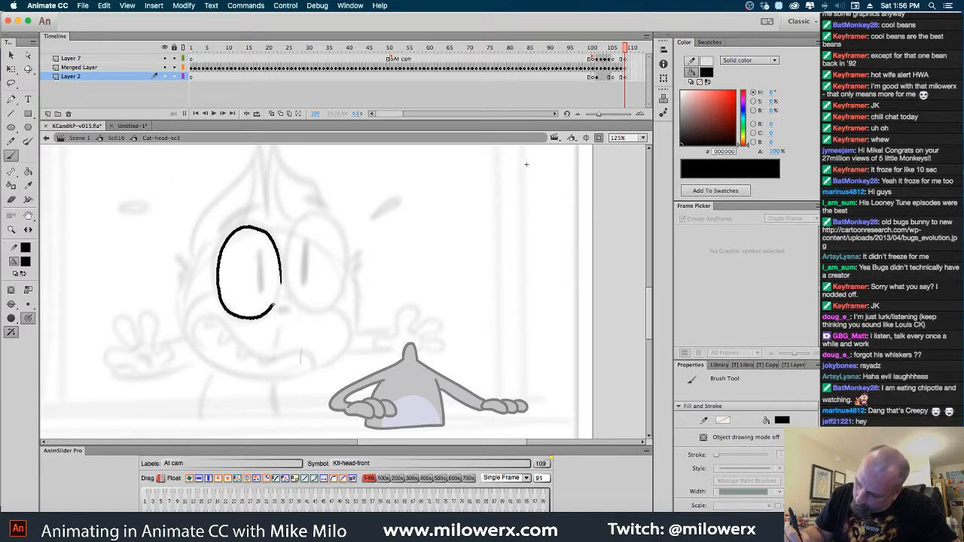
pyautogui.moveTo(281, 268); pyautogui.dragTo(282, 265)
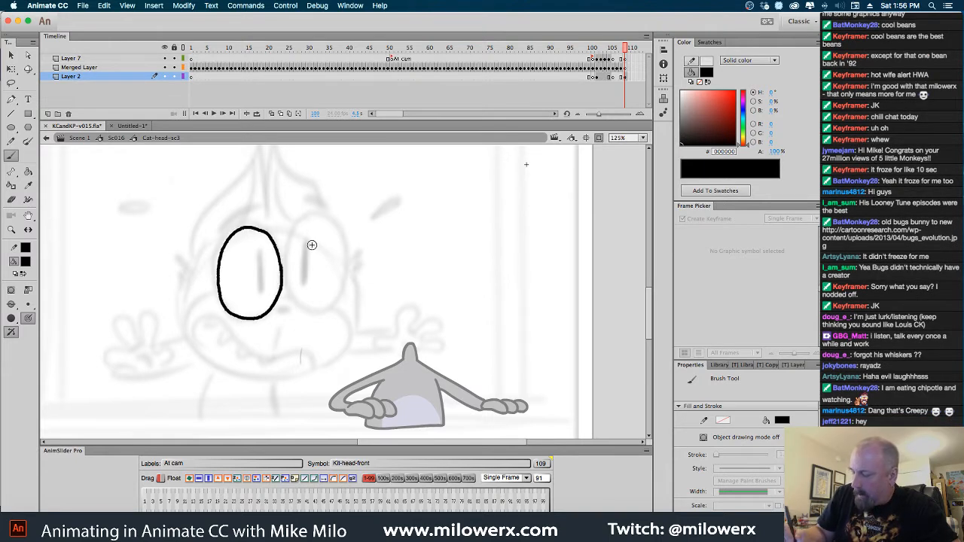
pyautogui.moveTo(302, 223); pyautogui.dragTo(287, 270)
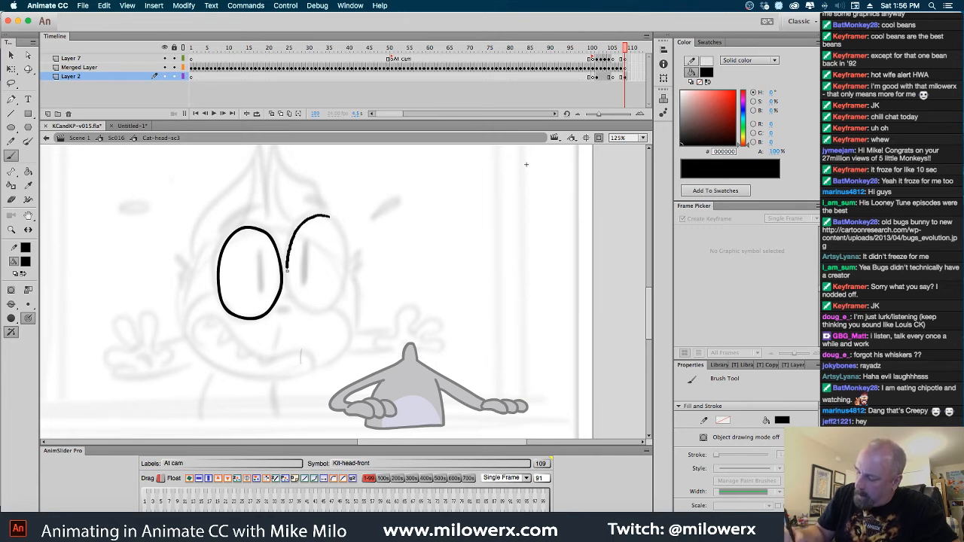
pyautogui.moveTo(296, 303); pyautogui.dragTo(306, 307)
pyautogui.press('super+z')
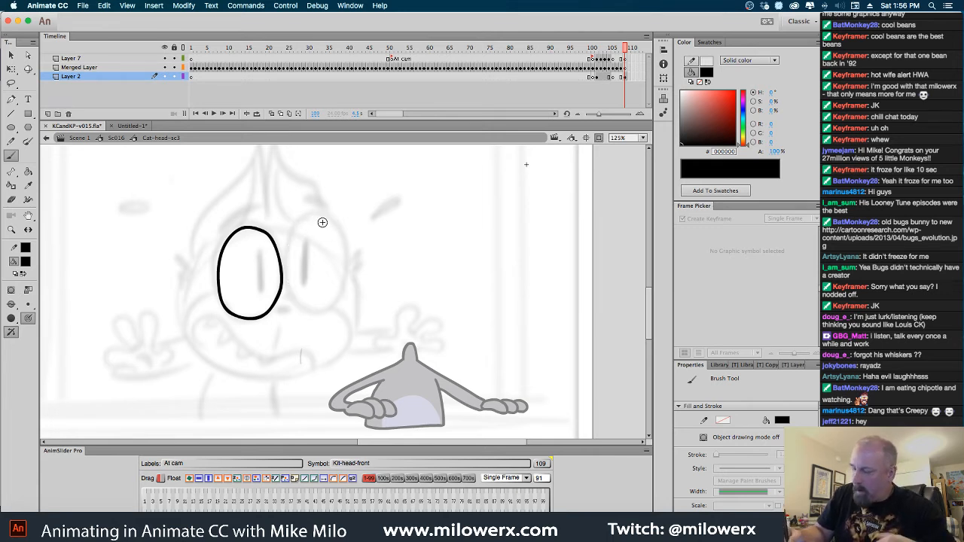
pyautogui.moveTo(324, 217)
pyautogui.mouseDown()
pyautogui.moveTo(299, 224)
pyautogui.moveTo(287, 253)
pyautogui.moveTo(297, 301)
pyautogui.mouseUp()
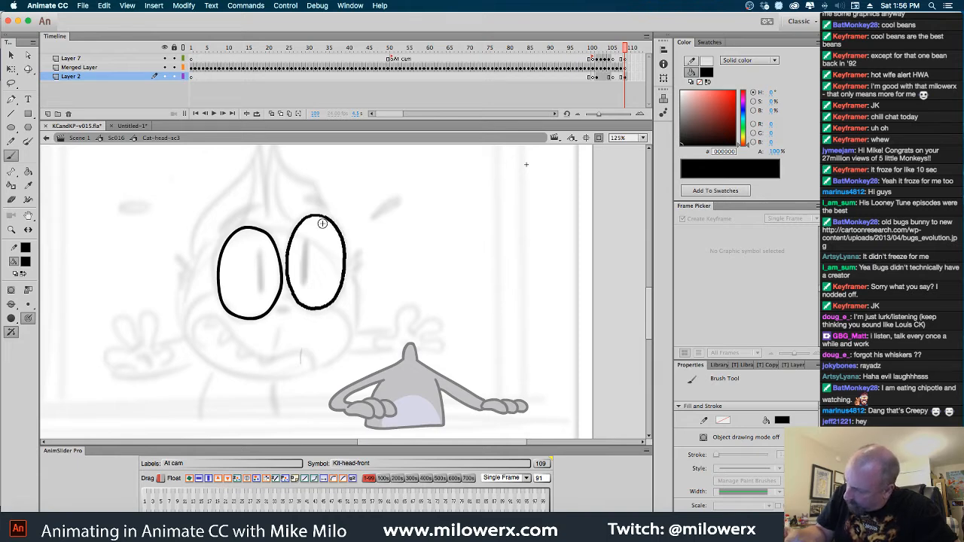
# Brush a narrow vertical slit pupil inside each of the cat's oval eyes
pyautogui.moveTo(258, 254); pyautogui.dragTo(260, 293)
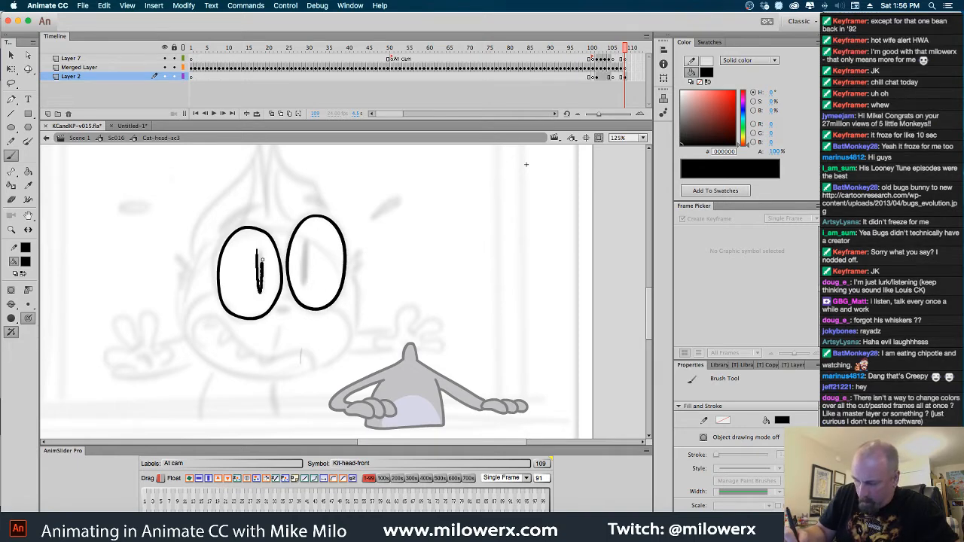
pyautogui.moveTo(261, 247); pyautogui.dragTo(259, 251)
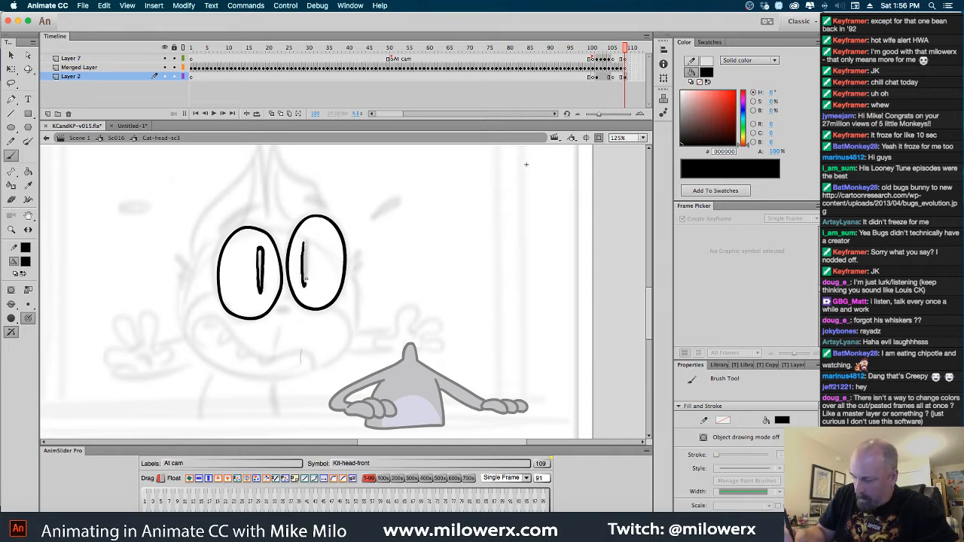
pyautogui.moveTo(305, 280); pyautogui.dragTo(303, 246)
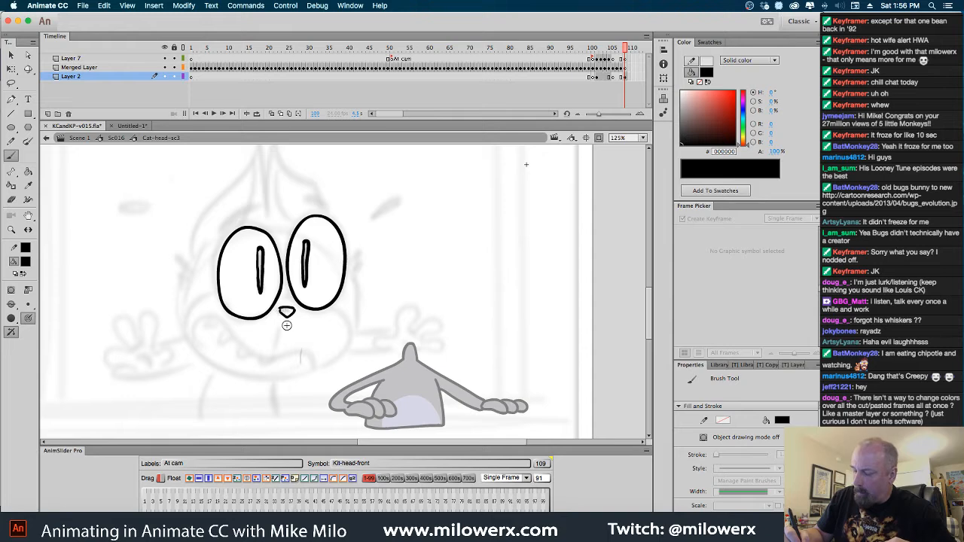
# Undo the nose's lower outline, redraw it as a small rounded triangle, and add a curved bridge line between the eyes above it
pyautogui.press('super+z')
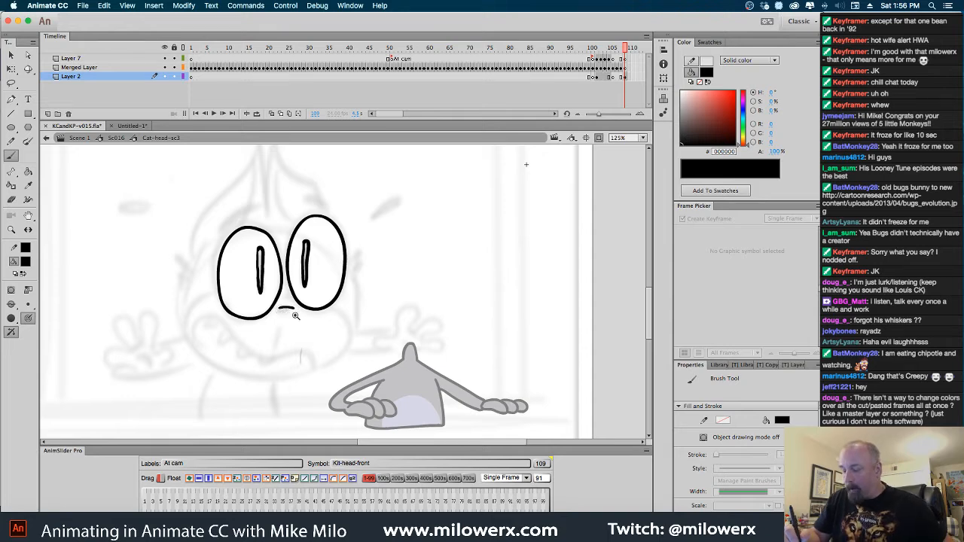
pyautogui.click(295, 315)
pyautogui.click(104, 7)
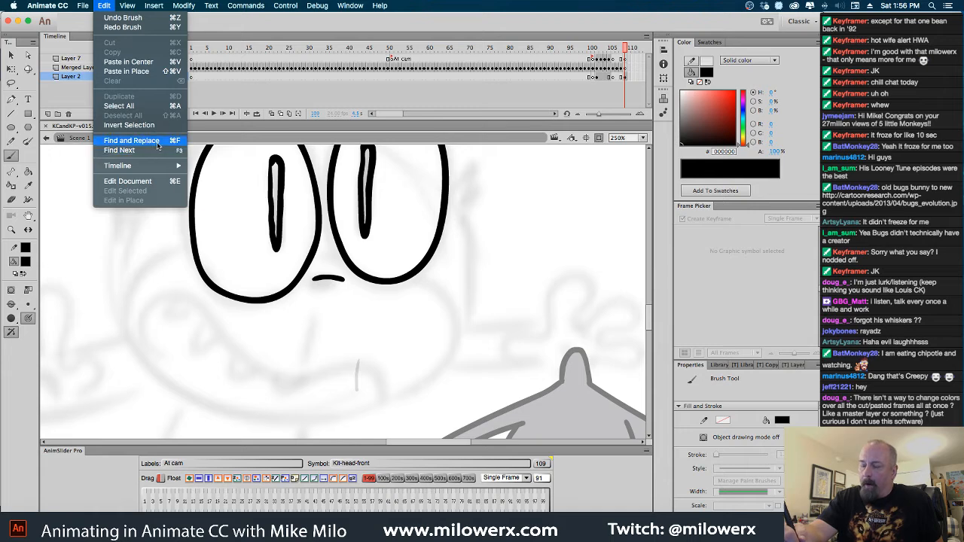
pyautogui.click(107, 8)
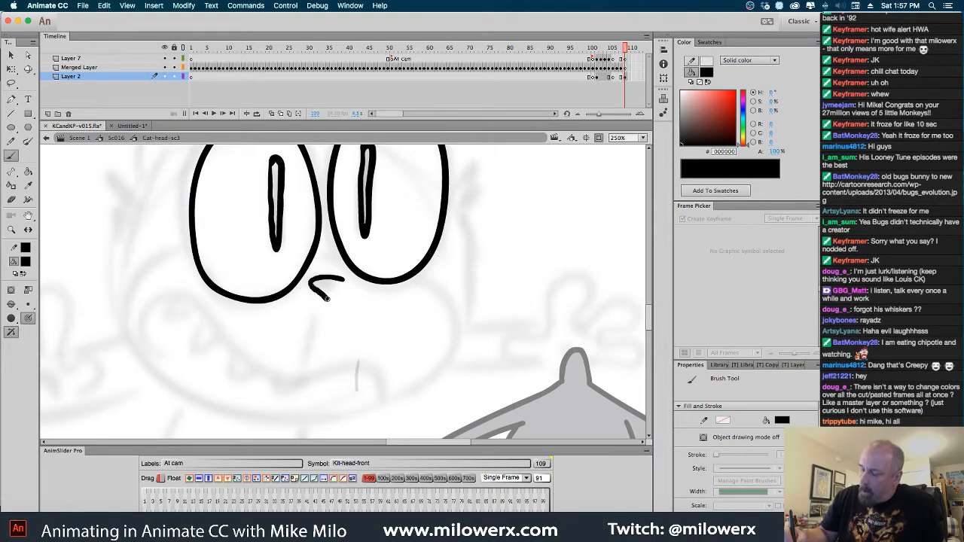
pyautogui.moveTo(344, 286); pyautogui.dragTo(346, 283)
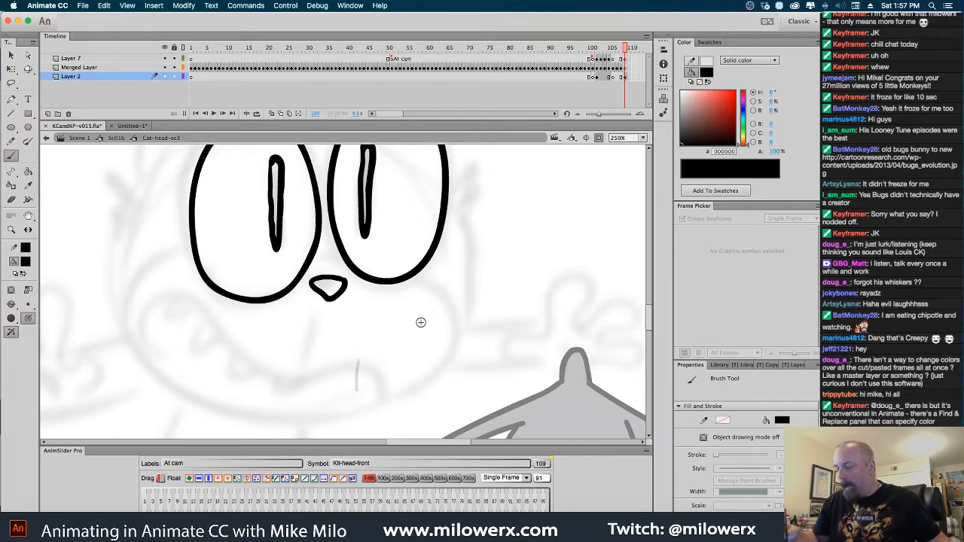
pyautogui.moveTo(452, 326); pyautogui.dragTo(517, 337)
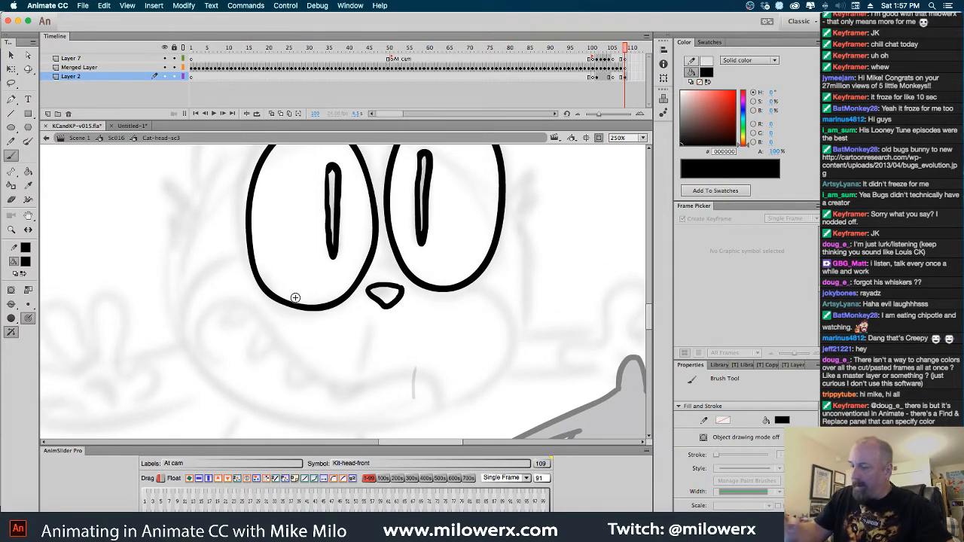
pyautogui.moveTo(366, 274); pyautogui.dragTo(409, 274)
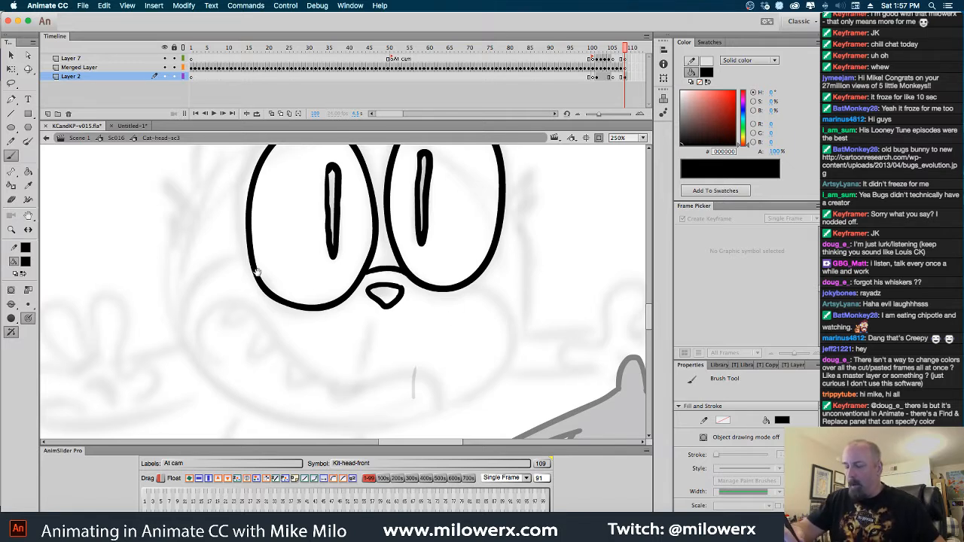
# Brush the wide muzzle outline beneath the eyes and the curved upper edge of the open mouth inside it
pyautogui.scroll(-1, 257, 271)
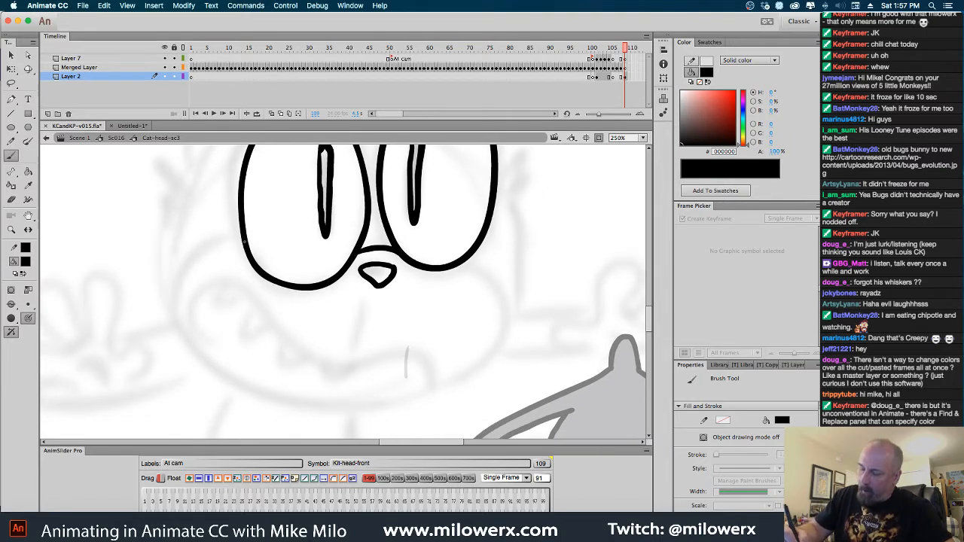
pyautogui.moveTo(243, 240)
pyautogui.mouseDown()
pyautogui.moveTo(204, 241)
pyautogui.moveTo(184, 260)
pyautogui.moveTo(177, 292)
pyautogui.moveTo(188, 330)
pyautogui.moveTo(225, 375)
pyautogui.moveTo(311, 409)
pyautogui.moveTo(426, 393)
pyautogui.mouseUp()
pyautogui.moveTo(473, 370)
pyautogui.mouseDown()
pyautogui.moveTo(495, 347)
pyautogui.moveTo(504, 312)
pyautogui.moveTo(497, 285)
pyautogui.moveTo(455, 267)
pyautogui.mouseUp()
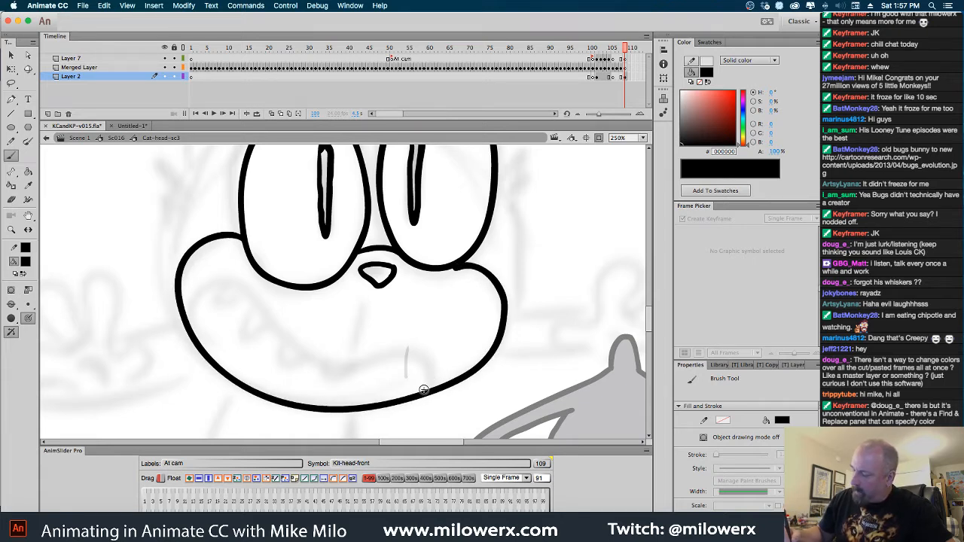
pyautogui.moveTo(426, 389)
pyautogui.mouseDown()
pyautogui.moveTo(428, 357)
pyautogui.moveTo(310, 354)
pyautogui.moveTo(231, 286)
pyautogui.moveTo(200, 286)
pyautogui.moveTo(190, 303)
pyautogui.moveTo(195, 332)
pyautogui.moveTo(186, 301)
pyautogui.moveTo(205, 278)
pyautogui.moveTo(232, 281)
pyautogui.moveTo(316, 349)
pyautogui.moveTo(365, 356)
pyautogui.moveTo(424, 341)
pyautogui.moveTo(445, 360)
pyautogui.moveTo(428, 389)
pyautogui.mouseUp()
pyautogui.hotkey('ctrl', 'z')
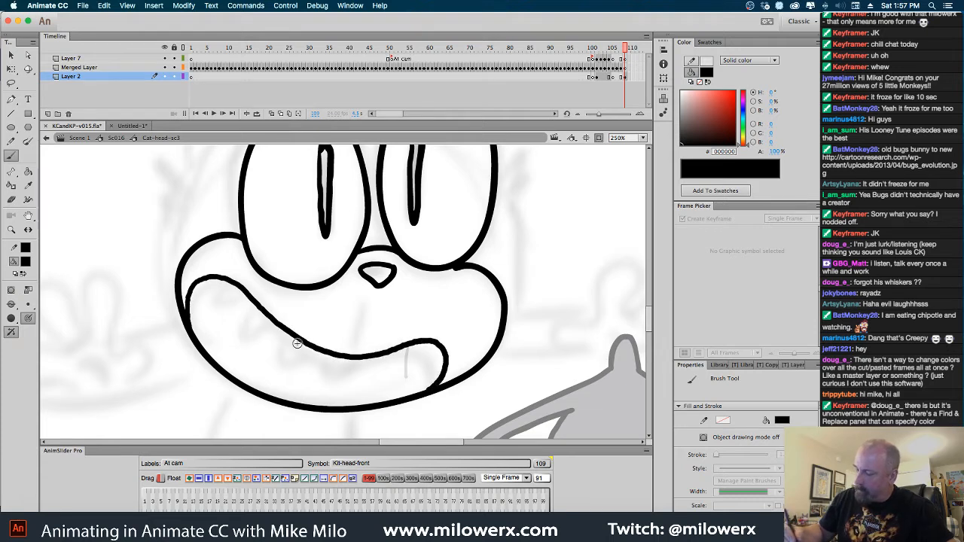
# Brush pointed teeth along the mouth's upper and lower edges and a line joining the nose to the upper lip
pyautogui.moveTo(224, 283)
pyautogui.mouseDown()
pyautogui.moveTo(226, 295)
pyautogui.moveTo(240, 289)
pyautogui.moveTo(245, 322)
pyautogui.moveTo(263, 312)
pyautogui.moveTo(249, 300)
pyautogui.mouseUp()
pyautogui.moveTo(281, 330)
pyautogui.mouseDown()
pyautogui.moveTo(326, 353)
pyautogui.moveTo(396, 362)
pyautogui.moveTo(409, 348)
pyautogui.moveTo(428, 356)
pyautogui.mouseUp()
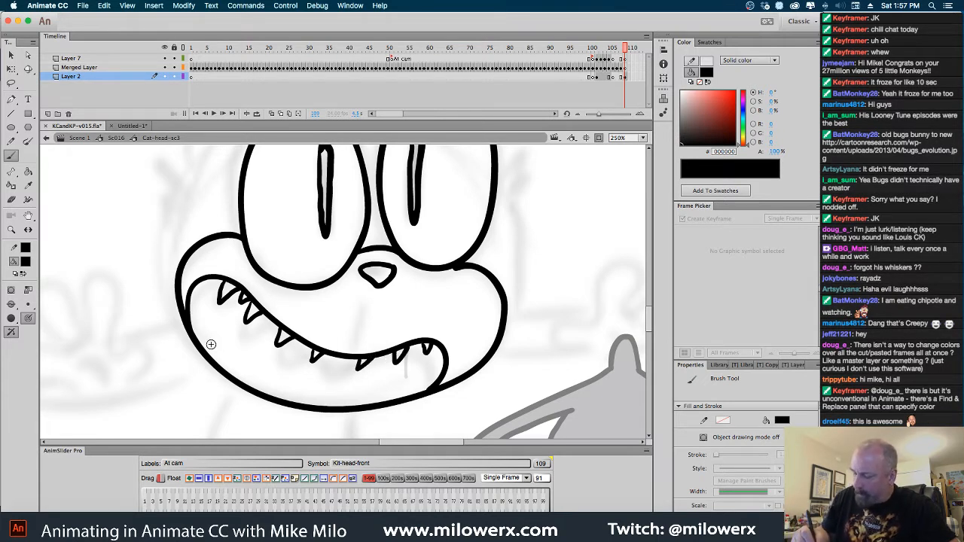
pyautogui.moveTo(209, 339)
pyautogui.mouseDown()
pyautogui.moveTo(219, 367)
pyautogui.moveTo(240, 357)
pyautogui.moveTo(237, 380)
pyautogui.moveTo(282, 399)
pyautogui.moveTo(310, 392)
pyautogui.moveTo(320, 406)
pyautogui.moveTo(360, 390)
pyautogui.moveTo(378, 403)
pyautogui.moveTo(412, 400)
pyautogui.mouseUp()
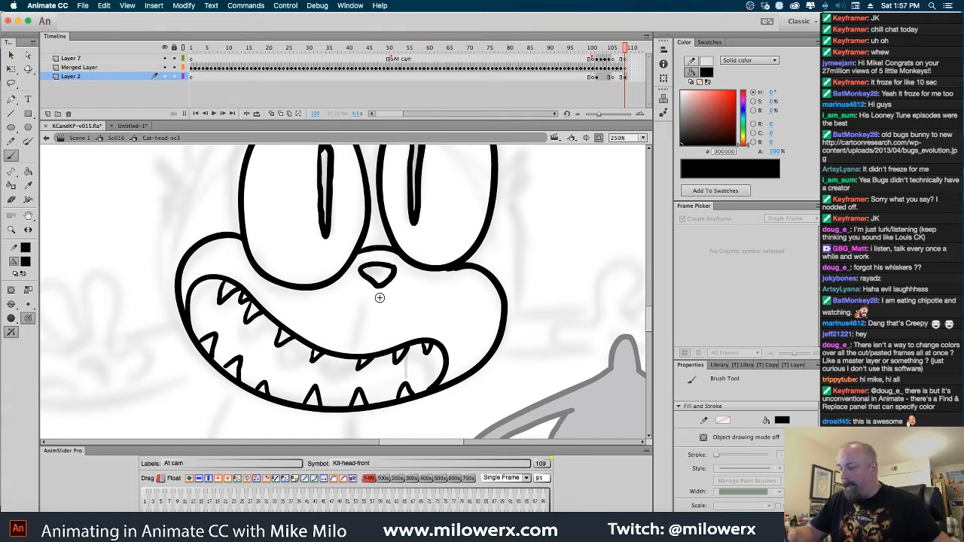
pyautogui.moveTo(377, 286); pyautogui.dragTo(365, 355)
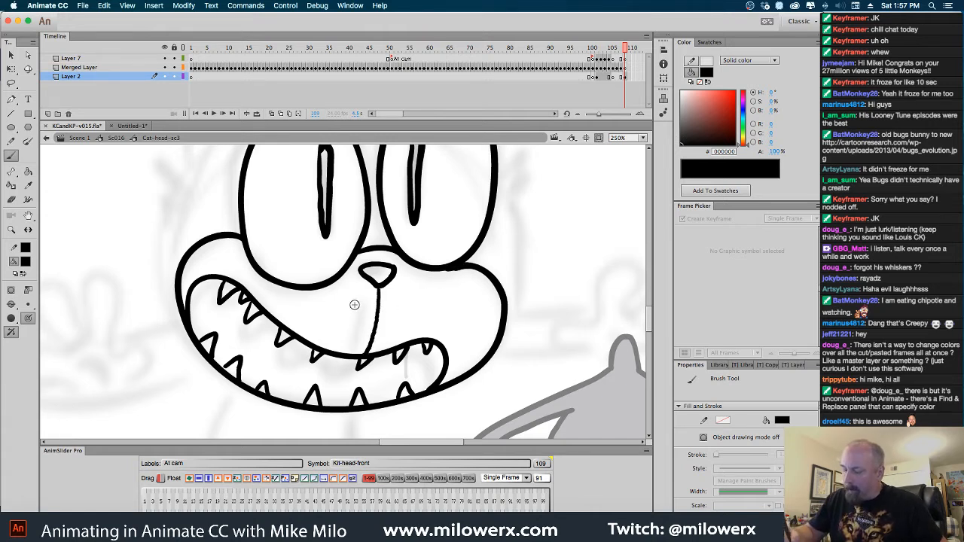
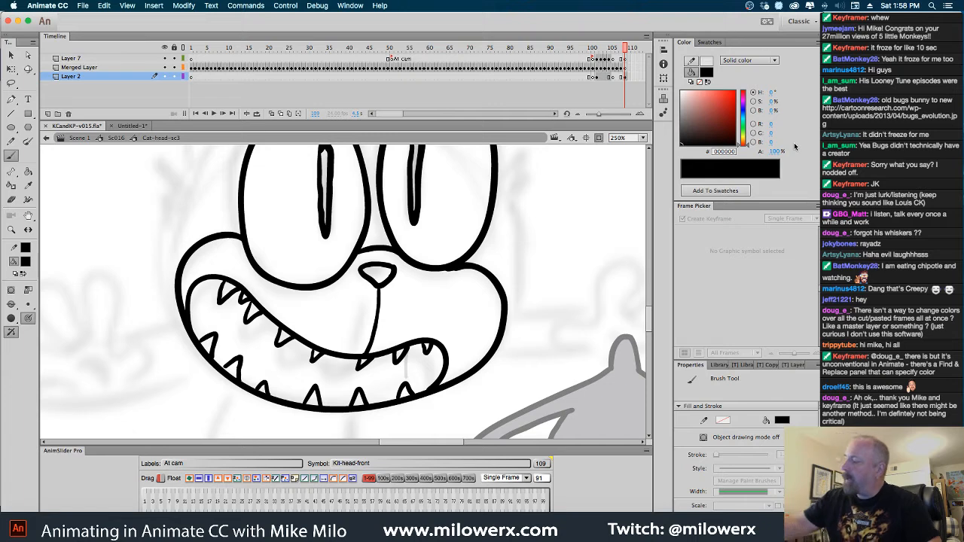
# Fill the slit pupils in both of the cat's eyes with solid black
pyautogui.click(710, 43)
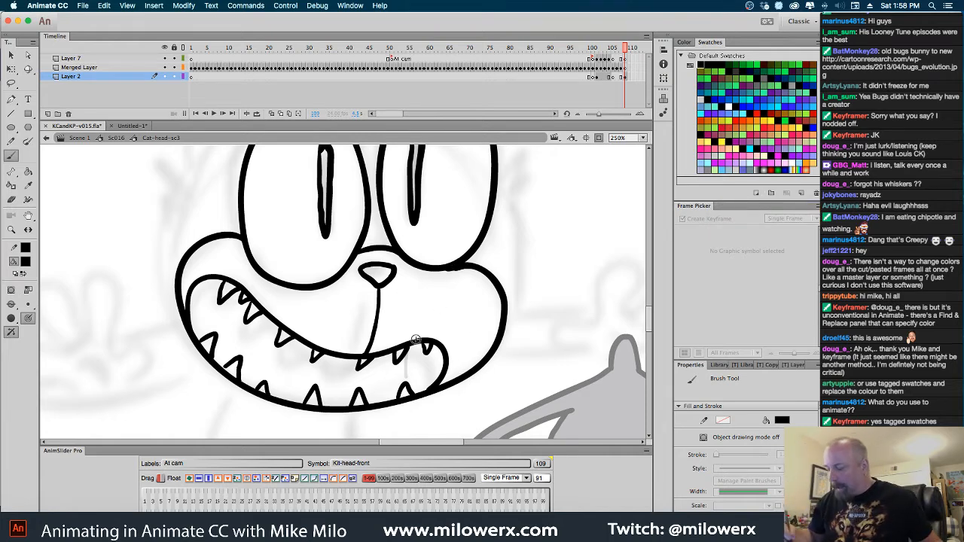
pyautogui.scroll(3, 453, 263)
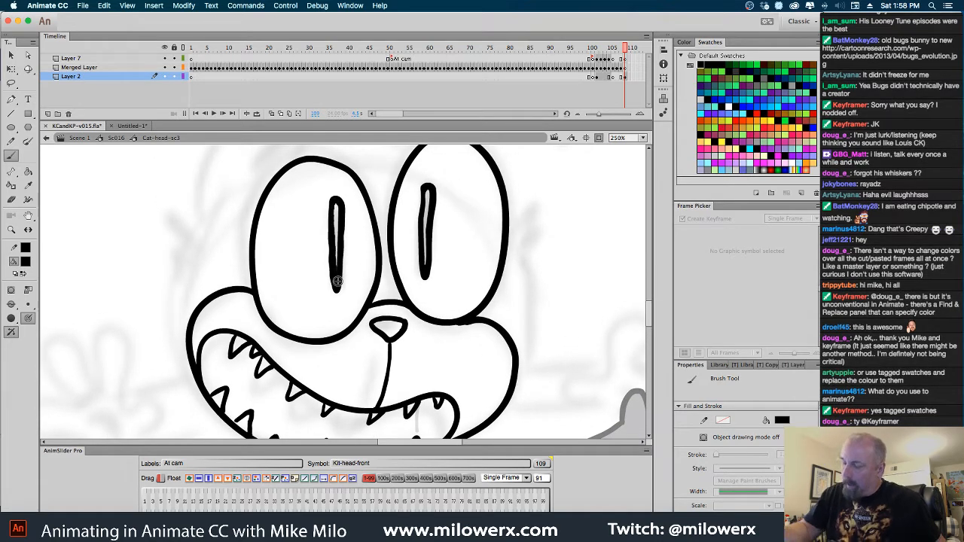
pyautogui.click(28, 172)
pyautogui.click(342, 227)
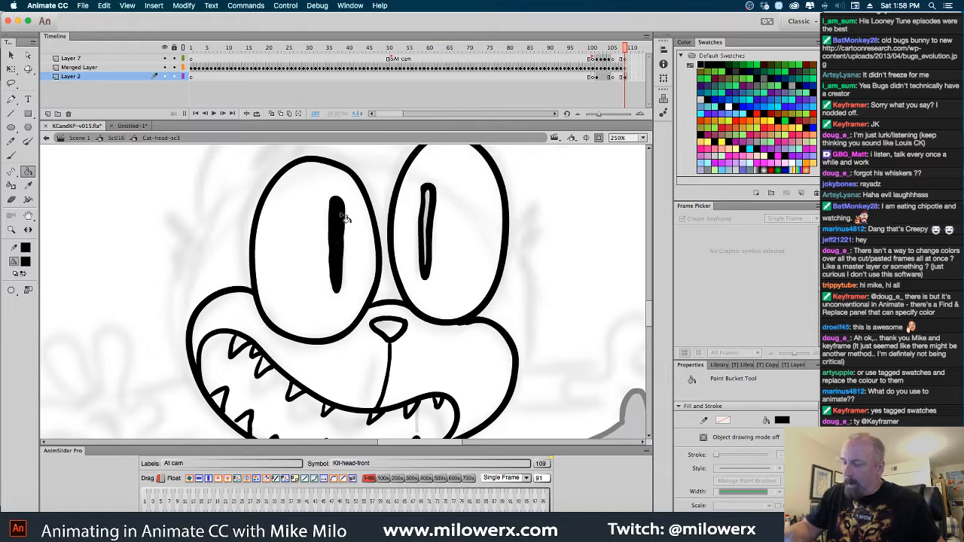
pyautogui.click(431, 227)
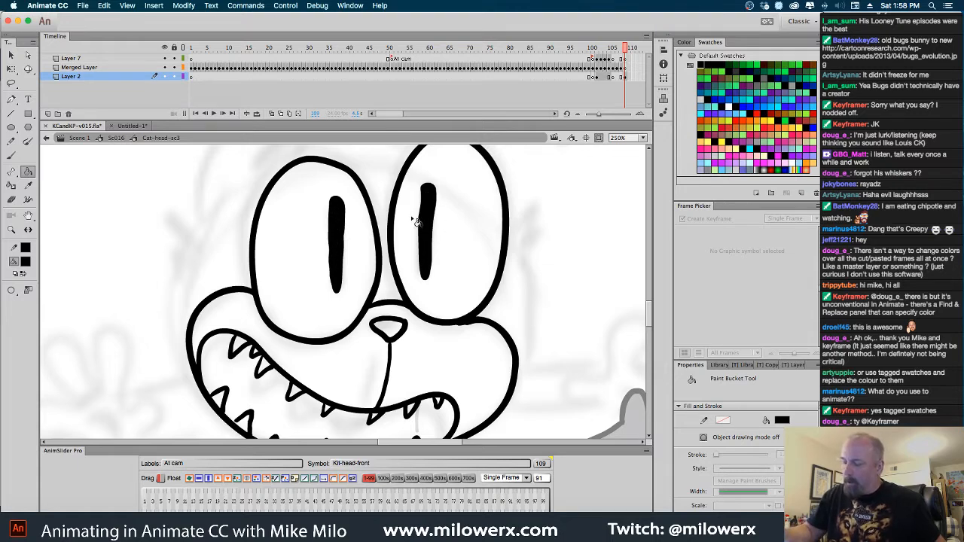
# Straighten the edges of each filled pupil shape by applying the Straighten command twice to each
pyautogui.keyDown('super'); pyautogui.click(343, 231); pyautogui.keyUp('super')
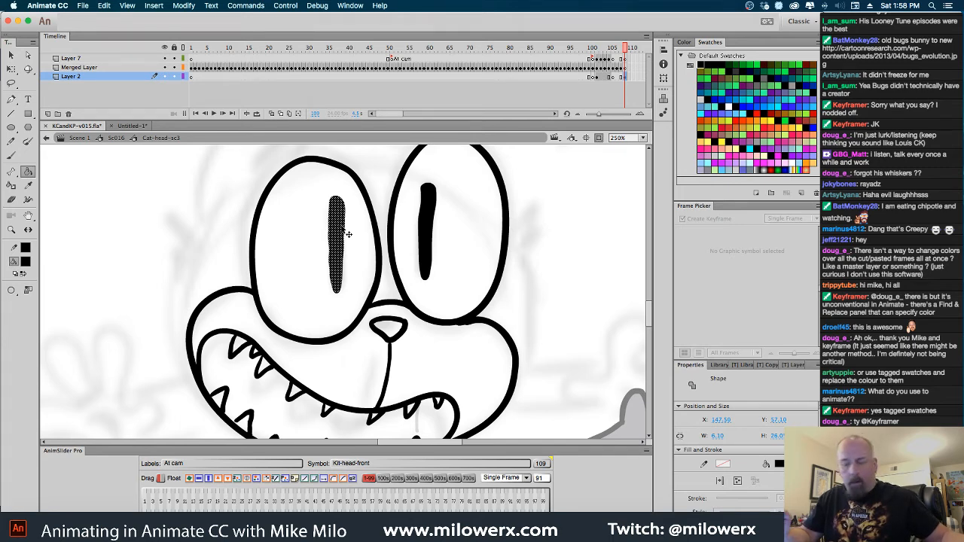
pyautogui.press('super+alt+shift+n')
pyautogui.press('super+alt+shift+n')
pyautogui.keyDown('super'); pyautogui.click(427, 225); pyautogui.keyUp('super')
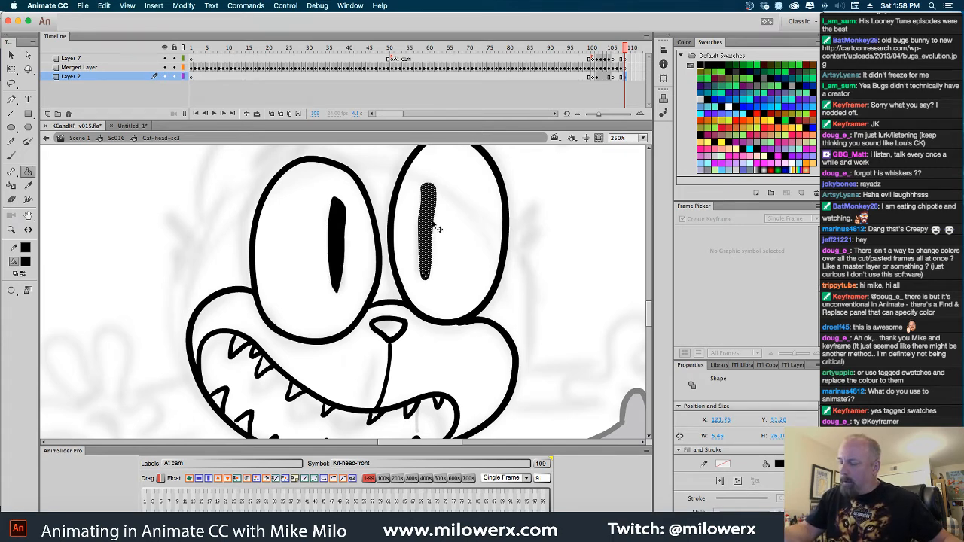
pyautogui.press('super+alt+shift+n')
pyautogui.press('super+alt+shift+n')
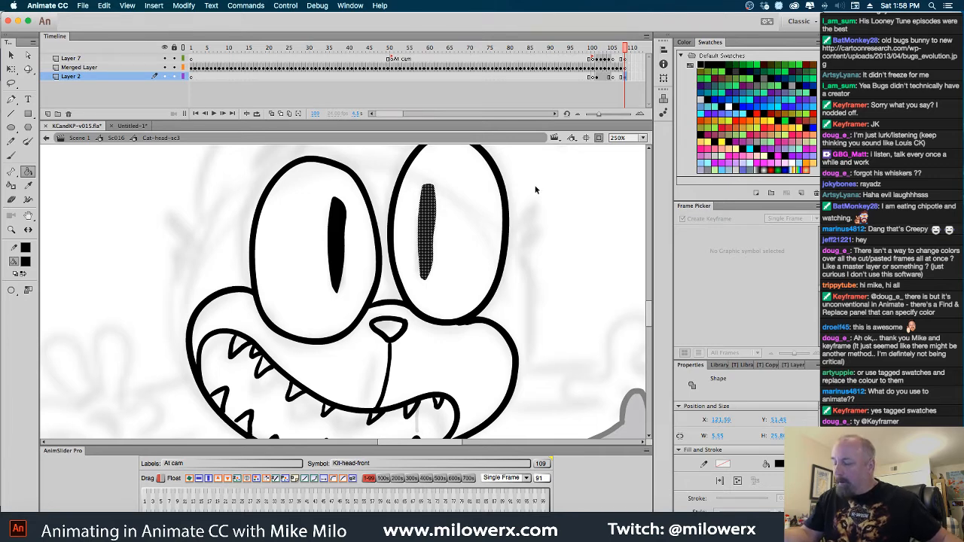
pyautogui.keyDown('super'); pyautogui.click(536, 190); pyautogui.keyUp('super')
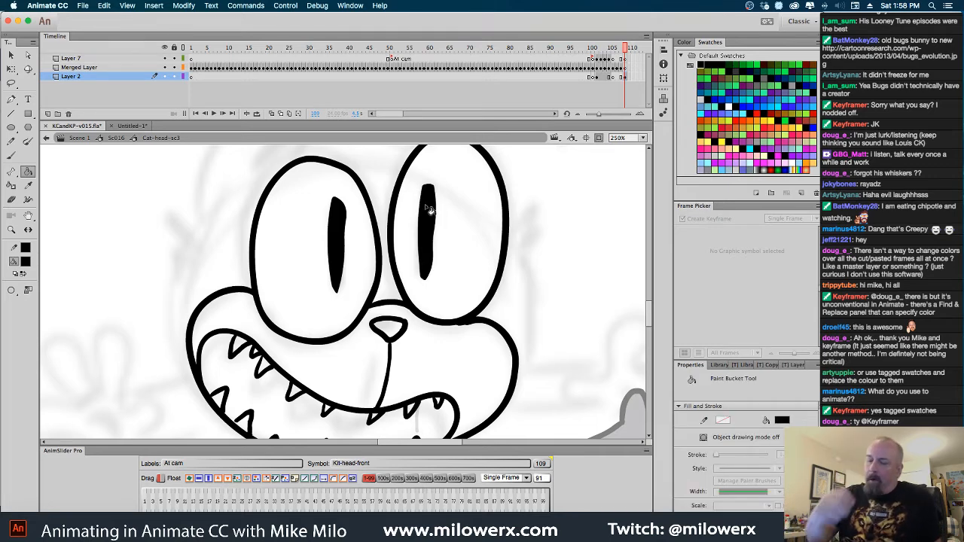
# Brush zigzag fur tufts on both cheeks and side outlines running from them down to the muzzle
pyautogui.click(13, 156)
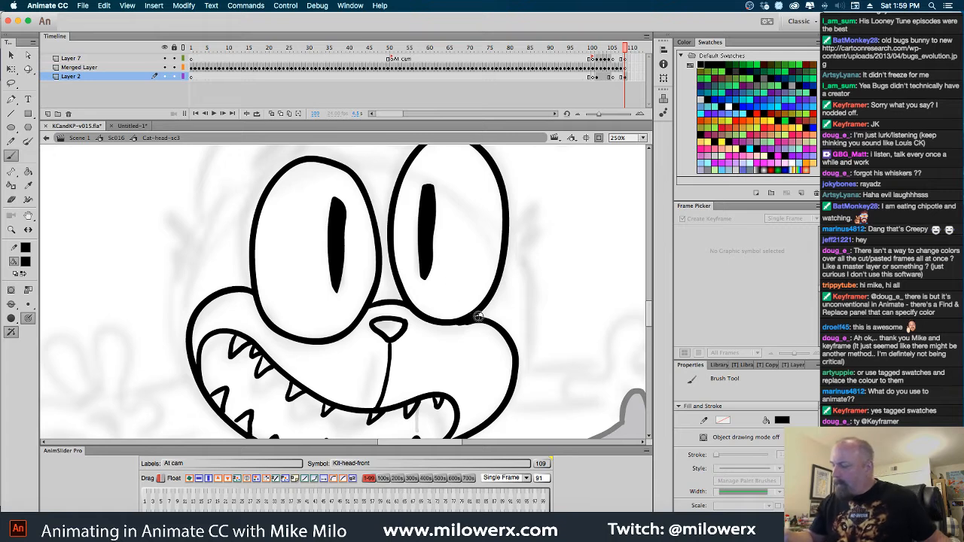
pyautogui.moveTo(472, 307); pyautogui.dragTo(489, 328)
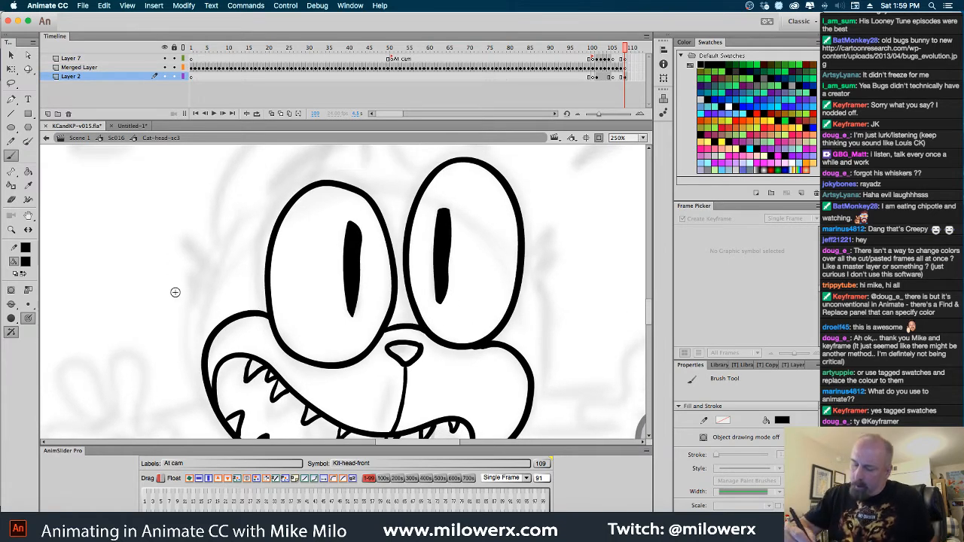
pyautogui.moveTo(190, 319); pyautogui.dragTo(198, 286)
pyautogui.moveTo(181, 243)
pyautogui.mouseDown()
pyautogui.moveTo(205, 260)
pyautogui.moveTo(197, 281)
pyautogui.mouseUp()
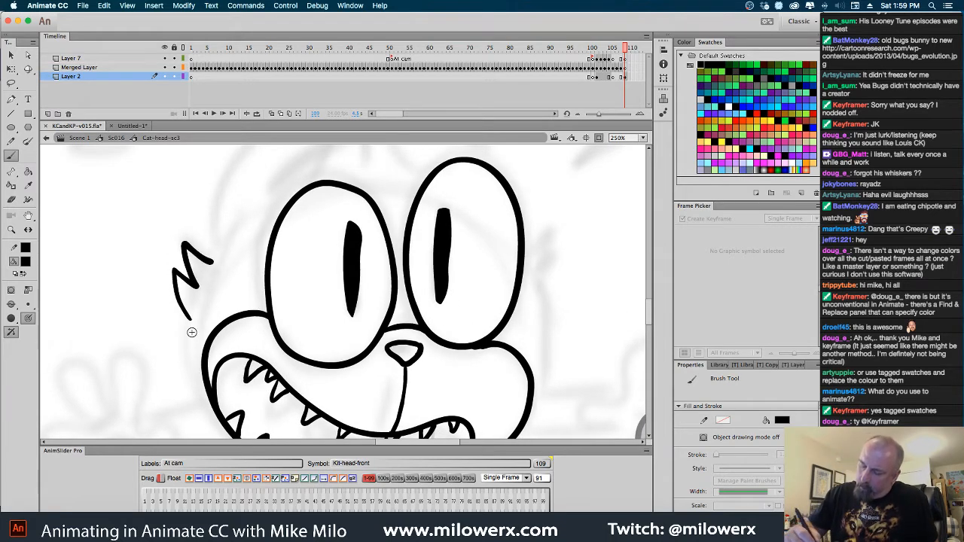
pyautogui.moveTo(190, 320); pyautogui.dragTo(215, 410)
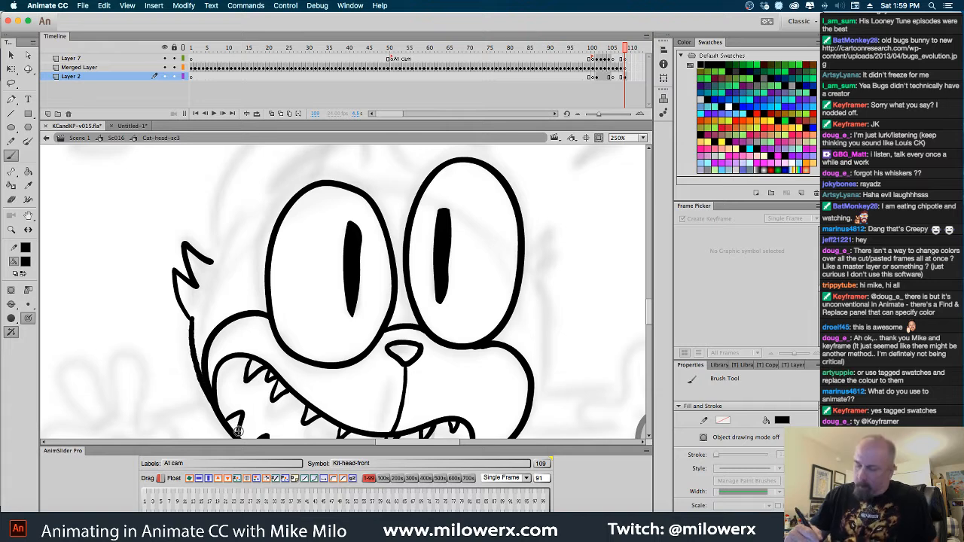
pyautogui.moveTo(551, 330); pyautogui.dragTo(489, 241)
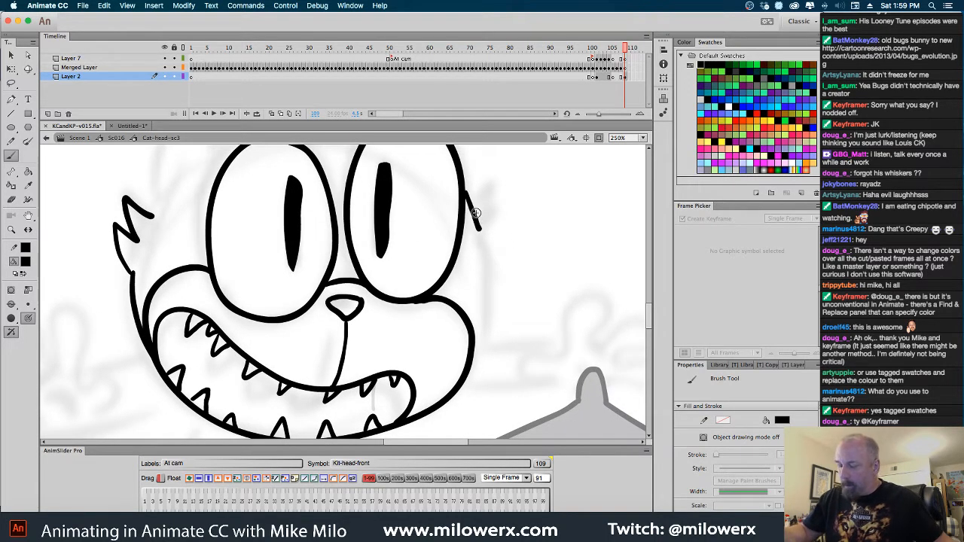
pyautogui.moveTo(462, 185)
pyautogui.mouseDown()
pyautogui.moveTo(484, 240)
pyautogui.moveTo(502, 208)
pyautogui.moveTo(494, 246)
pyautogui.moveTo(511, 232)
pyautogui.moveTo(487, 272)
pyautogui.moveTo(490, 265)
pyautogui.moveTo(489, 314)
pyautogui.moveTo(462, 380)
pyautogui.mouseUp()
# Extend the left cheek tuft and brush the tall pointed left ear above it, adding a curved forehead line between the eyes
pyautogui.moveTo(521, 282); pyautogui.dragTo(566, 400)
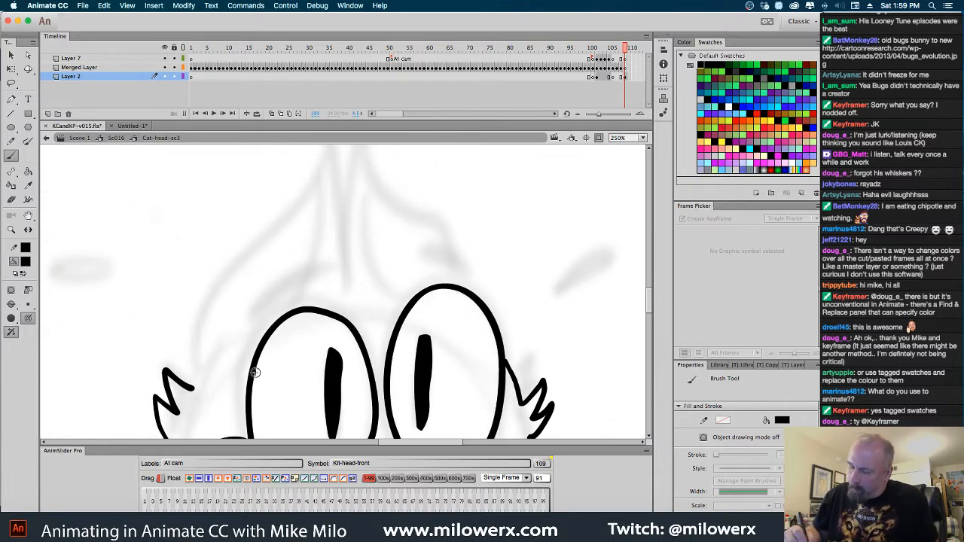
pyautogui.moveTo(194, 387); pyautogui.dragTo(214, 374)
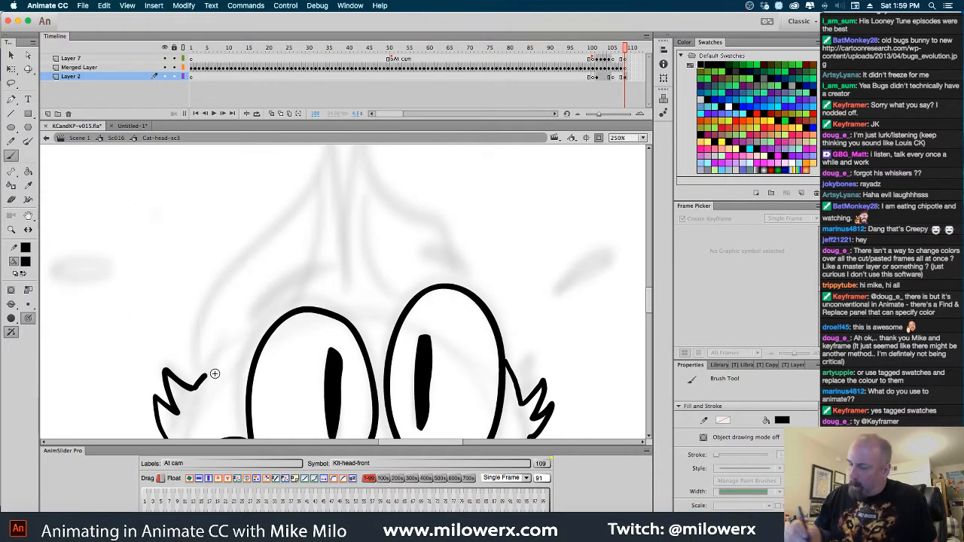
pyautogui.moveTo(483, 288); pyautogui.dragTo(501, 309)
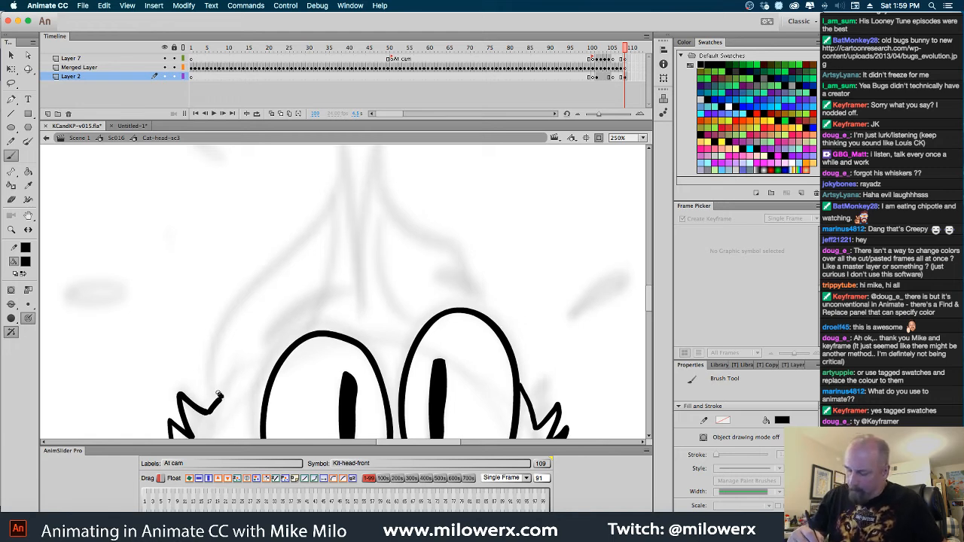
pyautogui.moveTo(219, 396)
pyautogui.mouseDown()
pyautogui.moveTo(209, 363)
pyautogui.moveTo(233, 308)
pyautogui.moveTo(325, 218)
pyautogui.moveTo(348, 169)
pyautogui.moveTo(366, 347)
pyautogui.moveTo(375, 332)
pyautogui.moveTo(414, 333)
pyautogui.mouseUp()
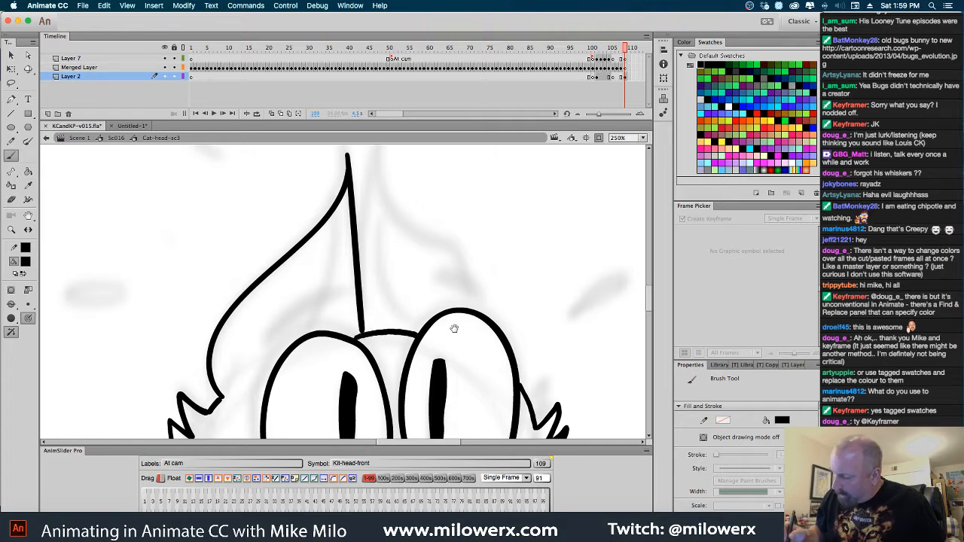
# Brush the matching pointed right ear beside the first and a line ending in a small curl inside each ear
pyautogui.scroll(2, 422, 331)
pyautogui.hscroll(1, 422, 332)
pyautogui.moveTo(352, 169); pyautogui.dragTo(350, 356)
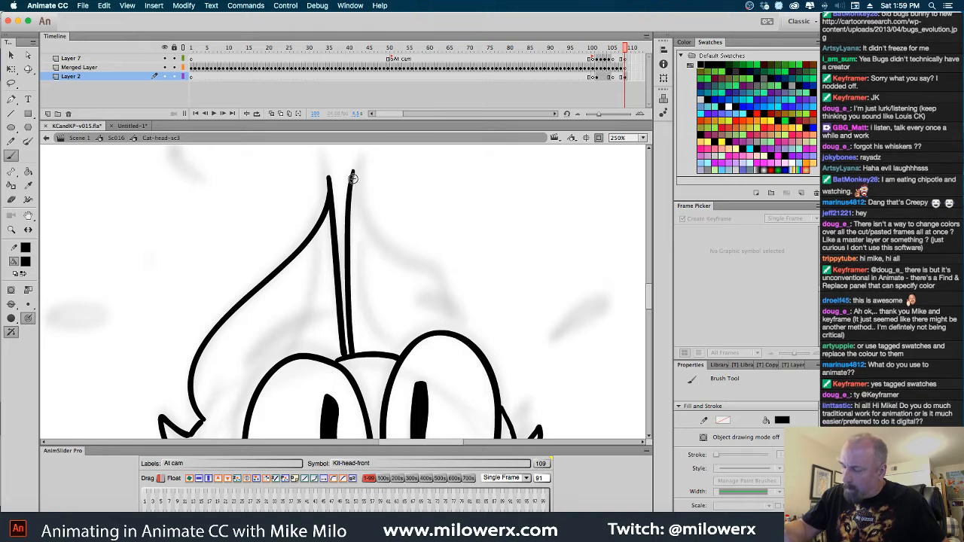
pyautogui.moveTo(351, 176)
pyautogui.mouseDown()
pyautogui.moveTo(364, 215)
pyautogui.moveTo(427, 262)
pyautogui.moveTo(478, 346)
pyautogui.mouseUp()
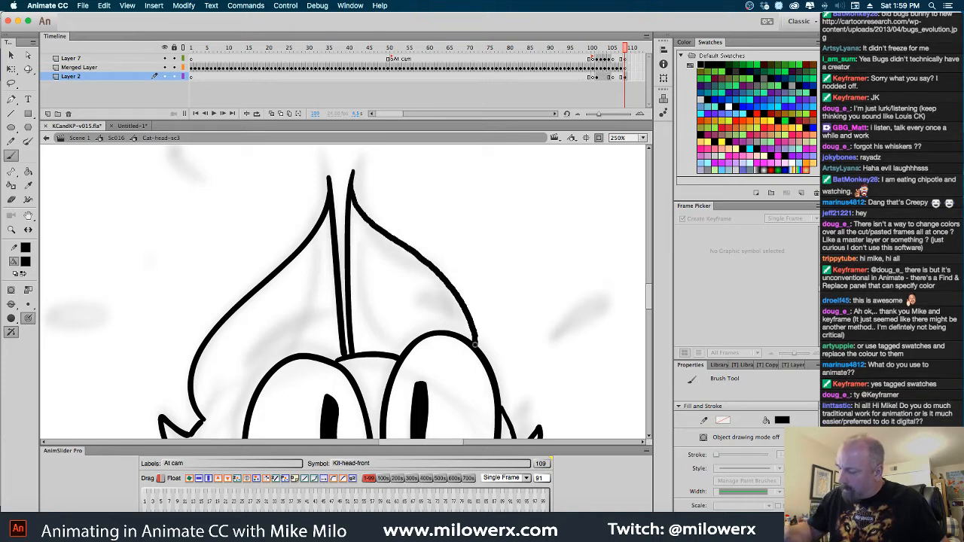
pyautogui.moveTo(352, 197)
pyautogui.mouseDown()
pyautogui.moveTo(351, 249)
pyautogui.moveTo(379, 334)
pyautogui.moveTo(403, 350)
pyautogui.moveTo(421, 324)
pyautogui.moveTo(400, 315)
pyautogui.mouseUp()
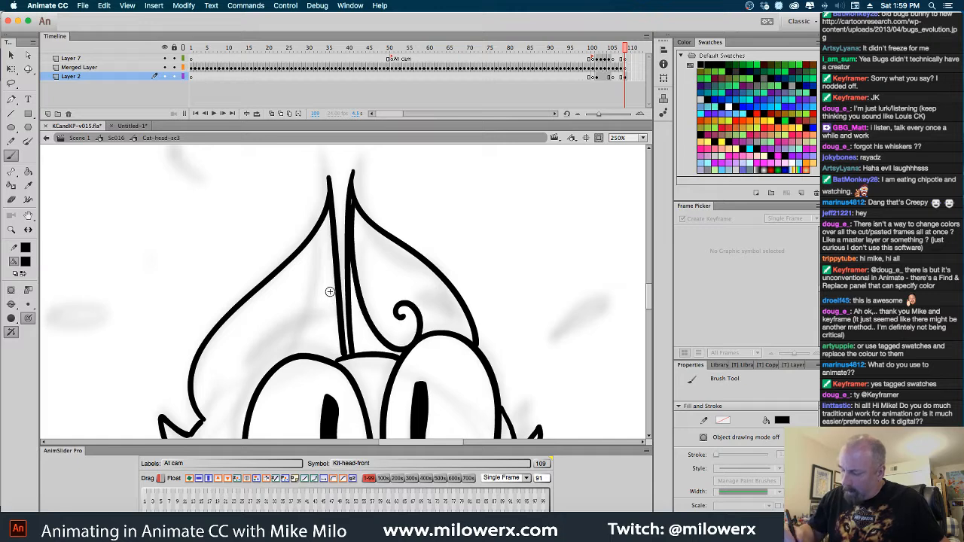
pyautogui.moveTo(330, 213)
pyautogui.mouseDown()
pyautogui.moveTo(316, 327)
pyautogui.moveTo(294, 357)
pyautogui.moveTo(276, 355)
pyautogui.moveTo(285, 333)
pyautogui.mouseUp()
# Brush a curved base line for the left ear from the cheek tuft to the eye top, undoing and redrawing it until clean
pyautogui.scroll(-3, 285, 333)
pyautogui.hscroll(-2, 285, 333)
pyautogui.moveTo(241, 357)
pyautogui.mouseDown()
pyautogui.moveTo(230, 366)
pyautogui.moveTo(310, 301)
pyautogui.moveTo(332, 299)
pyautogui.mouseUp()
pyautogui.moveTo(517, 320); pyautogui.dragTo(520, 244)
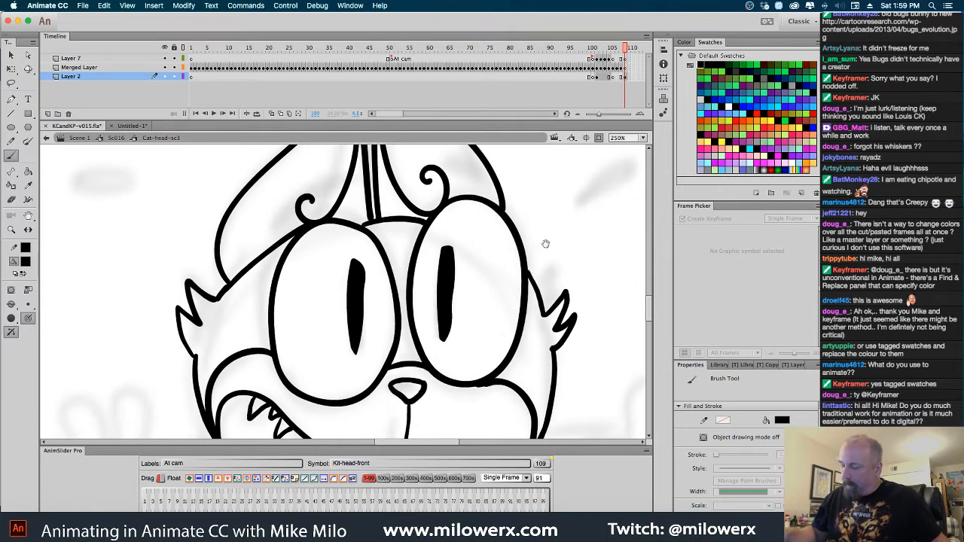
pyautogui.hotkey('ctrl', 'z')
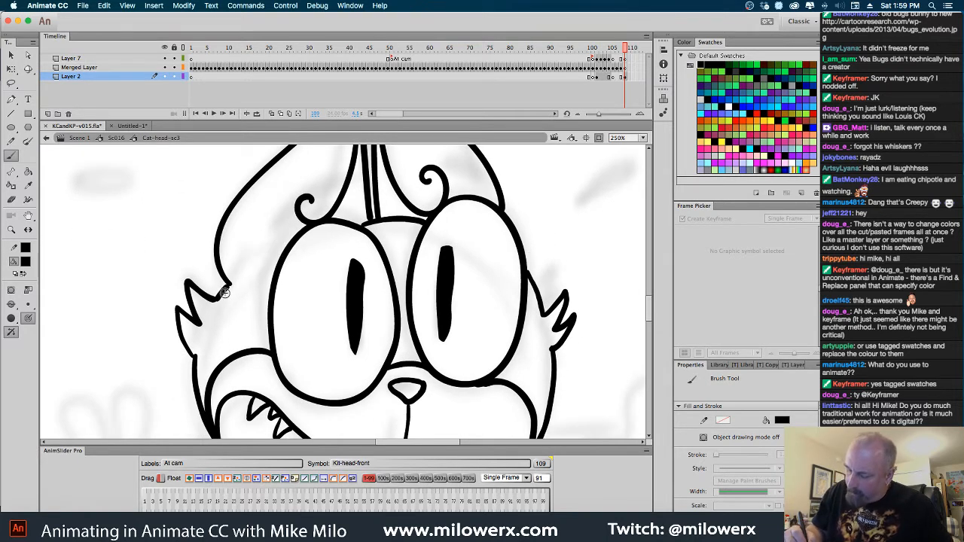
pyautogui.moveTo(220, 294); pyautogui.dragTo(304, 227)
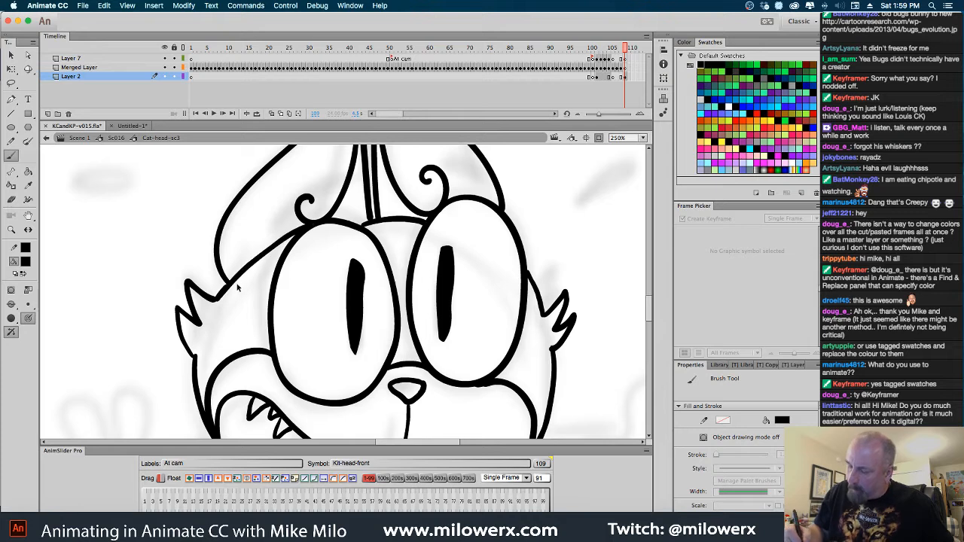
pyautogui.hotkey('ctrl', 'z')
pyautogui.moveTo(220, 295); pyautogui.dragTo(305, 228)
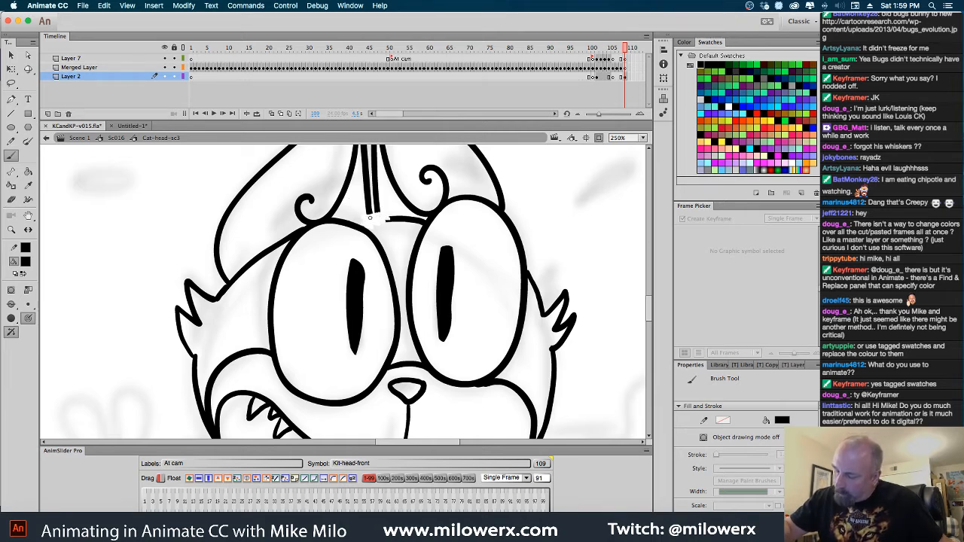
# Delete the remaining forehead line between the eyes and brush a slightly higher curve joining both eye tops beneath the ears
pyautogui.keyDown('super'); pyautogui.click(419, 223); pyautogui.keyUp('super')
pyautogui.press('Delete')
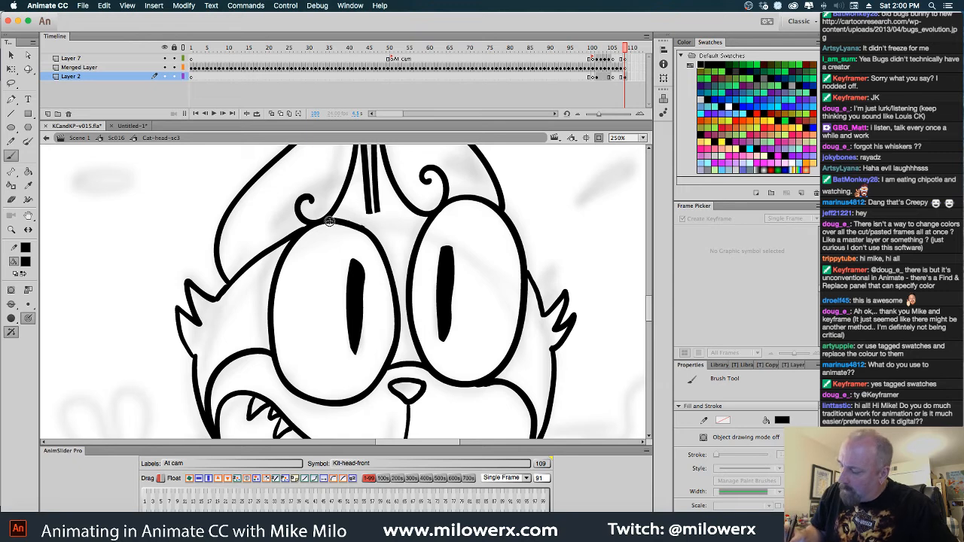
pyautogui.moveTo(330, 220); pyautogui.dragTo(428, 216)
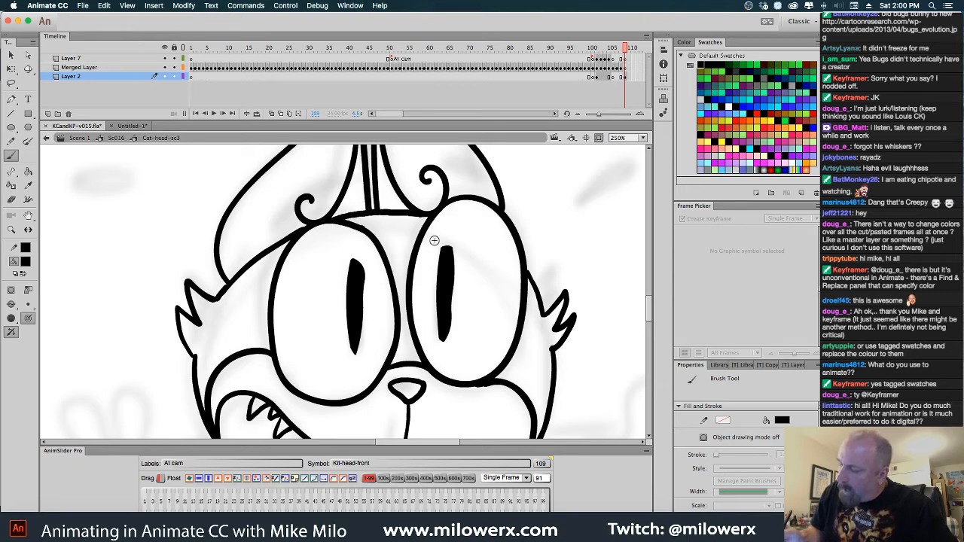
# Set the brush fill to white and paint a small highlight near the top of each pupil
pyautogui.click(25, 261)
pyautogui.click(71, 331)
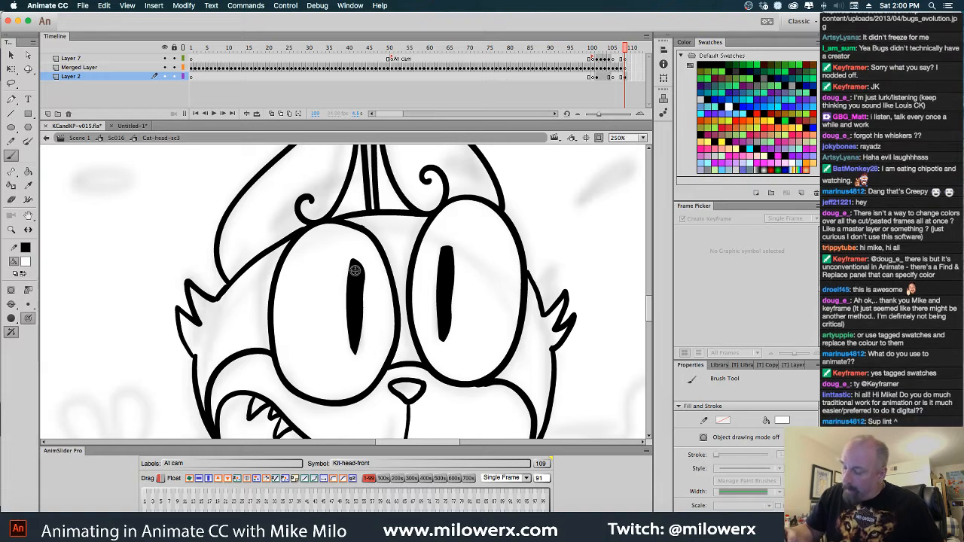
pyautogui.moveTo(445, 258); pyautogui.dragTo(446, 264)
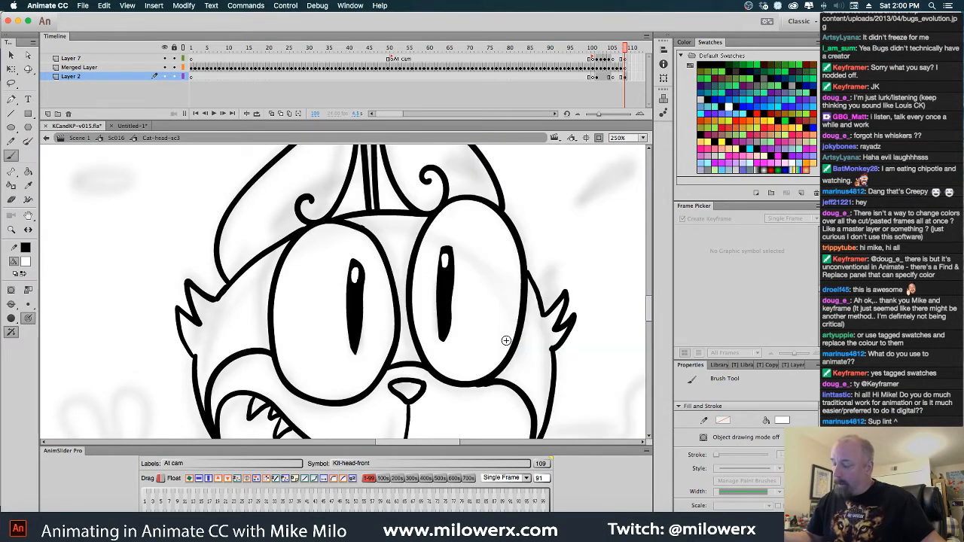
# Delete both highlighted pupils and brush a thinner black vertical slit in each eye instead
pyautogui.click(355, 297)
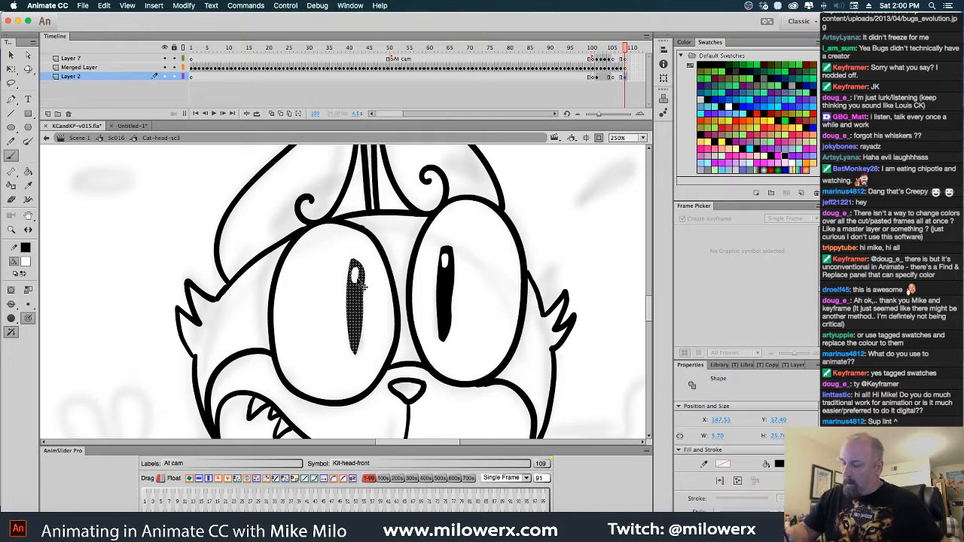
pyautogui.keyDown('shift'); pyautogui.click(446, 279); pyautogui.keyUp('shift')
pyautogui.press('Delete')
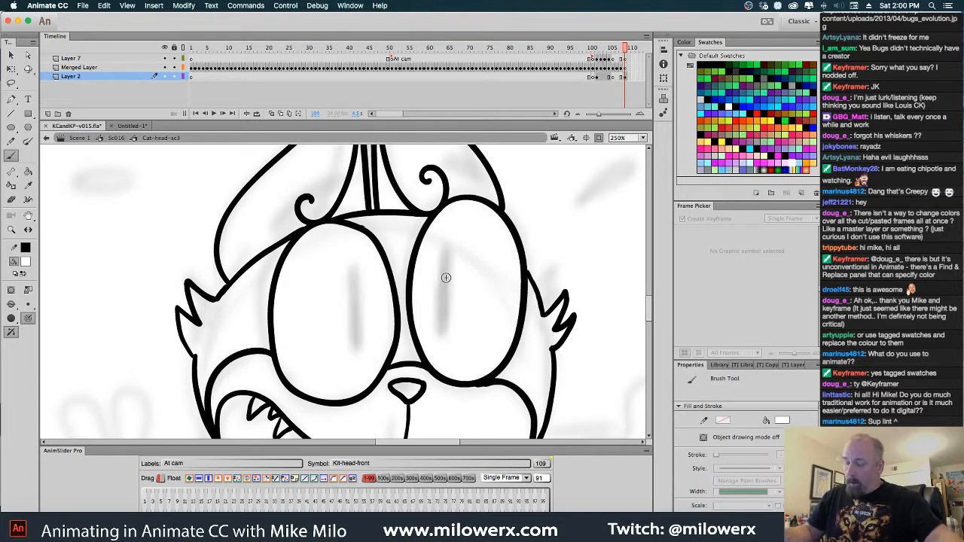
pyautogui.click(25, 261)
pyautogui.click(57, 296)
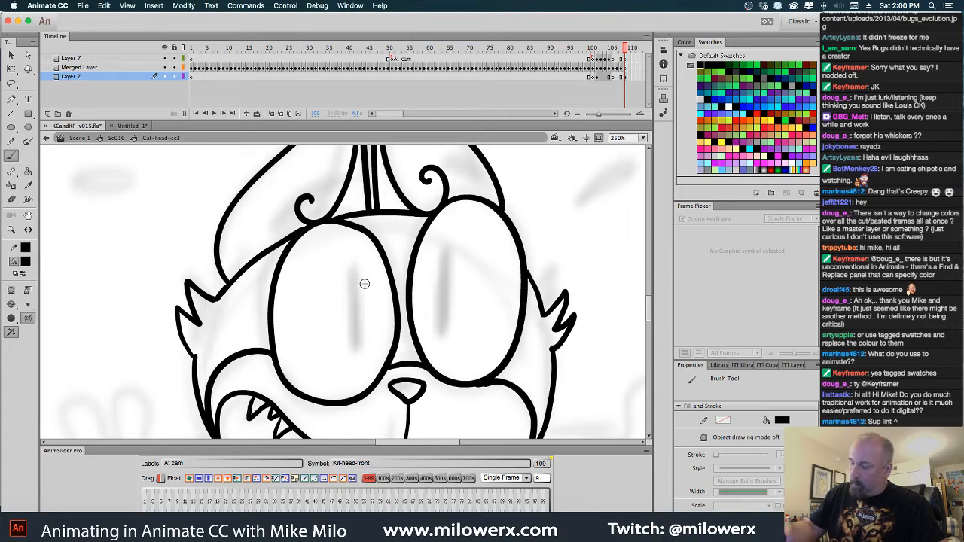
pyautogui.moveTo(351, 341)
pyautogui.mouseDown()
pyautogui.moveTo(349, 276)
pyautogui.moveTo(355, 342)
pyautogui.moveTo(366, 333)
pyautogui.mouseUp()
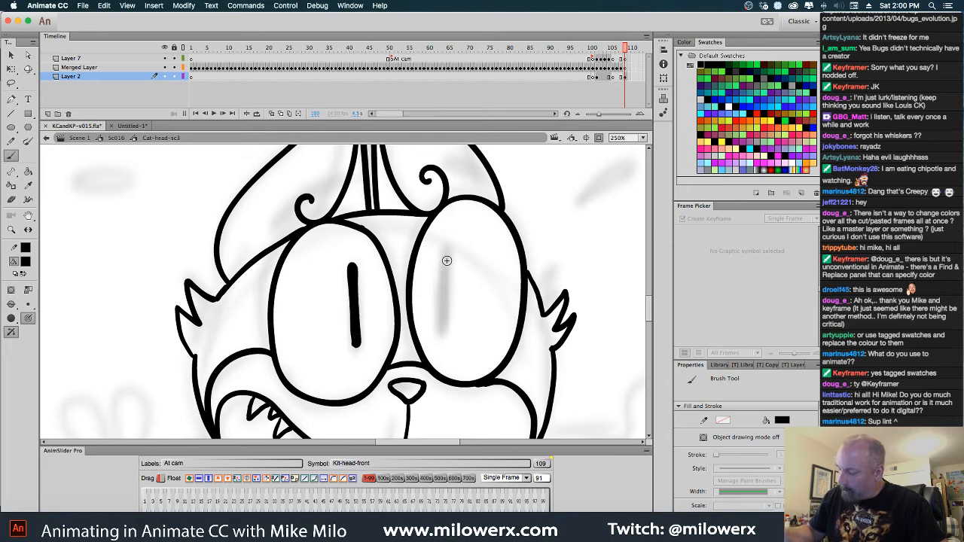
pyautogui.moveTo(443, 264)
pyautogui.mouseDown()
pyautogui.moveTo(446, 333)
pyautogui.moveTo(448, 263)
pyautogui.mouseUp()
pyautogui.moveTo(446, 320); pyautogui.dragTo(446, 332)
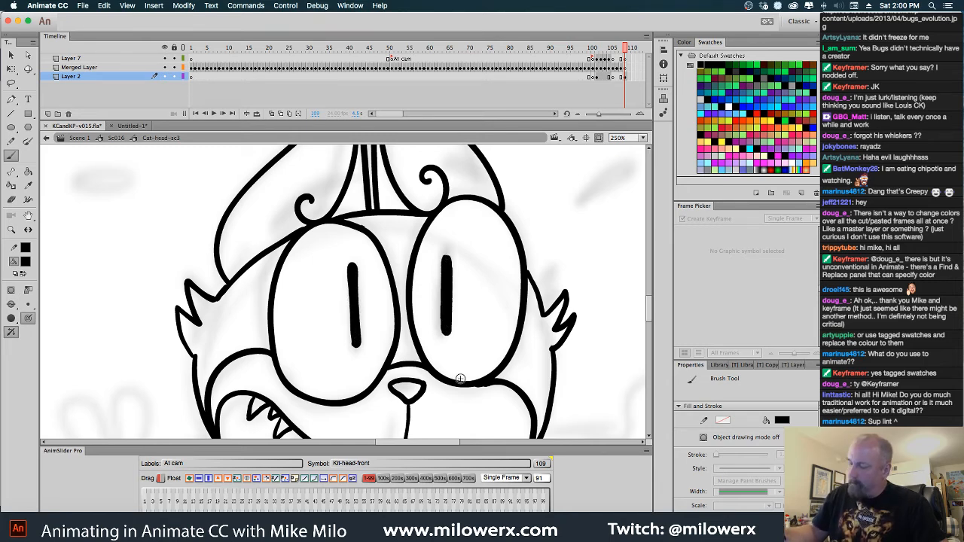
# Switch the brush fill to white and dab a tiny highlight dot at the top of each thin pupil
pyautogui.click(28, 264)
pyautogui.click(67, 329)
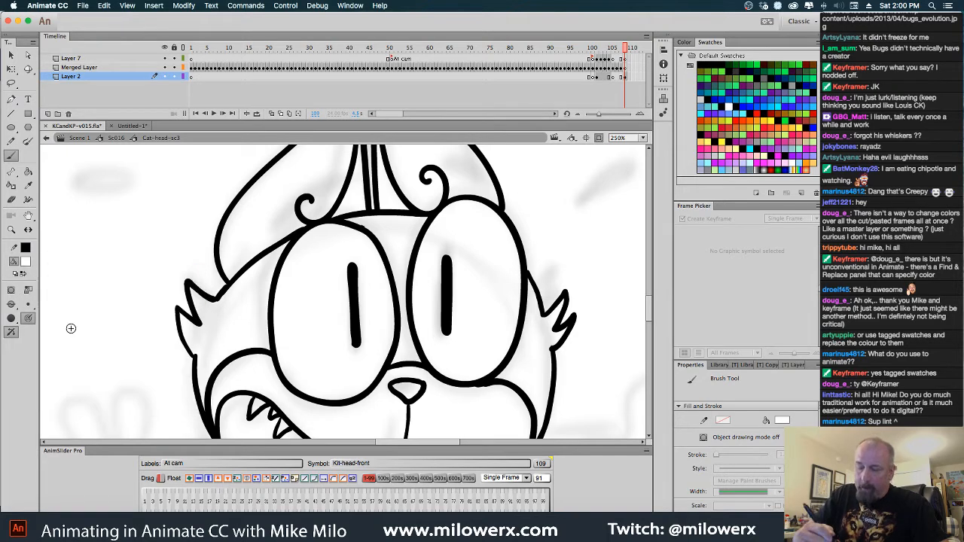
pyautogui.click(446, 264)
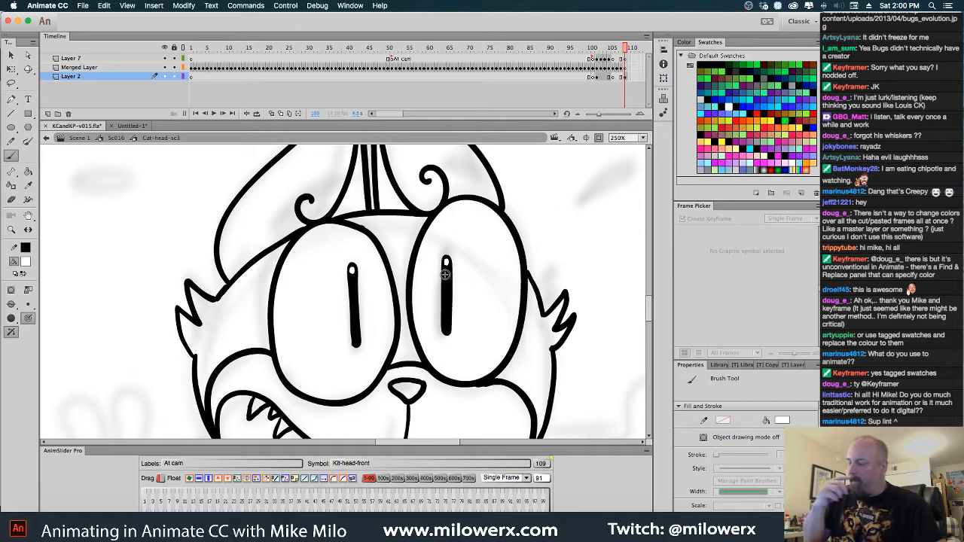
# Set the brush fill to black and dab three small whisker dots on each side of the muzzle's center line
pyautogui.click(25, 263)
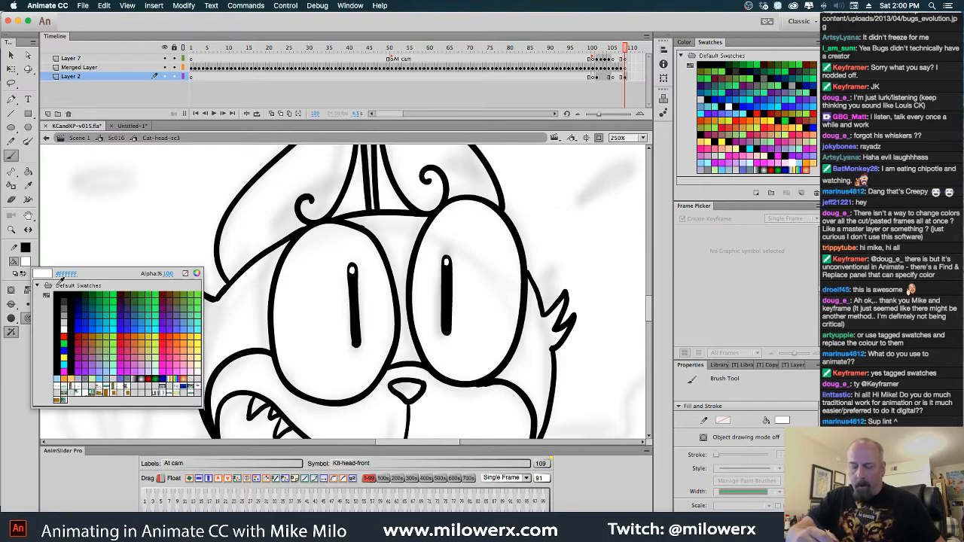
pyautogui.click(60, 294)
pyautogui.moveTo(178, 309); pyautogui.dragTo(194, 364)
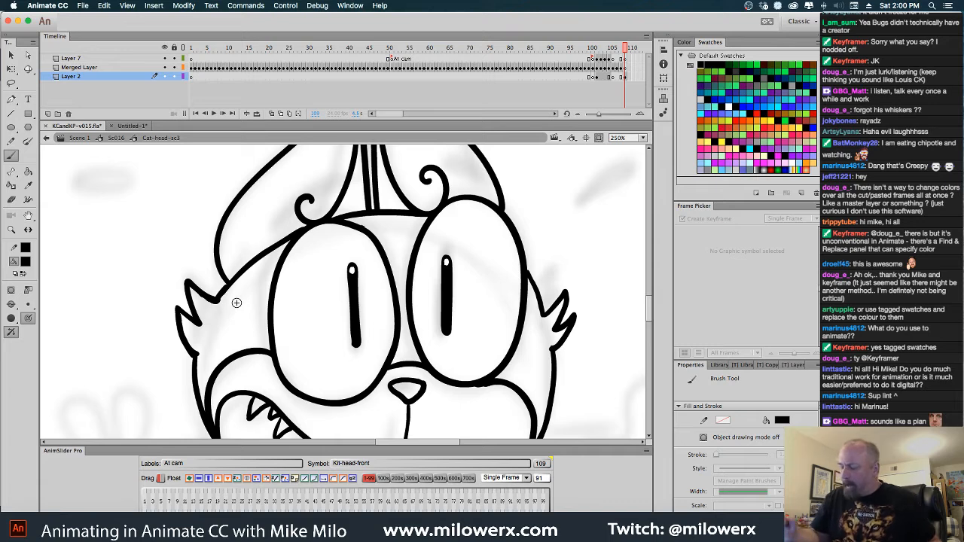
pyautogui.moveTo(467, 395); pyautogui.dragTo(465, 323)
pyautogui.click(375, 365)
pyautogui.click(384, 357)
pyautogui.click(382, 373)
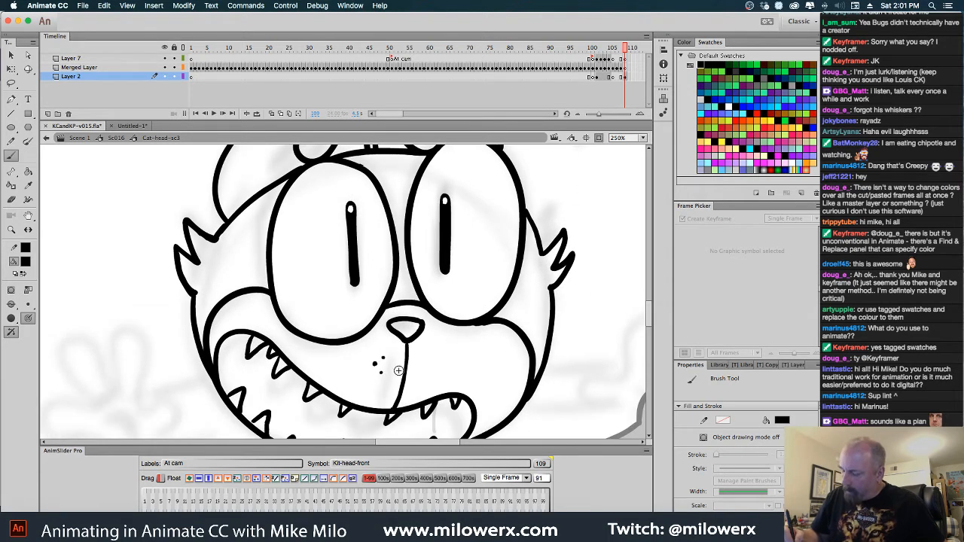
pyautogui.click(428, 359)
pyautogui.click(425, 370)
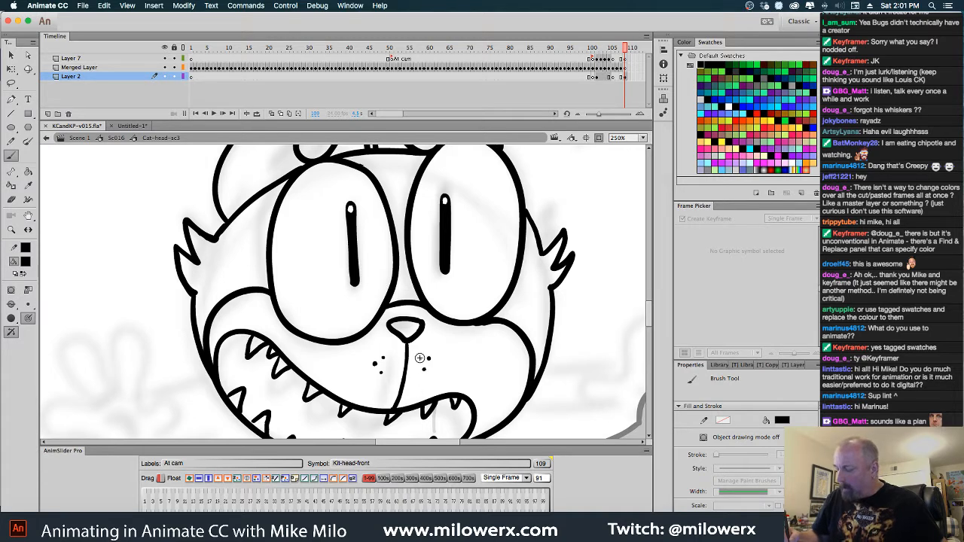
pyautogui.click(419, 359)
pyautogui.moveTo(496, 342); pyautogui.dragTo(464, 328)
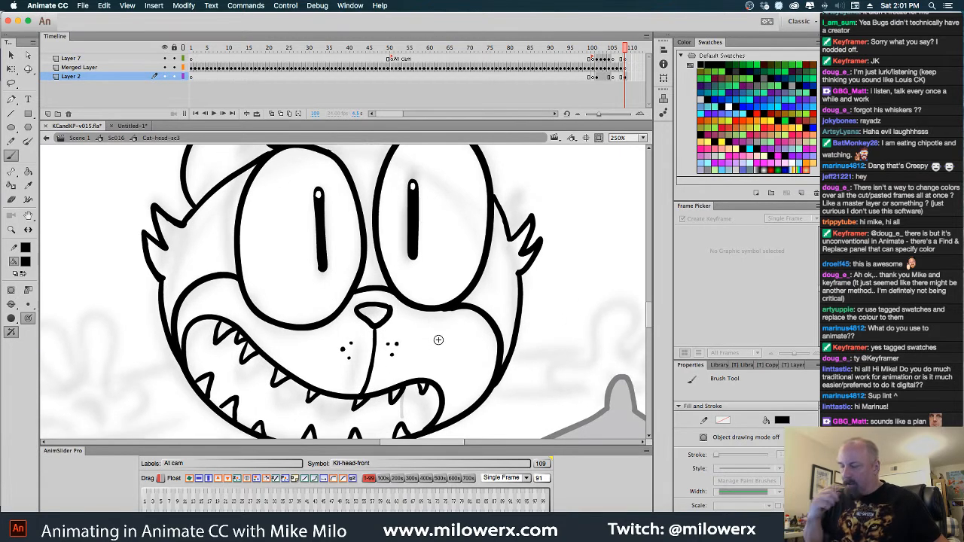
# Compare with the previous frame's head, and fill the new head's muzzle and both outer ear shapes with lavender
pyautogui.press(',')
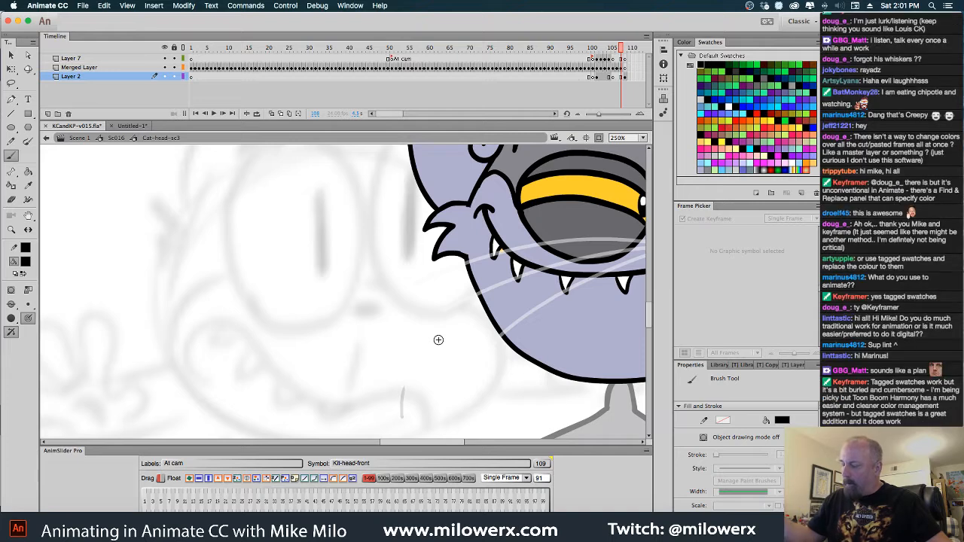
pyautogui.press('.')
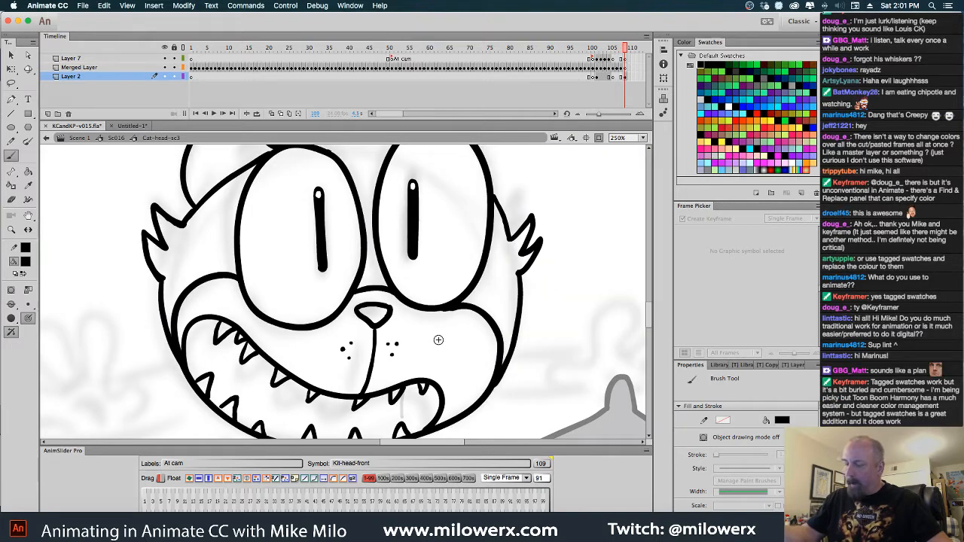
pyautogui.click(26, 263)
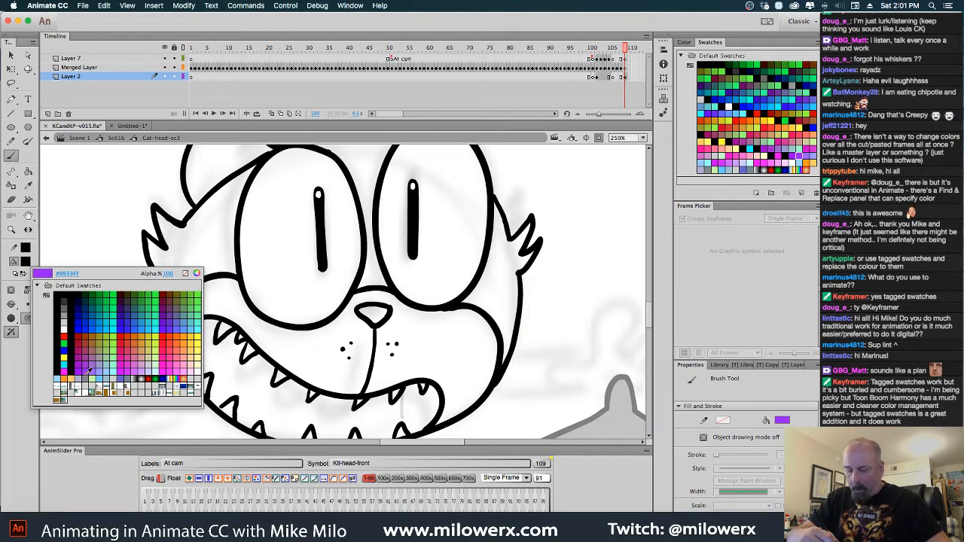
pyautogui.click(81, 375)
pyautogui.click(28, 172)
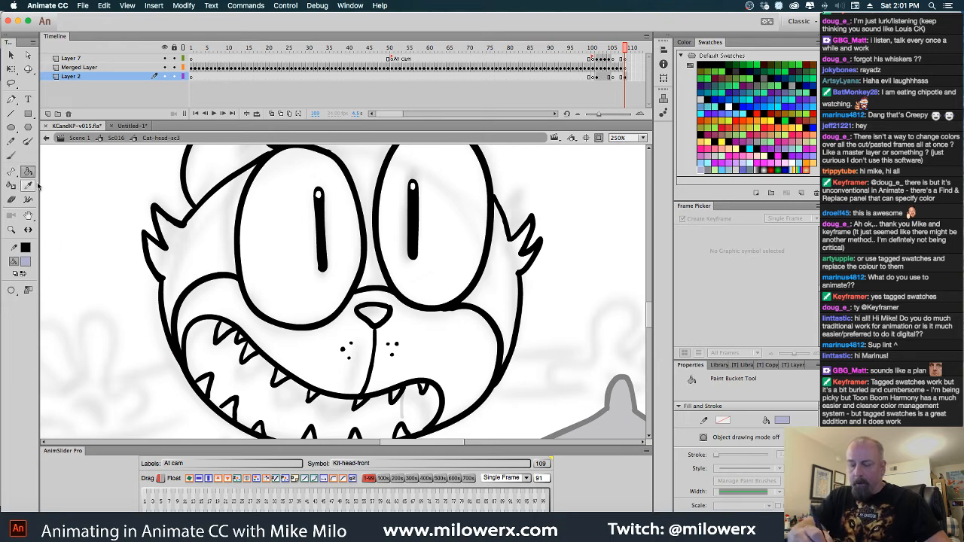
pyautogui.click(357, 339)
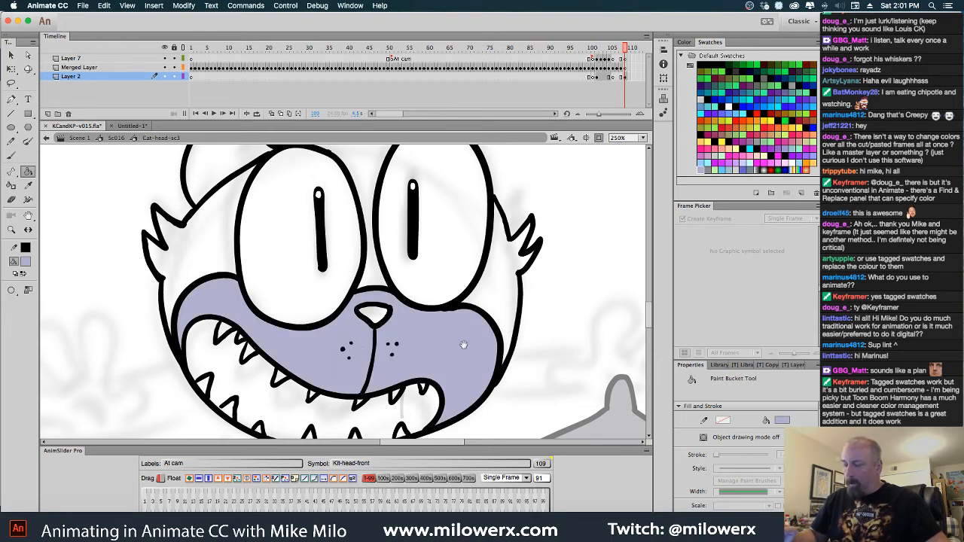
pyautogui.scroll(3, 463, 346)
pyautogui.click(309, 168)
pyautogui.click(422, 184)
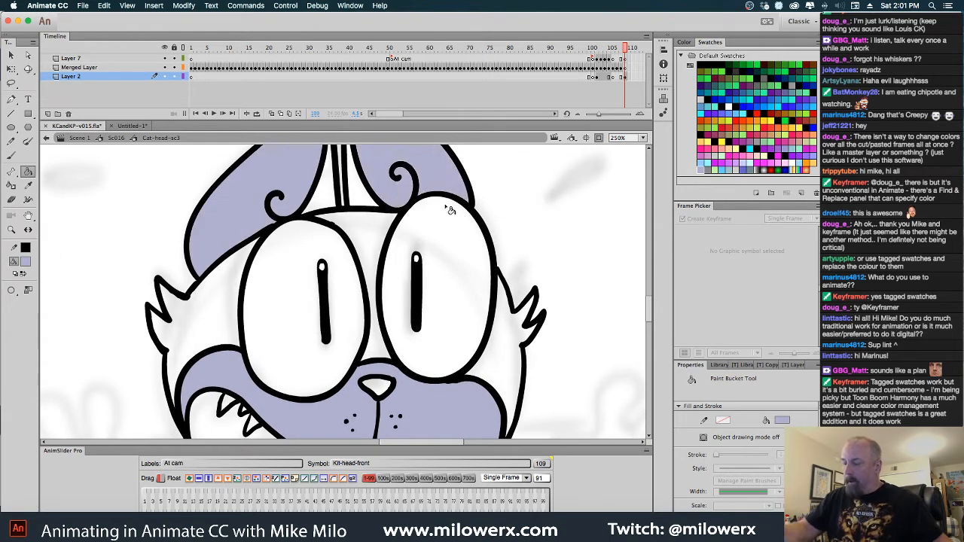
pyautogui.keyDown('alt'); pyautogui.keyDown('super'); pyautogui.click(440, 203); pyautogui.keyUp('super'); pyautogui.keyUp('alt')
pyautogui.moveTo(437, 230); pyautogui.dragTo(441, 190)
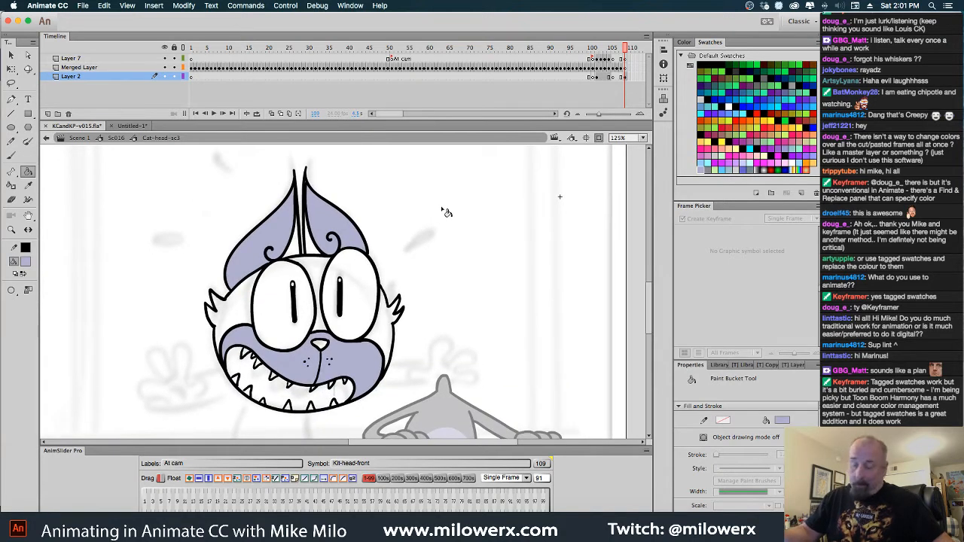
# Fill both eyes around the slit pupils with golden yellow
pyautogui.click(25, 261)
pyautogui.click(199, 333)
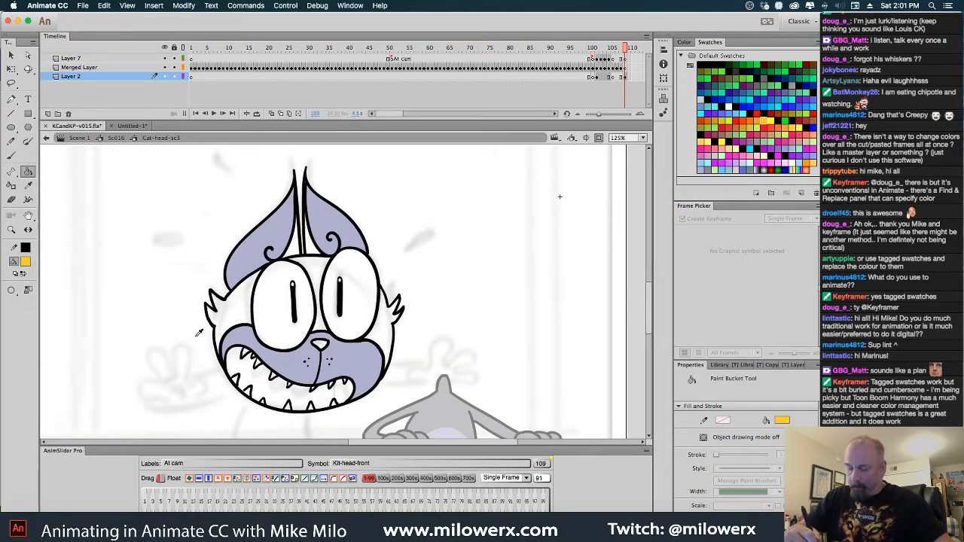
pyautogui.click(277, 316)
pyautogui.click(347, 276)
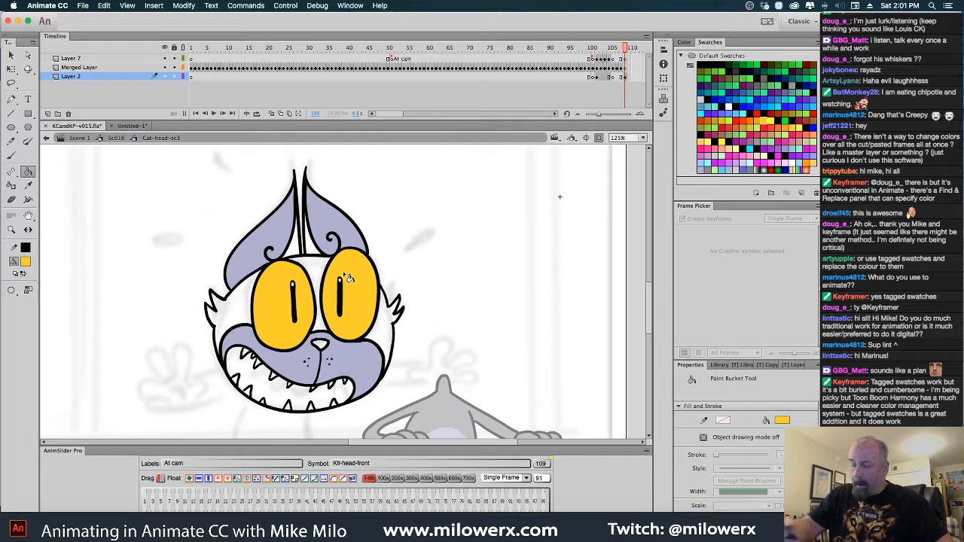
# Fill the forehead, inner ear areas and both furry cheeks with gray
pyautogui.click(27, 261)
pyautogui.click(96, 383)
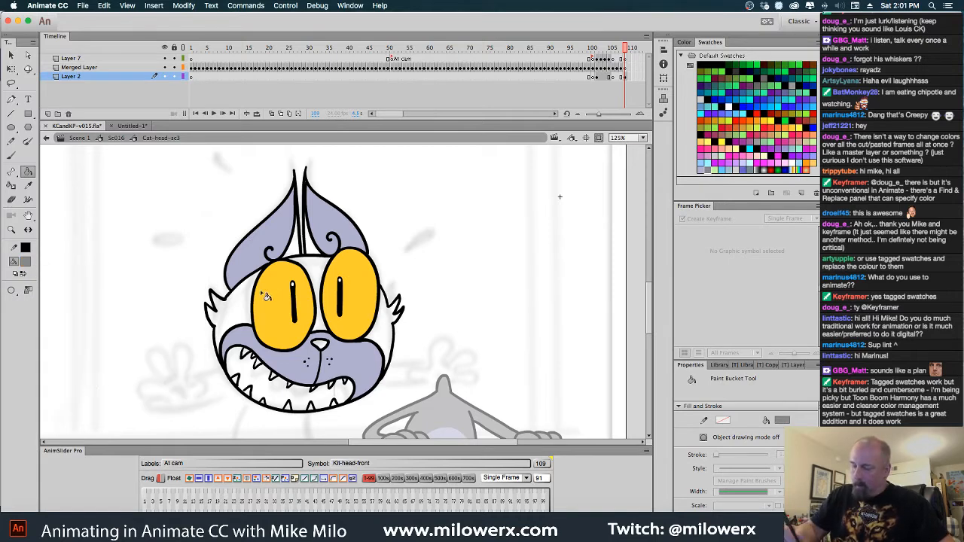
pyautogui.click(251, 300)
pyautogui.click(315, 284)
pyautogui.click(317, 257)
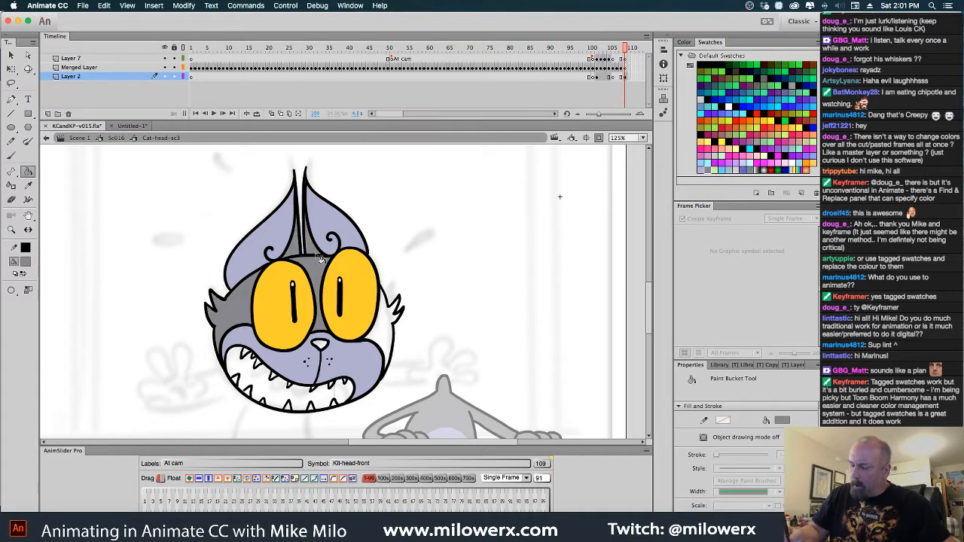
pyautogui.click(388, 324)
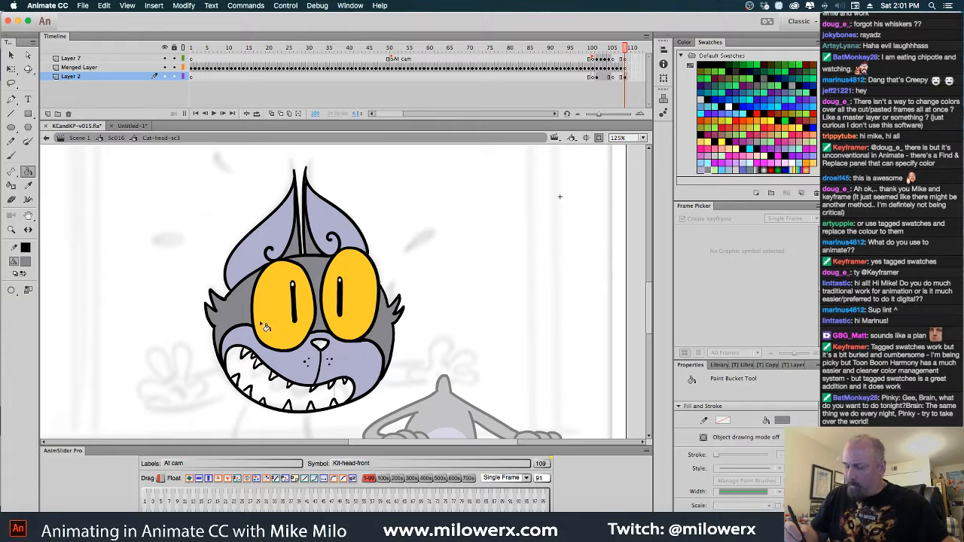
# Fill the open mouth behind the teeth with dark red #990000 and the nose with light blue
pyautogui.click(27, 262)
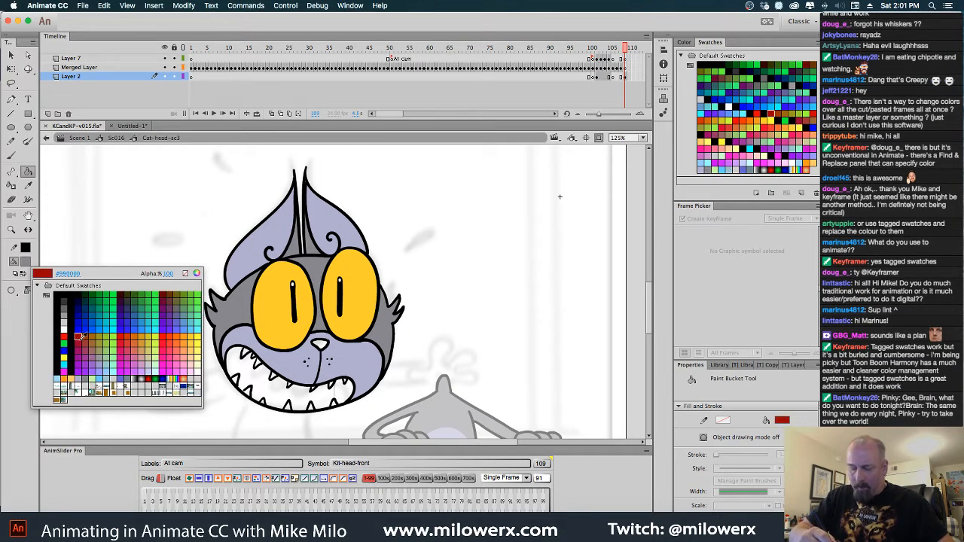
pyautogui.click(79, 338)
pyautogui.click(290, 395)
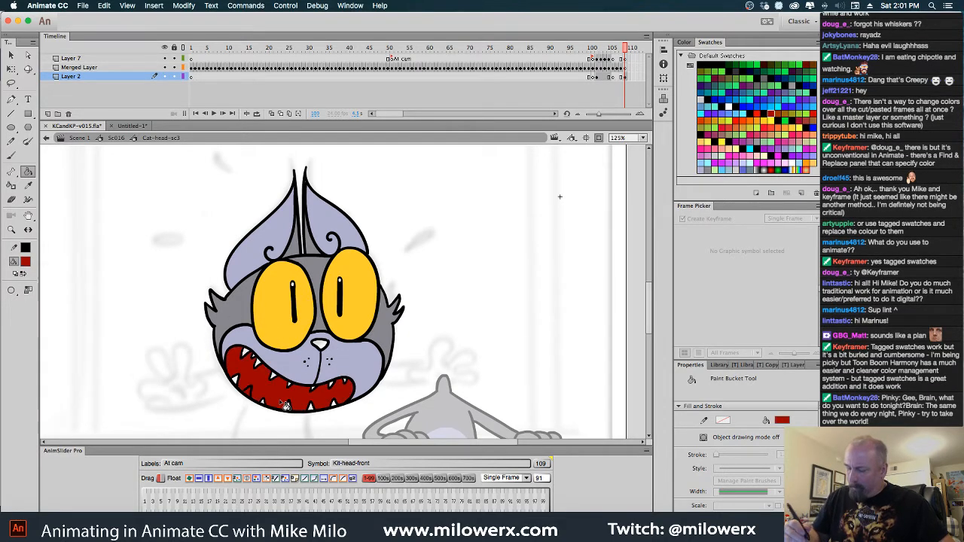
pyautogui.click(26, 261)
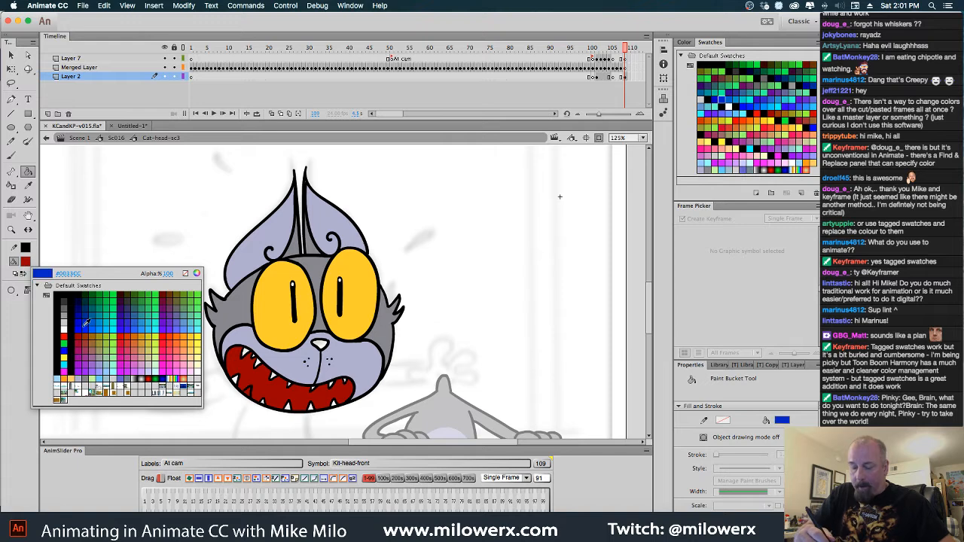
pyautogui.click(104, 376)
pyautogui.click(321, 347)
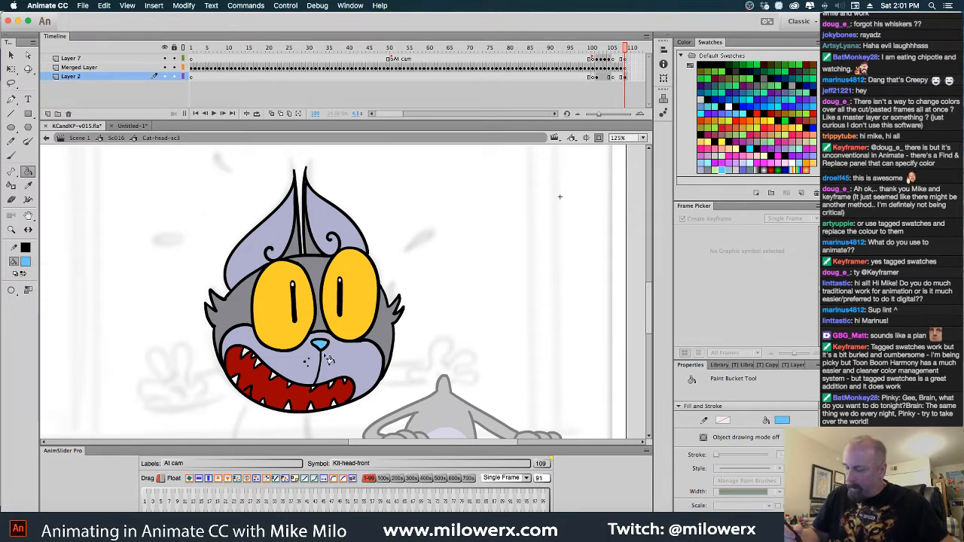
# Set the fill to white and fill the leftover red lower tooth without flooding the mouth, undoing any spilled fill
pyautogui.click(26, 261)
pyautogui.click(82, 314)
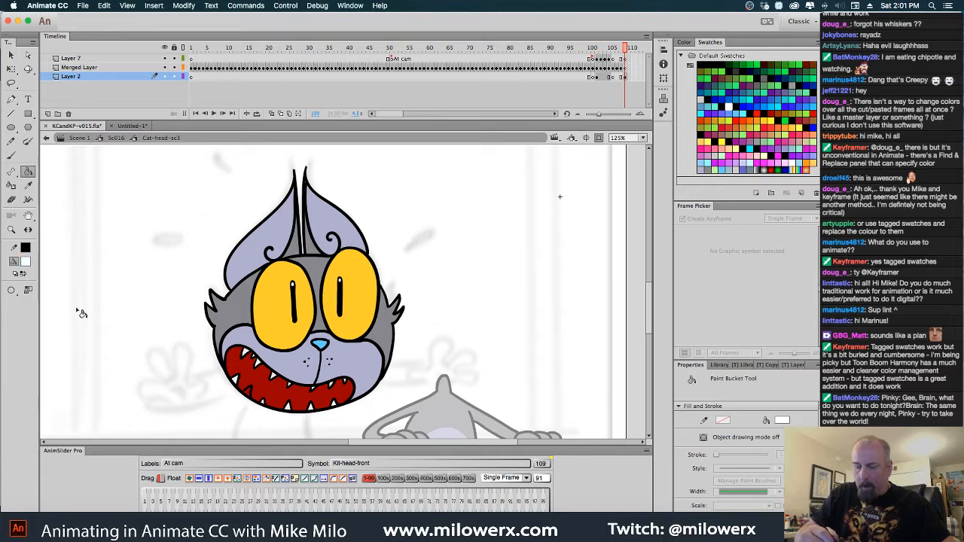
pyautogui.click(294, 420)
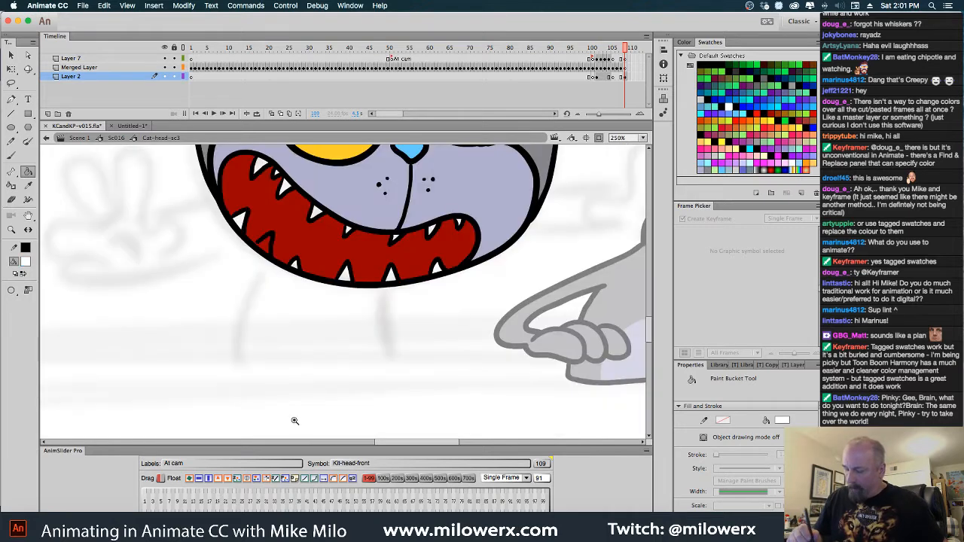
pyautogui.click(272, 251)
pyautogui.press('super+z')
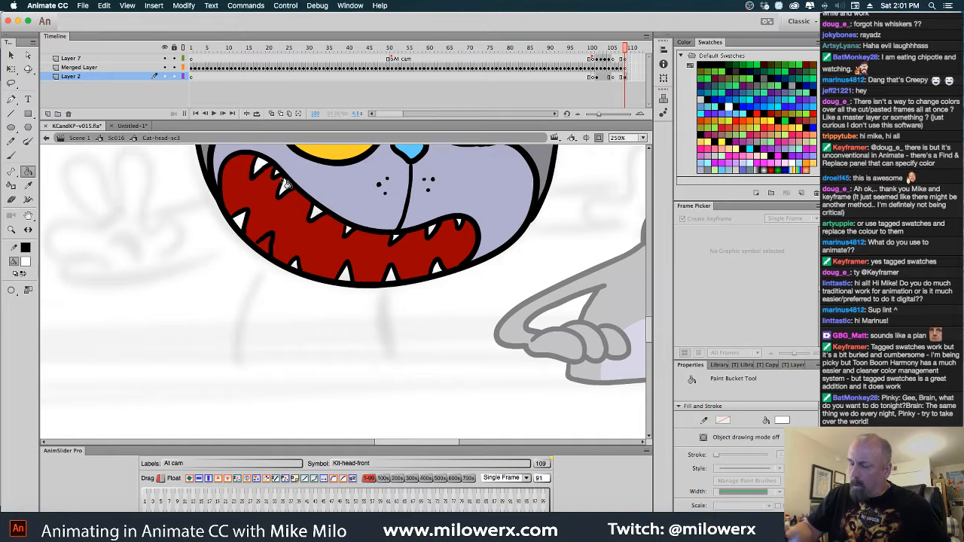
pyautogui.click(293, 265)
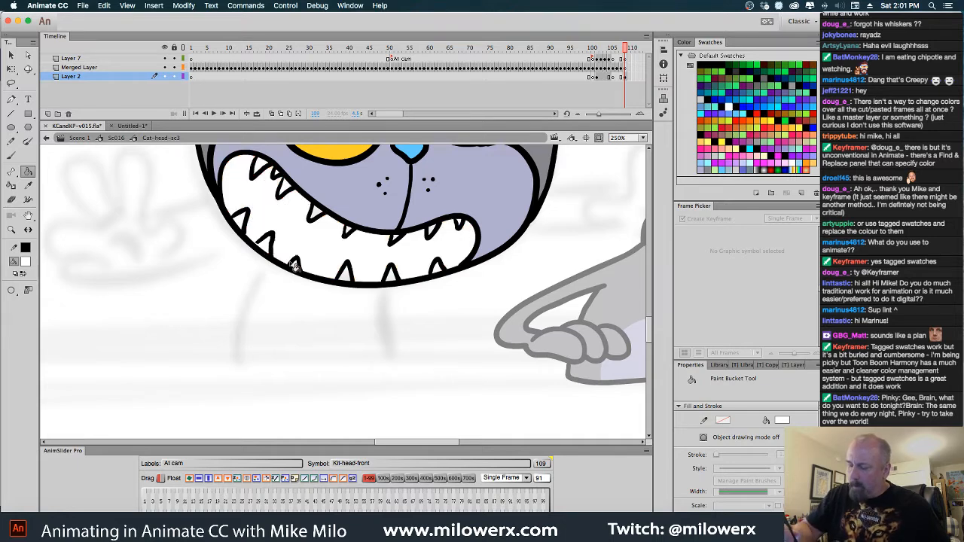
pyautogui.press('super+z')
pyautogui.press('super+equal')
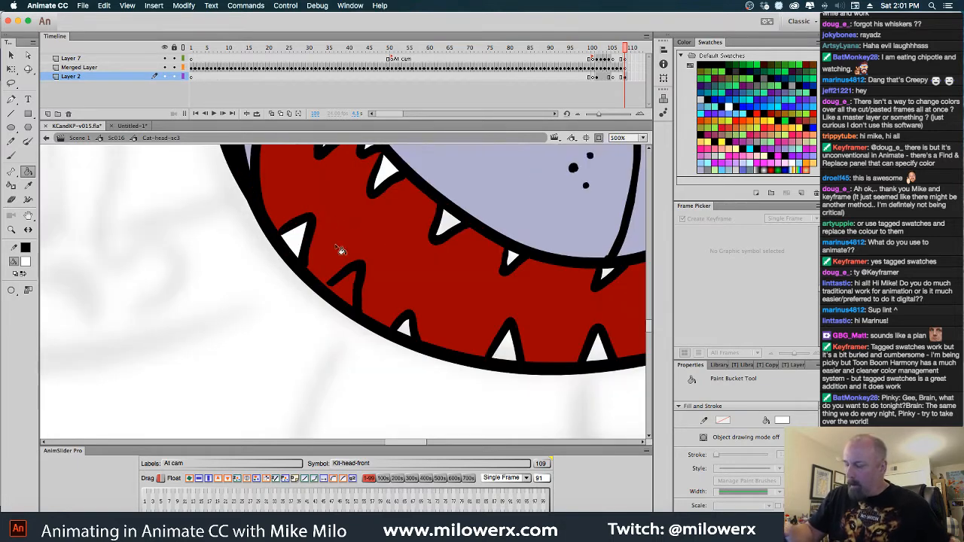
pyautogui.click(327, 290)
pyautogui.press('super+z')
pyautogui.click(317, 366)
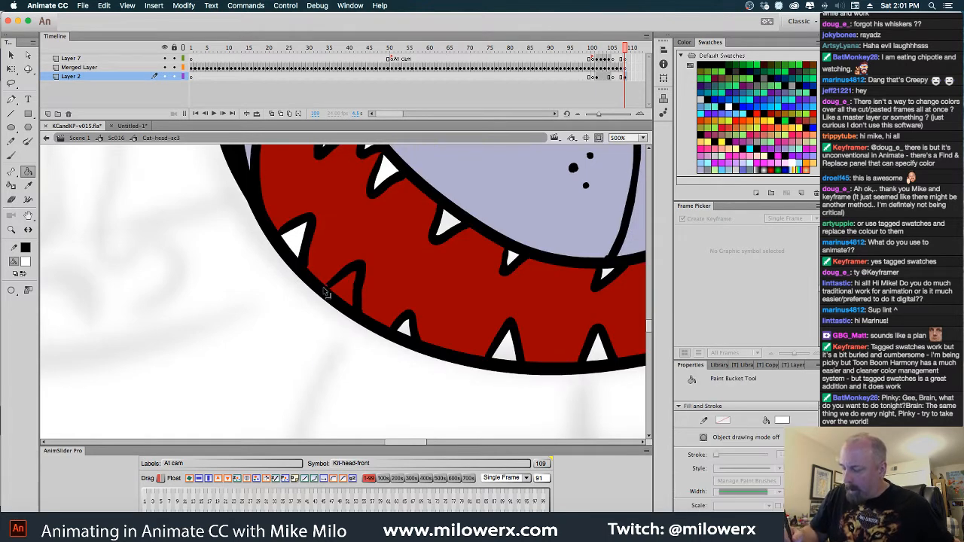
pyautogui.click(344, 290)
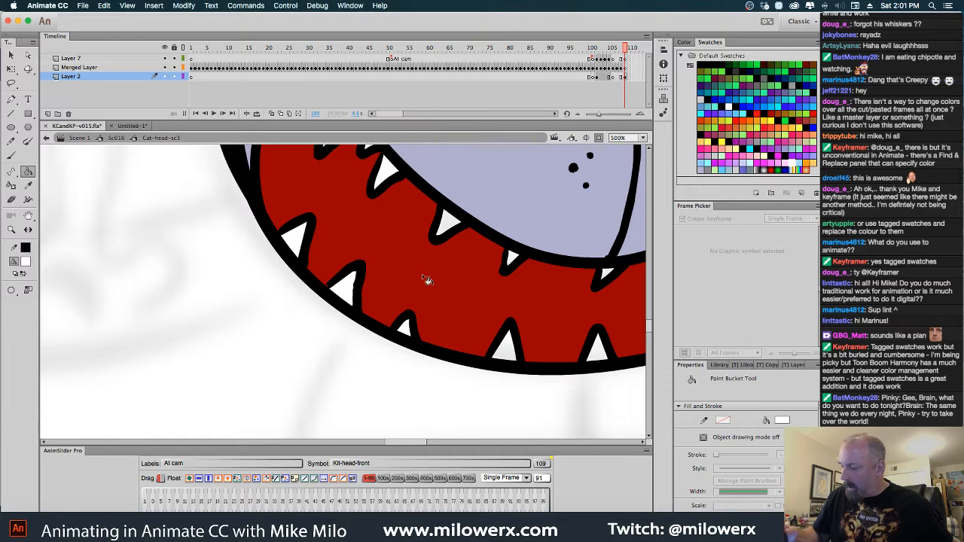
# Fill the remaining upper and lower teeth along the grin with white and check the head's fills by selecting everything
pyautogui.hscroll(3, 452, 316)
pyautogui.scroll(1, 452, 316)
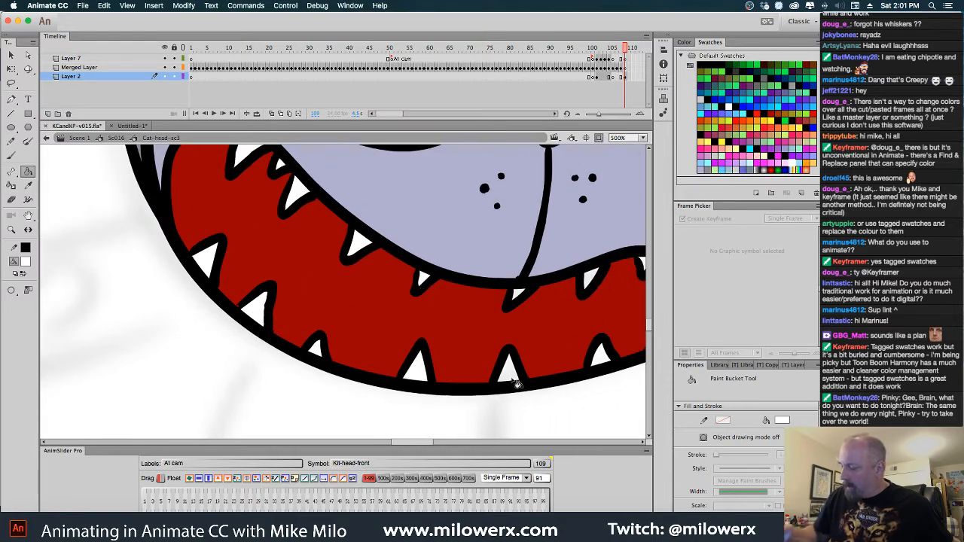
pyautogui.click(513, 380)
pyautogui.click(519, 294)
pyautogui.click(591, 282)
pyautogui.click(603, 355)
pyautogui.moveTo(565, 343)
pyautogui.mouseDown()
pyautogui.moveTo(445, 352)
pyautogui.moveTo(482, 422)
pyautogui.mouseUp()
pyautogui.click(524, 274)
pyautogui.keyDown('alt'); pyautogui.keyDown('super'); pyautogui.click(495, 367); pyautogui.keyUp('super'); pyautogui.keyUp('alt')
pyautogui.keyDown('alt'); pyautogui.keyDown('super'); pyautogui.click(493, 370); pyautogui.keyUp('super'); pyautogui.keyUp('alt')
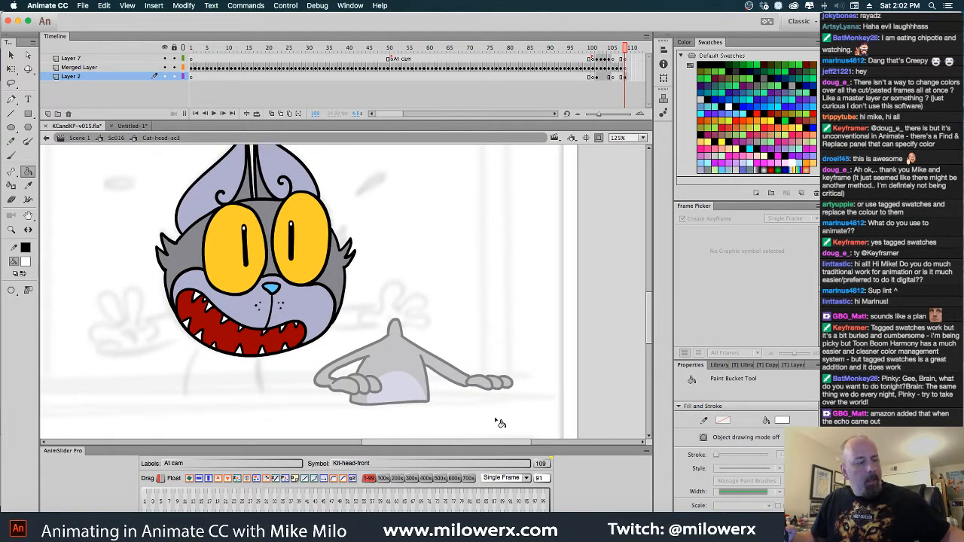
pyautogui.press('super+a')
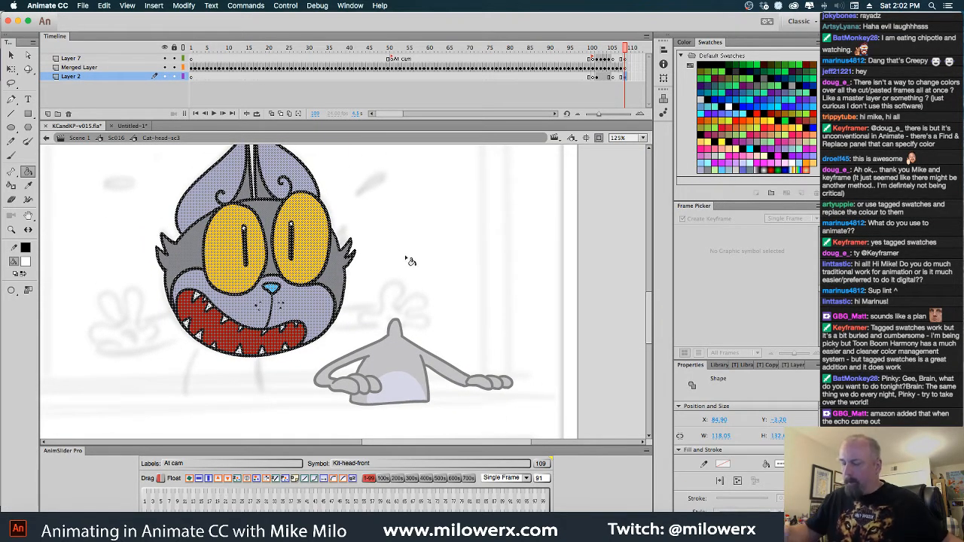
pyautogui.press('super+shift+a')
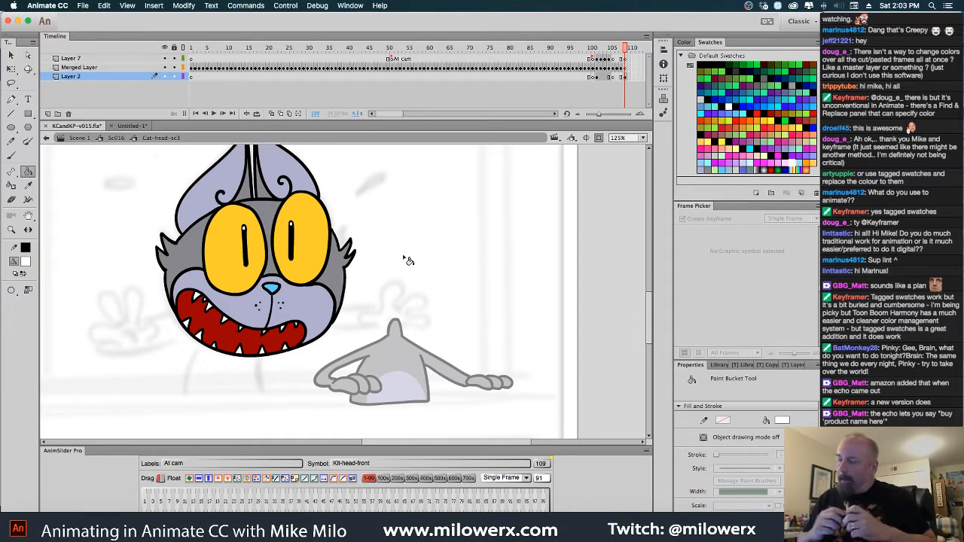
# Set the brush to Paint Selection and paint a white highlight along the upper edge of the wide-eyed head's left yellow eye
pyautogui.moveTo(621, 56); pyautogui.dragTo(613, 70)
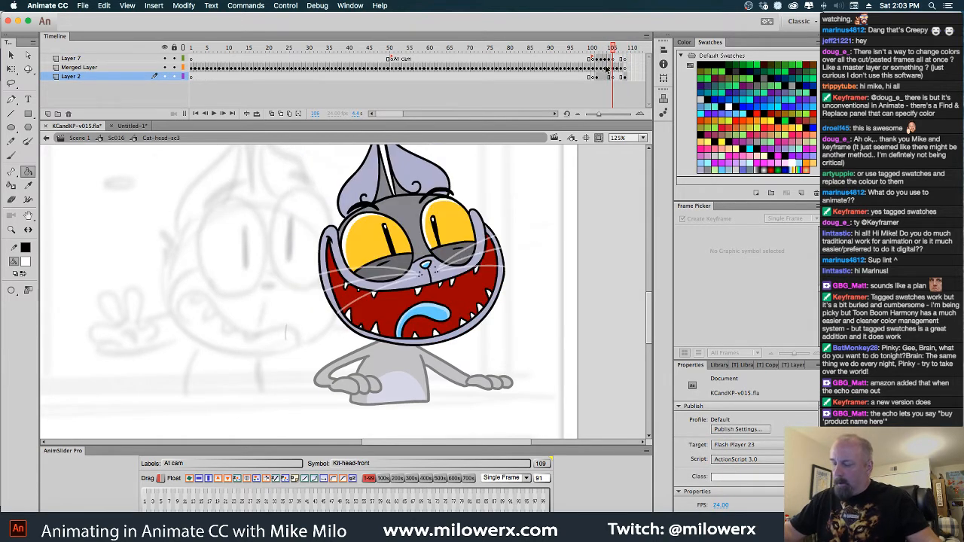
pyautogui.click(11, 155)
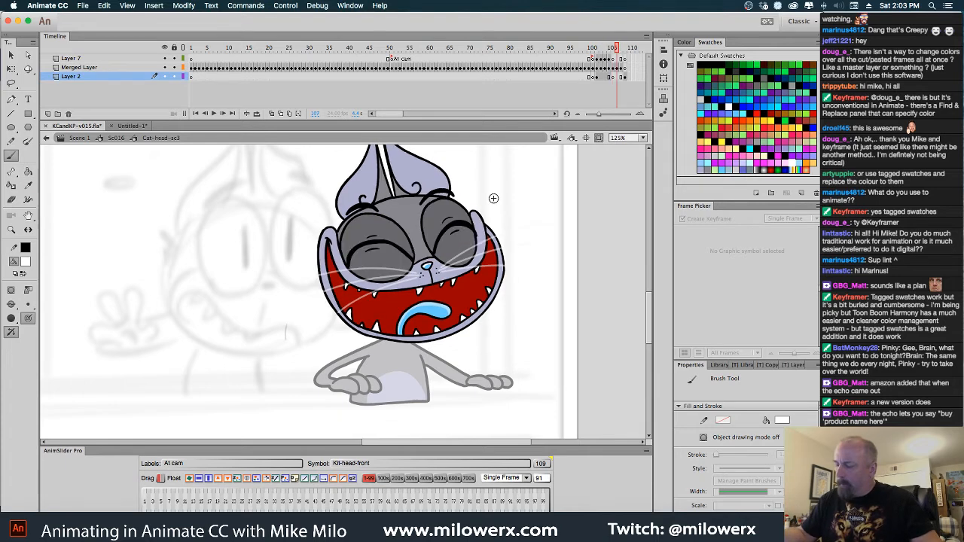
pyautogui.press('.')
pyautogui.press('.')
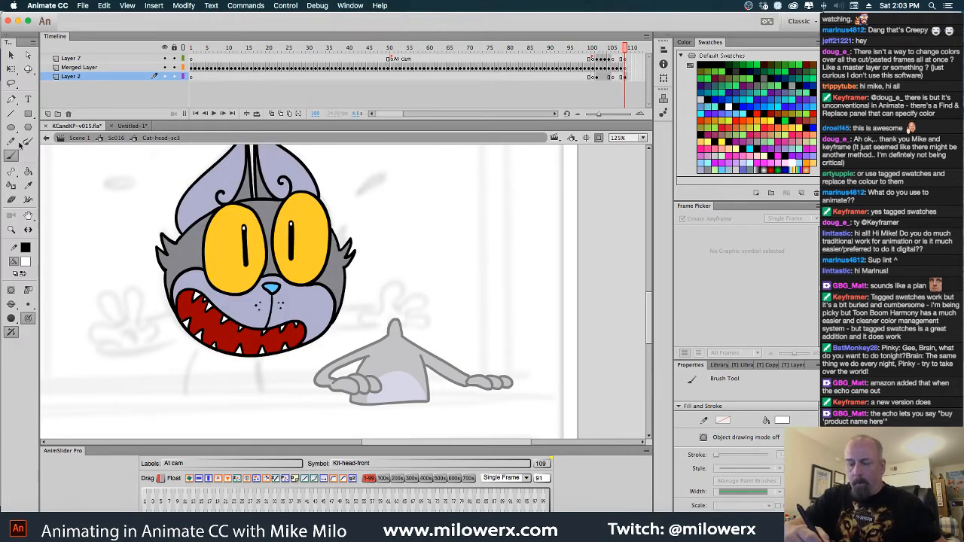
pyautogui.click(12, 304)
pyautogui.click(74, 337)
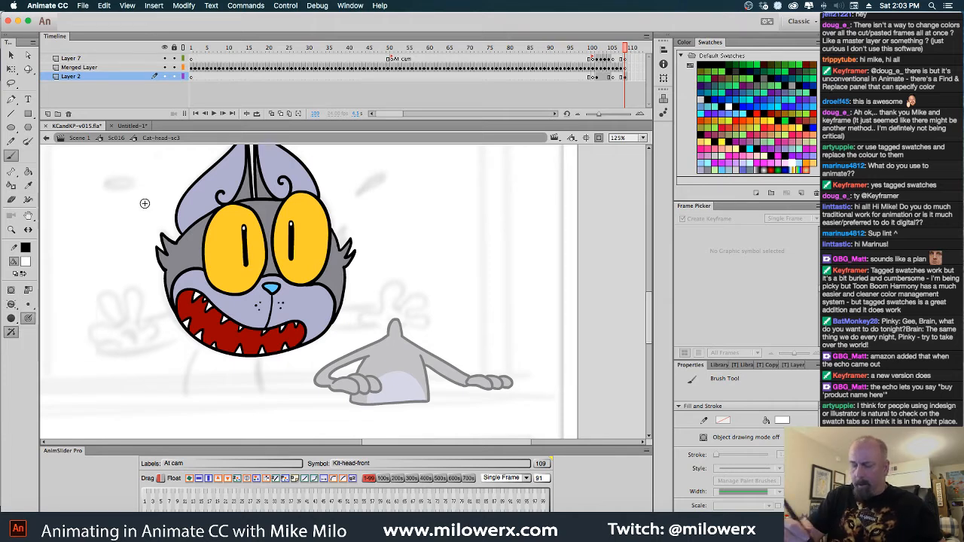
pyautogui.press('super+equal')
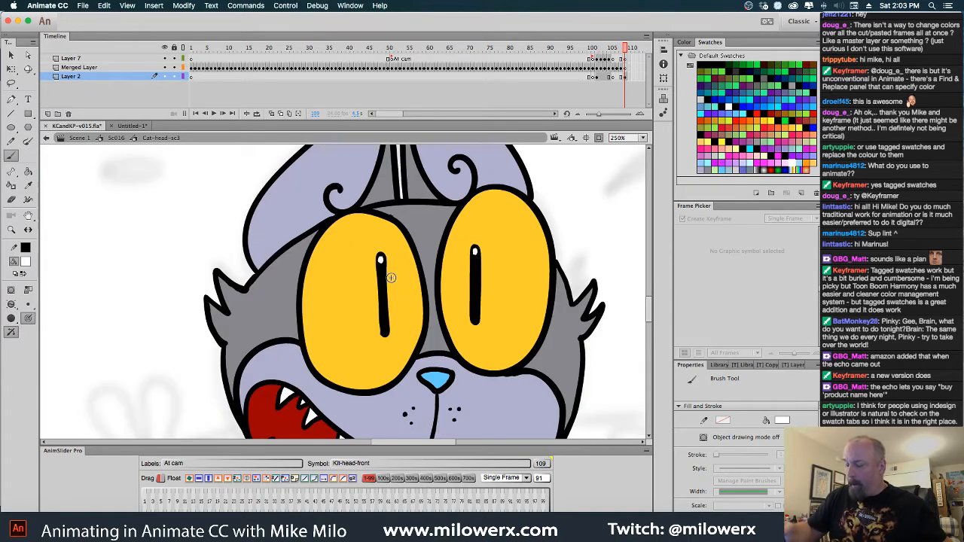
pyautogui.keyDown('super'); pyautogui.click(398, 245); pyautogui.keyUp('super')
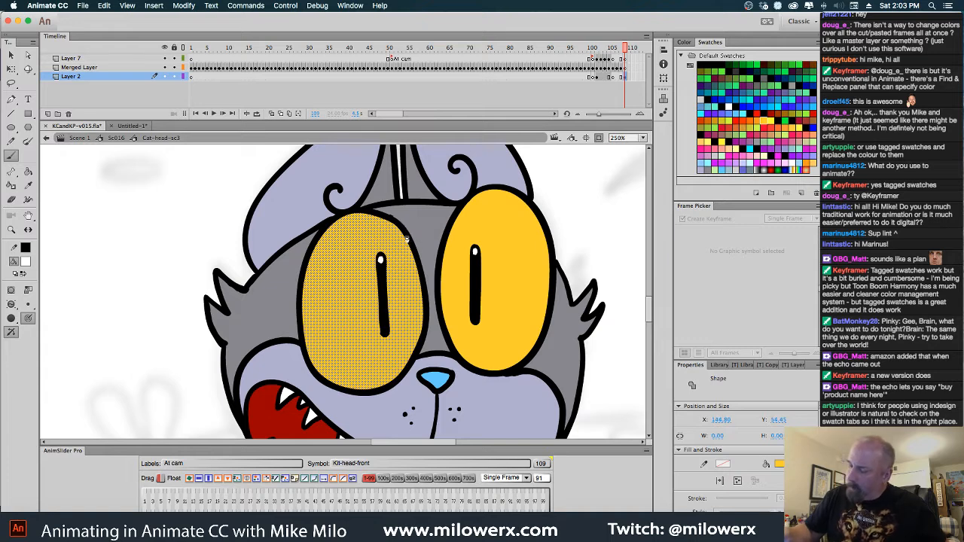
pyautogui.moveTo(408, 241)
pyautogui.mouseDown()
pyautogui.moveTo(361, 216)
pyautogui.moveTo(337, 225)
pyautogui.moveTo(312, 250)
pyautogui.moveTo(299, 296)
pyautogui.mouseUp()
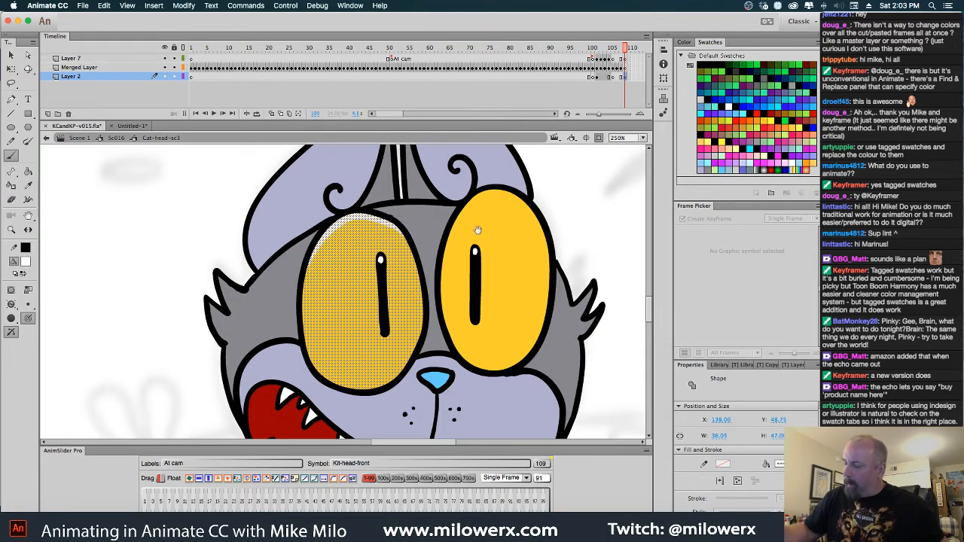
# Select the right eye's yellow fill and paint a matching white highlight along its upper edge
pyautogui.moveTo(489, 219)
pyautogui.mouseDown()
pyautogui.moveTo(442, 243)
pyautogui.moveTo(483, 229)
pyautogui.moveTo(454, 213)
pyautogui.moveTo(426, 224)
pyautogui.moveTo(393, 280)
pyautogui.mouseUp()
pyautogui.keyDown('super'); pyautogui.click(443, 242); pyautogui.keyUp('super')
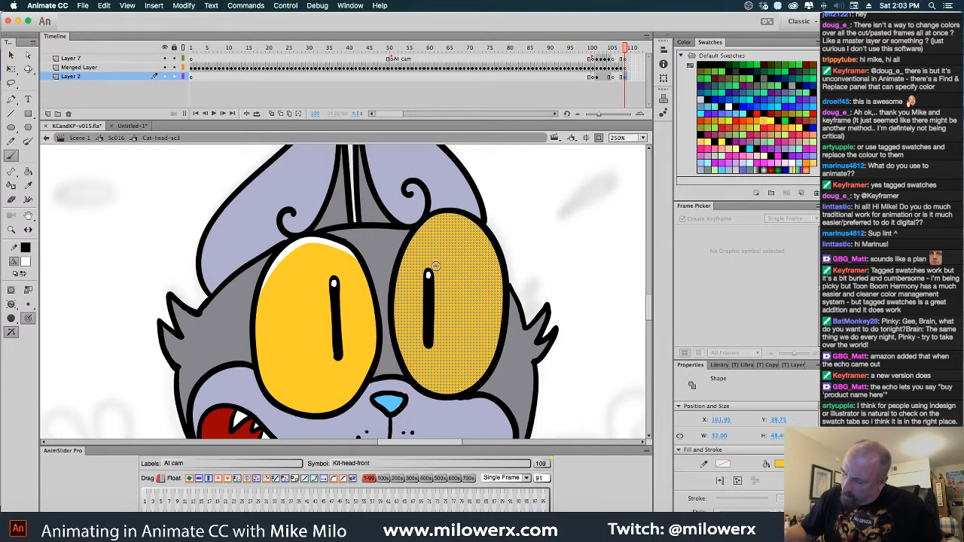
pyautogui.keyDown('super'); pyautogui.click(518, 231); pyautogui.keyUp('super')
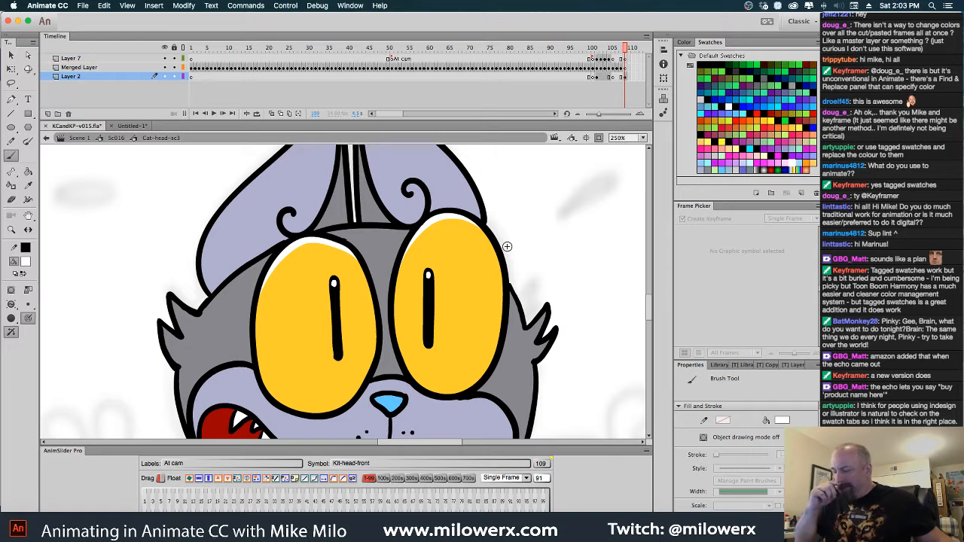
pyautogui.keyDown('alt'); pyautogui.keyDown('super'); pyautogui.click(530, 241); pyautogui.keyUp('super'); pyautogui.keyUp('alt')
pyautogui.moveTo(489, 314); pyautogui.dragTo(560, 268)
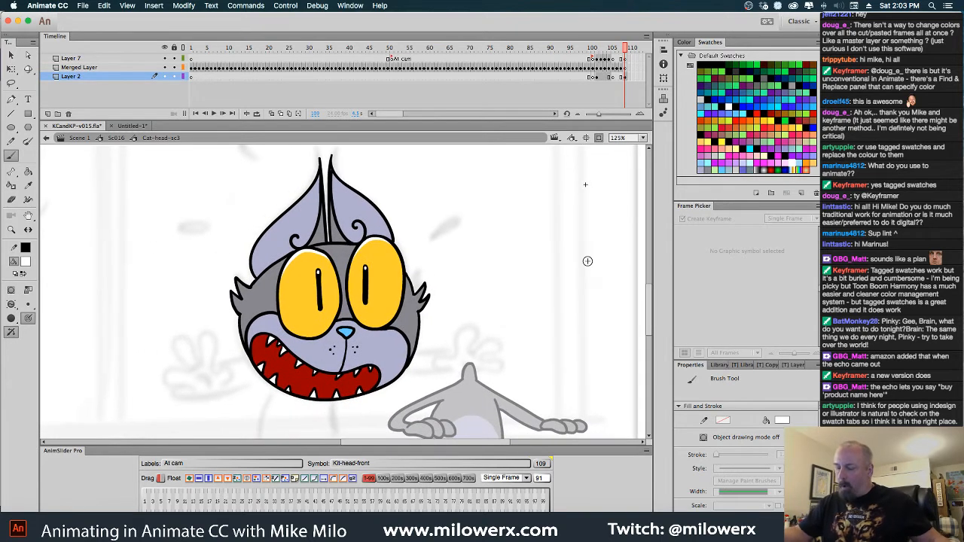
# Select the nose's light blue fill and paint a white highlight across its upper part
pyautogui.keyDown('super'); pyautogui.click(346, 332); pyautogui.keyUp('super')
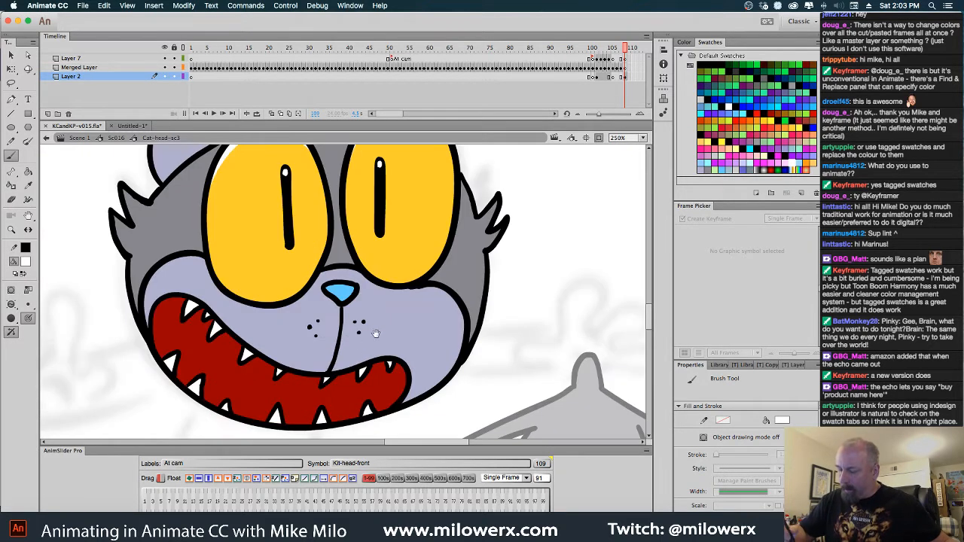
pyautogui.keyDown('super'); pyautogui.click(343, 294); pyautogui.keyUp('super')
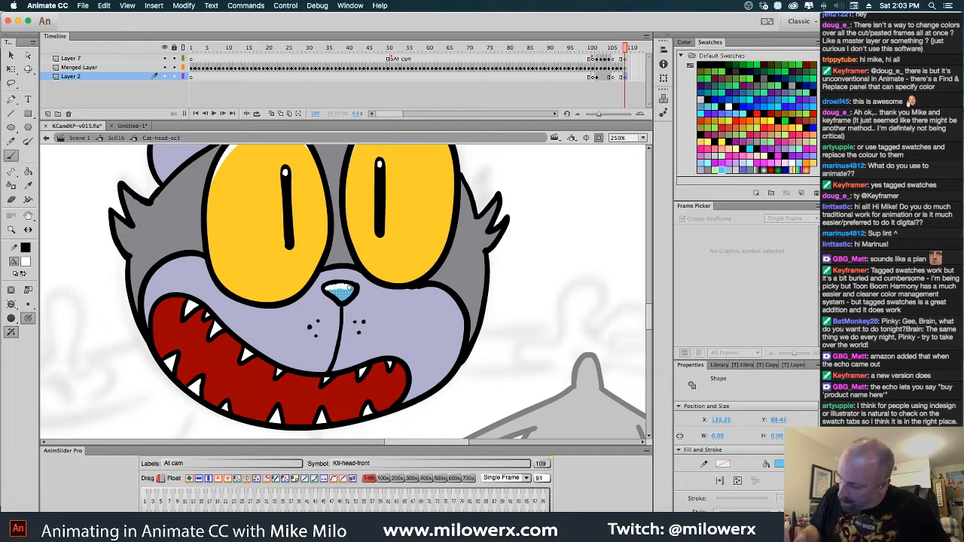
pyautogui.press('super+shift+v')
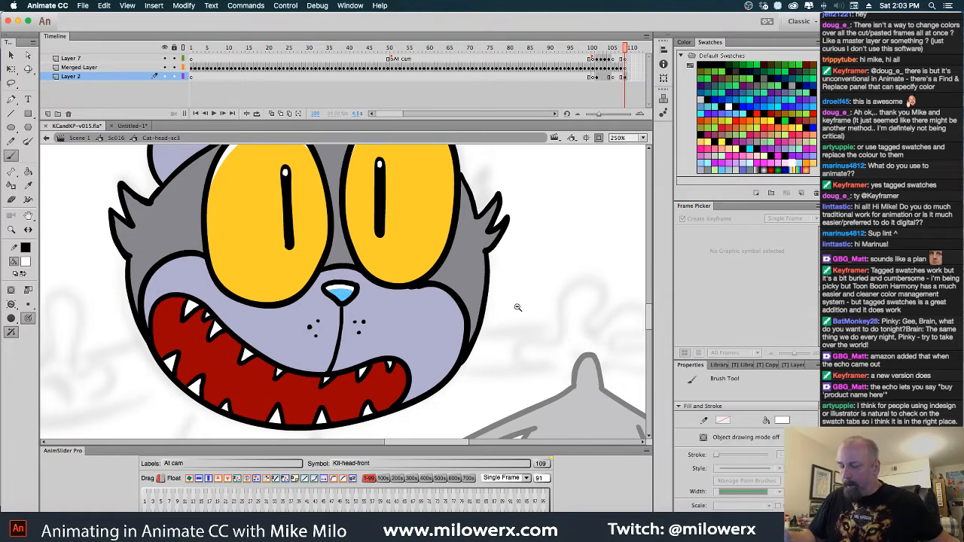
pyautogui.keyDown('alt'); pyautogui.keyDown('super'); pyautogui.click(517, 309); pyautogui.keyUp('super'); pyautogui.keyUp('alt')
pyautogui.moveTo(465, 339); pyautogui.dragTo(489, 379)
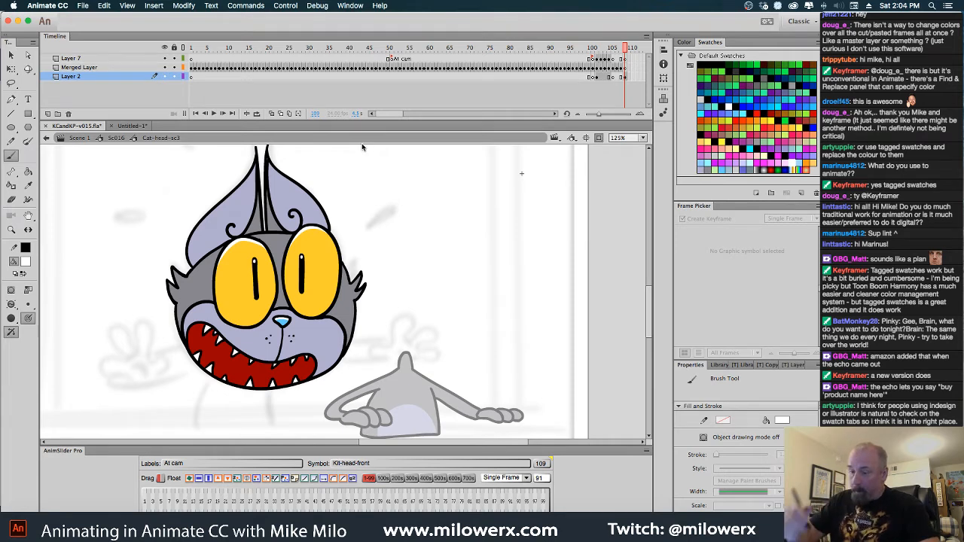
# Select the whole head on the Merged Layer at frame 109 and move it onto the gray cat's neck
pyautogui.click(624, 77)
pyautogui.click(625, 67)
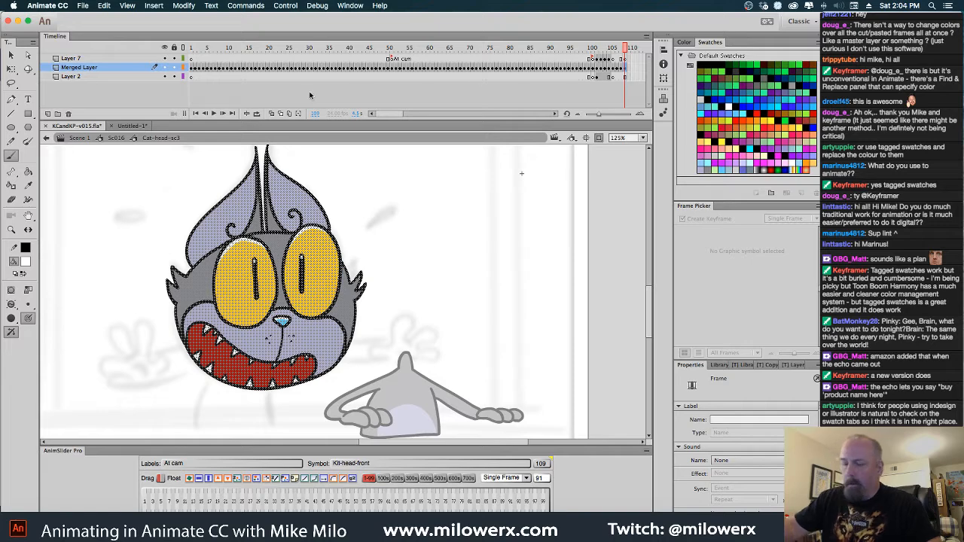
pyautogui.press('v')
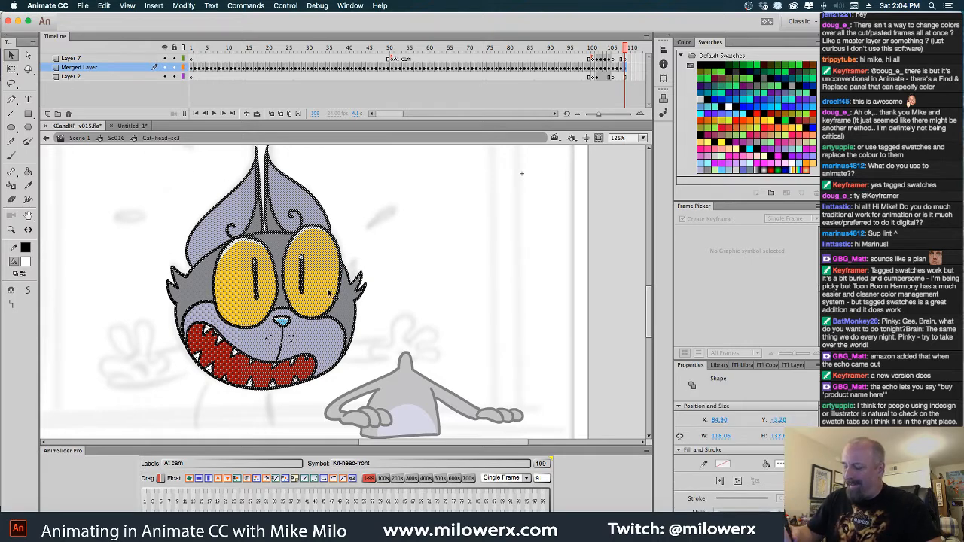
pyautogui.moveTo(329, 293); pyautogui.dragTo(473, 288)
pyautogui.click(510, 198)
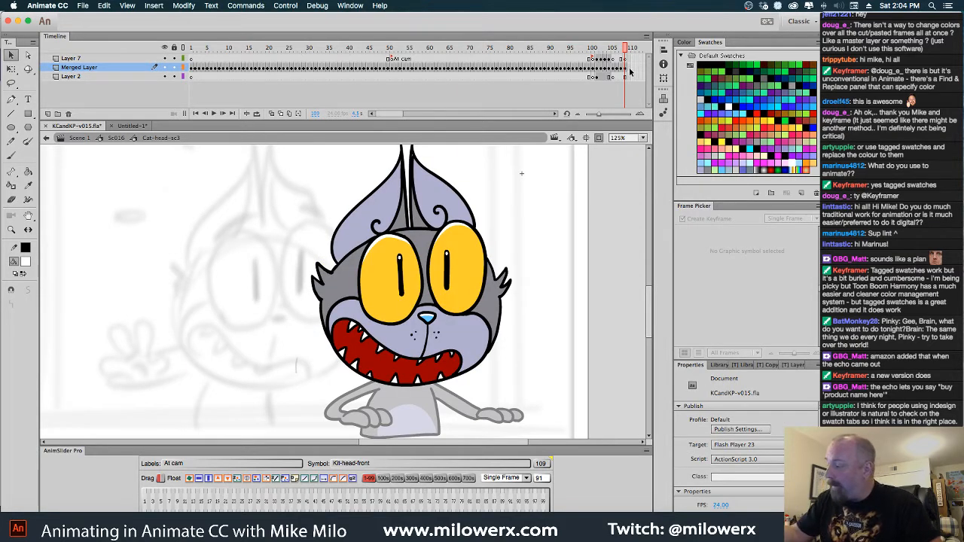
# Add a keyframe at frame 110 that repeats the wide-eyed head and make the Merged Layer active there
pyautogui.moveTo(630, 79); pyautogui.dragTo(632, 79)
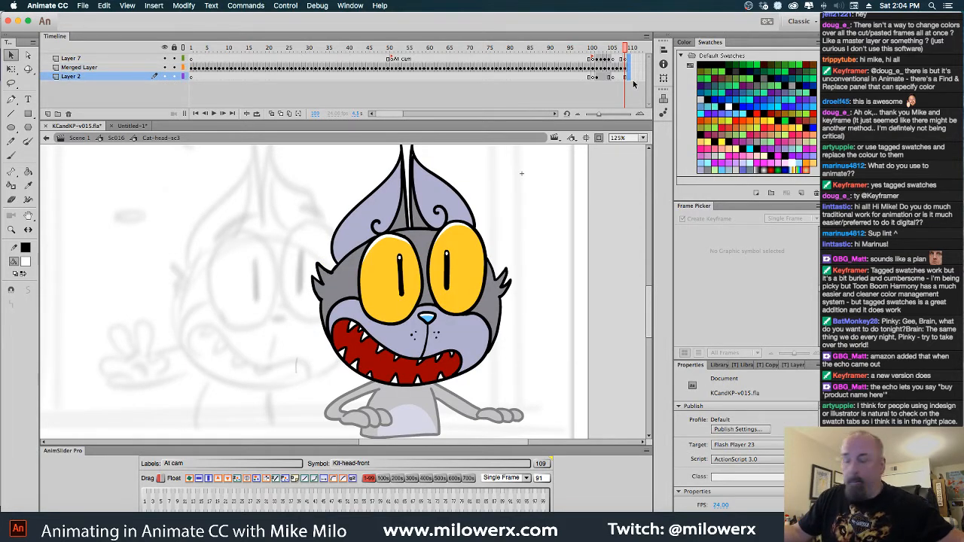
pyautogui.press('F6')
pyautogui.click(630, 68)
pyautogui.click(526, 217)
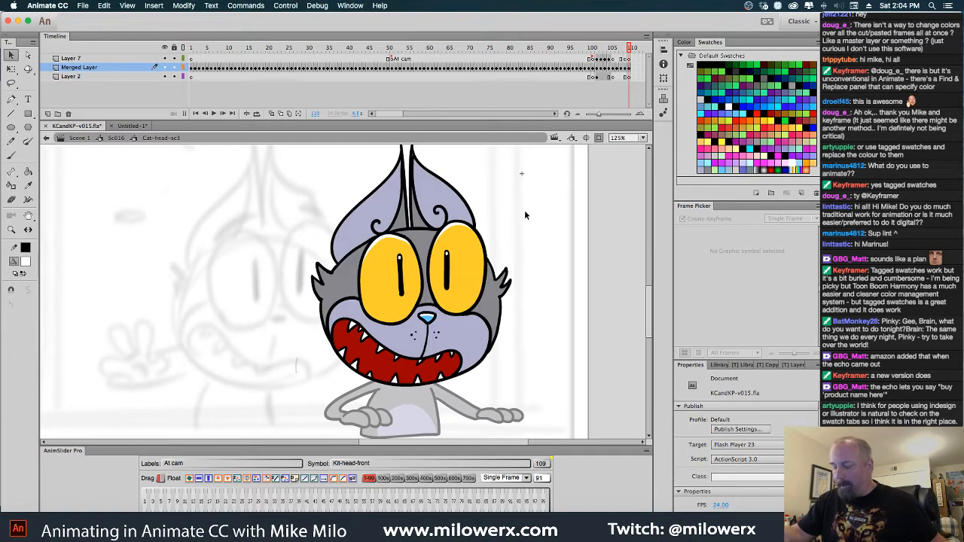
pyautogui.click(25, 261)
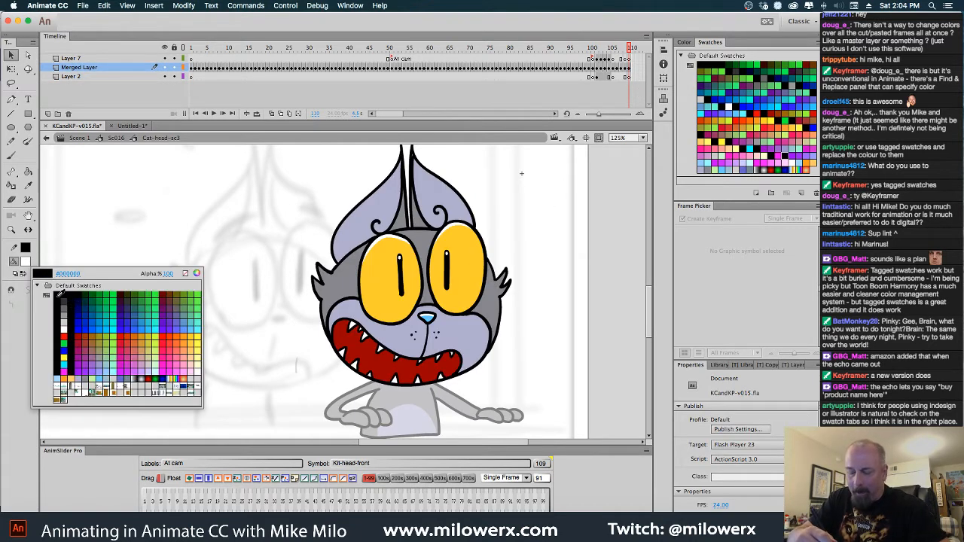
pyautogui.click(59, 291)
pyautogui.click(26, 263)
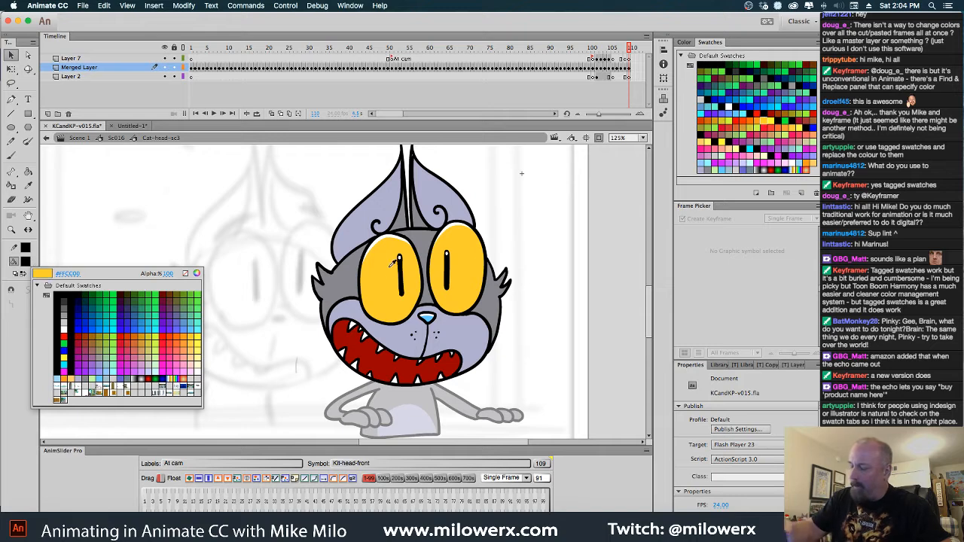
pyautogui.click(360, 287)
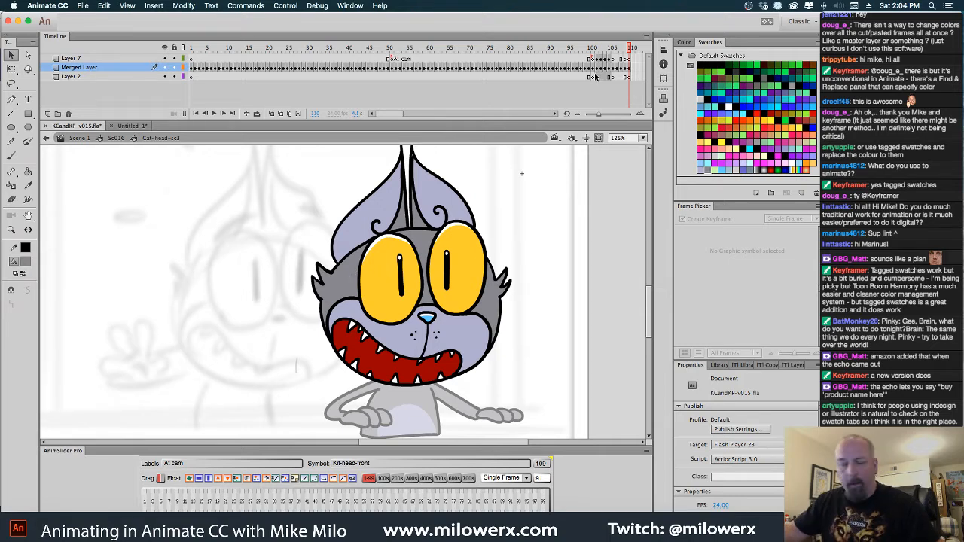
# Sample the darker eyelid gray from the half-closed eyes at frame 106 as the fill color and return to frame 110
pyautogui.press(',')
pyautogui.press(',')
pyautogui.press(',')
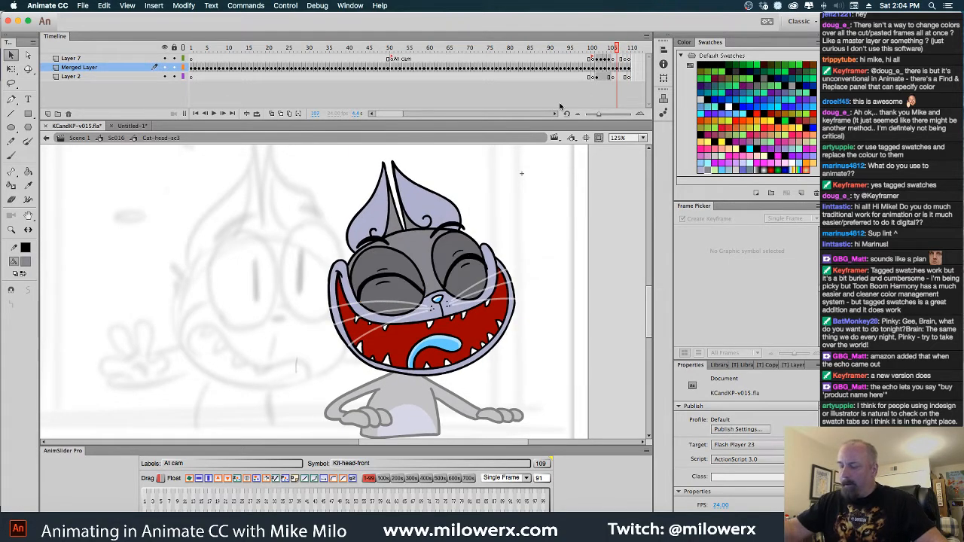
pyautogui.click(26, 261)
pyautogui.press(',')
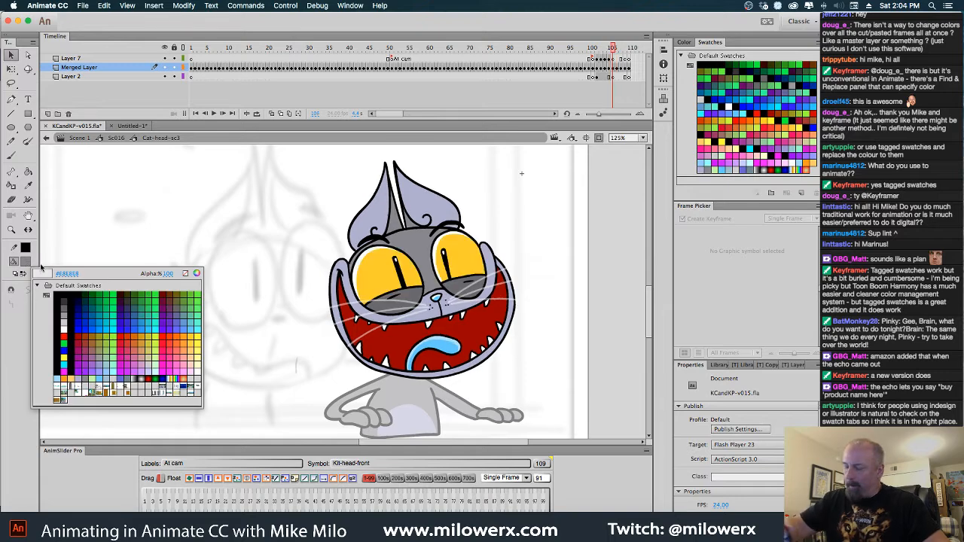
pyautogui.click(408, 298)
pyautogui.press('.')
pyautogui.press('.')
pyautogui.press('.')
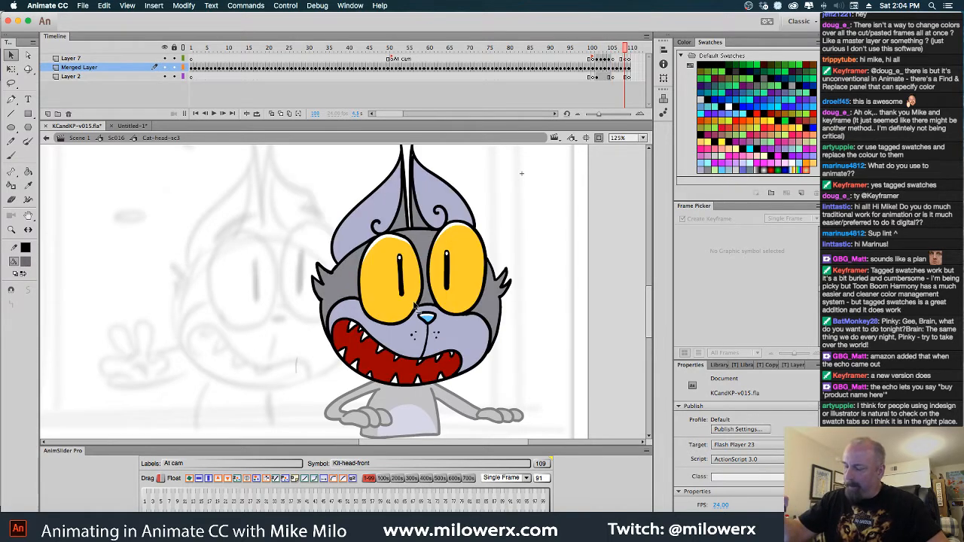
pyautogui.press('.')
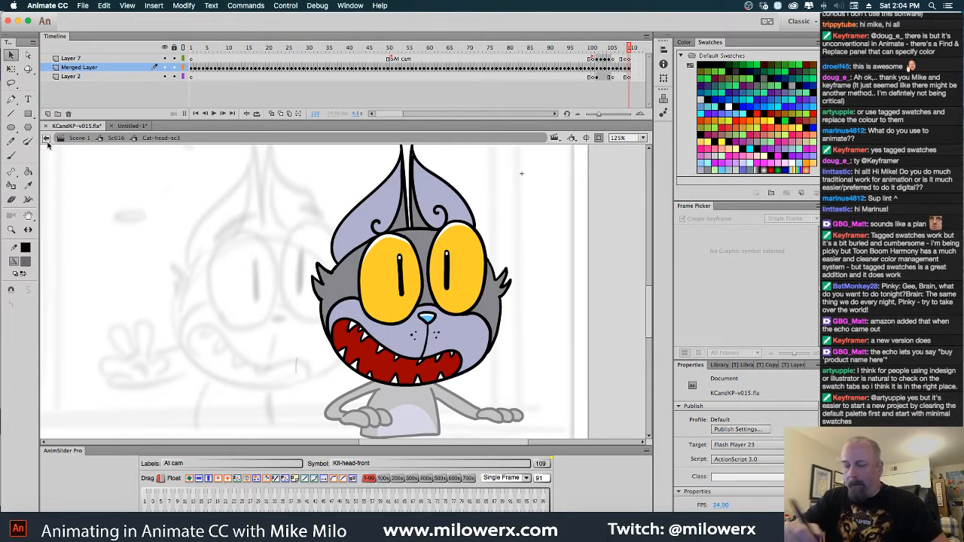
# Fill both eyes at frame 110, including their white highlights and pupils, with the darker eyelid gray
pyautogui.click(28, 172)
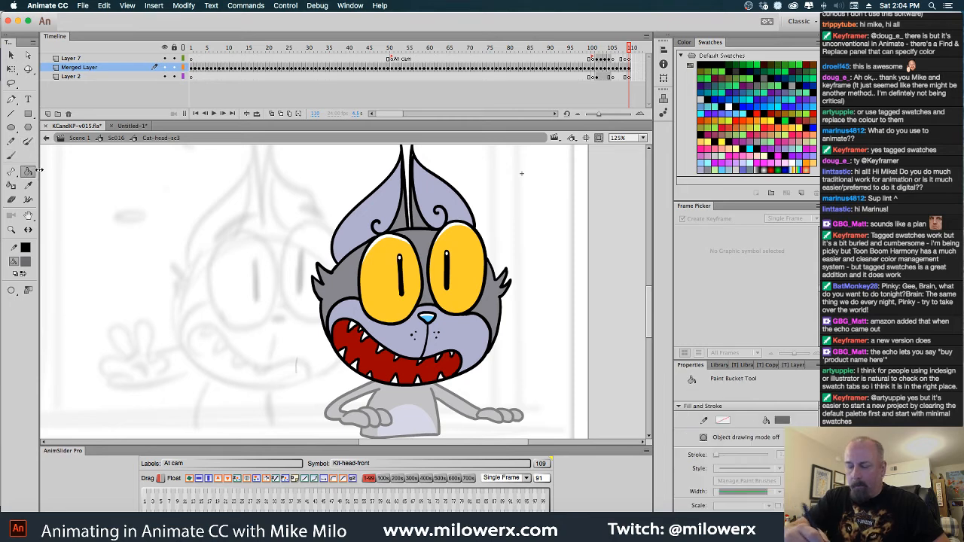
pyautogui.click(394, 291)
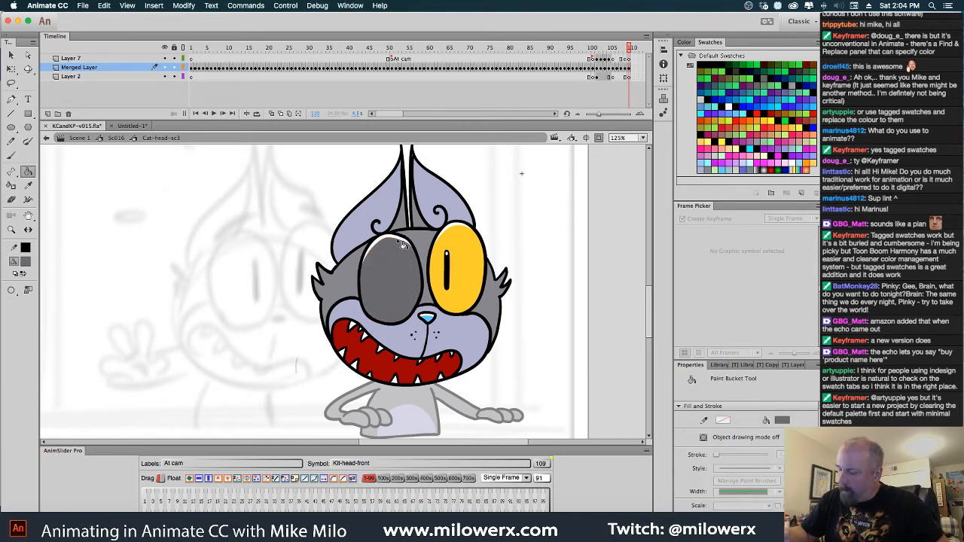
pyautogui.click(461, 245)
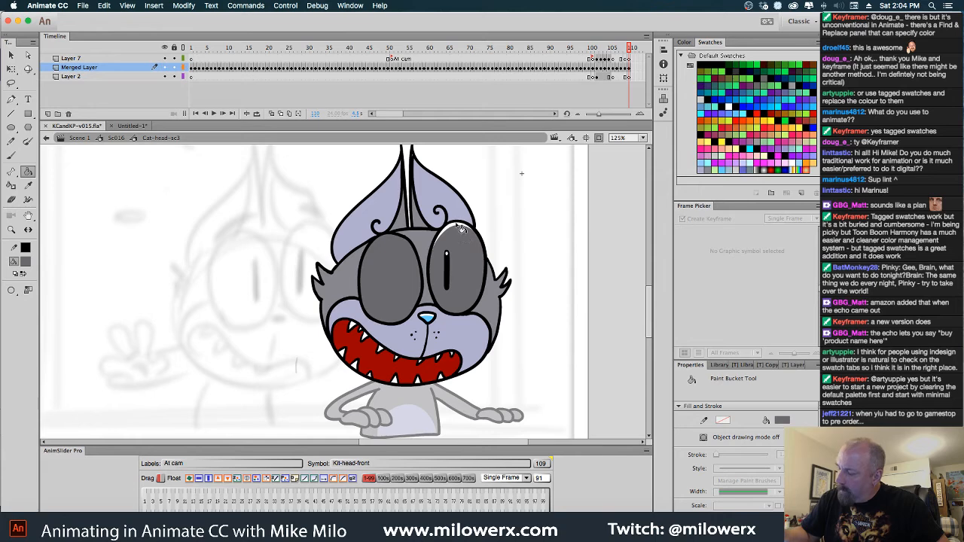
pyautogui.click(462, 230)
pyautogui.click(449, 262)
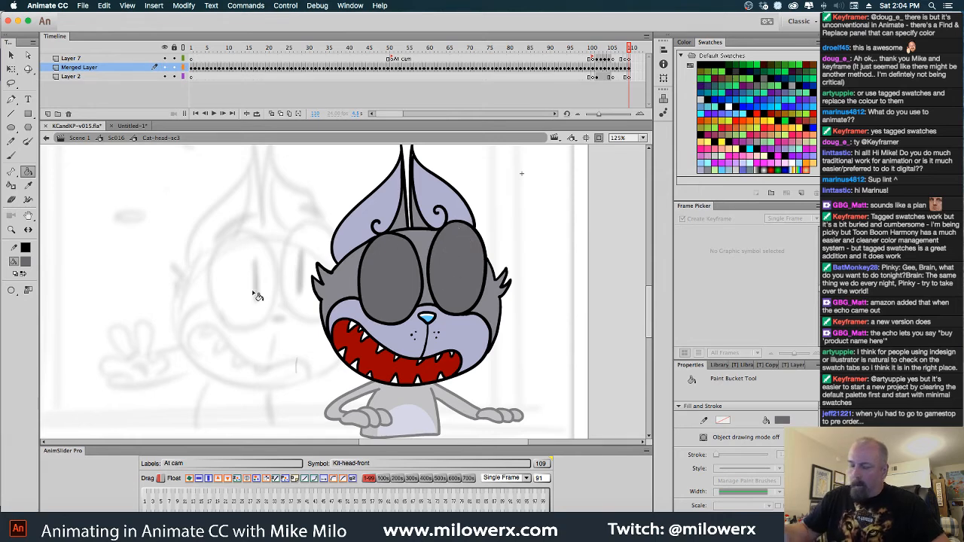
# Paint a curved black closed-lid line across each gray eye with the Brush tool
pyautogui.click(11, 156)
pyautogui.click(25, 261)
pyautogui.click(64, 295)
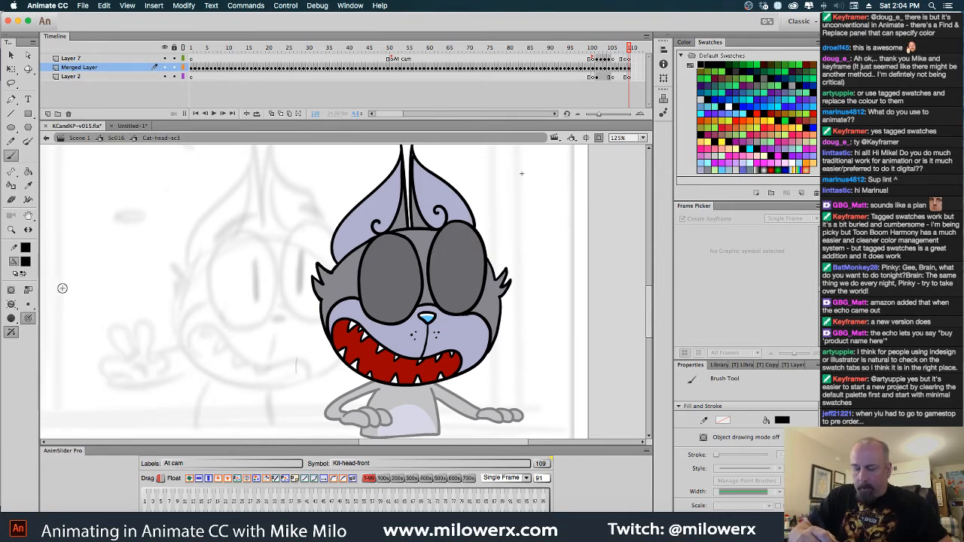
pyautogui.click(14, 310)
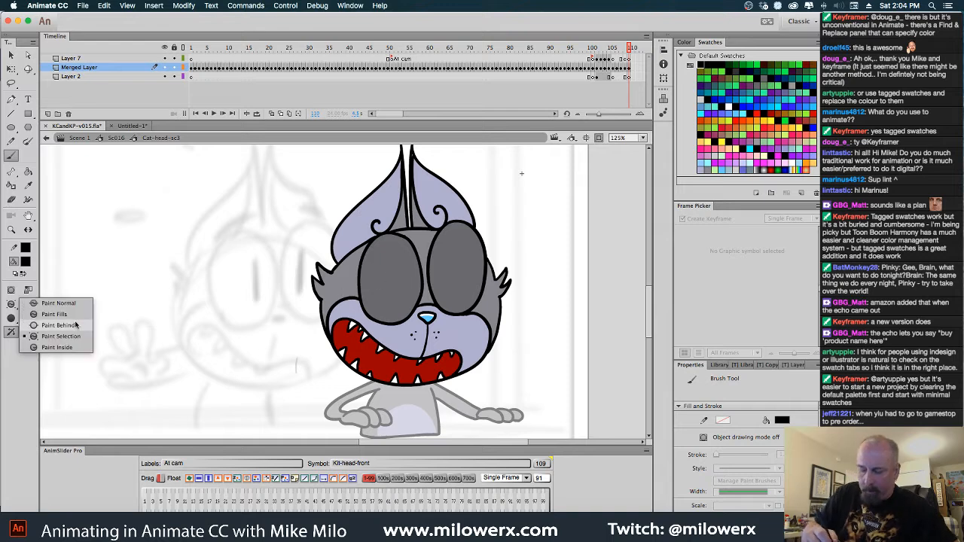
pyautogui.click(72, 309)
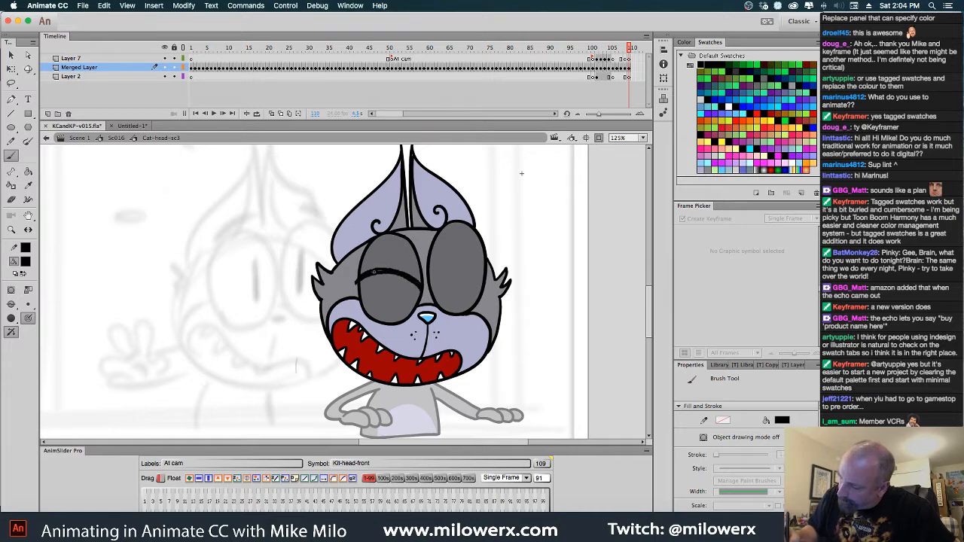
pyautogui.moveTo(374, 272); pyautogui.dragTo(417, 284)
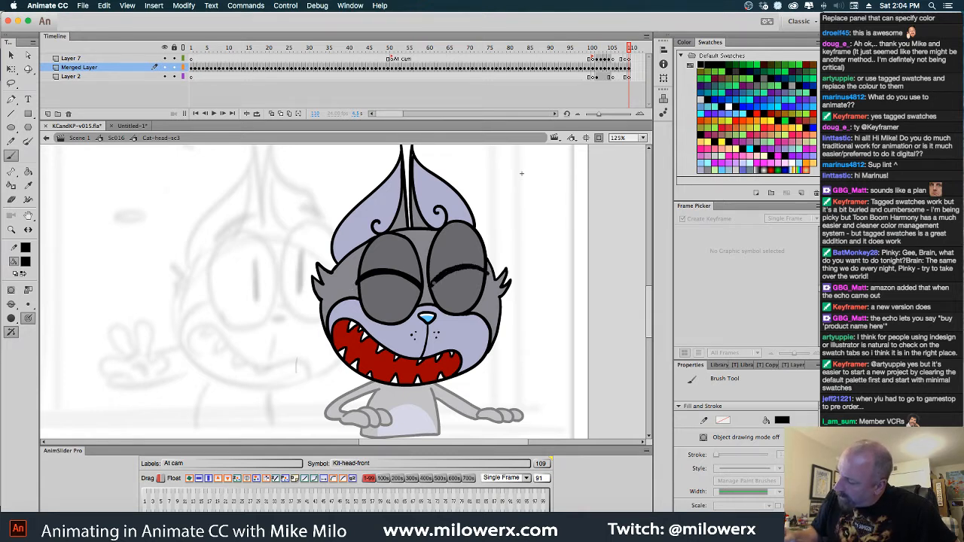
pyautogui.moveTo(486, 270); pyautogui.dragTo(486, 273)
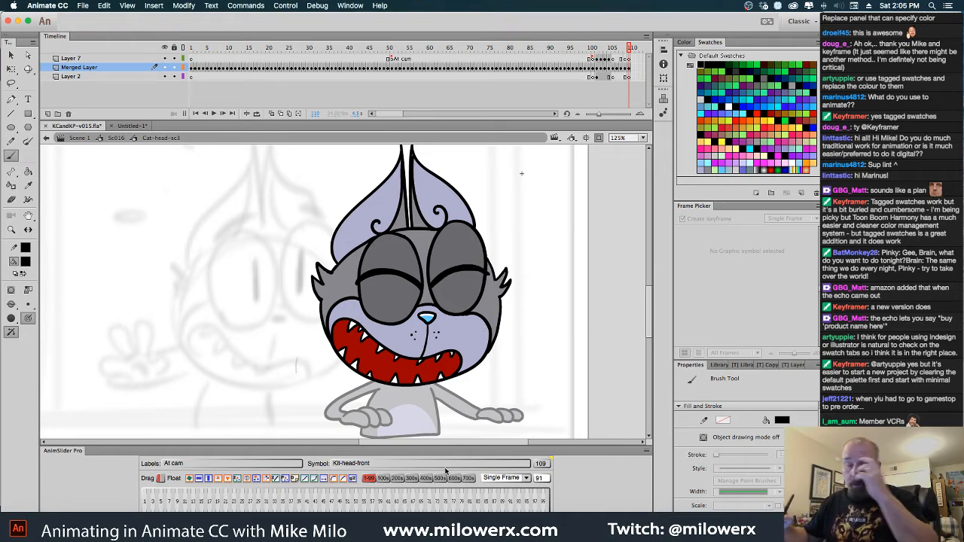
# Go back to the frowning head at frame 97 and select all its white whiskers for copying
pyautogui.press(',')
pyautogui.press(',')
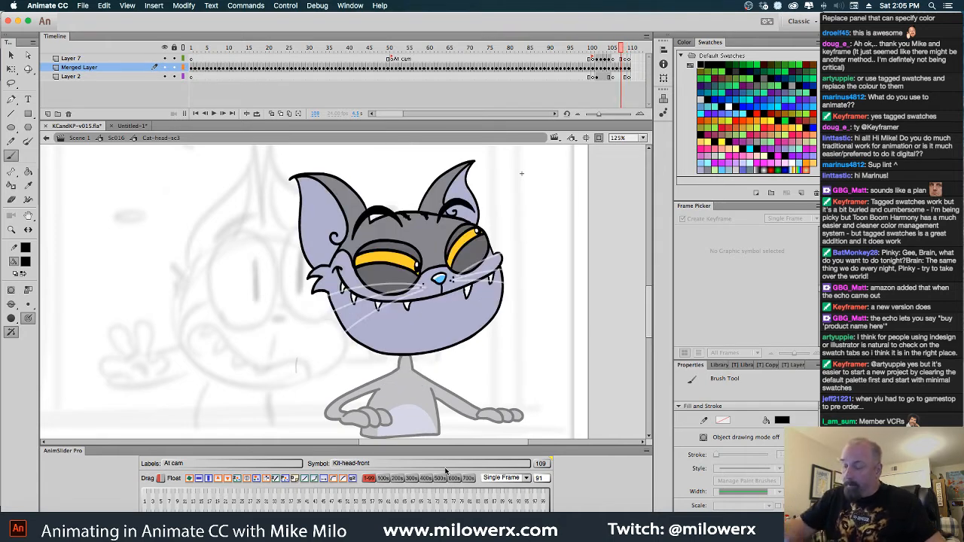
pyautogui.press('v')
pyautogui.press(',')
pyautogui.press(',')
pyautogui.press(',')
pyautogui.press(',')
pyautogui.press(',')
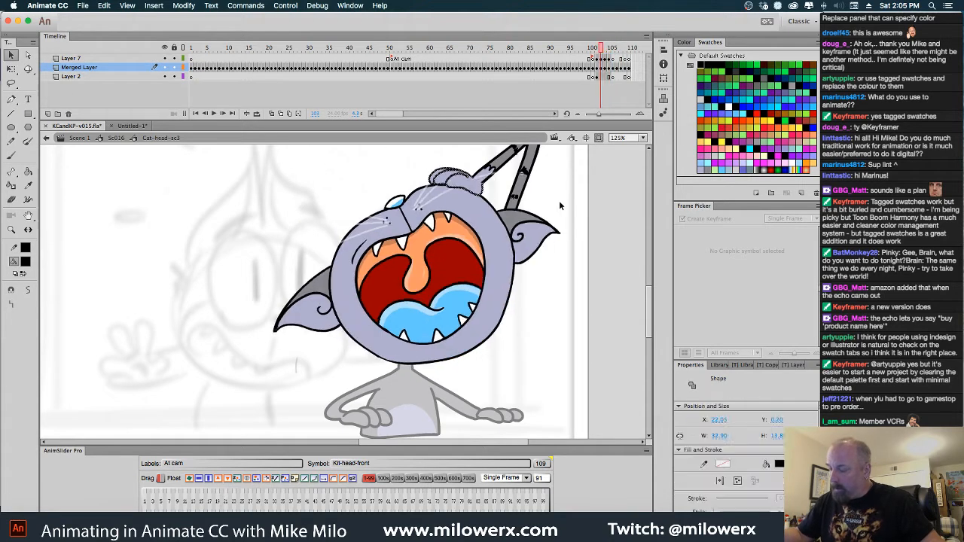
pyautogui.press(',')
pyautogui.press(',')
pyautogui.press(',')
pyautogui.press(',')
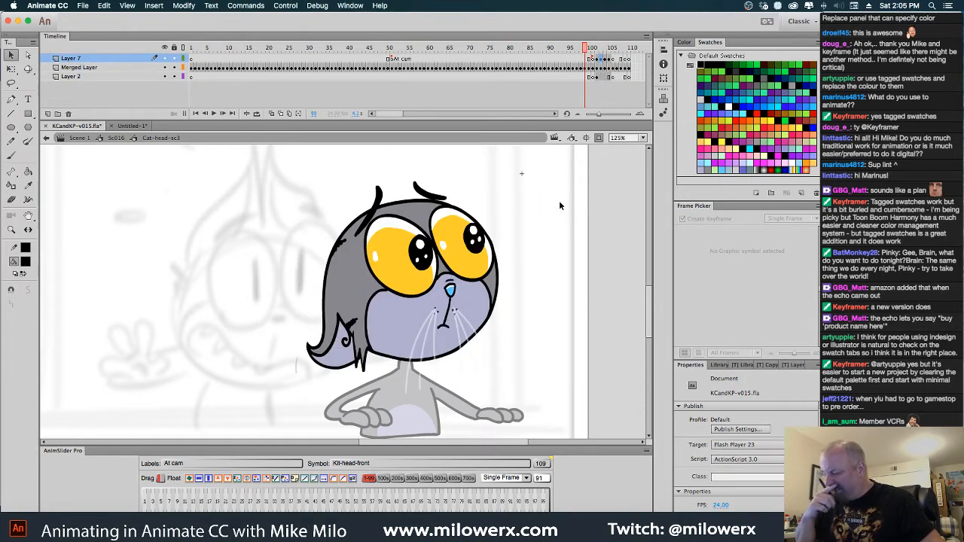
pyautogui.press('.')
pyautogui.press(',')
pyautogui.press(',')
pyautogui.press(',')
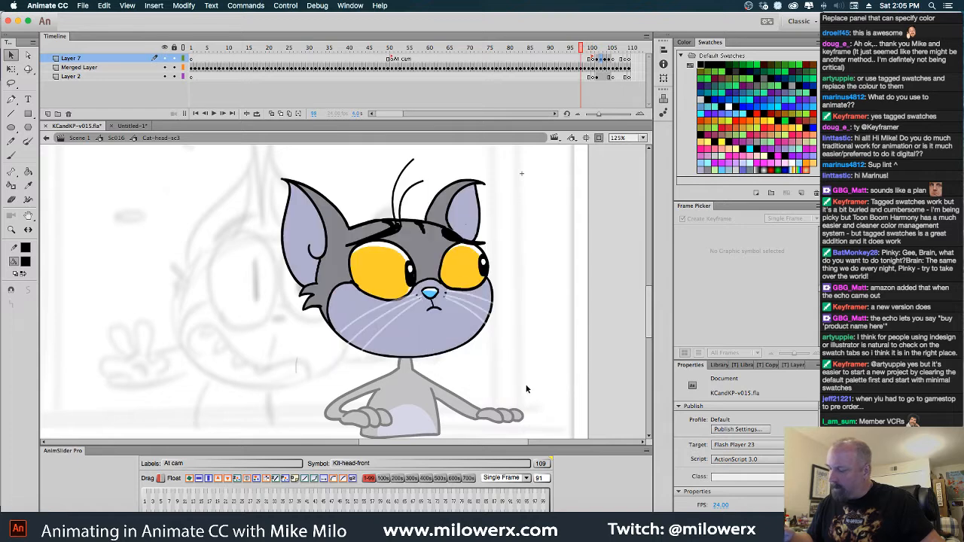
pyautogui.click(484, 308)
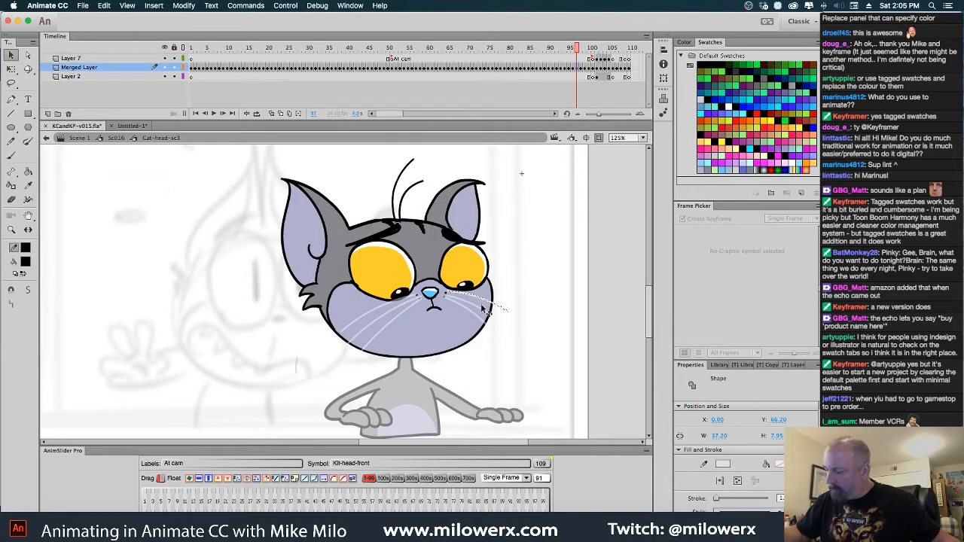
pyautogui.moveTo(484, 309); pyautogui.dragTo(492, 320)
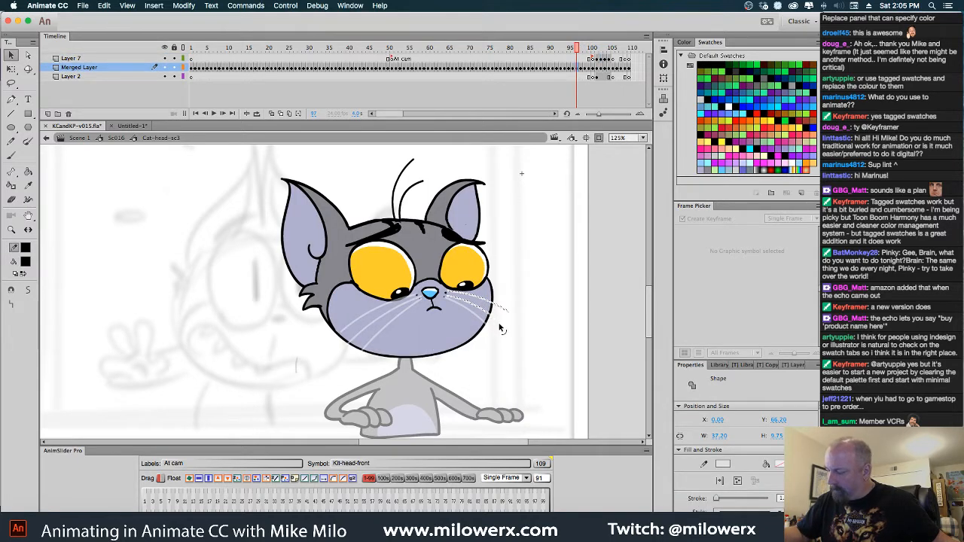
pyautogui.keyDown('shift'); pyautogui.click(488, 329); pyautogui.keyUp('shift')
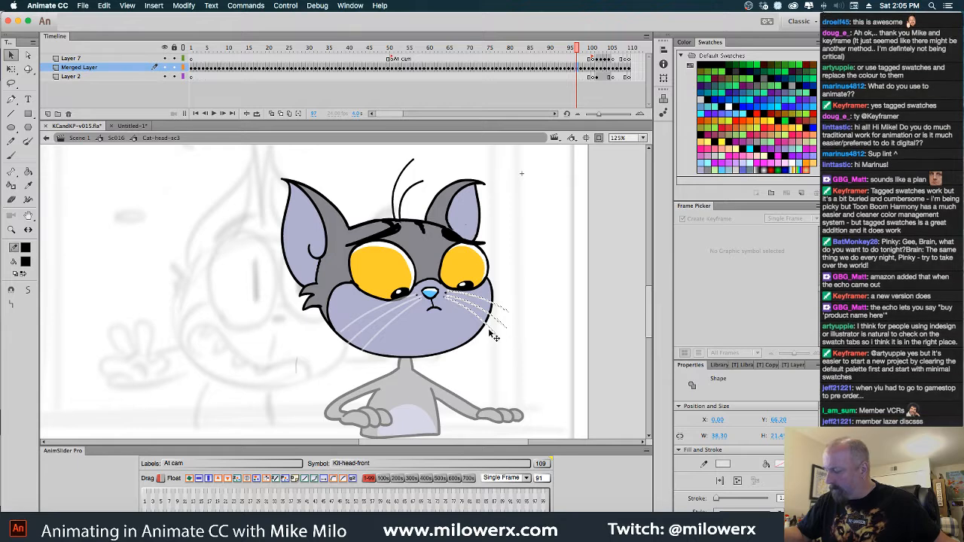
pyautogui.keyDown('shift'); pyautogui.click(411, 309); pyautogui.keyUp('shift')
pyautogui.keyDown('shift'); pyautogui.click(408, 306); pyautogui.keyUp('shift')
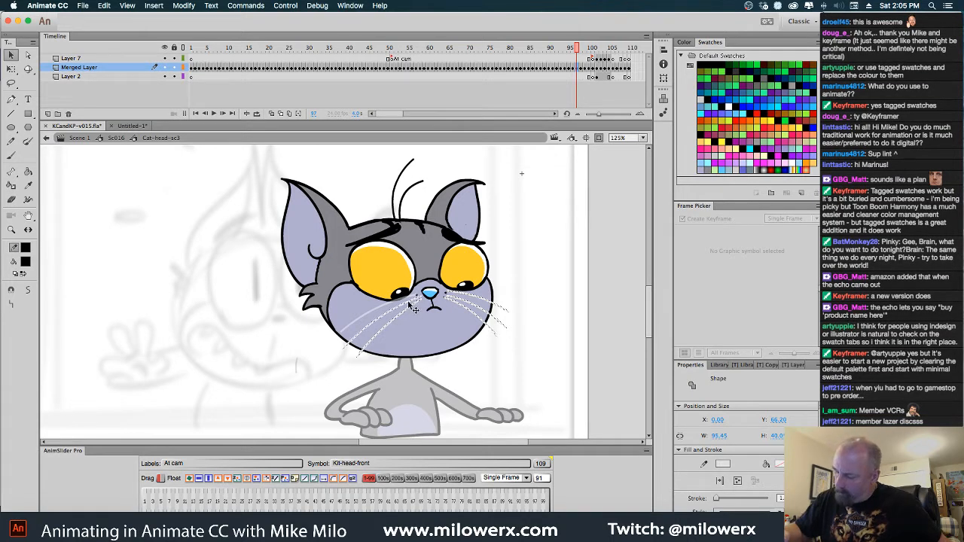
pyautogui.keyDown('shift'); pyautogui.click(405, 322); pyautogui.keyUp('shift')
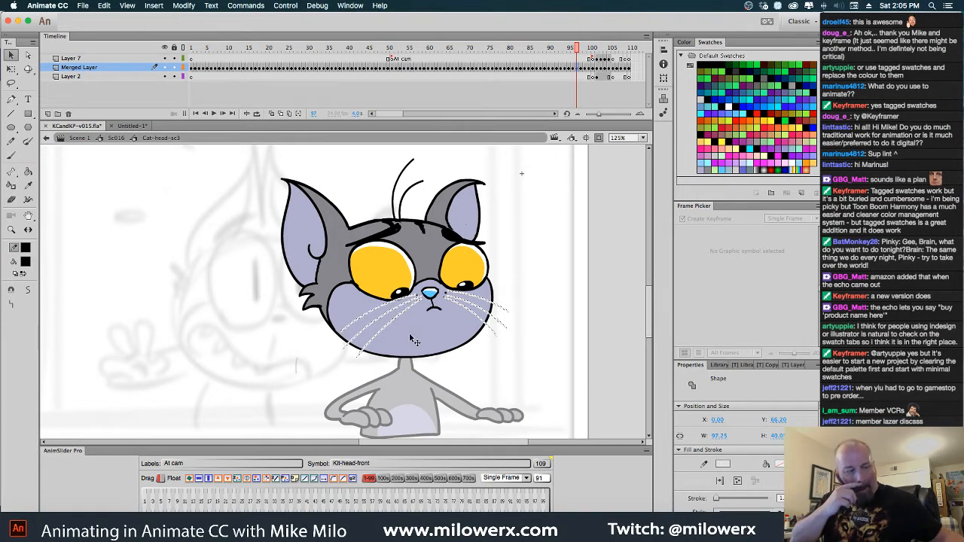
# Paste the copied whiskers at frame 100 and position them on the grinning head's muzzle
pyautogui.press('.')
pyautogui.press('.')
pyautogui.press('.')
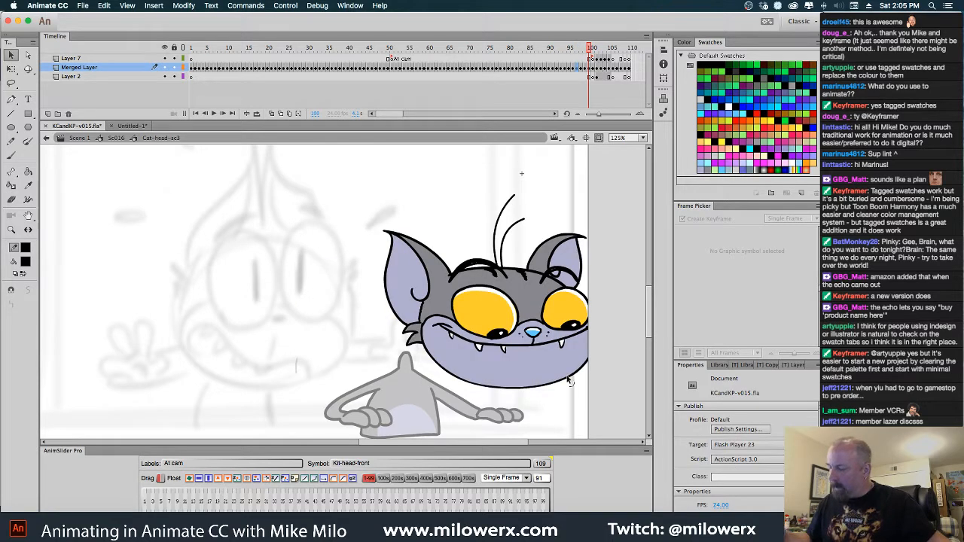
pyautogui.press('super+v')
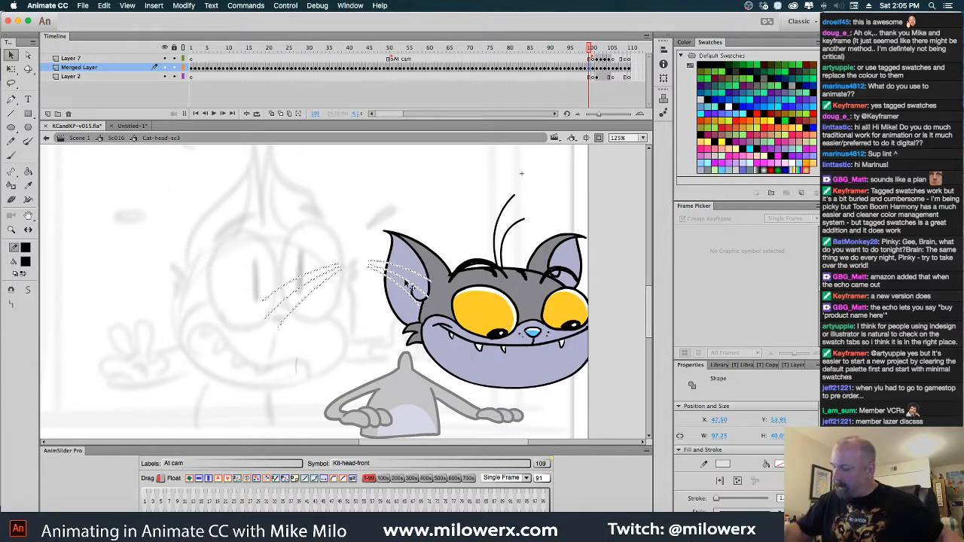
pyautogui.moveTo(383, 265)
pyautogui.mouseDown()
pyautogui.moveTo(572, 336)
pyautogui.moveTo(564, 337)
pyautogui.mouseUp()
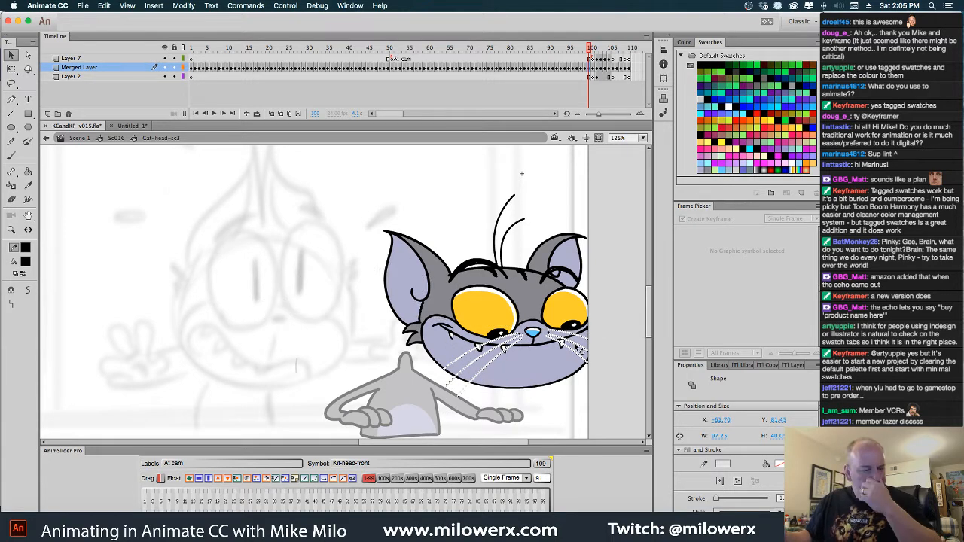
# Paste the whiskers at frame 109, place them on the wide-eyed head's muzzle and skew them to follow its tilt
pyautogui.press('Return')
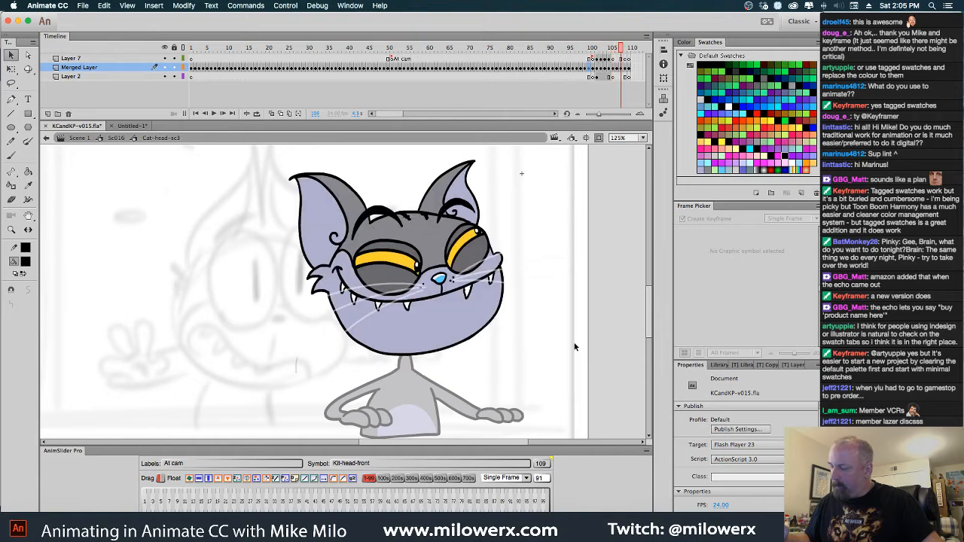
pyautogui.press('super+v')
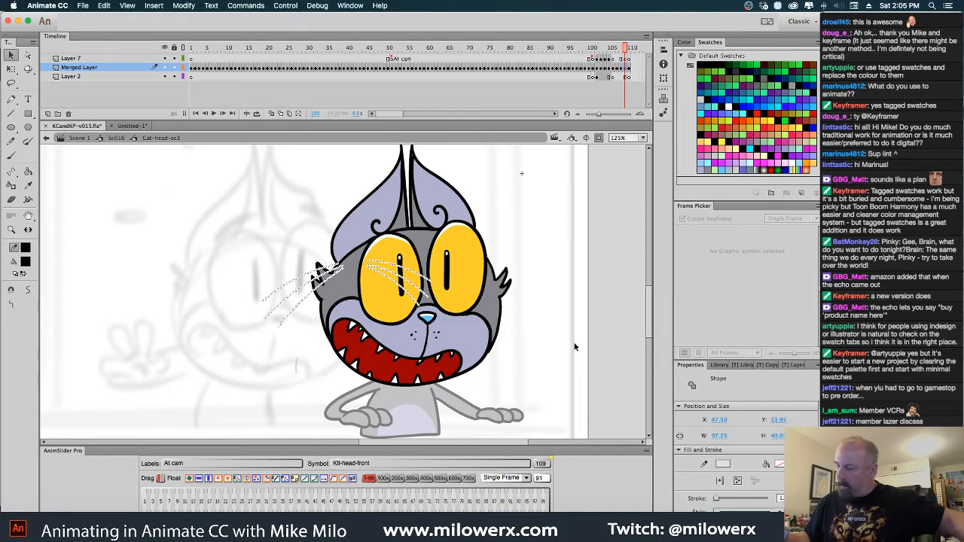
pyautogui.moveTo(406, 272)
pyautogui.mouseDown()
pyautogui.moveTo(455, 298)
pyautogui.moveTo(484, 343)
pyautogui.mouseUp()
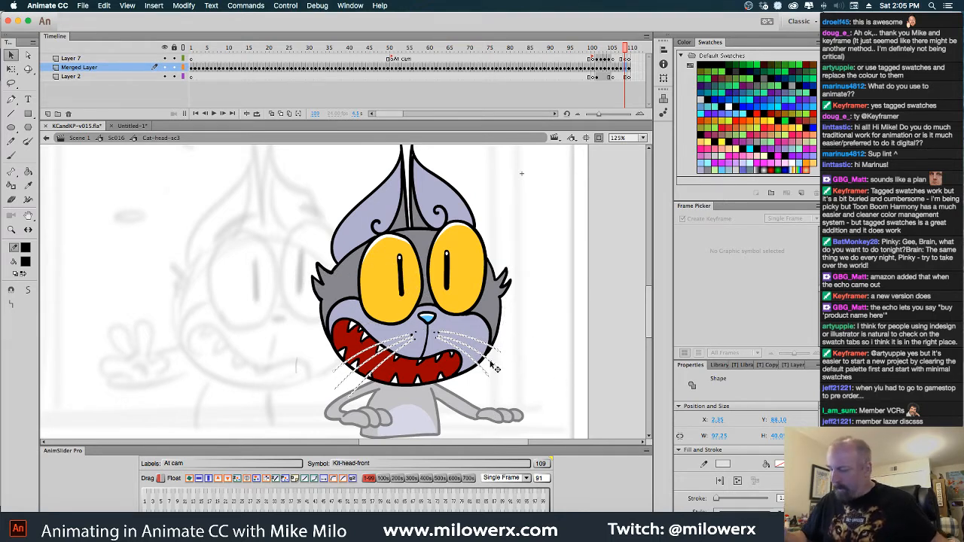
pyautogui.press('q')
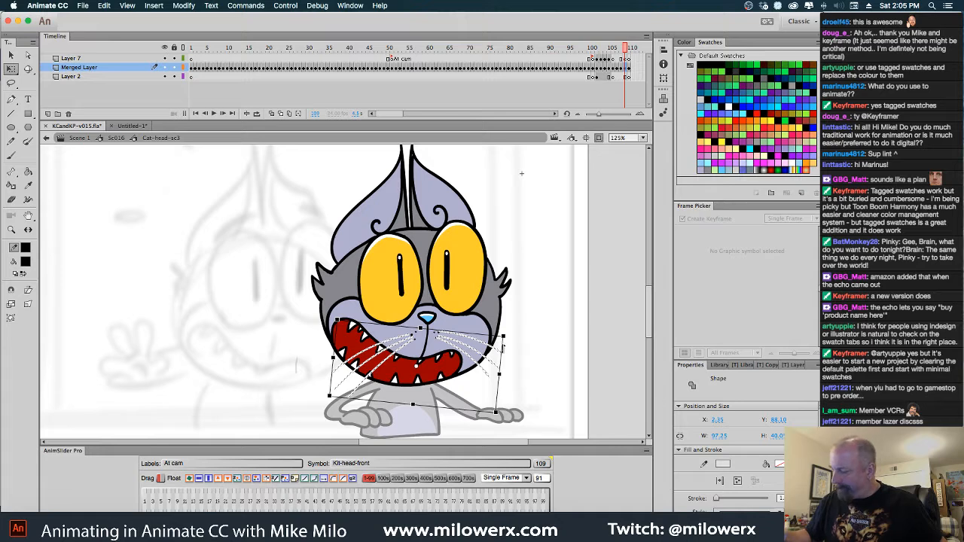
pyautogui.moveTo(503, 347); pyautogui.dragTo(501, 351)
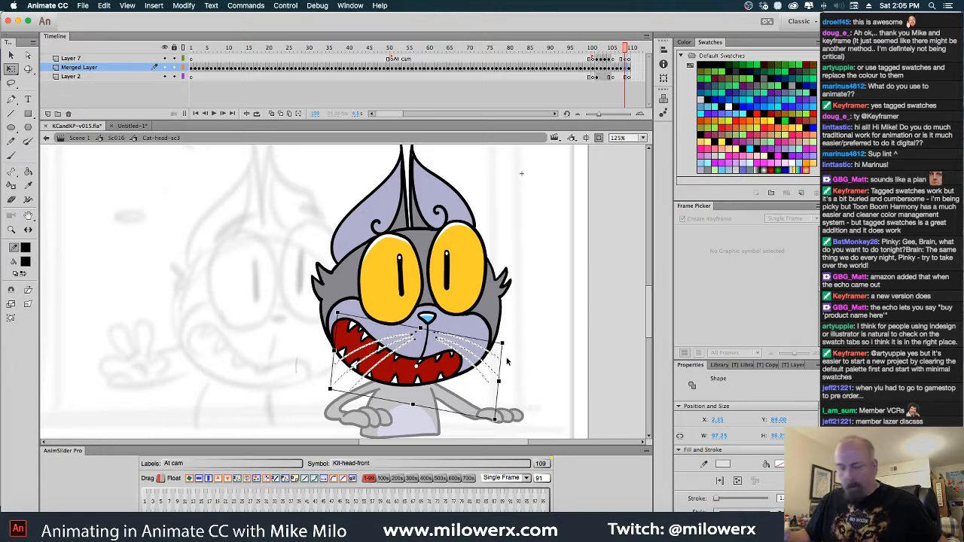
# Put the same skewed whiskers in the identical place on the closed-eye head at frame 110
pyautogui.press('.')
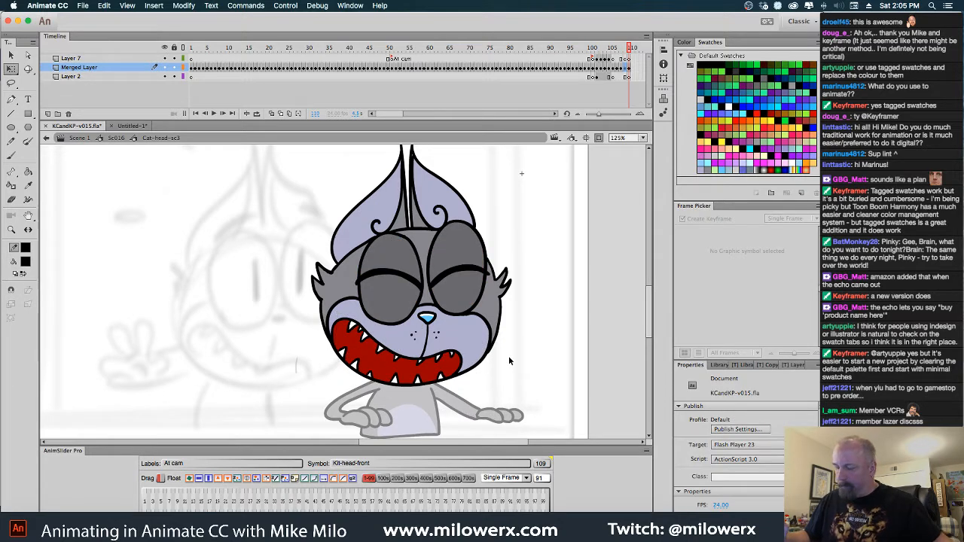
pyautogui.hotkey('ctrl', 'shift', 'v')
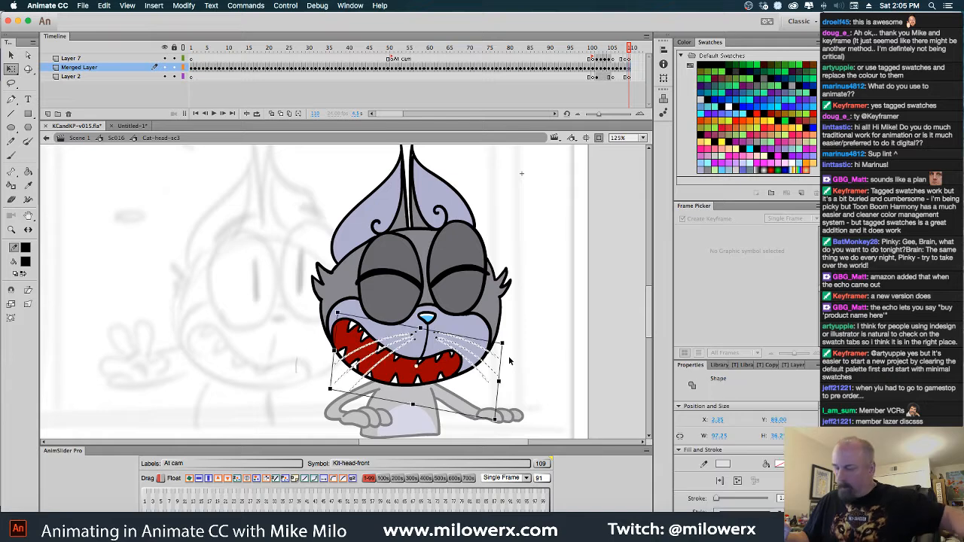
pyautogui.click(544, 315)
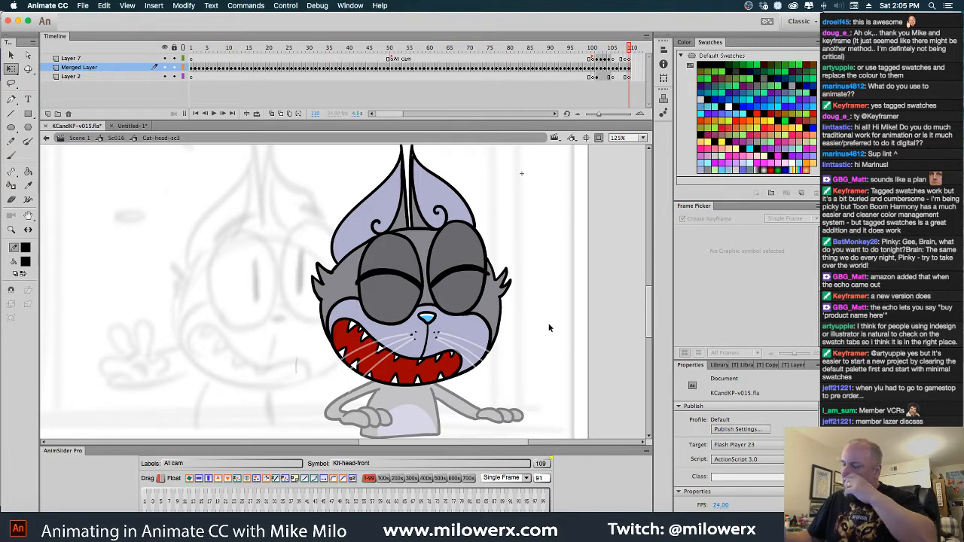
# Return to Sc016, add a Cat-head-sc3 keyframe at frame 136 and set its head to drawing 109
pyautogui.click(120, 139)
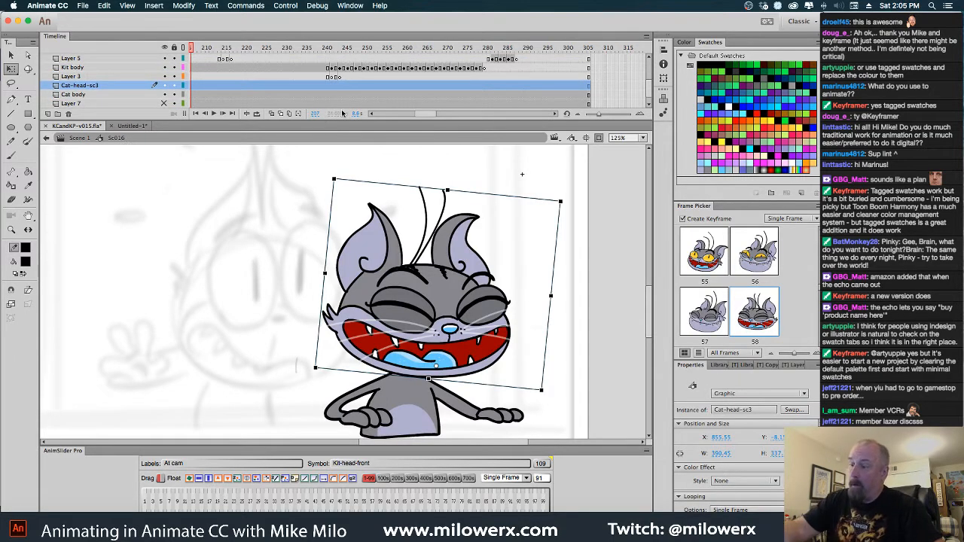
pyautogui.hscroll(-10, 393, 112)
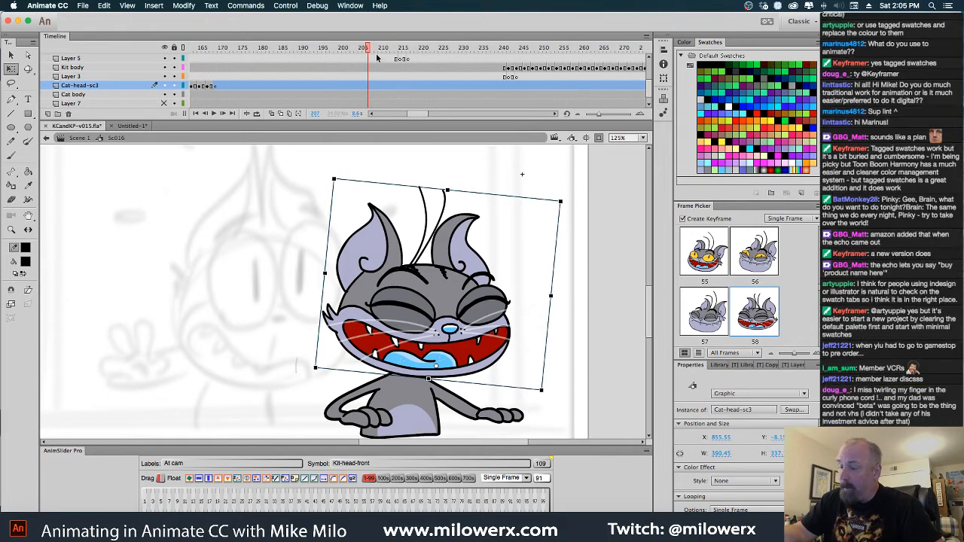
pyautogui.click(318, 55)
pyautogui.moveTo(317, 55); pyautogui.dragTo(425, 98)
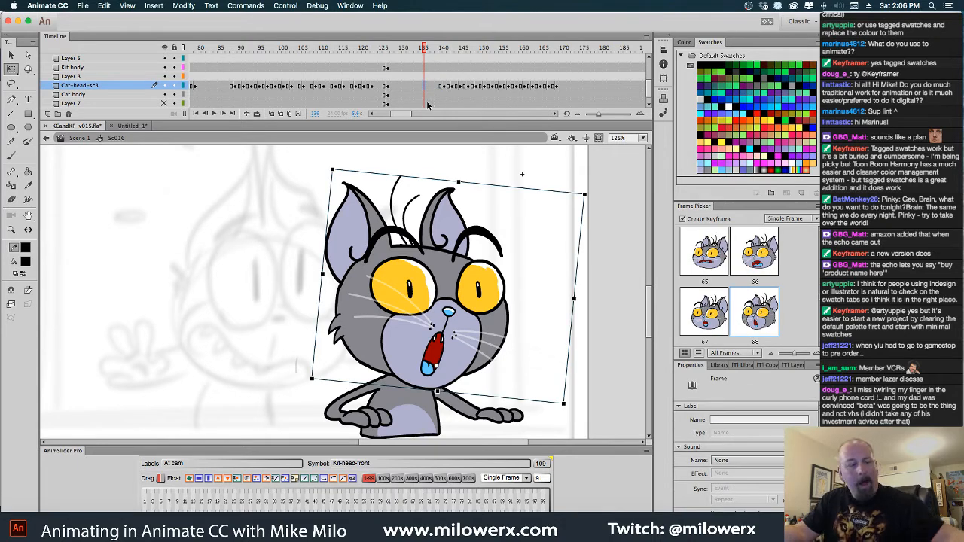
pyautogui.press('F6')
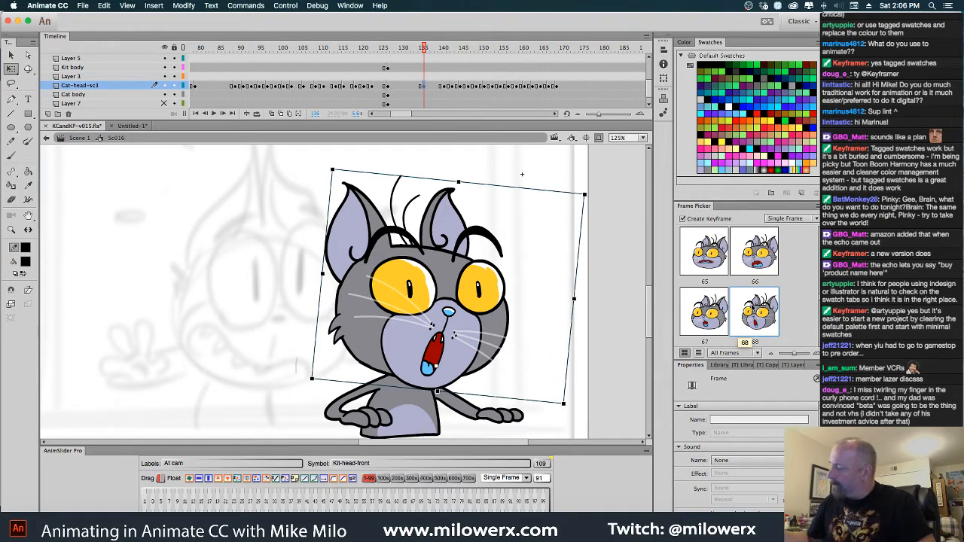
pyautogui.scroll(-10, 818, 299)
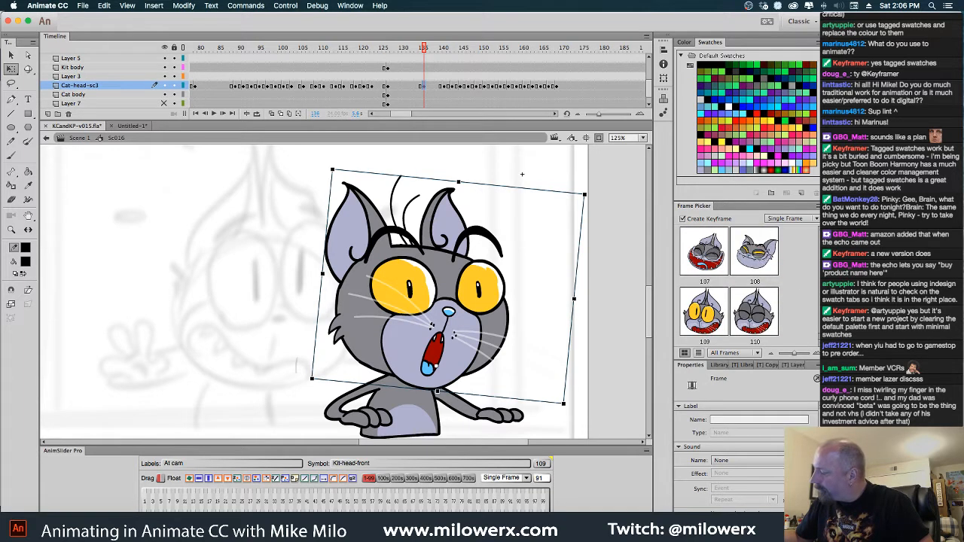
pyautogui.click(716, 324)
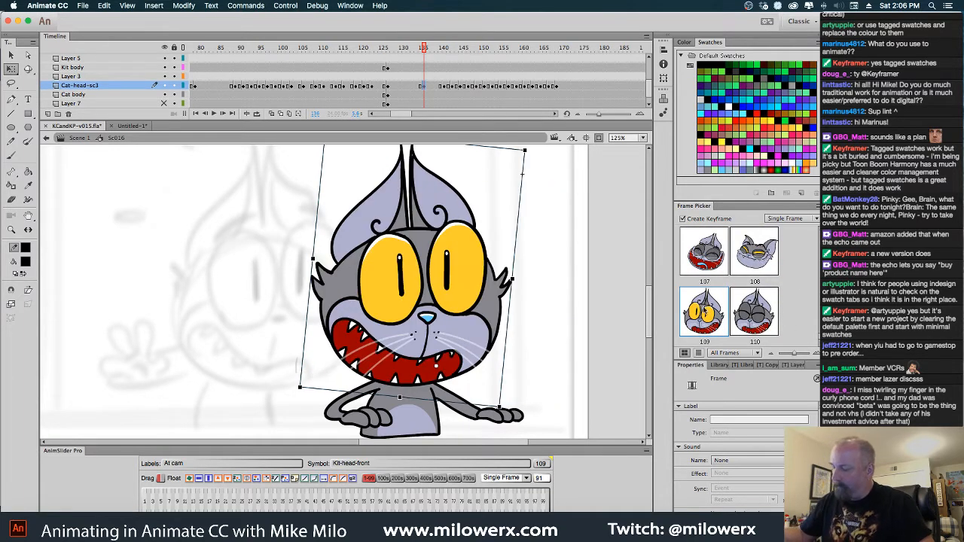
# Set the Cat-head-sc3 head at frame 134 to closed-eye drawing 91 and lower it onto the cat's neck
pyautogui.moveTo(424, 50); pyautogui.dragTo(414, 71)
pyautogui.click(418, 87)
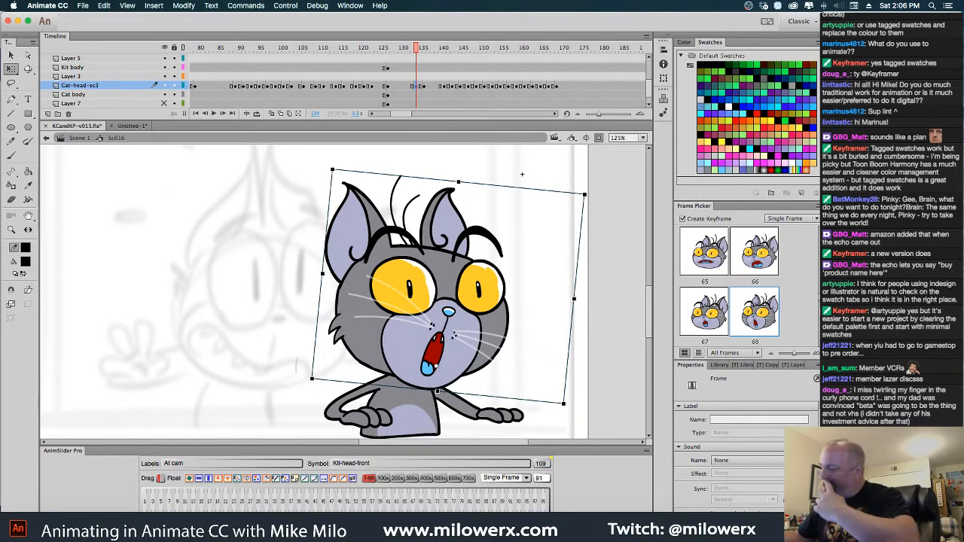
pyautogui.scroll(-10, 729, 290)
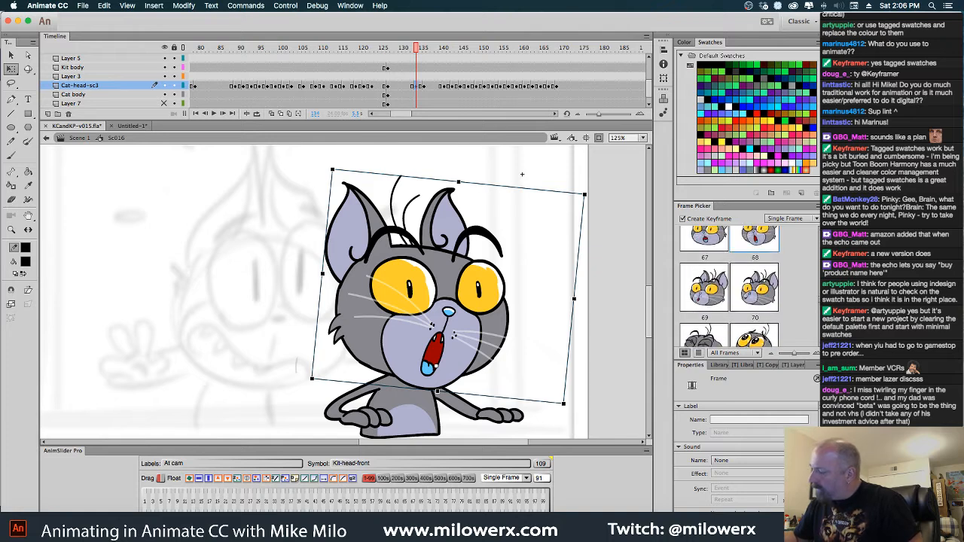
pyautogui.scroll(-3, 730, 286)
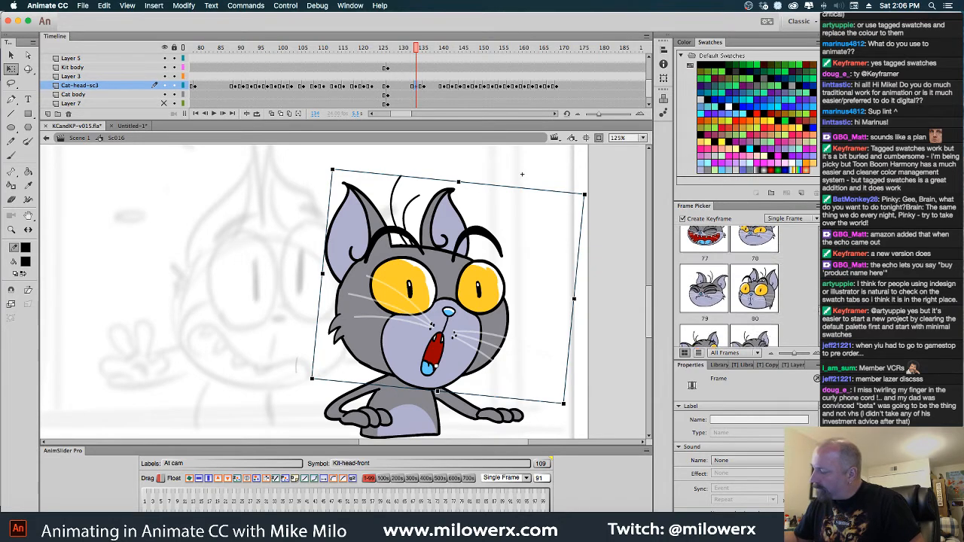
pyautogui.scroll(-6, 729, 286)
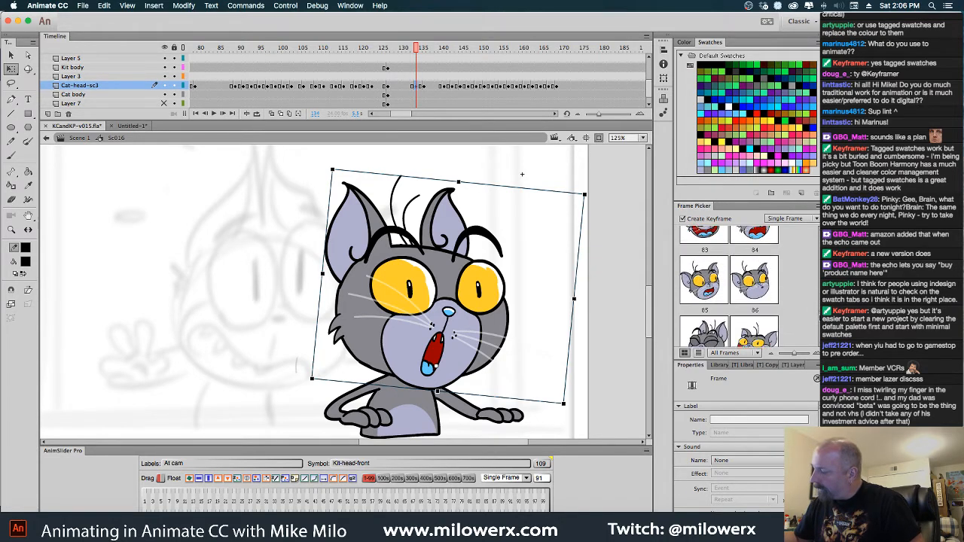
pyautogui.scroll(-3, 729, 286)
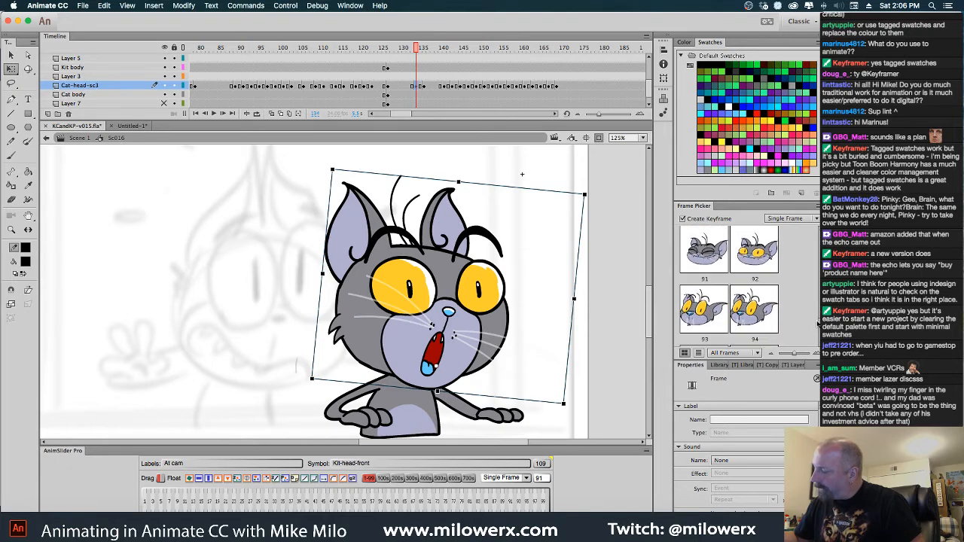
pyautogui.click(707, 267)
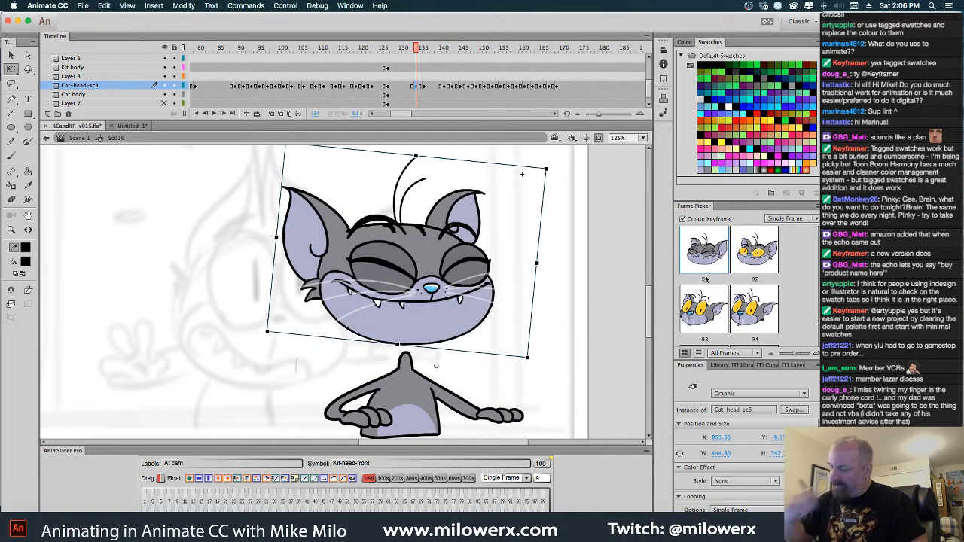
pyautogui.moveTo(458, 272); pyautogui.dragTo(469, 298)
# Select the run of Cat-head-sc3 keyframes from frame 141 through 169 and shift it to start at frame 149
pyautogui.click(417, 50)
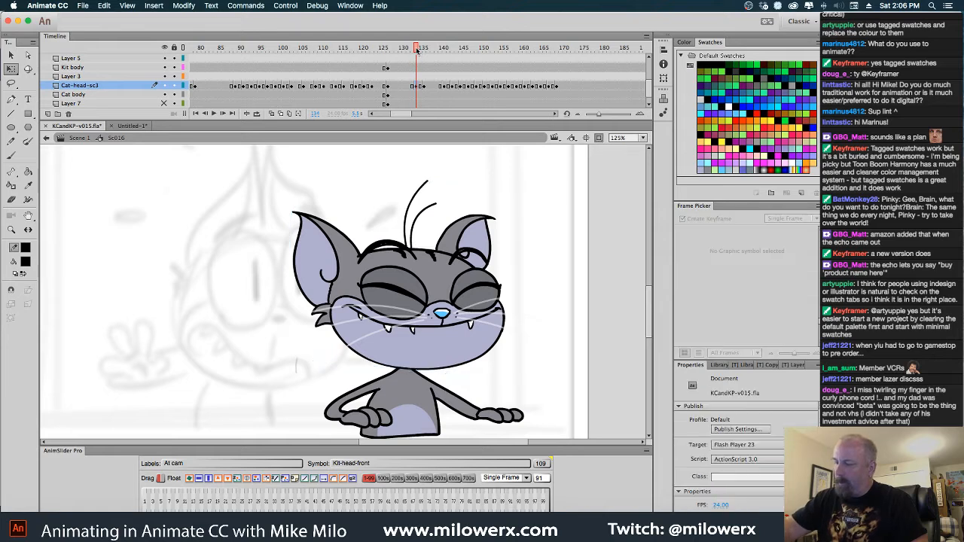
pyautogui.moveTo(417, 50); pyautogui.dragTo(560, 89)
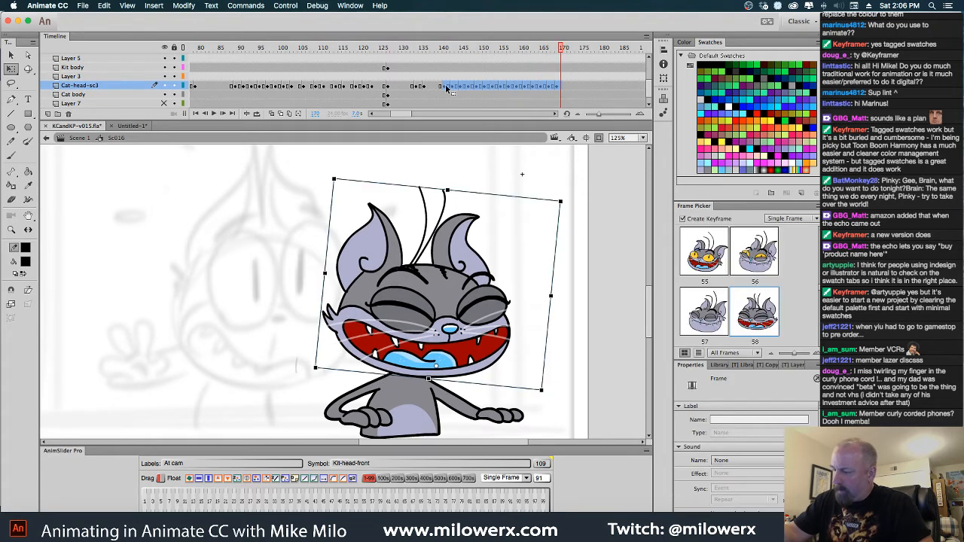
pyautogui.moveTo(444, 85); pyautogui.dragTo(500, 137)
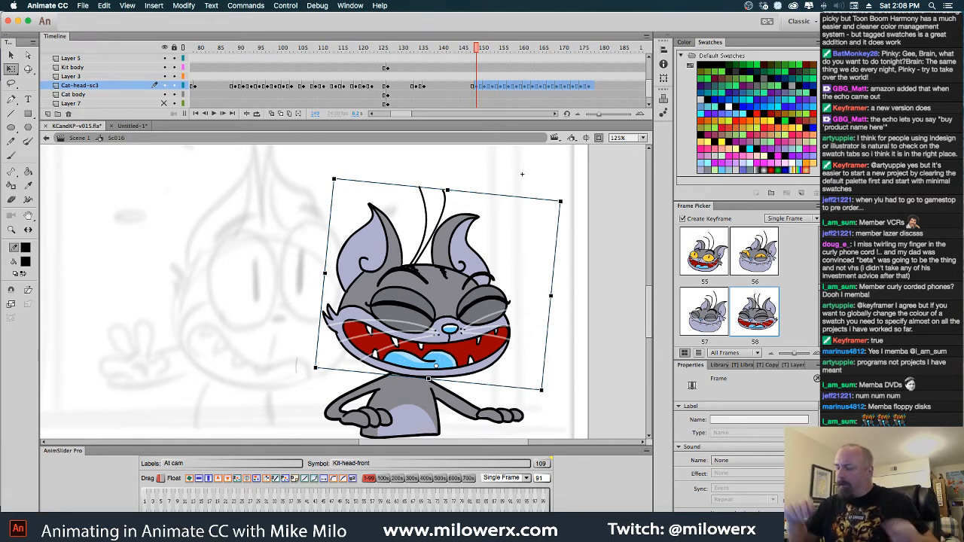
# Play back the shot from about frame 118 to check the new head timing, and return to the gap after frame 136
pyautogui.moveTo(471, 69)
pyautogui.mouseDown()
pyautogui.moveTo(452, 70)
pyautogui.moveTo(529, 70)
pyautogui.moveTo(423, 70)
pyautogui.moveTo(466, 75)
pyautogui.moveTo(417, 78)
pyautogui.moveTo(436, 85)
pyautogui.moveTo(352, 68)
pyautogui.mouseUp()
pyautogui.press('Return')
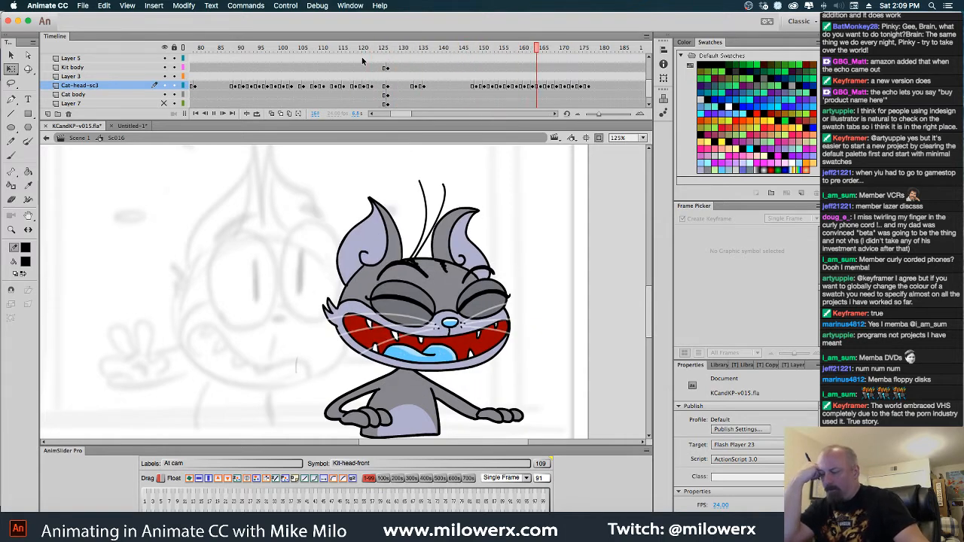
pyautogui.press('Return')
pyautogui.click(560, 54)
pyautogui.moveTo(559, 54); pyautogui.dragTo(435, 76)
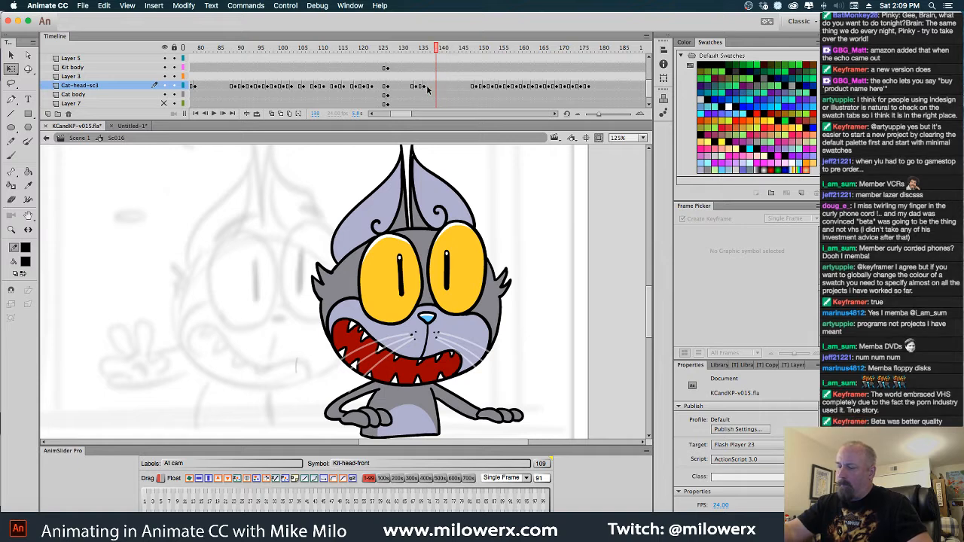
# Add Cat-head-sc3 keyframes on every second frame from 138 through 146, holding the wide-eyed head
pyautogui.click(427, 87)
pyautogui.click(433, 88)
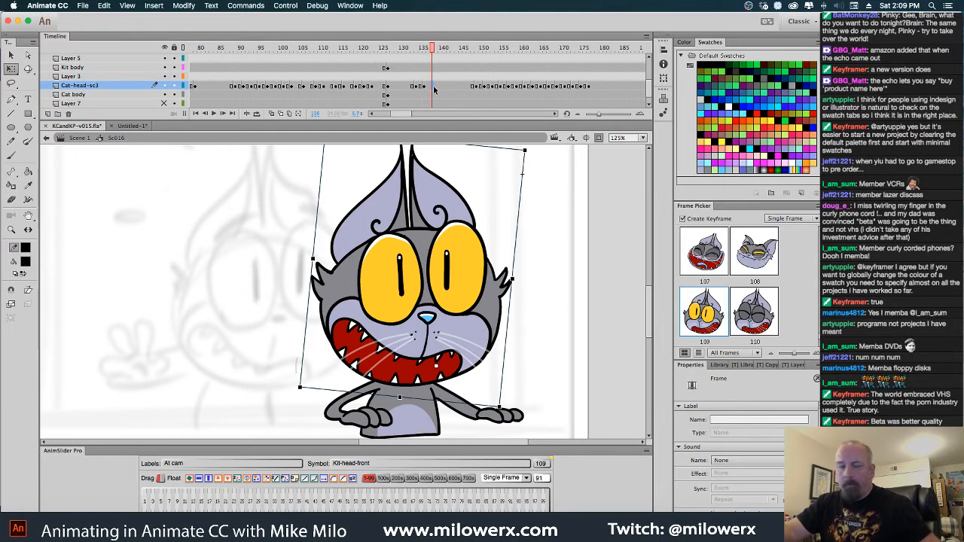
pyautogui.press('F6')
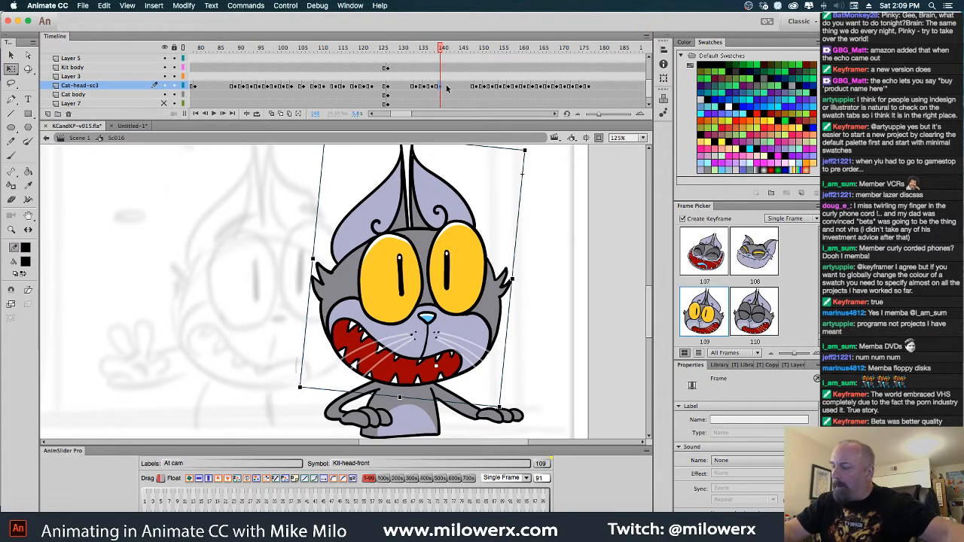
pyautogui.click(455, 88)
pyautogui.press('F6')
pyautogui.click(464, 88)
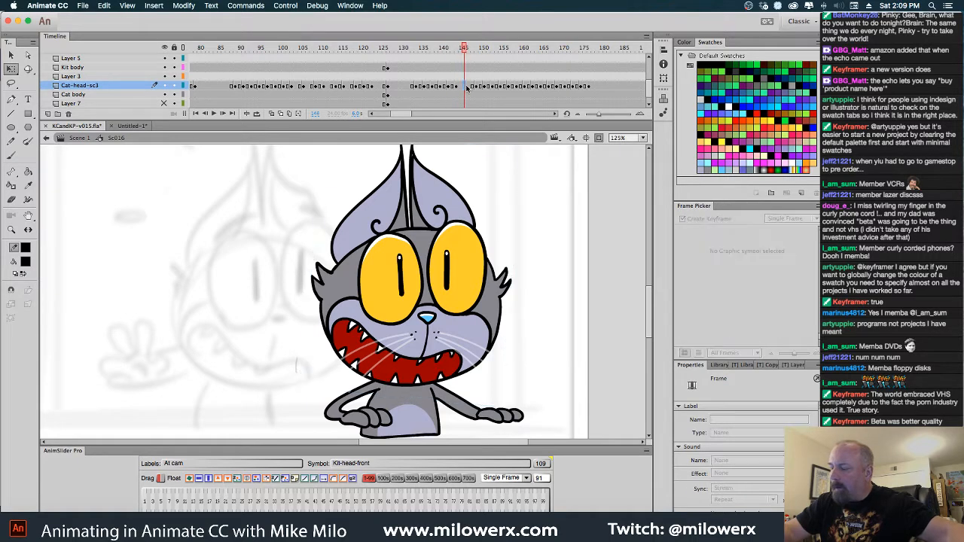
pyautogui.press('F6')
pyautogui.click(471, 88)
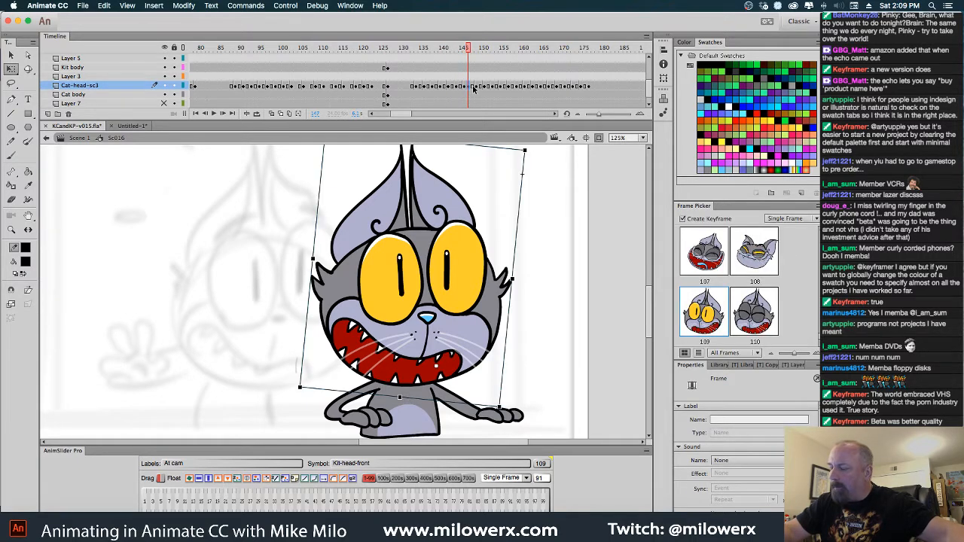
# Nudge the gray cat's wide-eyed head up one large step on every other Cat-head-sc3 keyframe, starting at frame 136
pyautogui.click(417, 88)
pyautogui.moveTo(417, 89); pyautogui.dragTo(428, 88)
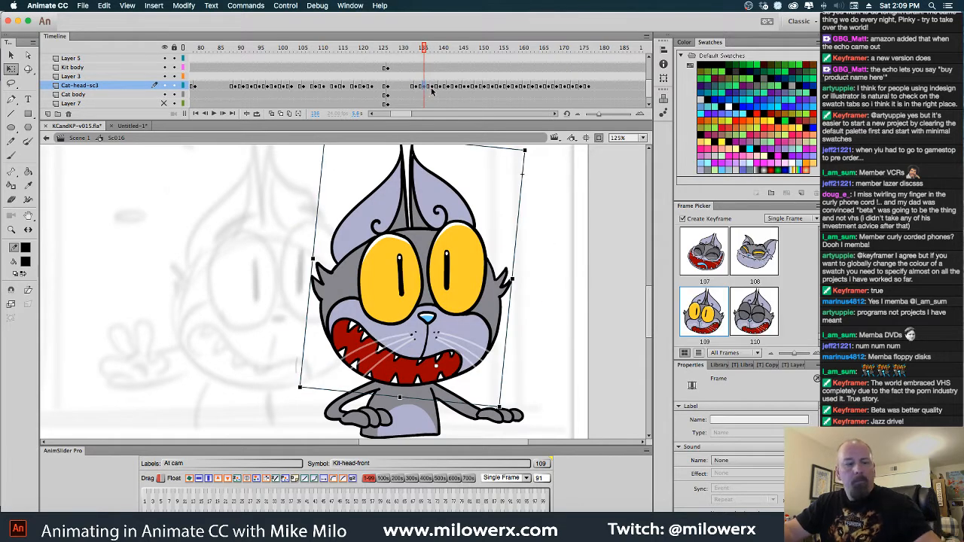
pyautogui.hotkey('shift', 'Up')
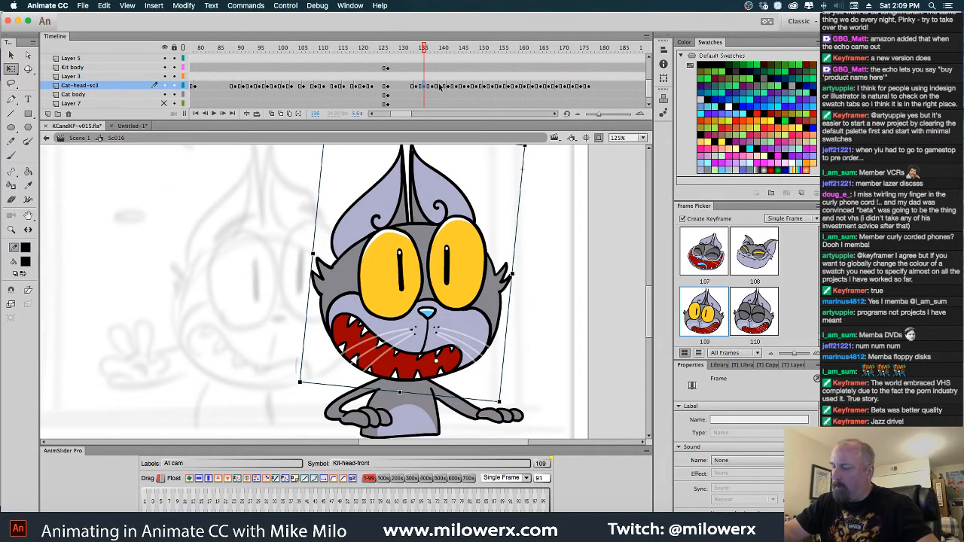
pyautogui.click(442, 89)
pyautogui.press('.')
pyautogui.press('.')
pyautogui.press('.')
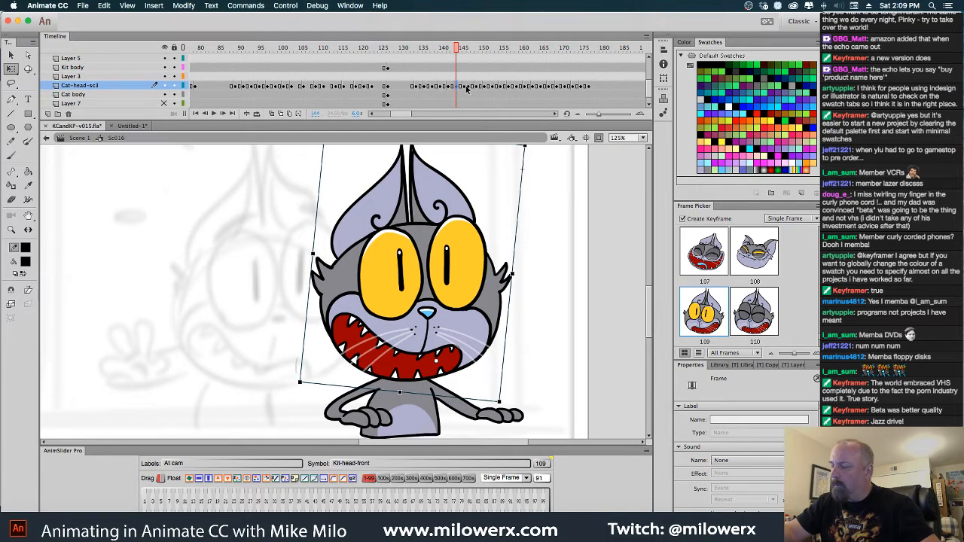
pyautogui.press('.')
pyautogui.press('.')
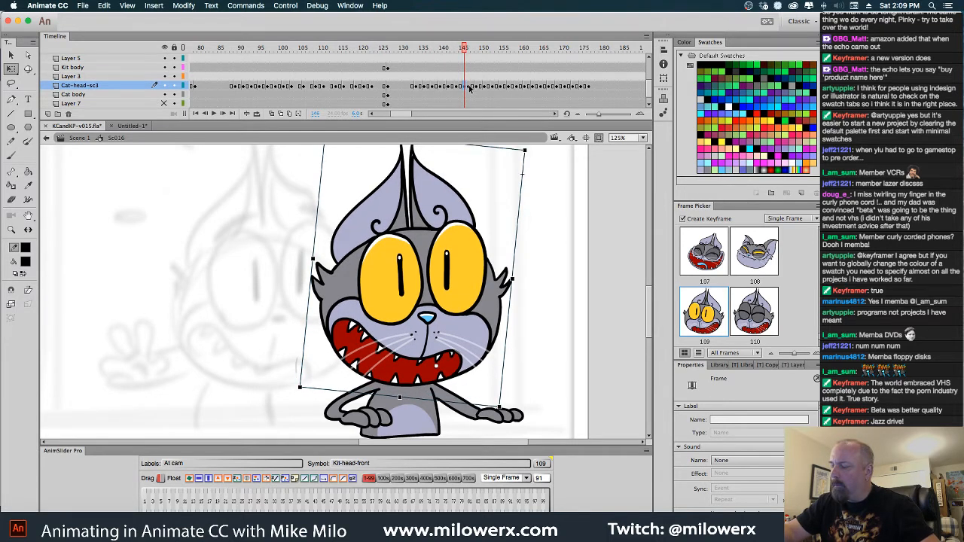
pyautogui.click(470, 86)
# Play back the animation from about frame 126 to check the head shake
pyautogui.moveTo(468, 49); pyautogui.dragTo(386, 63)
pyautogui.press('Return')
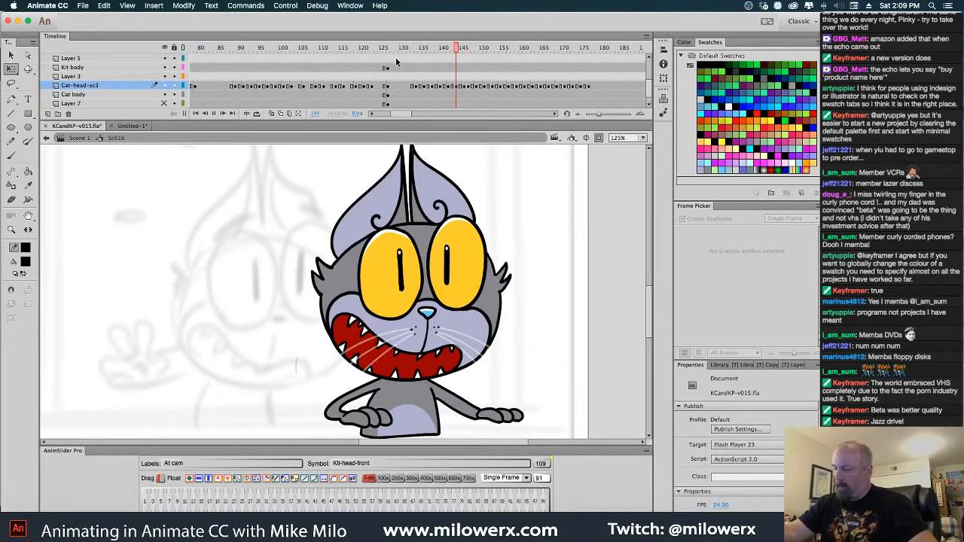
pyautogui.press('Return')
pyautogui.moveTo(559, 52); pyautogui.dragTo(472, 61)
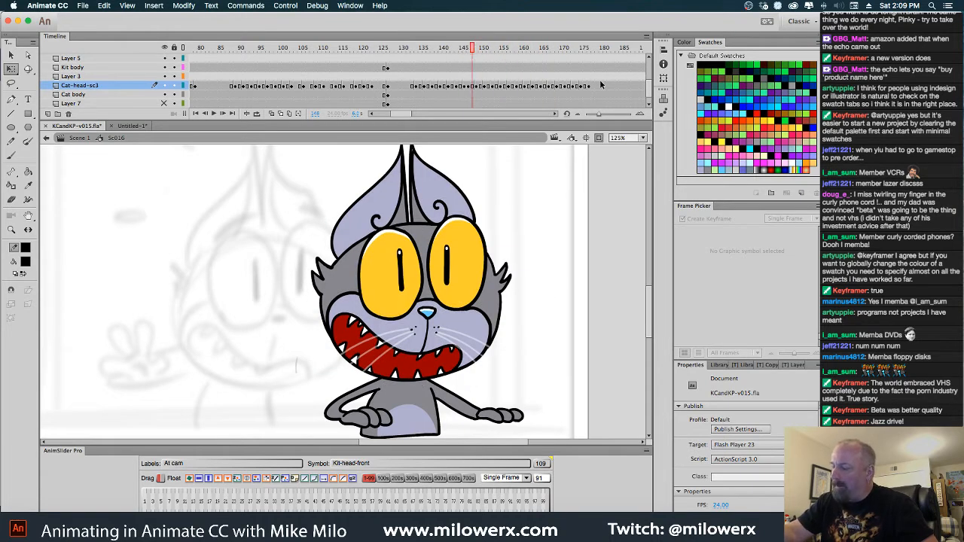
# Clear the shifted run of Cat-head-sc3 keyframes from frame 149 onward so the wide-eyed head holds
pyautogui.moveTo(589, 88); pyautogui.dragTo(476, 89)
pyautogui.rightClick(490, 88)
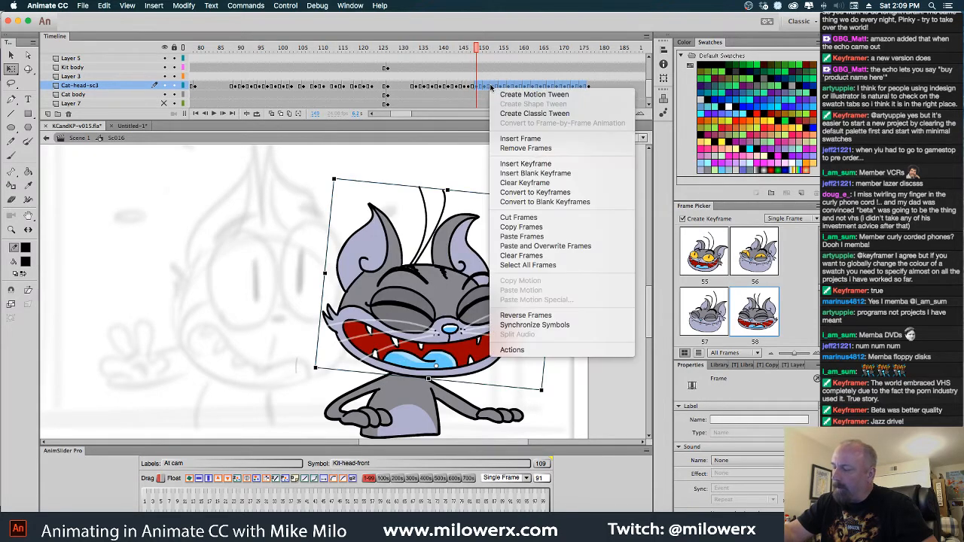
pyautogui.click(544, 183)
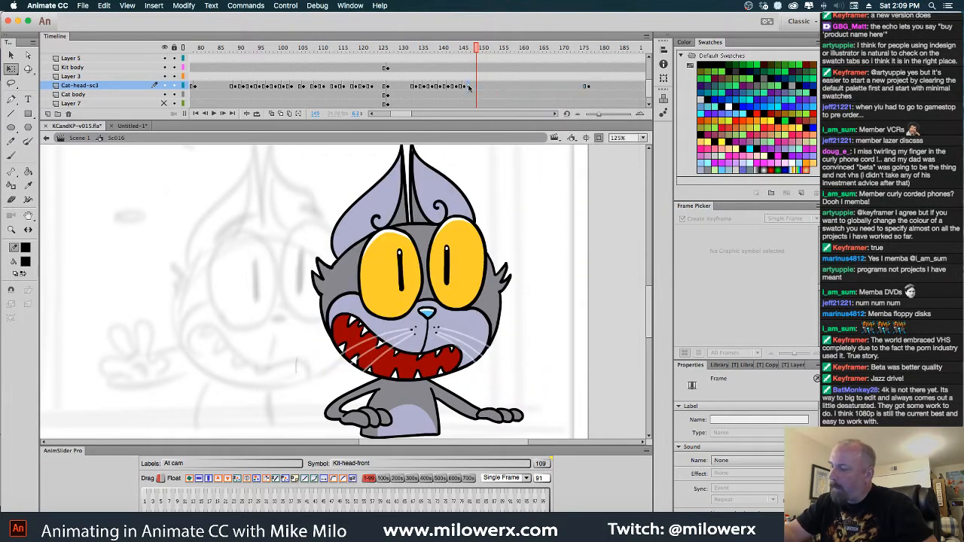
# Add Cat-head-sc3 keyframes on every second frame from 150 through 176
pyautogui.click(469, 87)
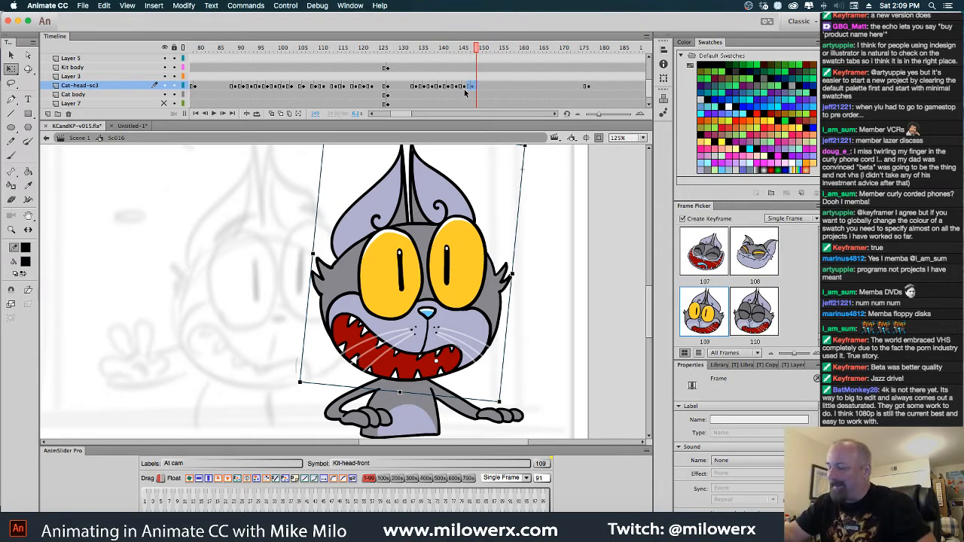
pyautogui.click(473, 87)
pyautogui.click(480, 87)
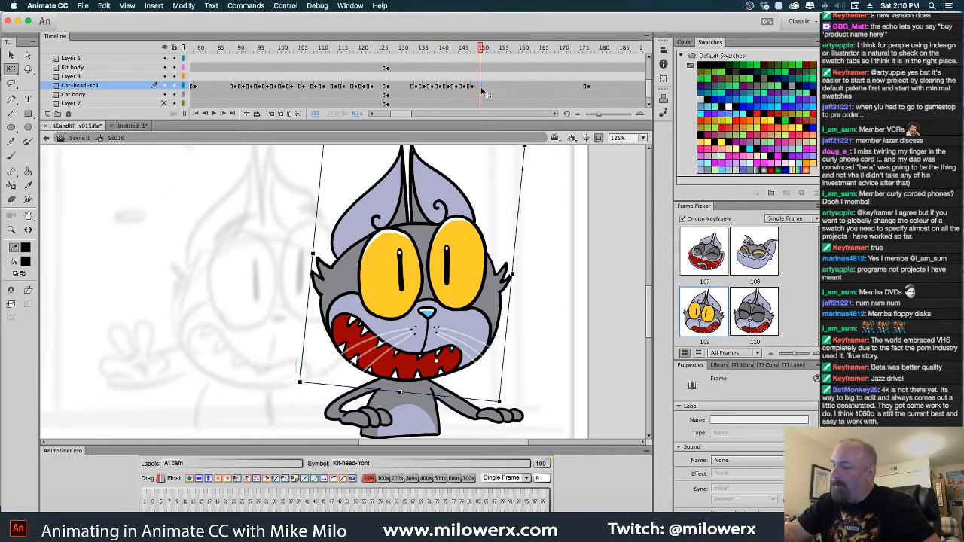
pyautogui.click(488, 87)
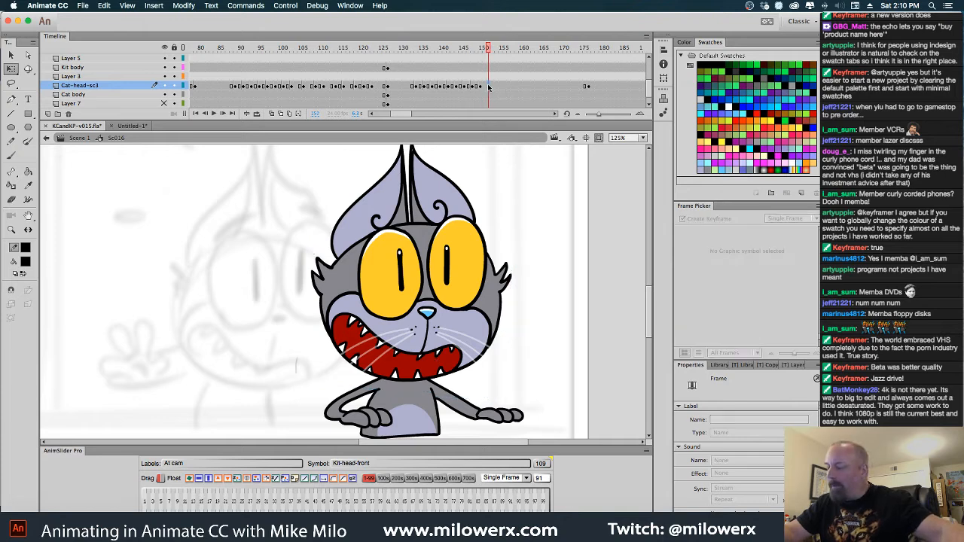
pyautogui.click(505, 87)
pyautogui.click(508, 87)
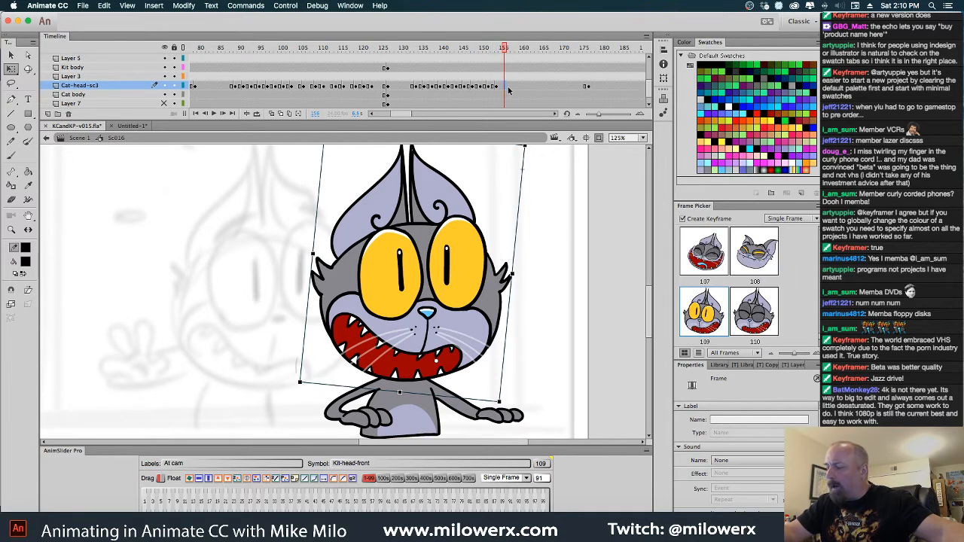
pyautogui.click(513, 85)
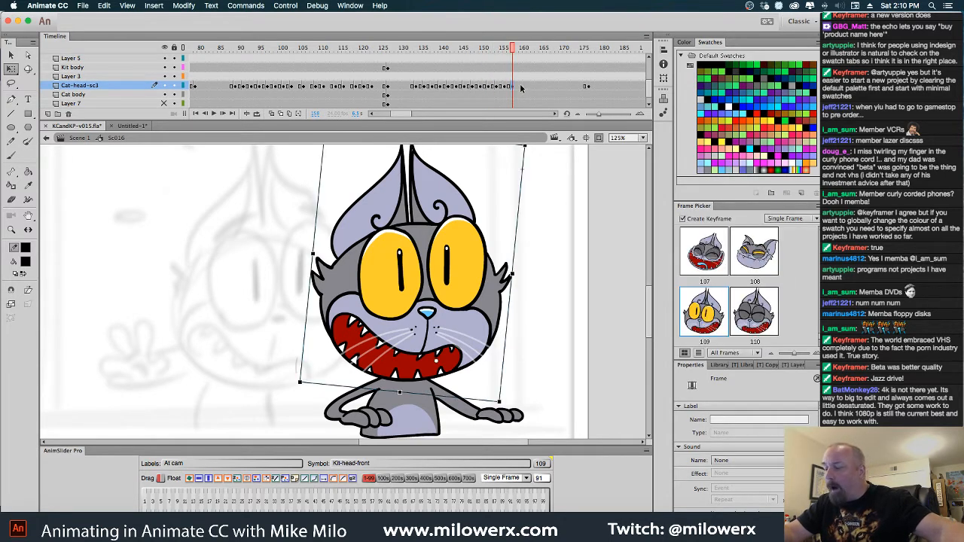
pyautogui.click(522, 87)
pyautogui.click(528, 84)
pyautogui.click(536, 86)
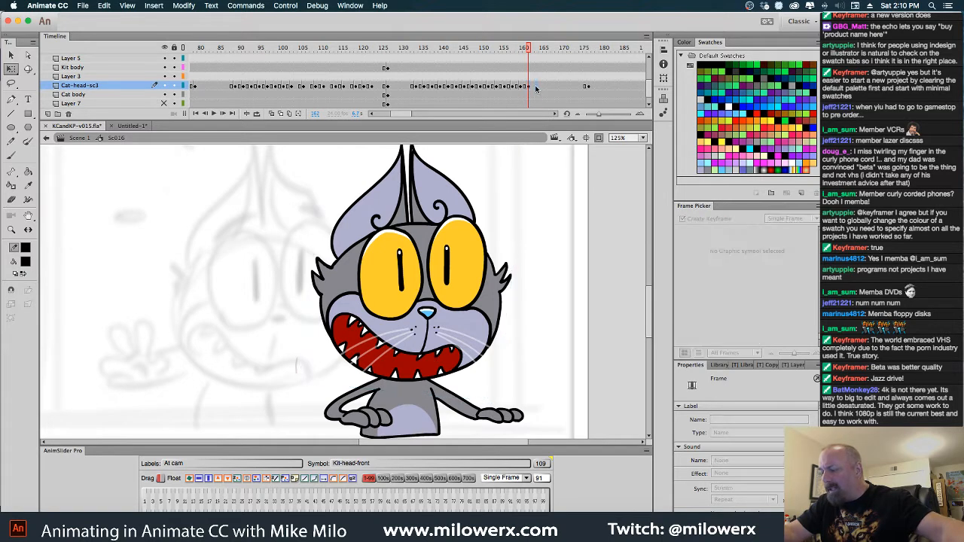
pyautogui.click(542, 89)
pyautogui.click(546, 86)
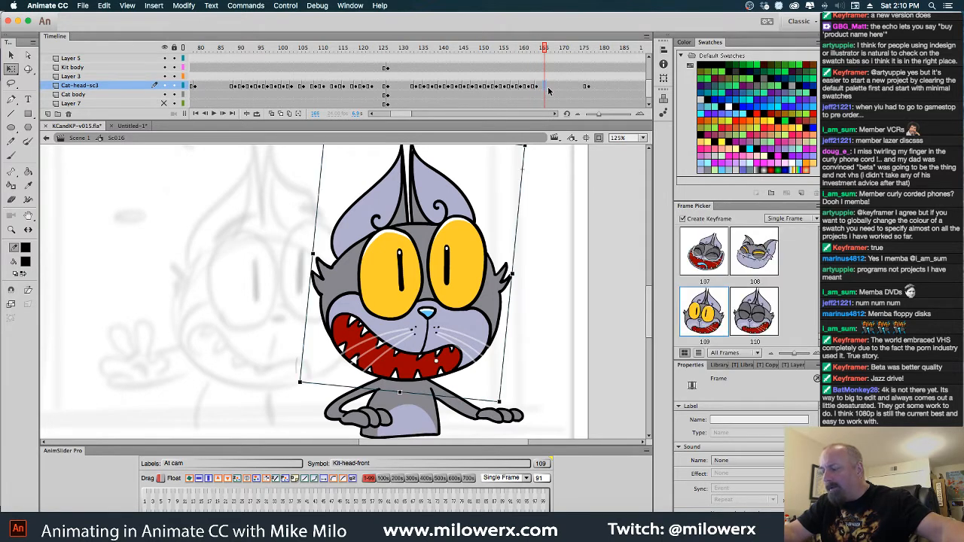
pyautogui.click(555, 87)
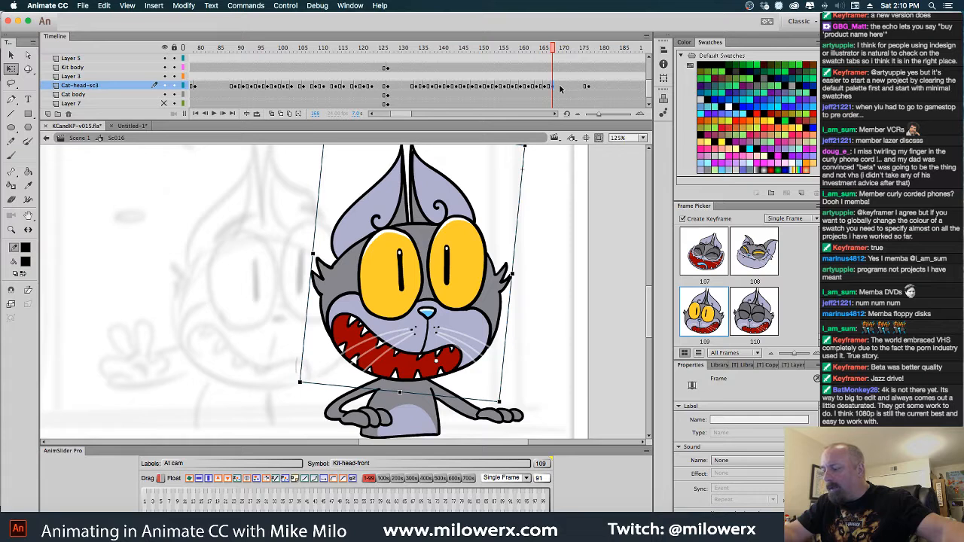
pyautogui.click(566, 87)
pyautogui.click(570, 87)
pyautogui.click(577, 86)
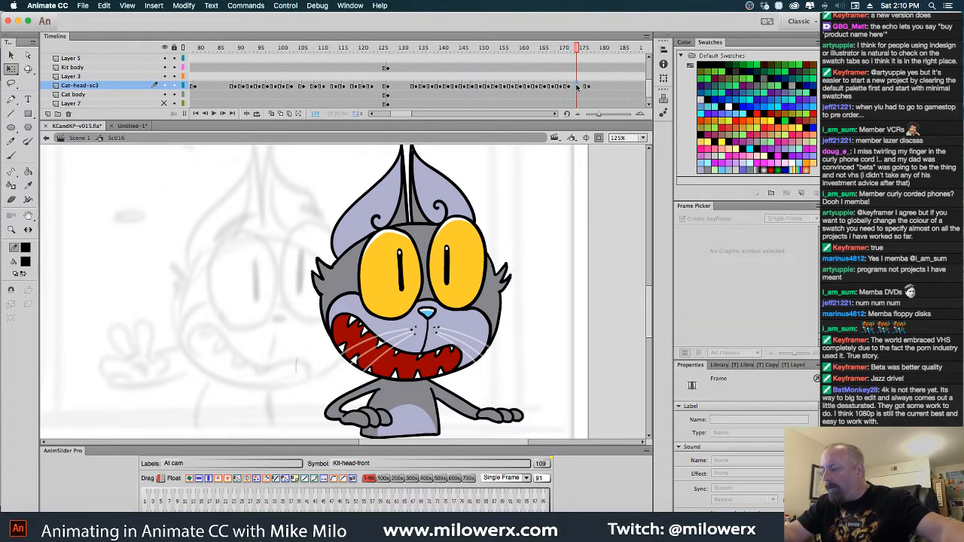
pyautogui.click(585, 87)
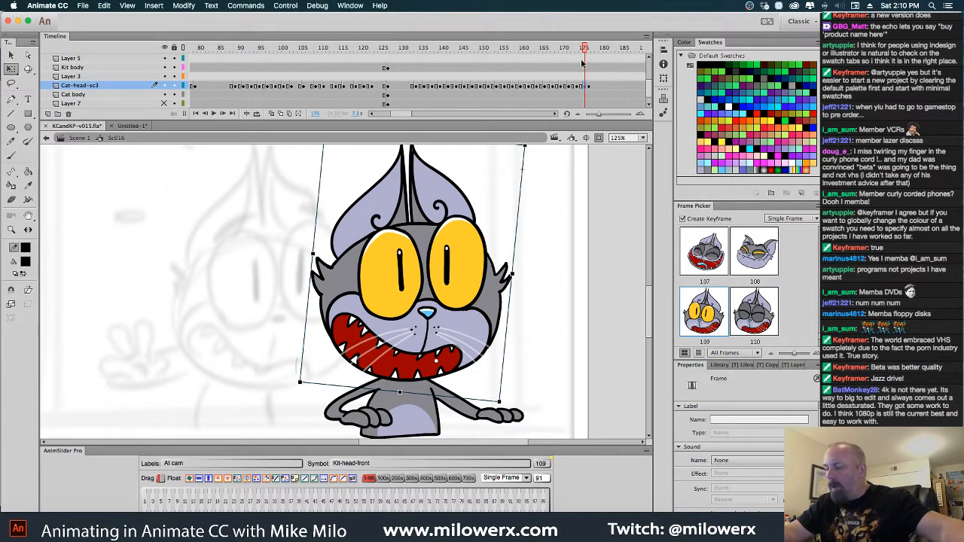
# Check the head positions from frame 144 and nudge the wide-eyed head up one large step at frames 152 and 156
pyautogui.moveTo(585, 47); pyautogui.dragTo(459, 81)
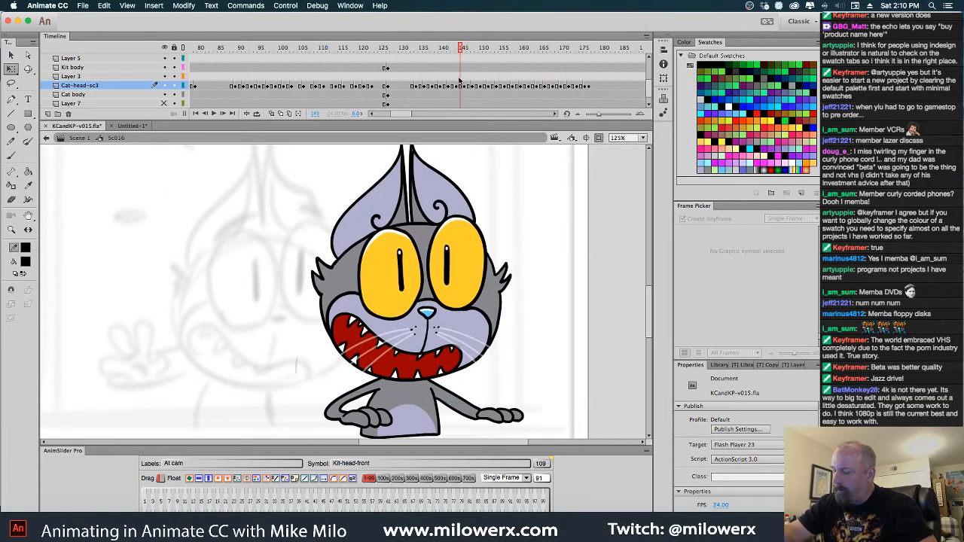
pyautogui.click(465, 86)
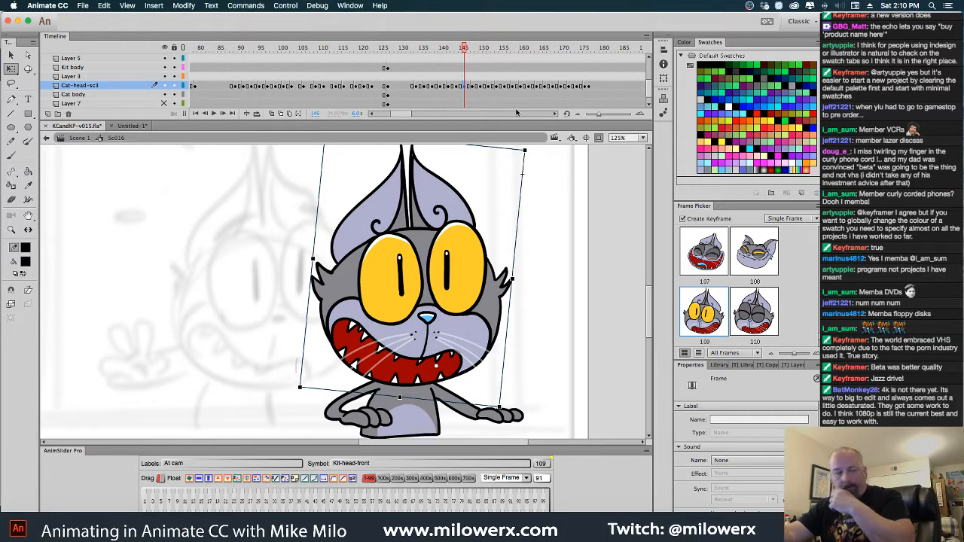
pyautogui.click(457, 87)
pyautogui.click(468, 88)
pyautogui.click(476, 87)
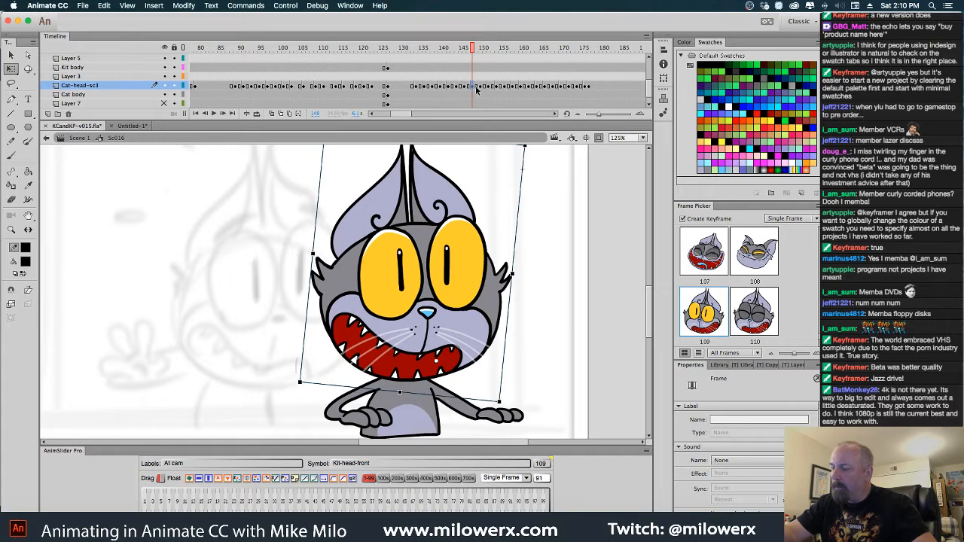
pyautogui.click(481, 87)
pyautogui.click(489, 88)
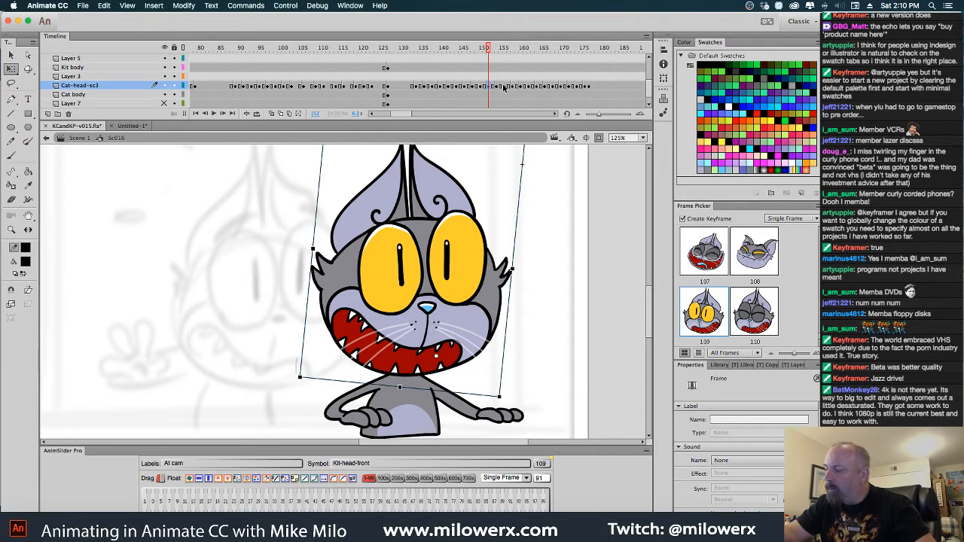
pyautogui.click(497, 87)
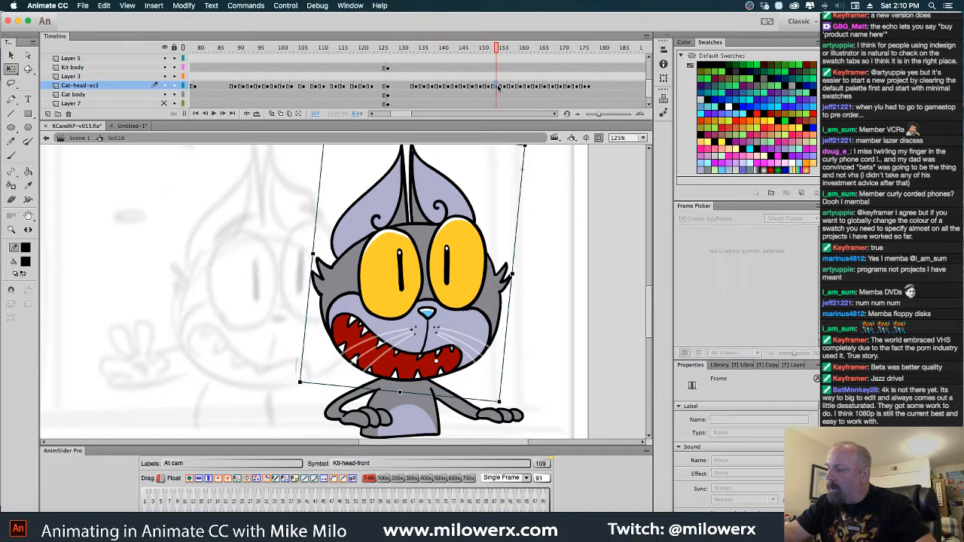
pyautogui.hotkey('shift', 'Up')
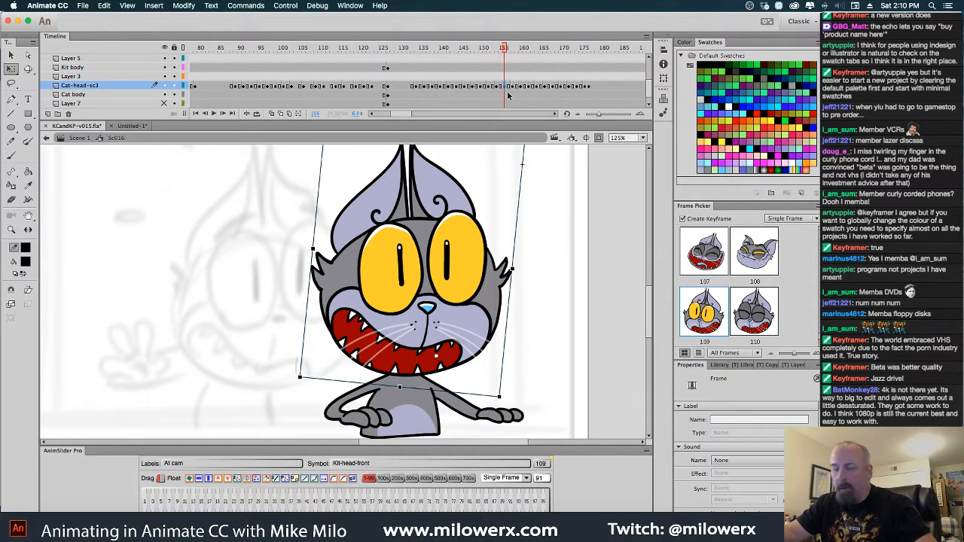
# Bring both cats into view and play back Sc016 from frame 134 to review the gray cat's head movement
pyautogui.keyDown('alt'); pyautogui.keyDown('super'); pyautogui.click(300, 284); pyautogui.keyUp('super'); pyautogui.keyUp('alt')
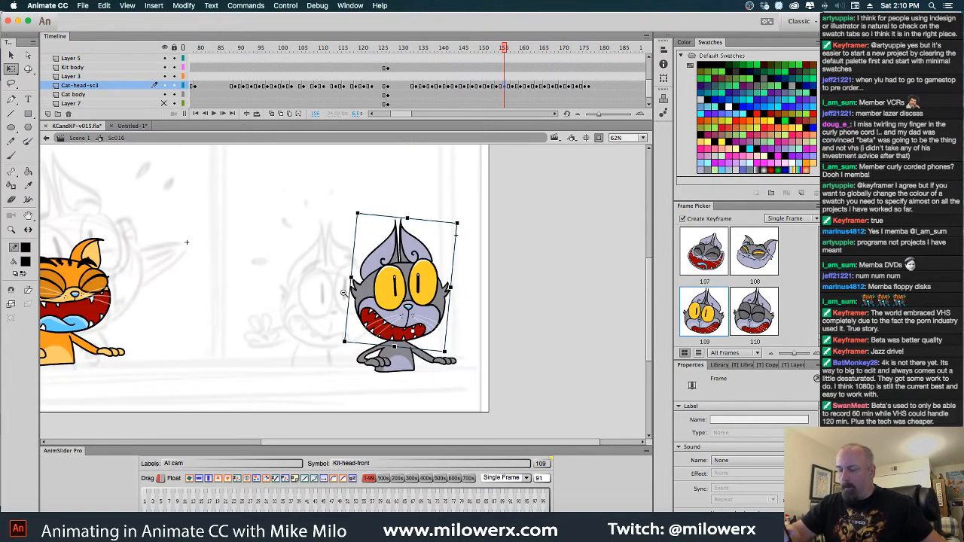
pyautogui.moveTo(323, 310); pyautogui.dragTo(397, 313)
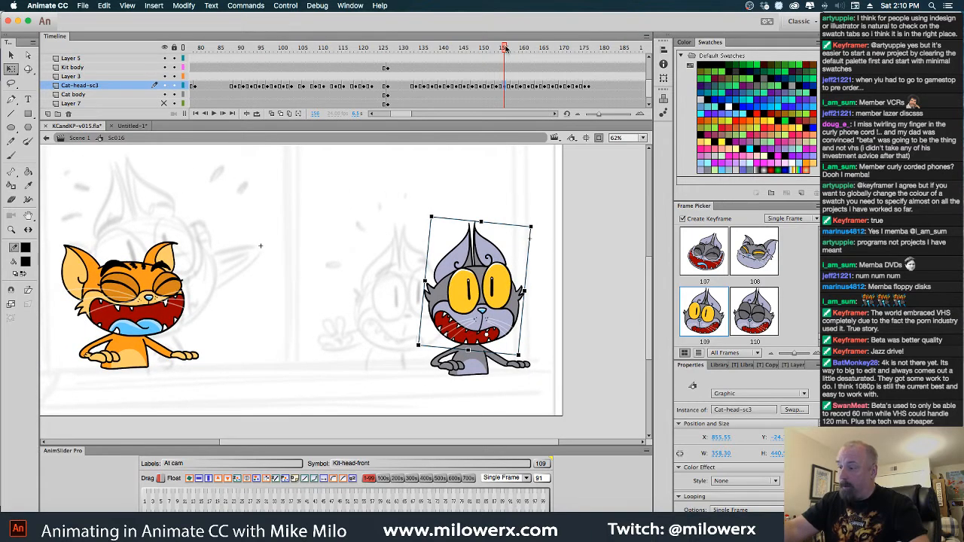
pyautogui.moveTo(505, 48); pyautogui.dragTo(418, 73)
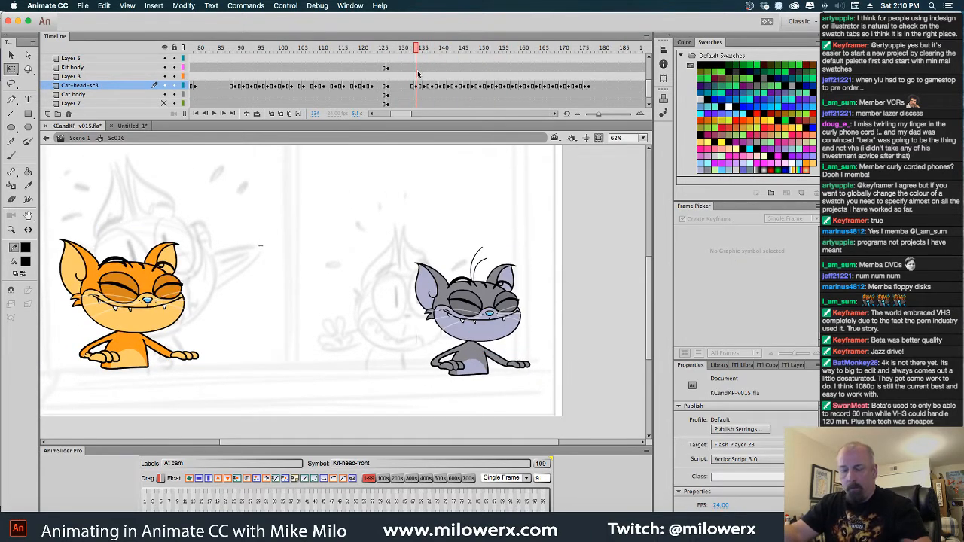
pyautogui.press('Return')
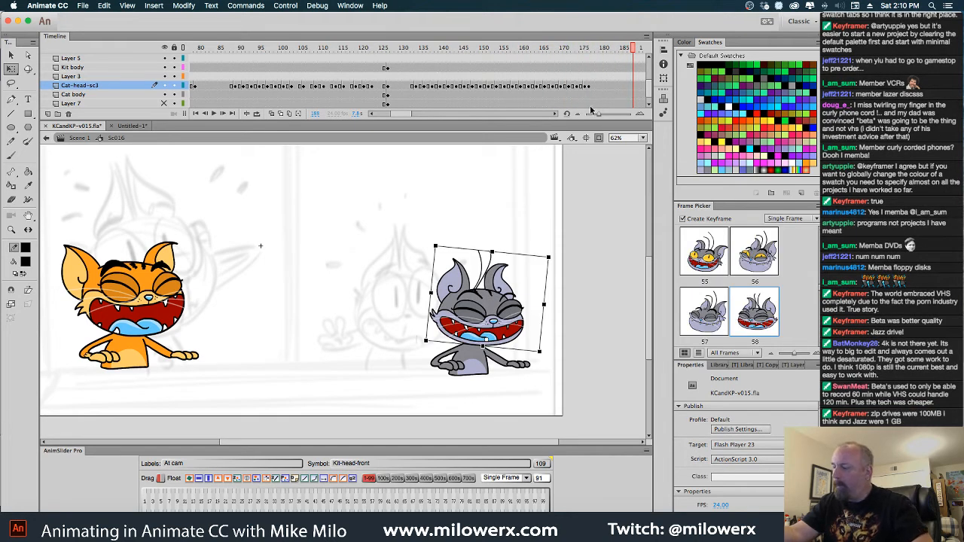
pyautogui.hscroll(5, 555, 113)
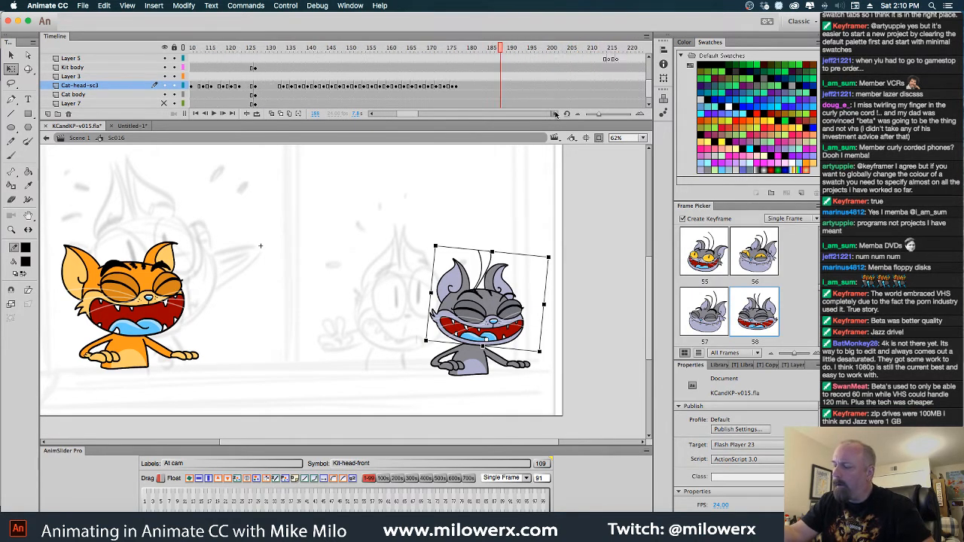
# Replay Sc016 from about frame 134 and step back through the gray cat's wide-eyed head shake
pyautogui.moveTo(475, 47); pyautogui.dragTo(205, 75)
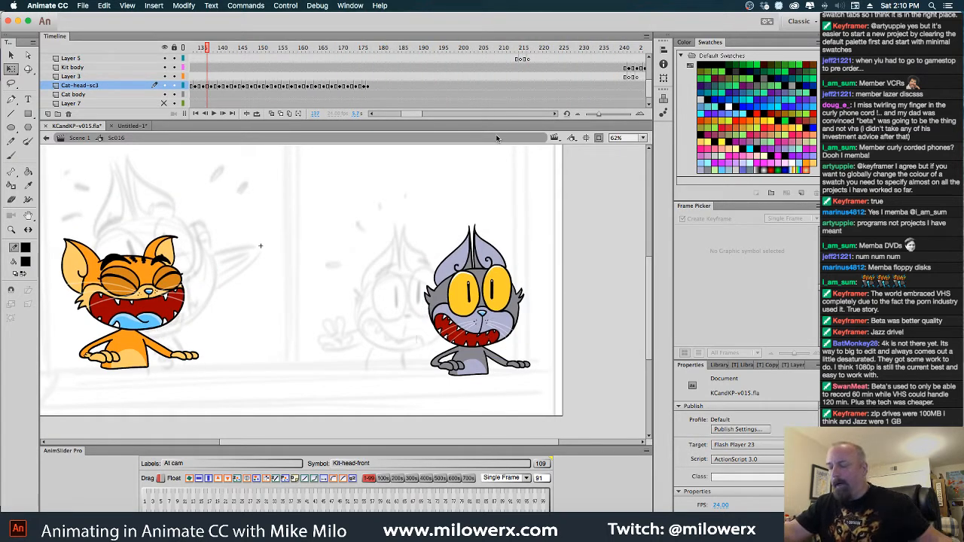
pyautogui.press('Return')
pyautogui.press(',')
pyautogui.press(',')
pyautogui.press(',')
pyautogui.press(',')
pyautogui.press(',')
pyautogui.press(',')
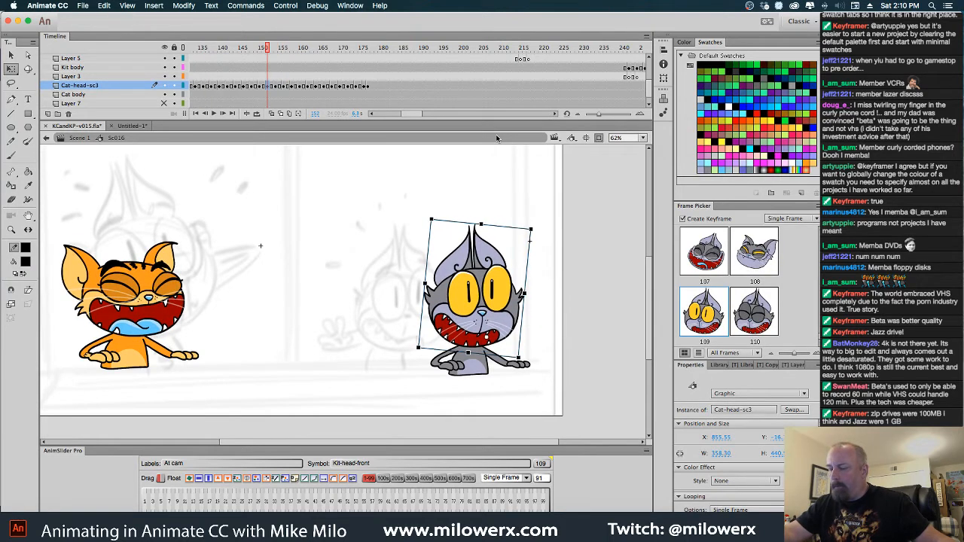
pyautogui.press(',')
pyautogui.press(',')
pyautogui.press(',')
pyautogui.press(',')
# Undo the added wide-eyed head keyframes beyond frame 140, back to the later laughing heads, and play back the result
pyautogui.press('super+z')
pyautogui.press('super+z')
pyautogui.press('super+z')
pyautogui.press('super+z')
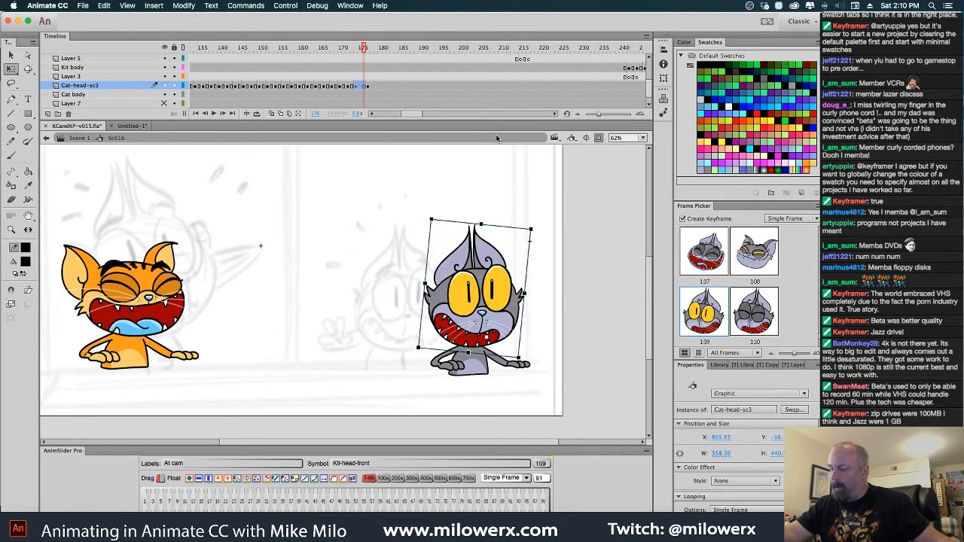
pyautogui.press('super+z')
pyautogui.press('super+z')
pyautogui.press('super+z')
pyautogui.press('super+z')
pyautogui.press('super+z')
pyautogui.press('super+z')
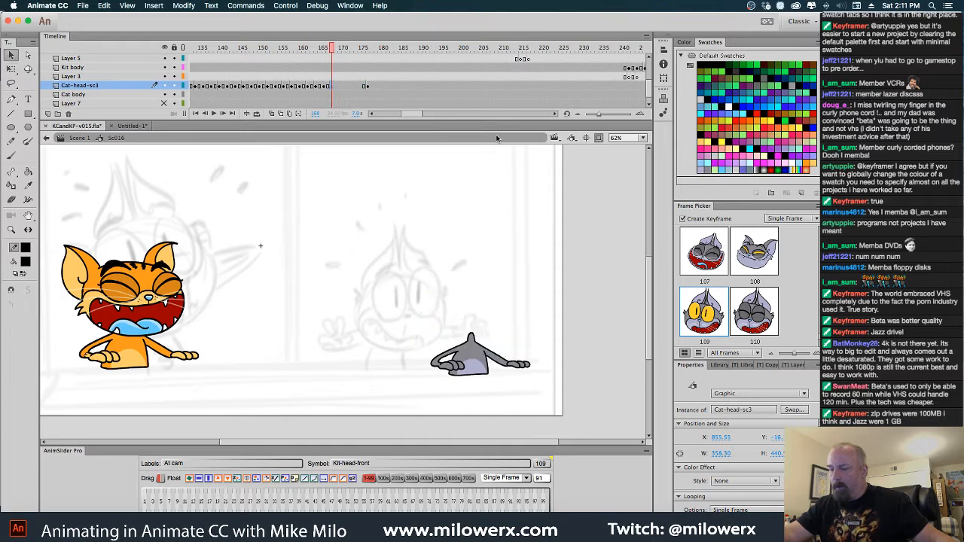
pyautogui.press('super+z')
pyautogui.press('super+z')
pyautogui.press('super+z')
pyautogui.press('super+z')
pyautogui.press('super+z')
pyautogui.press('super+z')
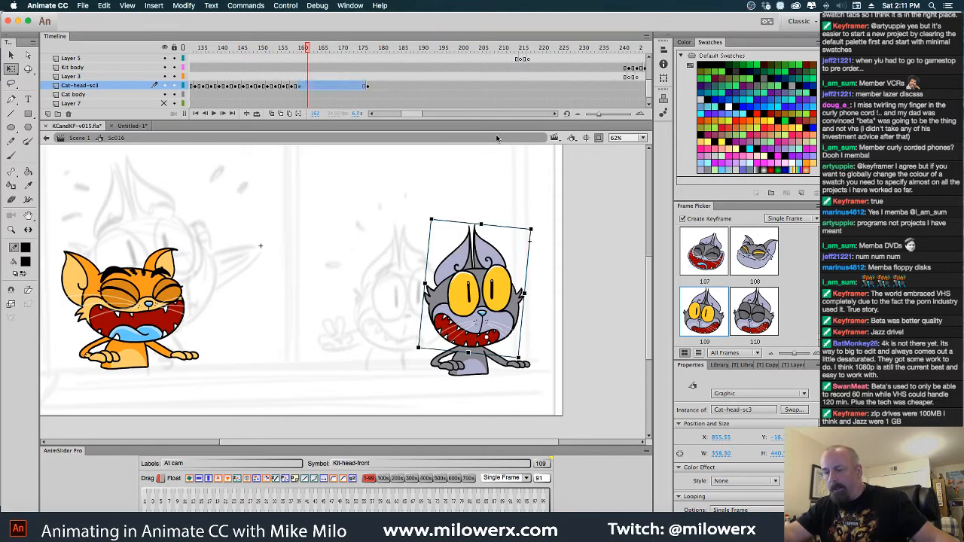
pyautogui.press('v')
pyautogui.press('q')
pyautogui.press('super+z')
pyautogui.press('super+z')
pyautogui.press('super+z')
pyautogui.press('super+z')
pyautogui.press('super+z')
pyautogui.press('super+z')
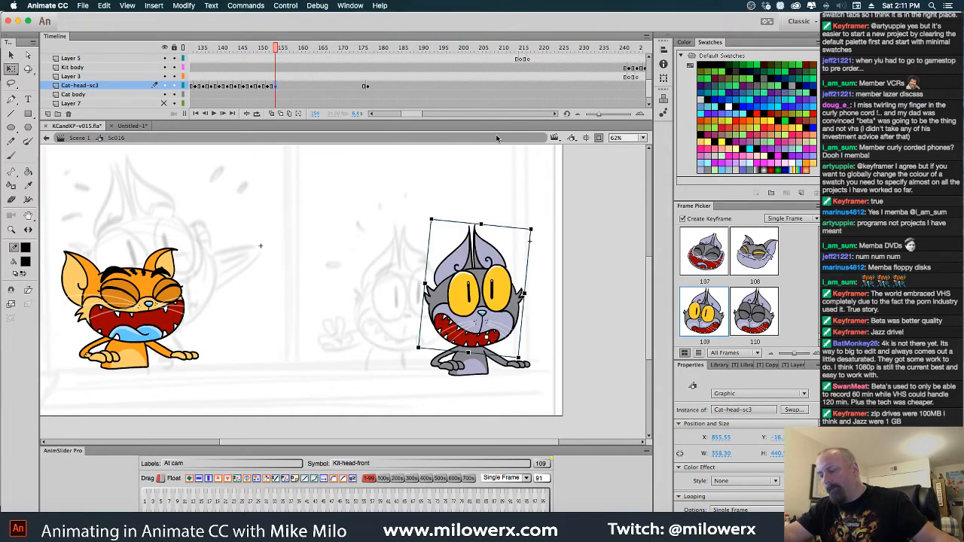
pyautogui.press('super+z')
pyautogui.press('super+z')
pyautogui.press('super+z')
pyautogui.press('super+z')
pyautogui.press('super+z')
pyautogui.press('super+z')
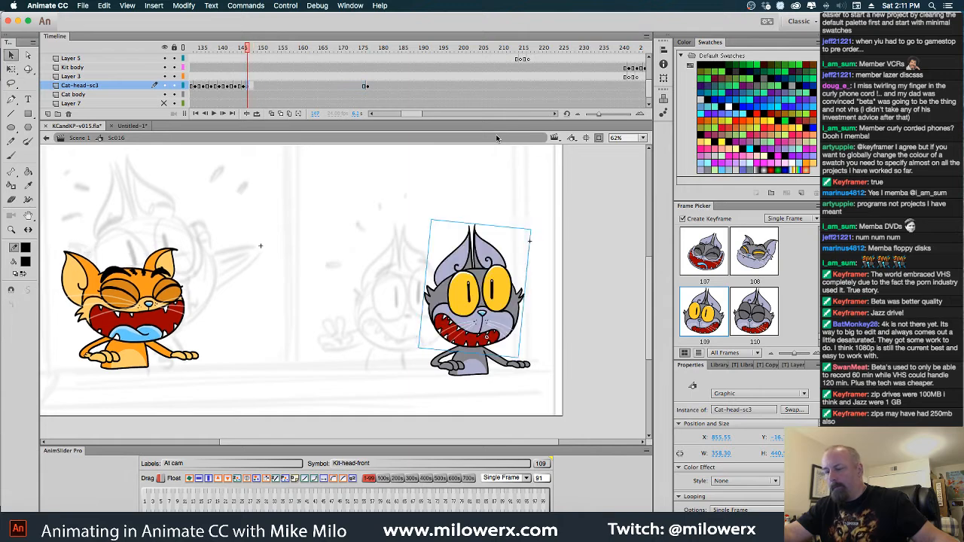
pyautogui.press('super+z')
pyautogui.press('super+z')
pyautogui.press('super+z')
pyautogui.press('super+z')
pyautogui.press('super+z')
pyautogui.press('super+z')
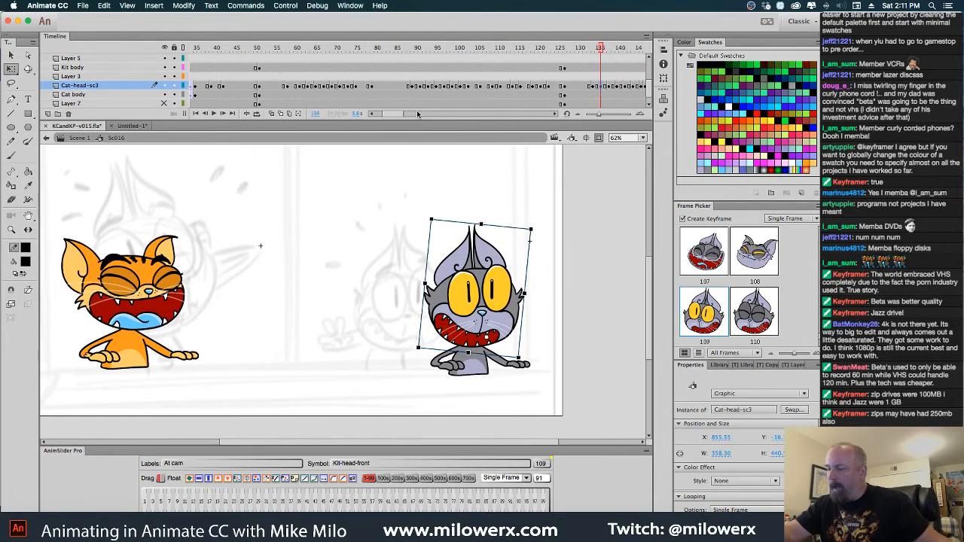
pyautogui.press('super+z')
pyautogui.press('super+z')
pyautogui.press('super+z')
pyautogui.press('super+z')
pyautogui.press('super+z')
pyautogui.press('super+z')
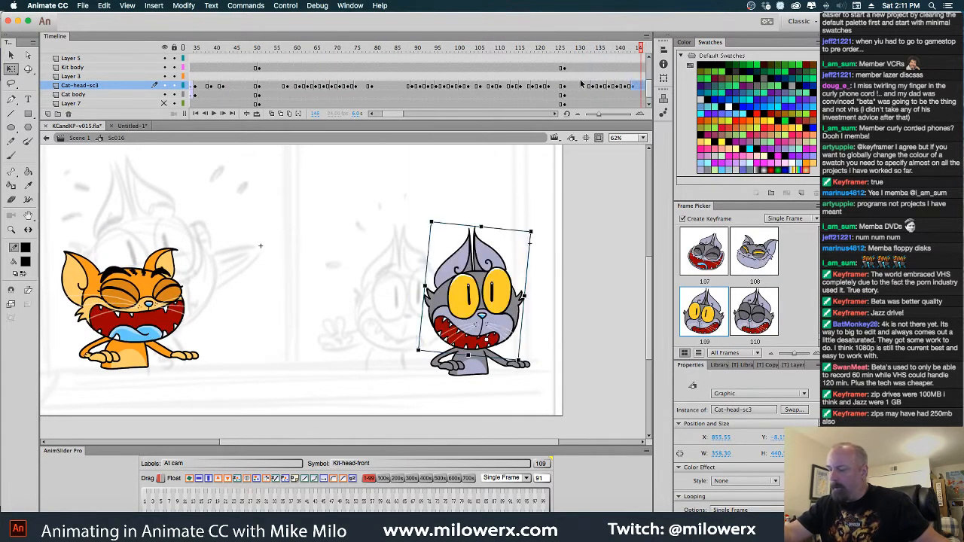
pyautogui.press('super+z')
pyautogui.press('super+z')
pyautogui.press('super+z')
pyautogui.press('super+z')
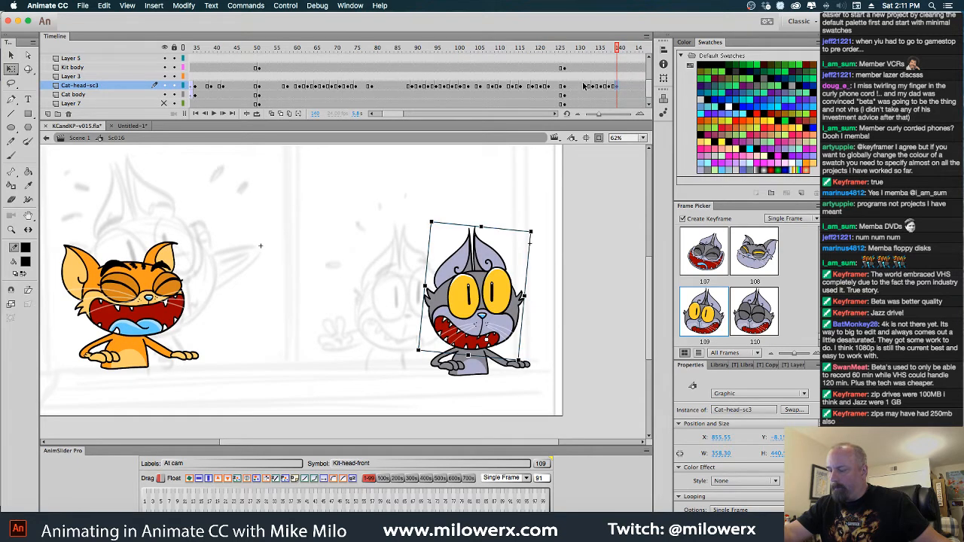
pyautogui.moveTo(619, 50); pyautogui.dragTo(595, 62)
pyautogui.press('Return')
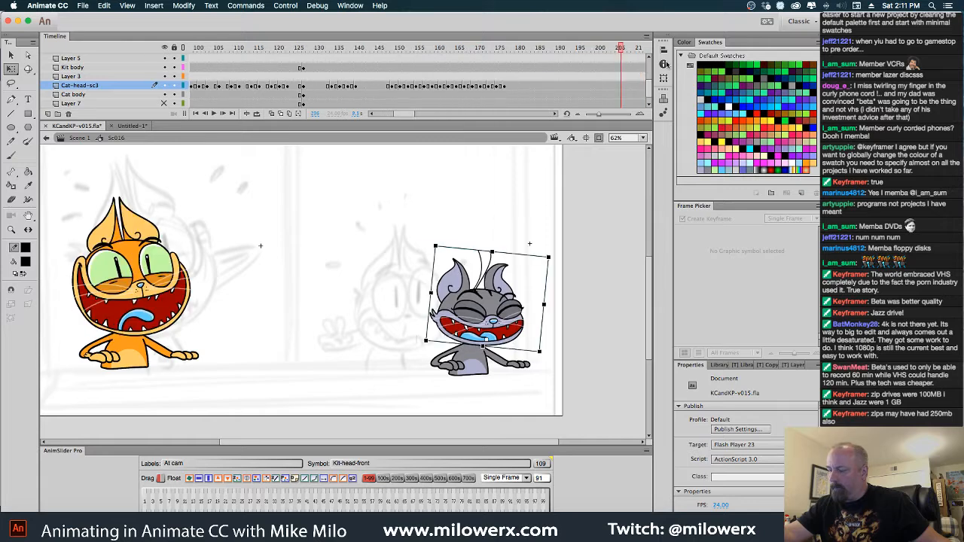
# Clear the Cat-head-sc3 keyframes from frames 134 to 140 and shift the later laughing-head run about 20 frames earlier
pyautogui.click(296, 87)
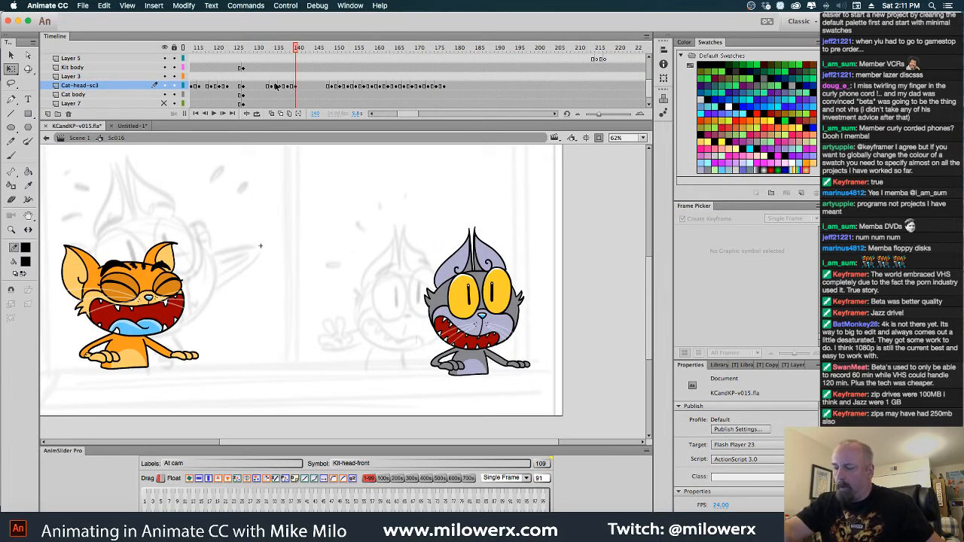
pyautogui.moveTo(268, 87); pyautogui.dragTo(296, 88)
pyautogui.rightClick(298, 87)
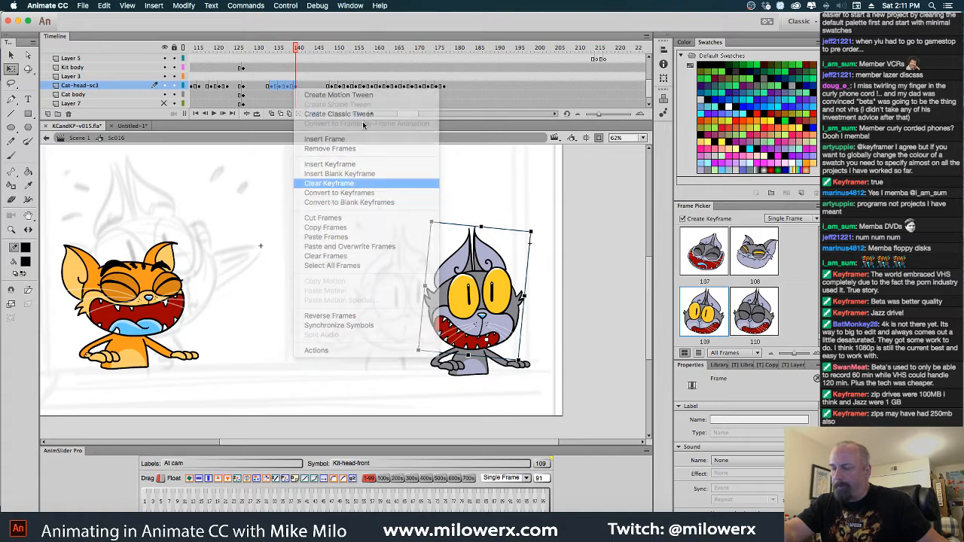
pyautogui.click(357, 184)
pyautogui.moveTo(329, 88)
pyautogui.mouseDown()
pyautogui.moveTo(445, 89)
pyautogui.moveTo(348, 89)
pyautogui.mouseUp()
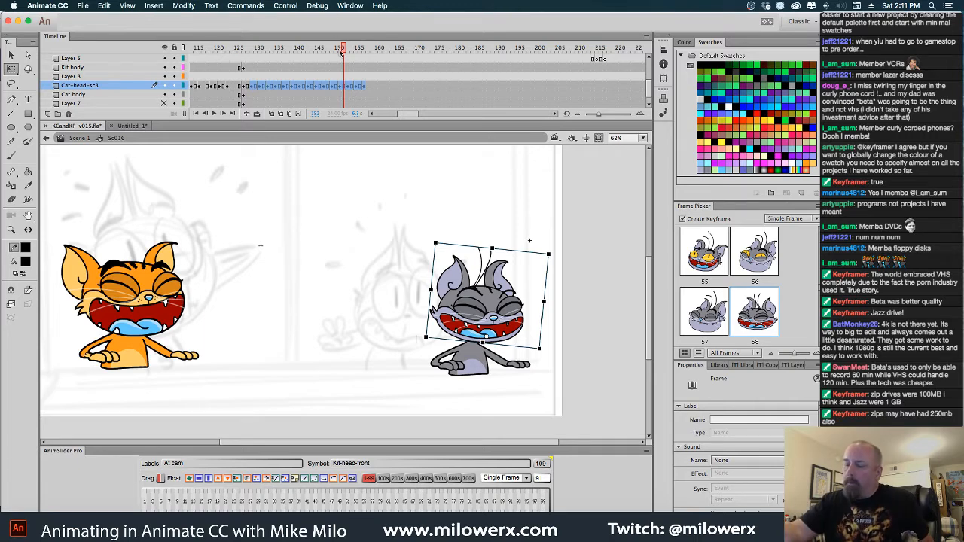
pyautogui.moveTo(342, 51); pyautogui.dragTo(534, 76)
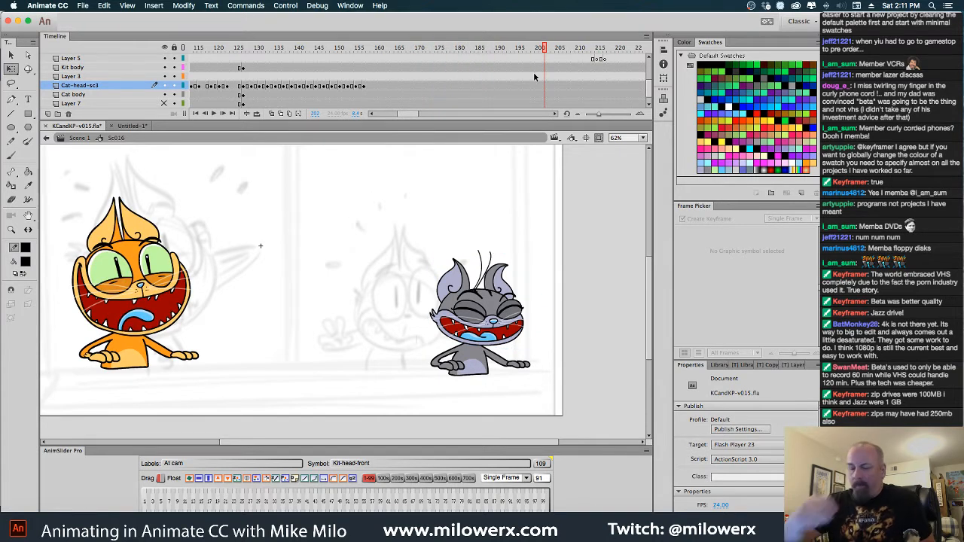
# Check in Scene 1 where the next Sc016 shot begins and reopen Sc016 at that frame
pyautogui.click(88, 139)
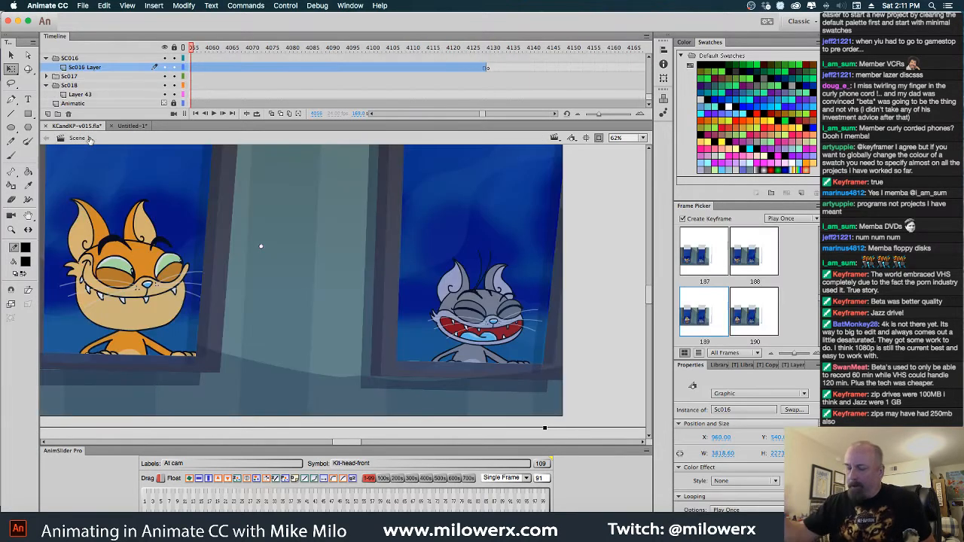
pyautogui.moveTo(195, 50); pyautogui.dragTo(260, 69)
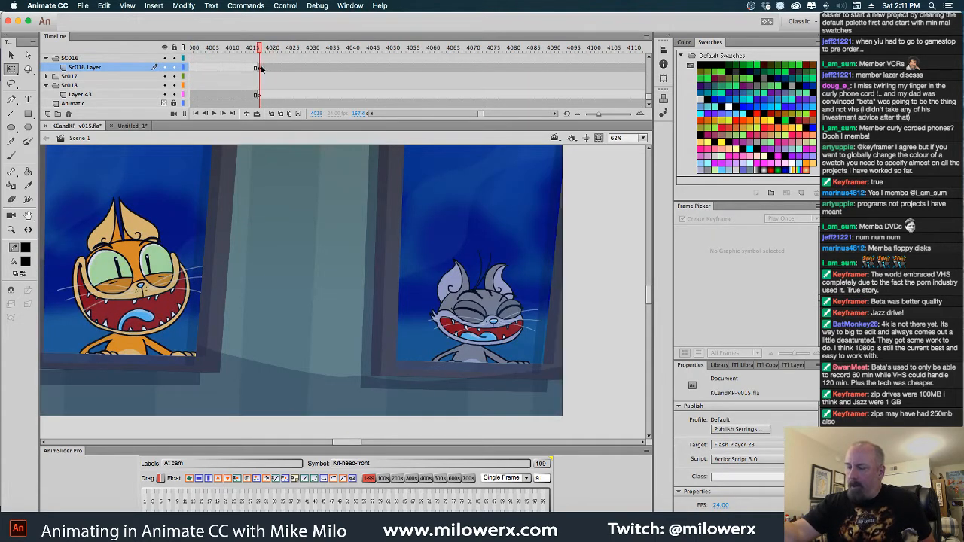
pyautogui.doubleClick(509, 314)
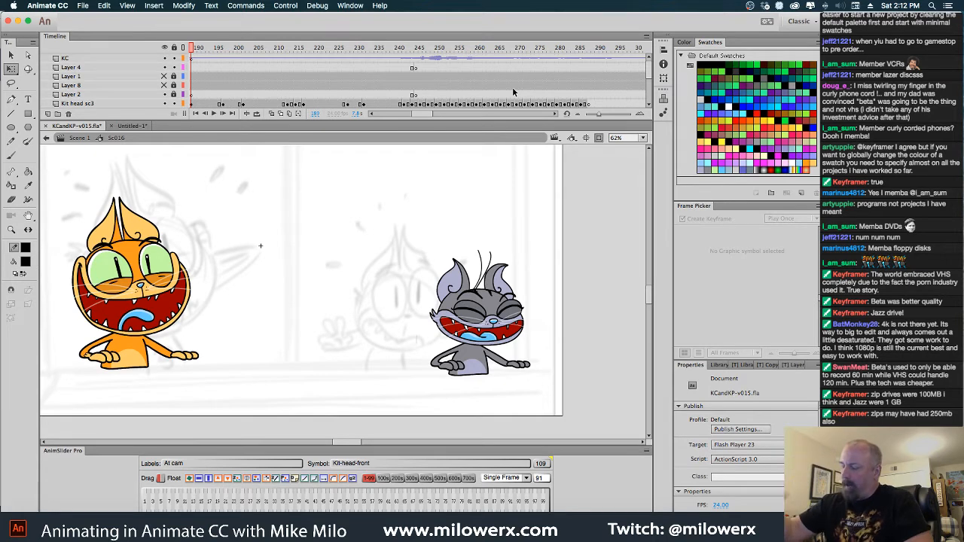
# Add a Cat-head-sc3 keyframe at frame 189 and switch it to the closed-eye, open-mouth head 107
pyautogui.click(512, 307)
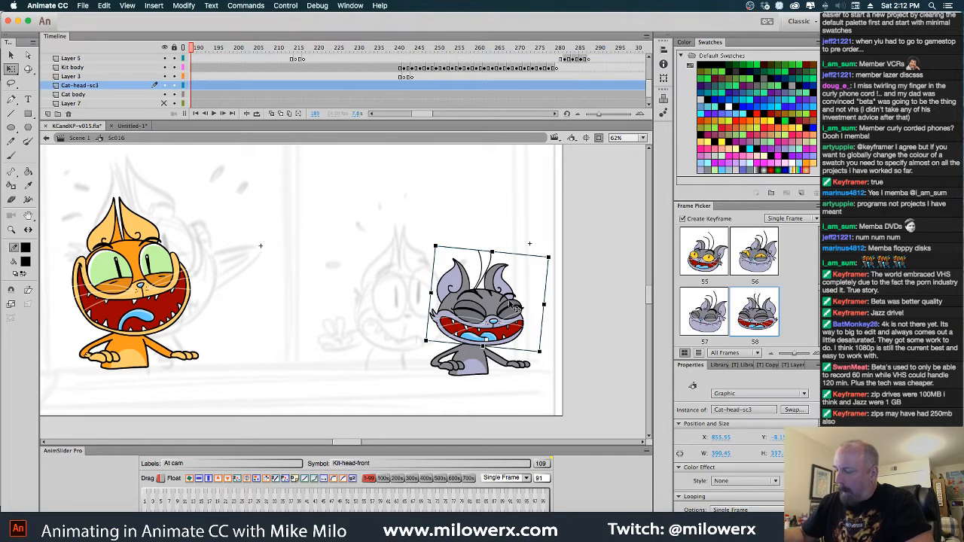
pyautogui.click(373, 115)
pyautogui.moveTo(419, 55)
pyautogui.mouseDown()
pyautogui.moveTo(399, 54)
pyautogui.moveTo(413, 54)
pyautogui.mouseUp()
pyautogui.click(412, 86)
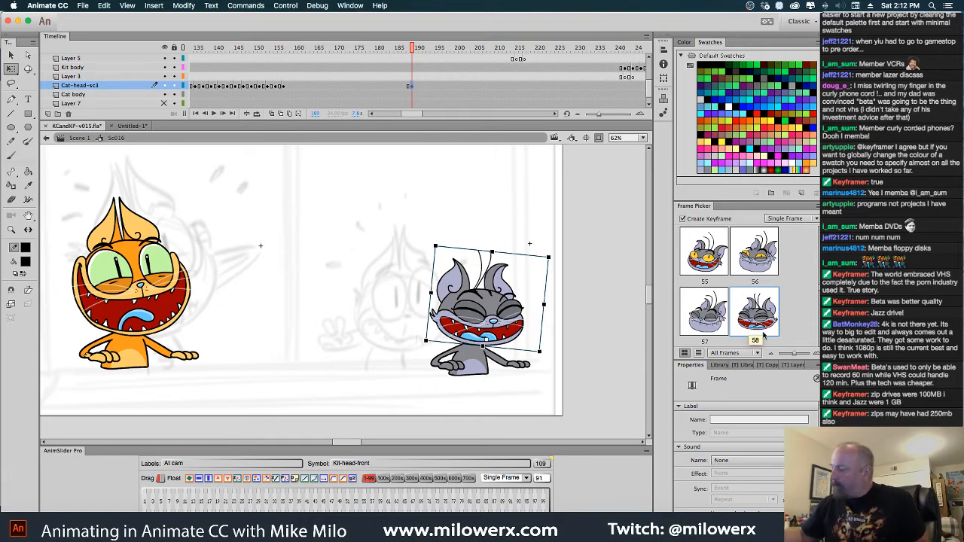
pyautogui.moveTo(821, 288); pyautogui.dragTo(819, 341)
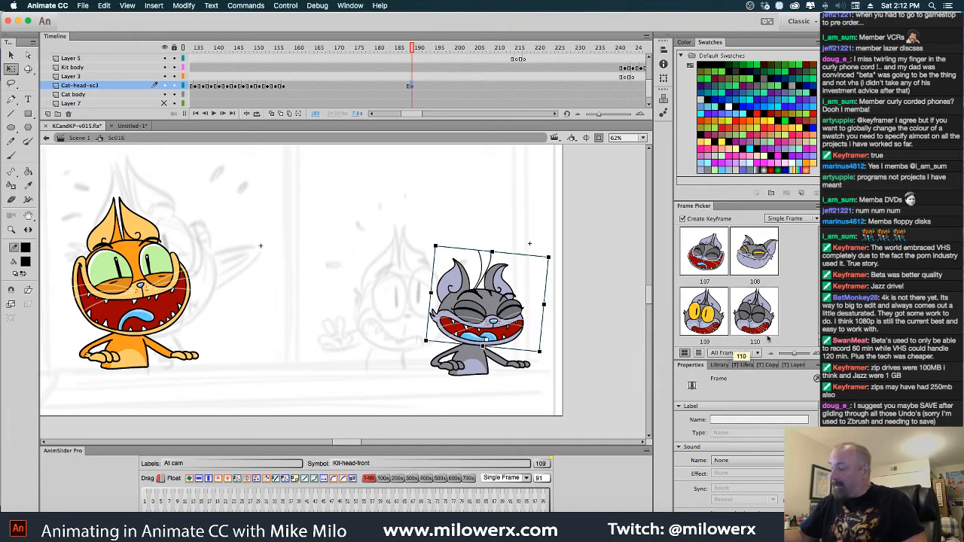
pyautogui.scroll(5, 753, 301)
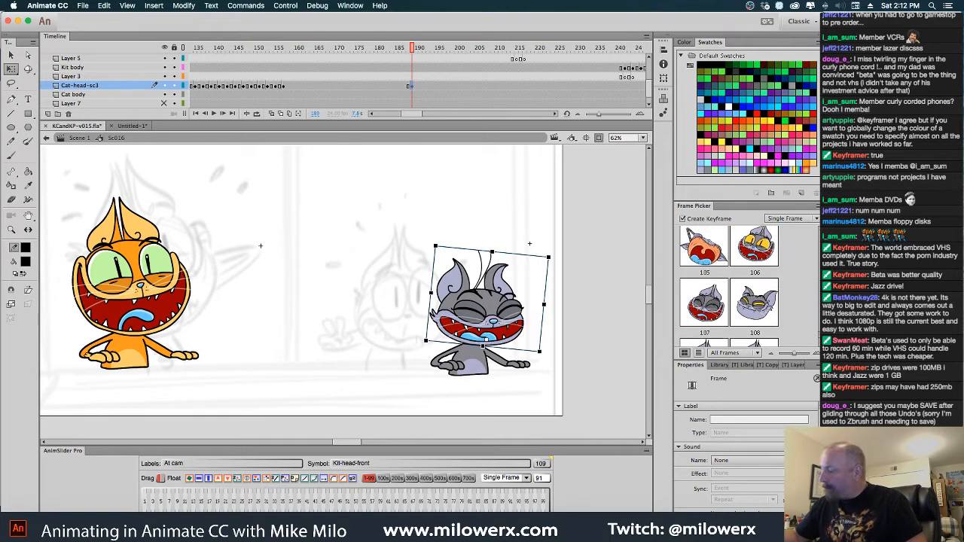
pyautogui.click(776, 291)
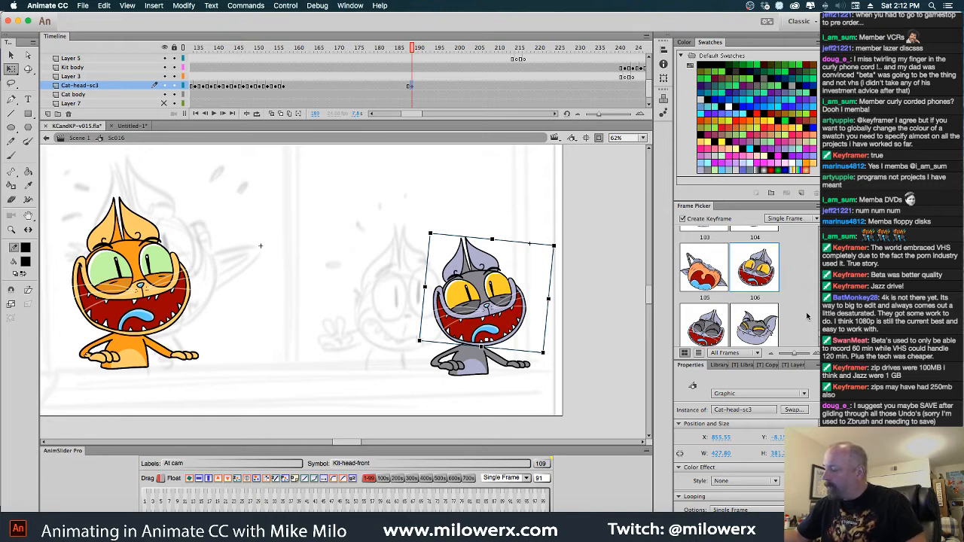
pyautogui.click(753, 321)
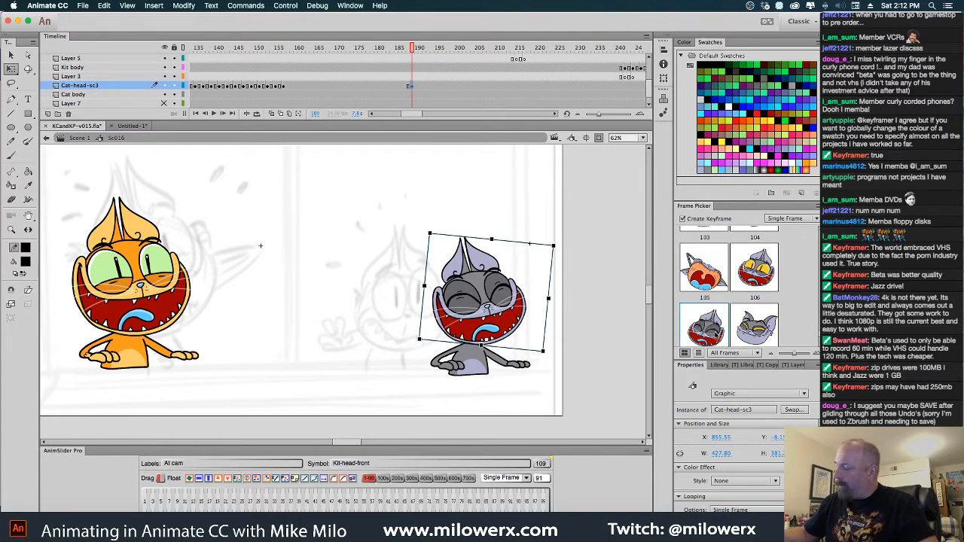
# Set the gray cat's head to pose 106 at frame 191 and rotate it slightly clockwise
pyautogui.click(420, 86)
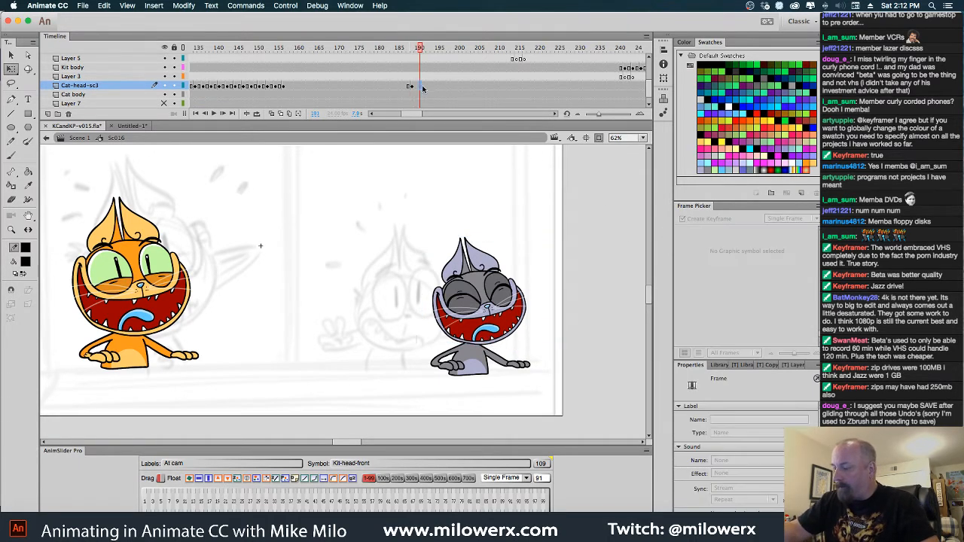
pyautogui.click(753, 251)
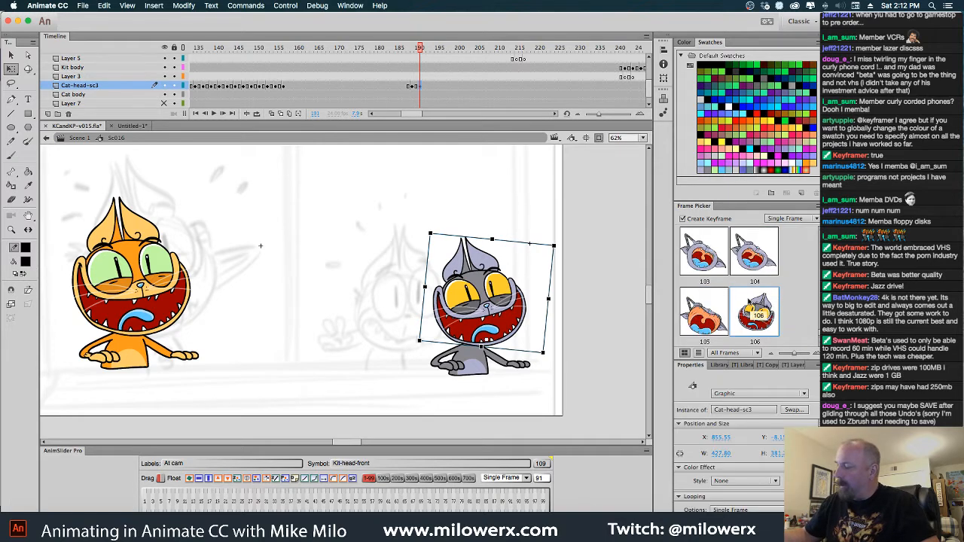
pyautogui.moveTo(562, 255); pyautogui.dragTo(559, 238)
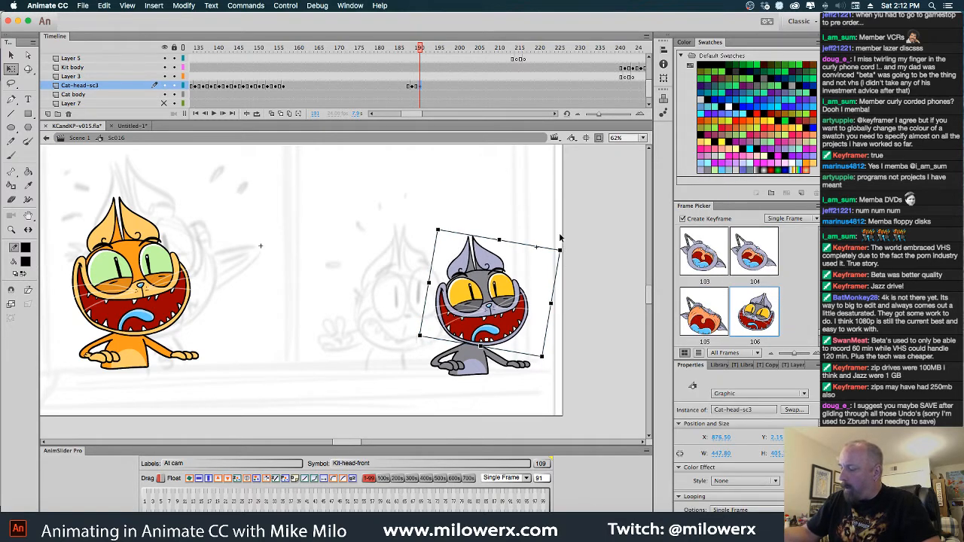
# Switch the gray cat's head to the closed-eye pose 107 at frame 198
pyautogui.moveTo(422, 53); pyautogui.dragTo(448, 79)
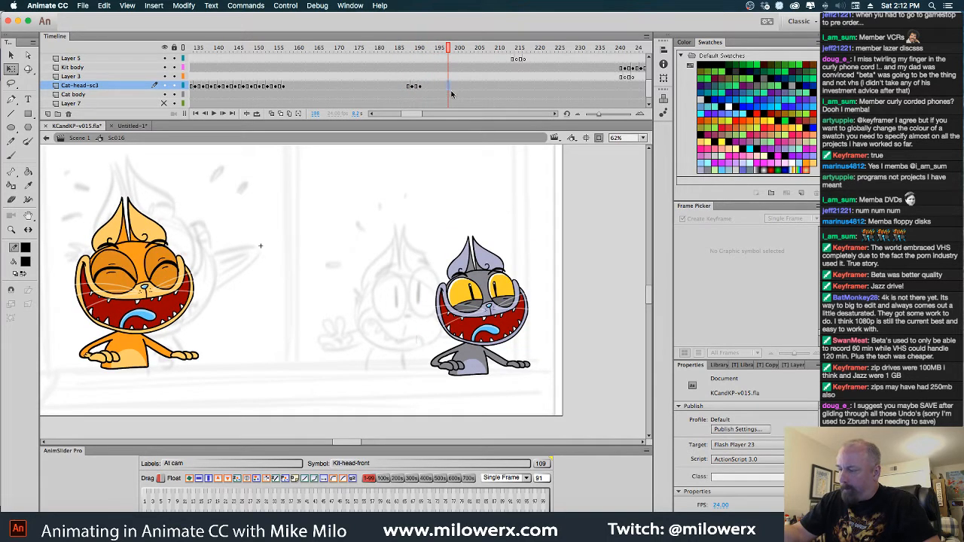
pyautogui.click(451, 92)
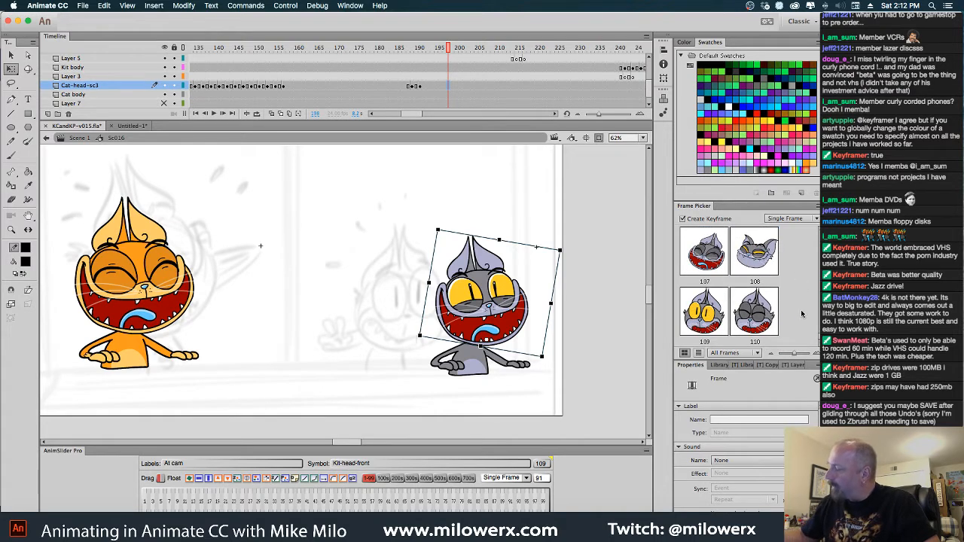
pyautogui.click(697, 239)
# Add a Cat-head-sc3 keyframe at frame 219 and select the gray cat's head there
pyautogui.moveTo(451, 48); pyautogui.dragTo(534, 91)
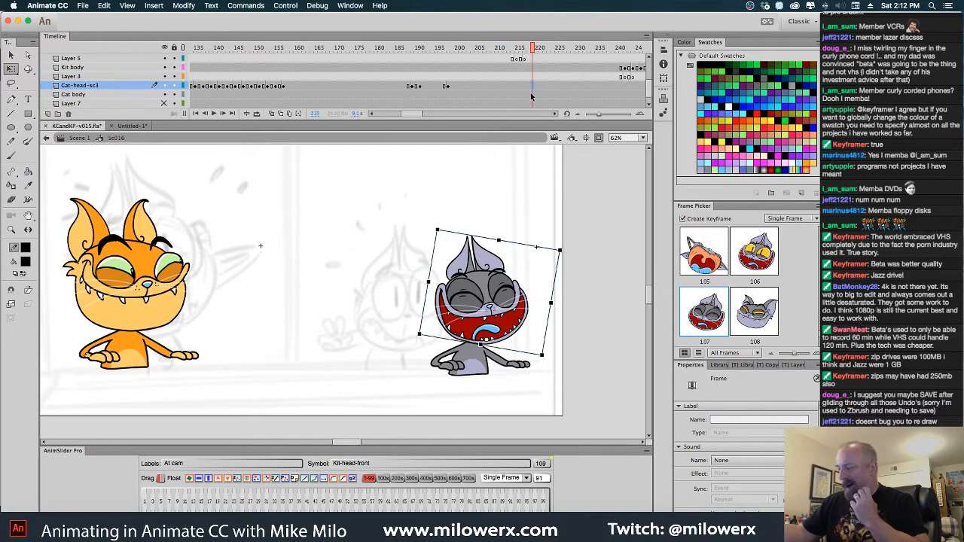
pyautogui.press('F6')
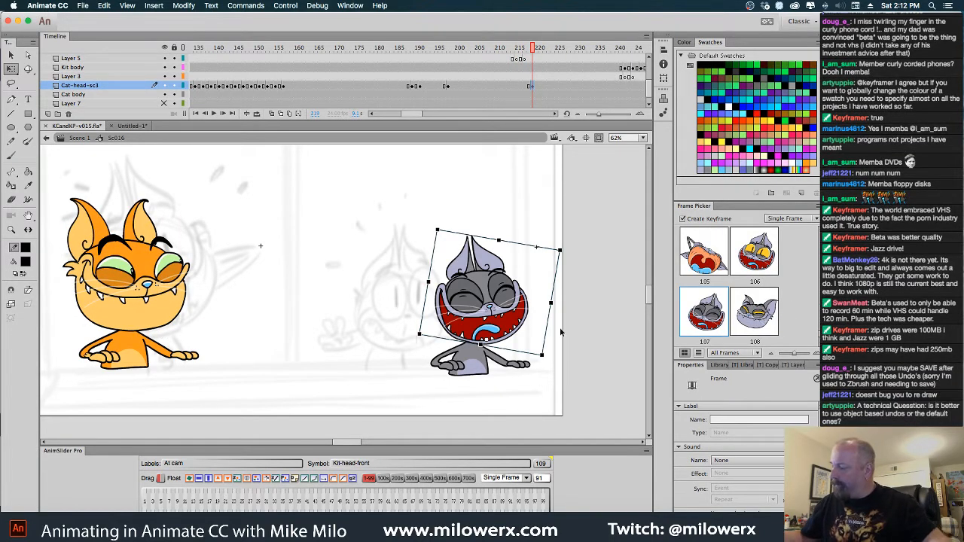
pyautogui.click(158, 279)
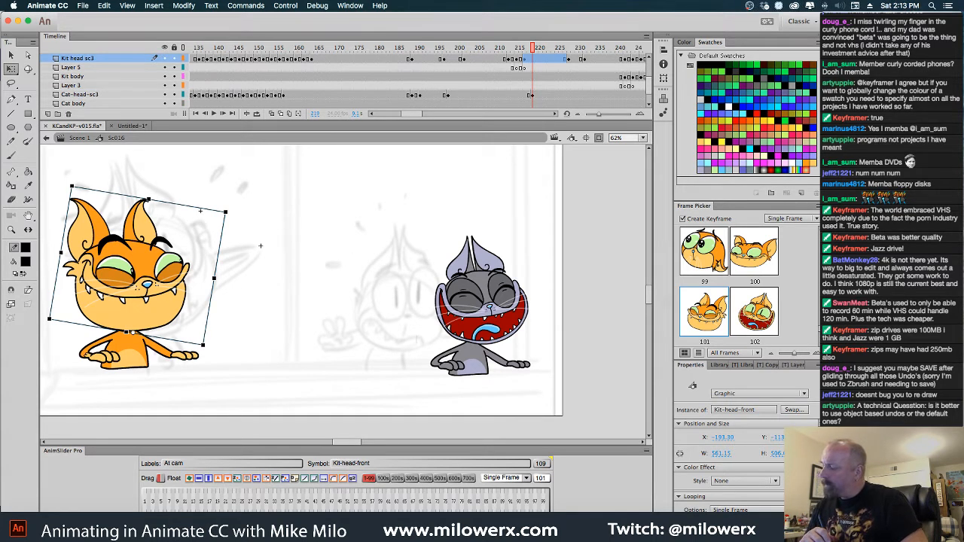
pyautogui.click(489, 348)
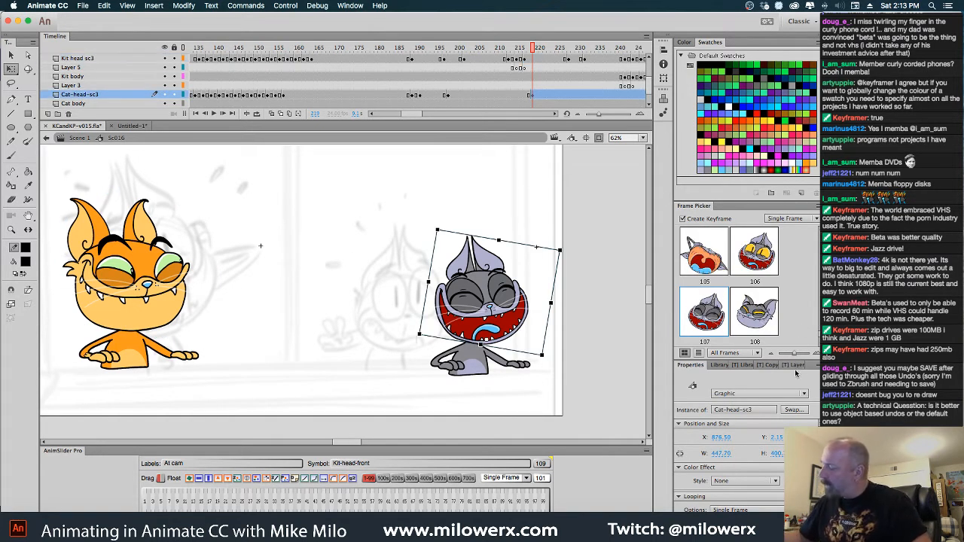
# Look through the gray cat's head poses for a grin that matches the orange cat's half-lidded smile
pyautogui.scroll(3, 819, 343)
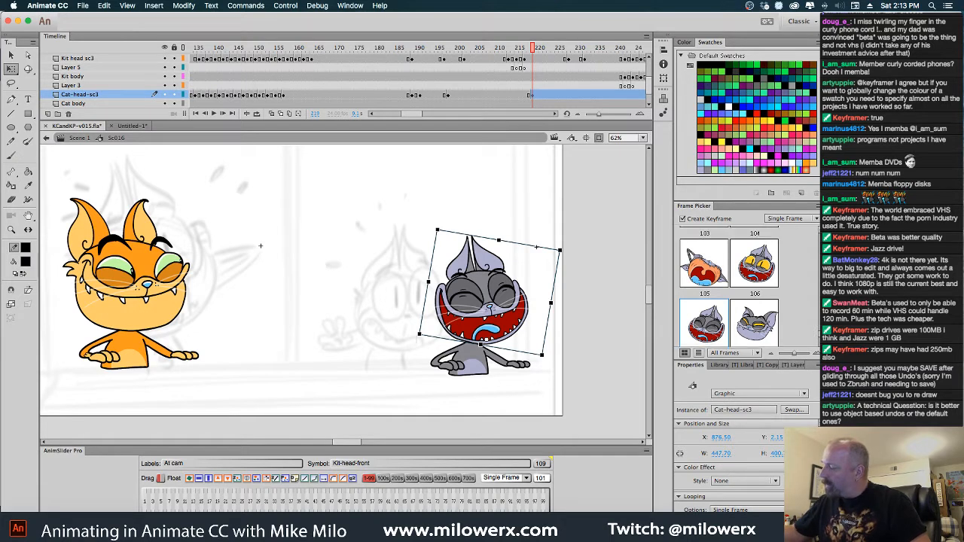
pyautogui.scroll(2, 730, 286)
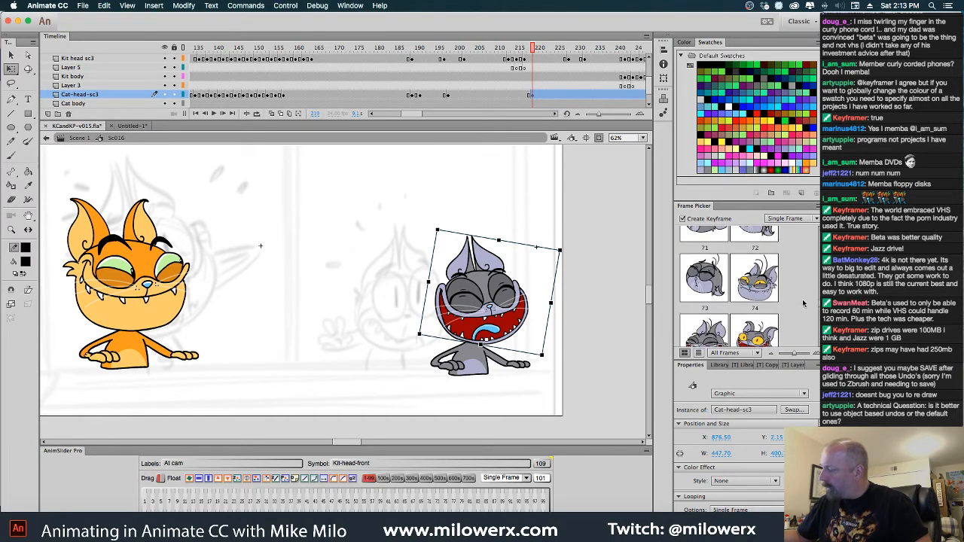
pyautogui.moveTo(821, 307); pyautogui.dragTo(819, 319)
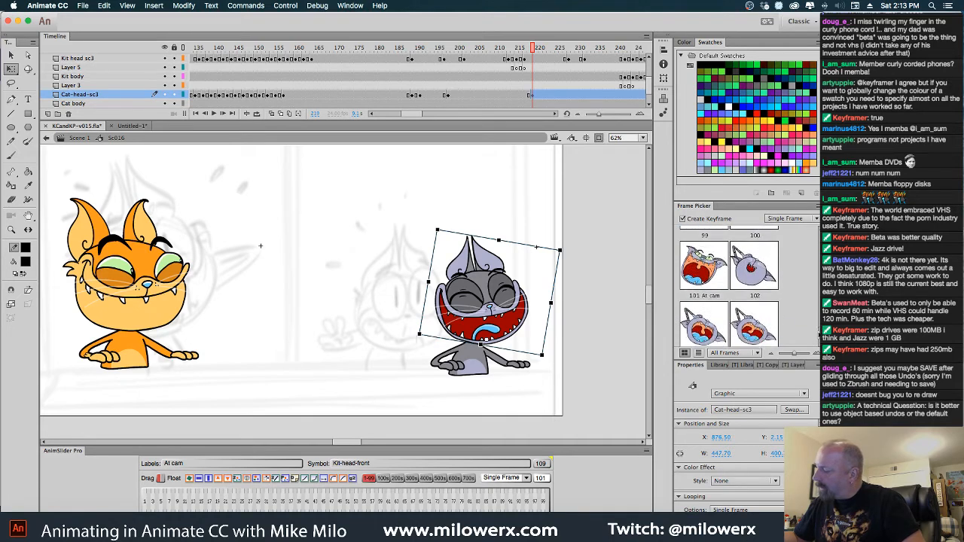
pyautogui.moveTo(819, 337); pyautogui.dragTo(819, 336)
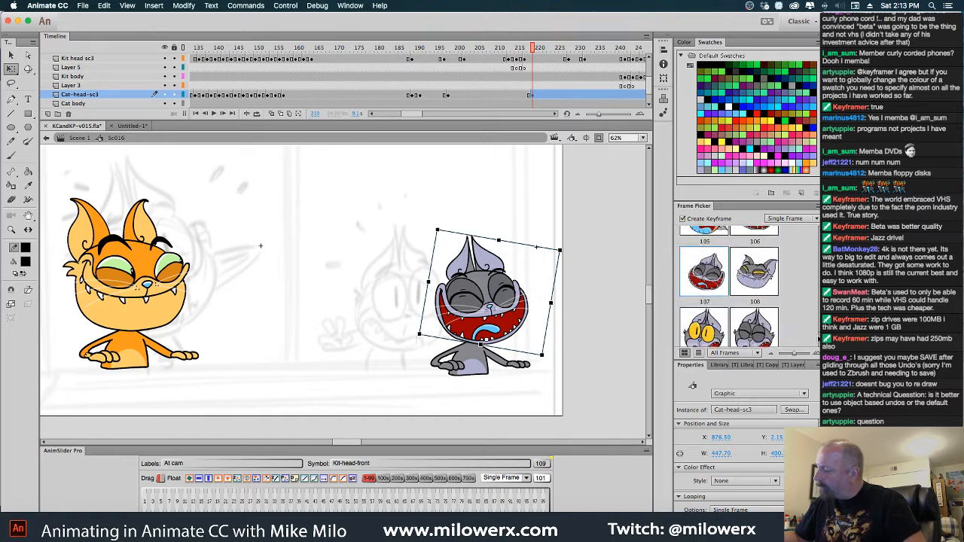
pyautogui.moveTo(819, 340); pyautogui.dragTo(819, 325)
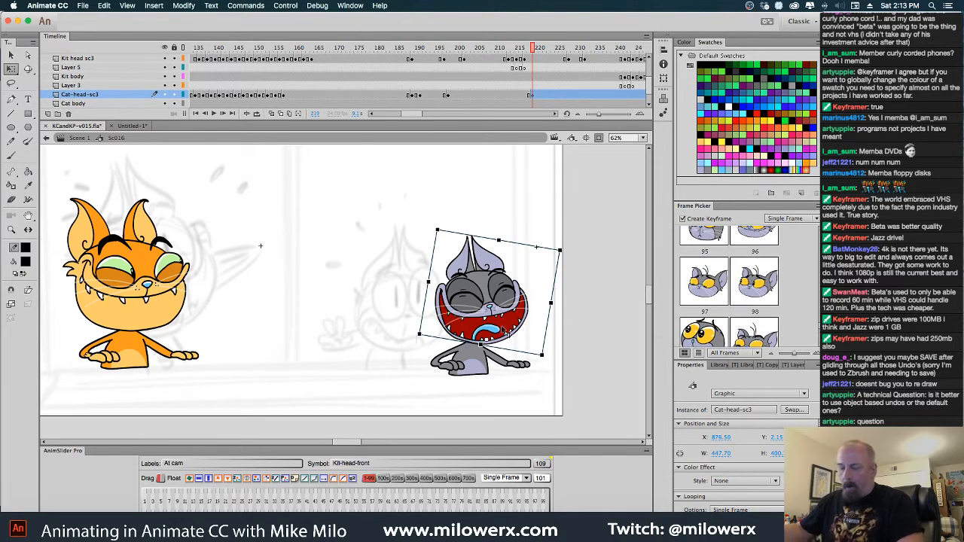
# Open the Cat-head-sc3 symbol and step through its frames to find a half-lidded, closed-mouth grin
pyautogui.doubleClick(514, 319)
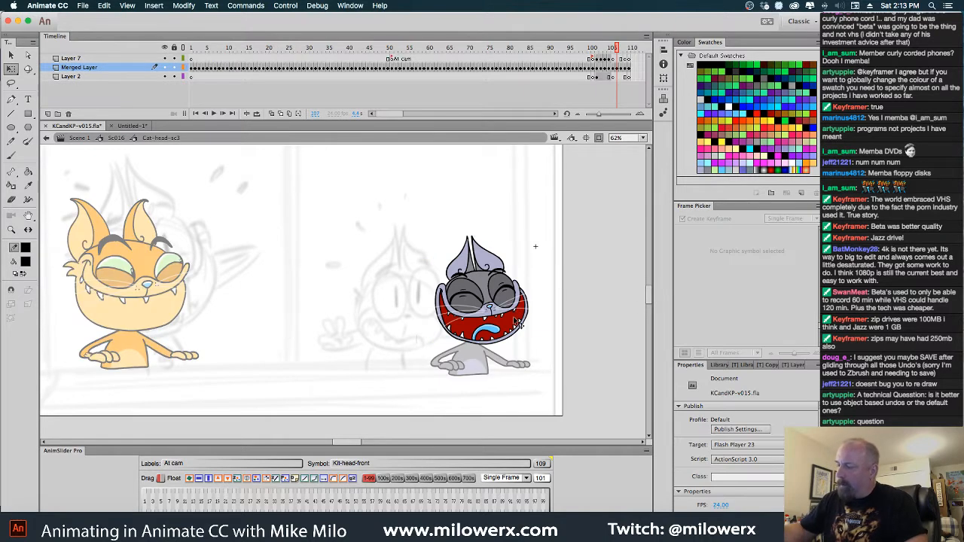
pyautogui.press('.')
pyautogui.press('.')
pyautogui.press('.')
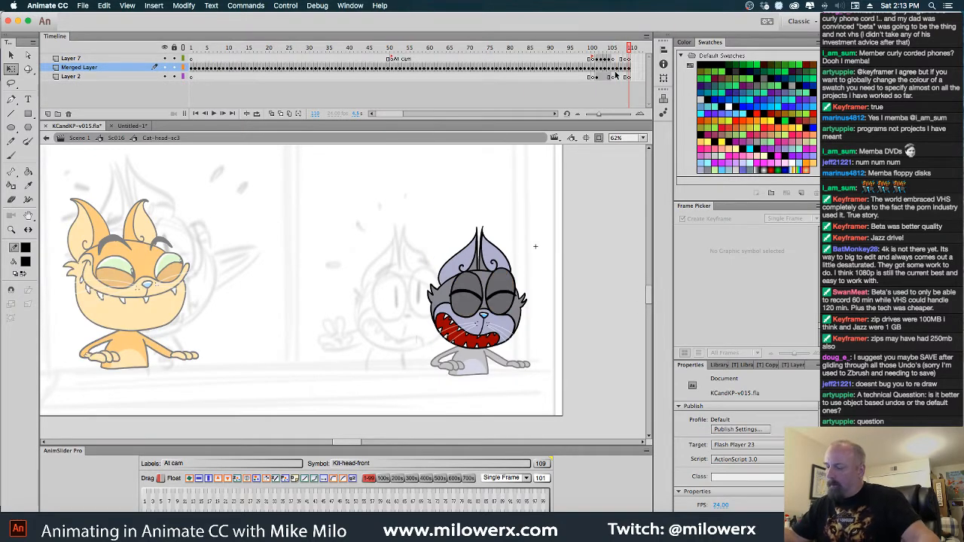
pyautogui.press(',')
pyautogui.press(',')
pyautogui.press('.')
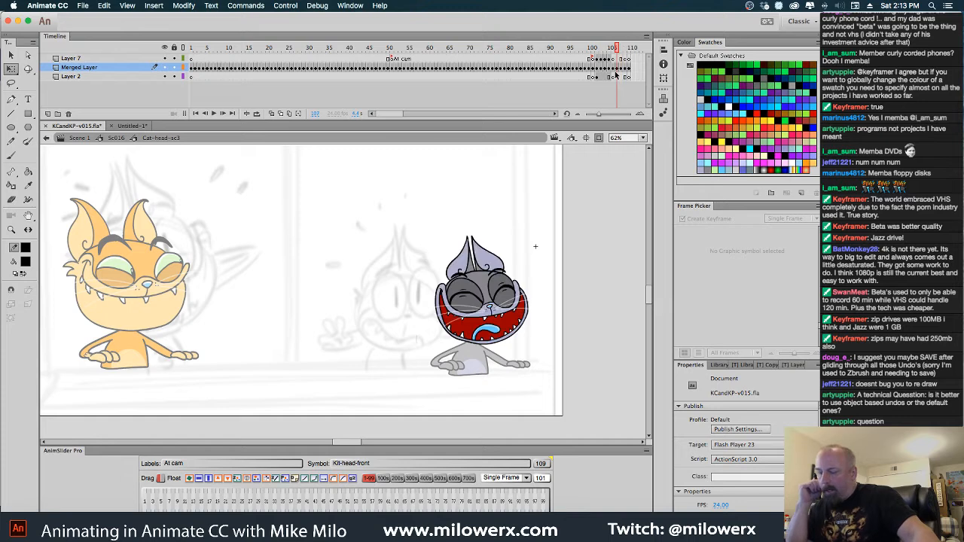
pyautogui.press(',')
pyautogui.press('.')
pyautogui.press(',')
pyautogui.press(',')
pyautogui.press(',')
pyautogui.press(',')
pyautogui.press(',')
pyautogui.press(',')
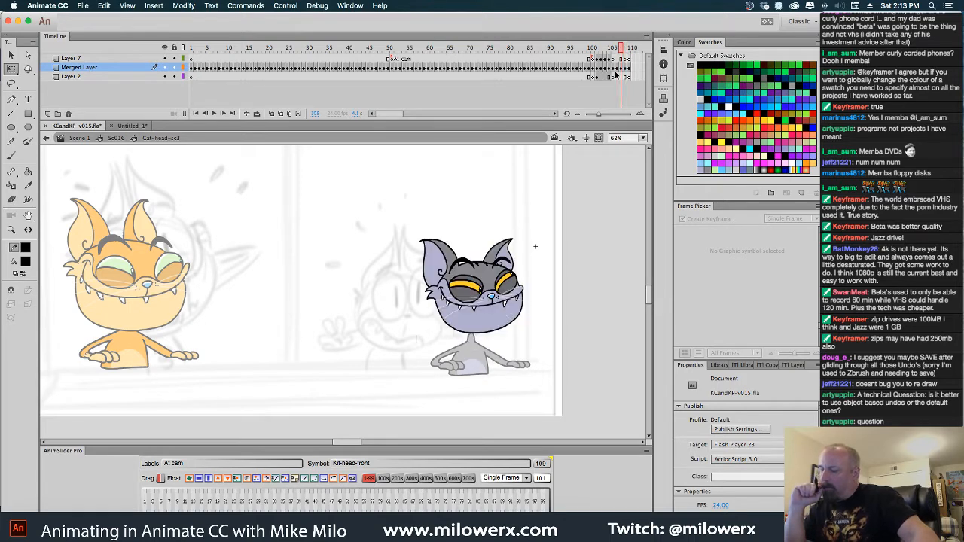
pyautogui.press(',')
pyautogui.press(',')
pyautogui.press(',')
pyautogui.press(',')
pyautogui.press(',')
pyautogui.press(',')
pyautogui.press(',')
pyautogui.press(',')
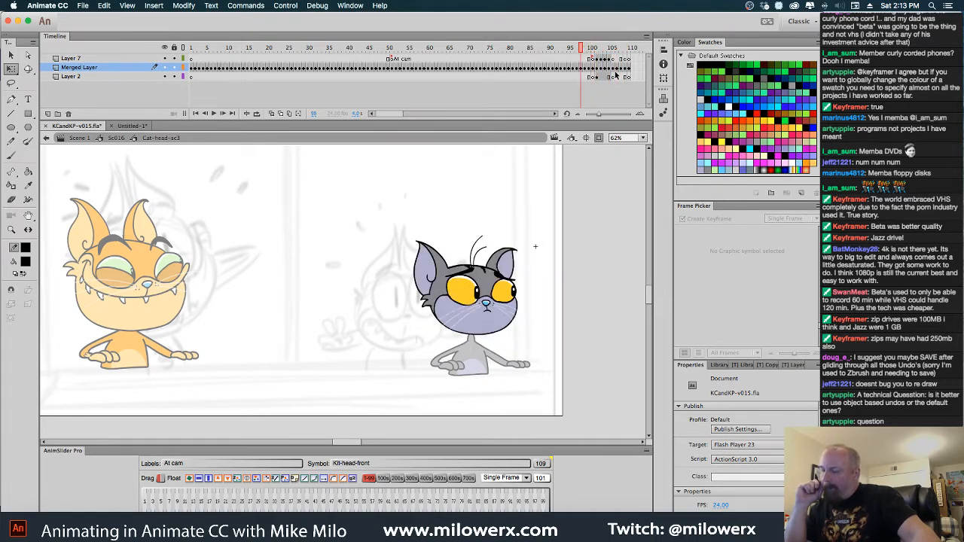
pyautogui.press(',')
pyautogui.press(',')
pyautogui.press(',')
pyautogui.press(',')
pyautogui.press(',')
pyautogui.press(',')
pyautogui.press(',')
pyautogui.press(',')
pyautogui.press(',')
pyautogui.press(',')
pyautogui.press(',')
pyautogui.press(',')
pyautogui.press(',')
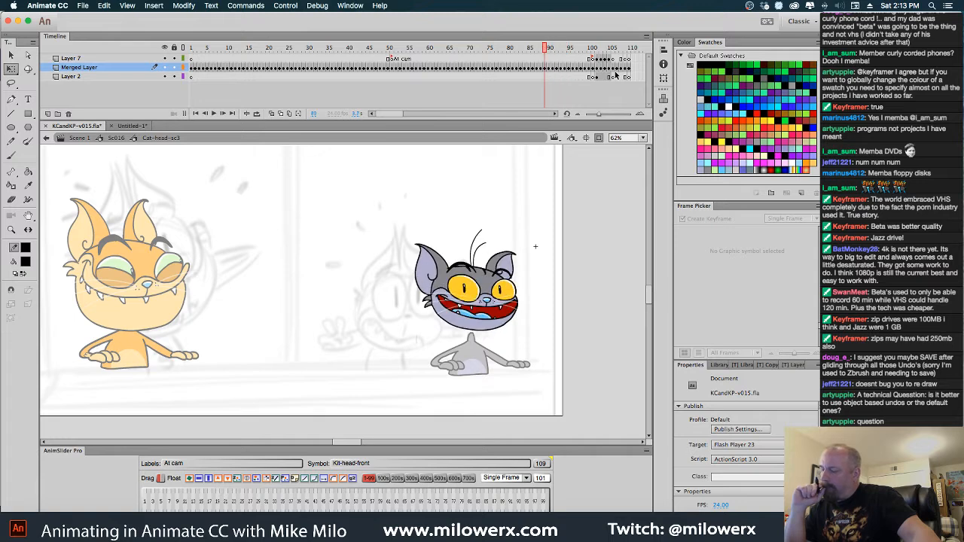
pyautogui.press(',')
pyautogui.press(',')
pyautogui.press(',')
pyautogui.press(',')
pyautogui.press(',')
pyautogui.press(',')
pyautogui.press(',')
pyautogui.press(',')
pyautogui.press(',')
pyautogui.press(',')
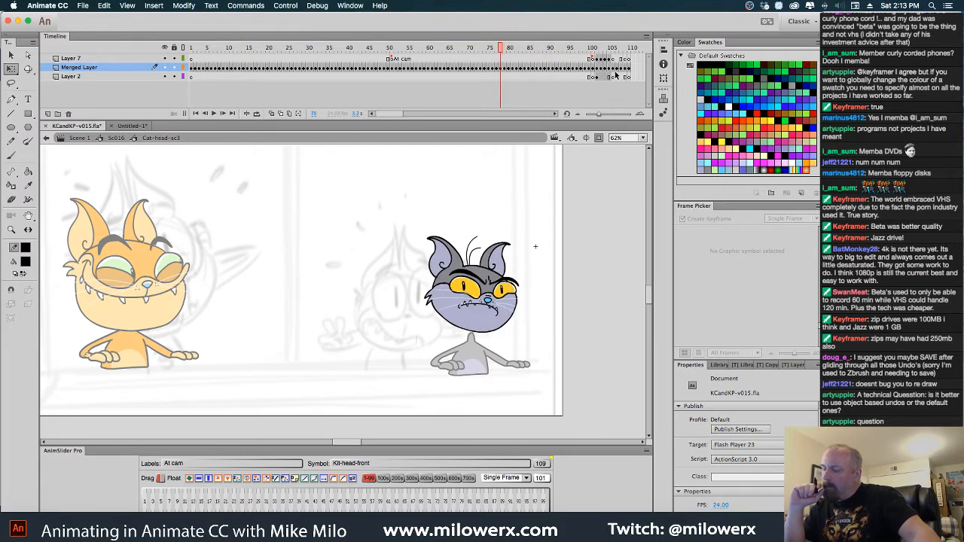
pyautogui.press('.')
pyautogui.press('.')
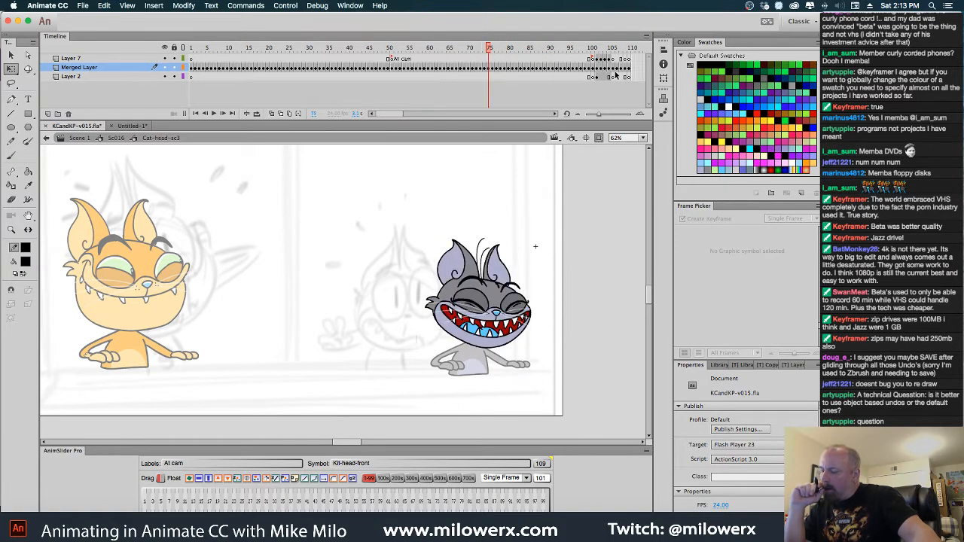
pyautogui.press(',')
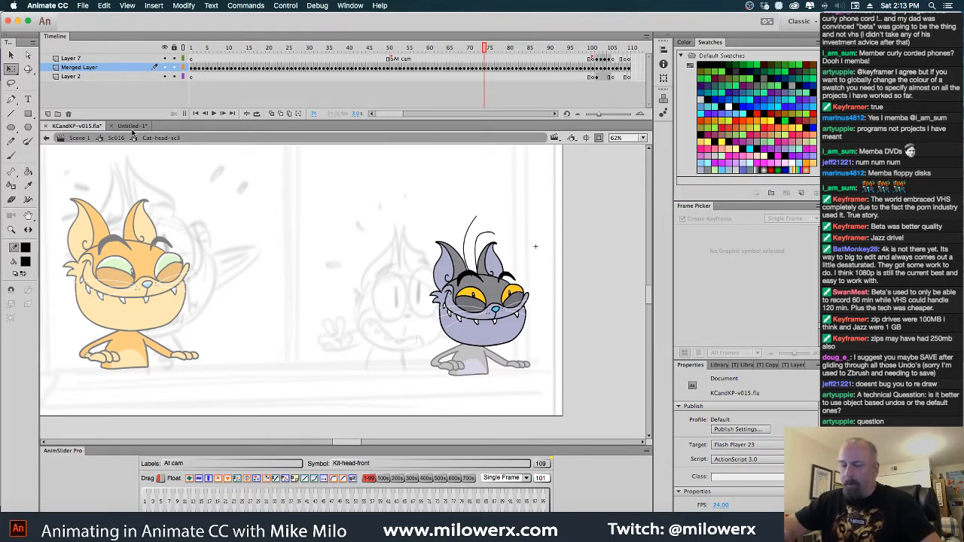
# Copy the grinning head drawing from frame 74 and paste it in place into a new Merged Layer keyframe at frame 111
pyautogui.click(13, 69)
pyautogui.moveTo(558, 379); pyautogui.dragTo(558, 379)
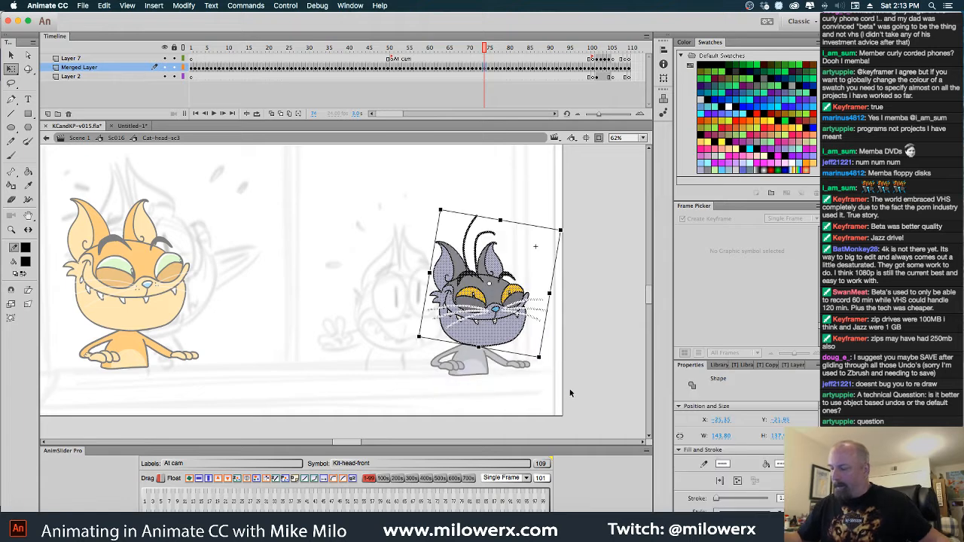
pyautogui.click(634, 75)
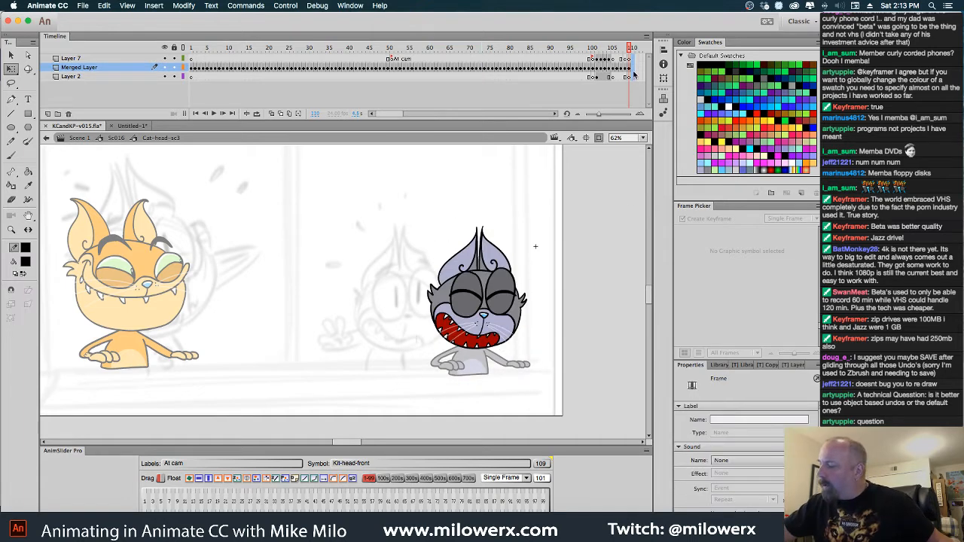
pyautogui.press('F7')
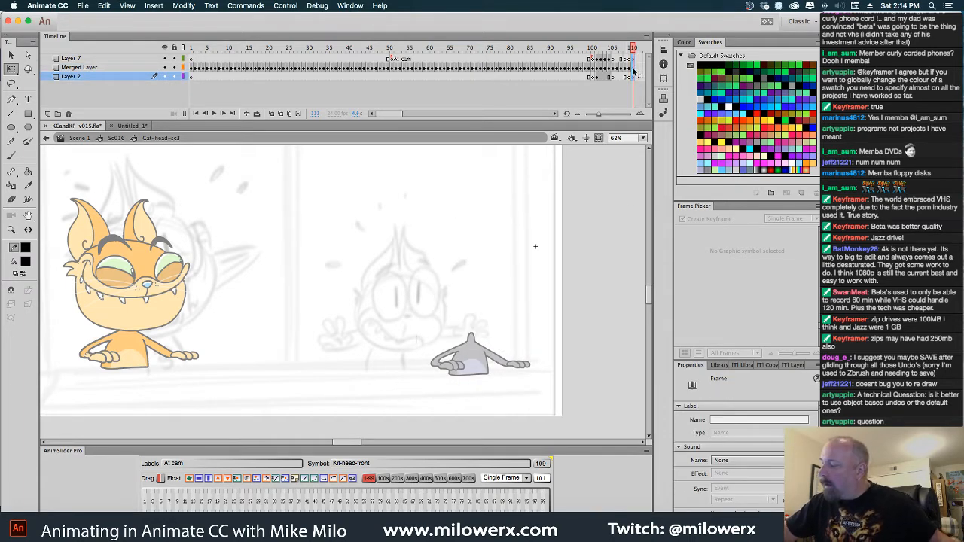
pyautogui.click(634, 69)
pyautogui.press('super+shift+v')
pyautogui.click(536, 179)
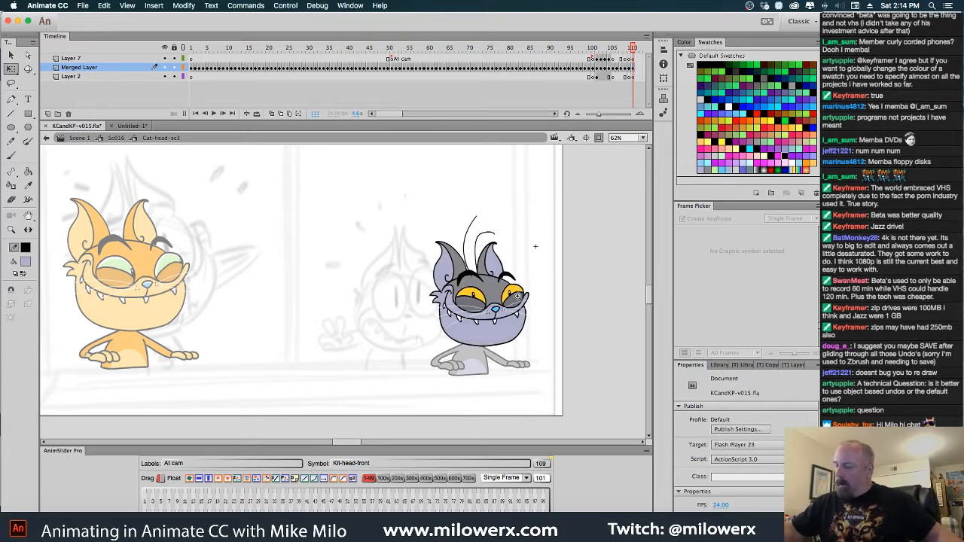
# Paint over both pupils of the copied head with a yellow #FFCC00 brush so the eyes are plain yellow
pyautogui.keyDown('super'); pyautogui.click(520, 299); pyautogui.keyUp('super')
pyautogui.keyDown('super'); pyautogui.click(522, 303); pyautogui.keyUp('super')
pyautogui.moveTo(388, 353); pyautogui.dragTo(526, 354)
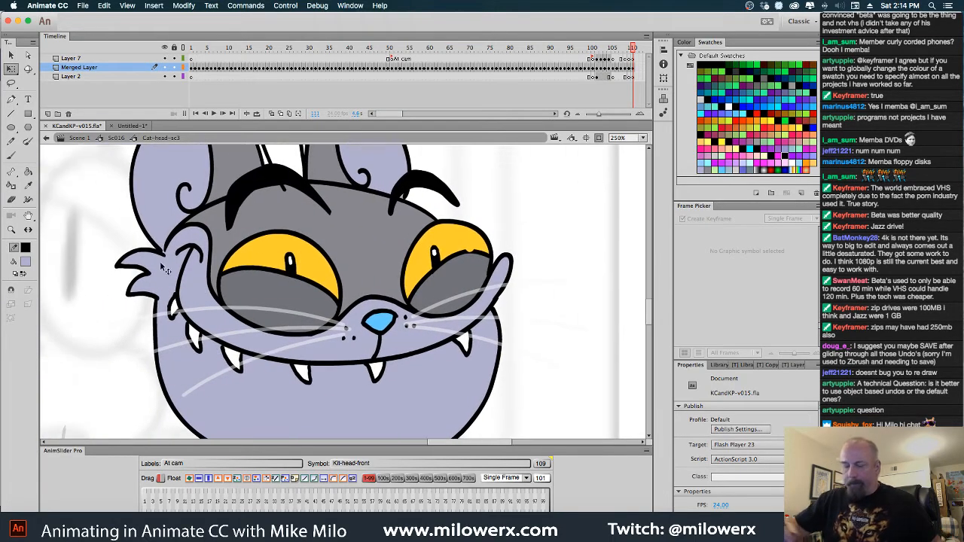
pyautogui.click(25, 261)
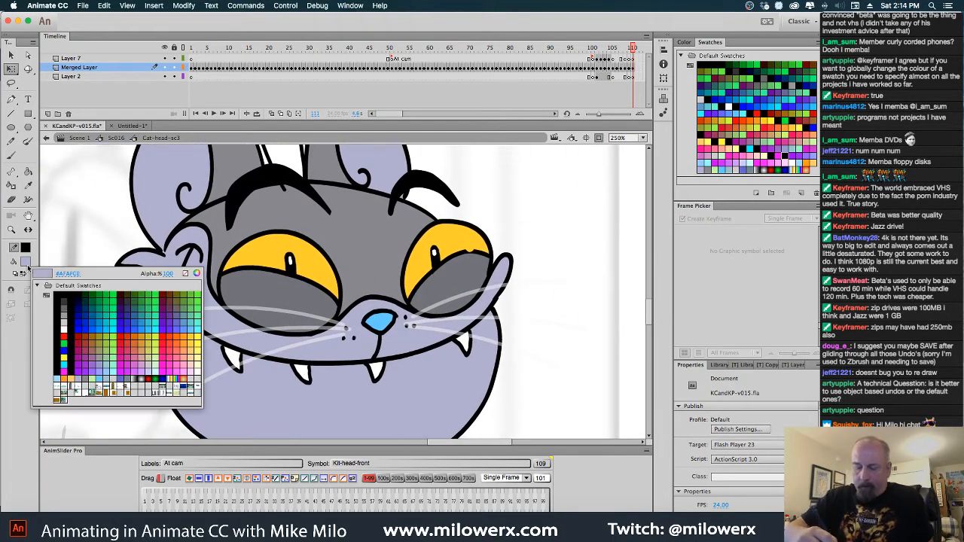
pyautogui.click(193, 336)
pyautogui.click(12, 157)
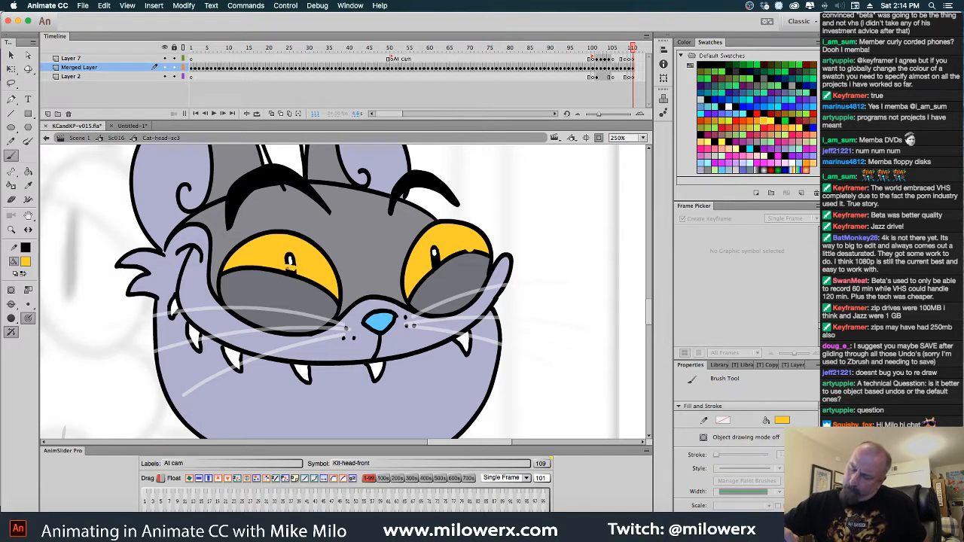
pyautogui.moveTo(294, 270)
pyautogui.mouseDown()
pyautogui.moveTo(292, 259)
pyautogui.moveTo(309, 266)
pyautogui.mouseUp()
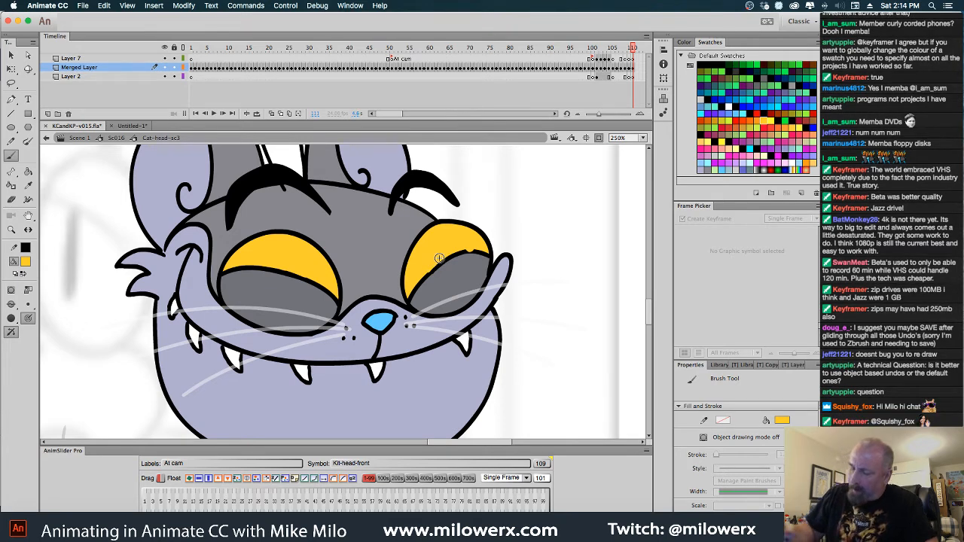
# Brush the eyelid line smooth in black and add solid black pupils at the right-hand edges of both yellow eyes
pyautogui.click(26, 264)
pyautogui.click(59, 296)
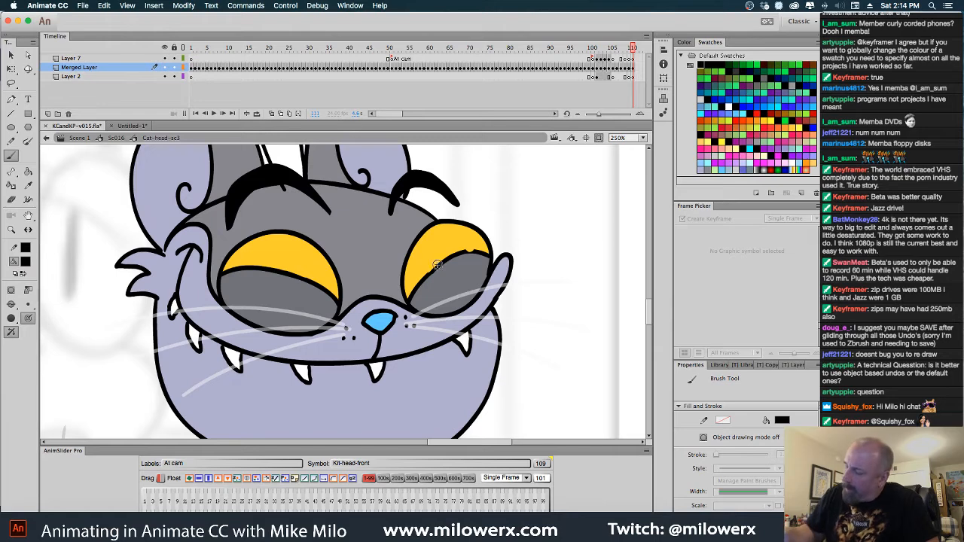
pyautogui.moveTo(435, 265); pyautogui.dragTo(469, 250)
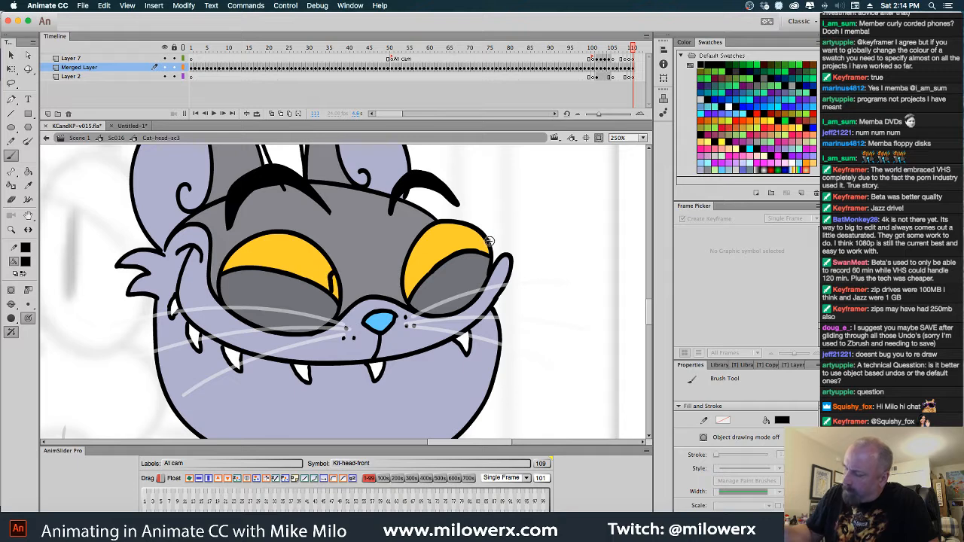
pyautogui.press('k')
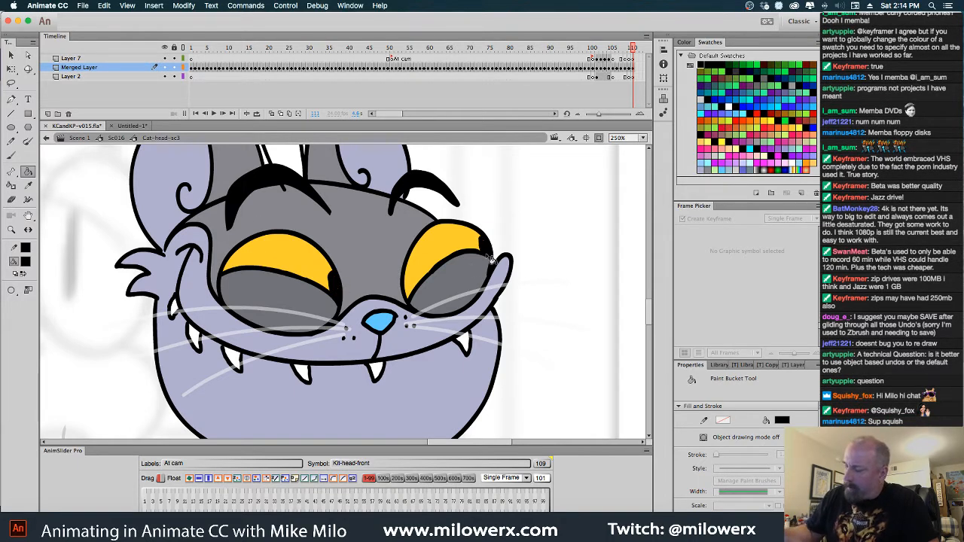
# Dab a small white highlight onto each of the new black pupils
pyautogui.click(25, 261)
pyautogui.click(64, 329)
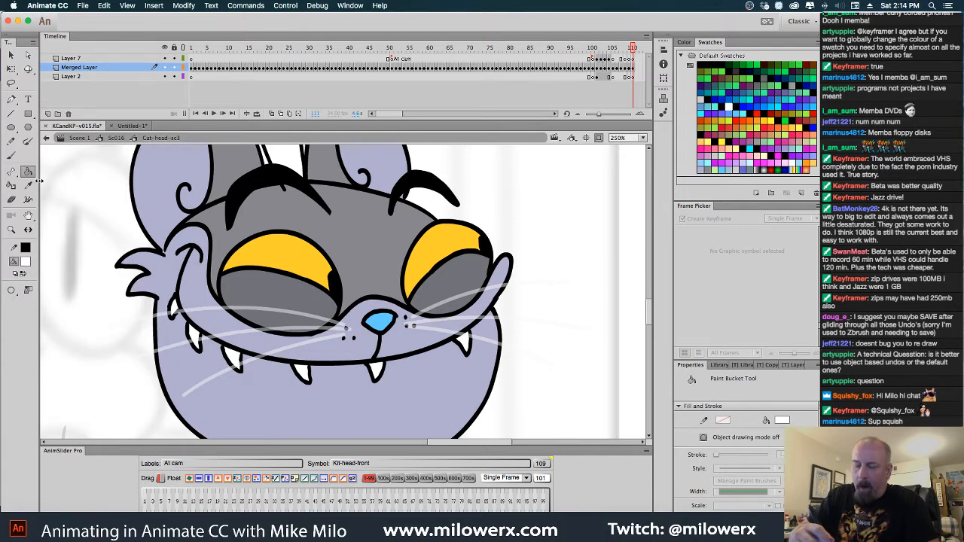
pyautogui.press('b')
pyautogui.click(333, 281)
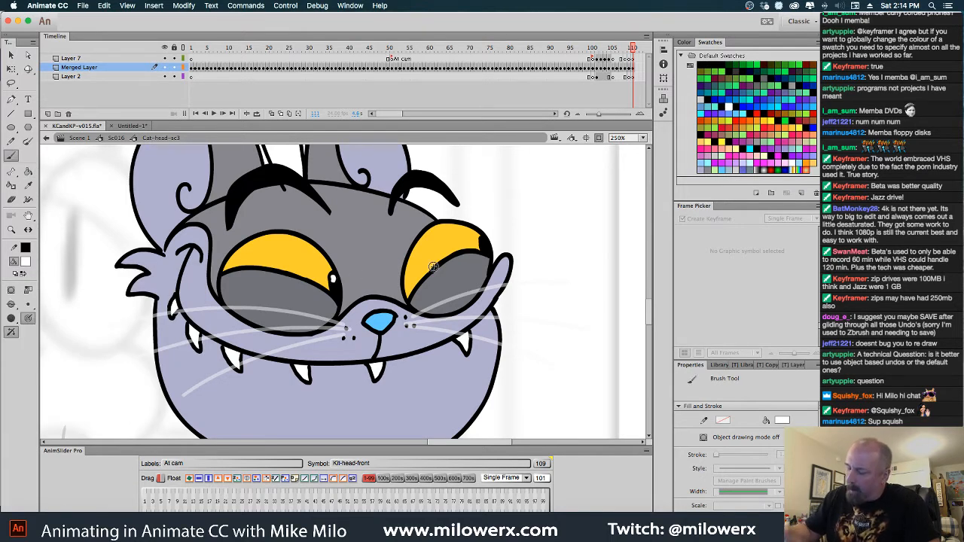
pyautogui.click(483, 242)
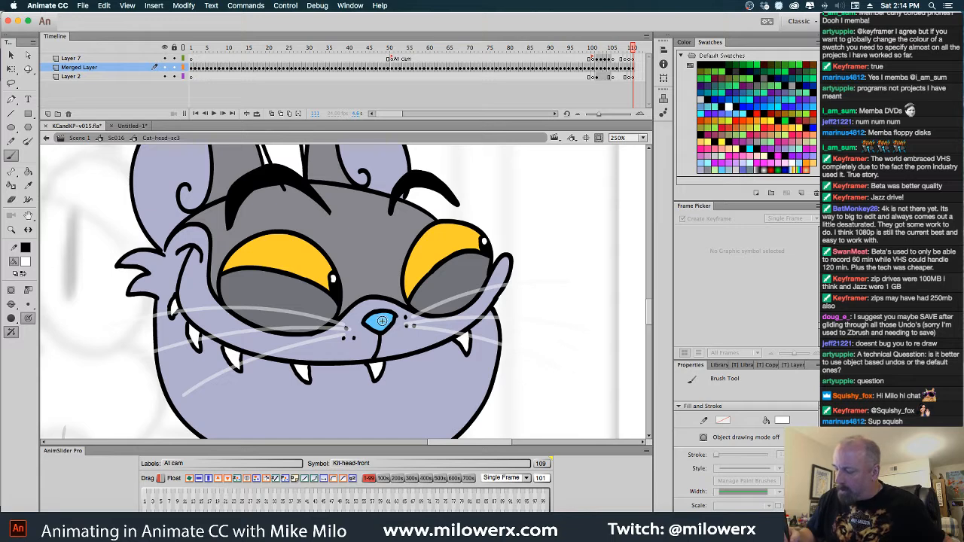
# Select the gray cat's blue nose fill and brush a white highlight across its upper part in Paint Selection mode
pyautogui.press('v')
pyautogui.click(379, 322)
pyautogui.press('b')
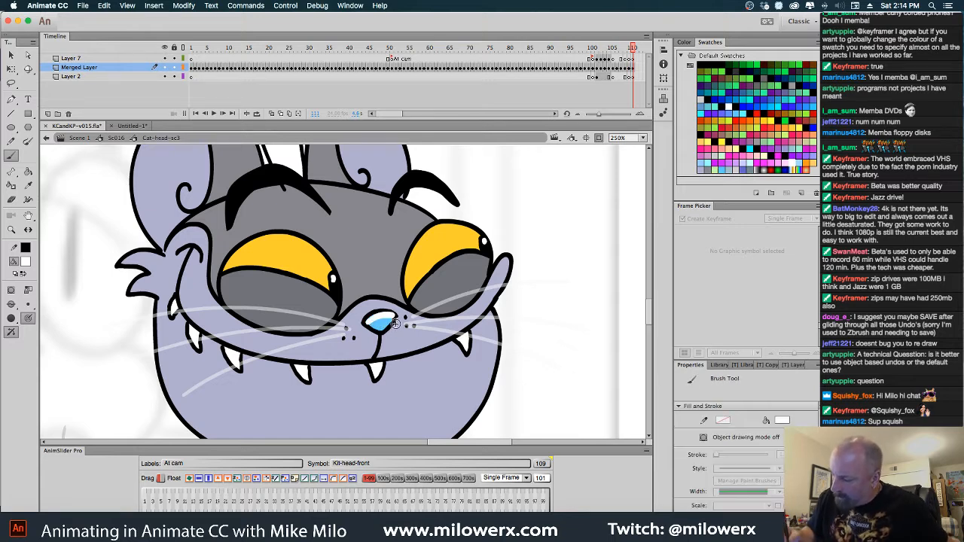
pyautogui.keyDown('super'); pyautogui.click(389, 329); pyautogui.keyUp('super')
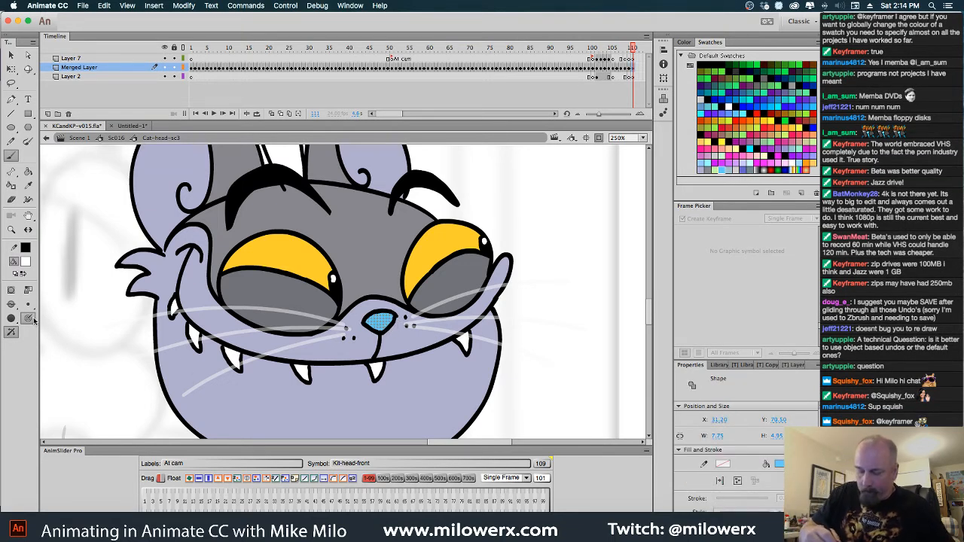
pyautogui.click(11, 304)
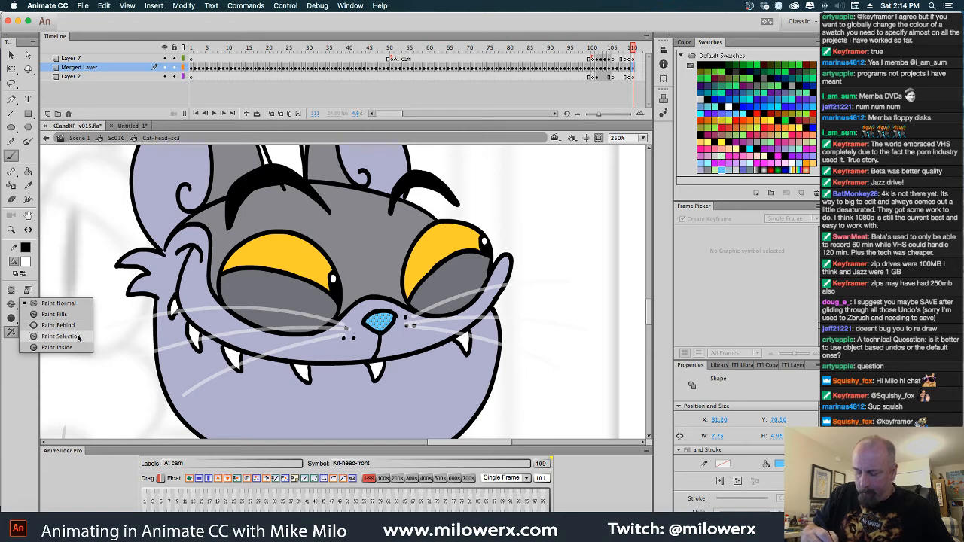
pyautogui.click(77, 337)
pyautogui.moveTo(368, 323); pyautogui.dragTo(394, 318)
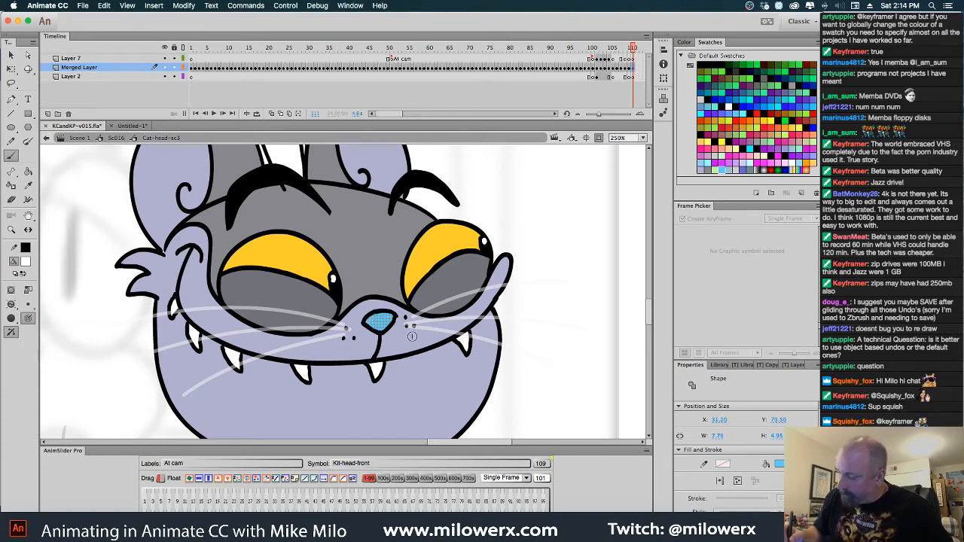
pyautogui.keyDown('super'); pyautogui.click(544, 312); pyautogui.keyUp('super')
# Return to Sc016 and assign drawing 111 to the Cat-head-sc3 keyframe at frame 219
pyautogui.press('super+minus')
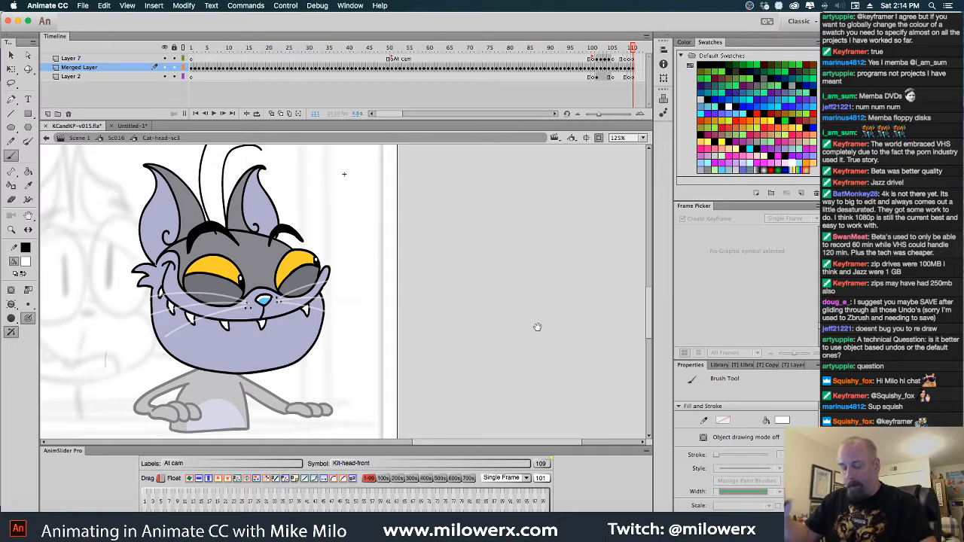
pyautogui.click(118, 138)
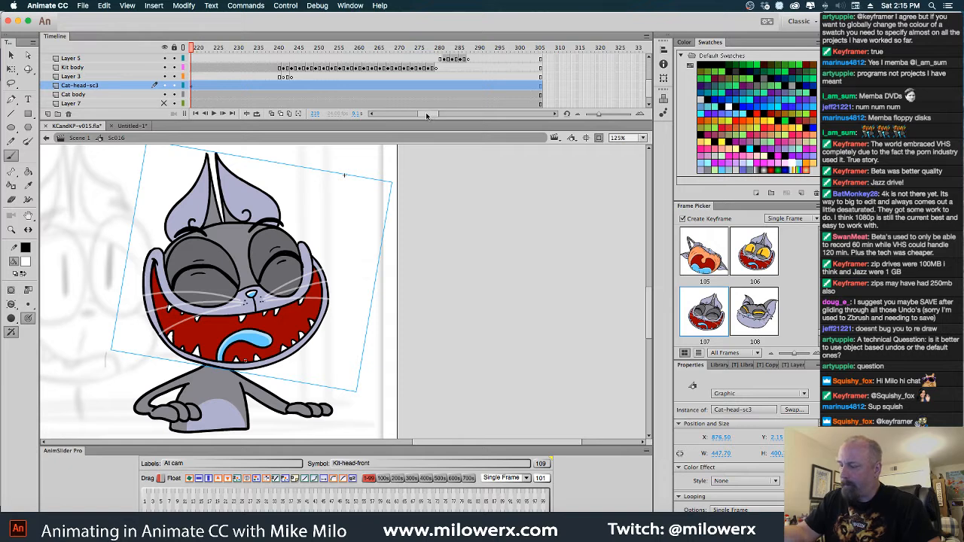
pyautogui.hscroll(-3, 425, 113)
pyautogui.hscroll(-3, 423, 113)
pyautogui.moveTo(286, 47)
pyautogui.mouseDown()
pyautogui.moveTo(193, 53)
pyautogui.moveTo(286, 48)
pyautogui.mouseUp()
pyautogui.click(287, 85)
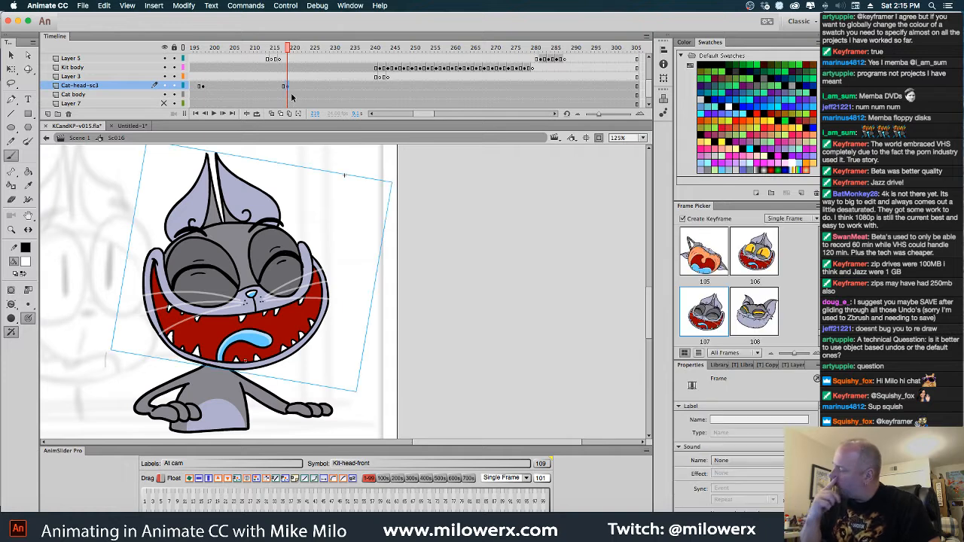
pyautogui.scroll(-3, 819, 336)
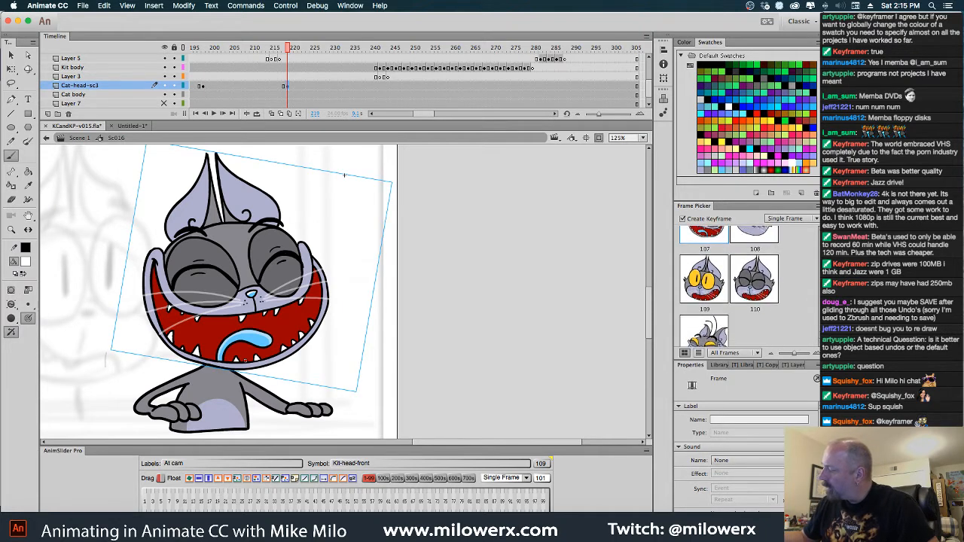
pyautogui.scroll(-1, 817, 333)
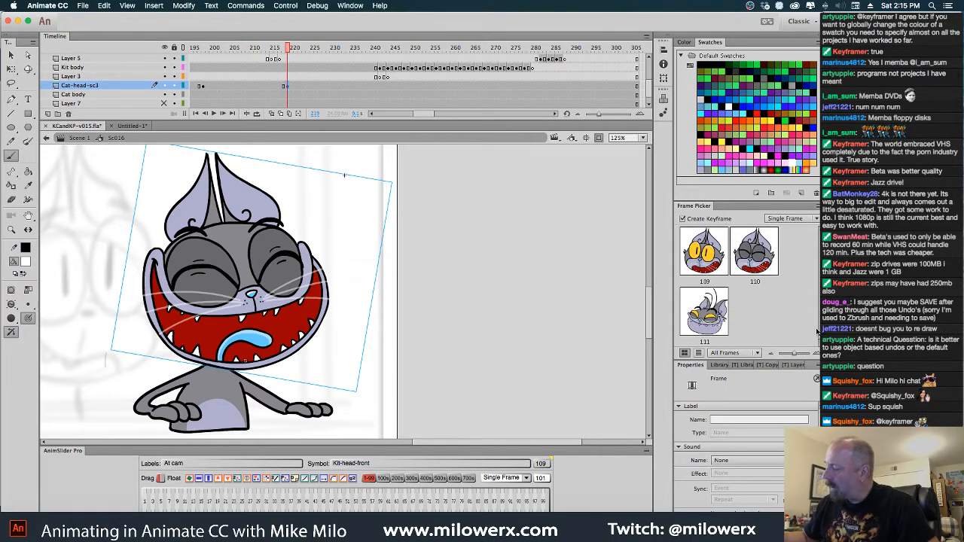
pyautogui.click(721, 326)
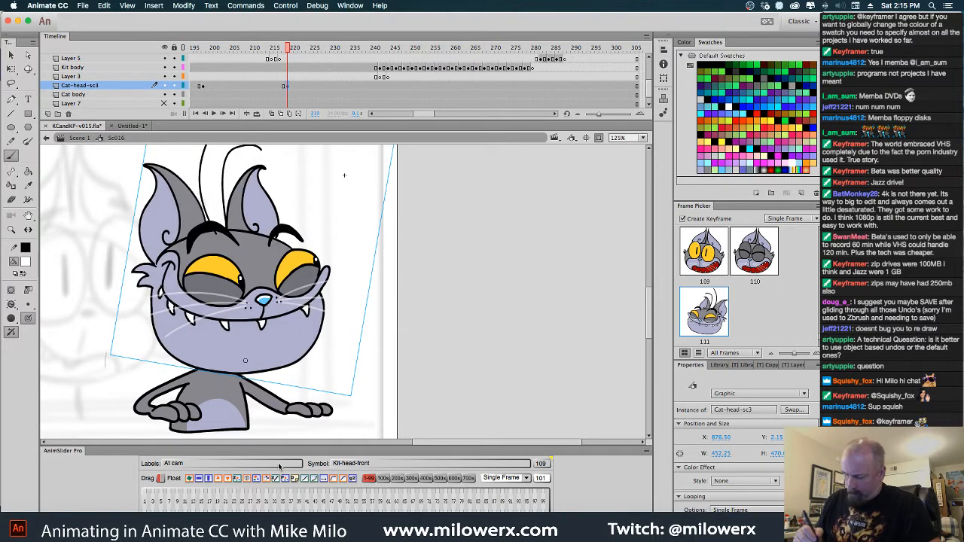
# Flip the grinning cat head horizontally and shift it left so it sits over the neck
pyautogui.click(198, 480)
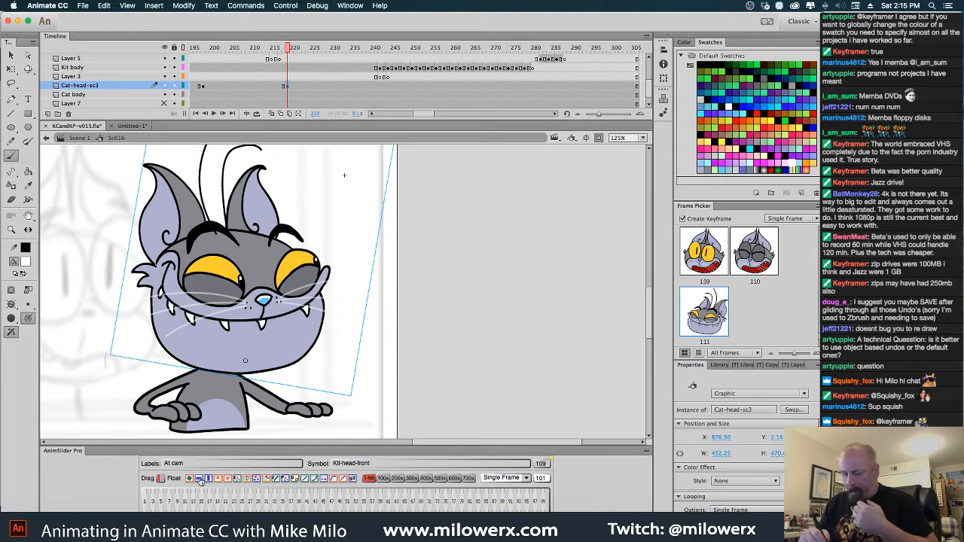
pyautogui.press('q')
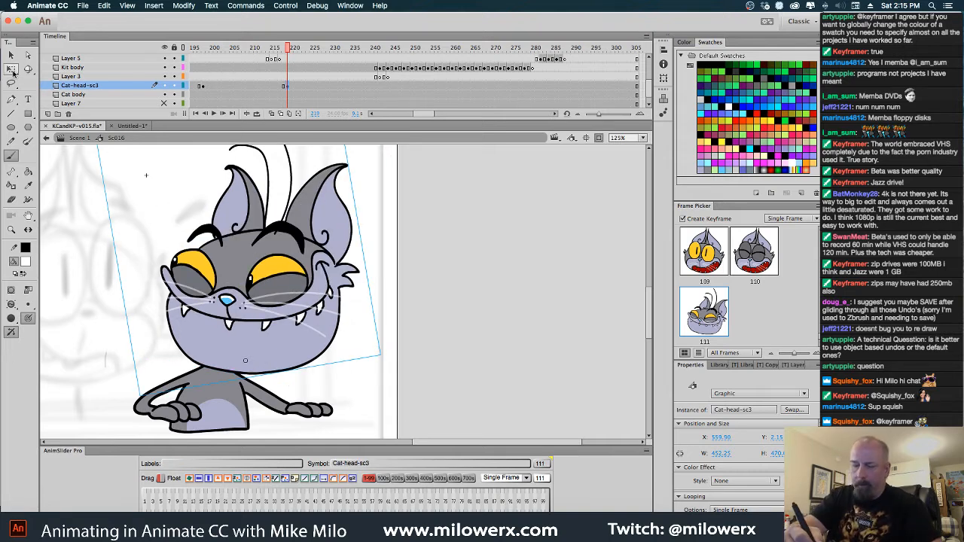
pyautogui.moveTo(307, 297); pyautogui.dragTo(270, 294)
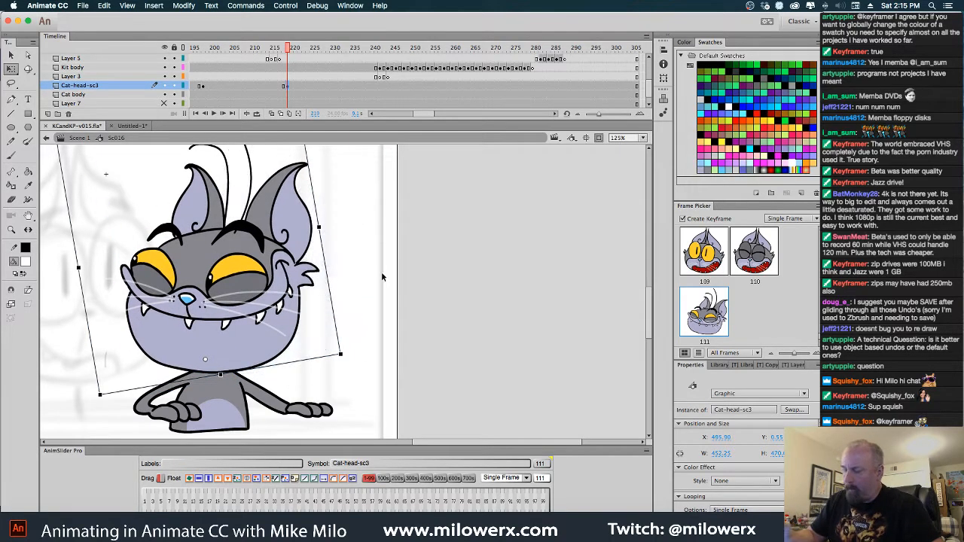
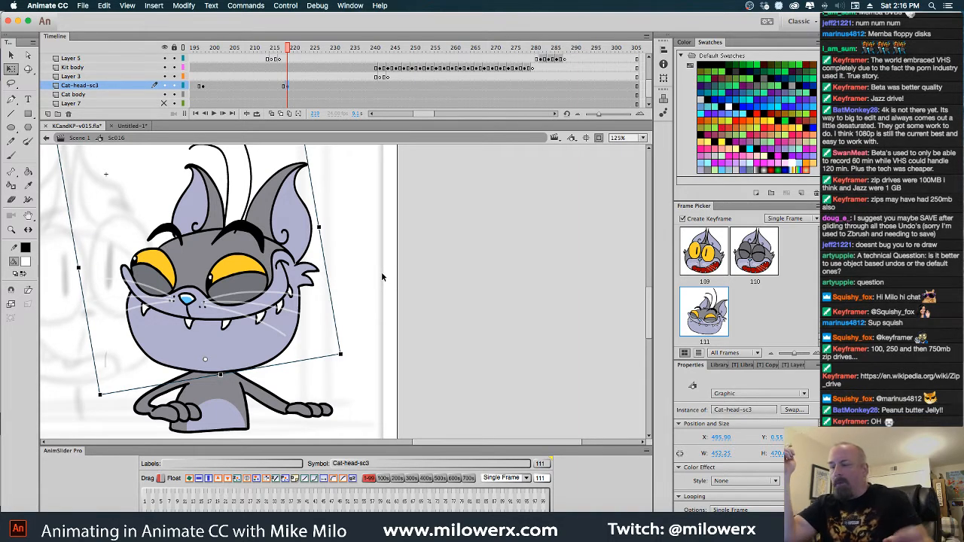
# Save the file and pose the laughing gray cat head, tilted further and lowered, on a keyframe at frame 216 of Cat-head-sc3
pyautogui.press('cmd+s')
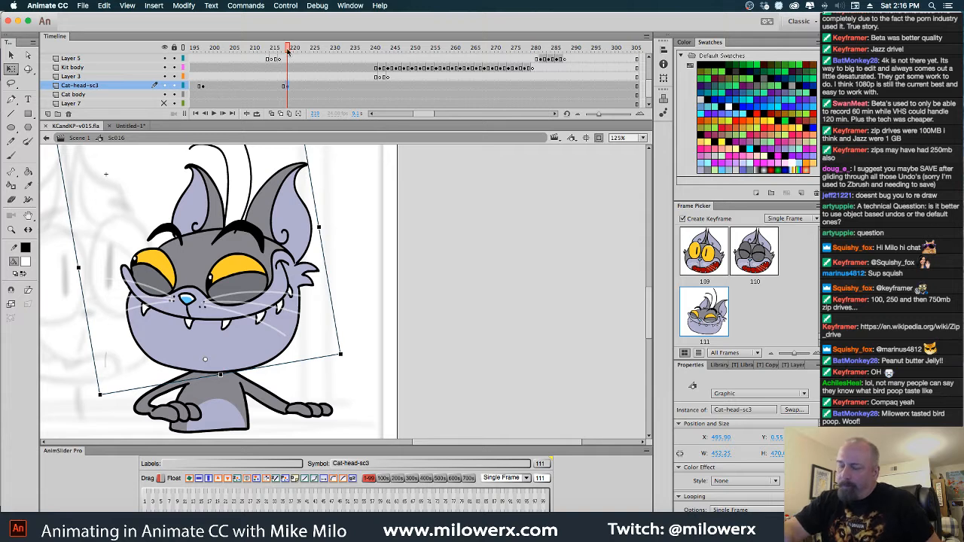
pyautogui.moveTo(288, 50); pyautogui.dragTo(268, 56)
pyautogui.click(276, 85)
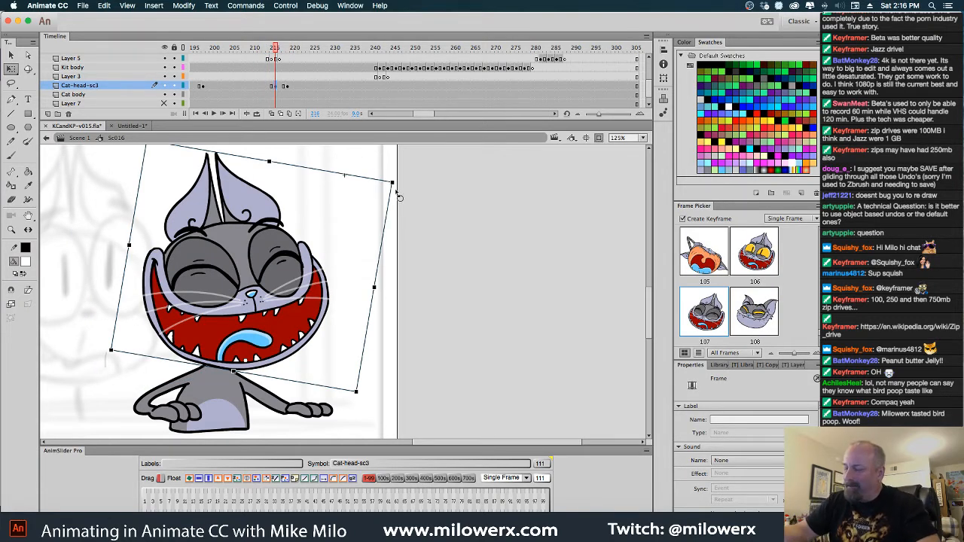
pyautogui.moveTo(400, 197); pyautogui.dragTo(393, 233)
pyautogui.moveTo(324, 280); pyautogui.dragTo(312, 294)
pyautogui.moveTo(284, 179)
pyautogui.mouseDown()
pyautogui.moveTo(246, 122)
pyautogui.moveTo(292, 188)
pyautogui.mouseUp()
# Hold the laughing head one frame longer and swap the head at frame 218 to the closed-eye smiling pose 91
pyautogui.click(287, 86)
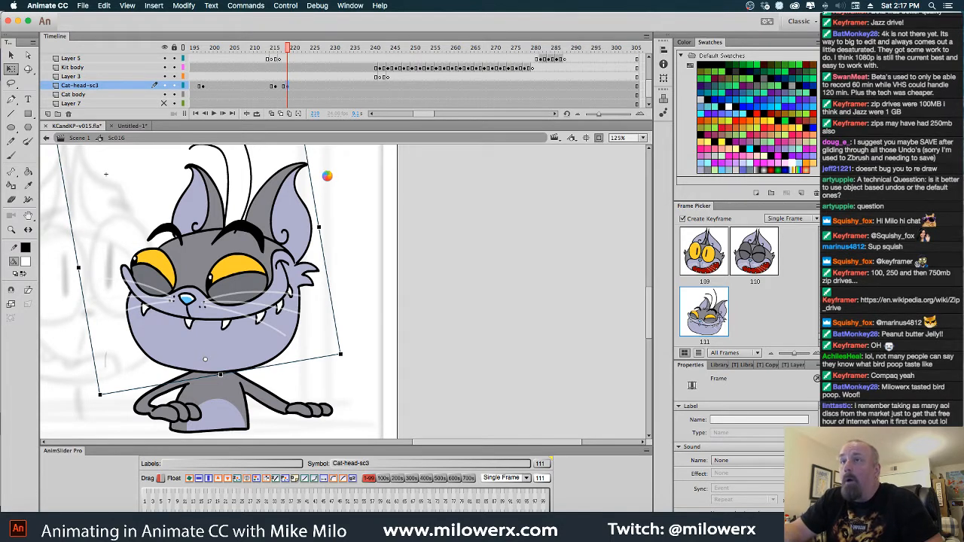
pyautogui.press('F5')
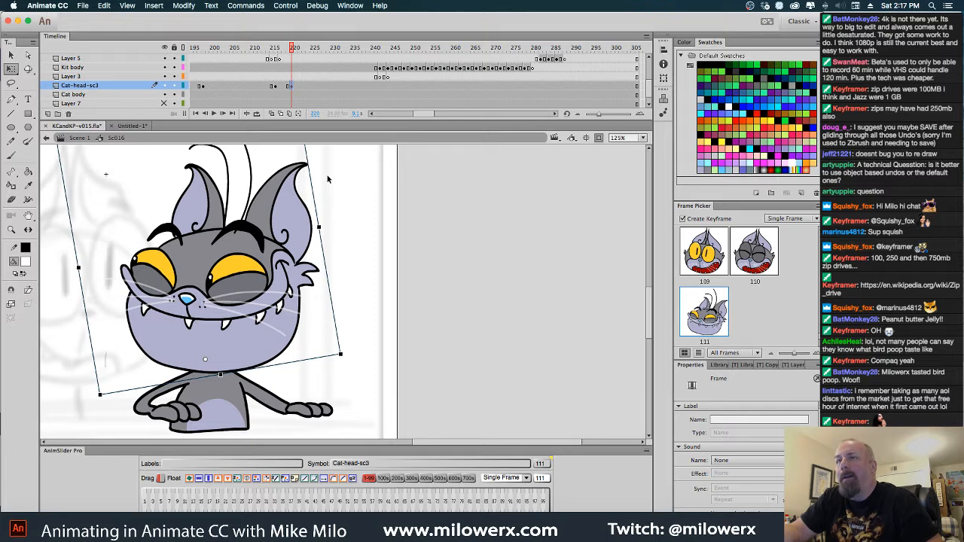
pyautogui.click(285, 89)
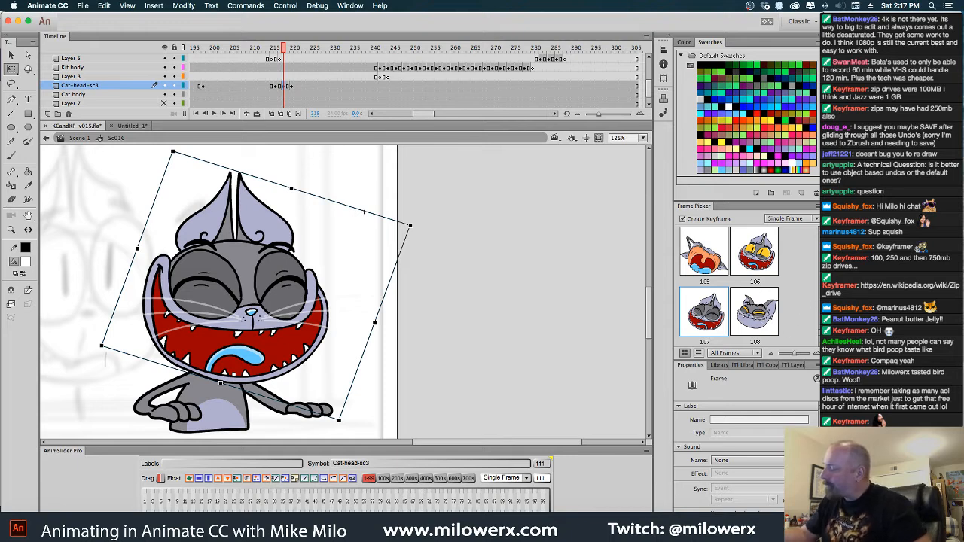
pyautogui.scroll(2, 787, 328)
pyautogui.scroll(4, 730, 287)
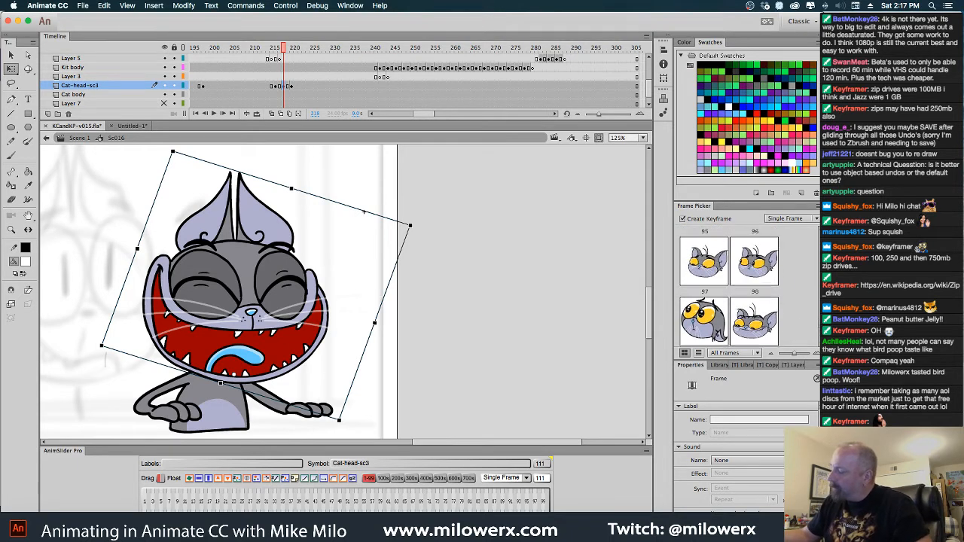
pyautogui.scroll(2, 730, 286)
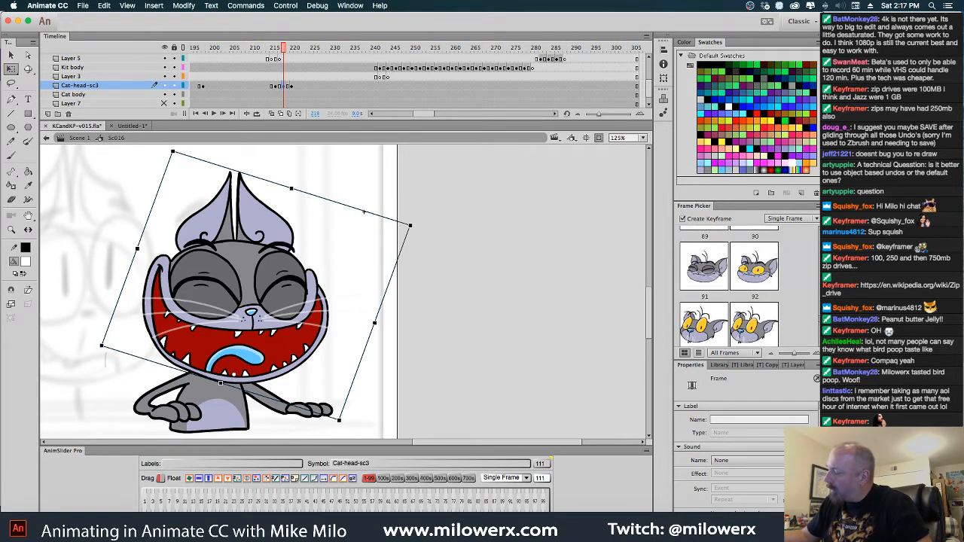
pyautogui.click(715, 309)
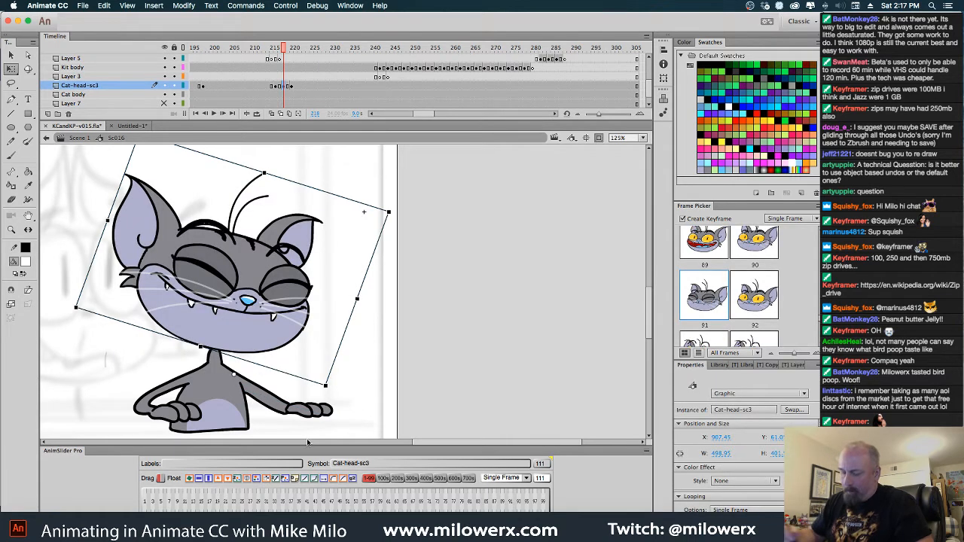
# Flip the closed-eye head horizontally at frame 218, then rotate and seat it on the gray cat's neck
pyautogui.click(201, 482)
pyautogui.moveTo(330, 243); pyautogui.dragTo(294, 265)
pyautogui.moveTo(300, 161); pyautogui.dragTo(353, 195)
pyautogui.moveTo(291, 316)
pyautogui.mouseDown()
pyautogui.moveTo(276, 311)
pyautogui.moveTo(284, 316)
pyautogui.mouseUp()
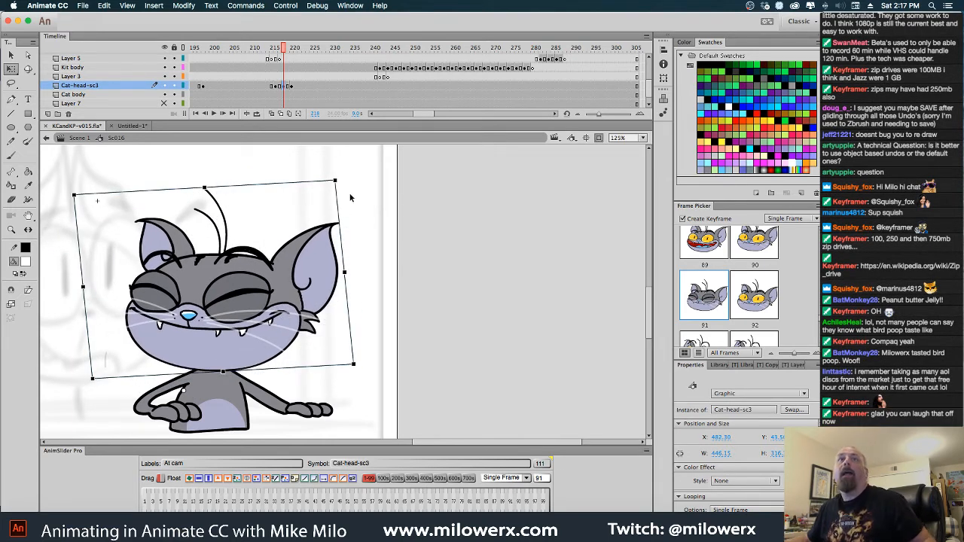
# Switch to Chrome and look through the COMPAQ IPAQ image results
pyautogui.press('super+Tab')
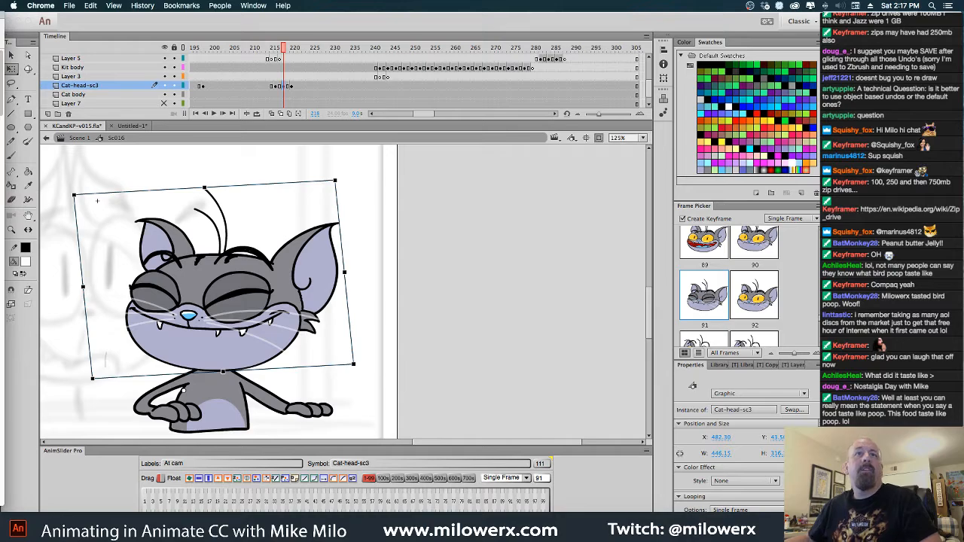
pyautogui.moveTo(0, 30); pyautogui.dragTo(669, 40)
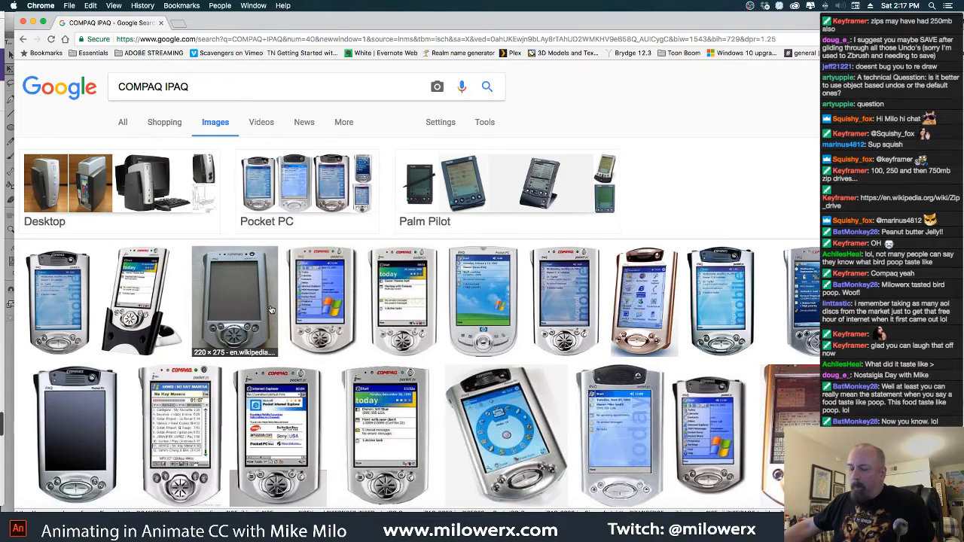
pyautogui.scroll(-5, 271, 310)
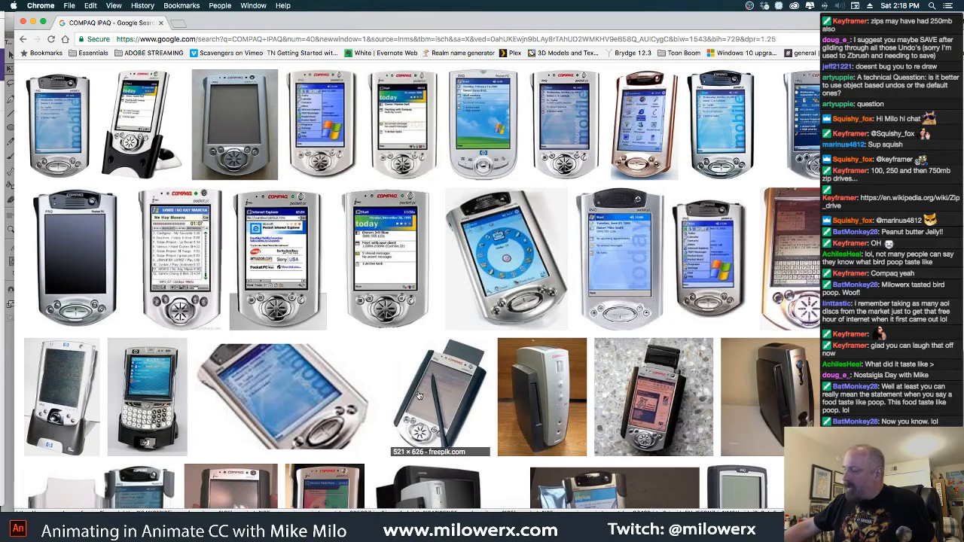
pyautogui.scroll(-3, 353, 365)
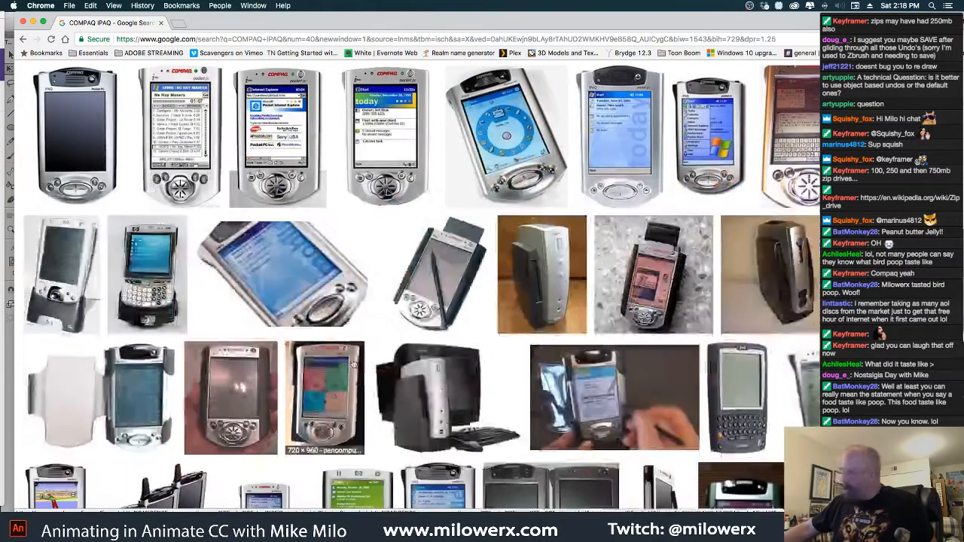
pyautogui.scroll(8, 353, 365)
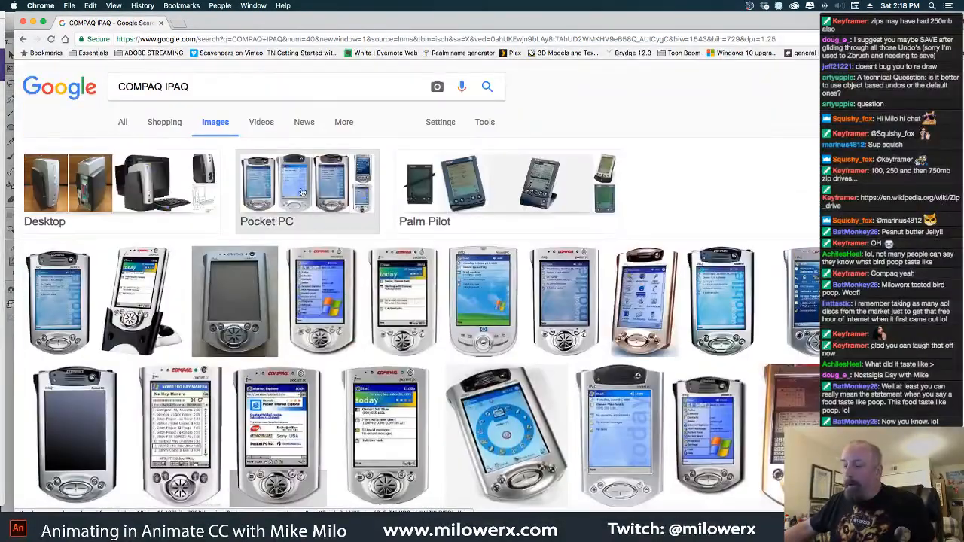
# Search Google Images for "psion series 5"
pyautogui.moveTo(198, 87); pyautogui.dragTo(121, 87)
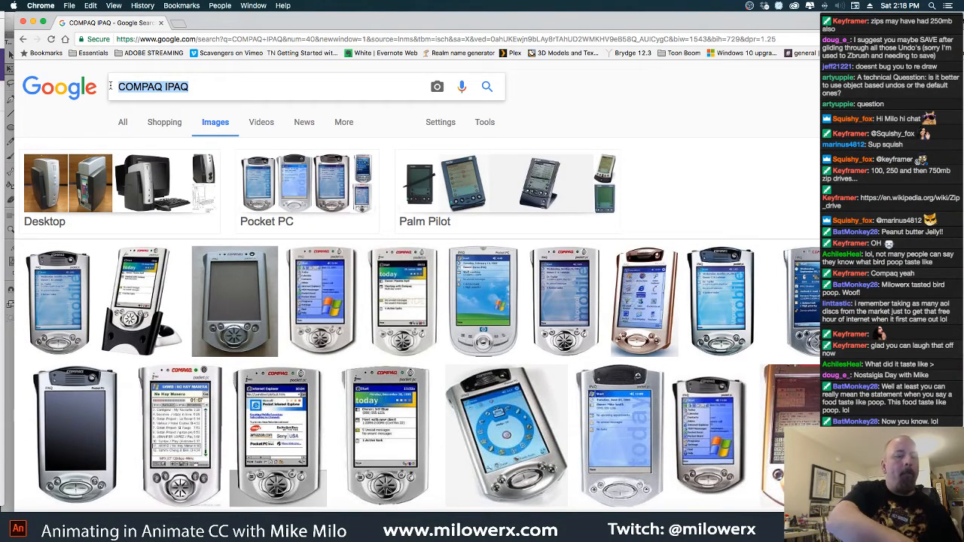
pyautogui.write('Psi')
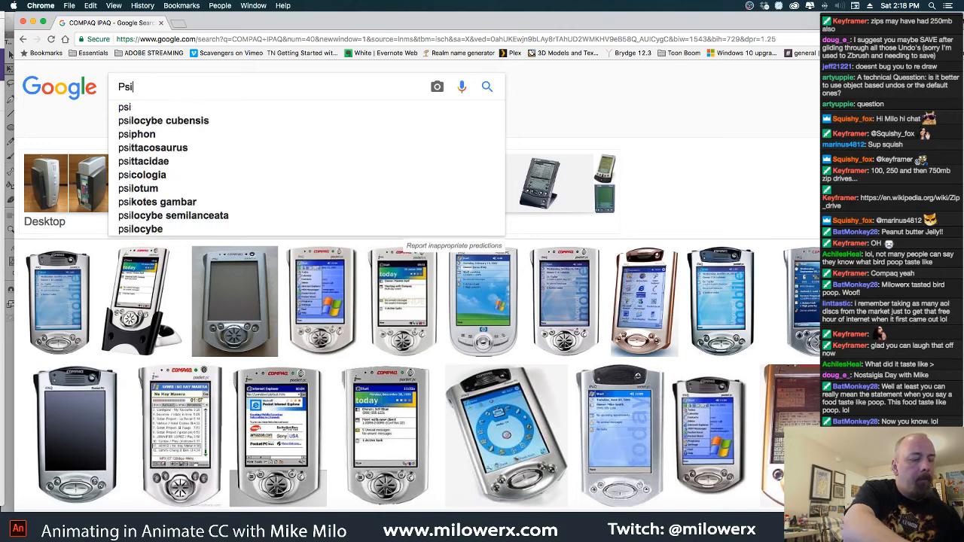
pyautogui.write('on')
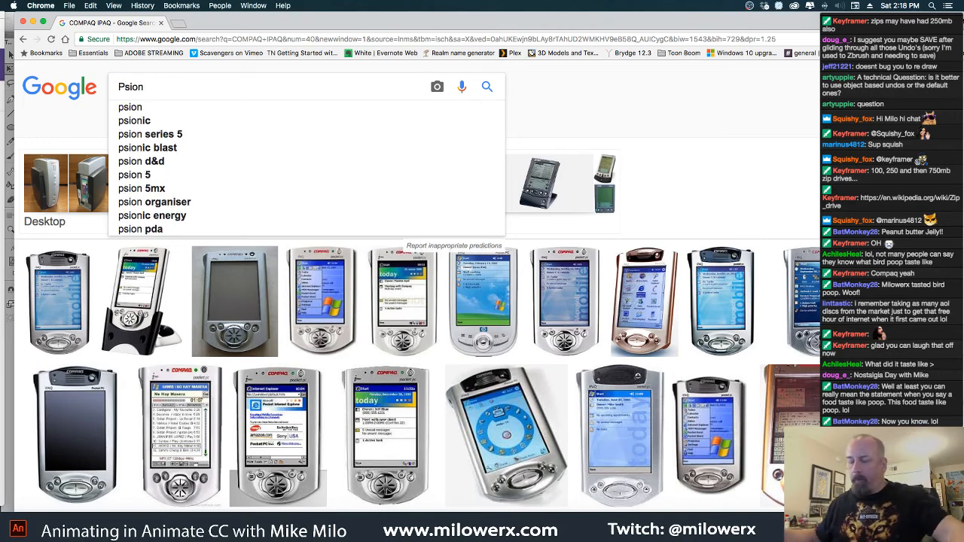
pyautogui.click(151, 135)
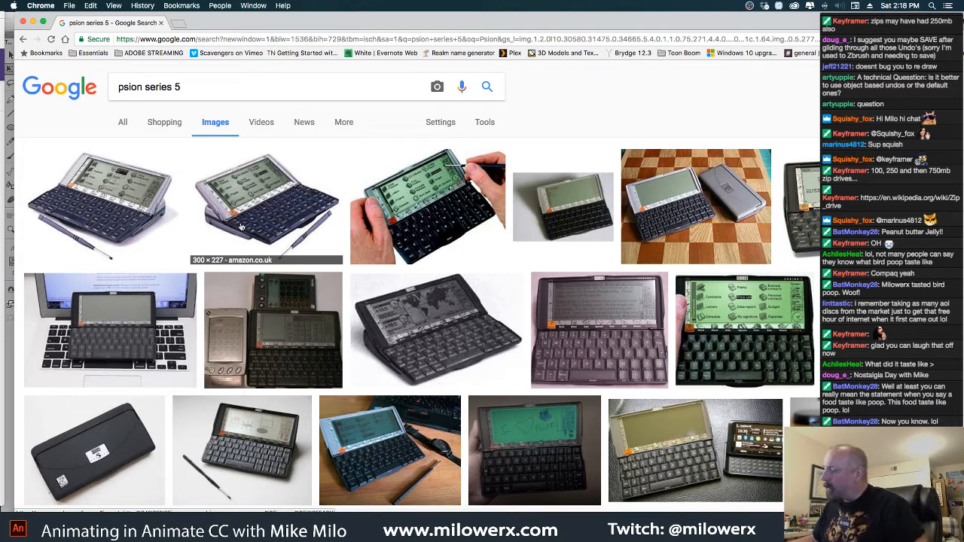
# View enlarged previews of two Psion Series 5 photos, then close the browser window
pyautogui.click(705, 303)
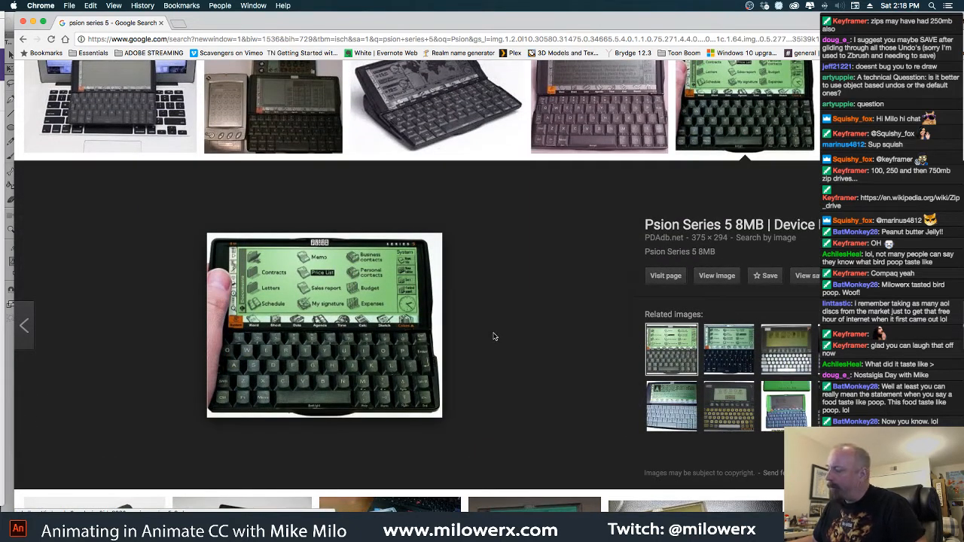
pyautogui.scroll(5, 493, 337)
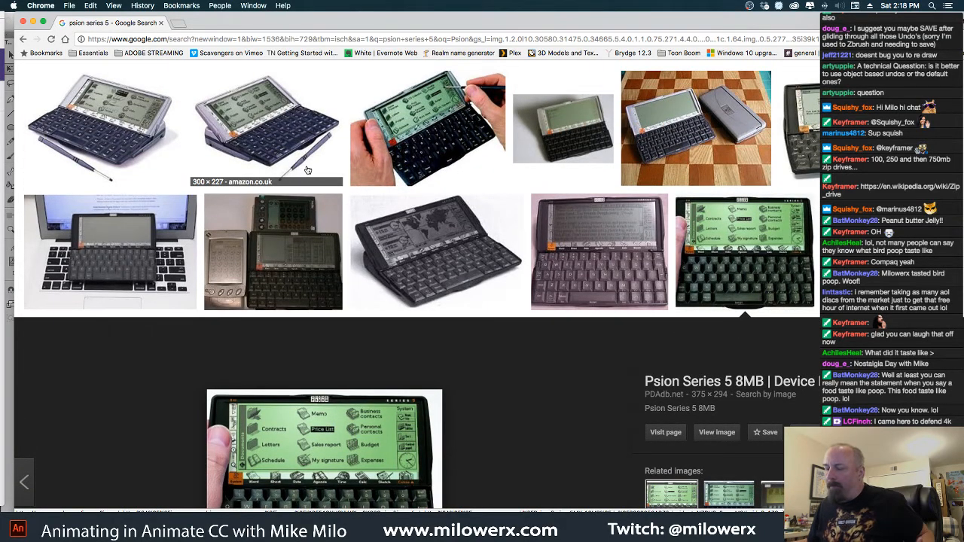
pyautogui.click(424, 136)
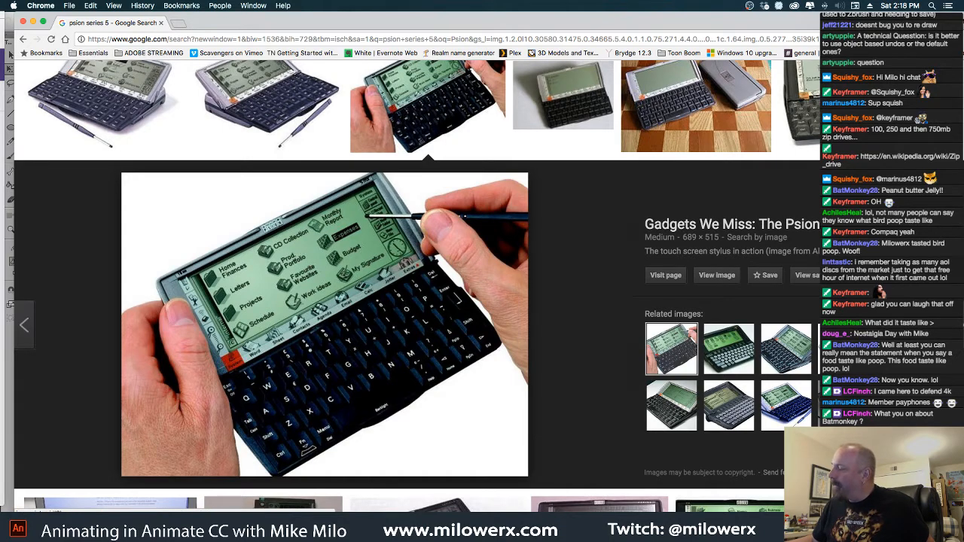
pyautogui.press('Escape')
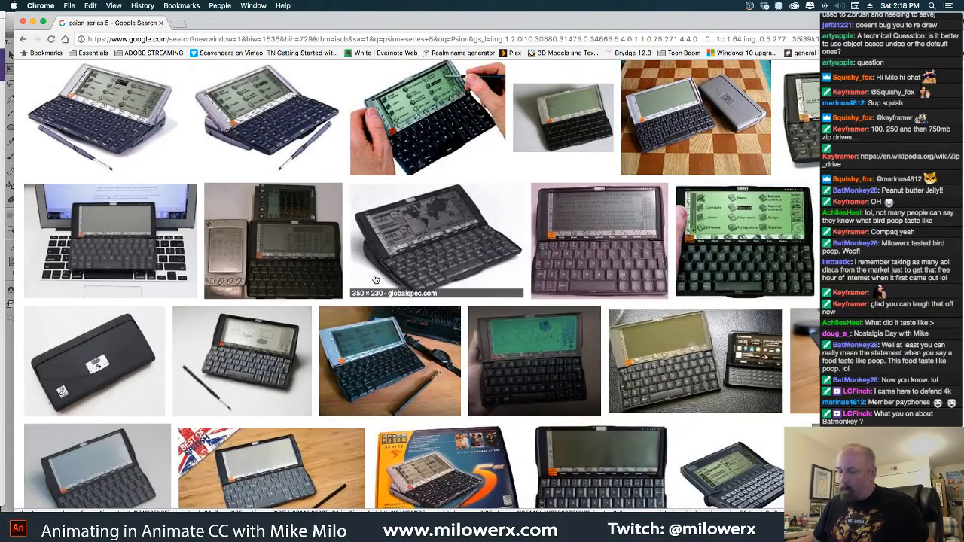
pyautogui.scroll(3, 375, 280)
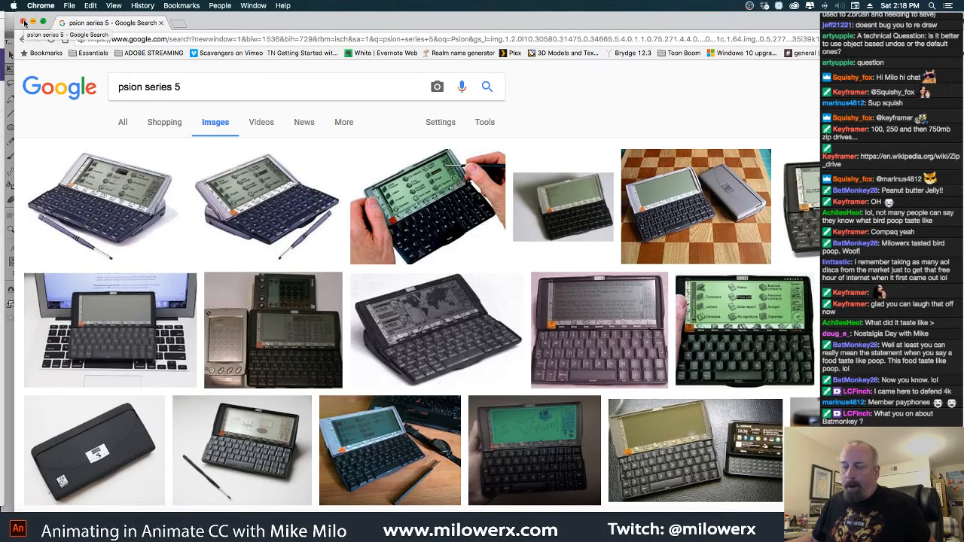
pyautogui.click(24, 22)
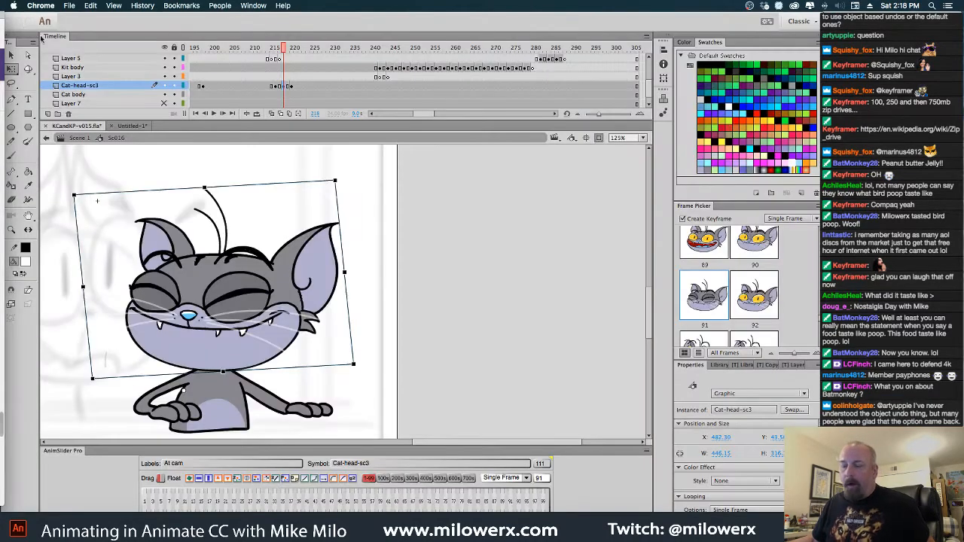
# Return to Animate and insert keyframes at frame 230 on the Layer 3 and Cat-head-sc3 layers
pyautogui.click(352, 180)
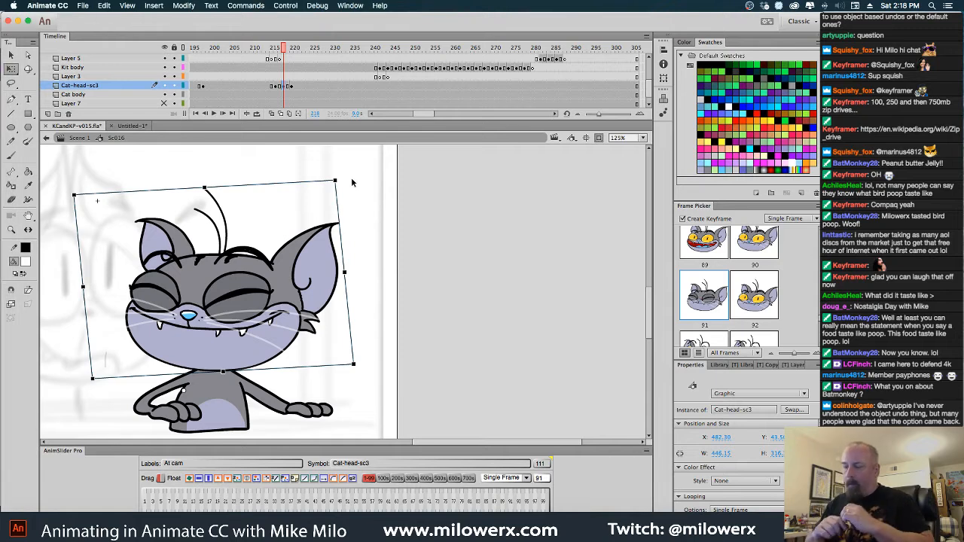
pyautogui.moveTo(280, 51); pyautogui.dragTo(330, 72)
pyautogui.click(336, 86)
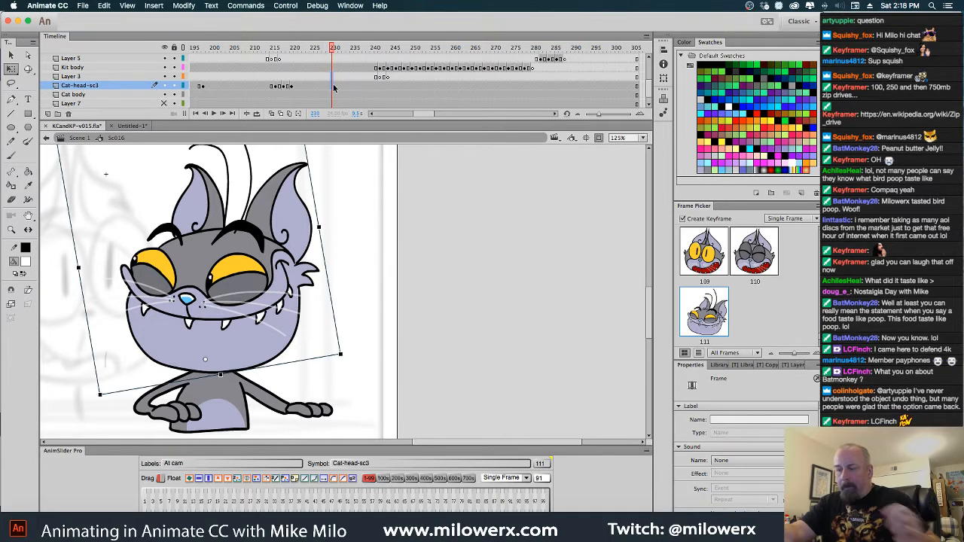
pyautogui.press('F6')
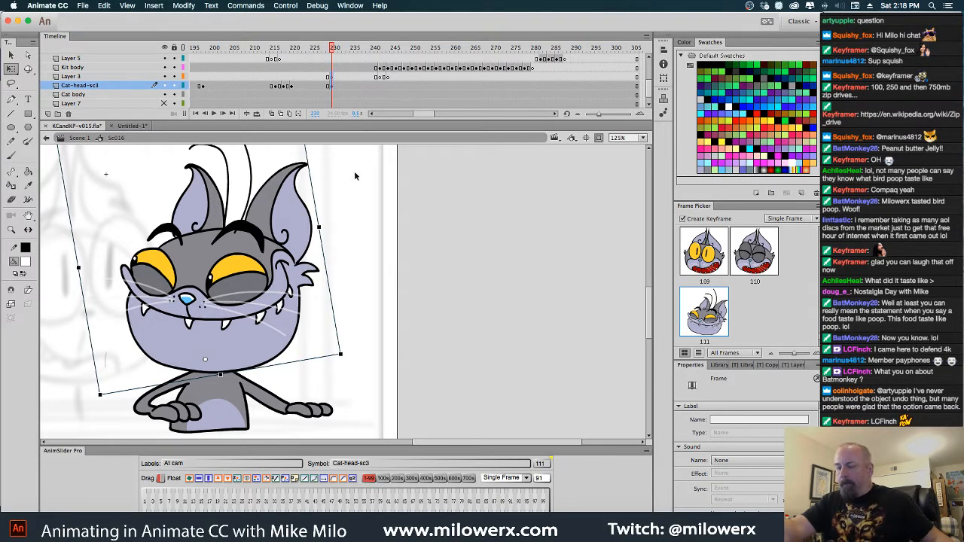
# Open the orange cat's head symbol Kit-head-front for editing in place from frame 236
pyautogui.keyDown('alt'); pyautogui.keyDown('super'); pyautogui.click(358, 279); pyautogui.keyUp('super'); pyautogui.keyUp('alt')
pyautogui.moveTo(399, 274); pyautogui.dragTo(487, 252)
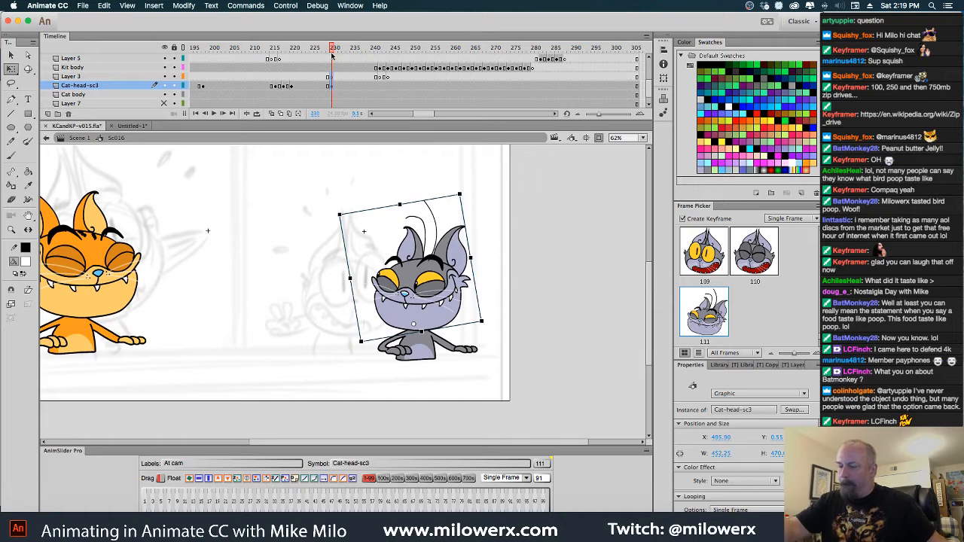
pyautogui.moveTo(332, 55); pyautogui.dragTo(356, 83)
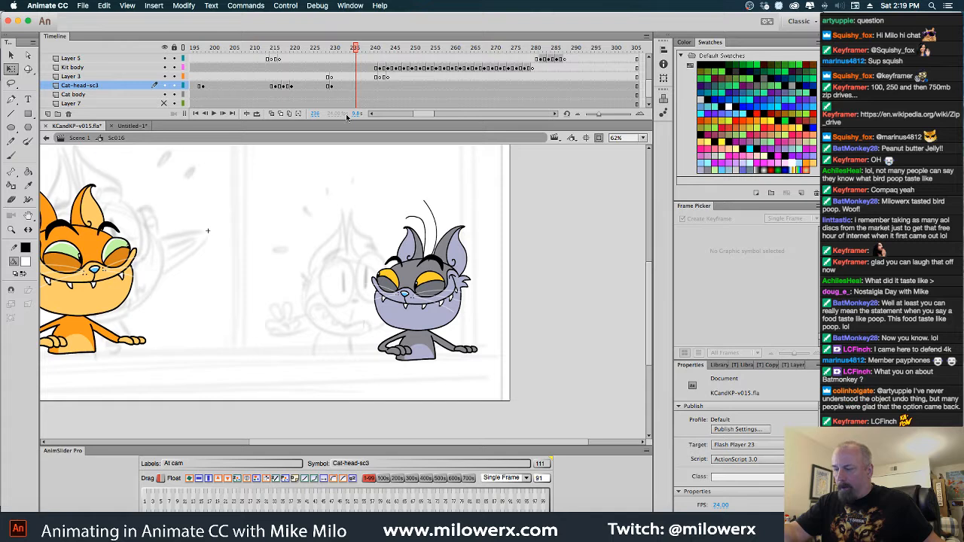
pyautogui.doubleClick(126, 249)
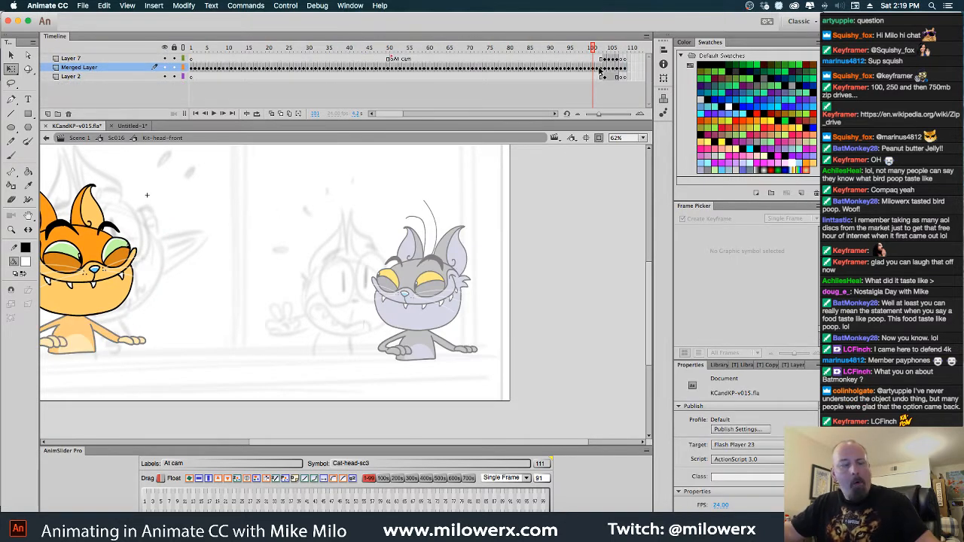
# Step through the orange cat's head poses in Kit-head-front, from the last frames back to the wide-eyed pose at frame 72
pyautogui.moveTo(600, 79); pyautogui.dragTo(602, 80)
pyautogui.press('.')
pyautogui.press('.')
pyautogui.press('.')
pyautogui.press('.')
pyautogui.press('.')
pyautogui.press('.')
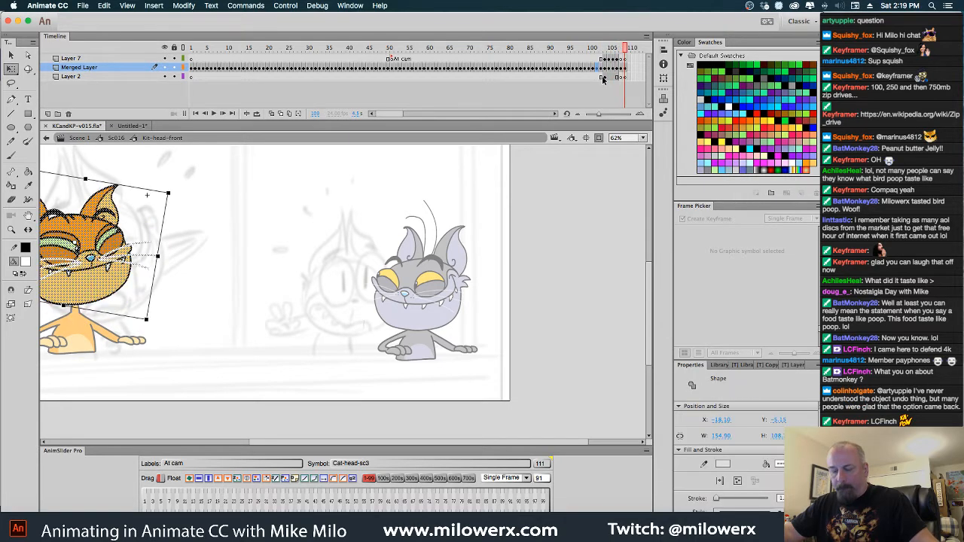
pyautogui.press(',')
pyautogui.press(',')
pyautogui.press(',')
pyautogui.press(',')
pyautogui.press(',')
pyautogui.press(',')
pyautogui.press(',')
pyautogui.press(',')
pyautogui.press(',')
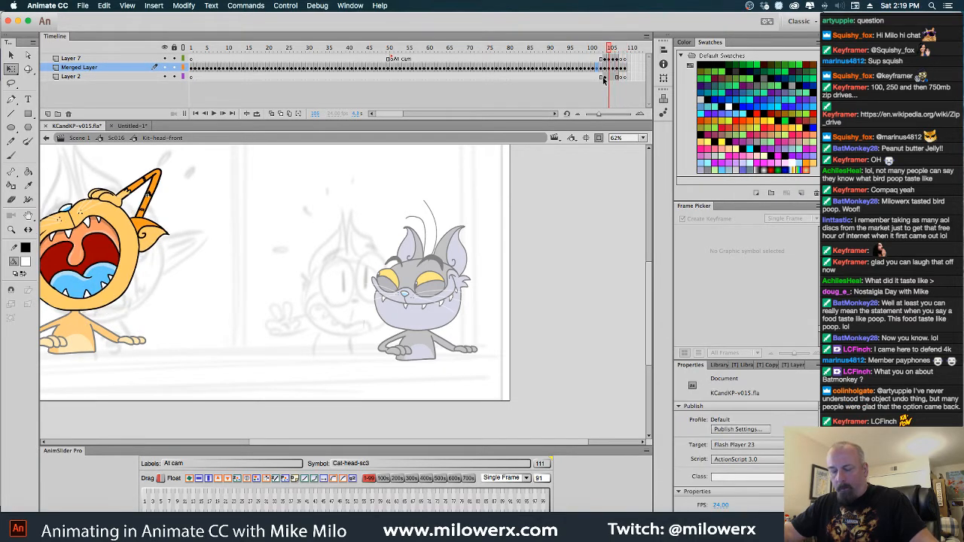
pyautogui.press(',')
pyautogui.press(',')
pyautogui.press(',')
pyautogui.press(',')
pyautogui.press(',')
pyautogui.press(',')
pyautogui.press(',')
pyautogui.press(',')
pyautogui.press(',')
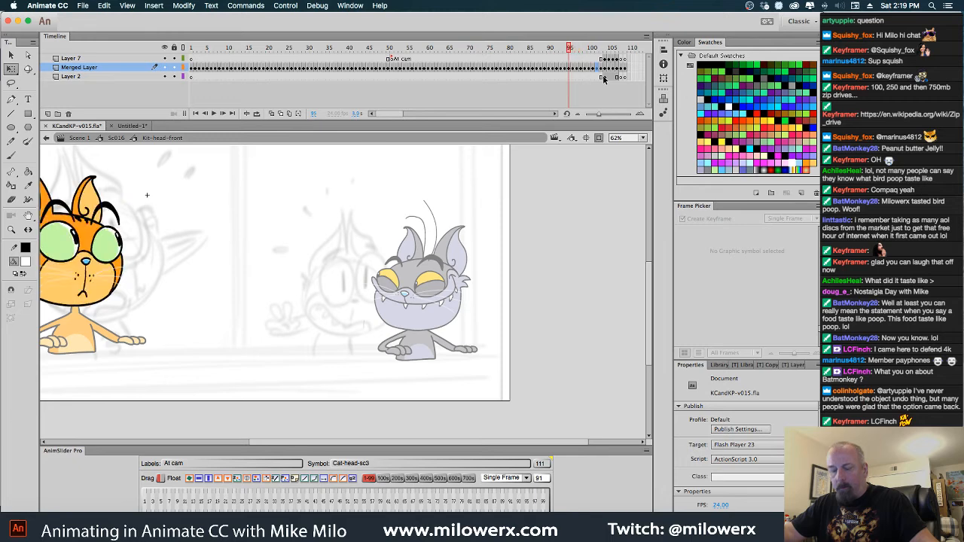
pyautogui.press(',')
pyautogui.press(',')
pyautogui.press(',')
pyautogui.press(',')
pyautogui.press(',')
pyautogui.press(',')
pyautogui.press(',')
pyautogui.press(',')
pyautogui.press(',')
pyautogui.press(',')
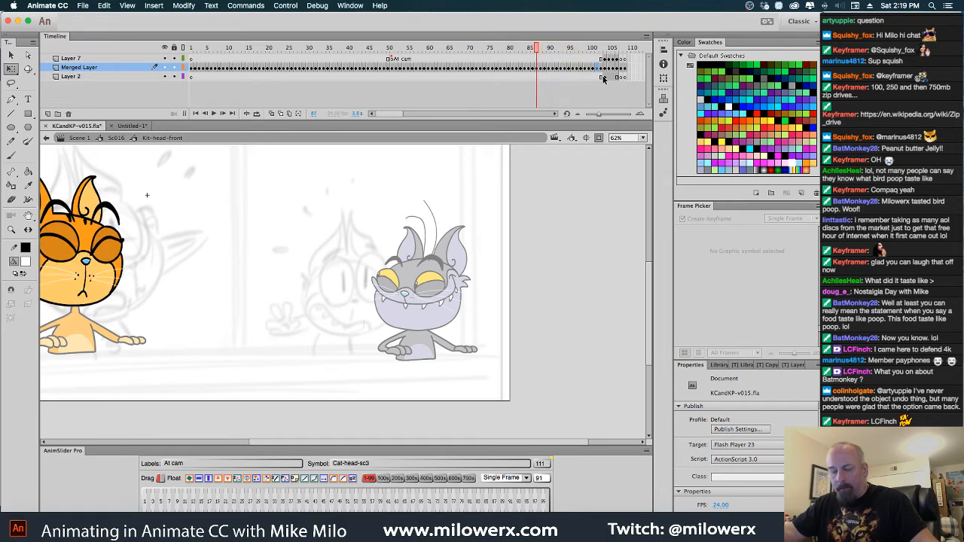
pyautogui.press(',')
pyautogui.press(',')
pyautogui.press(',')
pyautogui.press(',')
pyautogui.press(',')
pyautogui.press(',')
pyautogui.press(',')
pyautogui.press(',')
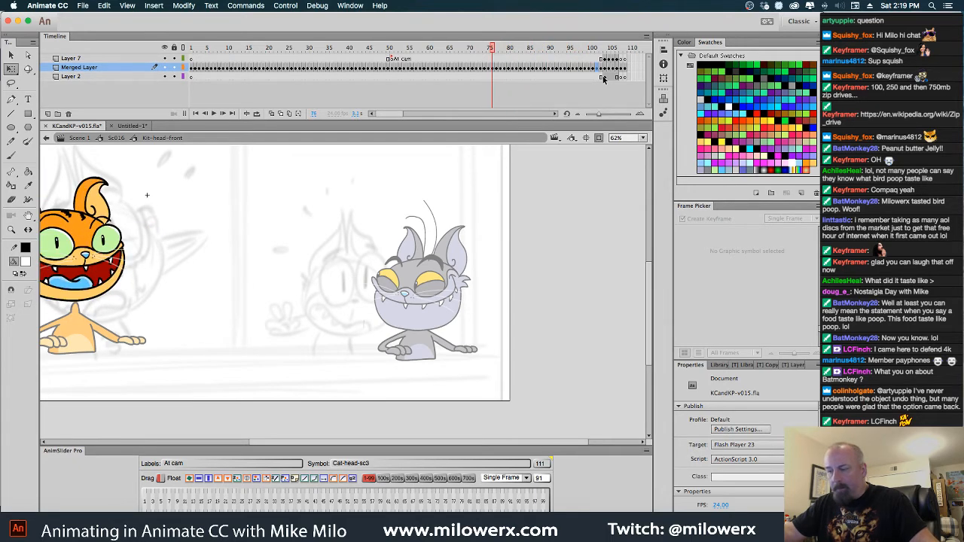
pyautogui.press(',')
pyautogui.press(',')
pyautogui.press('.')
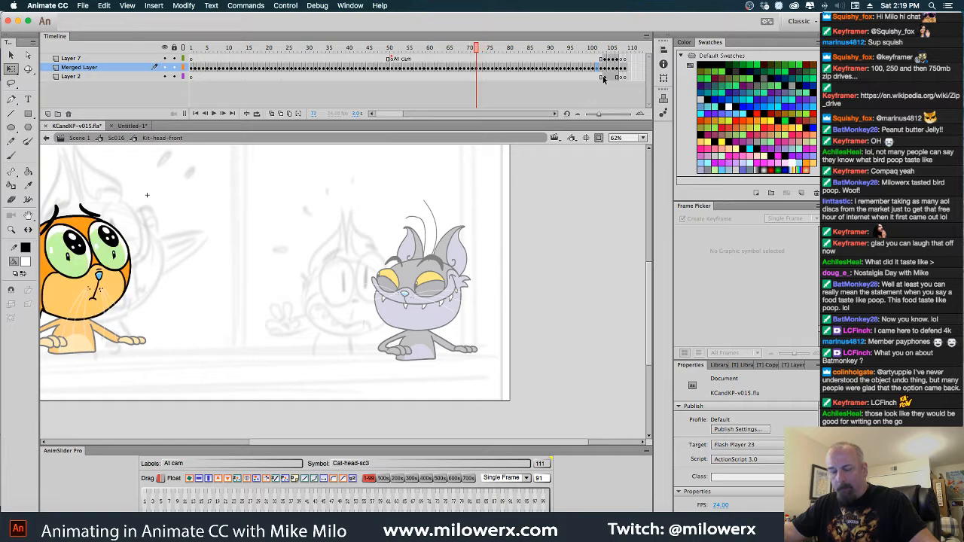
pyautogui.press(',')
pyautogui.press('.')
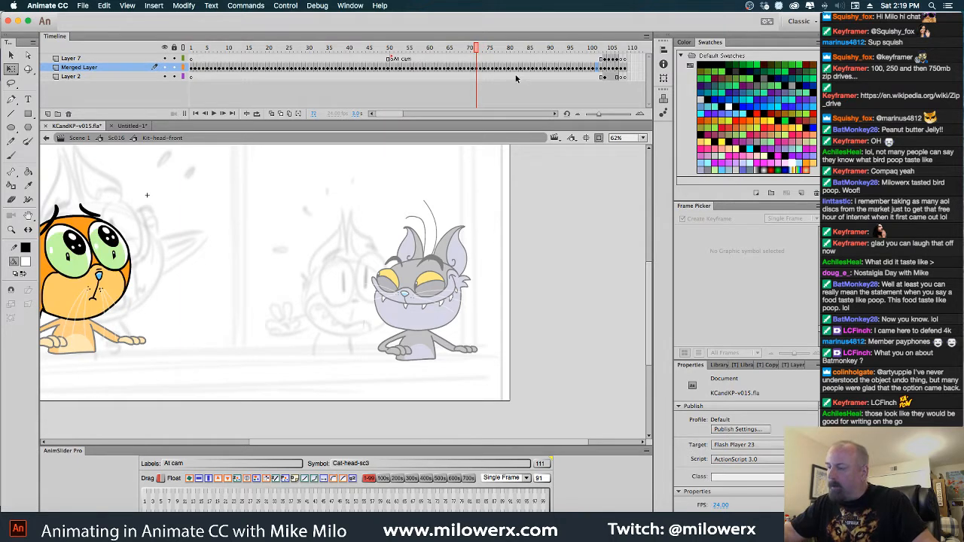
# Recolor the small stray pupil in the wide-eyed orange cat's right-hand eye with the iris's light green fill
pyautogui.click(116, 257)
pyautogui.press('super+equal')
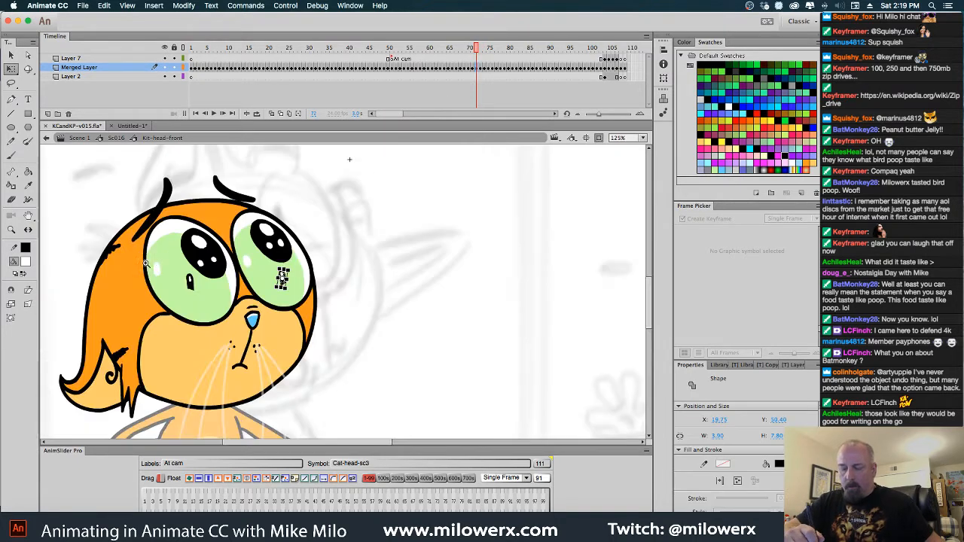
pyautogui.keyDown('super'); pyautogui.click(176, 252); pyautogui.keyUp('super')
pyautogui.moveTo(585, 343); pyautogui.dragTo(538, 333)
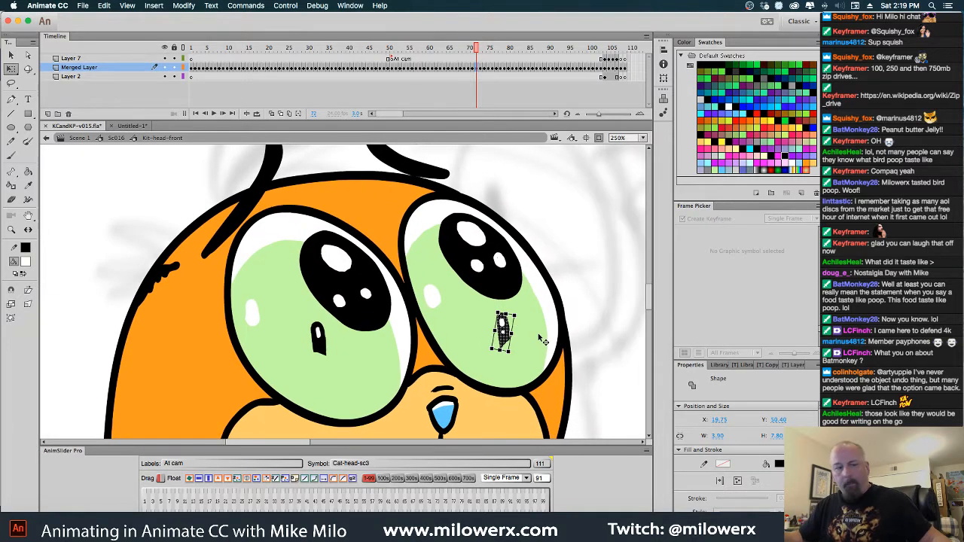
pyautogui.press('Delete')
pyautogui.click(502, 332)
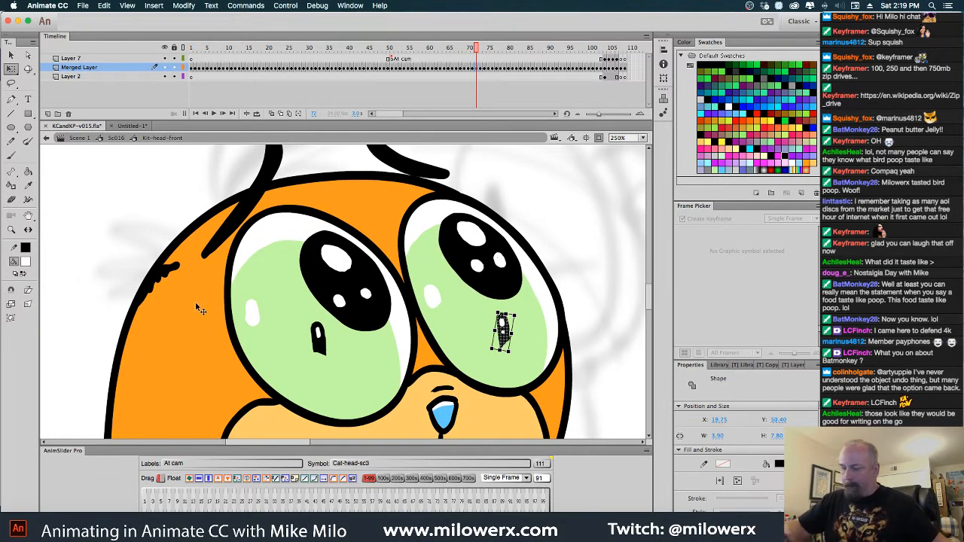
pyautogui.click(26, 264)
pyautogui.click(475, 353)
pyautogui.click(535, 314)
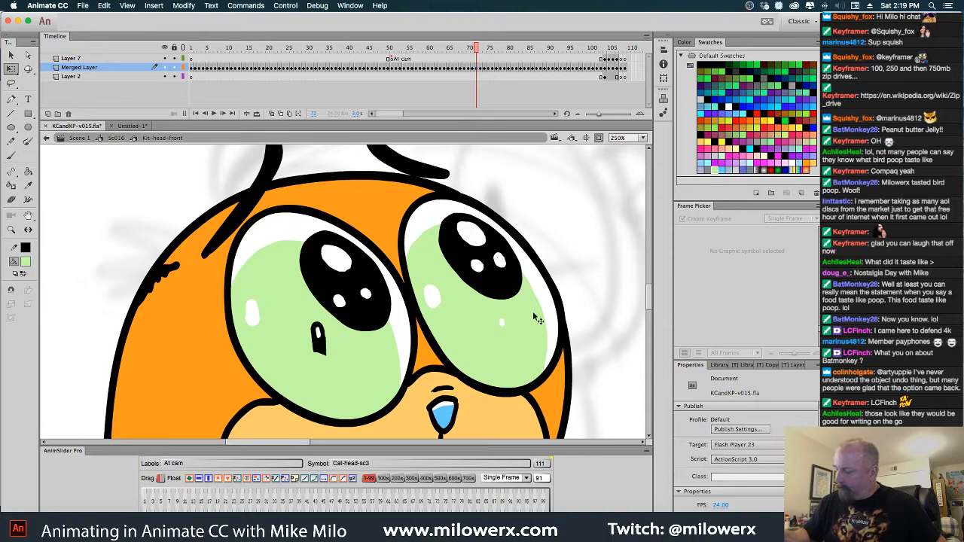
# Recolor the stray pupil in the left-hand eye and the leftover white highlight in the right-hand eye with the same light green
pyautogui.click(321, 345)
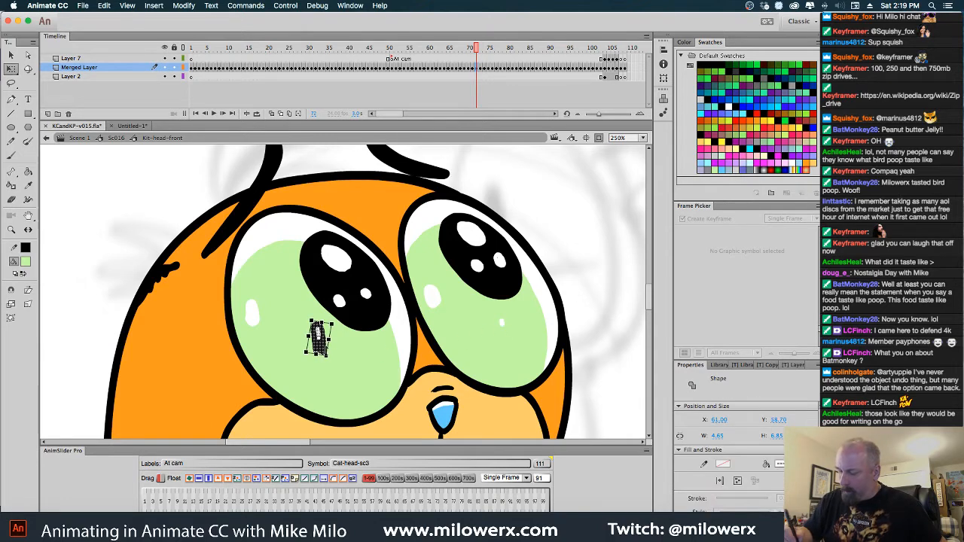
pyautogui.click(27, 263)
pyautogui.click(42, 276)
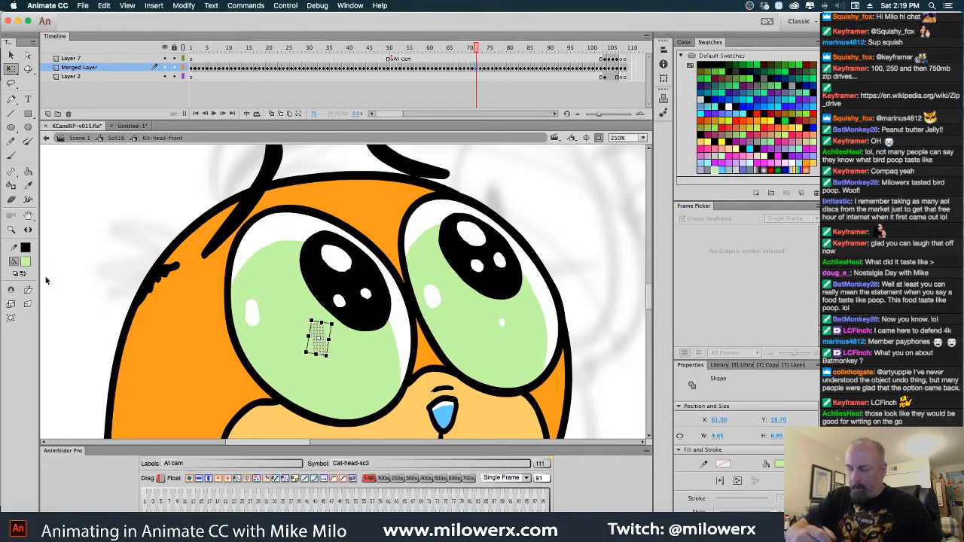
pyautogui.click(502, 324)
pyautogui.click(29, 264)
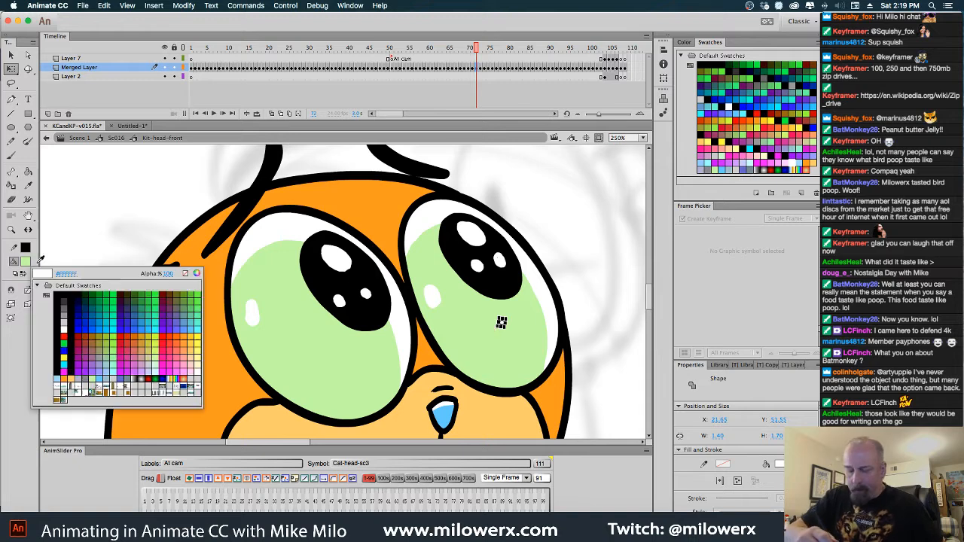
pyautogui.click(43, 277)
pyautogui.click(550, 226)
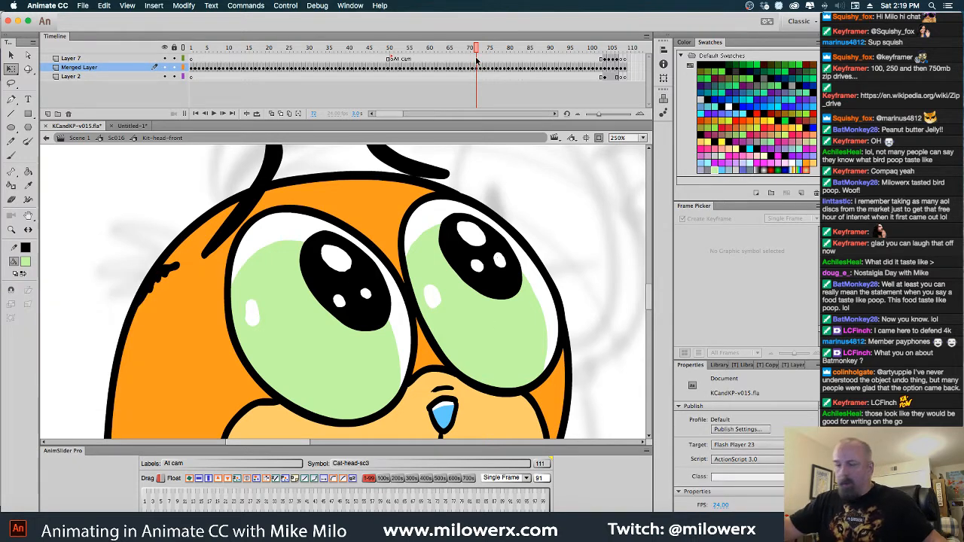
# Check the neighbouring poses at frames 70 and 71, and play the head symbol's remaining frames
pyautogui.press(',')
pyautogui.press('.')
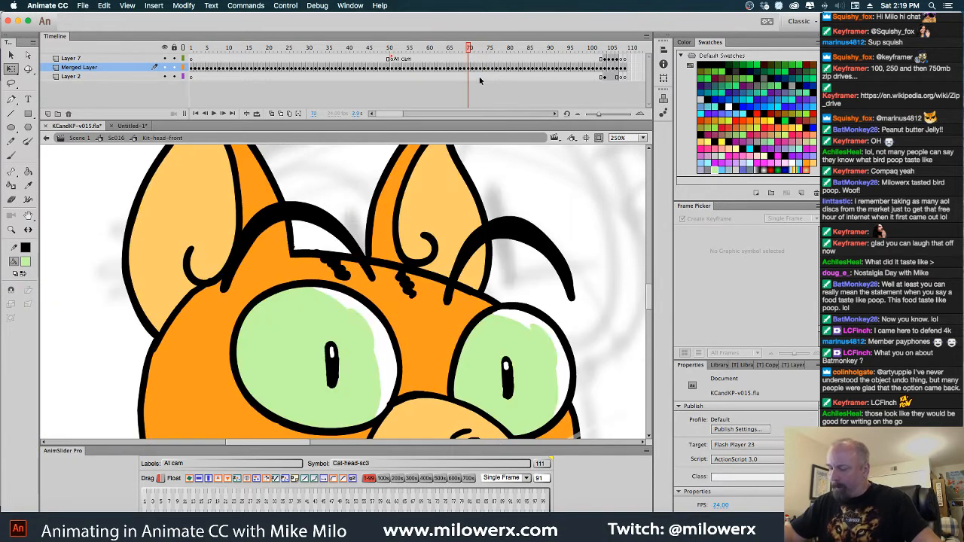
pyautogui.press(',')
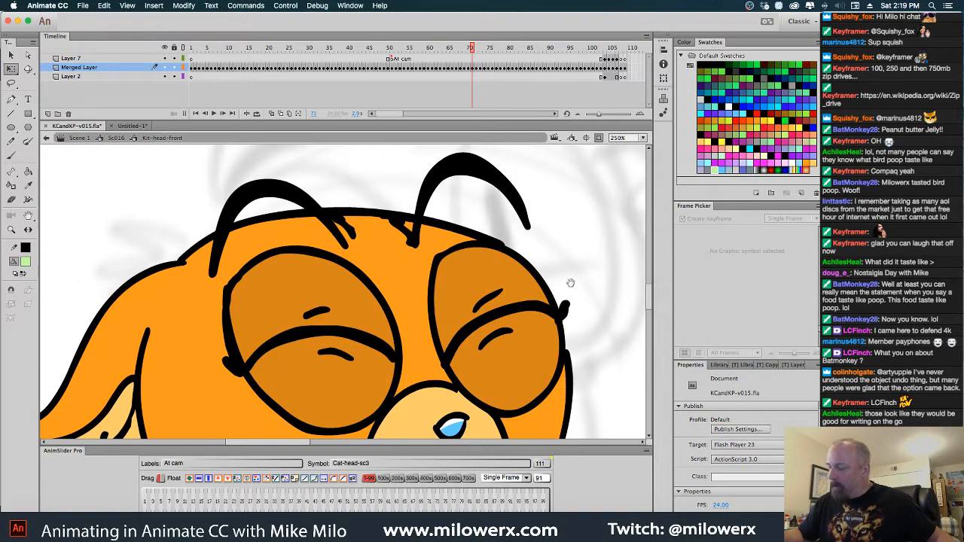
pyautogui.press('super+minus')
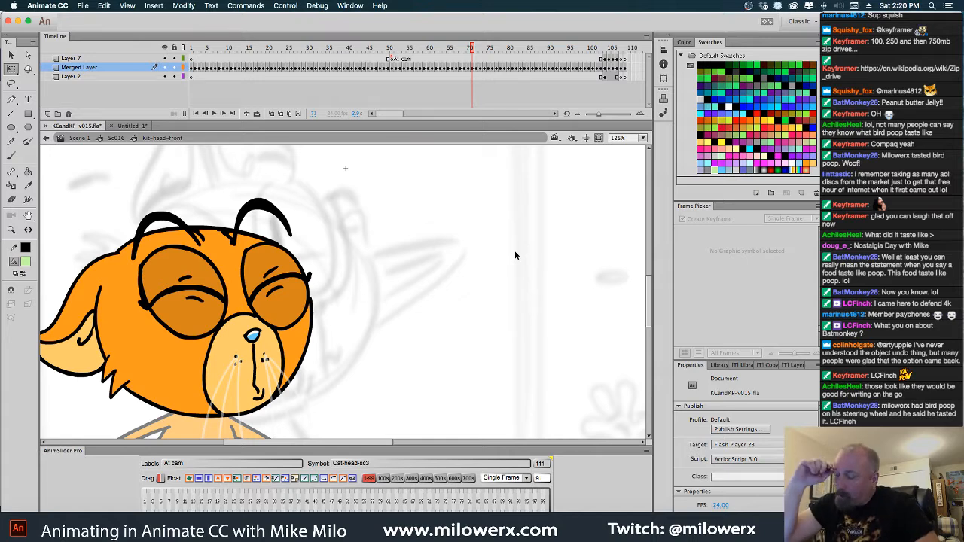
pyautogui.press('Return')
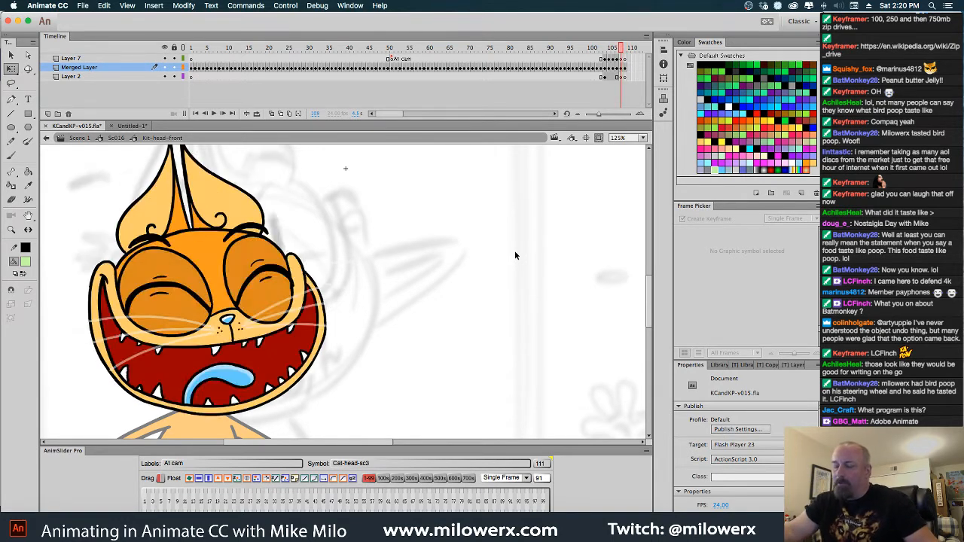
# Return to scene Sc016 and insert a keyframe at frame 233 on the Cat-head-sc3 layer
pyautogui.click(116, 138)
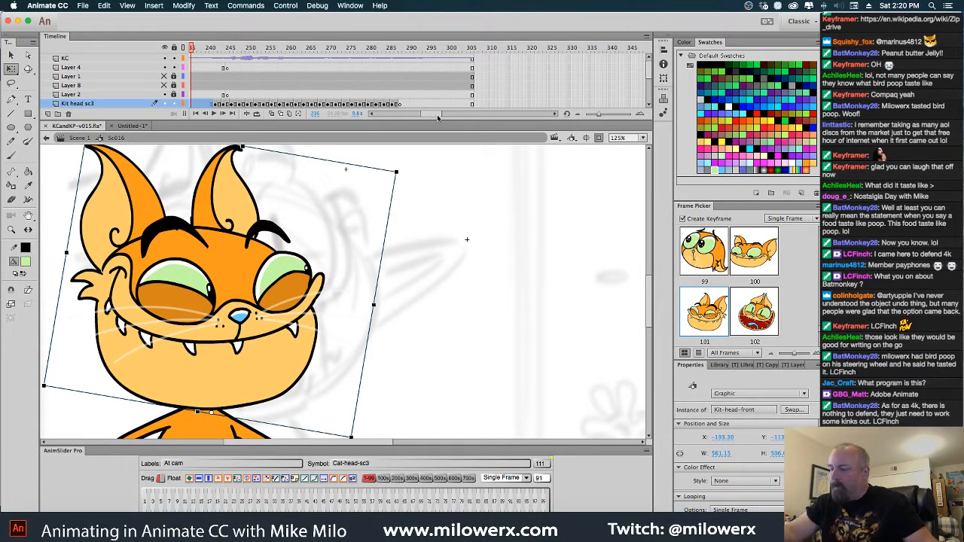
pyautogui.hscroll(3, 438, 117)
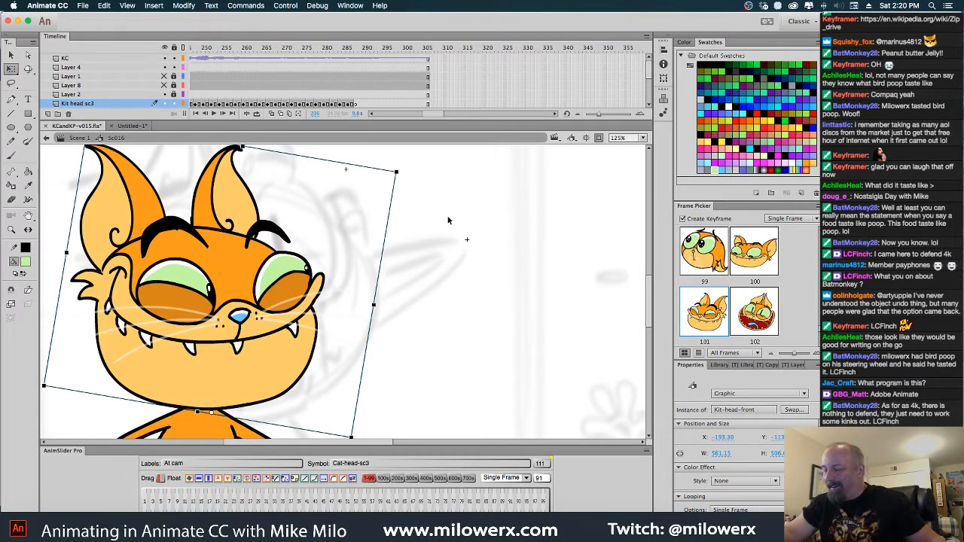
pyautogui.keyDown('alt'); pyautogui.click(467, 231); pyautogui.keyUp('alt')
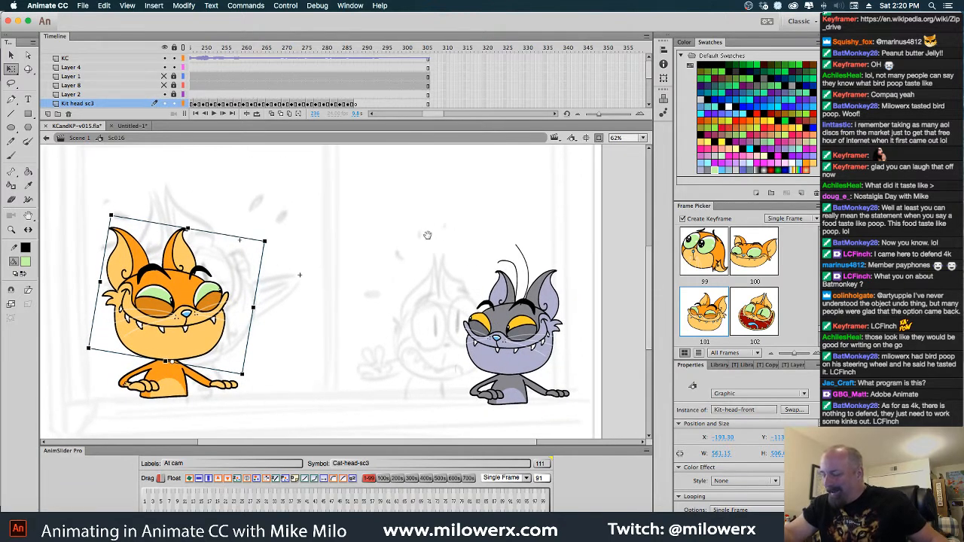
pyautogui.click(540, 340)
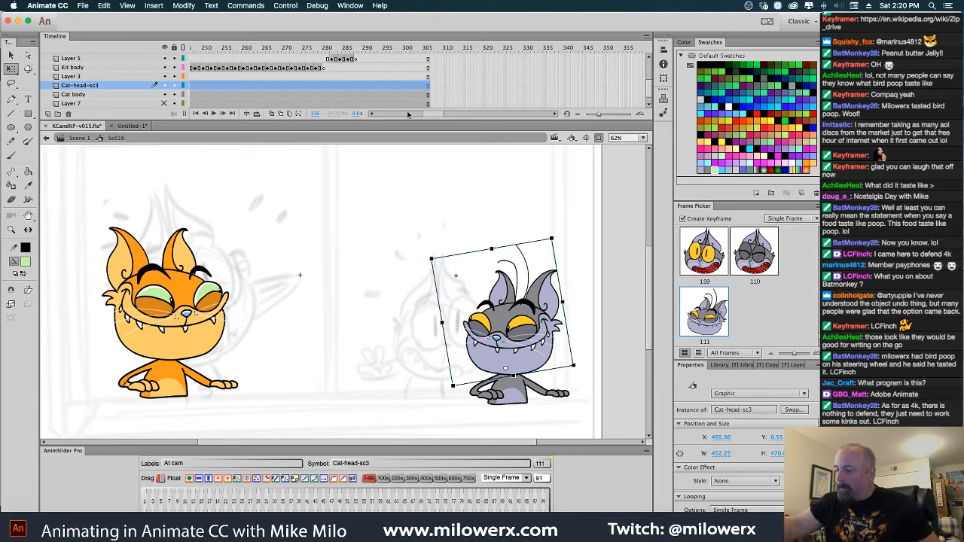
pyautogui.click(377, 114)
pyautogui.click(378, 114)
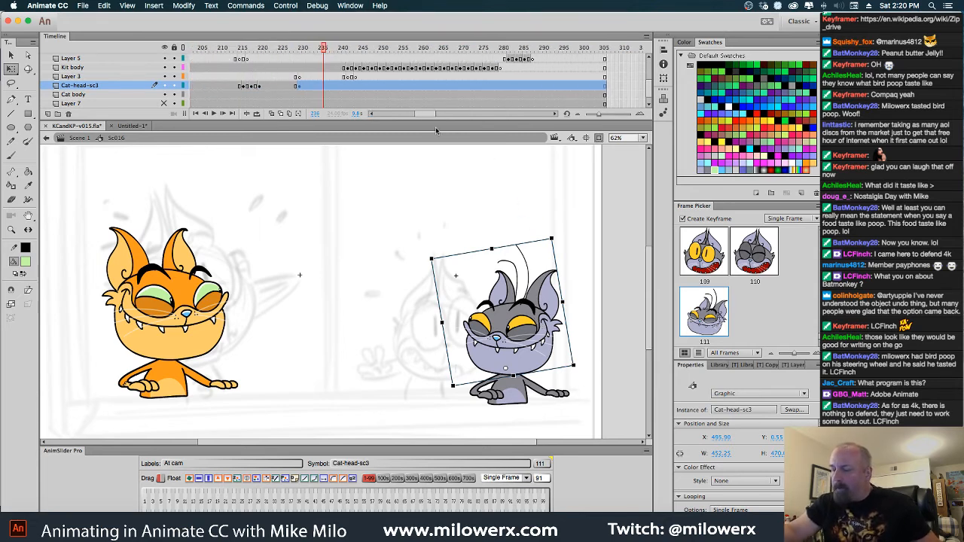
pyautogui.moveTo(326, 50); pyautogui.dragTo(316, 69)
pyautogui.click(313, 86)
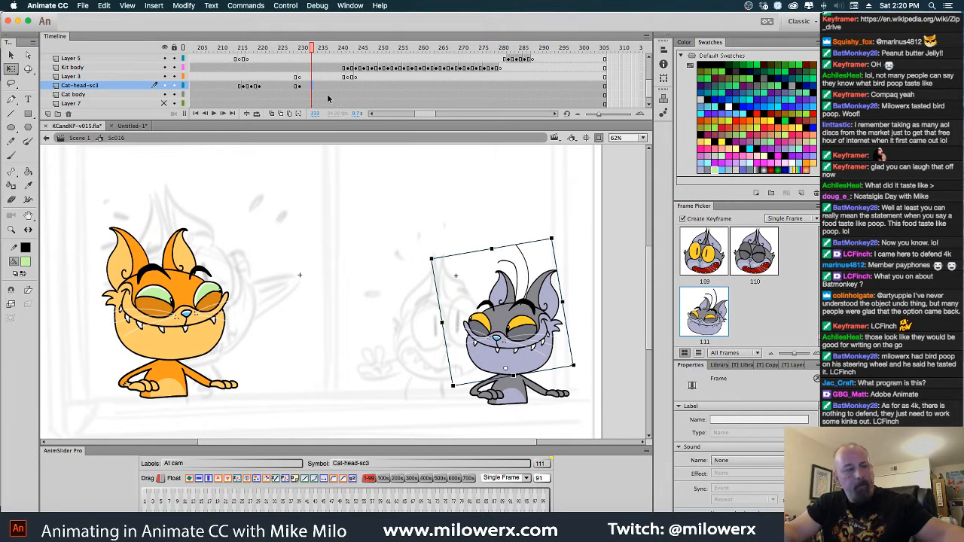
# Open the gray cat's head symbol in place from frame 230 and insert a keyframe at frame 112 on Merged Layer
pyautogui.click(302, 86)
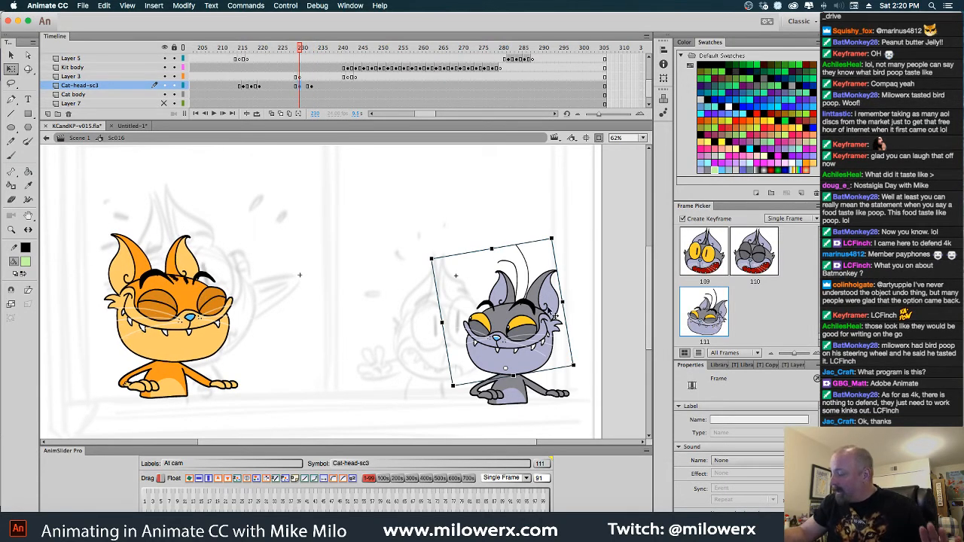
pyautogui.click(555, 318)
pyautogui.doubleClick(559, 298)
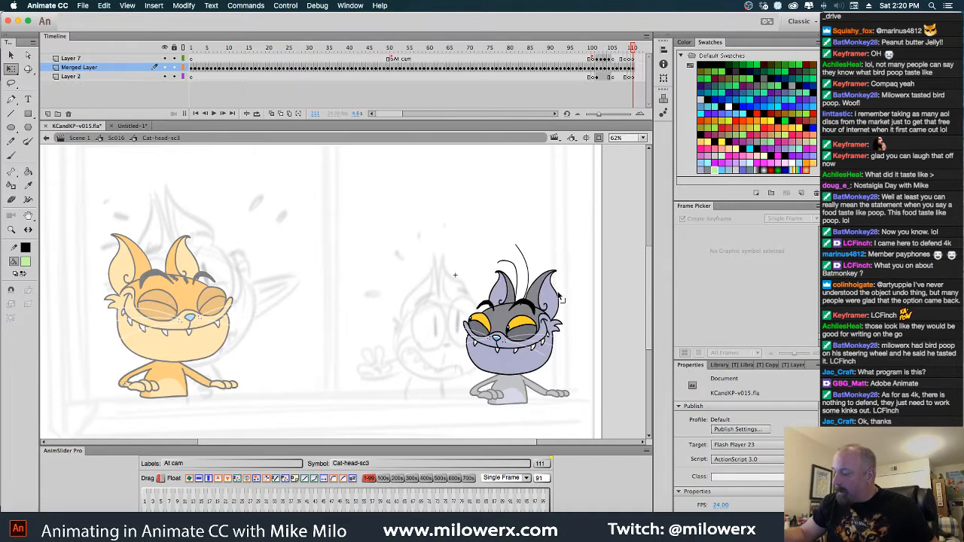
pyautogui.moveTo(638, 71); pyautogui.dragTo(638, 77)
pyautogui.press('F6')
pyautogui.click(637, 68)
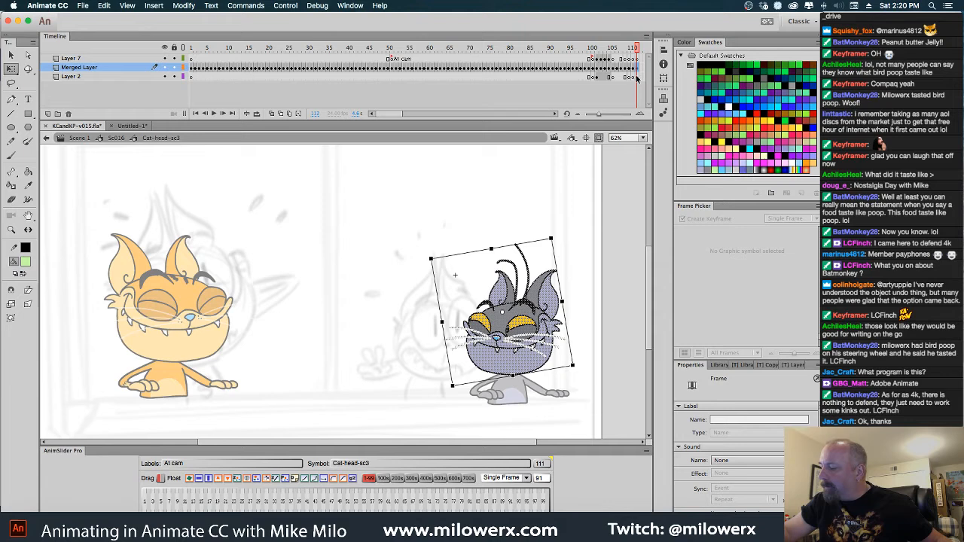
# Sample the eyelid gray and paint over the left-hand eye's pupil and highlight with the Brush tool on frame 112
pyautogui.click(549, 170)
pyautogui.keyDown('super'); pyautogui.click(525, 326); pyautogui.keyUp('super')
pyautogui.moveTo(428, 339); pyautogui.dragTo(620, 362)
pyautogui.keyDown('super'); pyautogui.click(445, 340); pyautogui.keyUp('super')
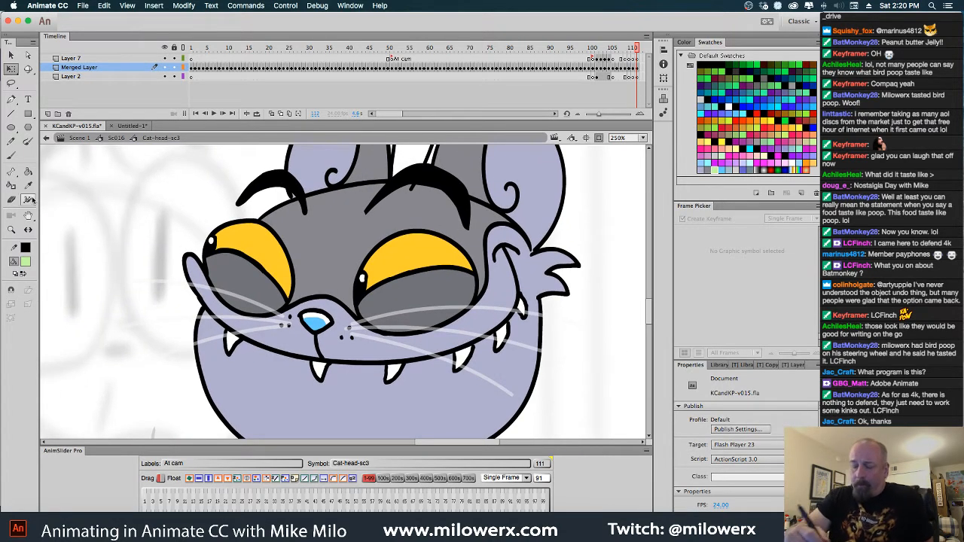
pyautogui.click(26, 263)
pyautogui.click(255, 258)
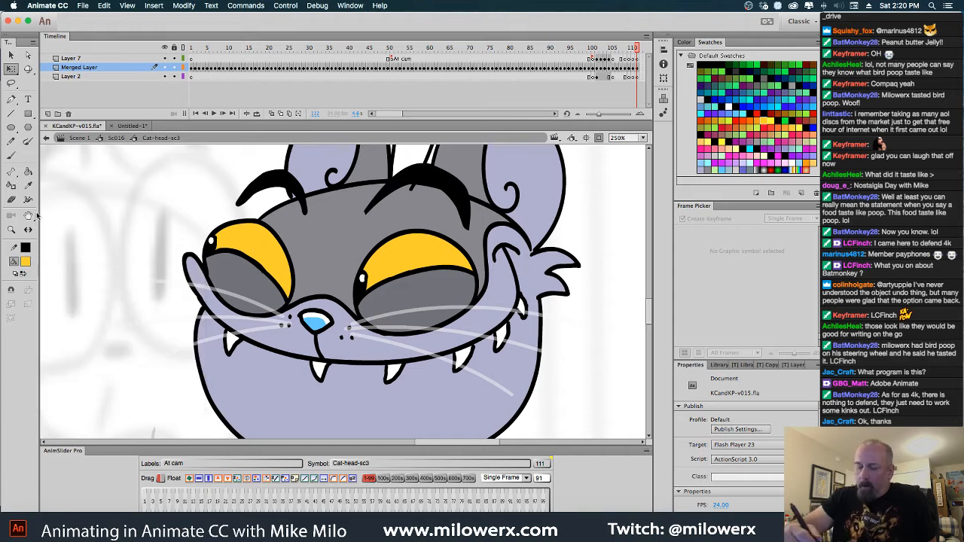
pyautogui.click(26, 262)
pyautogui.click(254, 275)
pyautogui.press('b')
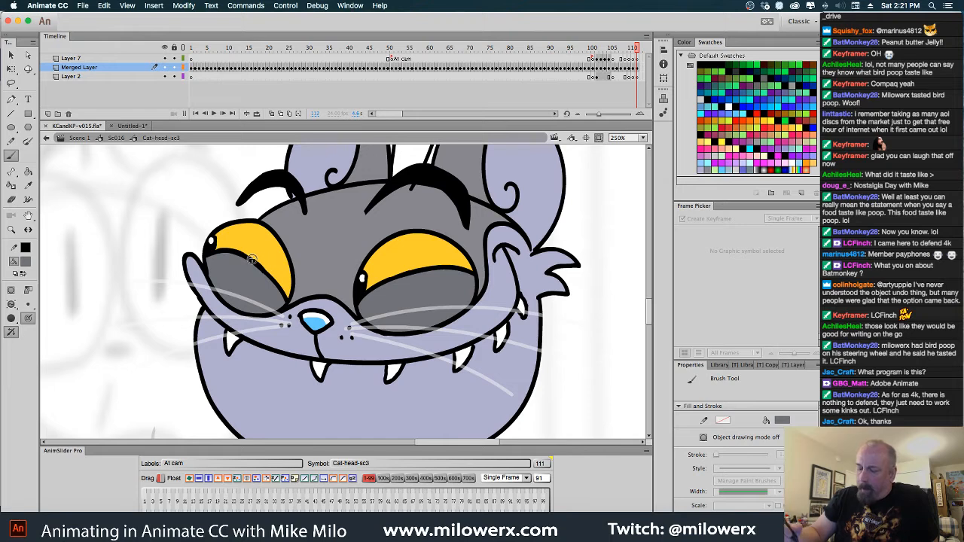
pyautogui.click(28, 318)
pyautogui.click(65, 315)
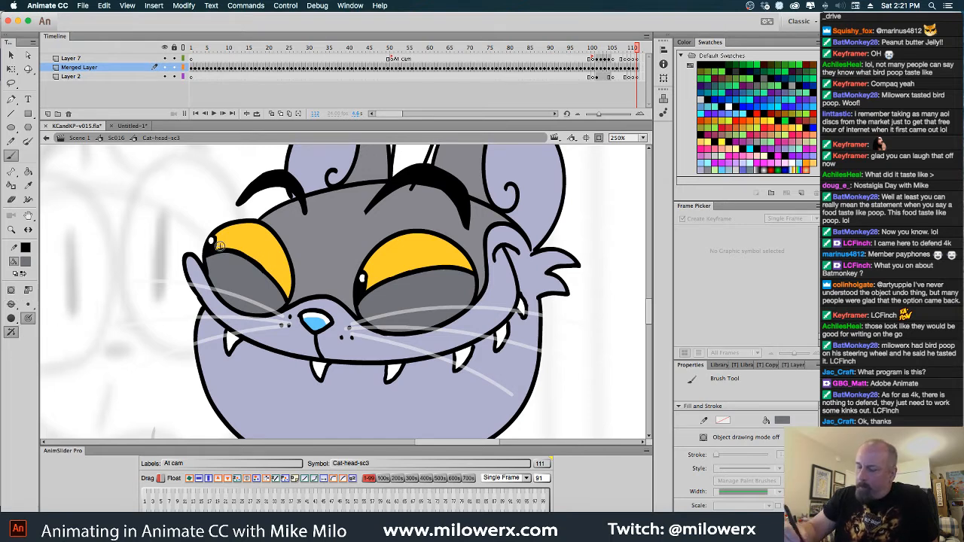
pyautogui.moveTo(209, 255); pyautogui.dragTo(211, 241)
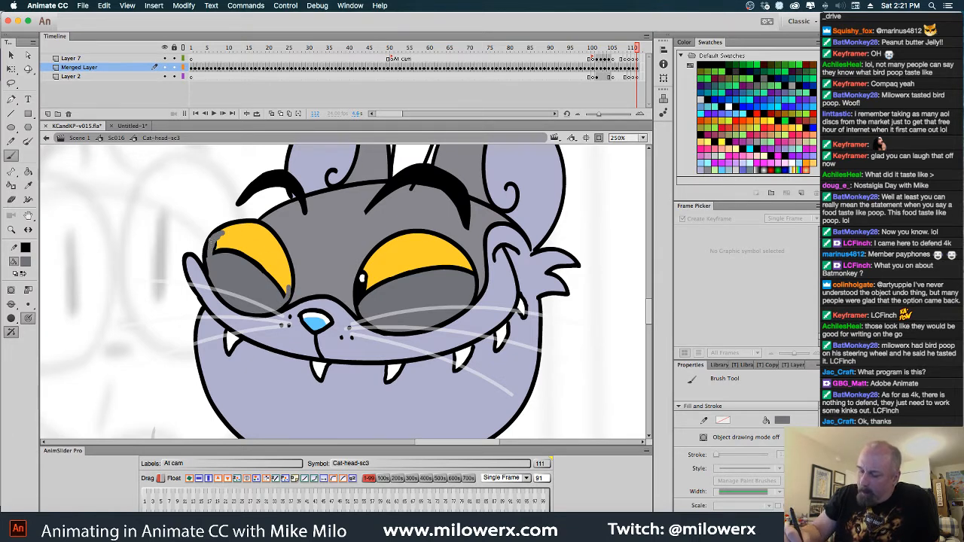
pyautogui.moveTo(215, 242); pyautogui.dragTo(220, 246)
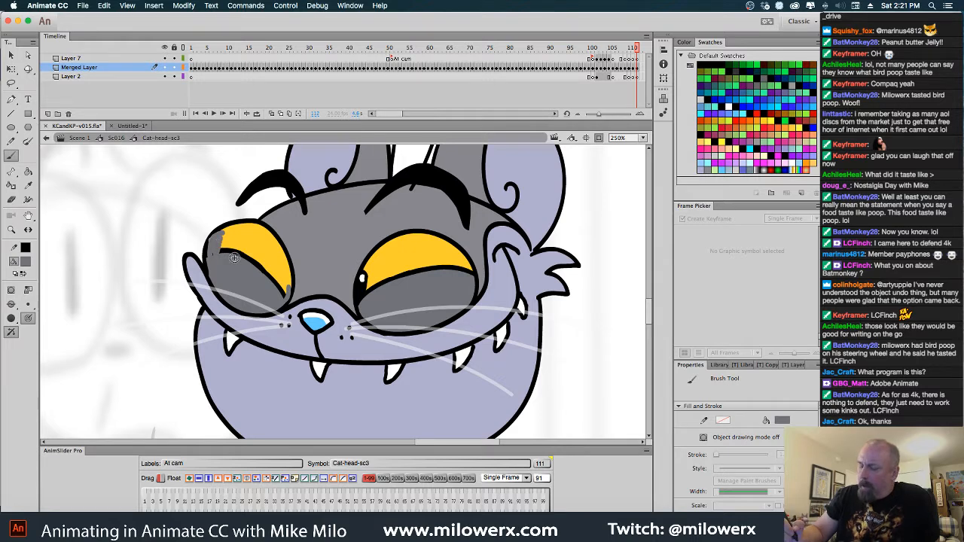
# Fill the left-hand eye's lid line and remaining yellow area with the same eyelid gray
pyautogui.press('k')
pyautogui.click(272, 273)
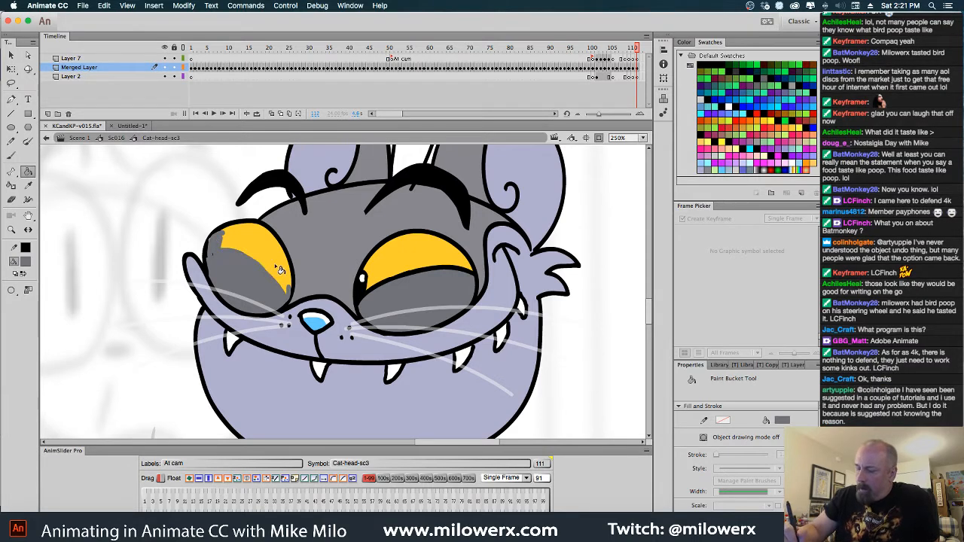
pyautogui.click(255, 244)
# Repaint the left-hand eye's damaged outer outline in black (#000000) with the Brush tool
pyautogui.press('b')
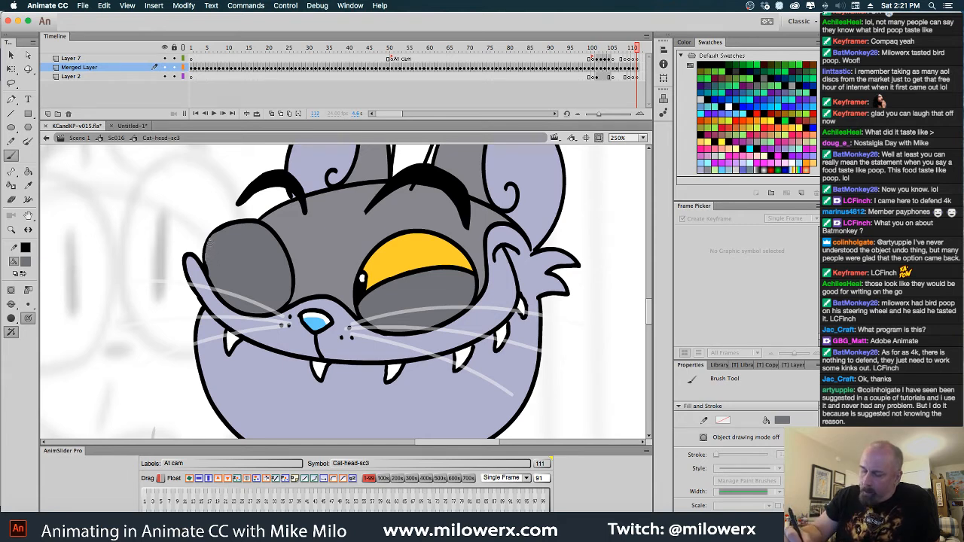
pyautogui.click(27, 263)
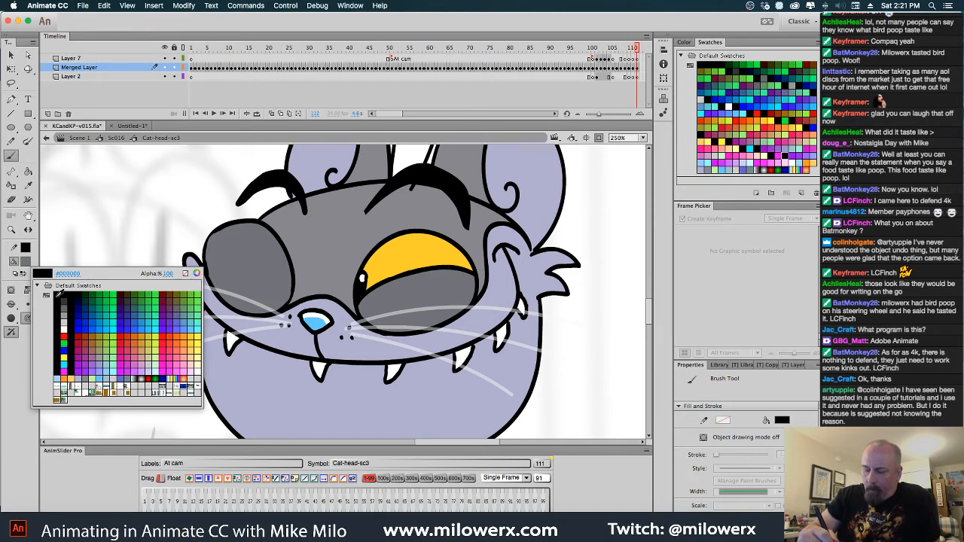
pyautogui.click(58, 293)
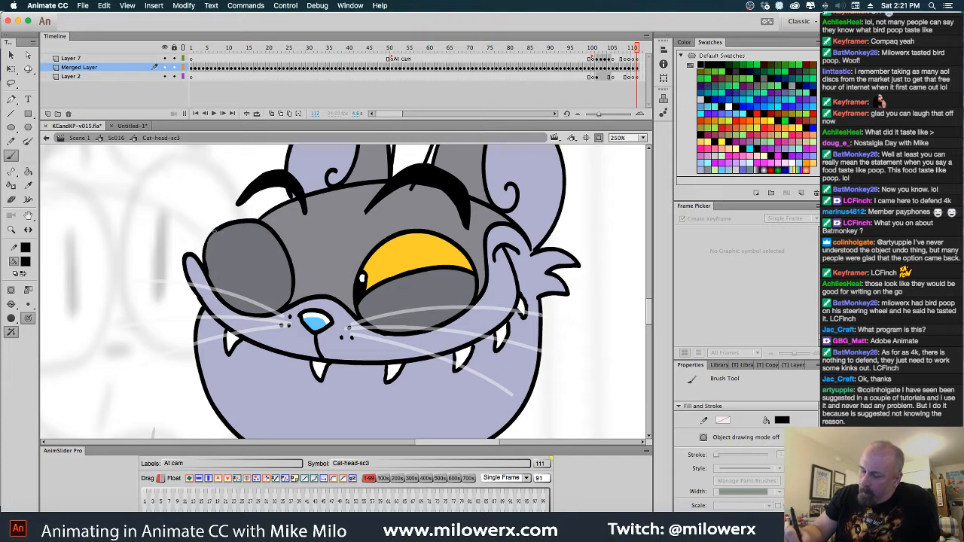
pyautogui.moveTo(208, 246); pyautogui.dragTo(205, 263)
pyautogui.moveTo(210, 227); pyautogui.dragTo(217, 280)
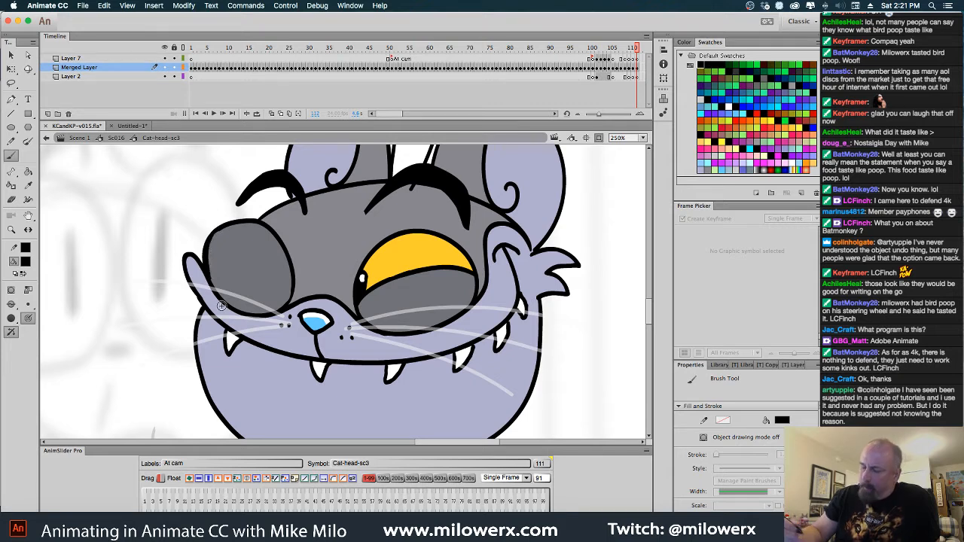
# Sample the eyelid gray and paint over the right-hand eye's pupil and the outer end of its lid line
pyautogui.click(26, 263)
pyautogui.click(409, 286)
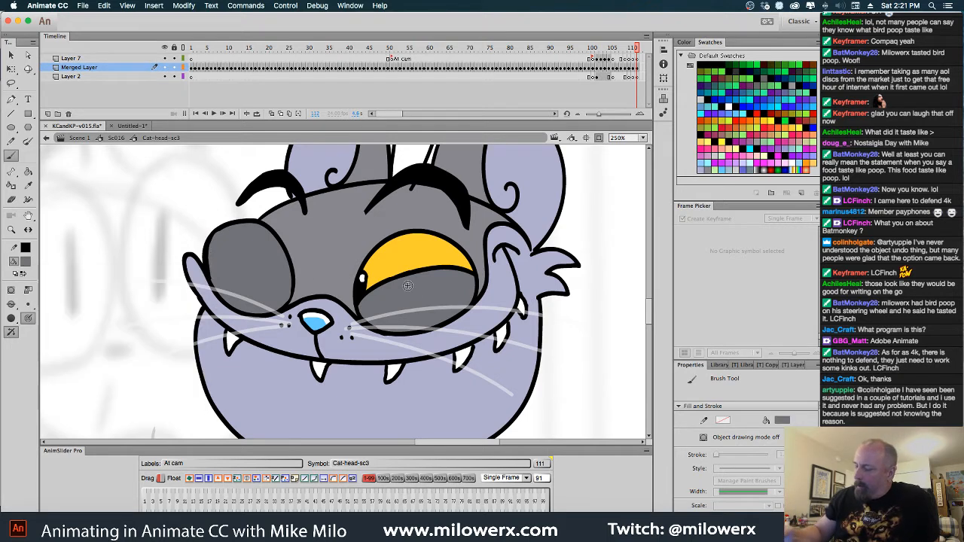
pyautogui.moveTo(362, 303); pyautogui.dragTo(369, 267)
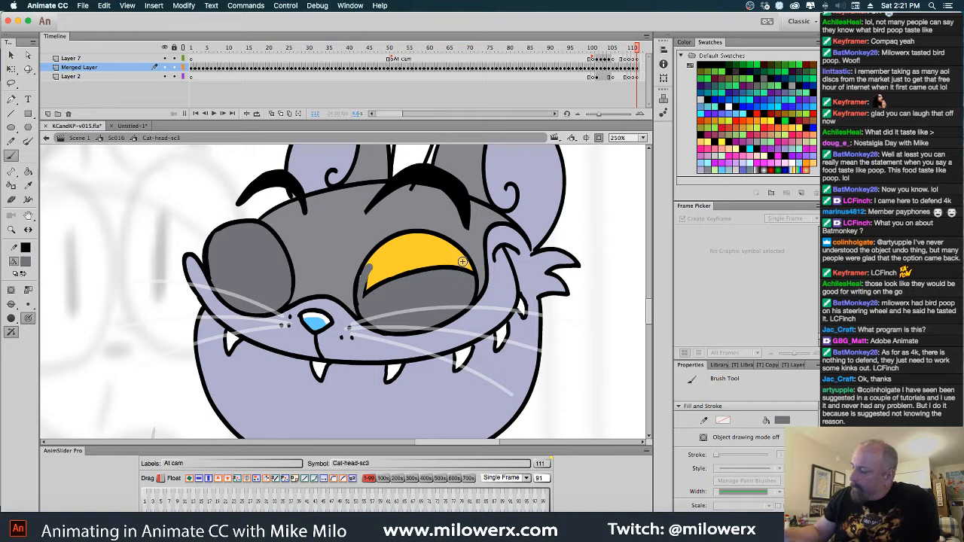
pyautogui.moveTo(464, 262); pyautogui.dragTo(470, 271)
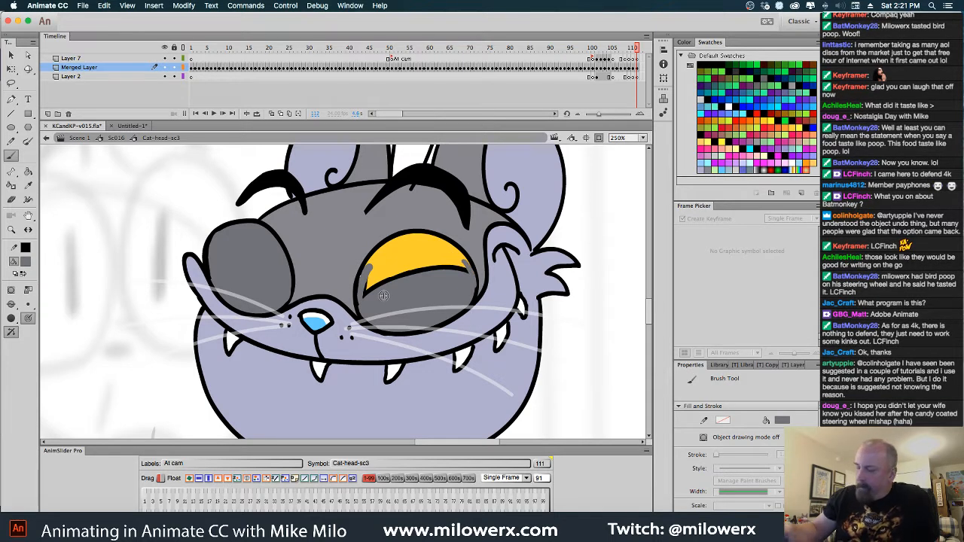
# Restore the outer edge of the right-hand eye's outline with a black brush stroke
pyautogui.click(26, 261)
pyautogui.click(56, 296)
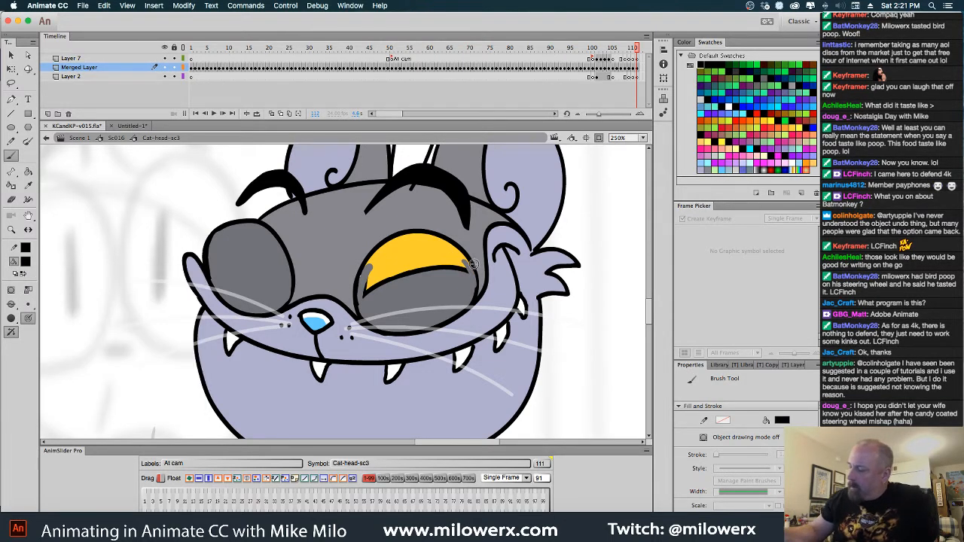
pyautogui.moveTo(468, 259); pyautogui.dragTo(476, 298)
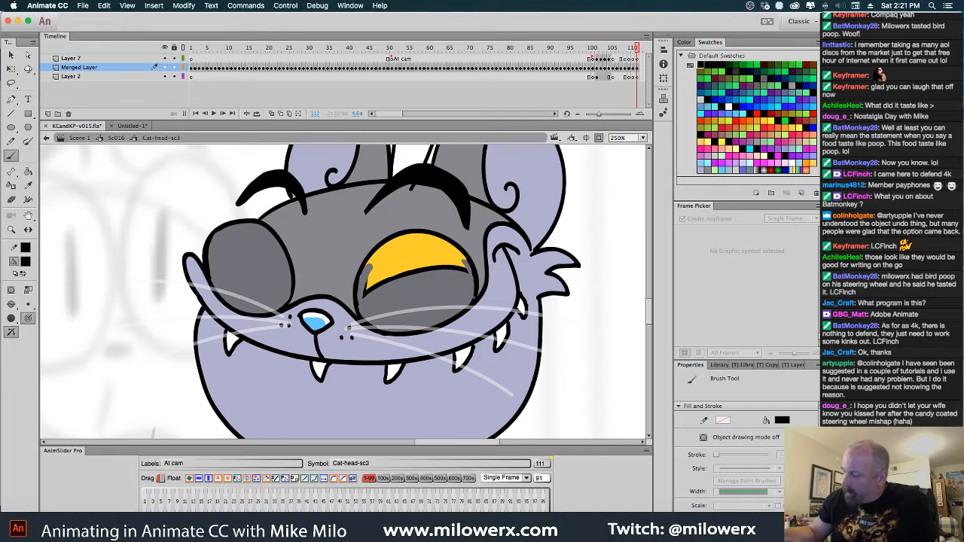
# Fill the right-hand eye's remaining yellow area and lid line with the eyelid gray
pyautogui.click(28, 171)
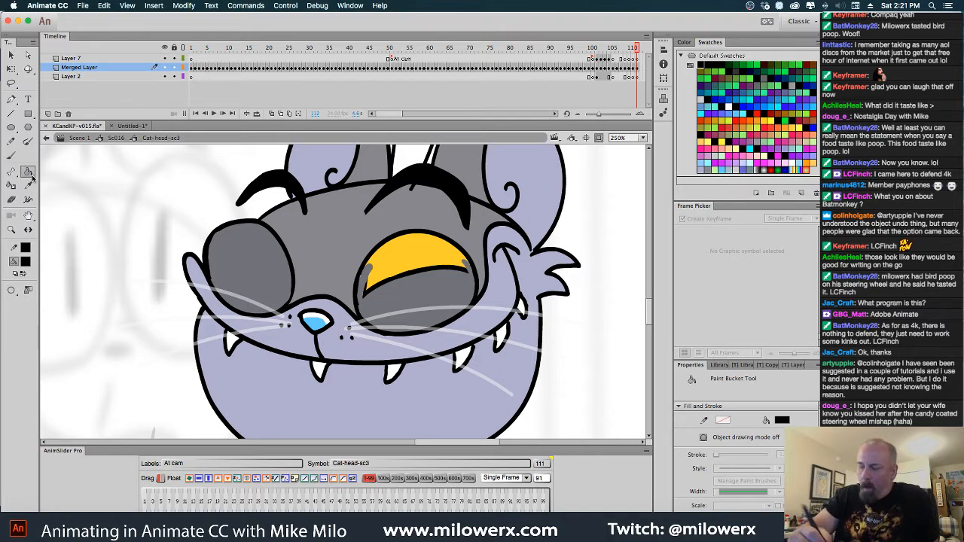
pyautogui.click(435, 272)
pyautogui.press('super+z')
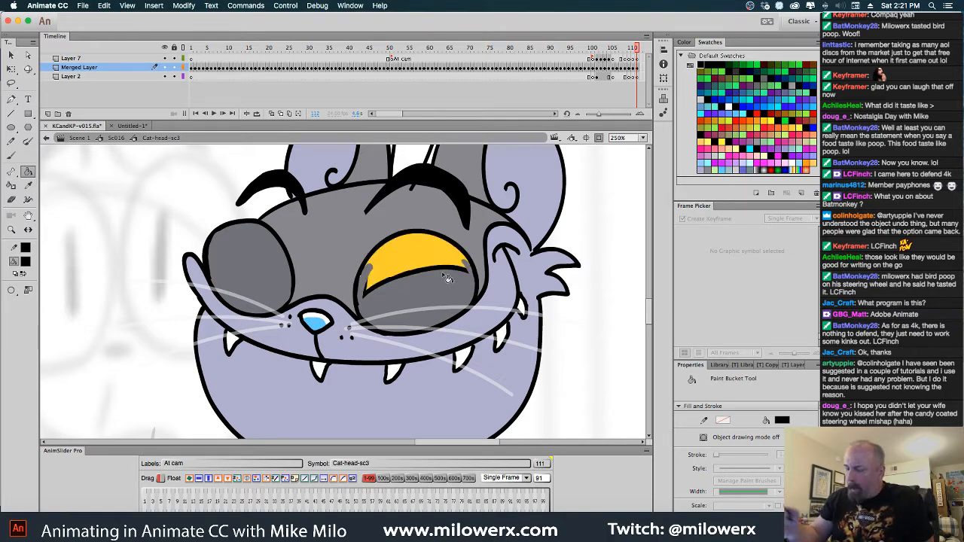
pyautogui.click(26, 262)
pyautogui.click(428, 288)
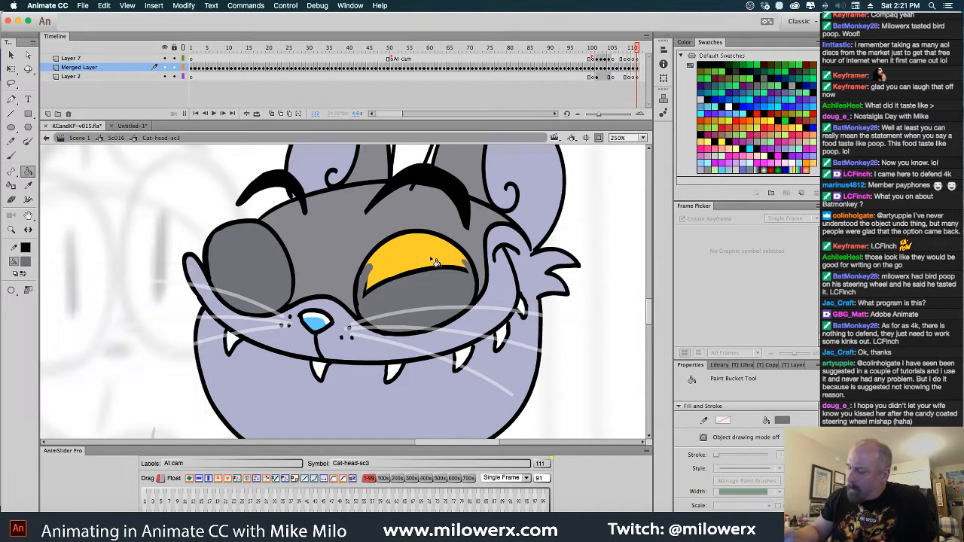
pyautogui.click(444, 271)
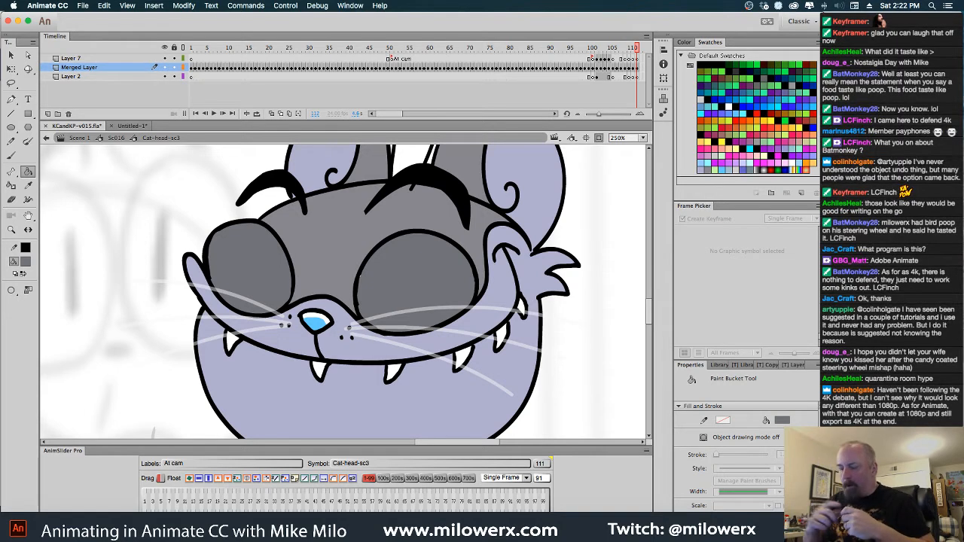
# Draw a curved black closed-eye line across each of the gray cat's eyes with the Brush tool
pyautogui.click(26, 262)
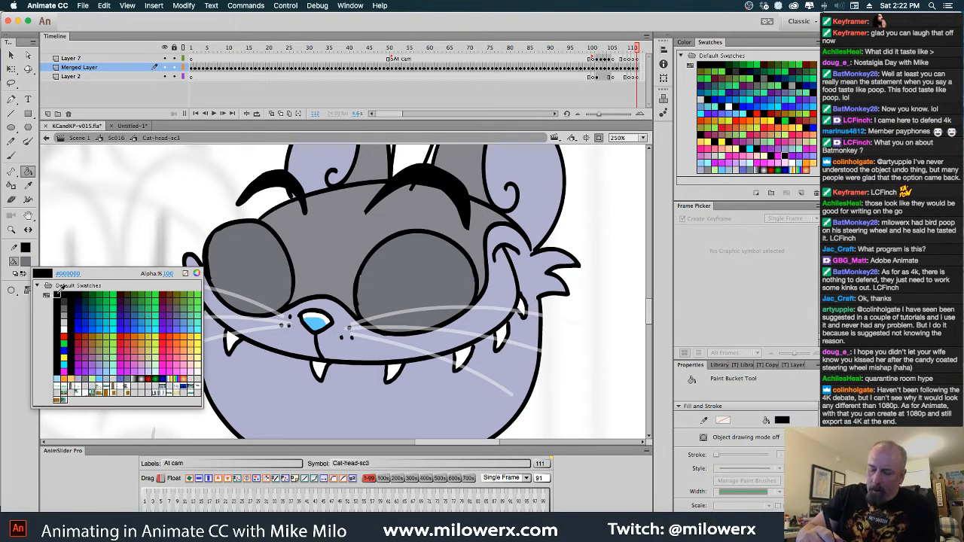
pyautogui.click(61, 291)
pyautogui.click(16, 158)
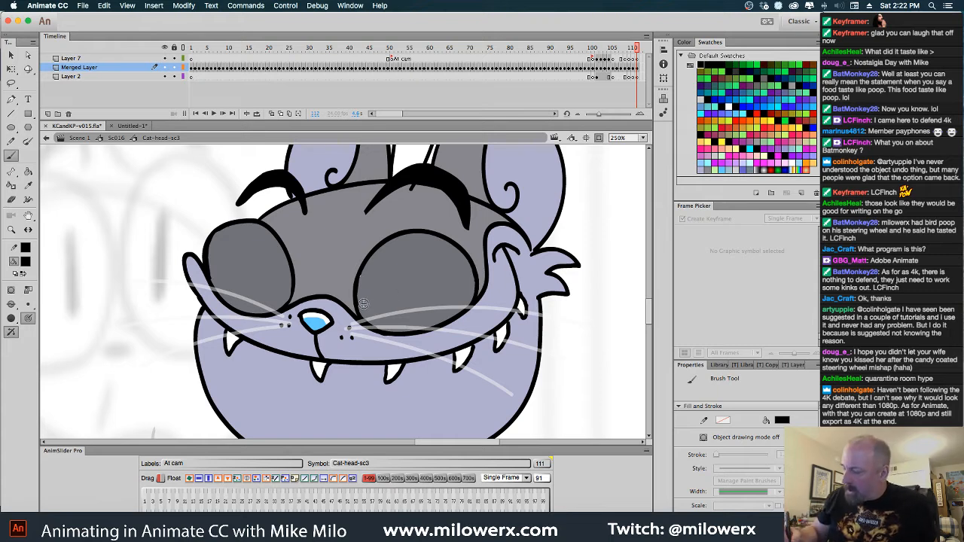
pyautogui.moveTo(361, 301)
pyautogui.mouseDown()
pyautogui.moveTo(419, 267)
pyautogui.moveTo(477, 272)
pyautogui.moveTo(426, 264)
pyautogui.moveTo(358, 309)
pyautogui.mouseUp()
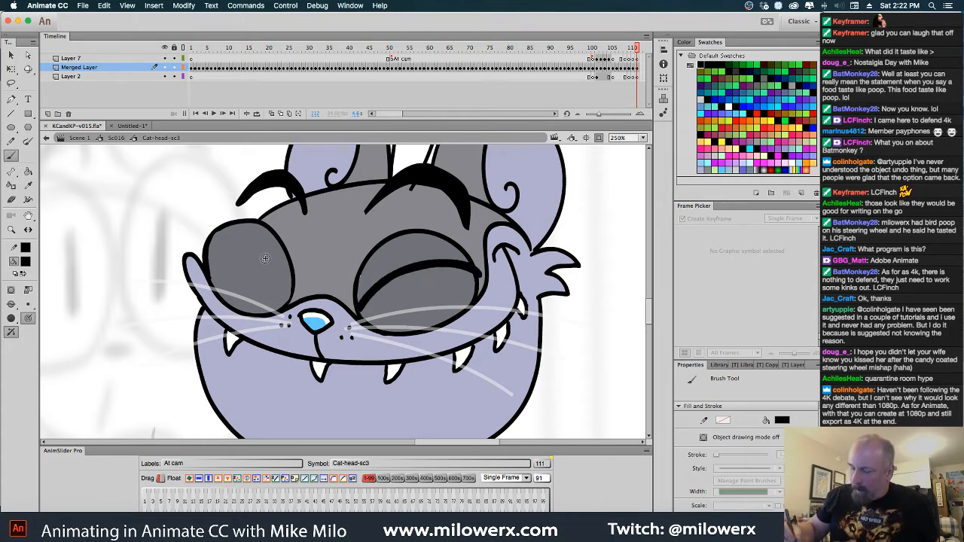
pyautogui.moveTo(215, 241)
pyautogui.mouseDown()
pyautogui.moveTo(256, 261)
pyautogui.moveTo(285, 304)
pyautogui.moveTo(230, 243)
pyautogui.moveTo(207, 240)
pyautogui.moveTo(215, 240)
pyautogui.mouseUp()
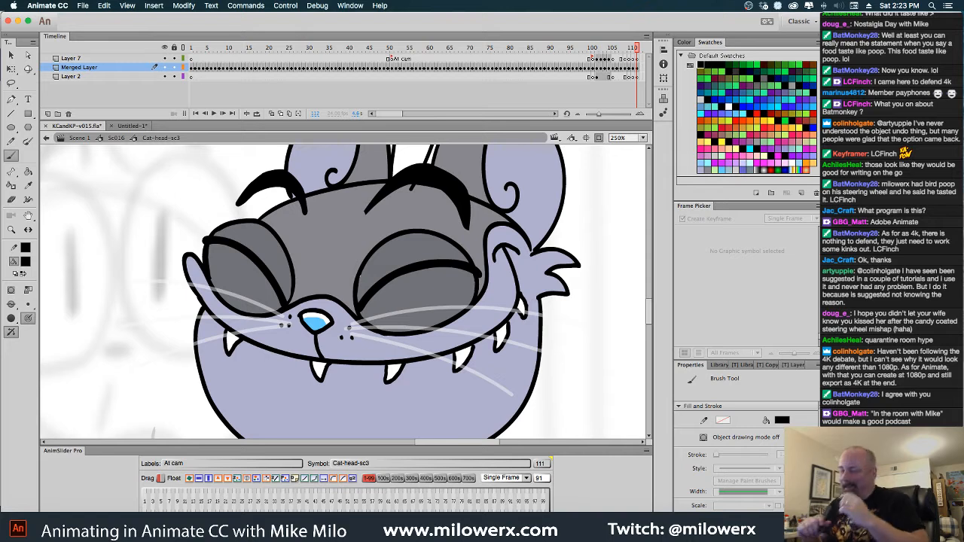
# Return to scene Sc016 and set the gray cat's head to its closed-eye pose, frame 112, at frame 230
pyautogui.press('v')
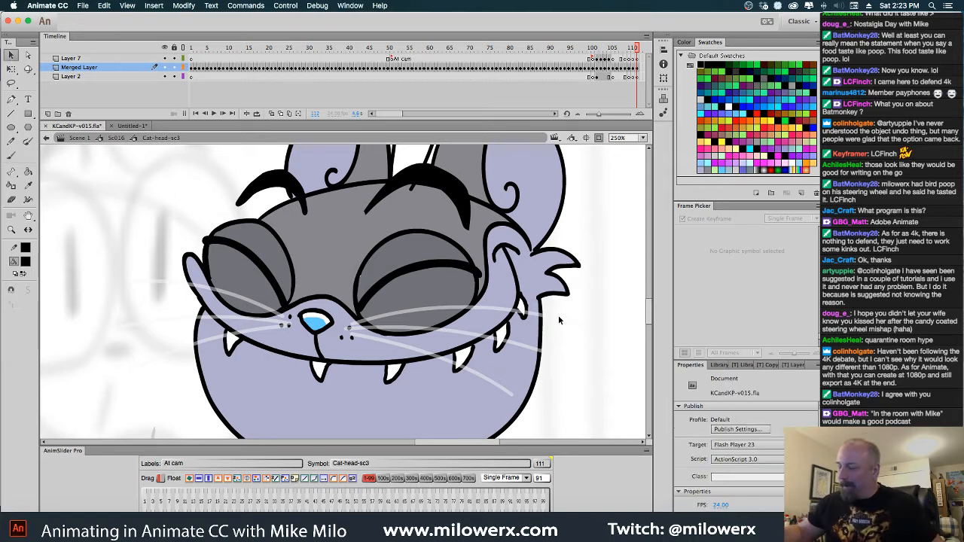
pyautogui.press('super+minus')
pyautogui.moveTo(474, 361); pyautogui.dragTo(494, 358)
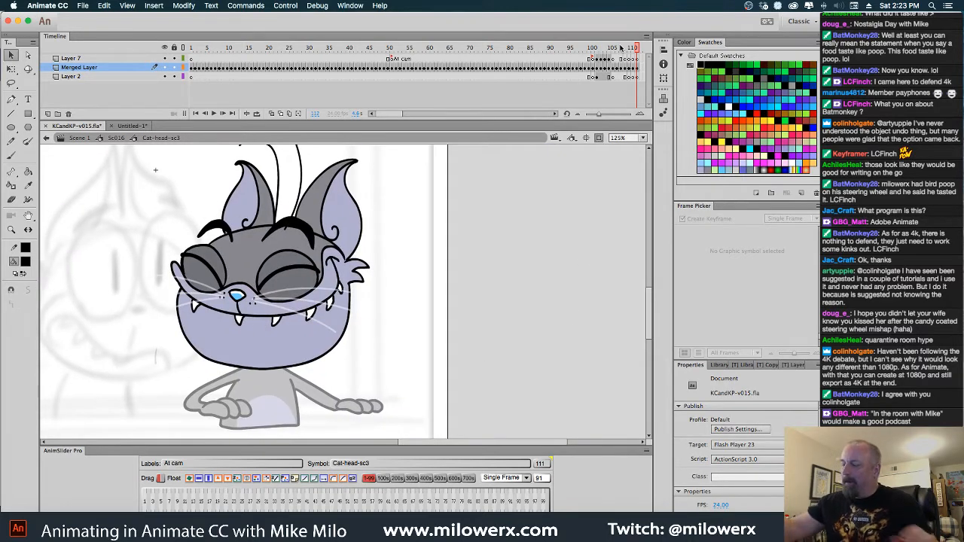
pyautogui.hscroll(5, 614, 60)
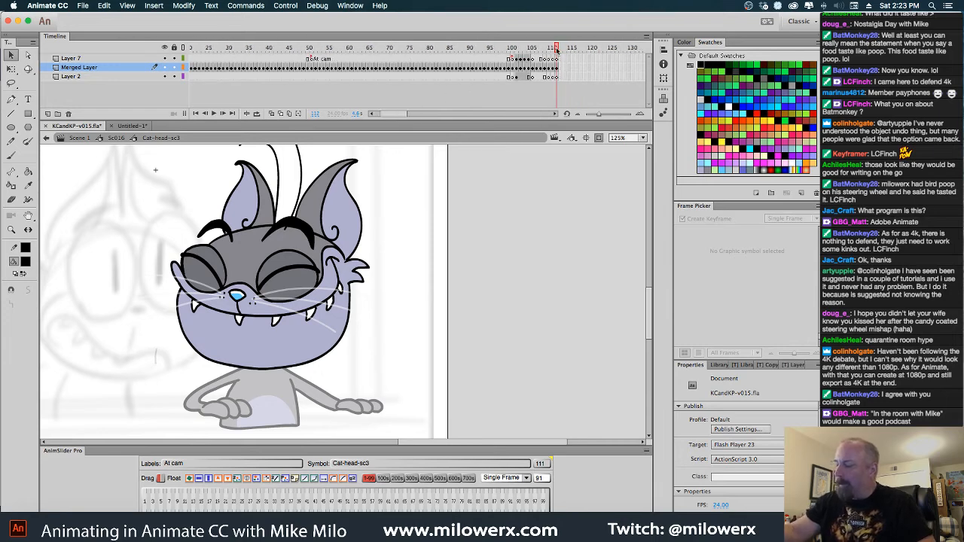
pyautogui.moveTo(557, 49)
pyautogui.mouseDown()
pyautogui.moveTo(546, 51)
pyautogui.moveTo(558, 53)
pyautogui.mouseUp()
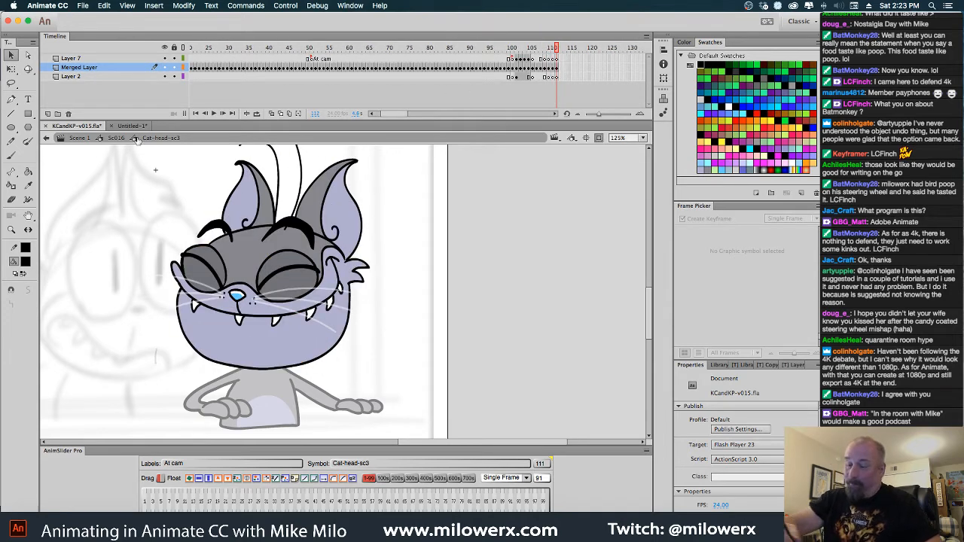
pyautogui.click(117, 138)
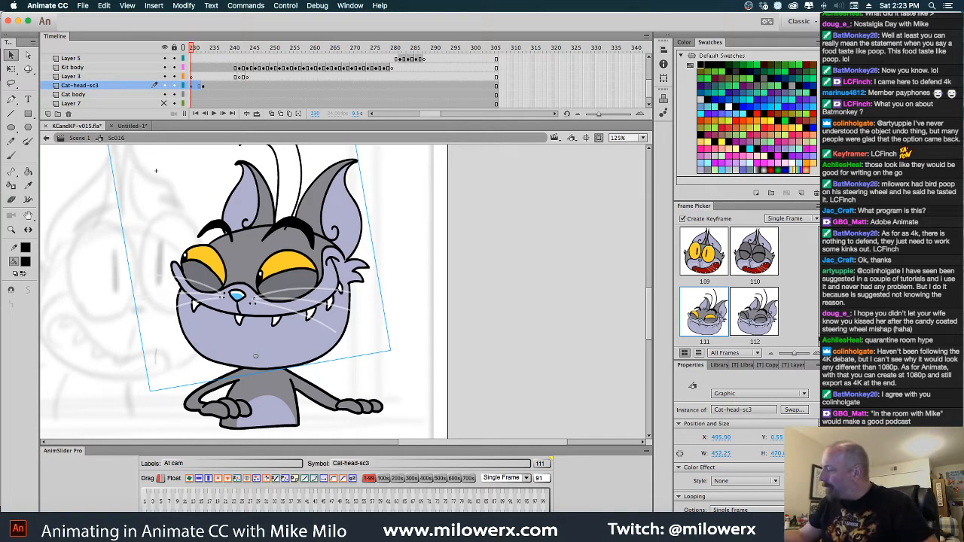
pyautogui.click(770, 336)
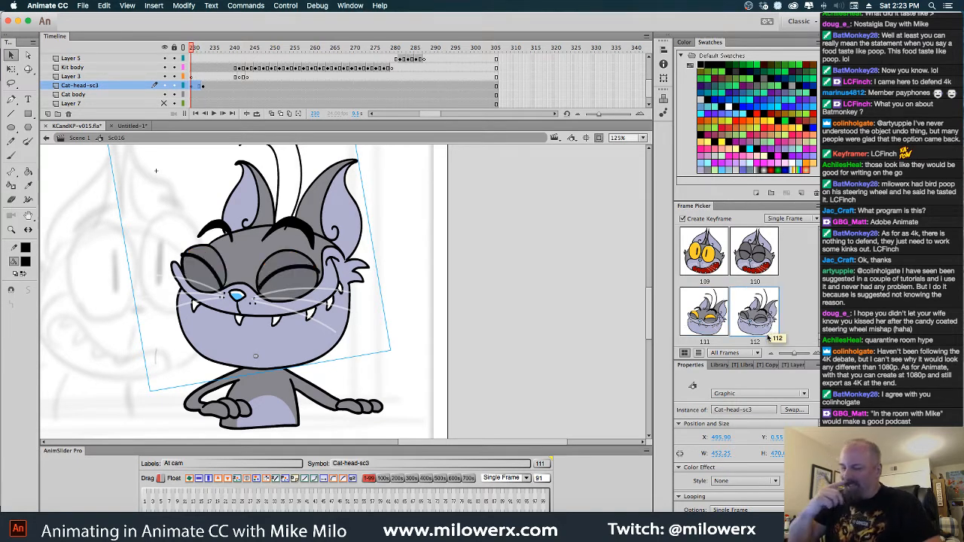
# Squash the gray cat's head slightly from the top to a height of about 457 px with Free Transform
pyautogui.press('q')
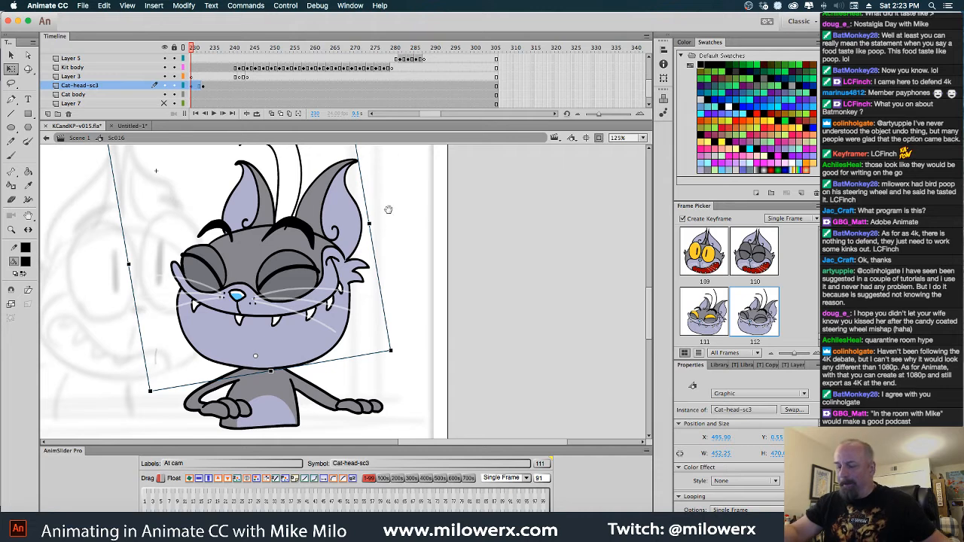
pyautogui.moveTo(388, 210); pyautogui.dragTo(460, 250)
pyautogui.moveTo(289, 153); pyautogui.dragTo(290, 162)
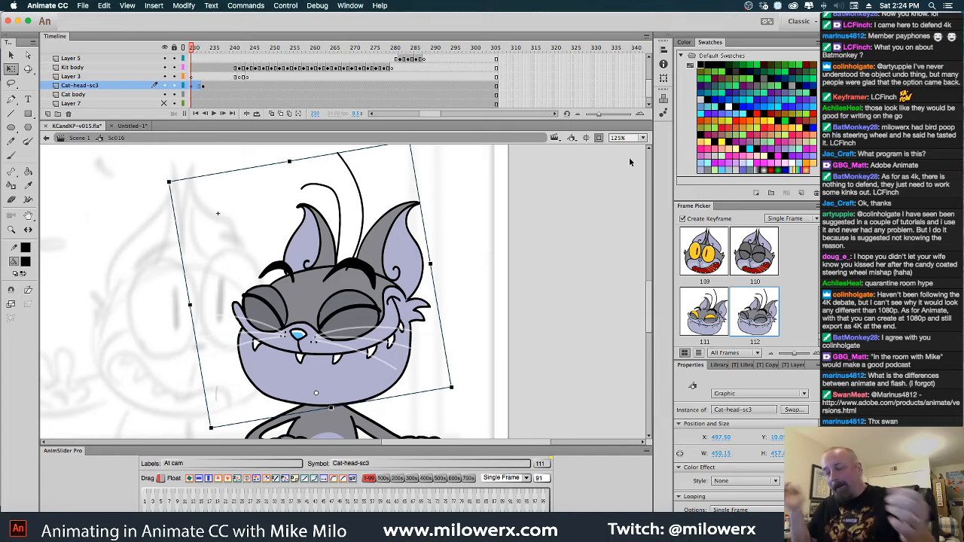
# Set the gray cat's head to its At cam laughing pose, frame 101, at frame 242 and shift it slightly right over the body
pyautogui.click(373, 114)
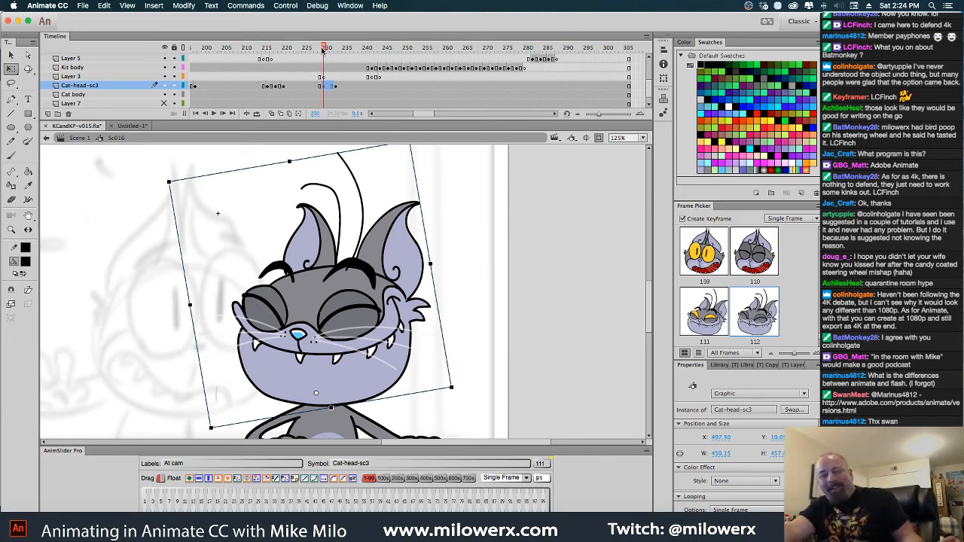
pyautogui.moveTo(322, 50); pyautogui.dragTo(374, 90)
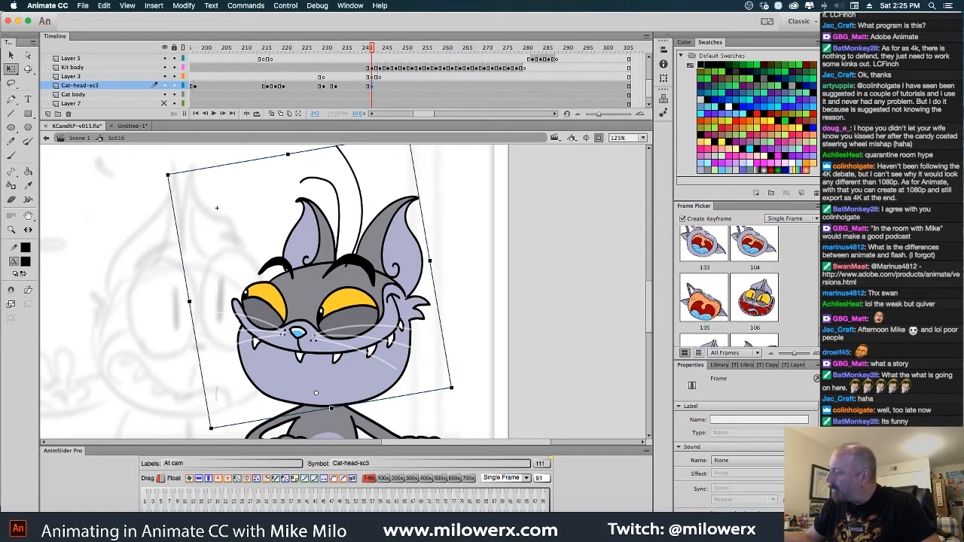
pyautogui.scroll(5, 730, 286)
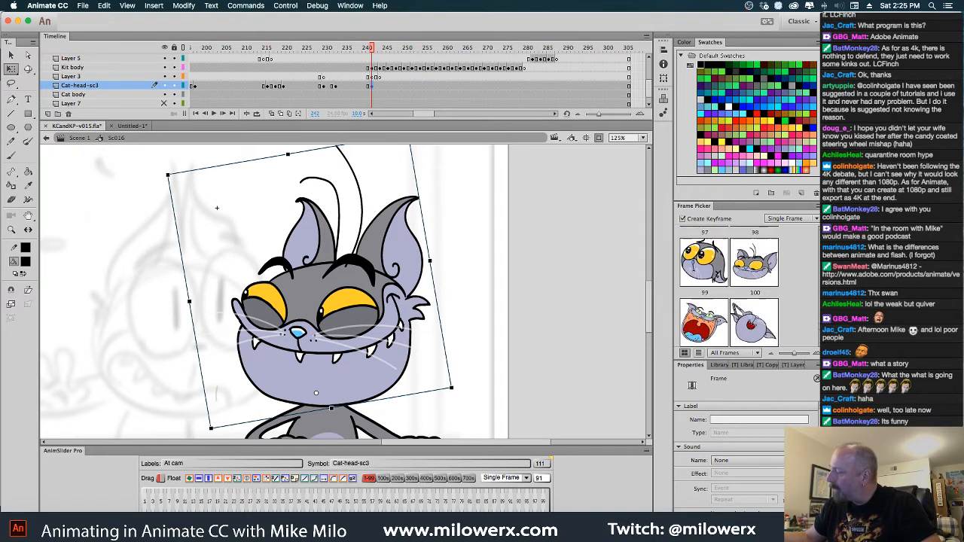
pyautogui.scroll(-2, 729, 286)
pyautogui.click(704, 312)
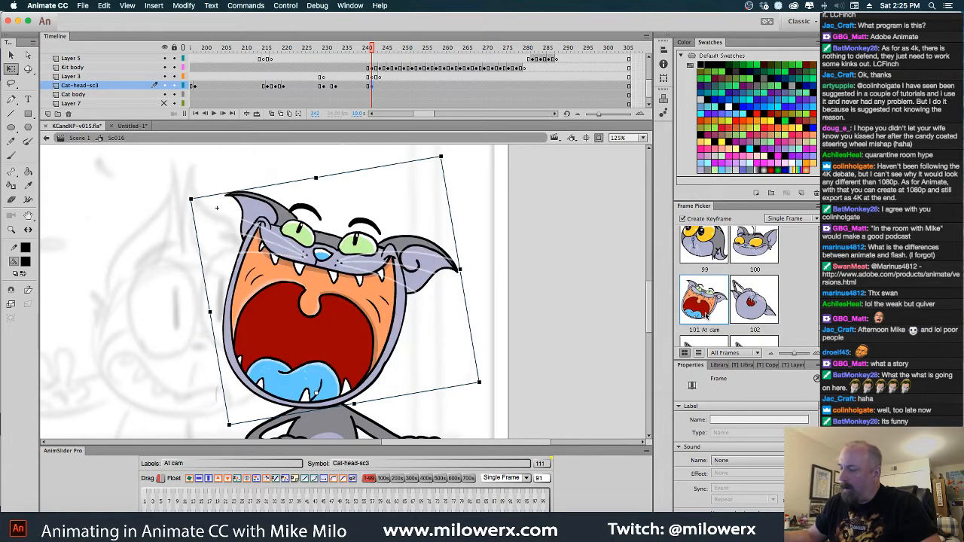
pyautogui.moveTo(376, 294); pyautogui.dragTo(404, 297)
# Review the change into the laughing pose between frames 238 and 242 with both cats in view
pyautogui.moveTo(371, 51)
pyautogui.mouseDown()
pyautogui.moveTo(294, 61)
pyautogui.moveTo(402, 69)
pyautogui.moveTo(343, 74)
pyautogui.moveTo(366, 78)
pyautogui.moveTo(362, 52)
pyautogui.mouseUp()
pyautogui.click(360, 50)
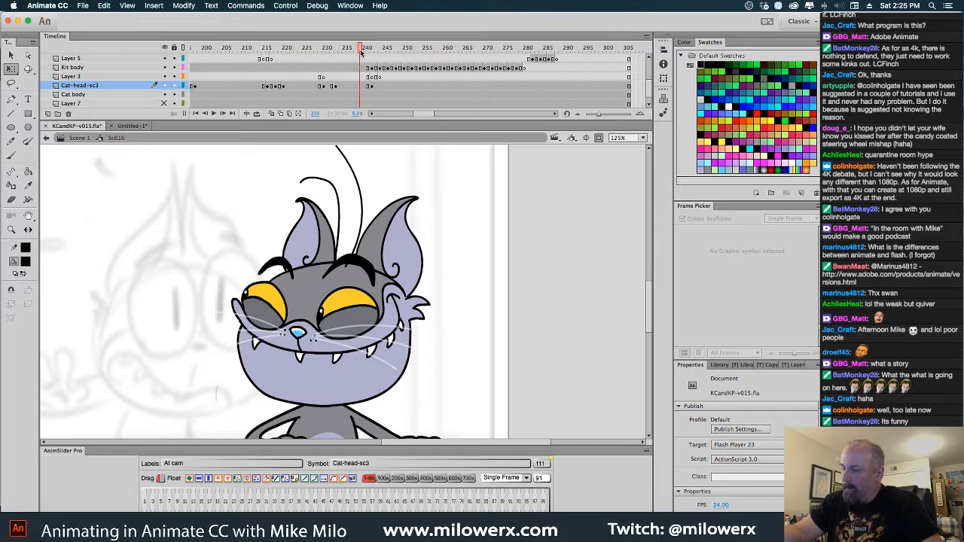
pyautogui.hscroll(-5, 423, 119)
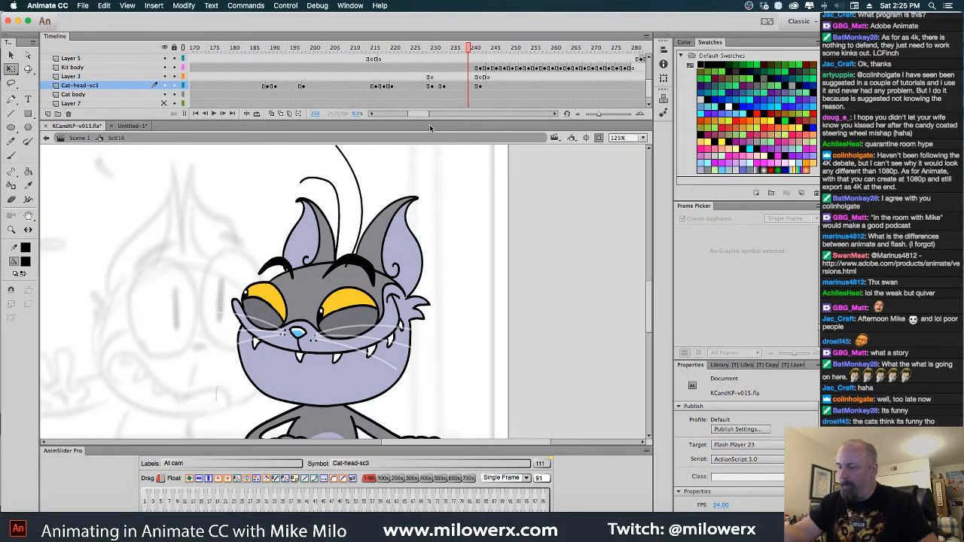
pyautogui.press('super+minus')
pyautogui.moveTo(458, 183); pyautogui.dragTo(633, 190)
pyautogui.moveTo(470, 50)
pyautogui.mouseDown()
pyautogui.moveTo(488, 51)
pyautogui.moveTo(480, 55)
pyautogui.mouseUp()
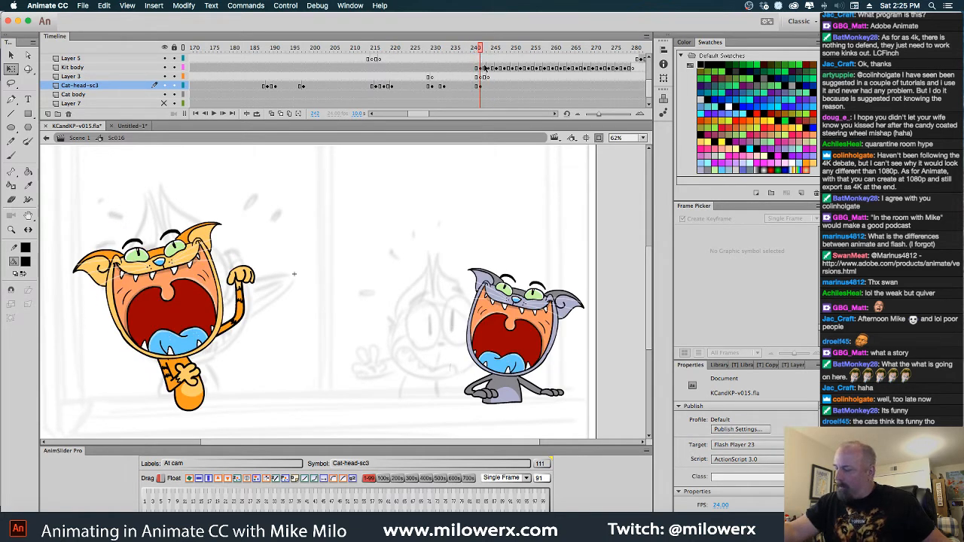
pyautogui.moveTo(549, 265); pyautogui.dragTo(516, 238)
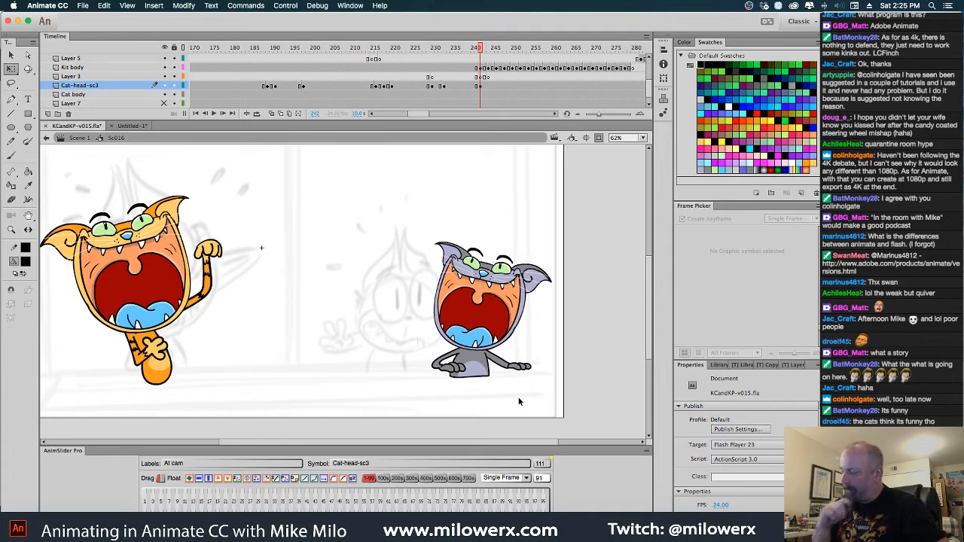
# Fill both of the gray cat's paws with lavender #AFAFCE inside the Cat body front symbol, and return to Sc016
pyautogui.press('super+equal')
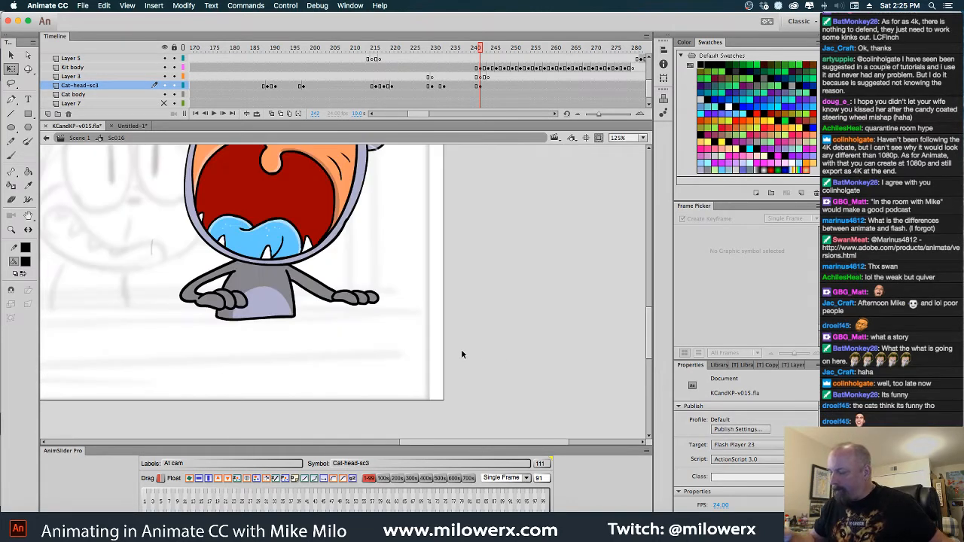
pyautogui.click(376, 300)
pyautogui.doubleClick(384, 296)
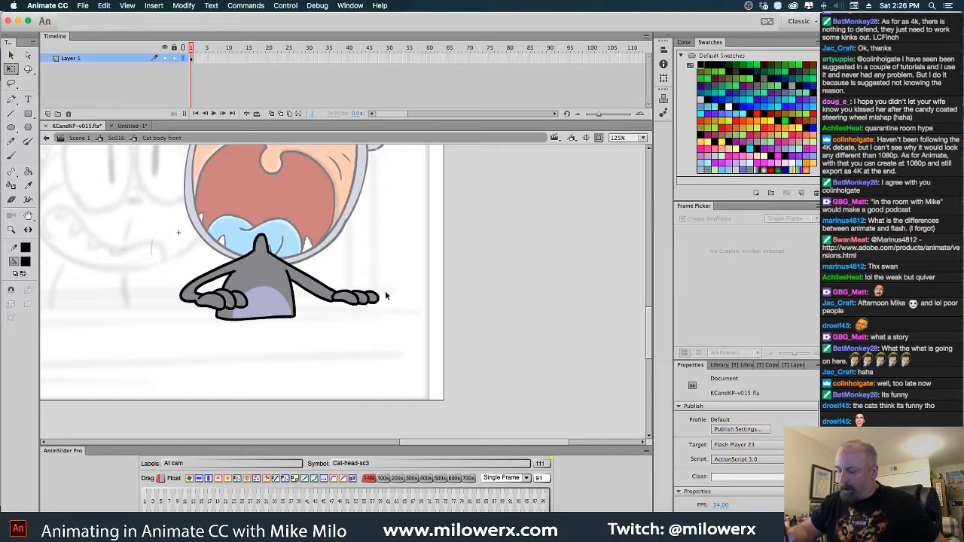
pyautogui.click(25, 261)
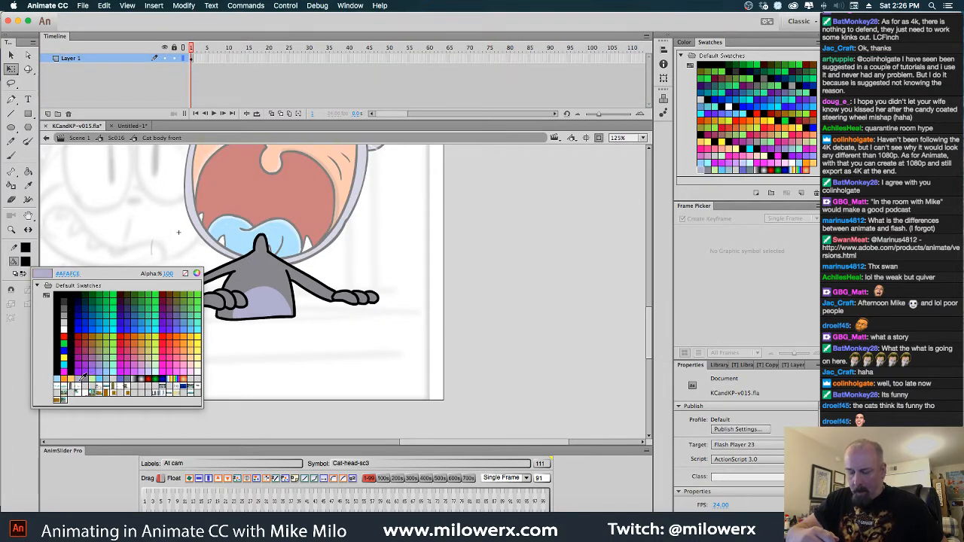
pyautogui.click(83, 374)
pyautogui.click(28, 172)
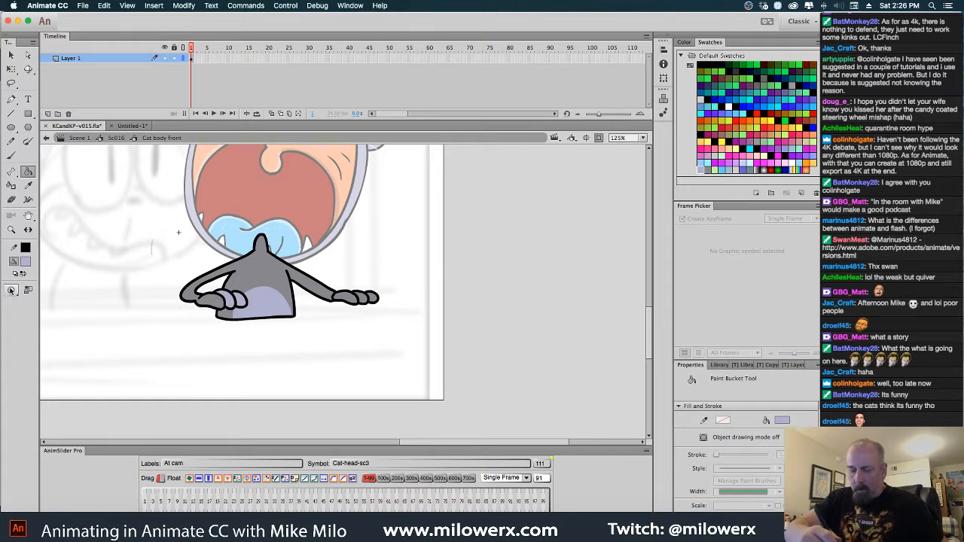
pyautogui.click(11, 290)
pyautogui.click(59, 311)
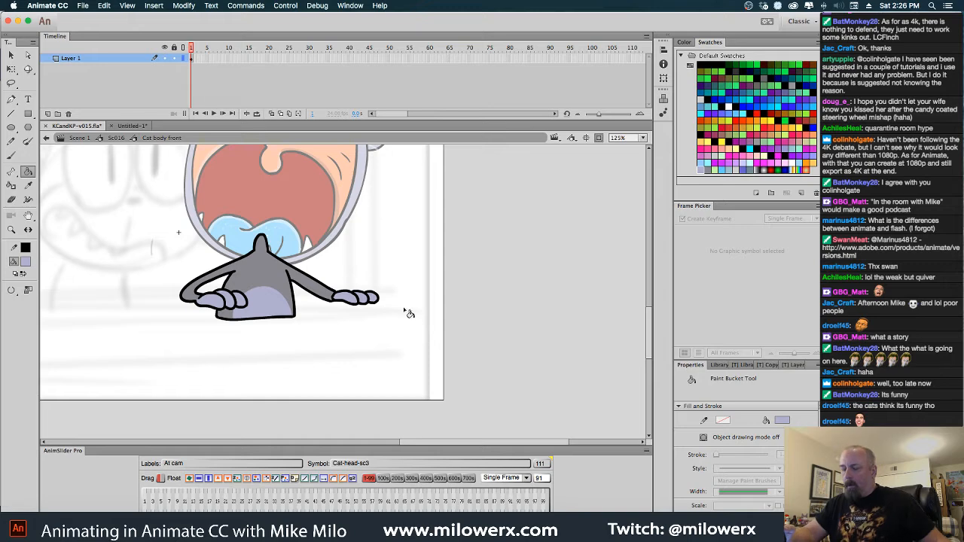
pyautogui.click(123, 141)
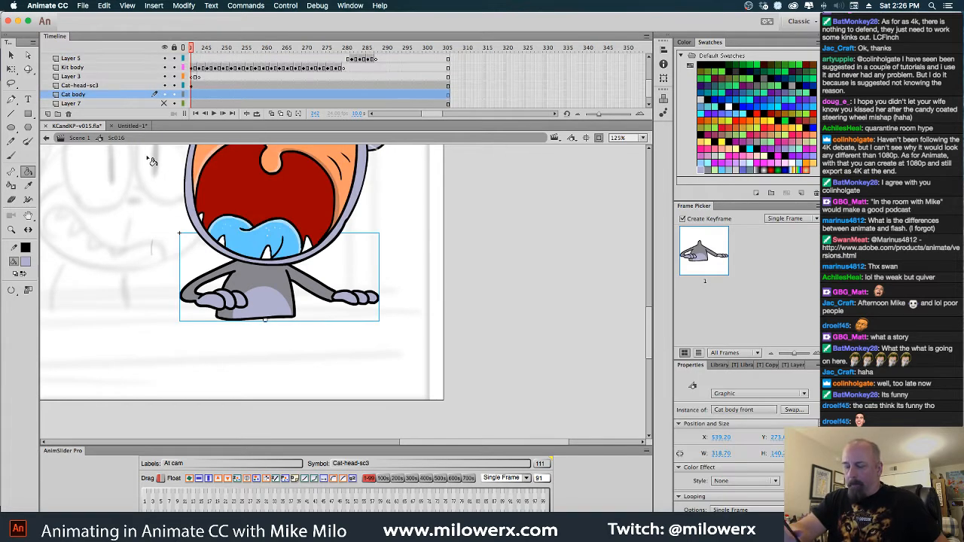
# Copy the orange cat's body animation frames from frame 242 to 279 on the Kit body layer
pyautogui.scroll(-3, 426, 336)
pyautogui.moveTo(516, 357); pyautogui.dragTo(528, 358)
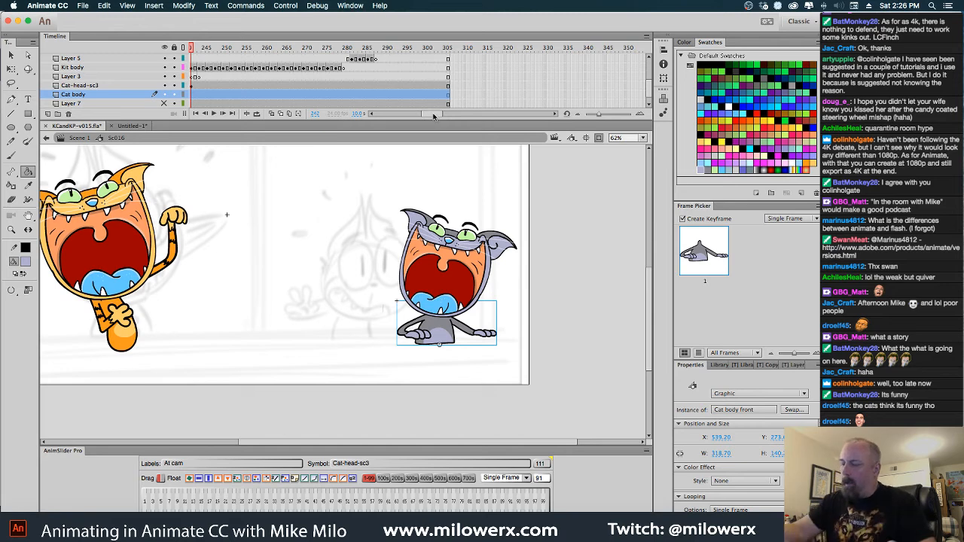
pyautogui.hscroll(-5, 425, 112)
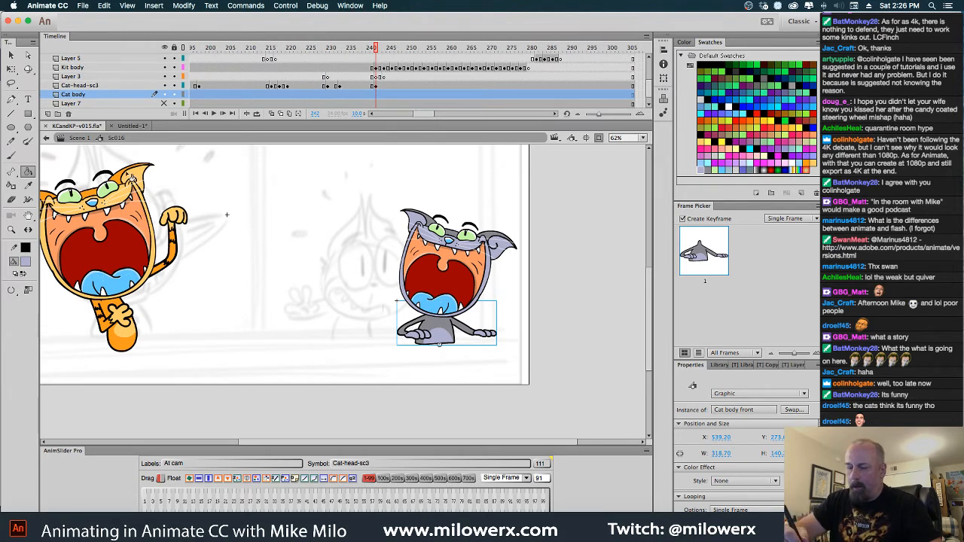
pyautogui.click(11, 56)
pyautogui.click(182, 221)
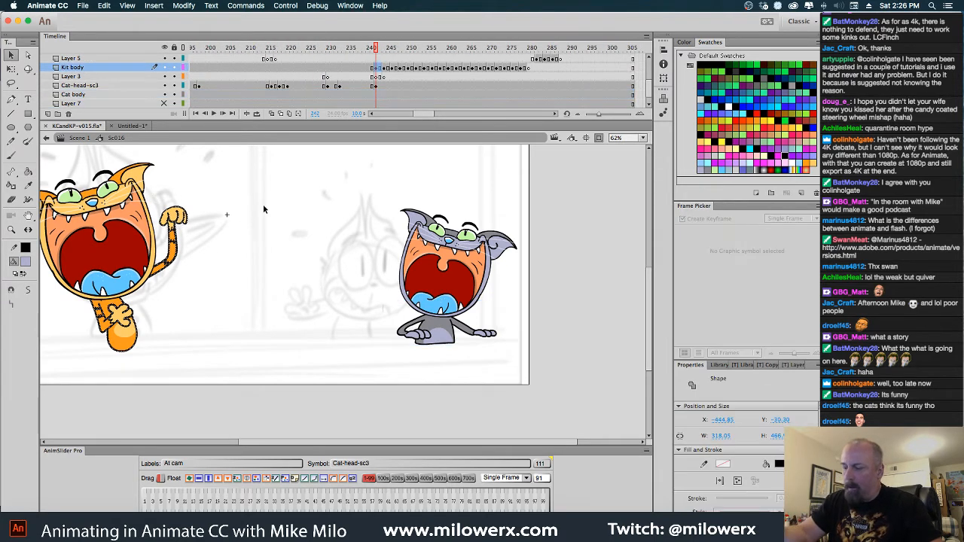
pyautogui.click(376, 69)
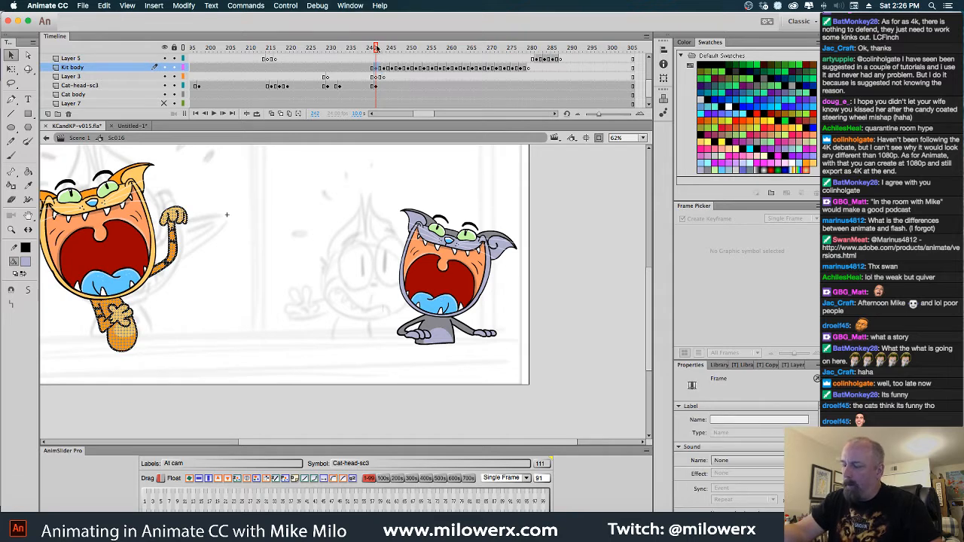
pyautogui.moveTo(376, 48); pyautogui.dragTo(385, 68)
pyautogui.click(378, 69)
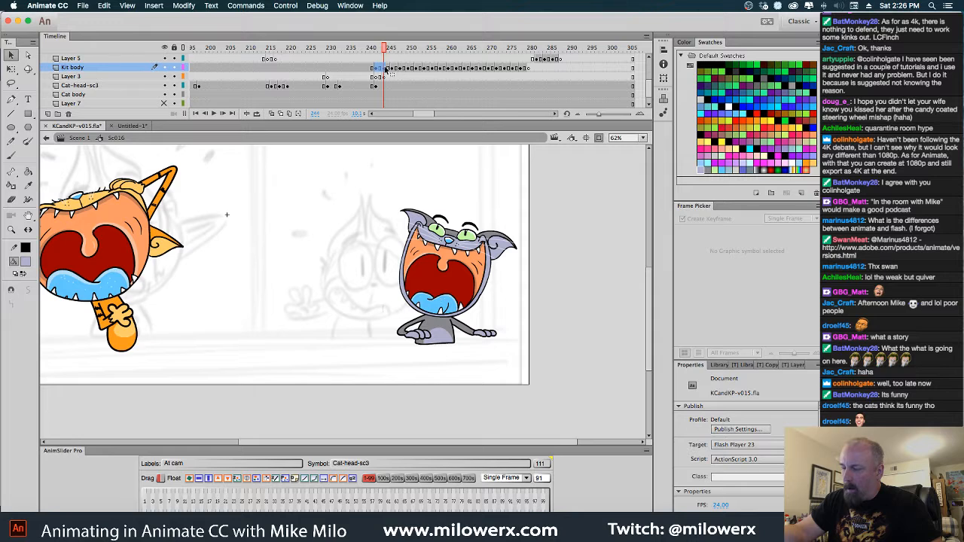
pyautogui.click(384, 49)
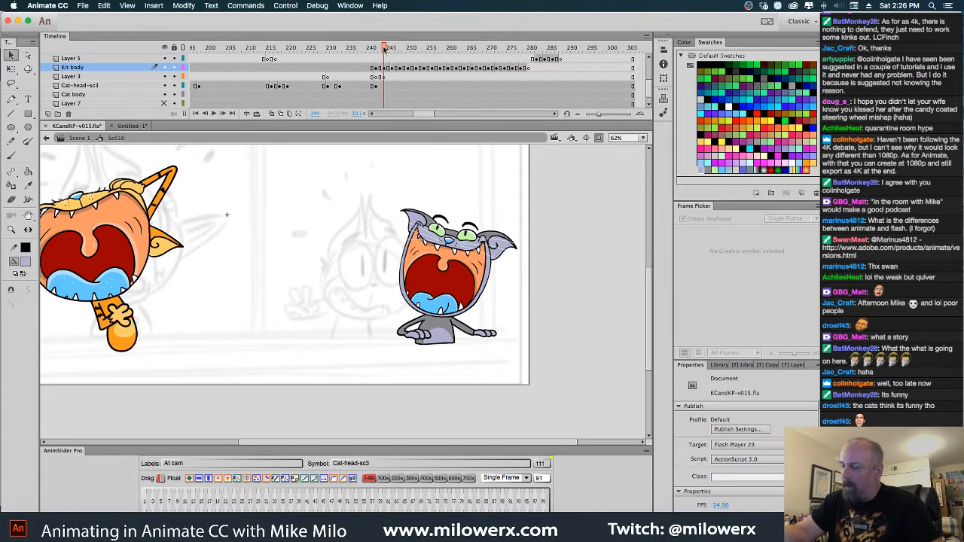
pyautogui.moveTo(377, 68); pyautogui.dragTo(526, 69)
pyautogui.rightClick(526, 70)
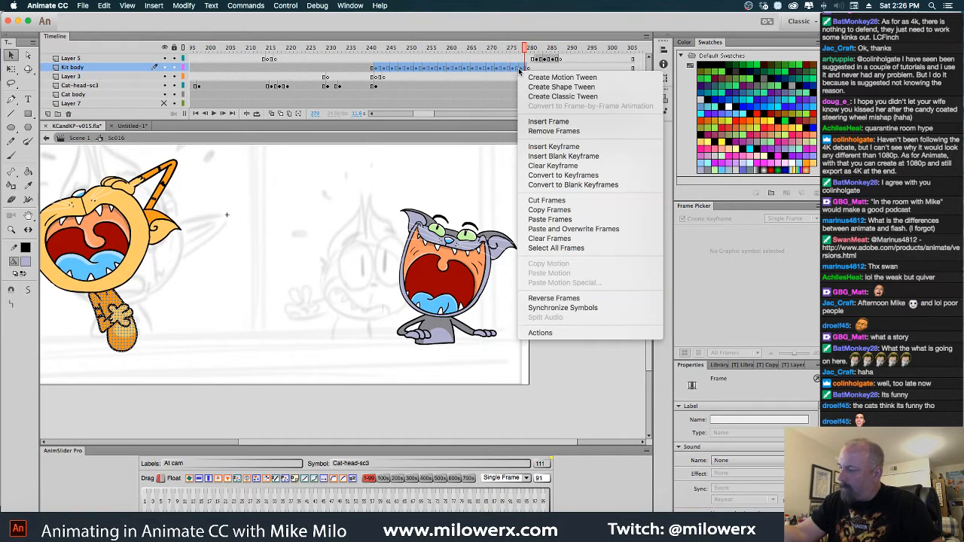
pyautogui.click(561, 210)
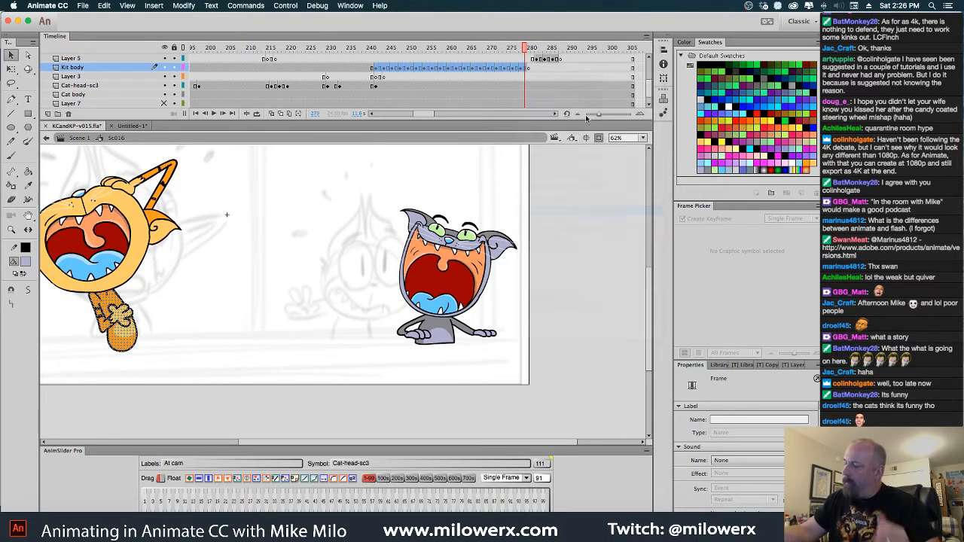
# Paste the copied body frames into the Cat body layer at frame 242
pyautogui.click(446, 333)
pyautogui.click(379, 96)
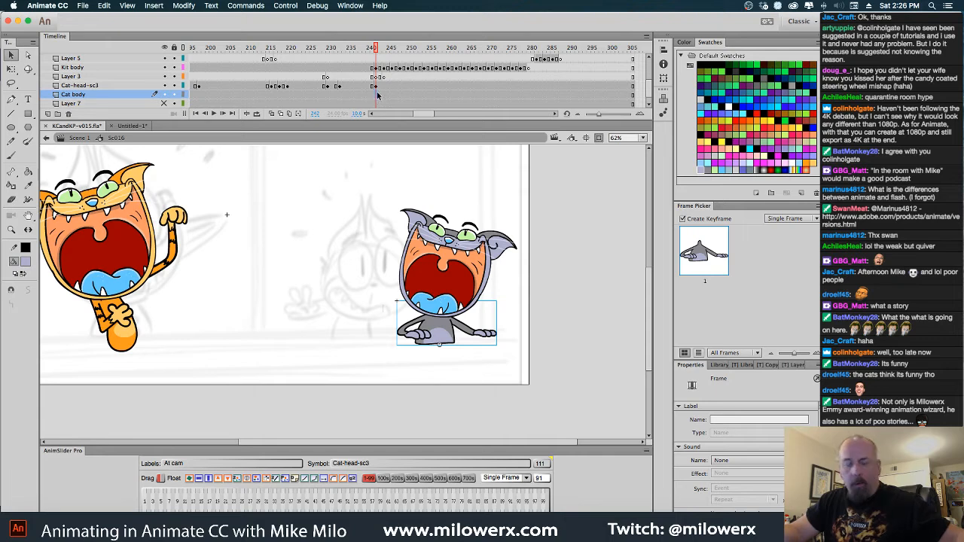
pyautogui.click(376, 95)
pyautogui.rightClick(376, 97)
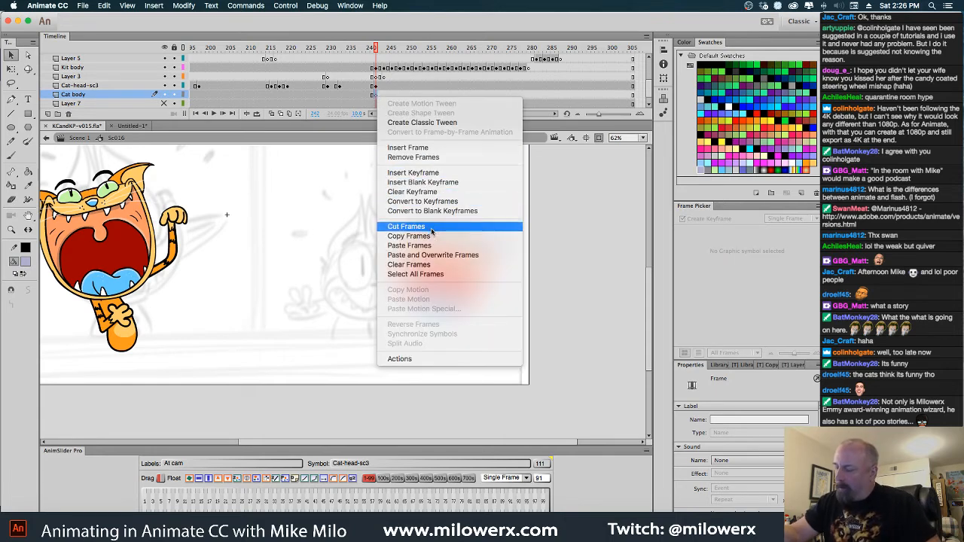
pyautogui.click(443, 248)
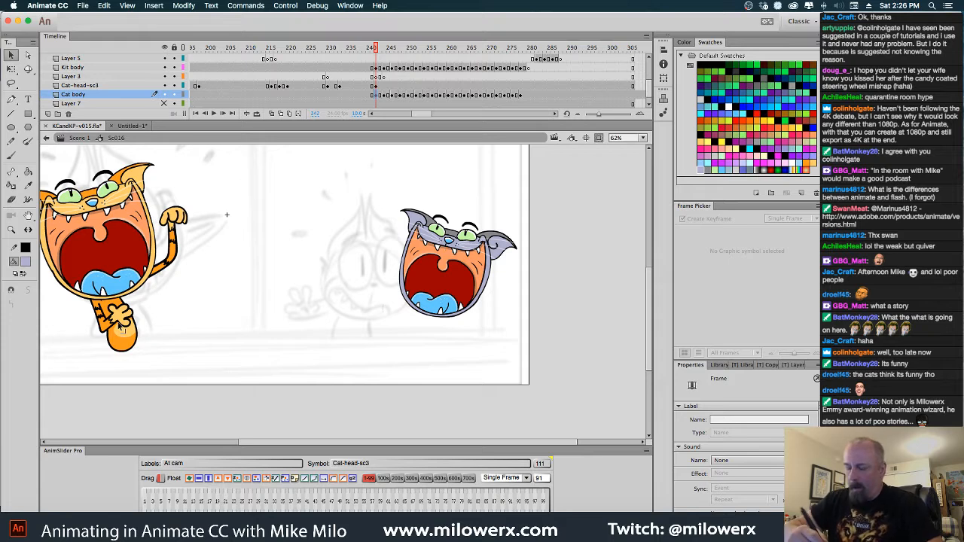
# Hide the Kit body layer, select the pasted Cat body frames through frame 278, and lock all layers except Cat body
pyautogui.click(127, 336)
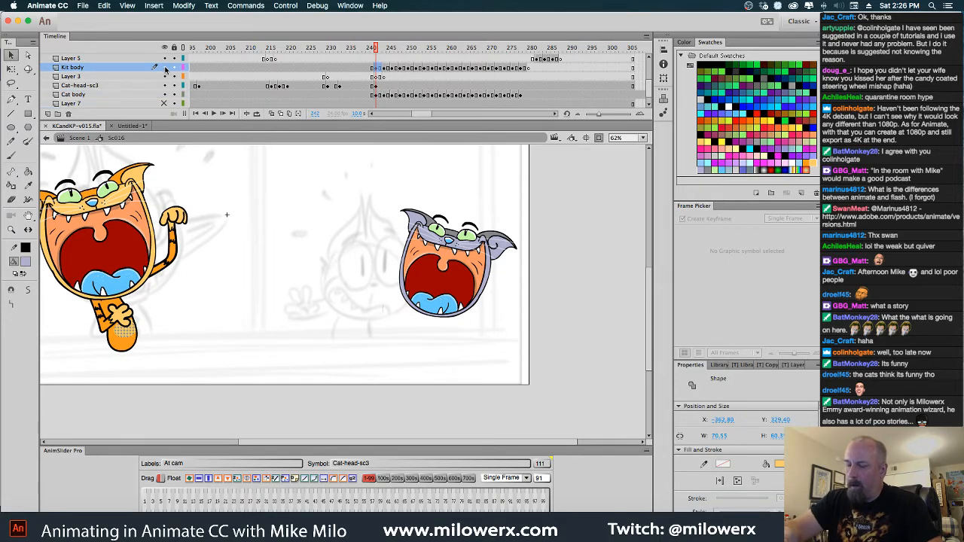
pyautogui.click(166, 67)
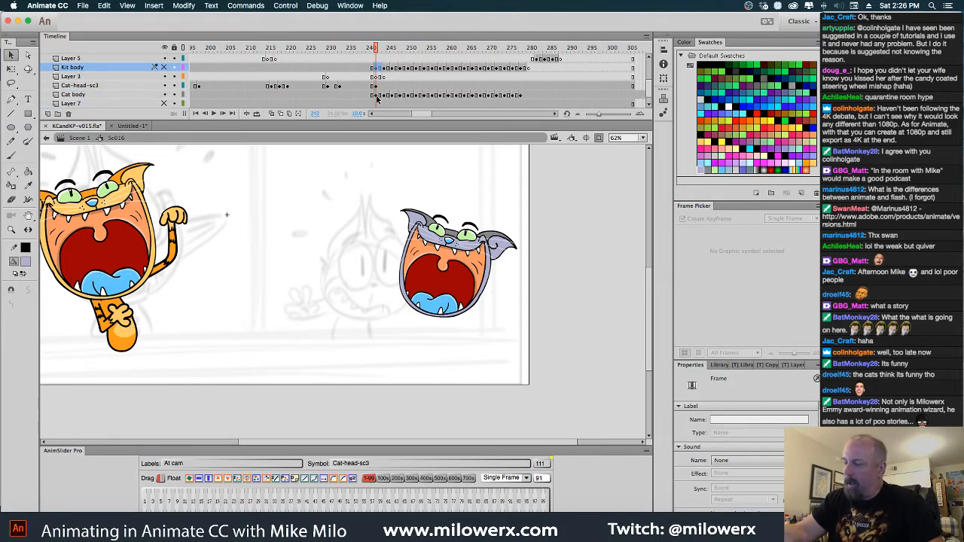
pyautogui.moveTo(374, 96); pyautogui.dragTo(522, 96)
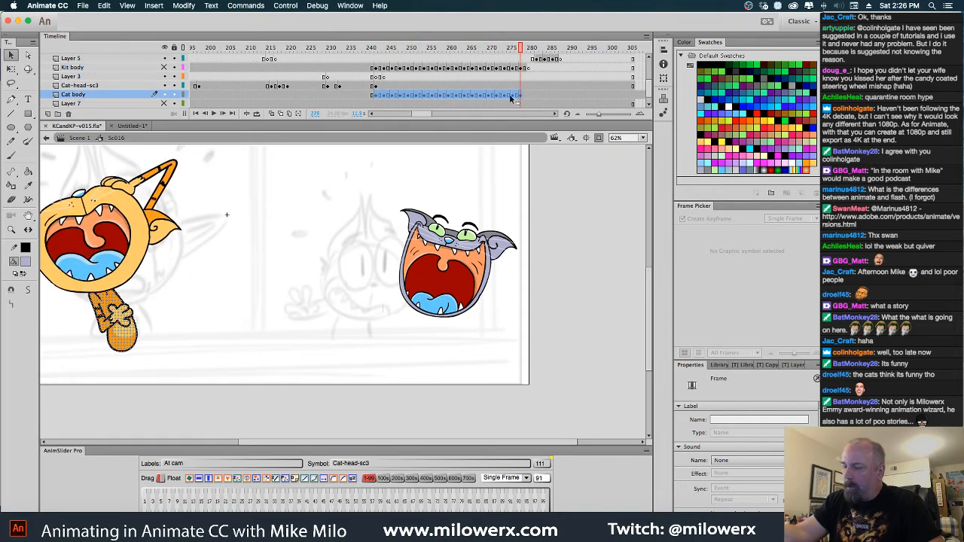
pyautogui.click(177, 95)
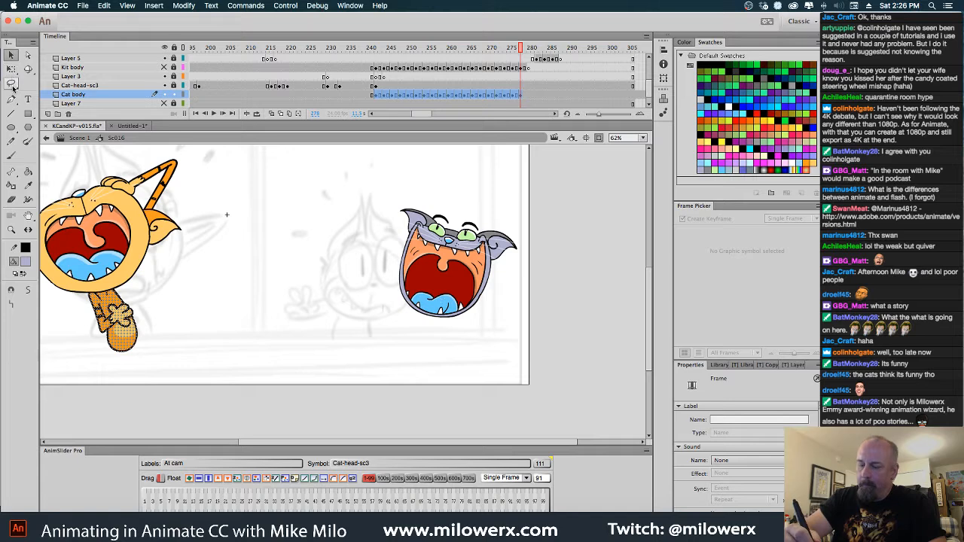
# Enable Edit Multiple Frames and extend its range over all the pasted Cat body frames, with the Lasso tool active
pyautogui.click(14, 87)
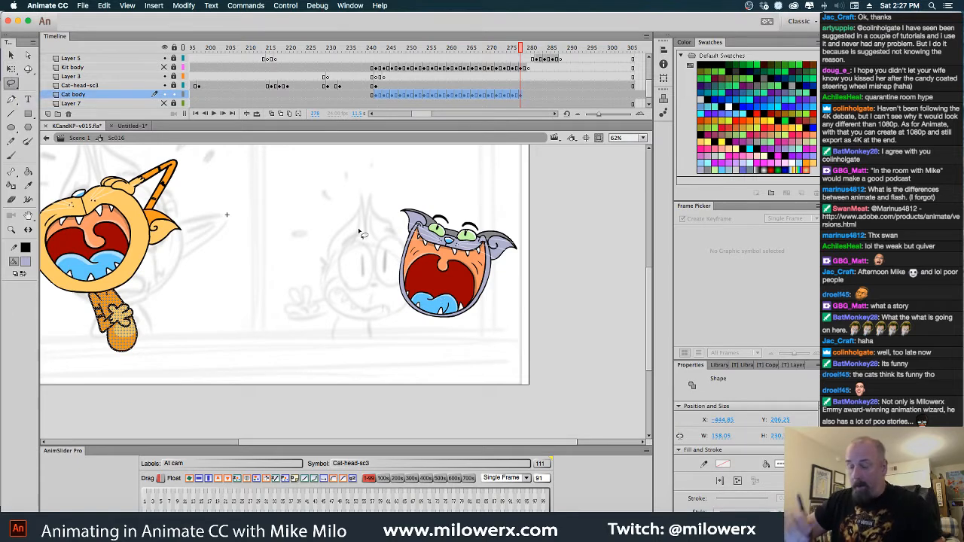
pyautogui.moveTo(321, 275); pyautogui.dragTo(445, 283)
pyautogui.moveTo(154, 186)
pyautogui.mouseDown()
pyautogui.moveTo(359, 402)
pyautogui.moveTo(325, 227)
pyautogui.moveTo(157, 184)
pyautogui.mouseUp()
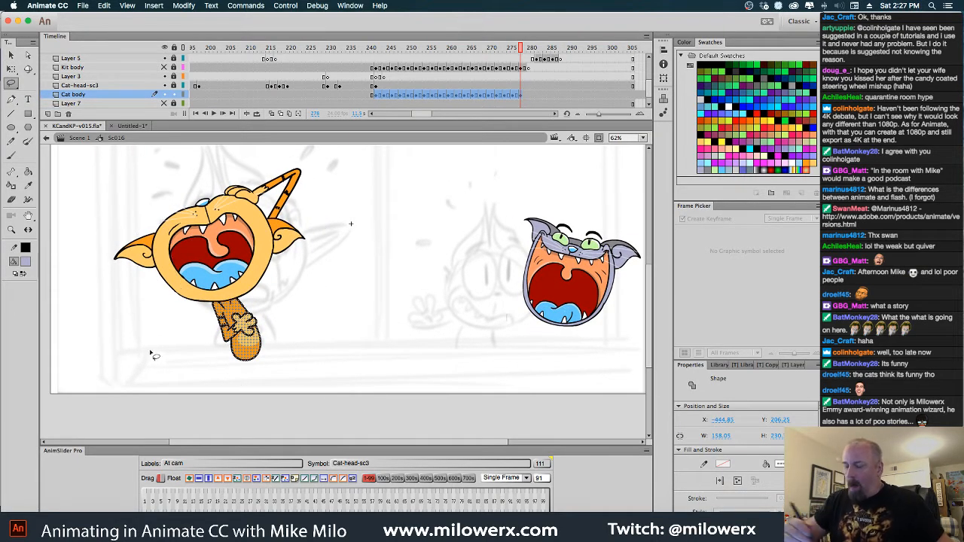
pyautogui.click(291, 114)
pyautogui.moveTo(514, 48); pyautogui.dragTo(371, 49)
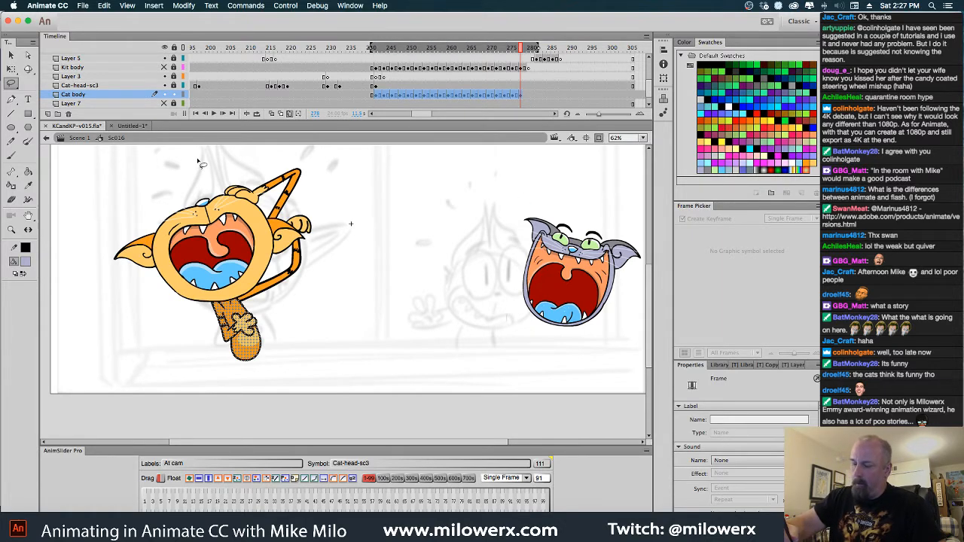
# Select the pasted body drawings across all frames, flip them horizontally and place them under the gray cat's head, at about X 330, Y 58
pyautogui.moveTo(196, 158)
pyautogui.mouseDown()
pyautogui.moveTo(145, 220)
pyautogui.moveTo(263, 411)
pyautogui.moveTo(364, 283)
pyautogui.moveTo(251, 152)
pyautogui.moveTo(173, 182)
pyautogui.mouseUp()
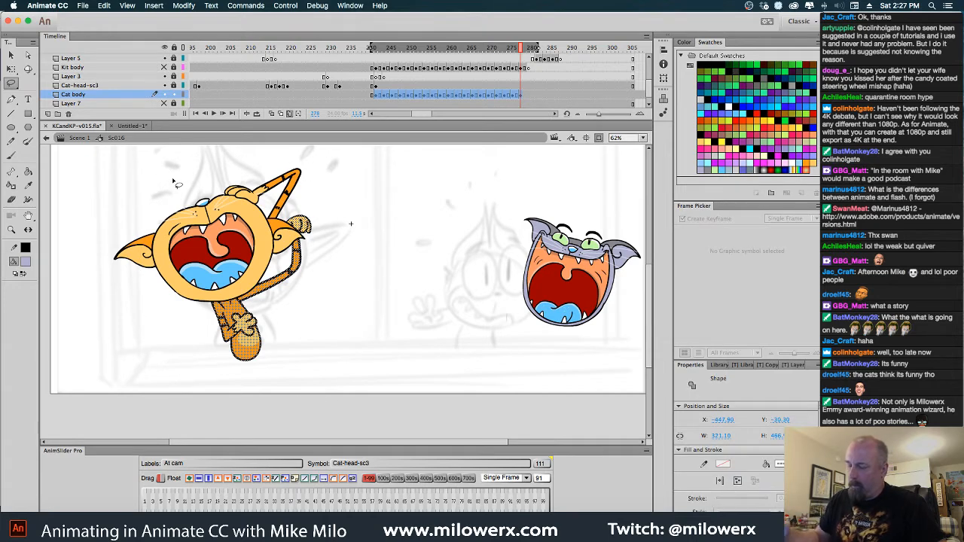
pyautogui.click(209, 479)
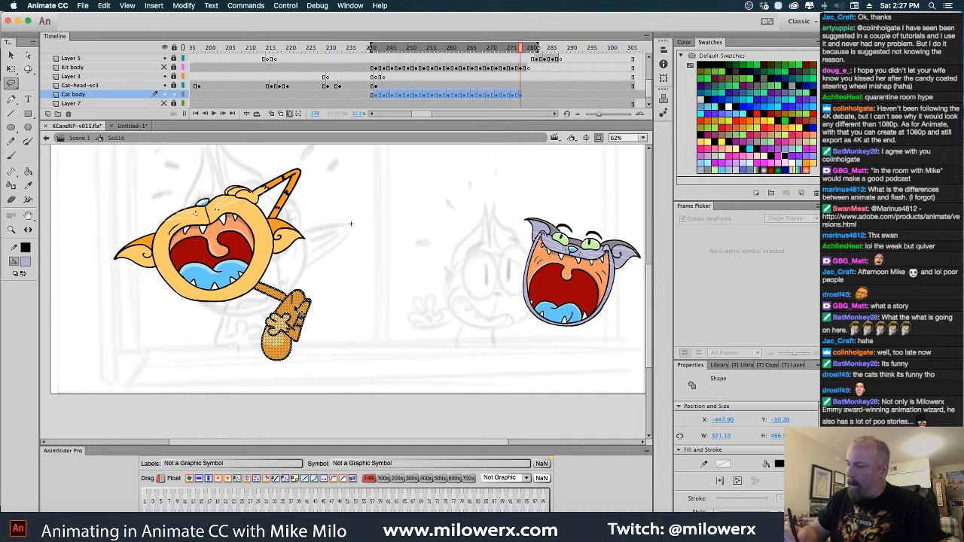
pyautogui.moveTo(306, 316); pyautogui.dragTo(557, 360)
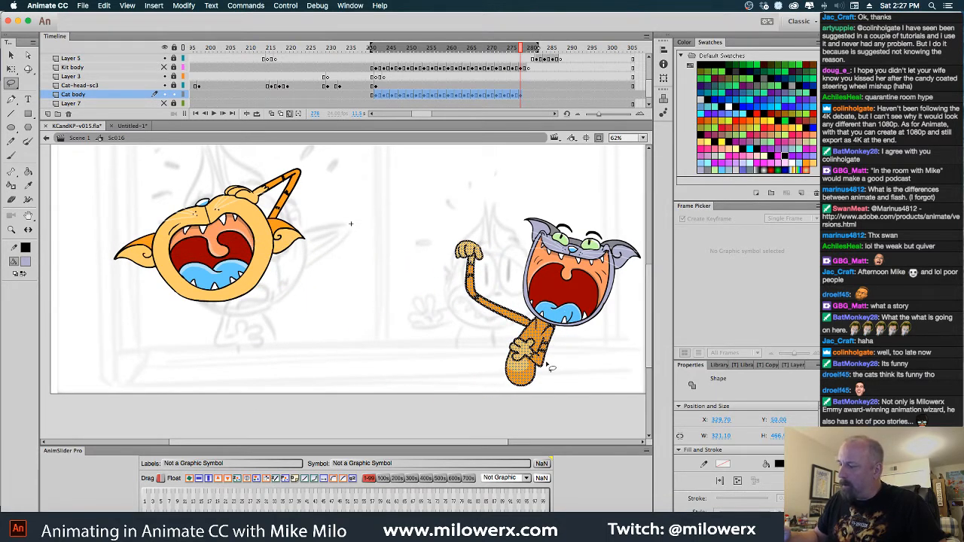
# Turn off Edit Multiple Frames, move to frame 267 and clear the selection of the Cat body drawing
pyautogui.click(290, 115)
pyautogui.press('Escape')
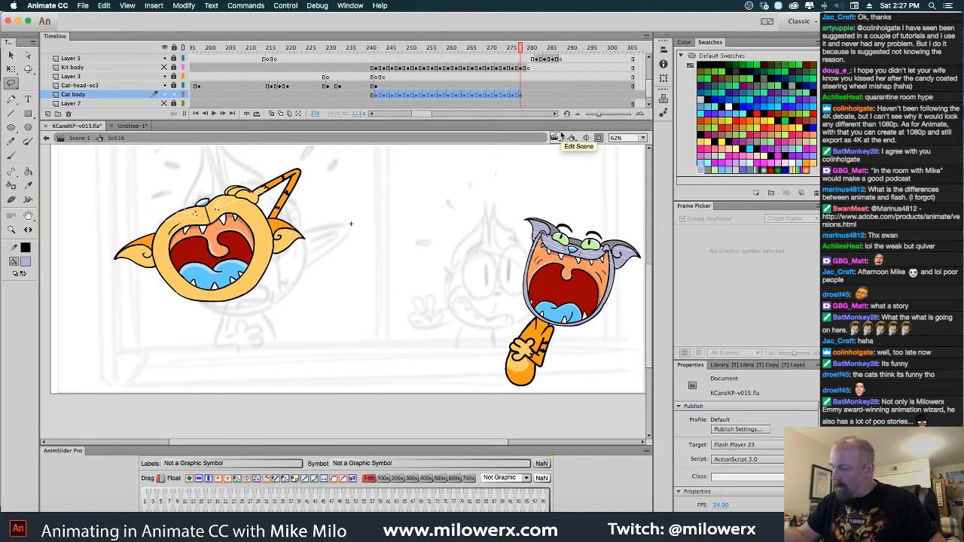
pyautogui.moveTo(518, 60); pyautogui.dragTo(476, 79)
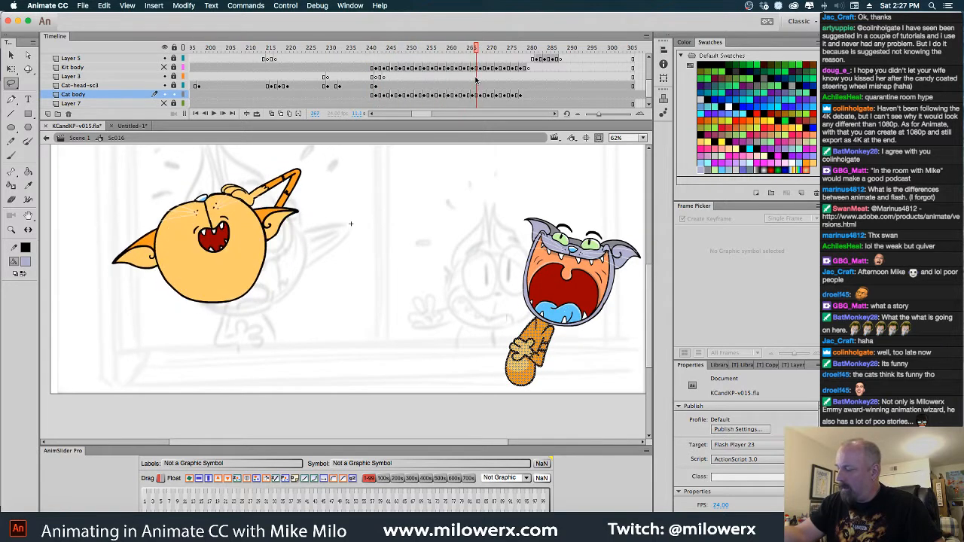
pyautogui.press('Escape')
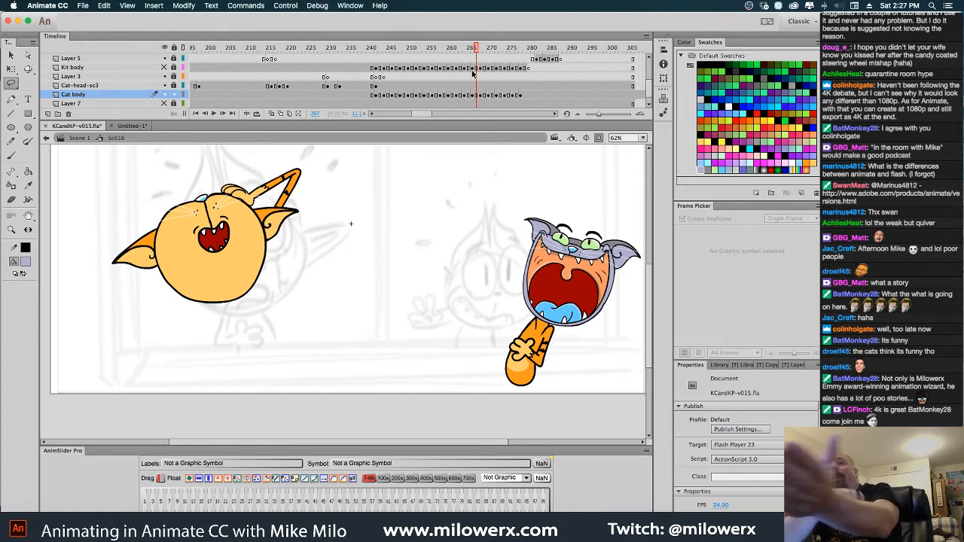
# Choose gray as the fill colour and use the Paint Bucket to recolour the orange arm and body areas at frame 267
pyautogui.click(27, 262)
pyautogui.click(89, 373)
pyautogui.click(28, 172)
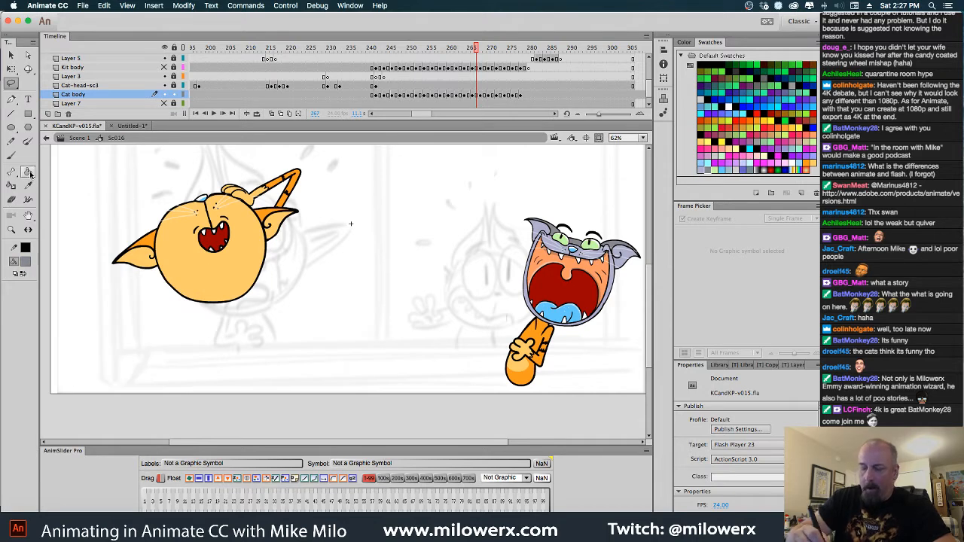
pyautogui.click(550, 348)
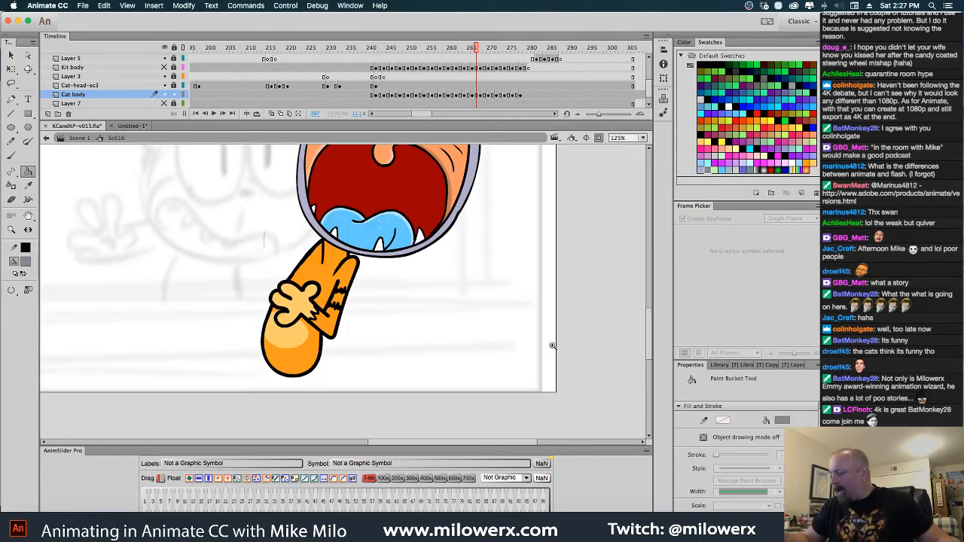
pyautogui.click(355, 294)
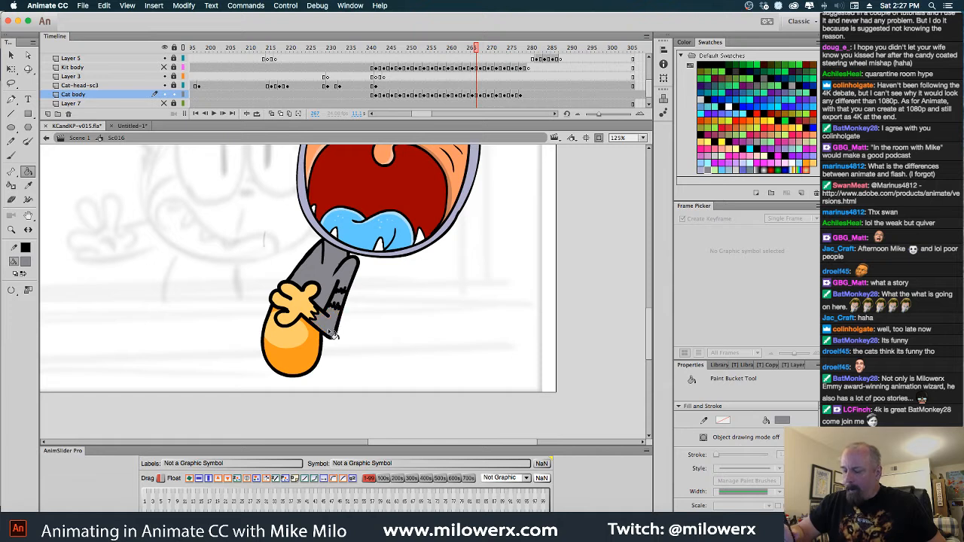
pyautogui.click(315, 349)
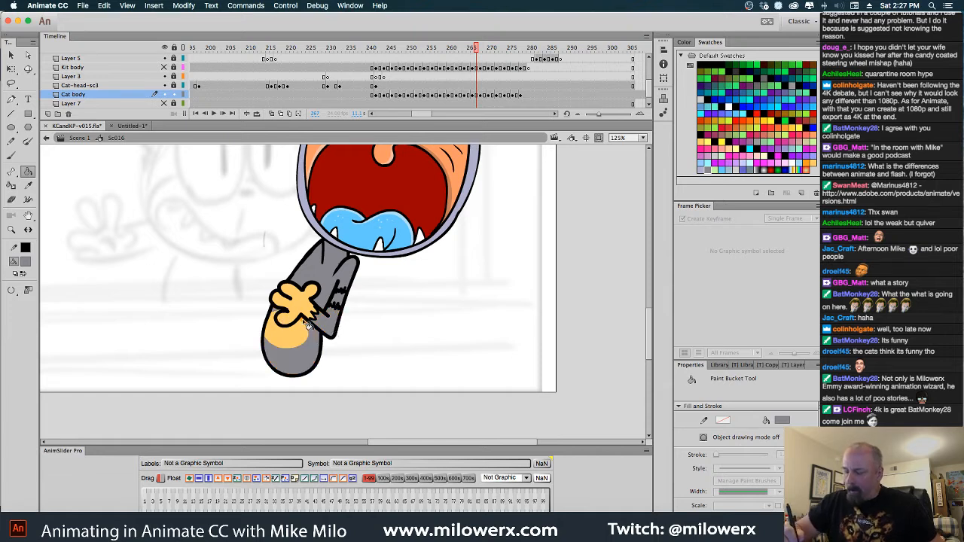
# Adjust the Paint Bucket's gap size option and fill the orange arm, stripe gaps and lower body with gray at frame 268
pyautogui.click(11, 290)
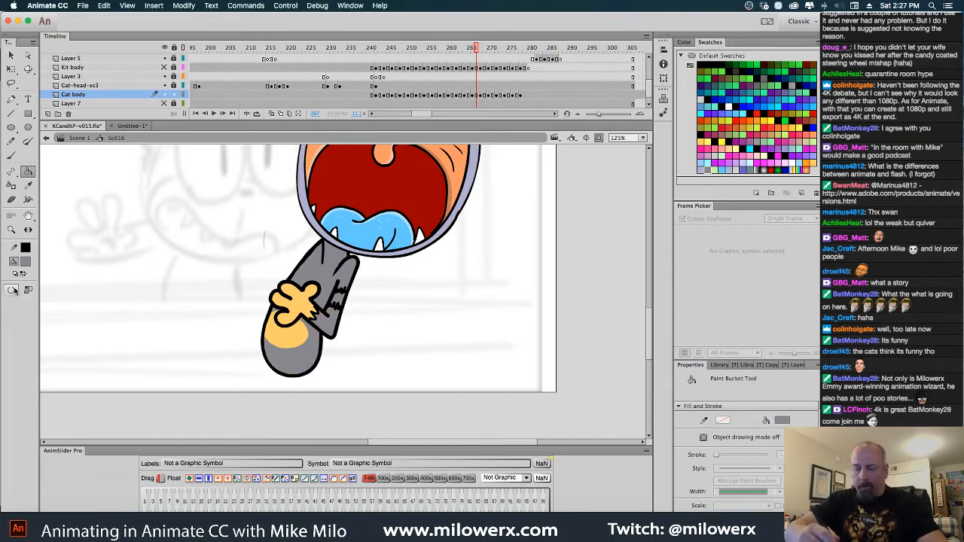
pyautogui.click(79, 299)
pyautogui.press('.')
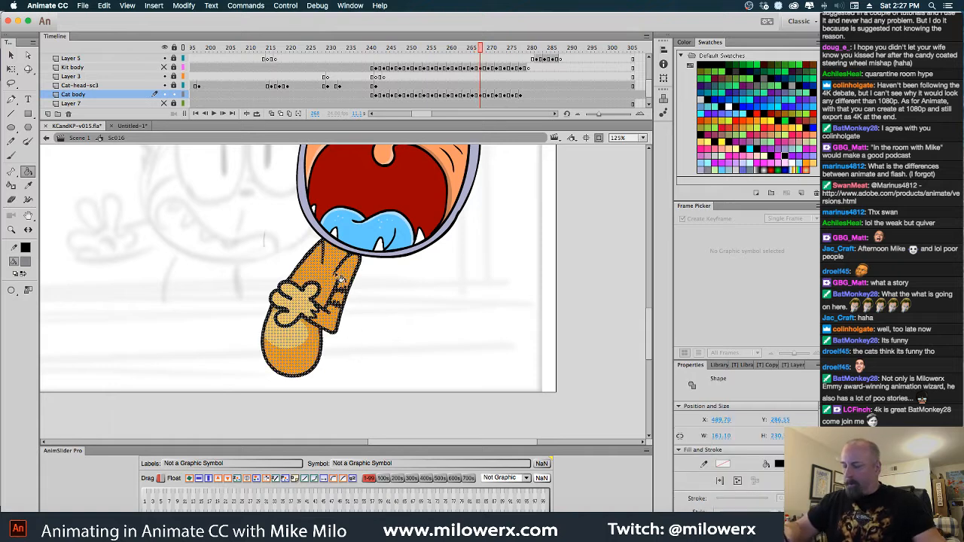
pyautogui.keyDown('super'); pyautogui.click(372, 293); pyautogui.keyUp('super')
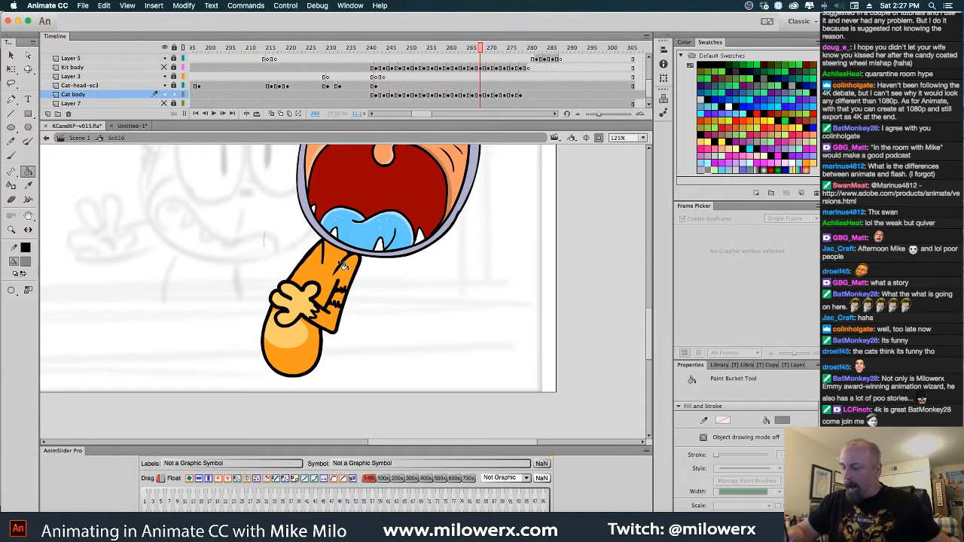
pyautogui.click(344, 272)
pyautogui.click(341, 299)
pyautogui.click(336, 321)
pyautogui.click(315, 350)
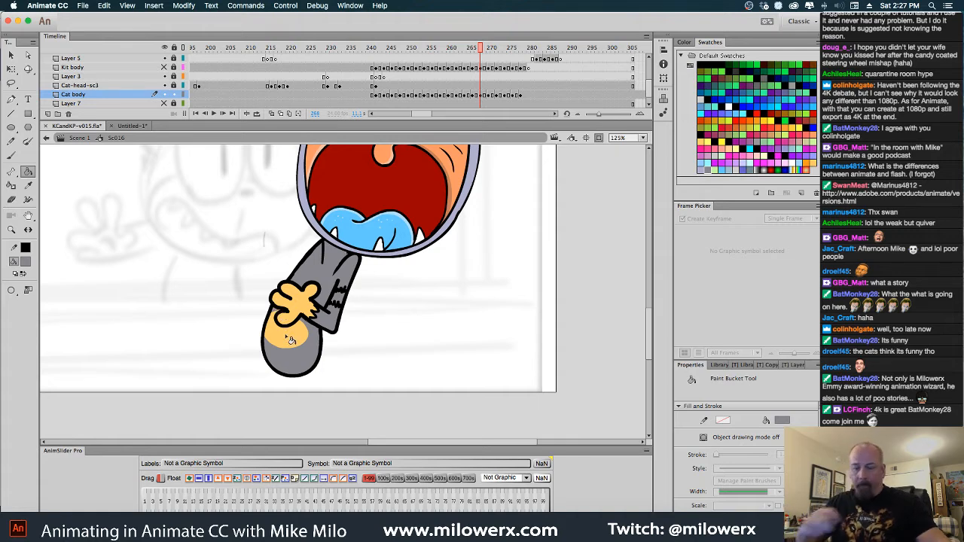
# Fill the orange arm, the gaps between its stripes and the lower body with gray at frame 270
pyautogui.press('.')
pyautogui.press('.')
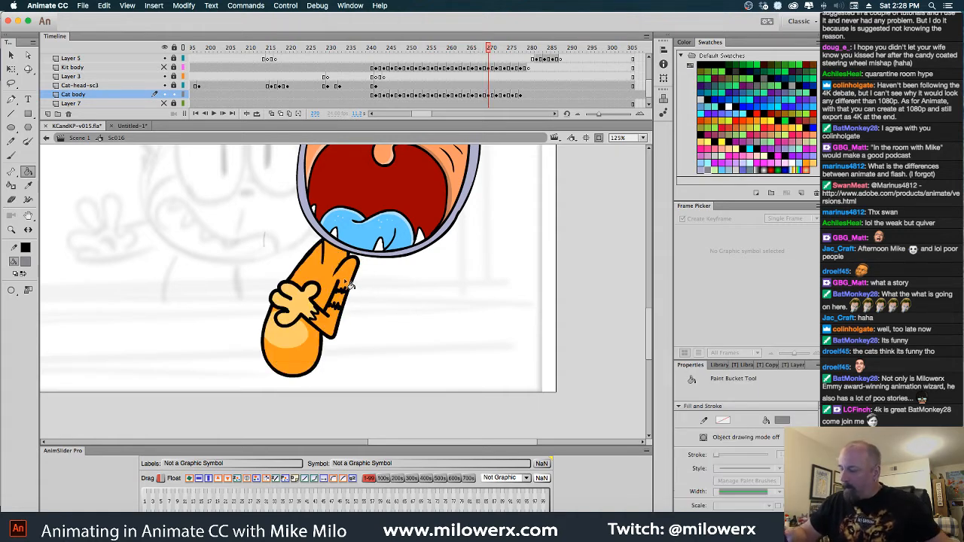
pyautogui.click(334, 271)
pyautogui.click(341, 300)
pyautogui.click(336, 322)
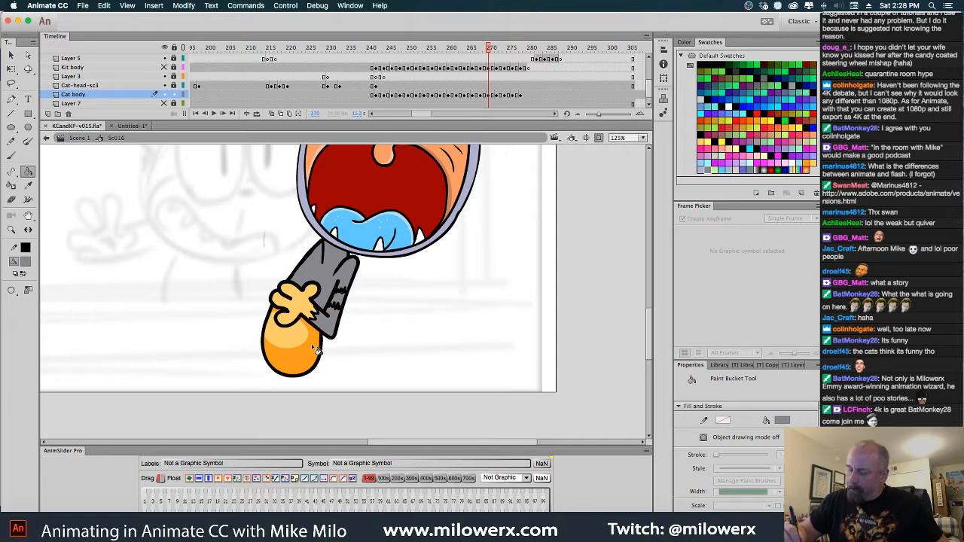
pyautogui.click(317, 350)
# Deselect the Cat body drawing at frame 272 and fill its orange arm, stripe gaps and lower body with gray
pyautogui.press('.')
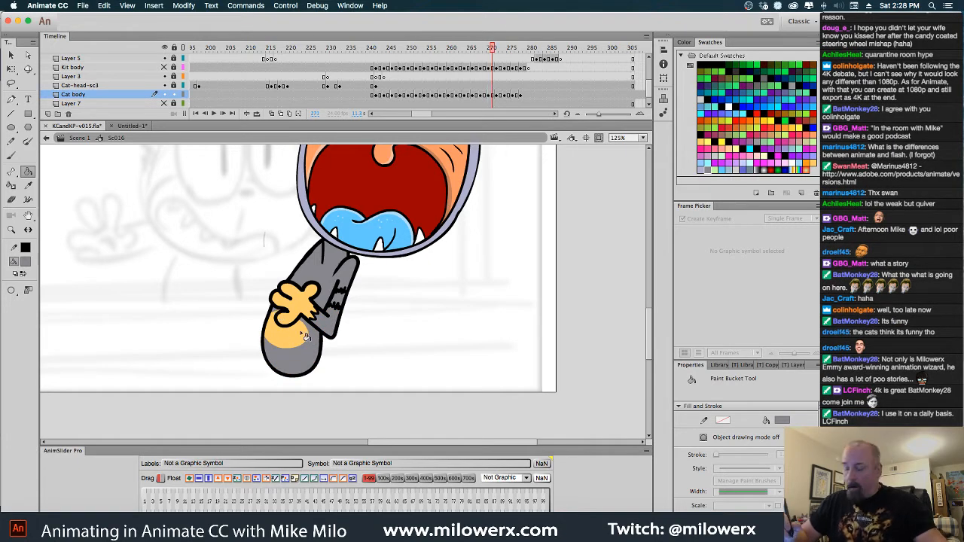
pyautogui.press('.')
pyautogui.keyDown('super'); pyautogui.click(374, 293); pyautogui.keyUp('super')
pyautogui.click(339, 270)
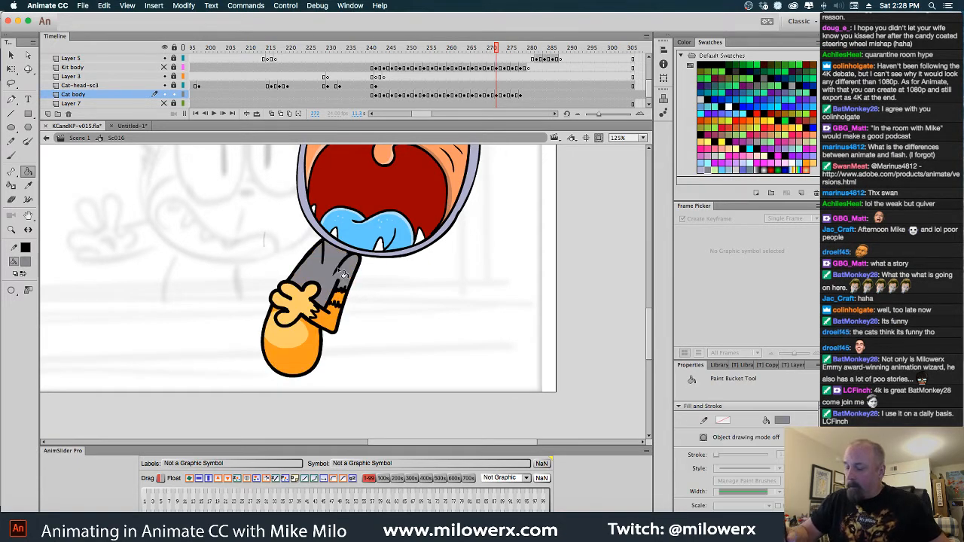
pyautogui.click(341, 298)
pyautogui.click(333, 318)
pyautogui.click(318, 345)
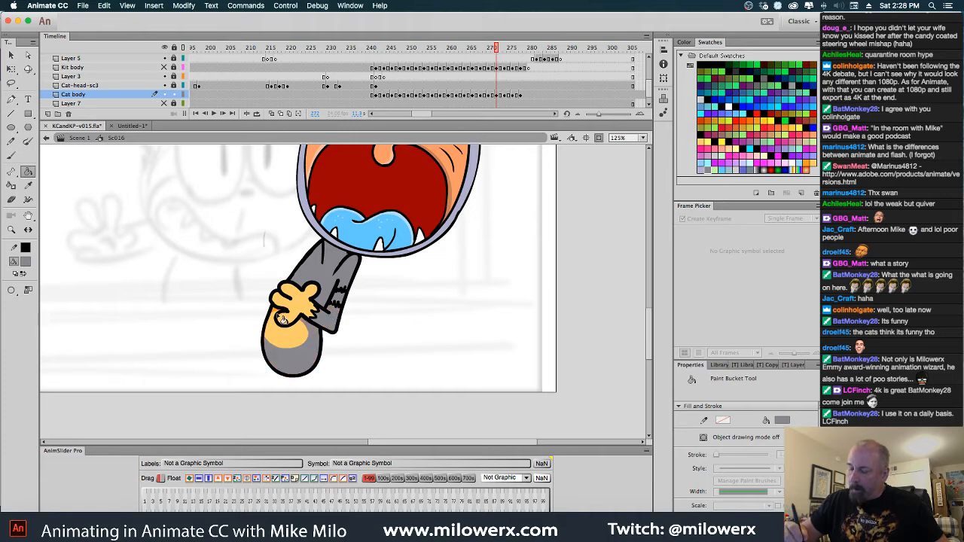
# Deselect the Cat body drawing at frame 274 and fill its orange arm, stripe gaps and lower body with gray
pyautogui.press('.')
pyautogui.press('.')
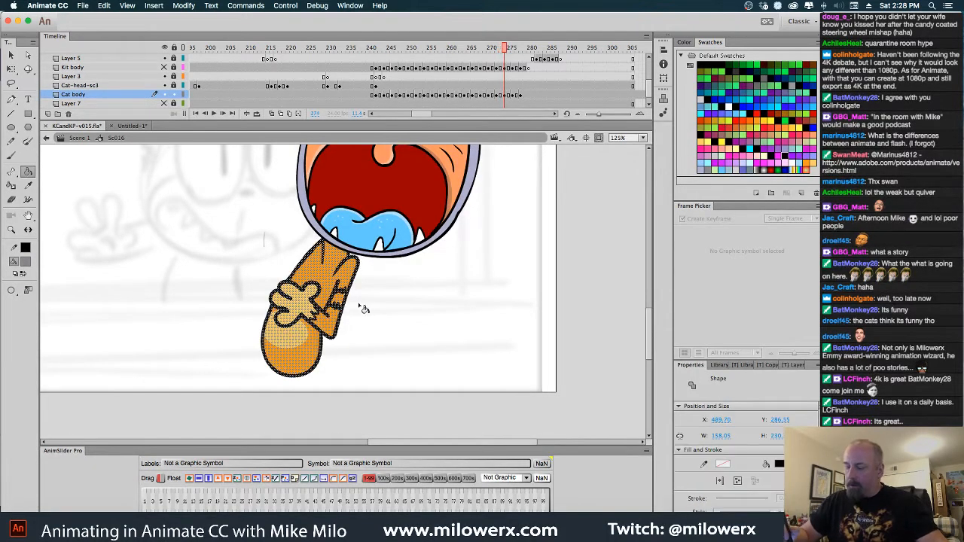
pyautogui.keyDown('super'); pyautogui.click(367, 304); pyautogui.keyUp('super')
pyautogui.click(339, 270)
pyautogui.click(345, 288)
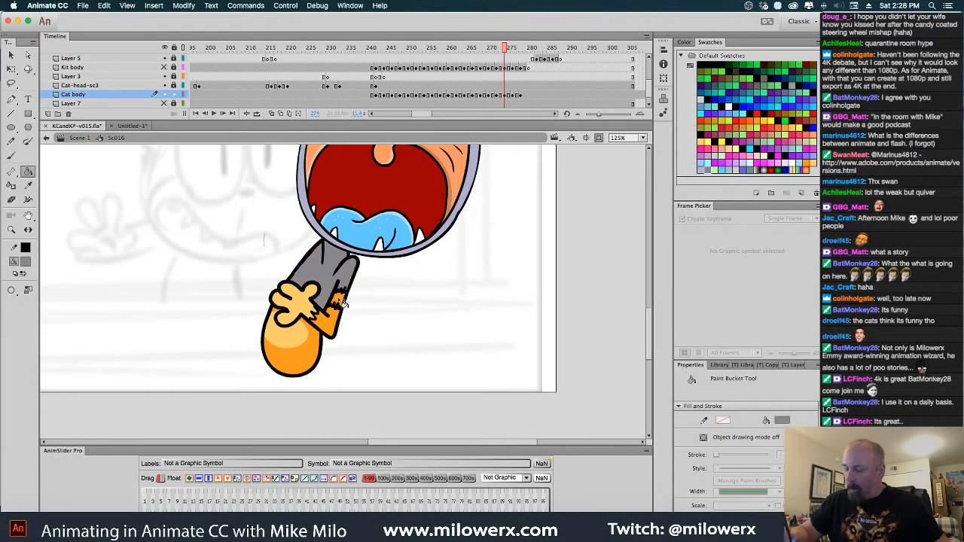
pyautogui.click(334, 323)
pyautogui.click(317, 345)
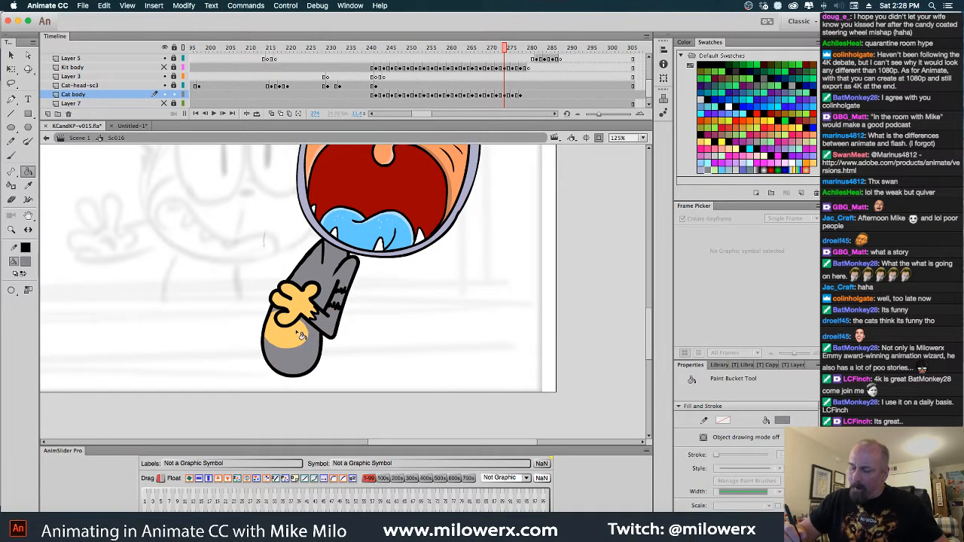
# Fill the orange lower body and arm of the Cat body drawing with gray at frame 276
pyautogui.press('.')
pyautogui.press('.')
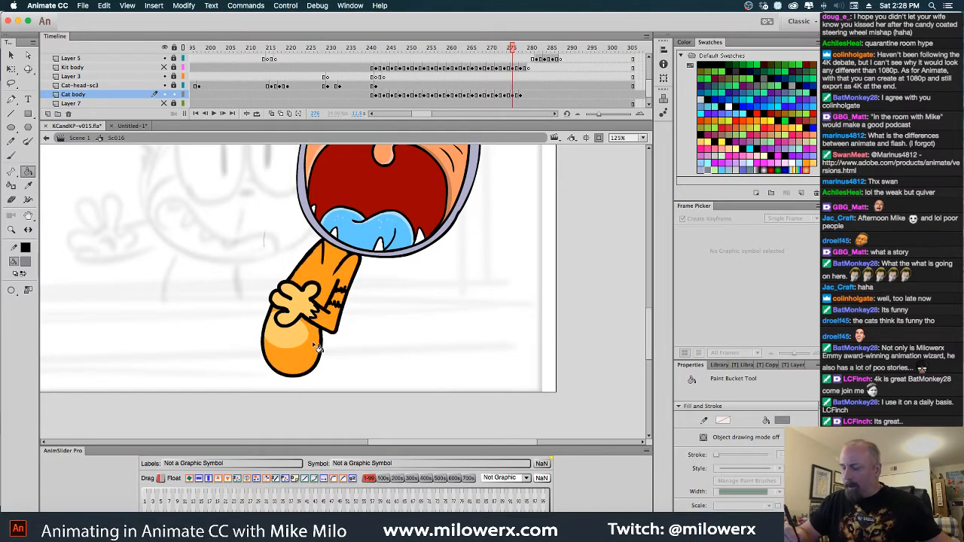
pyautogui.click(317, 347)
pyautogui.click(343, 282)
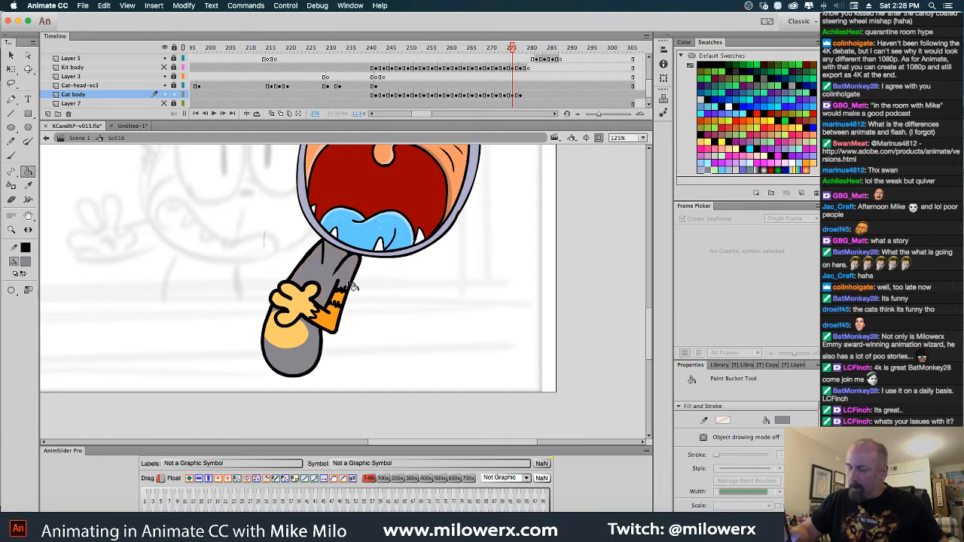
pyautogui.click(343, 331)
# Fill the orange arm and lower body of the last Cat body drawing with gray at frame 278
pyautogui.press('.')
pyautogui.press('.')
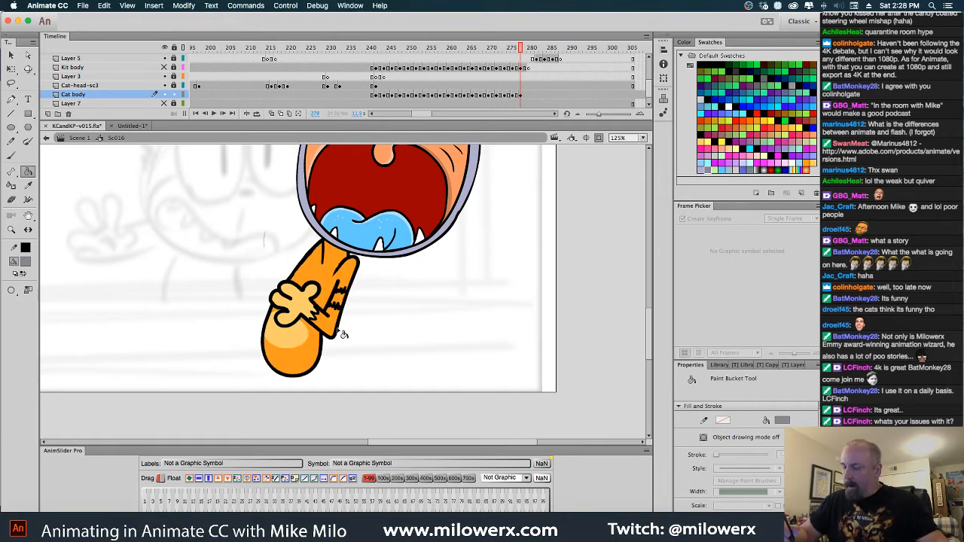
pyautogui.click(332, 283)
pyautogui.click(331, 324)
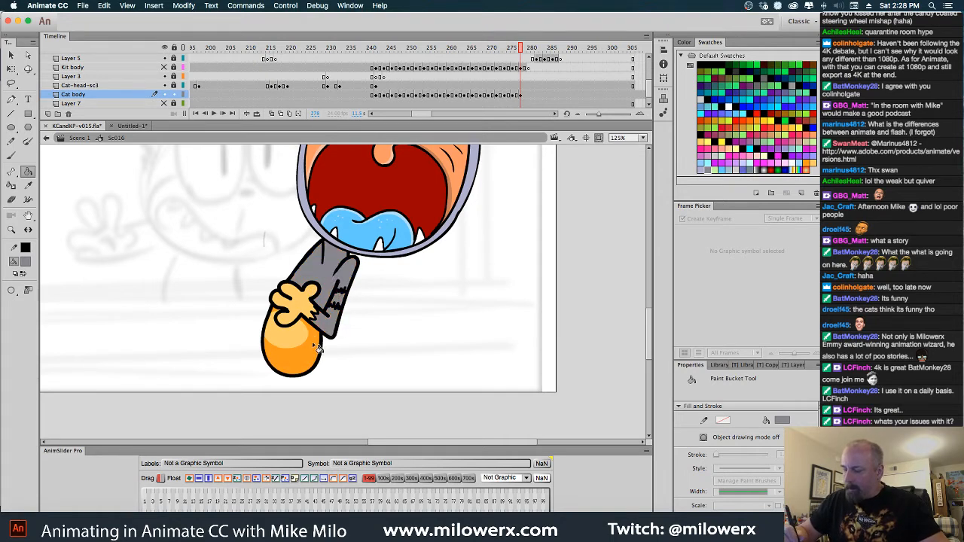
pyautogui.click(315, 346)
pyautogui.click(278, 310)
# Go back to frame 265, deselect the Cat body drawing and fill its orange arm and lower body with gray
pyautogui.press('.')
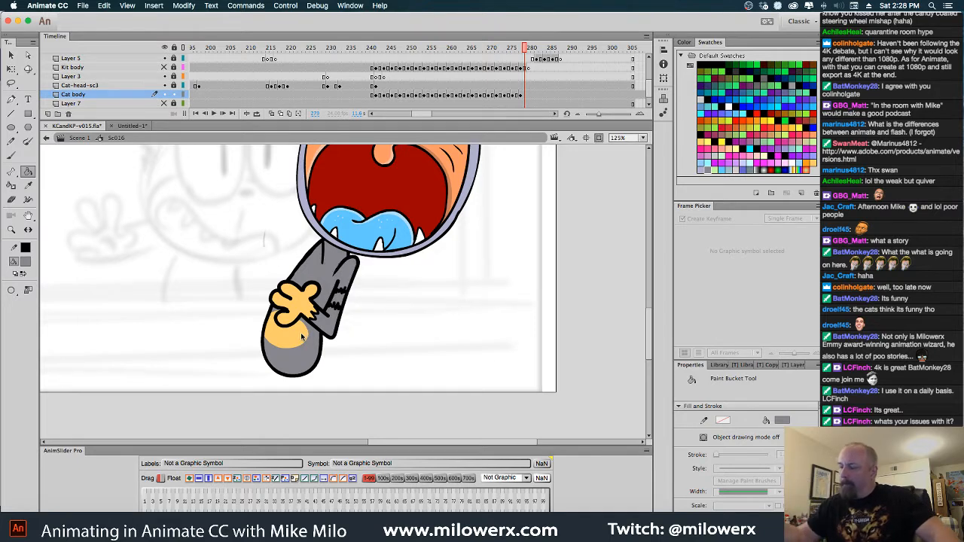
pyautogui.moveTo(524, 51)
pyautogui.mouseDown()
pyautogui.moveTo(457, 57)
pyautogui.moveTo(474, 70)
pyautogui.moveTo(461, 71)
pyautogui.moveTo(473, 74)
pyautogui.moveTo(469, 119)
pyautogui.mouseUp()
pyautogui.press('Escape')
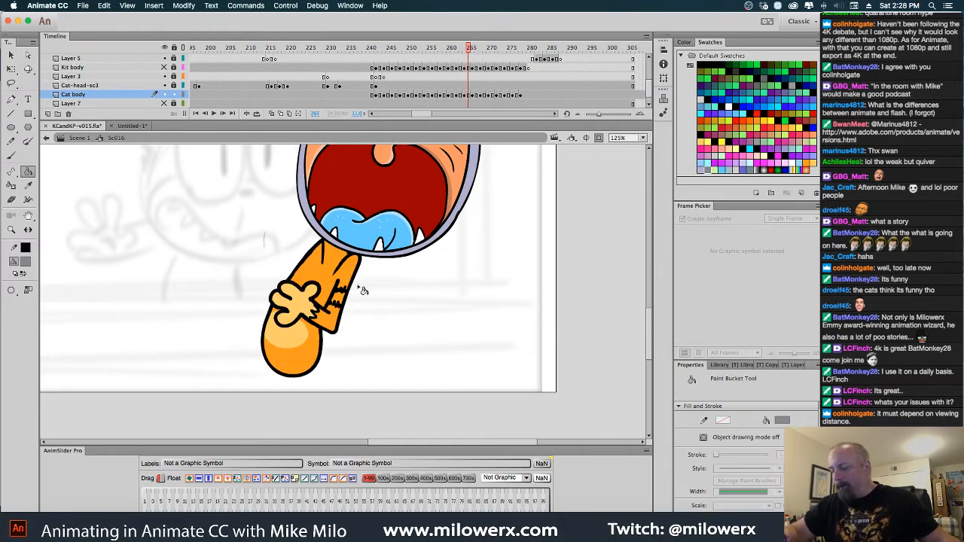
pyautogui.click(328, 297)
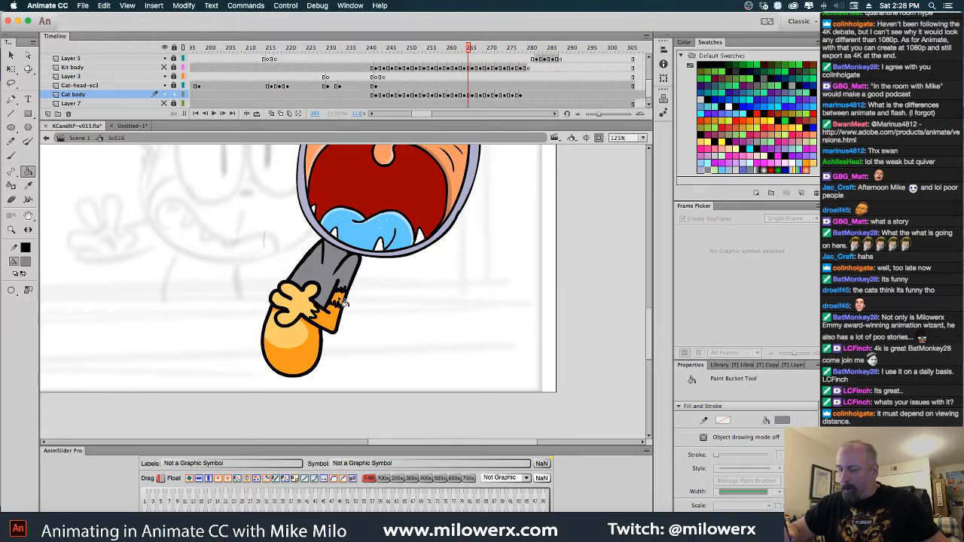
pyautogui.click(329, 327)
pyautogui.click(313, 346)
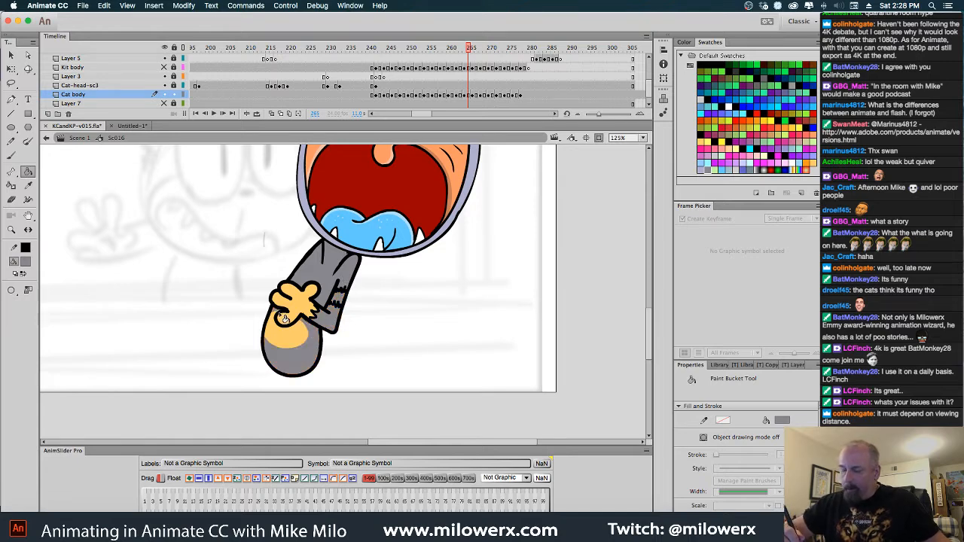
# Deselect the Cat body drawing at frame 263 and fill its orange arm, stripe gaps and lower body with gray
pyautogui.press(',')
pyautogui.press(',')
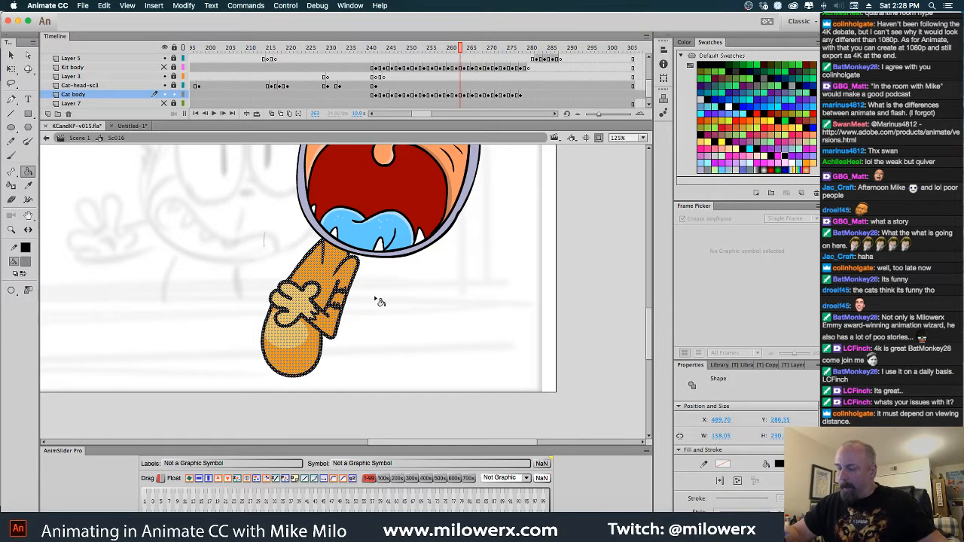
pyautogui.keyDown('super'); pyautogui.click(375, 299); pyautogui.keyUp('super')
pyautogui.click(339, 281)
pyautogui.click(340, 303)
pyautogui.click(334, 325)
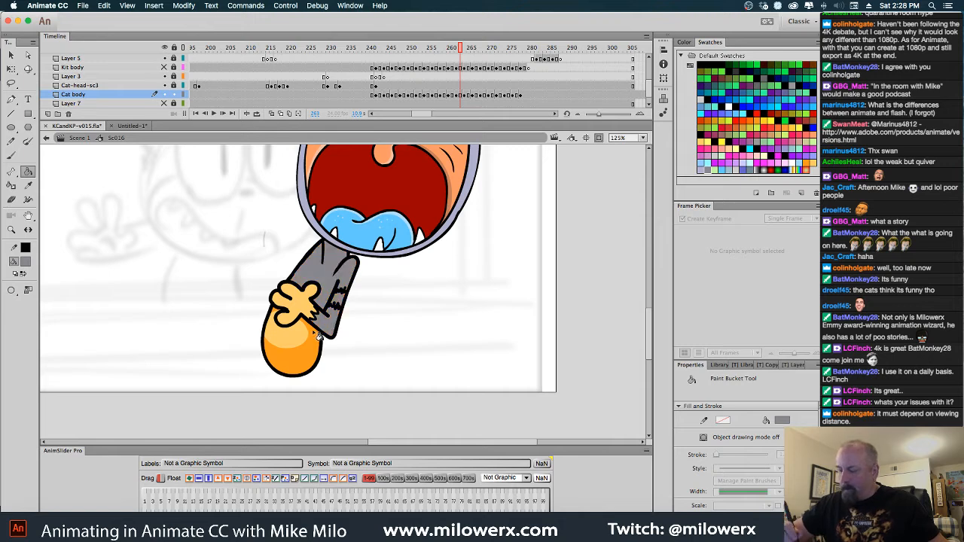
pyautogui.click(314, 345)
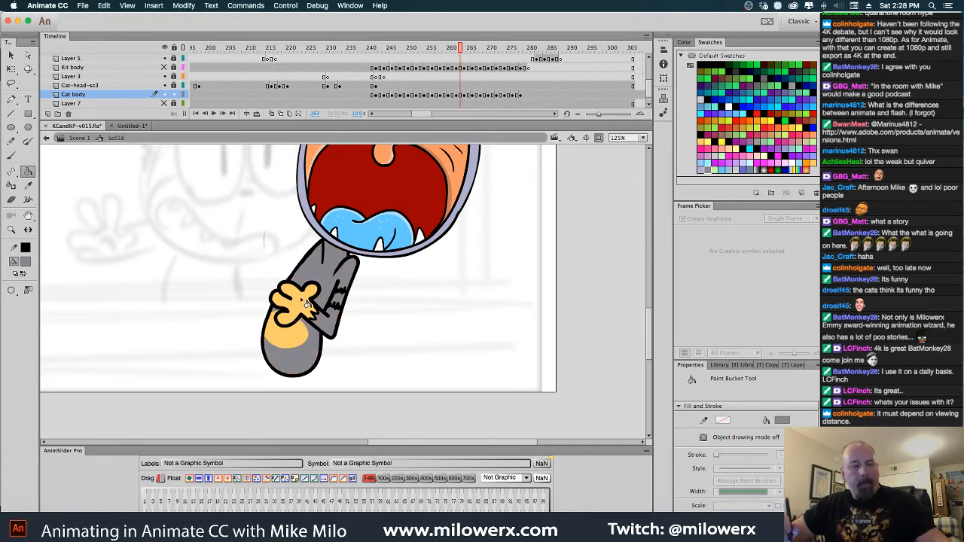
# Deselect the Cat body drawing at frame 261 and fill its orange arm, stripe gaps and lower body with gray
pyautogui.press(',')
pyautogui.press(',')
pyautogui.keyDown('super'); pyautogui.click(367, 295); pyautogui.keyUp('super')
pyautogui.click(341, 265)
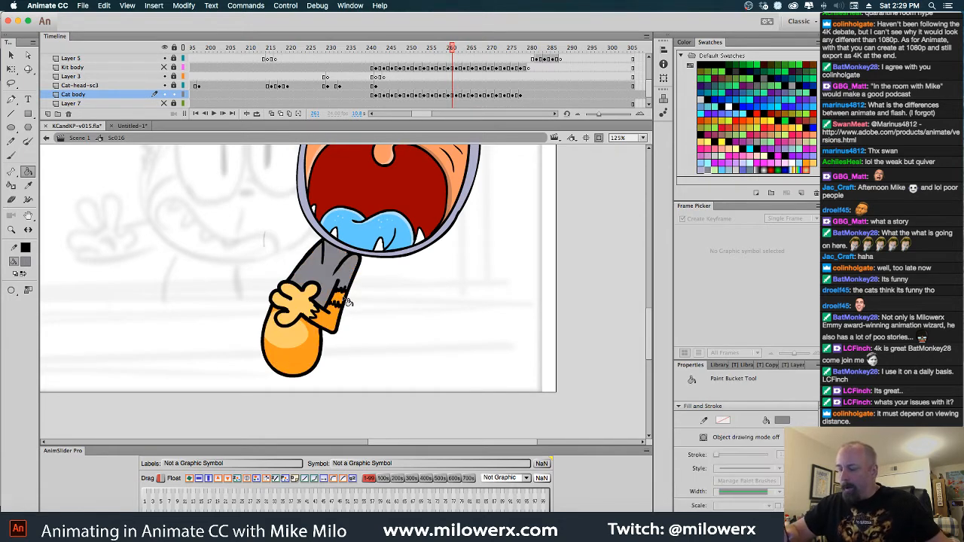
pyautogui.click(340, 302)
pyautogui.click(331, 324)
pyautogui.click(299, 354)
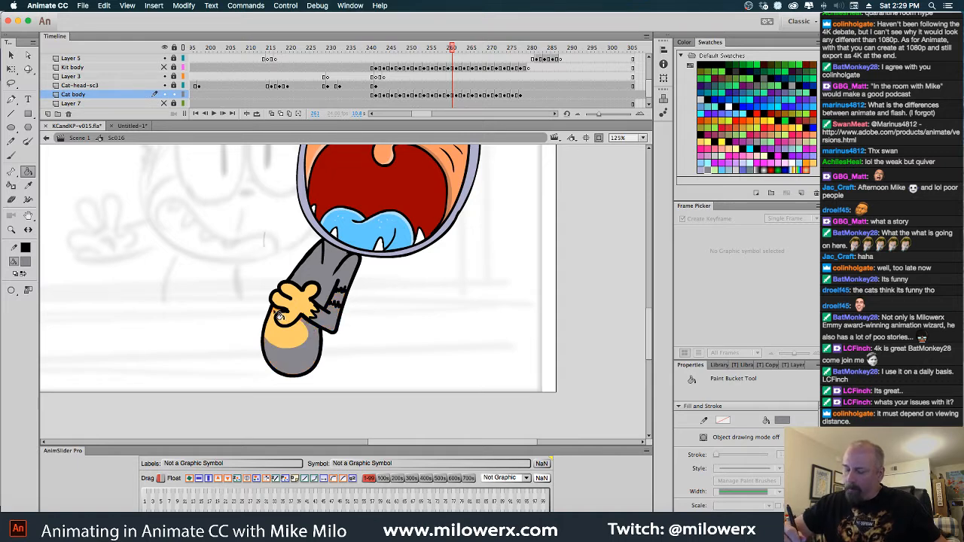
# Deselect the Cat body drawing at frame 259 and fill its orange arm, stripe gaps and lower body with gray
pyautogui.press(',')
pyautogui.press(',')
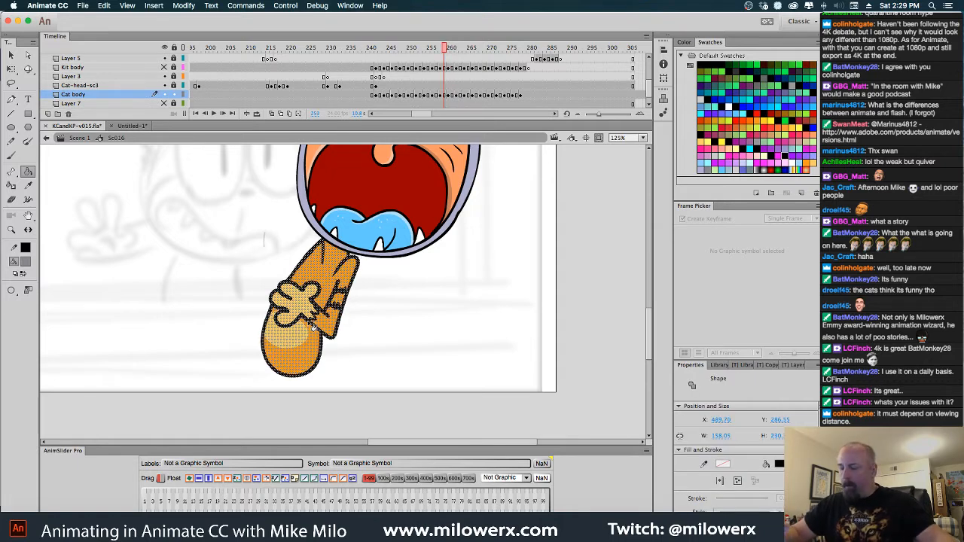
pyautogui.keyDown('super'); pyautogui.click(380, 296); pyautogui.keyUp('super')
pyautogui.click(342, 280)
pyautogui.click(341, 301)
pyautogui.click(336, 322)
pyautogui.click(318, 343)
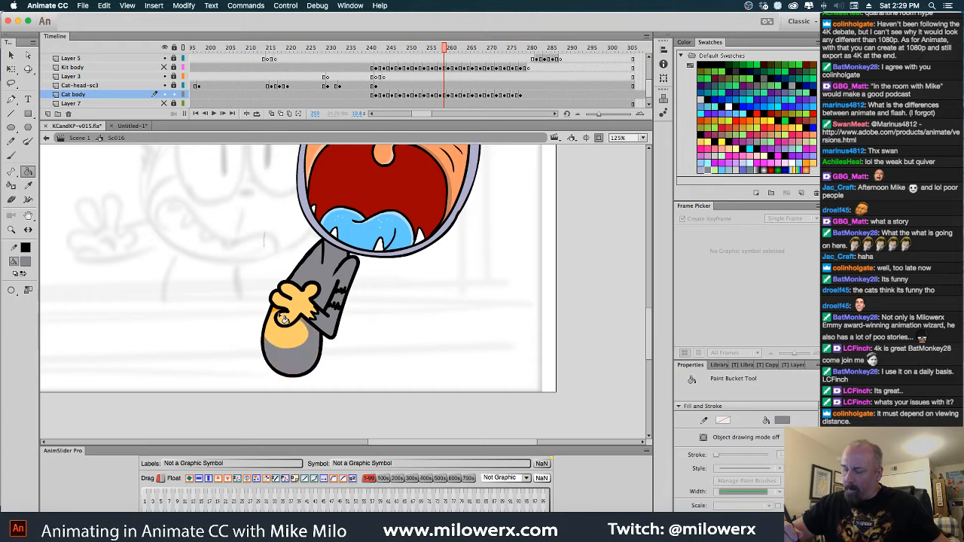
# Go back to frame 257, deselect the Cat body drawing and fill its orange arm, stripe gaps and lower body with gray
pyautogui.press(',')
pyautogui.press(',')
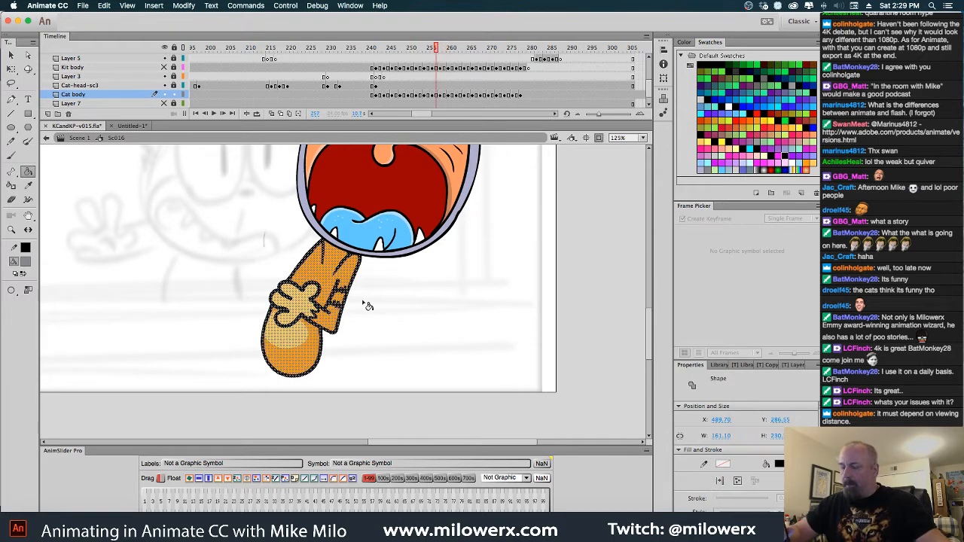
pyautogui.keyDown('super'); pyautogui.click(368, 305); pyautogui.keyUp('super')
pyautogui.click(342, 280)
pyautogui.click(341, 301)
pyautogui.click(336, 322)
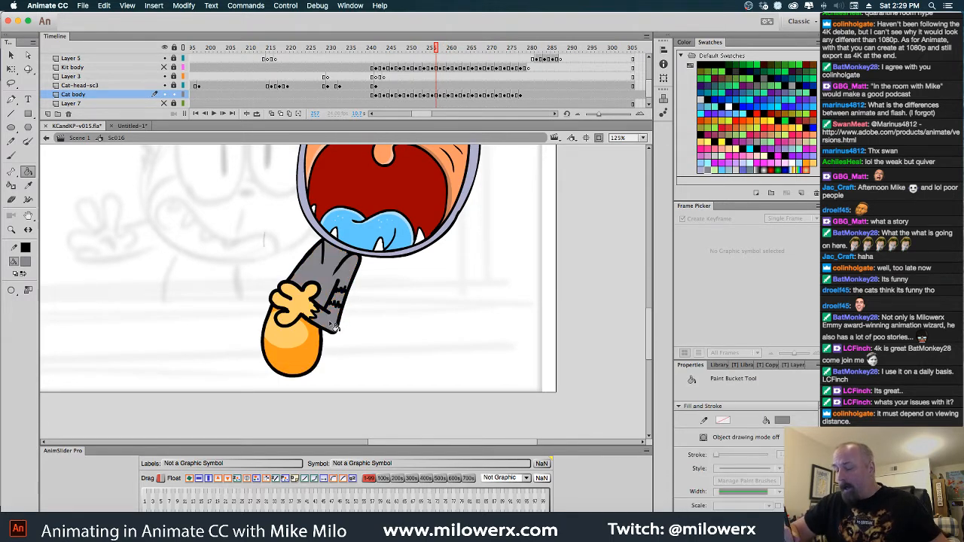
pyautogui.click(318, 344)
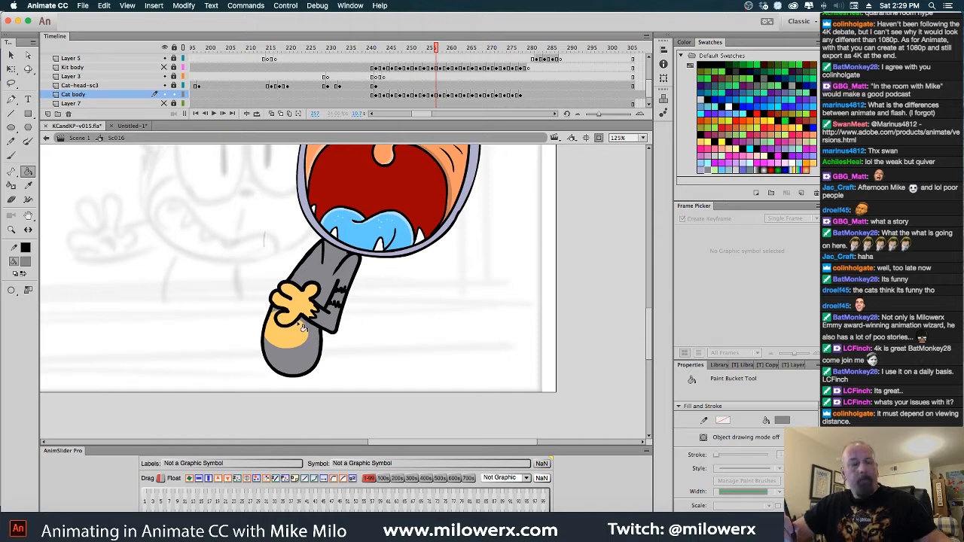
# Deselect the Cat body drawing at frame 255 and fill its orange arm, stripe gaps and lower body with gray
pyautogui.press(',')
pyautogui.keyDown('super'); pyautogui.click(370, 294); pyautogui.keyUp('super')
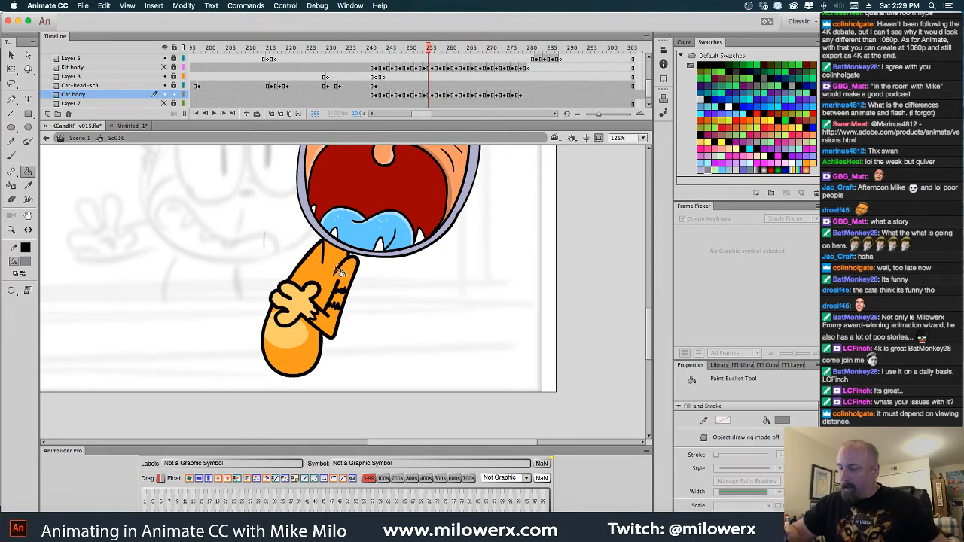
pyautogui.click(340, 276)
pyautogui.click(341, 299)
pyautogui.click(331, 323)
pyautogui.click(313, 347)
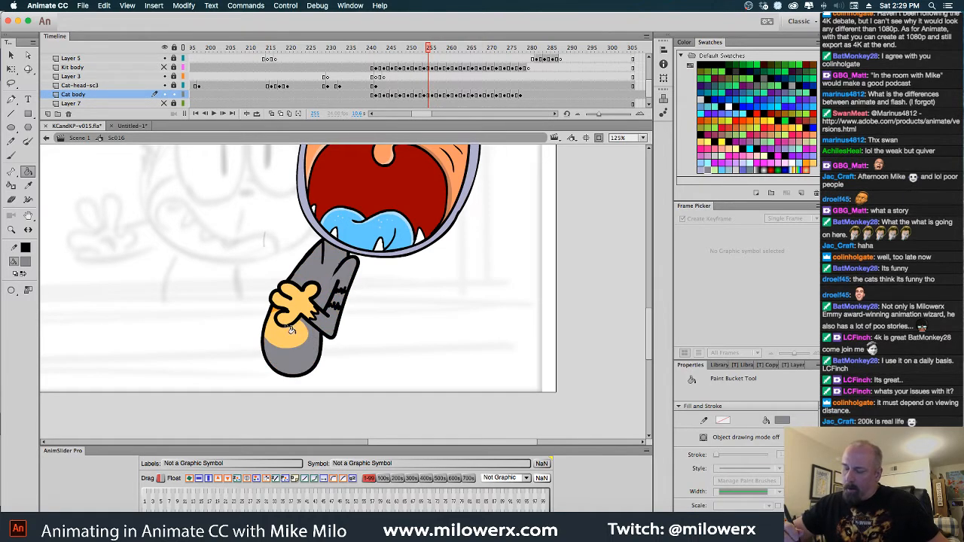
# Deselect the Cat body drawing at frame 253 and fill its orange arm, stripe gaps and lower body with gray
pyautogui.press(',')
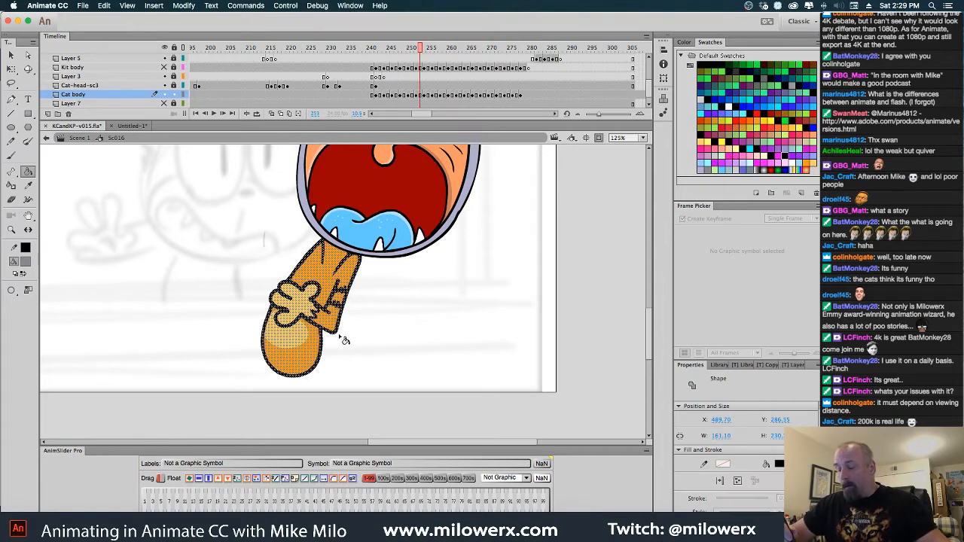
pyautogui.keyDown('super'); pyautogui.click(352, 341); pyautogui.keyUp('super')
pyautogui.click(329, 279)
pyautogui.click(342, 300)
pyautogui.click(333, 322)
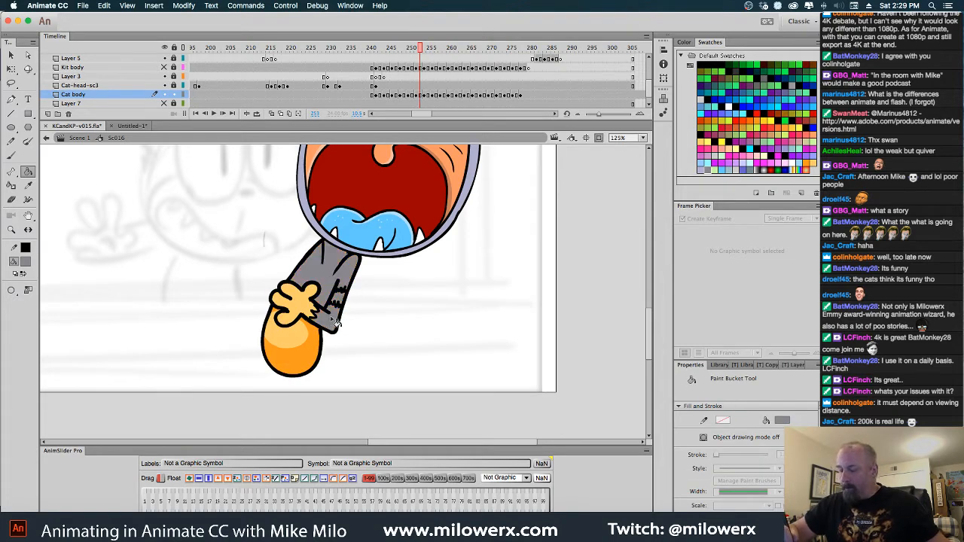
pyautogui.click(314, 342)
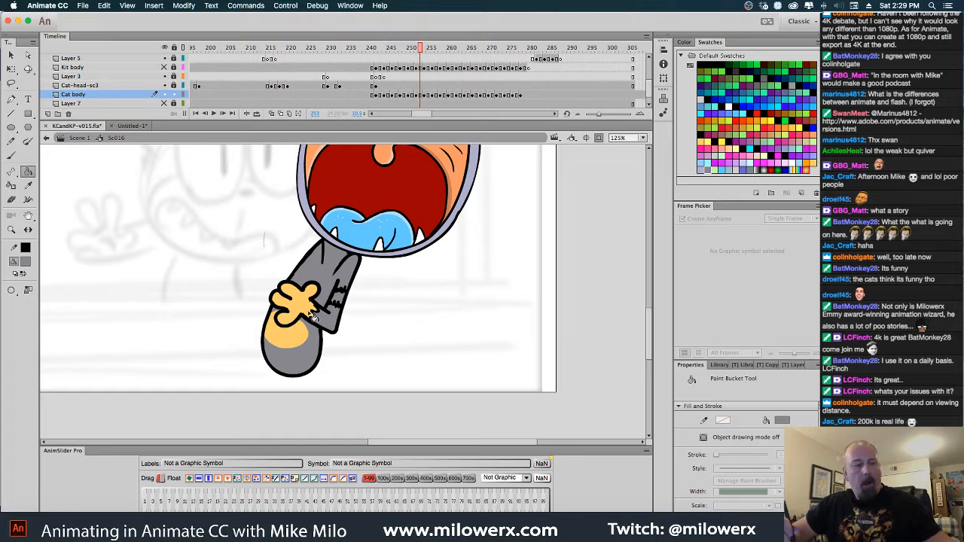
# Deselect the Cat body drawing at frame 251 and fill its orange arm, stripe gaps and lower body with gray
pyautogui.press(',')
pyautogui.keyDown('super'); pyautogui.click(362, 330); pyautogui.keyUp('super')
pyautogui.click(330, 279)
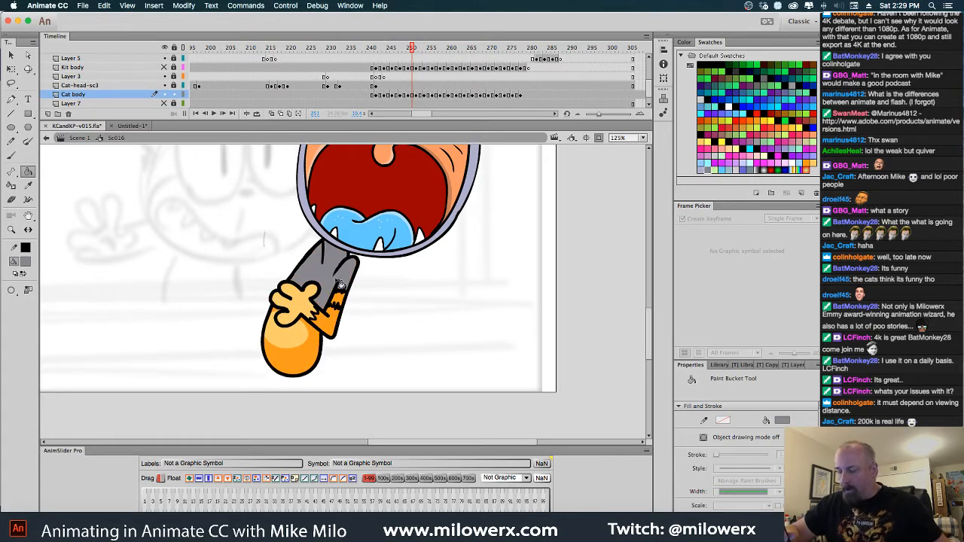
pyautogui.click(342, 299)
pyautogui.click(333, 322)
pyautogui.click(321, 345)
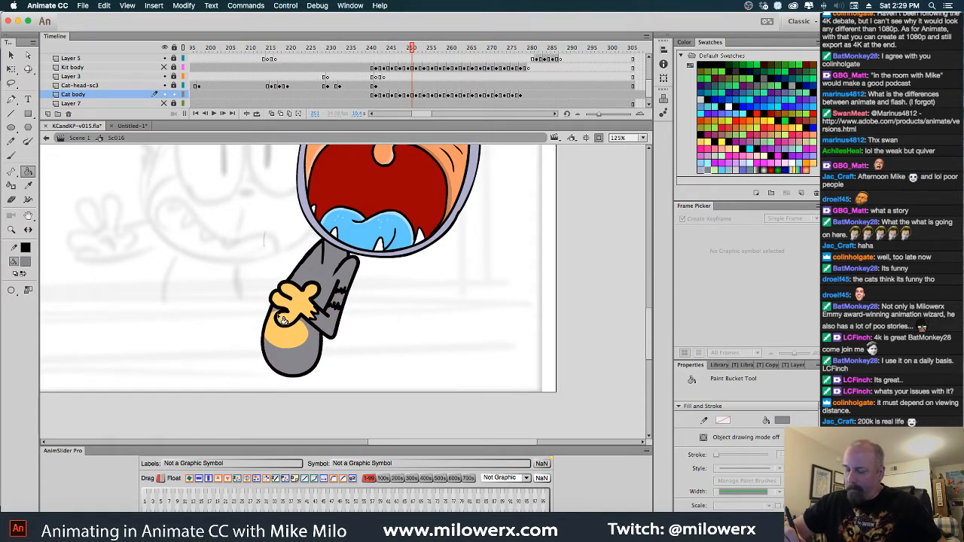
# Deselect the Cat body drawing at frame 249 and fill its orange arm, stripe gaps and lower body with gray
pyautogui.press(',')
pyautogui.keyDown('super'); pyautogui.click(382, 310); pyautogui.keyUp('super')
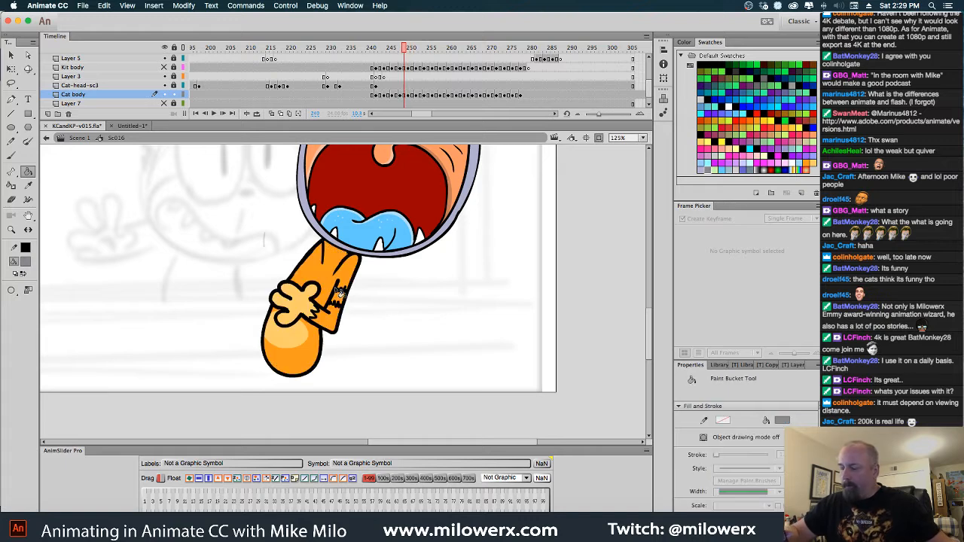
pyautogui.click(332, 280)
pyautogui.click(343, 301)
pyautogui.click(339, 321)
pyautogui.click(302, 339)
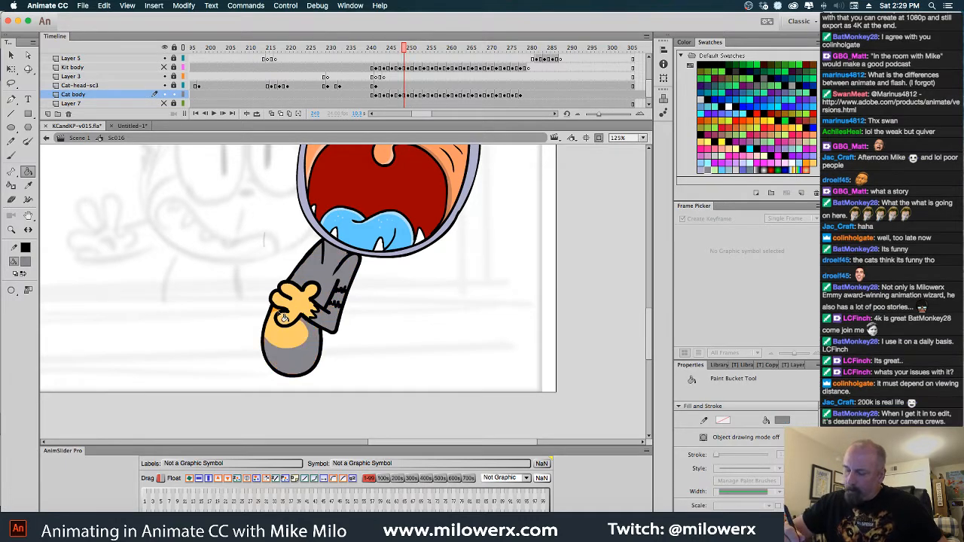
# Deselect the Cat body drawing at frame 247 and fill its orange arm, stripe gaps and lower body with gray
pyautogui.press(',')
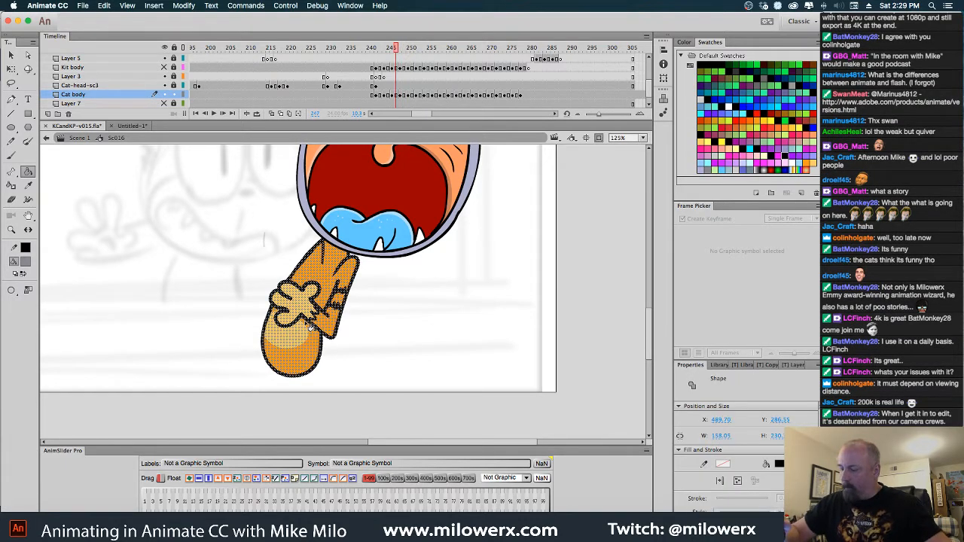
pyautogui.keyDown('super'); pyautogui.click(364, 302); pyautogui.keyUp('super')
pyautogui.click(331, 280)
pyautogui.click(342, 301)
pyautogui.click(339, 321)
pyautogui.click(301, 339)
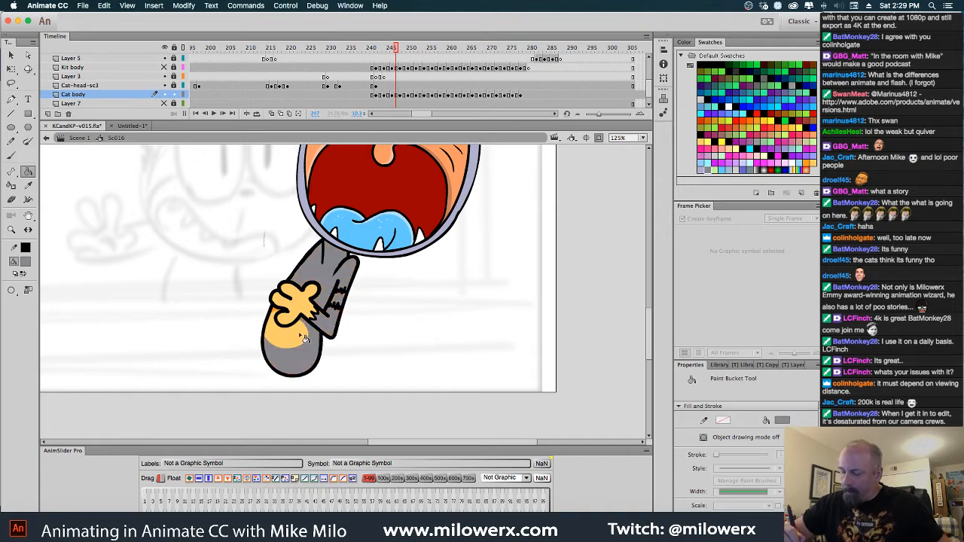
# Deselect the Cat body drawing at frame 245 and fill its orange arm, stripe gaps and lower body with gray
pyautogui.press(',')
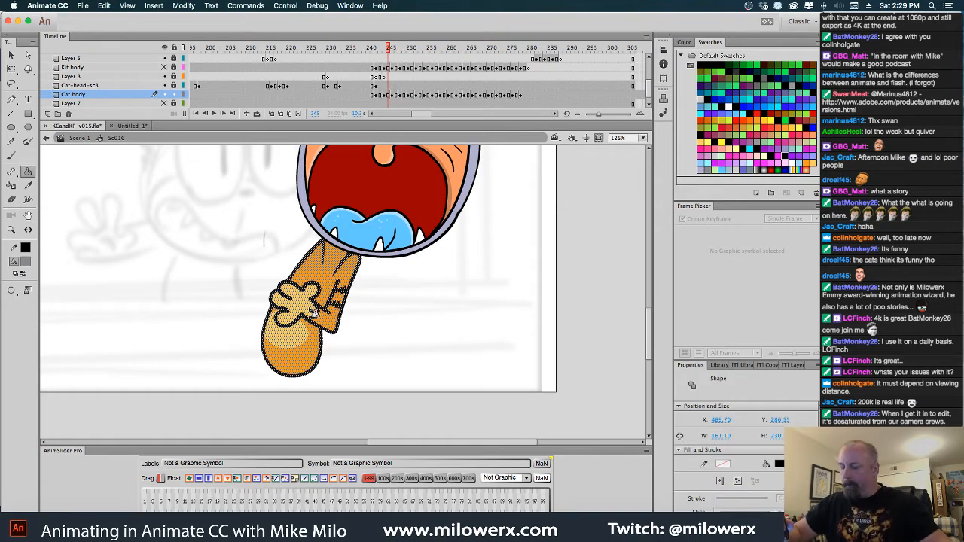
pyautogui.keyDown('super'); pyautogui.click(366, 303); pyautogui.keyUp('super')
pyautogui.click(332, 280)
pyautogui.click(343, 301)
pyautogui.click(339, 320)
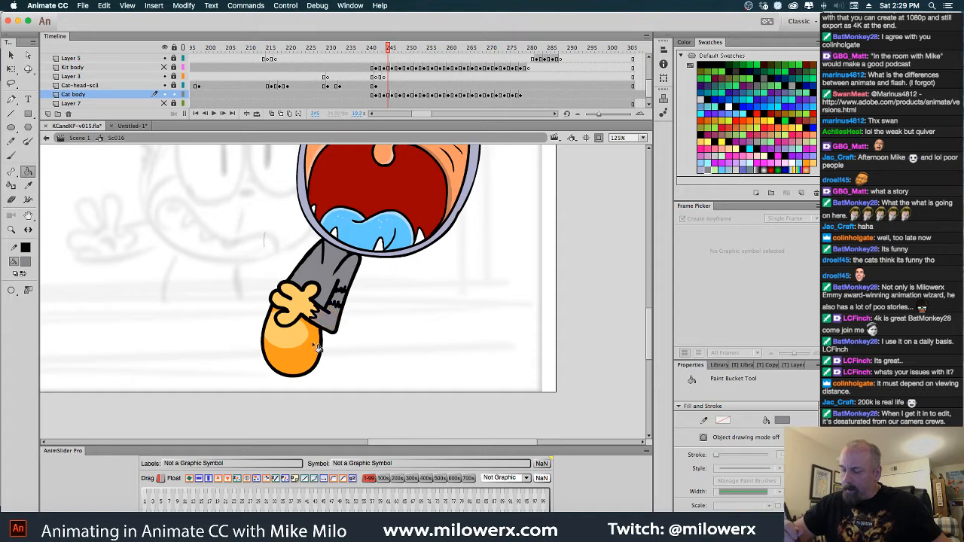
pyautogui.click(316, 347)
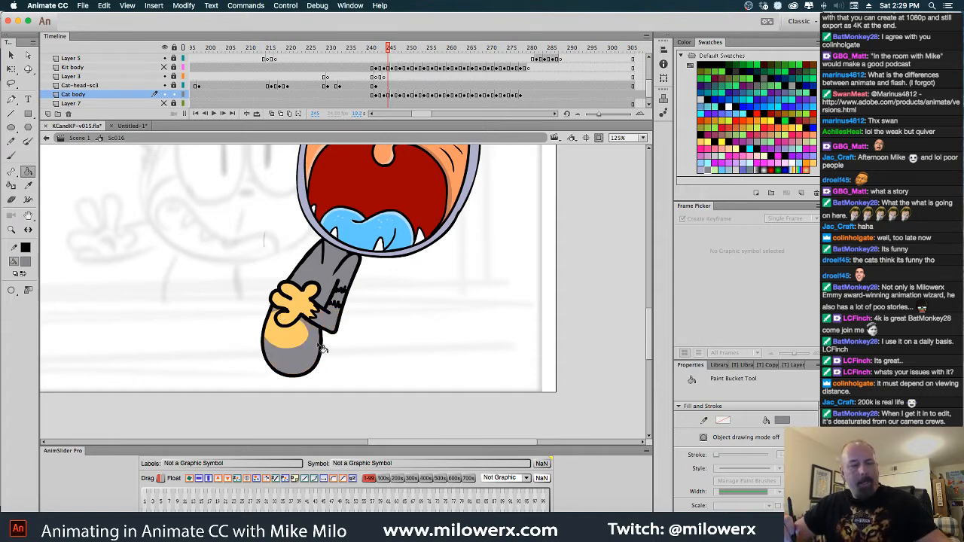
# Go back to frame 243 and fill the Cat body drawing's orange torso, folded arm, stripe gaps and lower body with gray
pyautogui.press(',')
pyautogui.press(',')
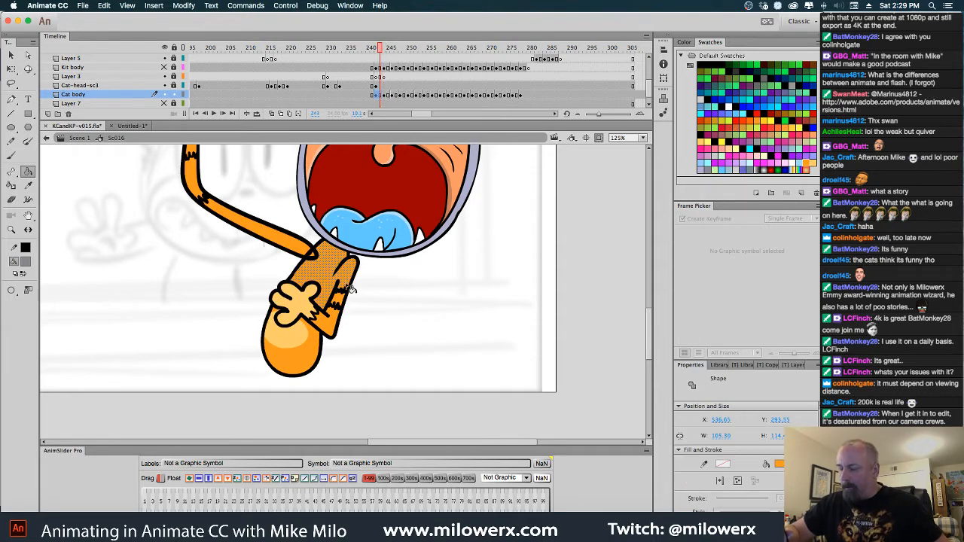
pyautogui.click(342, 265)
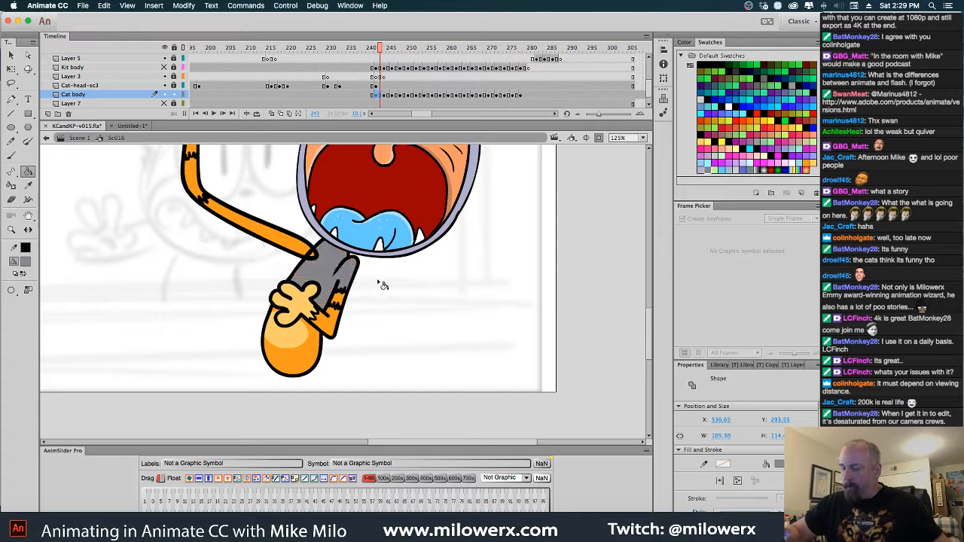
pyautogui.click(344, 300)
pyautogui.click(333, 323)
pyautogui.click(315, 347)
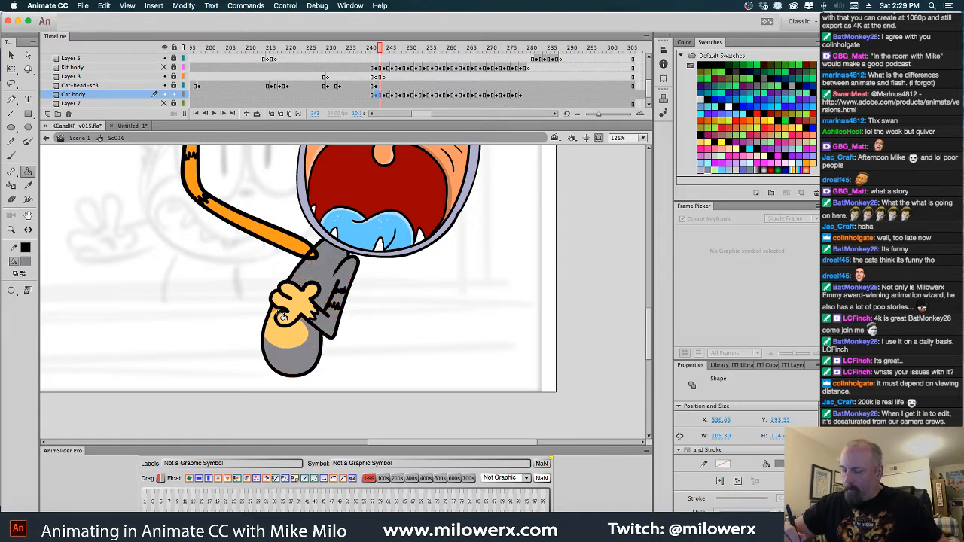
# At frame 242, unlock and show the Kit body layer and fill the gray cat's raised orange arm with gray
pyautogui.keyDown('alt'); pyautogui.keyDown('super'); pyautogui.click(432, 264); pyautogui.keyUp('super'); pyautogui.keyUp('alt')
pyautogui.moveTo(441, 274); pyautogui.dragTo(451, 296)
pyautogui.click(378, 68)
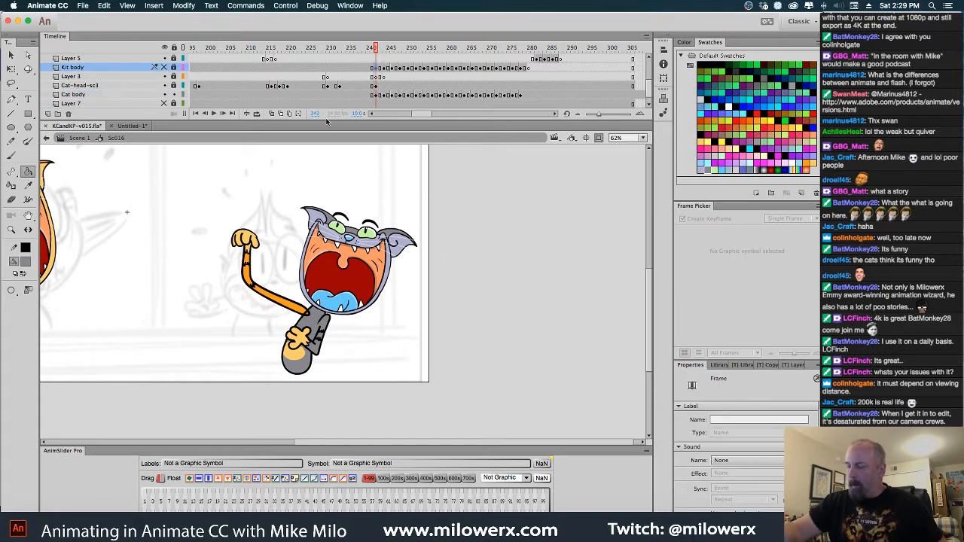
pyautogui.press('q')
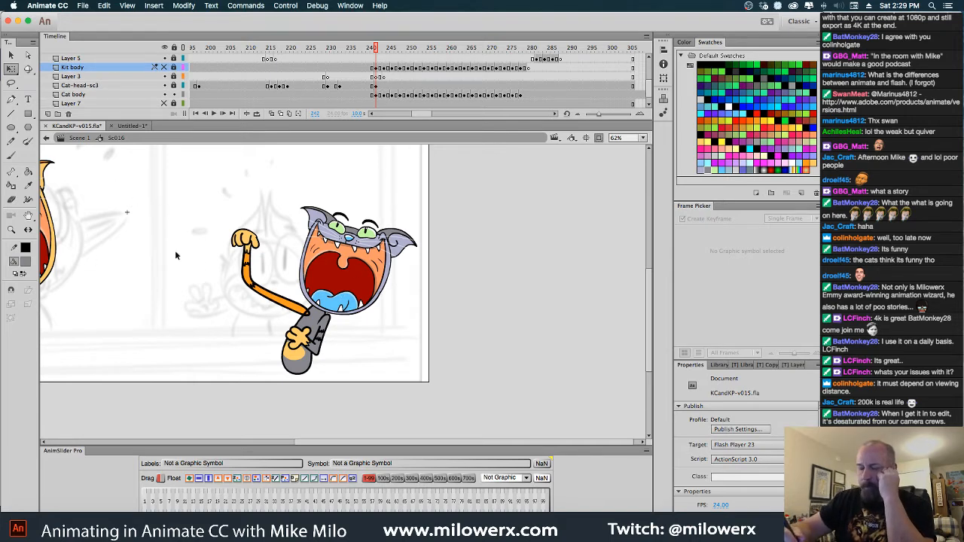
pyautogui.click(32, 175)
pyautogui.click(280, 303)
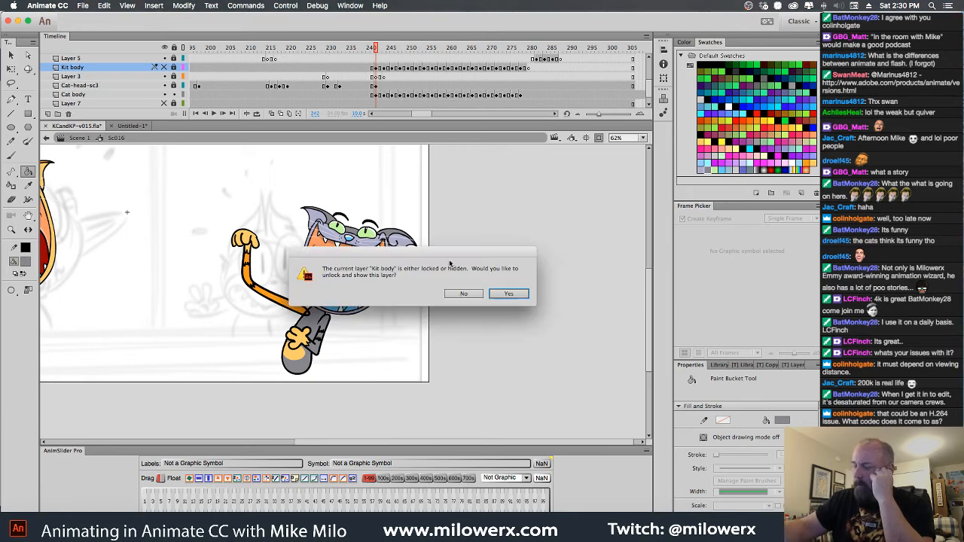
pyautogui.click(508, 293)
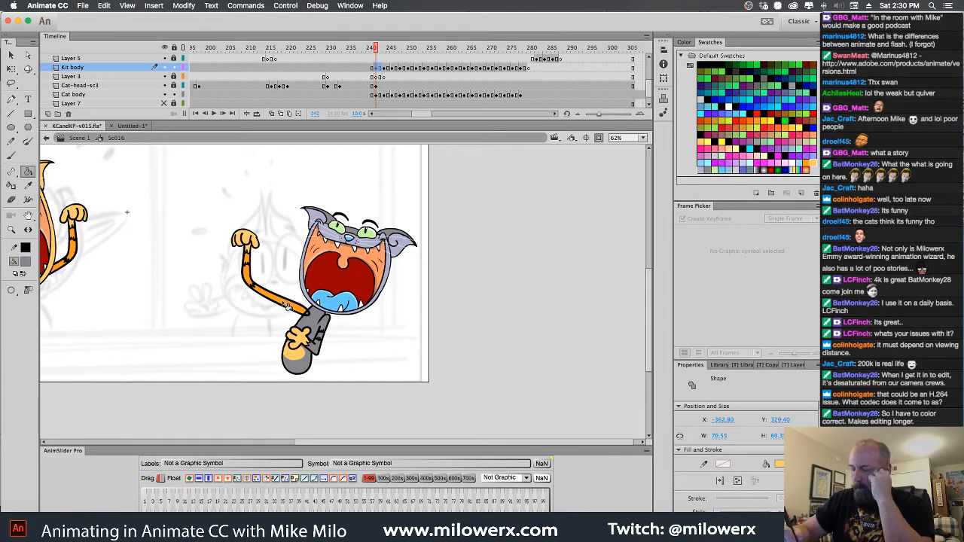
pyautogui.click(284, 303)
pyautogui.click(250, 274)
pyautogui.click(247, 260)
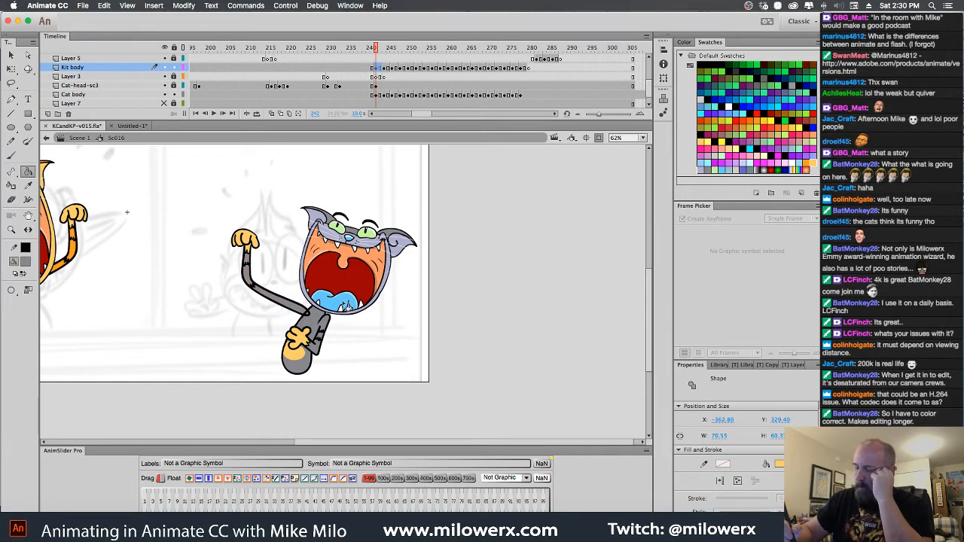
# Paint gray with the Brush tool over the black line where the raised arm meets the gray cat's shoulder
pyautogui.keyDown('super'); pyautogui.click(314, 314); pyautogui.keyUp('super')
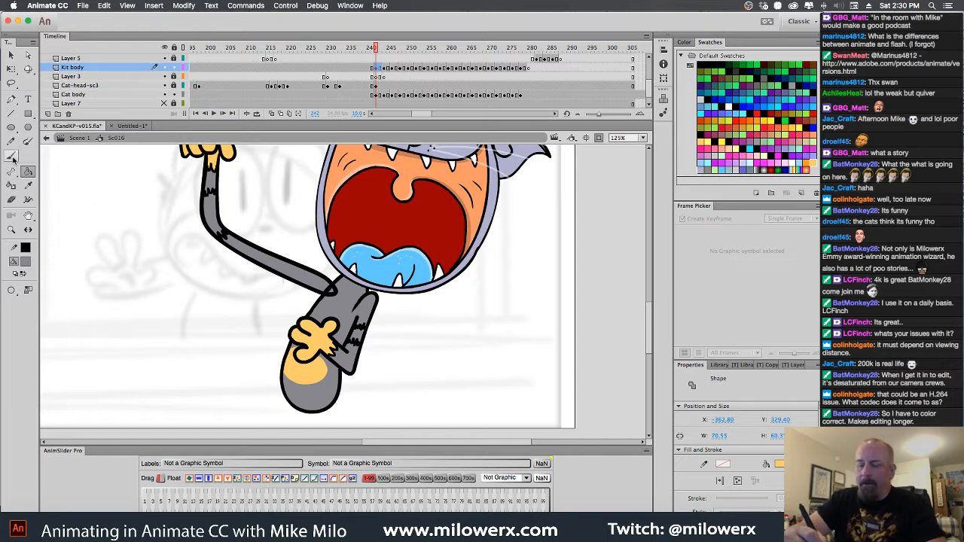
pyautogui.click(12, 157)
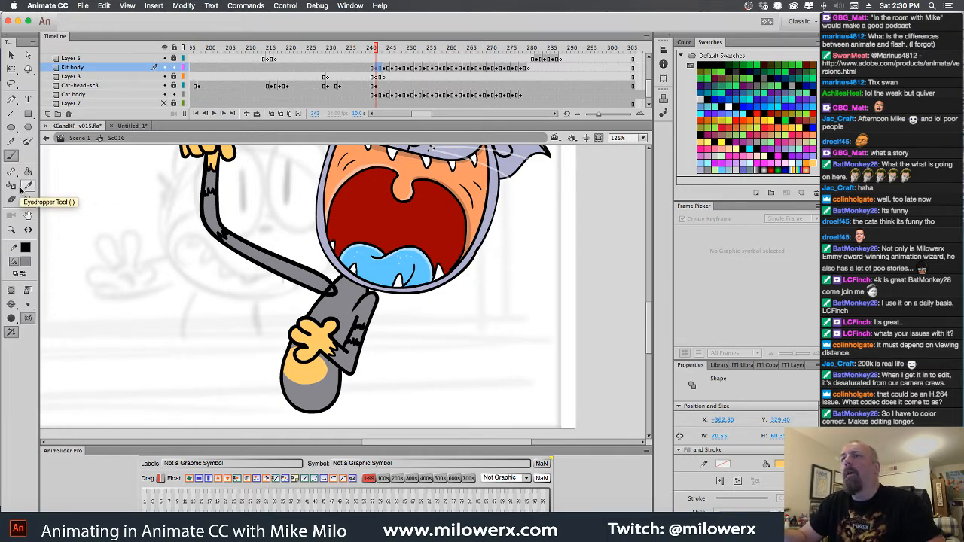
pyautogui.moveTo(328, 290); pyautogui.dragTo(339, 293)
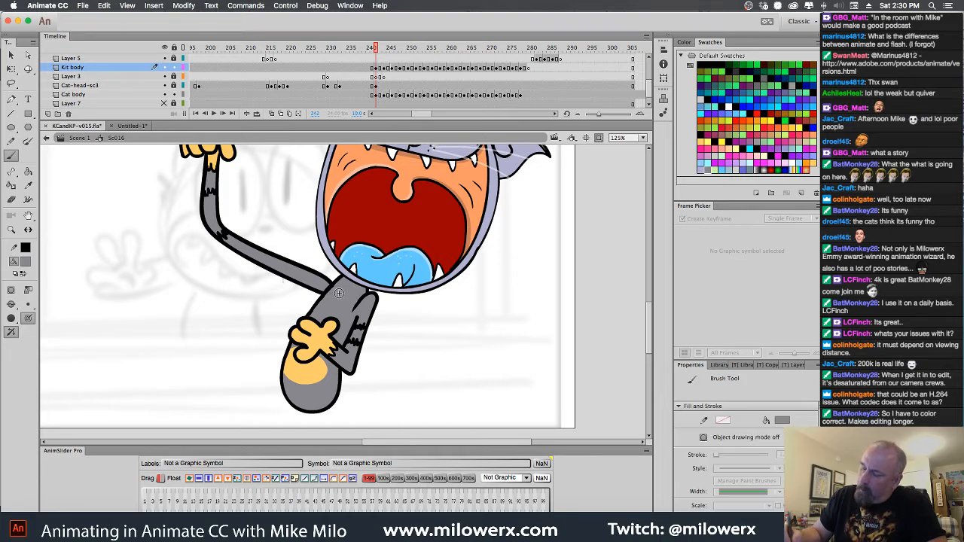
pyautogui.keyDown('alt'); pyautogui.click(339, 293); pyautogui.keyUp('alt')
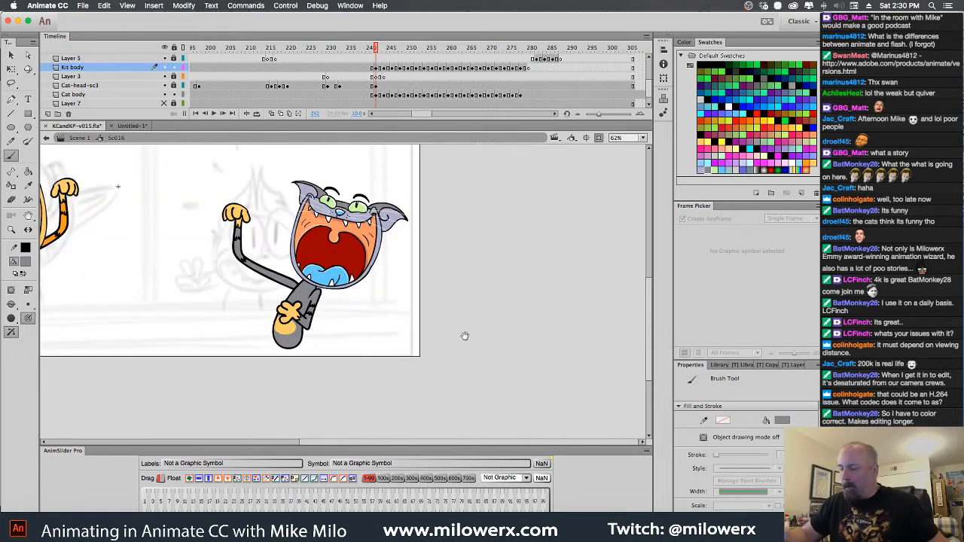
# Switch the fill colour to light lavender and fill the gray cat's raised paw, chest paw and belly at frame 242
pyautogui.click(28, 265)
pyautogui.click(92, 375)
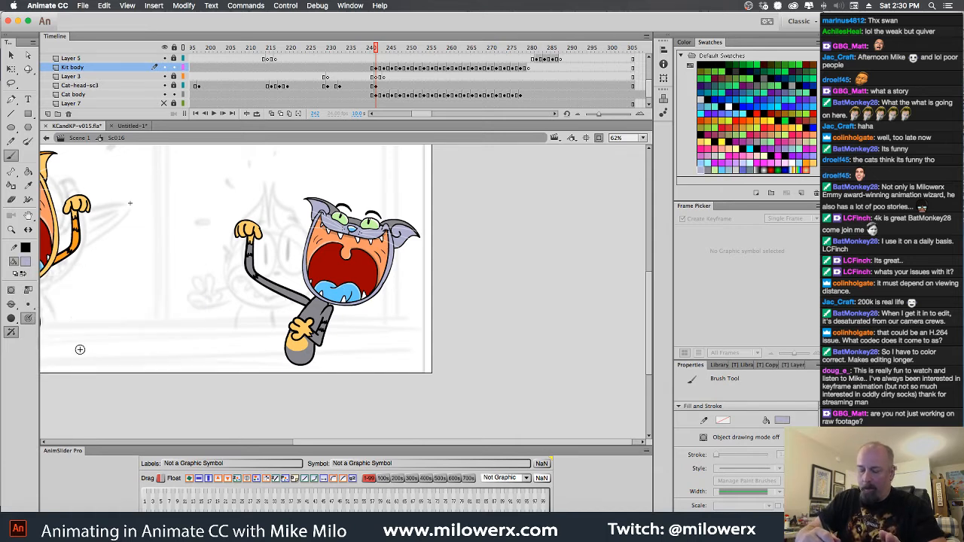
pyautogui.click(27, 171)
pyautogui.click(256, 234)
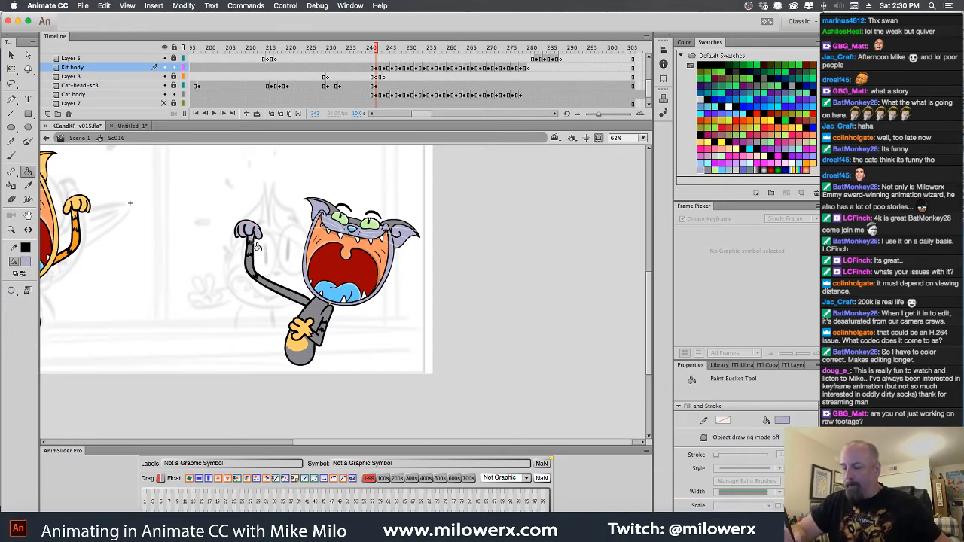
pyautogui.click(308, 334)
pyautogui.click(309, 350)
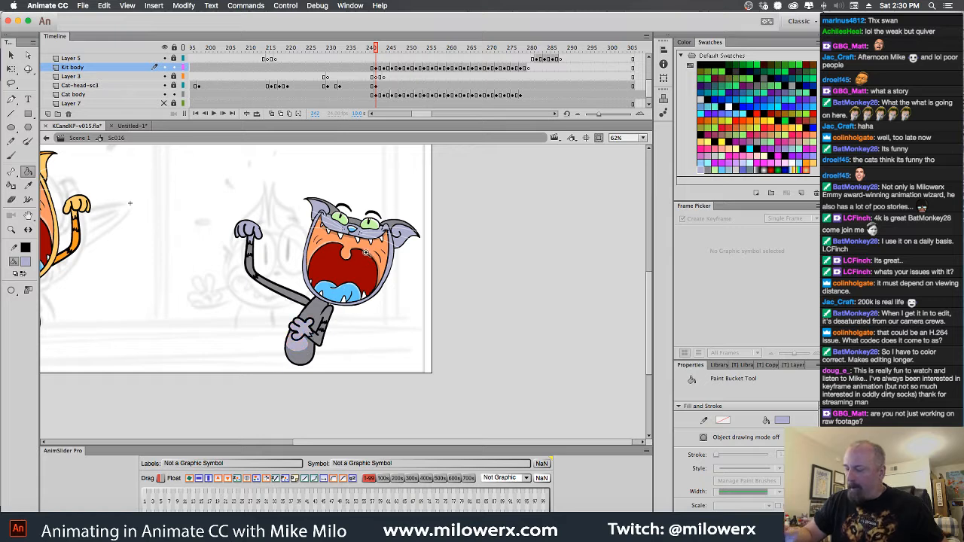
# Fill the gray cat's chest paw and belly with light lavender on each Kit body drawing from frame 244 through 278
pyautogui.press('.')
pyautogui.press('.')
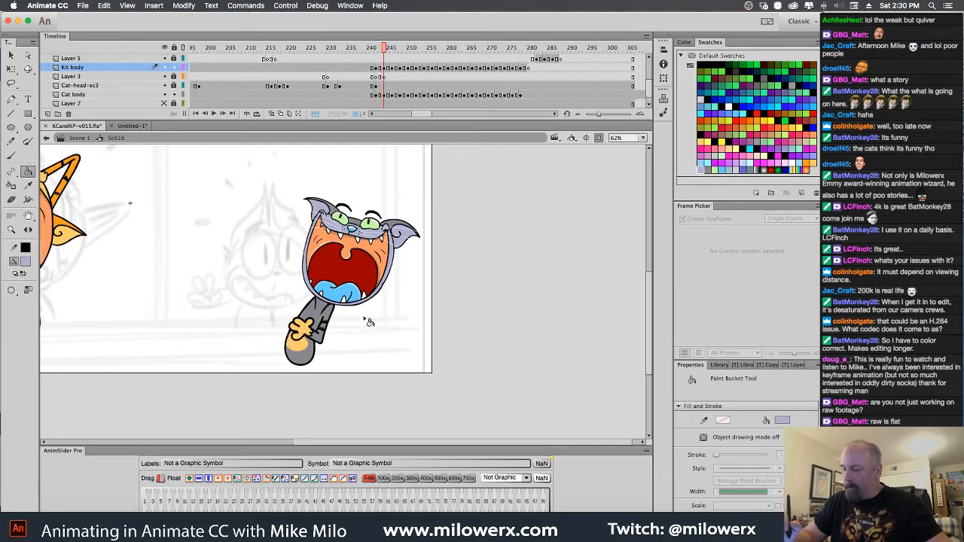
pyautogui.press('.')
pyautogui.press('.')
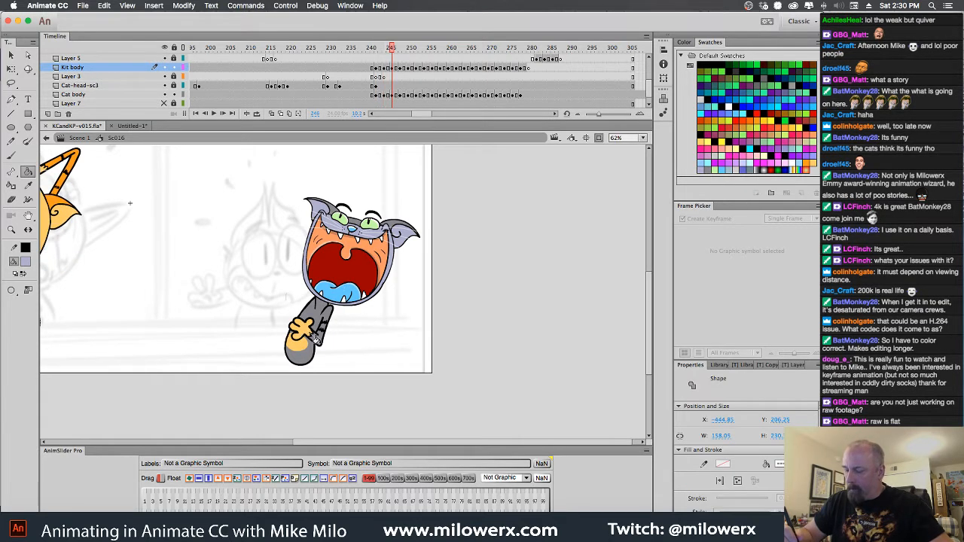
pyautogui.press('.')
pyautogui.press('.')
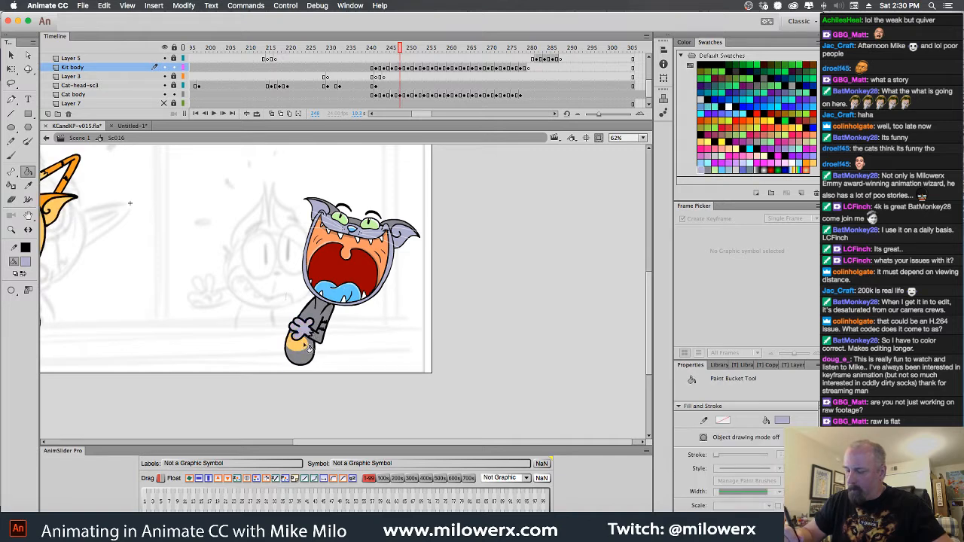
pyautogui.press('.')
pyautogui.press('.')
pyautogui.press('.')
pyautogui.press('.')
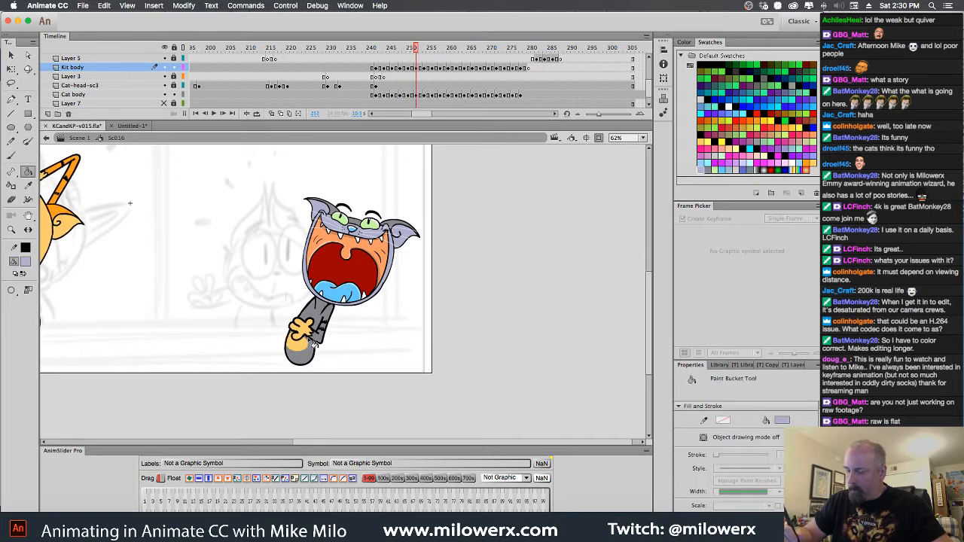
pyautogui.press('.')
pyautogui.press('.')
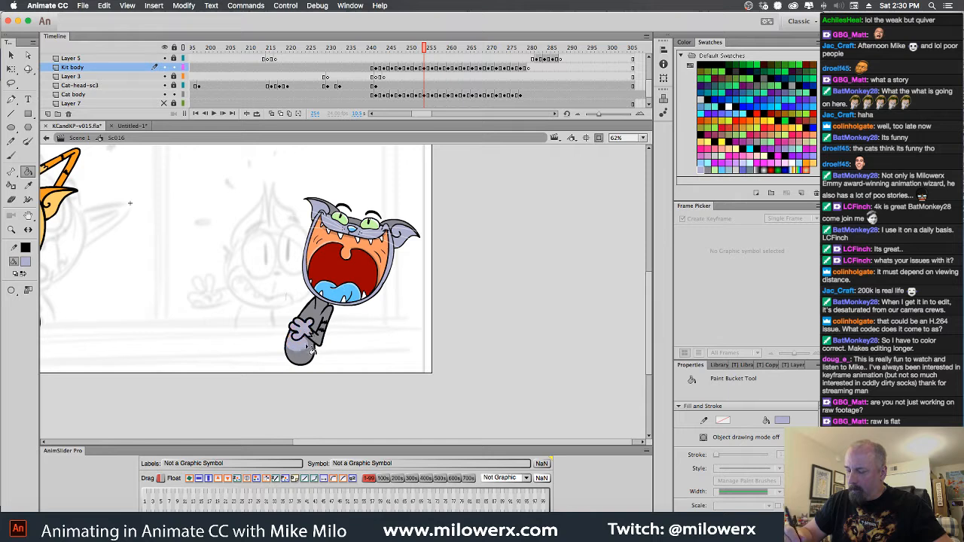
pyautogui.press('.')
pyautogui.press('.')
pyautogui.press('.')
pyautogui.press('.')
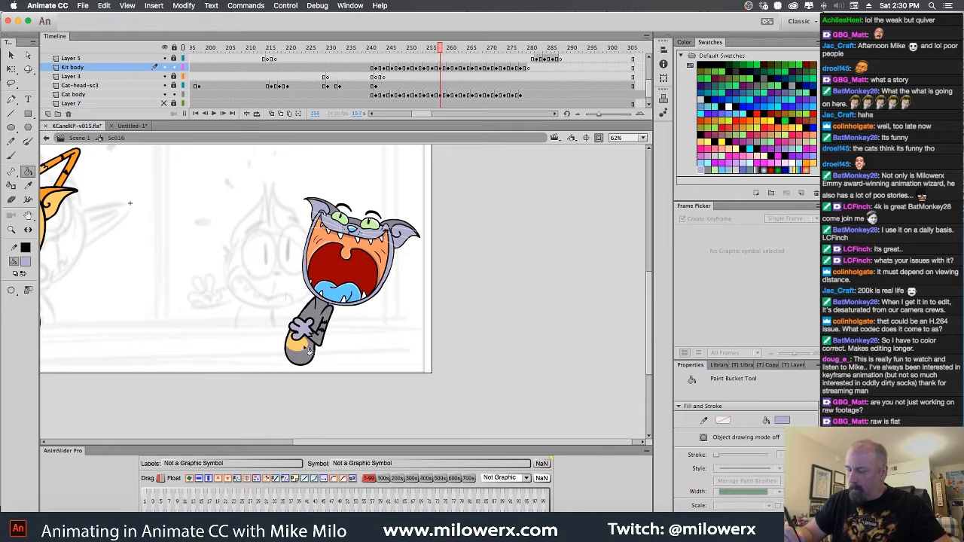
pyautogui.press('.')
pyautogui.press('.')
pyautogui.press('.')
pyautogui.press('.')
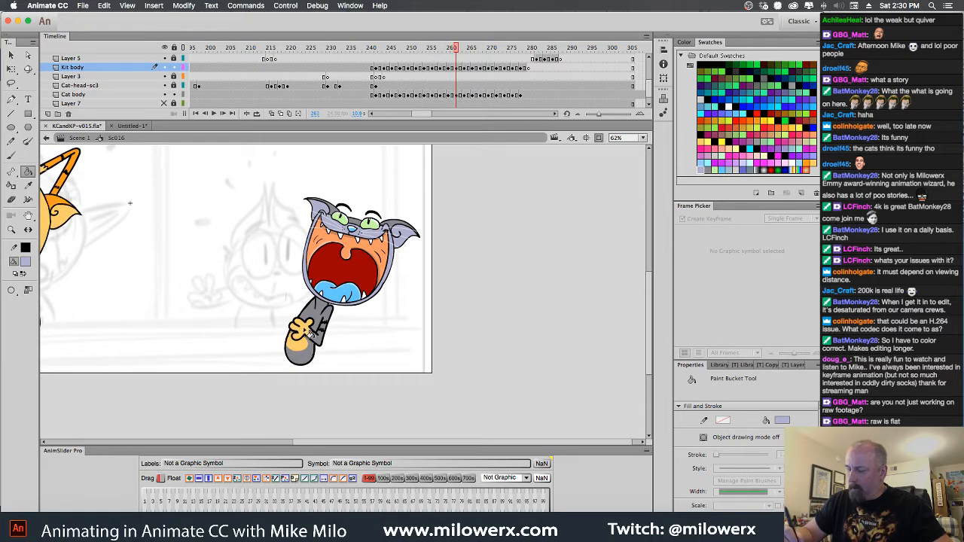
pyautogui.press('.')
pyautogui.press('.')
pyautogui.press('.')
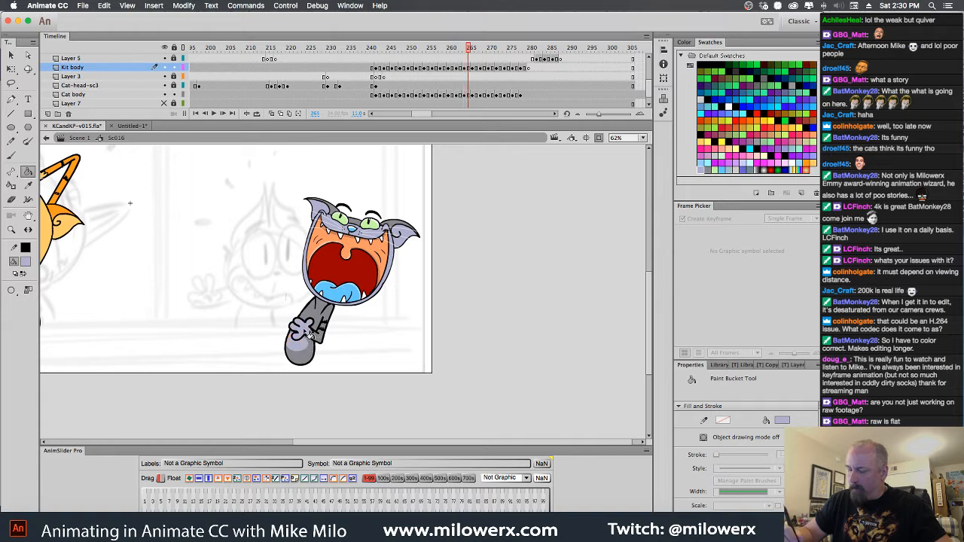
pyautogui.press('.')
pyautogui.press('.')
pyautogui.press('.')
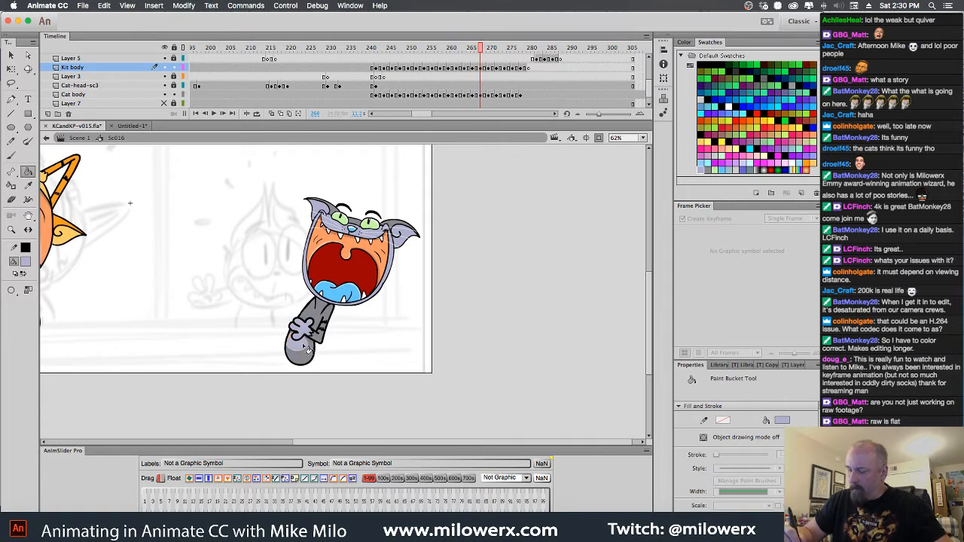
pyautogui.press('.')
pyautogui.press('.')
pyautogui.press('.')
pyautogui.press('.')
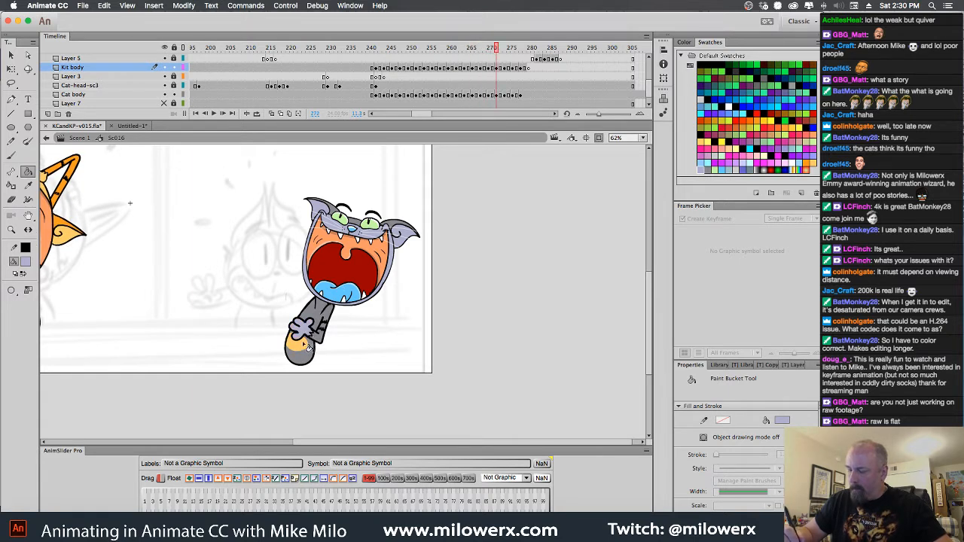
pyautogui.press('.')
pyautogui.press('.')
pyautogui.press('.')
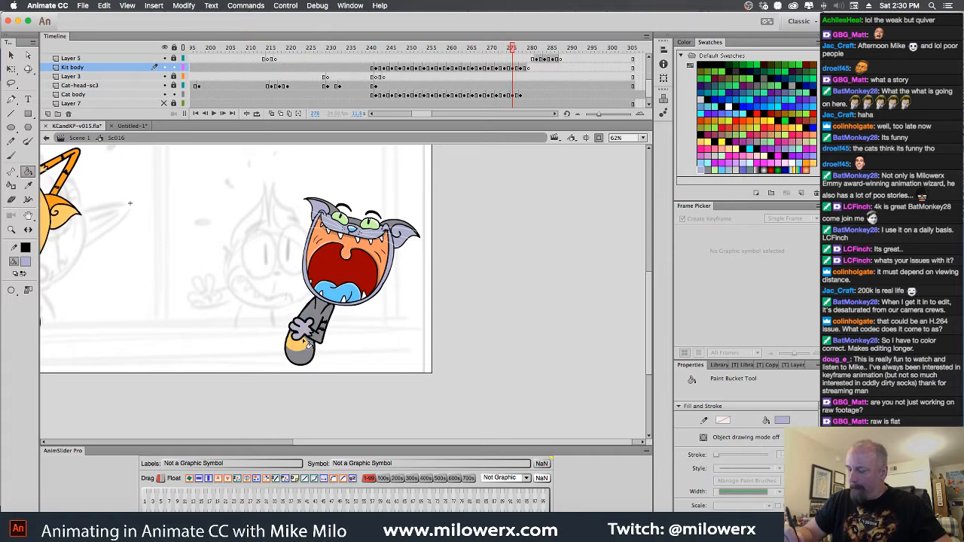
pyautogui.click(309, 349)
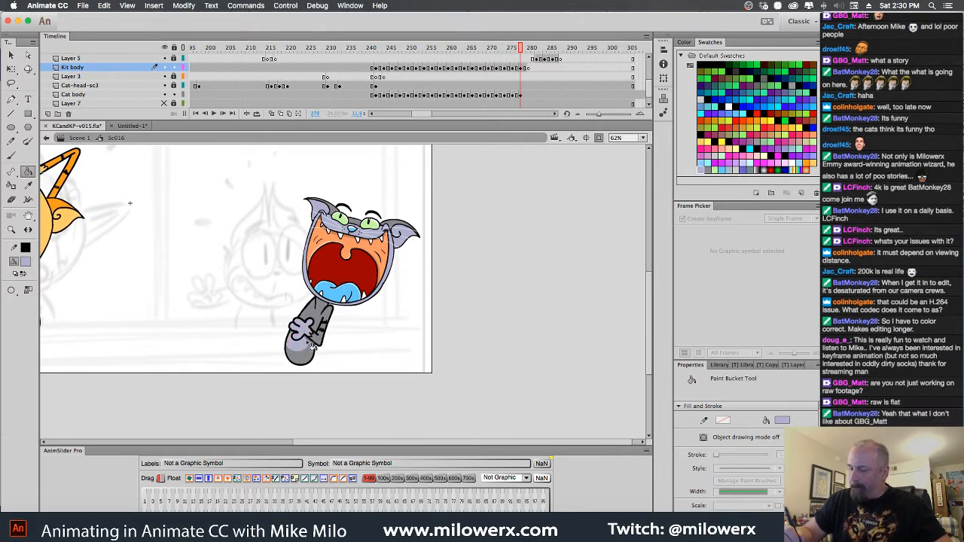
pyautogui.press('.')
pyautogui.press('.')
pyautogui.press(',')
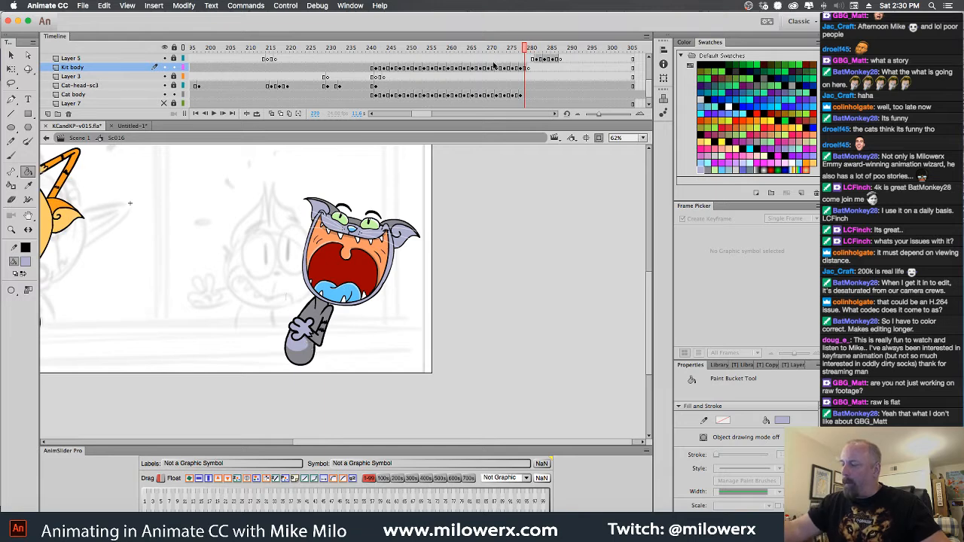
# Unlock all layers, then move the gray cat's head down and left onto its body and adjust it slightly with Free Transform
pyautogui.click(174, 48)
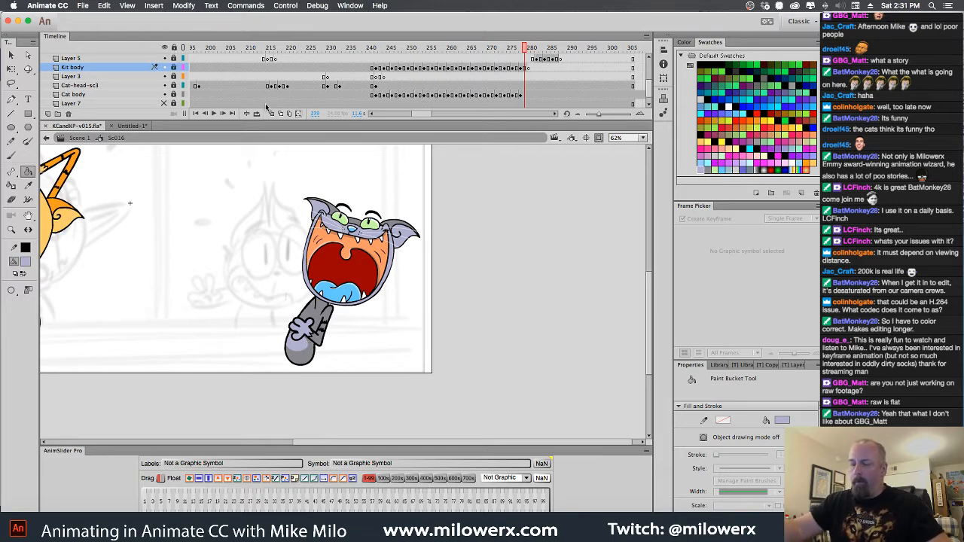
pyautogui.click(174, 49)
pyautogui.press('v')
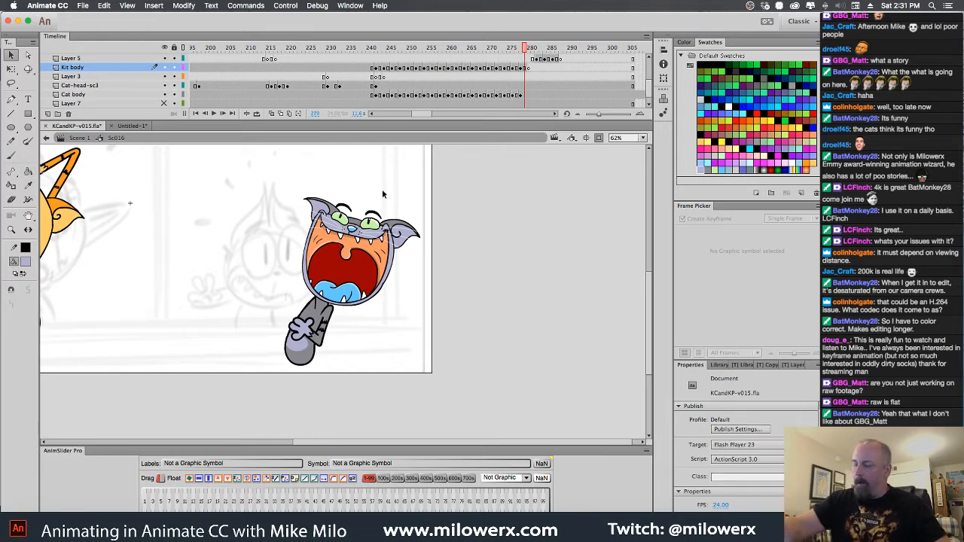
pyautogui.click(377, 262)
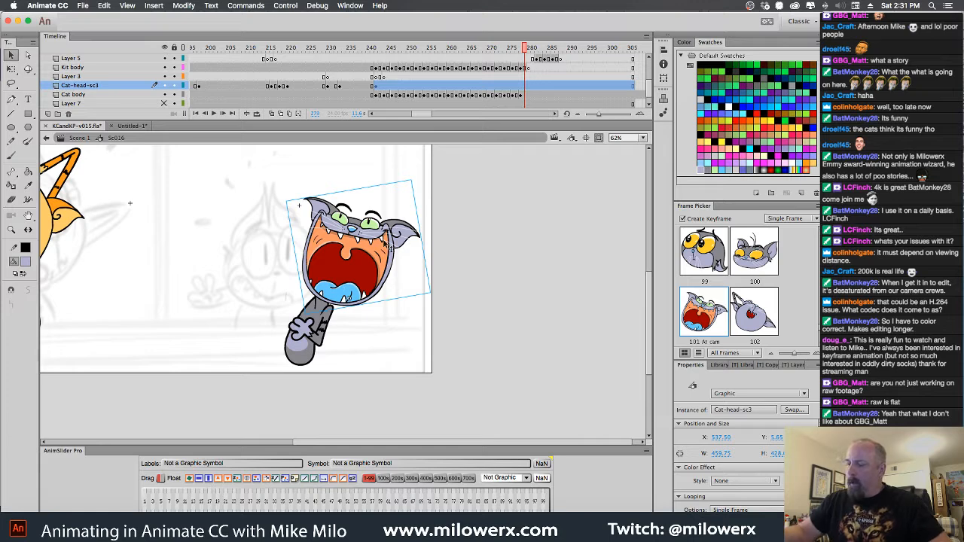
pyautogui.moveTo(387, 242); pyautogui.dragTo(378, 253)
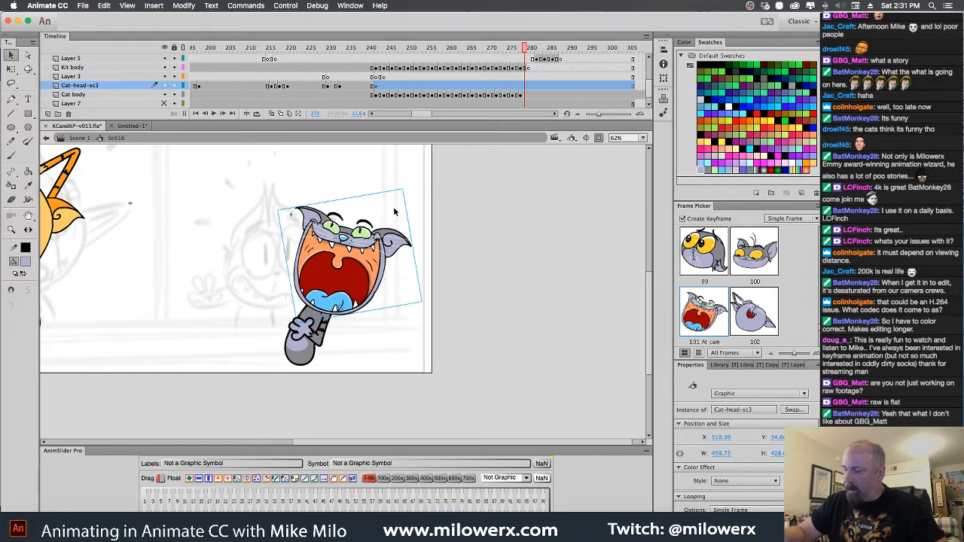
pyautogui.click(11, 69)
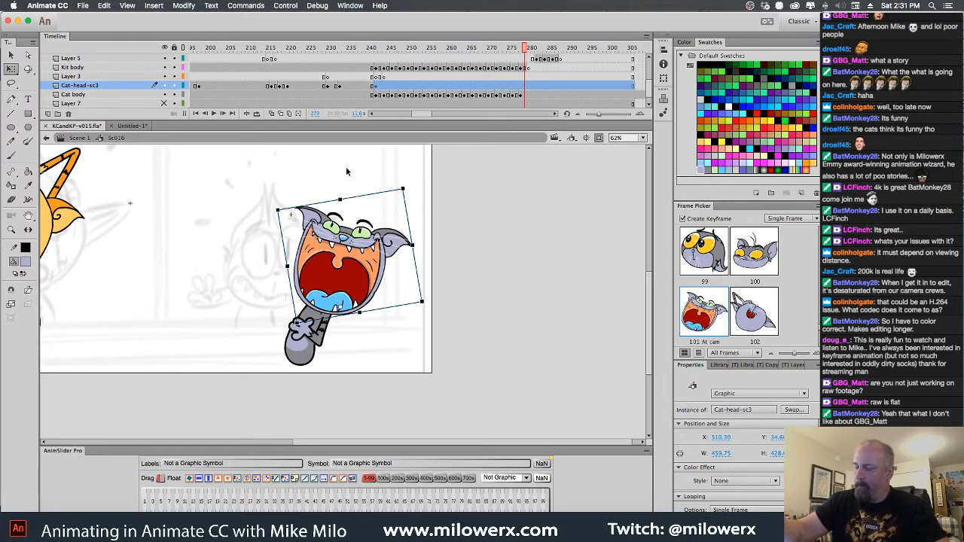
pyautogui.moveTo(374, 195); pyautogui.dragTo(375, 194)
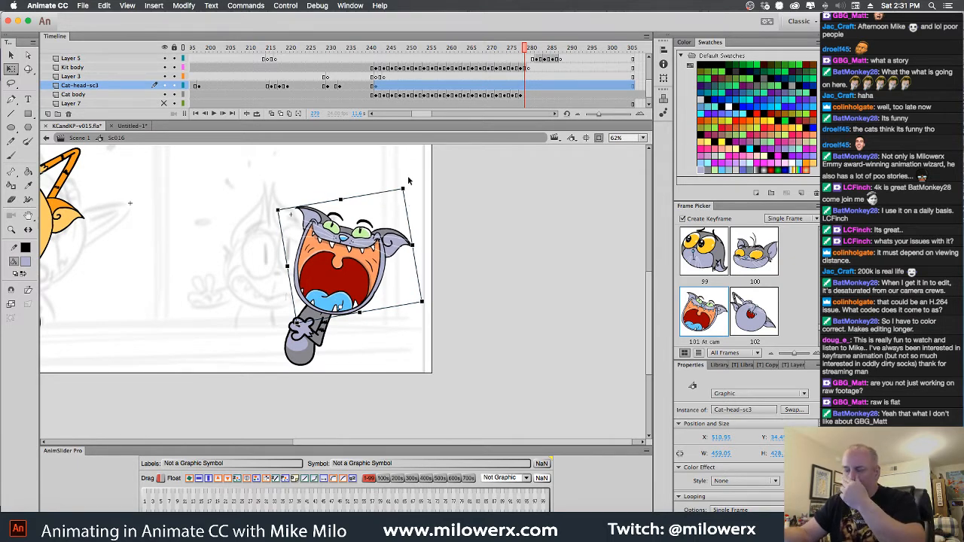
# At frame 248, set the gray cat's head to drawing 102 from the Frame Picker as a new keyframe
pyautogui.moveTo(525, 50); pyautogui.dragTo(377, 72)
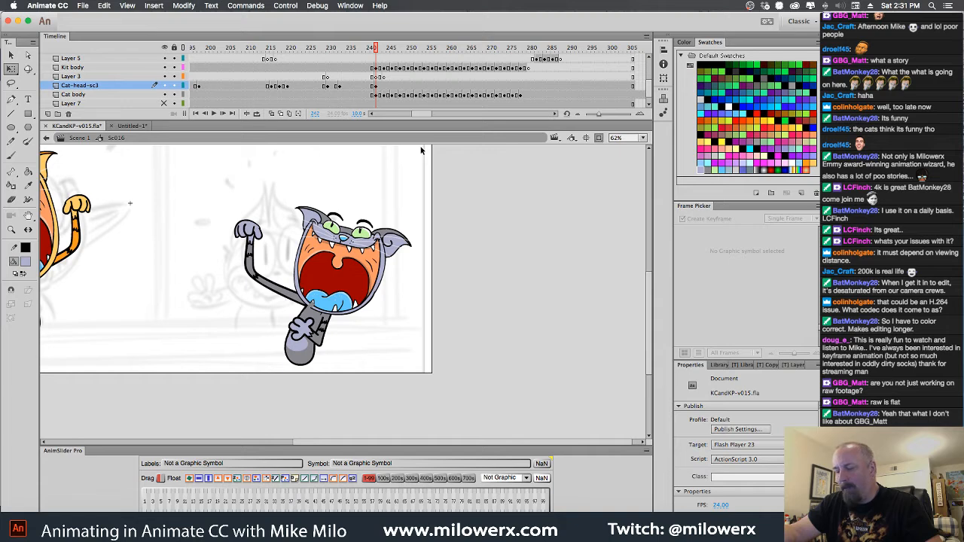
pyautogui.click(384, 88)
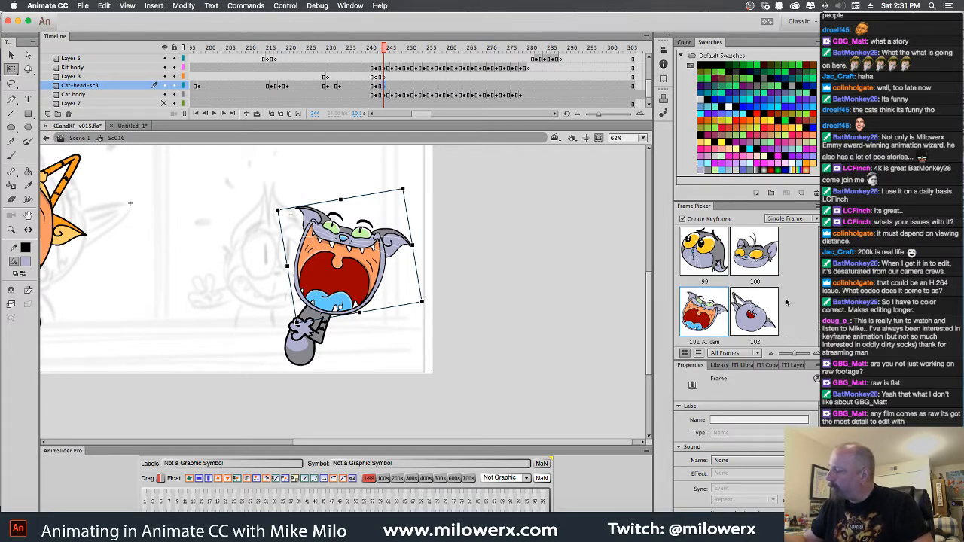
pyautogui.scroll(-2, 729, 287)
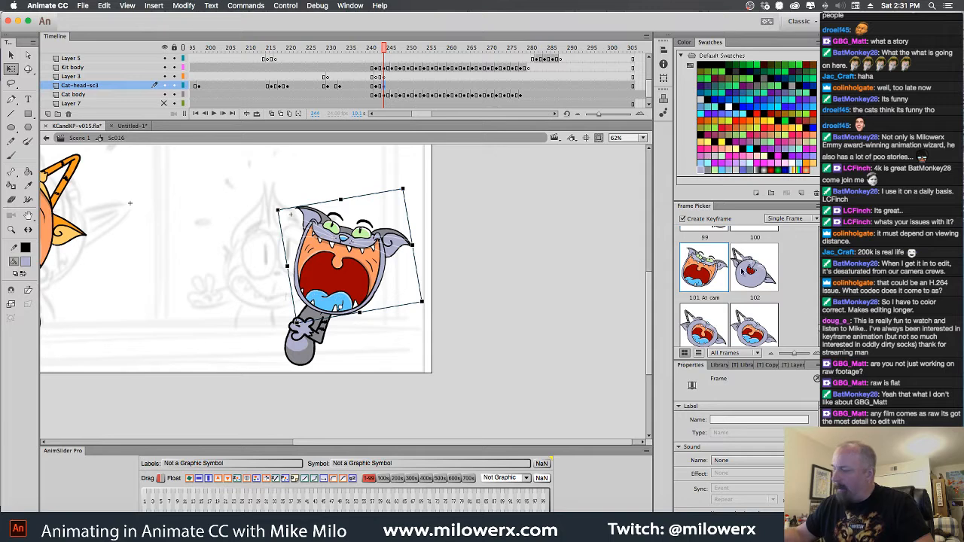
pyautogui.moveTo(384, 50); pyautogui.dragTo(405, 94)
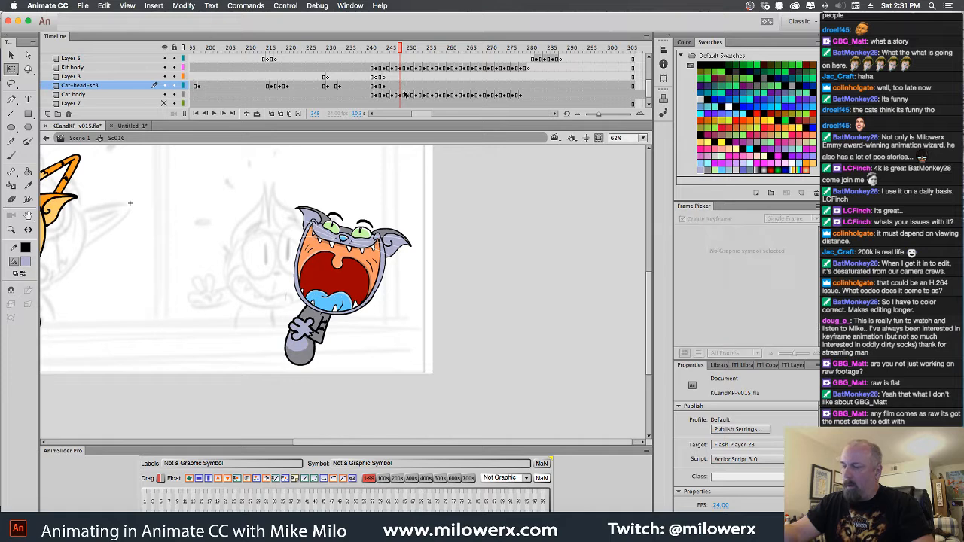
pyautogui.click(381, 249)
pyautogui.click(759, 332)
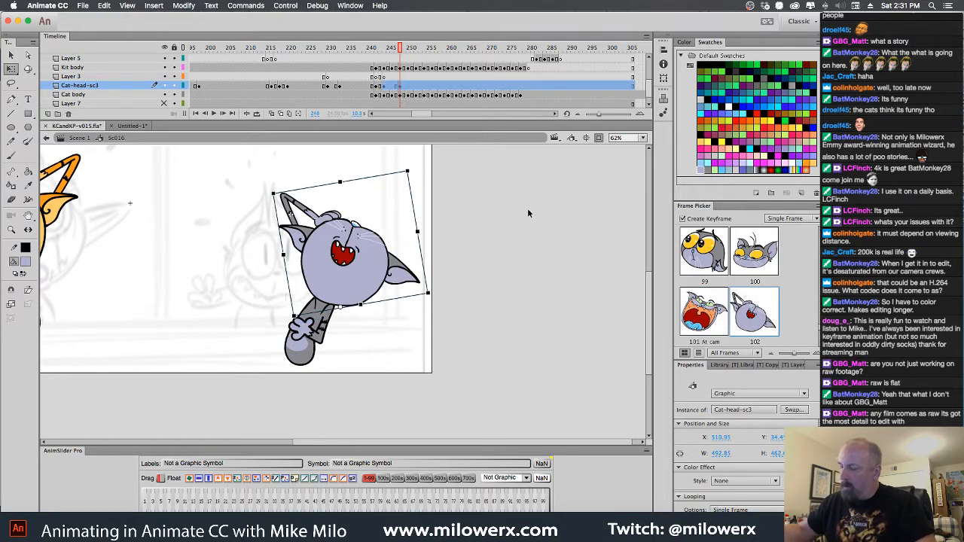
# Go back to frame 244 of Cat-head-sc3 and set the head to the wide-open laughing drawing 103
pyautogui.moveTo(400, 49)
pyautogui.mouseDown()
pyautogui.moveTo(361, 56)
pyautogui.moveTo(381, 66)
pyautogui.mouseUp()
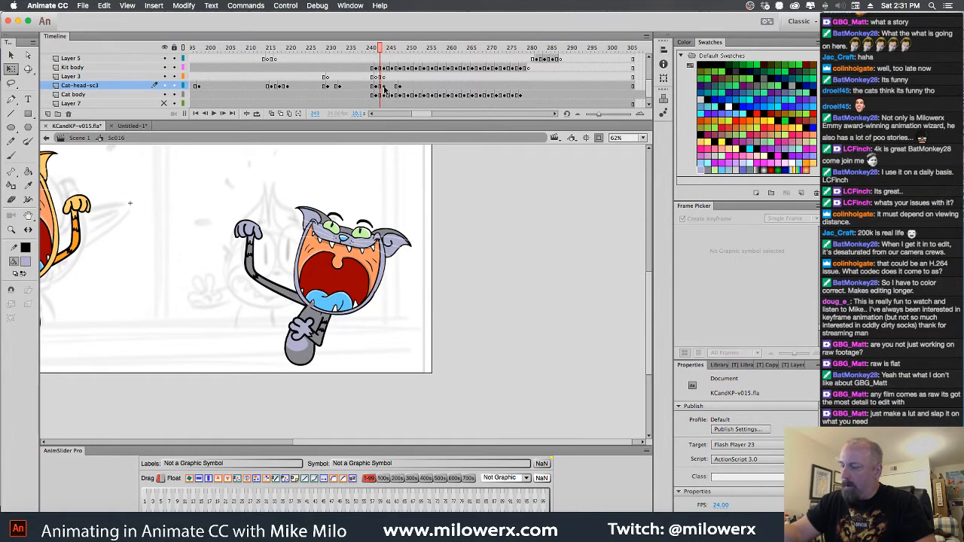
pyautogui.click(386, 87)
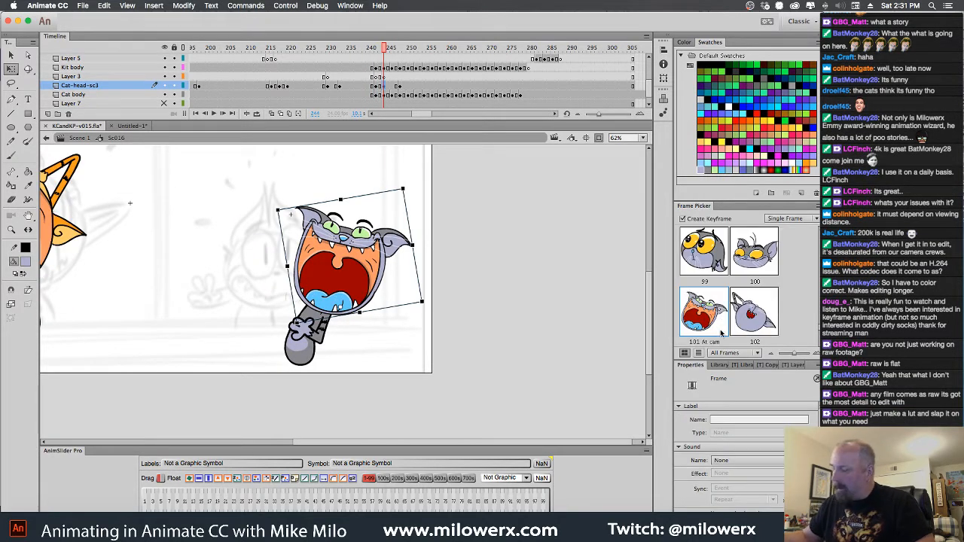
pyautogui.scroll(-3, 722, 331)
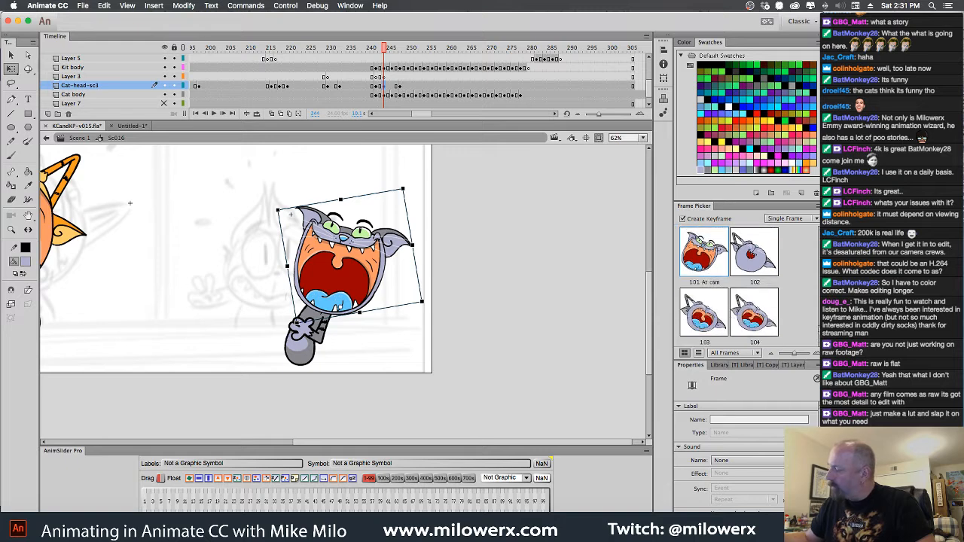
pyautogui.click(722, 332)
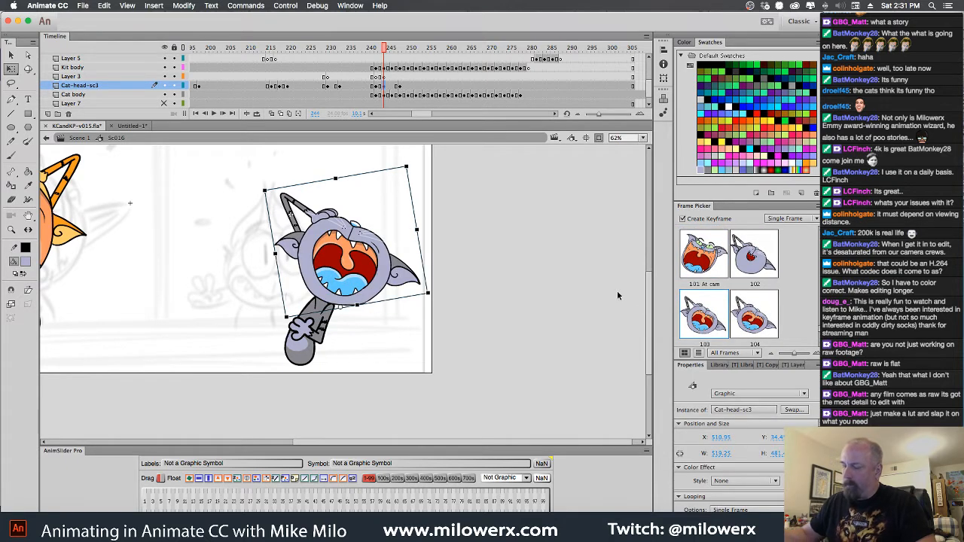
# At frame 252 of Cat-head-sc3, create a head keyframe showing laughing drawing 103
pyautogui.moveTo(383, 49); pyautogui.dragTo(419, 52)
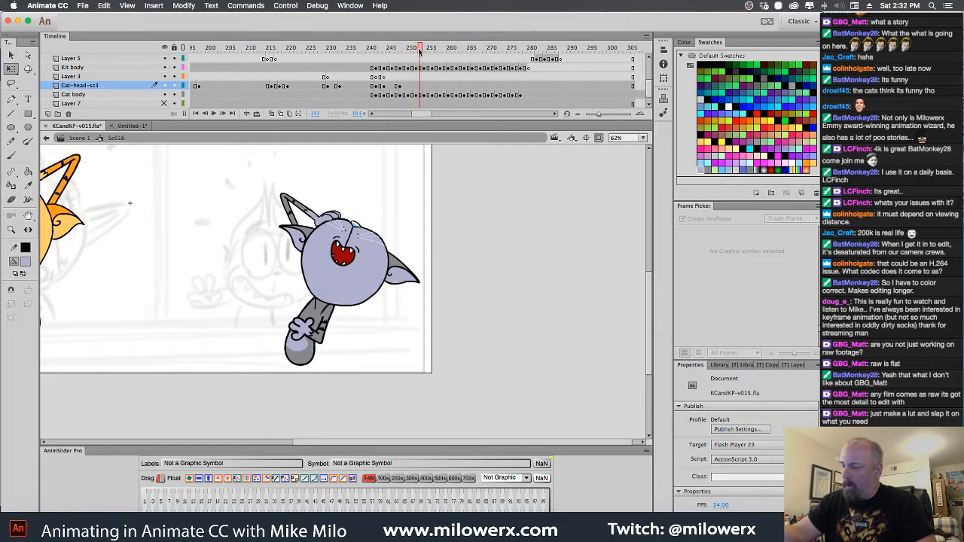
pyautogui.click(417, 85)
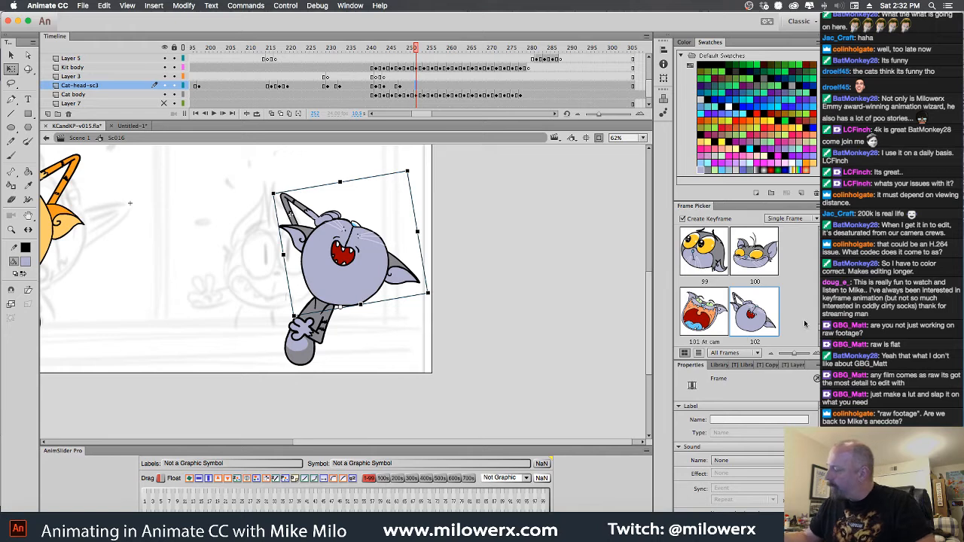
pyautogui.scroll(-3, 753, 313)
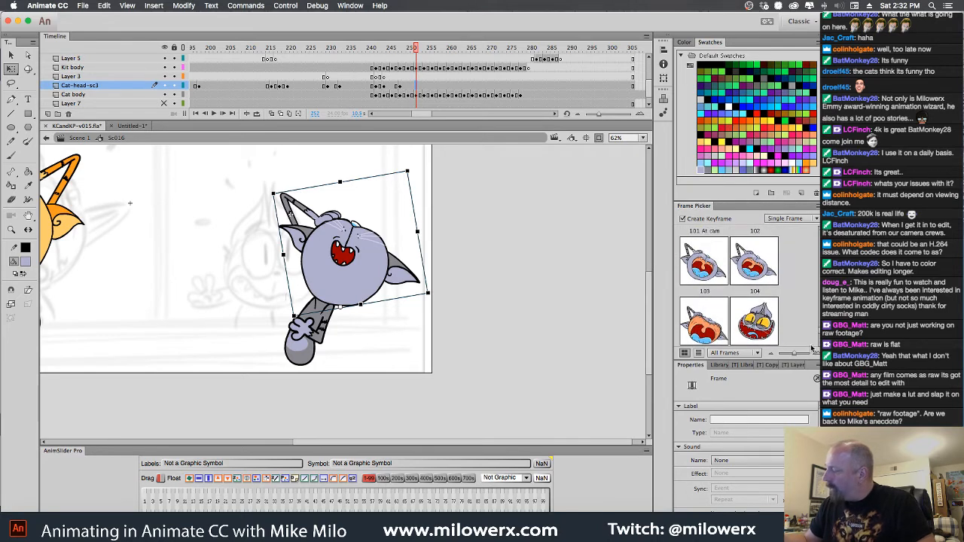
pyautogui.click(705, 311)
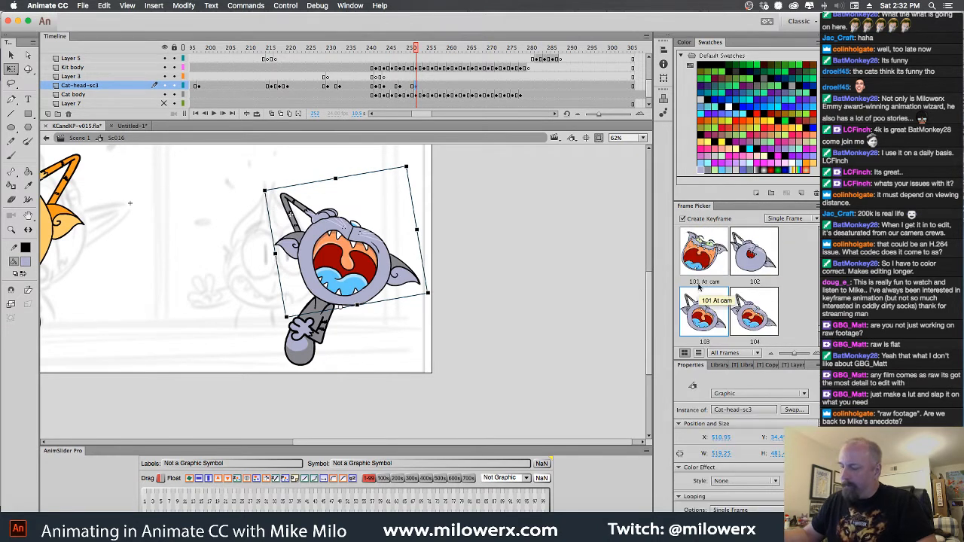
# Alternate the laughing head by setting drawing 104 at frame 254 and drawing 103 at frame 256
pyautogui.click(425, 88)
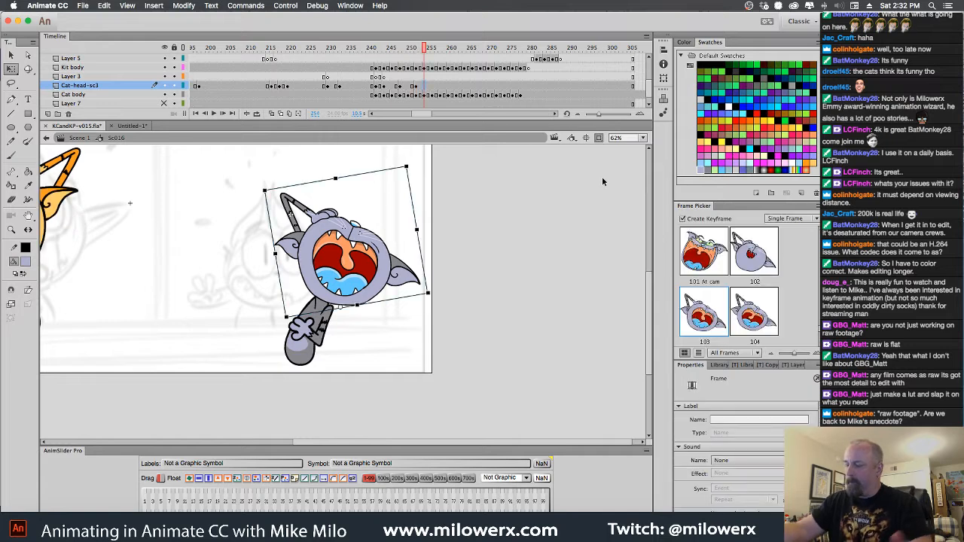
pyautogui.click(755, 327)
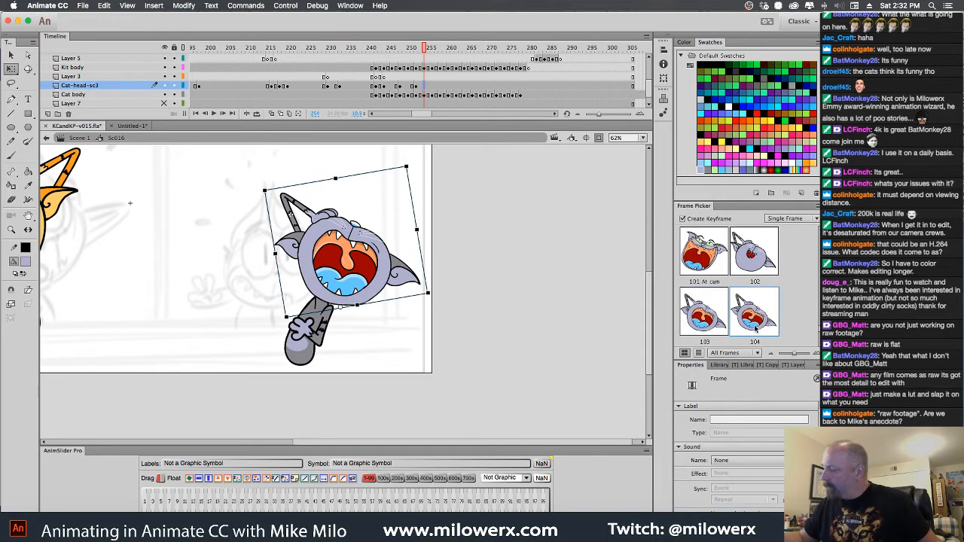
pyautogui.click(432, 89)
pyautogui.click(714, 324)
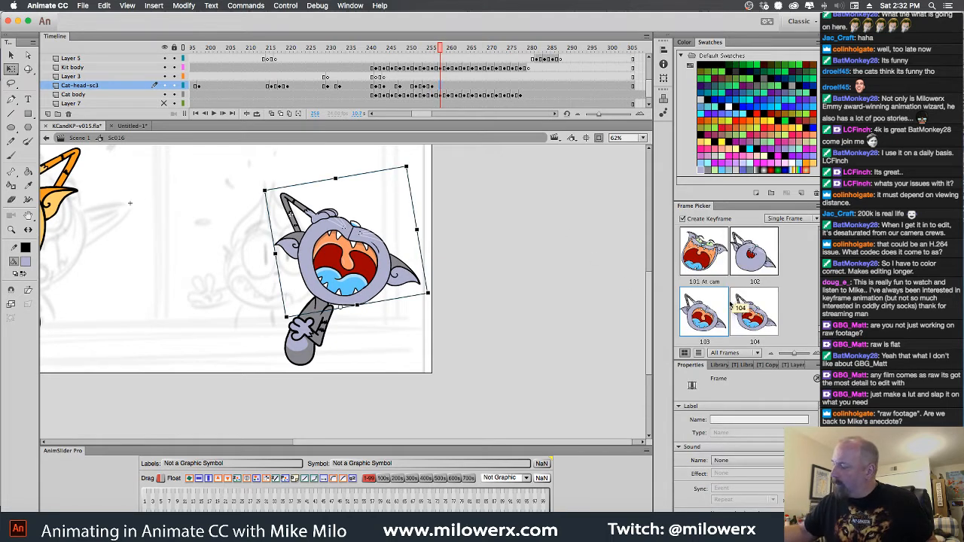
# Continue the laughing head on Cat-head-sc3 with drawing 104 at frame 258, 103 at frame 260 and 104 at frame 262
pyautogui.click(442, 54)
pyautogui.moveTo(442, 55); pyautogui.dragTo(455, 91)
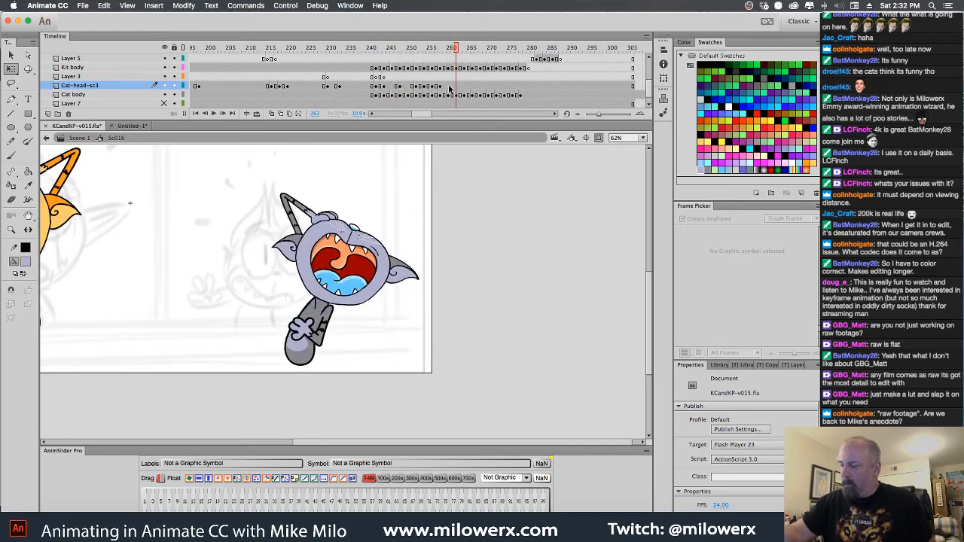
pyautogui.click(449, 87)
pyautogui.click(713, 325)
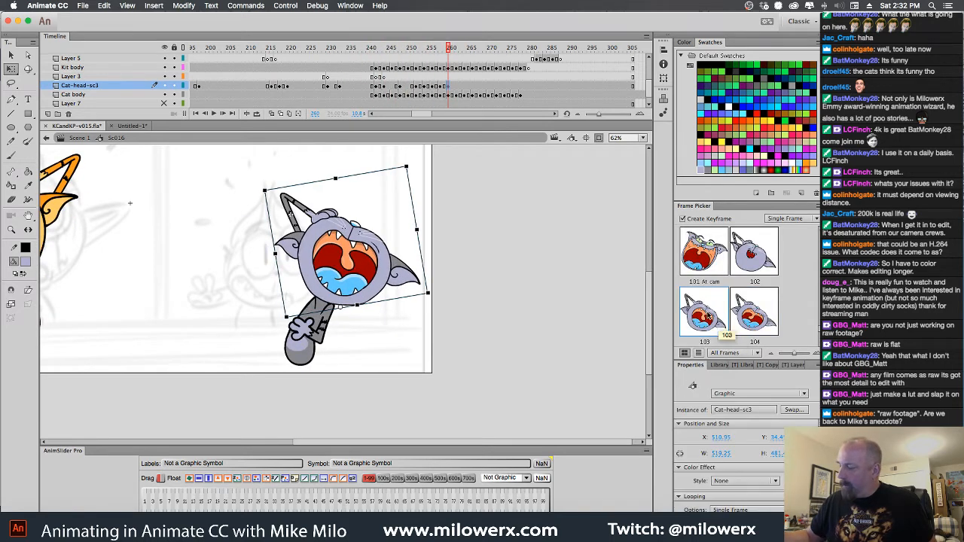
pyautogui.click(456, 87)
pyautogui.click(746, 323)
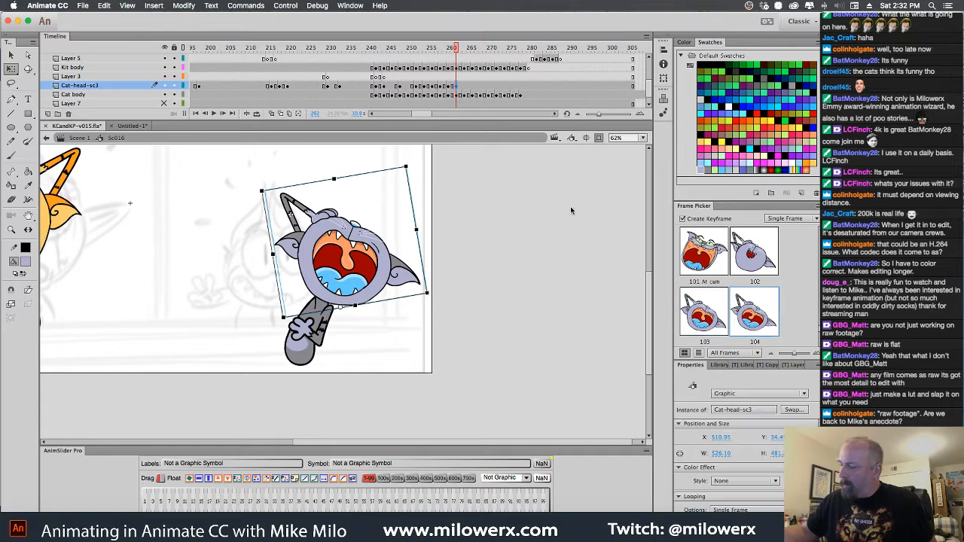
# Set the gray cat's head to drawing 103 at frame 264, 104 at frame 266 and 103 at frame 268
pyautogui.click(465, 87)
pyautogui.click(706, 307)
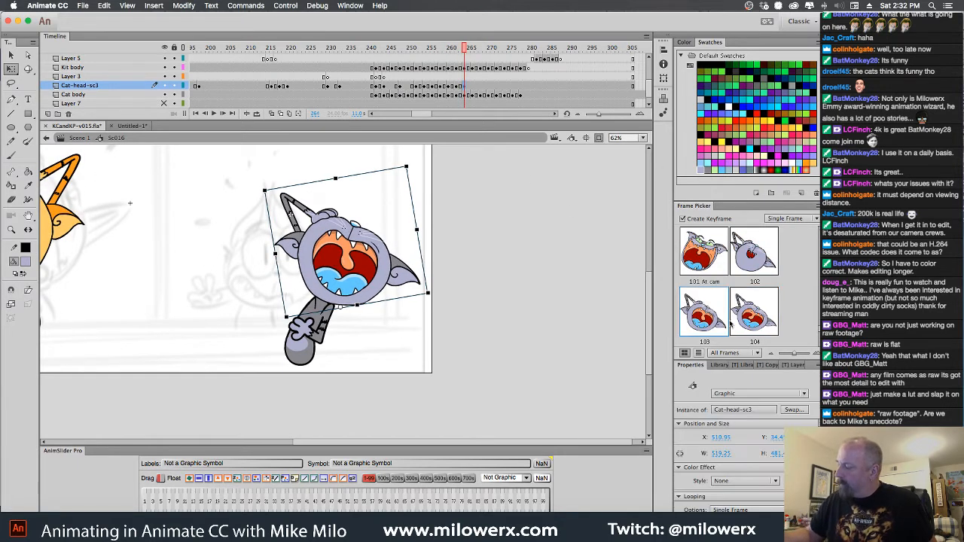
pyautogui.click(474, 88)
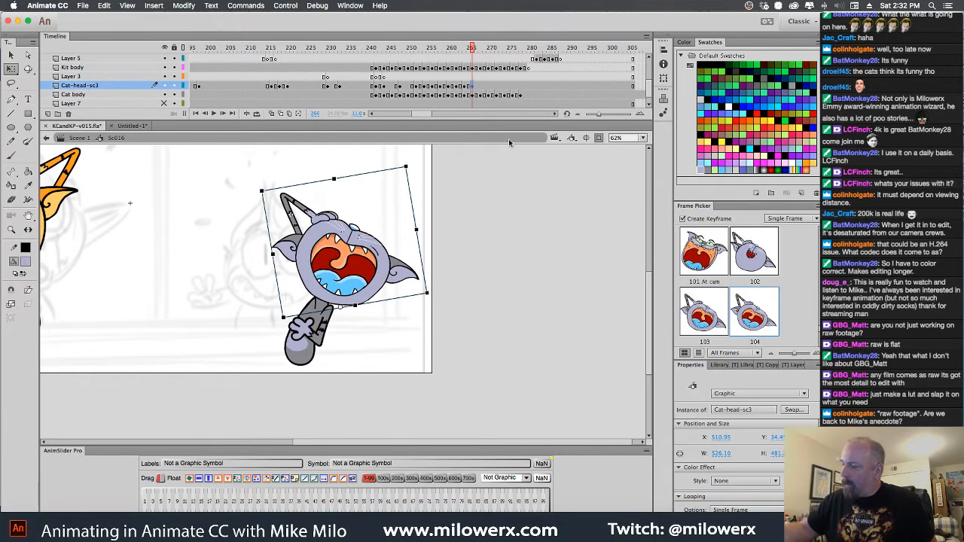
pyautogui.click(479, 87)
pyautogui.click(712, 324)
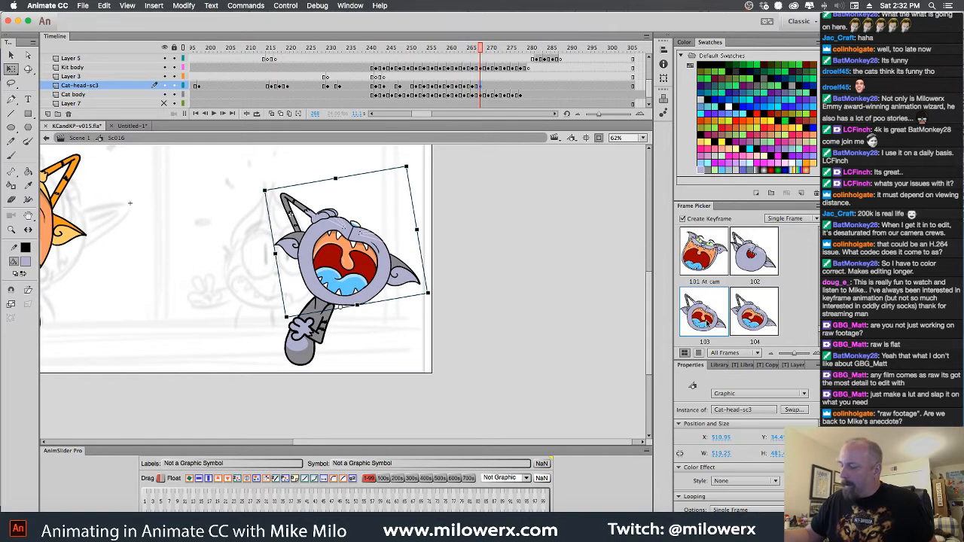
# Add head keyframes on Cat-head-sc3 showing drawing 104 at frame 270 and drawing 103 at frame 272
pyautogui.click(489, 87)
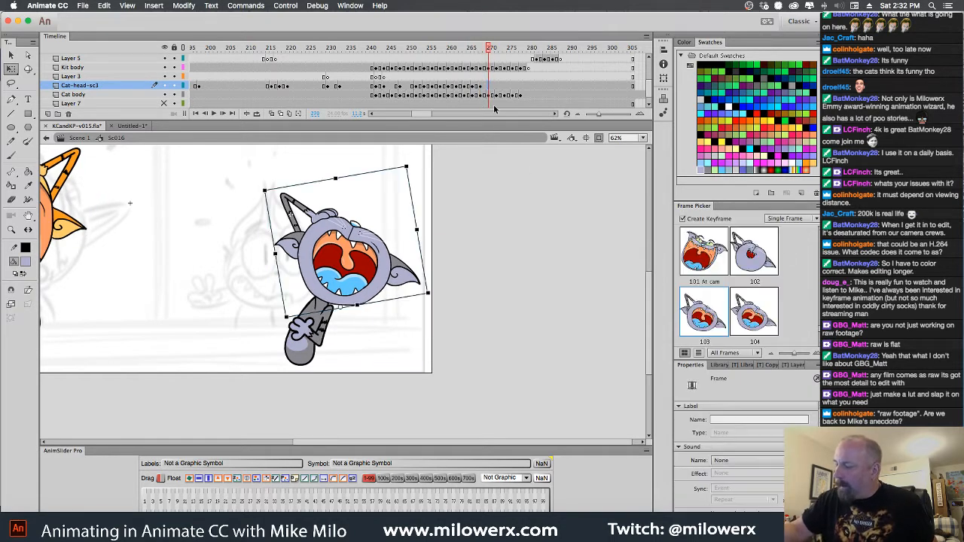
pyautogui.click(715, 339)
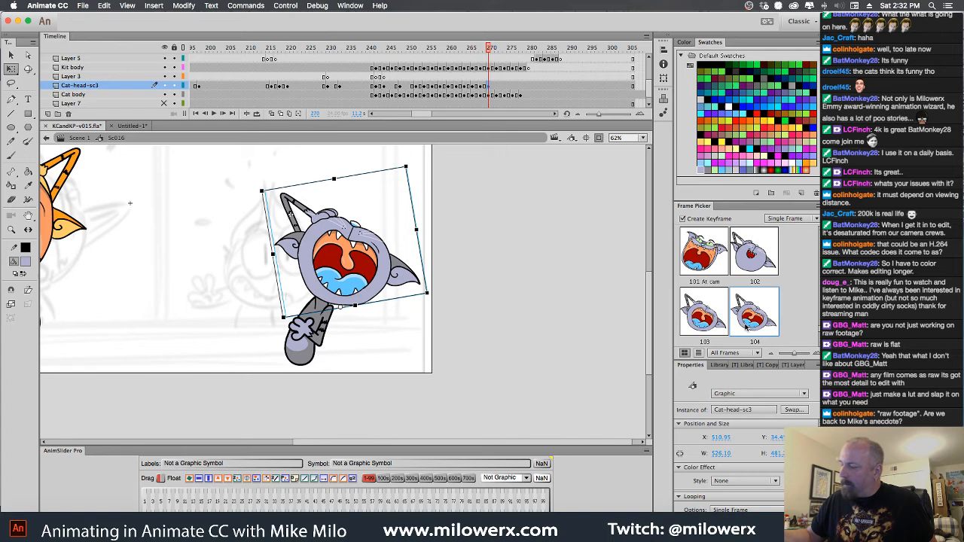
pyautogui.click(495, 88)
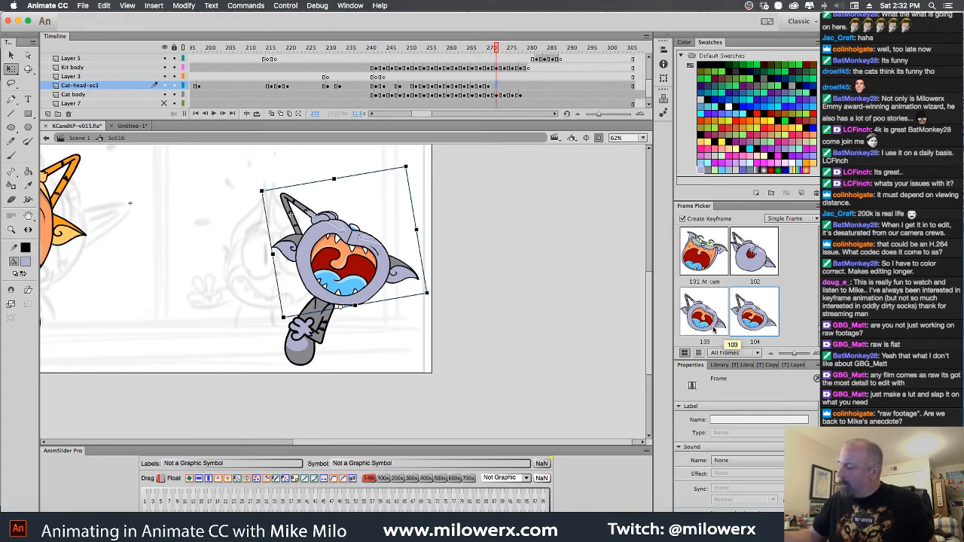
pyautogui.click(714, 330)
# Alternate laughing head drawings 104 and 103 on Cat-head-sc3 at frames 274, 276 and 278, ending on drawing 104
pyautogui.click(505, 86)
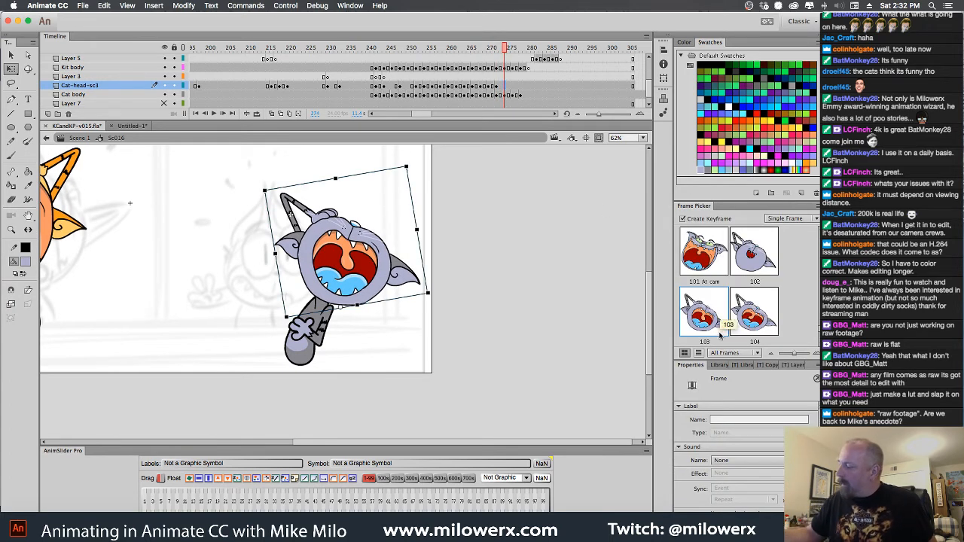
pyautogui.press('.')
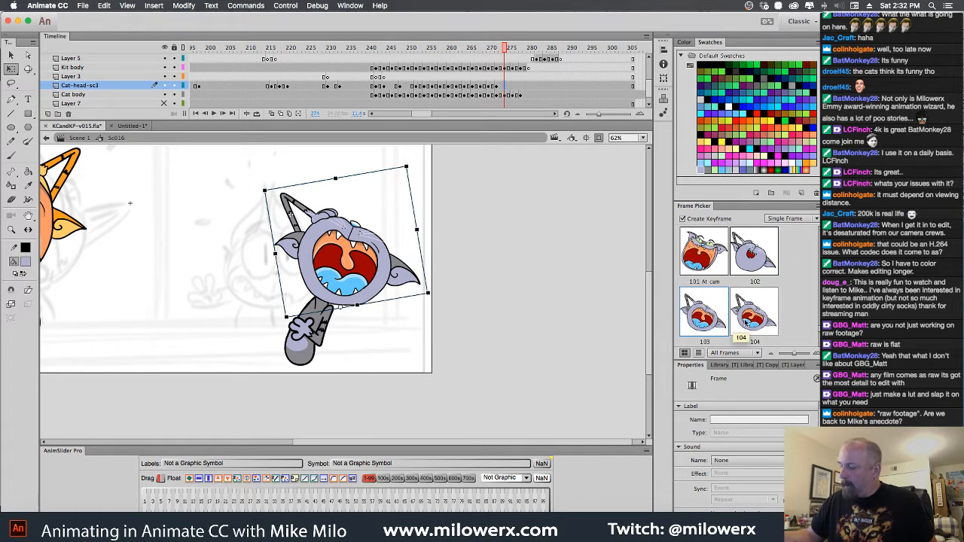
pyautogui.click(753, 315)
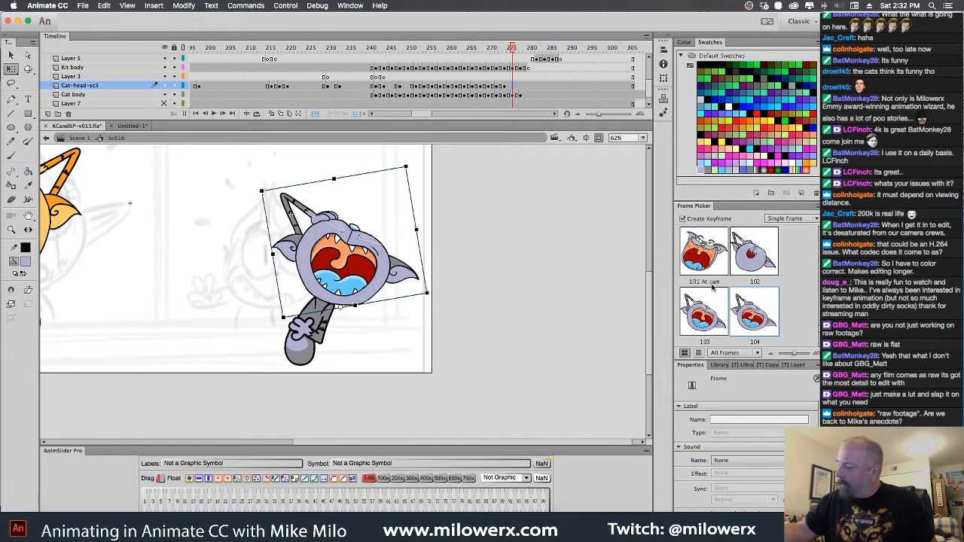
pyautogui.click(521, 95)
pyautogui.click(521, 86)
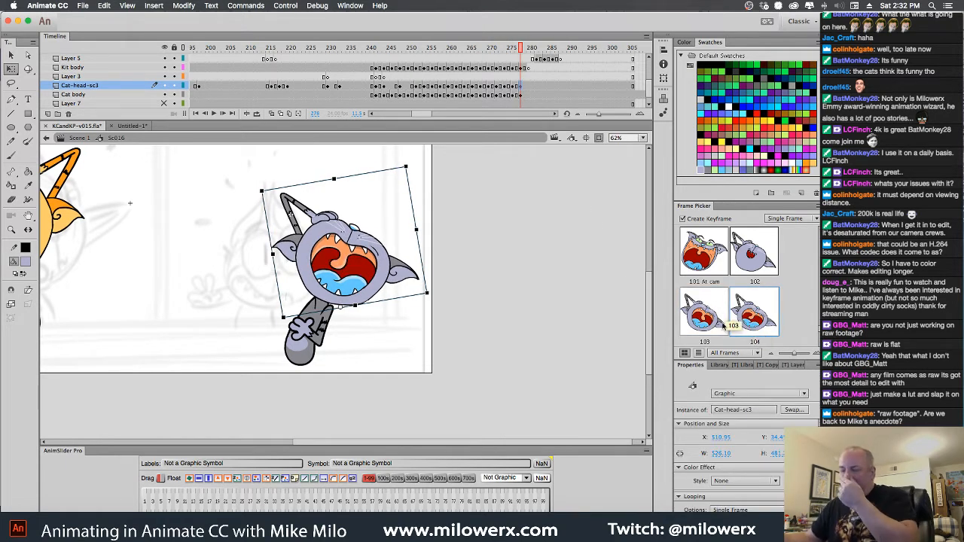
# Review both cats' laughing animation, checking the pose change just past frame 278 and the whole run back to frame 242
pyautogui.moveTo(377, 345); pyautogui.dragTo(522, 369)
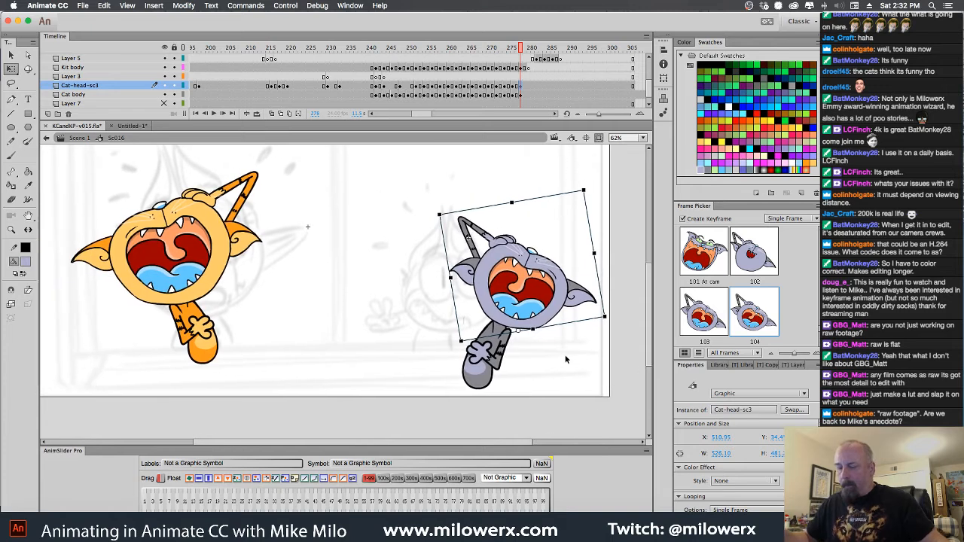
pyautogui.moveTo(522, 56); pyautogui.dragTo(533, 98)
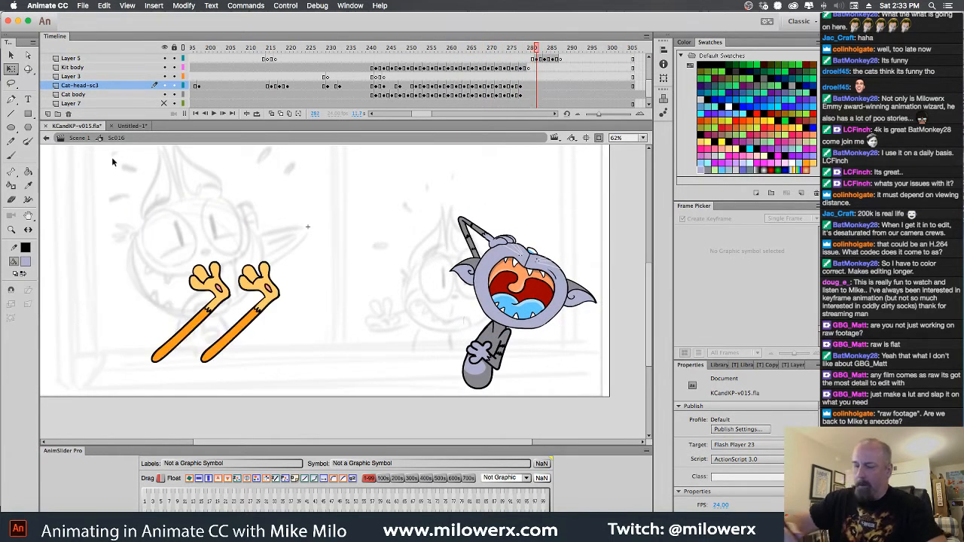
pyautogui.press(',')
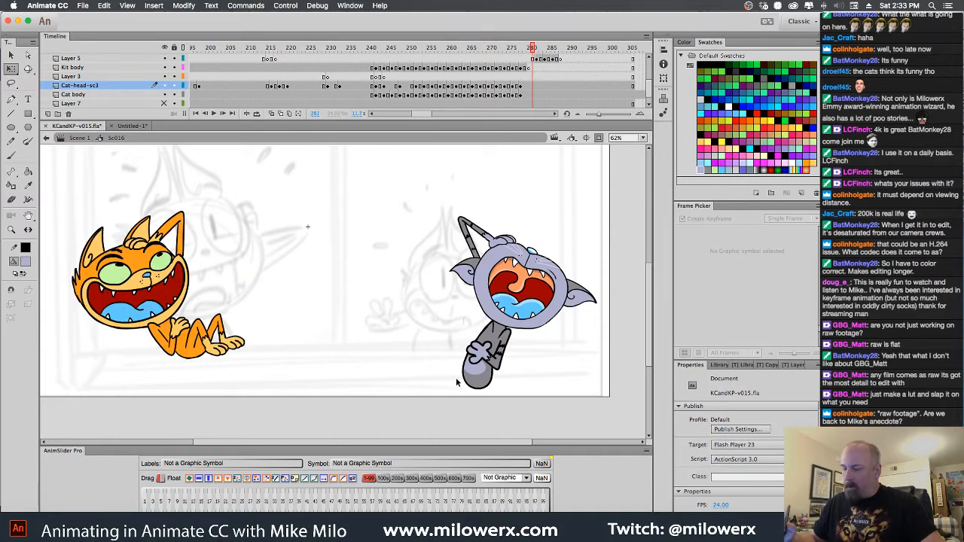
pyautogui.moveTo(535, 58); pyautogui.dragTo(376, 63)
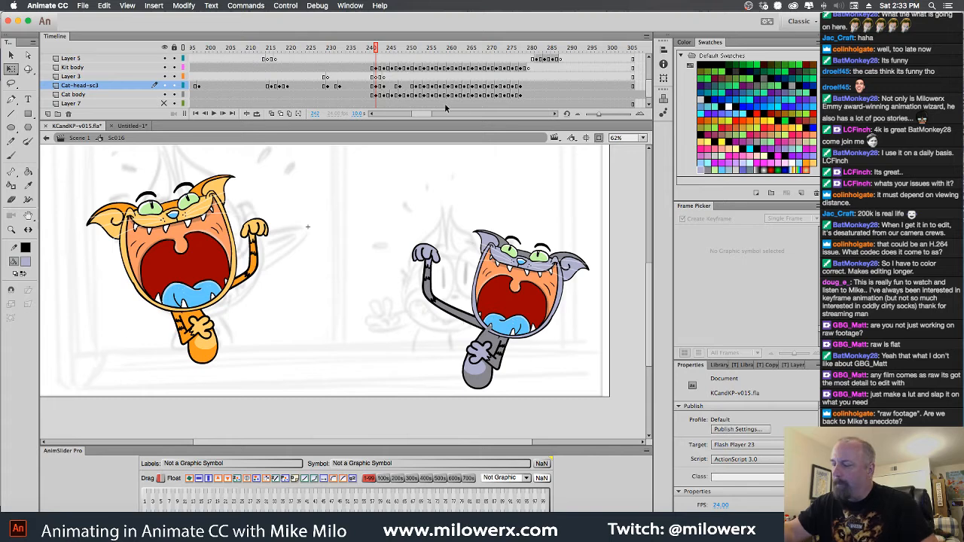
pyautogui.click(379, 77)
pyautogui.moveTo(381, 81); pyautogui.dragTo(523, 99)
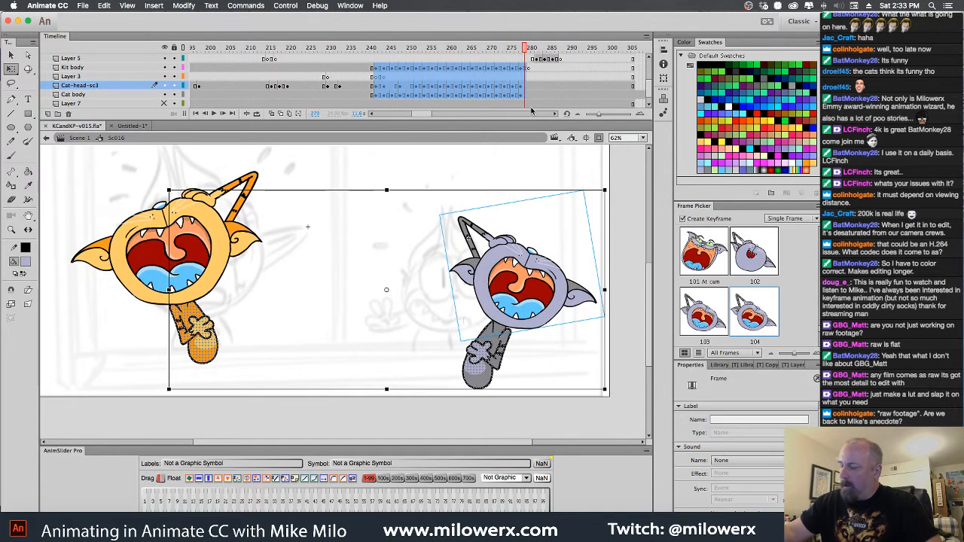
pyautogui.click(501, 173)
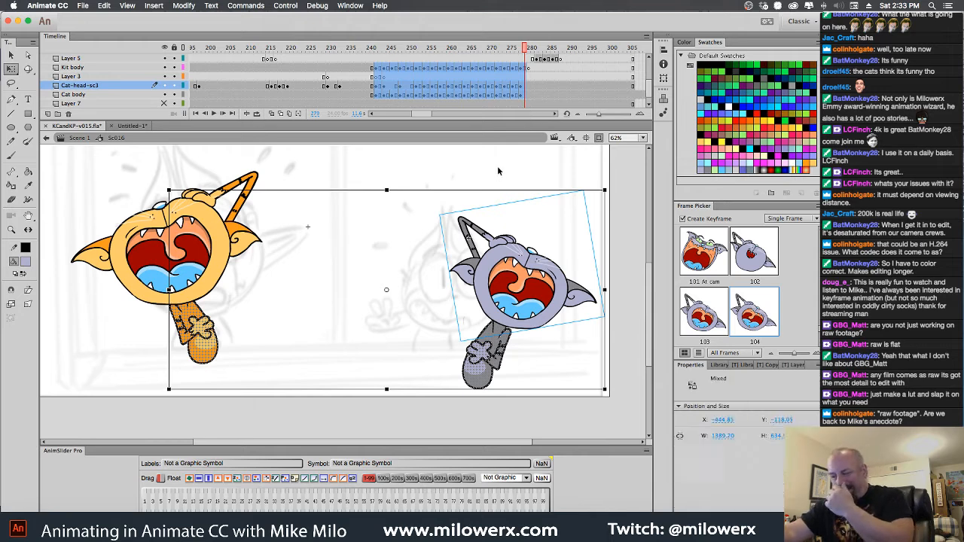
pyautogui.moveTo(372, 67); pyautogui.dragTo(400, 95)
pyautogui.click(385, 191)
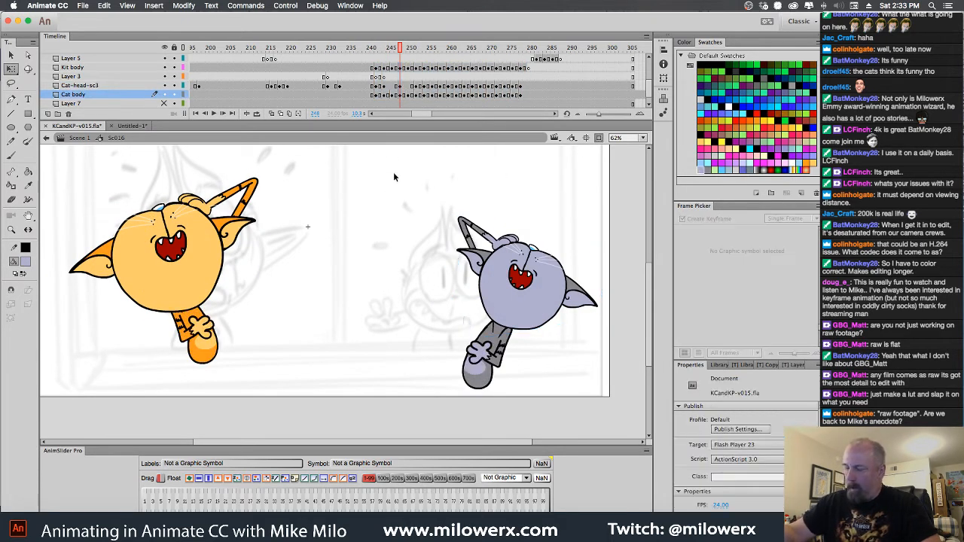
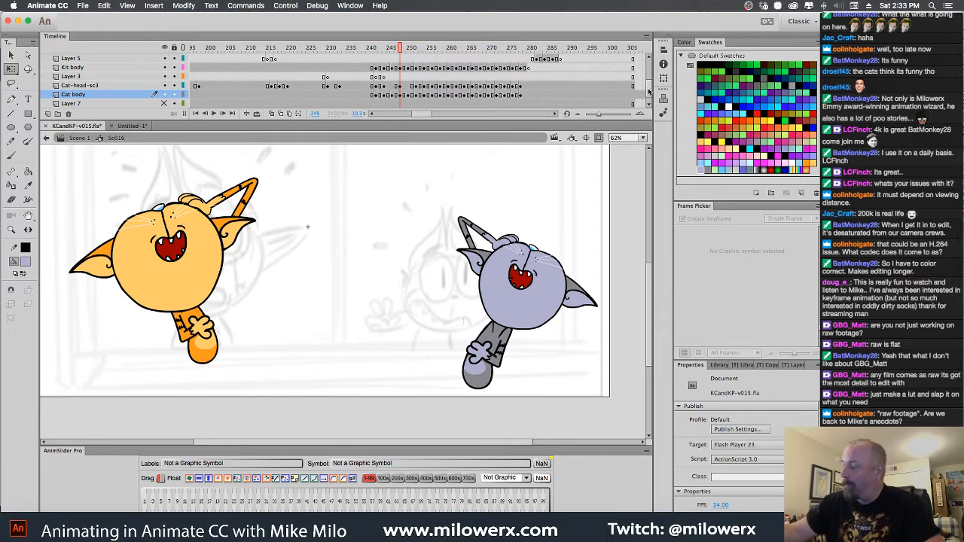
# Duplicate the Cat body layer at frame 242 and hide the copy
pyautogui.moveTo(649, 91)
pyautogui.mouseDown()
pyautogui.moveTo(650, 66)
pyautogui.moveTo(649, 92)
pyautogui.mouseUp()
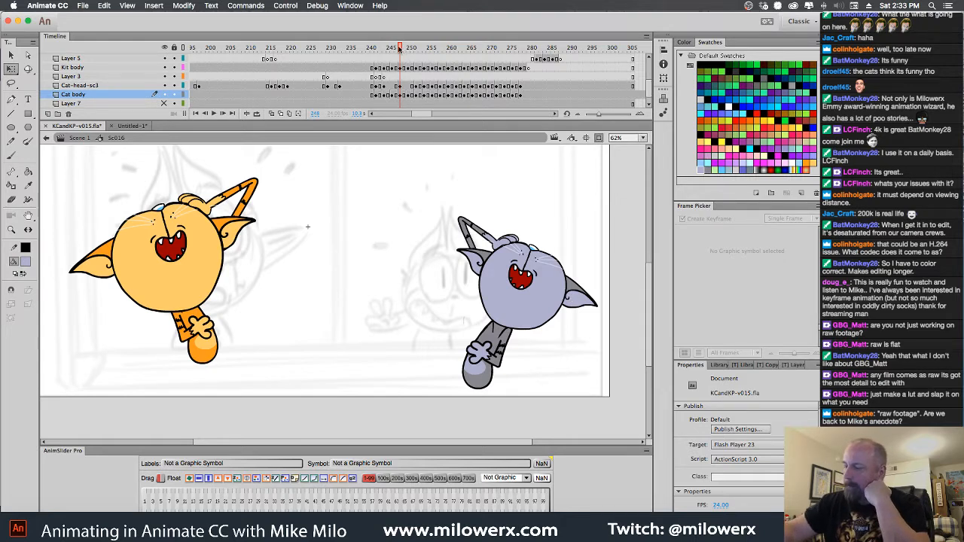
pyautogui.moveTo(400, 49); pyautogui.dragTo(376, 50)
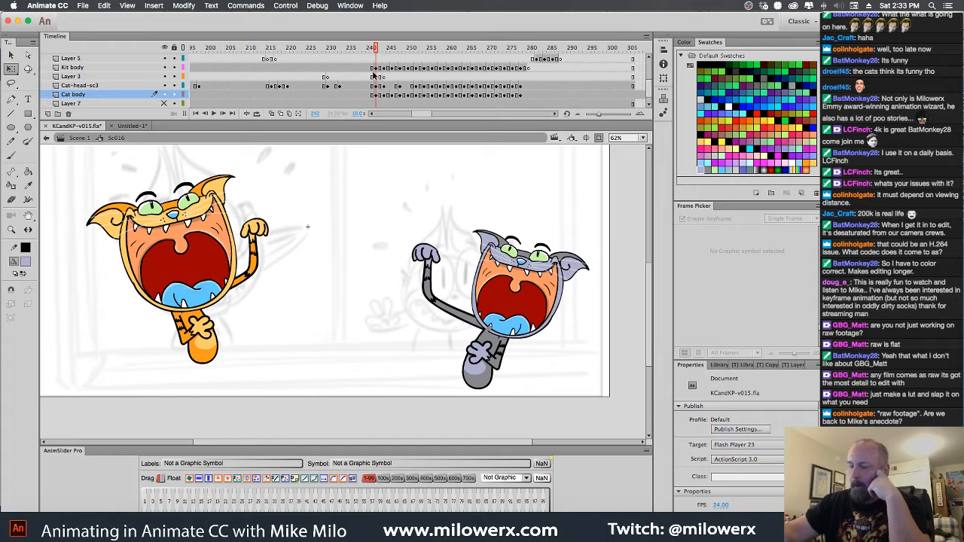
pyautogui.rightClick(98, 96)
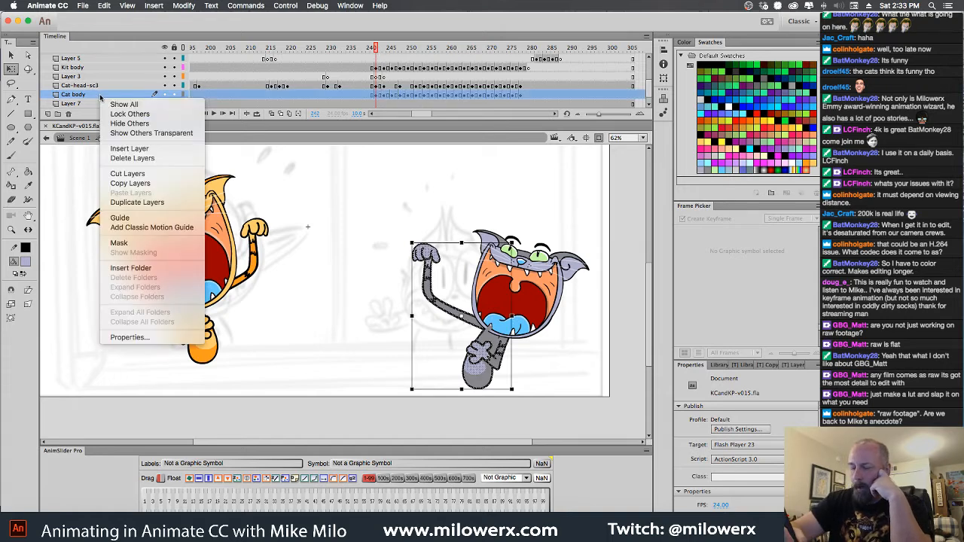
pyautogui.click(173, 203)
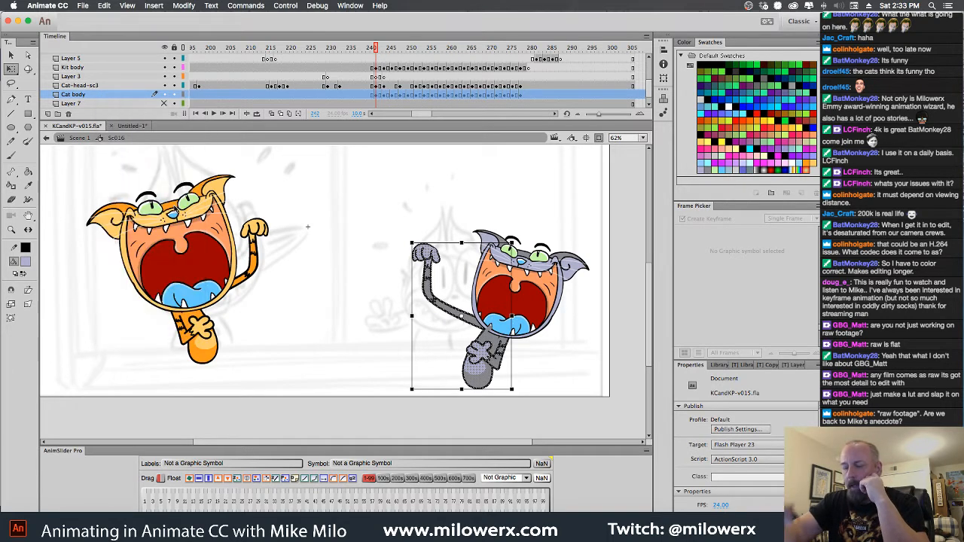
pyautogui.click(165, 95)
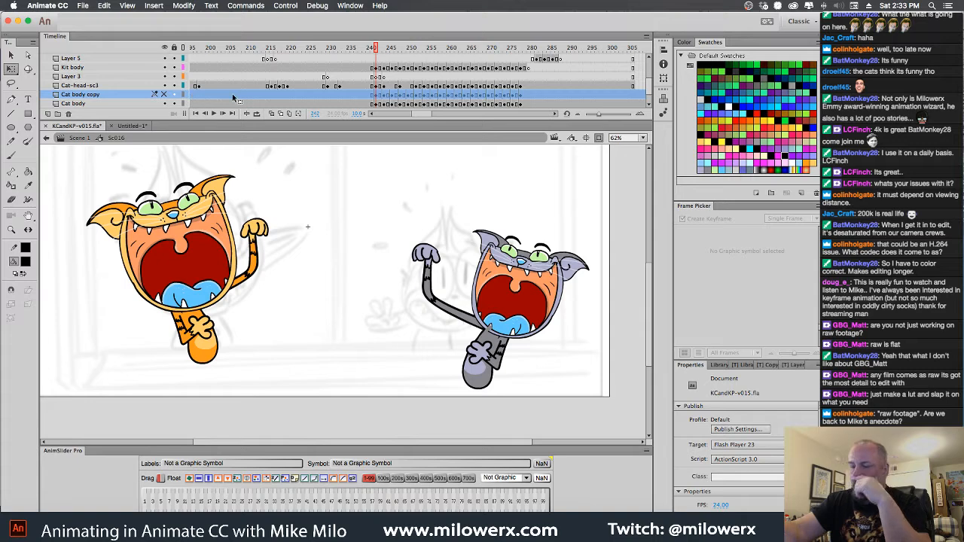
# Lock every layer except Cat body so only the gray cat's body artwork can be edited
pyautogui.moveTo(365, 198); pyautogui.dragTo(596, 430)
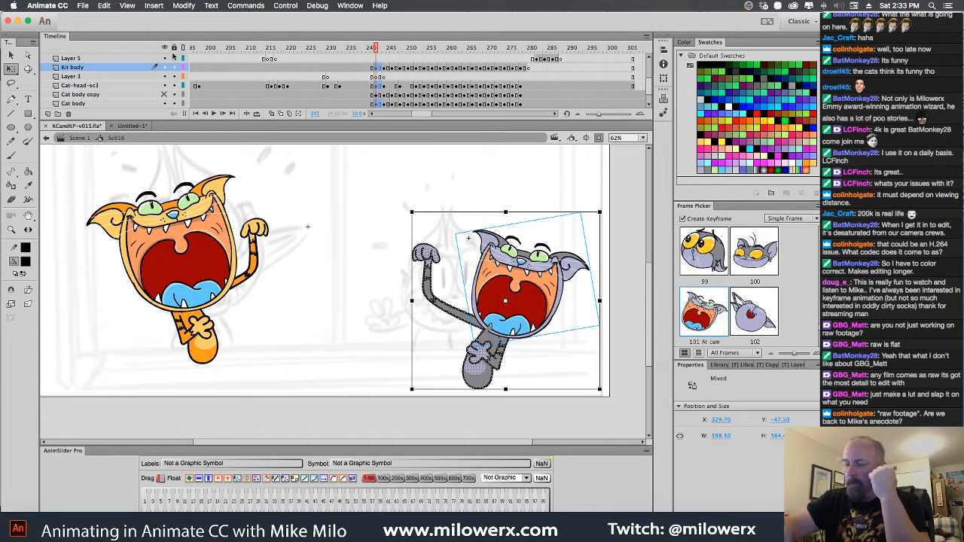
pyautogui.click(174, 48)
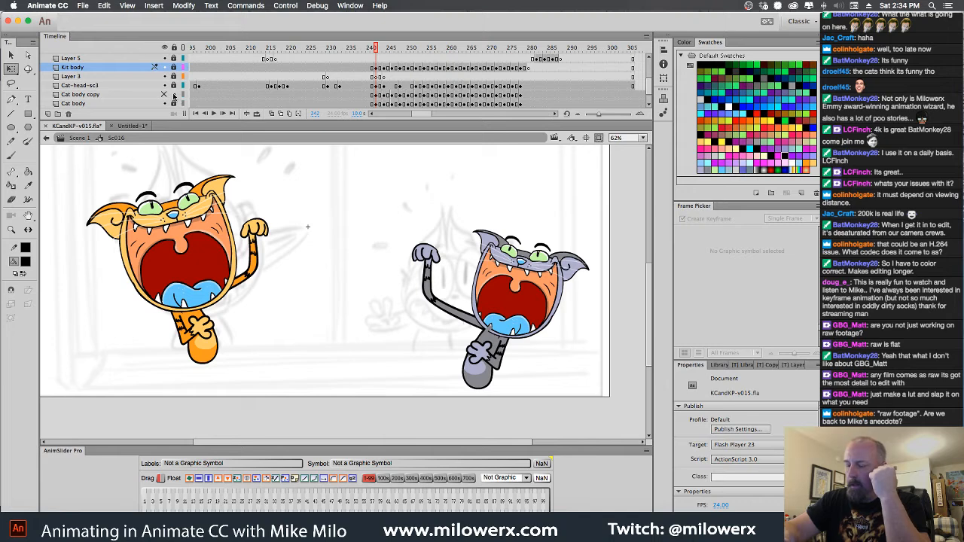
pyautogui.click(191, 107)
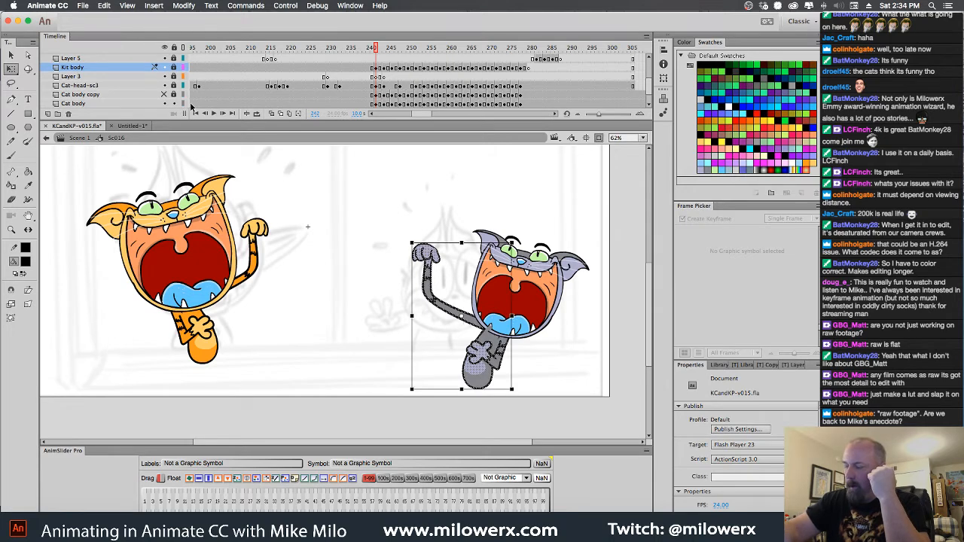
# Set multiple-frame editing to span the laughing frames from 242 and delete the Cat body artwork across that range
pyautogui.click(289, 114)
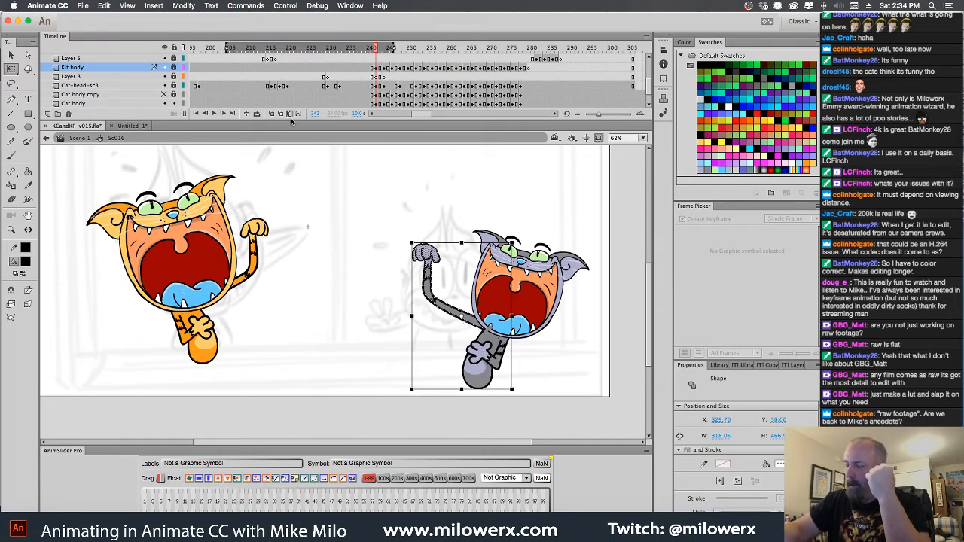
pyautogui.moveTo(394, 47); pyautogui.dragTo(532, 47)
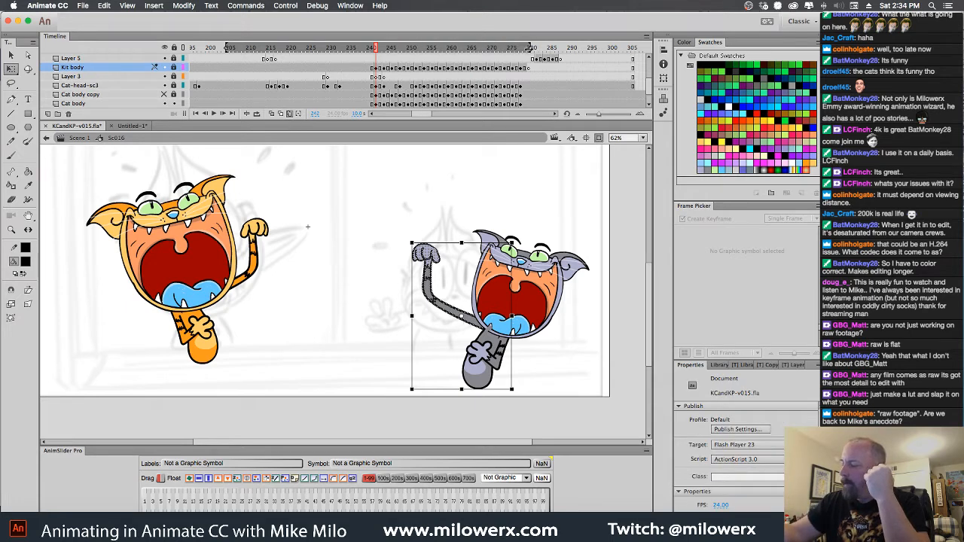
pyautogui.moveTo(230, 48); pyautogui.dragTo(374, 48)
pyautogui.moveTo(365, 188); pyautogui.dragTo(622, 428)
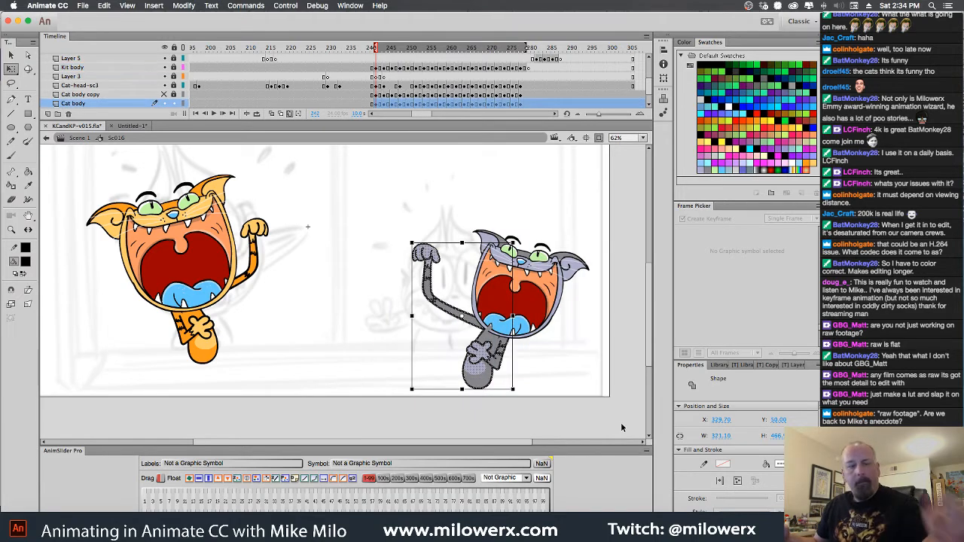
pyautogui.press('Delete')
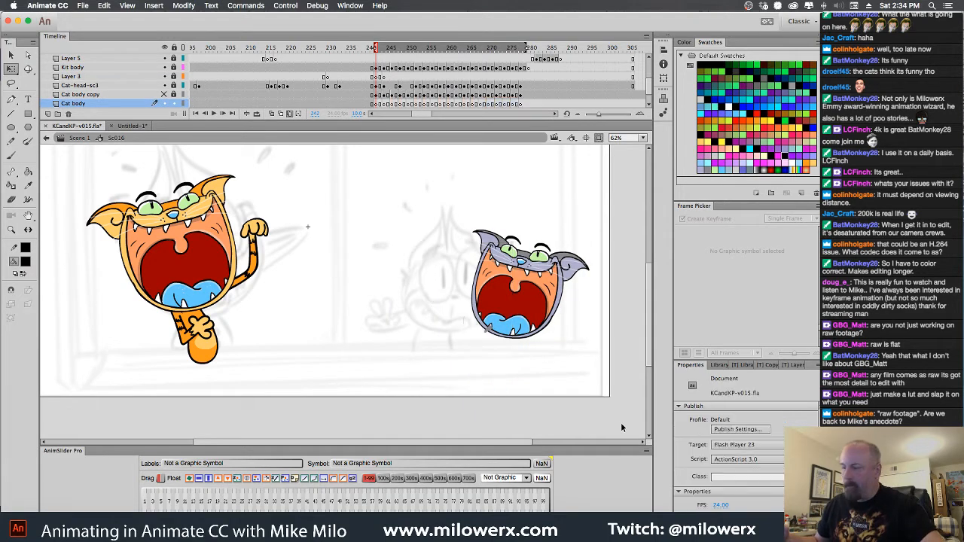
# Show and unlock Cat body copy, hide and lock Cat body, and turn off multiple-frame editing
pyautogui.click(165, 95)
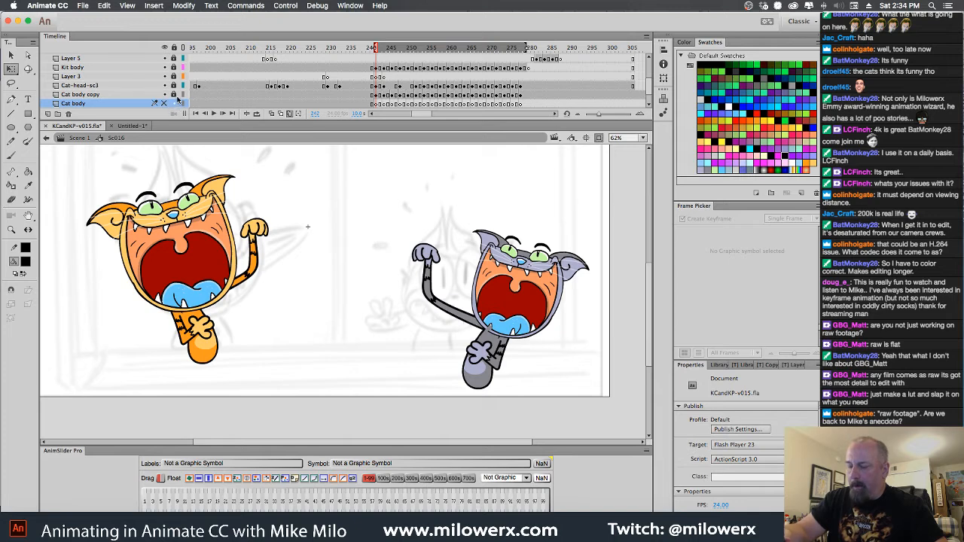
pyautogui.click(174, 104)
pyautogui.press('super+a')
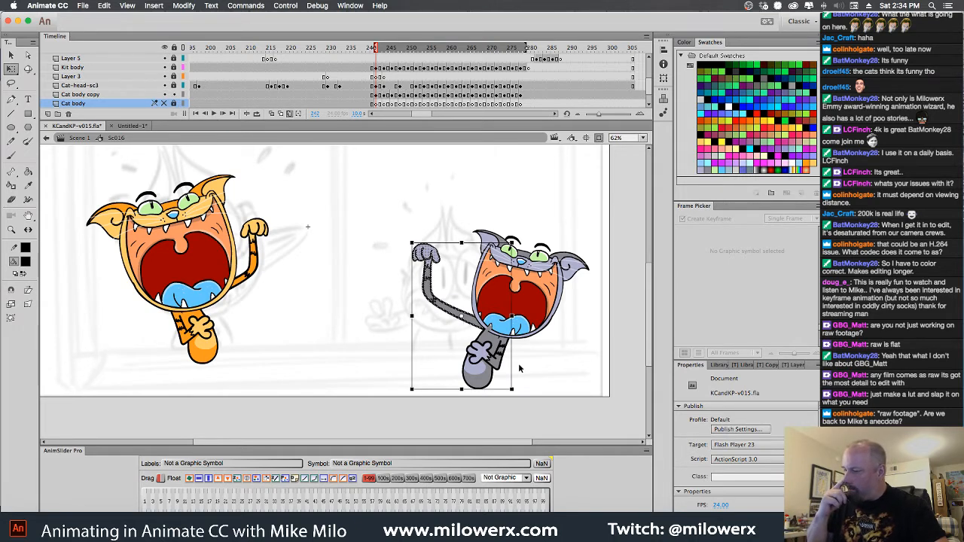
pyautogui.click(298, 114)
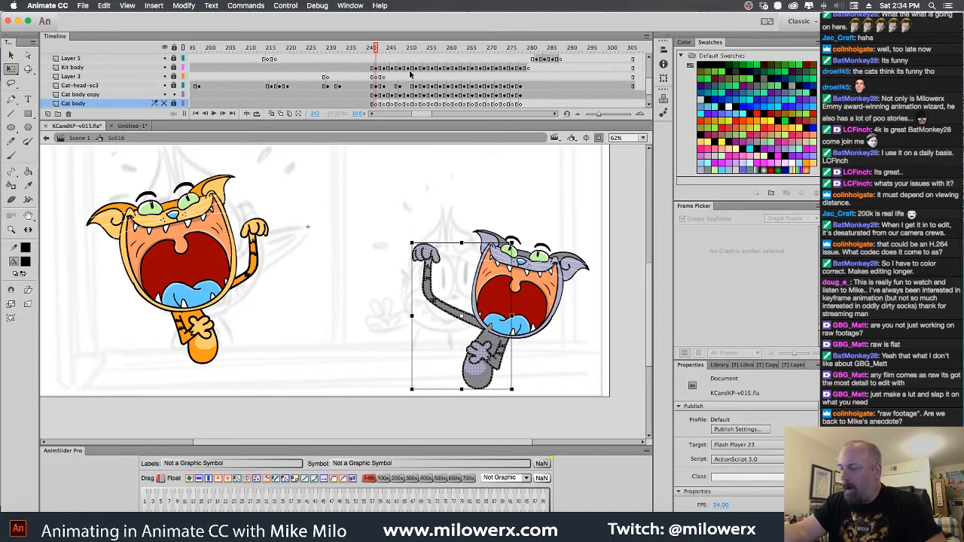
# Compare the keyframes on Cat body copy and Cat body, and undo the deletion of the Cat body artwork
pyautogui.click(378, 96)
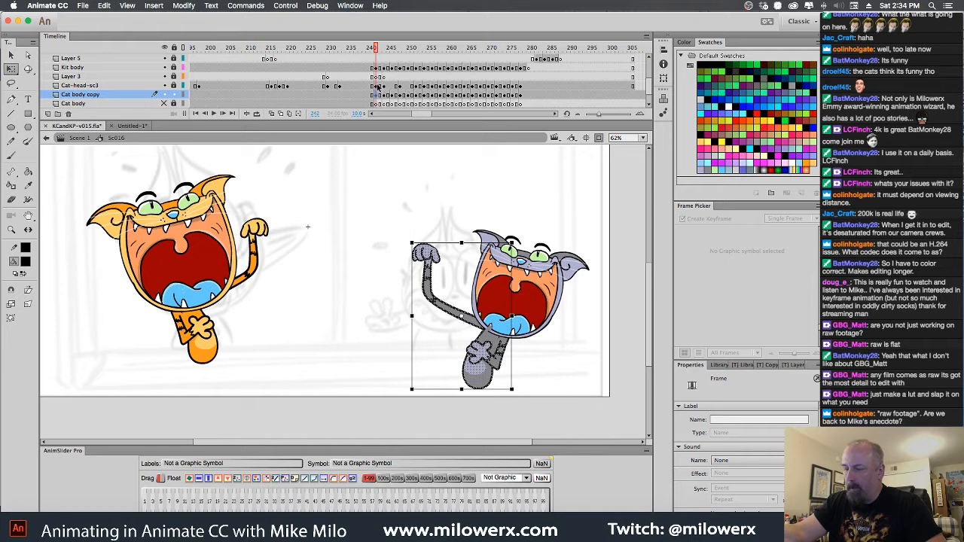
pyautogui.click(378, 104)
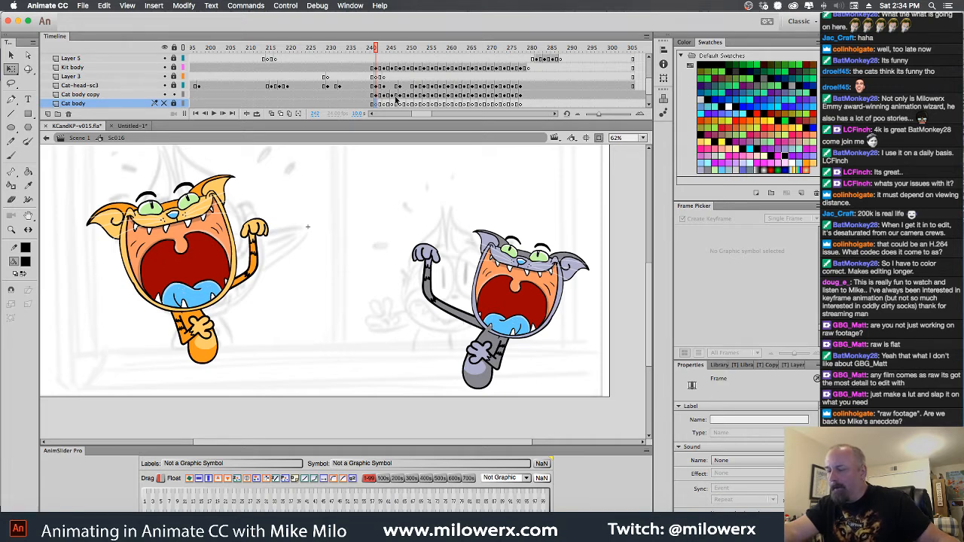
pyautogui.click(395, 95)
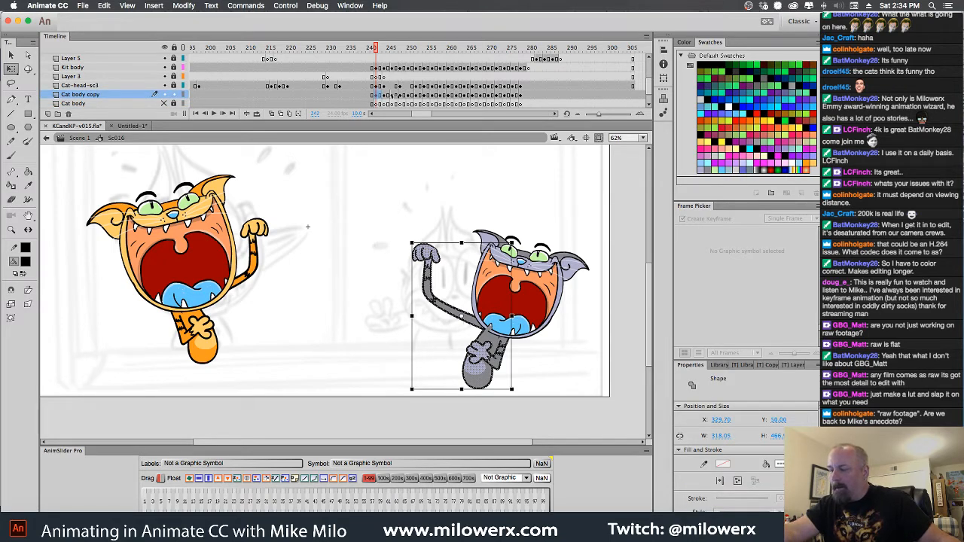
pyautogui.press('Down')
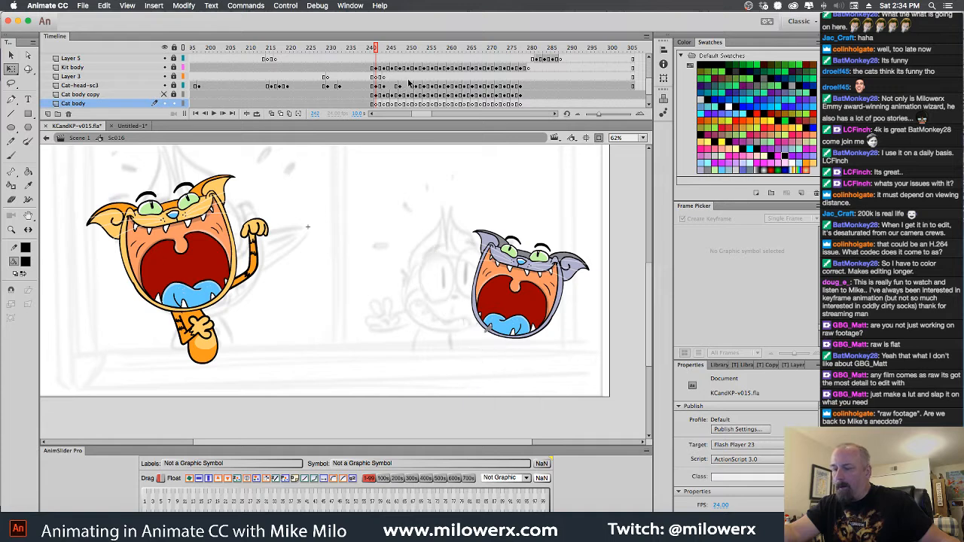
pyautogui.press('super+z')
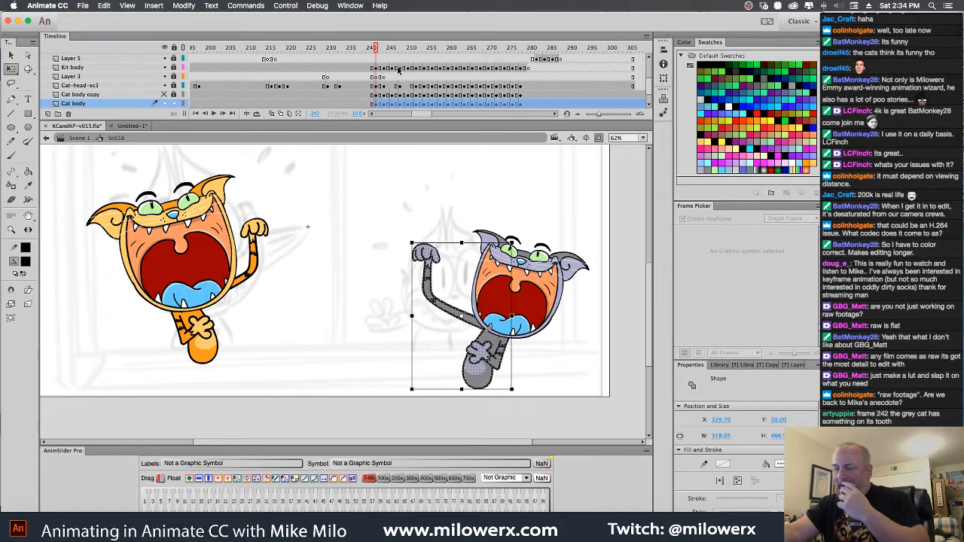
# Make the Cat body copy layer visible at frame 242 and unlock all layers
pyautogui.click(381, 105)
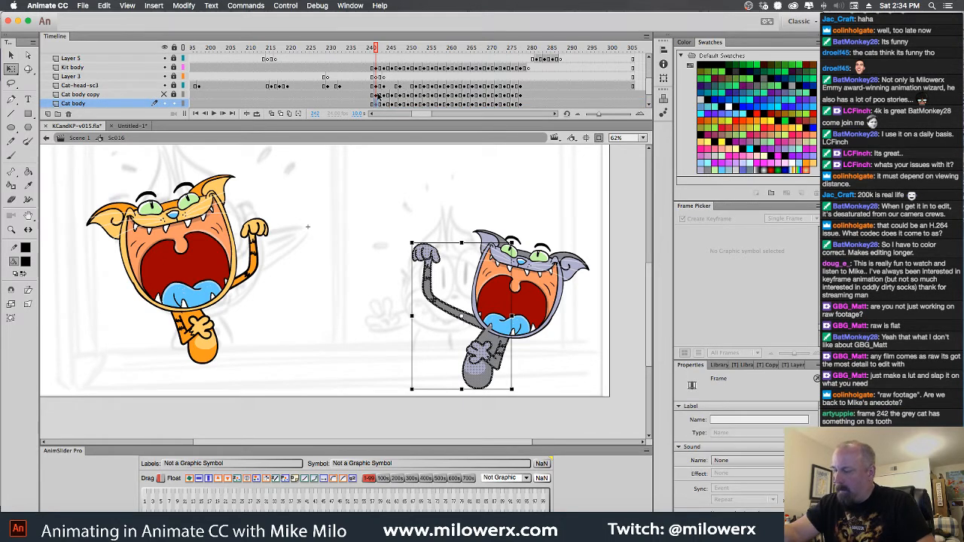
pyautogui.click(379, 94)
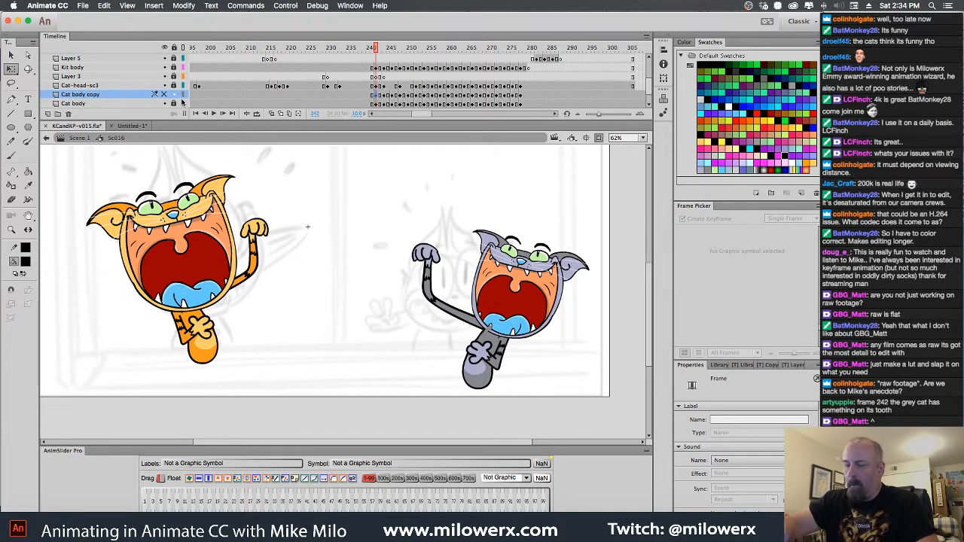
pyautogui.click(170, 96)
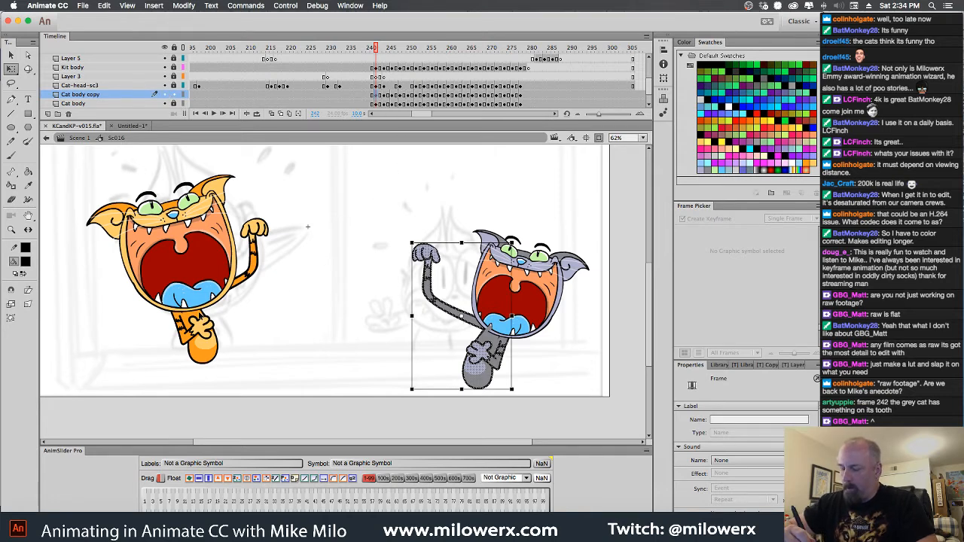
pyautogui.click(201, 320)
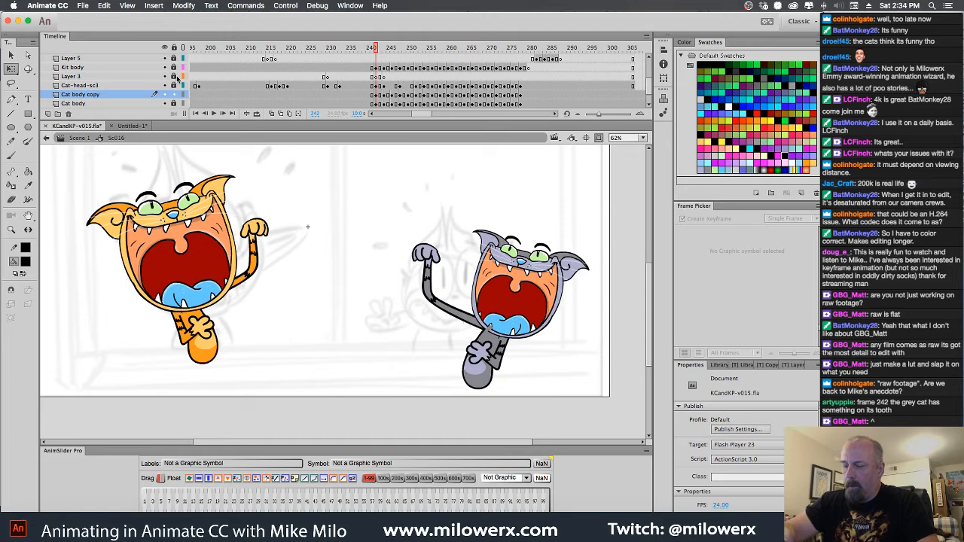
pyautogui.click(178, 67)
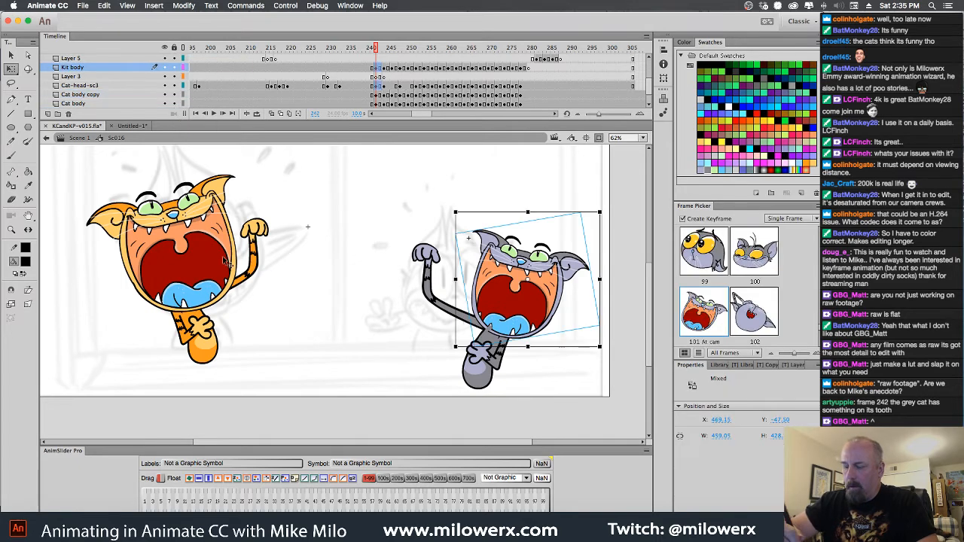
pyautogui.click(204, 318)
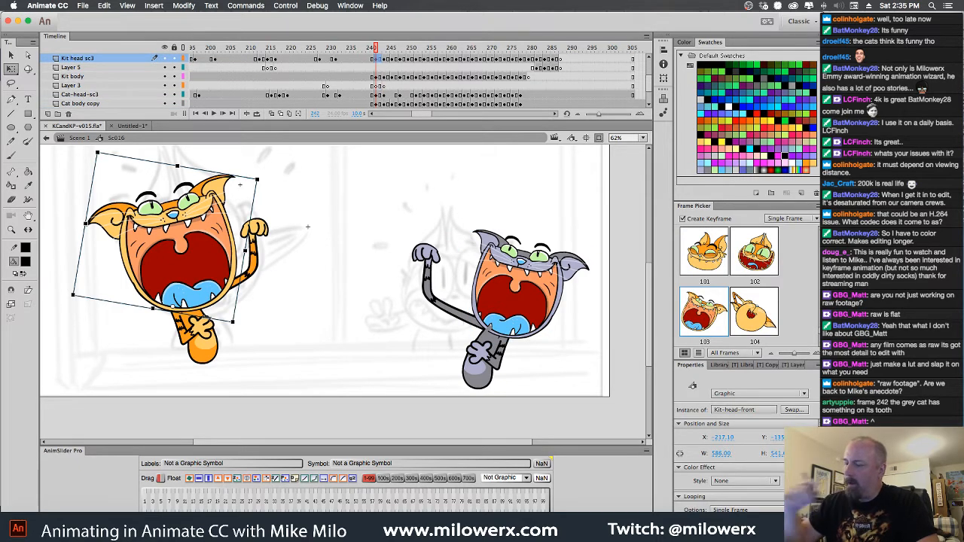
pyautogui.click(379, 68)
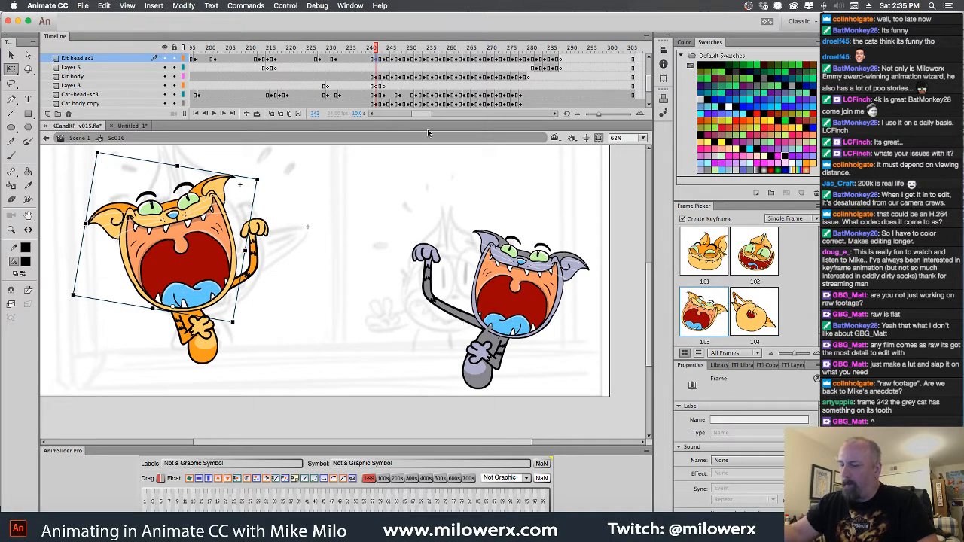
pyautogui.scroll(-2, 647, 85)
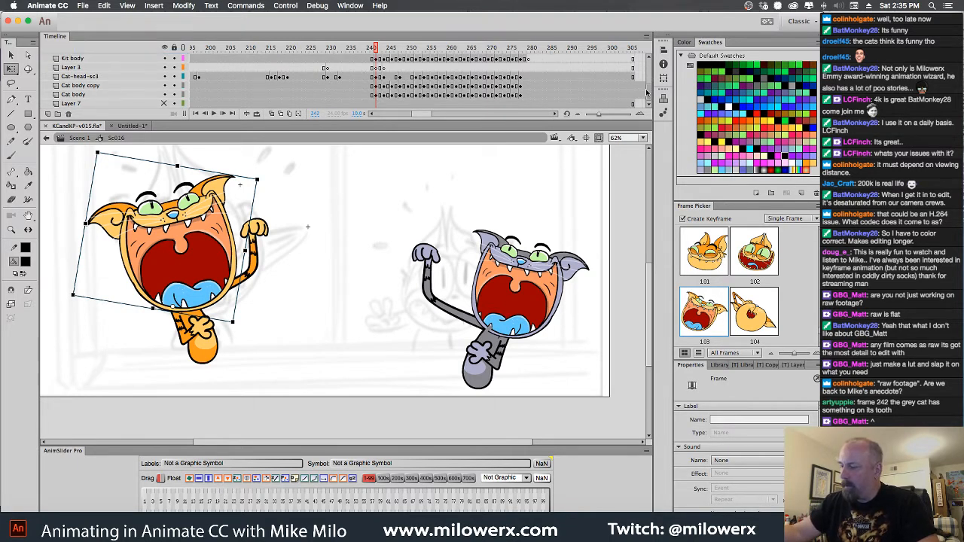
pyautogui.moveTo(377, 60); pyautogui.dragTo(525, 98)
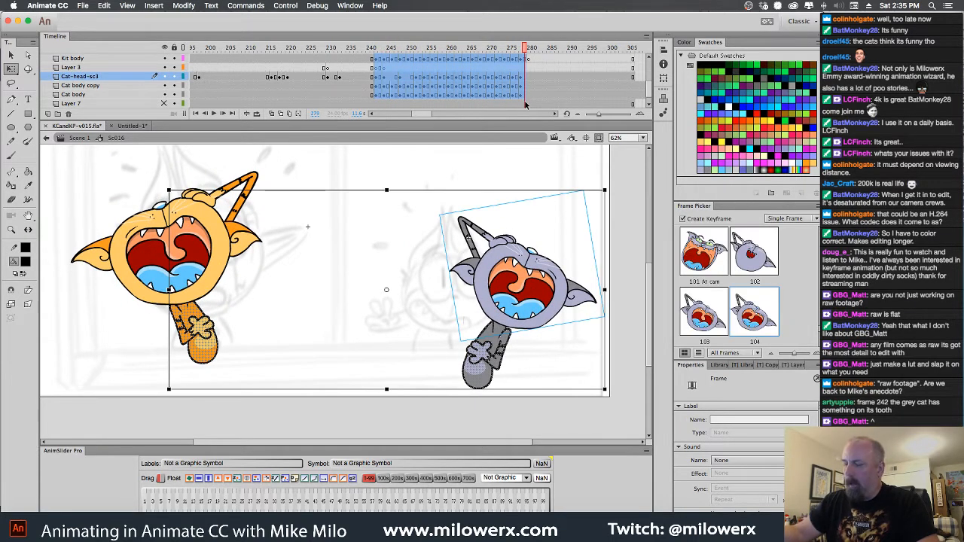
pyautogui.click(550, 69)
# Convert frames 242 to 279 of Cat-head-sc3, Cat body copy and Cat body into a play-once graphic symbol named Cat falls, removing the original frames
pyautogui.moveTo(377, 77); pyautogui.dragTo(526, 100)
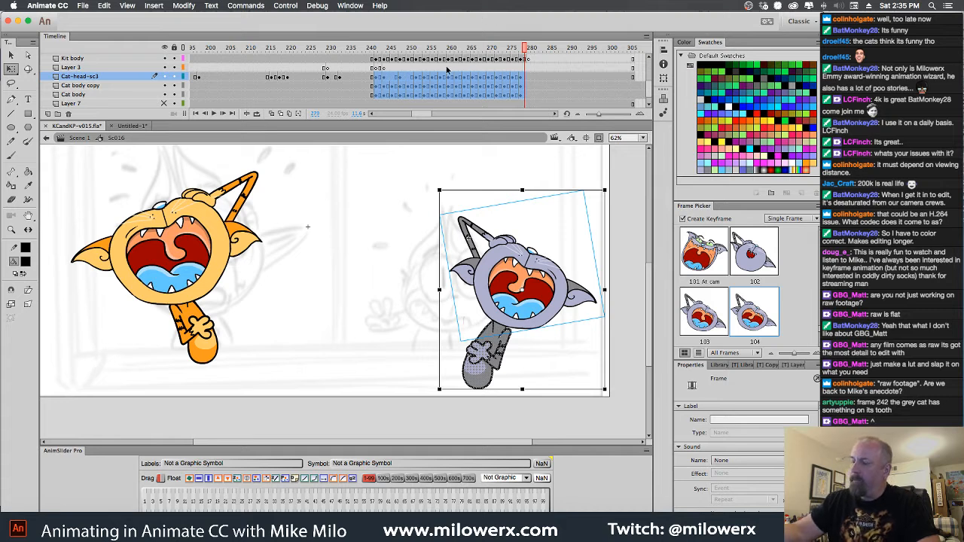
pyautogui.click(244, 5)
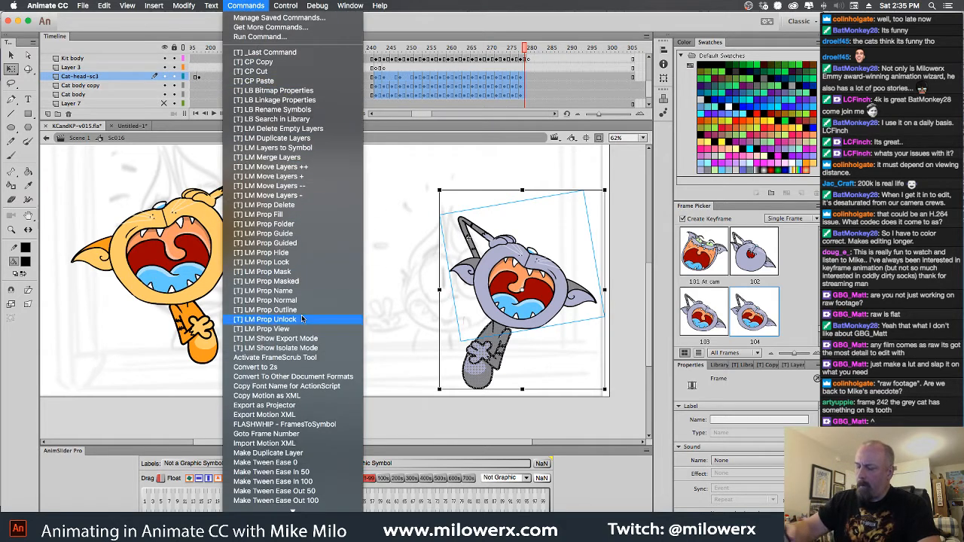
pyautogui.click(315, 425)
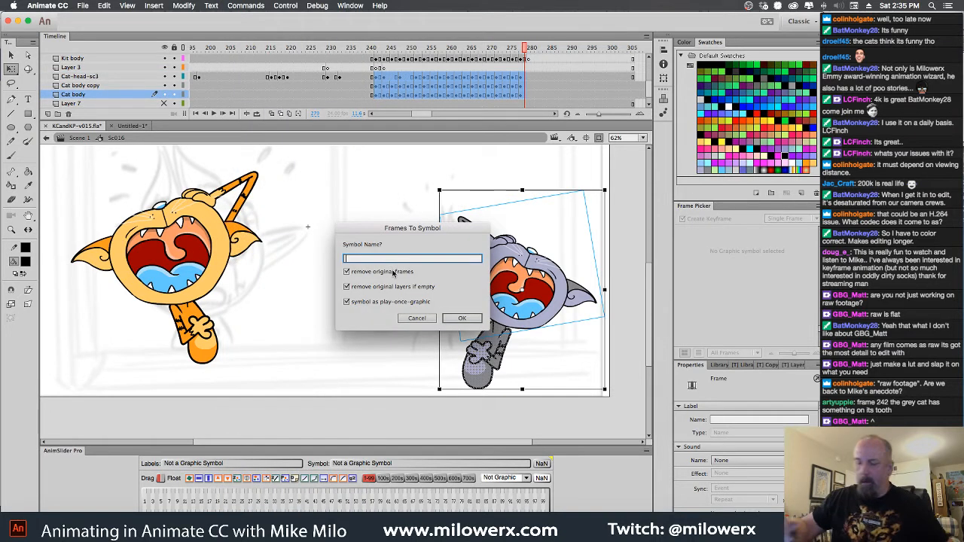
pyautogui.write('Catfalls')
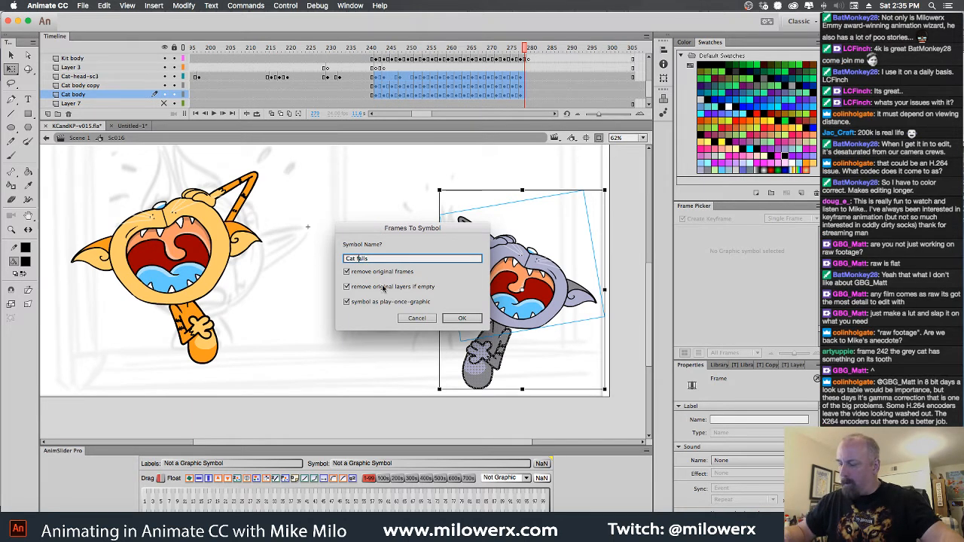
pyautogui.click(462, 318)
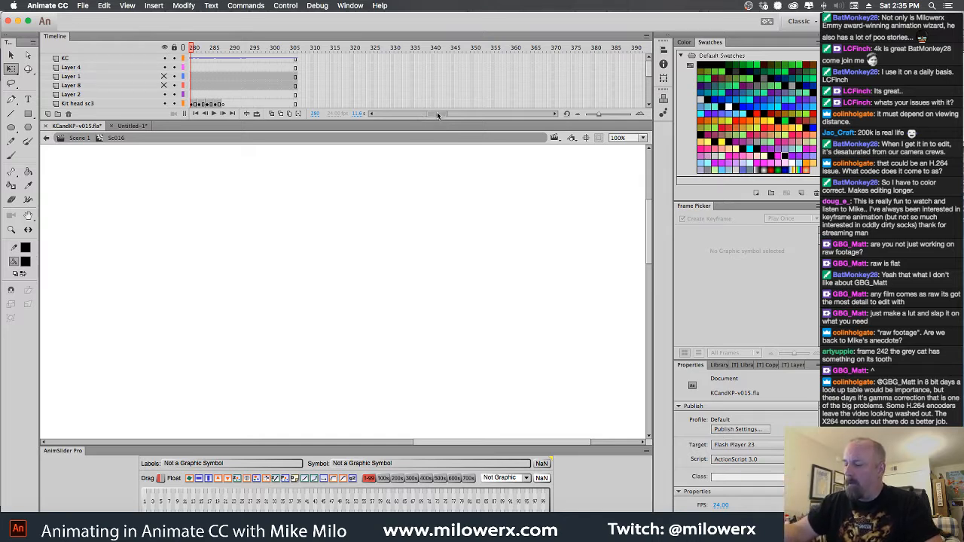
pyautogui.moveTo(437, 114); pyautogui.dragTo(421, 115)
pyautogui.moveTo(650, 74); pyautogui.dragTo(649, 101)
pyautogui.scroll(3, 566, 98)
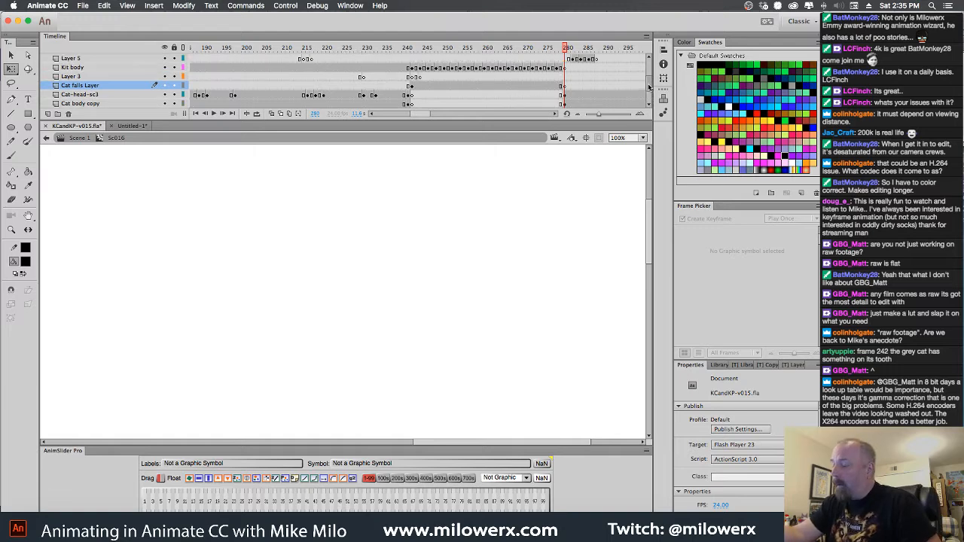
# Delete the stray gray shape covering the gray cat's lower tooth at frame 242 on the Kit body layer
pyautogui.click(411, 95)
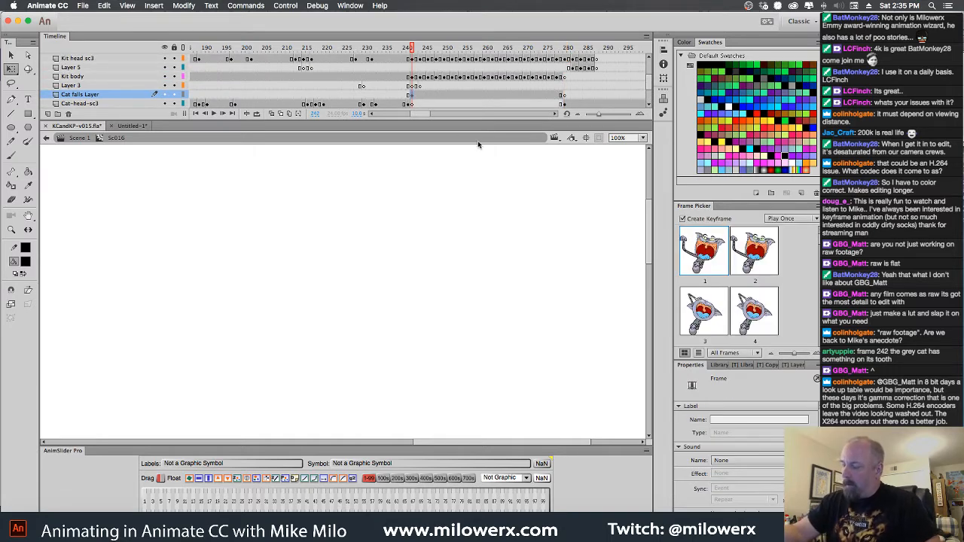
pyautogui.keyDown('alt'); pyautogui.keyDown('super'); pyautogui.click(427, 239); pyautogui.keyUp('super'); pyautogui.keyUp('alt')
pyautogui.moveTo(406, 277); pyautogui.dragTo(566, 207)
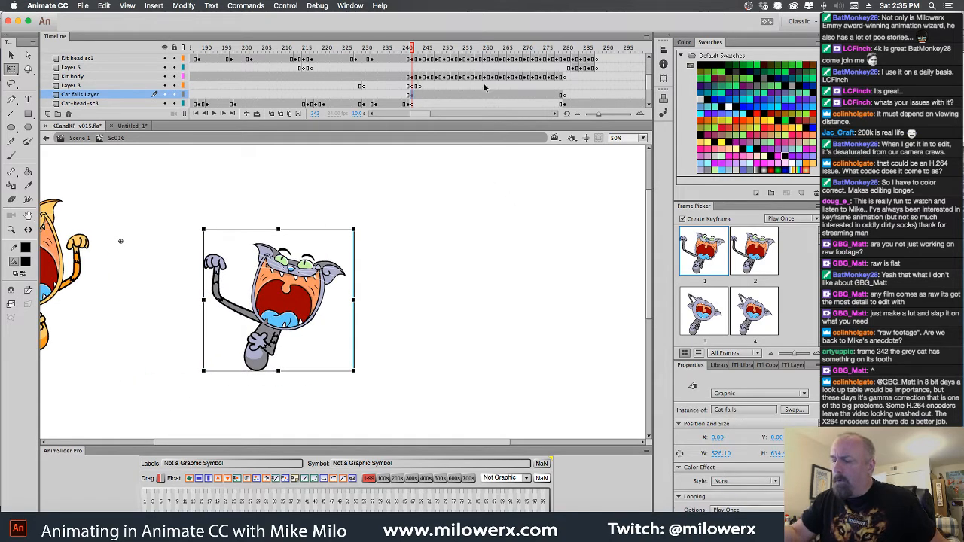
pyautogui.keyDown('super'); pyautogui.click(311, 291); pyautogui.keyUp('super')
pyautogui.keyDown('super'); pyautogui.click(309, 300); pyautogui.keyUp('super')
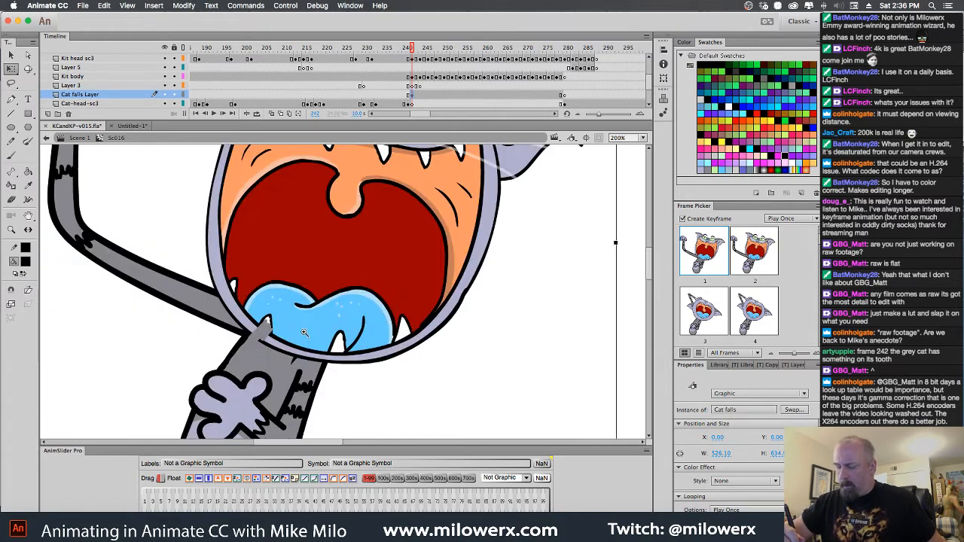
pyautogui.keyDown('super'); pyautogui.click(305, 332); pyautogui.keyUp('super')
pyautogui.click(309, 296)
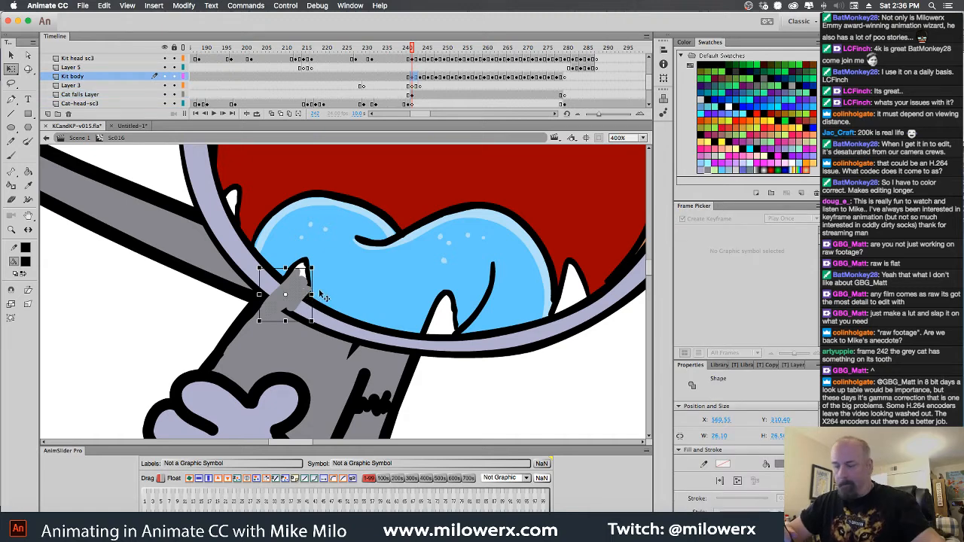
pyautogui.press('Delete')
pyautogui.keyDown('alt'); pyautogui.keyDown('super'); pyautogui.click(488, 396); pyautogui.keyUp('super'); pyautogui.keyUp('alt')
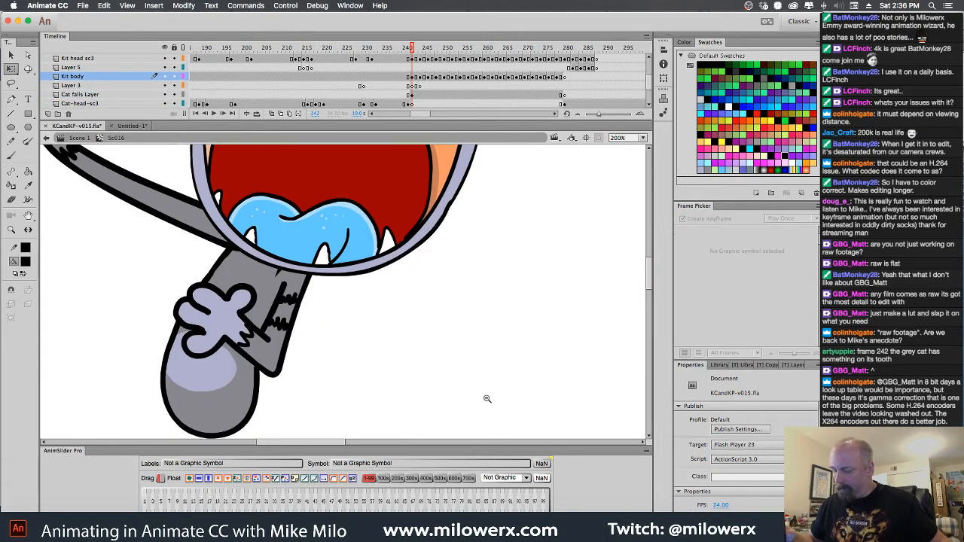
pyautogui.keyDown('alt'); pyautogui.keyDown('super'); pyautogui.click(480, 393); pyautogui.keyUp('super'); pyautogui.keyUp('alt')
pyautogui.moveTo(472, 392); pyautogui.dragTo(521, 416)
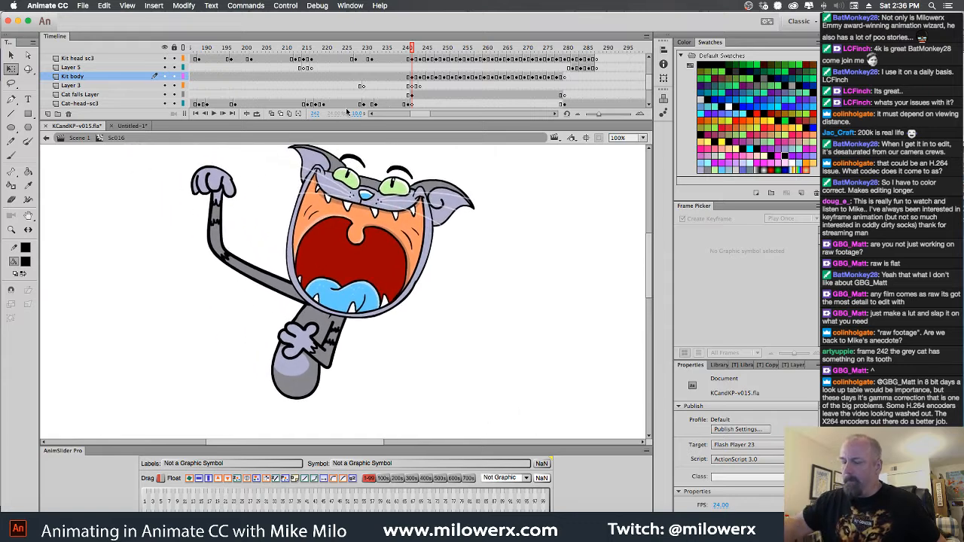
# Flip the Cat falls symbol horizontally at frame 242
pyautogui.click(413, 95)
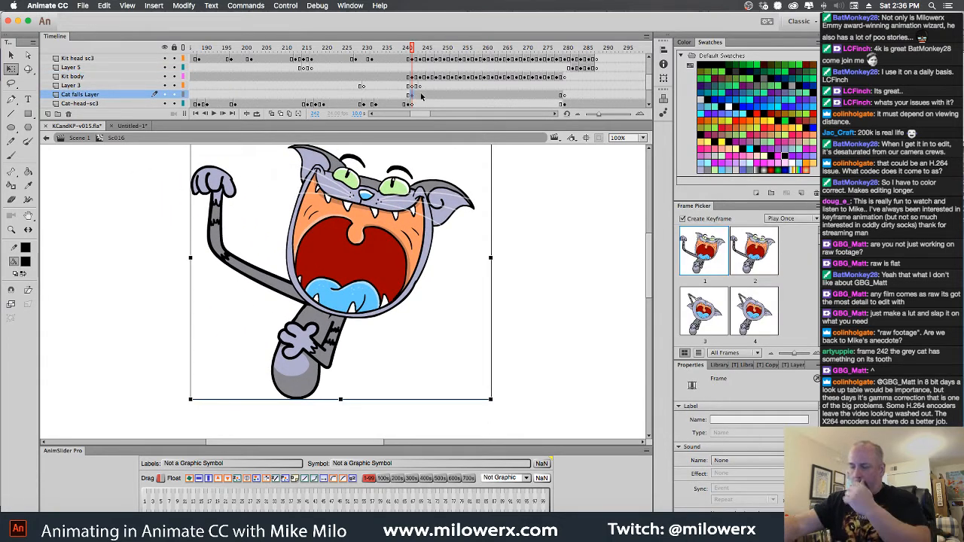
pyautogui.click(271, 113)
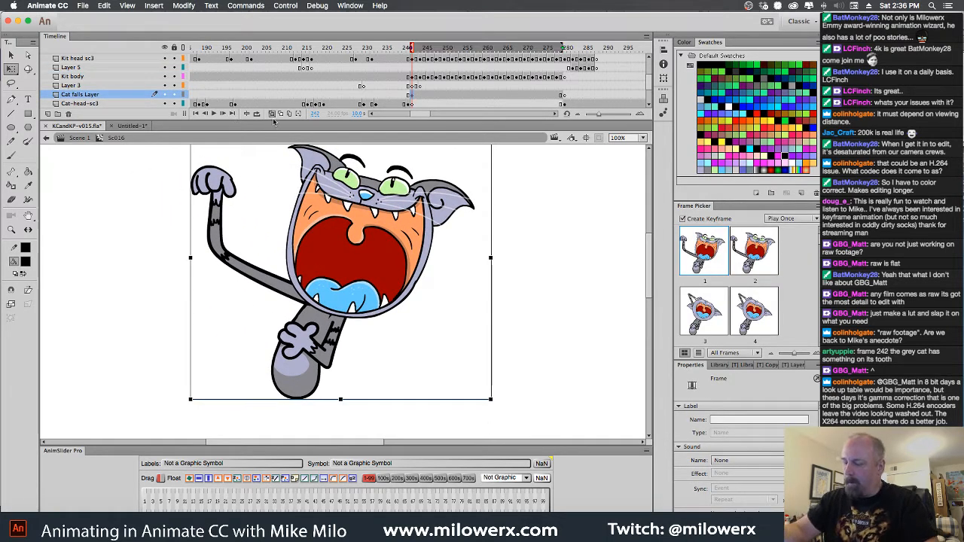
pyautogui.click(273, 115)
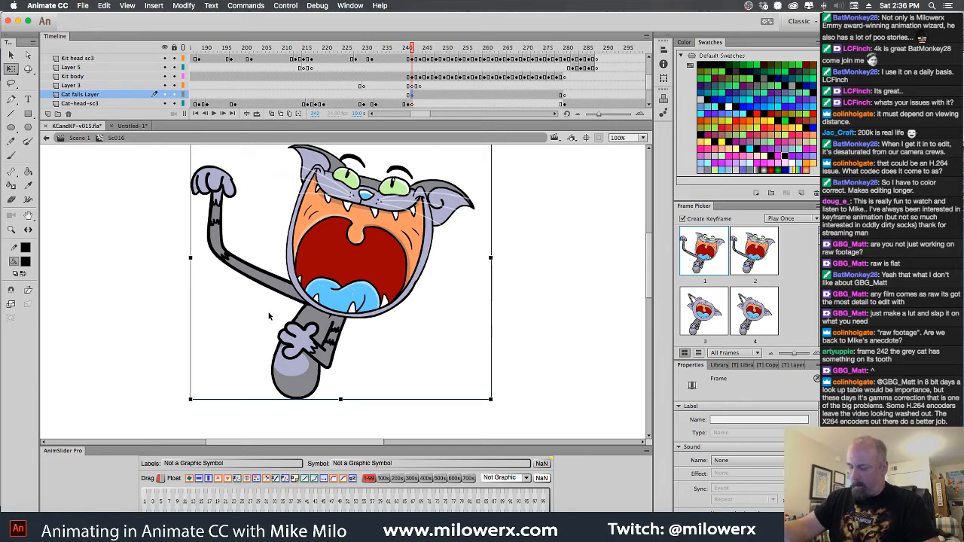
pyautogui.click(199, 480)
pyautogui.click(497, 289)
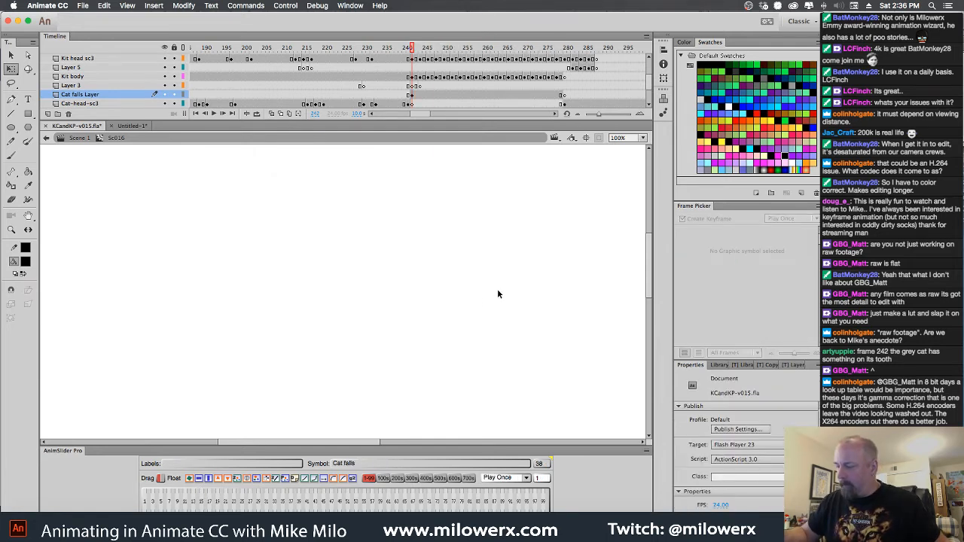
pyautogui.press('z')
pyautogui.keyDown('alt'); pyautogui.click(506, 302); pyautogui.keyUp('alt')
pyautogui.keyDown('alt'); pyautogui.click(506, 302); pyautogui.keyUp('alt')
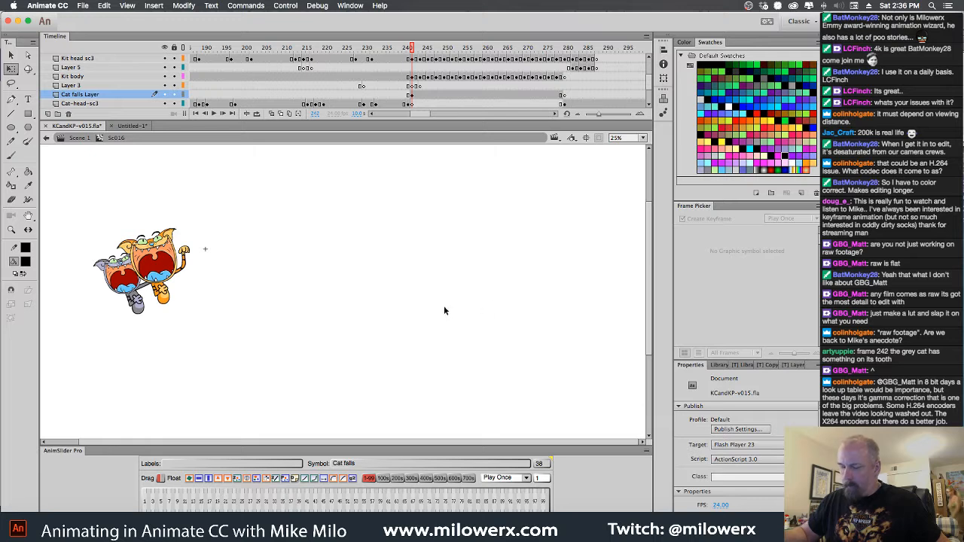
# With onion skinning, move the flipped Cat falls symbol at frame 242 onto the gray cat's previous pose, to about X 1236
pyautogui.click(274, 114)
pyautogui.moveTo(562, 47); pyautogui.dragTo(433, 48)
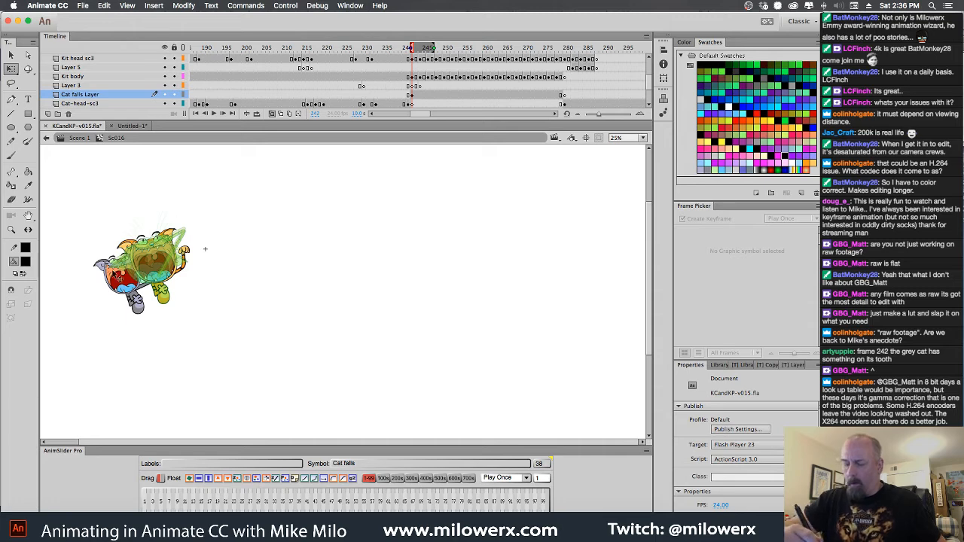
pyautogui.click(126, 272)
pyautogui.moveTo(409, 48); pyautogui.dragTo(404, 47)
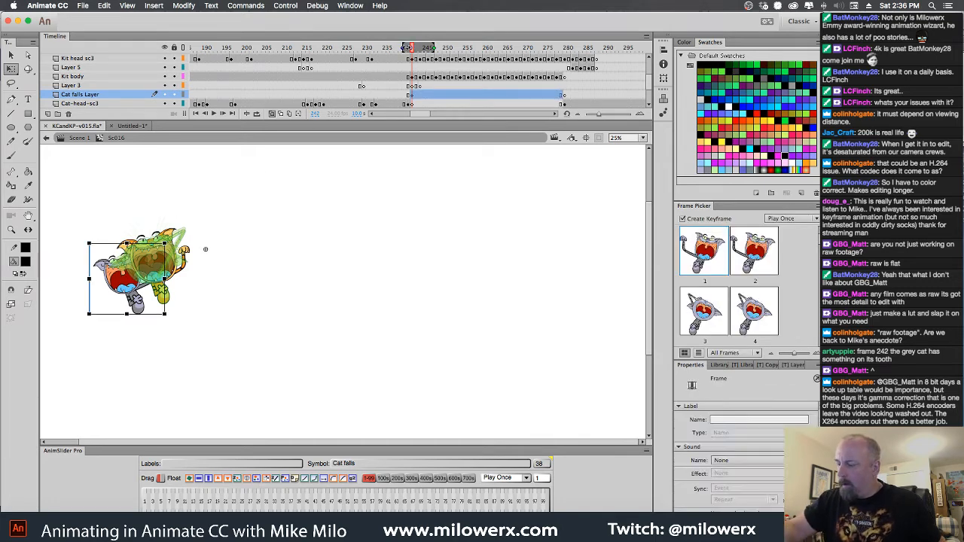
pyautogui.moveTo(130, 293); pyautogui.dragTo(283, 273)
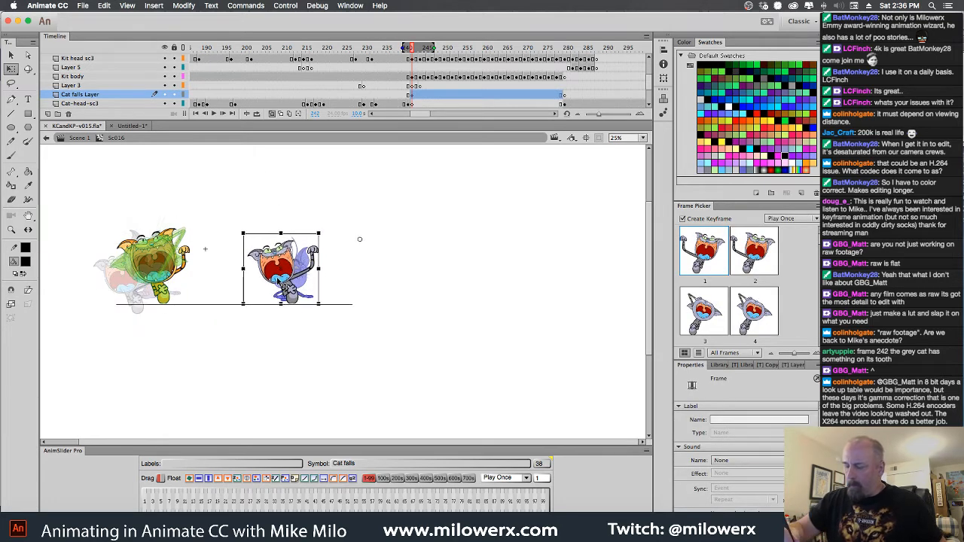
pyautogui.click(387, 212)
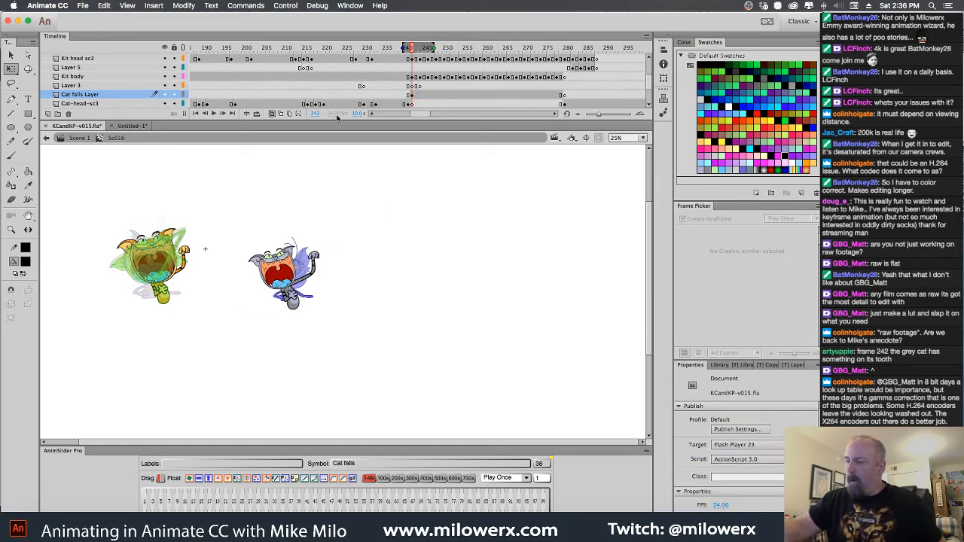
pyautogui.click(273, 115)
# Try to delete the orange cat's artwork at frame 280, and undo the change
pyautogui.moveTo(413, 48); pyautogui.dragTo(565, 92)
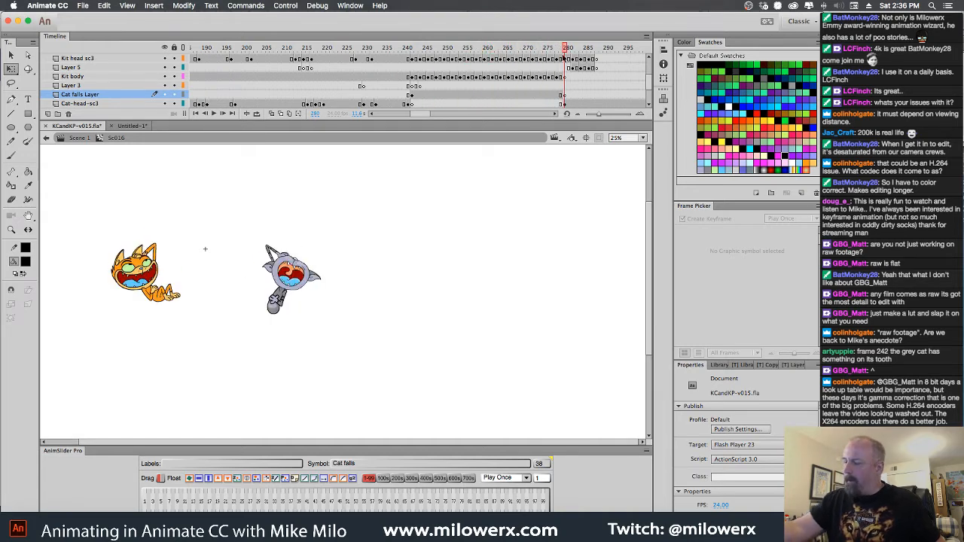
pyautogui.moveTo(87, 225); pyautogui.dragTo(216, 364)
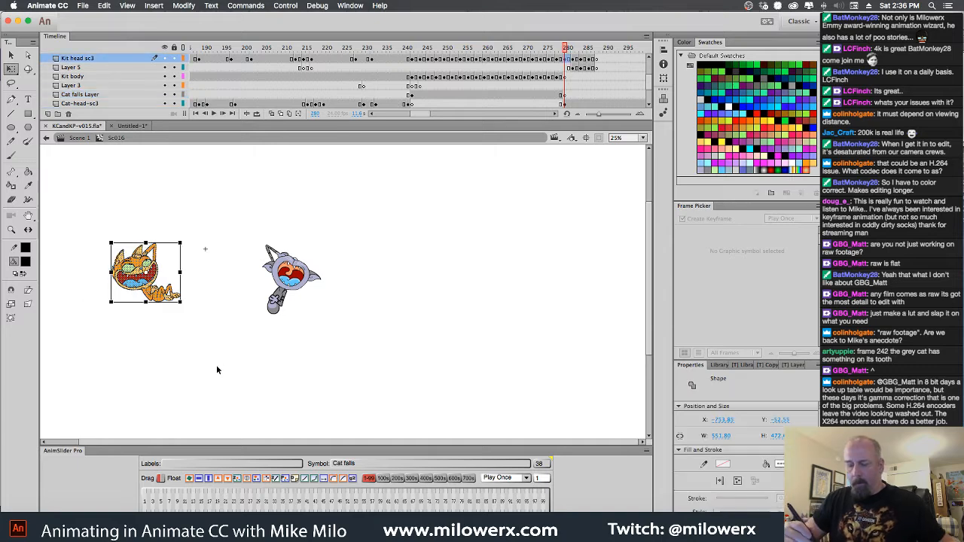
pyautogui.press('Delete')
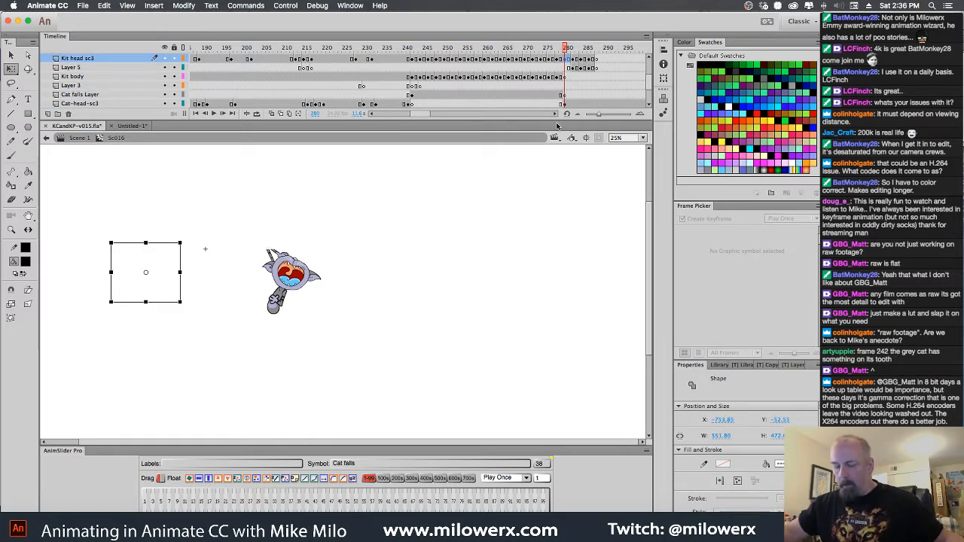
pyautogui.press('super+z')
pyautogui.press('super+z')
pyautogui.press('super+z')
pyautogui.press('super+z')
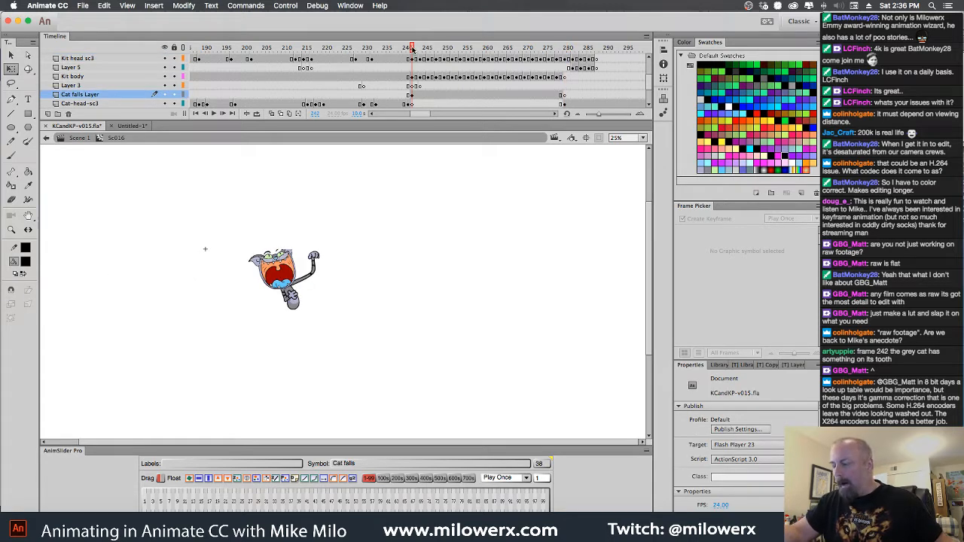
# Check the Cat falls Layer, Kit head sc3 and Kit body keyframes at frame 242
pyautogui.moveTo(413, 49); pyautogui.dragTo(412, 51)
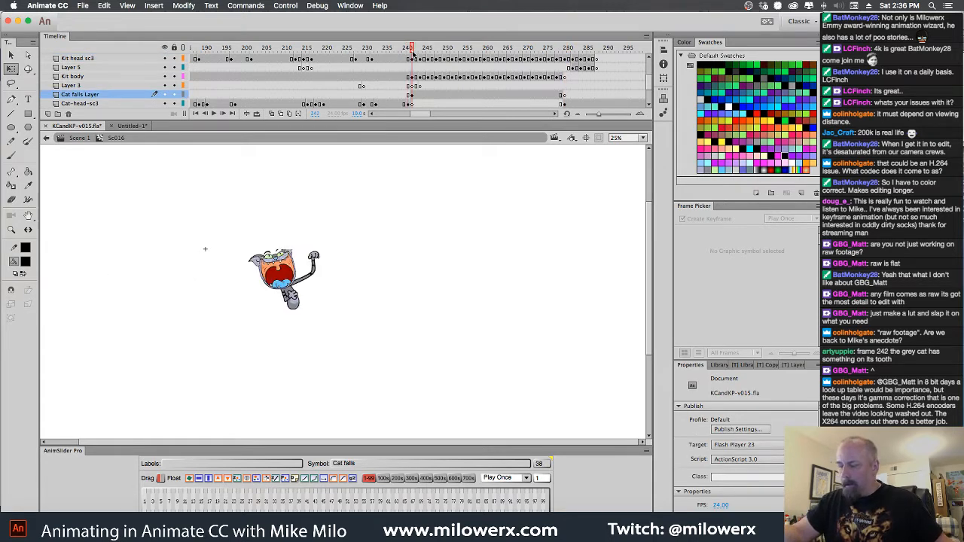
pyautogui.click(412, 95)
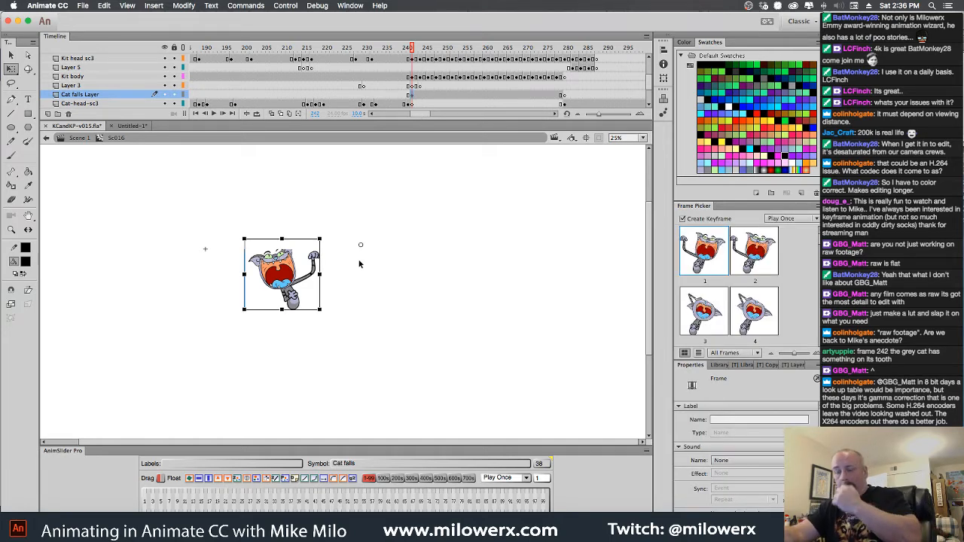
pyautogui.click(298, 305)
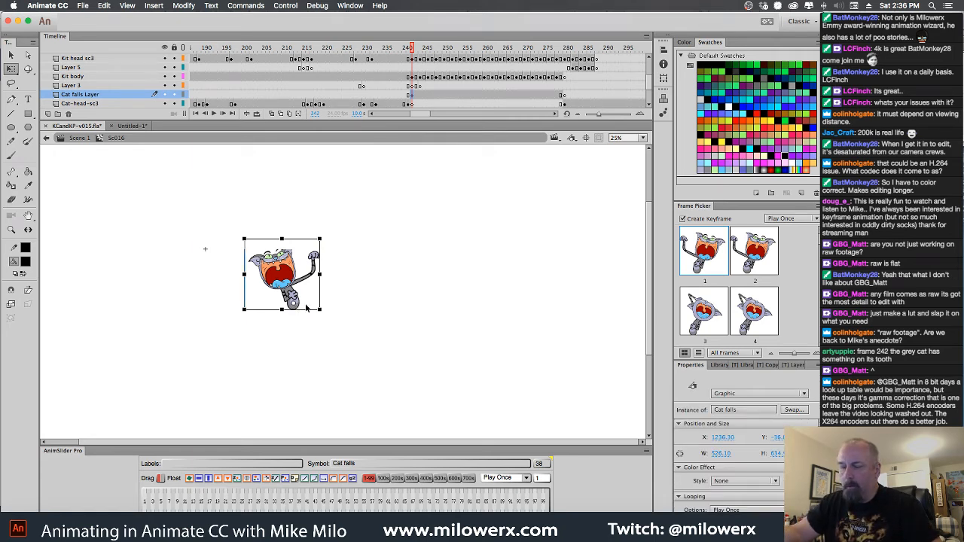
pyautogui.click(411, 59)
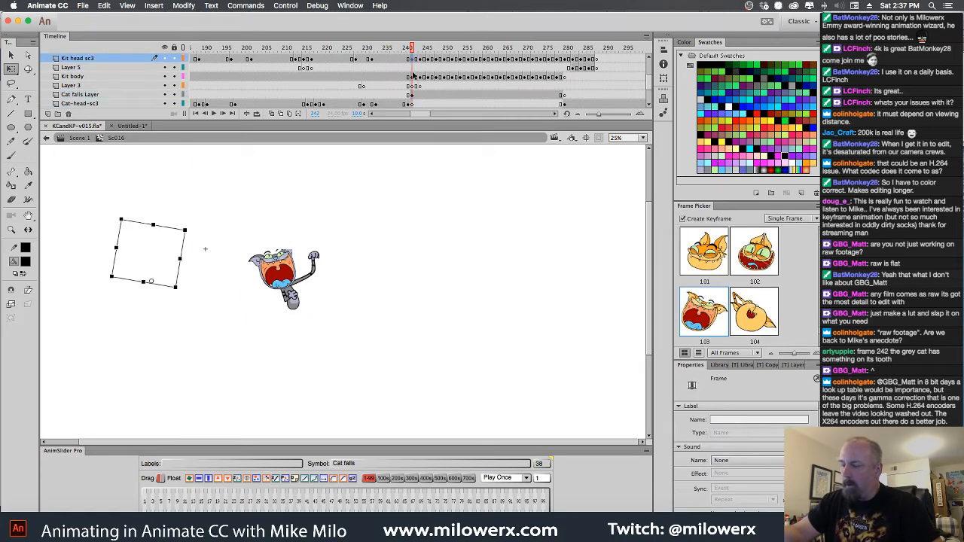
pyautogui.click(413, 78)
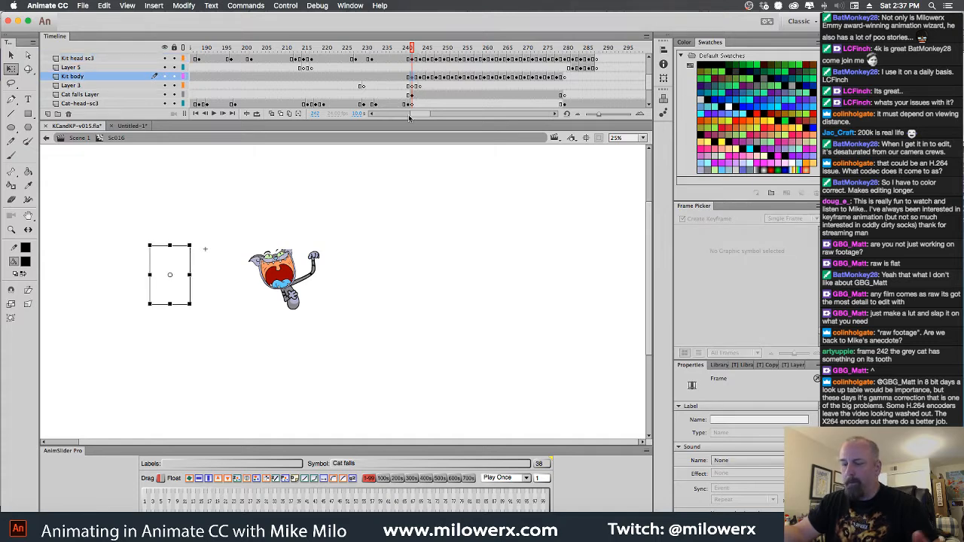
# Return to Scene 1 and reopen the Sc016 symbol for editing in place
pyautogui.click(80, 138)
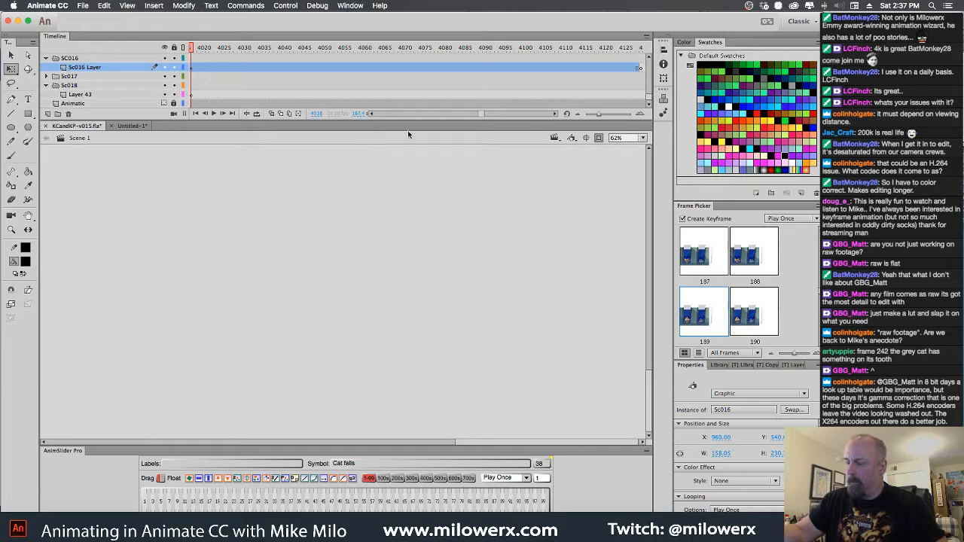
pyautogui.moveTo(650, 418); pyautogui.dragTo(650, 260)
pyautogui.keyDown('alt'); pyautogui.keyDown('super'); pyautogui.click(541, 316); pyautogui.keyUp('super'); pyautogui.keyUp('alt')
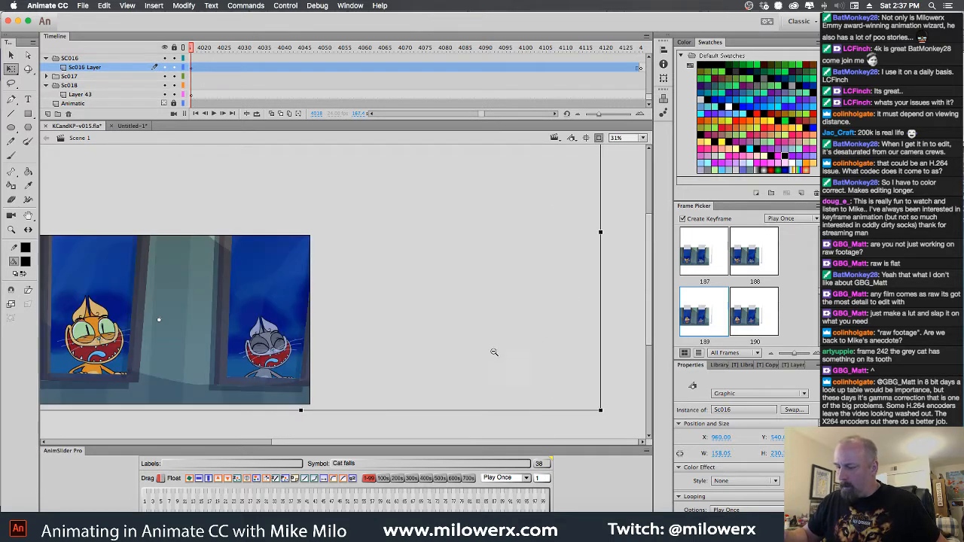
pyautogui.moveTo(422, 375); pyautogui.dragTo(517, 370)
pyautogui.doubleClick(413, 351)
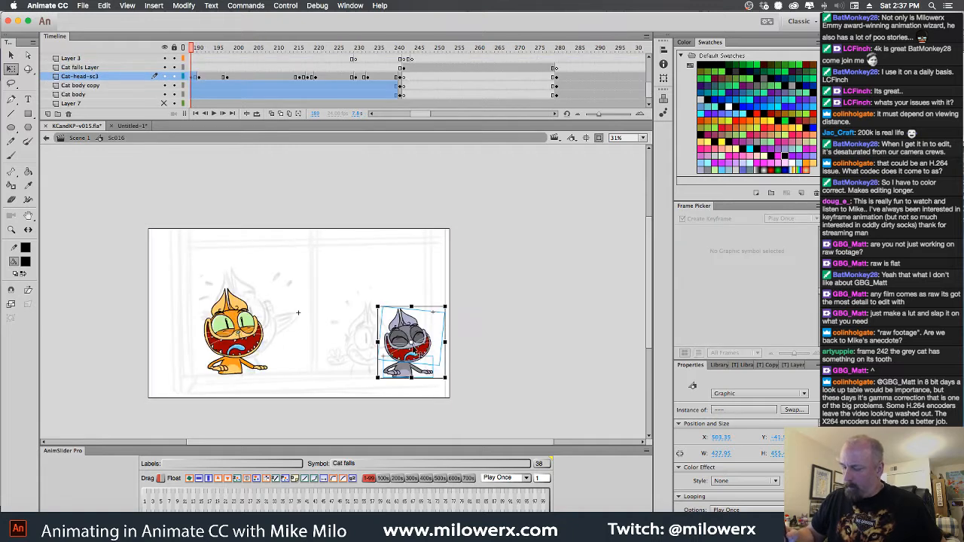
# Inspect the orange cat and the gray cat's head at frame 280 and the frames after it
pyautogui.moveTo(296, 62); pyautogui.dragTo(557, 89)
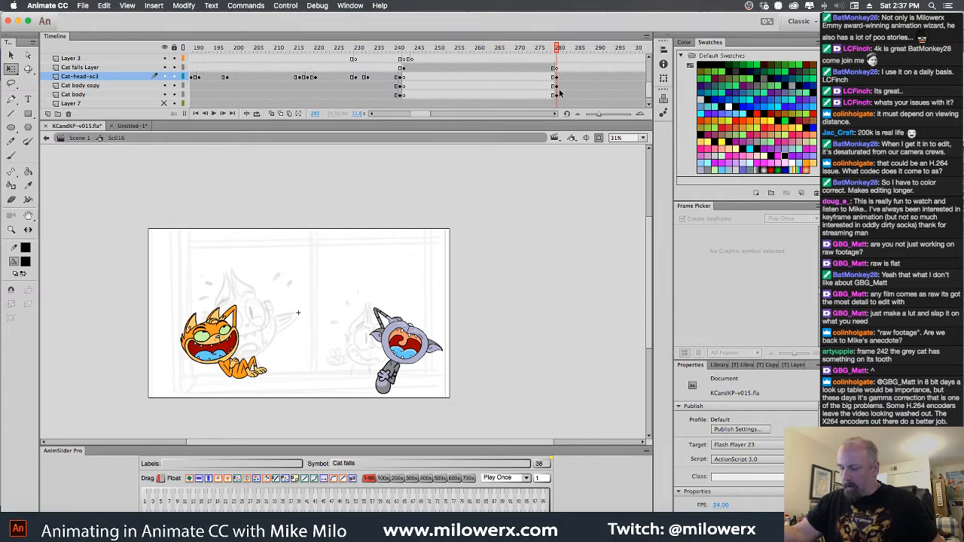
pyautogui.moveTo(165, 279); pyautogui.dragTo(298, 420)
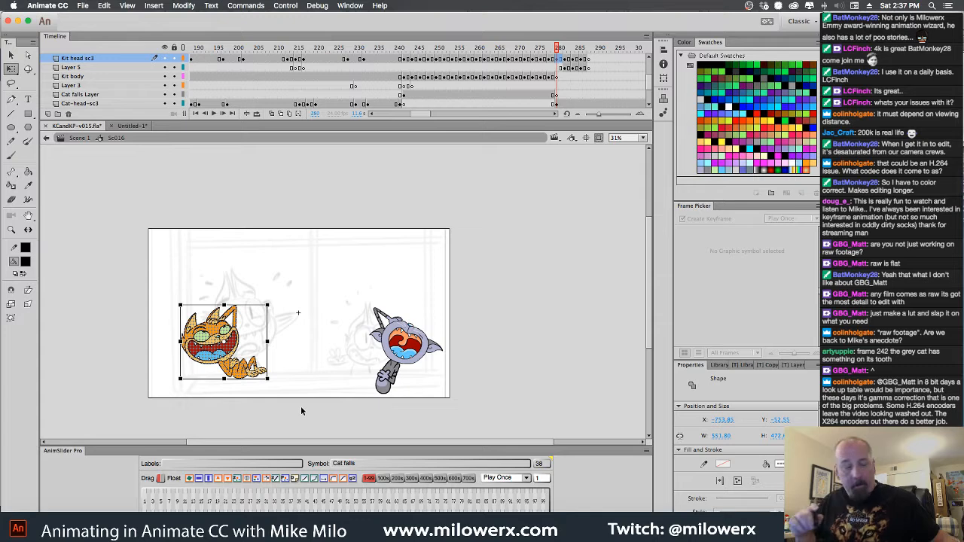
pyautogui.click(427, 357)
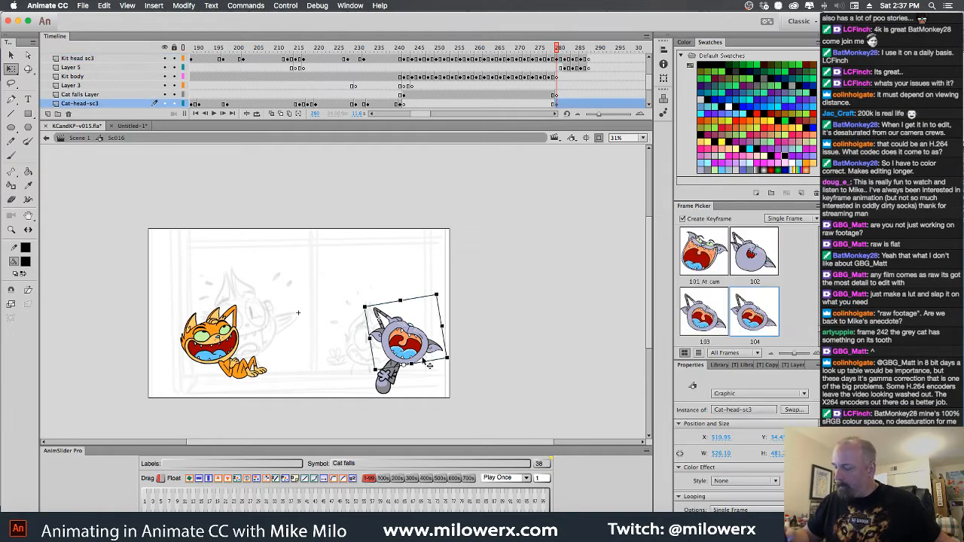
pyautogui.moveTo(557, 51); pyautogui.dragTo(601, 61)
# Delete the gray cat's artwork at frame 280 from the Cat-head-sc3, Cat body copy and Cat body layers
pyautogui.click(558, 103)
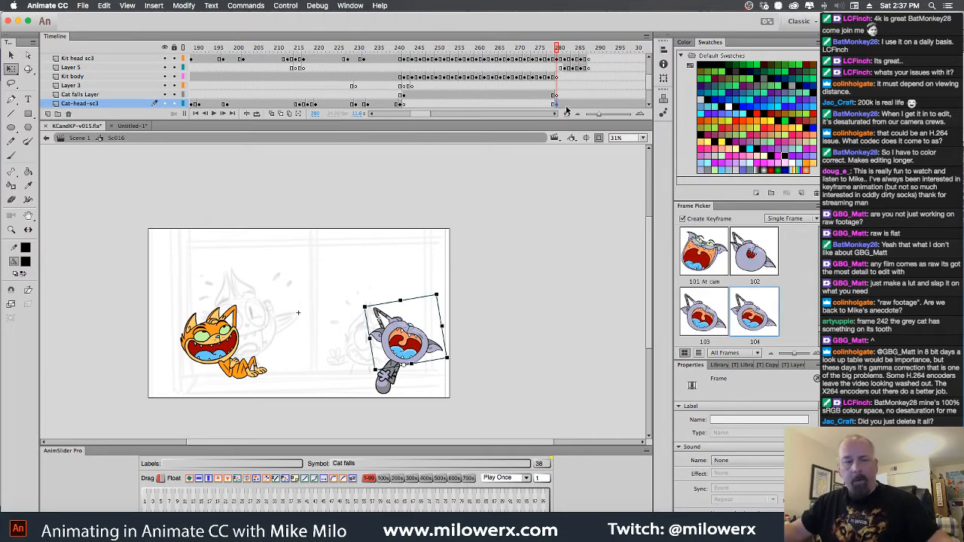
pyautogui.press('Delete')
pyautogui.click(558, 104)
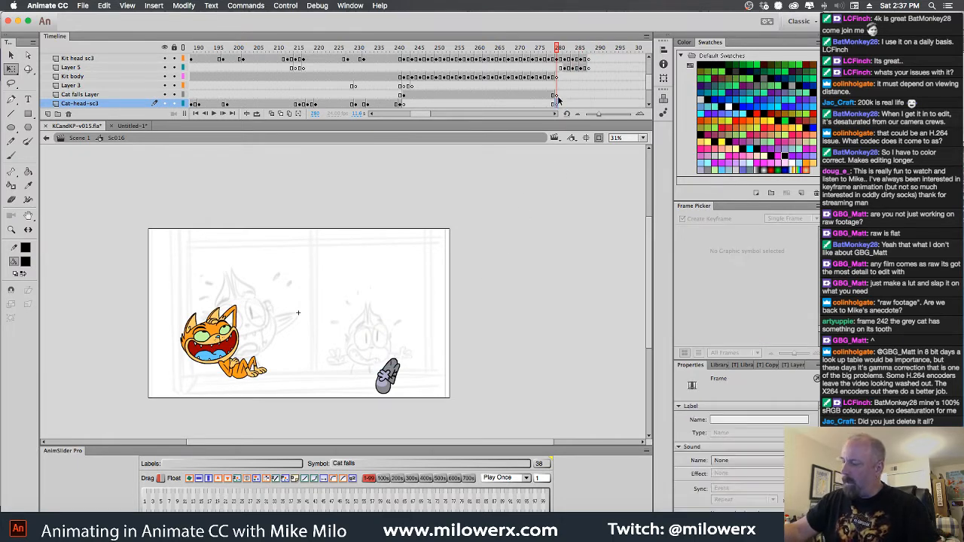
pyautogui.moveTo(651, 83); pyautogui.dragTo(648, 91)
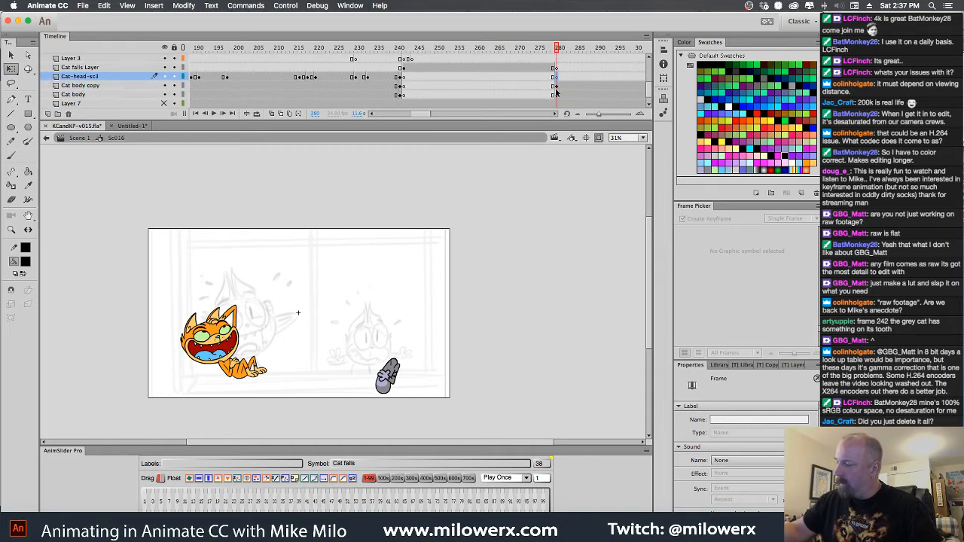
pyautogui.click(557, 88)
pyautogui.click(557, 95)
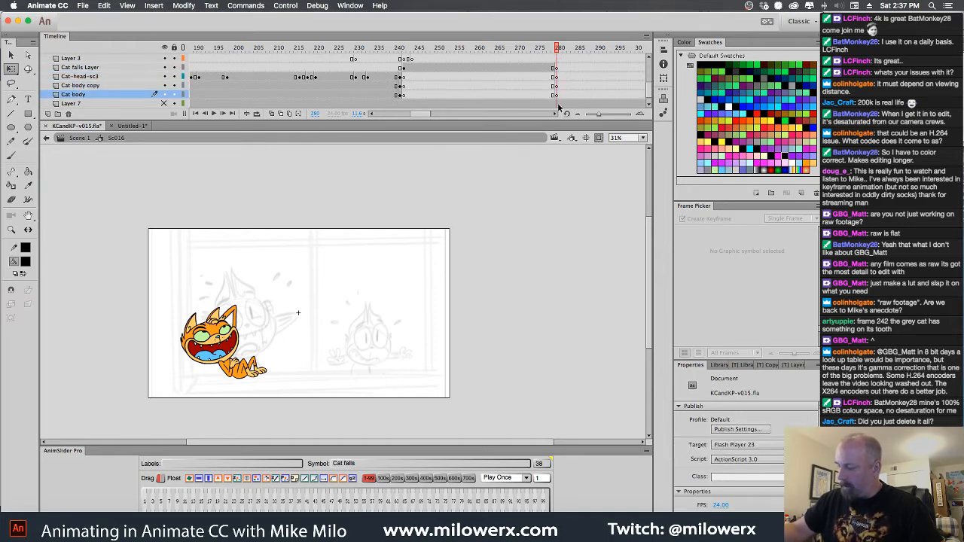
# Paste the copied orange laughing cat onto the Cat falls Layer at frame 280, place it over the smaller cat's sketch and scale it down slightly
pyautogui.moveTo(558, 50)
pyautogui.mouseDown()
pyautogui.moveTo(536, 56)
pyautogui.moveTo(555, 65)
pyautogui.moveTo(554, 54)
pyautogui.mouseUp()
pyautogui.click(557, 69)
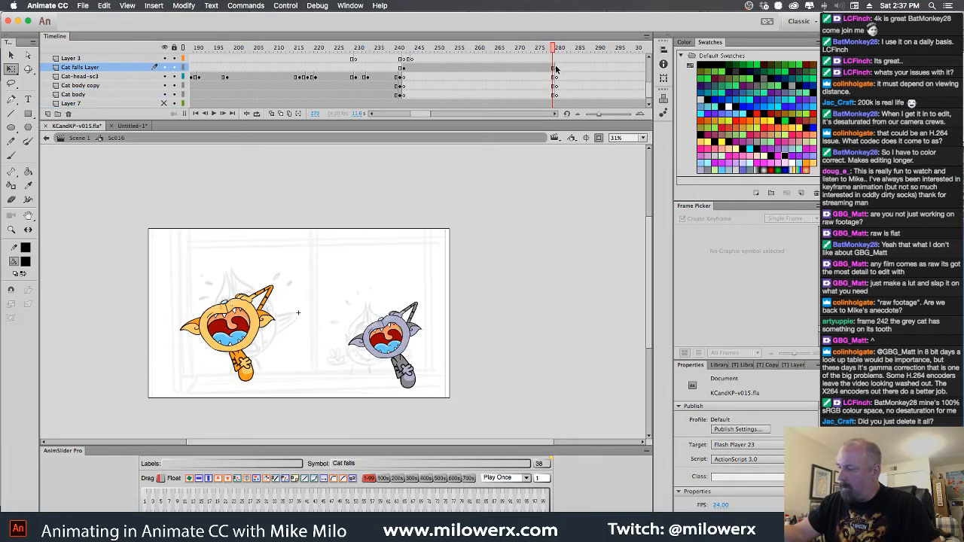
pyautogui.click(556, 69)
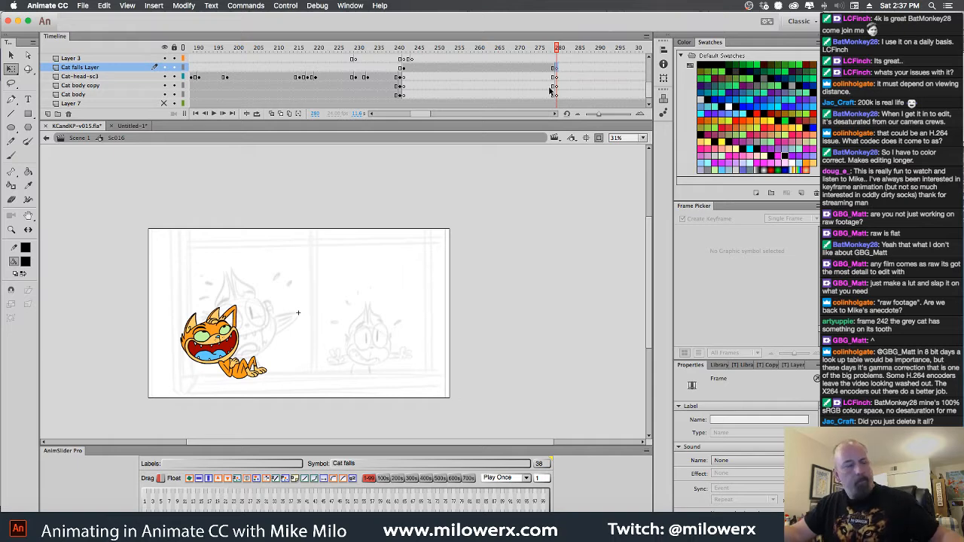
pyautogui.press('super+v')
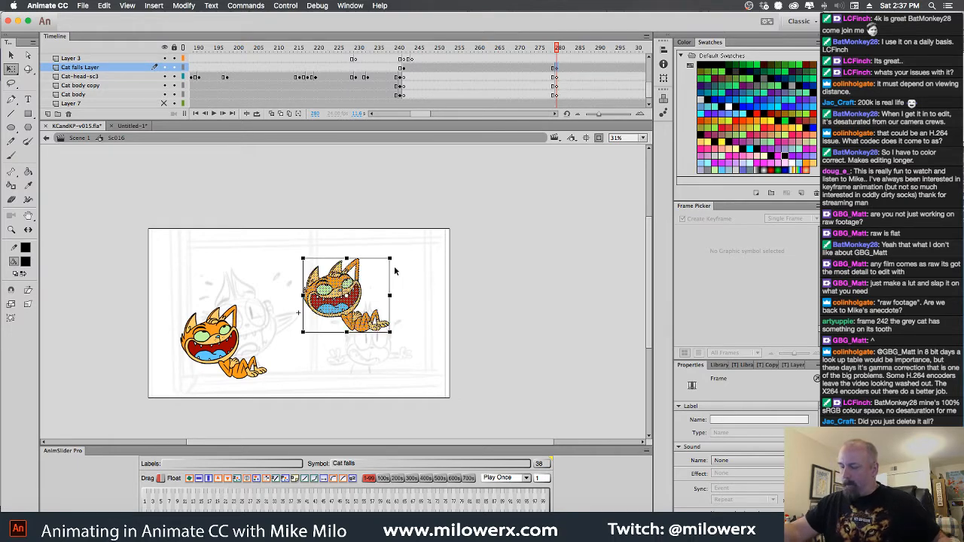
pyautogui.moveTo(349, 296); pyautogui.dragTo(382, 345)
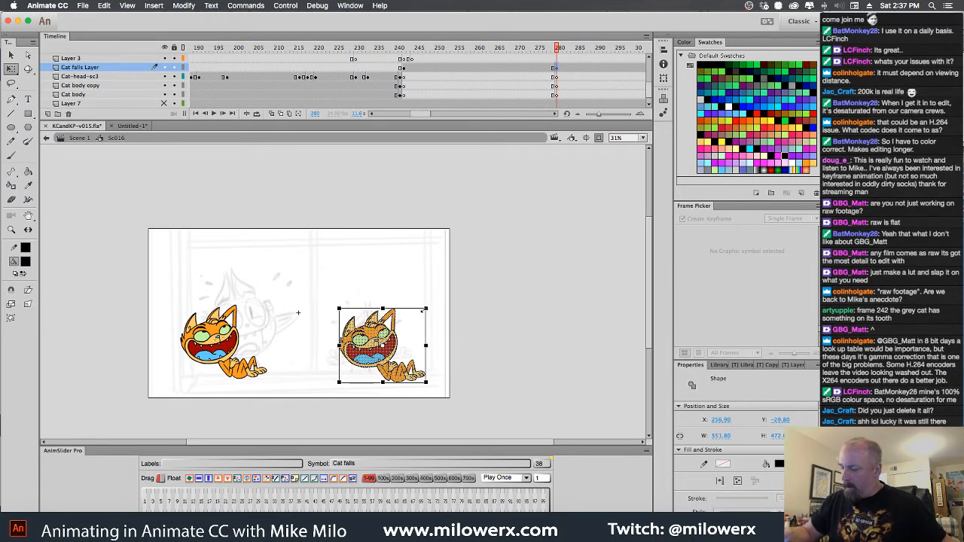
pyautogui.moveTo(425, 308); pyautogui.dragTo(420, 314)
pyautogui.click(430, 343)
# Recolor the pasted cat's orange head, arms, body and legs dark gray with the Paint Bucket
pyautogui.keyDown('super'); pyautogui.click(403, 349); pyautogui.keyUp('super')
pyautogui.keyDown('super'); pyautogui.click(403, 350); pyautogui.keyUp('super')
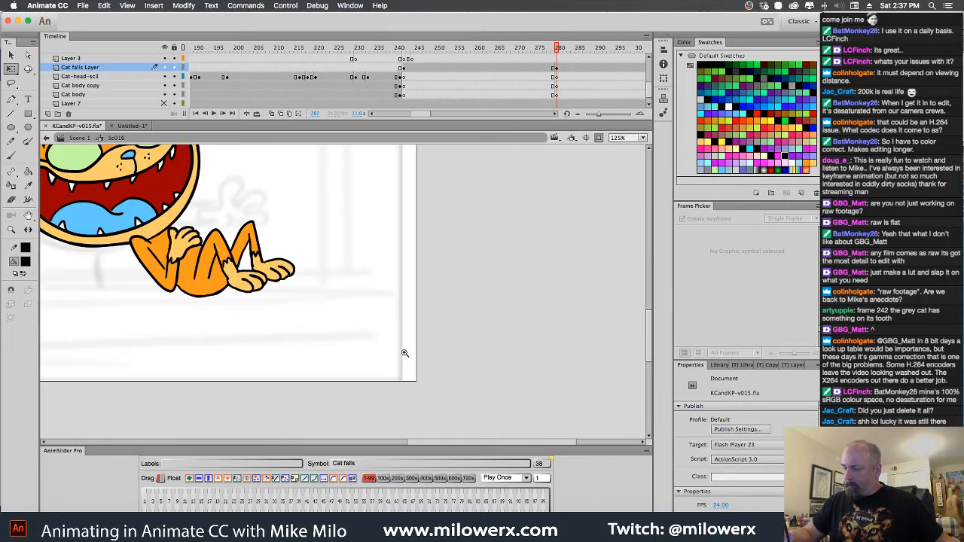
pyautogui.moveTo(405, 351); pyautogui.dragTo(511, 431)
pyautogui.moveTo(421, 358); pyautogui.dragTo(495, 395)
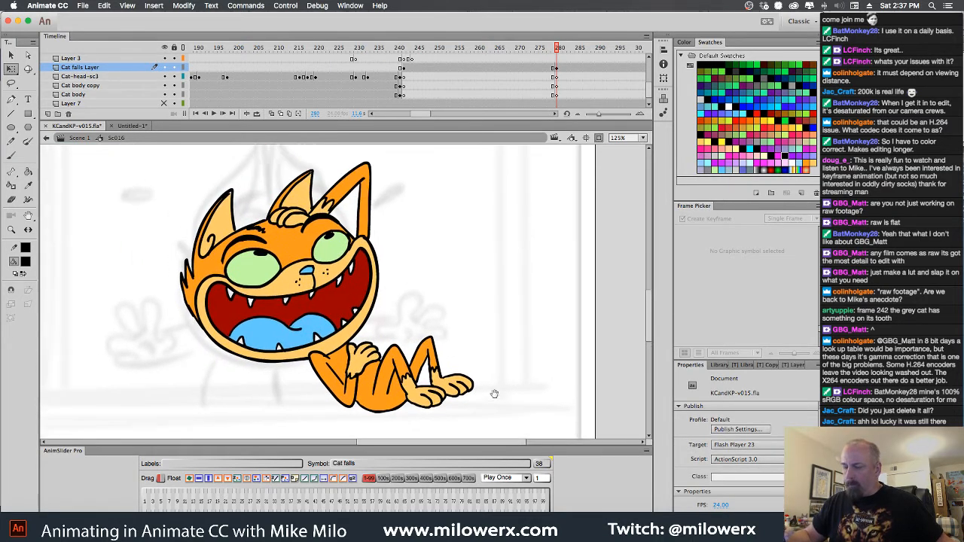
pyautogui.click(26, 262)
pyautogui.click(84, 382)
pyautogui.click(27, 171)
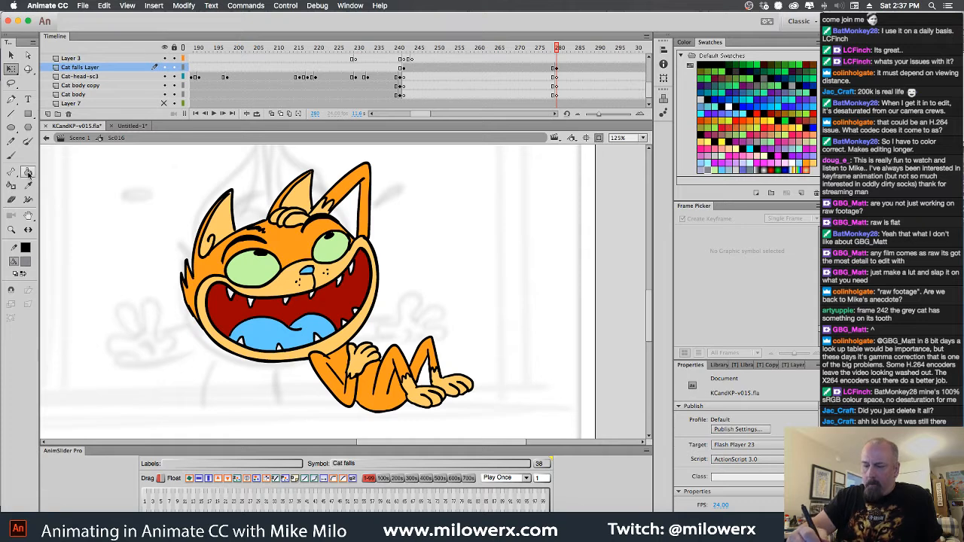
pyautogui.click(290, 251)
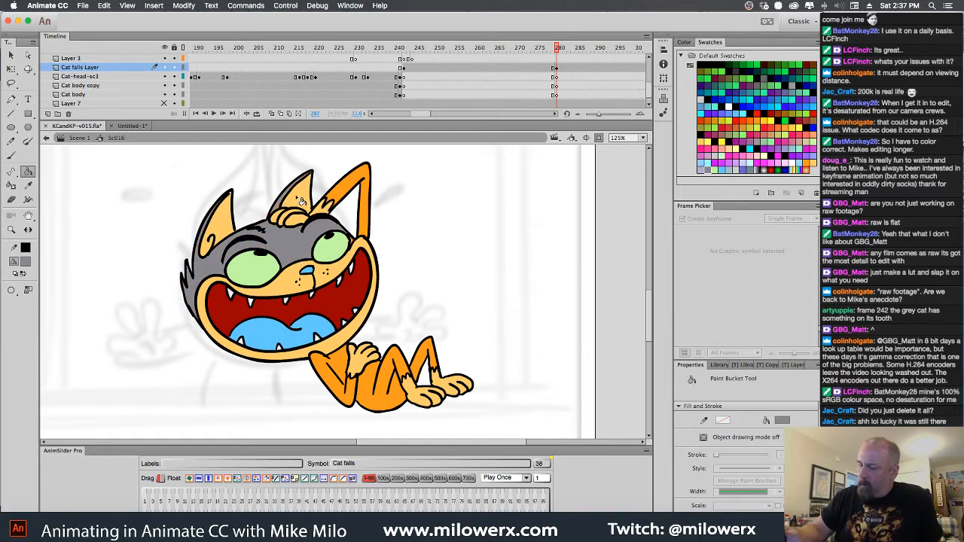
pyautogui.click(354, 191)
pyautogui.click(345, 368)
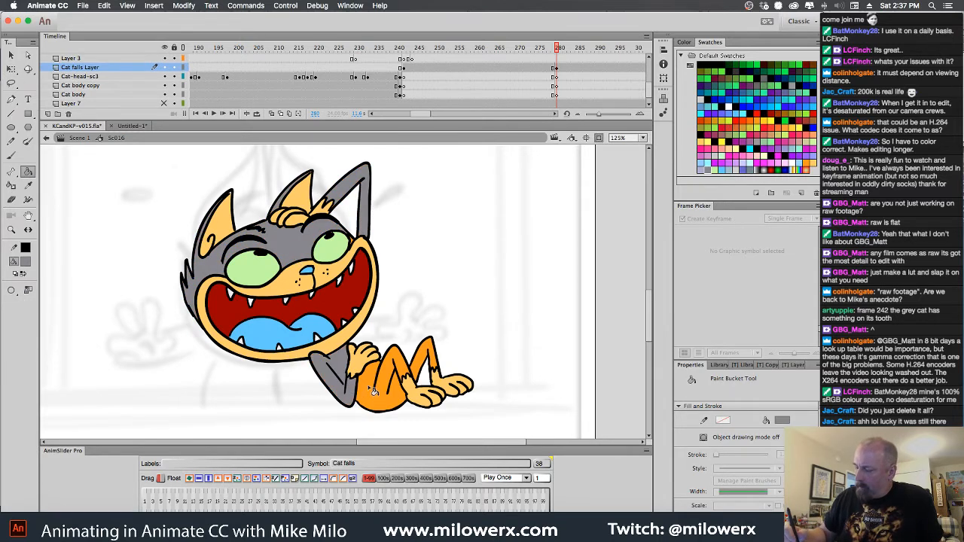
pyautogui.click(375, 393)
pyautogui.click(426, 365)
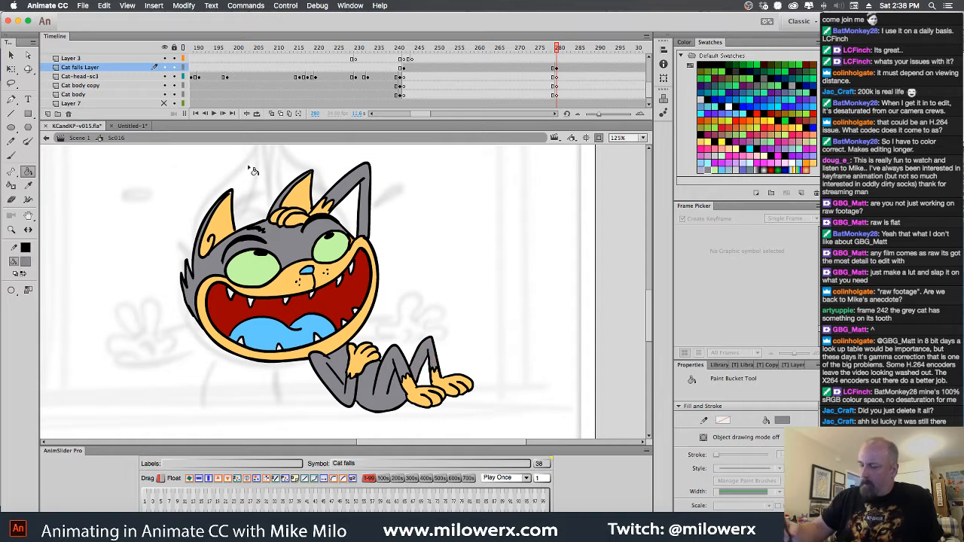
# Fill both of the gray cat's green eyes with golden yellow
pyautogui.click(25, 261)
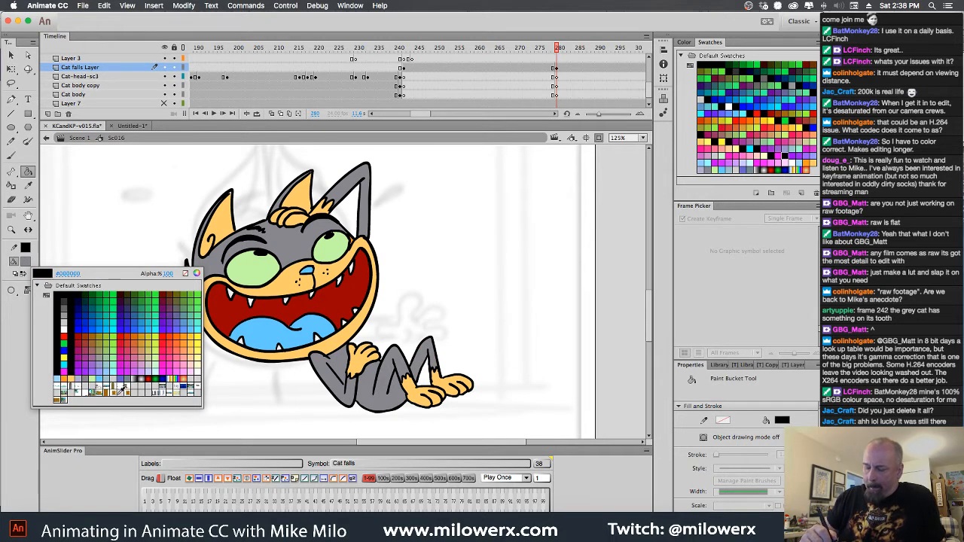
pyautogui.click(193, 332)
pyautogui.click(269, 276)
pyautogui.click(333, 260)
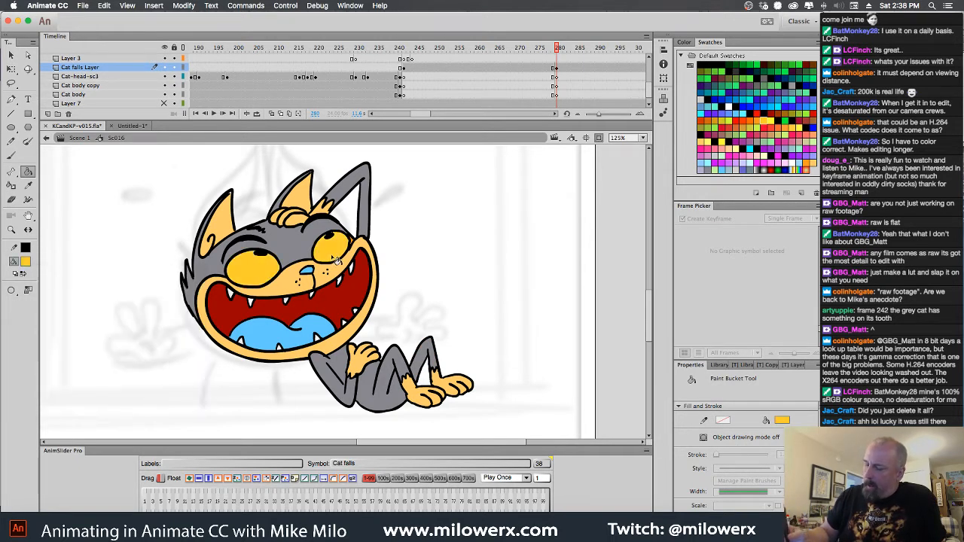
# Fill the gray cat's muzzle, inner ears, hands and feet with light lavender
pyautogui.click(26, 263)
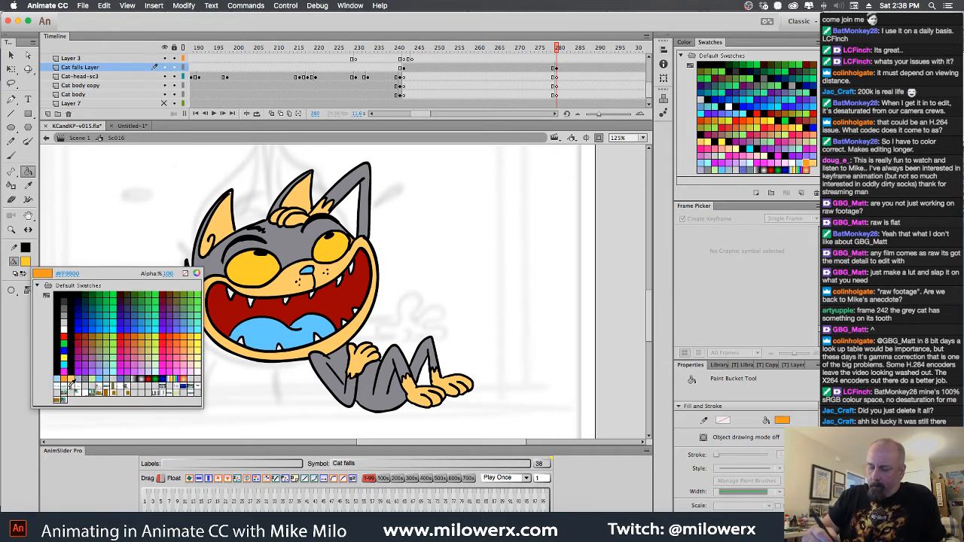
pyautogui.click(82, 377)
pyautogui.click(320, 282)
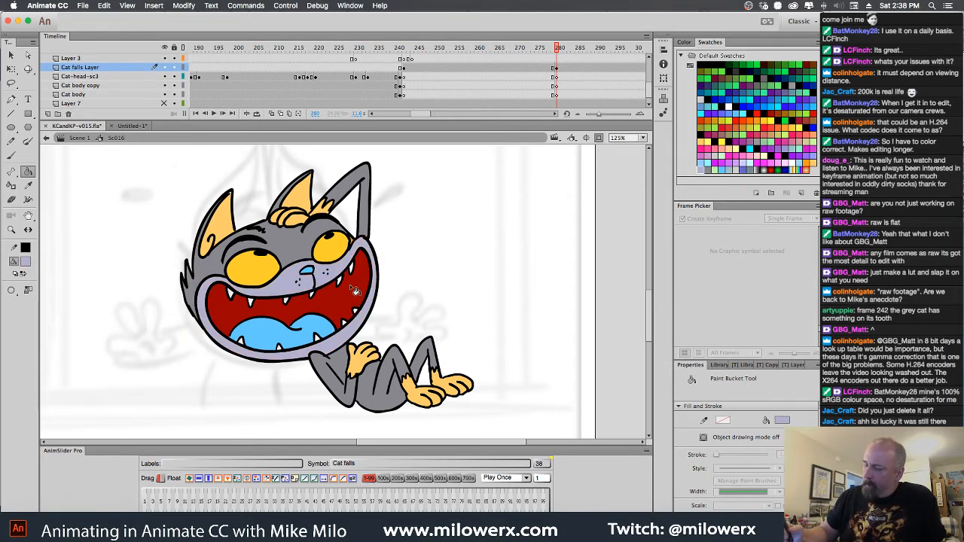
pyautogui.click(234, 226)
pyautogui.click(308, 200)
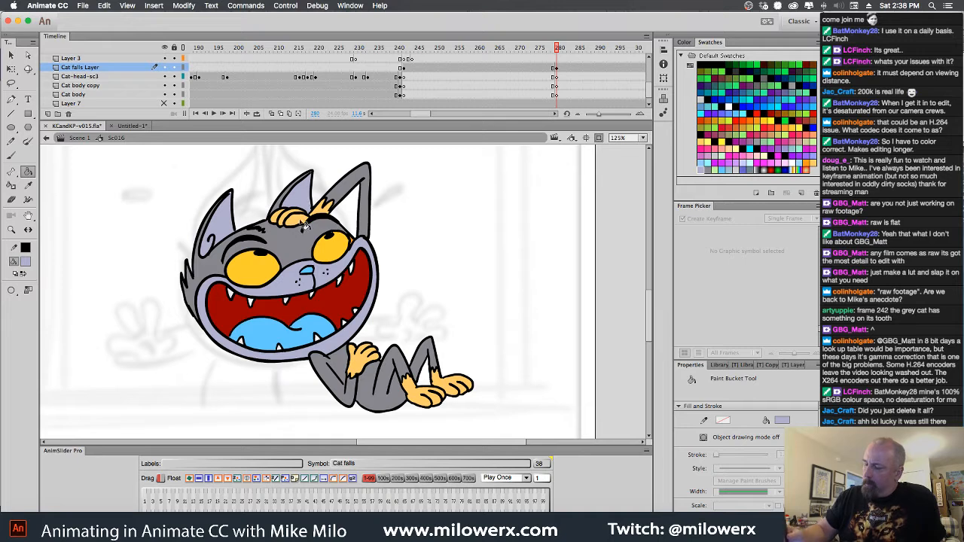
pyautogui.click(288, 219)
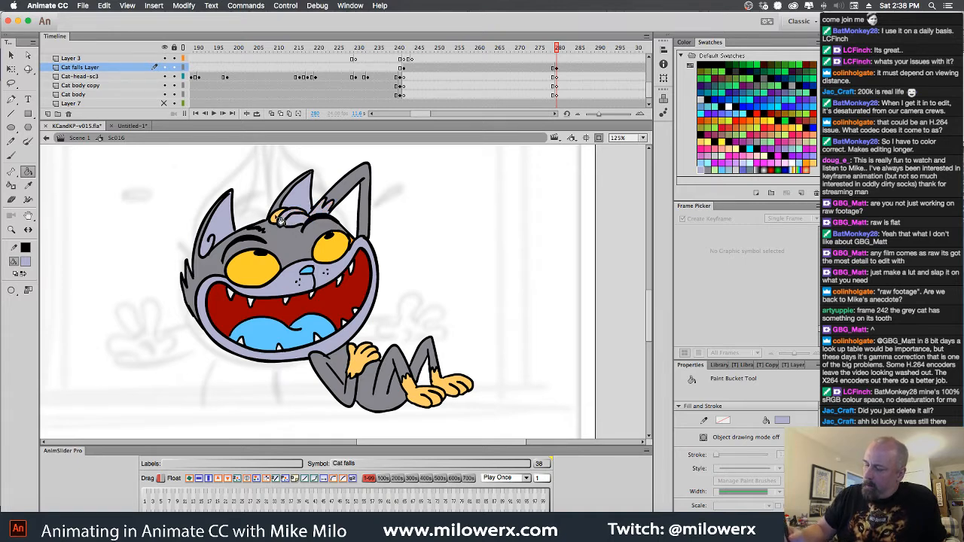
pyautogui.click(362, 360)
pyautogui.click(419, 392)
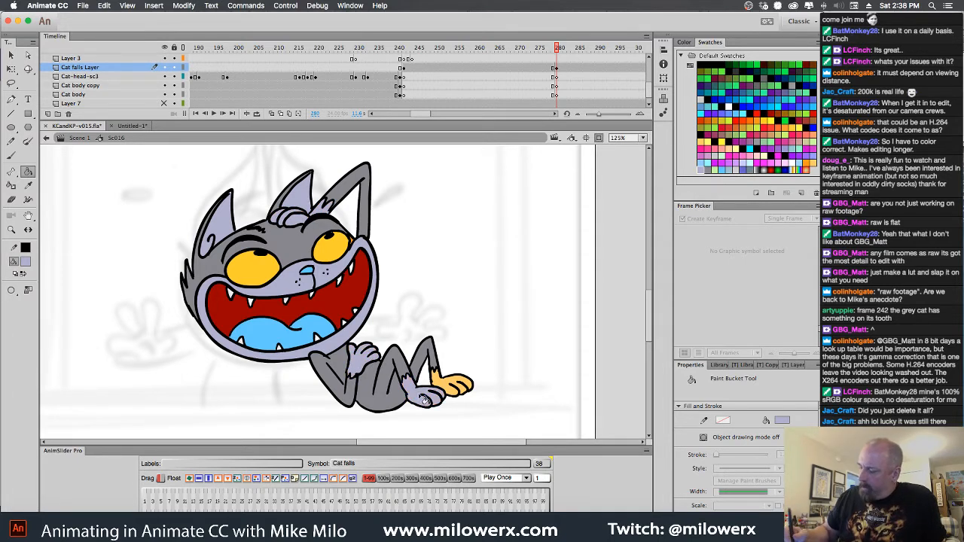
pyautogui.click(454, 390)
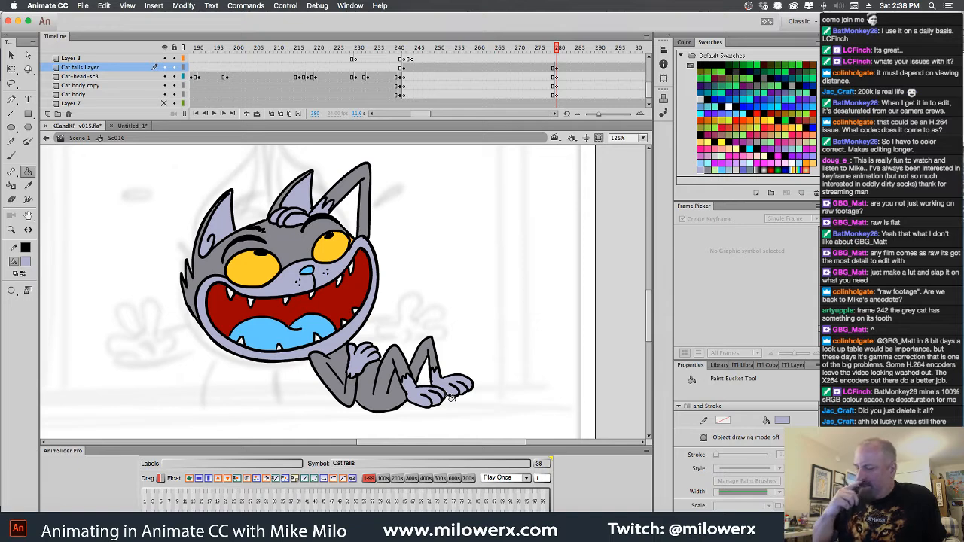
# Set the Brush tool's fill to black and compare the recolored cat at frame 280 with the preceding frame
pyautogui.click(11, 155)
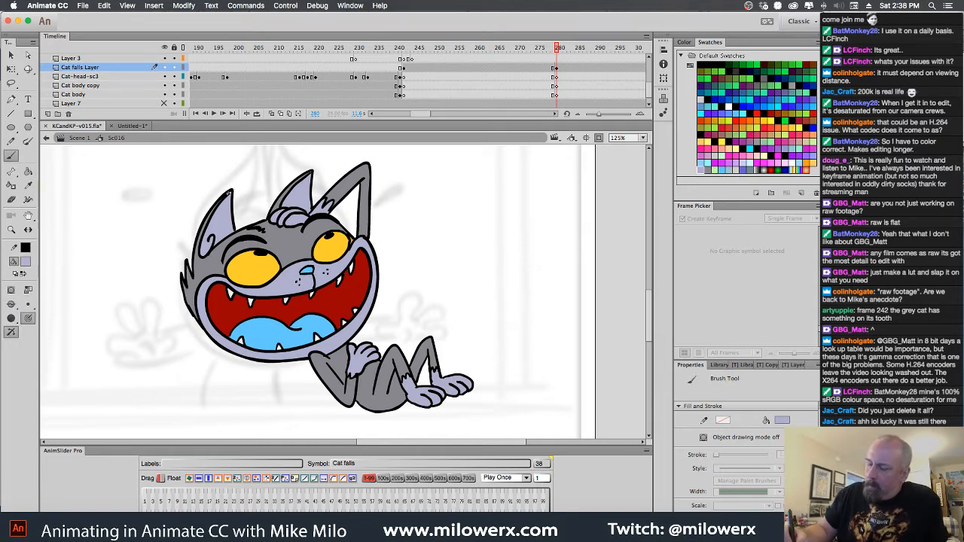
pyautogui.click(26, 263)
pyautogui.click(60, 294)
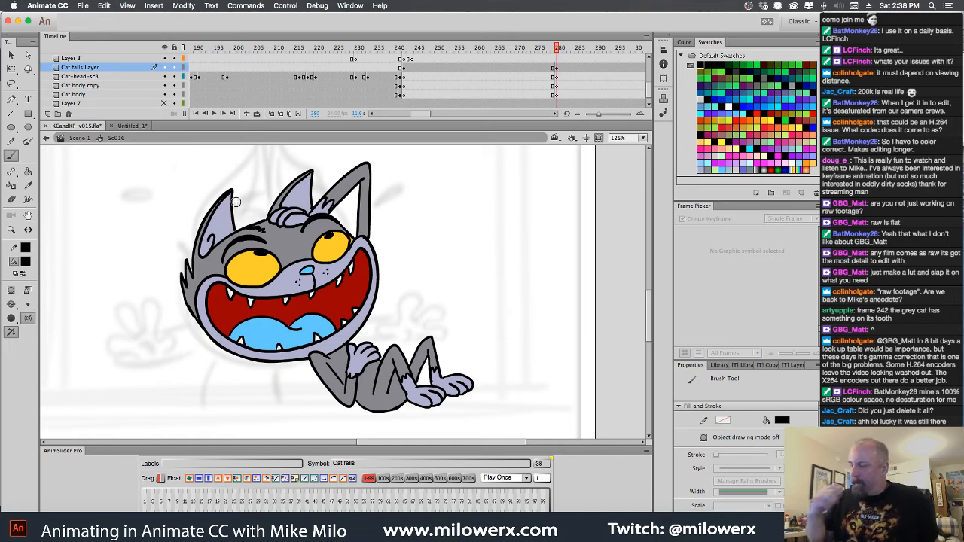
pyautogui.press(',')
pyautogui.press('.')
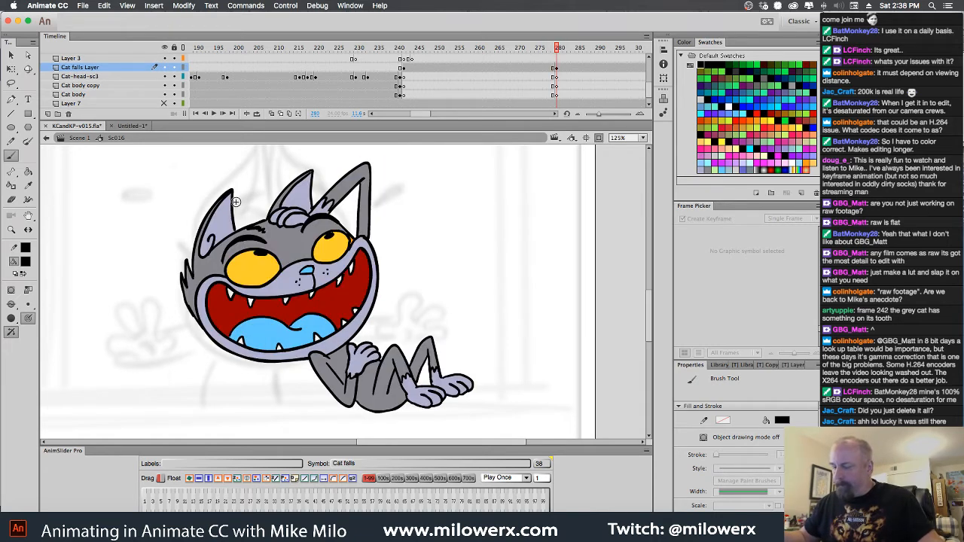
pyautogui.press(',')
pyautogui.press('.')
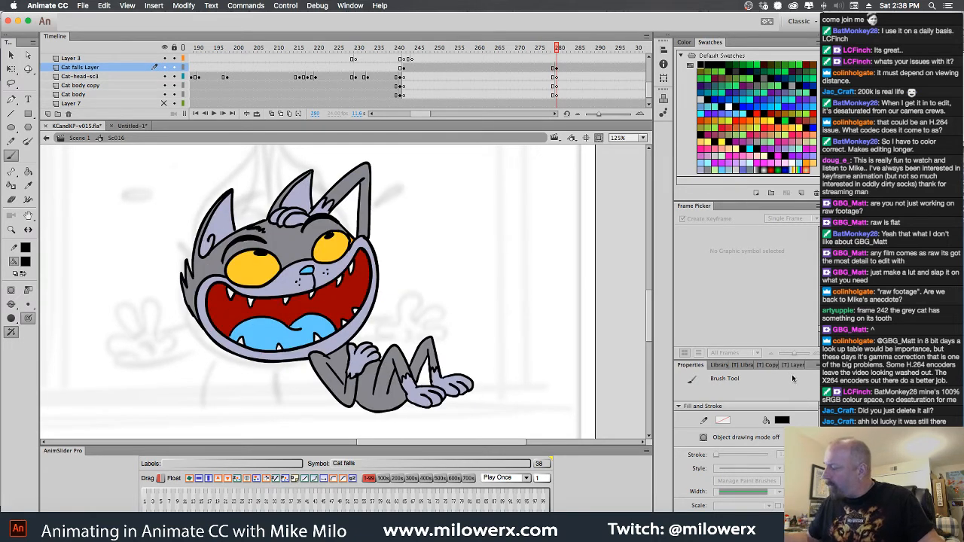
# Search the library for "whis" and place the whiskers symbol over the gray cat's nose at frame 280
pyautogui.click(713, 364)
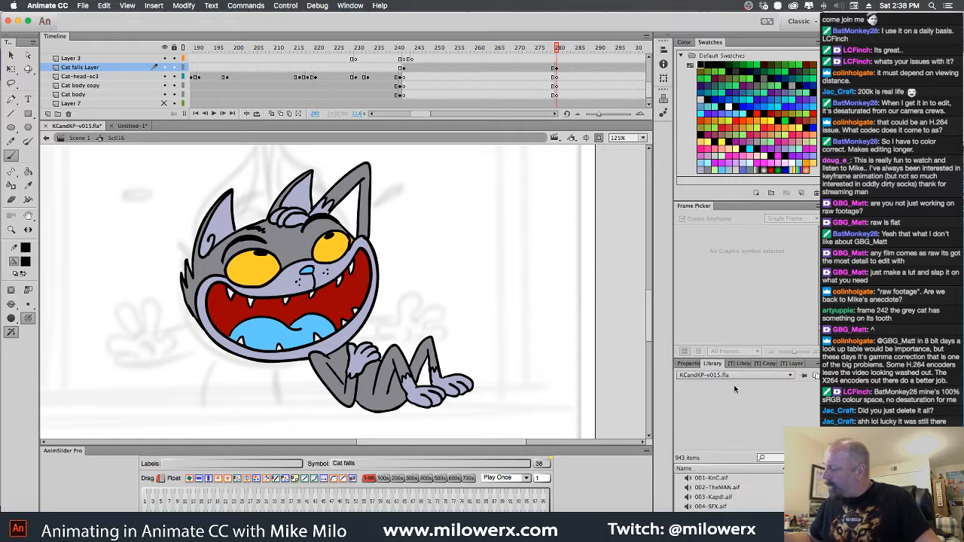
pyautogui.click(779, 458)
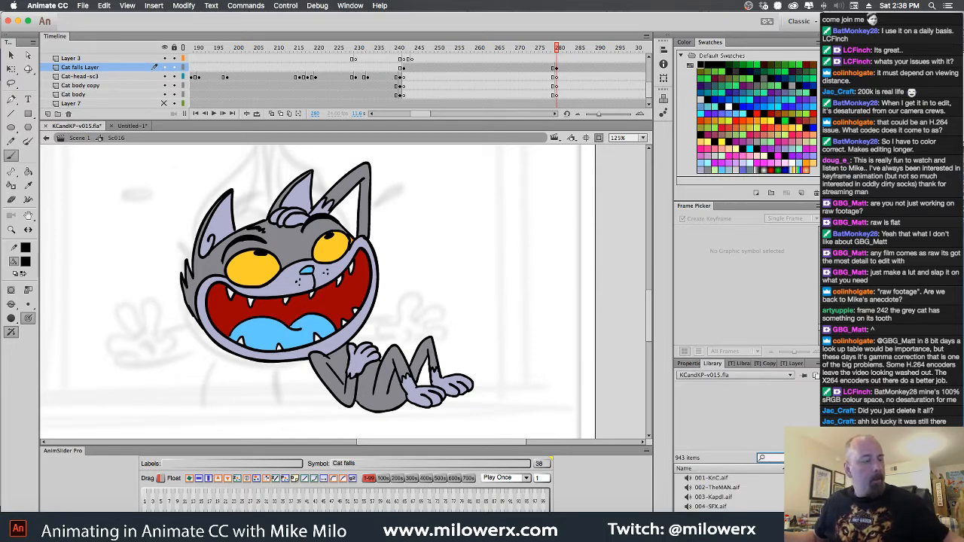
pyautogui.write('whis')
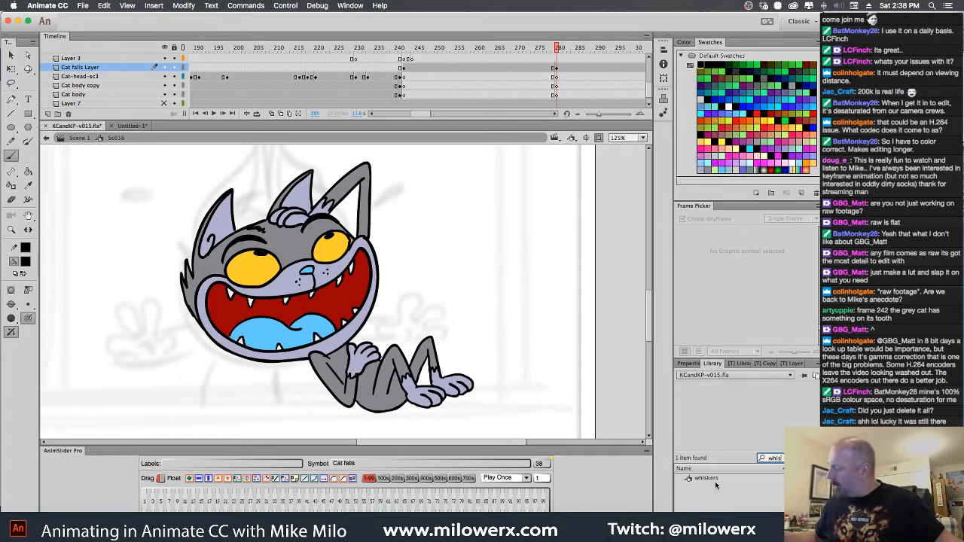
pyautogui.click(690, 481)
pyautogui.moveTo(692, 482); pyautogui.dragTo(309, 275)
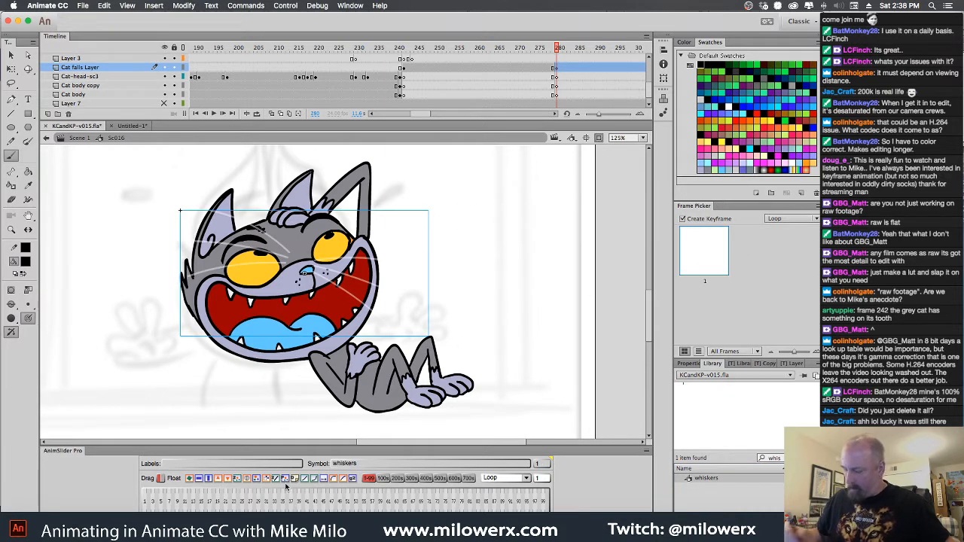
# Flip the whiskers symbol horizontally and move it slightly lower onto the gray cat's muzzle
pyautogui.click(201, 480)
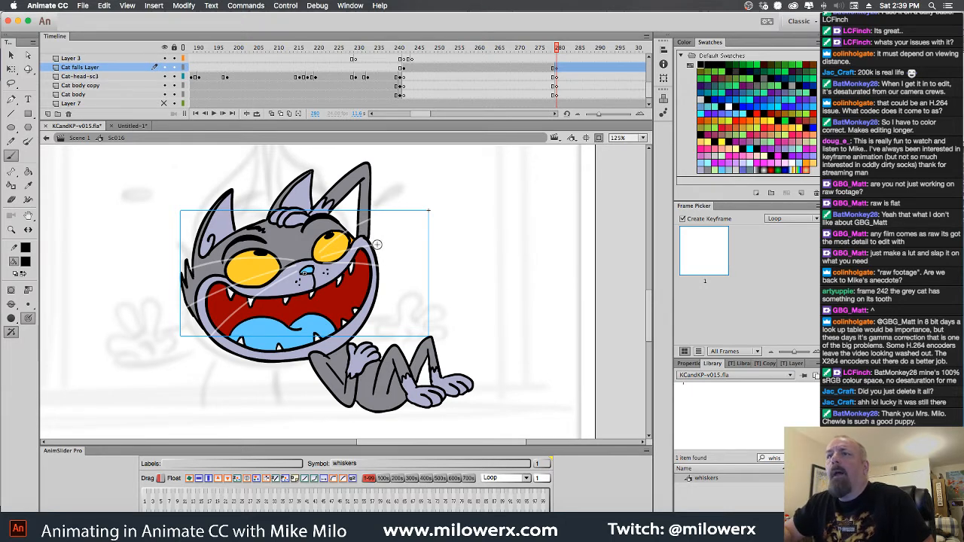
pyautogui.click(11, 68)
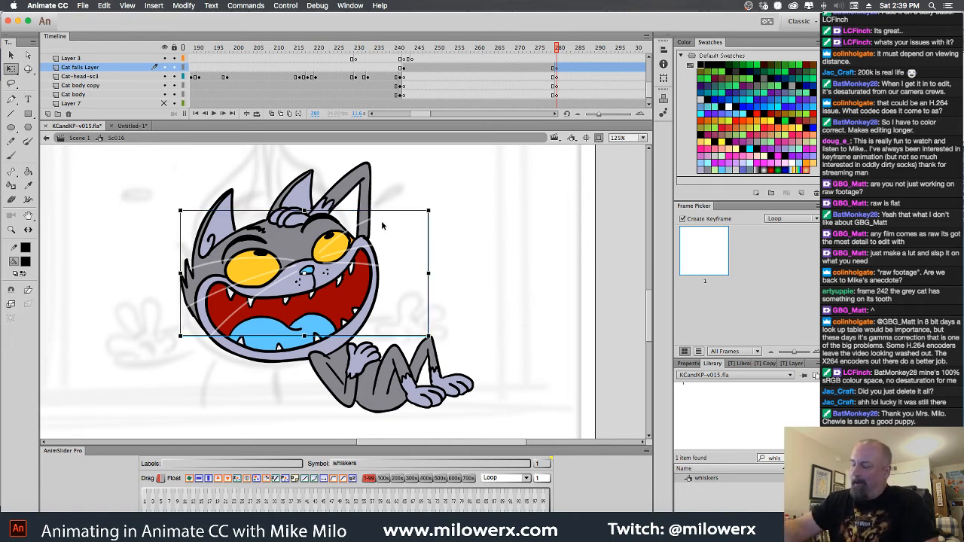
pyautogui.moveTo(381, 224); pyautogui.dragTo(383, 236)
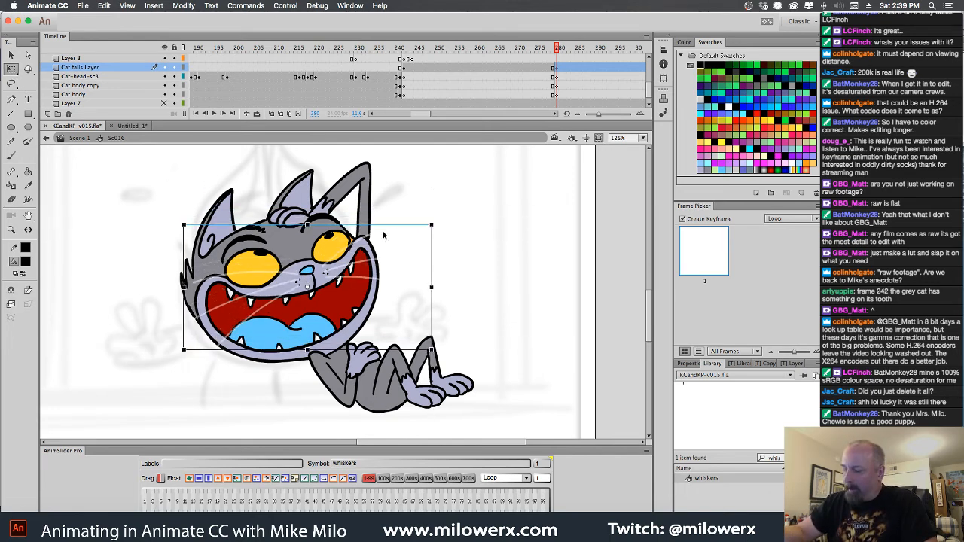
pyautogui.click(455, 210)
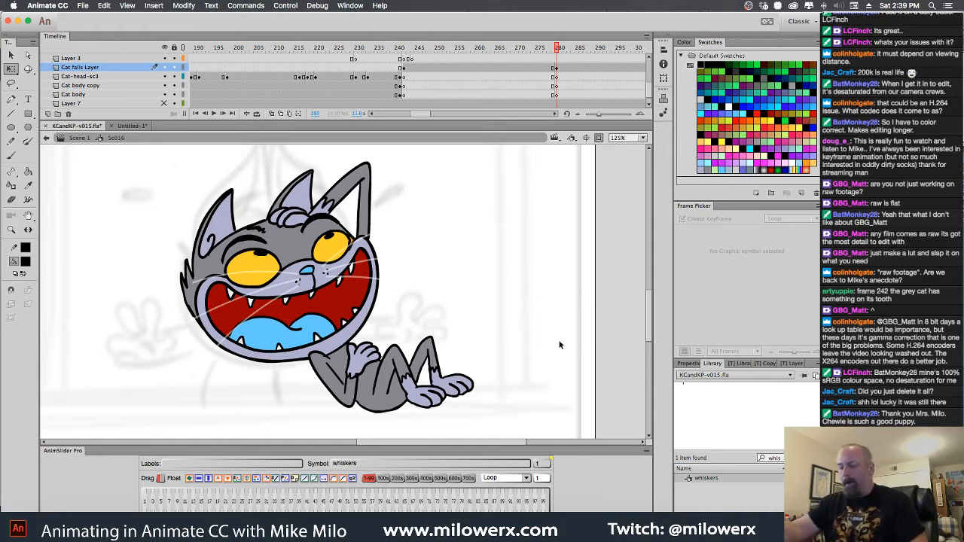
# Duplicate the whiskers symbol into the empty area between the orange cat and the gray cat
pyautogui.keyDown('alt'); pyautogui.click(422, 275); pyautogui.keyUp('alt')
pyautogui.moveTo(426, 290); pyautogui.dragTo(545, 301)
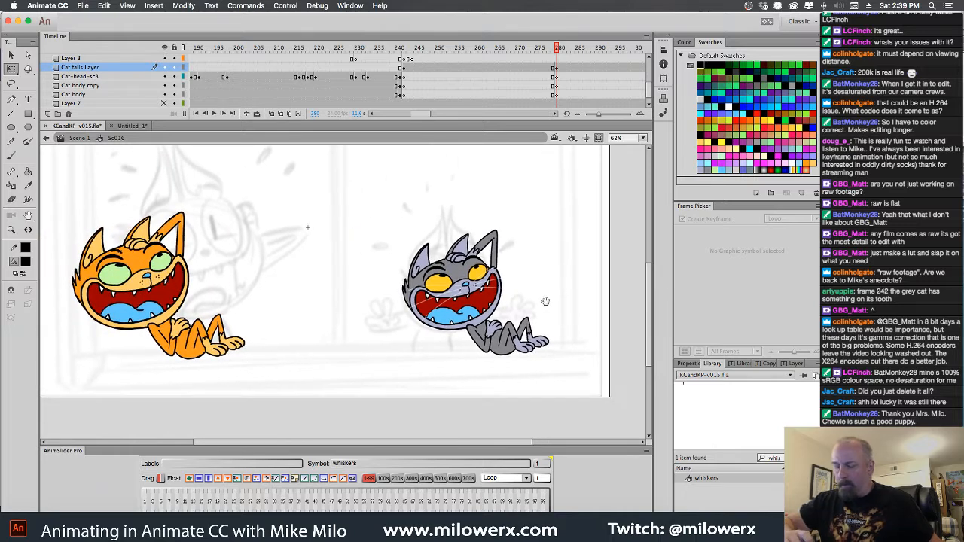
pyautogui.click(517, 297)
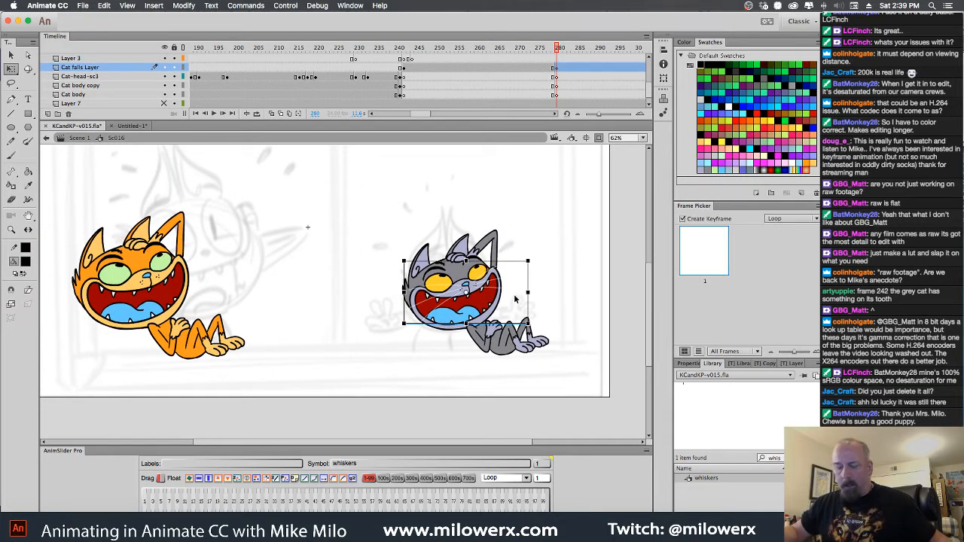
pyautogui.moveTo(516, 305); pyautogui.dragTo(378, 301)
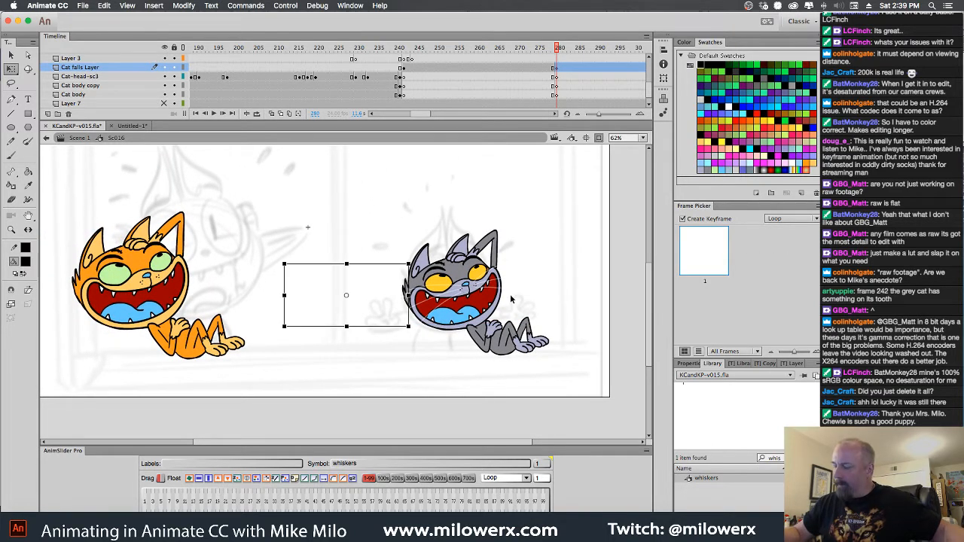
pyautogui.moveTo(319, 288); pyautogui.dragTo(320, 286)
pyautogui.moveTo(307, 241); pyautogui.dragTo(375, 342)
pyautogui.keyDown('super'); pyautogui.click(361, 294); pyautogui.keyUp('super')
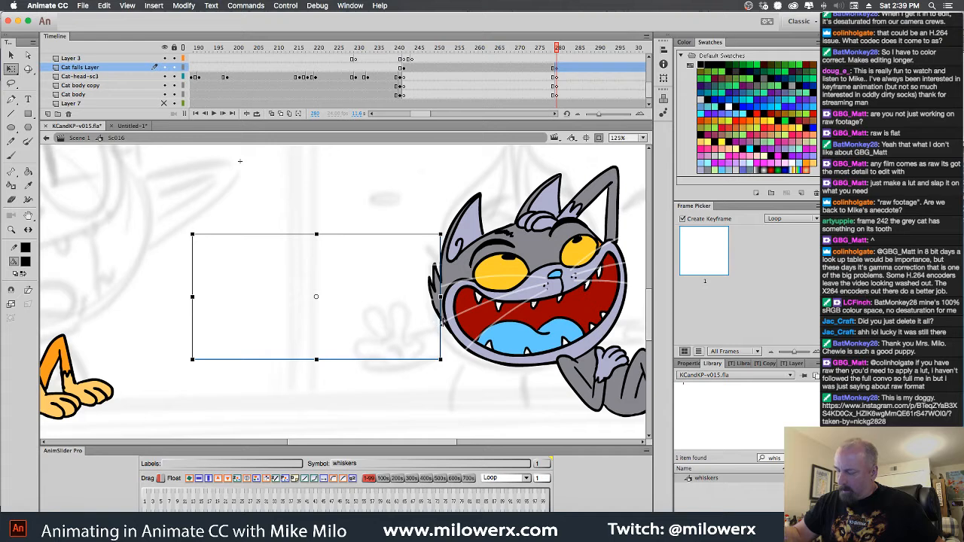
pyautogui.click(345, 286)
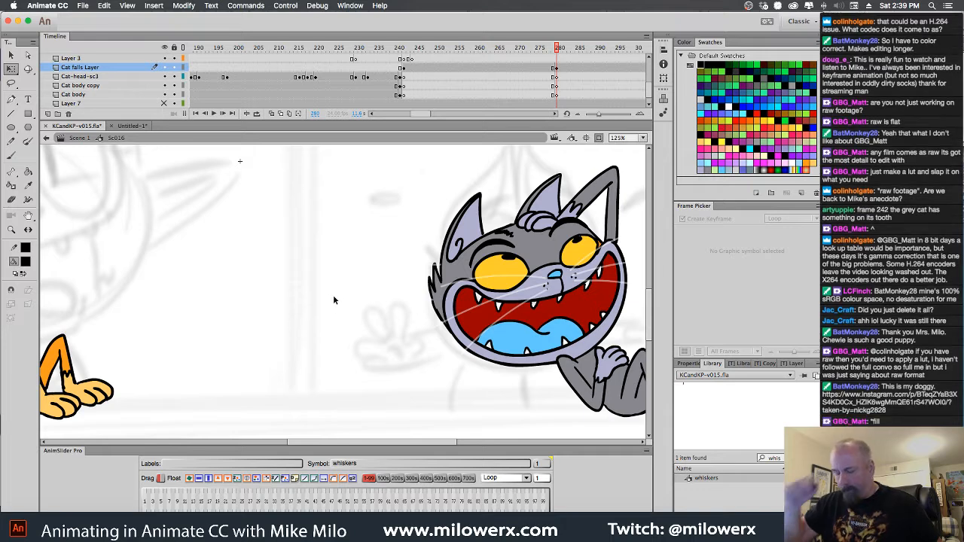
# Move the duplicated whiskers symbol left from the empty area onto the orange cat's face at frame 280
pyautogui.moveTo(289, 237); pyautogui.dragTo(610, 409)
pyautogui.press('space')
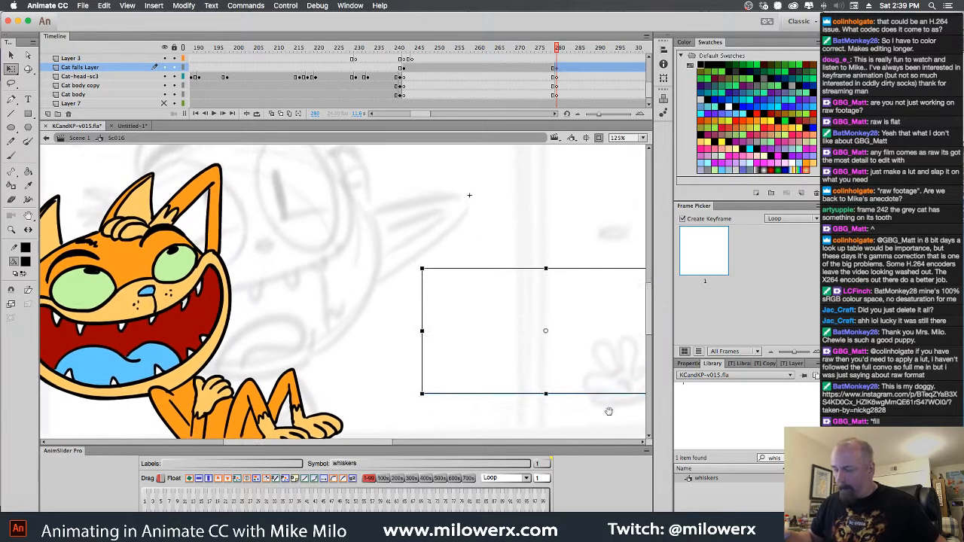
pyautogui.hotkey('shift', 'Left')
pyautogui.hotkey('shift', 'Left')
pyautogui.hotkey('shift', 'Left')
pyautogui.hotkey('shift', 'Left')
pyautogui.hotkey('shift', 'Left')
pyautogui.hotkey('shift', 'Left')
pyautogui.hotkey('shift', 'Left')
pyautogui.hotkey('shift', 'Left')
pyautogui.hotkey('shift', 'Left')
pyautogui.hotkey('shift', 'Left')
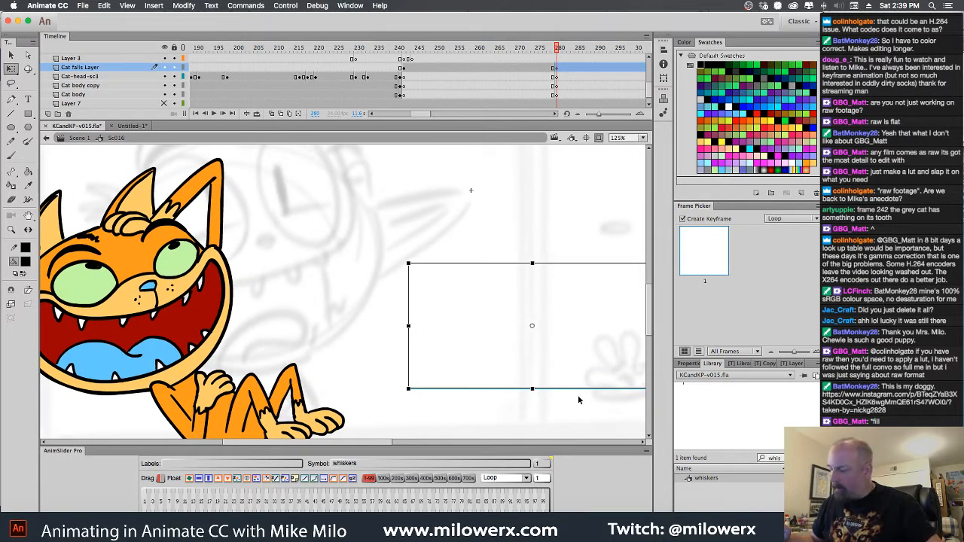
pyautogui.hotkey('shift', 'Left')
pyautogui.hotkey('shift', 'Left')
pyautogui.hotkey('shift', 'Left')
pyautogui.hotkey('shift', 'Left')
pyautogui.hotkey('shift', 'Left')
pyautogui.hotkey('shift', 'Left')
pyautogui.hotkey('shift', 'Left')
pyautogui.hotkey('shift', 'Left')
pyautogui.hotkey('shift', 'Left')
pyautogui.hotkey('shift', 'Left')
pyautogui.hotkey('shift', 'Left')
pyautogui.hotkey('shift', 'Left')
pyautogui.hotkey('shift', 'Left')
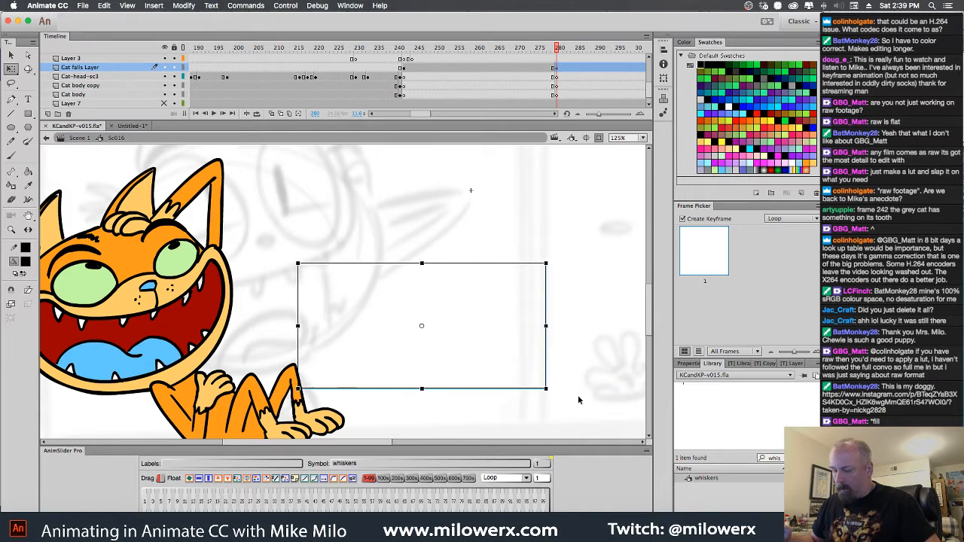
pyautogui.hotkey('shift', 'Left')
pyautogui.hotkey('shift', 'Left')
pyautogui.hotkey('shift', 'Left')
pyautogui.hotkey('shift', 'Left')
pyautogui.hotkey('shift', 'Left')
pyautogui.hotkey('shift', 'Left')
pyautogui.hotkey('shift', 'Left')
pyautogui.hotkey('shift', 'Left')
pyautogui.hotkey('shift', 'Left')
pyautogui.hotkey('shift', 'Left')
pyautogui.hotkey('shift', 'Left')
pyautogui.hotkey('shift', 'Left')
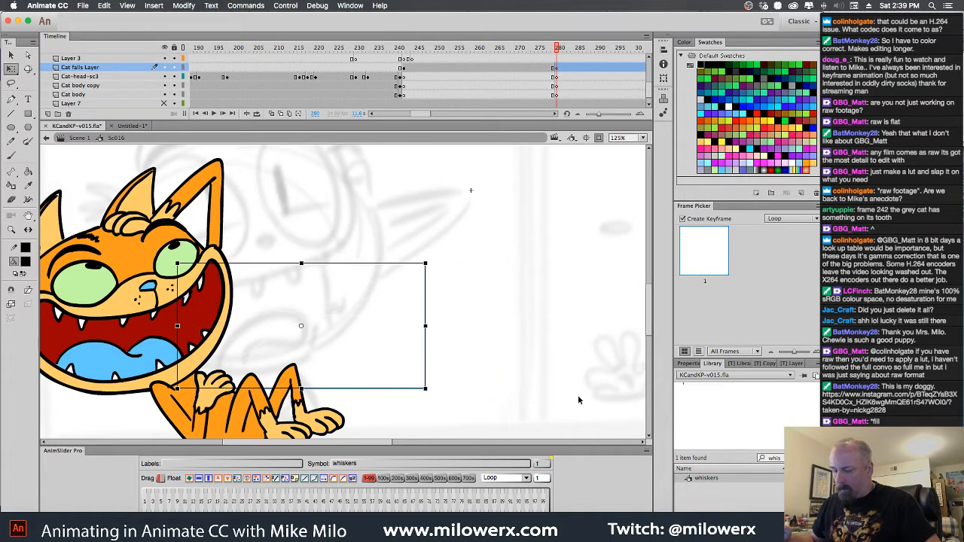
# Transfer the whiskers to the Kit head sc3 layer at frame 280 and align them with the orange cat's muzzle
pyautogui.click(293, 303)
pyautogui.click(228, 281)
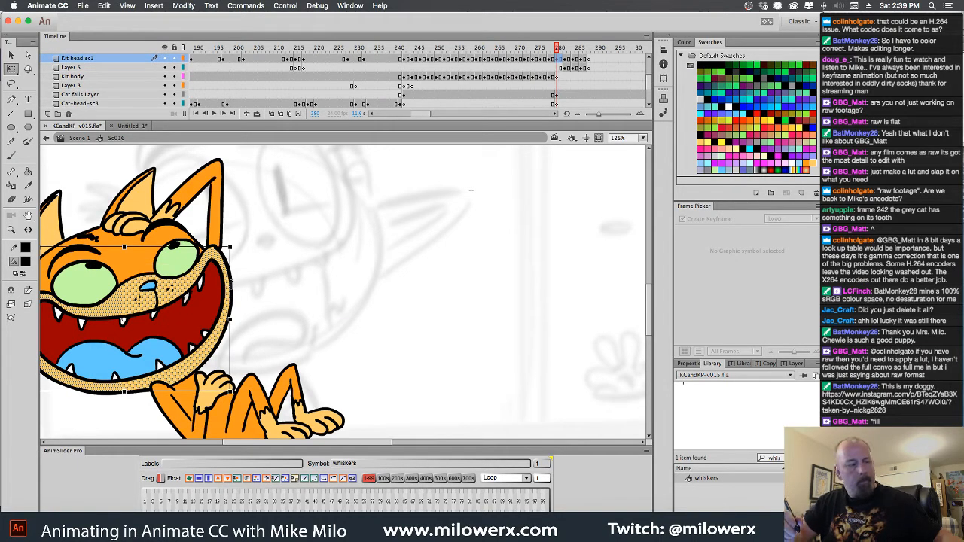
pyautogui.press('super+shift+v')
pyautogui.moveTo(195, 316); pyautogui.dragTo(133, 299)
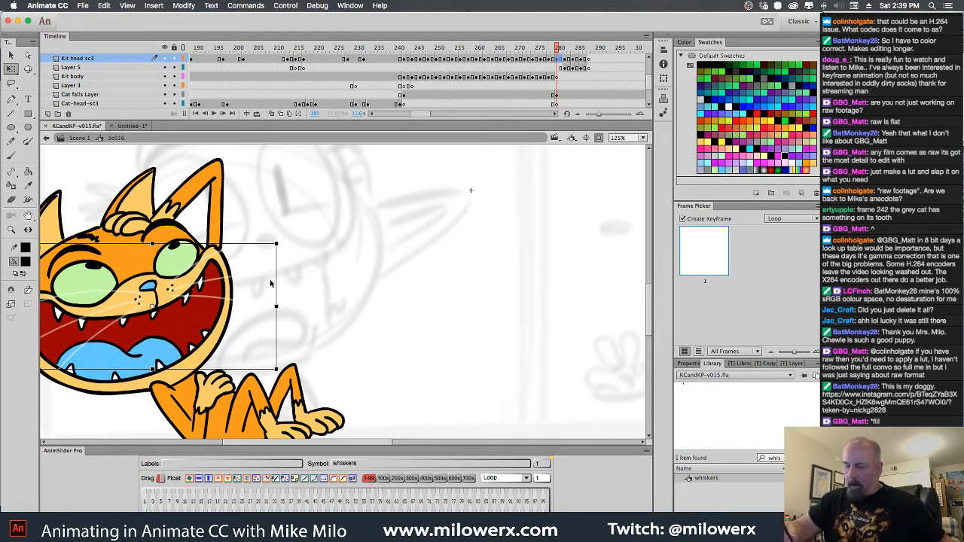
pyautogui.moveTo(219, 301); pyautogui.dragTo(220, 303)
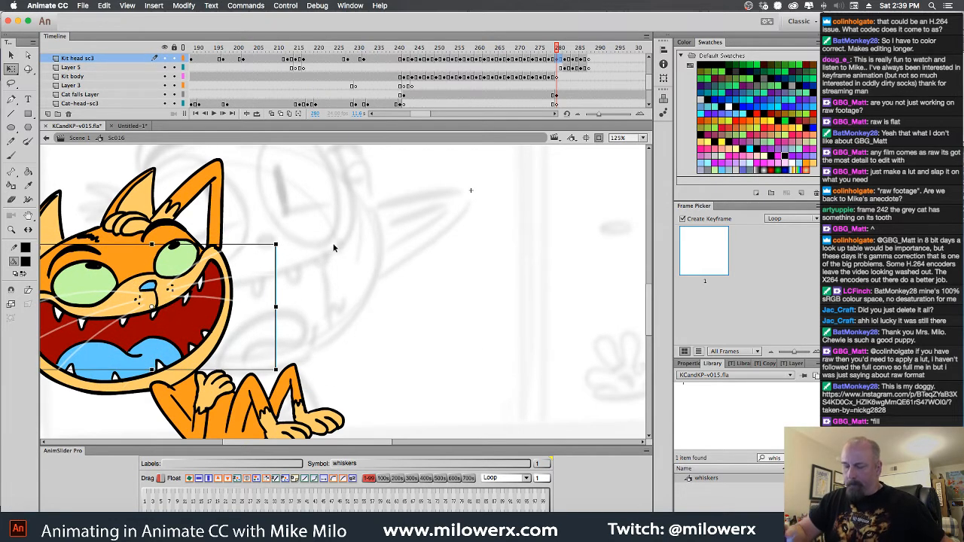
# Compare the poses of both cats across frames 279 to 282
pyautogui.click(333, 246)
pyautogui.keyDown('alt'); pyautogui.keyDown('super'); pyautogui.click(399, 323); pyautogui.keyUp('super'); pyautogui.keyUp('alt')
pyautogui.moveTo(430, 350); pyautogui.dragTo(361, 346)
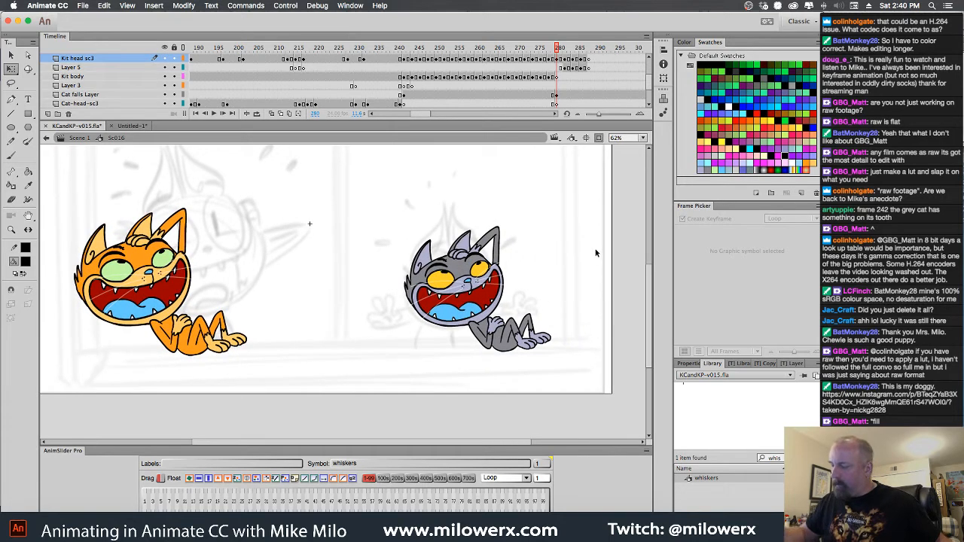
pyautogui.press(',')
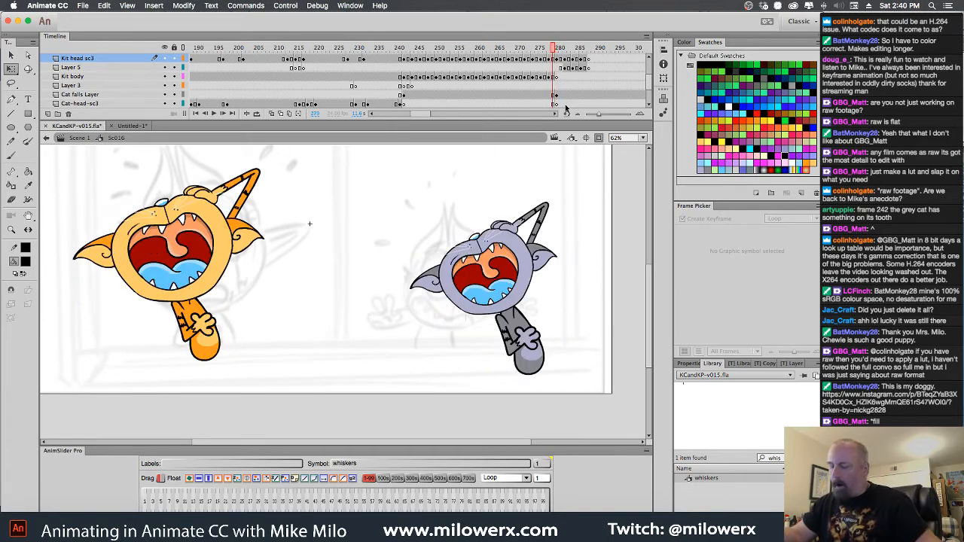
pyautogui.press('.')
pyautogui.press(',')
pyautogui.press('.')
pyautogui.press('.')
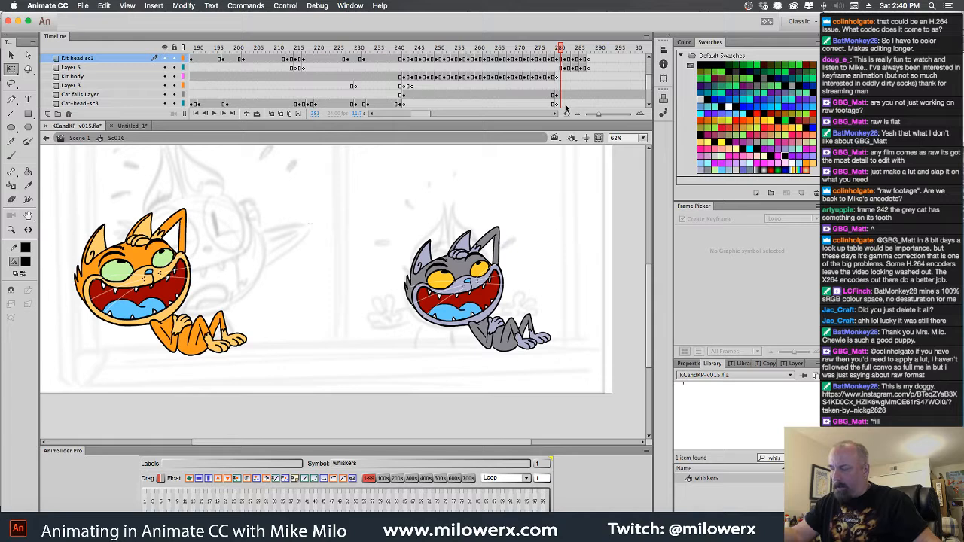
pyautogui.press('.')
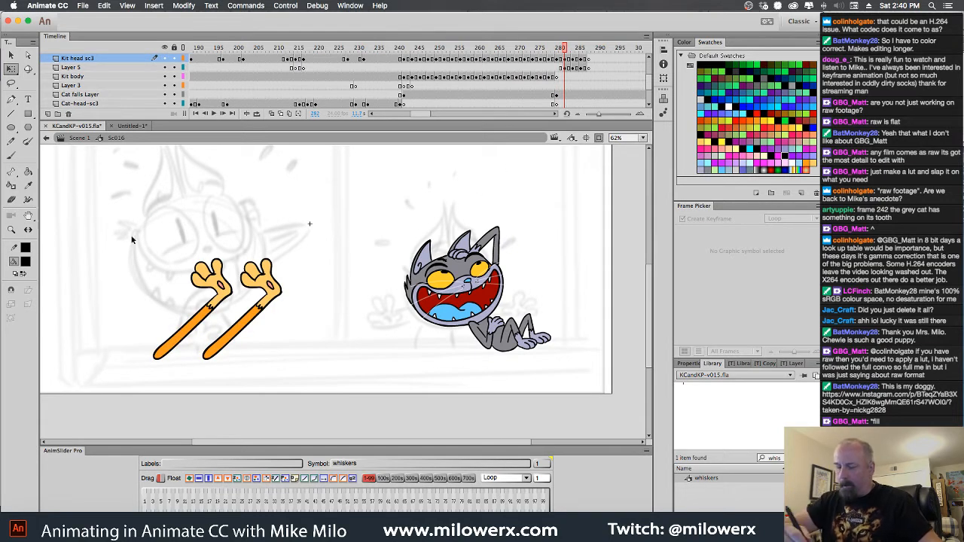
# Clear the gray cat and its whiskers from the Cat falls Layer at frame 282, leaving frame 280 intact
pyautogui.moveTo(110, 226); pyautogui.dragTo(337, 408)
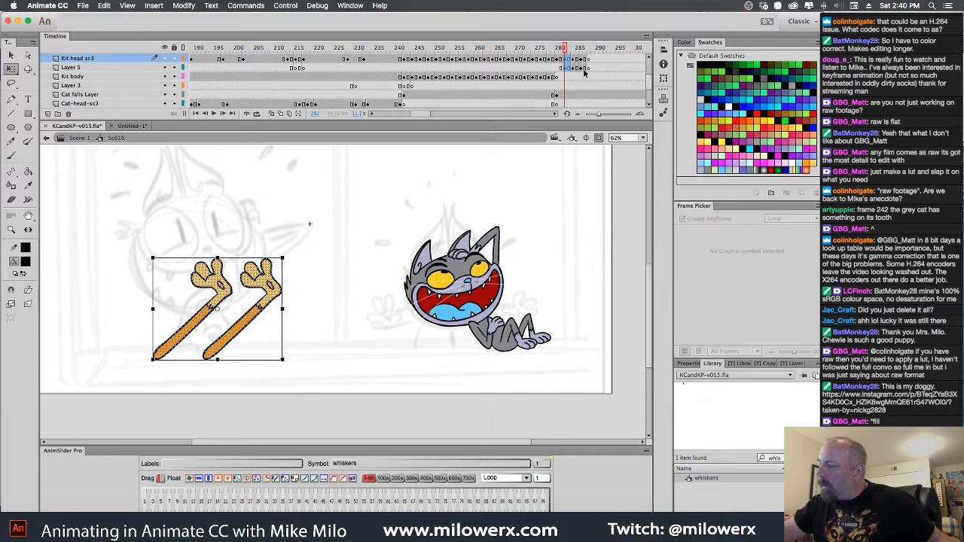
pyautogui.click(557, 104)
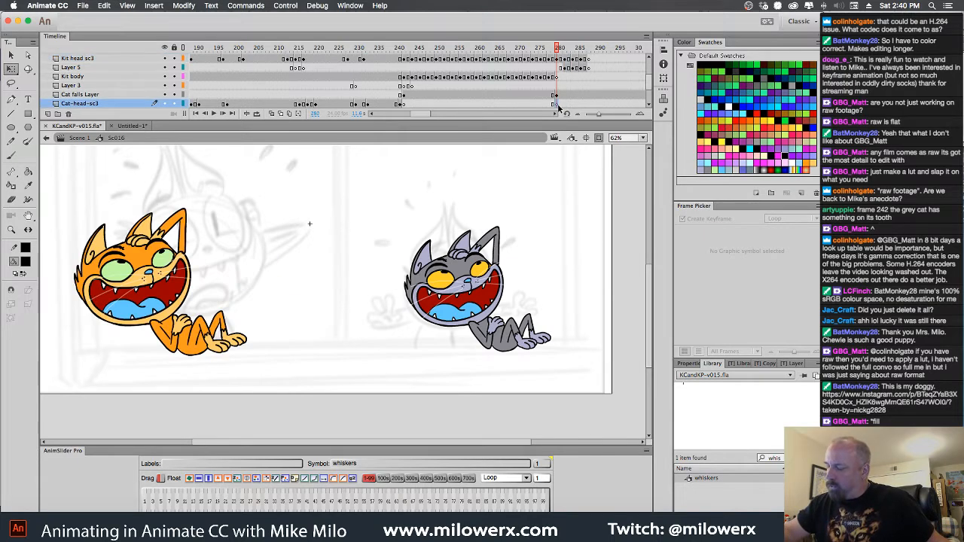
pyautogui.click(558, 96)
pyautogui.click(569, 98)
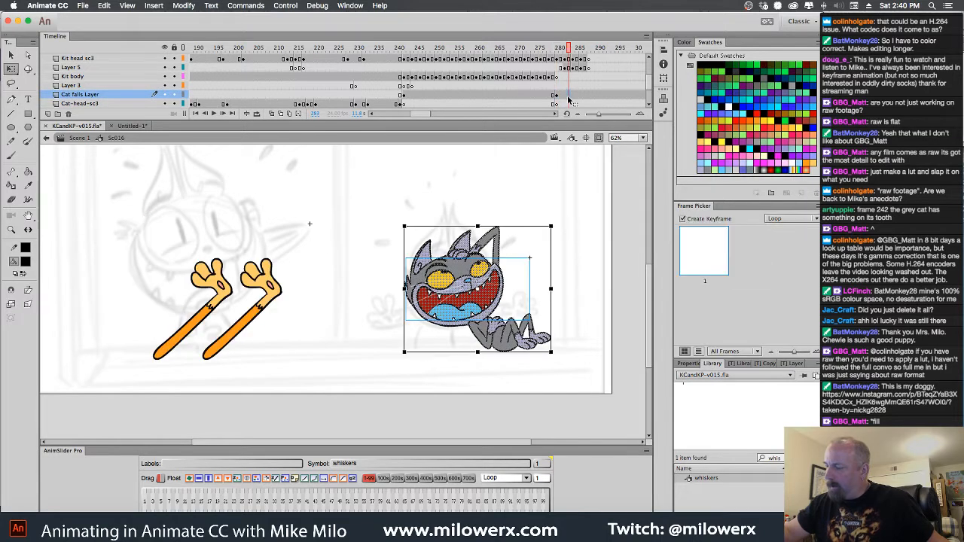
pyautogui.press(',')
pyautogui.press('Delete')
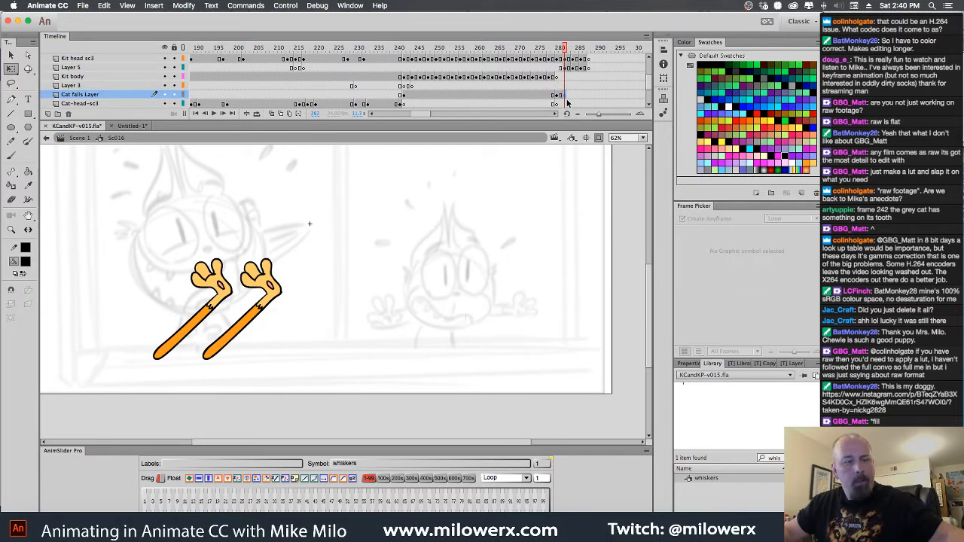
pyautogui.click(567, 114)
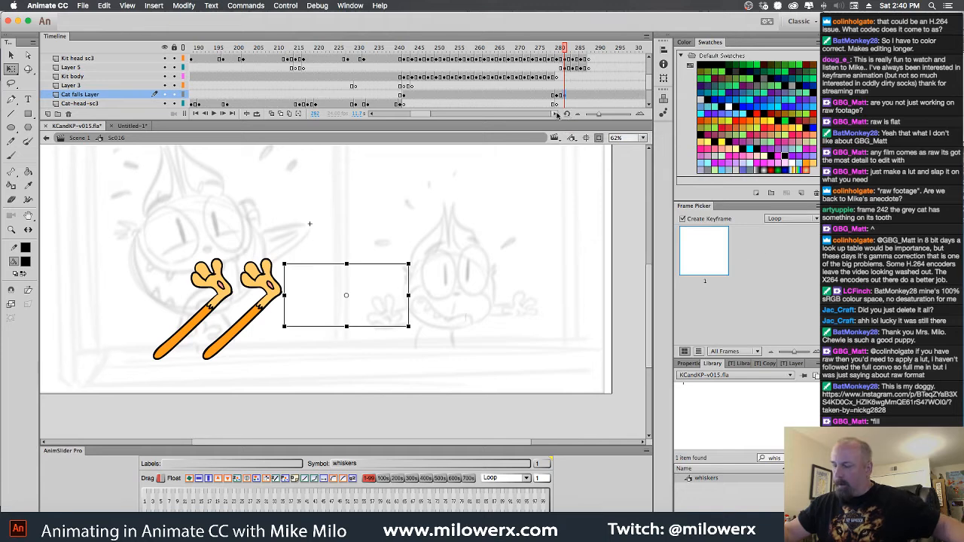
pyautogui.press('Delete')
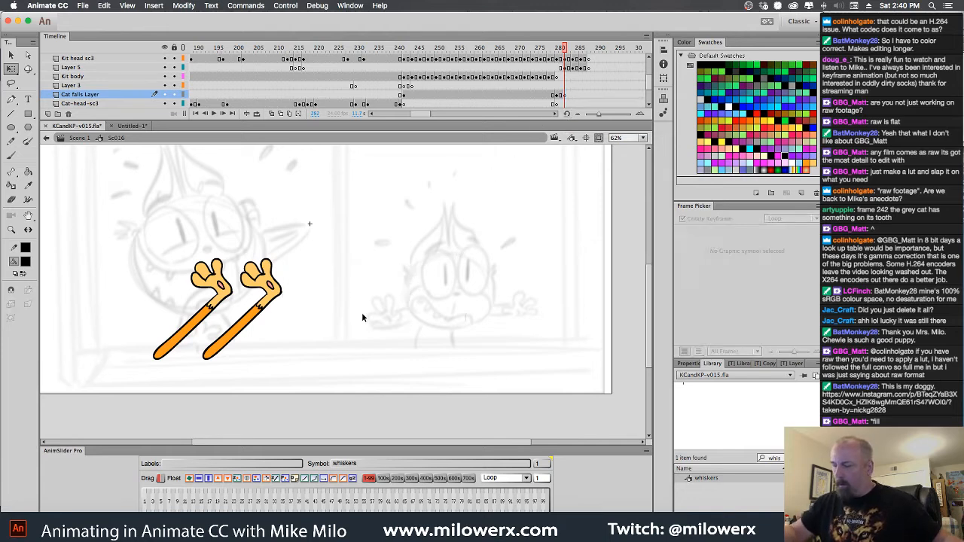
# Copy the orange cat's raised arms at frame 282 into the Cat falls Layer, scaled down over the gray cat's rough sketch
pyautogui.moveTo(122, 229); pyautogui.dragTo(334, 413)
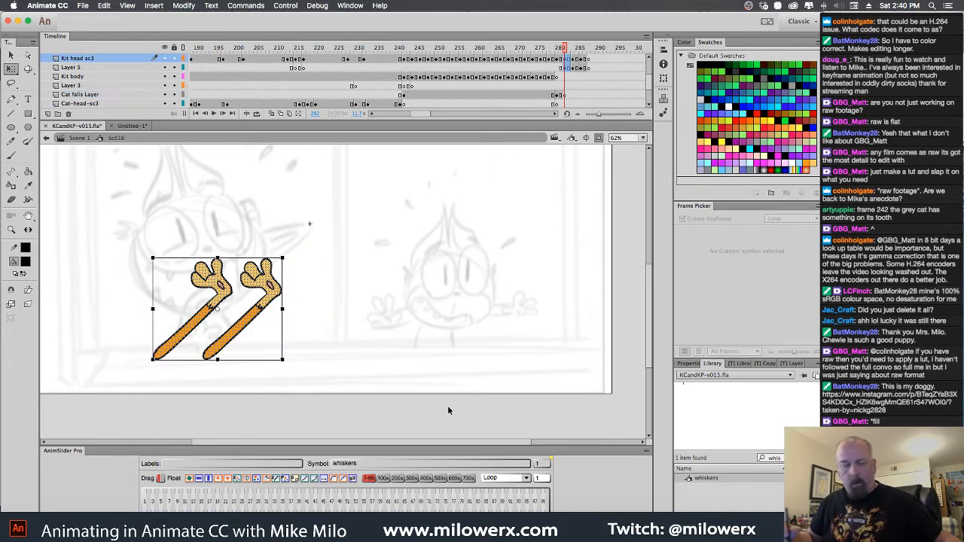
pyautogui.click(565, 97)
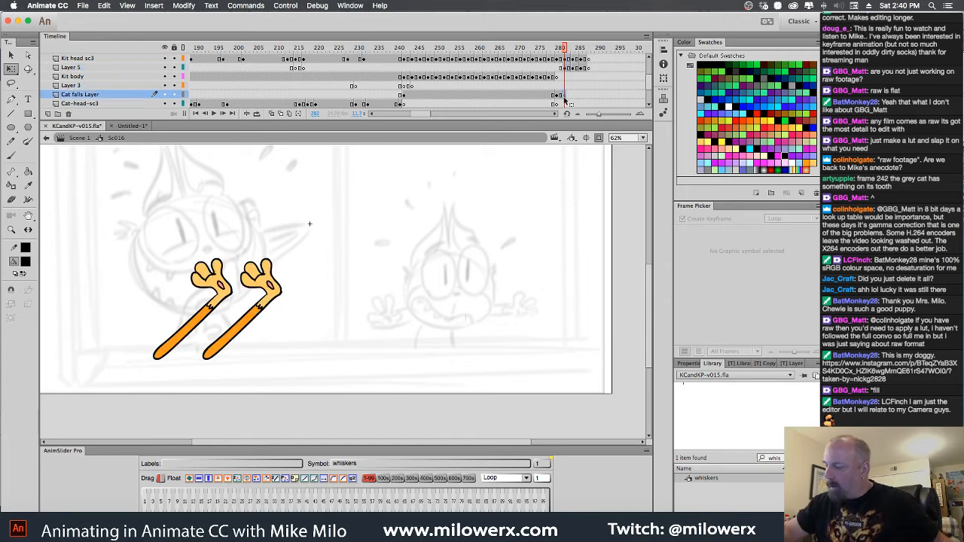
pyautogui.press('cmd+v')
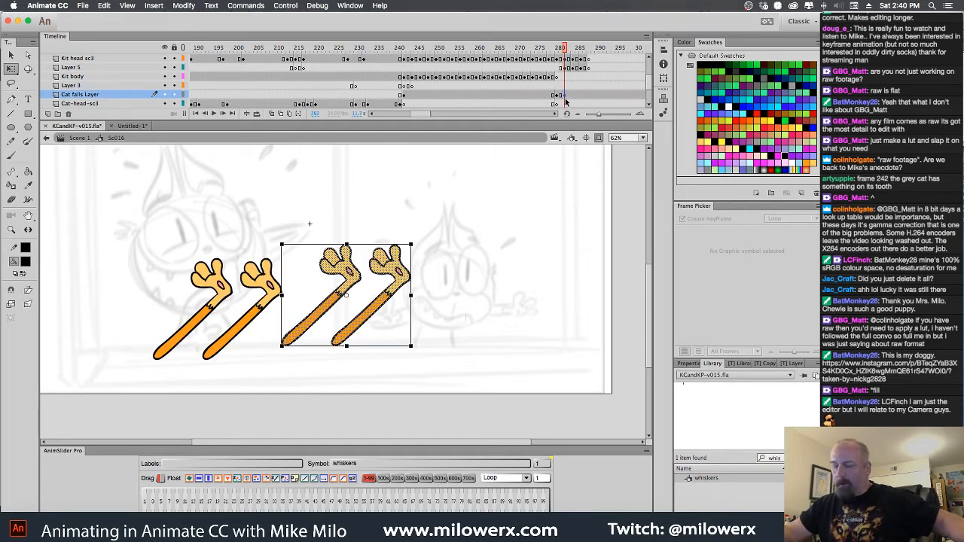
pyautogui.moveTo(399, 274); pyautogui.dragTo(513, 265)
pyautogui.click(11, 69)
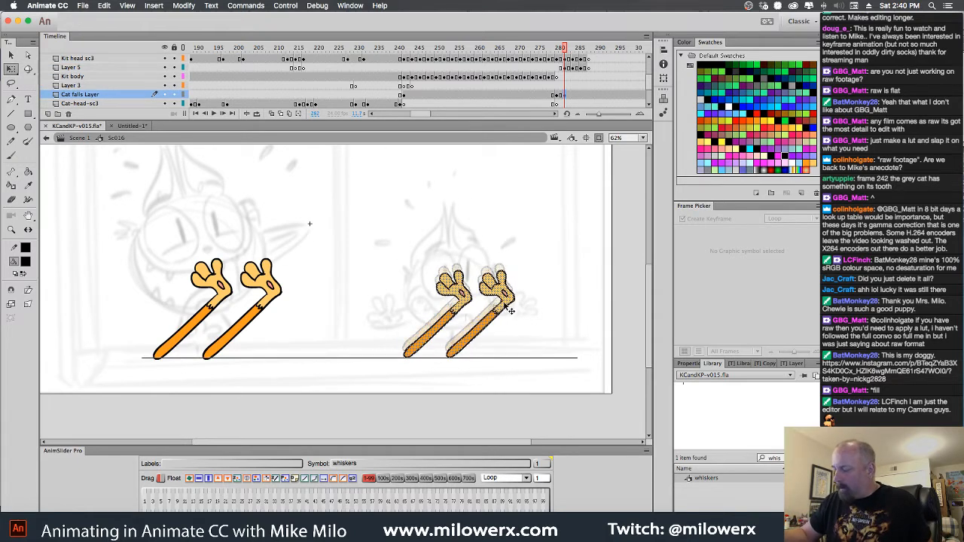
pyautogui.click(538, 280)
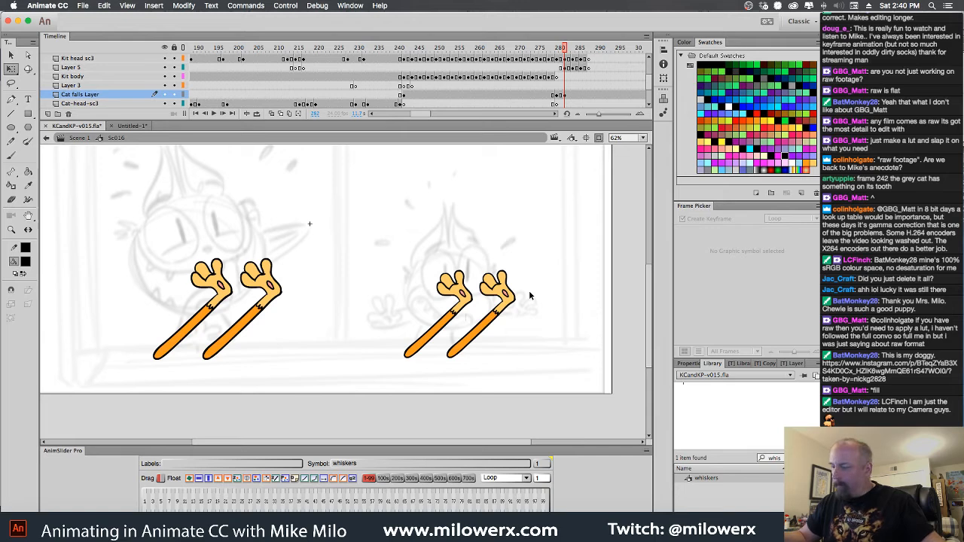
# Add a keyframe at frame 284 on the Cat falls Layer and rotate the small arms counterclockwise to match the orange cat's pose
pyautogui.press('.')
pyautogui.press('.')
pyautogui.press('.')
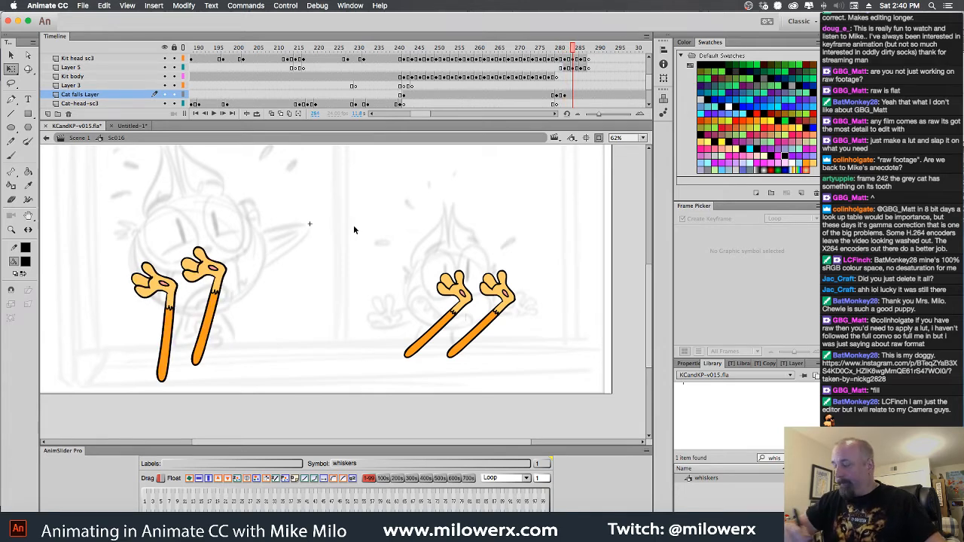
pyautogui.click(574, 95)
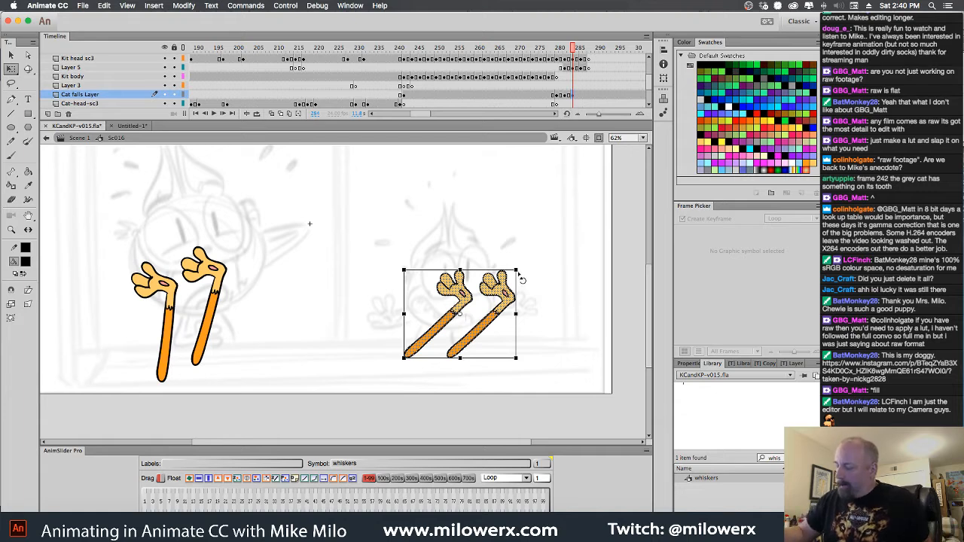
pyautogui.moveTo(520, 277)
pyautogui.mouseDown()
pyautogui.moveTo(517, 264)
pyautogui.moveTo(472, 291)
pyautogui.mouseUp()
pyautogui.click(483, 303)
# Lasso the right arm of the small pair at frame 284 and move it slightly down and to the right
pyautogui.click(11, 56)
pyautogui.click(10, 86)
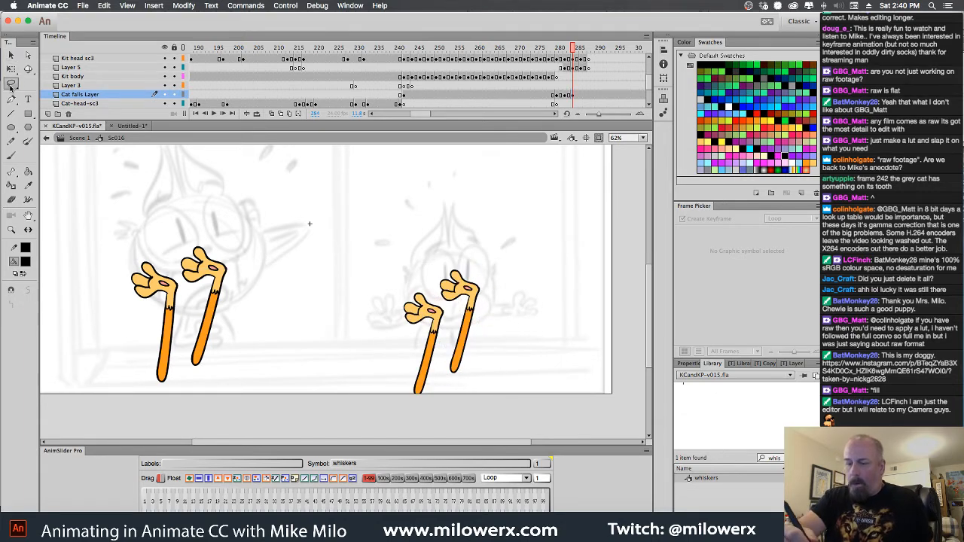
pyautogui.moveTo(479, 384)
pyautogui.mouseDown()
pyautogui.moveTo(476, 257)
pyautogui.moveTo(432, 268)
pyautogui.moveTo(476, 388)
pyautogui.mouseUp()
pyautogui.moveTo(476, 297); pyautogui.dragTo(482, 306)
# Add a keyframe at frame 286 on the Cat falls Layer, rotate the small arms further counterclockwise and lower them
pyautogui.click(580, 97)
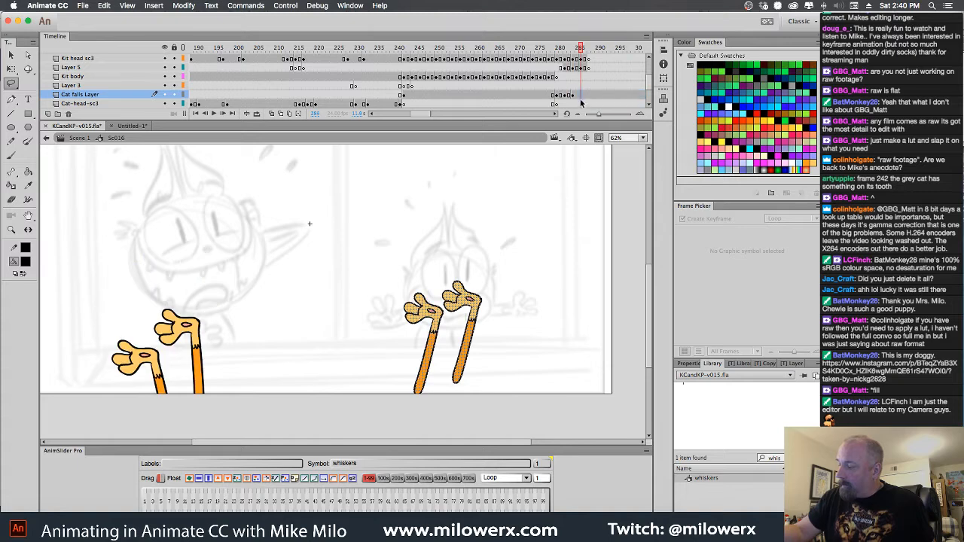
pyautogui.moveTo(364, 245)
pyautogui.mouseDown()
pyautogui.moveTo(513, 469)
pyautogui.moveTo(532, 453)
pyautogui.mouseUp()
pyautogui.moveTo(515, 264)
pyautogui.mouseDown()
pyautogui.moveTo(483, 416)
pyautogui.moveTo(509, 284)
pyautogui.moveTo(472, 276)
pyautogui.mouseUp()
pyautogui.click(11, 68)
pyautogui.moveTo(456, 316); pyautogui.dragTo(454, 335)
pyautogui.click(476, 300)
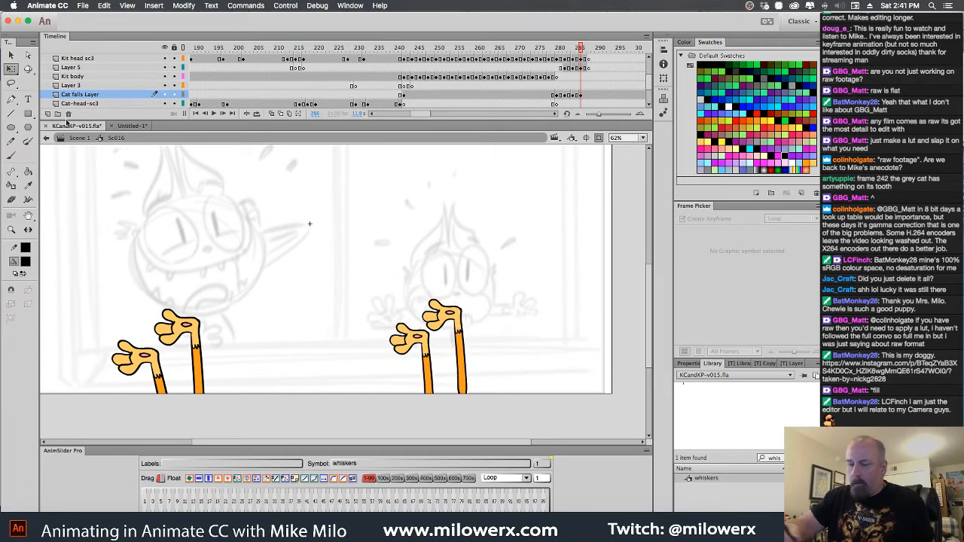
# Shift the small pair's right arm down and right at frame 286, and end the arms with a blank keyframe at frame 288
pyautogui.click(10, 83)
pyautogui.moveTo(483, 380)
pyautogui.mouseDown()
pyautogui.moveTo(484, 350)
pyautogui.moveTo(414, 304)
pyautogui.mouseUp()
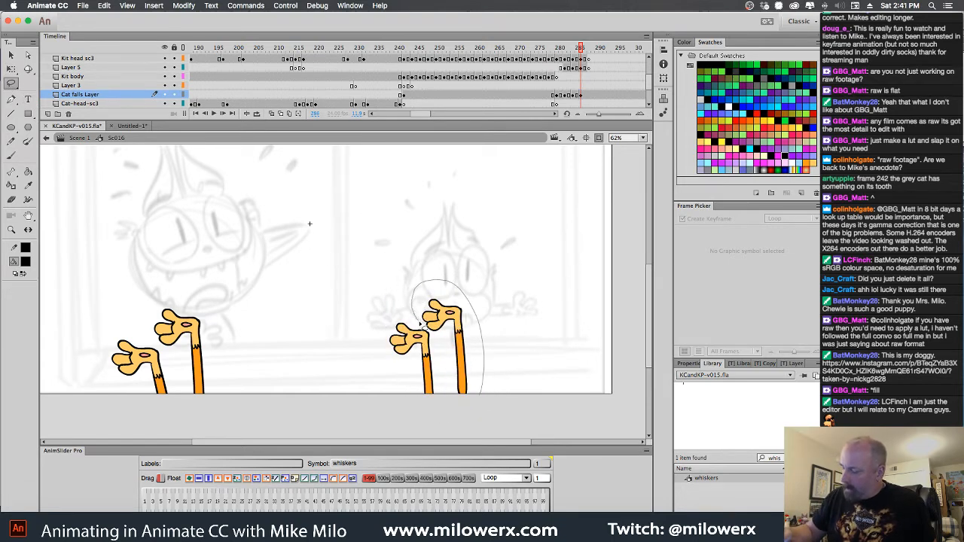
pyautogui.moveTo(435, 338)
pyautogui.mouseDown()
pyautogui.moveTo(449, 396)
pyautogui.moveTo(477, 354)
pyautogui.mouseUp()
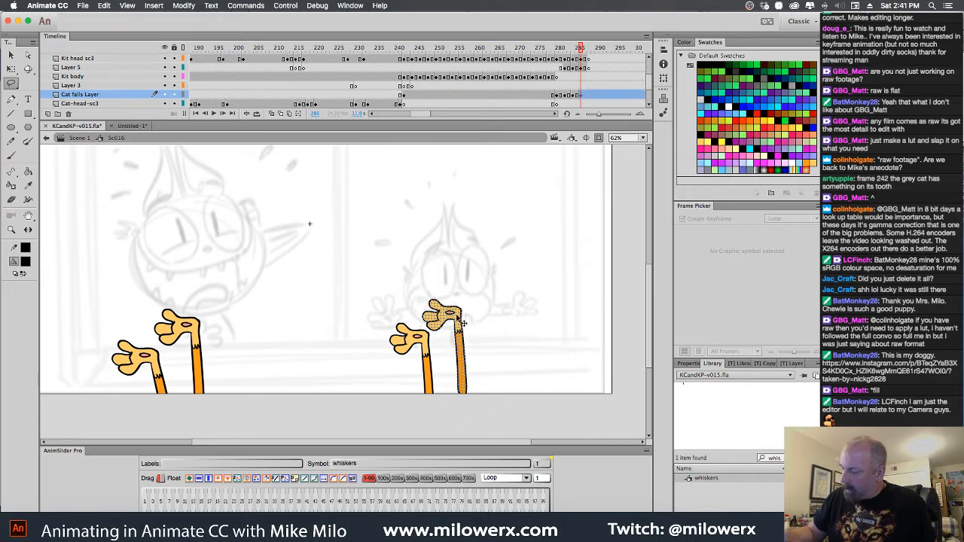
pyautogui.moveTo(462, 322); pyautogui.dragTo(471, 333)
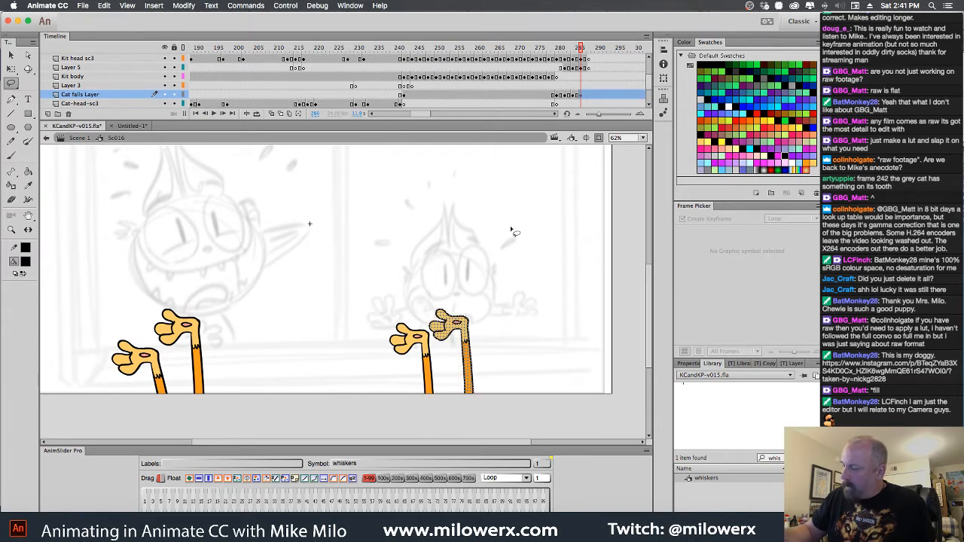
pyautogui.click(589, 97)
pyautogui.press('F7')
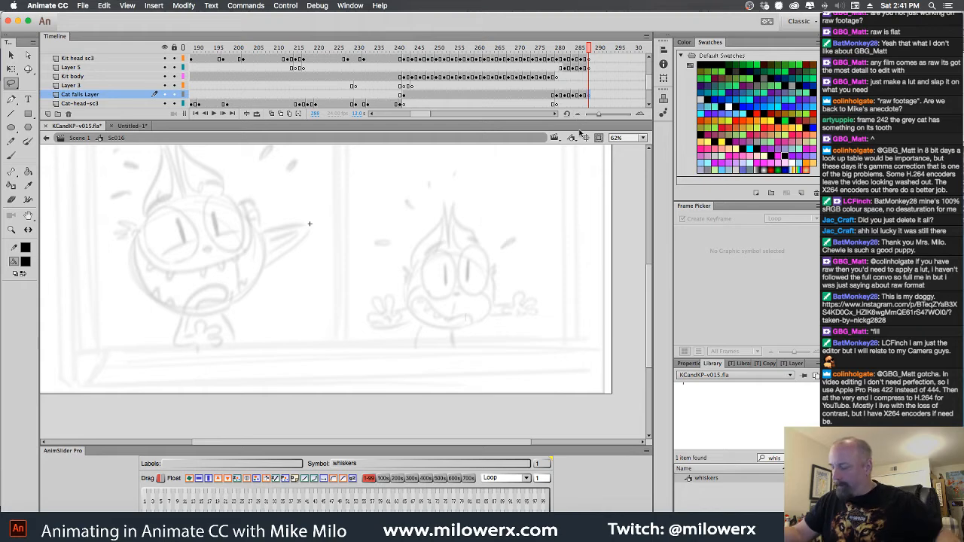
# Sample the gray cat's body gray as the fill color and fill both arms of the small pair with it at frame 282
pyautogui.moveTo(590, 50); pyautogui.dragTo(559, 73)
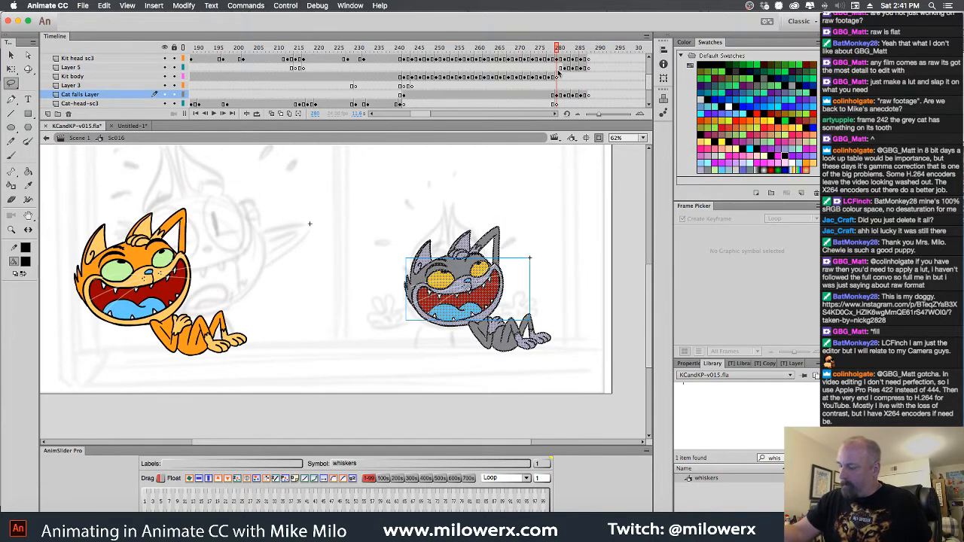
pyautogui.click(559, 204)
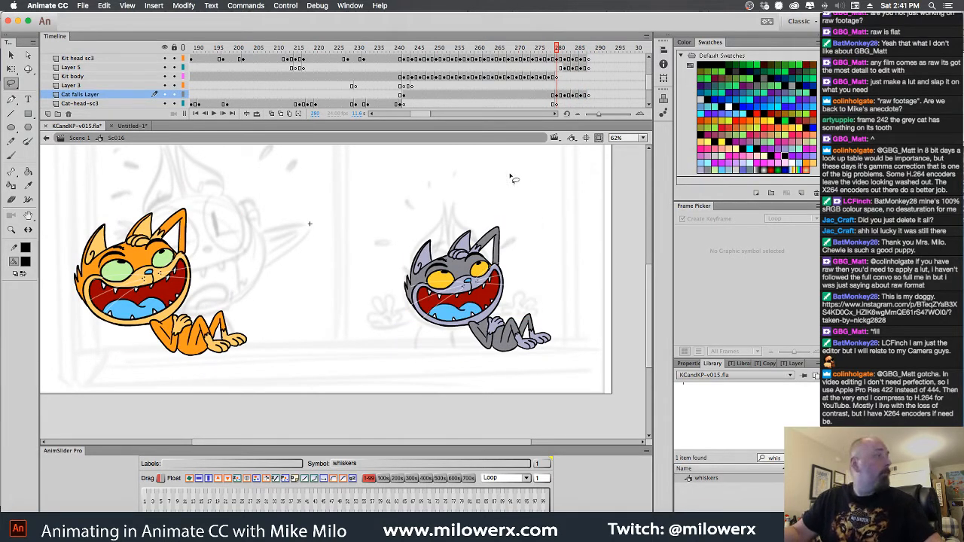
pyautogui.press('.')
pyautogui.click(25, 262)
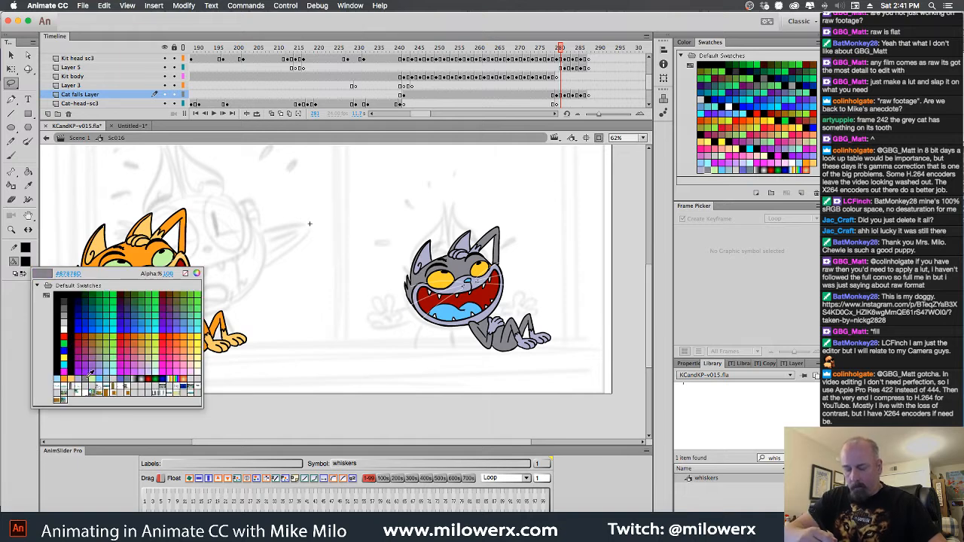
pyautogui.click(81, 382)
pyautogui.click(27, 175)
pyautogui.press('.')
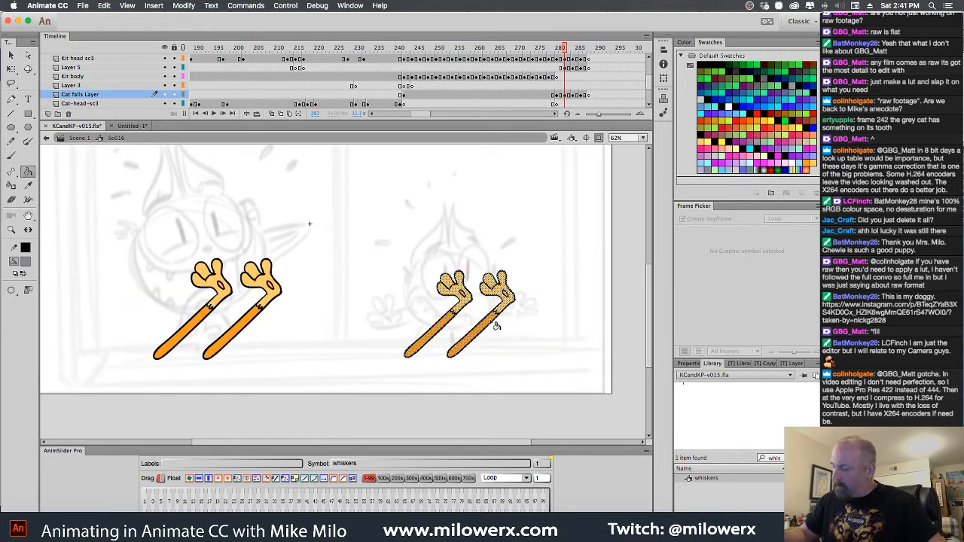
pyautogui.keyDown('super'); pyautogui.click(542, 287); pyautogui.keyUp('super')
pyautogui.click(481, 329)
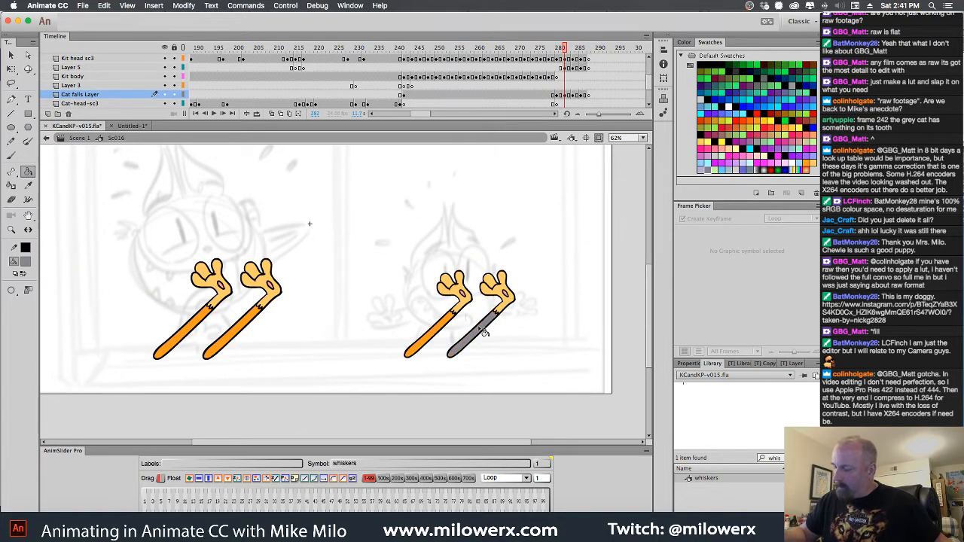
pyautogui.click(452, 330)
# Fill the small pair's arms with the same gray at frames 284 and 286, leaving the hands out
pyautogui.scroll(3, 474, 336)
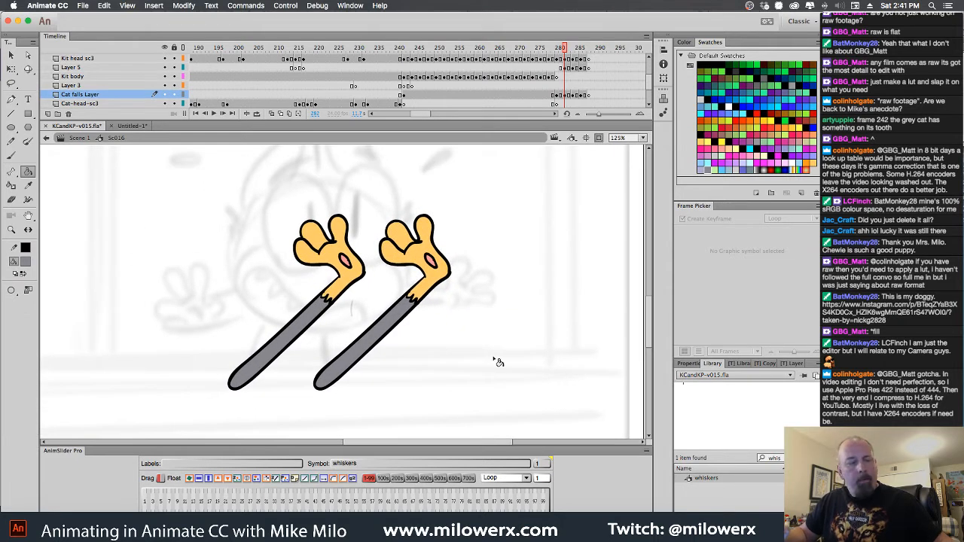
pyautogui.press('.')
pyautogui.press('.')
pyautogui.press('.')
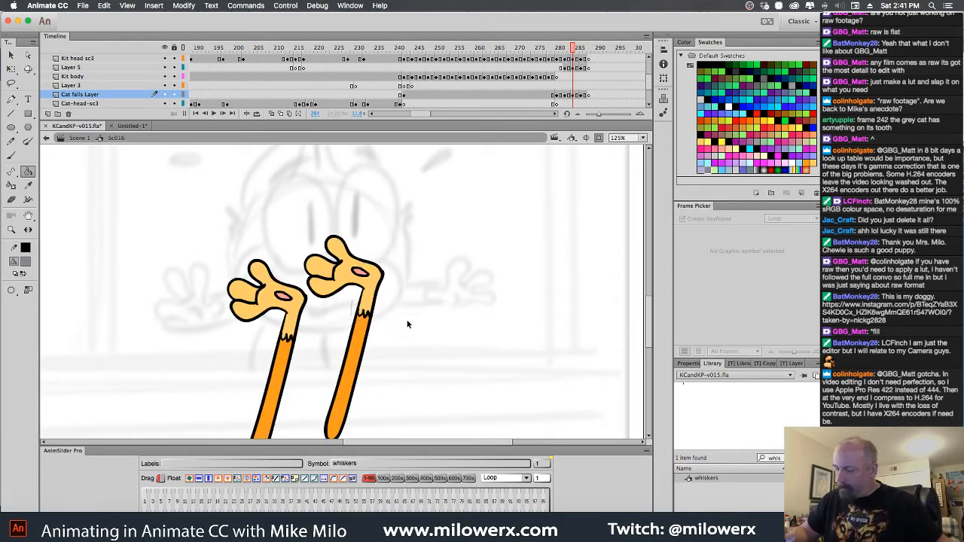
pyautogui.click(359, 341)
pyautogui.click(291, 362)
pyautogui.press('.')
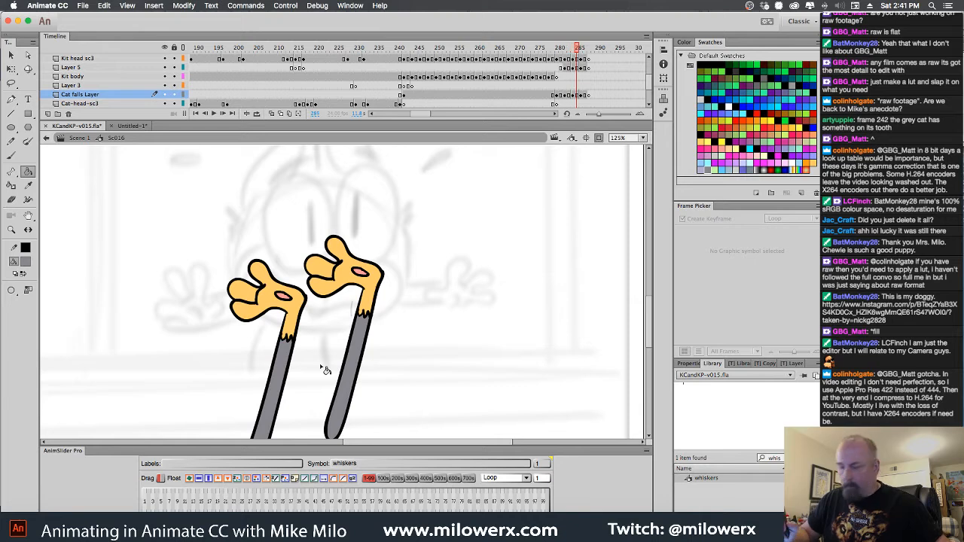
pyautogui.click(356, 388)
pyautogui.click(283, 407)
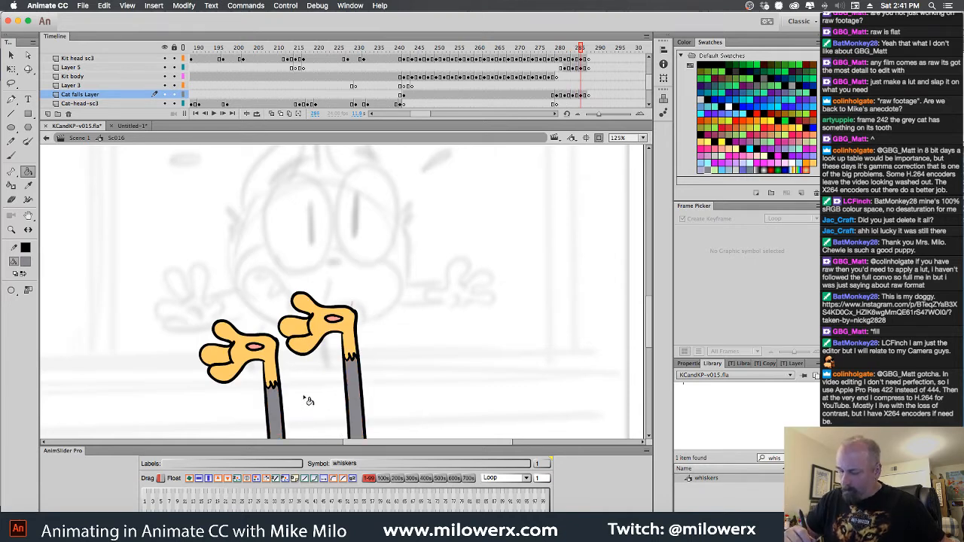
# Sample the gray cat's lavender paw color and fill both hands of the small pair, including the fingers, at frame 282
pyautogui.scroll(-3, 400, 346)
pyautogui.press(',')
pyautogui.press(',')
pyautogui.press(',')
pyautogui.press(',')
pyautogui.press(',')
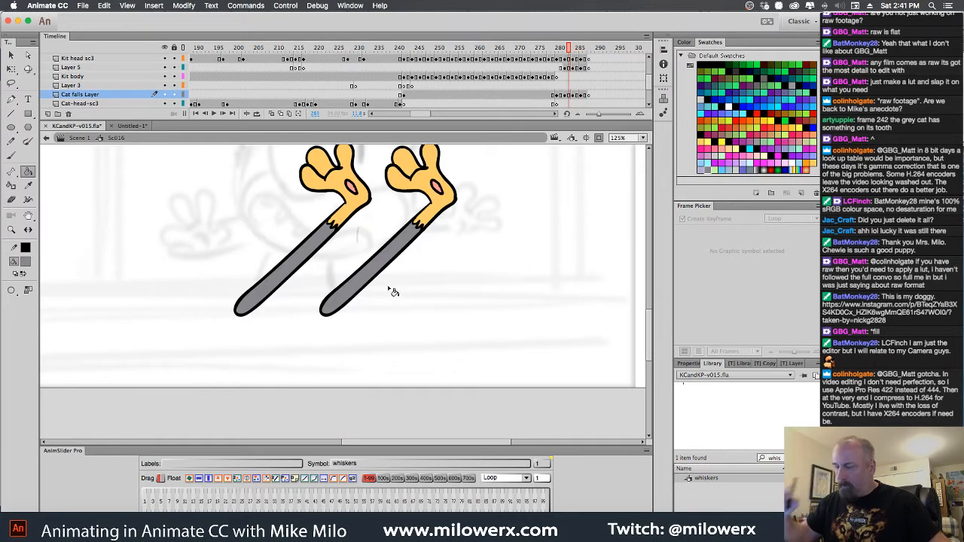
pyautogui.click(29, 263)
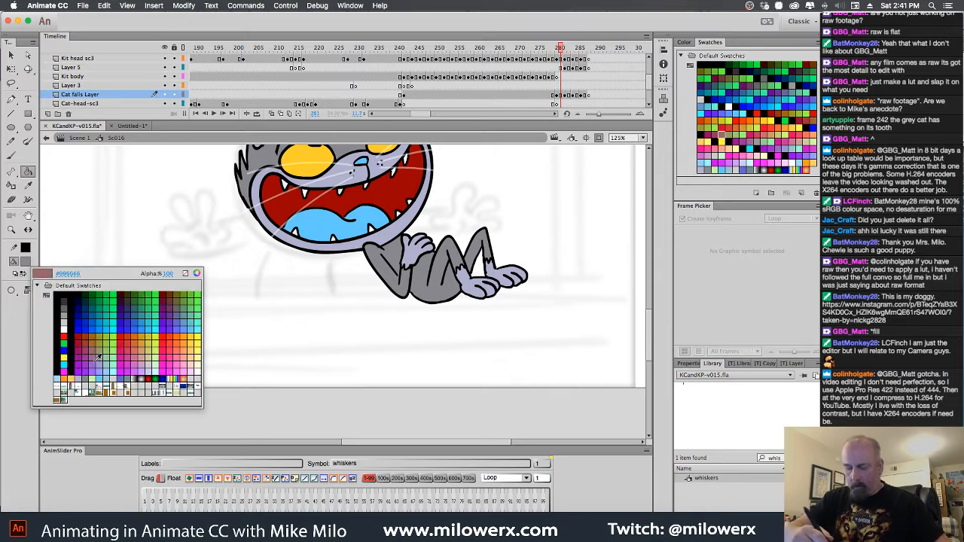
pyautogui.click(88, 376)
pyautogui.press('.')
pyautogui.click(436, 206)
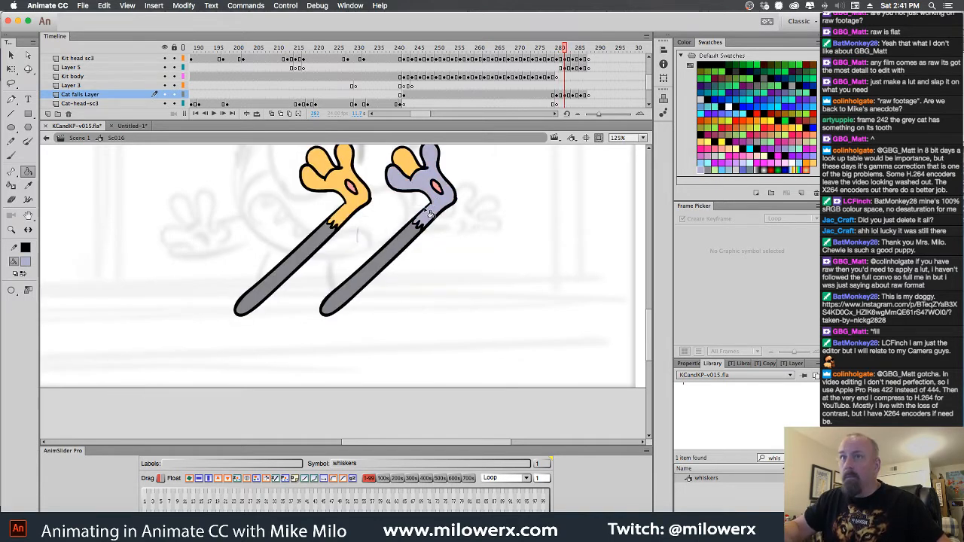
pyautogui.scroll(3, 453, 220)
pyautogui.click(414, 283)
pyautogui.click(468, 267)
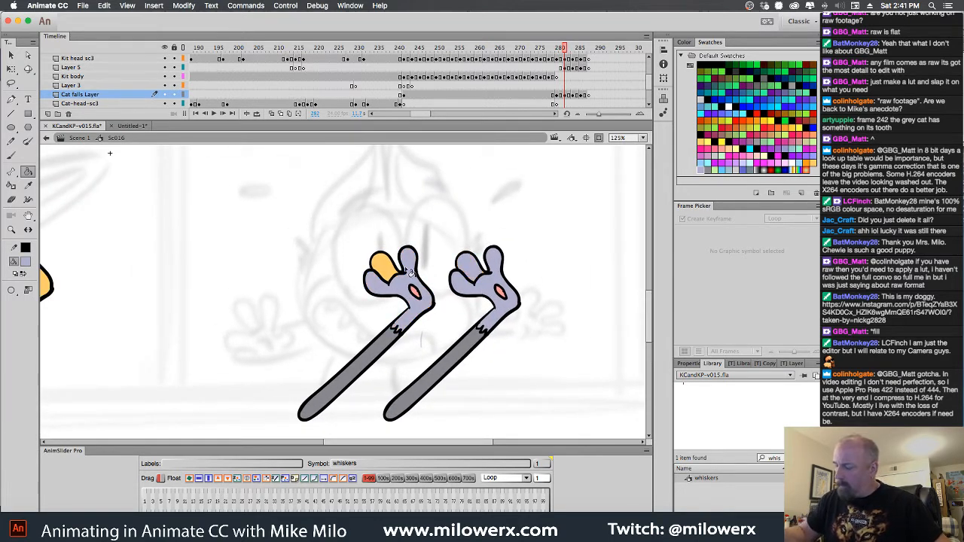
pyautogui.click(389, 270)
# Fill both hands of the small pair with lavender at frame 284
pyautogui.press('.')
pyautogui.press('.')
pyautogui.press('.')
pyautogui.click(400, 306)
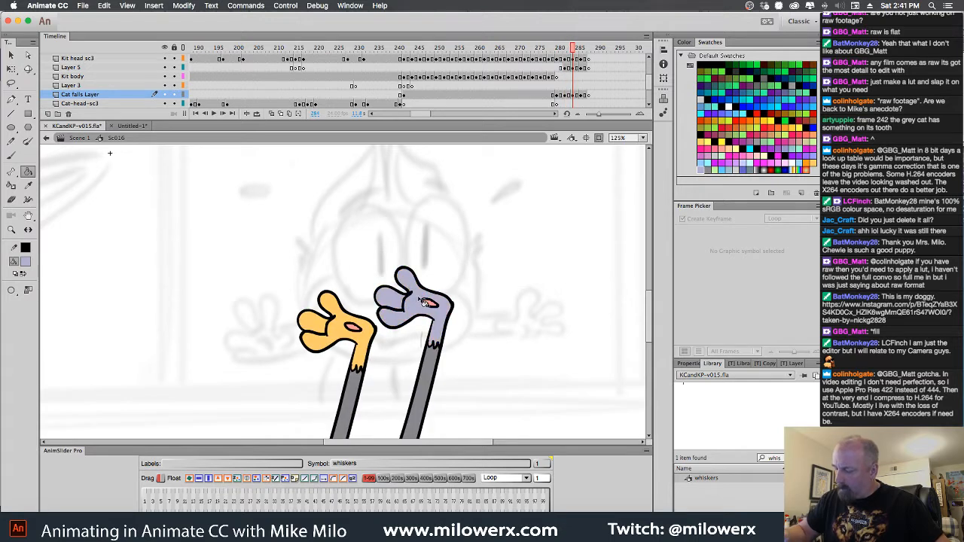
pyautogui.click(351, 329)
pyautogui.click(326, 327)
# Fill both palms and the fingers of the small pair with lavender at frame 286
pyautogui.press('.')
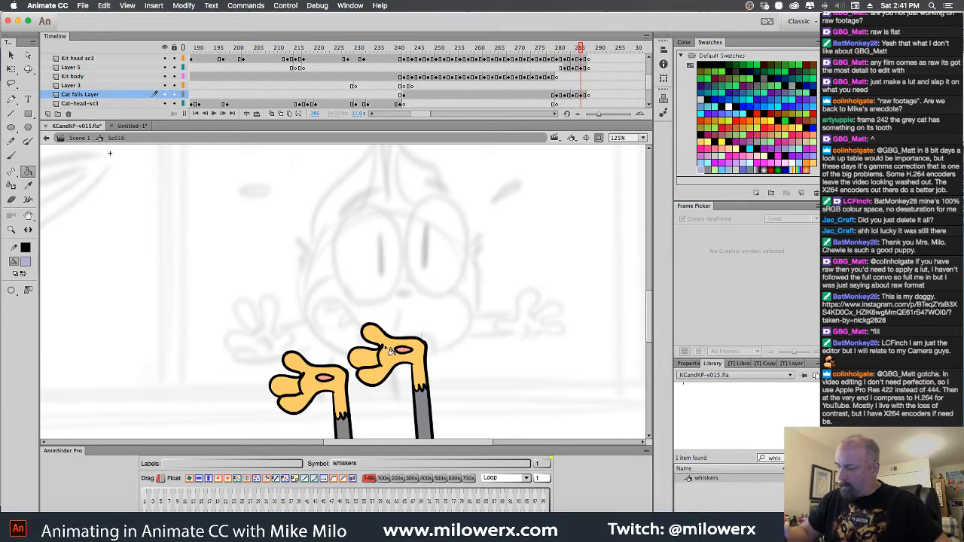
pyautogui.click(390, 351)
pyautogui.click(367, 360)
pyautogui.click(308, 396)
pyautogui.click(291, 389)
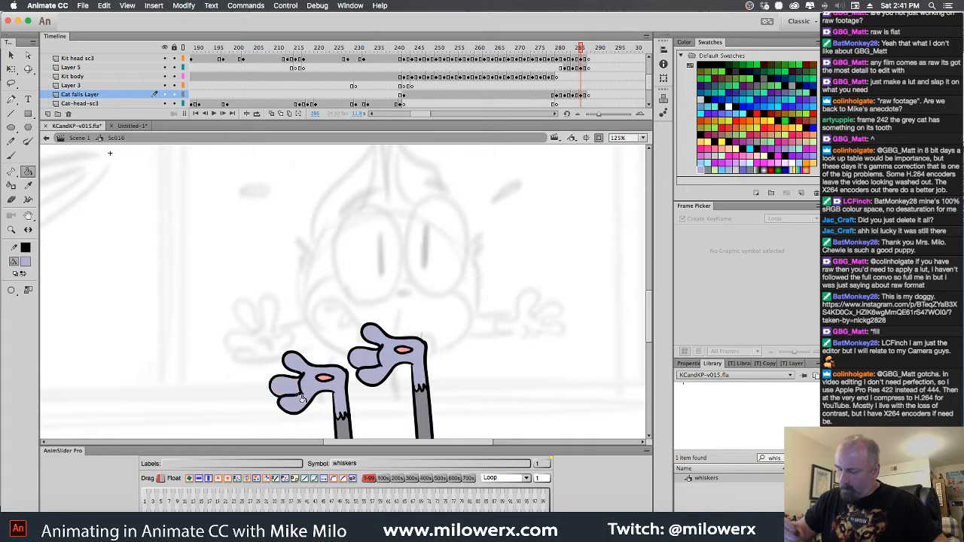
# Shift the gray cat's lying pose and sinking arm keyframes on the Cat falls Layer four frames to the right
pyautogui.press('.')
pyautogui.press('.')
pyautogui.keyDown('alt'); pyautogui.keyDown('super'); pyautogui.click(450, 333); pyautogui.keyUp('super'); pyautogui.keyUp('alt')
pyautogui.moveTo(458, 341); pyautogui.dragTo(532, 359)
pyautogui.moveTo(589, 48); pyautogui.dragTo(554, 78)
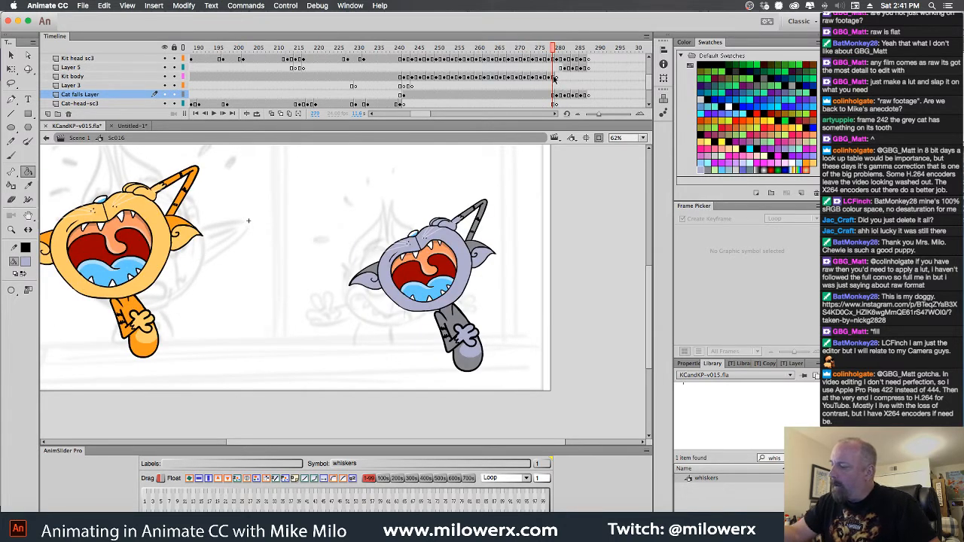
pyautogui.click(558, 61)
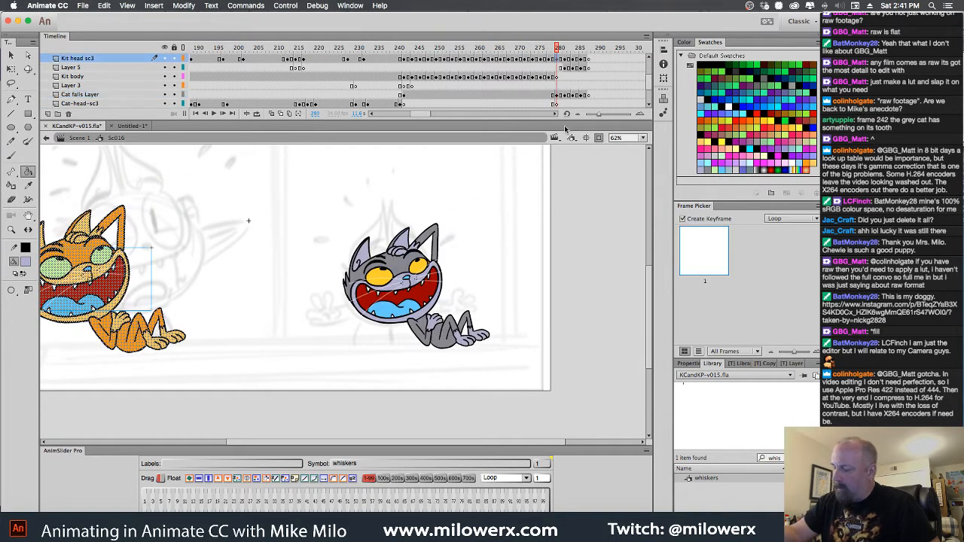
pyautogui.click(12, 69)
pyautogui.click(470, 313)
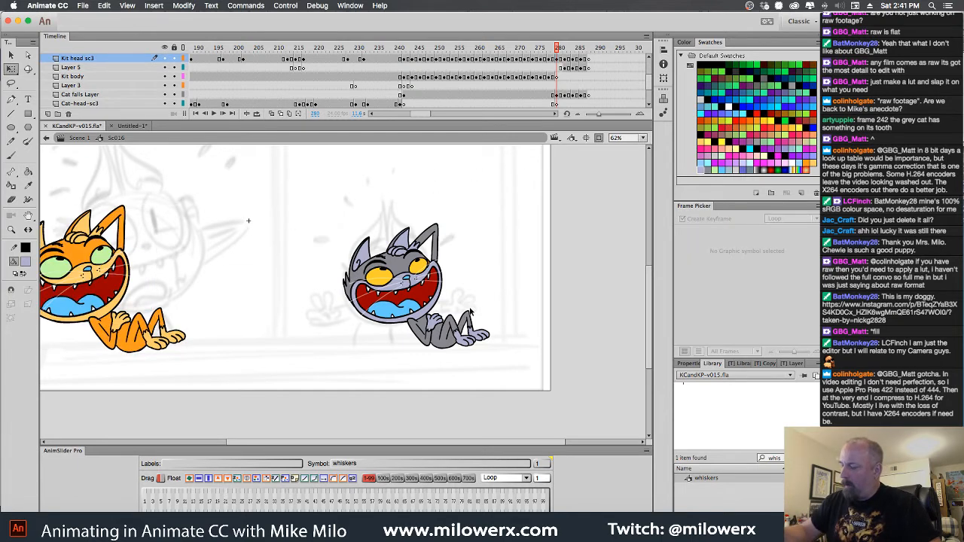
pyautogui.click(466, 324)
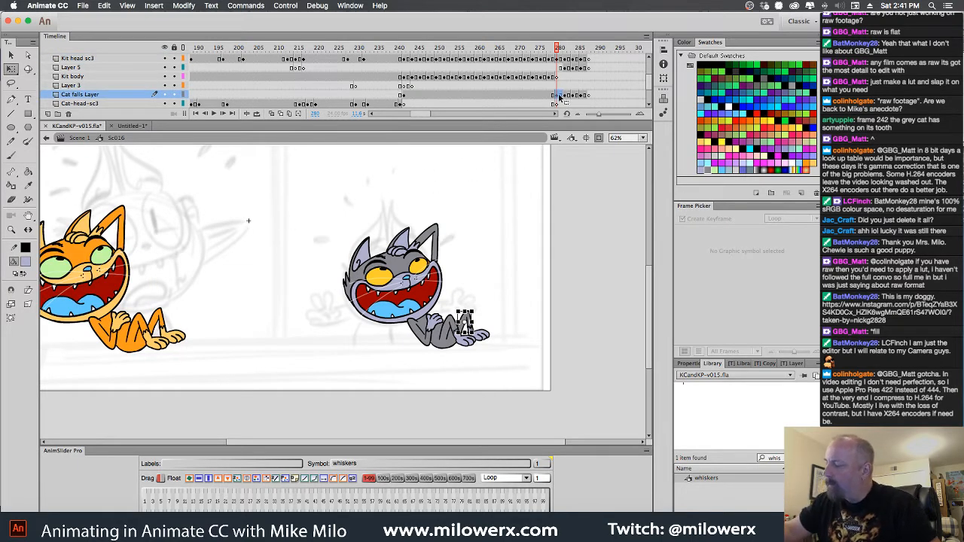
pyautogui.moveTo(560, 96)
pyautogui.mouseDown()
pyautogui.moveTo(587, 98)
pyautogui.moveTo(558, 96)
pyautogui.moveTo(586, 95)
pyautogui.moveTo(549, 63)
pyautogui.moveTo(559, 63)
pyautogui.moveTo(548, 90)
pyautogui.mouseUp()
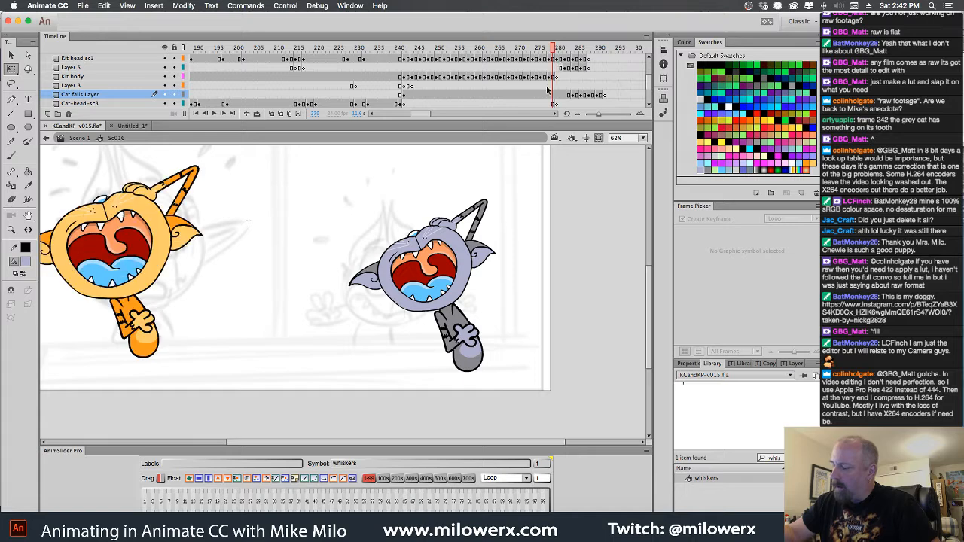
# Open the gray cat's Cat falls symbol, extend its three layers with keyframes through frame 40, and step through the last laughing frames
pyautogui.doubleClick(474, 223)
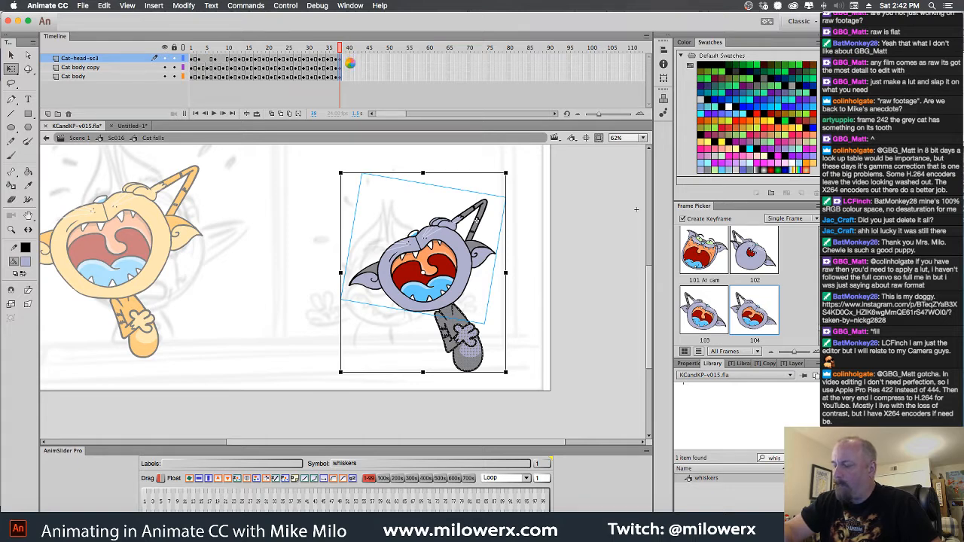
pyautogui.press('F6')
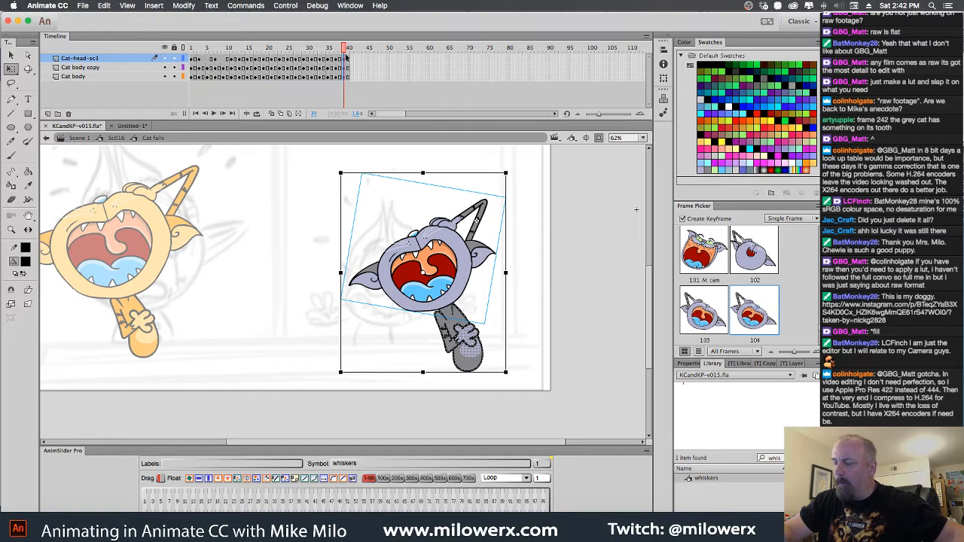
pyautogui.press(',')
pyautogui.press(',')
pyautogui.press(',')
pyautogui.press(',')
pyautogui.press('.')
pyautogui.press('.')
pyautogui.press('.')
pyautogui.press('.')
pyautogui.press(',')
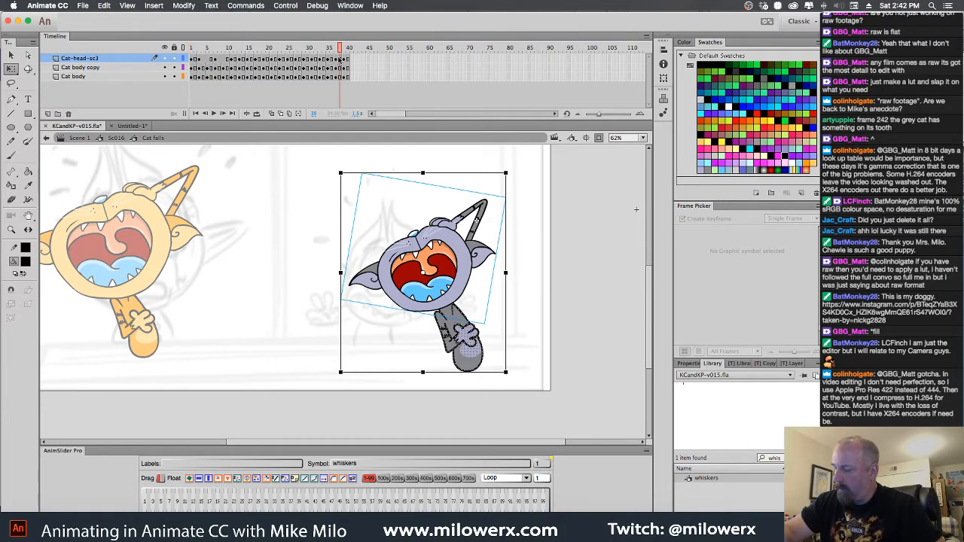
pyautogui.press(',')
# Copy frames 35 to 40 of all three layers in the Cat falls symbol, paste them at frame 41, and scrub through them
pyautogui.moveTo(329, 60); pyautogui.dragTo(348, 77)
pyautogui.rightClick(343, 69)
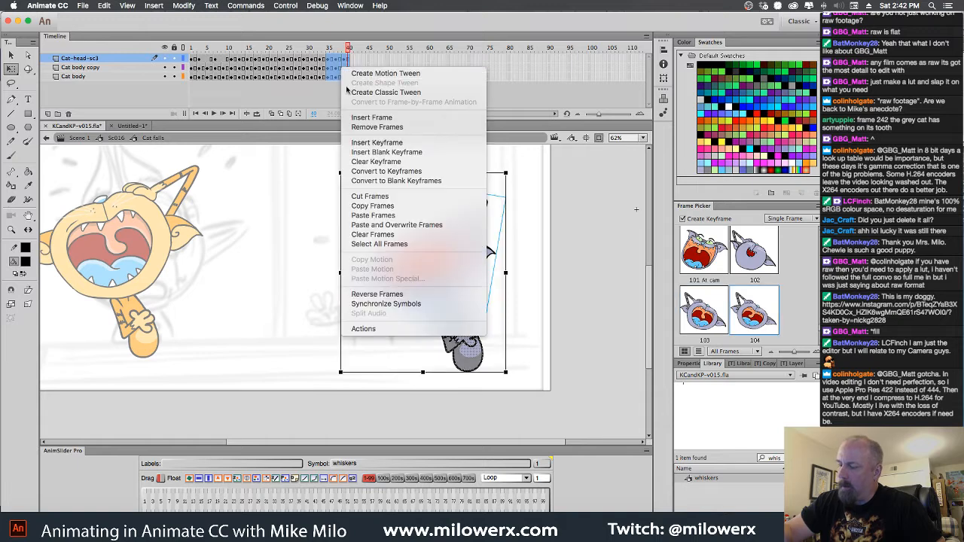
pyautogui.click(397, 205)
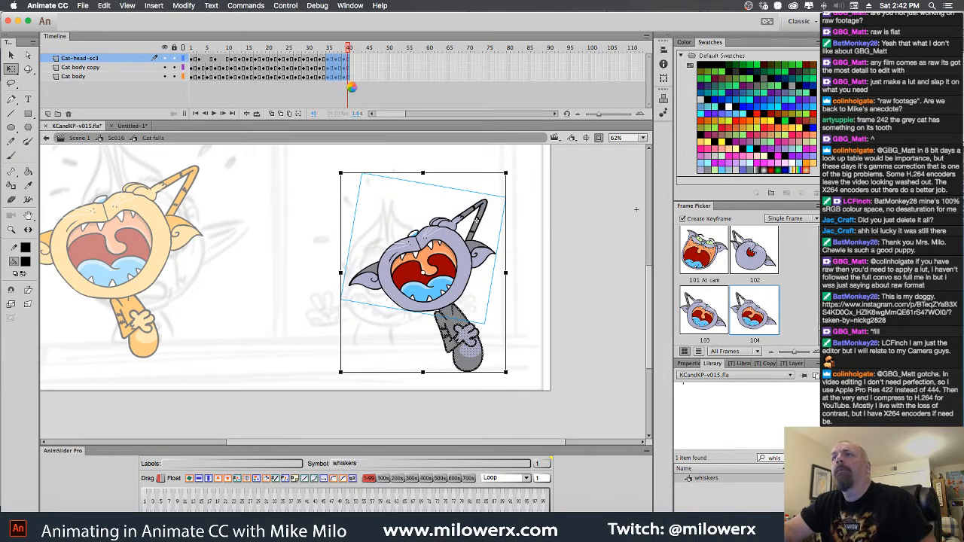
pyautogui.click(352, 91)
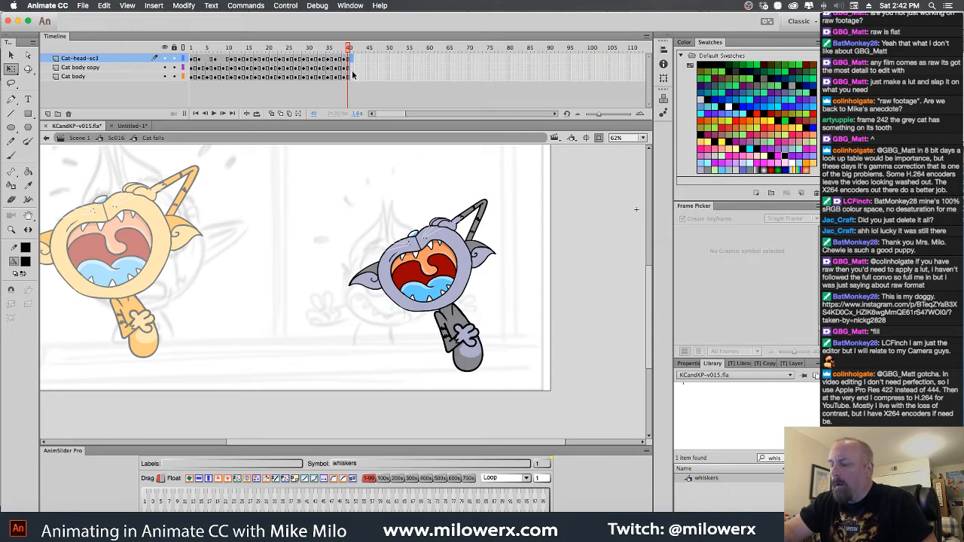
pyautogui.rightClick(351, 61)
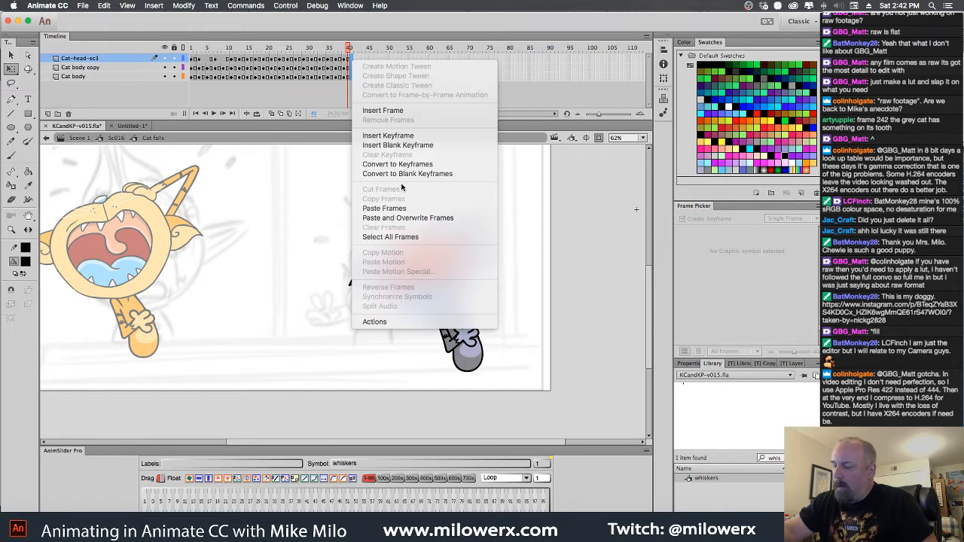
pyautogui.click(414, 209)
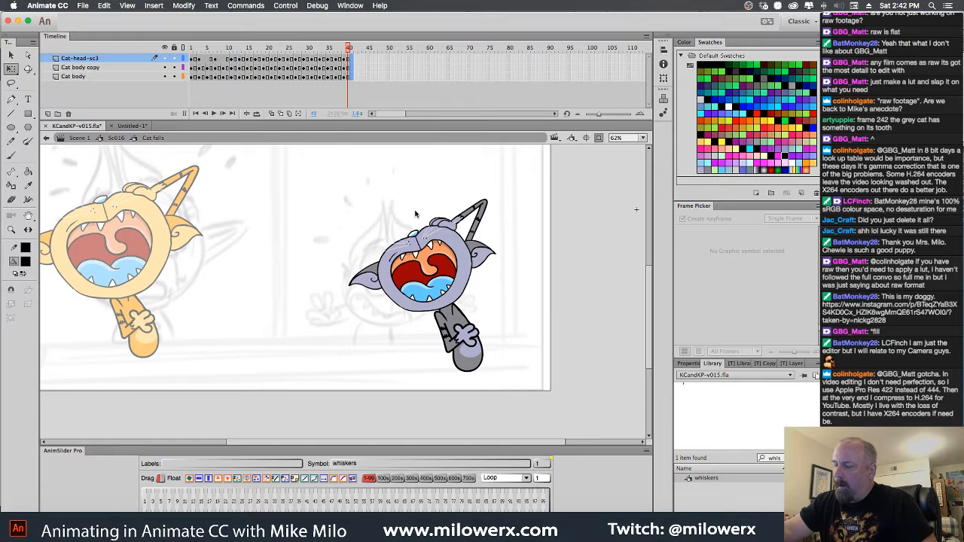
pyautogui.click(361, 57)
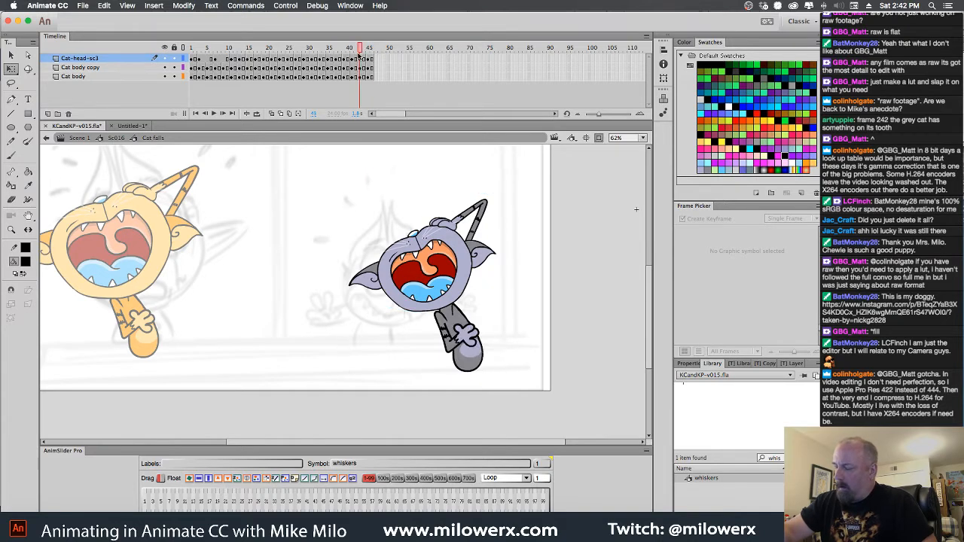
pyautogui.moveTo(360, 57)
pyautogui.mouseDown()
pyautogui.moveTo(188, 58)
pyautogui.moveTo(486, 94)
pyautogui.moveTo(461, 104)
pyautogui.mouseUp()
# Return to Sc016, show the hidden Layer 7, Layer 8 and Layer 1, and scrub to the end of the scene
pyautogui.click(117, 138)
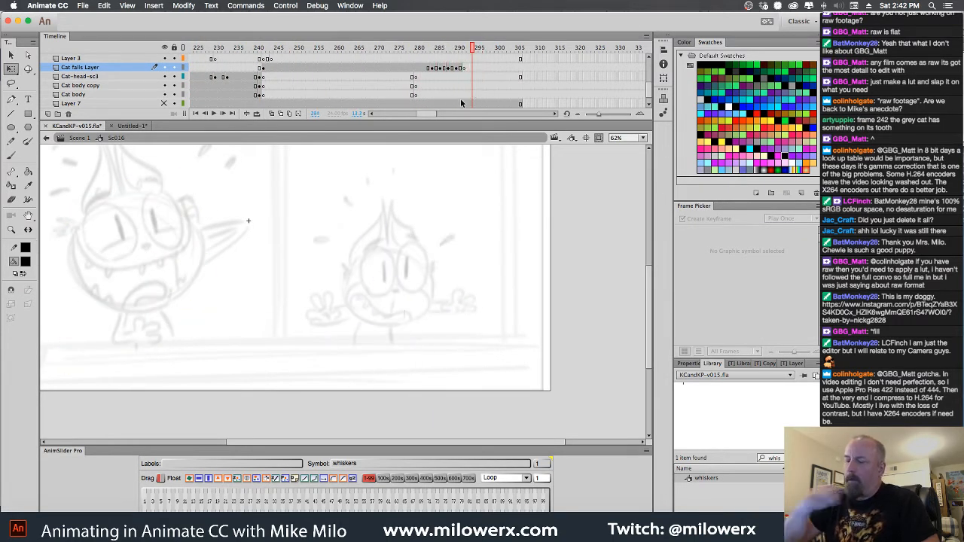
pyautogui.click(165, 104)
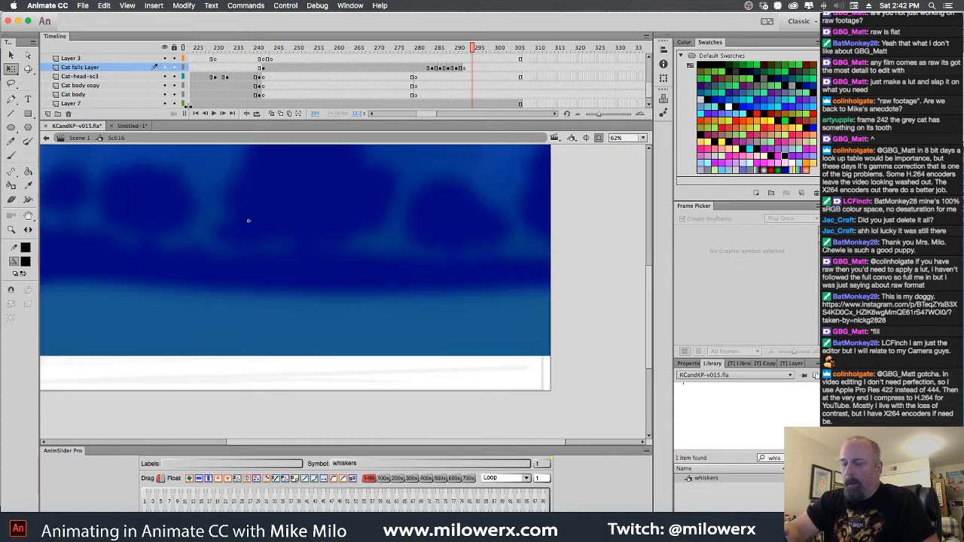
pyautogui.scroll(-5, 166, 90)
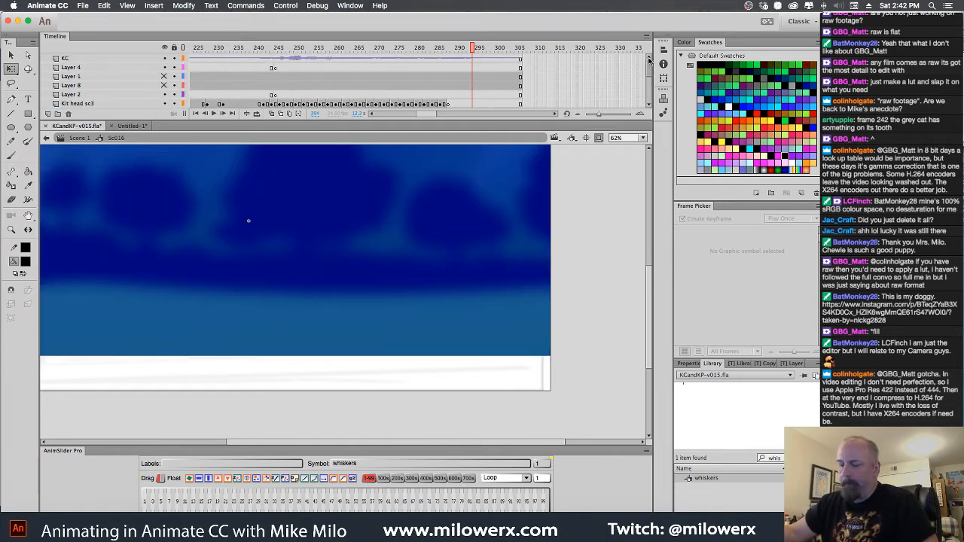
pyautogui.click(164, 86)
pyautogui.click(164, 77)
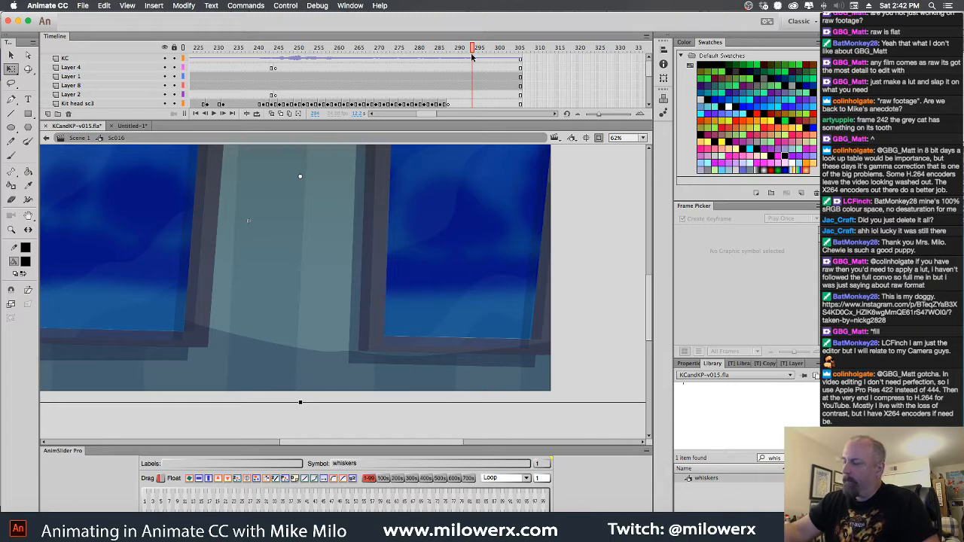
pyautogui.moveTo(473, 56); pyautogui.dragTo(392, 113)
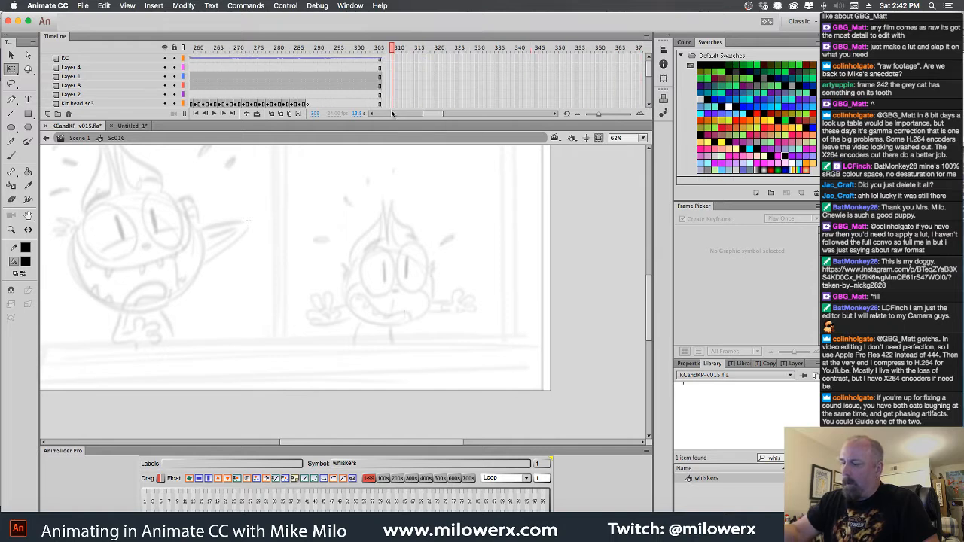
# Remove the excess frames after frame 305 from the Cat falls Layer through Layer 7 in Sc016
pyautogui.moveTo(648, 73); pyautogui.dragTo(650, 96)
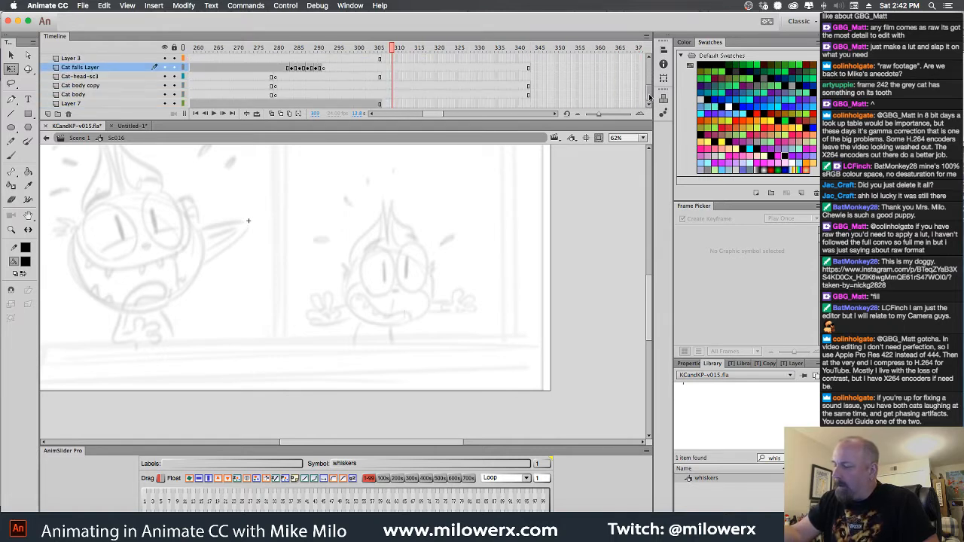
pyautogui.moveTo(385, 71); pyautogui.dragTo(539, 123)
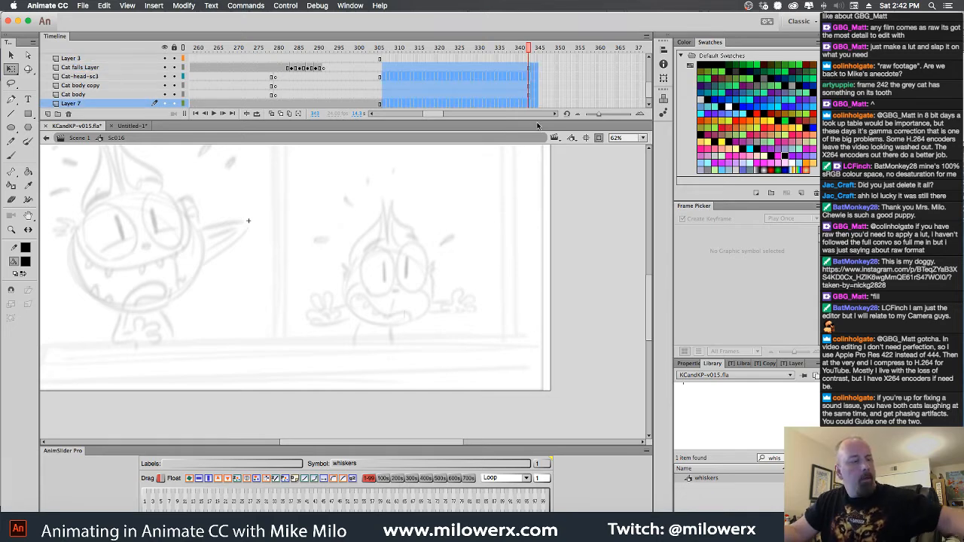
pyautogui.hotkey('shift', 'F5')
pyautogui.click(383, 51)
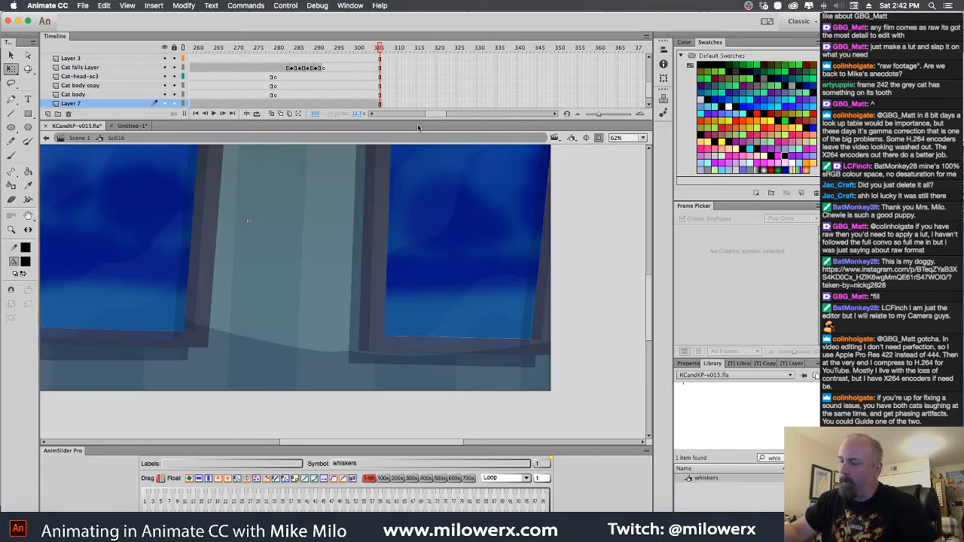
pyautogui.moveTo(436, 114); pyautogui.dragTo(369, 116)
# Return to Scene 1, close Untitled-1 without saving it, and save KCandKP-v015.fla
pyautogui.click(80, 138)
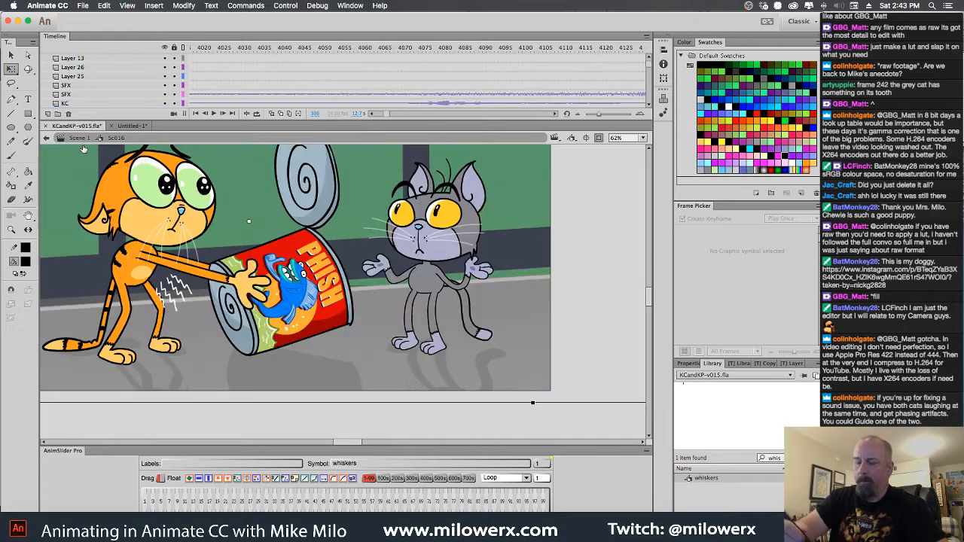
pyautogui.click(122, 126)
pyautogui.click(112, 126)
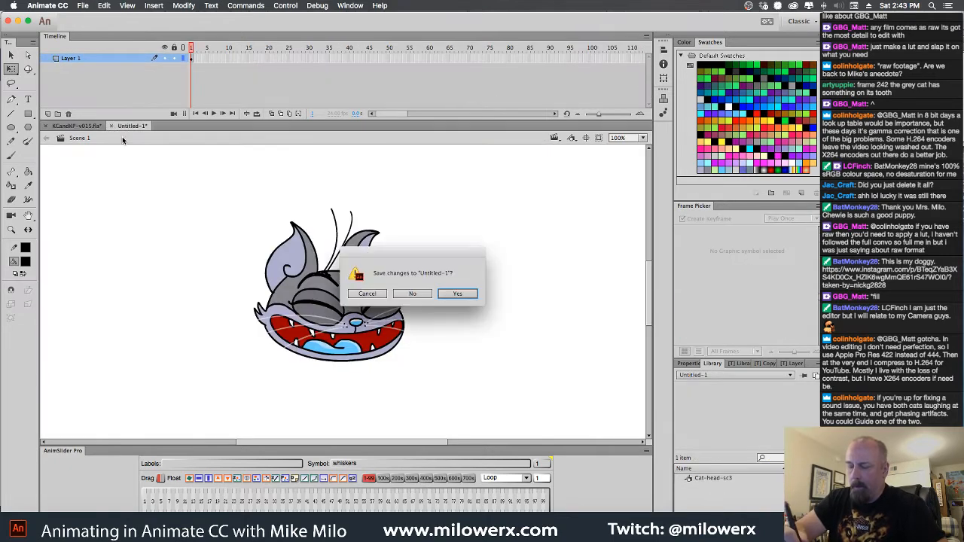
pyautogui.click(420, 295)
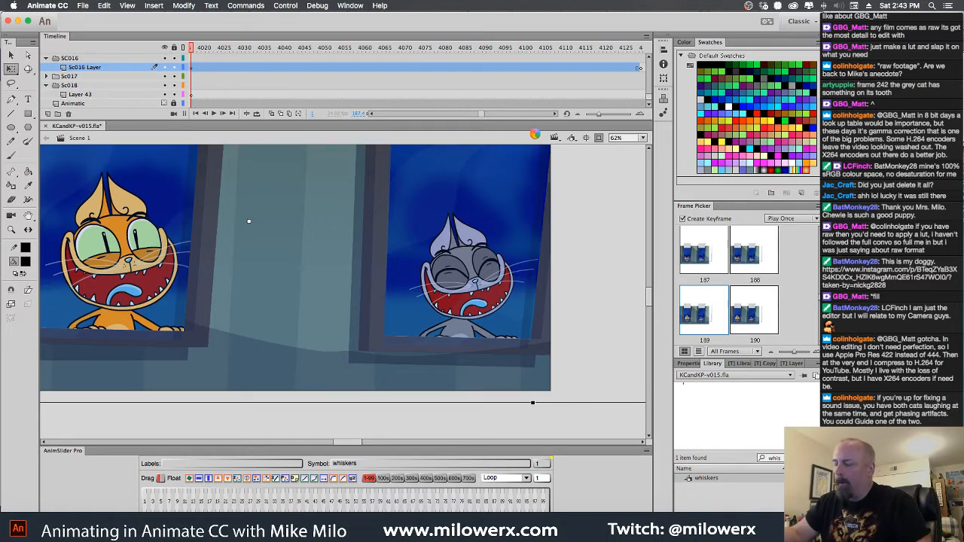
pyautogui.press('super+s')
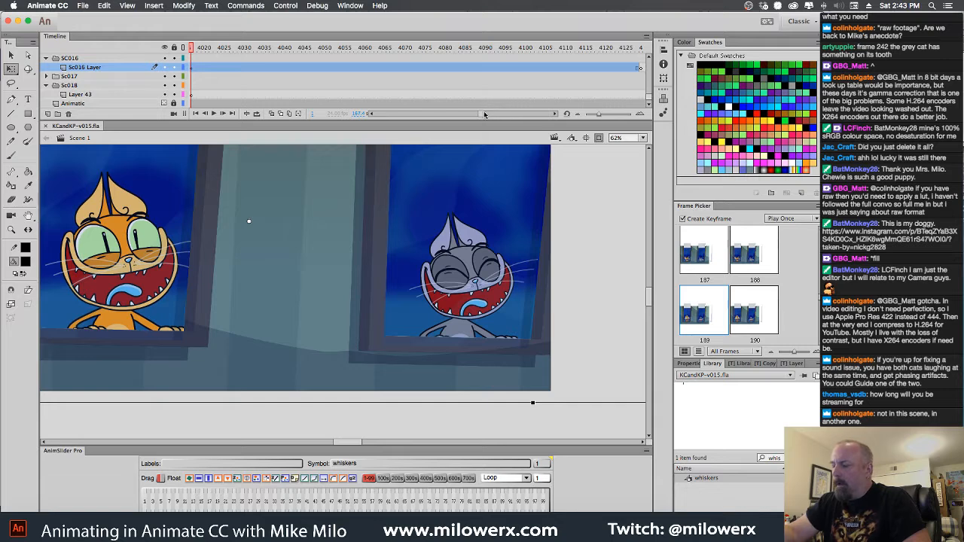
# Check the animatic drawing where the Sc016 shot ends, and copy the earlier poodle scene symbol from Layer 43
pyautogui.moveTo(484, 114); pyautogui.dragTo(479, 113)
pyautogui.moveTo(464, 48); pyautogui.dragTo(638, 69)
pyautogui.moveTo(676, 75)
pyautogui.mouseDown()
pyautogui.moveTo(349, 73)
pyautogui.moveTo(505, 75)
pyautogui.moveTo(455, 74)
pyautogui.mouseUp()
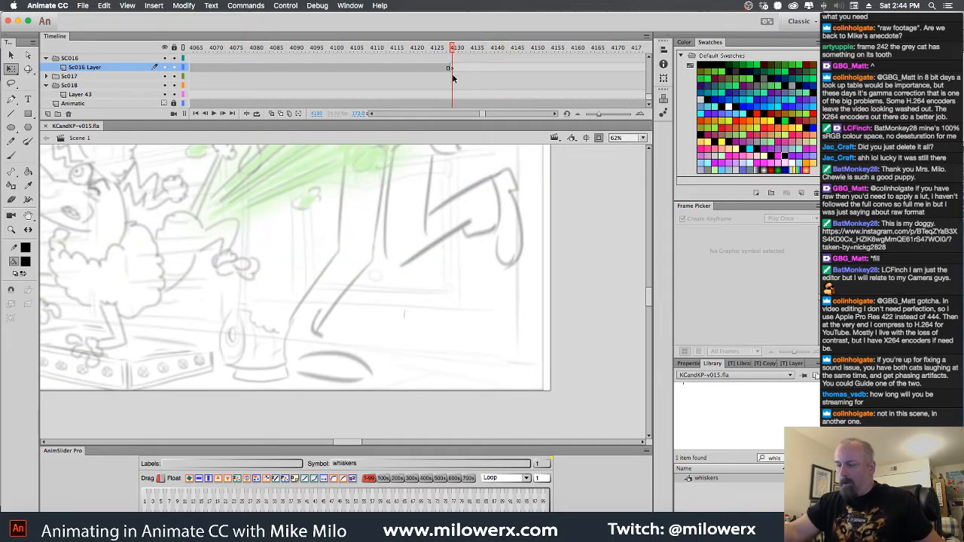
pyautogui.press('super+minus')
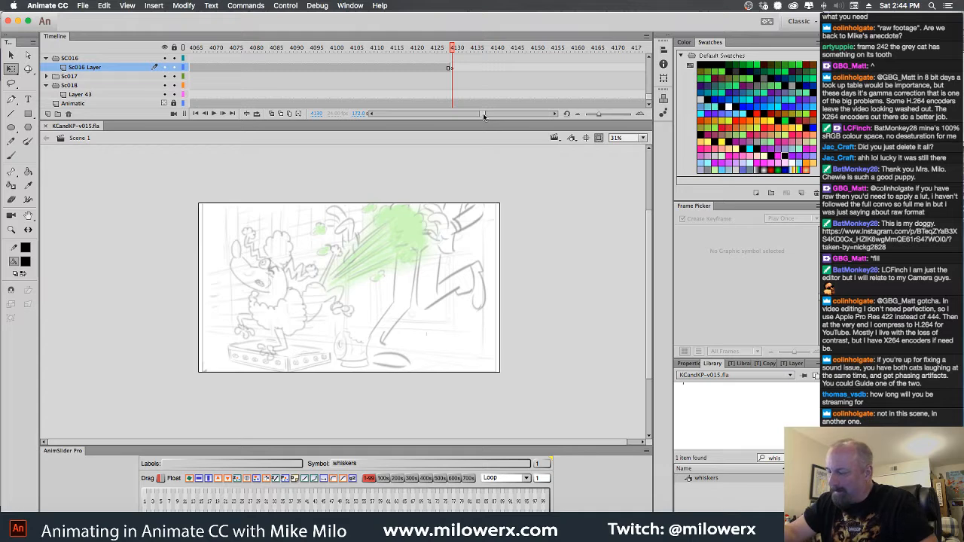
pyautogui.hscroll(-3, 482, 113)
pyautogui.click(543, 51)
pyautogui.moveTo(540, 51); pyautogui.dragTo(244, 68)
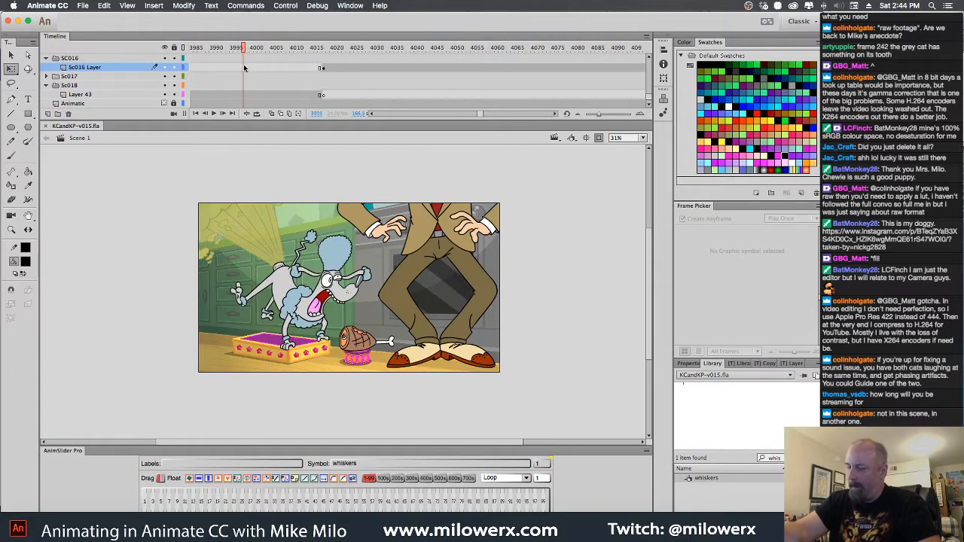
pyautogui.click(422, 249)
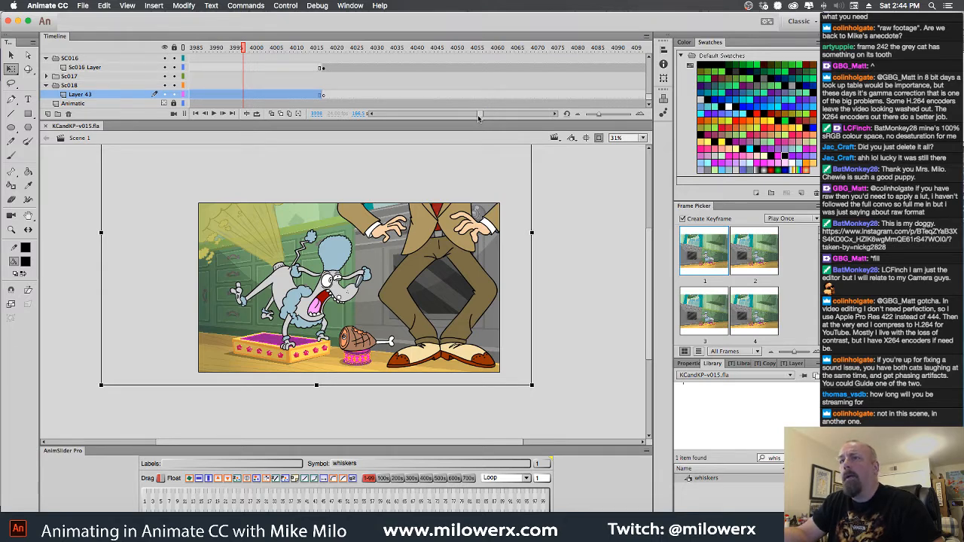
# Collapse the SC016 and Sc018 folders and add a new layer between Sc018 and the Animatic layer
pyautogui.moveTo(485, 116); pyautogui.dragTo(486, 119)
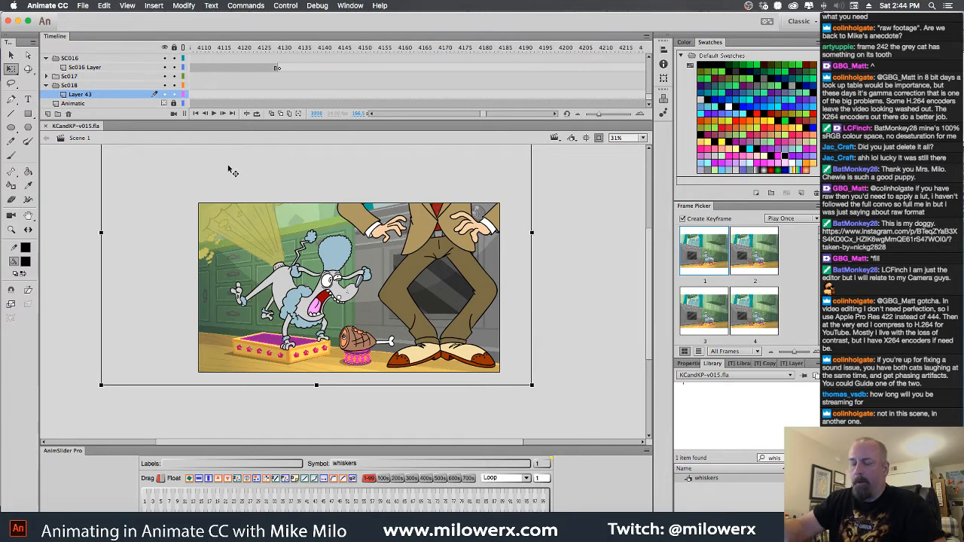
pyautogui.click(47, 59)
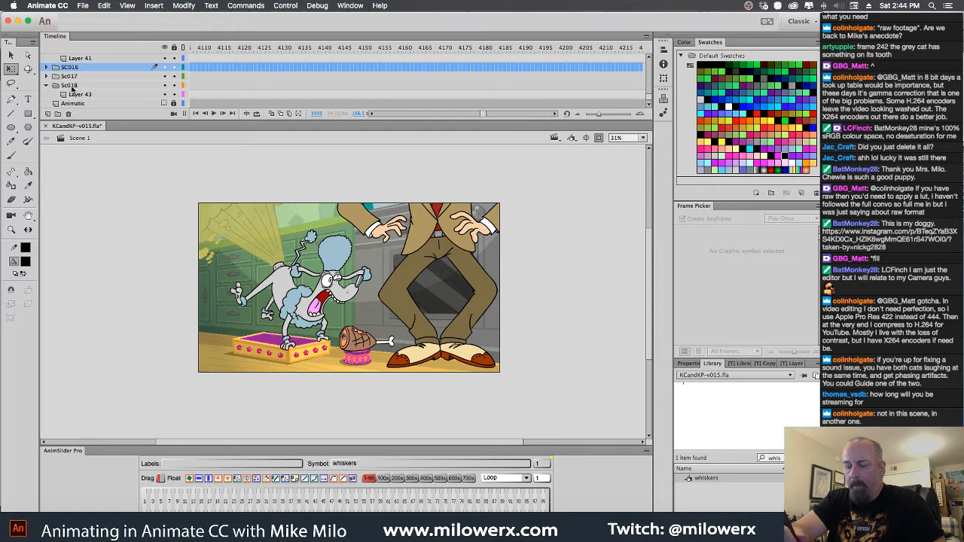
pyautogui.click(71, 87)
pyautogui.click(47, 114)
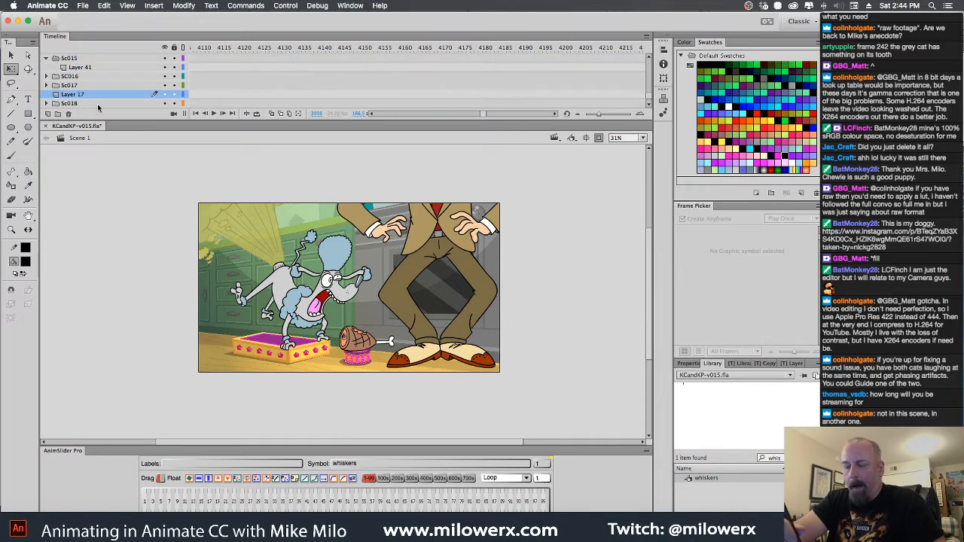
pyautogui.moveTo(66, 98); pyautogui.dragTo(68, 106)
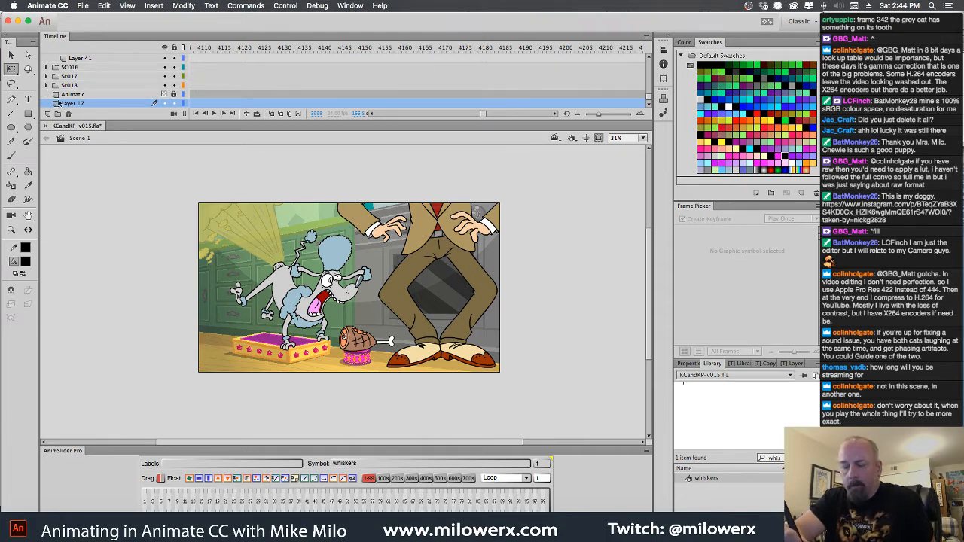
pyautogui.moveTo(58, 104); pyautogui.dragTo(55, 95)
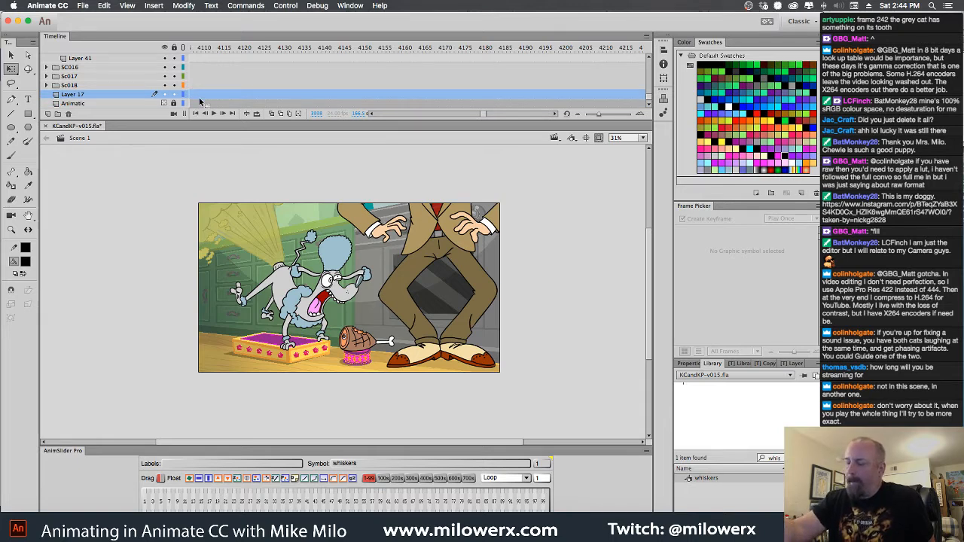
# Insert a blank keyframe at frame 4130 on Layer 17 and paste the poodle scene symbol in place
pyautogui.moveTo(484, 114); pyautogui.dragTo(479, 114)
pyautogui.moveTo(616, 49)
pyautogui.mouseDown()
pyautogui.moveTo(356, 49)
pyautogui.moveTo(247, 70)
pyautogui.moveTo(654, 77)
pyautogui.moveTo(405, 102)
pyautogui.moveTo(456, 112)
pyautogui.moveTo(340, 110)
pyautogui.moveTo(375, 105)
pyautogui.mouseUp()
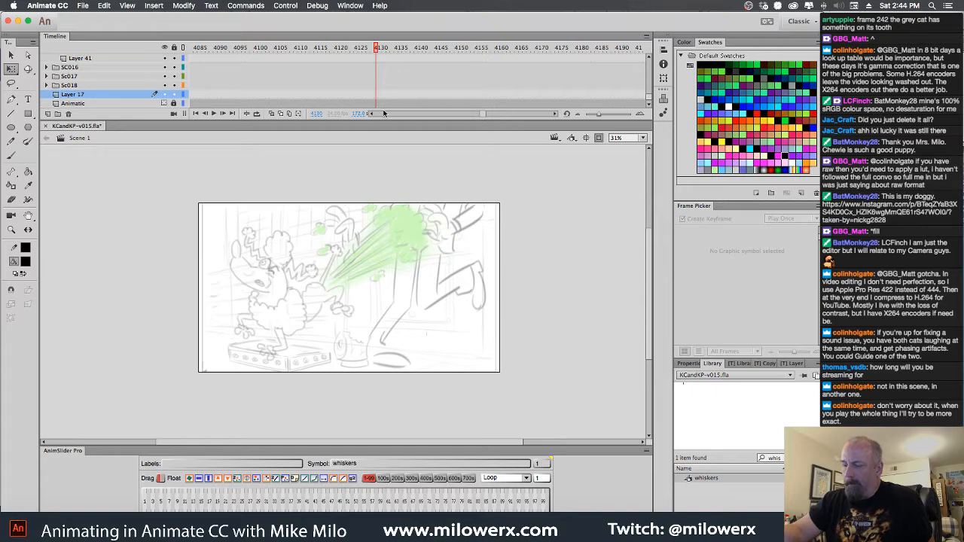
pyautogui.press(',')
pyautogui.press('.')
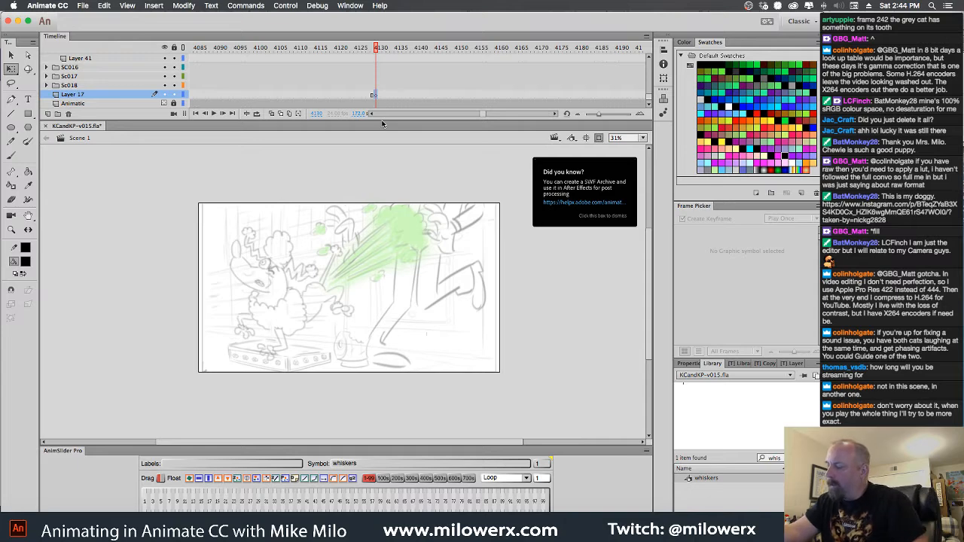
pyautogui.press('super+shift+v')
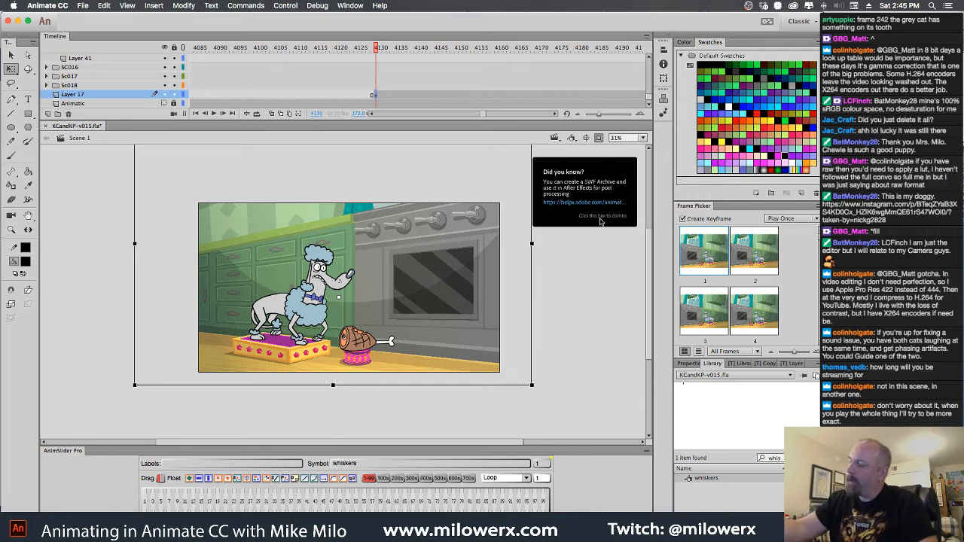
pyautogui.click(608, 218)
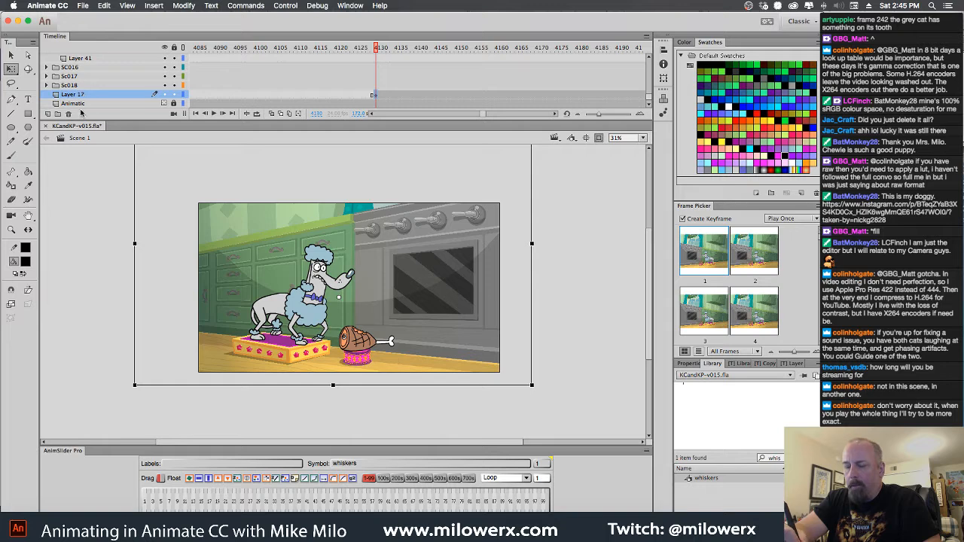
# Create a layer folder named Sc019 and move Layer 17 into it
pyautogui.click(57, 114)
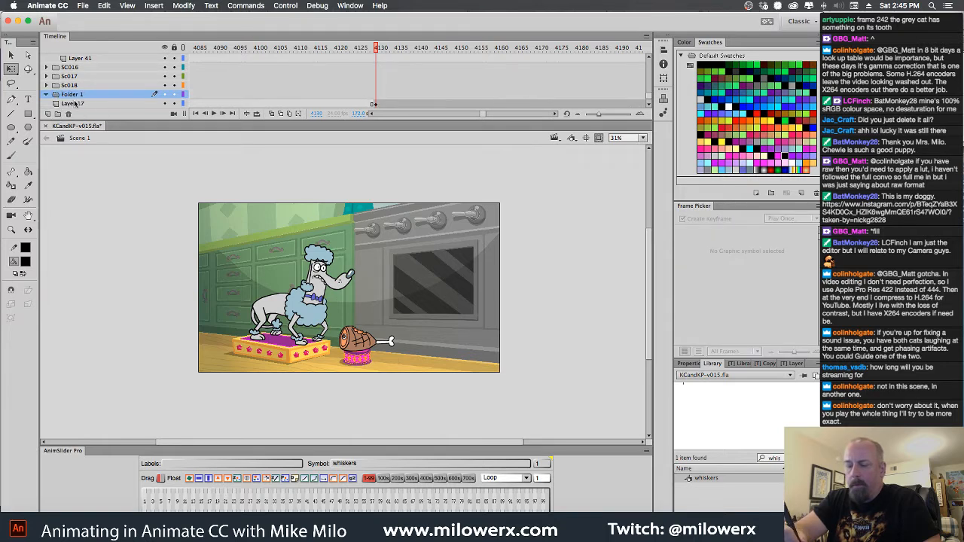
pyautogui.moveTo(59, 104); pyautogui.dragTo(67, 98)
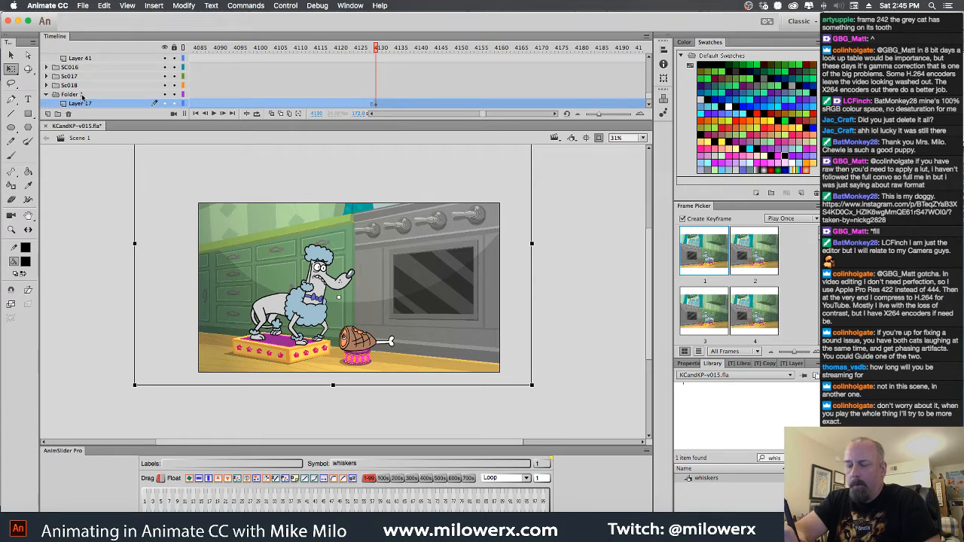
pyautogui.doubleClick(80, 95)
pyautogui.write('SC00')
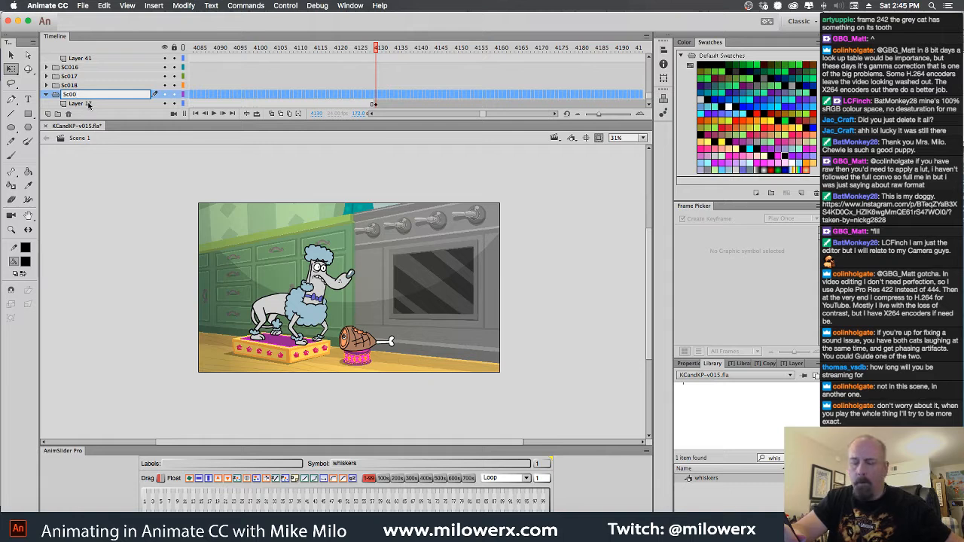
pyautogui.write('1')
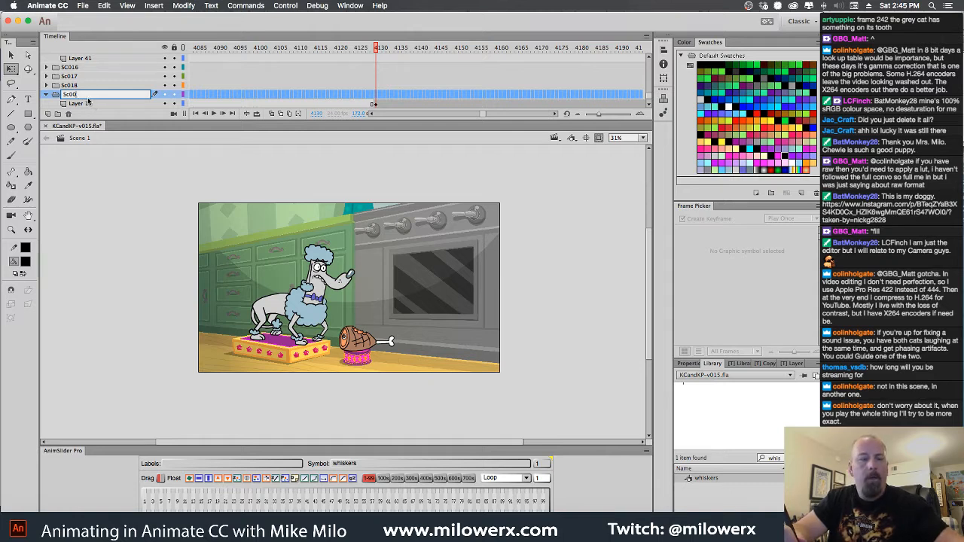
pyautogui.press('BackSpace')
pyautogui.press('BackSpace')
pyautogui.write('19')
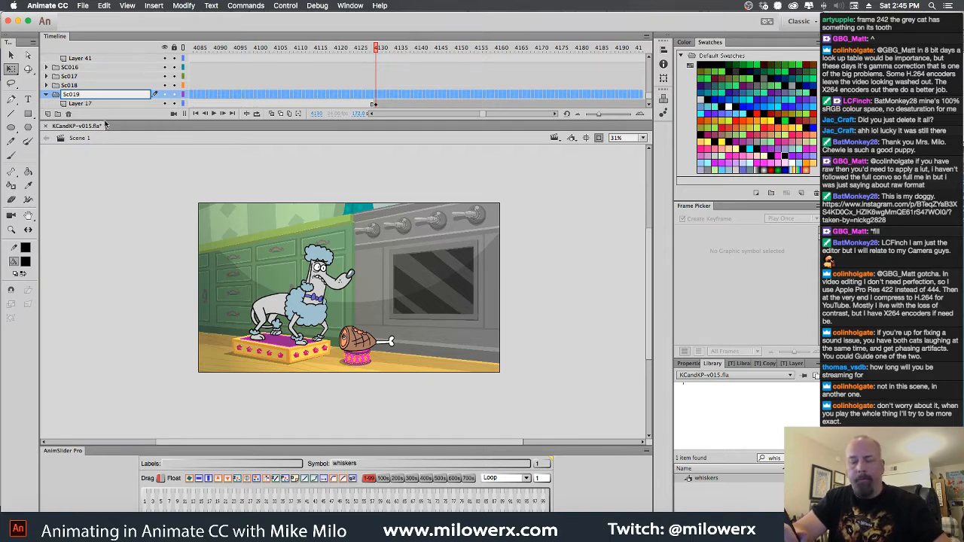
pyautogui.press('Return')
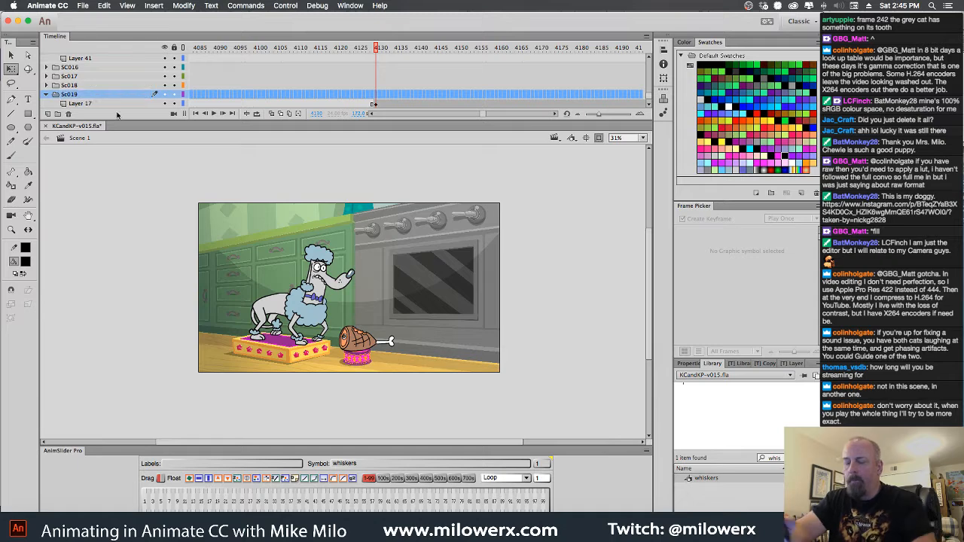
# Duplicate the poodle scene symbol at frame 4130 on Layer 17 as sc021
pyautogui.click(376, 104)
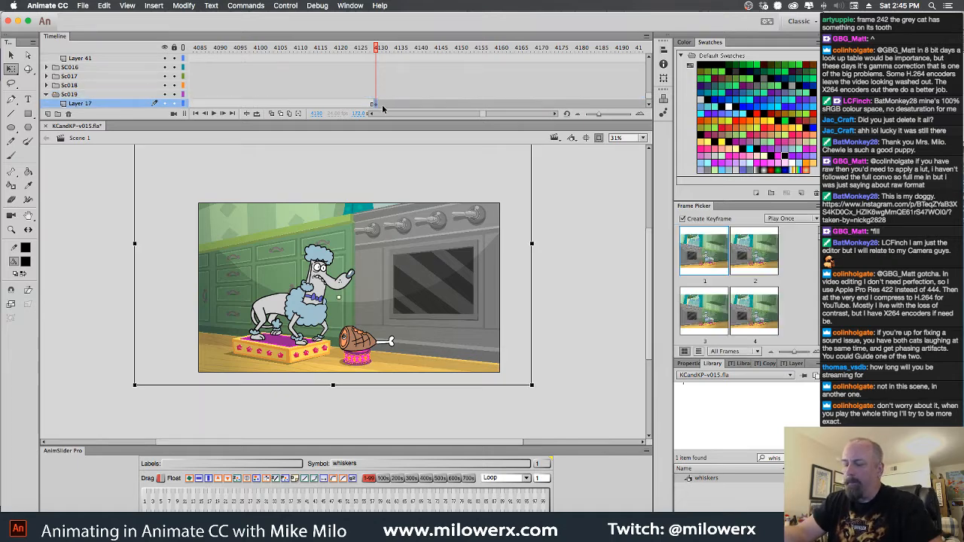
pyautogui.rightClick(411, 252)
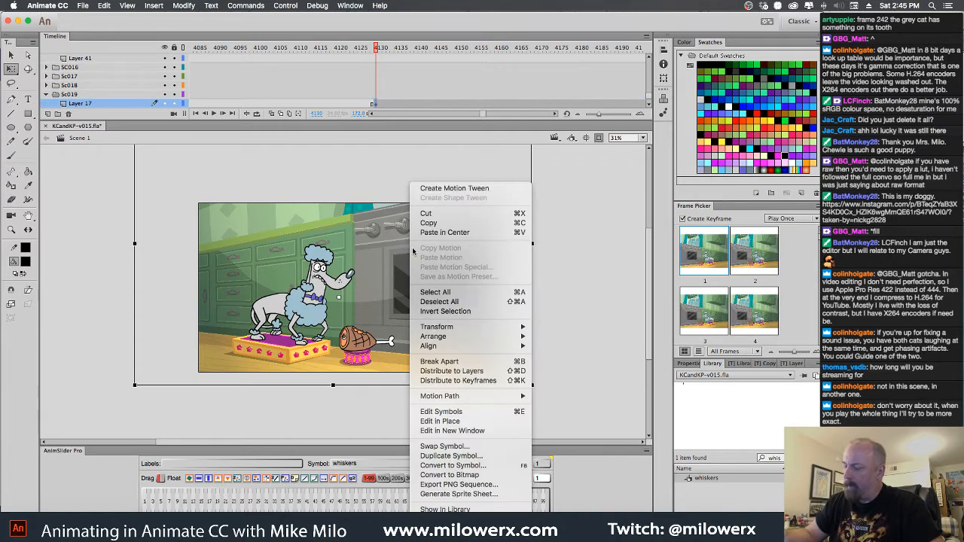
pyautogui.click(475, 457)
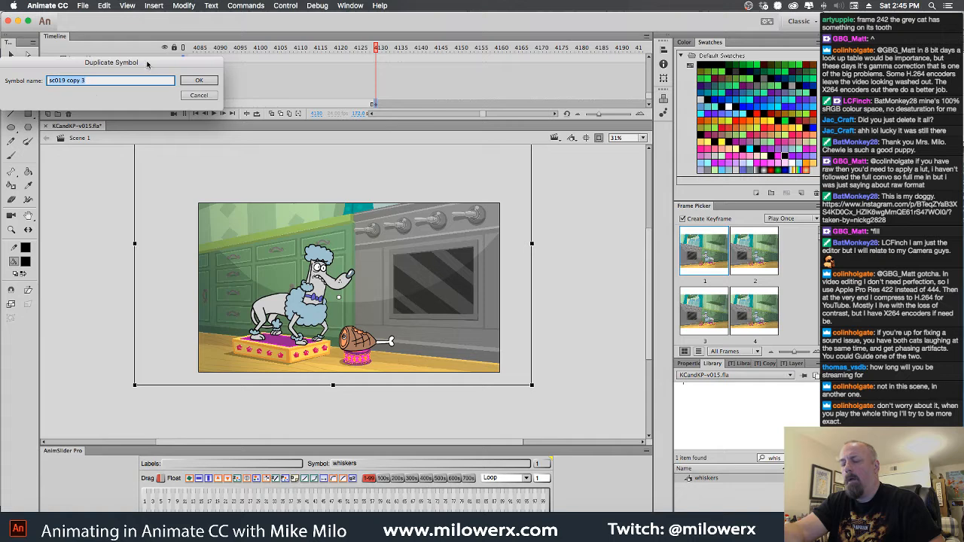
pyautogui.click(139, 172)
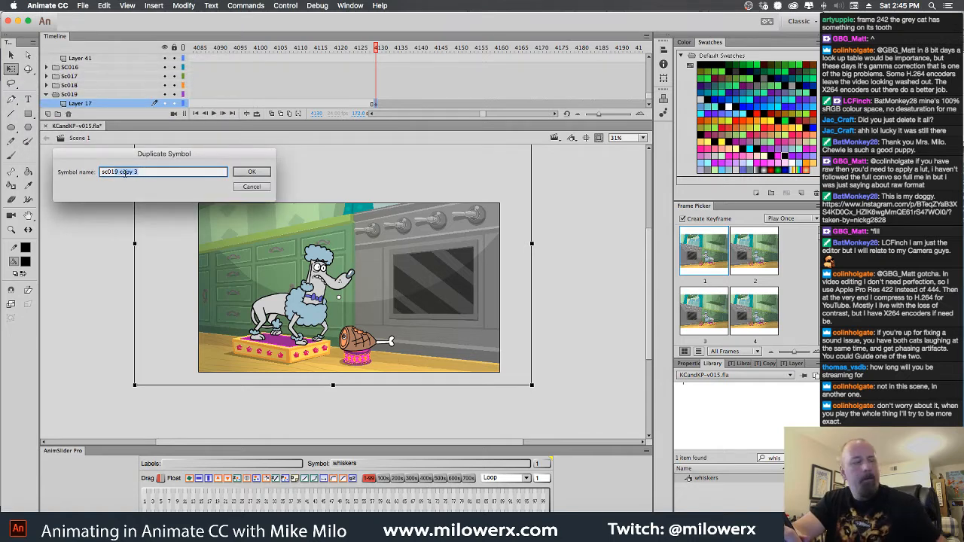
pyautogui.press('BackSpace')
pyautogui.press('BackSpace')
pyautogui.write('2')
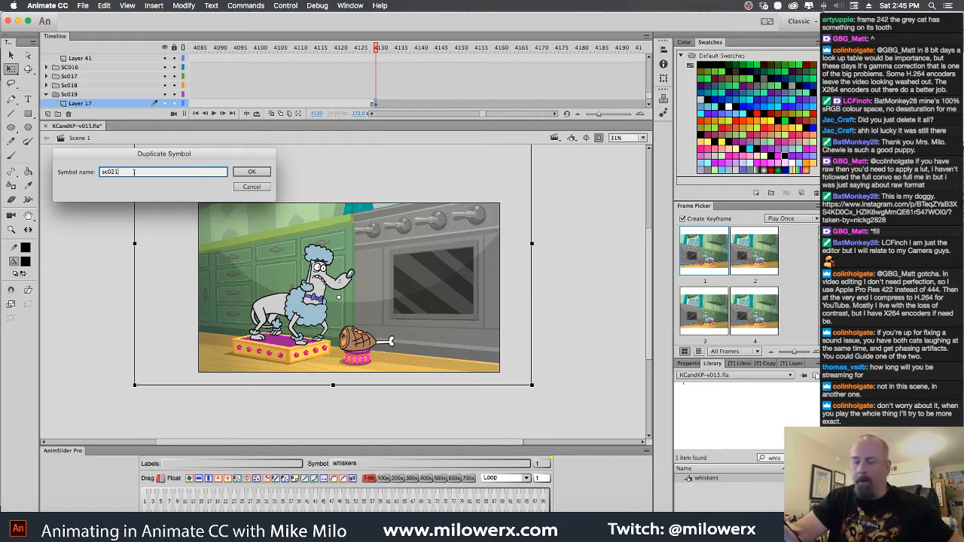
pyautogui.write('1')
pyautogui.click(255, 173)
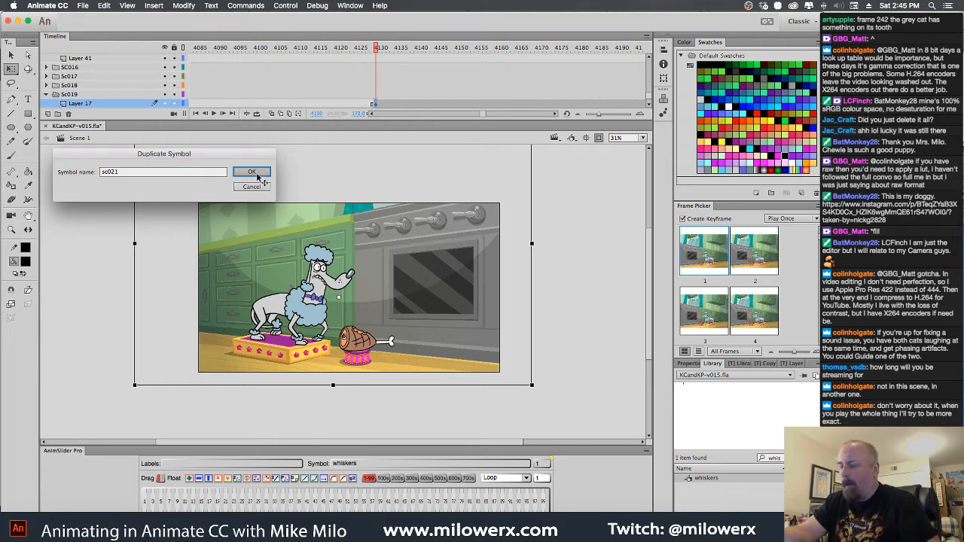
# Open the sc021 symbol to view its layers and return to Scene 1
pyautogui.moveTo(377, 51); pyautogui.dragTo(403, 103)
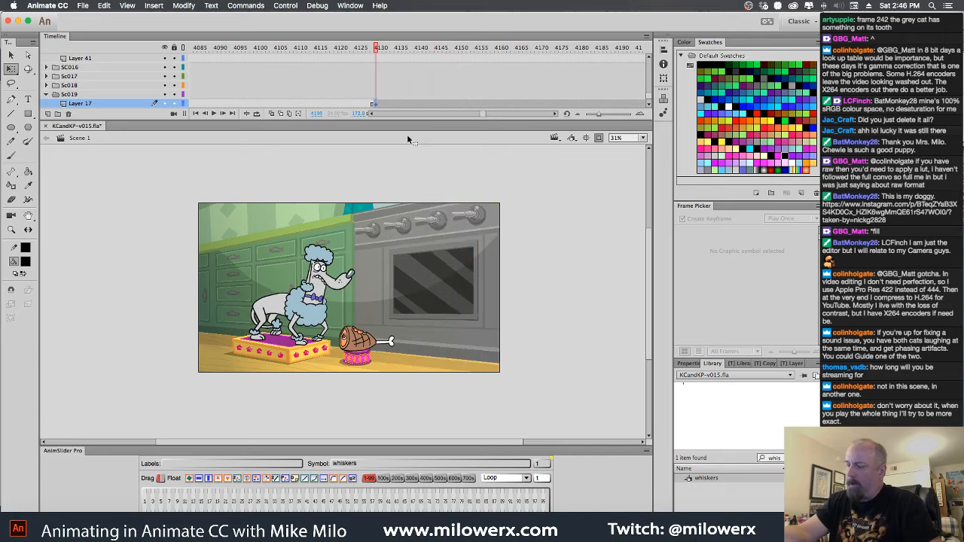
pyautogui.click(404, 208)
pyautogui.doubleClick(388, 273)
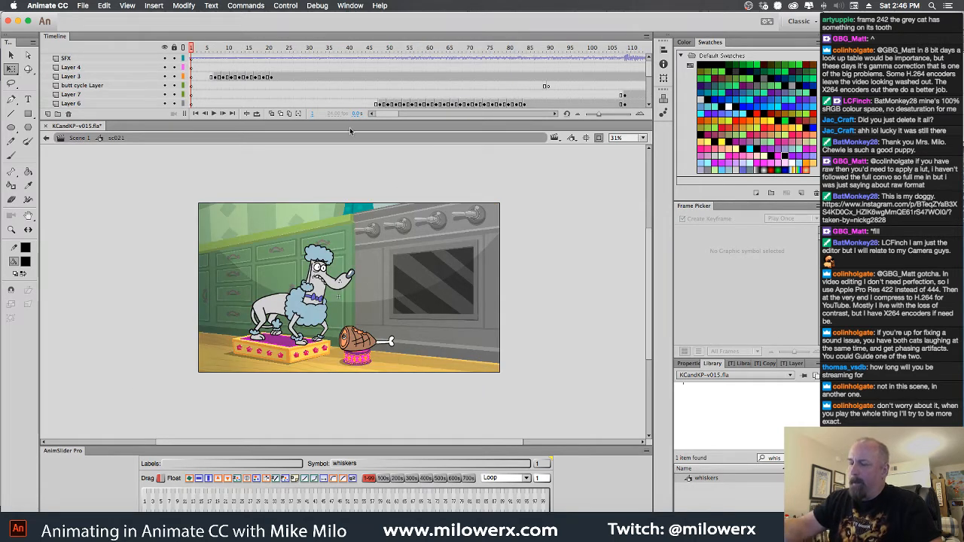
pyautogui.click(81, 138)
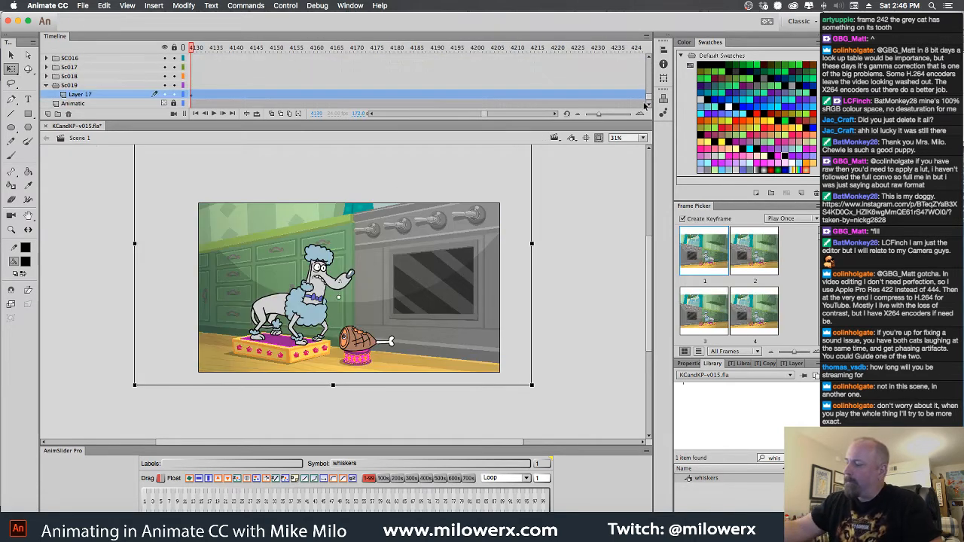
# Split the audio on the SFX layer with the waveform at frame 4130 of Scene 1 and copy that frame
pyautogui.moveTo(649, 95); pyautogui.dragTo(650, 65)
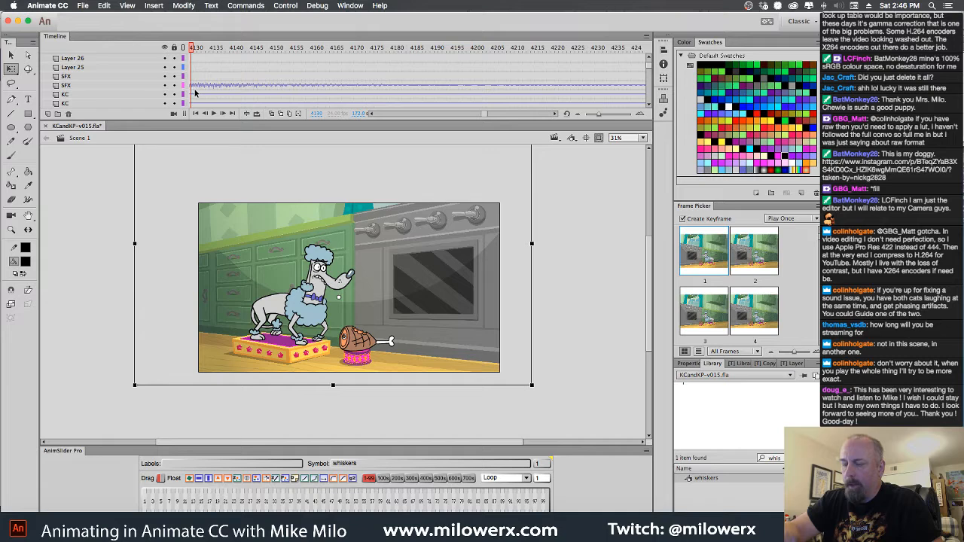
pyautogui.moveTo(212, 121); pyautogui.dragTo(212, 152)
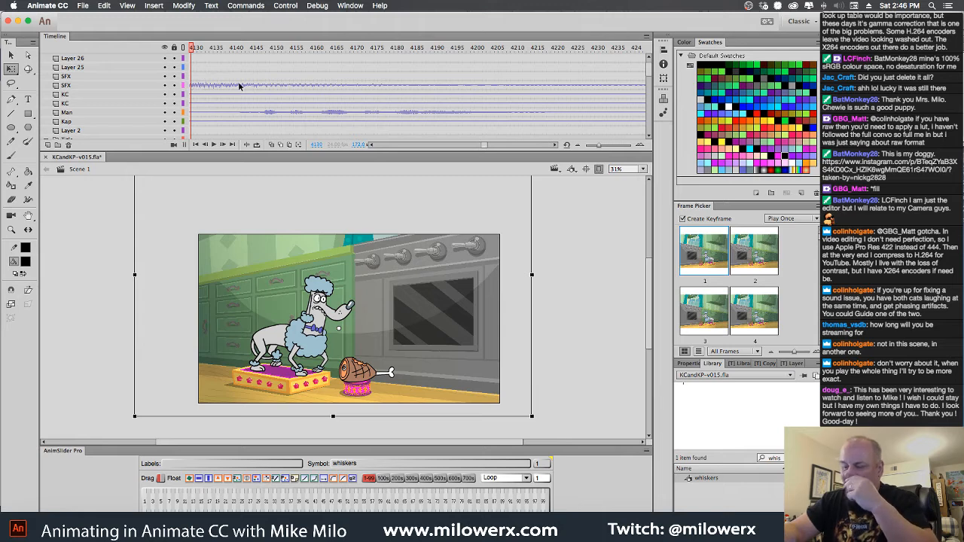
pyautogui.click(193, 88)
pyautogui.rightClick(193, 88)
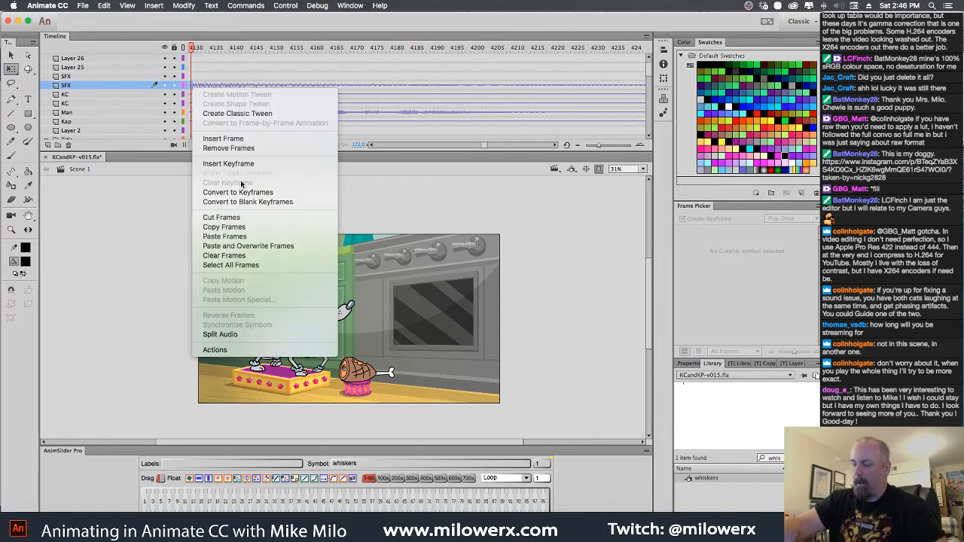
pyautogui.click(258, 336)
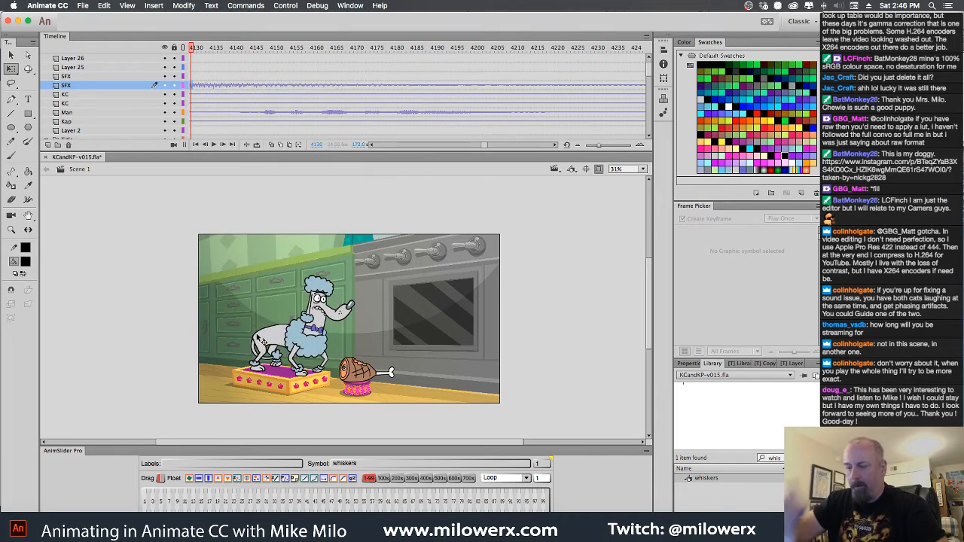
pyautogui.rightClick(193, 88)
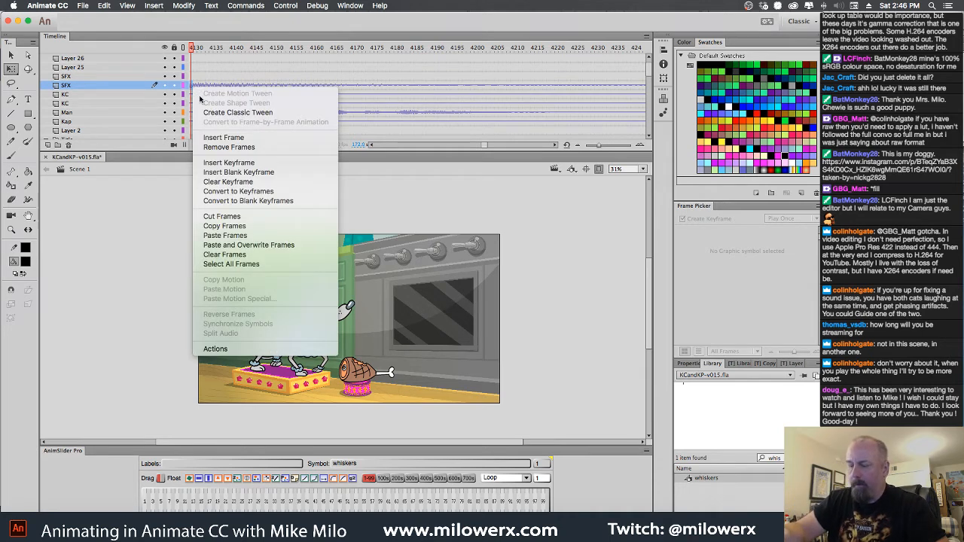
pyautogui.click(263, 227)
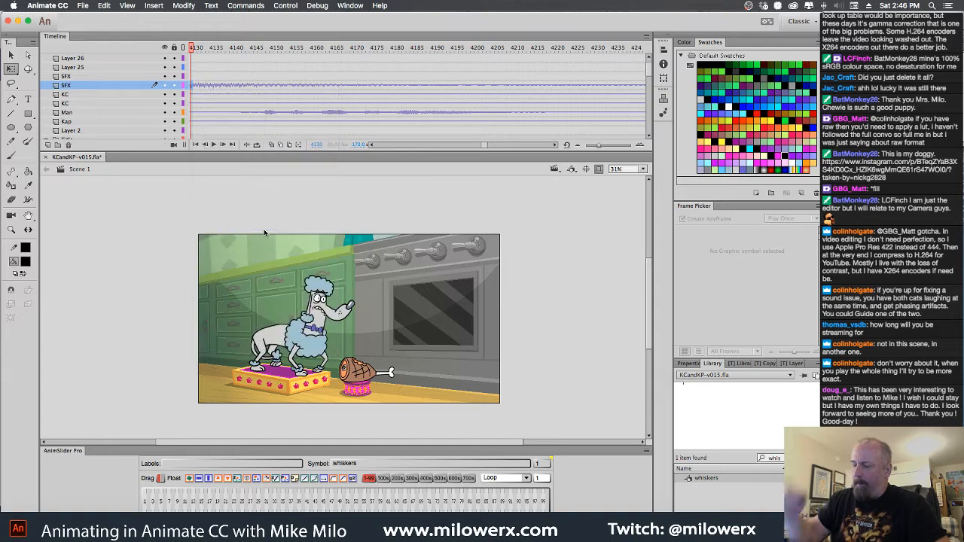
# Paste the copied audio frame at frame 1 of the SFX layer inside sc021 and add a new layer above it
pyautogui.doubleClick(334, 328)
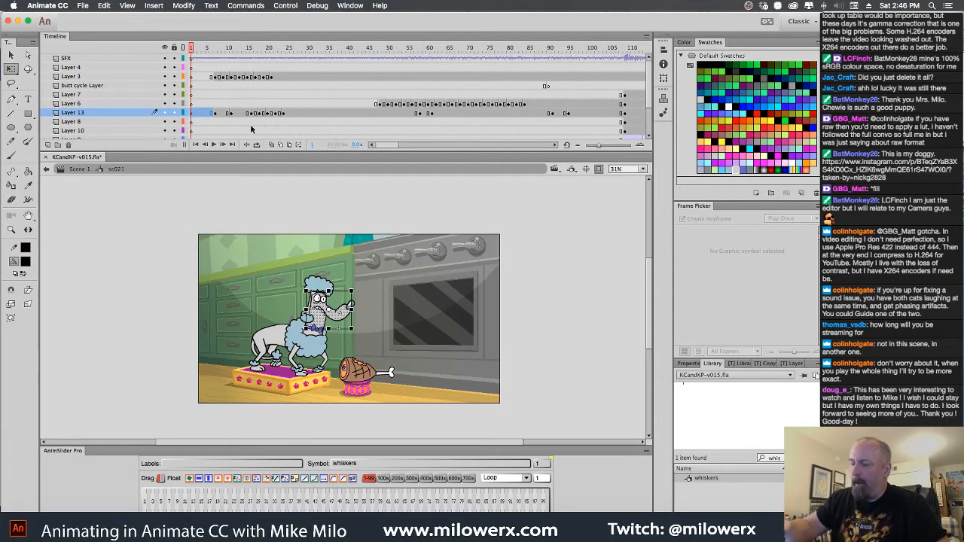
pyautogui.click(193, 58)
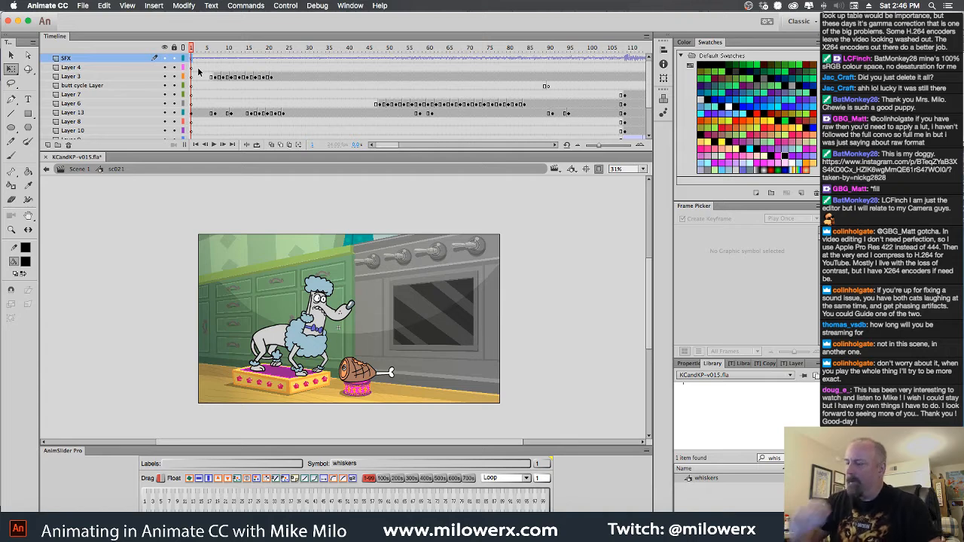
pyautogui.rightClick(194, 62)
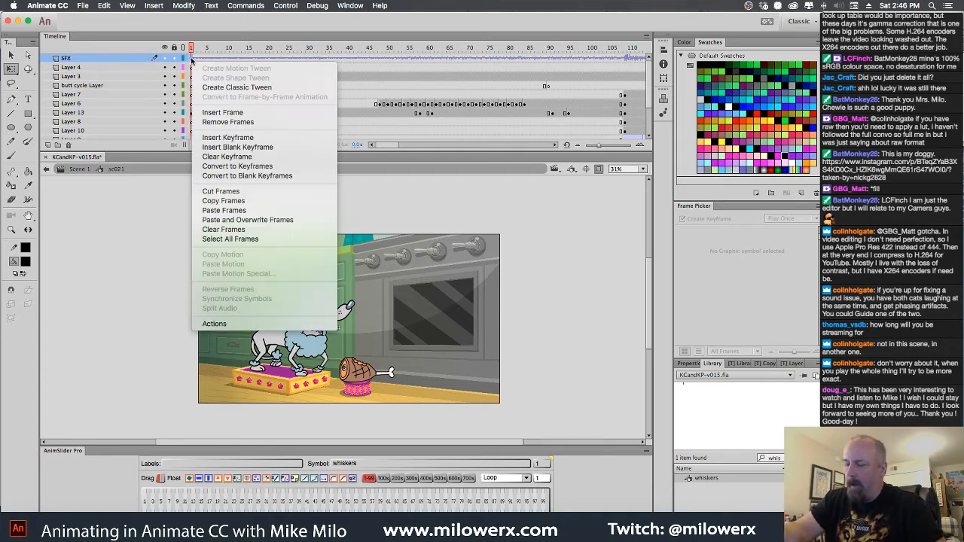
pyautogui.click(248, 211)
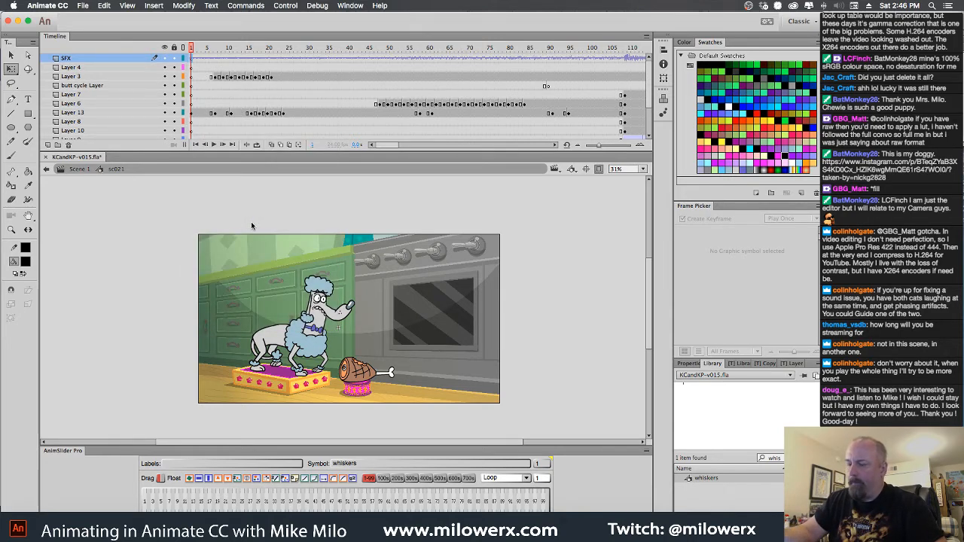
pyautogui.click(57, 144)
# Return to Scene 1, split the Man layer's audio at frame 4130 and copy that frame
pyautogui.click(79, 169)
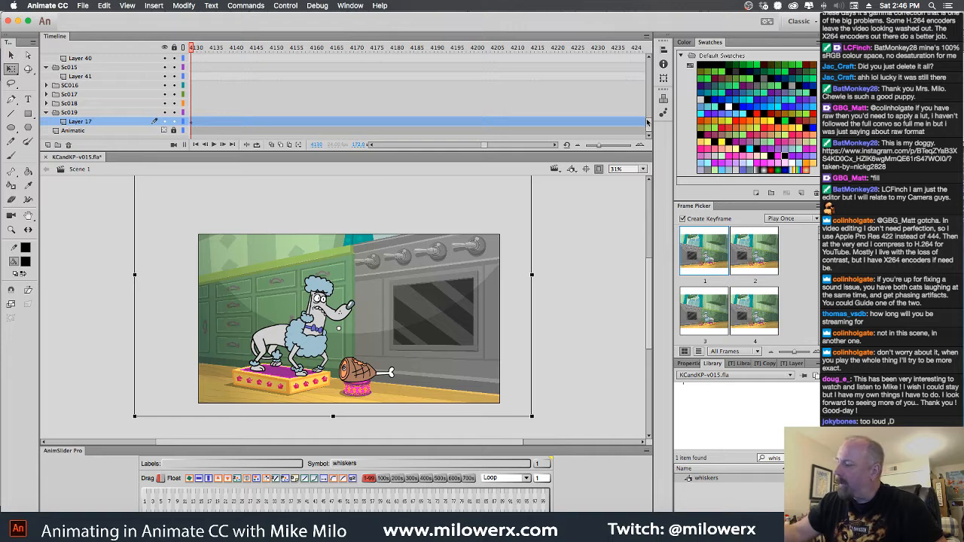
pyautogui.moveTo(648, 122); pyautogui.dragTo(648, 73)
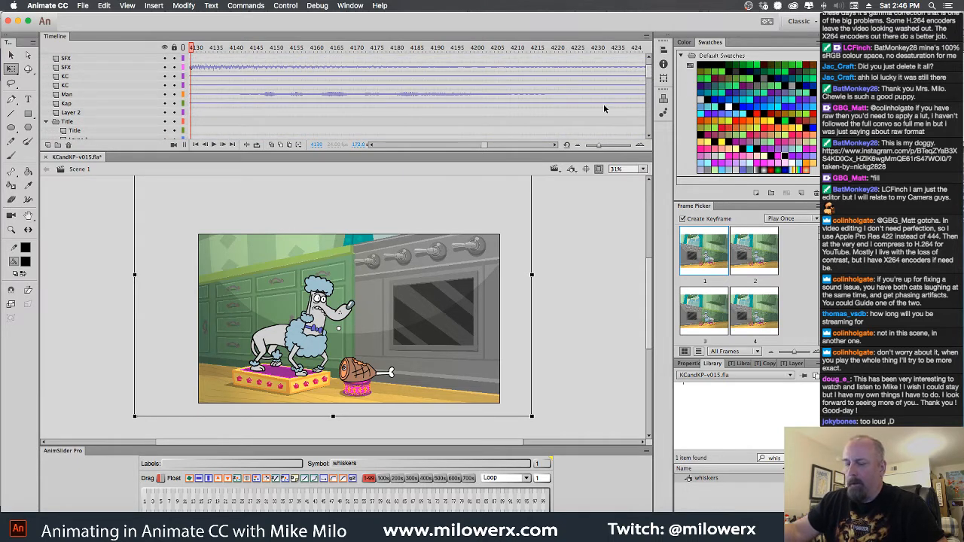
pyautogui.click(193, 95)
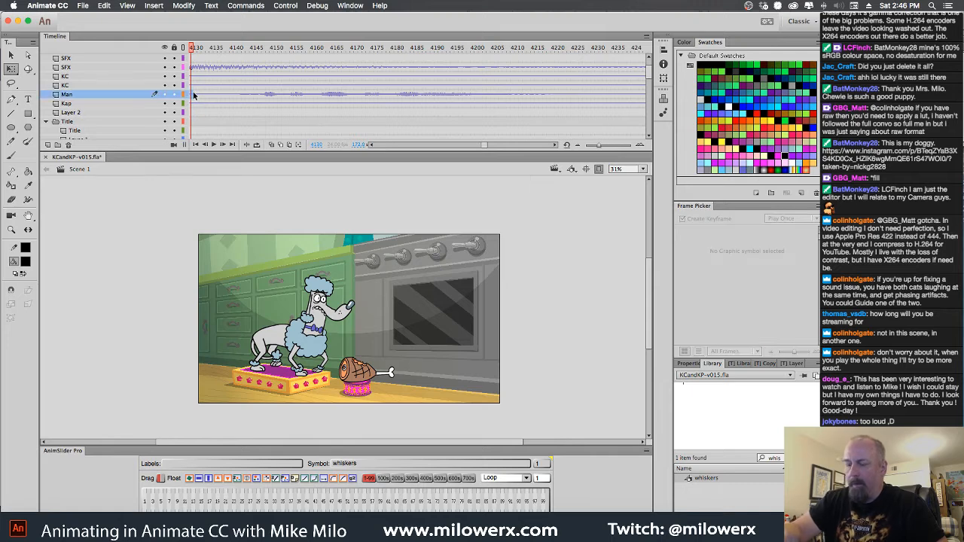
pyautogui.rightClick(193, 98)
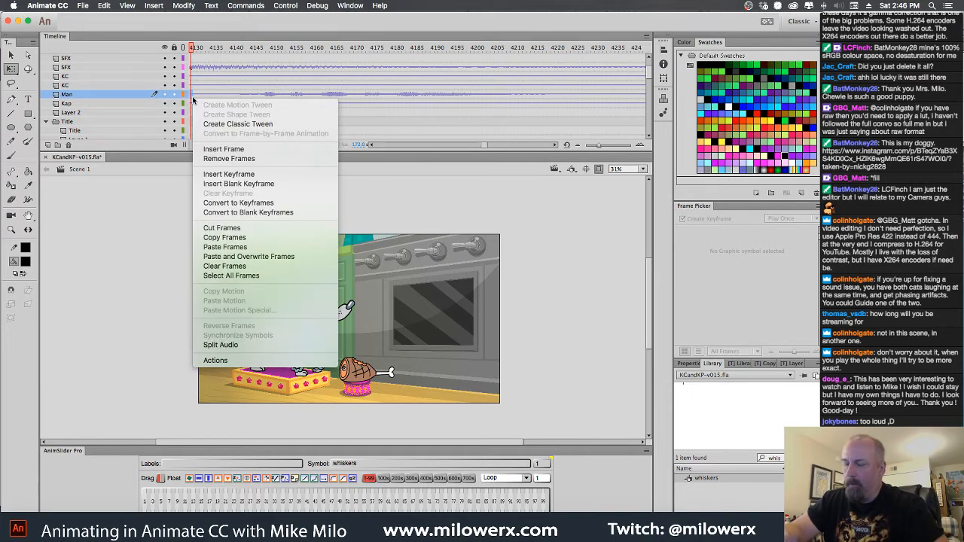
pyautogui.click(251, 345)
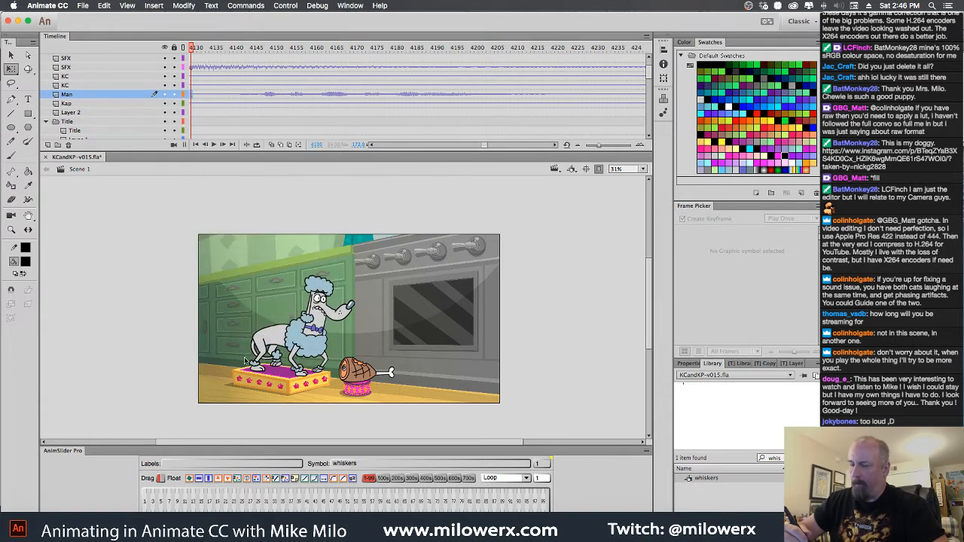
pyautogui.rightClick(191, 95)
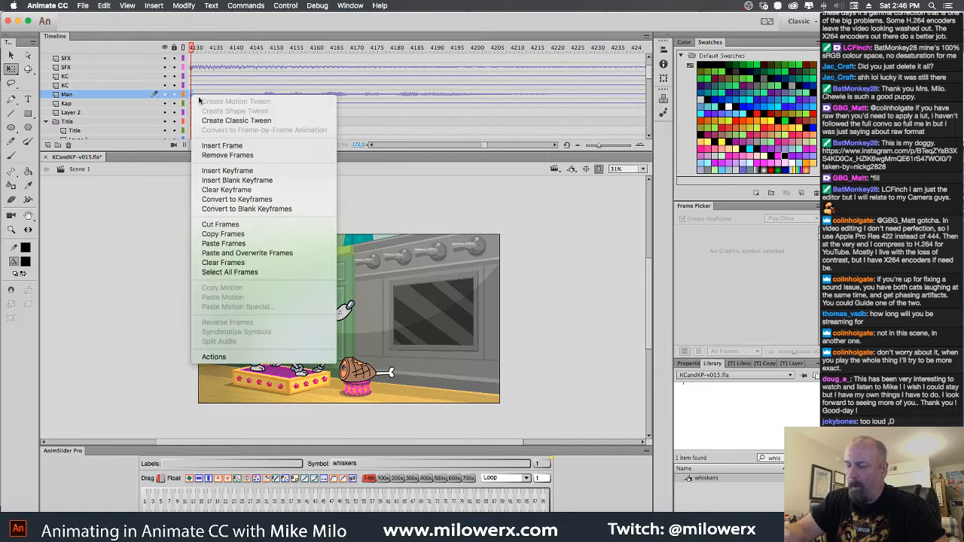
pyautogui.click(264, 235)
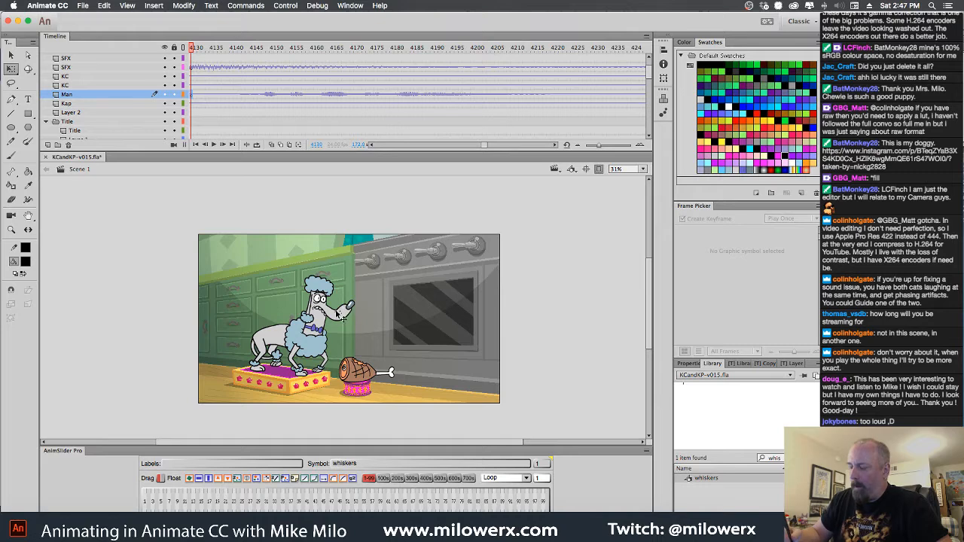
# Paste the copied Man audio frame at frame 1 of Layer 5 inside the sc021 symbol
pyautogui.doubleClick(343, 316)
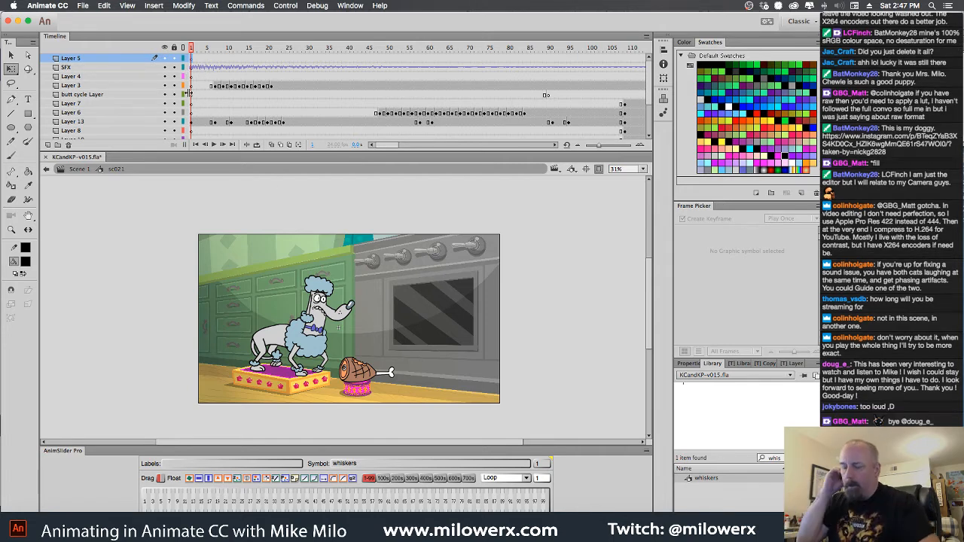
pyautogui.rightClick(193, 62)
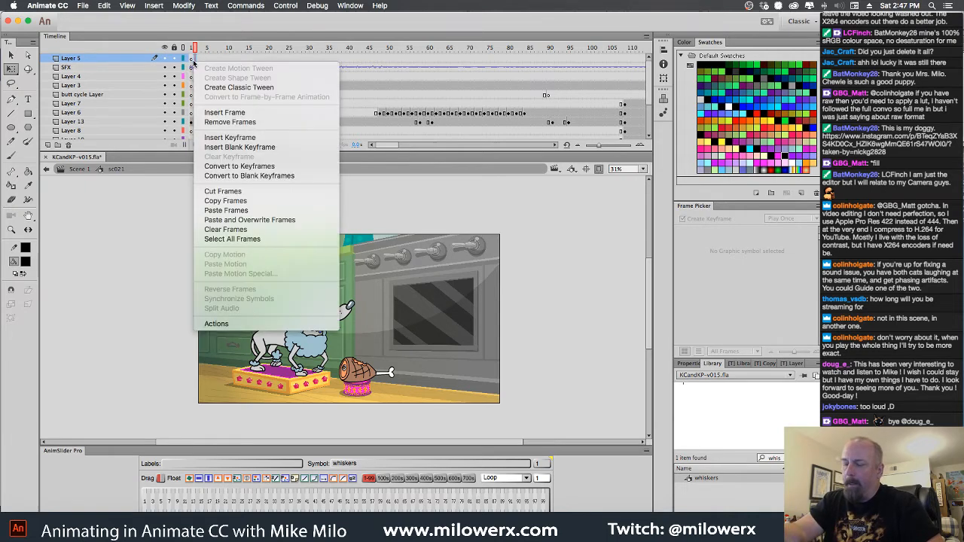
pyautogui.click(193, 62)
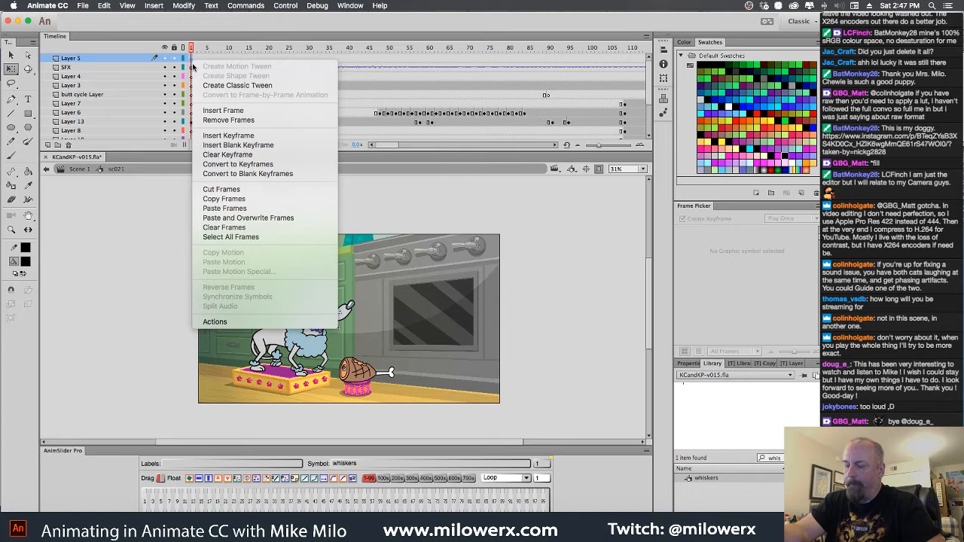
pyautogui.click(257, 209)
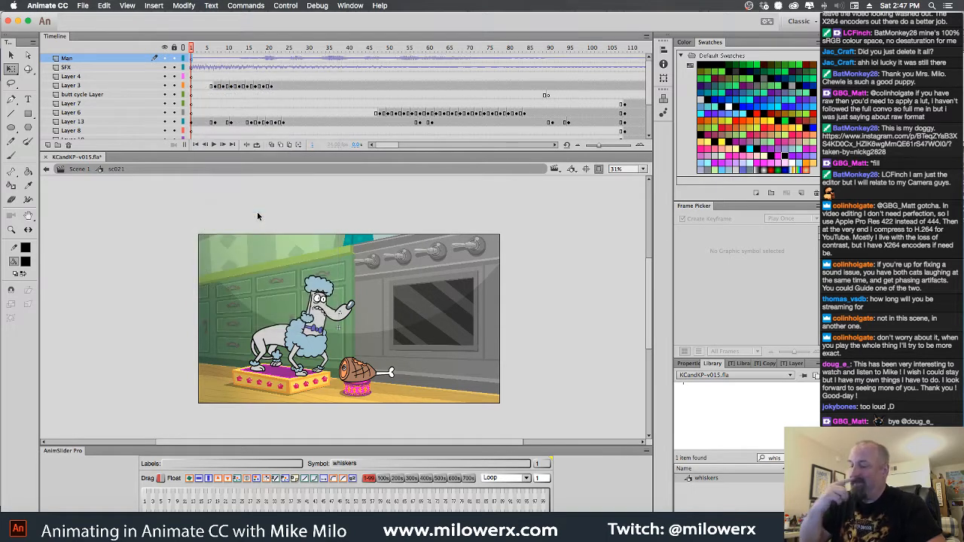
pyautogui.rightClick(193, 59)
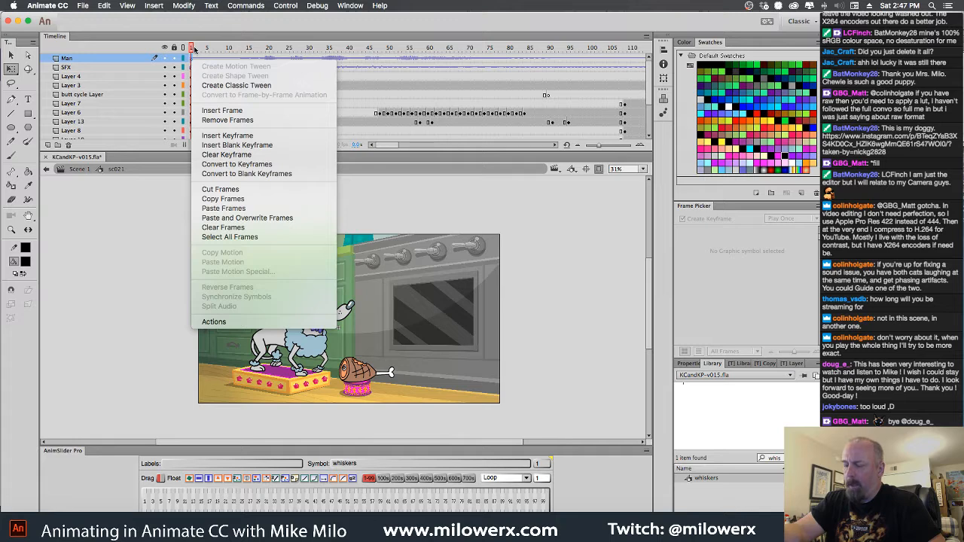
pyautogui.click(194, 50)
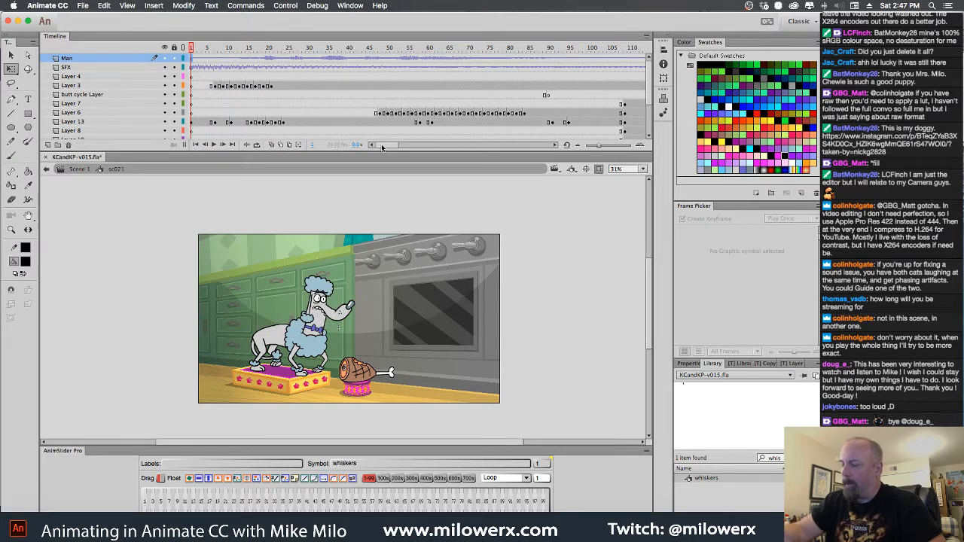
# Scrub sc021 to frame 115 and hide Layer 2 and the box layer
pyautogui.moveTo(194, 49); pyautogui.dragTo(511, 122)
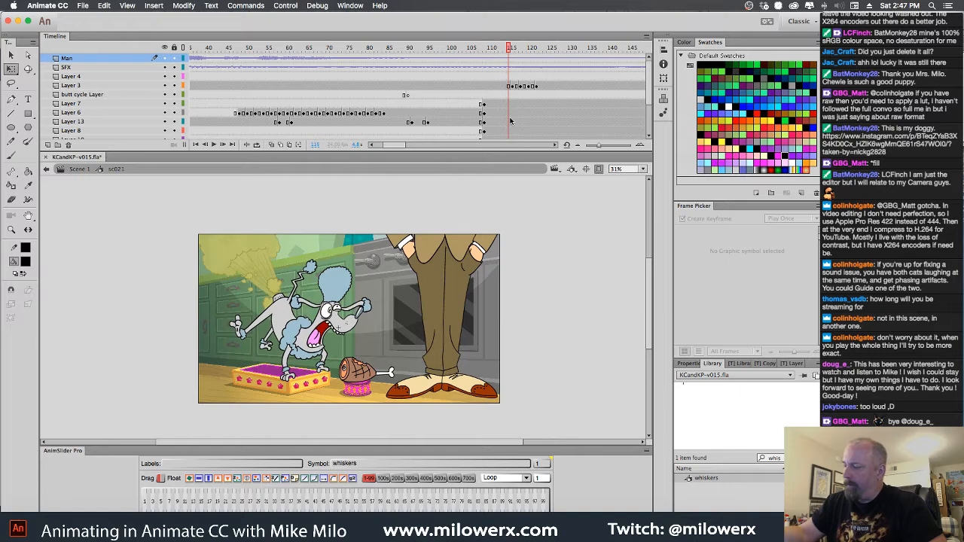
pyautogui.scroll(-3, 651, 109)
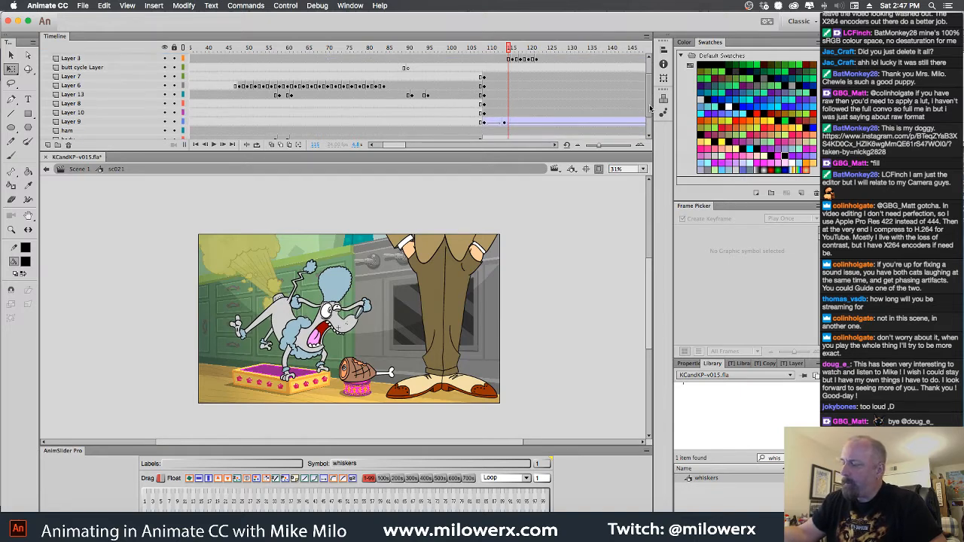
pyautogui.scroll(3, 651, 102)
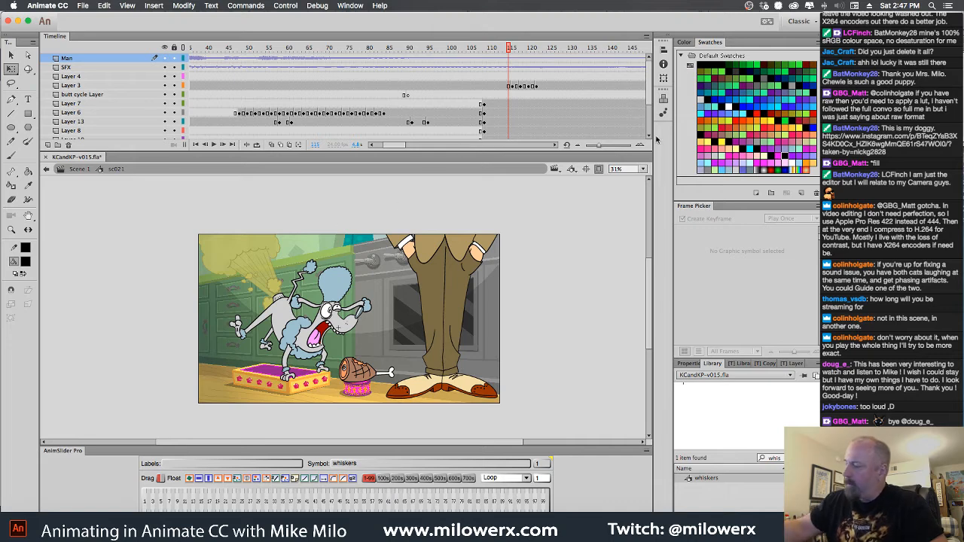
pyautogui.scroll(-6, 651, 109)
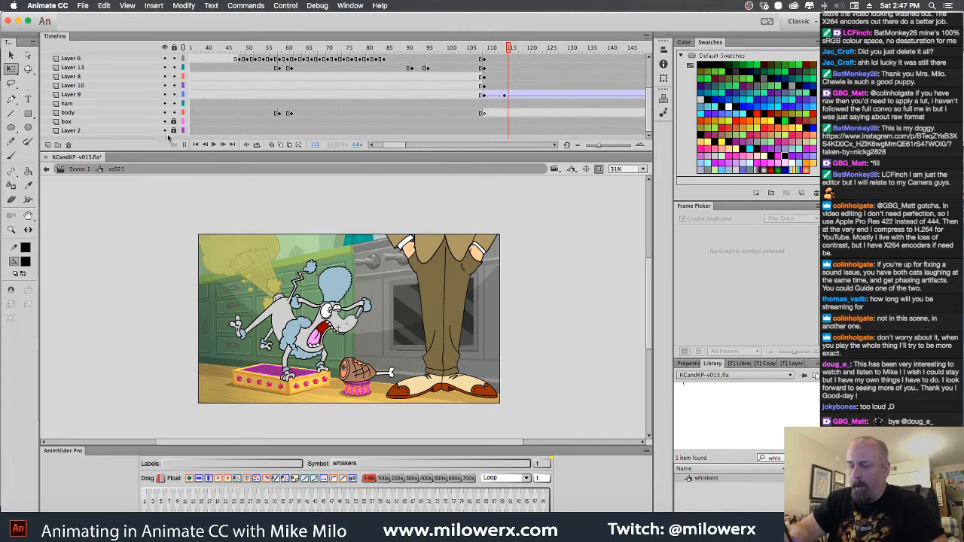
pyautogui.click(165, 130)
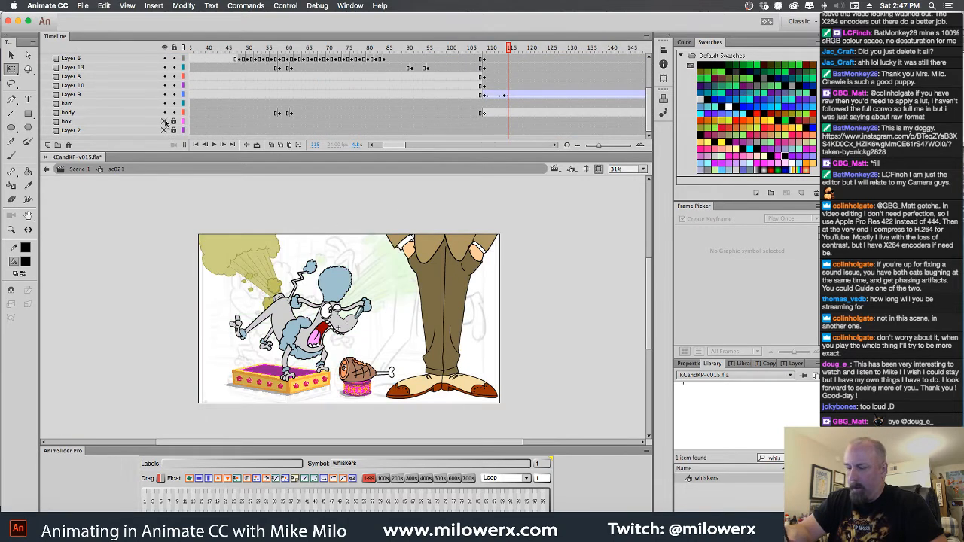
pyautogui.click(165, 122)
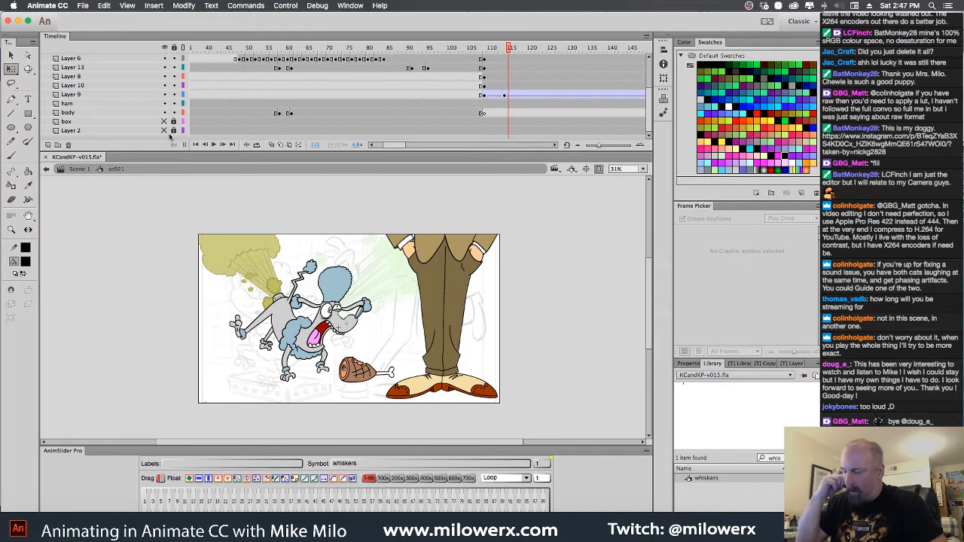
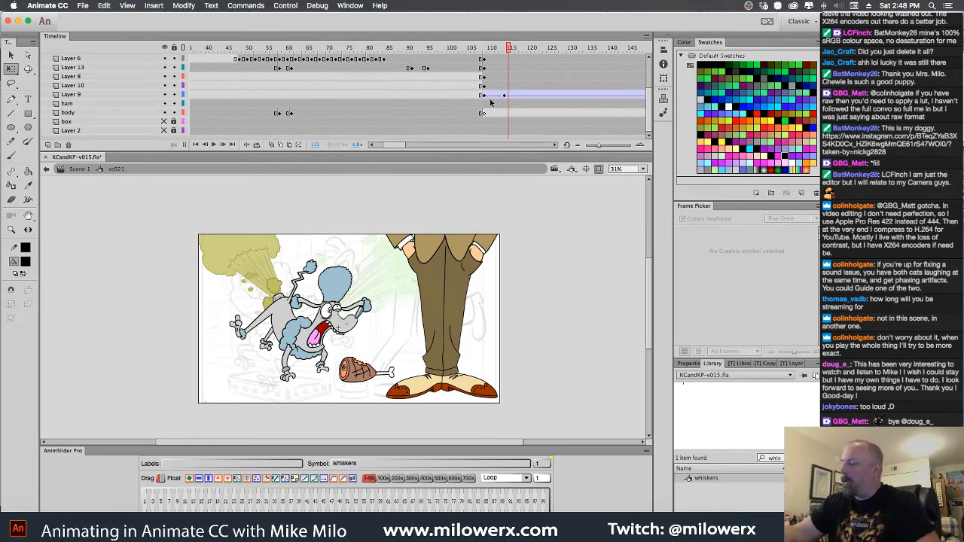
# Remove the early keyframed frames from the man's Layer 3 so his bent-knee pose holds from frame 1
pyautogui.moveTo(509, 48); pyautogui.dragTo(361, 88)
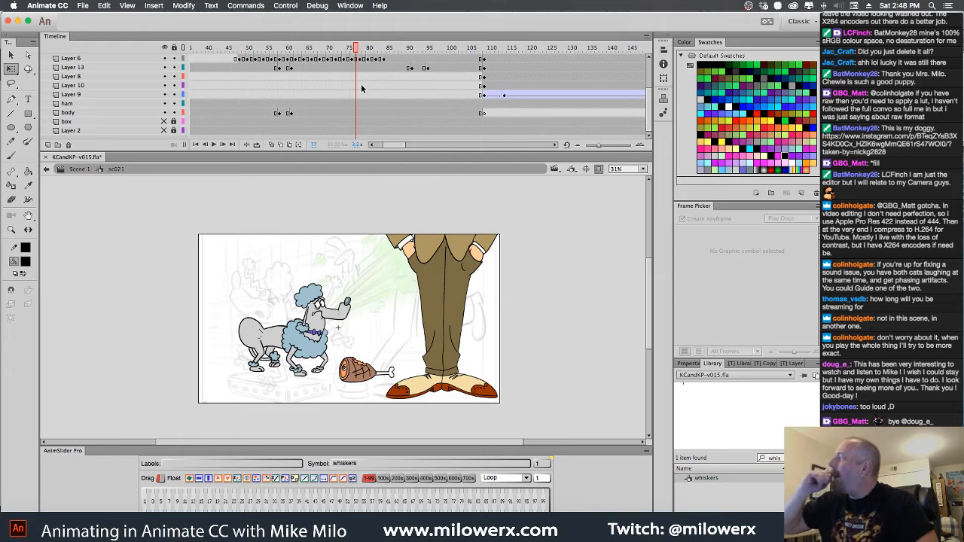
pyautogui.moveTo(361, 88); pyautogui.dragTo(180, 53)
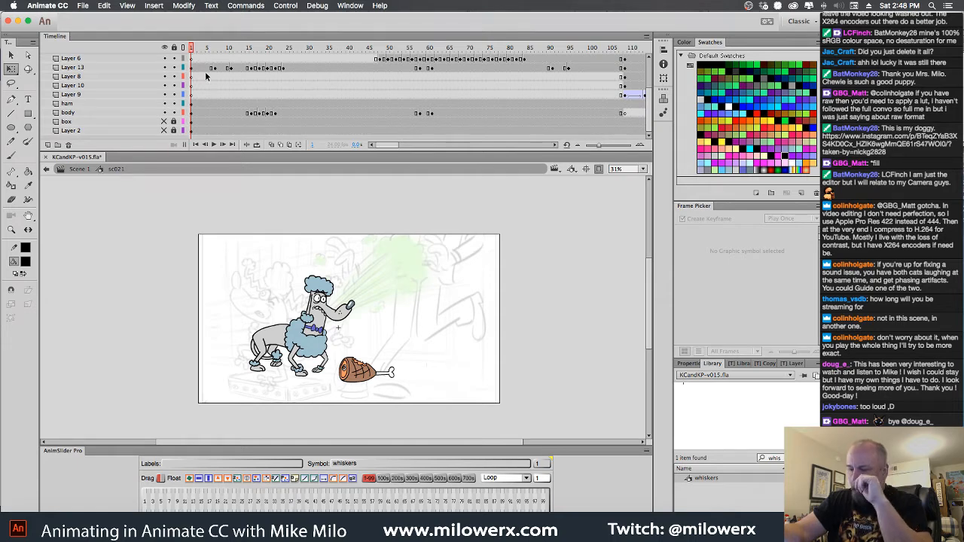
pyautogui.moveTo(191, 55); pyautogui.dragTo(145, 126)
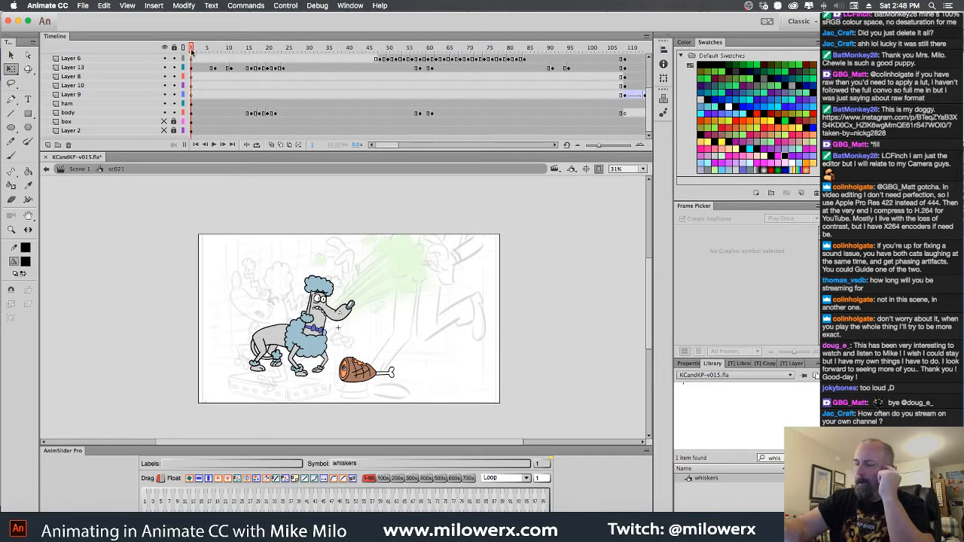
pyautogui.moveTo(191, 49); pyautogui.dragTo(279, 48)
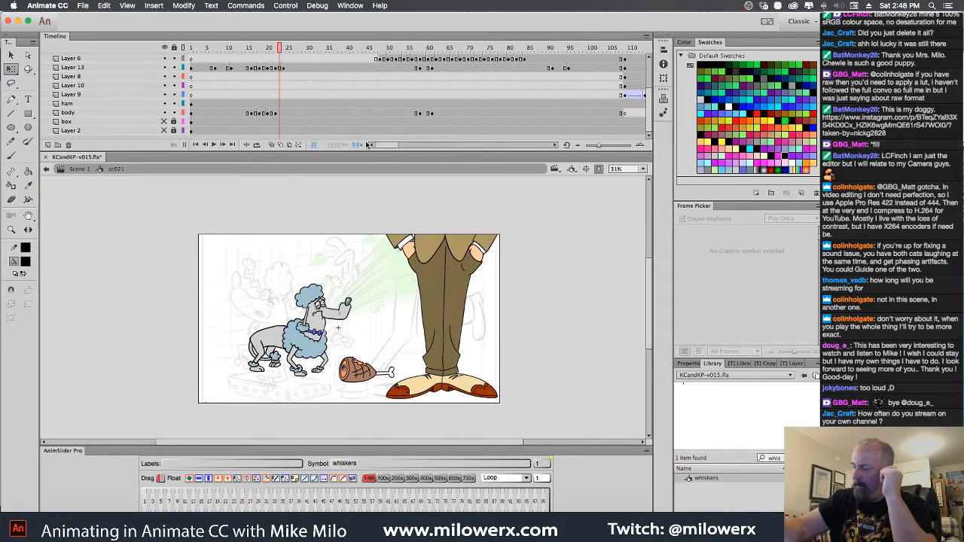
pyautogui.click(455, 291)
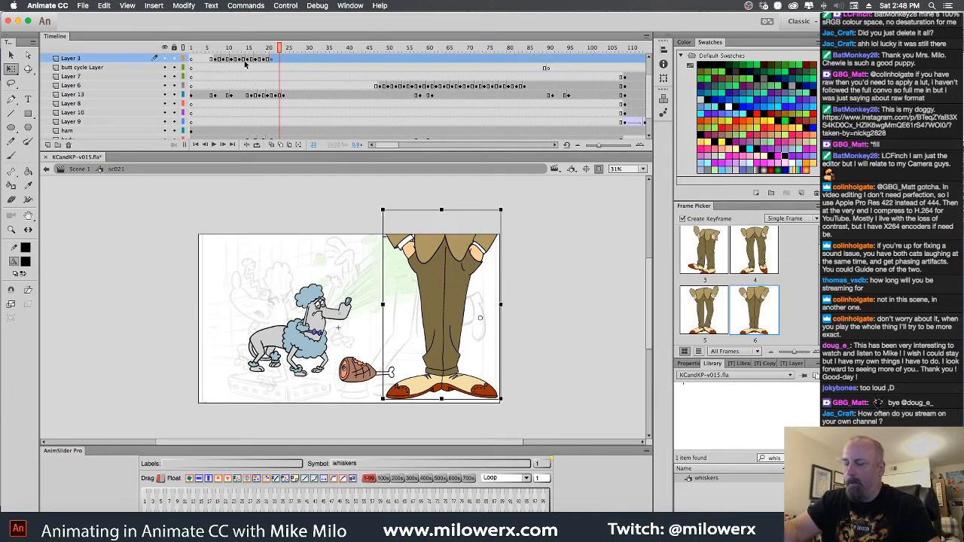
pyautogui.moveTo(283, 48); pyautogui.dragTo(183, 60)
pyautogui.click(437, 60)
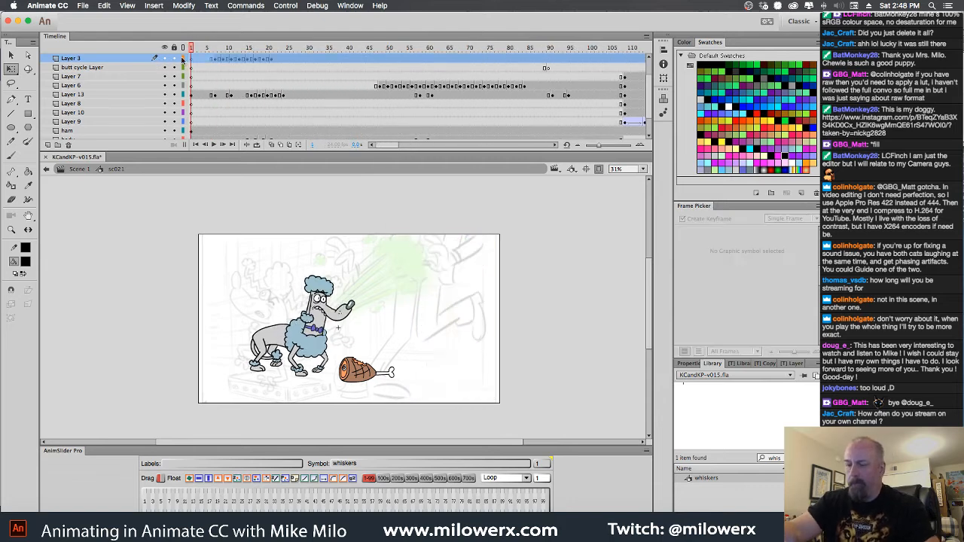
pyautogui.hotkey('shift', 'F5')
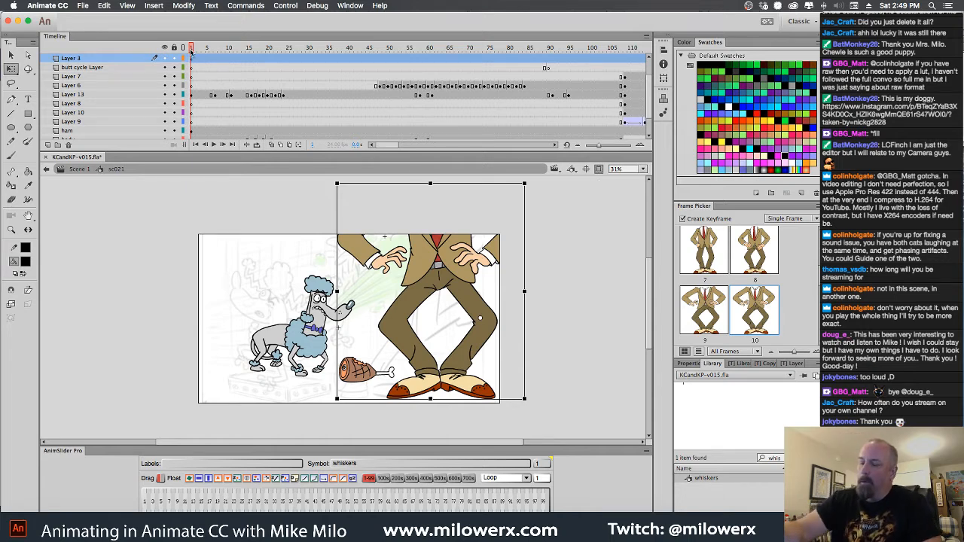
# Scrub through the shot, return to frame 1 and add a new layer directly above the poodle head's Layer 13
pyautogui.moveTo(191, 50); pyautogui.dragTo(392, 105)
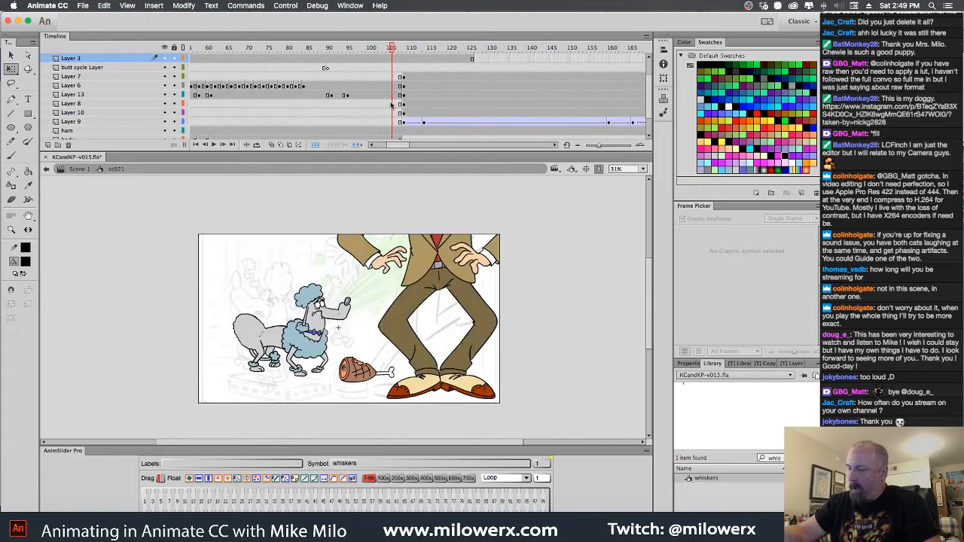
pyautogui.click(315, 307)
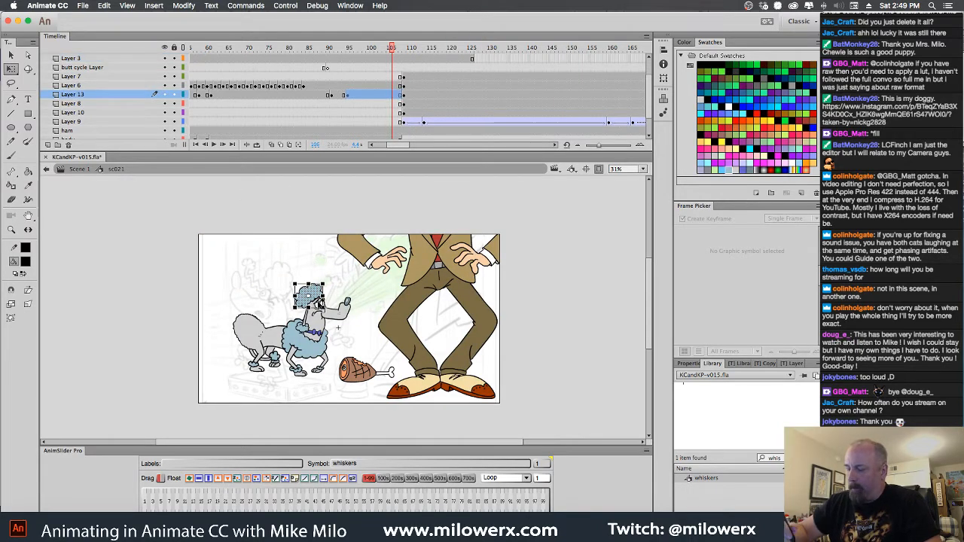
pyautogui.moveTo(391, 54); pyautogui.dragTo(144, 67)
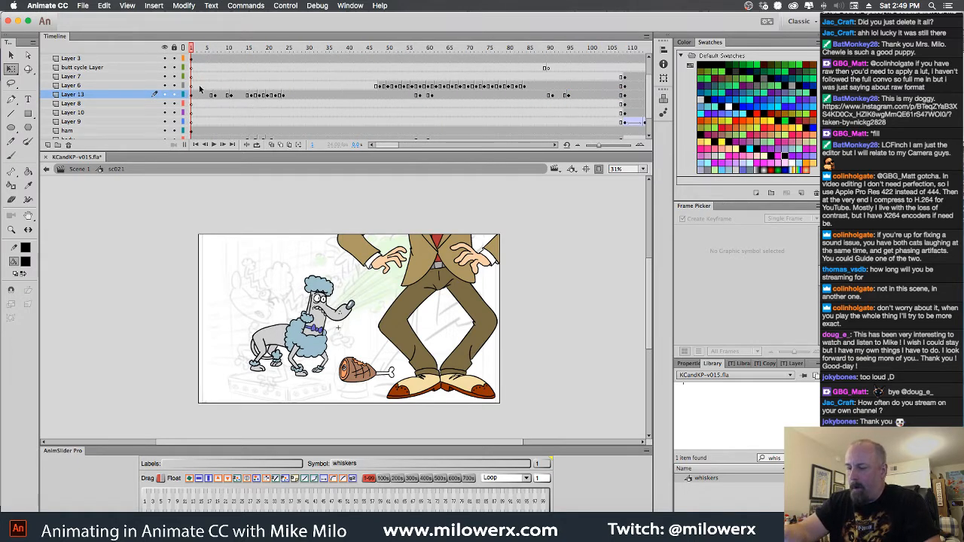
pyautogui.click(48, 145)
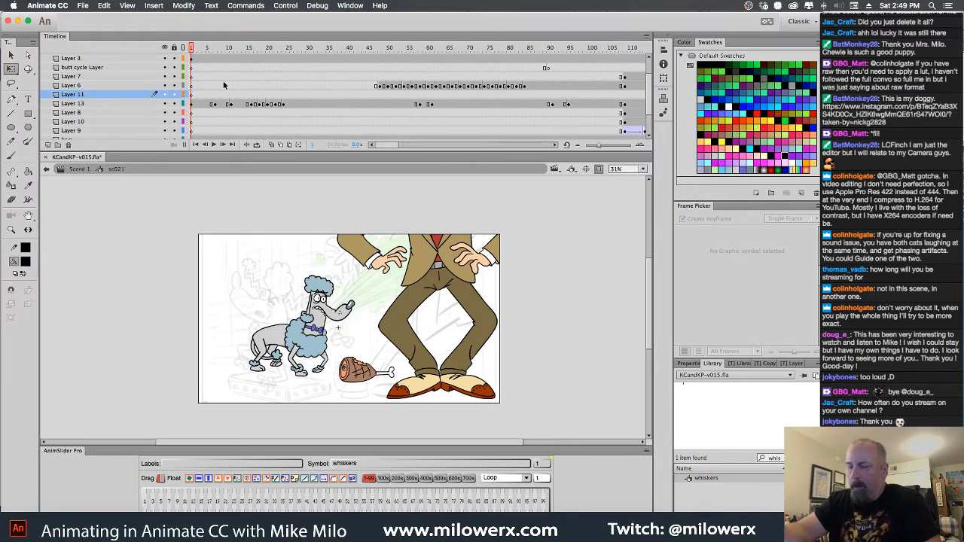
# Set Layer 13's visibility to Transparent at 37% and lock the layer
pyautogui.click(113, 105)
pyautogui.rightClick(113, 110)
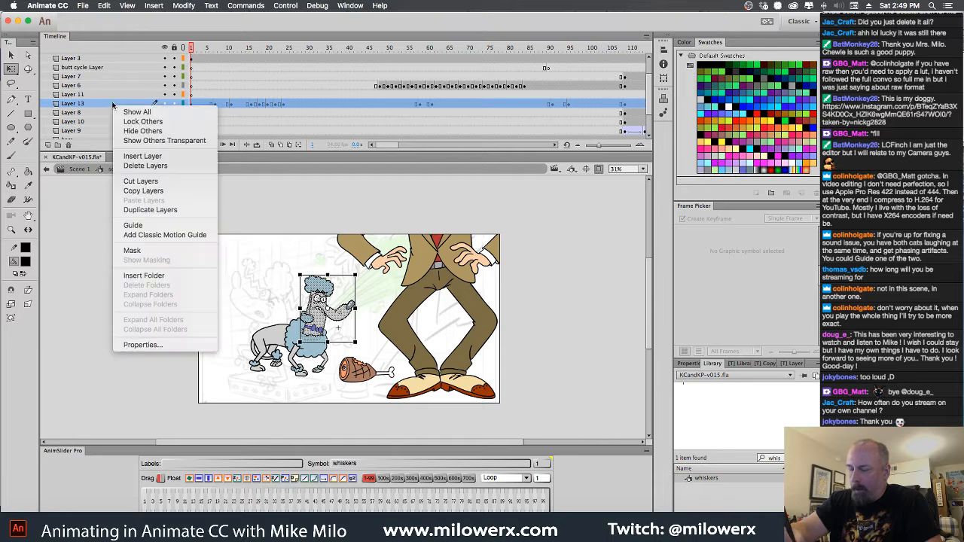
pyautogui.click(171, 346)
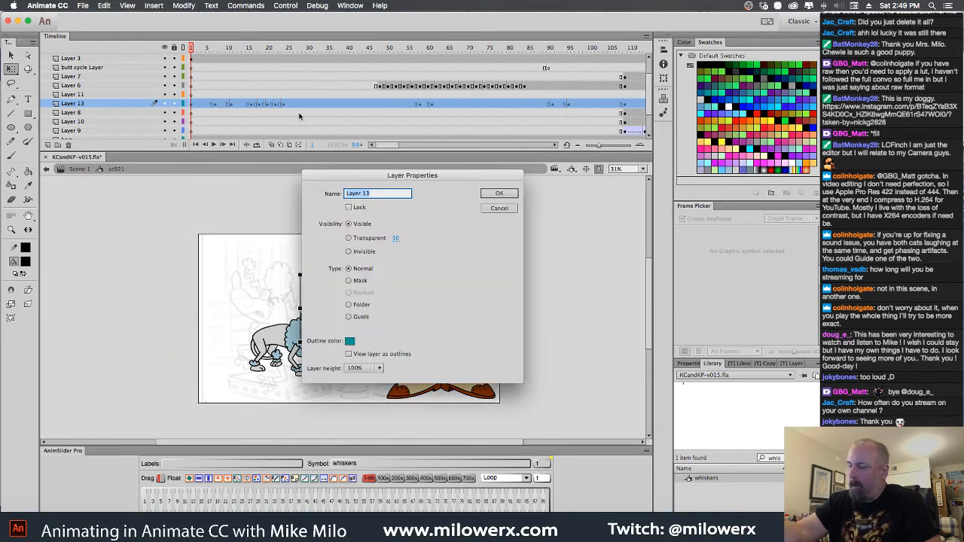
pyautogui.click(356, 240)
pyautogui.click(396, 238)
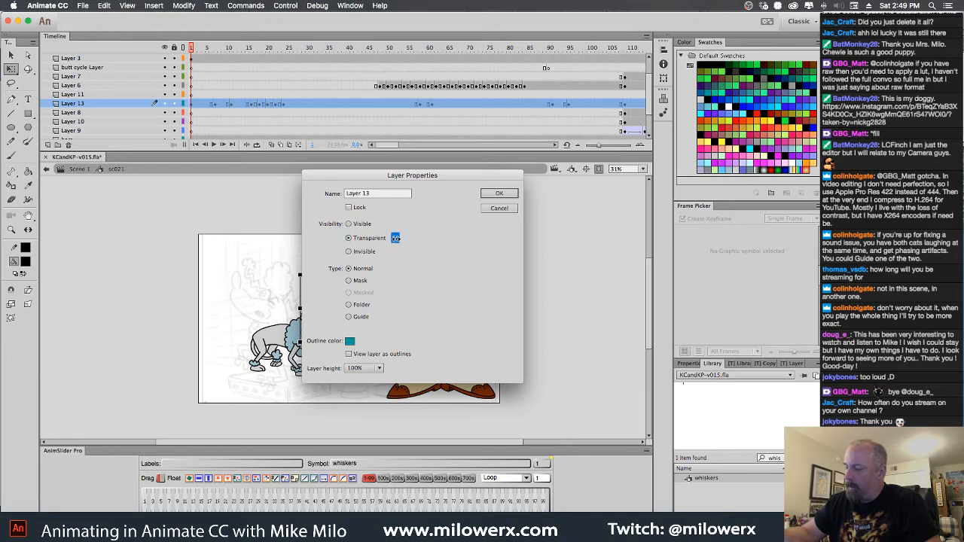
pyautogui.click(499, 193)
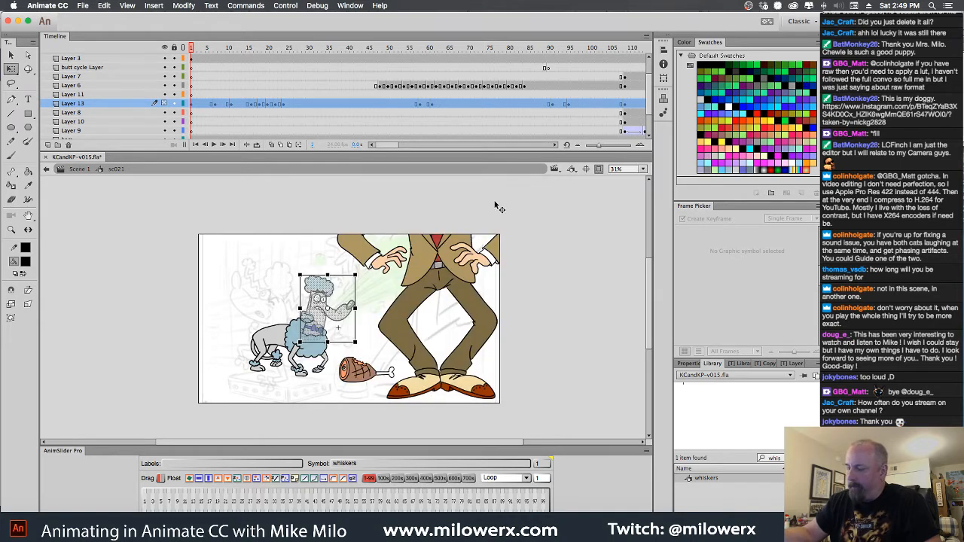
pyautogui.click(193, 105)
pyautogui.click(137, 103)
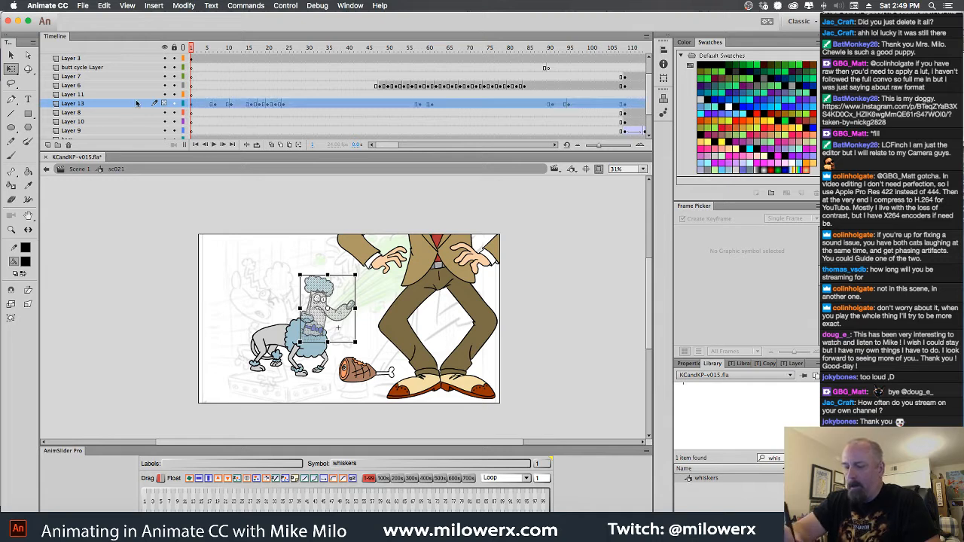
pyautogui.click(174, 104)
# Set the body layer's visibility to Transparent at 50% and lock the layer
pyautogui.click(294, 348)
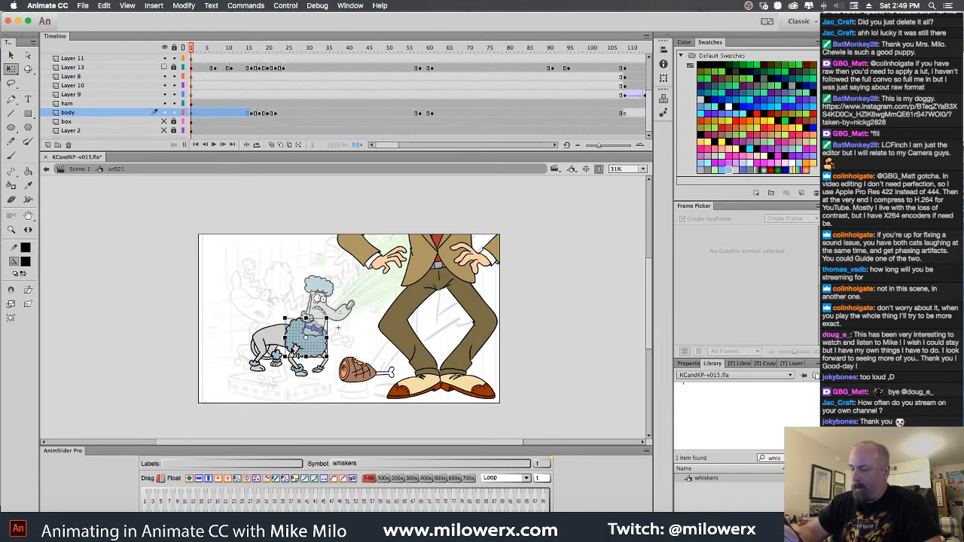
pyautogui.rightClick(116, 117)
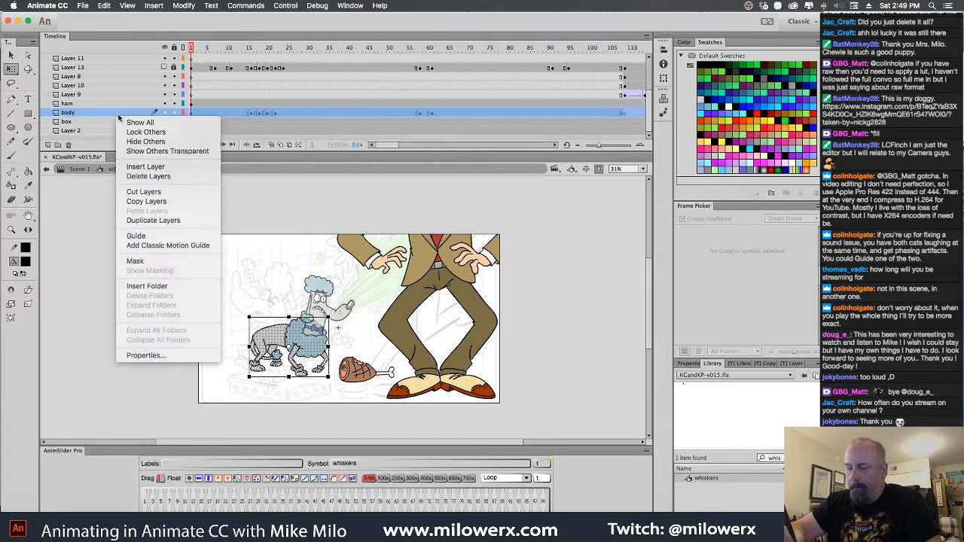
pyautogui.click(184, 355)
pyautogui.click(350, 238)
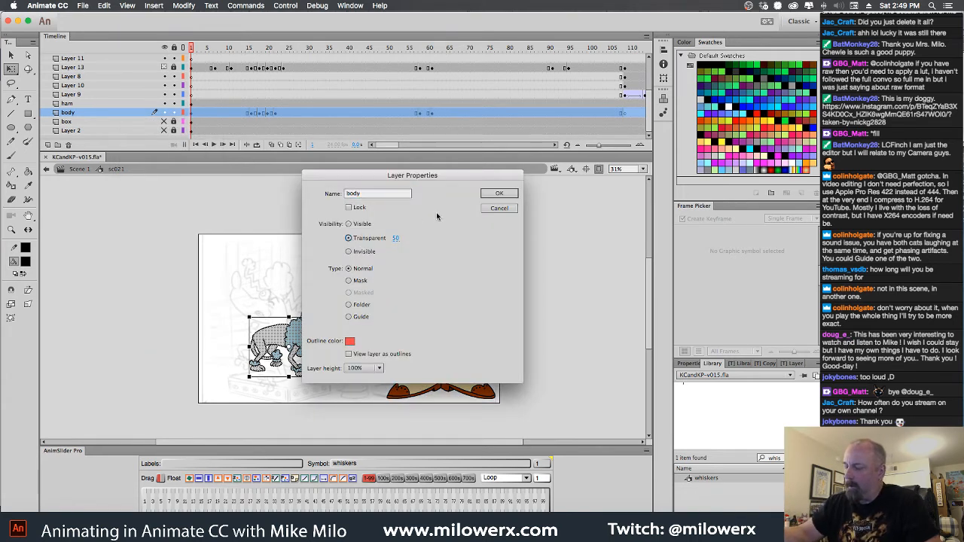
pyautogui.click(497, 193)
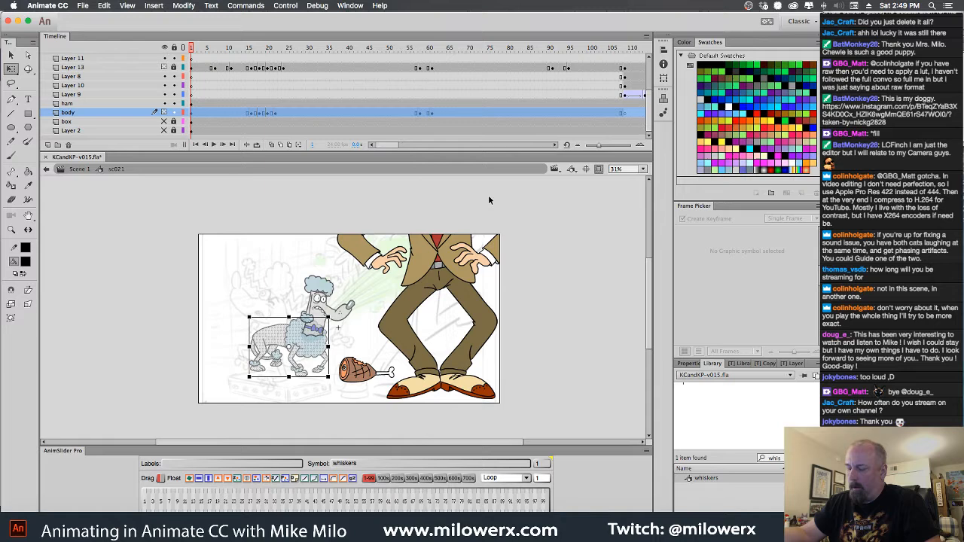
pyautogui.click(174, 113)
# Make frame 1 of Layer 11 active for the Brush tool, then hide Layer 13 and the body layer
pyautogui.click(193, 95)
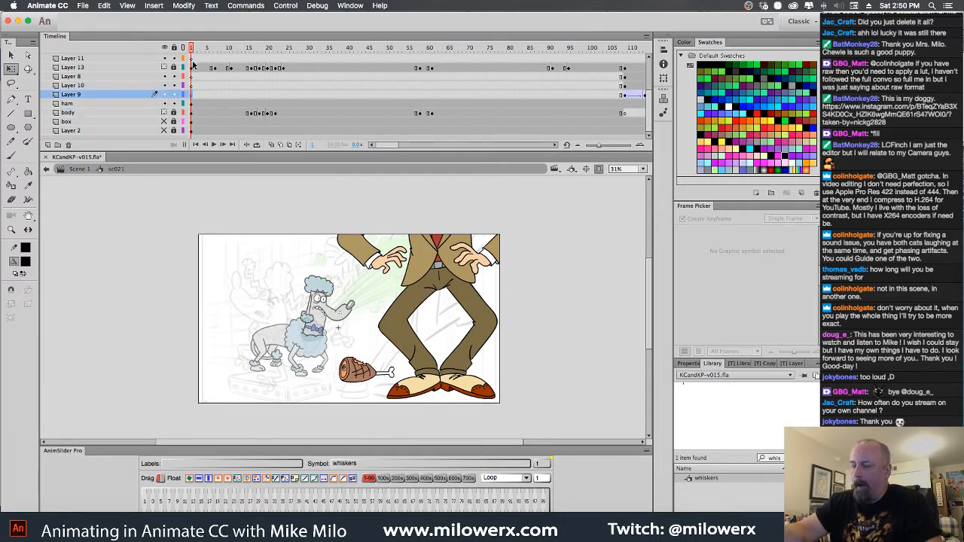
pyautogui.click(195, 60)
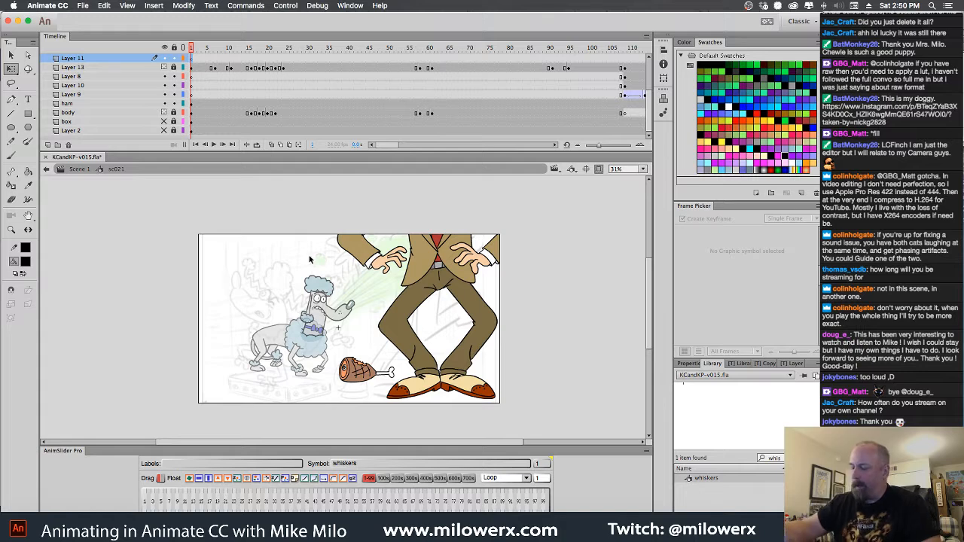
pyautogui.press('b')
pyautogui.keyDown('super'); pyautogui.click(329, 314); pyautogui.keyUp('super')
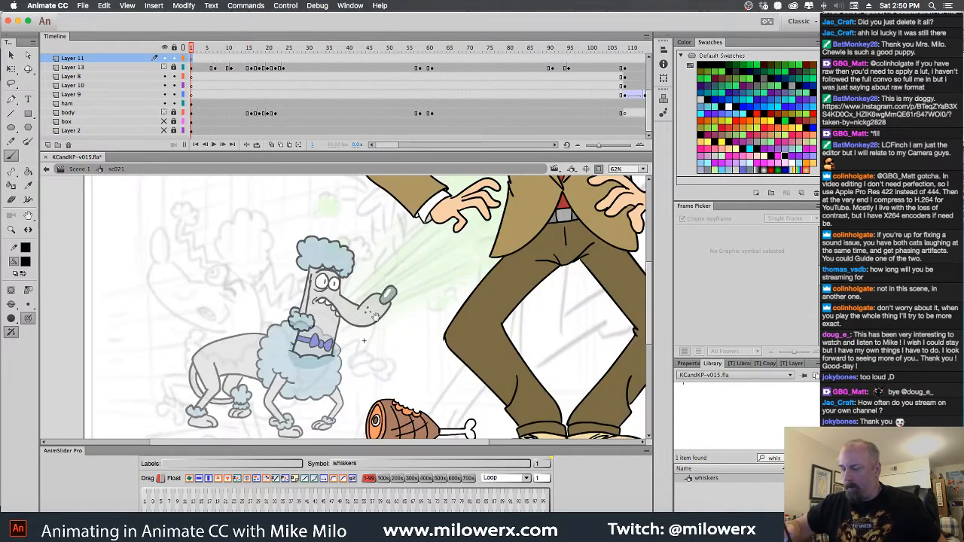
pyautogui.moveTo(376, 317); pyautogui.dragTo(412, 287)
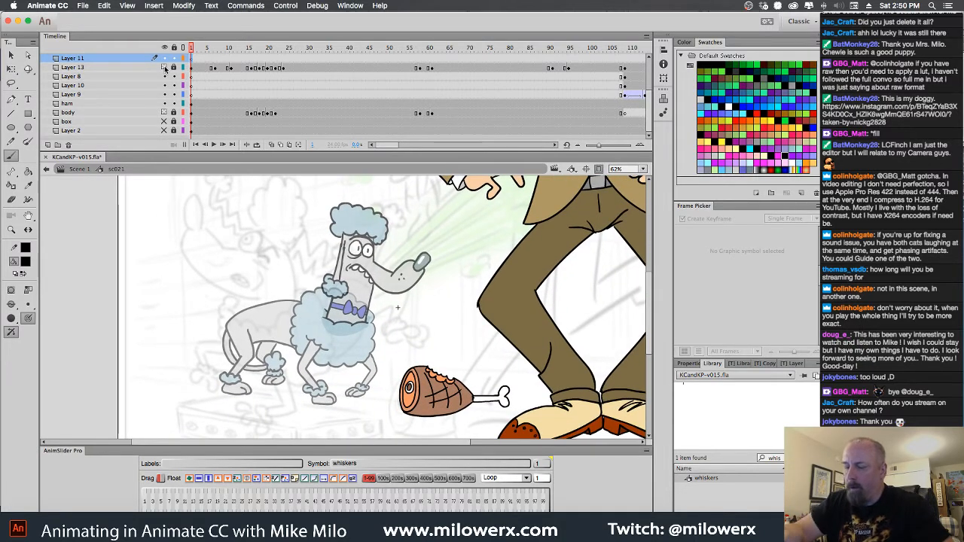
pyautogui.click(164, 67)
pyautogui.click(165, 113)
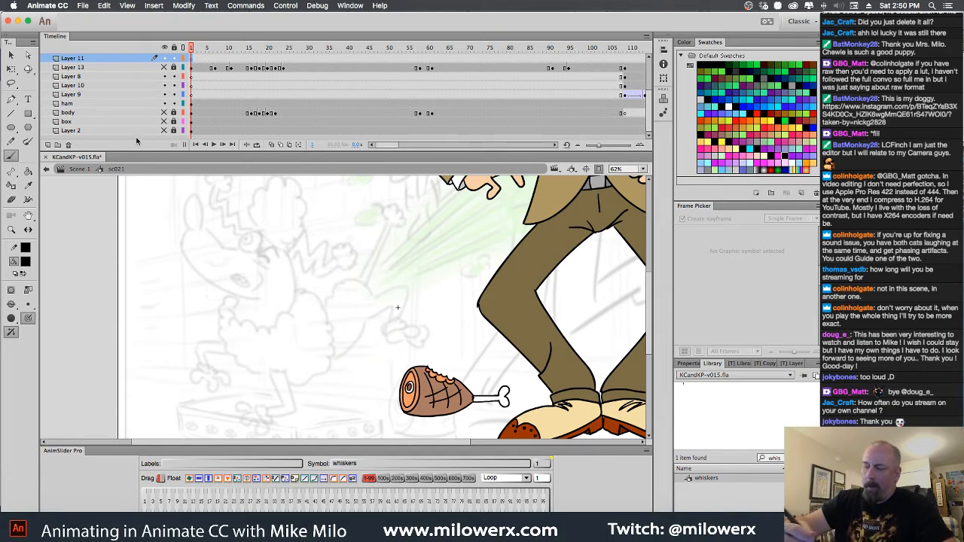
# Set the brush's fill color to red
pyautogui.click(25, 262)
pyautogui.click(31, 261)
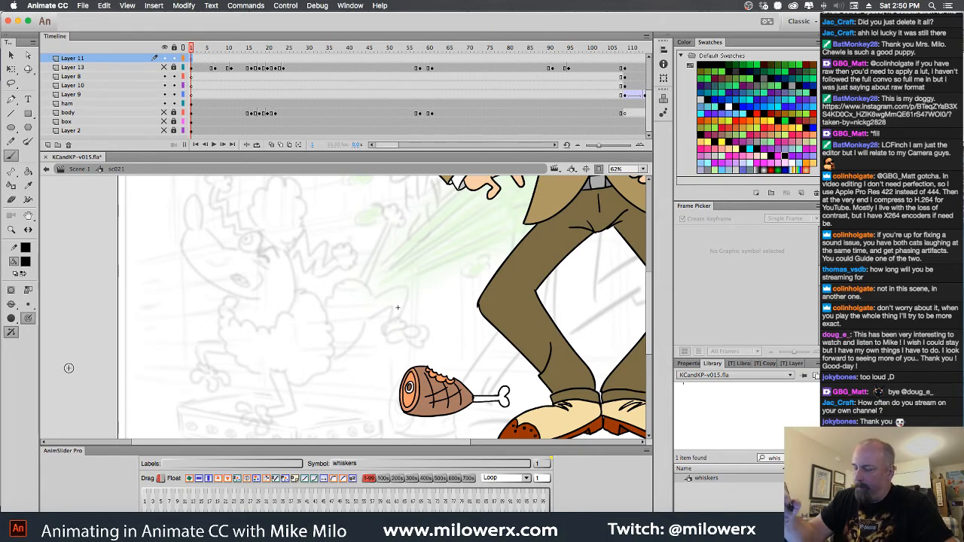
pyautogui.click(29, 261)
pyautogui.click(75, 336)
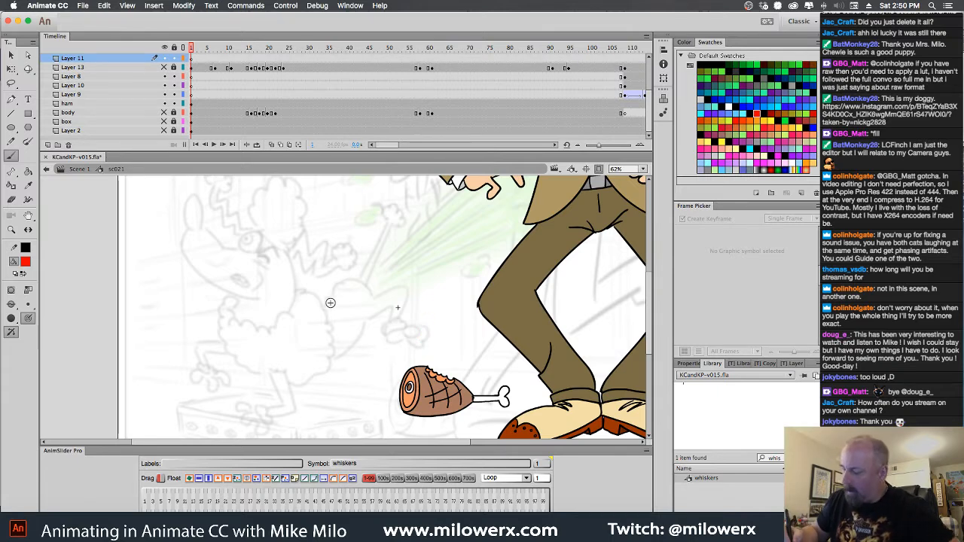
pyautogui.moveTo(324, 303); pyautogui.dragTo(342, 315)
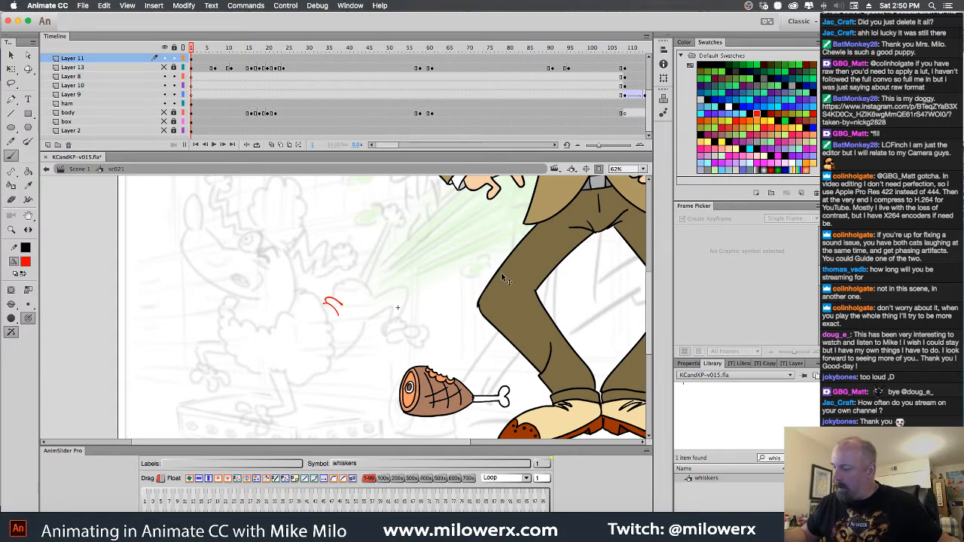
pyautogui.press('super+z')
pyautogui.moveTo(482, 278); pyautogui.dragTo(524, 235)
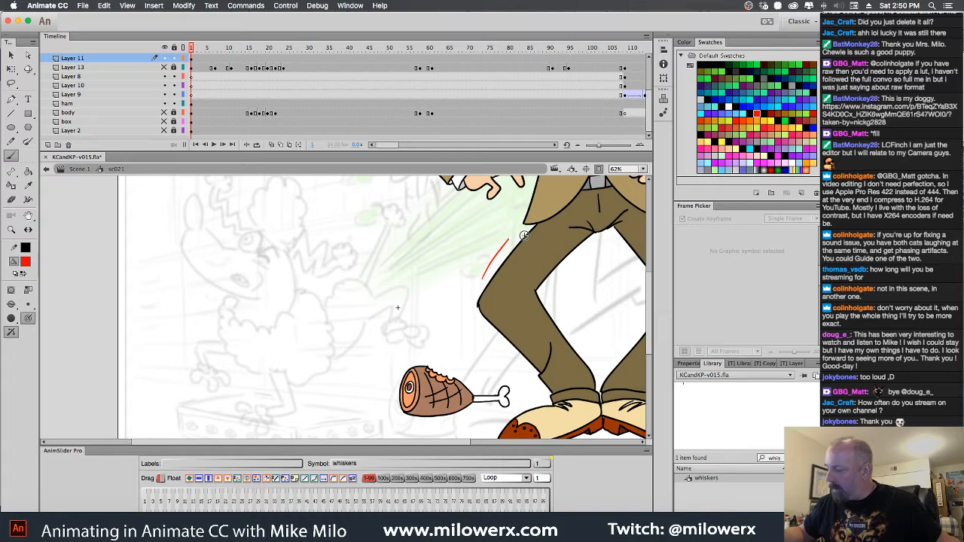
pyautogui.press('super+z')
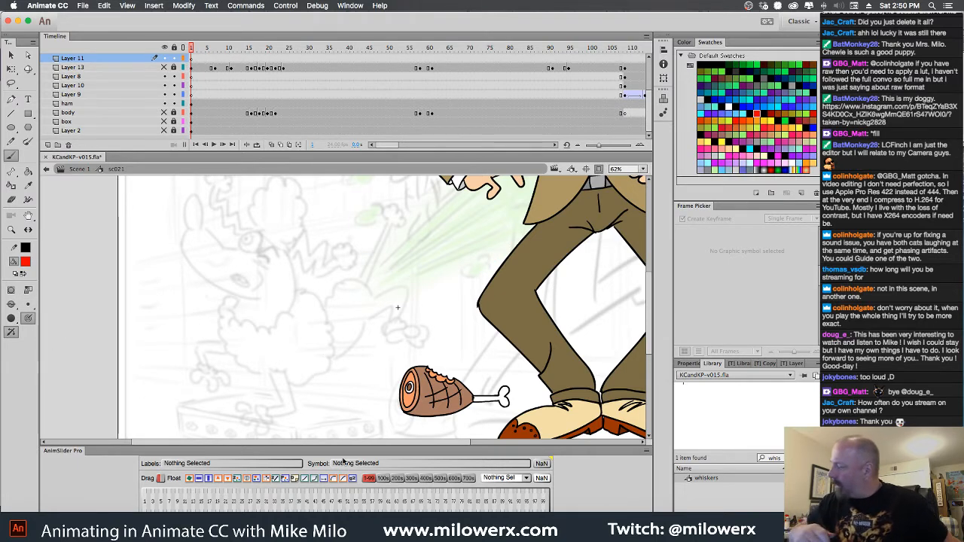
# Show the Brush tool's Brush Shape settings, try a red stroke beside the man's knee and undo it
pyautogui.click(691, 364)
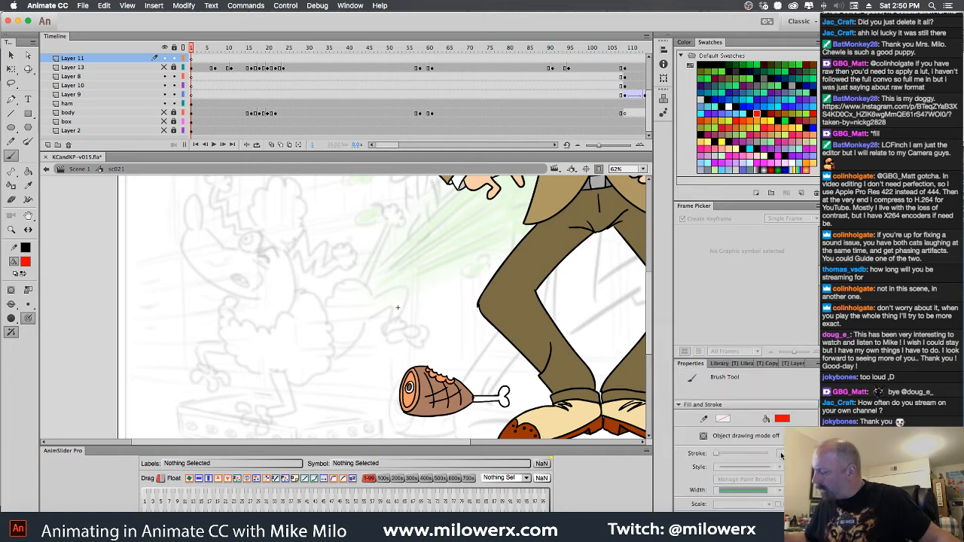
pyautogui.scroll(-5, 742, 454)
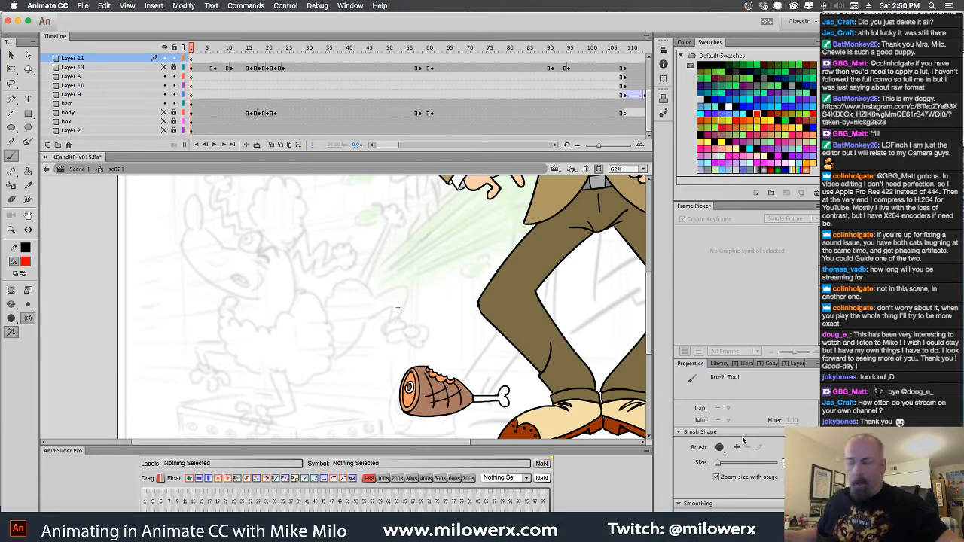
pyautogui.moveTo(458, 303); pyautogui.dragTo(506, 241)
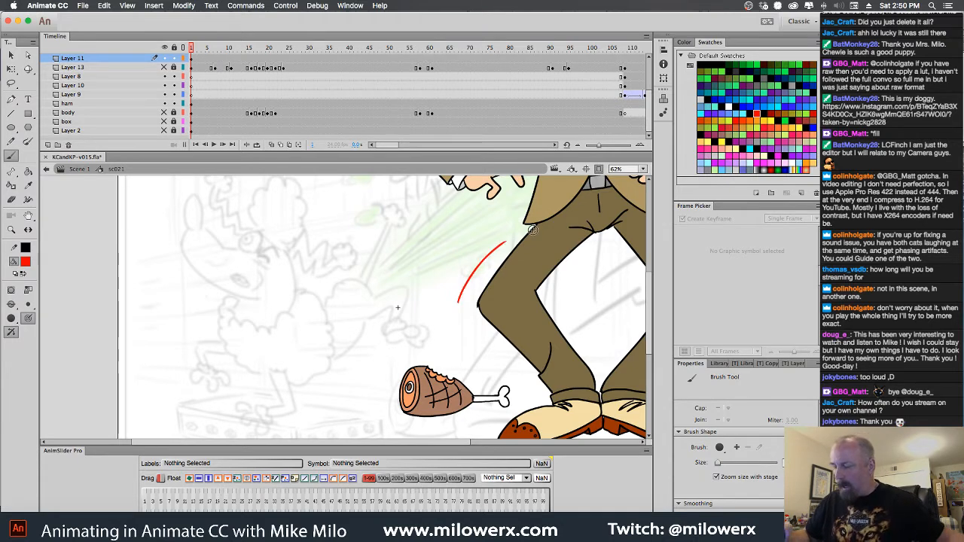
pyautogui.press('super+z')
pyautogui.moveTo(329, 299)
pyautogui.mouseDown()
pyautogui.moveTo(325, 306)
pyautogui.moveTo(347, 306)
pyautogui.moveTo(351, 278)
pyautogui.mouseUp()
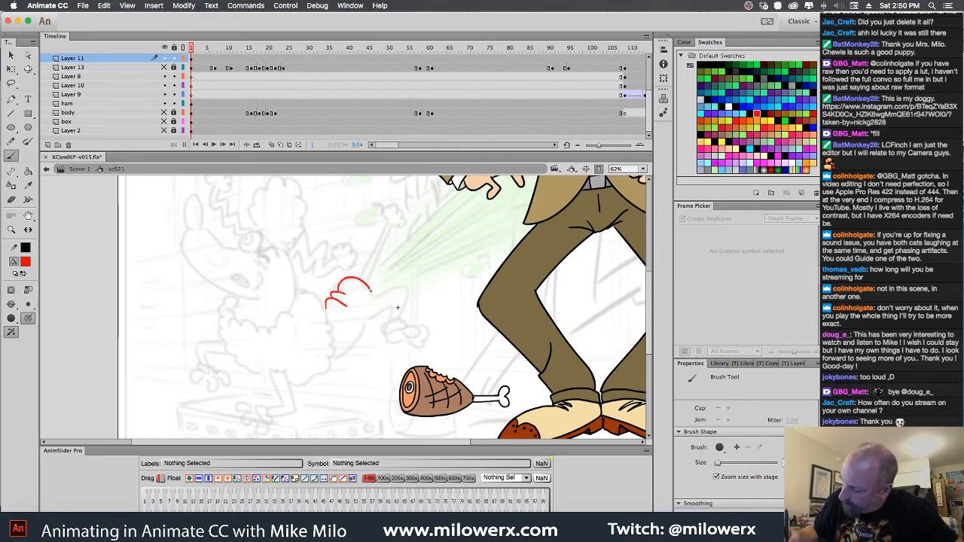
pyautogui.moveTo(408, 284)
pyautogui.mouseDown()
pyautogui.moveTo(405, 317)
pyautogui.moveTo(390, 318)
pyautogui.mouseUp()
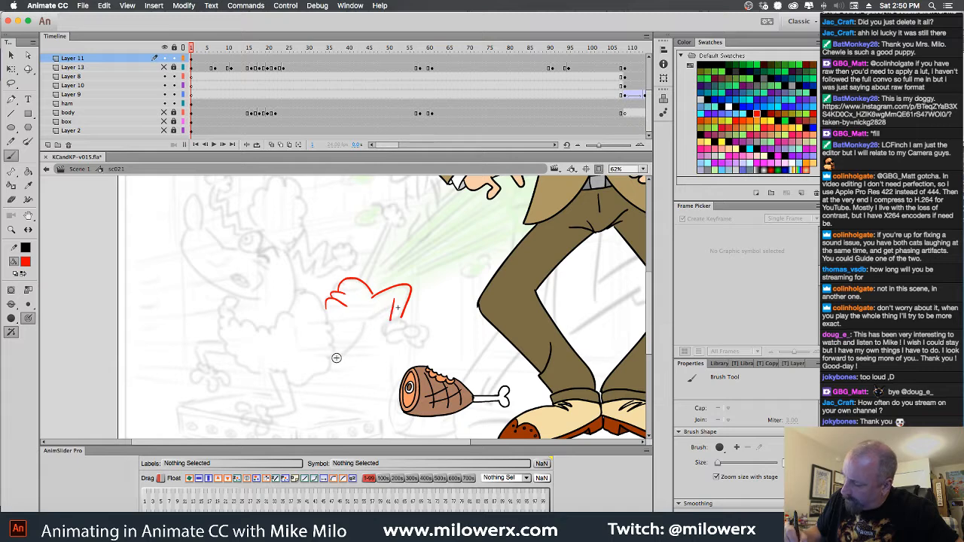
pyautogui.moveTo(332, 360); pyautogui.dragTo(343, 354)
pyautogui.moveTo(367, 321); pyautogui.dragTo(370, 316)
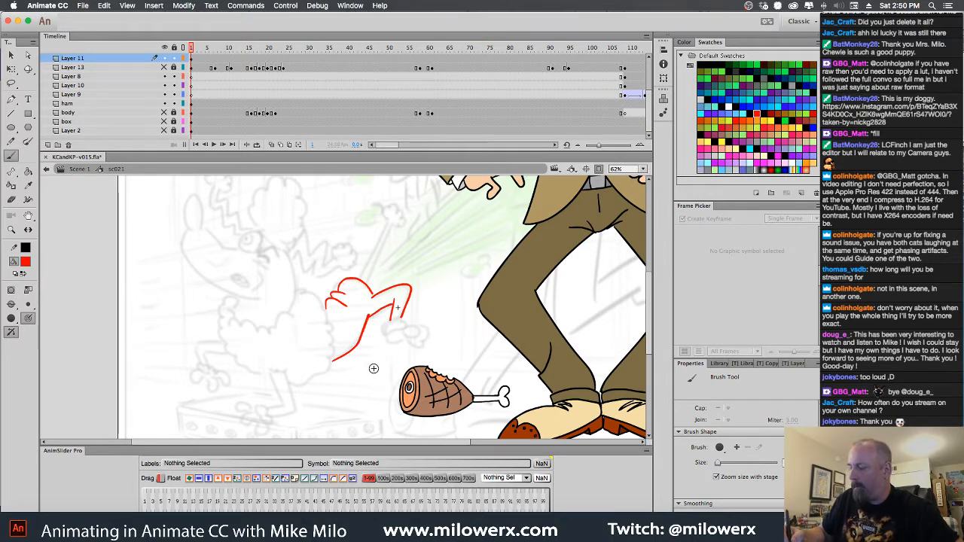
pyautogui.press('super+z')
pyautogui.press('super+z')
pyautogui.press('super+z')
pyautogui.press('super+z')
pyautogui.press('super+z')
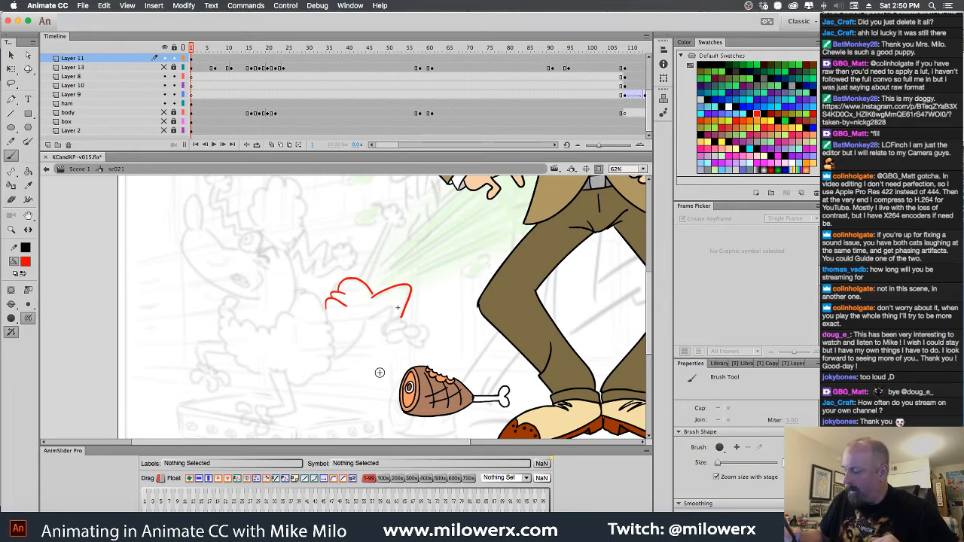
pyautogui.press('super+z')
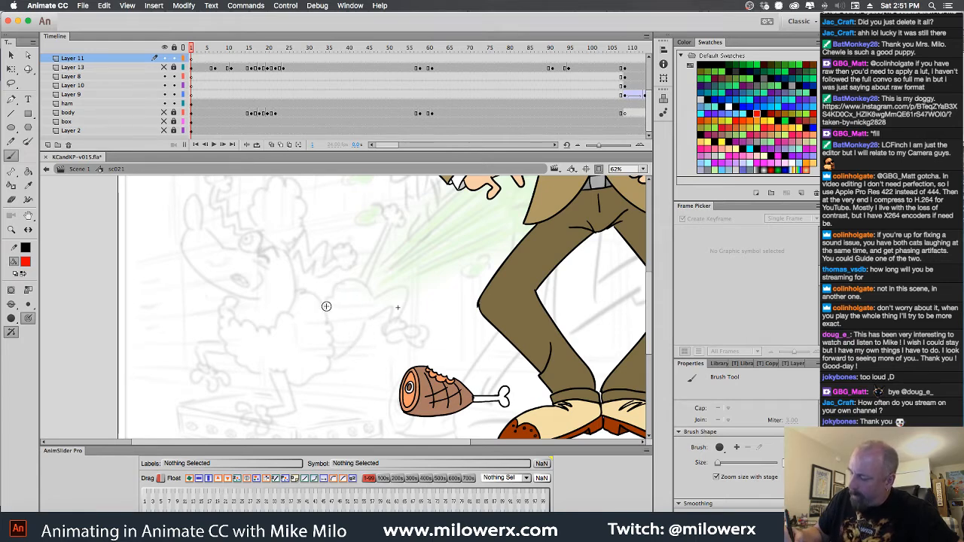
pyautogui.moveTo(330, 307); pyautogui.dragTo(337, 312)
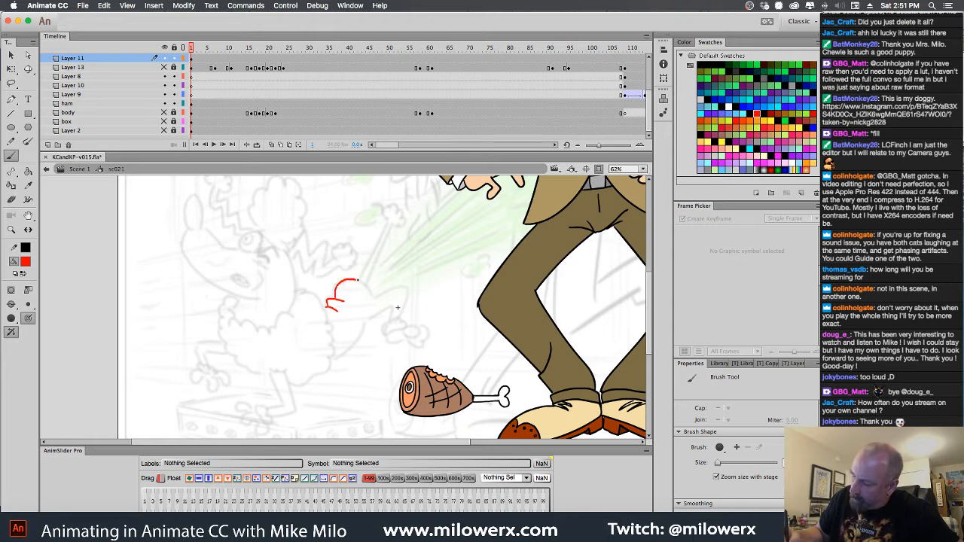
pyautogui.moveTo(372, 292)
pyautogui.mouseDown()
pyautogui.moveTo(408, 290)
pyautogui.moveTo(401, 312)
pyautogui.moveTo(355, 349)
pyautogui.mouseUp()
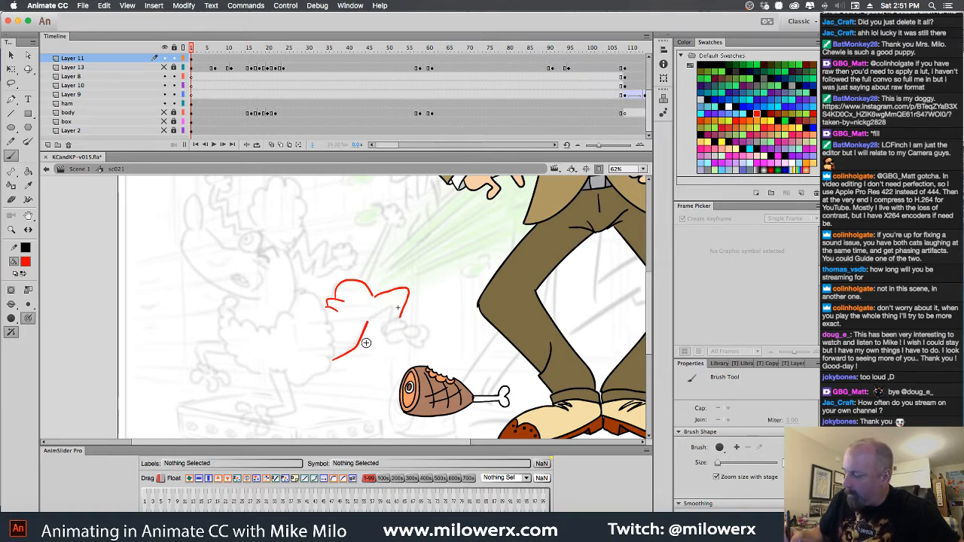
pyautogui.press('super+z')
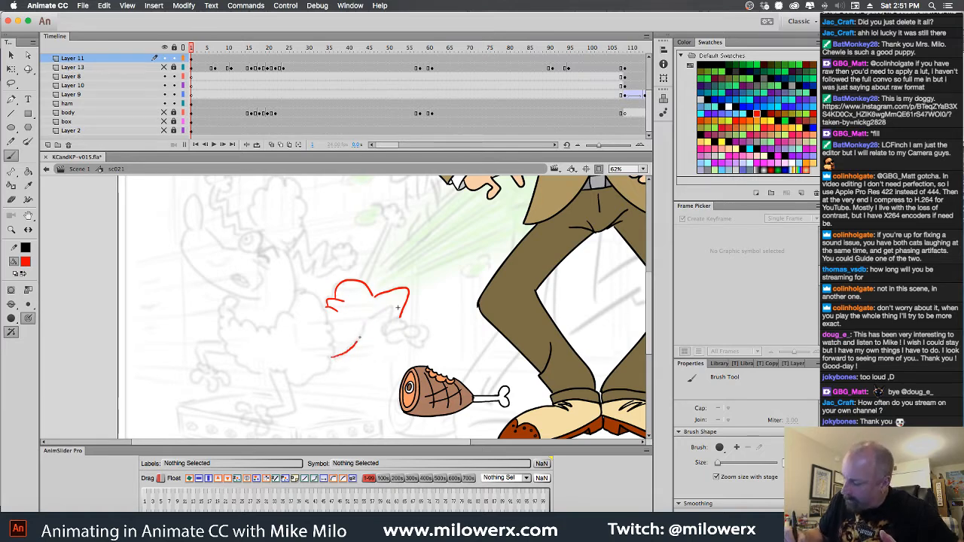
pyautogui.moveTo(360, 339); pyautogui.dragTo(368, 322)
pyautogui.press('super+z')
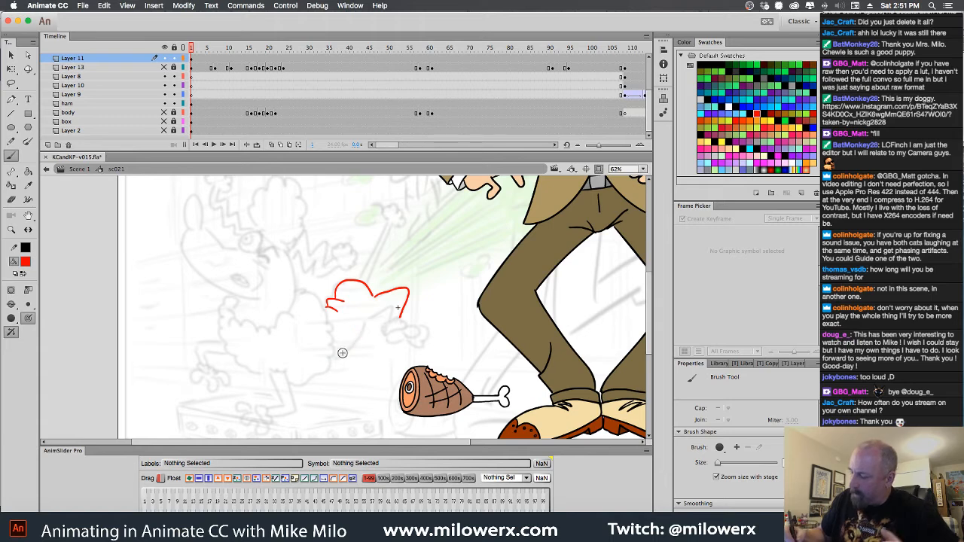
pyautogui.moveTo(333, 359)
pyautogui.mouseDown()
pyautogui.moveTo(368, 317)
pyautogui.moveTo(397, 304)
pyautogui.moveTo(393, 313)
pyautogui.mouseUp()
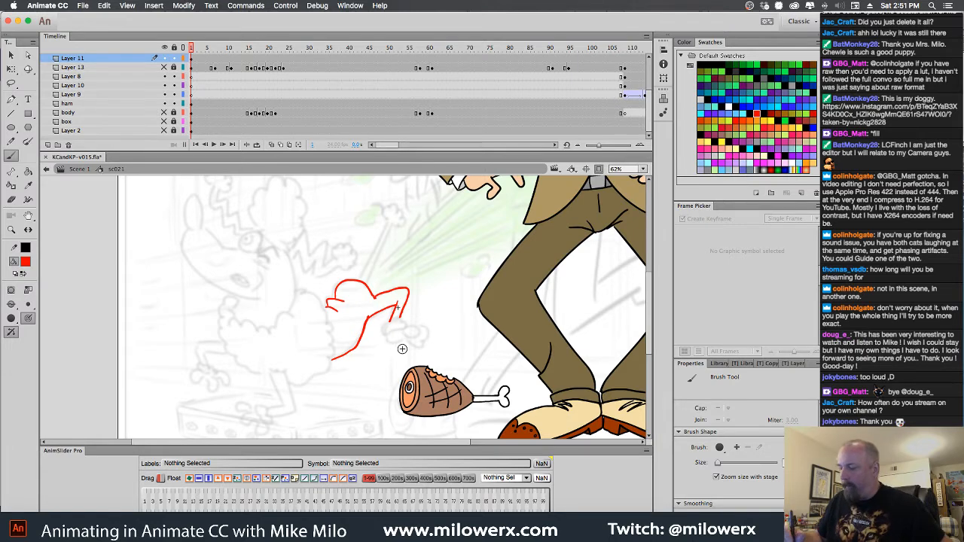
pyautogui.click(411, 315)
pyautogui.press('super+z')
pyautogui.press('super+z')
pyautogui.press('super+z')
pyautogui.press('super+z')
pyautogui.press('super+z')
pyautogui.press('super+z')
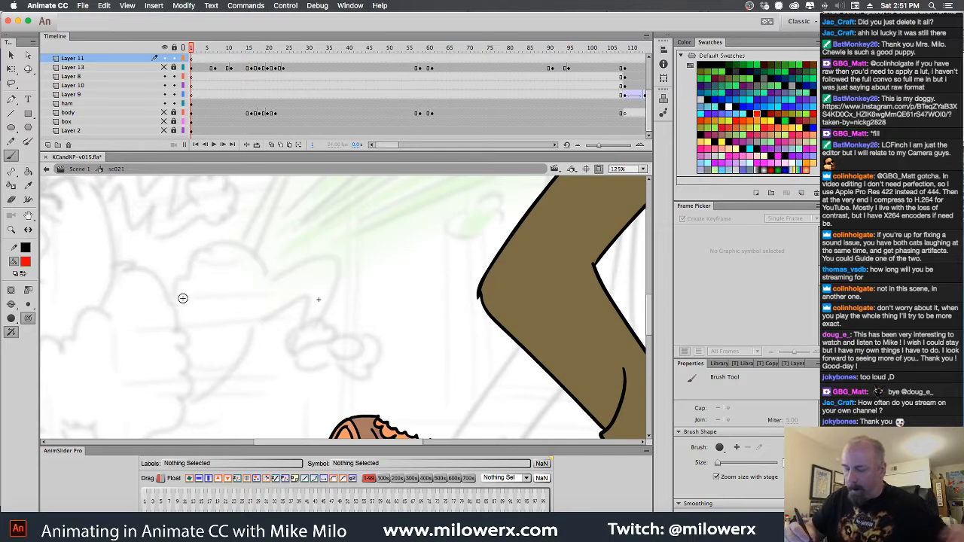
# Draw the poodle's rump and raised bent hind leg, with its fluffy cuff and paw, in red over the storyboard sketch
pyautogui.moveTo(172, 300)
pyautogui.mouseDown()
pyautogui.moveTo(199, 306)
pyautogui.moveTo(207, 287)
pyautogui.mouseUp()
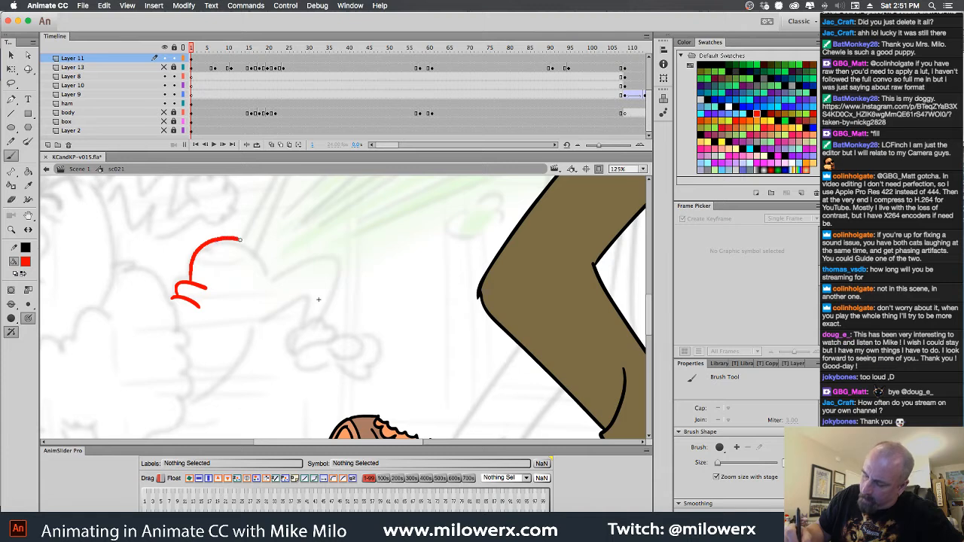
pyautogui.moveTo(240, 240)
pyautogui.mouseDown()
pyautogui.moveTo(269, 273)
pyautogui.moveTo(336, 259)
pyautogui.moveTo(321, 323)
pyautogui.mouseUp()
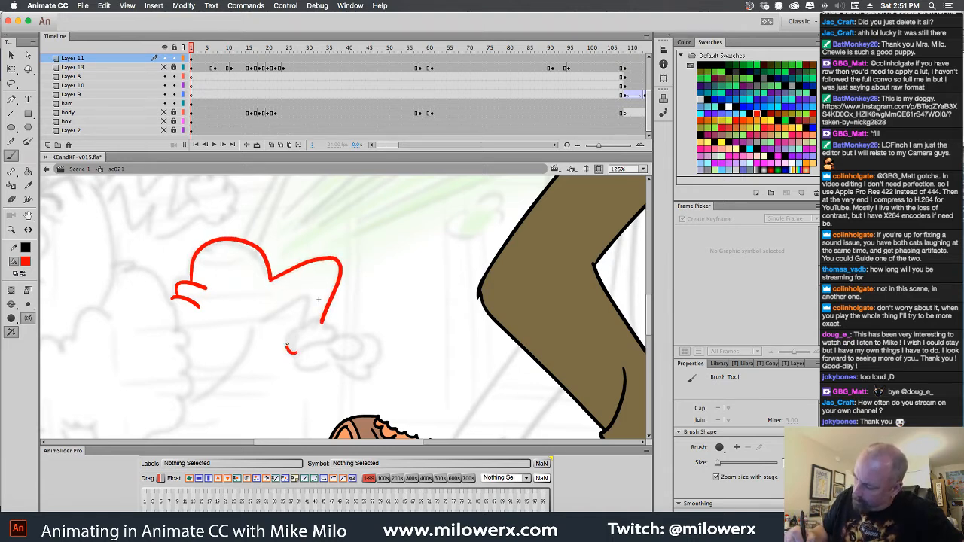
pyautogui.moveTo(336, 328)
pyautogui.mouseDown()
pyautogui.moveTo(299, 352)
pyautogui.moveTo(327, 339)
pyautogui.moveTo(307, 287)
pyautogui.moveTo(289, 294)
pyautogui.moveTo(297, 304)
pyautogui.moveTo(255, 327)
pyautogui.moveTo(240, 368)
pyautogui.moveTo(184, 411)
pyautogui.moveTo(240, 369)
pyautogui.moveTo(259, 324)
pyautogui.mouseUp()
pyautogui.hotkey('ctrl', 'z')
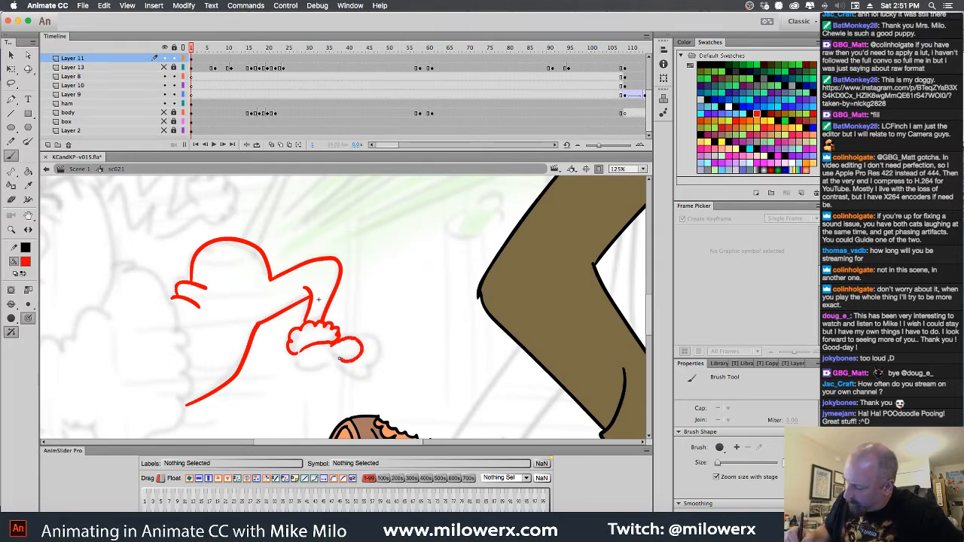
pyautogui.moveTo(340, 358)
pyautogui.mouseDown()
pyautogui.moveTo(367, 353)
pyautogui.moveTo(352, 374)
pyautogui.moveTo(364, 345)
pyautogui.moveTo(378, 346)
pyautogui.moveTo(379, 358)
pyautogui.moveTo(299, 368)
pyautogui.mouseUp()
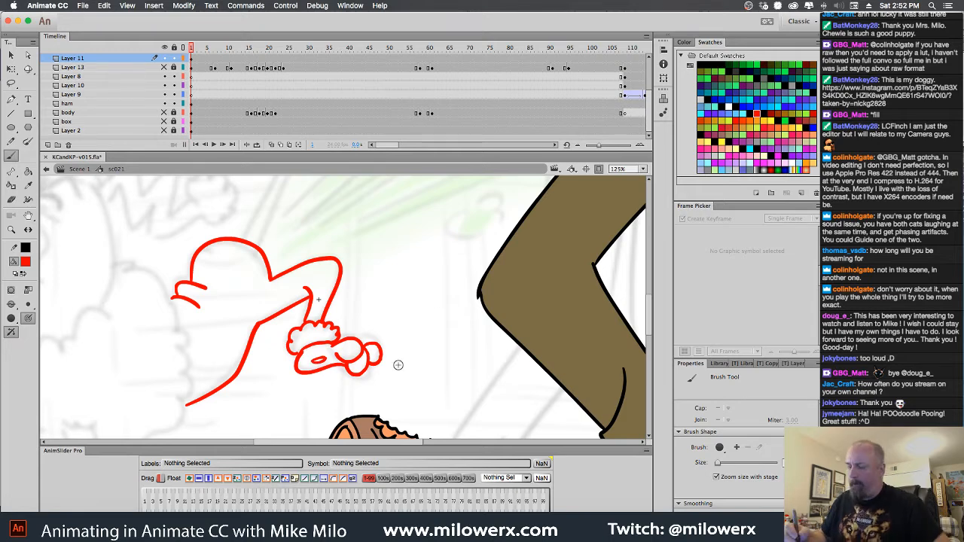
# Draw the scalloped fur outline of the poodle's body from beside the rump down around to the underside
pyautogui.moveTo(372, 364)
pyautogui.mouseDown()
pyautogui.moveTo(535, 309)
pyautogui.moveTo(565, 322)
pyautogui.moveTo(570, 338)
pyautogui.mouseUp()
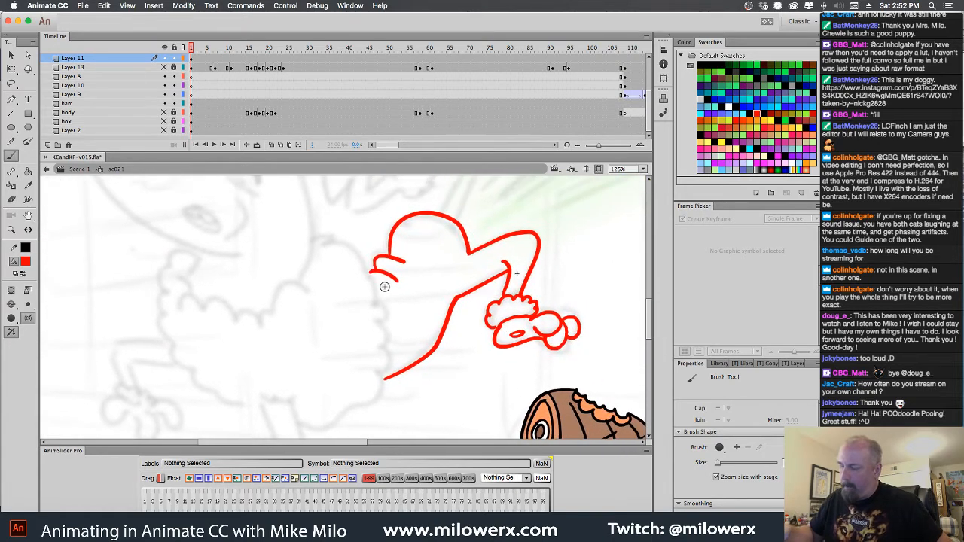
pyautogui.moveTo(326, 227); pyautogui.dragTo(346, 245)
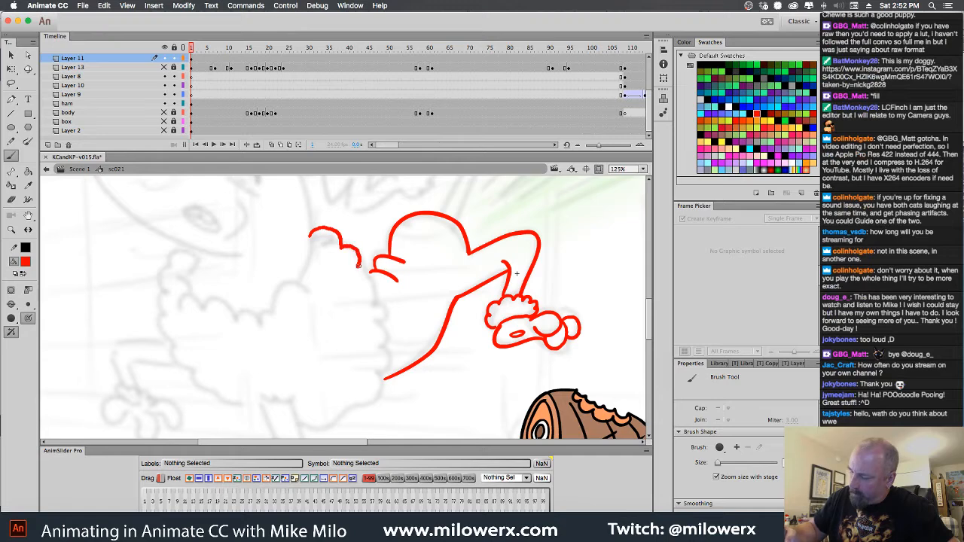
pyautogui.moveTo(368, 280)
pyautogui.mouseDown()
pyautogui.moveTo(382, 301)
pyautogui.moveTo(374, 400)
pyautogui.moveTo(319, 418)
pyautogui.mouseUp()
# Draw the poodle's supporting leg below the body, bent at the ankle, with its fluffy cuff and toes
pyautogui.scroll(-5, 463, 357)
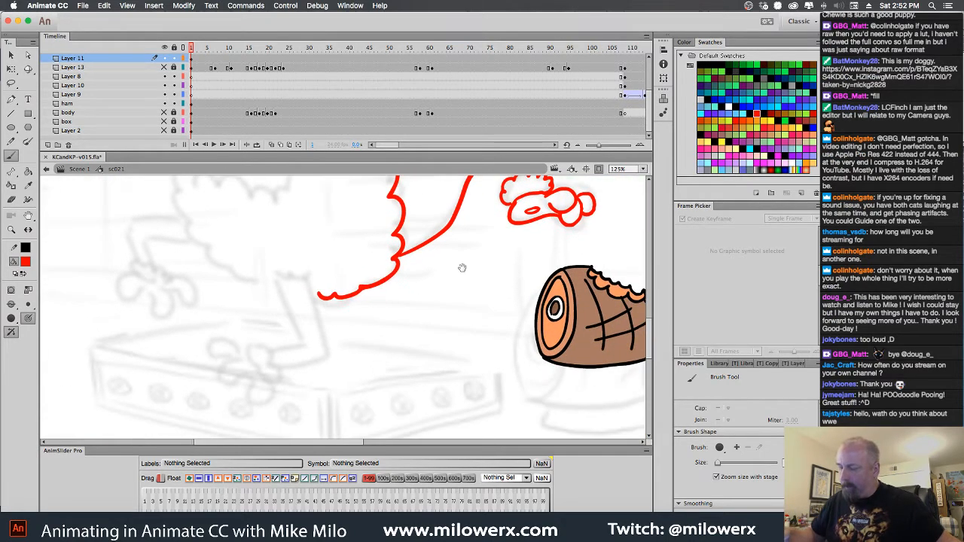
pyautogui.moveTo(271, 272)
pyautogui.mouseDown()
pyautogui.moveTo(323, 263)
pyautogui.moveTo(279, 275)
pyautogui.moveTo(305, 344)
pyautogui.mouseUp()
pyautogui.moveTo(309, 268); pyautogui.dragTo(329, 350)
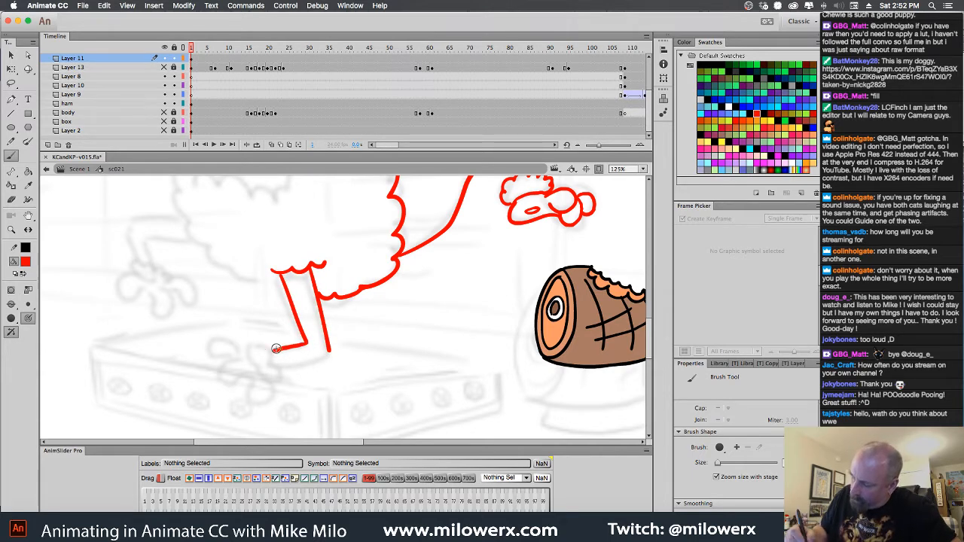
pyautogui.moveTo(278, 345)
pyautogui.mouseDown()
pyautogui.moveTo(276, 372)
pyautogui.moveTo(255, 353)
pyautogui.moveTo(254, 367)
pyautogui.moveTo(278, 380)
pyautogui.moveTo(331, 355)
pyautogui.mouseUp()
pyautogui.moveTo(248, 347)
pyautogui.mouseDown()
pyautogui.moveTo(225, 339)
pyautogui.moveTo(216, 350)
pyautogui.moveTo(244, 361)
pyautogui.moveTo(220, 386)
pyautogui.moveTo(265, 386)
pyautogui.mouseUp()
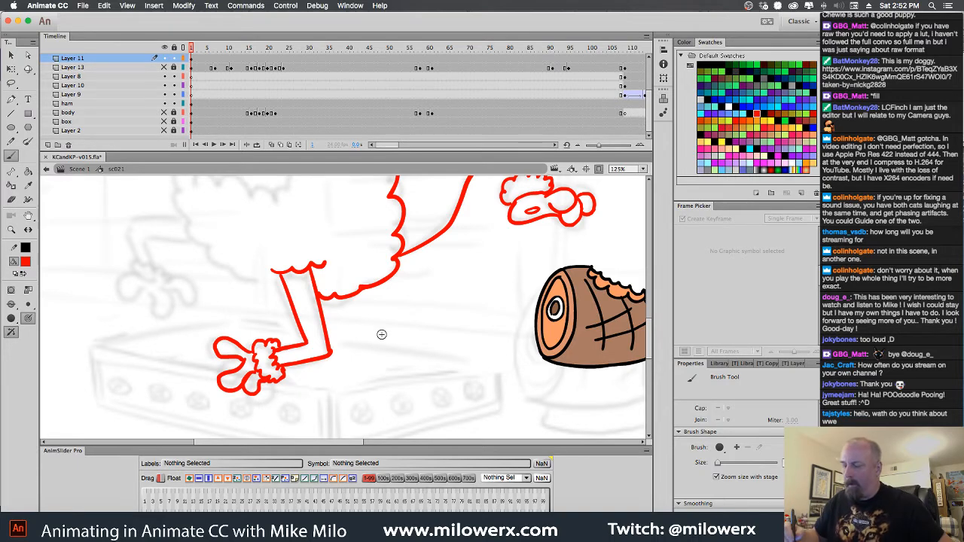
# Complete the scalloped fur outline around the rest of the poodle's body until it meets the supporting leg
pyautogui.scroll(5, 381, 334)
pyautogui.hscroll(-3, 380, 333)
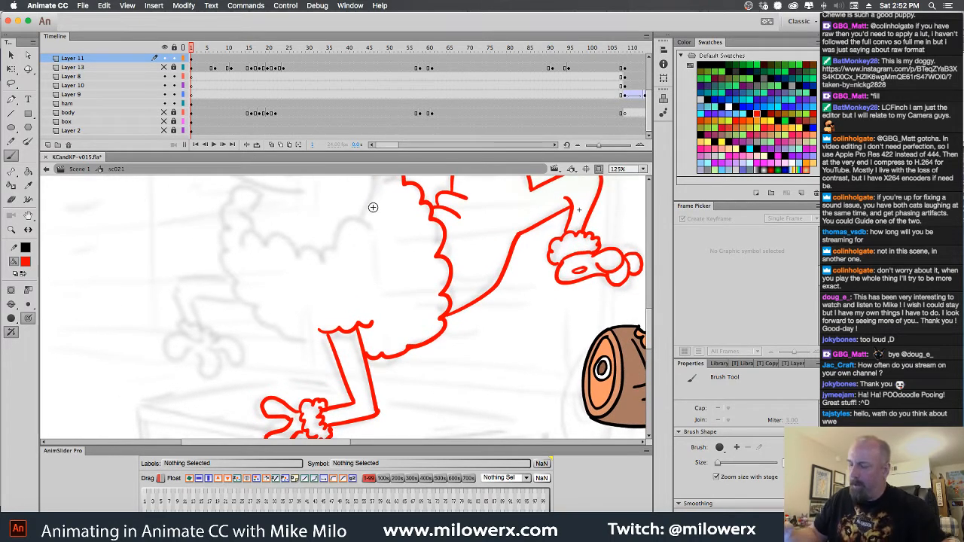
pyautogui.scroll(4, 374, 209)
pyautogui.hscroll(-3, 374, 209)
pyautogui.moveTo(401, 201)
pyautogui.mouseDown()
pyautogui.moveTo(341, 197)
pyautogui.moveTo(293, 222)
pyautogui.moveTo(256, 280)
pyautogui.moveTo(257, 317)
pyautogui.moveTo(277, 354)
pyautogui.moveTo(350, 393)
pyautogui.mouseUp()
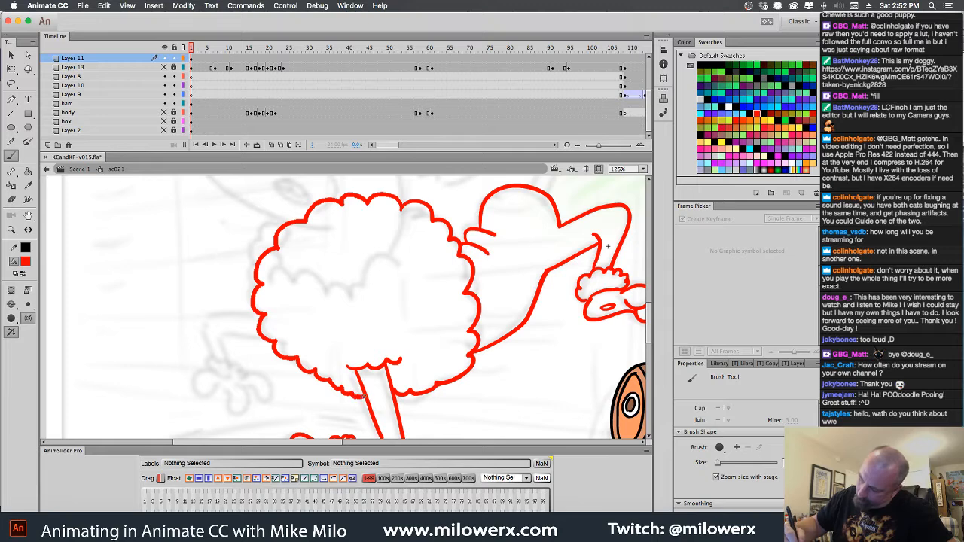
# Draw the poodle's bent front leg reaching out from the fluffy body, with its fluffy cuff and three-toed paw
pyautogui.moveTo(260, 312)
pyautogui.mouseDown()
pyautogui.moveTo(195, 312)
pyautogui.moveTo(214, 359)
pyautogui.mouseUp()
pyautogui.moveTo(265, 337); pyautogui.dragTo(217, 331)
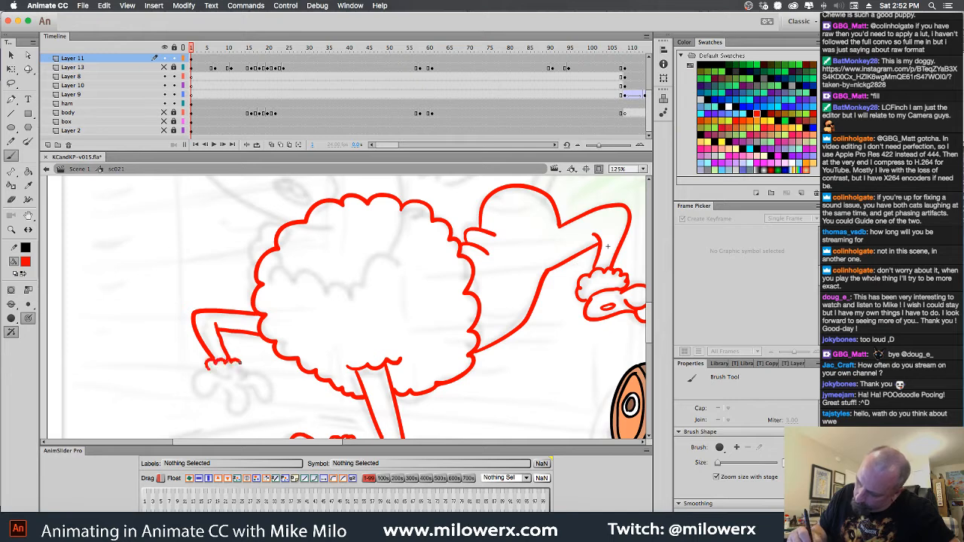
pyautogui.moveTo(240, 363)
pyautogui.mouseDown()
pyautogui.moveTo(193, 391)
pyautogui.moveTo(229, 394)
pyautogui.moveTo(237, 409)
pyautogui.moveTo(241, 379)
pyautogui.moveTo(270, 383)
pyautogui.moveTo(245, 369)
pyautogui.mouseUp()
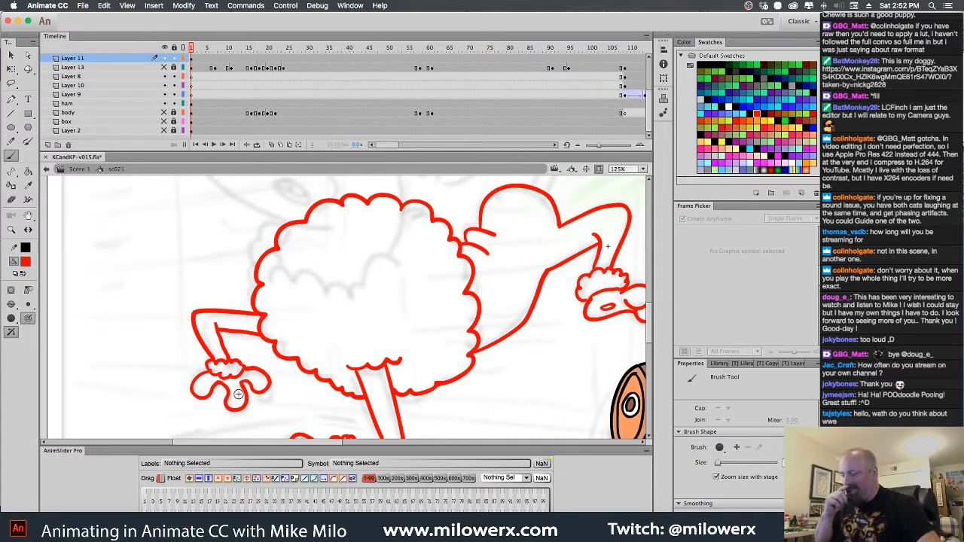
# Add a small bent limb rising between the poodle's fluffy body and its rump
pyautogui.moveTo(584, 362); pyautogui.dragTo(487, 465)
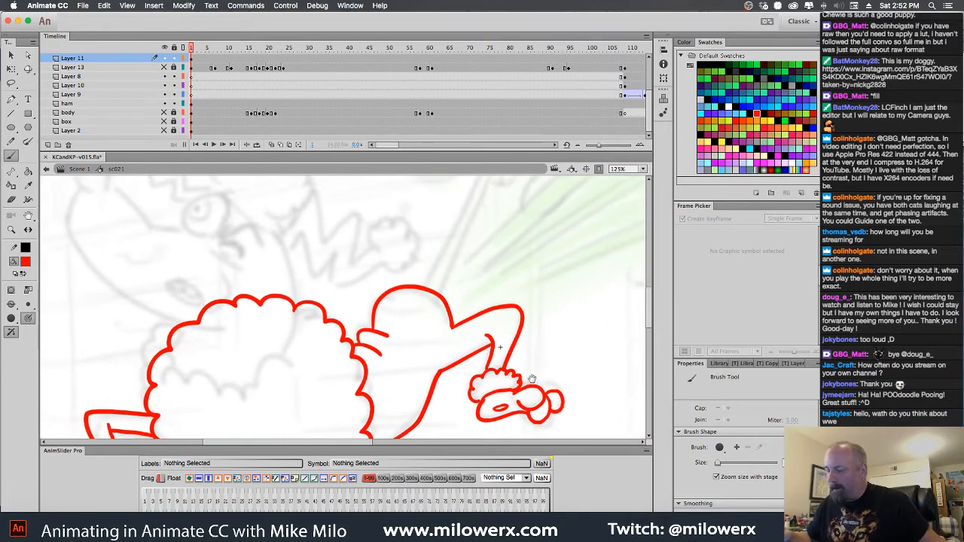
pyautogui.moveTo(534, 379); pyautogui.dragTo(582, 255)
pyautogui.moveTo(437, 232)
pyautogui.mouseDown()
pyautogui.moveTo(443, 239)
pyautogui.moveTo(452, 220)
pyautogui.mouseUp()
pyautogui.press('super+minus')
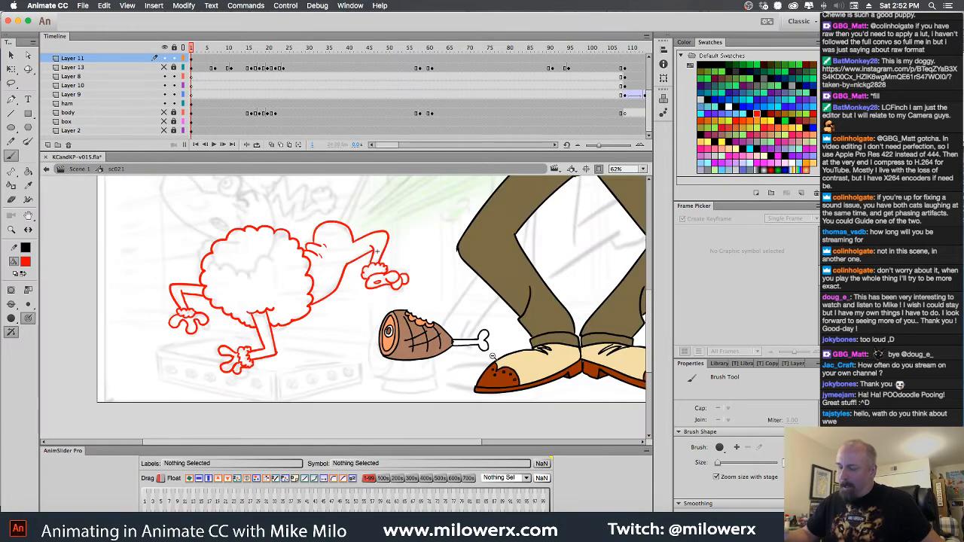
pyautogui.moveTo(498, 335); pyautogui.dragTo(542, 359)
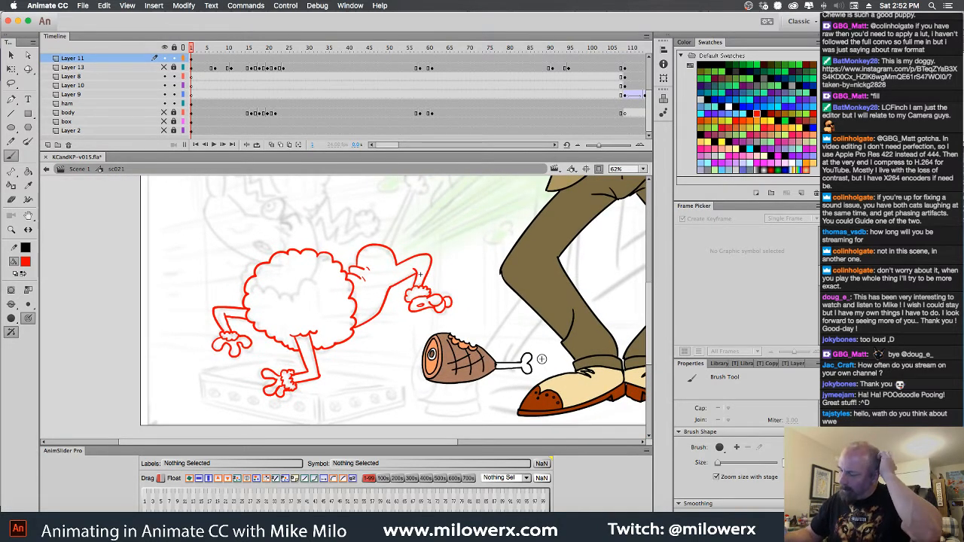
pyautogui.press('super+equal')
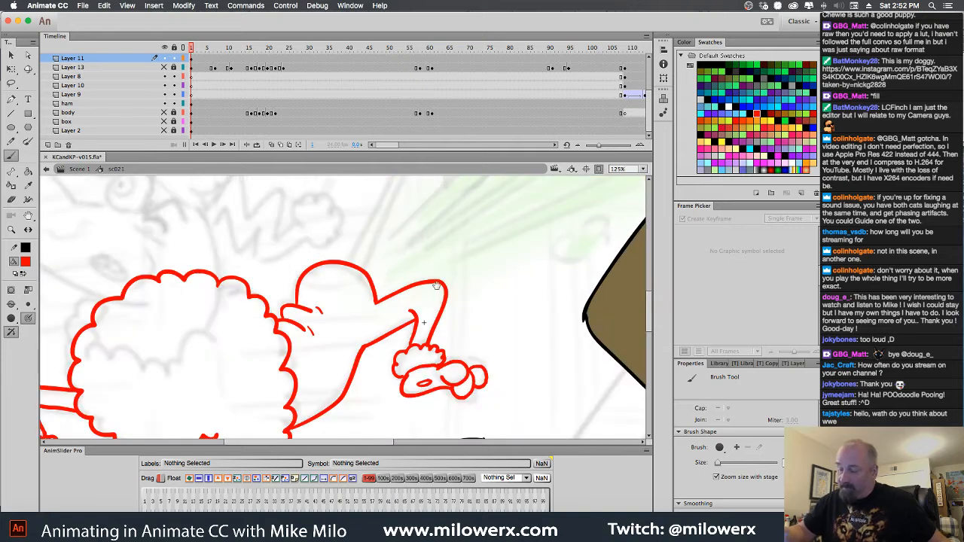
pyautogui.moveTo(291, 269)
pyautogui.mouseDown()
pyautogui.moveTo(330, 261)
pyautogui.moveTo(292, 250)
pyautogui.moveTo(285, 274)
pyautogui.moveTo(304, 256)
pyautogui.moveTo(285, 265)
pyautogui.mouseUp()
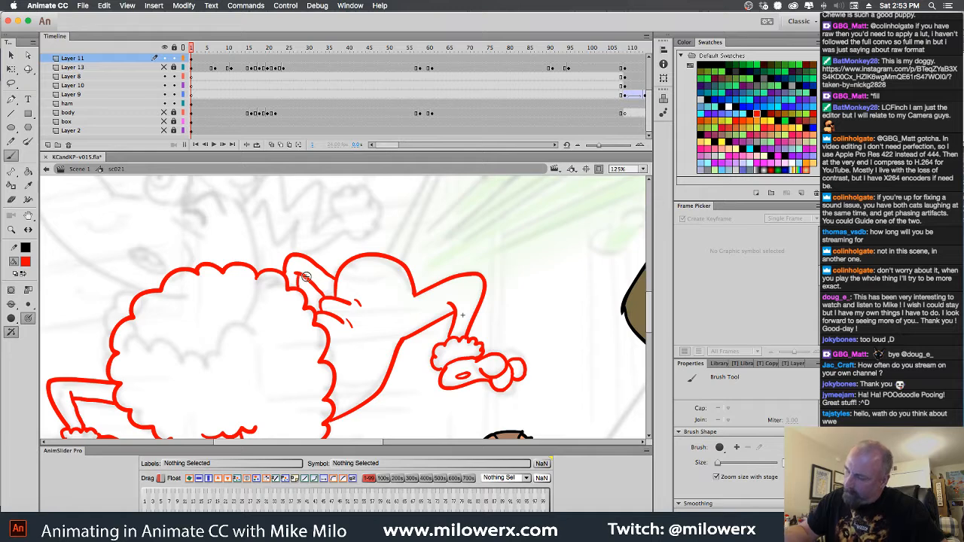
pyautogui.press('super+minus')
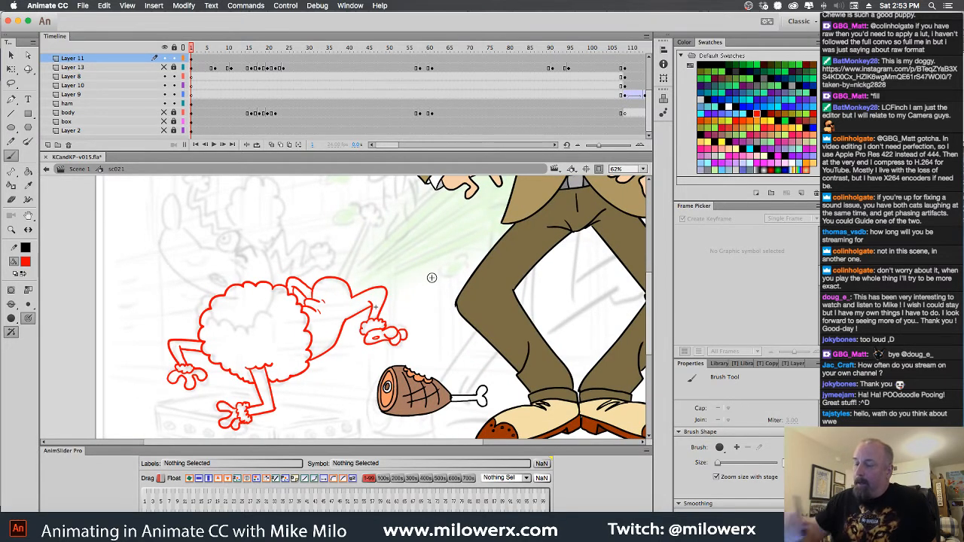
# Recolor the whole red poodle drawing on frame 1 of Layer 11 to black and deselect it
pyautogui.click(193, 67)
pyautogui.click(25, 262)
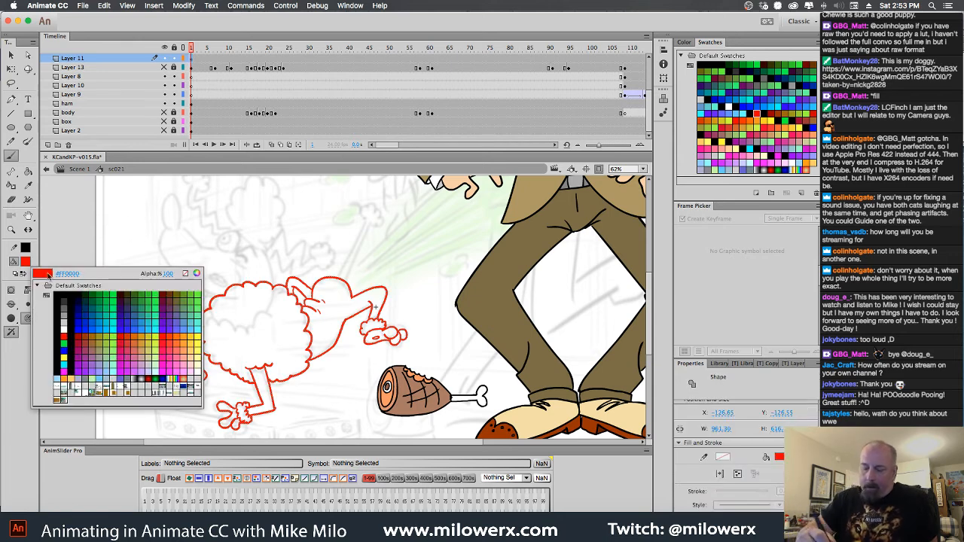
pyautogui.click(59, 297)
pyautogui.press('v')
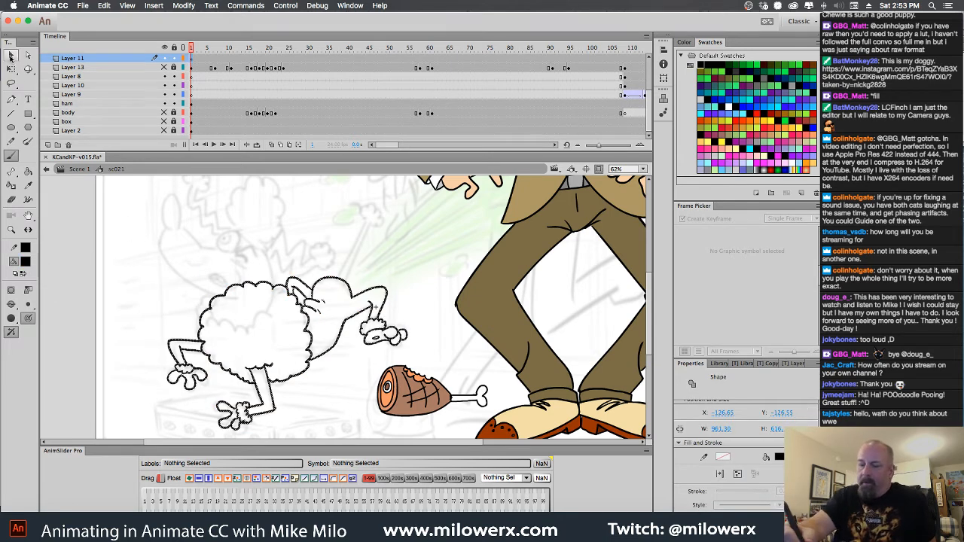
pyautogui.click(175, 235)
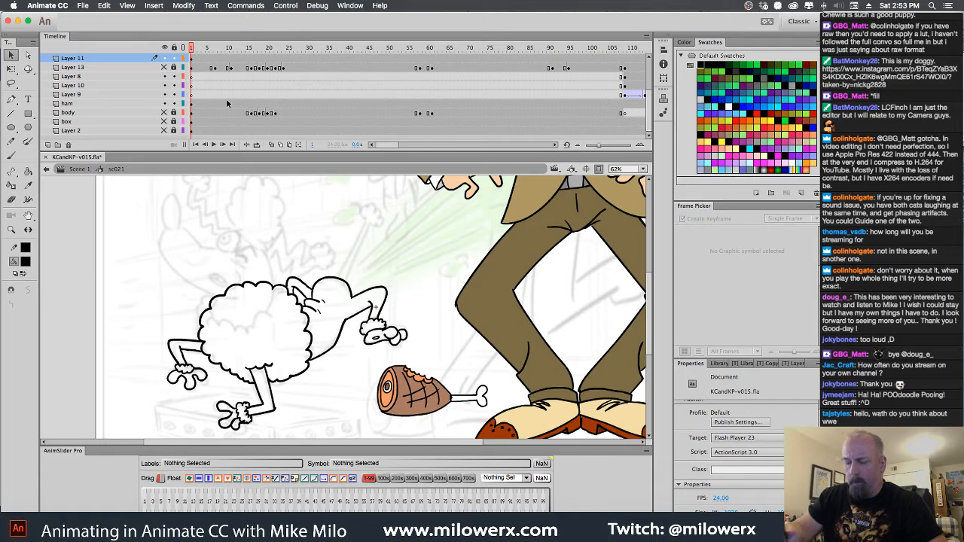
# Set the fill color to the light blue swatch #A6C2CD
pyautogui.click(29, 263)
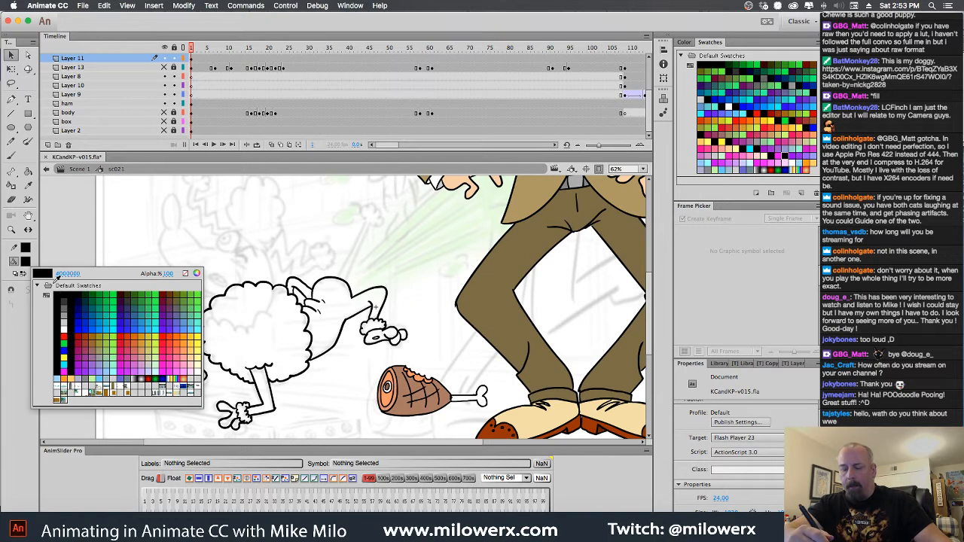
pyautogui.click(107, 375)
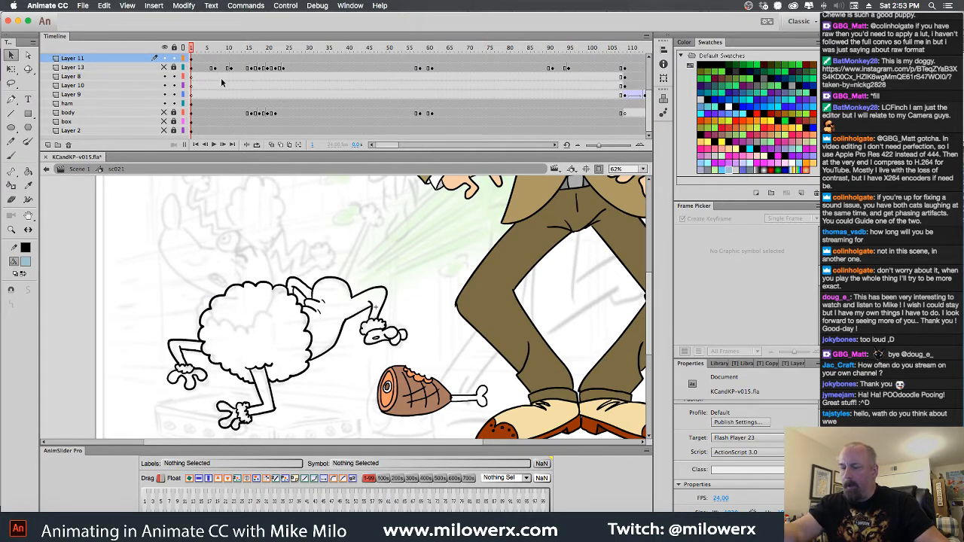
# Show the body layer fully visible instead of transparent to check the old poodle's colors, and hide the layer again
pyautogui.click(165, 113)
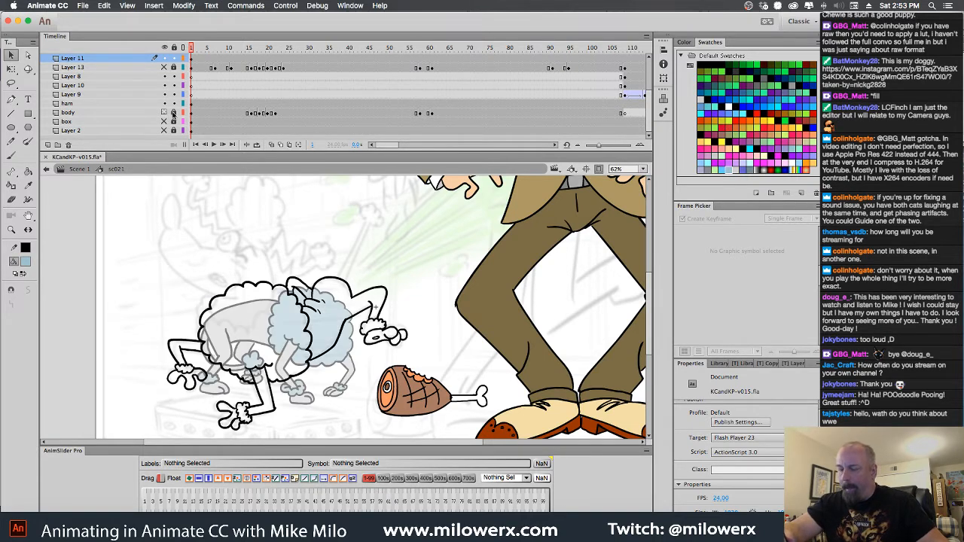
pyautogui.click(153, 112)
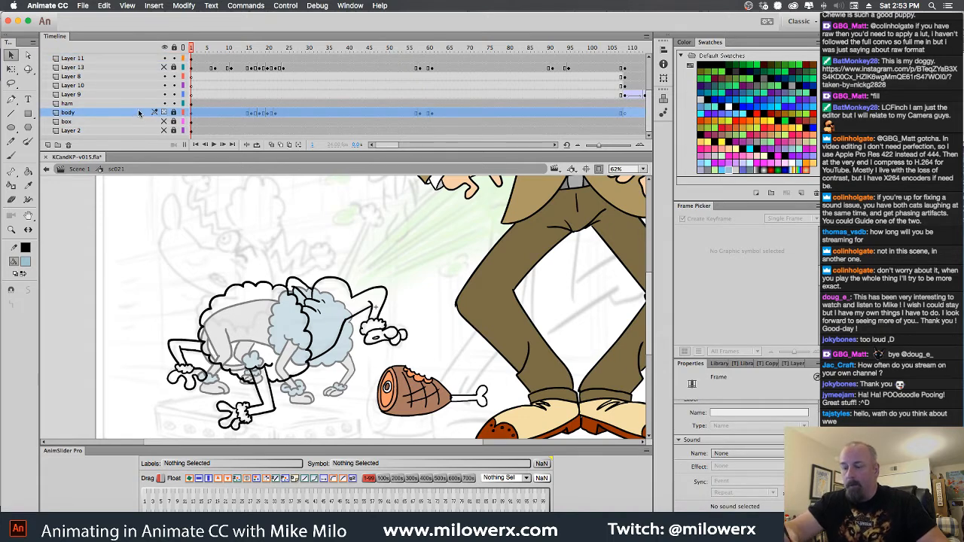
pyautogui.rightClick(138, 112)
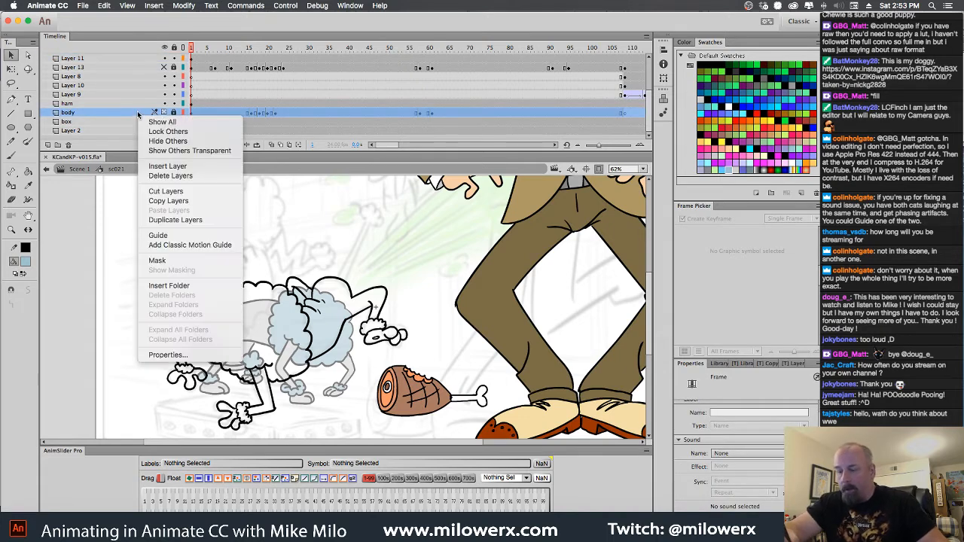
pyautogui.click(180, 354)
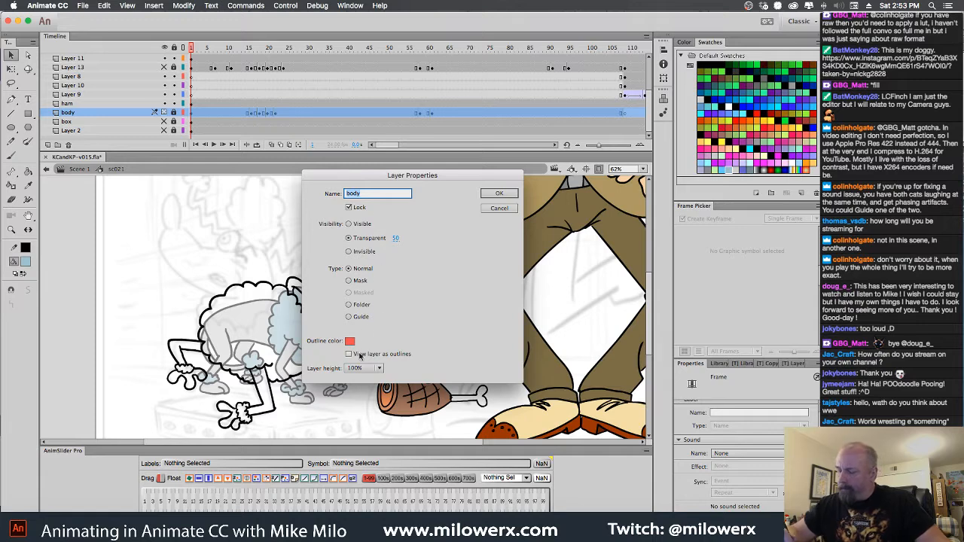
pyautogui.click(349, 224)
pyautogui.click(503, 194)
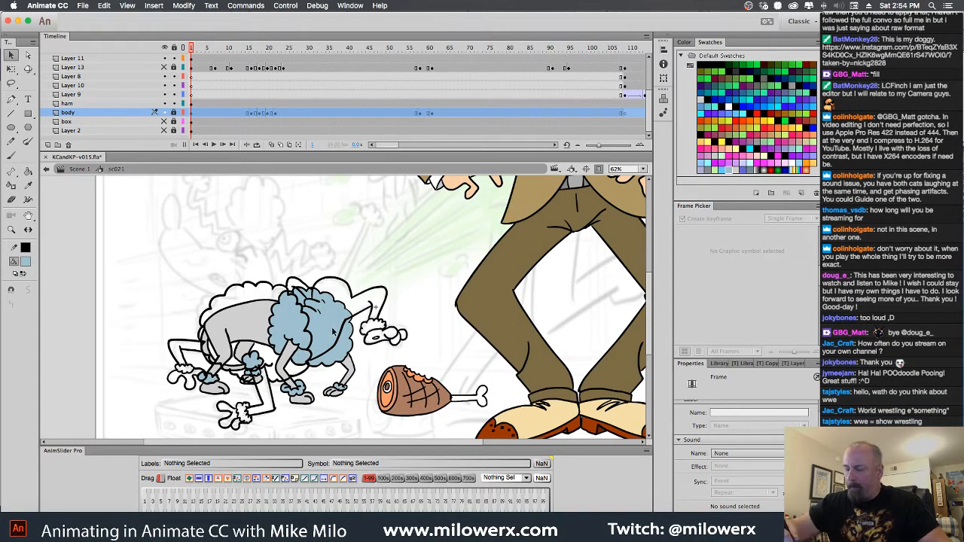
pyautogui.click(164, 113)
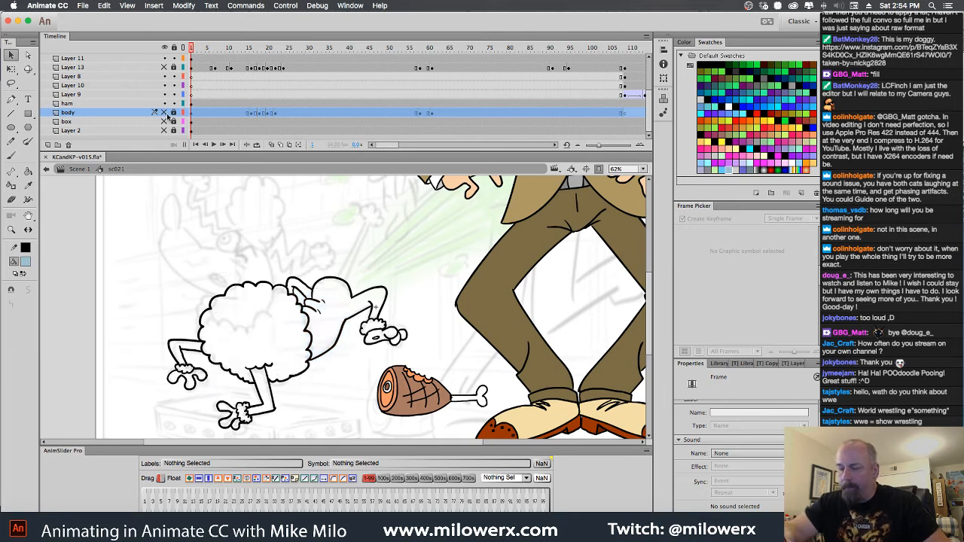
# Fill the new poodle's fluffy body and leg cuffs on Layer 11 with the light blue color using the Paint Bucket
pyautogui.click(30, 169)
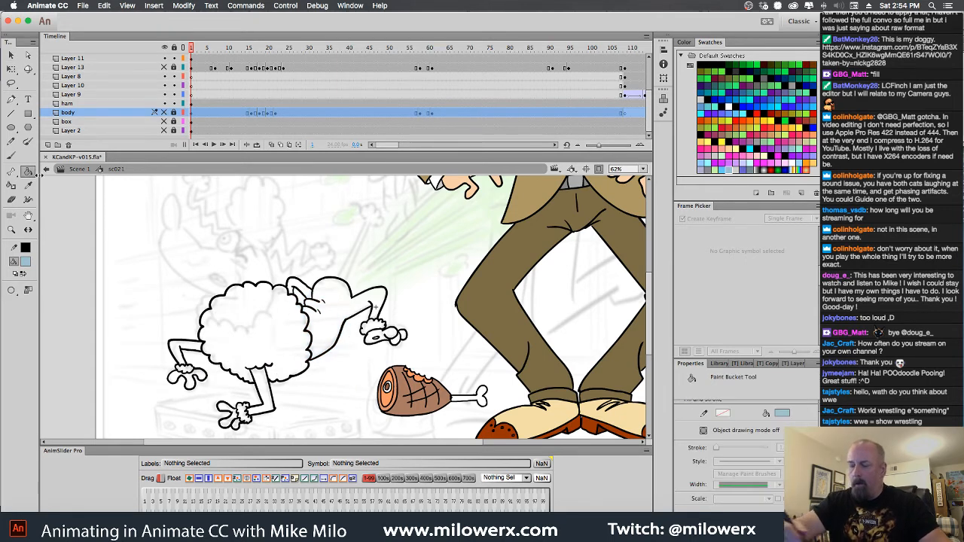
pyautogui.click(310, 332)
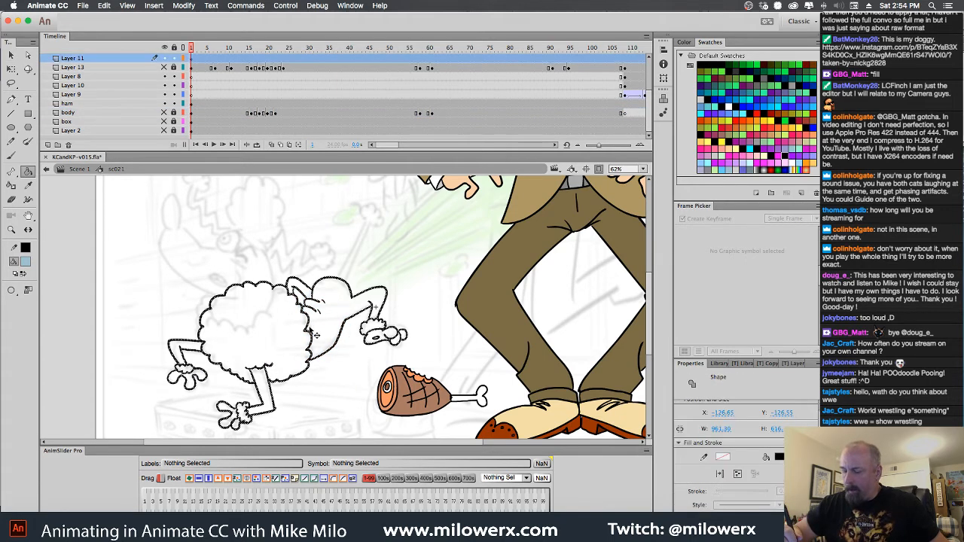
pyautogui.click(299, 329)
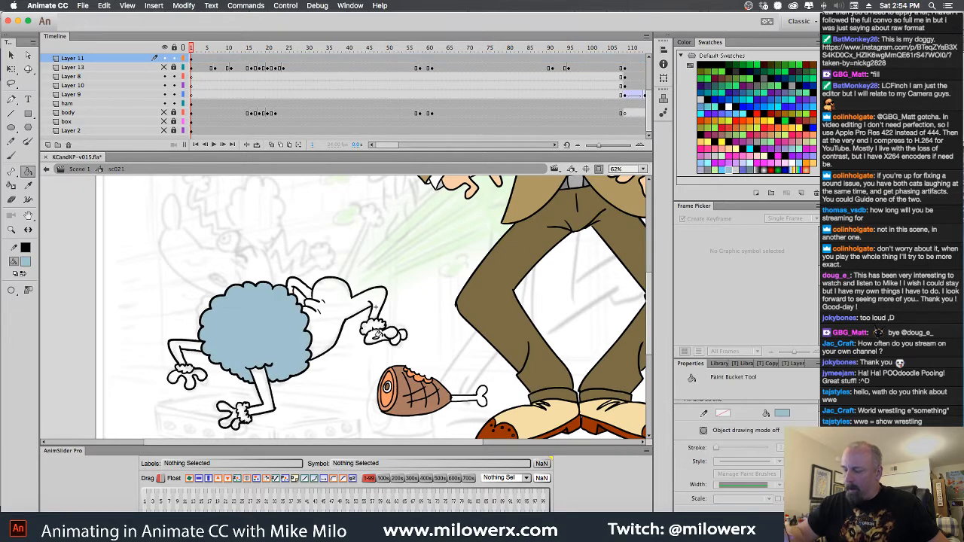
pyautogui.click(374, 332)
pyautogui.click(192, 374)
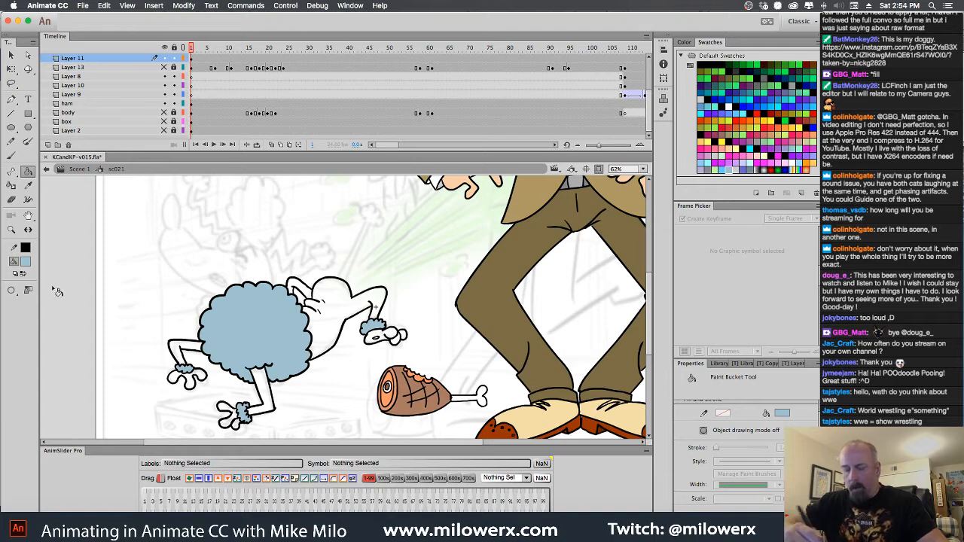
# Fill the poodle's rump, limbs and paws with light gray, undoing the accidental fill of its black outlines
pyautogui.click(26, 261)
pyautogui.click(117, 376)
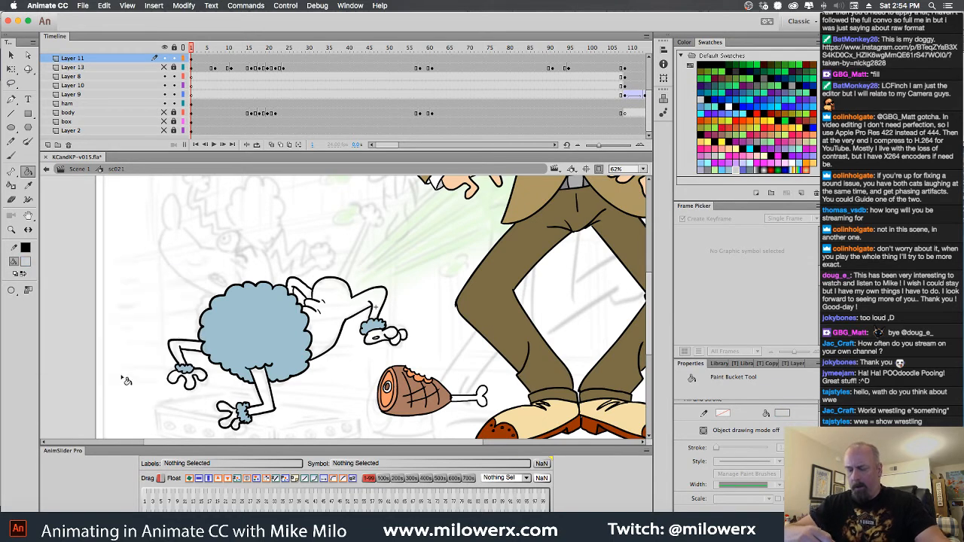
pyautogui.click(347, 301)
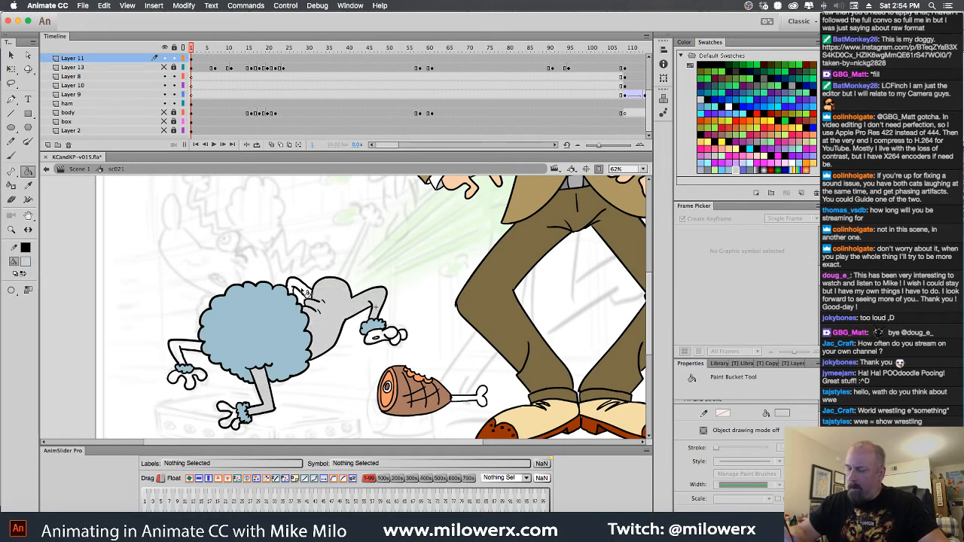
pyautogui.click(304, 289)
pyautogui.click(395, 333)
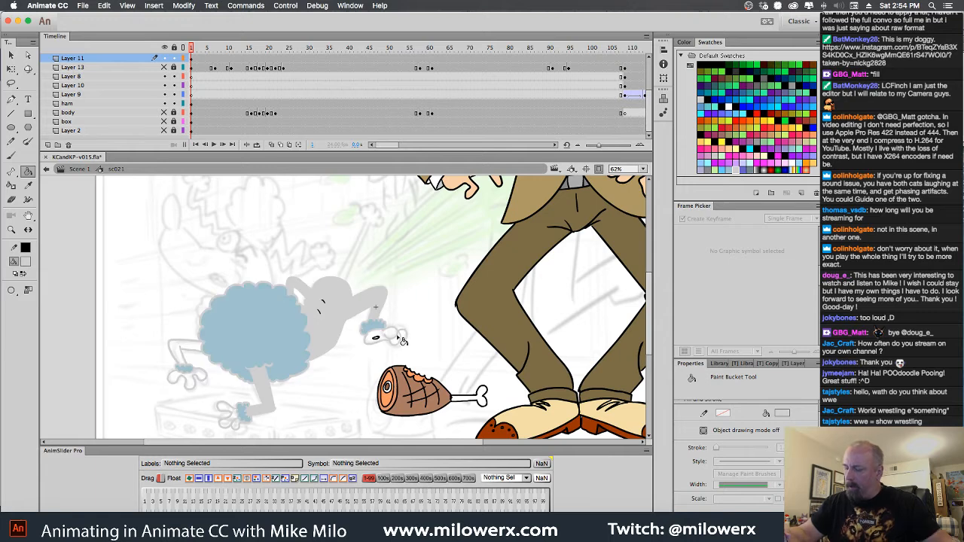
pyautogui.press('super+z')
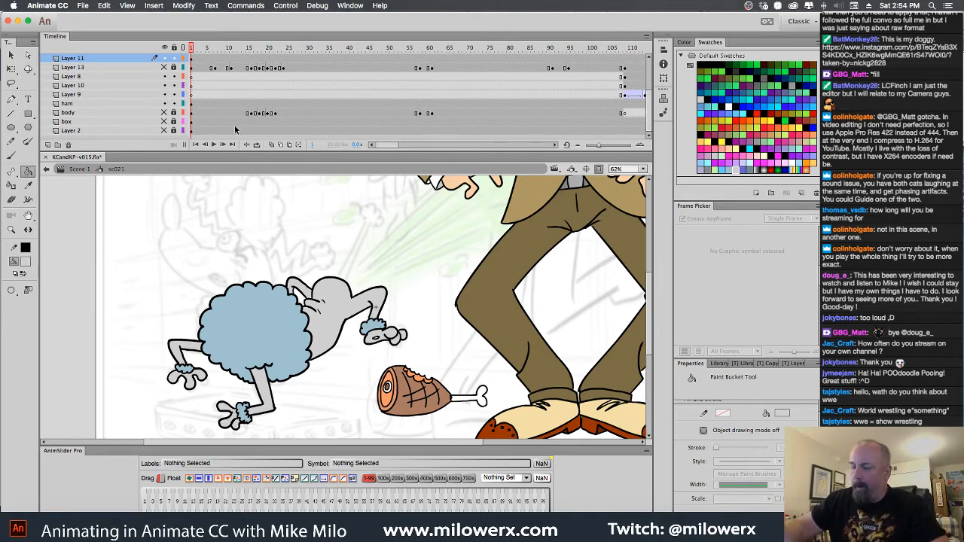
# Convert the colored poodle drawing on frame 1 of Layer 11 into a graphic symbol named "Boy sc 21"
pyautogui.click(193, 60)
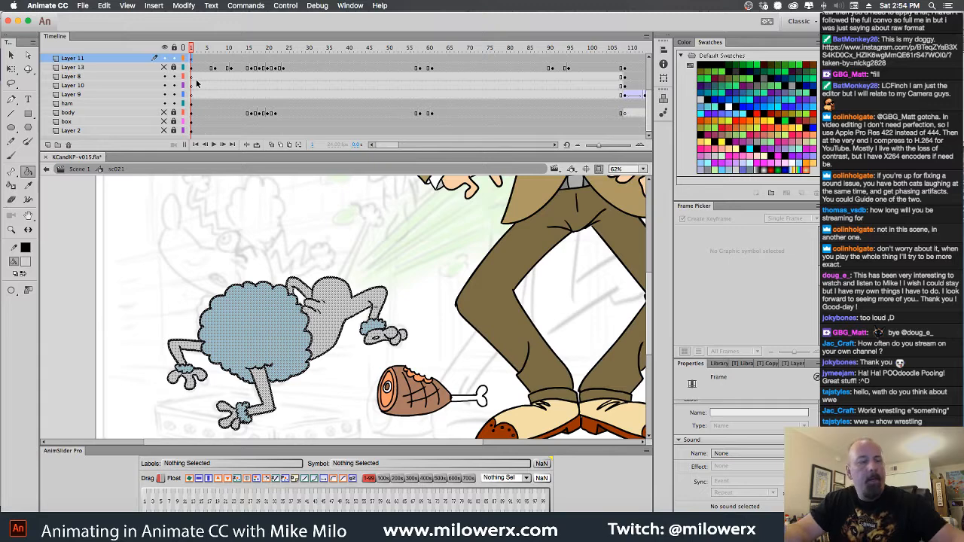
pyautogui.press('F8')
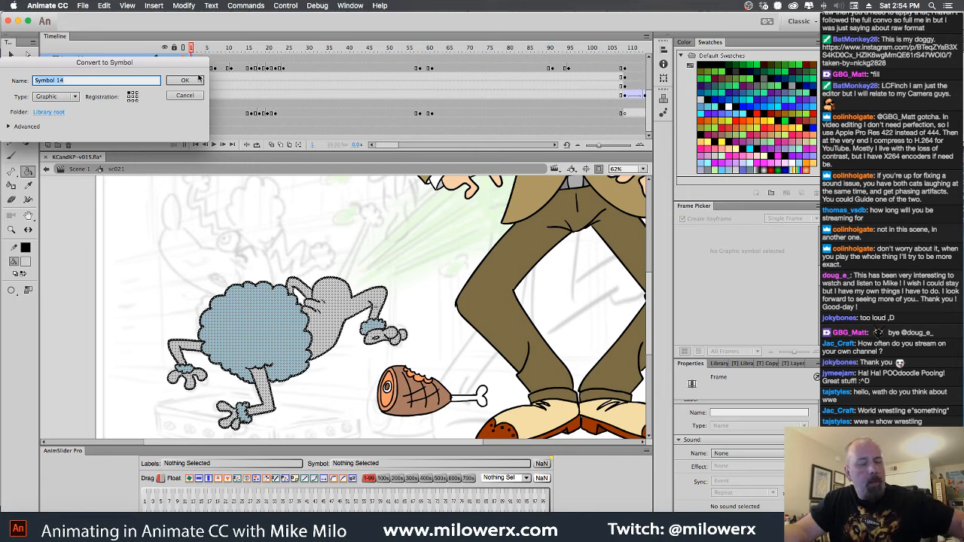
pyautogui.write('Boy s')
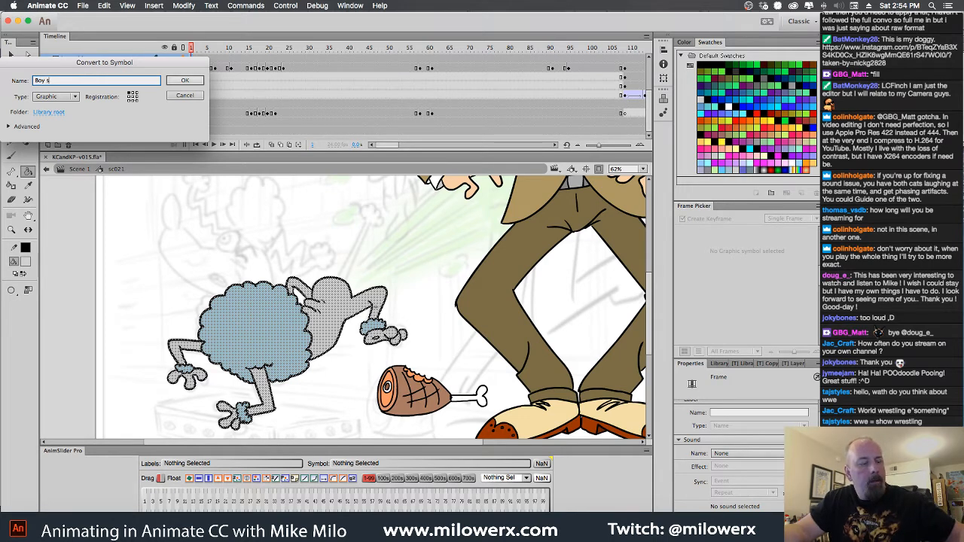
pyautogui.write('c 21')
pyautogui.click(199, 80)
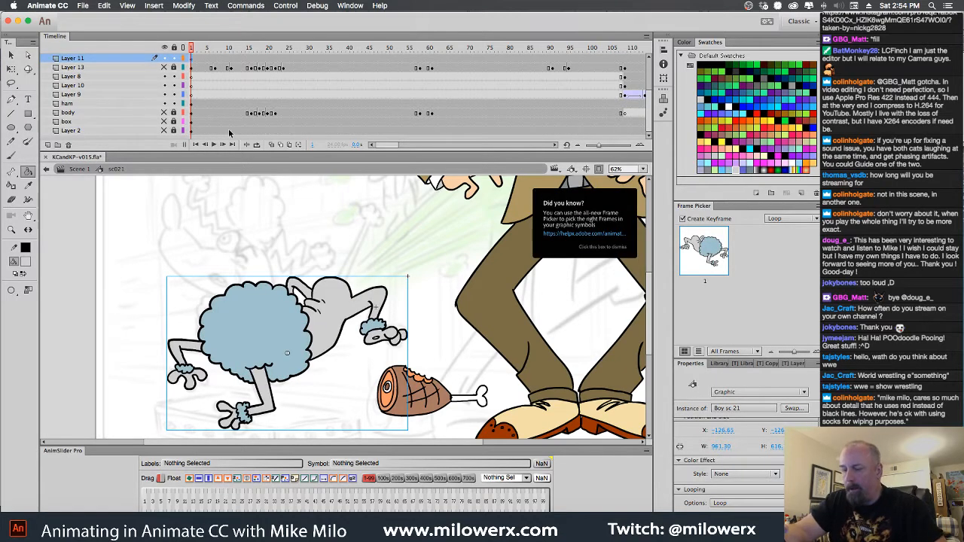
# Open the Boy sc 21 symbol for editing and add a keyframe with the poodle drawing on frame 2, undoing the blank keyframe attempt
pyautogui.press('v')
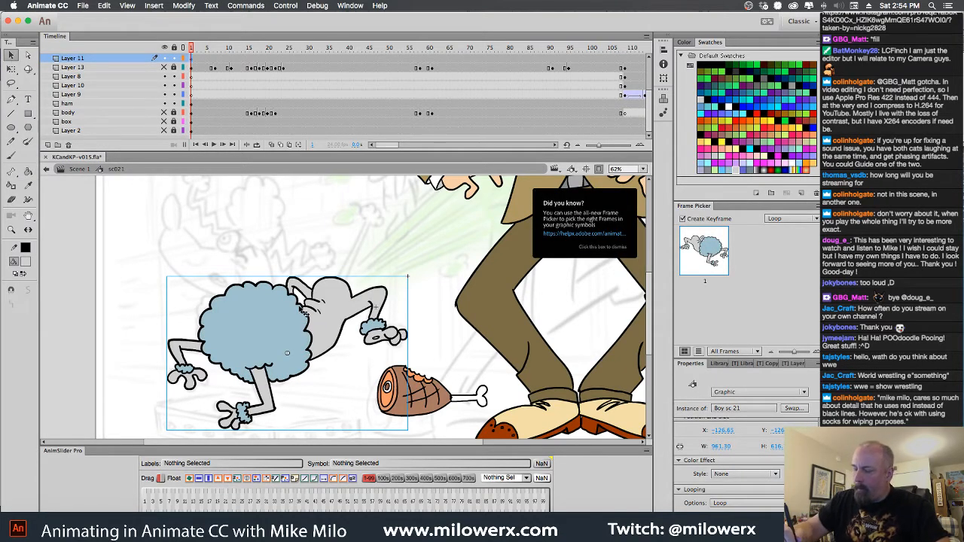
pyautogui.doubleClick(303, 312)
pyautogui.click(195, 61)
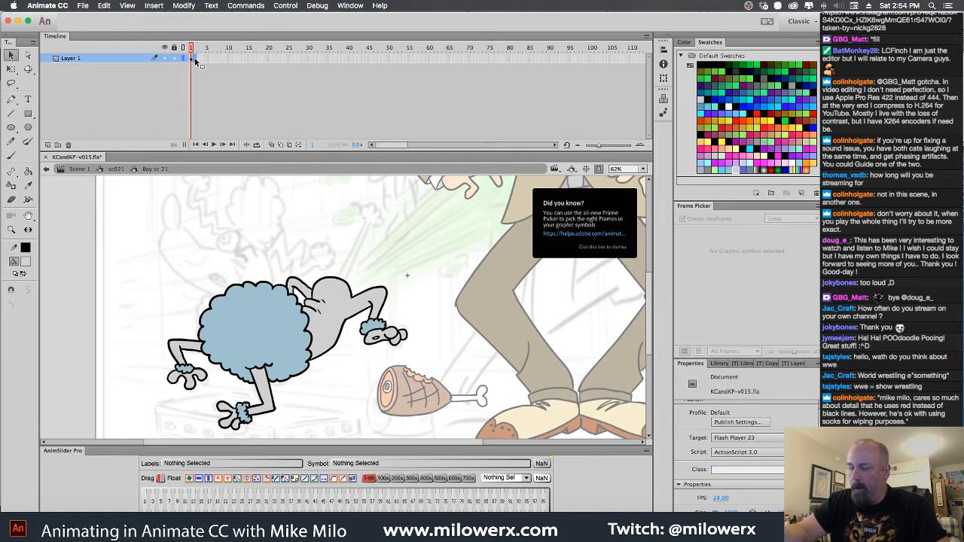
pyautogui.press('F7')
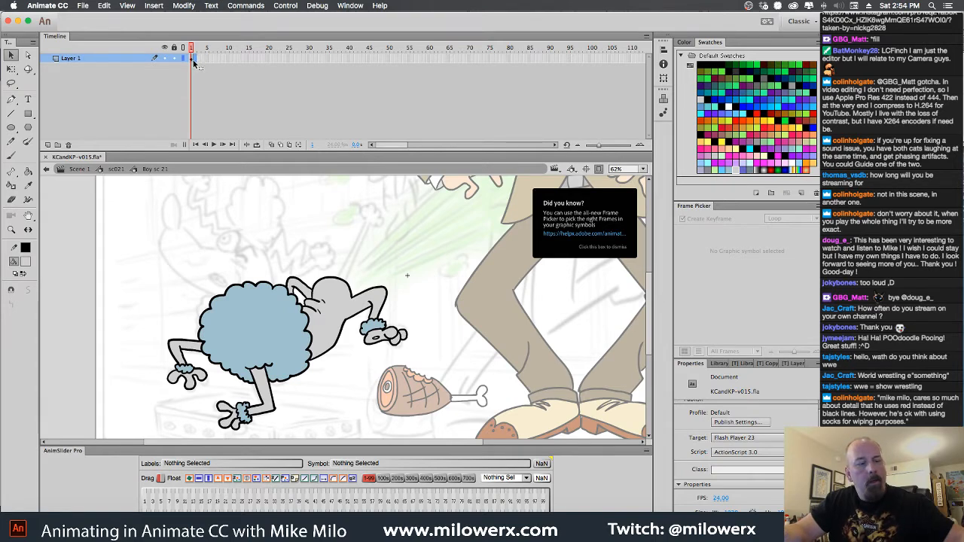
pyautogui.press('super+z')
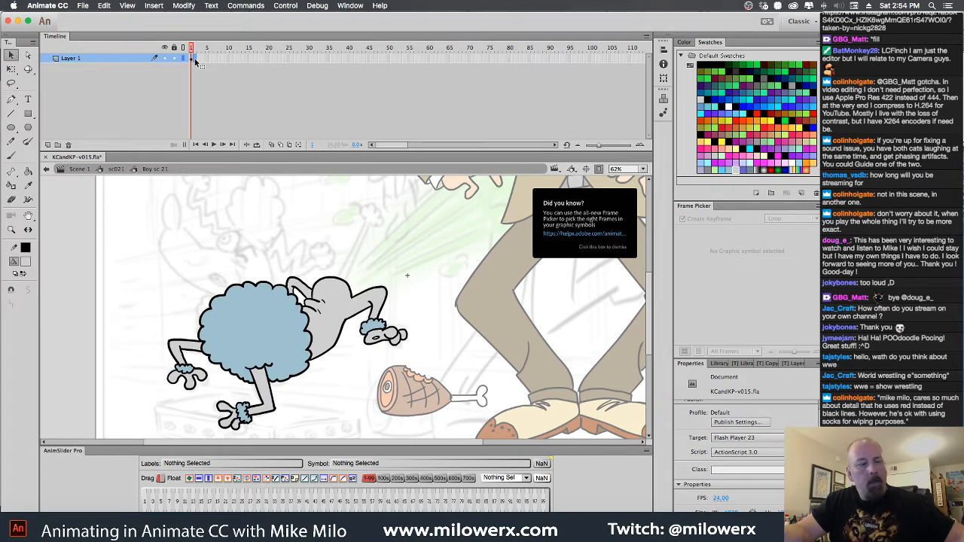
pyautogui.click(200, 64)
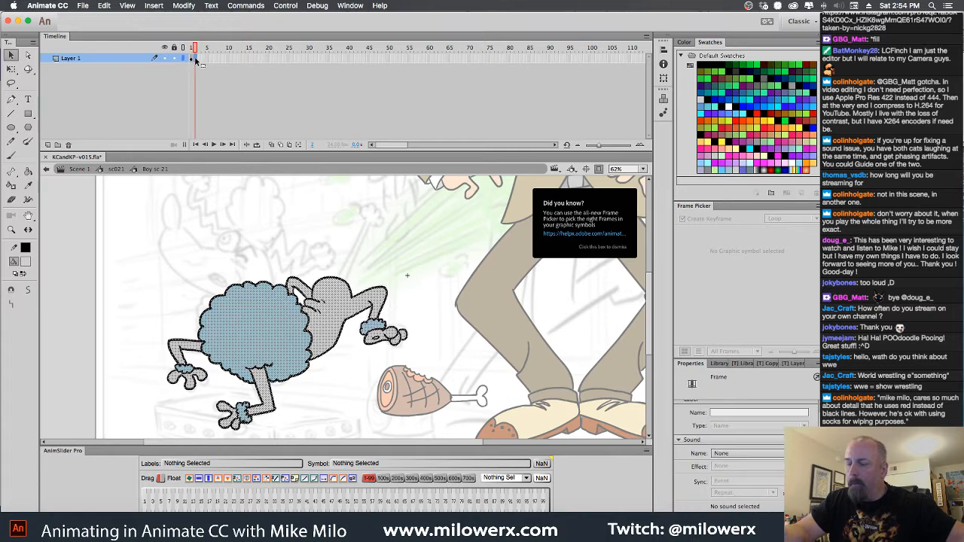
# Rotate the poodle drawing on frame 2 slightly clockwise with Free Transform and play back the motion
pyautogui.press('q')
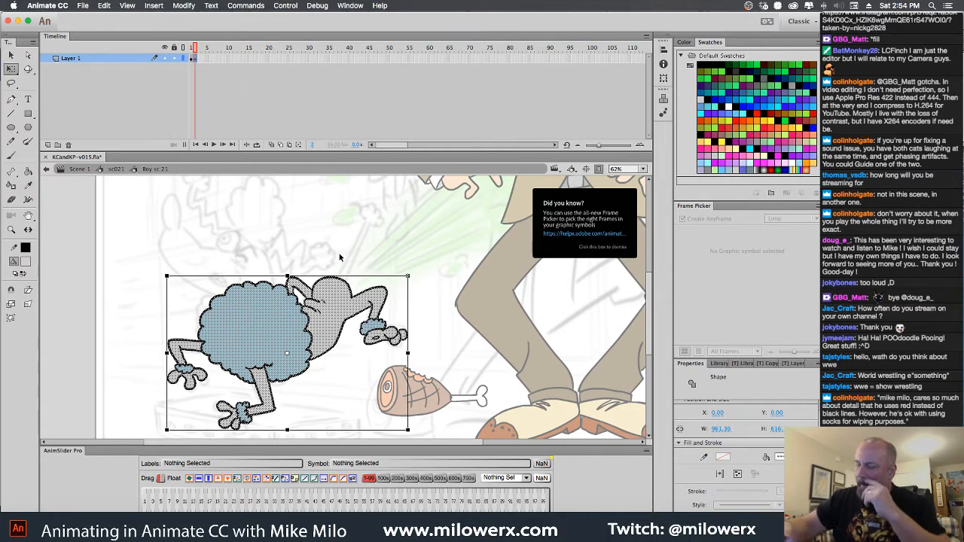
pyautogui.moveTo(418, 288); pyautogui.dragTo(414, 292)
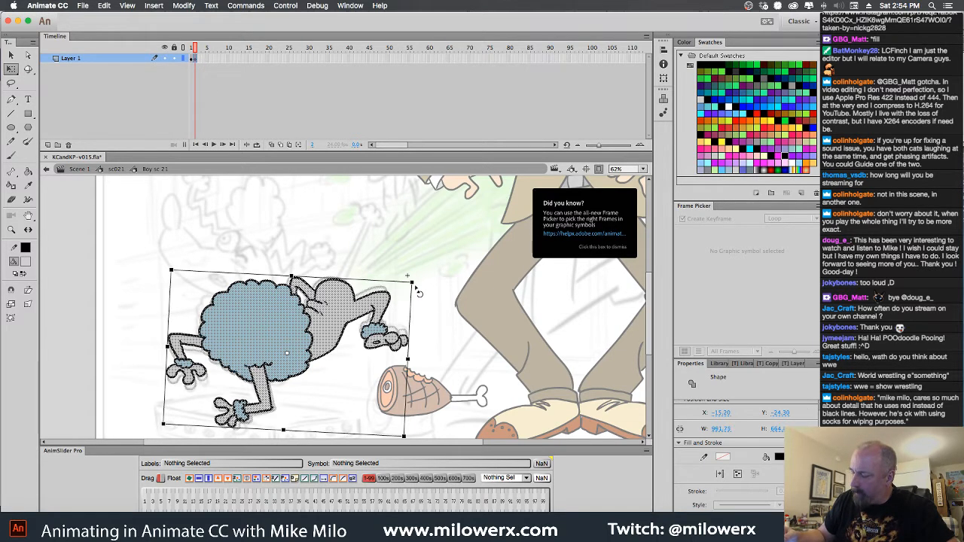
pyautogui.click(412, 293)
pyautogui.press('Return')
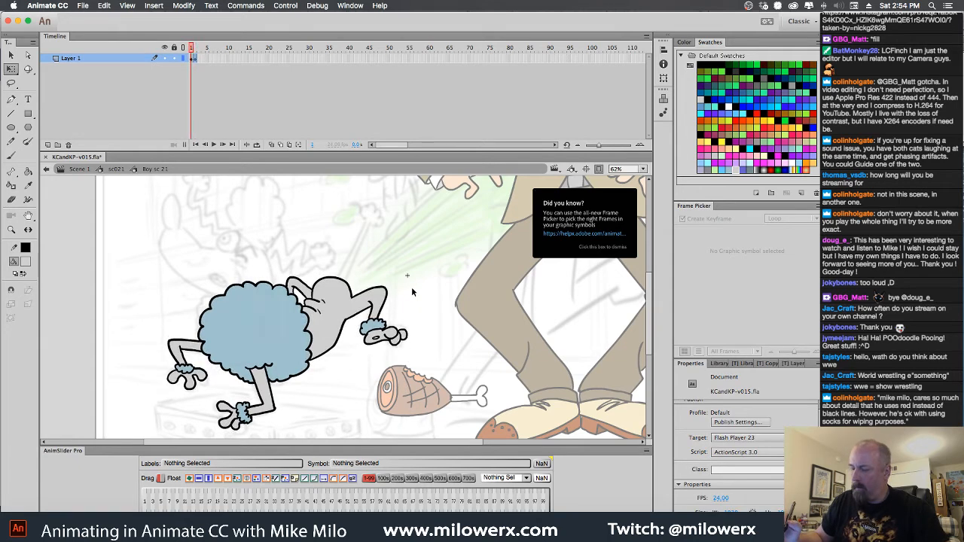
# Add a keyframe on frame 3 and rotate its poodle drawing slightly counterclockwise
pyautogui.click(199, 59)
pyautogui.press('F6')
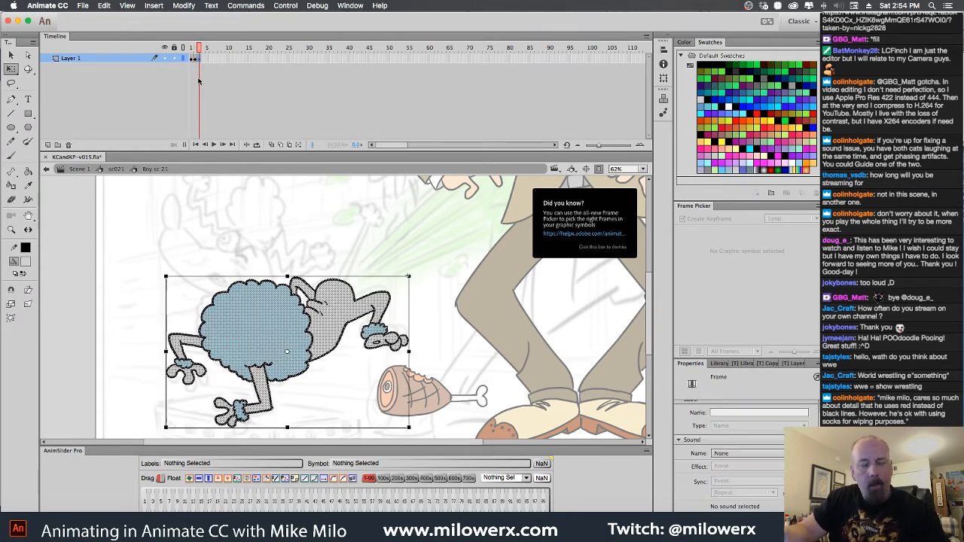
pyautogui.moveTo(413, 276); pyautogui.dragTo(403, 262)
pyautogui.click(402, 259)
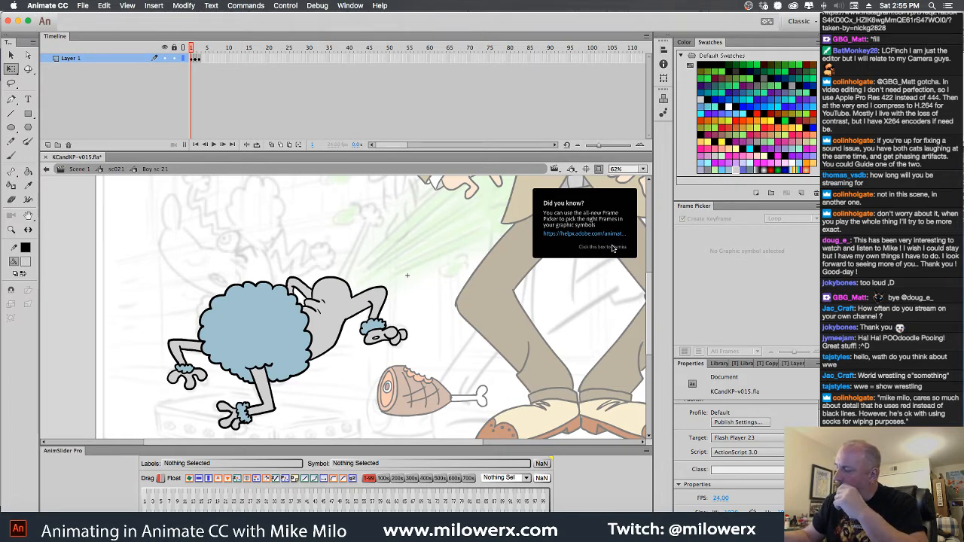
# Dismiss the Frame Picker tip and warp the frame 2 poodle with the Envelope, bulging its upper edge and pulling in its lower edge
pyautogui.click(614, 250)
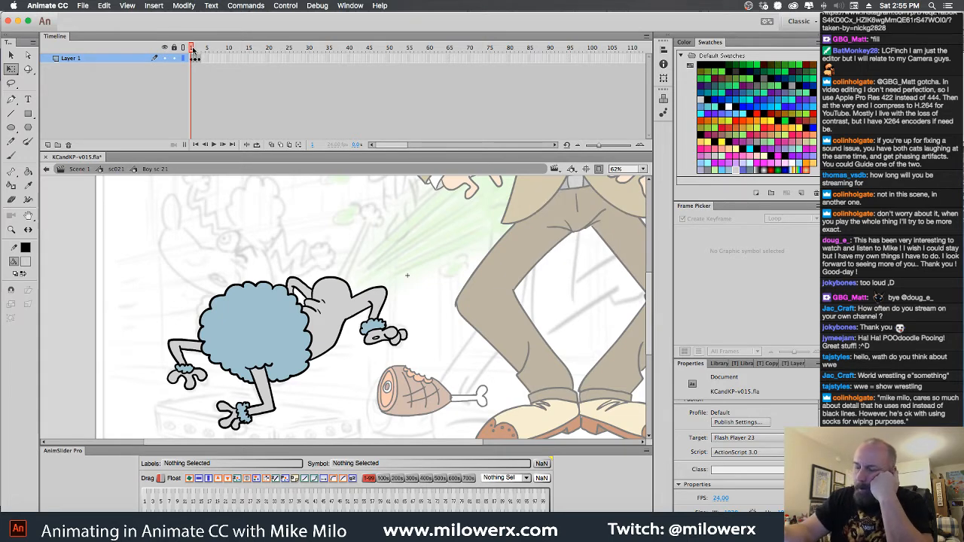
pyautogui.moveTo(193, 50); pyautogui.dragTo(192, 50)
pyautogui.click(196, 60)
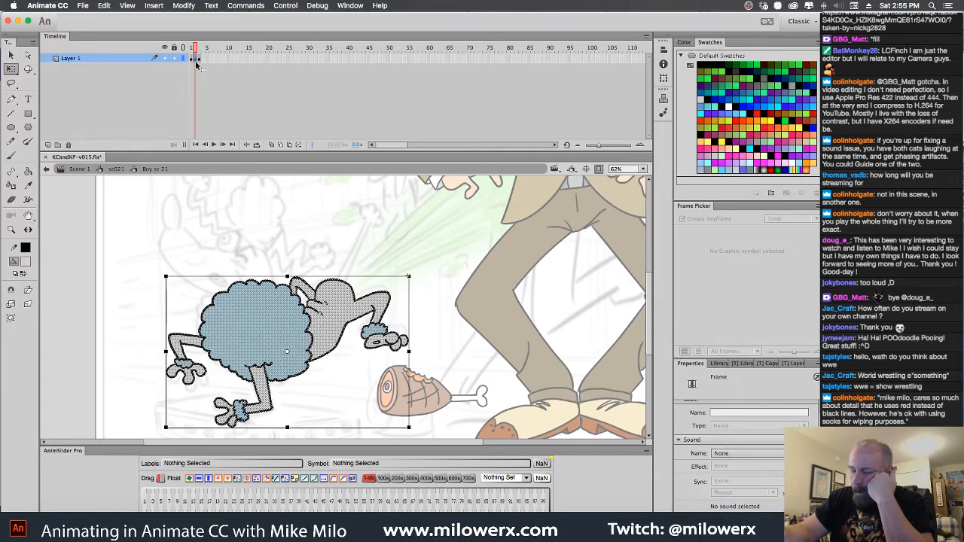
pyautogui.click(11, 318)
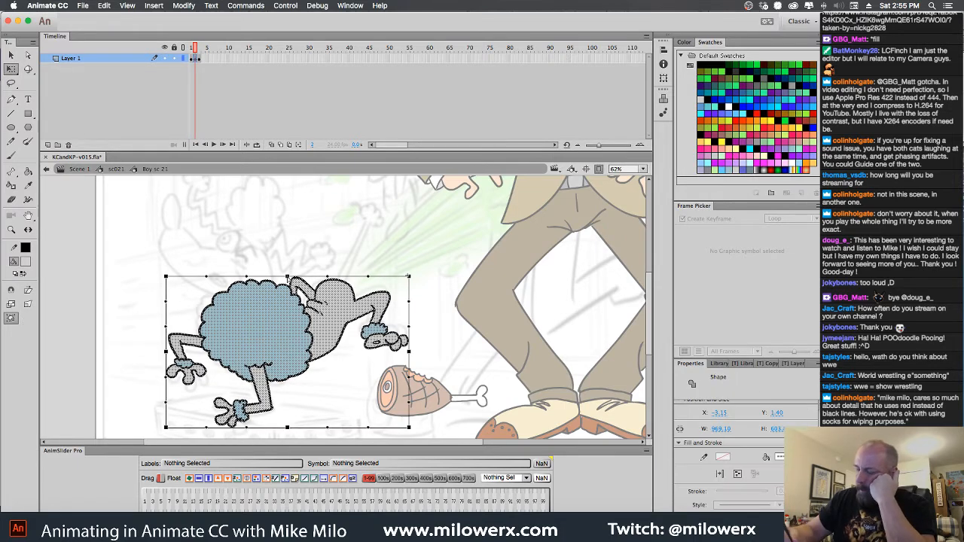
pyautogui.moveTo(287, 278); pyautogui.dragTo(288, 268)
pyautogui.moveTo(208, 278); pyautogui.dragTo(209, 270)
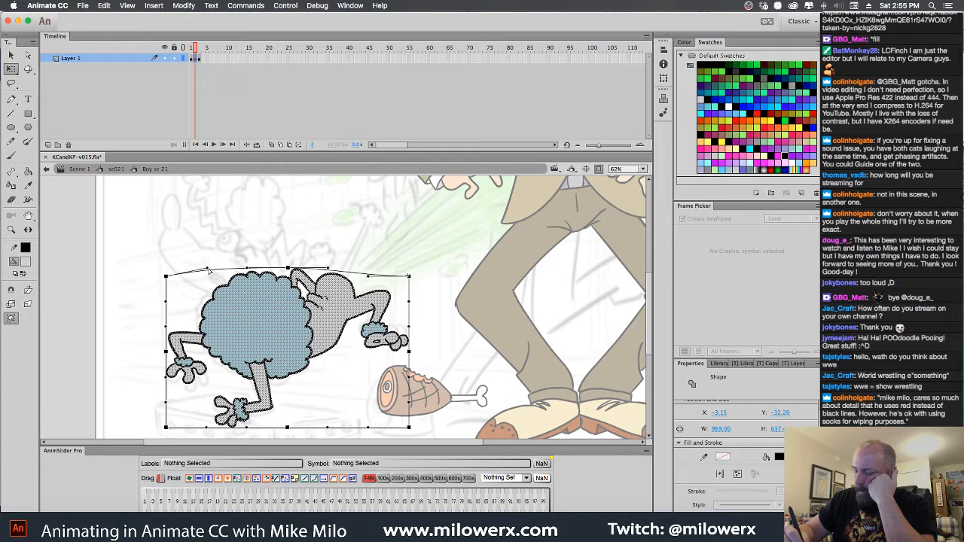
pyautogui.moveTo(288, 429); pyautogui.dragTo(300, 423)
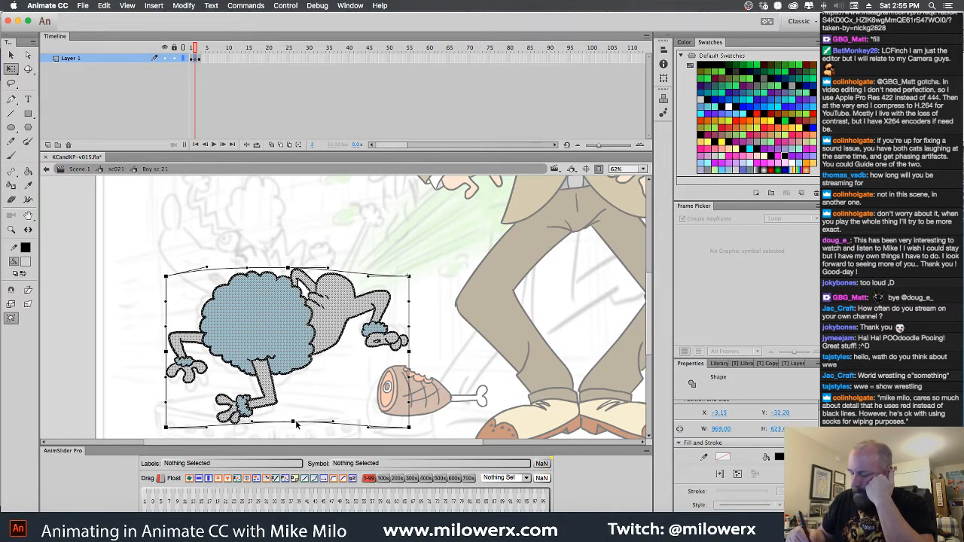
pyautogui.moveTo(166, 427); pyautogui.dragTo(178, 426)
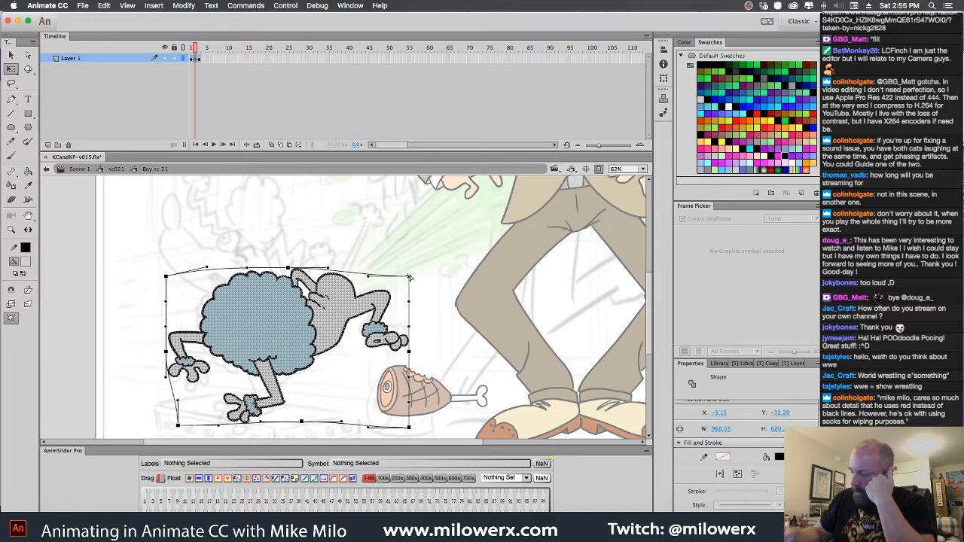
pyautogui.moveTo(409, 278); pyautogui.dragTo(408, 268)
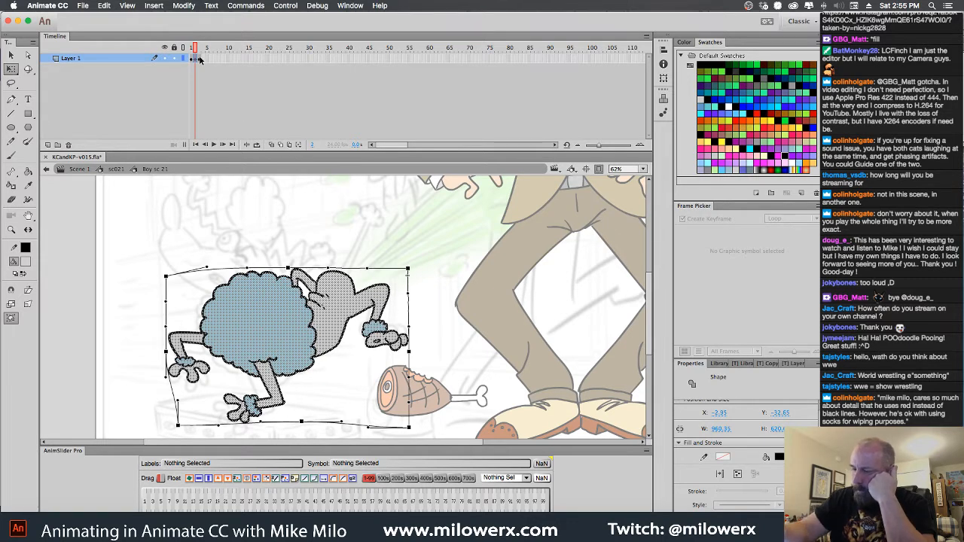
# Warp the frame 3 poodle with the Envelope, bulging its upper edge and pulling its lower-left corner inward, and play back the motion
pyautogui.click(199, 59)
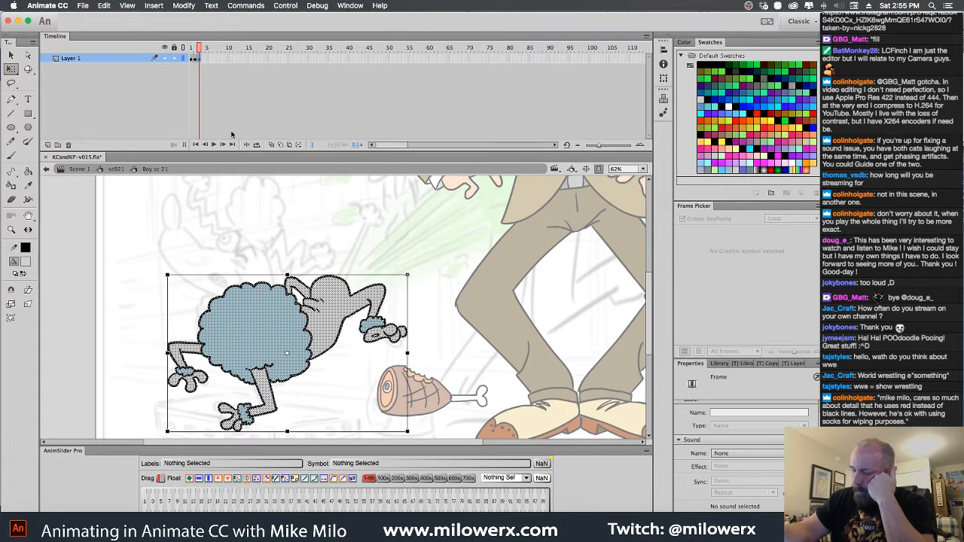
pyautogui.click(11, 319)
pyautogui.moveTo(288, 276); pyautogui.dragTo(288, 263)
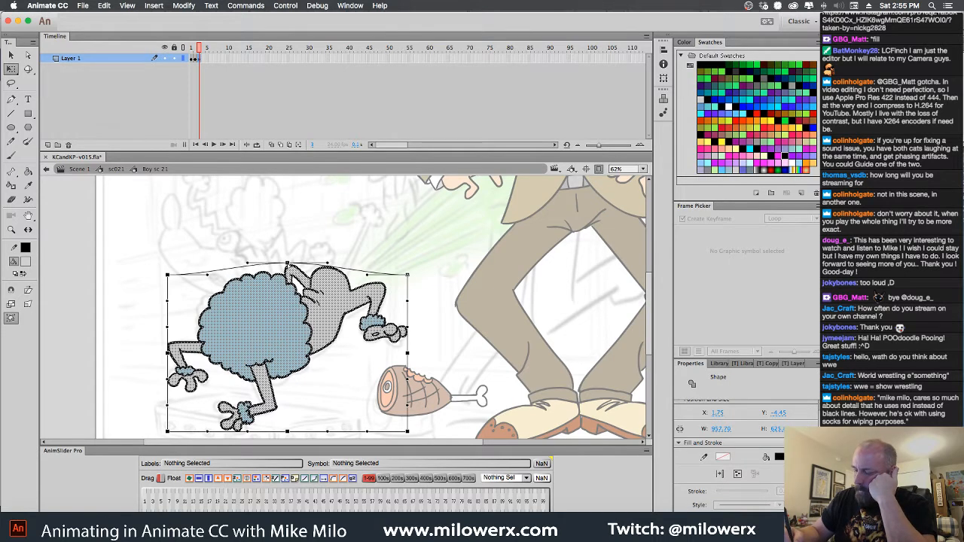
pyautogui.moveTo(208, 275); pyautogui.dragTo(209, 261)
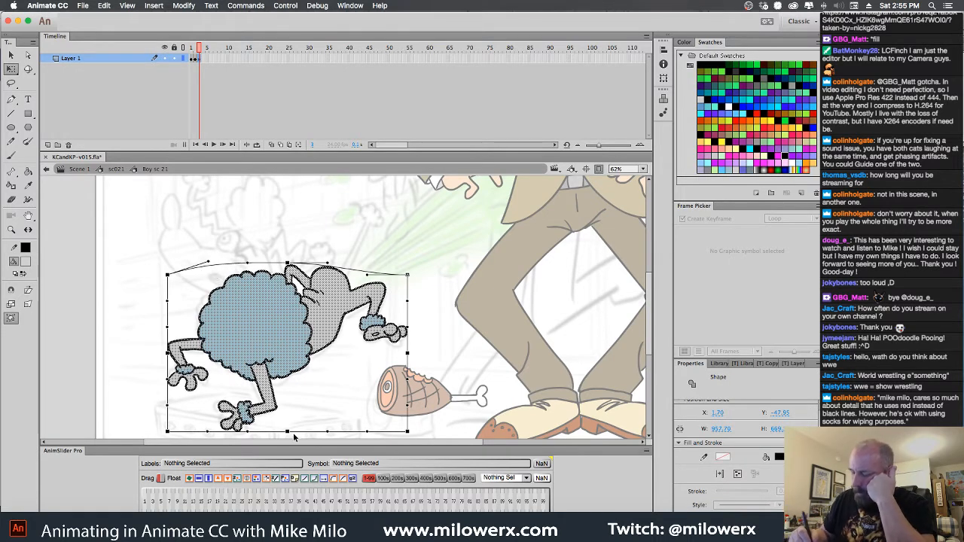
pyautogui.moveTo(287, 431); pyautogui.dragTo(294, 431)
pyautogui.moveTo(168, 432); pyautogui.dragTo(212, 436)
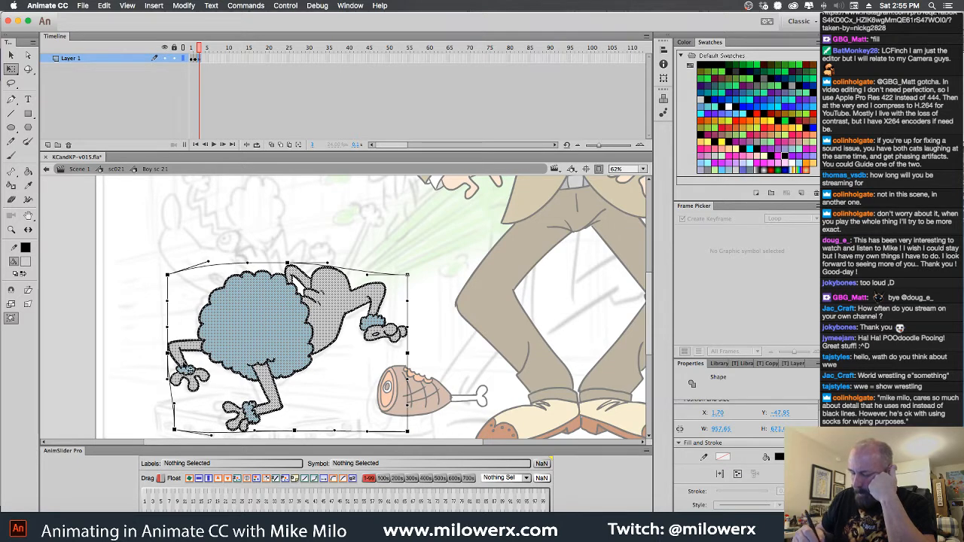
pyautogui.moveTo(168, 354); pyautogui.dragTo(175, 353)
pyautogui.click(333, 214)
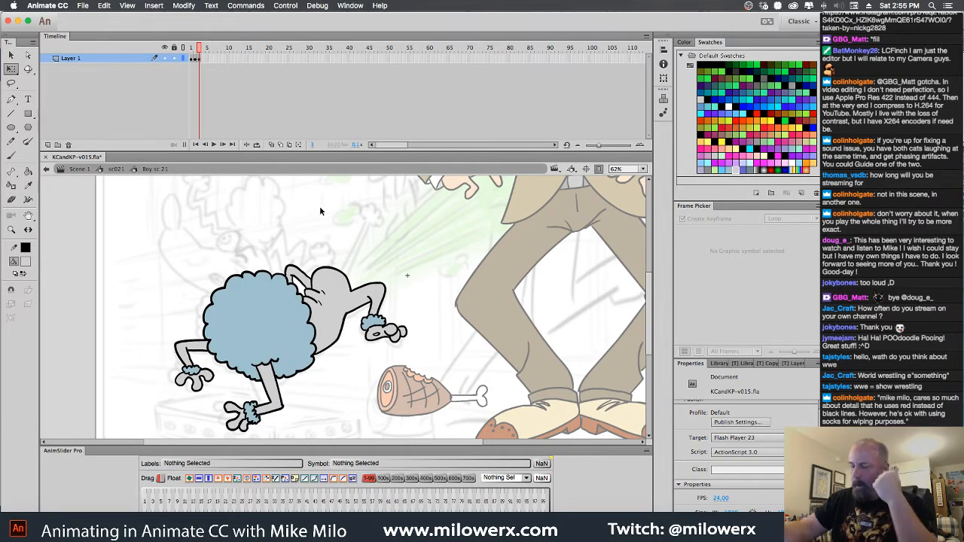
pyautogui.press('Return')
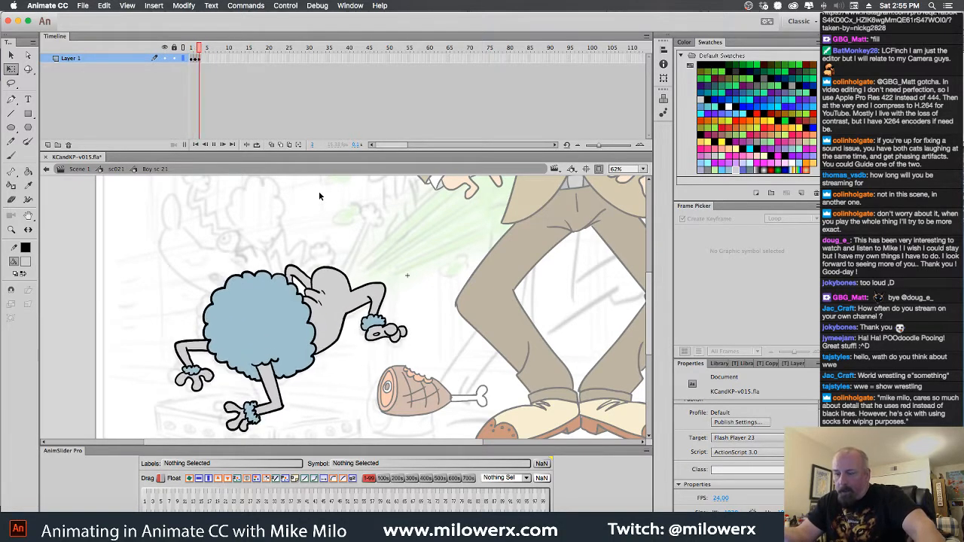
pyautogui.press('Return')
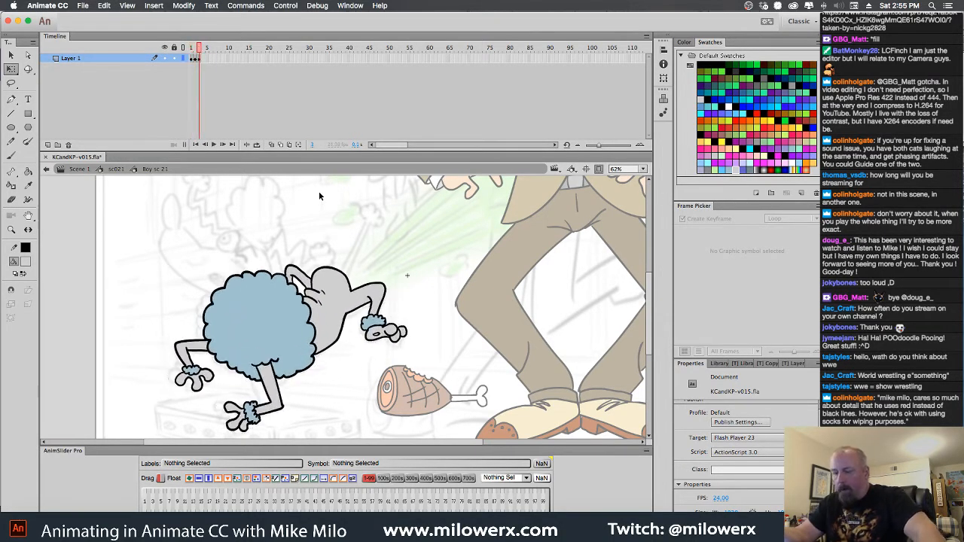
# Return to the sc021 timeline, hide Layer 11 and show Layer 13's poodle head semi-transparent as a drawing reference
pyautogui.click(116, 169)
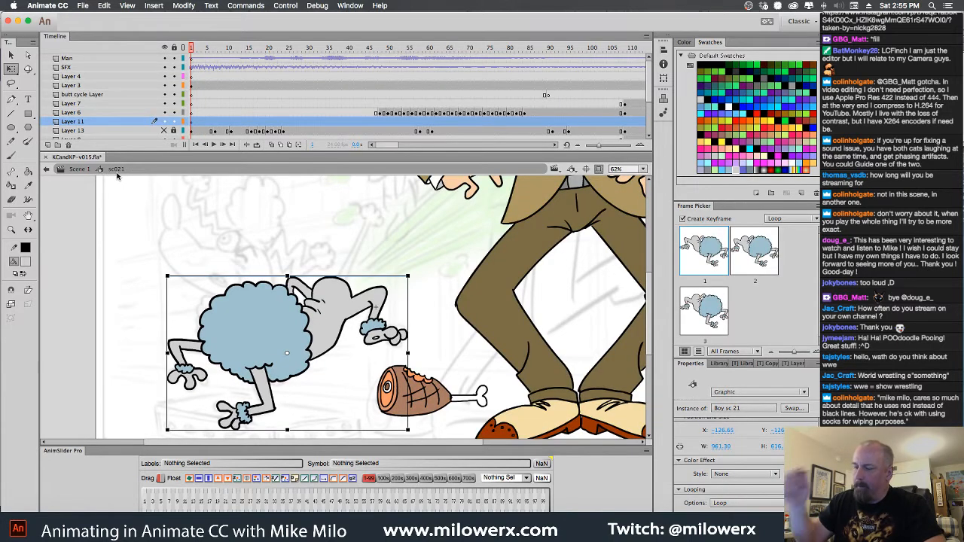
pyautogui.click(164, 121)
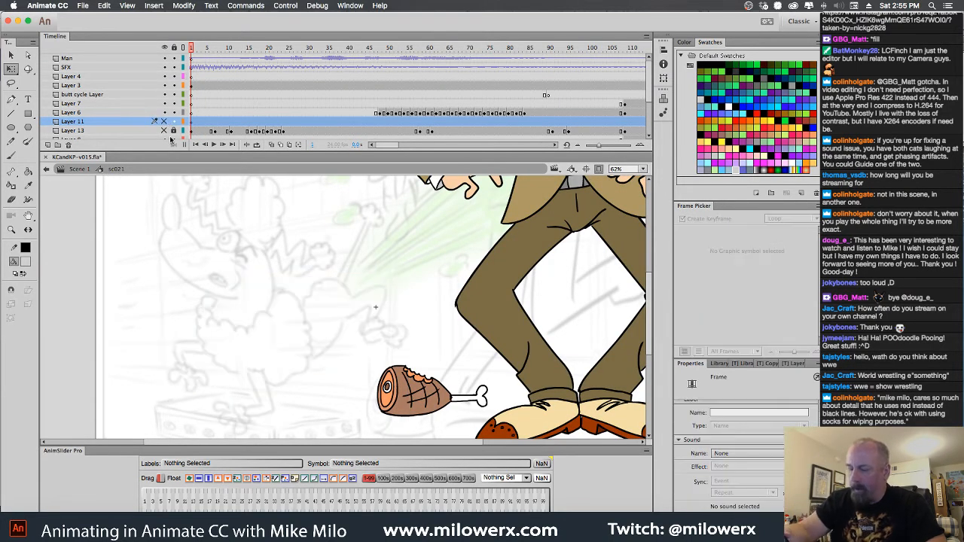
pyautogui.press('b')
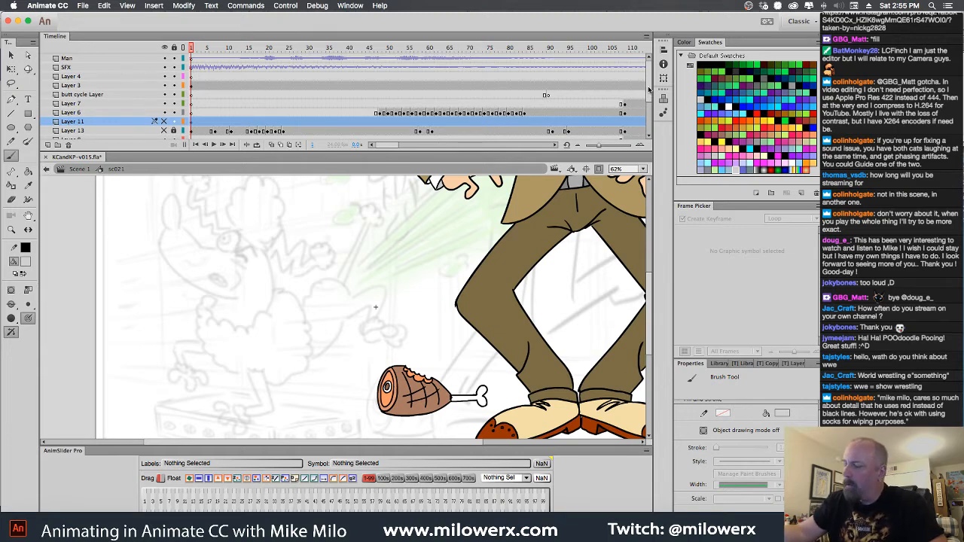
pyautogui.moveTo(649, 89); pyautogui.dragTo(649, 114)
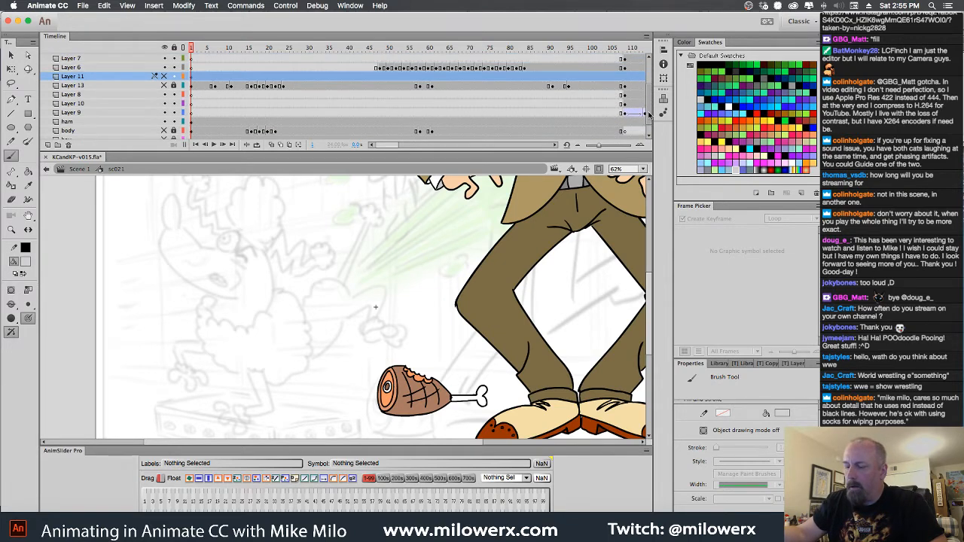
pyautogui.click(164, 85)
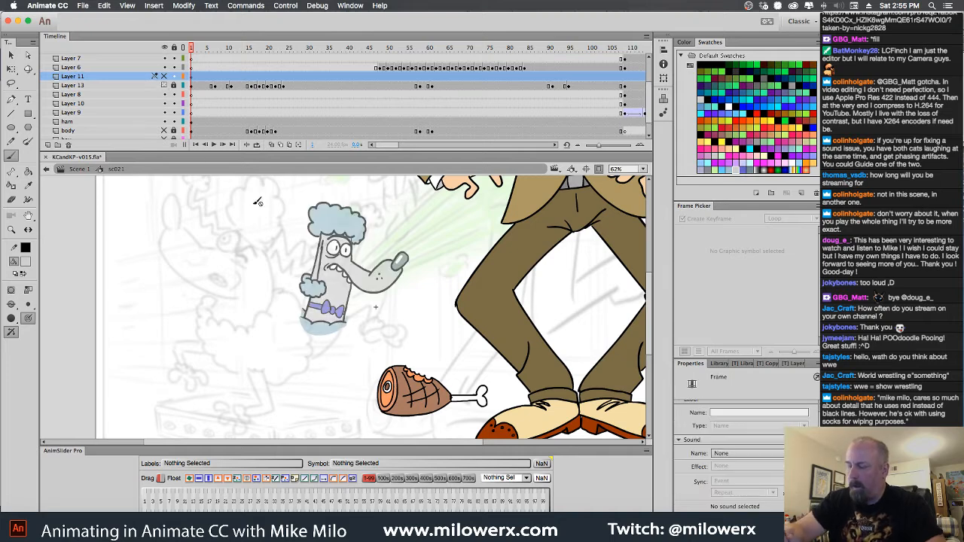
# Set the stroke and fill colors to red for the Brush and make frame 1 of Layer 6 the drawing target
pyautogui.click(25, 250)
pyautogui.click(69, 322)
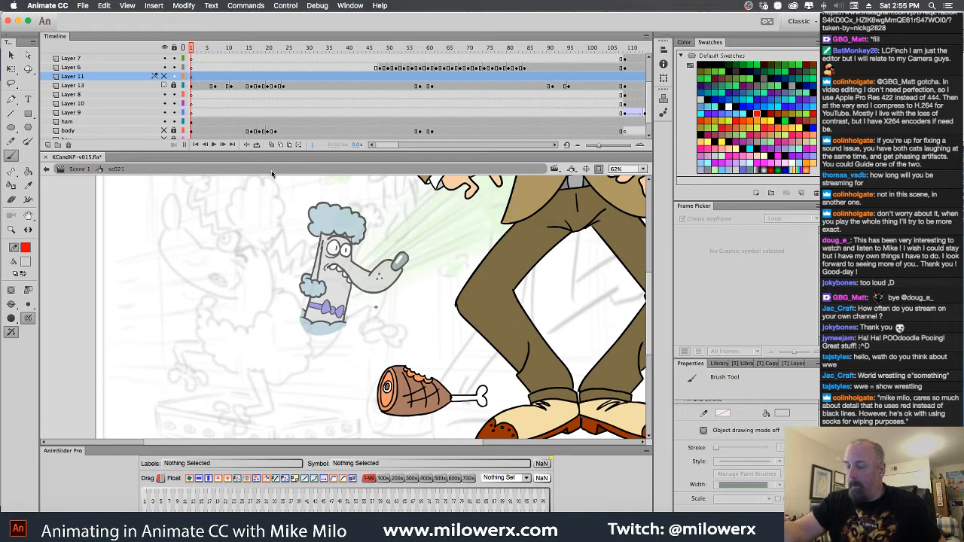
pyautogui.click(193, 68)
pyautogui.click(354, 325)
pyautogui.moveTo(388, 300)
pyautogui.mouseDown()
pyautogui.moveTo(407, 354)
pyautogui.moveTo(515, 402)
pyautogui.mouseUp()
pyautogui.keyDown('alt'); pyautogui.click(483, 357); pyautogui.keyUp('alt')
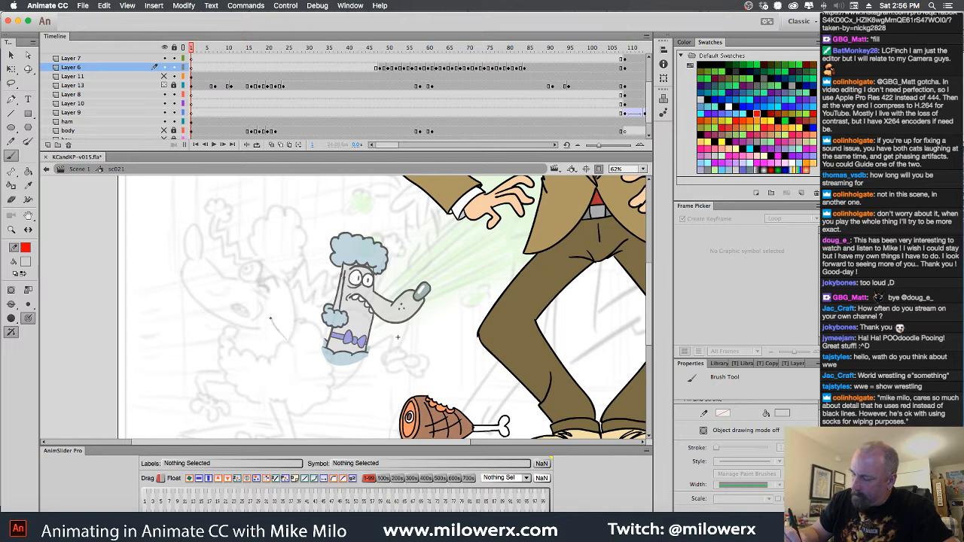
pyautogui.click(26, 261)
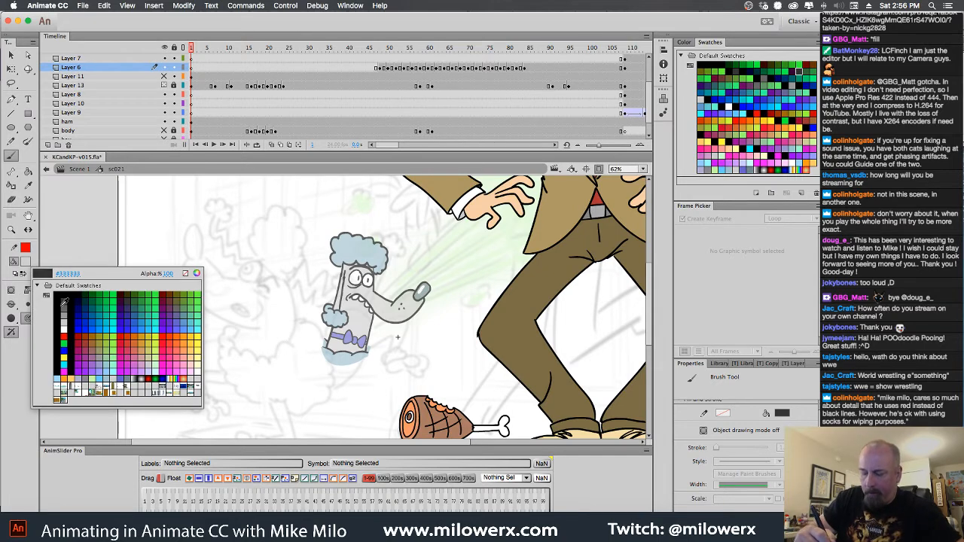
pyautogui.click(68, 333)
# Brush a short slanted red line for the back of the poodle's neck on Layer 6, undoing the misplaced and test strokes
pyautogui.moveTo(289, 339); pyautogui.dragTo(273, 317)
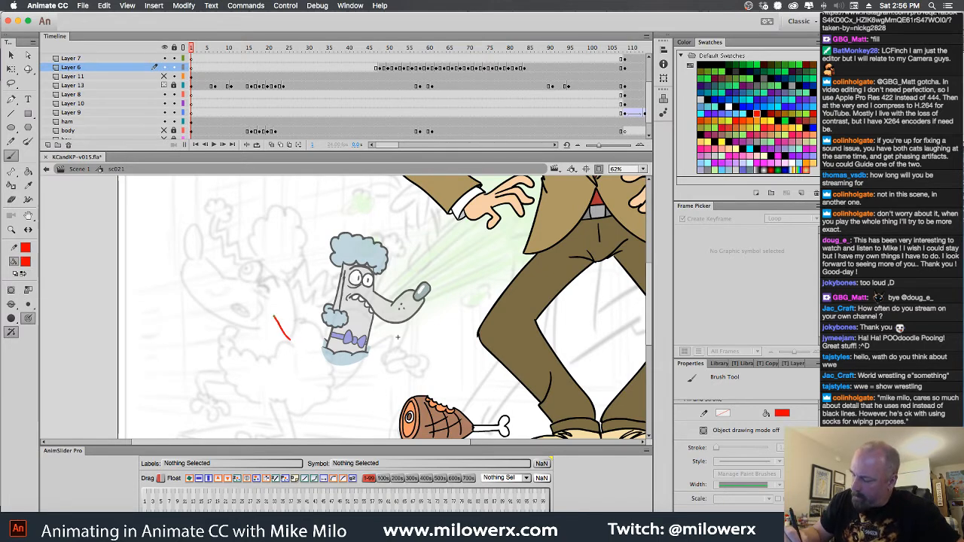
pyautogui.press('super+z')
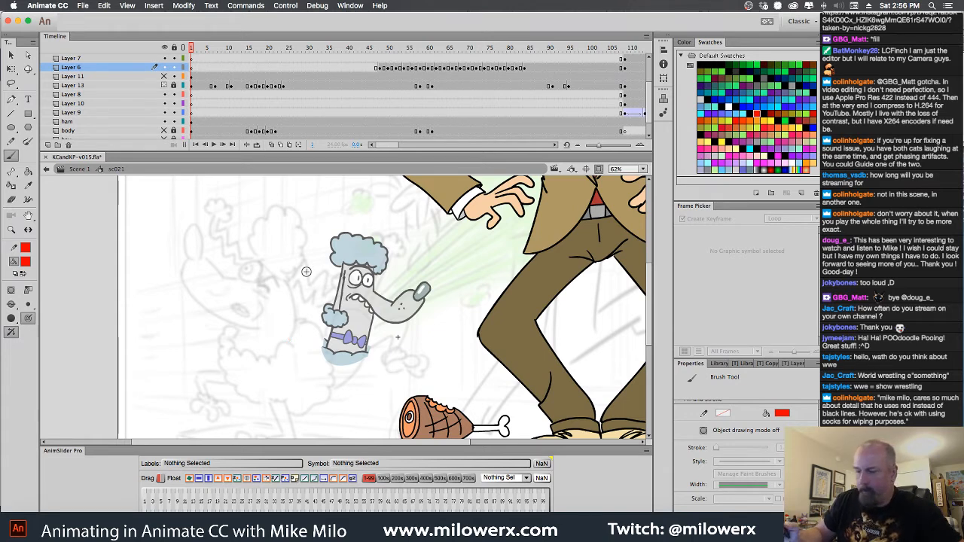
pyautogui.click(193, 70)
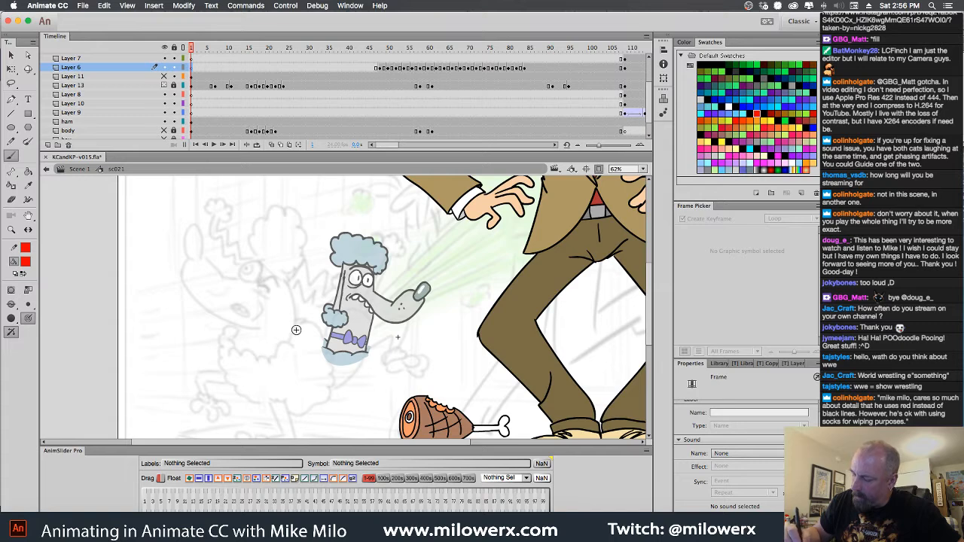
pyautogui.moveTo(298, 332); pyautogui.dragTo(282, 306)
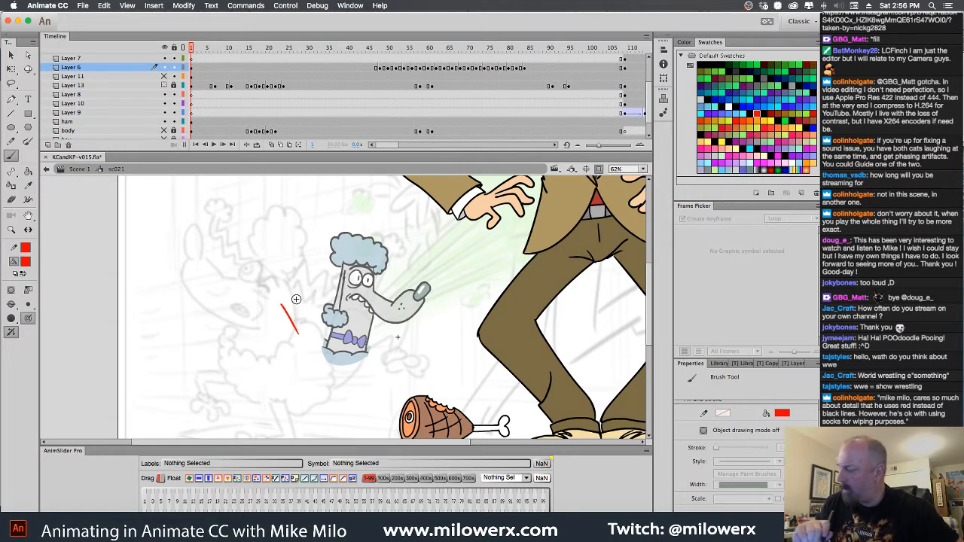
pyautogui.moveTo(419, 335); pyautogui.dragTo(396, 393)
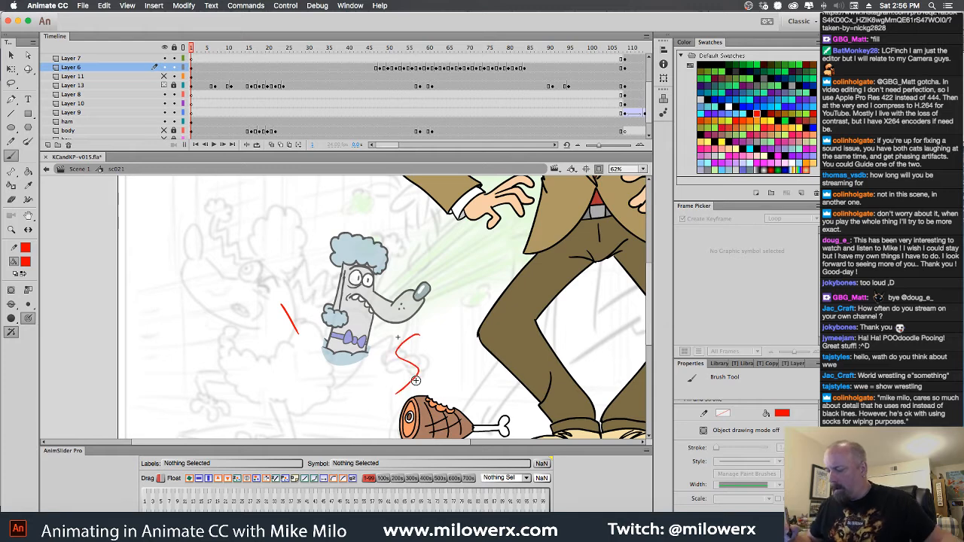
pyautogui.press('super+z')
# Sketch the poodle's head in red over the rough, with the skull, eyes, brow, raised snout, nose and upper teeth
pyautogui.keyDown('super'); pyautogui.click(308, 320); pyautogui.keyUp('super')
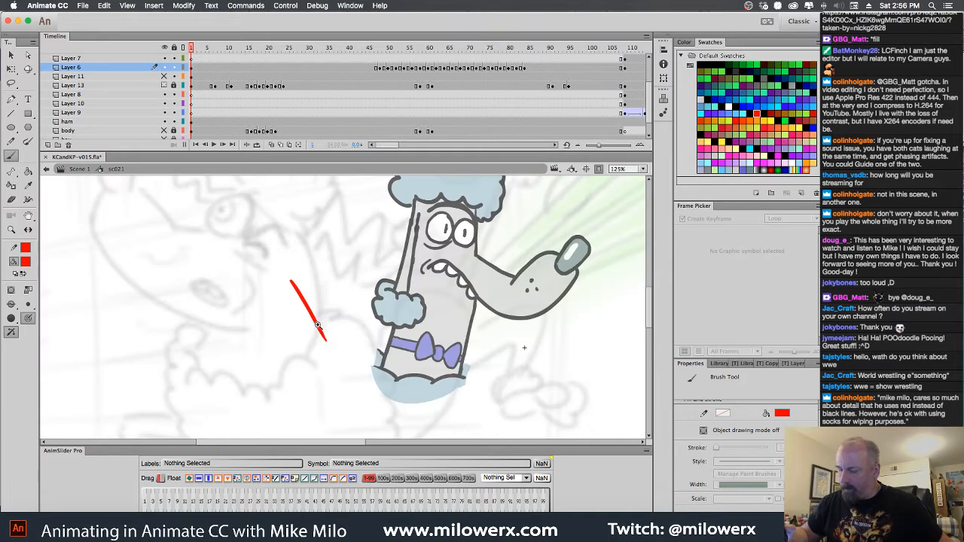
pyautogui.press('super+minus')
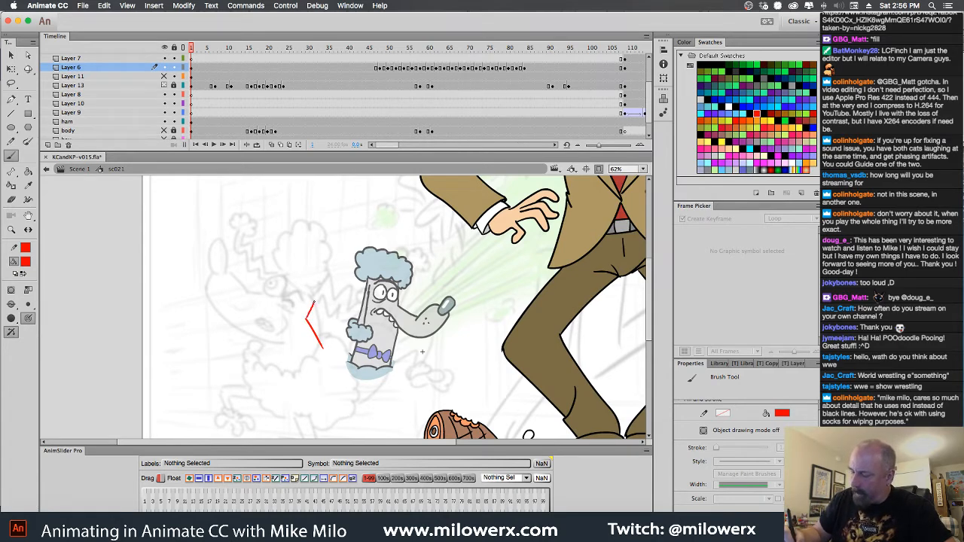
pyautogui.moveTo(314, 302)
pyautogui.mouseDown()
pyautogui.moveTo(316, 284)
pyautogui.moveTo(292, 283)
pyautogui.mouseUp()
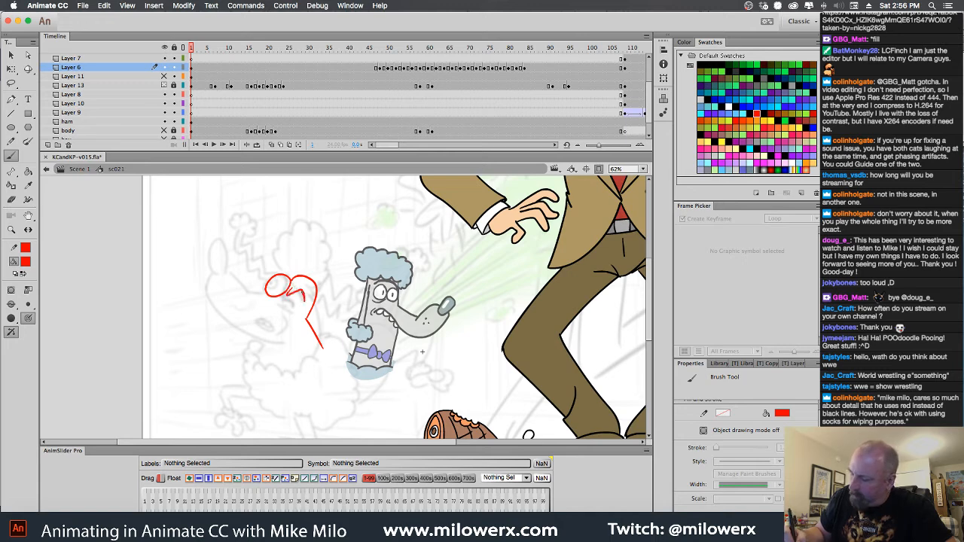
pyautogui.moveTo(303, 301); pyautogui.dragTo(304, 302)
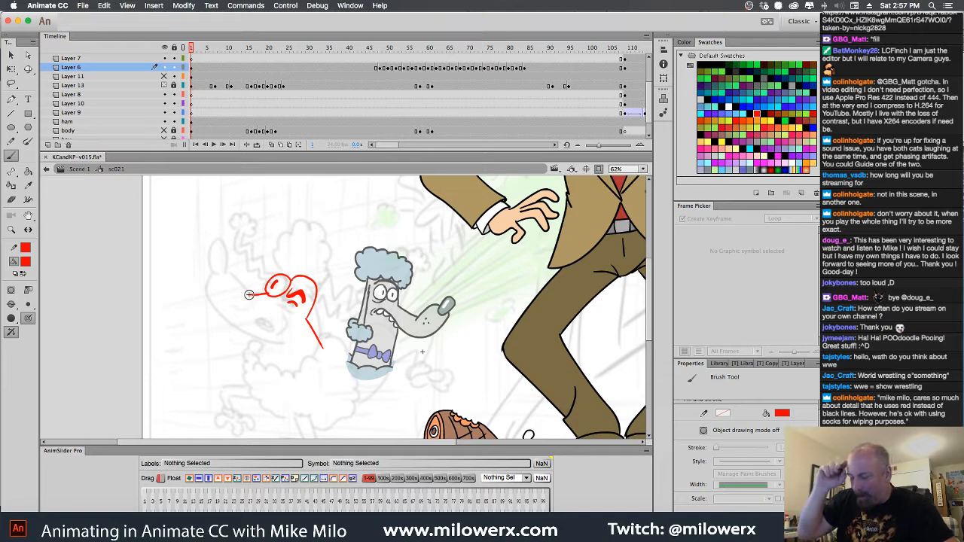
pyautogui.moveTo(245, 280); pyautogui.dragTo(247, 293)
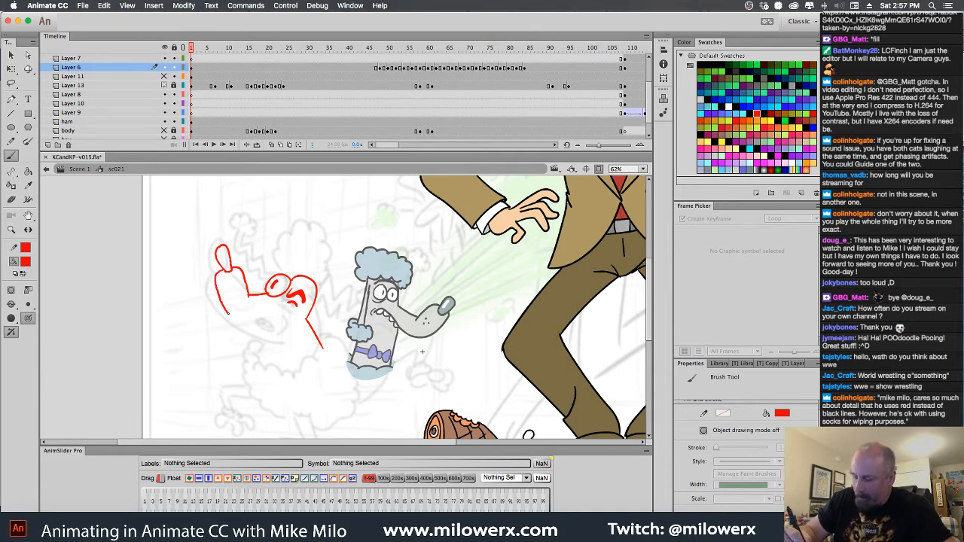
pyautogui.moveTo(217, 283)
pyautogui.mouseDown()
pyautogui.moveTo(237, 314)
pyautogui.moveTo(290, 321)
pyautogui.mouseUp()
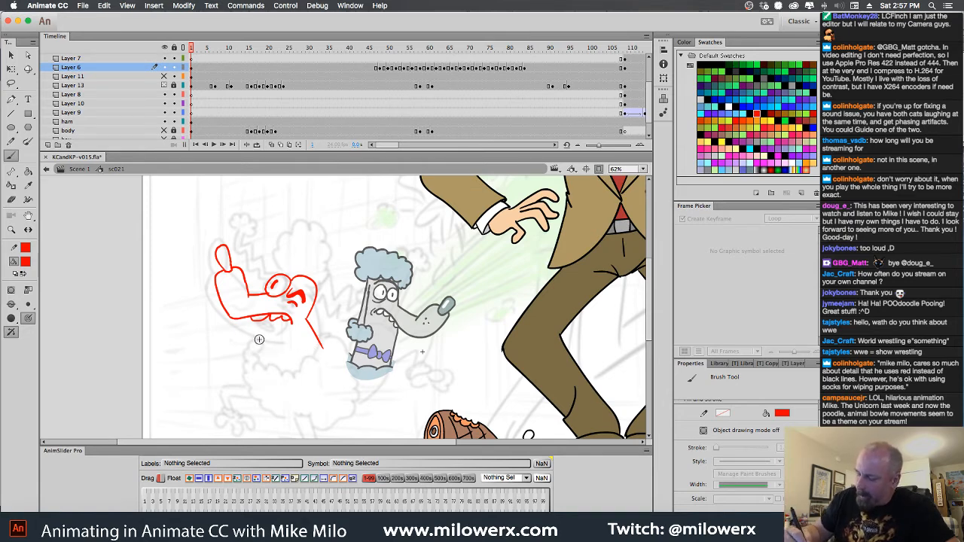
# Sketch the poodle's lower jaw, the front of the neck and the scalloped fur edge closing its base, undoing the stray jaw stroke
pyautogui.moveTo(265, 318)
pyautogui.mouseDown()
pyautogui.moveTo(249, 331)
pyautogui.moveTo(264, 366)
pyautogui.mouseUp()
pyautogui.press('super+z')
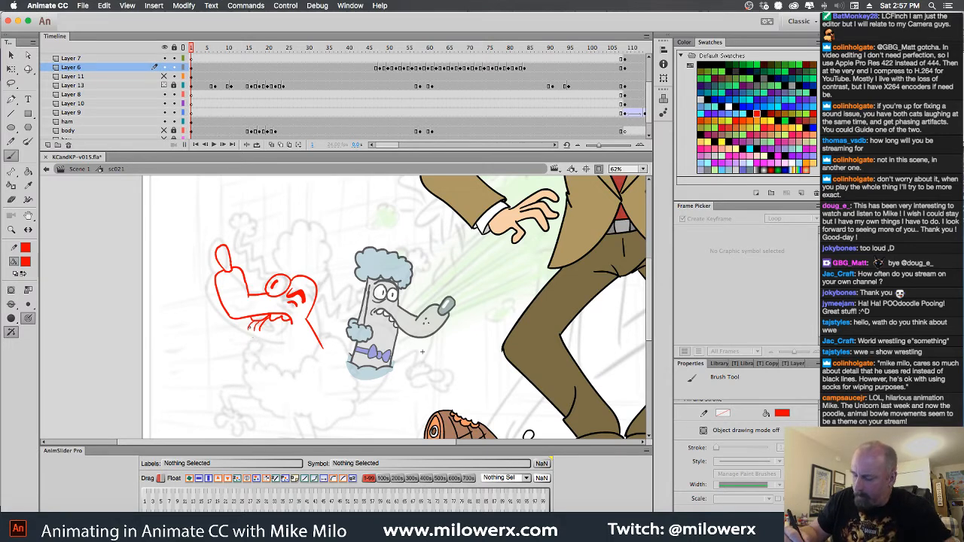
pyautogui.moveTo(270, 364); pyautogui.dragTo(274, 369)
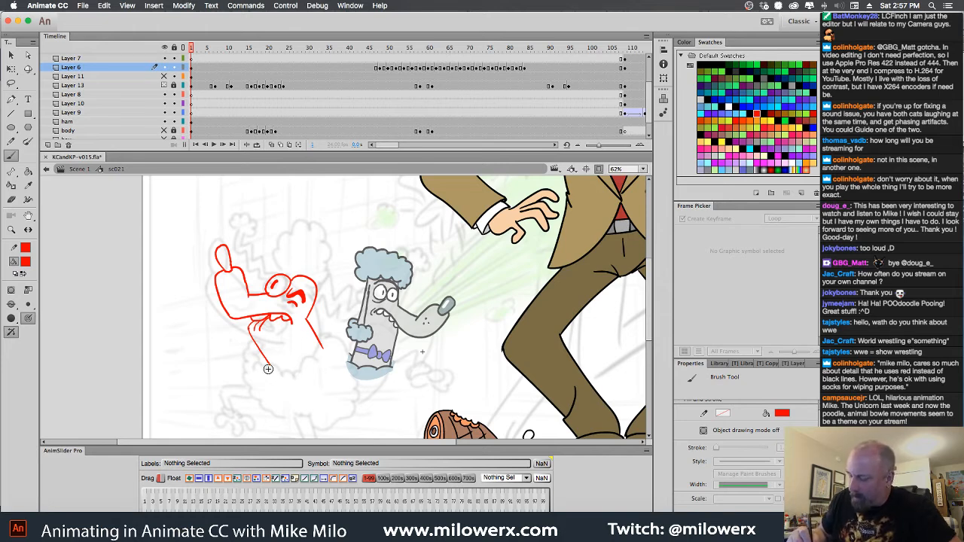
pyautogui.moveTo(260, 364)
pyautogui.mouseDown()
pyautogui.moveTo(308, 368)
pyautogui.moveTo(324, 352)
pyautogui.mouseUp()
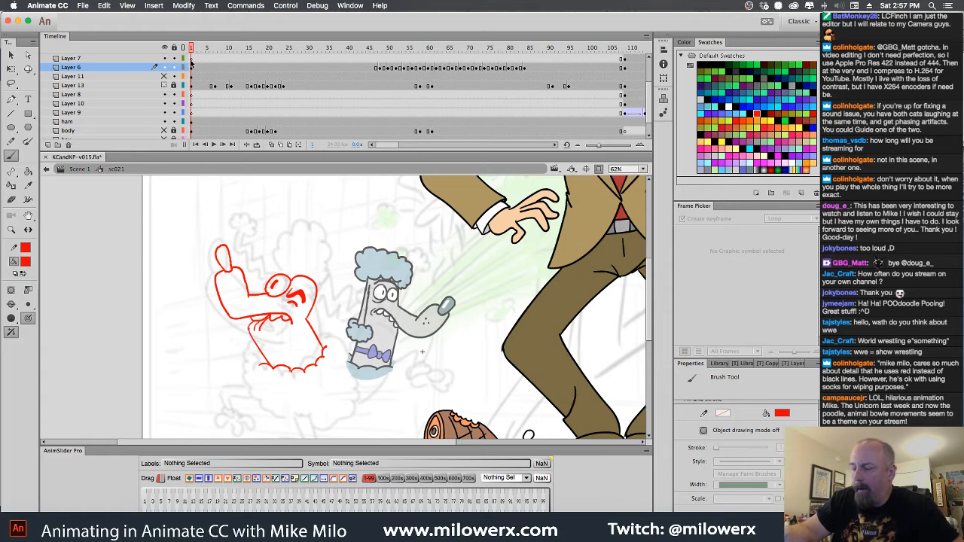
# Add a new layer above Layer 6 and sketch the poodle's fluffy, swept-back hair in red on it
pyautogui.click(48, 145)
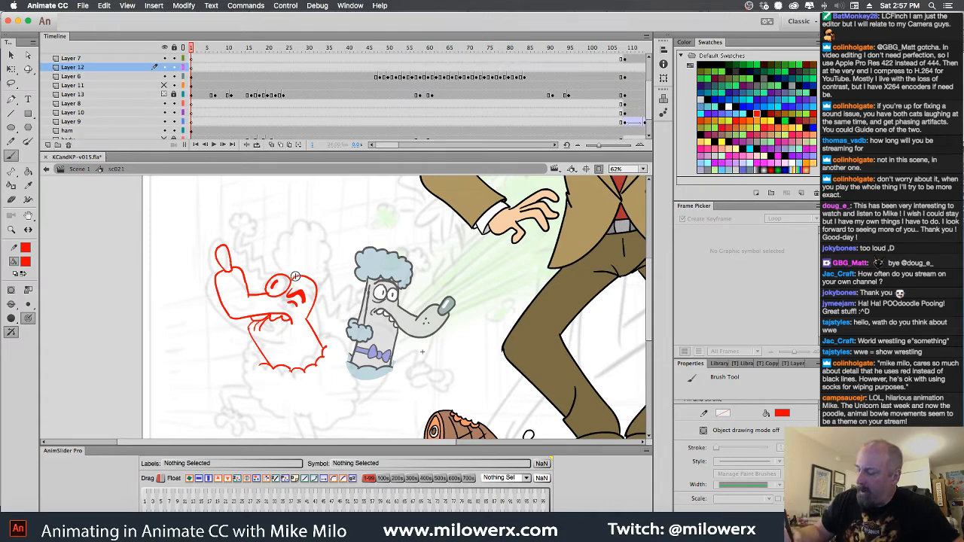
pyautogui.moveTo(309, 238)
pyautogui.mouseDown()
pyautogui.moveTo(340, 216)
pyautogui.moveTo(348, 246)
pyautogui.mouseUp()
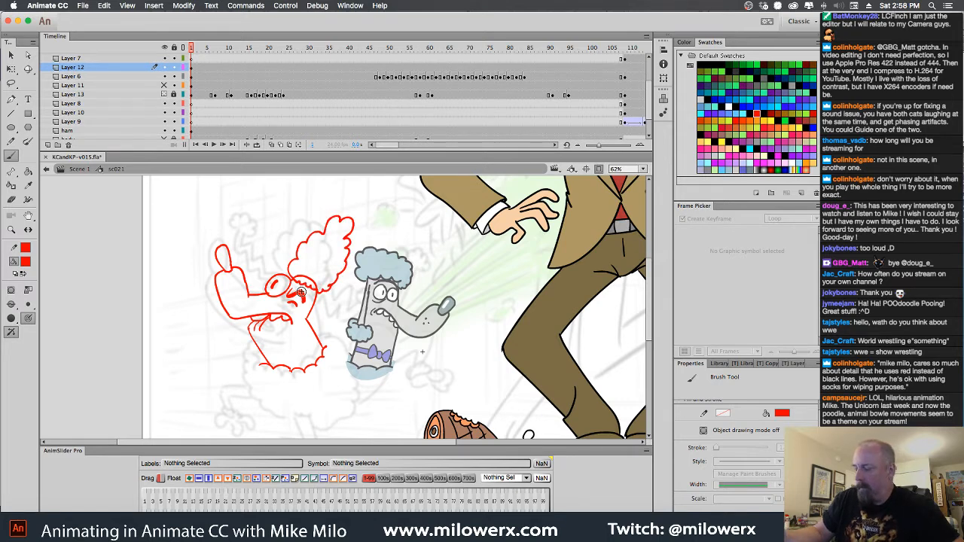
# Convert the hair drawing on frame 1 to a graphic symbol named hair
pyautogui.click(191, 68)
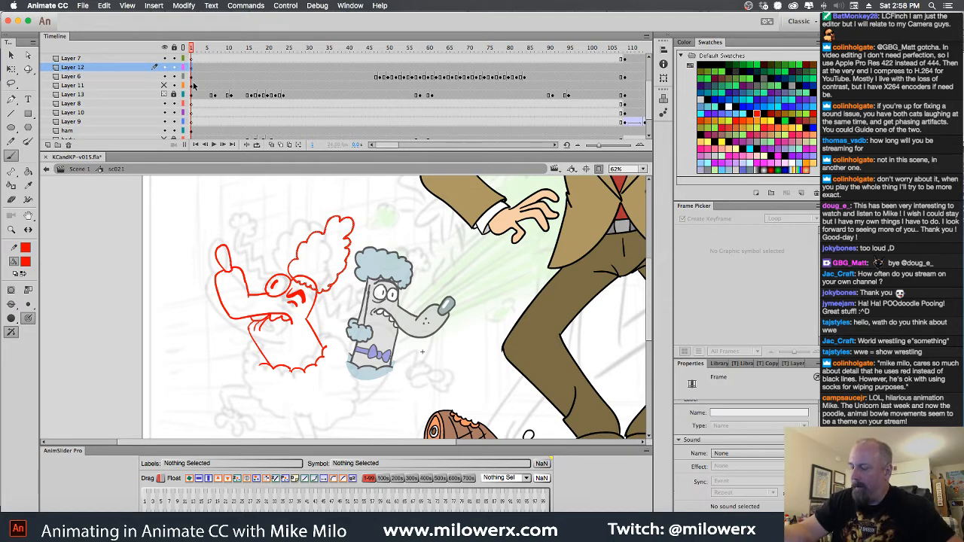
pyautogui.press('F8')
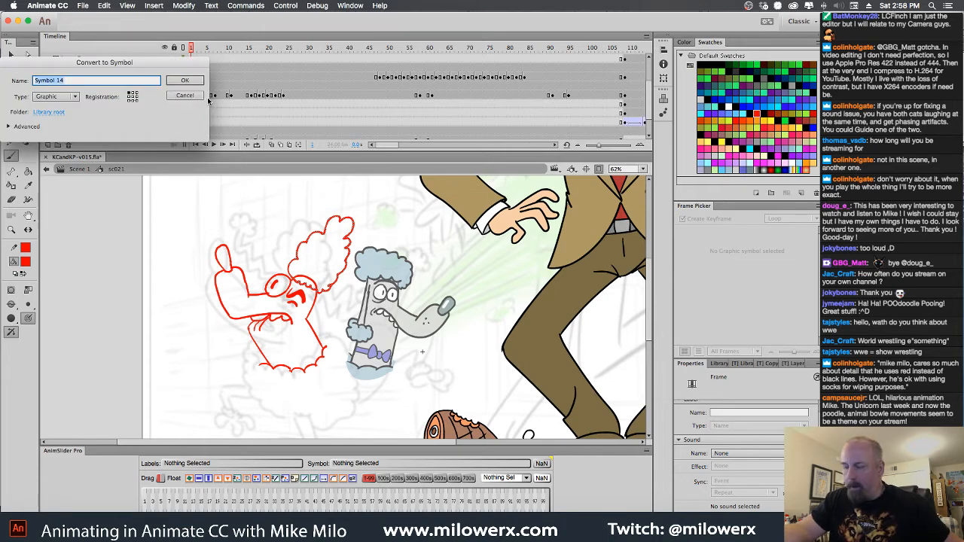
pyautogui.write('hair')
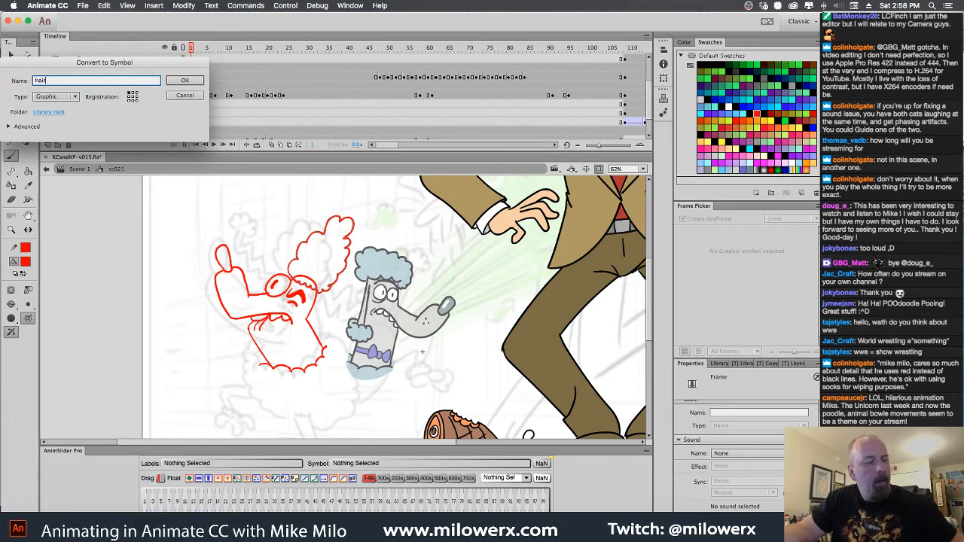
pyautogui.press('Return')
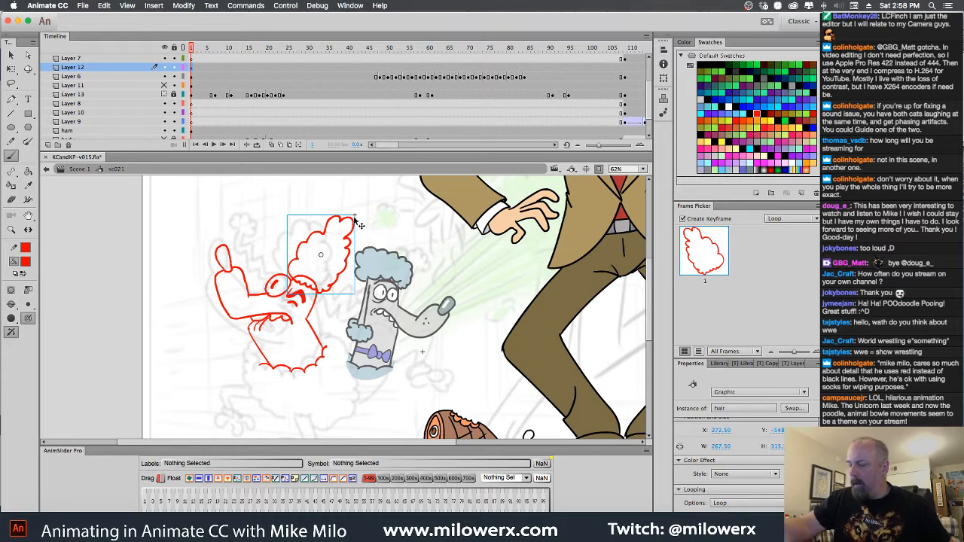
# Open the hair symbol for editing and recolour its red outline black
pyautogui.doubleClick(352, 231)
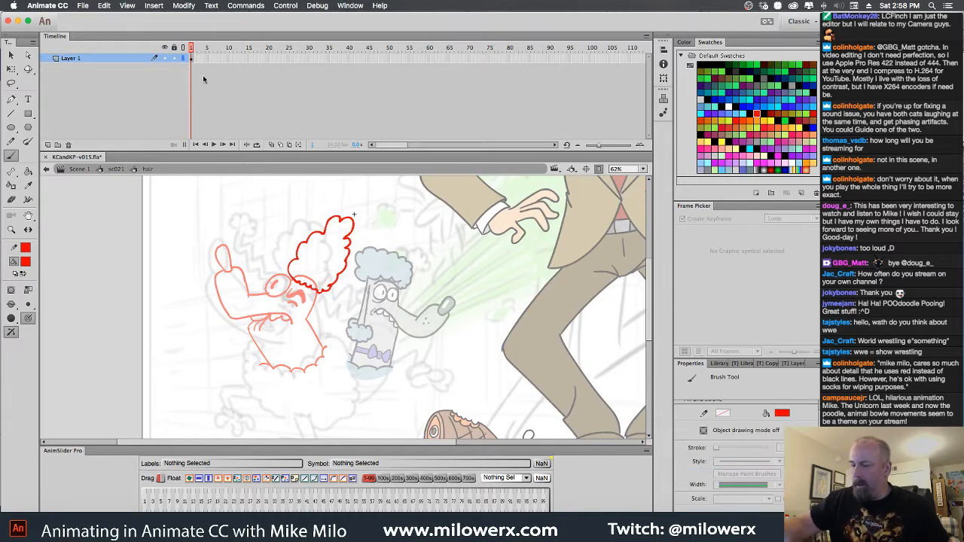
pyautogui.press('super+a')
pyautogui.click(30, 264)
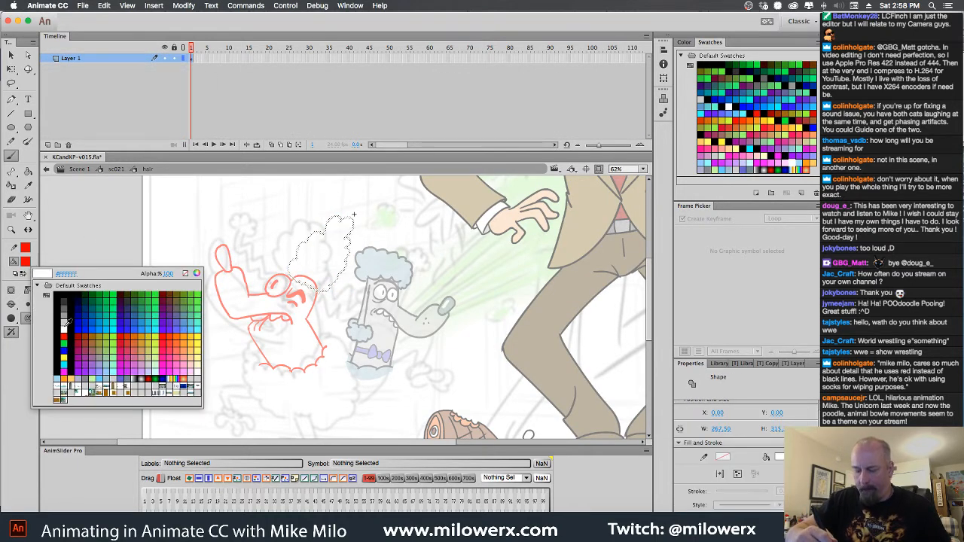
pyautogui.click(64, 295)
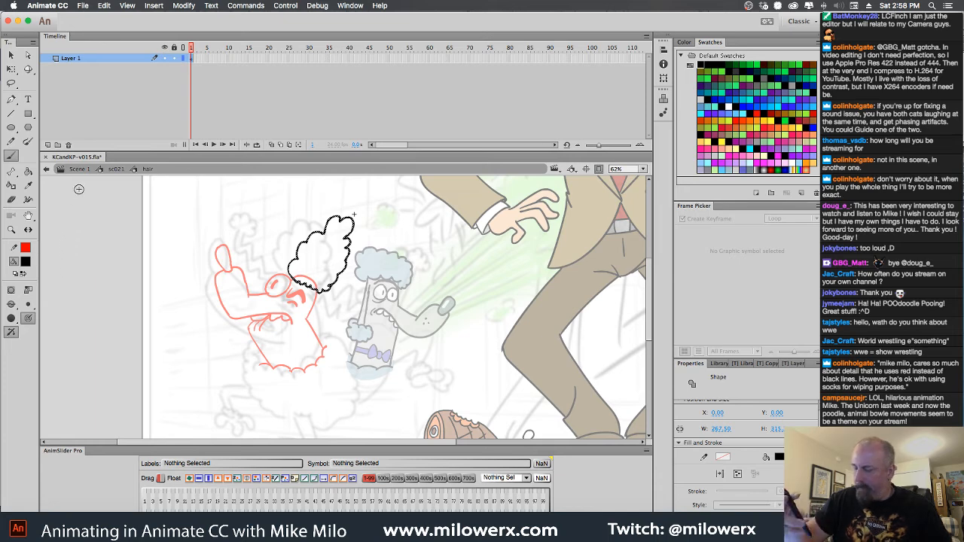
pyautogui.press('super+shift+a')
# Fill the inside of the hair outline on frame 1 with the poodle's light grey-blue
pyautogui.click(28, 265)
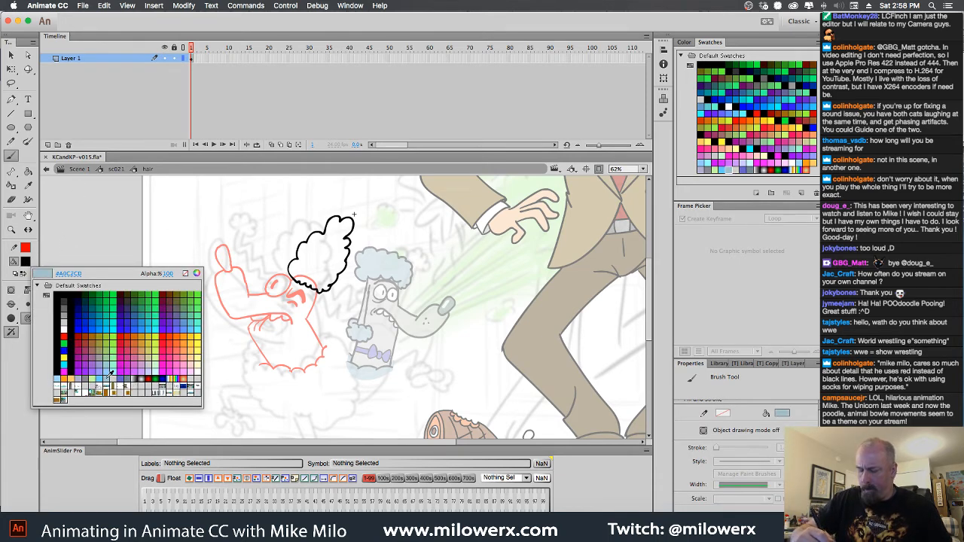
pyautogui.click(107, 376)
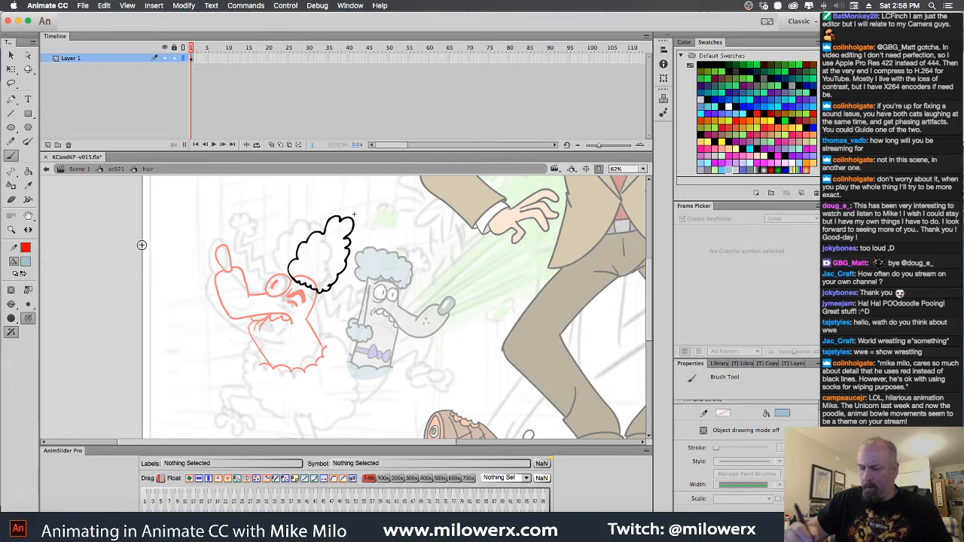
pyautogui.click(28, 171)
pyautogui.click(324, 278)
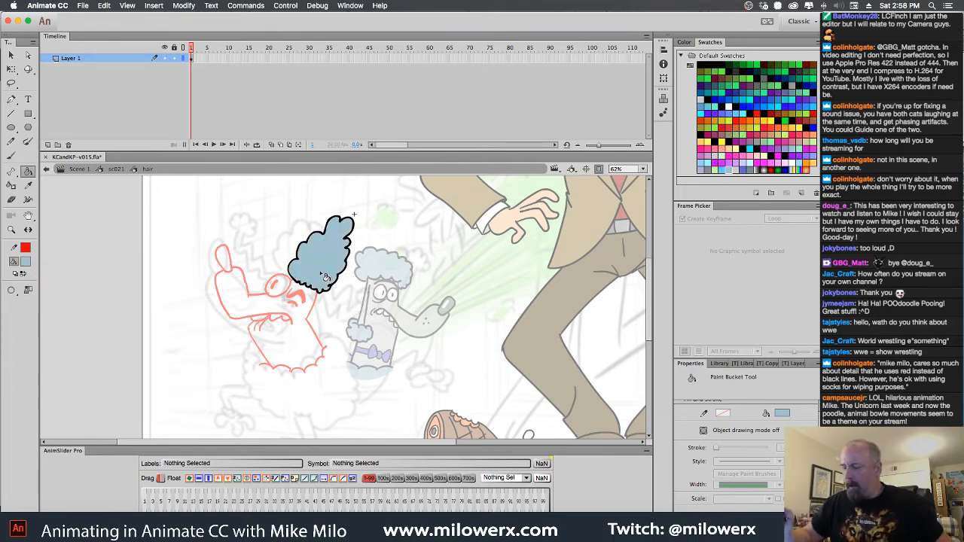
# Add a blank keyframe on frame 2 and brush a second scalloped hair outline in black, using onion skinning of the first drawing
pyautogui.click(198, 68)
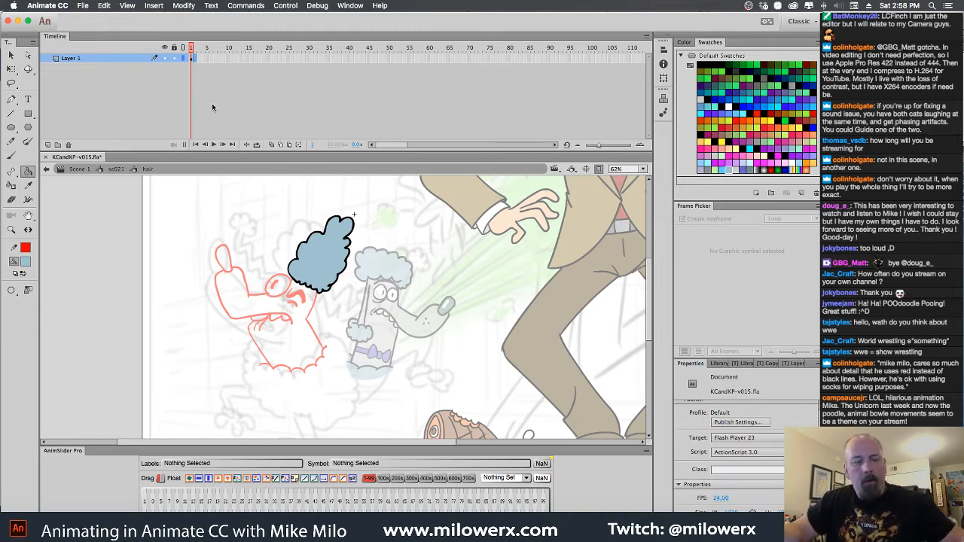
pyautogui.press('.')
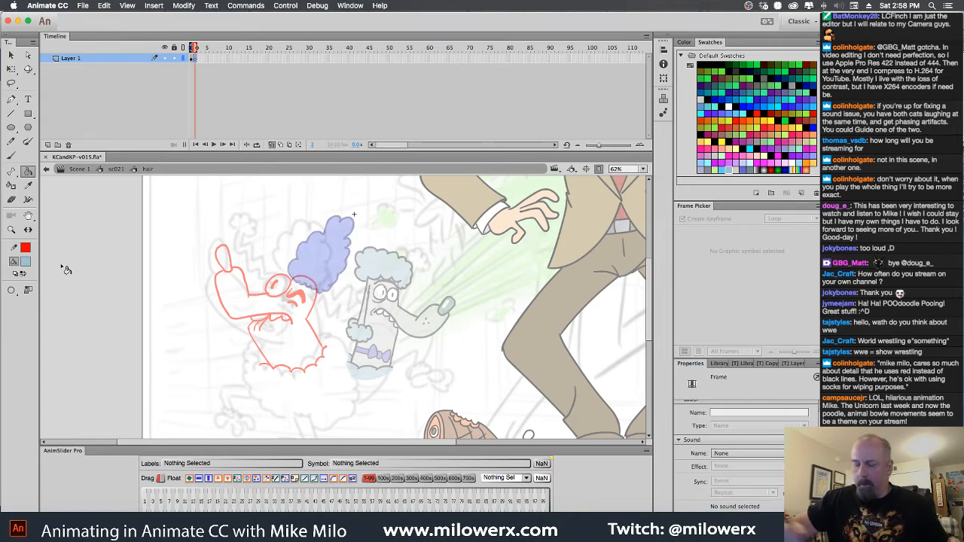
pyautogui.click(25, 261)
pyautogui.click(59, 290)
pyautogui.click(13, 157)
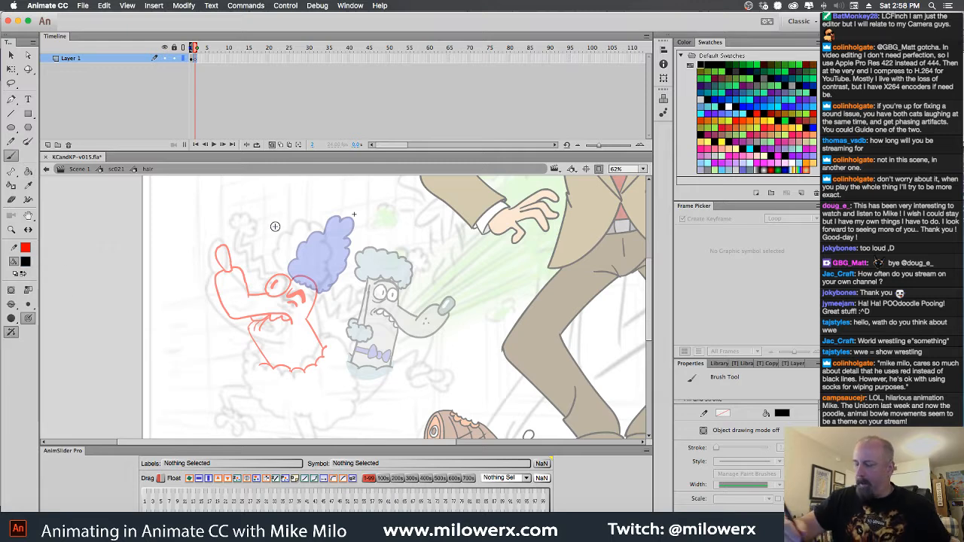
pyautogui.moveTo(335, 267); pyautogui.dragTo(295, 309)
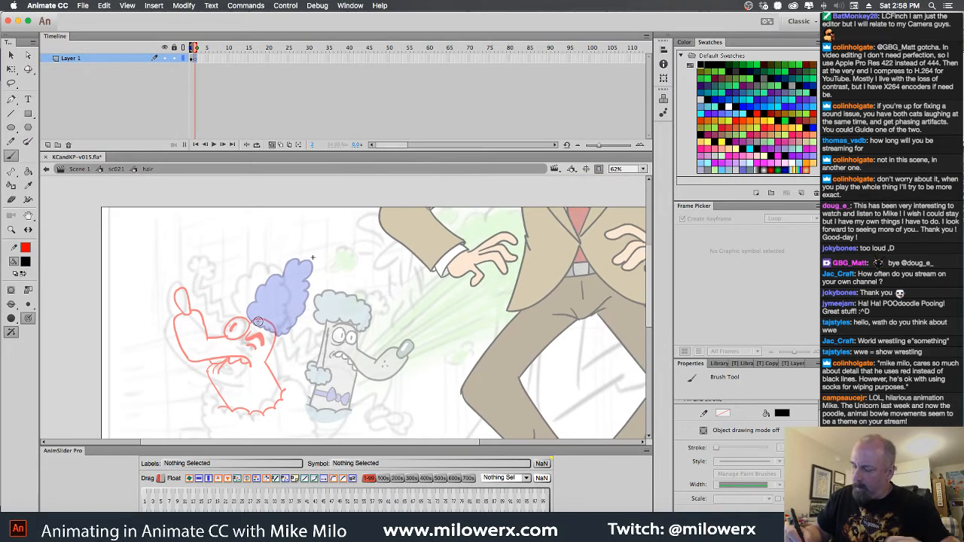
pyautogui.keyDown('super'); pyautogui.click(307, 305); pyautogui.keyUp('super')
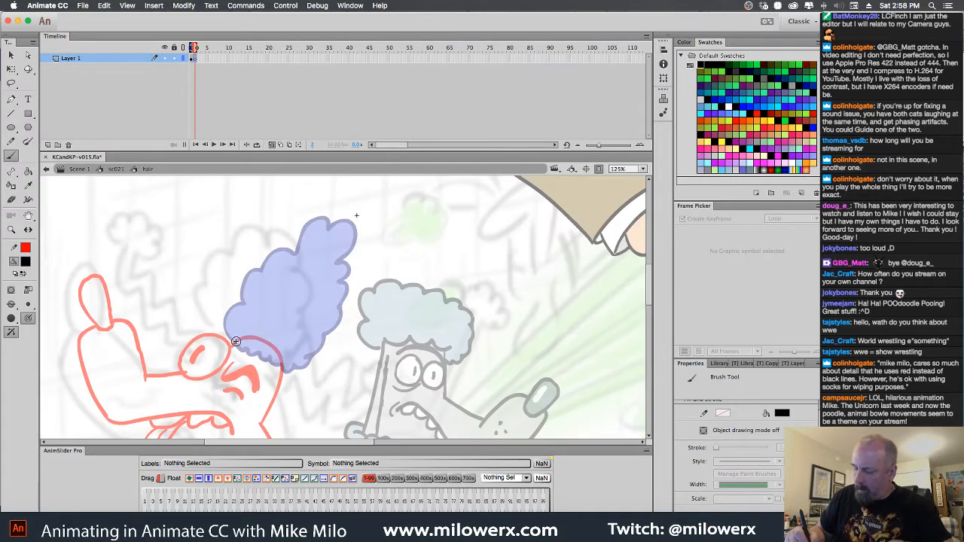
pyautogui.moveTo(238, 344)
pyautogui.mouseDown()
pyautogui.moveTo(223, 317)
pyautogui.moveTo(240, 305)
pyautogui.moveTo(237, 295)
pyautogui.moveTo(239, 311)
pyautogui.moveTo(261, 263)
pyautogui.moveTo(327, 219)
pyautogui.moveTo(351, 236)
pyautogui.moveTo(357, 256)
pyautogui.moveTo(341, 274)
pyautogui.moveTo(351, 290)
pyautogui.moveTo(315, 359)
pyautogui.moveTo(290, 369)
pyautogui.moveTo(270, 363)
pyautogui.moveTo(229, 322)
pyautogui.moveTo(235, 315)
pyautogui.mouseUp()
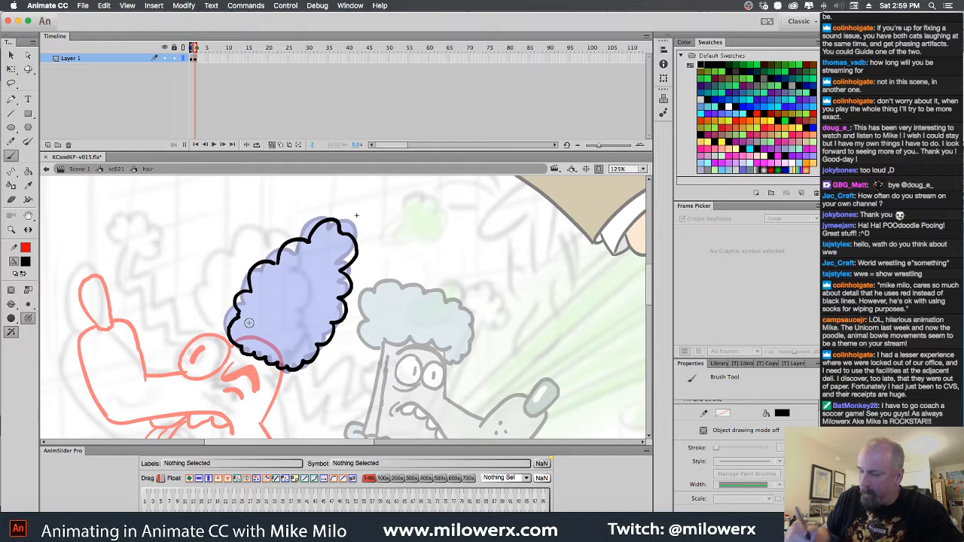
# Add a blank keyframe on frame 3 and brush a third hair outline in black over the onion-skinned drawings
pyautogui.click(199, 59)
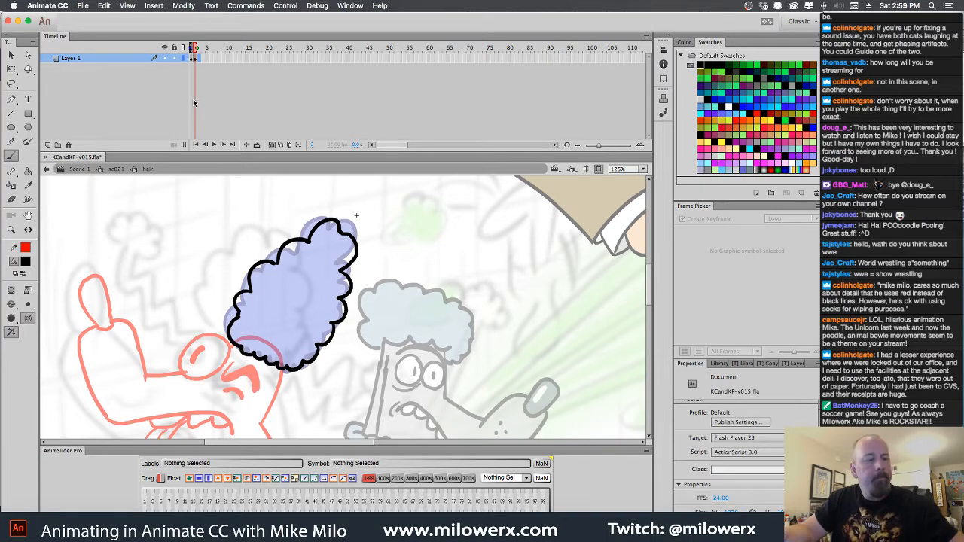
pyautogui.press('F7')
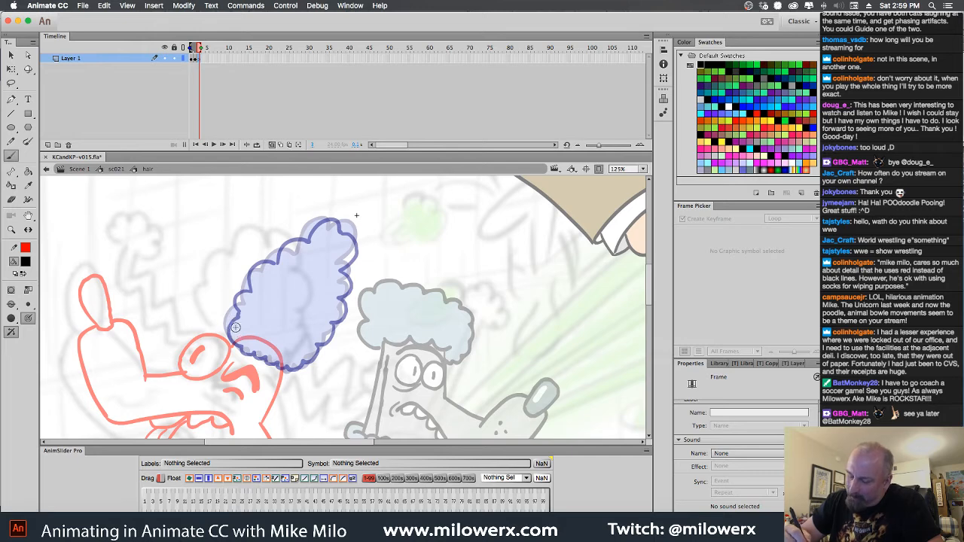
pyautogui.moveTo(236, 333)
pyautogui.mouseDown()
pyautogui.moveTo(259, 283)
pyautogui.moveTo(256, 263)
pyautogui.moveTo(286, 260)
pyautogui.moveTo(293, 242)
pyautogui.moveTo(309, 244)
pyautogui.moveTo(327, 221)
pyautogui.moveTo(354, 227)
pyautogui.moveTo(348, 272)
pyautogui.mouseUp()
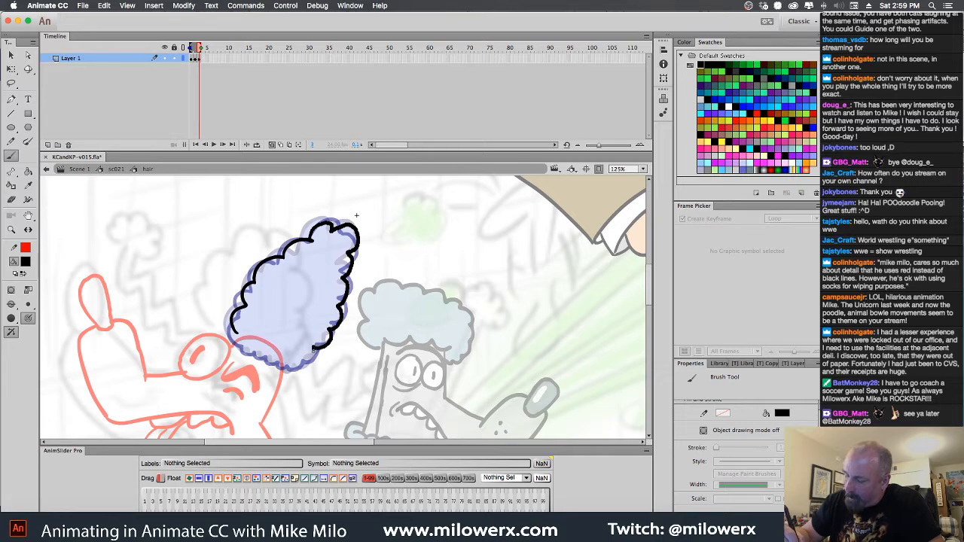
pyautogui.moveTo(288, 370); pyautogui.dragTo(234, 333)
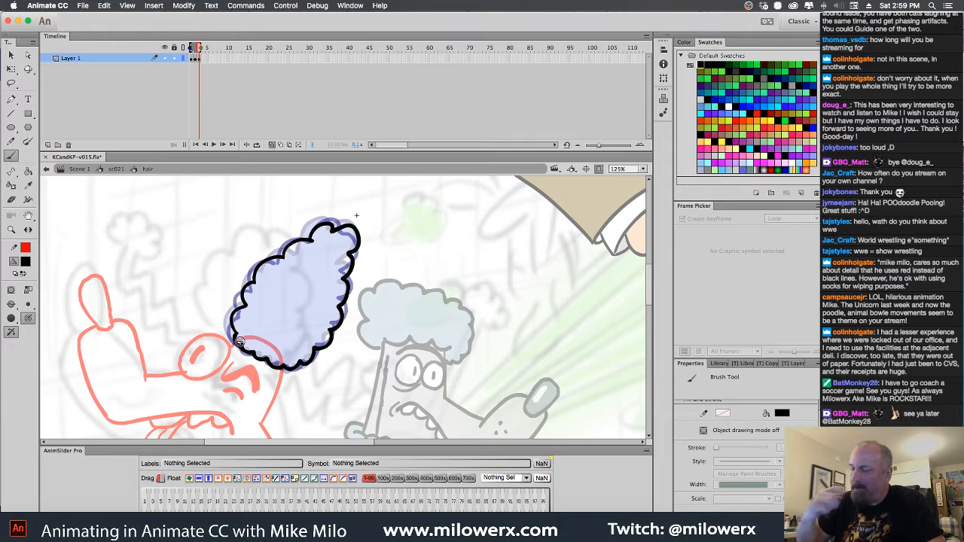
# Turn off onion skinning, fill the hair outlines on frames 2 and 3 with light grey-blue, and flip through the frames
pyautogui.click(272, 145)
pyautogui.press('Return')
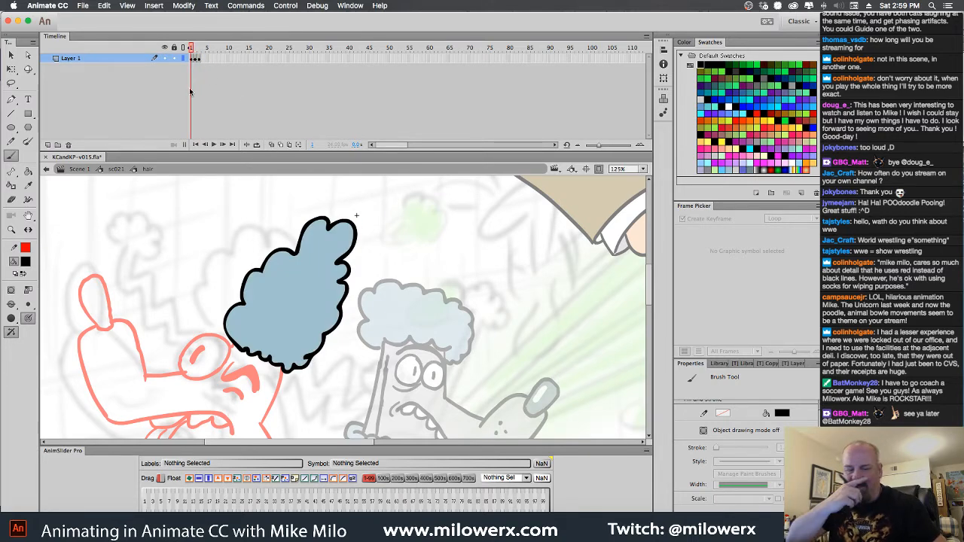
pyautogui.click(26, 261)
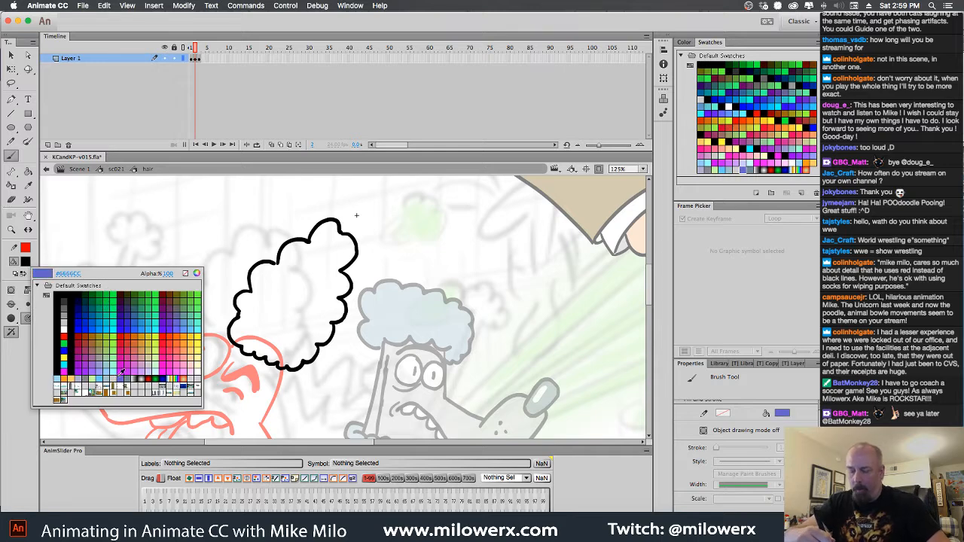
pyautogui.click(106, 379)
pyautogui.press('k')
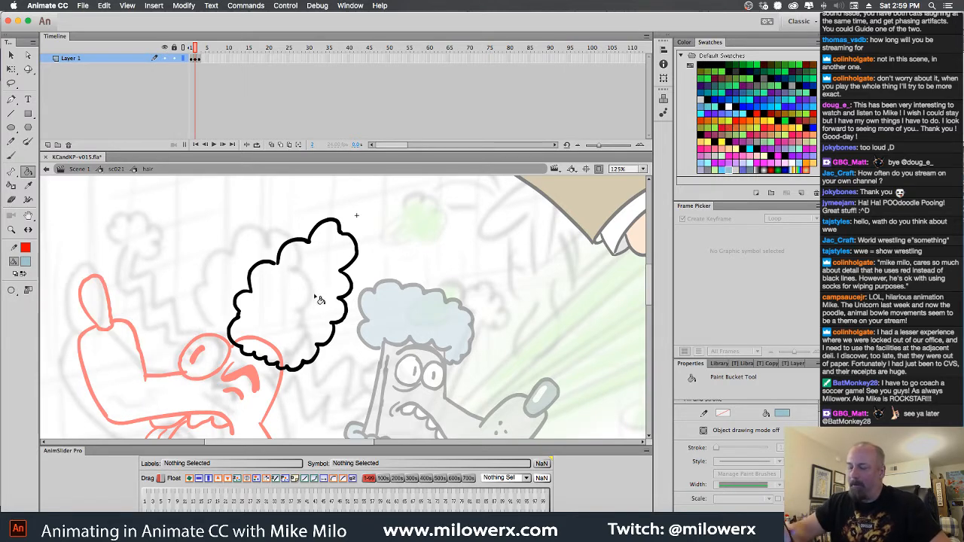
pyautogui.click(12, 291)
pyautogui.click(53, 307)
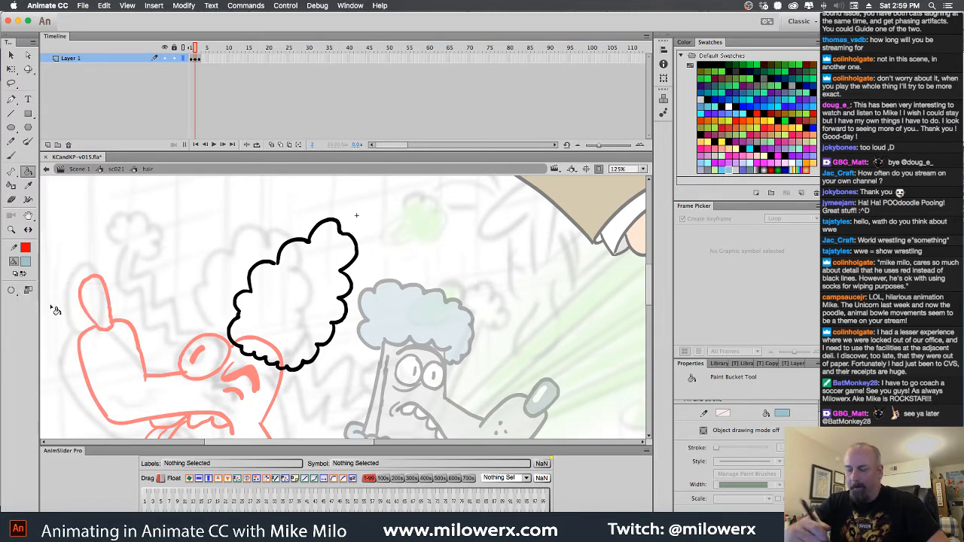
pyautogui.click(326, 287)
pyautogui.press('.')
pyautogui.click(329, 274)
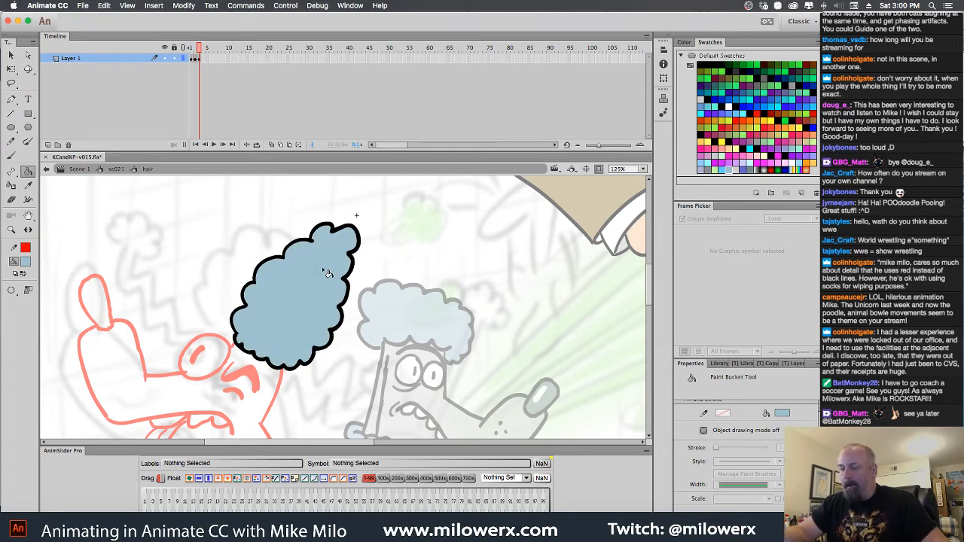
pyautogui.press('.')
pyautogui.press('.')
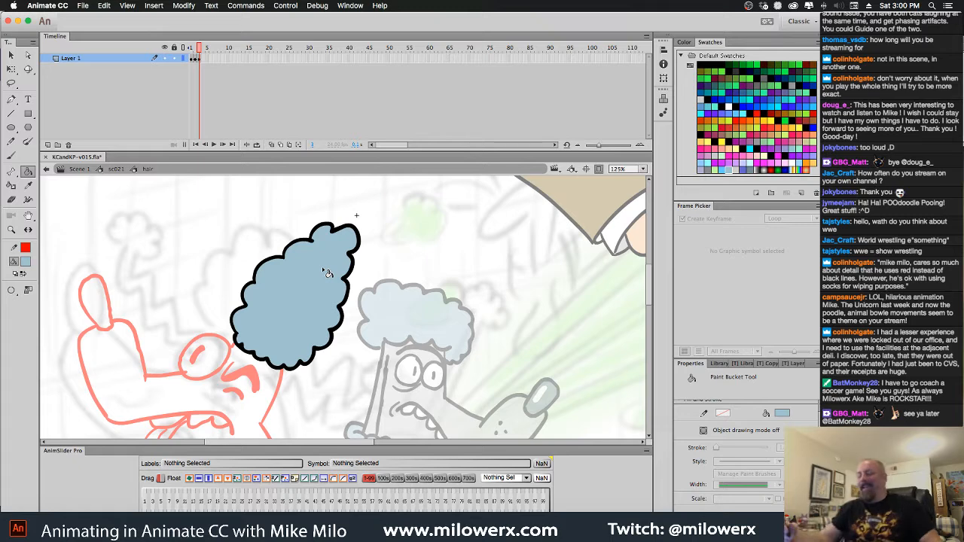
# Return to the sc021 symbol, set the fill colour to black and add a new layer directly above Layer 6
pyautogui.click(115, 168)
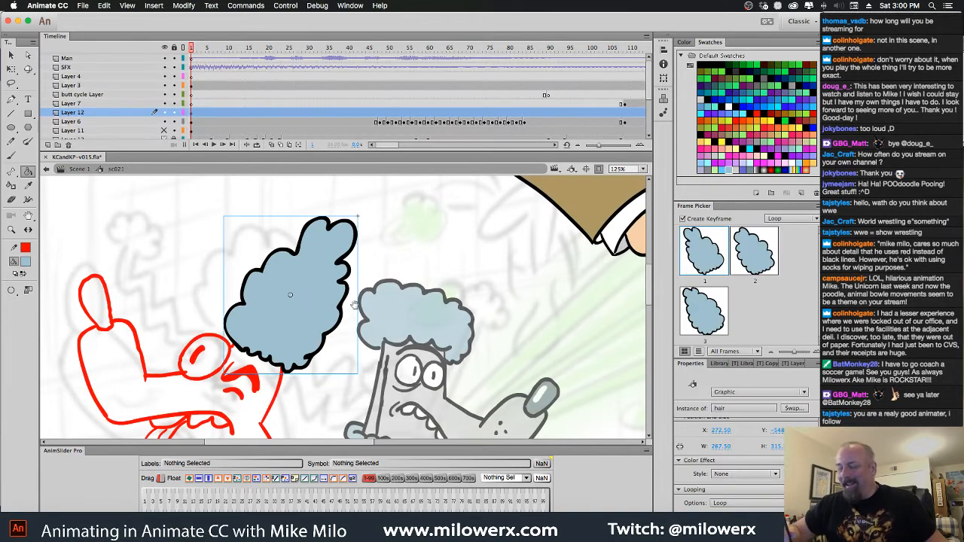
pyautogui.scroll(-5, 113, 189)
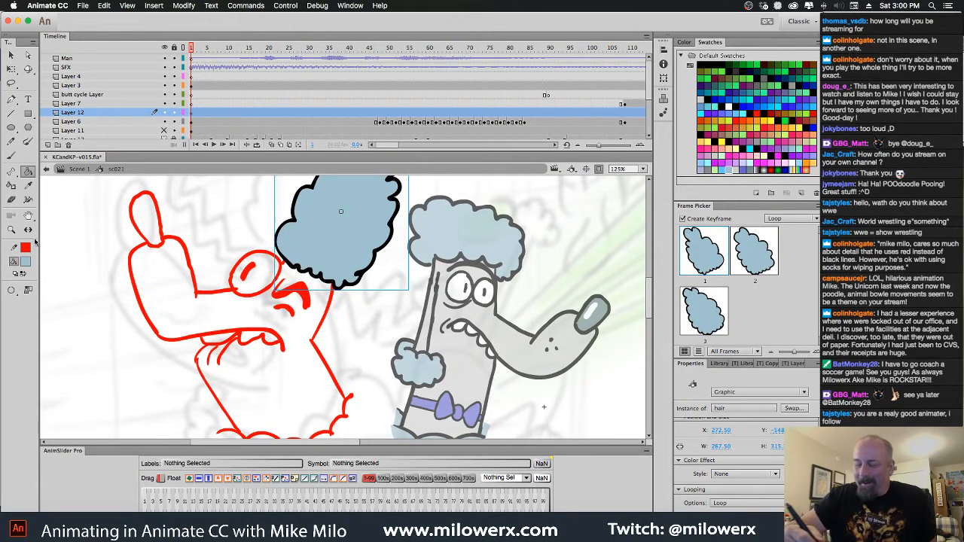
pyautogui.click(28, 262)
pyautogui.click(65, 296)
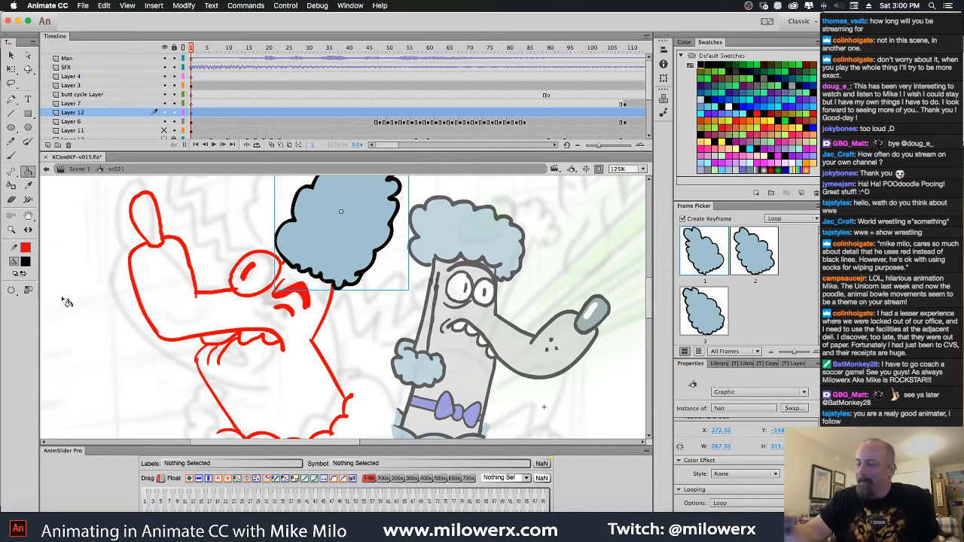
pyautogui.click(193, 122)
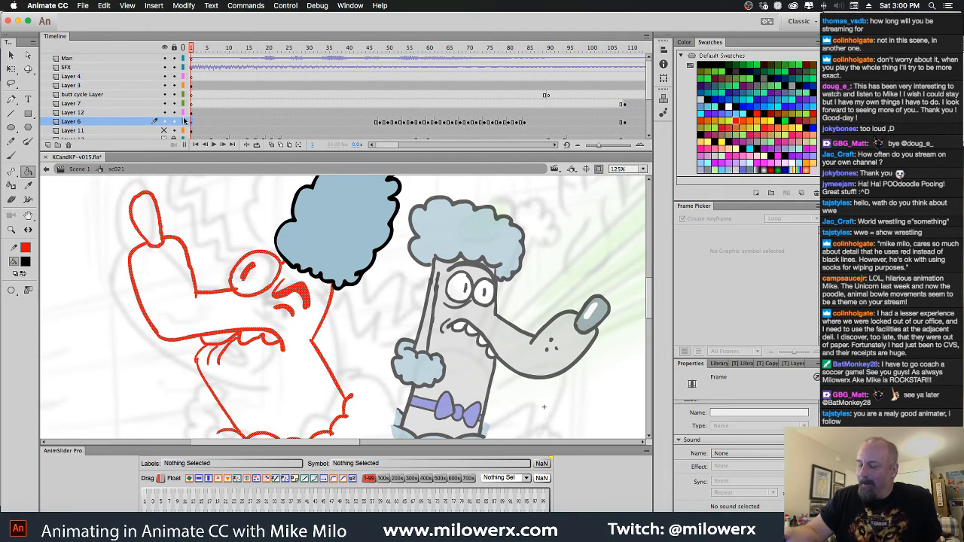
pyautogui.click(48, 145)
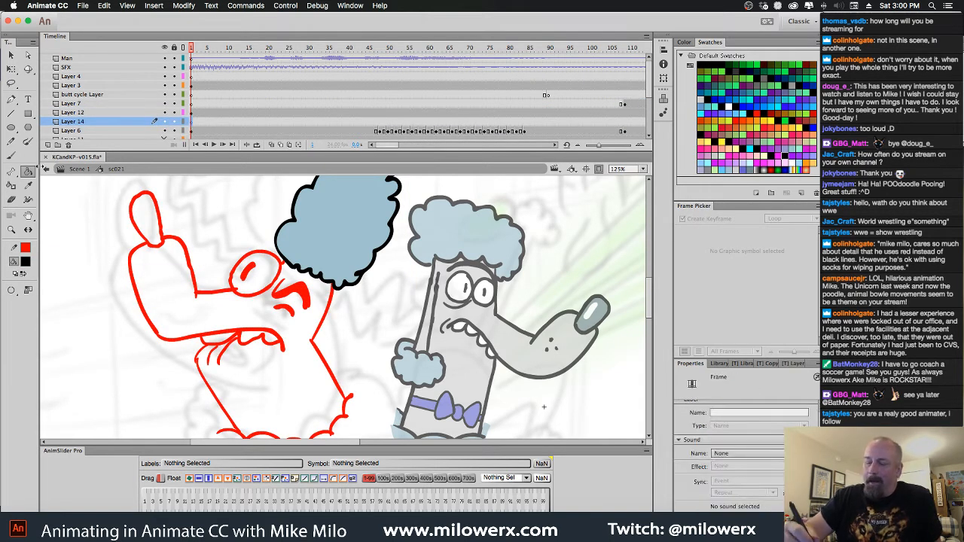
# Ink the poodle's nose and both sides of the raised snout in black over the red sketch, redoing the first nose strokes
pyautogui.press('b')
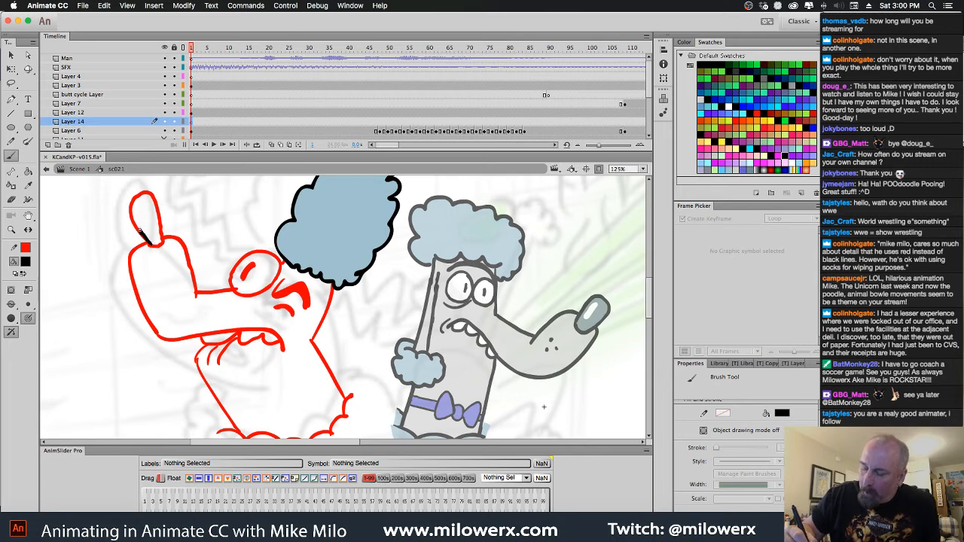
pyautogui.moveTo(138, 228)
pyautogui.mouseDown()
pyautogui.moveTo(129, 209)
pyautogui.moveTo(142, 194)
pyautogui.moveTo(155, 201)
pyautogui.moveTo(162, 241)
pyautogui.moveTo(152, 248)
pyautogui.mouseUp()
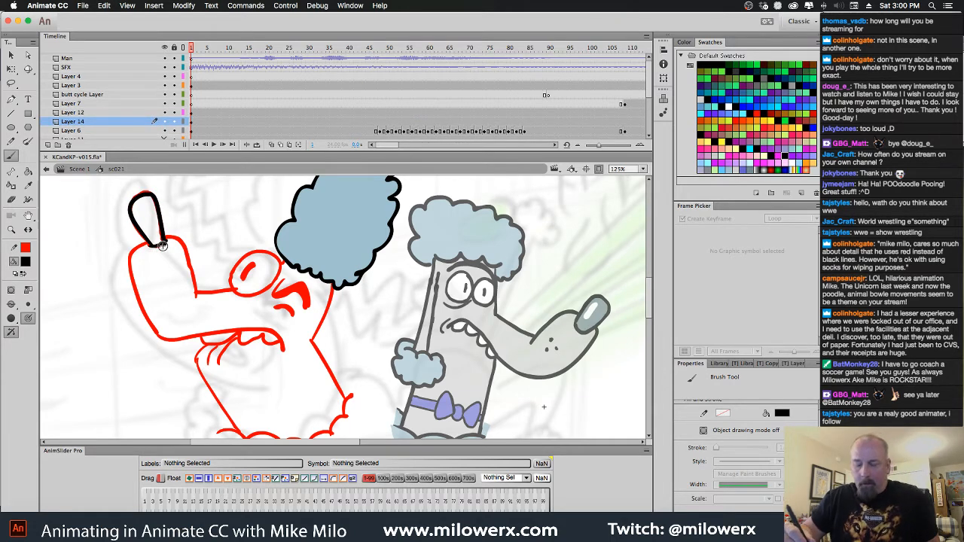
pyautogui.hotkey('ctrl', 'z')
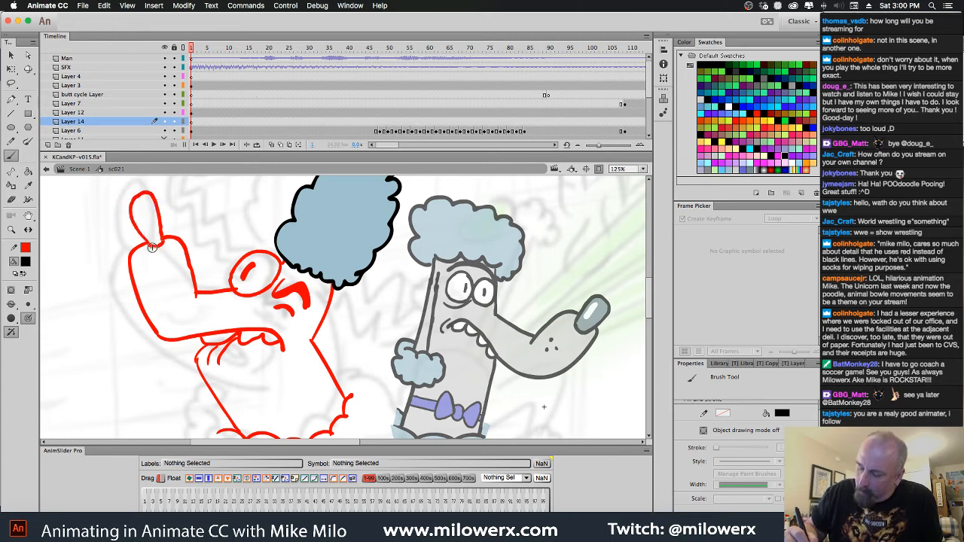
pyautogui.moveTo(165, 243); pyautogui.dragTo(167, 242)
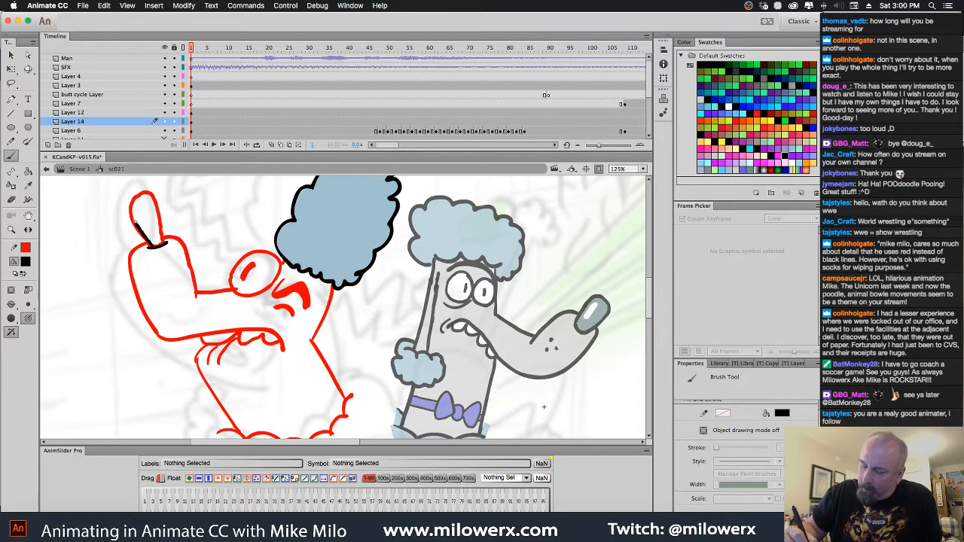
pyautogui.moveTo(153, 198)
pyautogui.mouseDown()
pyautogui.moveTo(167, 254)
pyautogui.moveTo(196, 303)
pyautogui.mouseUp()
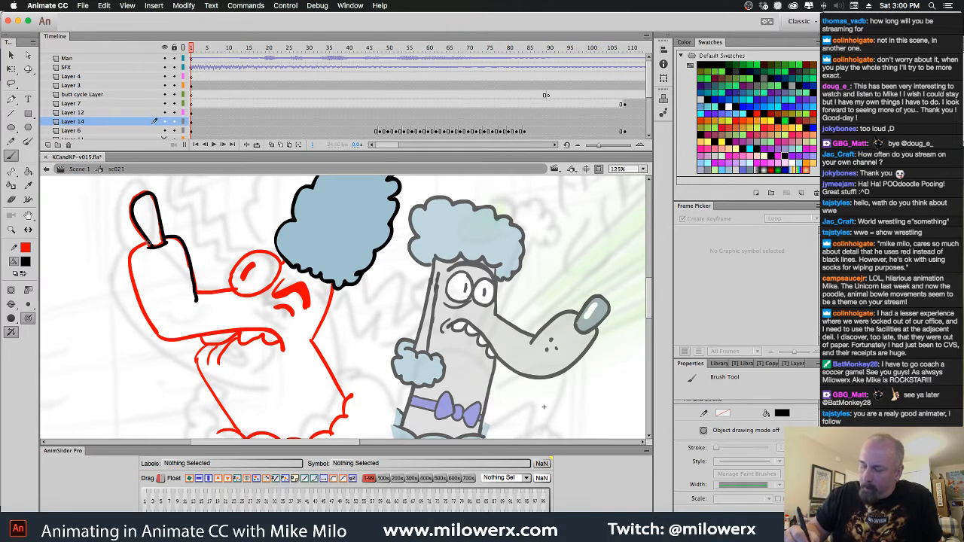
pyautogui.moveTo(141, 243)
pyautogui.mouseDown()
pyautogui.moveTo(130, 258)
pyautogui.moveTo(155, 337)
pyautogui.mouseUp()
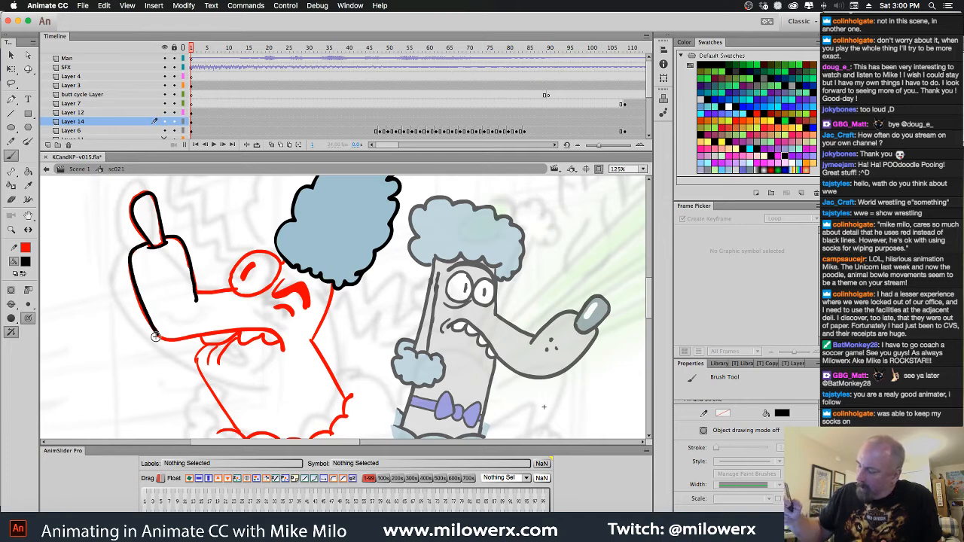
# Dot the whisker marks on the snout and ink the eye outline and pupil in black, redoing the first eye stroke
pyautogui.click(174, 294)
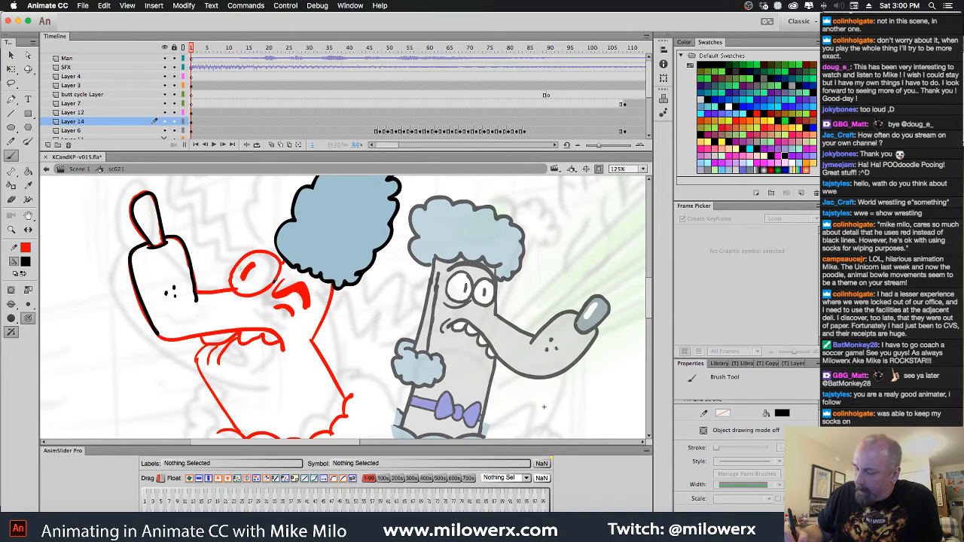
pyautogui.moveTo(281, 259)
pyautogui.mouseDown()
pyautogui.moveTo(247, 256)
pyautogui.moveTo(240, 293)
pyautogui.mouseUp()
pyautogui.press('super+z')
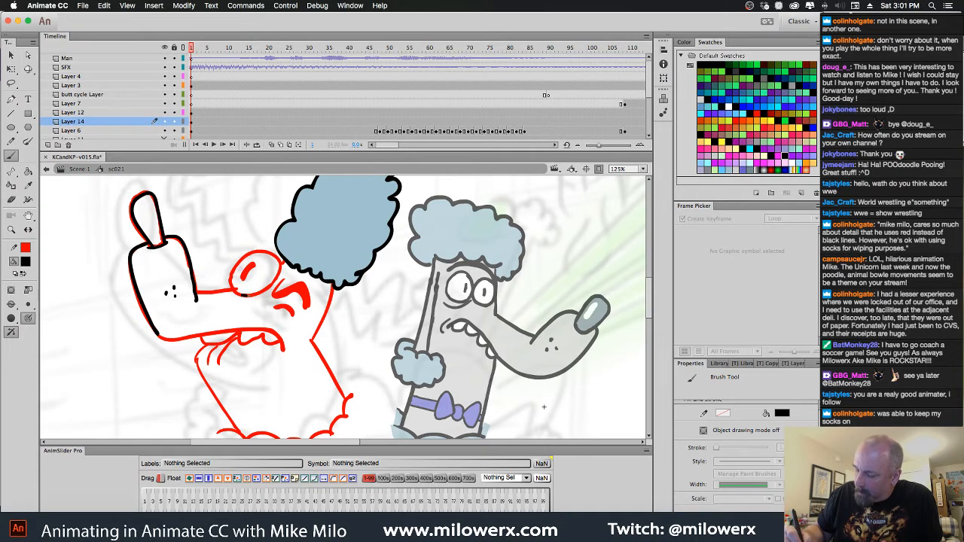
pyautogui.moveTo(260, 249)
pyautogui.mouseDown()
pyautogui.moveTo(235, 265)
pyautogui.moveTo(241, 296)
pyautogui.moveTo(277, 265)
pyautogui.moveTo(243, 278)
pyautogui.moveTo(279, 260)
pyautogui.moveTo(284, 268)
pyautogui.mouseUp()
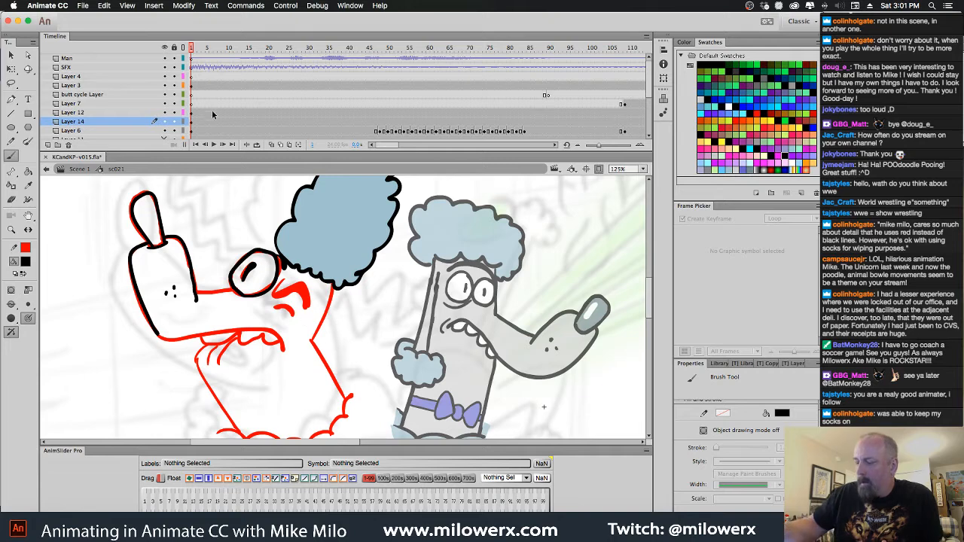
# Hide the hair on Layer 12 and ink the eyebrow and the creases around the eye in black
pyautogui.click(168, 114)
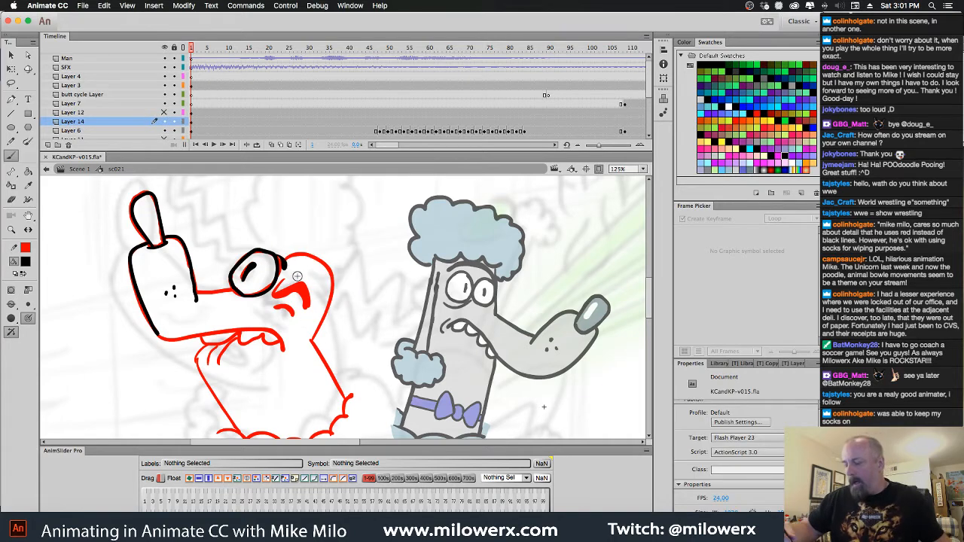
pyautogui.press('super+z')
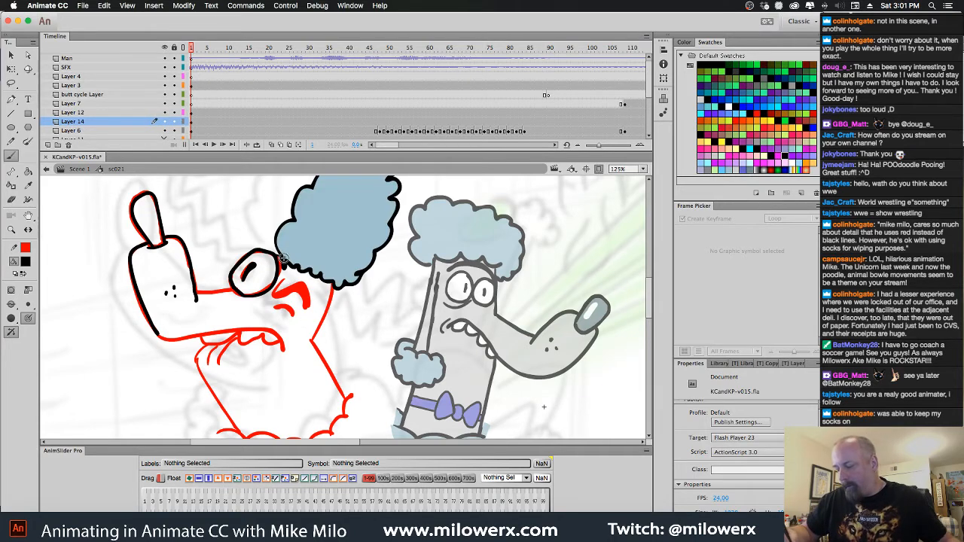
pyautogui.click(165, 112)
pyautogui.click(281, 265)
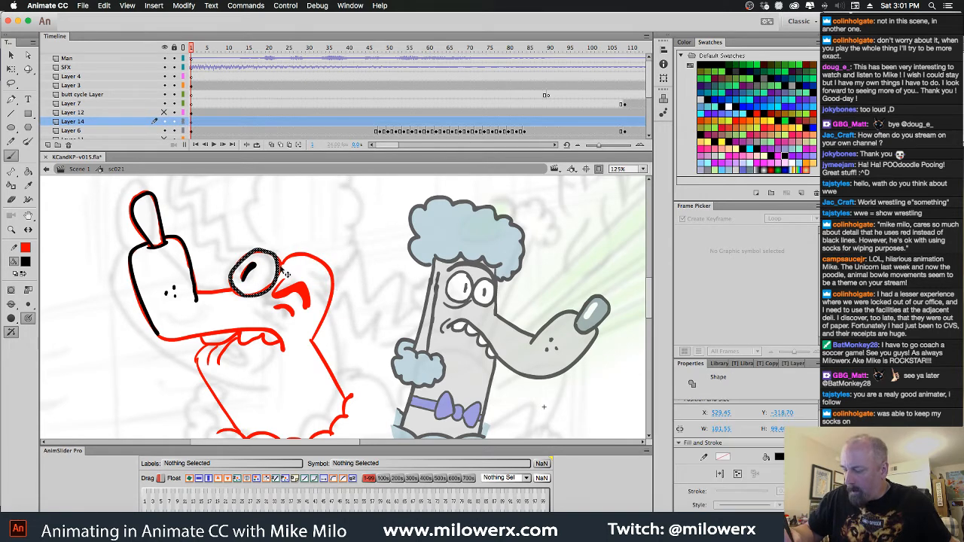
pyautogui.click(274, 254)
pyautogui.press('b')
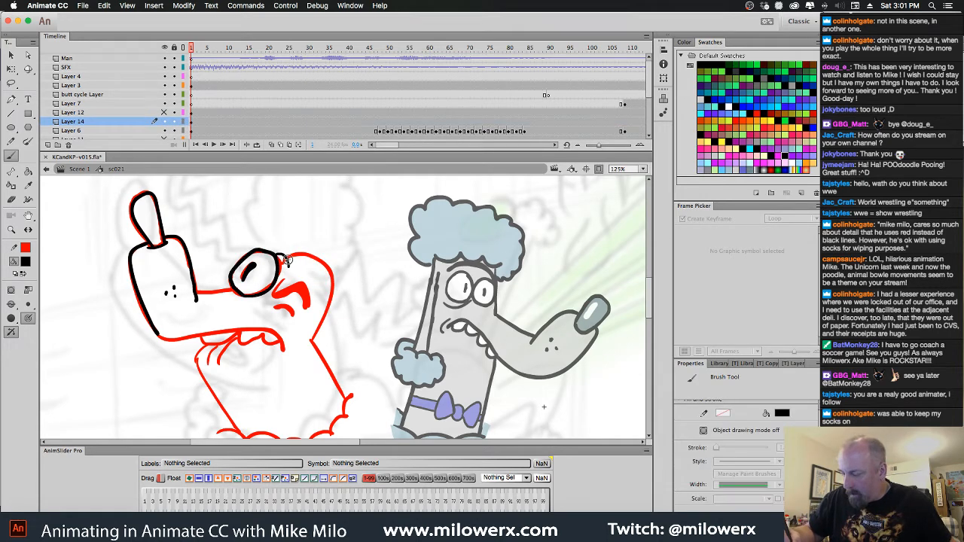
pyautogui.moveTo(273, 293)
pyautogui.mouseDown()
pyautogui.moveTo(302, 287)
pyautogui.moveTo(308, 312)
pyautogui.moveTo(273, 298)
pyautogui.moveTo(282, 309)
pyautogui.mouseUp()
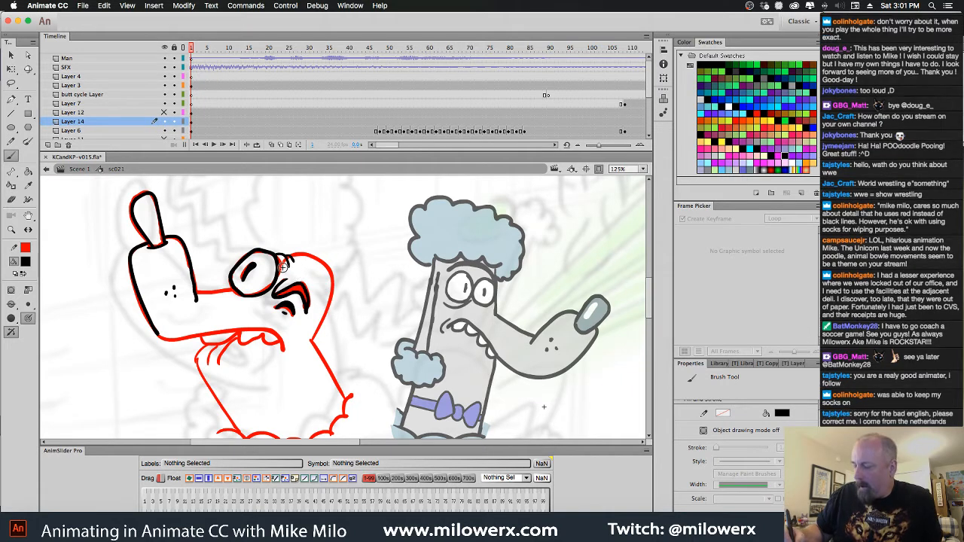
# Ink the back of the head, the bridge of the snout, the mouth line and the teeth in black over the red sketch
pyautogui.moveTo(284, 266)
pyautogui.mouseDown()
pyautogui.moveTo(320, 258)
pyautogui.moveTo(315, 347)
pyautogui.moveTo(242, 329)
pyautogui.moveTo(157, 333)
pyautogui.mouseUp()
pyautogui.moveTo(230, 280)
pyautogui.mouseDown()
pyautogui.moveTo(244, 305)
pyautogui.moveTo(237, 286)
pyautogui.moveTo(201, 302)
pyautogui.mouseUp()
pyautogui.press('super+z')
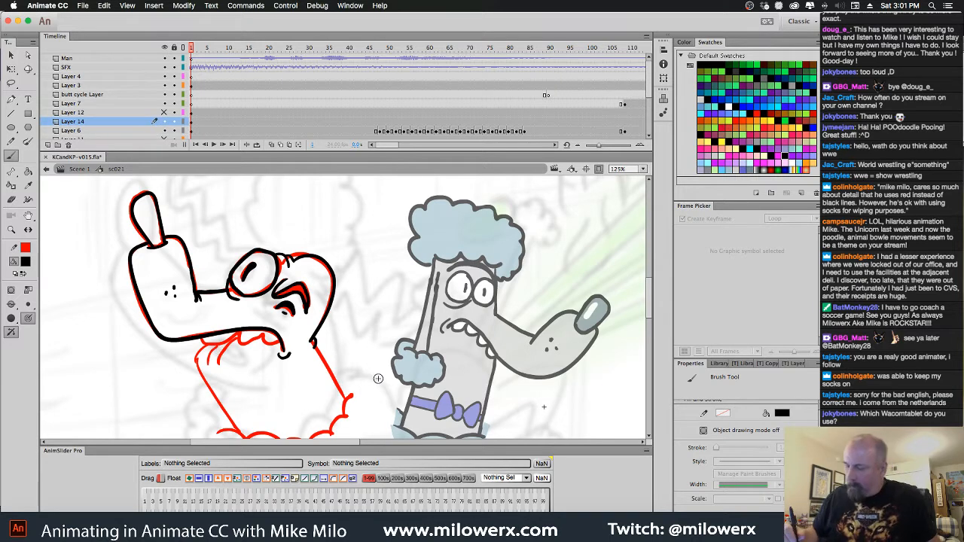
pyautogui.scroll(-2, 378, 378)
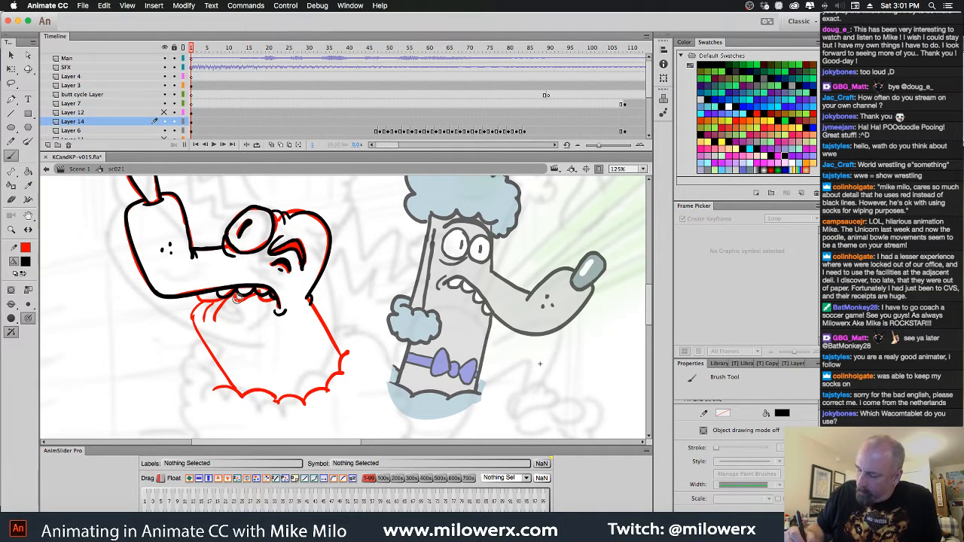
pyautogui.moveTo(239, 295); pyautogui.dragTo(215, 307)
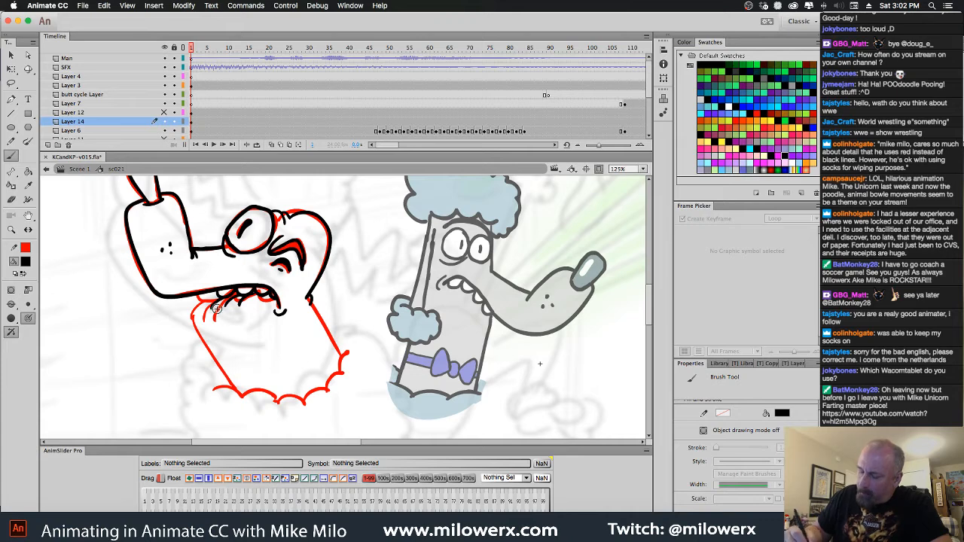
# Ink both sides of the poodle's neck and the scalloped fur edge at its base in black
pyautogui.moveTo(202, 319); pyautogui.dragTo(242, 393)
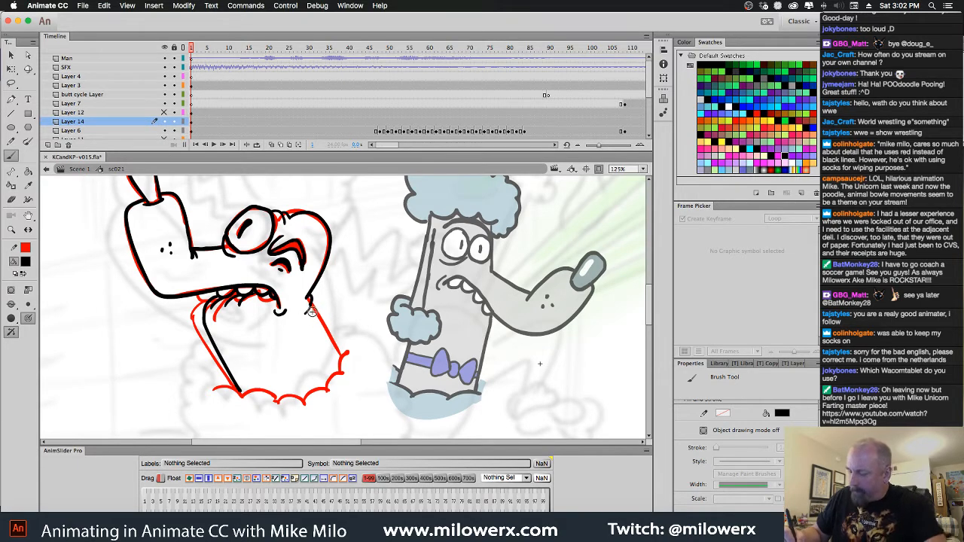
pyautogui.moveTo(310, 310); pyautogui.dragTo(342, 369)
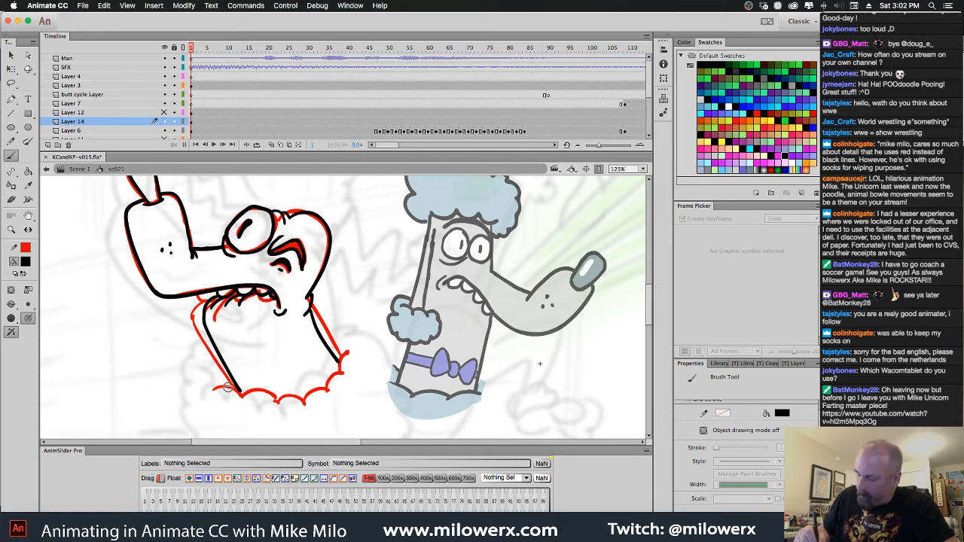
pyautogui.moveTo(215, 390)
pyautogui.mouseDown()
pyautogui.moveTo(299, 402)
pyautogui.moveTo(330, 387)
pyautogui.moveTo(340, 353)
pyautogui.moveTo(348, 364)
pyautogui.mouseUp()
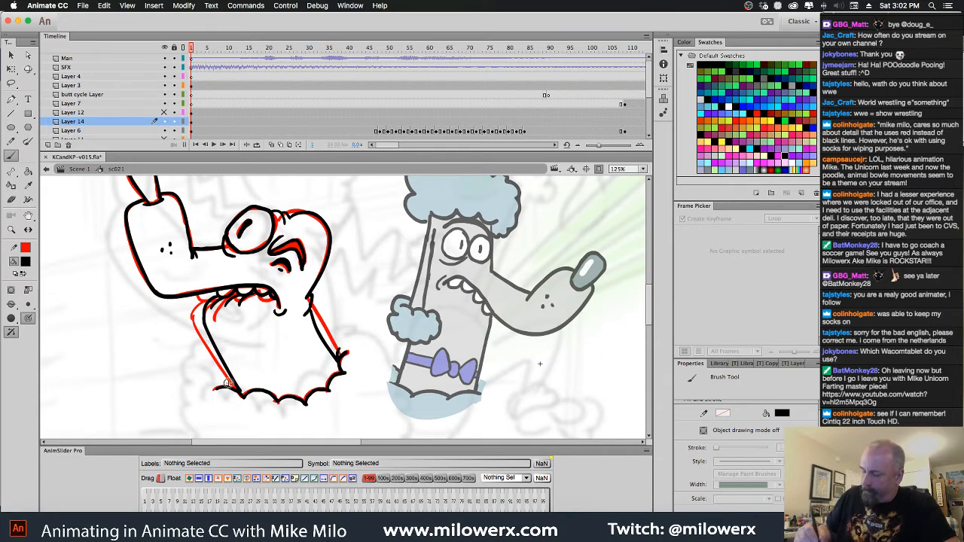
# Delete the red head sketch from frame 1 of Layer 6 and show the hair on Layer 12 again
pyautogui.click(193, 131)
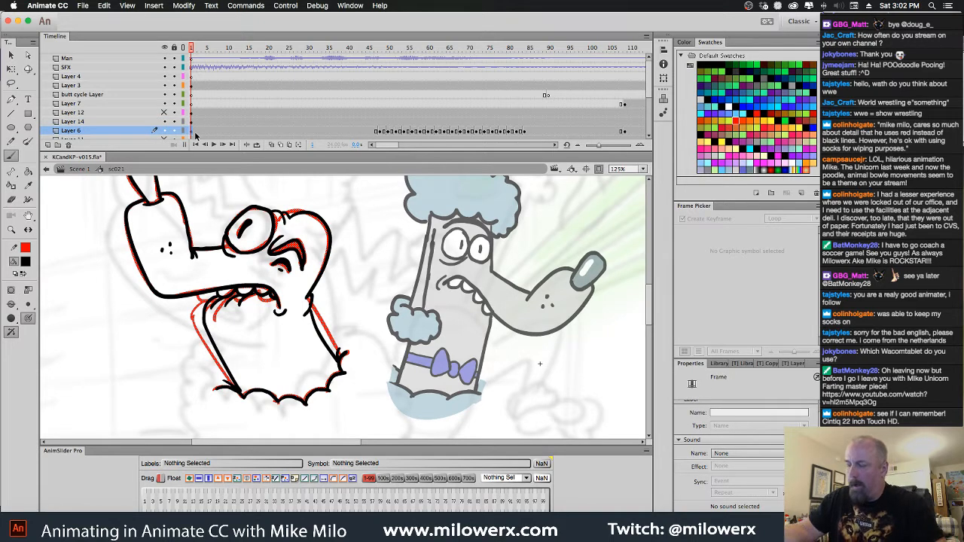
pyautogui.press('Delete')
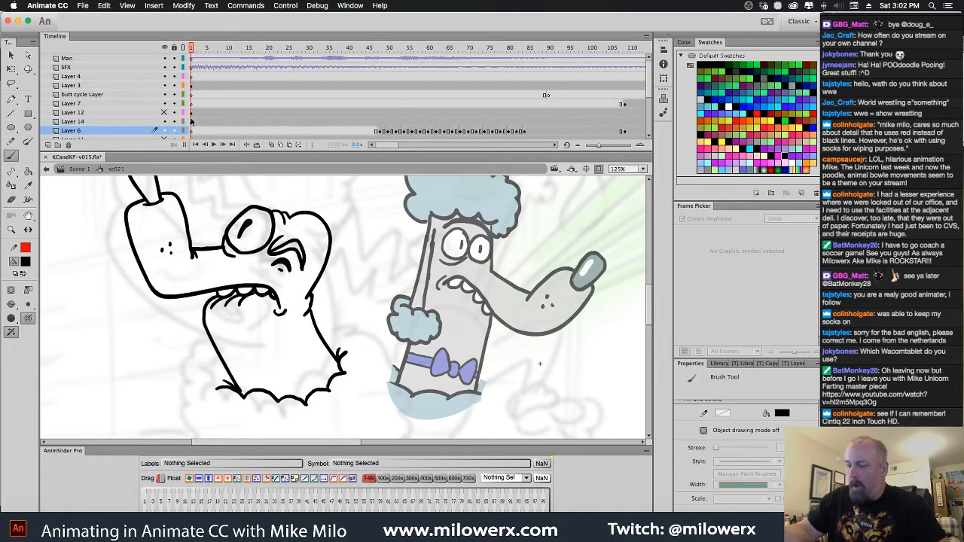
pyautogui.click(164, 112)
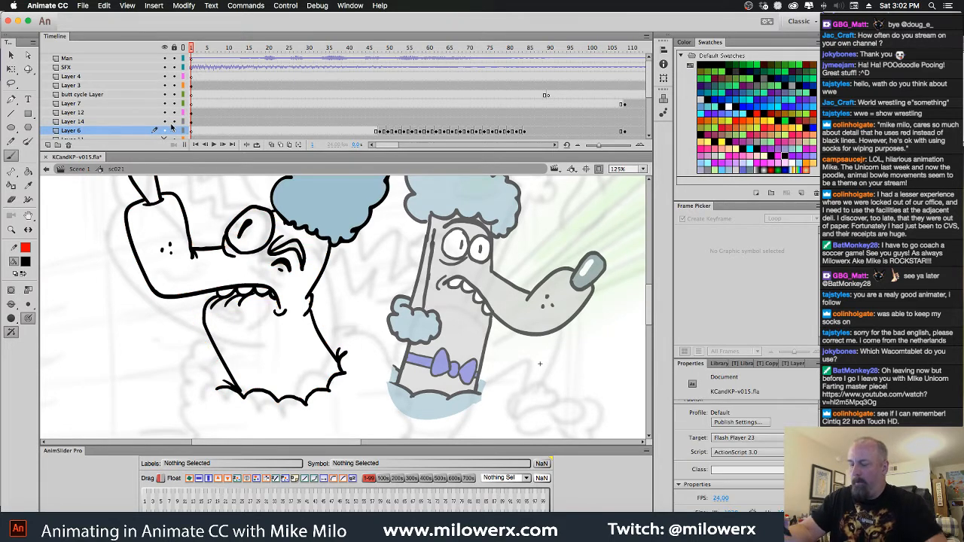
pyautogui.keyDown('alt'); pyautogui.keyDown('super'); pyautogui.click(343, 274); pyautogui.keyUp('super'); pyautogui.keyUp('alt')
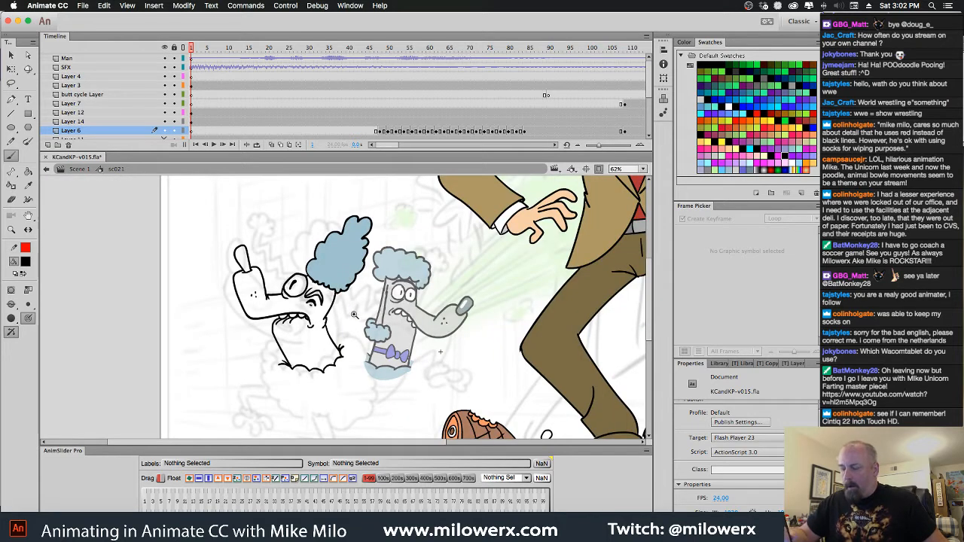
pyautogui.keyDown('super'); pyautogui.click(354, 314); pyautogui.keyUp('super')
pyautogui.moveTo(346, 314); pyautogui.dragTo(380, 315)
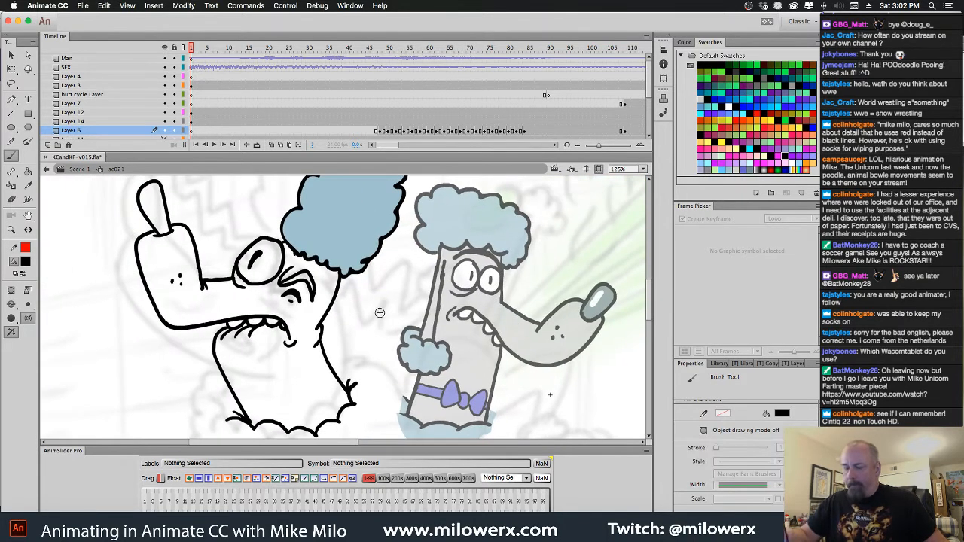
# Fill the poodle's head, snout and neck with light grey #CFCFCF
pyautogui.click(27, 263)
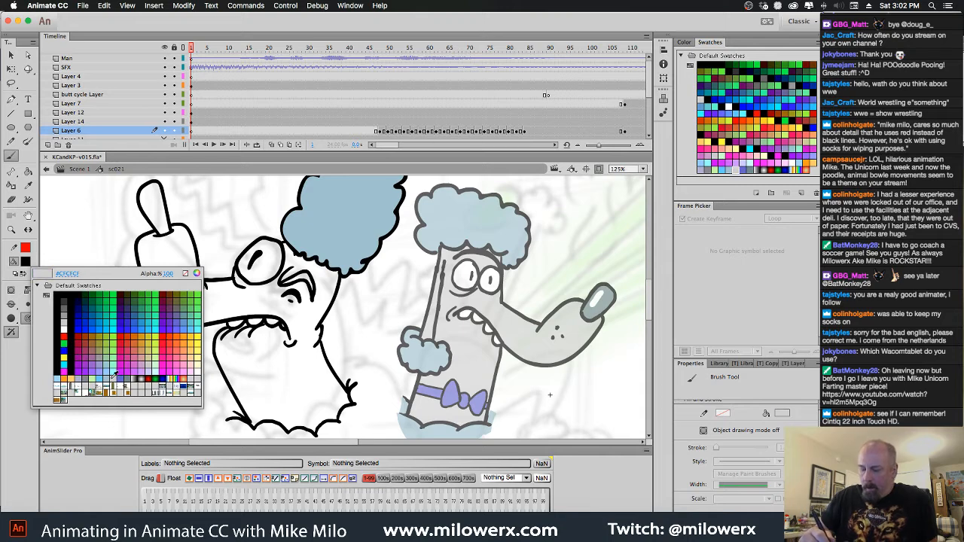
pyautogui.click(112, 380)
pyautogui.click(28, 173)
pyautogui.click(234, 312)
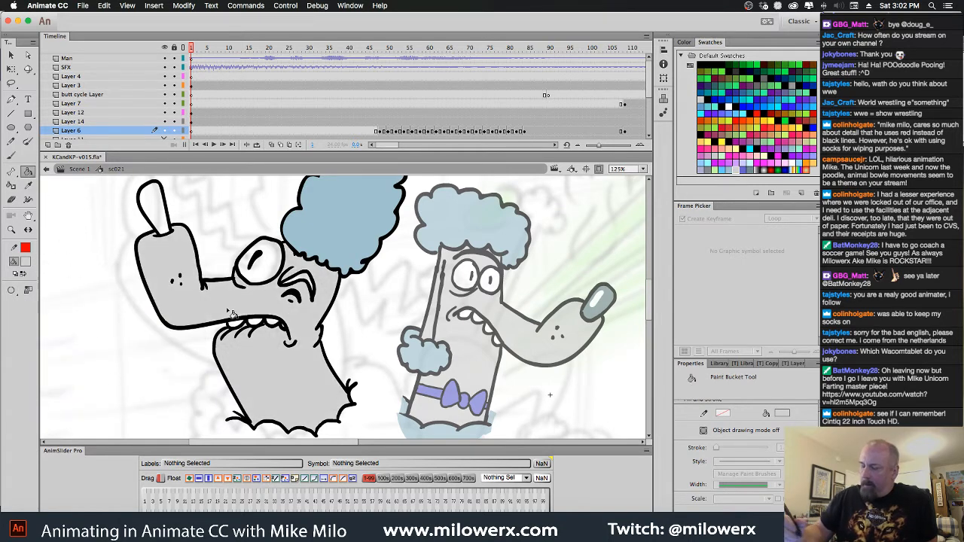
# Fill the eyebrow with black and the eye with white
pyautogui.click(28, 263)
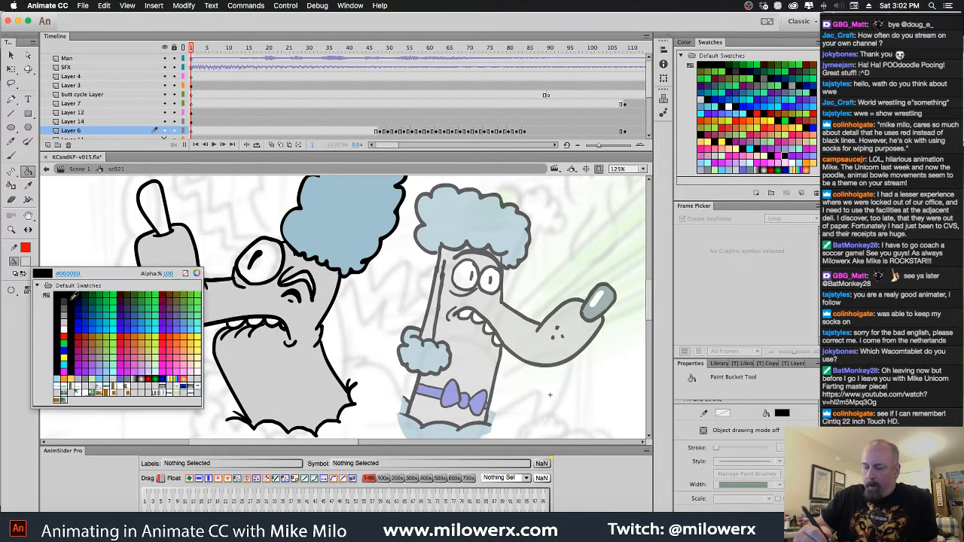
pyautogui.click(68, 301)
pyautogui.click(299, 285)
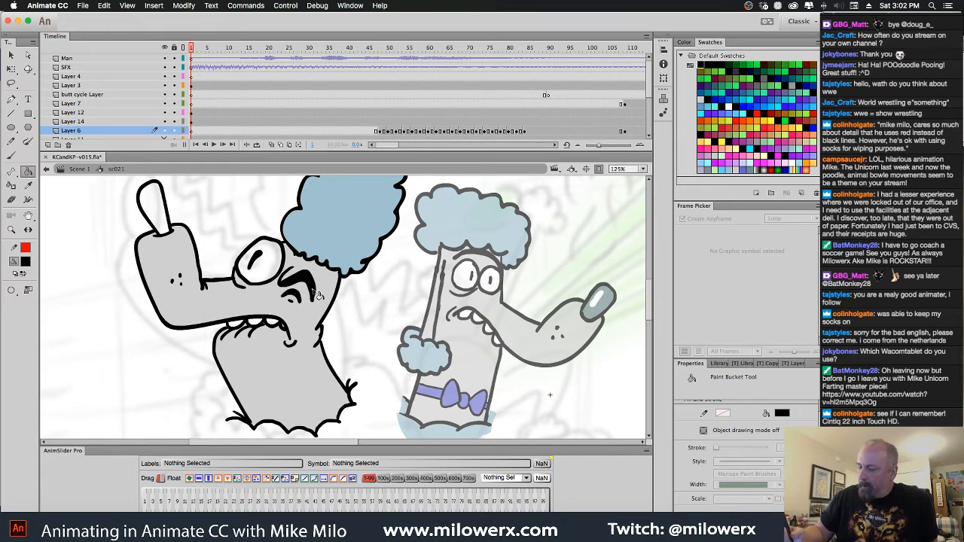
pyautogui.press('b')
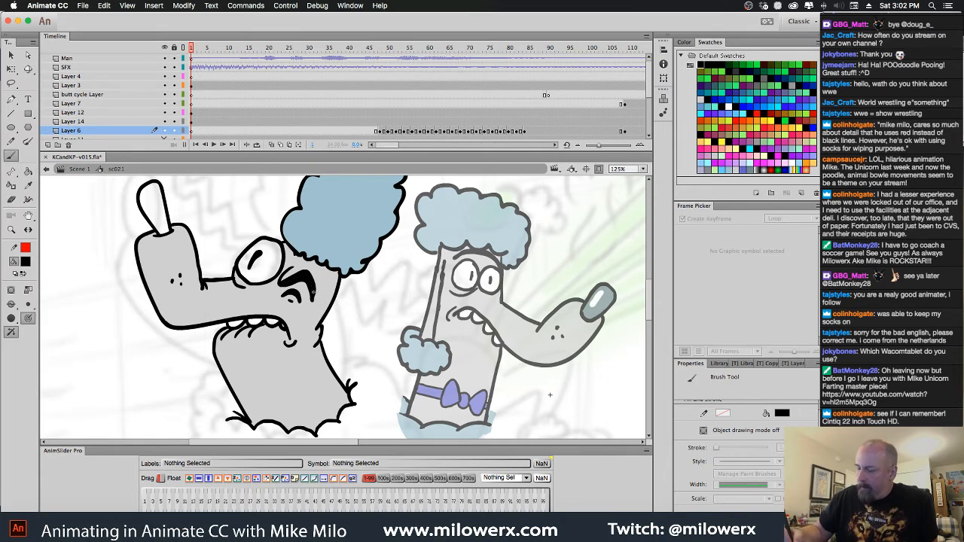
pyautogui.click(27, 264)
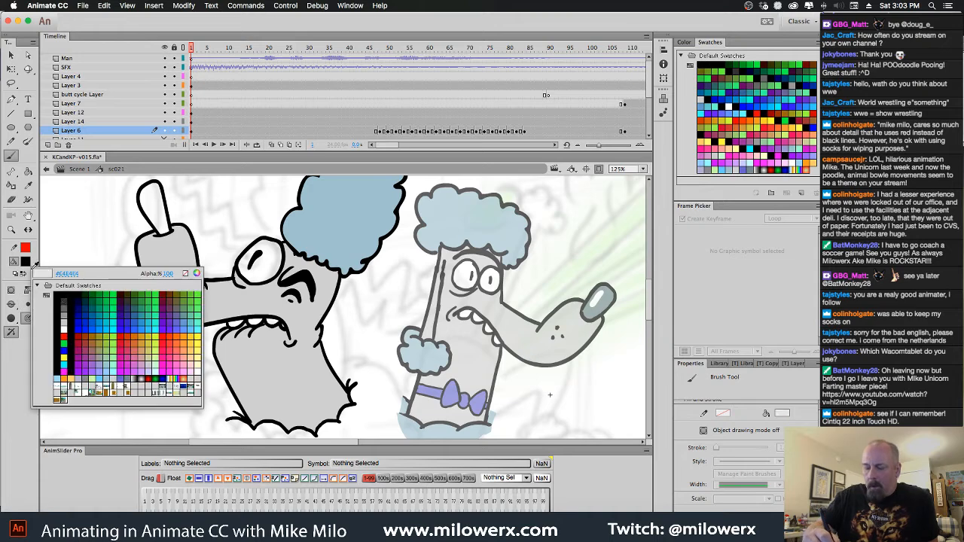
pyautogui.click(66, 327)
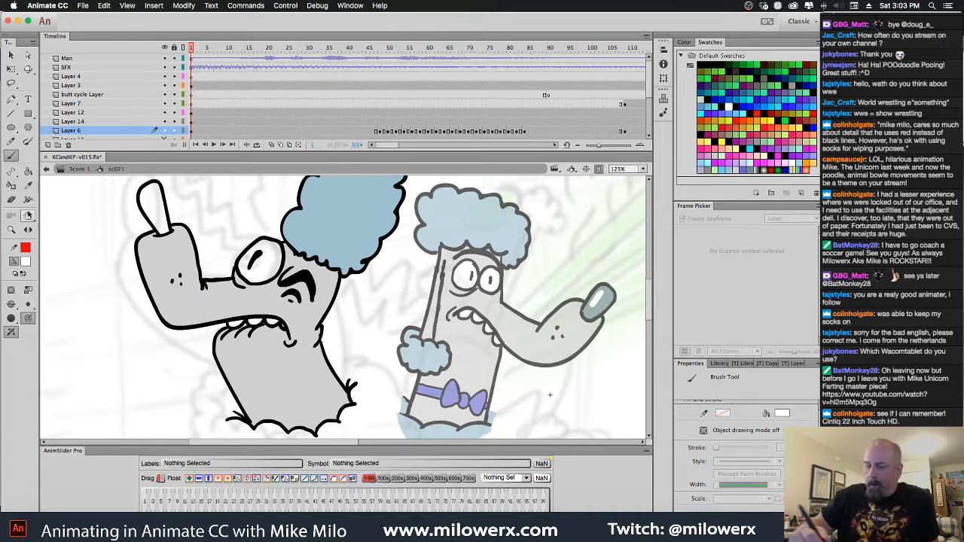
pyautogui.click(28, 171)
pyautogui.click(265, 276)
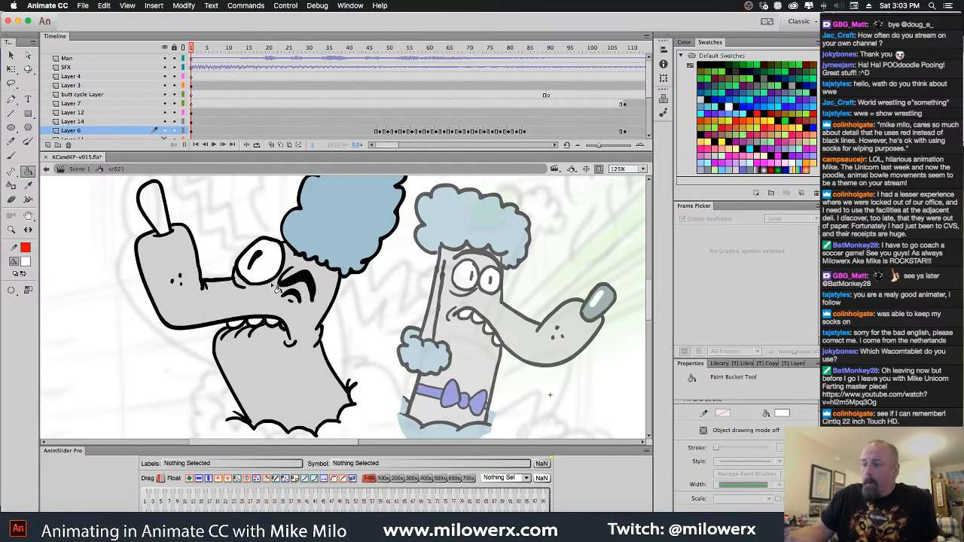
# Fill the poodle's nose with dark slate grey
pyautogui.click(26, 262)
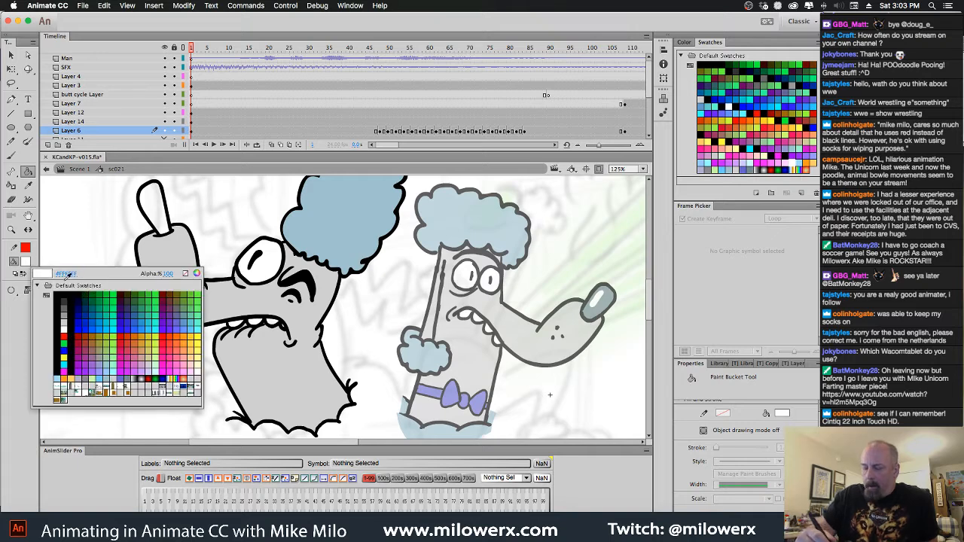
pyautogui.click(128, 379)
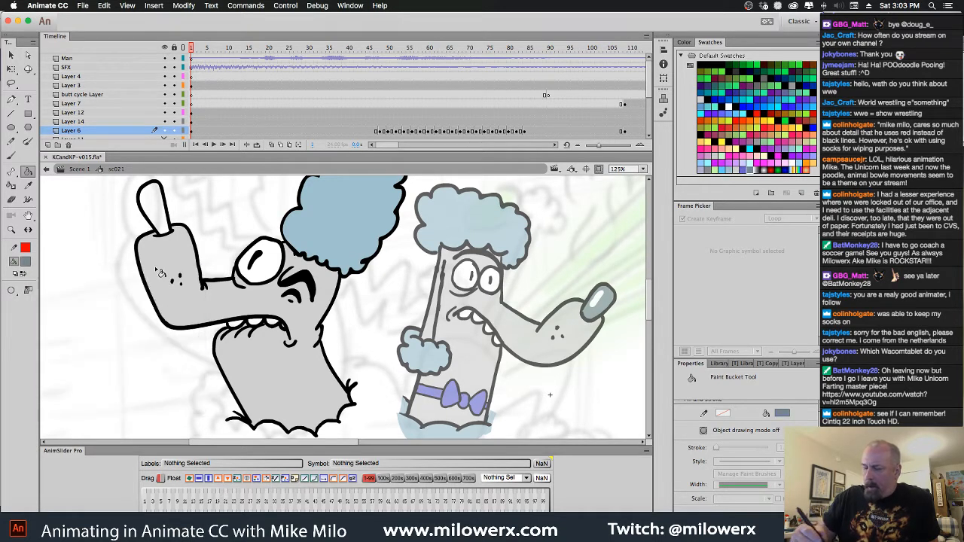
pyautogui.click(162, 215)
pyautogui.click(25, 262)
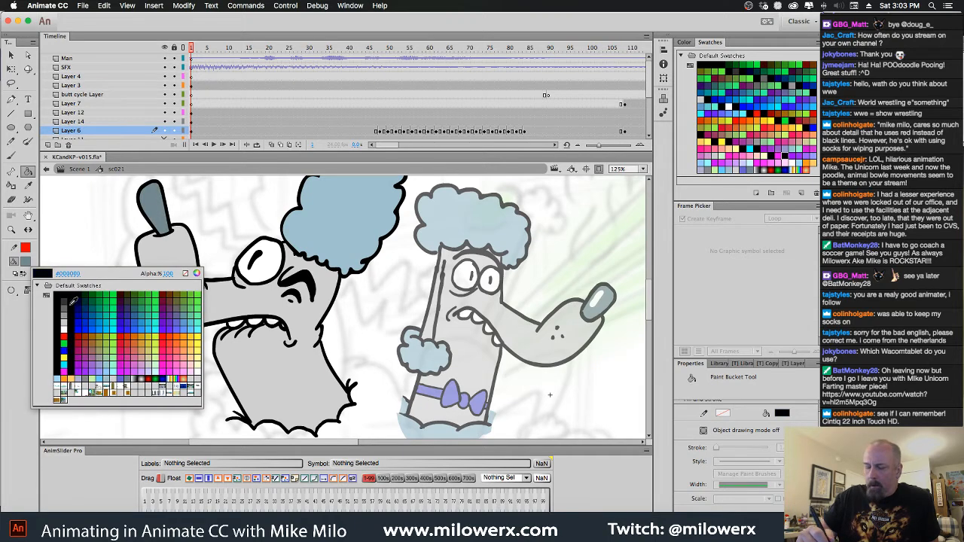
pyautogui.click(67, 324)
pyautogui.press('b')
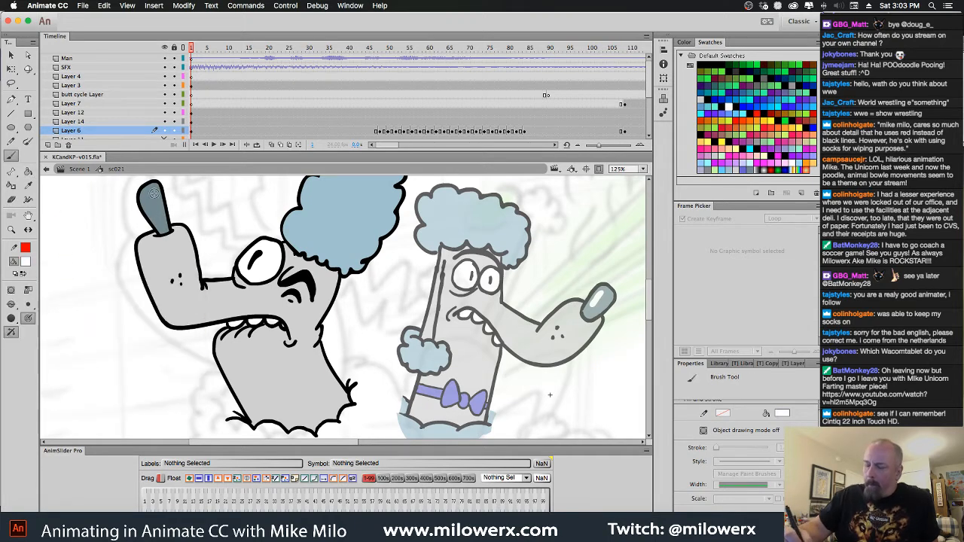
pyautogui.moveTo(155, 194); pyautogui.dragTo(154, 208)
pyautogui.press('super+z')
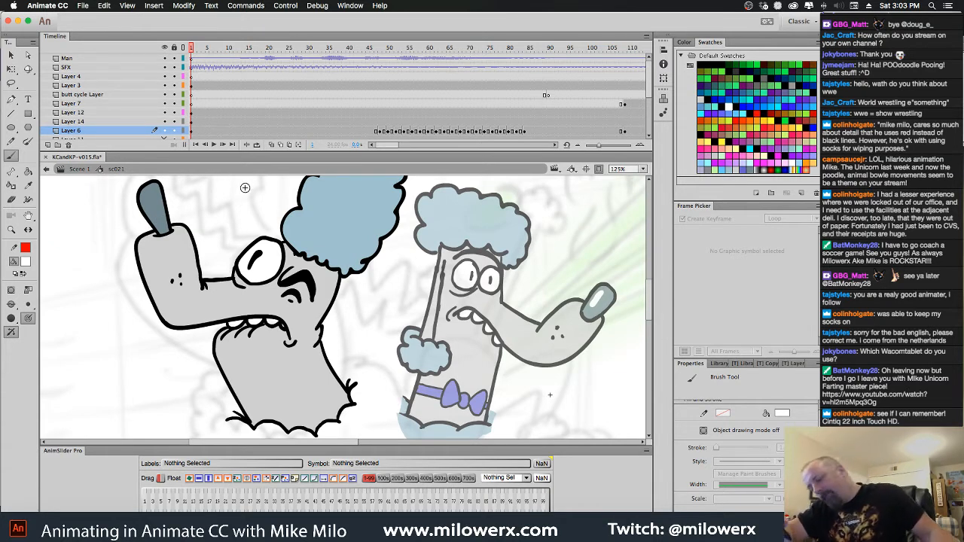
# Convert the poodle's head artwork on frame 1 of Layer 14 into a graphic symbol named Head sc 021
pyautogui.click(195, 134)
pyautogui.click(194, 123)
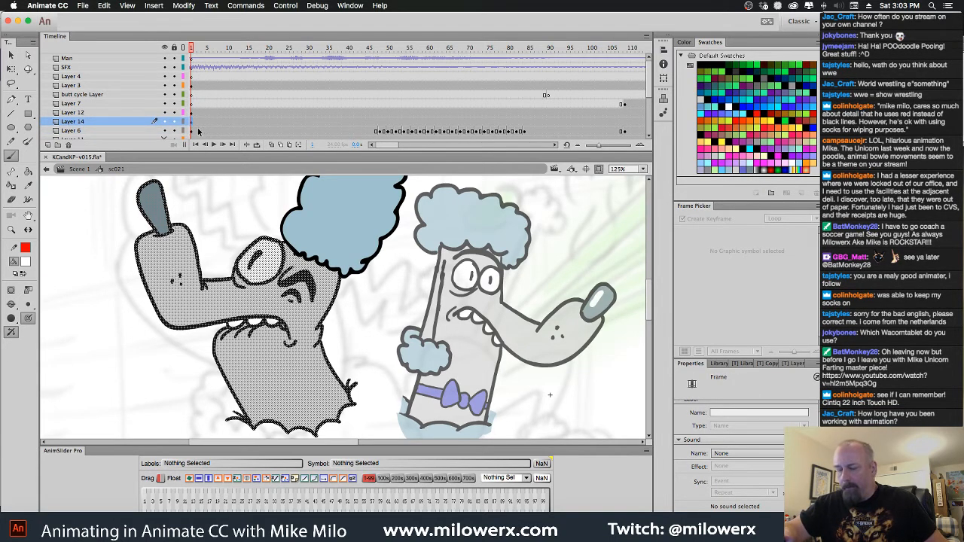
pyautogui.press('F8')
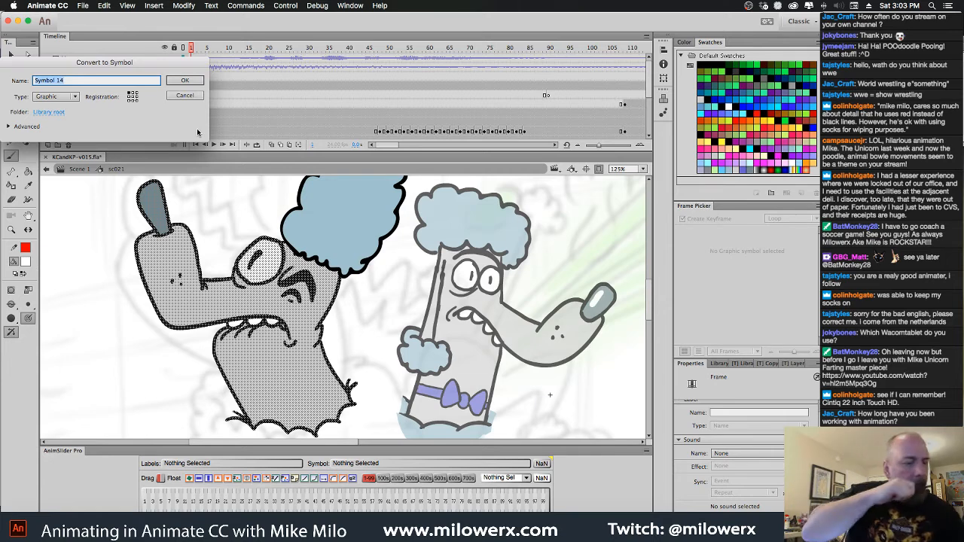
pyautogui.write('Head sc 021')
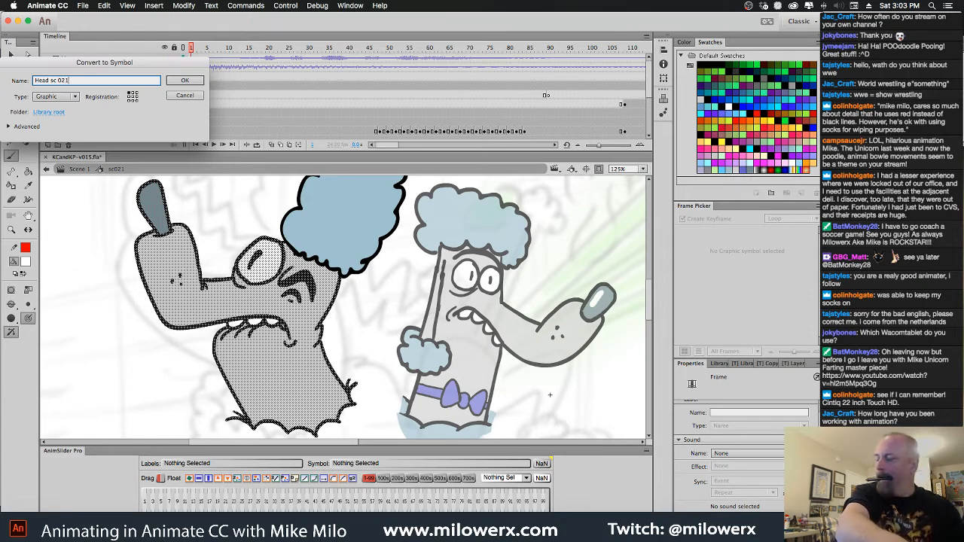
pyautogui.press('Return')
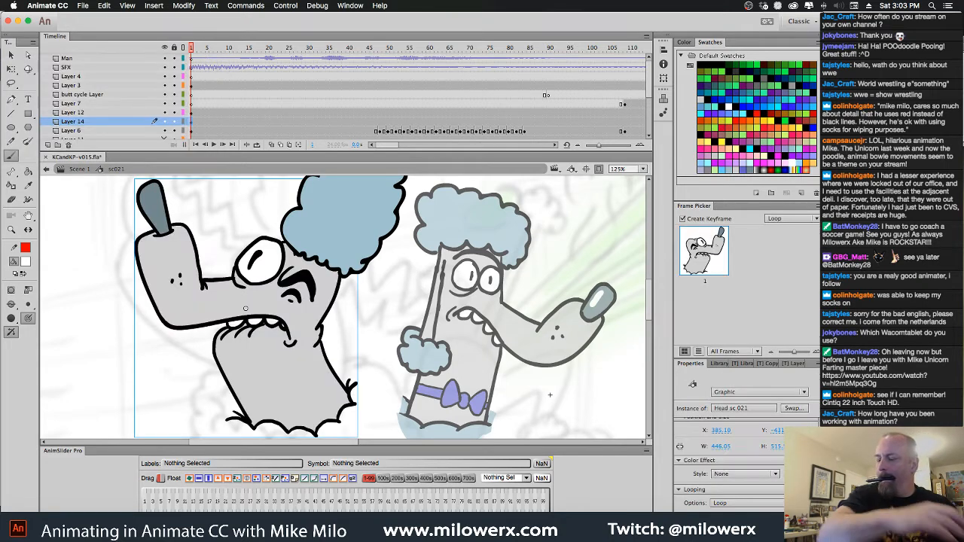
# Open the Head sc 021 symbol for editing and insert a keyframe at frame 2
pyautogui.doubleClick(341, 301)
pyautogui.click(195, 58)
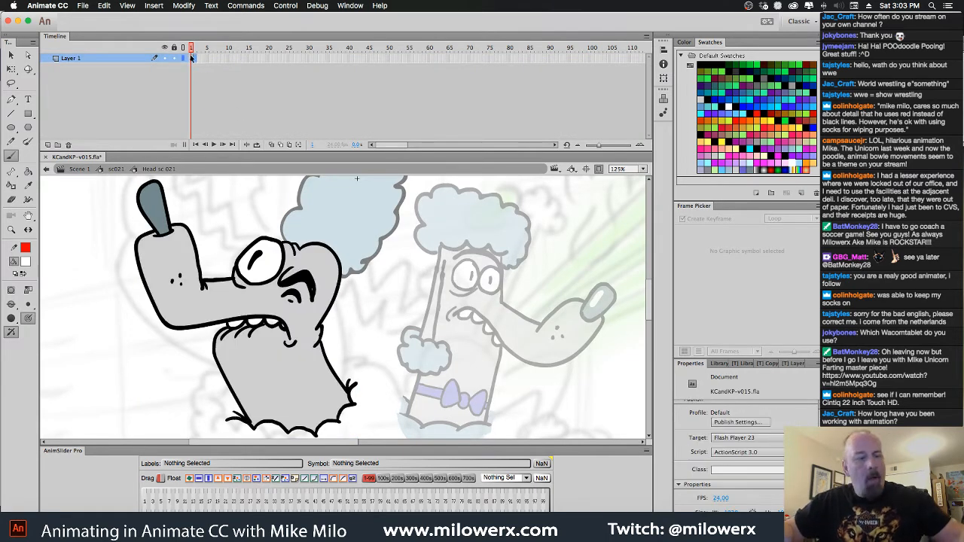
pyautogui.press('F6')
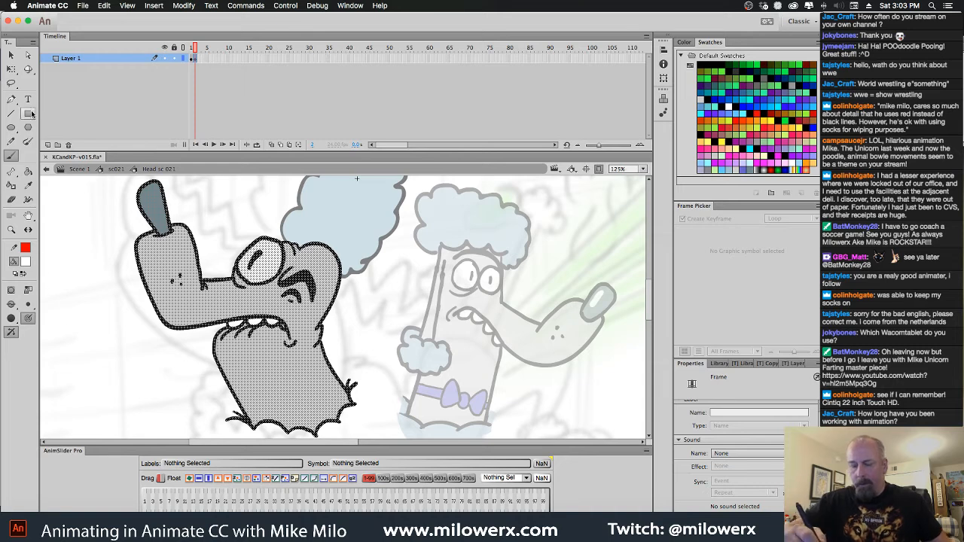
# Try bending the frame 2 head slightly with an envelope warp and touching up its outline with a black brush
pyautogui.click(11, 68)
pyautogui.hotkey('ctrl', 'a')
pyautogui.click(12, 317)
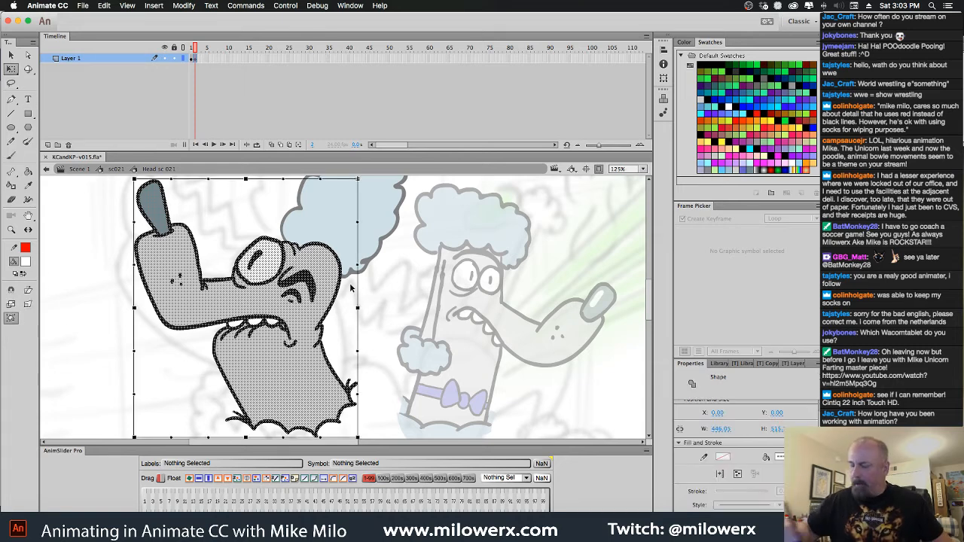
pyautogui.moveTo(360, 307); pyautogui.dragTo(367, 303)
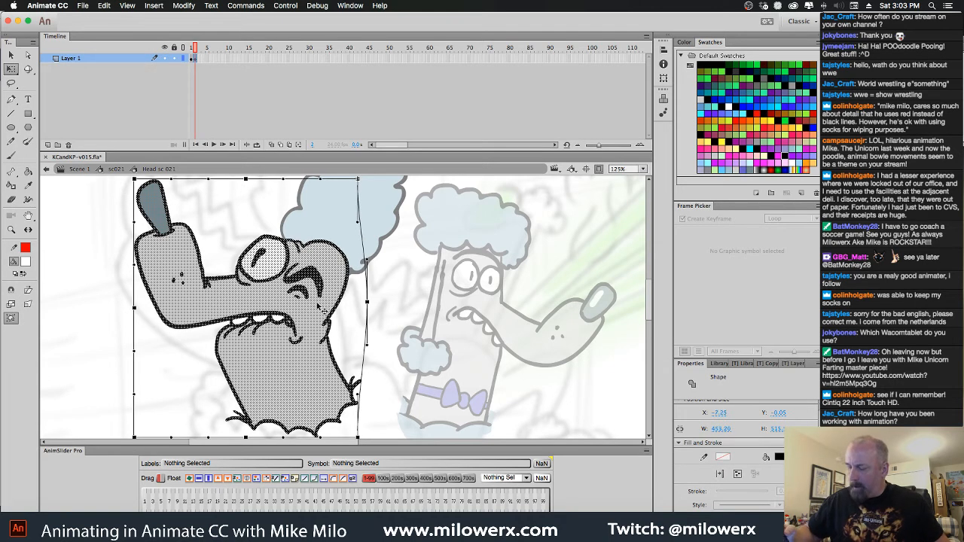
pyautogui.moveTo(136, 308); pyautogui.dragTo(140, 309)
pyautogui.click(399, 299)
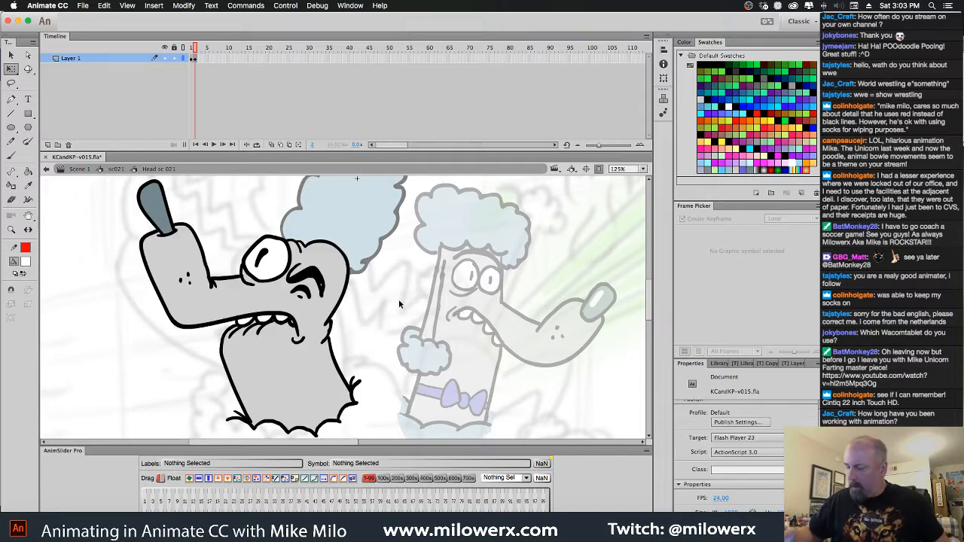
pyautogui.click(24, 263)
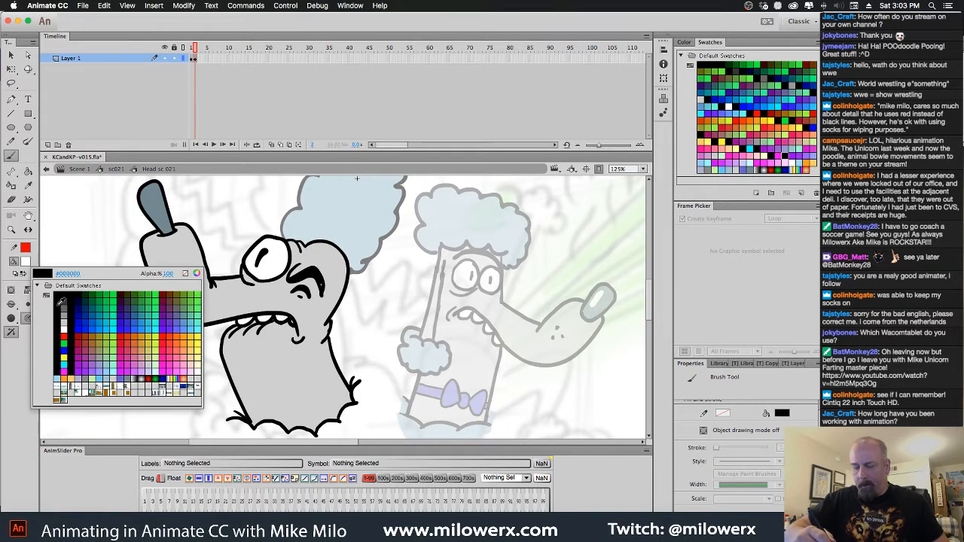
pyautogui.click(63, 295)
pyautogui.moveTo(324, 291); pyautogui.dragTo(322, 282)
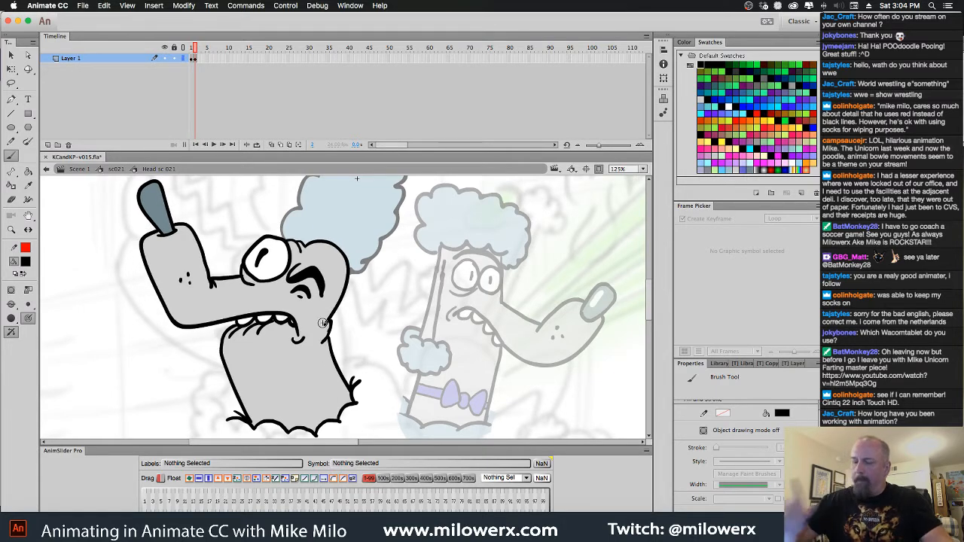
# Paint a white highlight on the poodle's nose in frame 1 of the head symbol
pyautogui.press(',')
pyautogui.click(25, 262)
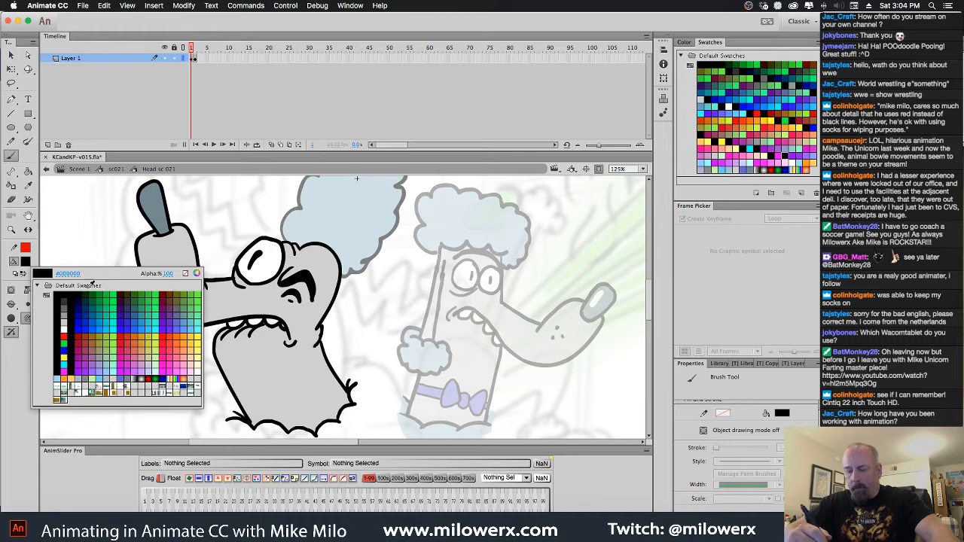
pyautogui.click(65, 329)
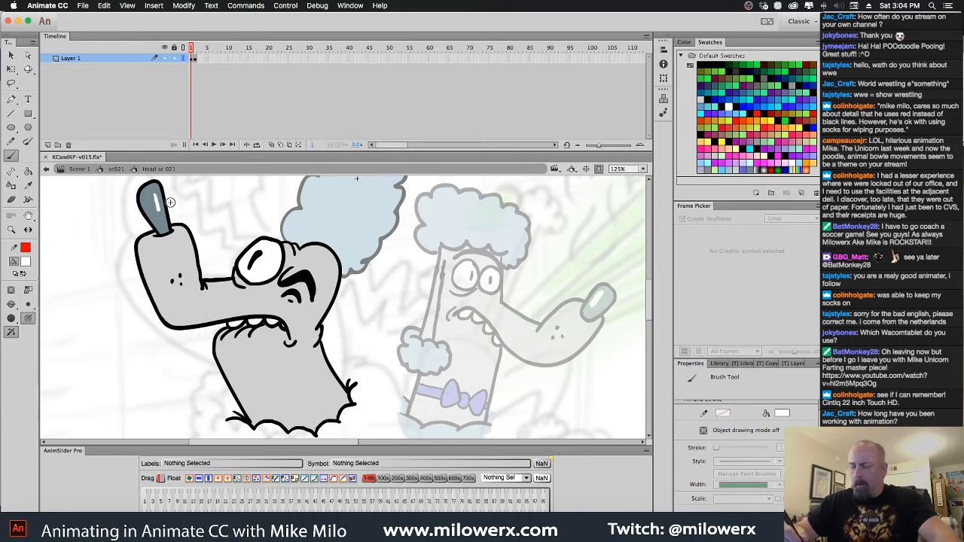
# Clear the frame 2 keyframe, lengthen the white nose highlight, and insert a fresh keyframe at frame 2
pyautogui.press('.')
pyautogui.click(195, 60)
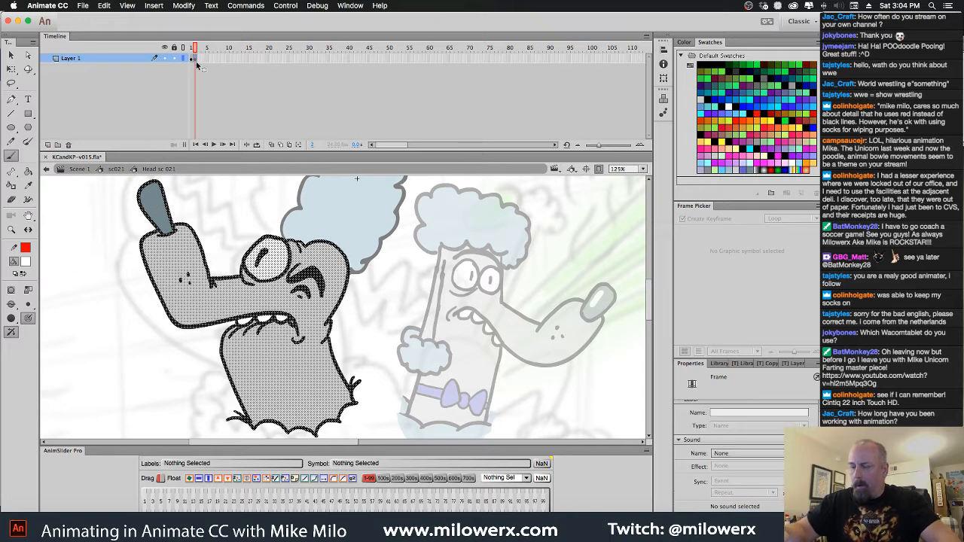
pyautogui.rightClick(196, 61)
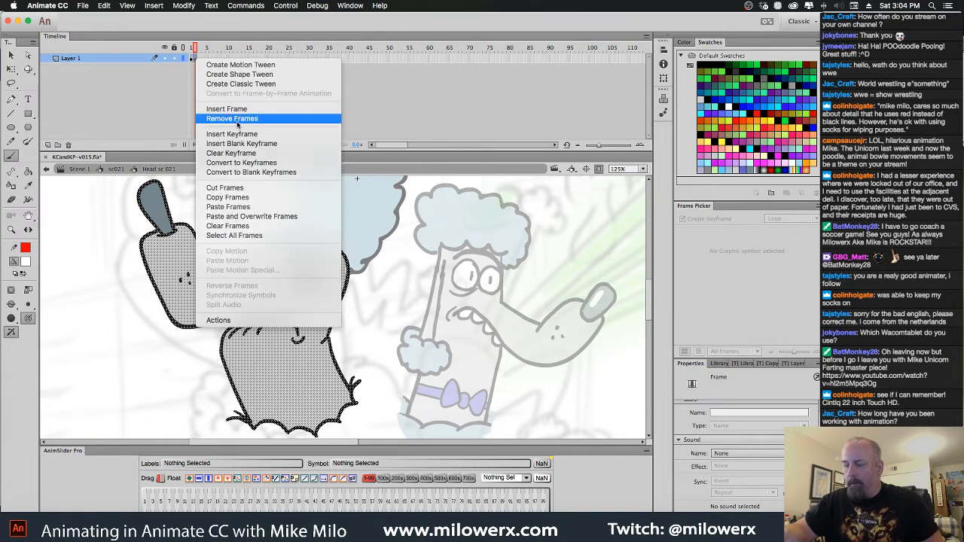
pyautogui.click(249, 156)
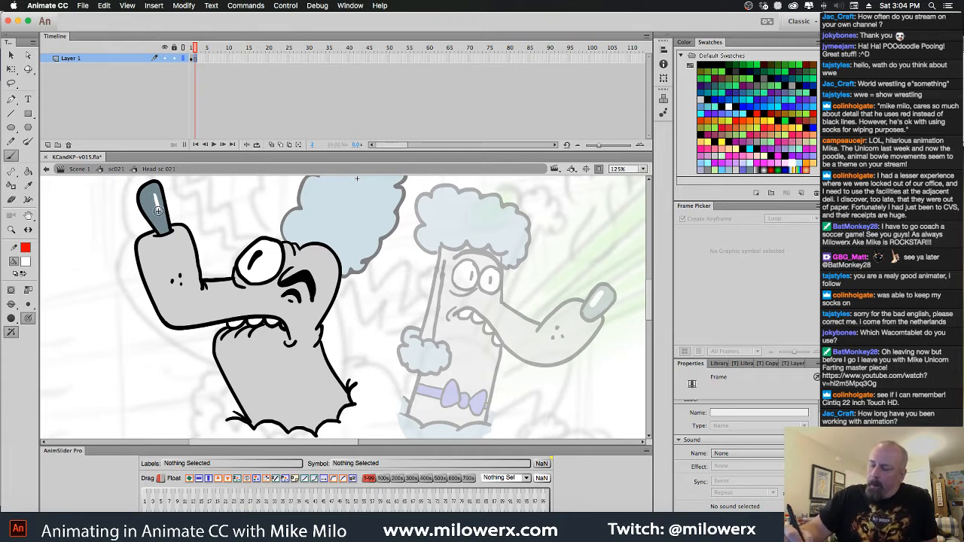
pyautogui.moveTo(159, 209); pyautogui.dragTo(162, 220)
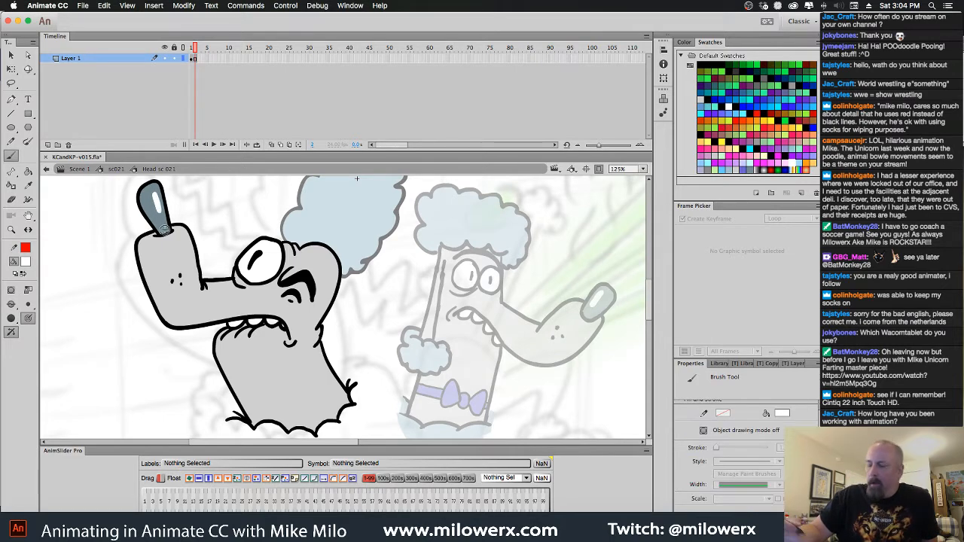
pyautogui.click(194, 60)
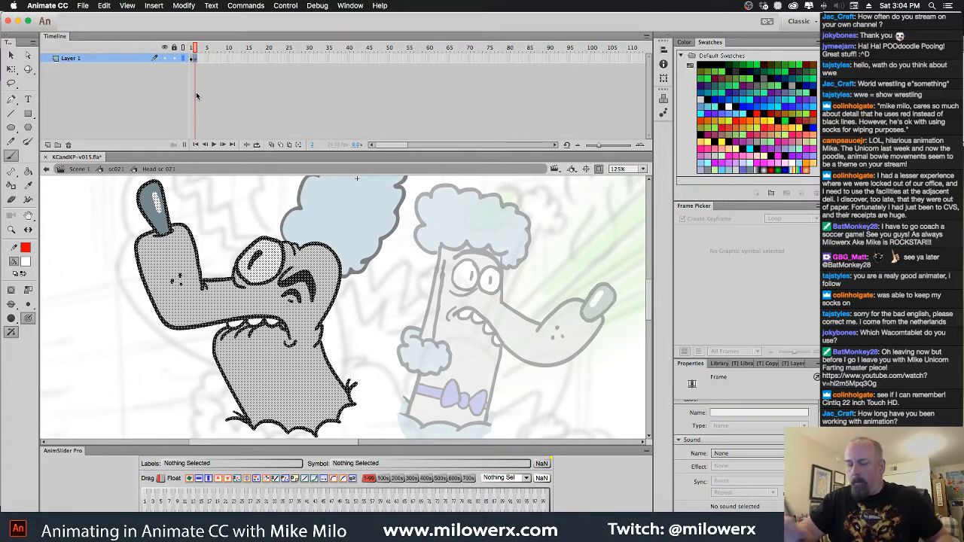
# Skew the frame 2 head toward the hair, distort its snout-side upper corner upward, and play back the cycle
pyautogui.click(13, 72)
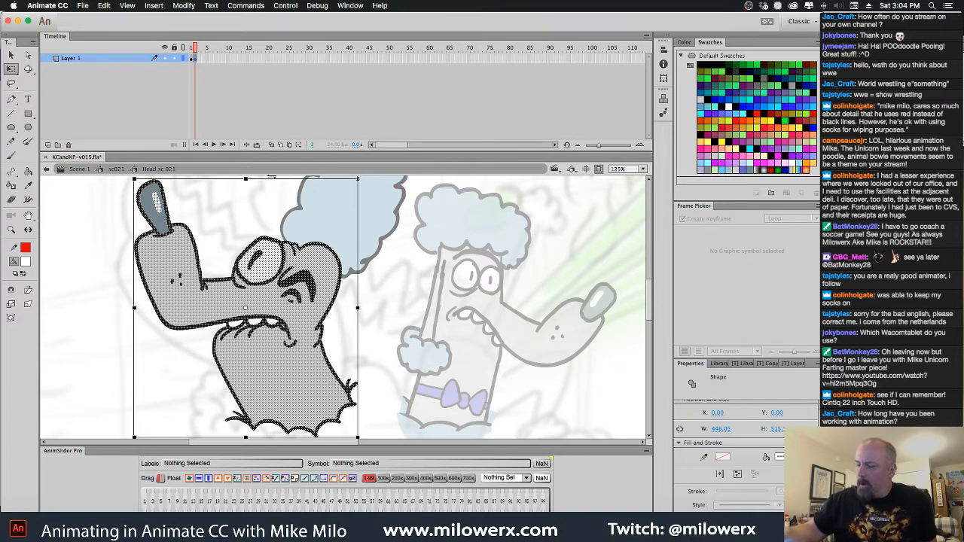
pyautogui.moveTo(266, 179); pyautogui.dragTo(294, 214)
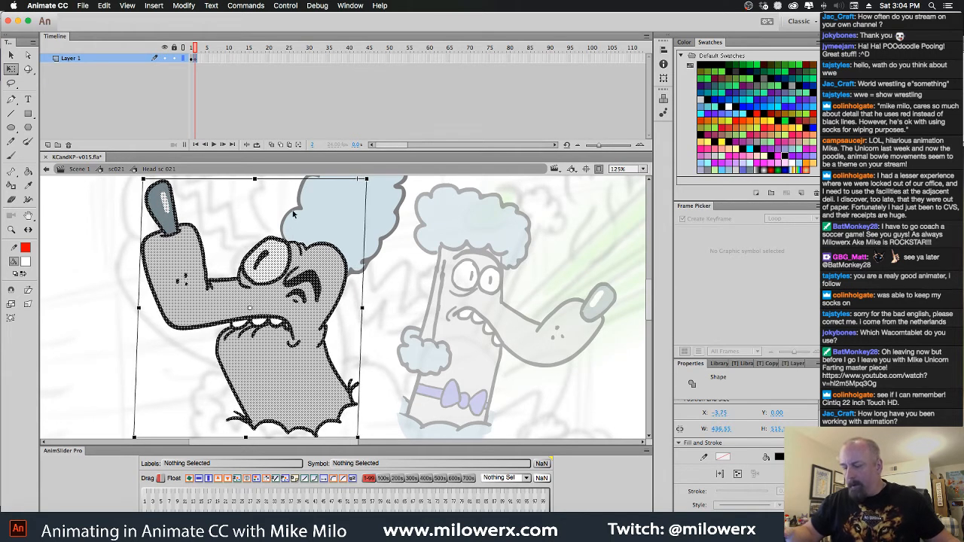
pyautogui.click(28, 304)
pyautogui.moveTo(157, 192); pyautogui.dragTo(167, 216)
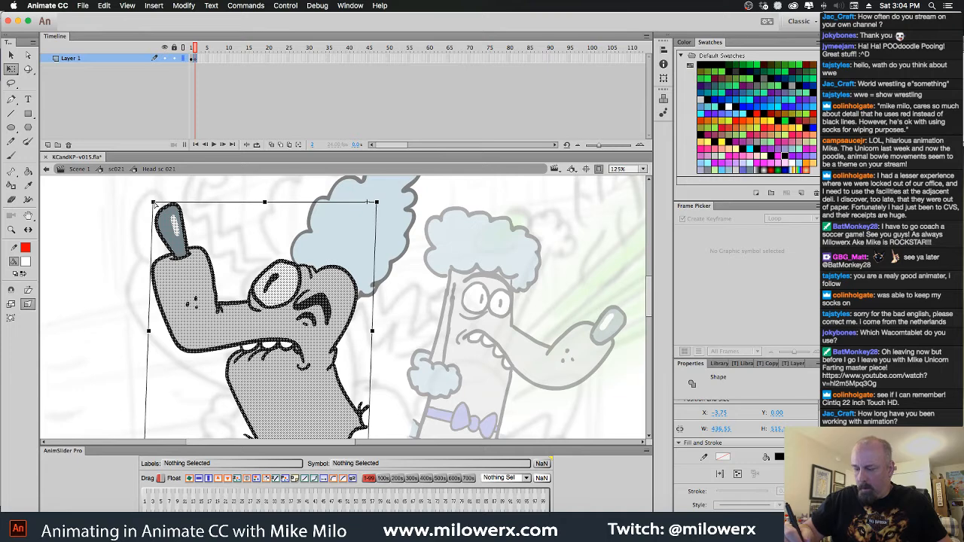
pyautogui.moveTo(154, 202); pyautogui.dragTo(168, 189)
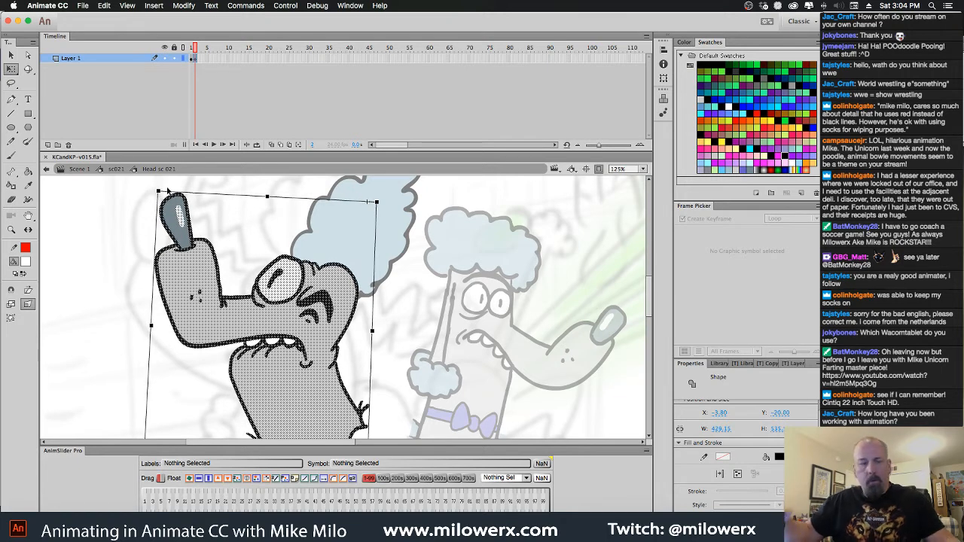
pyautogui.press('Return')
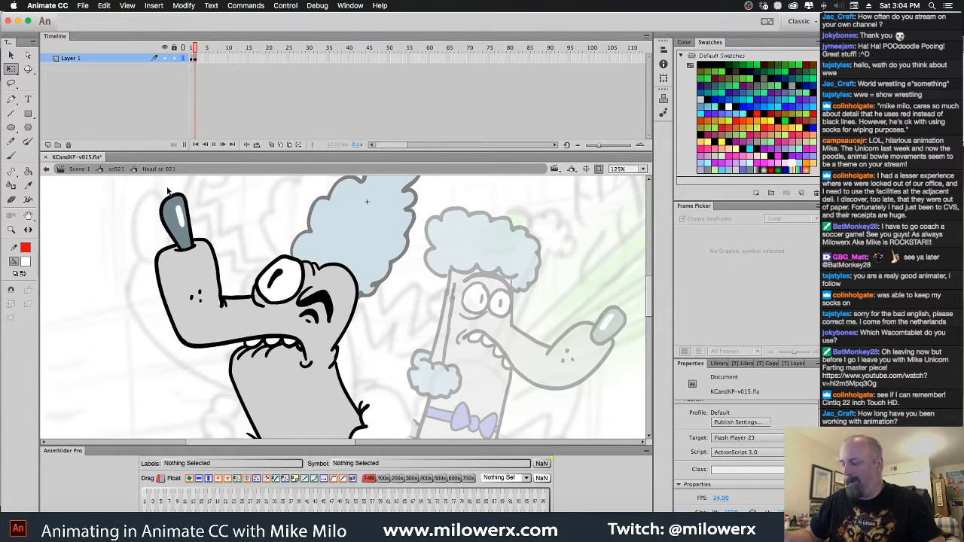
pyautogui.press('Return')
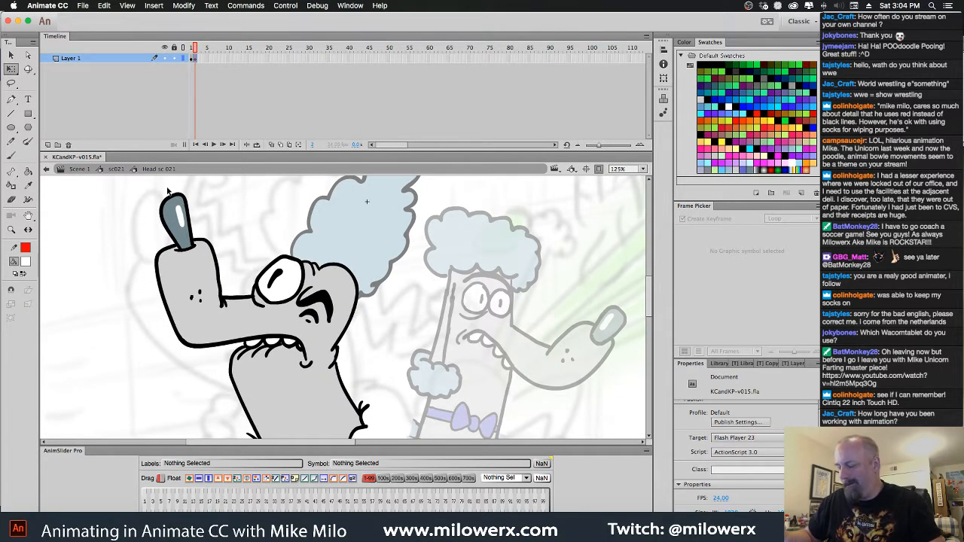
# Warp the sides of the frame 2 head and neck with an envelope so the jaw and neck bulge outward
pyautogui.click(198, 59)
pyautogui.click(12, 318)
pyautogui.moveTo(272, 399); pyautogui.dragTo(277, 352)
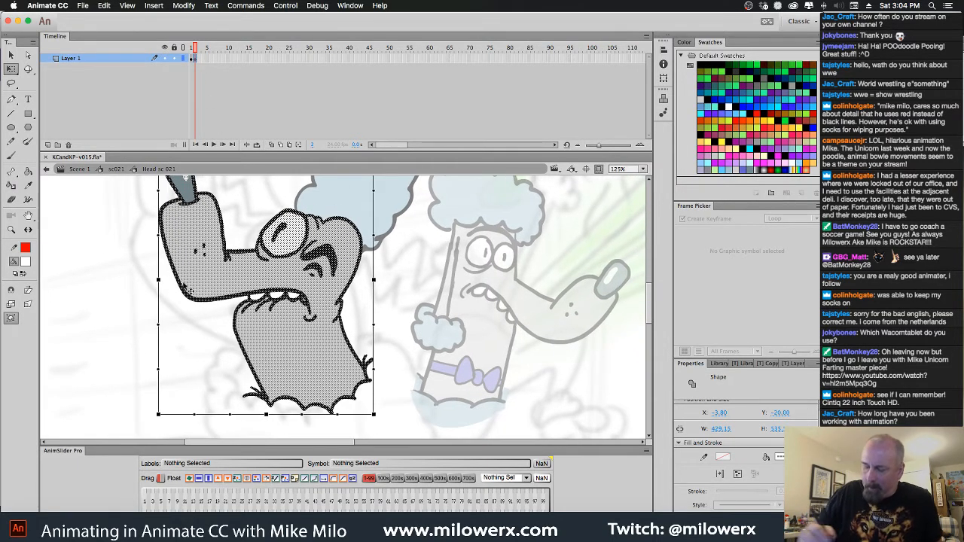
pyautogui.moveTo(158, 371); pyautogui.dragTo(152, 275)
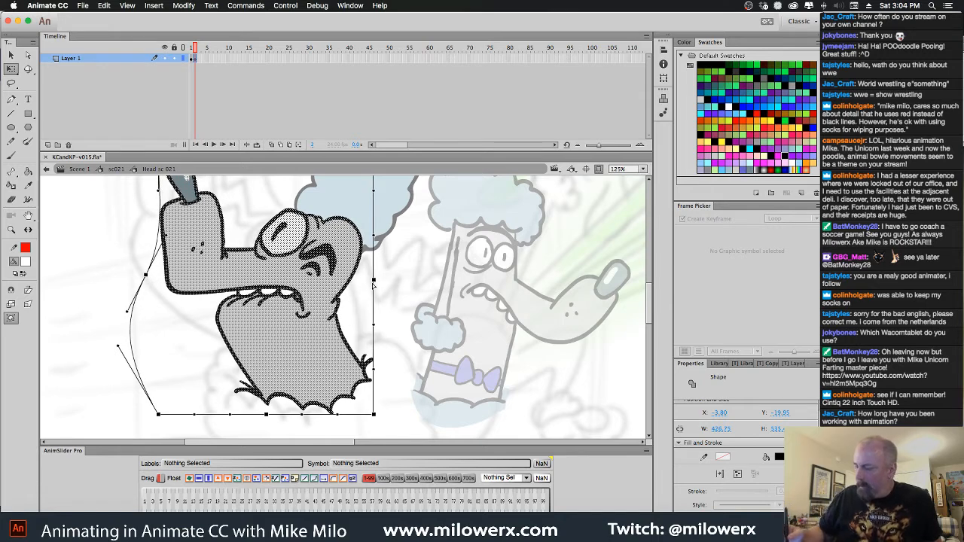
pyautogui.moveTo(373, 281); pyautogui.dragTo(356, 282)
pyautogui.click(377, 307)
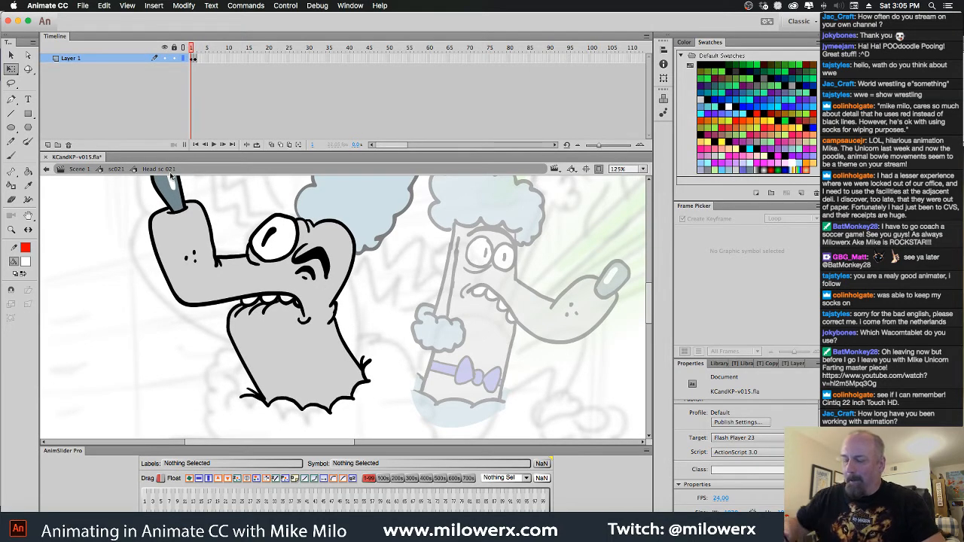
# Return to the sc021 shot and deselect the head to view it against the whole scene
pyautogui.click(115, 169)
pyautogui.keyDown('alt'); pyautogui.keyDown('super'); pyautogui.click(385, 277); pyautogui.keyUp('super'); pyautogui.keyUp('alt')
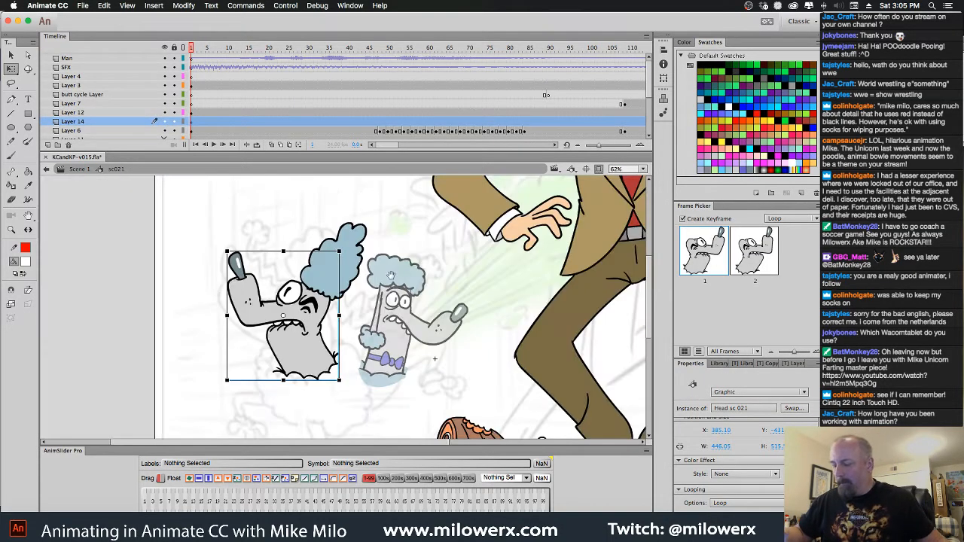
pyautogui.moveTo(385, 277); pyautogui.dragTo(375, 265)
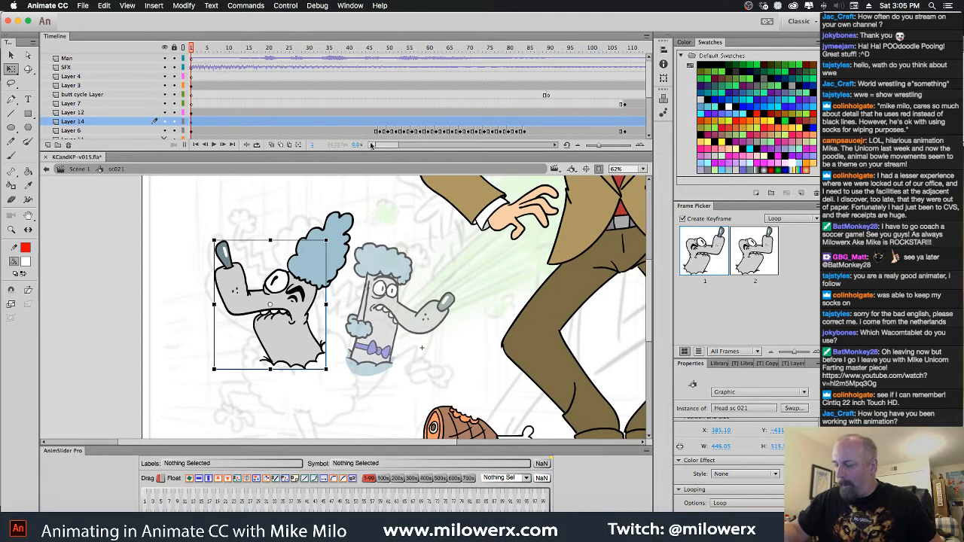
pyautogui.moveTo(200, 59)
pyautogui.mouseDown()
pyautogui.moveTo(275, 63)
pyautogui.moveTo(185, 68)
pyautogui.mouseUp()
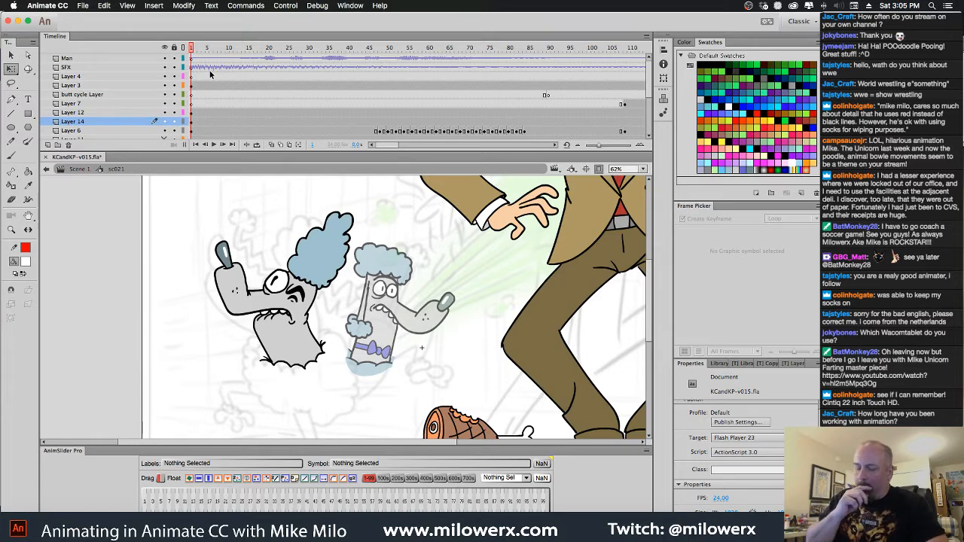
# On the first frame of Layer 7, brush in red a zigzag ear with a fluffy tip extending from the back of the poodle's head
pyautogui.click(25, 262)
pyautogui.click(59, 296)
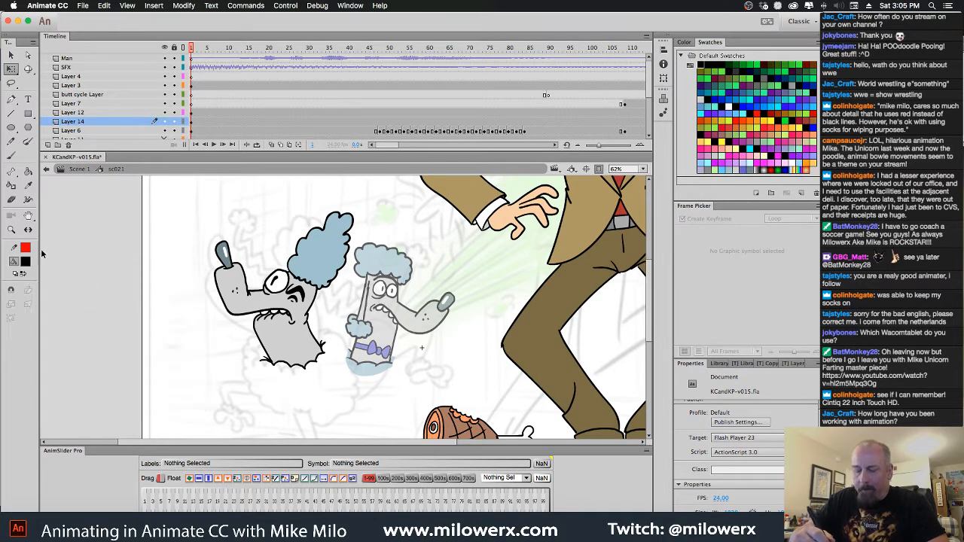
pyautogui.click(27, 260)
pyautogui.click(64, 337)
pyautogui.click(12, 155)
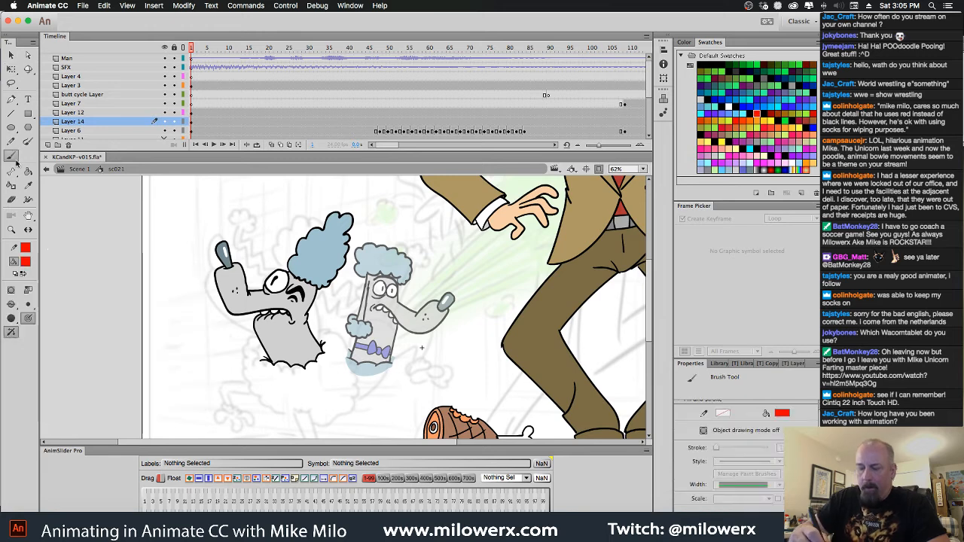
pyautogui.click(191, 105)
pyautogui.keyDown('super'); pyautogui.click(326, 304); pyautogui.keyUp('super')
pyautogui.moveTo(375, 314)
pyautogui.mouseDown()
pyautogui.moveTo(376, 303)
pyautogui.moveTo(380, 311)
pyautogui.mouseUp()
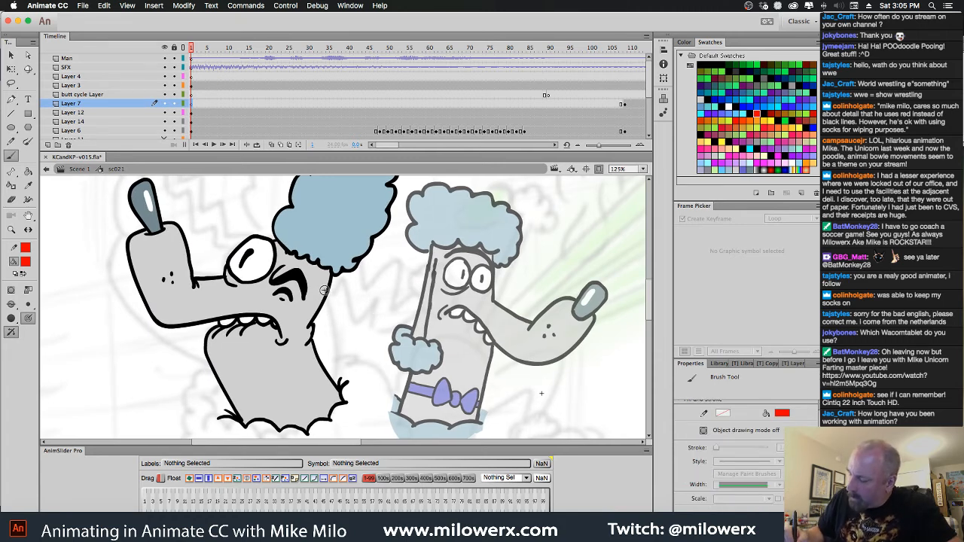
pyautogui.moveTo(347, 274)
pyautogui.mouseDown()
pyautogui.moveTo(352, 296)
pyautogui.moveTo(342, 288)
pyautogui.moveTo(341, 308)
pyautogui.moveTo(359, 307)
pyautogui.moveTo(363, 286)
pyautogui.moveTo(372, 307)
pyautogui.mouseUp()
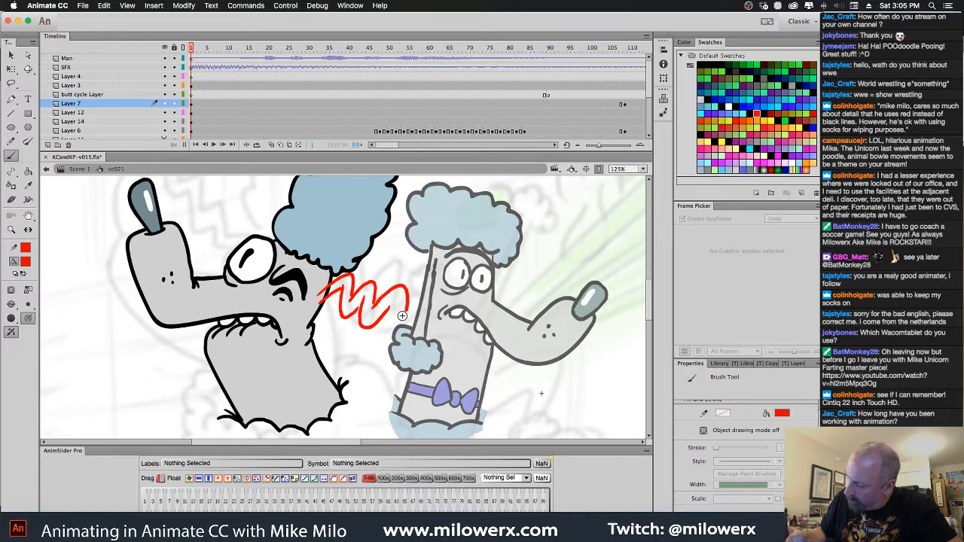
pyautogui.press('super+z')
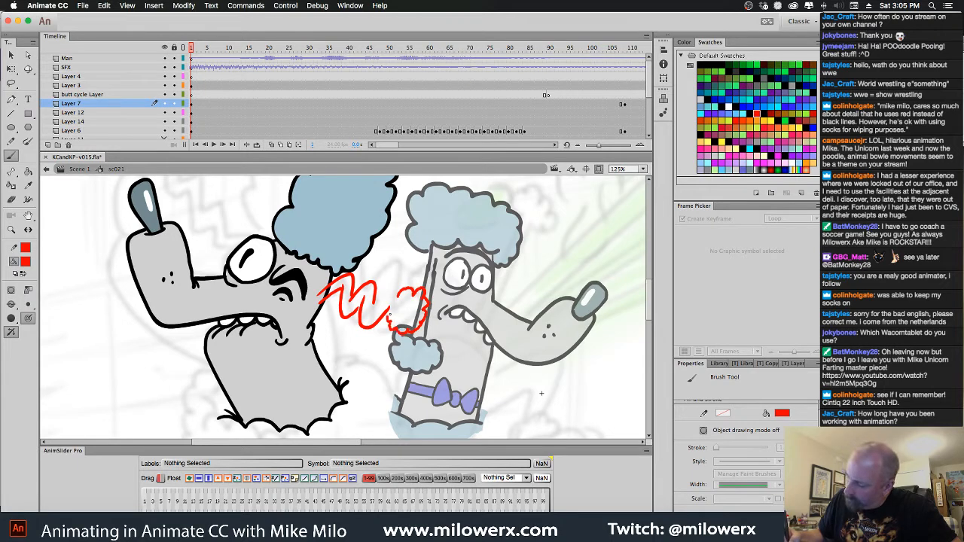
pyautogui.moveTo(393, 307); pyautogui.dragTo(399, 297)
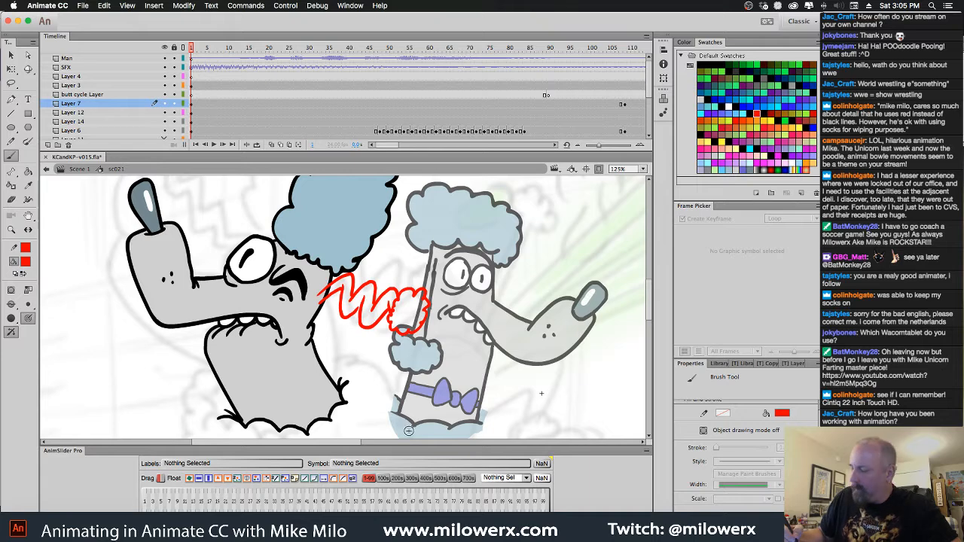
# Convert the red ear sketch on Layer 7 to a graphic symbol named "ears sc 021"
pyautogui.click(192, 104)
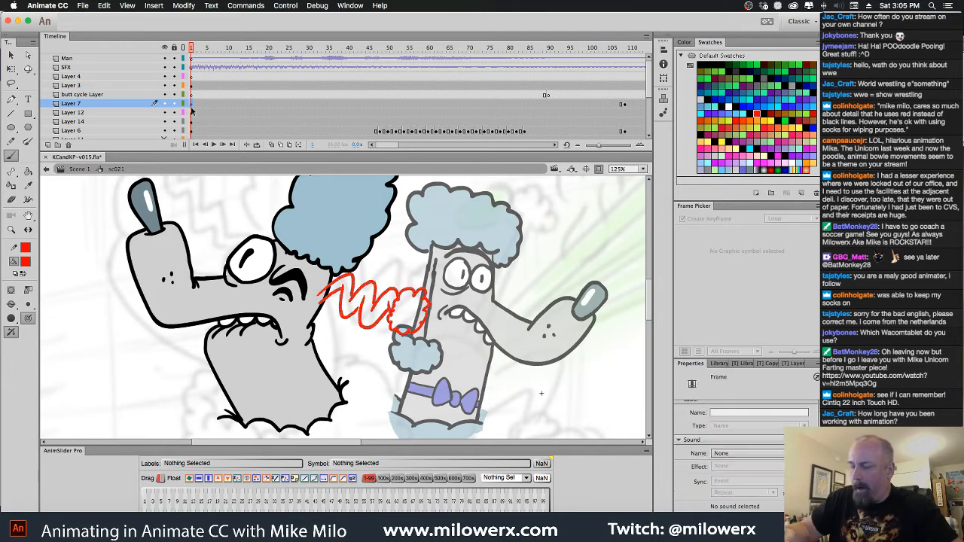
pyautogui.press('F8')
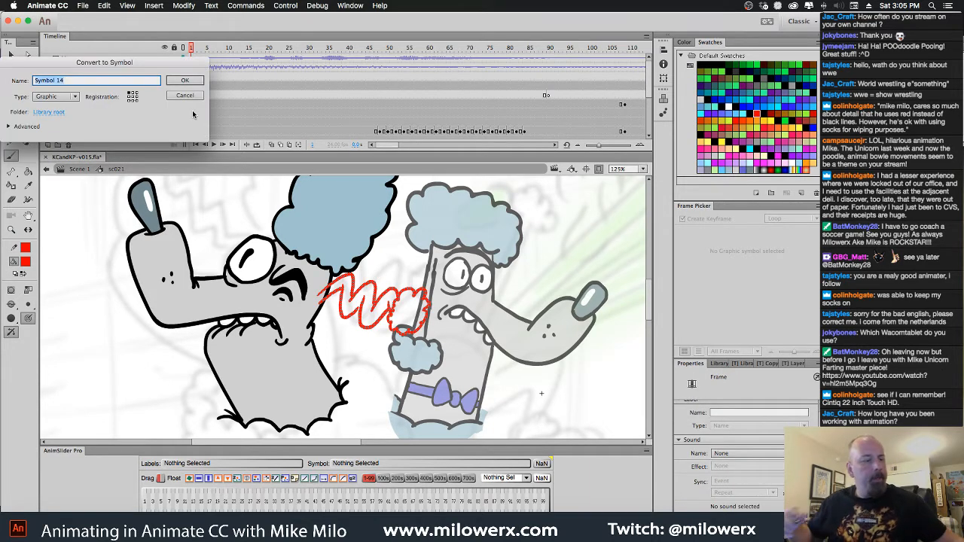
pyautogui.write('sea')
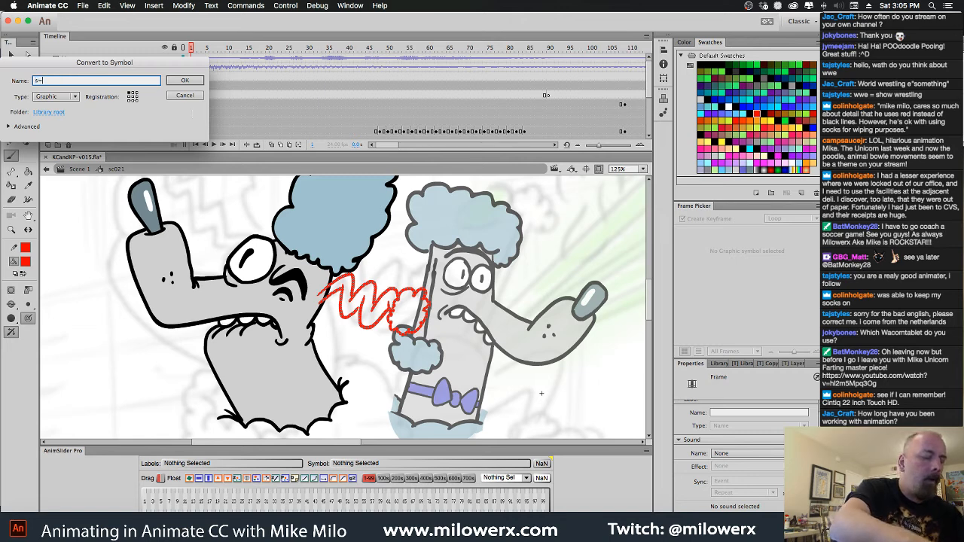
pyautogui.press('BackSpace')
pyautogui.press('BackSpace')
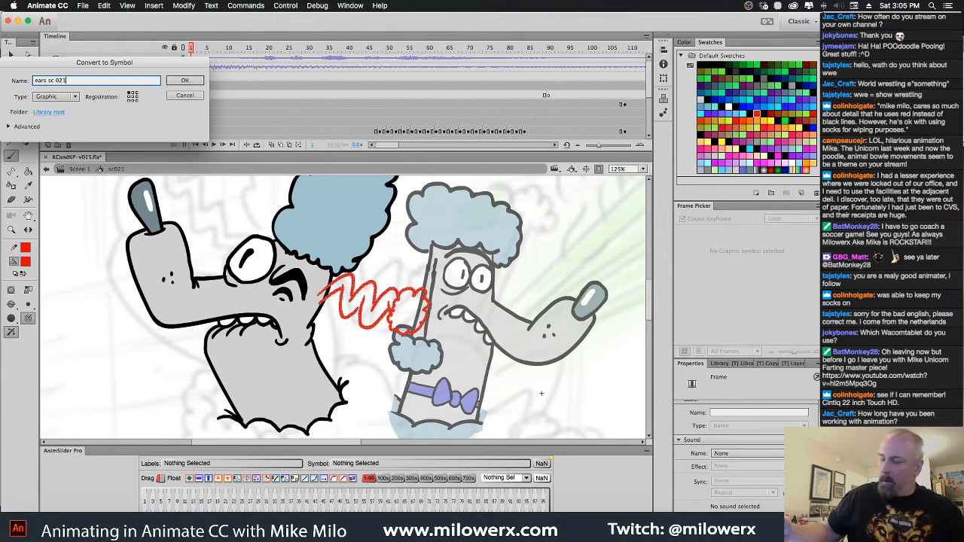
pyautogui.write('ears sc 021')
pyautogui.click(186, 81)
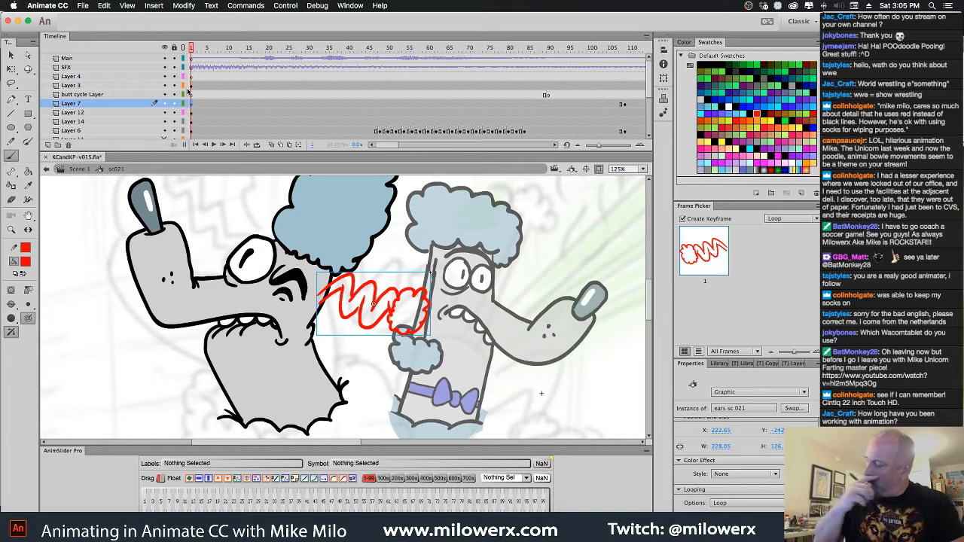
# Open the ear symbol for editing, insert a blank keyframe at frame 2, and turn on onion skinning
pyautogui.click(11, 57)
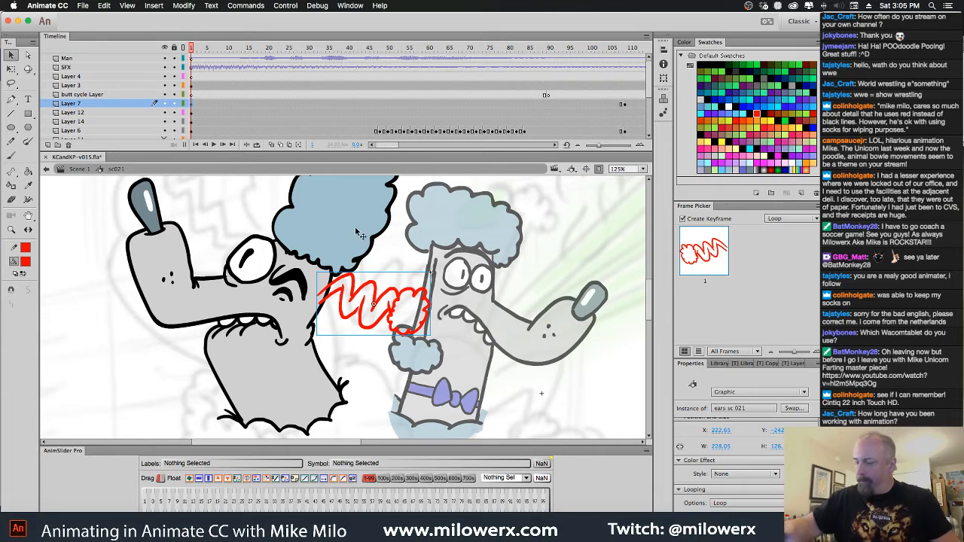
pyautogui.doubleClick(426, 297)
pyautogui.click(198, 85)
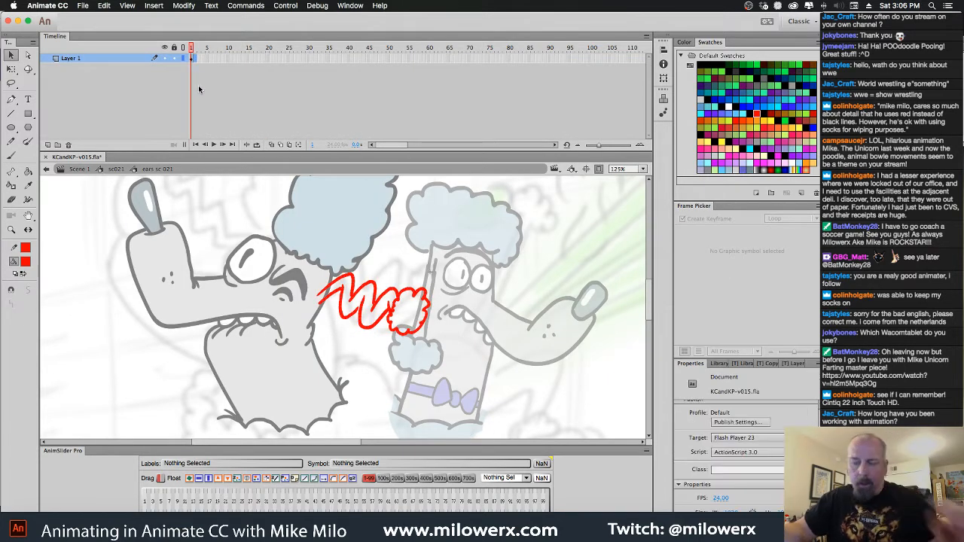
pyautogui.press('F7')
pyautogui.click(272, 144)
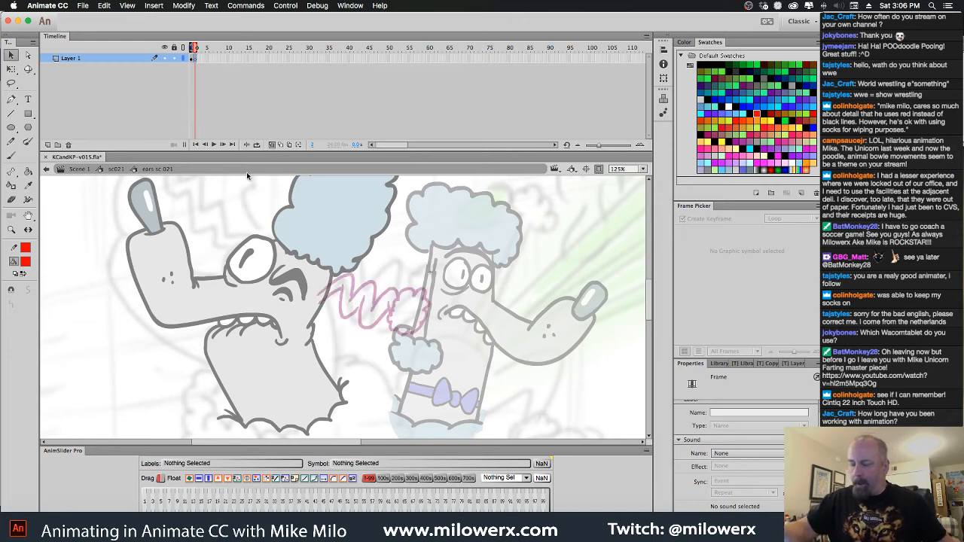
# Brush in red a straight, stretched-out ear with an elongated scalloped tip on the blank frame, reaching past the zigzag ear
pyautogui.click(26, 262)
pyautogui.click(43, 274)
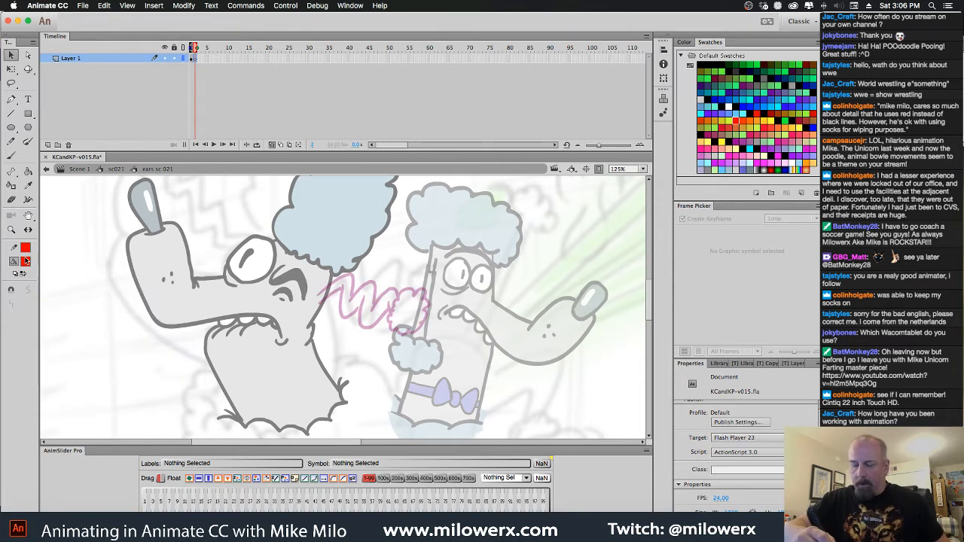
pyautogui.click(11, 156)
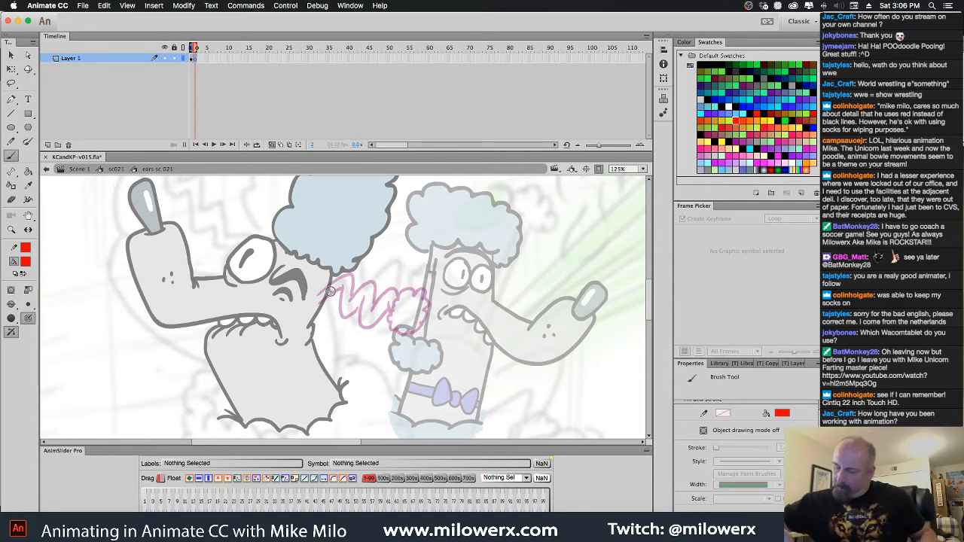
pyautogui.moveTo(324, 291); pyautogui.dragTo(448, 335)
pyautogui.moveTo(328, 284)
pyautogui.mouseDown()
pyautogui.moveTo(490, 313)
pyautogui.moveTo(514, 348)
pyautogui.mouseUp()
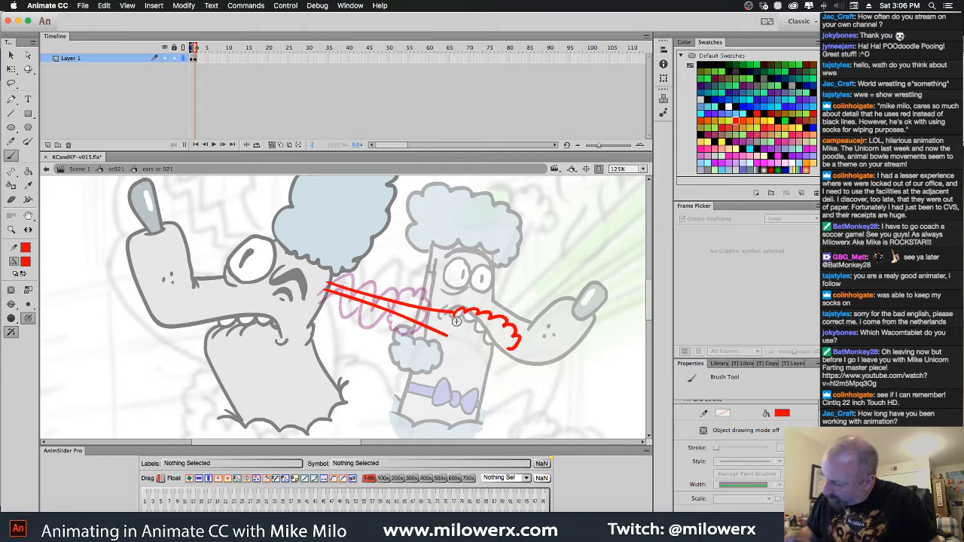
pyautogui.moveTo(452, 313)
pyautogui.mouseDown()
pyautogui.moveTo(455, 346)
pyautogui.moveTo(452, 334)
pyautogui.moveTo(465, 349)
pyautogui.moveTo(513, 351)
pyautogui.mouseUp()
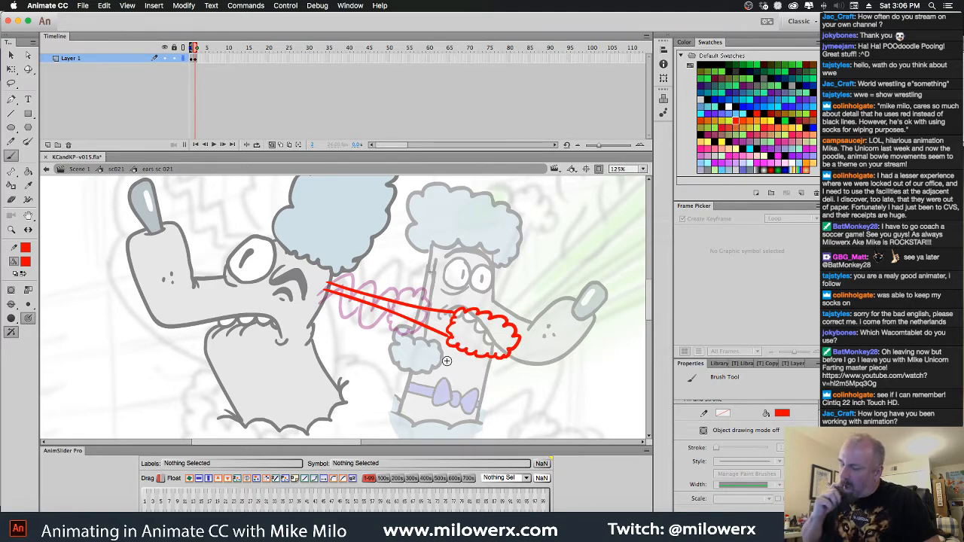
# Insert a blank keyframe at frame 2 between the zigzag and stretched ear drawings, and flip between the frames to compare
pyautogui.click(195, 59)
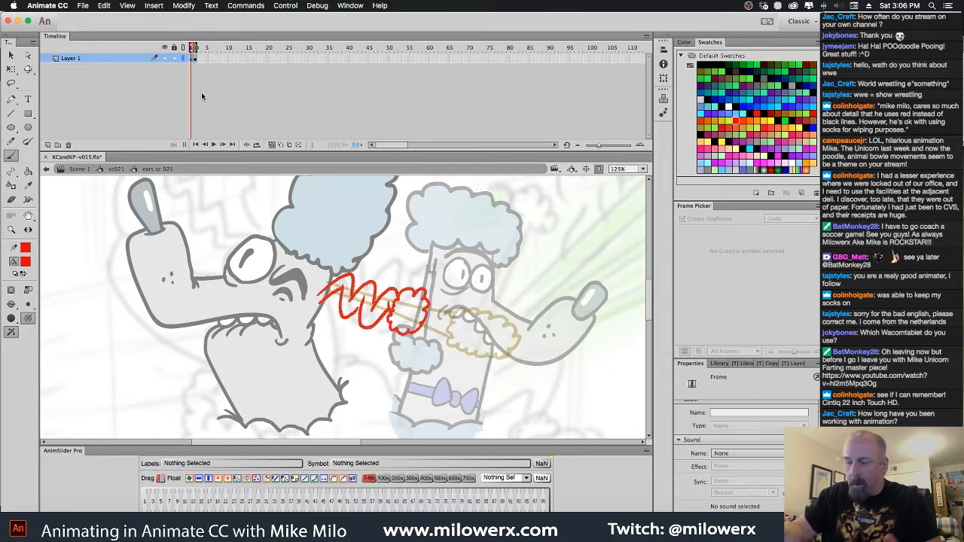
pyautogui.press('F5')
pyautogui.click(196, 58)
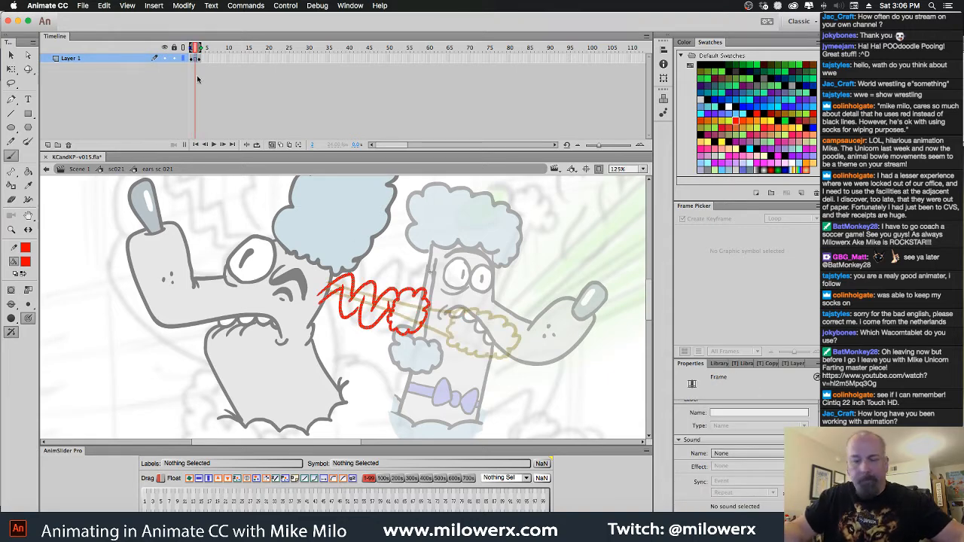
pyautogui.press('F7')
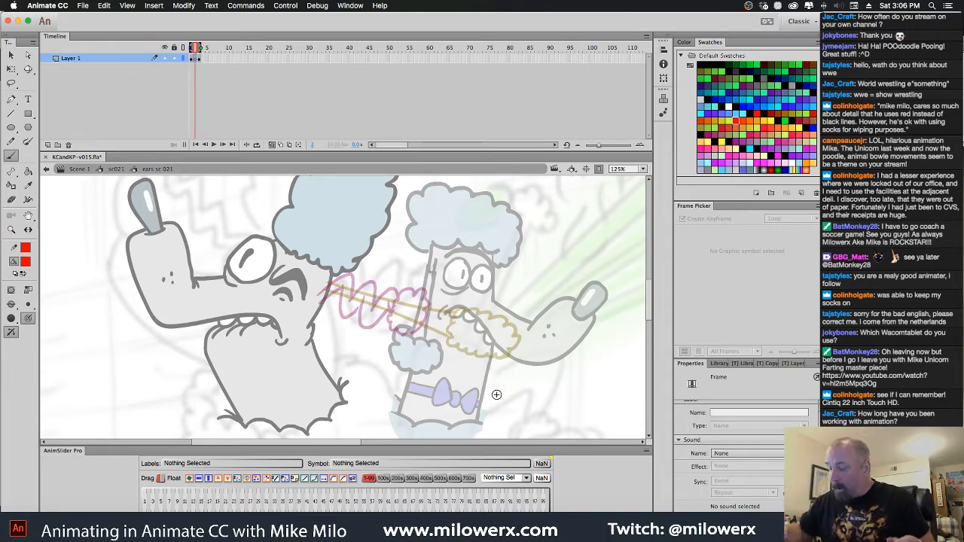
pyautogui.press(',')
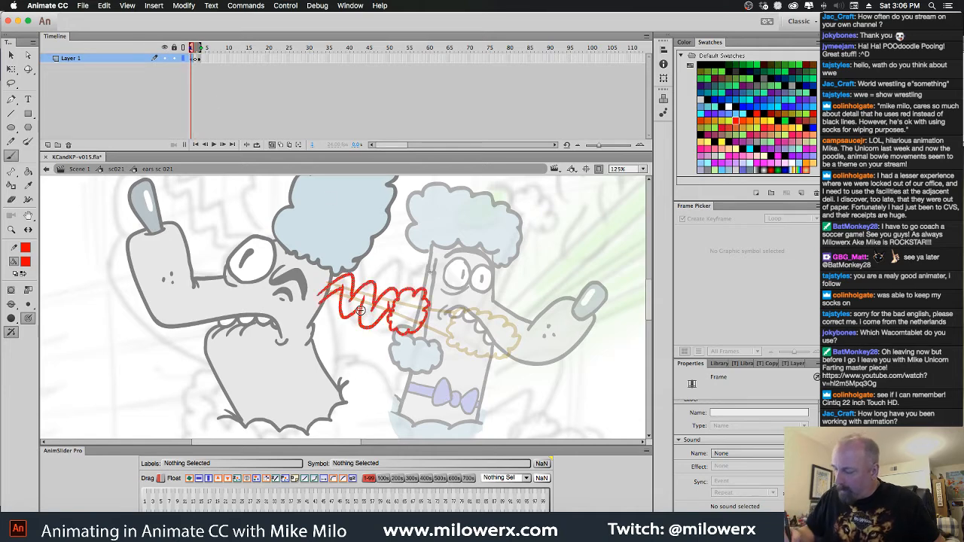
pyautogui.press('.')
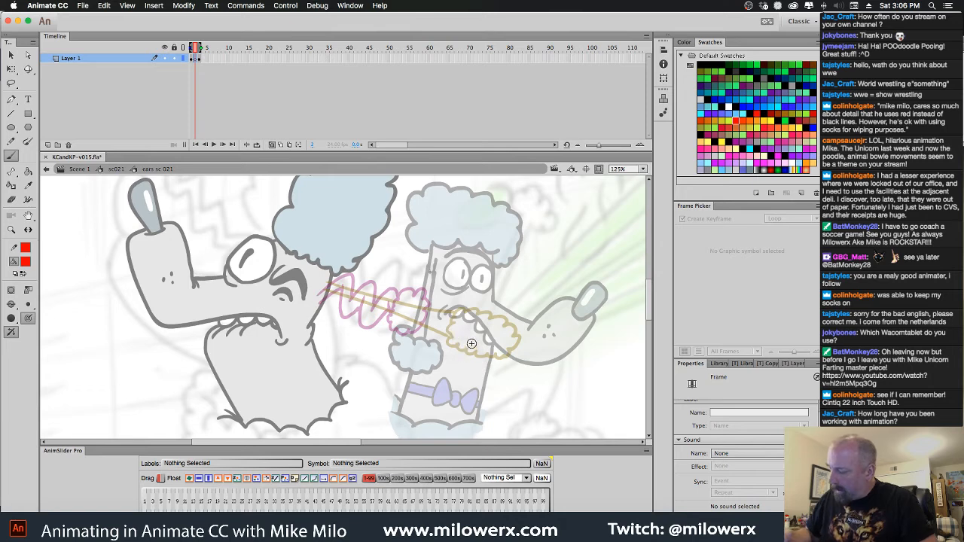
pyautogui.moveTo(482, 311)
pyautogui.mouseDown()
pyautogui.moveTo(468, 302)
pyautogui.moveTo(449, 317)
pyautogui.moveTo(486, 351)
pyautogui.moveTo(485, 330)
pyautogui.mouseUp()
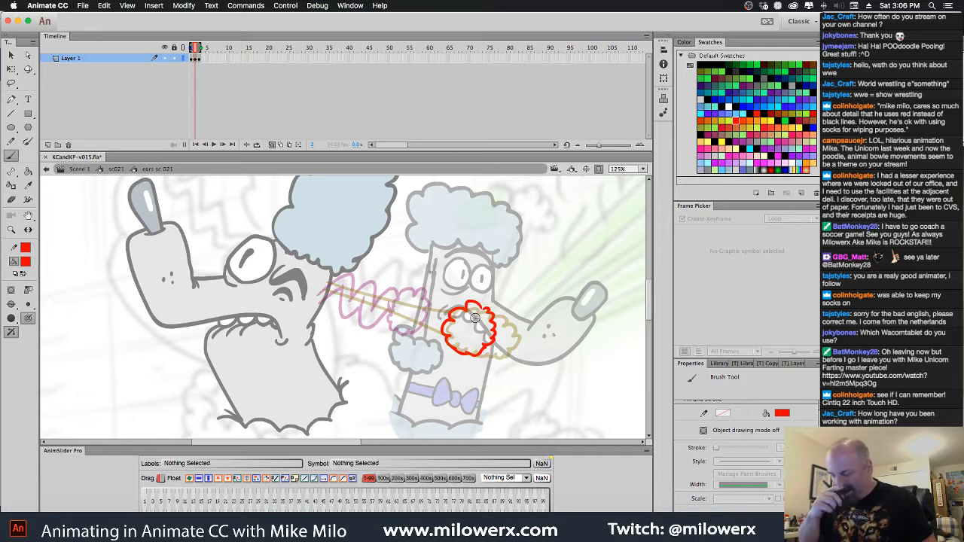
pyautogui.hotkey('ctrl', 'z')
pyautogui.hotkey('ctrl', 'z')
pyautogui.hotkey('ctrl', 'z')
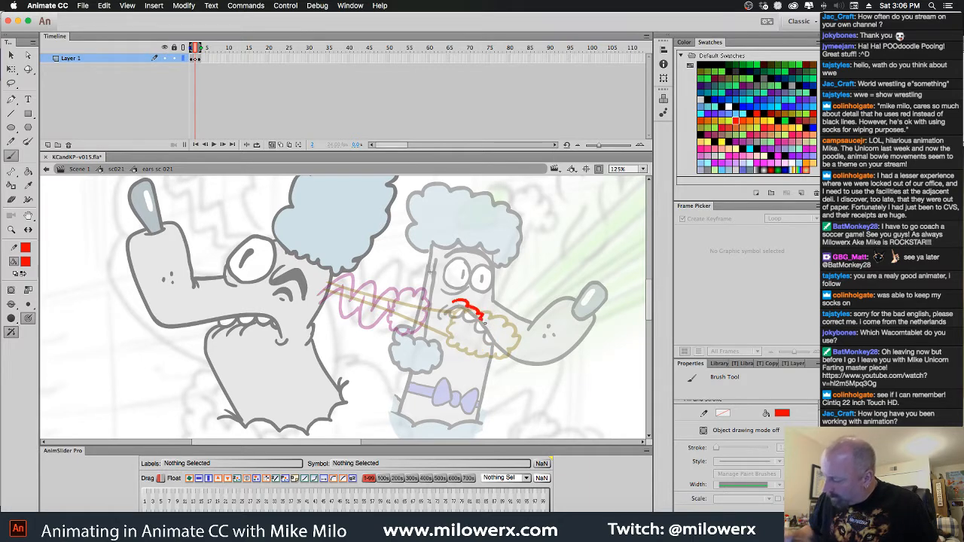
# Sketch the in-between ear on frame 2 with a squashed fluffy tip and a looser zigzag, then play back without onion skinning
pyautogui.moveTo(483, 320)
pyautogui.mouseDown()
pyautogui.moveTo(473, 351)
pyautogui.moveTo(440, 348)
pyautogui.mouseUp()
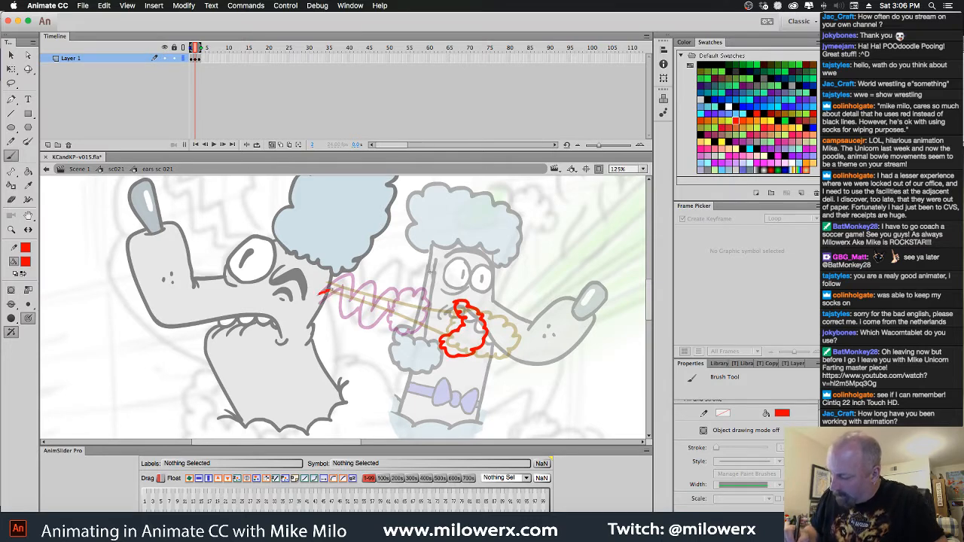
pyautogui.moveTo(329, 290)
pyautogui.mouseDown()
pyautogui.moveTo(366, 286)
pyautogui.moveTo(372, 308)
pyautogui.moveTo(403, 290)
pyautogui.moveTo(412, 317)
pyautogui.moveTo(461, 307)
pyautogui.moveTo(452, 334)
pyautogui.moveTo(407, 334)
pyautogui.moveTo(397, 300)
pyautogui.moveTo(371, 317)
pyautogui.moveTo(357, 293)
pyautogui.mouseUp()
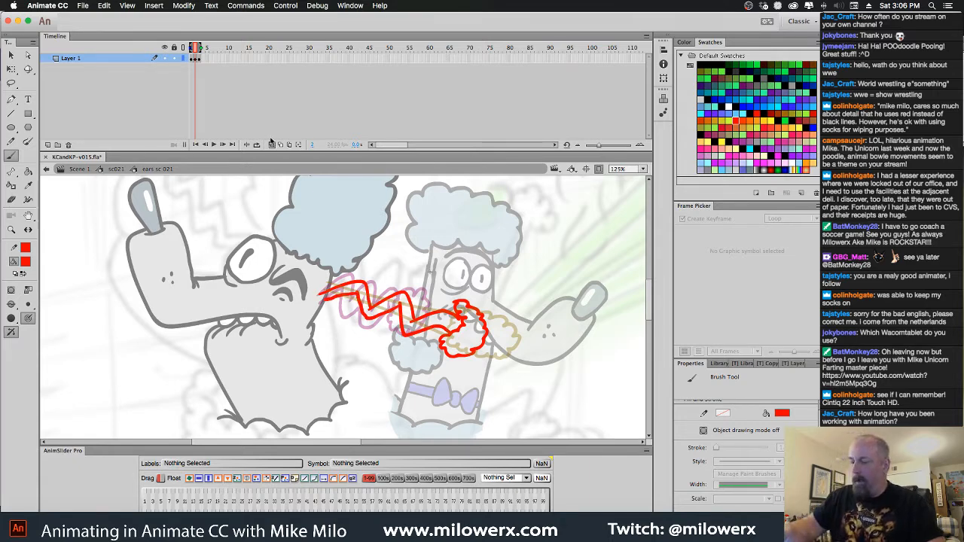
pyautogui.click(271, 145)
pyautogui.press('Return')
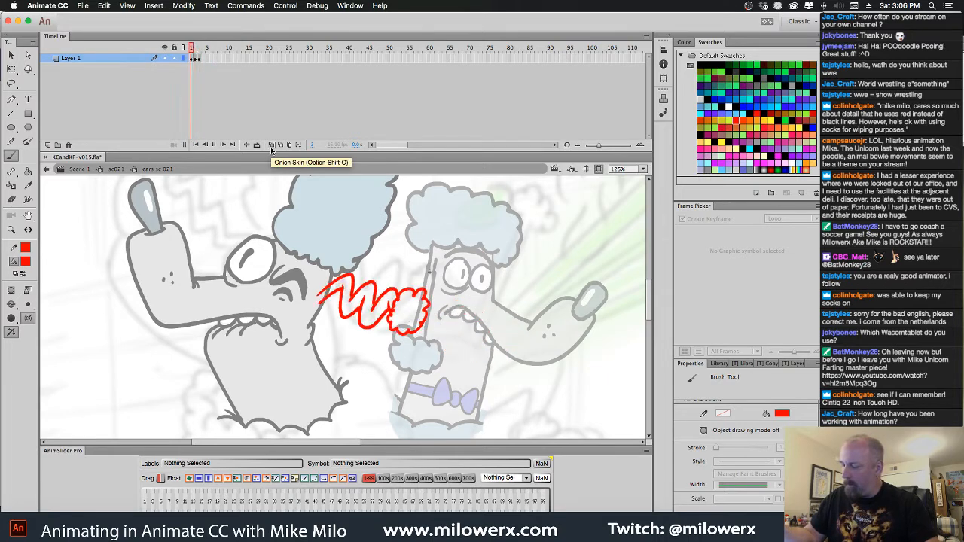
# Extend each of the three ear drawings to a two-frame hold and play the animation back
pyautogui.click(194, 61)
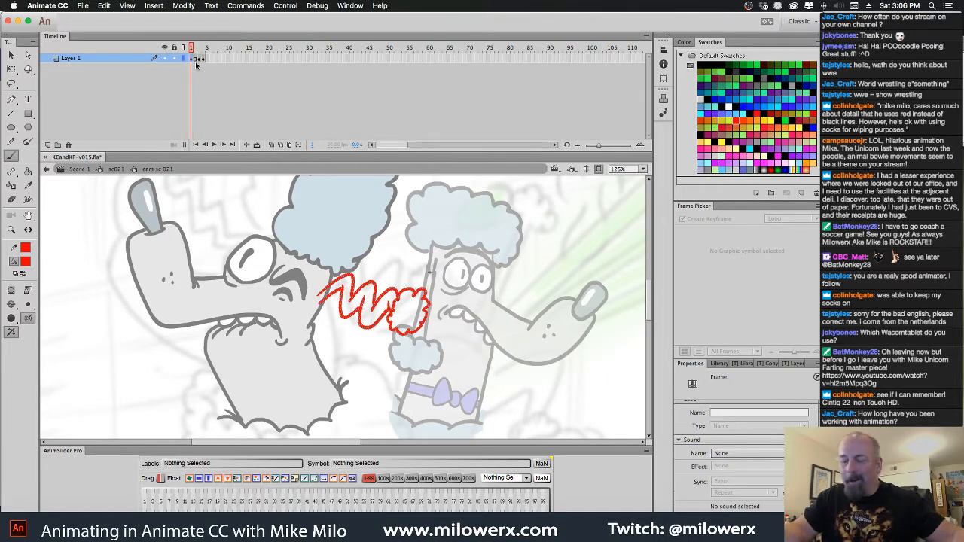
pyautogui.click(198, 61)
pyautogui.click(208, 63)
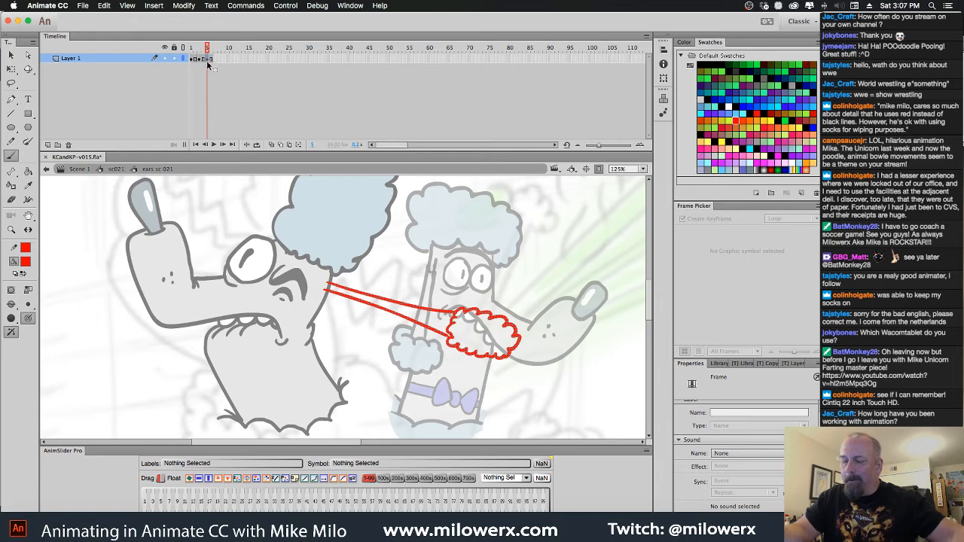
pyautogui.press('.')
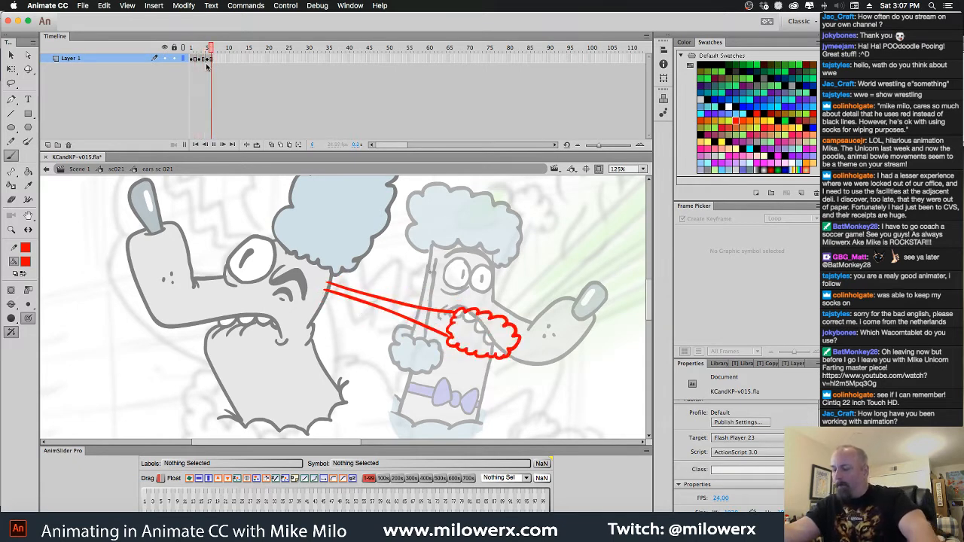
pyautogui.click(207, 64)
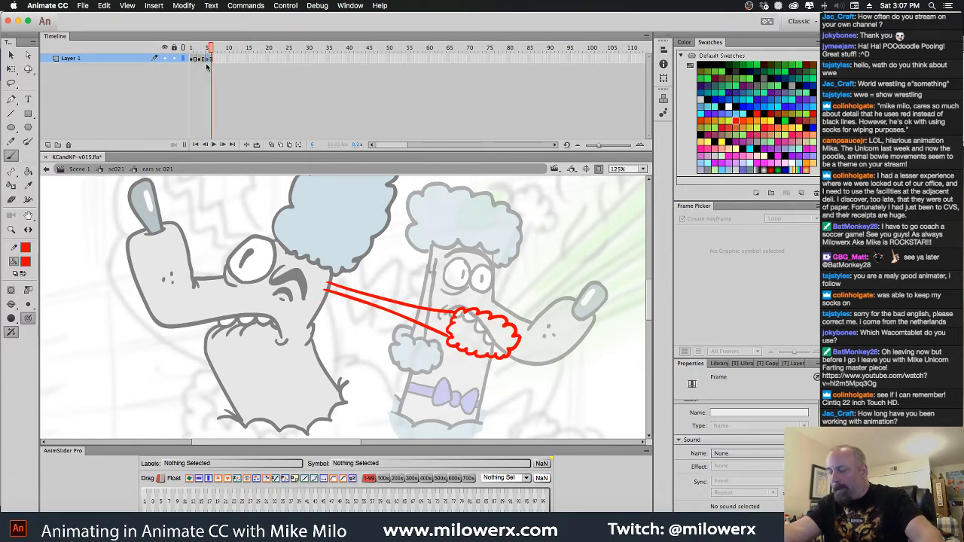
# Add a two-frame keyframe at frame 7, clear its copied ear drawing, and turn on onion skinning
pyautogui.moveTo(212, 51)
pyautogui.mouseDown()
pyautogui.moveTo(187, 55)
pyautogui.moveTo(213, 56)
pyautogui.moveTo(203, 57)
pyautogui.moveTo(219, 78)
pyautogui.mouseUp()
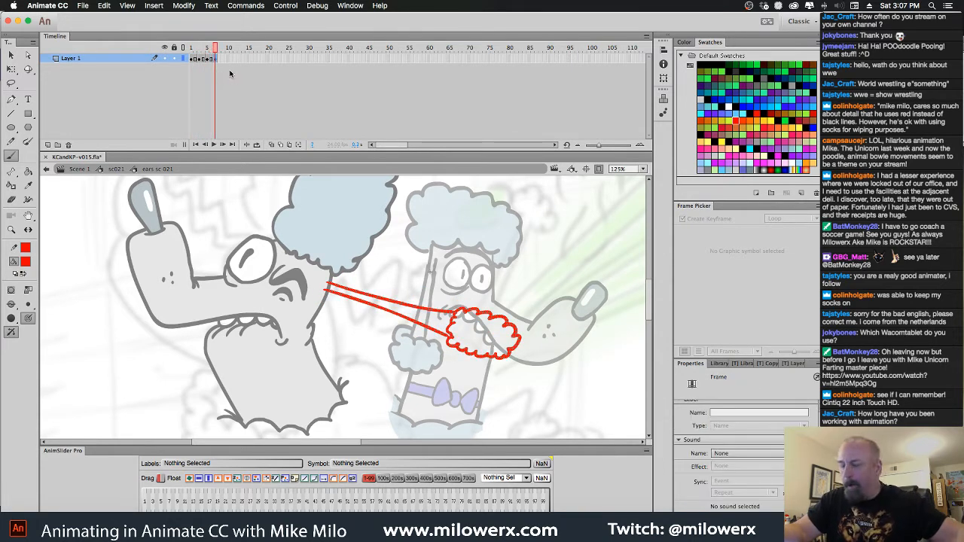
pyautogui.press('Delete')
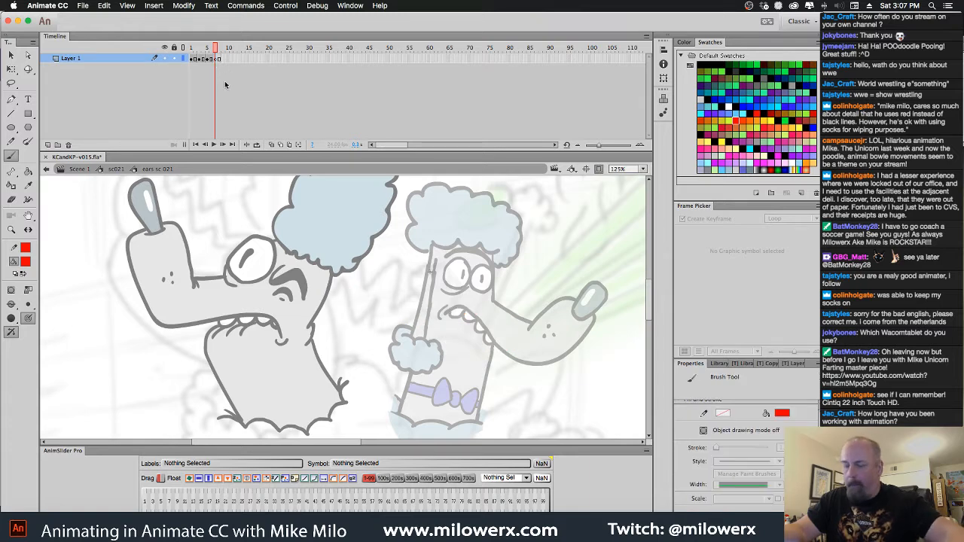
pyautogui.click(271, 146)
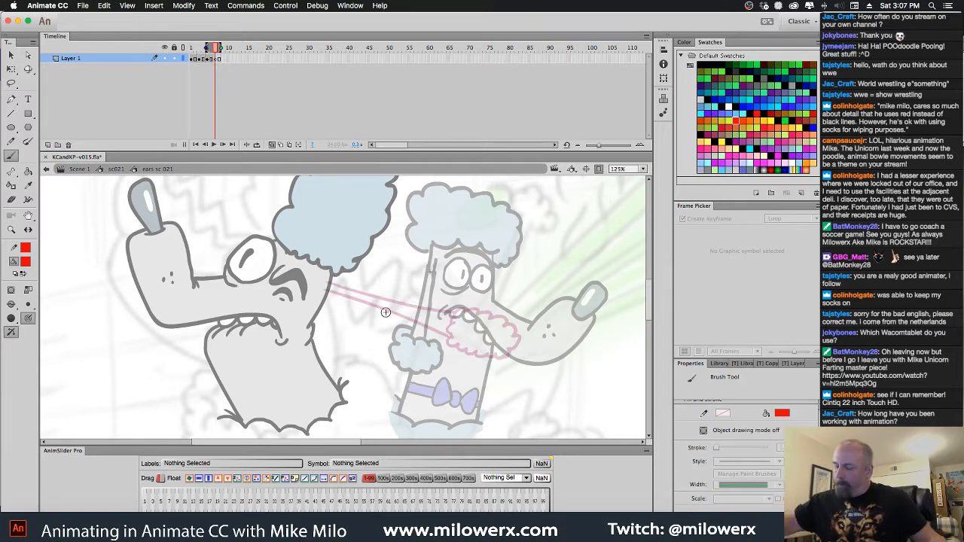
# Draw a long stretched ear with two straight lines and a fluffy tip on frame 7, and play the animation back
pyautogui.moveTo(320, 287); pyautogui.dragTo(467, 340)
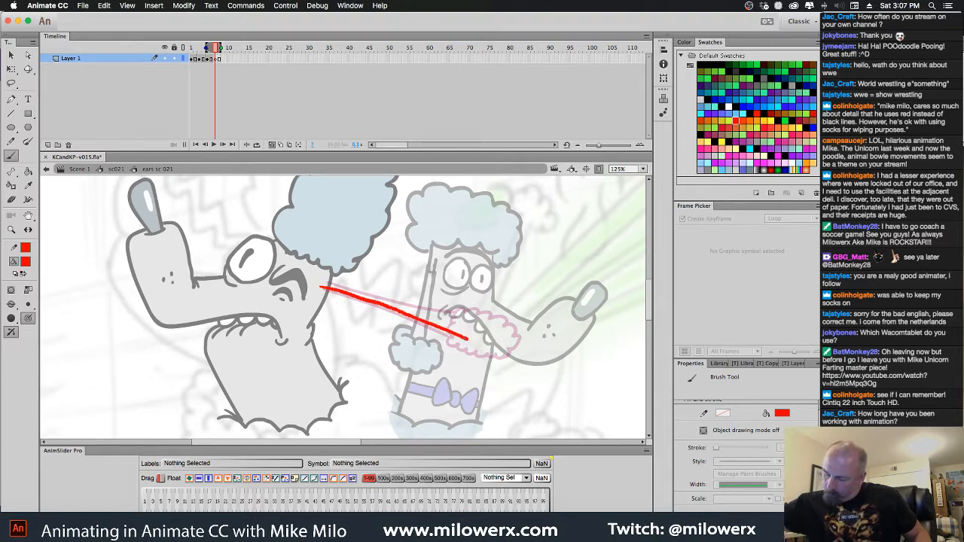
pyautogui.moveTo(326, 281)
pyautogui.mouseDown()
pyautogui.moveTo(474, 332)
pyautogui.moveTo(520, 331)
pyautogui.moveTo(541, 355)
pyautogui.moveTo(524, 370)
pyautogui.moveTo(489, 361)
pyautogui.moveTo(470, 332)
pyautogui.mouseUp()
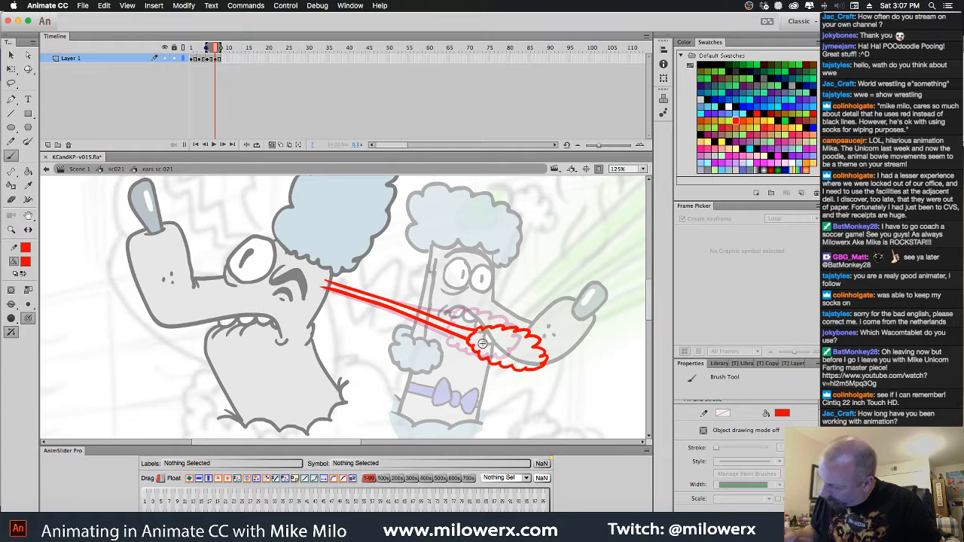
pyautogui.press('Return')
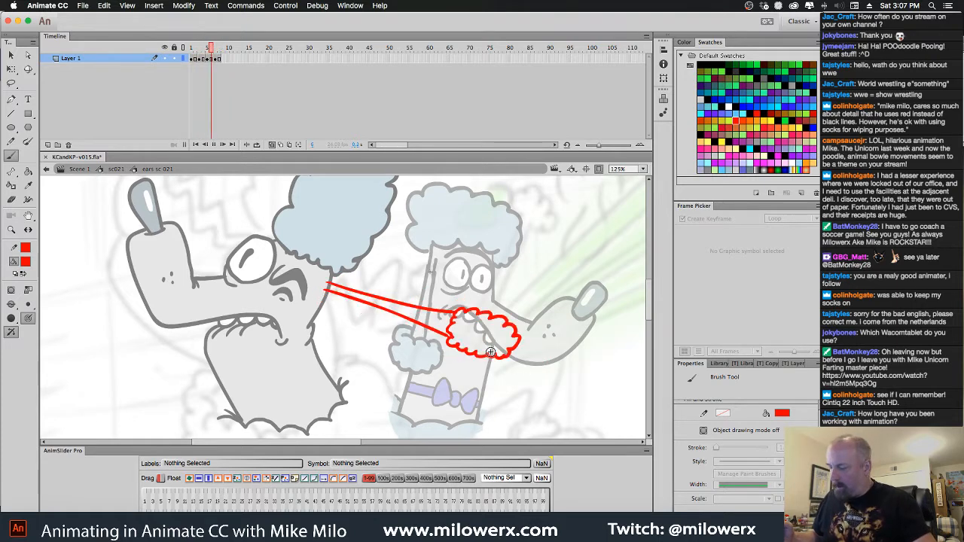
pyautogui.press('Return')
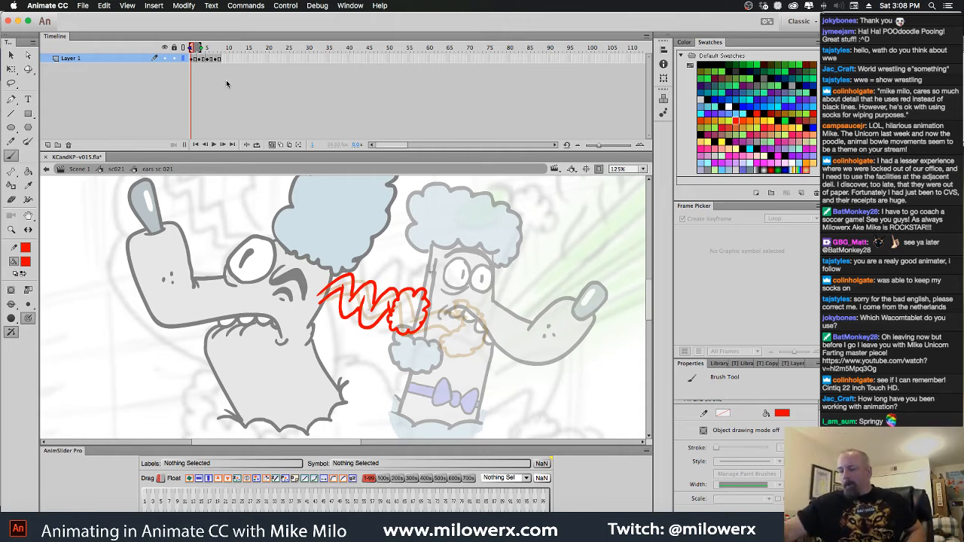
# Scrub through the ear frames without onion skinning, then add a blank two-frame keyframe at frame 9 and turn onion skinning on
pyautogui.click(272, 145)
pyautogui.moveTo(192, 50)
pyautogui.mouseDown()
pyautogui.moveTo(228, 50)
pyautogui.moveTo(190, 50)
pyautogui.moveTo(220, 59)
pyautogui.mouseUp()
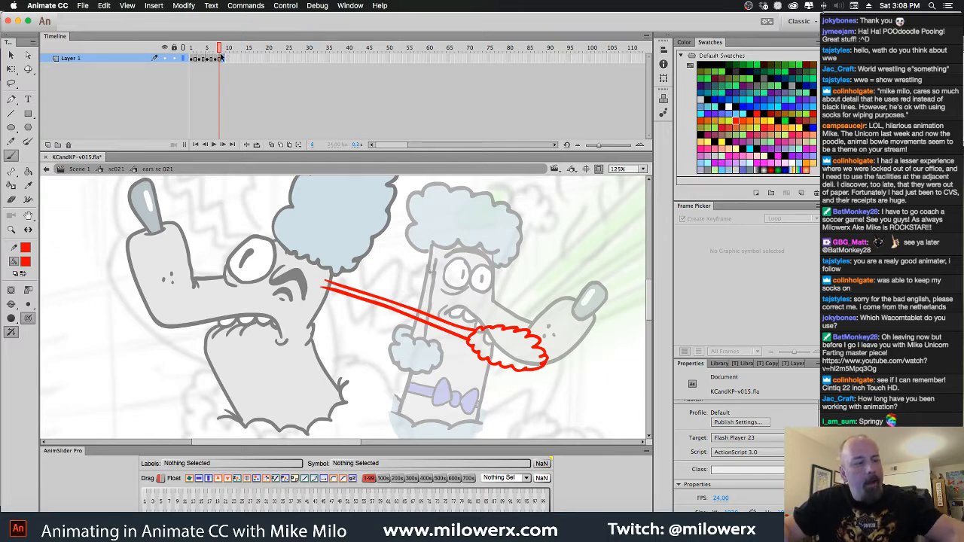
pyautogui.click(224, 58)
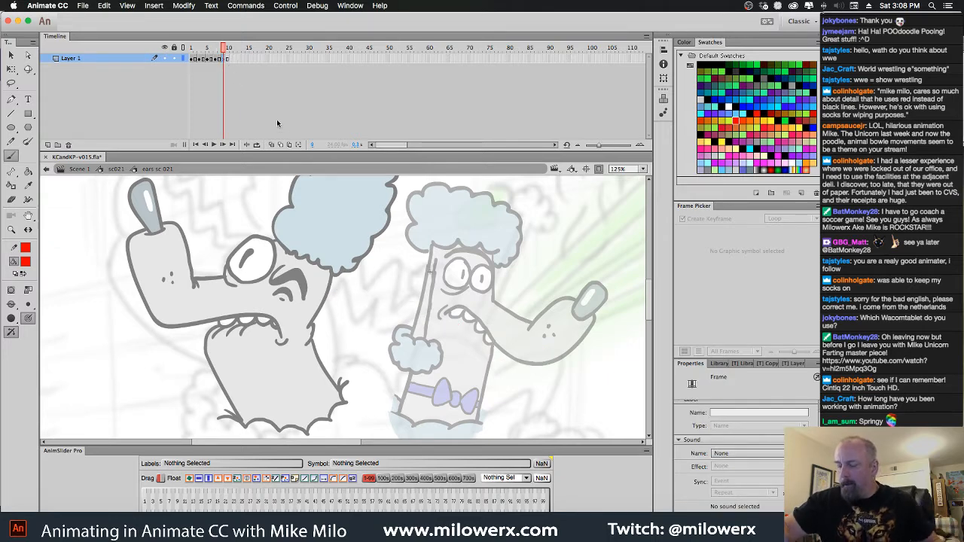
pyautogui.click(271, 144)
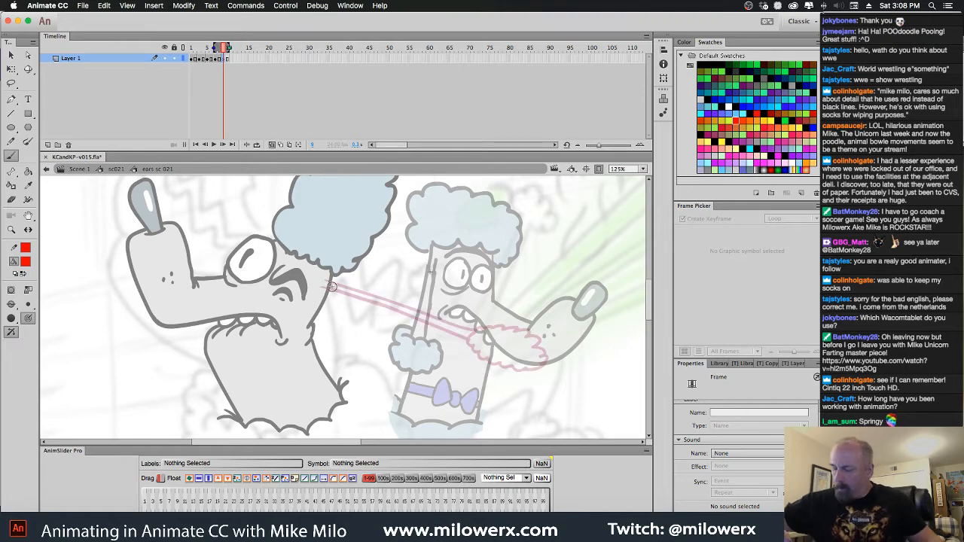
# Draw a further stretched ear on frame 9 with a narrow fluffy tip and two small loose puffs, redoing the tip, and play it back
pyautogui.moveTo(352, 278)
pyautogui.mouseDown()
pyautogui.moveTo(291, 255)
pyautogui.moveTo(287, 267)
pyautogui.moveTo(431, 326)
pyautogui.mouseUp()
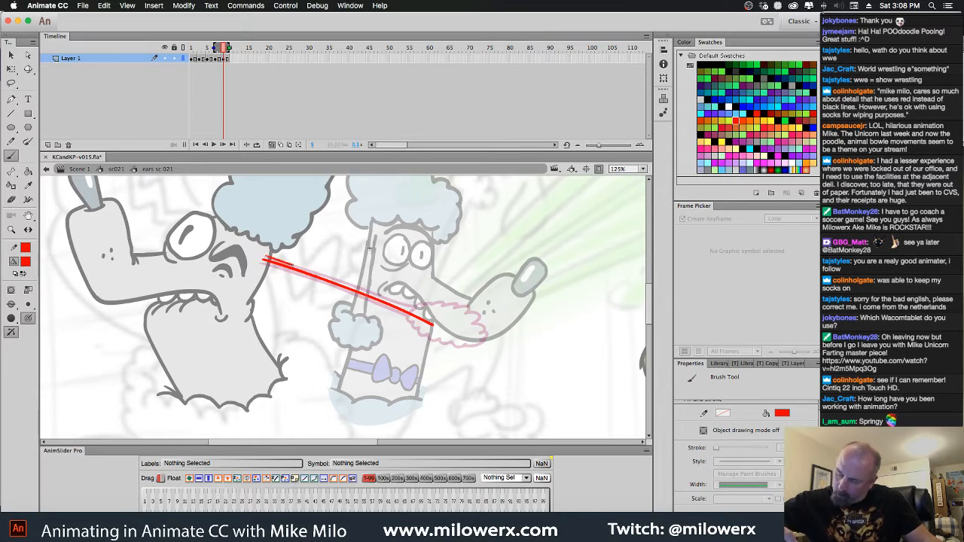
pyautogui.moveTo(294, 266)
pyautogui.mouseDown()
pyautogui.moveTo(401, 303)
pyautogui.moveTo(445, 332)
pyautogui.moveTo(490, 346)
pyautogui.moveTo(496, 336)
pyautogui.moveTo(433, 322)
pyautogui.mouseUp()
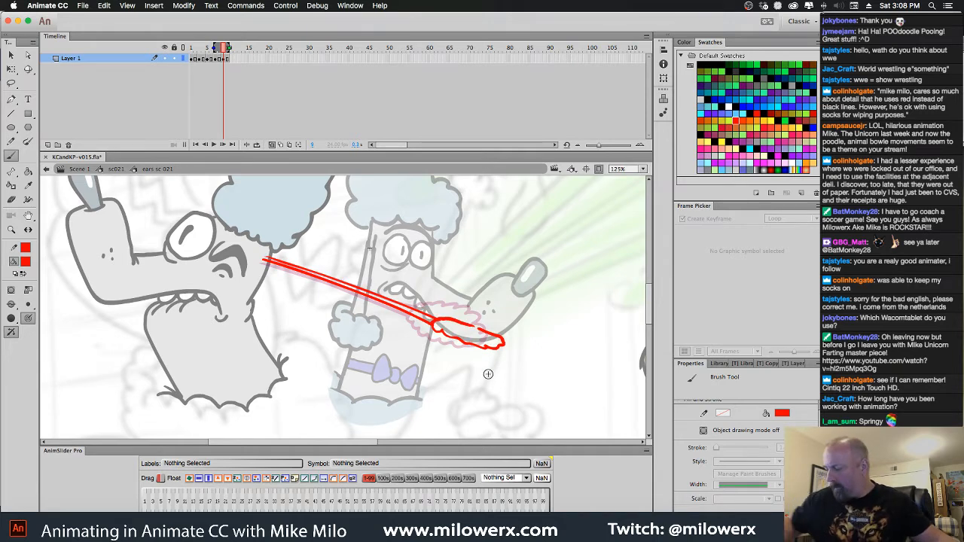
pyautogui.press('super+z')
pyautogui.press('super+z')
pyautogui.moveTo(434, 319); pyautogui.dragTo(522, 354)
pyautogui.moveTo(436, 325)
pyautogui.mouseDown()
pyautogui.moveTo(491, 352)
pyautogui.moveTo(536, 353)
pyautogui.moveTo(532, 376)
pyautogui.moveTo(545, 377)
pyautogui.moveTo(538, 367)
pyautogui.moveTo(562, 360)
pyautogui.mouseUp()
pyautogui.press('super+z')
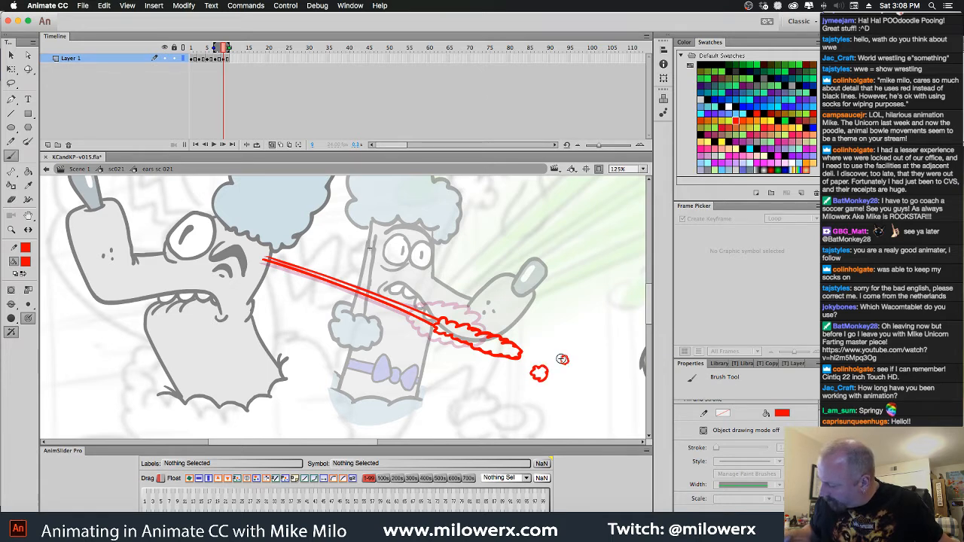
pyautogui.press('Return')
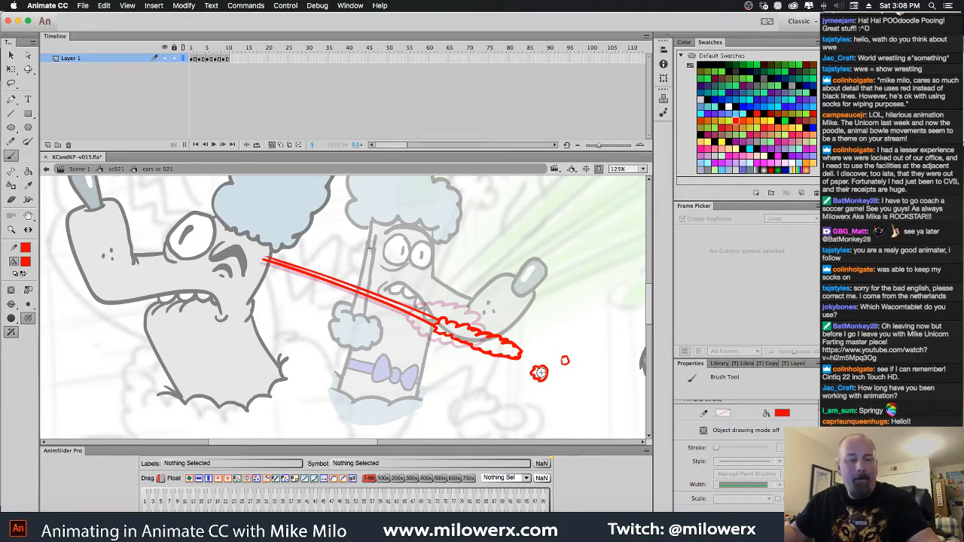
pyautogui.press('Return')
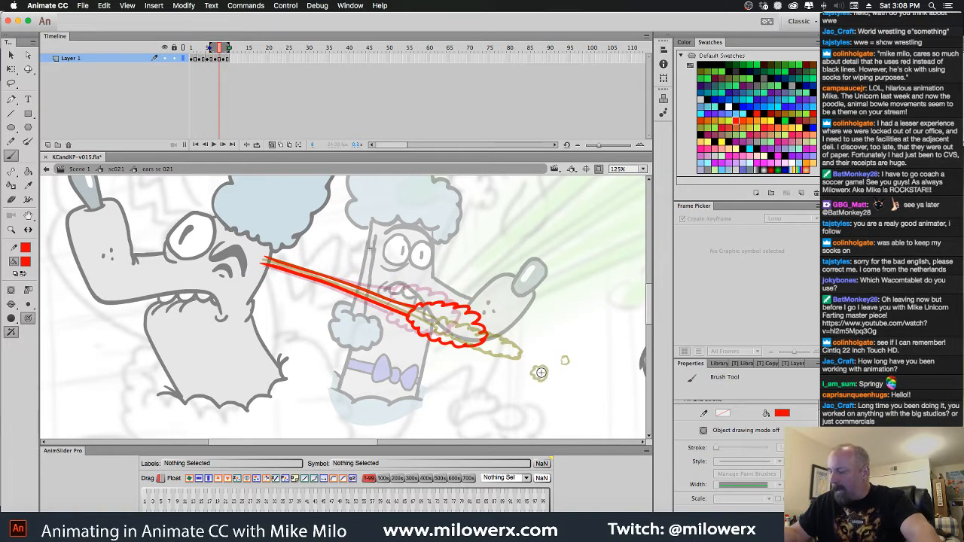
# Delete the two loose puffs beyond the ear tip on the last drawing and play the animation back
pyautogui.click(228, 60)
pyautogui.keyDown('super'); pyautogui.click(568, 366); pyautogui.keyUp('super')
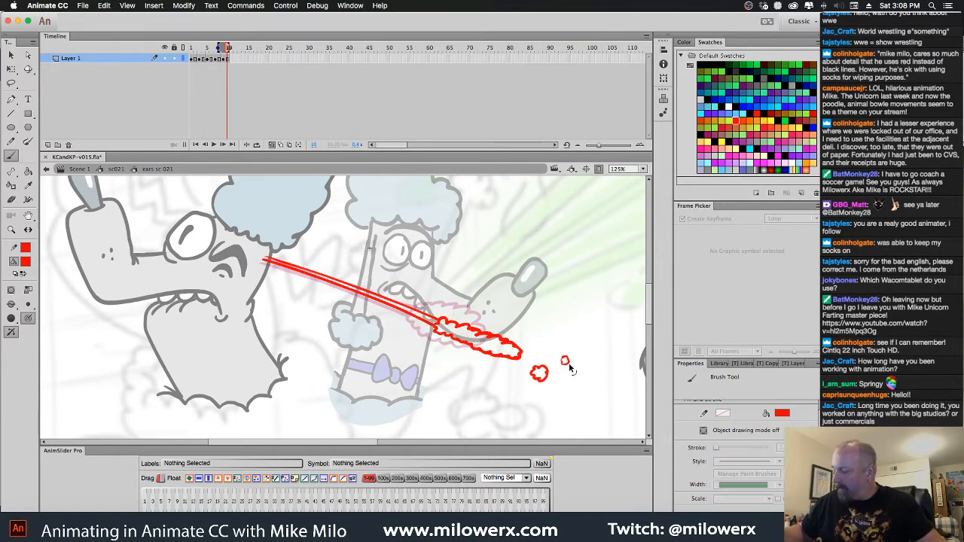
pyautogui.keyDown('super'); pyautogui.click(568, 364); pyautogui.keyUp('super')
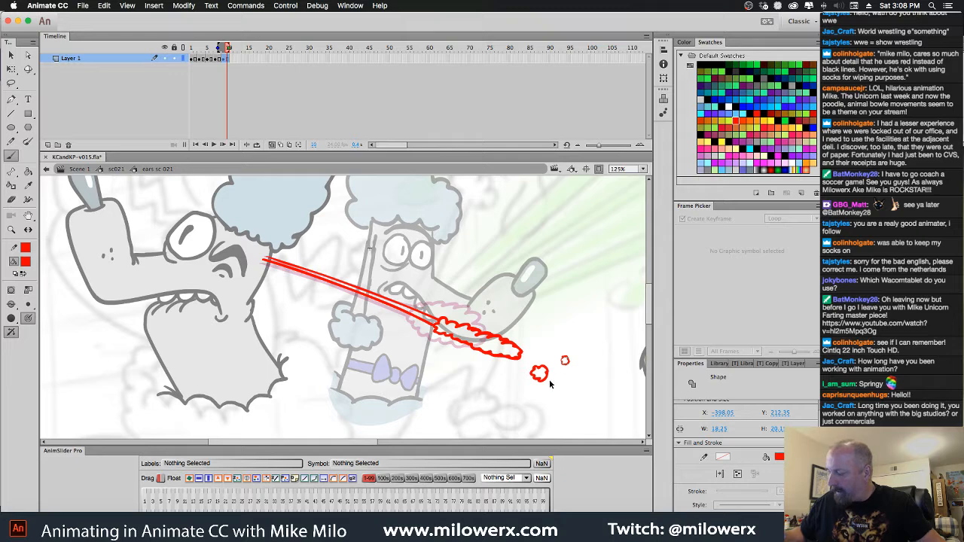
pyautogui.keyDown('shift'); pyautogui.keyDown('super'); pyautogui.click(546, 373); pyautogui.keyUp('super'); pyautogui.keyUp('shift')
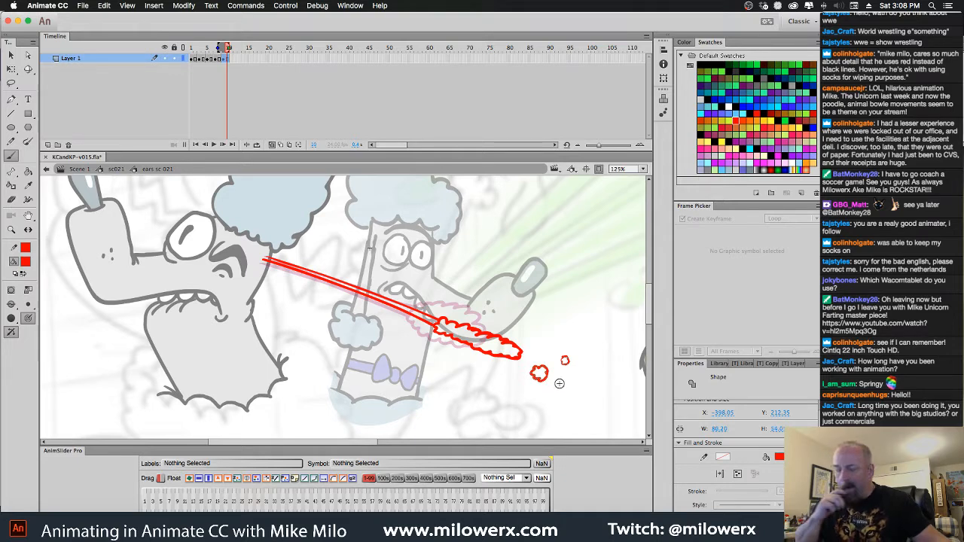
pyautogui.press('Delete')
pyautogui.press('Return')
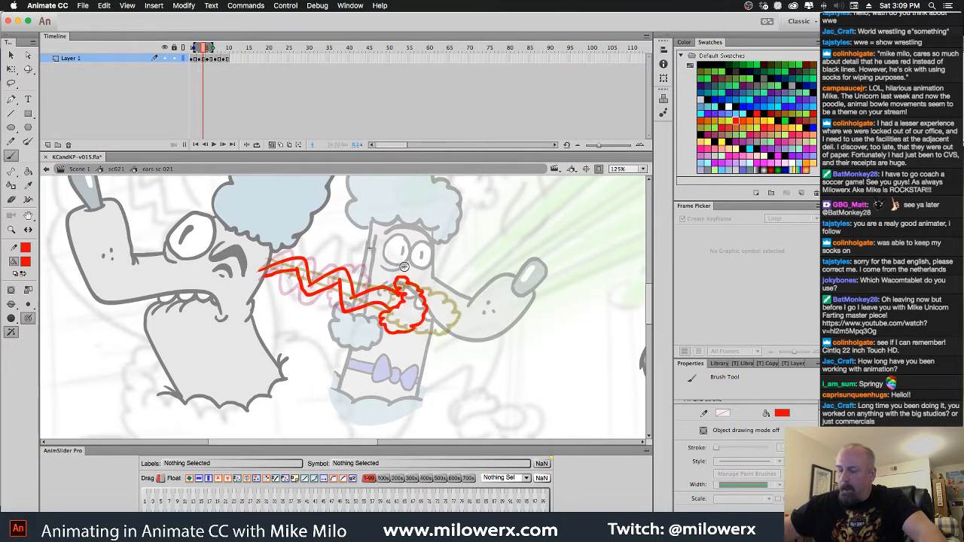
# Nudge the whole stretched ear drawing on frame 5 slightly down and towards the poodle's head, comparing it with its neighbouring frames
pyautogui.press(',')
pyautogui.press(',')
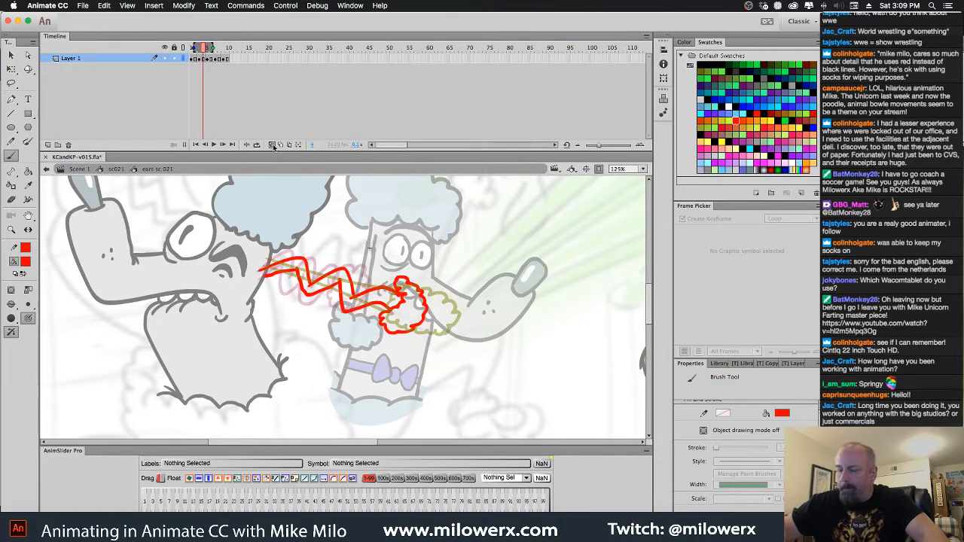
pyautogui.click(210, 61)
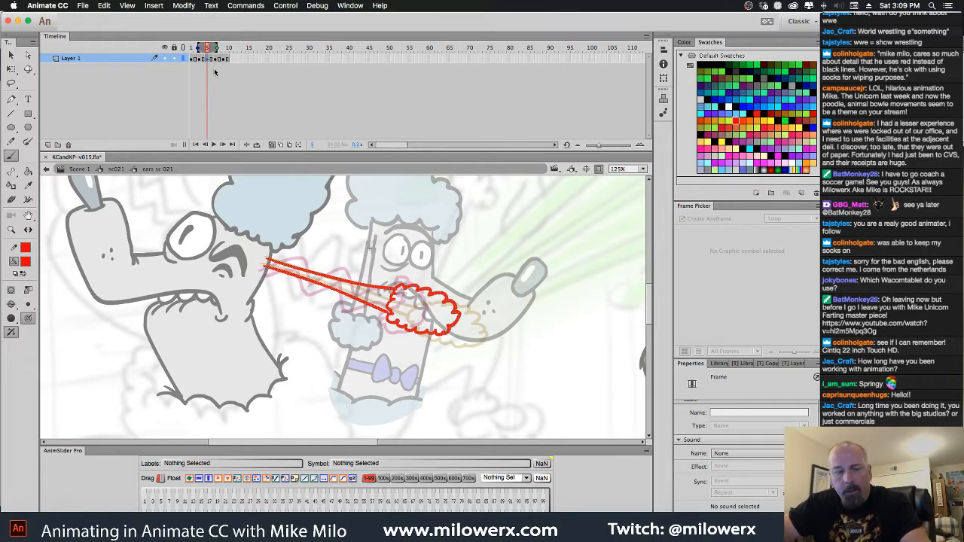
pyautogui.hotkey('shift', 'Down')
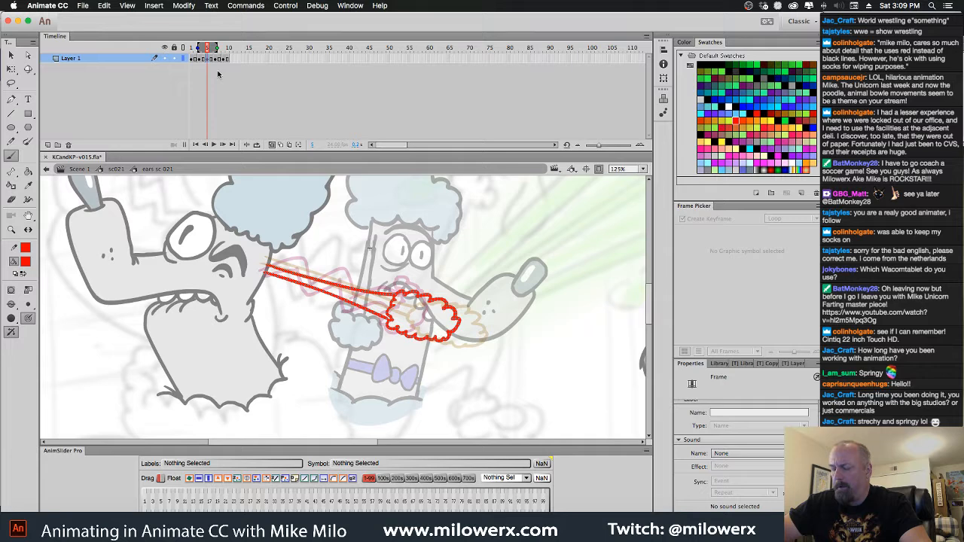
pyautogui.press('Down')
pyautogui.press('Down')
pyautogui.press('Down')
pyautogui.press('Down')
pyautogui.press('Left')
pyautogui.press('Left')
pyautogui.press('Left')
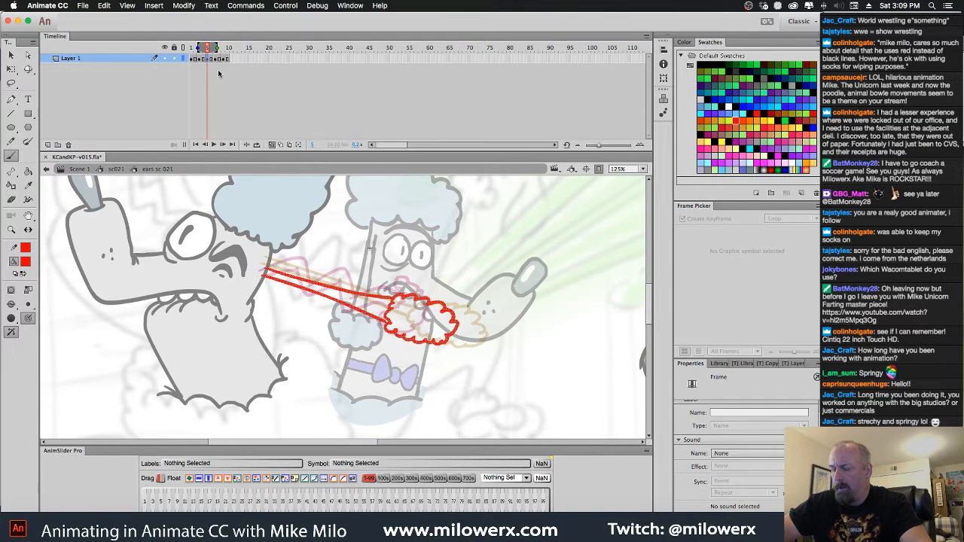
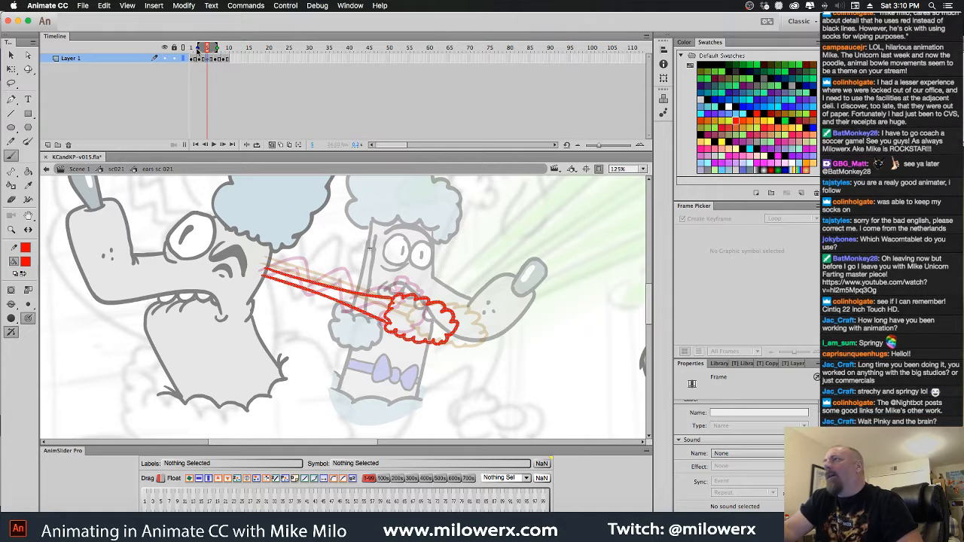
# Select the whole stretched ear drawing on frame 5 and adjust its angle slightly with Free Transform
pyautogui.click(641, 134)
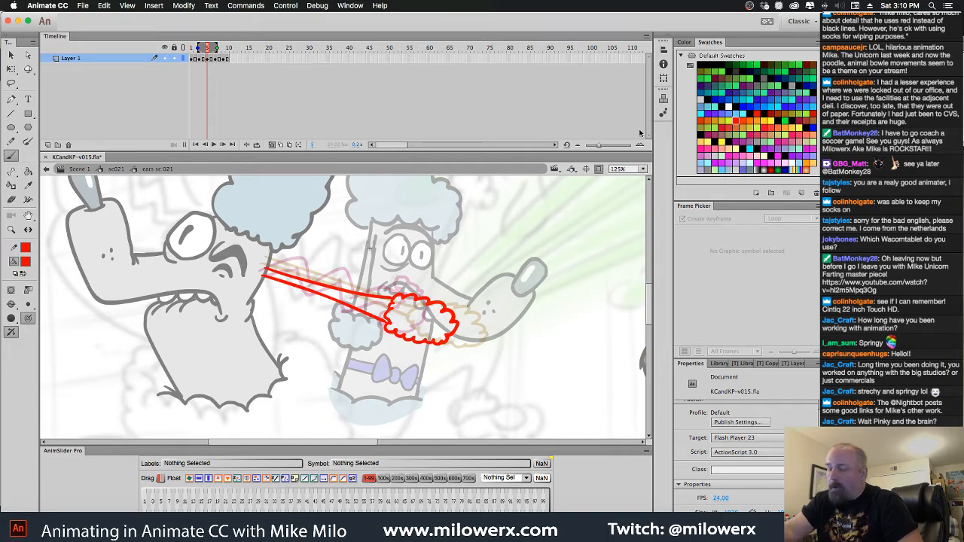
pyautogui.click(210, 59)
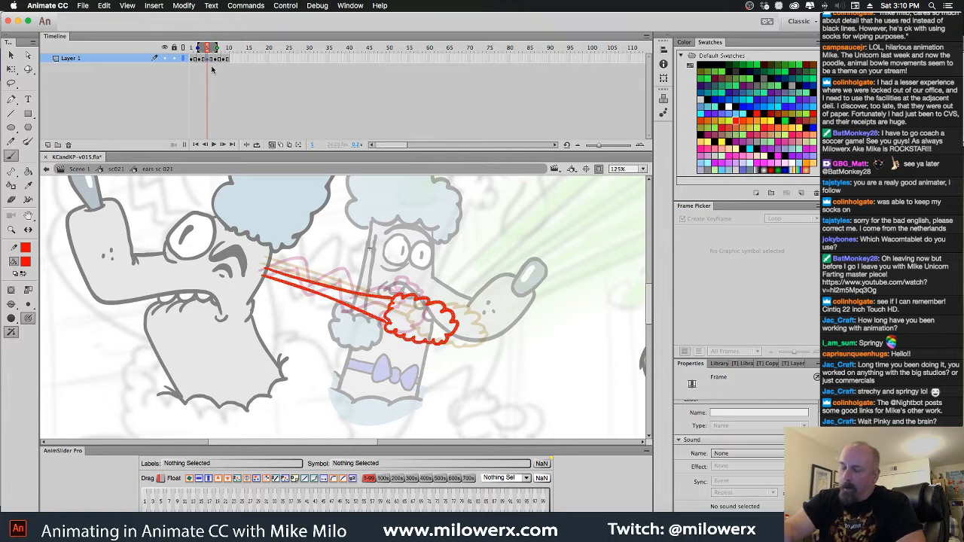
pyautogui.hotkey('ctrl', 'a')
pyautogui.press('q')
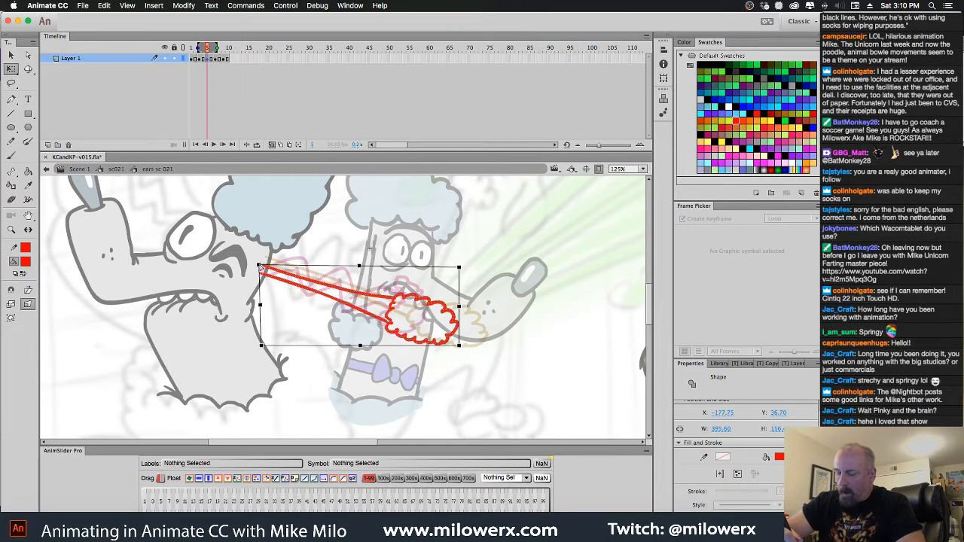
# Nudge the whole ear drawing on frame 7 slightly down and towards the poodle's head, comparing it with the preceding frames
pyautogui.click(223, 58)
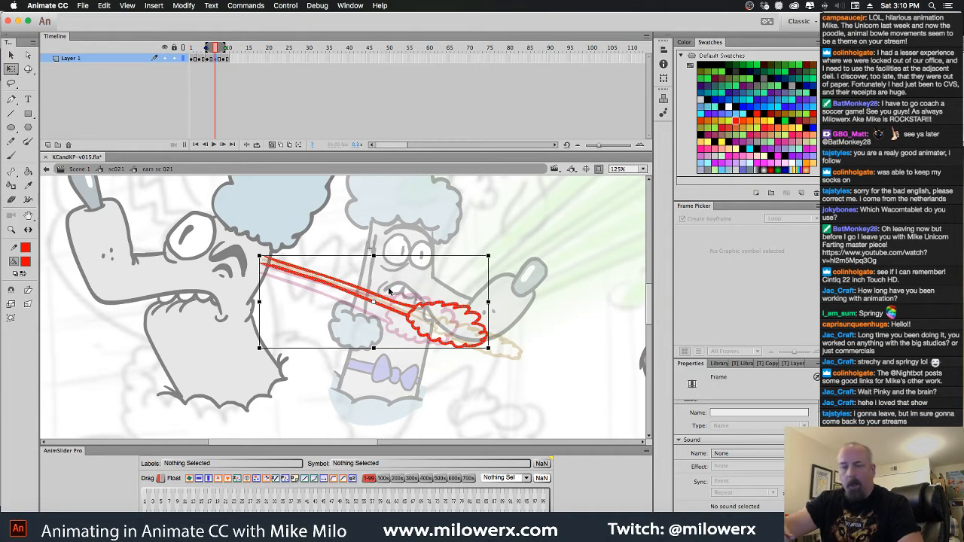
pyautogui.press('Down')
pyautogui.press('Down')
pyautogui.press('Down')
pyautogui.press('Down')
pyautogui.press('Down')
pyautogui.press('Down')
pyautogui.press('Down')
pyautogui.press('Down')
pyautogui.press('Down')
pyautogui.press('Down')
pyautogui.press('Down')
pyautogui.press('Down')
pyautogui.press('Down')
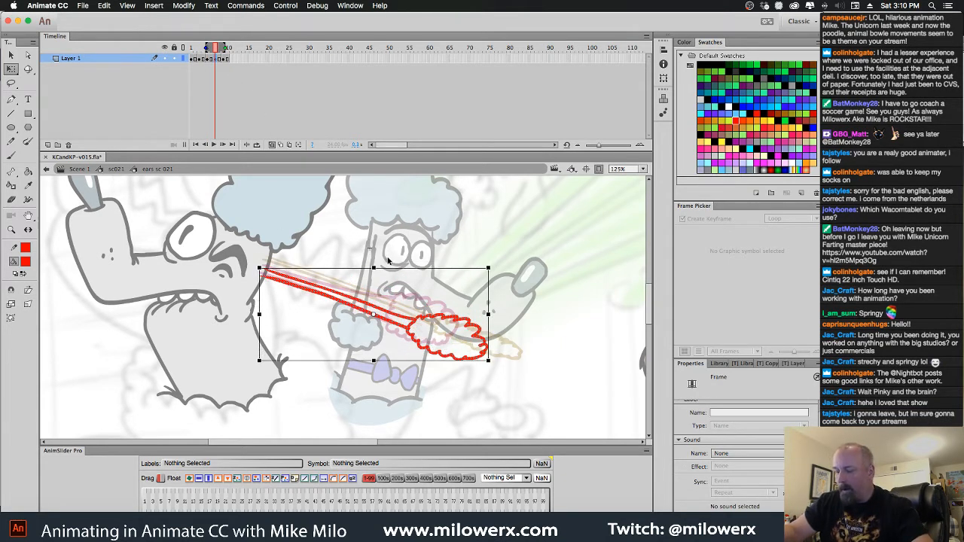
pyautogui.press('Left')
pyautogui.press('Left')
pyautogui.press('Up')
pyautogui.press('Up')
pyautogui.press('Up')
pyautogui.press('Up')
pyautogui.press('Up')
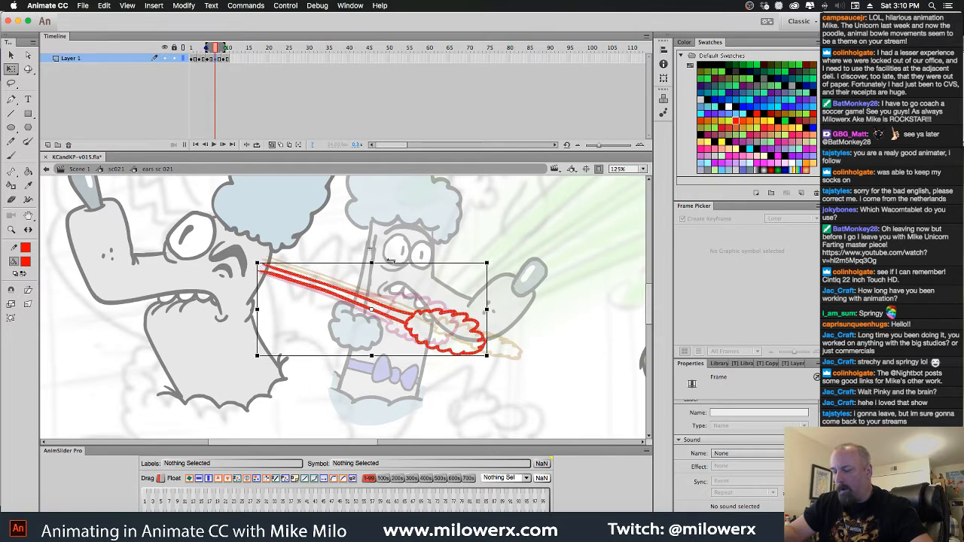
pyautogui.click(395, 257)
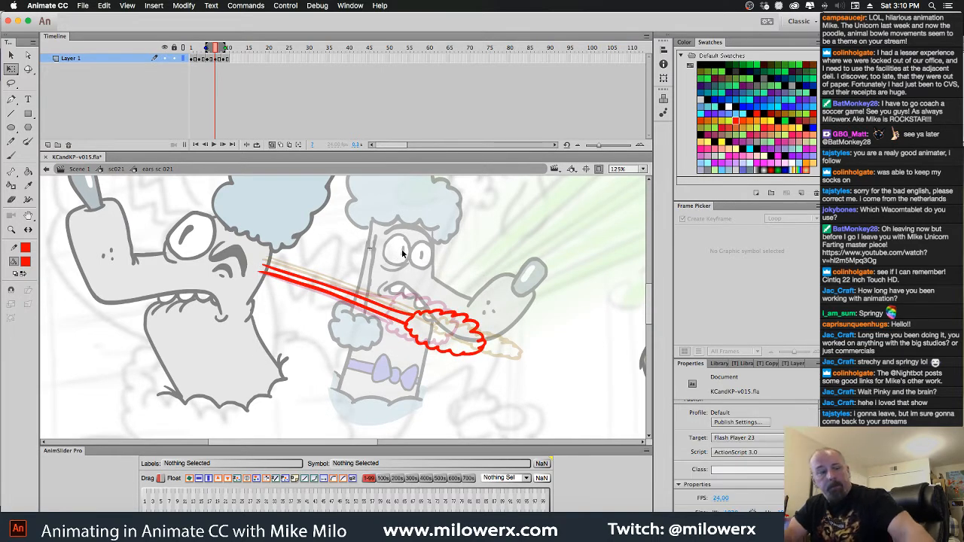
pyautogui.press(',')
pyautogui.press(',')
pyautogui.press(',')
pyautogui.press('.')
pyautogui.press('.')
pyautogui.press('.')
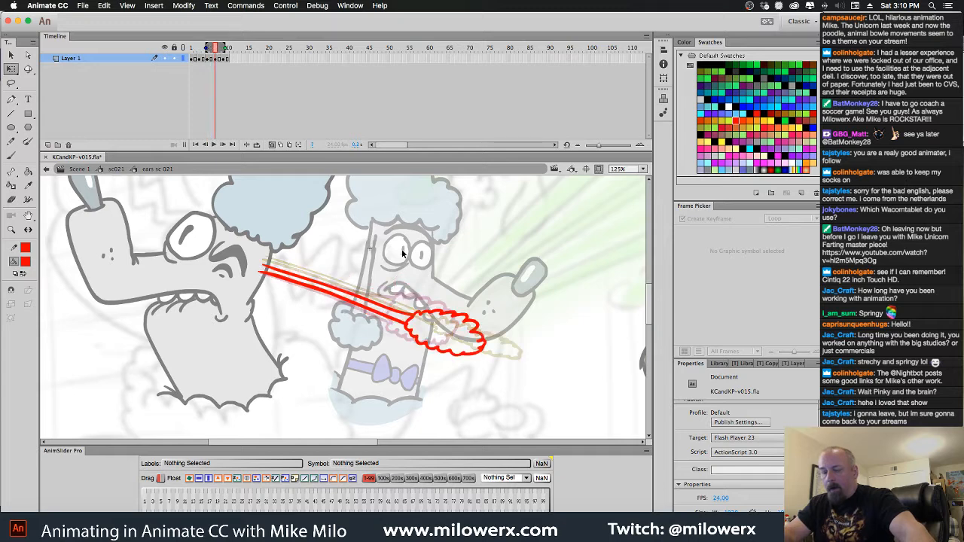
# Nudge the long ear drawing on frame 9 down and towards the poodle's head to line up with the previous drawing's base
pyautogui.press('.')
pyautogui.press('.')
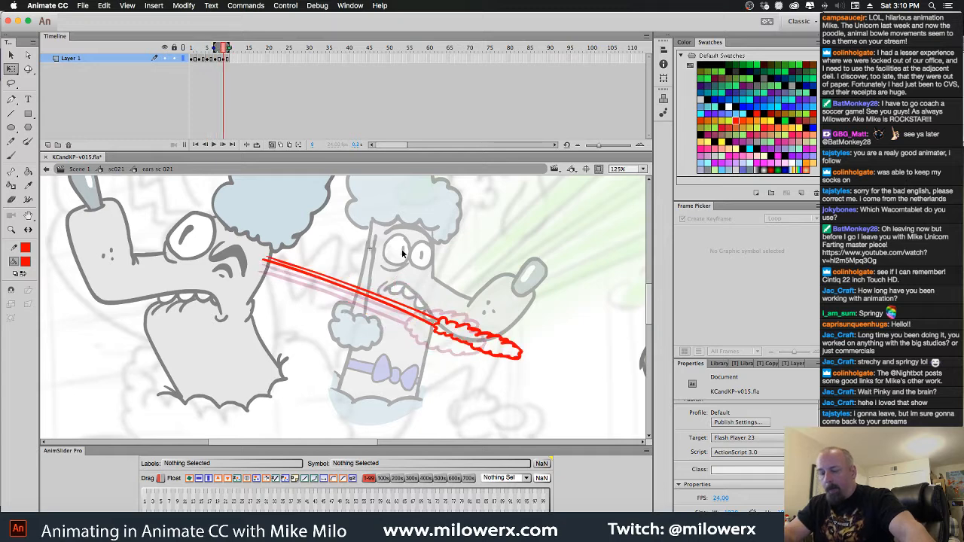
pyautogui.click(224, 59)
pyautogui.press('Down')
pyautogui.press('Down')
pyautogui.press('Down')
pyautogui.press('Down')
pyautogui.press('Down')
pyautogui.press('Down')
pyautogui.press('Down')
pyautogui.press('Down')
pyautogui.press('Down')
pyautogui.press('Down')
pyautogui.press('Down')
pyautogui.press('Down')
pyautogui.press('Down')
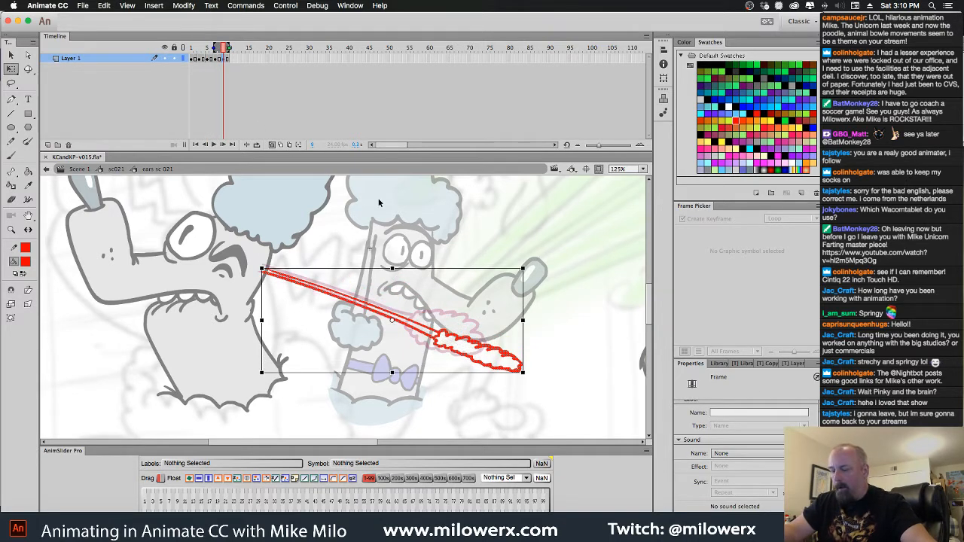
pyautogui.press('Left')
pyautogui.press('Left')
pyautogui.press('Left')
pyautogui.press('Left')
pyautogui.press('Left')
pyautogui.press('Left')
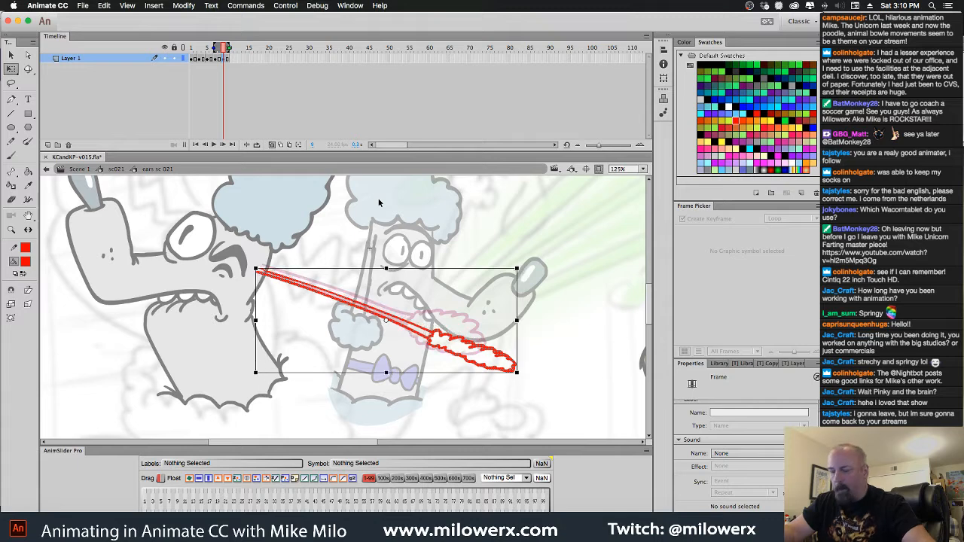
pyautogui.press('Up')
pyautogui.press('Up')
pyautogui.press('Up')
pyautogui.press('Up')
pyautogui.press('Up')
pyautogui.press('Up')
pyautogui.press('Down')
pyautogui.press('Down')
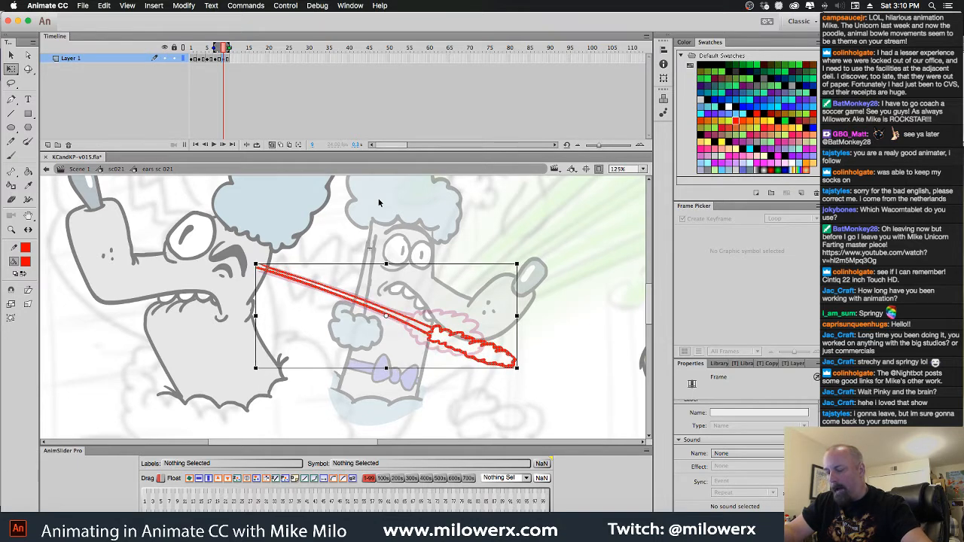
pyautogui.click(439, 239)
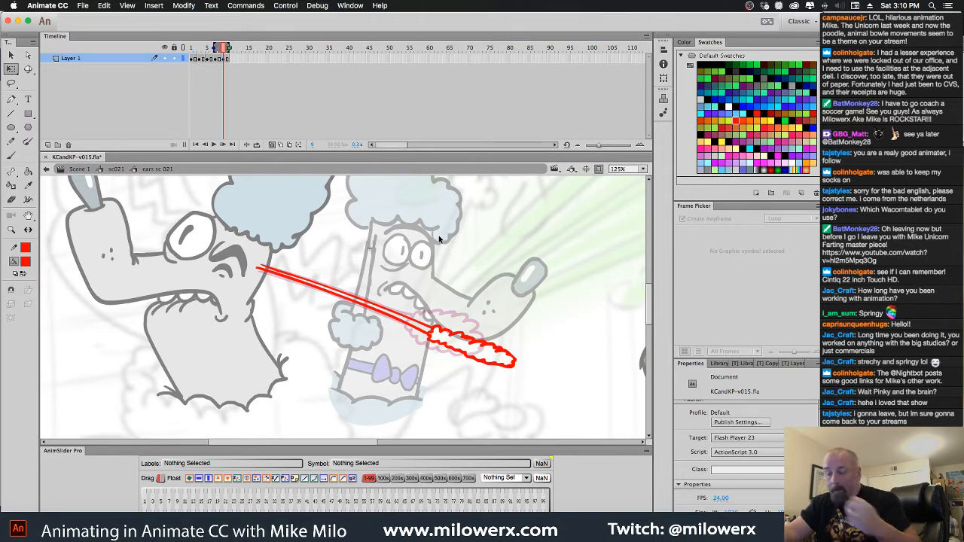
# Turn off onion skinning, play the ear animation back and return to frame 1
pyautogui.click(272, 145)
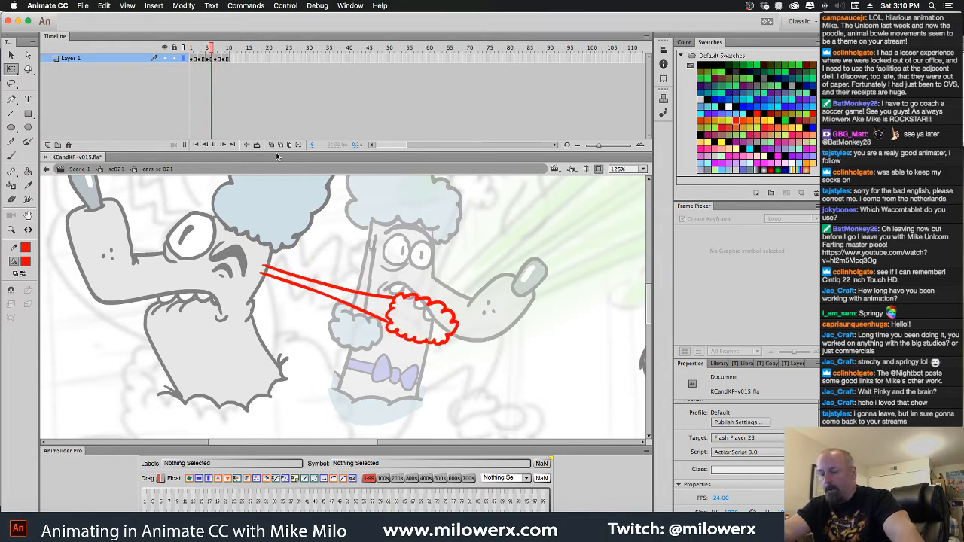
pyautogui.click(211, 48)
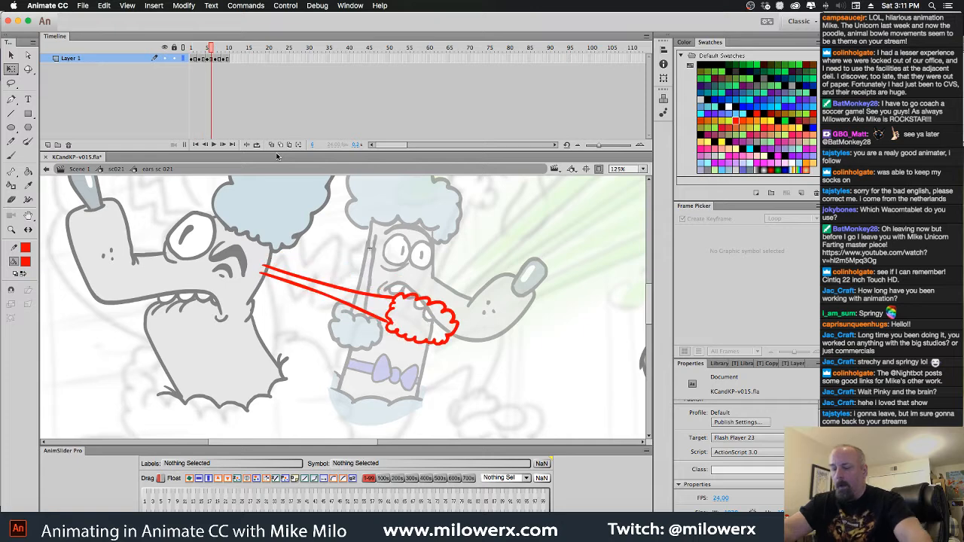
pyautogui.moveTo(212, 50); pyautogui.dragTo(189, 50)
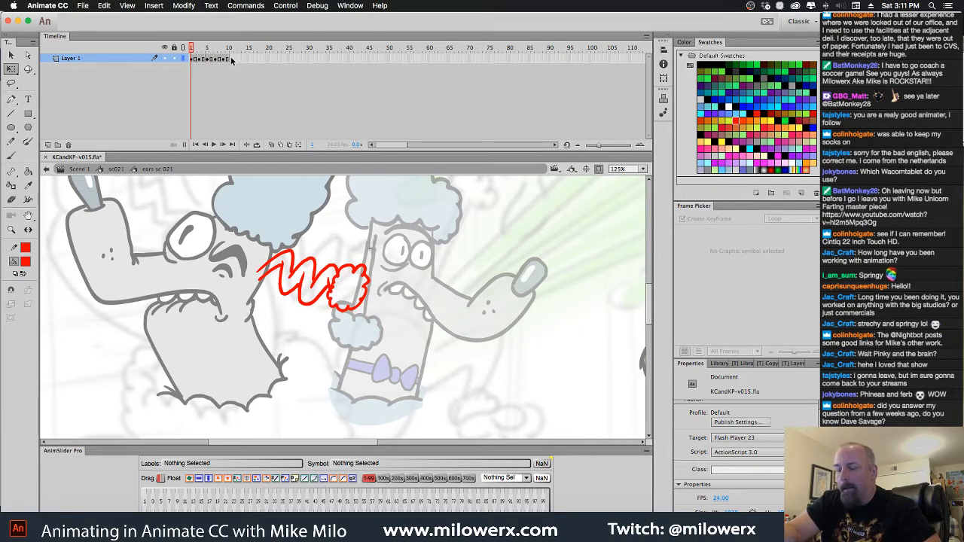
pyautogui.click(232, 61)
pyautogui.click(191, 47)
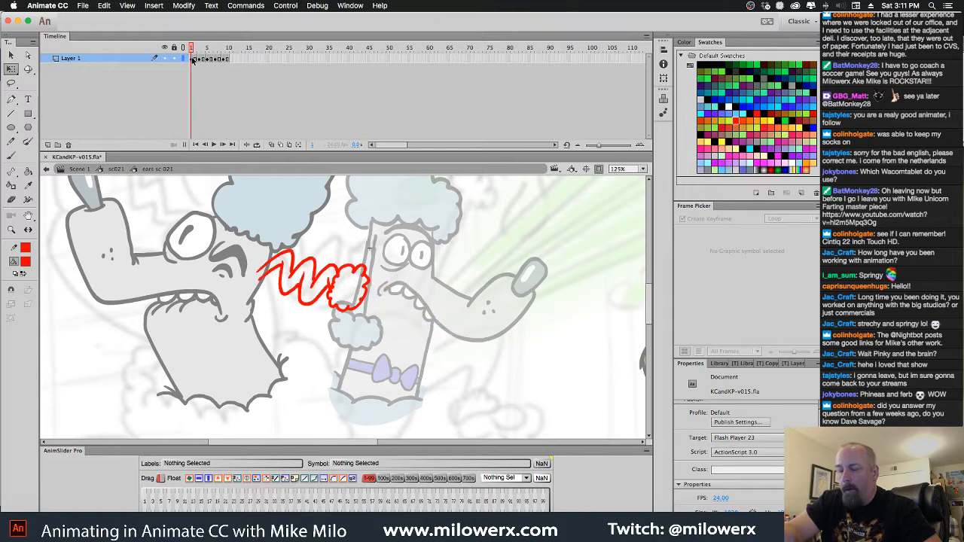
# Extend the first exposure by two frames, make frame 3 a keyframe for the springy ear and clear the drawing from frame 1
pyautogui.click(191, 60)
pyautogui.press('F5')
pyautogui.press('F5')
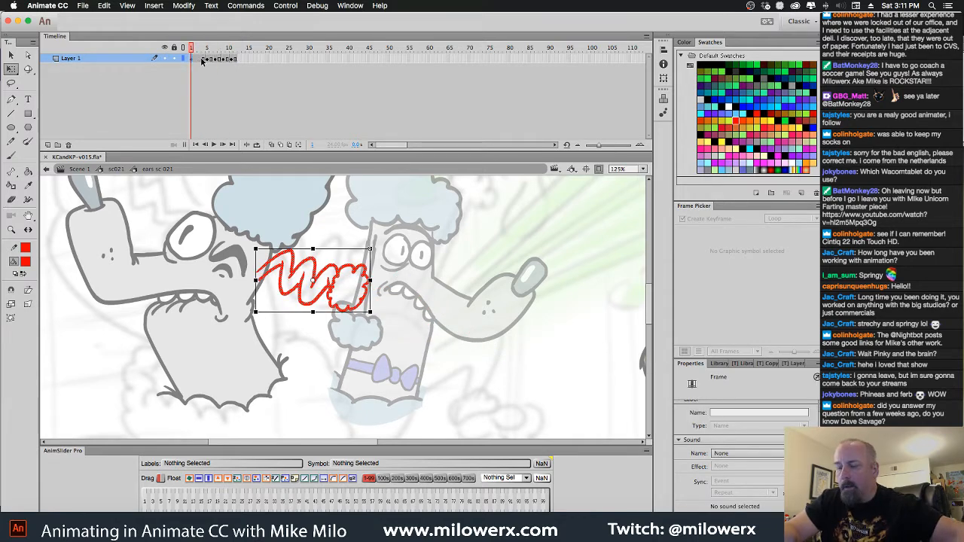
pyautogui.click(202, 60)
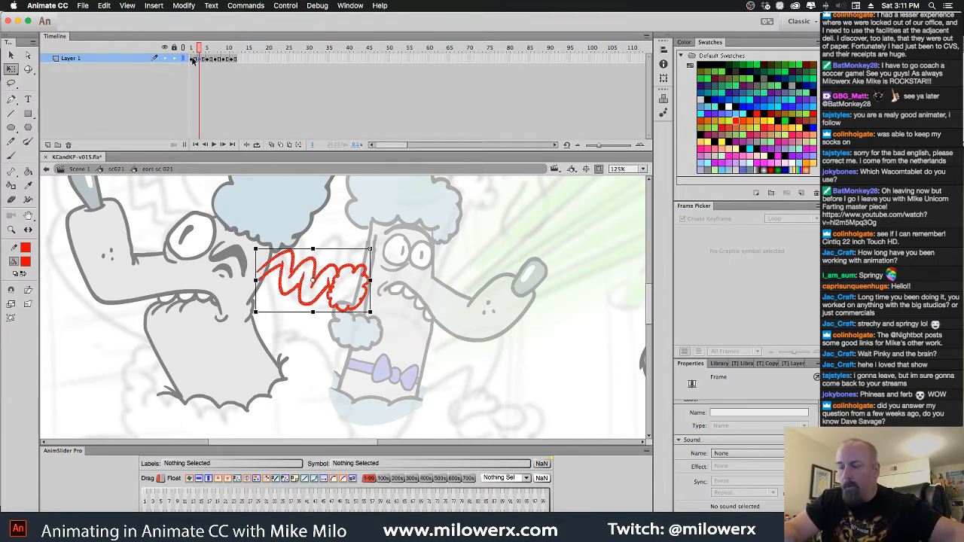
pyautogui.click(192, 60)
pyautogui.press('Delete')
# With onion skinning on, brush a tightly compressed, coiled ear with a fluffy tip close to the head on frame 1
pyautogui.click(272, 145)
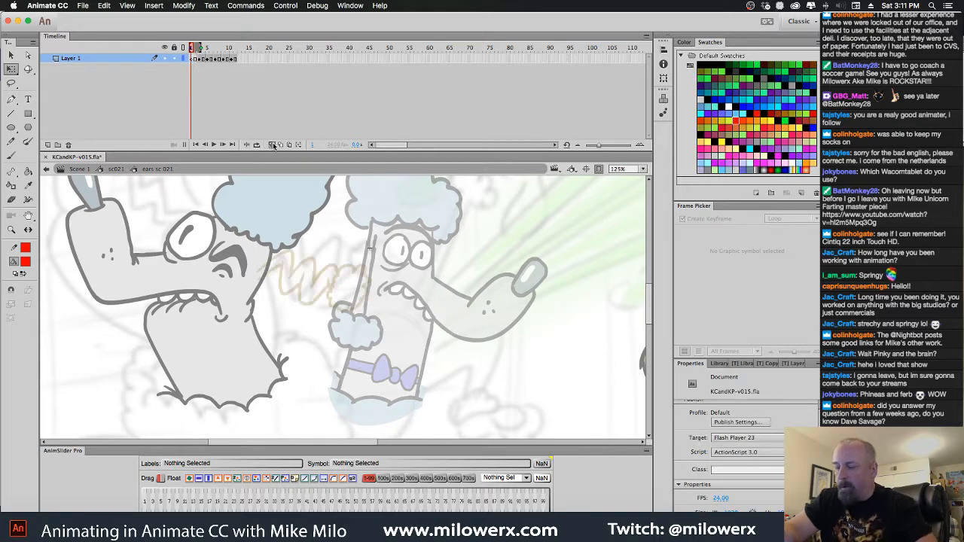
pyautogui.press('b')
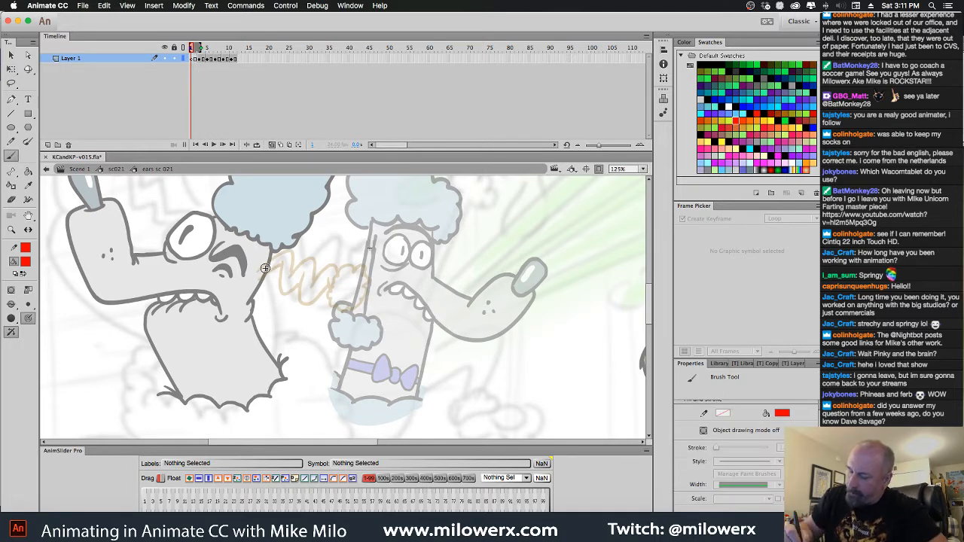
pyautogui.moveTo(267, 255)
pyautogui.mouseDown()
pyautogui.moveTo(283, 239)
pyautogui.moveTo(287, 258)
pyautogui.moveTo(299, 250)
pyautogui.moveTo(301, 293)
pyautogui.moveTo(324, 267)
pyautogui.moveTo(308, 244)
pyautogui.moveTo(287, 296)
pyautogui.mouseUp()
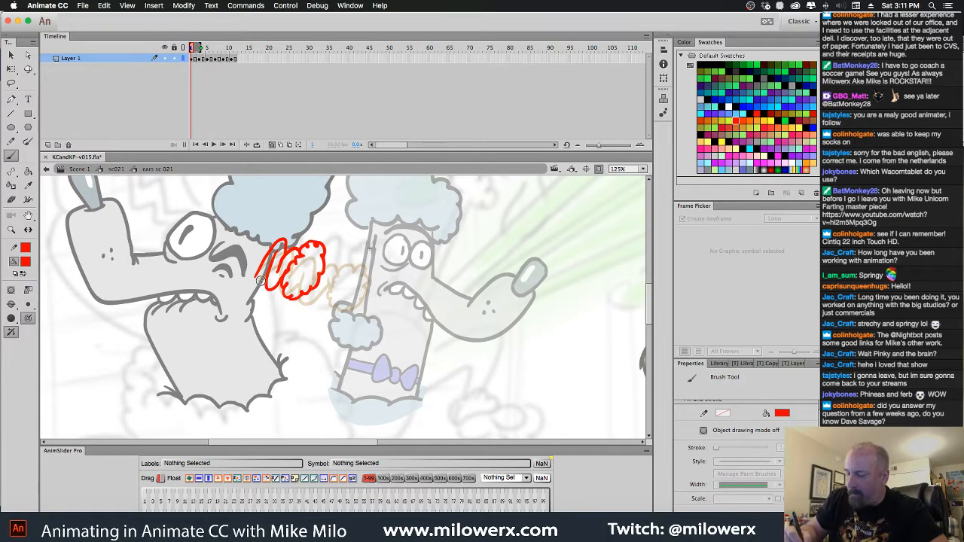
# Remove the held frames between the ear keyframes so that each drawing lasts one frame, ending at frame 6
pyautogui.click(202, 58)
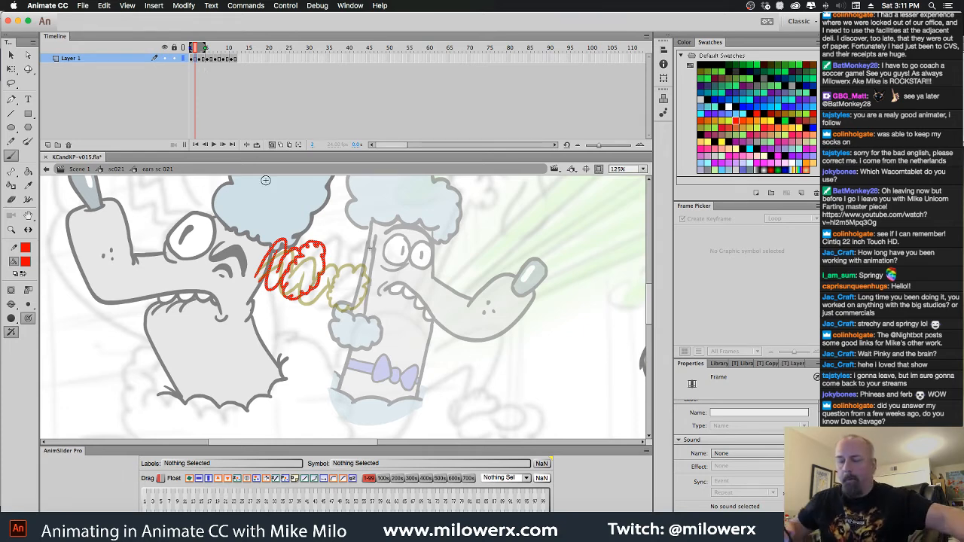
pyautogui.click(205, 59)
pyautogui.moveTo(204, 63); pyautogui.dragTo(216, 62)
pyautogui.hotkey('shift', 'F5')
pyautogui.click(216, 61)
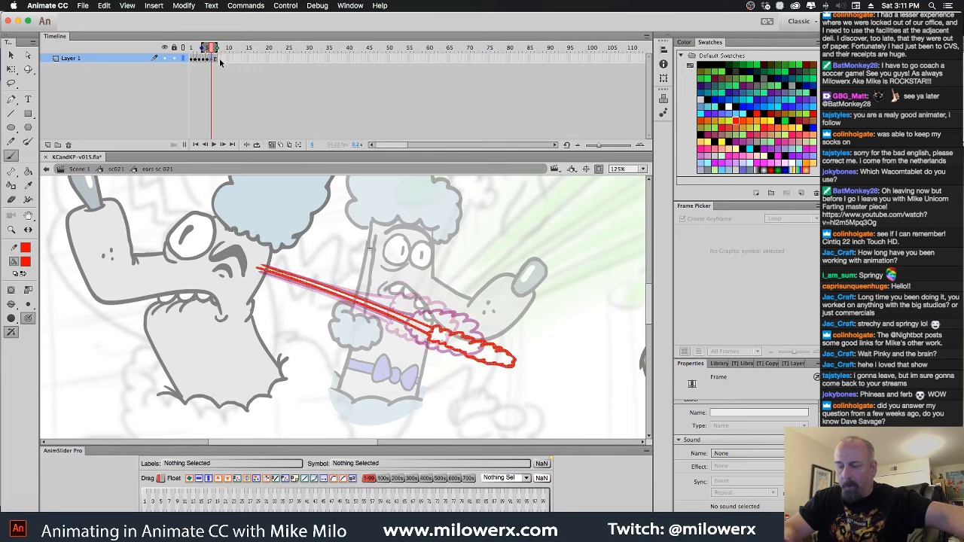
pyautogui.hotkey('shift', 'F5')
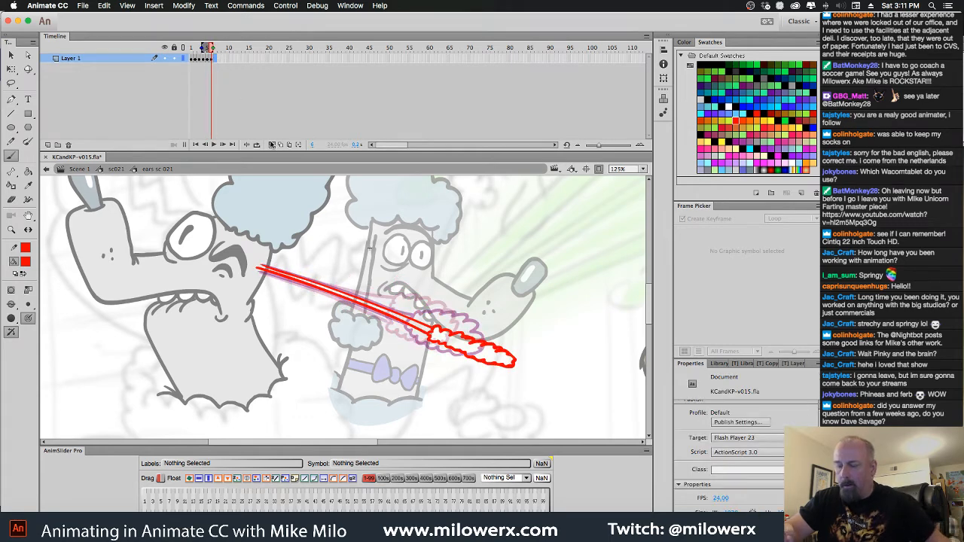
# Turn off onion skinning and play the shortened ear animation from the first frame
pyautogui.click(272, 145)
pyautogui.moveTo(212, 47); pyautogui.dragTo(166, 46)
pyautogui.press('Return')
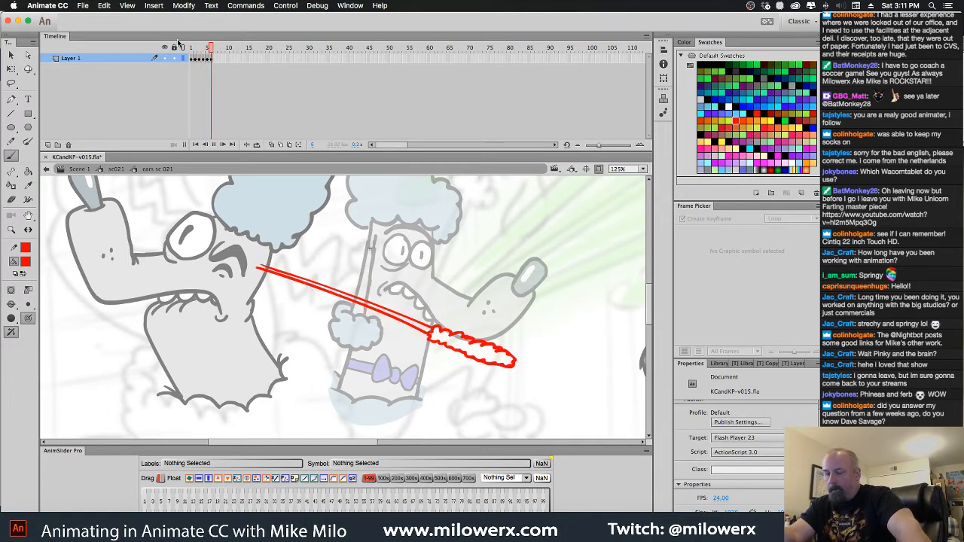
pyautogui.press('Return')
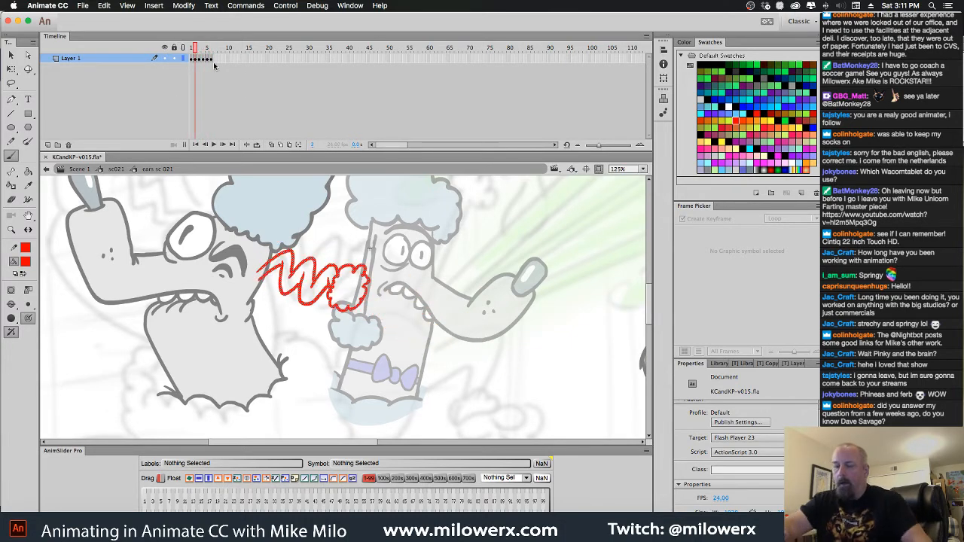
# Copy the zigzag ear drawing from frame 3 to frame 7 at the end of the sequence
pyautogui.moveTo(196, 49)
pyautogui.mouseDown()
pyautogui.moveTo(227, 52)
pyautogui.moveTo(178, 62)
pyautogui.moveTo(219, 66)
pyautogui.moveTo(209, 50)
pyautogui.moveTo(202, 62)
pyautogui.mouseUp()
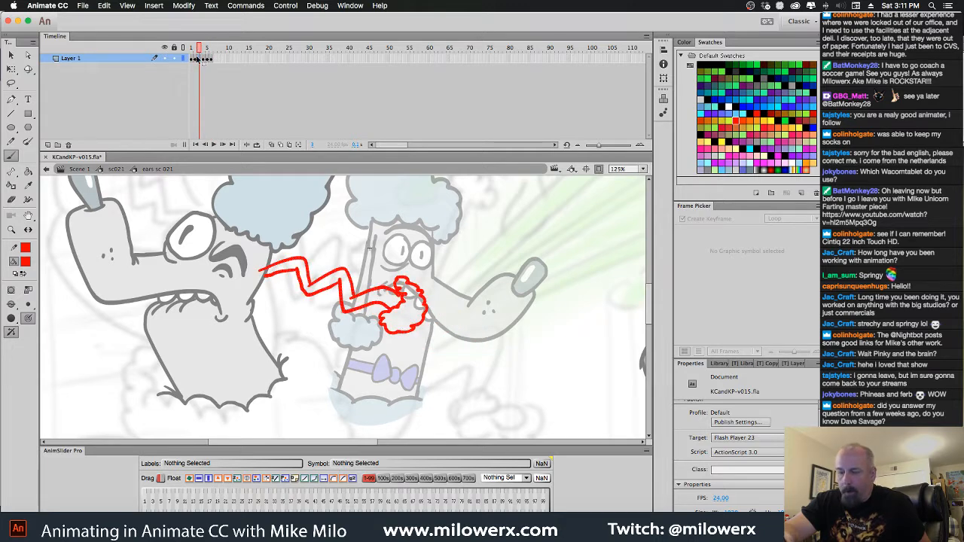
pyautogui.click(212, 73)
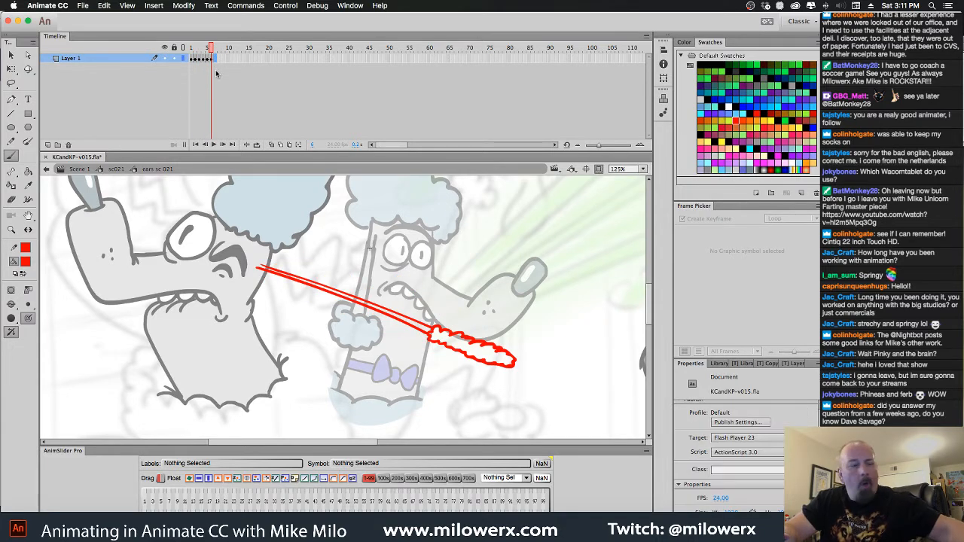
pyautogui.click(216, 70)
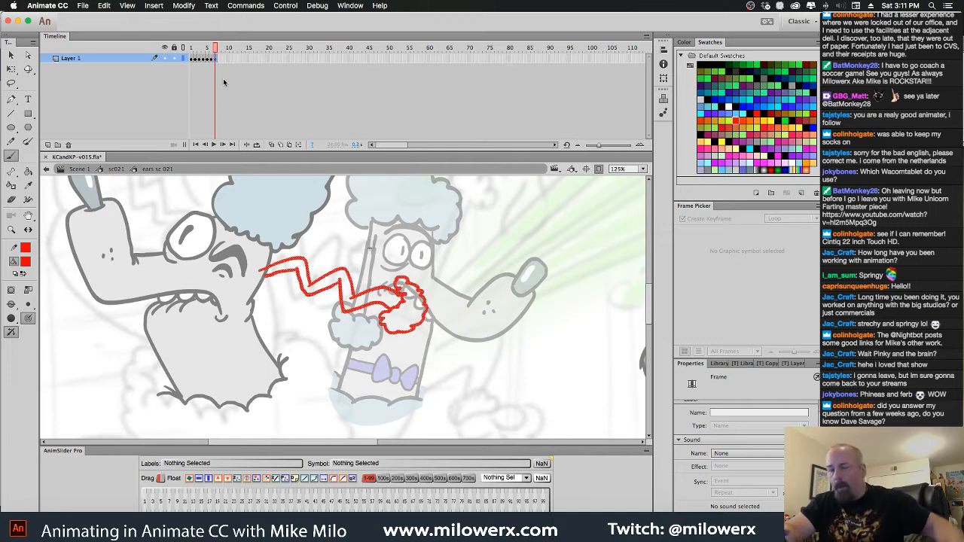
# Play back the seven-frame ear cycle from the start and return to frame 1
pyautogui.moveTo(216, 51); pyautogui.dragTo(167, 59)
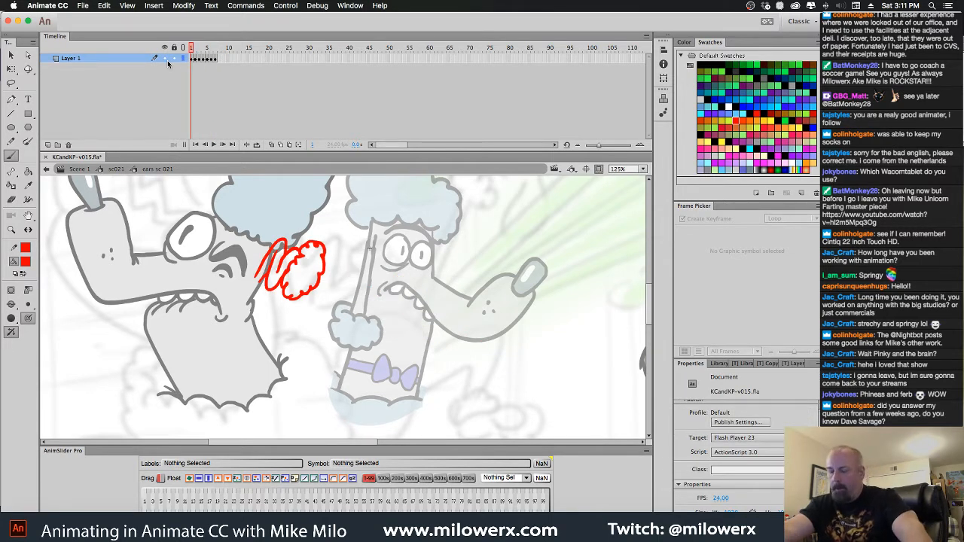
pyautogui.press('Return')
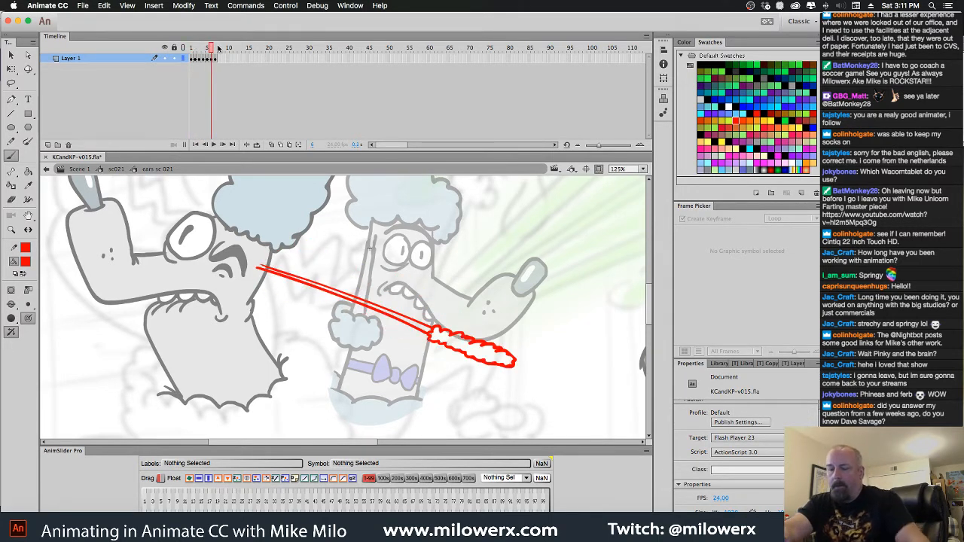
pyautogui.moveTo(219, 48); pyautogui.dragTo(183, 50)
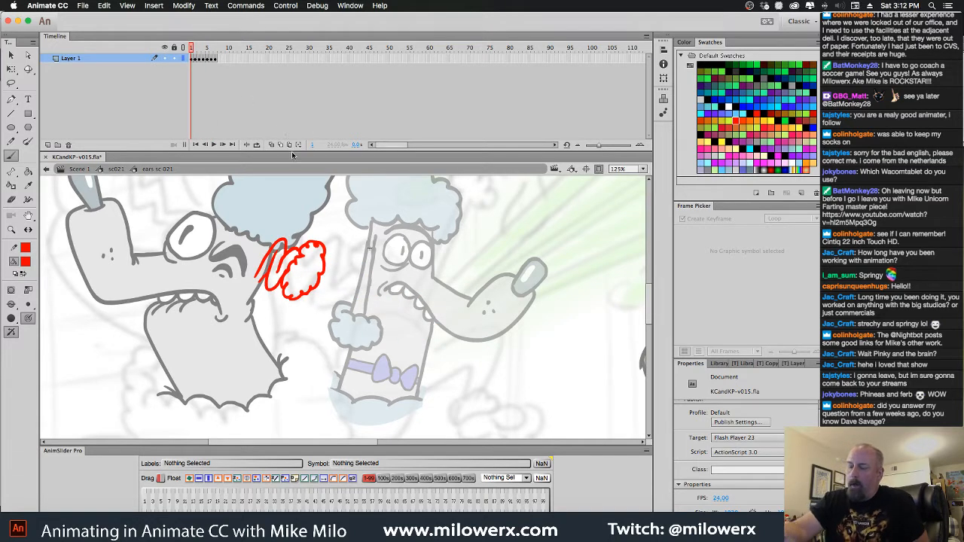
# Select the ear drawings on all seven frames with Edit Multiple Frames, recolour them black and turn multi-frame editing off
pyautogui.press('.')
pyautogui.moveTo(202, 49); pyautogui.dragTo(219, 48)
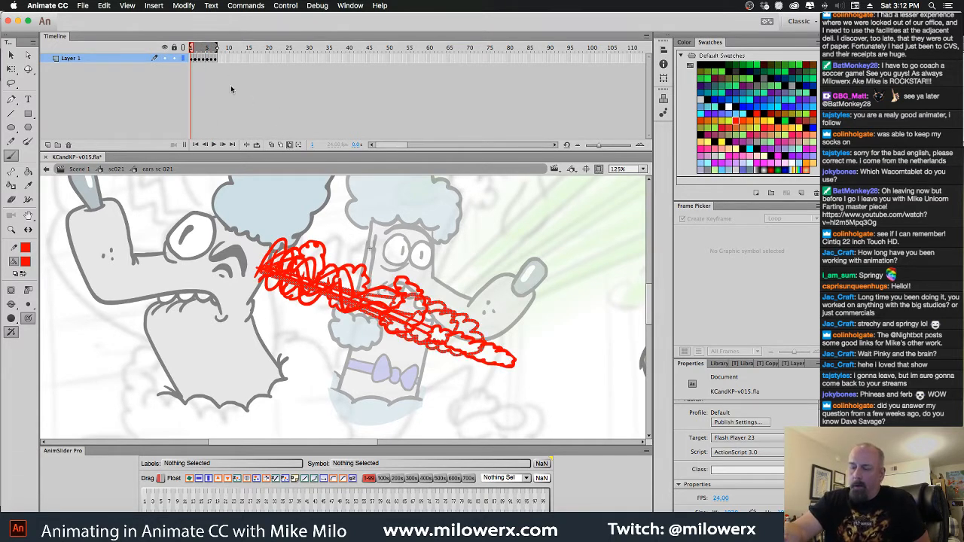
pyautogui.click(10, 55)
pyautogui.press('super+a')
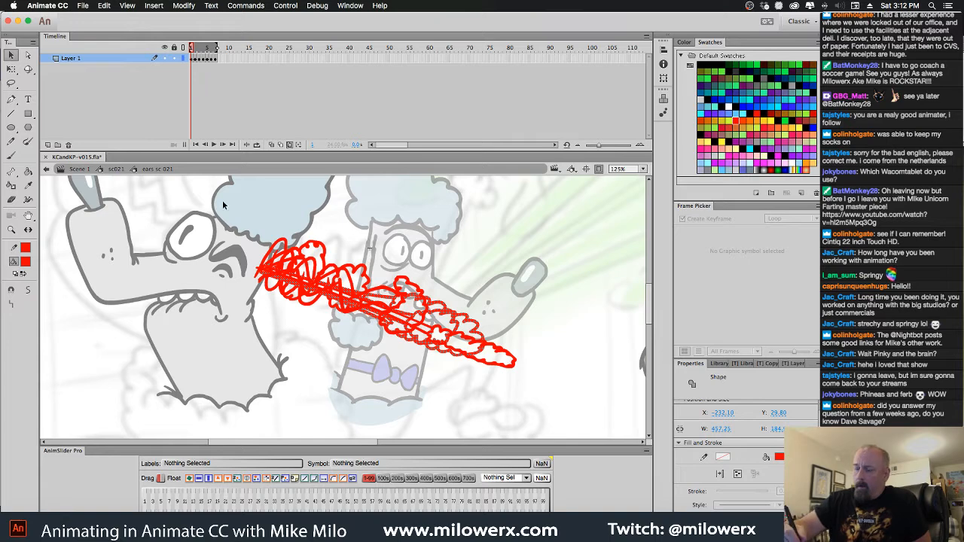
pyautogui.moveTo(223, 204); pyautogui.dragTo(571, 432)
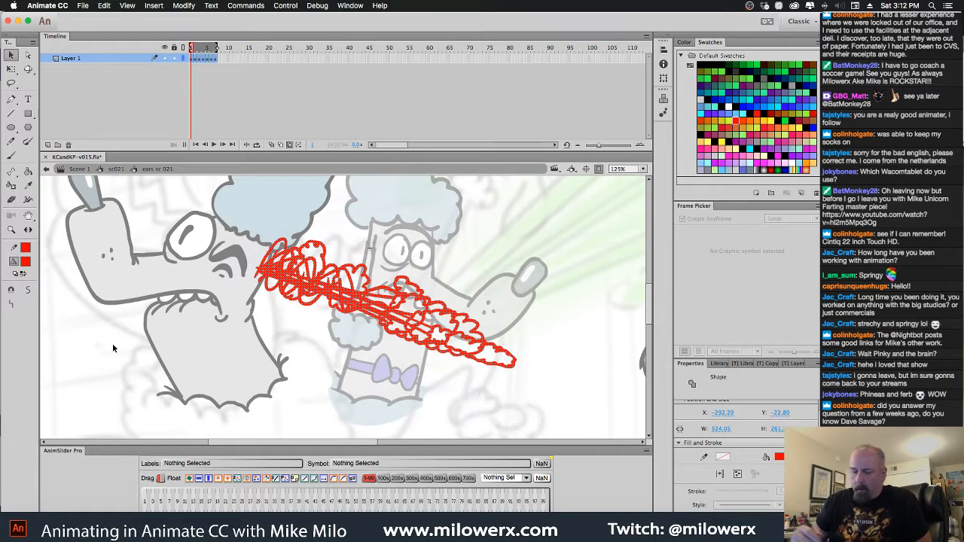
pyautogui.click(26, 264)
pyautogui.click(58, 305)
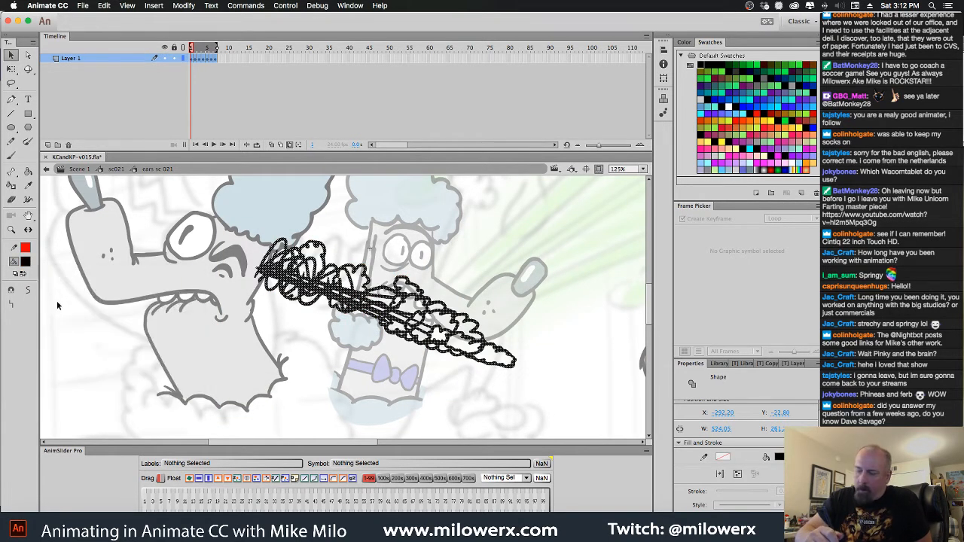
pyautogui.click(294, 382)
pyautogui.click(290, 145)
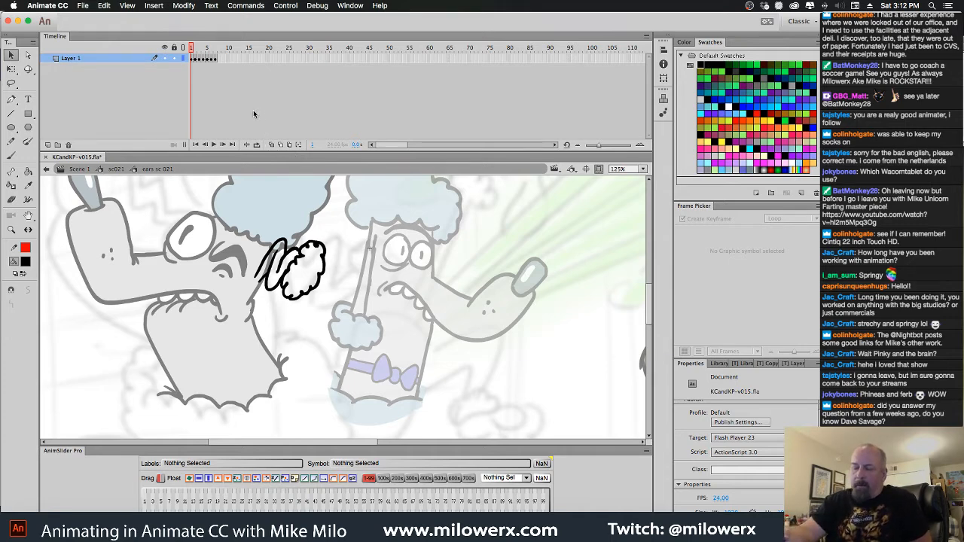
# Set the fill colour to light grey and put the brush in Paint Behind mode
pyautogui.click(25, 262)
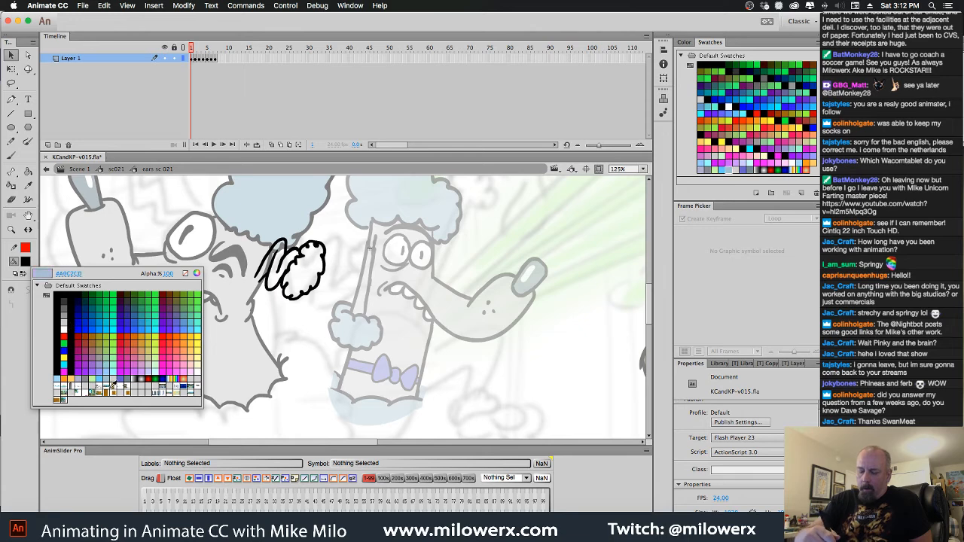
pyautogui.click(116, 373)
pyautogui.press('b')
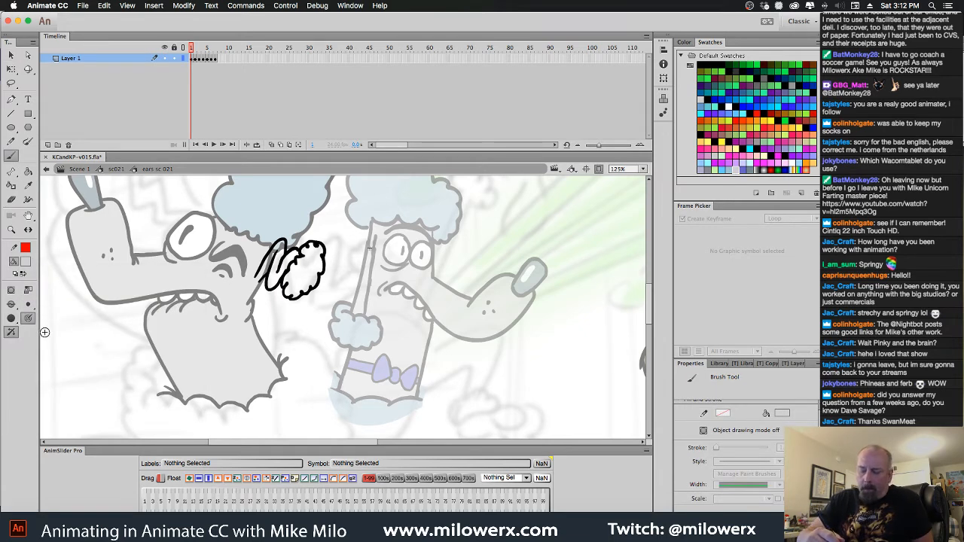
pyautogui.click(17, 303)
pyautogui.click(65, 336)
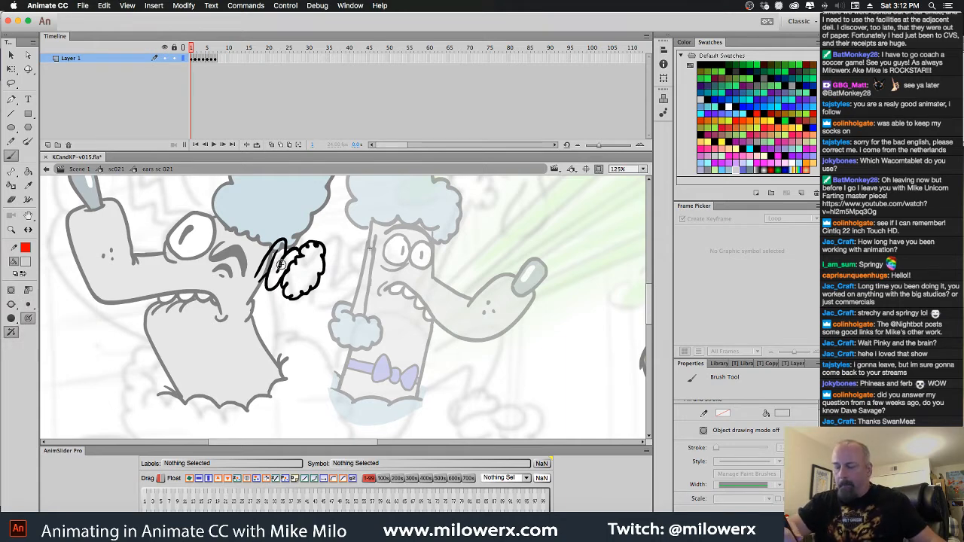
# Close the open base of the ear on frame 1 with the brush and fill its coiled stalk with light grey
pyautogui.keyDown('super'); pyautogui.click(283, 260); pyautogui.keyUp('super')
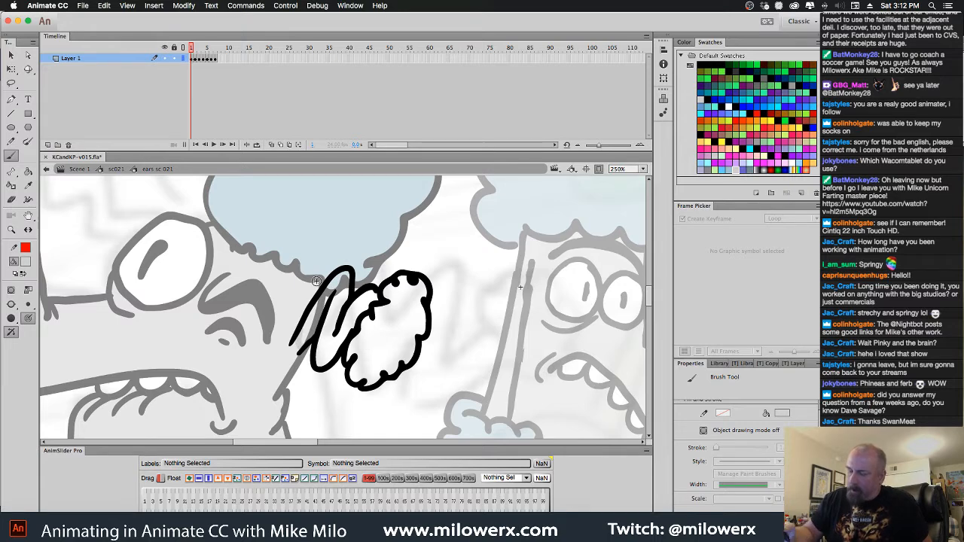
pyautogui.press('k')
pyautogui.click(333, 310)
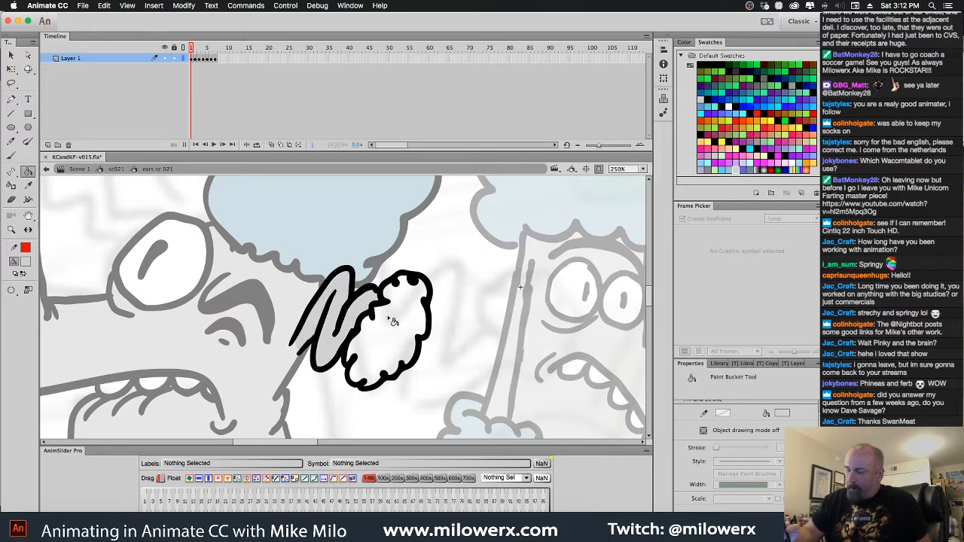
# Close the base of the wavy ear on frame 2 with the brush and fill its stalk with light grey
pyautogui.press('.')
pyautogui.press('b')
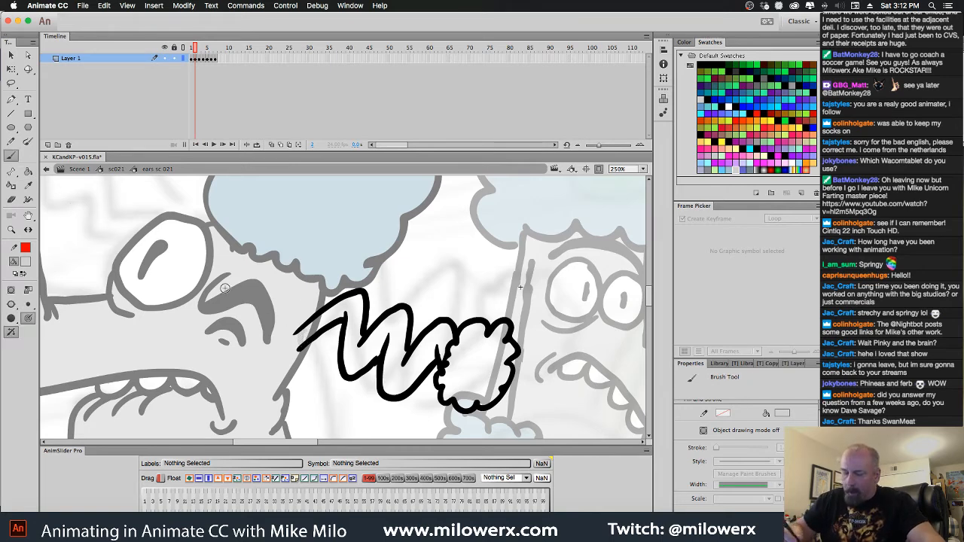
pyautogui.press('k')
pyautogui.click(338, 327)
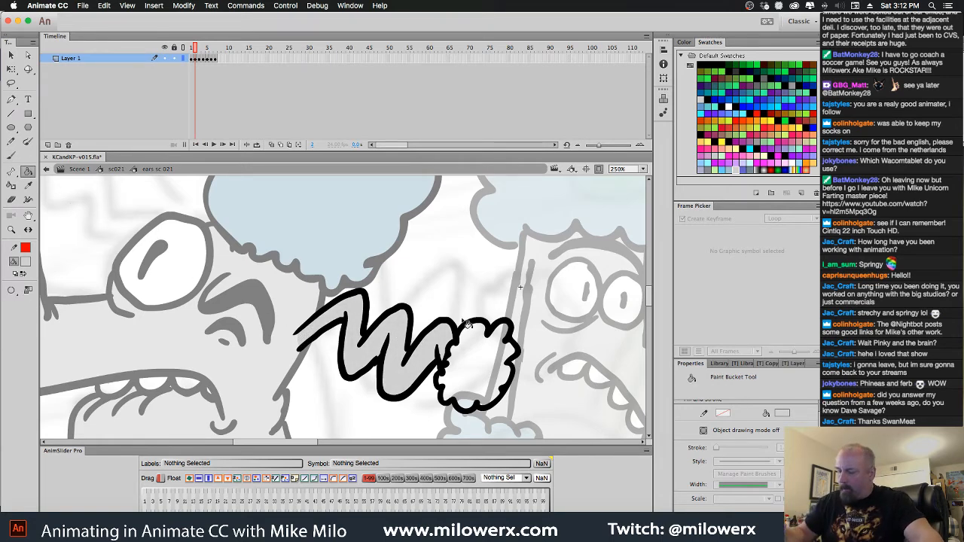
# On frame 3, extend the lower line of the zigzag ear toward the head with a black brush in Paint Normal mode
pyautogui.press('.')
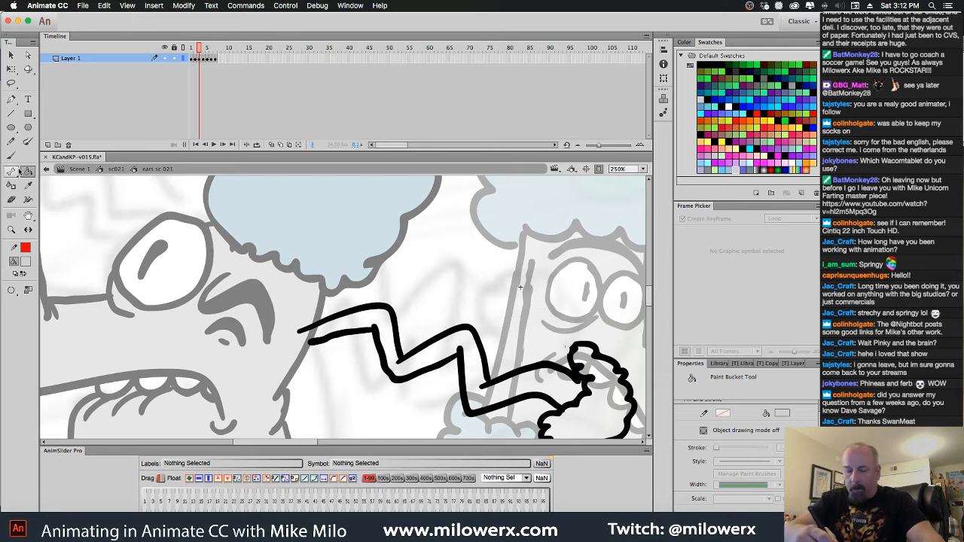
pyautogui.click(10, 155)
pyautogui.click(30, 279)
pyautogui.click(63, 295)
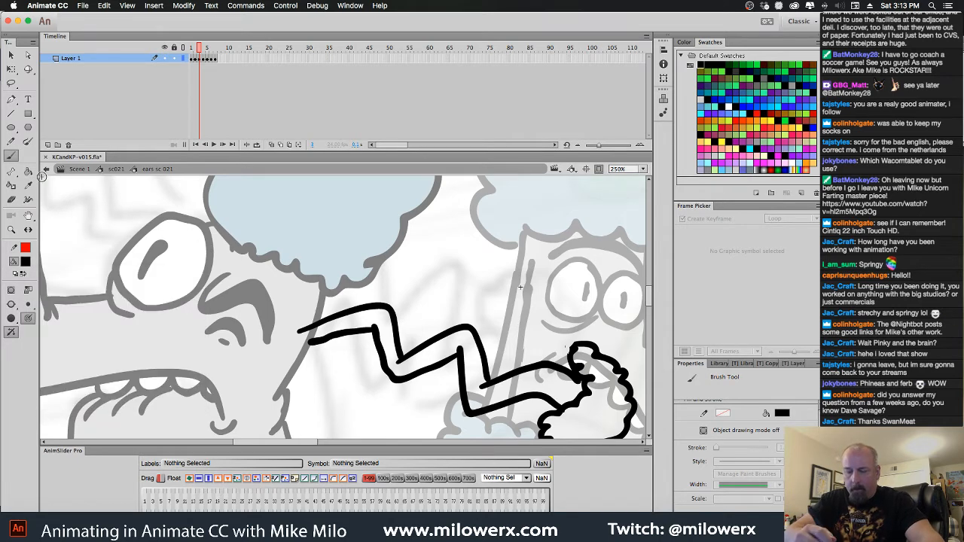
pyautogui.click(11, 304)
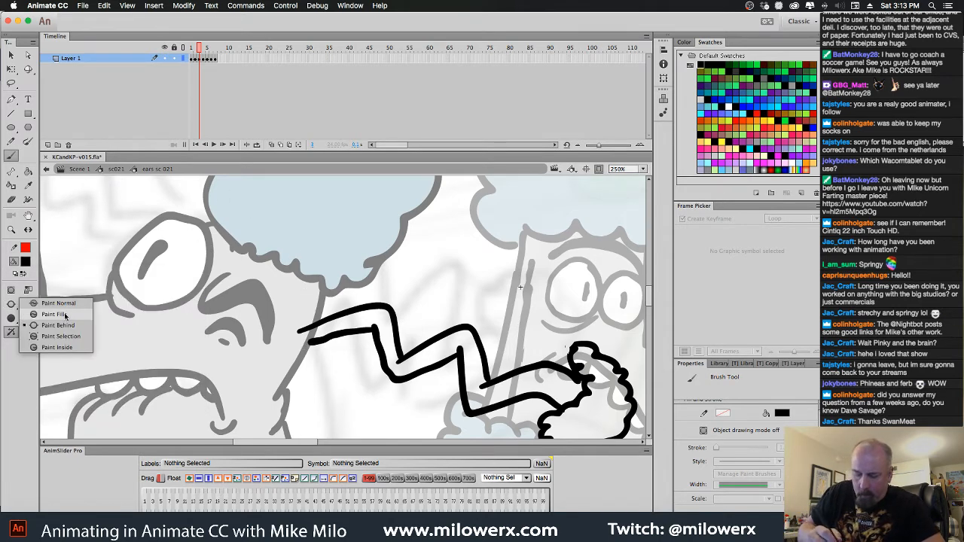
pyautogui.click(62, 305)
pyautogui.moveTo(298, 347); pyautogui.dragTo(319, 340)
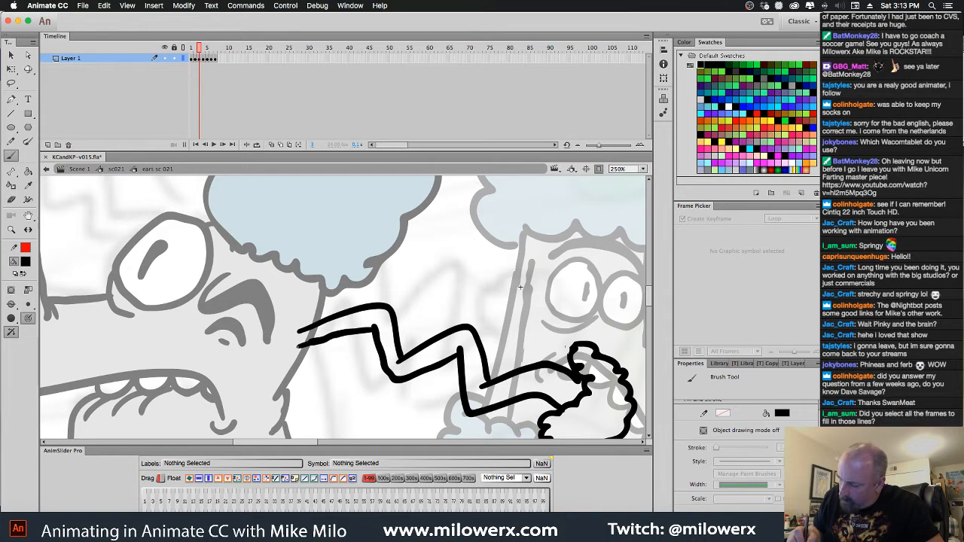
# Close the zigzag ear's base on frame 3 with light grey in Paint Behind mode and fill its stalk with the same grey
pyautogui.click(25, 263)
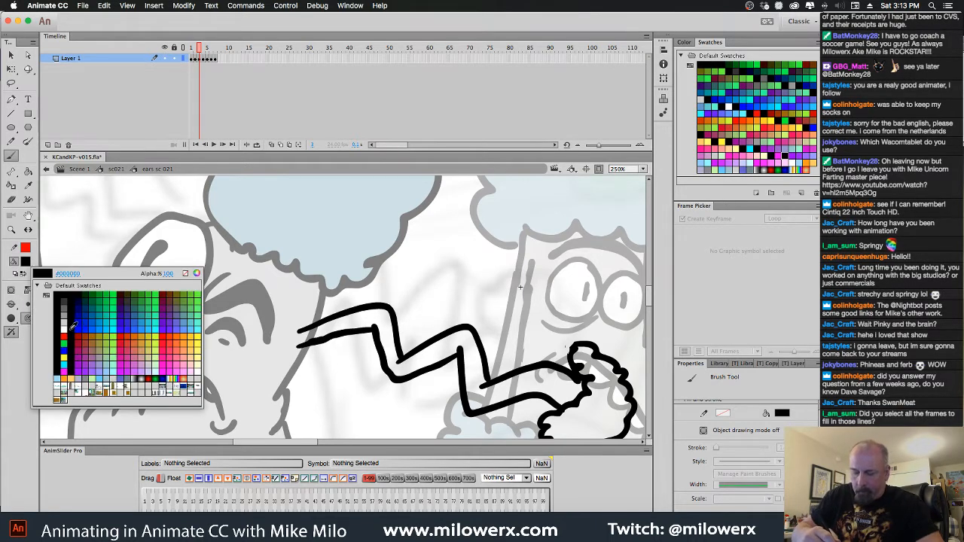
pyautogui.click(117, 377)
pyautogui.click(28, 172)
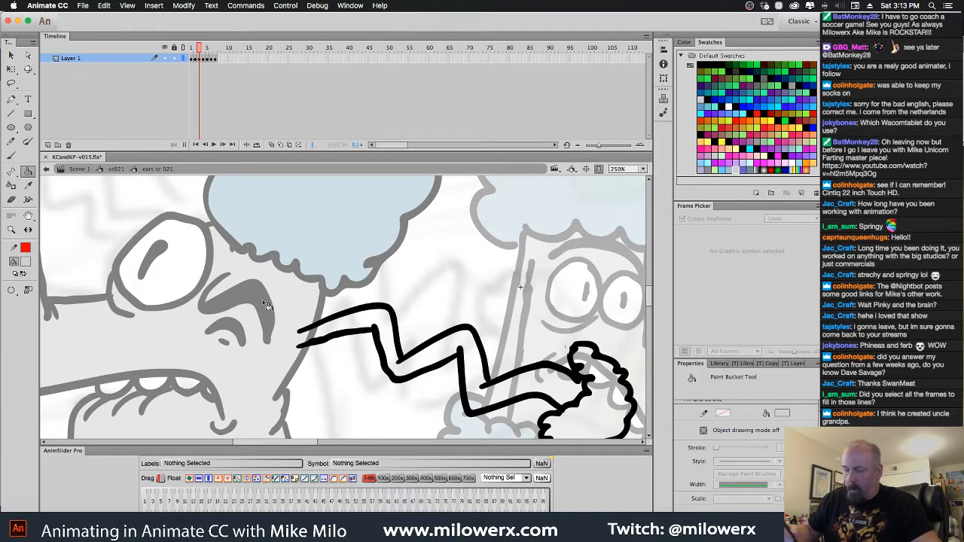
pyautogui.click(10, 155)
pyautogui.click(11, 305)
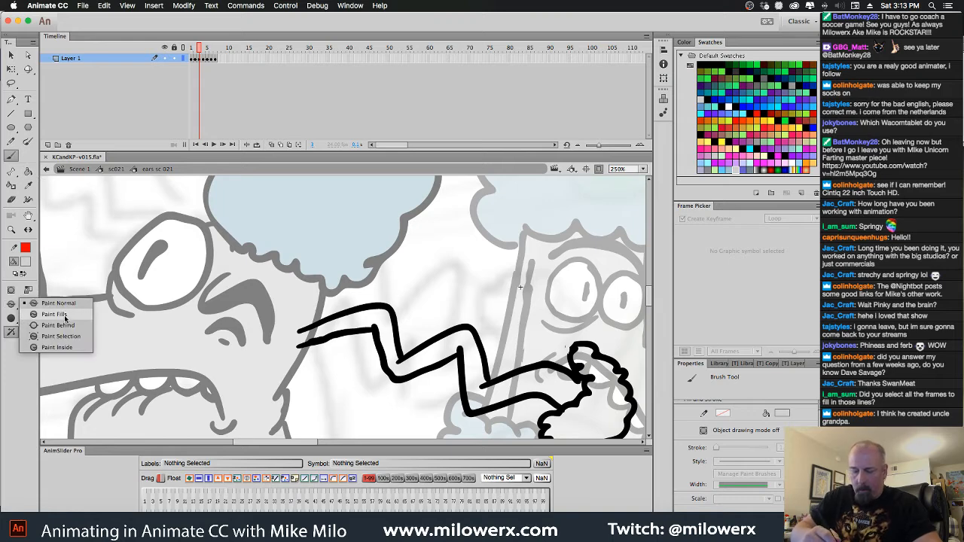
pyautogui.click(66, 325)
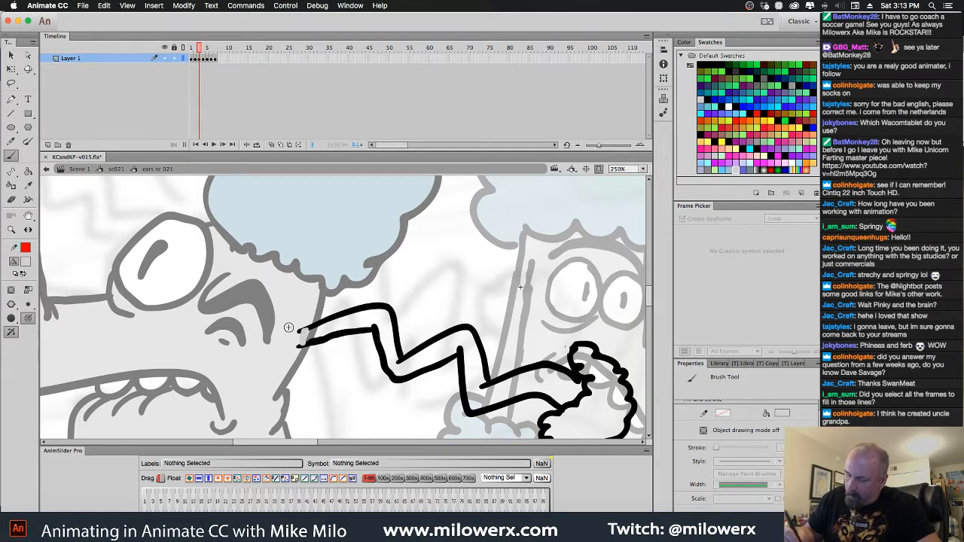
pyautogui.click(28, 172)
pyautogui.click(343, 331)
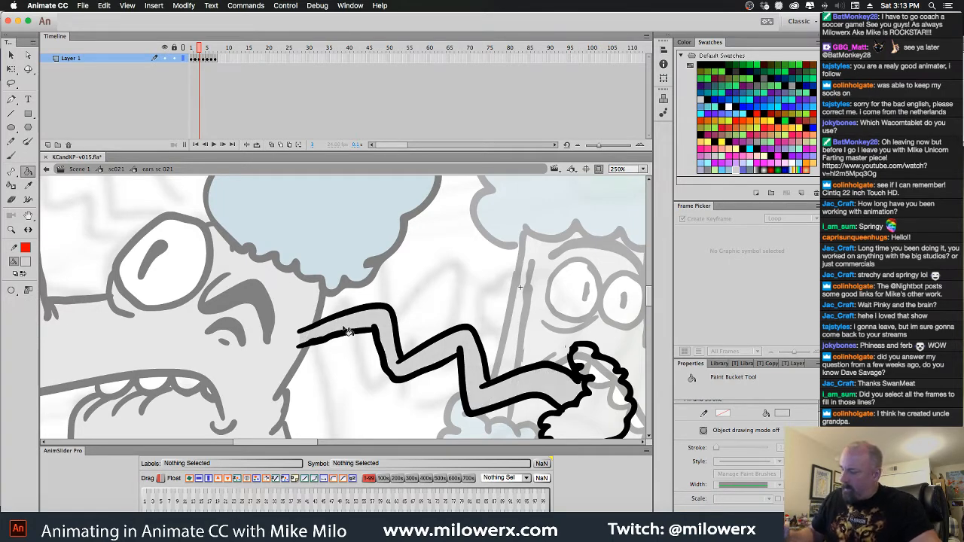
# Close the base of the straight stretched ear on frame 4 and fill its stalk with light grey
pyautogui.press('.')
pyautogui.press('b')
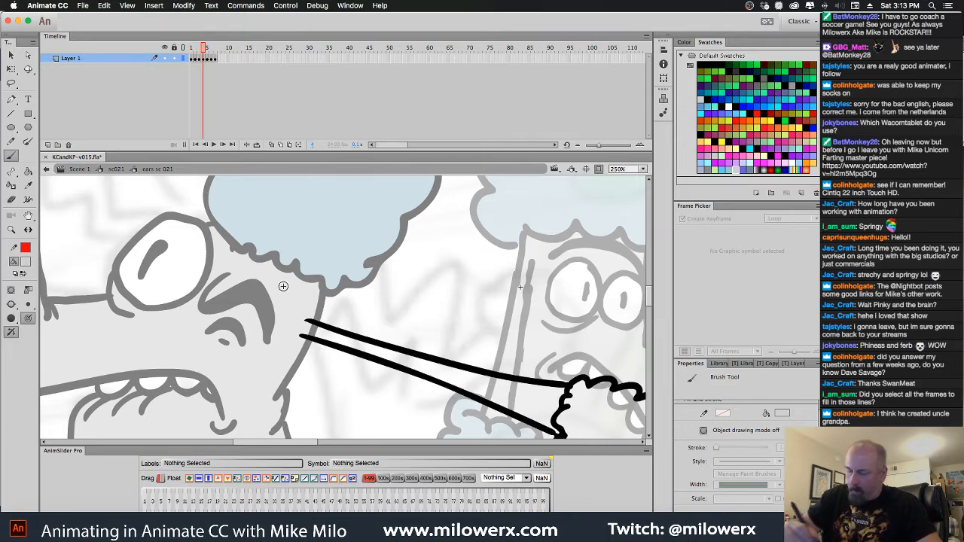
pyautogui.press('k')
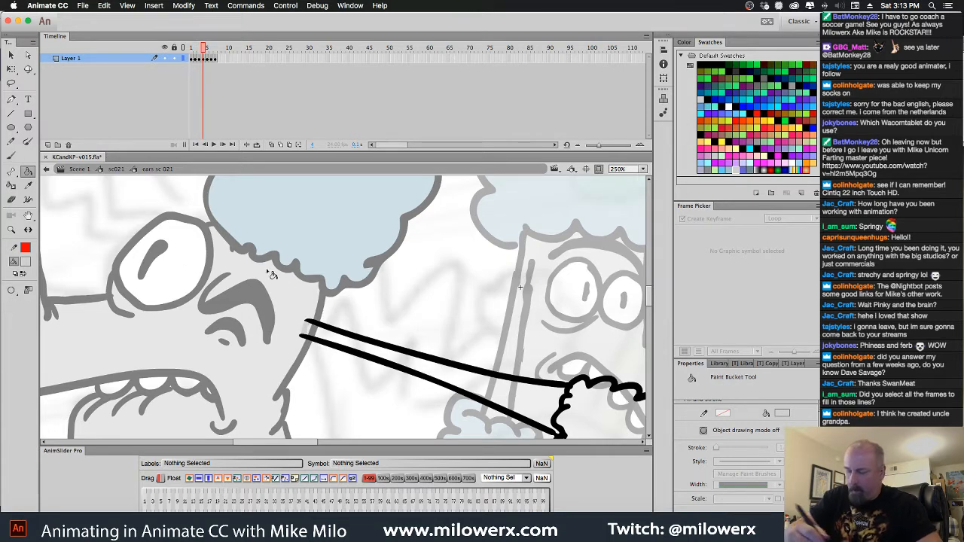
pyautogui.click(361, 337)
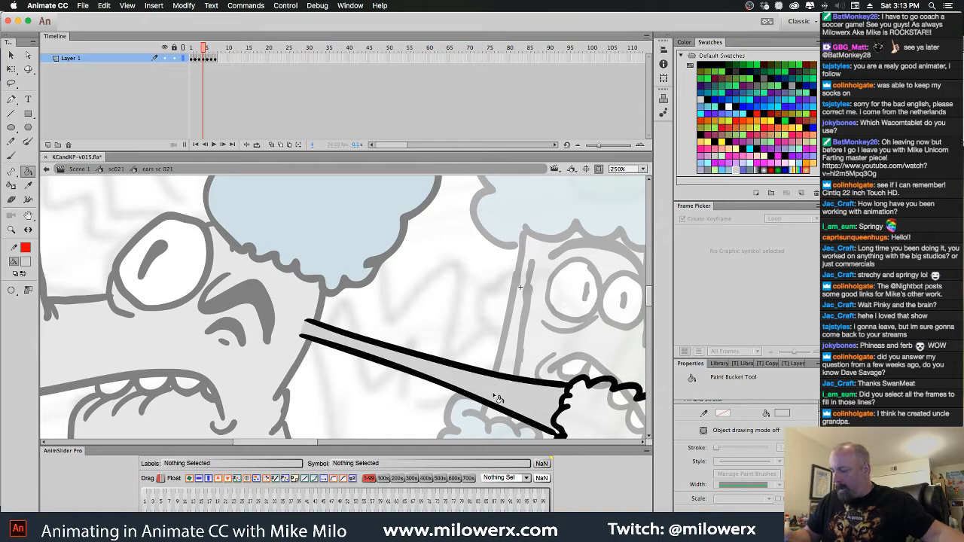
# Go to frame 5 with the brush ready and compare its stretched ear with the one on frame 6
pyautogui.press('.')
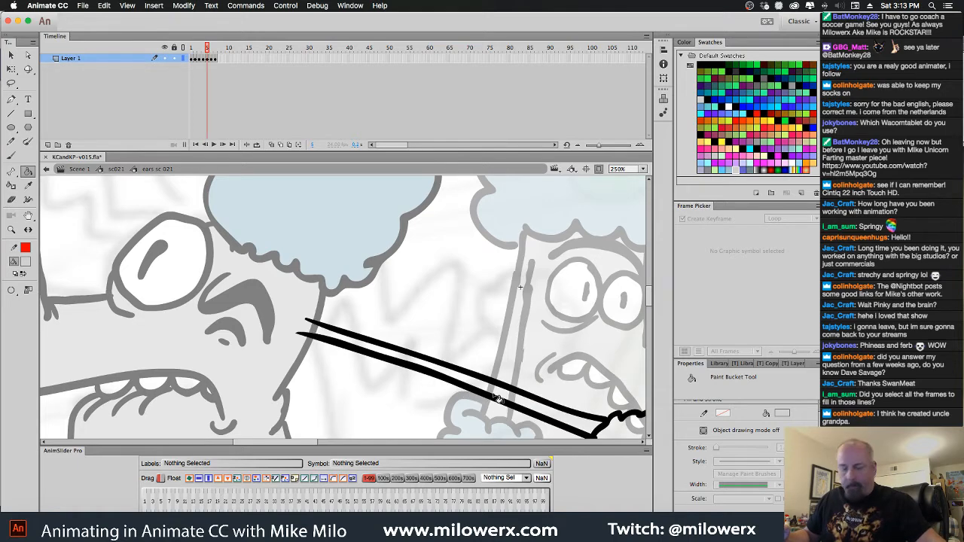
pyautogui.click(17, 163)
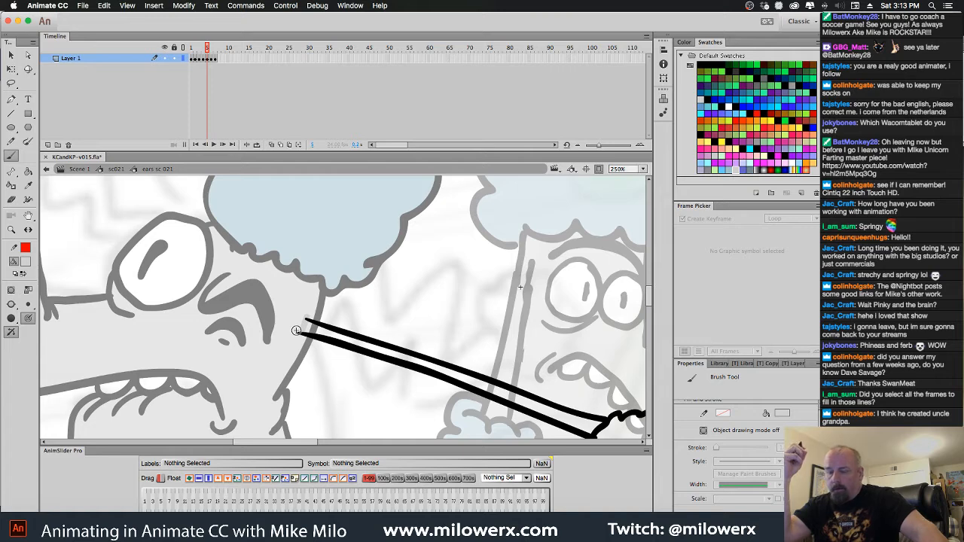
pyautogui.press('.')
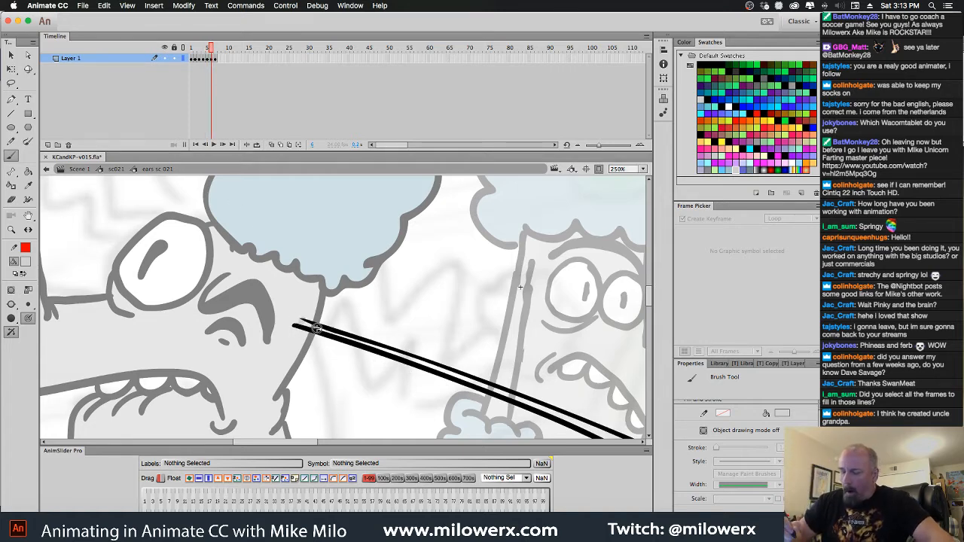
pyautogui.press(',')
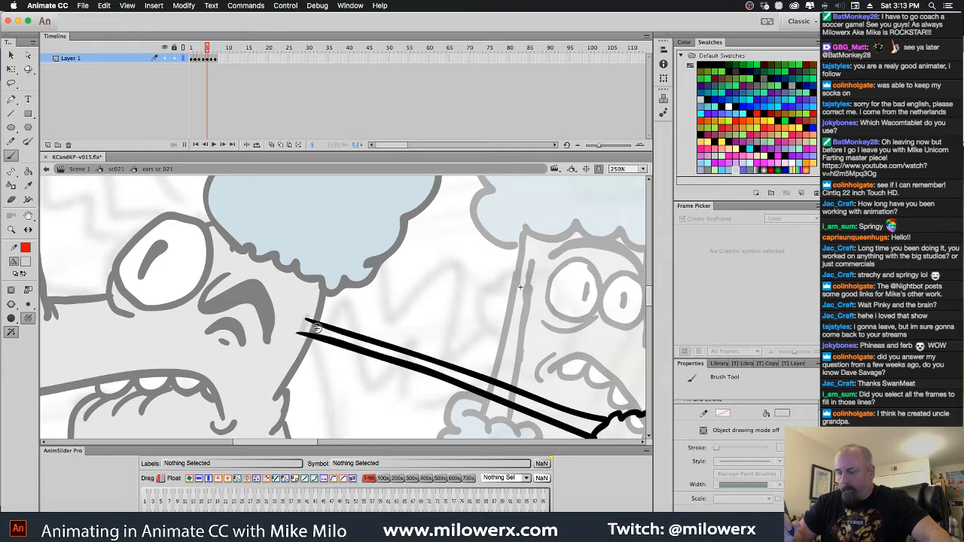
# On frame 7, extend the lower line of the zigzag ear toward the head with a black brush
pyautogui.press('.')
pyautogui.press('.')
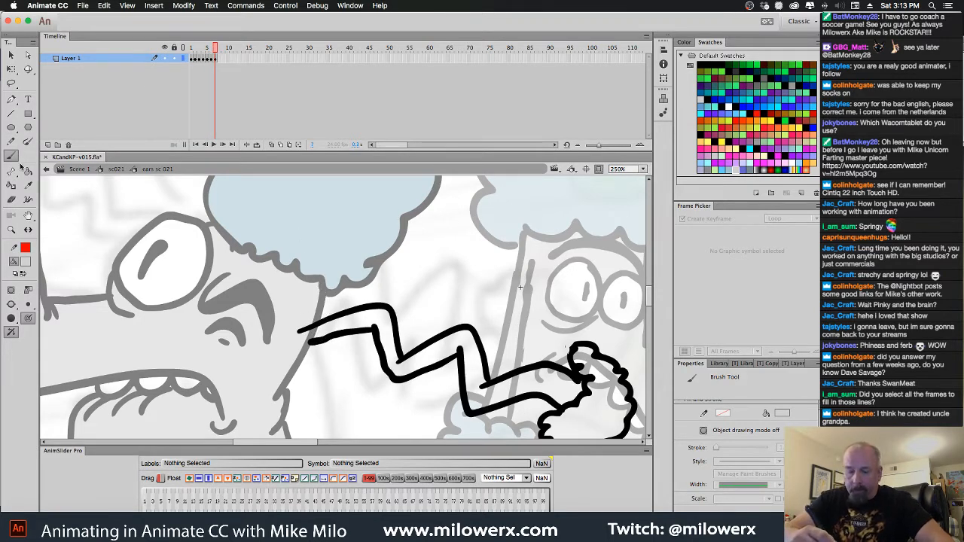
pyautogui.click(27, 263)
pyautogui.click(62, 291)
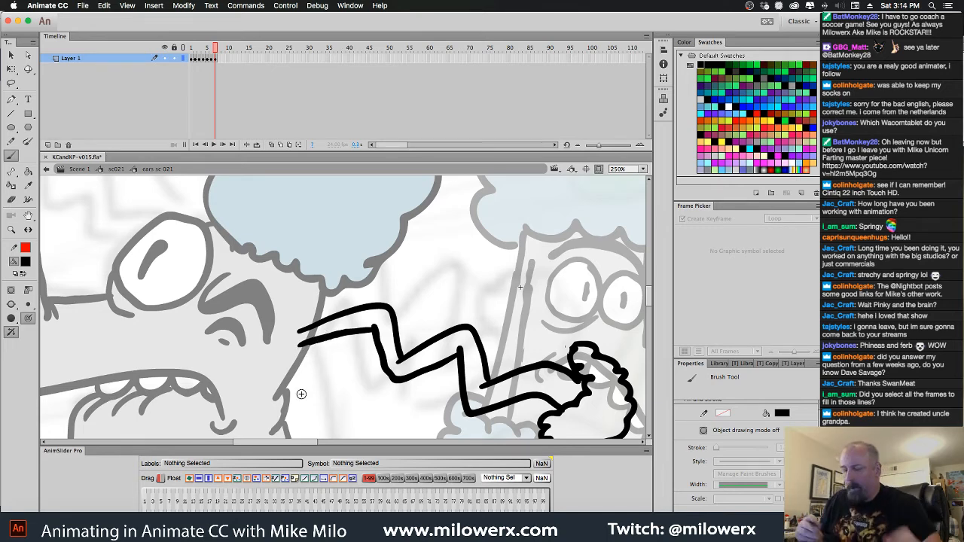
# Fill the zigzag ear stalk on frame 7 and the straight ear stalk on frame 5 with light grey using the Paint Bucket
pyautogui.click(25, 261)
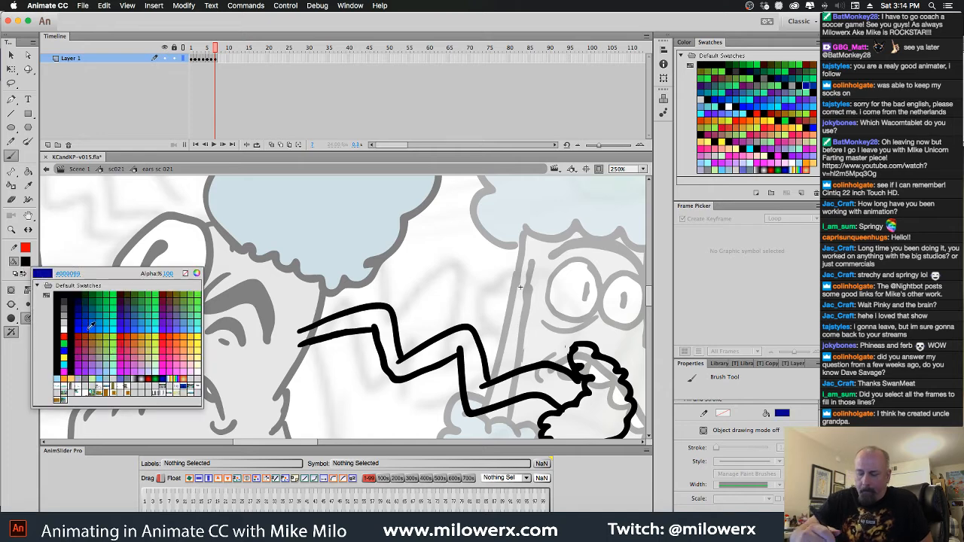
pyautogui.click(113, 376)
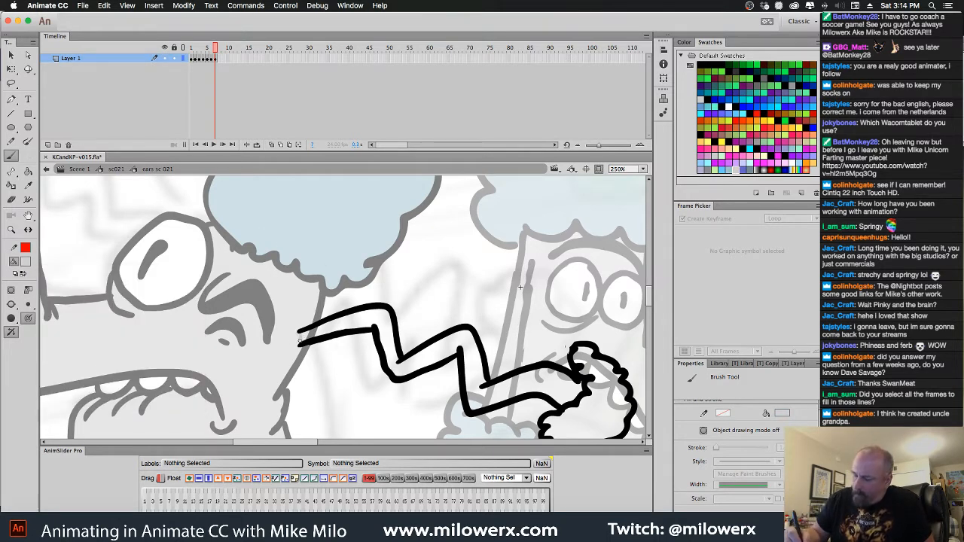
pyautogui.press('k')
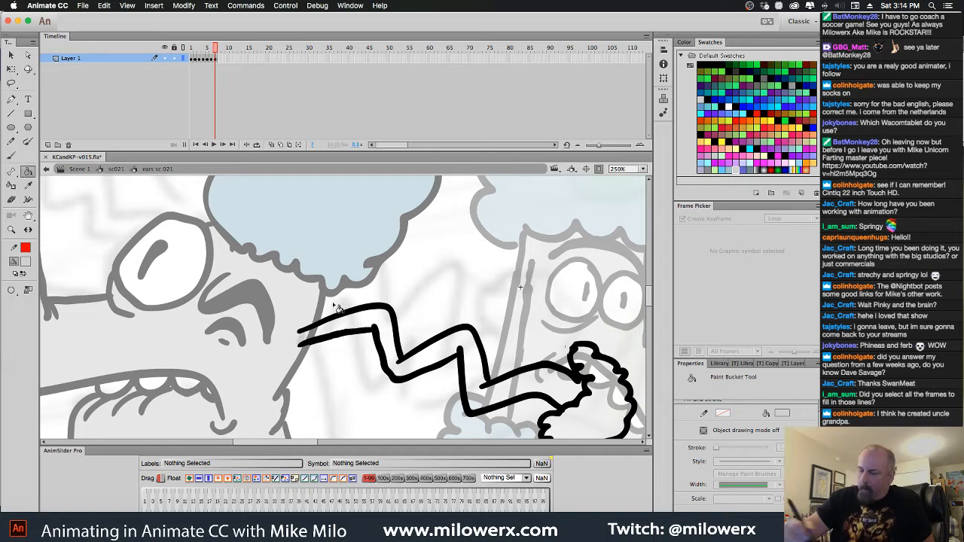
pyautogui.click(365, 330)
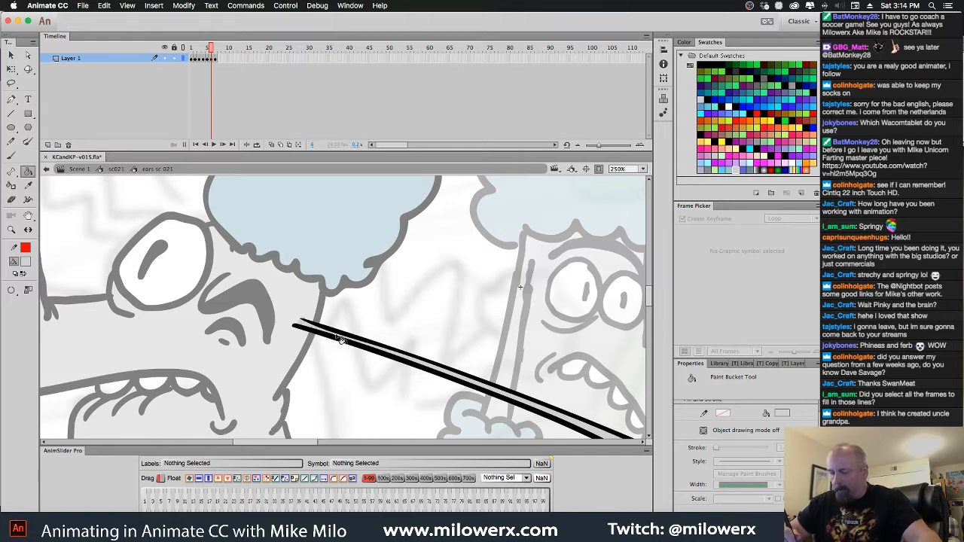
pyautogui.press('b')
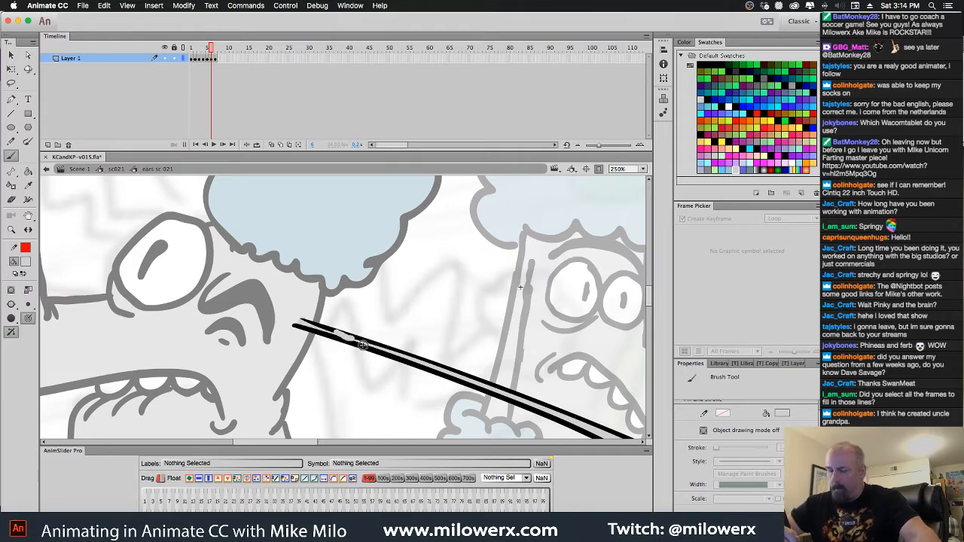
pyautogui.press('k')
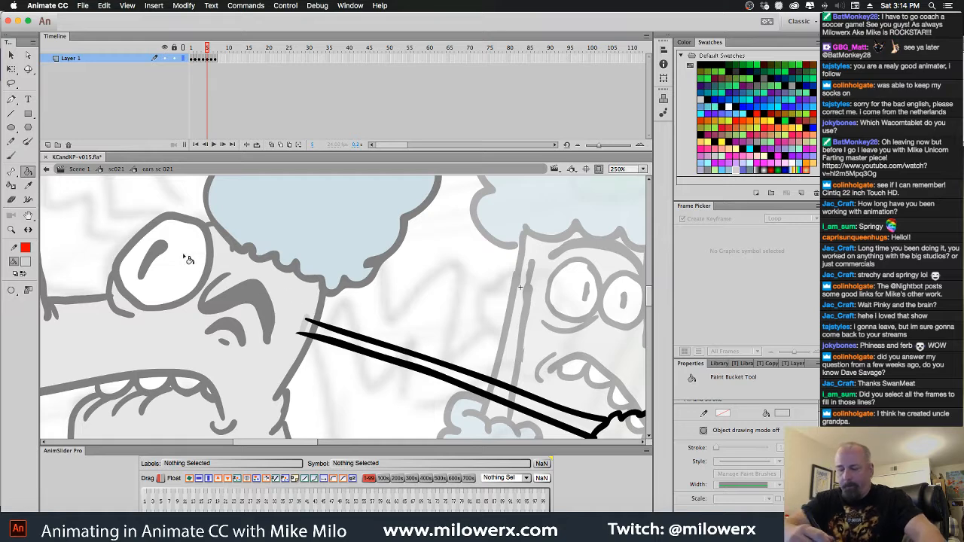
pyautogui.click(343, 343)
# Fill the fluffy ear tips on frames 1 to 4 with the light blue of the poodle's hair
pyautogui.press(',')
pyautogui.press(',')
pyautogui.press(',')
pyautogui.press(',')
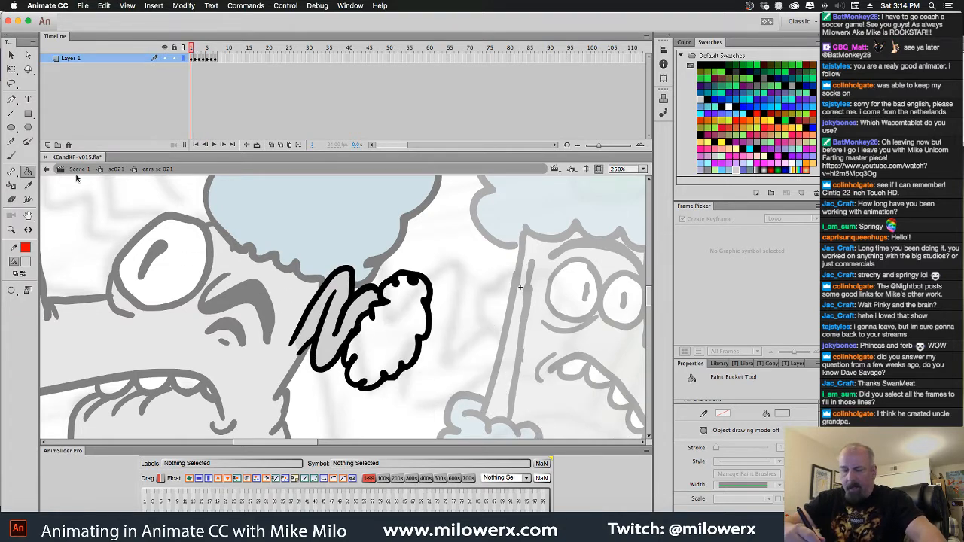
pyautogui.click(26, 262)
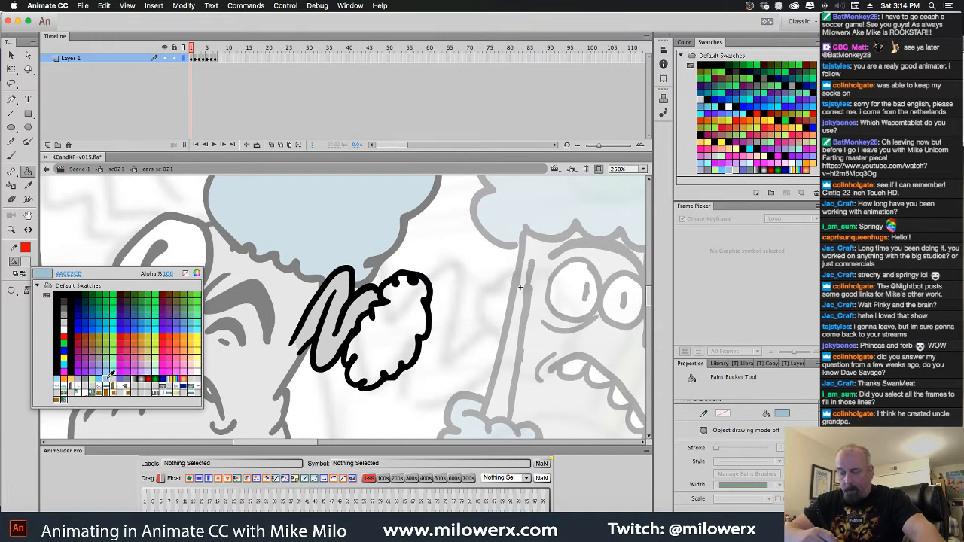
pyautogui.click(110, 377)
pyautogui.click(383, 346)
pyautogui.press('.')
pyautogui.click(479, 379)
pyautogui.press('.')
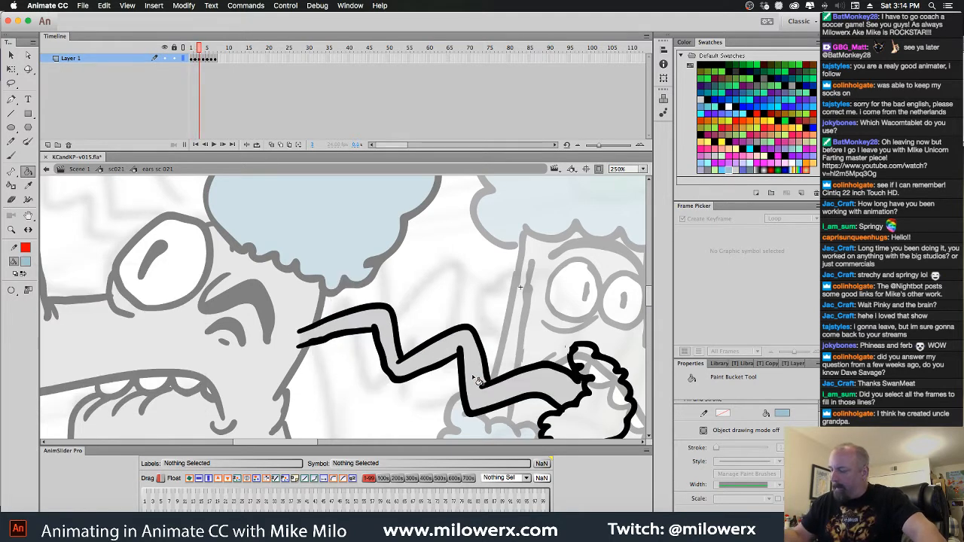
pyautogui.click(603, 403)
pyautogui.press('.')
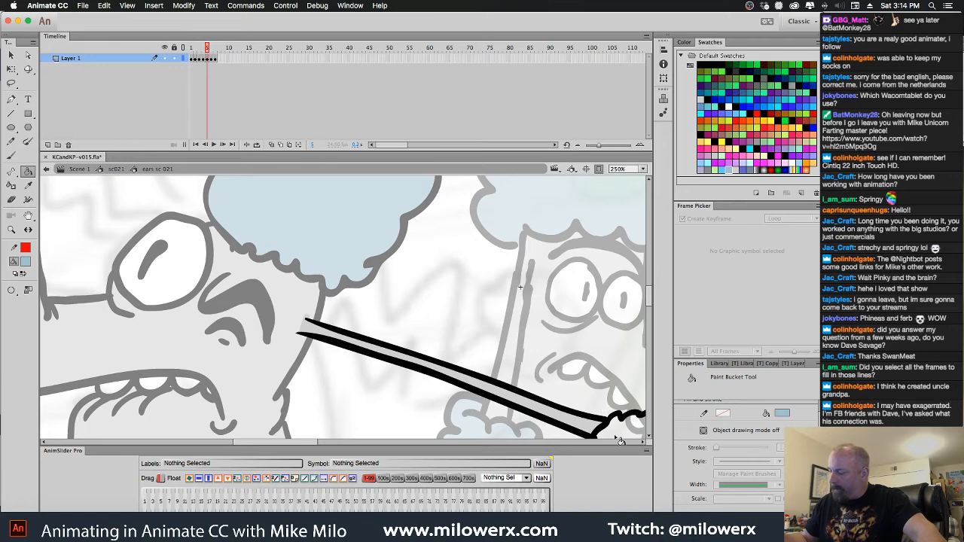
# Fill the fluffy ear tips on frames 5, 6 and 7 with the same light blue
pyautogui.click(618, 438)
pyautogui.moveTo(615, 384); pyautogui.dragTo(474, 322)
pyautogui.press('.')
pyautogui.click(560, 416)
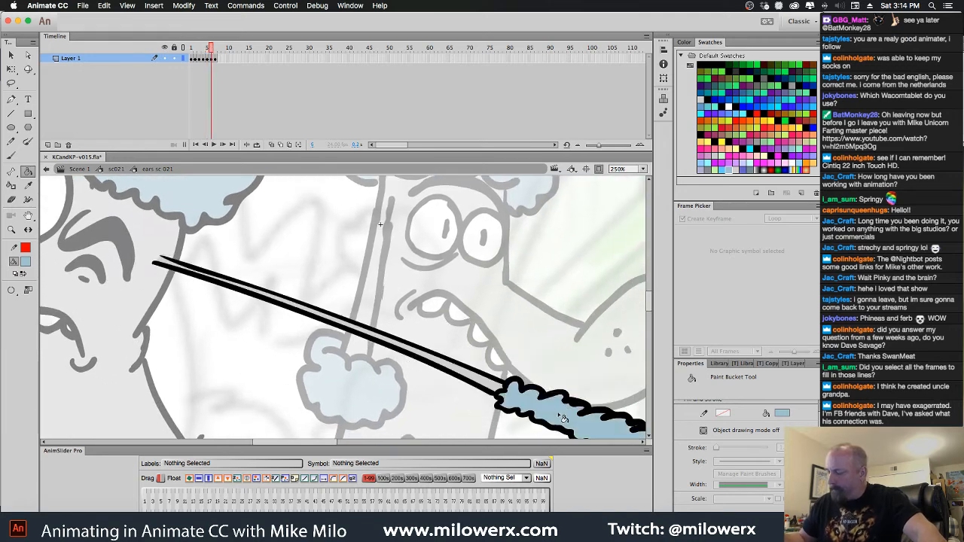
pyautogui.press('.')
pyautogui.click(466, 369)
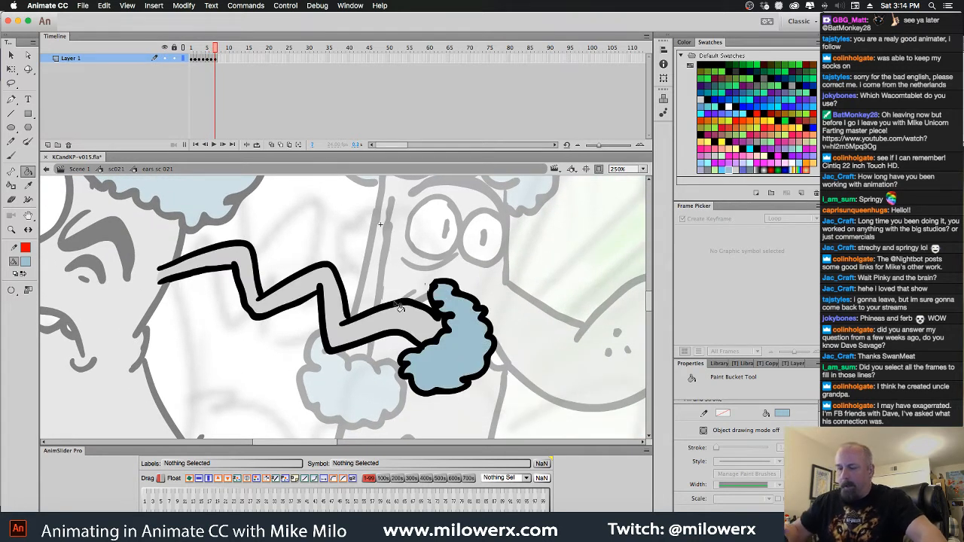
# Hold the fully stretched ear drawing on frame 6 for one extra frame and play back the ear cycle
pyautogui.keyDown('shift'); pyautogui.keyDown('super'); pyautogui.click(459, 281); pyautogui.keyUp('super'); pyautogui.keyUp('shift')
pyautogui.moveTo(476, 284); pyautogui.dragTo(509, 286)
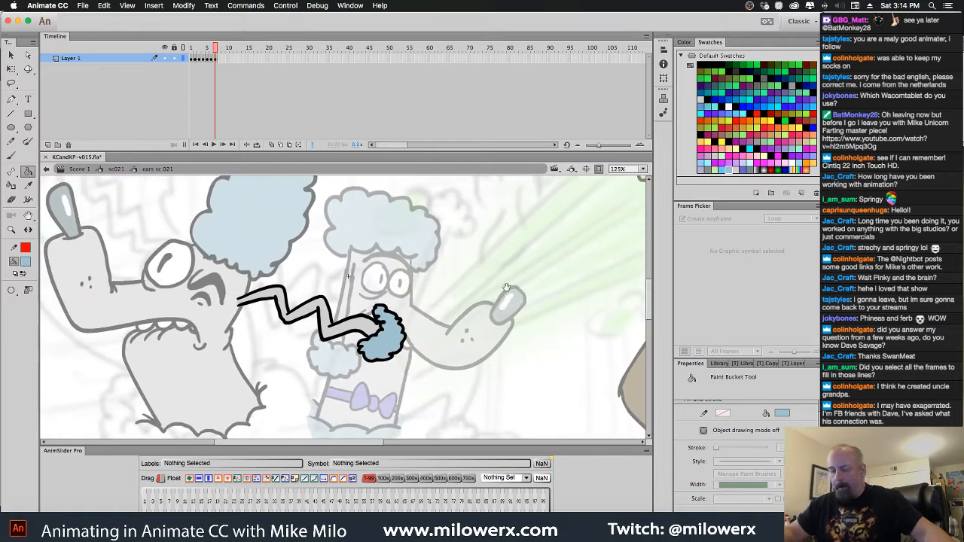
pyautogui.press('Return')
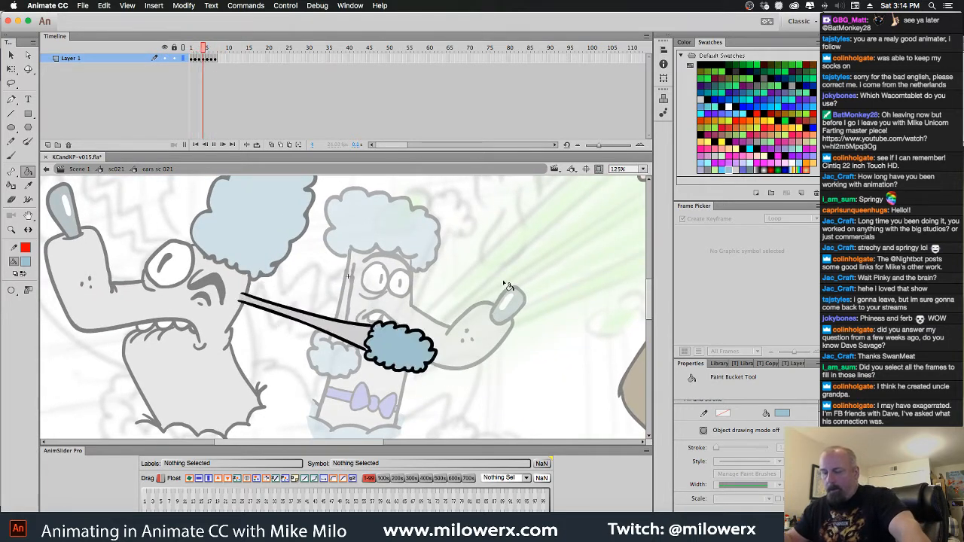
pyautogui.press('v')
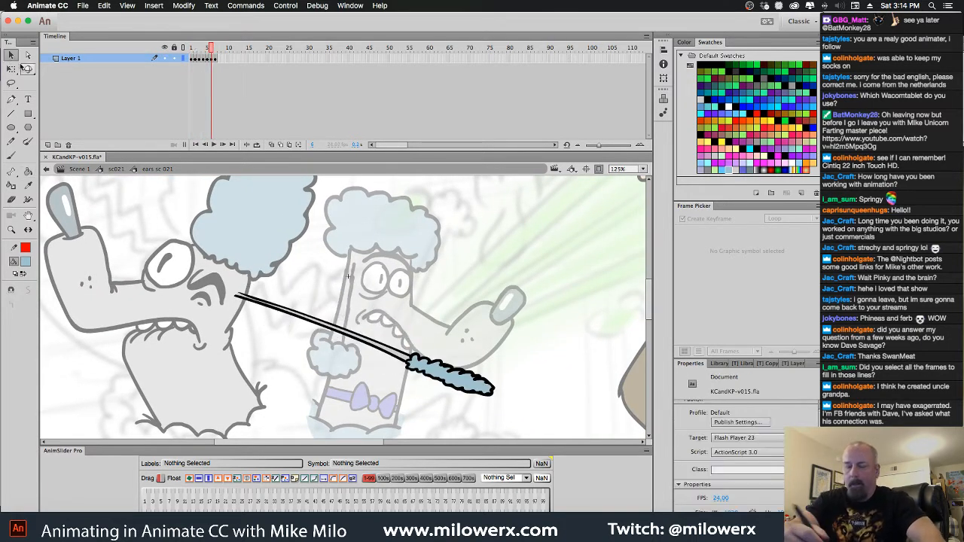
pyautogui.moveTo(191, 58); pyautogui.dragTo(213, 59)
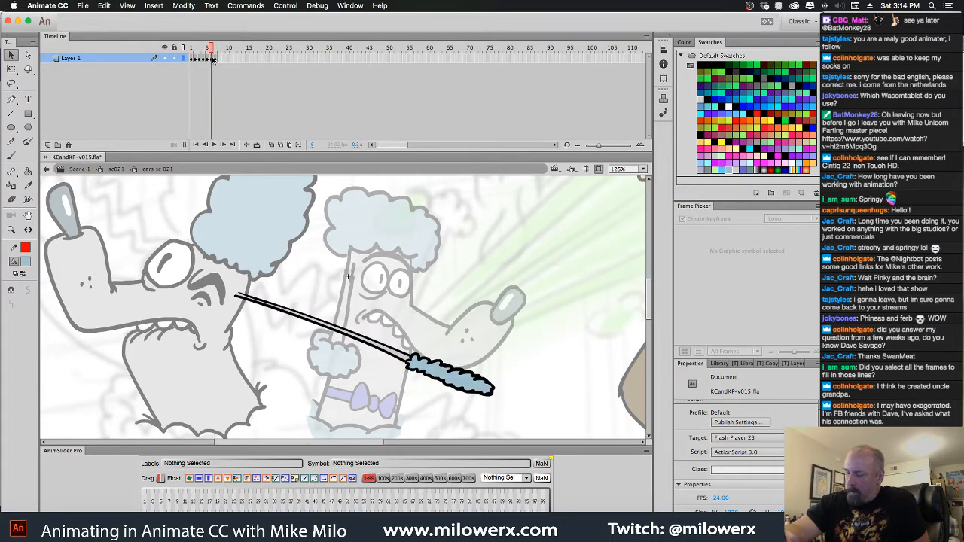
pyautogui.click(214, 60)
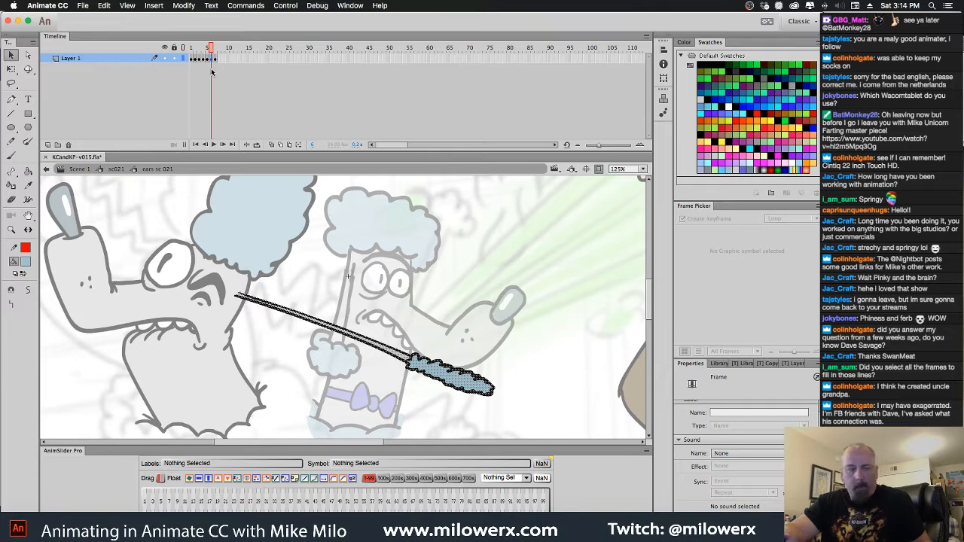
pyautogui.press('Return')
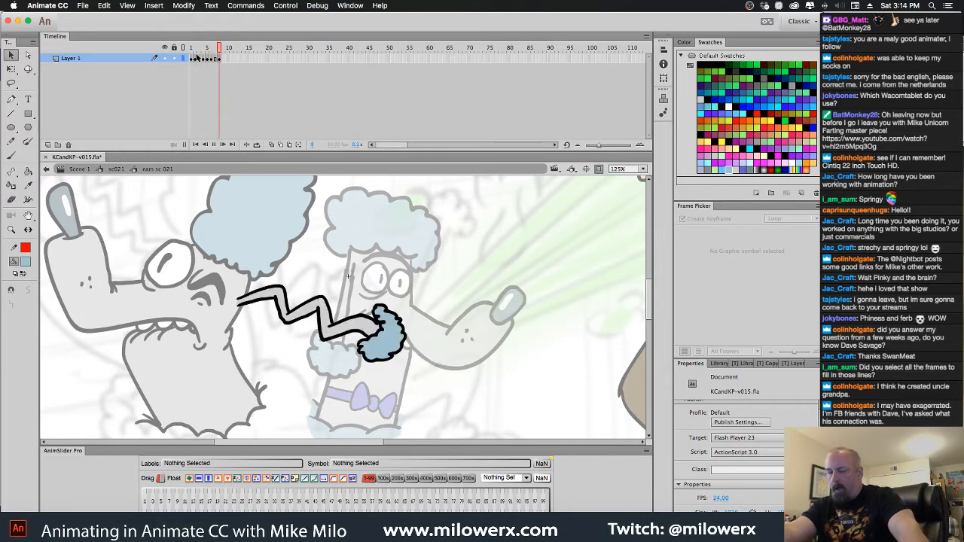
# Return to the sc021 symbol, duplicate the ear's Layer 7 and place the copy directly beneath the original
pyautogui.click(121, 169)
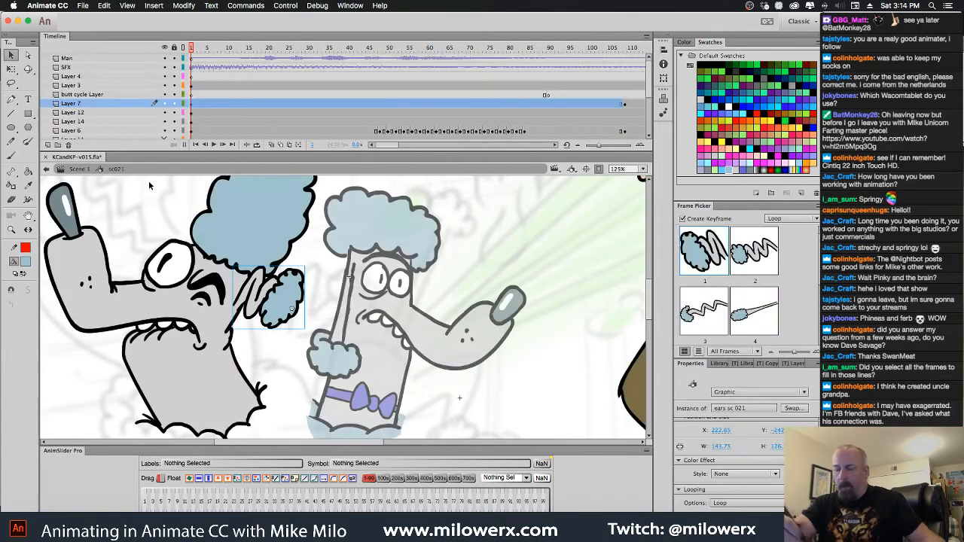
pyautogui.keyDown('alt'); pyautogui.click(328, 289); pyautogui.keyUp('alt')
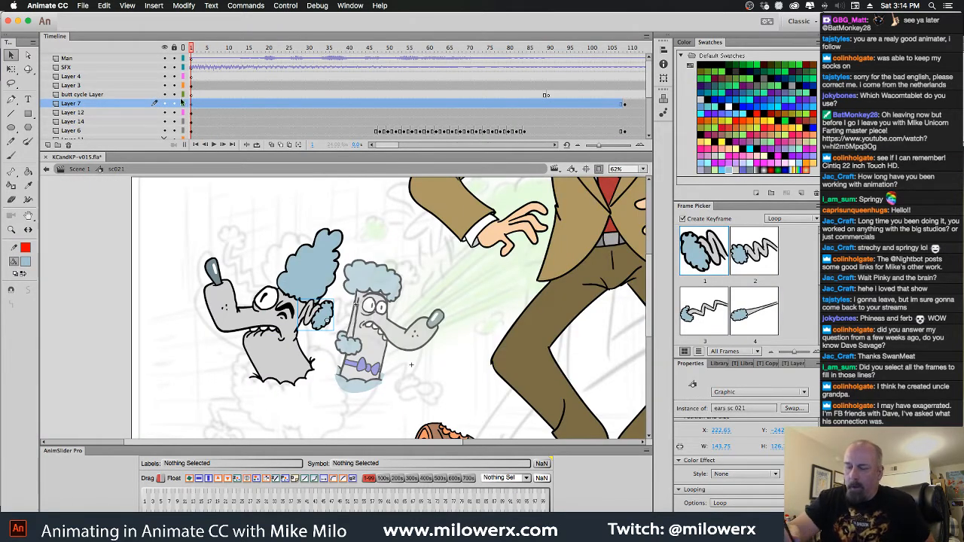
pyautogui.rightClick(106, 105)
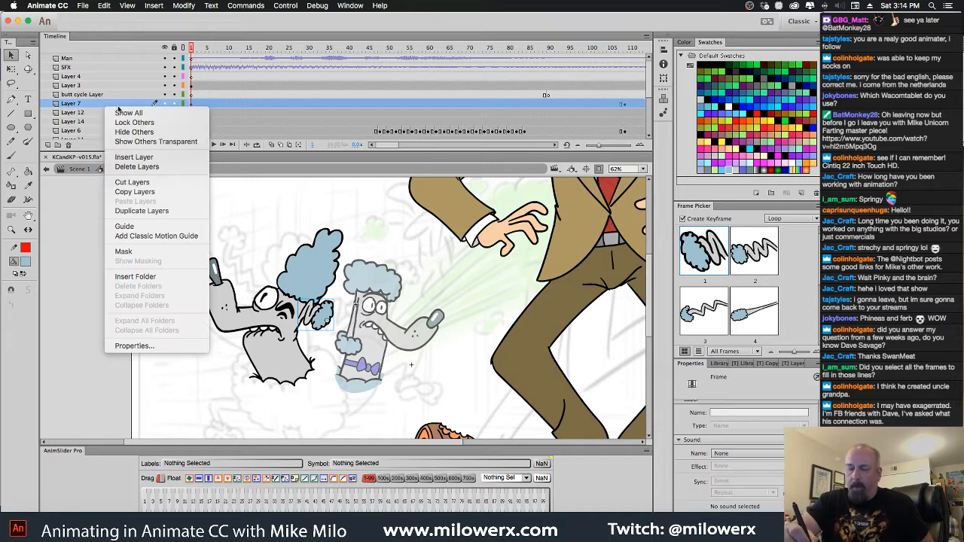
pyautogui.click(175, 212)
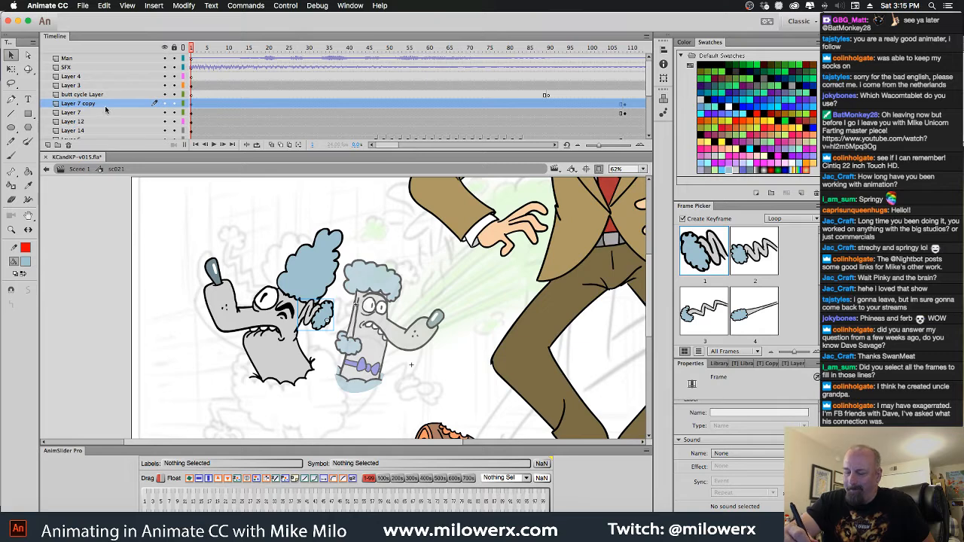
pyautogui.moveTo(106, 105); pyautogui.dragTo(102, 120)
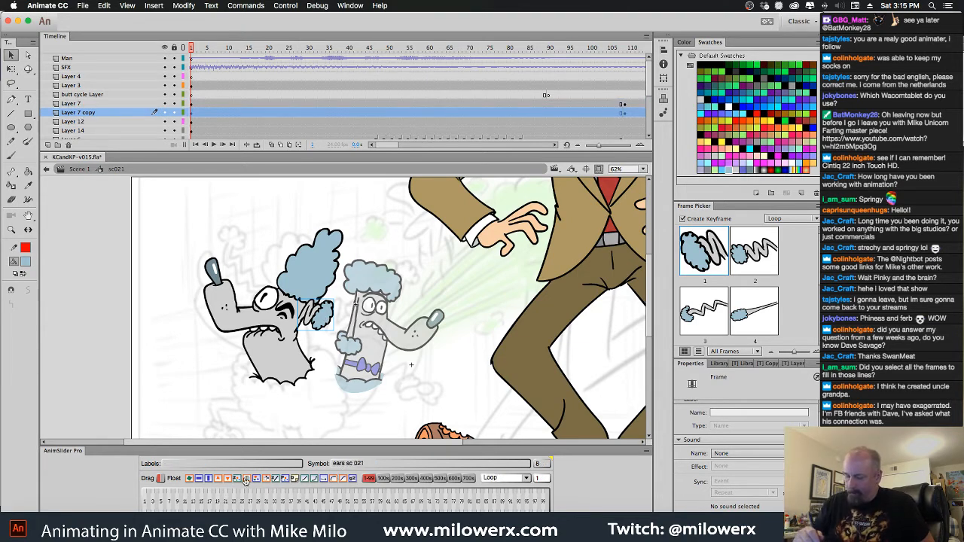
# Flip the copied ear horizontally, position it behind the poodle's eye with its layer below Layer 14, and rotate it upward
pyautogui.click(200, 480)
pyautogui.moveTo(357, 323); pyautogui.dragTo(271, 302)
pyautogui.moveTo(91, 122); pyautogui.dragTo(98, 134)
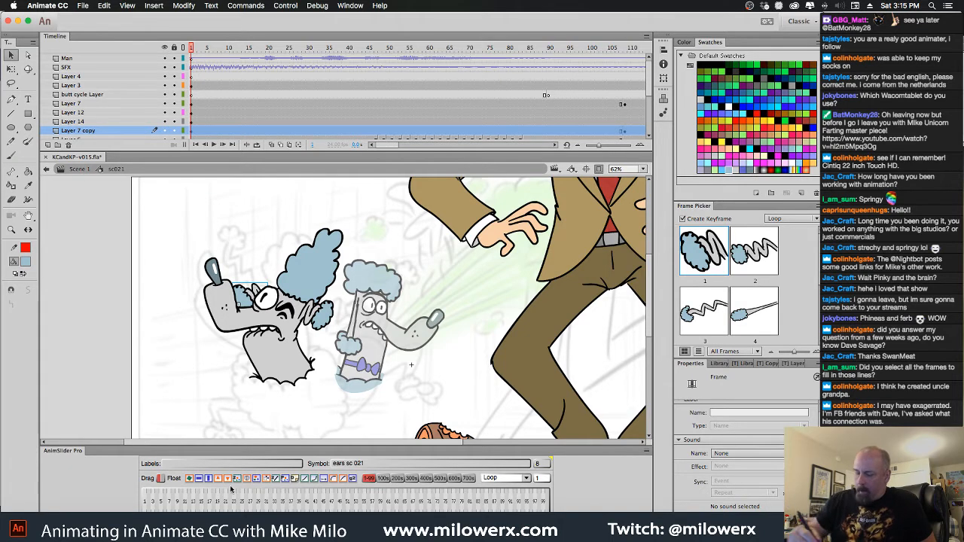
pyautogui.click(11, 68)
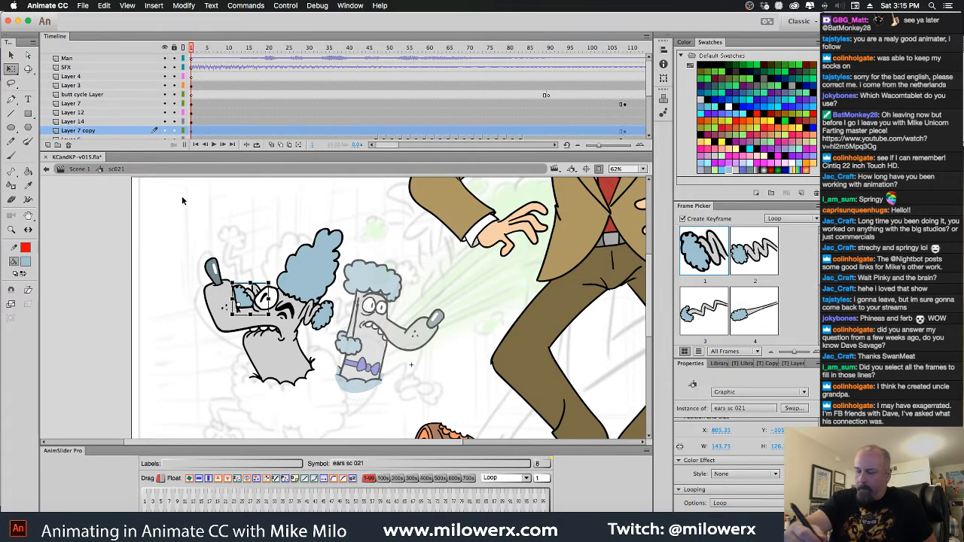
pyautogui.moveTo(284, 307); pyautogui.dragTo(260, 280)
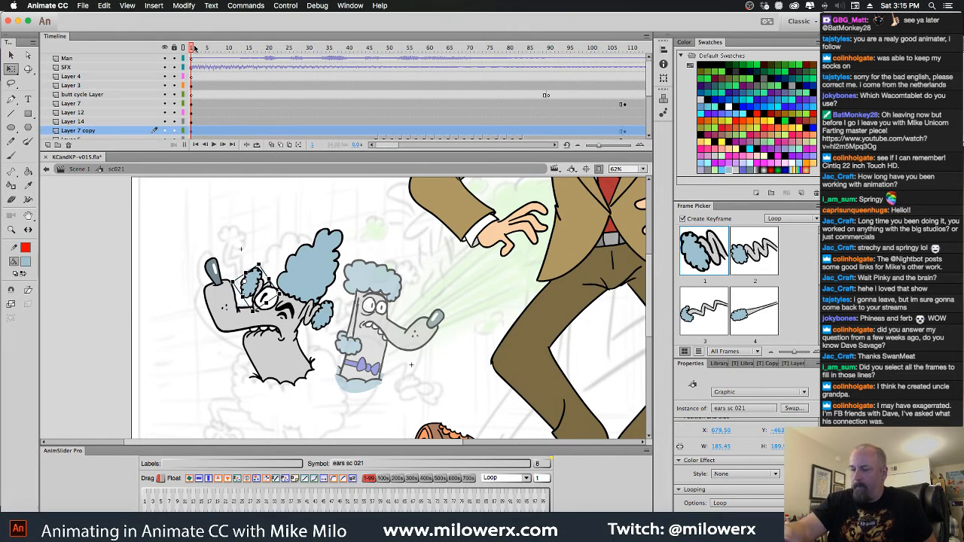
# Scrub through the shot to check both ears, and open the ears sc 021 symbol for editing at frame 1
pyautogui.moveTo(195, 49); pyautogui.dragTo(300, 72)
pyautogui.click(391, 345)
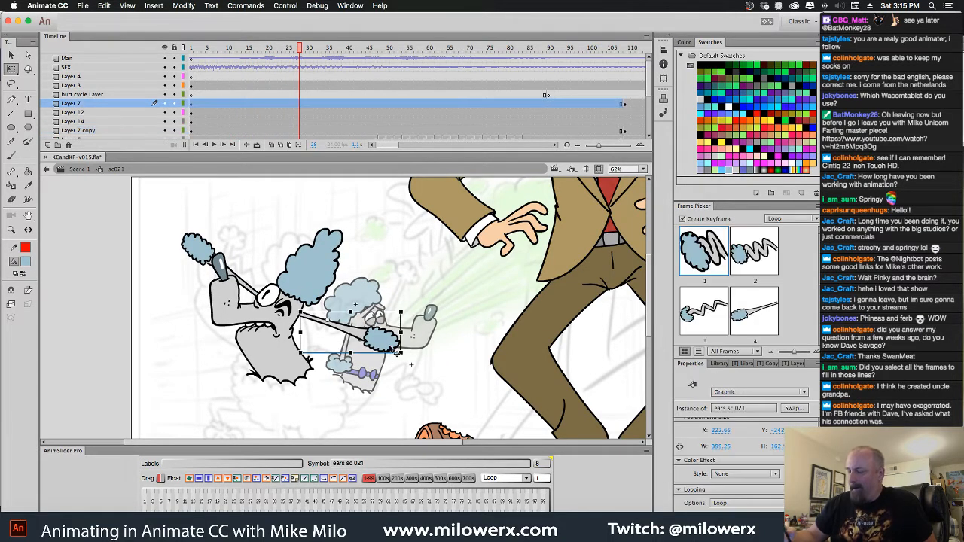
pyautogui.moveTo(297, 50); pyautogui.dragTo(214, 55)
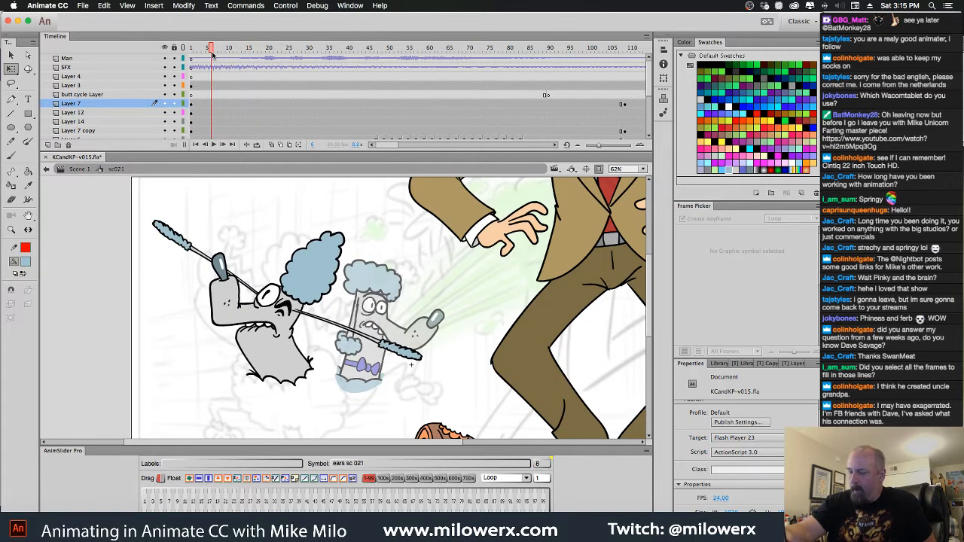
pyautogui.doubleClick(398, 354)
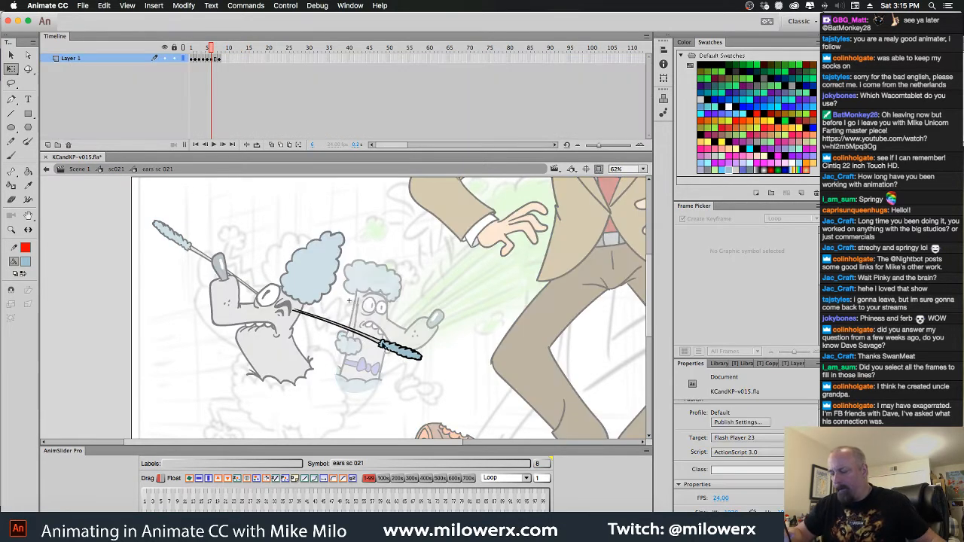
pyautogui.click(369, 354)
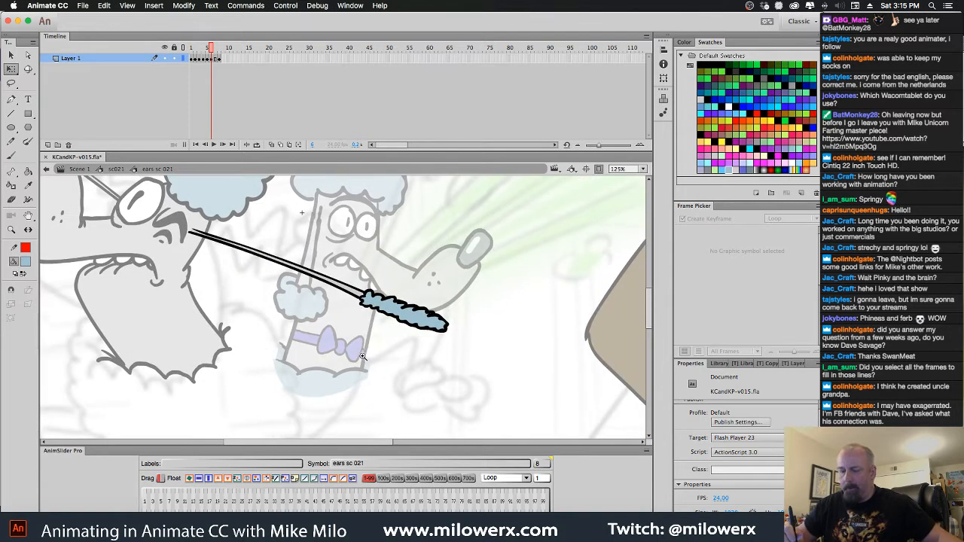
pyautogui.click(368, 358)
pyautogui.moveTo(388, 358); pyautogui.dragTo(544, 447)
pyautogui.moveTo(455, 332); pyautogui.dragTo(538, 423)
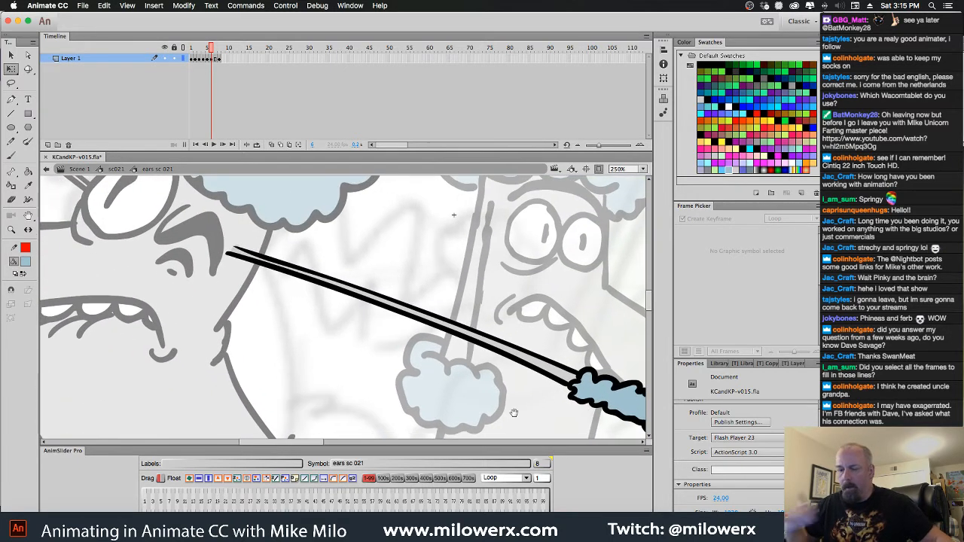
pyautogui.press(',')
pyautogui.press(',')
pyautogui.press(',')
pyautogui.press(',')
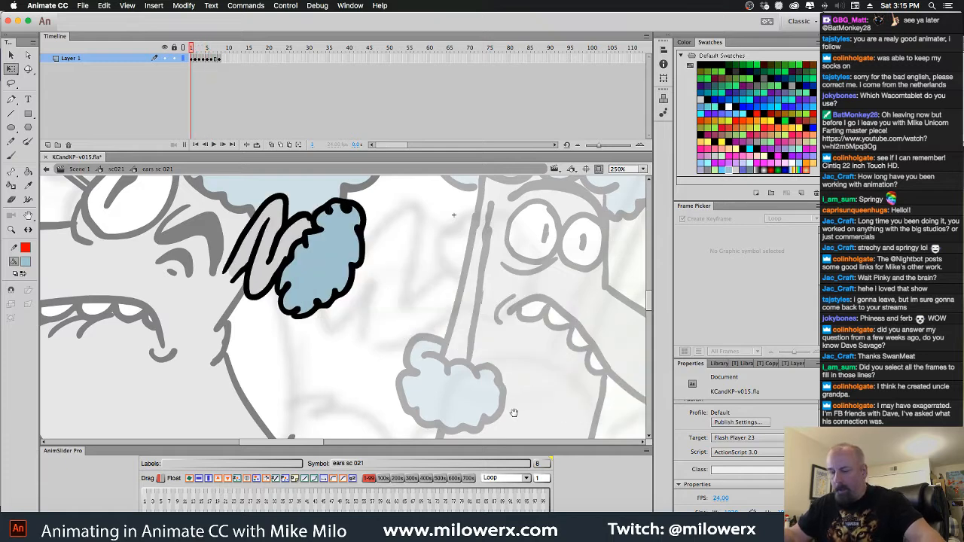
# Turn on onion skinning and nudge the coiled ear drawing on frame 1 up and to the right
pyautogui.click(273, 146)
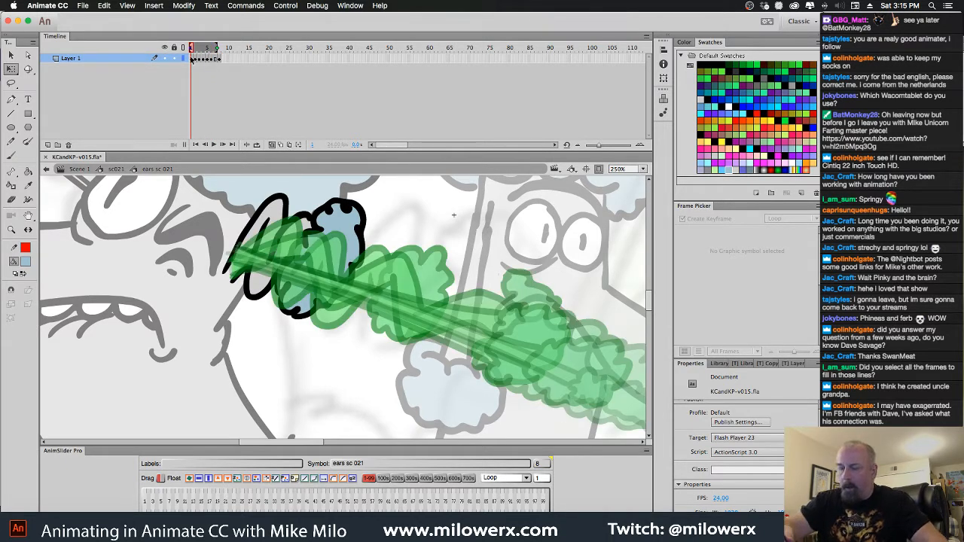
pyautogui.click(193, 59)
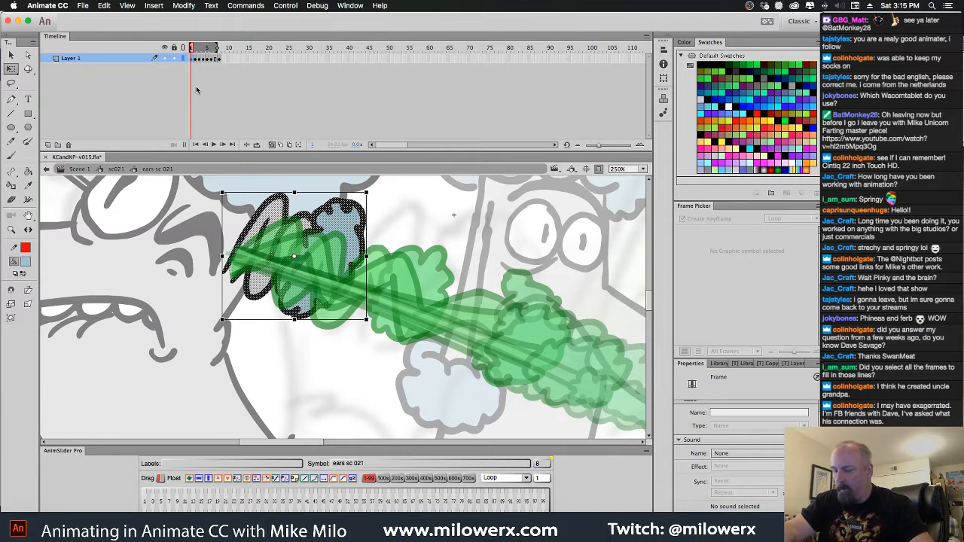
pyautogui.press('Up')
pyautogui.press('Up')
pyautogui.press('Up')
pyautogui.press('Up')
pyautogui.press('Up')
pyautogui.press('Up')
pyautogui.press('Right')
pyautogui.press('Right')
pyautogui.press('Right')
pyautogui.press('Up')
pyautogui.press('Up')
pyautogui.press('Up')
pyautogui.press('Up')
pyautogui.press('Up')
pyautogui.press('Up')
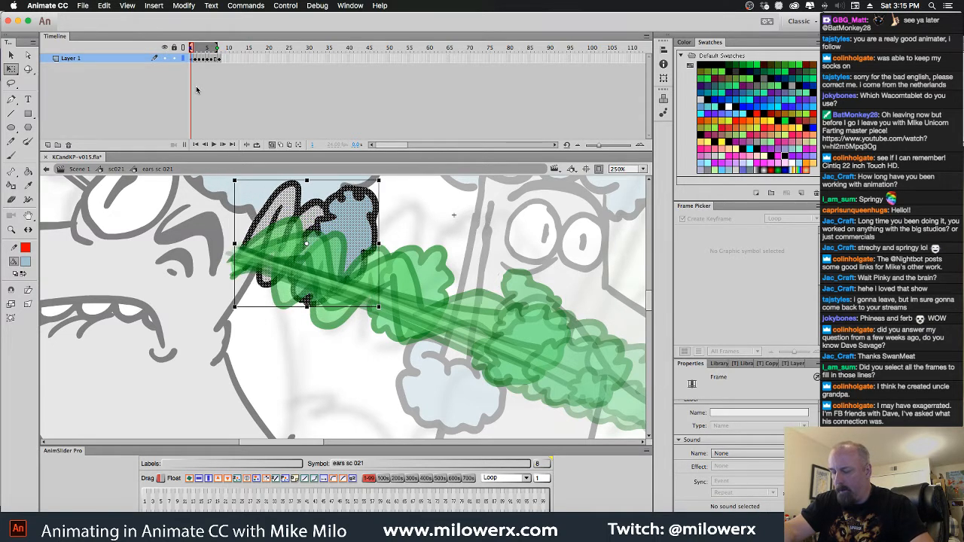
# Nudge the zigzag ear drawing on frame 2 up and to the right so its base matches frame 1
pyautogui.press('.')
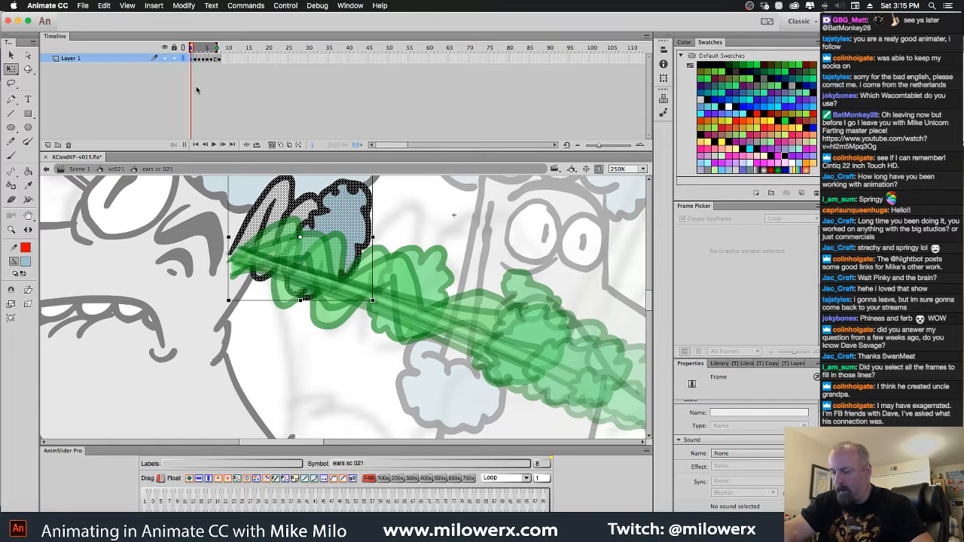
pyautogui.press(',')
pyautogui.press('.')
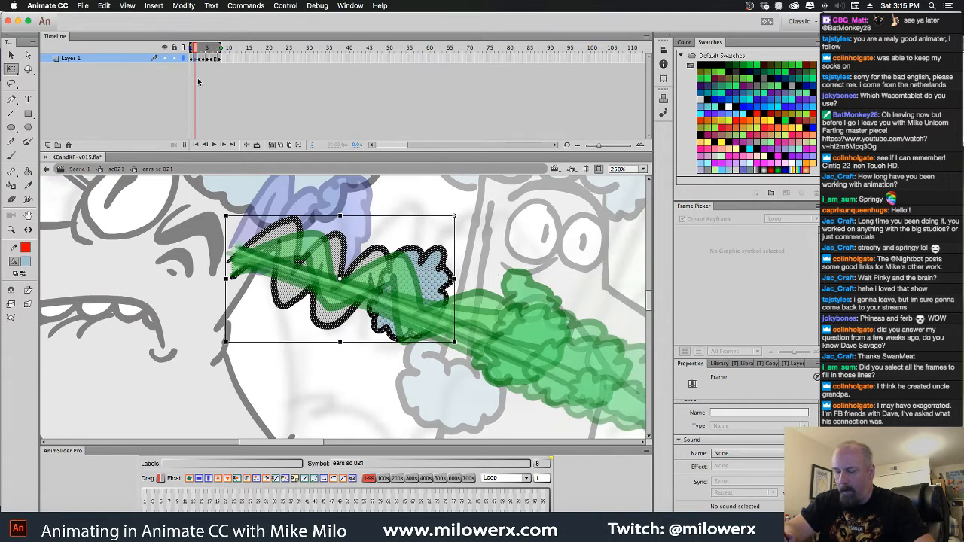
pyautogui.press('Up')
pyautogui.press('Up')
pyautogui.press('Up')
pyautogui.press('Up')
pyautogui.press('Up')
pyautogui.press('Up')
pyautogui.press('Up')
pyautogui.press('Right')
pyautogui.press('Right')
pyautogui.press('Right')
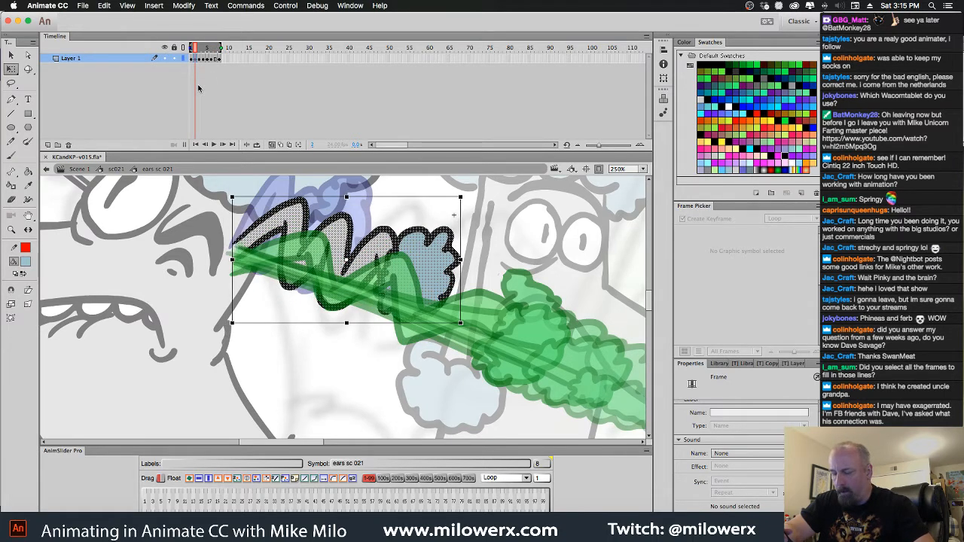
# Fine-tune the ear drawing on frame 3 with small nudges so its base lines up with the neighbouring frames
pyautogui.press('.')
pyautogui.press('Up')
pyautogui.press('Up')
pyautogui.press('Up')
pyautogui.press('Up')
pyautogui.press('Up')
pyautogui.press('Up')
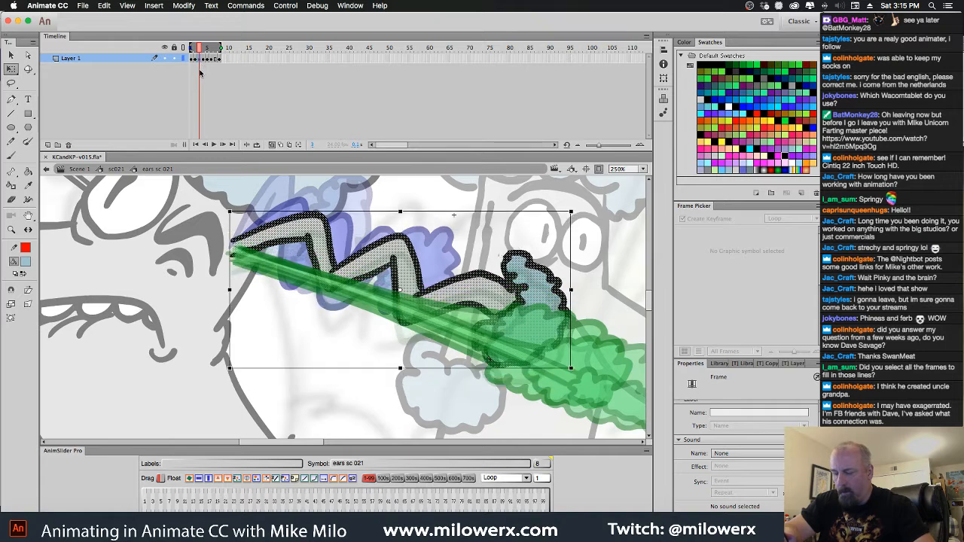
pyautogui.press('Down')
pyautogui.press('Down')
pyautogui.press('Down')
pyautogui.hotkey('shift', 'Left')
pyautogui.hotkey('shift', 'Right')
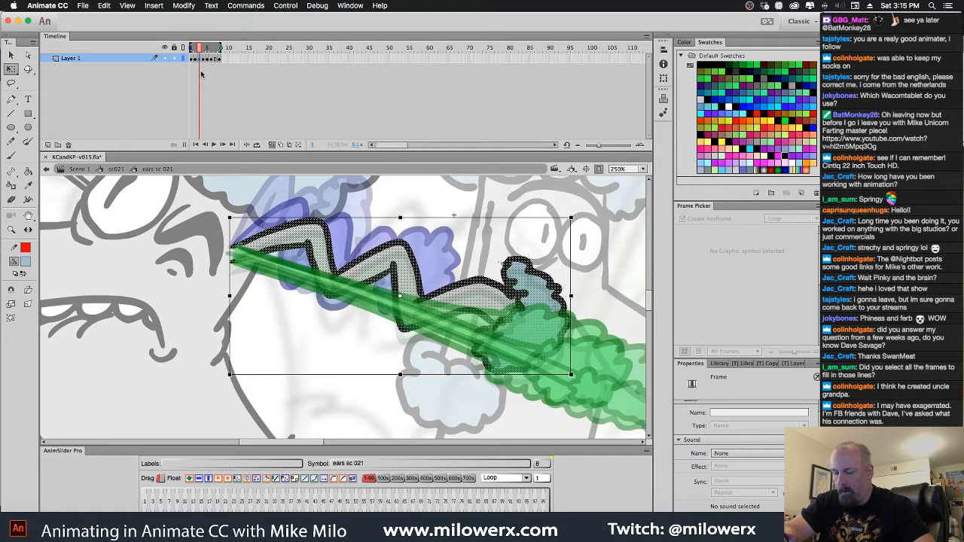
pyautogui.press('Left')
# Nudge the stretched ear on frame 4 up and slightly left to align its base at the head
pyautogui.press('.')
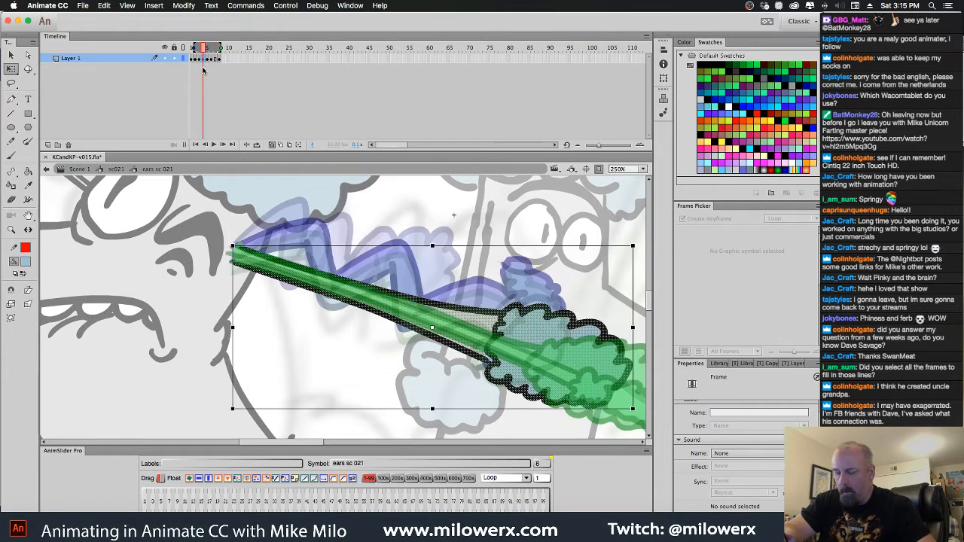
pyautogui.press('Up')
pyautogui.press('Up')
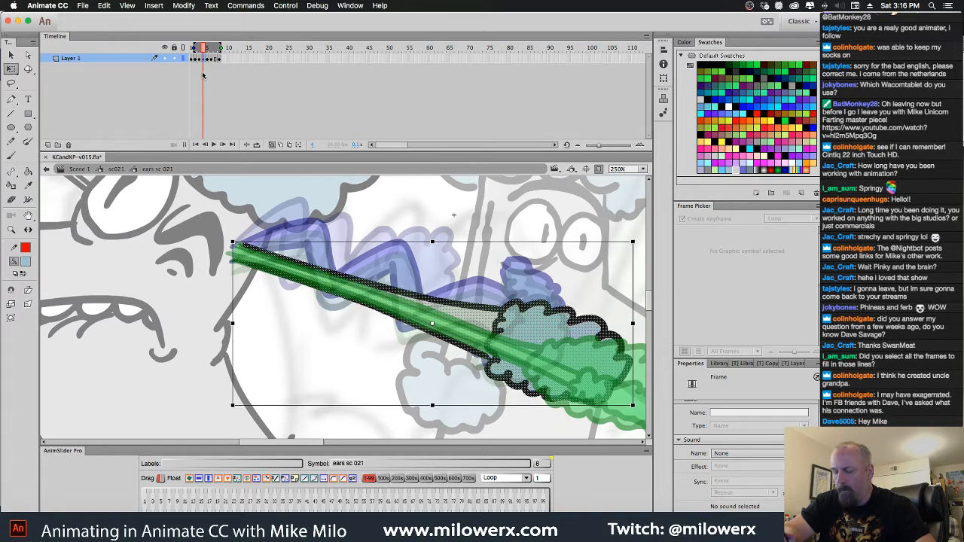
pyautogui.press('Up')
pyautogui.press('Left')
pyautogui.press('Left')
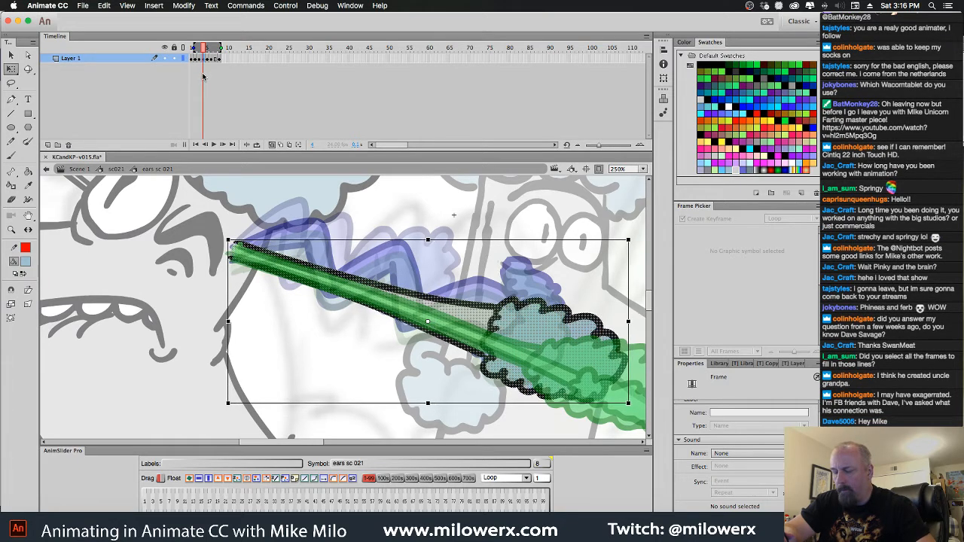
# Nudge the stretched ear on frame 5 up and slightly left to match the onion-skinned drawings
pyautogui.press('.')
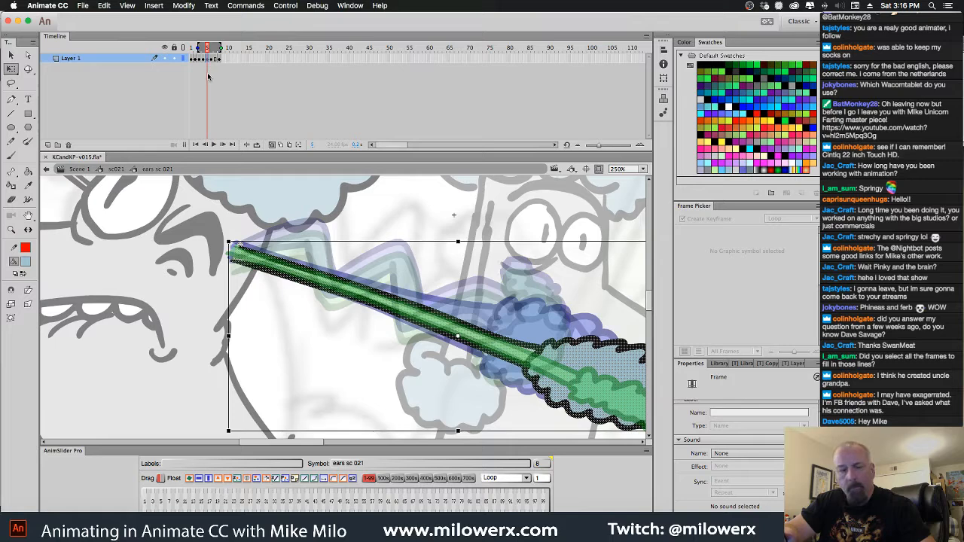
pyautogui.press('Up')
pyautogui.press('Up')
pyautogui.press('Up')
pyautogui.press('Left')
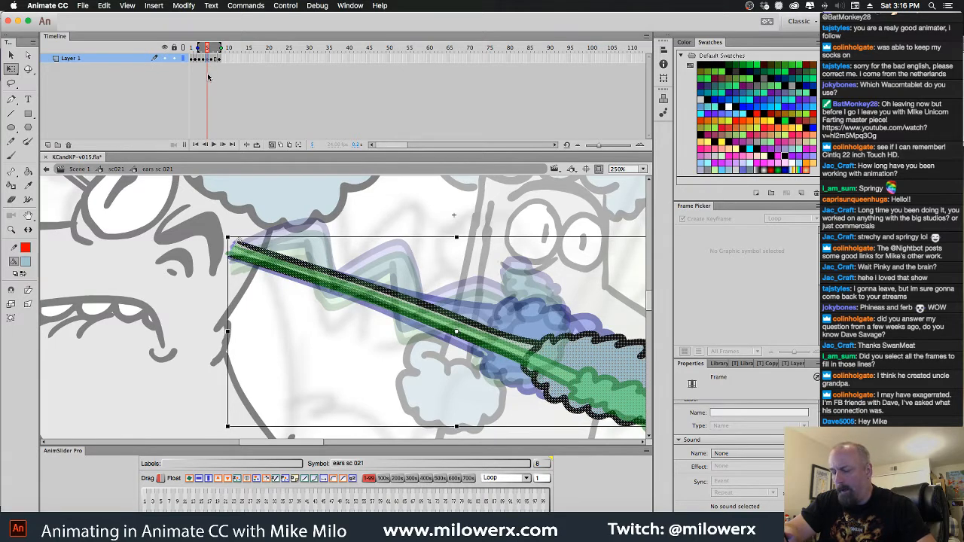
# Nudge the fully stretched ear on frame 6 to the right to align its base with frame 5
pyautogui.press('.')
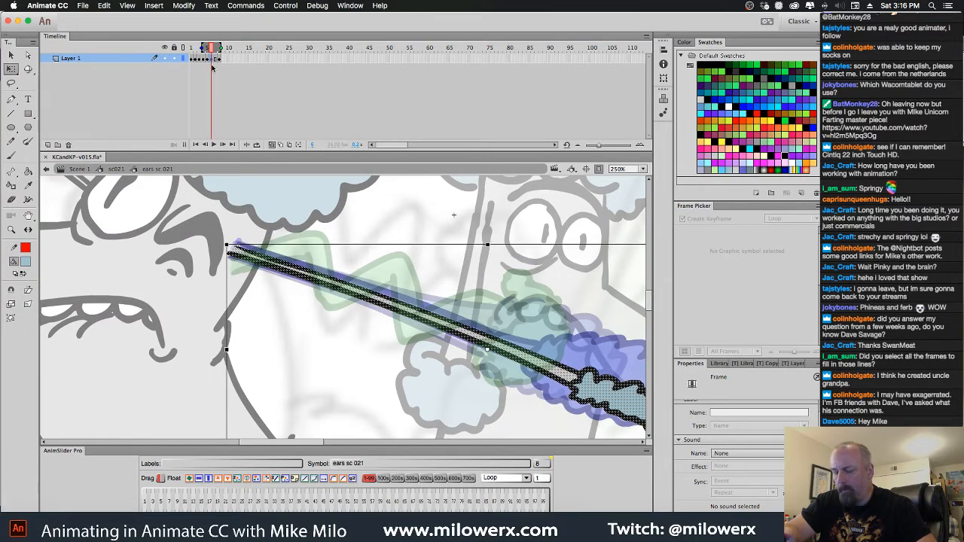
pyautogui.press('Right')
pyautogui.press('Right')
pyautogui.press('Right')
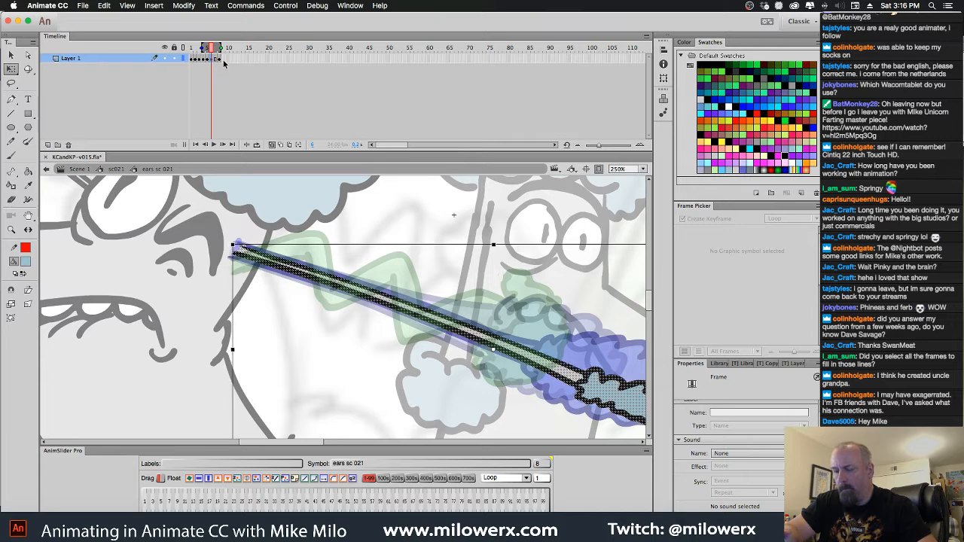
# Nudge the zigzag ear on frame 8 up and to the right until its base meets the onion-skinned ear
pyautogui.press('.')
pyautogui.press('.')
pyautogui.press('Down')
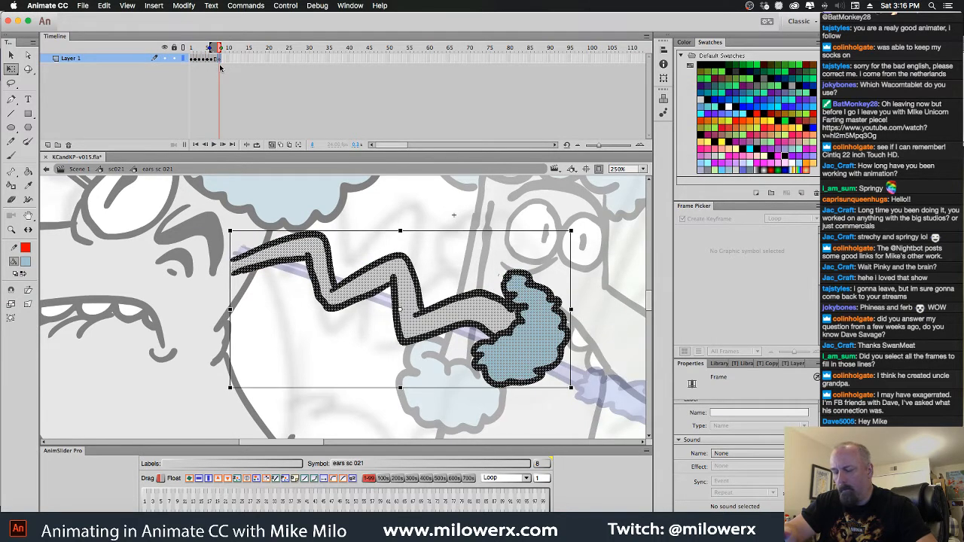
pyautogui.press('Up')
pyautogui.press('Up')
pyautogui.press('Up')
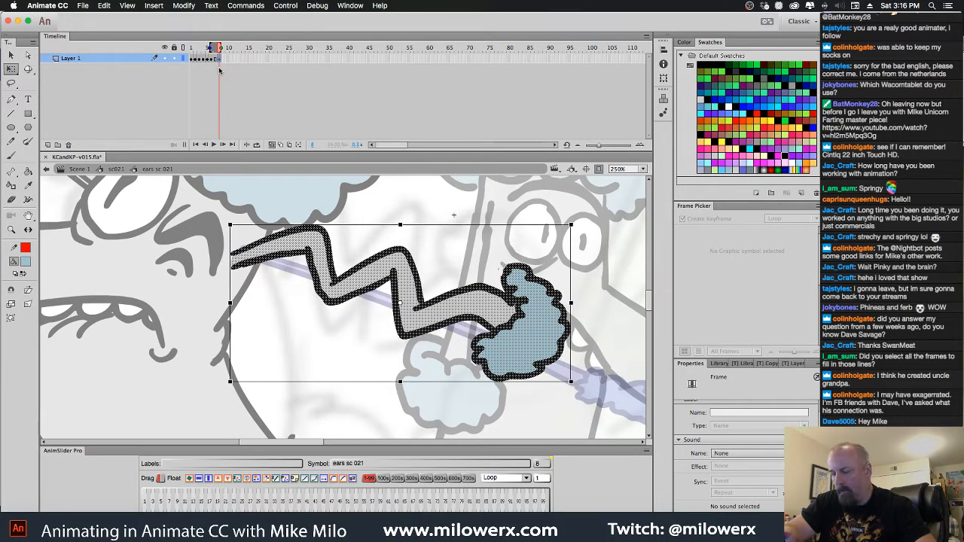
pyautogui.press('Up')
pyautogui.press('Up')
pyautogui.press('Up')
pyautogui.press('Right')
pyautogui.press('Right')
pyautogui.press('Right')
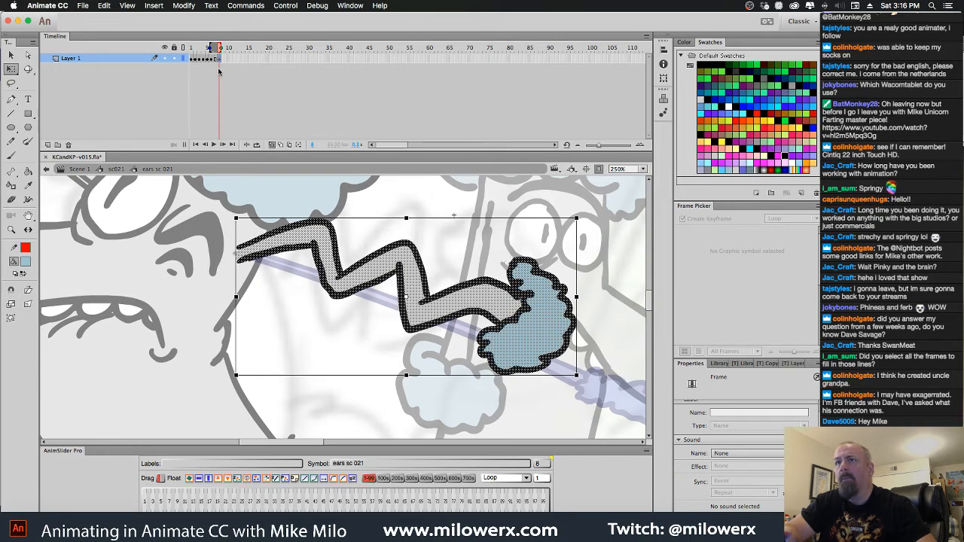
pyautogui.press('Right')
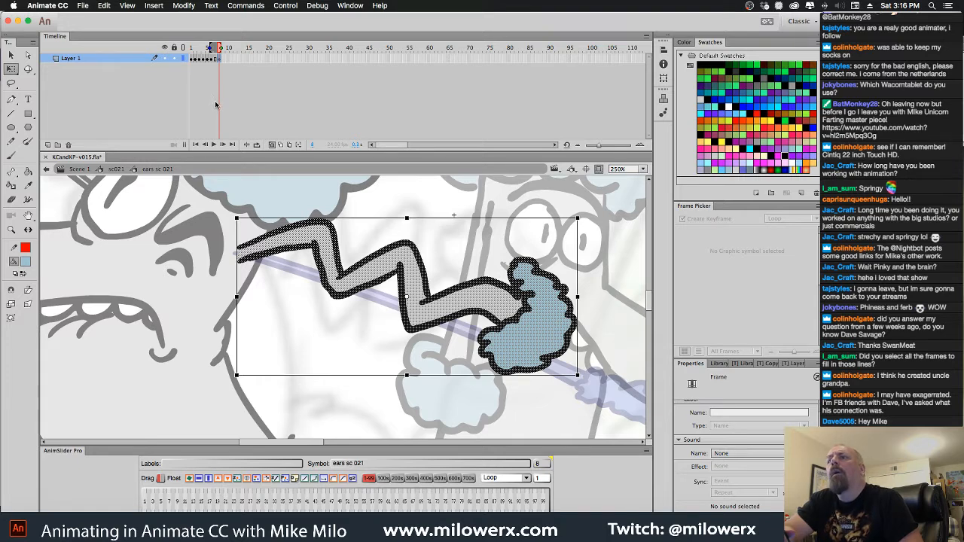
# Deselect the ear drawing, turn off onion skinning, and return to the sc021 symbol
pyautogui.click(342, 204)
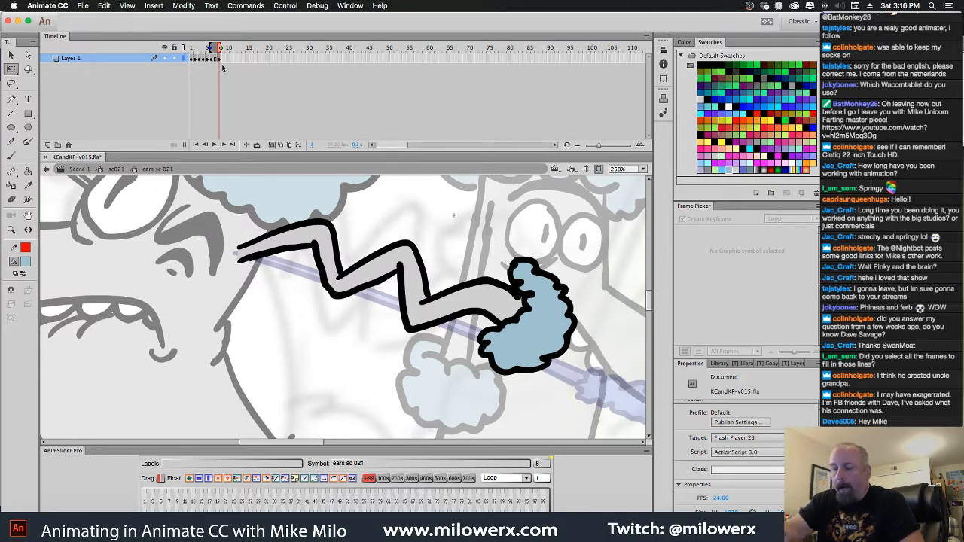
pyautogui.click(276, 146)
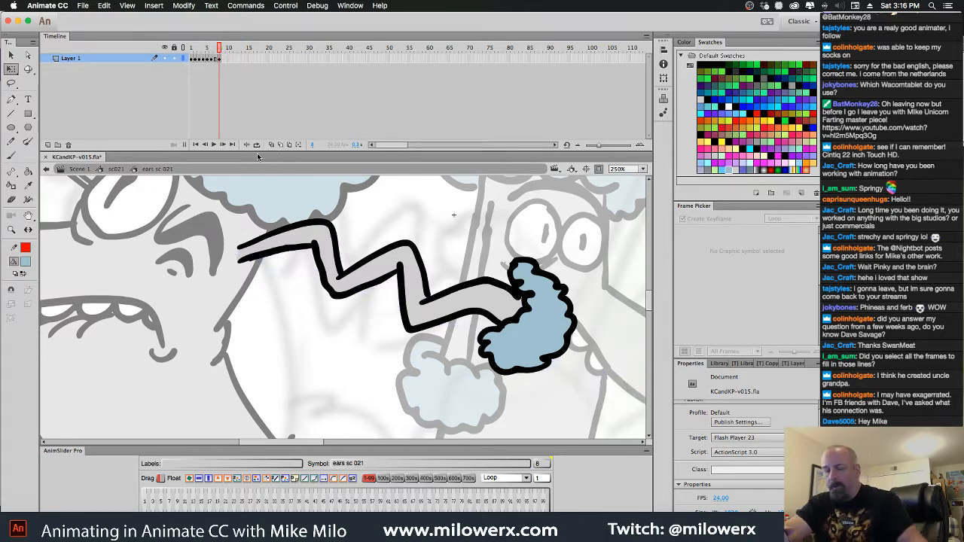
pyautogui.keyDown('alt'); pyautogui.click(267, 223); pyautogui.keyUp('alt')
pyautogui.keyDown('alt'); pyautogui.click(267, 223); pyautogui.keyUp('alt')
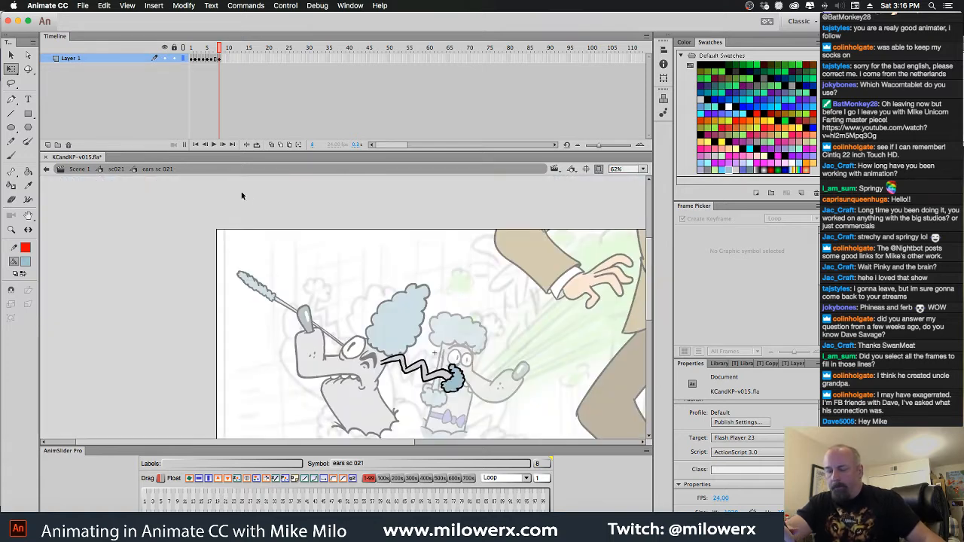
pyautogui.click(117, 169)
pyautogui.scroll(-3, 413, 271)
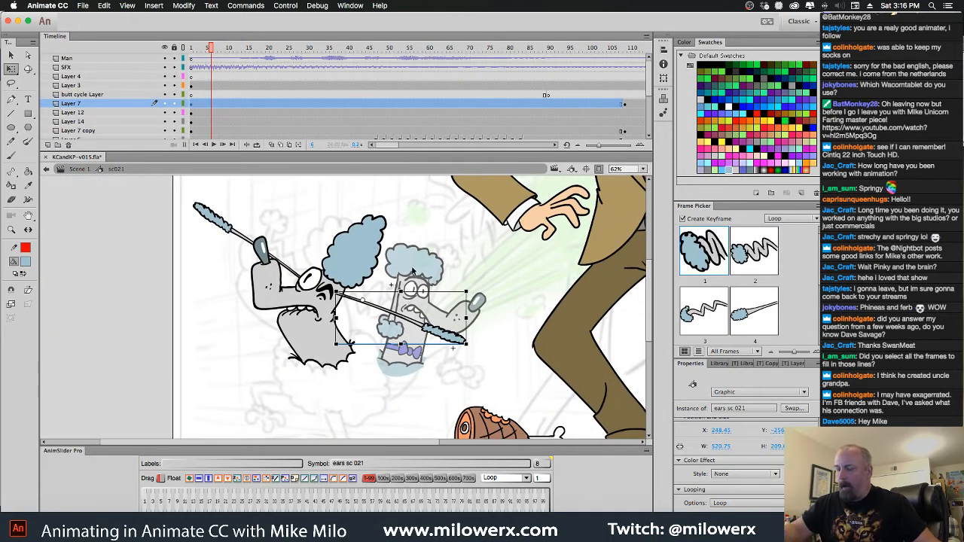
# Deselect the ear and play the sc021 shot to check the realigned ear cycle
pyautogui.click(417, 247)
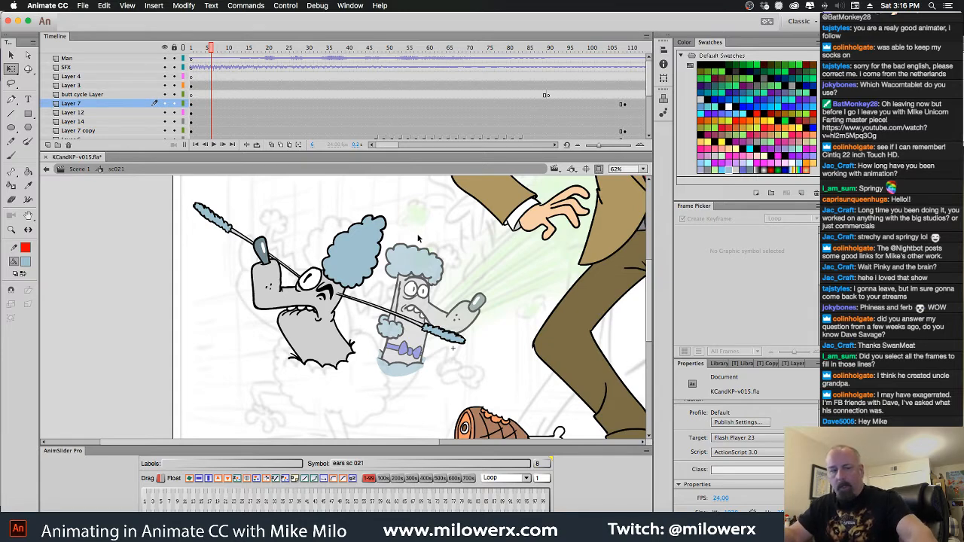
pyautogui.press('Return')
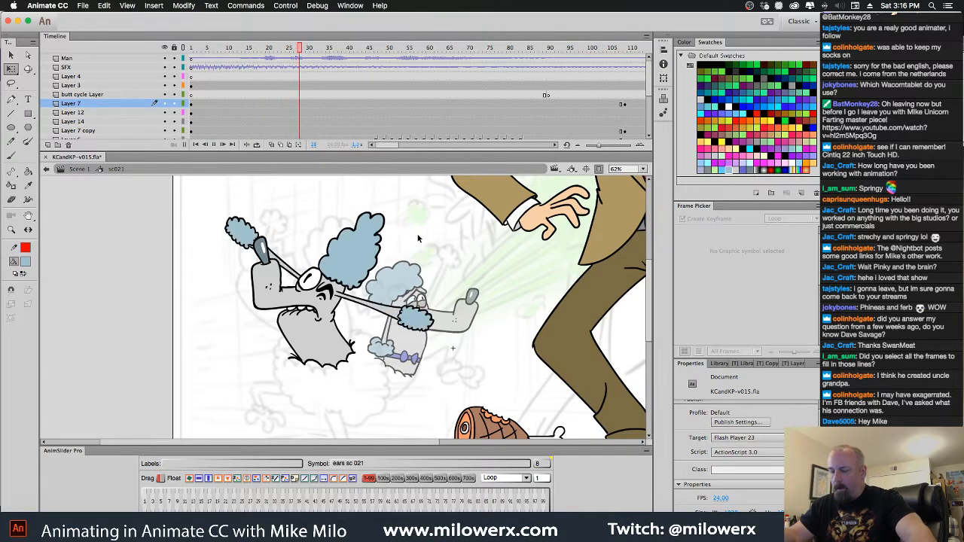
pyautogui.press('Return')
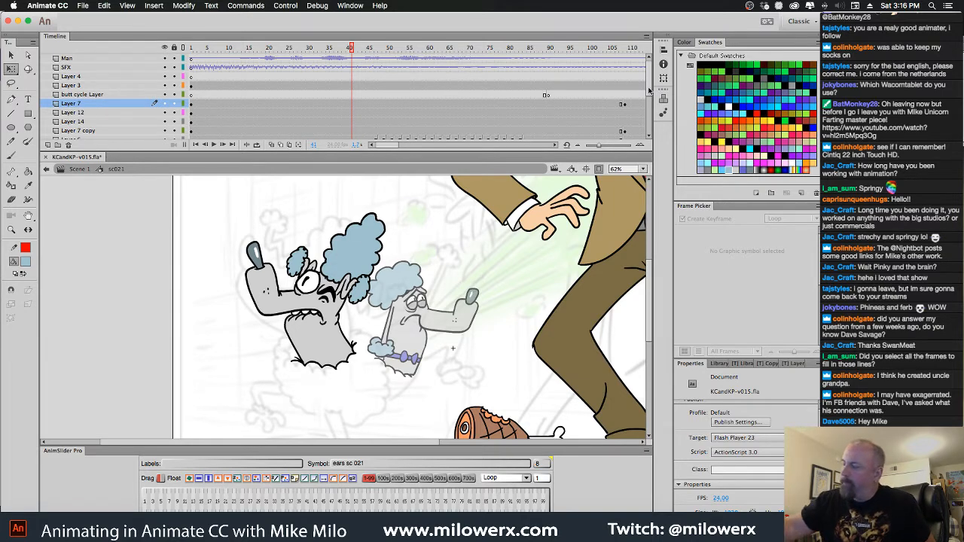
# Delete Layer 13 with the small faded poodle, reveal the hidden body layer to check it, and delete that layer too
pyautogui.scroll(-4, 291, 113)
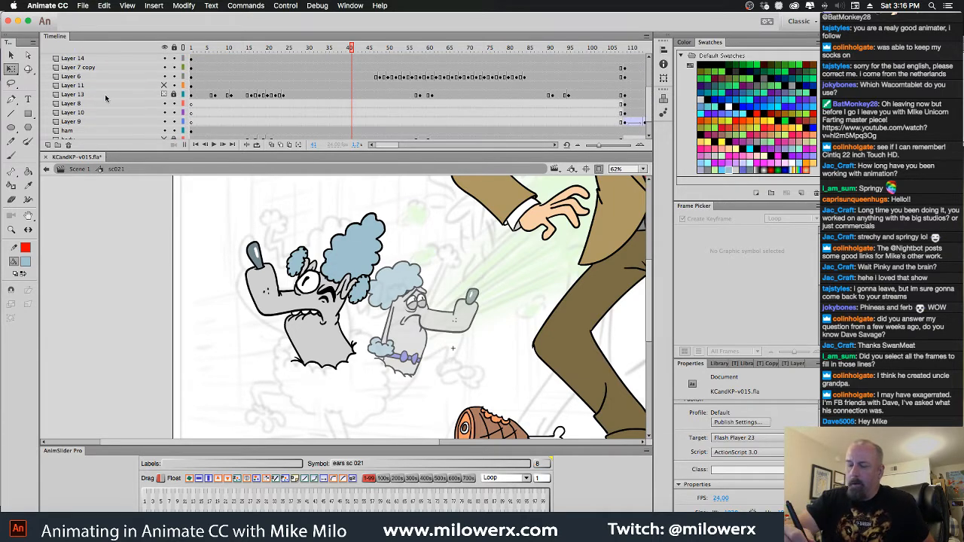
pyautogui.click(68, 145)
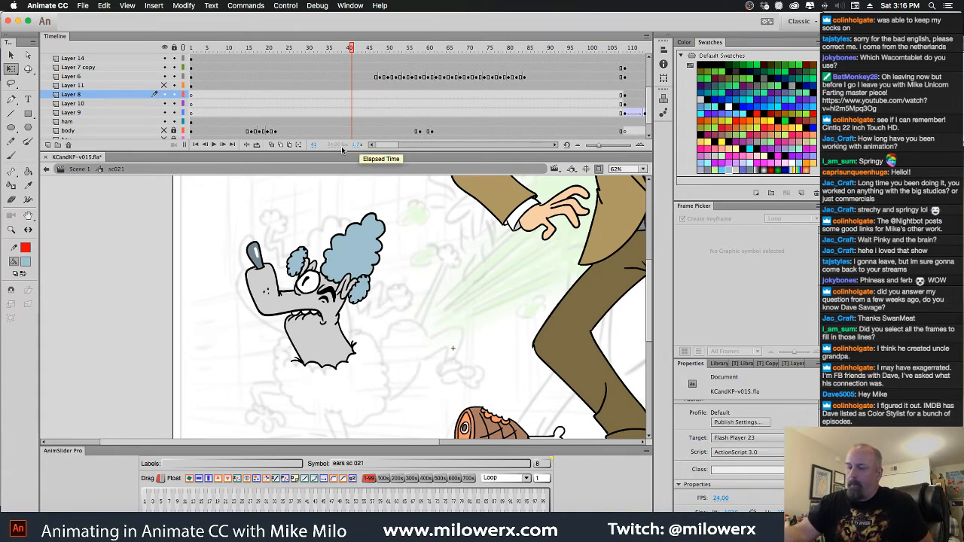
pyautogui.click(126, 132)
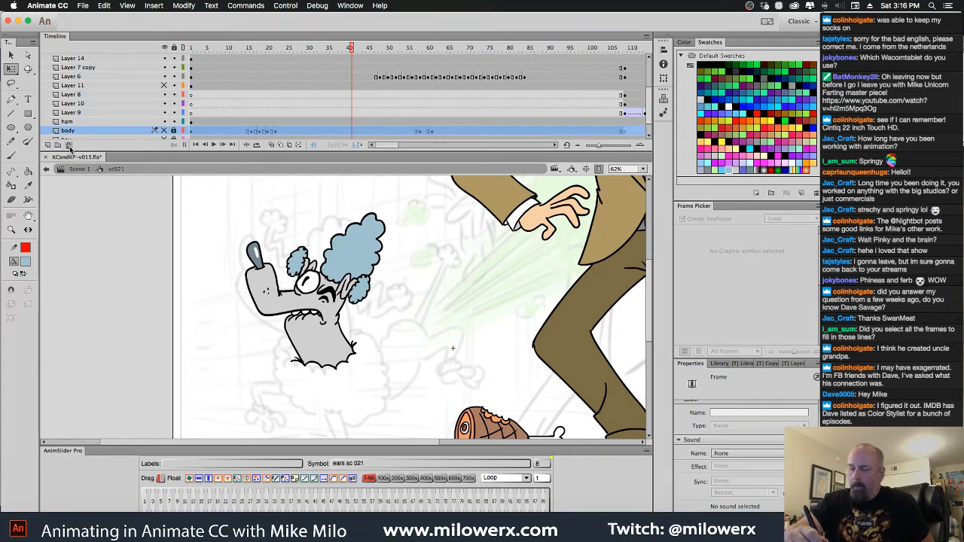
pyautogui.click(165, 131)
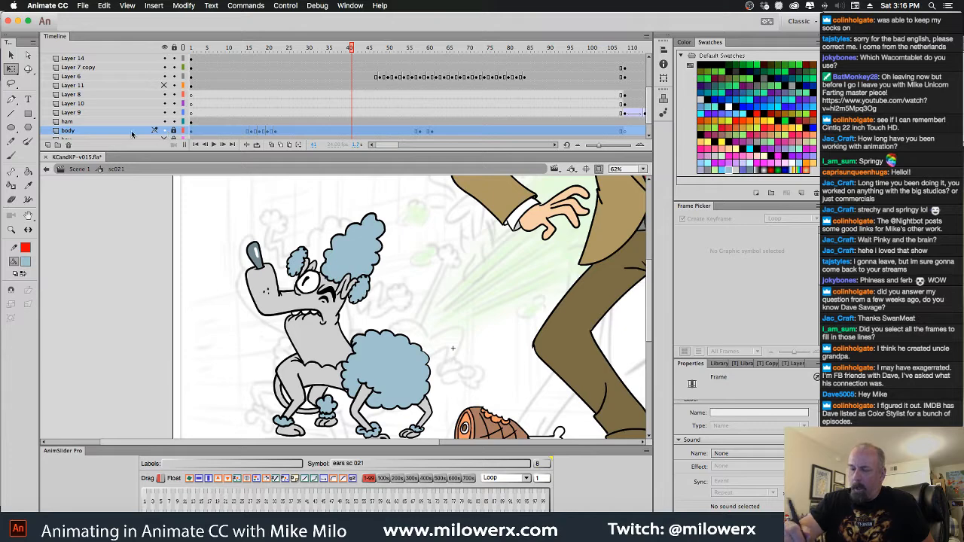
pyautogui.click(68, 146)
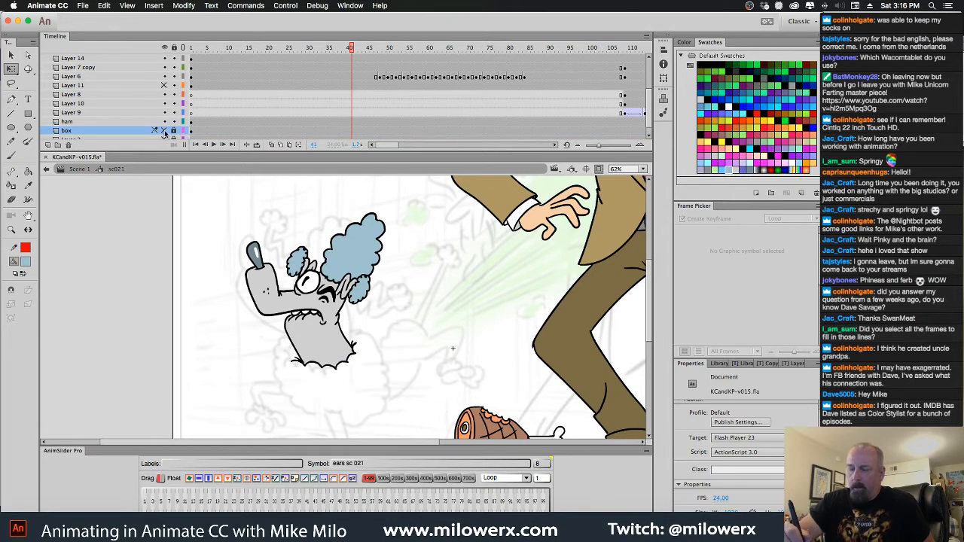
# Briefly reveal the box layer, hide it again, and show the running poodle body on Layer 11
pyautogui.click(165, 131)
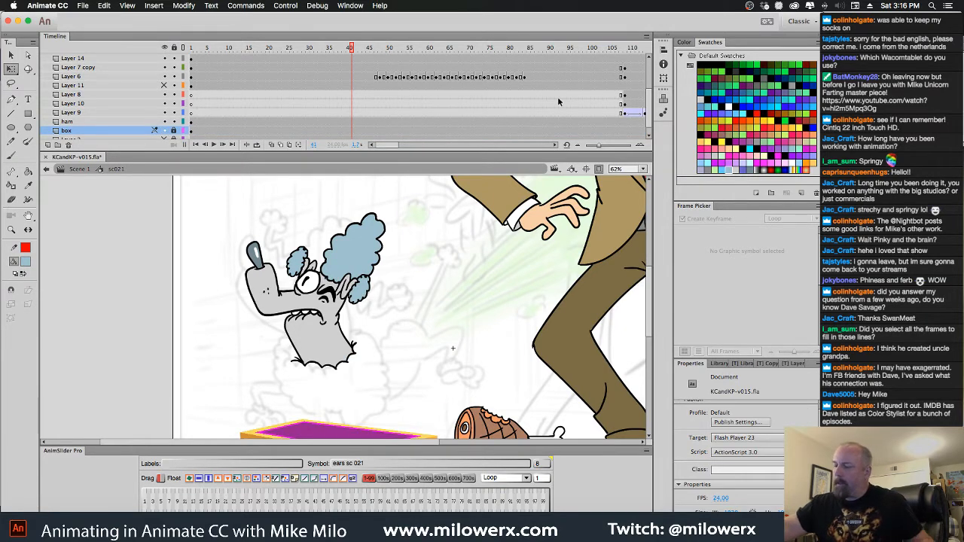
pyautogui.click(165, 130)
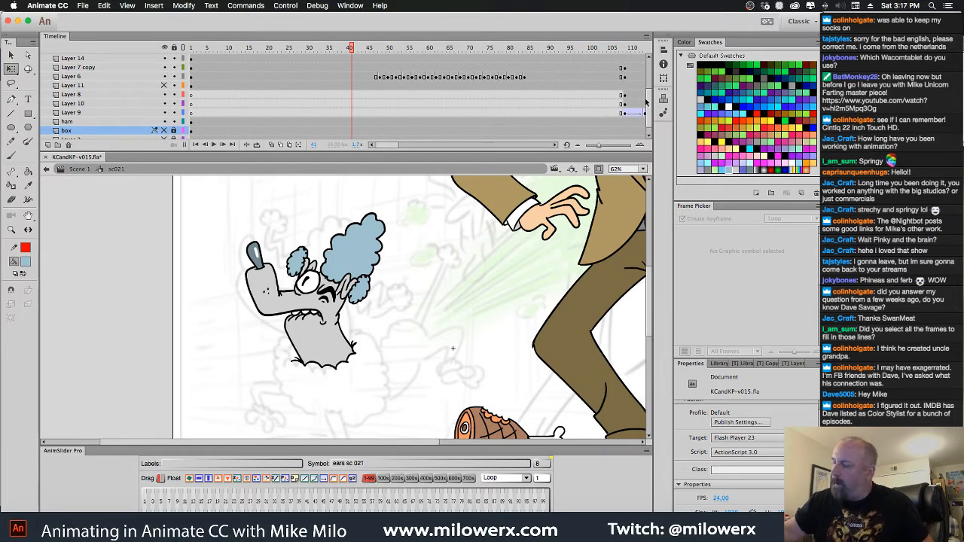
pyautogui.scroll(2, 168, 113)
pyautogui.click(165, 104)
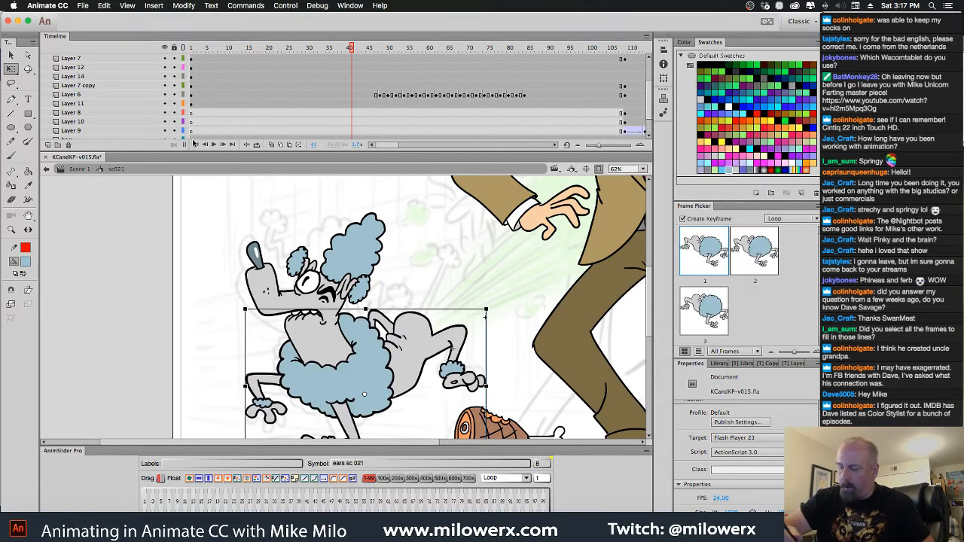
# Play the shot from frame 1 to check the ears with the running body, and return to frame 1
pyautogui.moveTo(457, 237); pyautogui.dragTo(432, 204)
pyautogui.moveTo(349, 51); pyautogui.dragTo(177, 58)
pyautogui.press('Return')
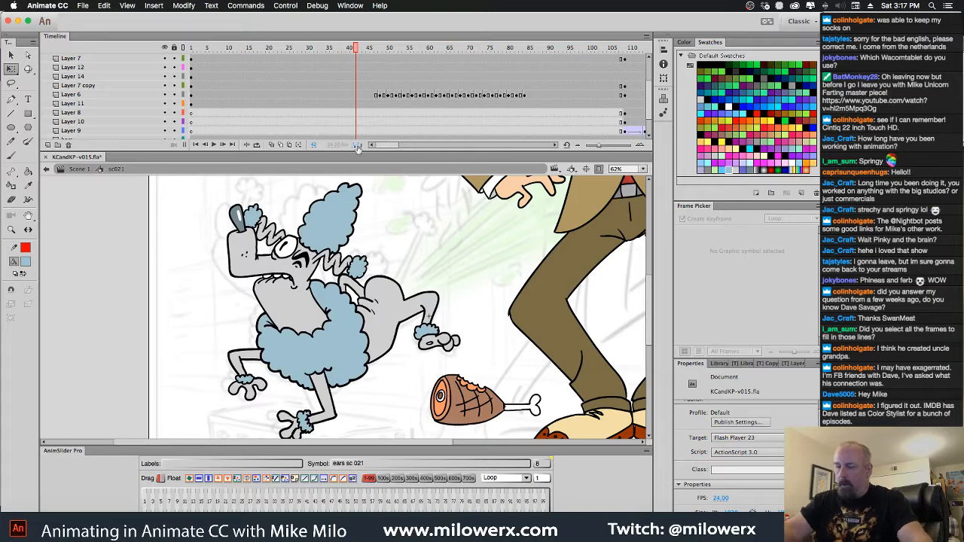
pyautogui.moveTo(357, 51); pyautogui.dragTo(174, 52)
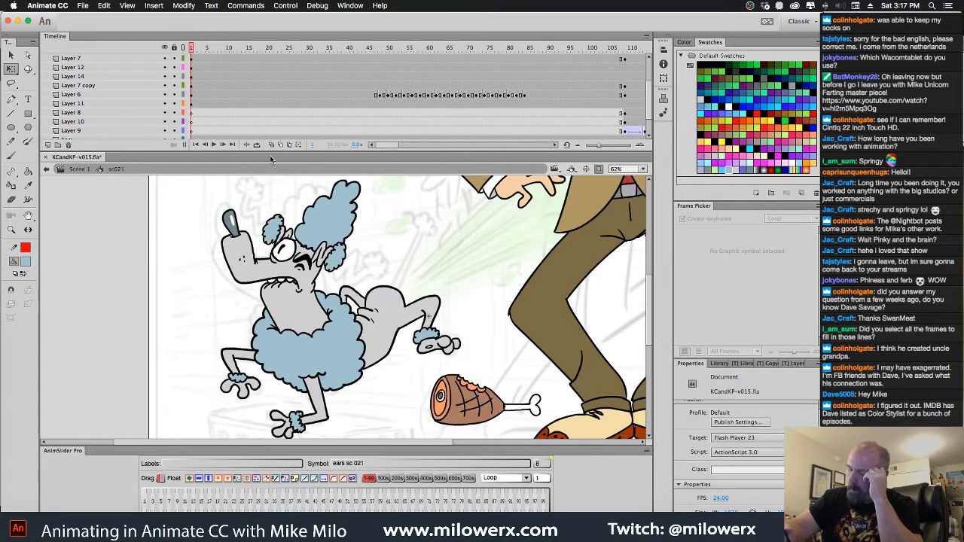
# Move the Layer 7 ear behind the poodle's eye slightly to the right and scrub the opening frames to check it
pyautogui.click(341, 263)
pyautogui.moveTo(341, 260); pyautogui.dragTo(351, 262)
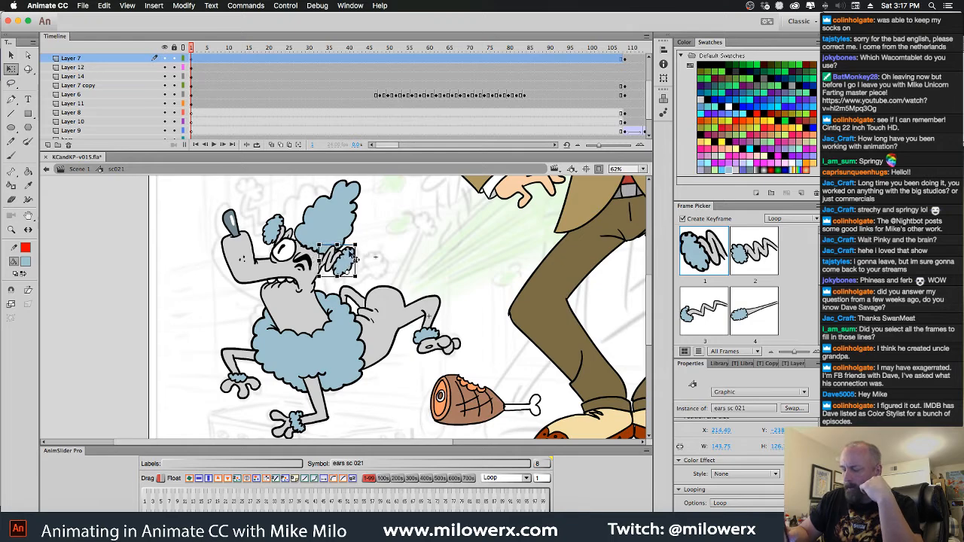
pyautogui.click(204, 49)
pyautogui.moveTo(250, 62); pyautogui.dragTo(188, 59)
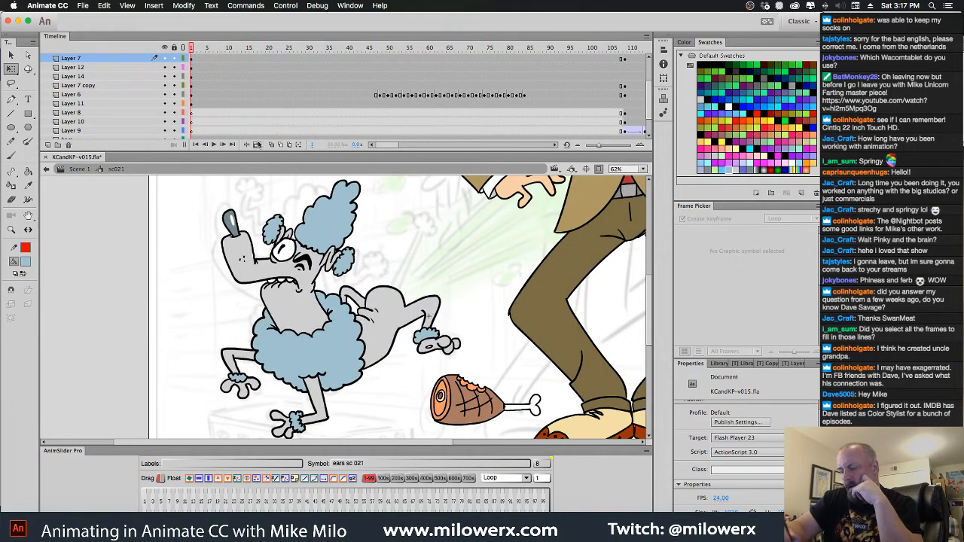
# Try to shift the Layer 7 ear slightly toward the head on a new keyframe at frame 24
pyautogui.click(342, 262)
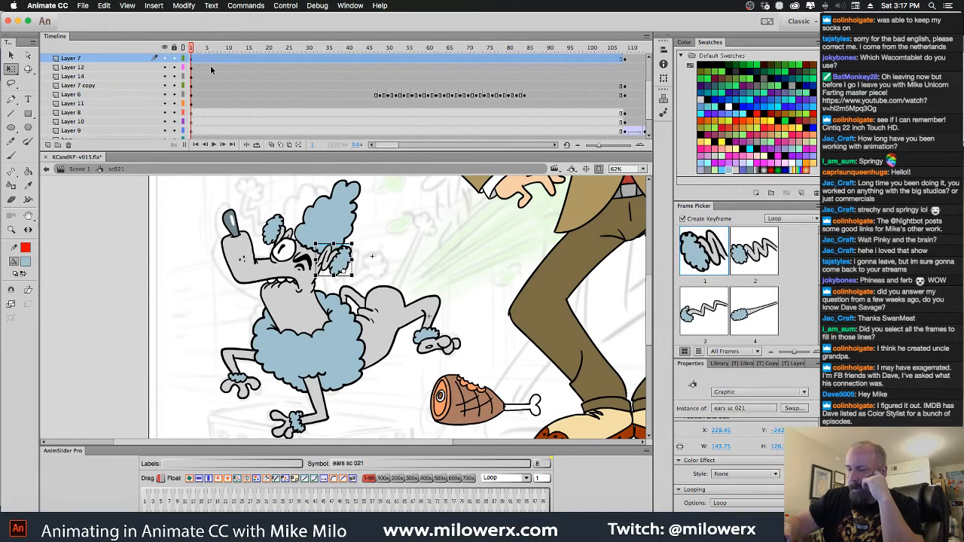
pyautogui.moveTo(191, 61); pyautogui.dragTo(285, 81)
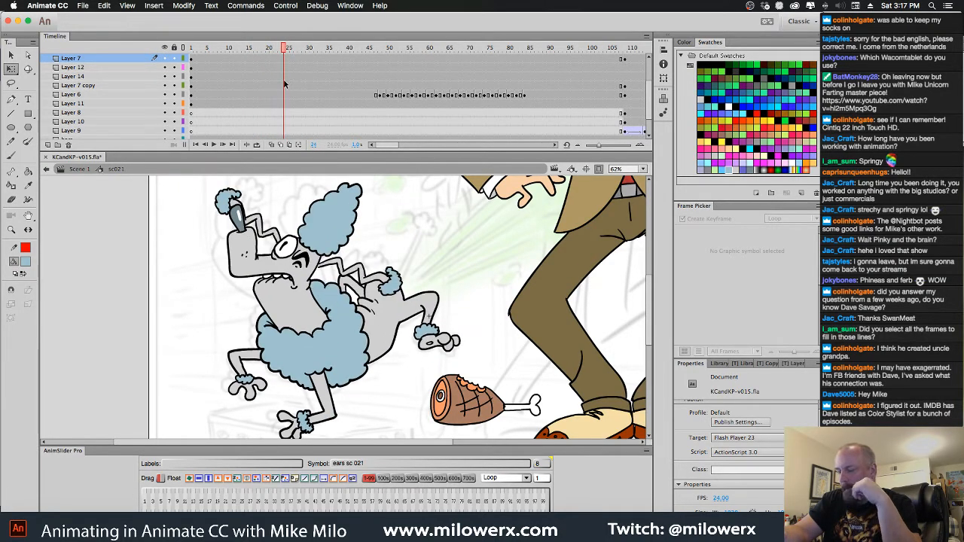
pyautogui.click(285, 69)
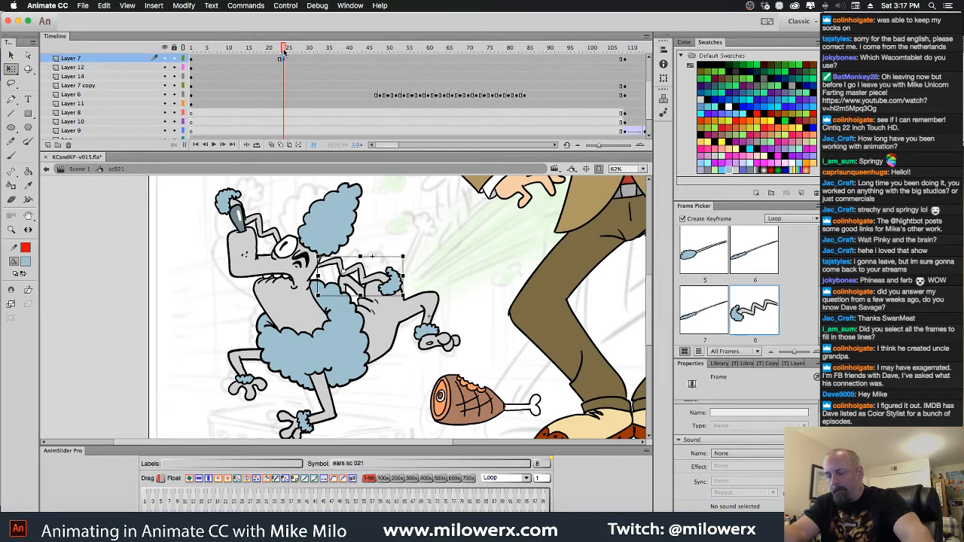
pyautogui.hotkey('shift', 'Left')
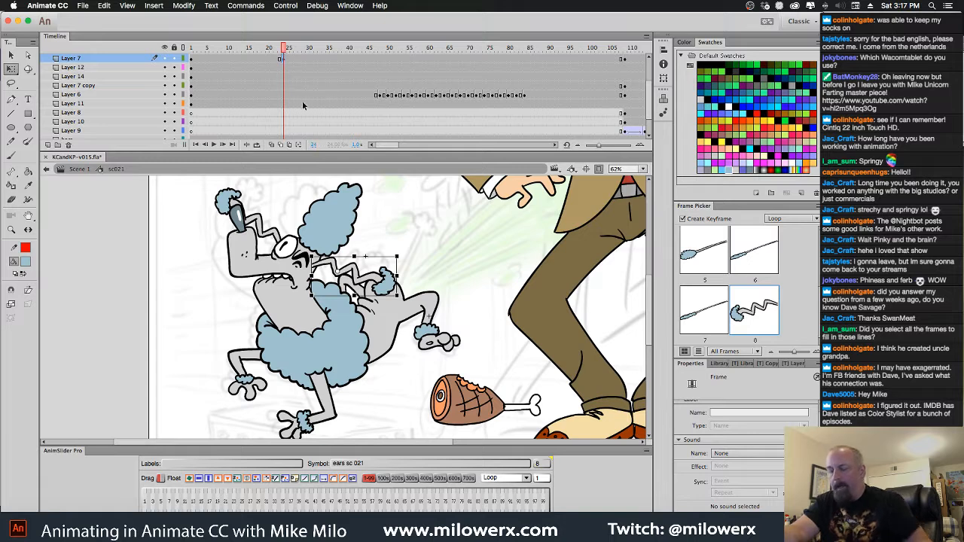
pyautogui.hotkey('shift', 'Right')
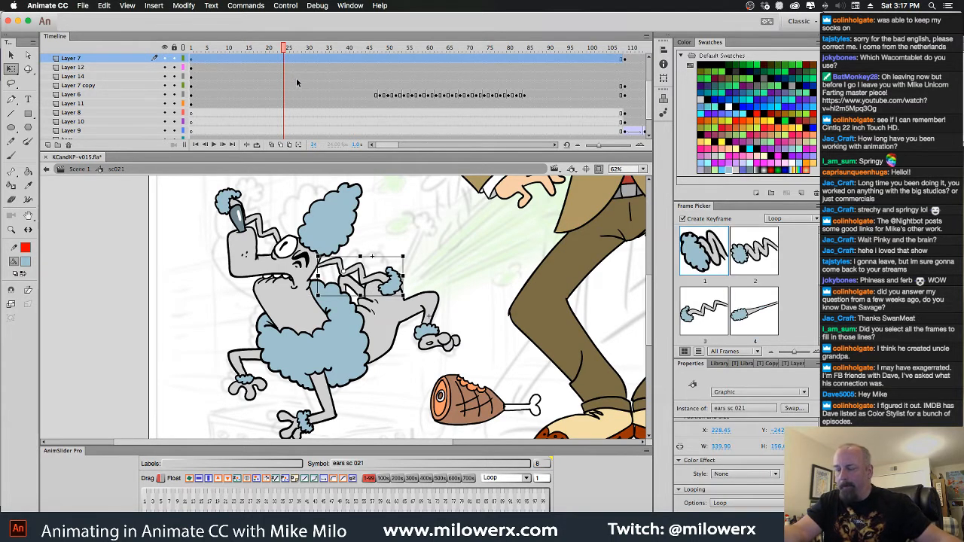
# Remove both springy ears, on Layer 7 and Layer 7 copy, from the sc021 shot
pyautogui.click(271, 241)
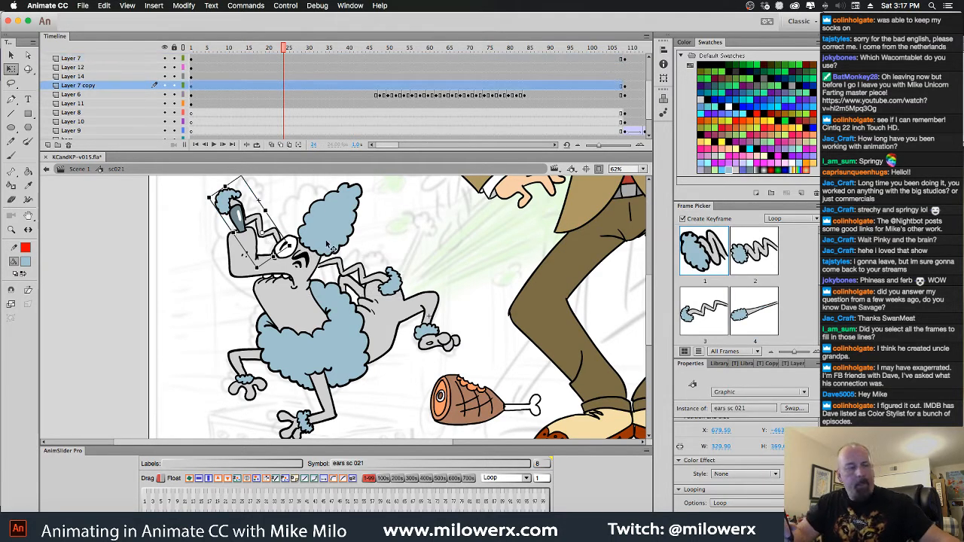
pyautogui.click(367, 278)
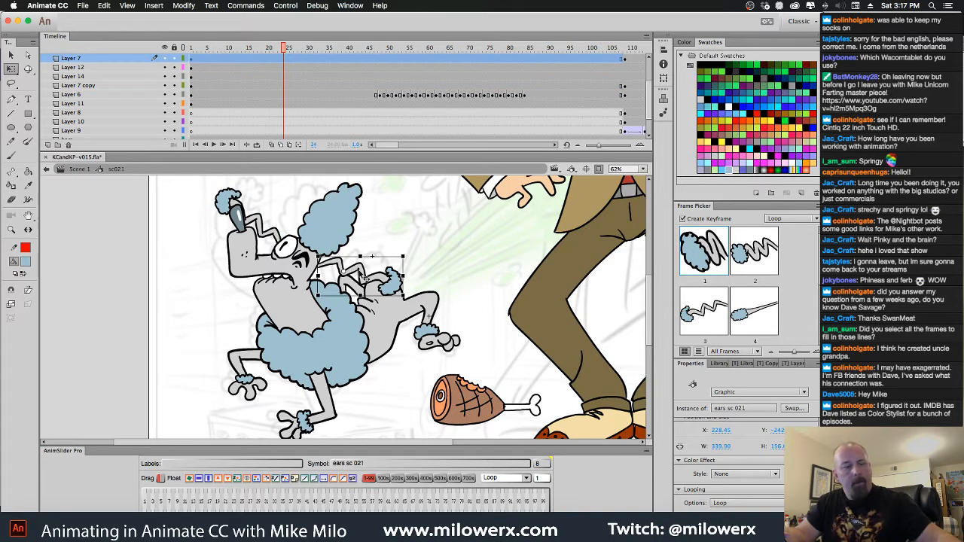
pyautogui.press('Delete')
pyautogui.click(262, 223)
pyautogui.press('Delete')
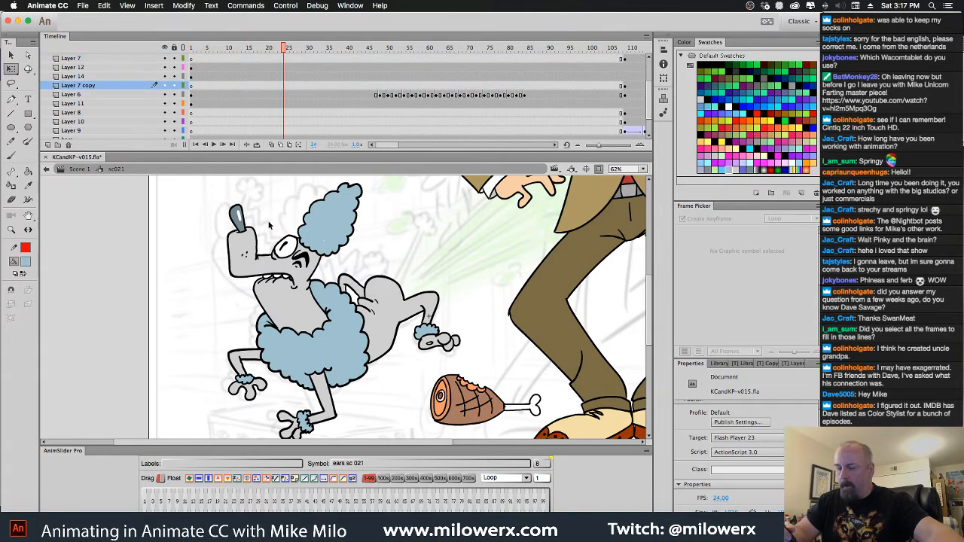
# Open the poodle's head symbol for editing and add a new layer above the head artwork on Layer 1
pyautogui.click(308, 274)
pyautogui.doubleClick(310, 276)
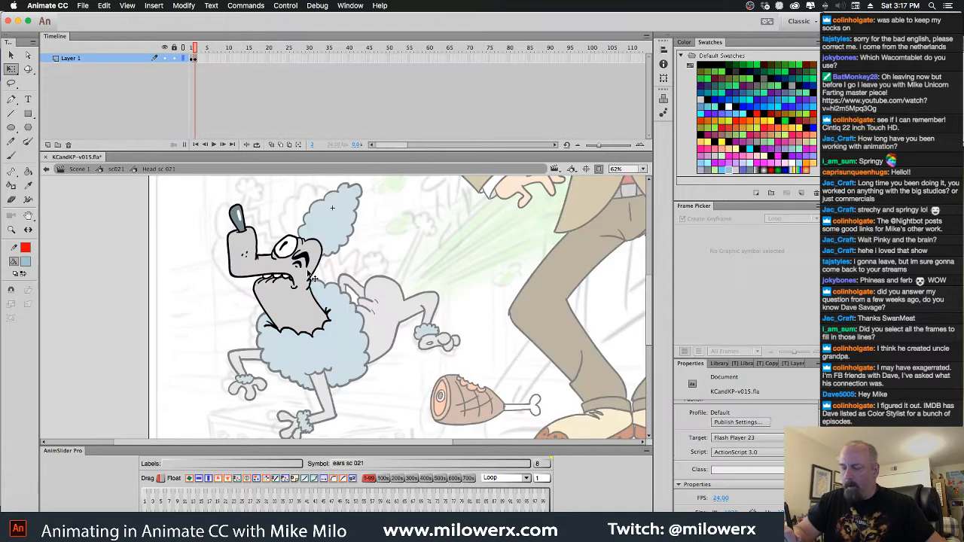
pyautogui.click(47, 144)
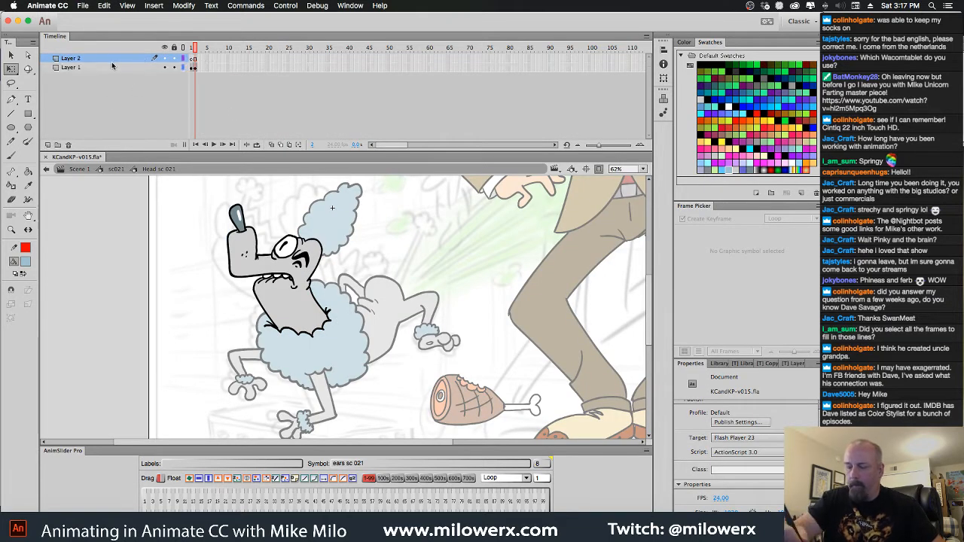
pyautogui.moveTo(112, 61); pyautogui.dragTo(117, 72)
pyautogui.press(',')
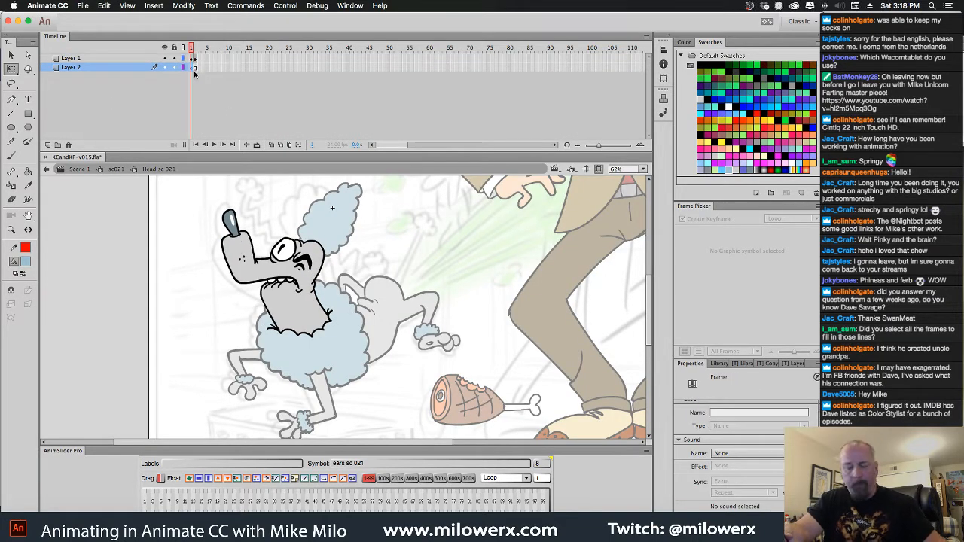
pyautogui.moveTo(108, 68); pyautogui.dragTo(111, 57)
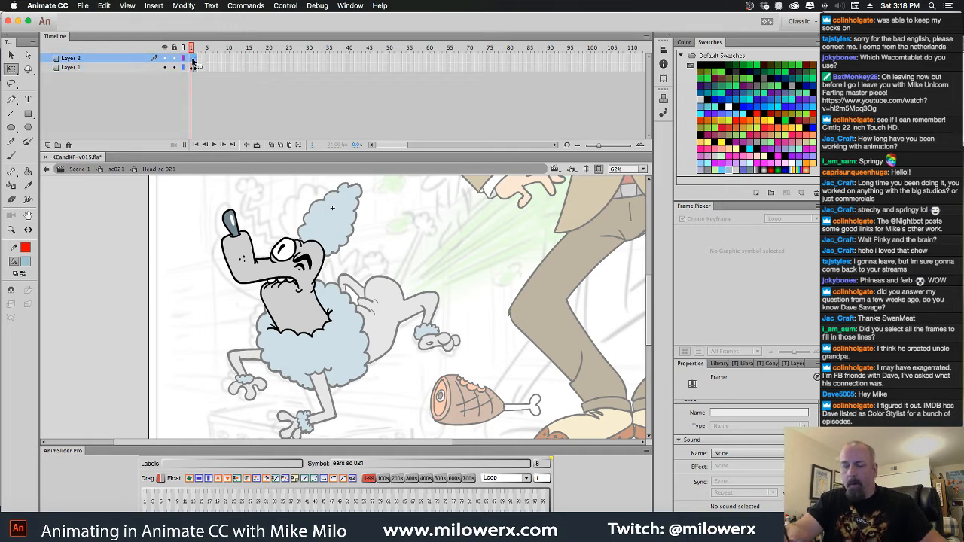
# Paste the springy ear on frame 1 of the new layer and position it behind the poodle's eye
pyautogui.hotkey('ctrl', 'shift', 'v')
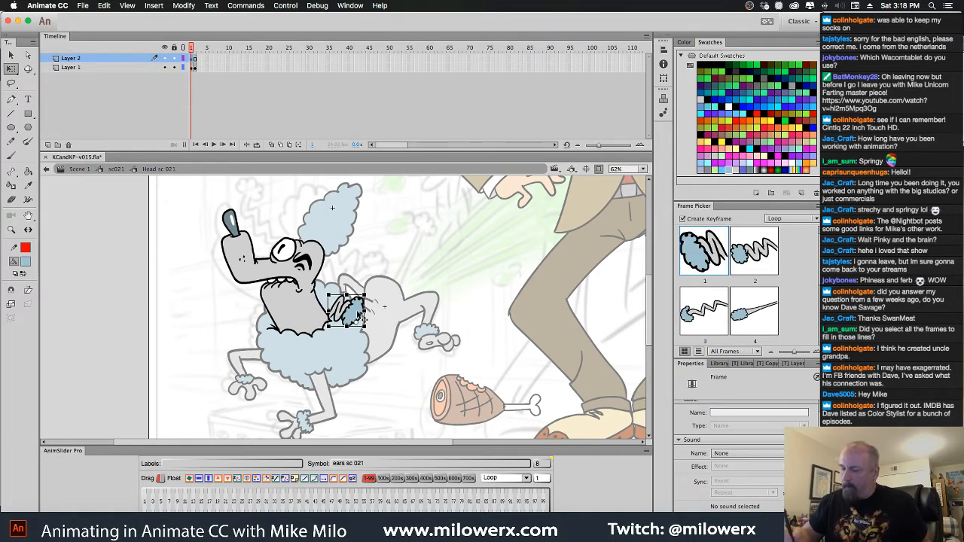
pyautogui.moveTo(363, 320); pyautogui.dragTo(352, 278)
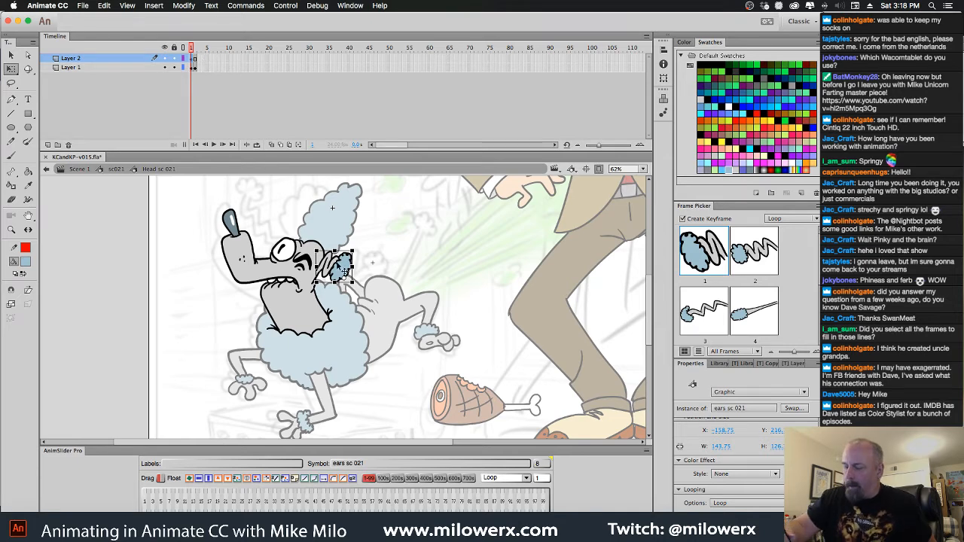
# Check the length of the cycle inside the ear symbol, and extend both head layers to frame 8 to match it
pyautogui.doubleClick(343, 272)
pyautogui.click(221, 58)
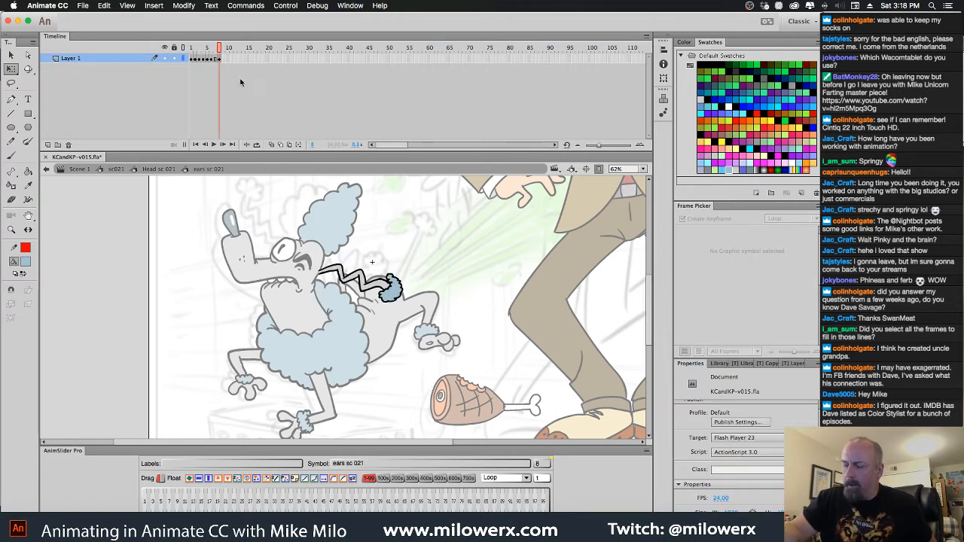
pyautogui.doubleClick(392, 242)
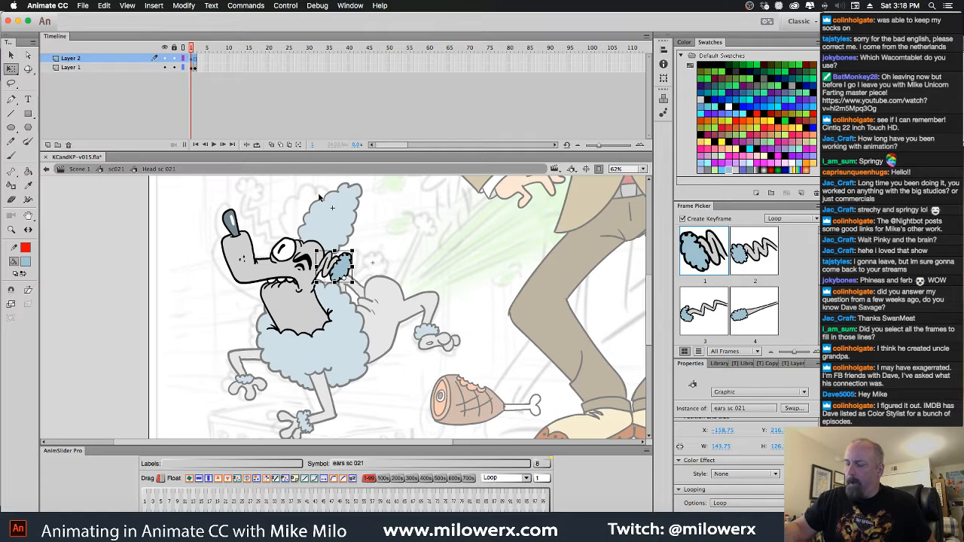
pyautogui.moveTo(224, 60); pyautogui.dragTo(225, 69)
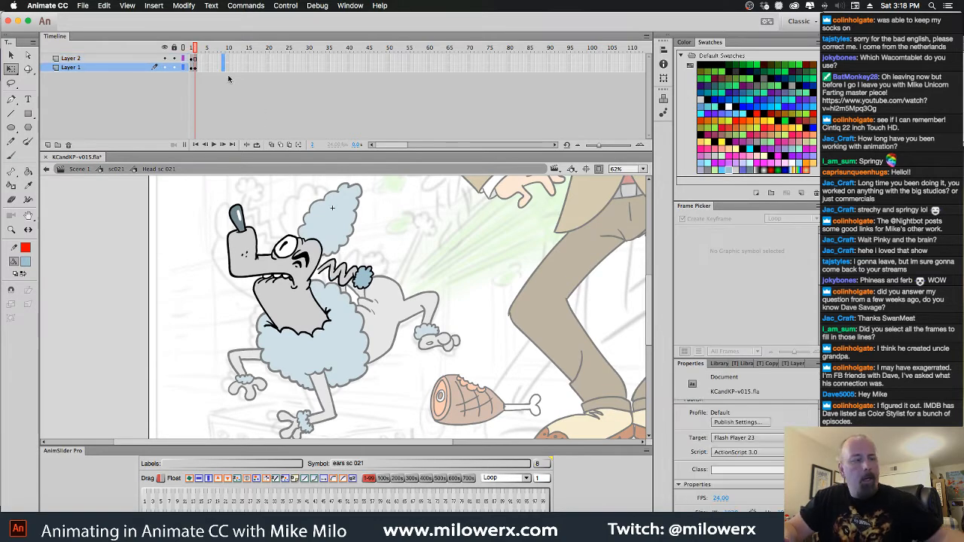
pyautogui.press('F5')
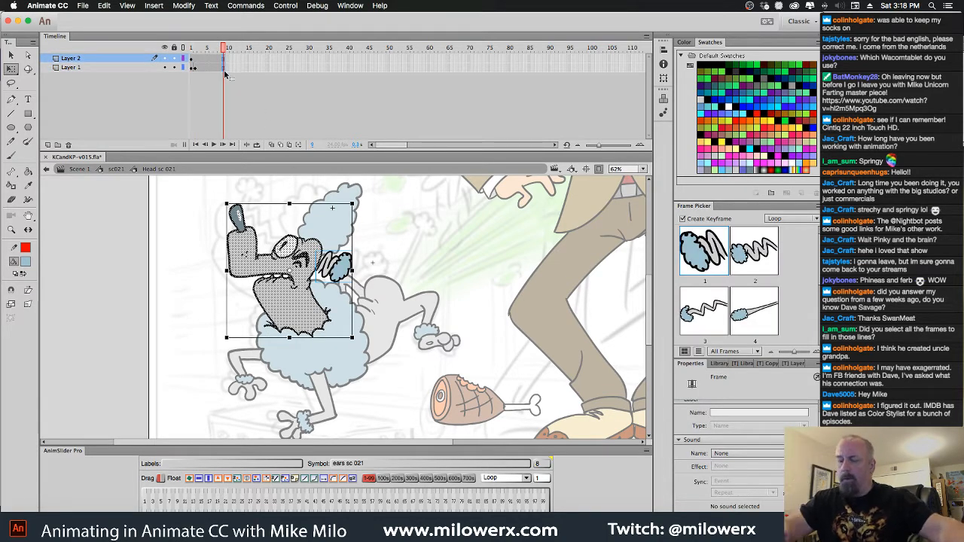
pyautogui.press(',')
pyautogui.moveTo(226, 48); pyautogui.dragTo(205, 54)
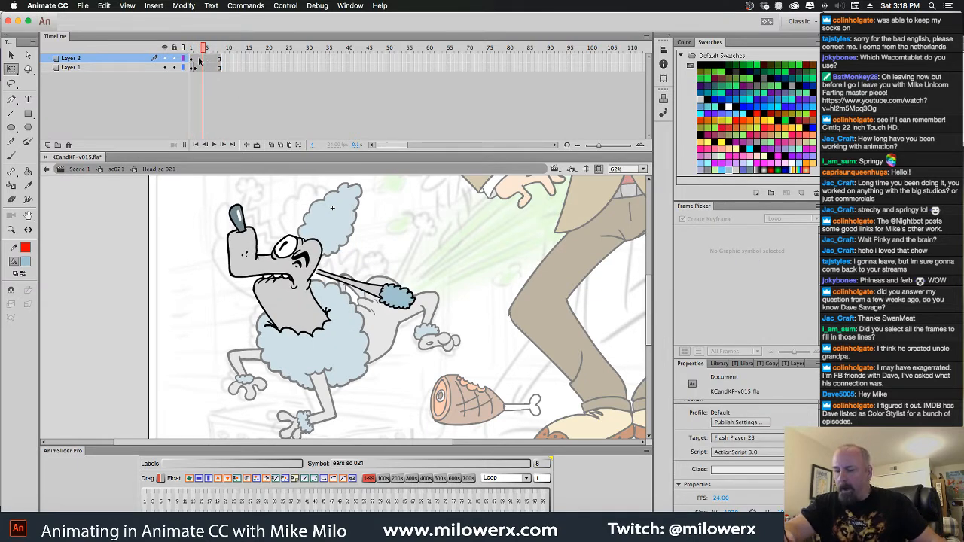
# Copy the two head keyframes at frames 1 and 2 of Layer 1 and paste them at frame 3
pyautogui.click(193, 69)
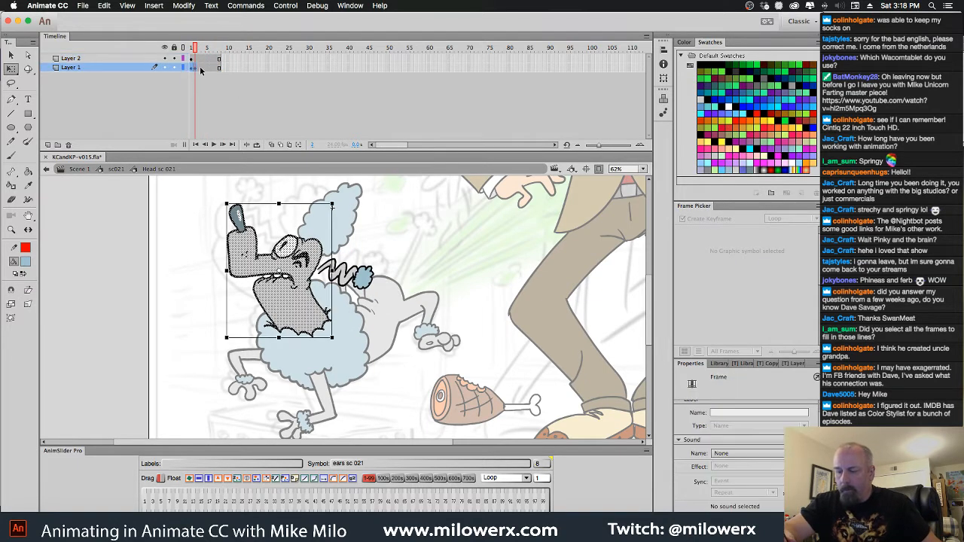
pyautogui.rightClick(194, 68)
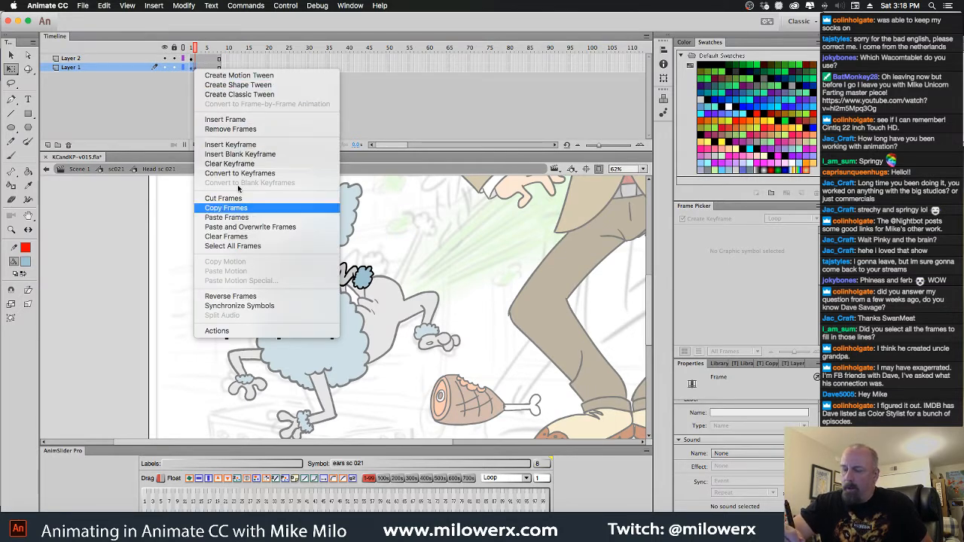
pyautogui.click(240, 207)
pyautogui.click(199, 69)
pyautogui.rightClick(199, 69)
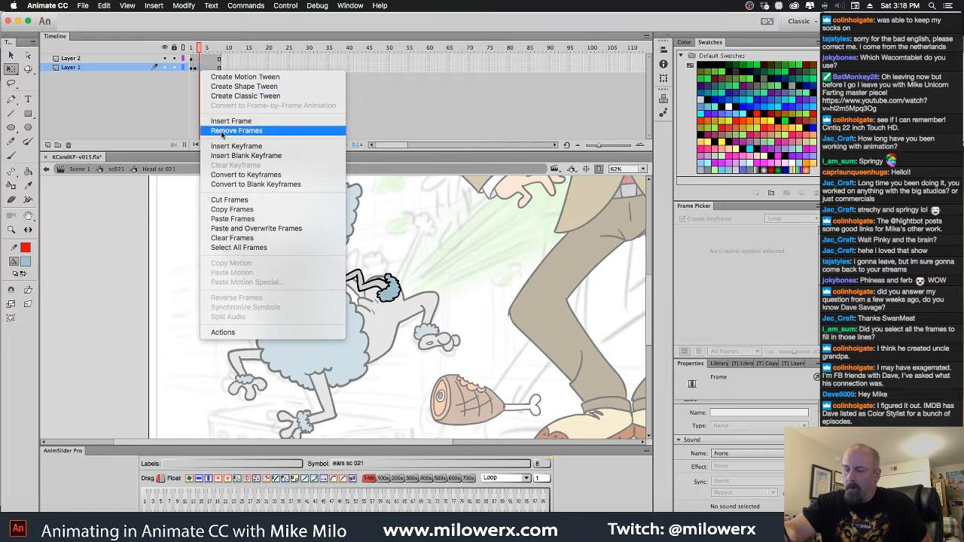
pyautogui.click(256, 220)
# Paste the copied head frames over Layer 1 from frame 5 and trim the layer to end at frame 8
pyautogui.click(209, 69)
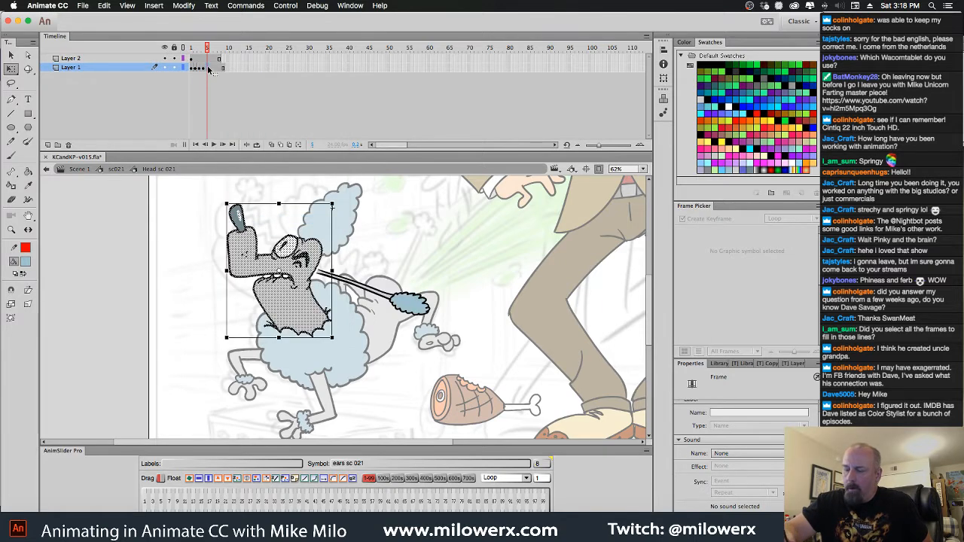
pyautogui.rightClick(209, 69)
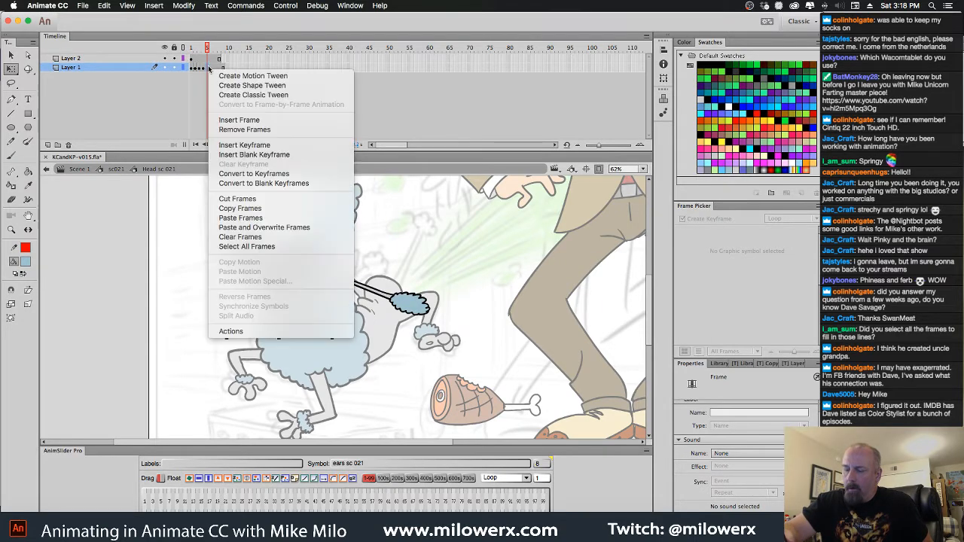
pyautogui.click(294, 227)
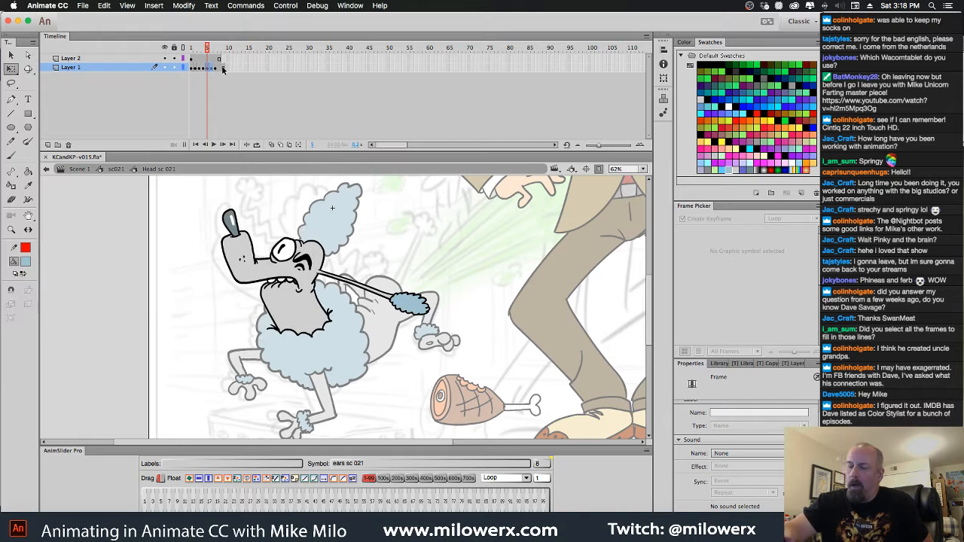
pyautogui.click(223, 69)
pyautogui.click(226, 95)
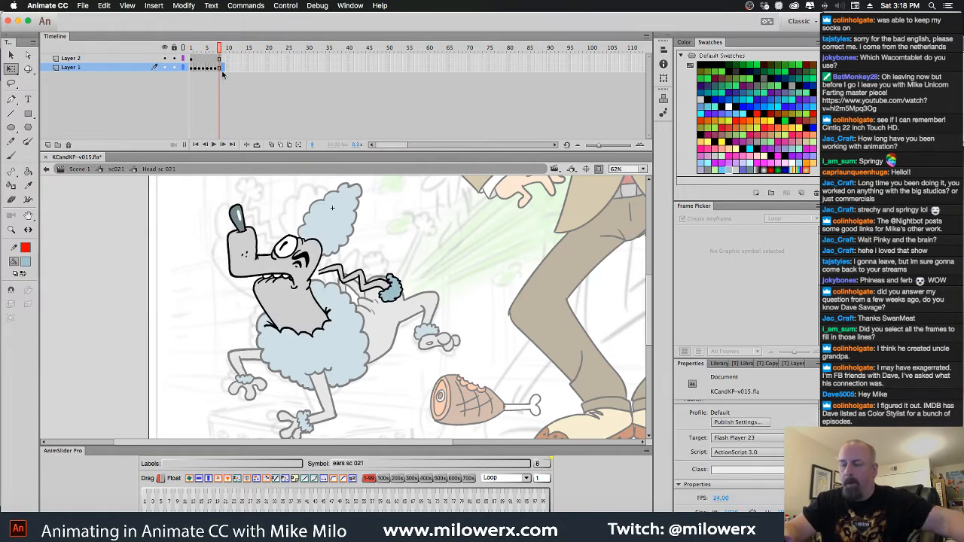
# Warp the head drawing on frame 7 with Envelope, pulling its upper edge slightly up and toward the nose
pyautogui.click(218, 69)
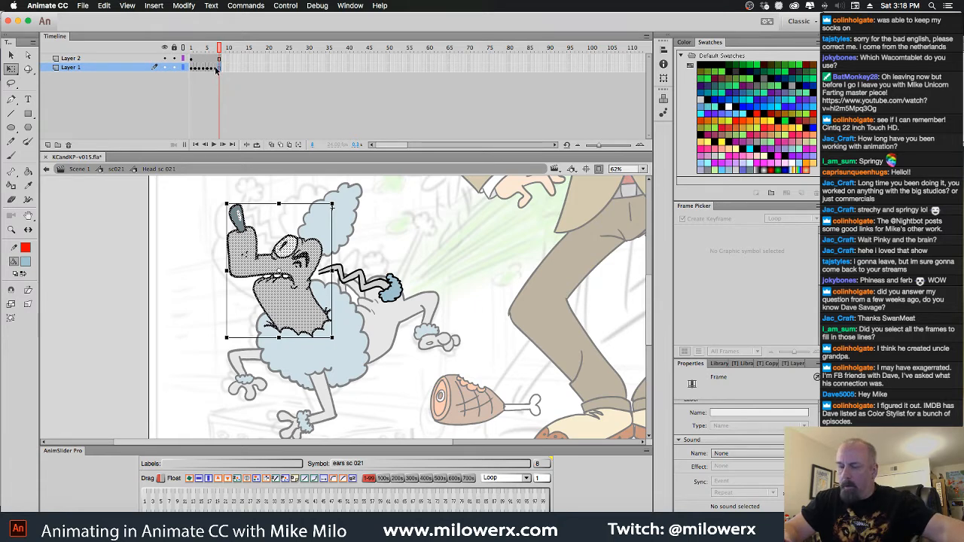
pyautogui.moveTo(219, 48)
pyautogui.mouseDown()
pyautogui.moveTo(177, 51)
pyautogui.moveTo(221, 59)
pyautogui.moveTo(201, 62)
pyautogui.moveTo(216, 67)
pyautogui.mouseUp()
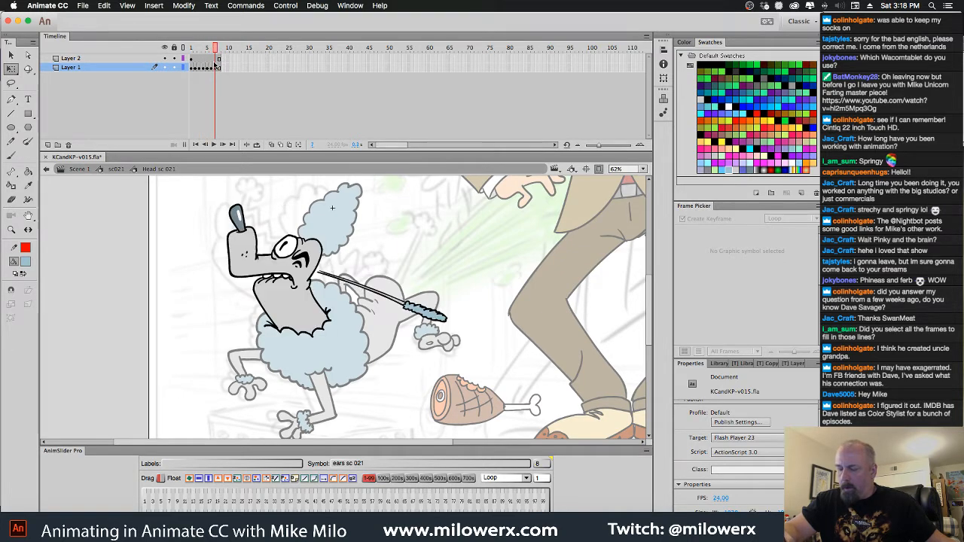
pyautogui.click(217, 68)
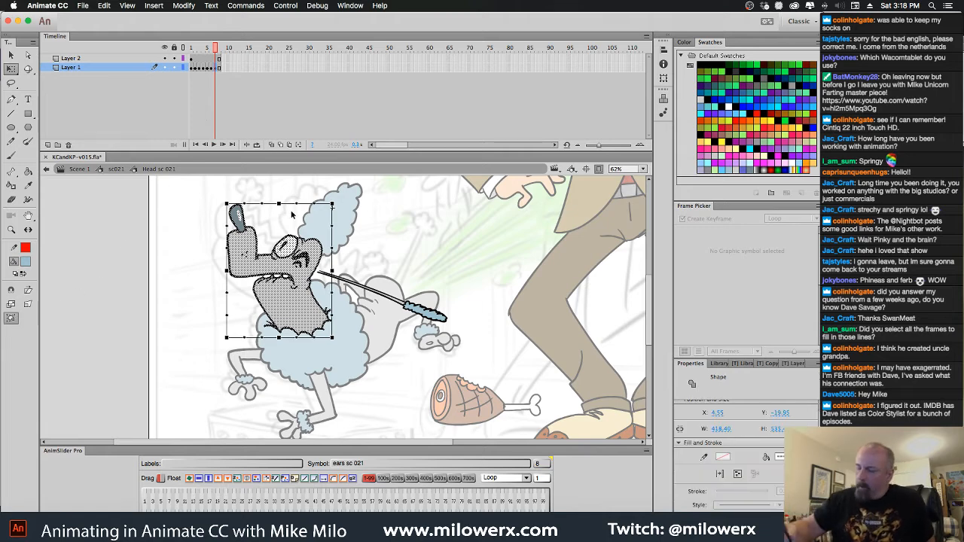
pyautogui.moveTo(279, 204); pyautogui.dragTo(244, 197)
# Warp the head drawing on frame 8 with Envelope, pulling its upper edge slightly down and toward the nose
pyautogui.click(219, 68)
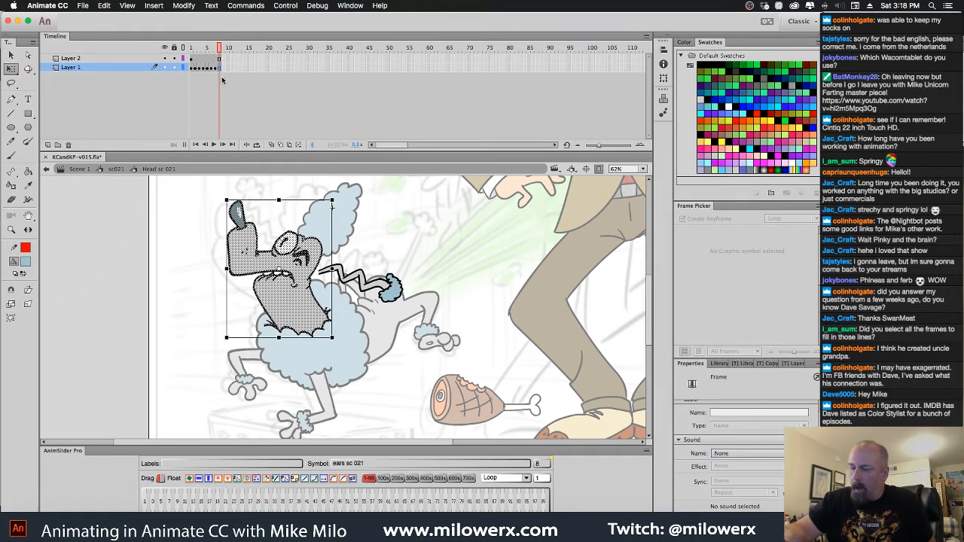
pyautogui.click(11, 318)
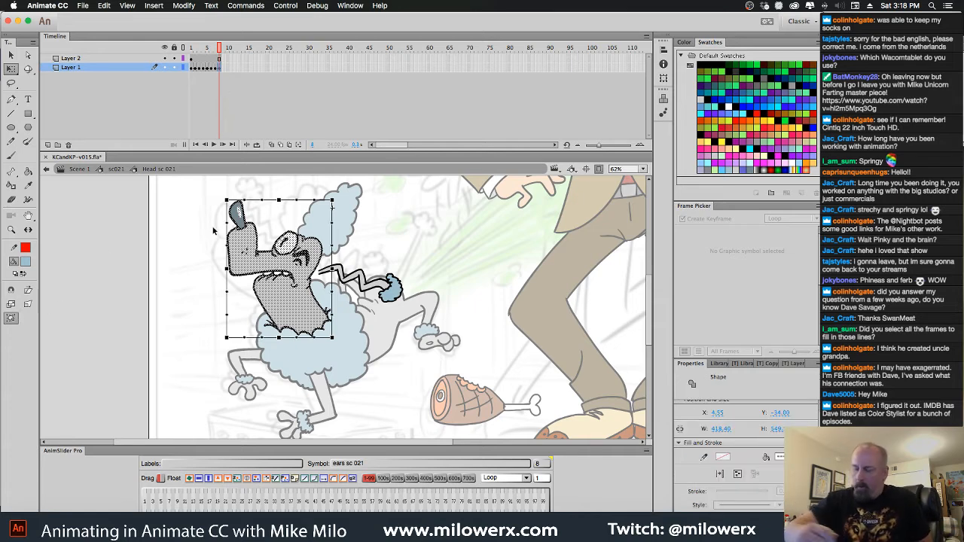
pyautogui.moveTo(279, 200)
pyautogui.mouseDown()
pyautogui.moveTo(282, 210)
pyautogui.moveTo(236, 198)
pyautogui.moveTo(255, 211)
pyautogui.mouseUp()
# Warp the head drawing on frame 2 with Envelope, pulling its upper edge slightly up and its nose side inward, with Layer 2 locked
pyautogui.moveTo(220, 51); pyautogui.dragTo(198, 57)
pyautogui.click(196, 67)
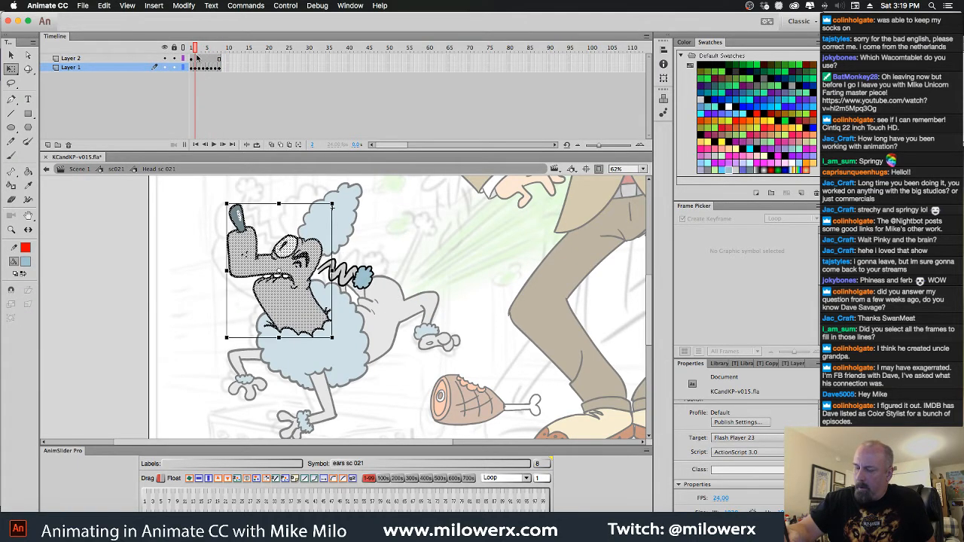
pyautogui.press('Escape')
pyautogui.moveTo(208, 182); pyautogui.dragTo(390, 392)
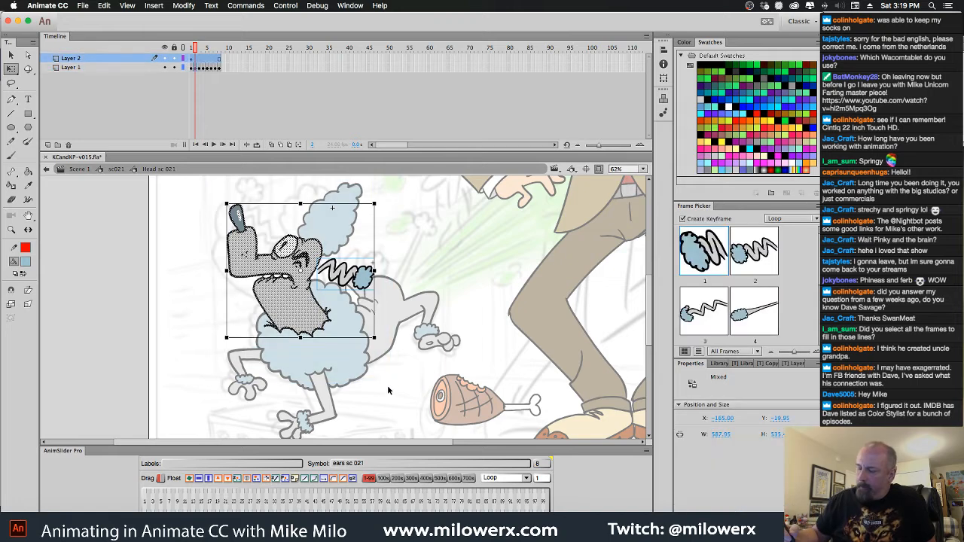
pyautogui.click(175, 58)
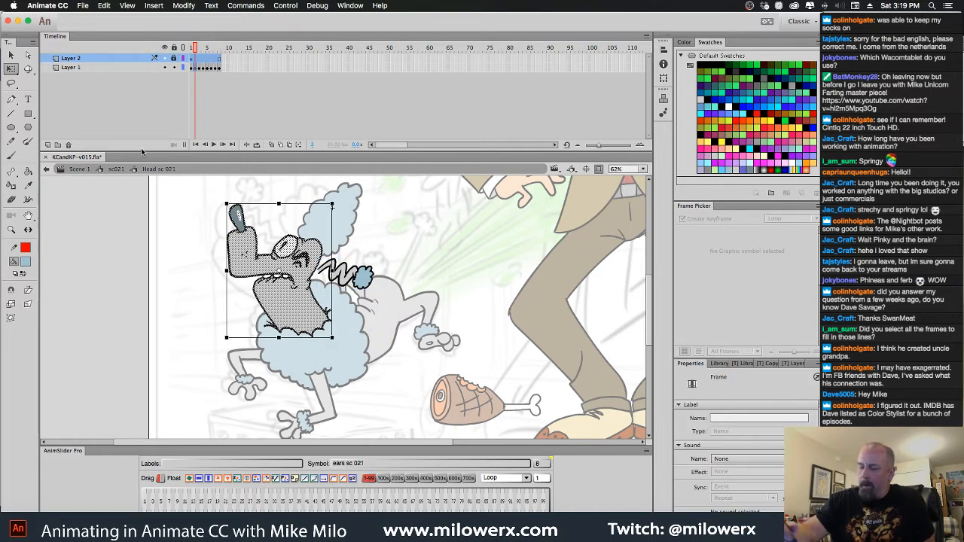
pyautogui.click(14, 318)
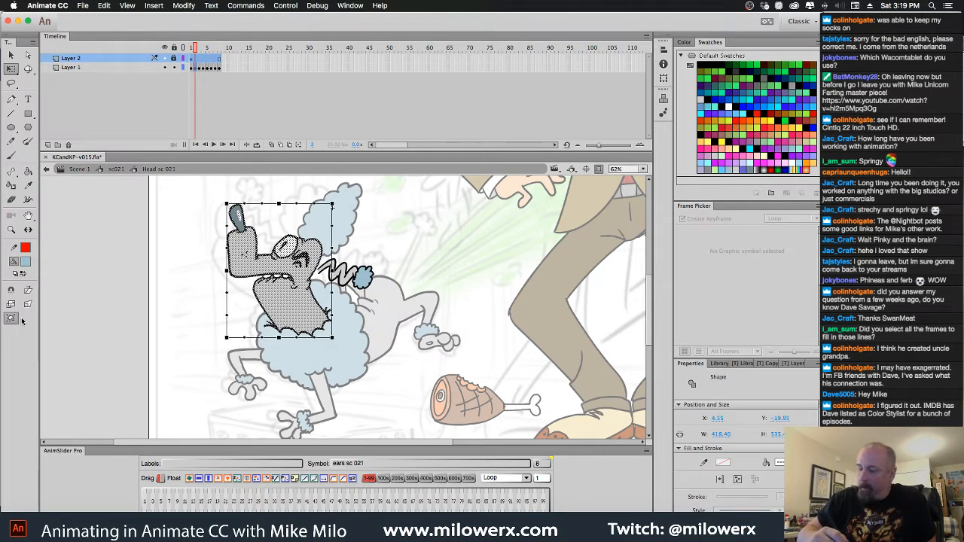
pyautogui.moveTo(279, 205); pyautogui.dragTo(280, 199)
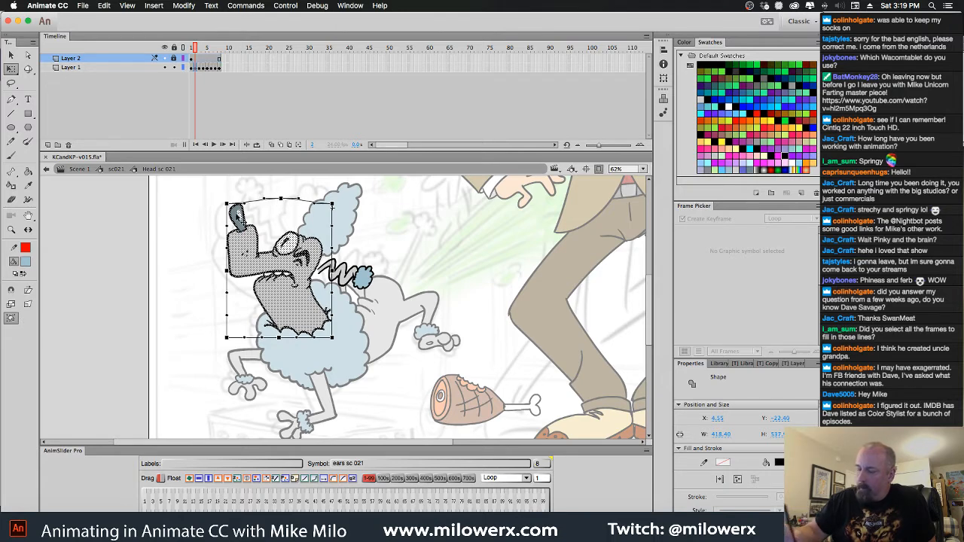
pyautogui.moveTo(227, 271); pyautogui.dragTo(234, 265)
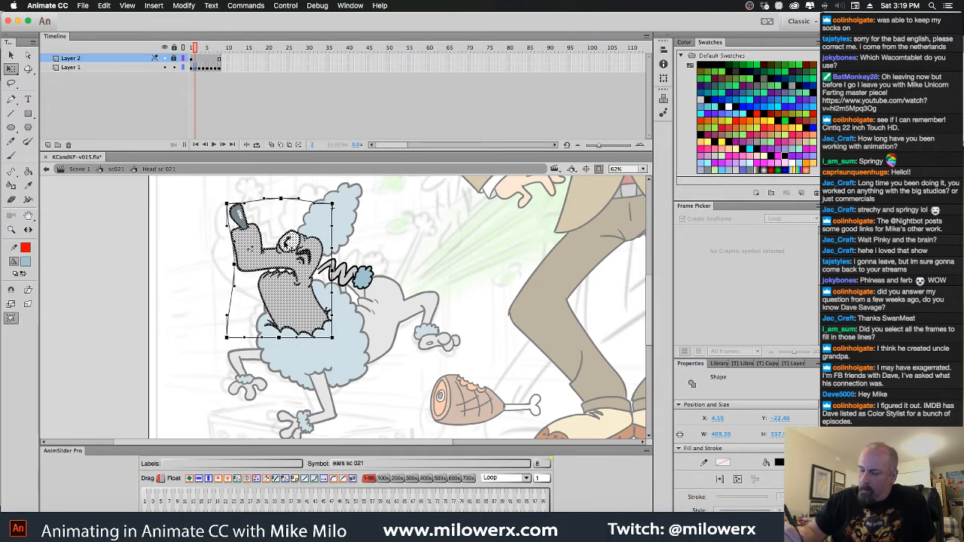
pyautogui.click(356, 254)
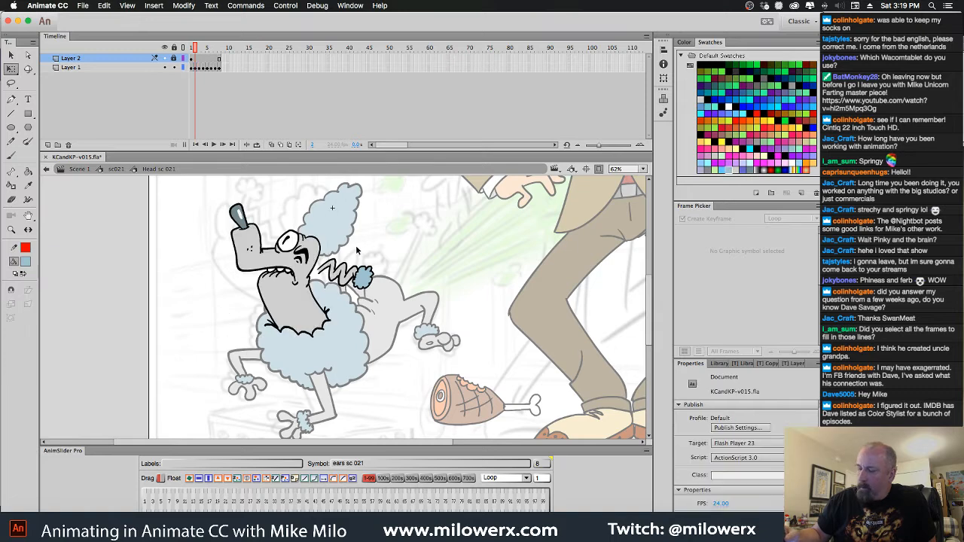
# Convert all eight frames of the ear on Layer 2 into individual keyframes
pyautogui.moveTo(195, 49)
pyautogui.mouseDown()
pyautogui.moveTo(219, 49)
pyautogui.moveTo(191, 49)
pyautogui.mouseUp()
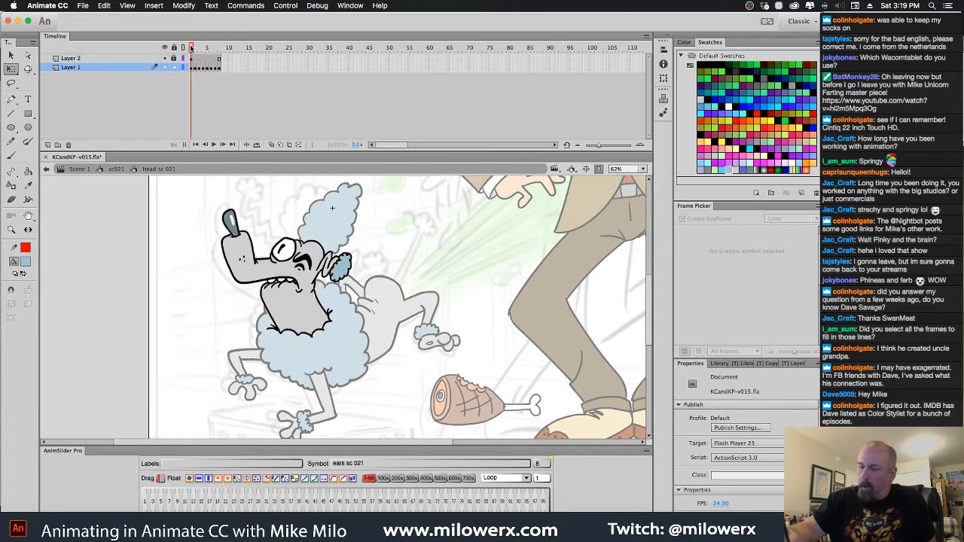
pyautogui.click(343, 268)
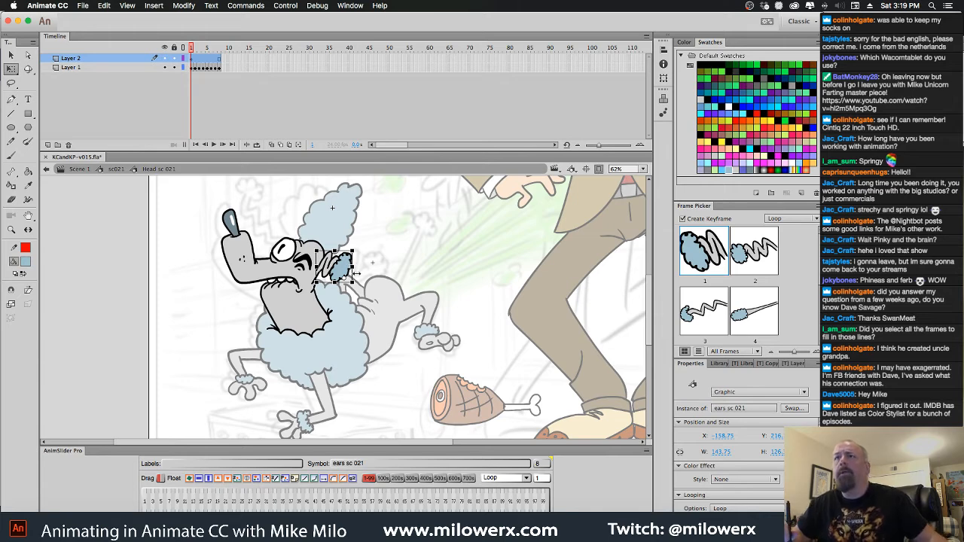
pyautogui.keyDown('super'); pyautogui.click(358, 276); pyautogui.keyUp('super')
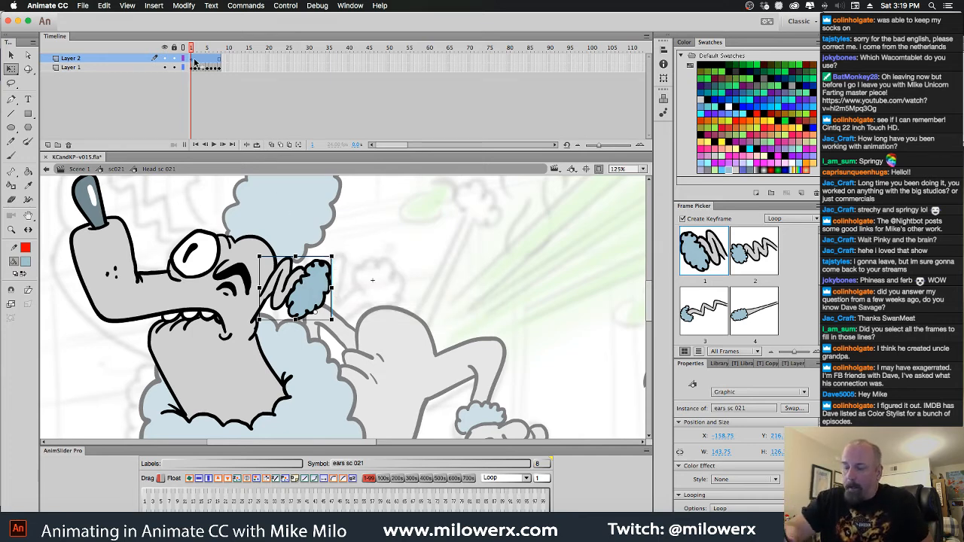
pyautogui.press('F6')
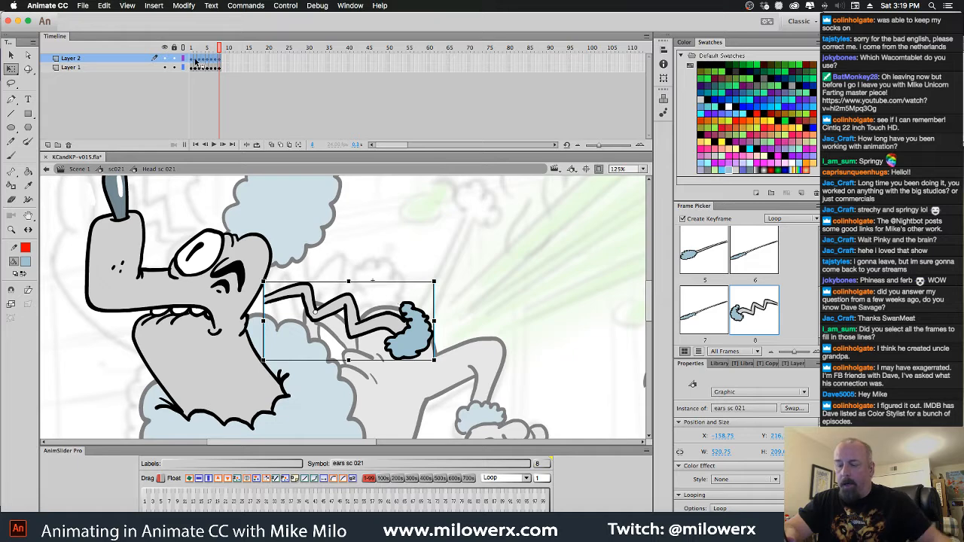
pyautogui.press('Return')
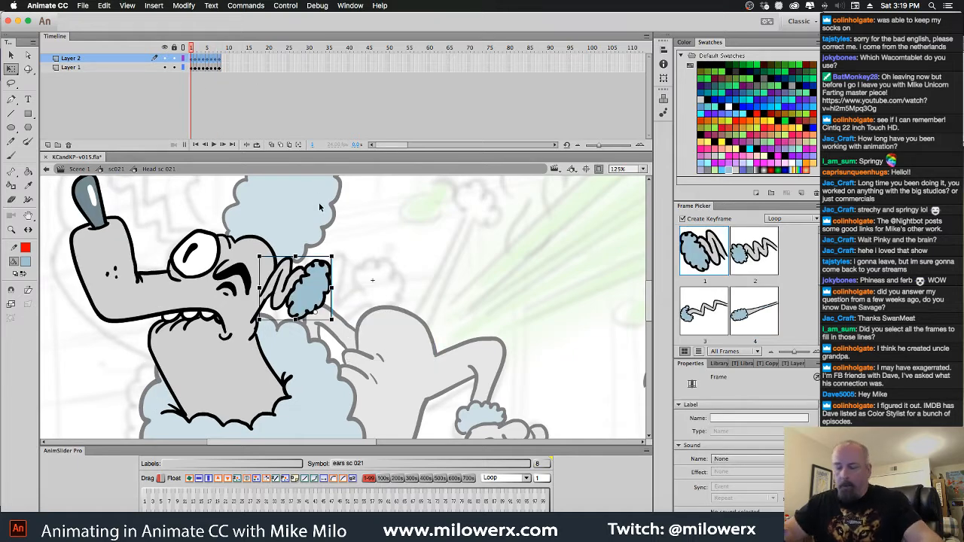
# Move the ear on frame 2 of Layer 2 slightly up and toward the head so its base meets the head
pyautogui.press('.')
pyautogui.click(311, 304)
pyautogui.press('Return')
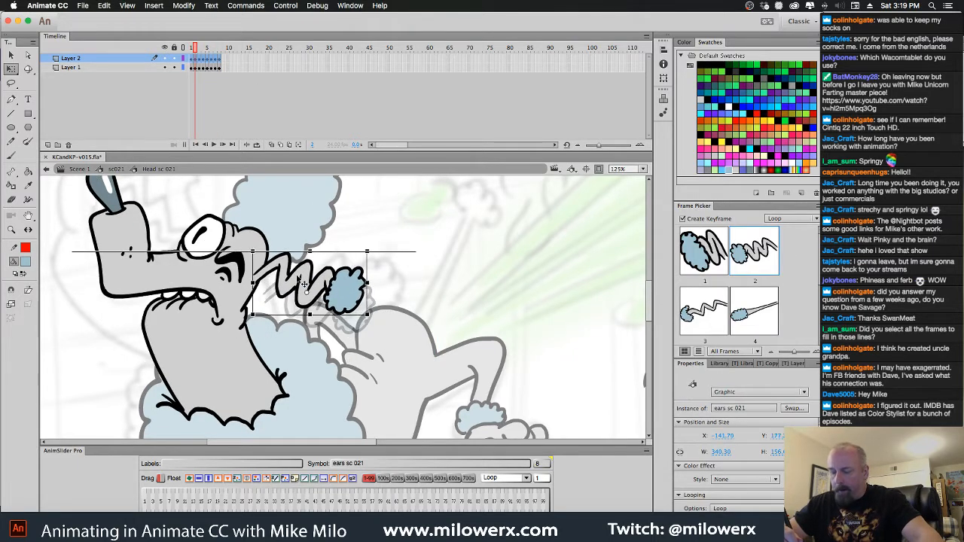
pyautogui.press('.')
pyautogui.press('.')
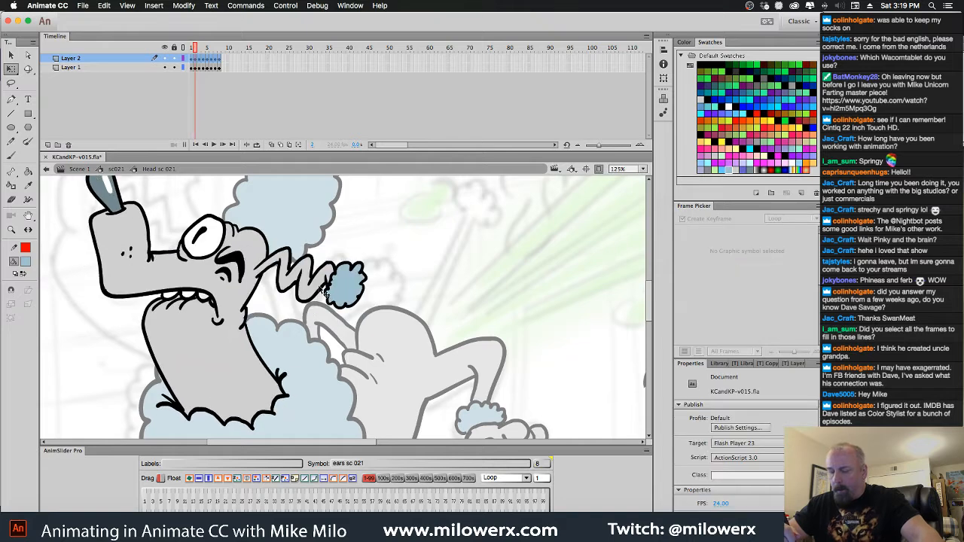
# Raise the stretched ear on frame 4 of Layer 2 so its base follows the head's position
pyautogui.click(310, 294)
pyautogui.press('.')
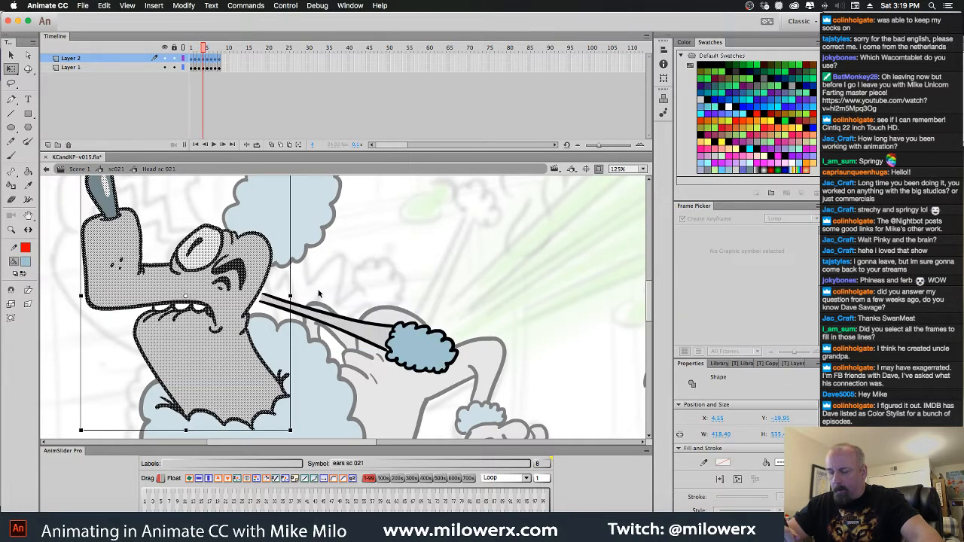
pyautogui.moveTo(320, 320); pyautogui.dragTo(320, 307)
pyautogui.press(',')
pyautogui.press('.')
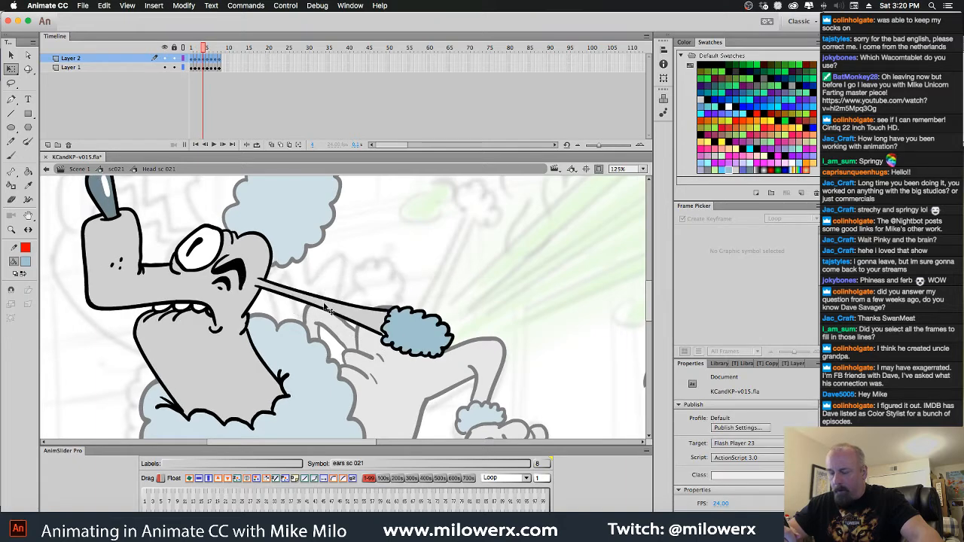
# Compare the neighbouring frames and move the ear on frame 6 of Layer 2 slightly up and toward the head
pyautogui.press('.')
pyautogui.click(324, 317)
pyautogui.press('.')
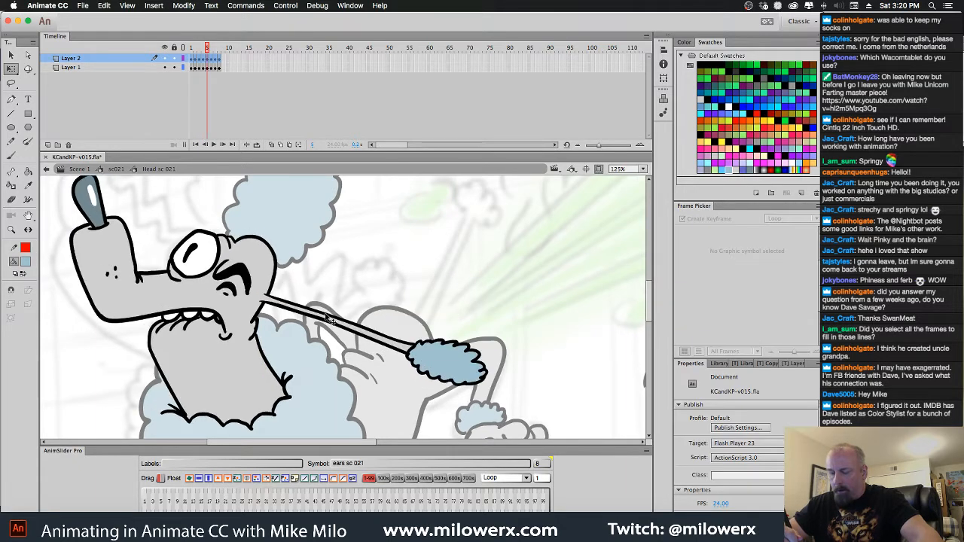
pyautogui.press('.')
pyautogui.press(',')
pyautogui.press(',')
pyautogui.press('.')
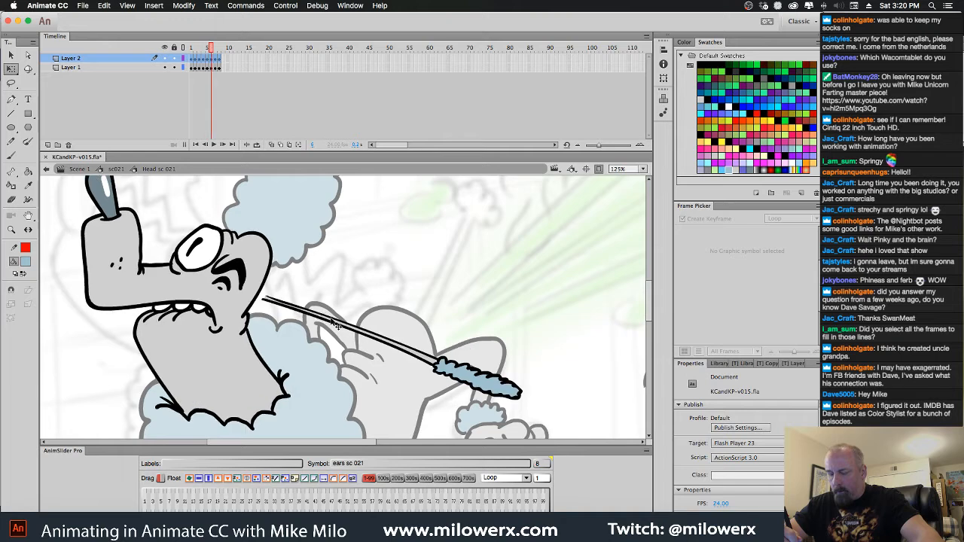
pyautogui.moveTo(329, 317); pyautogui.dragTo(327, 305)
pyautogui.press(',')
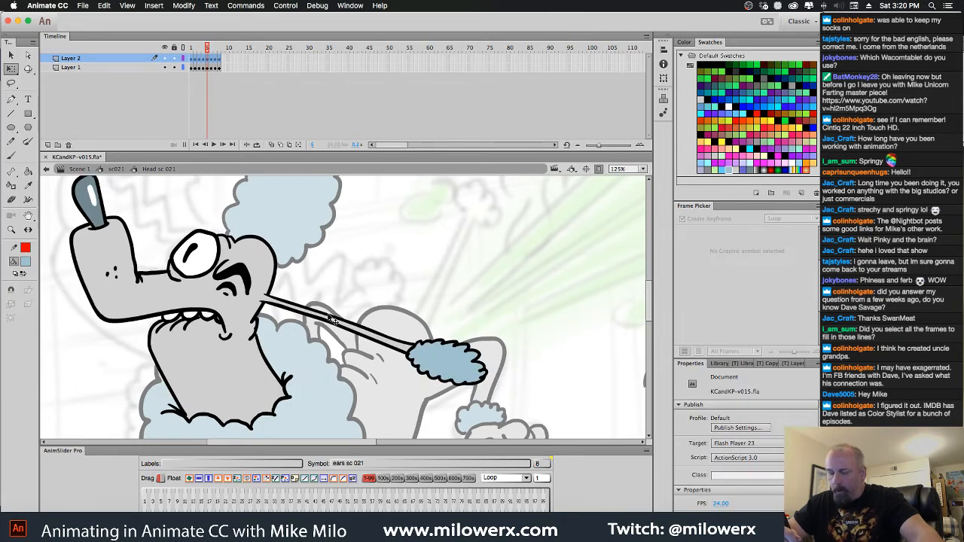
pyautogui.press('.')
pyautogui.click(331, 320)
pyautogui.press(',')
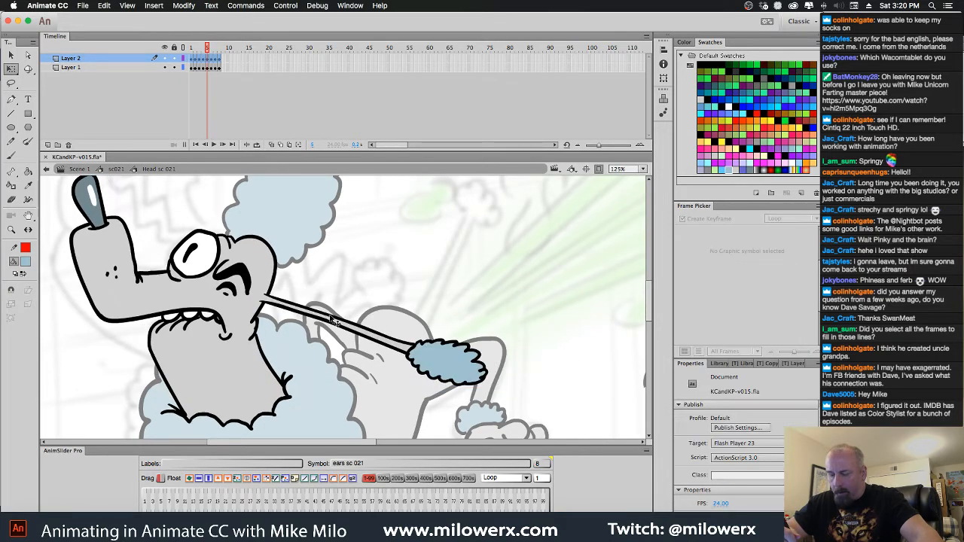
# Move the ear on frames 7 and 8 of Layer 2 slightly up and toward the head, and play back the cycle
pyautogui.press('.')
pyautogui.press('.')
pyautogui.click(324, 309)
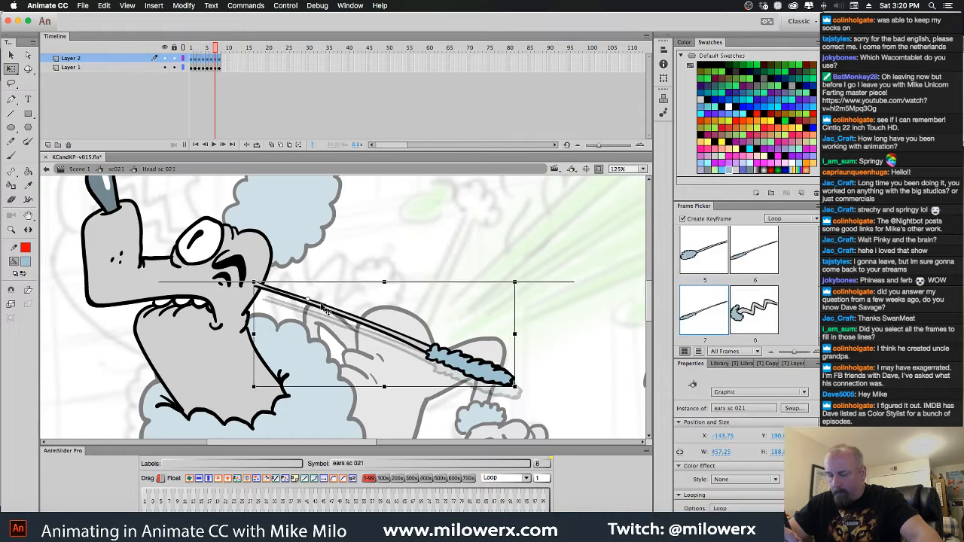
pyautogui.press('.')
pyautogui.press(',')
pyautogui.press('.')
pyautogui.click(331, 317)
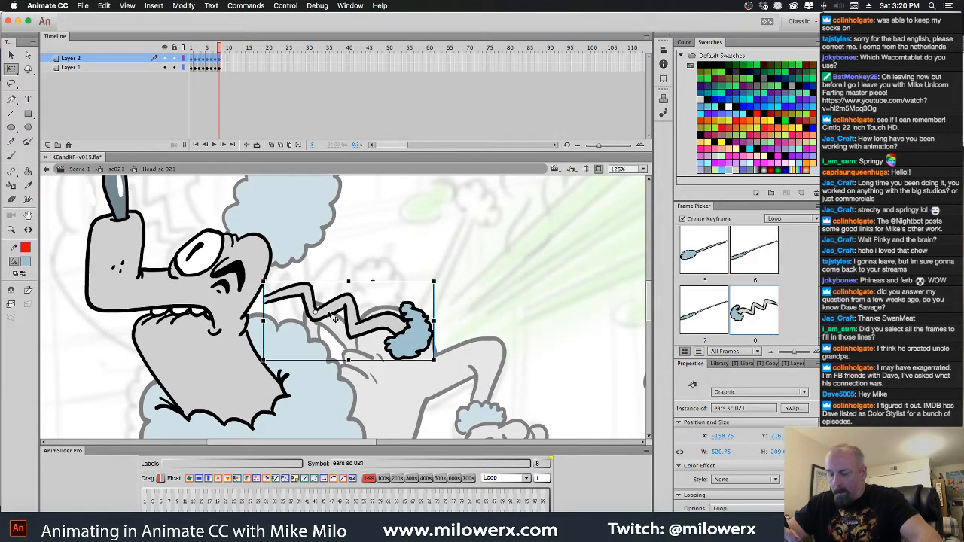
pyautogui.moveTo(313, 299); pyautogui.dragTo(309, 294)
pyautogui.press('Return')
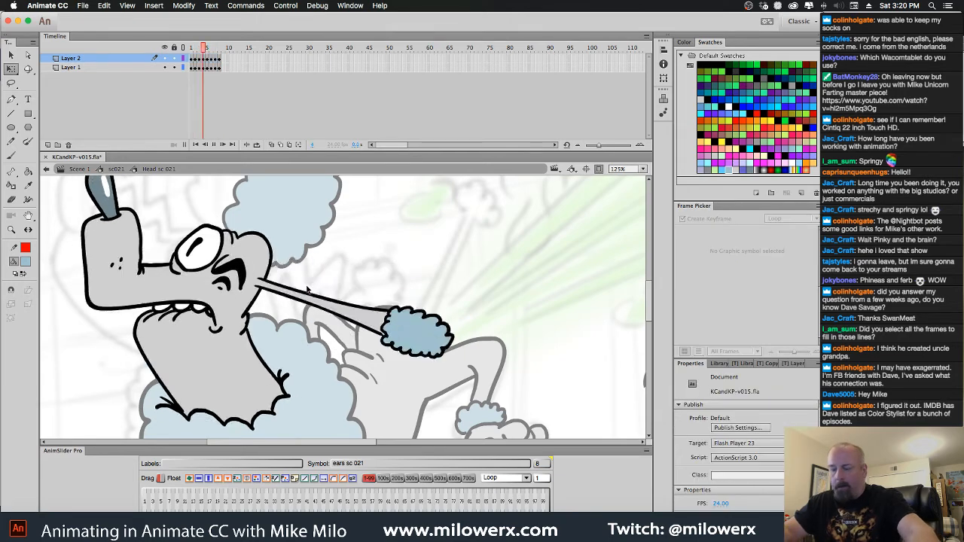
pyautogui.press('Return')
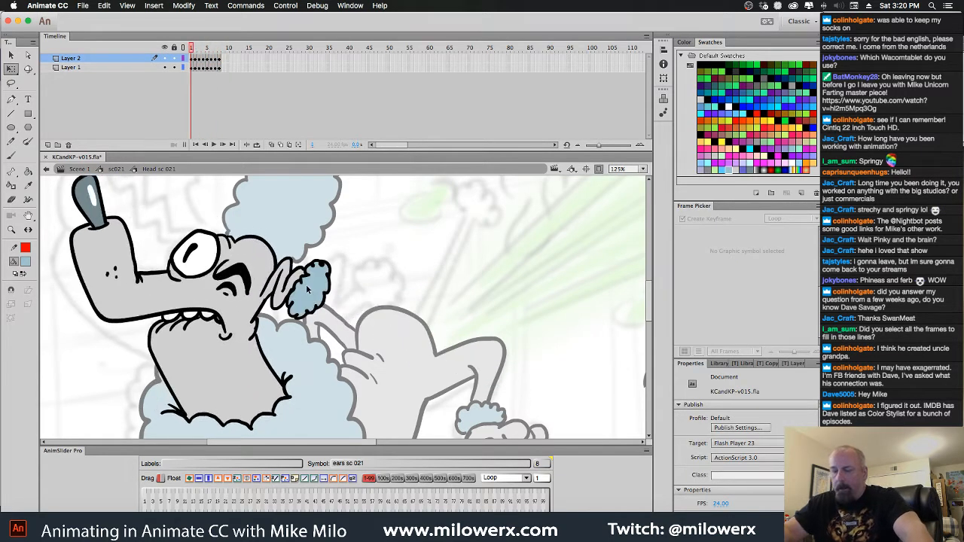
# Add a new layer beneath Layer 1 and paste a copy of the frame 1 ear from Layer 2 onto it
pyautogui.click(47, 145)
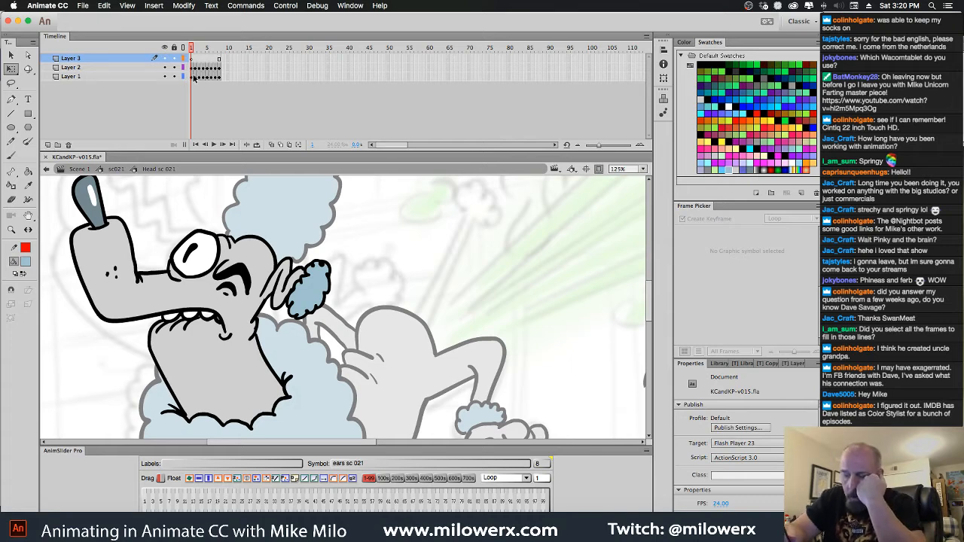
pyautogui.click(193, 76)
pyautogui.click(194, 68)
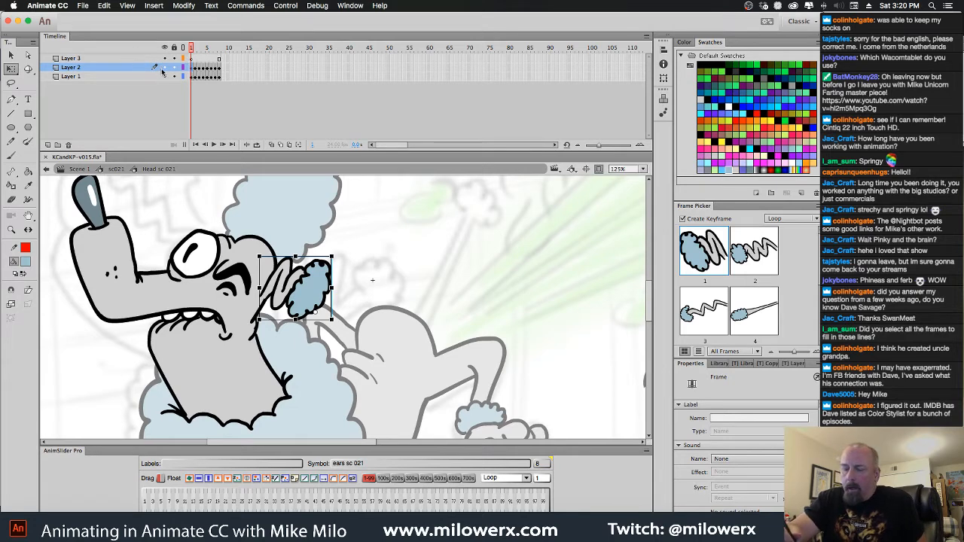
pyautogui.moveTo(128, 61); pyautogui.dragTo(121, 83)
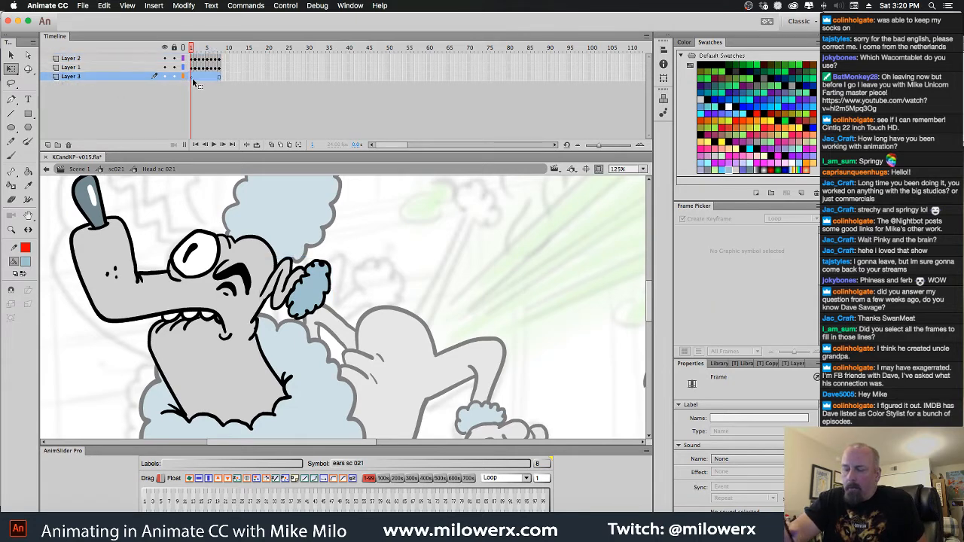
pyautogui.hotkey('ctrl', 'v')
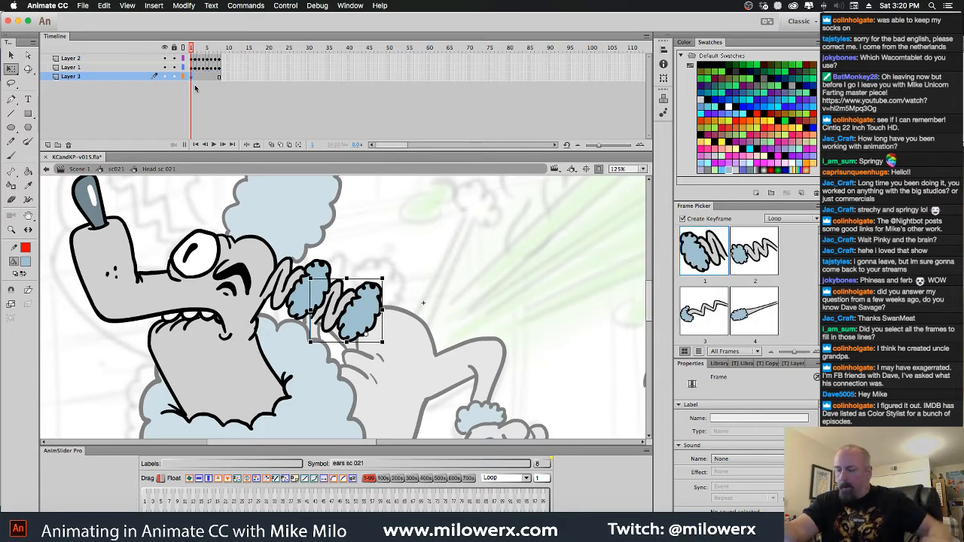
# Place the copied ear behind the eye at the front of the head, flipping and rotating it to point up past the nose
pyautogui.click(369, 320)
pyautogui.moveTo(369, 320); pyautogui.dragTo(198, 245)
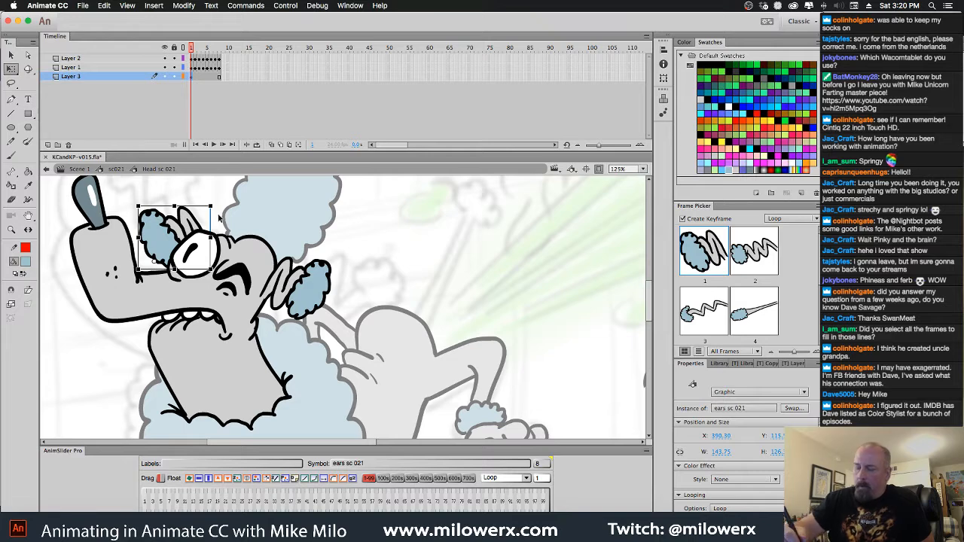
pyautogui.moveTo(219, 211); pyautogui.dragTo(231, 239)
pyautogui.moveTo(170, 227); pyautogui.dragTo(164, 202)
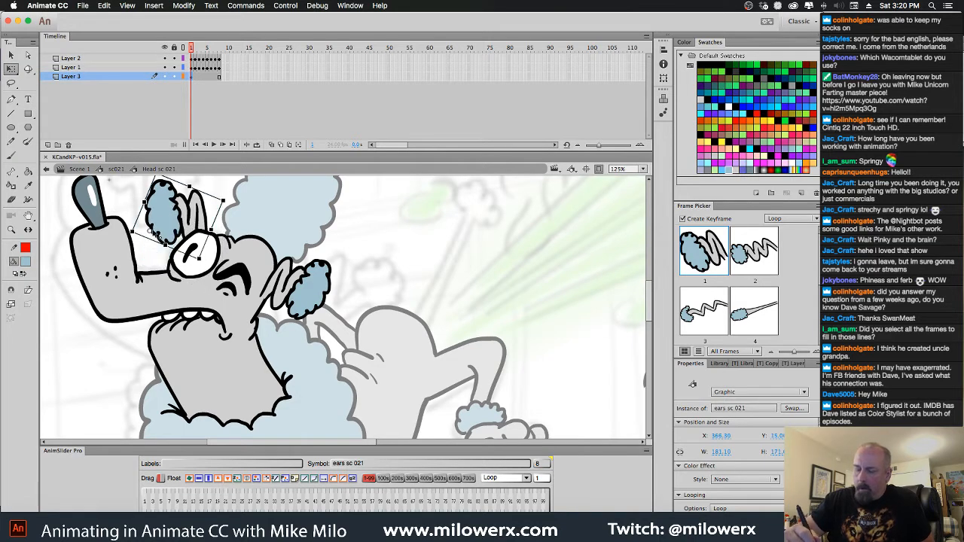
pyautogui.click(207, 480)
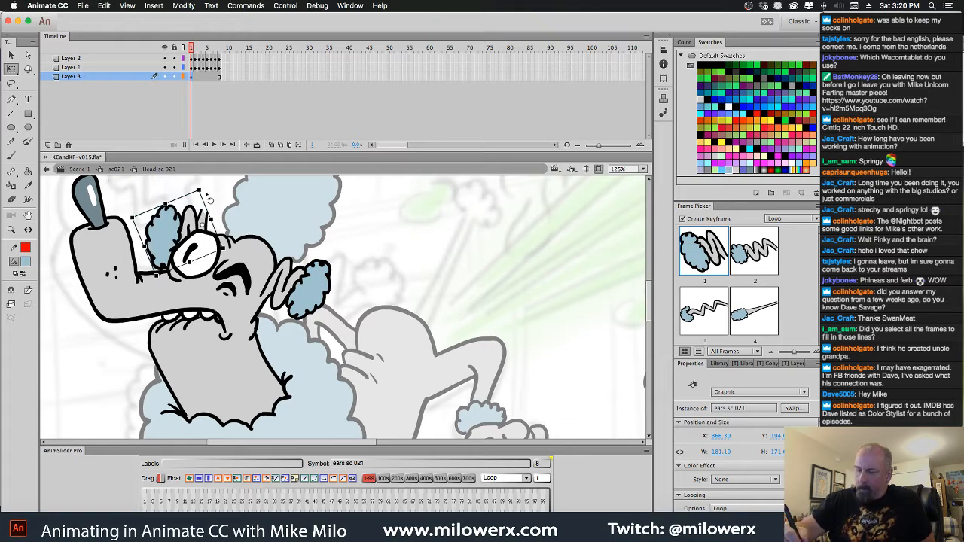
pyautogui.moveTo(207, 195); pyautogui.dragTo(201, 243)
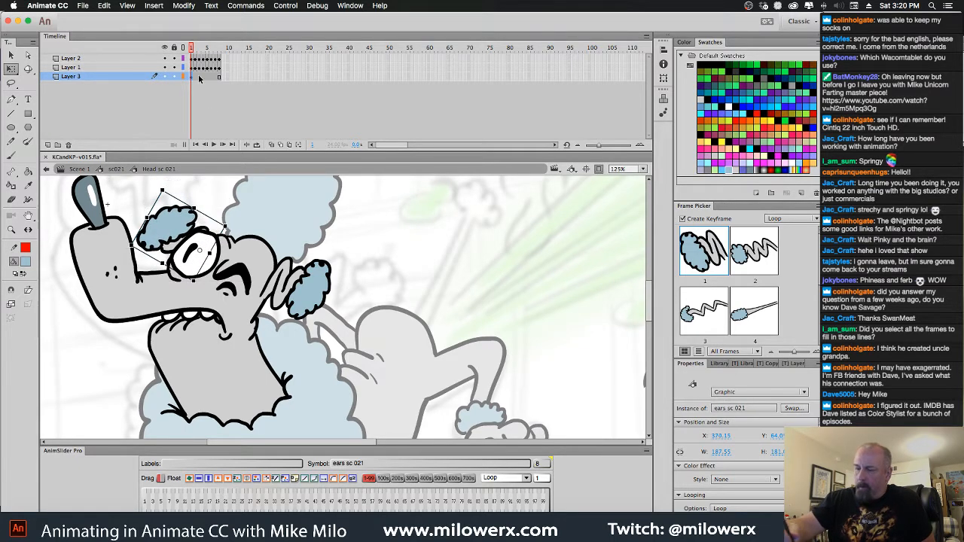
# Shift the Layer 3 ear slightly on frame 6 so its stretched base stays tucked behind the eye
pyautogui.moveTo(191, 49); pyautogui.dragTo(212, 51)
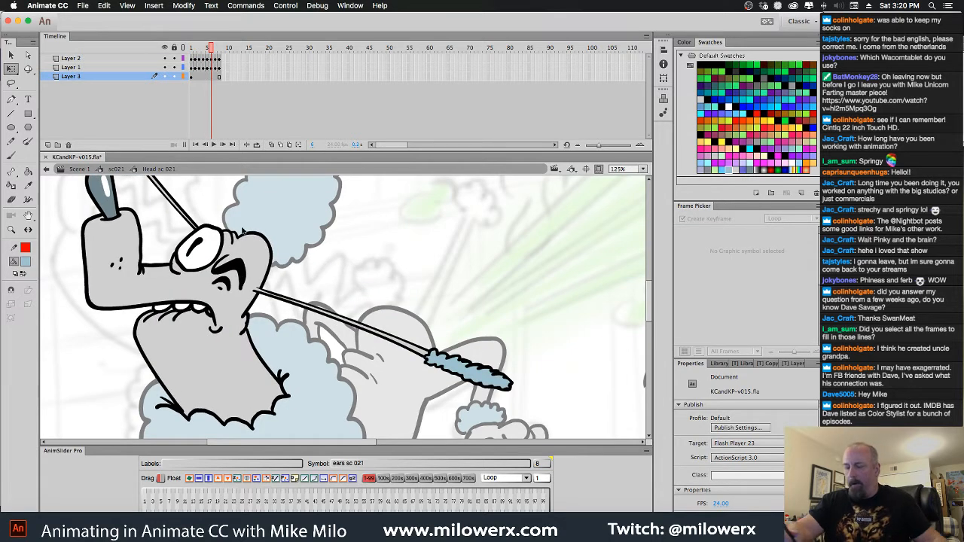
pyautogui.press('super+minus')
pyautogui.click(284, 292)
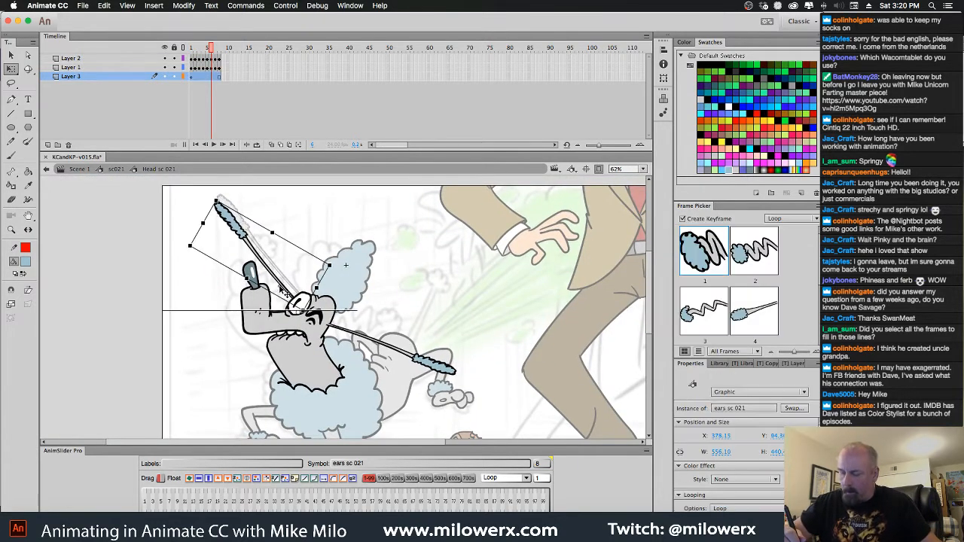
pyautogui.click(211, 50)
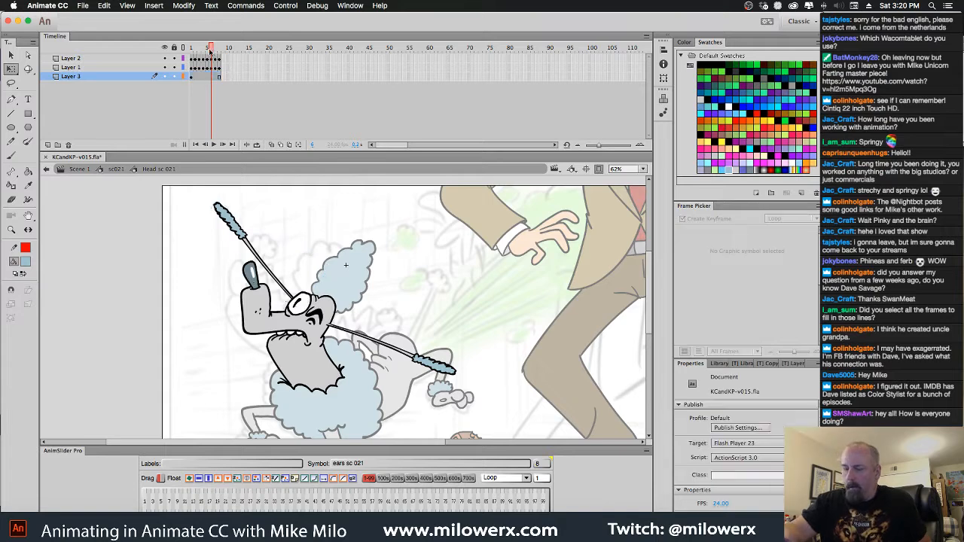
# Play back the ear cycle inside the head symbol and again in the sc021 shot
pyautogui.moveTo(211, 50); pyautogui.dragTo(192, 50)
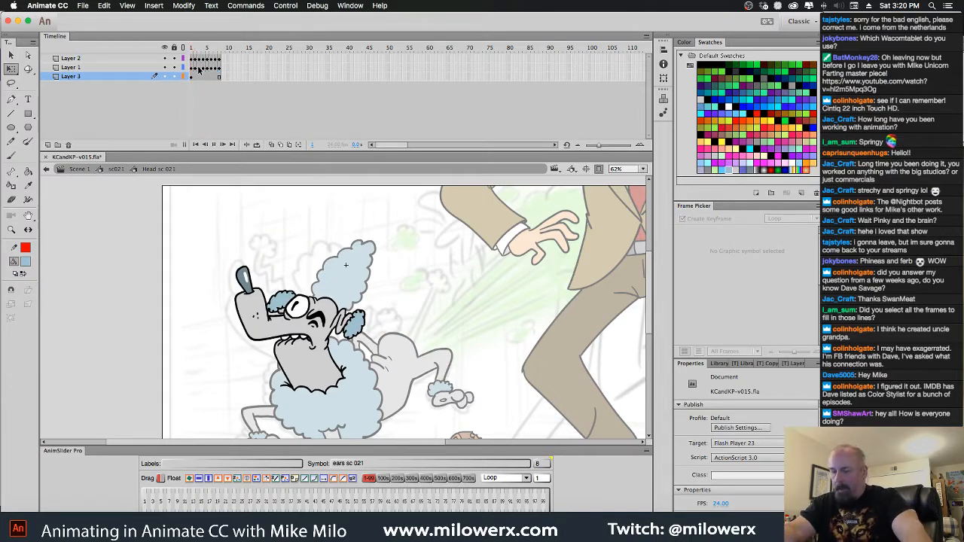
pyautogui.press('Return')
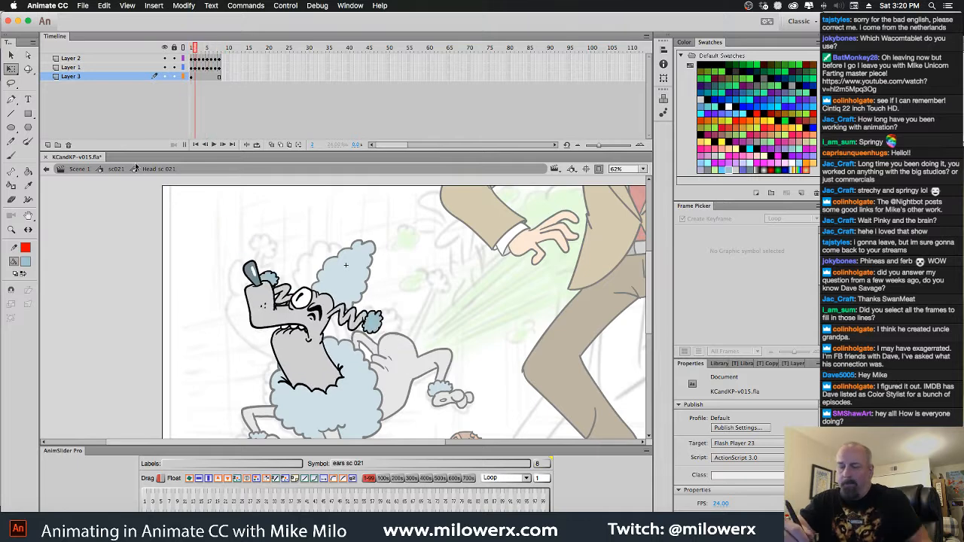
pyautogui.click(117, 169)
pyautogui.moveTo(283, 59); pyautogui.dragTo(178, 57)
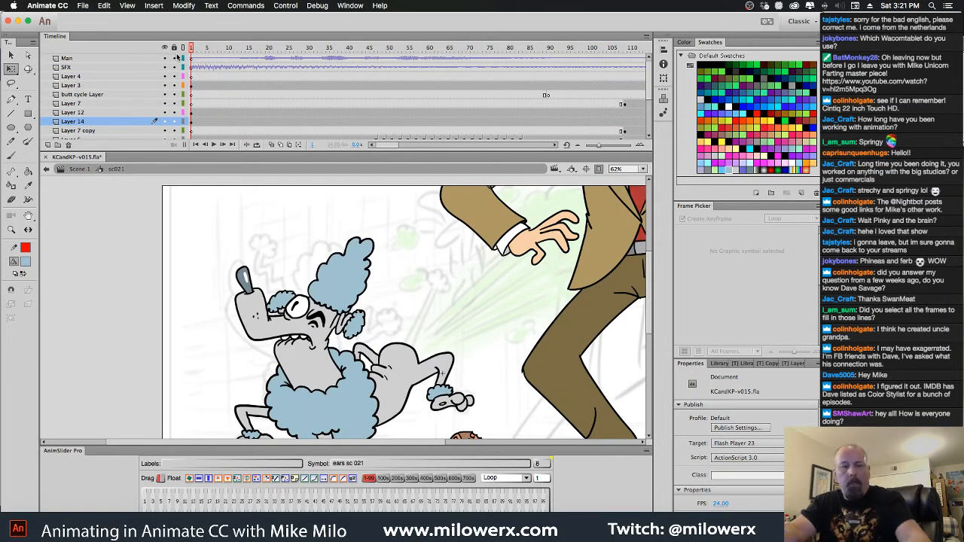
pyautogui.press('Return')
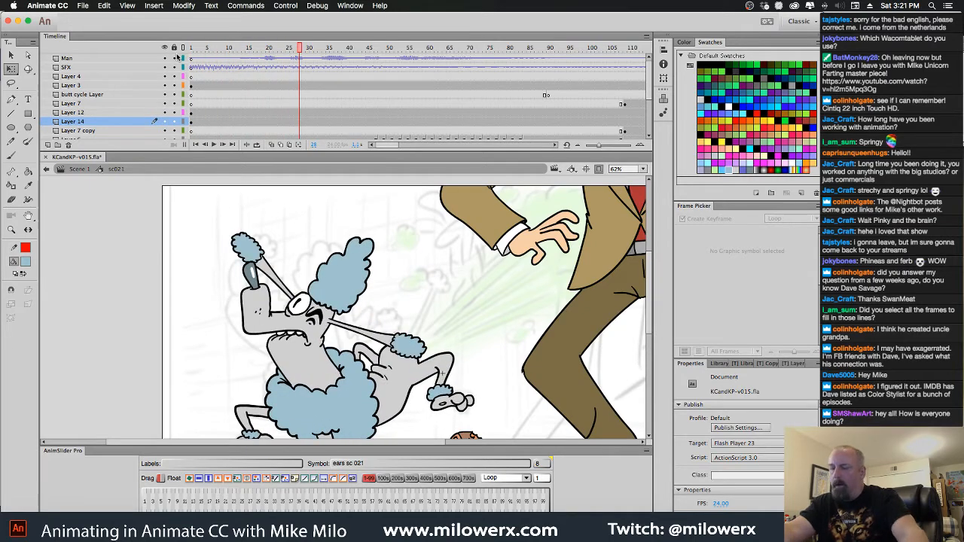
pyautogui.moveTo(300, 56); pyautogui.dragTo(179, 57)
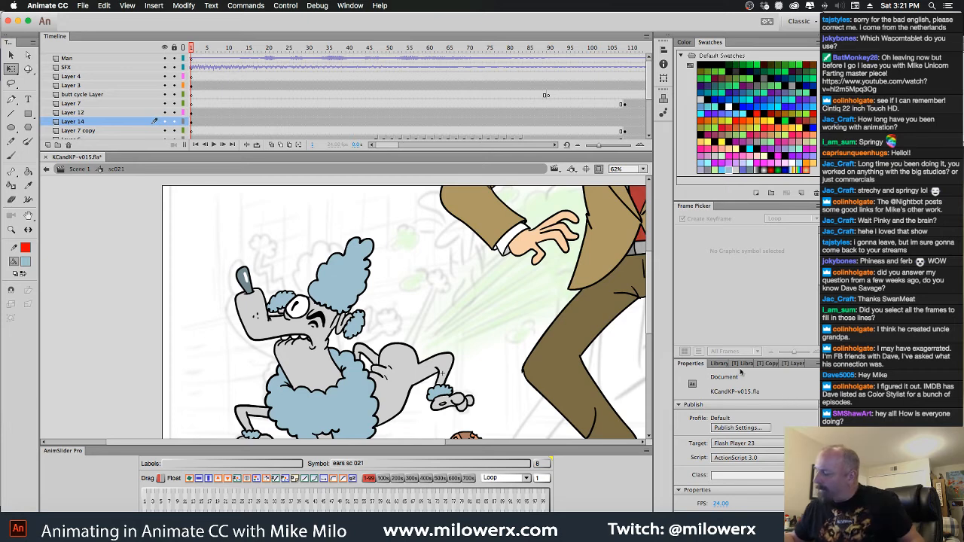
# Search the library for "fart" and preview the matching symbols, ending on fart2
pyautogui.click(717, 364)
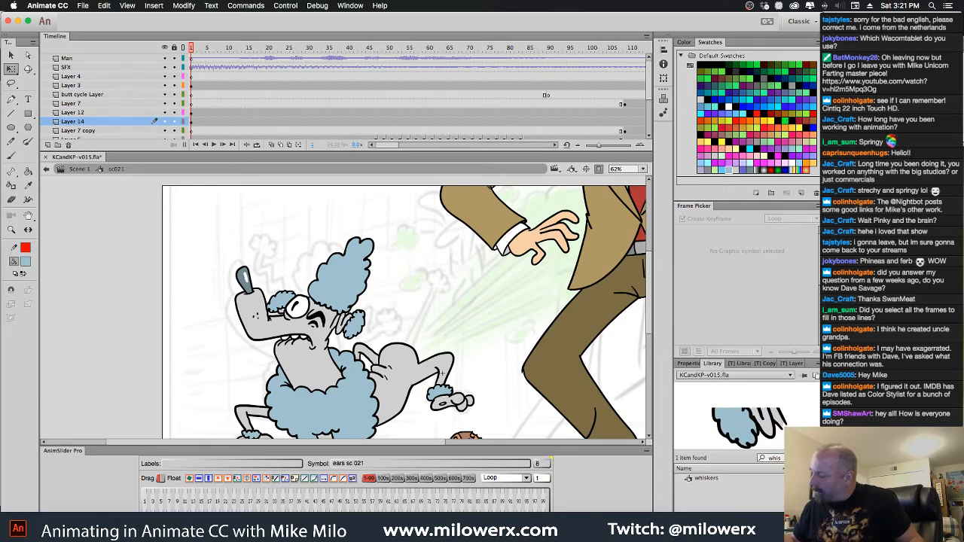
pyautogui.press('BackSpace')
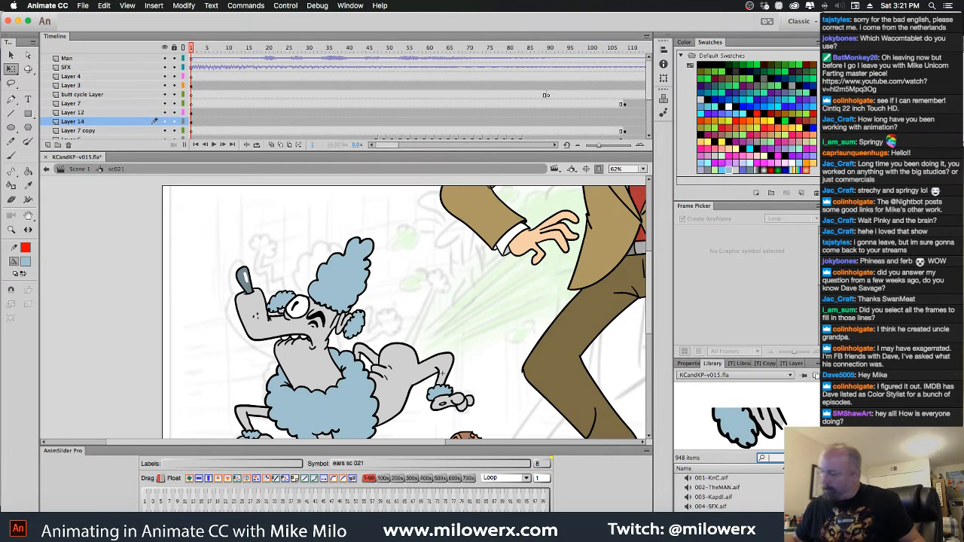
pyautogui.write('fart')
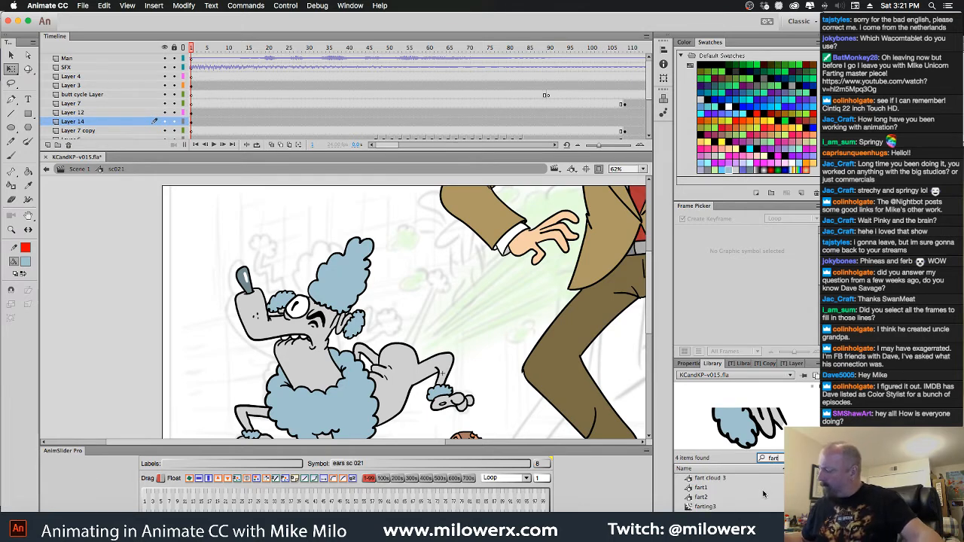
pyautogui.click(727, 487)
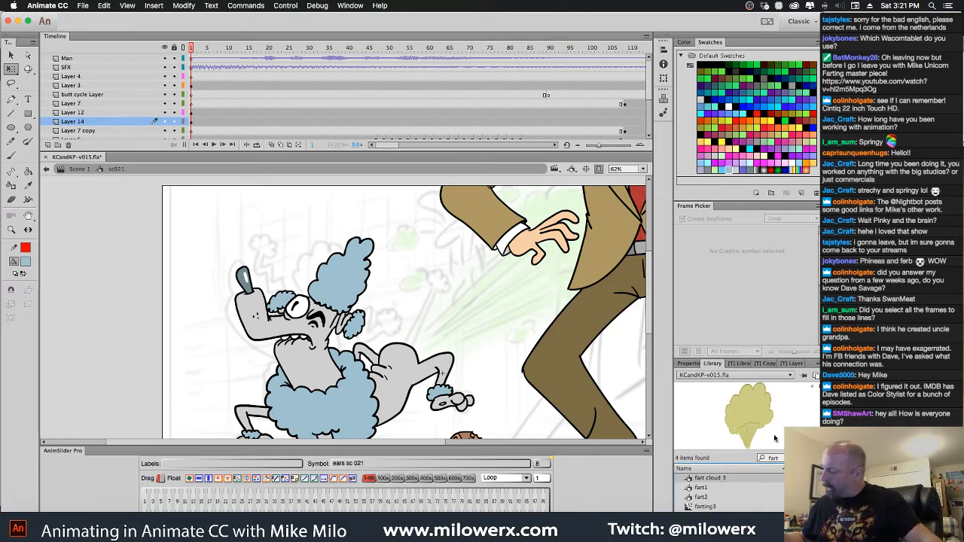
pyautogui.moveTo(770, 359); pyautogui.dragTo(770, 284)
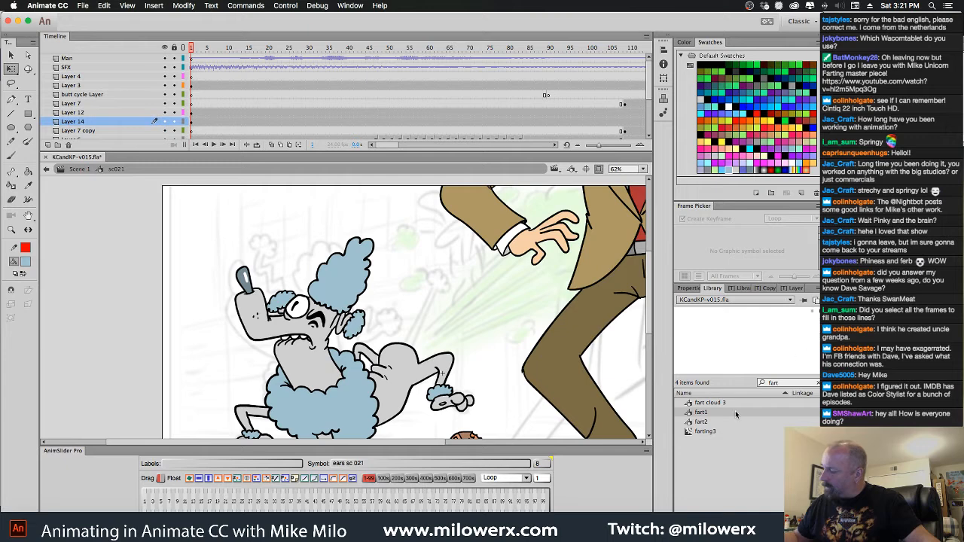
pyautogui.click(703, 423)
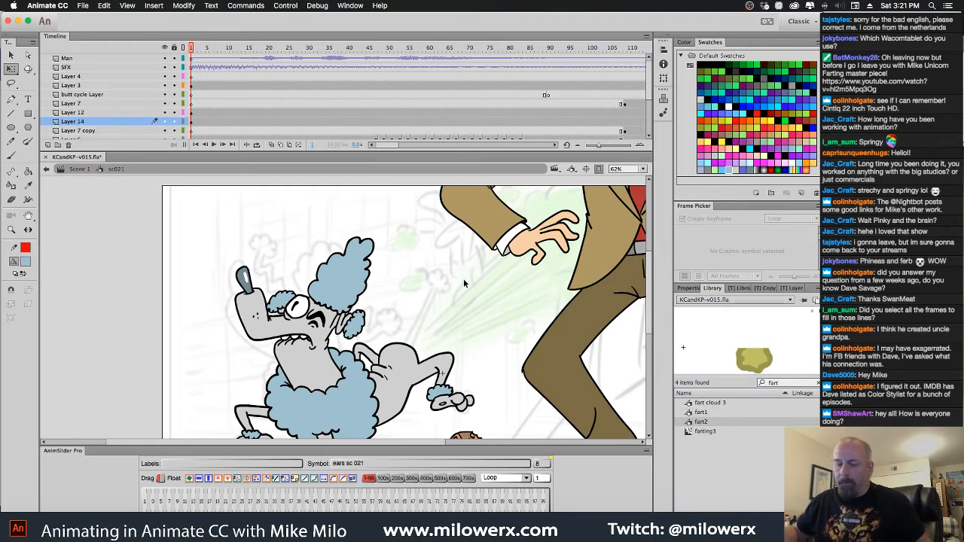
# Add a new layer directly beneath the poodle body's Layer 11 and place the fart2 symbol on it at frame 1
pyautogui.scroll(-1, 646, 106)
pyautogui.scroll(-1, 646, 106)
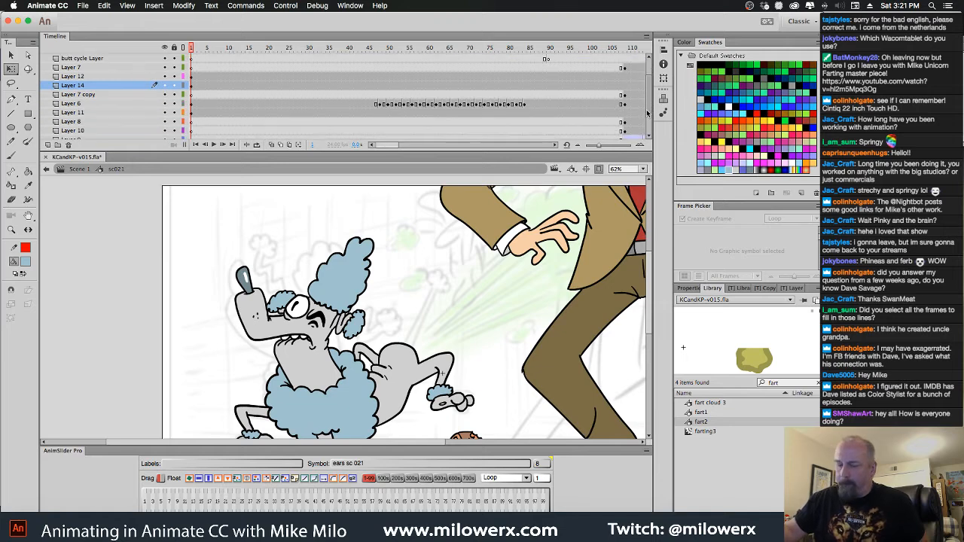
pyautogui.click(371, 415)
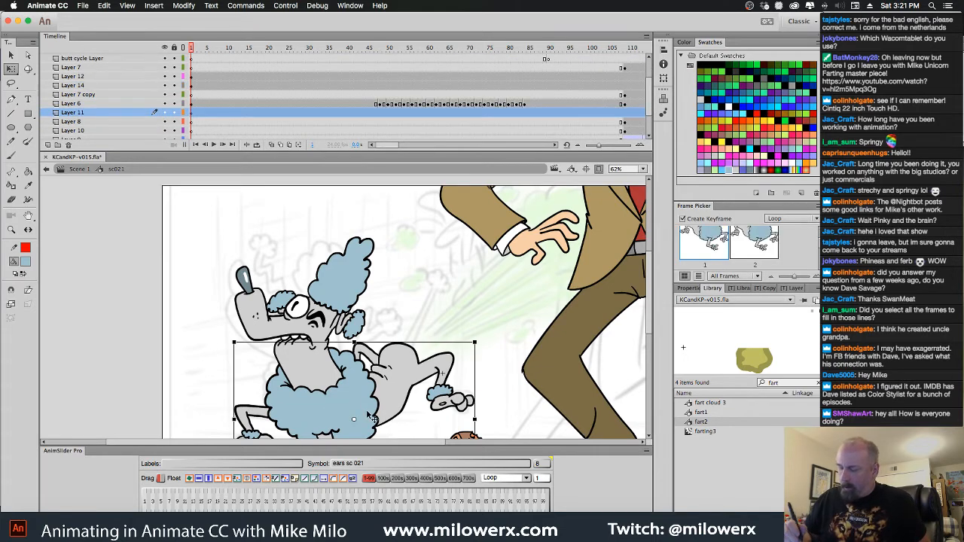
pyautogui.click(107, 123)
pyautogui.click(48, 146)
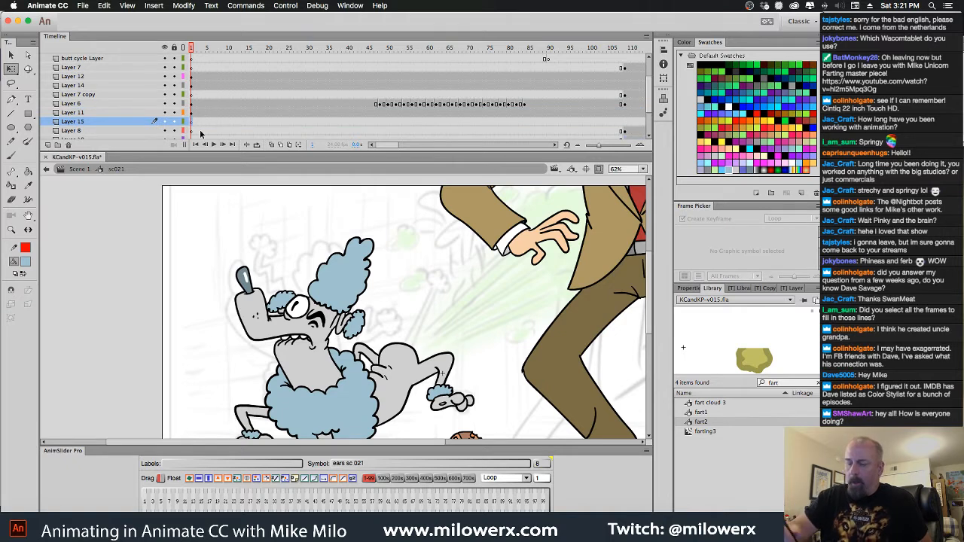
pyautogui.moveTo(690, 424); pyautogui.dragTo(435, 292)
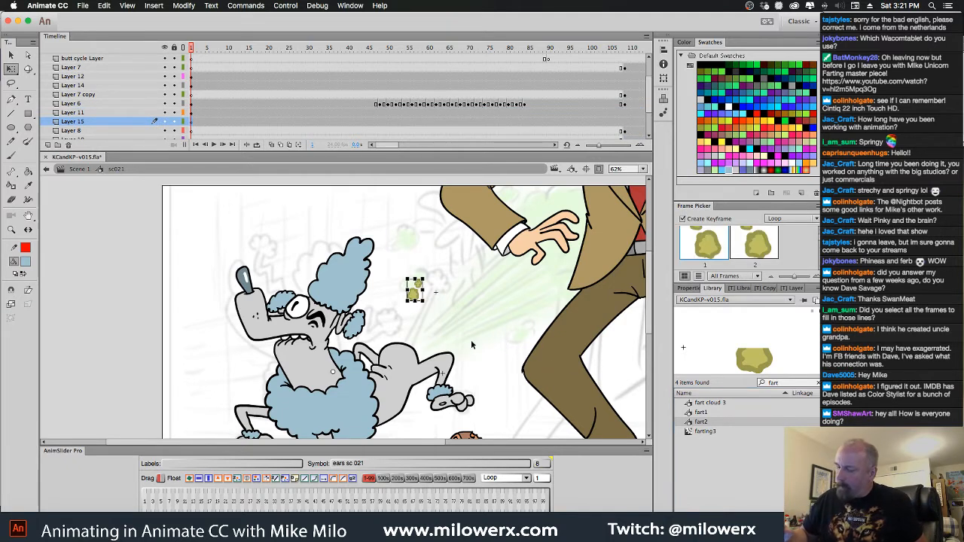
# Rotate the fart2 puff and move it near the poodle's rear, checking its position on frames 5, 8 and 14
pyautogui.click(219, 59)
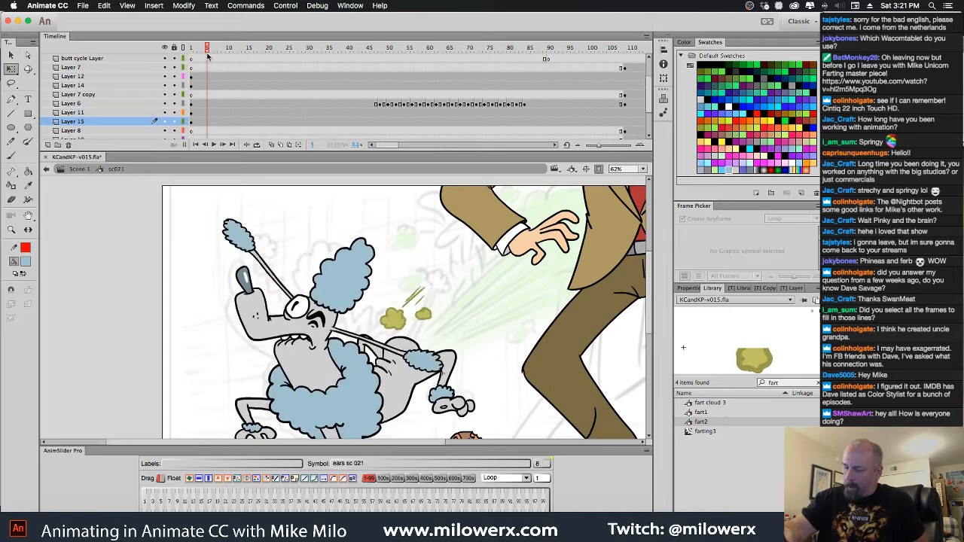
pyautogui.click(424, 335)
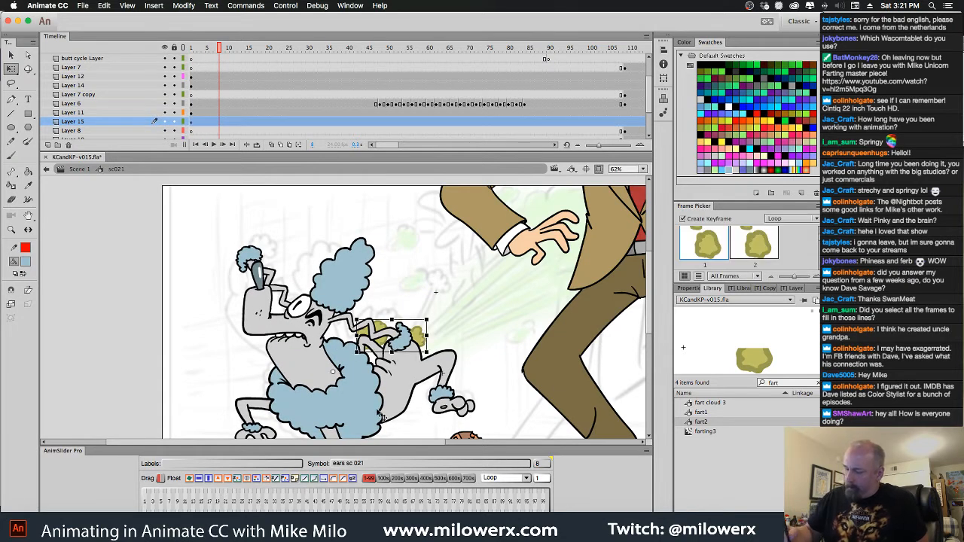
pyautogui.click(214, 495)
pyautogui.moveTo(422, 410); pyautogui.dragTo(463, 157)
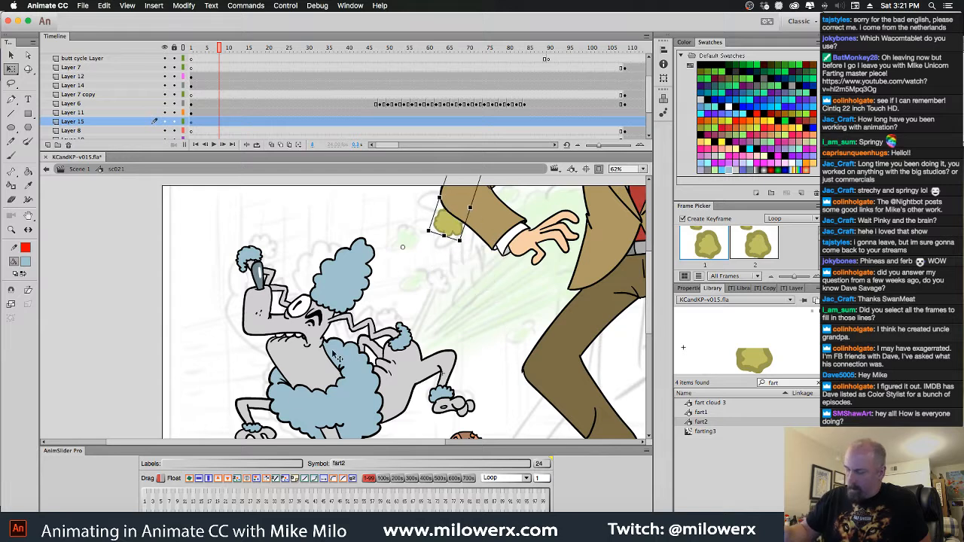
pyautogui.moveTo(228, 49); pyautogui.dragTo(243, 55)
pyautogui.click(409, 282)
pyautogui.moveTo(409, 282); pyautogui.dragTo(409, 338)
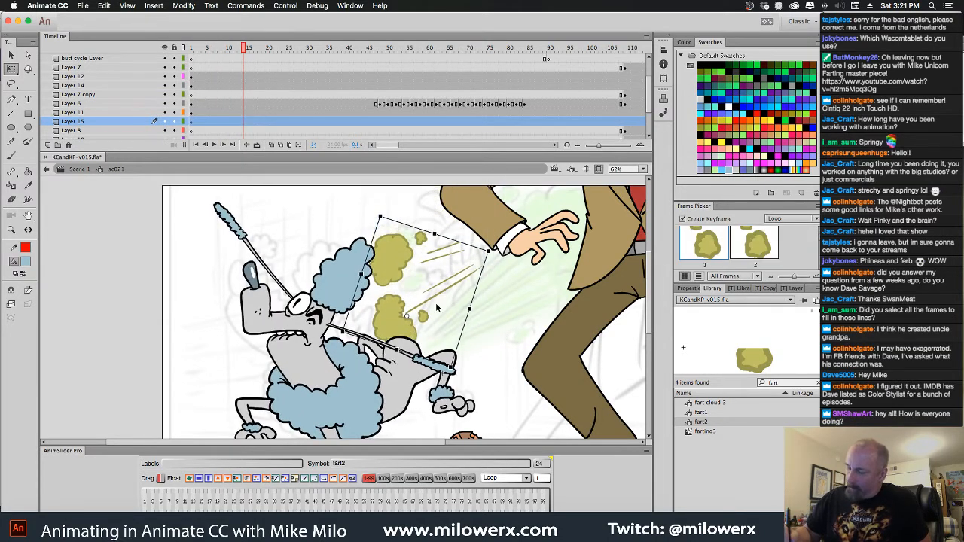
# Flip the fart2 puff so it shoots from the poodle's rear toward the man, squash it slightly and skew it upward
pyautogui.moveTo(498, 257); pyautogui.dragTo(390, 363)
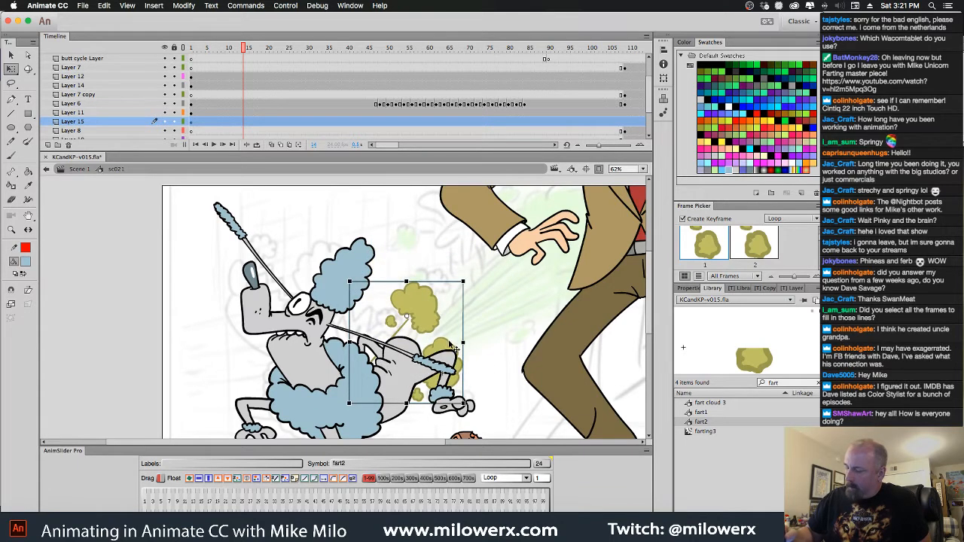
pyautogui.moveTo(449, 352); pyautogui.dragTo(497, 304)
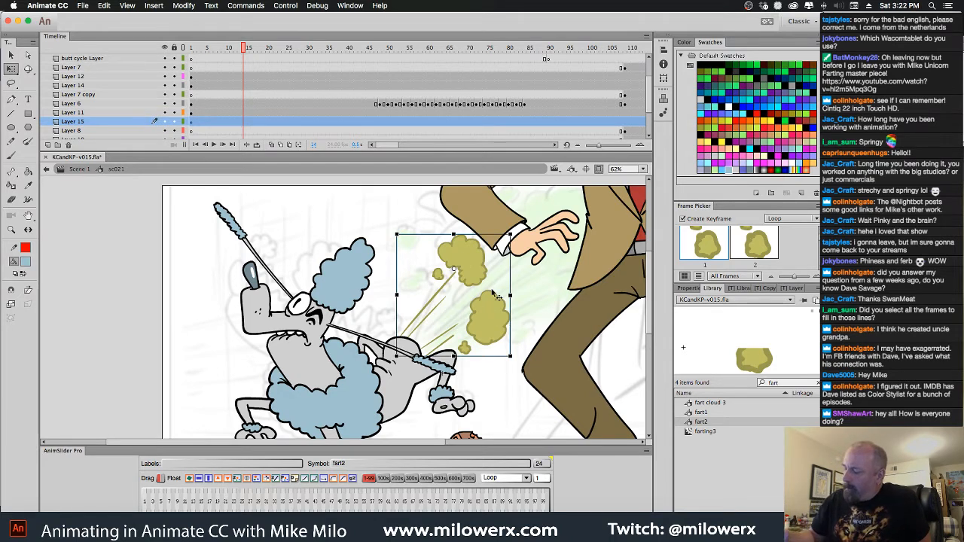
pyautogui.moveTo(455, 235); pyautogui.dragTo(455, 244)
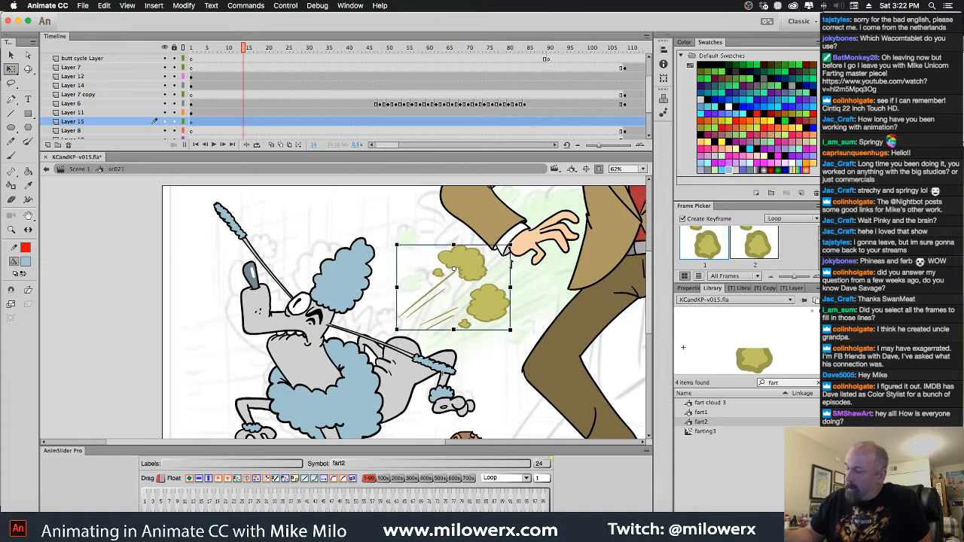
pyautogui.moveTo(494, 329); pyautogui.dragTo(490, 302)
# Preview the farting3, fart2 and fart cloud 3 symbols and add a new layer beneath Layer 15
pyautogui.click(701, 432)
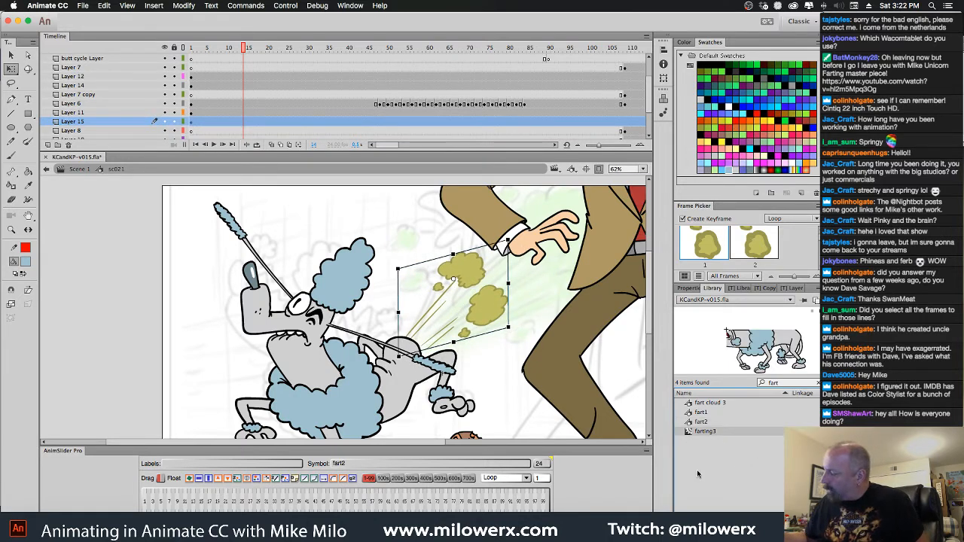
pyautogui.click(697, 422)
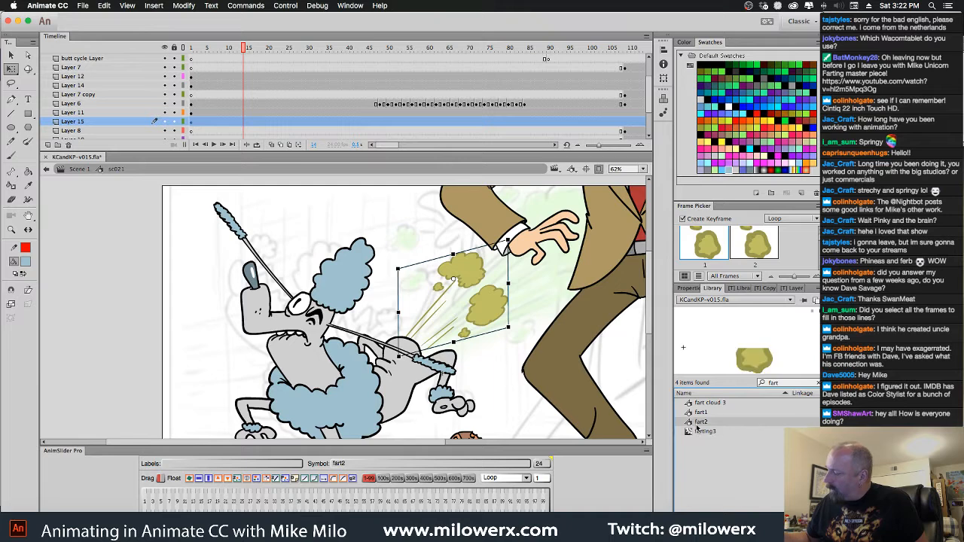
pyautogui.click(696, 404)
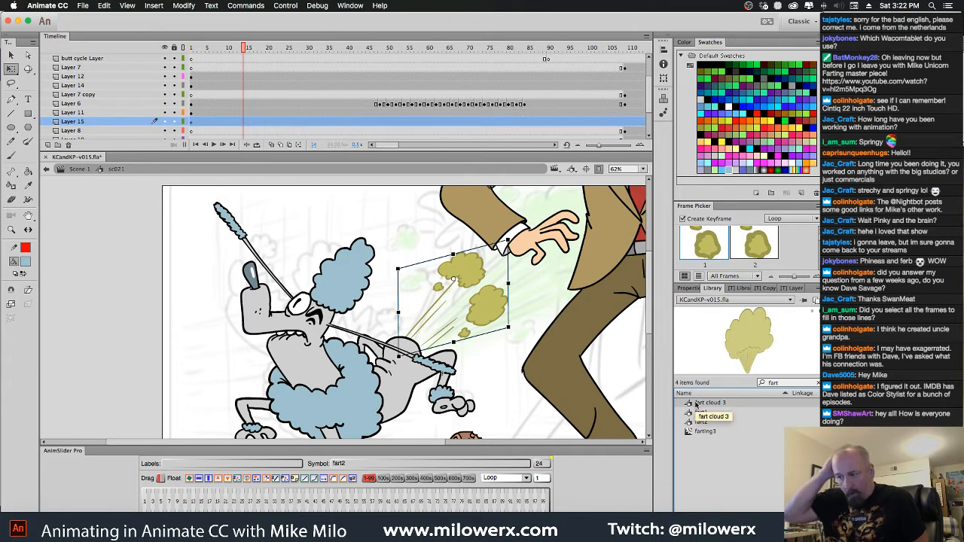
pyautogui.click(88, 132)
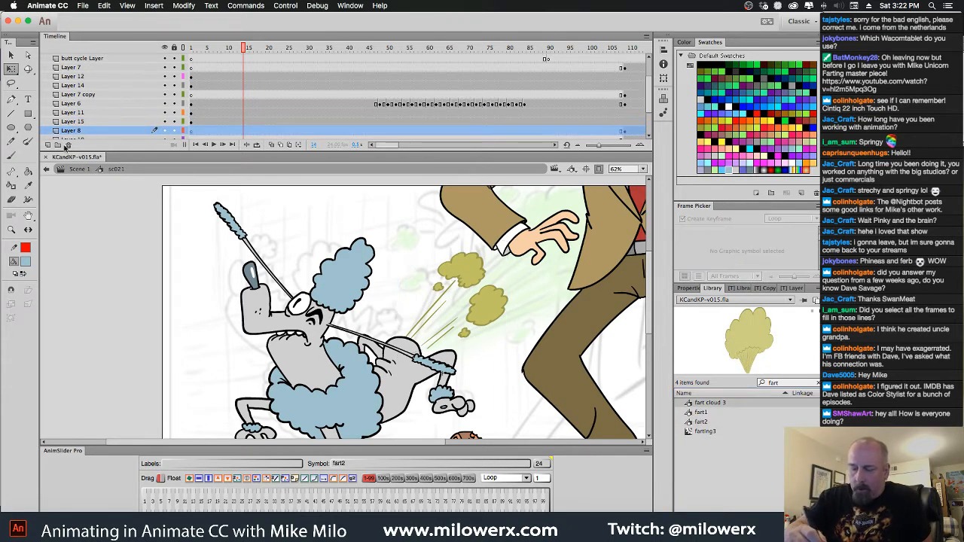
pyautogui.click(48, 144)
pyautogui.click(192, 131)
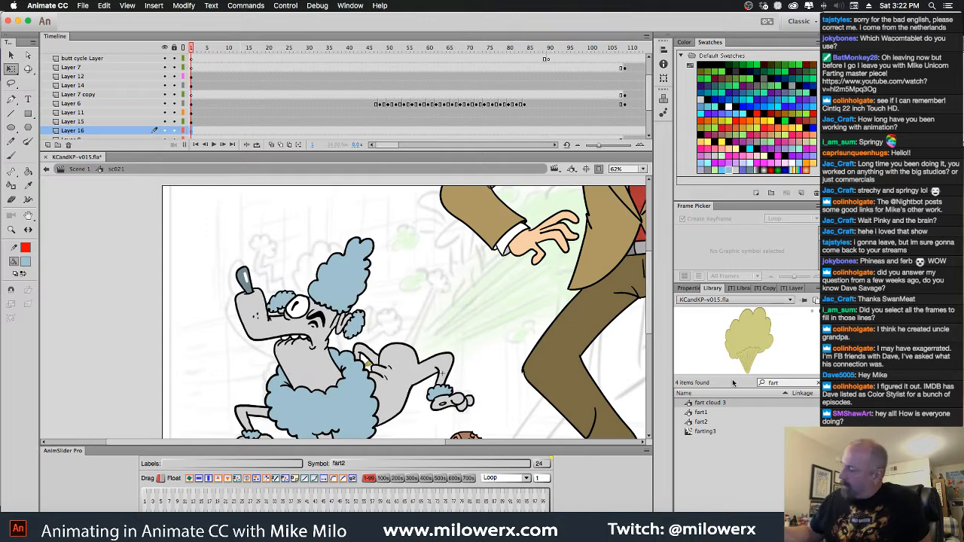
# Try the fart cloud 3 symbol on Layer 16, angled from the poodle's rear toward the man, and delete it
pyautogui.moveTo(746, 366); pyautogui.dragTo(435, 323)
pyautogui.moveTo(501, 286); pyautogui.dragTo(523, 265)
pyautogui.moveTo(198, 51)
pyautogui.mouseDown()
pyautogui.moveTo(350, 69)
pyautogui.moveTo(182, 48)
pyautogui.mouseUp()
pyautogui.click(498, 330)
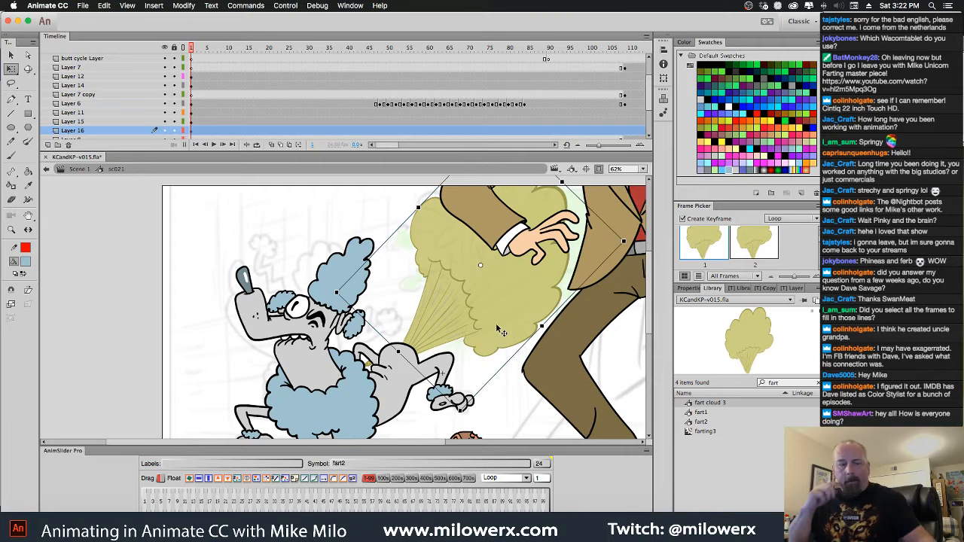
pyautogui.press('Delete')
# Play back the sc021 shot to check the fart2 puffs behind the running poodle
pyautogui.click(381, 419)
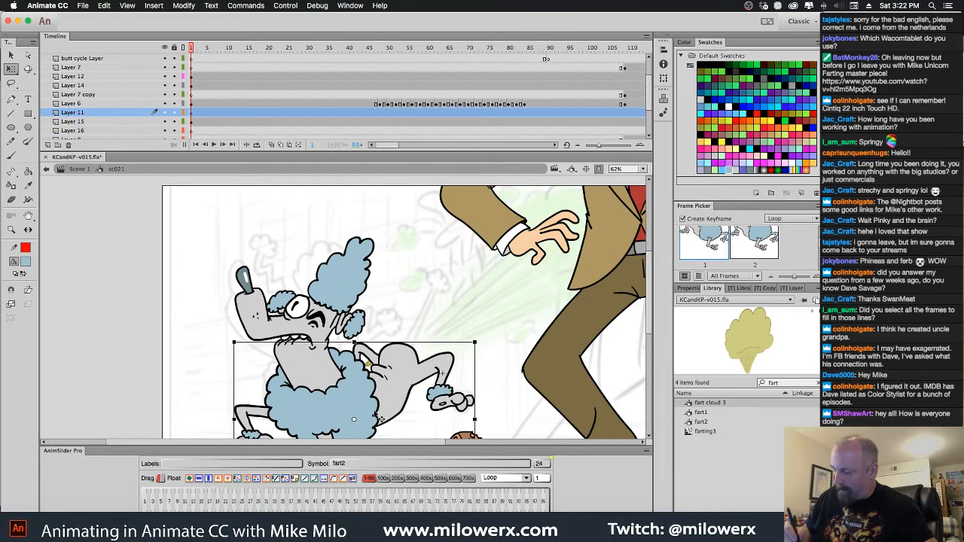
pyautogui.click(427, 195)
pyautogui.press('Return')
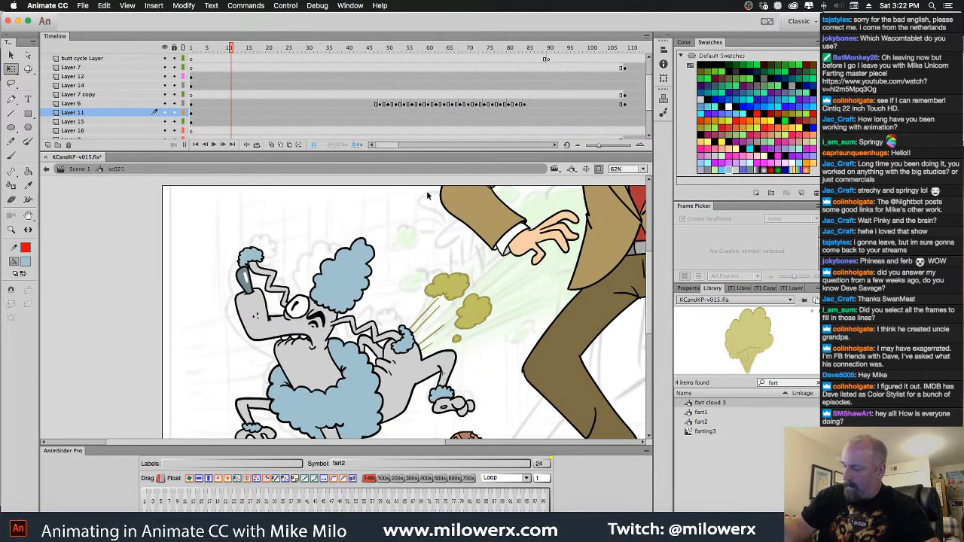
# Open the fart2 symbol on Layer 15 and sample the puff's light interior colour C1C15D as the fill colour
pyautogui.click(479, 298)
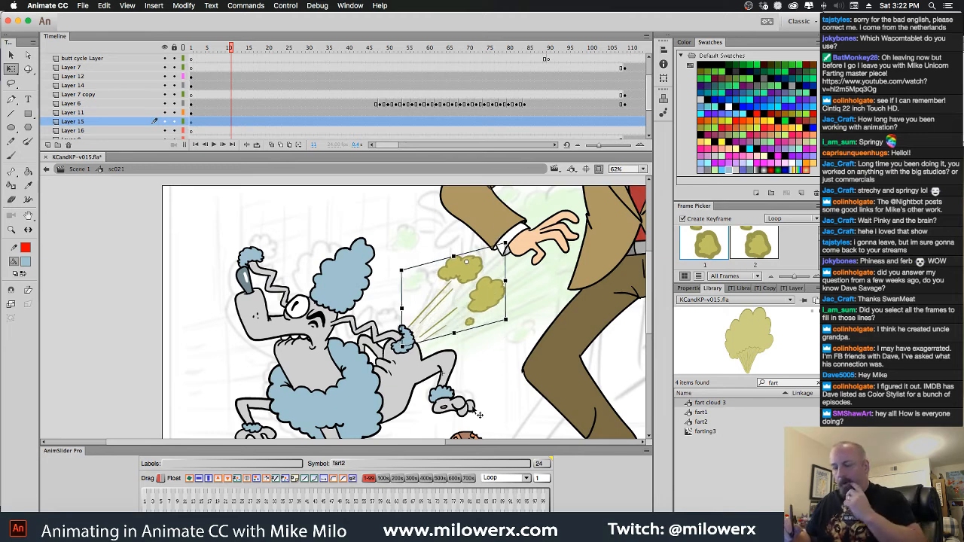
pyautogui.doubleClick(491, 285)
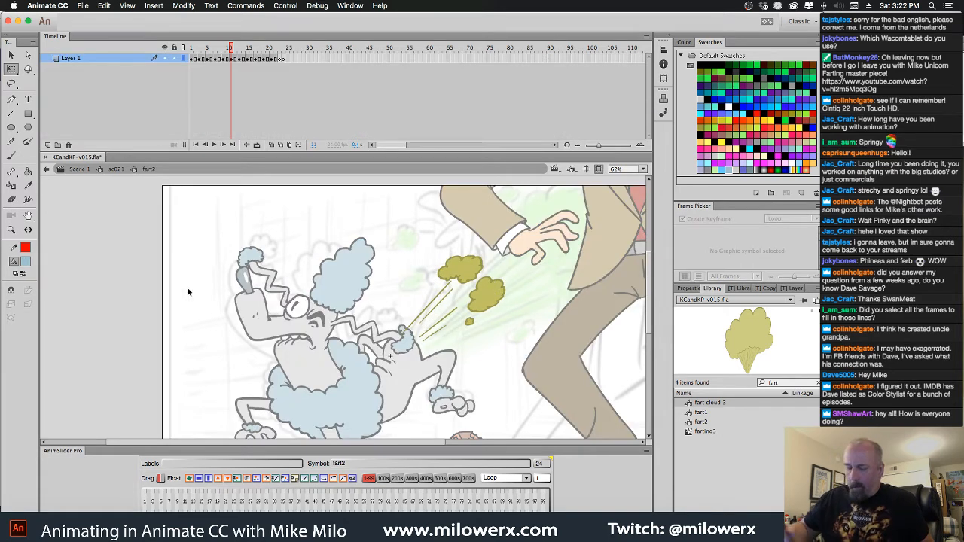
pyautogui.click(26, 262)
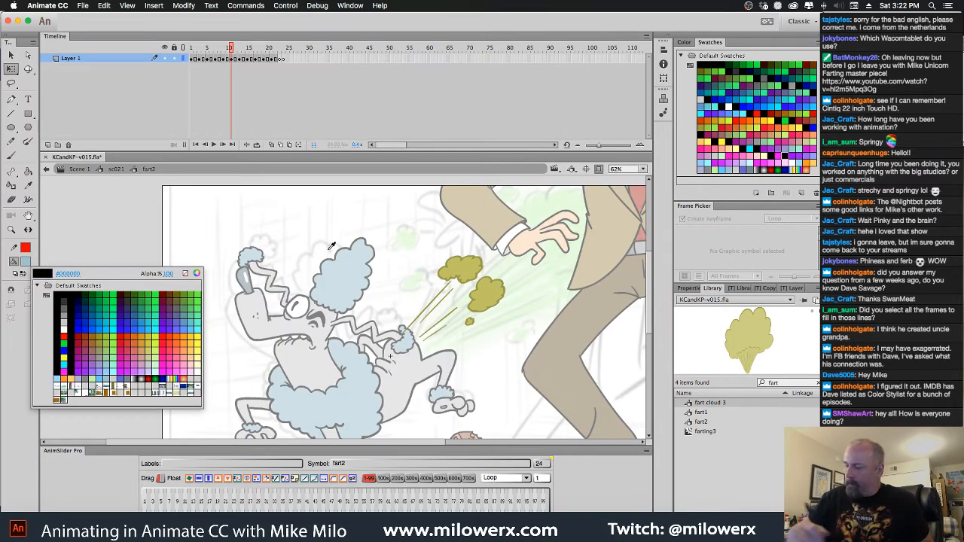
pyautogui.click(456, 270)
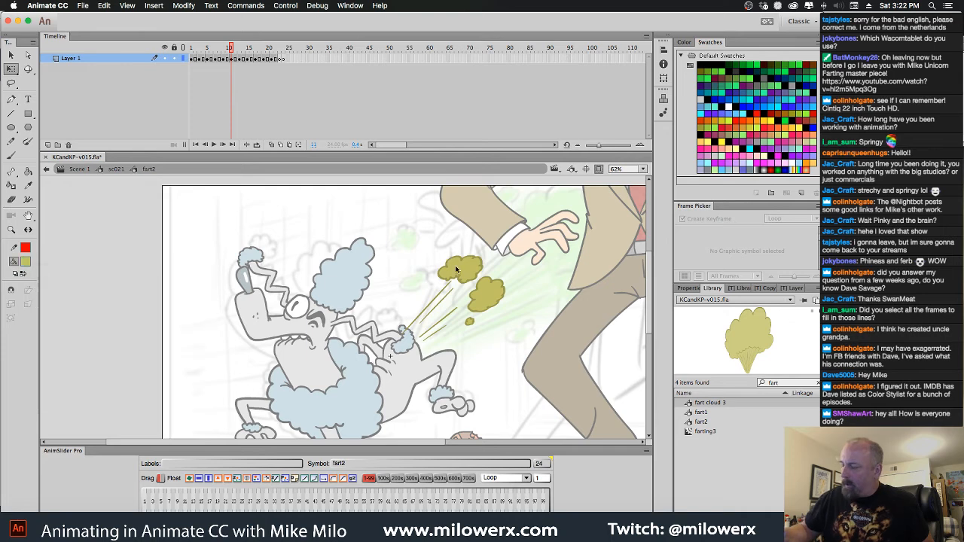
pyautogui.click(685, 43)
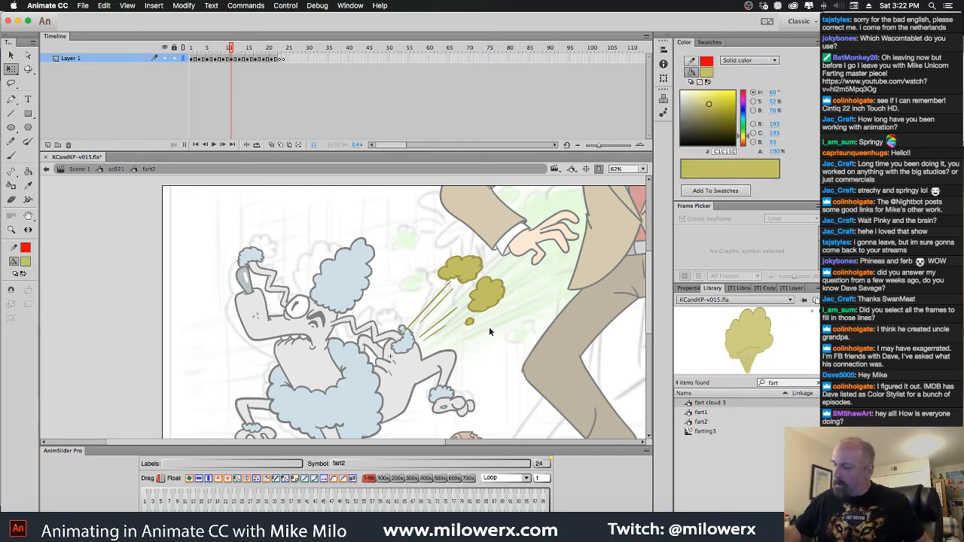
# Sample the darker outline colour 9A9A4A of the fart2 puff as the fill colour
pyautogui.keyDown('super'); pyautogui.click(506, 299); pyautogui.keyUp('super')
pyautogui.keyDown('super'); pyautogui.click(506, 302); pyautogui.keyUp('super')
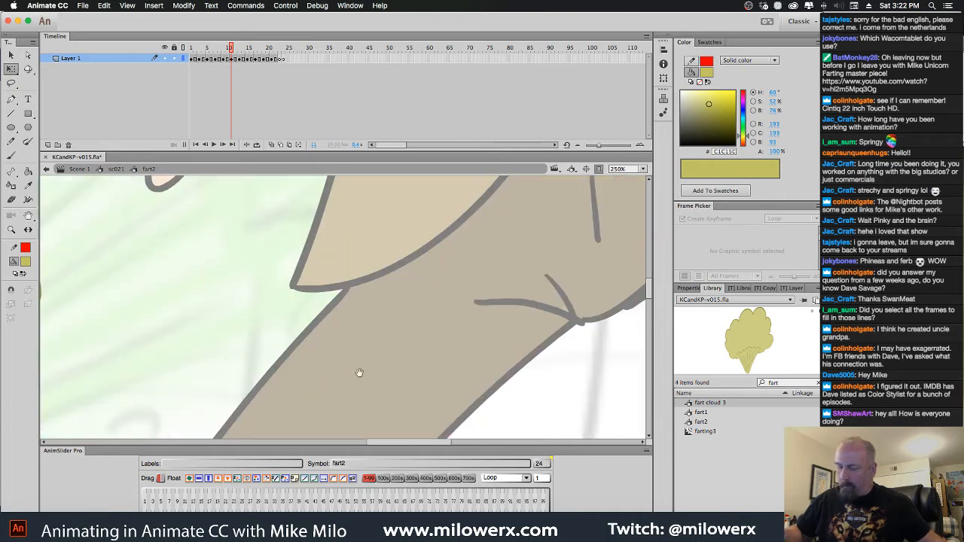
pyautogui.moveTo(226, 364); pyautogui.dragTo(608, 392)
pyautogui.click(25, 262)
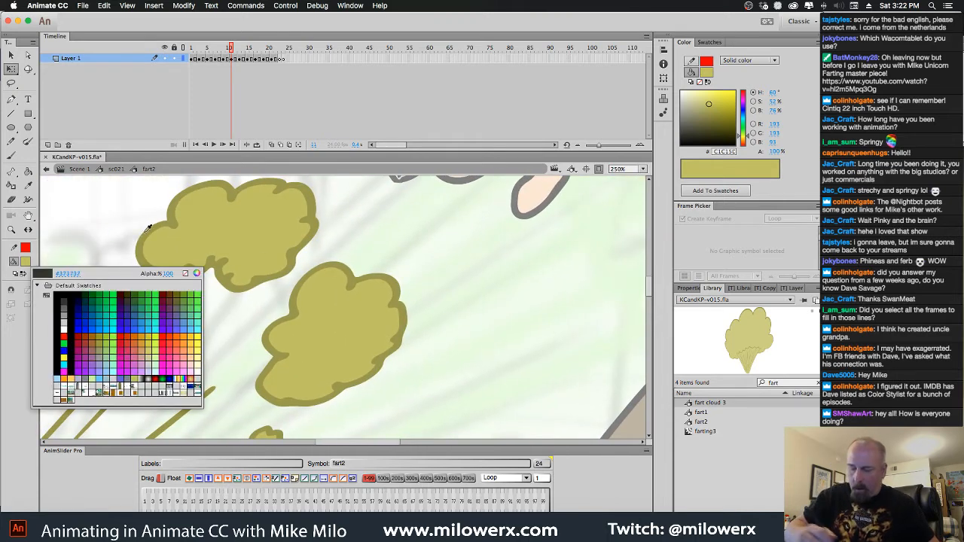
pyautogui.click(306, 201)
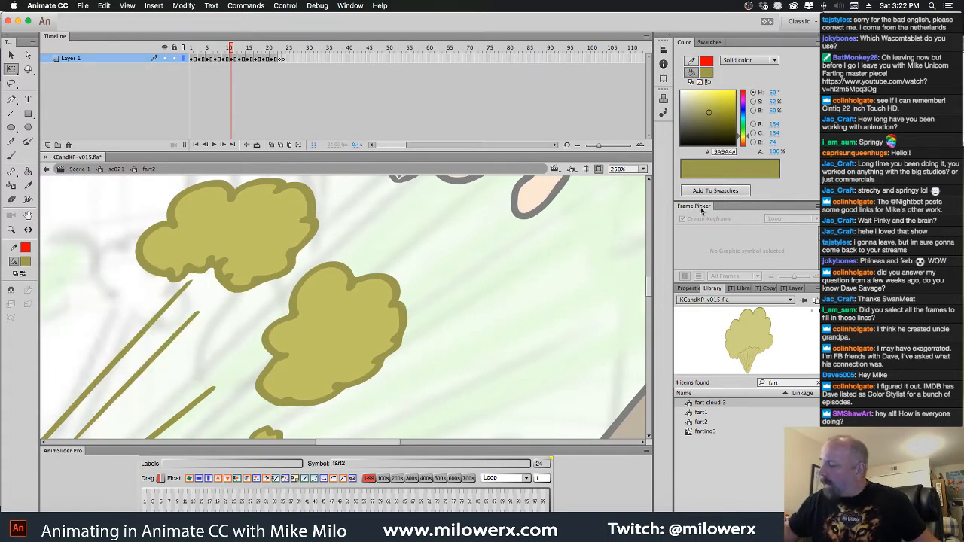
# Return to the sc021 symbol and delete the fart2 puff from Layer 15
pyautogui.click(120, 171)
pyautogui.keyDown('alt'); pyautogui.keyDown('super'); pyautogui.click(389, 303); pyautogui.keyUp('super'); pyautogui.keyUp('alt')
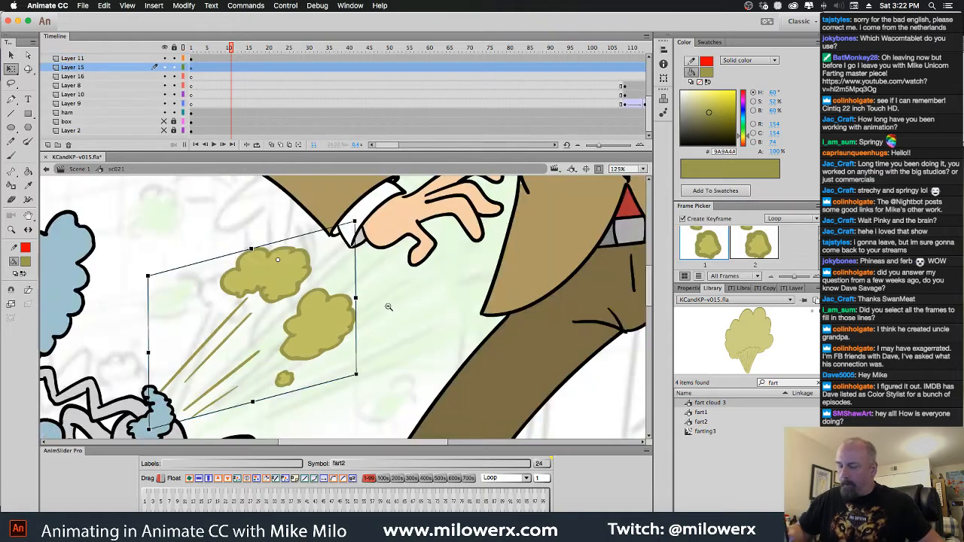
pyautogui.keyDown('alt'); pyautogui.keyDown('super'); pyautogui.click(390, 303); pyautogui.keyUp('super'); pyautogui.keyUp('alt')
pyautogui.press('Delete')
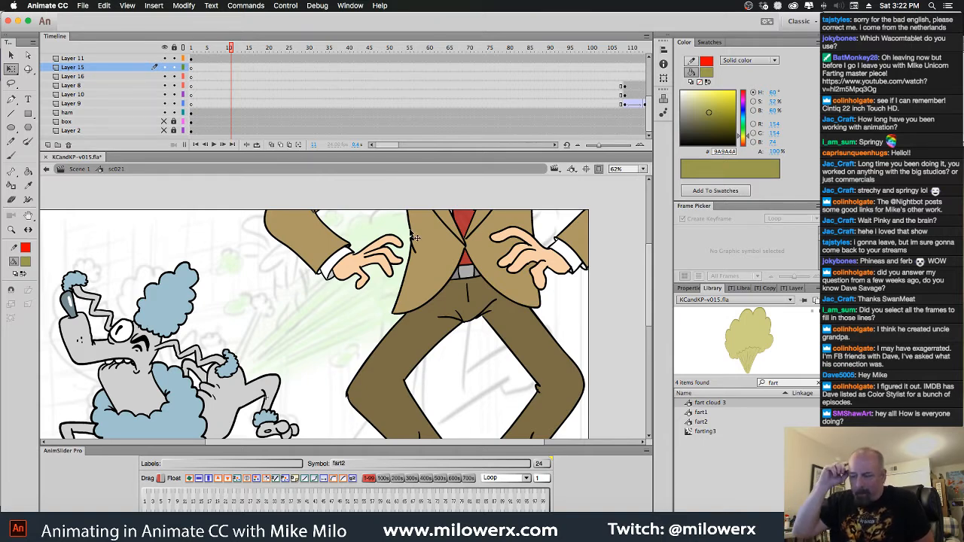
# At frame 5 of Layer 15, brush red FF0000 looping spiral lines from the poodle's rear up toward the man
pyautogui.moveTo(234, 50); pyautogui.dragTo(208, 50)
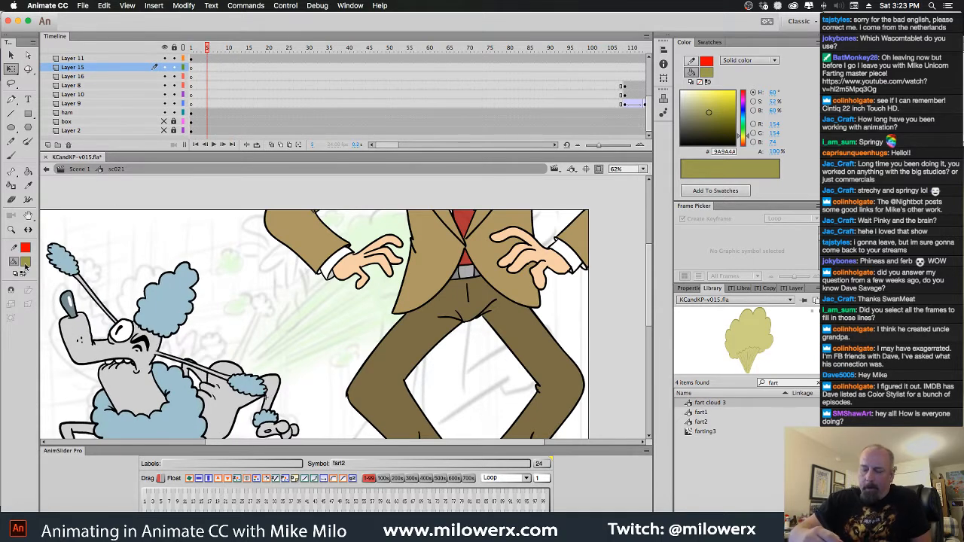
pyautogui.press('b')
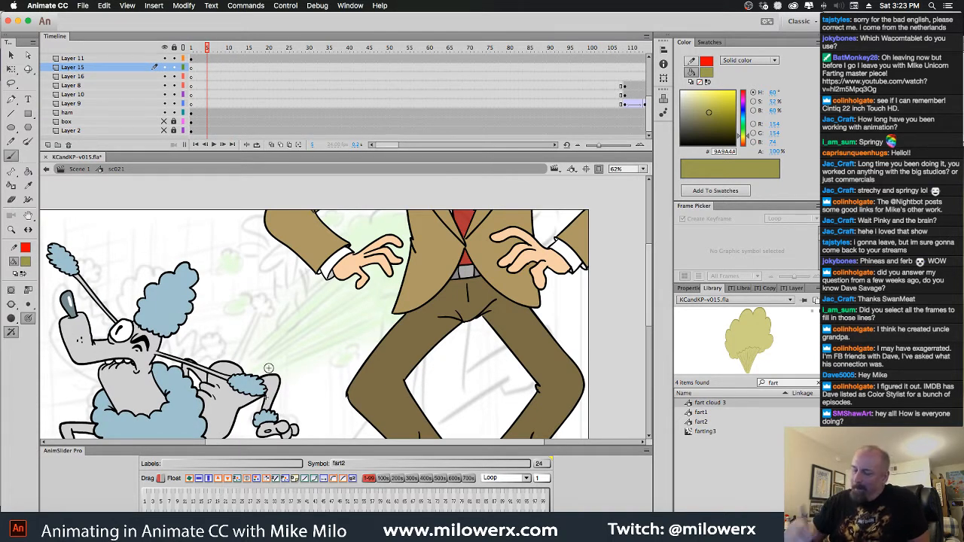
pyautogui.click(26, 263)
pyautogui.click(68, 335)
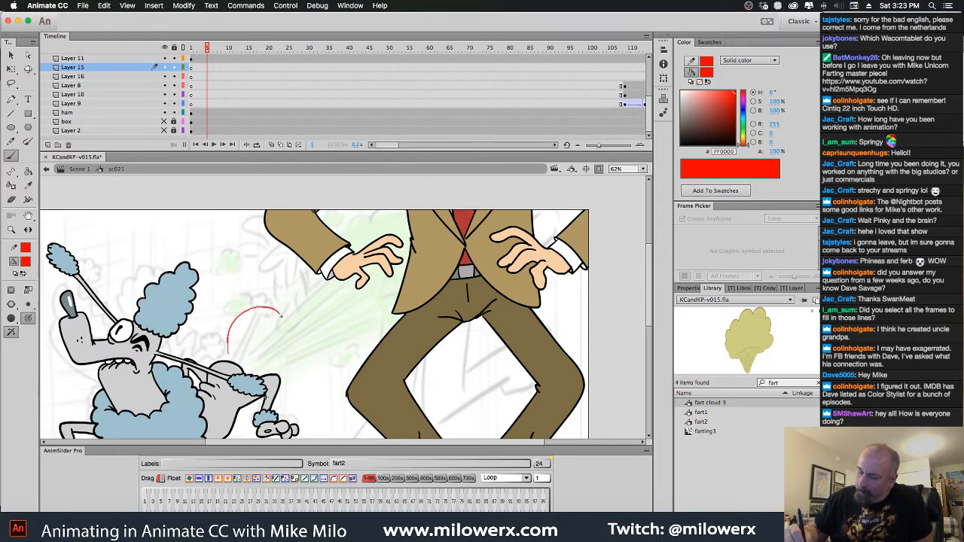
pyautogui.moveTo(254, 323)
pyautogui.mouseDown()
pyautogui.moveTo(251, 277)
pyautogui.moveTo(292, 255)
pyautogui.moveTo(320, 285)
pyautogui.moveTo(288, 291)
pyautogui.moveTo(280, 238)
pyautogui.moveTo(352, 189)
pyautogui.moveTo(377, 194)
pyautogui.mouseUp()
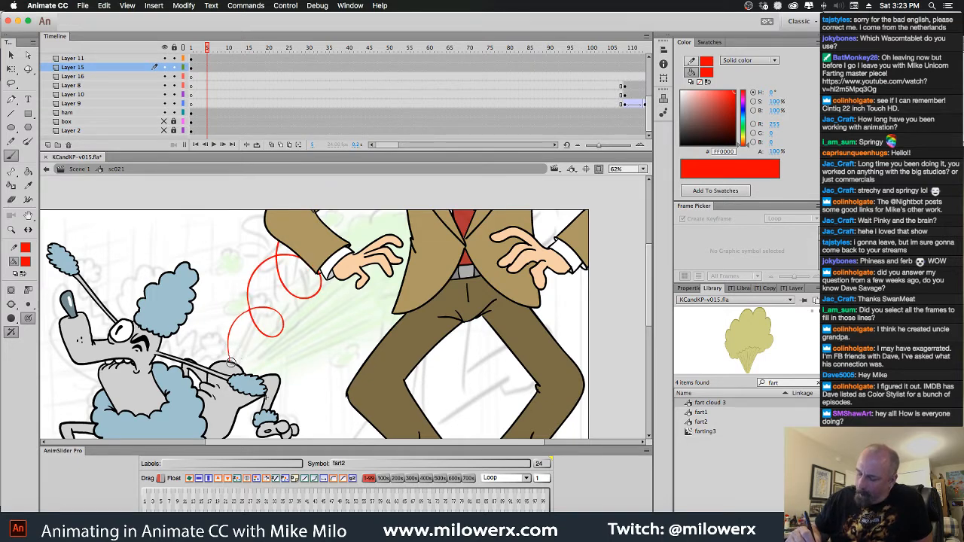
pyautogui.moveTo(238, 363); pyautogui.dragTo(247, 327)
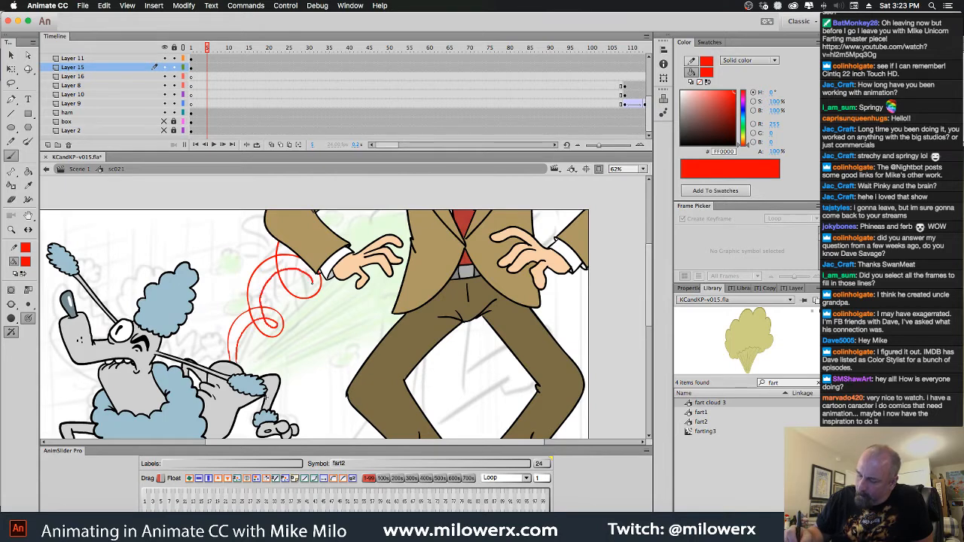
pyautogui.moveTo(301, 260)
pyautogui.mouseDown()
pyautogui.moveTo(360, 218)
pyautogui.moveTo(356, 235)
pyautogui.mouseUp()
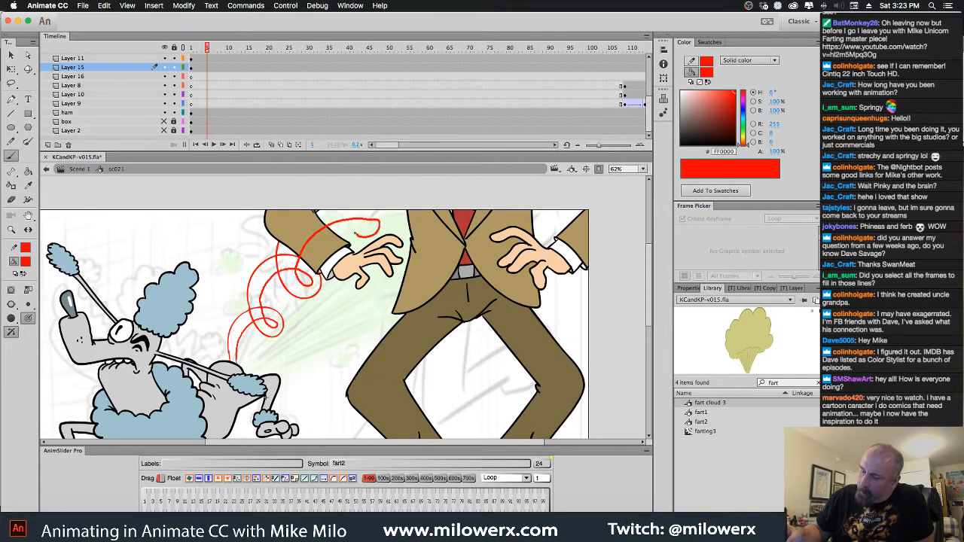
pyautogui.moveTo(361, 192)
pyautogui.mouseDown()
pyautogui.moveTo(338, 191)
pyautogui.moveTo(347, 178)
pyautogui.moveTo(323, 218)
pyautogui.moveTo(336, 245)
pyautogui.moveTo(368, 251)
pyautogui.mouseUp()
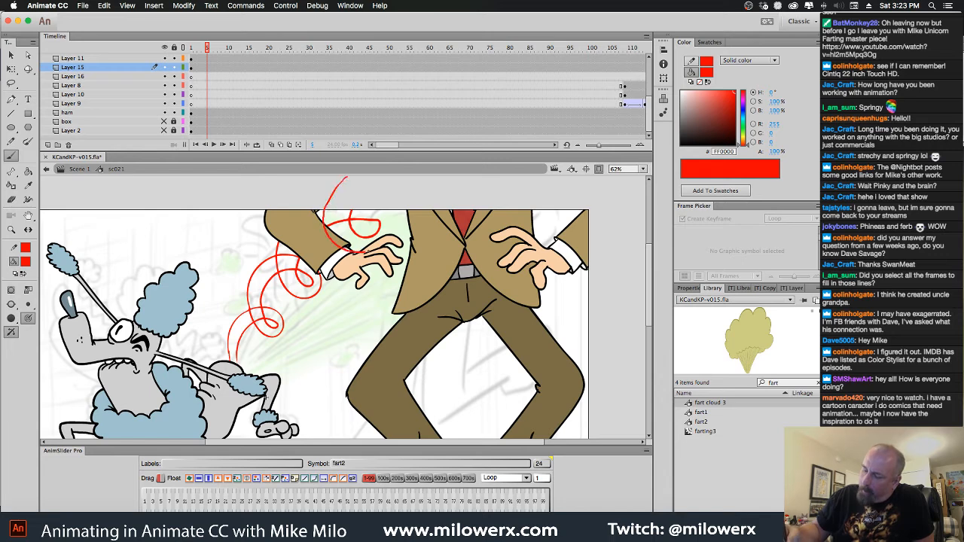
pyautogui.hotkey('ctrl', 'z')
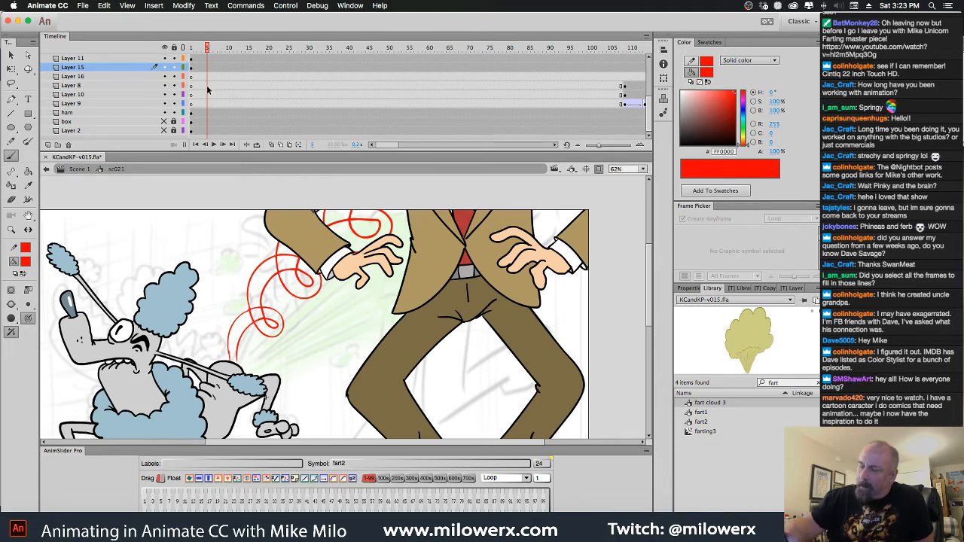
# Convert the red spiral lines to a graphic symbol named "fart cloud 4" and open it for editing
pyautogui.press(',')
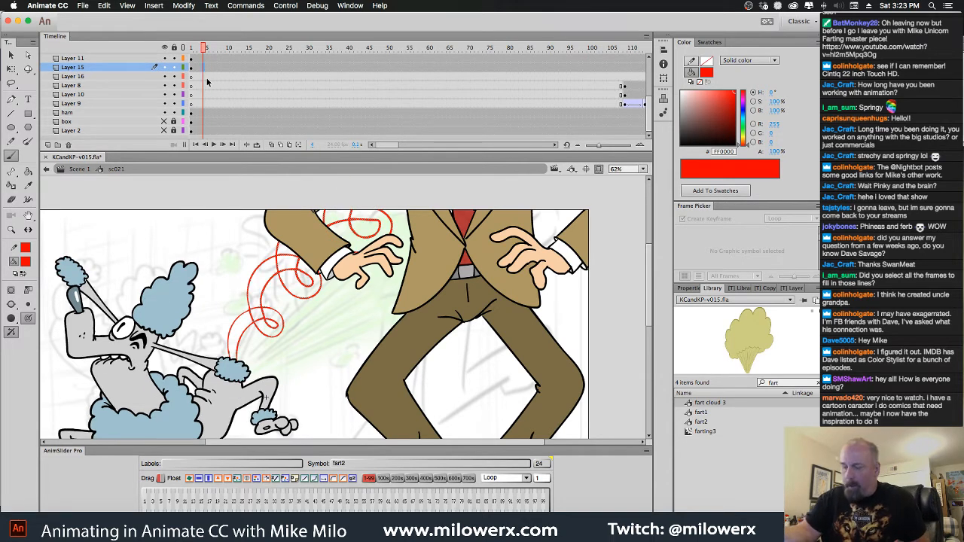
pyautogui.press('F8')
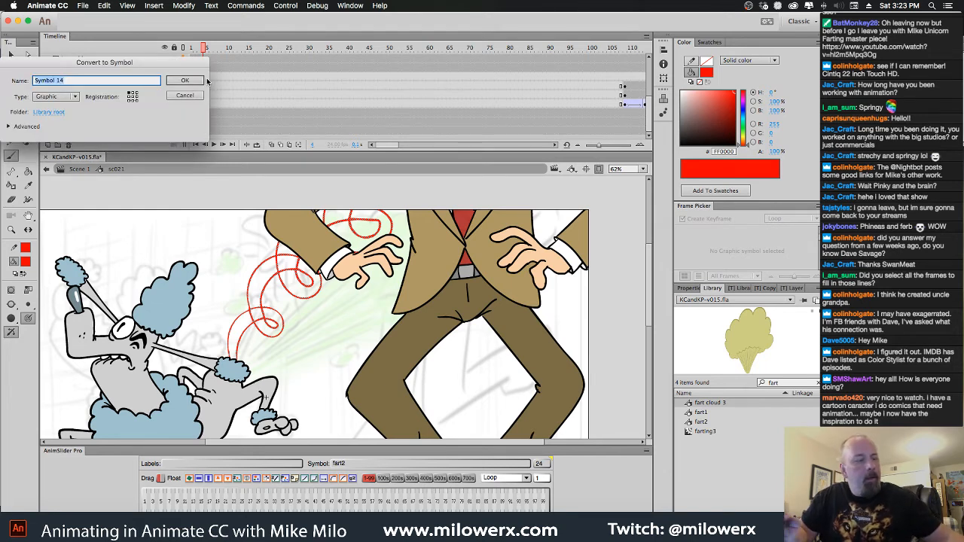
pyautogui.write('fart clo')
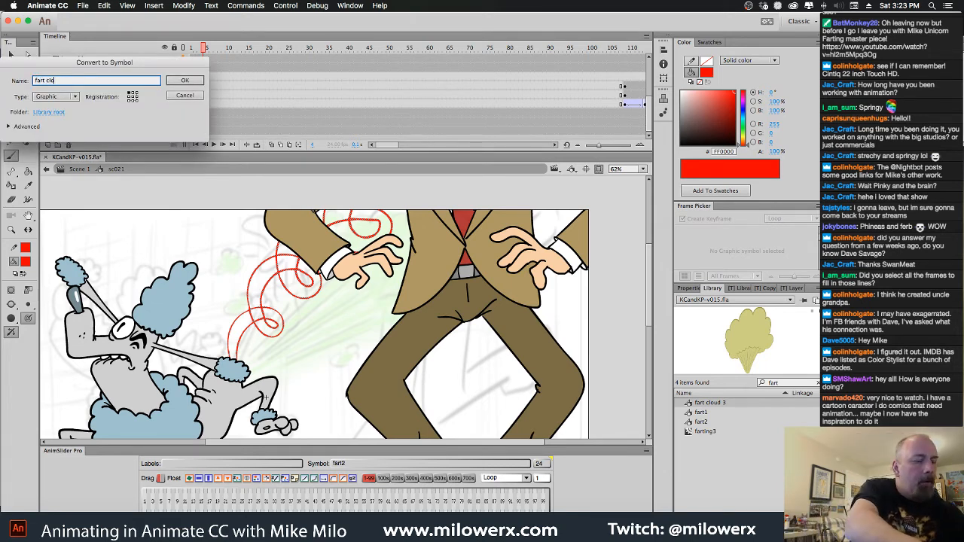
pyautogui.write('ud 4')
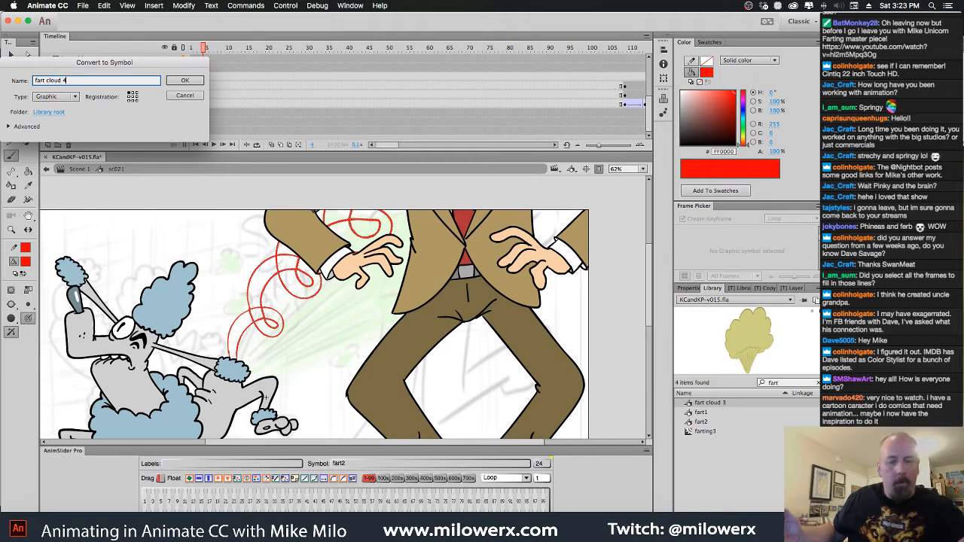
pyautogui.press('Return')
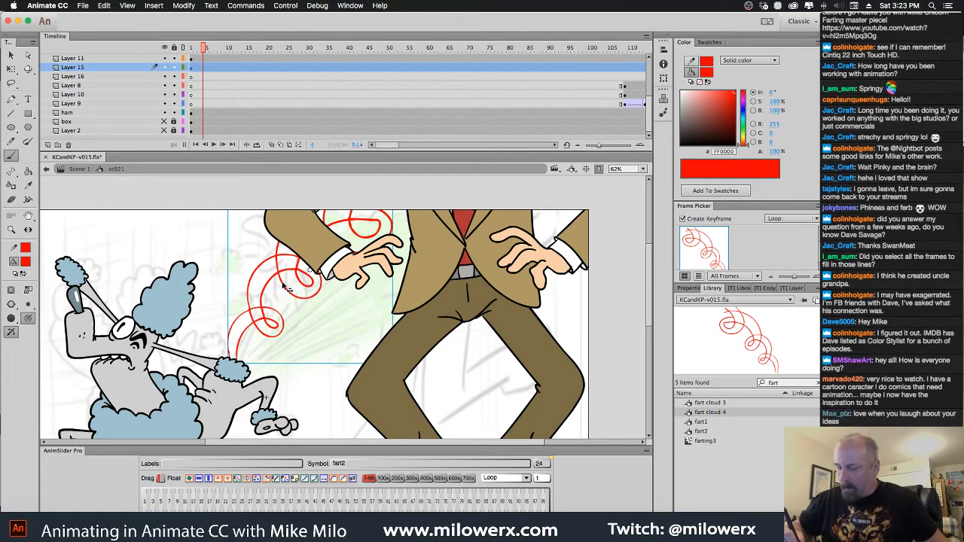
pyautogui.doubleClick(299, 301)
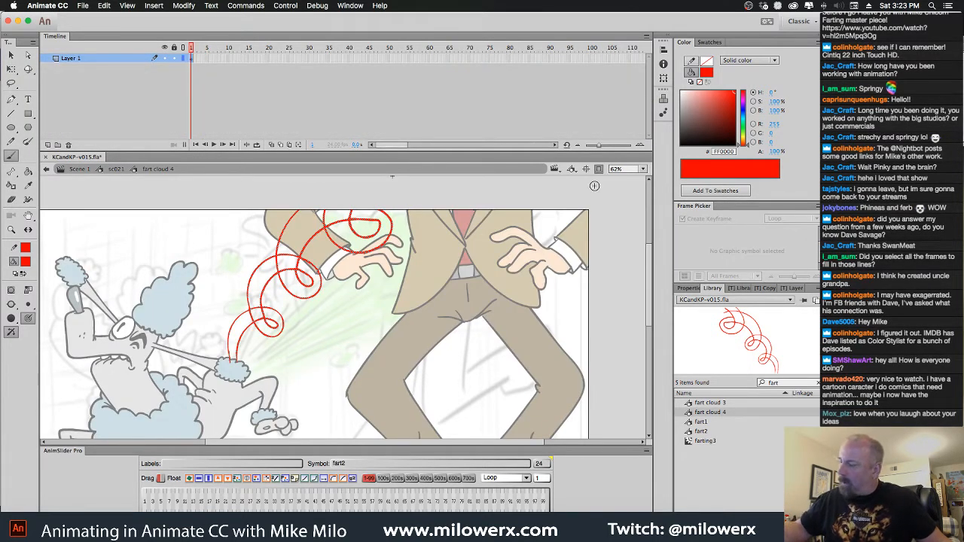
pyautogui.moveTo(447, 268); pyautogui.dragTo(446, 285)
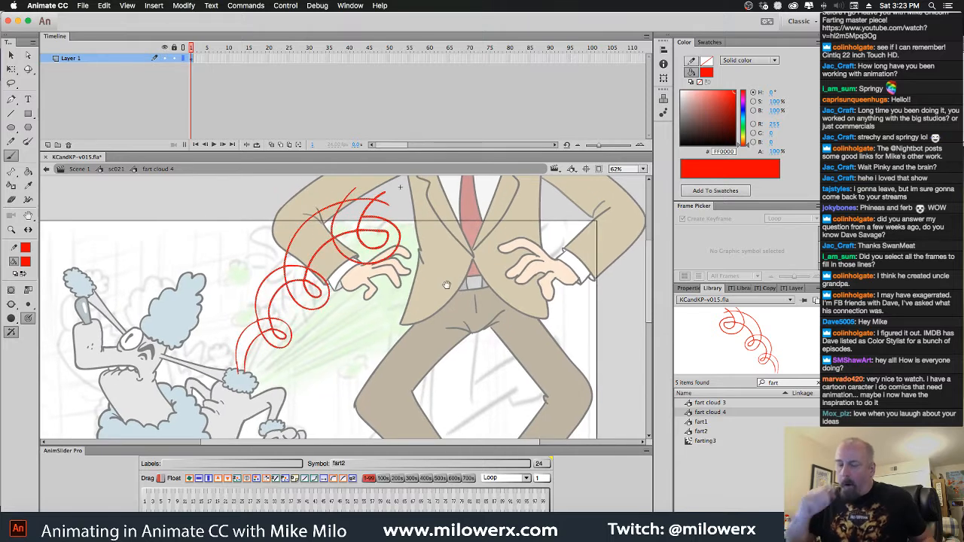
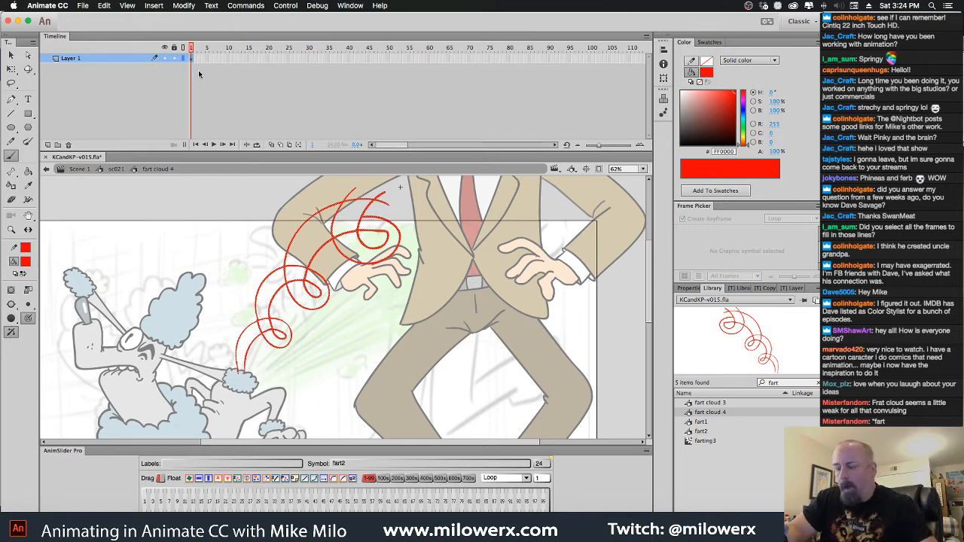
pyautogui.press('Delete')
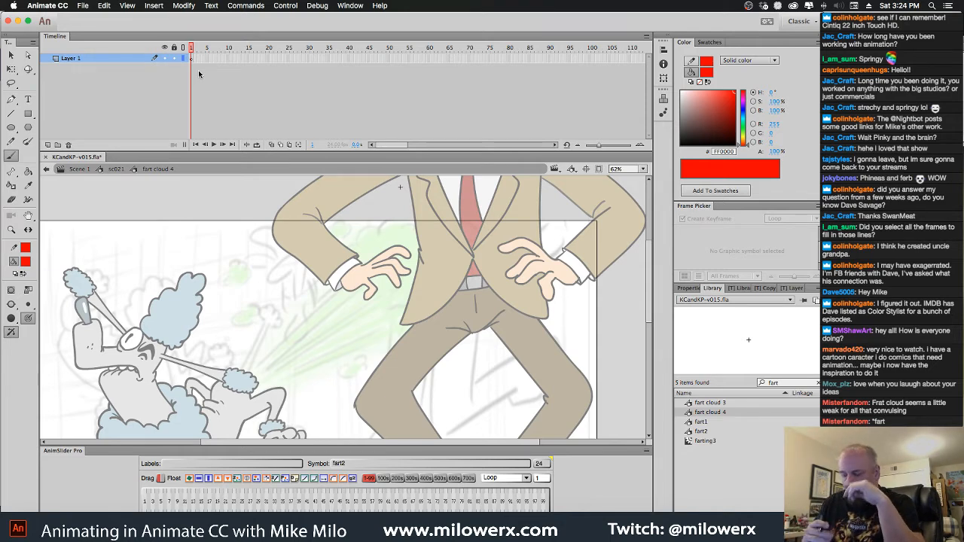
pyautogui.moveTo(649, 295); pyautogui.dragTo(649, 311)
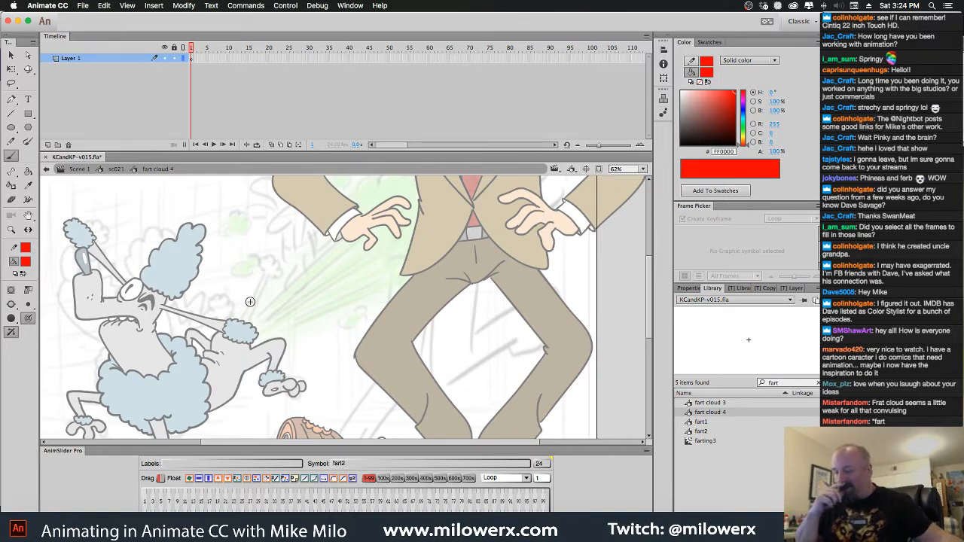
pyautogui.press('super+z')
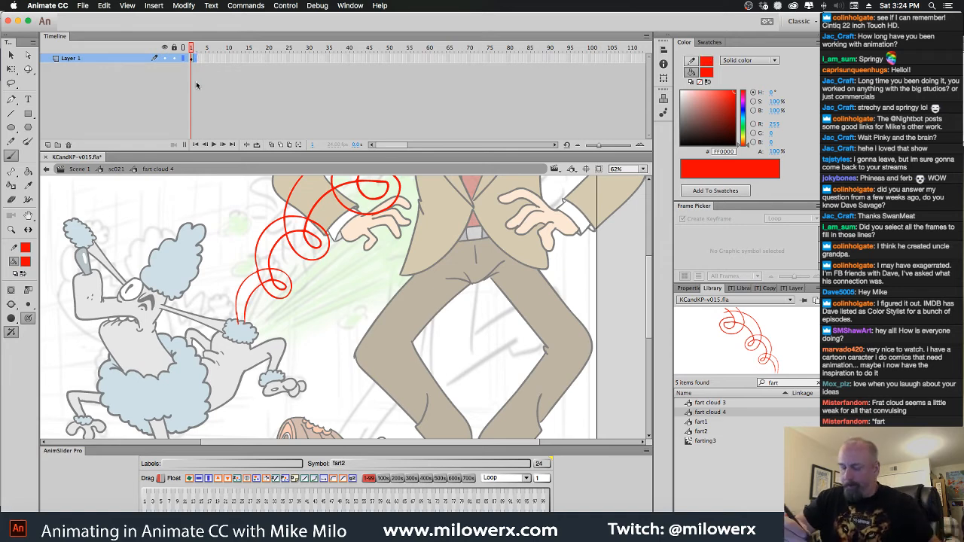
pyautogui.scroll(2, 266, 332)
pyautogui.moveTo(331, 326); pyautogui.dragTo(281, 401)
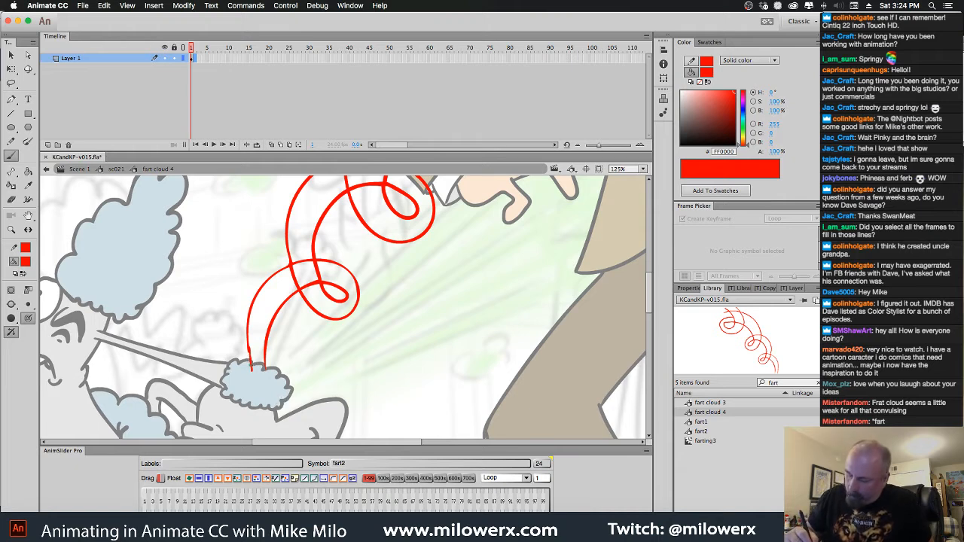
pyautogui.moveTo(246, 315)
pyautogui.mouseDown()
pyautogui.moveTo(256, 290)
pyautogui.moveTo(290, 265)
pyautogui.mouseUp()
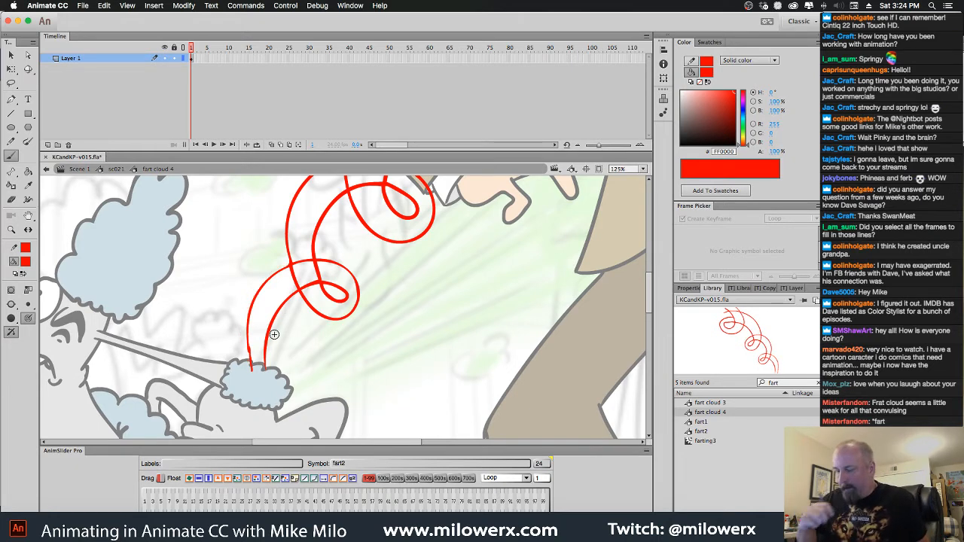
# Delete the red spiral sketch from frame 1 of Layer 1 in the fart cloud 4 symbol
pyautogui.click(193, 59)
pyautogui.press('Delete')
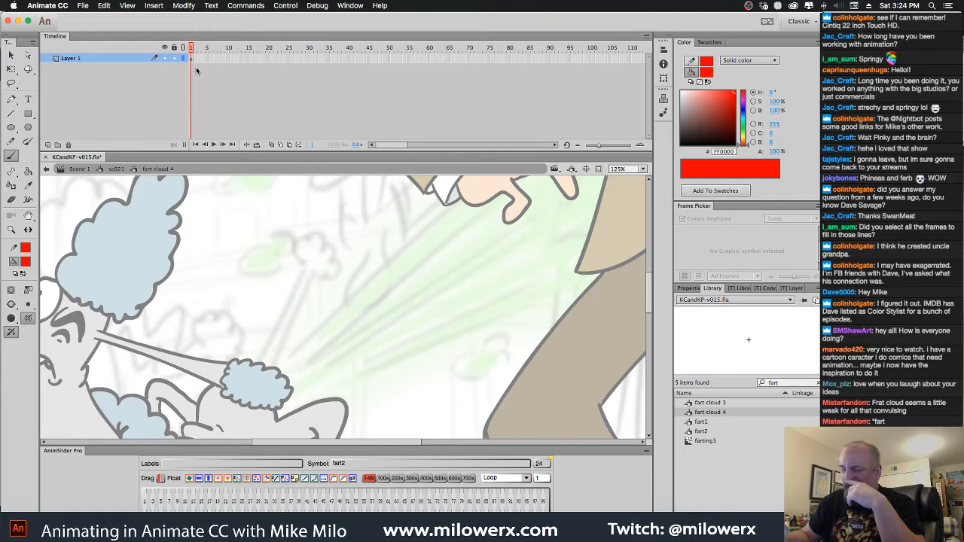
pyautogui.press('super+minus')
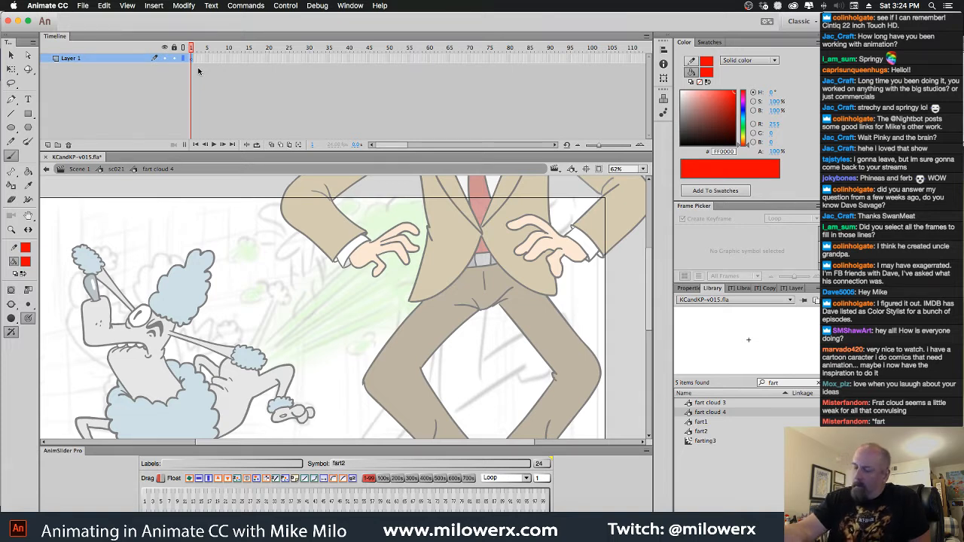
# Try a sketch of two long diagonal lines rising from the poodle's rear puff with a fluffy cloud between them, and clear it
pyautogui.moveTo(230, 356); pyautogui.dragTo(404, 177)
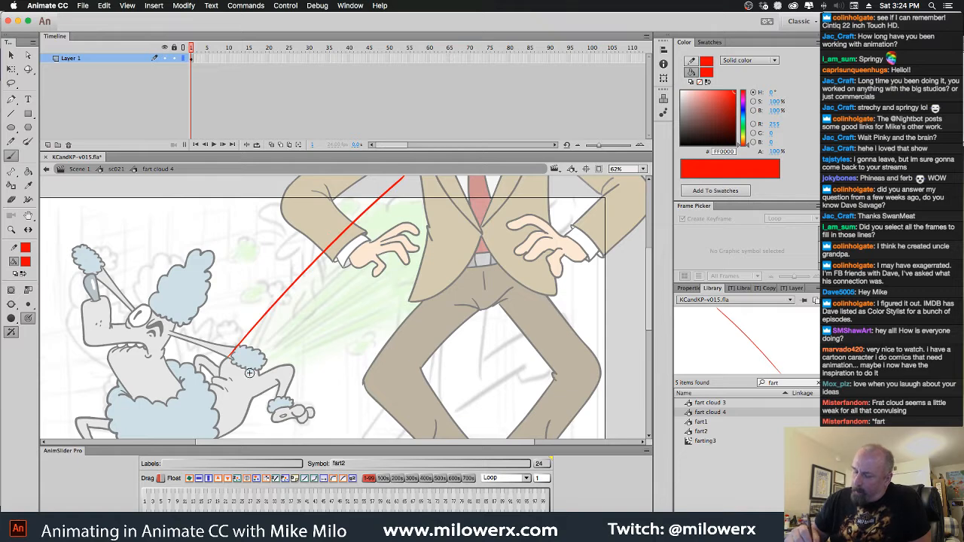
pyautogui.moveTo(249, 372); pyautogui.dragTo(479, 177)
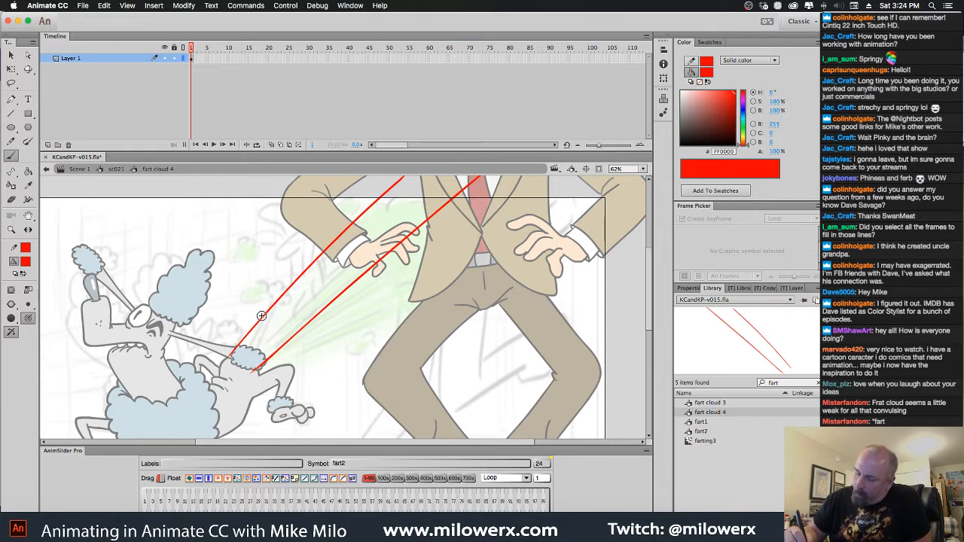
pyautogui.moveTo(280, 285)
pyautogui.mouseDown()
pyautogui.moveTo(274, 309)
pyautogui.moveTo(285, 324)
pyautogui.moveTo(303, 330)
pyautogui.moveTo(305, 303)
pyautogui.moveTo(316, 324)
pyautogui.mouseUp()
pyautogui.click(191, 59)
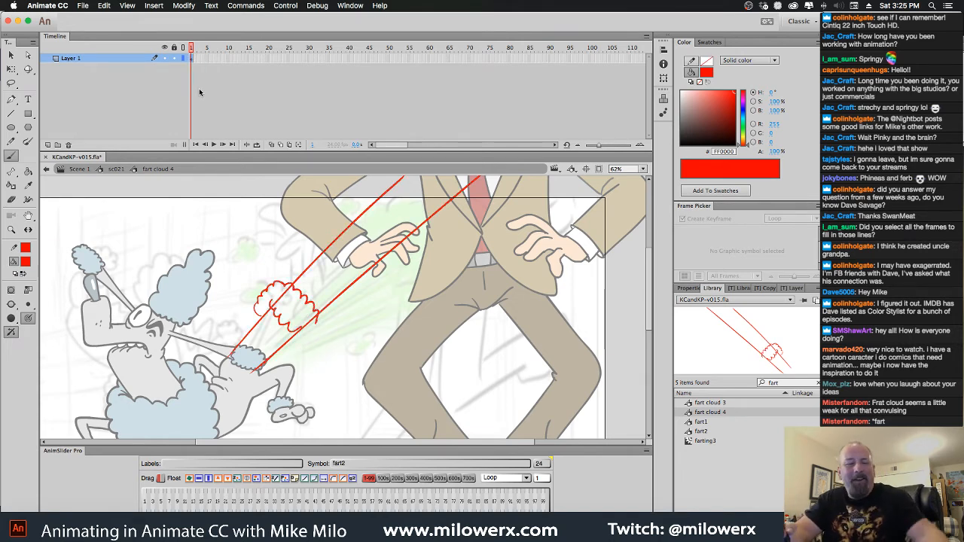
pyautogui.press('Delete')
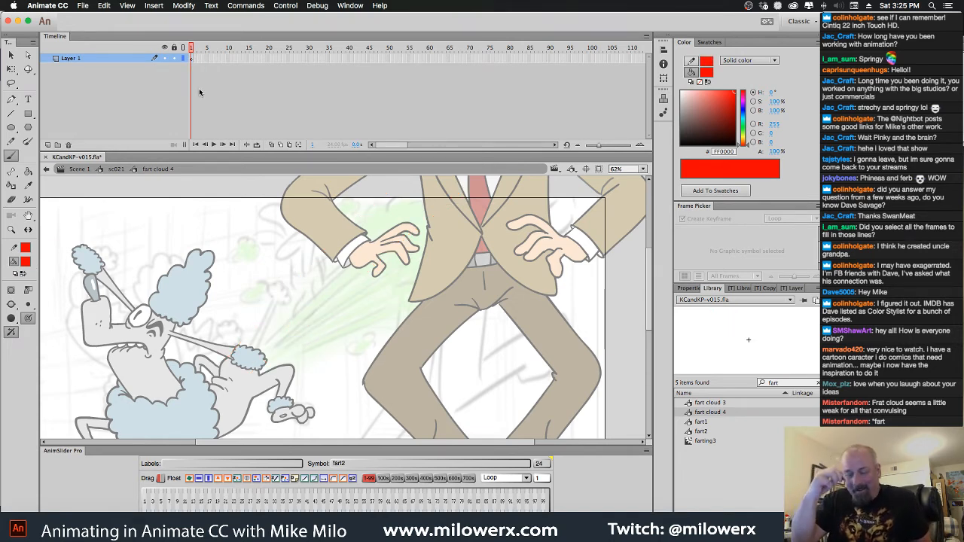
# Try a fan of spreading red brush lines from the rear puff up towards the man's jacket, and undo the strokes
pyautogui.moveTo(257, 356); pyautogui.dragTo(455, 176)
pyautogui.moveTo(248, 359); pyautogui.dragTo(345, 177)
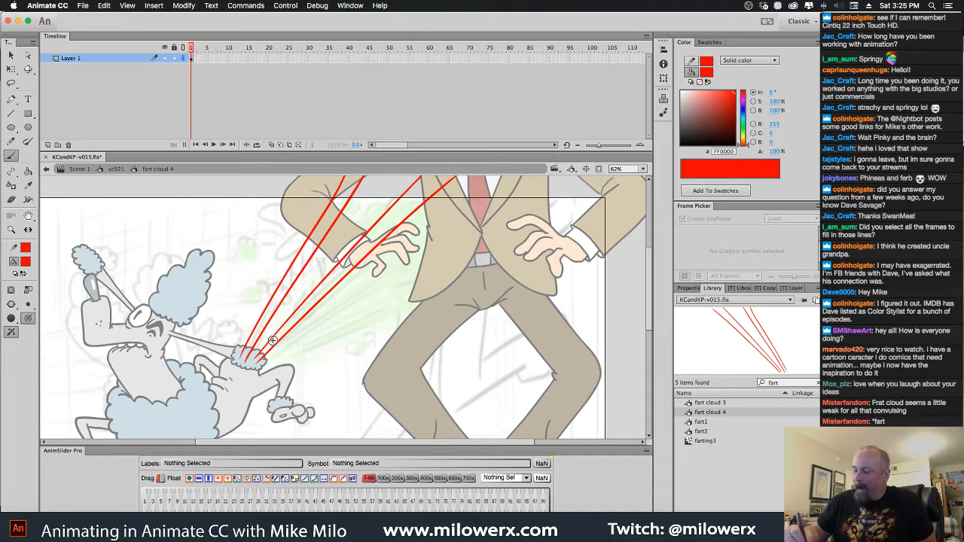
pyautogui.moveTo(254, 357); pyautogui.dragTo(364, 221)
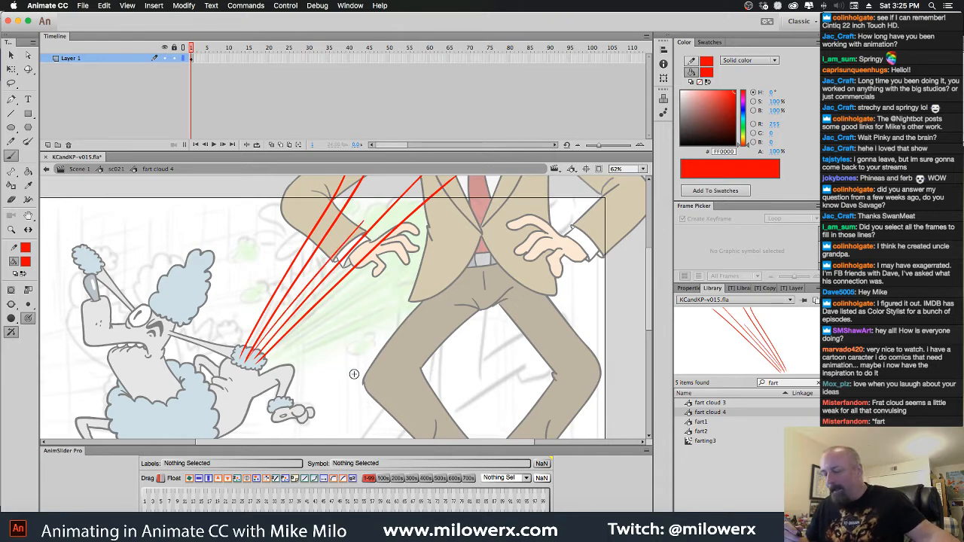
pyautogui.press('super+z')
pyautogui.press('super+z')
pyautogui.press('super+z')
pyautogui.press('super+z')
pyautogui.press('super+z')
pyautogui.press('super+z')
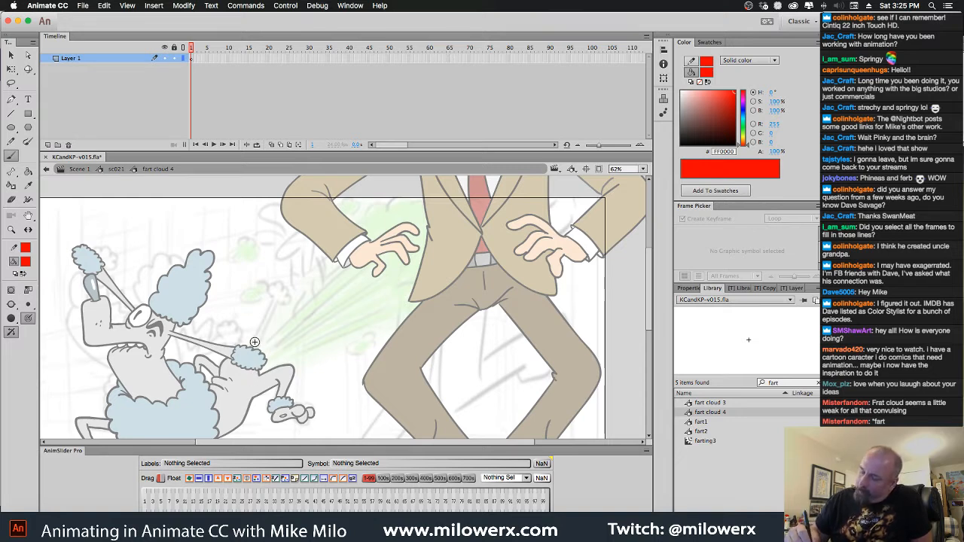
# Brush a narrow bundle of parallel red lines diagonally from the poodle's rear puff up to the man's bent arm
pyautogui.moveTo(246, 348); pyautogui.dragTo(348, 177)
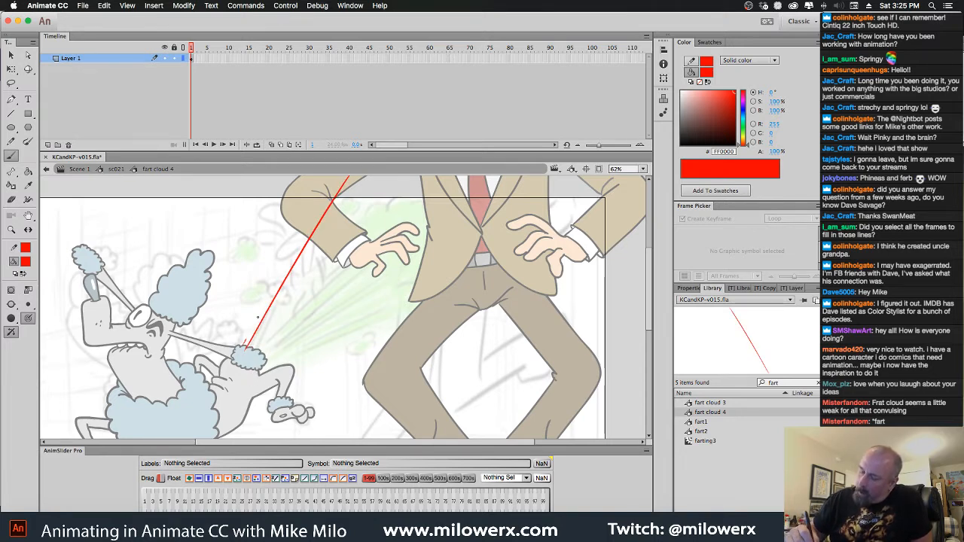
pyautogui.moveTo(244, 345)
pyautogui.mouseDown()
pyautogui.moveTo(335, 184)
pyautogui.moveTo(313, 244)
pyautogui.moveTo(353, 186)
pyautogui.mouseUp()
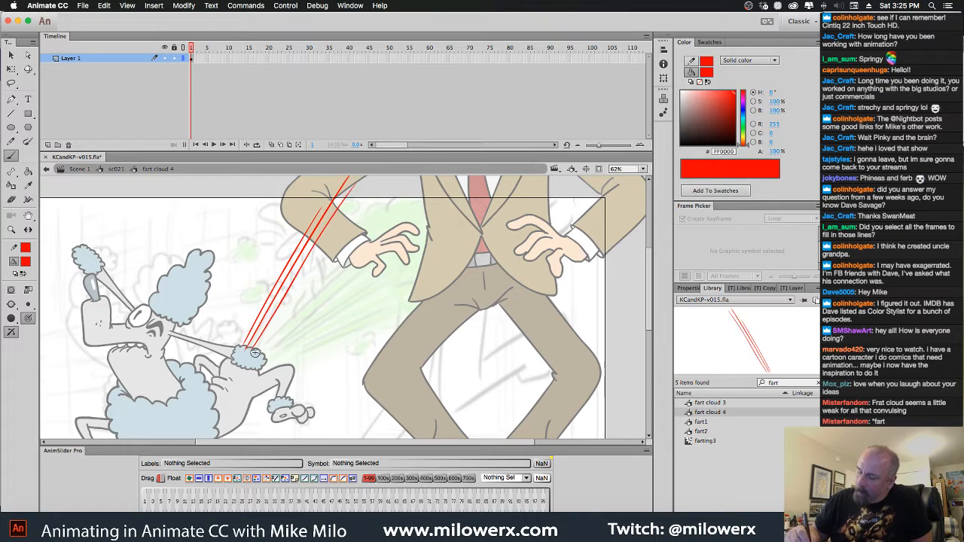
pyautogui.moveTo(257, 352); pyautogui.dragTo(357, 190)
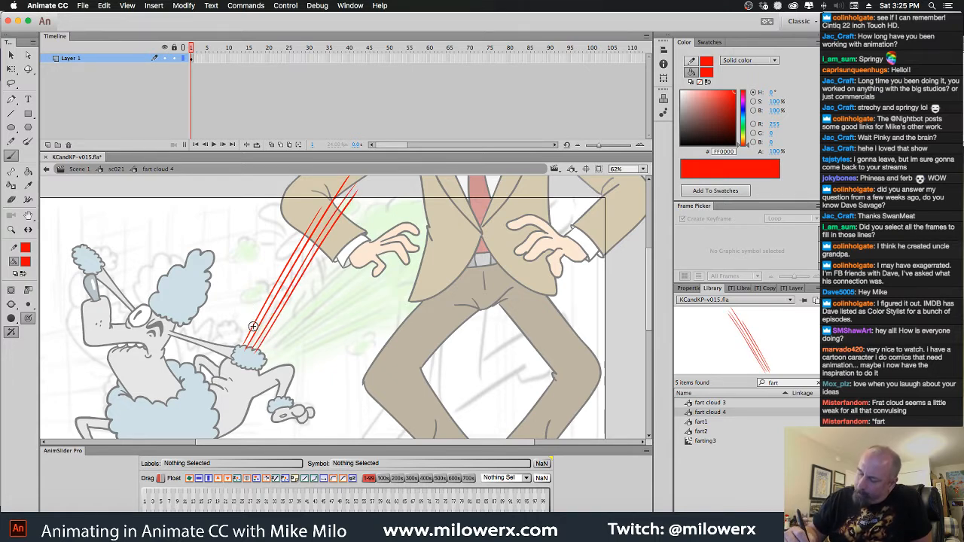
# Add a new layer above Layer 1 and brush a chain of puffy cloud outlines along the diagonal line bundle
pyautogui.click(47, 145)
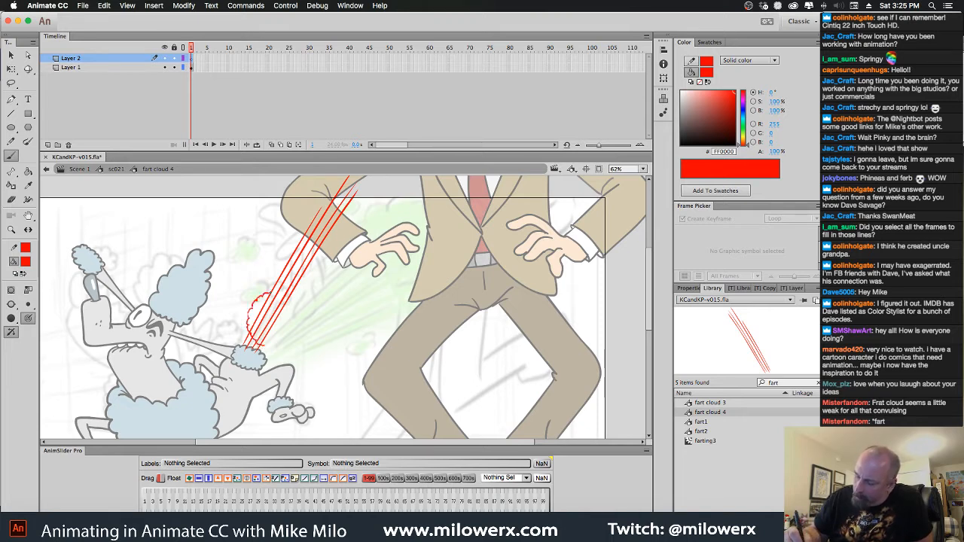
pyautogui.moveTo(263, 346); pyautogui.dragTo(265, 346)
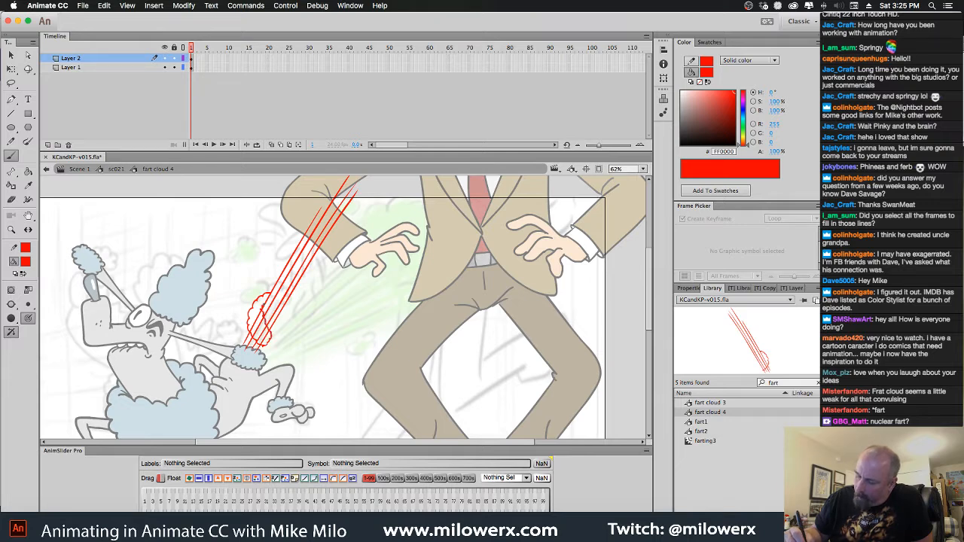
pyautogui.moveTo(263, 306)
pyautogui.mouseDown()
pyautogui.moveTo(270, 294)
pyautogui.moveTo(287, 308)
pyautogui.moveTo(305, 283)
pyautogui.moveTo(287, 262)
pyautogui.mouseUp()
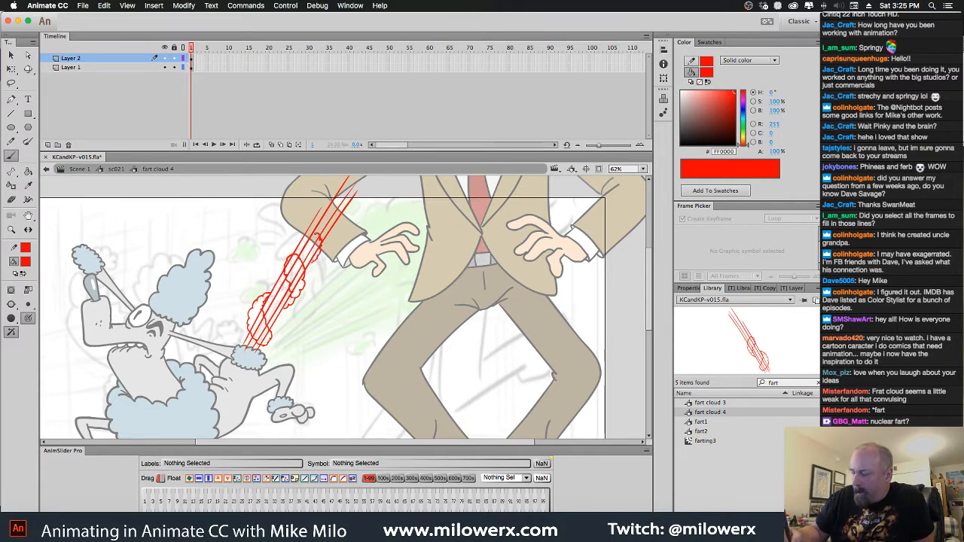
pyautogui.moveTo(317, 235); pyautogui.dragTo(309, 217)
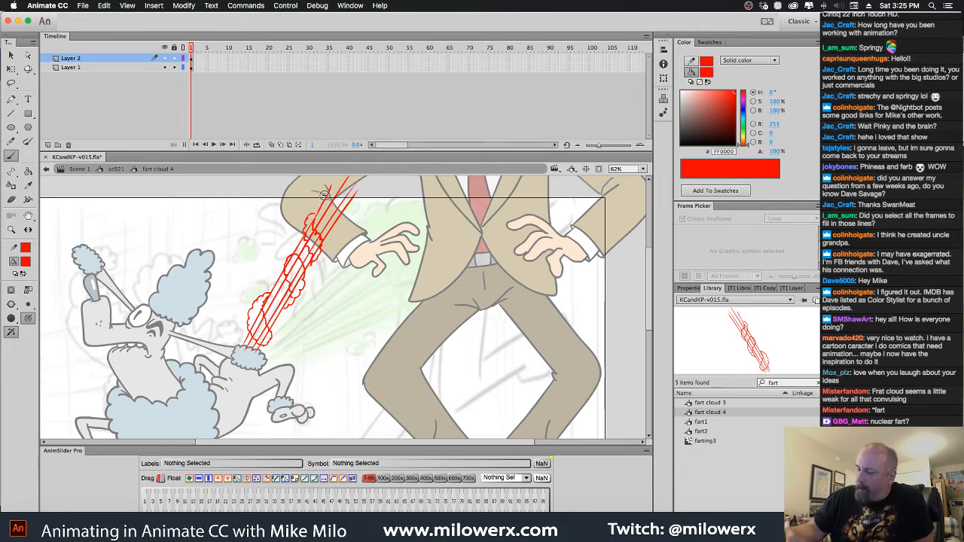
pyautogui.moveTo(325, 195)
pyautogui.mouseDown()
pyautogui.moveTo(338, 224)
pyautogui.moveTo(326, 190)
pyautogui.mouseUp()
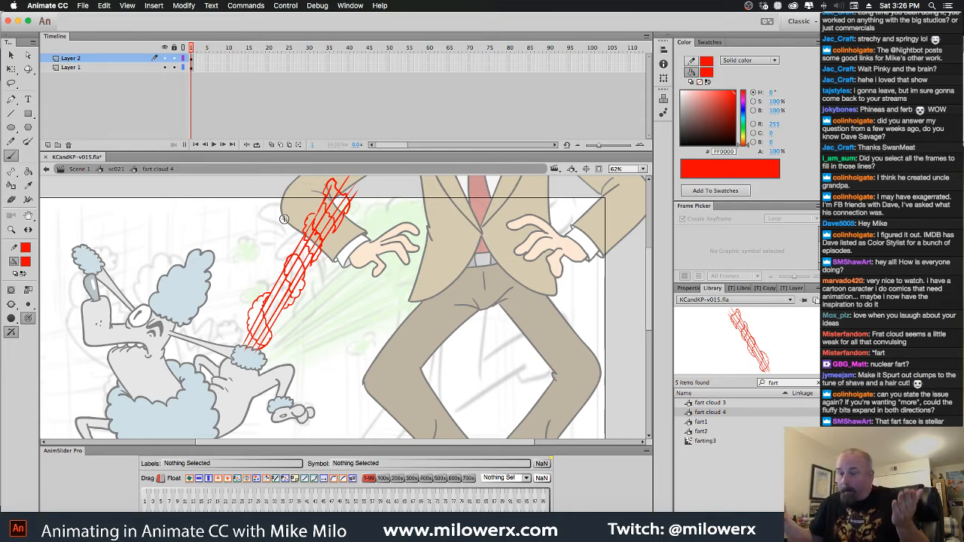
# Start opening a file and browse from Dropbox into the Effects folder inside Flash utilities
pyautogui.click(83, 6)
pyautogui.click(97, 45)
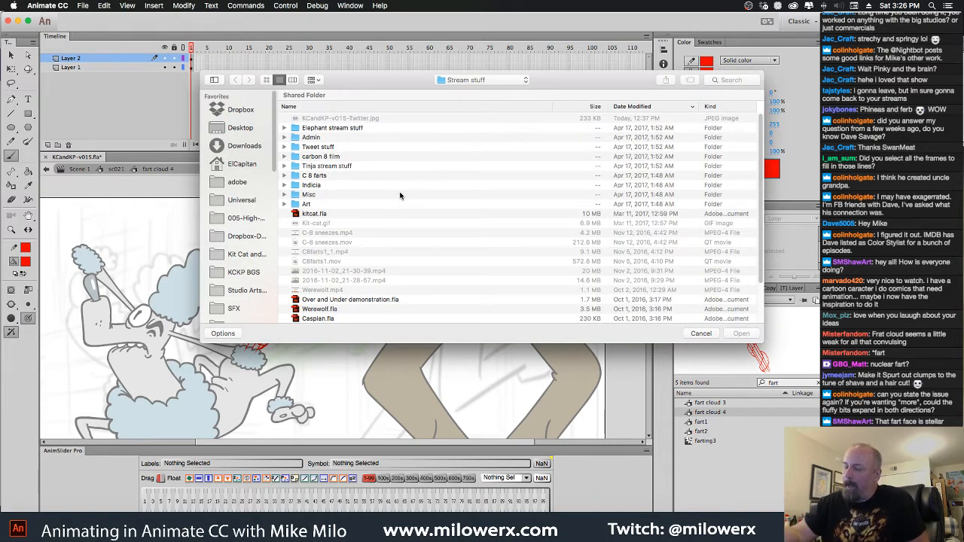
pyautogui.click(478, 79)
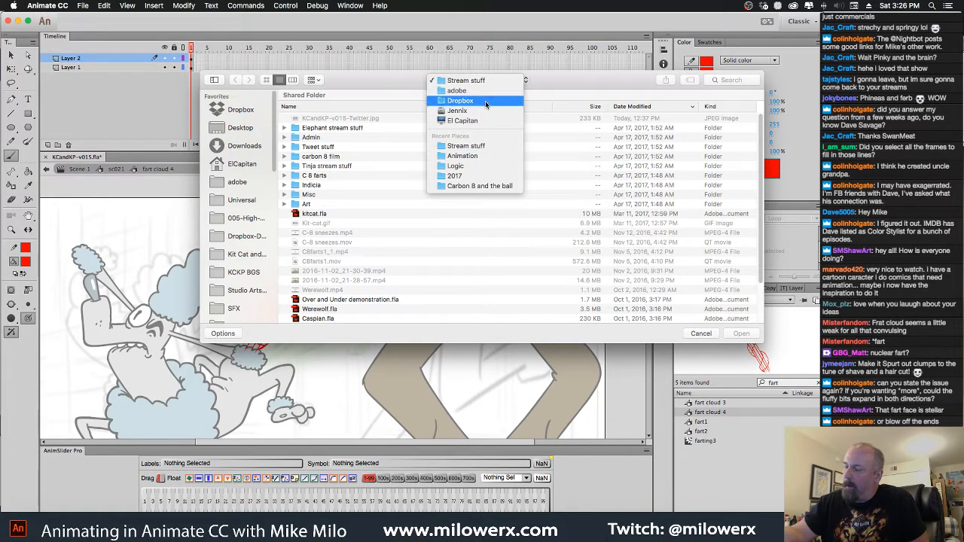
pyautogui.click(486, 101)
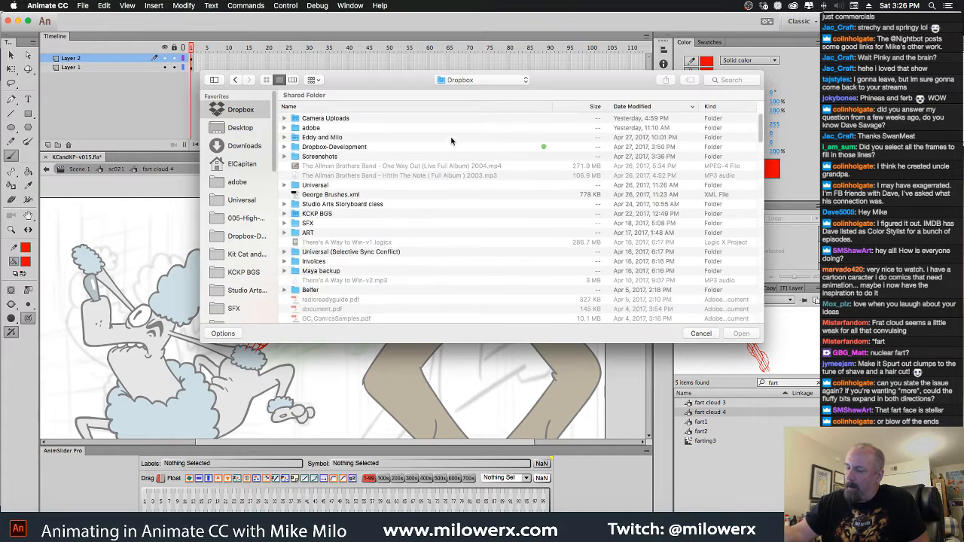
pyautogui.click(358, 106)
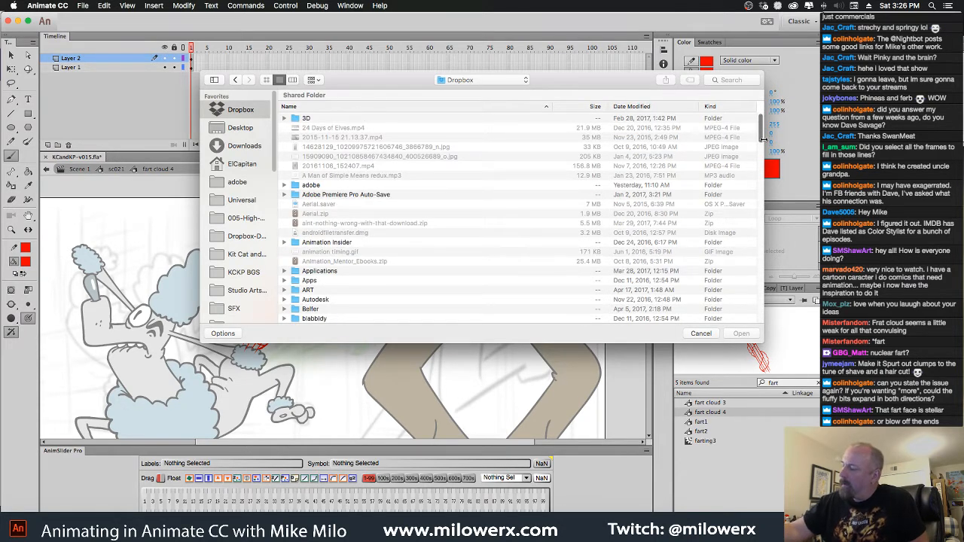
pyautogui.moveTo(762, 134); pyautogui.dragTo(758, 170)
pyautogui.doubleClick(300, 245)
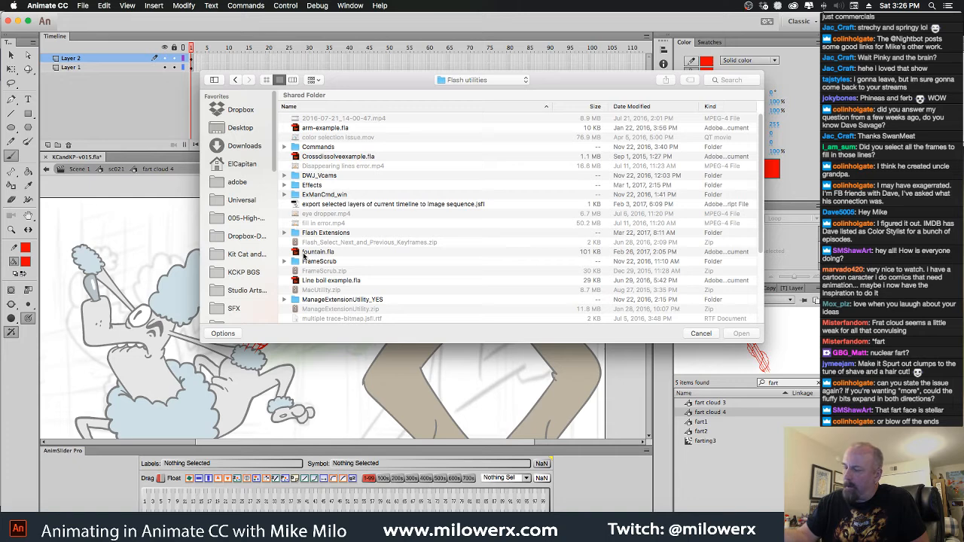
pyautogui.doubleClick(302, 186)
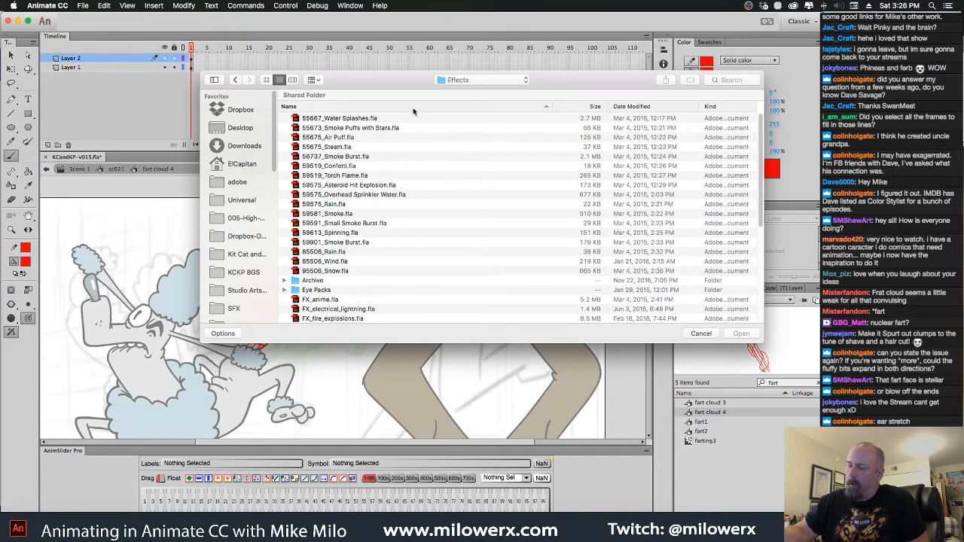
# Sort the Effects folder by name in reverse and open FX_fire_explosions.fla, accepting the system default font mapping
pyautogui.click(388, 109)
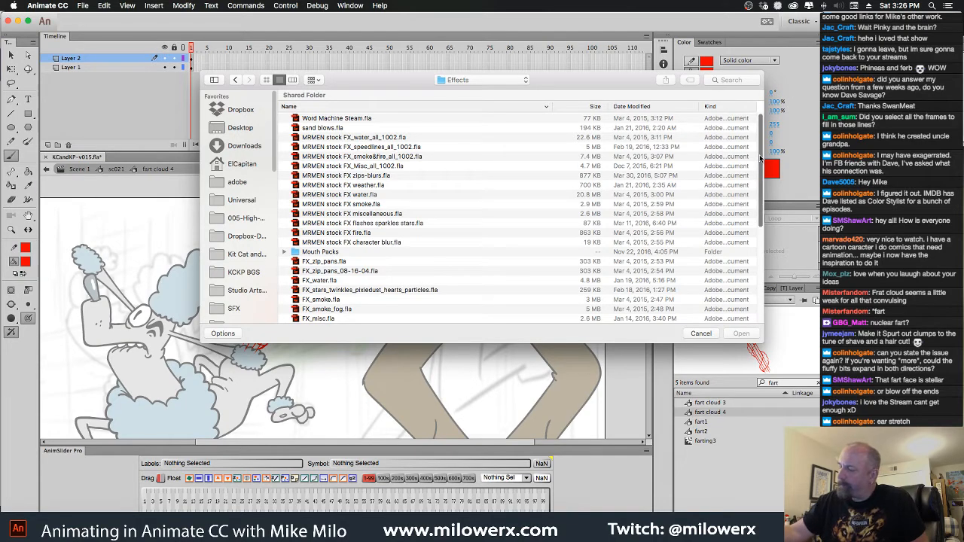
pyautogui.moveTo(760, 158); pyautogui.dragTo(760, 232)
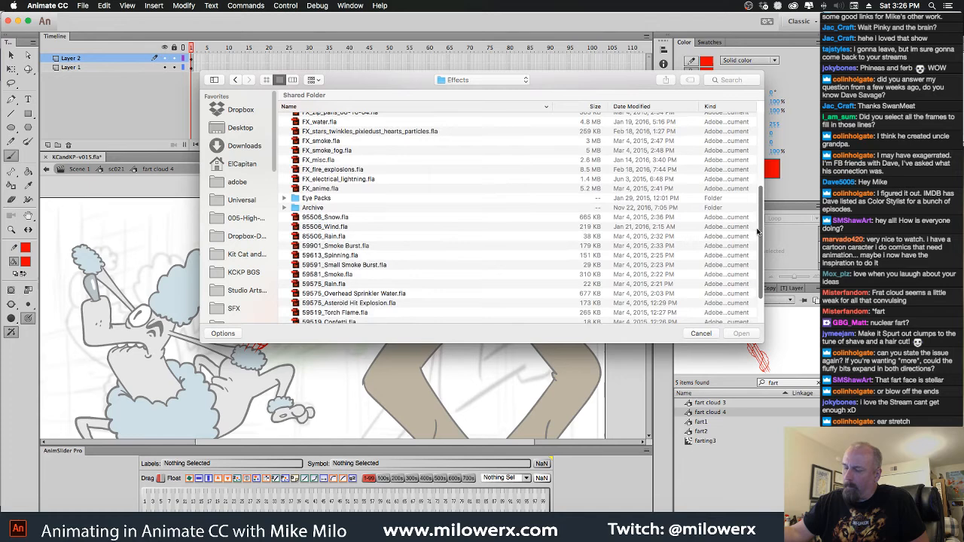
pyautogui.doubleClick(317, 169)
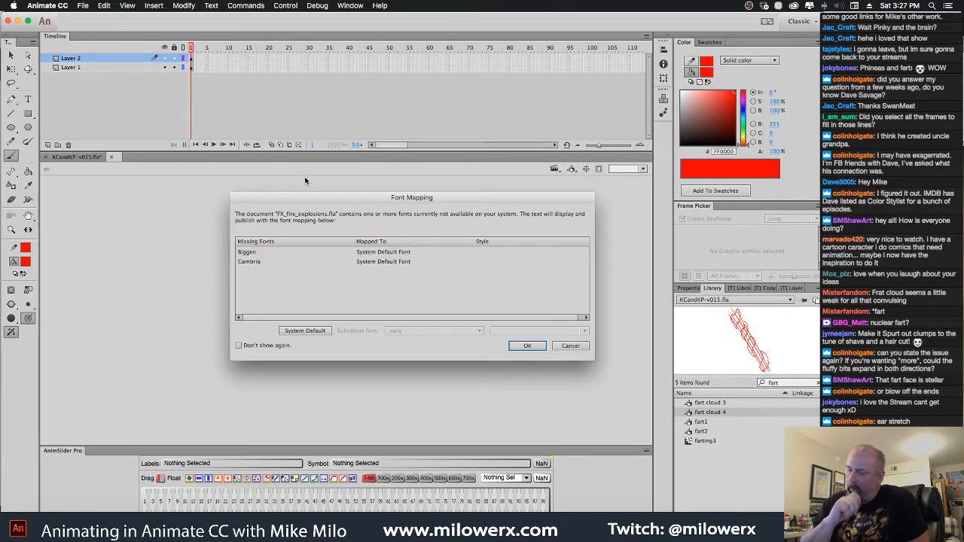
pyautogui.click(521, 348)
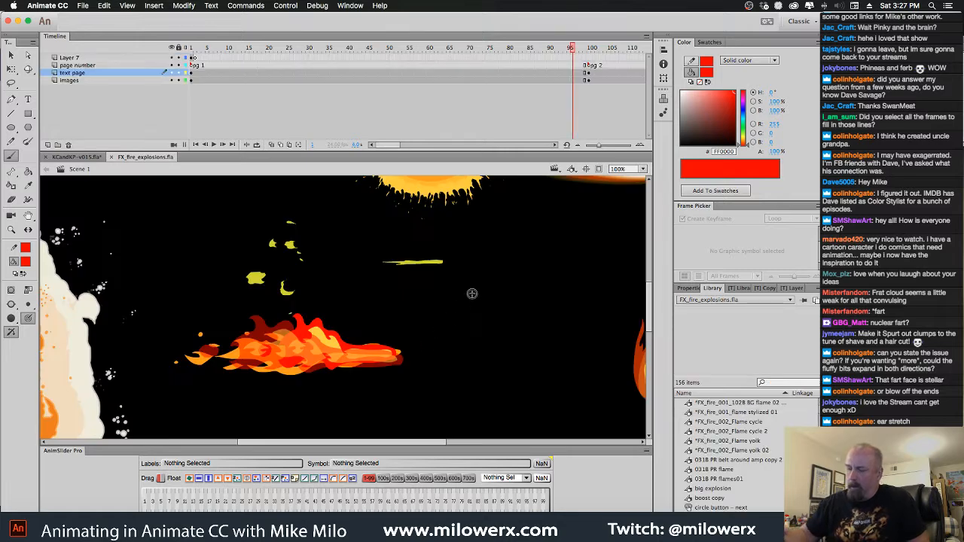
# Scrub through the timeline to examine how the fire effects animate, and select the horizontal red flame jet
pyautogui.keyDown('alt'); pyautogui.click(407, 318); pyautogui.keyUp('alt')
pyautogui.moveTo(397, 351)
pyautogui.mouseDown()
pyautogui.moveTo(407, 322)
pyautogui.moveTo(401, 349)
pyautogui.mouseUp()
pyautogui.moveTo(573, 50); pyautogui.dragTo(471, 88)
pyautogui.moveTo(491, 85); pyautogui.dragTo(485, 92)
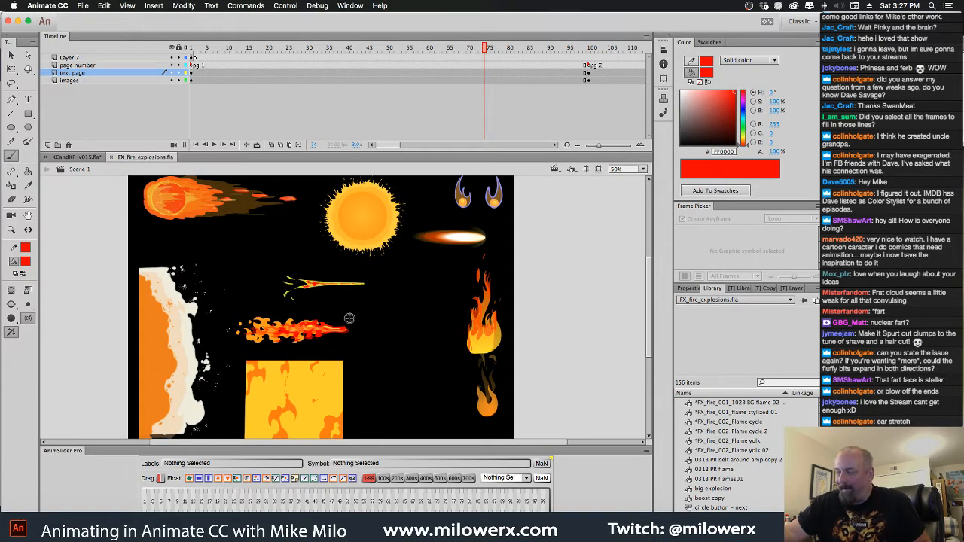
pyautogui.moveTo(485, 72); pyautogui.dragTo(438, 66)
pyautogui.press('v')
pyautogui.click(324, 332)
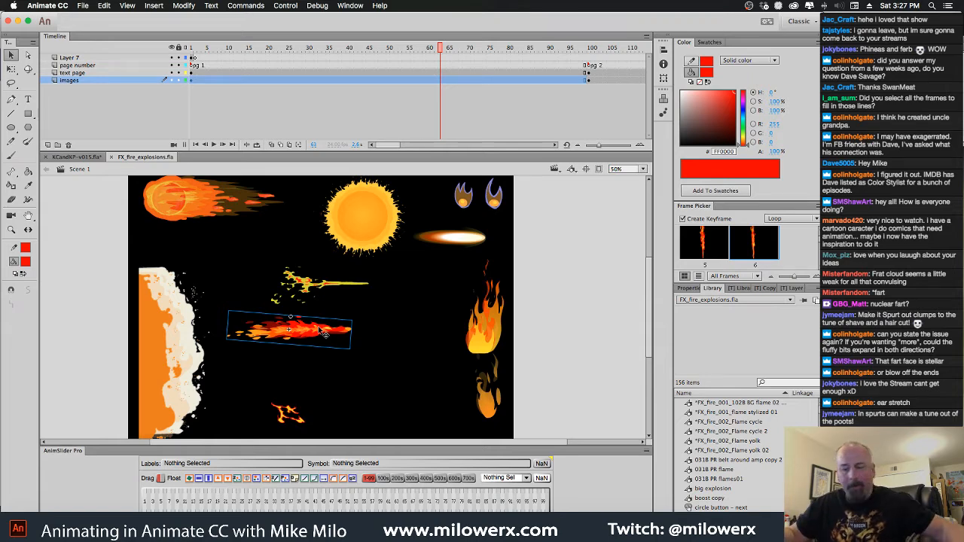
# Create a new document and paste the red flame jet onto its stage
pyautogui.click(83, 6)
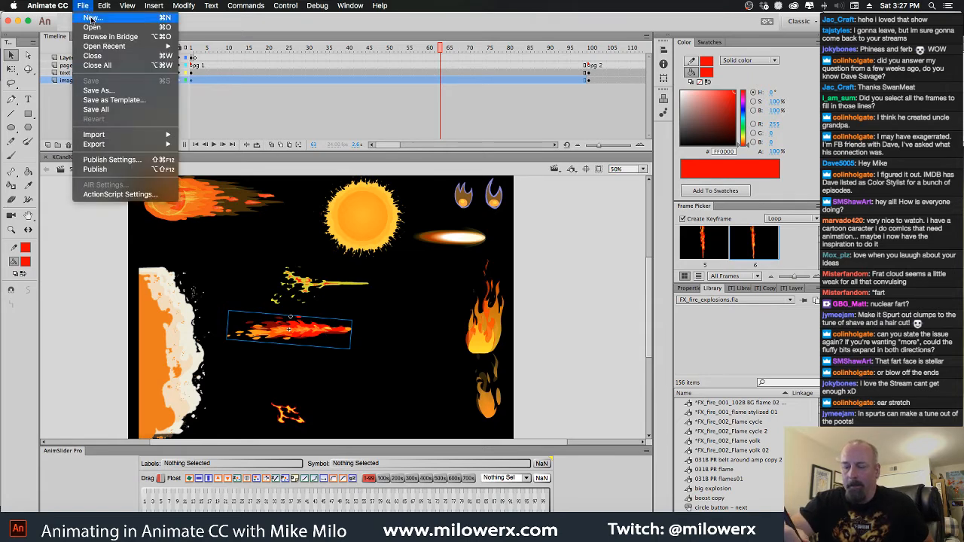
pyautogui.click(92, 17)
pyautogui.click(404, 294)
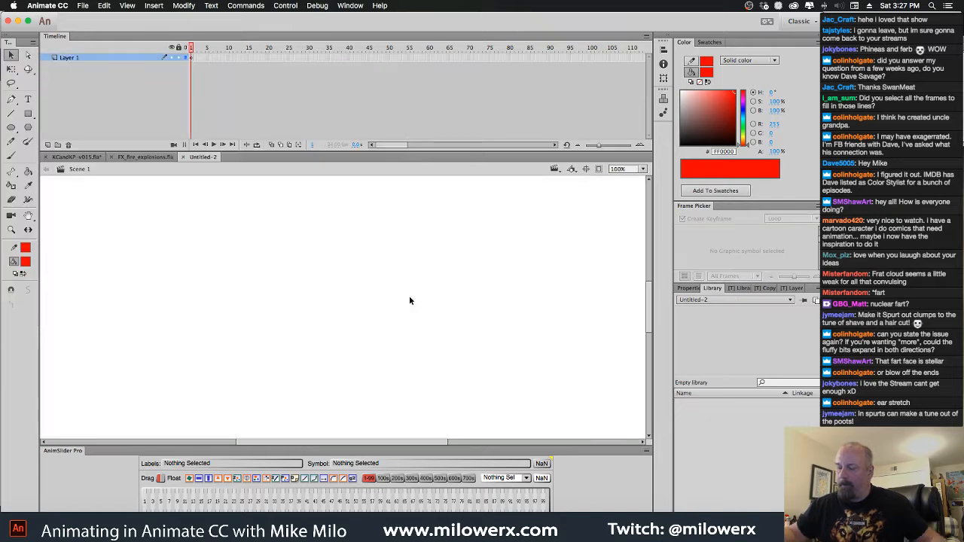
pyautogui.hotkey('ctrl', 'v')
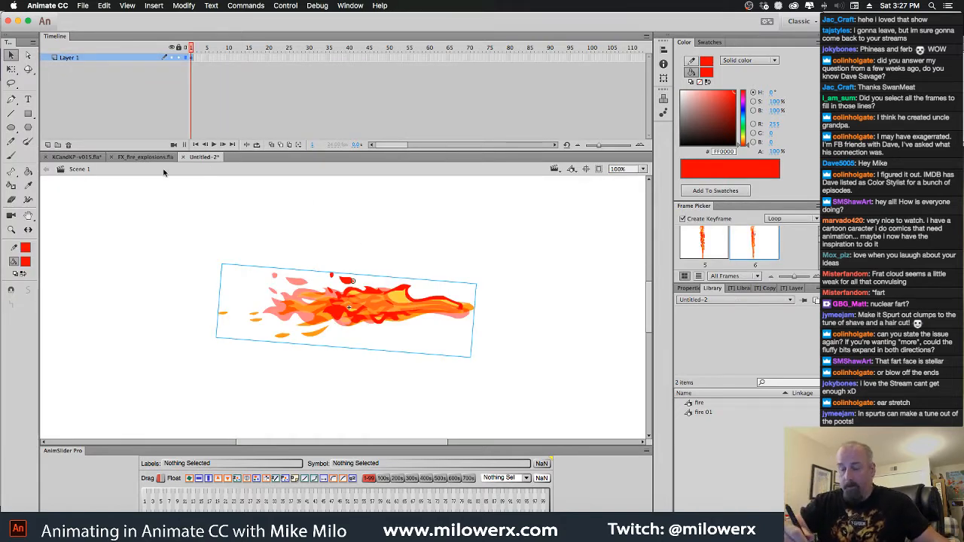
# Enter the pasted fire symbol, open Find and Replace for colors, and enlarge its window
pyautogui.doubleClick(382, 300)
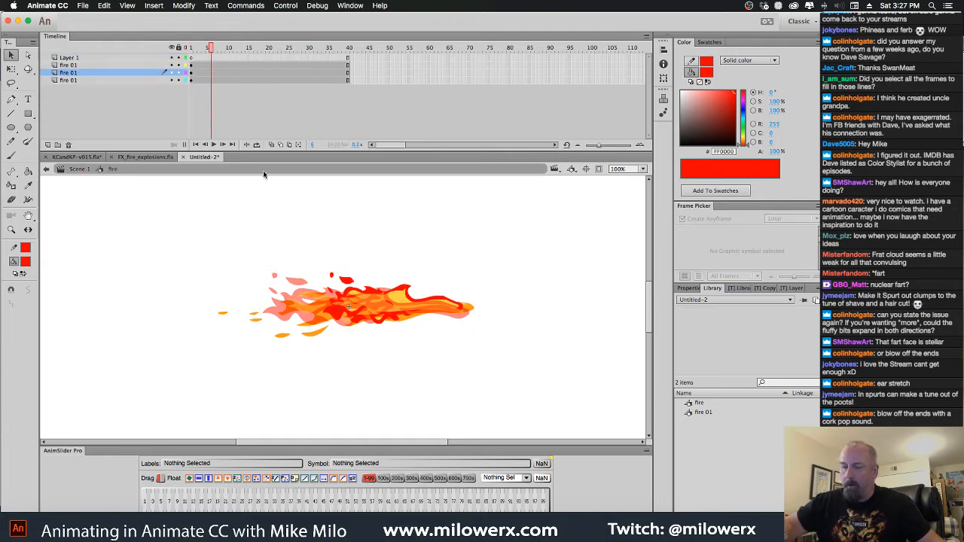
pyautogui.click(103, 6)
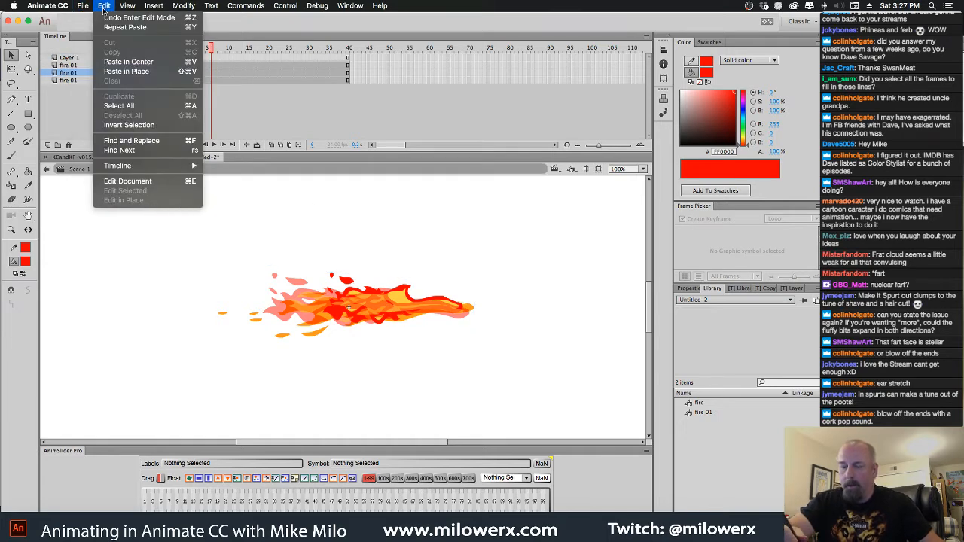
pyautogui.click(132, 141)
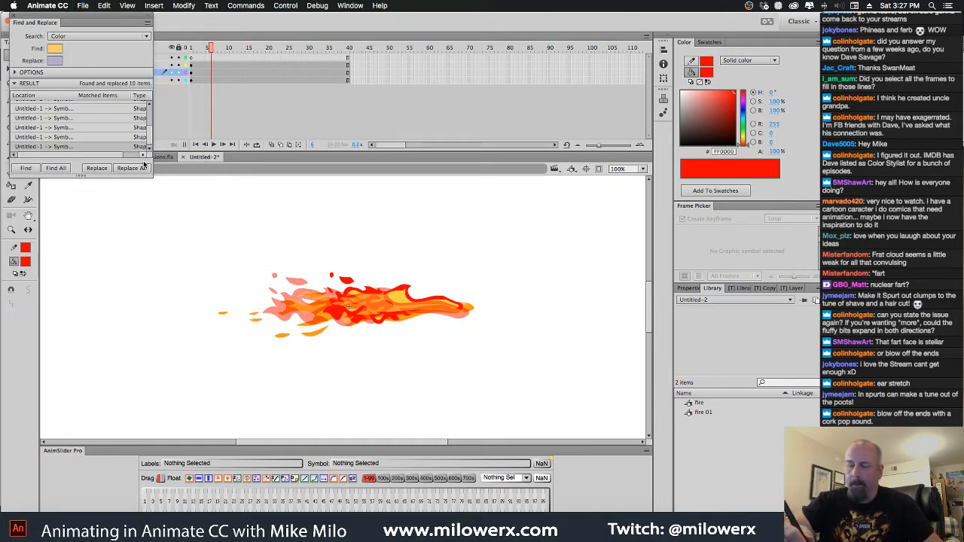
pyautogui.moveTo(153, 174); pyautogui.dragTo(211, 247)
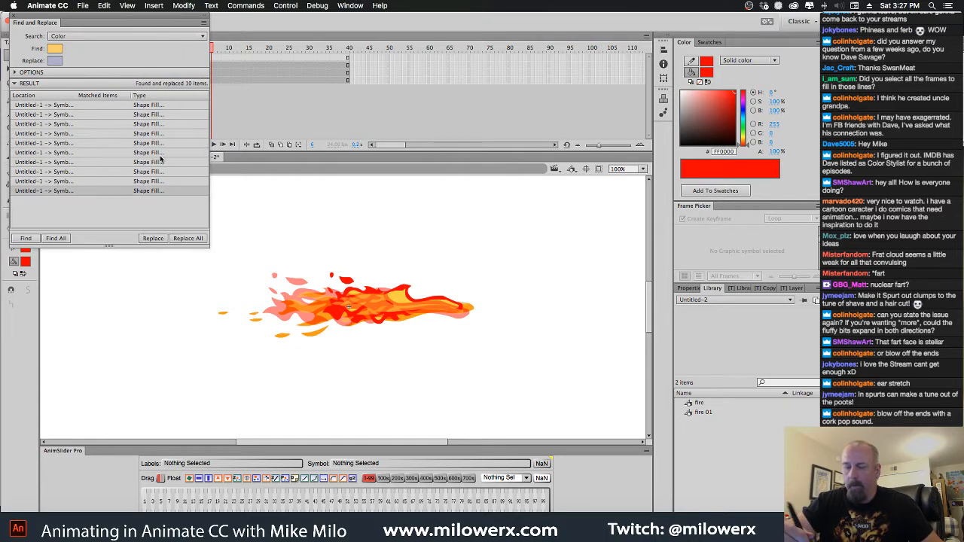
# Open the nested fire 01 symbol at the flame's tail for editing
pyautogui.click(309, 292)
pyautogui.keyDown('super'); pyautogui.click(307, 293); pyautogui.keyUp('super')
pyautogui.keyDown('super'); pyautogui.click(345, 299); pyautogui.keyUp('super')
pyautogui.scroll(-1, 343, 302)
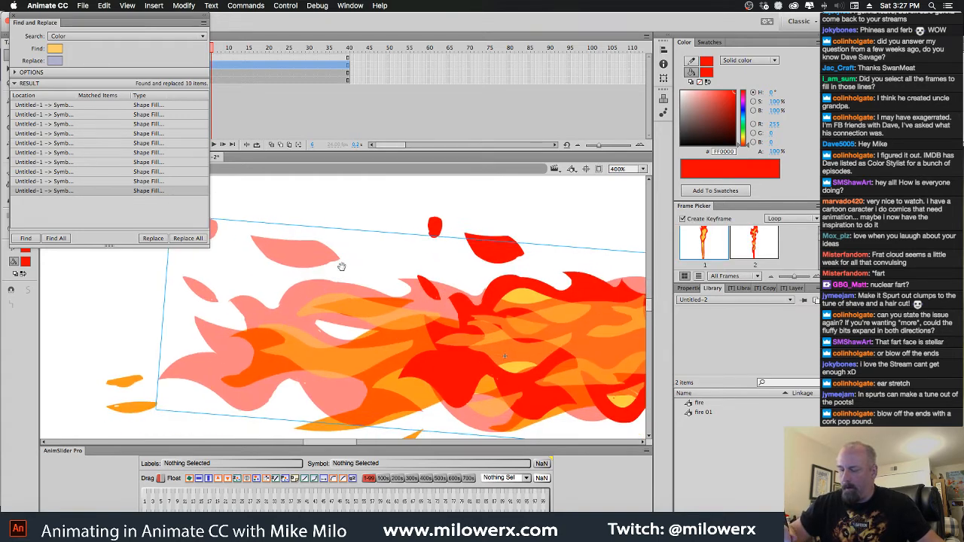
pyautogui.doubleClick(316, 292)
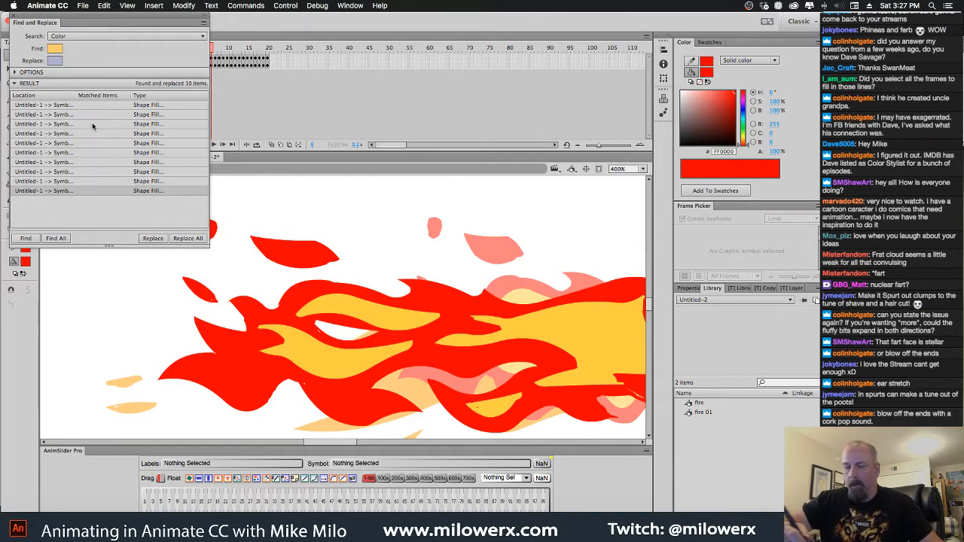
# Try to sample the flame's red as the color to find, then leave and reopen the fire 01 symbol
pyautogui.click(52, 49)
pyautogui.click(64, 71)
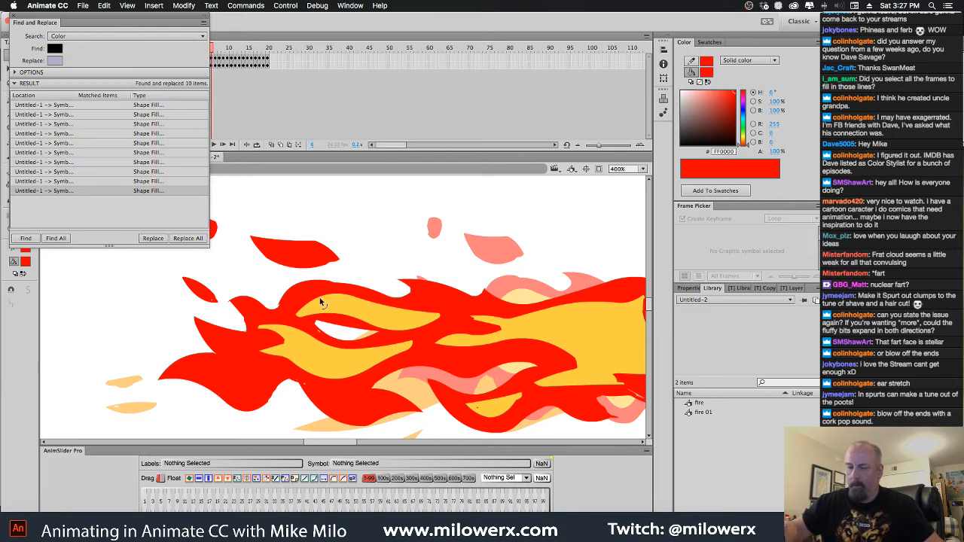
pyautogui.click(56, 52)
pyautogui.click(299, 265)
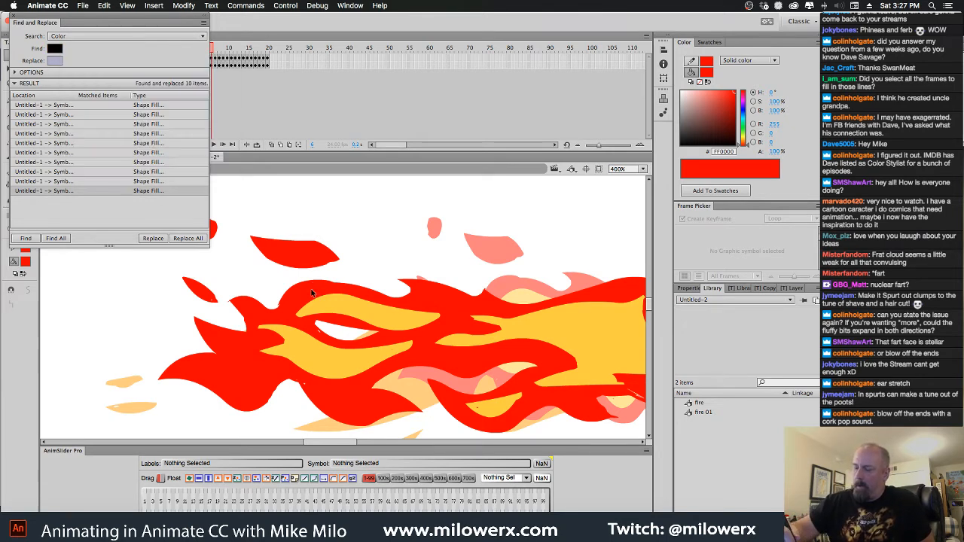
pyautogui.press('super+e')
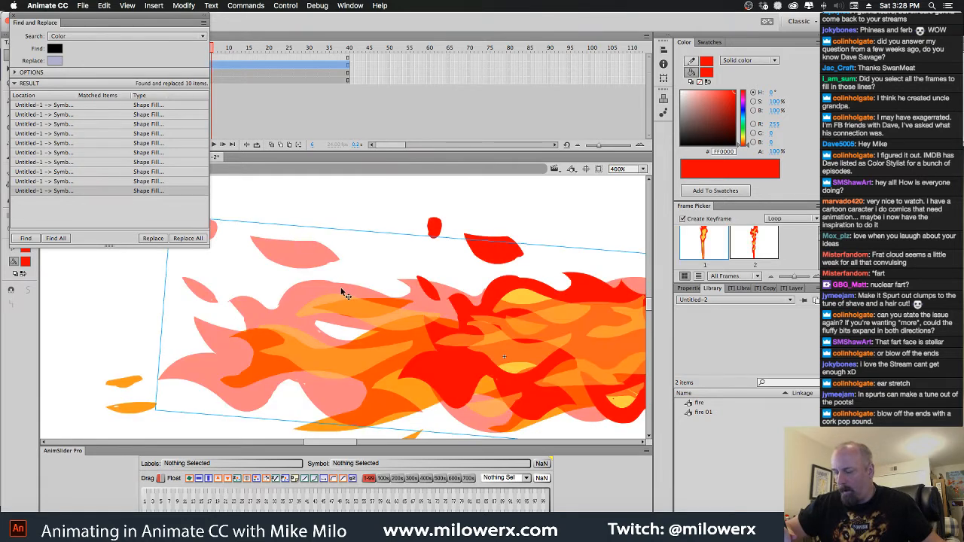
pyautogui.doubleClick(344, 290)
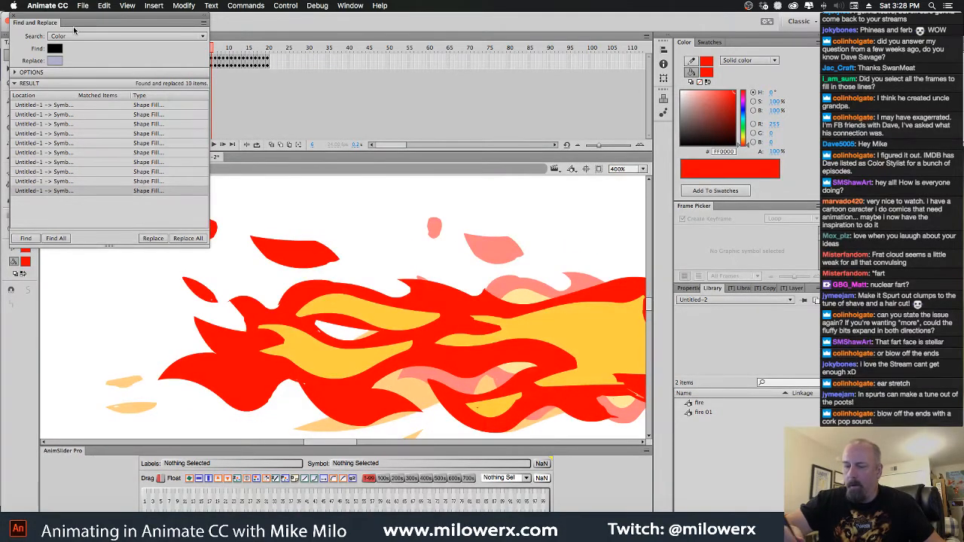
# Move the Find and Replace window off the timeline and sample the flame's red as the color to find
pyautogui.moveTo(74, 30); pyautogui.dragTo(128, 208)
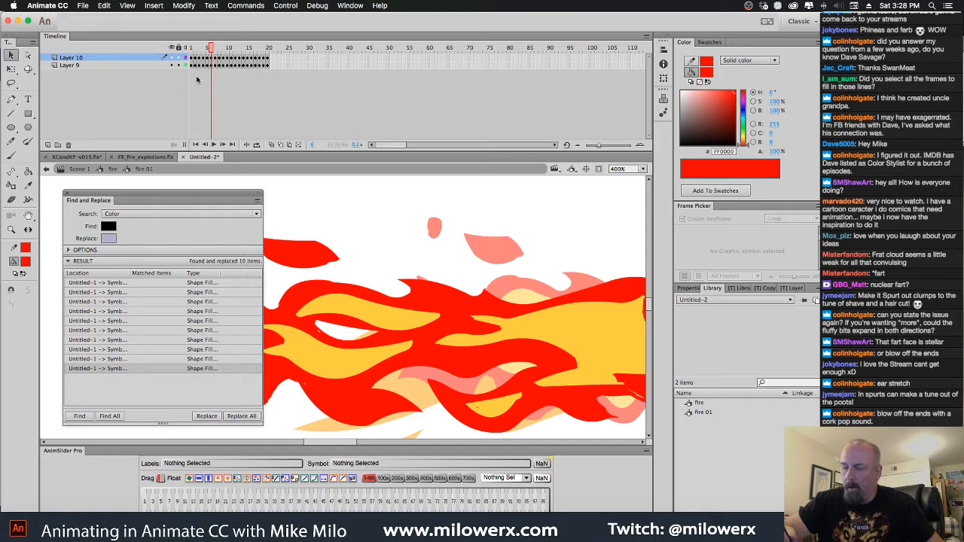
pyautogui.click(343, 290)
pyautogui.scroll(-3, 377, 230)
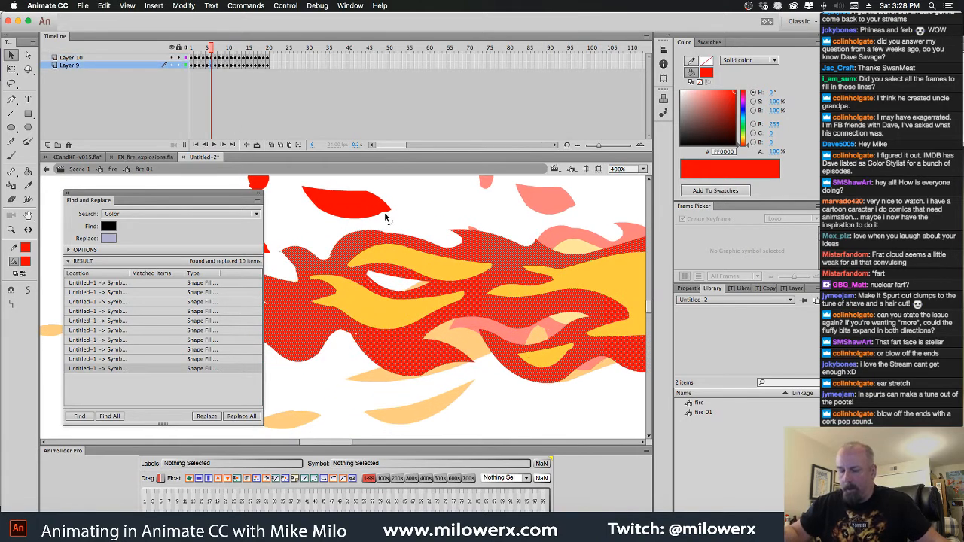
pyautogui.click(283, 219)
pyautogui.click(109, 226)
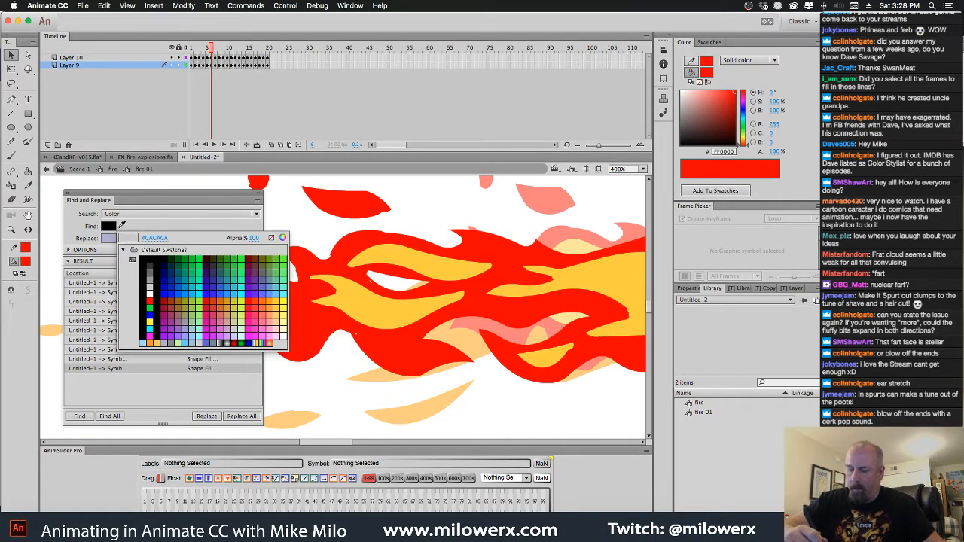
pyautogui.click(351, 253)
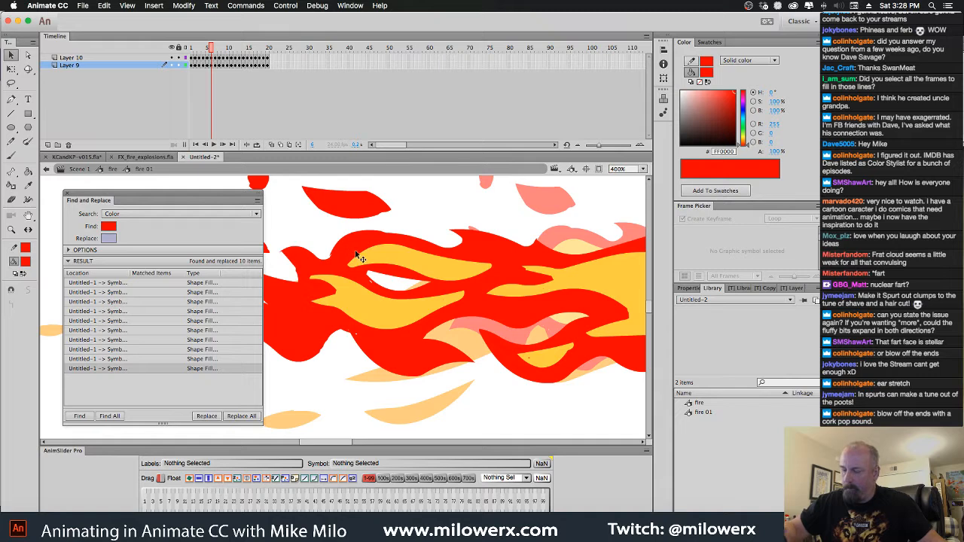
pyautogui.click(399, 265)
pyautogui.click(310, 233)
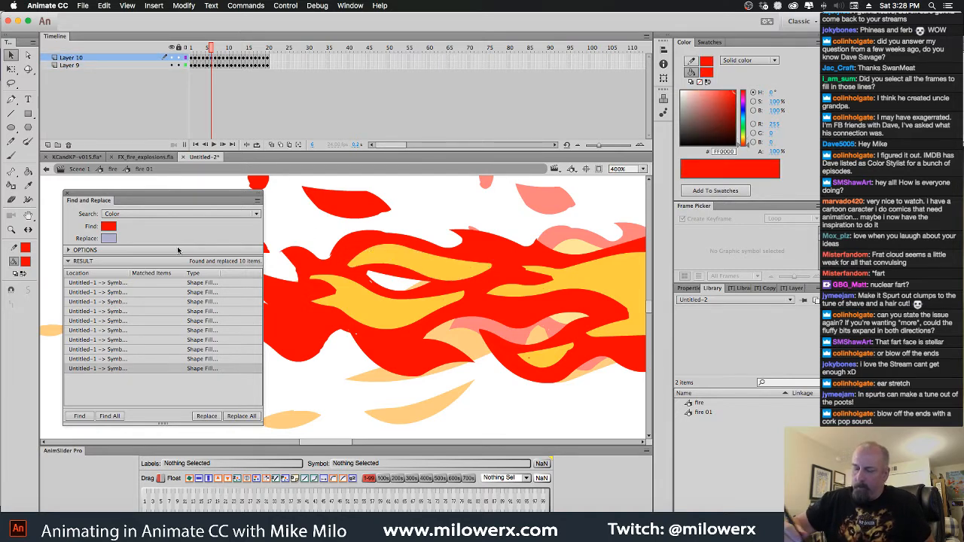
# Set the replacement color in Find and Replace to white
pyautogui.click(109, 238)
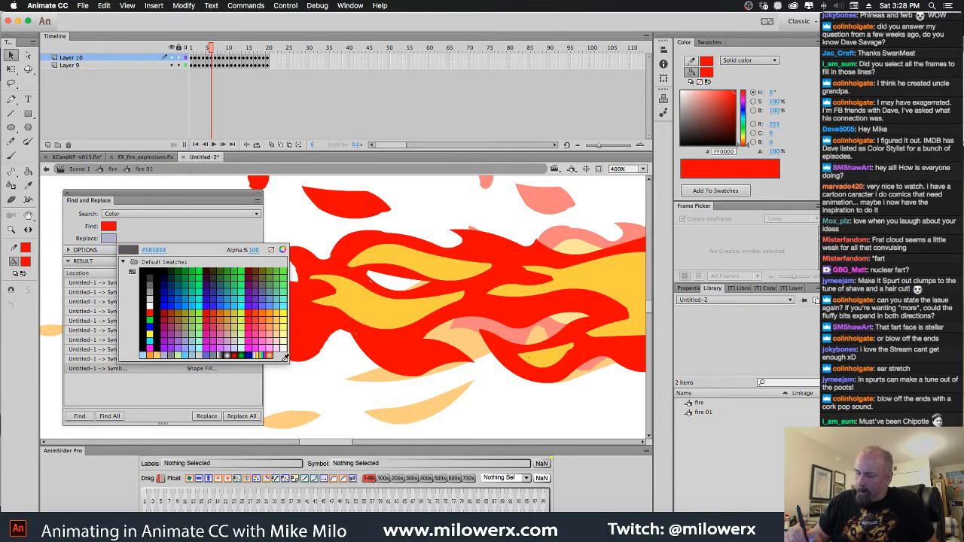
pyautogui.click(287, 367)
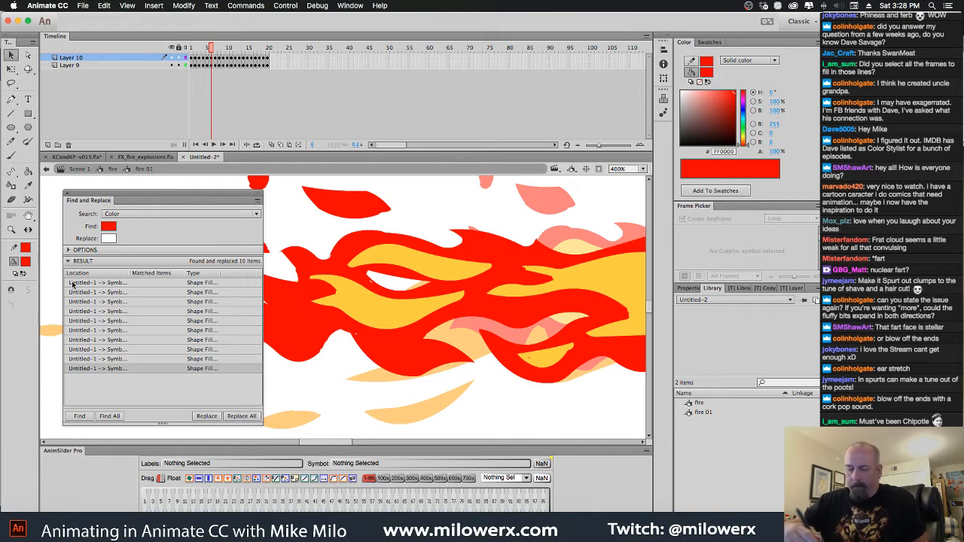
pyautogui.click(26, 264)
pyautogui.click(25, 262)
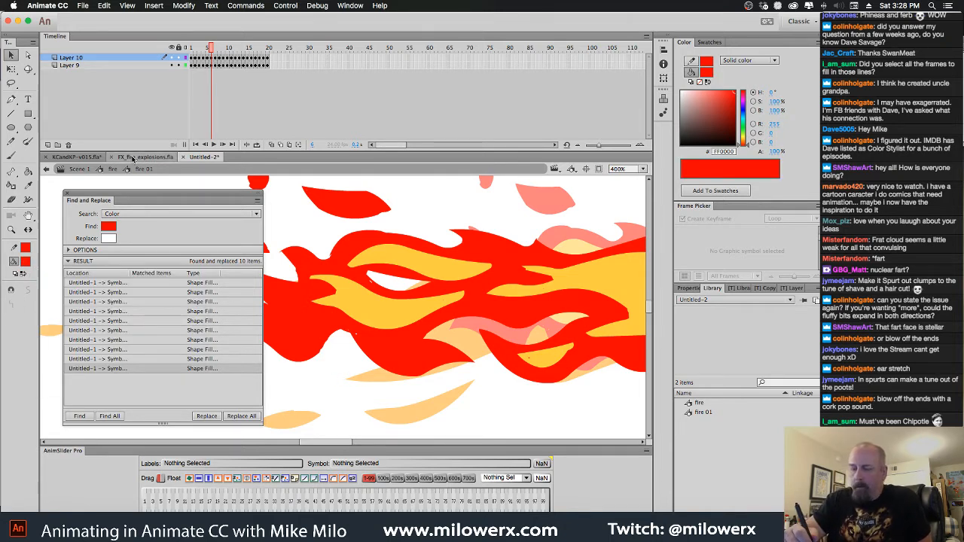
# Switch to KCandKP-v015.fla, enlarge the library preview of fart cloud 3, and open that symbol for editing
pyautogui.click(89, 158)
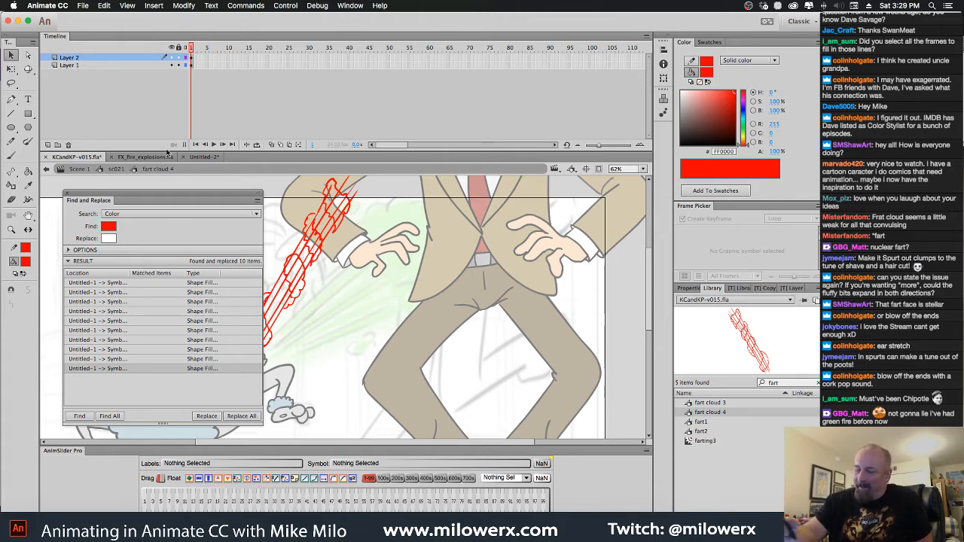
pyautogui.click(723, 403)
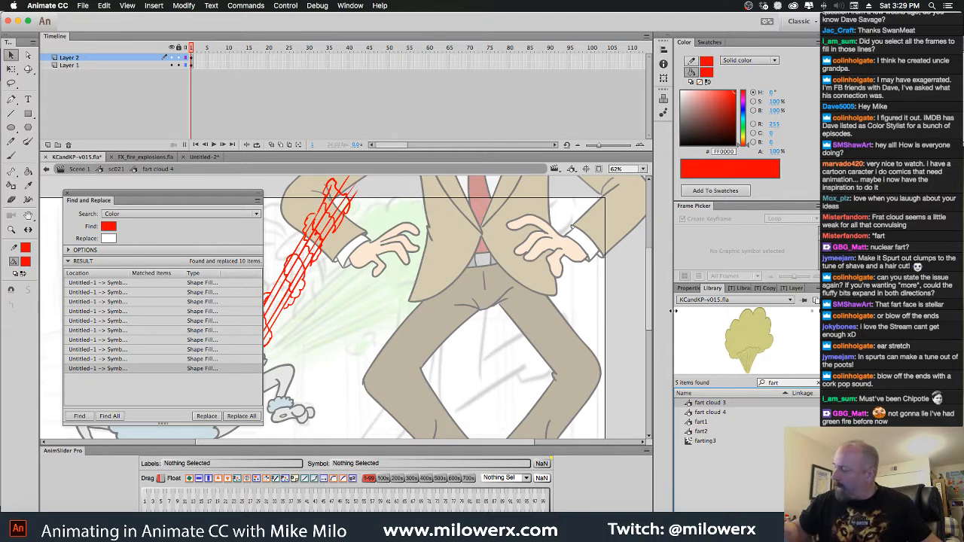
pyautogui.moveTo(754, 375); pyautogui.dragTo(754, 506)
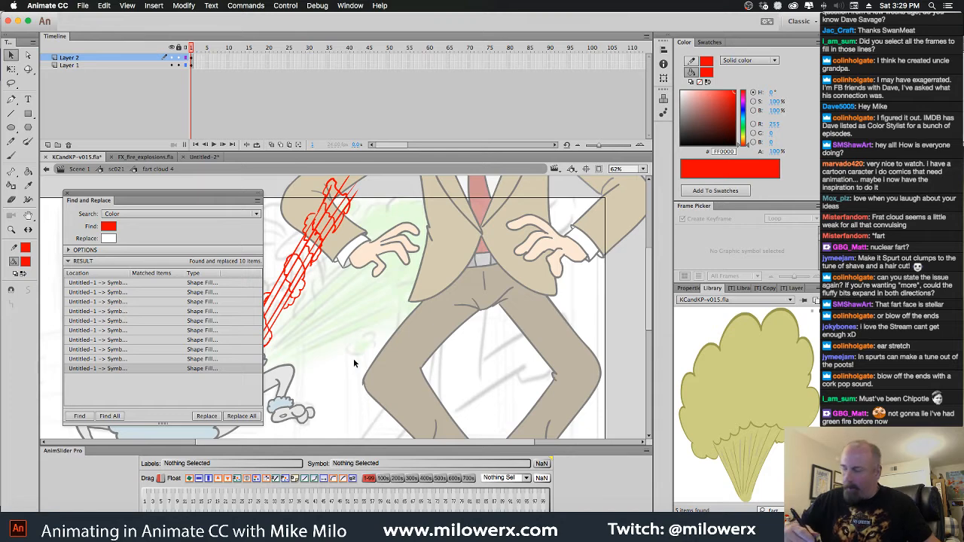
pyautogui.doubleClick(761, 331)
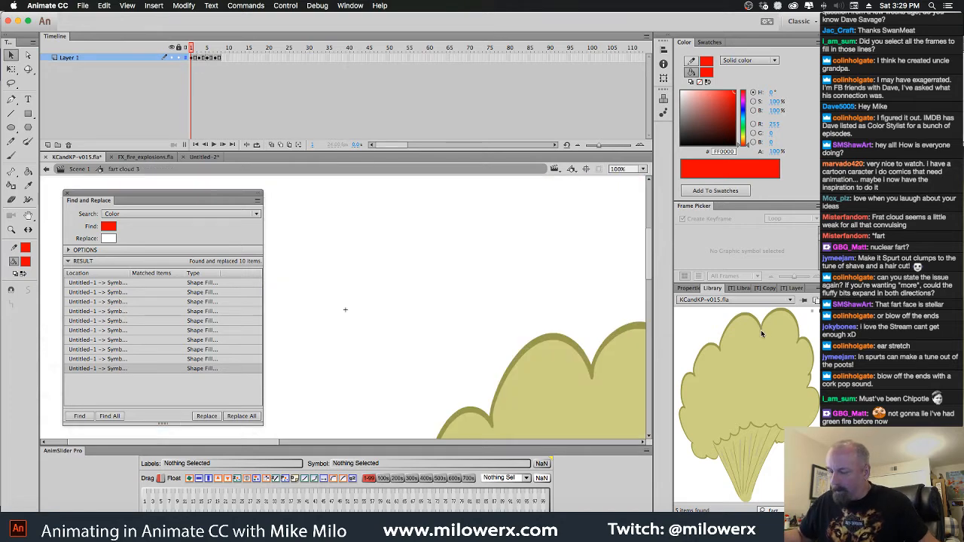
# Sample the fart cloud's dark olive outline as the fill color and return to the Untitled-2 document
pyautogui.click(26, 261)
pyautogui.click(571, 347)
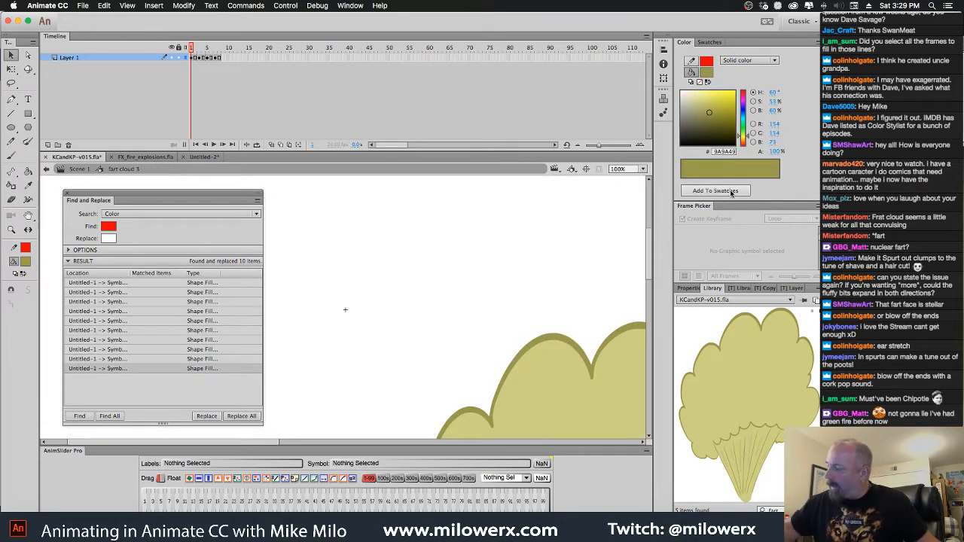
pyautogui.click(709, 44)
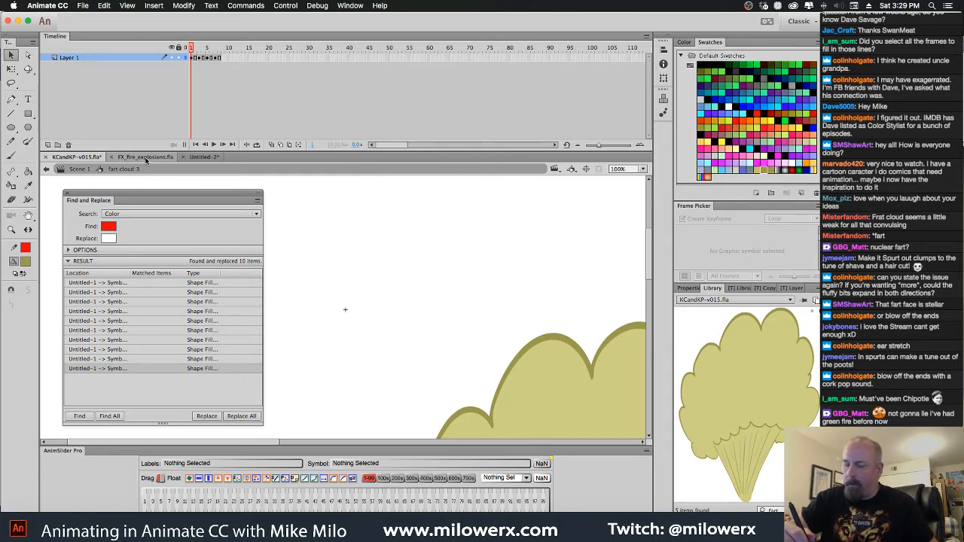
pyautogui.click(214, 157)
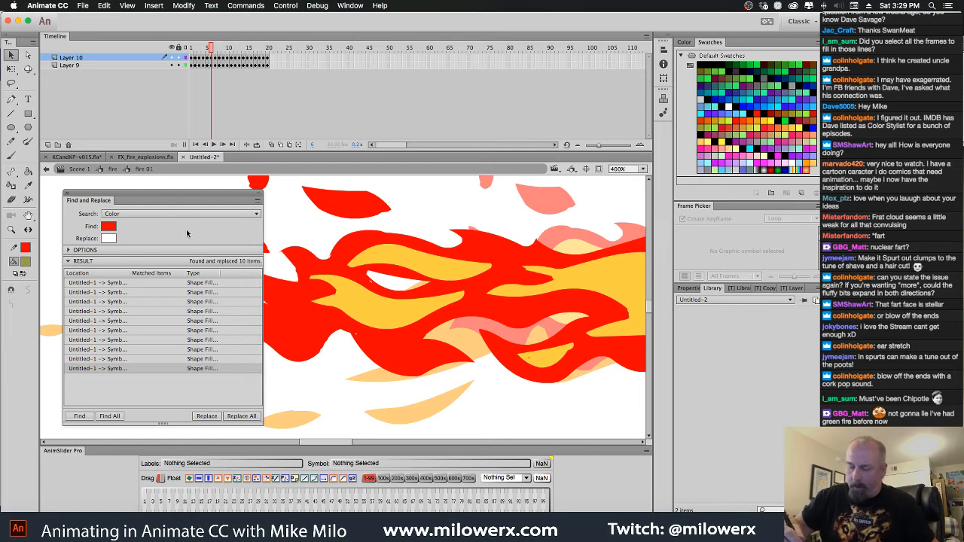
# Try to sample the olive fill swatch as the replacement color
pyautogui.click(109, 239)
pyautogui.click(27, 262)
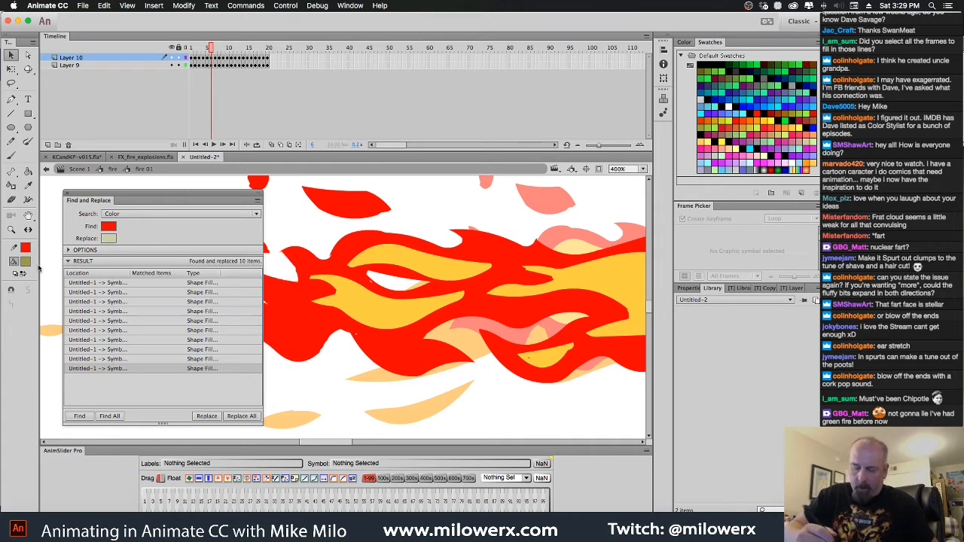
pyautogui.click(109, 239)
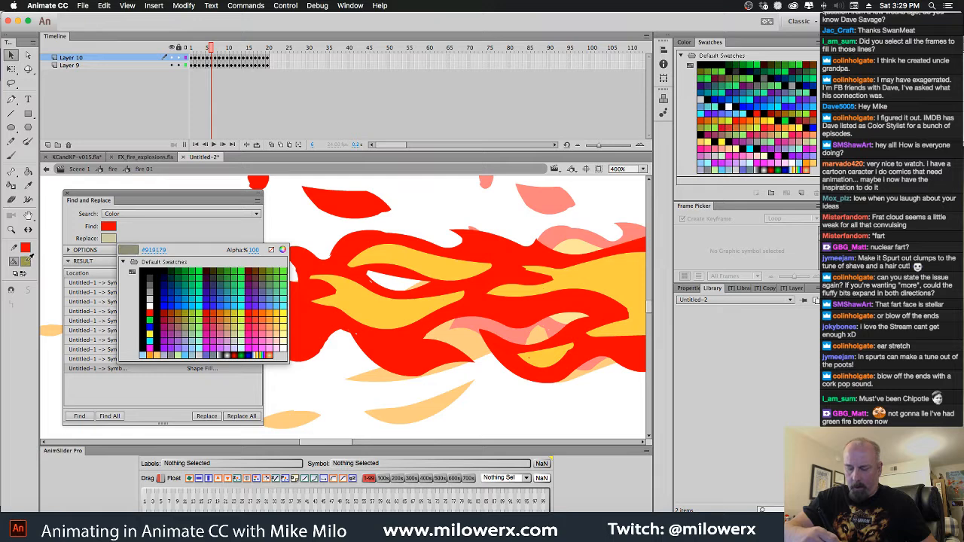
pyautogui.click(29, 262)
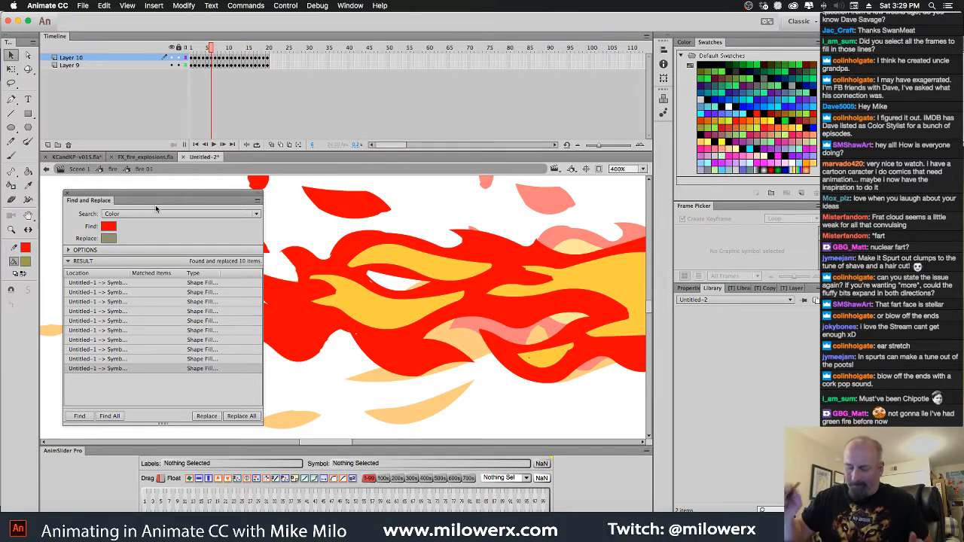
# Copy the fill color's hex code #9A9A4A and enter it as the replacement color in Find and Replace
pyautogui.click(25, 262)
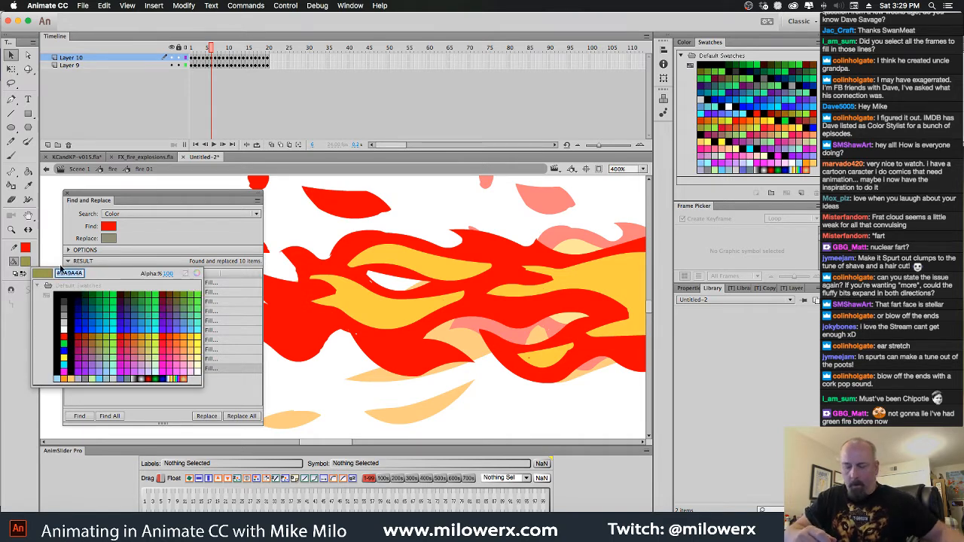
pyautogui.click(33, 260)
pyautogui.click(110, 239)
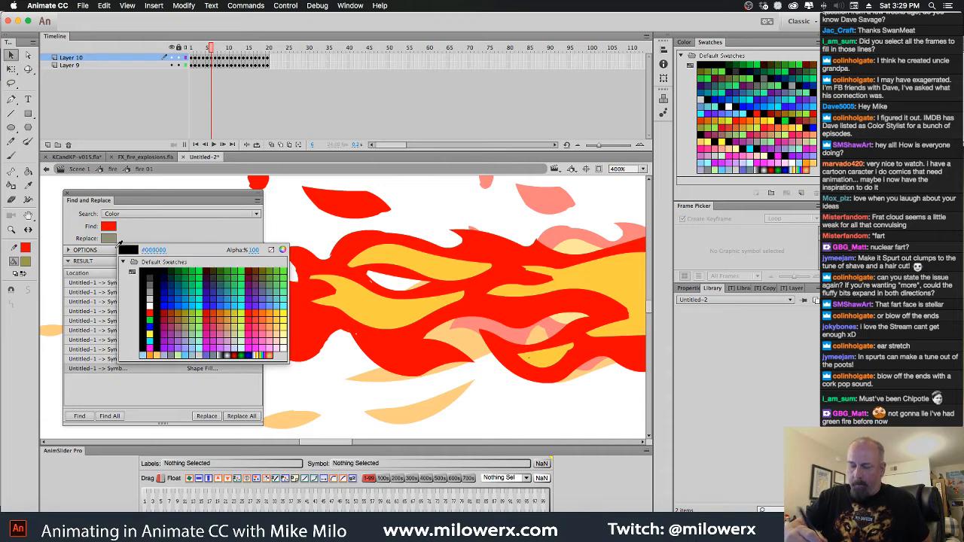
pyautogui.click(160, 250)
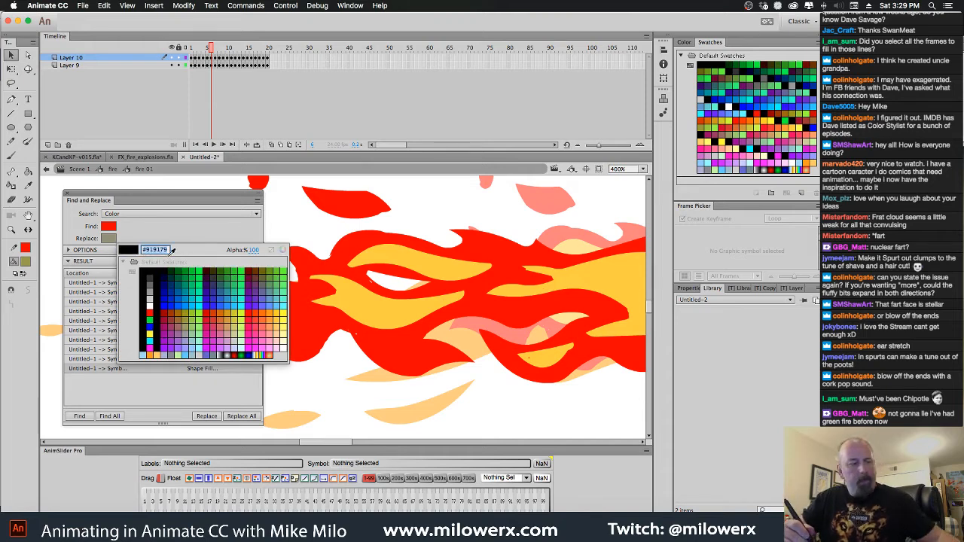
pyautogui.write('#9A9A4A')
pyautogui.press('Return')
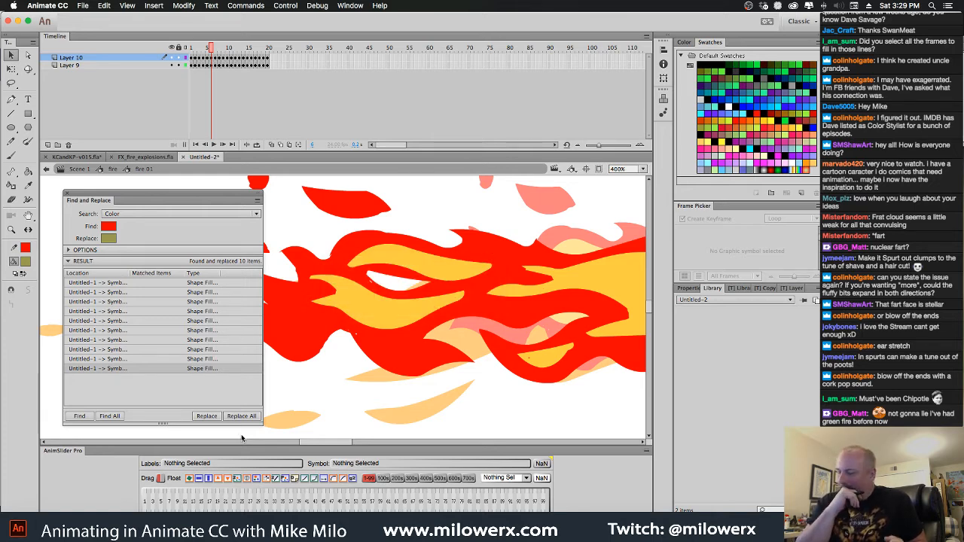
# Replace all red fills in the flame with dark olive, and set the fill color in KCandKP-v015.fla to the light olive swatch
pyautogui.click(241, 417)
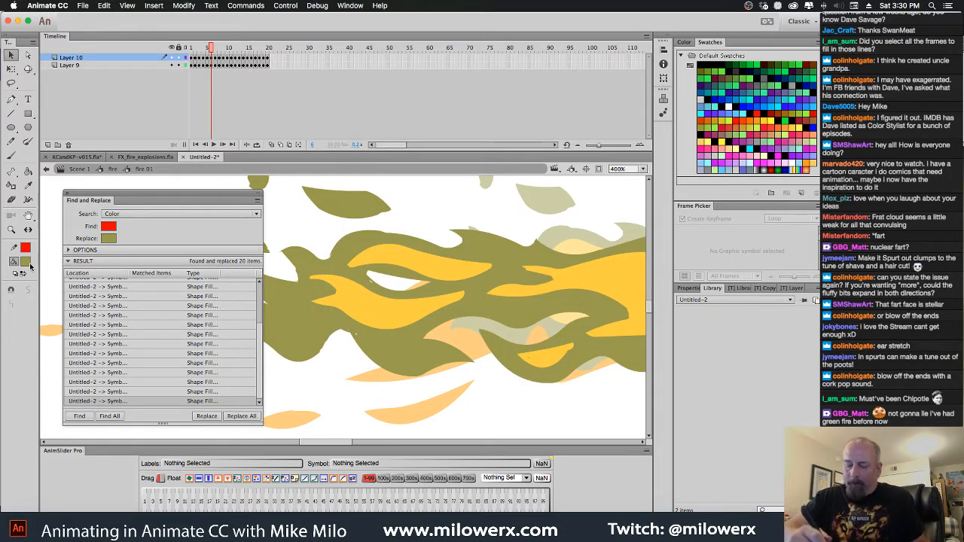
pyautogui.click(89, 156)
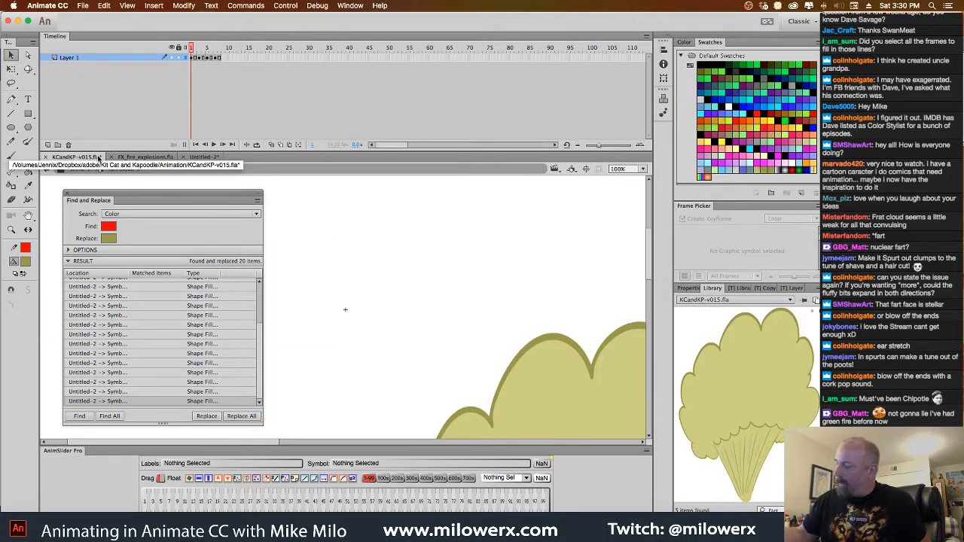
pyautogui.click(25, 261)
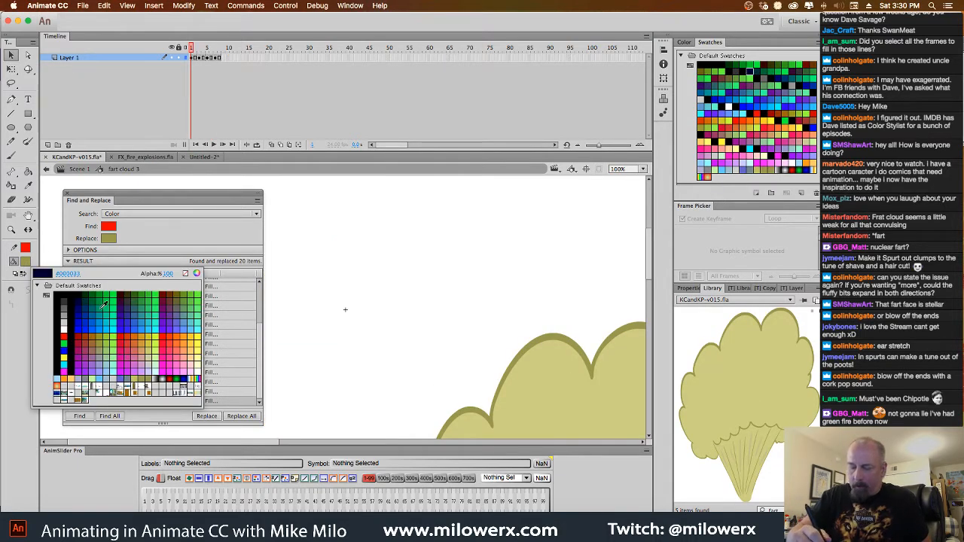
pyautogui.click(135, 379)
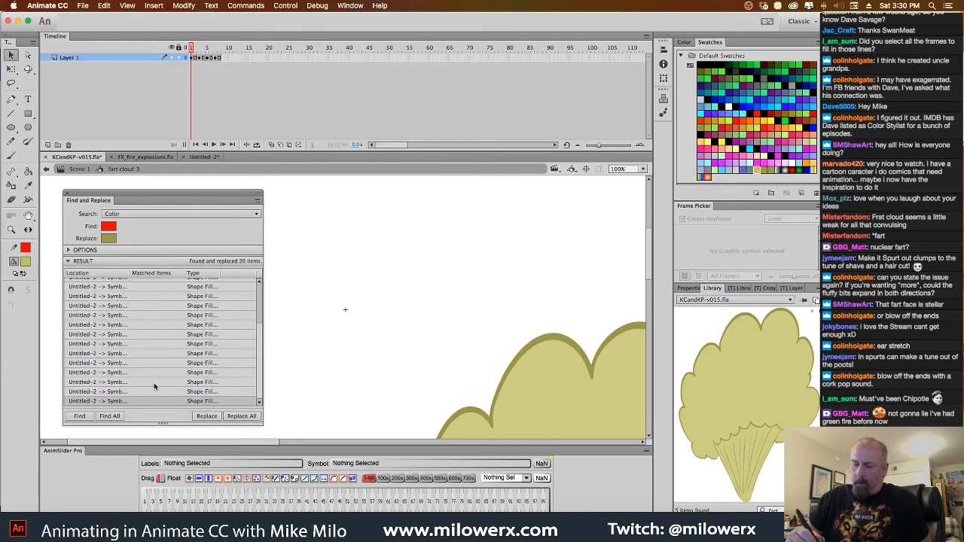
# Return to Untitled-2, copy the fill color's hex code #C1C15D, and enter it as the replacement color in Find and Replace
pyautogui.click(204, 157)
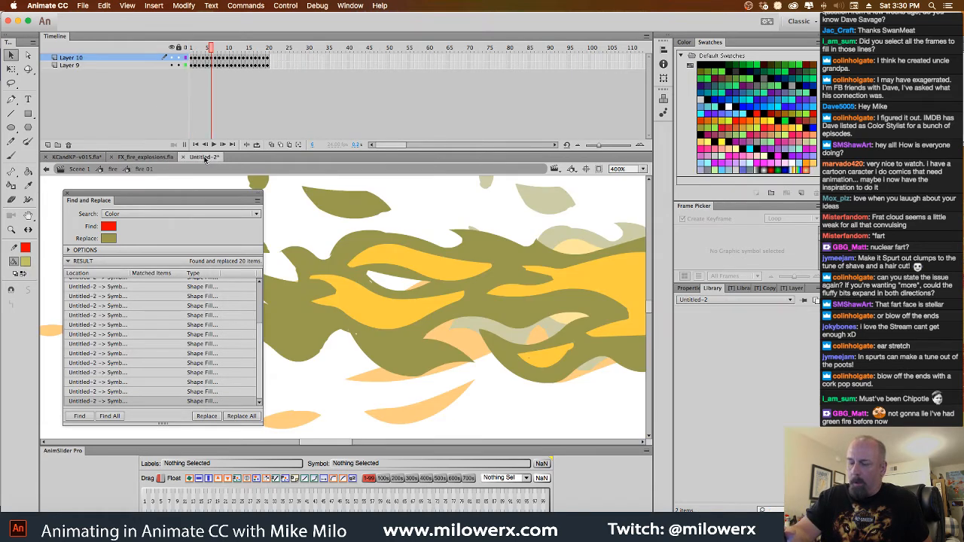
pyautogui.click(108, 238)
pyautogui.click(27, 262)
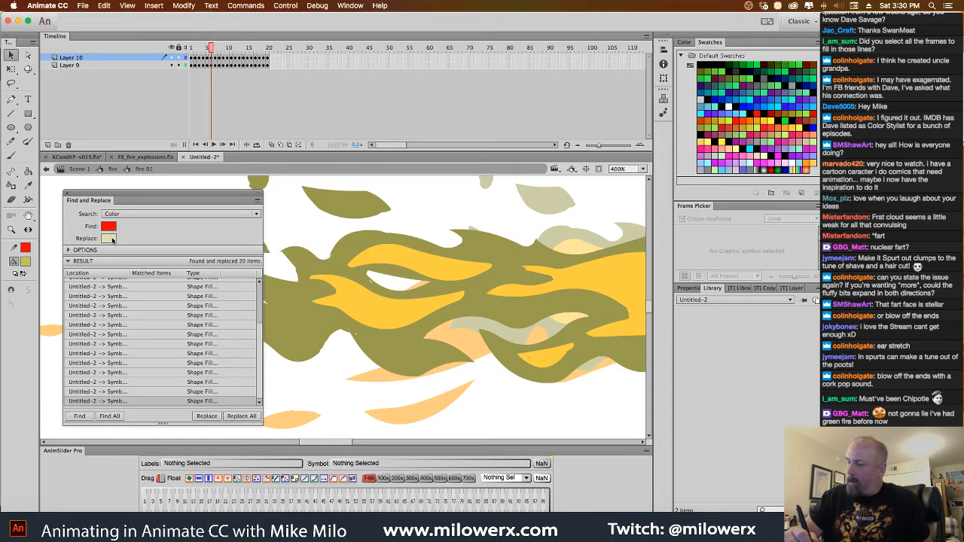
pyautogui.click(27, 264)
pyautogui.click(69, 273)
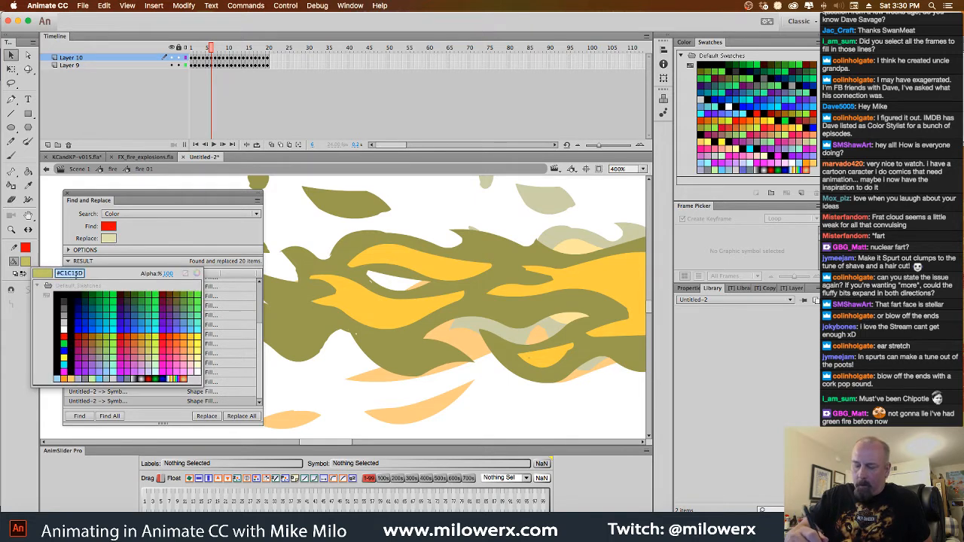
pyautogui.click(111, 241)
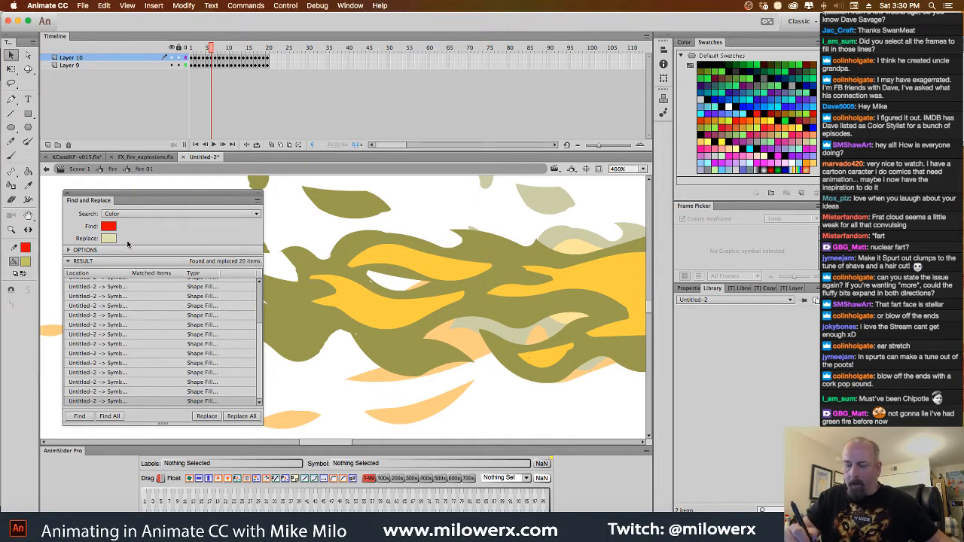
pyautogui.click(112, 239)
pyautogui.click(151, 250)
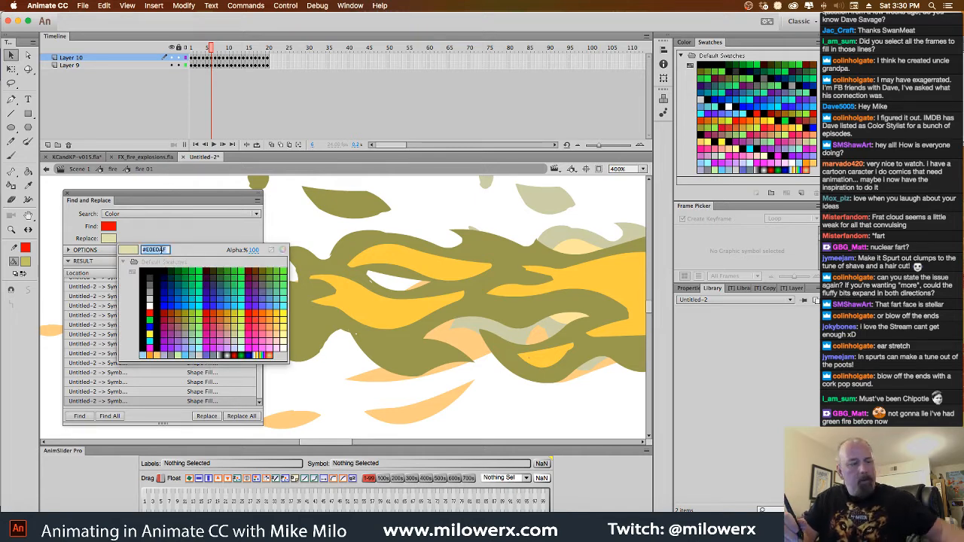
pyautogui.press('Return')
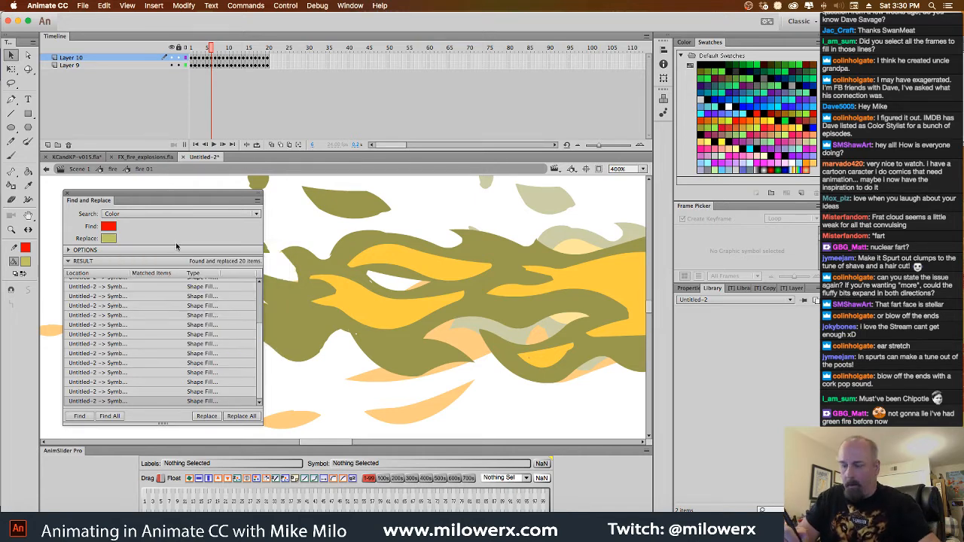
# Sample the flame's yellow #FFCC33 as the color to find, and replace every match with the light olive
pyautogui.click(400, 321)
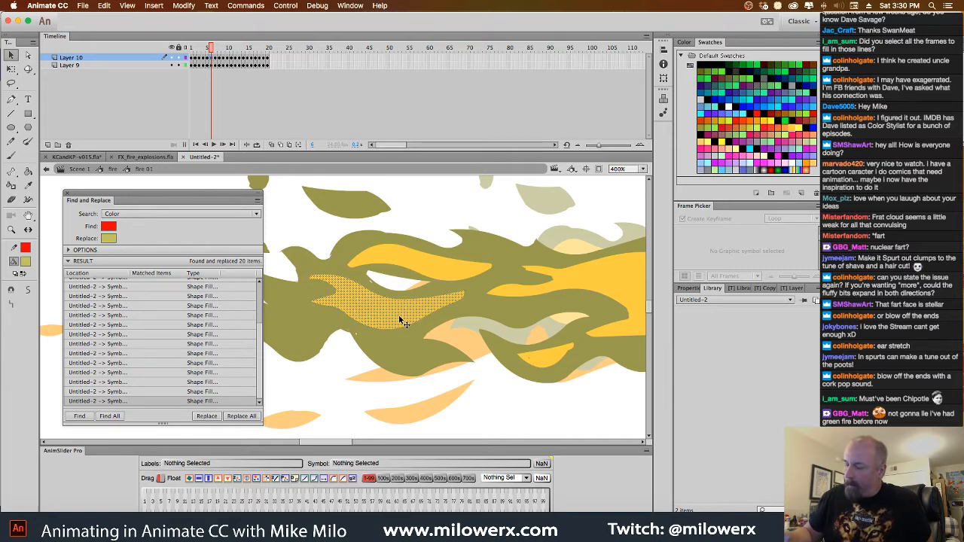
pyautogui.click(300, 220)
pyautogui.click(27, 261)
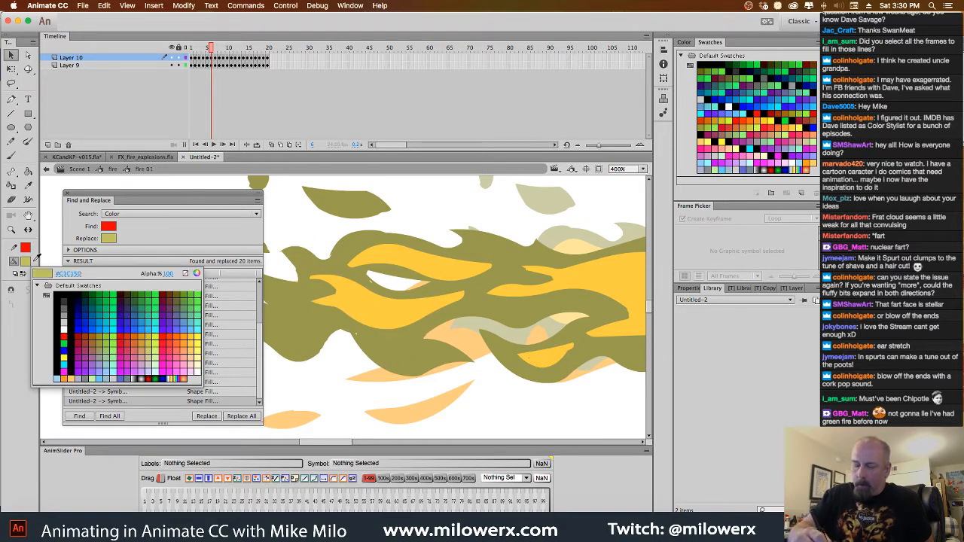
pyautogui.click(345, 291)
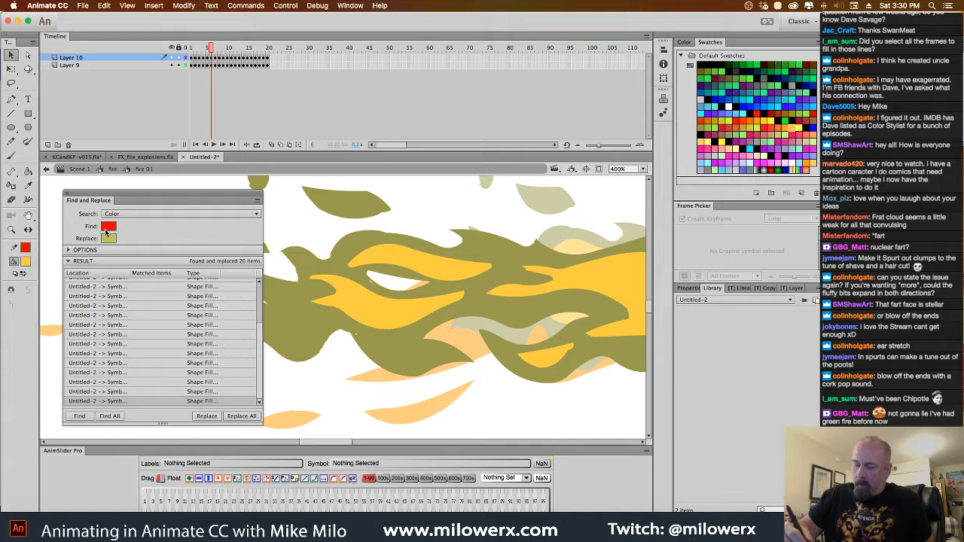
pyautogui.click(345, 289)
pyautogui.click(237, 415)
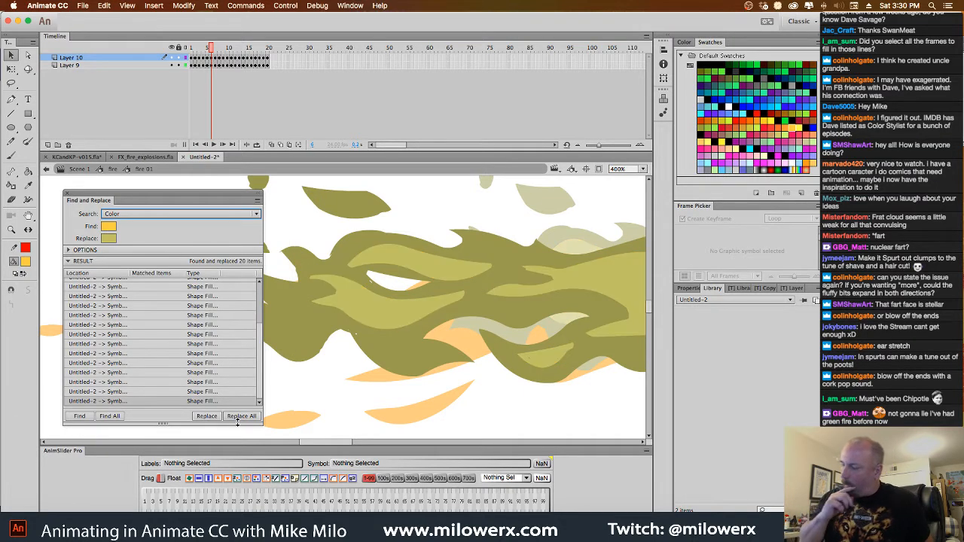
# Leave the fire 01 symbol and return to its parent fire symbol
pyautogui.press('space')
pyautogui.click(489, 400)
pyautogui.press('space')
pyautogui.click(491, 394)
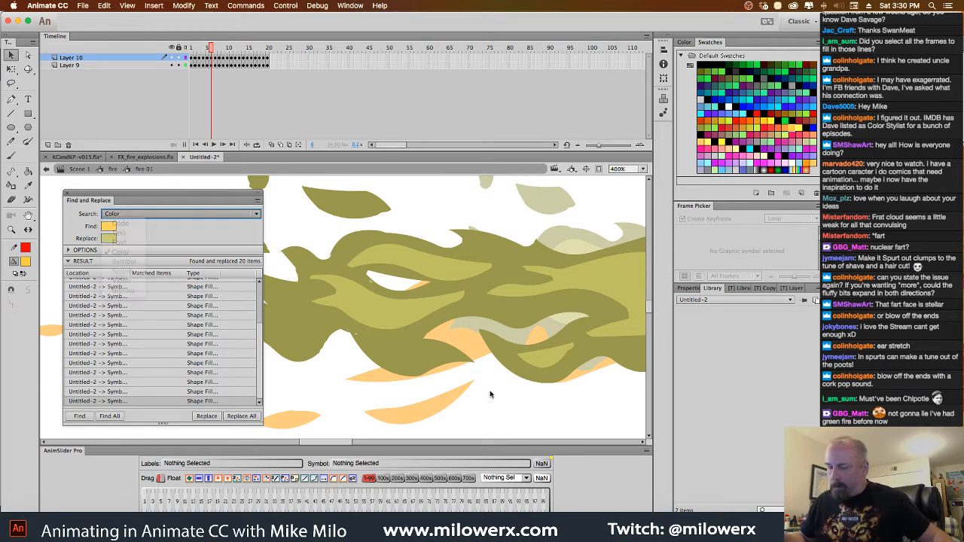
pyautogui.click(491, 393)
pyautogui.keyDown('alt'); pyautogui.keyDown('super'); pyautogui.click(495, 396); pyautogui.keyUp('super'); pyautogui.keyUp('alt')
pyautogui.moveTo(420, 370); pyautogui.dragTo(486, 393)
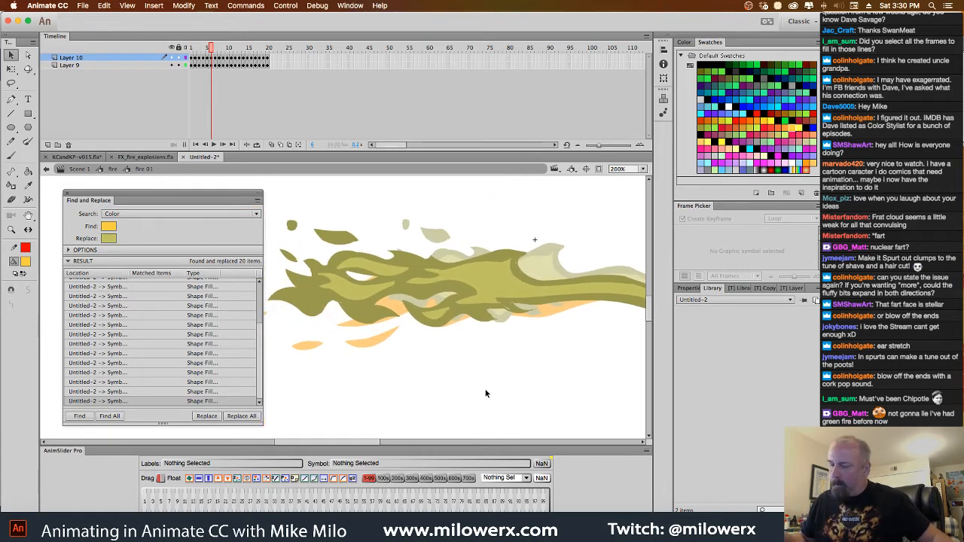
pyautogui.click(121, 170)
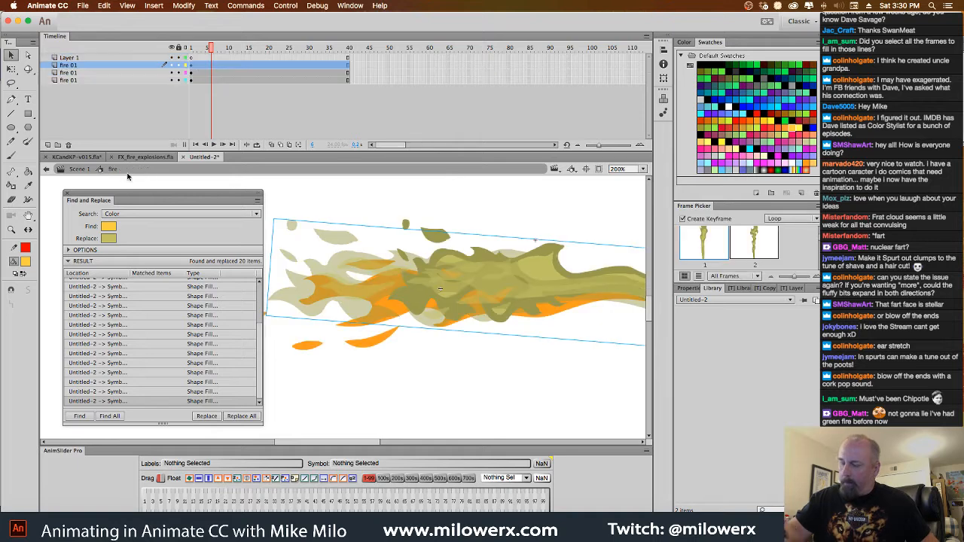
# Open the orange-tinted fire 01 instance to inspect its fills, and return to the fire symbol with that instance selected
pyautogui.hscroll(2, 513, 390)
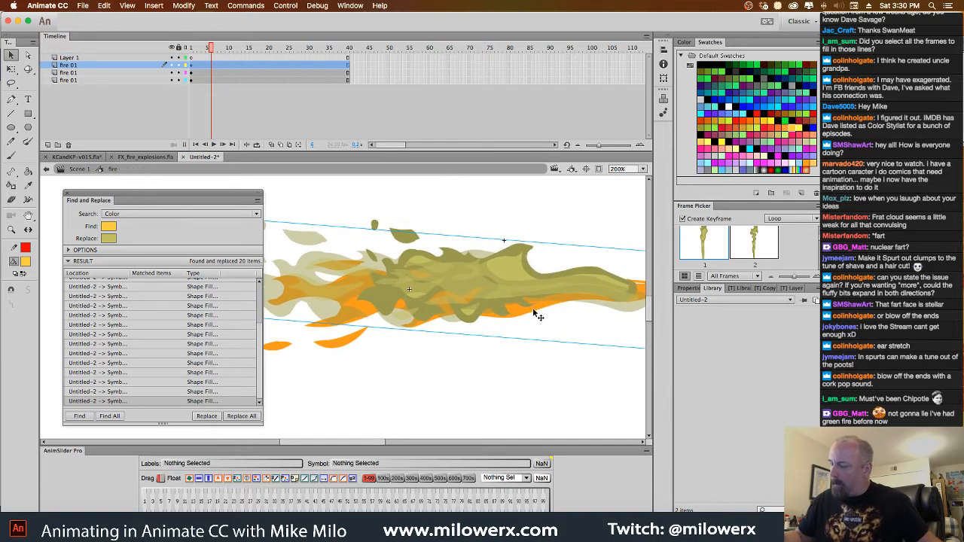
pyautogui.doubleClick(357, 344)
pyautogui.doubleClick(494, 390)
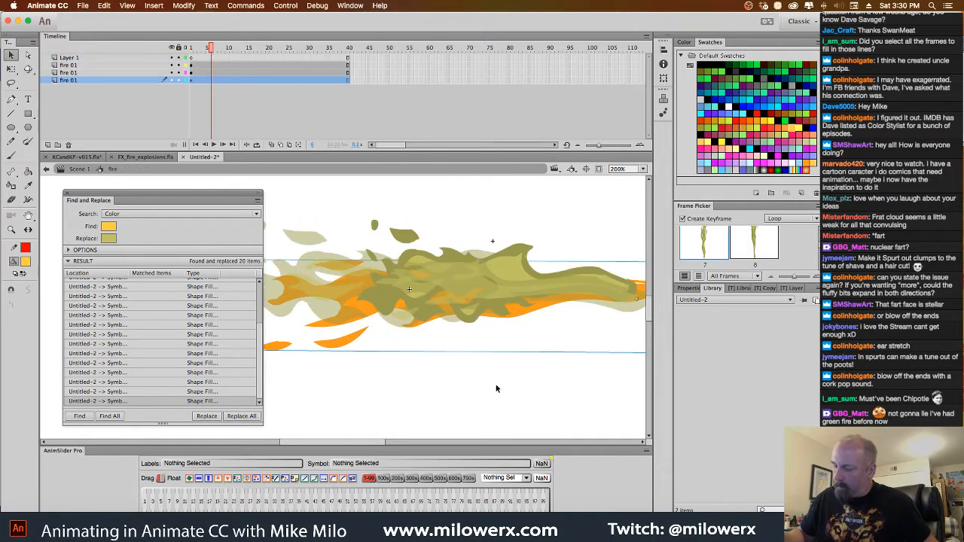
pyautogui.moveTo(588, 356); pyautogui.dragTo(469, 385)
pyautogui.moveTo(532, 315); pyautogui.dragTo(539, 298)
pyautogui.doubleClick(538, 321)
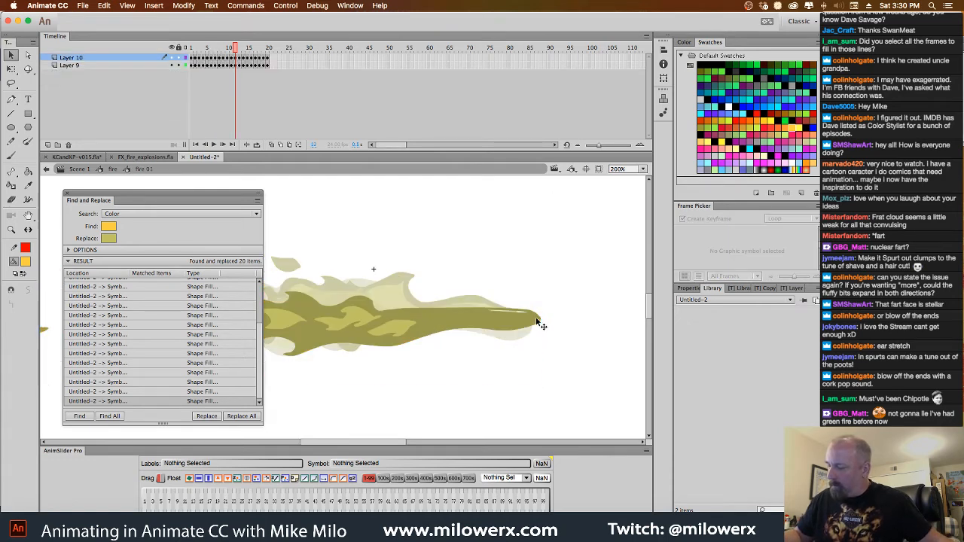
pyautogui.doubleClick(553, 358)
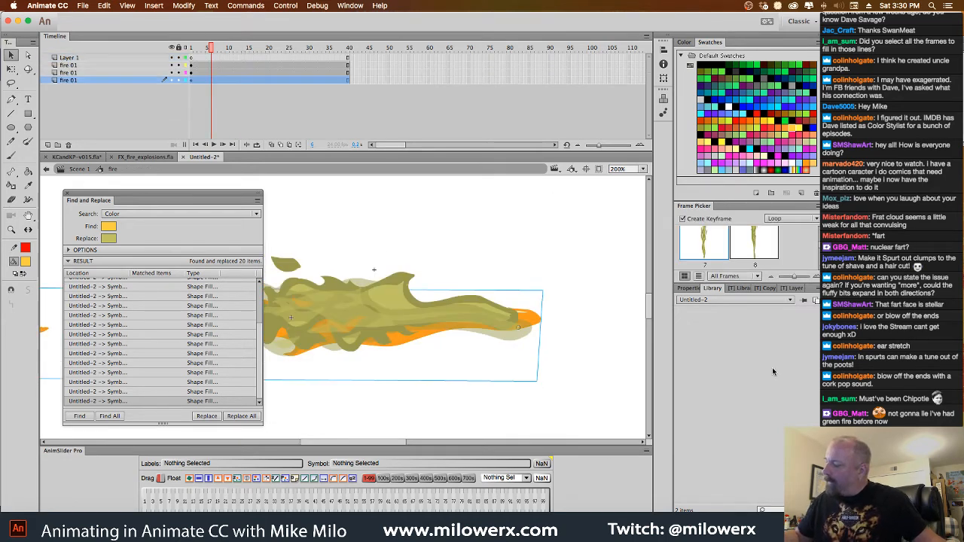
# Set the tint color of the orange fire 01 instance to #C1C15D
pyautogui.click(690, 289)
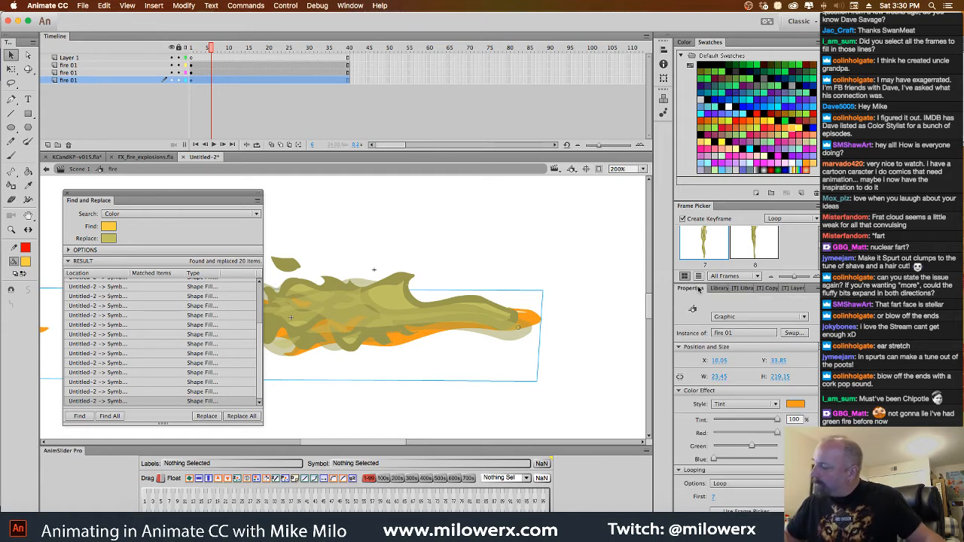
pyautogui.click(797, 406)
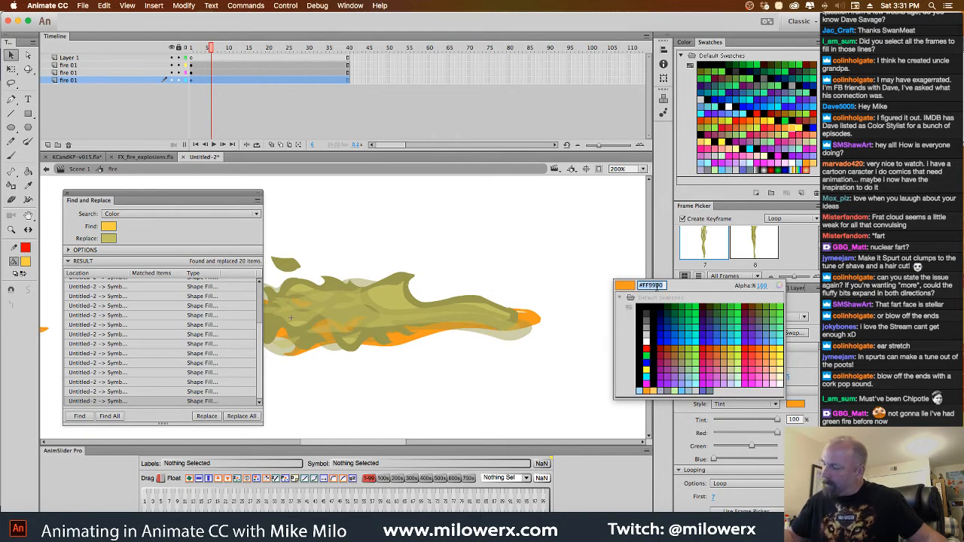
pyautogui.write('#C1C15D')
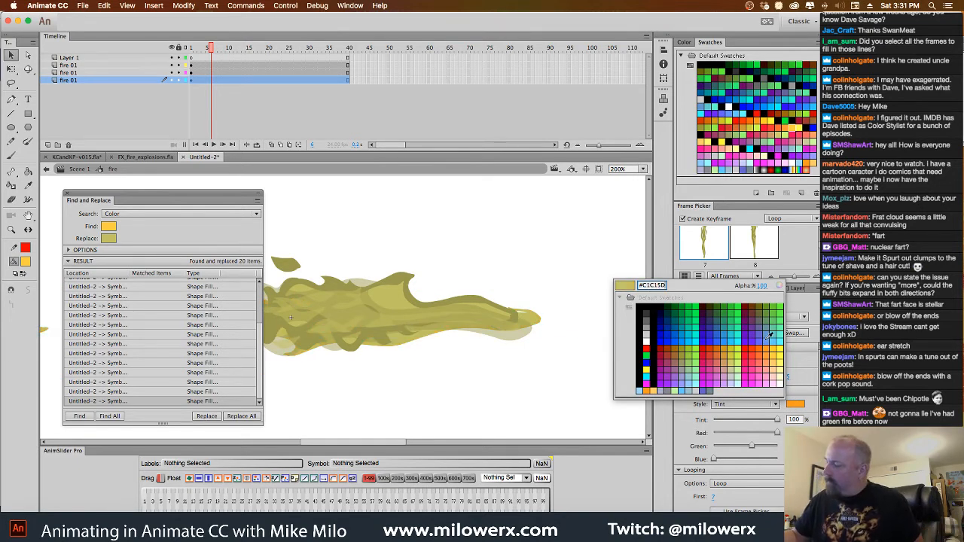
pyautogui.press('Return')
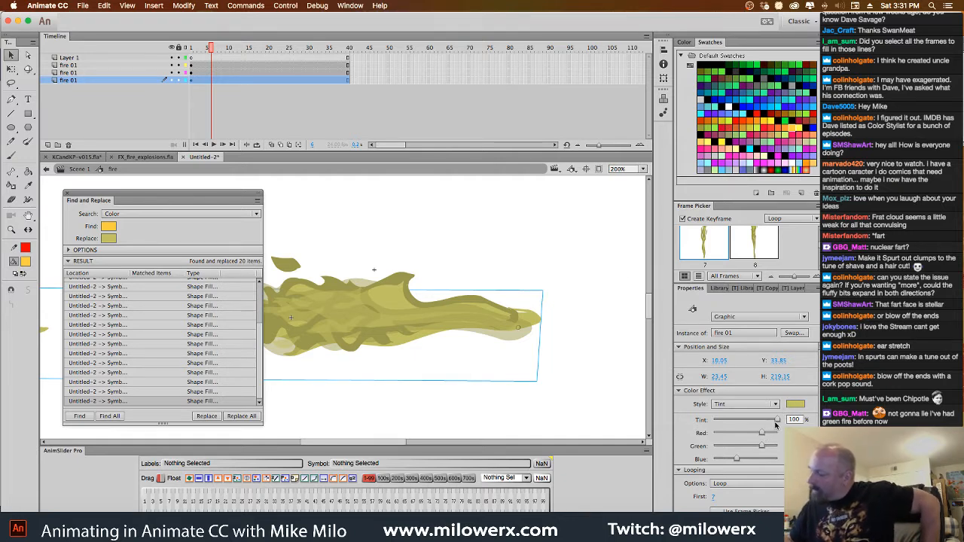
pyautogui.moveTo(777, 424)
pyautogui.mouseDown()
pyautogui.moveTo(751, 423)
pyautogui.moveTo(779, 424)
pyautogui.mouseUp()
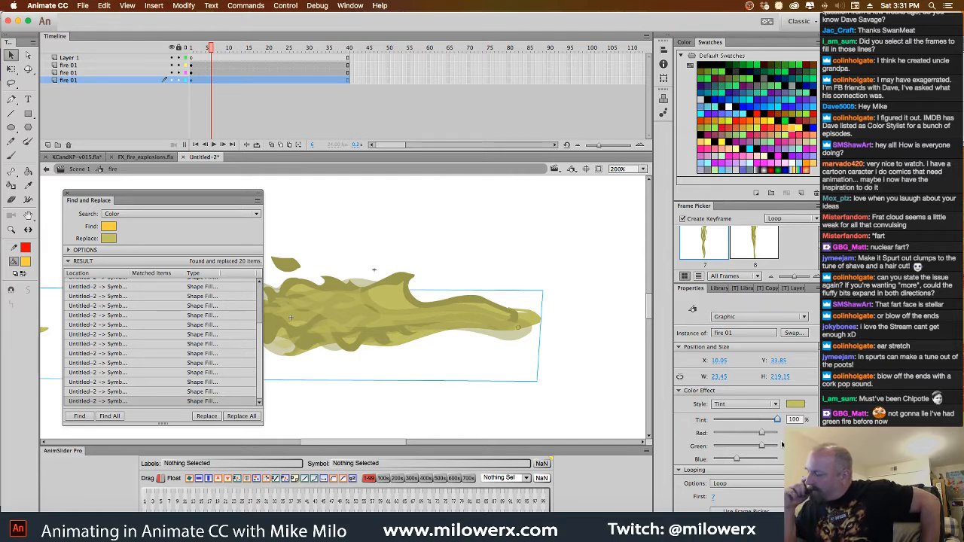
# Change the tint of the selected fire 01 instance on the lowest layer to a darker olive swatch
pyautogui.click(684, 41)
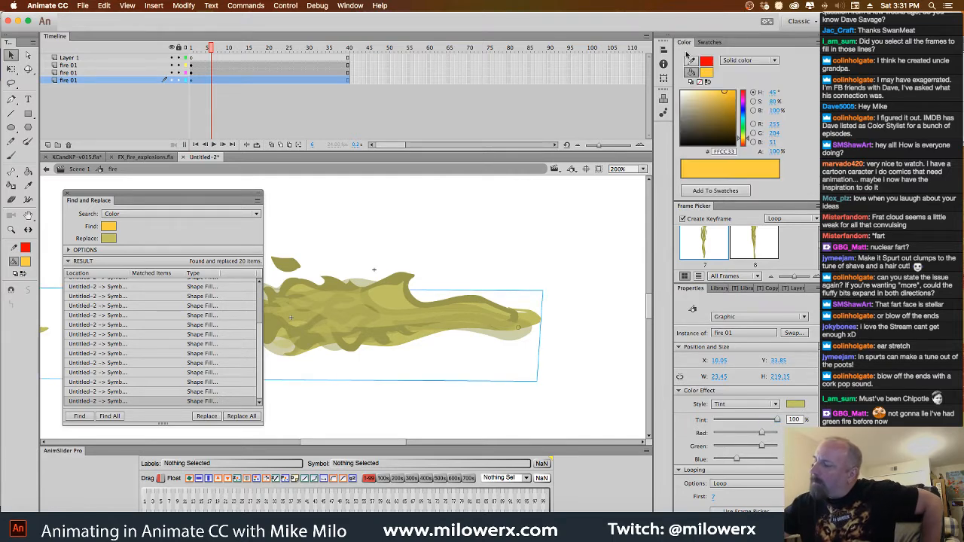
pyautogui.click(797, 404)
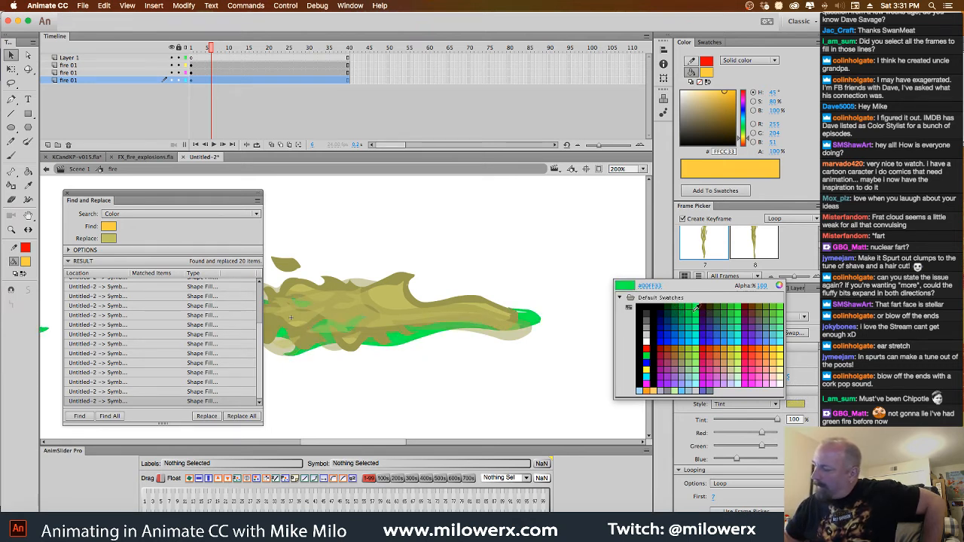
pyautogui.click(683, 348)
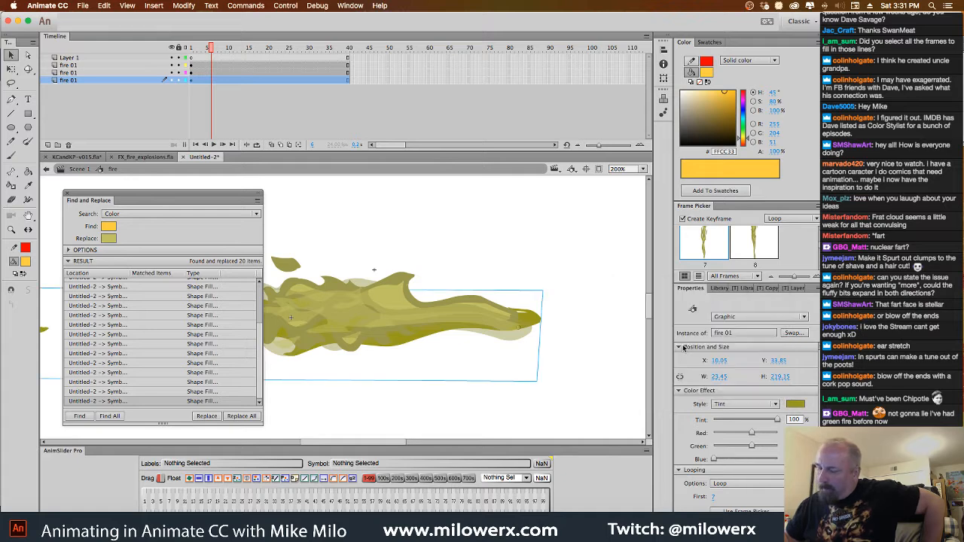
# Rewind to frame 1, close Find and Replace, and play the recolored fire animation
pyautogui.moveTo(206, 51); pyautogui.dragTo(179, 55)
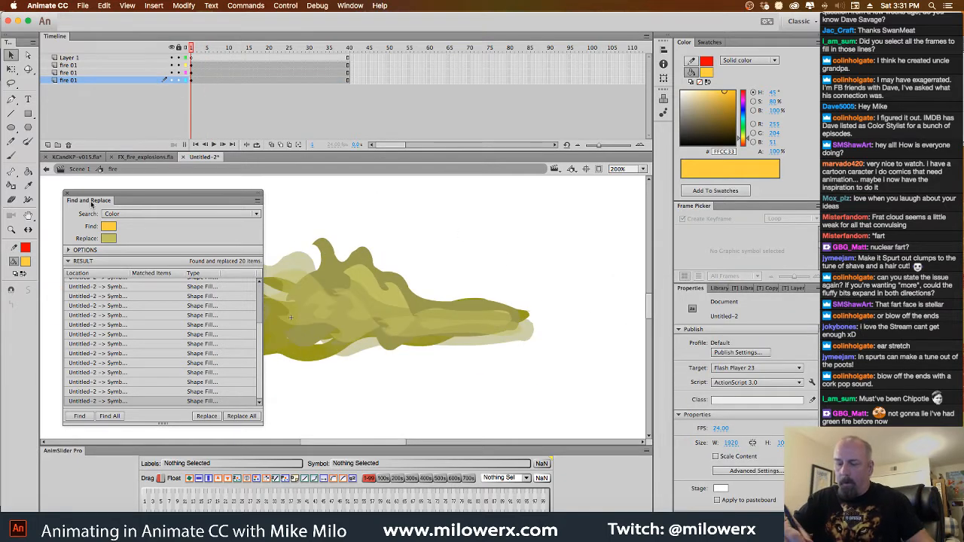
pyautogui.click(66, 194)
pyautogui.press('Return')
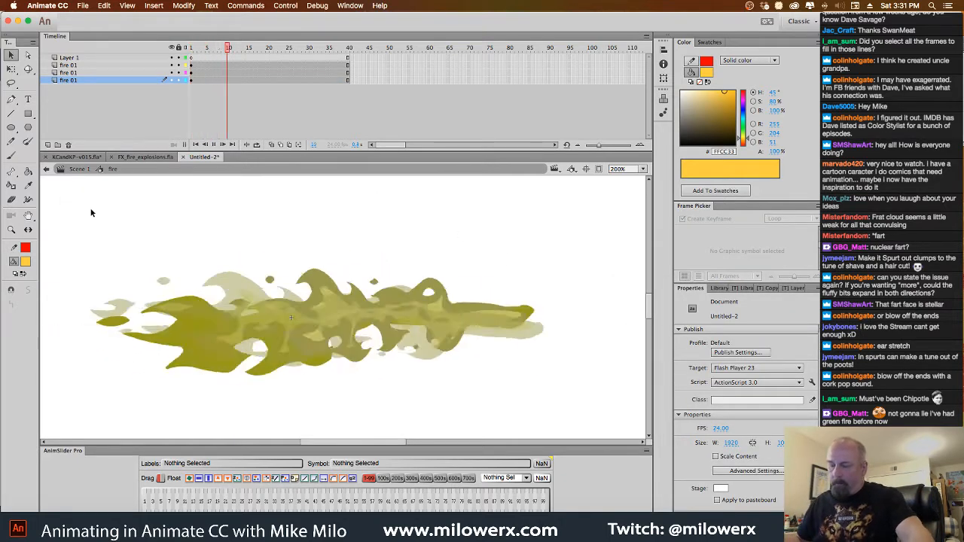
# Check the fire symbol's last frame, then extend Layer 1 in Scene 1 to frame 40 and play it
pyautogui.click(92, 170)
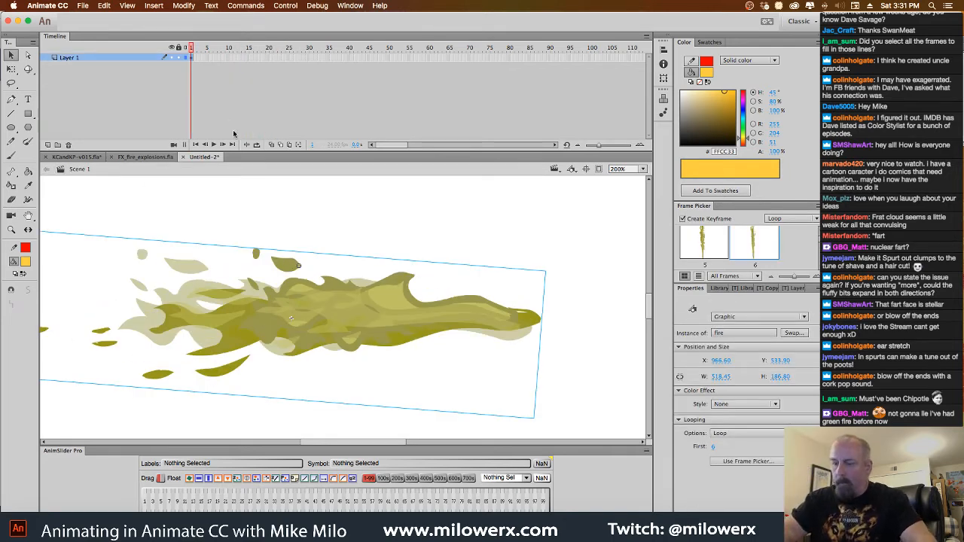
pyautogui.doubleClick(357, 287)
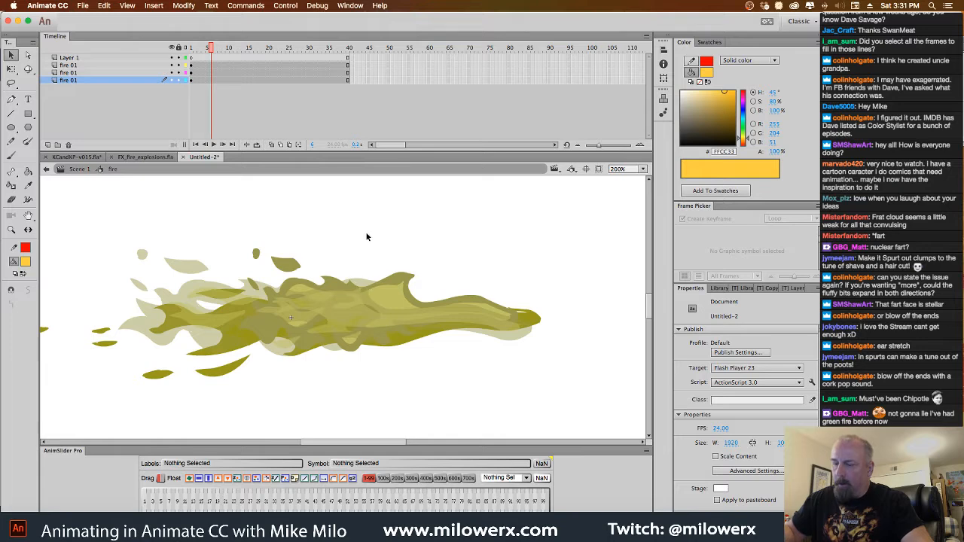
pyautogui.click(349, 50)
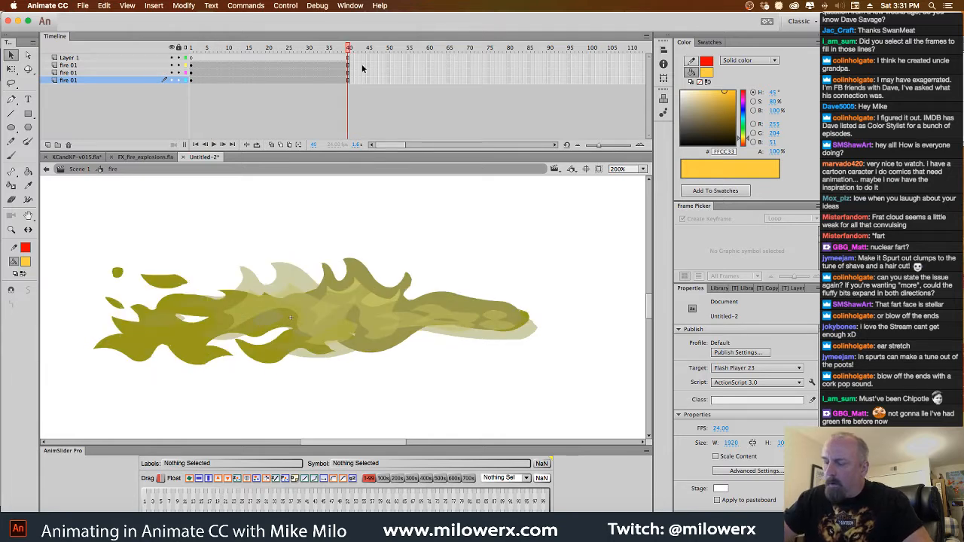
pyautogui.doubleClick(403, 216)
pyautogui.click(348, 58)
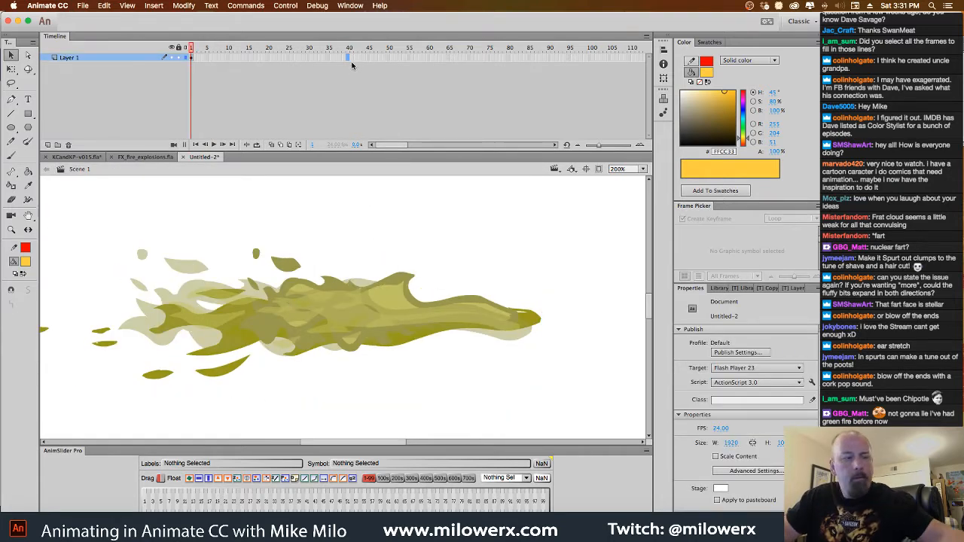
pyautogui.click(351, 60)
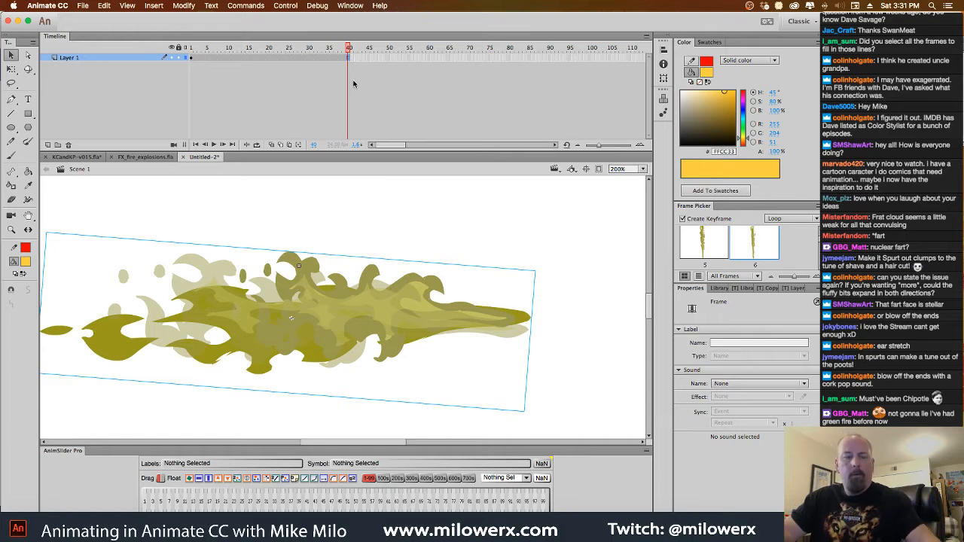
pyautogui.press('Return')
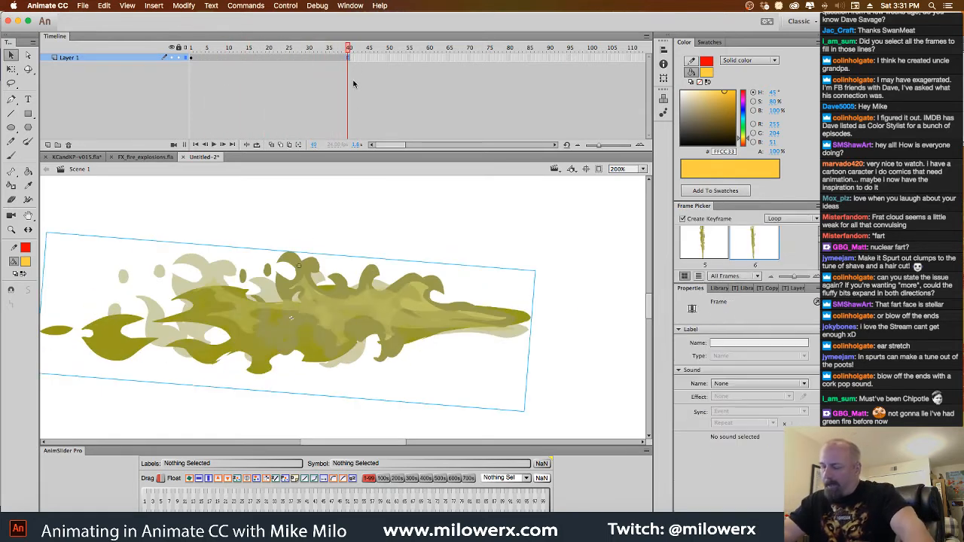
# Inside the fire 01 symbol, use Find and Replace to change all #C1C15D color to a bright yellowish green
pyautogui.doubleClick(440, 309)
pyautogui.doubleClick(443, 309)
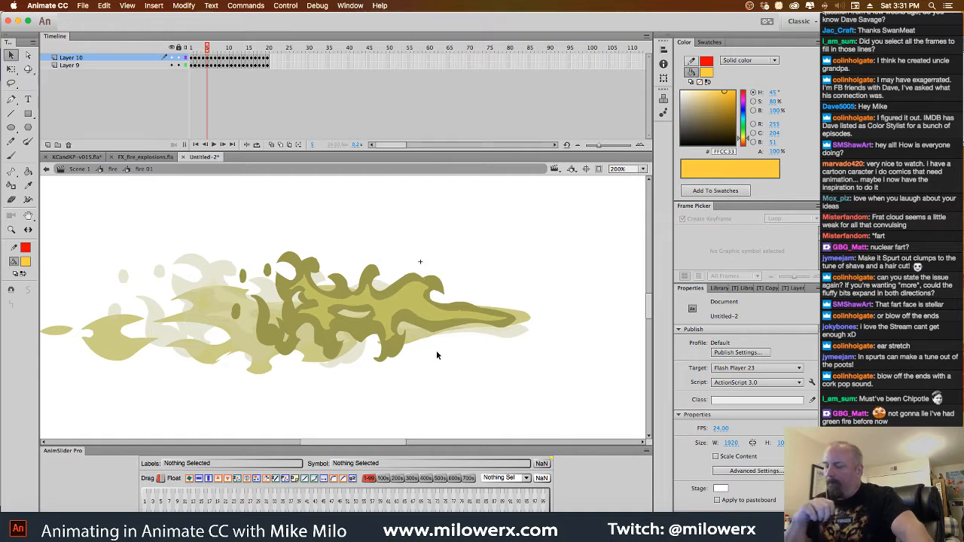
pyautogui.click(105, 6)
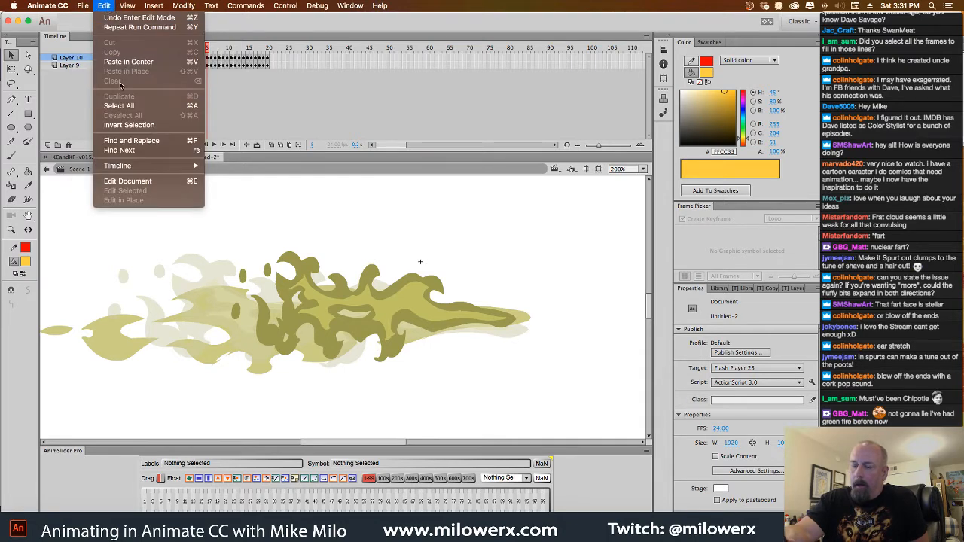
pyautogui.click(142, 141)
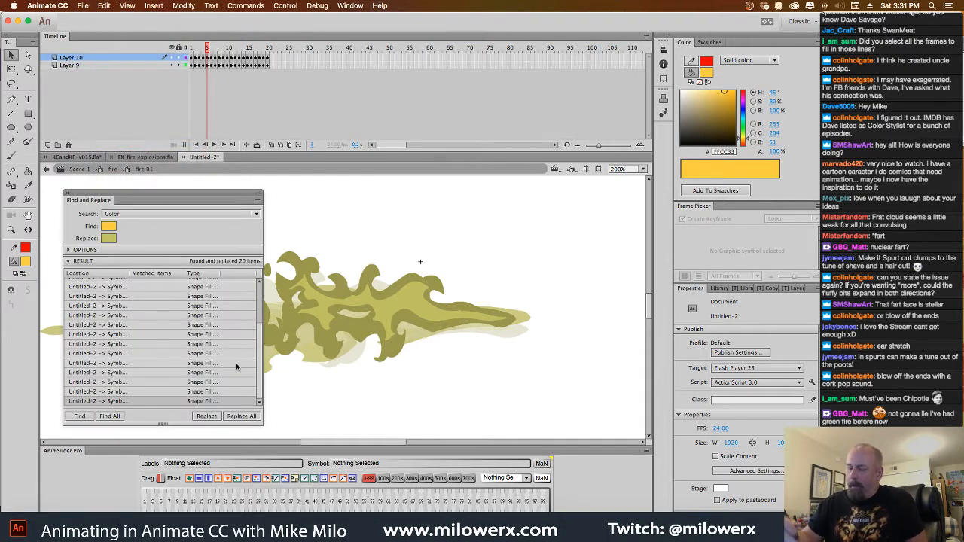
pyautogui.click(109, 228)
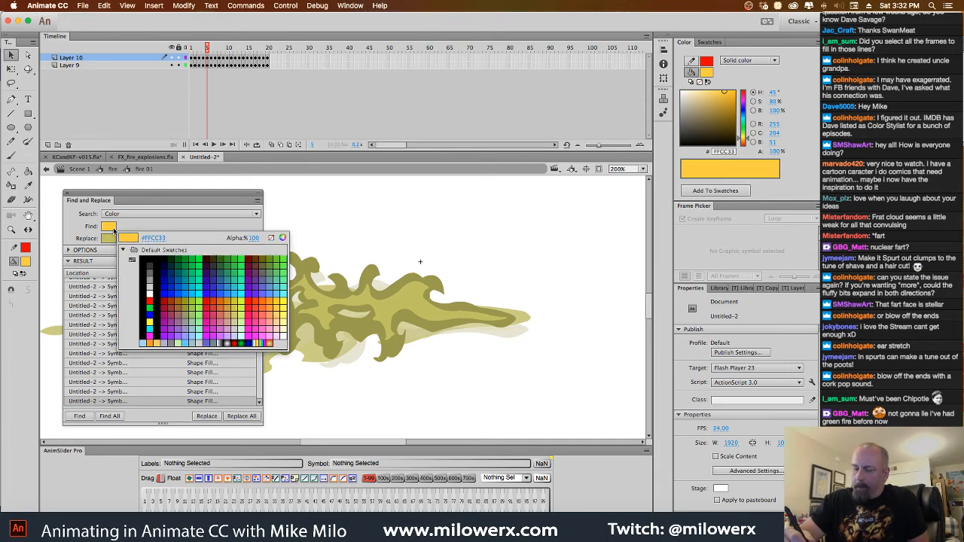
pyautogui.click(156, 238)
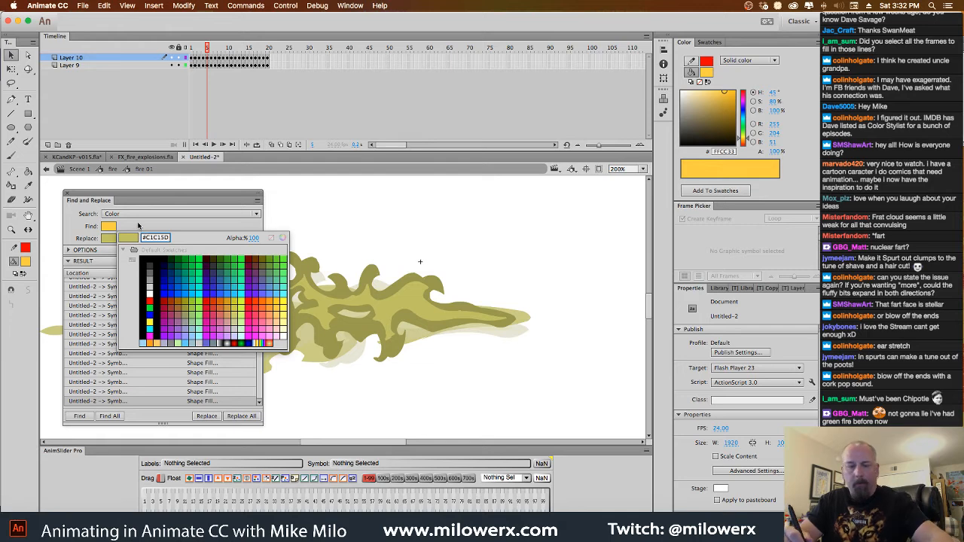
pyautogui.press('Return')
pyautogui.click(108, 239)
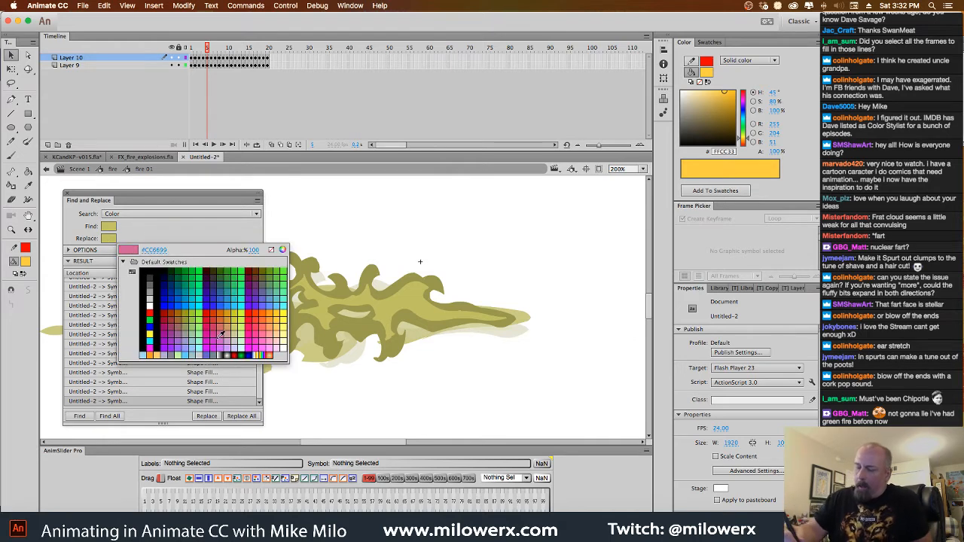
pyautogui.click(202, 312)
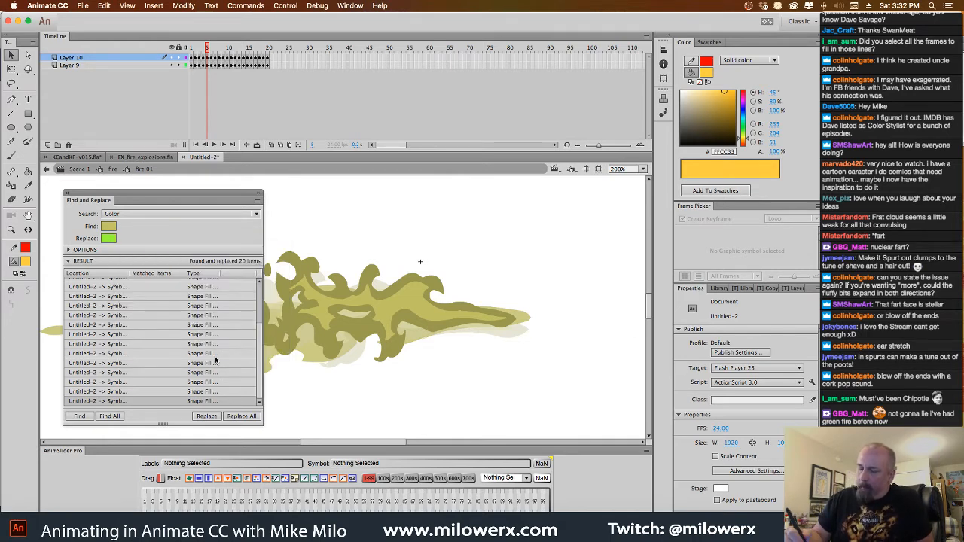
pyautogui.click(241, 416)
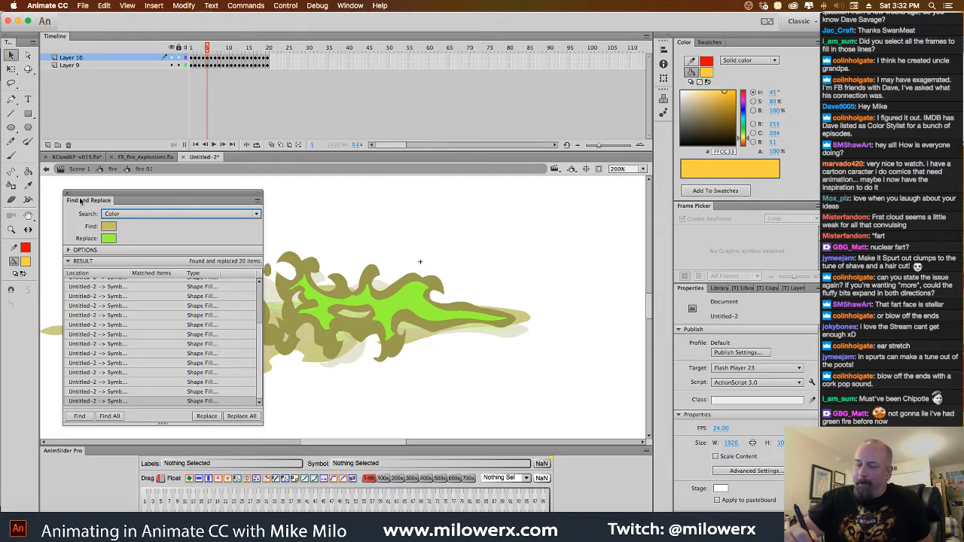
# Move Find and Replace off the artwork, return to Scene 1, and play the green-tinged flame from frame 1
pyautogui.moveTo(80, 200); pyautogui.dragTo(569, 246)
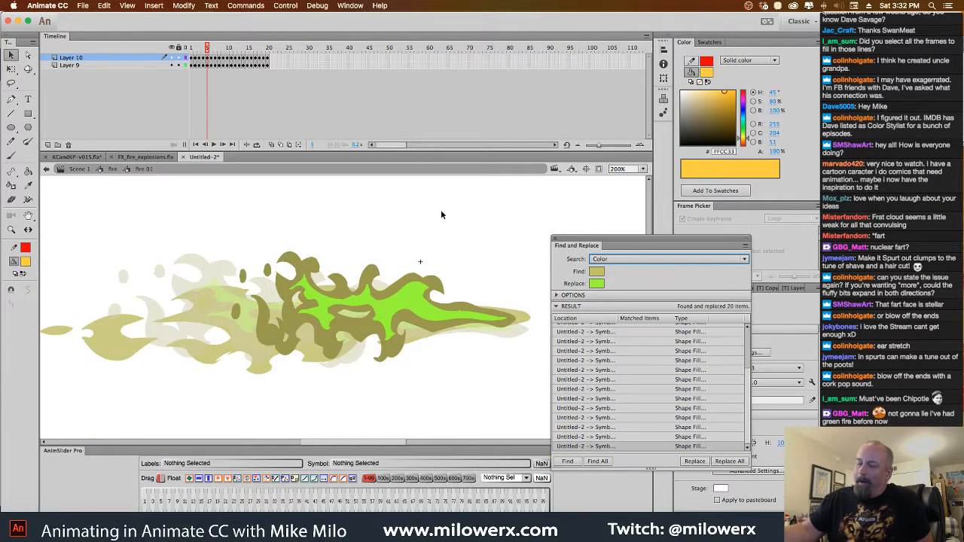
pyautogui.click(112, 170)
pyautogui.click(82, 170)
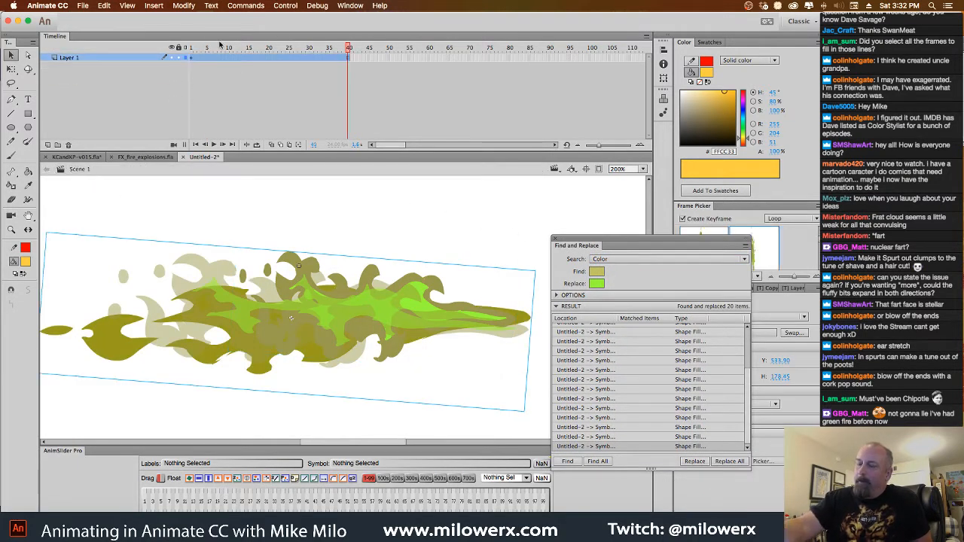
pyautogui.moveTo(348, 50); pyautogui.dragTo(146, 58)
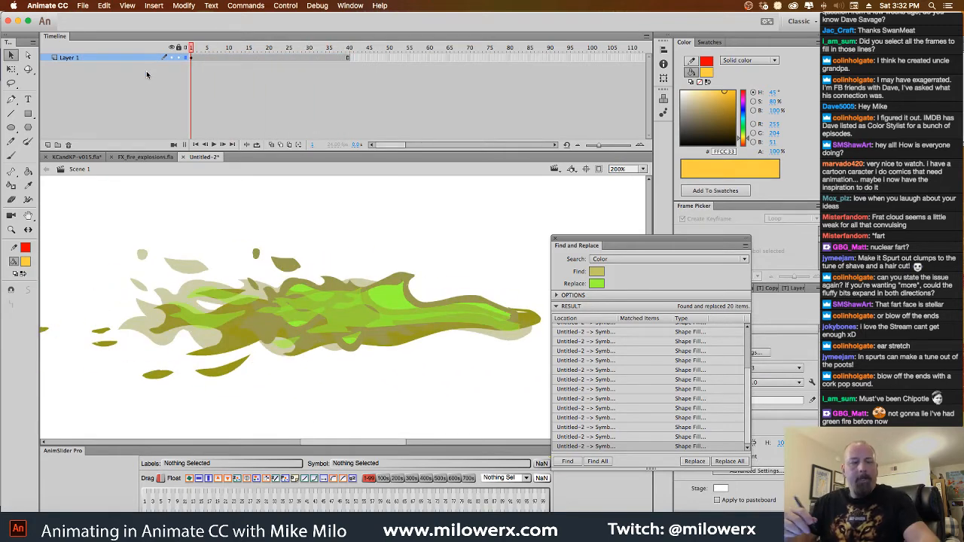
pyautogui.press('Return')
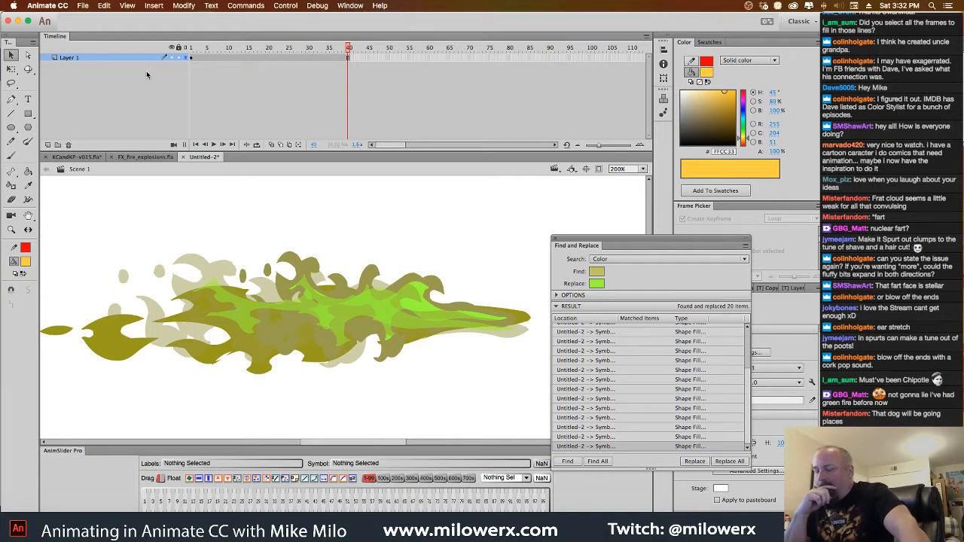
# Sample the dark olive outline of the fart cloud in KCandKP-v015.fla as the fill color
pyautogui.click(598, 272)
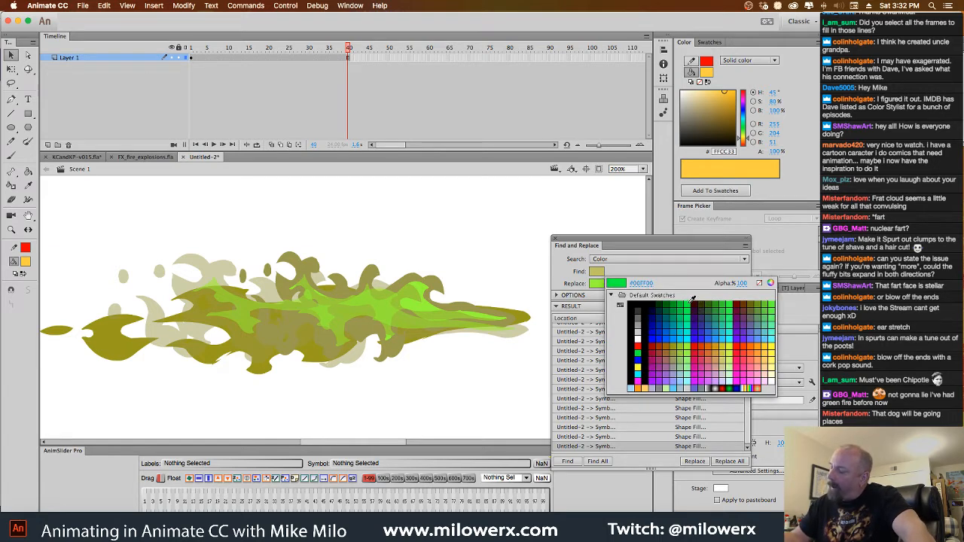
pyautogui.click(599, 272)
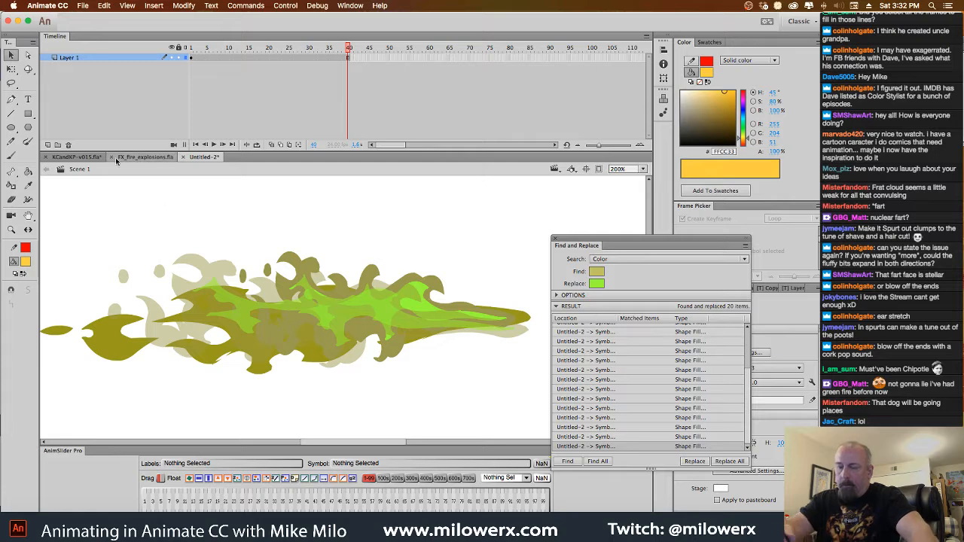
pyautogui.click(90, 157)
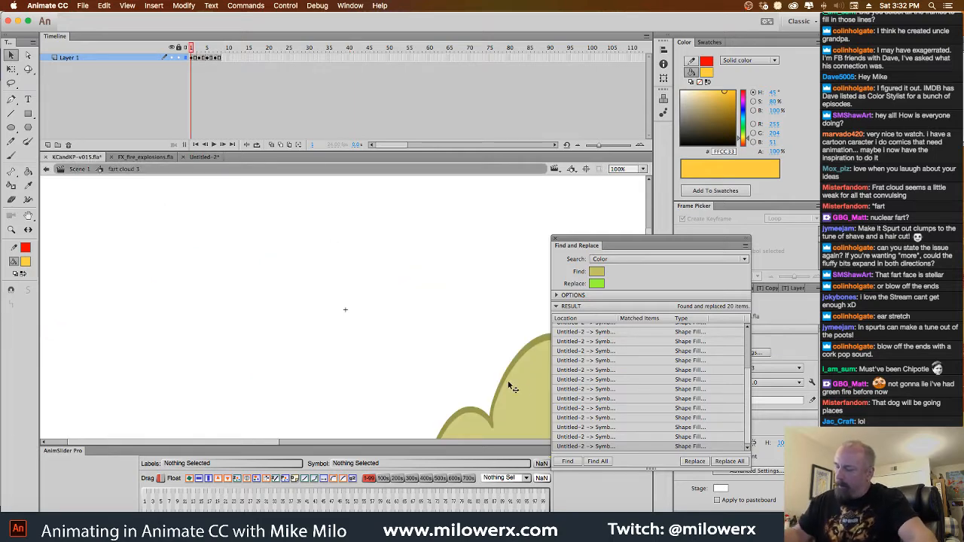
pyautogui.moveTo(490, 350); pyautogui.dragTo(397, 292)
pyautogui.click(25, 264)
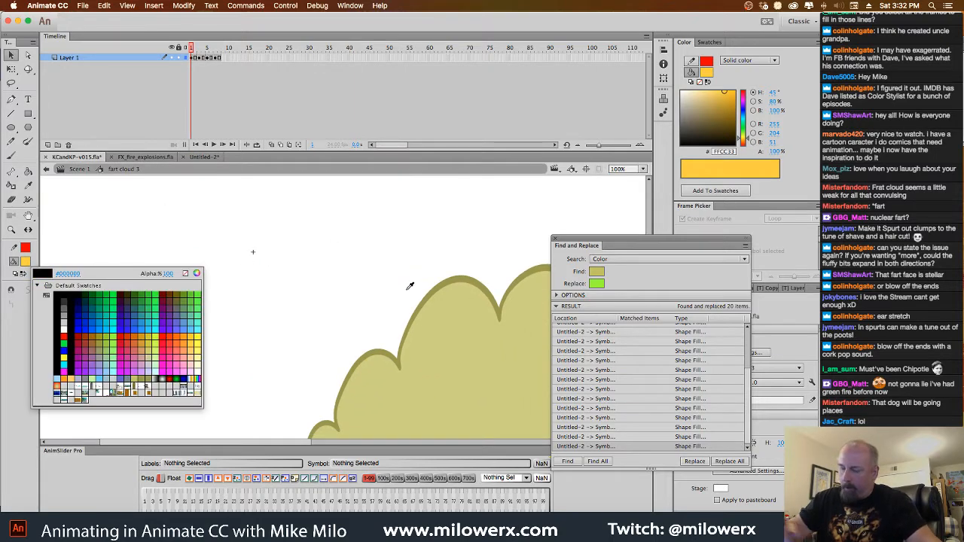
pyautogui.click(443, 283)
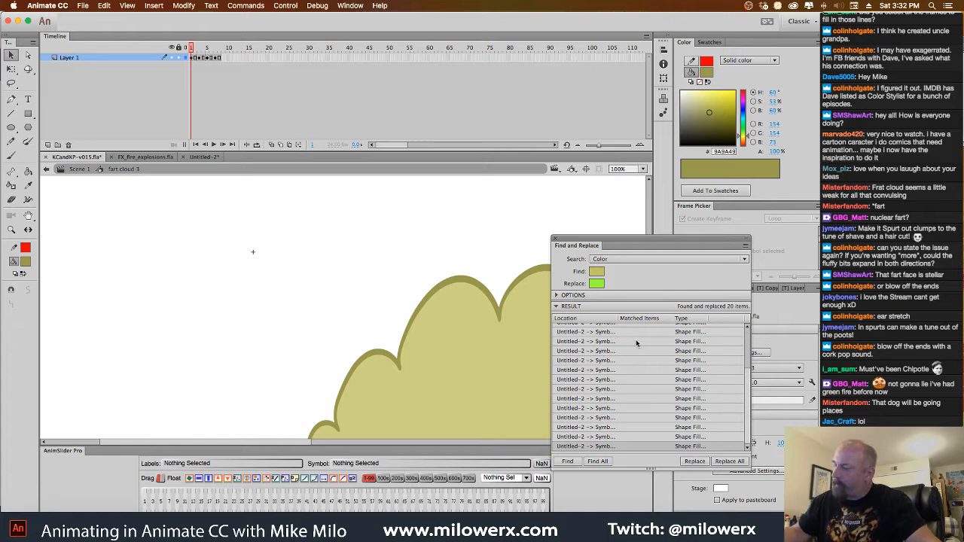
# Back in Untitled-2, open the fire symbol and set the color to find to the sampled #9A9A49
pyautogui.click(192, 159)
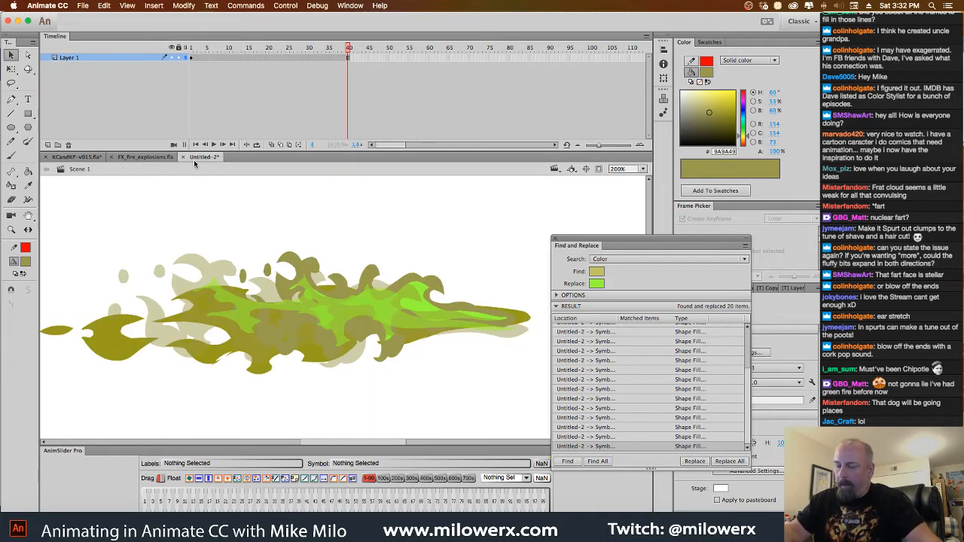
pyautogui.doubleClick(530, 324)
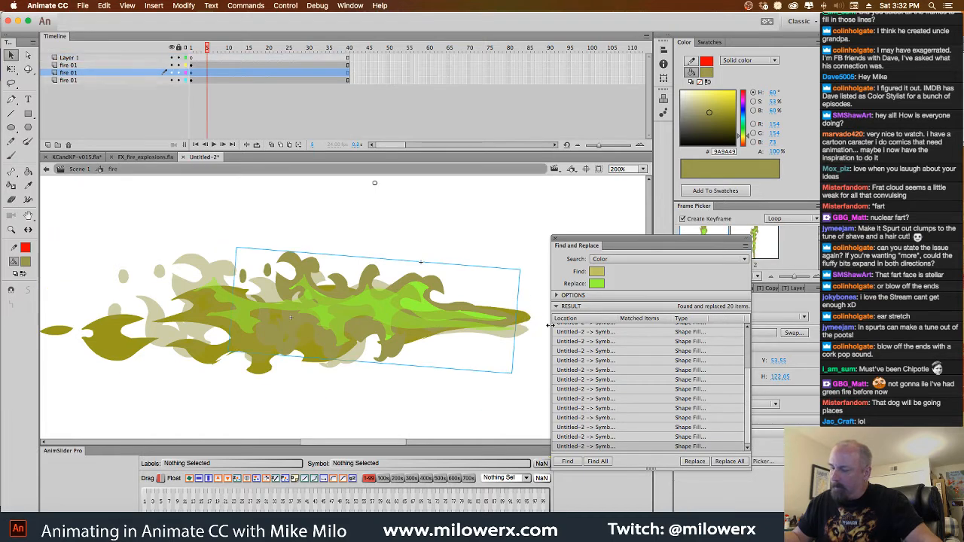
pyautogui.click(599, 275)
pyautogui.click(29, 261)
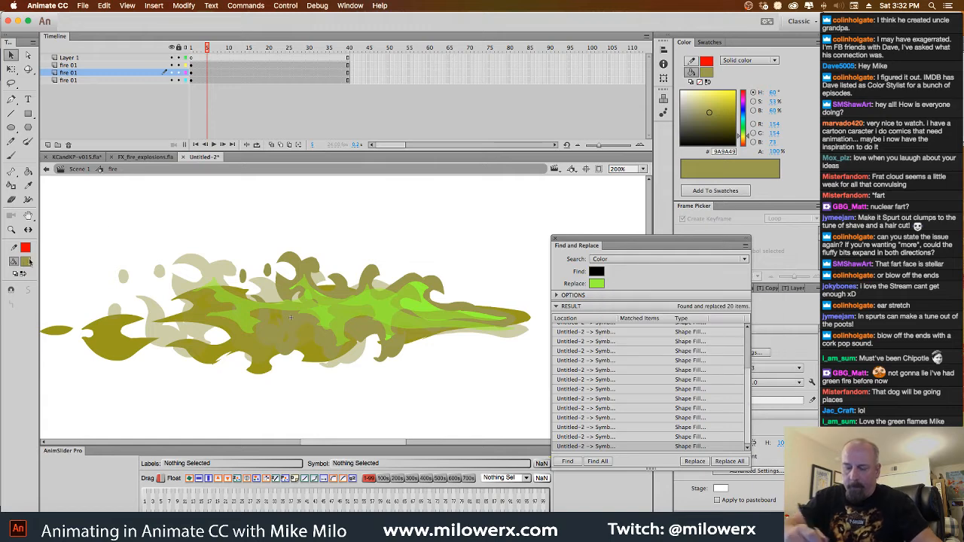
pyautogui.click(30, 262)
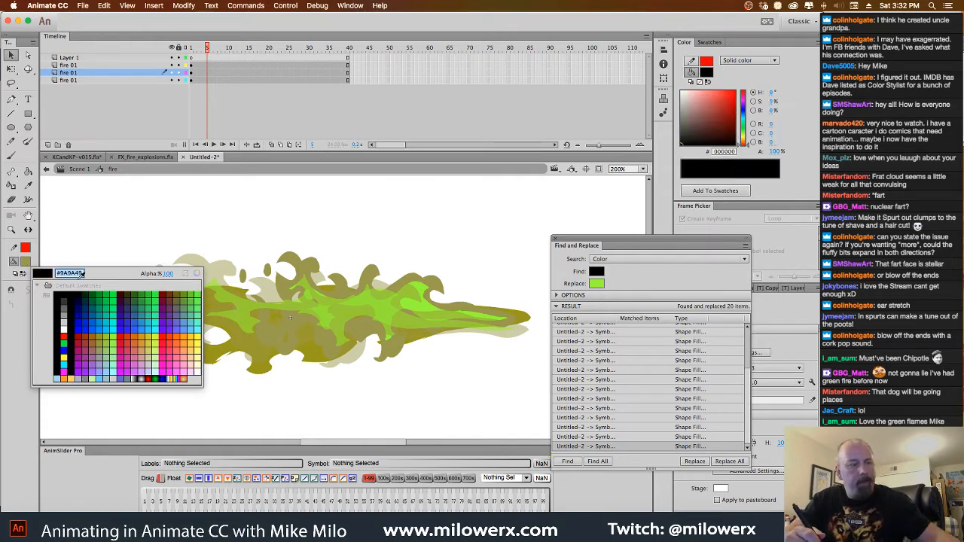
pyautogui.click(600, 275)
pyautogui.click(597, 283)
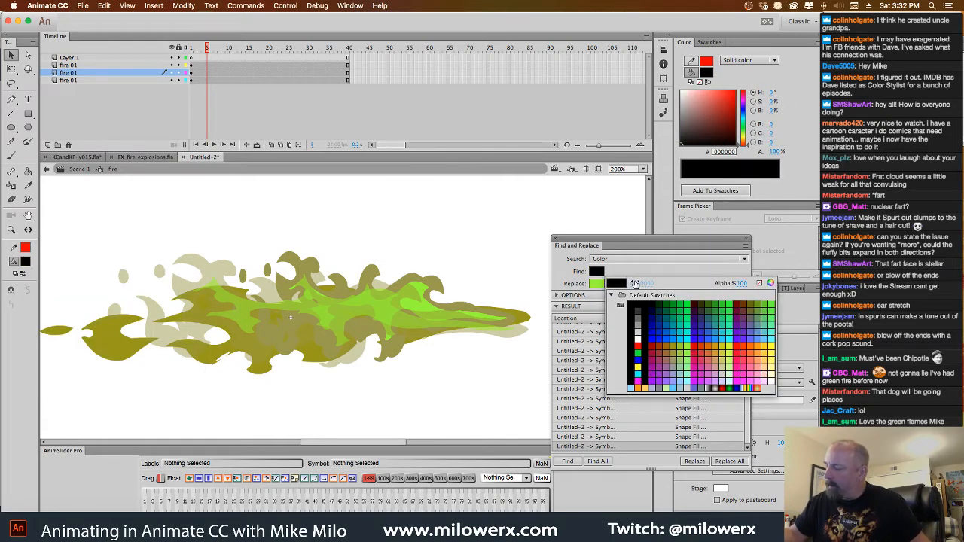
pyautogui.write('#9A9A49')
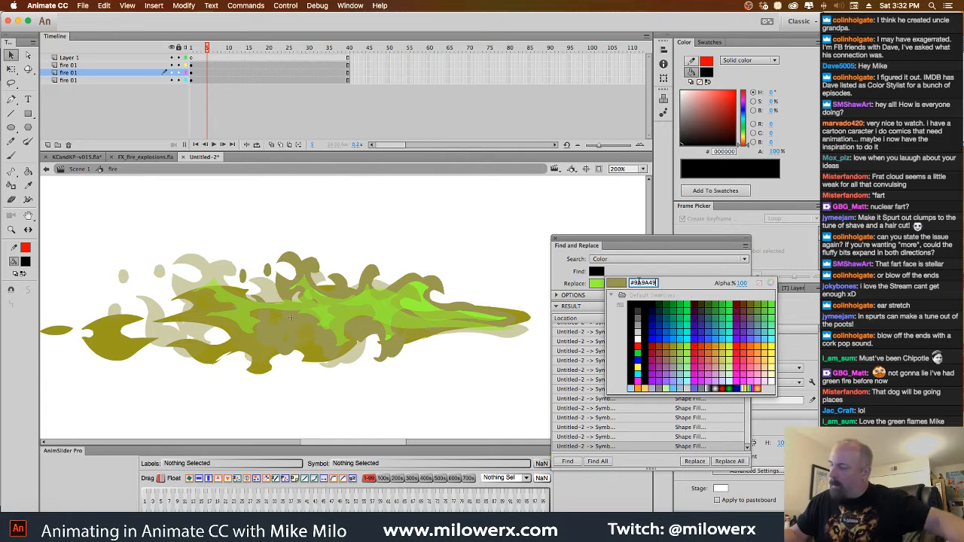
pyautogui.press('Return')
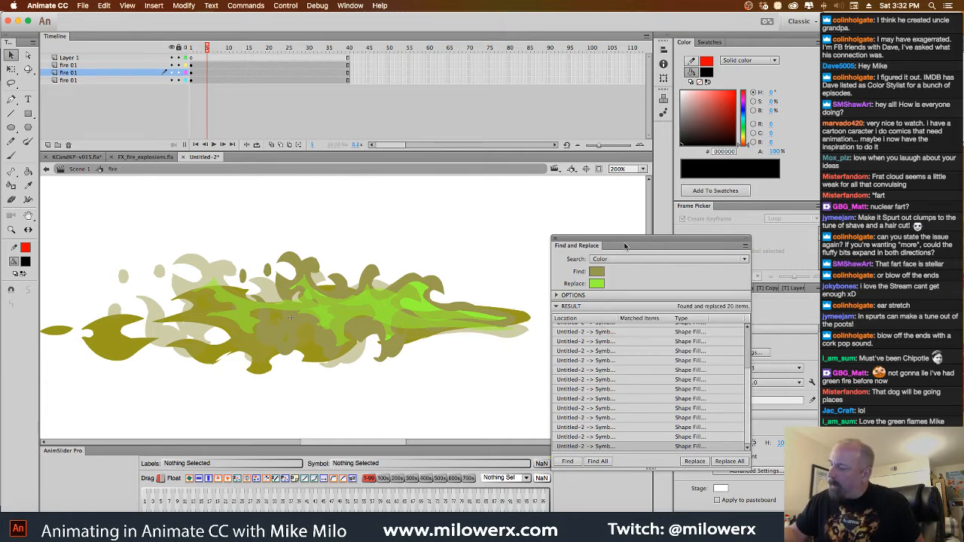
# Try to replace all #9A9A49 color with a bright green swatch, and rewind the fire symbol to frame 1
pyautogui.click(598, 285)
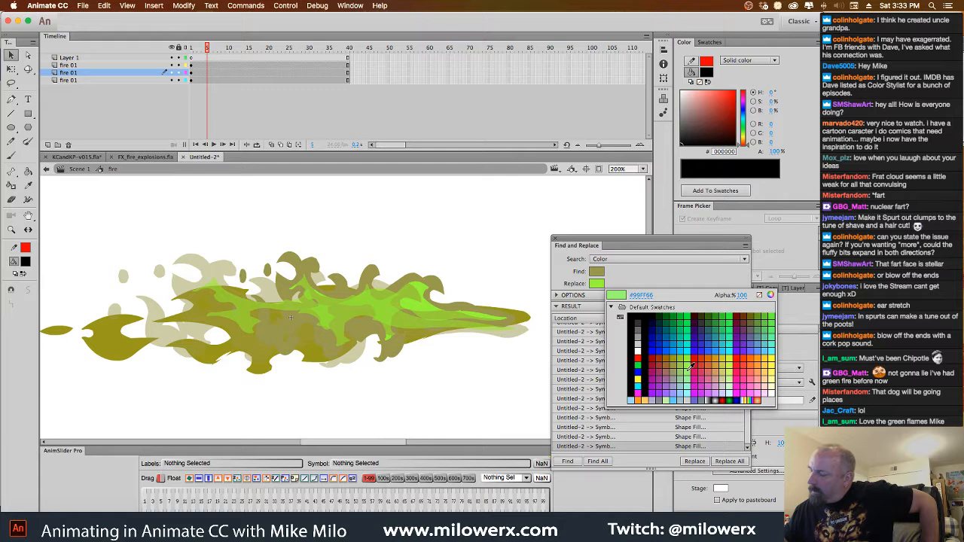
pyautogui.click(735, 311)
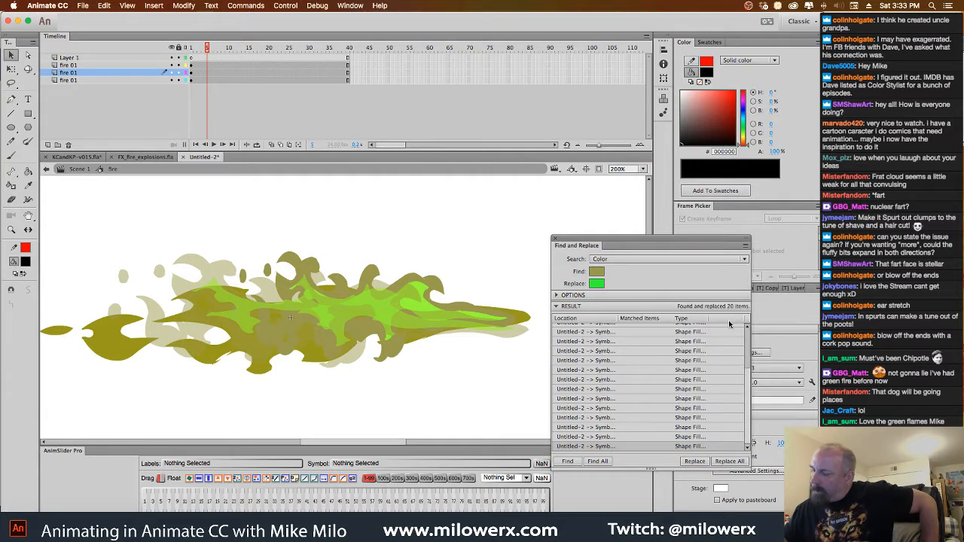
pyautogui.click(733, 463)
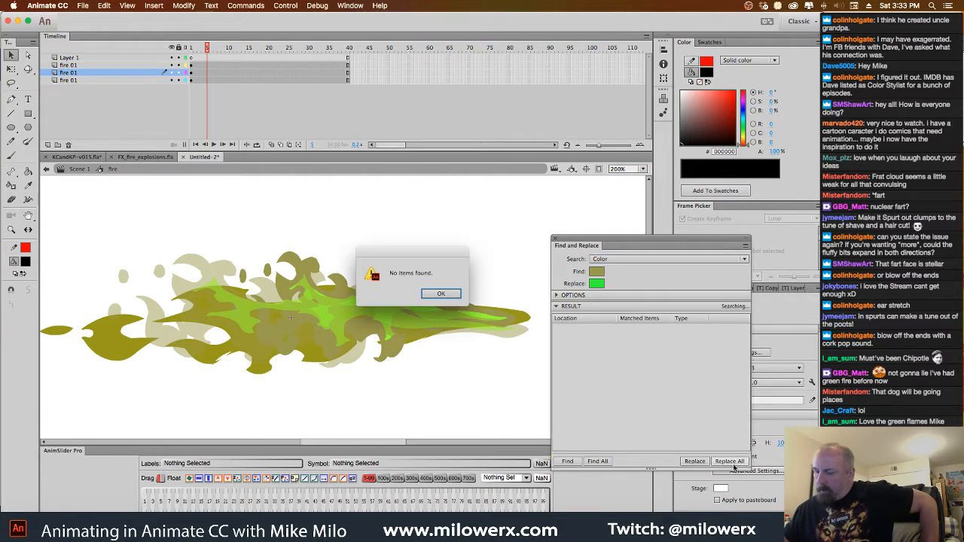
pyautogui.click(451, 295)
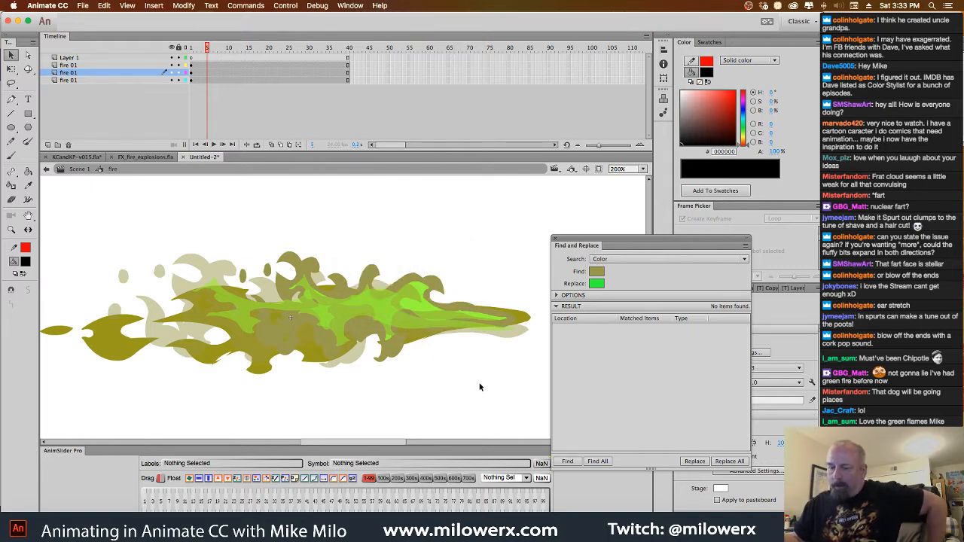
pyautogui.moveTo(209, 65); pyautogui.dragTo(192, 68)
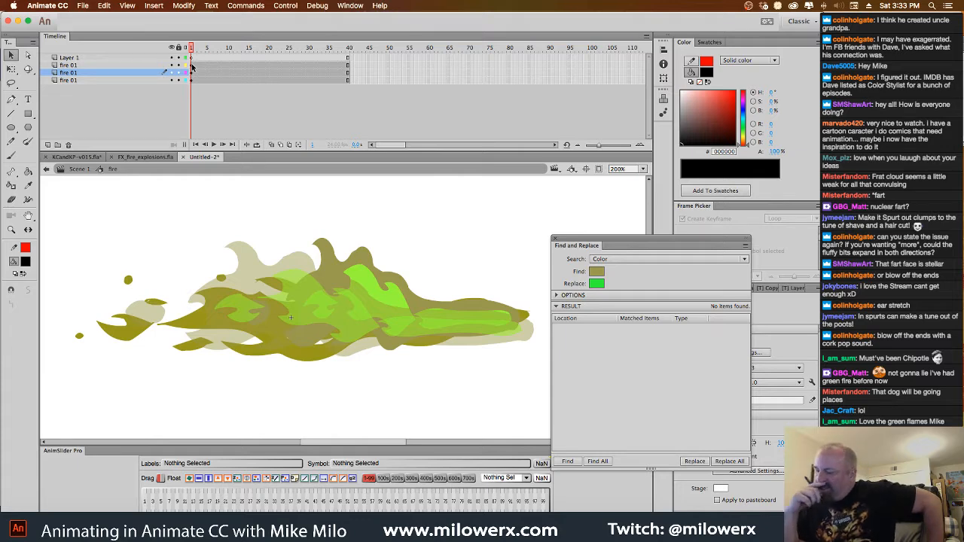
pyautogui.click(599, 273)
pyautogui.click(614, 273)
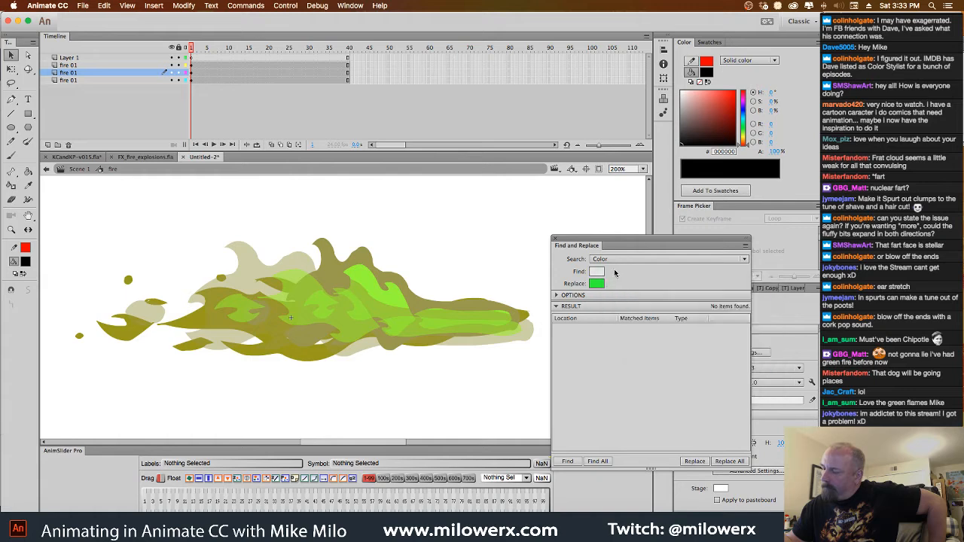
pyautogui.click(599, 283)
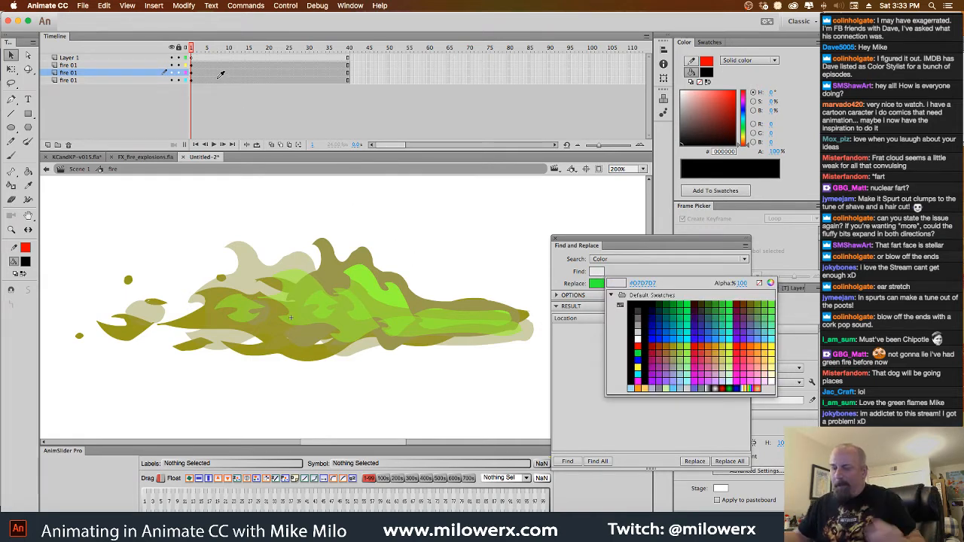
pyautogui.click(219, 51)
pyautogui.moveTo(192, 48)
pyautogui.mouseDown()
pyautogui.moveTo(348, 68)
pyautogui.moveTo(196, 70)
pyautogui.mouseUp()
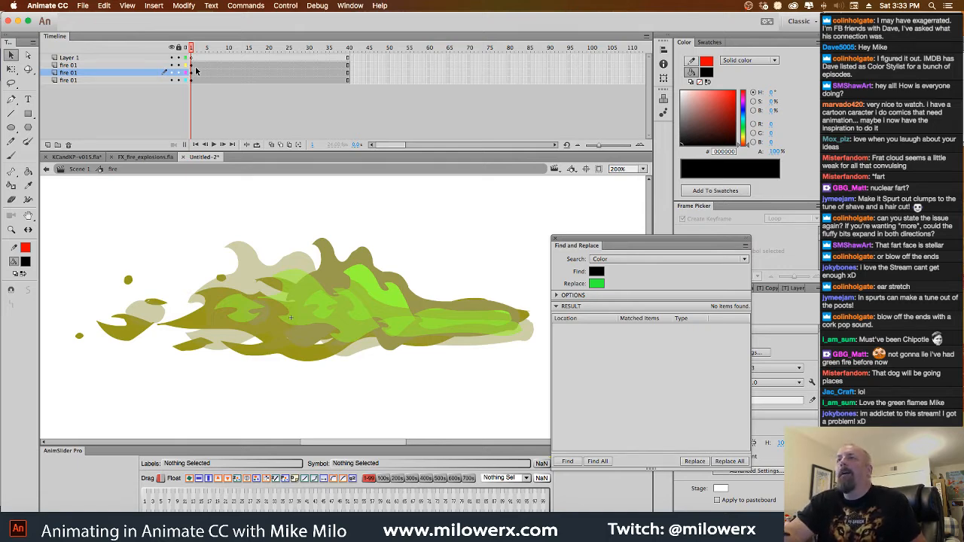
# Leave the fire symbol in Untitled-2, switch to KCandKP-v015.fla, return to Scene 1 and open the sc021 symbol
pyautogui.click(89, 169)
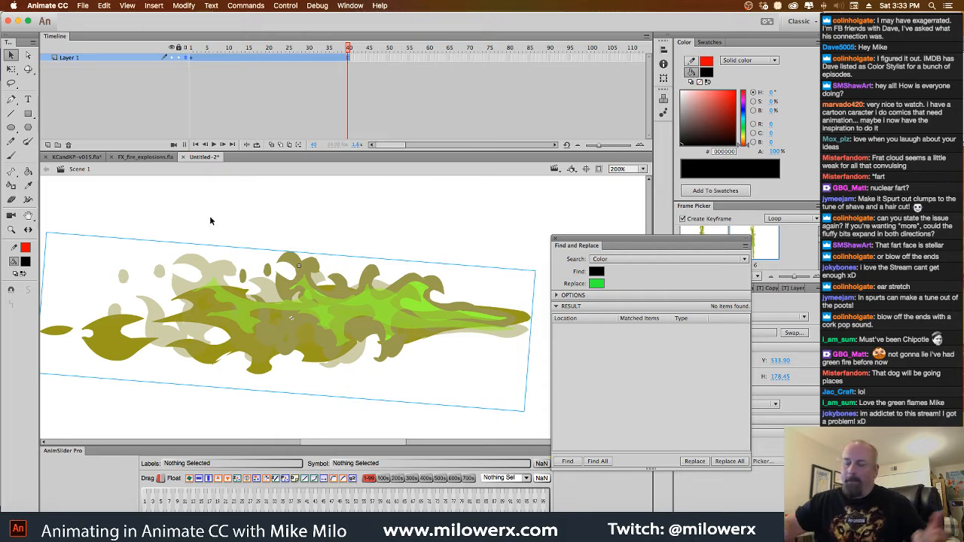
pyautogui.click(78, 157)
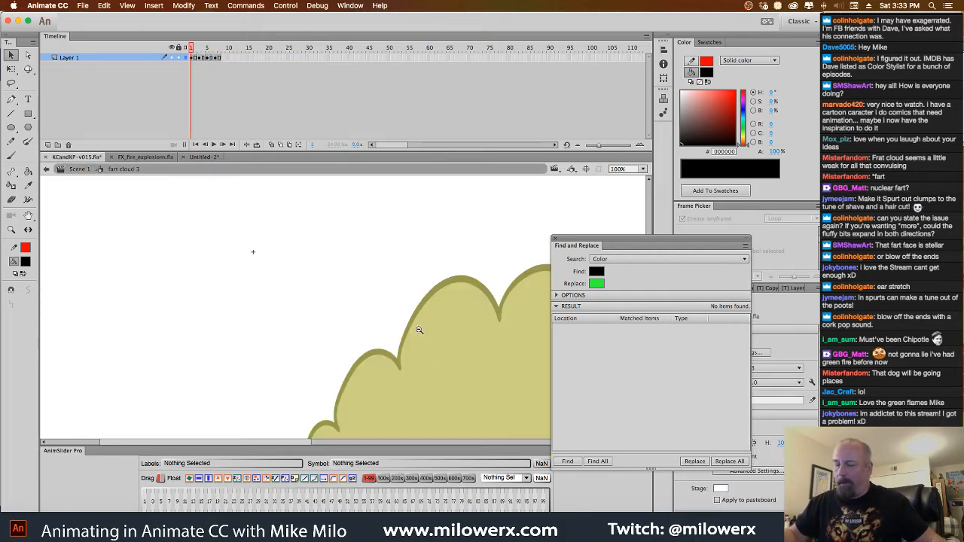
pyautogui.keyDown('alt'); pyautogui.click(419, 330); pyautogui.keyUp('alt')
pyautogui.click(87, 170)
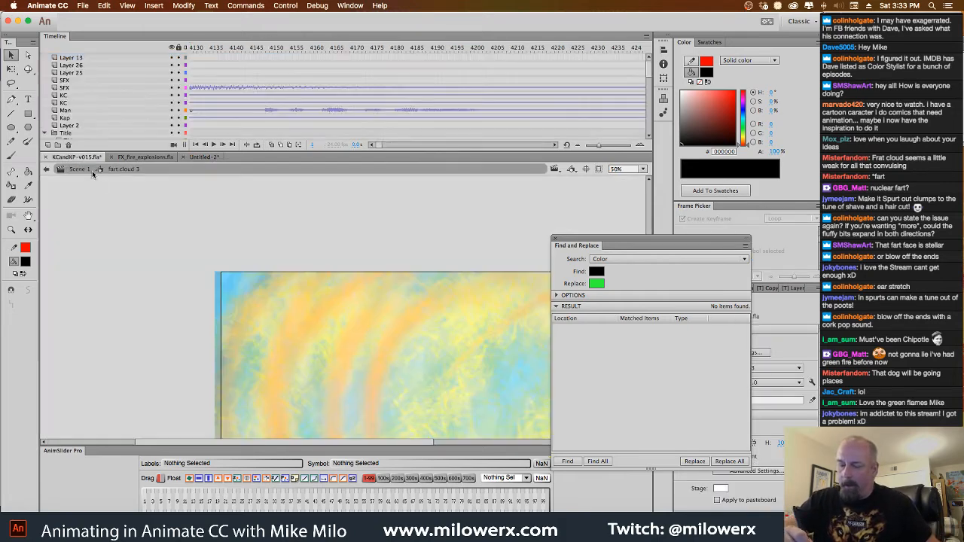
pyautogui.scroll(6, 406, 318)
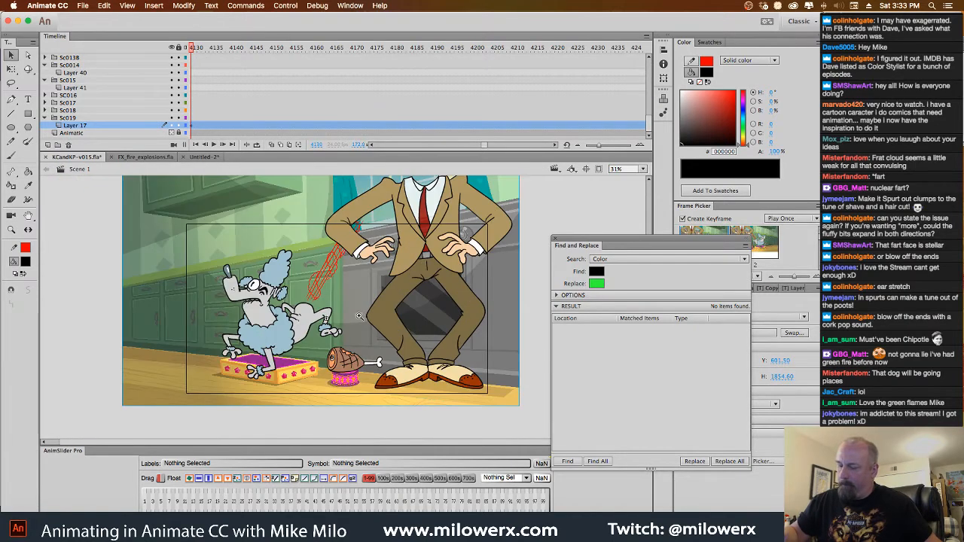
pyautogui.doubleClick(313, 275)
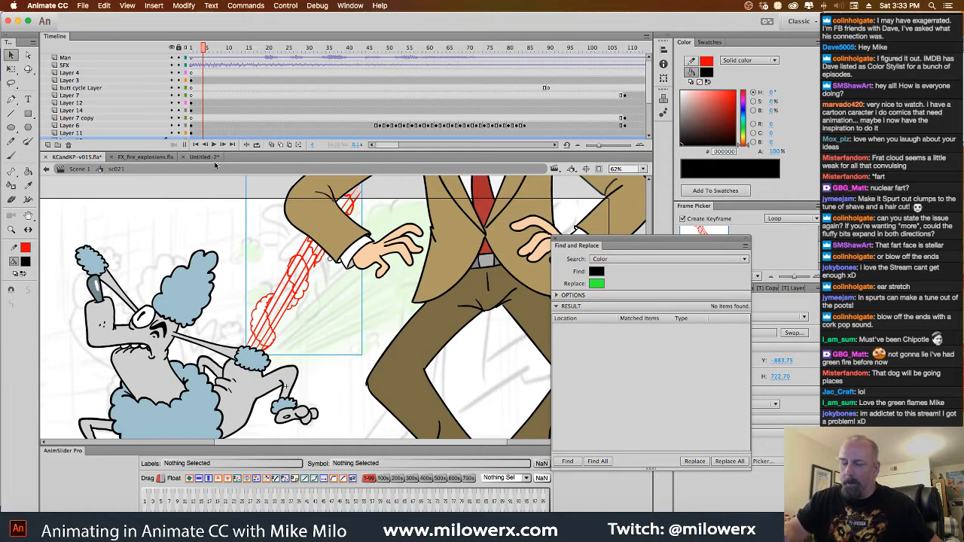
# Delete the red rough jet sketch behind the poodle and paste the green flame into frame 1 of Layer 15
pyautogui.press('Delete')
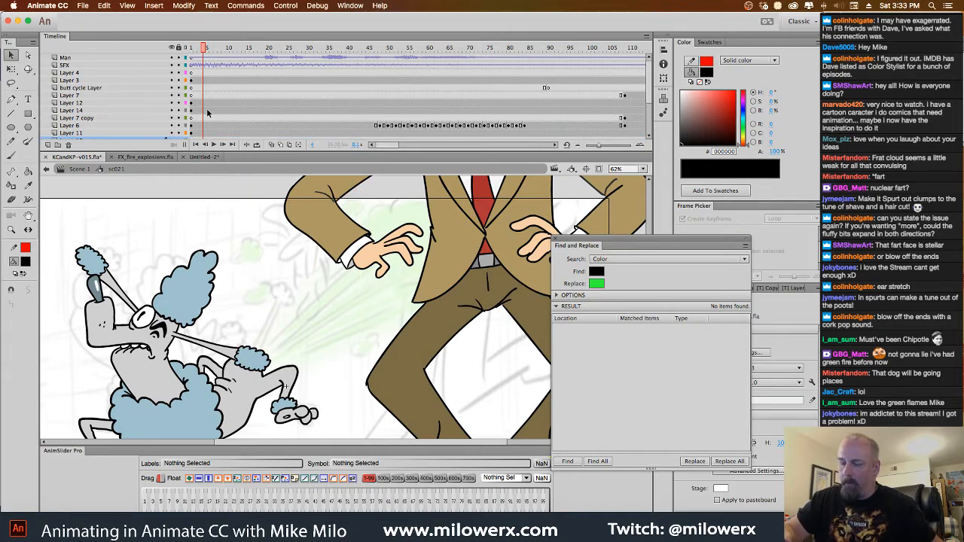
pyautogui.scroll(-3, 650, 91)
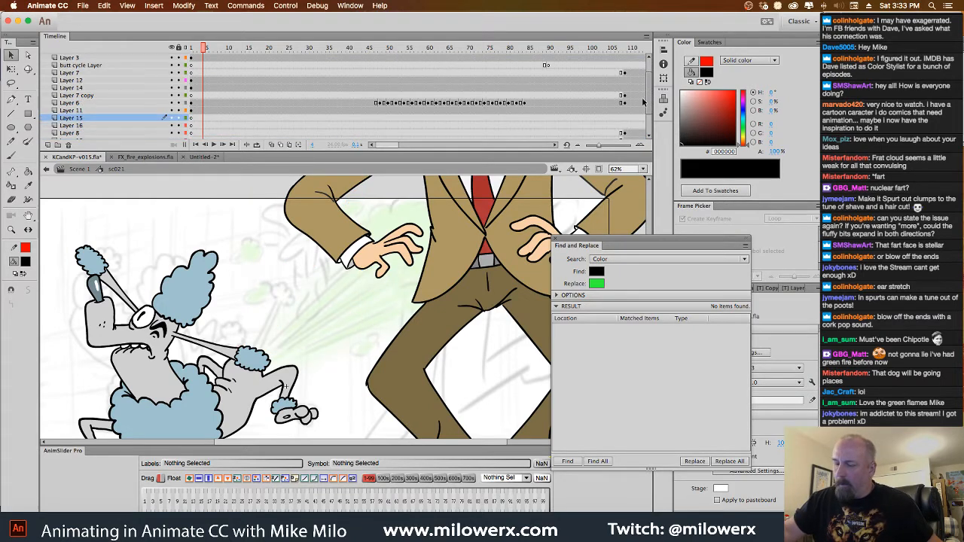
pyautogui.click(195, 122)
pyautogui.press('super+v')
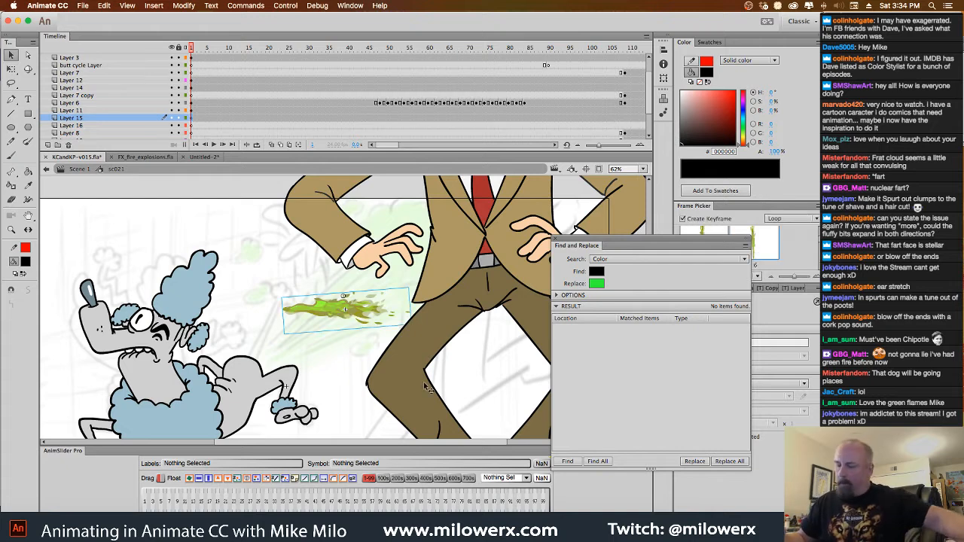
# Rotate the pasted flame diagonally upward, enlarge it and place it at the poodle's rear
pyautogui.press('q')
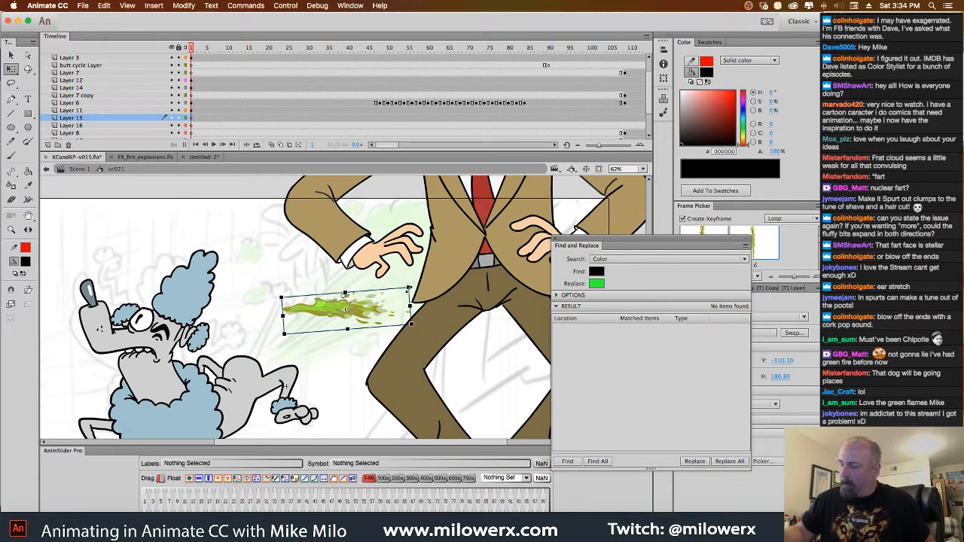
pyautogui.moveTo(408, 288); pyautogui.dragTo(394, 198)
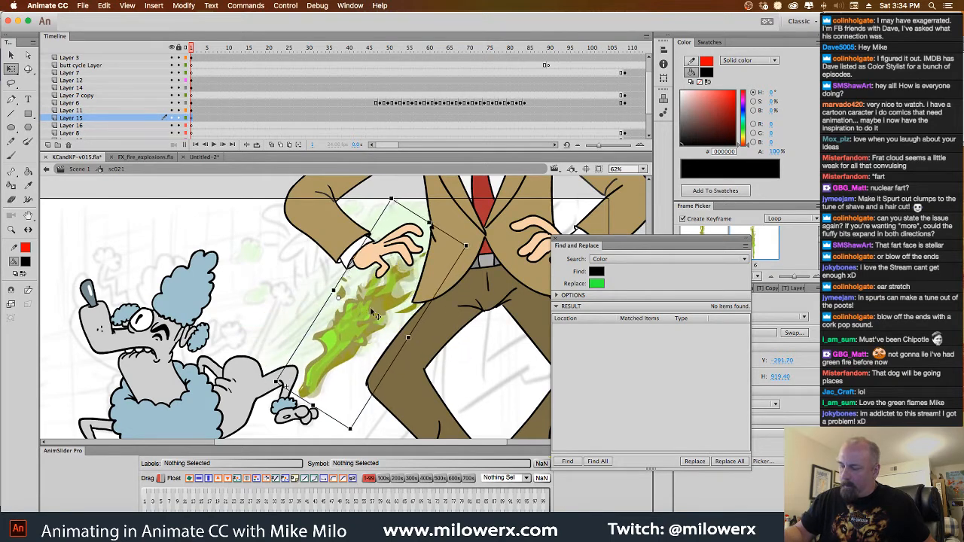
pyautogui.moveTo(370, 307); pyautogui.dragTo(305, 286)
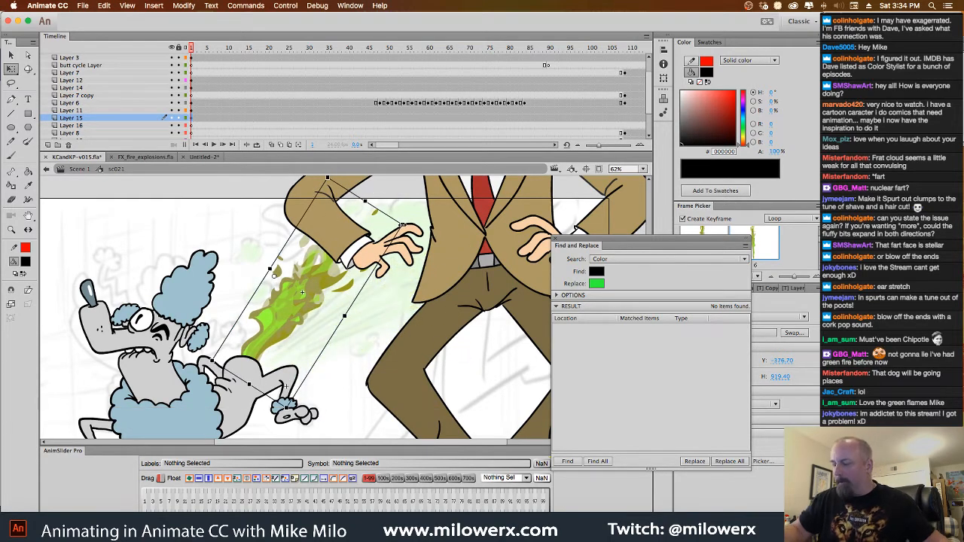
pyautogui.moveTo(402, 226); pyautogui.dragTo(457, 214)
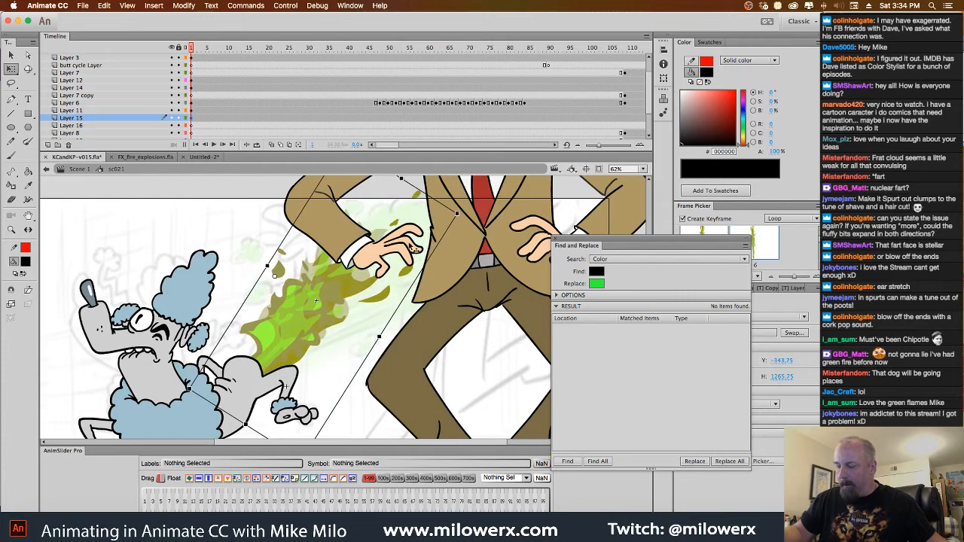
pyautogui.moveTo(317, 302); pyautogui.dragTo(348, 332)
pyautogui.click(347, 406)
pyautogui.press('super+minus')
pyautogui.press('super+equal')
# Duplicate the flame, make the copy smaller, move it behind the poodle's rear and rotate it nearly upright
pyautogui.click(325, 286)
pyautogui.moveTo(336, 286); pyautogui.dragTo(214, 317)
pyautogui.moveTo(306, 261); pyautogui.dragTo(234, 293)
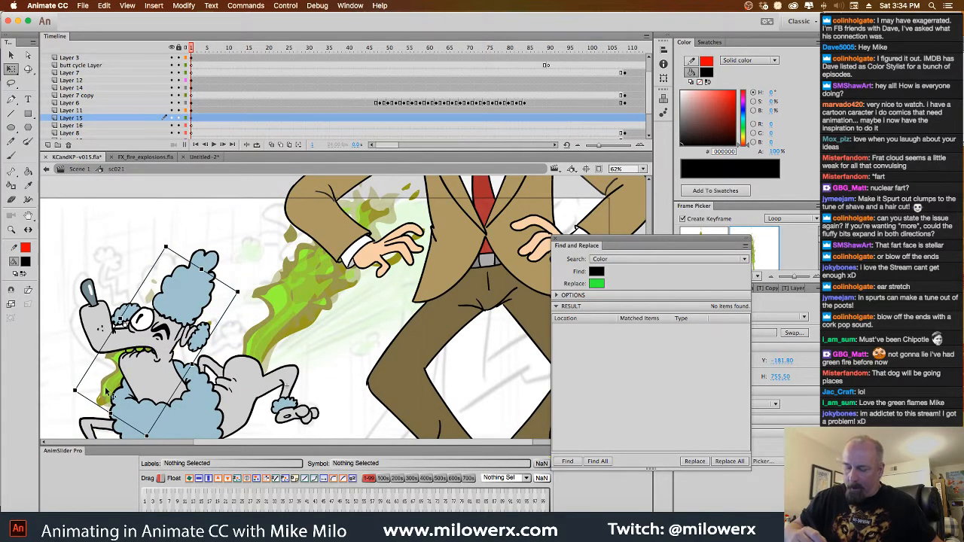
pyautogui.moveTo(107, 390); pyautogui.dragTo(219, 351)
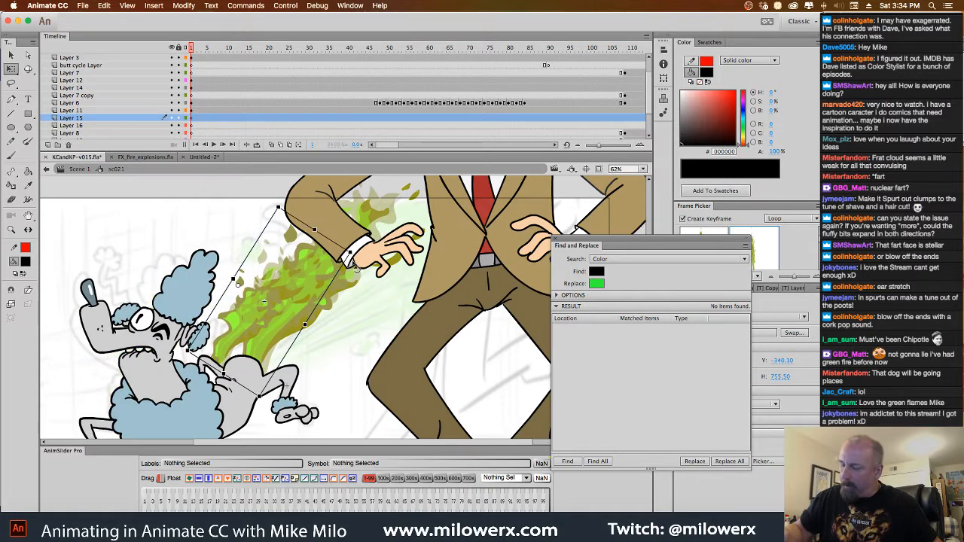
pyautogui.moveTo(356, 267); pyautogui.dragTo(334, 217)
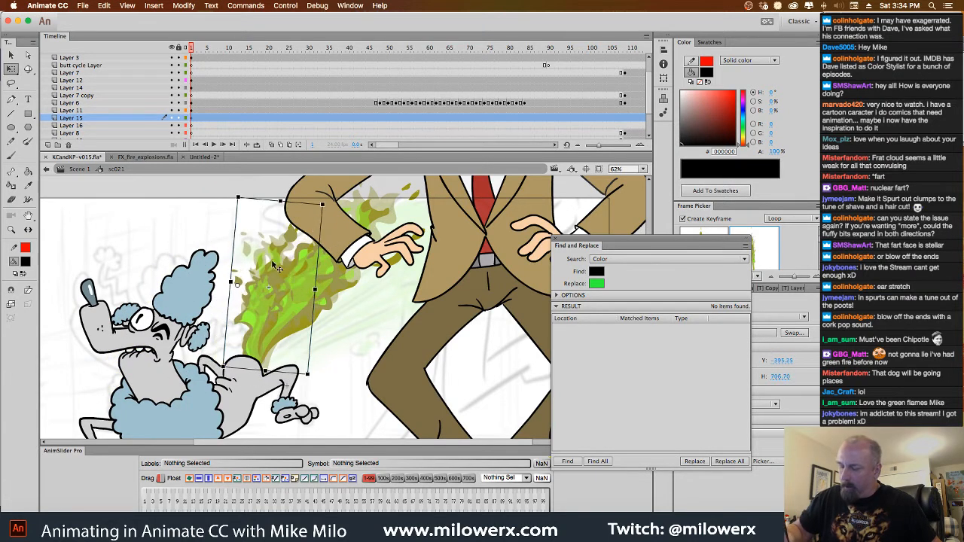
# Duplicate the upright flame toward the man's leg, rotate the copy to a flatter diagonal and join it to the jet
pyautogui.moveTo(276, 263); pyautogui.dragTo(347, 303)
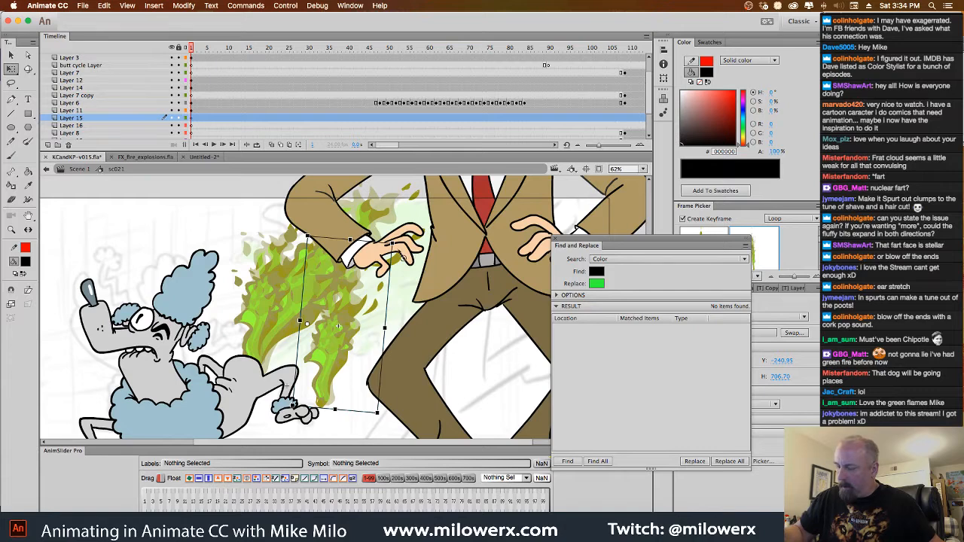
pyautogui.moveTo(403, 255); pyautogui.dragTo(407, 341)
pyautogui.moveTo(339, 342)
pyautogui.mouseDown()
pyautogui.moveTo(342, 319)
pyautogui.moveTo(340, 329)
pyautogui.mouseUp()
# Uncover the looping settings and set the first frame to 1 for the flatter flame and 20 for the upright flame
pyautogui.moveTo(564, 237); pyautogui.dragTo(513, 189)
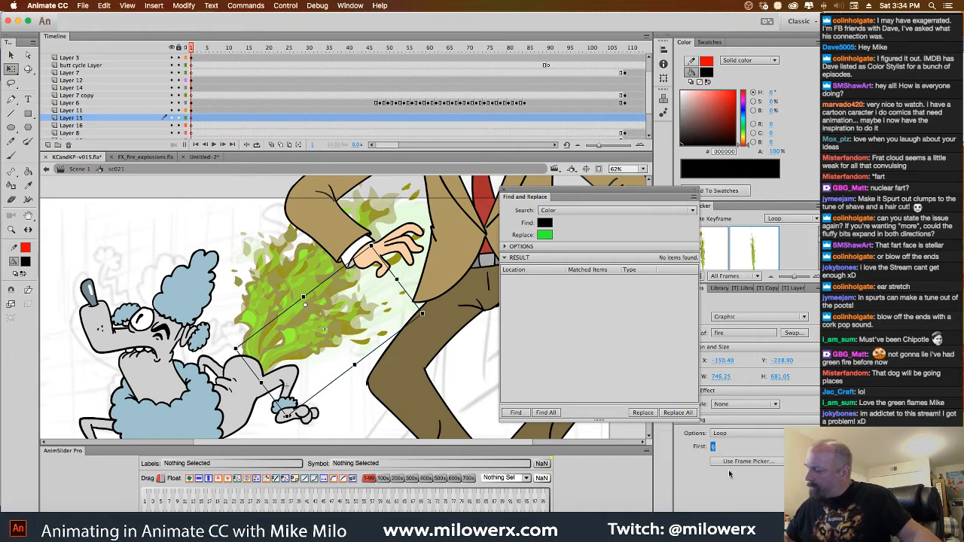
pyautogui.write('1')
pyautogui.press('Return')
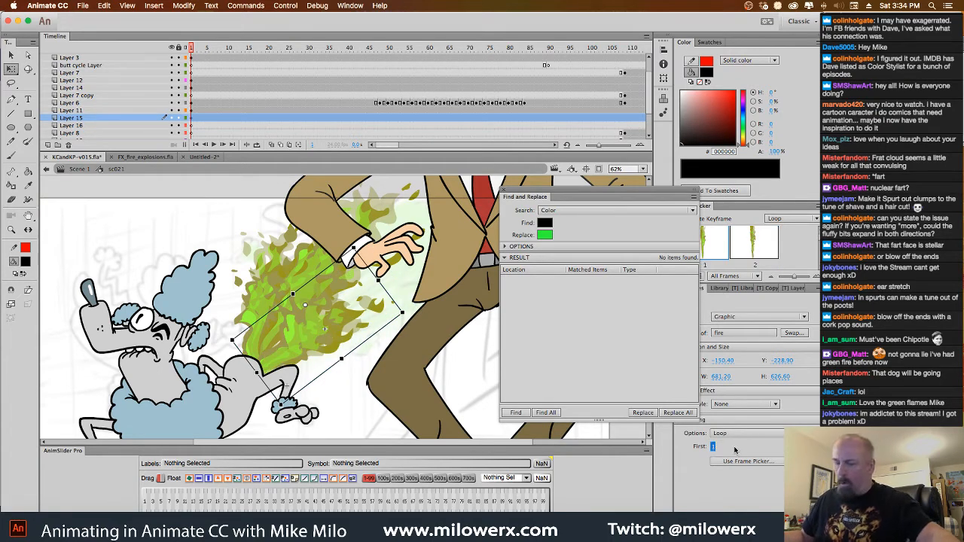
pyautogui.click(289, 232)
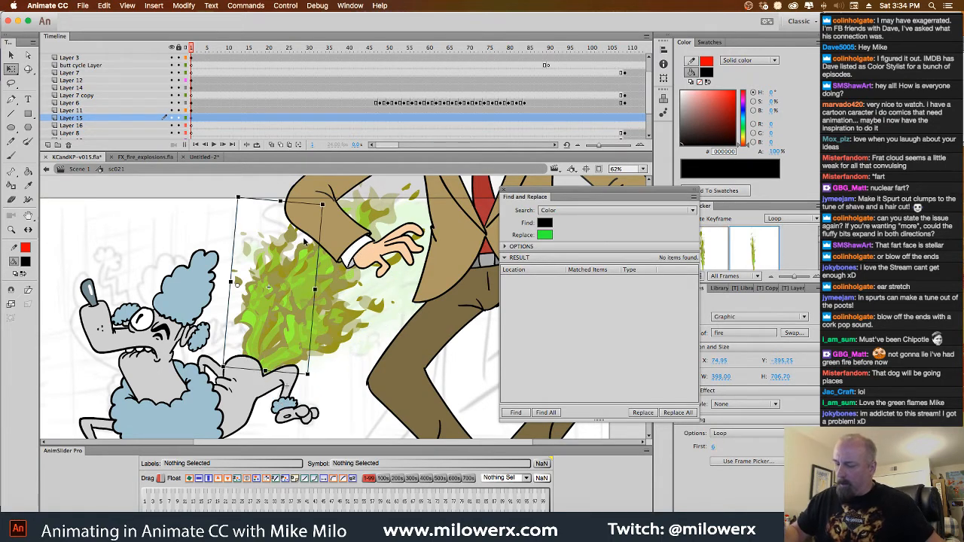
pyautogui.click(713, 447)
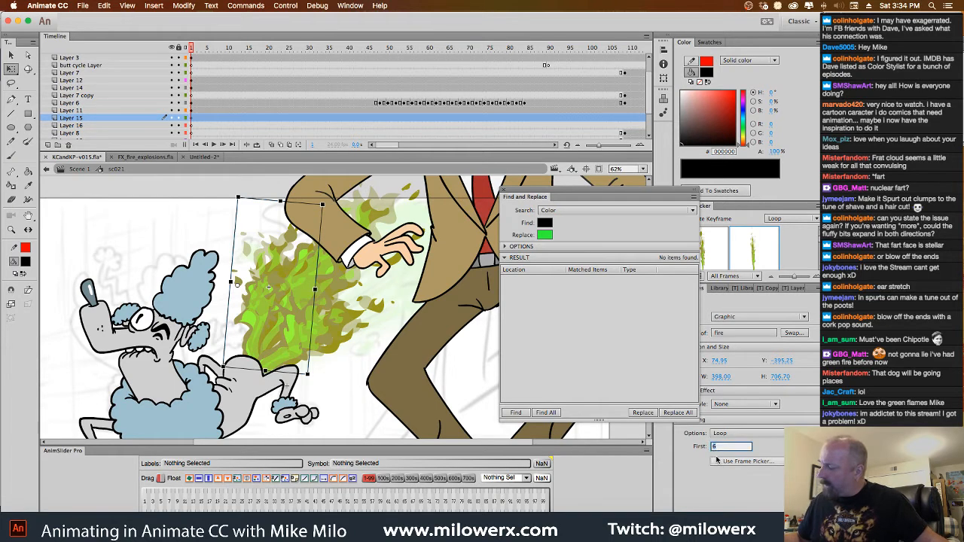
pyautogui.write('20')
pyautogui.press('Return')
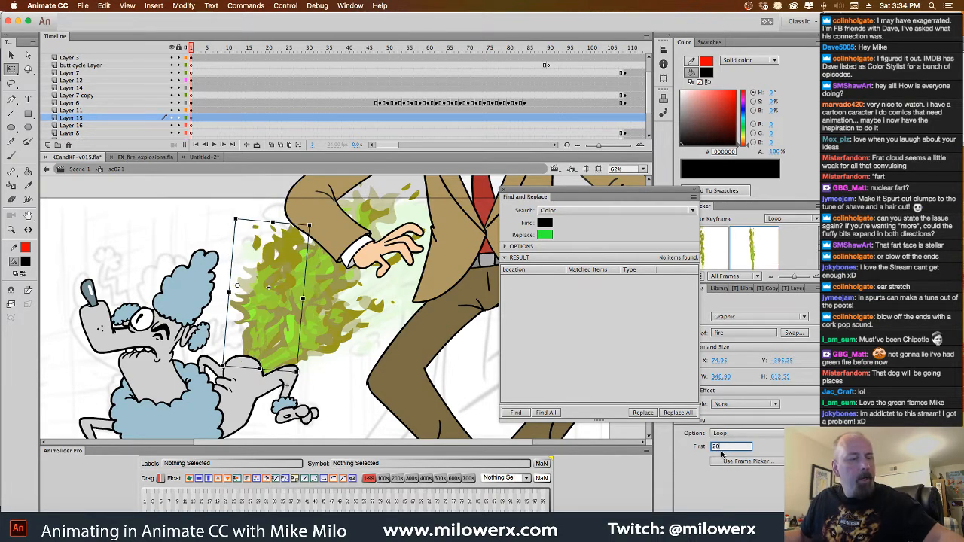
# Play sc021 from frame 1, delete Layer 6 with the stray butt cycle drawing, and play the scene again
pyautogui.click(189, 50)
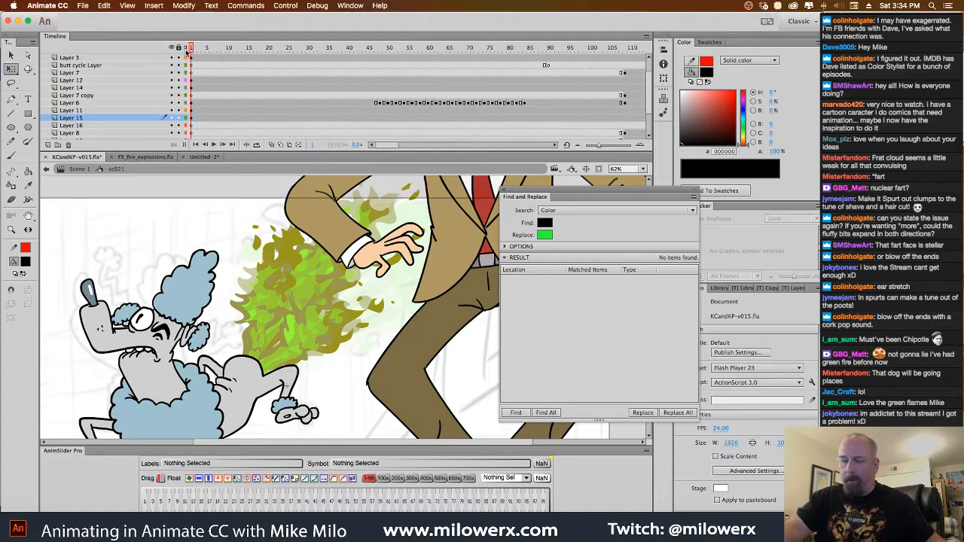
pyautogui.press('Return')
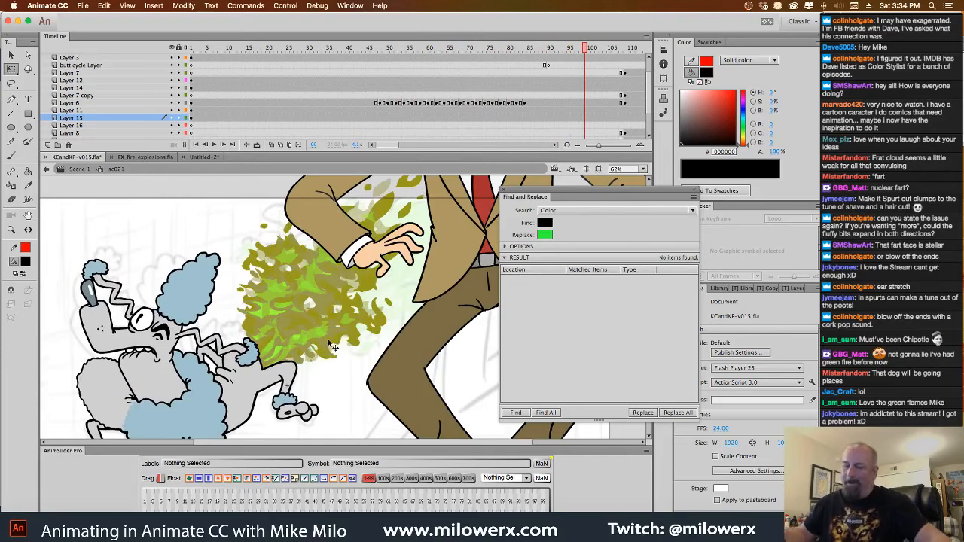
pyautogui.click(168, 331)
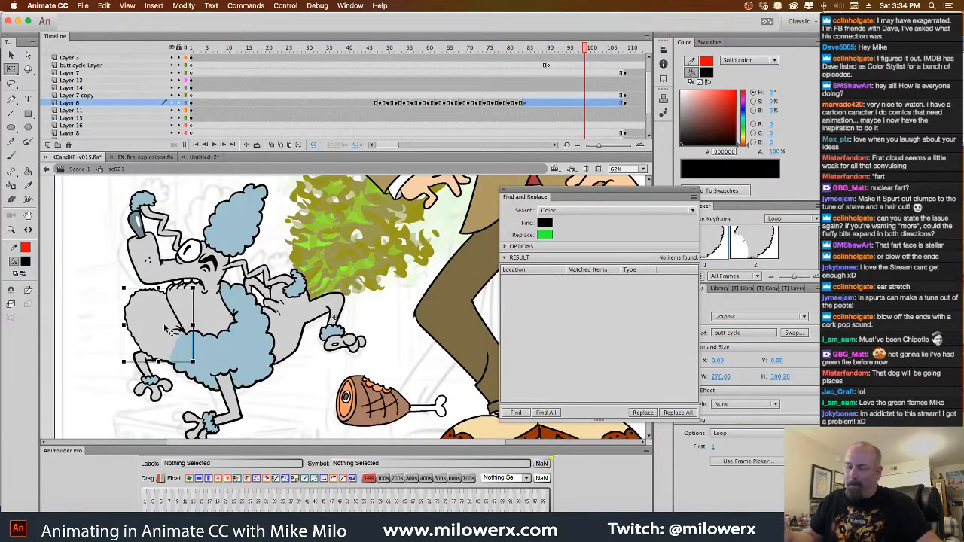
pyautogui.click(69, 145)
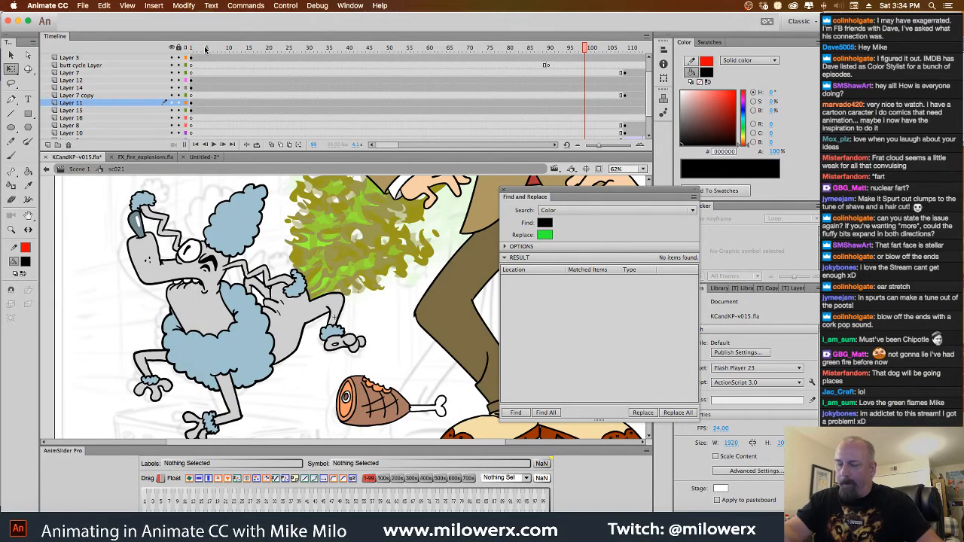
pyautogui.press('Return')
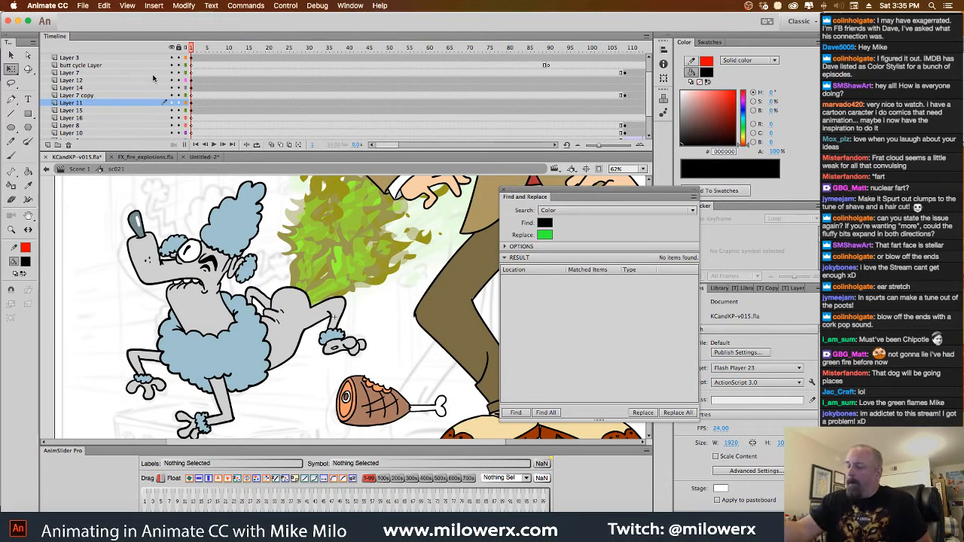
# Switch to Untitled-2, open the fire symbol and its nested fire 01 symbol, and inspect the dark olive shape's fill
pyautogui.click(205, 158)
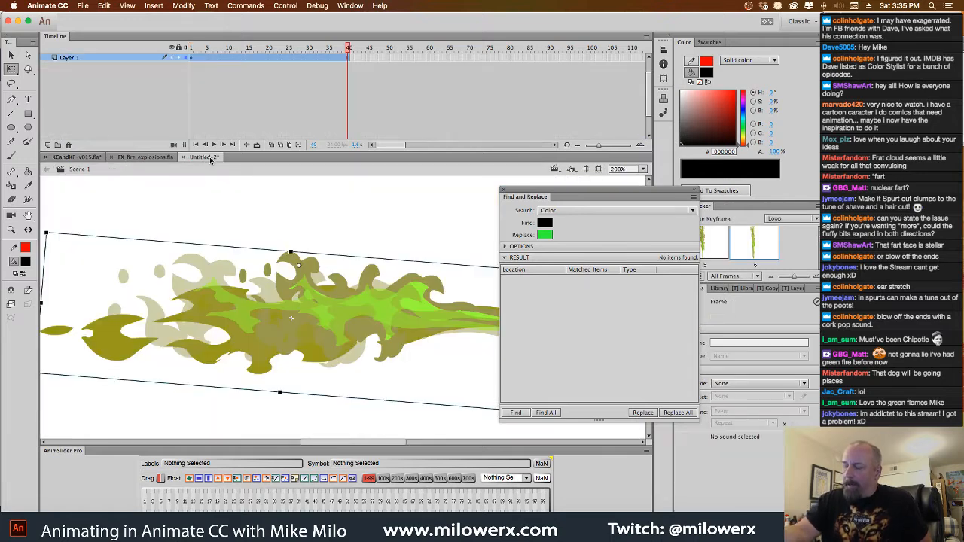
pyautogui.doubleClick(435, 341)
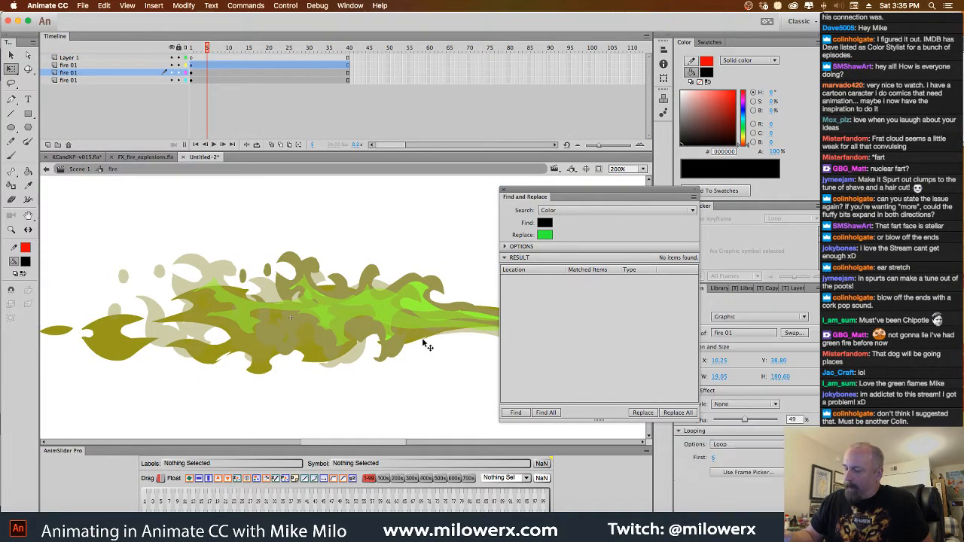
pyautogui.doubleClick(430, 343)
pyautogui.click(424, 341)
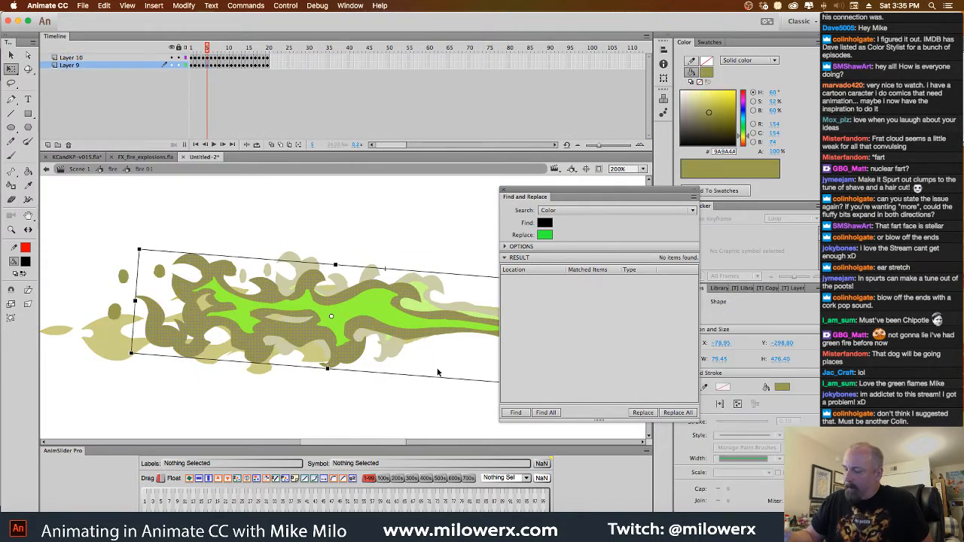
pyautogui.click(432, 398)
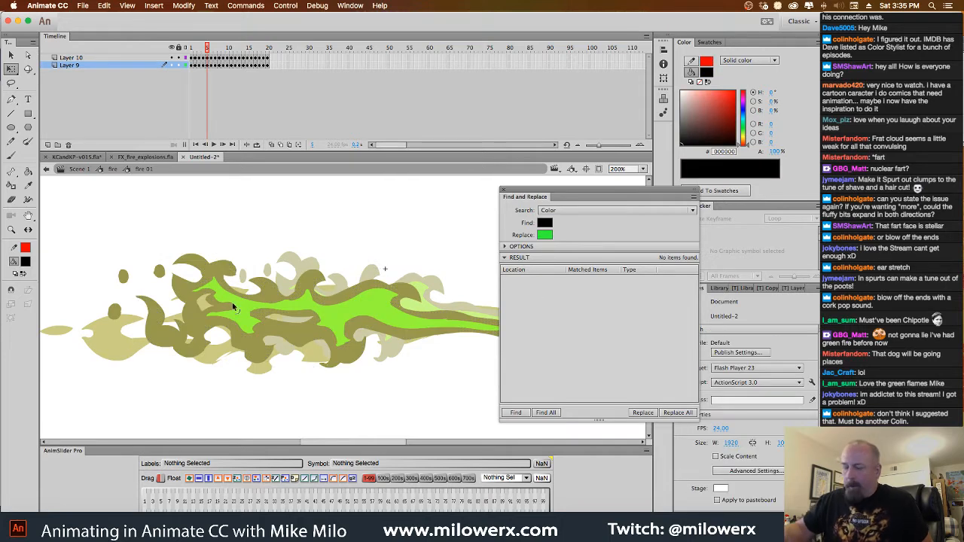
# Fill the flame's dark olive outline shape on Layer 9, frame 5, with bright green #00FF00 using the Paint Bucket
pyautogui.click(25, 262)
pyautogui.click(115, 296)
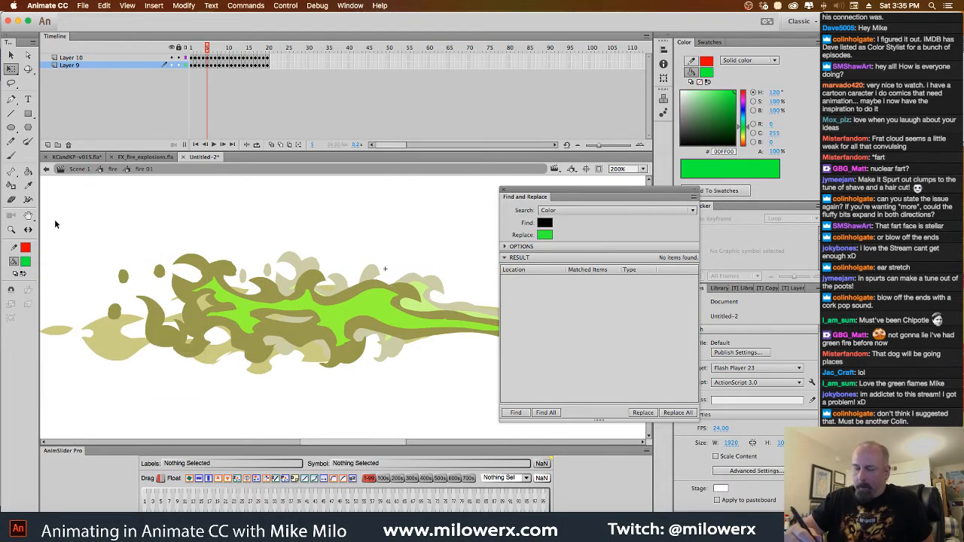
pyautogui.click(27, 172)
pyautogui.click(352, 366)
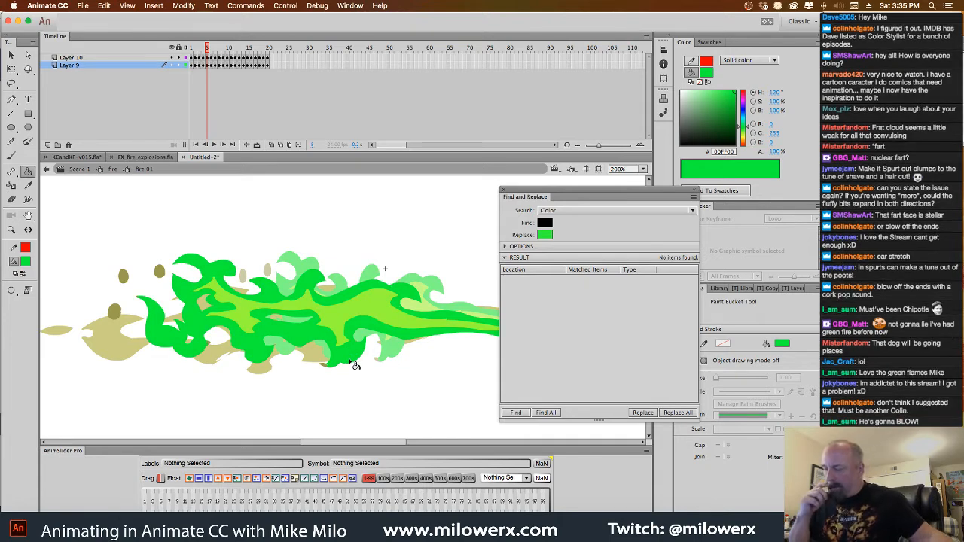
# Undo the frame 5 green fill, then try the lighter green #62FF62 on the flame and undo that fill too
pyautogui.press('super+z')
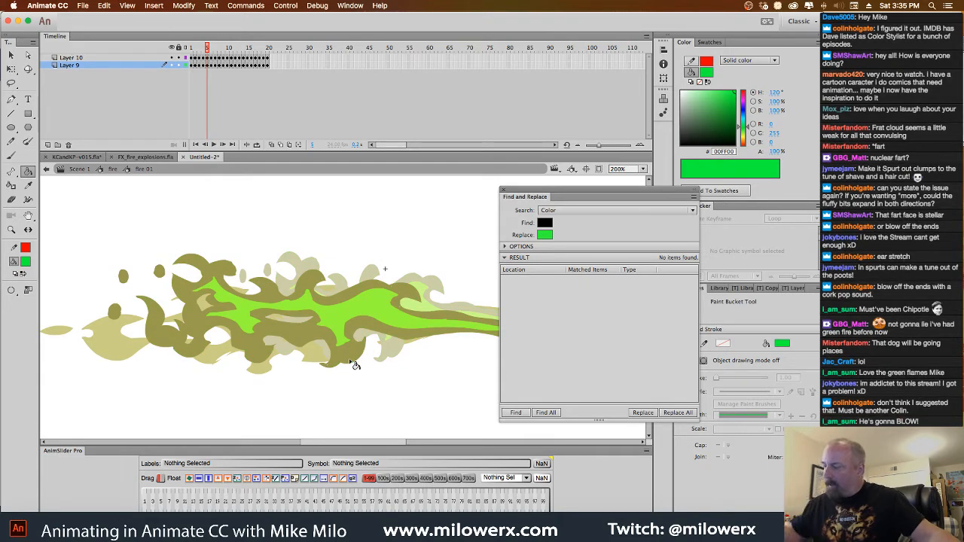
pyautogui.moveTo(731, 96); pyautogui.dragTo(713, 91)
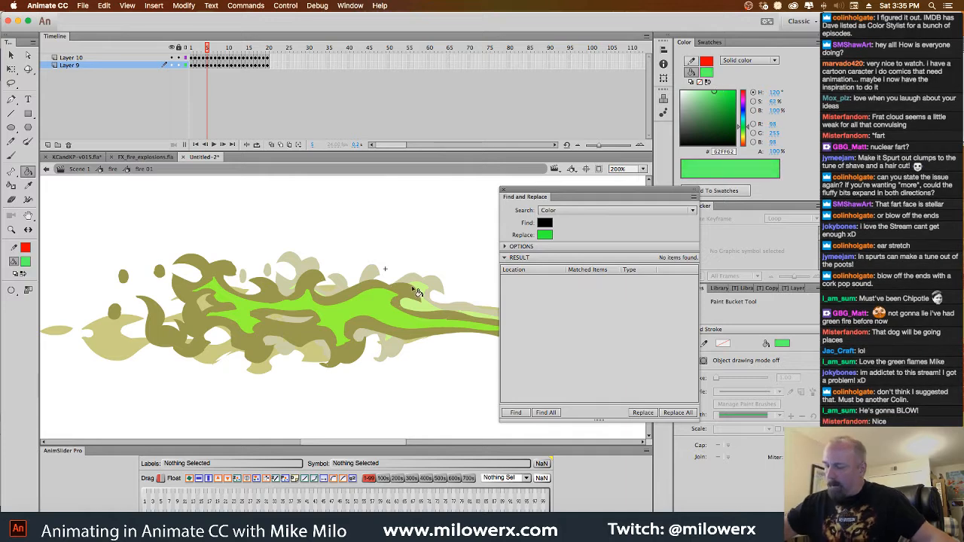
pyautogui.click(419, 298)
pyautogui.press('super+z')
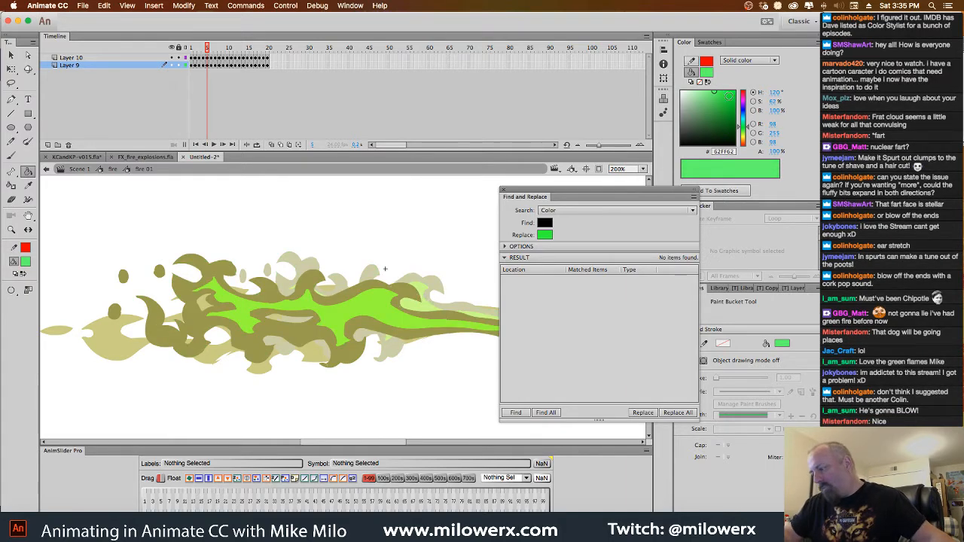
# Set the fill to bright green #00FF00 and fill the flame's main olive outline shapes on Layer 9, frames 5 back through 1
pyautogui.moveTo(730, 96); pyautogui.dragTo(737, 90)
pyautogui.click(413, 297)
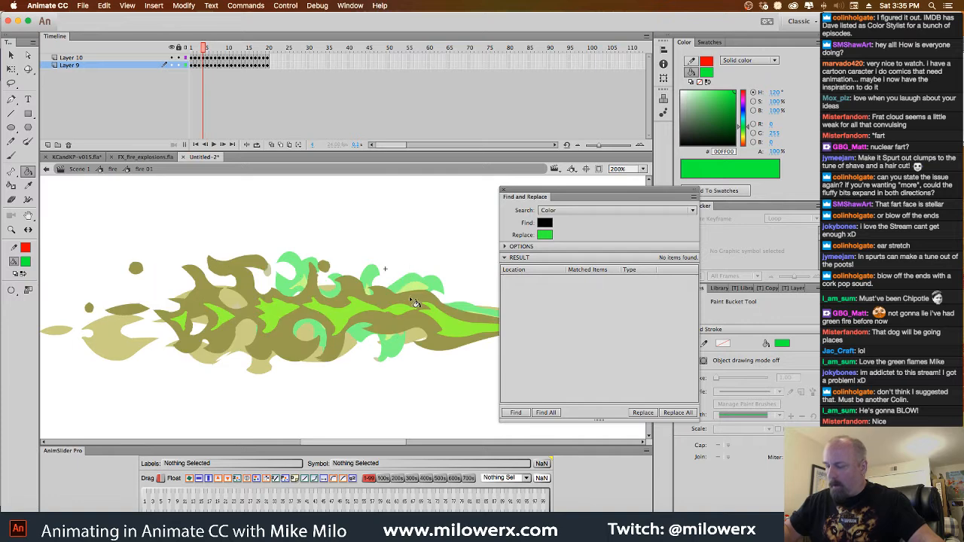
pyautogui.click(411, 299)
pyautogui.click(398, 298)
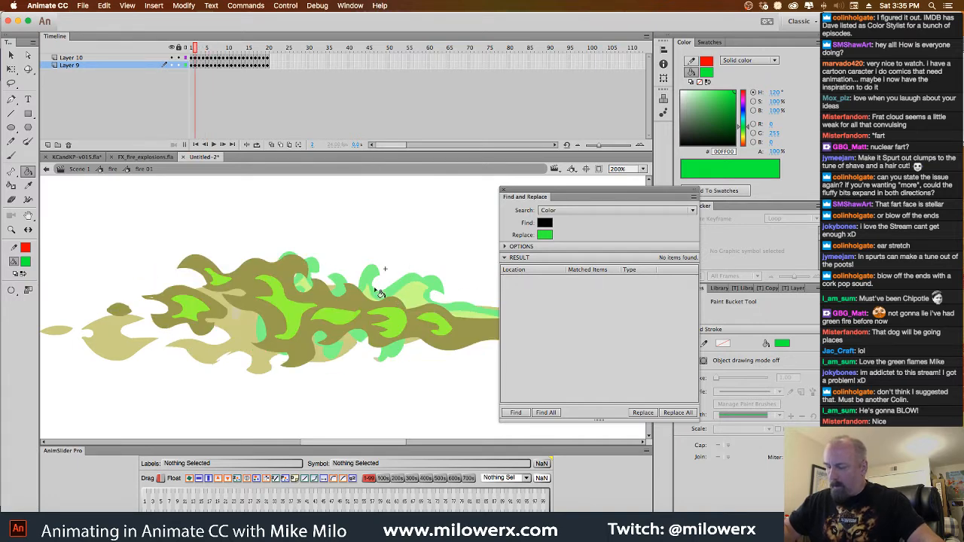
pyautogui.click(379, 294)
pyautogui.click(359, 299)
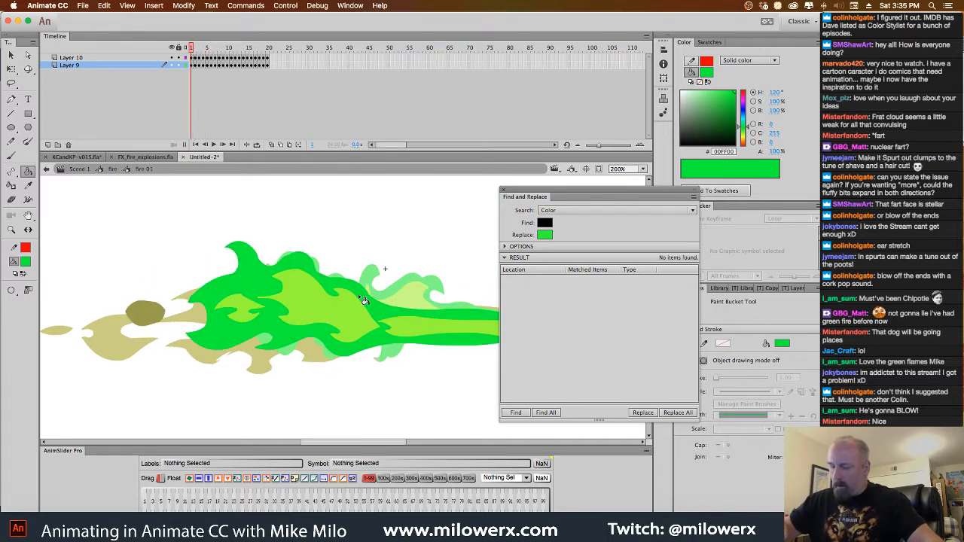
# Fill the remaining olive flame pieces and droplets on frames 2 and 3 with the bright green
pyautogui.press('.')
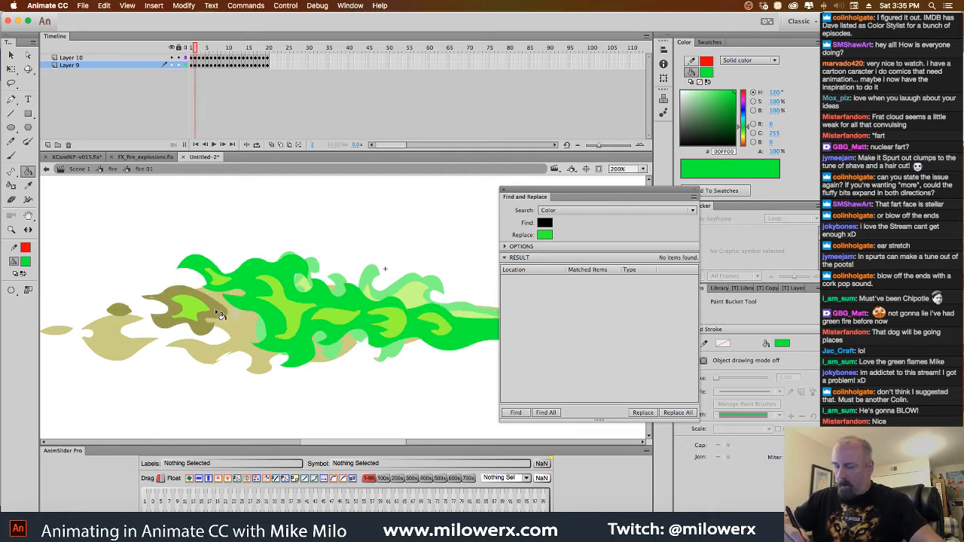
pyautogui.click(136, 314)
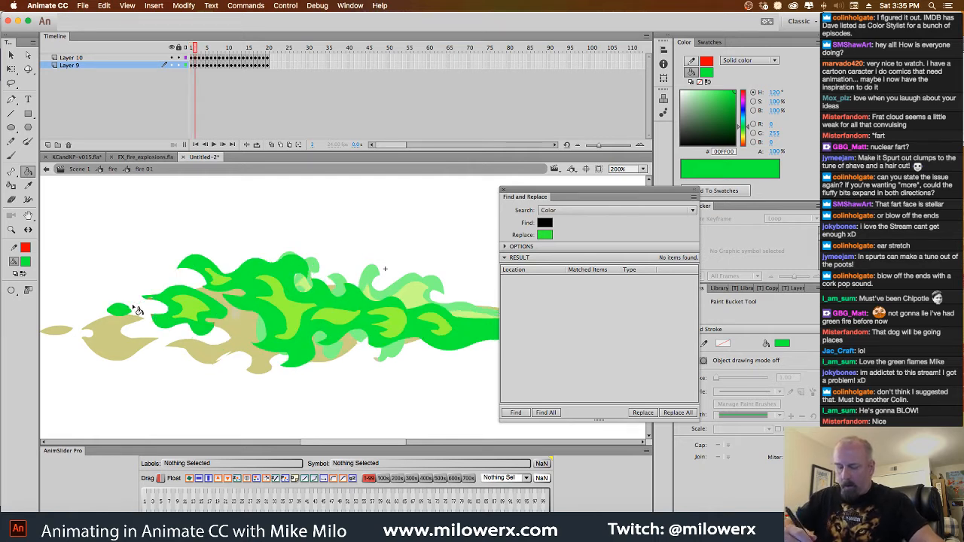
pyautogui.click(12, 290)
pyautogui.click(55, 300)
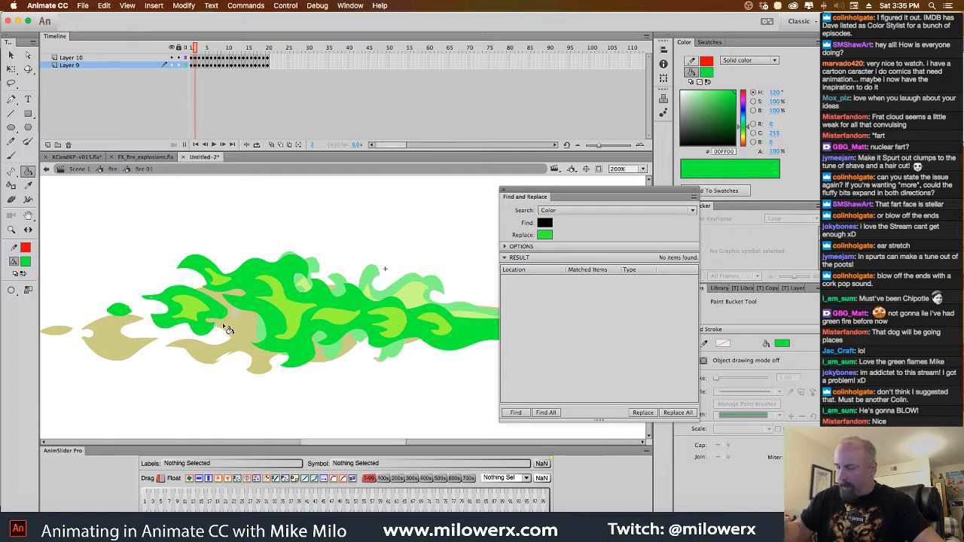
pyautogui.hscroll(3, 366, 384)
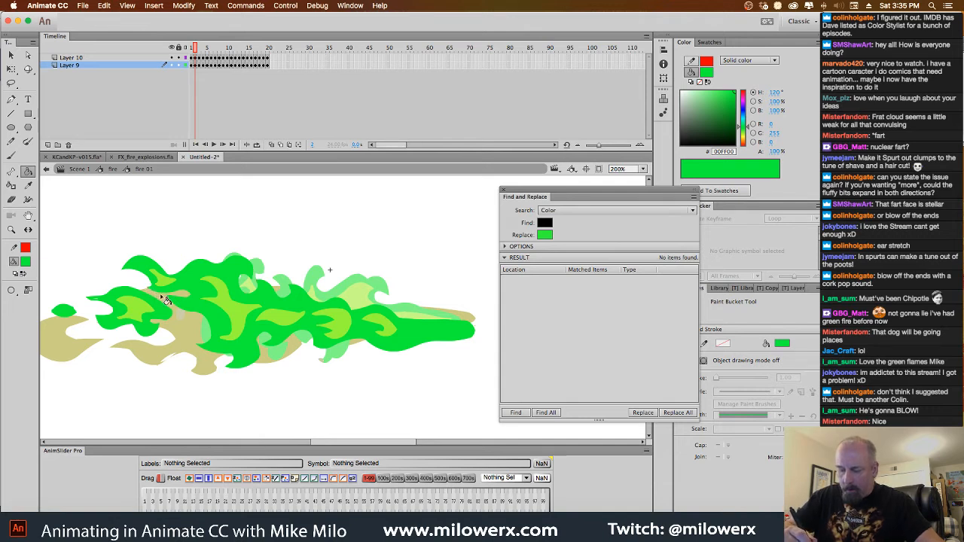
pyautogui.press('.')
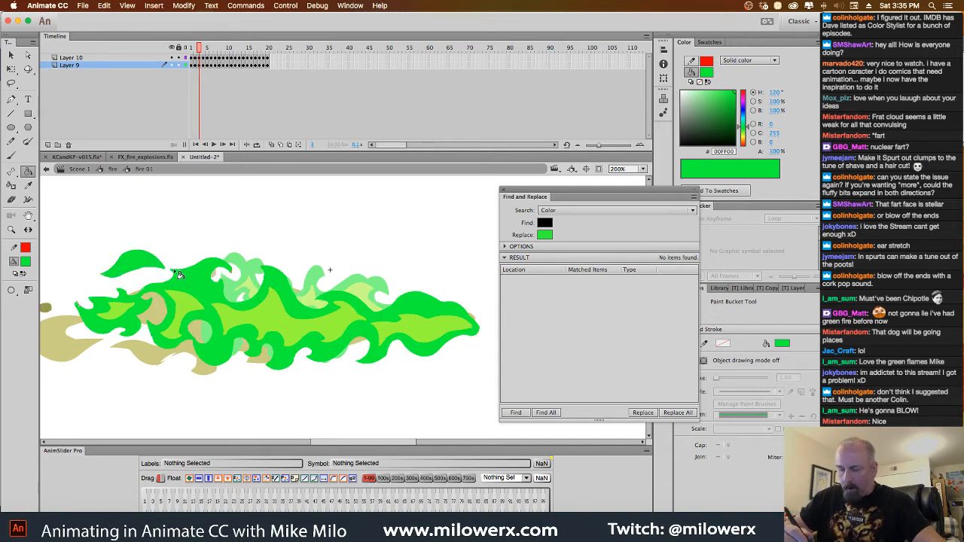
pyautogui.hscroll(-3, 226, 302)
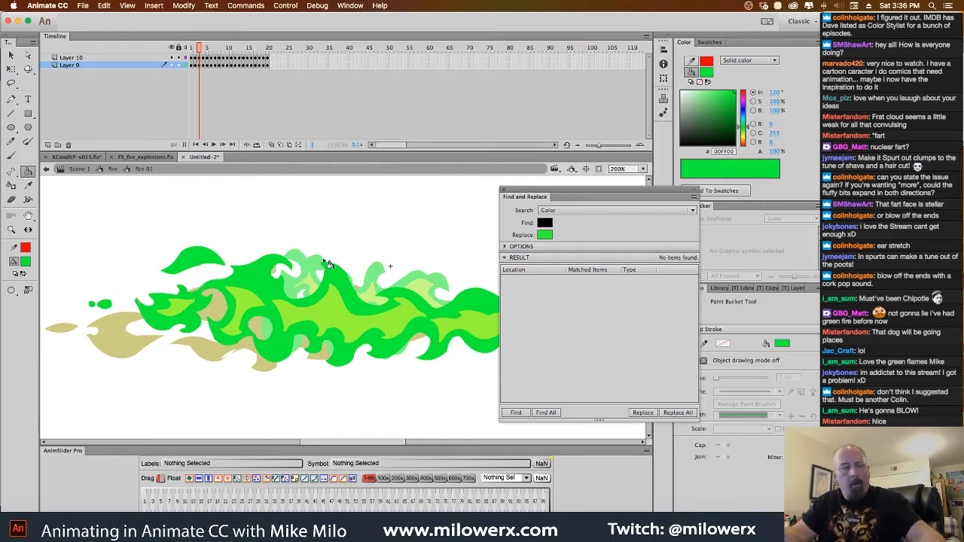
# Try filling the loose olive droplets on frames 5 and 4 with bright green, and undo the droplet fills on frame 4
pyautogui.press('.')
pyautogui.press('.')
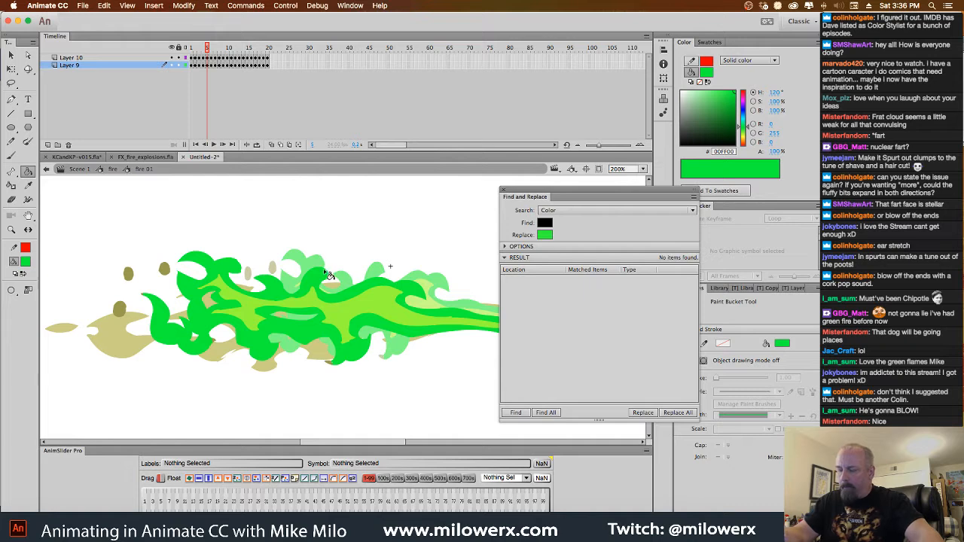
pyautogui.click(165, 270)
pyautogui.click(128, 273)
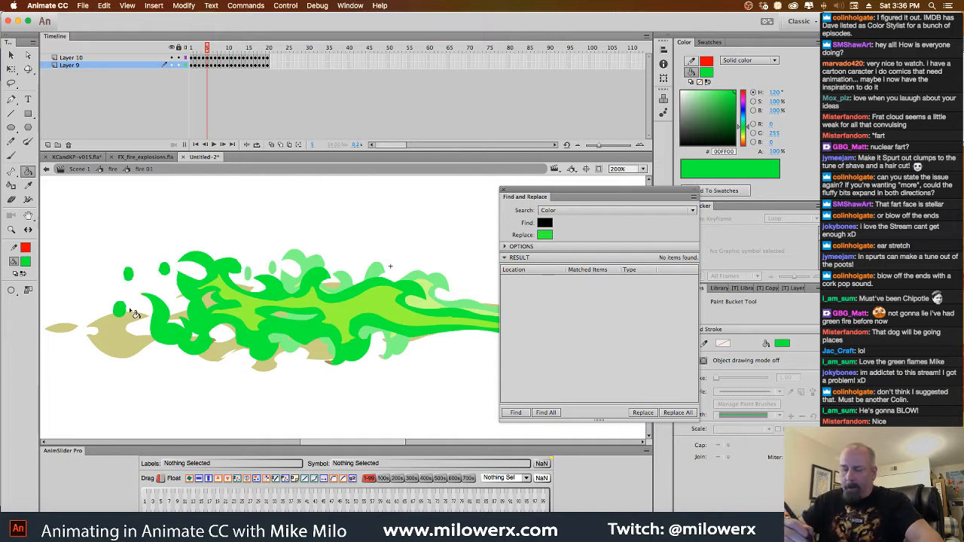
pyautogui.click(145, 272)
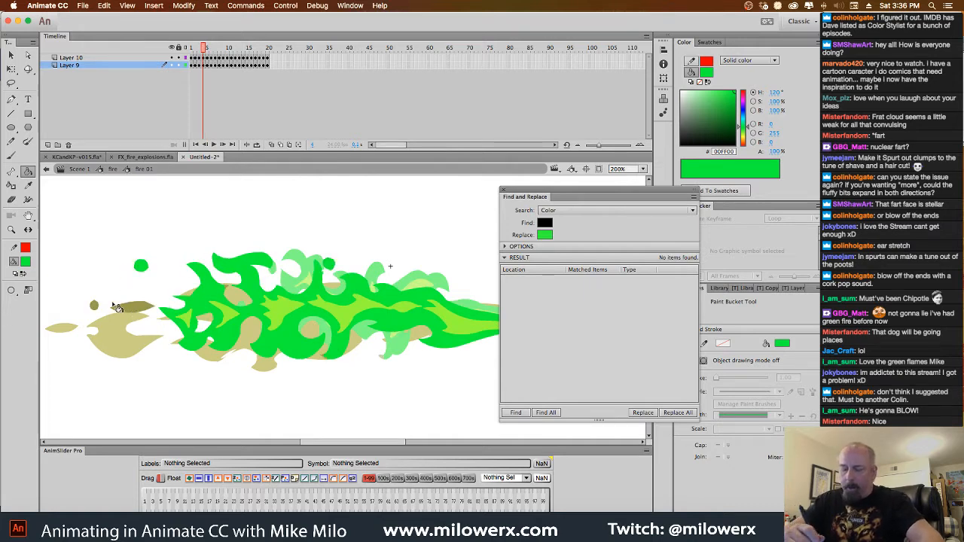
pyautogui.click(113, 309)
pyautogui.click(94, 306)
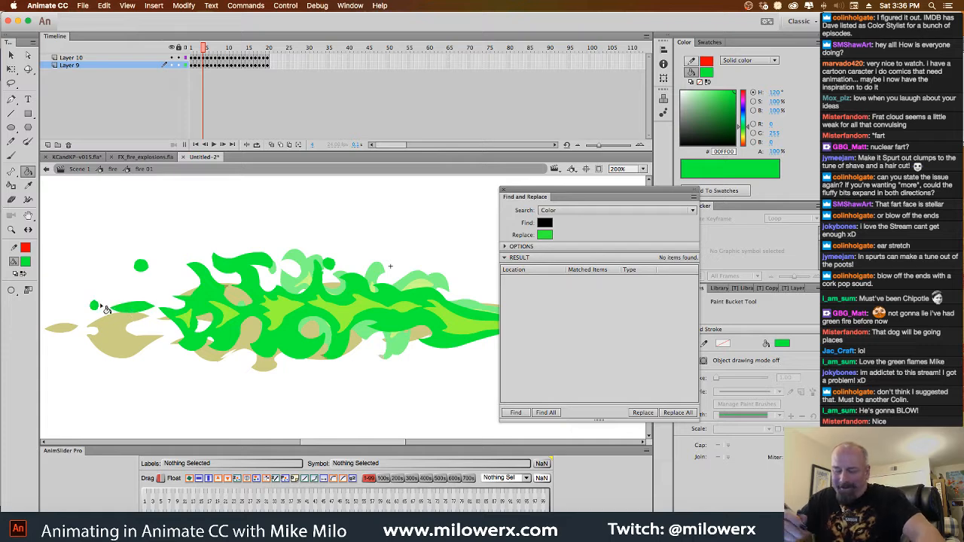
pyautogui.press('.')
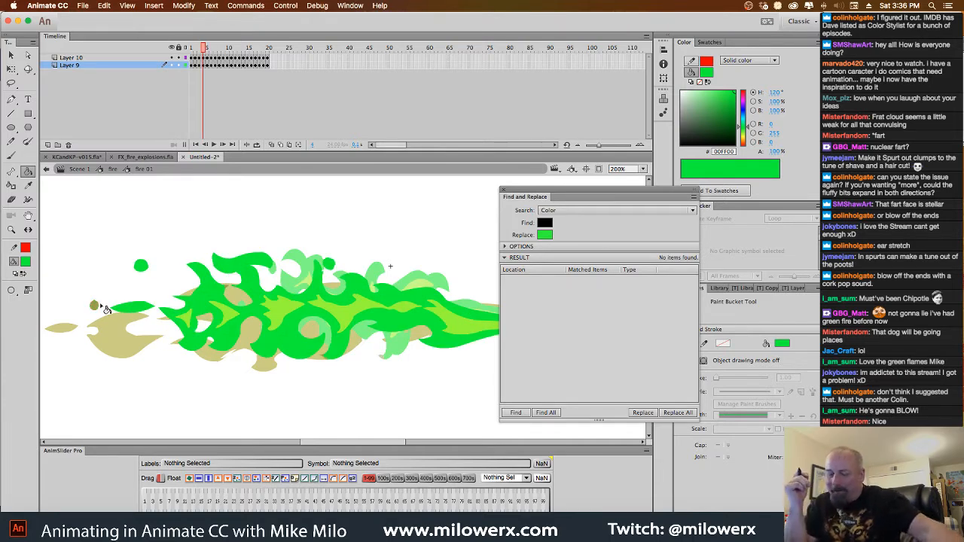
pyautogui.press('super+z')
pyautogui.press('super+z')
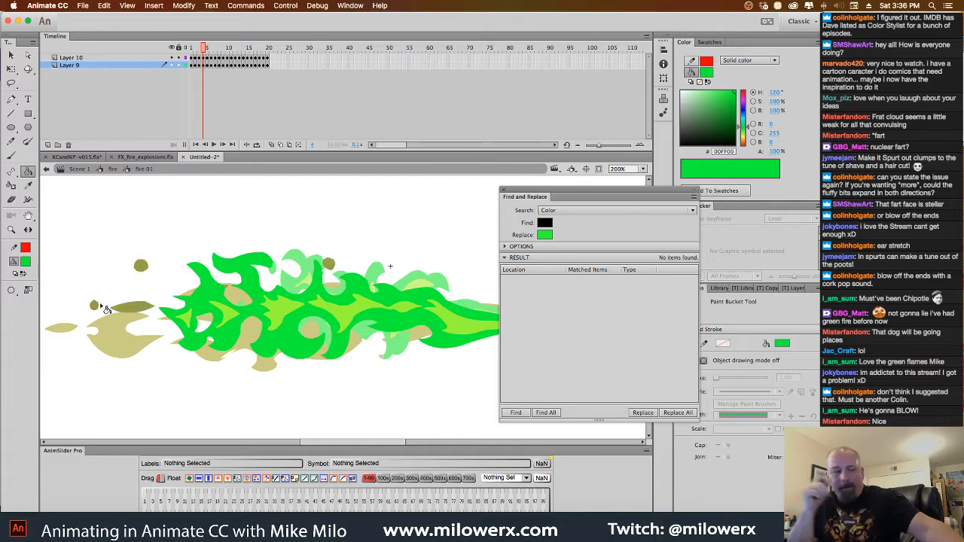
# Fill the olive outline and the large detached lick on frame 6 with bright green, and close Find and Replace
pyautogui.press('.')
pyautogui.press('.')
pyautogui.press('.')
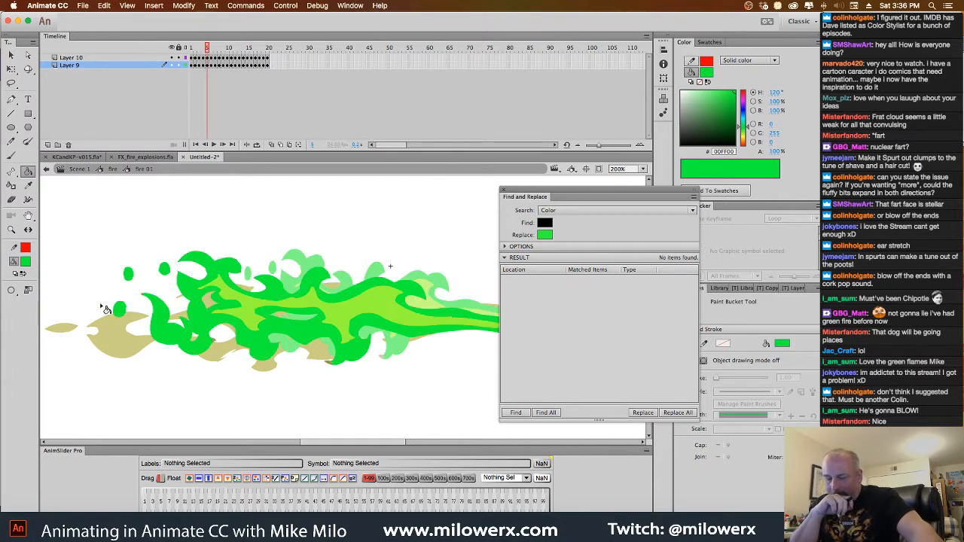
pyautogui.press('.')
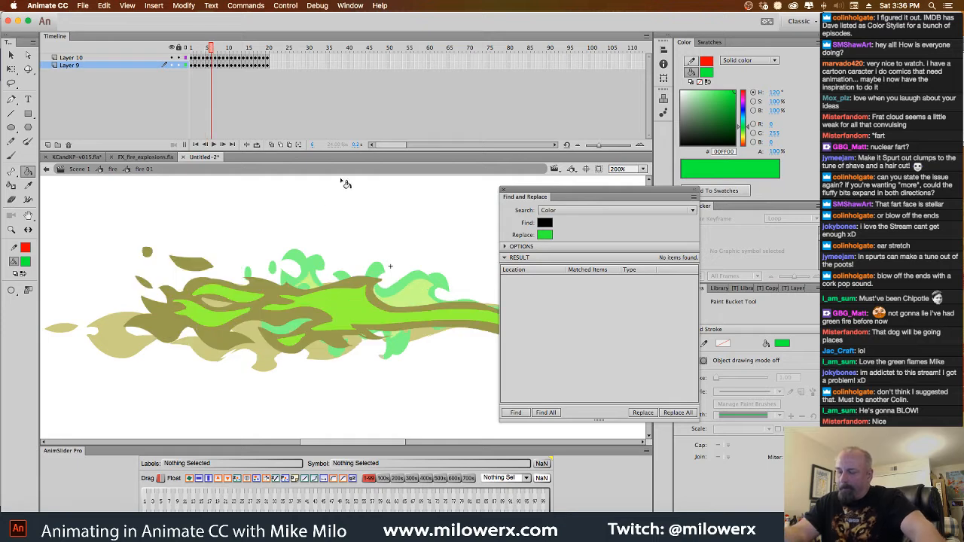
pyautogui.click(204, 268)
pyautogui.click(259, 287)
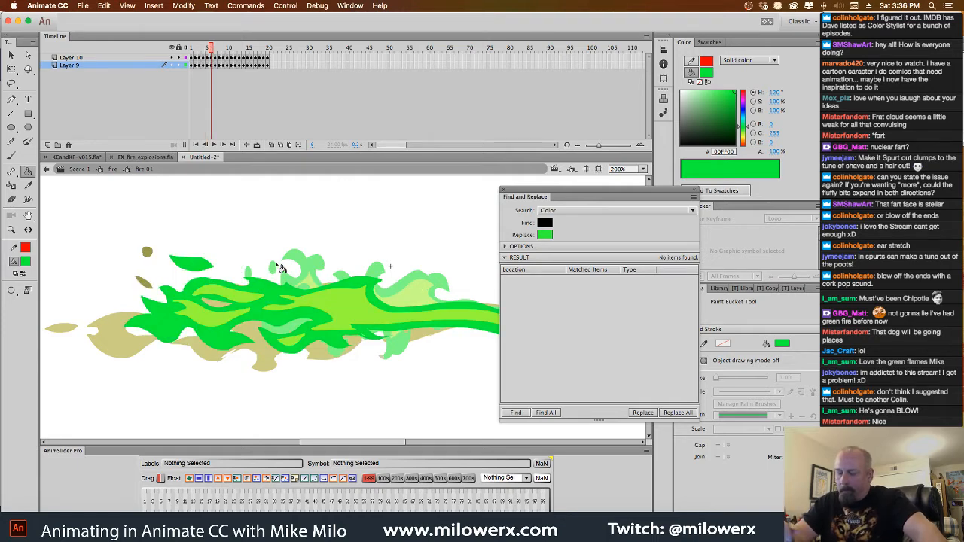
pyautogui.click(503, 192)
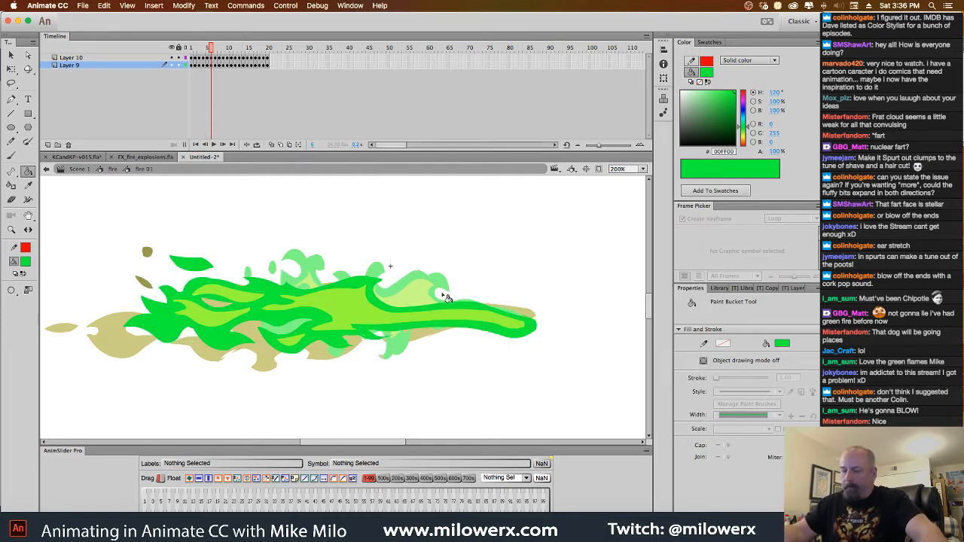
# Sample olive #9A9A4A to recolor the loose droplets on frame 5, and resample the flame's bright green #00FF00 as the fill
pyautogui.press('.')
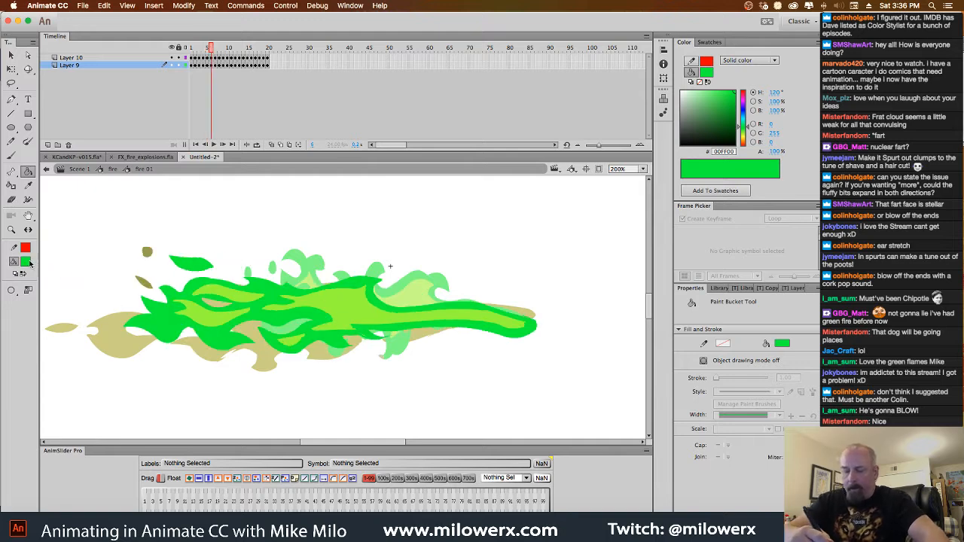
pyautogui.click(25, 262)
pyautogui.click(148, 252)
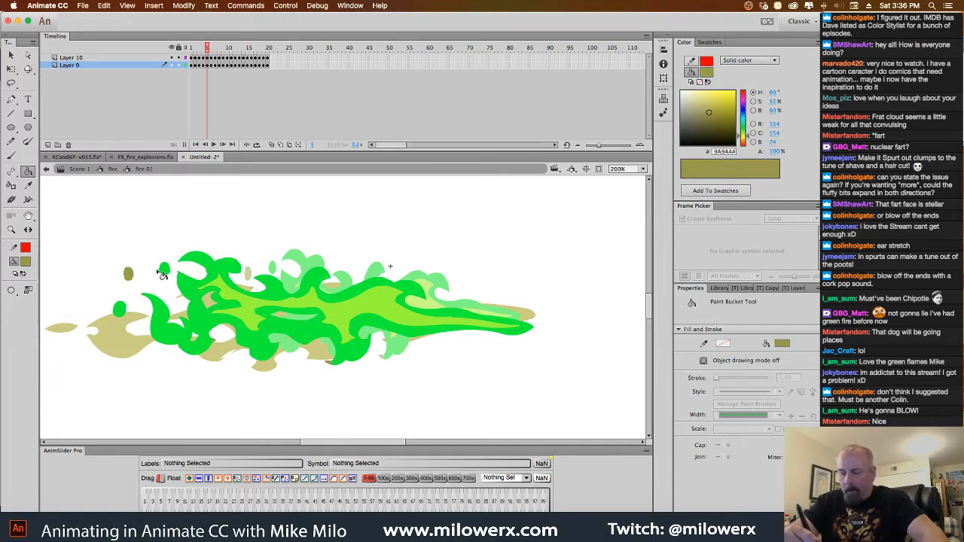
pyautogui.click(25, 261)
pyautogui.click(199, 256)
# Fill the main olive outline and the detached lick above it on frame 7 with bright green
pyautogui.press('.')
pyautogui.press('.')
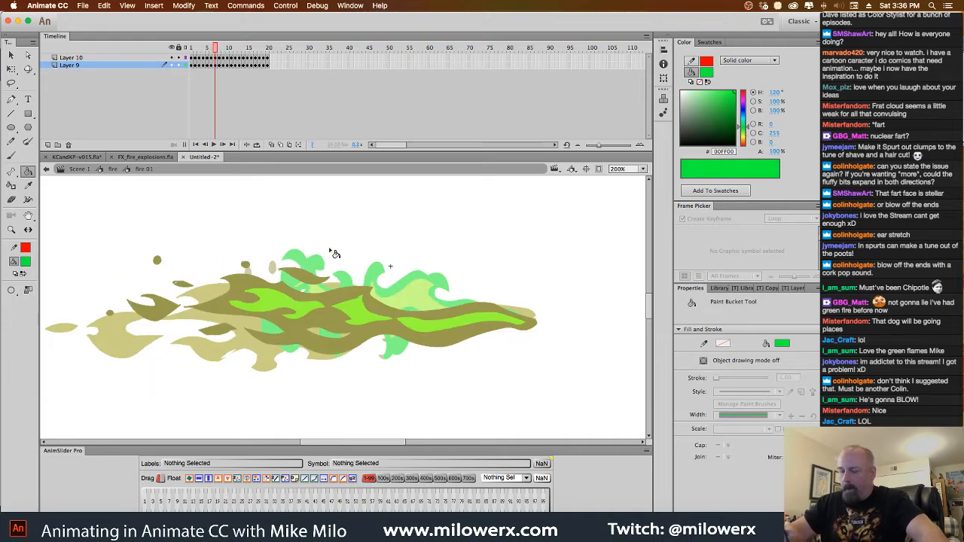
pyautogui.click(309, 300)
pyautogui.click(302, 278)
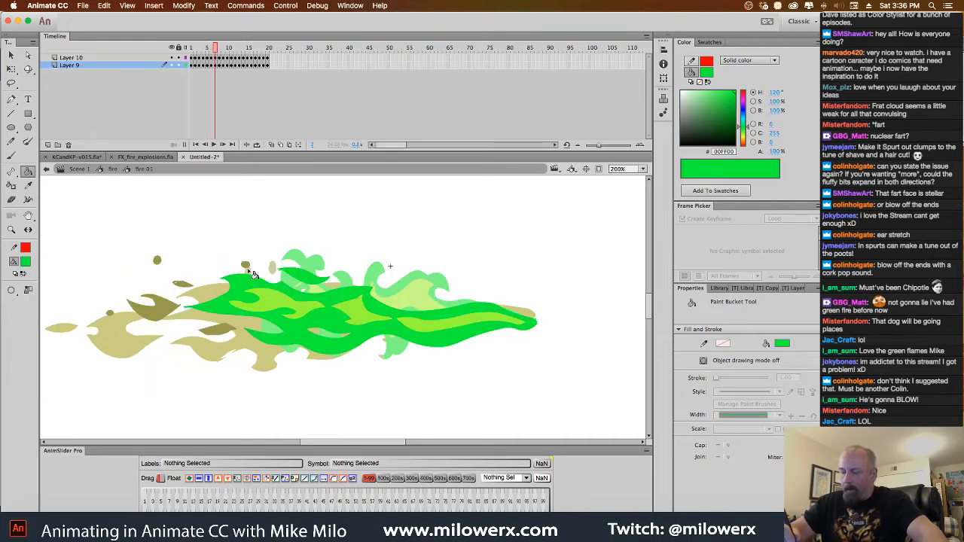
# Fill the main olive outline of the flame on frames 8, 9 and 10 with bright green
pyautogui.press('.')
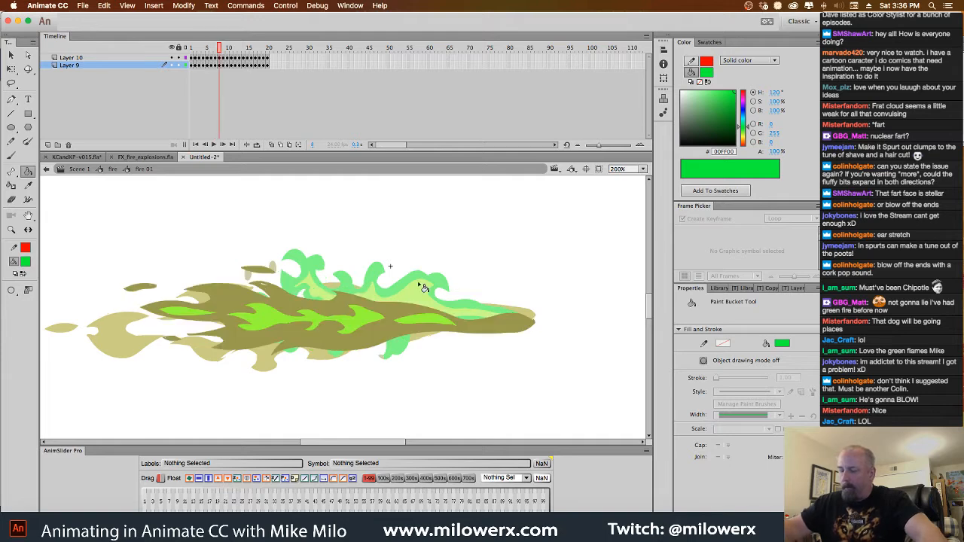
pyautogui.click(285, 309)
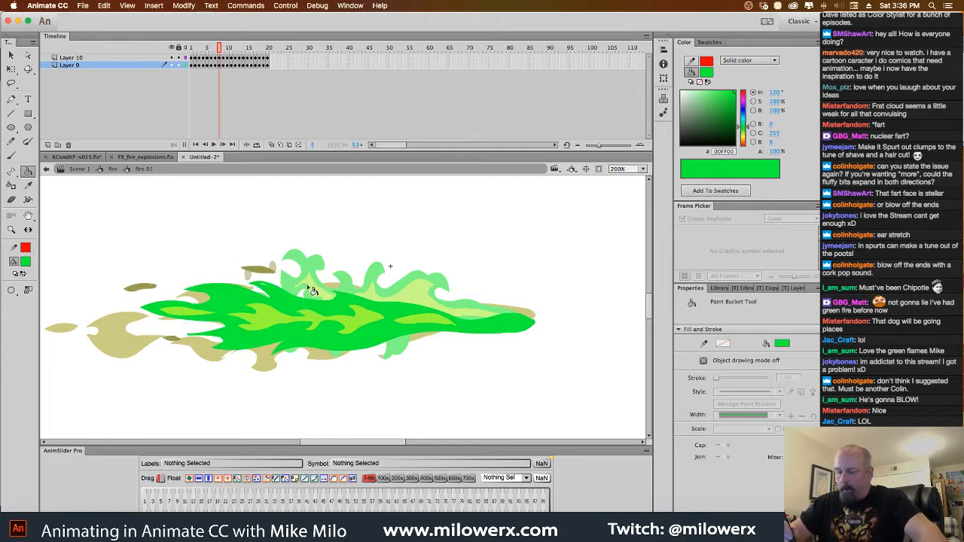
pyautogui.press('.')
pyautogui.click(295, 301)
pyautogui.press('.')
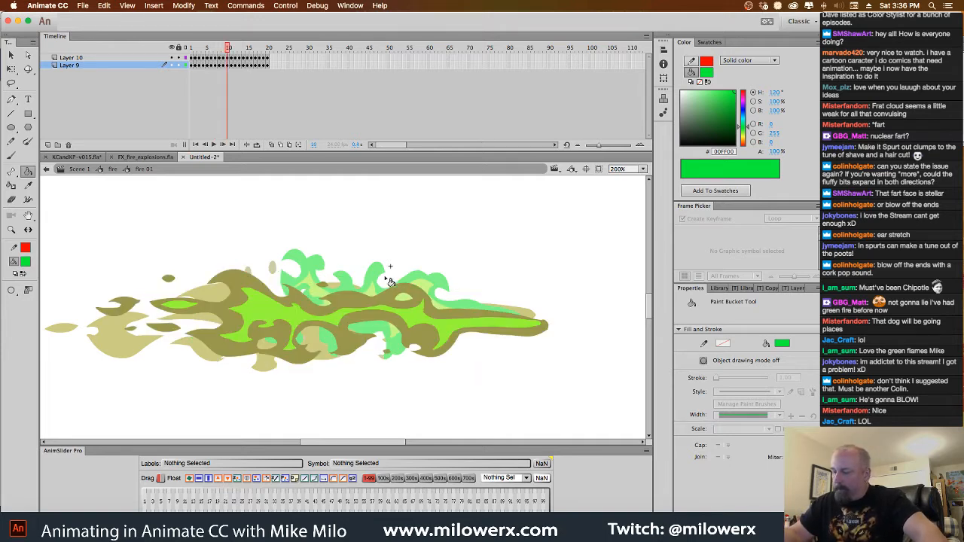
pyautogui.click(371, 305)
# Fill the olive flame outlines on frames 11 and 12 and the separate flame sections on frame 13 with bright green
pyautogui.press('.')
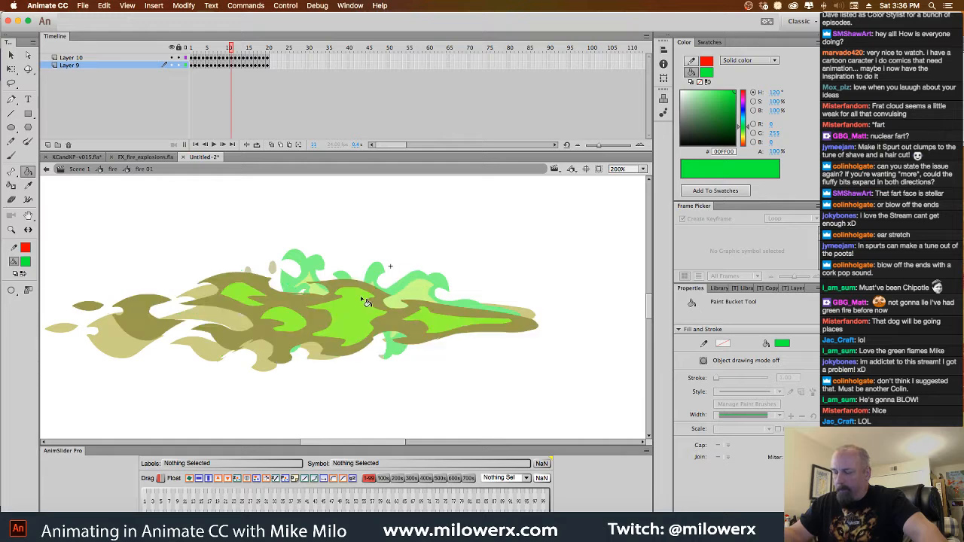
pyautogui.click(369, 300)
pyautogui.press('.')
pyautogui.click(376, 305)
pyautogui.press('.')
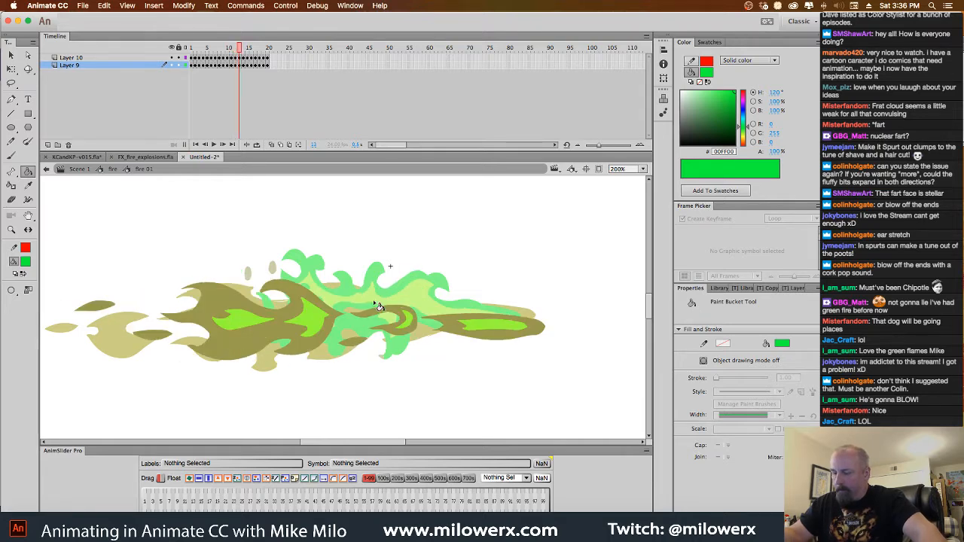
pyautogui.click(386, 316)
pyautogui.click(457, 329)
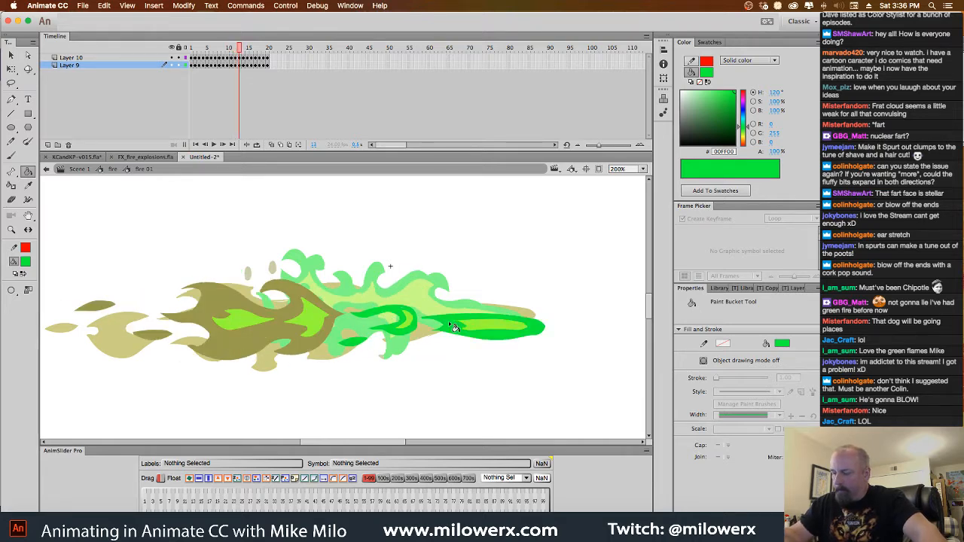
pyautogui.click(332, 316)
# Fill the olive flame outline on frame 14 and the separate olive flame sections on frame 15 with bright green
pyautogui.press('.')
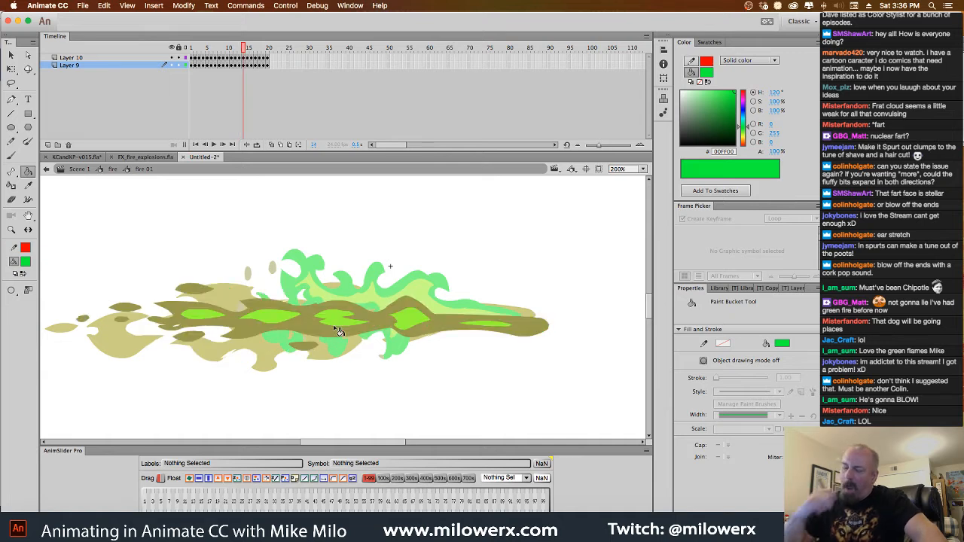
pyautogui.click(332, 318)
pyautogui.press('.')
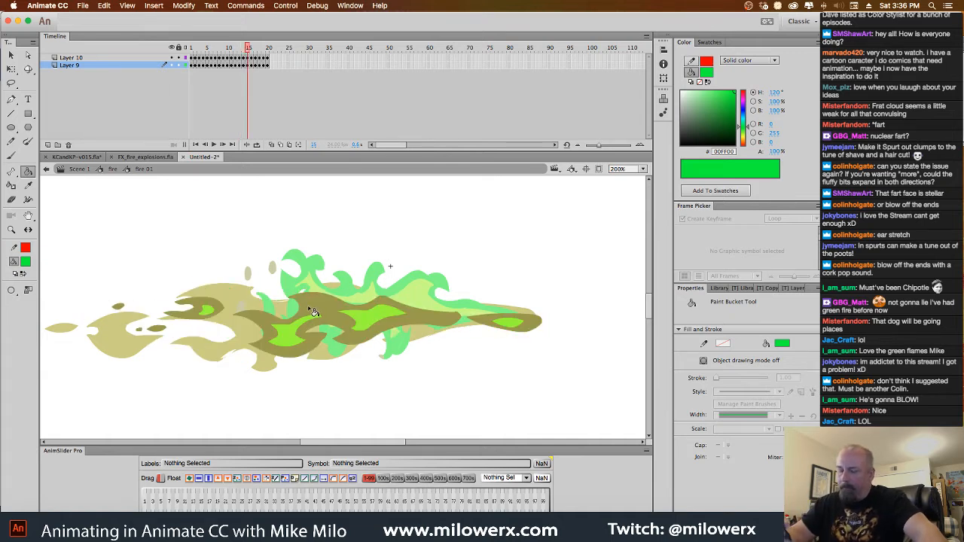
pyautogui.click(317, 310)
pyautogui.click(225, 312)
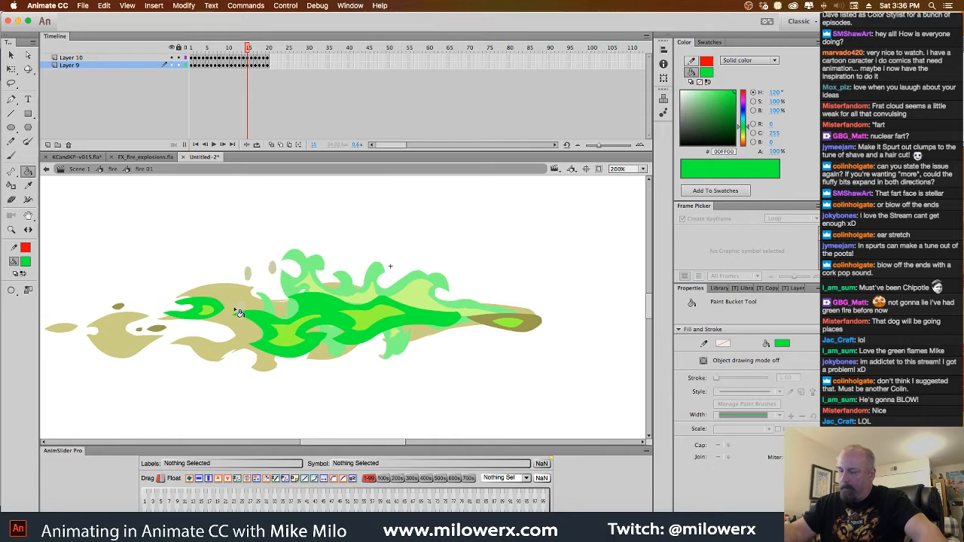
pyautogui.click(491, 325)
# Fill the main olive outline of the flame on frames 16, 17 and 18 with bright green
pyautogui.press('.')
pyautogui.click(389, 322)
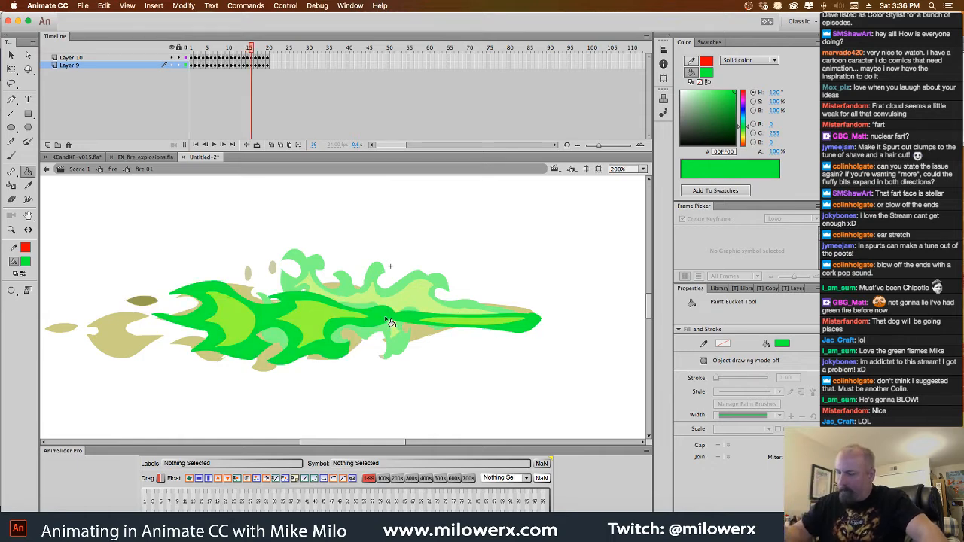
pyautogui.press('.')
pyautogui.click(332, 318)
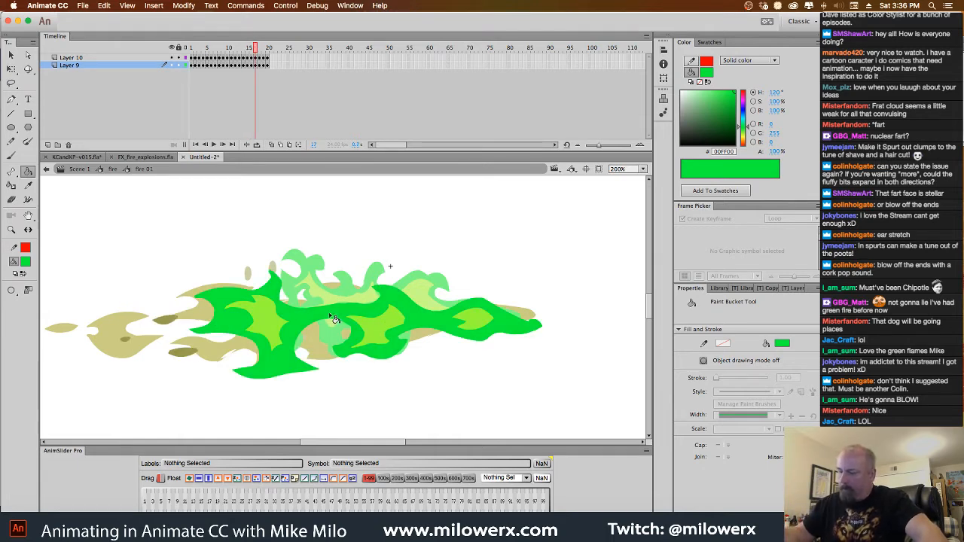
pyautogui.press('.')
pyautogui.click(345, 313)
# Fill the main olive flame outline on frames 19 and 20 with bright green and play back the animation
pyautogui.press('.')
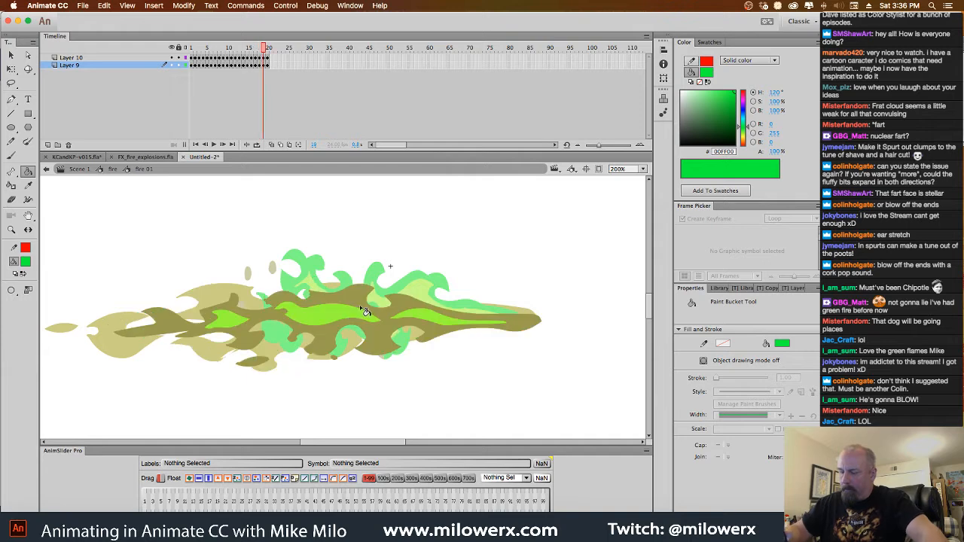
pyautogui.click(366, 310)
pyautogui.press('.')
pyautogui.click(370, 322)
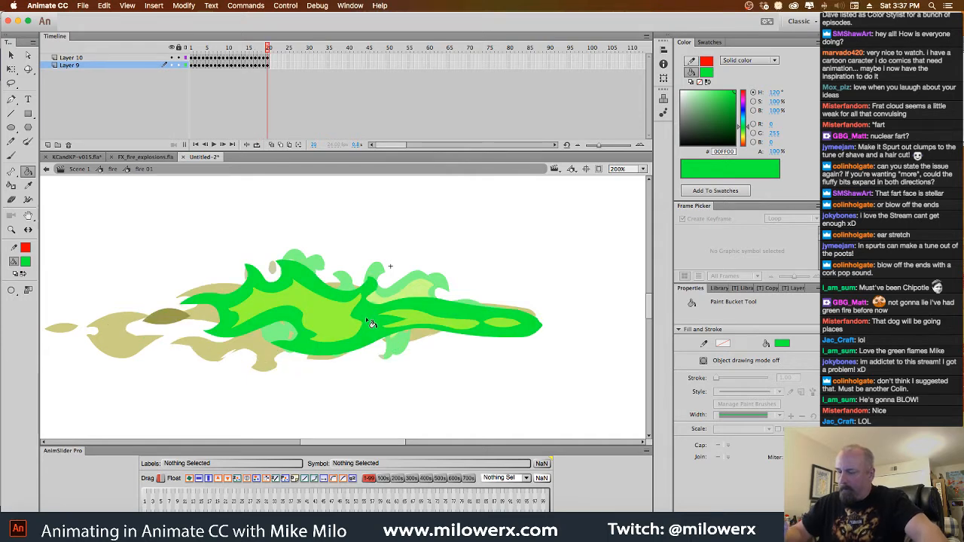
pyautogui.press('Return')
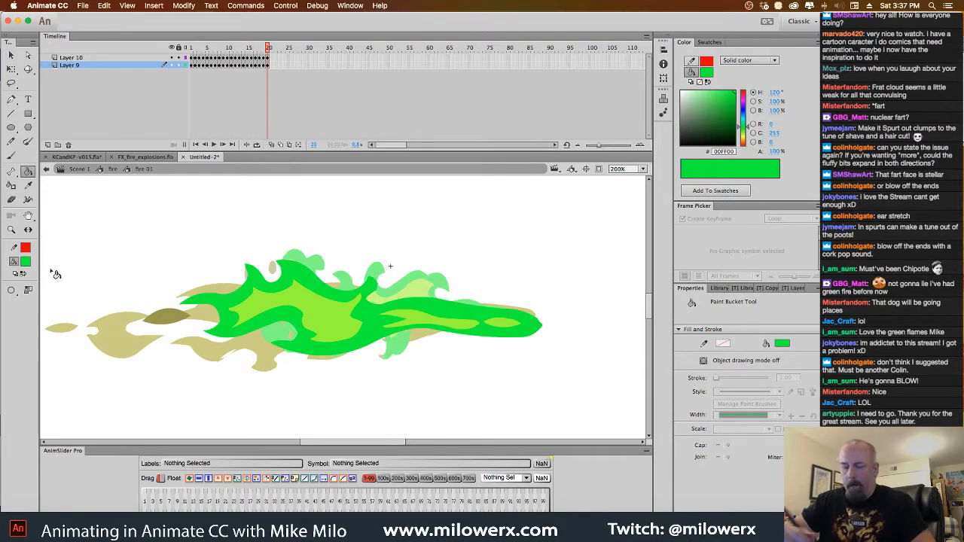
# Set the fill to yellow #FFFF00 and fill the three inner flame shapes on frame 1 with it
pyautogui.click(26, 262)
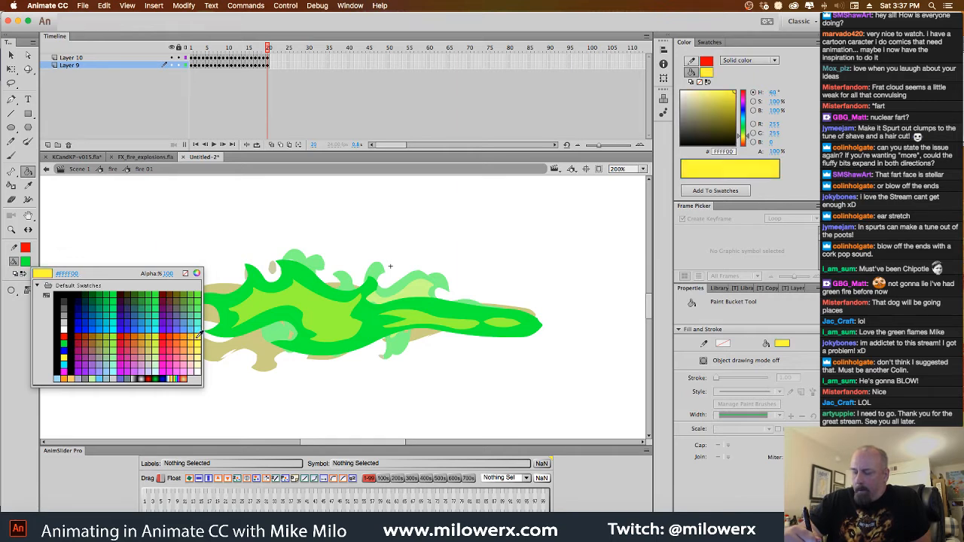
pyautogui.click(199, 332)
pyautogui.moveTo(269, 60); pyautogui.dragTo(150, 58)
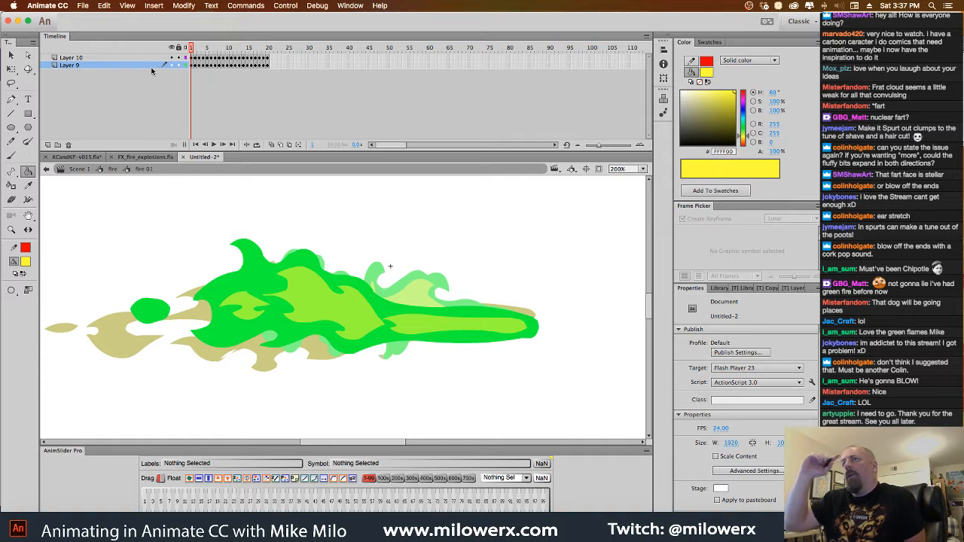
pyautogui.click(306, 315)
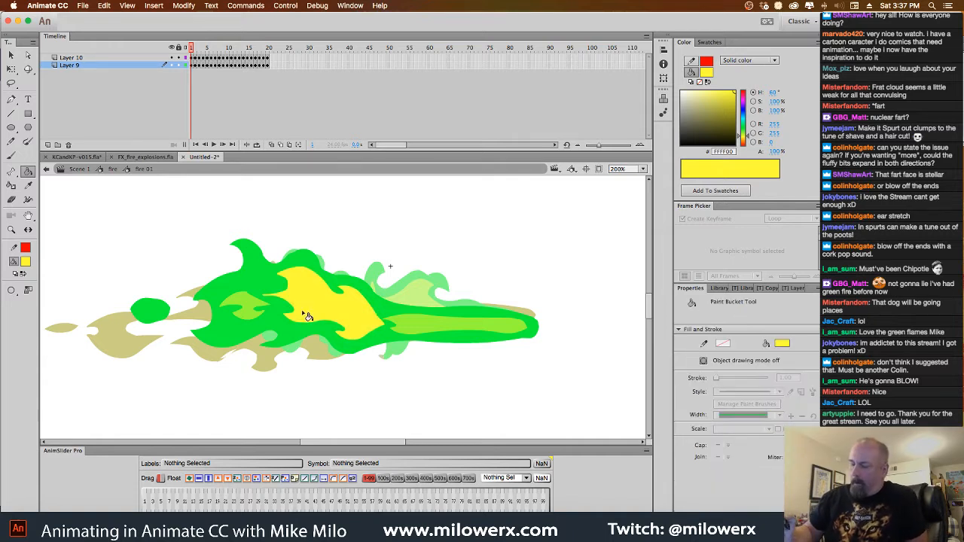
pyautogui.click(255, 314)
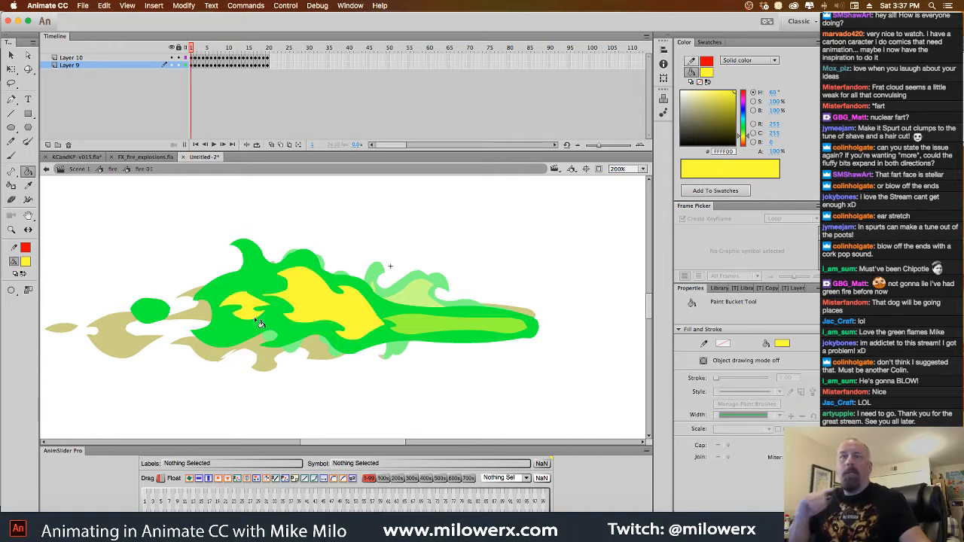
pyautogui.click(437, 328)
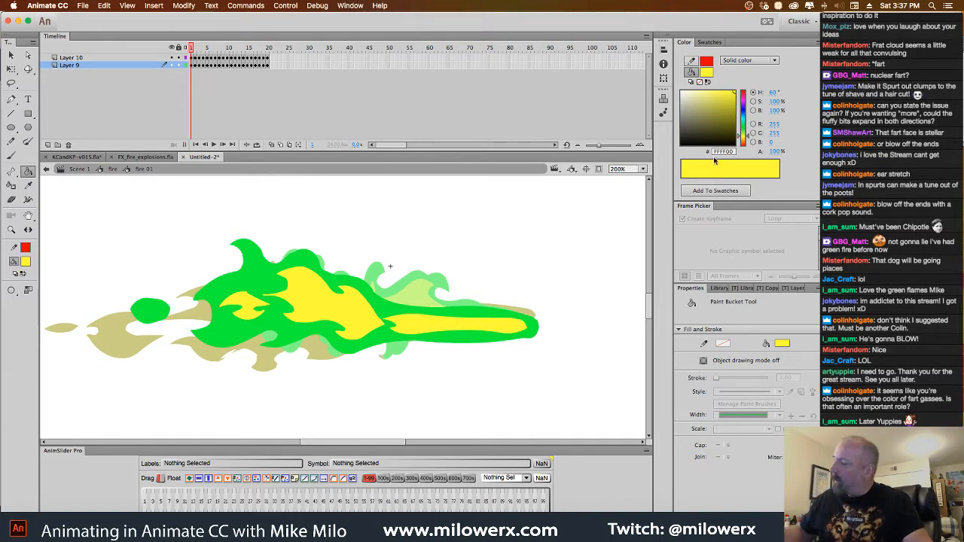
# Soften the fill to pale yellow #F8F870, recolor frame 1's large inner shape, and fill all inner flame shapes on frame 2
pyautogui.moveTo(737, 95); pyautogui.dragTo(710, 92)
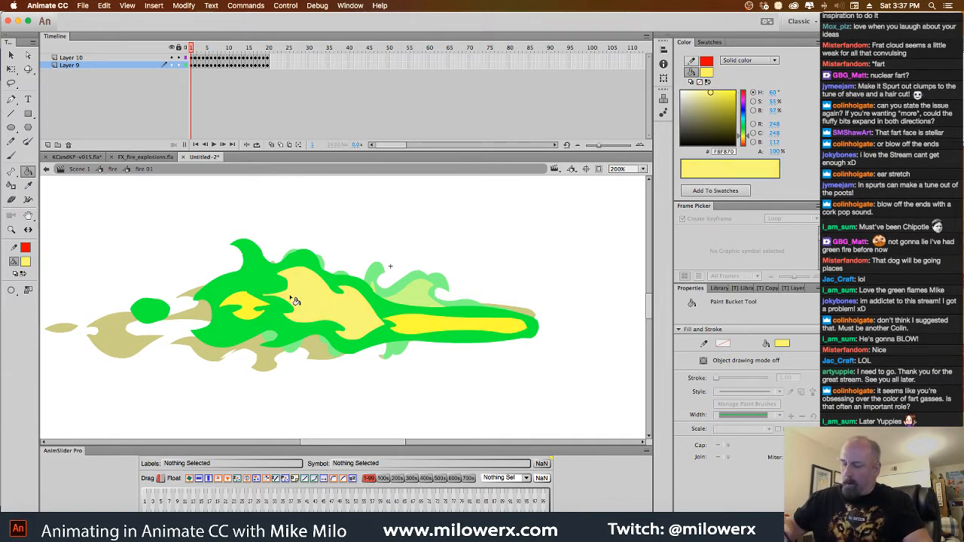
pyautogui.press('.')
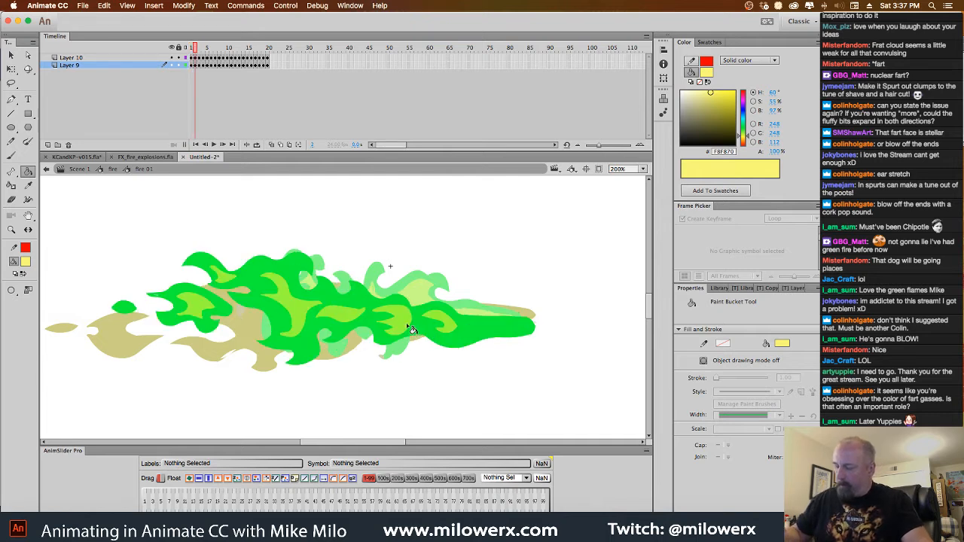
pyautogui.click(411, 327)
pyautogui.click(450, 327)
pyautogui.click(348, 318)
pyautogui.click(299, 311)
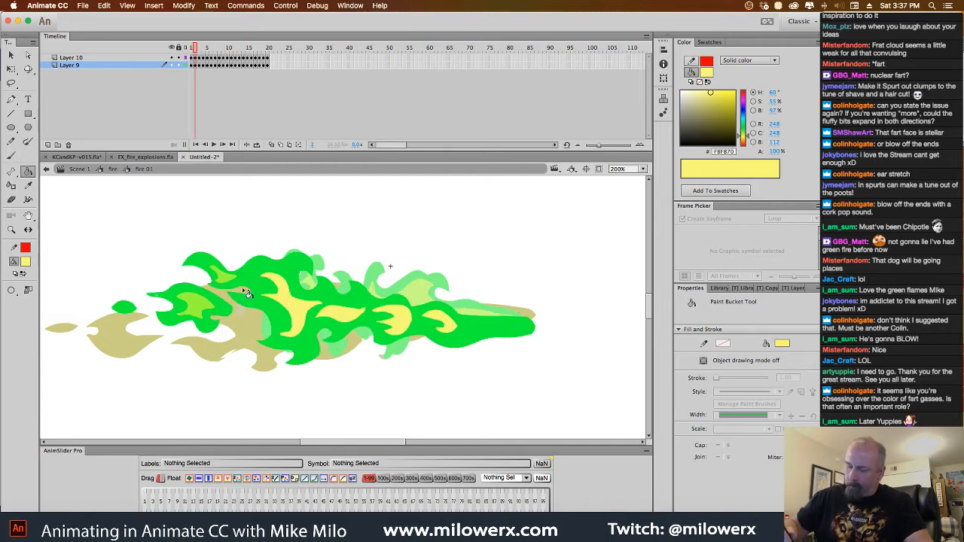
pyautogui.click(227, 280)
pyautogui.click(207, 308)
# Fill the light green inner flame shapes on frames 3 and 4 with pale yellow #F8F870
pyautogui.press('.')
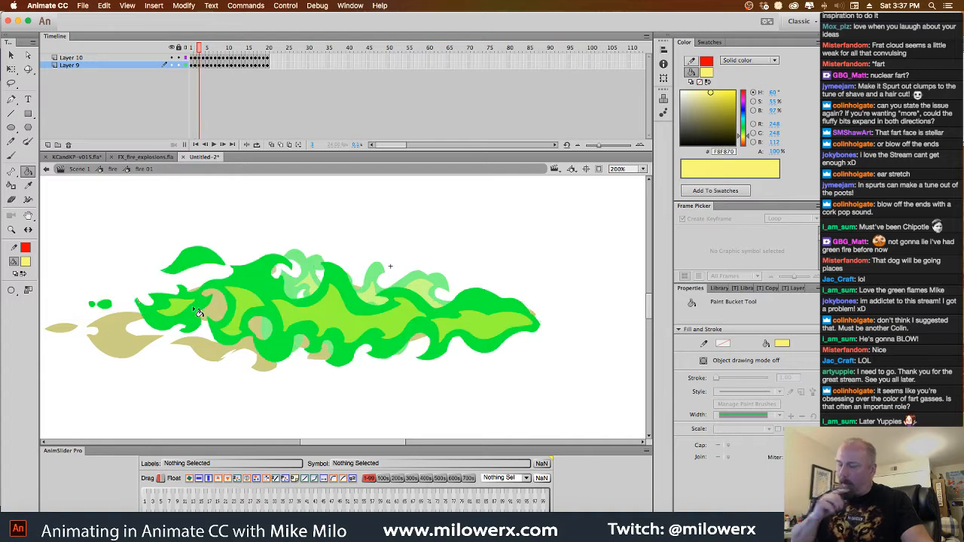
pyautogui.click(336, 320)
pyautogui.click(255, 314)
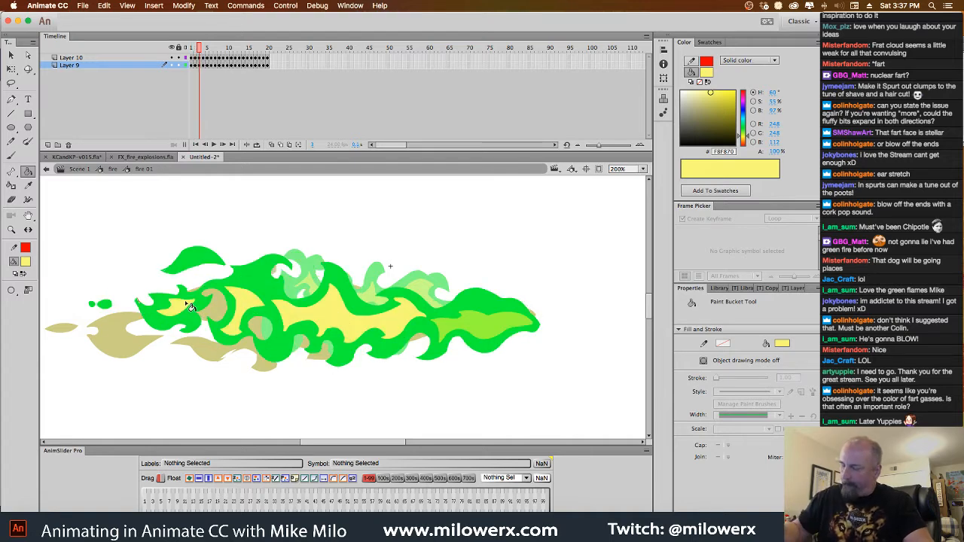
pyautogui.click(489, 323)
pyautogui.press('.')
pyautogui.click(450, 324)
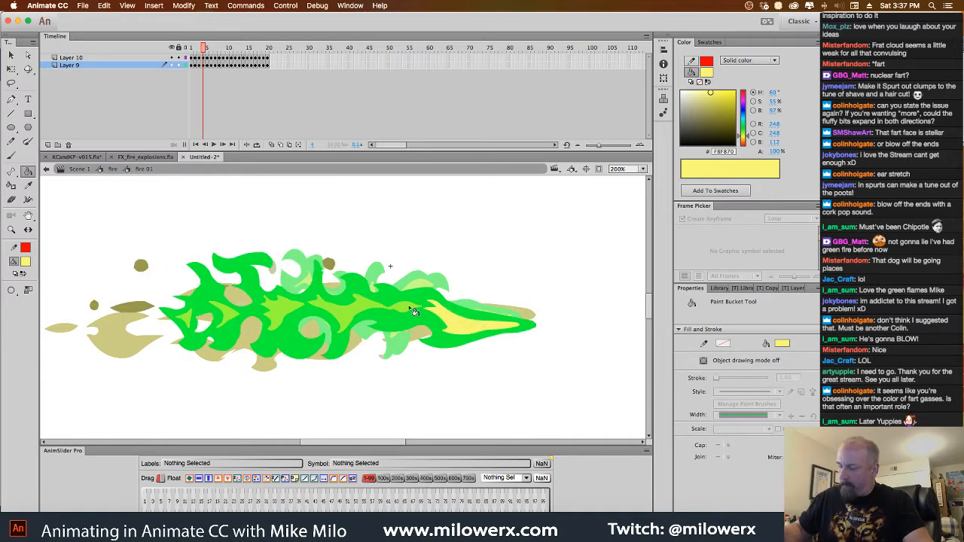
pyautogui.click(413, 312)
pyautogui.click(220, 319)
pyautogui.click(188, 321)
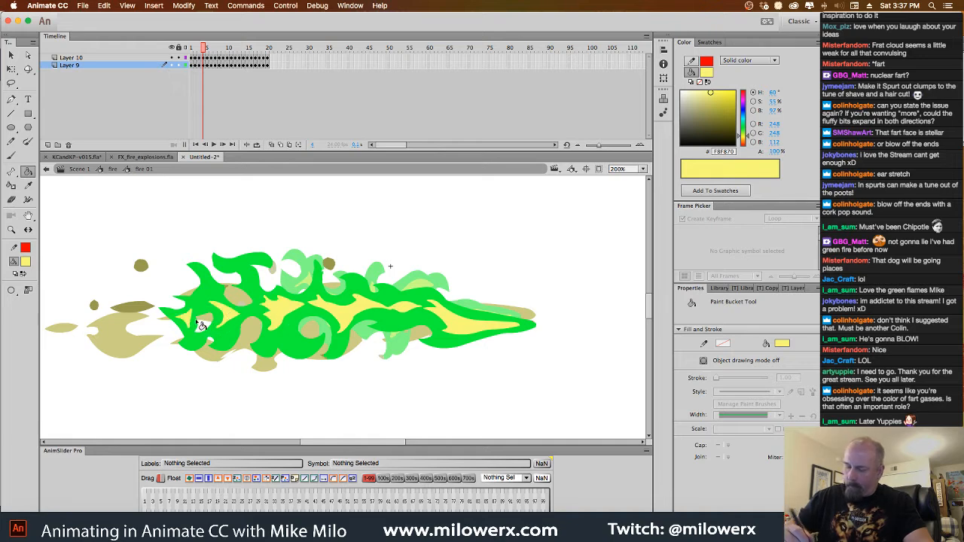
# Fill the inner flame areas on frames 5 and 6 with pale yellow #F8F870
pyautogui.press('.')
pyautogui.click(405, 324)
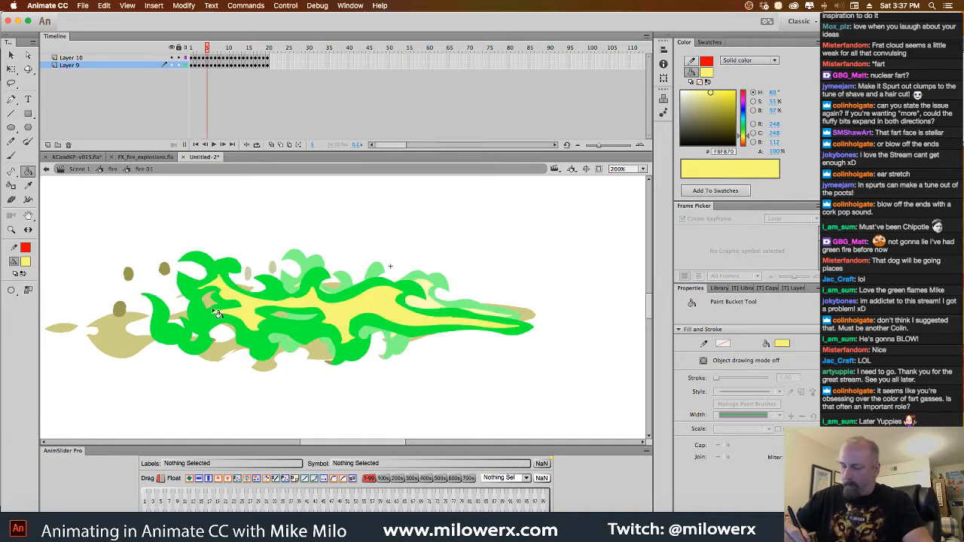
pyautogui.press('.')
pyautogui.click(307, 311)
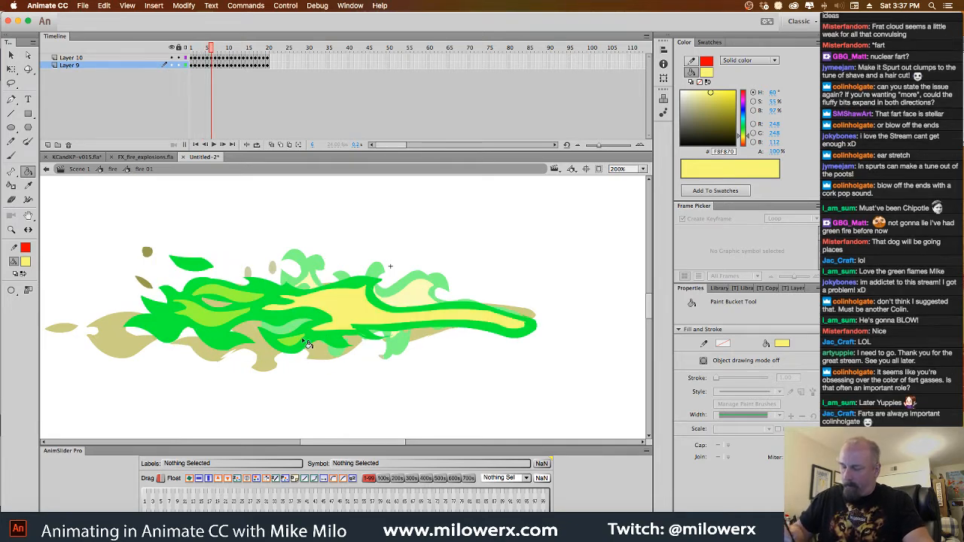
pyautogui.click(235, 325)
# Try pale yellow #F8F870 on the inner flame shapes of frames 7 and 8
pyautogui.press('.')
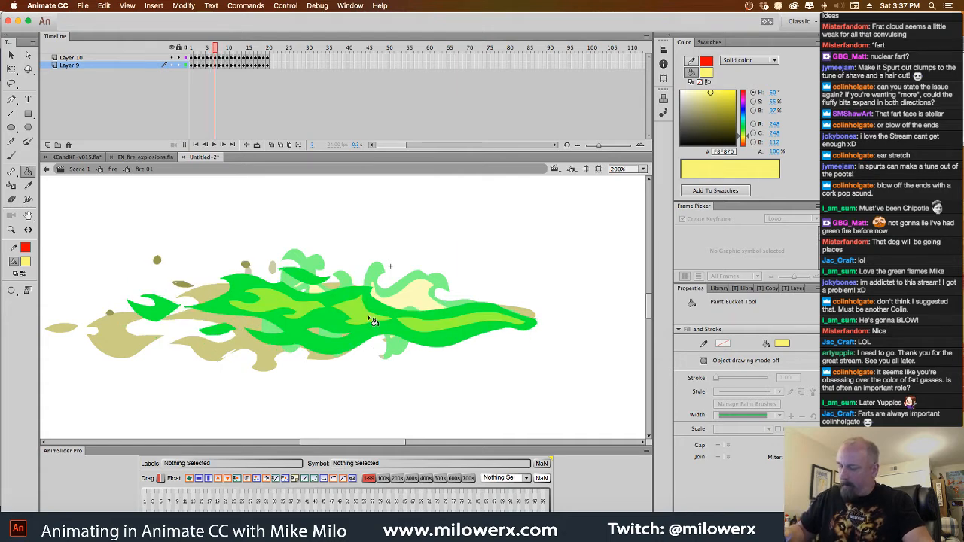
pyautogui.click(373, 321)
pyautogui.click(427, 339)
pyautogui.click(293, 307)
pyautogui.press('.')
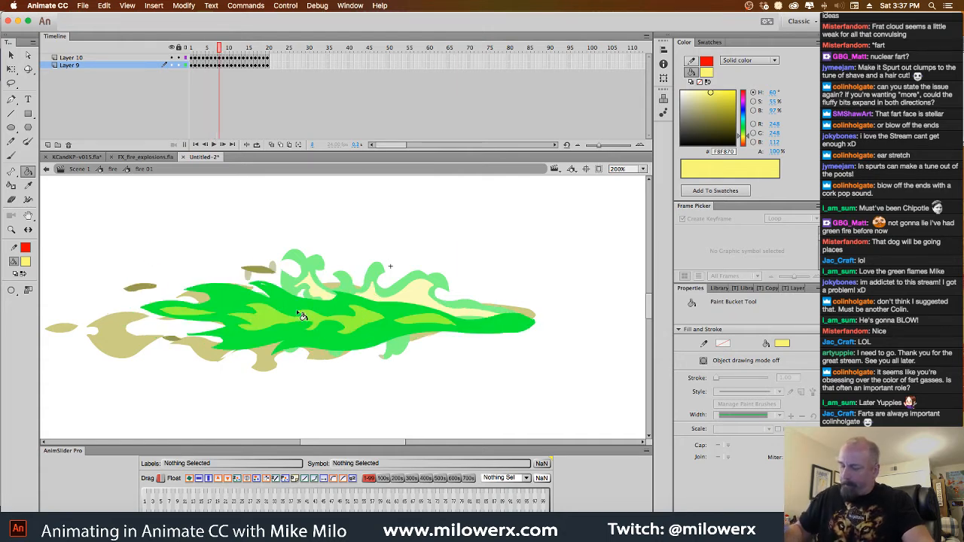
pyautogui.click(354, 312)
pyautogui.click(435, 325)
pyautogui.click(201, 329)
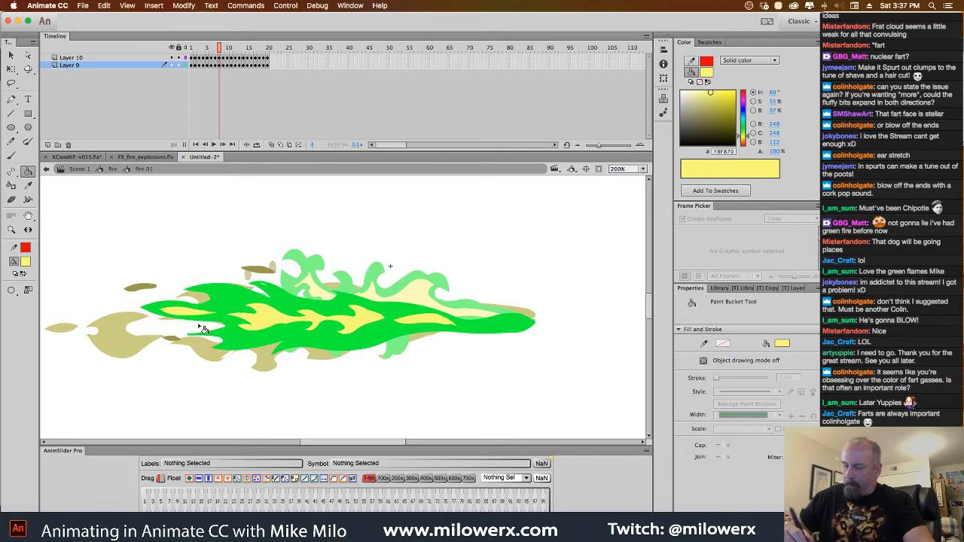
# Try swatch #99CC00 on frame 8's front inner shape, brighten it to #CFFF3F, and recolor all inner shapes on that frame
pyautogui.click(713, 73)
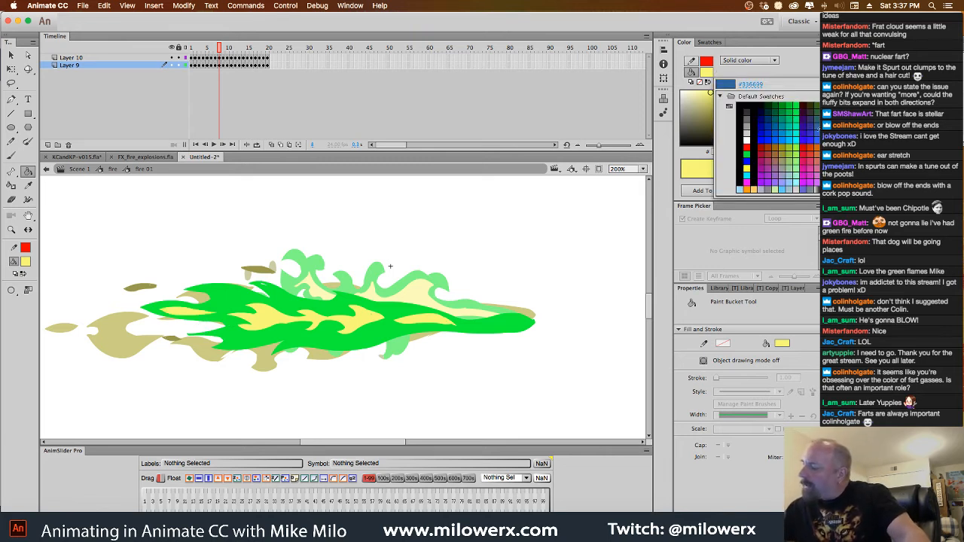
pyautogui.click(792, 147)
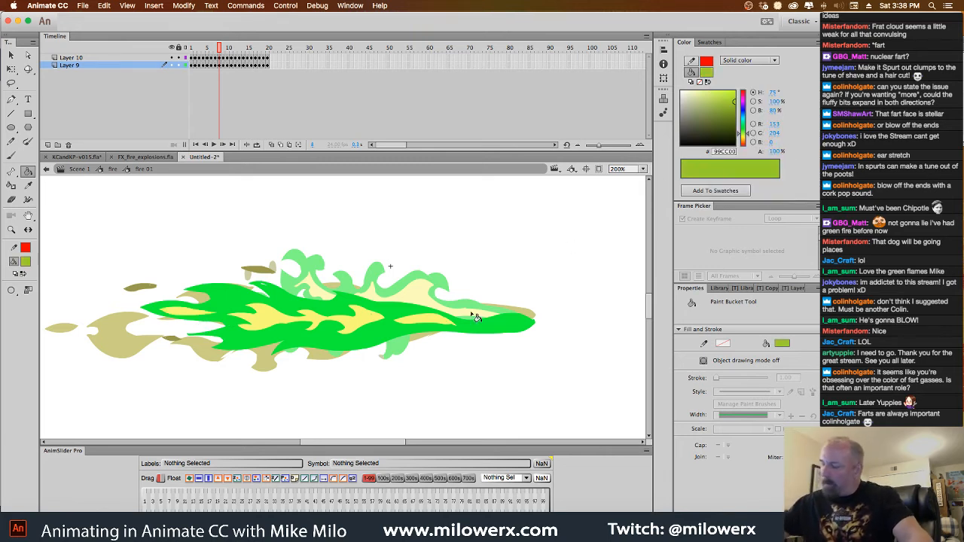
pyautogui.click(434, 324)
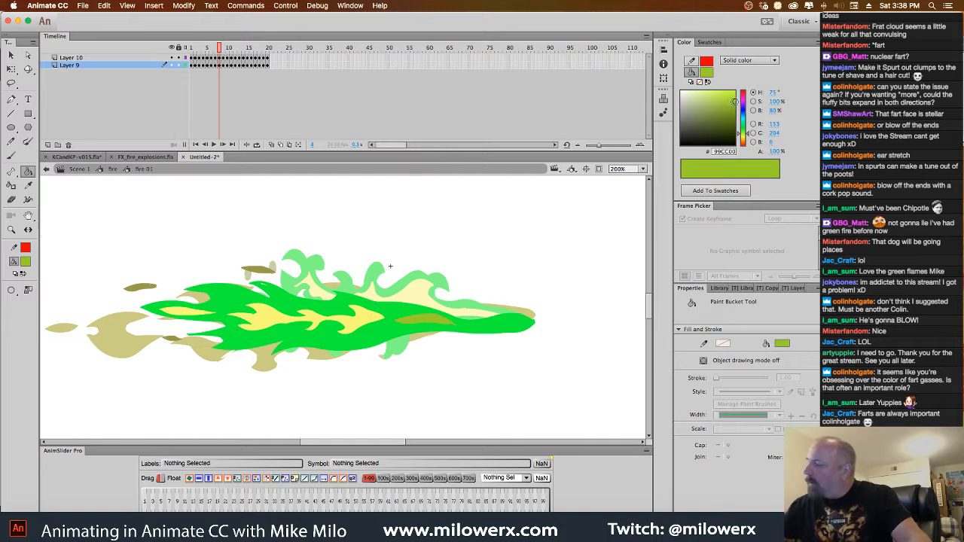
pyautogui.moveTo(734, 100); pyautogui.dragTo(722, 91)
pyautogui.click(435, 324)
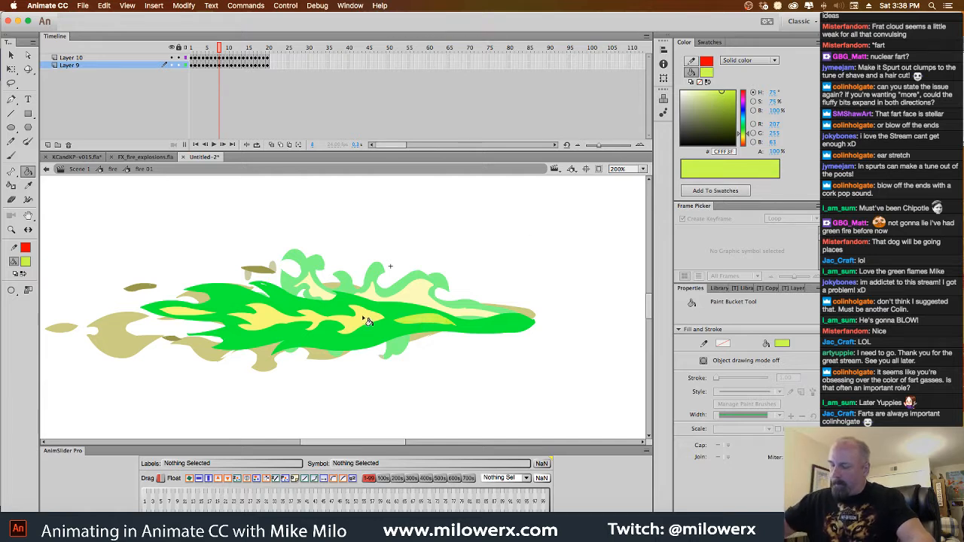
pyautogui.click(343, 311)
pyautogui.click(199, 316)
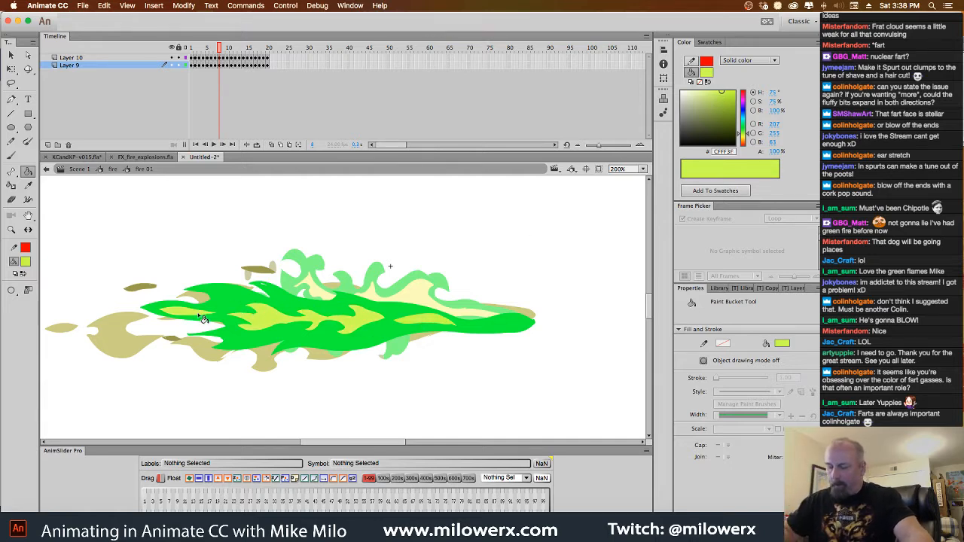
# Recolor the pale yellow inner flame shapes on frames 7 and 6 with yellow-green #CFFF3F
pyautogui.press(',')
pyautogui.click(276, 308)
pyautogui.click(358, 315)
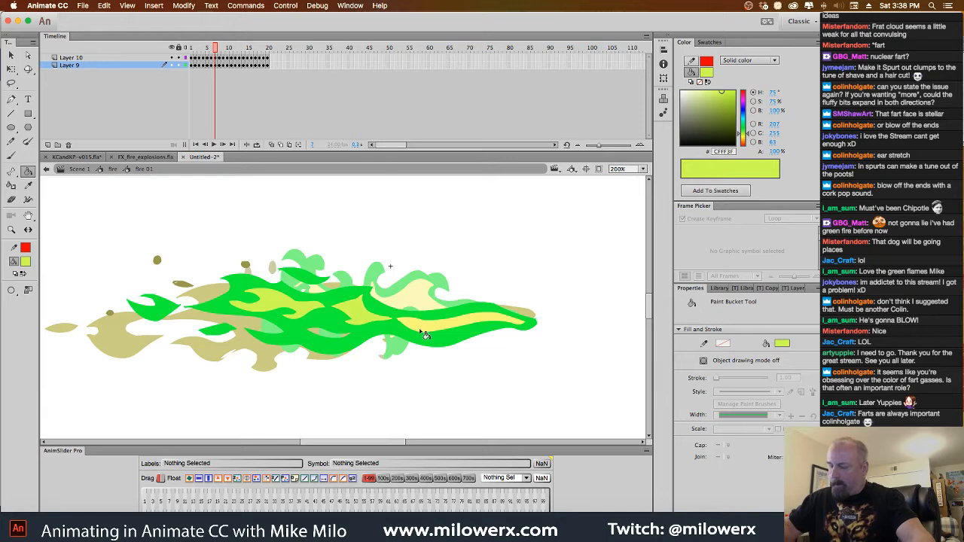
pyautogui.click(424, 334)
pyautogui.press(',')
pyautogui.click(355, 318)
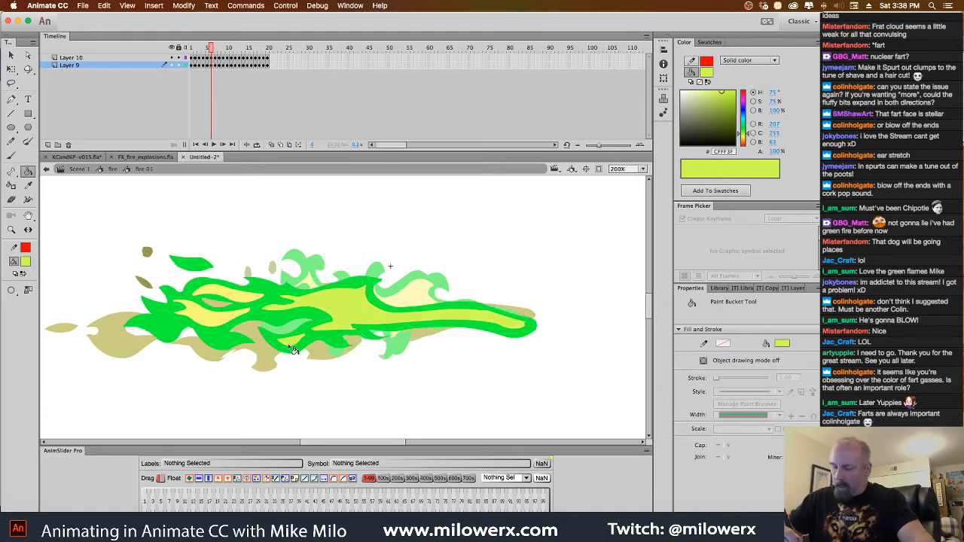
pyautogui.click(246, 307)
pyautogui.click(238, 322)
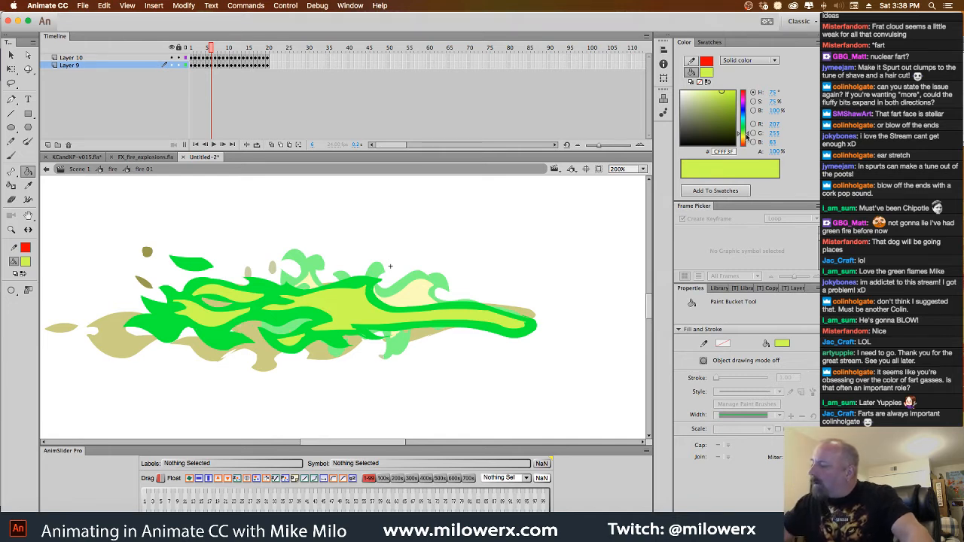
# Try greens #3FFF7C and #00FF51 on the large inner flame shape of frame 6, and recolor it turquoise #00FFB7
pyautogui.moveTo(747, 134); pyautogui.dragTo(746, 125)
pyautogui.click(428, 327)
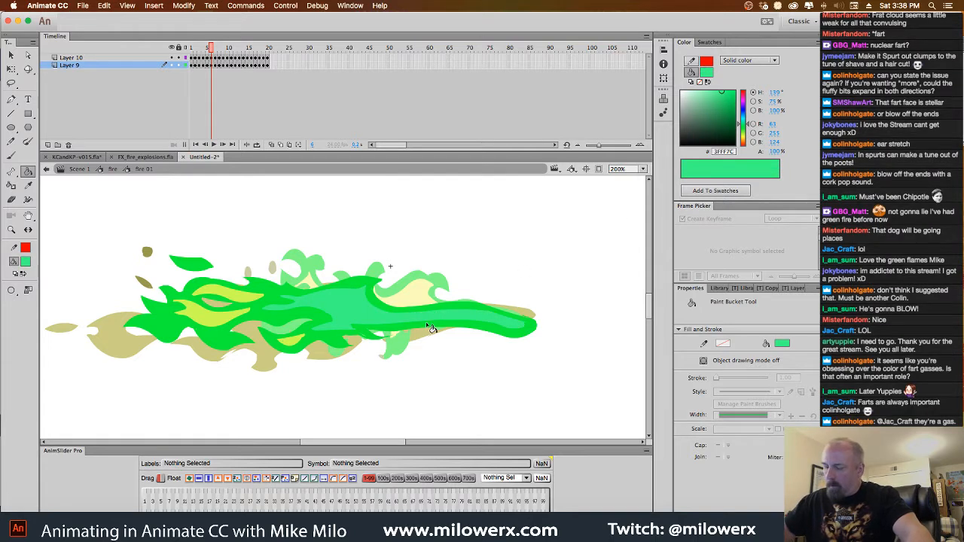
pyautogui.click(735, 91)
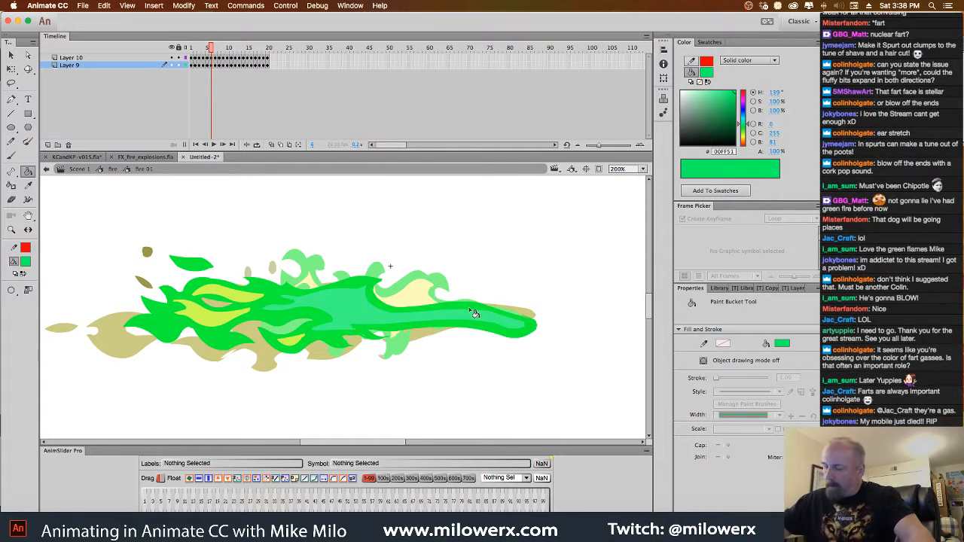
pyautogui.click(456, 324)
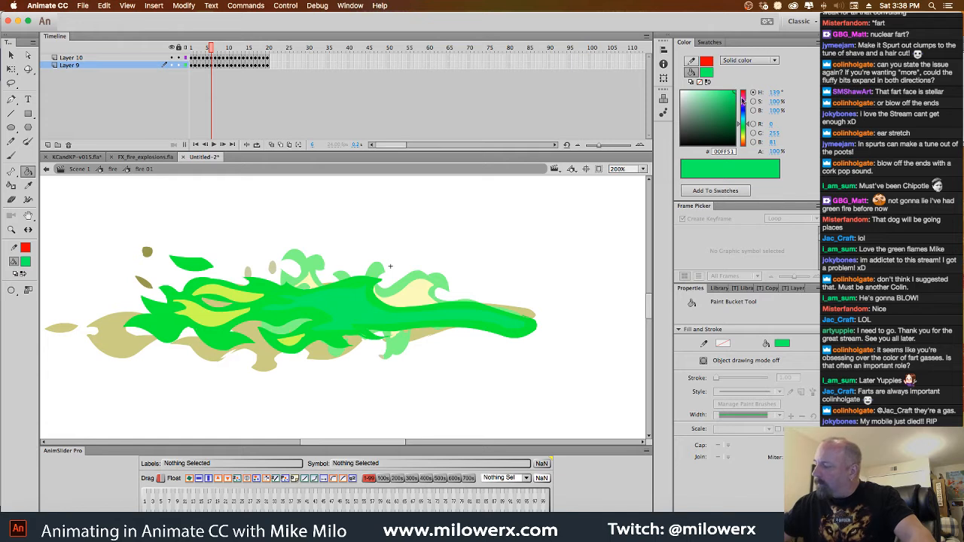
pyautogui.moveTo(746, 125); pyautogui.dragTo(748, 124)
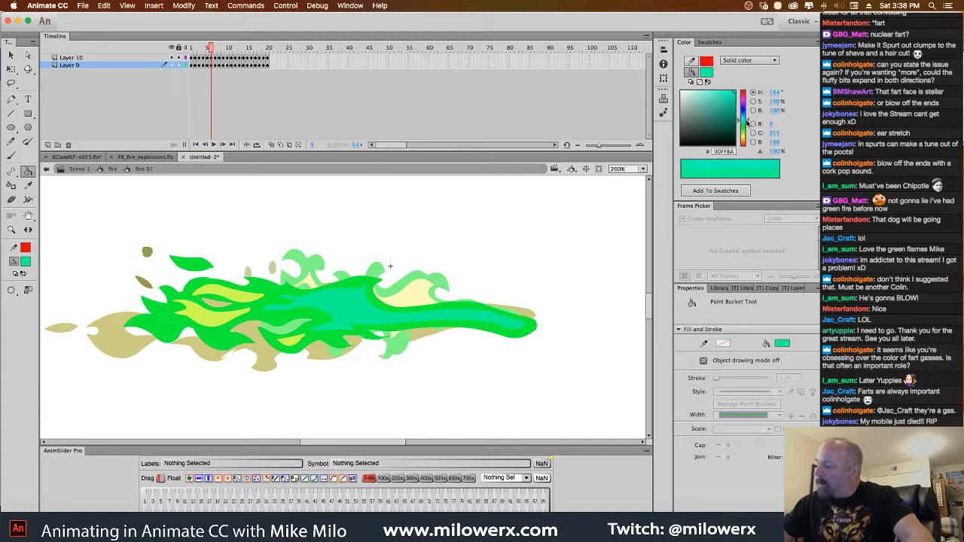
pyautogui.click(490, 315)
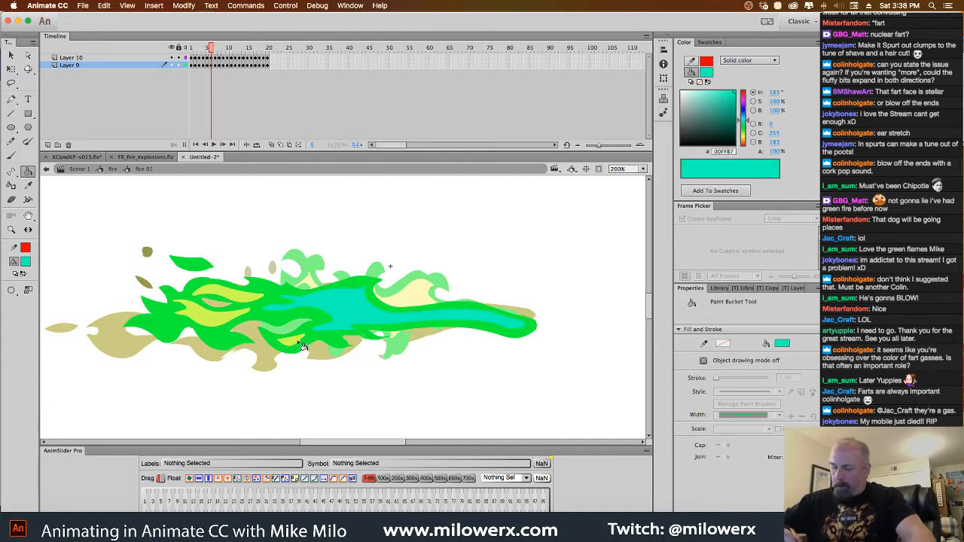
# Recolor the main pale yellow inner flame shapes on frames 5, 4 and 3 with turquoise #00FFB7
pyautogui.press(',')
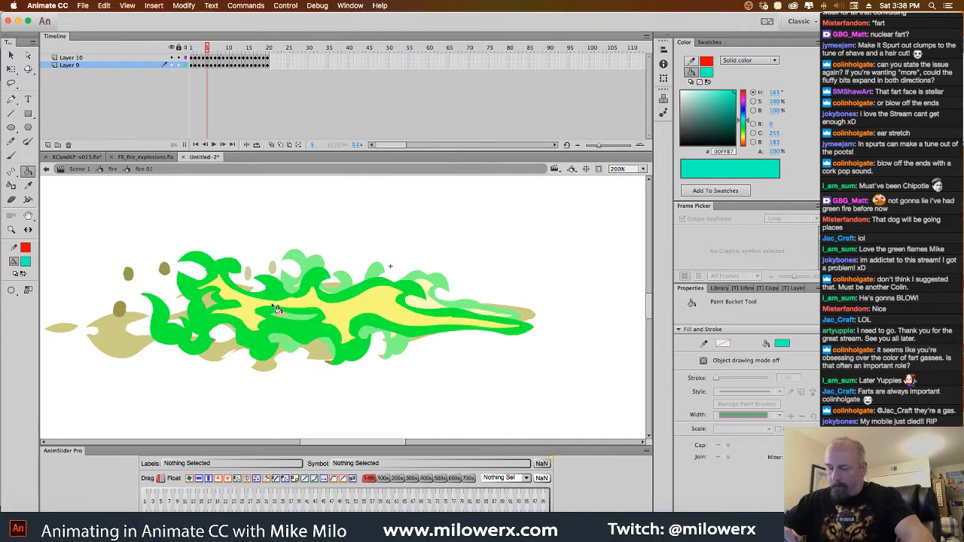
pyautogui.click(287, 311)
pyautogui.press(',')
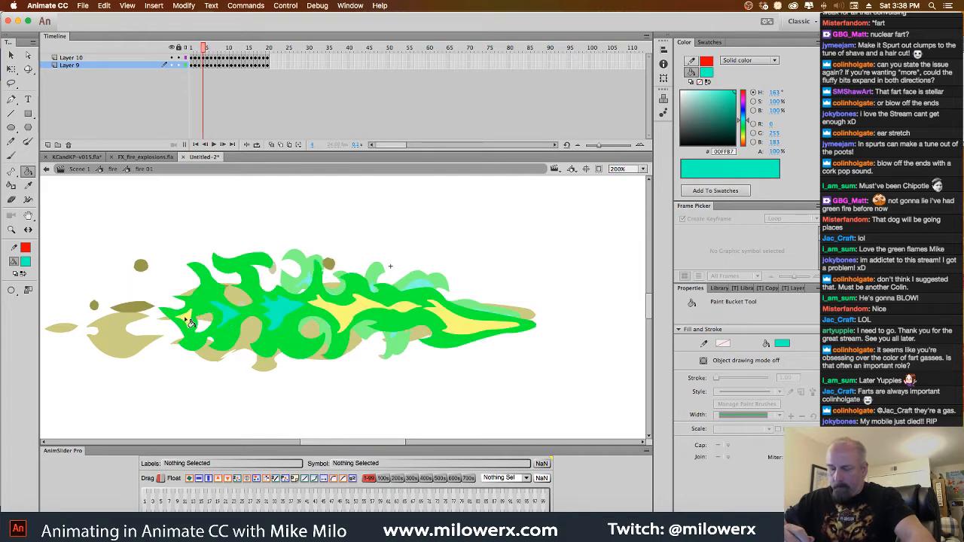
pyautogui.click(364, 313)
pyautogui.press(',')
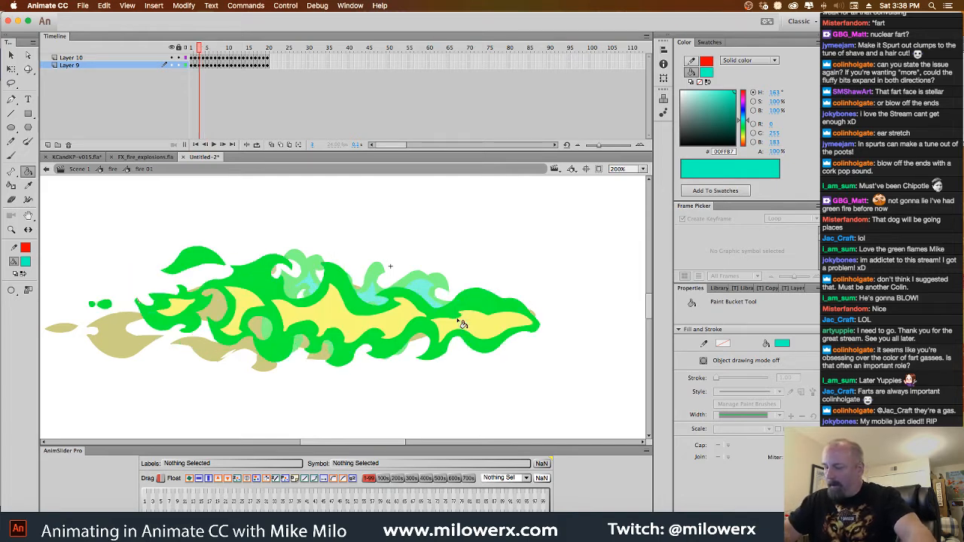
pyautogui.click(411, 315)
pyautogui.click(467, 330)
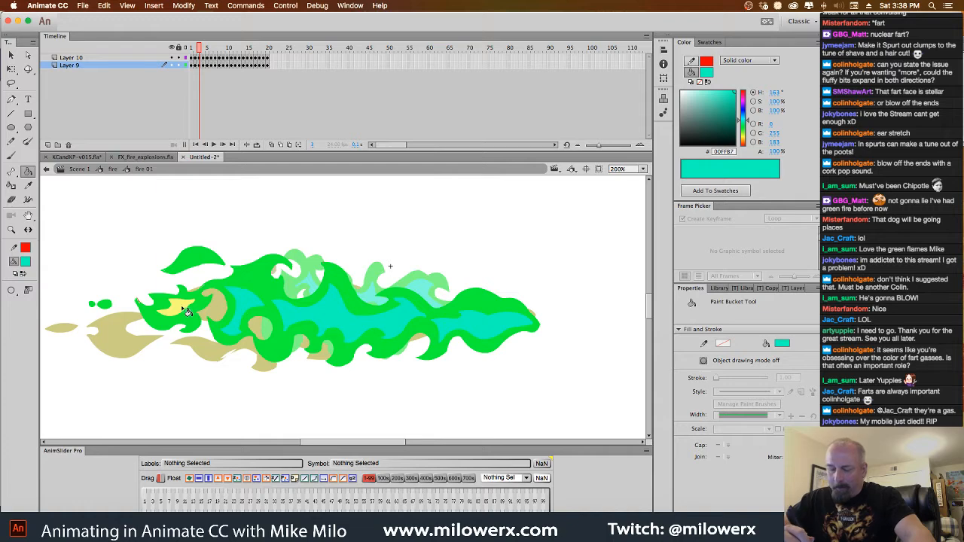
# Fill all the inner flame shapes on frame 2 with turquoise #00FFB7
pyautogui.press(',')
pyautogui.click(281, 308)
pyautogui.click(228, 282)
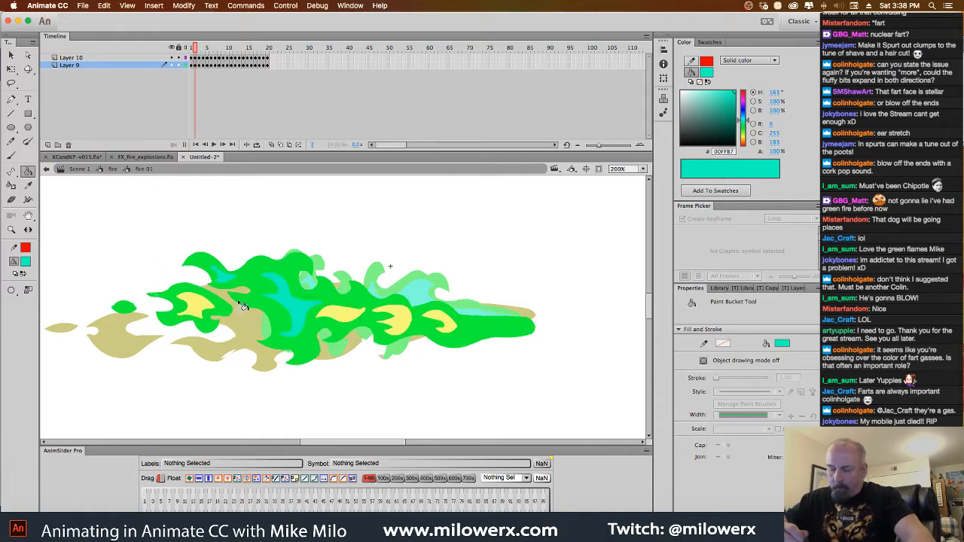
pyautogui.click(211, 310)
pyautogui.click(352, 320)
pyautogui.click(407, 322)
pyautogui.click(451, 325)
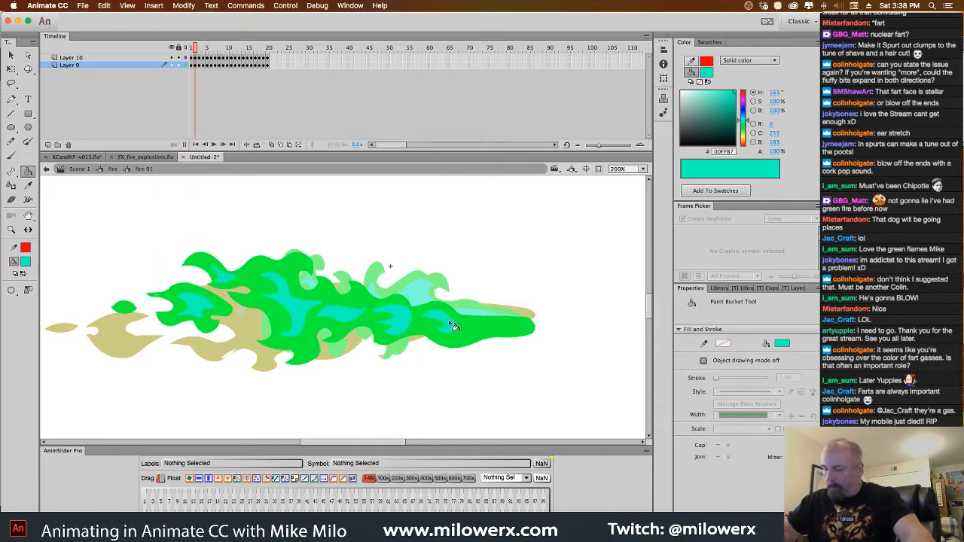
# Recolor the inner flame shapes on frame 1 with turquoise #00FFB7, and advance to frame 9 to compare it with the yellow-green version
pyautogui.press(',')
pyautogui.click(427, 313)
pyautogui.click(352, 319)
pyautogui.click(252, 317)
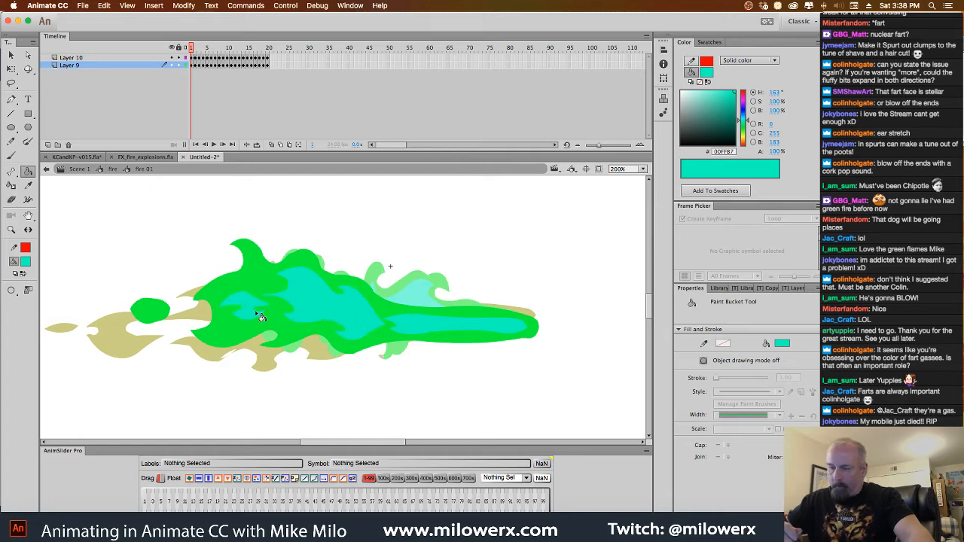
pyautogui.press('.')
pyautogui.press('.')
pyautogui.press('.')
pyautogui.press('.')
pyautogui.press('.')
pyautogui.press('.')
pyautogui.press('.')
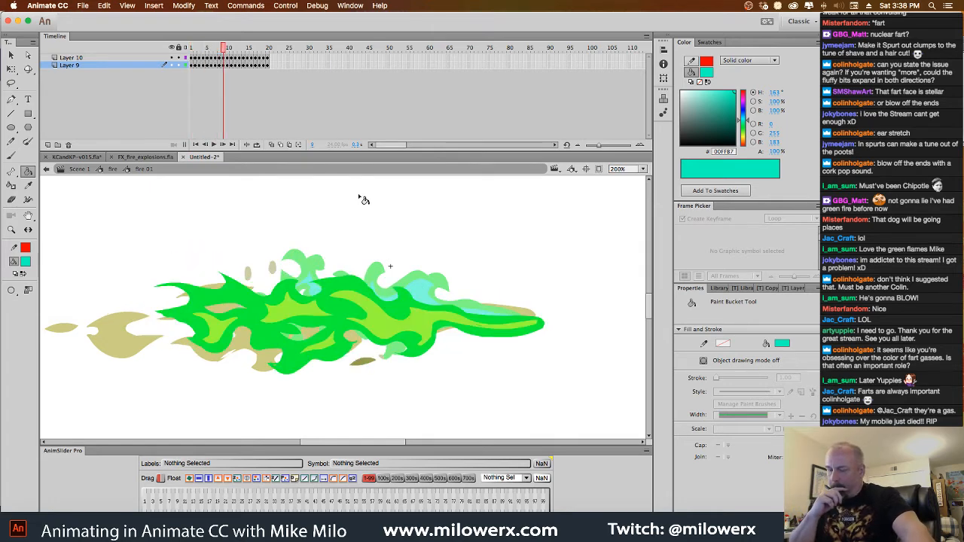
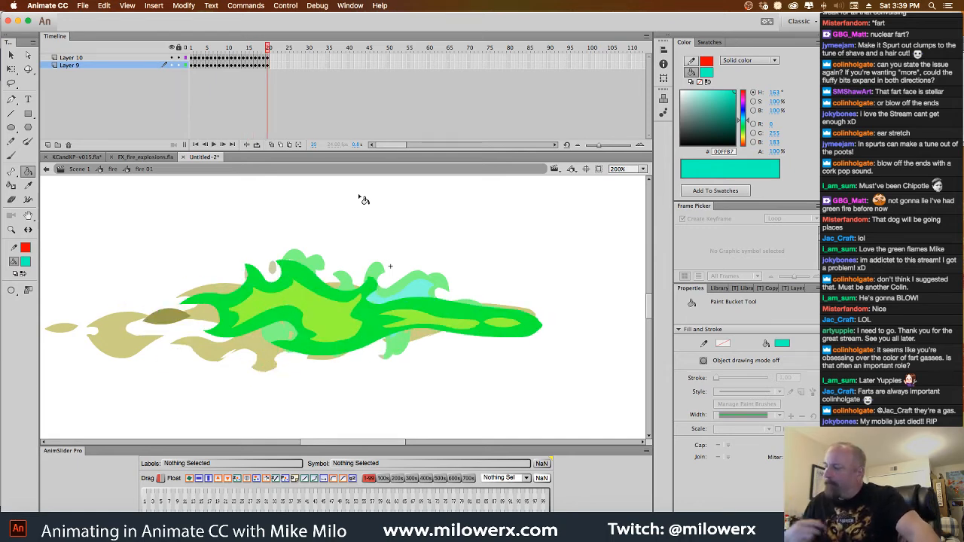
# Set the fill color to yellow #F2FF00 and recolor the inner flame shapes on frames 20 and 19
pyautogui.moveTo(744, 119); pyautogui.dragTo(745, 140)
pyautogui.click(476, 324)
pyautogui.click(511, 332)
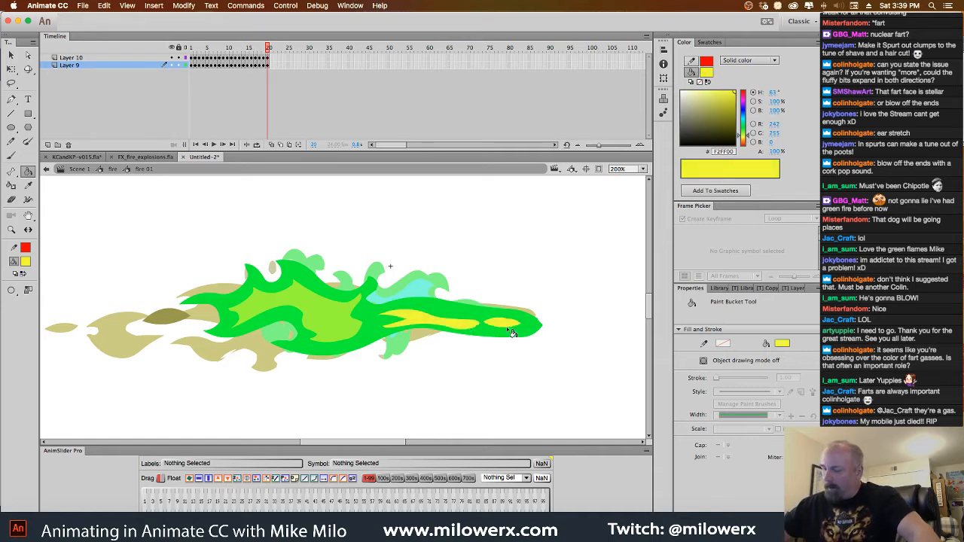
pyautogui.click(358, 328)
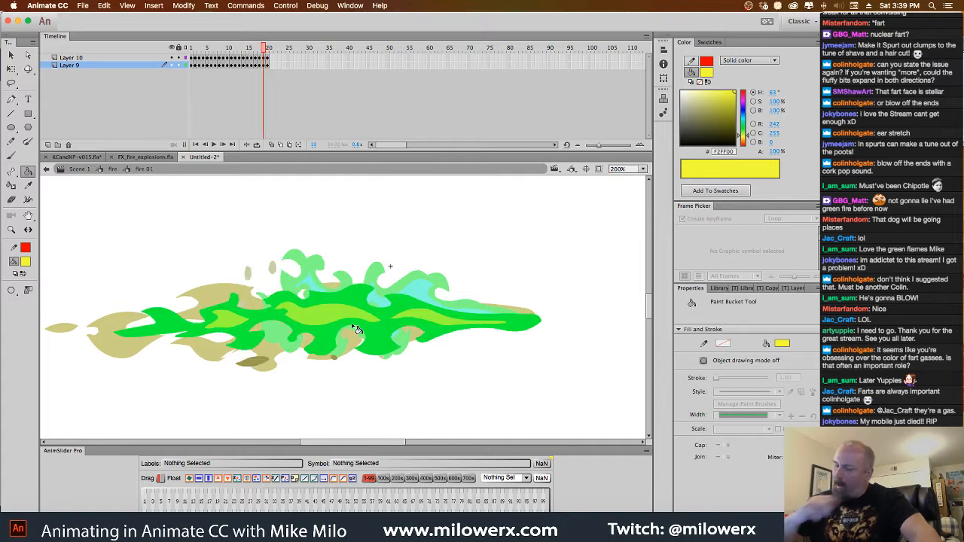
pyautogui.click(356, 322)
pyautogui.click(435, 324)
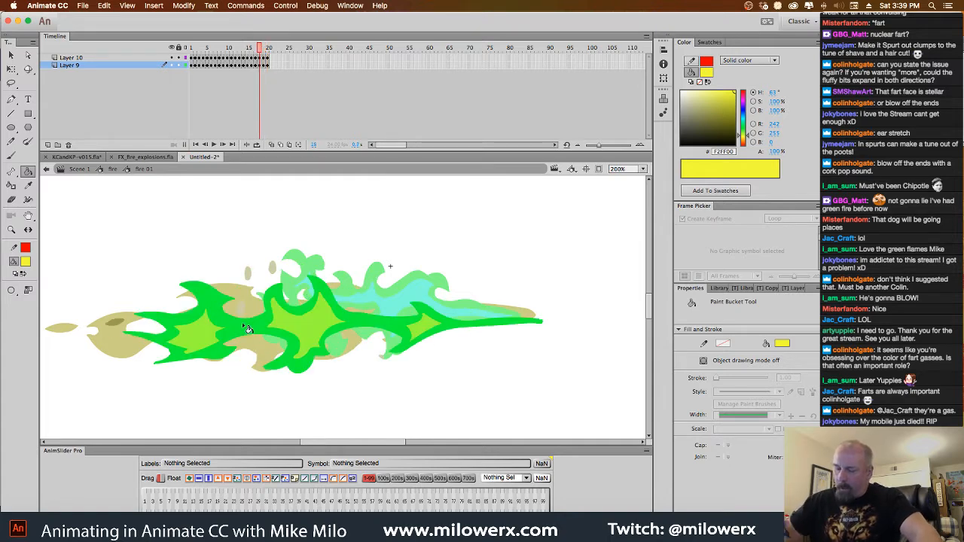
# Fill the yellow-green inner flame shapes on frames 18 and 17 with yellow #F2FF00
pyautogui.click(430, 328)
pyautogui.click(319, 327)
pyautogui.click(209, 334)
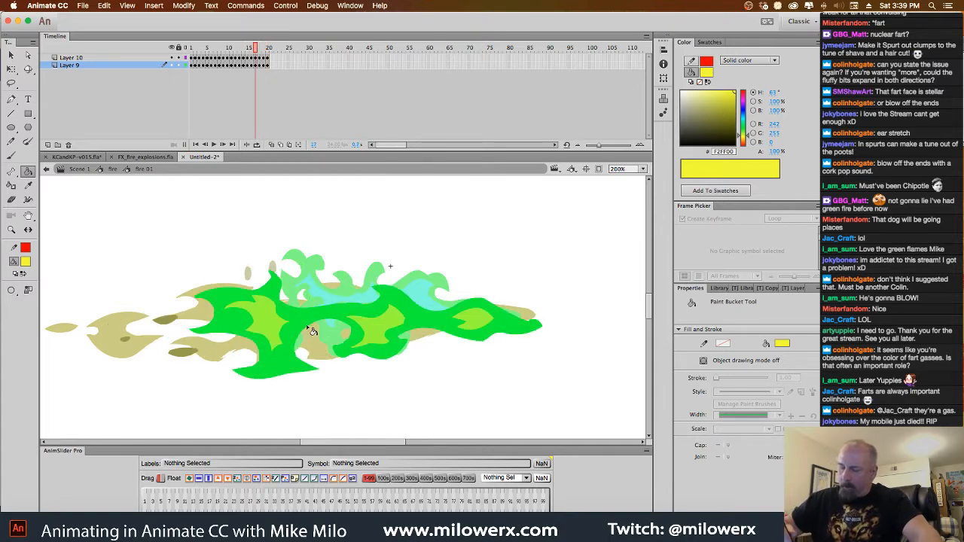
pyautogui.click(311, 331)
pyautogui.click(384, 330)
pyautogui.click(453, 323)
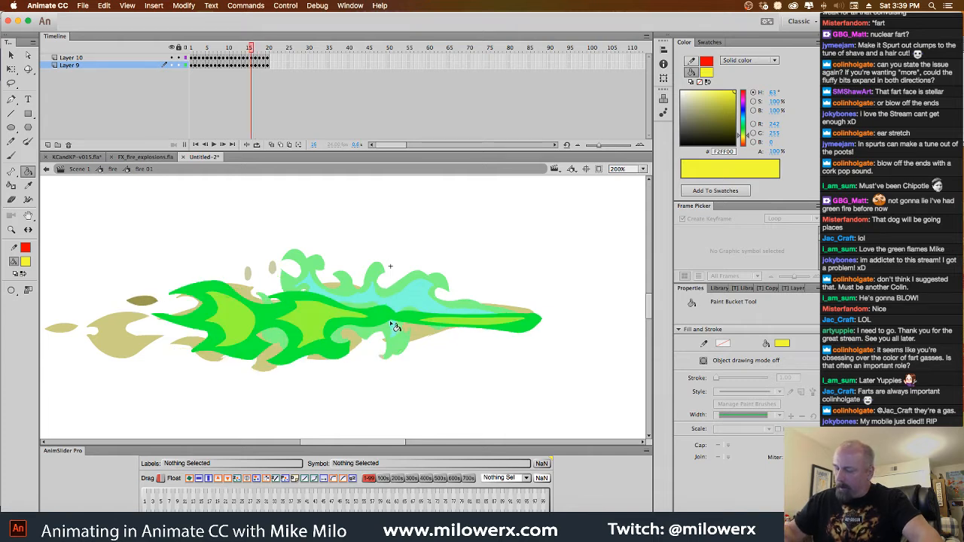
# Recolor the inner flame shapes on frames 16 and 15 with yellow #F2FF00
pyautogui.click(335, 319)
pyautogui.click(247, 323)
pyautogui.click(452, 327)
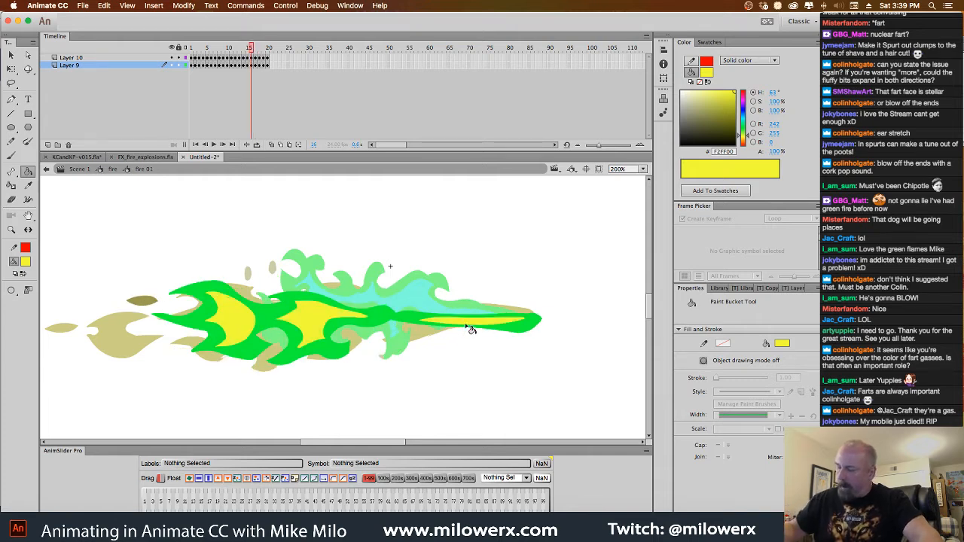
pyautogui.click(377, 322)
pyautogui.click(296, 334)
pyautogui.click(213, 313)
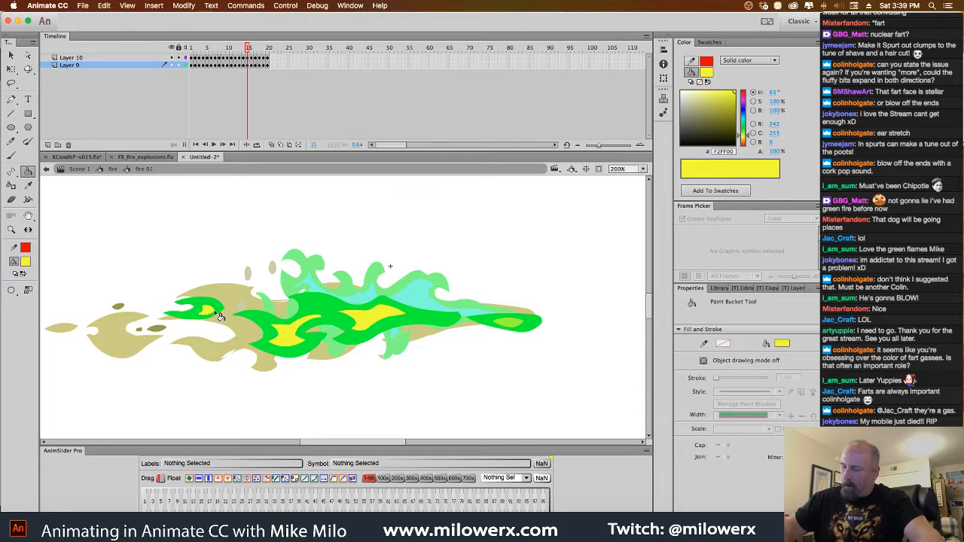
# Fill the inner flame shapes on frames 14 and 13 with yellow #F2FF00
pyautogui.click(424, 328)
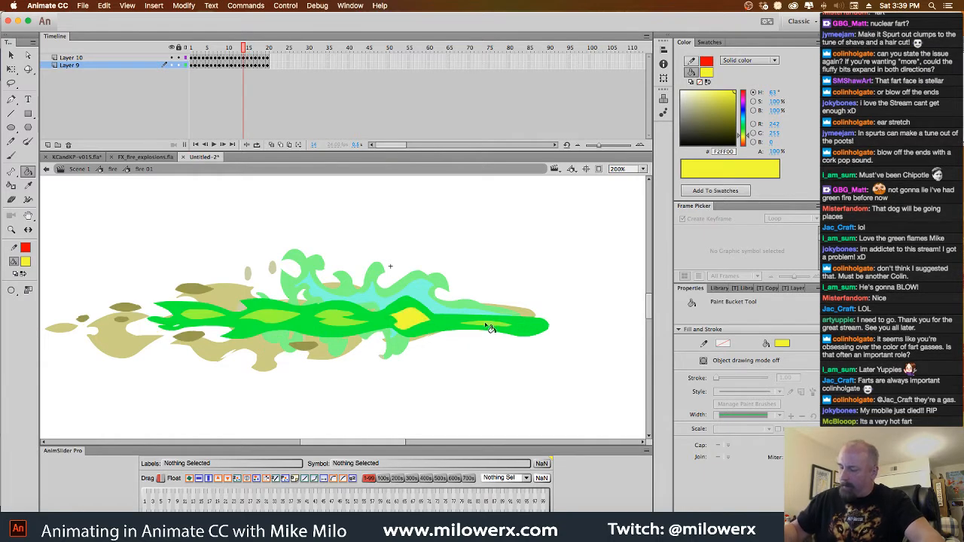
pyautogui.click(489, 328)
pyautogui.click(353, 324)
pyautogui.click(285, 321)
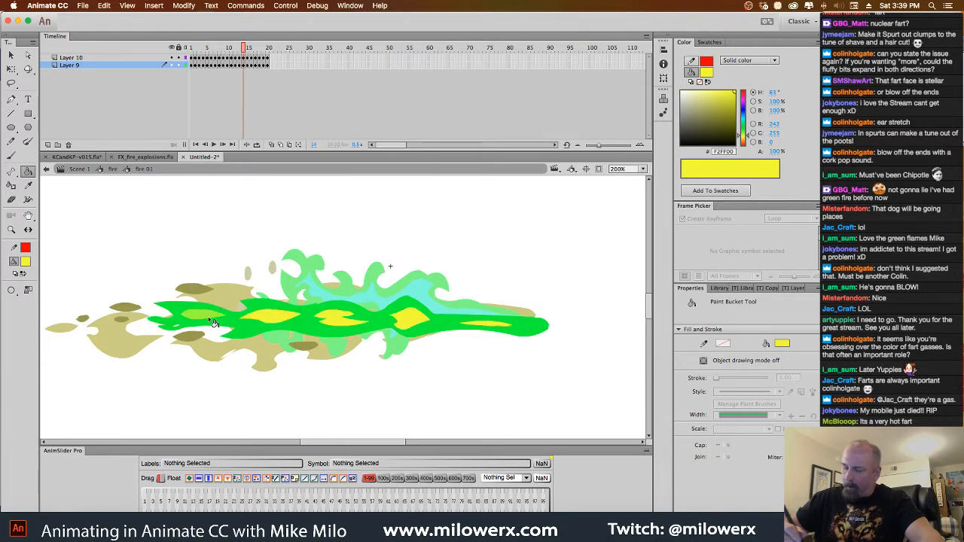
pyautogui.click(317, 329)
pyautogui.click(265, 329)
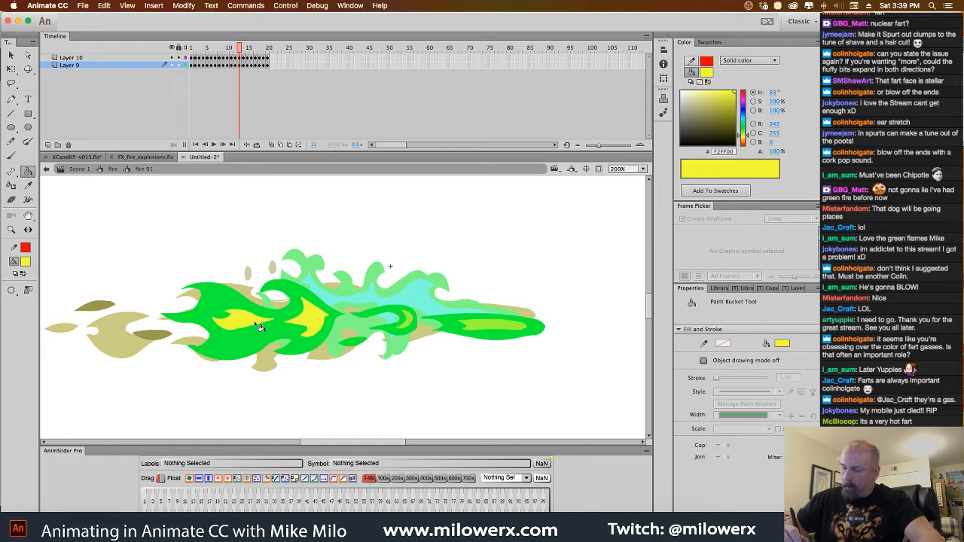
pyautogui.click(463, 329)
pyautogui.click(412, 326)
# Recolor the yellow-green inner flame shapes on frames 12 and 11 with yellow #F2FF00
pyautogui.click(404, 332)
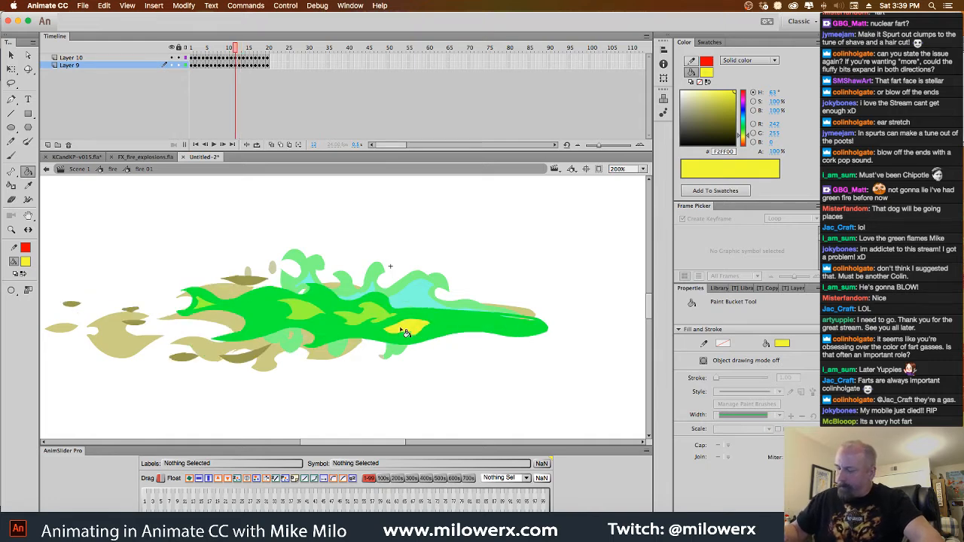
pyautogui.click(364, 319)
pyautogui.click(302, 317)
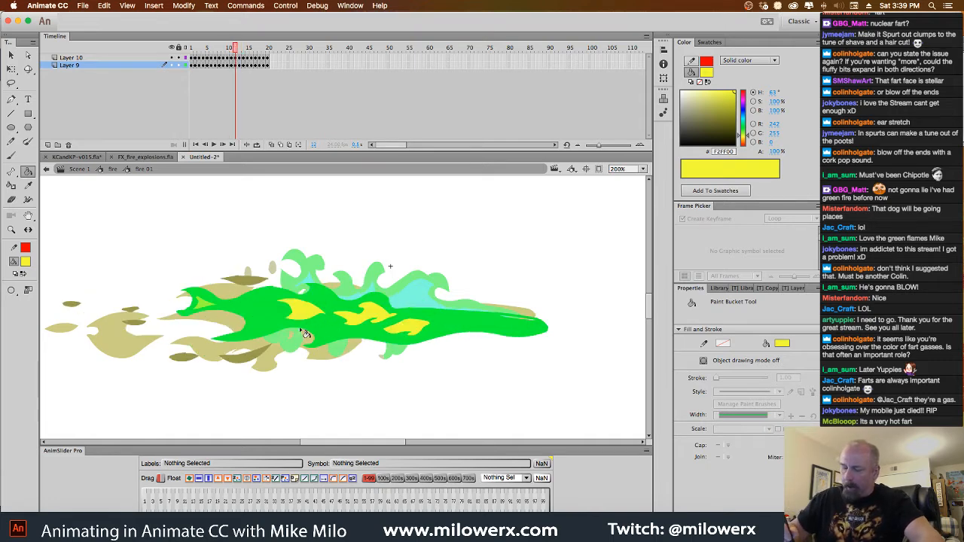
pyautogui.click(246, 303)
pyautogui.click(294, 330)
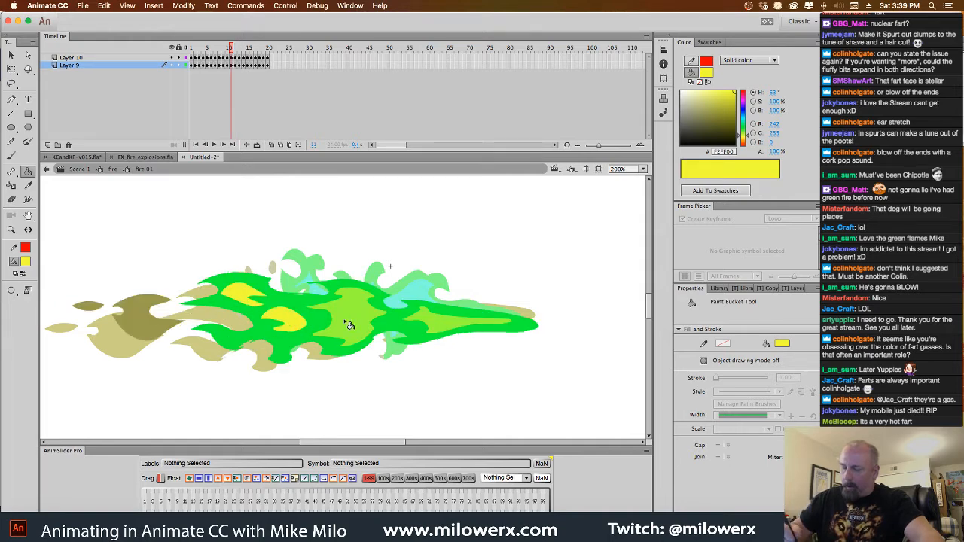
pyautogui.click(356, 325)
pyautogui.click(446, 330)
# Fill the inner flame shapes on frames 10 and 9 with yellow #F2FF00
pyautogui.click(431, 323)
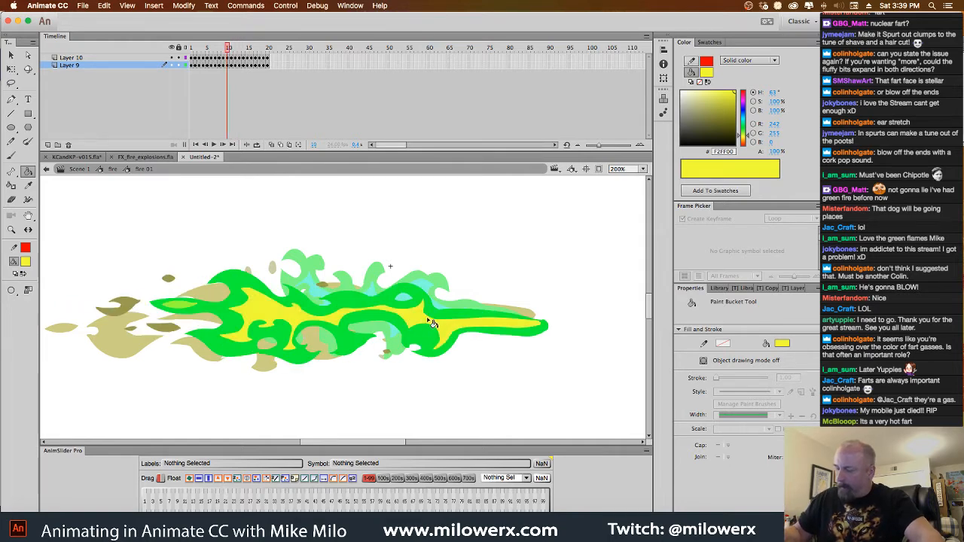
pyautogui.click(426, 325)
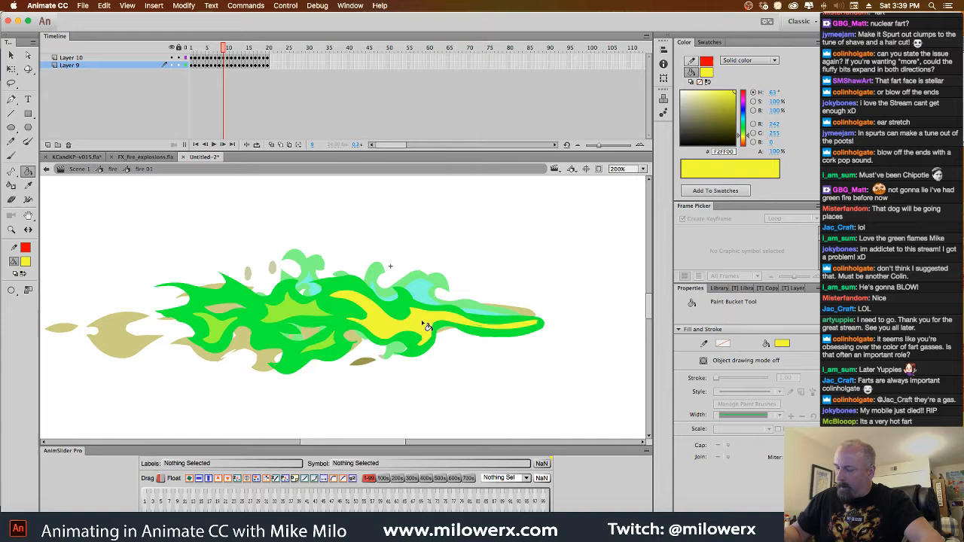
pyautogui.click(312, 316)
pyautogui.click(325, 348)
pyautogui.click(230, 330)
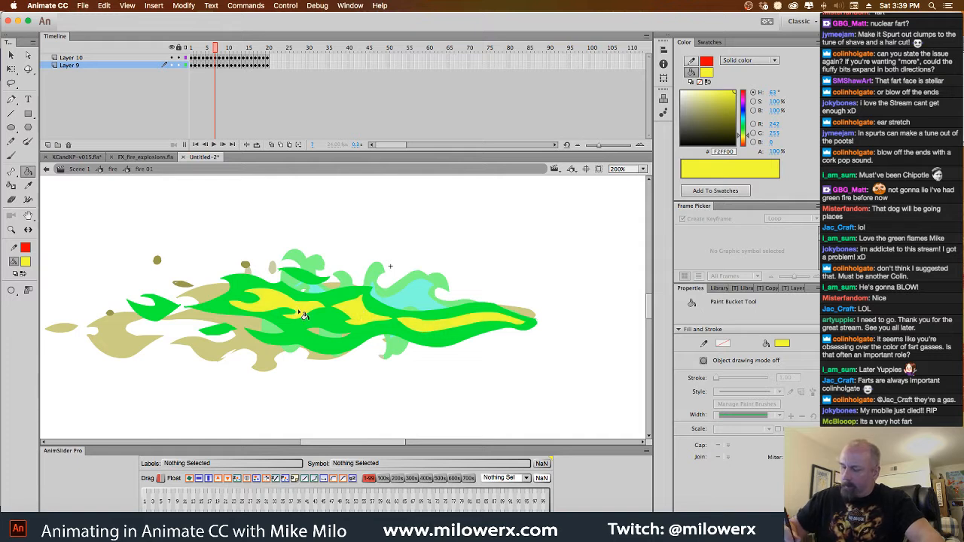
# Replace the turquoise of the inner flame shapes on frames 6 and 5 with yellow #F2FF00
pyautogui.click(444, 326)
pyautogui.click(294, 345)
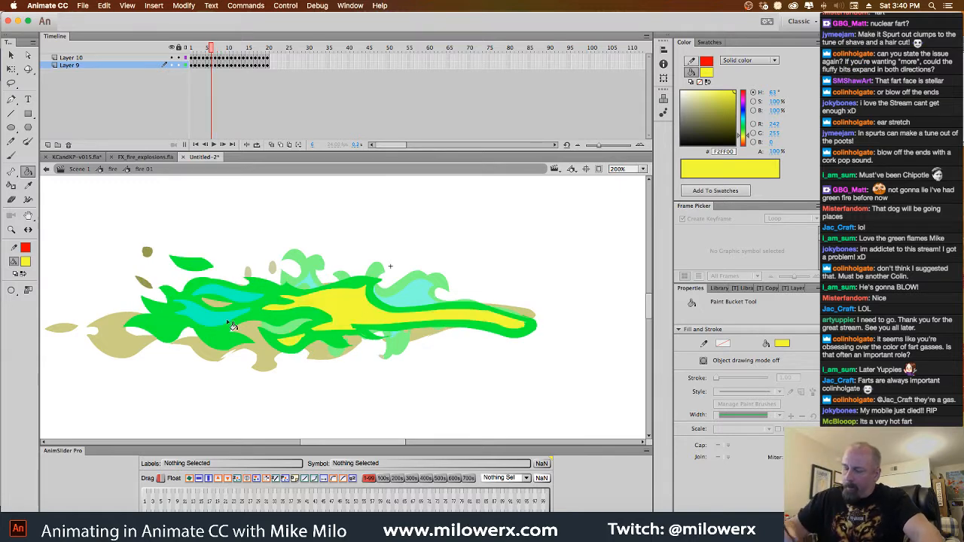
pyautogui.click(234, 324)
pyautogui.click(237, 303)
pyautogui.click(360, 313)
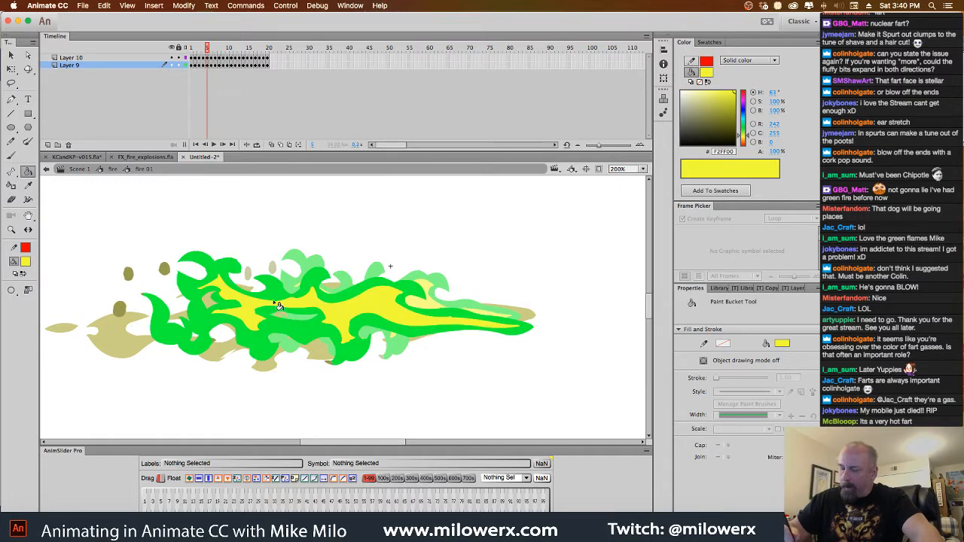
# Recolor the turquoise inner flame shapes on frames 4 and 3 with yellow #F2FF00
pyautogui.click(440, 321)
pyautogui.click(396, 309)
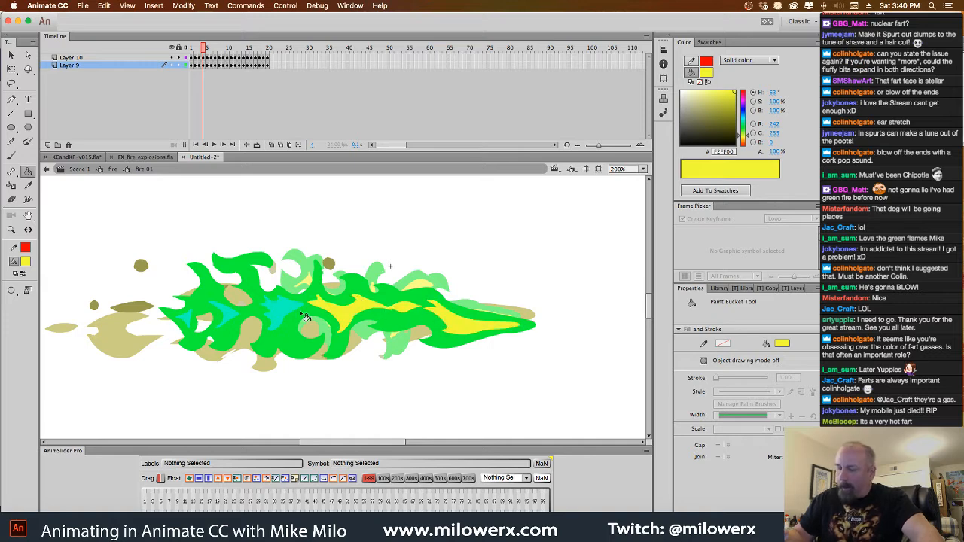
pyautogui.click(284, 311)
pyautogui.click(230, 315)
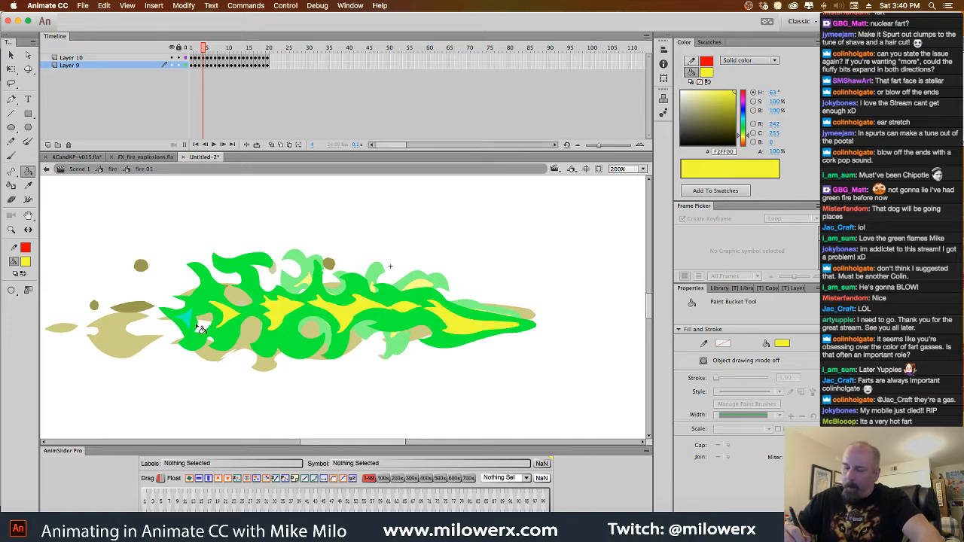
pyautogui.click(363, 313)
pyautogui.click(257, 313)
pyautogui.click(197, 311)
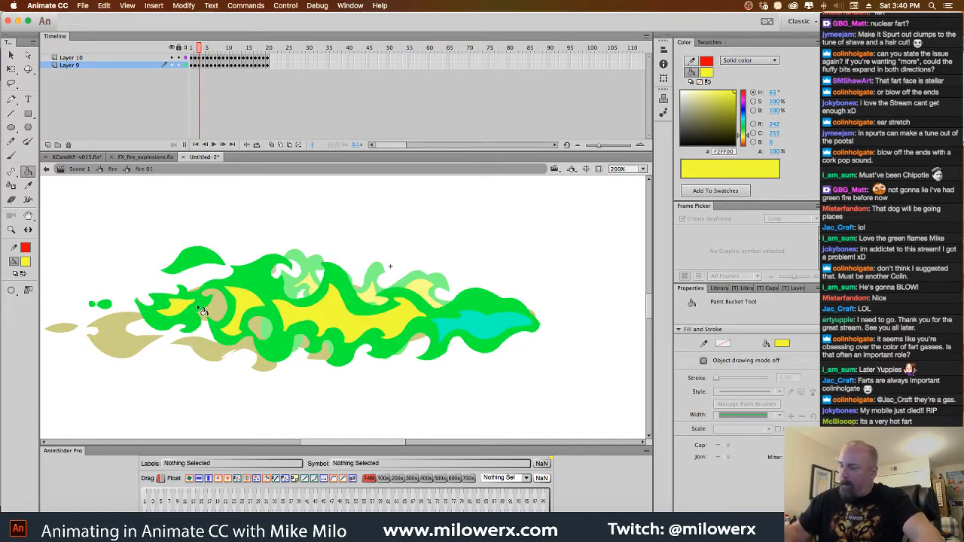
pyautogui.click(460, 332)
# Fill the turquoise inner flame shapes on frames 2 and 1 with yellow #F2FF00
pyautogui.click(404, 325)
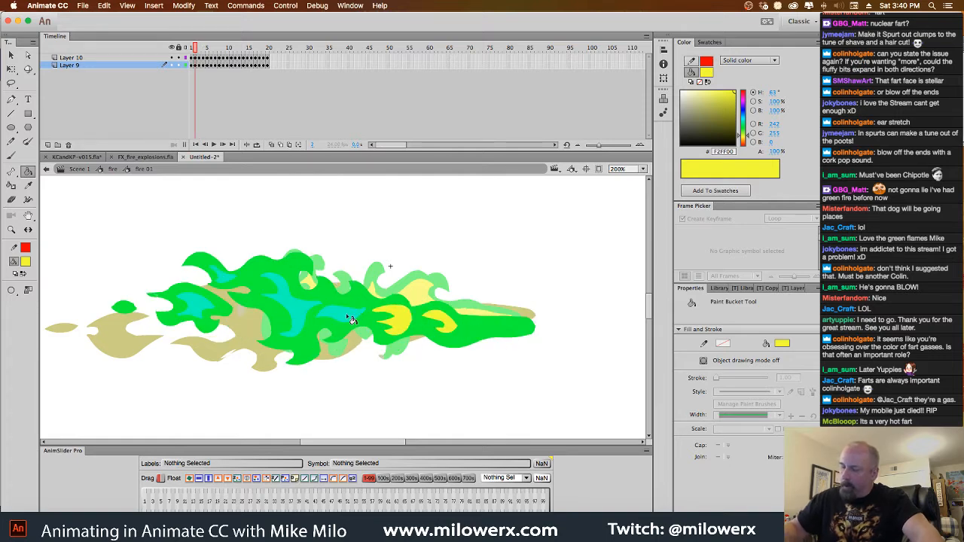
pyautogui.click(348, 318)
pyautogui.click(198, 305)
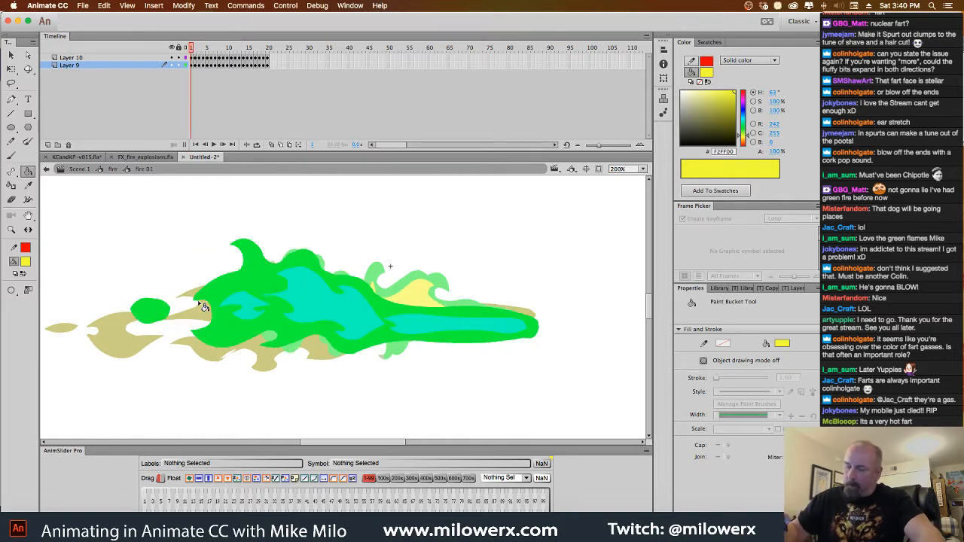
pyautogui.click(279, 307)
pyautogui.click(254, 312)
pyautogui.click(444, 330)
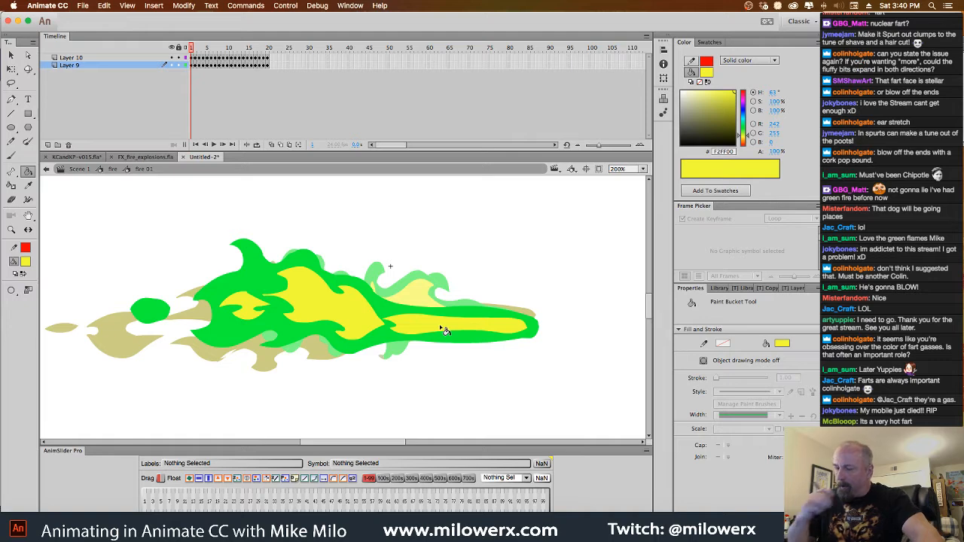
# Play back the recolored fire 01 animation and return through the fire symbol to Scene 1
pyautogui.press('Return')
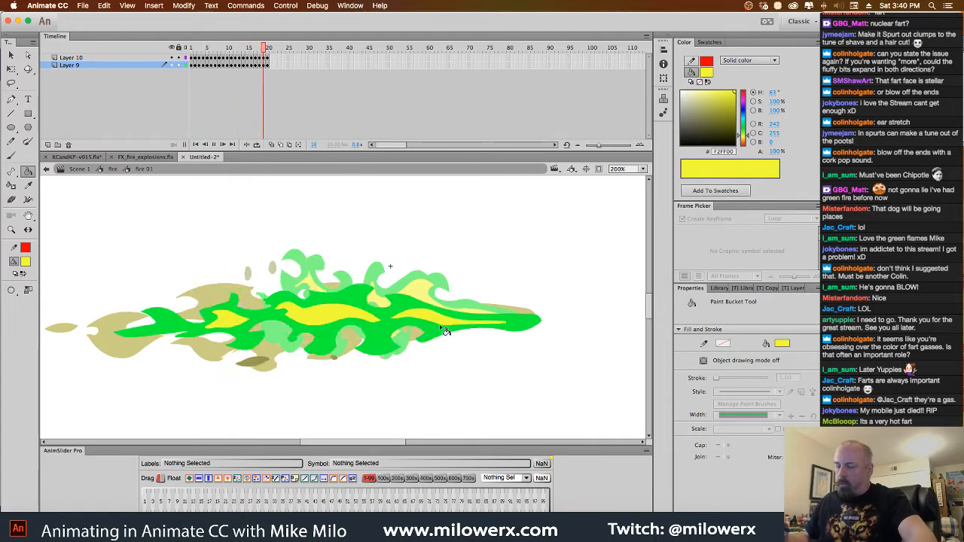
pyautogui.click(113, 169)
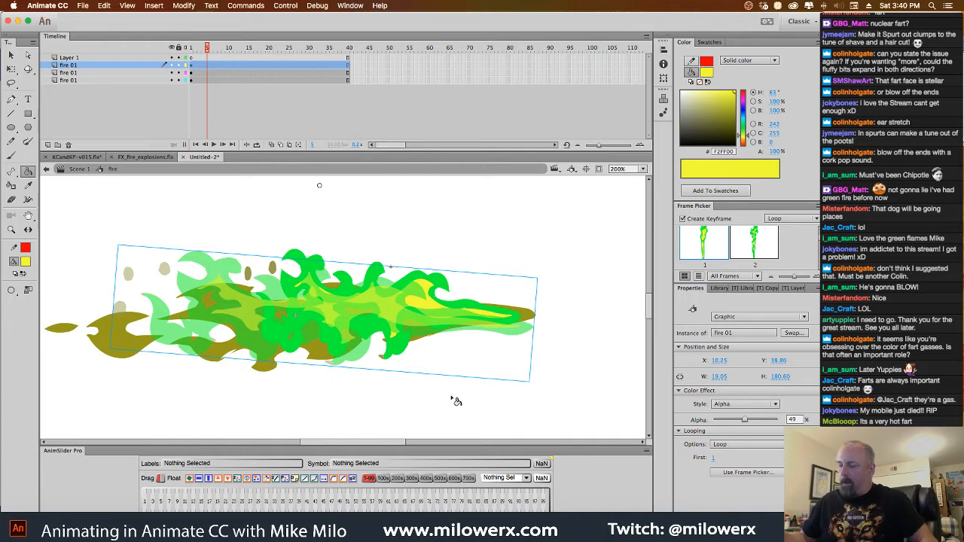
pyautogui.press('v')
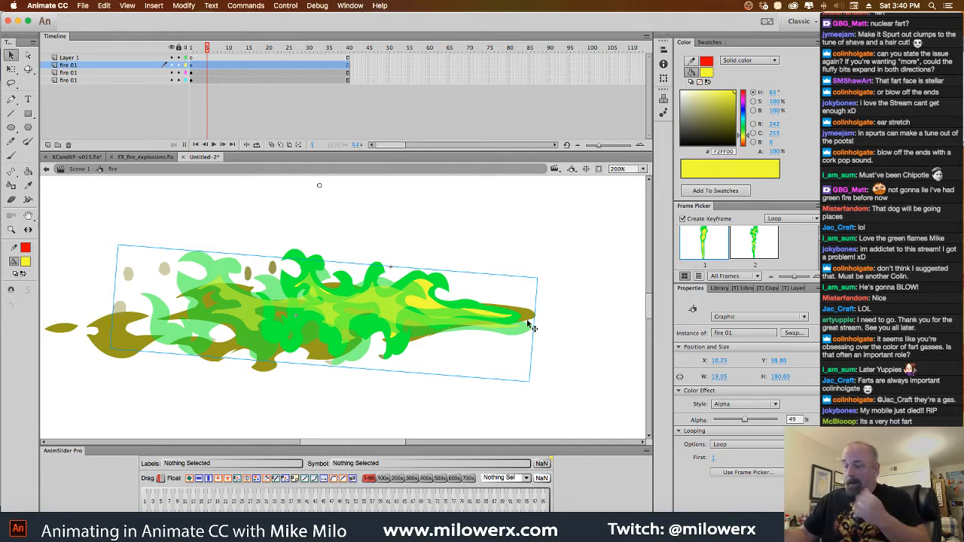
pyautogui.click(81, 170)
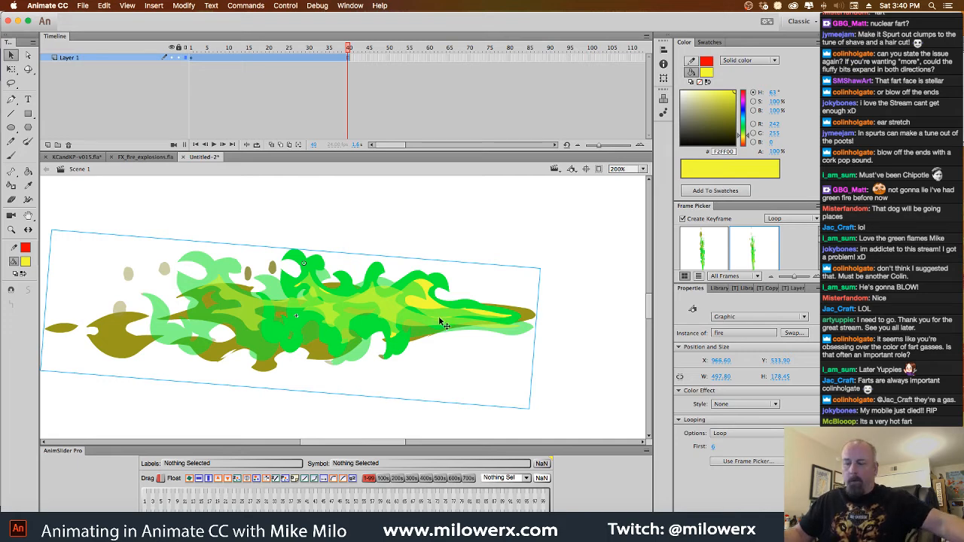
# Paste the recolored fire symbol into sc021 of KCandKP-v015.fla, replacing the existing library items
pyautogui.click(143, 156)
pyautogui.click(87, 157)
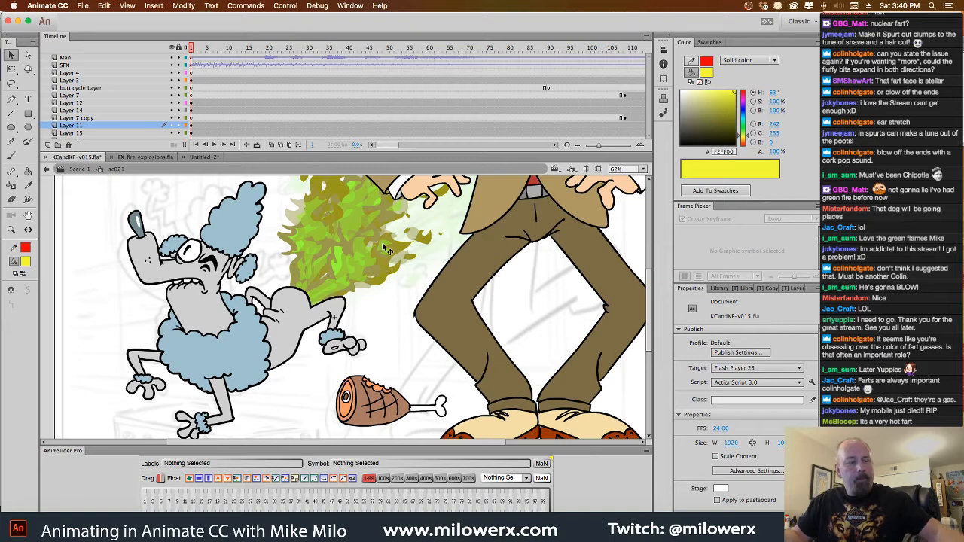
pyautogui.press('super+v')
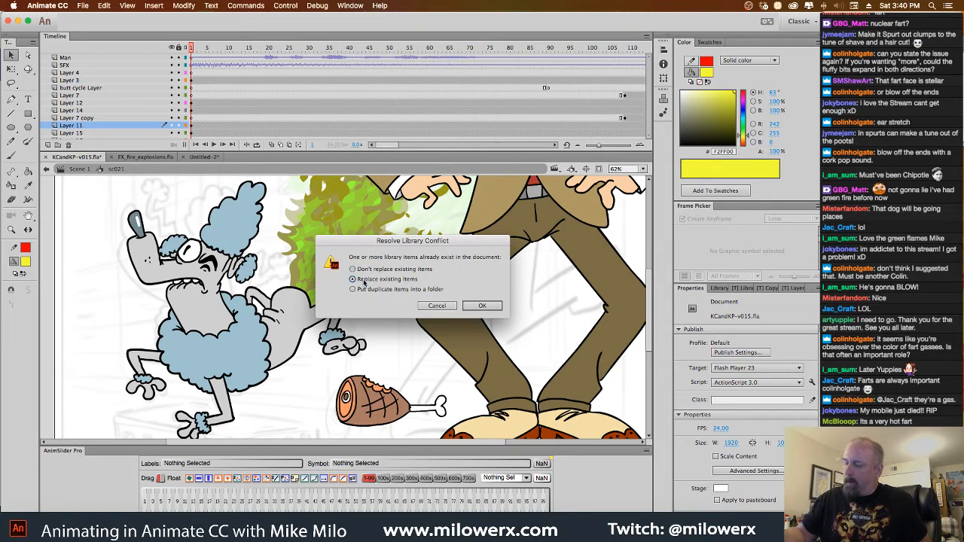
pyautogui.click(482, 305)
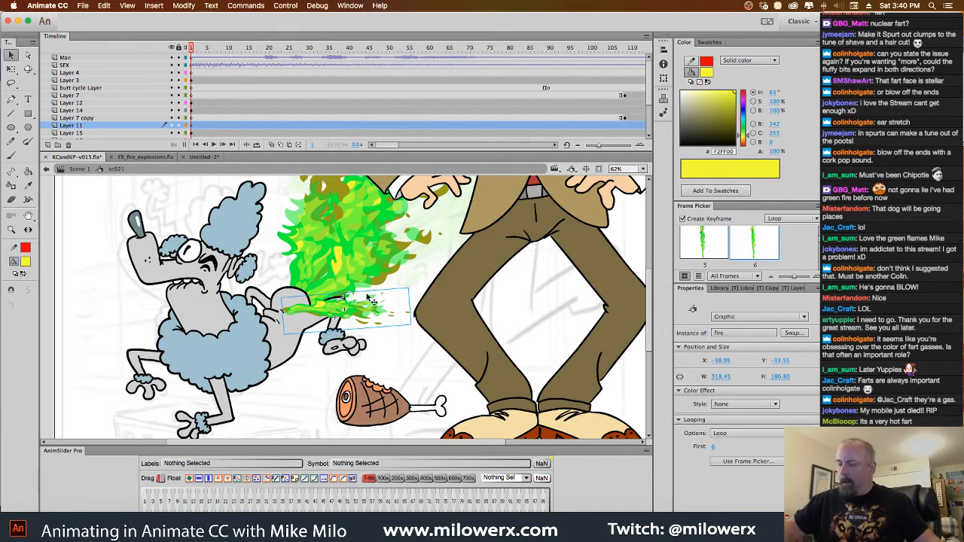
# Delete the extra pasted fire instance lying over the poodle's hind leg
pyautogui.click(402, 370)
pyautogui.click(376, 311)
pyautogui.press('Delete')
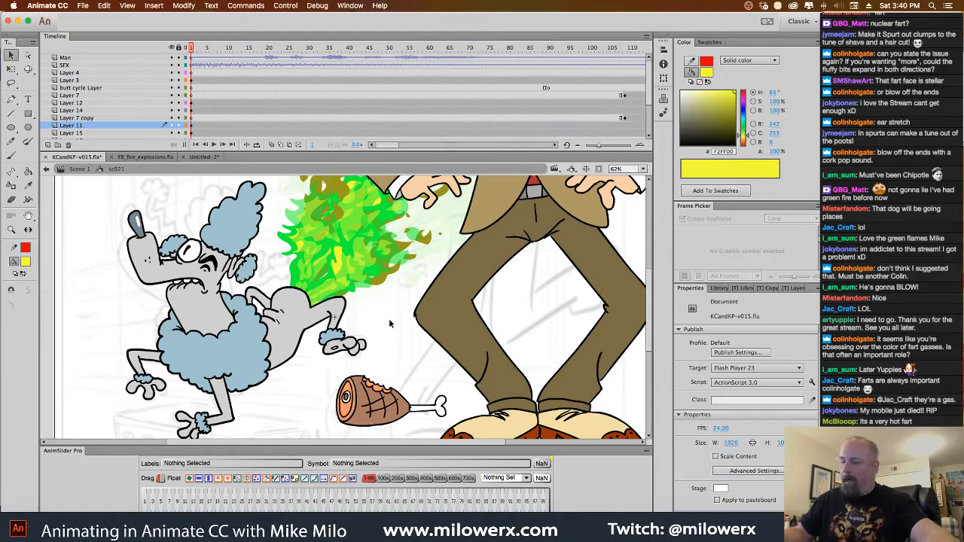
# Scrub the start of sc021 to check the flames, and add a new layer directly above Layer 15
pyautogui.scroll(3, 399, 332)
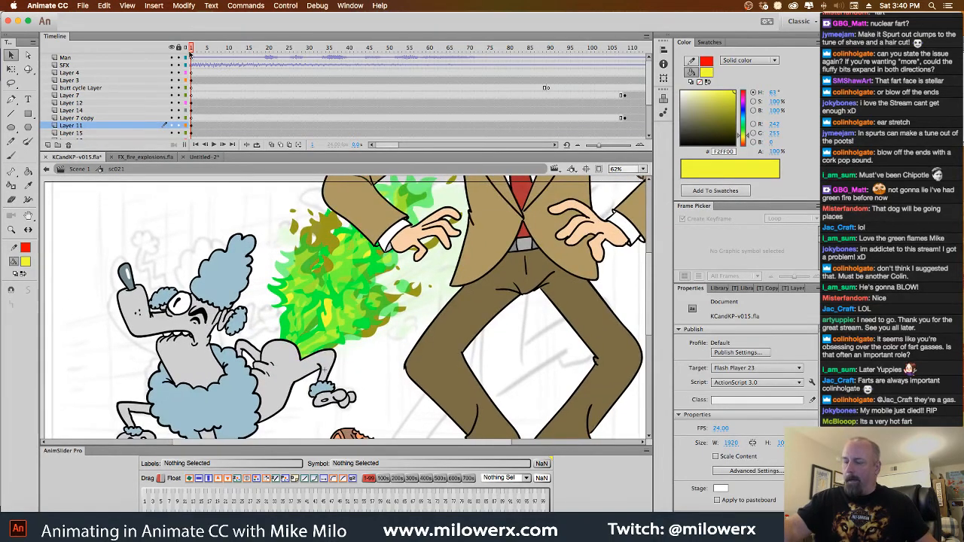
pyautogui.moveTo(192, 51); pyautogui.dragTo(182, 92)
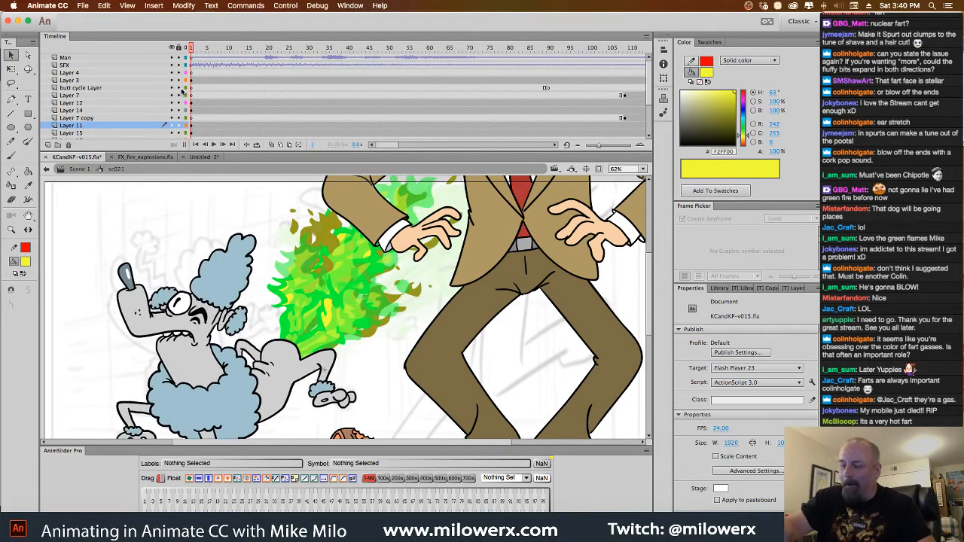
pyautogui.click(133, 134)
pyautogui.click(48, 145)
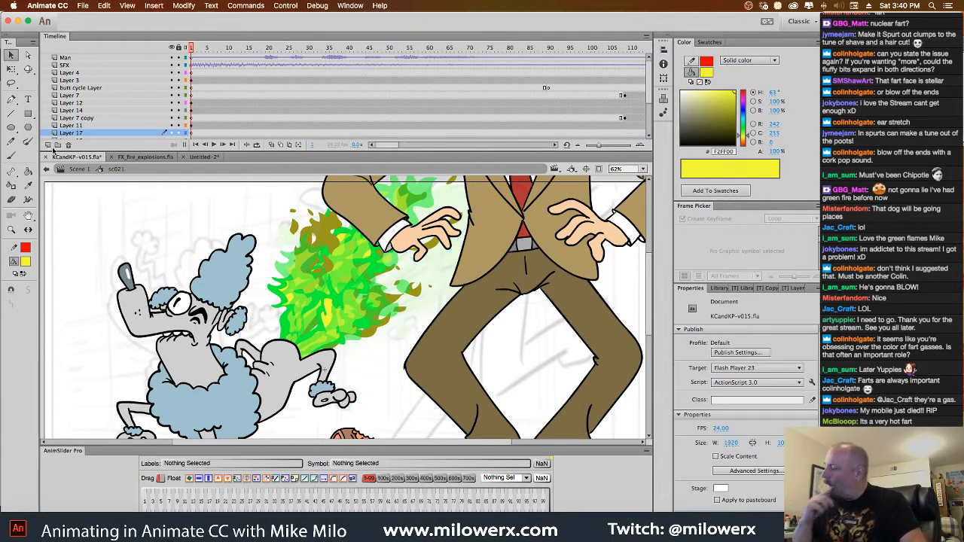
# Place the large fart cloud symbol from the library on Layer 17 and move that layer directly below Layer 8
pyautogui.click(713, 289)
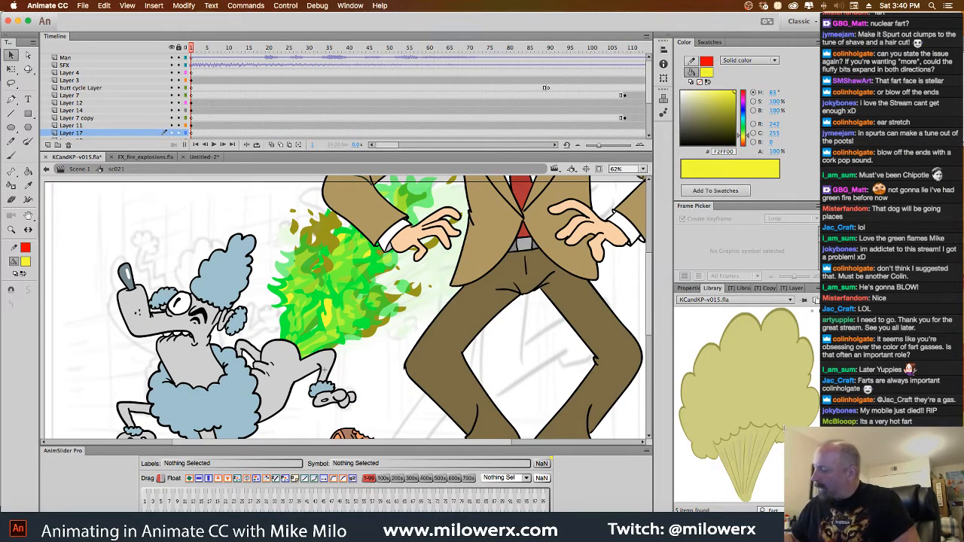
pyautogui.moveTo(746, 377); pyautogui.dragTo(335, 273)
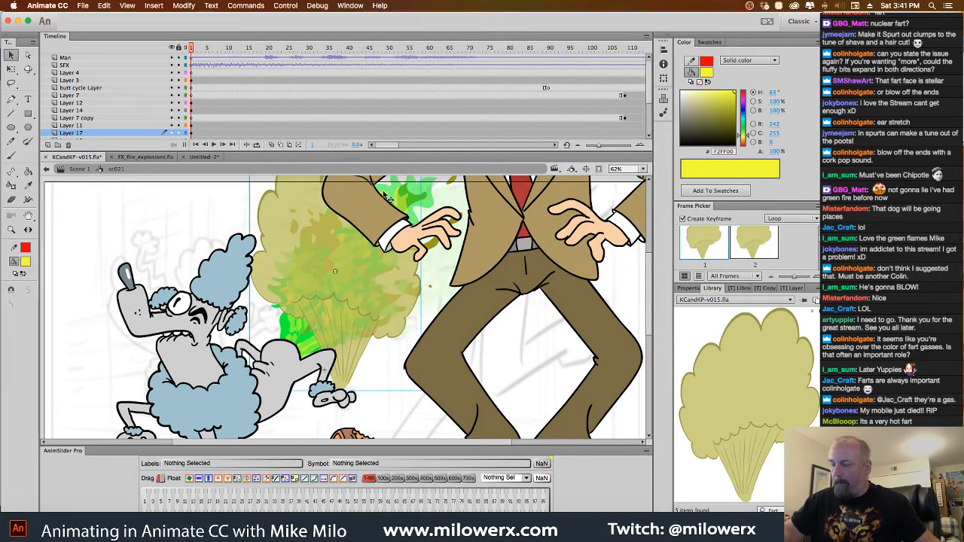
pyautogui.moveTo(100, 134); pyautogui.dragTo(118, 143)
# Rotate and position the large fart cloud behind the green flames so its narrow end sits at the poodle's rear
pyautogui.press('q')
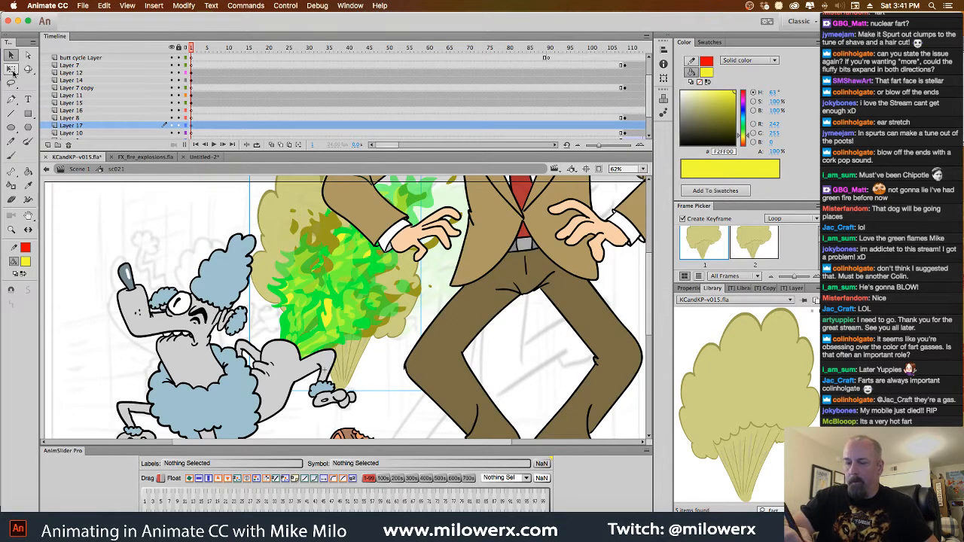
pyautogui.moveTo(431, 398); pyautogui.dragTo(362, 414)
pyautogui.moveTo(192, 49)
pyautogui.mouseDown()
pyautogui.moveTo(322, 50)
pyautogui.moveTo(176, 56)
pyautogui.mouseUp()
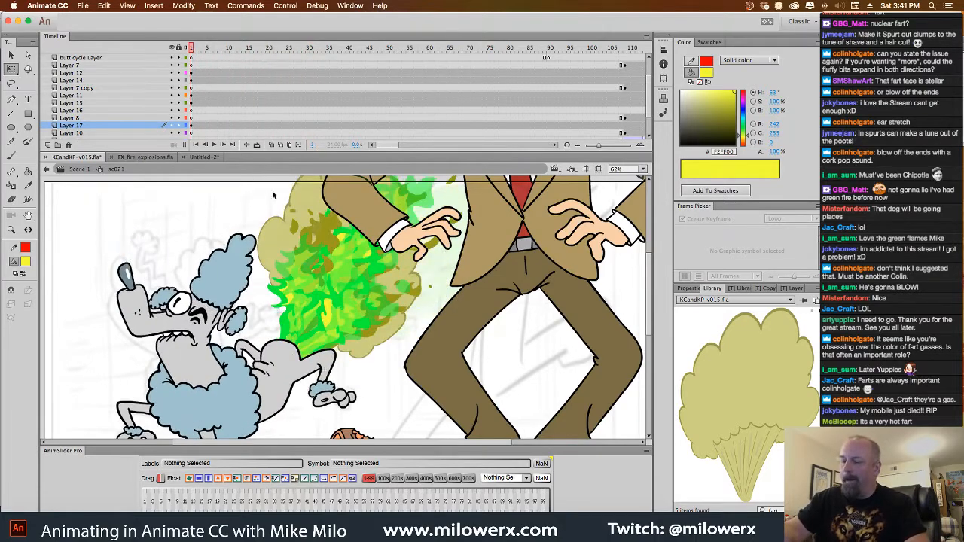
# Place the fart1 symbol on Layer 10 over the flames and move Layer 10 directly above Layer 7 copy
pyautogui.click(192, 134)
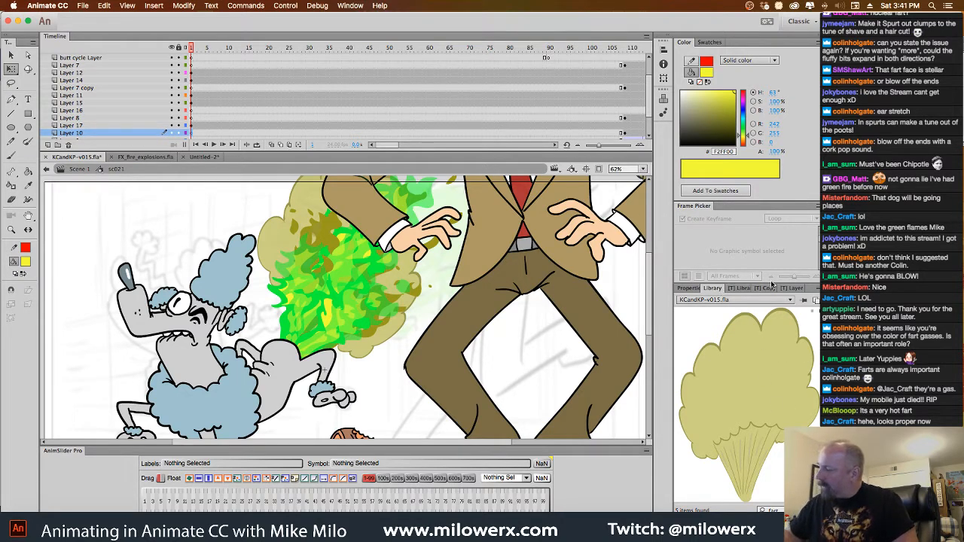
pyautogui.moveTo(771, 283); pyautogui.dragTo(772, 215)
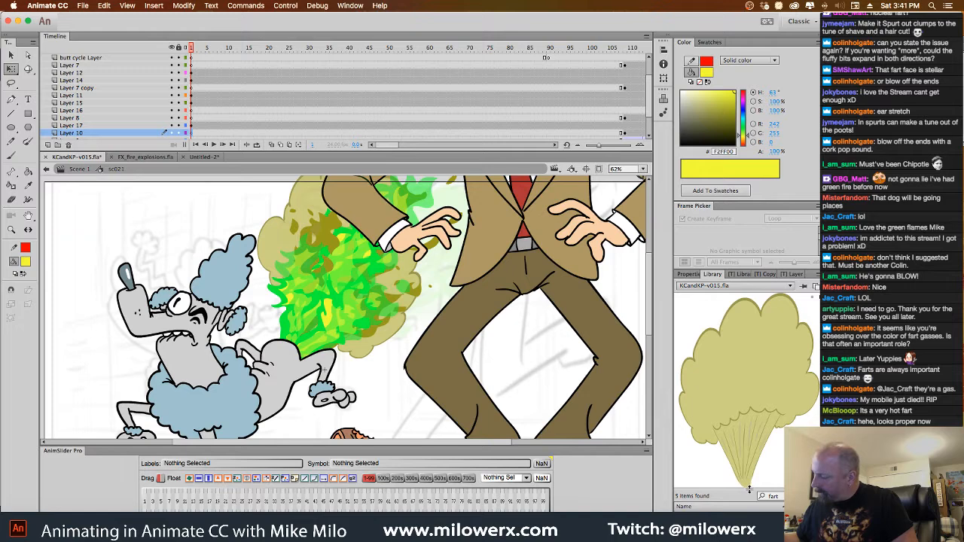
pyautogui.moveTo(749, 489); pyautogui.dragTo(749, 360)
pyautogui.click(701, 407)
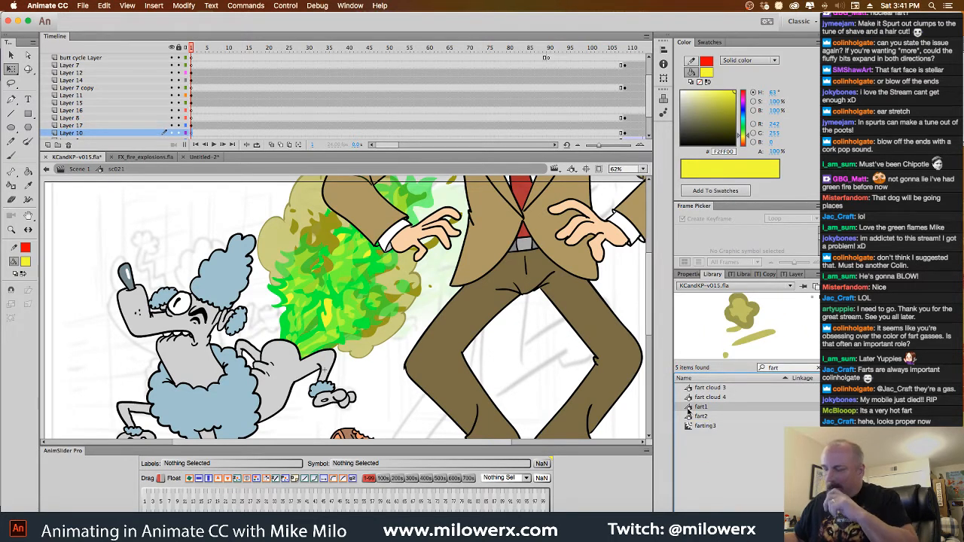
pyautogui.moveTo(104, 134); pyautogui.dragTo(109, 122)
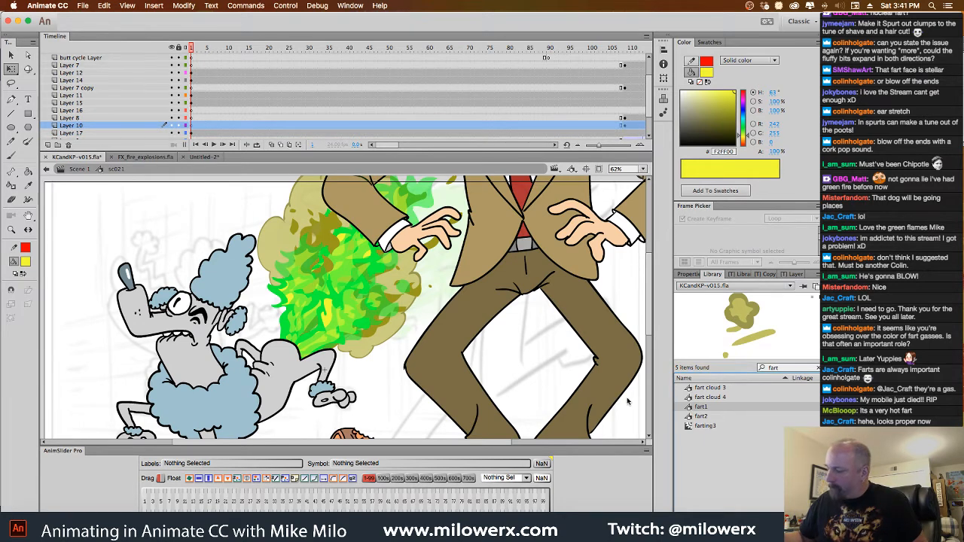
pyautogui.click(338, 328)
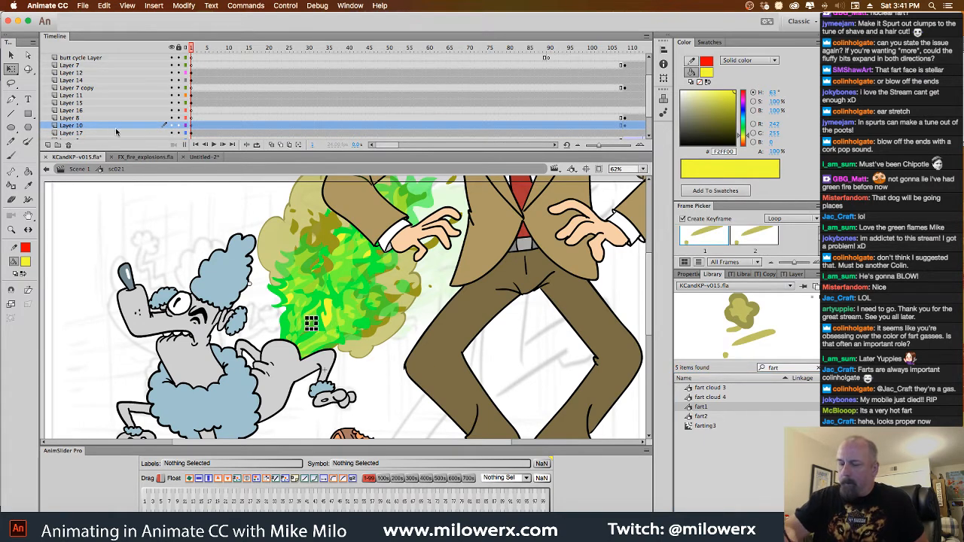
pyautogui.moveTo(113, 126); pyautogui.dragTo(125, 98)
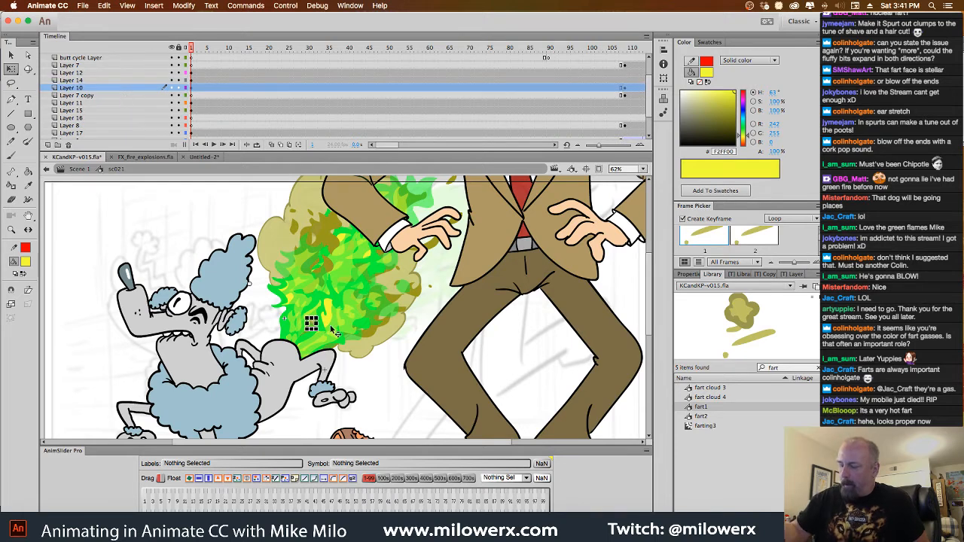
# Rotate the fart1 puffs and reposition them by the poodle's rear, scrubbing the opening frames to judge the placement
pyautogui.moveTo(194, 50); pyautogui.dragTo(216, 50)
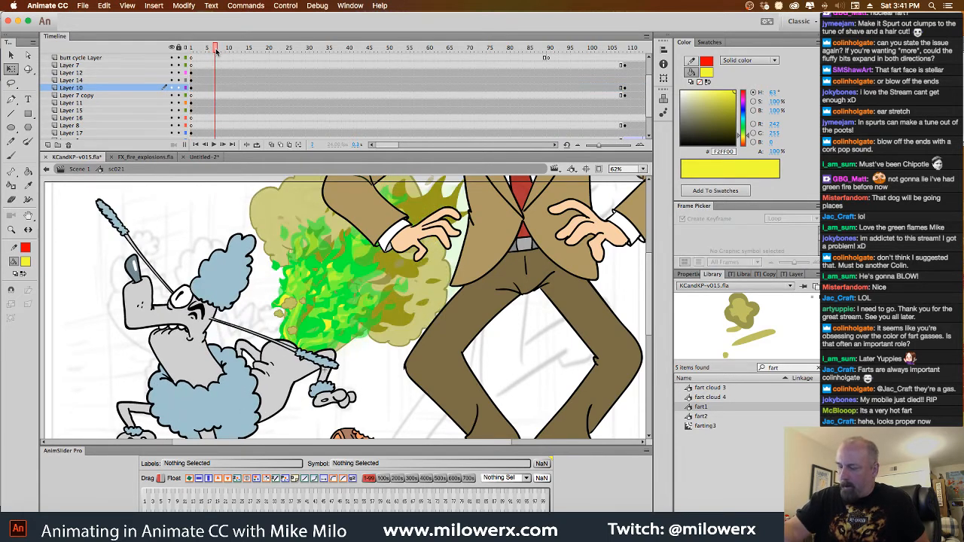
pyautogui.click(296, 312)
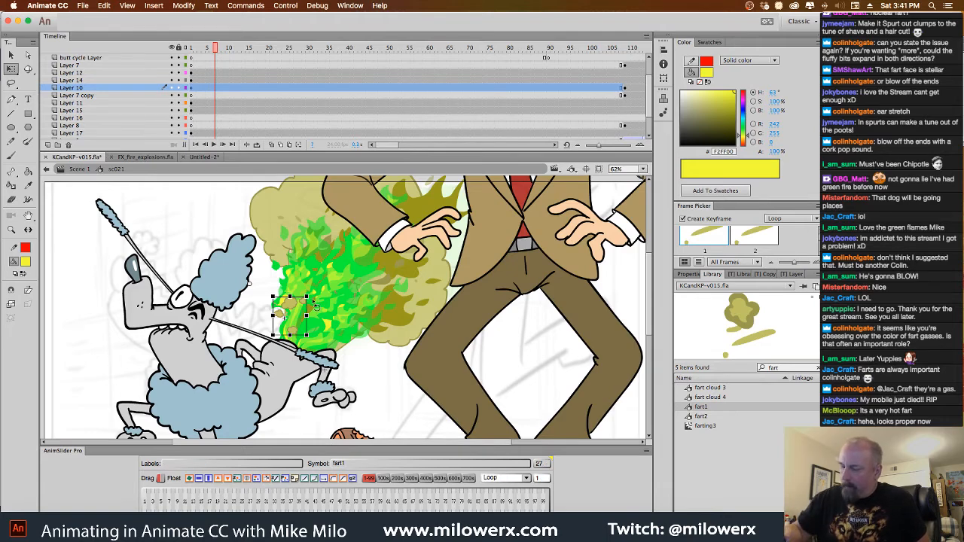
pyautogui.moveTo(316, 302); pyautogui.dragTo(264, 357)
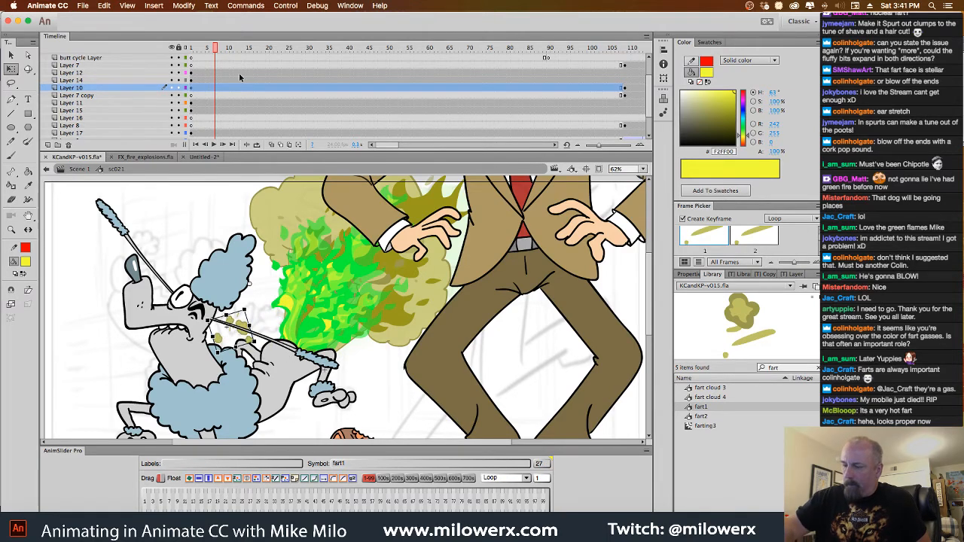
pyautogui.moveTo(216, 48); pyautogui.dragTo(255, 57)
pyautogui.moveTo(265, 282); pyautogui.dragTo(384, 293)
pyautogui.moveTo(257, 49); pyautogui.dragTo(143, 89)
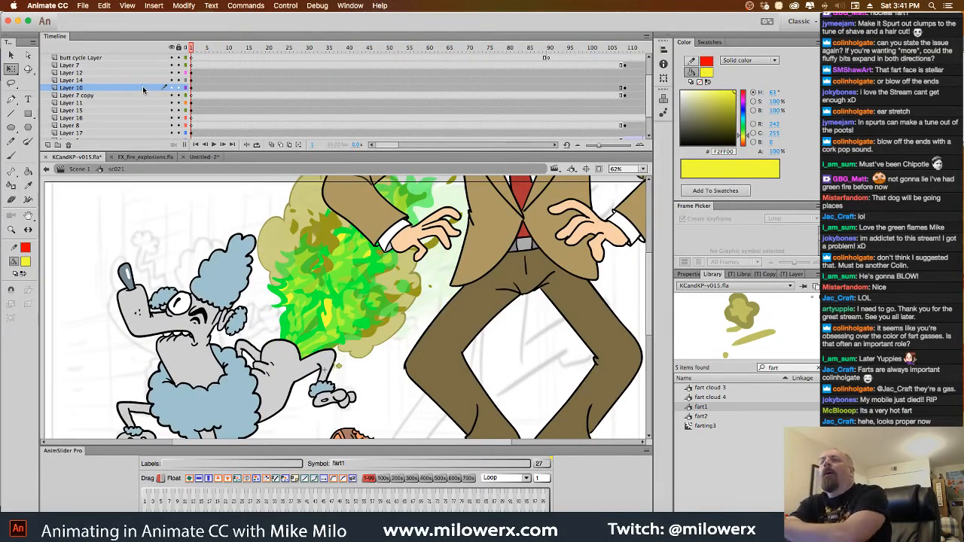
# Close the Untitled-2 document, saving it as "fart fire" in the Effects folder in Animate Document format
pyautogui.click(211, 158)
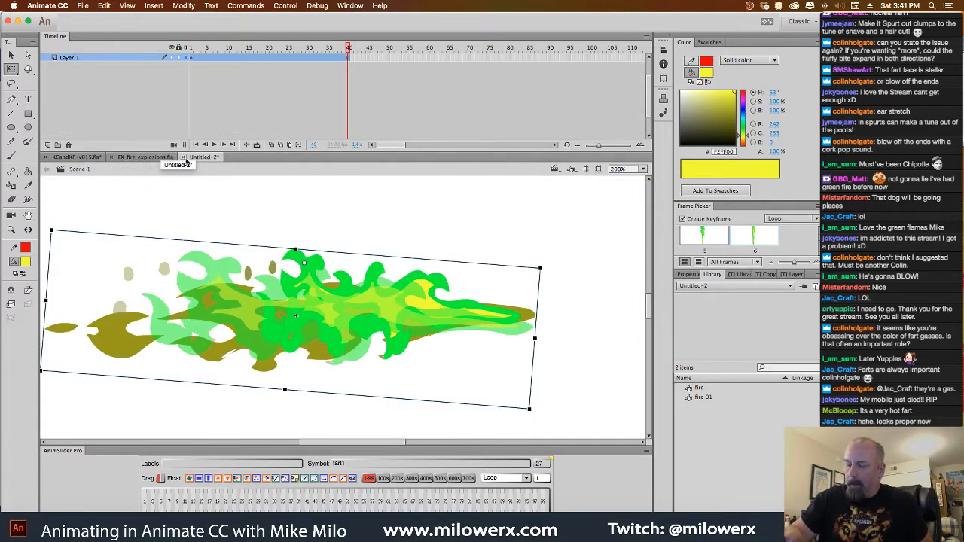
pyautogui.click(184, 157)
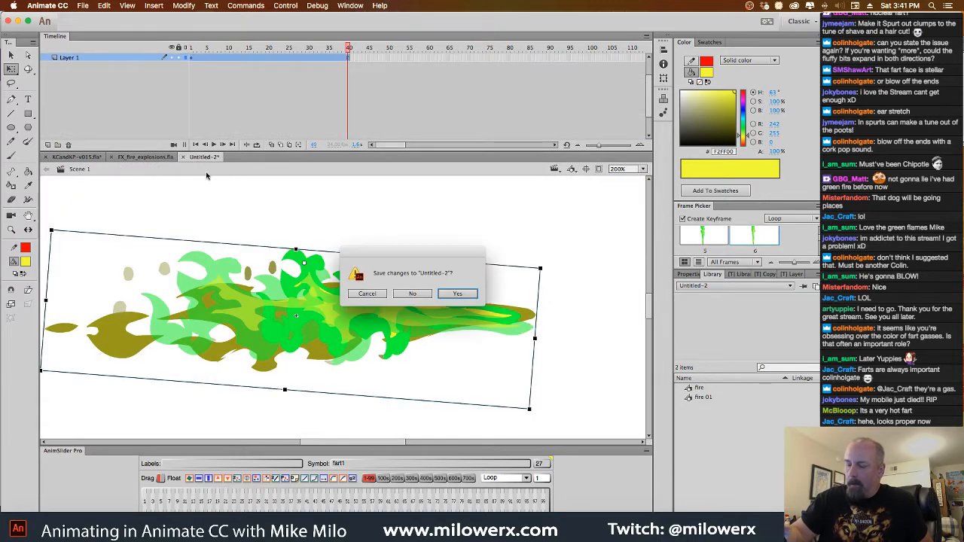
pyautogui.click(464, 296)
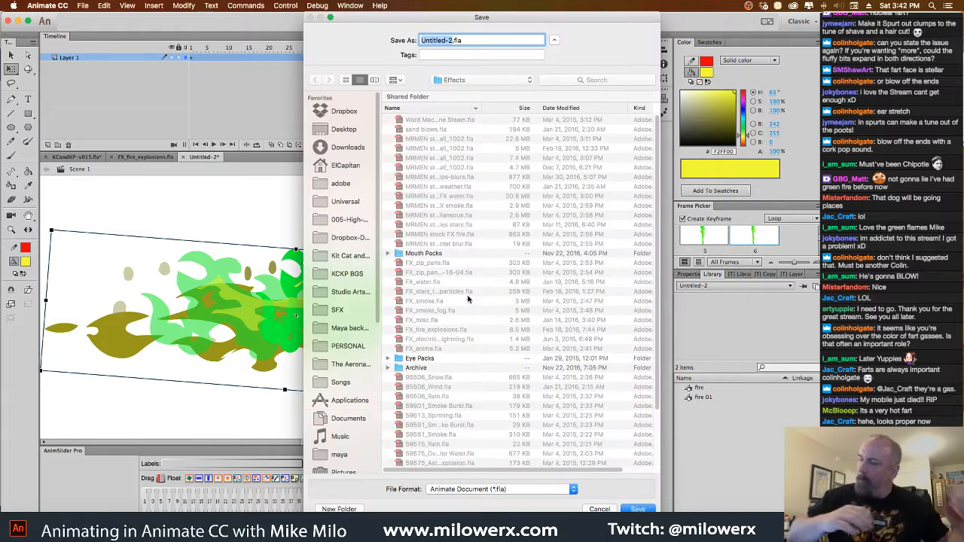
pyautogui.write('fart fire')
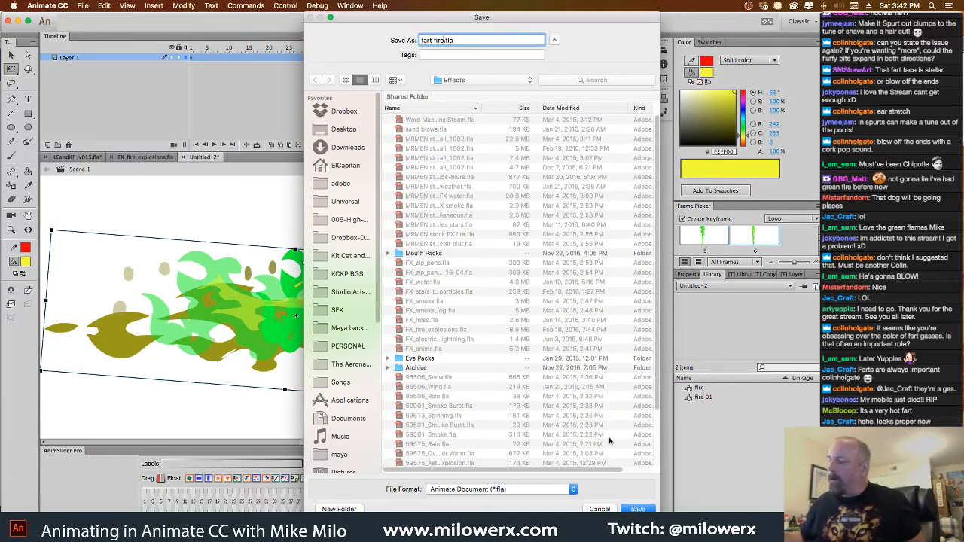
pyautogui.click(640, 508)
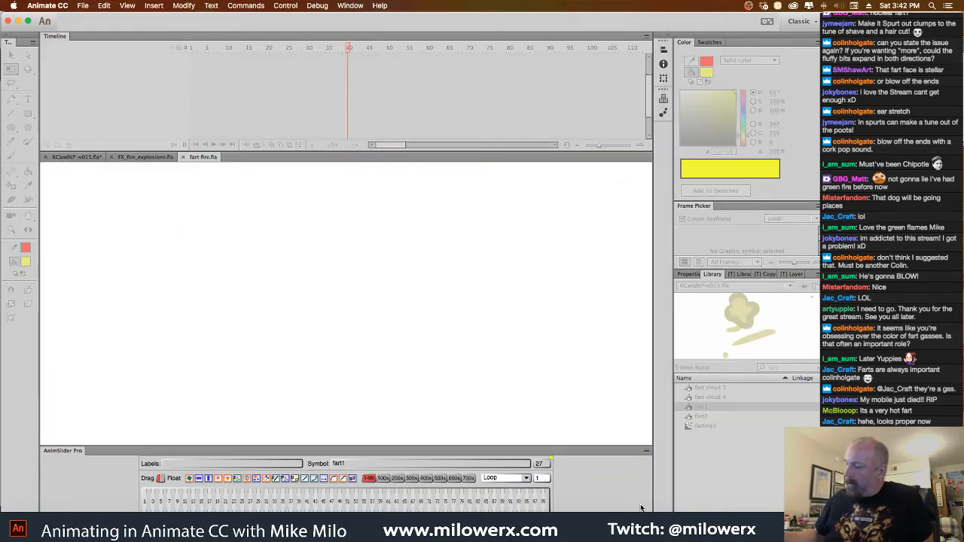
# Look through the page 2 effects in FX_fire_explosions.fla and close that file
pyautogui.click(150, 158)
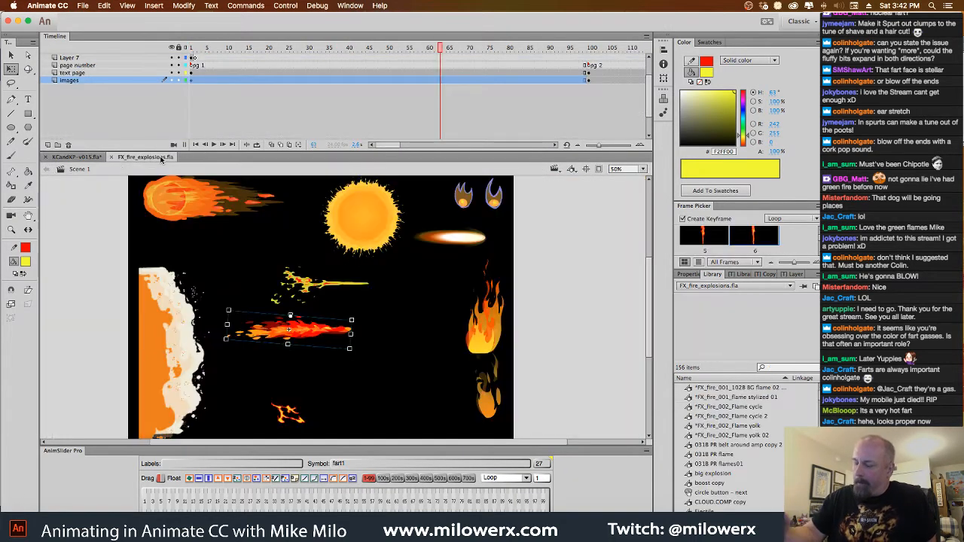
pyautogui.moveTo(445, 50); pyautogui.dragTo(613, 72)
pyautogui.press('Return')
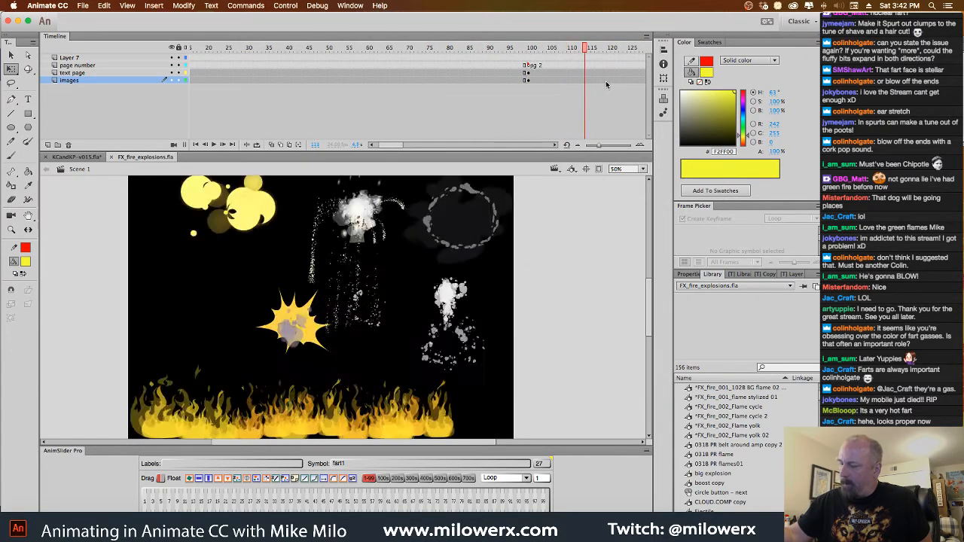
pyautogui.moveTo(638, 86); pyautogui.dragTo(187, 69)
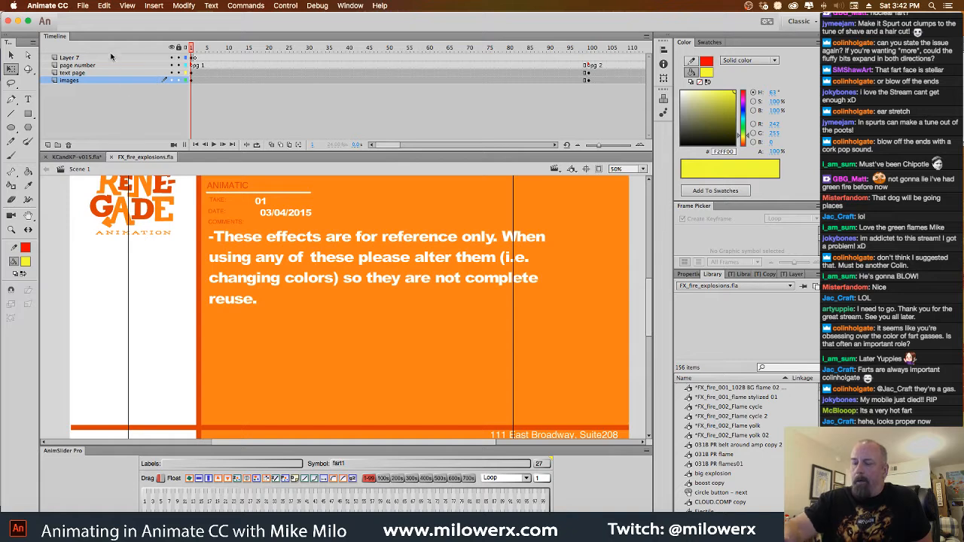
pyautogui.click(111, 157)
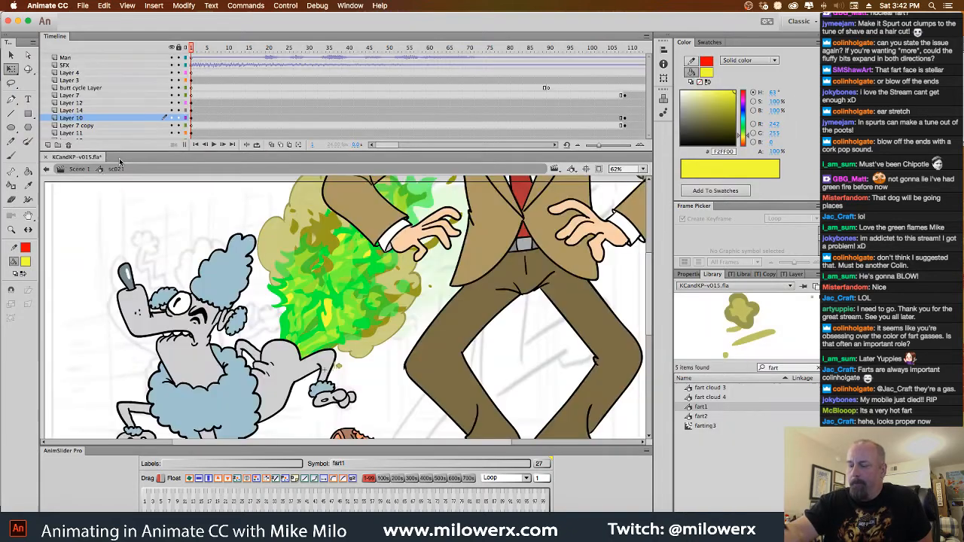
# View the whole sc021 stage and scrub its first frames to check the combined fart effect
pyautogui.keyDown('alt'); pyautogui.click(426, 311); pyautogui.keyUp('alt')
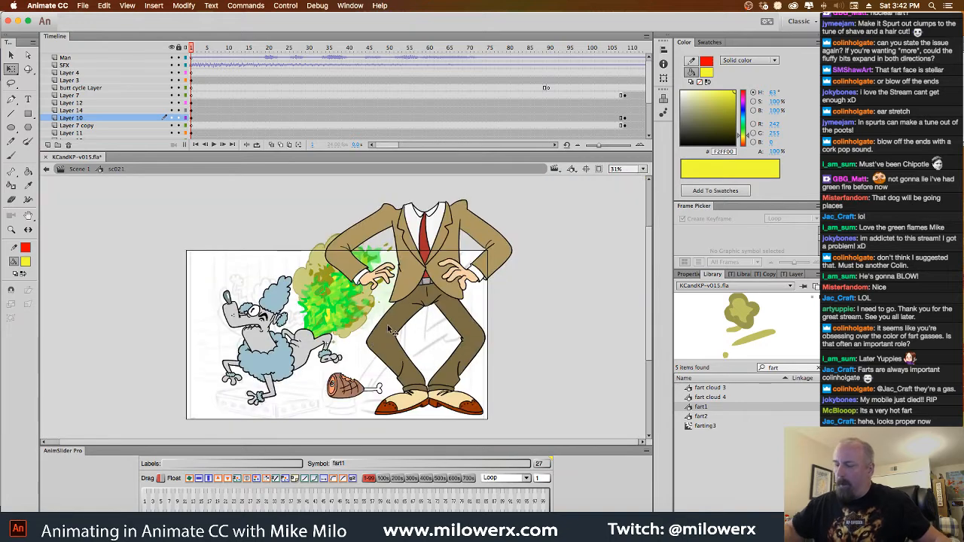
pyautogui.click(189, 48)
pyautogui.click(183, 47)
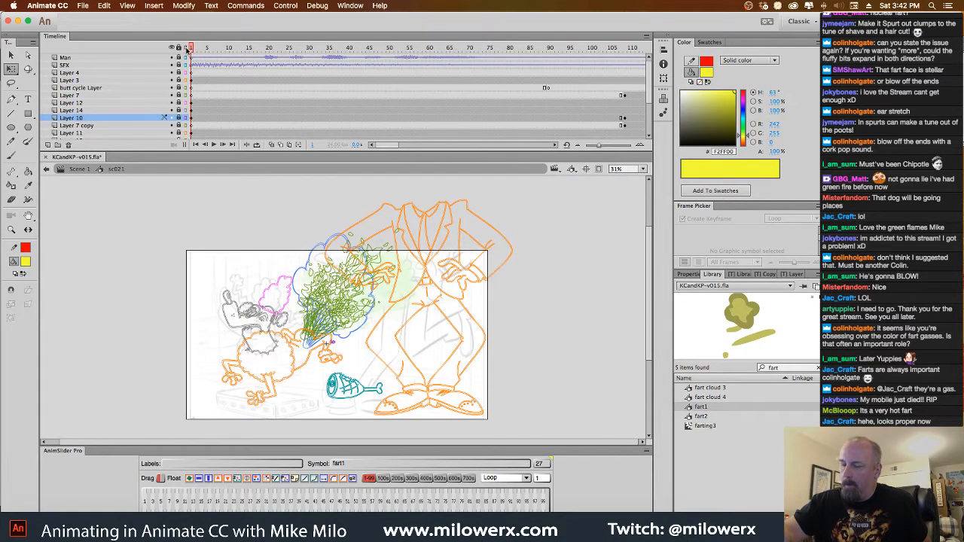
pyautogui.click(204, 48)
pyautogui.moveTo(203, 48)
pyautogui.mouseDown()
pyautogui.moveTo(312, 48)
pyautogui.moveTo(192, 50)
pyautogui.mouseUp()
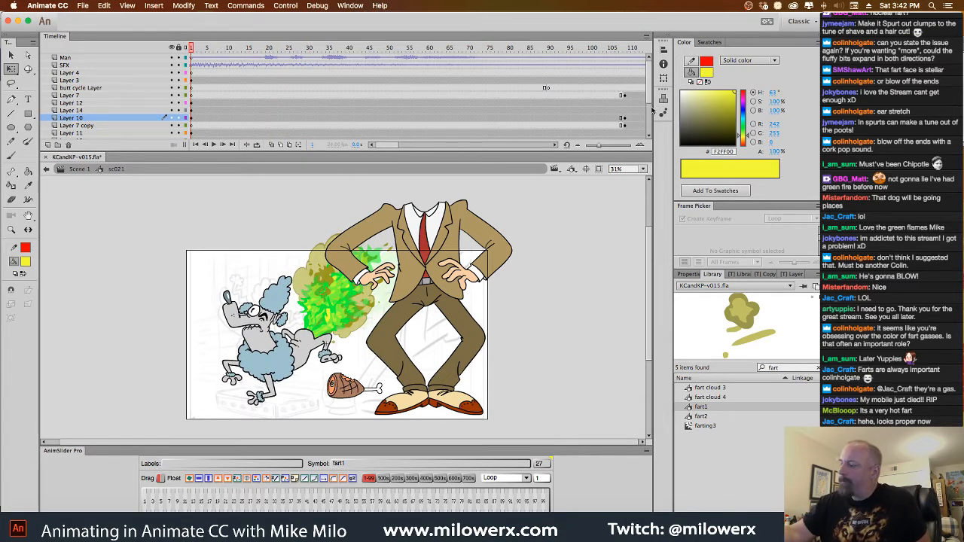
# Hide the suited man's Layer 3 and the ham layer so only the poodle and its fart effect show
pyautogui.scroll(-3, 646, 113)
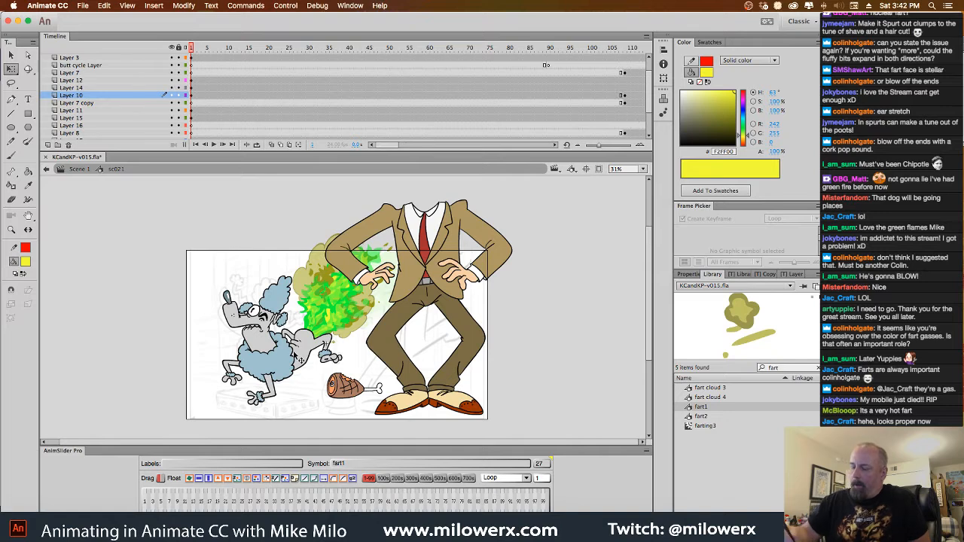
pyautogui.click(301, 362)
pyautogui.click(194, 118)
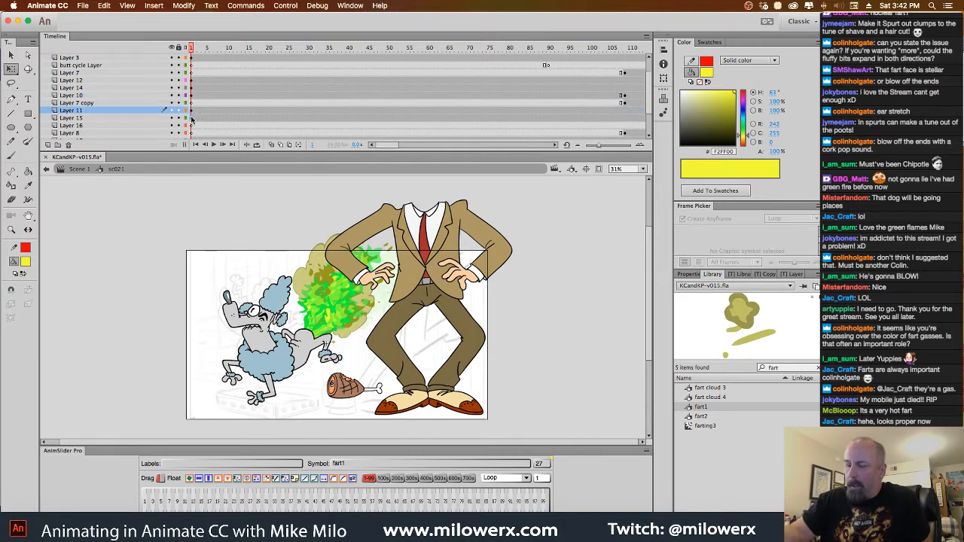
pyautogui.click(463, 250)
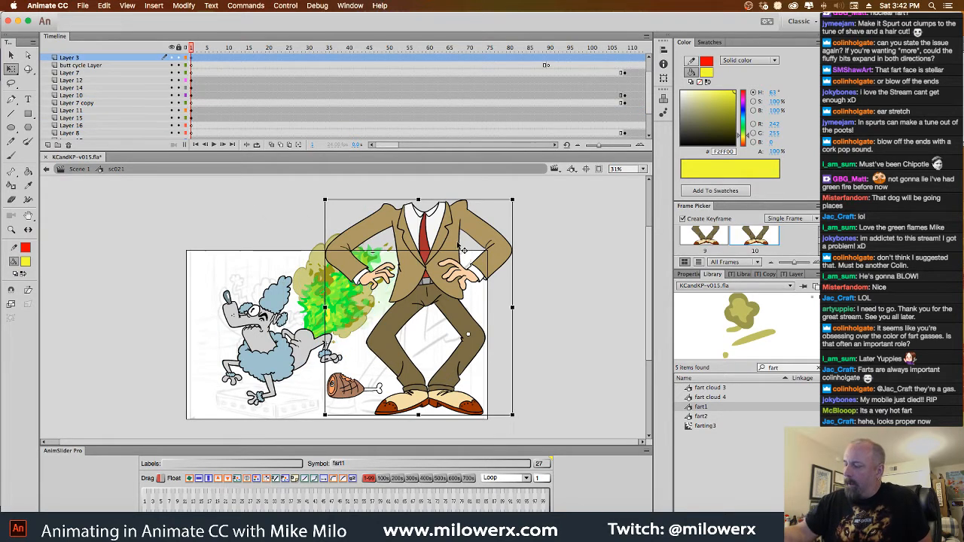
pyautogui.click(172, 59)
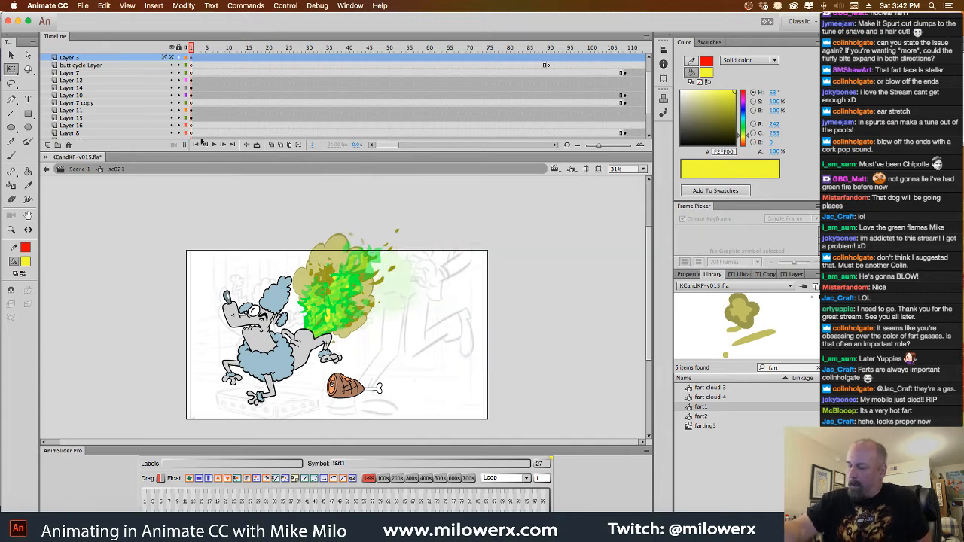
pyautogui.click(360, 398)
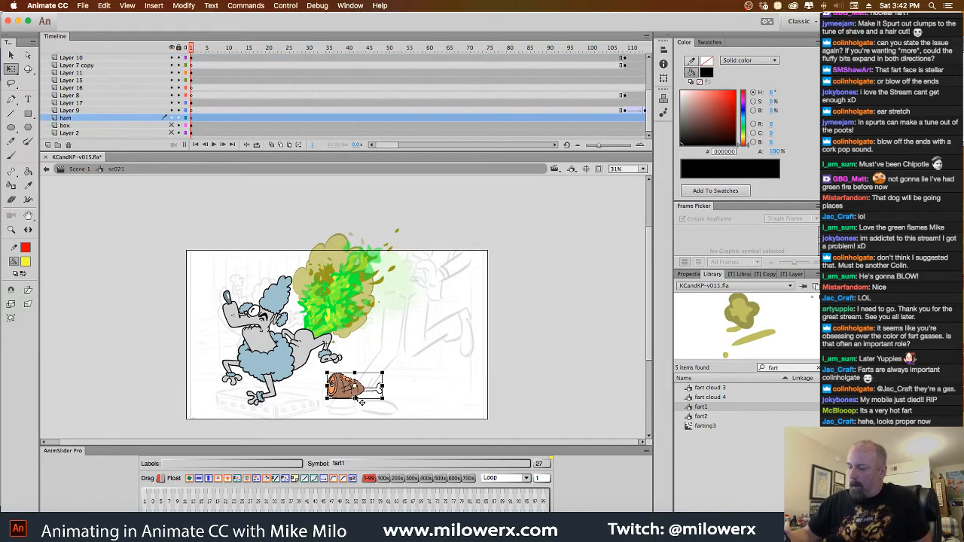
pyautogui.click(179, 118)
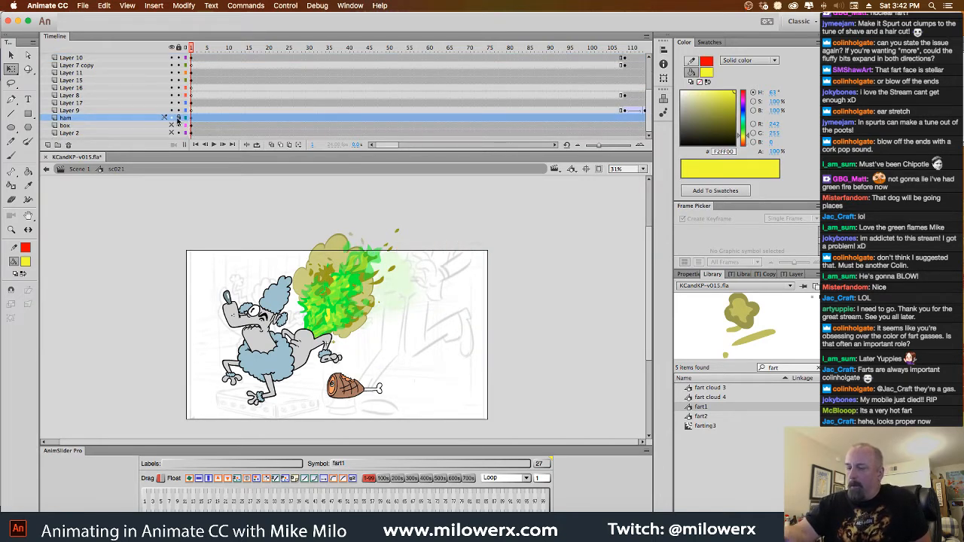
pyautogui.click(178, 119)
pyautogui.click(172, 118)
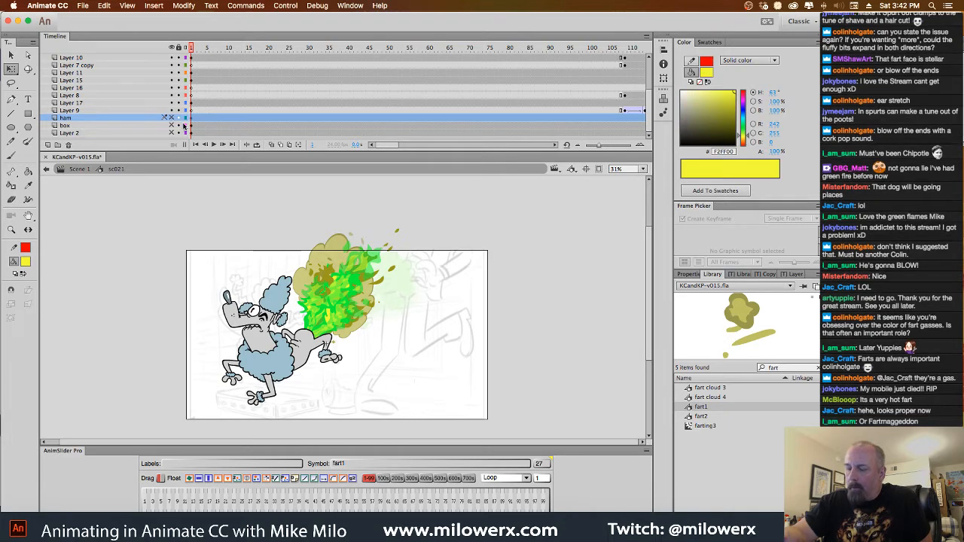
# Delete the leftover layers Layer 7 copy and Layer 9 from the sc021 timeline
pyautogui.moveTo(192, 207); pyautogui.dragTo(468, 464)
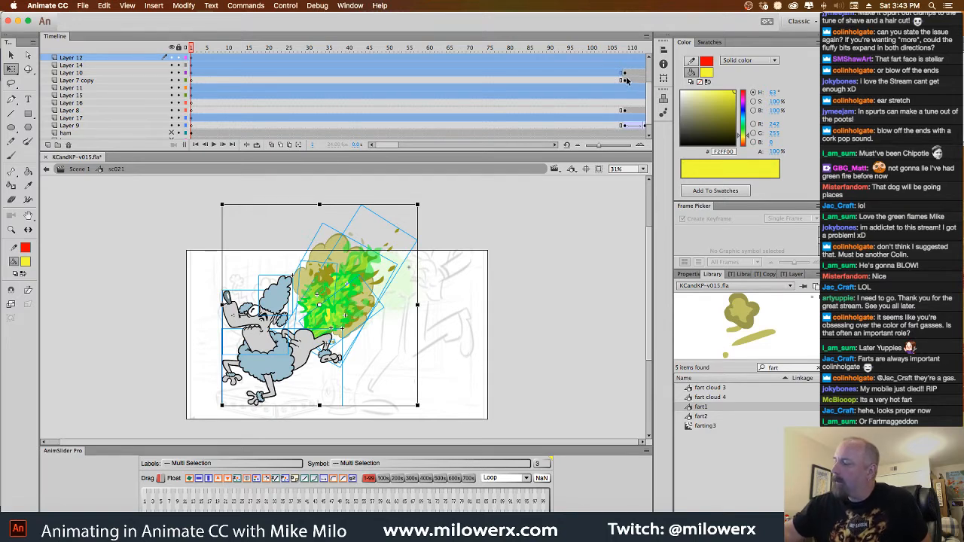
pyautogui.click(625, 81)
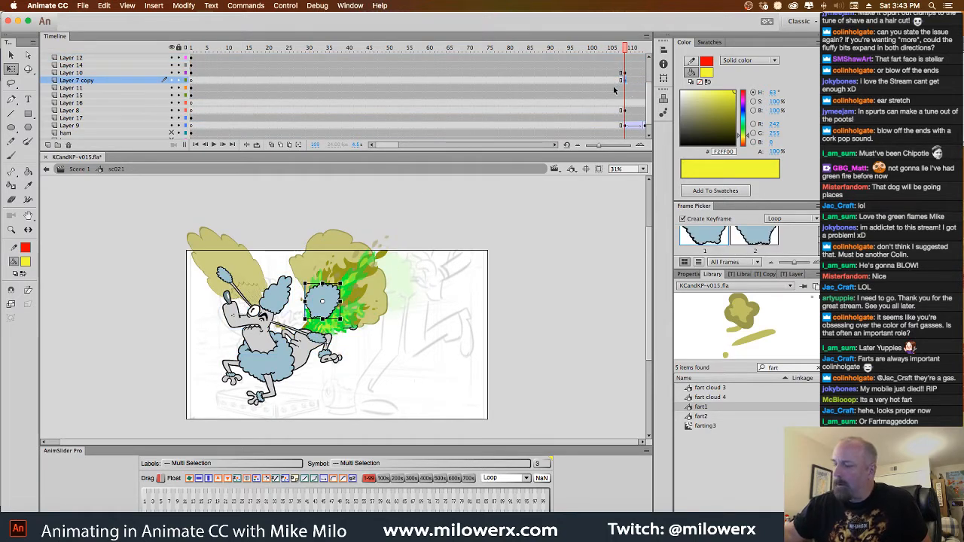
pyautogui.click(68, 145)
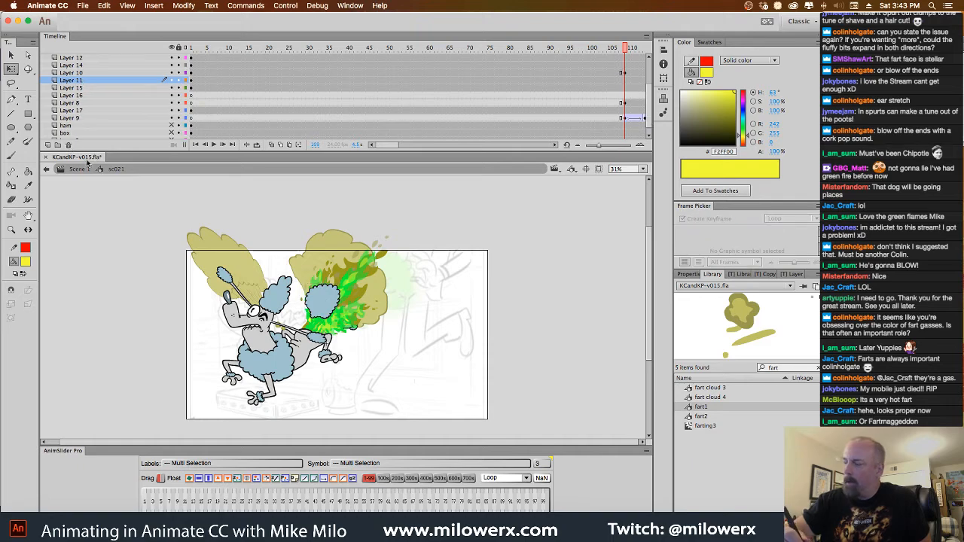
pyautogui.click(625, 104)
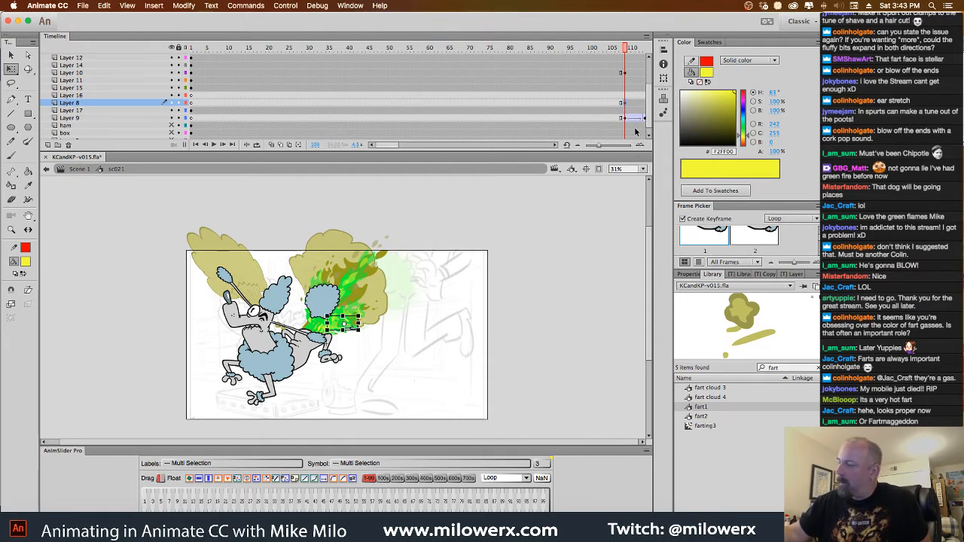
pyautogui.press('Return')
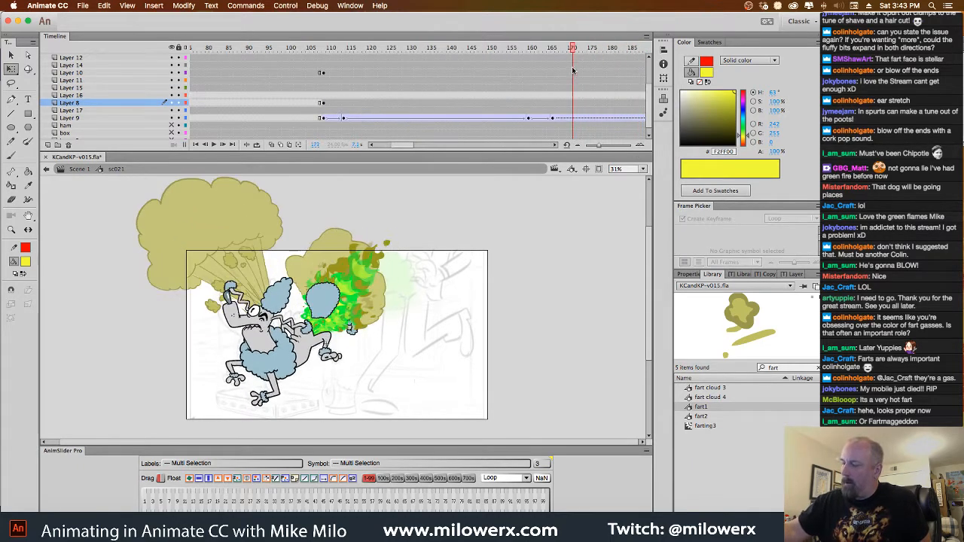
pyautogui.click(116, 119)
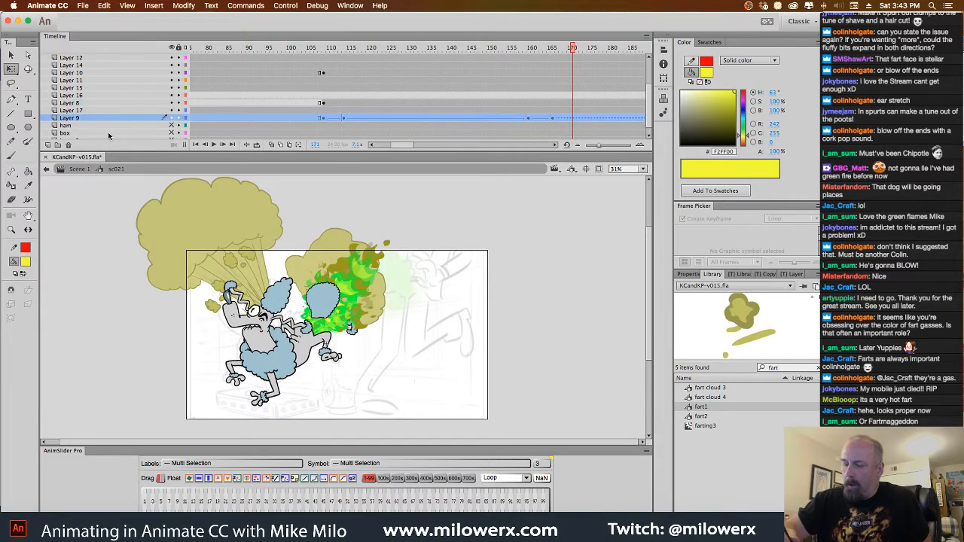
pyautogui.click(69, 146)
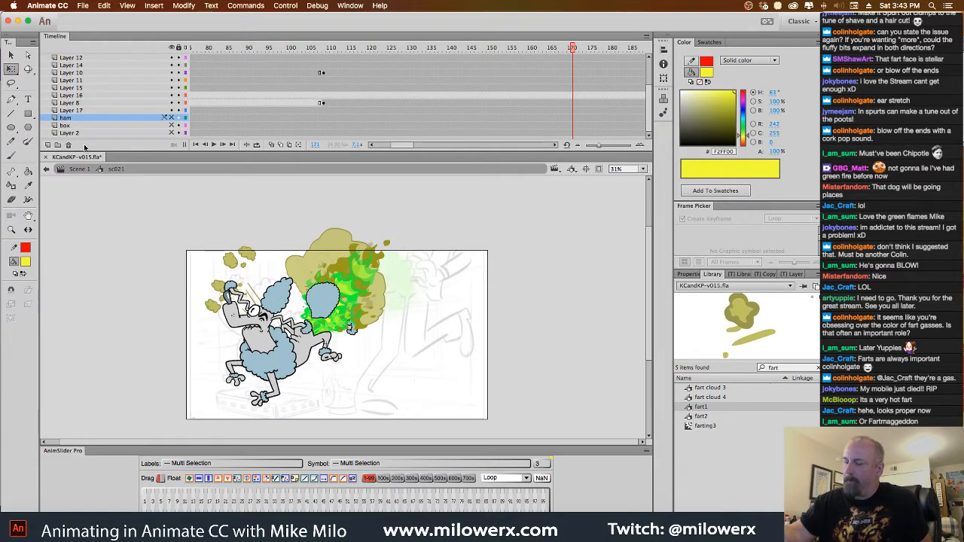
# Delete Layer 8 and Layer 7, which hold the extra blue fluff pieces over the poodle's rear
pyautogui.click(325, 105)
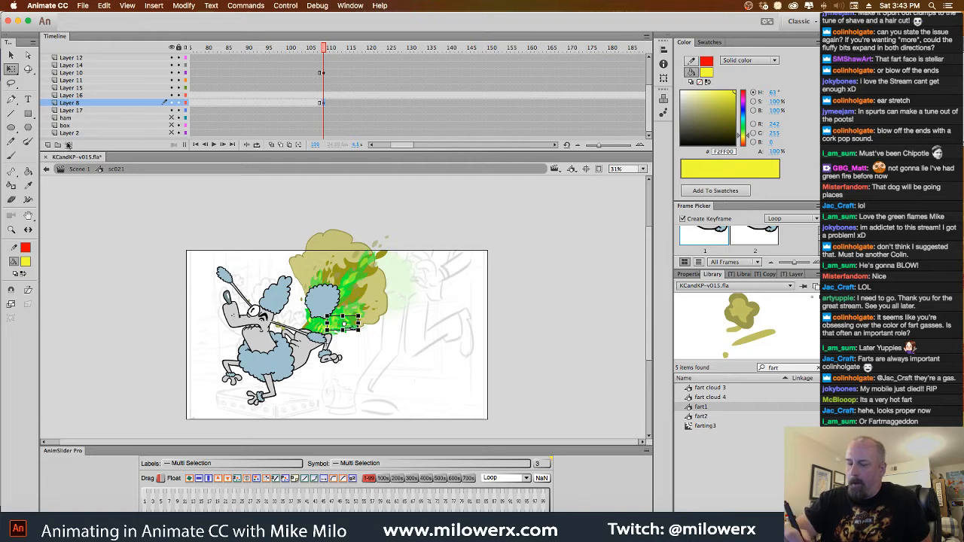
pyautogui.click(68, 146)
pyautogui.click(324, 58)
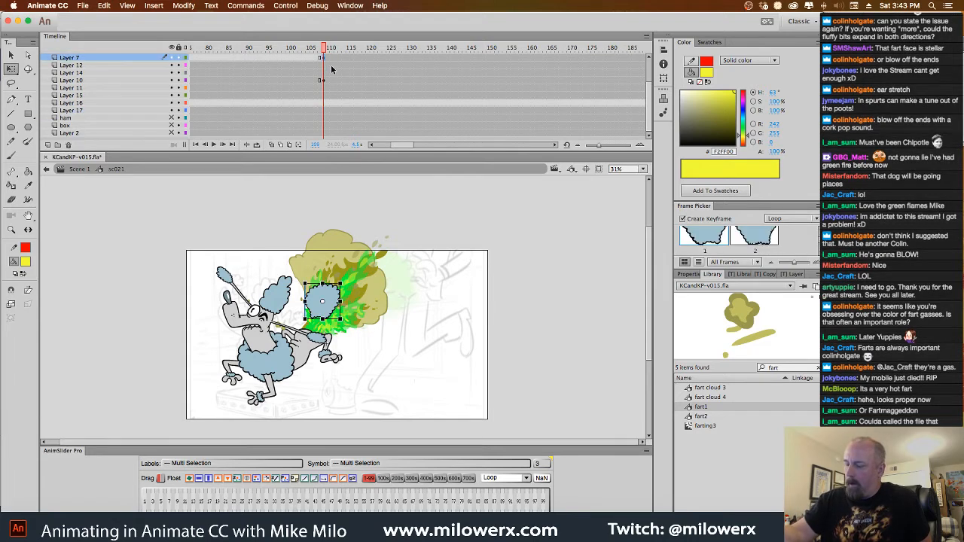
pyautogui.click(69, 146)
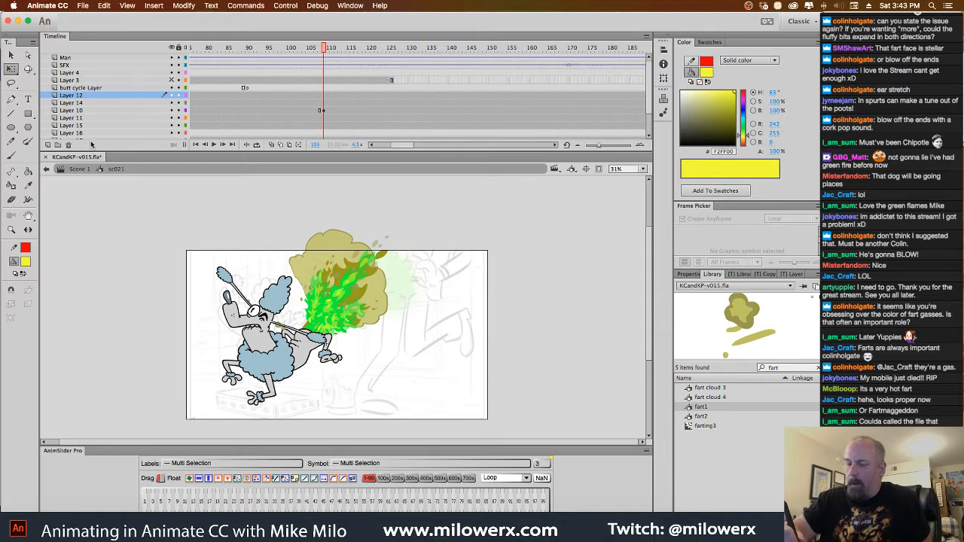
pyautogui.click(70, 146)
pyautogui.click(90, 88)
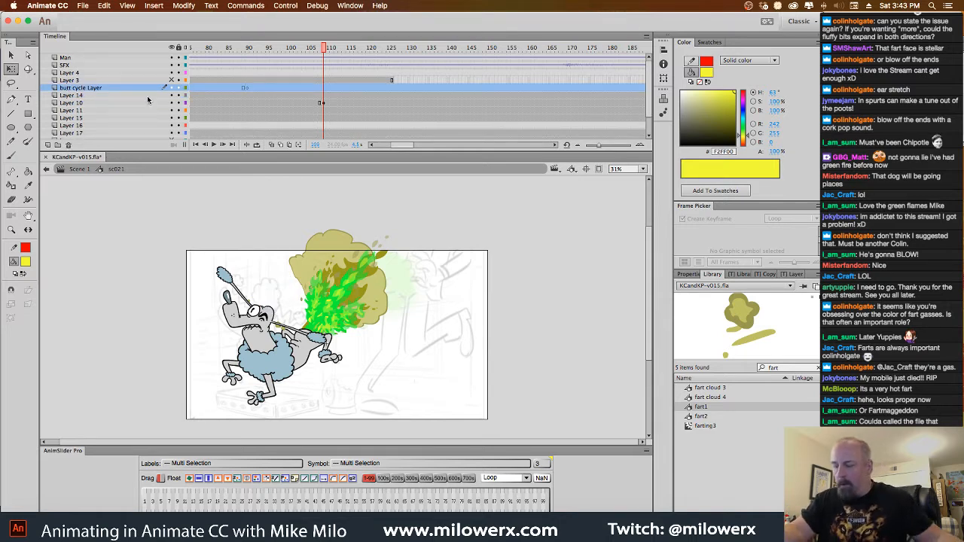
pyautogui.press('super+z')
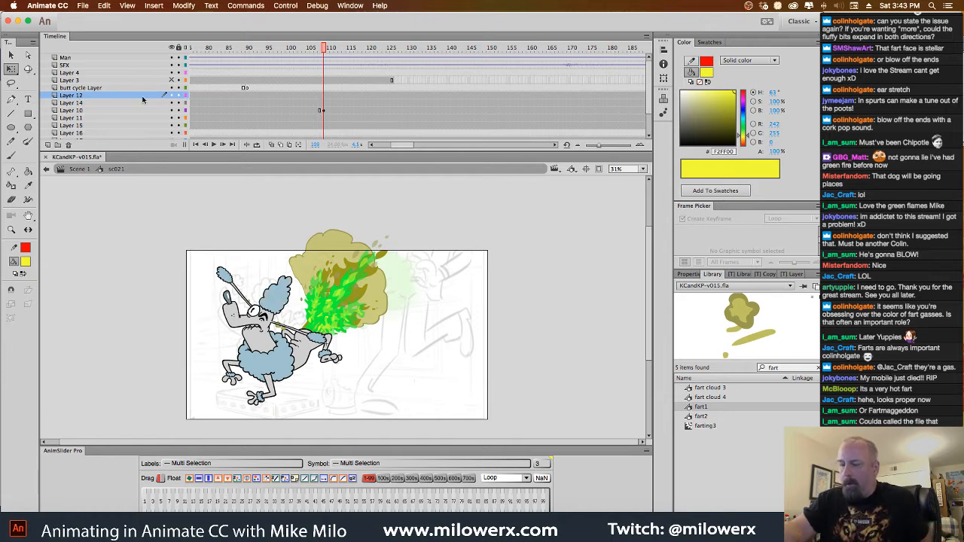
# Delete the butt cycle Layer, Layer 16 and Layer 4 from the sc021 timeline
pyautogui.click(106, 89)
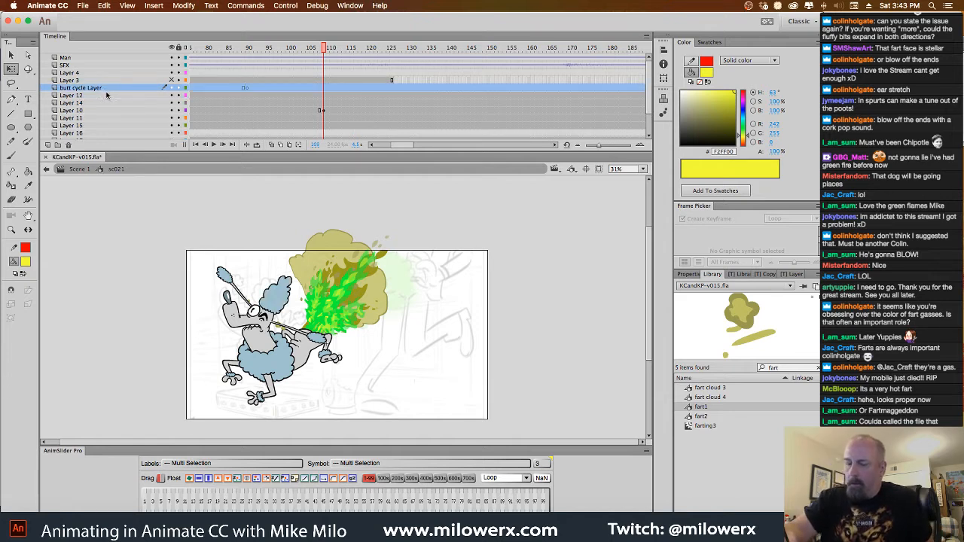
pyautogui.click(69, 145)
pyautogui.click(133, 127)
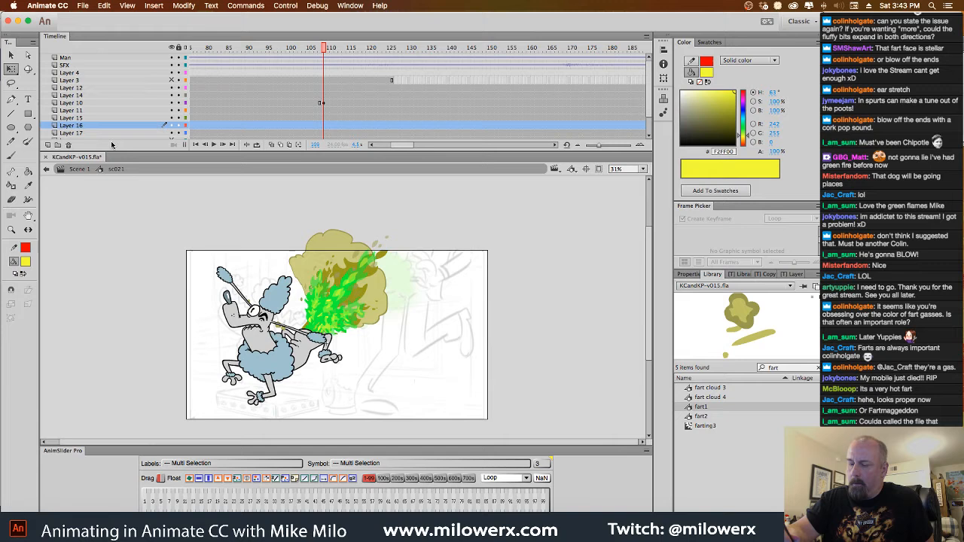
pyautogui.click(69, 146)
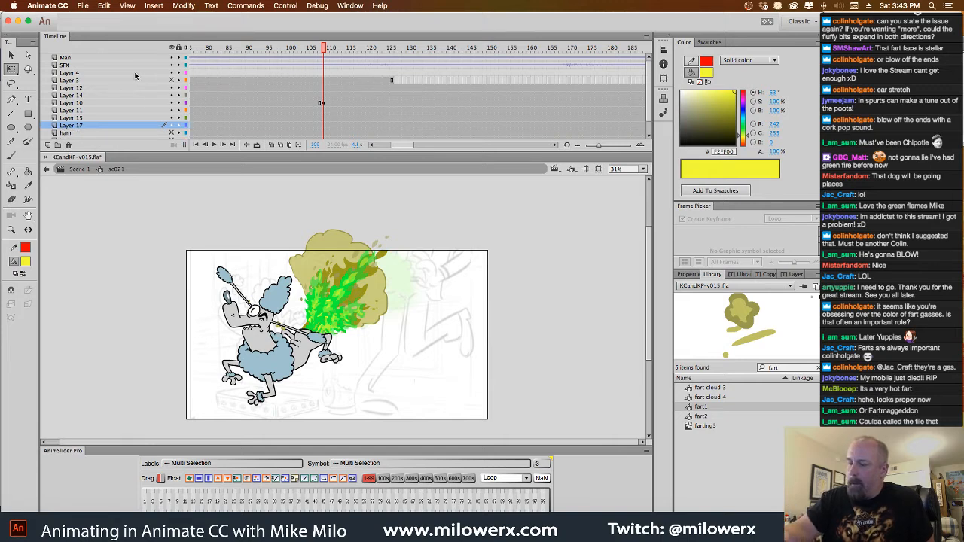
pyautogui.click(136, 73)
pyautogui.click(69, 145)
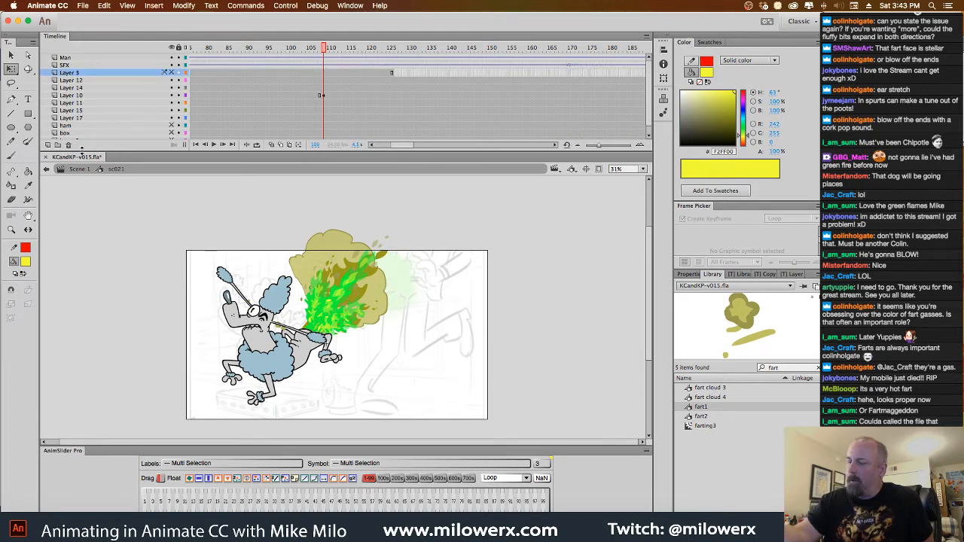
# Clear the second keyframe on Layer 10 and return the playhead to frame 1
pyautogui.click(323, 96)
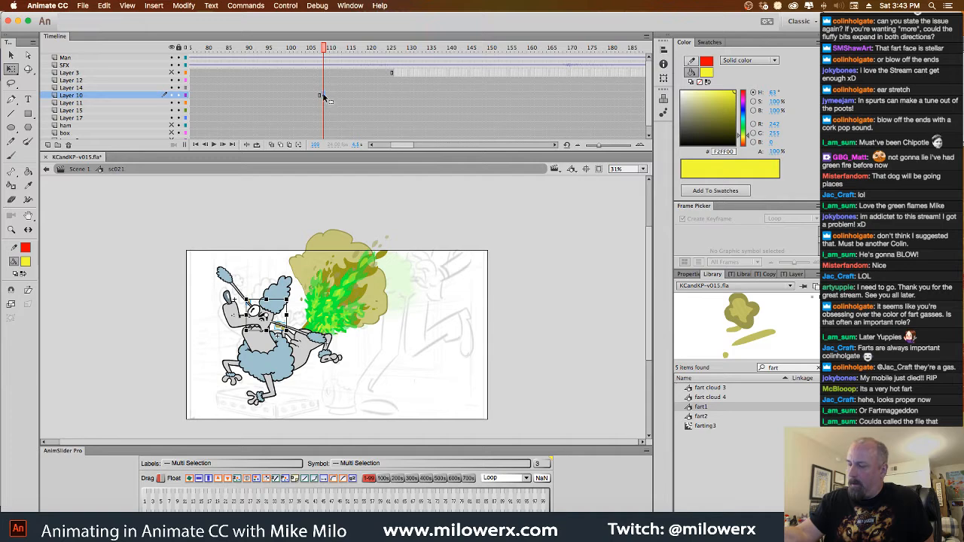
pyautogui.rightClick(324, 96)
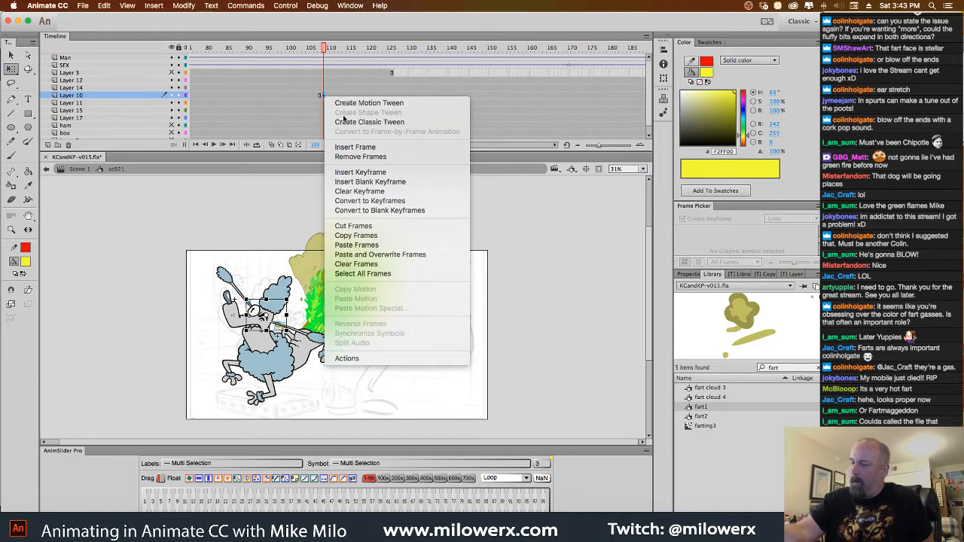
pyautogui.click(369, 191)
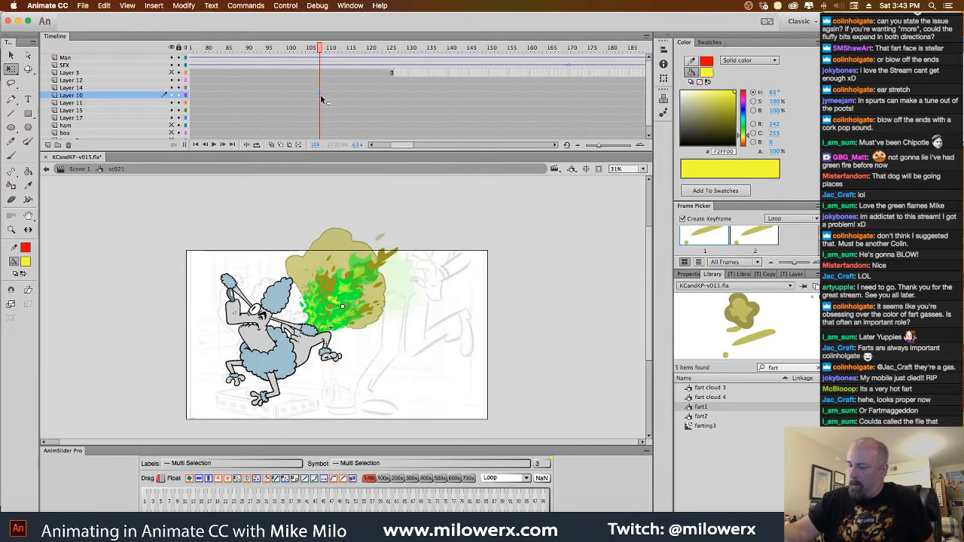
pyautogui.moveTo(322, 48); pyautogui.dragTo(178, 80)
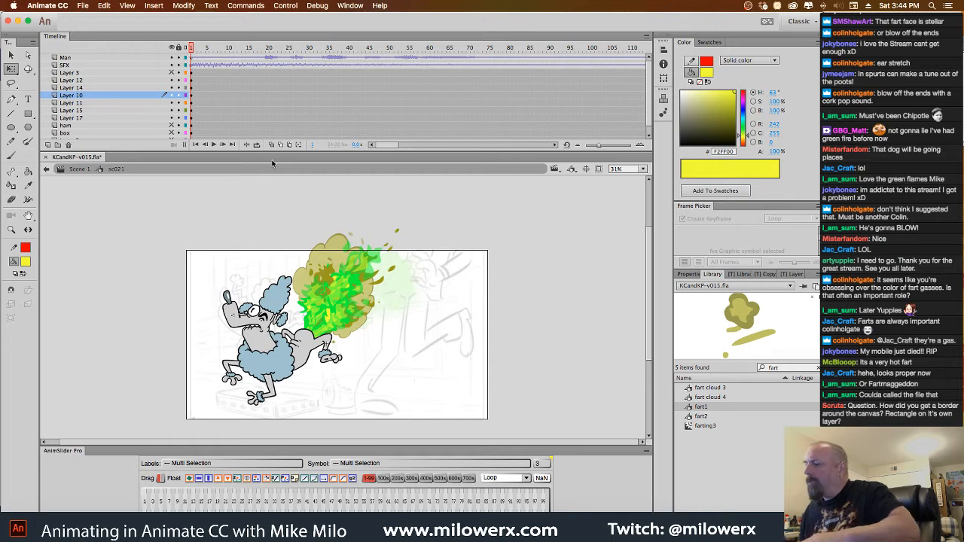
# Turn the clipping of content outside the stage on and off to compare the two views
pyautogui.click(599, 169)
pyautogui.click(599, 169)
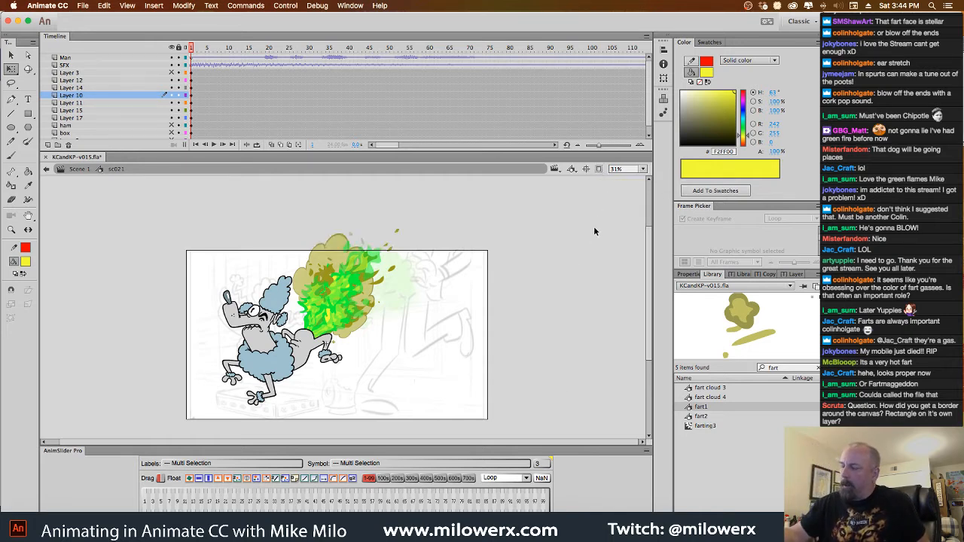
pyautogui.click(599, 169)
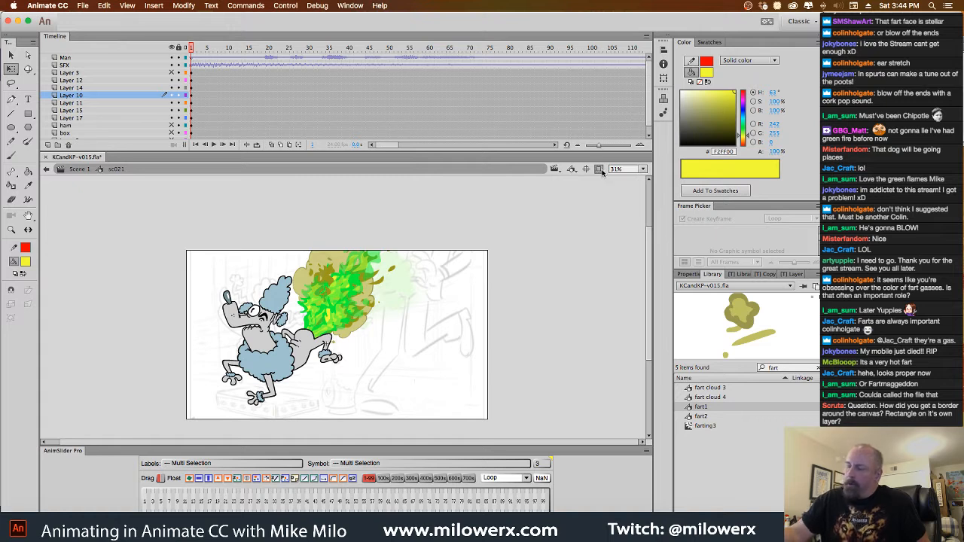
pyautogui.click(600, 171)
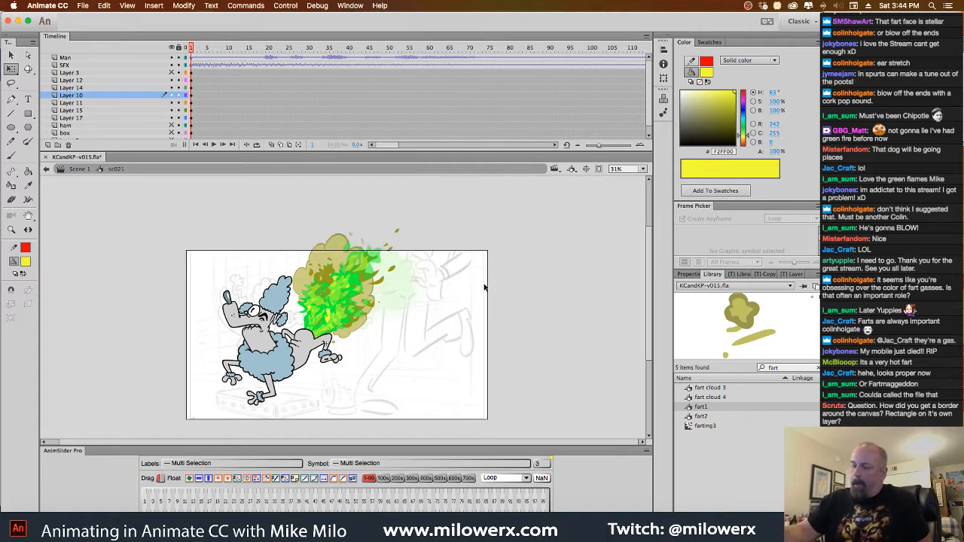
# Convert the poodle and fart effect frames into a play-once graphic symbol named "Poor dog sc 21" with Frames To Symbol, removing the original frames and empty layers
pyautogui.moveTo(503, 361); pyautogui.dragTo(516, 349)
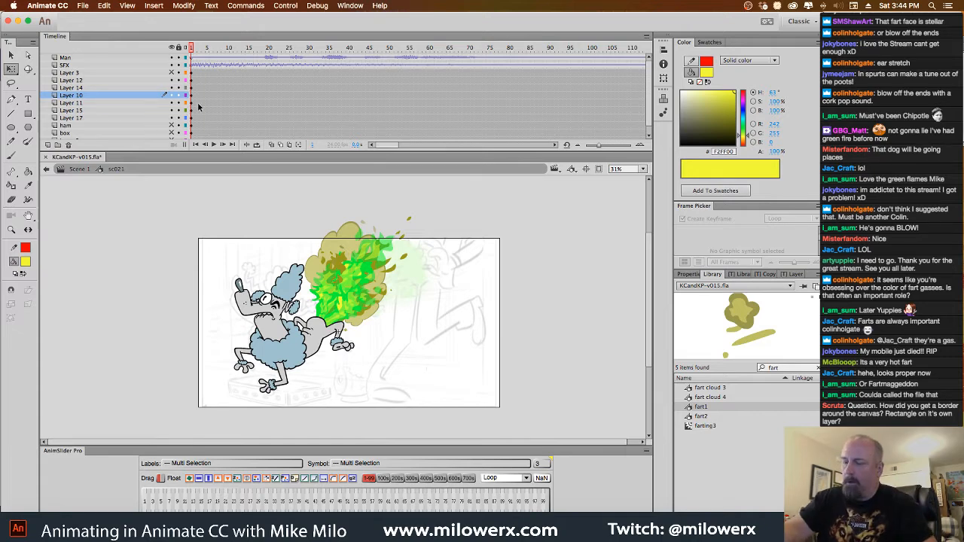
pyautogui.moveTo(201, 217); pyautogui.dragTo(486, 445)
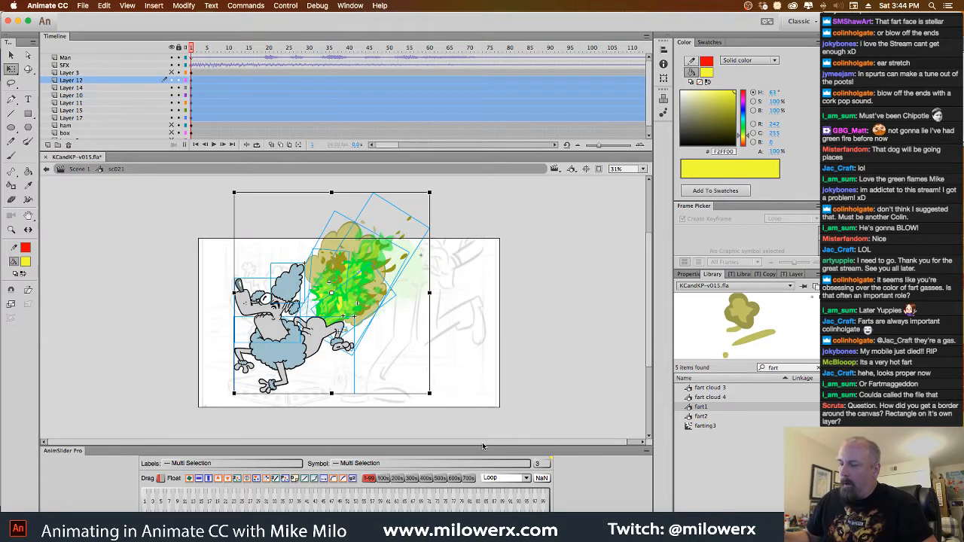
pyautogui.click(254, 10)
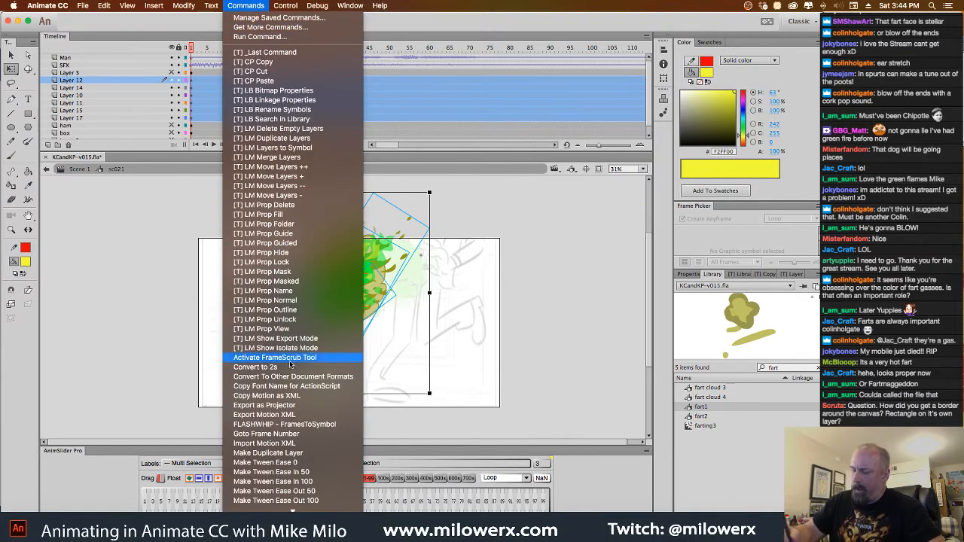
pyautogui.click(315, 425)
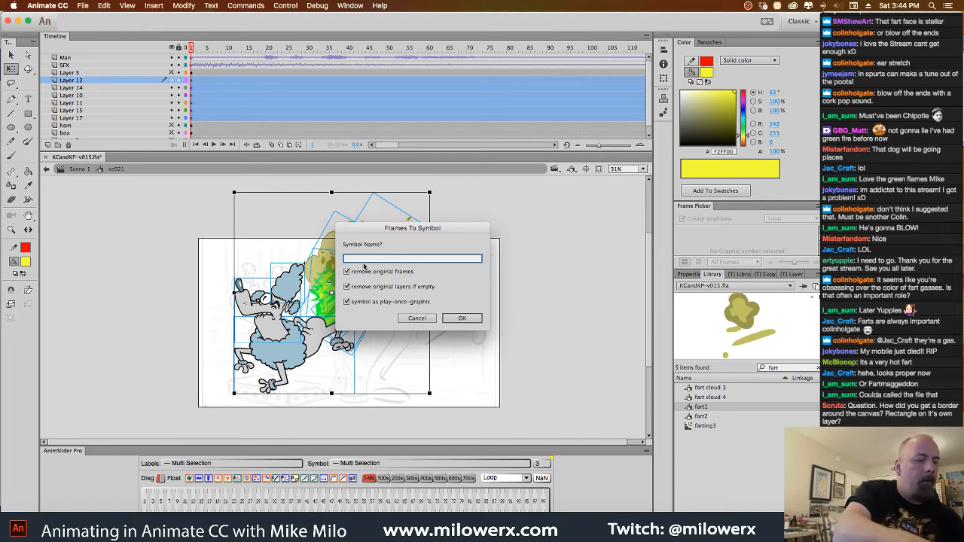
pyautogui.write('Faor dog')
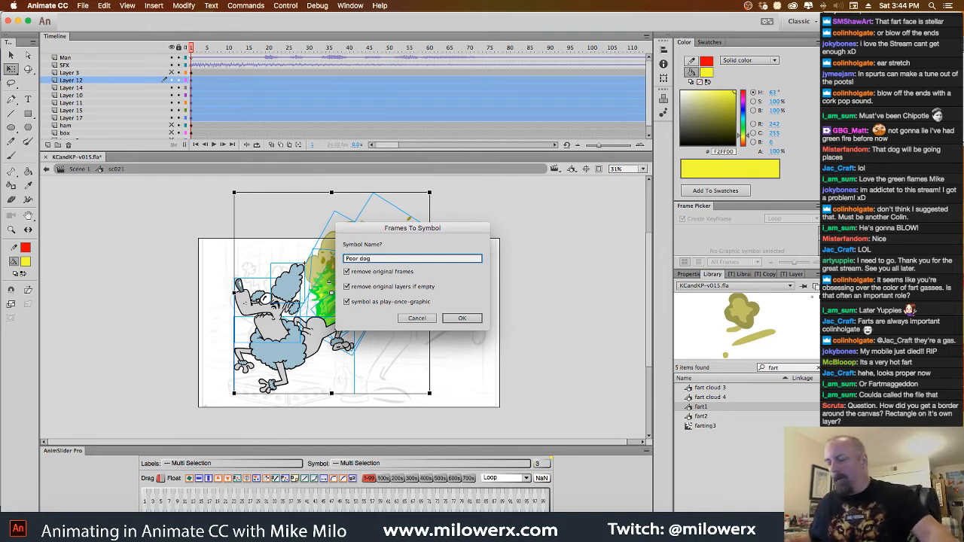
pyautogui.write(' sc021')
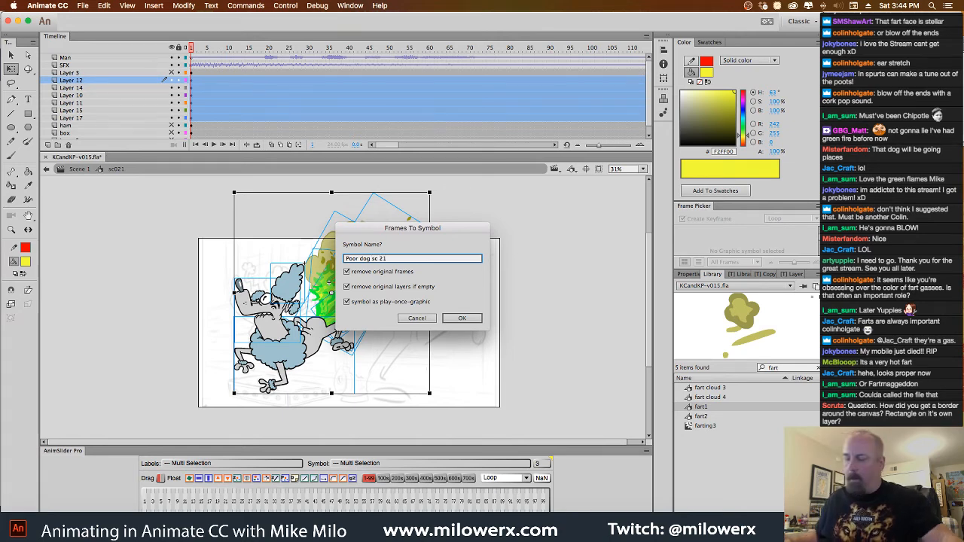
pyautogui.press('Return')
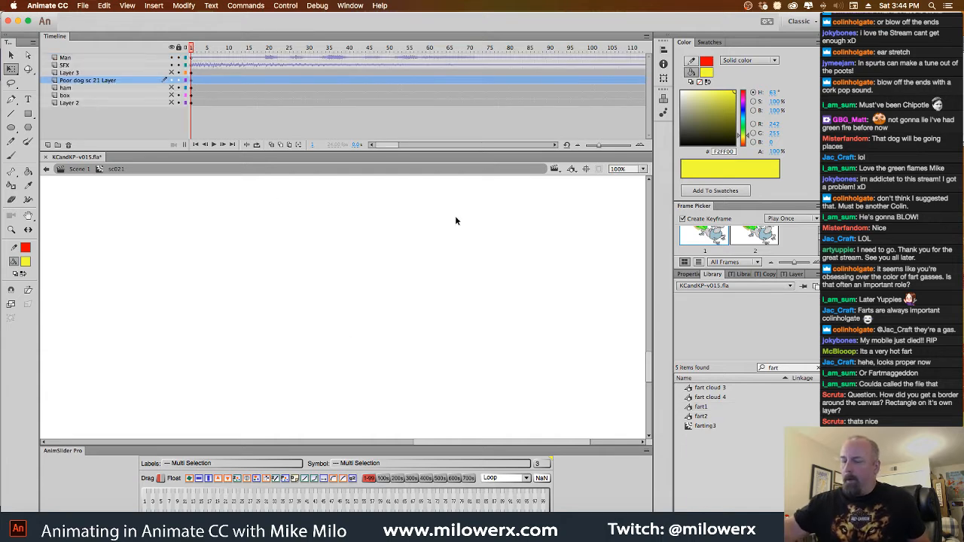
# Go back to Scene 1 and reopen the sc021 symbol for editing from the stage
pyautogui.click(472, 317)
pyautogui.click(471, 321)
pyautogui.click(470, 331)
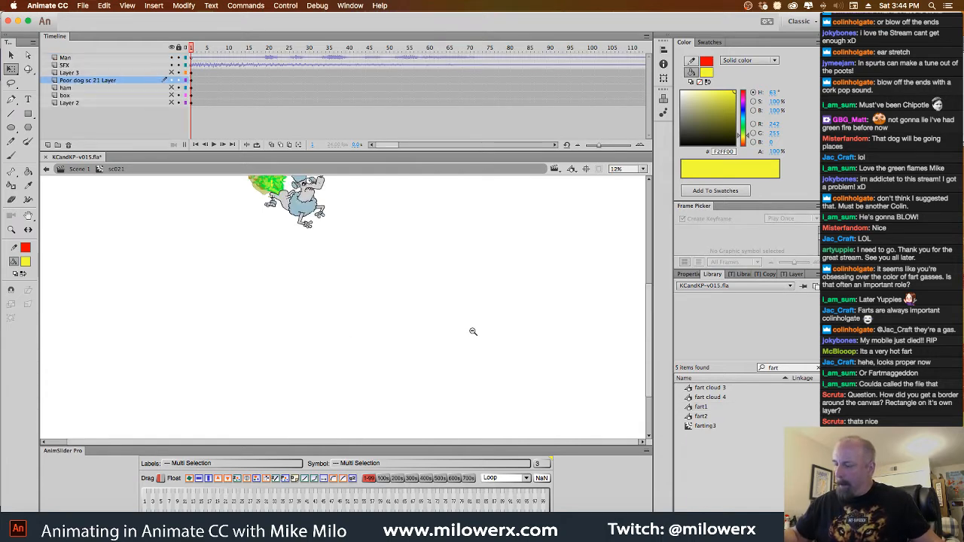
pyautogui.click(411, 326)
pyautogui.click(411, 327)
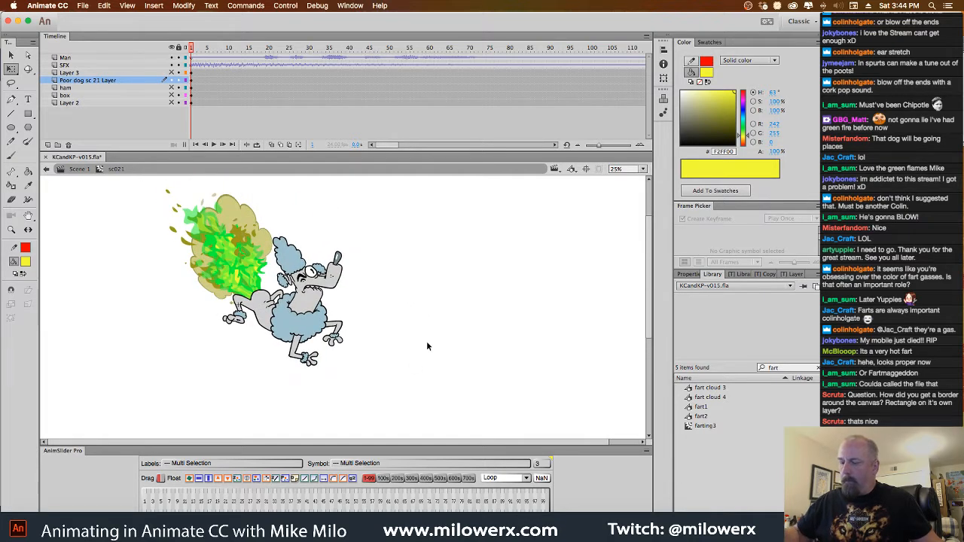
pyautogui.moveTo(192, 49)
pyautogui.mouseDown()
pyautogui.moveTo(231, 49)
pyautogui.moveTo(191, 49)
pyautogui.mouseUp()
pyautogui.click(84, 171)
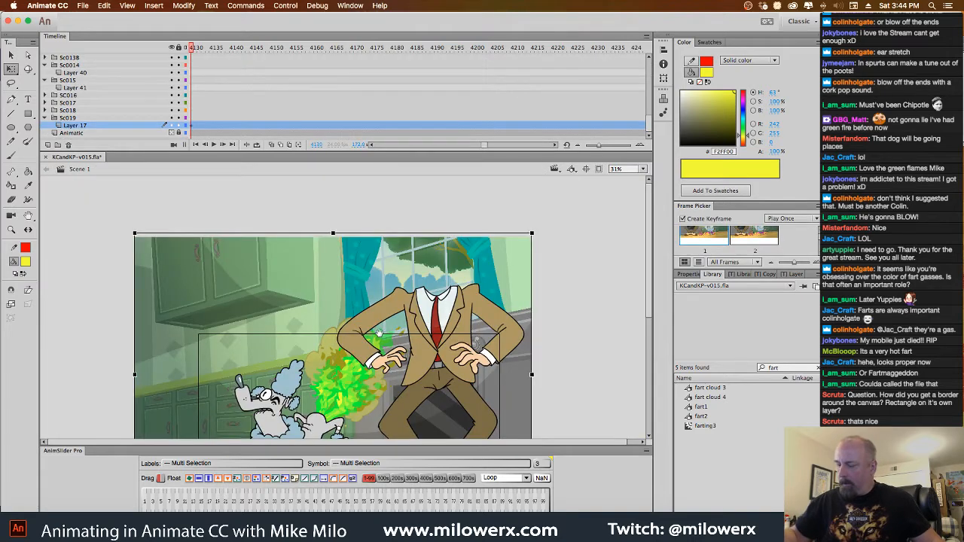
pyautogui.moveTo(379, 333); pyautogui.dragTo(372, 252)
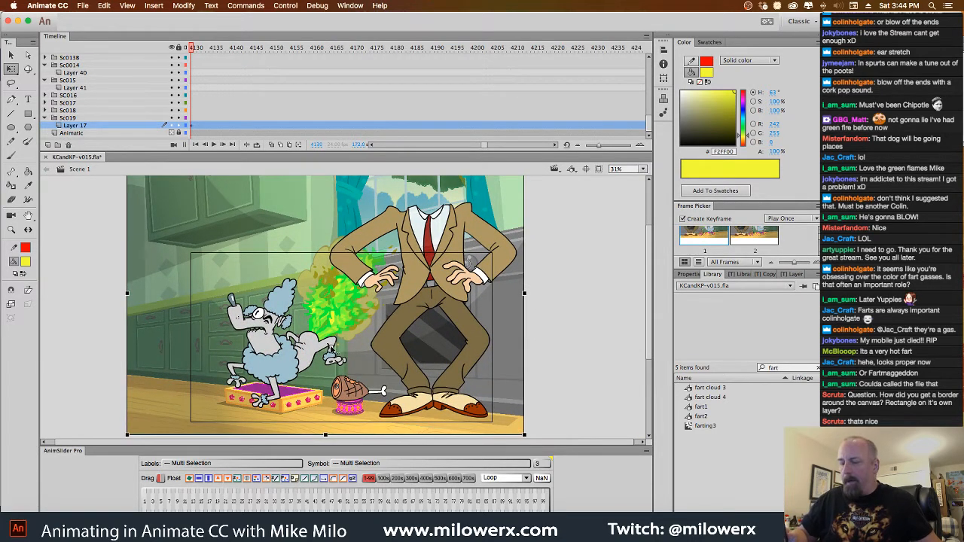
pyautogui.doubleClick(339, 349)
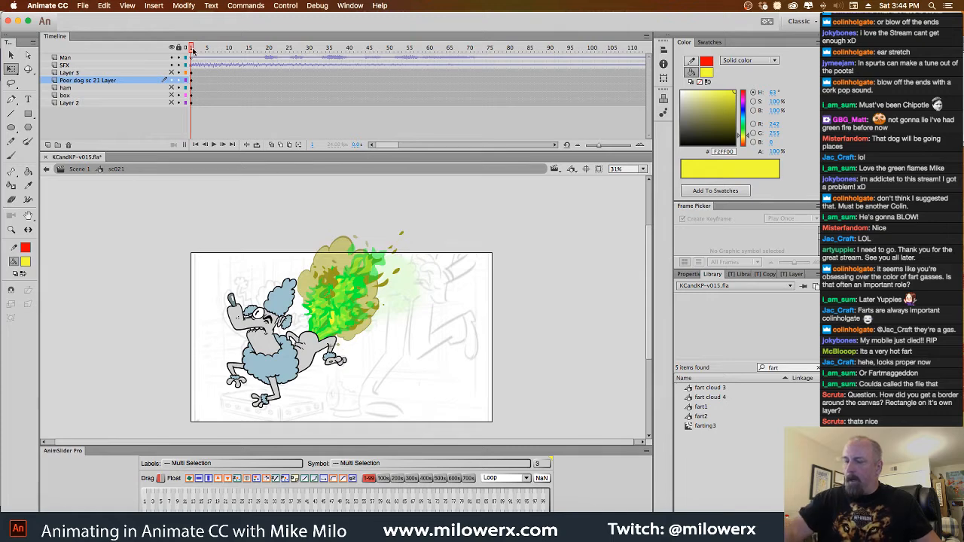
# Try a classic tween on the Poor dog sc 21 Layer and undo it
pyautogui.moveTo(194, 49)
pyautogui.mouseDown()
pyautogui.moveTo(279, 49)
pyautogui.moveTo(191, 49)
pyautogui.mouseUp()
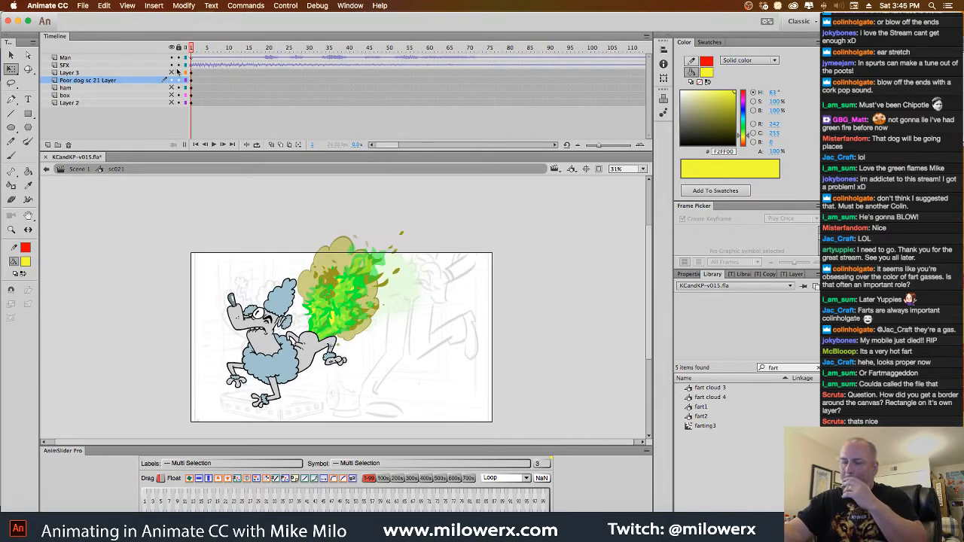
pyautogui.click(299, 304)
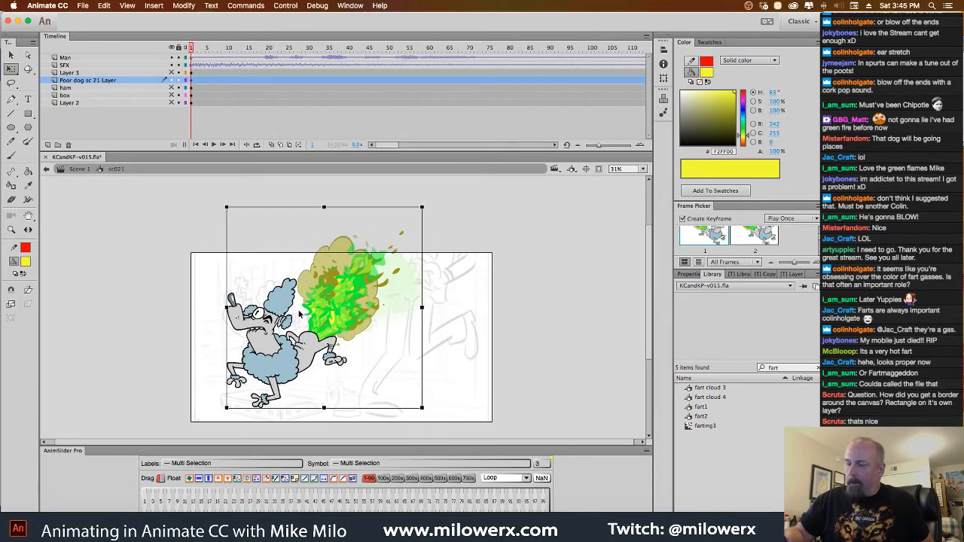
pyautogui.rightClick(299, 296)
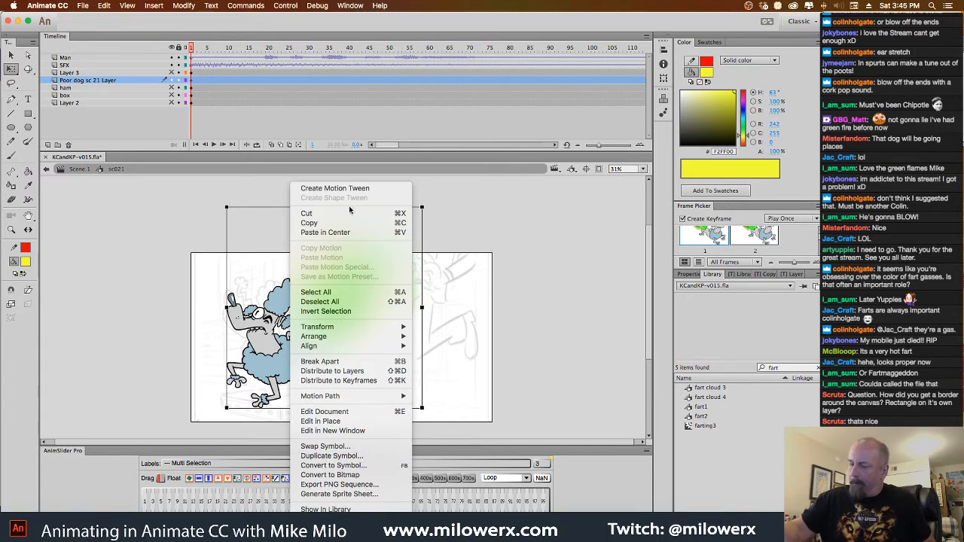
pyautogui.click(194, 85)
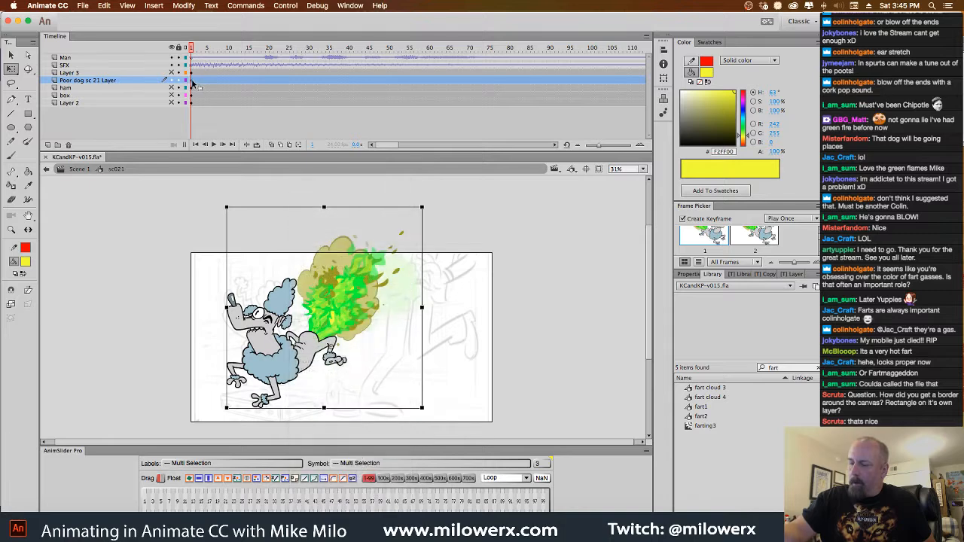
pyautogui.rightClick(194, 86)
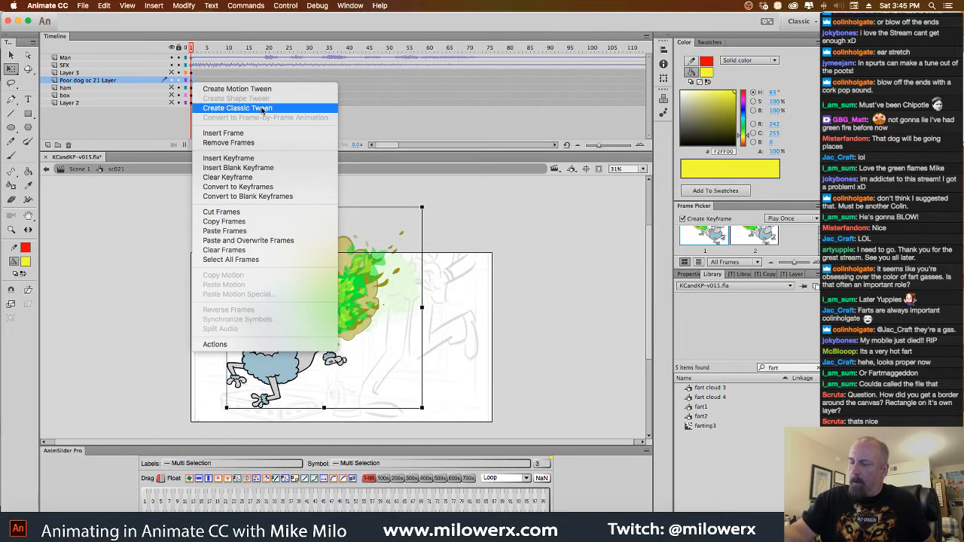
pyautogui.click(263, 106)
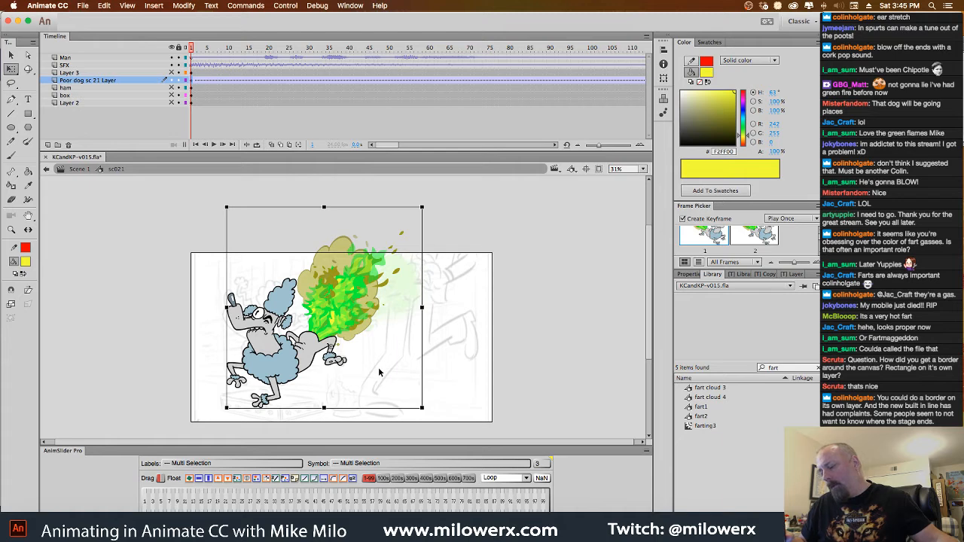
pyautogui.press('super+z')
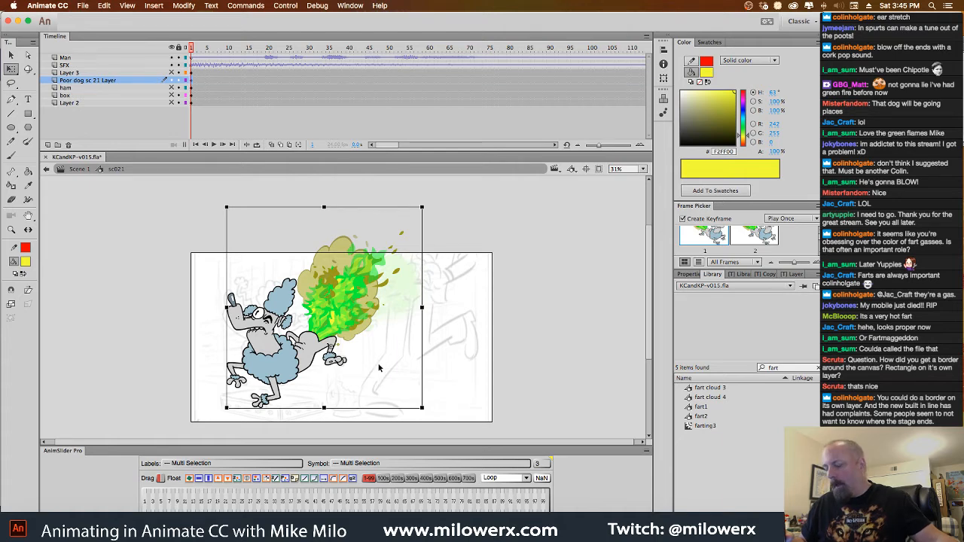
# Open the poodle symbol to preview its opening frames and return to the sc021 timeline
pyautogui.doubleClick(368, 311)
pyautogui.moveTo(197, 50); pyautogui.dragTo(174, 51)
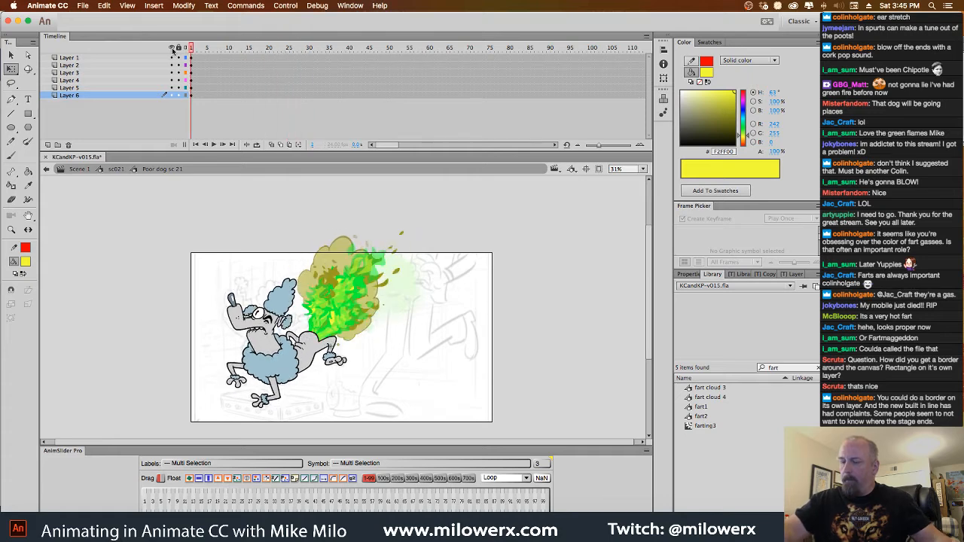
pyautogui.click(121, 171)
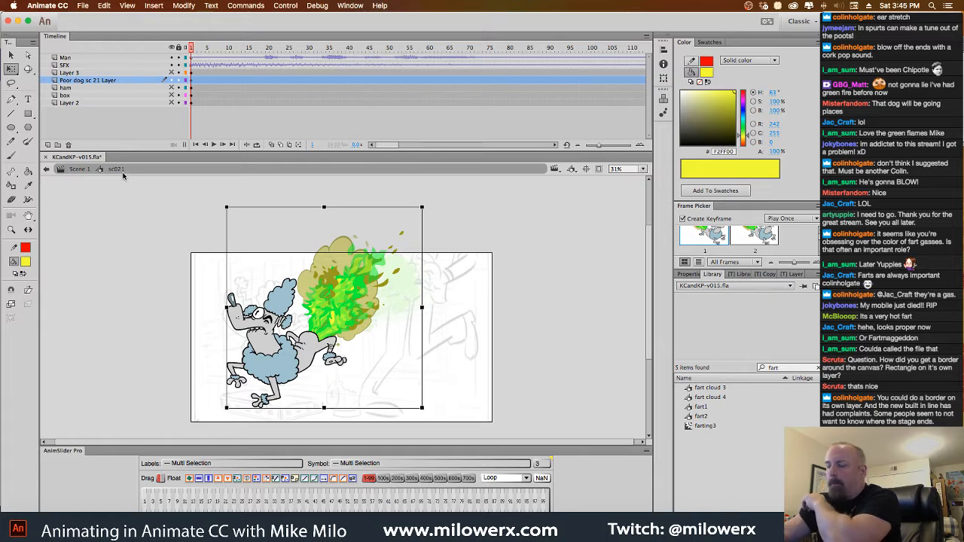
# Add a new layer above the Man layer in sc021
pyautogui.click(93, 59)
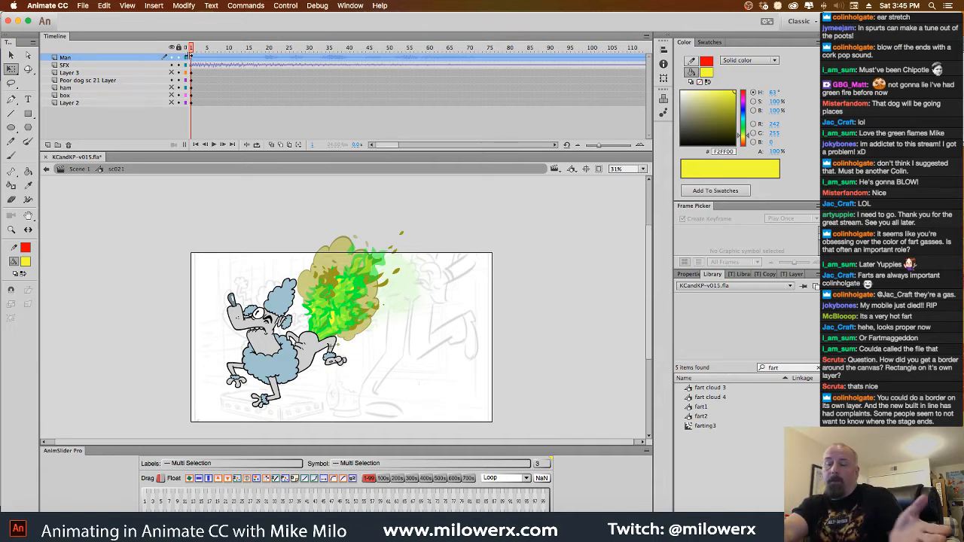
pyautogui.click(48, 144)
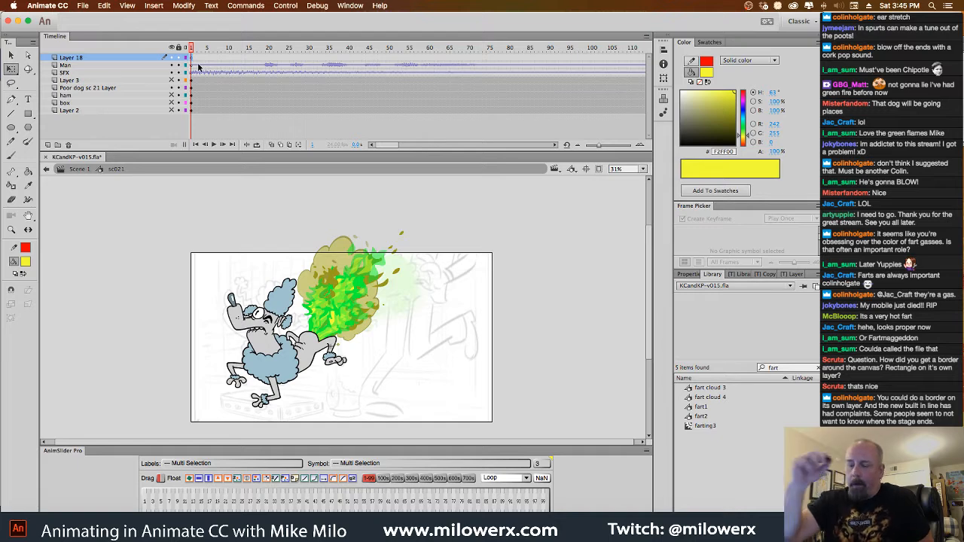
# Draw a rectangle with a red stroke and no fill around the stage edge, and compare it with outside content clipped and unclipped
pyautogui.click(28, 113)
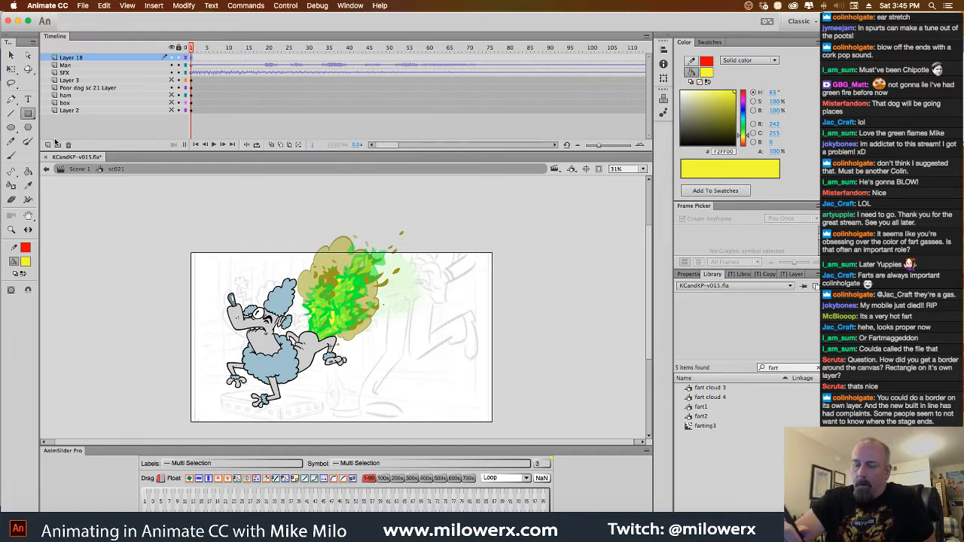
pyautogui.click(26, 262)
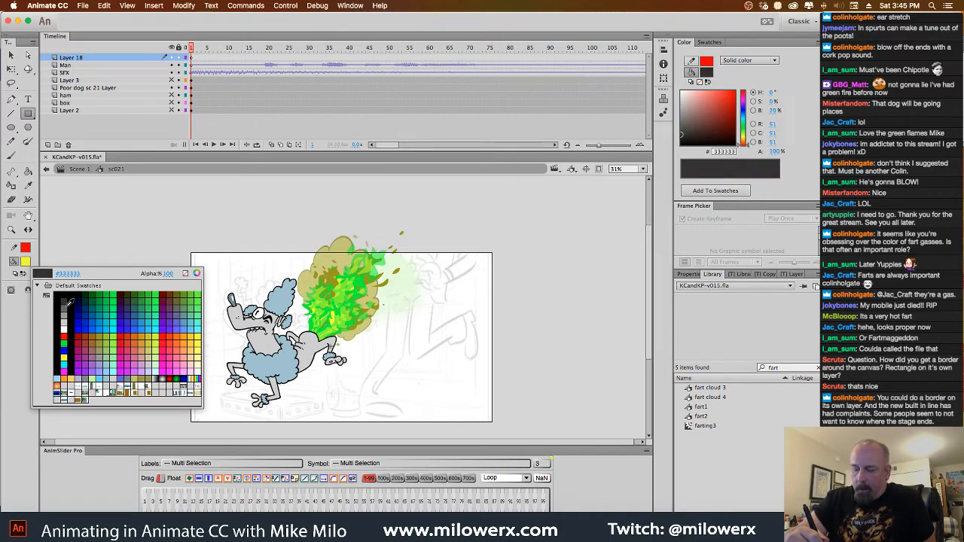
pyautogui.click(64, 334)
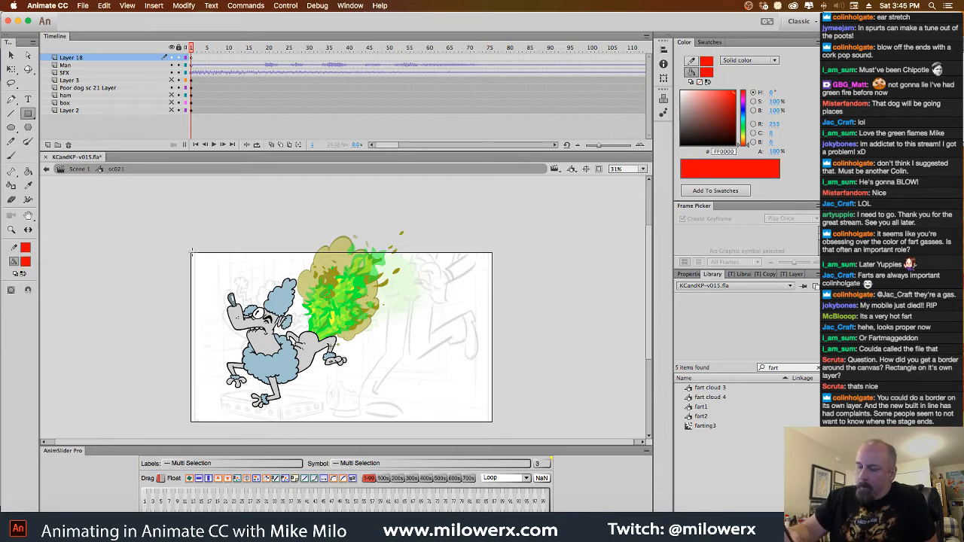
pyautogui.click(27, 262)
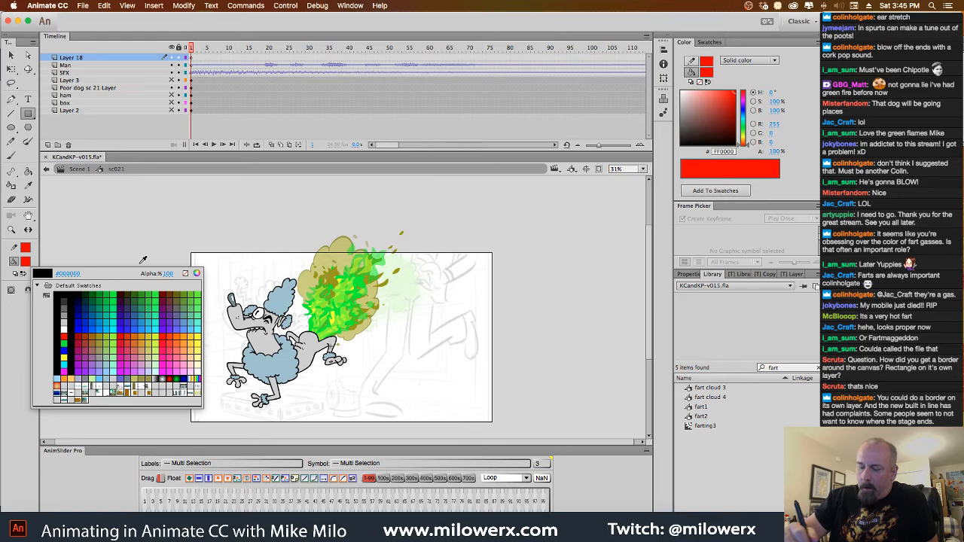
pyautogui.click(186, 274)
pyautogui.moveTo(191, 253); pyautogui.dragTo(491, 424)
pyautogui.click(599, 169)
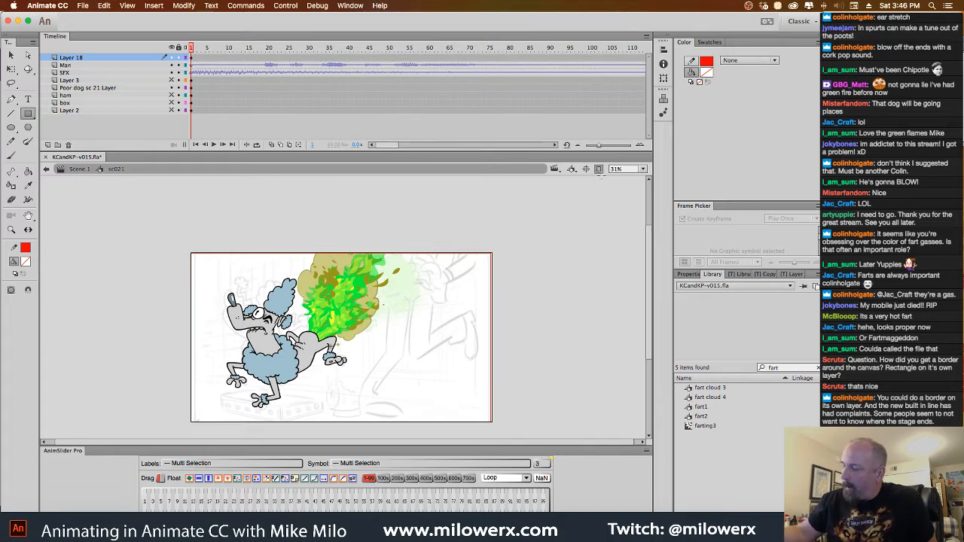
pyautogui.click(599, 169)
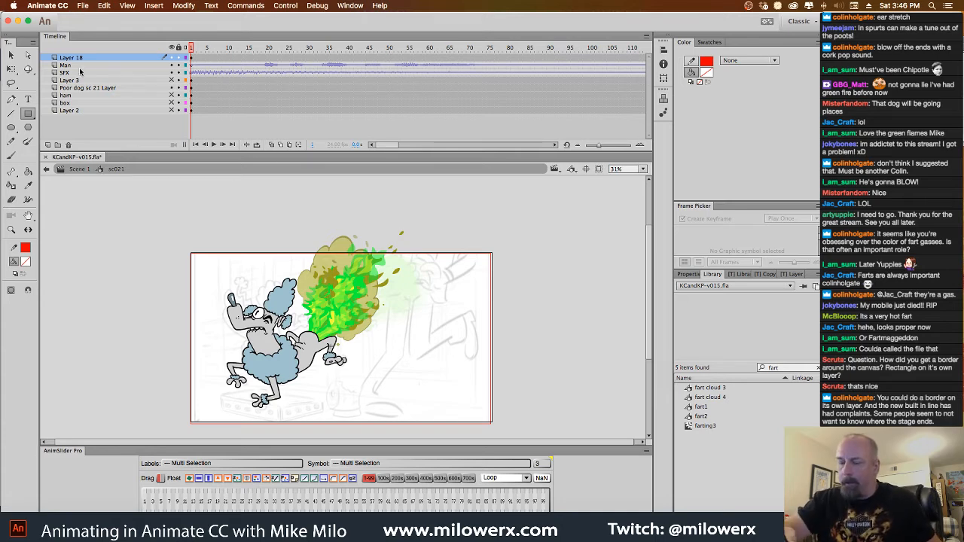
# On a new layer beneath the red border, draw a black rectangle with no stroke that extends well beyond the stage on all sides
pyautogui.click(48, 145)
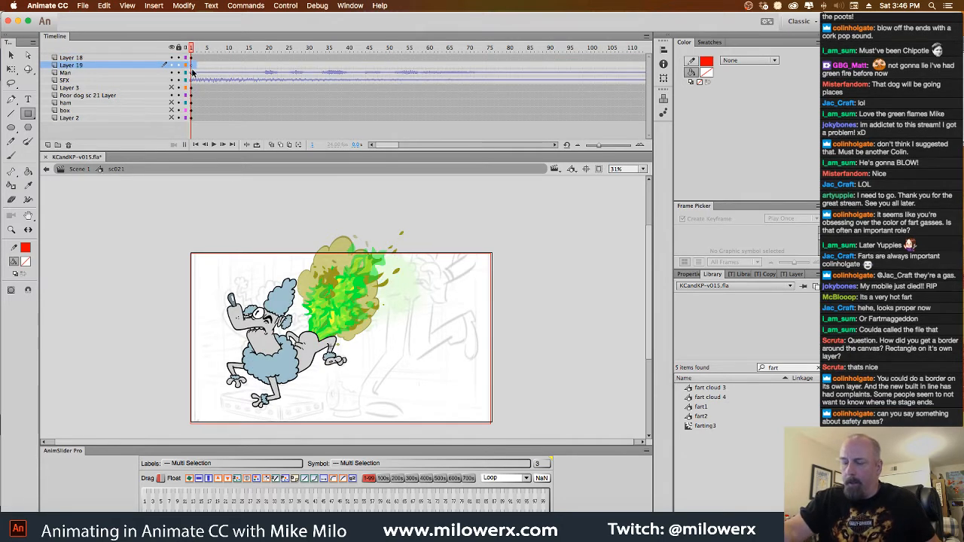
pyautogui.click(28, 263)
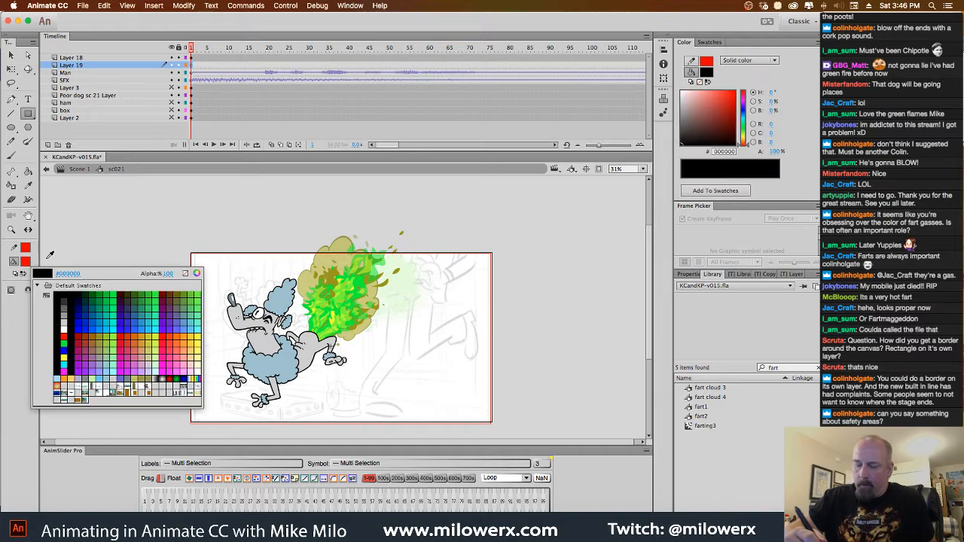
pyautogui.click(61, 290)
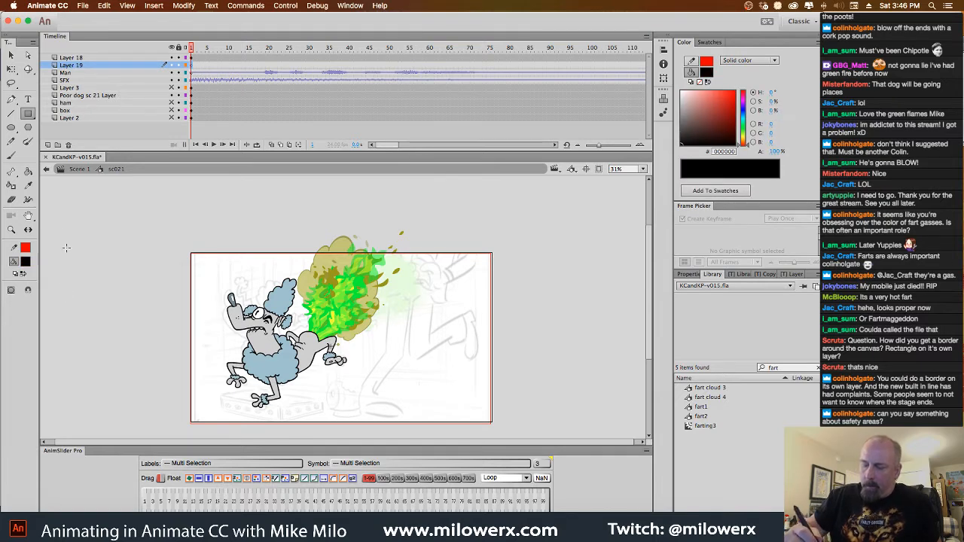
pyautogui.click(26, 248)
pyautogui.click(185, 259)
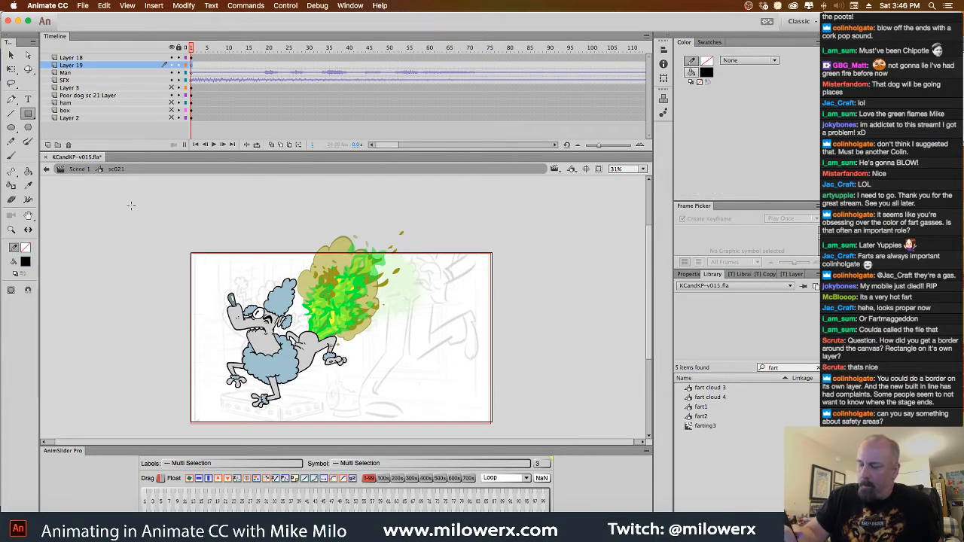
pyautogui.moveTo(97, 186)
pyautogui.mouseDown()
pyautogui.moveTo(119, 257)
pyautogui.moveTo(416, 444)
pyautogui.moveTo(568, 456)
pyautogui.moveTo(584, 470)
pyautogui.mouseUp()
# Cut the red border from Layer 18 and paste it in place onto the black rectangle in Layer 19
pyautogui.press('v')
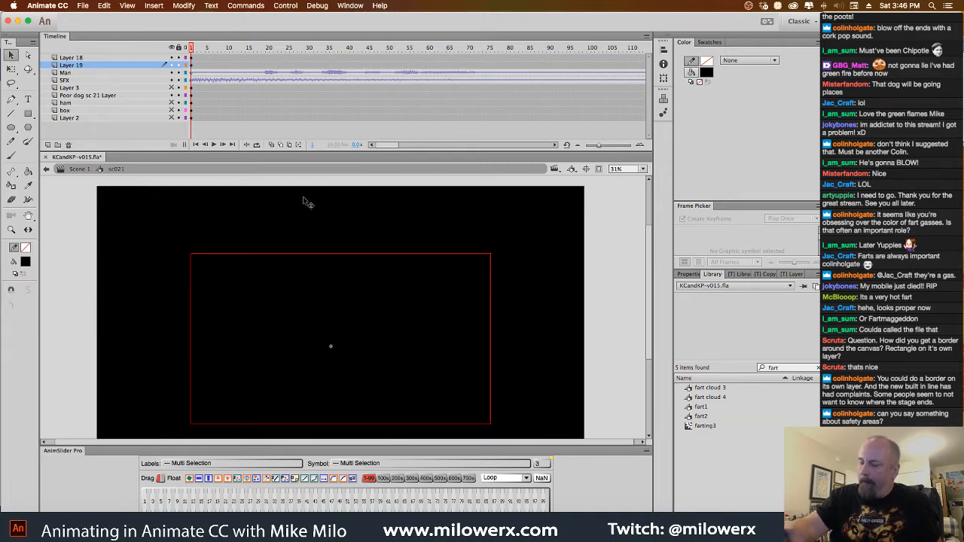
pyautogui.doubleClick(491, 286)
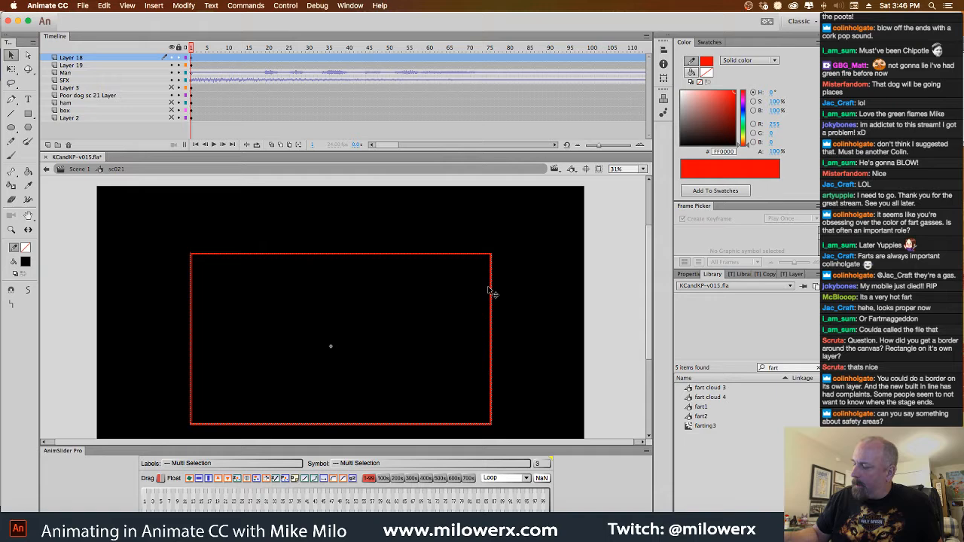
pyautogui.press('Delete')
pyautogui.click(488, 333)
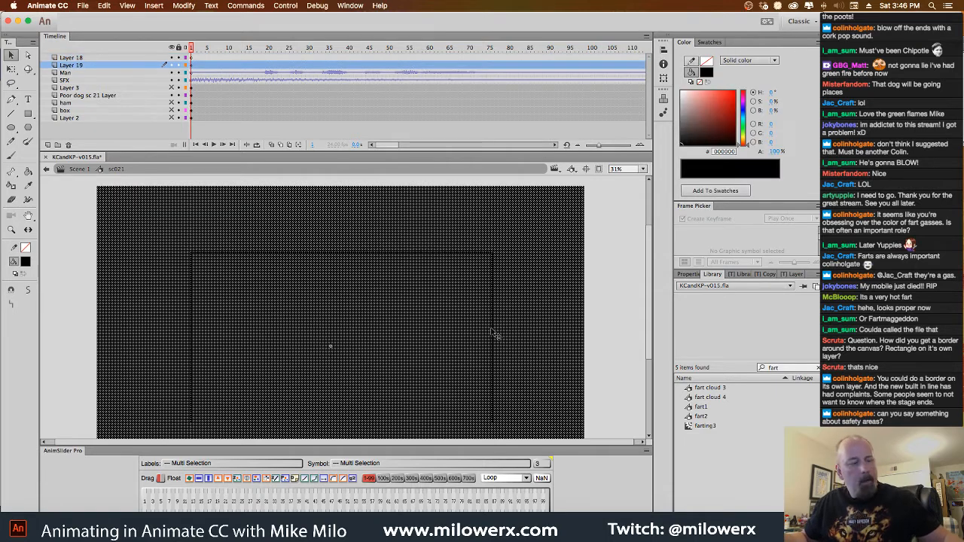
pyautogui.press('super+shift+v')
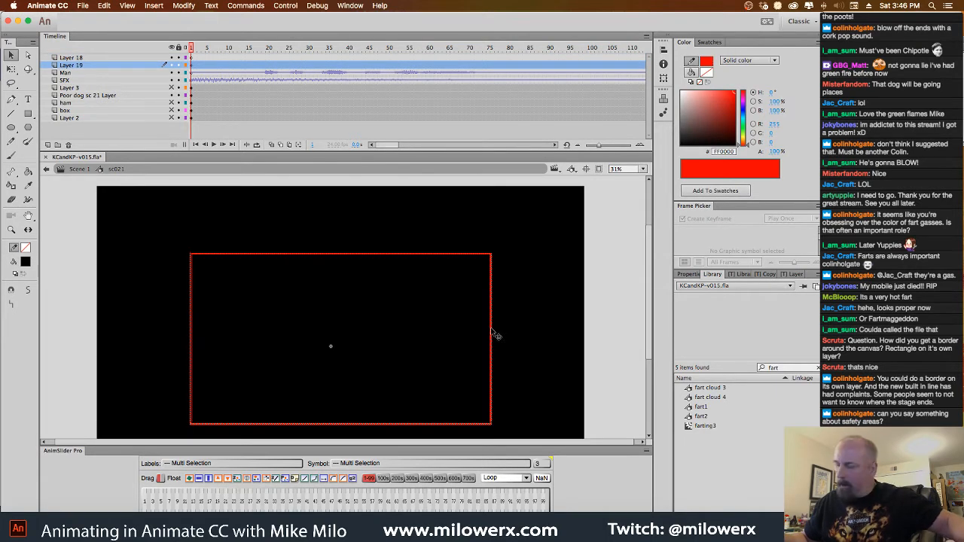
# Delete the black fill inside the red border and remove the border line, leaving a black mask around the stage
pyautogui.click(606, 298)
pyautogui.click(470, 339)
pyautogui.press('Delete')
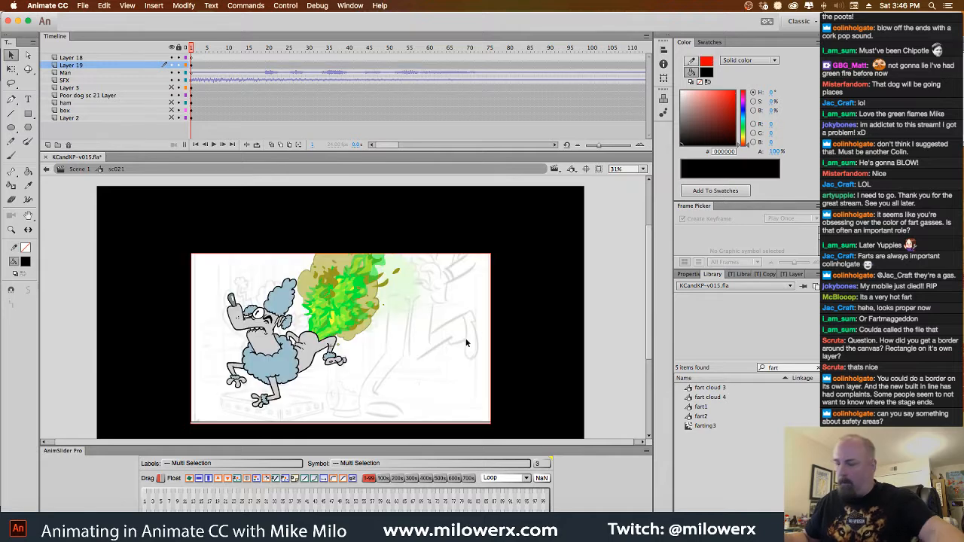
pyautogui.click(490, 309)
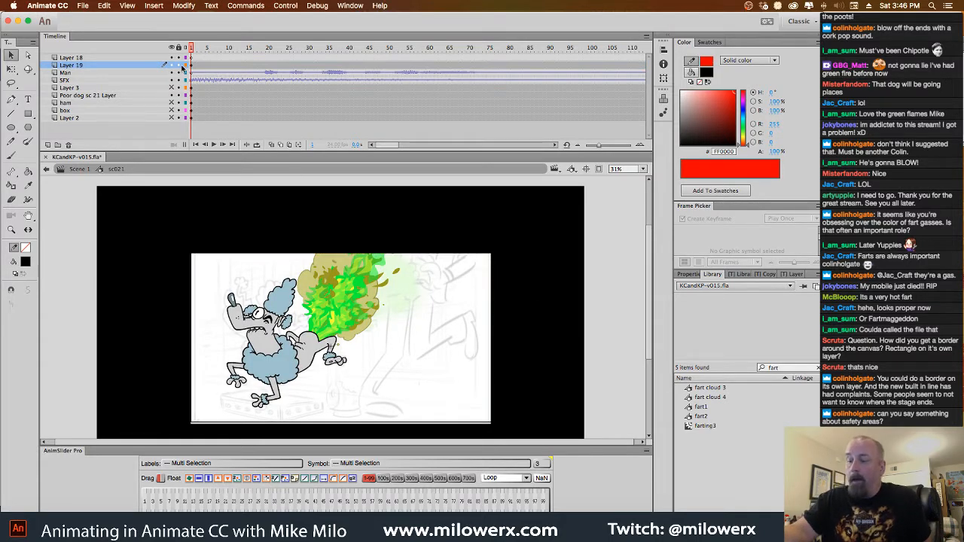
# Display the black mask on Layer 19 as an outline and delete that layer
pyautogui.click(186, 66)
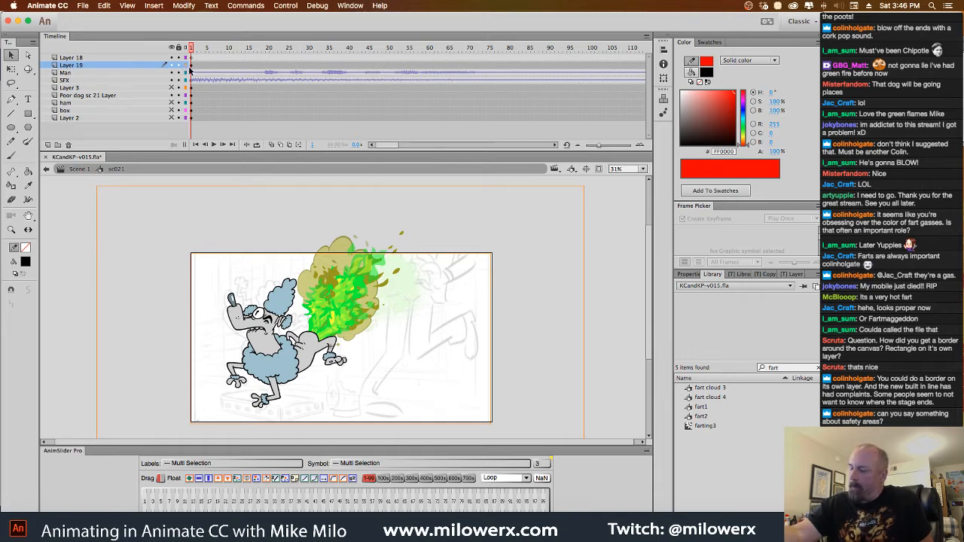
pyautogui.click(179, 65)
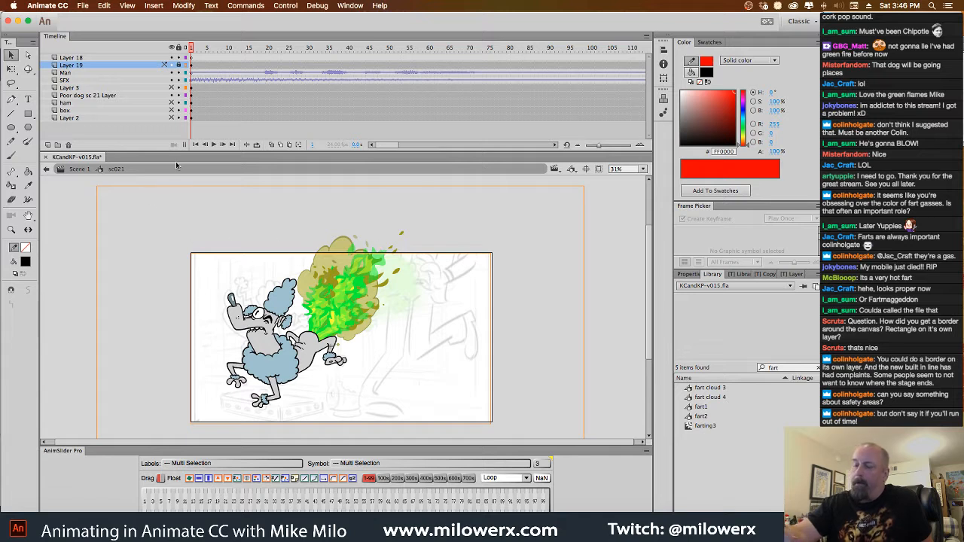
pyautogui.click(132, 67)
pyautogui.click(69, 145)
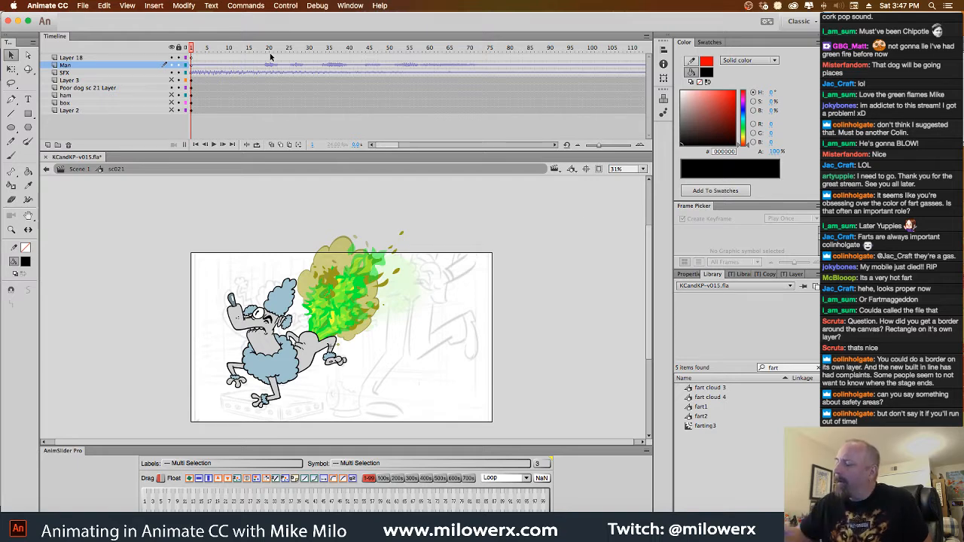
# Center the stage in the view and turn on clipping of content outside it
pyautogui.click(572, 168)
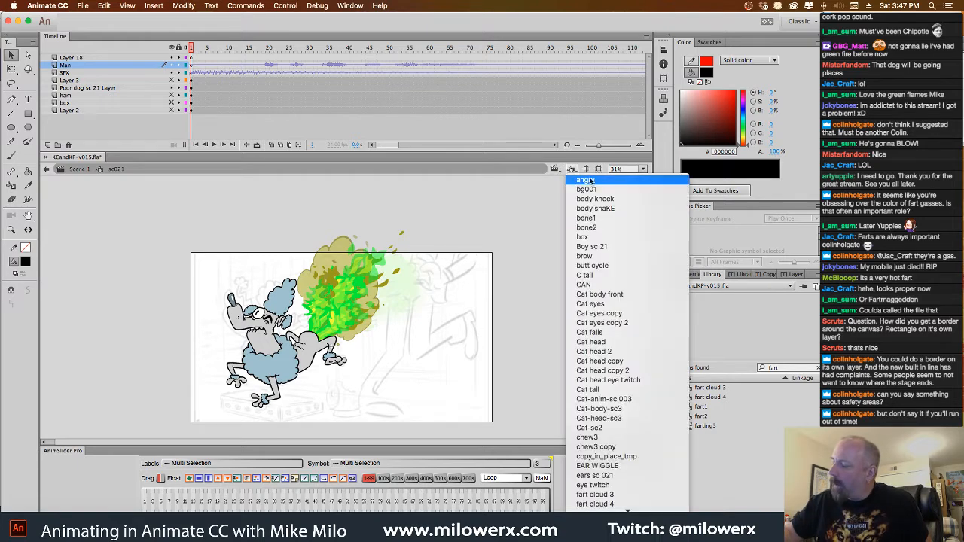
pyautogui.click(555, 200)
pyautogui.click(586, 170)
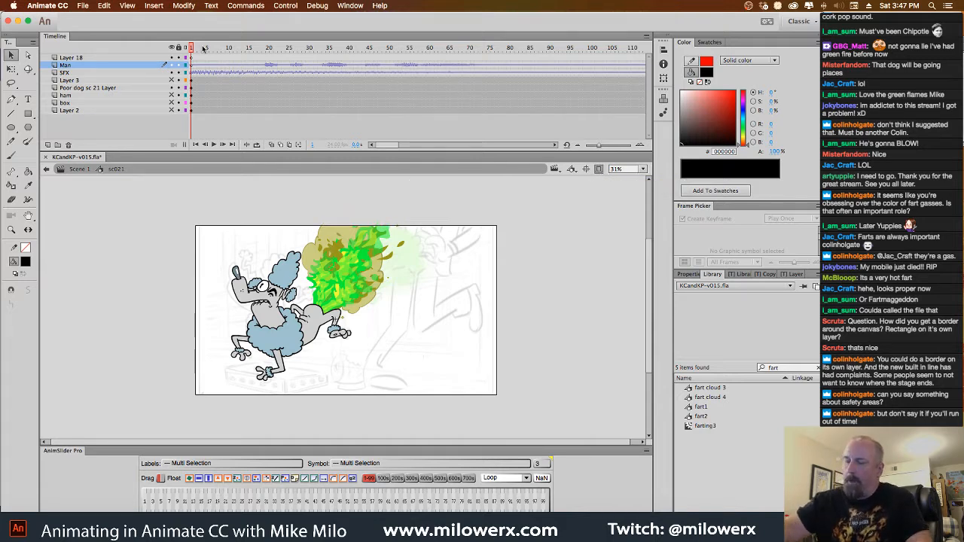
# Create a classic tween from frame 1 of the Poor dog sc 21 Layer
pyautogui.moveTo(200, 49); pyautogui.dragTo(191, 72)
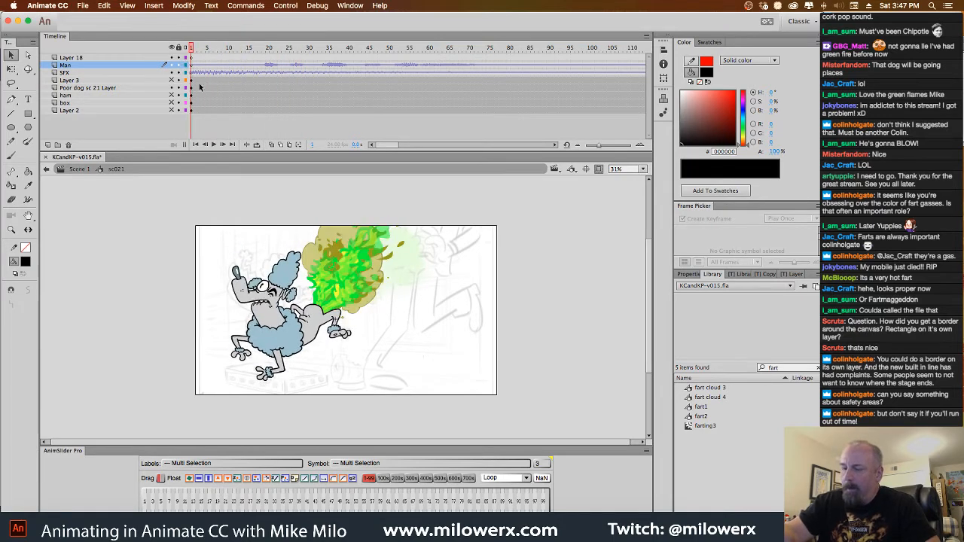
pyautogui.click(194, 89)
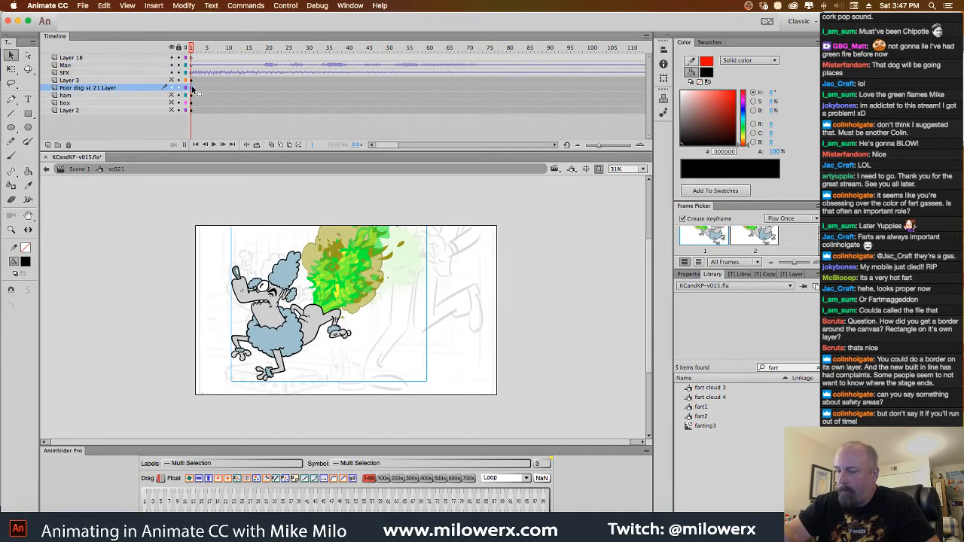
pyautogui.rightClick(194, 89)
pyautogui.click(248, 113)
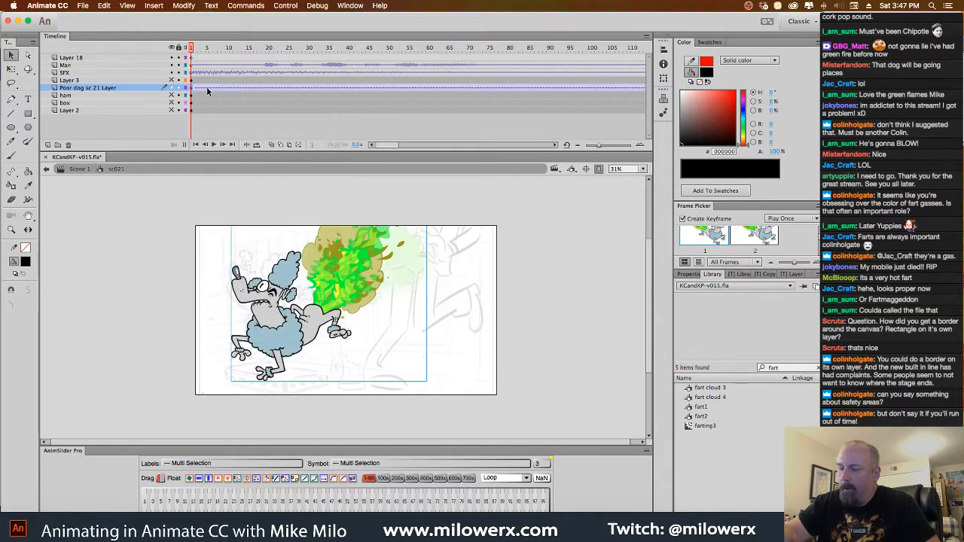
# Insert keyframes at frames 6, 11 and 15 of the Poor dog sc 21 Layer
pyautogui.click(214, 92)
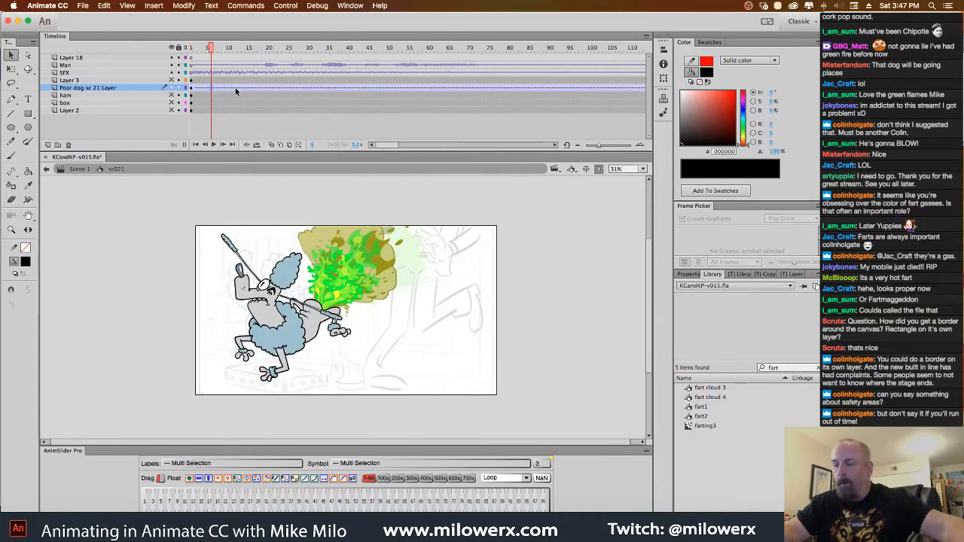
pyautogui.click(230, 91)
pyautogui.click(230, 89)
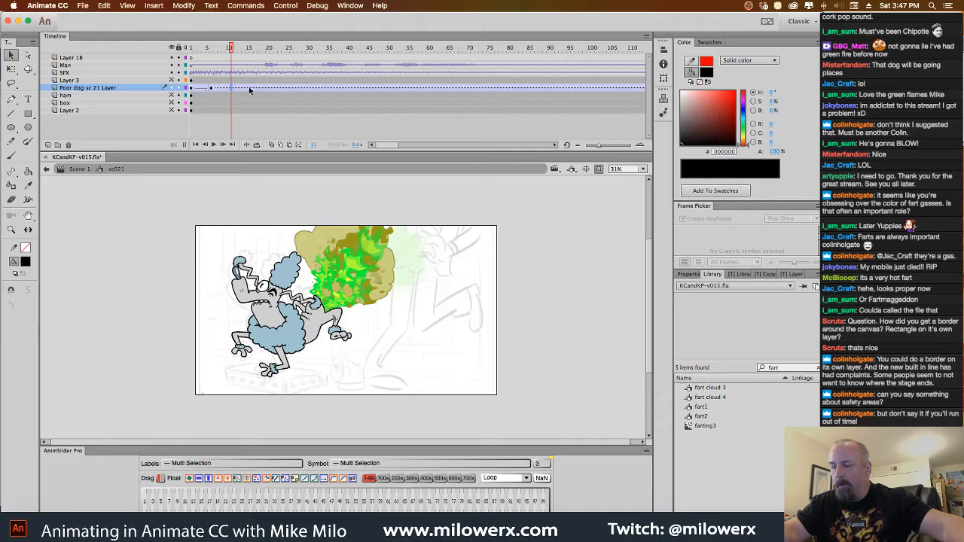
pyautogui.click(249, 88)
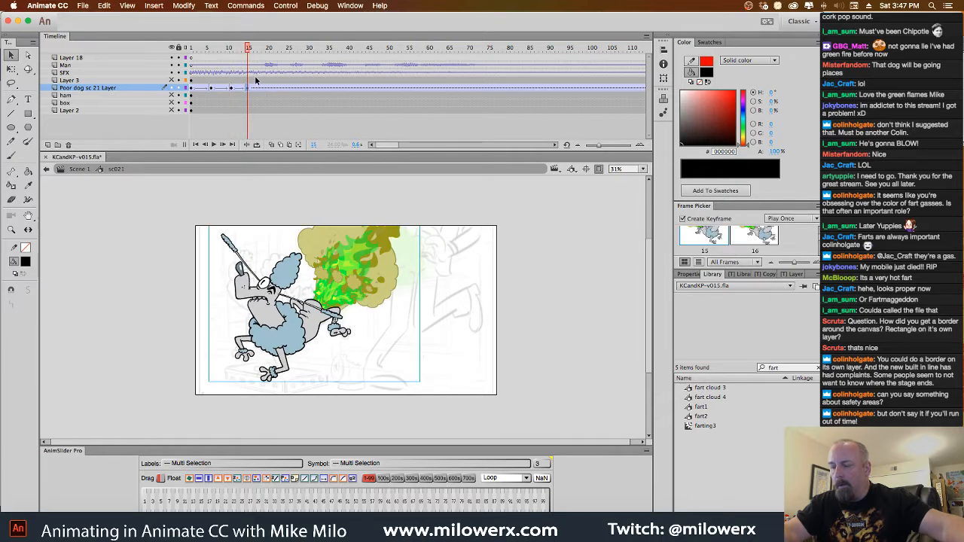
# At frame 6, rotate the dog symbol slightly clockwise and move it slightly up and to the right
pyautogui.click(213, 89)
pyautogui.click(89, 88)
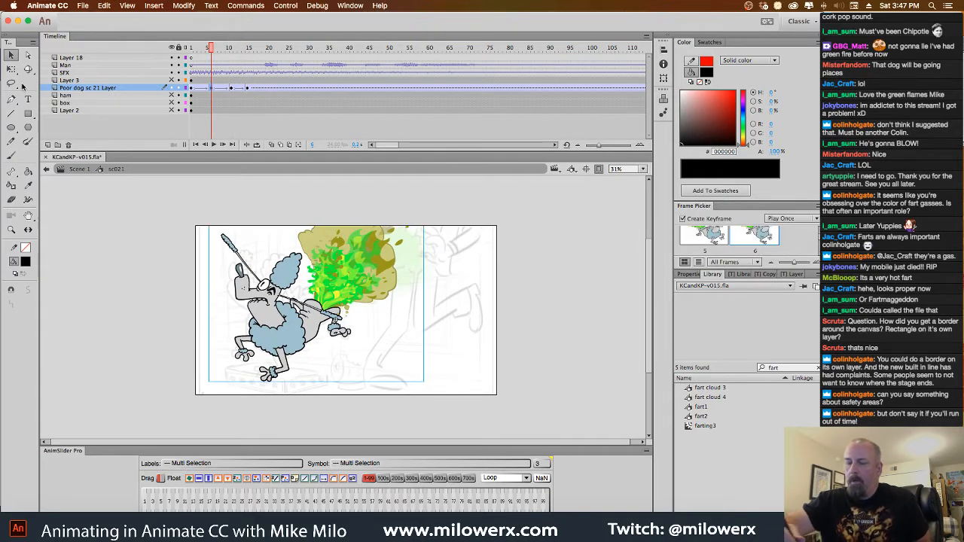
pyautogui.press('q')
pyautogui.moveTo(430, 196); pyautogui.dragTo(426, 210)
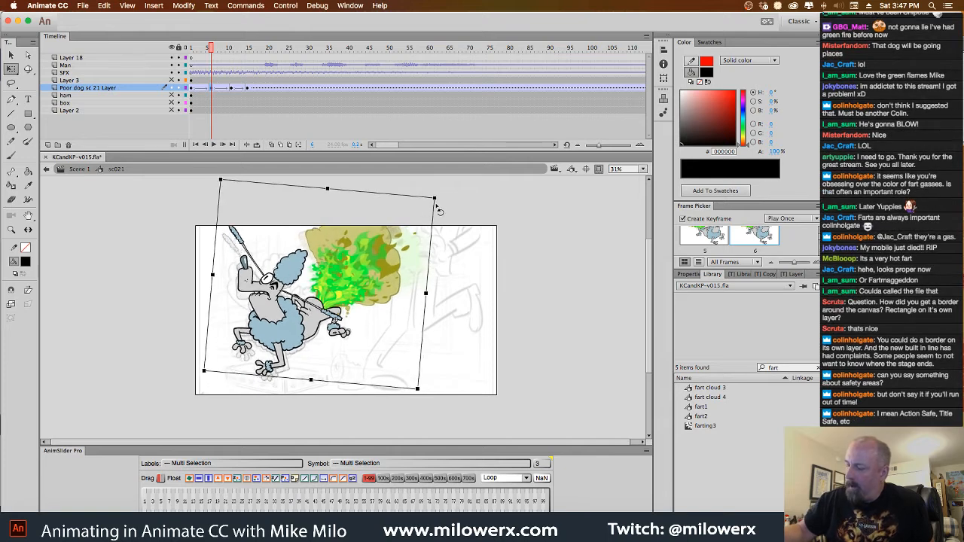
pyautogui.moveTo(346, 291); pyautogui.dragTo(349, 285)
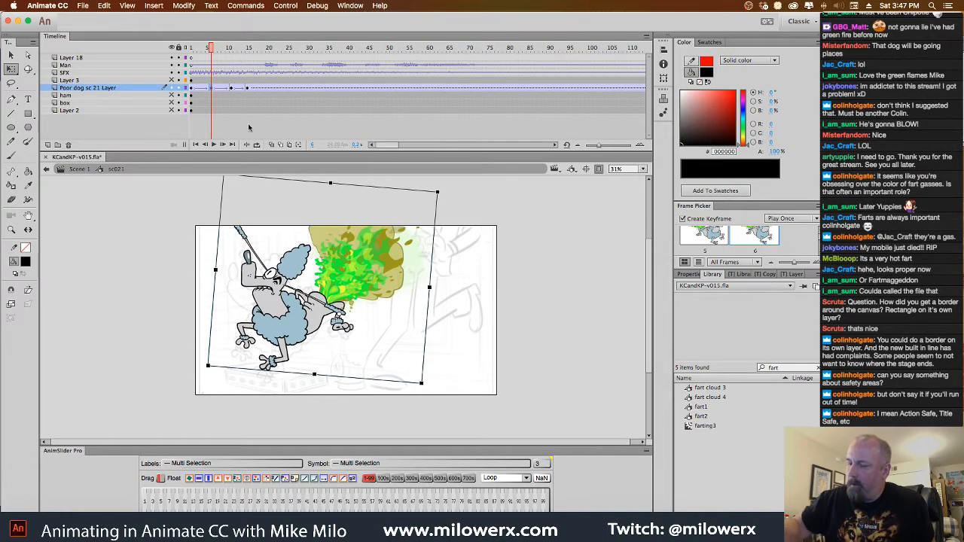
# At frame 11 of the dog layer, rotate the dog symbol slightly counterclockwise
pyautogui.click(230, 89)
pyautogui.click(407, 255)
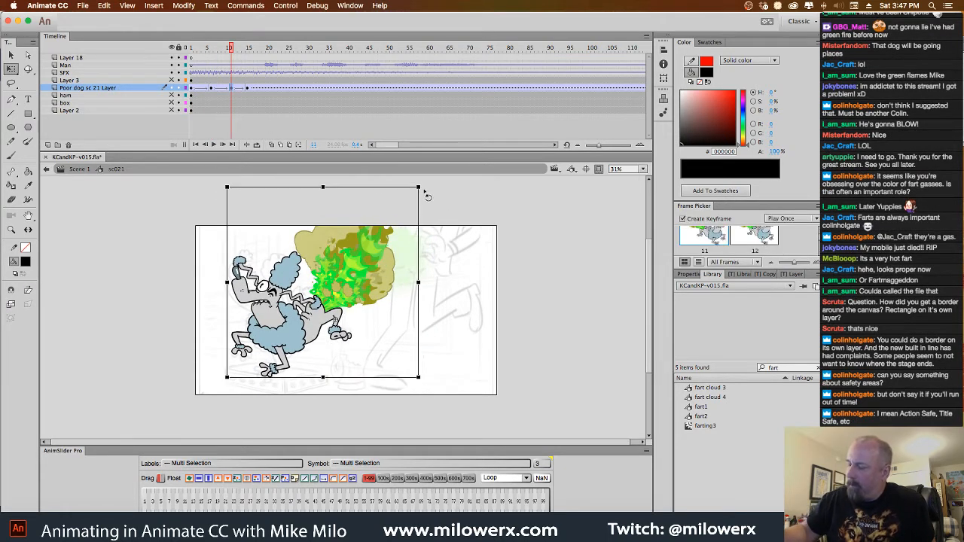
pyautogui.moveTo(427, 195); pyautogui.dragTo(409, 179)
# Scrub the dog's motion, return to Scene 1 and compare the shot against the animatic by hiding and reshowing Layer 17
pyautogui.moveTo(232, 49); pyautogui.dragTo(263, 76)
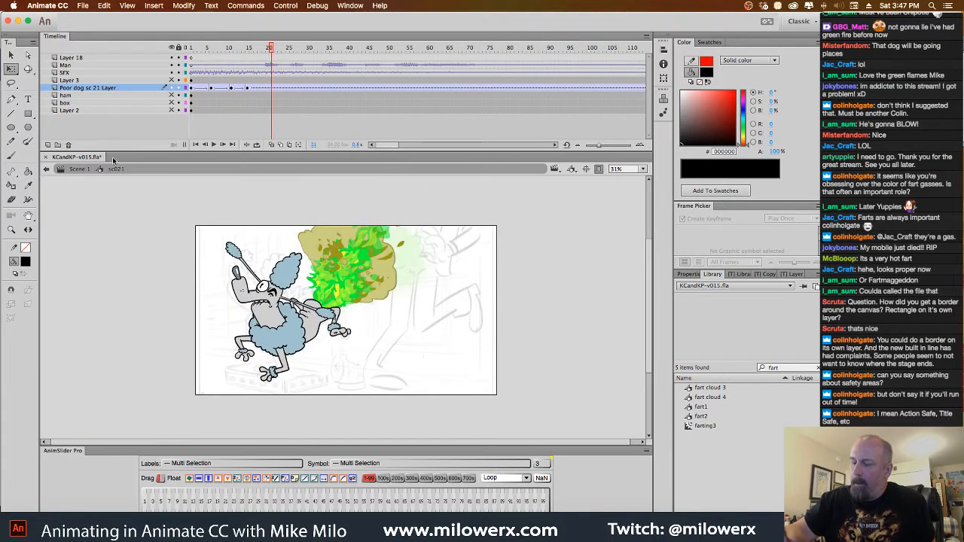
pyautogui.click(86, 170)
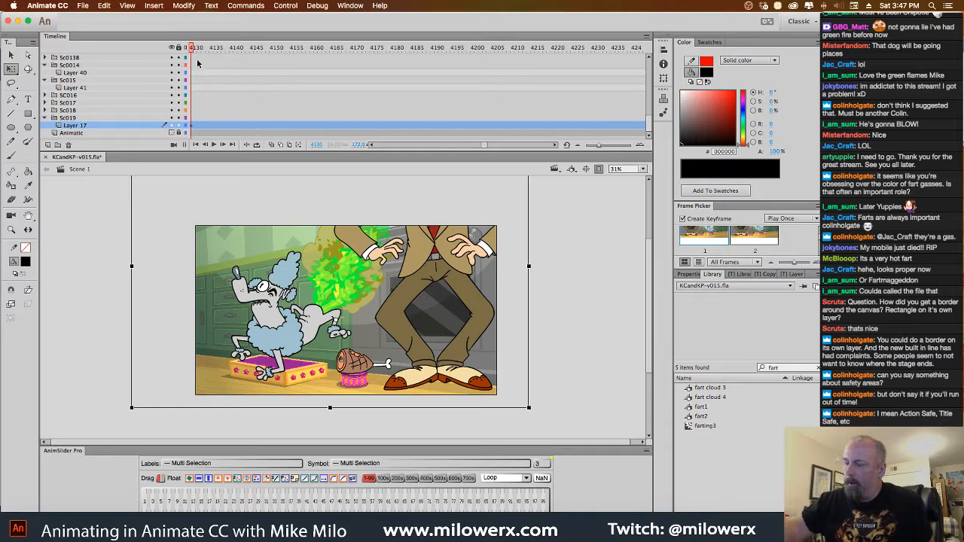
pyautogui.moveTo(195, 51)
pyautogui.mouseDown()
pyautogui.moveTo(283, 54)
pyautogui.moveTo(190, 50)
pyautogui.moveTo(254, 66)
pyautogui.moveTo(243, 69)
pyautogui.moveTo(246, 49)
pyautogui.mouseUp()
pyautogui.click(171, 125)
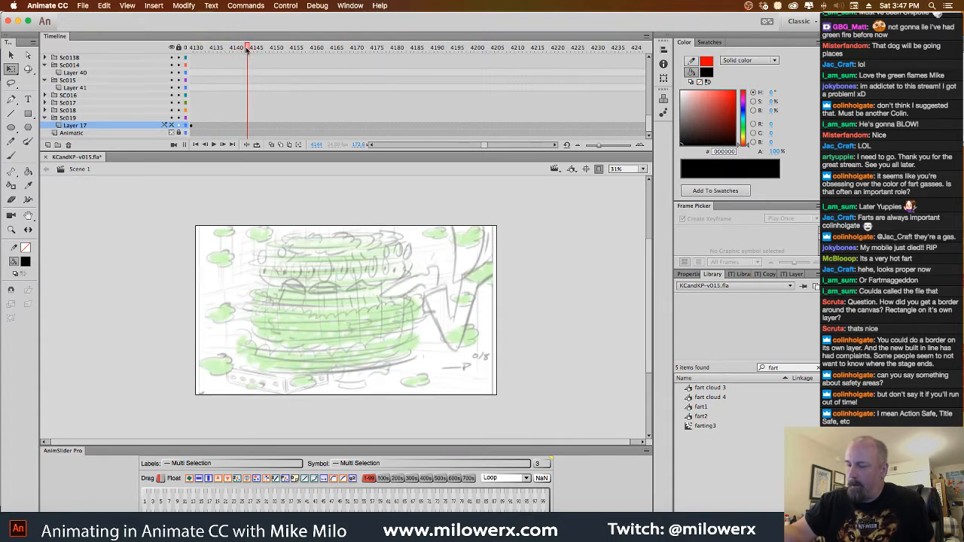
pyautogui.click(171, 125)
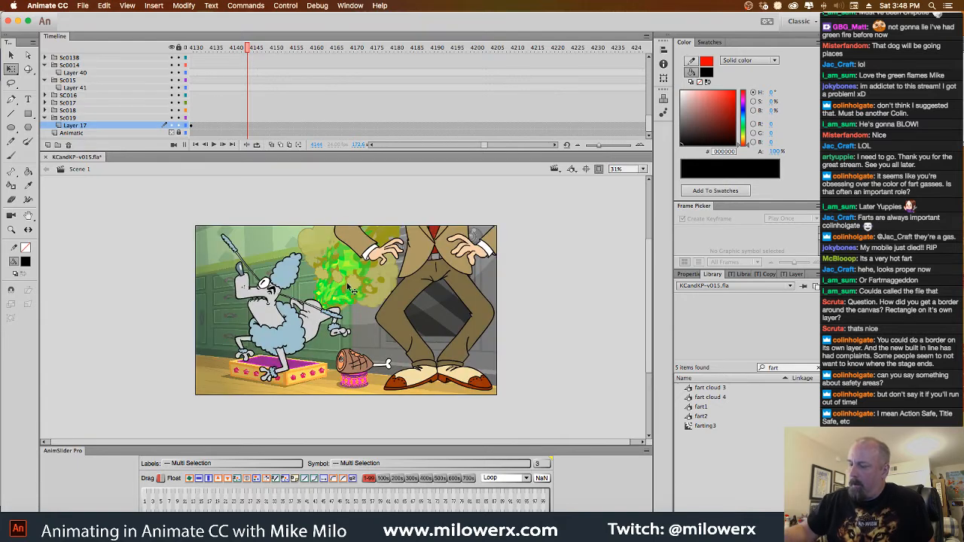
# Reopen symbol sc021 and insert a blank keyframe at frame 16 of the Poor dog sc 21 Layer
pyautogui.doubleClick(355, 294)
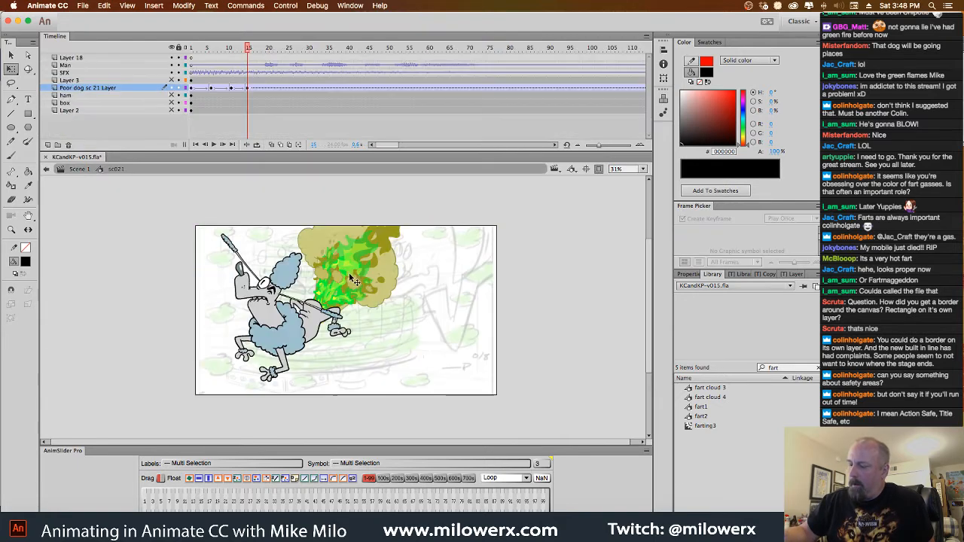
pyautogui.click(250, 88)
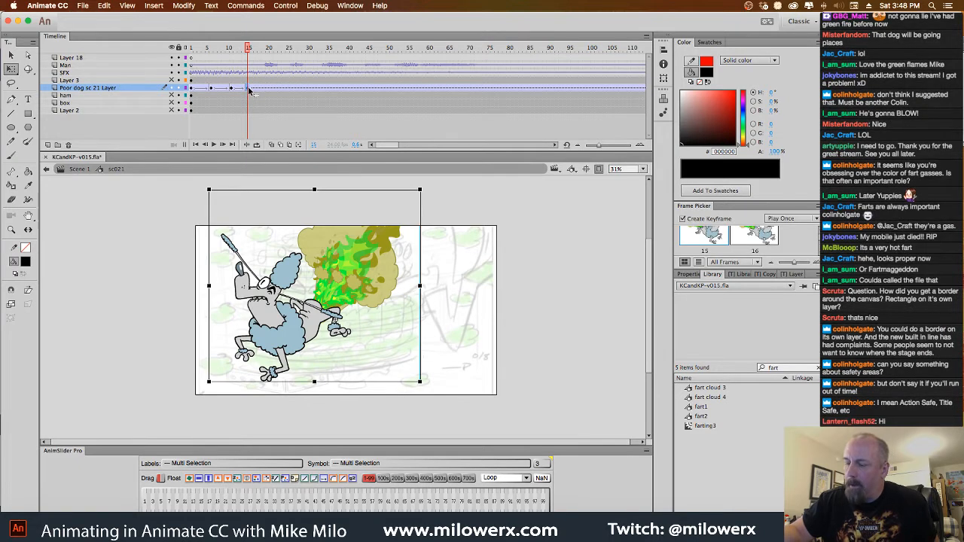
pyautogui.click(253, 90)
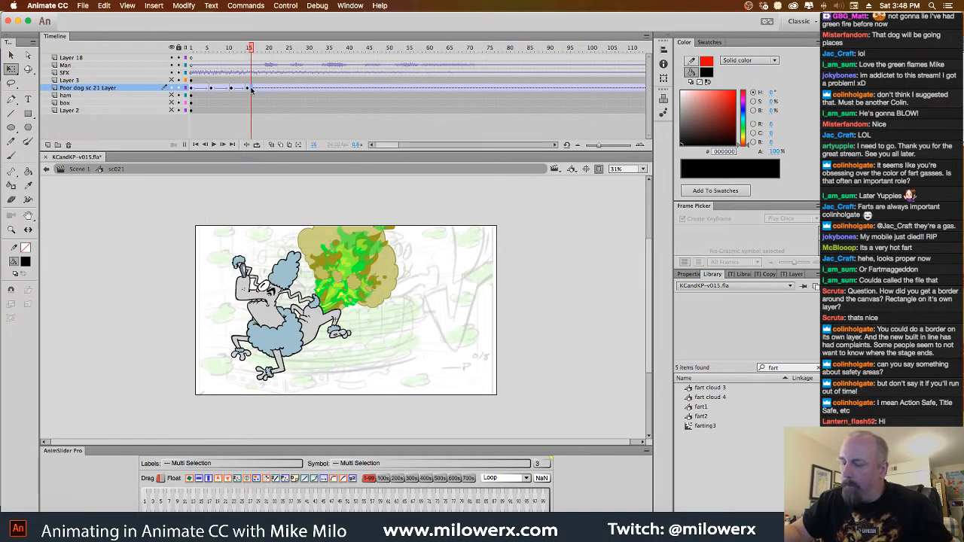
pyautogui.press('F7')
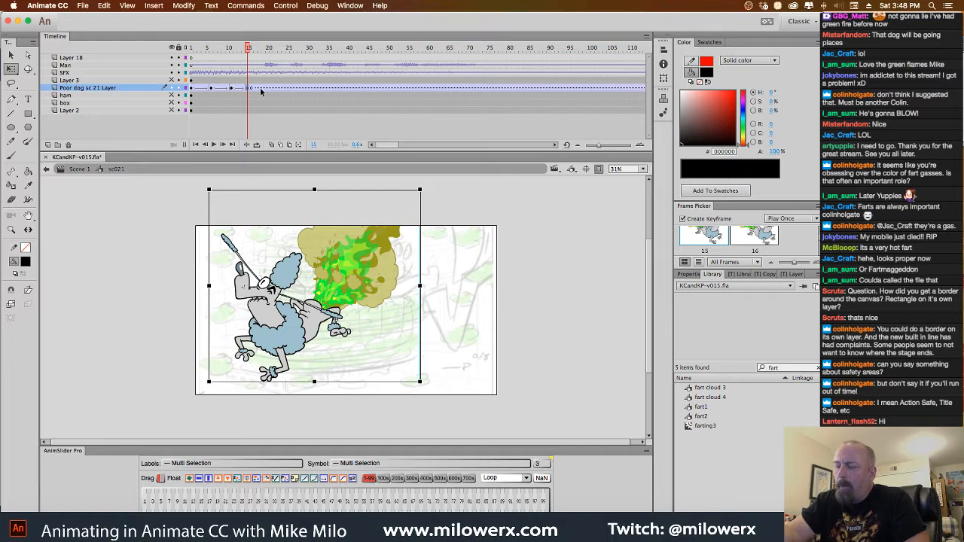
# Add a new layer above the Poor dog layer with a blank keyframe at frame 16, and activate the Brush tool
pyautogui.click(47, 145)
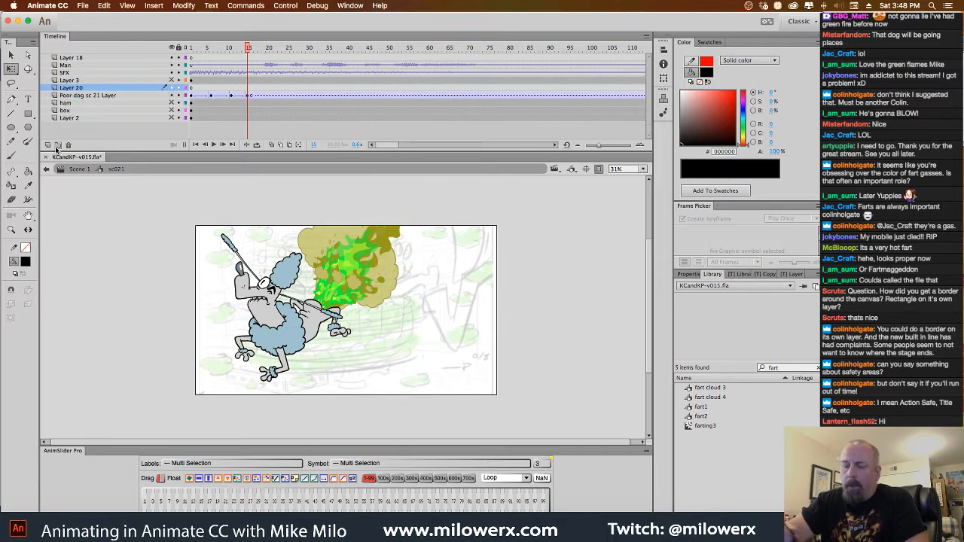
pyautogui.click(252, 94)
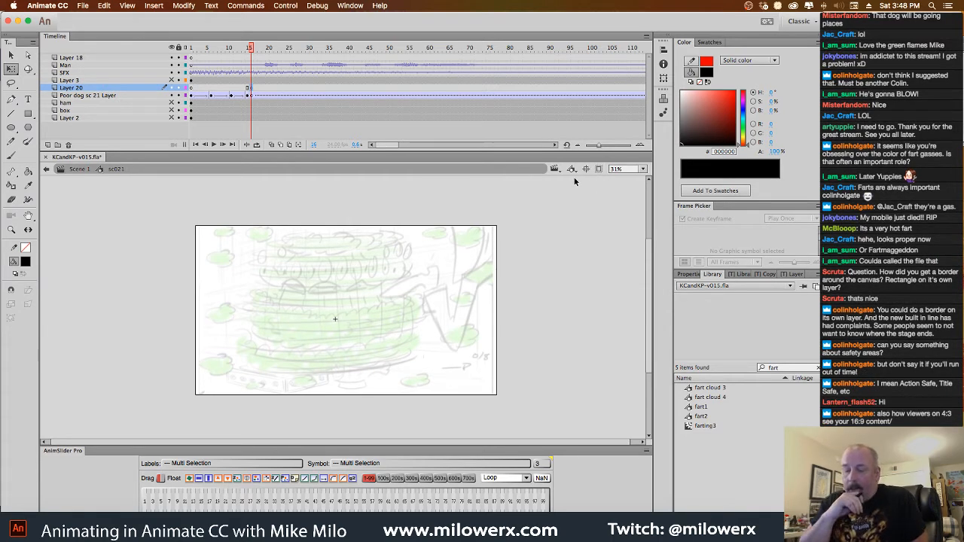
pyautogui.press('b')
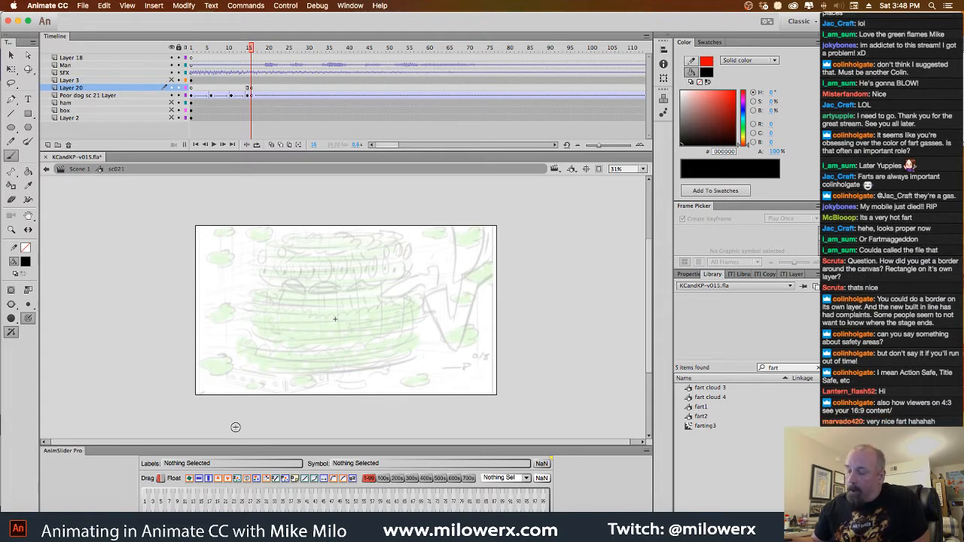
# Create a new ActionScript 3.0 document of 1920 x 1080 px at 24 fps and fit its stage in the view
pyautogui.click(83, 7)
pyautogui.click(107, 20)
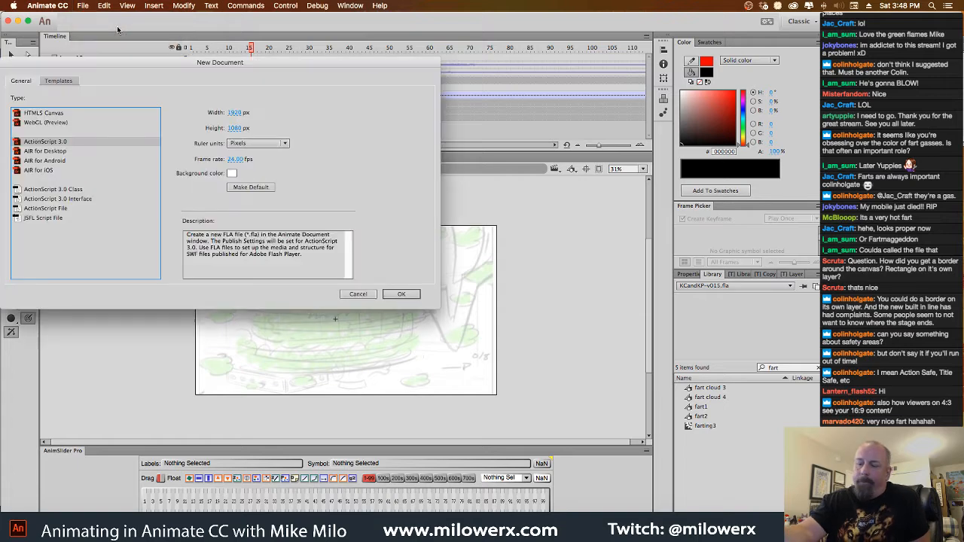
pyautogui.click(394, 296)
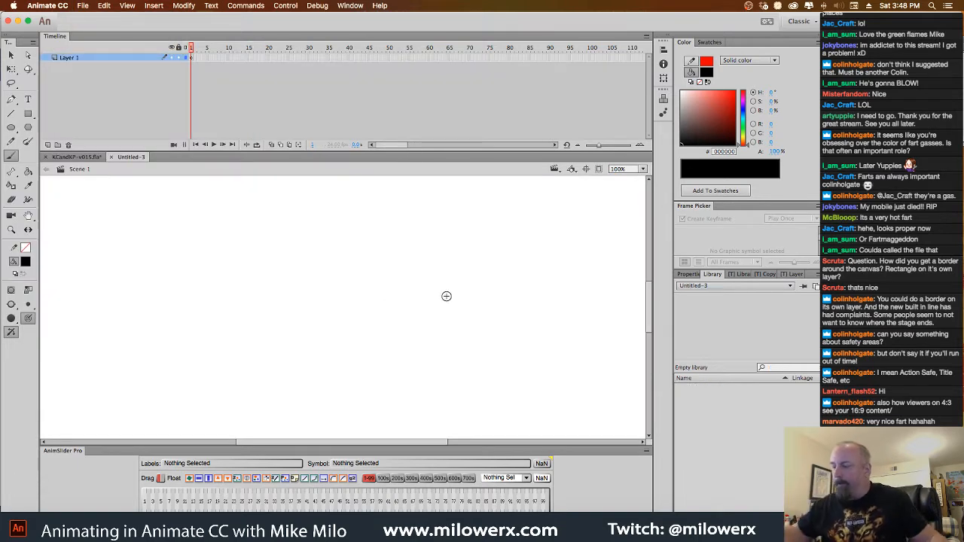
pyautogui.press('super+minus')
pyautogui.press('super+minus')
pyautogui.moveTo(436, 346); pyautogui.dragTo(437, 356)
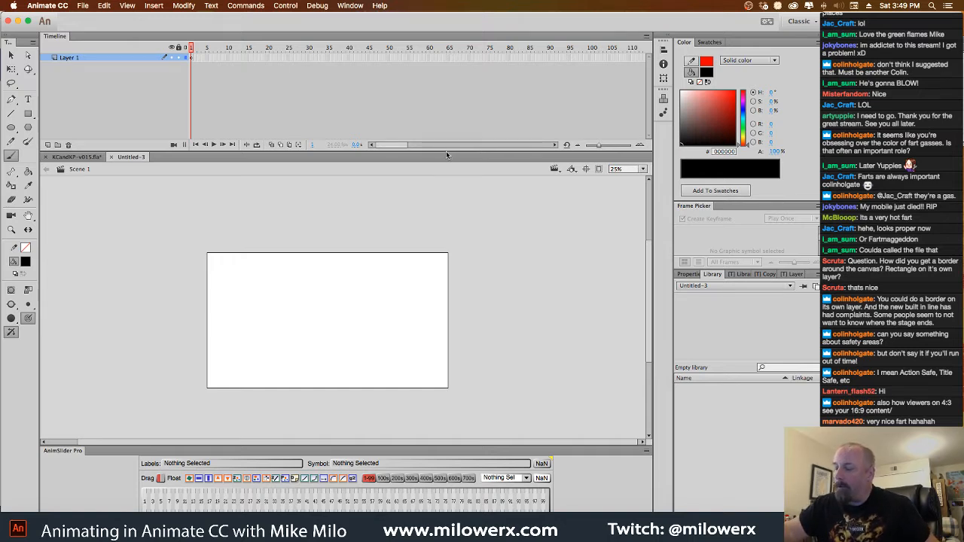
# Brush two nested black rectangles inside the stage to mark the title-safe and action-safe areas
pyautogui.moveTo(447, 151); pyautogui.dragTo(445, 111)
pyautogui.click(443, 217)
pyautogui.moveTo(461, 283); pyautogui.dragTo(596, 155)
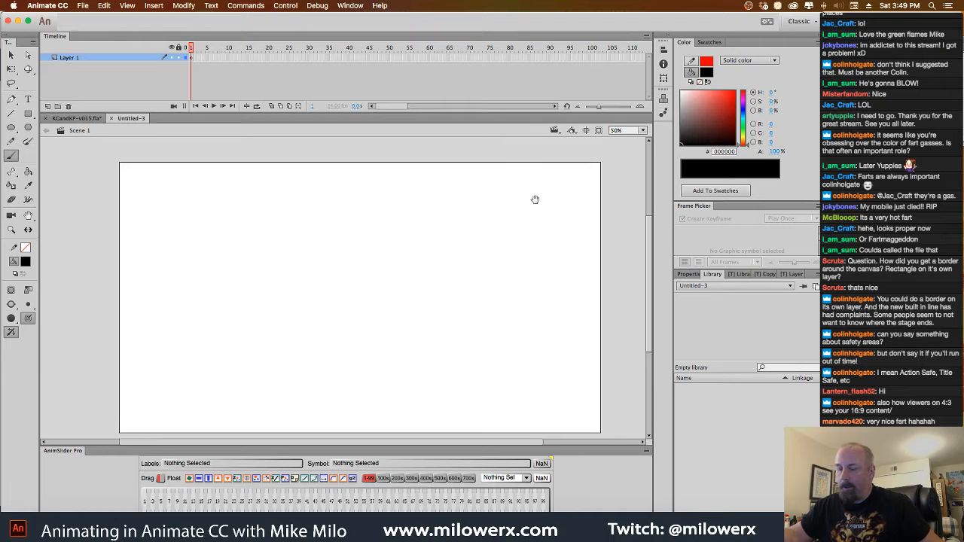
pyautogui.keyDown('alt'); pyautogui.keyDown('super'); pyautogui.click(524, 211); pyautogui.keyUp('super'); pyautogui.keyUp('alt')
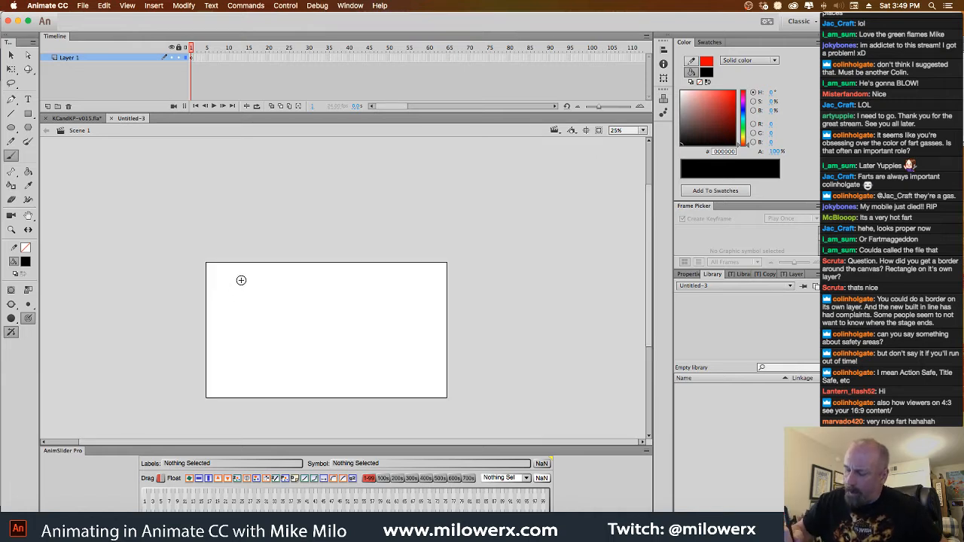
pyautogui.moveTo(241, 280); pyautogui.dragTo(243, 383)
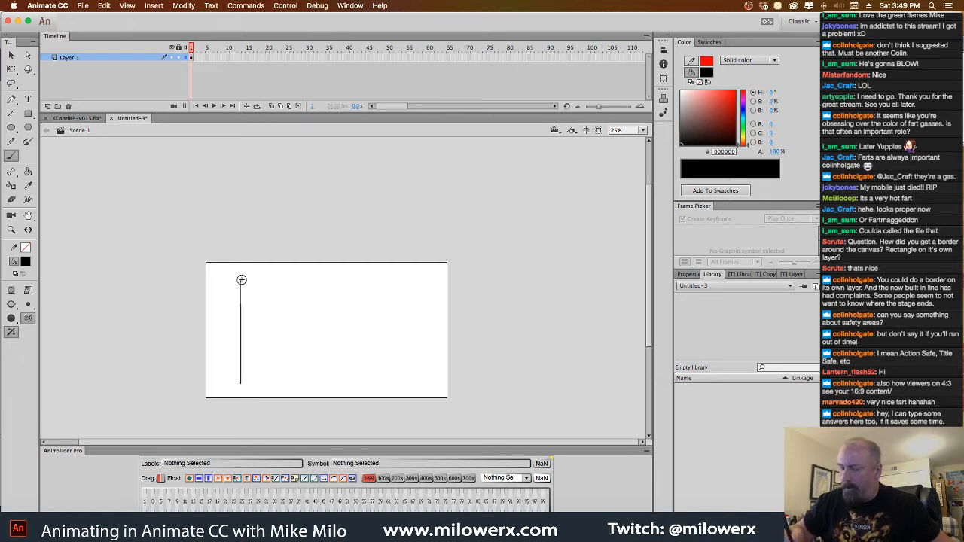
pyautogui.moveTo(241, 280); pyautogui.dragTo(419, 279)
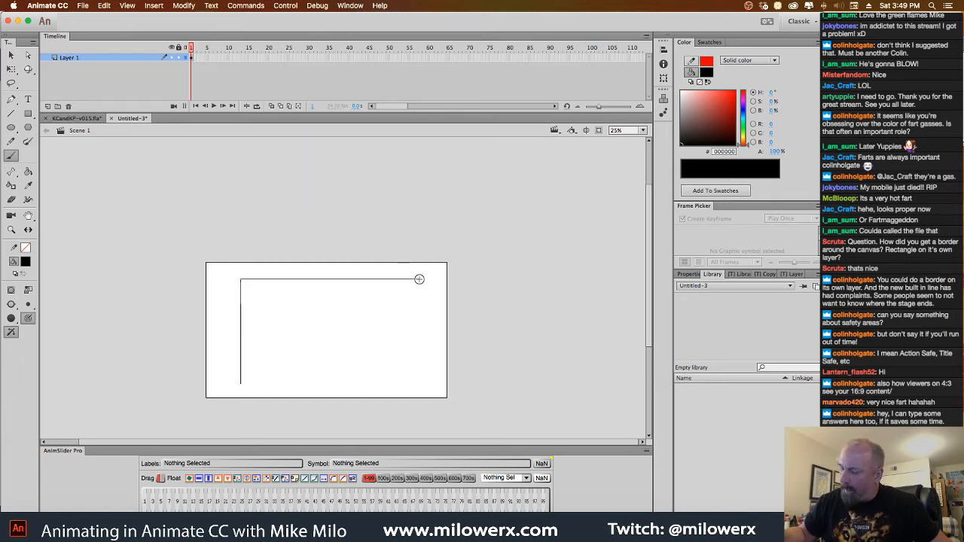
pyautogui.moveTo(416, 380); pyautogui.dragTo(241, 383)
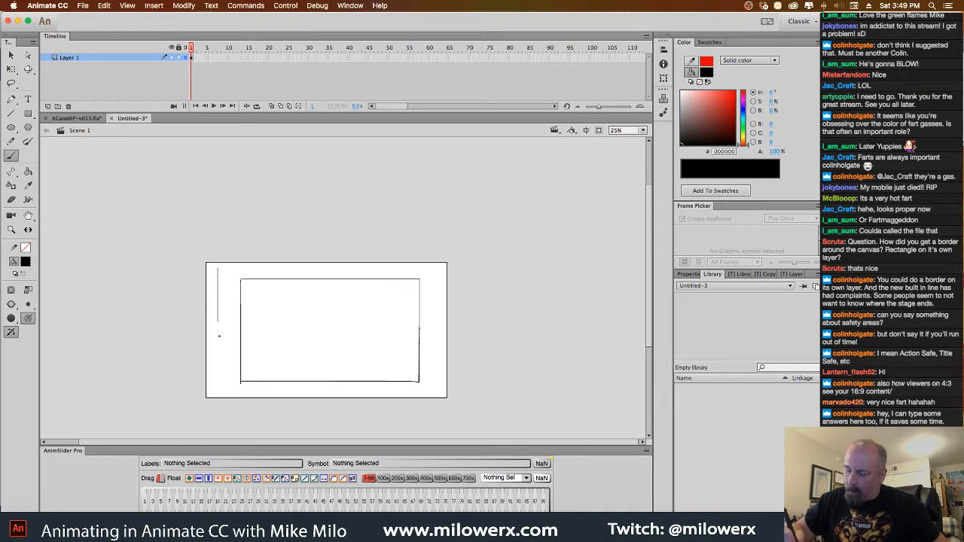
pyautogui.moveTo(220, 391); pyautogui.dragTo(435, 389)
pyautogui.moveTo(433, 330)
pyautogui.mouseDown()
pyautogui.moveTo(432, 269)
pyautogui.moveTo(218, 269)
pyautogui.mouseUp()
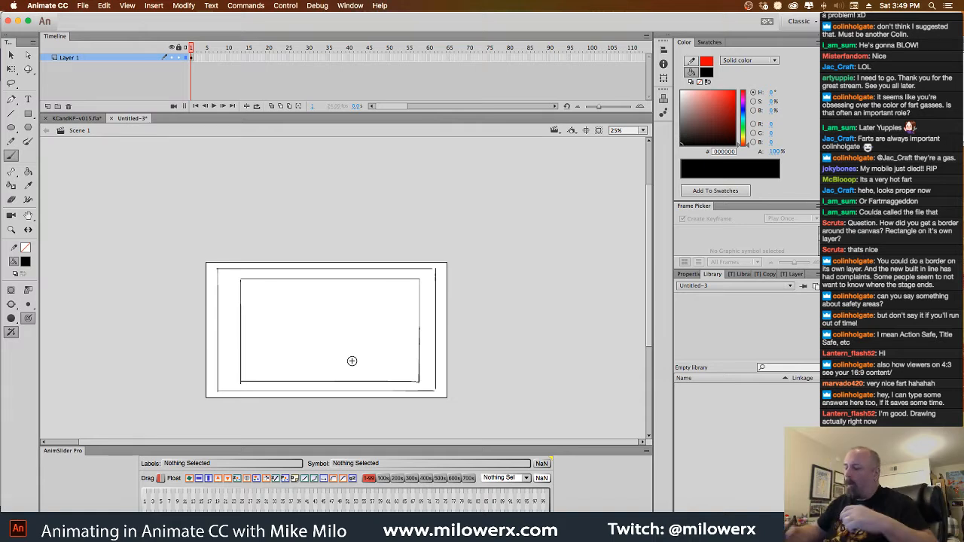
# Scribble zigzag strokes along all four stage edges outside the outer rectangle to mark the area that gets cut off
pyautogui.keyDown('super'); pyautogui.click(448, 302); pyautogui.keyUp('super')
pyautogui.moveTo(470, 350)
pyautogui.mouseDown()
pyautogui.moveTo(575, 260)
pyautogui.moveTo(573, 282)
pyautogui.mouseUp()
pyautogui.moveTo(109, 182); pyautogui.dragTo(115, 421)
pyautogui.moveTo(115, 161)
pyautogui.mouseDown()
pyautogui.moveTo(566, 155)
pyautogui.moveTo(574, 207)
pyautogui.moveTo(565, 411)
pyautogui.mouseUp()
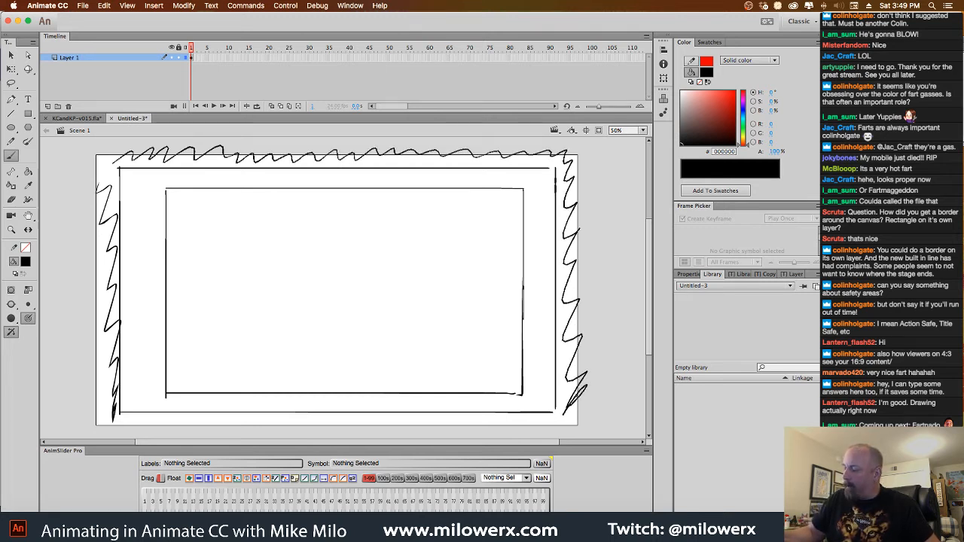
pyautogui.moveTo(129, 422)
pyautogui.mouseDown()
pyautogui.moveTo(407, 428)
pyautogui.moveTo(573, 424)
pyautogui.mouseUp()
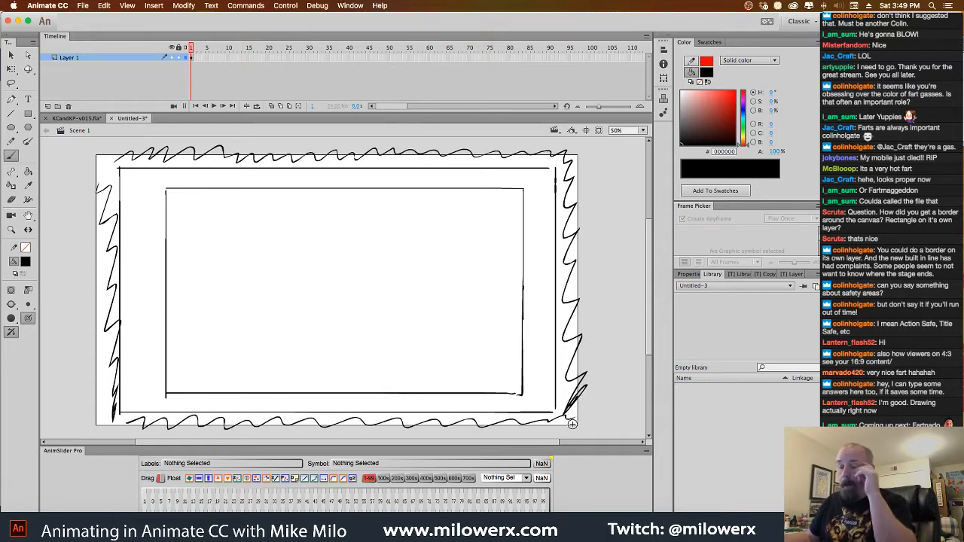
pyautogui.moveTo(97, 154); pyautogui.dragTo(110, 170)
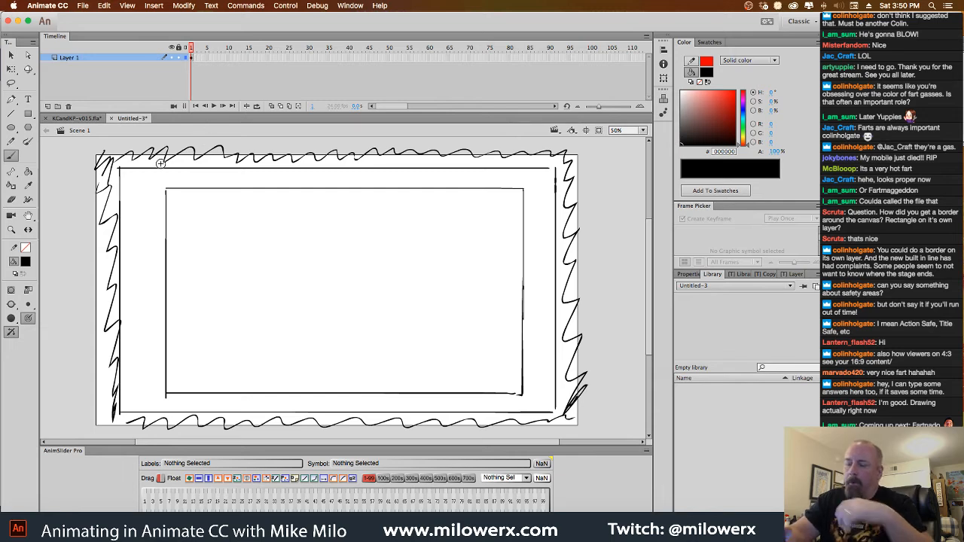
# Delete the safe-area sketch on frame 1 and brush a full-height black rectangle in the middle of the stage
pyautogui.click(192, 59)
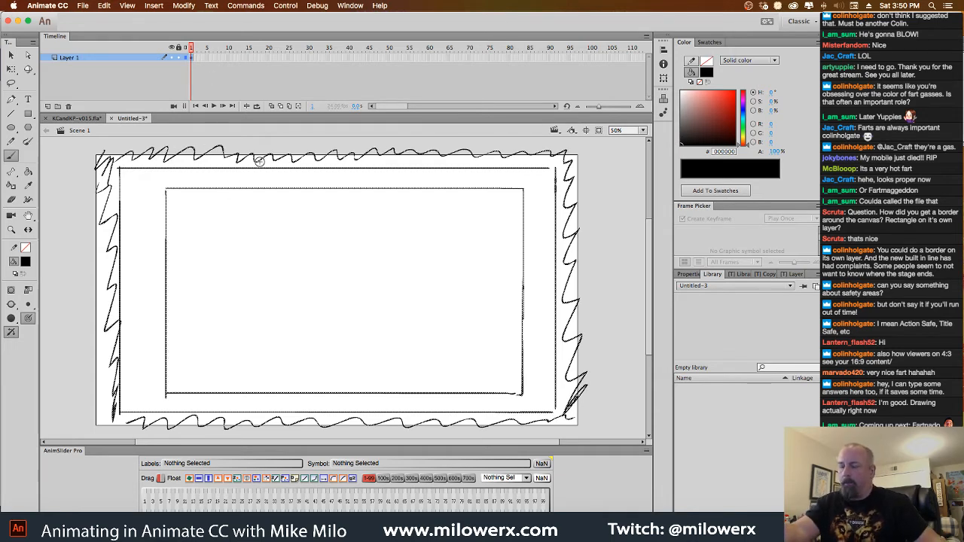
pyautogui.press('Delete')
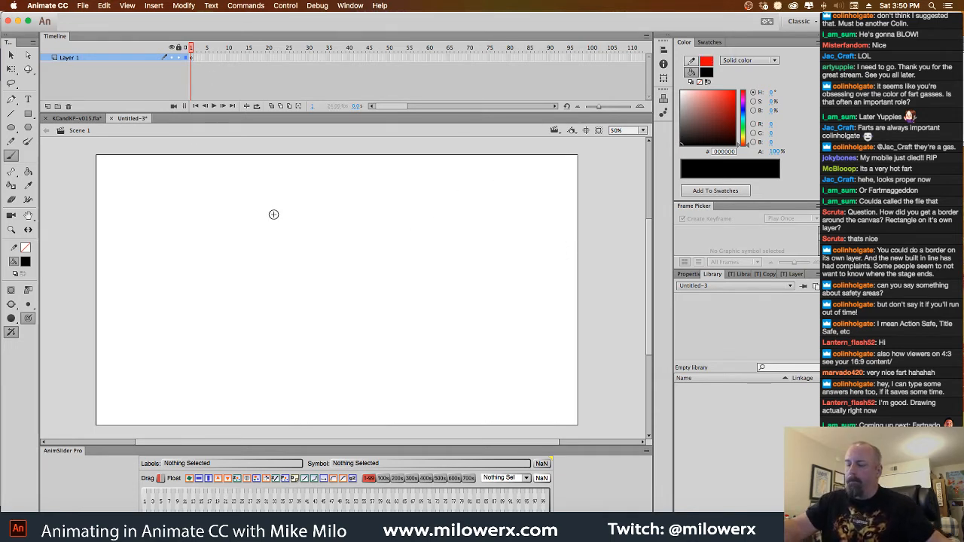
pyautogui.moveTo(200, 159); pyautogui.dragTo(211, 422)
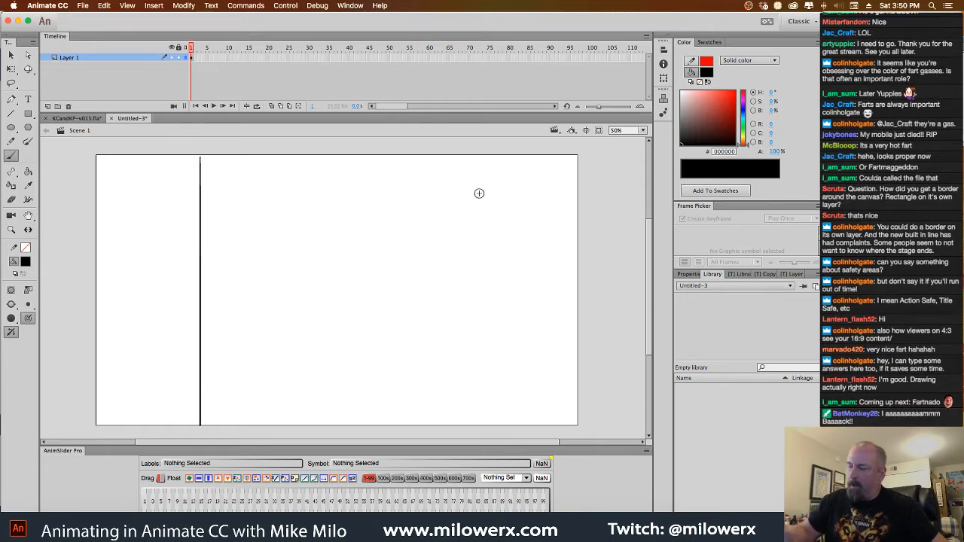
pyautogui.moveTo(482, 156); pyautogui.dragTo(486, 422)
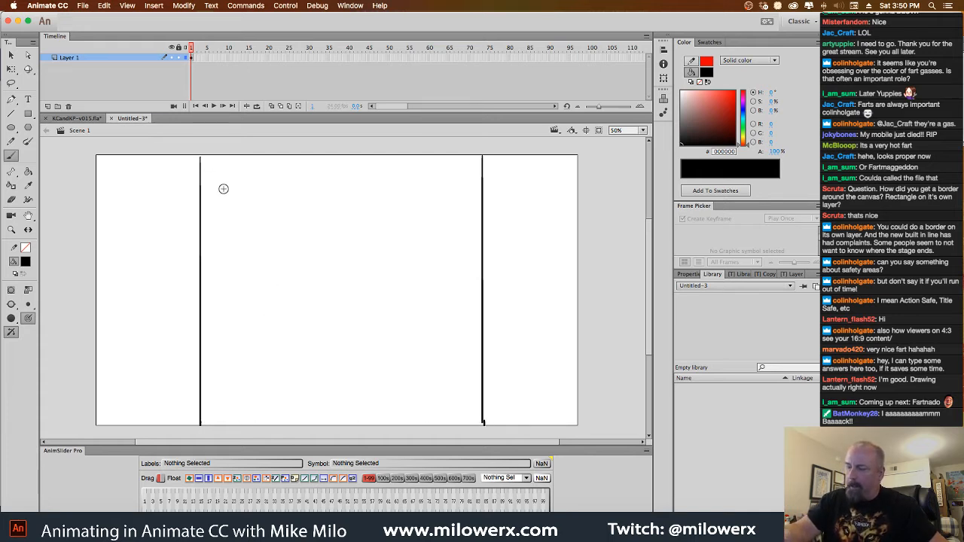
pyautogui.moveTo(202, 423); pyautogui.dragTo(460, 424)
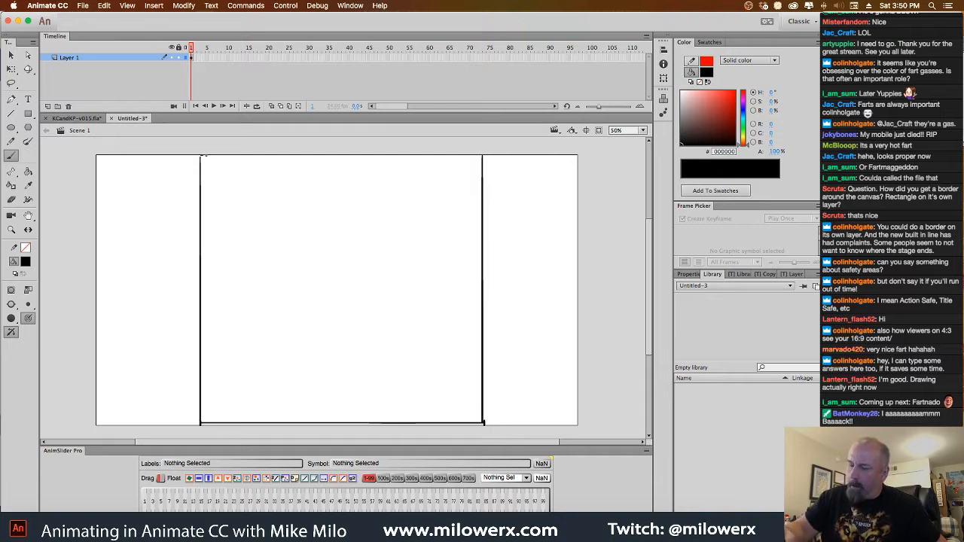
pyautogui.moveTo(202, 156); pyautogui.dragTo(481, 155)
# Select the whole brushed rectangle and widen it evenly about its centre to resemble a 4:3 frame
pyautogui.press('v')
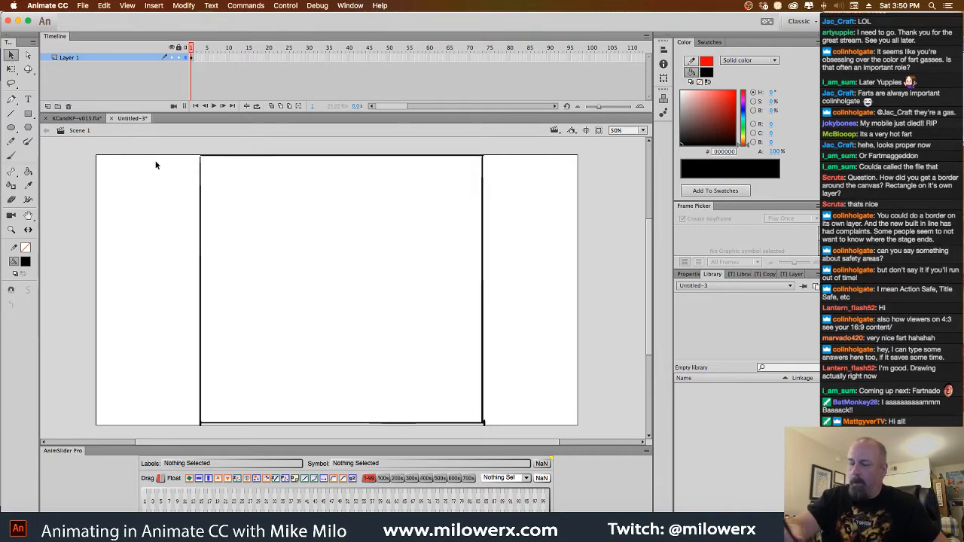
pyautogui.moveTo(155, 139)
pyautogui.mouseDown()
pyautogui.moveTo(318, 402)
pyautogui.moveTo(557, 437)
pyautogui.mouseUp()
pyautogui.press('q')
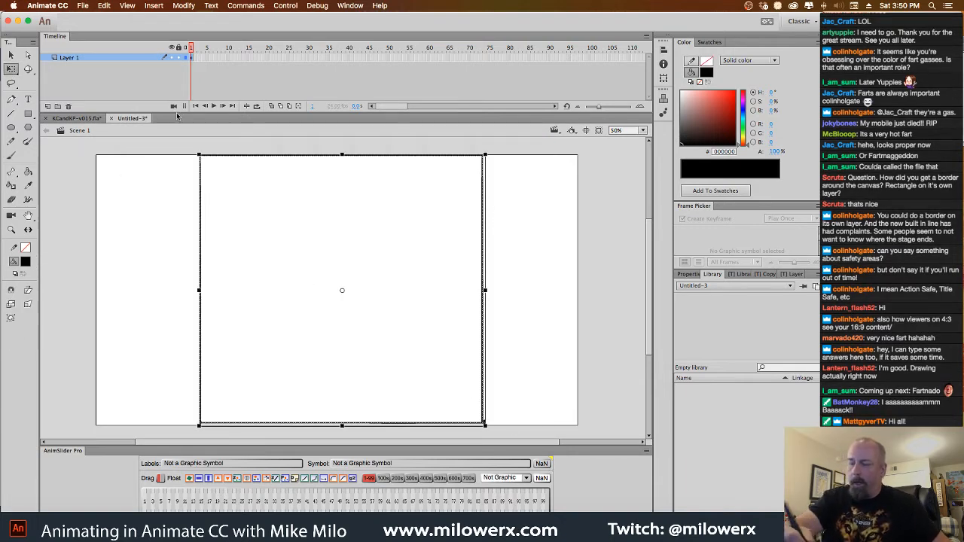
pyautogui.moveTo(486, 296); pyautogui.dragTo(515, 296)
pyautogui.click(585, 294)
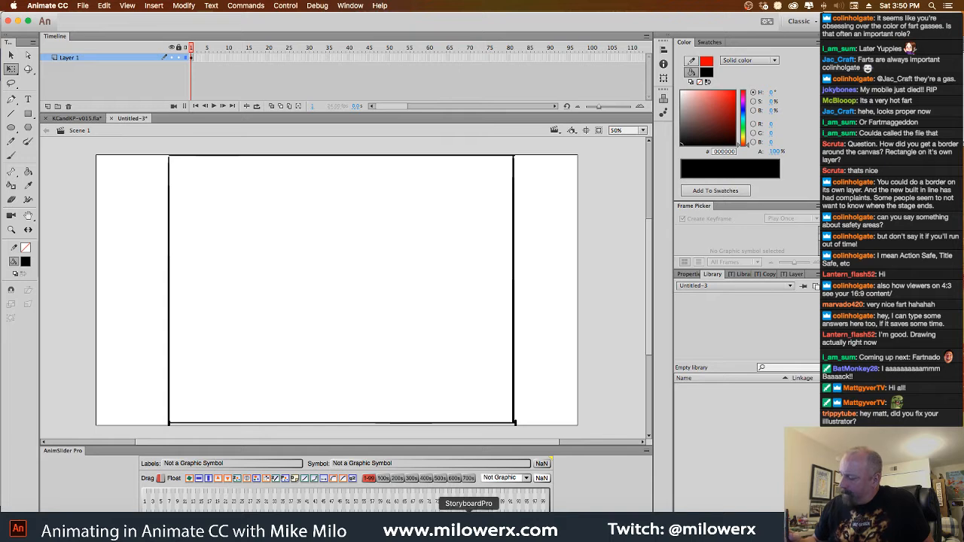
# Switch to StoryboardPro and create a new project named test at the HDTV_1080p24 camera size
pyautogui.click(459, 490)
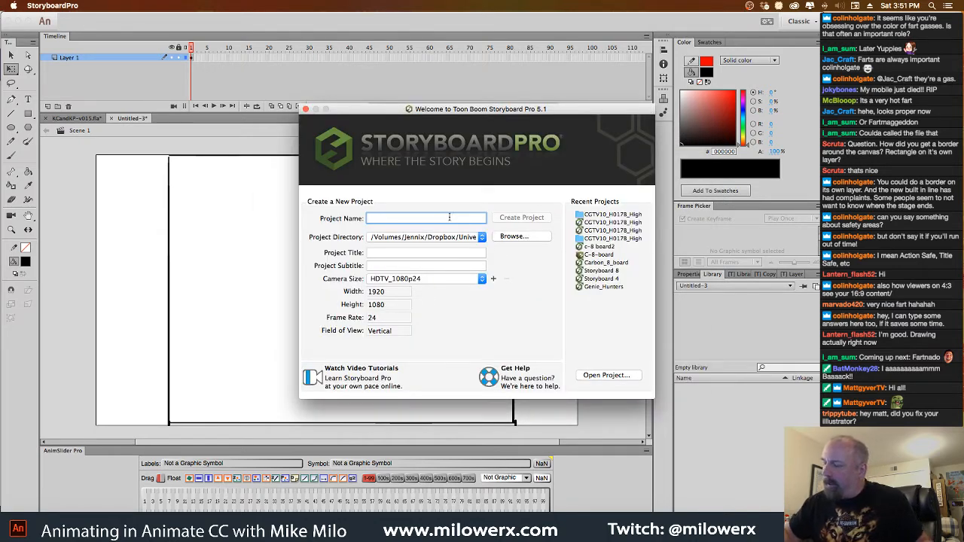
pyautogui.write('t')
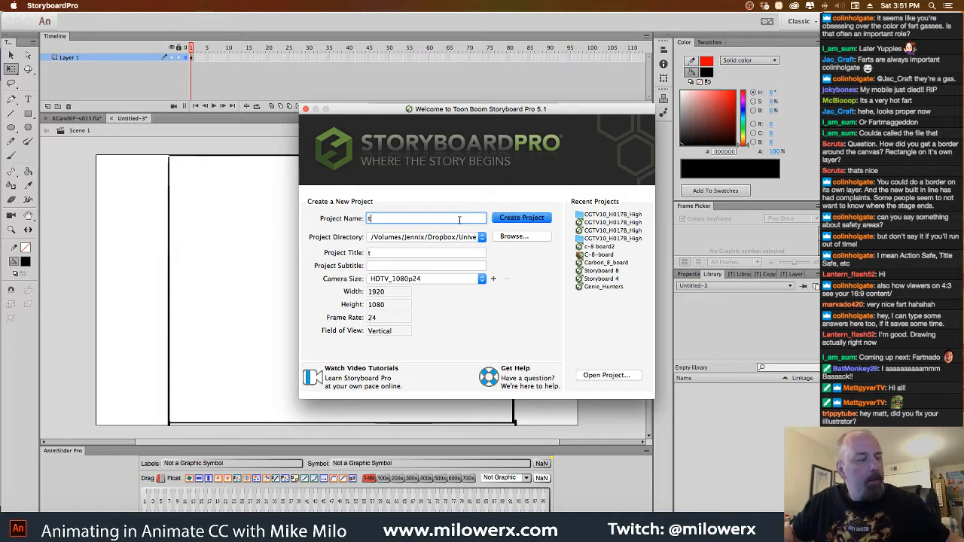
pyautogui.write('est')
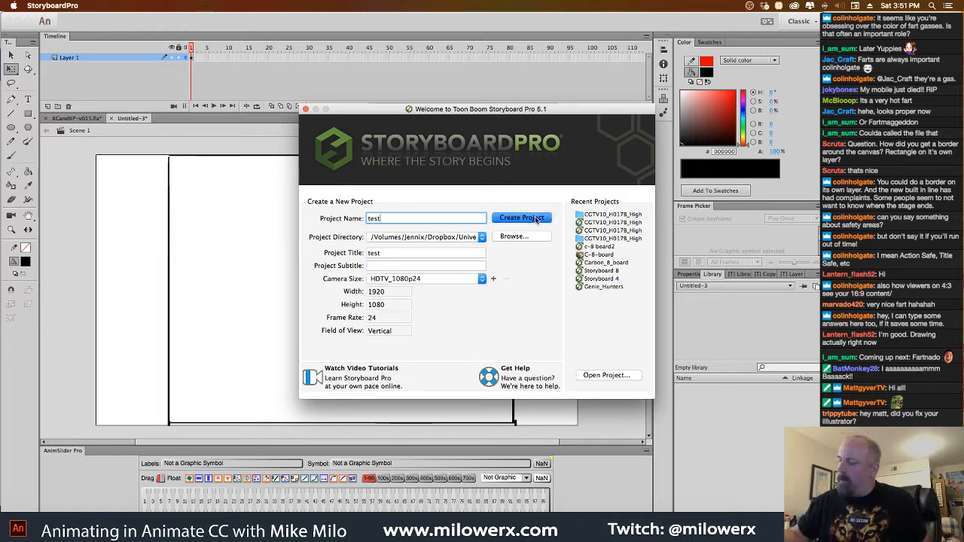
pyautogui.click(535, 221)
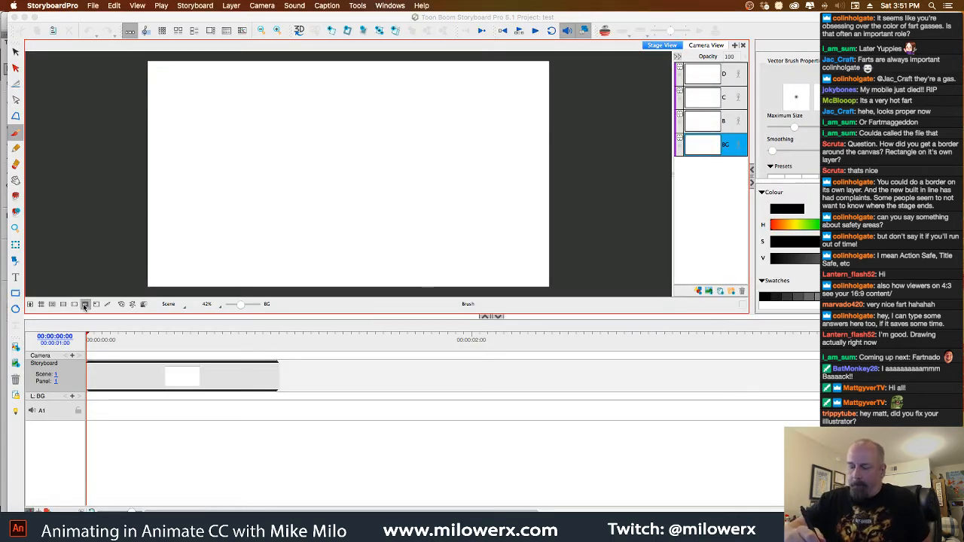
# Show the 4:3 safe-area guide over the camera frame and scribble a large zigzag inside it
pyautogui.click(85, 305)
pyautogui.click(74, 305)
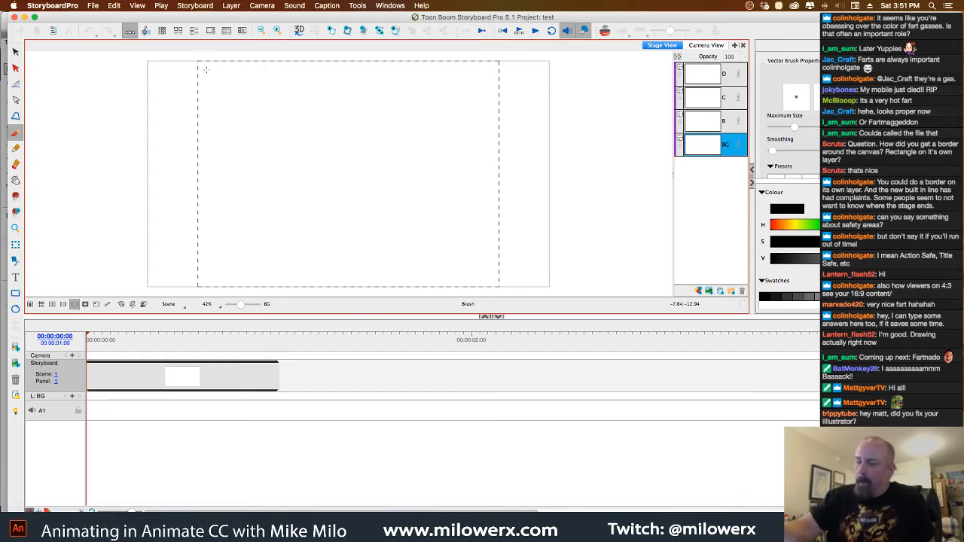
pyautogui.moveTo(200, 63)
pyautogui.mouseDown()
pyautogui.moveTo(230, 76)
pyautogui.moveTo(249, 151)
pyautogui.moveTo(467, 188)
pyautogui.mouseUp()
pyautogui.moveTo(408, 266); pyautogui.dragTo(473, 260)
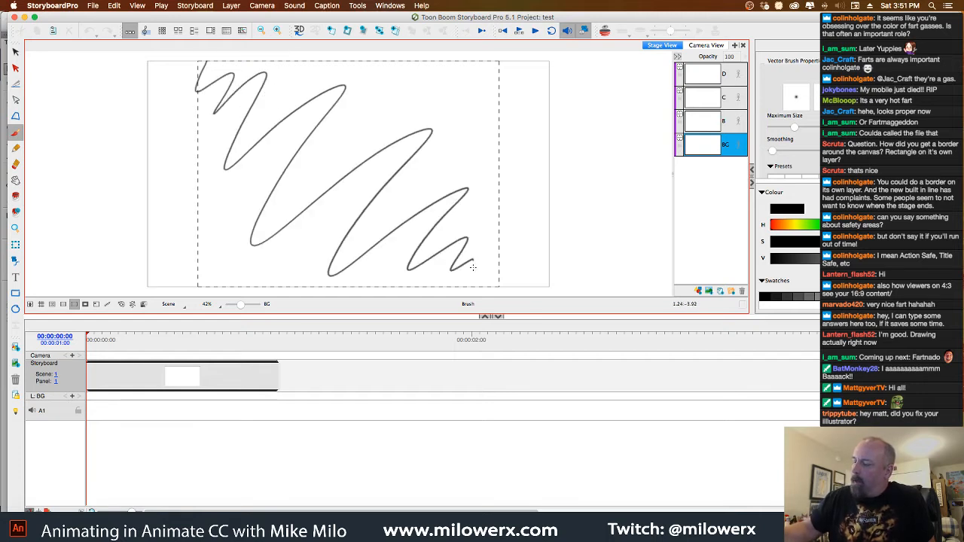
# Handwrite the label 16:9 in the side area outside the dashed guide and 4:3 inside it
pyautogui.moveTo(513, 141)
pyautogui.mouseDown()
pyautogui.moveTo(514, 152)
pyautogui.moveTo(542, 151)
pyautogui.mouseUp()
pyautogui.click(532, 149)
pyautogui.press('super+z')
pyautogui.press('super+z')
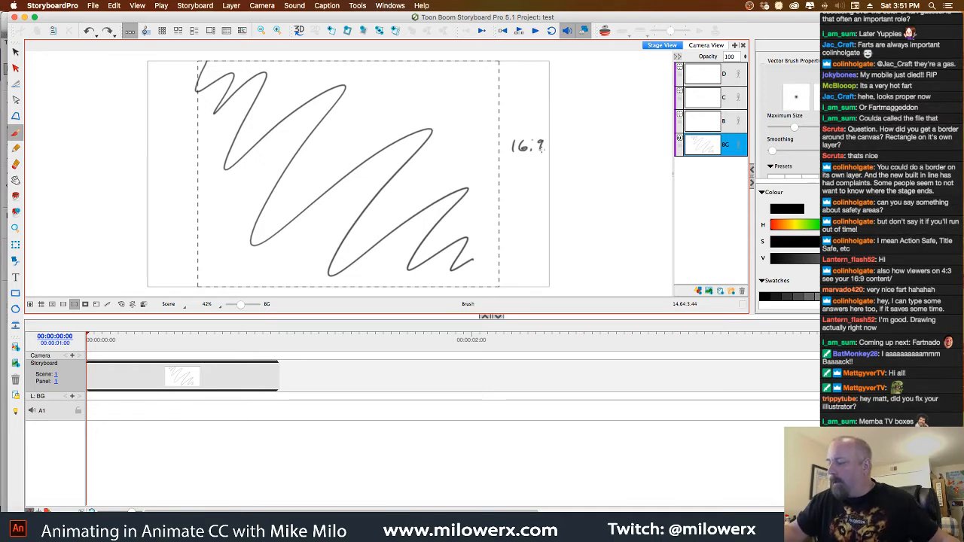
pyautogui.moveTo(428, 91)
pyautogui.mouseDown()
pyautogui.moveTo(436, 109)
pyautogui.moveTo(452, 108)
pyautogui.mouseUp()
pyautogui.click(445, 96)
pyautogui.click(446, 105)
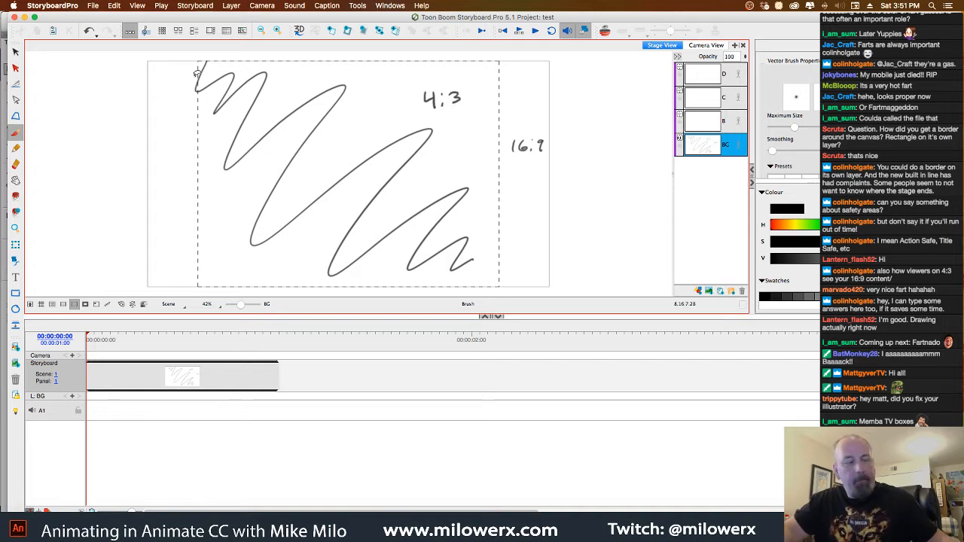
# Clear the whole drawing and replace the 4:3 guide with the nested title-safe and action-safe guides
pyautogui.press('super+a')
pyautogui.press('Delete')
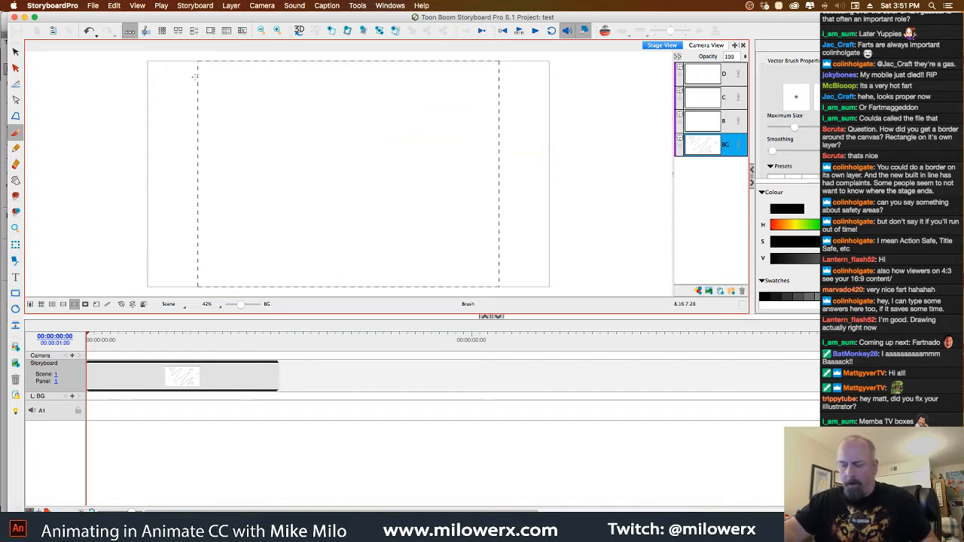
pyautogui.click(52, 304)
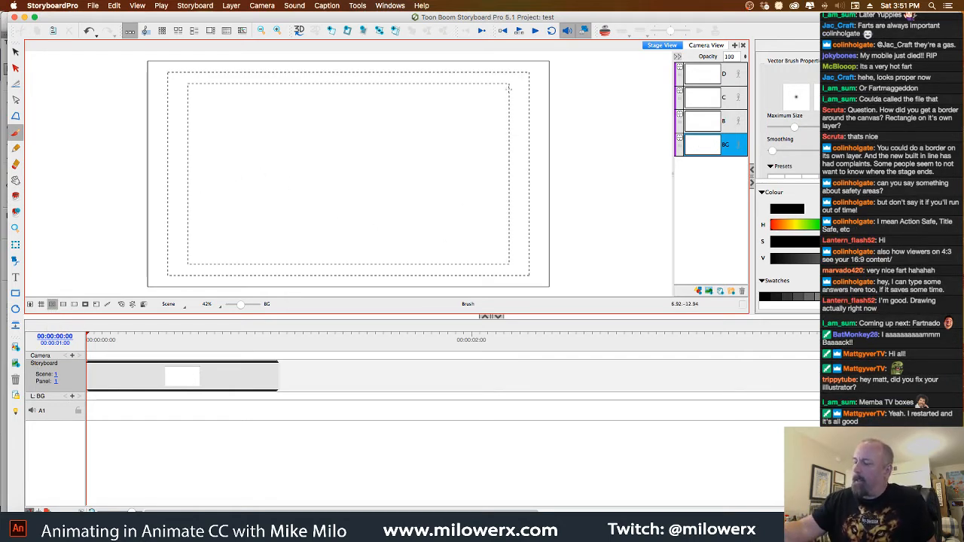
pyautogui.moveTo(509, 87)
pyautogui.mouseDown()
pyautogui.moveTo(503, 258)
pyautogui.moveTo(254, 267)
pyautogui.moveTo(188, 238)
pyautogui.moveTo(220, 83)
pyautogui.moveTo(395, 76)
pyautogui.mouseUp()
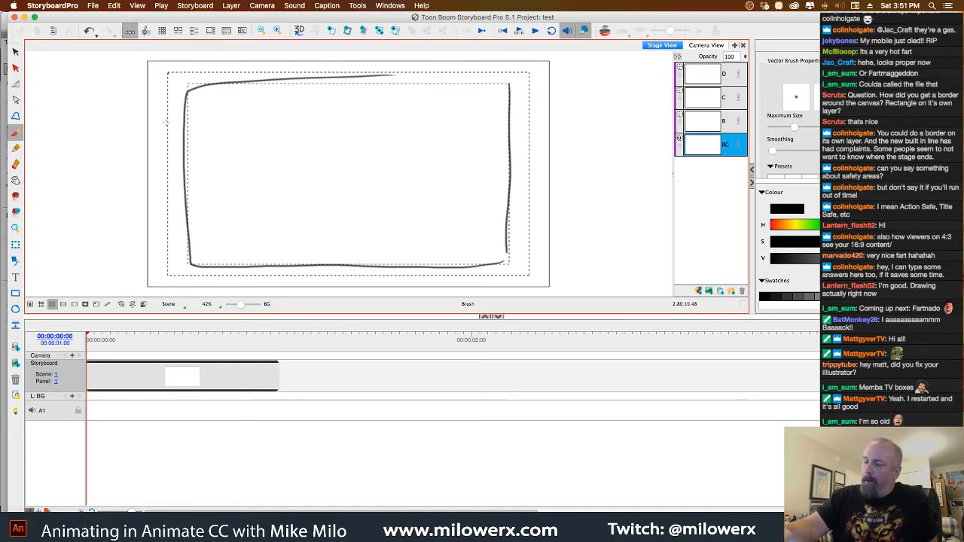
pyautogui.moveTo(167, 74)
pyautogui.mouseDown()
pyautogui.moveTo(170, 283)
pyautogui.moveTo(383, 280)
pyautogui.moveTo(526, 249)
pyautogui.moveTo(526, 75)
pyautogui.moveTo(197, 76)
pyautogui.mouseUp()
pyautogui.press('super+z')
pyautogui.press('super+z')
pyautogui.press('super+z')
pyautogui.press('super+z')
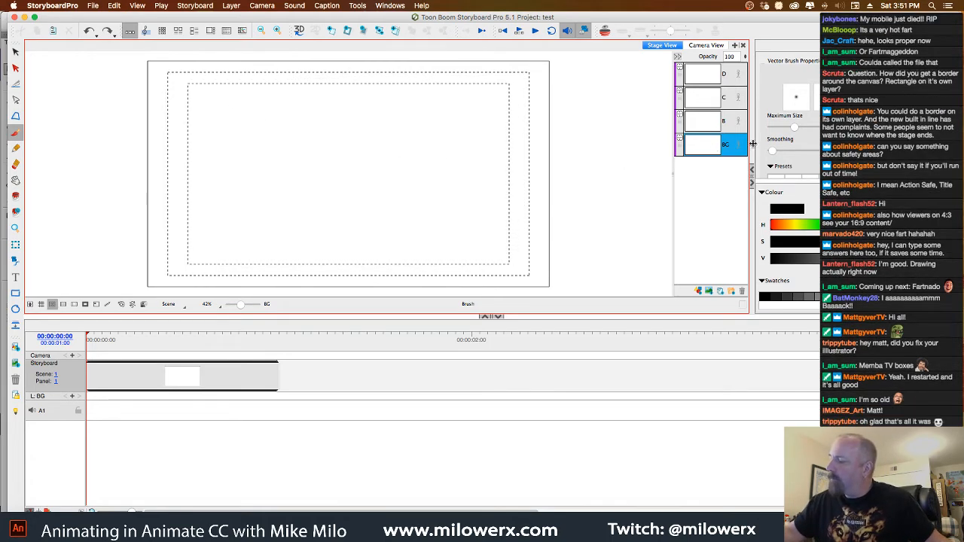
# Trace the inner title-safe guide with a red brush and the outer action-safe guide with a blue brush
pyautogui.click(866, 297)
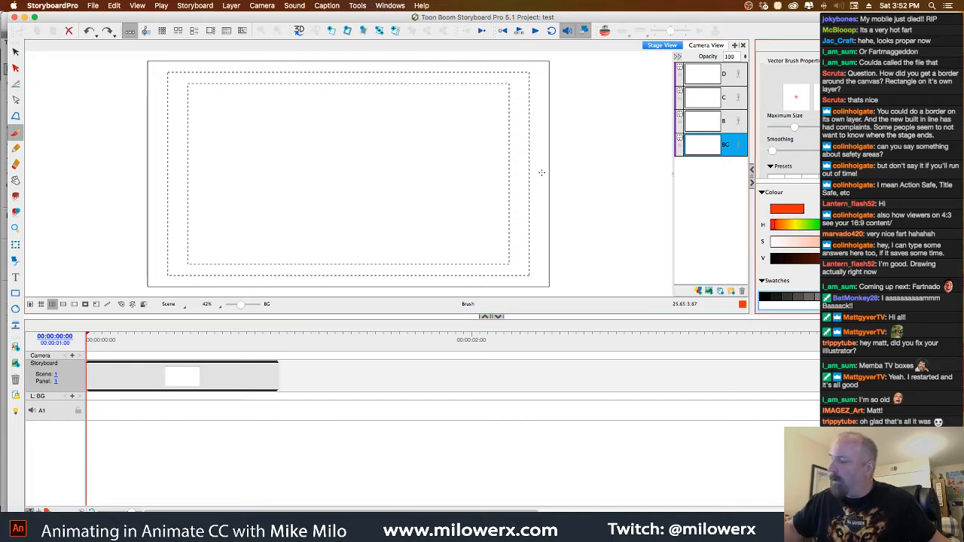
pyautogui.moveTo(509, 84)
pyautogui.mouseDown()
pyautogui.moveTo(508, 264)
pyautogui.moveTo(189, 262)
pyautogui.moveTo(189, 83)
pyautogui.moveTo(510, 82)
pyautogui.mouseUp()
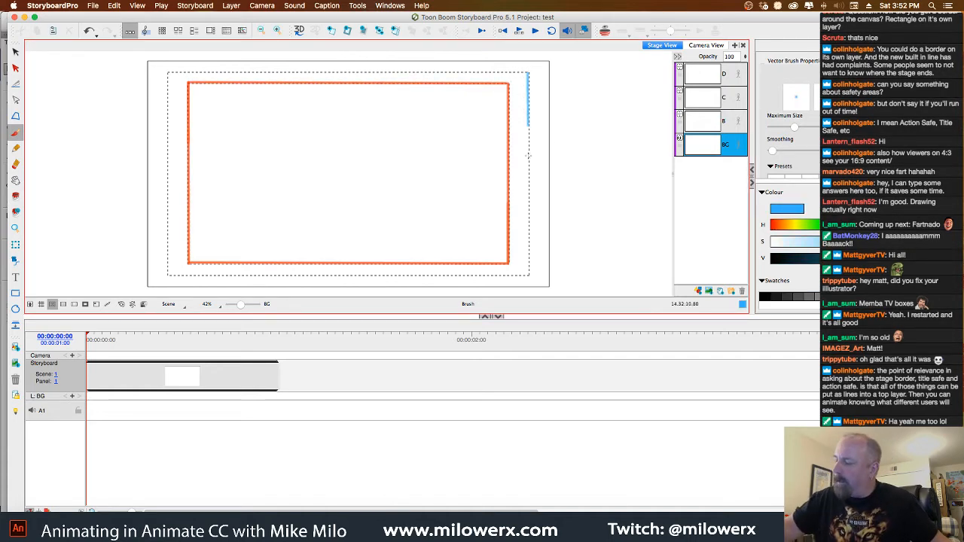
pyautogui.moveTo(529, 73)
pyautogui.mouseDown()
pyautogui.moveTo(530, 275)
pyautogui.moveTo(168, 275)
pyautogui.moveTo(167, 73)
pyautogui.moveTo(529, 72)
pyautogui.mouseUp()
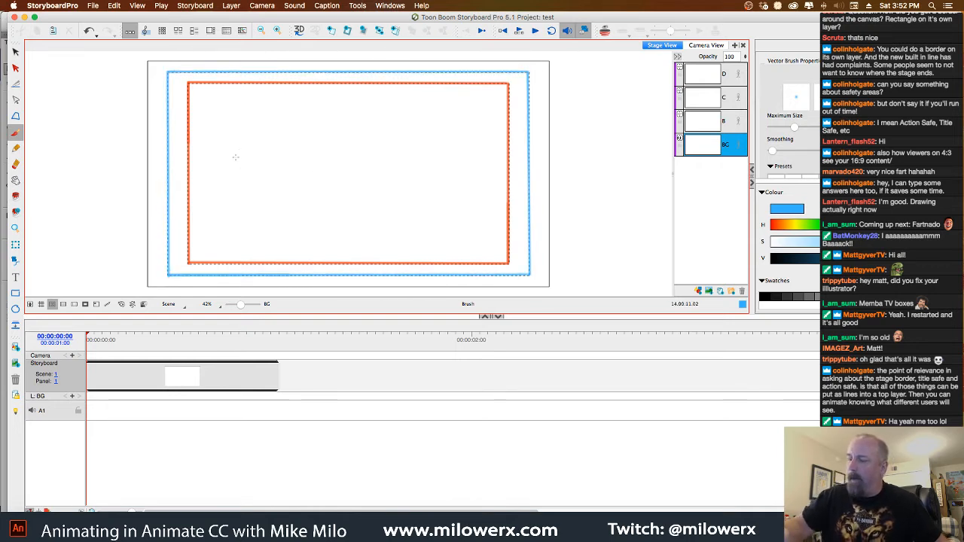
# Handwrite a blue sample title inside the red rectangle and sketch a shape beside it that crosses the safe-area outlines
pyautogui.moveTo(231, 212)
pyautogui.mouseDown()
pyautogui.moveTo(285, 129)
pyautogui.moveTo(289, 203)
pyautogui.mouseUp()
pyautogui.moveTo(317, 160); pyautogui.dragTo(317, 199)
pyautogui.moveTo(343, 140); pyautogui.dragTo(342, 154)
pyautogui.moveTo(411, 149)
pyautogui.mouseDown()
pyautogui.moveTo(392, 180)
pyautogui.moveTo(418, 153)
pyautogui.mouseUp()
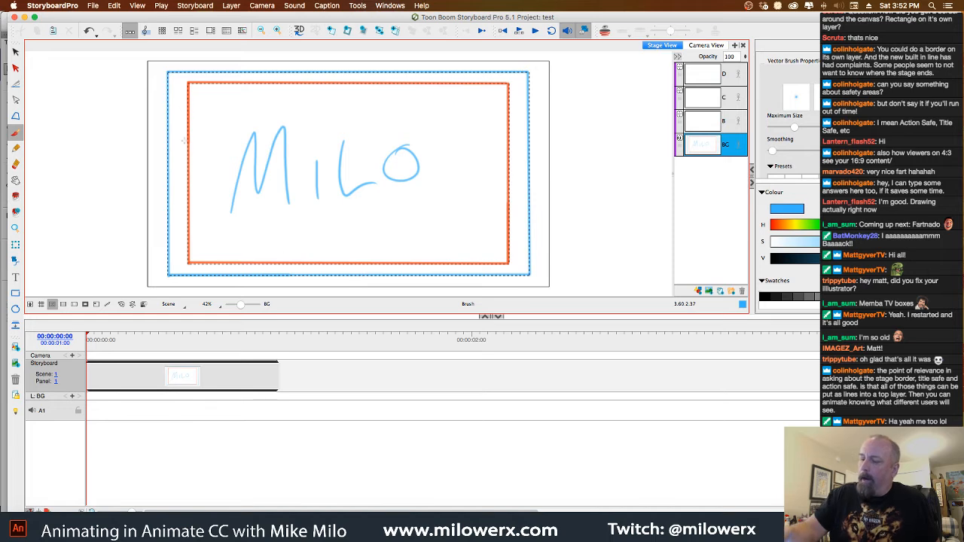
pyautogui.moveTo(174, 149)
pyautogui.mouseDown()
pyautogui.moveTo(161, 132)
pyautogui.moveTo(143, 161)
pyautogui.moveTo(230, 154)
pyautogui.moveTo(220, 174)
pyautogui.mouseUp()
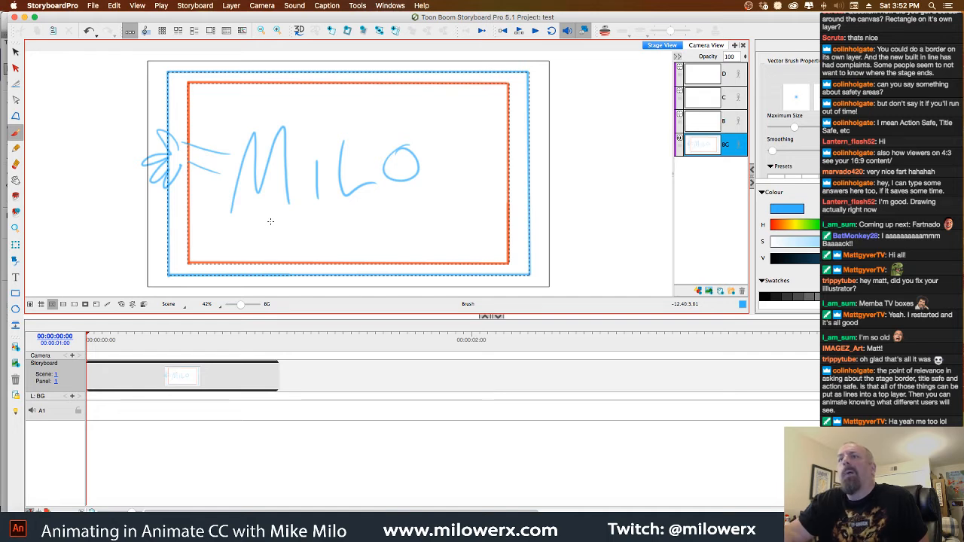
# Quit StoryboardPro, return to Animate, and close the Untitled-3 document without saving
pyautogui.click(72, 6)
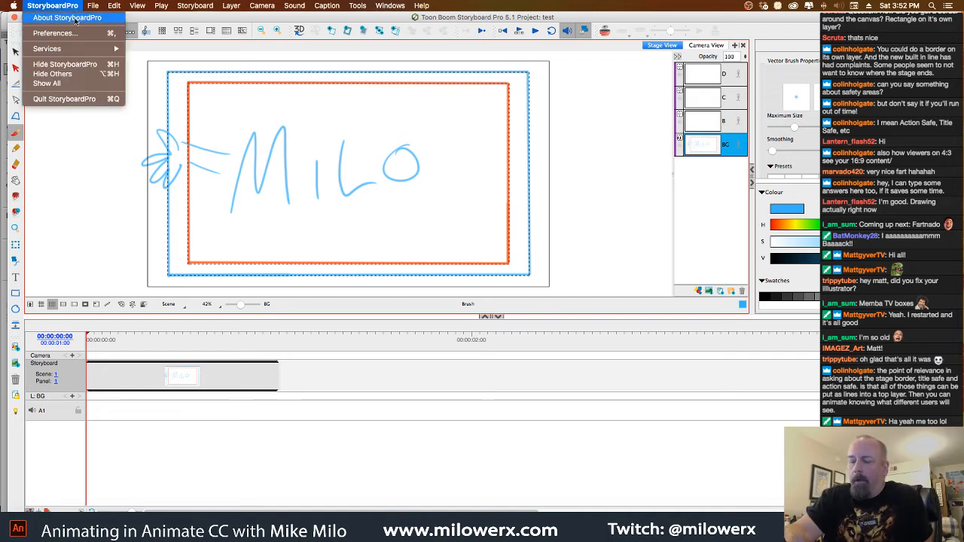
pyautogui.click(86, 99)
pyautogui.click(533, 281)
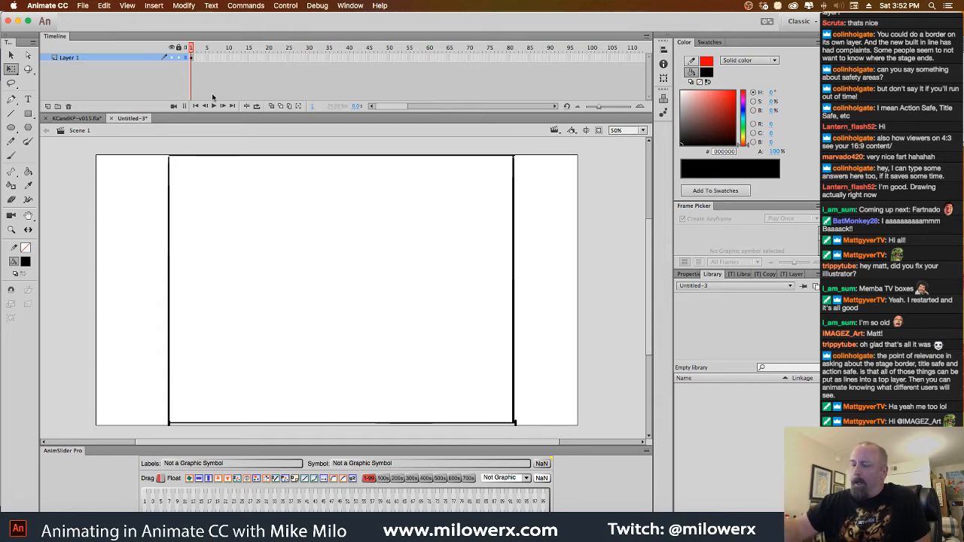
pyautogui.click(110, 118)
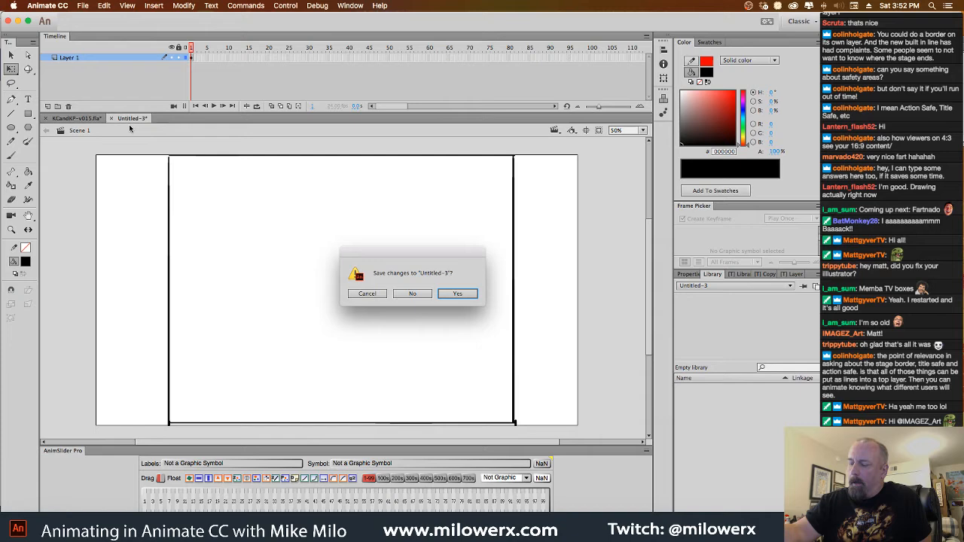
pyautogui.click(422, 295)
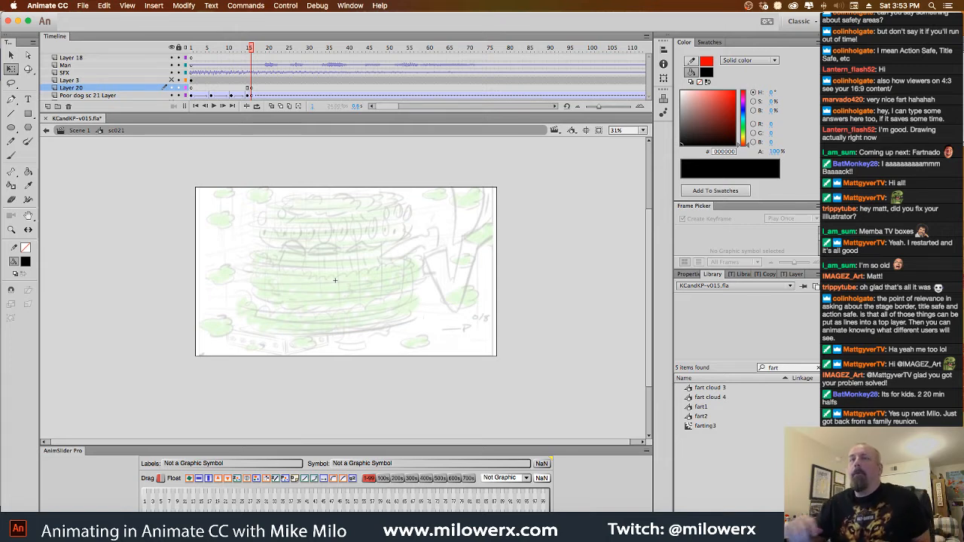
# Set the fill colour to olive green #9A9A4A for drawing on Layer 20 at frame 16
pyautogui.moveTo(251, 56); pyautogui.dragTo(252, 92)
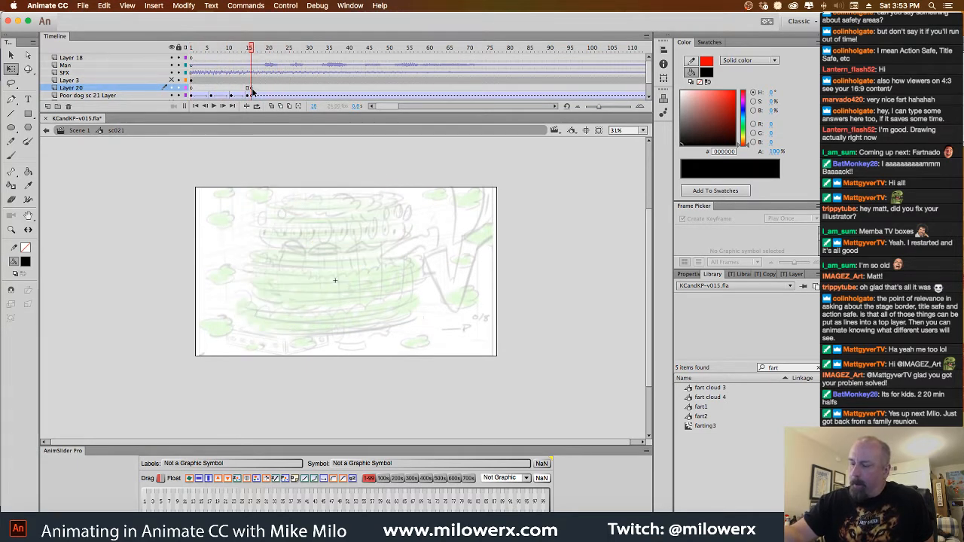
pyautogui.click(25, 261)
pyautogui.click(151, 376)
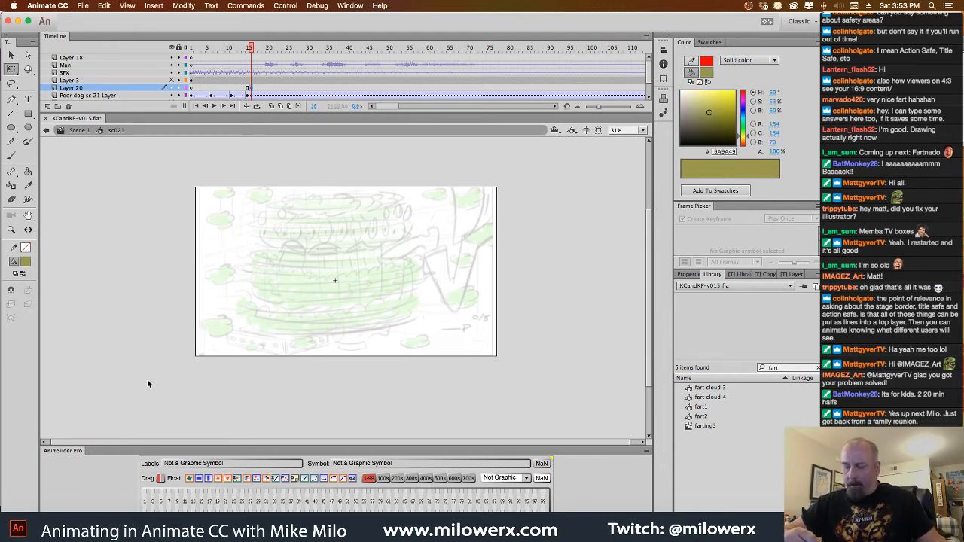
pyautogui.click(26, 261)
pyautogui.click(139, 384)
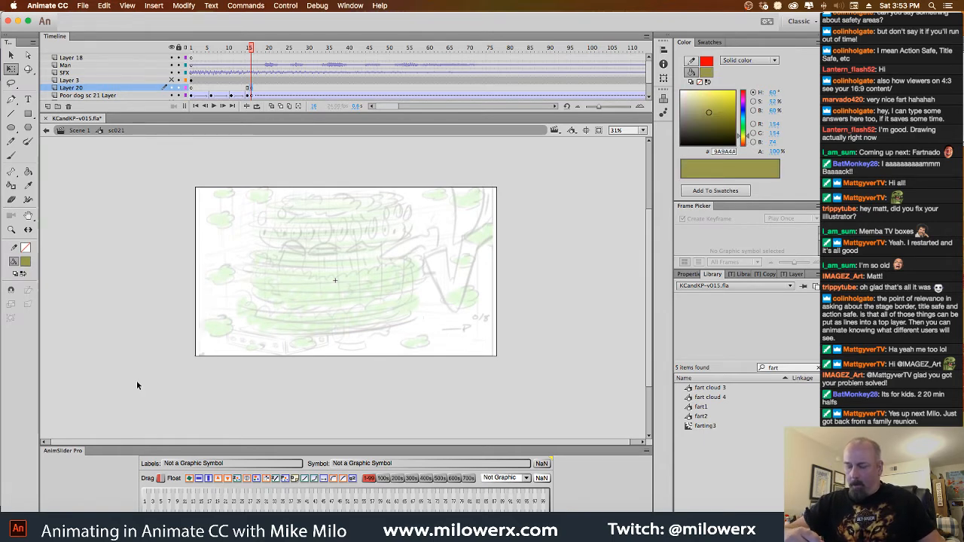
# Choose the Brush tool for drawing over the lower tiers of the rough tornado sketch
pyautogui.click(11, 156)
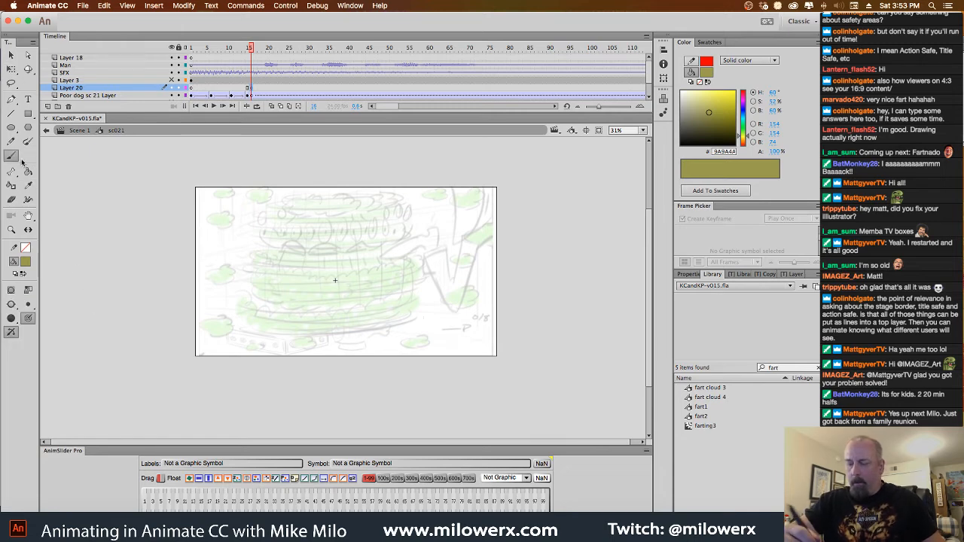
pyautogui.keyDown('super'); pyautogui.click(396, 287); pyautogui.keyUp('super')
pyautogui.moveTo(437, 330); pyautogui.dragTo(534, 340)
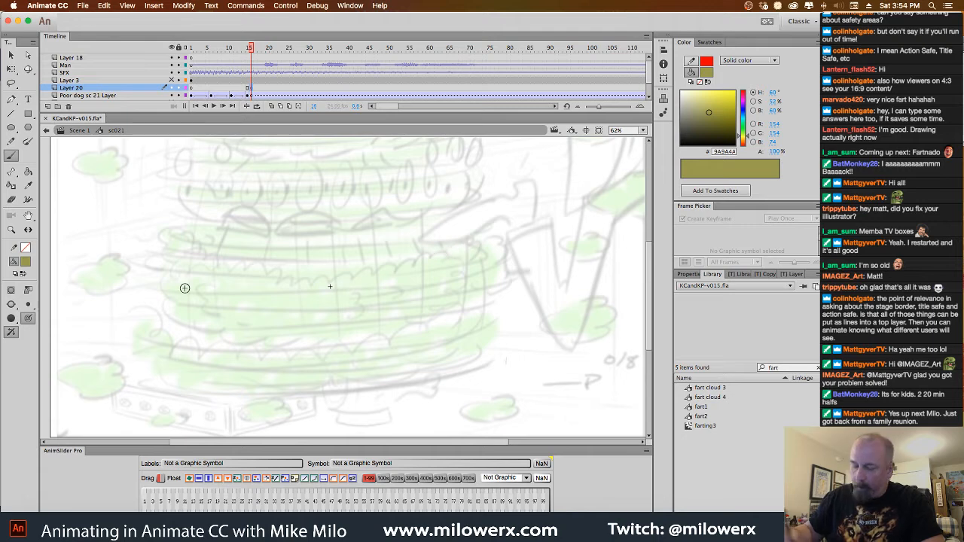
# Try sketching two scalloped puff shapes with a red brush over the rough tornado, and undo them
pyautogui.click(26, 263)
pyautogui.click(29, 336)
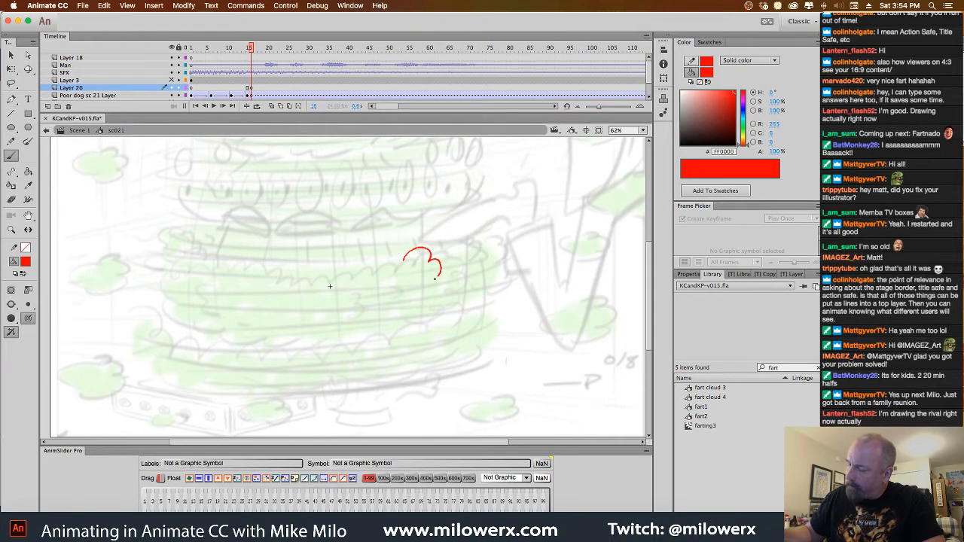
pyautogui.moveTo(405, 325); pyautogui.dragTo(404, 321)
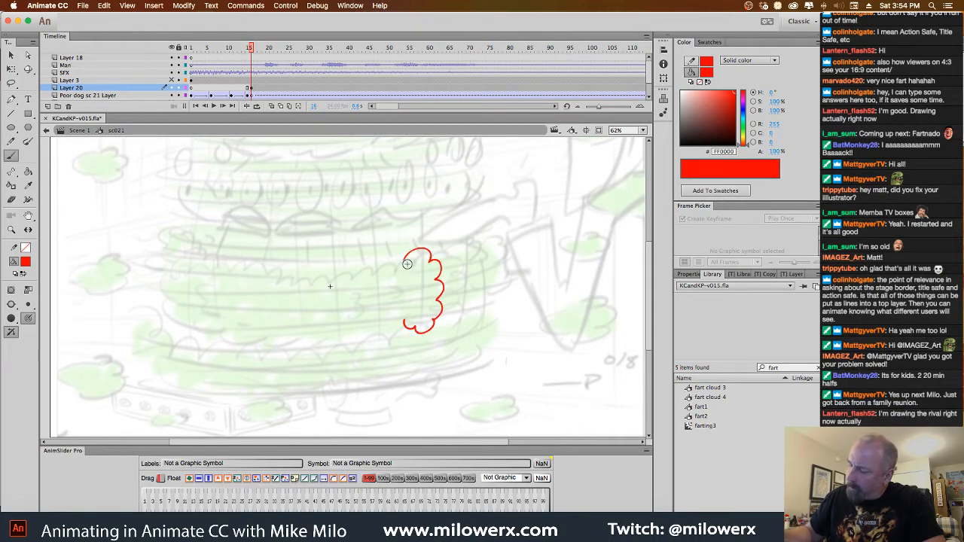
pyautogui.moveTo(409, 262)
pyautogui.mouseDown()
pyautogui.moveTo(423, 290)
pyautogui.moveTo(410, 314)
pyautogui.mouseUp()
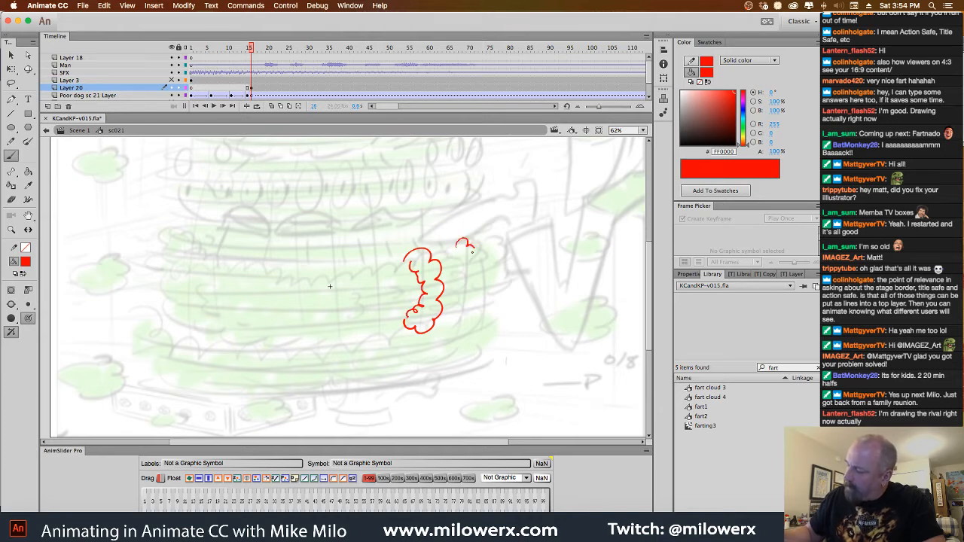
pyautogui.moveTo(481, 311)
pyautogui.mouseDown()
pyautogui.moveTo(456, 295)
pyautogui.moveTo(460, 253)
pyautogui.moveTo(467, 278)
pyautogui.moveTo(461, 316)
pyautogui.mouseUp()
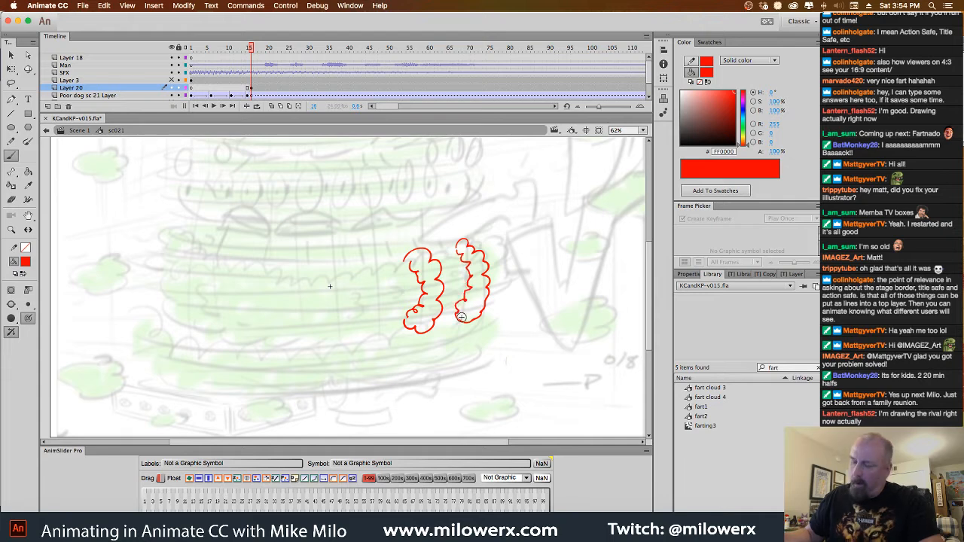
pyautogui.press('super+z')
pyautogui.press('super+z')
pyautogui.press('super+z')
pyautogui.press('super+z')
pyautogui.press('super+z')
pyautogui.press('super+z')
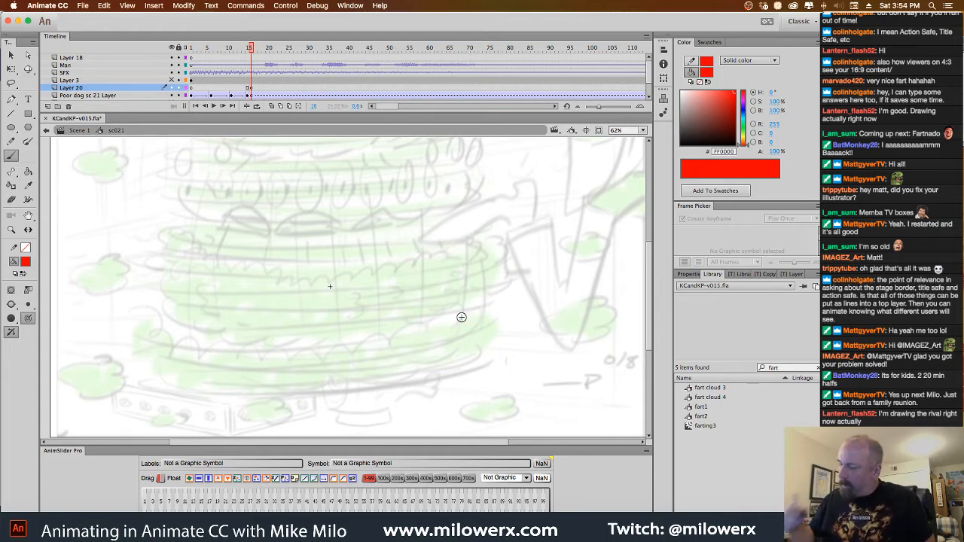
# Set the fill colour to olive #9A9A49 and brush long curved bands across the rough tornado's lower tiers
pyautogui.click(25, 261)
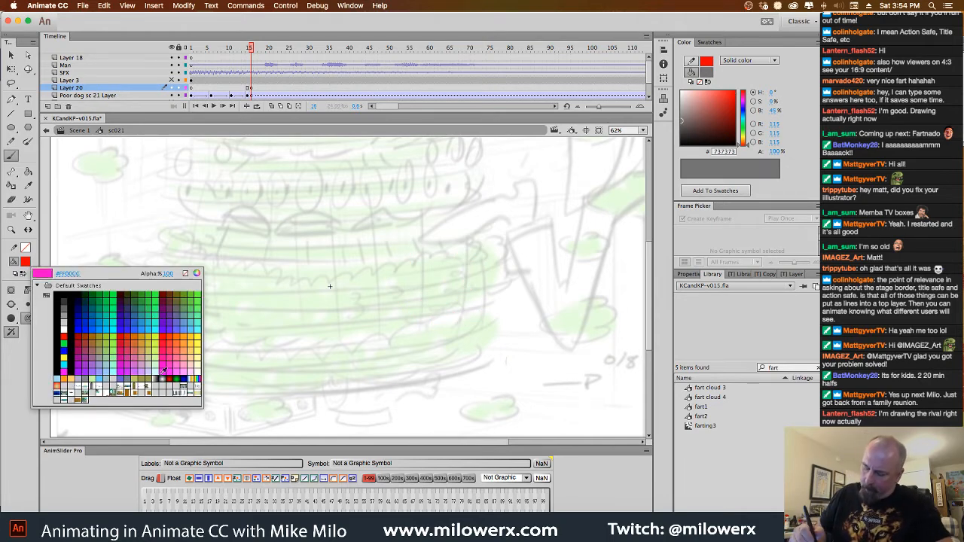
pyautogui.click(149, 380)
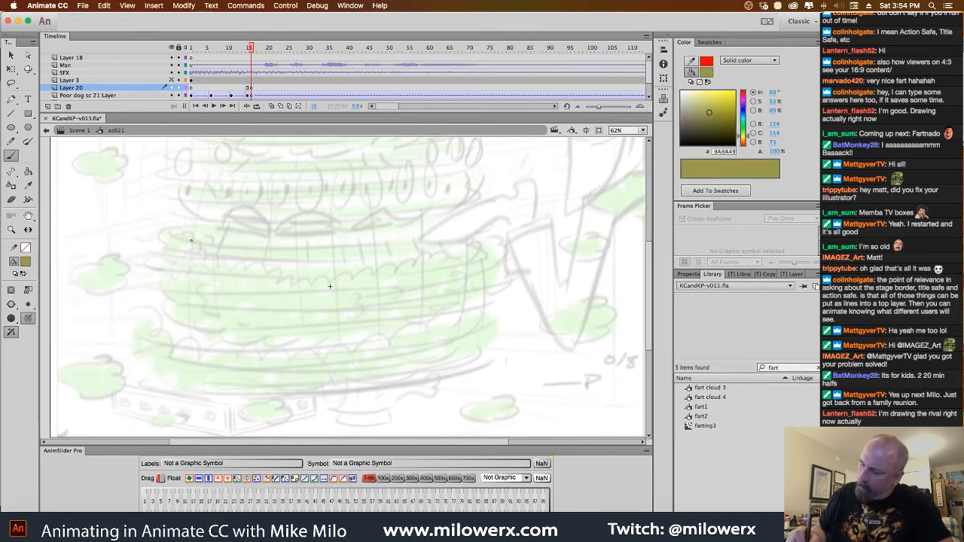
pyautogui.moveTo(191, 241)
pyautogui.mouseDown()
pyautogui.moveTo(469, 243)
pyautogui.moveTo(456, 244)
pyautogui.moveTo(483, 251)
pyautogui.moveTo(178, 282)
pyautogui.moveTo(490, 267)
pyautogui.moveTo(177, 306)
pyautogui.moveTo(493, 294)
pyautogui.moveTo(148, 321)
pyautogui.moveTo(452, 334)
pyautogui.moveTo(179, 368)
pyautogui.mouseUp()
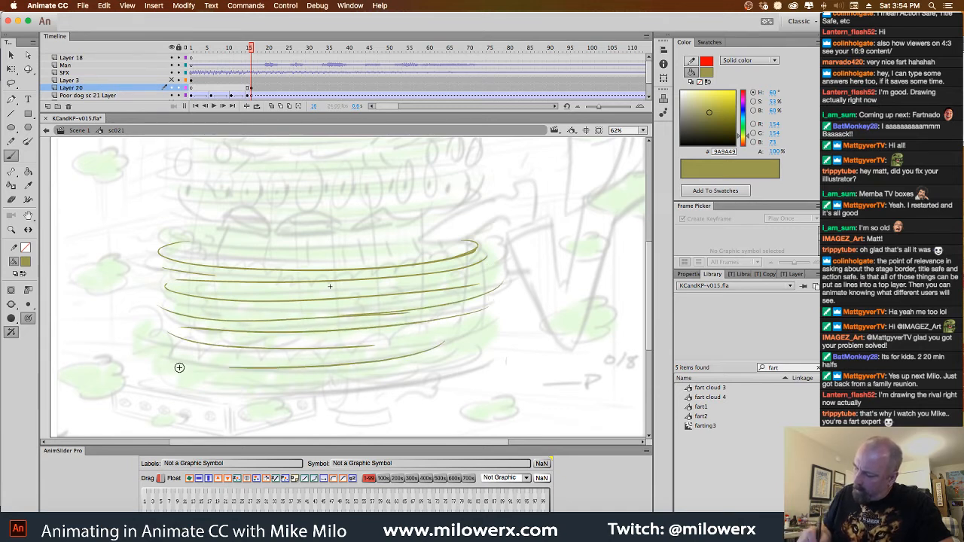
# Brush curling strokes around both sides and the base of the tornado bands to suggest spinning wind
pyautogui.moveTo(190, 330); pyautogui.dragTo(199, 338)
pyautogui.moveTo(190, 303); pyautogui.dragTo(204, 321)
pyautogui.moveTo(165, 282); pyautogui.dragTo(185, 300)
pyautogui.moveTo(179, 244); pyautogui.dragTo(179, 269)
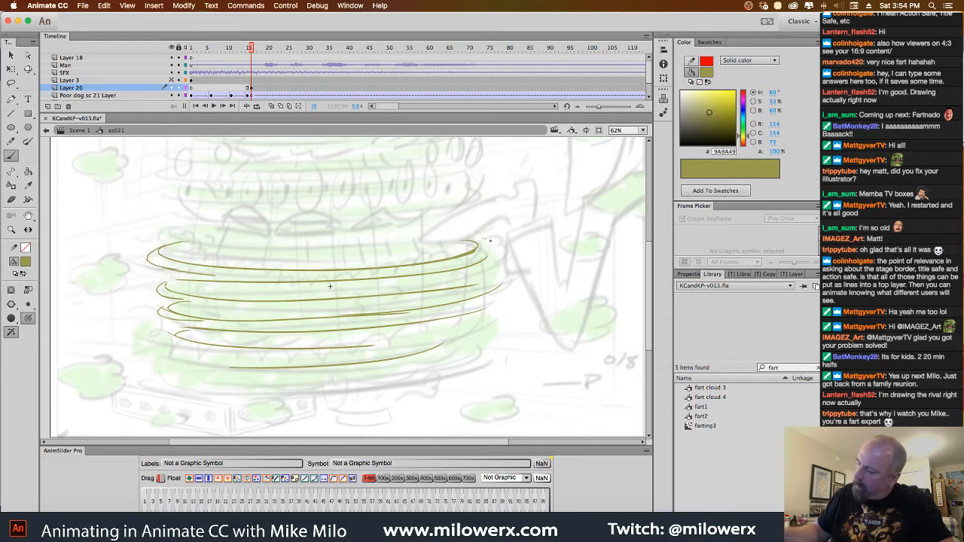
pyautogui.moveTo(490, 241)
pyautogui.mouseDown()
pyautogui.moveTo(445, 277)
pyautogui.moveTo(493, 265)
pyautogui.moveTo(458, 289)
pyautogui.mouseUp()
pyautogui.moveTo(518, 276)
pyautogui.mouseDown()
pyautogui.moveTo(498, 298)
pyautogui.moveTo(508, 298)
pyautogui.moveTo(480, 305)
pyautogui.moveTo(503, 307)
pyautogui.moveTo(438, 322)
pyautogui.moveTo(452, 330)
pyautogui.moveTo(346, 334)
pyautogui.mouseUp()
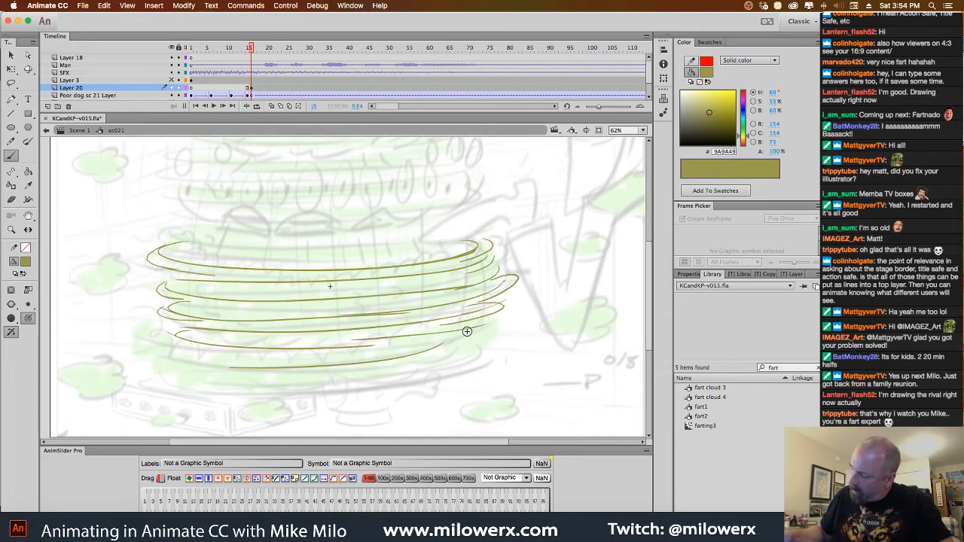
pyautogui.moveTo(461, 336)
pyautogui.mouseDown()
pyautogui.moveTo(380, 358)
pyautogui.moveTo(422, 366)
pyautogui.moveTo(279, 373)
pyautogui.moveTo(246, 385)
pyautogui.moveTo(187, 367)
pyautogui.moveTo(212, 355)
pyautogui.moveTo(242, 377)
pyautogui.moveTo(219, 363)
pyautogui.moveTo(272, 360)
pyautogui.mouseUp()
pyautogui.moveTo(201, 337)
pyautogui.mouseDown()
pyautogui.moveTo(181, 348)
pyautogui.moveTo(294, 356)
pyautogui.mouseUp()
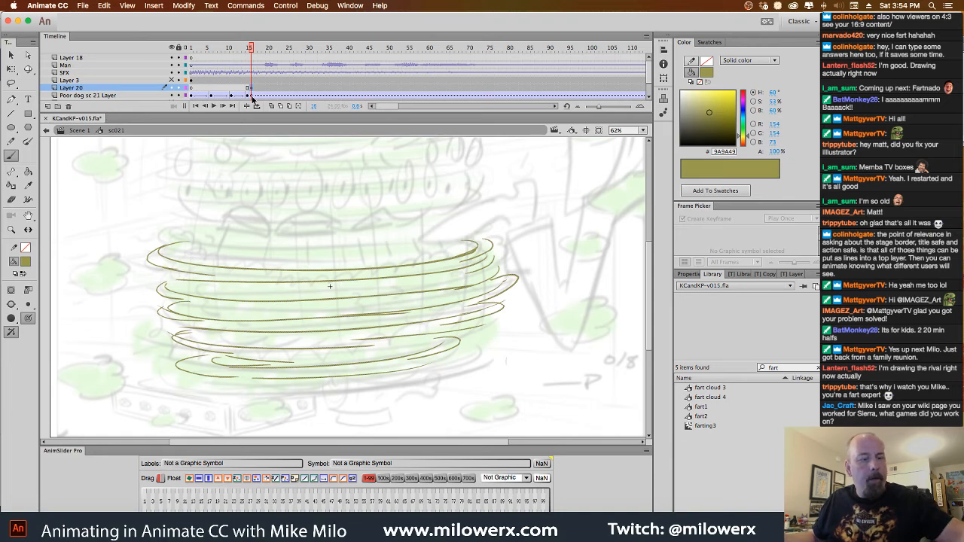
# Convert the tornado drawing into a graphic symbol named "fart tornado" and open it for editing
pyautogui.press('F8')
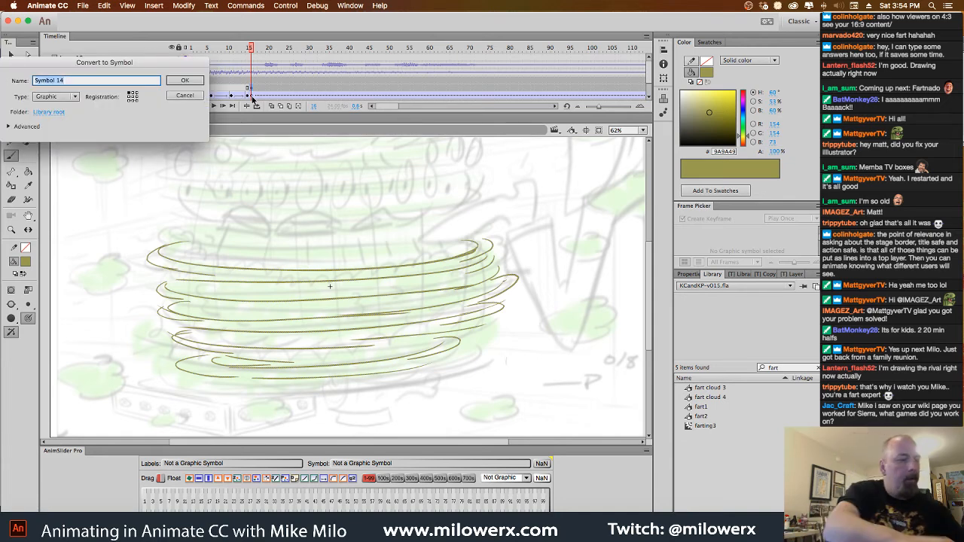
pyautogui.write('fart tor')
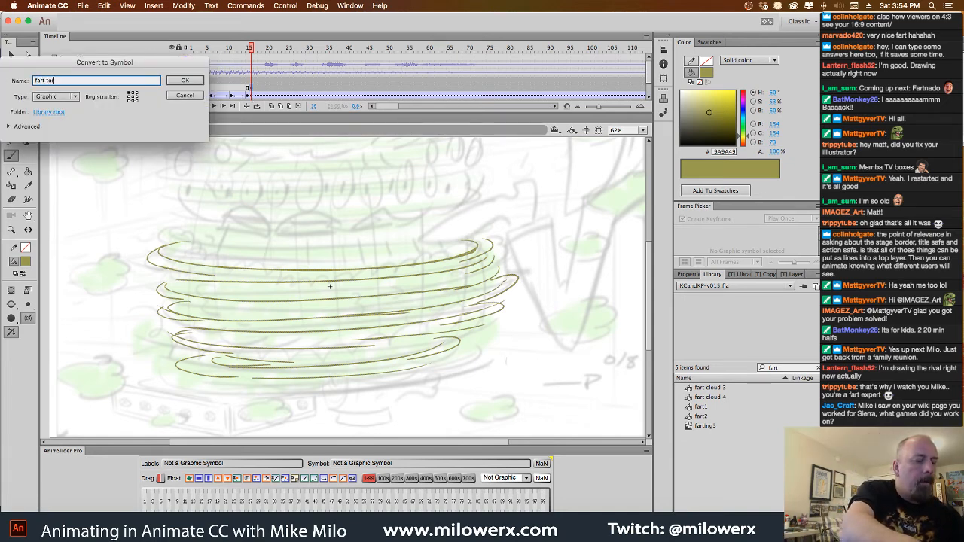
pyautogui.write('nado')
pyautogui.press('Return')
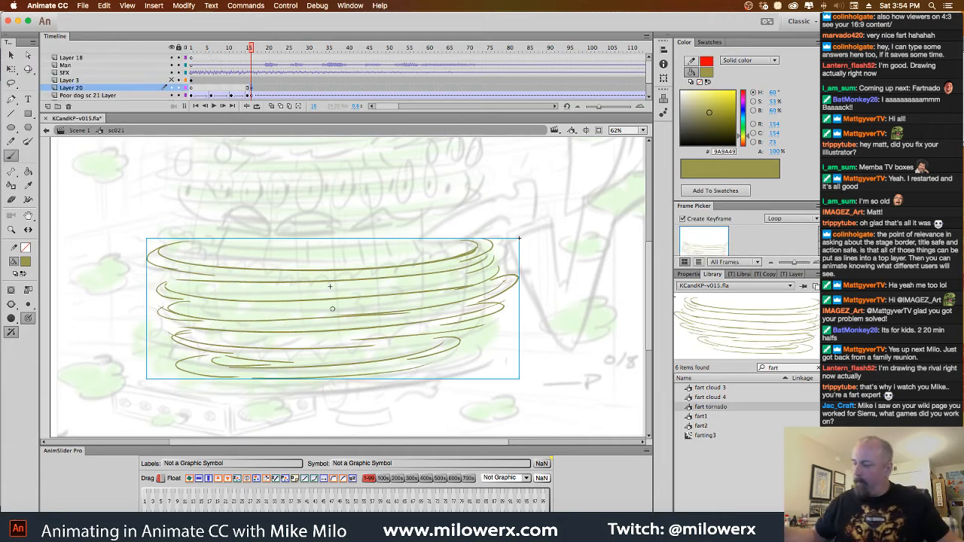
pyautogui.doubleClick(444, 264)
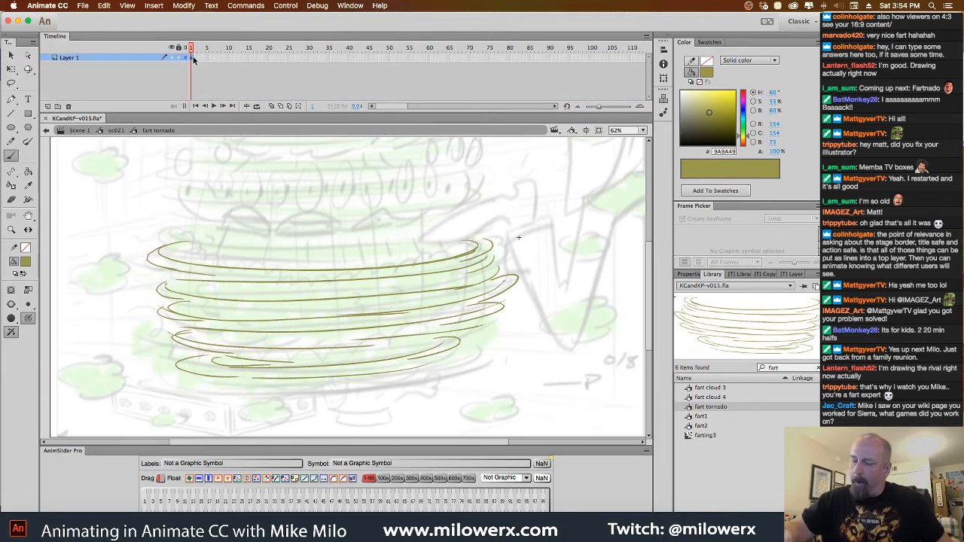
# Insert a blank keyframe at frame 2, turn on onion skinning and brush a second, slightly offset set of swirl lines
pyautogui.press('F7')
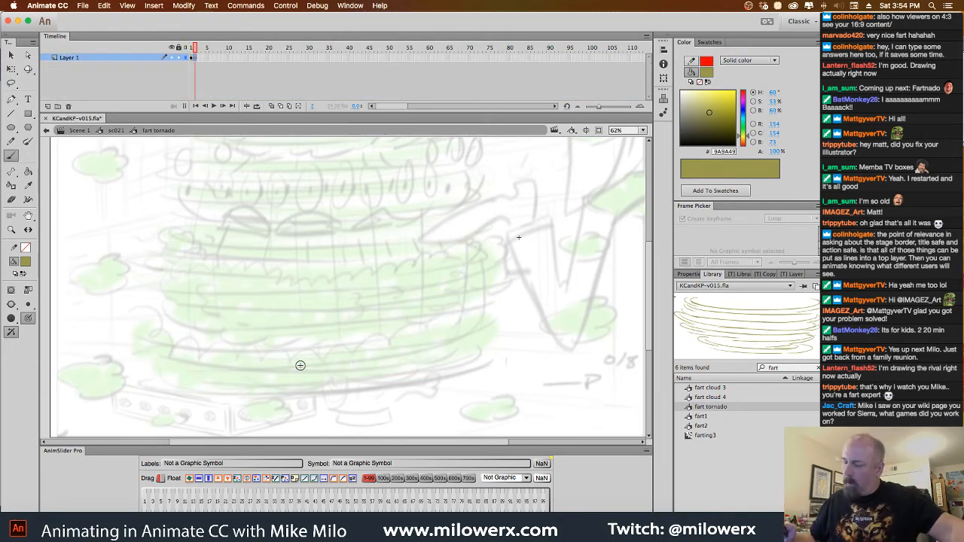
pyautogui.click(271, 106)
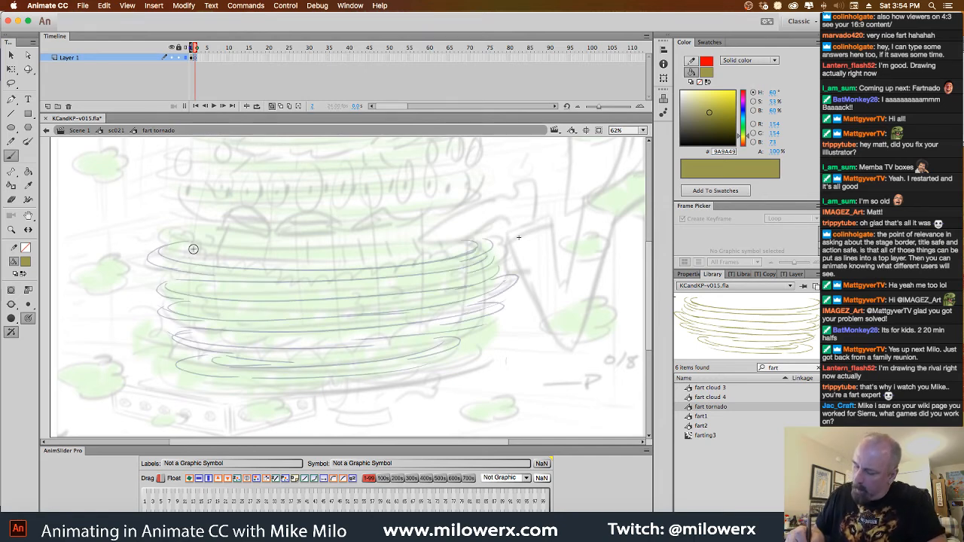
pyautogui.moveTo(193, 248)
pyautogui.mouseDown()
pyautogui.moveTo(293, 267)
pyautogui.moveTo(483, 241)
pyautogui.moveTo(400, 262)
pyautogui.moveTo(479, 258)
pyautogui.moveTo(448, 271)
pyautogui.moveTo(195, 277)
pyautogui.moveTo(184, 269)
pyautogui.moveTo(444, 275)
pyautogui.moveTo(489, 266)
pyautogui.moveTo(244, 300)
pyautogui.moveTo(192, 296)
pyautogui.moveTo(358, 309)
pyautogui.moveTo(176, 308)
pyautogui.moveTo(264, 333)
pyautogui.moveTo(187, 339)
pyautogui.moveTo(358, 361)
pyautogui.mouseUp()
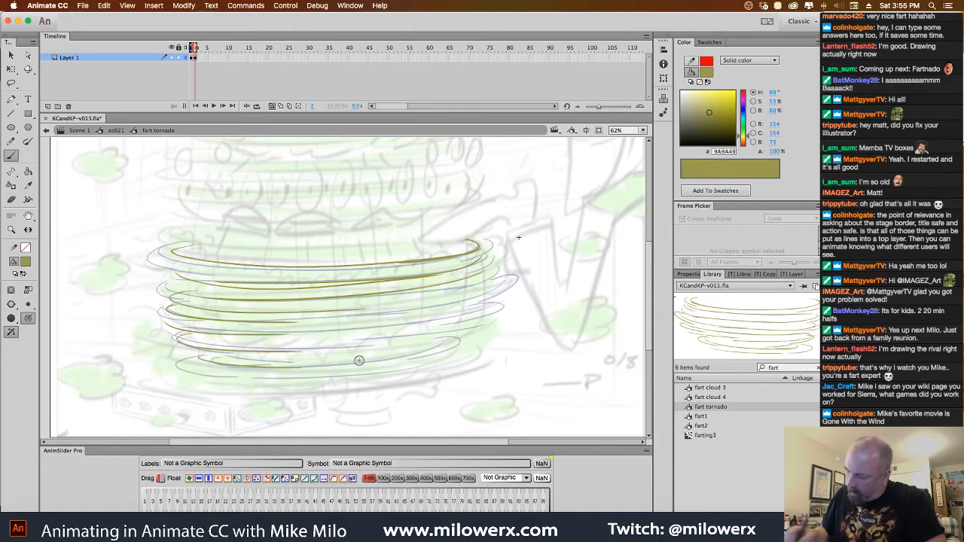
pyautogui.press('super+z')
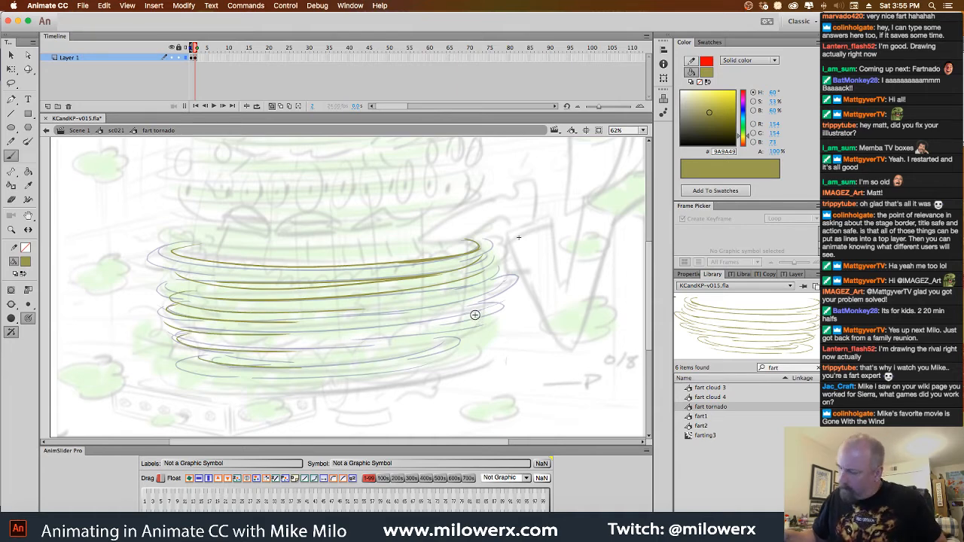
pyautogui.moveTo(491, 282)
pyautogui.mouseDown()
pyautogui.moveTo(414, 303)
pyautogui.moveTo(416, 313)
pyautogui.mouseUp()
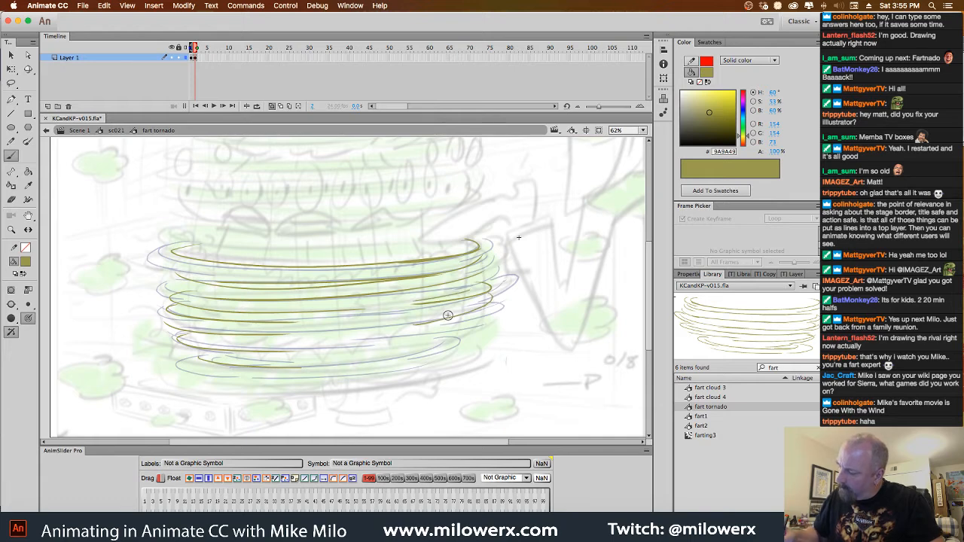
pyautogui.moveTo(481, 318)
pyautogui.mouseDown()
pyautogui.moveTo(448, 316)
pyautogui.moveTo(429, 335)
pyautogui.moveTo(416, 322)
pyautogui.moveTo(340, 328)
pyautogui.mouseUp()
pyautogui.moveTo(448, 341); pyautogui.dragTo(275, 369)
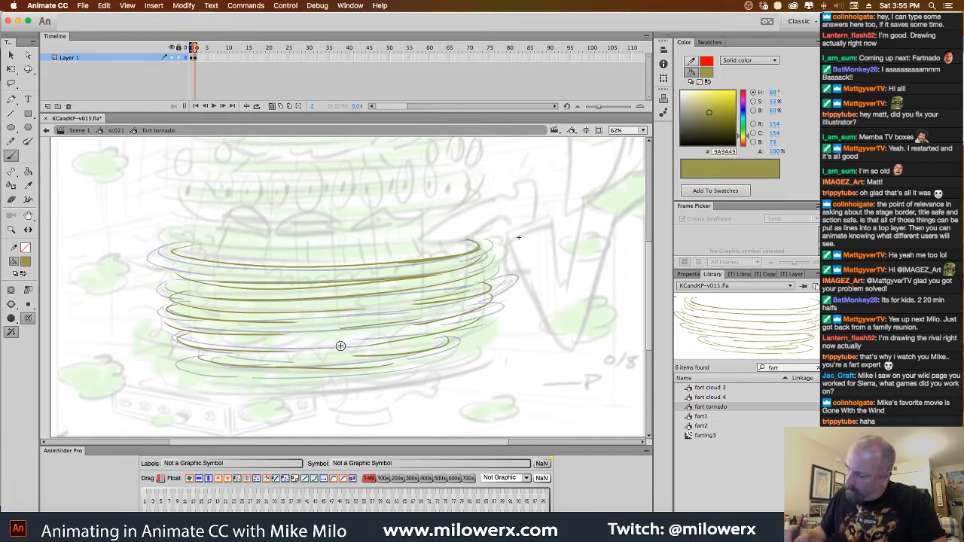
pyautogui.moveTo(370, 337); pyautogui.dragTo(331, 342)
pyautogui.moveTo(358, 320); pyautogui.dragTo(307, 328)
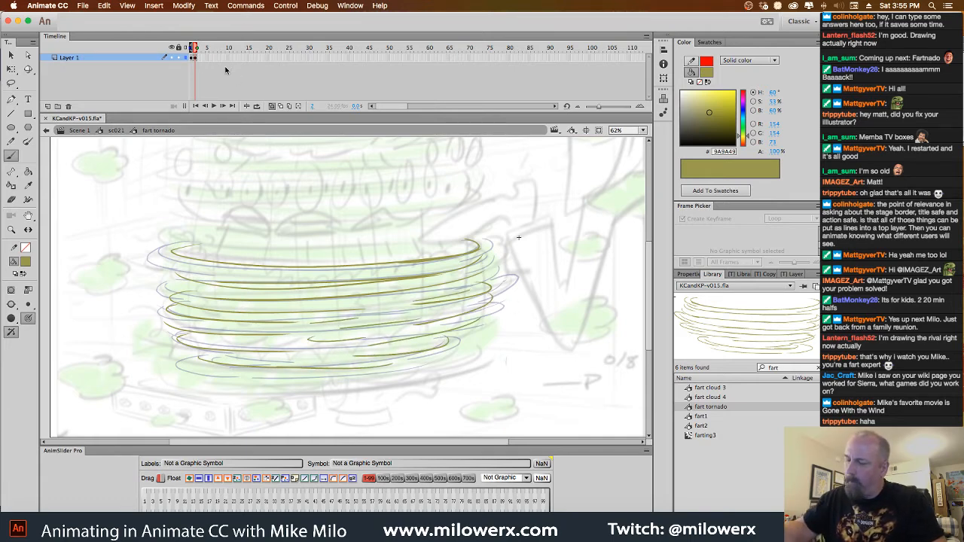
# Brush a third set of swirl lines on a blank keyframe at frame 3, and preview the animation with onion skinning off
pyautogui.press('F7')
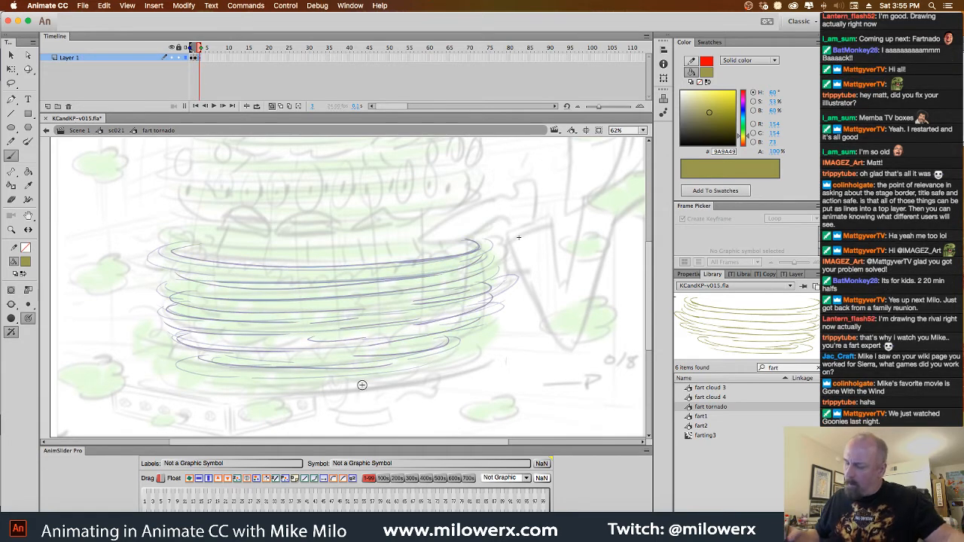
pyautogui.moveTo(187, 246); pyautogui.dragTo(354, 258)
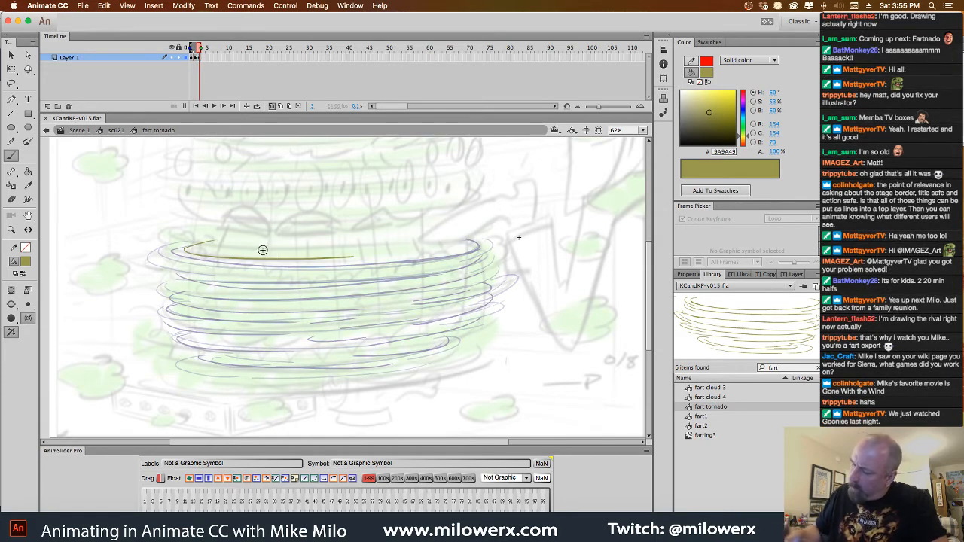
pyautogui.moveTo(402, 229)
pyautogui.mouseDown()
pyautogui.moveTo(305, 269)
pyautogui.moveTo(319, 277)
pyautogui.moveTo(479, 273)
pyautogui.mouseUp()
pyautogui.moveTo(207, 302)
pyautogui.mouseDown()
pyautogui.moveTo(445, 300)
pyautogui.moveTo(187, 313)
pyautogui.moveTo(176, 334)
pyautogui.moveTo(452, 345)
pyautogui.moveTo(228, 366)
pyautogui.moveTo(474, 367)
pyautogui.mouseUp()
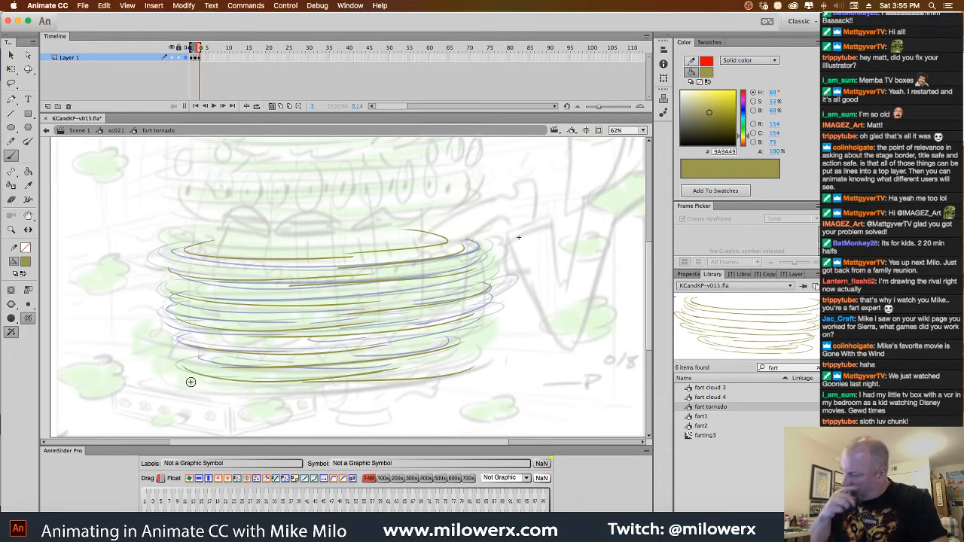
pyautogui.moveTo(393, 294)
pyautogui.mouseDown()
pyautogui.moveTo(457, 279)
pyautogui.moveTo(407, 290)
pyautogui.moveTo(218, 291)
pyautogui.moveTo(274, 289)
pyautogui.mouseUp()
pyautogui.click(246, 106)
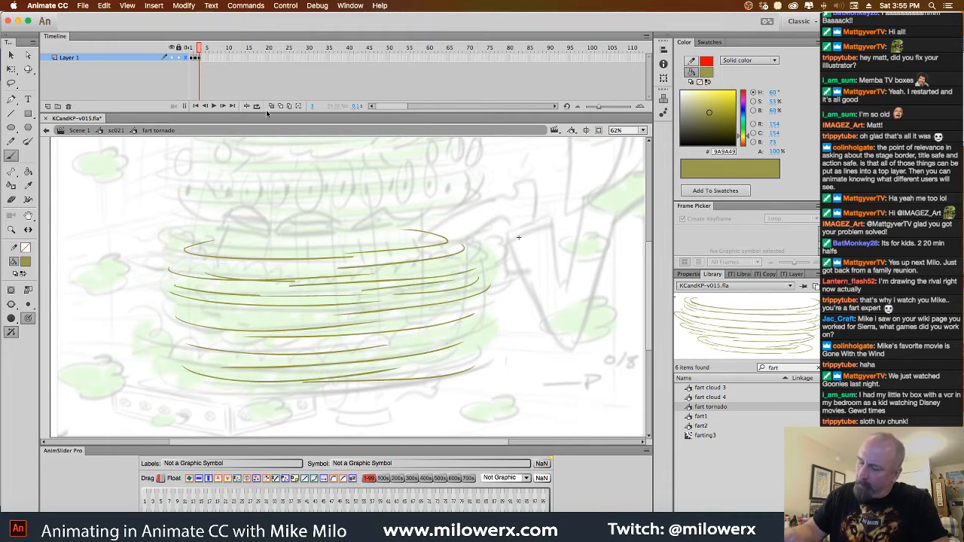
pyautogui.press('Return')
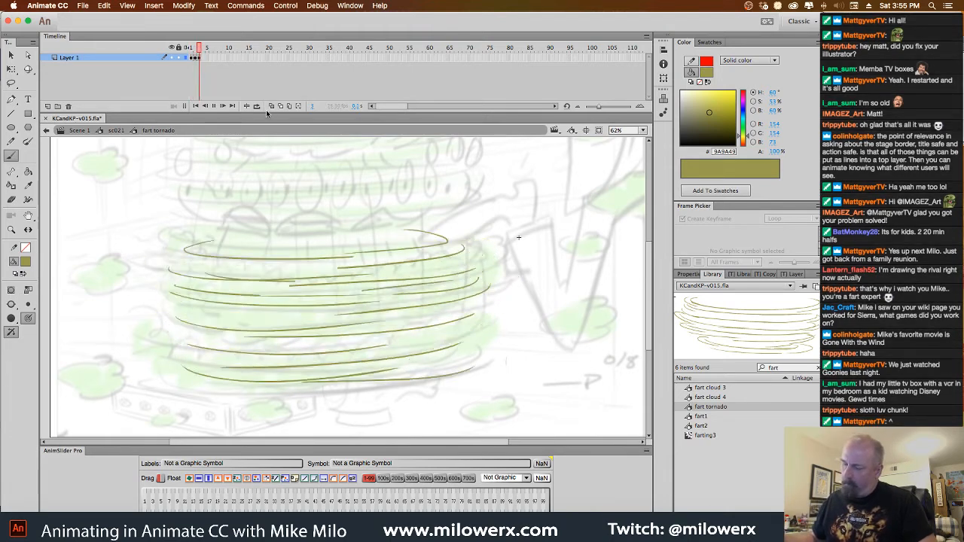
# Insert a blank keyframe at frame 4 of the fart tornado symbol and choose a brush size
pyautogui.click(203, 59)
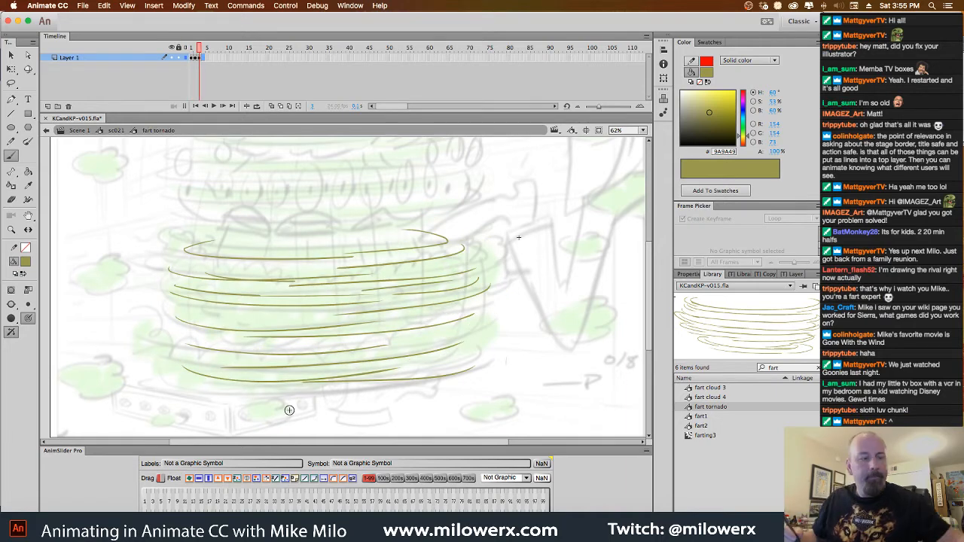
pyautogui.press('F7')
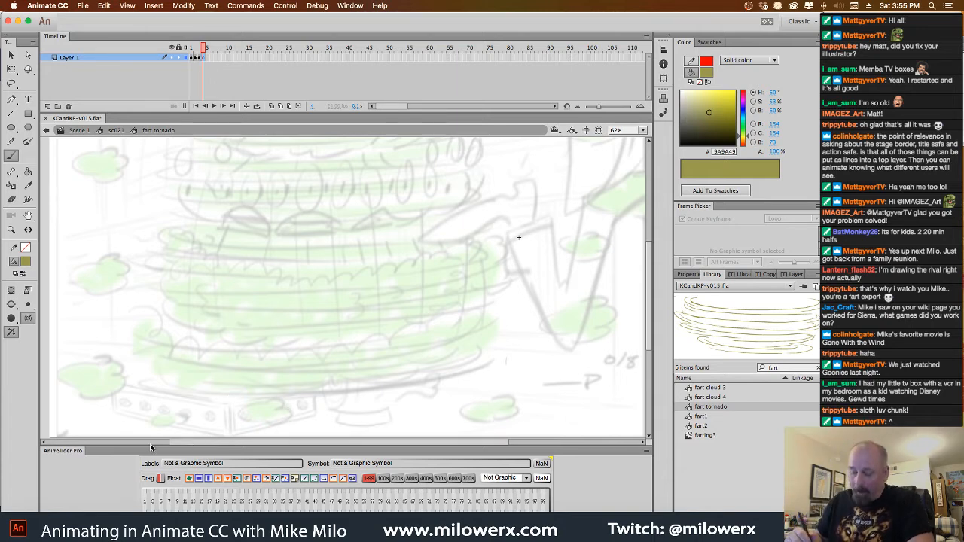
pyautogui.click(29, 305)
pyautogui.click(59, 350)
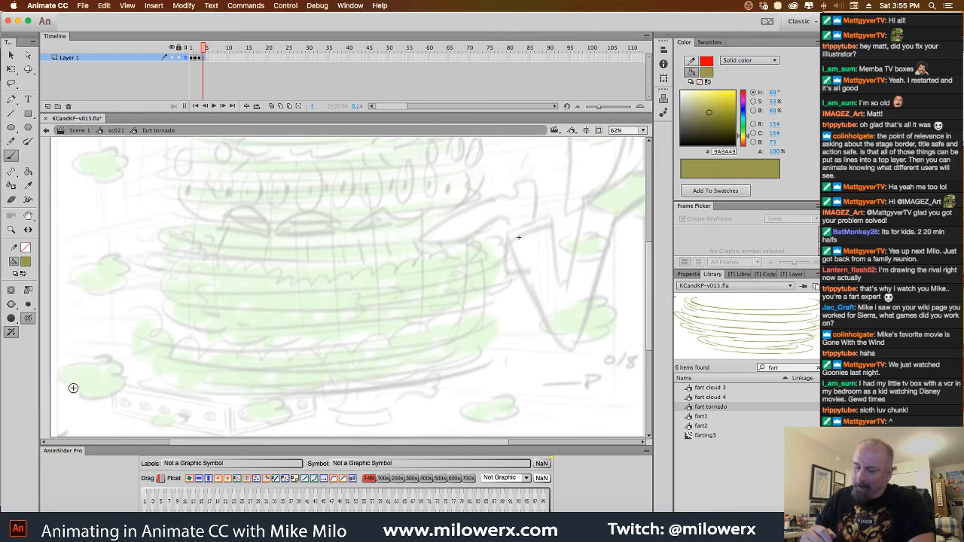
# Add another curved band at the top of the tornado drawing on frame 1 and change the brush size
pyautogui.click(188, 49)
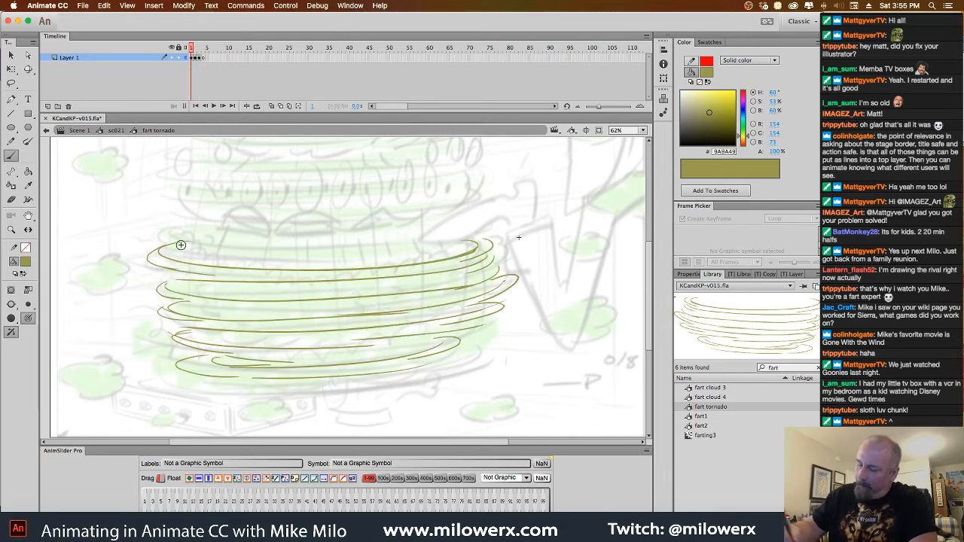
pyautogui.moveTo(201, 239)
pyautogui.mouseDown()
pyautogui.moveTo(298, 260)
pyautogui.moveTo(460, 237)
pyautogui.mouseUp()
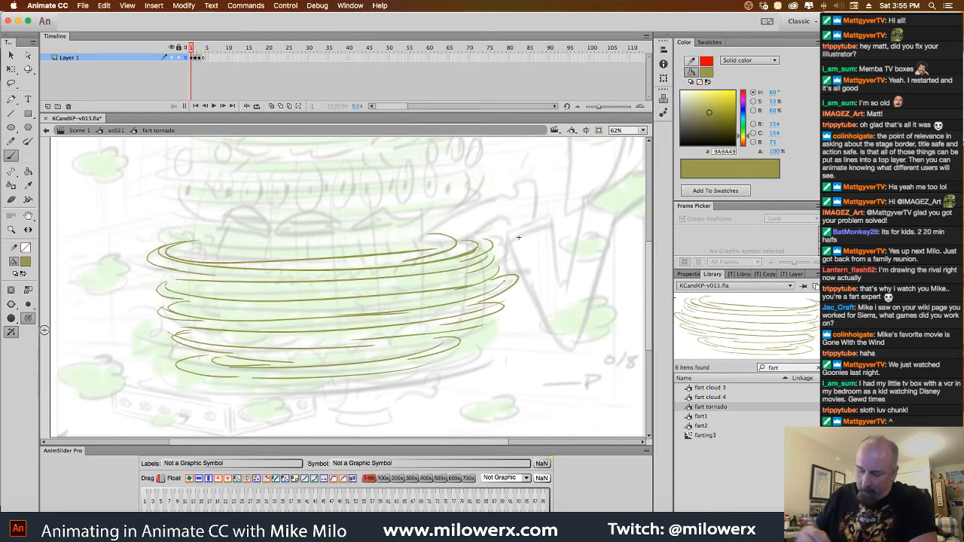
pyautogui.click(29, 317)
pyautogui.click(58, 361)
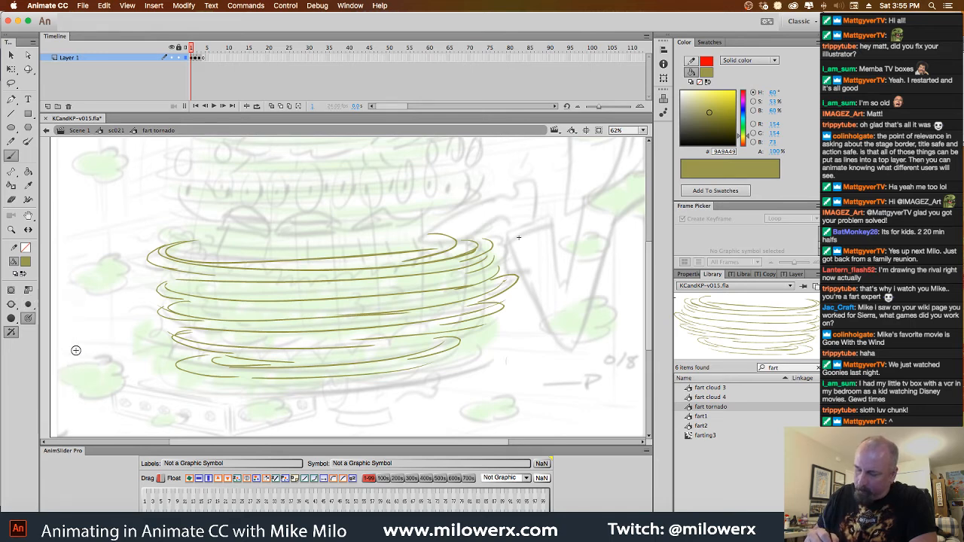
# Brush extra swirl lines between and along the bands of the tornado drawing on frame 1
pyautogui.moveTo(212, 243)
pyautogui.mouseDown()
pyautogui.moveTo(448, 238)
pyautogui.moveTo(393, 258)
pyautogui.mouseUp()
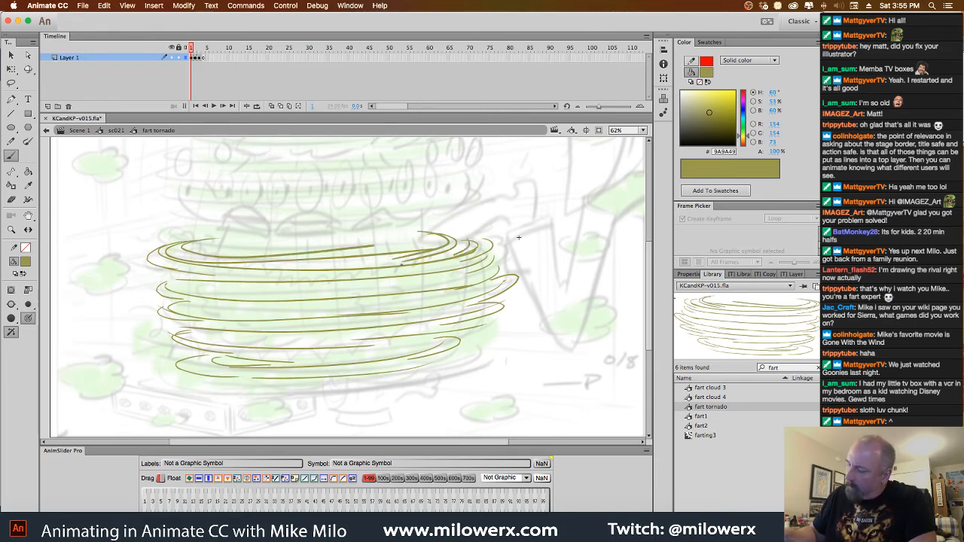
pyautogui.moveTo(462, 248); pyautogui.dragTo(389, 264)
pyautogui.moveTo(173, 263); pyautogui.dragTo(311, 286)
pyautogui.moveTo(199, 293); pyautogui.dragTo(369, 293)
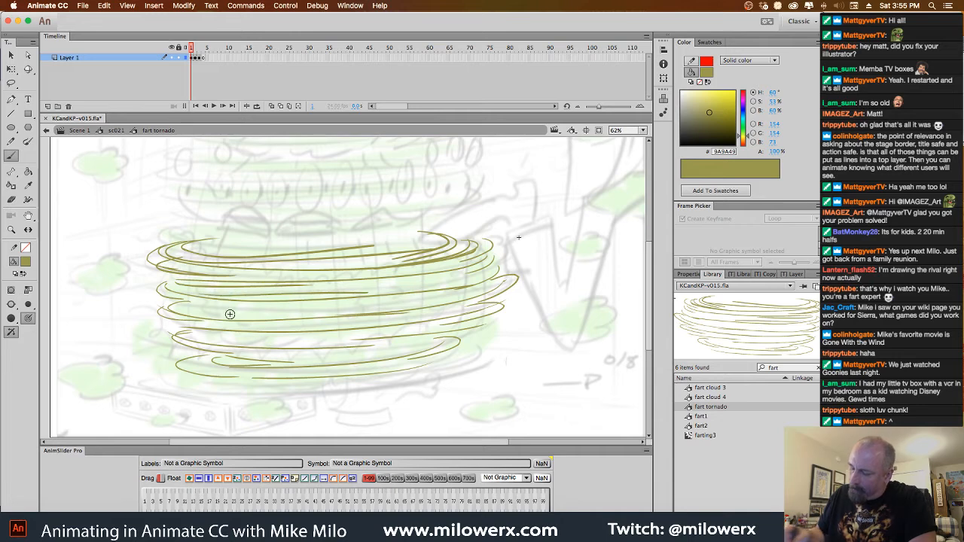
pyautogui.moveTo(167, 303); pyautogui.dragTo(316, 300)
pyautogui.moveTo(209, 331); pyautogui.dragTo(384, 339)
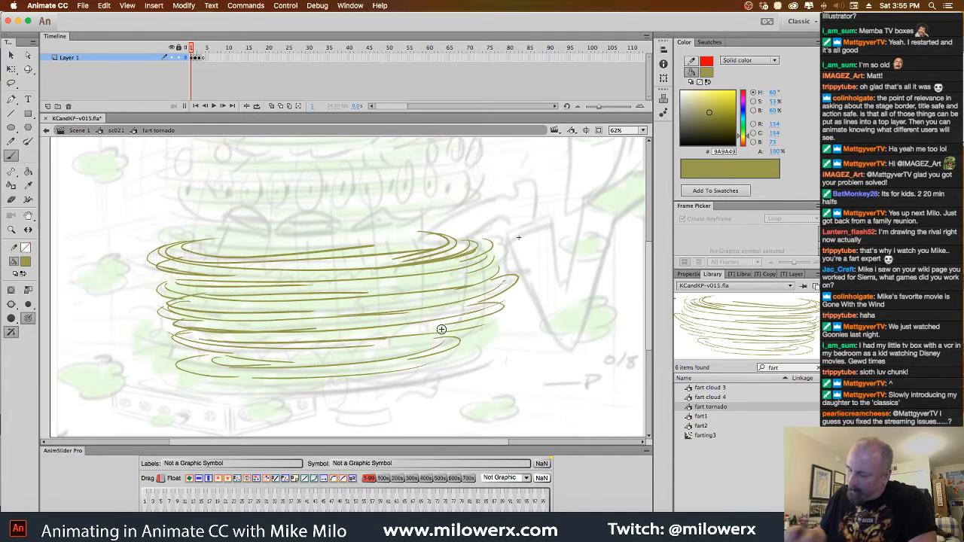
pyautogui.moveTo(465, 325); pyautogui.dragTo(388, 340)
pyautogui.moveTo(194, 344); pyautogui.dragTo(386, 355)
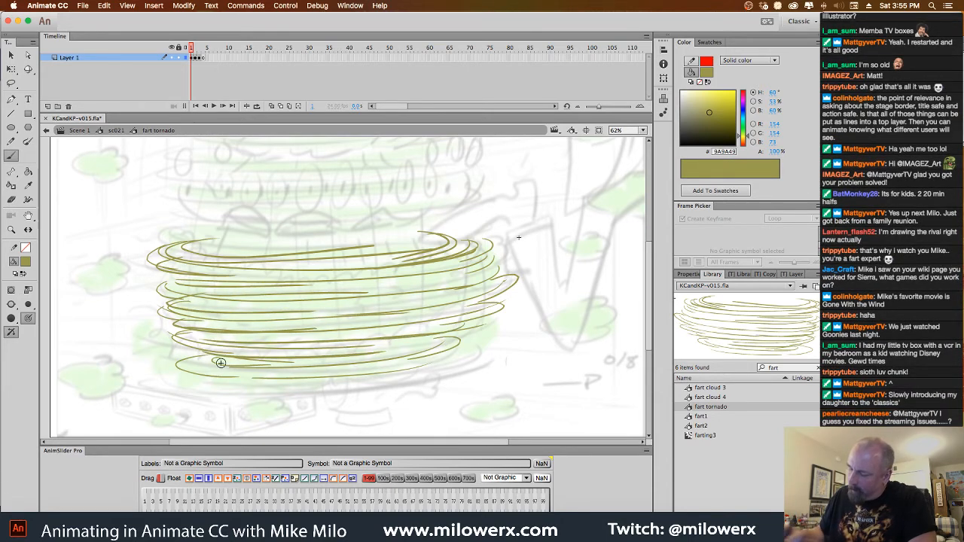
pyautogui.moveTo(197, 361); pyautogui.dragTo(362, 368)
pyautogui.moveTo(474, 267)
pyautogui.mouseDown()
pyautogui.moveTo(348, 284)
pyautogui.moveTo(447, 269)
pyautogui.mouseUp()
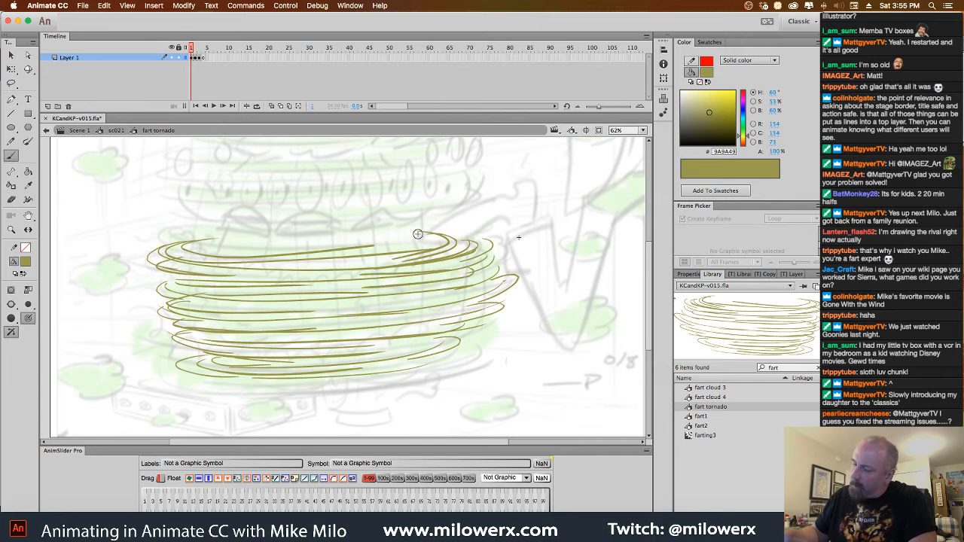
pyautogui.moveTo(246, 251)
pyautogui.mouseDown()
pyautogui.moveTo(406, 242)
pyautogui.moveTo(413, 232)
pyautogui.mouseUp()
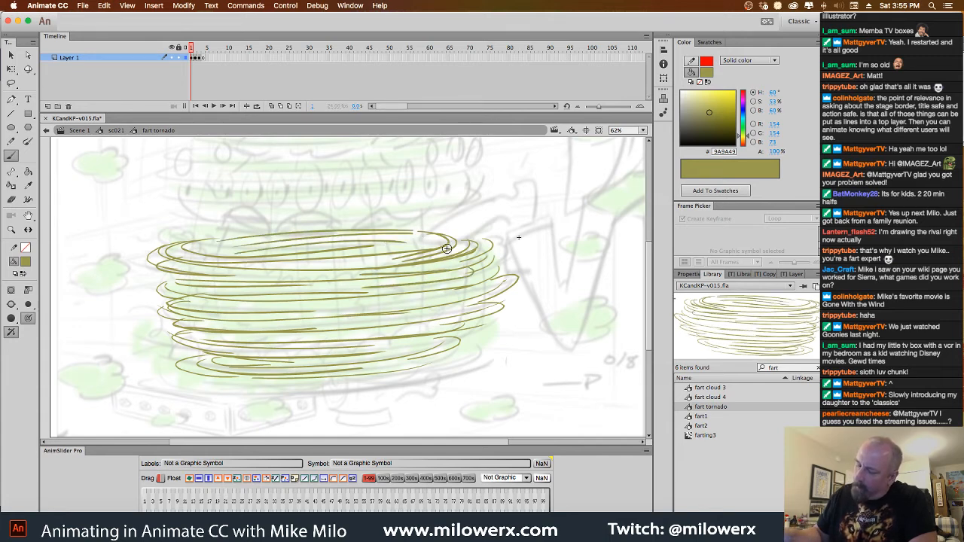
pyautogui.press('super+z')
pyautogui.press('super+z')
pyautogui.press('super+z')
pyautogui.press('super+z')
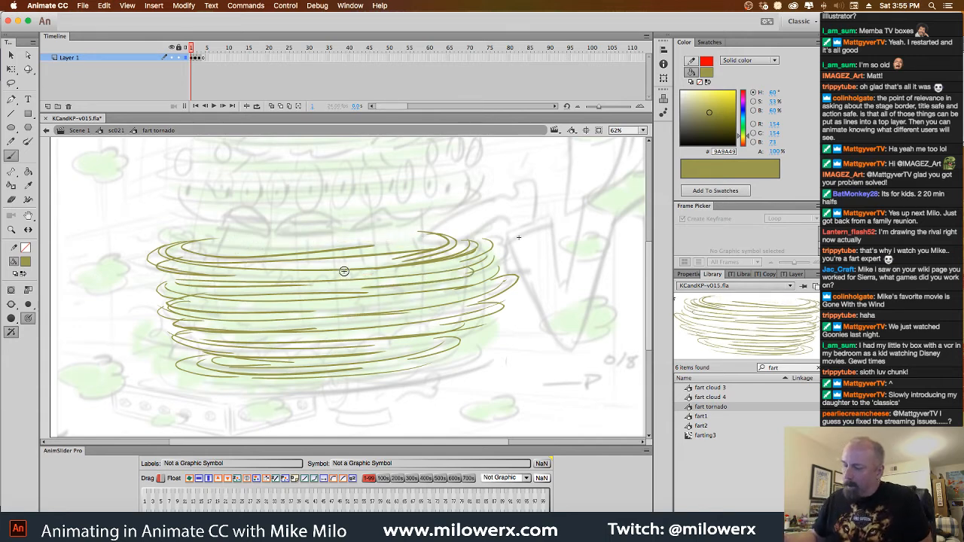
# Add a curved stroke at the upper right of frame 1's tornado and brush extra swirl lines across the drawing on frame 2
pyautogui.moveTo(442, 230)
pyautogui.mouseDown()
pyautogui.moveTo(459, 251)
pyautogui.moveTo(478, 250)
pyautogui.moveTo(328, 267)
pyautogui.mouseUp()
pyautogui.press('.')
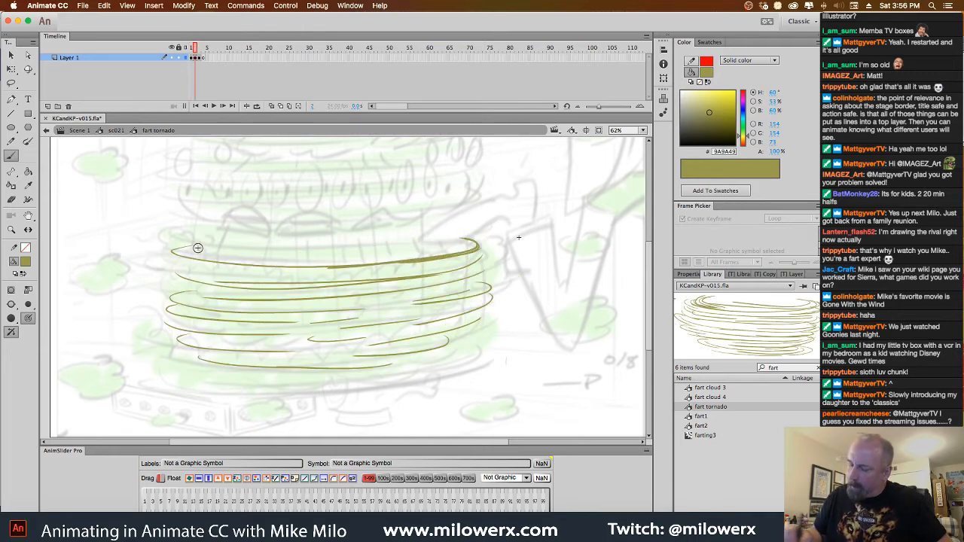
pyautogui.moveTo(248, 241); pyautogui.dragTo(331, 261)
pyautogui.moveTo(199, 248); pyautogui.dragTo(315, 278)
pyautogui.moveTo(181, 282)
pyautogui.mouseDown()
pyautogui.moveTo(313, 294)
pyautogui.moveTo(220, 301)
pyautogui.moveTo(290, 323)
pyautogui.mouseUp()
pyautogui.moveTo(182, 324); pyautogui.dragTo(333, 328)
pyautogui.moveTo(457, 284)
pyautogui.mouseDown()
pyautogui.moveTo(386, 305)
pyautogui.moveTo(321, 306)
pyautogui.moveTo(375, 324)
pyautogui.moveTo(316, 325)
pyautogui.mouseUp()
pyautogui.moveTo(180, 333); pyautogui.dragTo(313, 344)
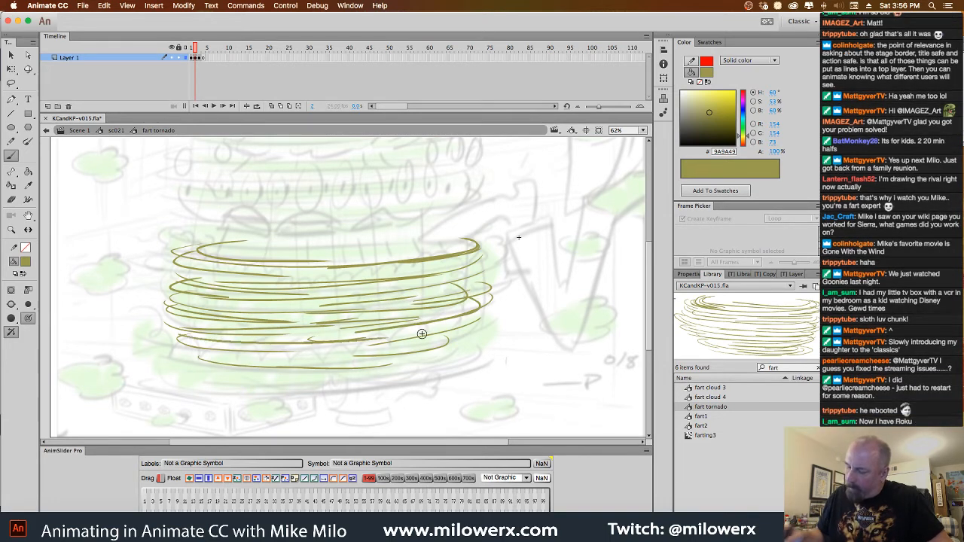
pyautogui.moveTo(433, 344)
pyautogui.mouseDown()
pyautogui.moveTo(253, 351)
pyautogui.moveTo(416, 352)
pyautogui.mouseUp()
pyautogui.moveTo(454, 326); pyautogui.dragTo(369, 332)
pyautogui.moveTo(429, 265); pyautogui.dragTo(307, 275)
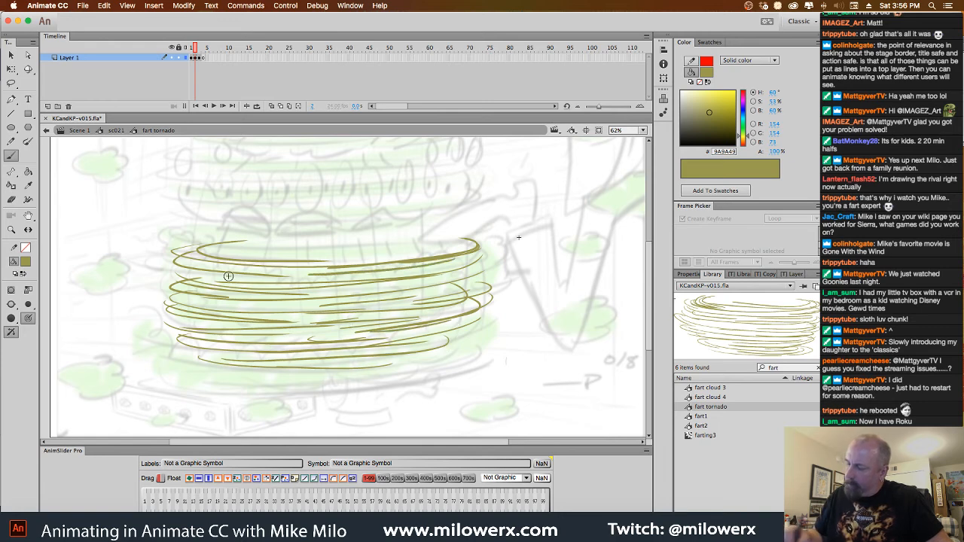
pyautogui.moveTo(216, 269); pyautogui.dragTo(278, 277)
# Brush extra swirl lines along both sides and between the bands of the tornado drawing on frame 3
pyautogui.press('.')
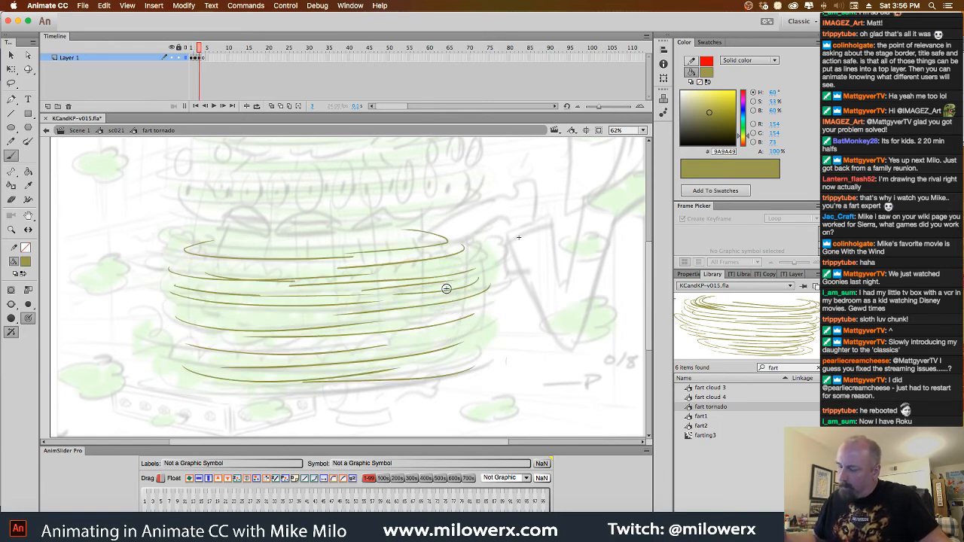
pyautogui.moveTo(196, 264); pyautogui.dragTo(370, 268)
pyautogui.moveTo(449, 252); pyautogui.dragTo(321, 264)
pyautogui.moveTo(208, 243); pyautogui.dragTo(237, 272)
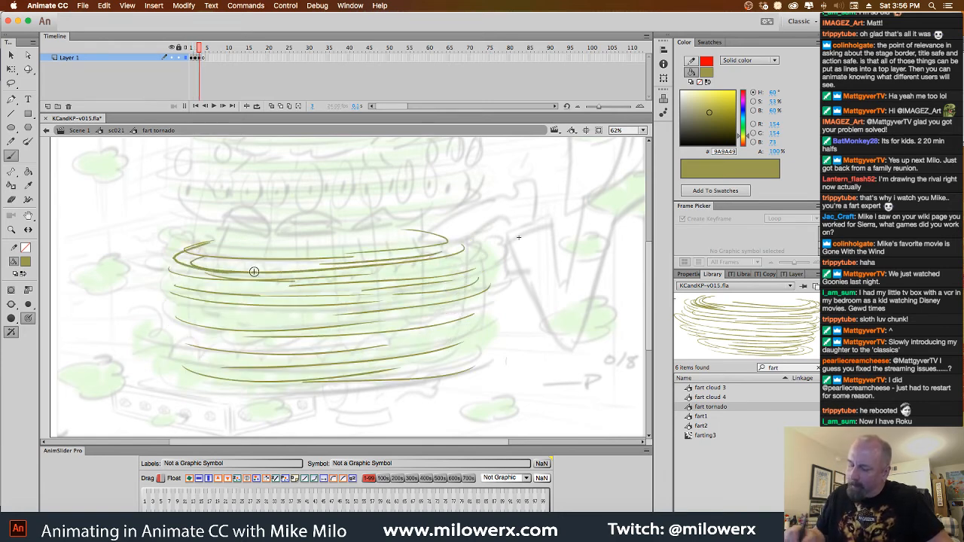
pyautogui.moveTo(171, 265); pyautogui.dragTo(235, 283)
pyautogui.moveTo(174, 285); pyautogui.dragTo(226, 306)
pyautogui.moveTo(165, 305); pyautogui.dragTo(259, 319)
pyautogui.moveTo(172, 324); pyautogui.dragTo(248, 336)
pyautogui.moveTo(185, 343); pyautogui.dragTo(333, 350)
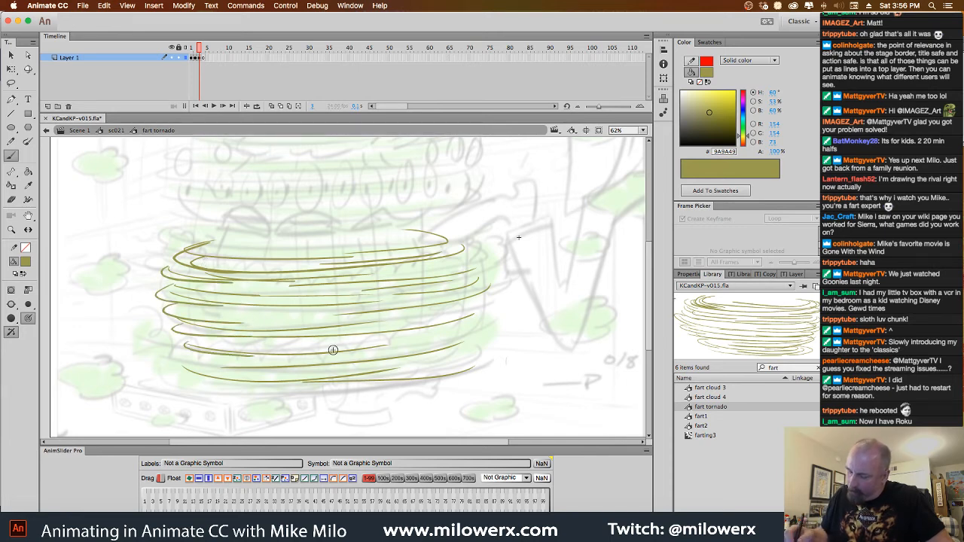
pyautogui.moveTo(463, 296)
pyautogui.mouseDown()
pyautogui.moveTo(411, 309)
pyautogui.moveTo(391, 326)
pyautogui.mouseUp()
pyautogui.moveTo(464, 314); pyautogui.dragTo(378, 343)
pyautogui.moveTo(456, 340); pyautogui.dragTo(328, 358)
pyautogui.moveTo(399, 327)
pyautogui.mouseDown()
pyautogui.moveTo(271, 329)
pyautogui.moveTo(386, 304)
pyautogui.mouseUp()
pyautogui.moveTo(428, 275); pyautogui.dragTo(349, 279)
pyautogui.moveTo(462, 259); pyautogui.dragTo(357, 274)
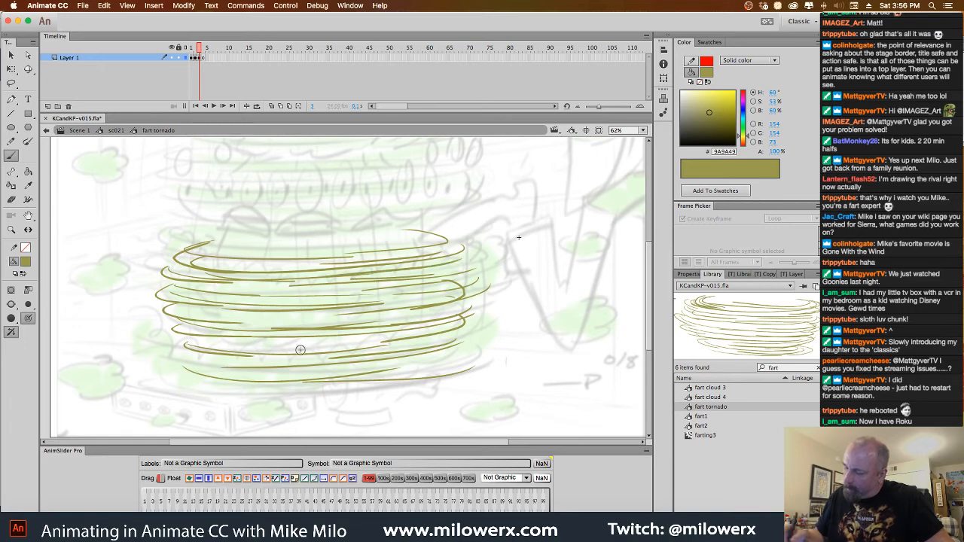
pyautogui.moveTo(231, 367); pyautogui.dragTo(317, 368)
pyautogui.moveTo(435, 357); pyautogui.dragTo(338, 370)
# Brush a fourth set of curved swirl bands on the blank keyframe at frame 4
pyautogui.press('F7')
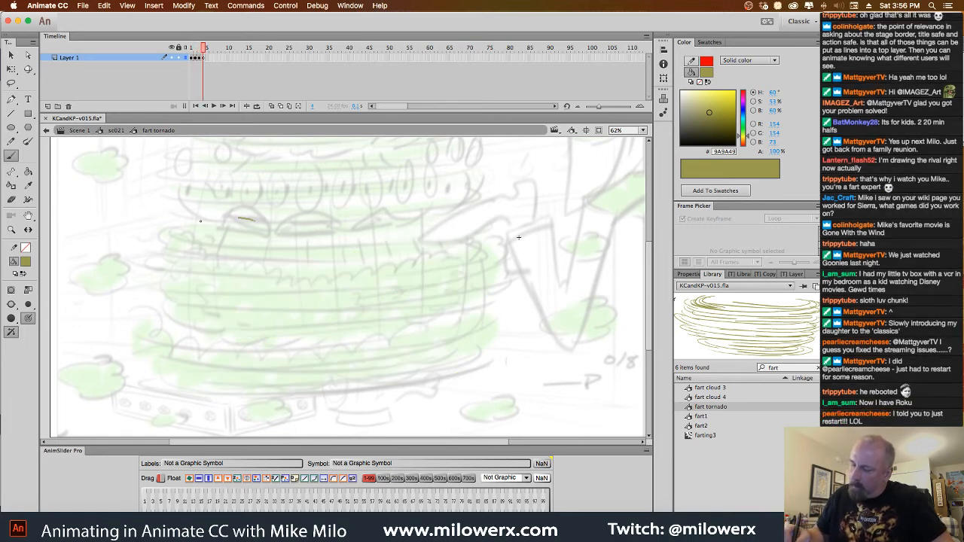
pyautogui.moveTo(252, 219)
pyautogui.mouseDown()
pyautogui.moveTo(440, 240)
pyautogui.moveTo(451, 224)
pyautogui.mouseUp()
pyautogui.moveTo(295, 237)
pyautogui.mouseDown()
pyautogui.moveTo(399, 229)
pyautogui.moveTo(457, 236)
pyautogui.mouseUp()
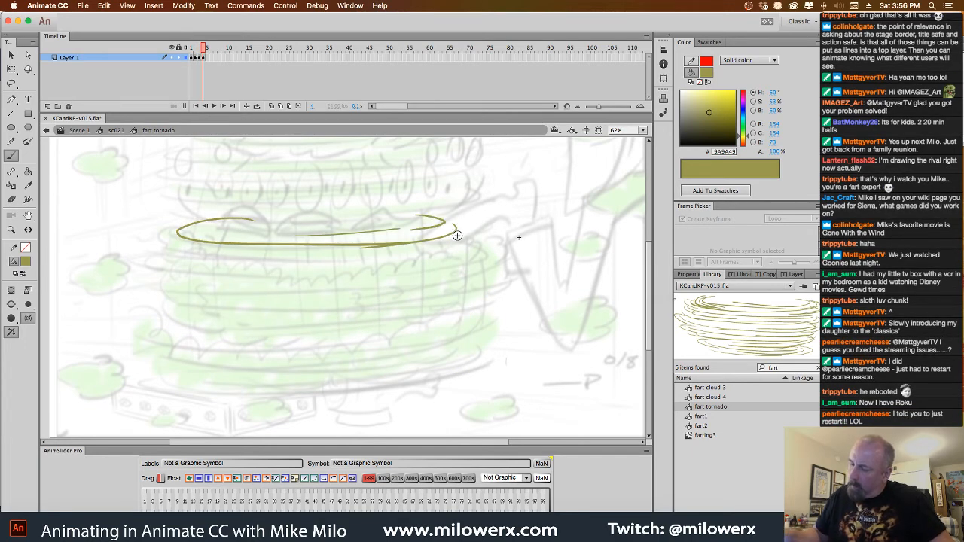
pyautogui.moveTo(157, 237); pyautogui.dragTo(469, 230)
pyautogui.moveTo(179, 262); pyautogui.dragTo(388, 260)
pyautogui.moveTo(452, 255); pyautogui.dragTo(240, 279)
pyautogui.moveTo(189, 276); pyautogui.dragTo(330, 280)
pyautogui.moveTo(197, 260)
pyautogui.mouseDown()
pyautogui.moveTo(170, 265)
pyautogui.moveTo(200, 277)
pyautogui.mouseUp()
pyautogui.moveTo(155, 285); pyautogui.dragTo(244, 291)
pyautogui.moveTo(427, 262)
pyautogui.mouseDown()
pyautogui.moveTo(417, 286)
pyautogui.moveTo(389, 299)
pyautogui.mouseUp()
pyautogui.moveTo(303, 307); pyautogui.dragTo(437, 302)
pyautogui.moveTo(205, 330); pyautogui.dragTo(440, 310)
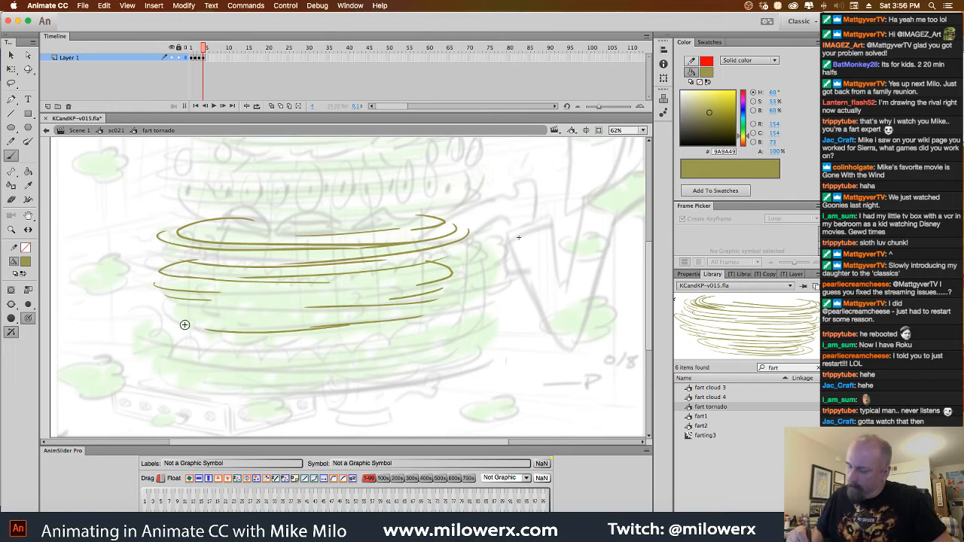
pyautogui.moveTo(194, 309)
pyautogui.mouseDown()
pyautogui.moveTo(260, 337)
pyautogui.moveTo(449, 316)
pyautogui.moveTo(346, 339)
pyautogui.moveTo(242, 344)
pyautogui.mouseUp()
pyautogui.moveTo(170, 346)
pyautogui.mouseDown()
pyautogui.moveTo(255, 357)
pyautogui.moveTo(426, 349)
pyautogui.mouseUp()
pyautogui.moveTo(185, 312); pyautogui.dragTo(352, 321)
pyautogui.moveTo(243, 300); pyautogui.dragTo(369, 294)
pyautogui.moveTo(451, 267)
pyautogui.mouseDown()
pyautogui.moveTo(432, 286)
pyautogui.moveTo(348, 305)
pyautogui.mouseUp()
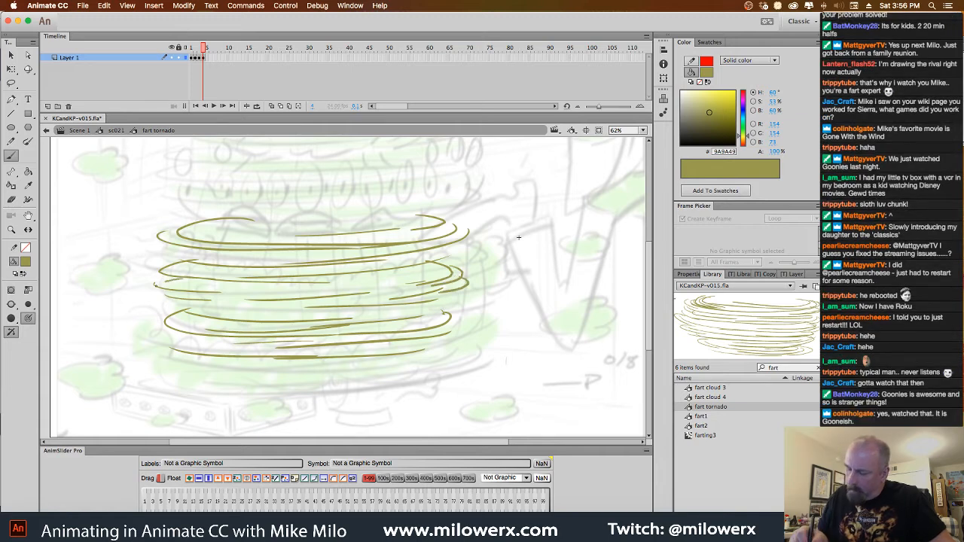
# Fill in the frame 4 tornado with shorter strokes along its edges and between the bands
pyautogui.moveTo(156, 285); pyautogui.dragTo(214, 292)
pyautogui.moveTo(157, 295)
pyautogui.mouseDown()
pyautogui.moveTo(216, 299)
pyautogui.moveTo(242, 321)
pyautogui.mouseUp()
pyautogui.moveTo(164, 322); pyautogui.dragTo(214, 332)
pyautogui.moveTo(181, 346); pyautogui.dragTo(256, 353)
pyautogui.moveTo(226, 260); pyautogui.dragTo(458, 247)
pyautogui.moveTo(255, 220)
pyautogui.mouseDown()
pyautogui.moveTo(265, 236)
pyautogui.moveTo(318, 237)
pyautogui.mouseUp()
pyautogui.moveTo(388, 229); pyautogui.dragTo(278, 232)
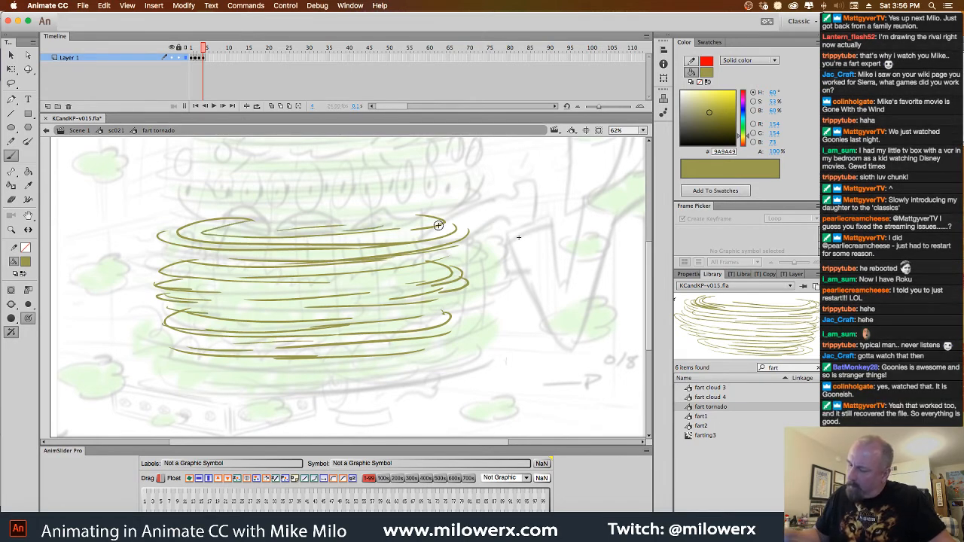
pyautogui.moveTo(438, 225); pyautogui.dragTo(405, 228)
pyautogui.moveTo(458, 252)
pyautogui.mouseDown()
pyautogui.moveTo(452, 275)
pyautogui.moveTo(398, 290)
pyautogui.mouseUp()
pyautogui.moveTo(447, 321)
pyautogui.mouseDown()
pyautogui.moveTo(334, 337)
pyautogui.moveTo(387, 357)
pyautogui.mouseUp()
pyautogui.moveTo(249, 317); pyautogui.dragTo(393, 309)
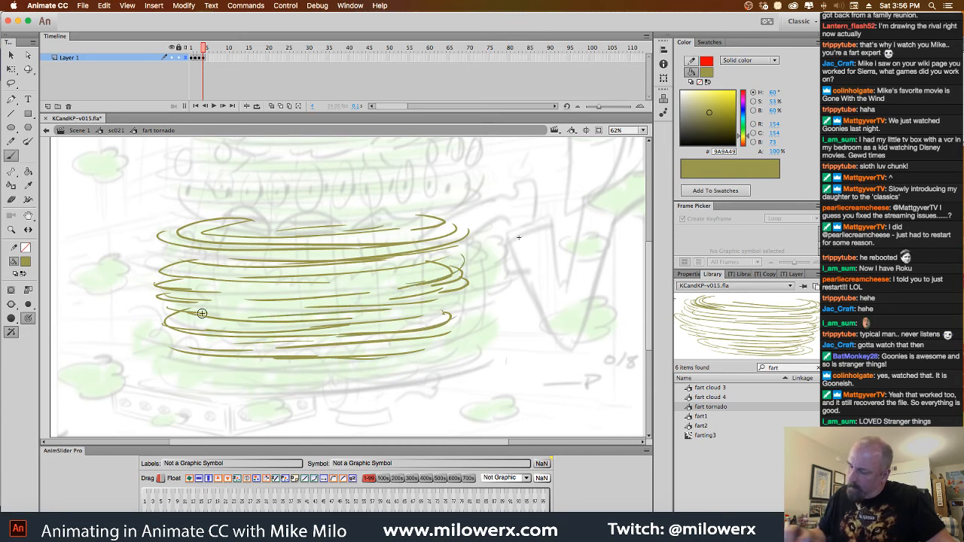
# Draw two wavy vertical lines through the tornado on each of frames 1 to 4, shifting them rightward each frame, and play the animation
pyautogui.moveTo(202, 50); pyautogui.dragTo(173, 54)
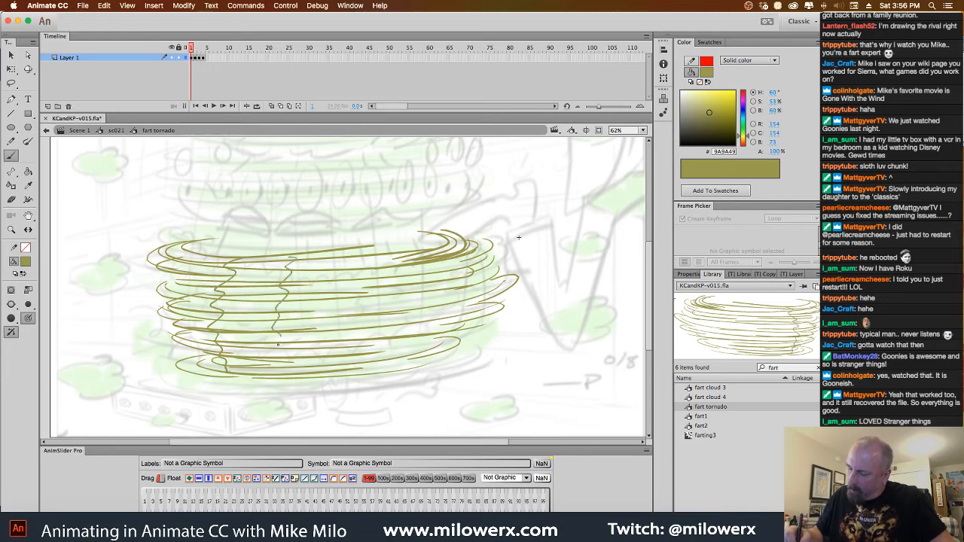
pyautogui.press('.')
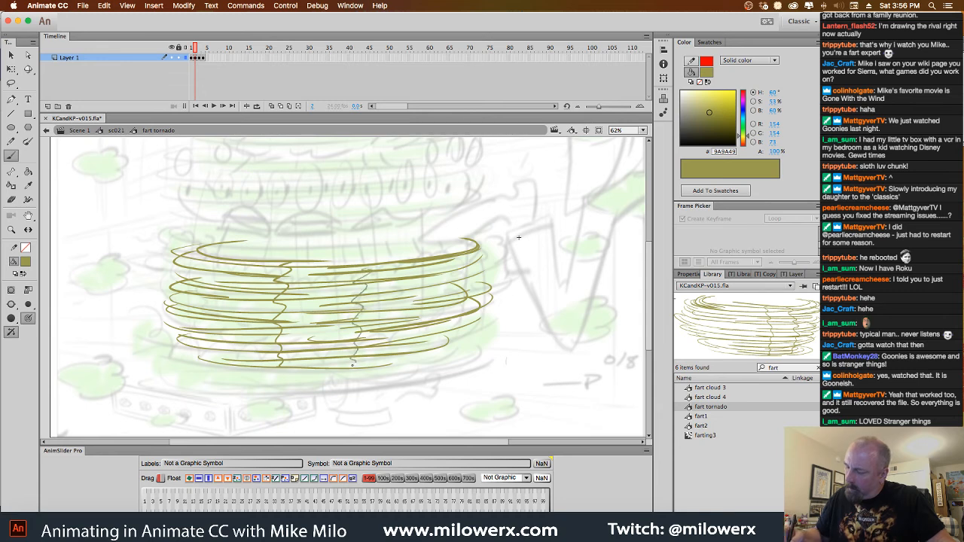
pyautogui.press('.')
pyautogui.moveTo(368, 257); pyautogui.dragTo(343, 371)
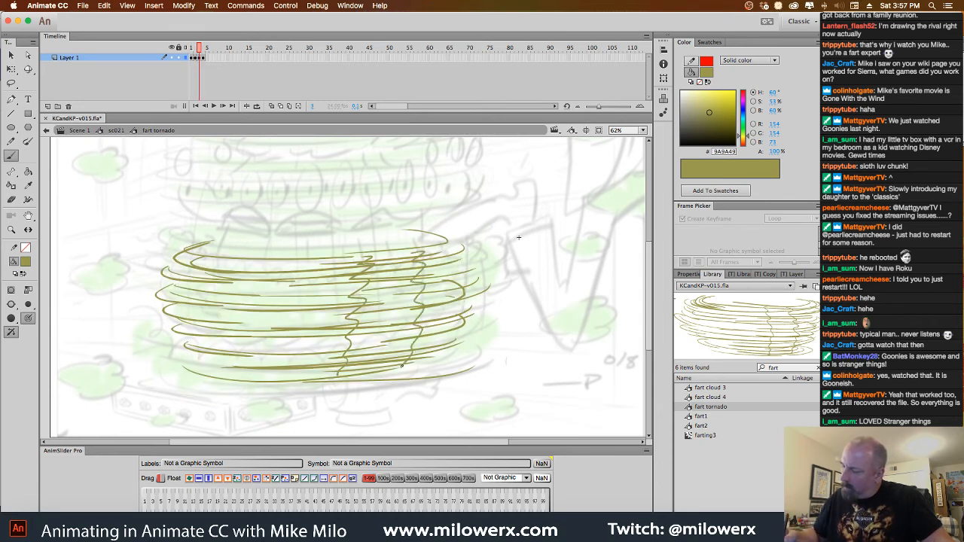
pyautogui.press('.')
pyautogui.moveTo(415, 296); pyautogui.dragTo(424, 312)
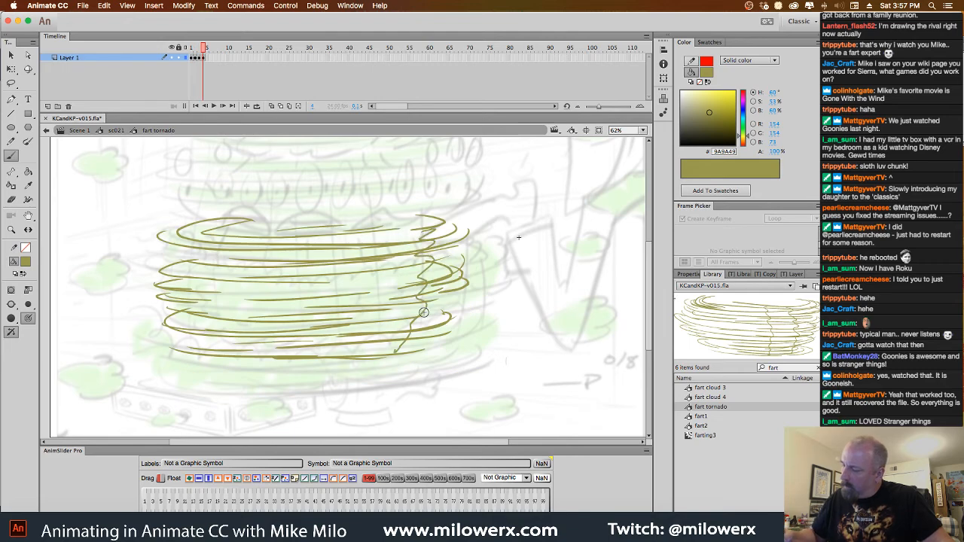
pyautogui.moveTo(461, 252); pyautogui.dragTo(418, 336)
pyautogui.press('Return')
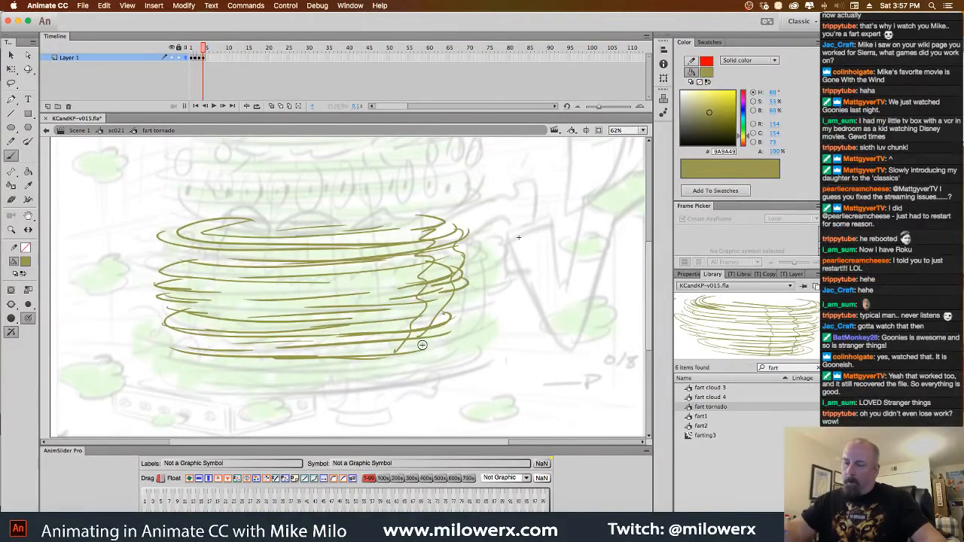
# Extend each of the four tornado drawings to a two-frame exposure and return to frame 1
pyautogui.click(190, 52)
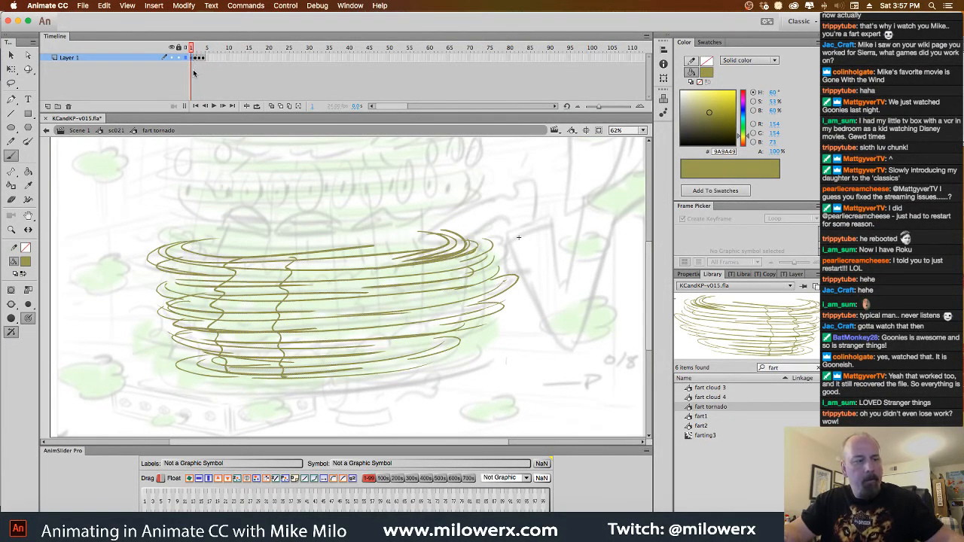
pyautogui.click(199, 59)
pyautogui.press('F5')
pyautogui.click(208, 59)
pyautogui.press('F5')
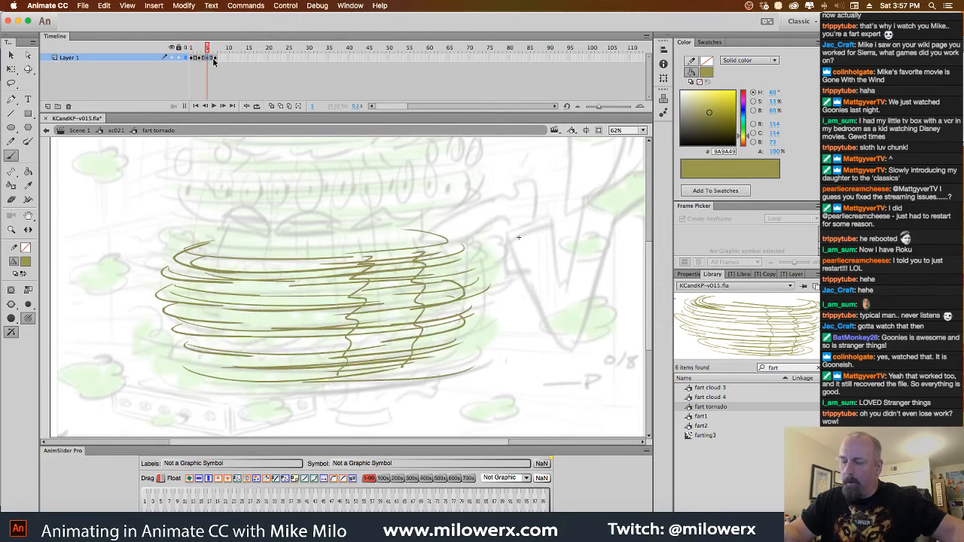
pyautogui.click(216, 58)
pyautogui.press('F5')
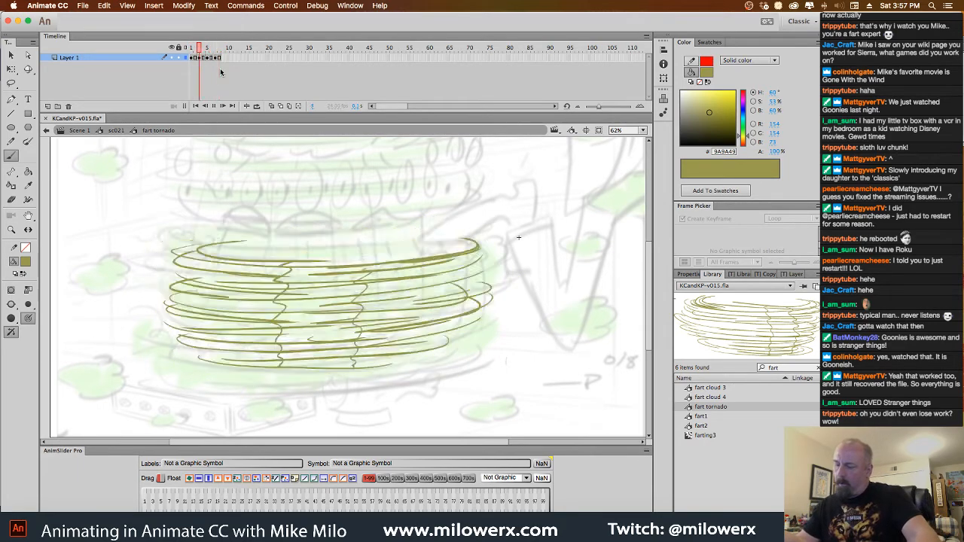
pyautogui.moveTo(216, 49); pyautogui.dragTo(190, 51)
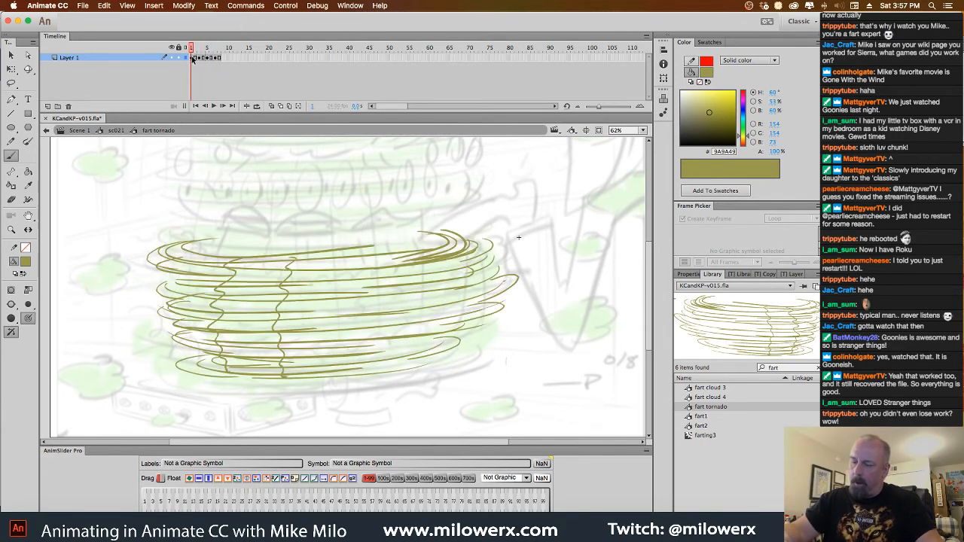
# Insert two more frames at the start and duplicate the first drawing onto a keyframe at frame 3
pyautogui.click(192, 57)
pyautogui.click(199, 58)
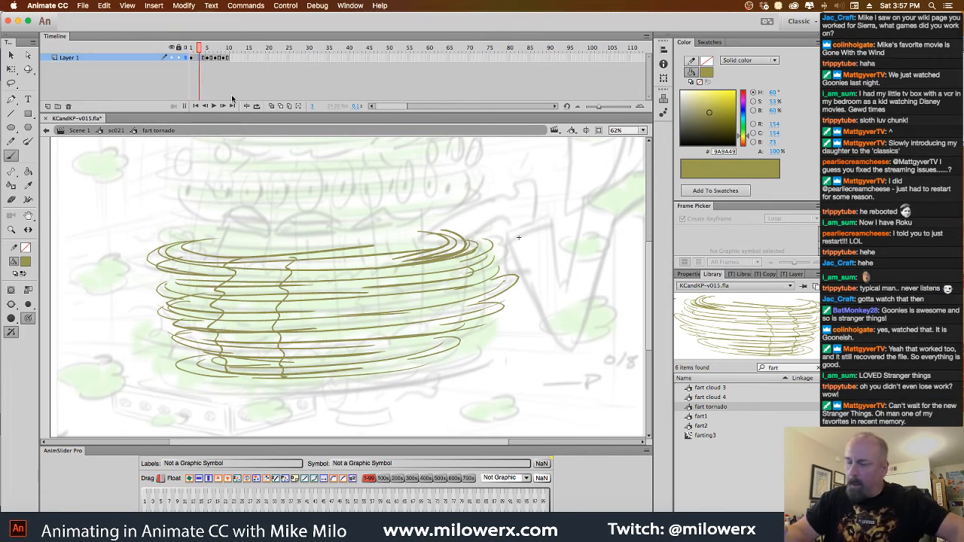
pyautogui.click(195, 58)
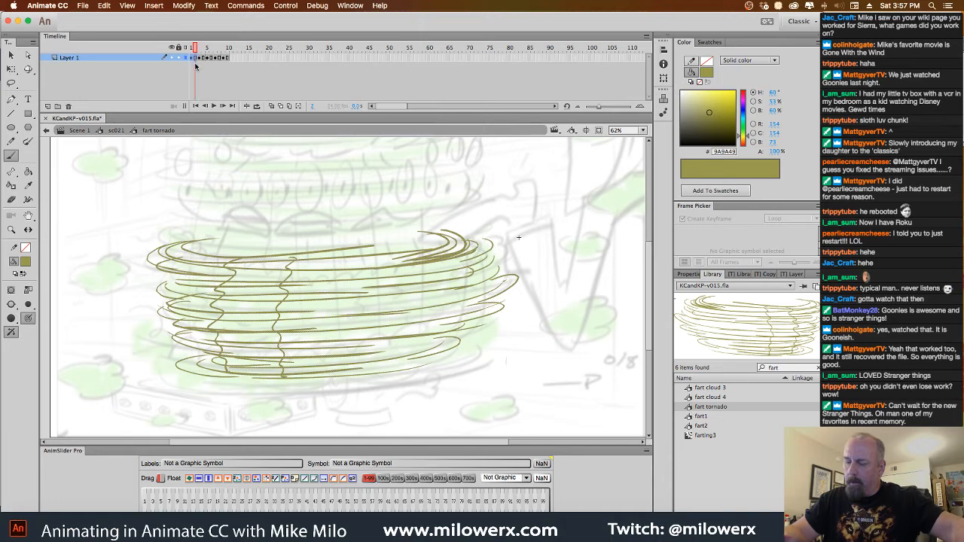
pyautogui.click(192, 58)
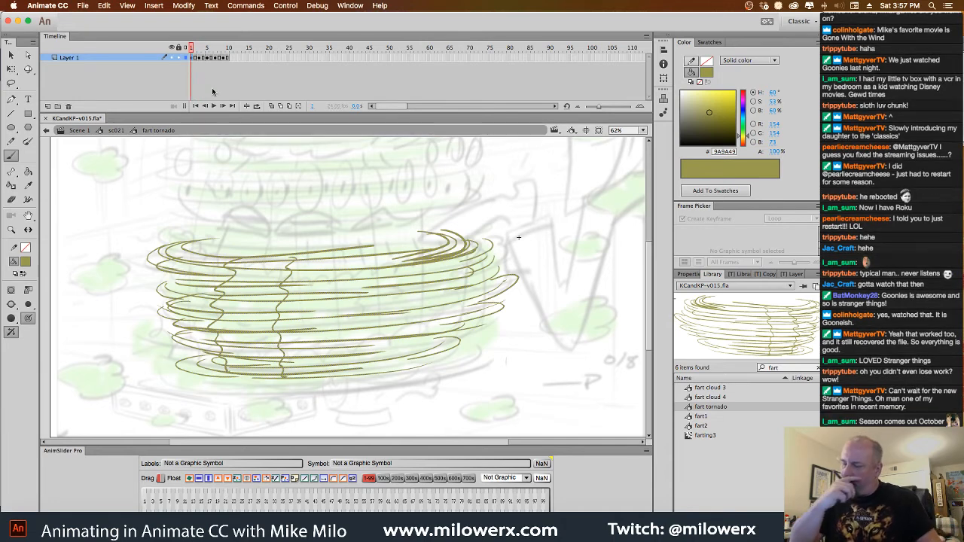
# Clear the duplicated drawing from frame 1 and draw new sweeping curved bands for the upper half of the tornado
pyautogui.press('Delete')
pyautogui.moveTo(233, 229)
pyautogui.mouseDown()
pyautogui.moveTo(425, 224)
pyautogui.moveTo(377, 241)
pyautogui.mouseUp()
pyautogui.moveTo(206, 240)
pyautogui.mouseDown()
pyautogui.moveTo(218, 258)
pyautogui.moveTo(384, 252)
pyautogui.mouseUp()
pyautogui.moveTo(383, 260); pyautogui.dragTo(294, 269)
pyautogui.moveTo(164, 248)
pyautogui.mouseDown()
pyautogui.moveTo(457, 240)
pyautogui.moveTo(311, 274)
pyautogui.mouseUp()
pyautogui.moveTo(162, 278); pyautogui.dragTo(394, 271)
pyautogui.moveTo(452, 263); pyautogui.dragTo(227, 299)
pyautogui.moveTo(162, 289); pyautogui.dragTo(370, 305)
pyautogui.moveTo(447, 288); pyautogui.dragTo(225, 315)
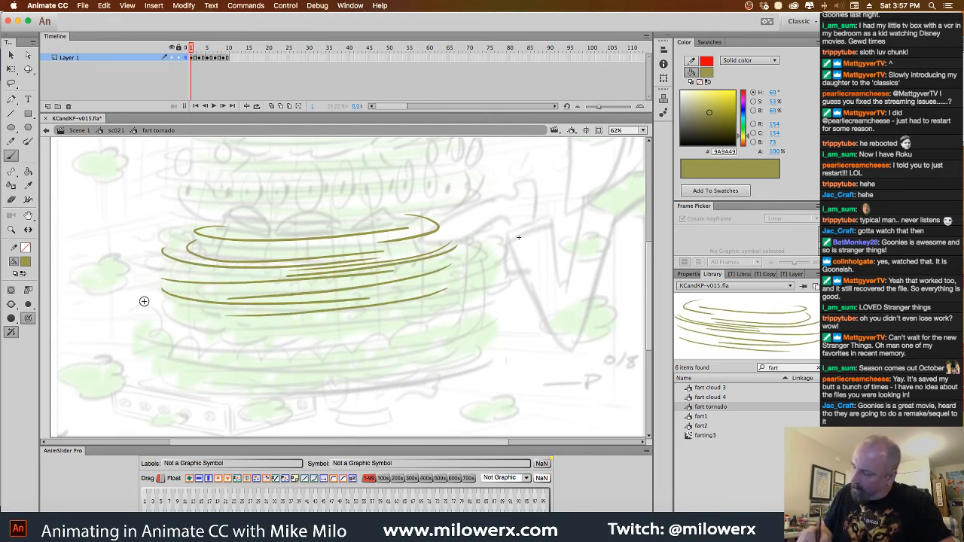
# Draw the lower curved bands of the frame 1 tornado, narrowing slightly toward its base
pyautogui.moveTo(150, 310)
pyautogui.mouseDown()
pyautogui.moveTo(400, 311)
pyautogui.moveTo(228, 337)
pyautogui.mouseUp()
pyautogui.moveTo(200, 300); pyautogui.dragTo(224, 317)
pyautogui.moveTo(164, 328); pyautogui.dragTo(296, 338)
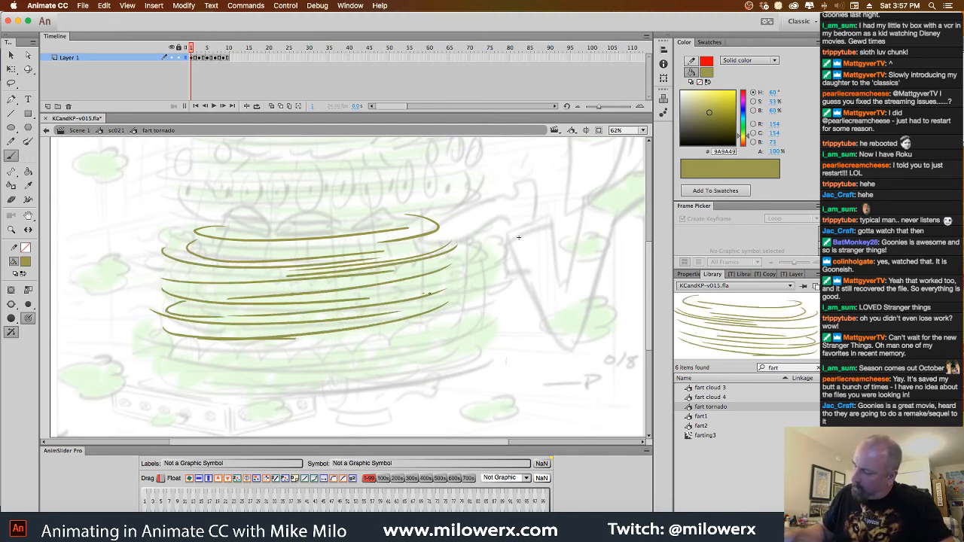
pyautogui.moveTo(431, 295)
pyautogui.mouseDown()
pyautogui.moveTo(306, 339)
pyautogui.moveTo(371, 348)
pyautogui.moveTo(229, 351)
pyautogui.mouseUp()
pyautogui.moveTo(368, 354); pyautogui.dragTo(197, 360)
# Add shorter curved strokes along both edges of the frame 1 tornado and close off its bottom band
pyautogui.moveTo(220, 262); pyautogui.dragTo(252, 280)
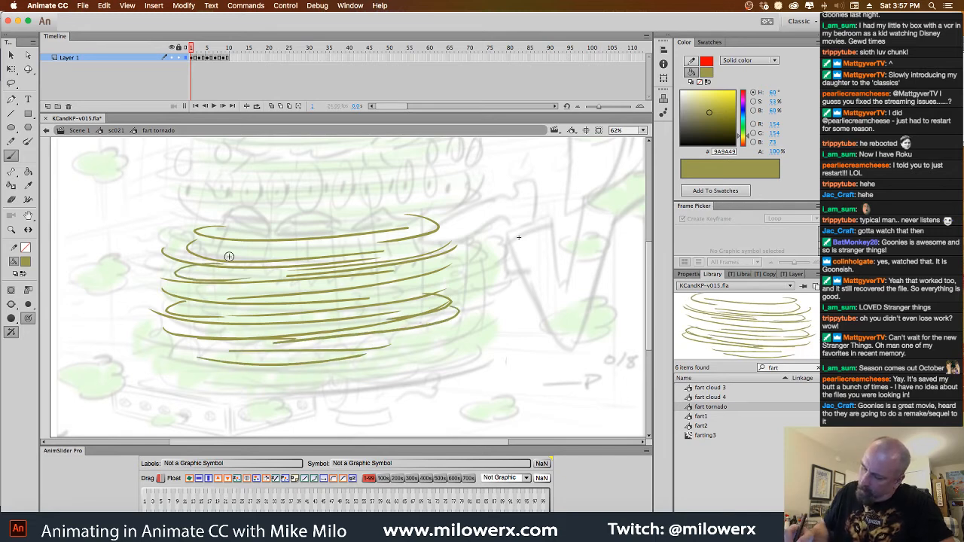
pyautogui.moveTo(219, 242); pyautogui.dragTo(223, 261)
pyautogui.moveTo(163, 253); pyautogui.dragTo(217, 276)
pyautogui.moveTo(217, 228); pyautogui.dragTo(289, 245)
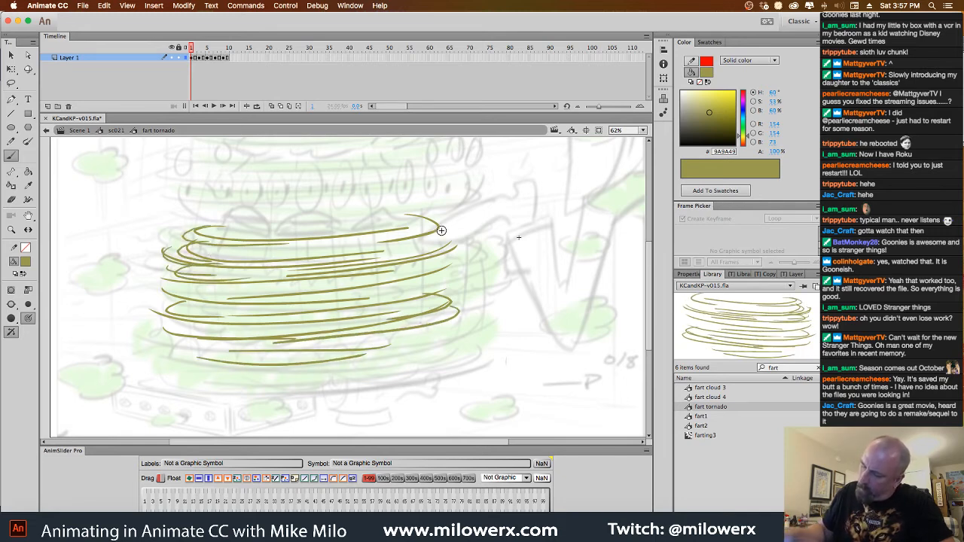
pyautogui.moveTo(443, 228); pyautogui.dragTo(376, 261)
pyautogui.moveTo(456, 272); pyautogui.dragTo(407, 291)
pyautogui.moveTo(178, 349)
pyautogui.mouseDown()
pyautogui.moveTo(203, 370)
pyautogui.moveTo(302, 372)
pyautogui.mouseUp()
pyautogui.moveTo(429, 328); pyautogui.dragTo(390, 365)
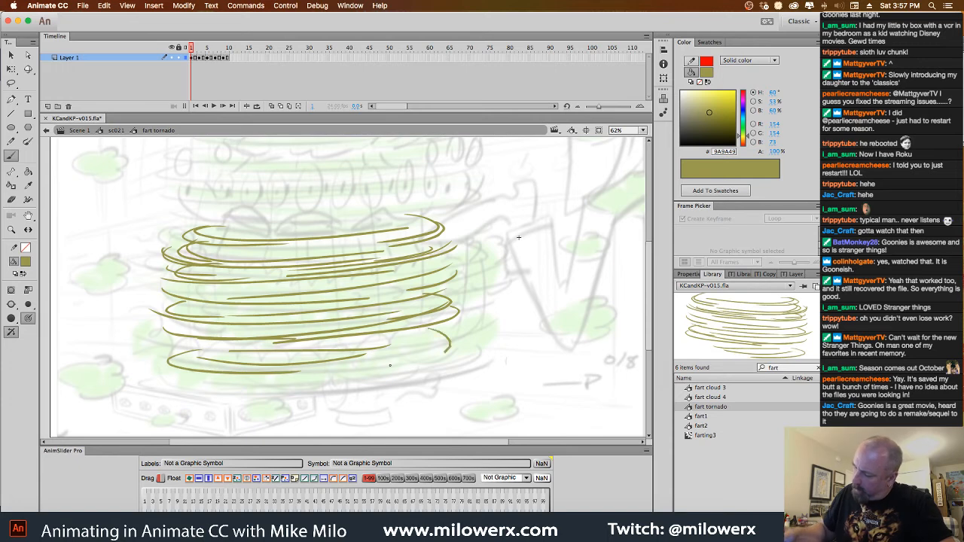
pyautogui.moveTo(449, 345); pyautogui.dragTo(205, 360)
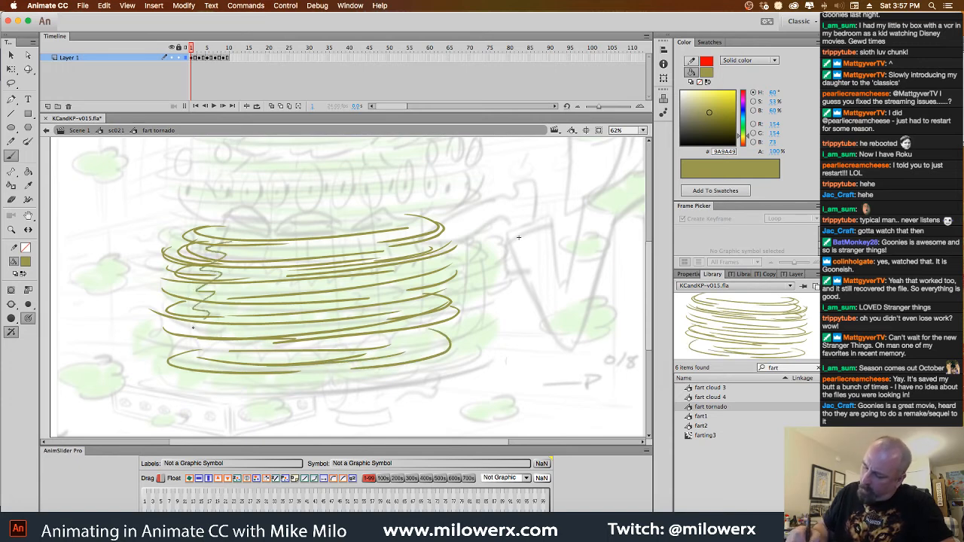
# Draw a wavy vertical line down the left part of the frame 1 tornado, check the playback and save the file
pyautogui.moveTo(220, 268)
pyautogui.mouseDown()
pyautogui.moveTo(200, 300)
pyautogui.moveTo(220, 373)
pyautogui.mouseUp()
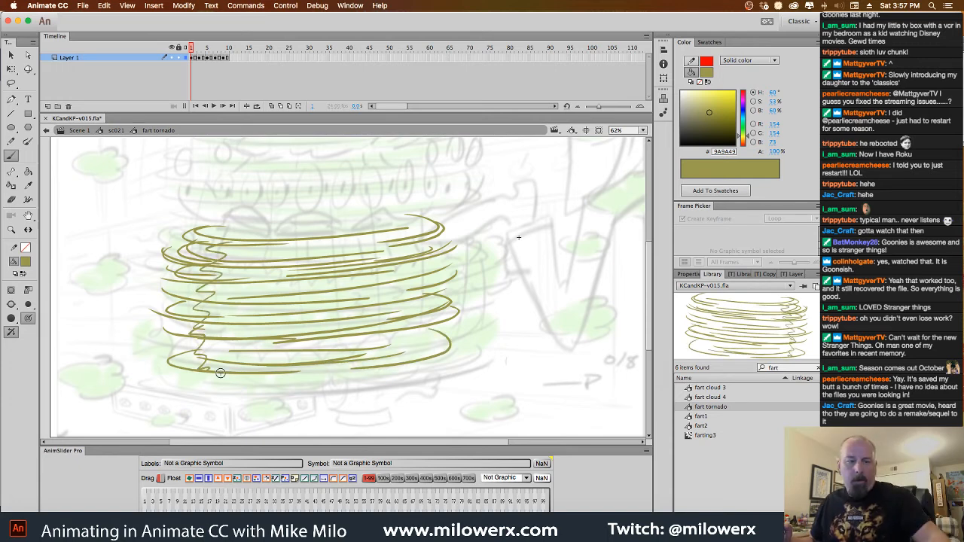
pyautogui.press('Return')
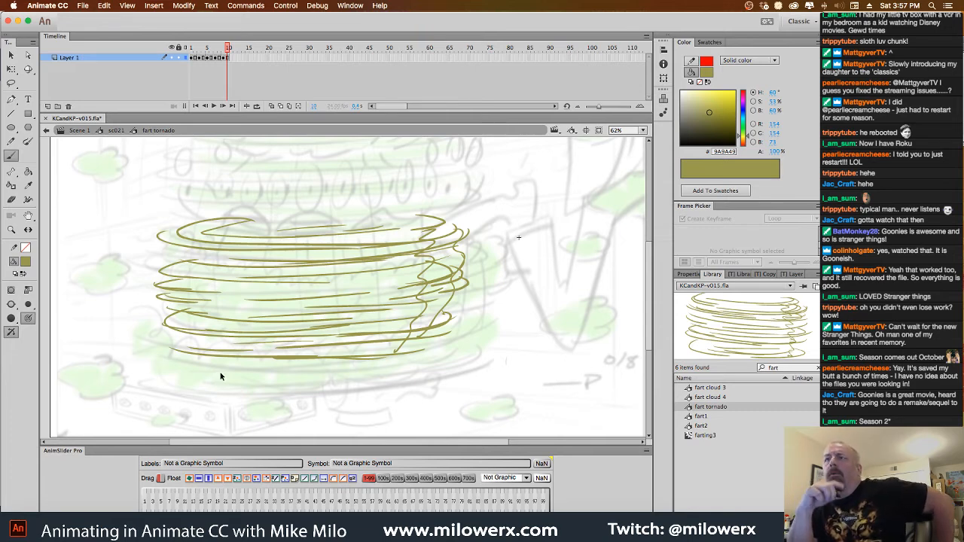
pyautogui.press('cmd+s')
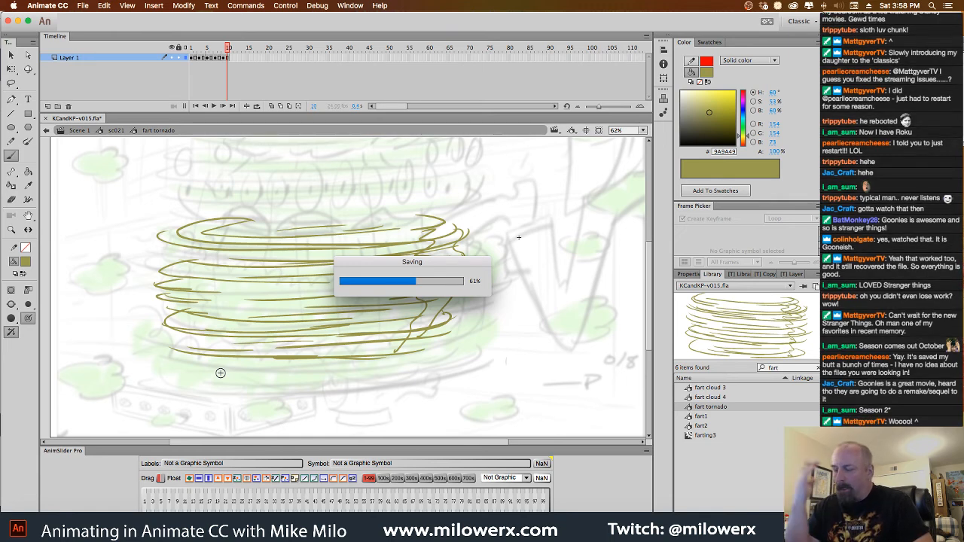
# Switch the fill to a lighter olive, RGB 193, 193, 93, and add a new layer beneath Layer 1
pyautogui.click(28, 266)
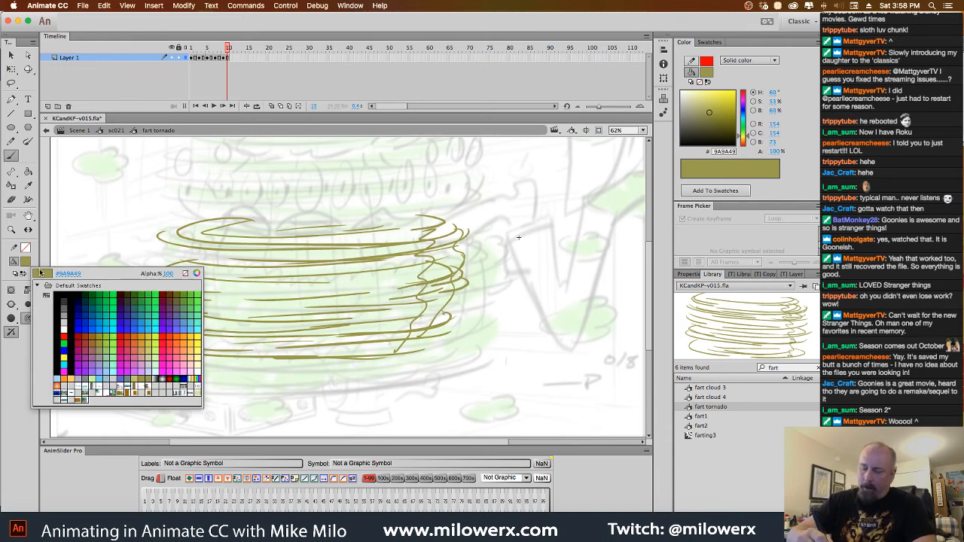
pyautogui.click(134, 382)
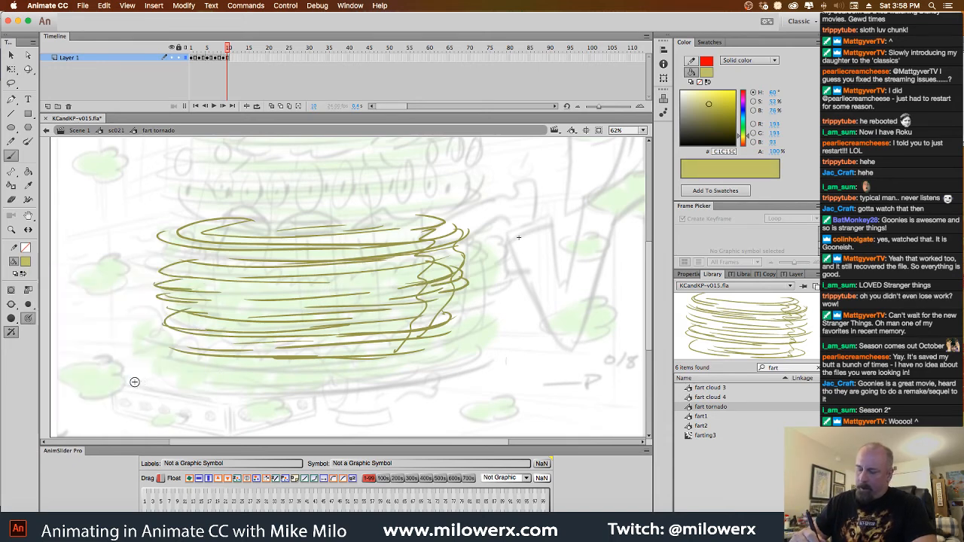
pyautogui.click(48, 106)
pyautogui.moveTo(101, 57); pyautogui.dragTo(108, 76)
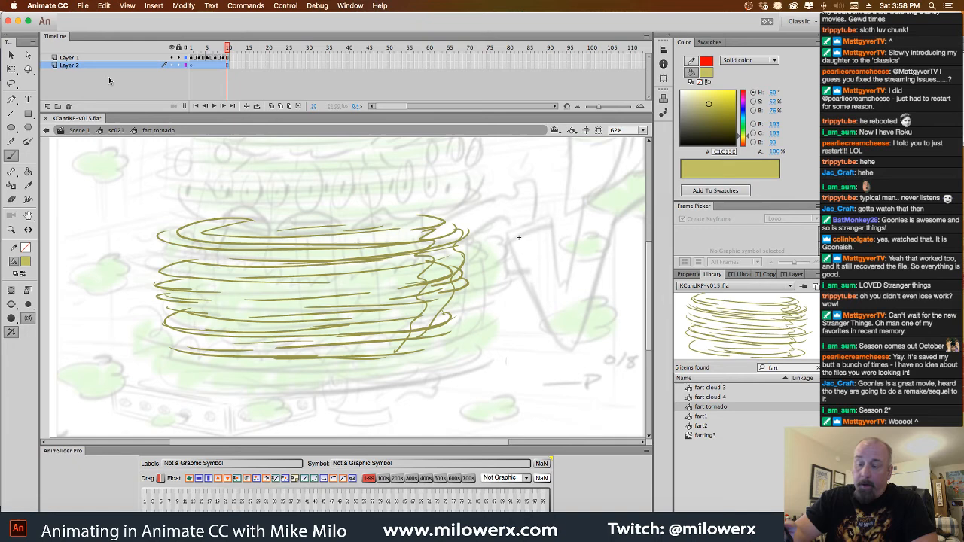
# Choose a larger brush size and set the brush mode to Paint Normal
pyautogui.click(29, 305)
pyautogui.click(58, 391)
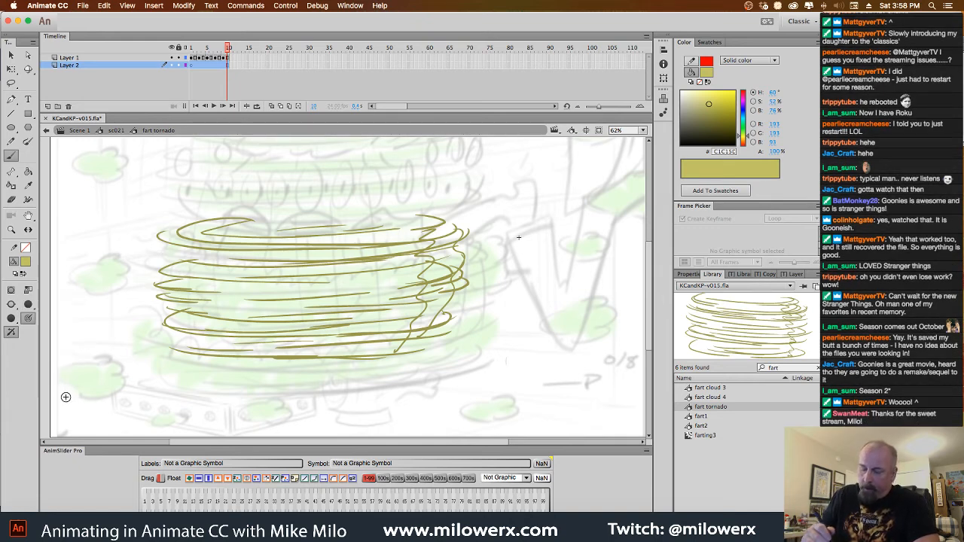
pyautogui.click(11, 304)
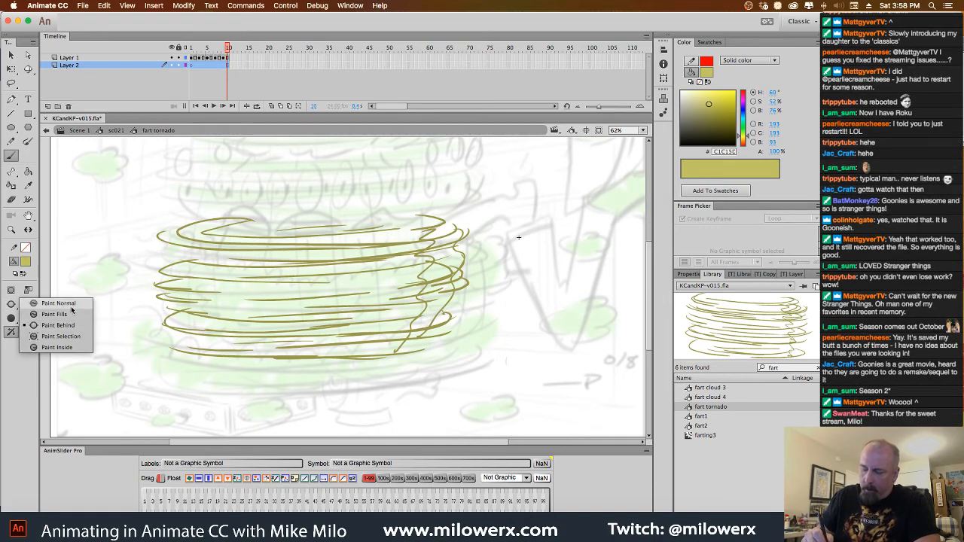
pyautogui.click(71, 311)
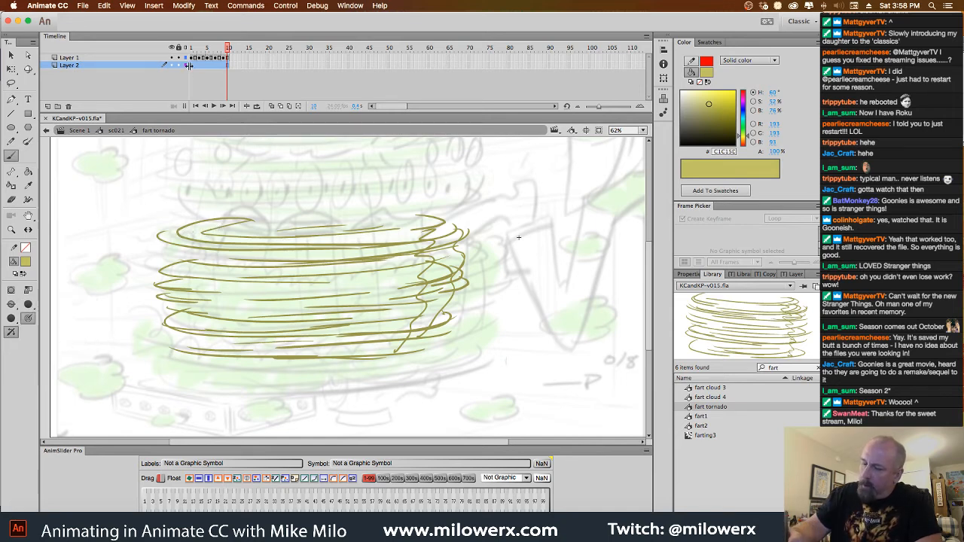
# Paint lighter olive curved strokes between the tornado's bands on Layer 2, from its top to its base
pyautogui.moveTo(194, 226)
pyautogui.mouseDown()
pyautogui.moveTo(419, 228)
pyautogui.moveTo(302, 254)
pyautogui.mouseUp()
pyautogui.moveTo(177, 246)
pyautogui.mouseDown()
pyautogui.moveTo(289, 262)
pyautogui.moveTo(376, 254)
pyautogui.mouseUp()
pyautogui.moveTo(420, 251); pyautogui.dragTo(278, 272)
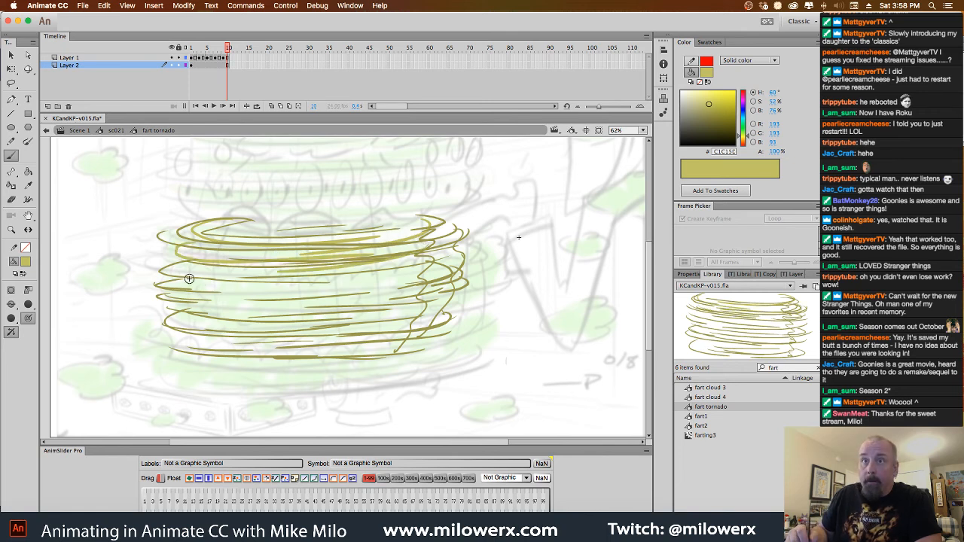
pyautogui.moveTo(174, 266)
pyautogui.mouseDown()
pyautogui.moveTo(393, 274)
pyautogui.moveTo(235, 303)
pyautogui.moveTo(351, 304)
pyautogui.mouseUp()
pyautogui.moveTo(432, 294)
pyautogui.mouseDown()
pyautogui.moveTo(226, 319)
pyautogui.moveTo(403, 329)
pyautogui.moveTo(183, 331)
pyautogui.moveTo(302, 317)
pyautogui.moveTo(223, 307)
pyautogui.moveTo(286, 282)
pyautogui.moveTo(443, 256)
pyautogui.moveTo(242, 255)
pyautogui.moveTo(383, 238)
pyautogui.moveTo(275, 269)
pyautogui.moveTo(422, 285)
pyautogui.moveTo(226, 304)
pyautogui.moveTo(406, 320)
pyautogui.moveTo(196, 333)
pyautogui.moveTo(362, 324)
pyautogui.moveTo(415, 335)
pyautogui.moveTo(437, 315)
pyautogui.mouseUp()
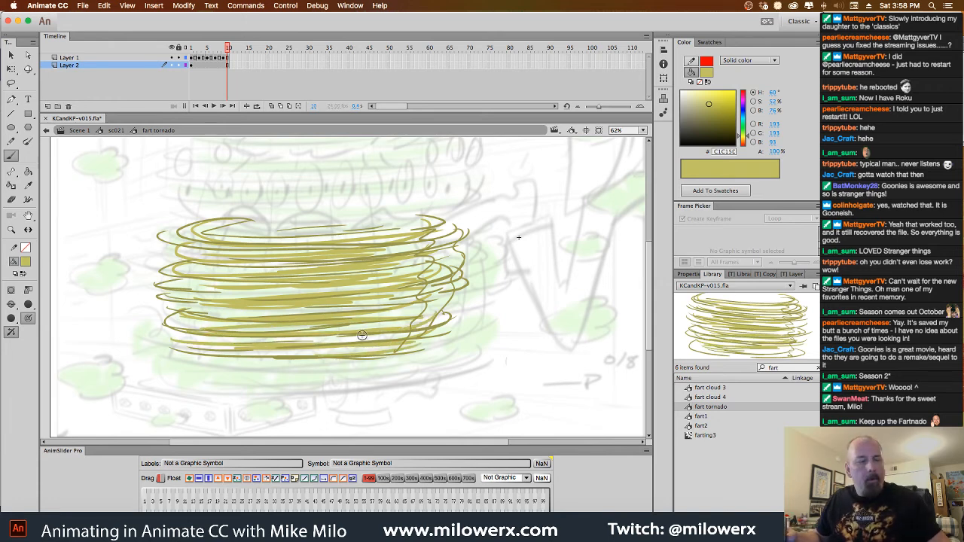
# Insert a blank keyframe at frame 3 of Layer 2 and paint lighter strokes following that tornado drawing's bands
pyautogui.click(201, 65)
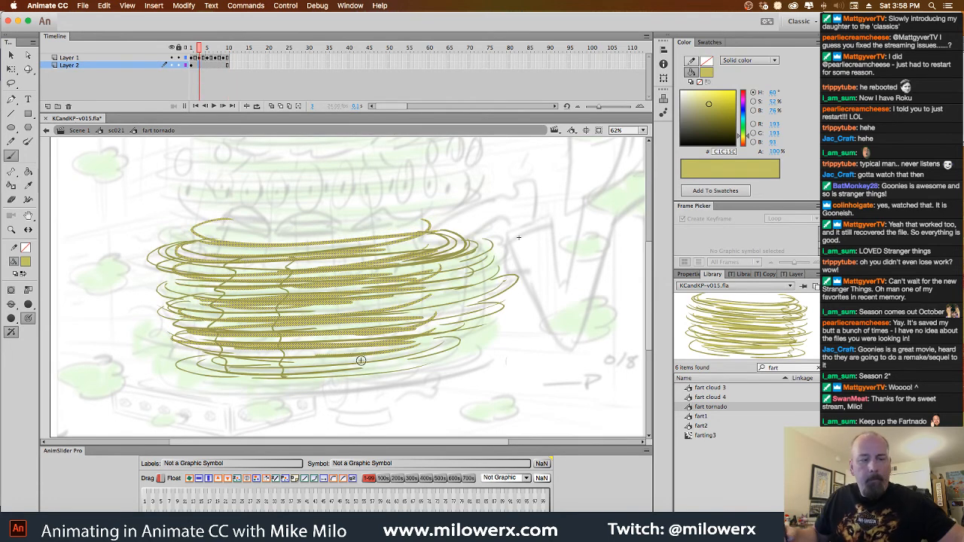
pyautogui.press('F7')
pyautogui.moveTo(198, 246)
pyautogui.mouseDown()
pyautogui.moveTo(397, 232)
pyautogui.moveTo(359, 260)
pyautogui.moveTo(173, 264)
pyautogui.moveTo(452, 252)
pyautogui.moveTo(226, 282)
pyautogui.moveTo(365, 303)
pyautogui.moveTo(165, 314)
pyautogui.moveTo(471, 328)
pyautogui.moveTo(237, 370)
pyautogui.moveTo(448, 357)
pyautogui.mouseUp()
pyautogui.moveTo(467, 271); pyautogui.dragTo(402, 286)
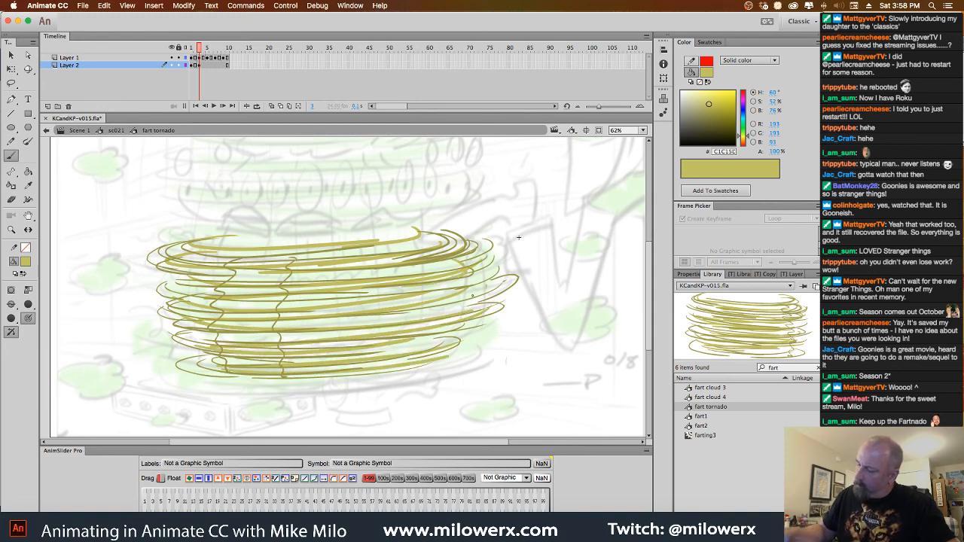
pyautogui.moveTo(485, 289); pyautogui.dragTo(374, 307)
# Insert a blank keyframe at frame 5 of Layer 2 and paint lighter strokes along the tornado's upper bands
pyautogui.click(203, 65)
pyautogui.press('.')
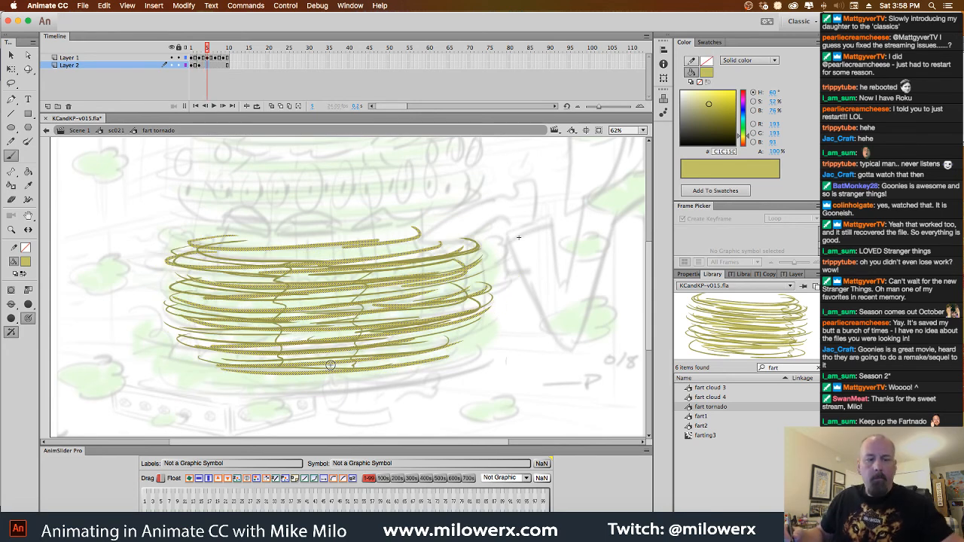
pyautogui.press('F7')
pyautogui.moveTo(245, 240)
pyautogui.mouseDown()
pyautogui.moveTo(396, 248)
pyautogui.moveTo(439, 235)
pyautogui.moveTo(367, 257)
pyautogui.mouseUp()
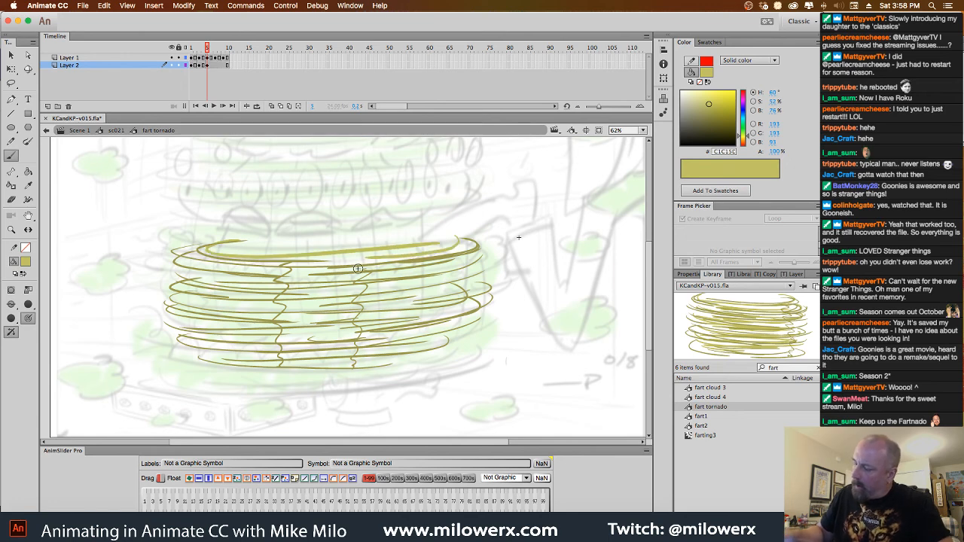
pyautogui.moveTo(172, 263)
pyautogui.mouseDown()
pyautogui.moveTo(401, 271)
pyautogui.moveTo(480, 246)
pyautogui.mouseUp()
pyautogui.moveTo(473, 255); pyautogui.dragTo(254, 285)
# Paint lighter strokes along the middle and lower bands of the frame 5 tornado, with some extending past its edges
pyautogui.moveTo(189, 282)
pyautogui.mouseDown()
pyautogui.moveTo(448, 283)
pyautogui.moveTo(270, 308)
pyautogui.mouseUp()
pyautogui.moveTo(173, 285)
pyautogui.mouseDown()
pyautogui.moveTo(192, 303)
pyautogui.moveTo(266, 306)
pyautogui.mouseUp()
pyautogui.moveTo(147, 318); pyautogui.dragTo(255, 328)
pyautogui.moveTo(464, 277)
pyautogui.mouseDown()
pyautogui.moveTo(499, 290)
pyautogui.moveTo(413, 313)
pyautogui.mouseUp()
pyautogui.moveTo(464, 322)
pyautogui.mouseDown()
pyautogui.moveTo(357, 332)
pyautogui.moveTo(276, 361)
pyautogui.mouseUp()
pyautogui.moveTo(197, 345); pyautogui.dragTo(303, 357)
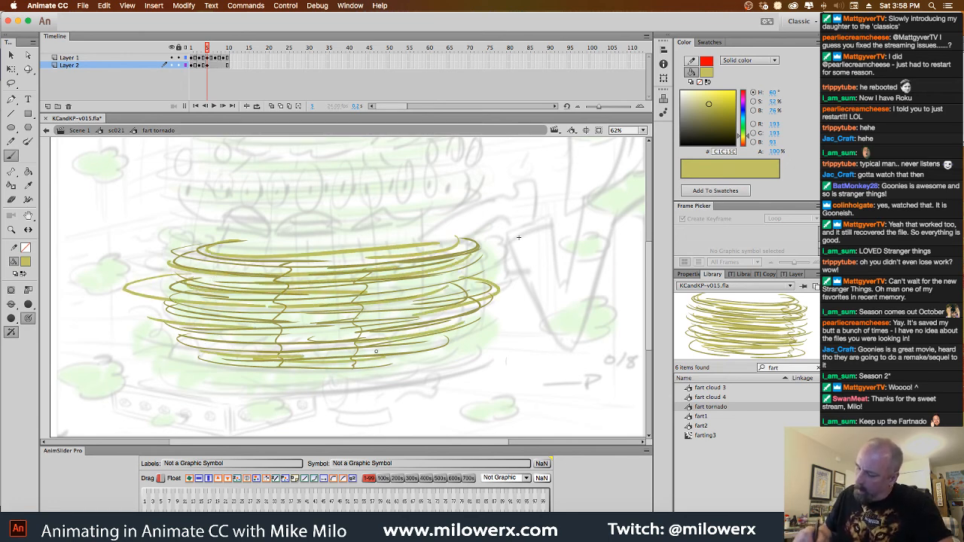
pyautogui.moveTo(376, 351); pyautogui.dragTo(295, 363)
# Add a blank keyframe at frame 7 of Layer 2 and paint lighter strokes throughout that tornado drawing
pyautogui.click(213, 65)
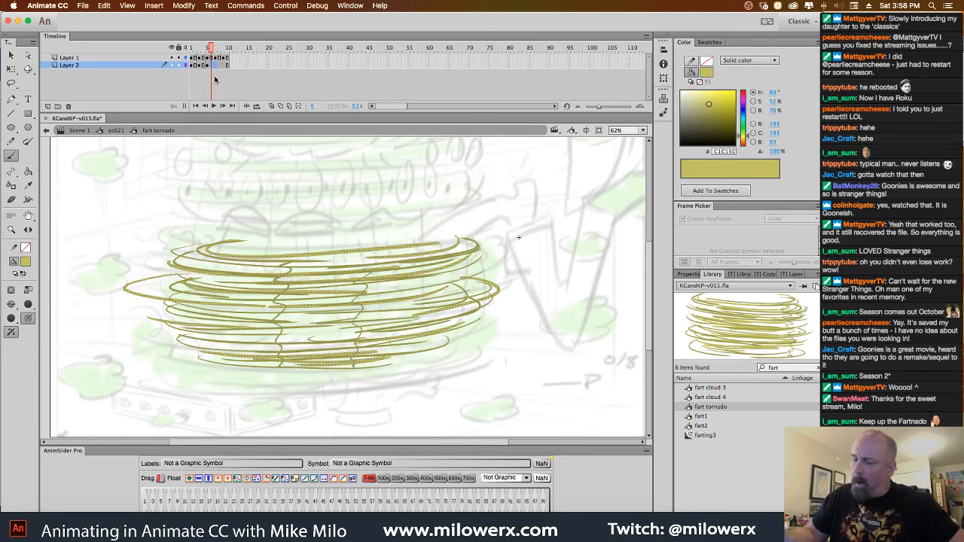
pyautogui.press('.')
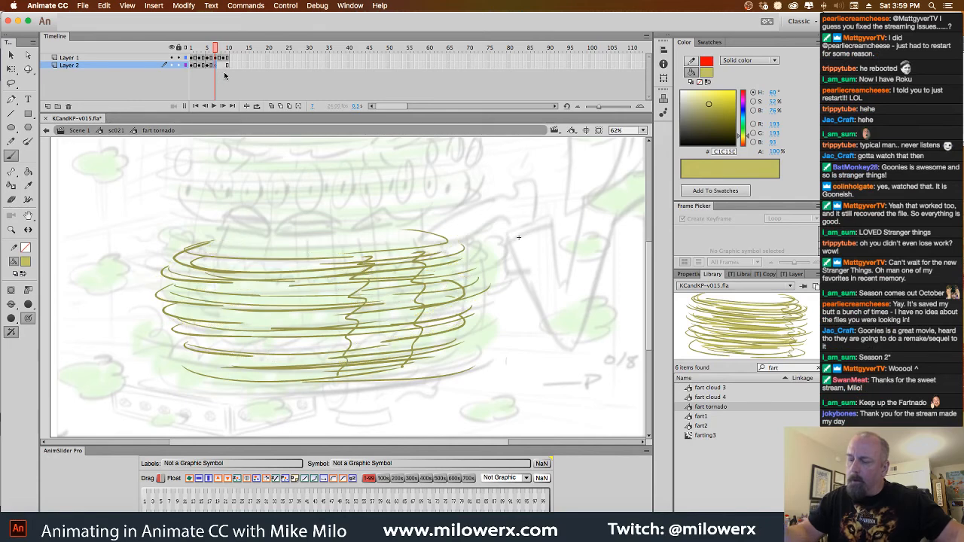
pyautogui.moveTo(200, 268)
pyautogui.mouseDown()
pyautogui.moveTo(441, 244)
pyautogui.moveTo(202, 284)
pyautogui.moveTo(441, 299)
pyautogui.moveTo(497, 343)
pyautogui.moveTo(180, 359)
pyautogui.mouseUp()
pyautogui.moveTo(193, 302)
pyautogui.mouseDown()
pyautogui.moveTo(187, 294)
pyautogui.moveTo(154, 300)
pyautogui.moveTo(448, 272)
pyautogui.moveTo(441, 306)
pyautogui.moveTo(273, 367)
pyautogui.moveTo(201, 345)
pyautogui.moveTo(264, 367)
pyautogui.mouseUp()
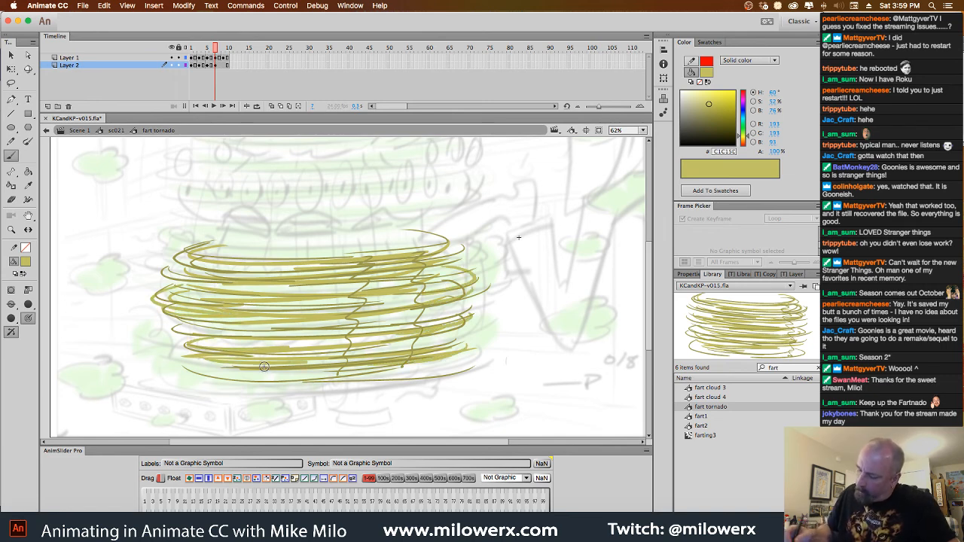
# Add a blank keyframe at frame 9 of Layer 2, paint lighter strokes through that tornado drawing, and save the file
pyautogui.click(223, 65)
pyautogui.press('F7')
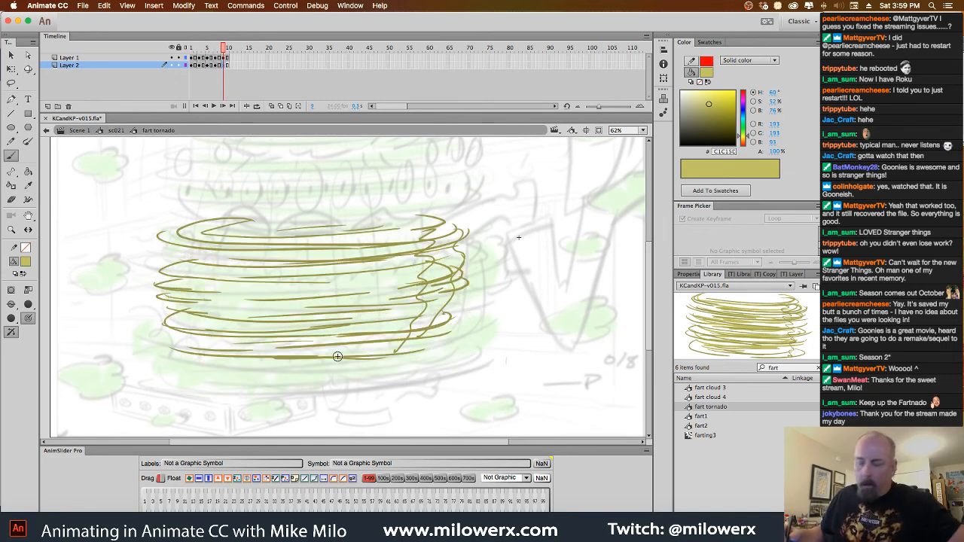
pyautogui.moveTo(232, 222)
pyautogui.mouseDown()
pyautogui.moveTo(417, 223)
pyautogui.moveTo(302, 252)
pyautogui.moveTo(425, 251)
pyautogui.moveTo(420, 261)
pyautogui.moveTo(434, 264)
pyautogui.moveTo(339, 292)
pyautogui.moveTo(252, 293)
pyautogui.moveTo(423, 314)
pyautogui.moveTo(427, 301)
pyautogui.moveTo(184, 335)
pyautogui.moveTo(243, 361)
pyautogui.moveTo(293, 331)
pyautogui.moveTo(450, 286)
pyautogui.moveTo(391, 309)
pyautogui.moveTo(455, 281)
pyautogui.moveTo(396, 262)
pyautogui.moveTo(177, 245)
pyautogui.moveTo(166, 256)
pyautogui.moveTo(250, 278)
pyautogui.moveTo(262, 304)
pyautogui.moveTo(218, 318)
pyautogui.moveTo(477, 335)
pyautogui.mouseUp()
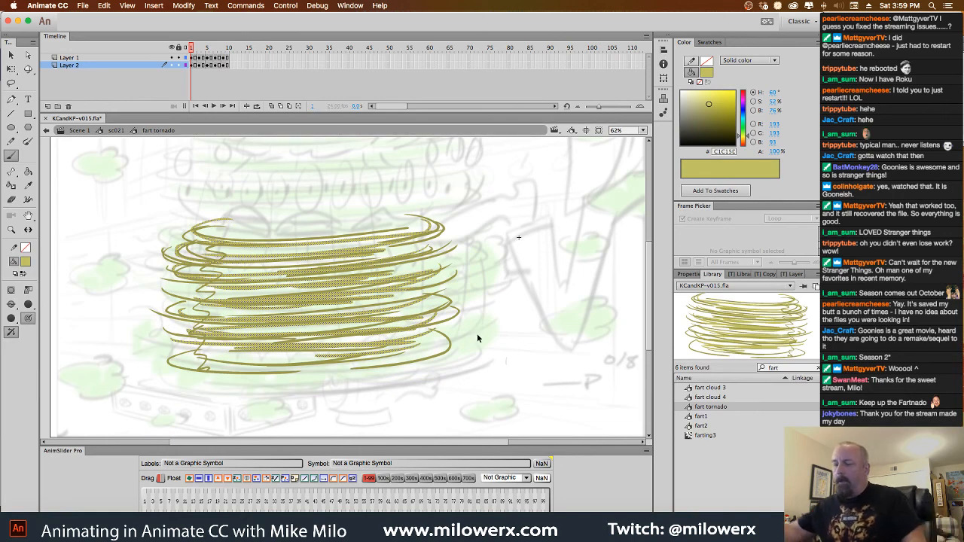
pyautogui.hotkey('ctrl', 's')
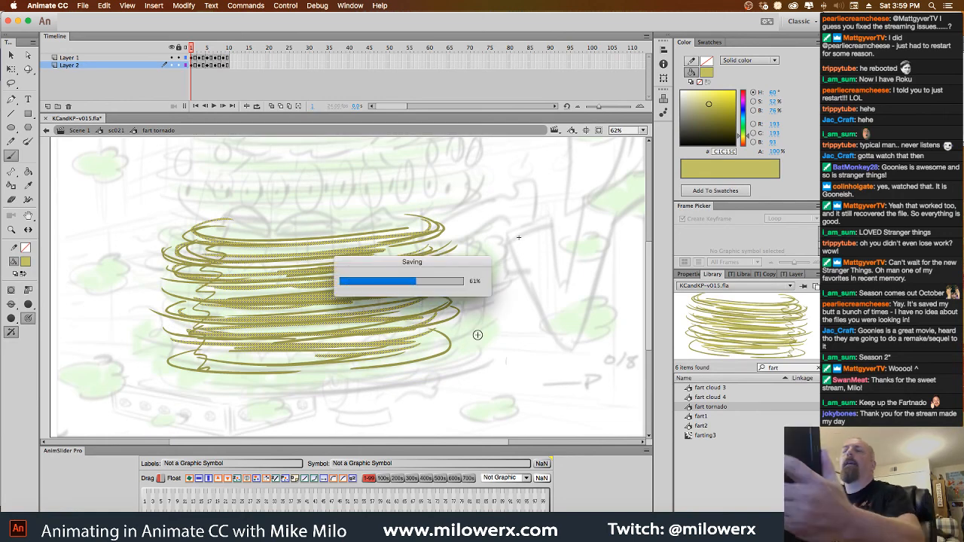